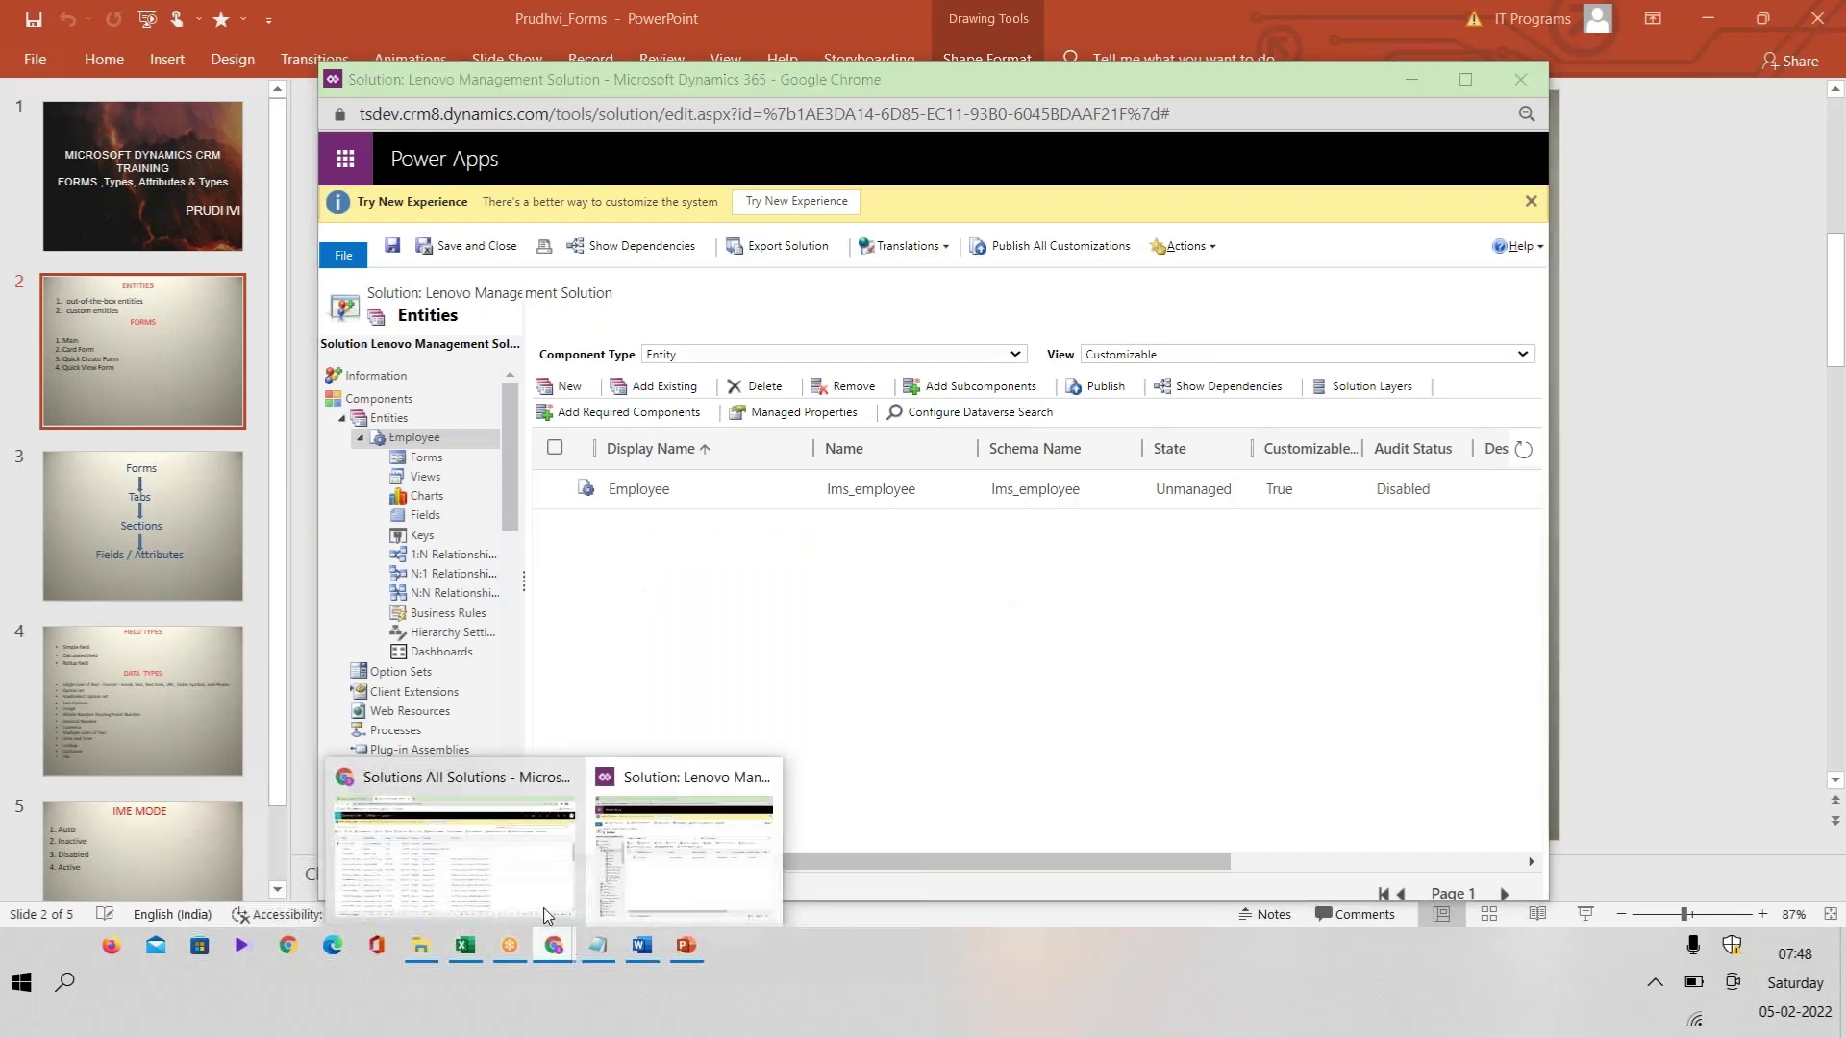
Step: Switch to the Chrome solutions window, search the web for "forms w3 schools" in a new tab, and open the HTML Forms page
click(457, 827)
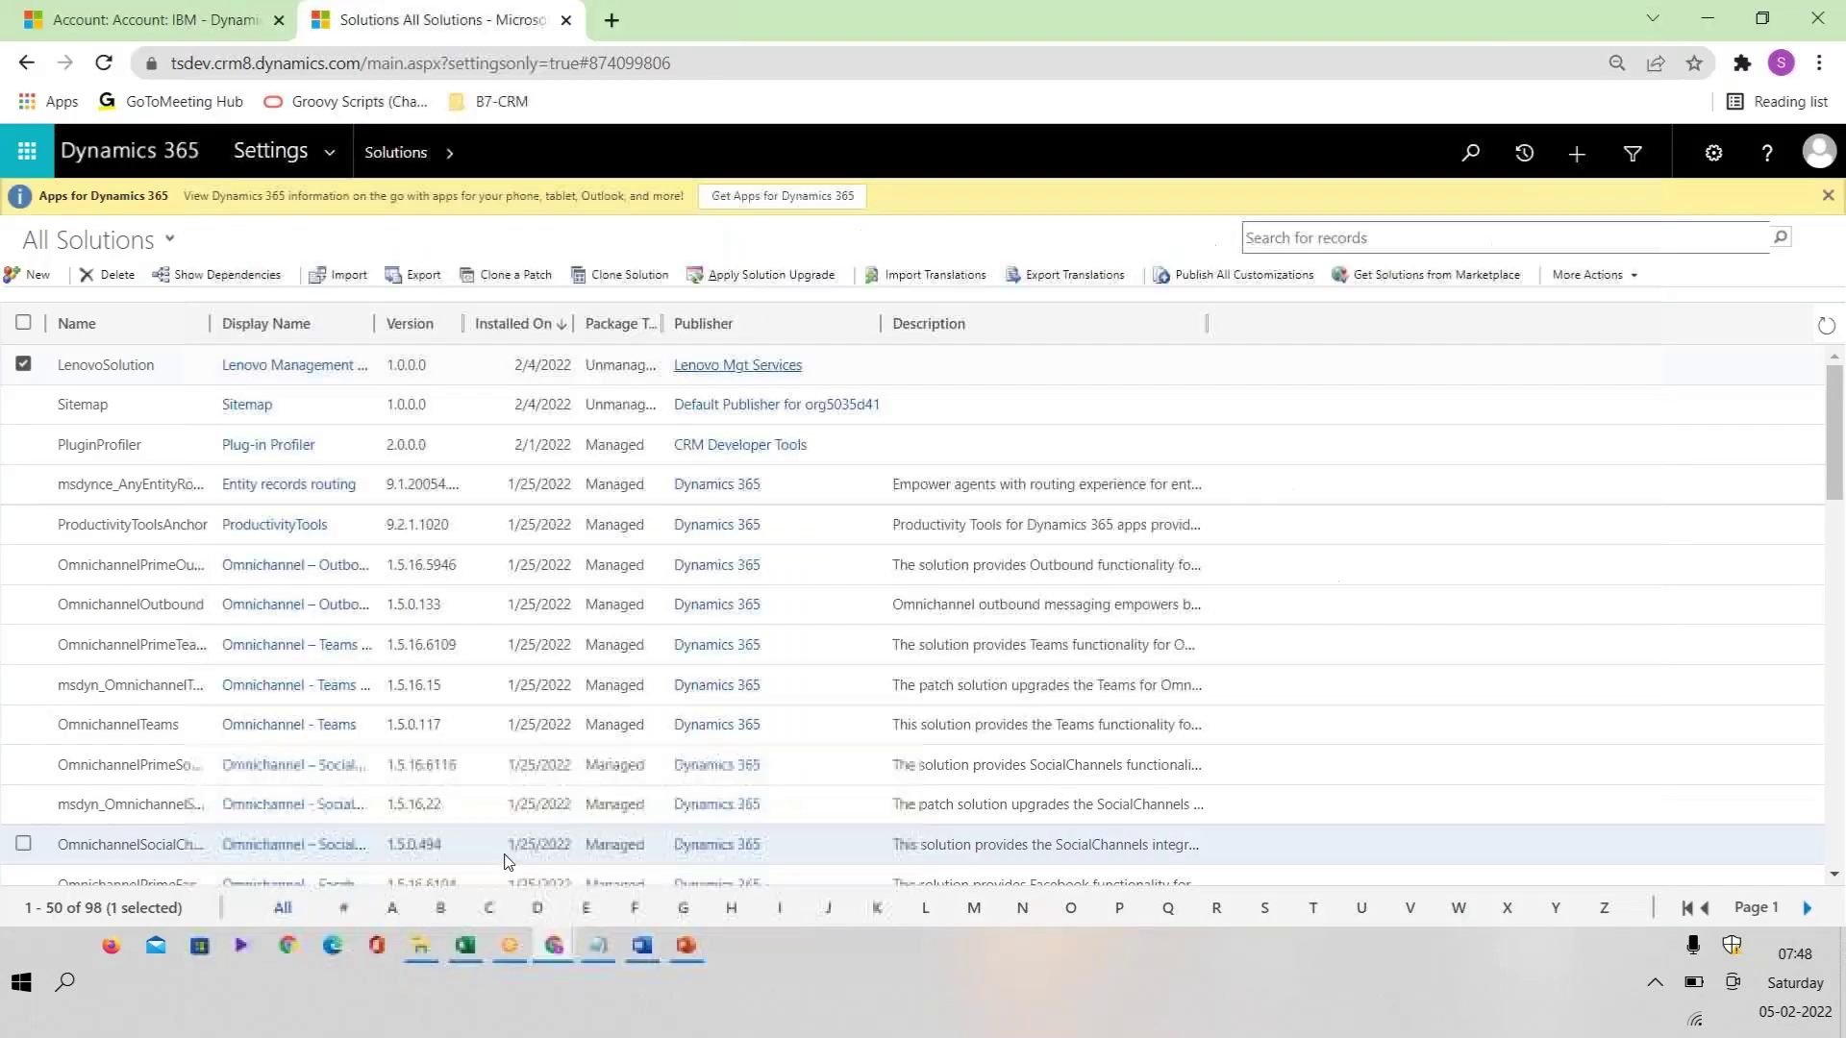
click(610, 23)
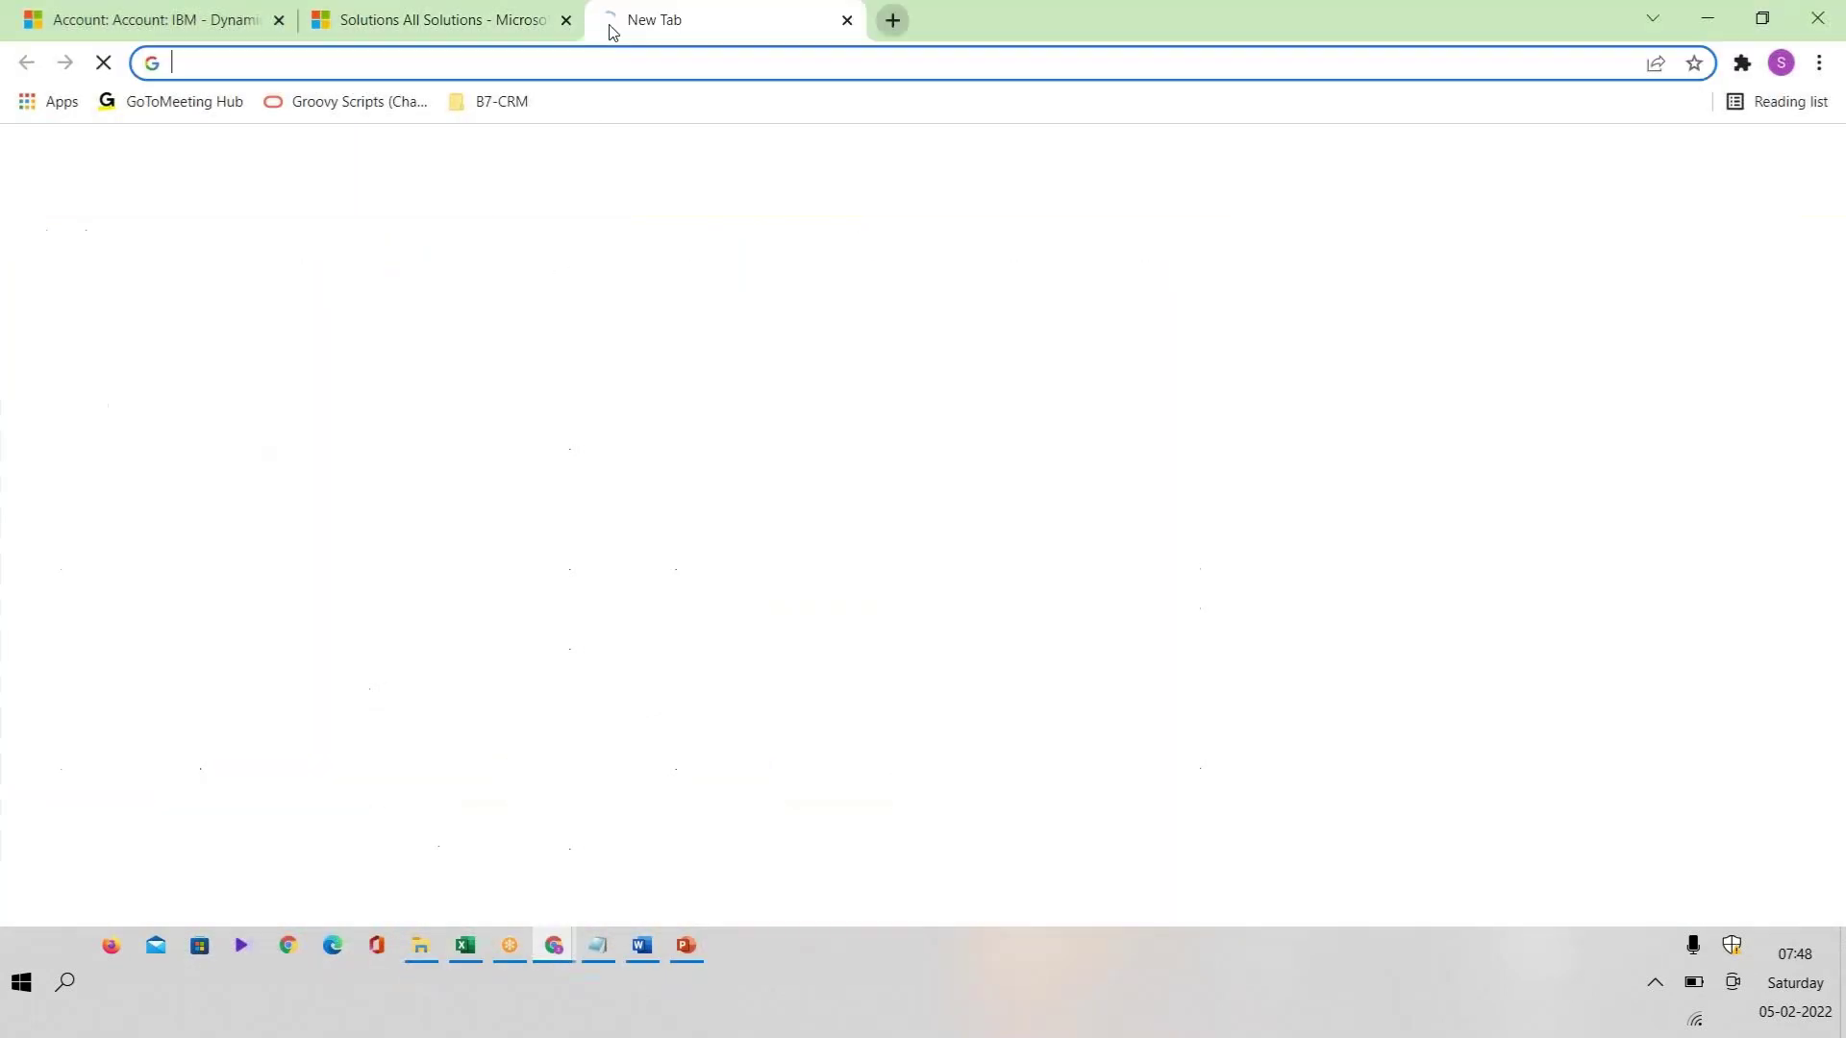
text(forms)
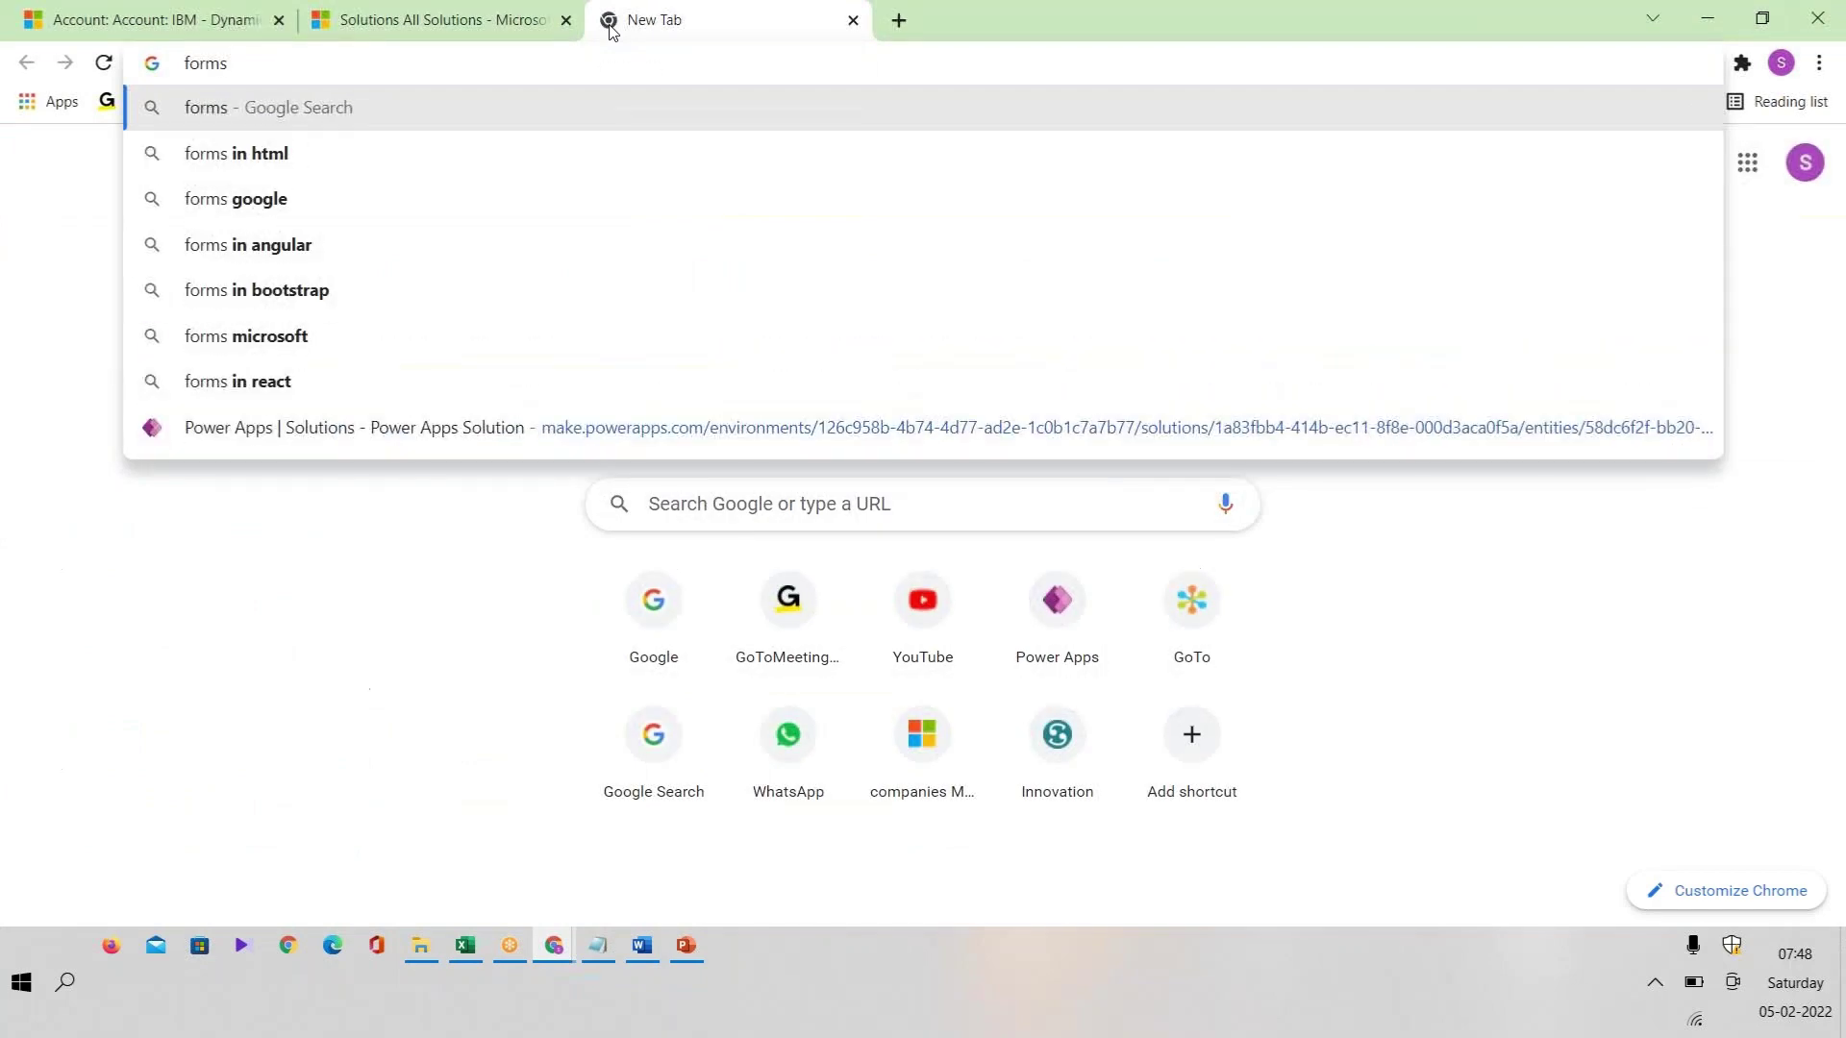
text( w3 schools)
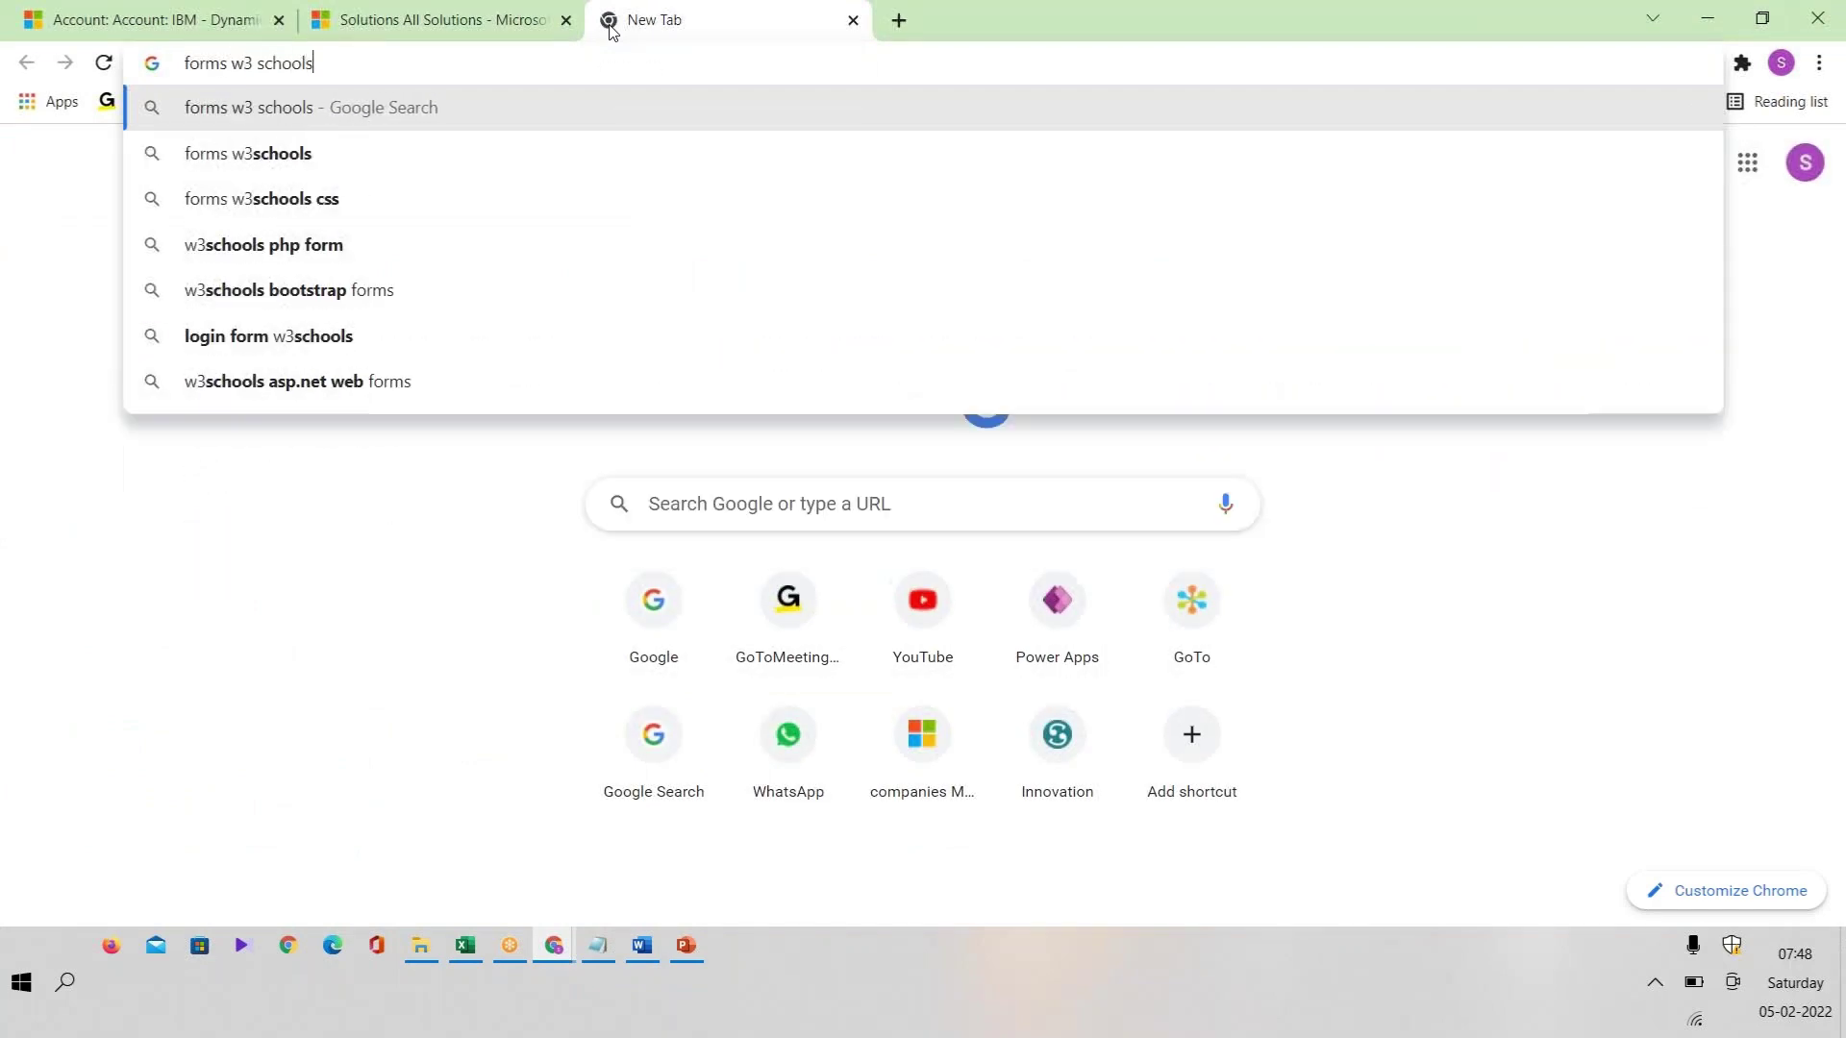
key(Return)
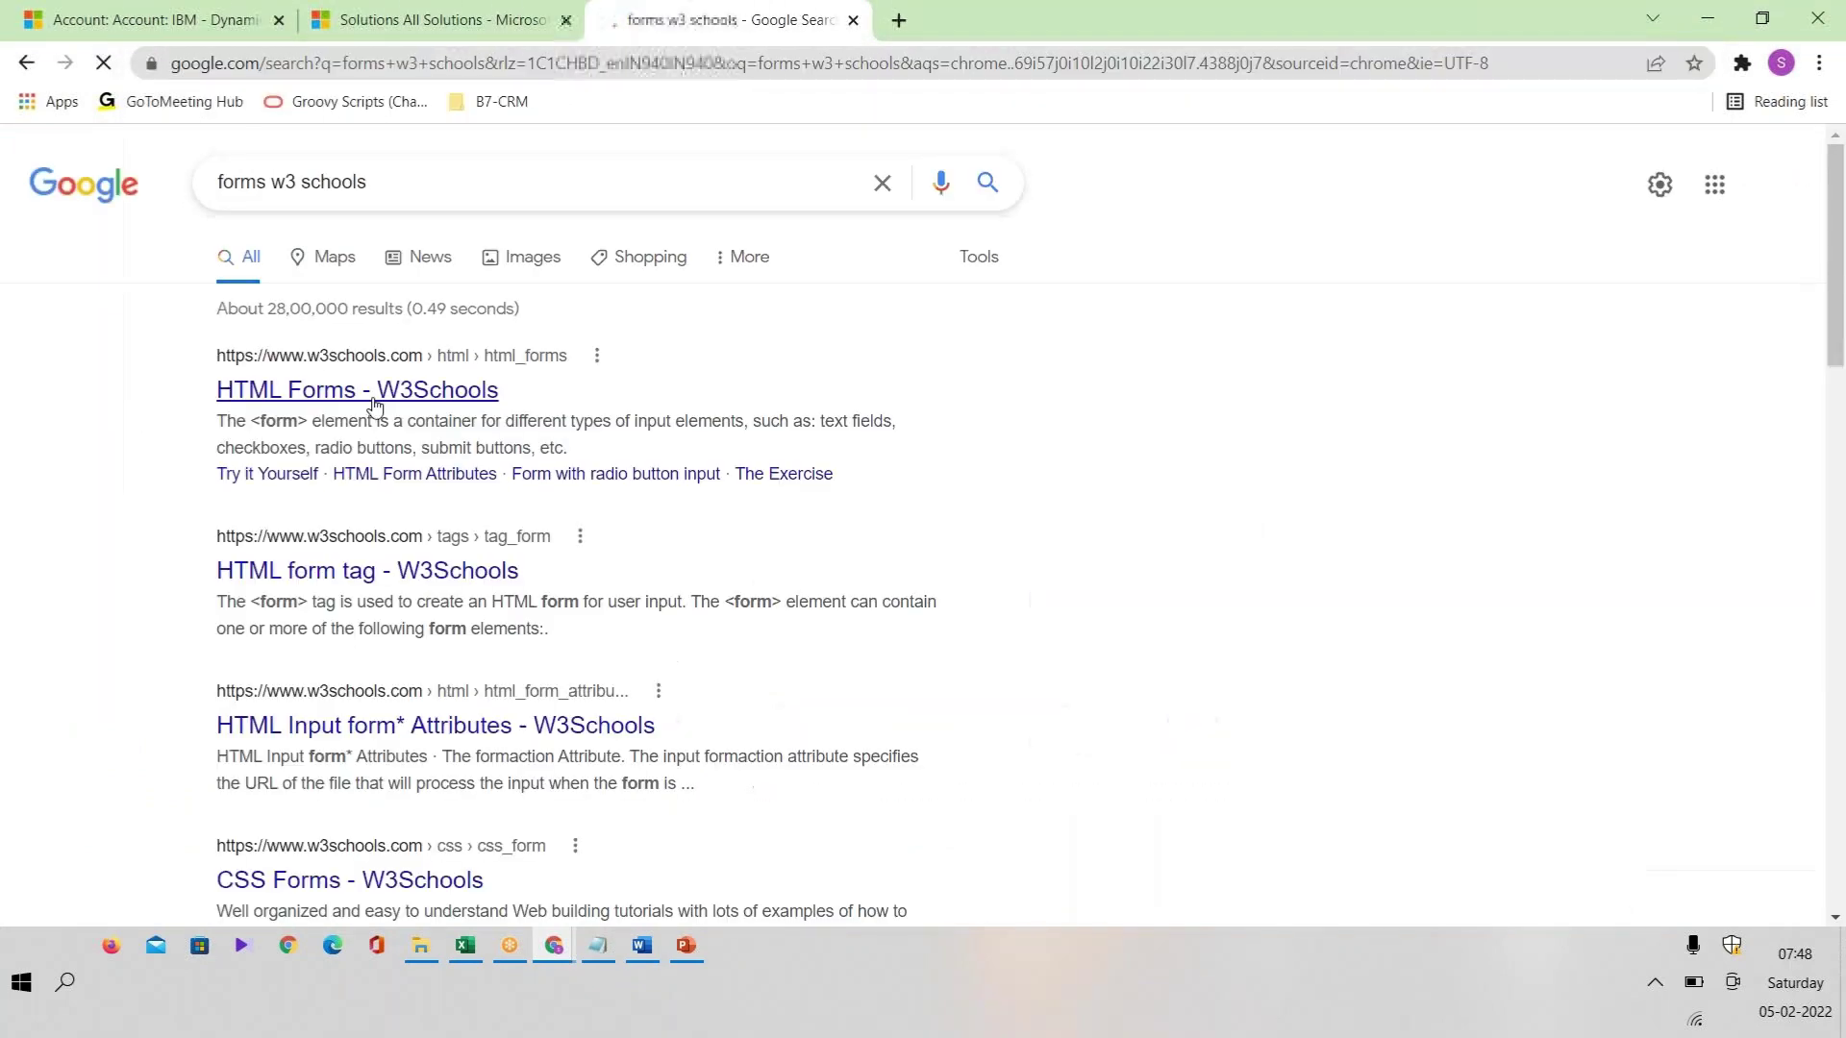
click(288, 386)
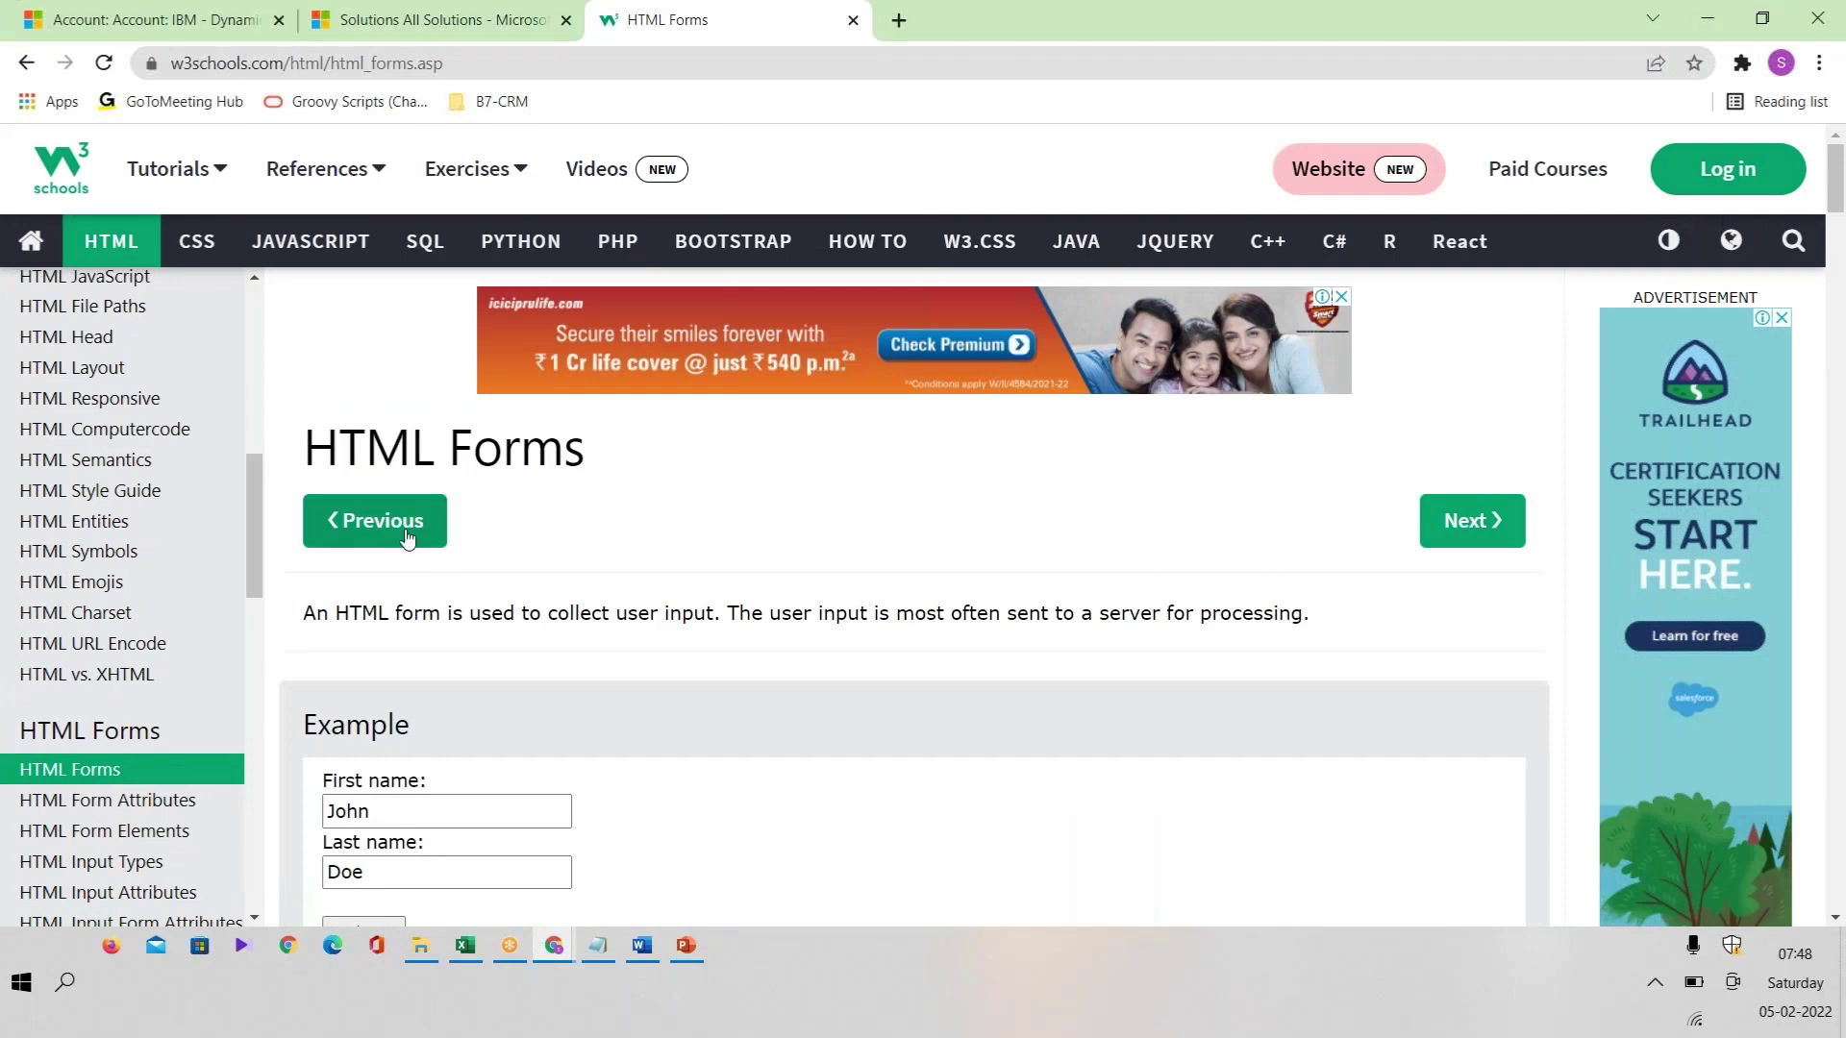
Step: Open the First name / Last name form example in the Tryit Editor and submit it with its default values
scroll(389, 605, down, 4)
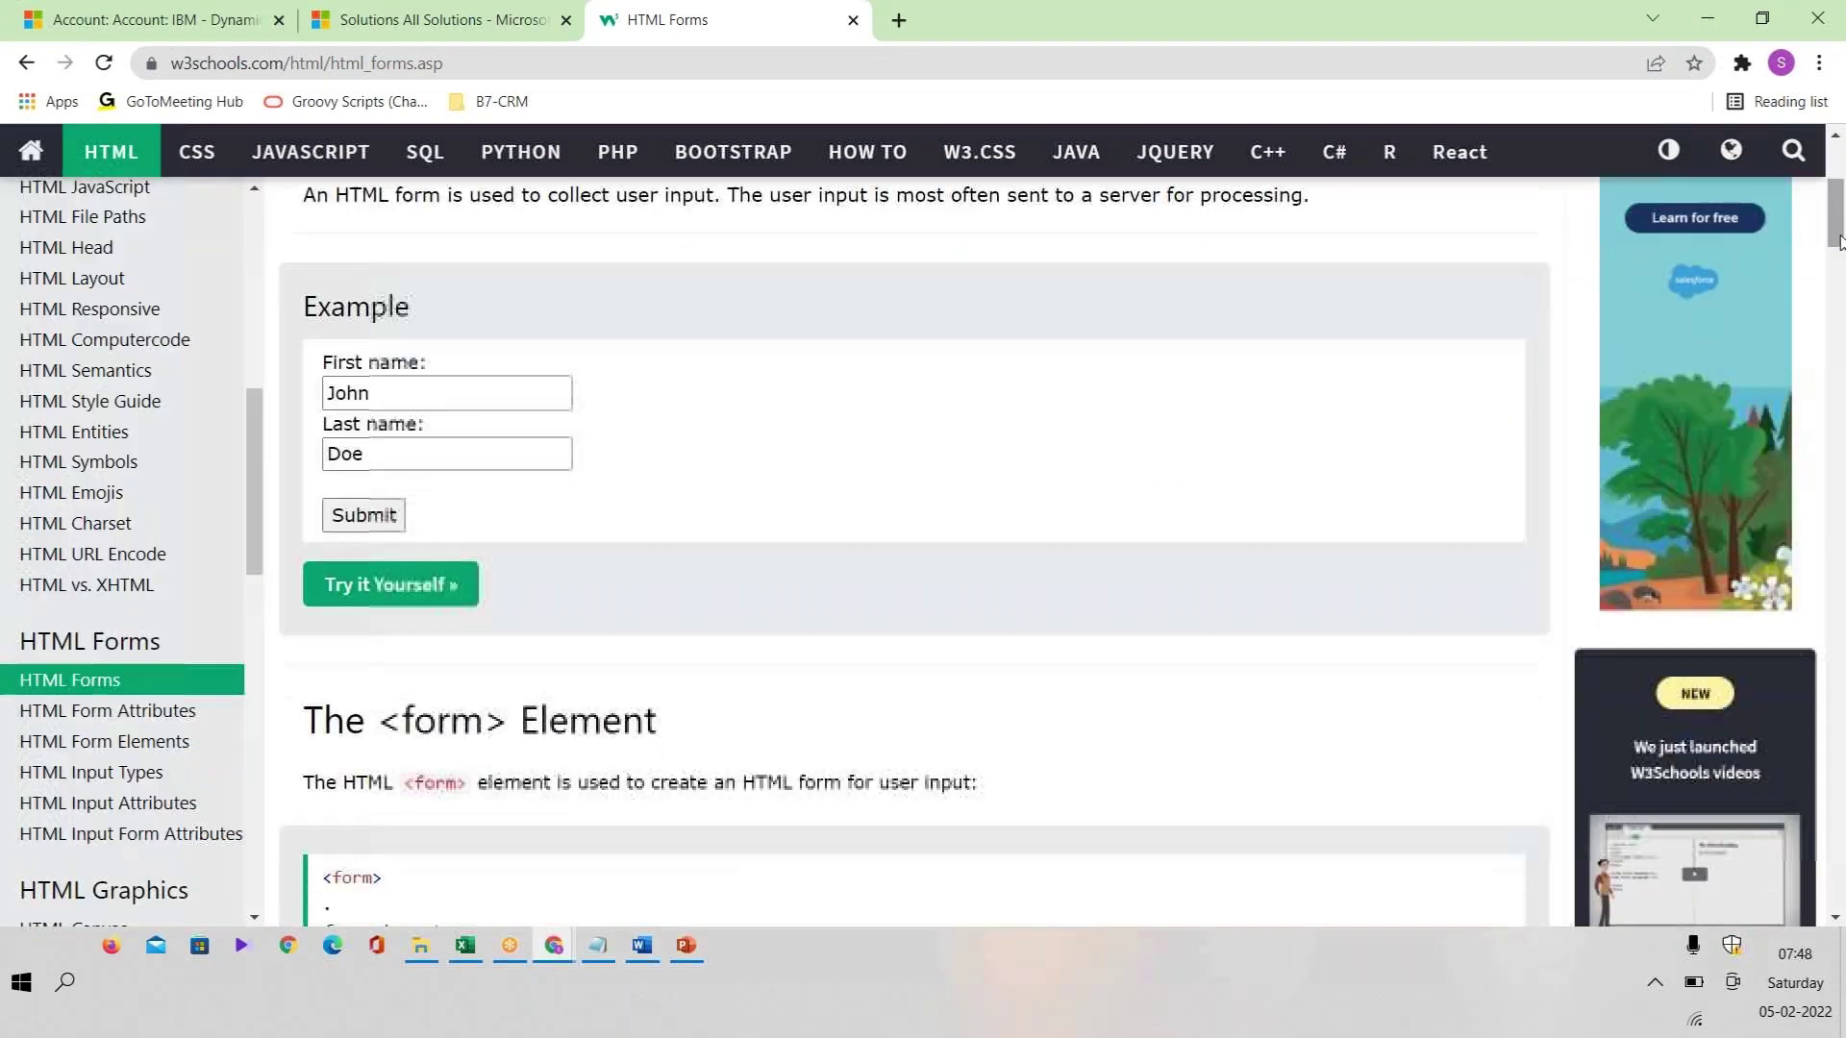
click(388, 584)
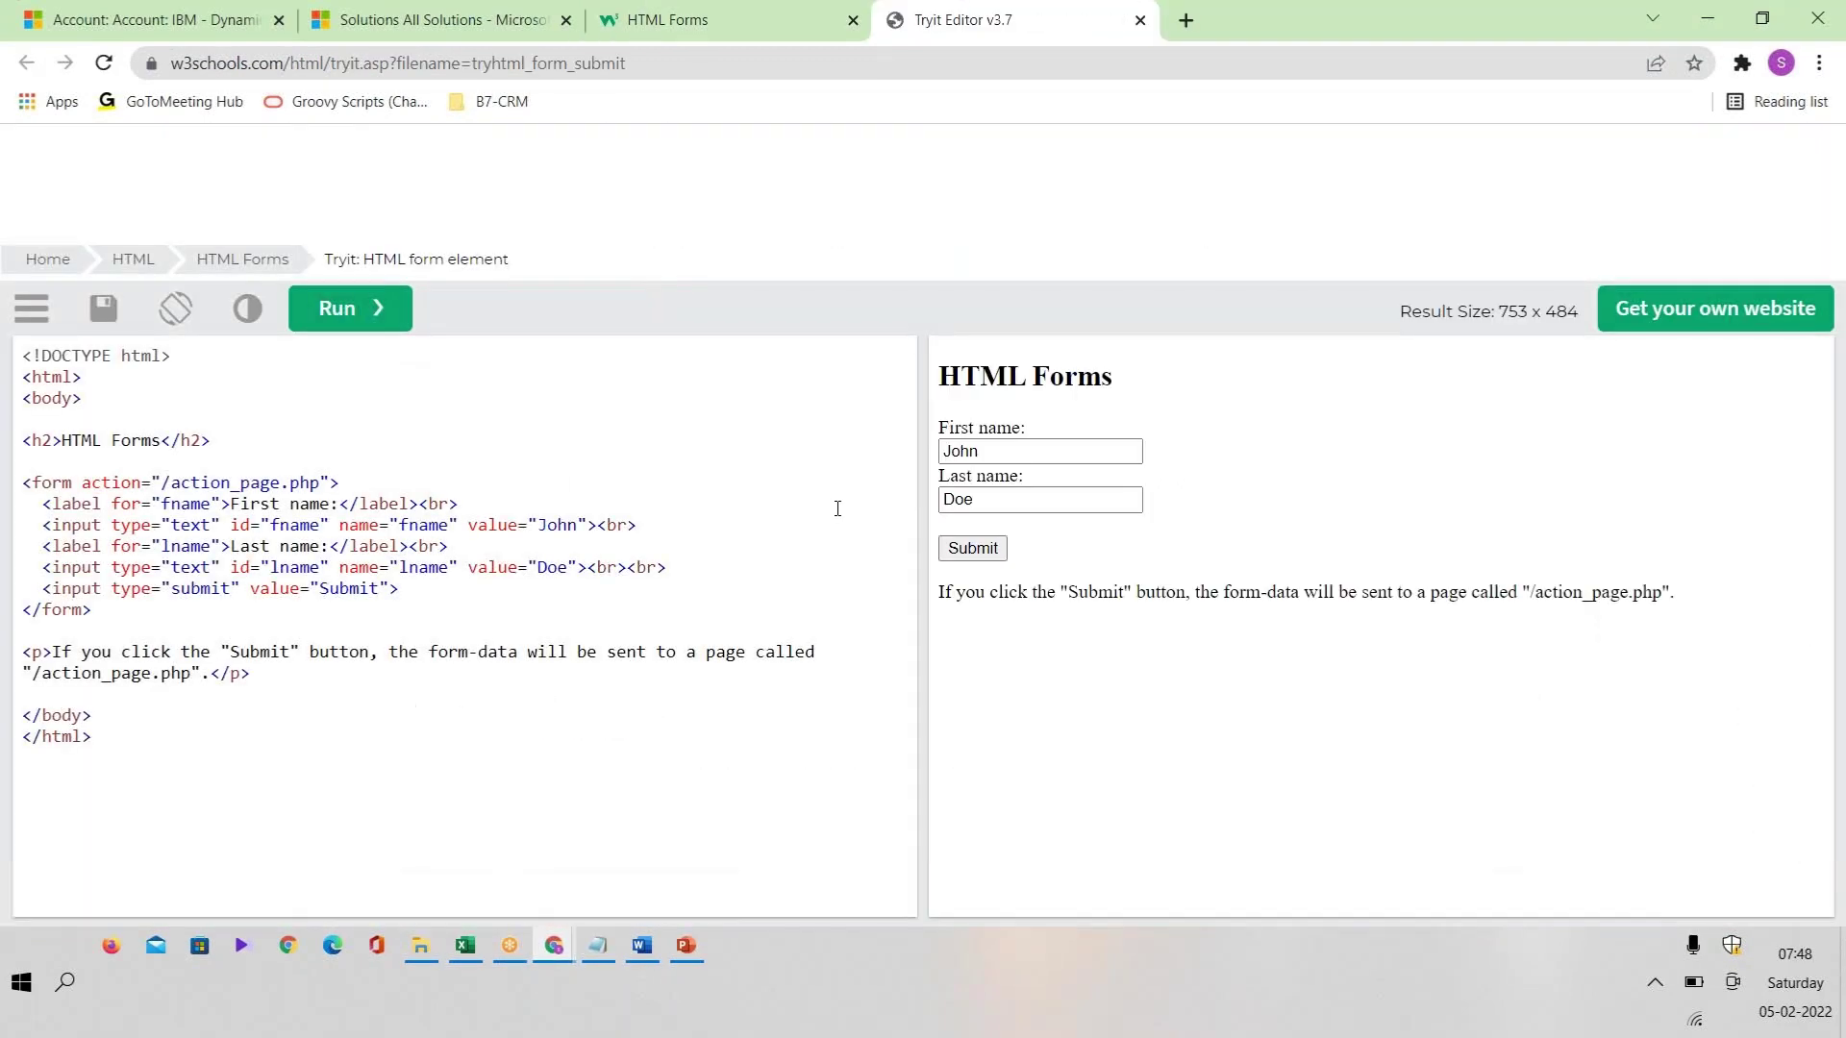
key(Tab)
key(Tab)
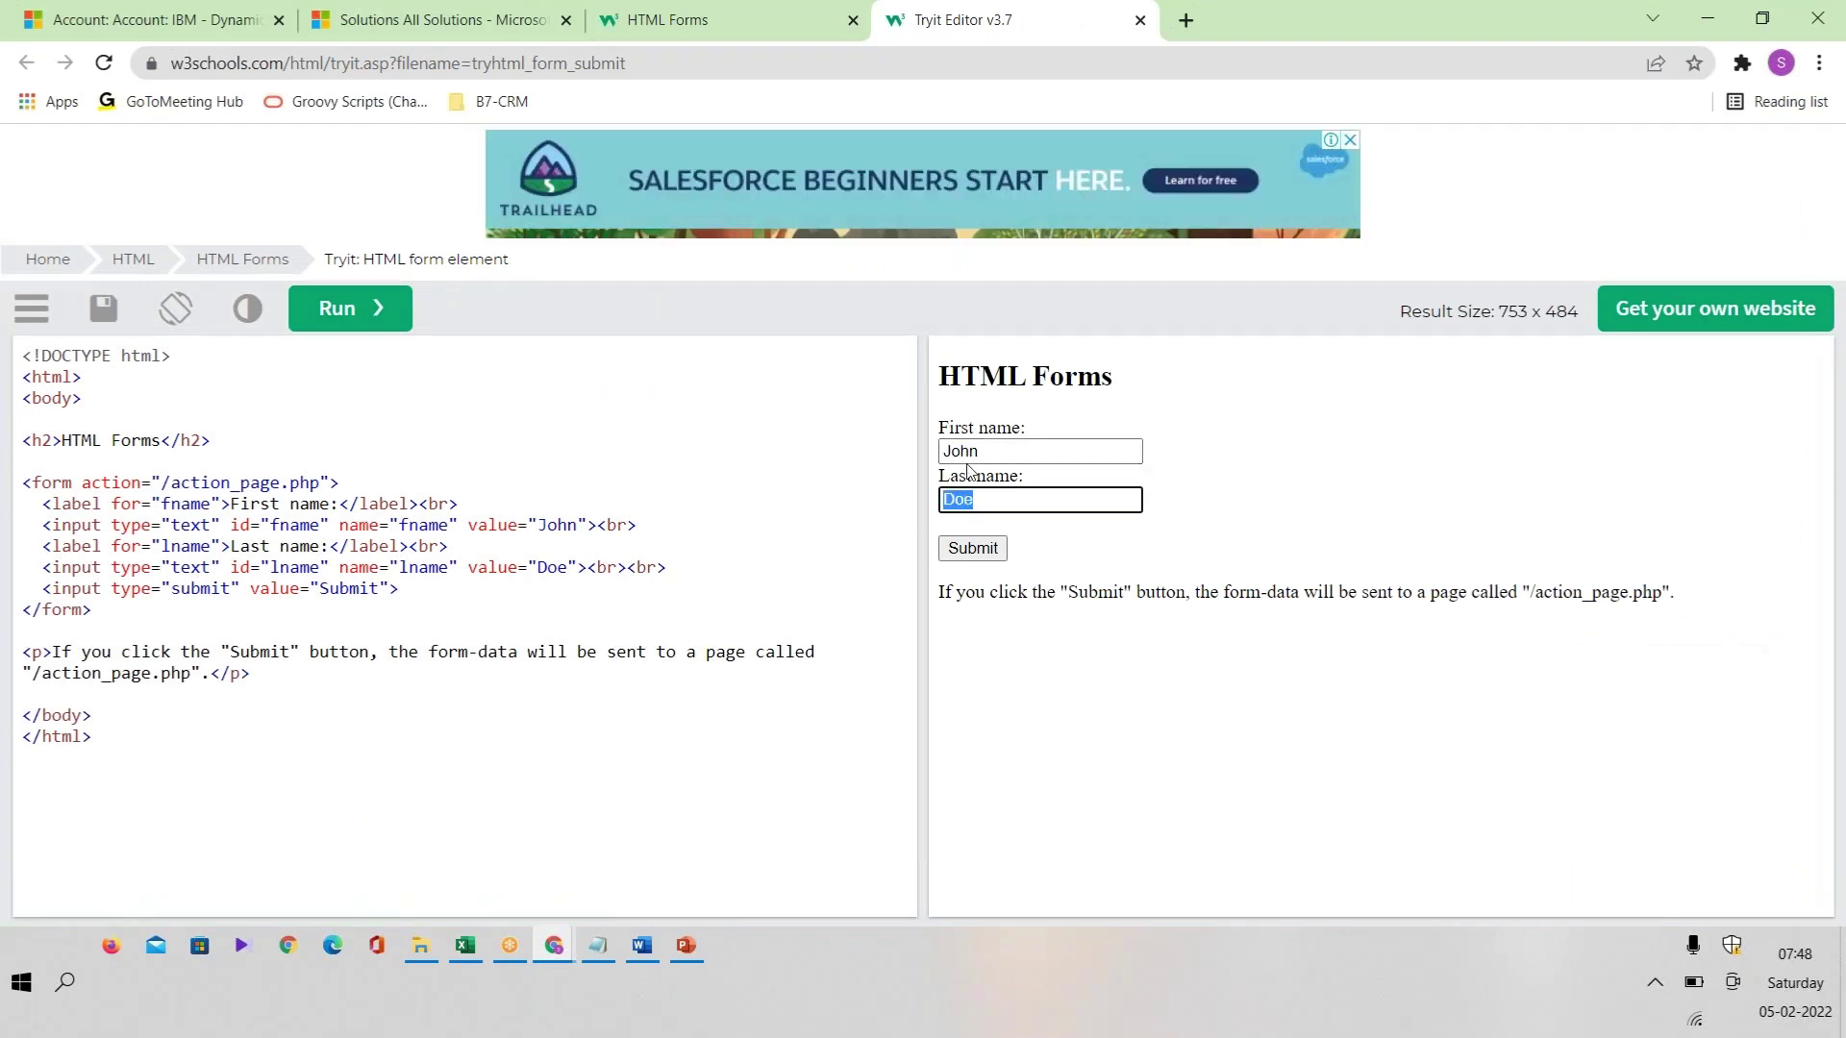
click(973, 552)
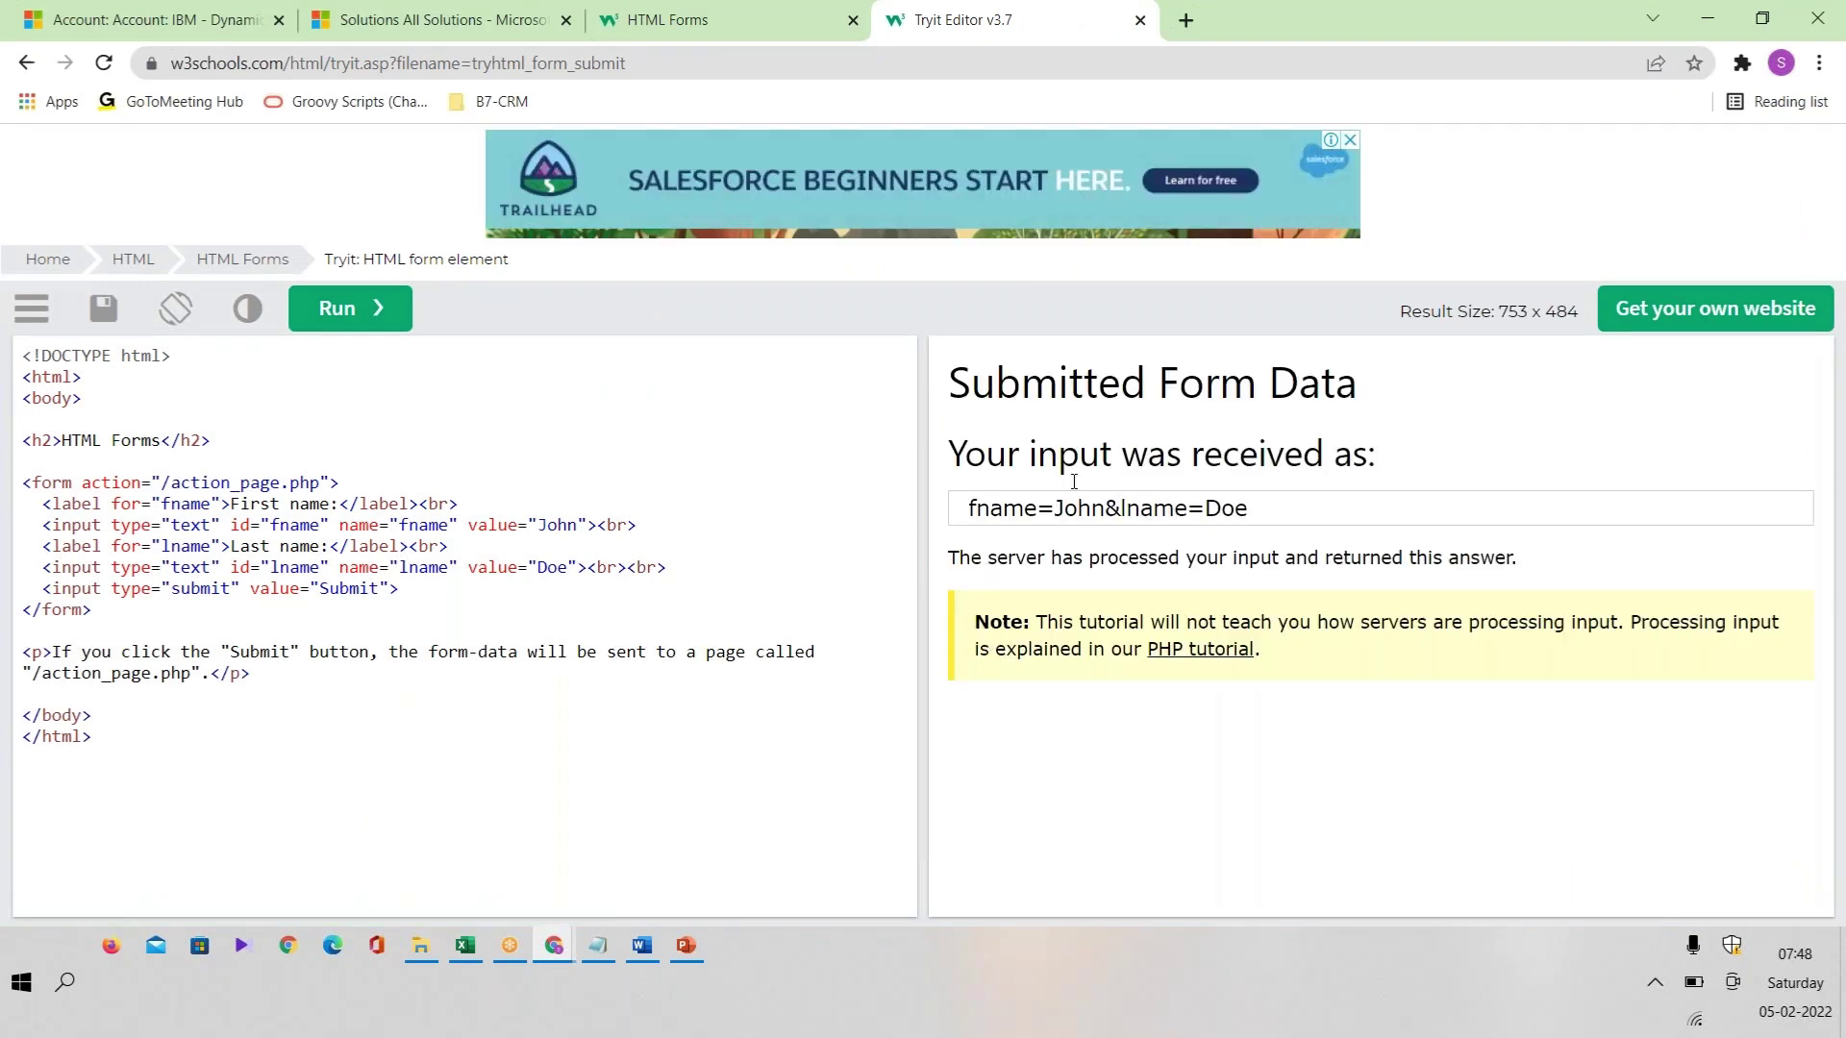
Step: Examine the submitted form data, and rerun the example code to submit the form again
drag(1399, 410, 914, 371)
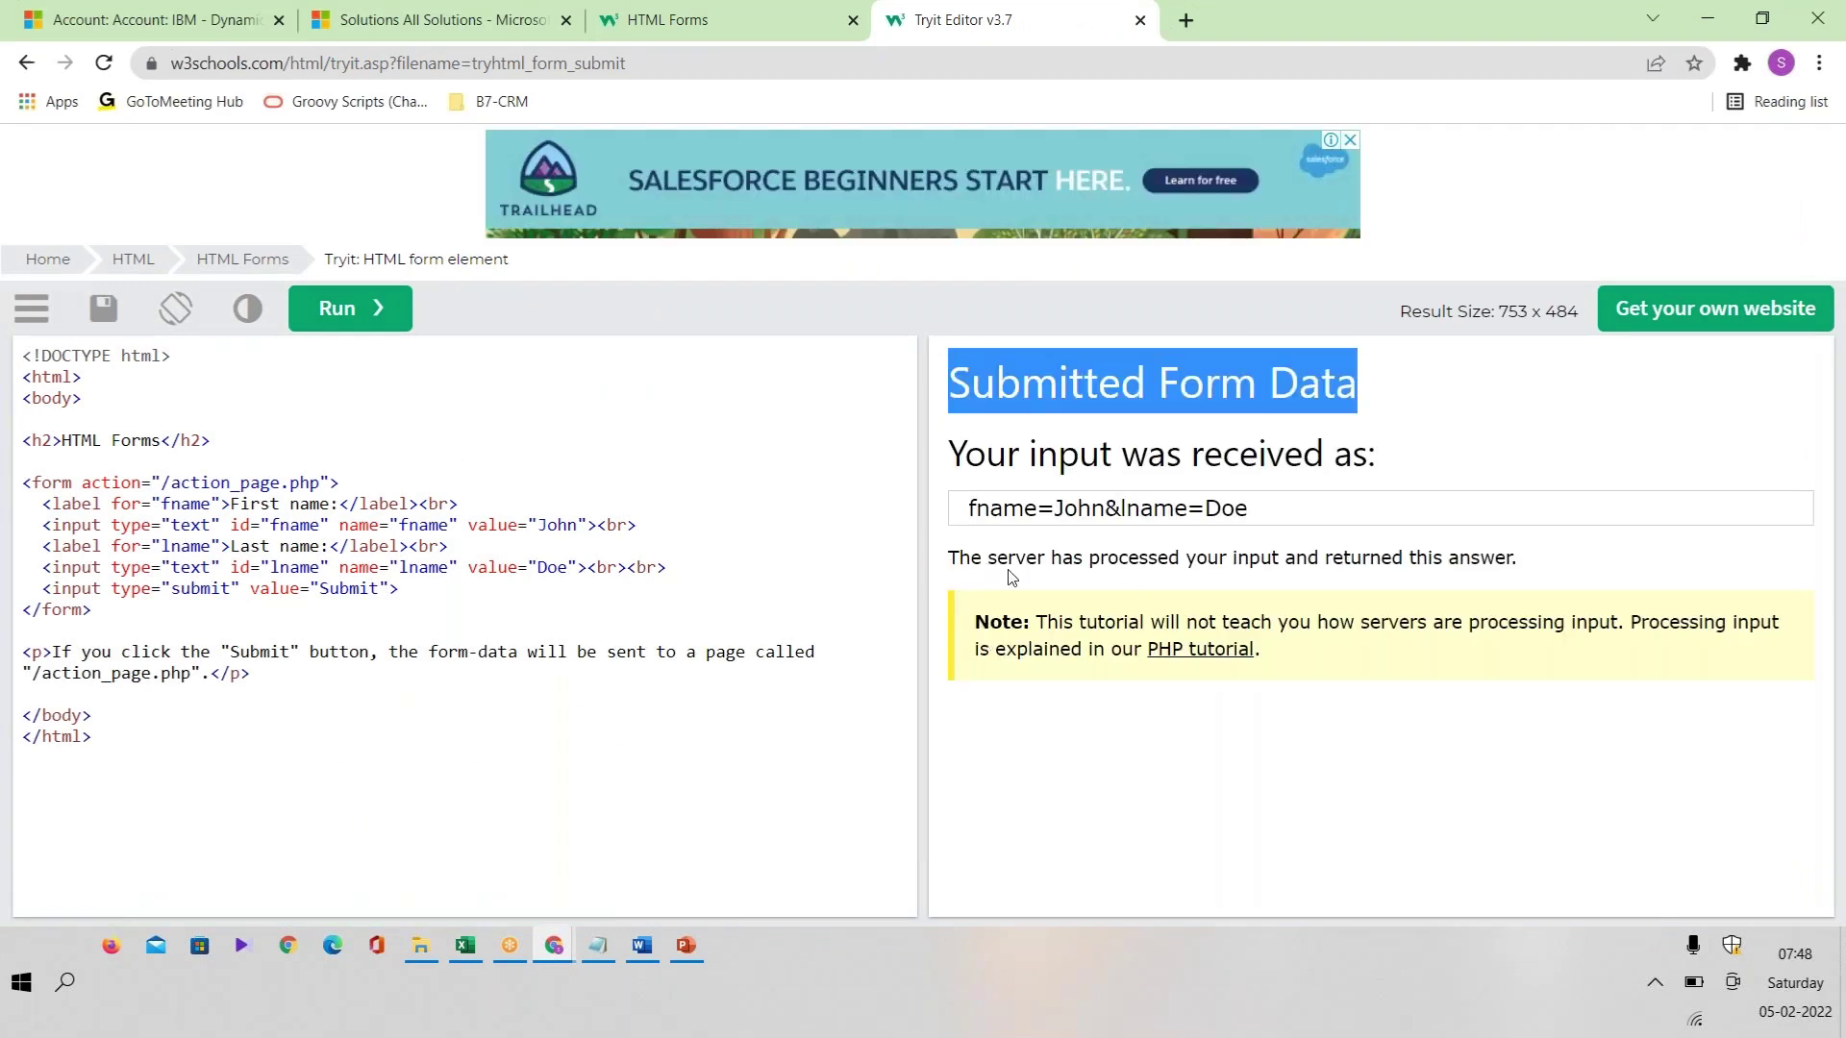
drag(950, 452, 1270, 577)
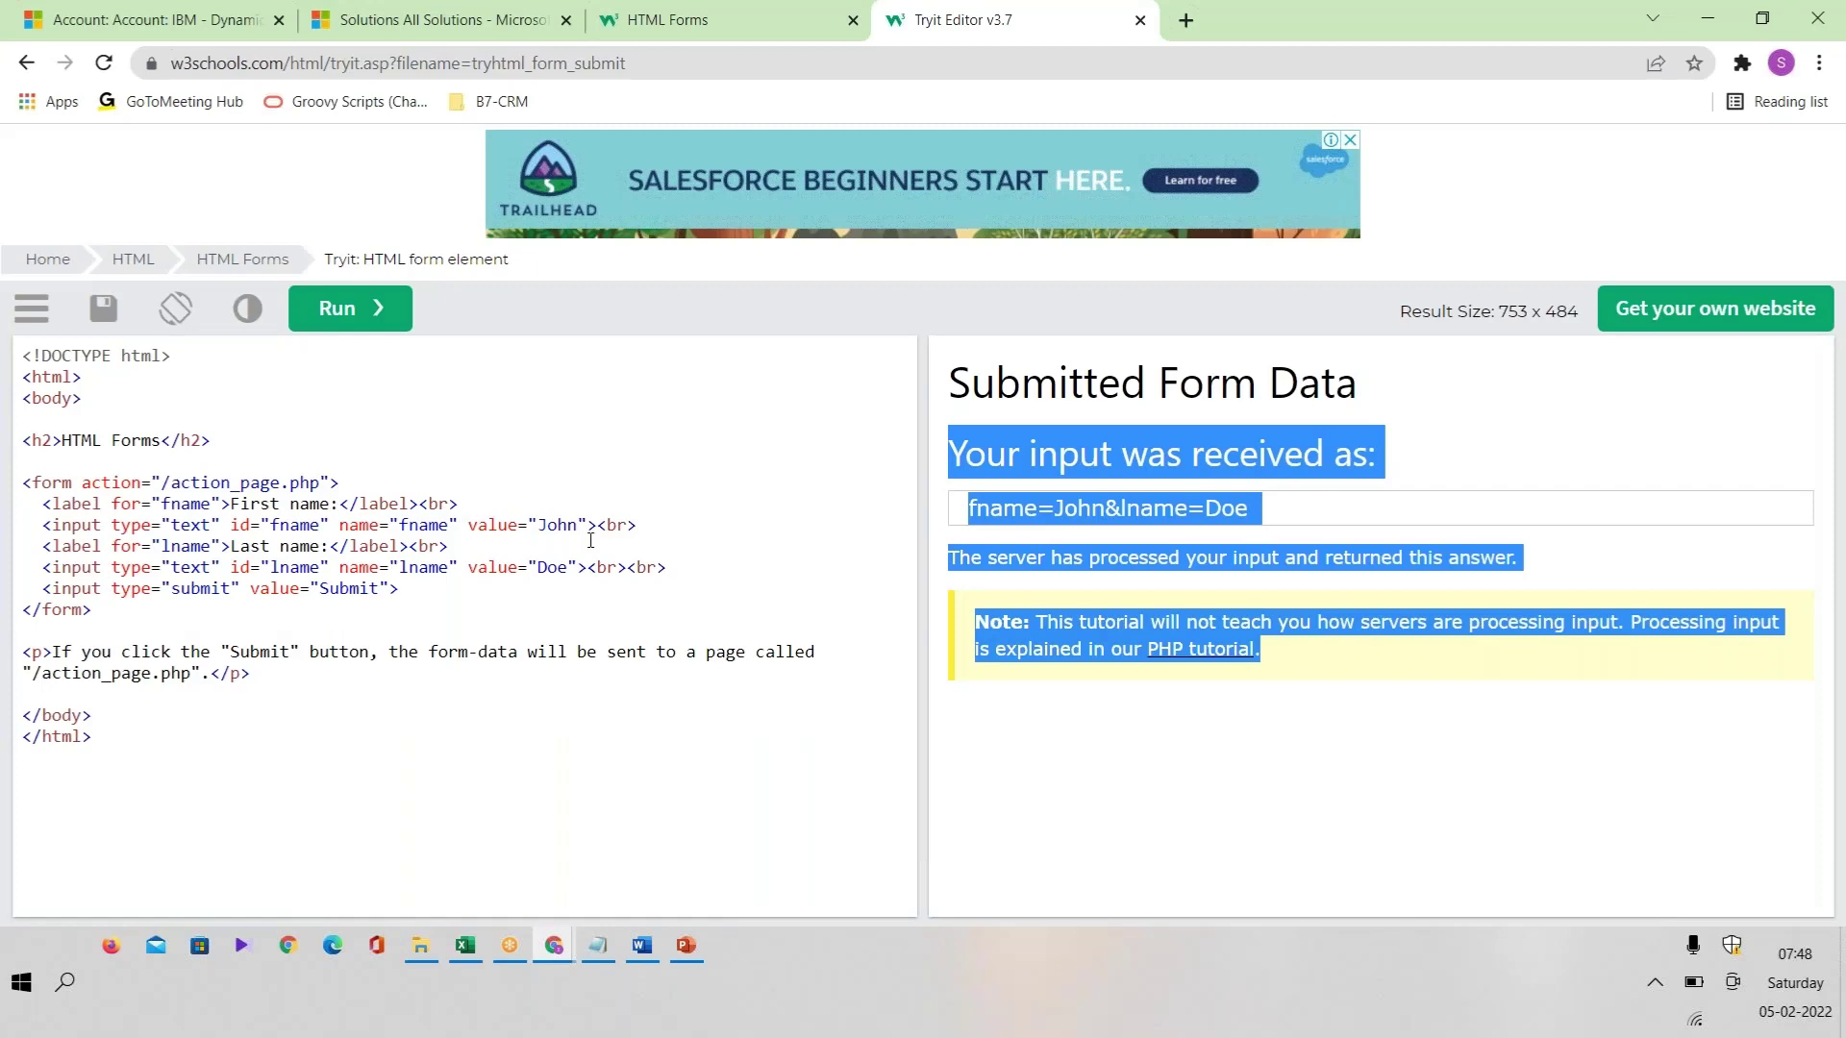
click(1295, 519)
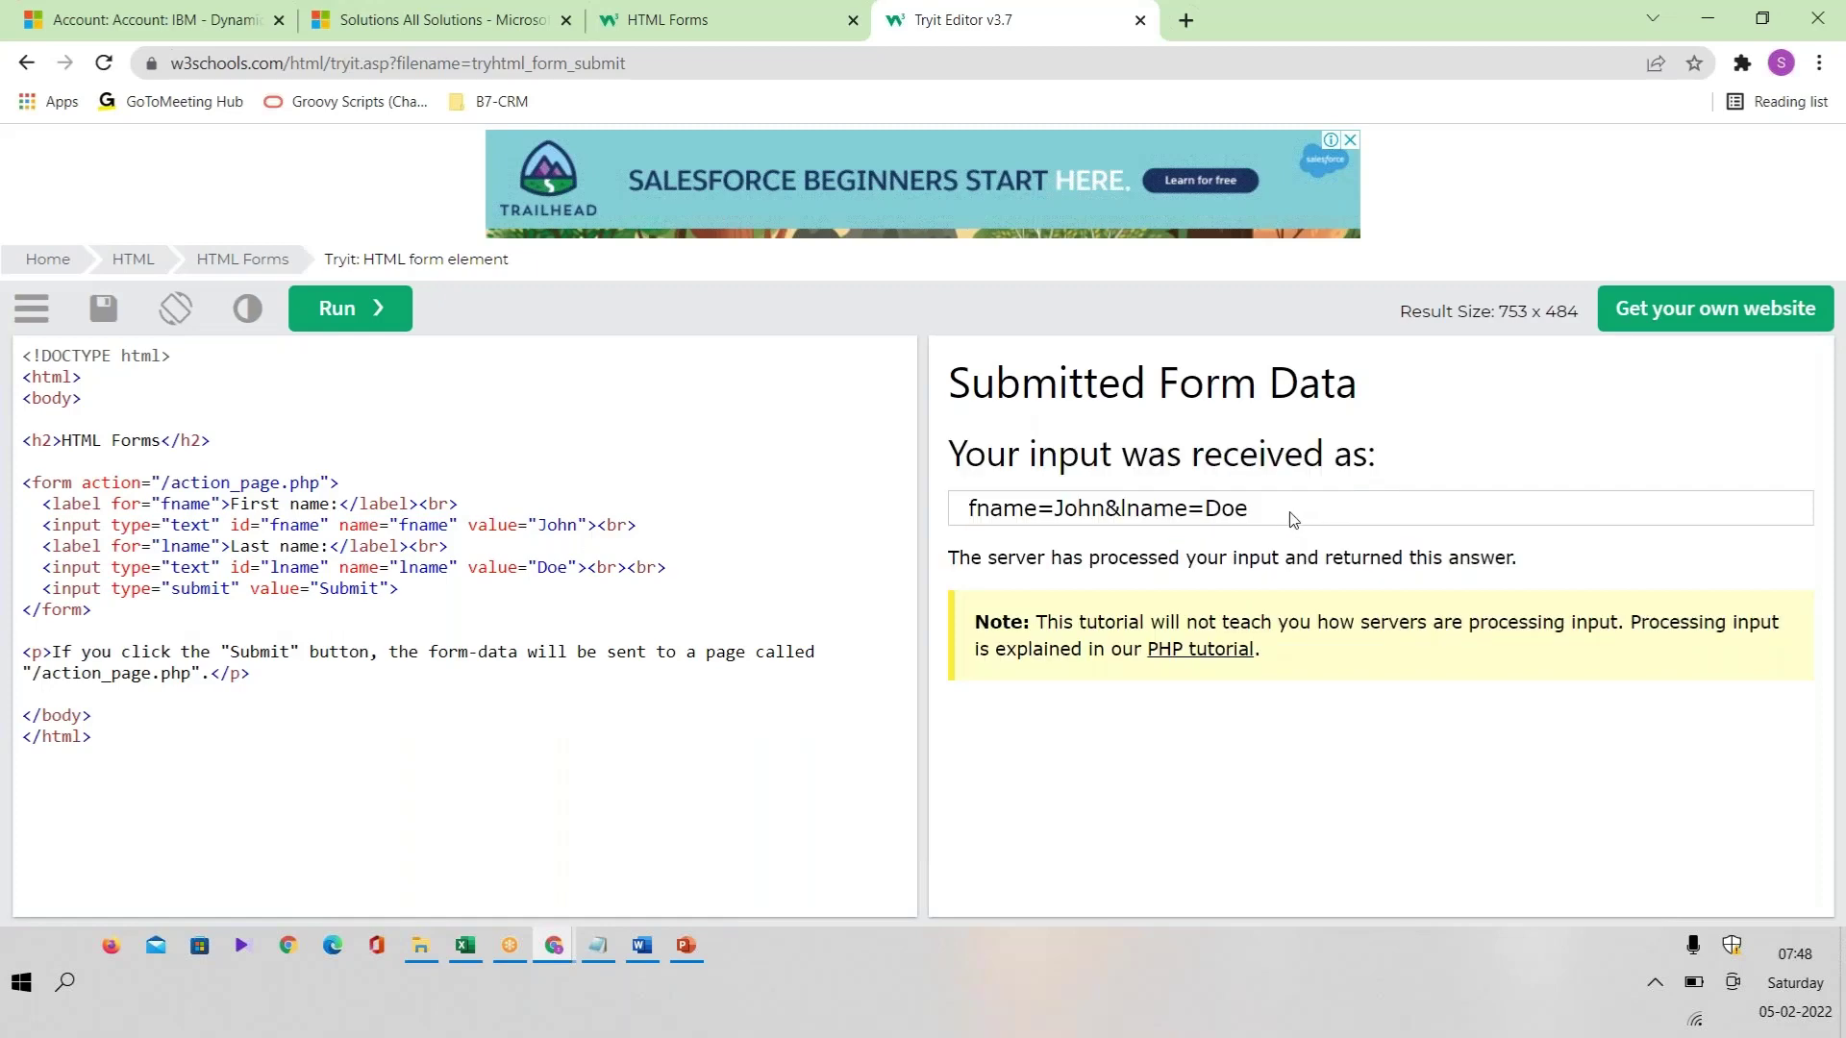
click(351, 309)
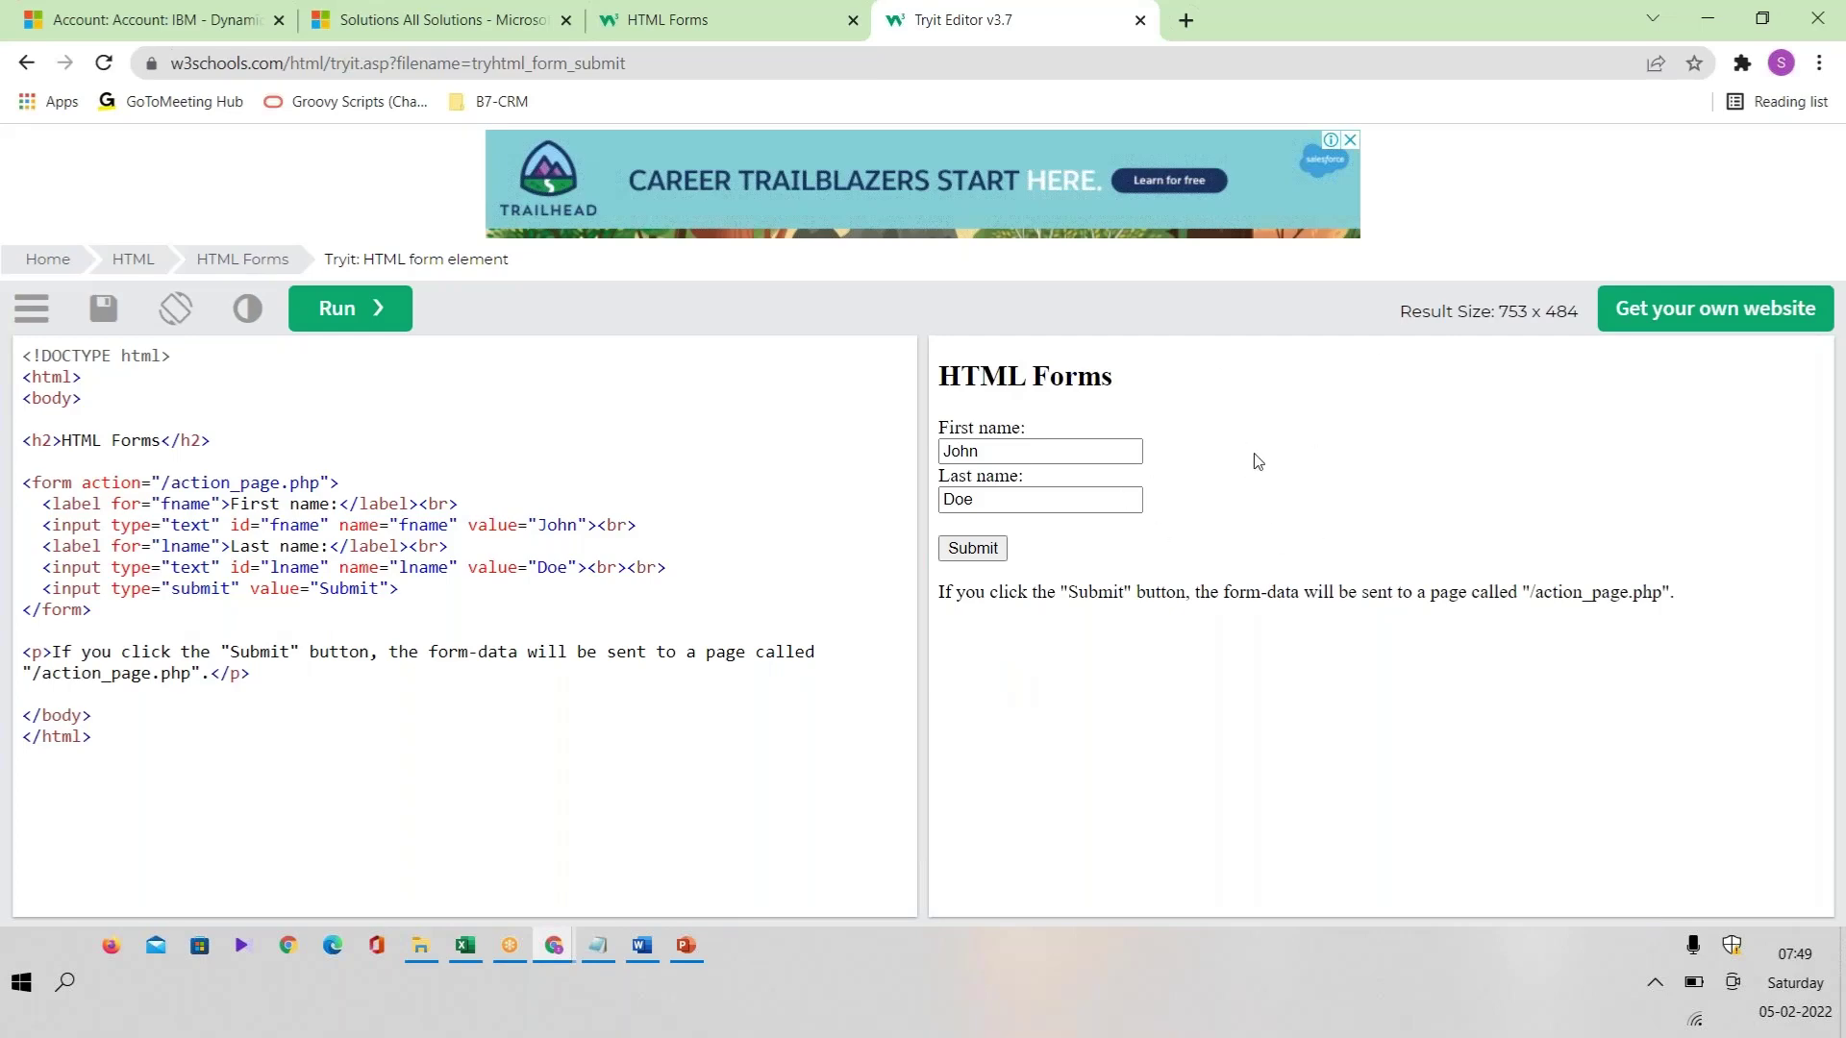
click(971, 549)
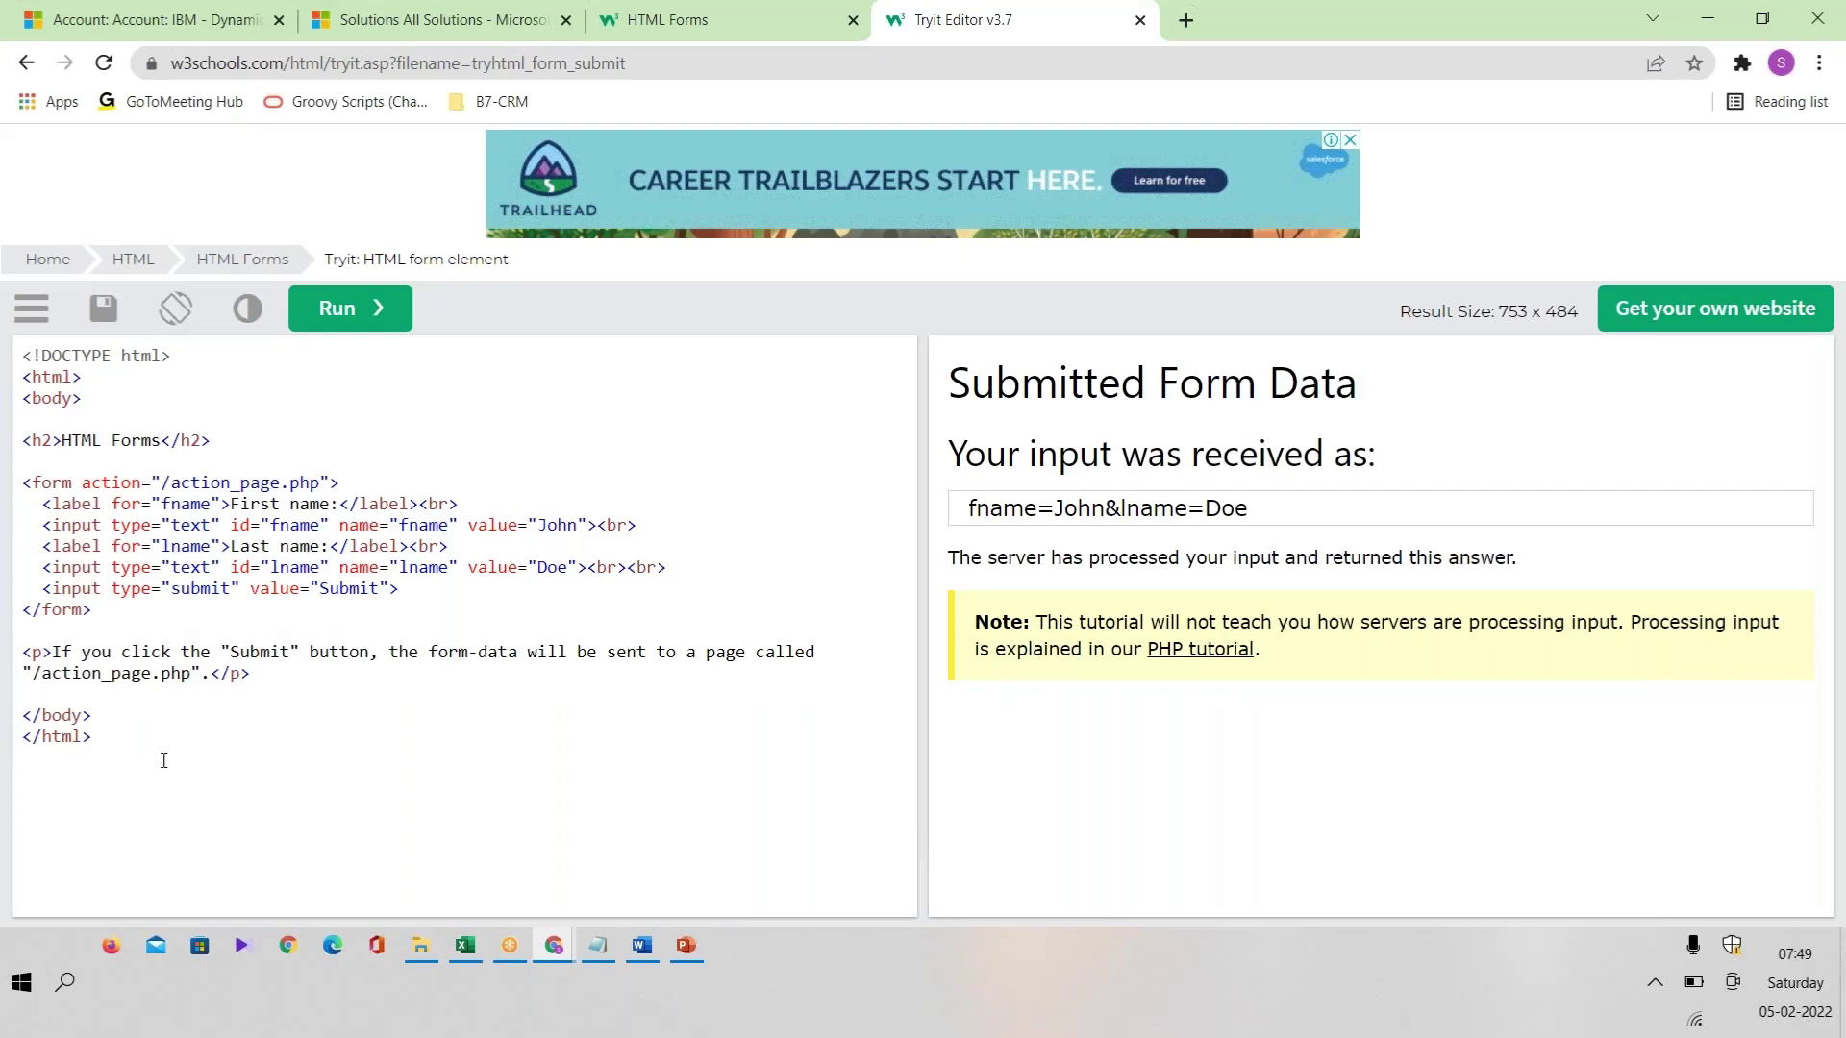
Step: Copy the entire HTML code of the form example and open Notepad++
drag(164, 760, 32, 308)
key(ctrl+c)
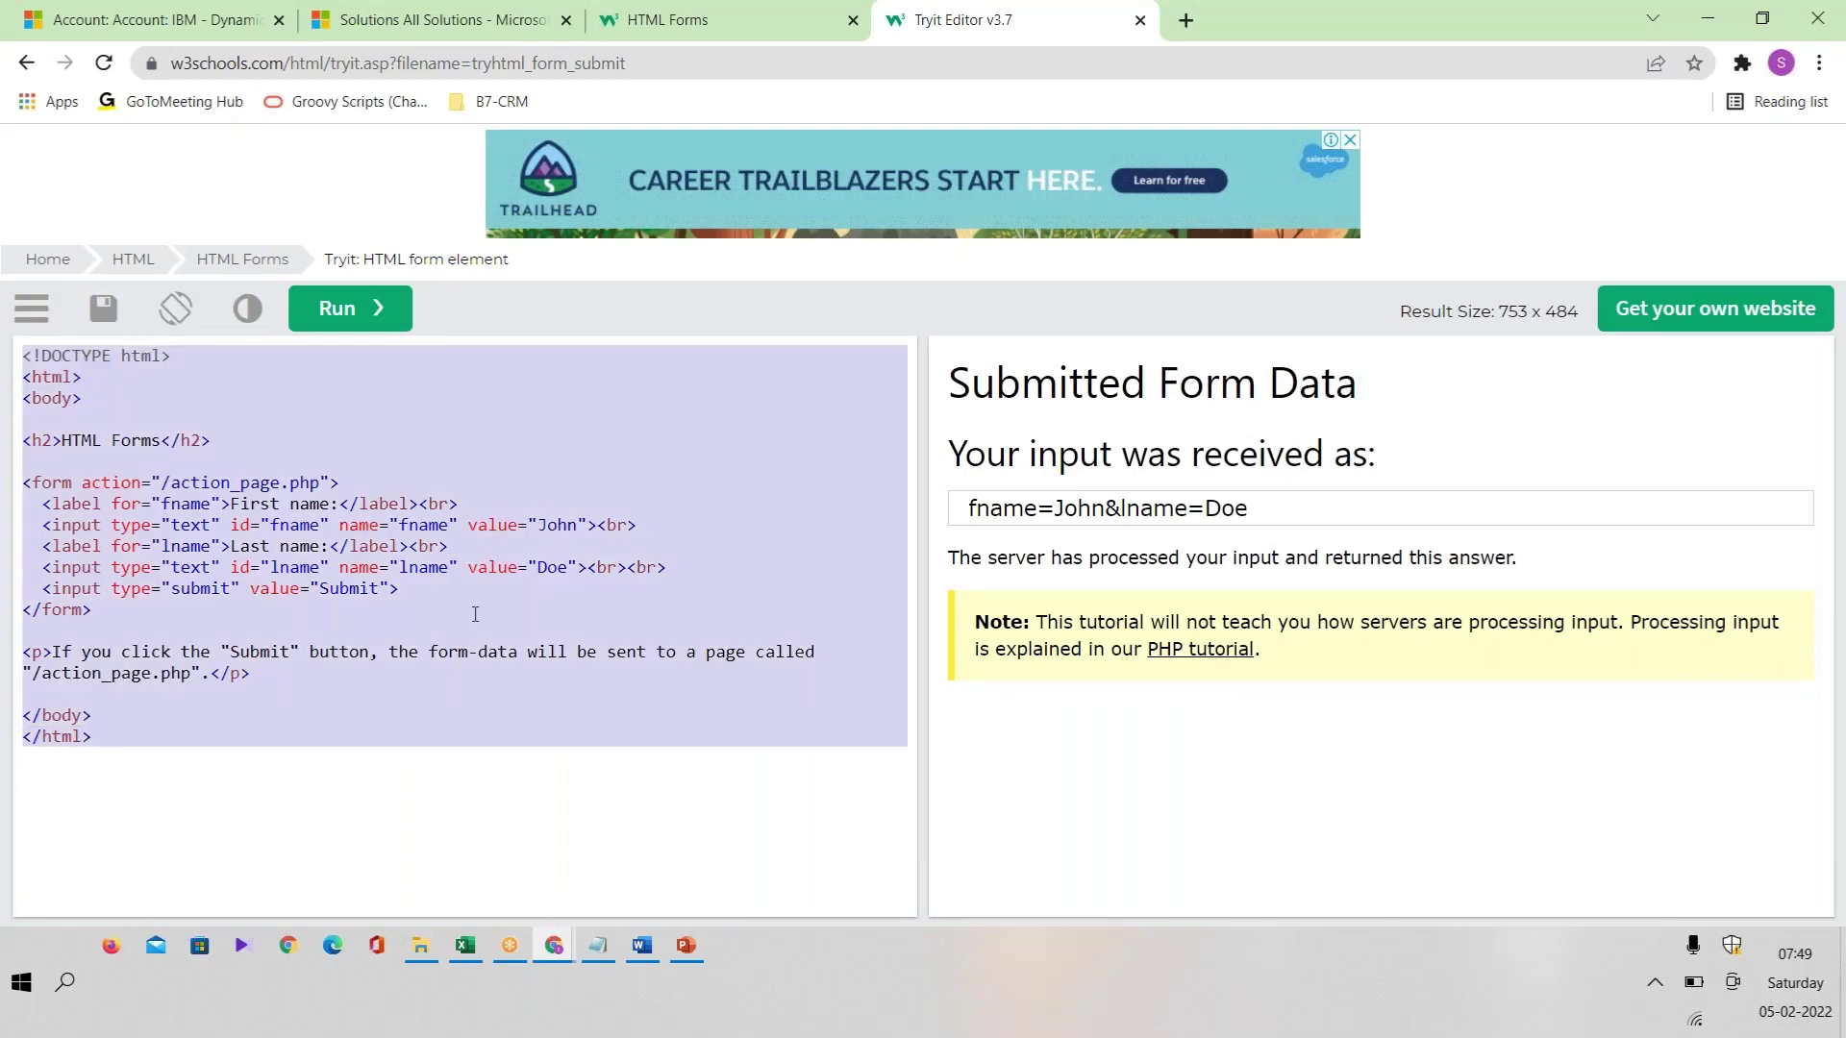
key(super)
text(note)
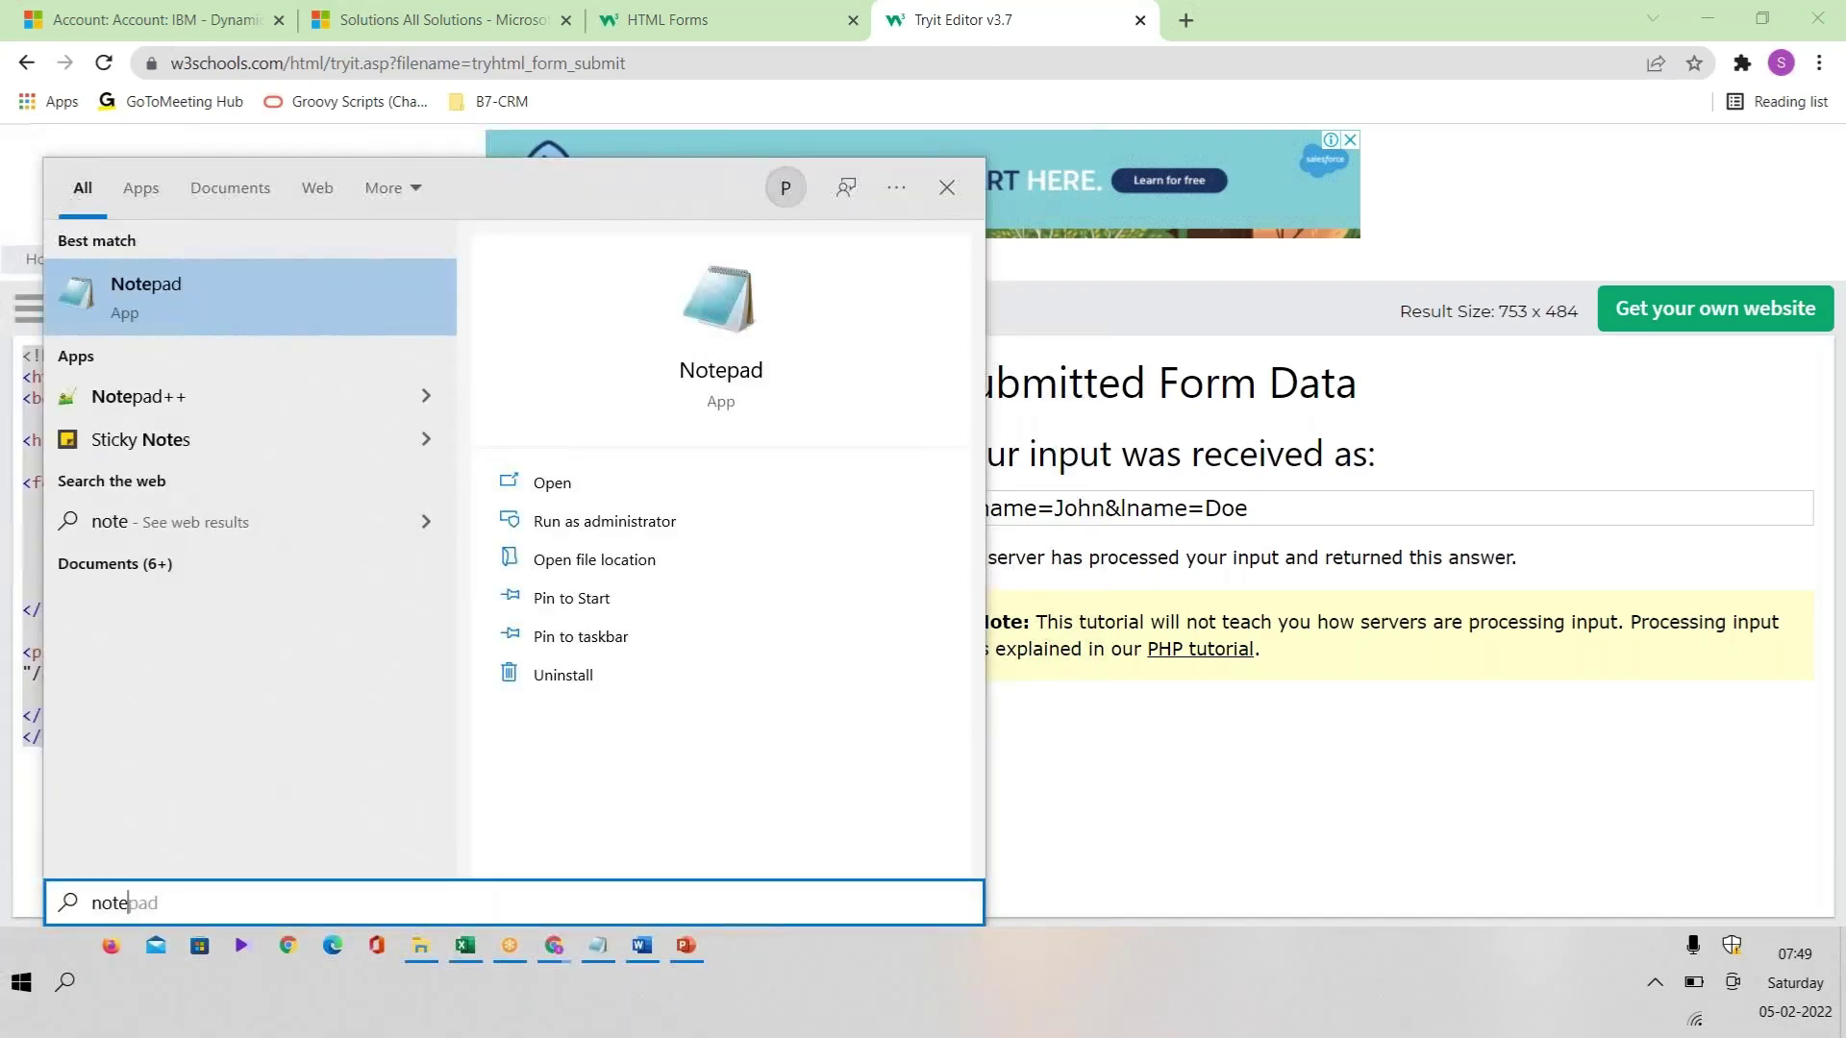
key(Down)
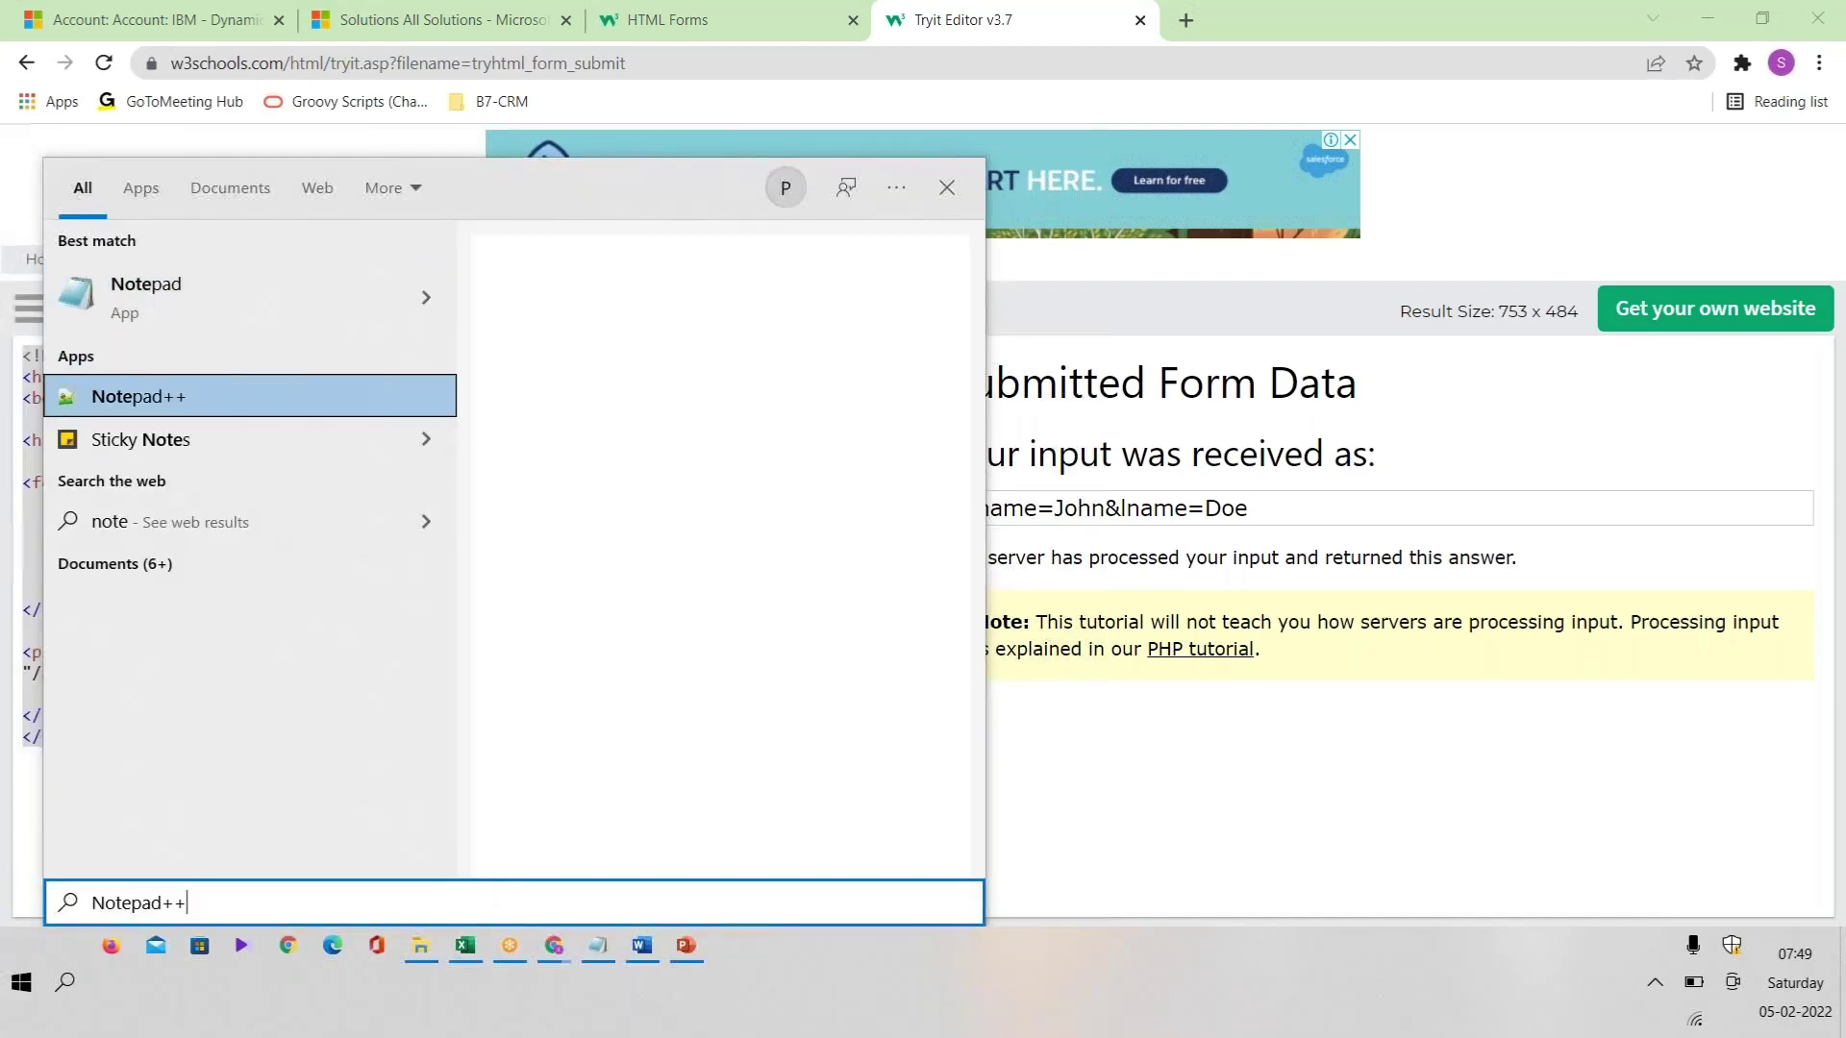
key(Return)
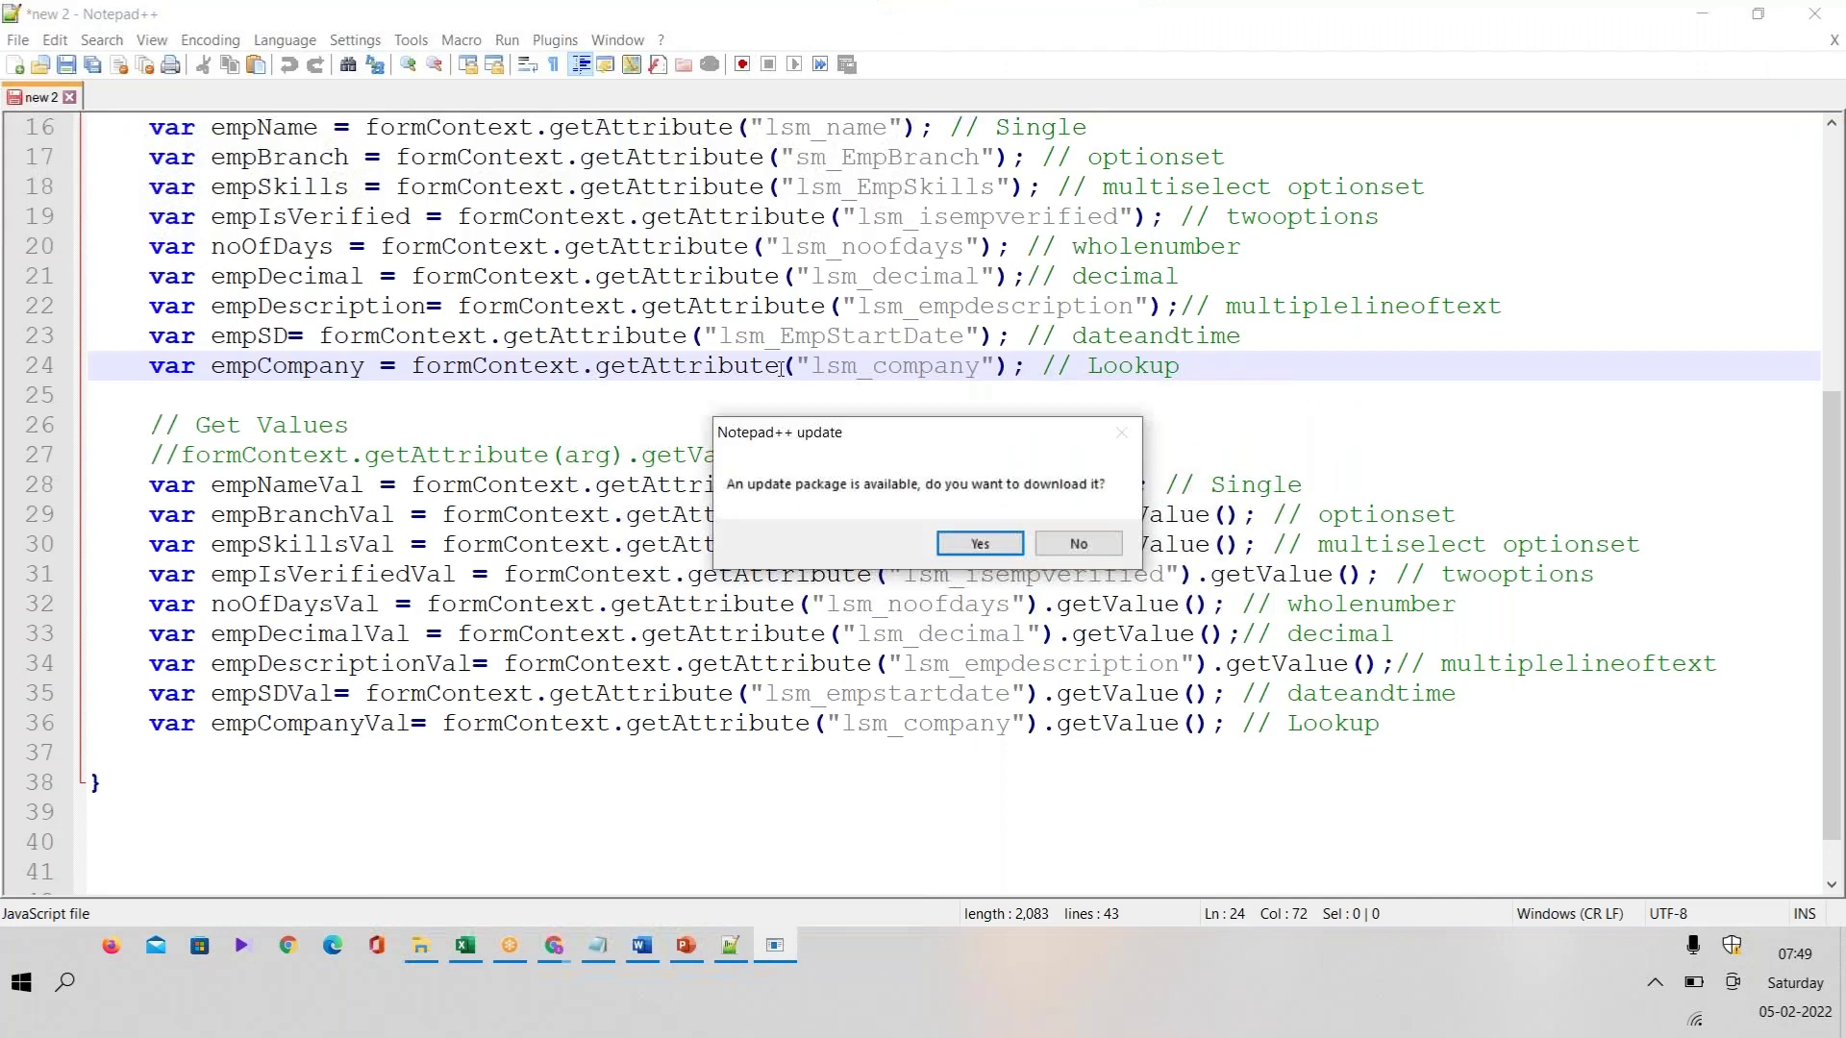
Step: Download and install the Notepad++ v8.2.1 update with the default destination folder, and run the program on finishing
click(999, 544)
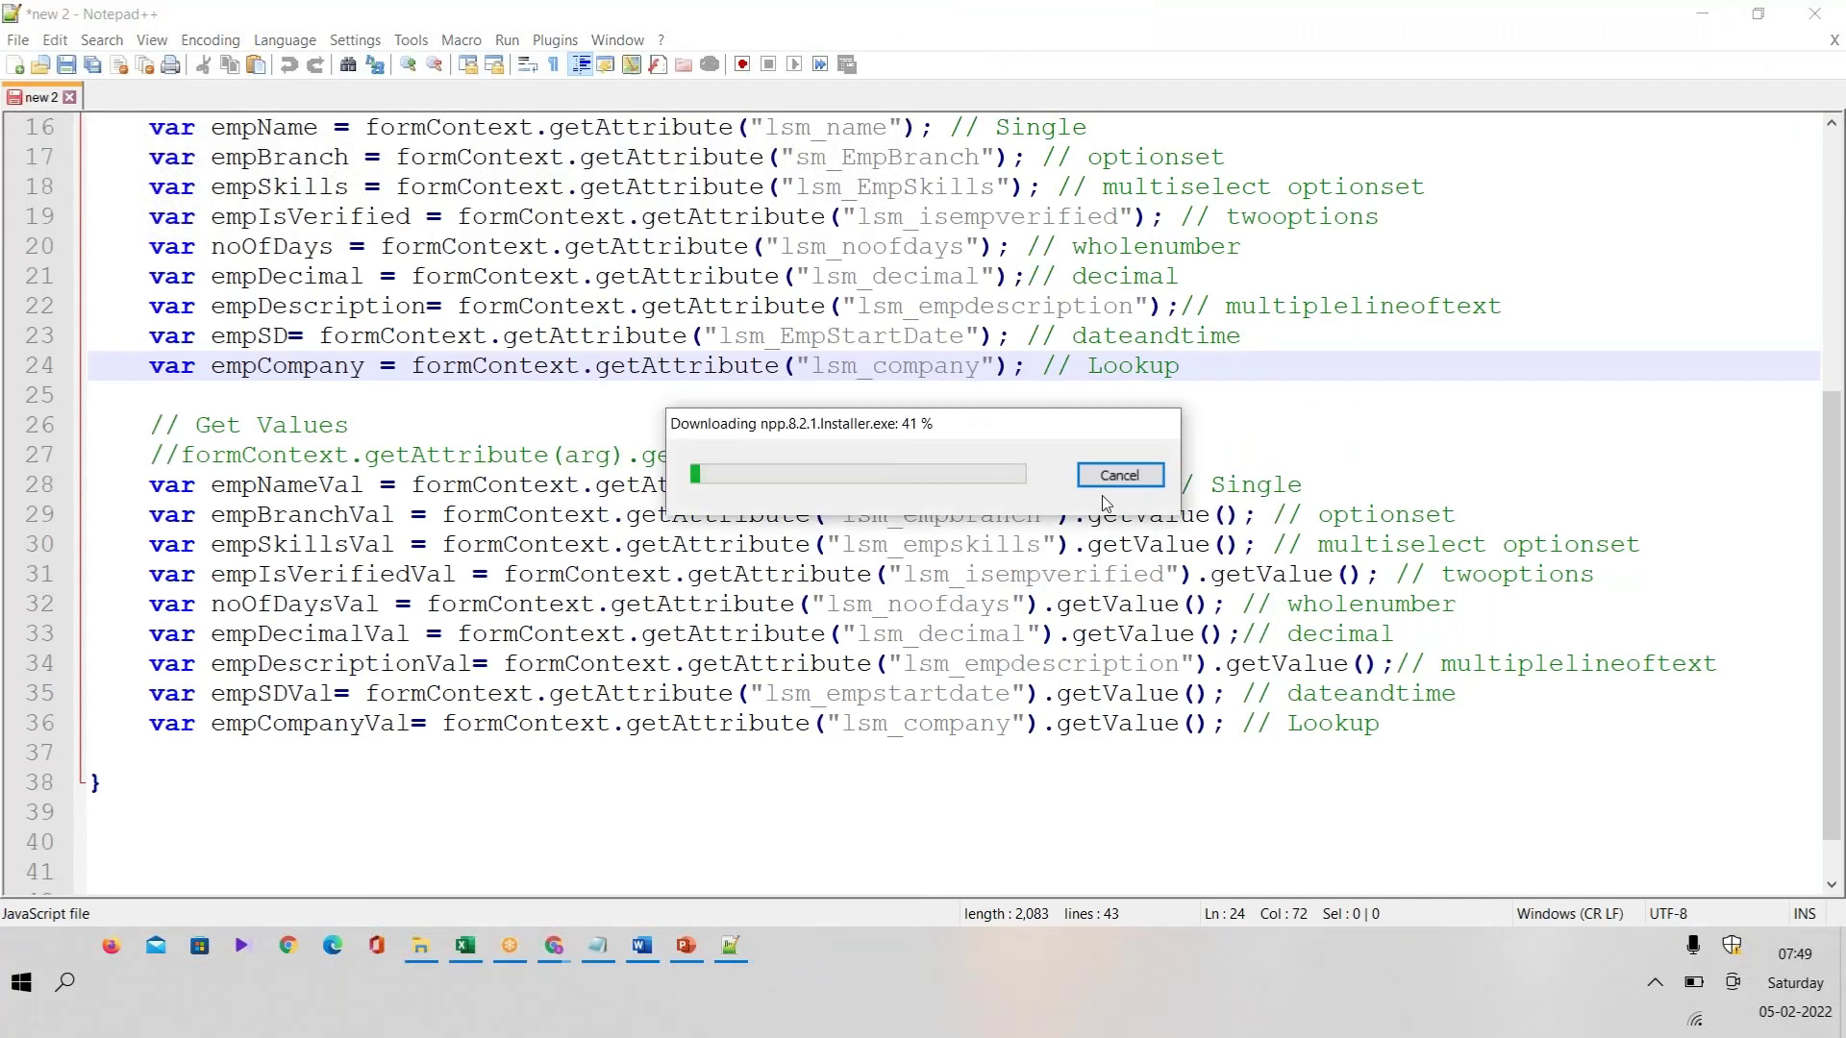
click(961, 559)
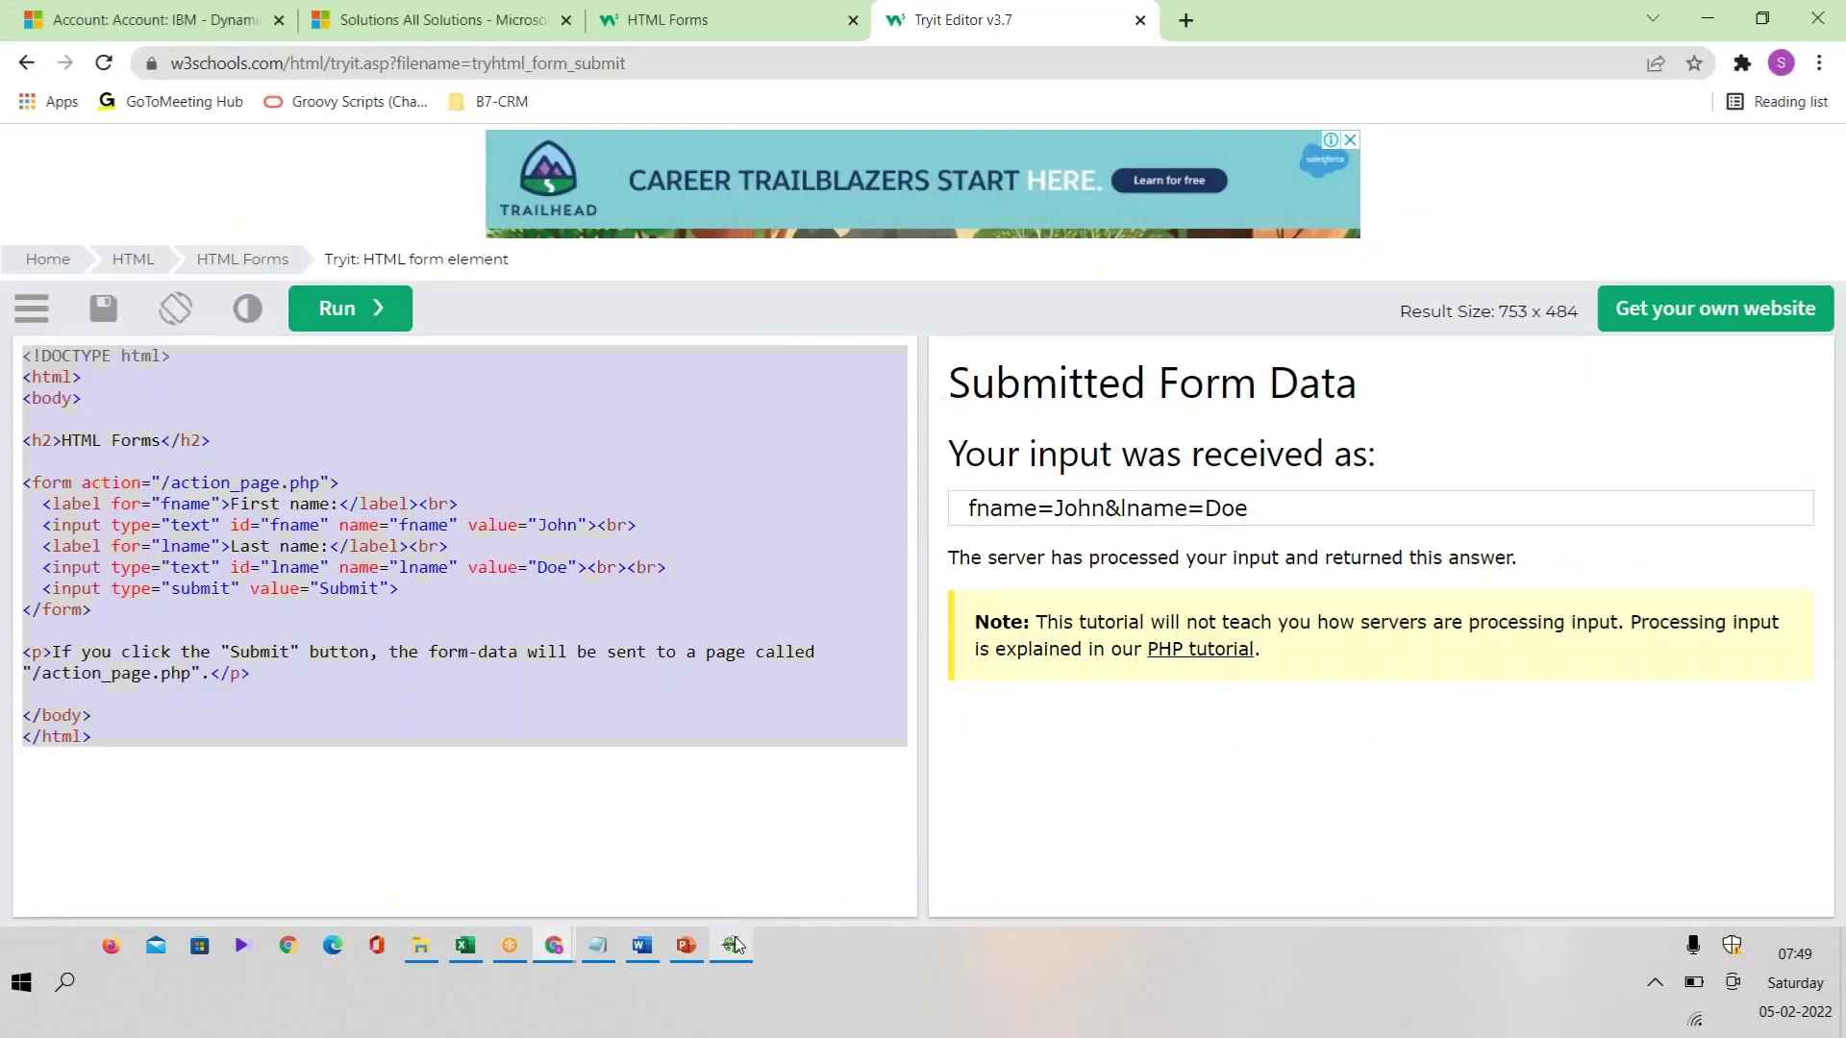
click(934, 529)
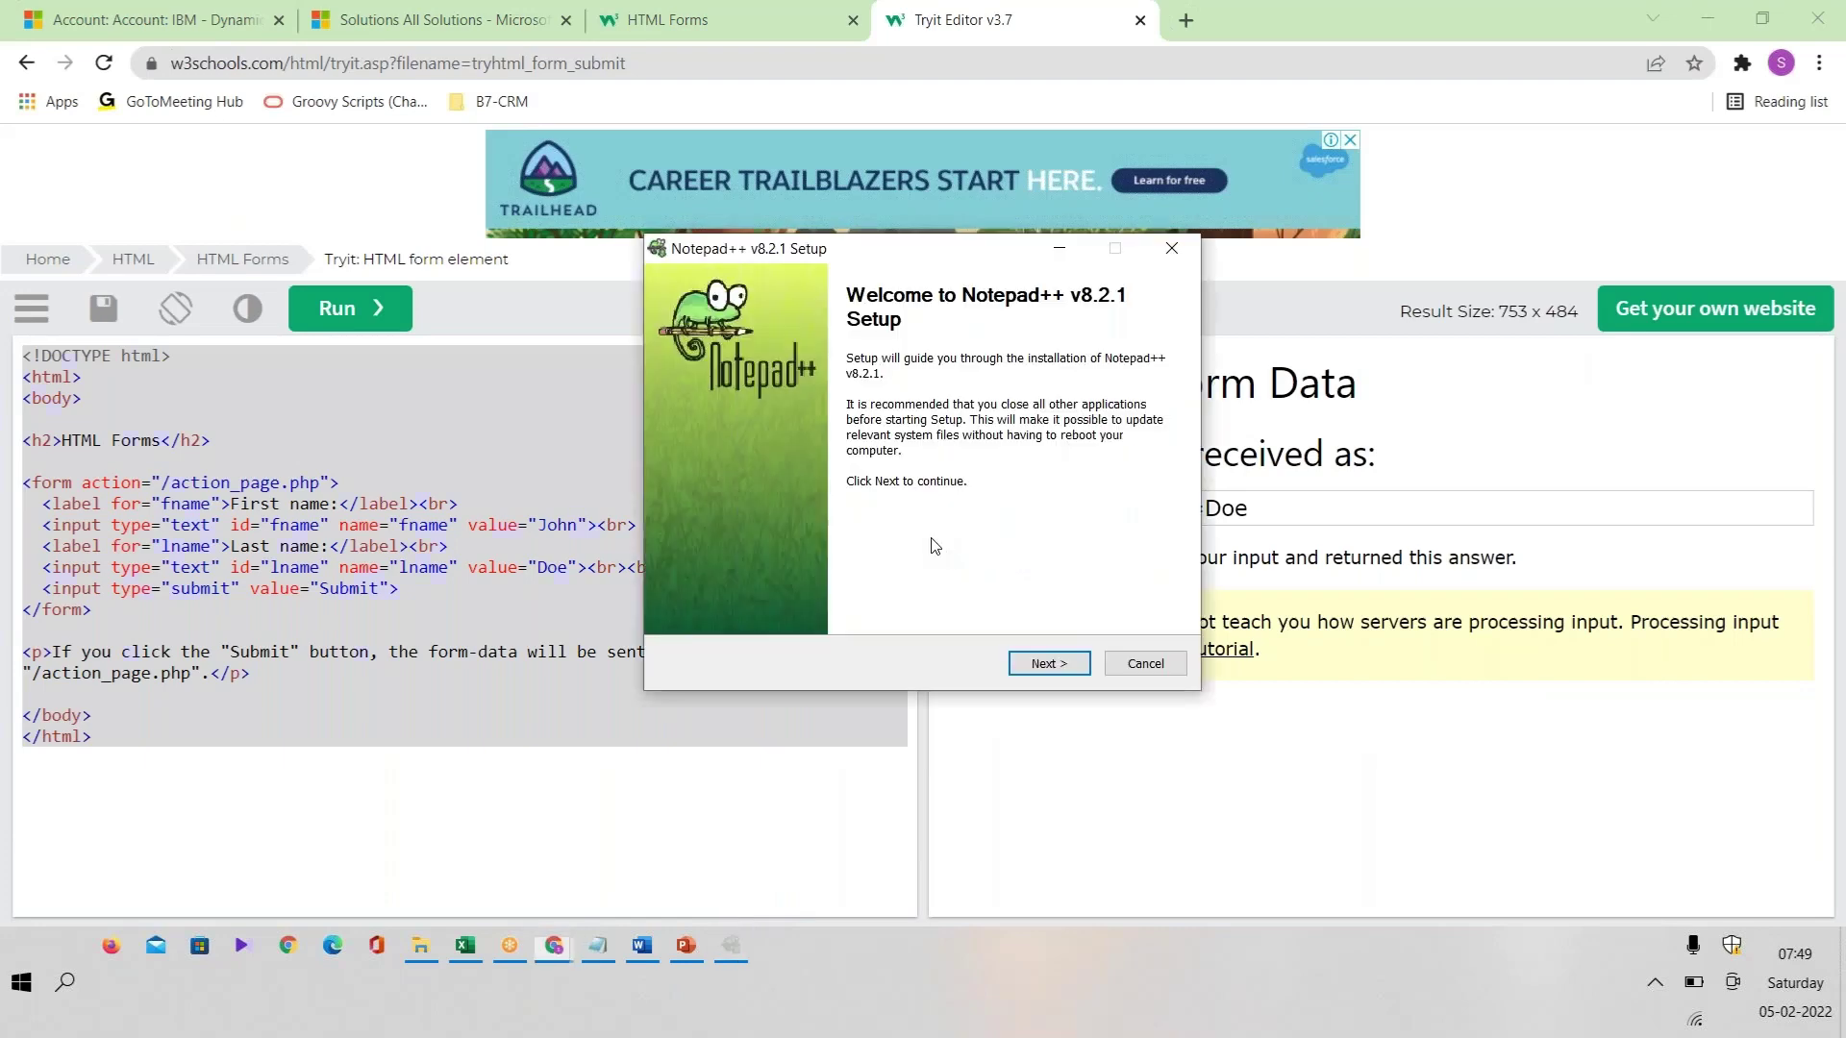
click(1047, 664)
click(1048, 665)
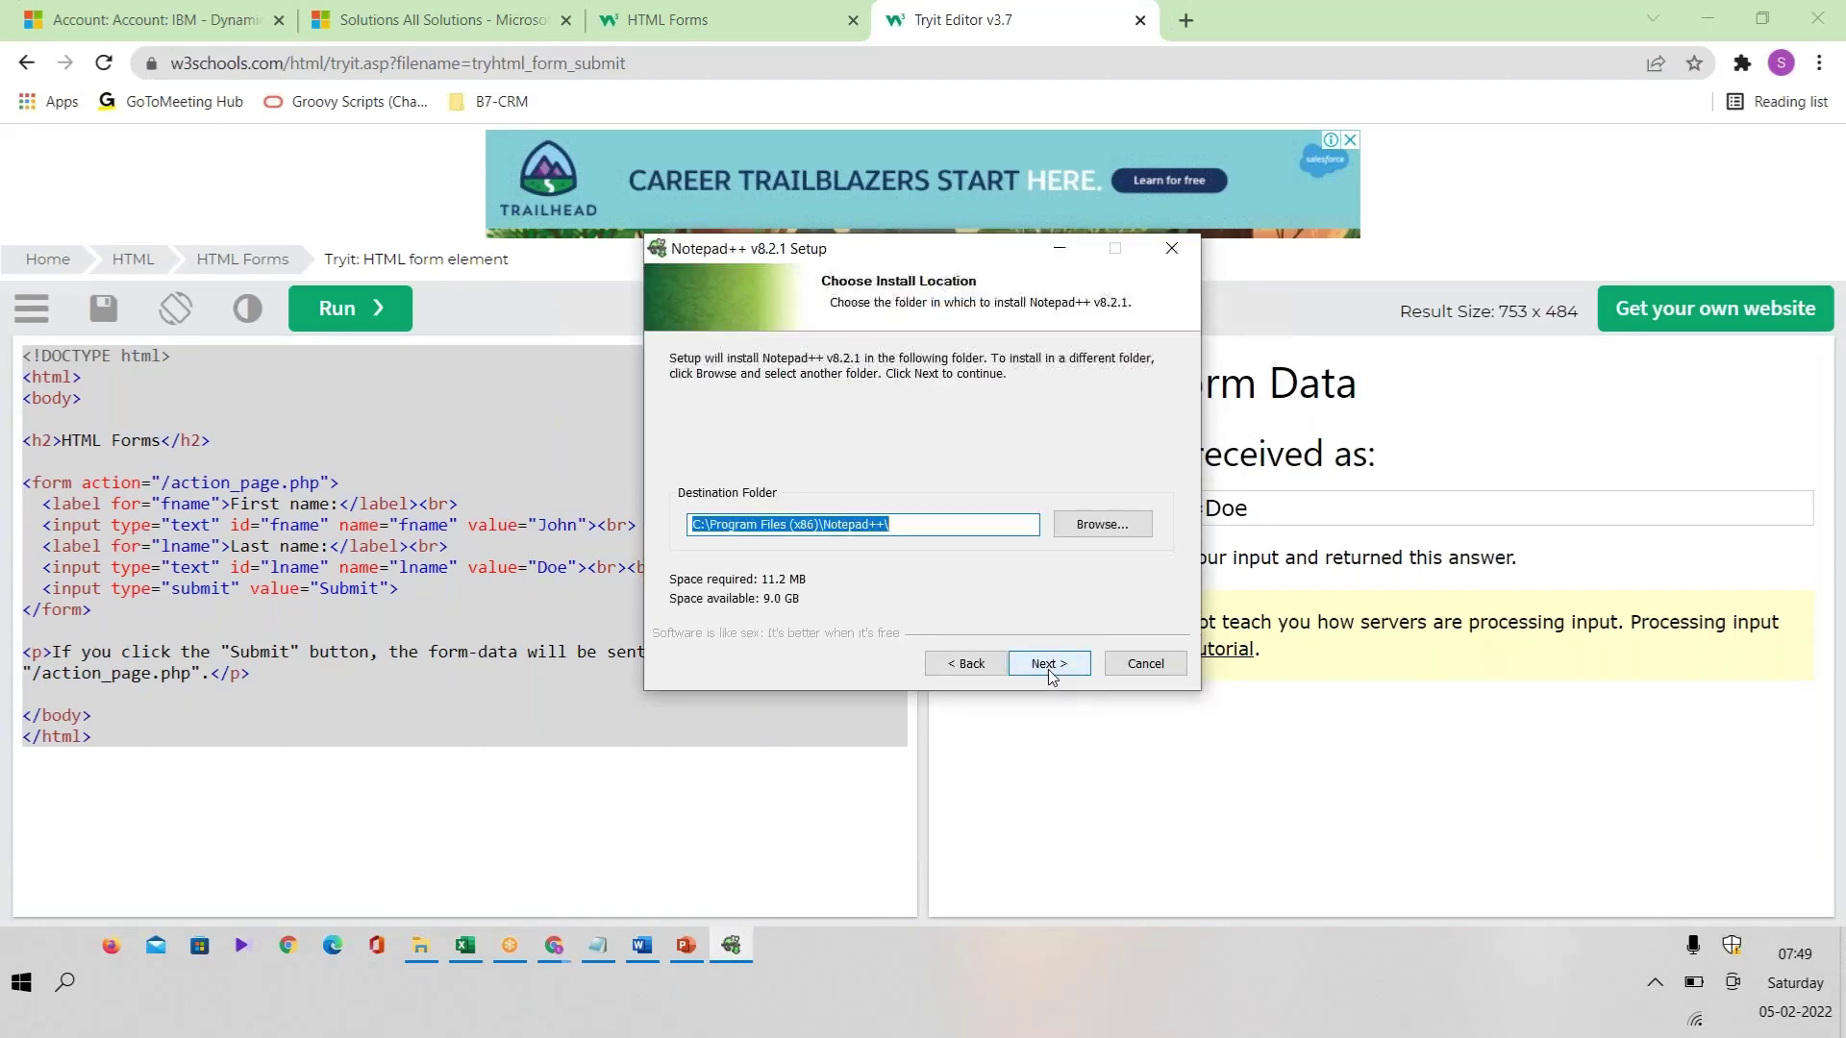
click(1047, 665)
click(1048, 666)
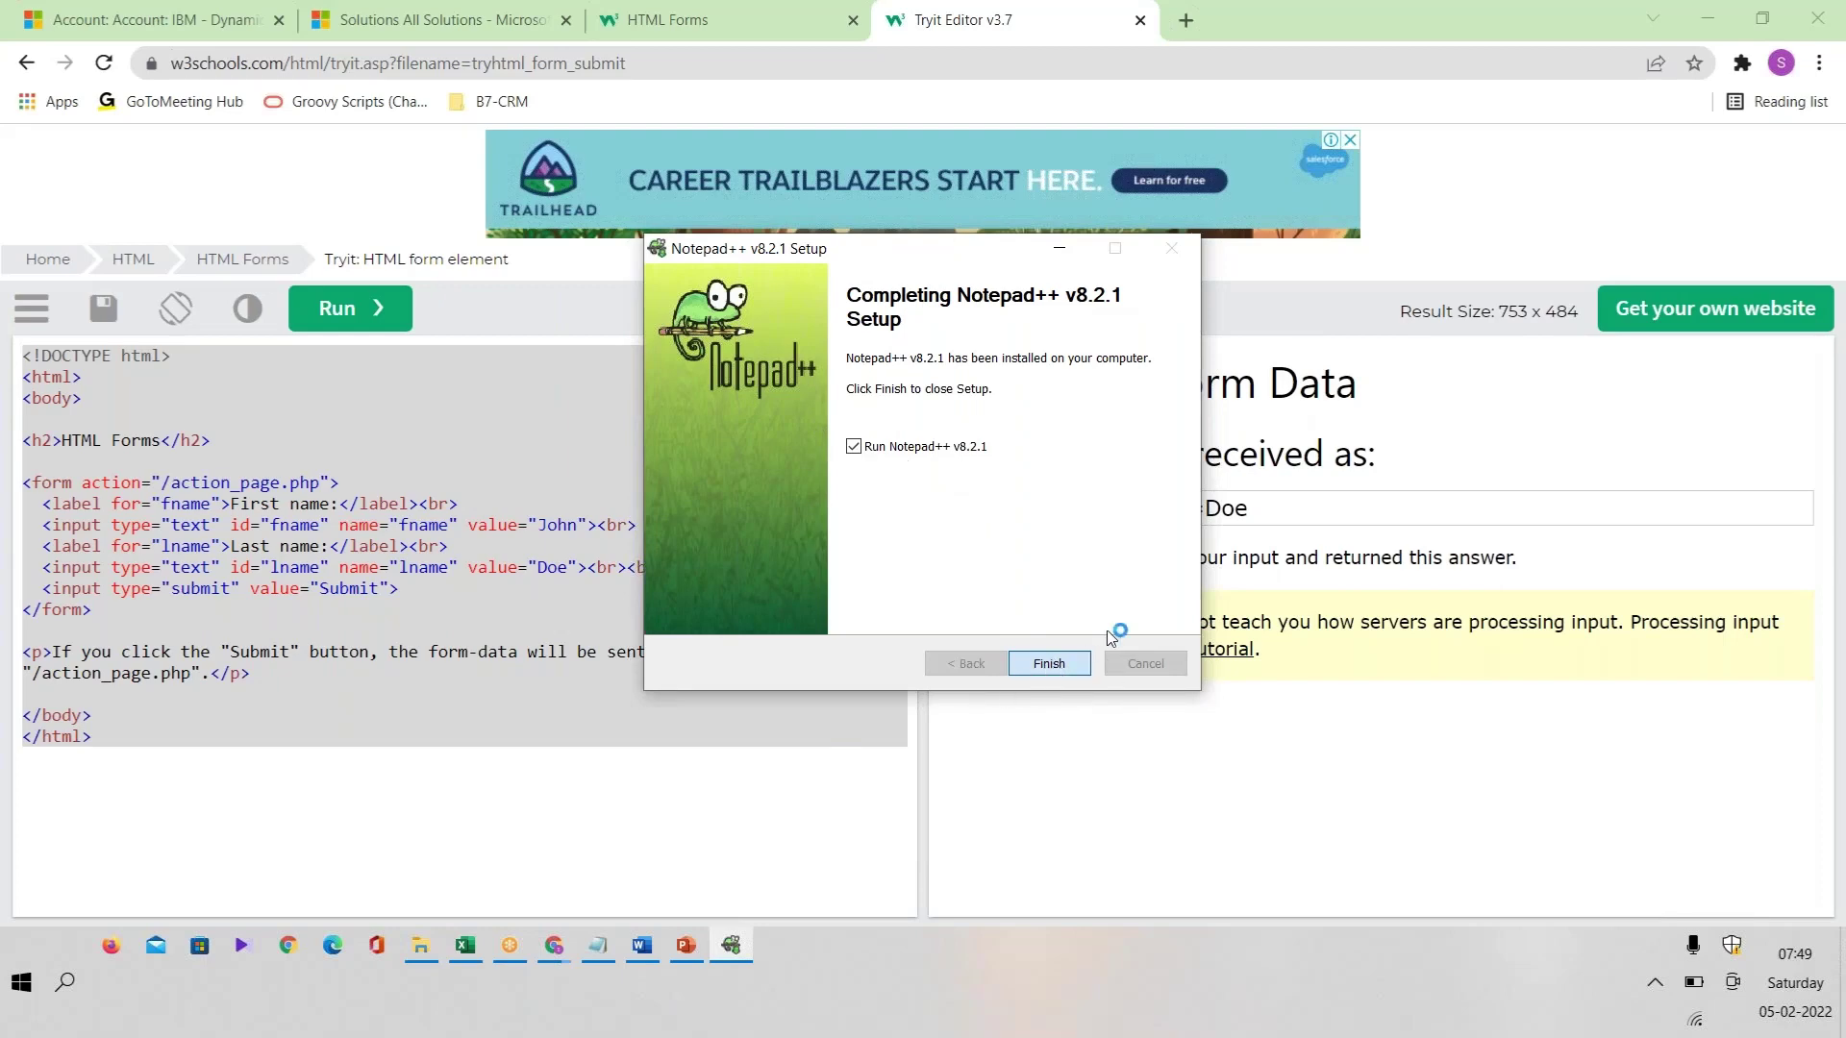
click(1053, 665)
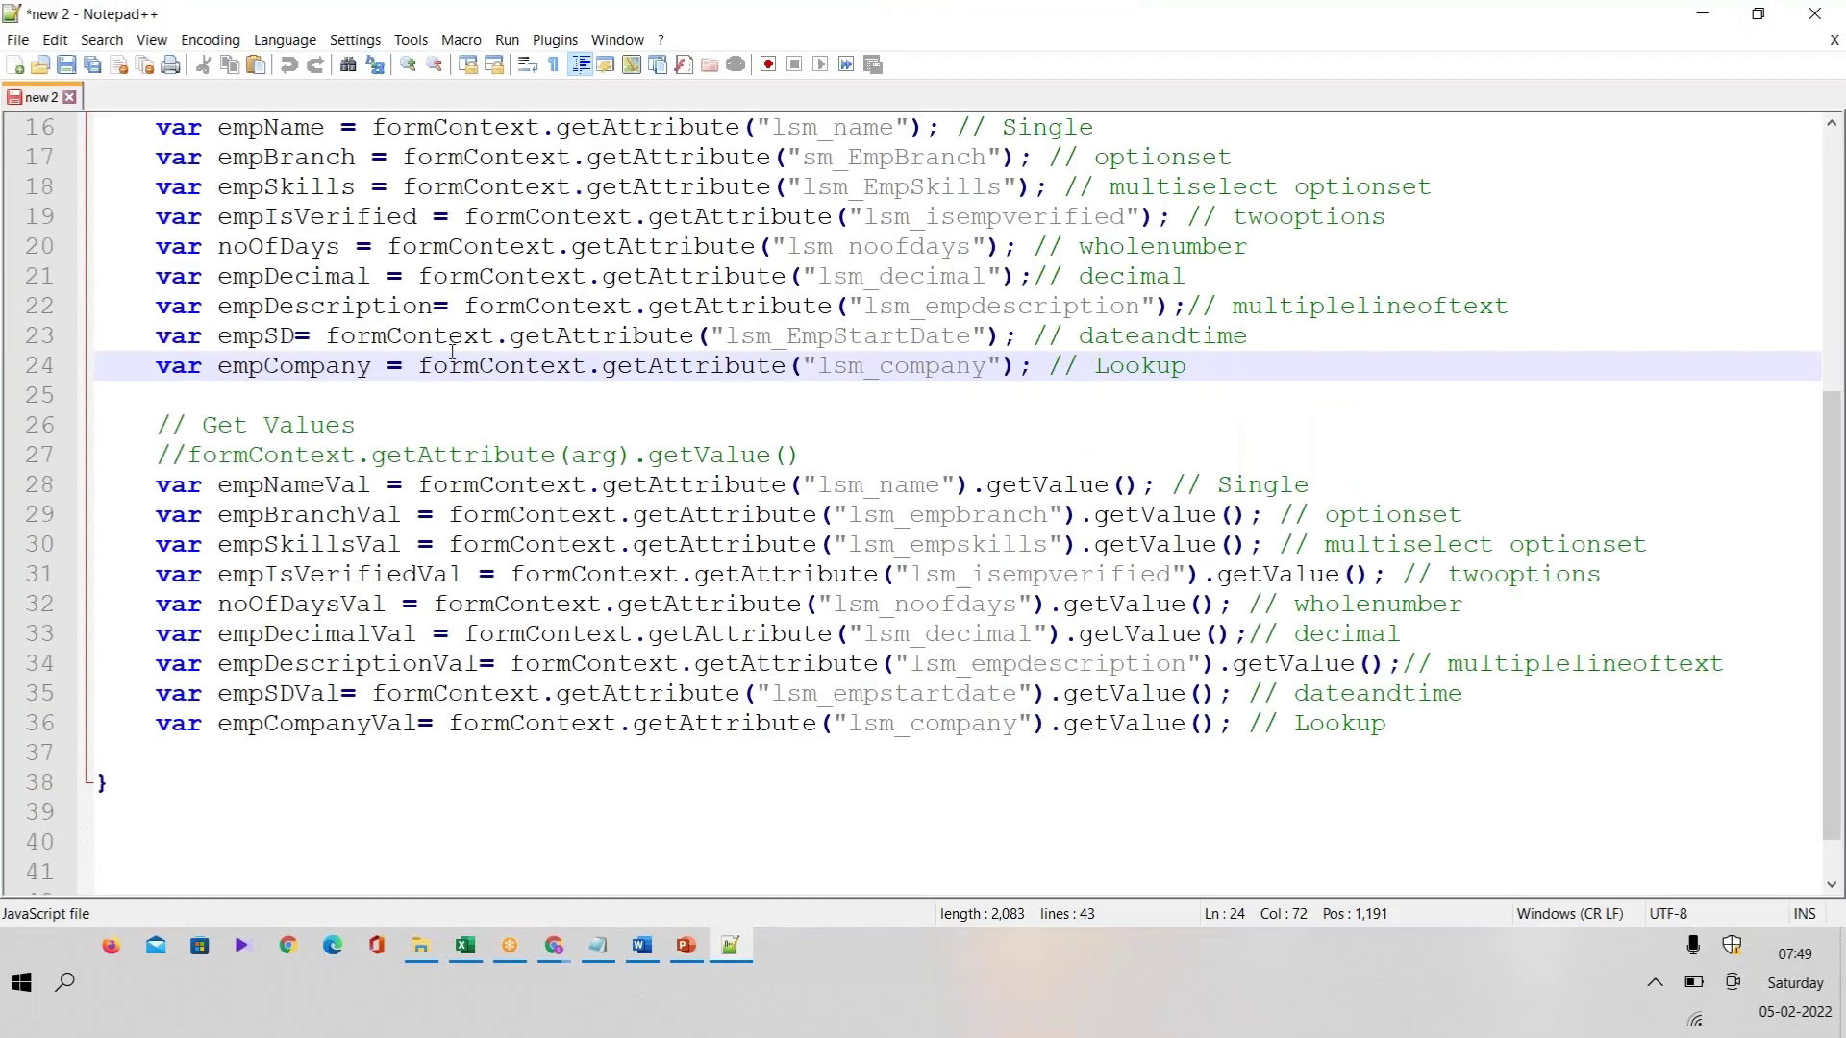
Step: Paste the copied HTML form code into a new file and save it on the Desktop as test.html
key(ctrl+n)
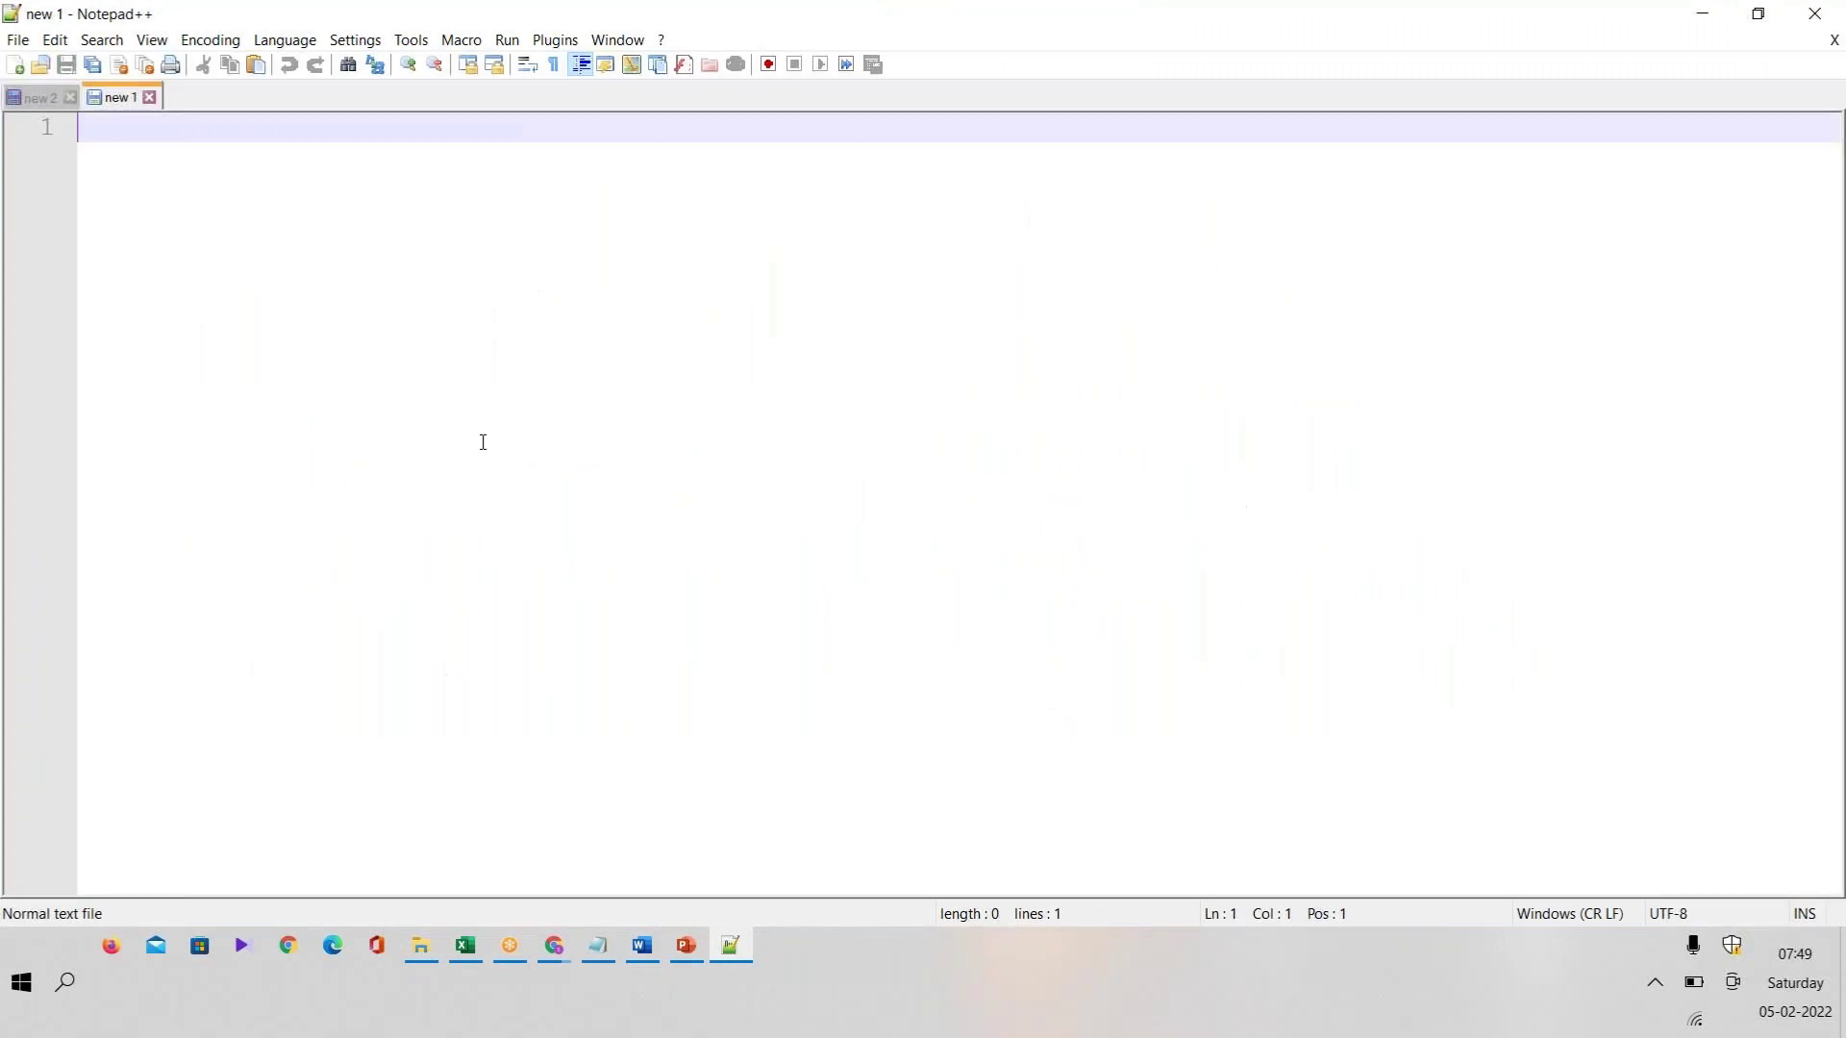
key(ctrl+v)
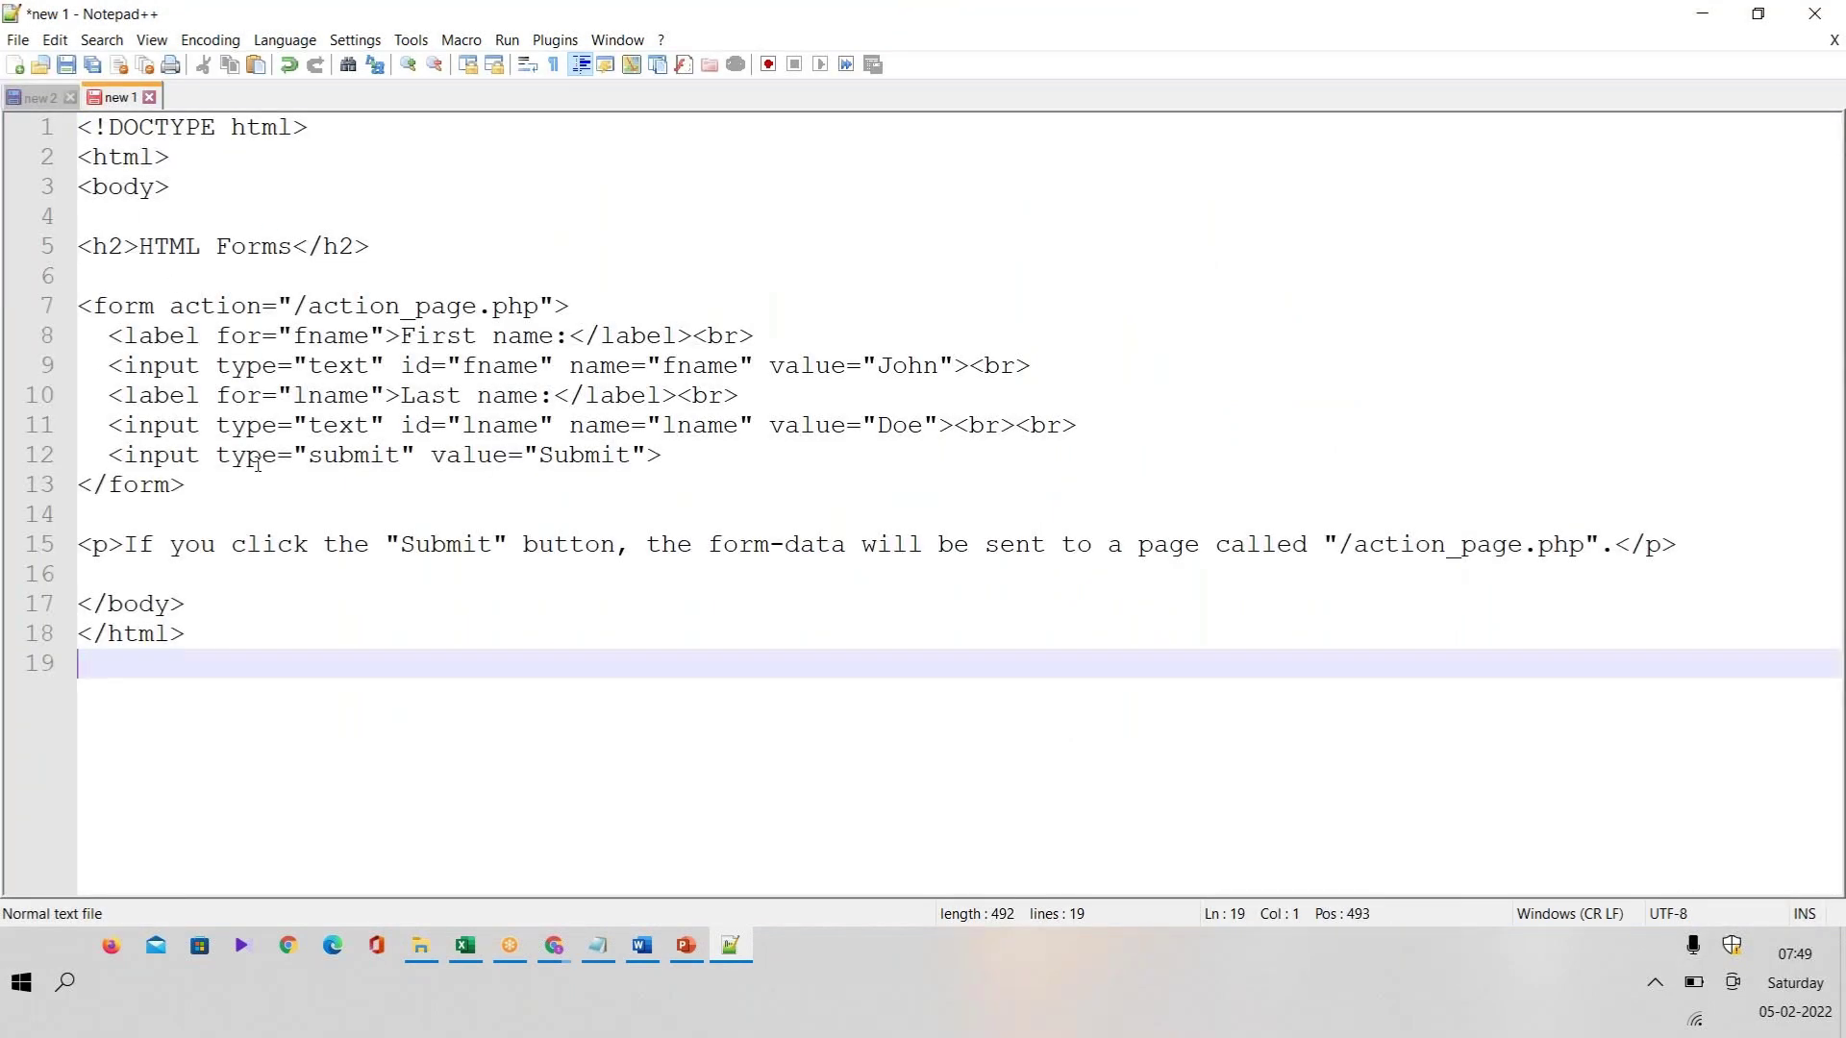
click(18, 40)
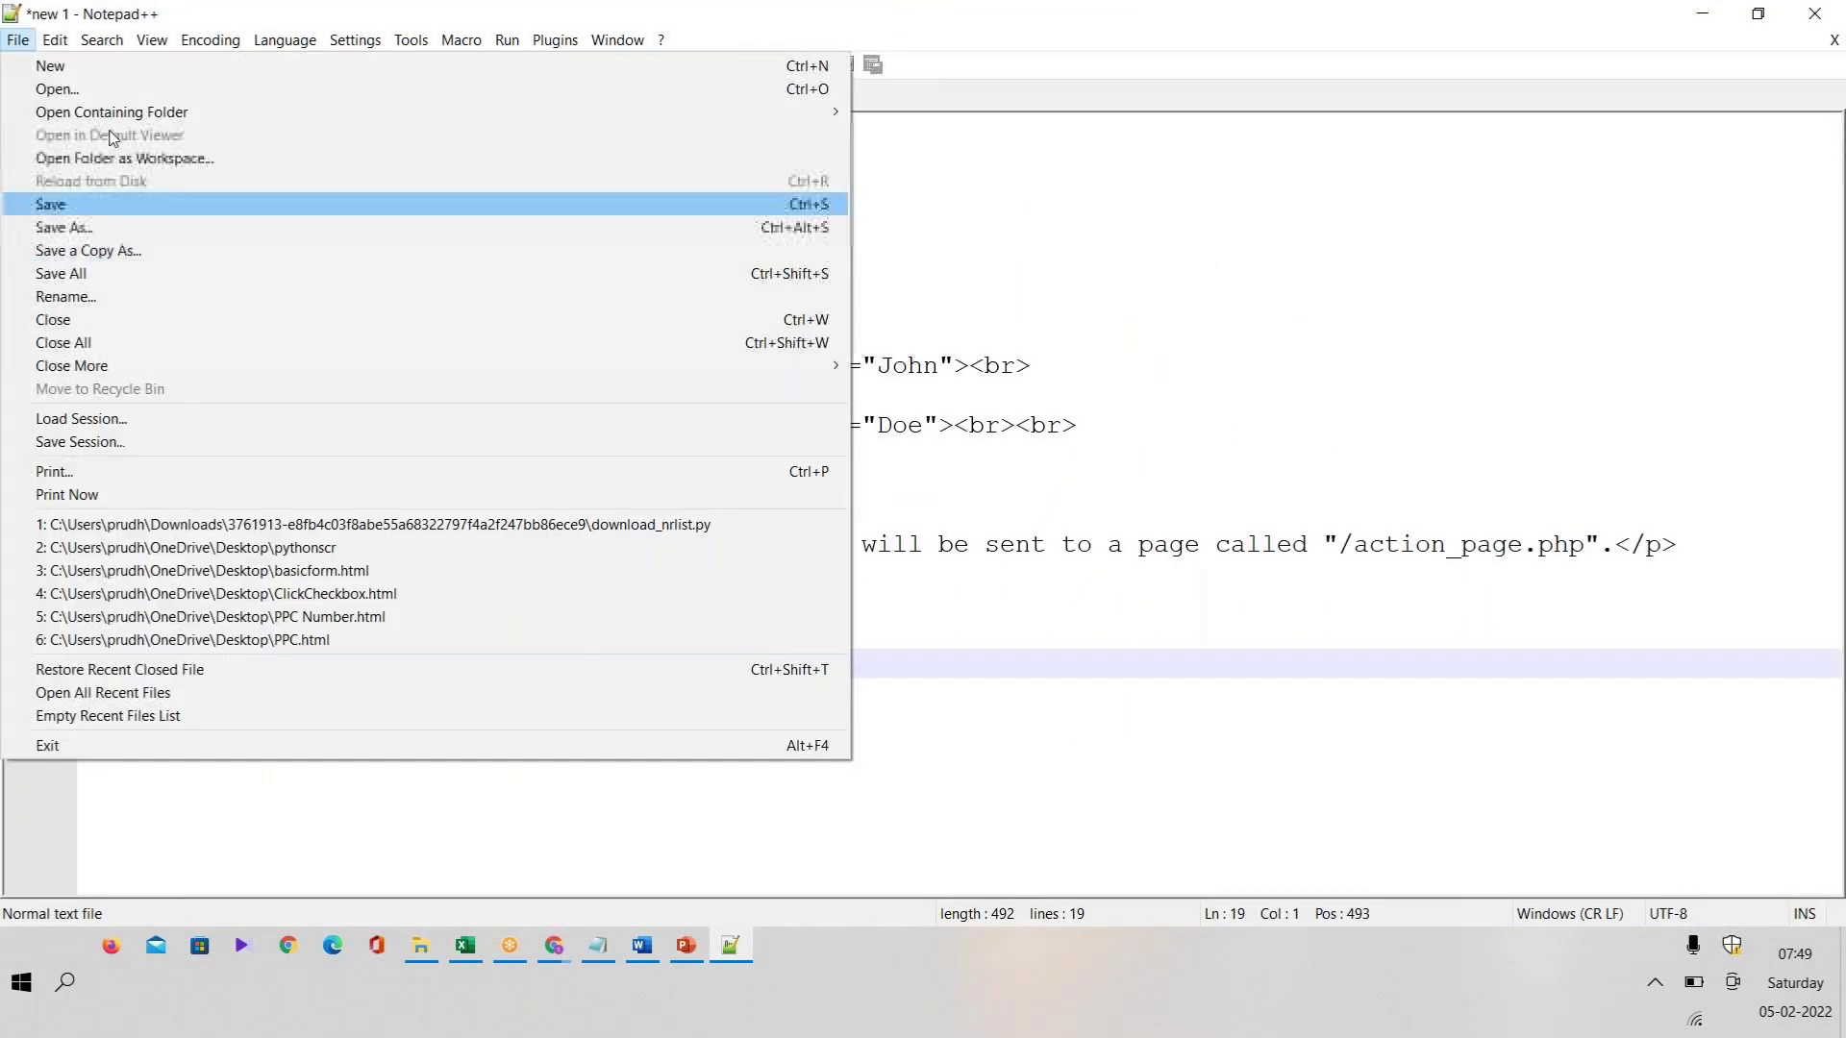
click(63, 227)
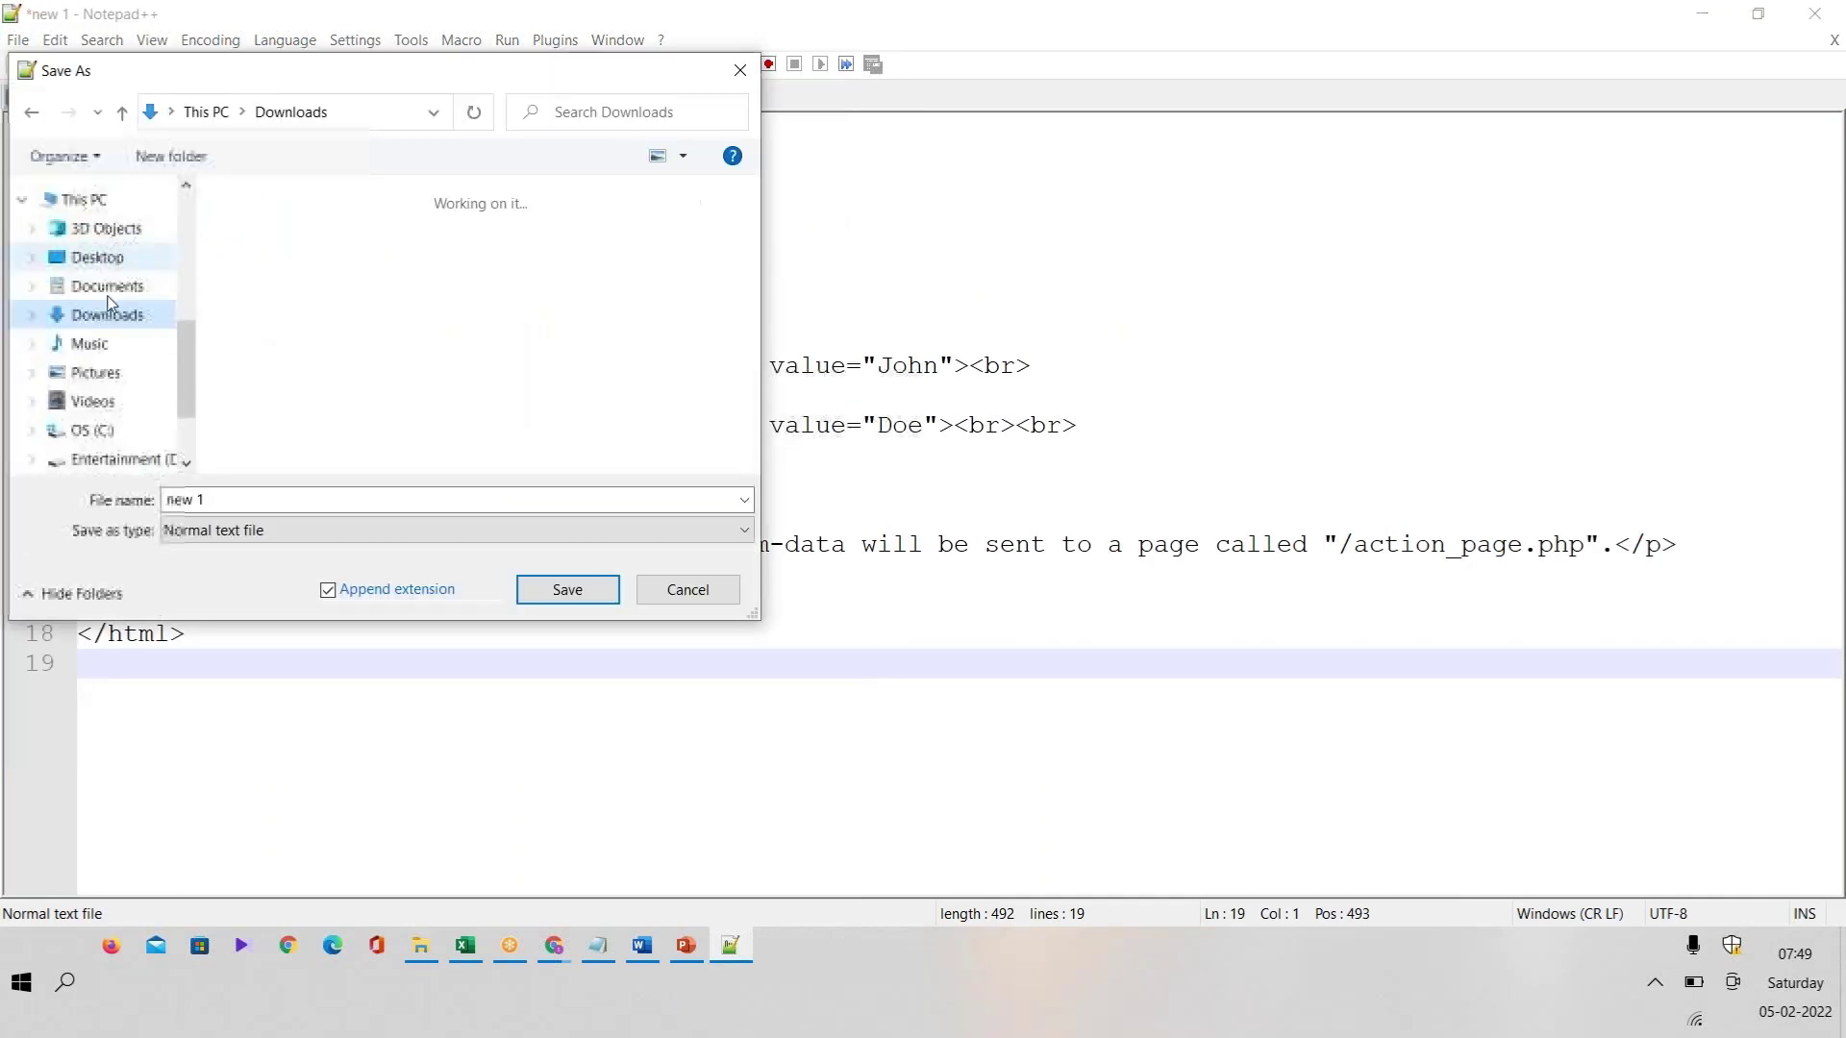
click(101, 258)
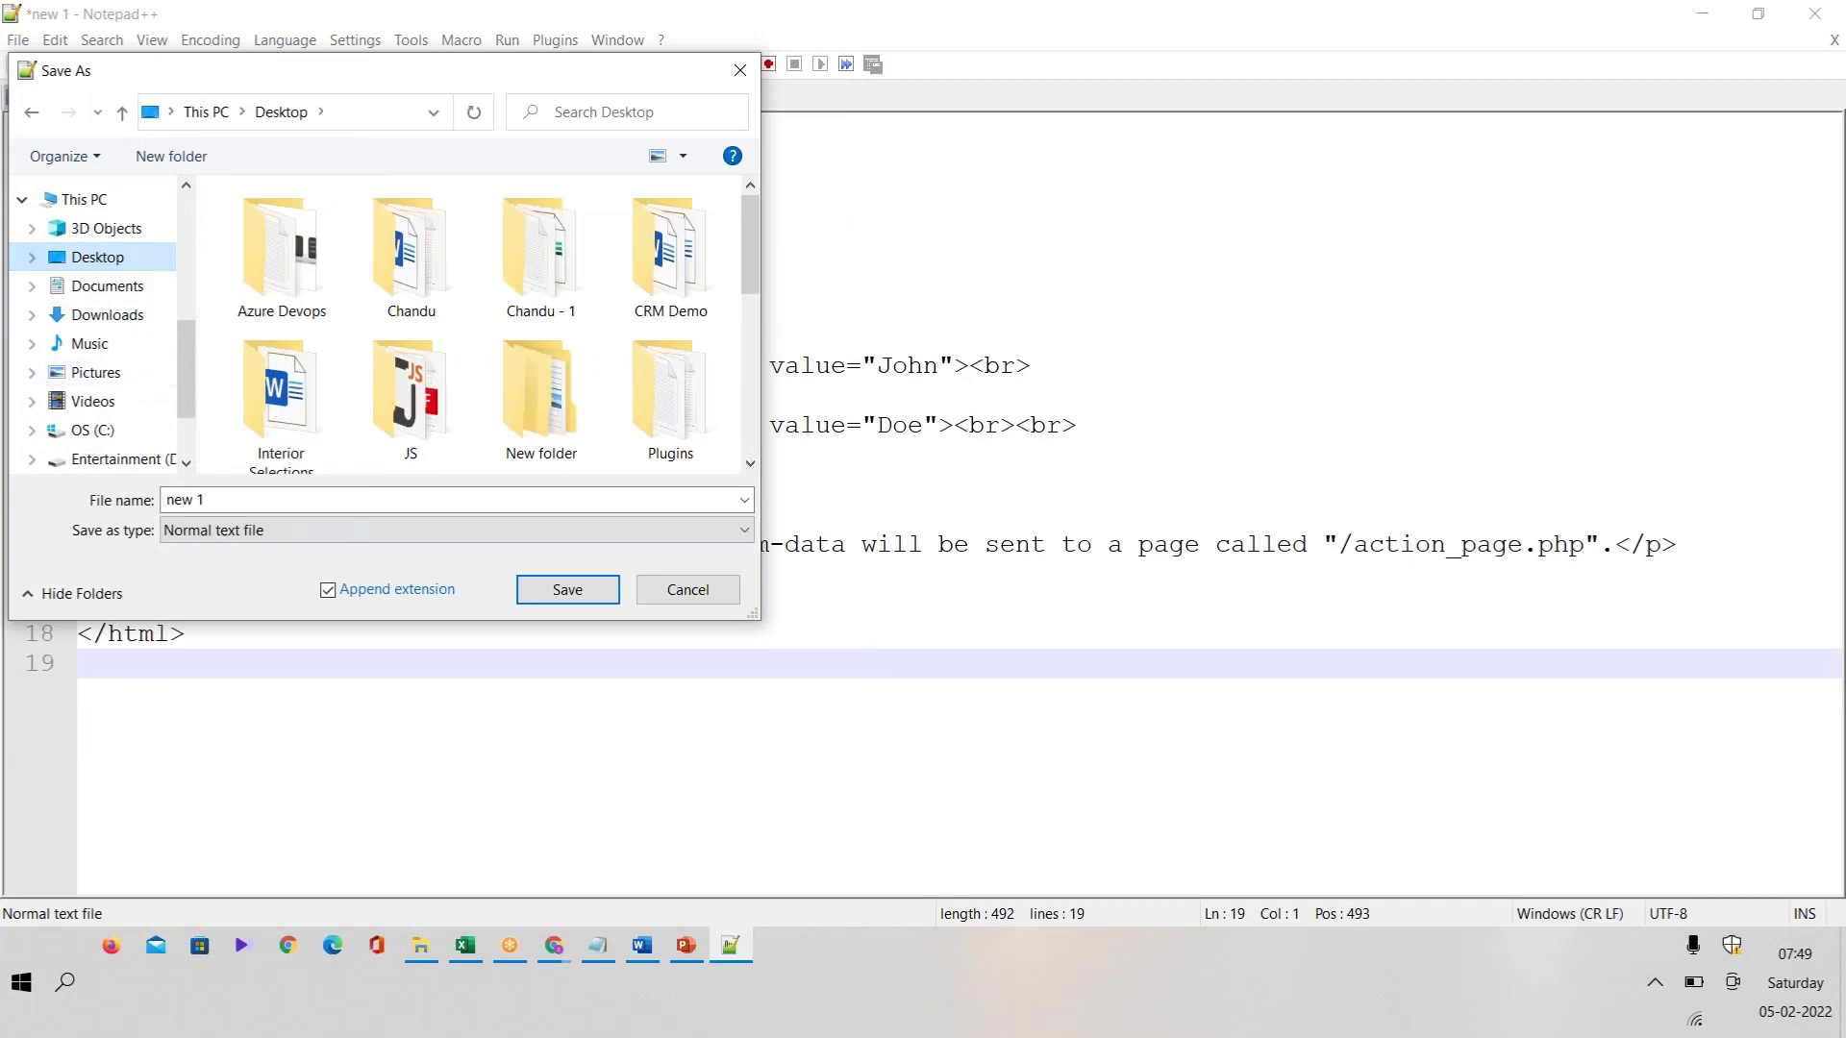
click(231, 501)
text(test)
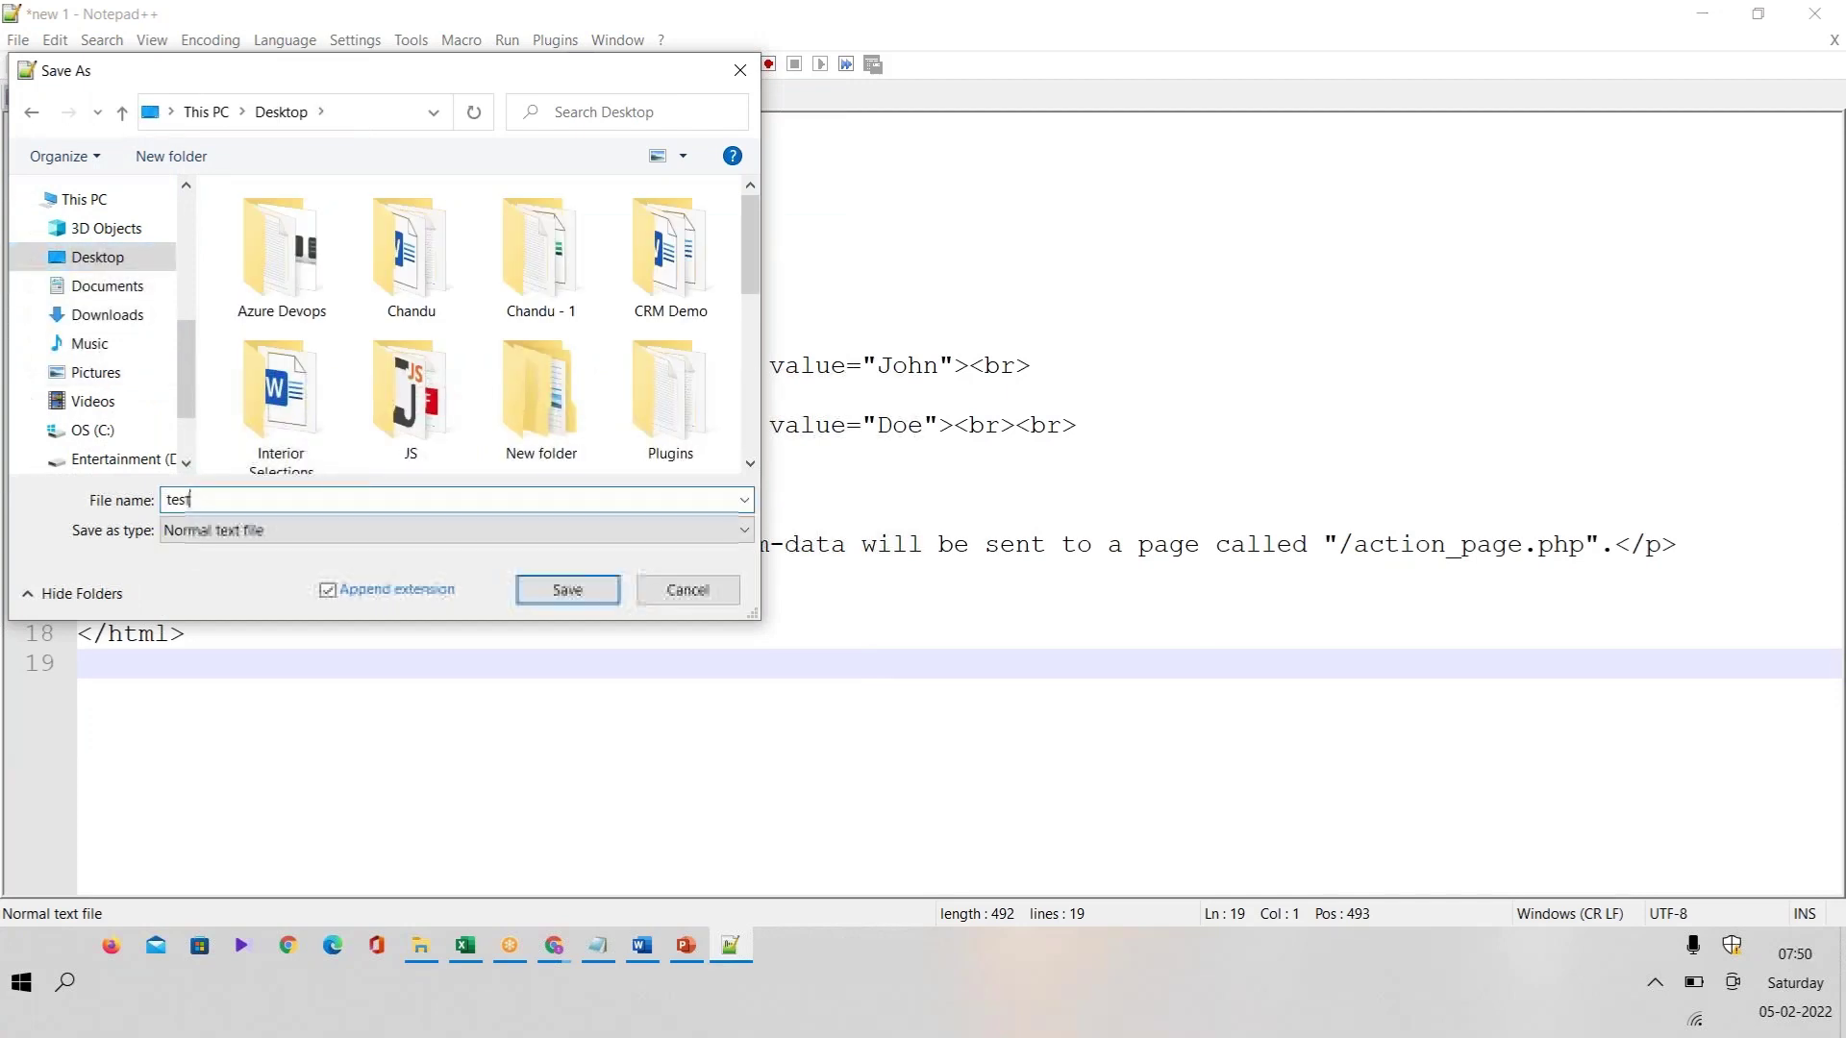
text(.html)
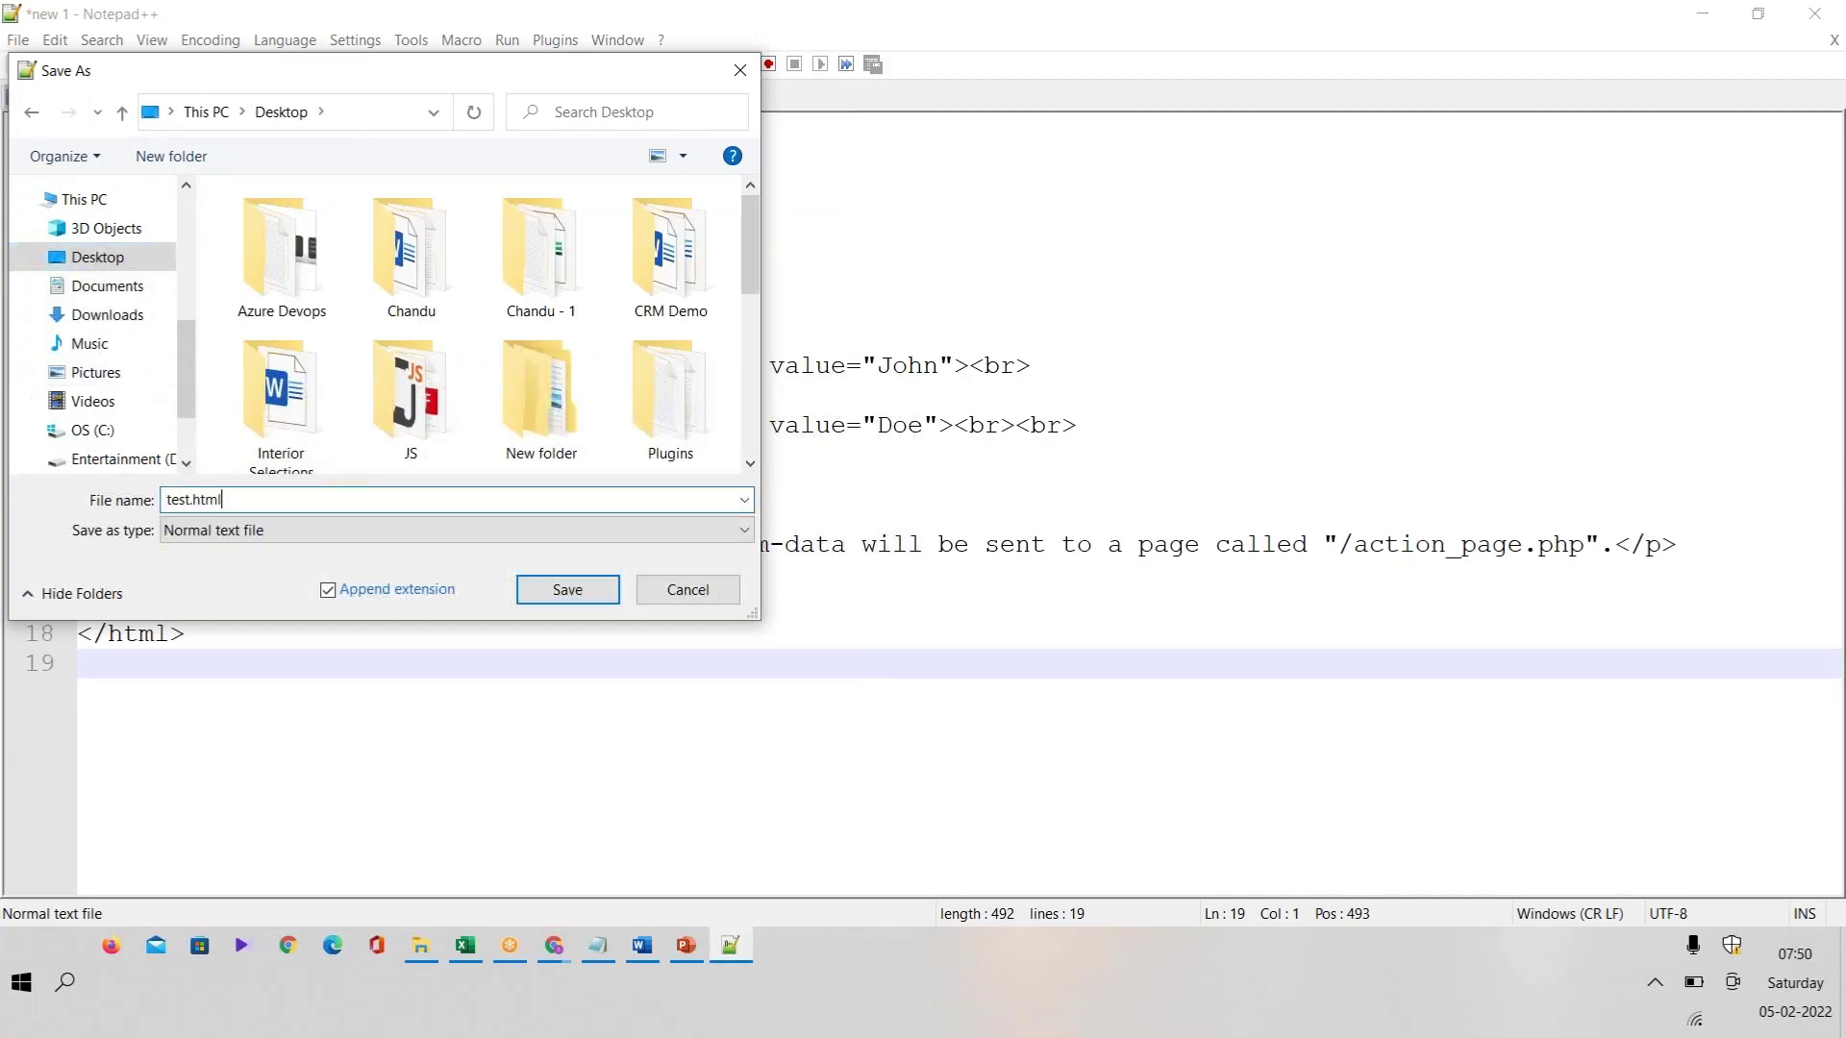
click(590, 593)
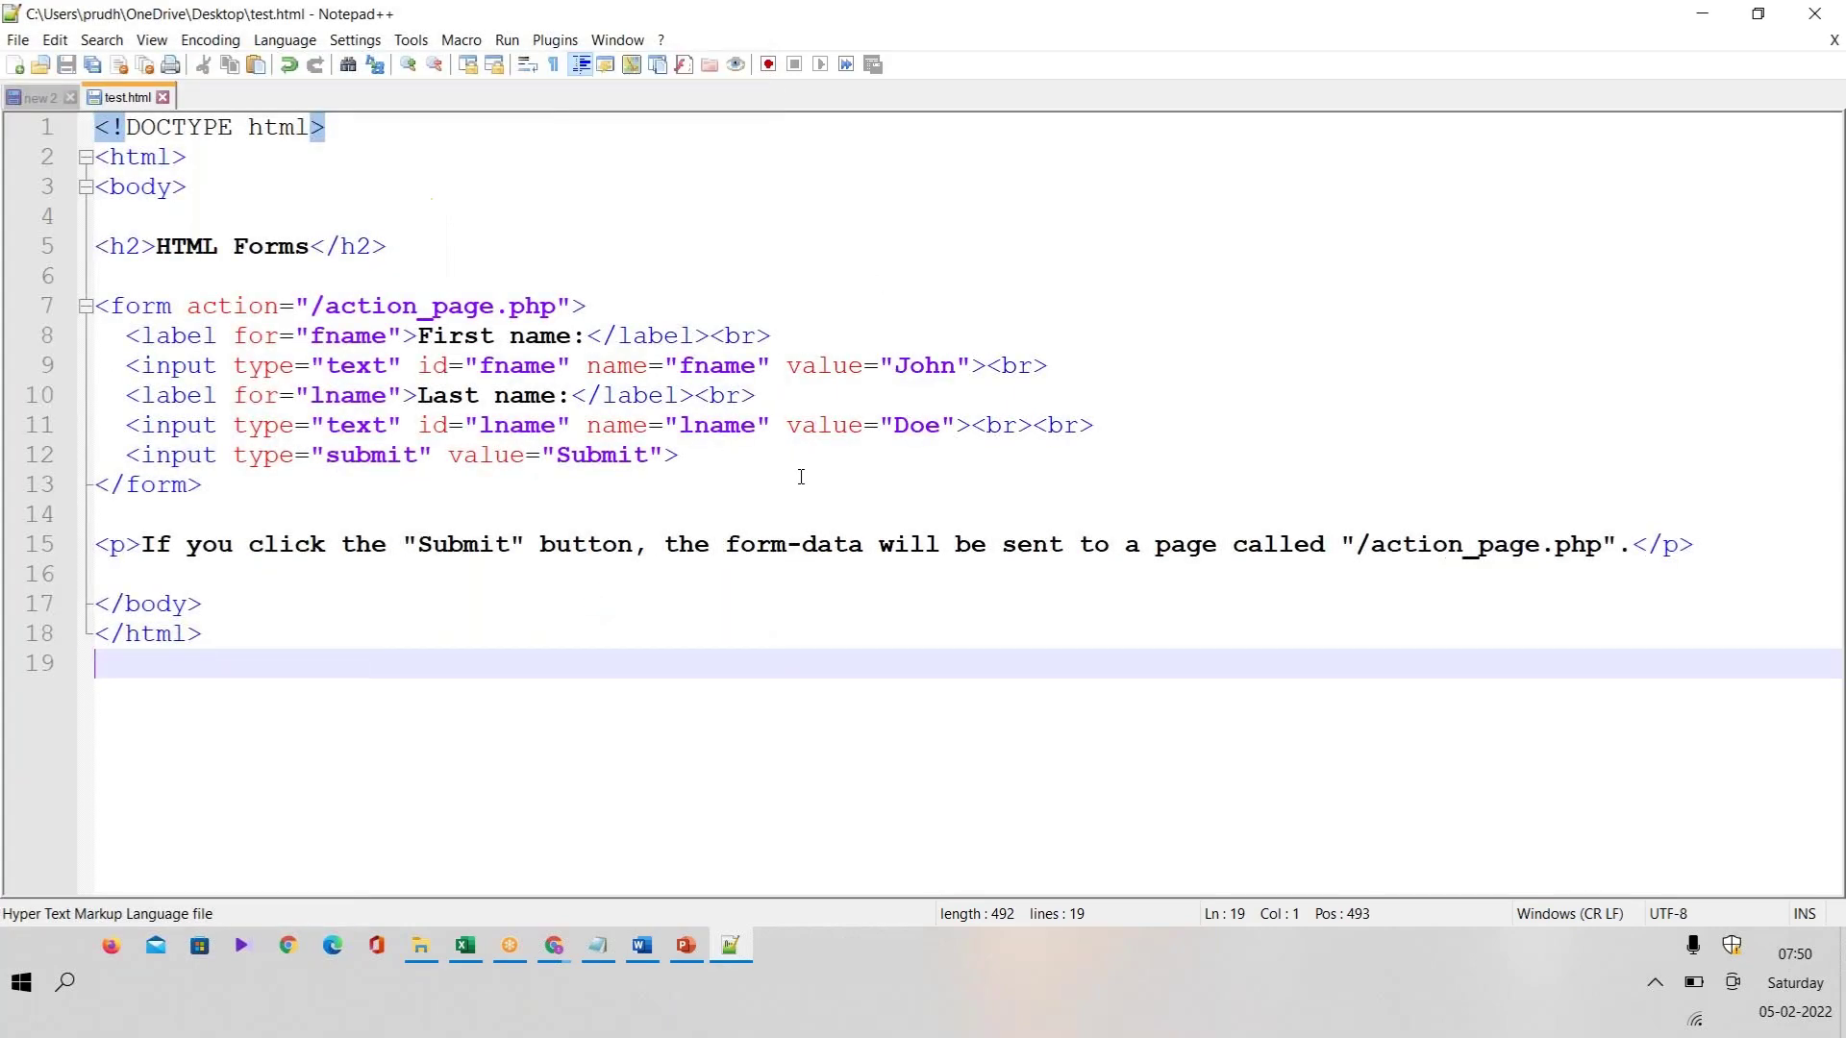
click(1843, 1026)
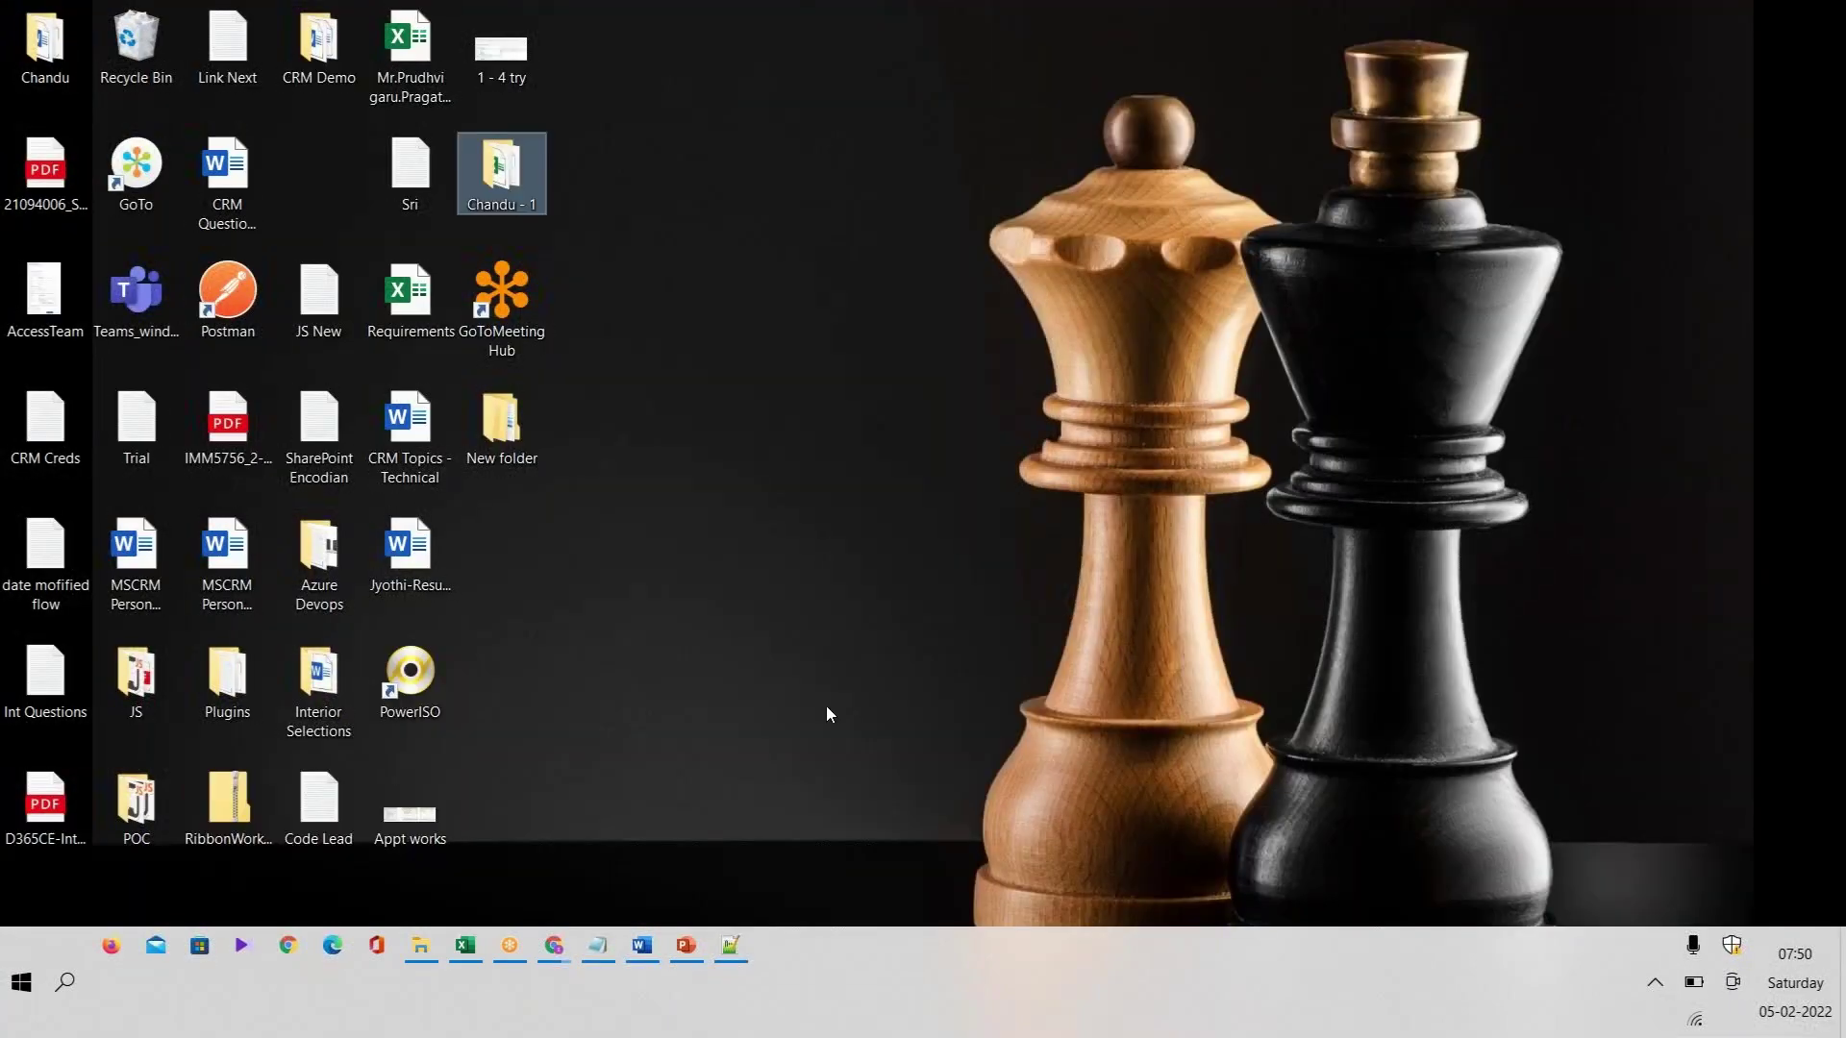
key(alt+Tab)
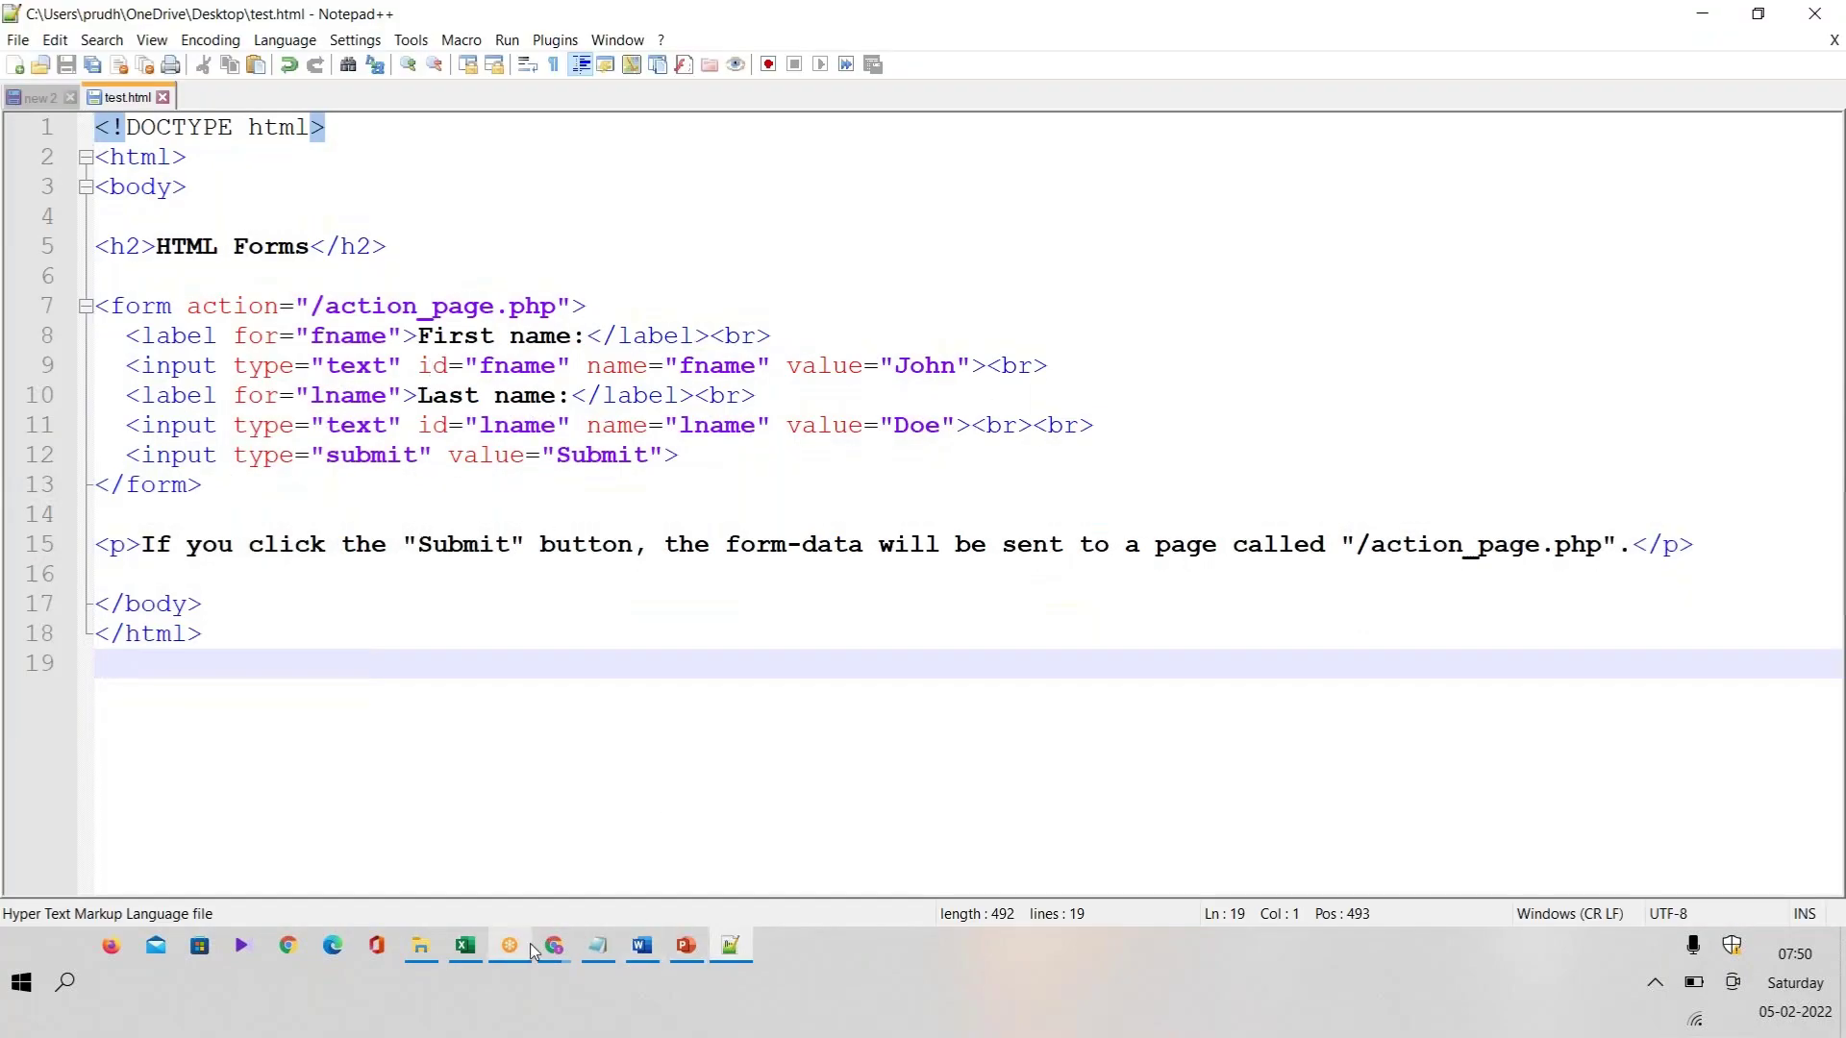
Step: Switch to the W3Schools Tryit Editor in Chrome and rerun the HTML form example
mouse_move(550, 945)
click(452, 845)
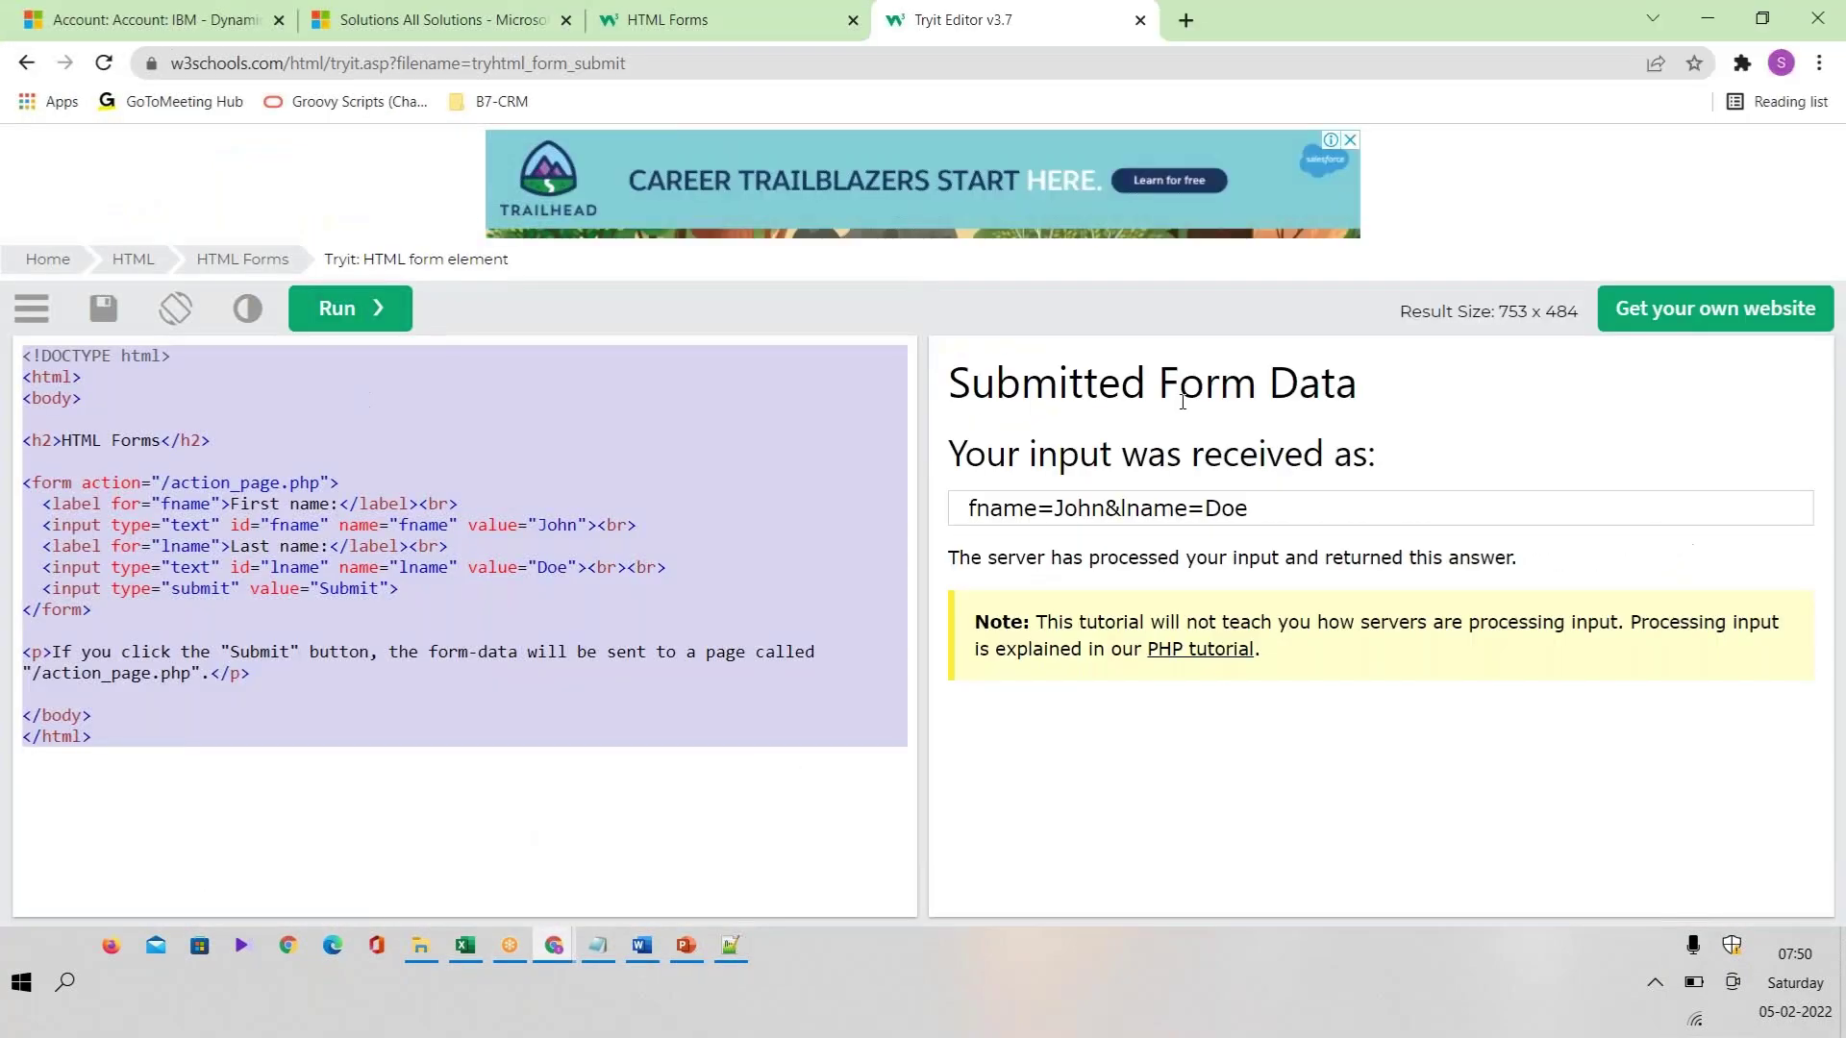
click(336, 308)
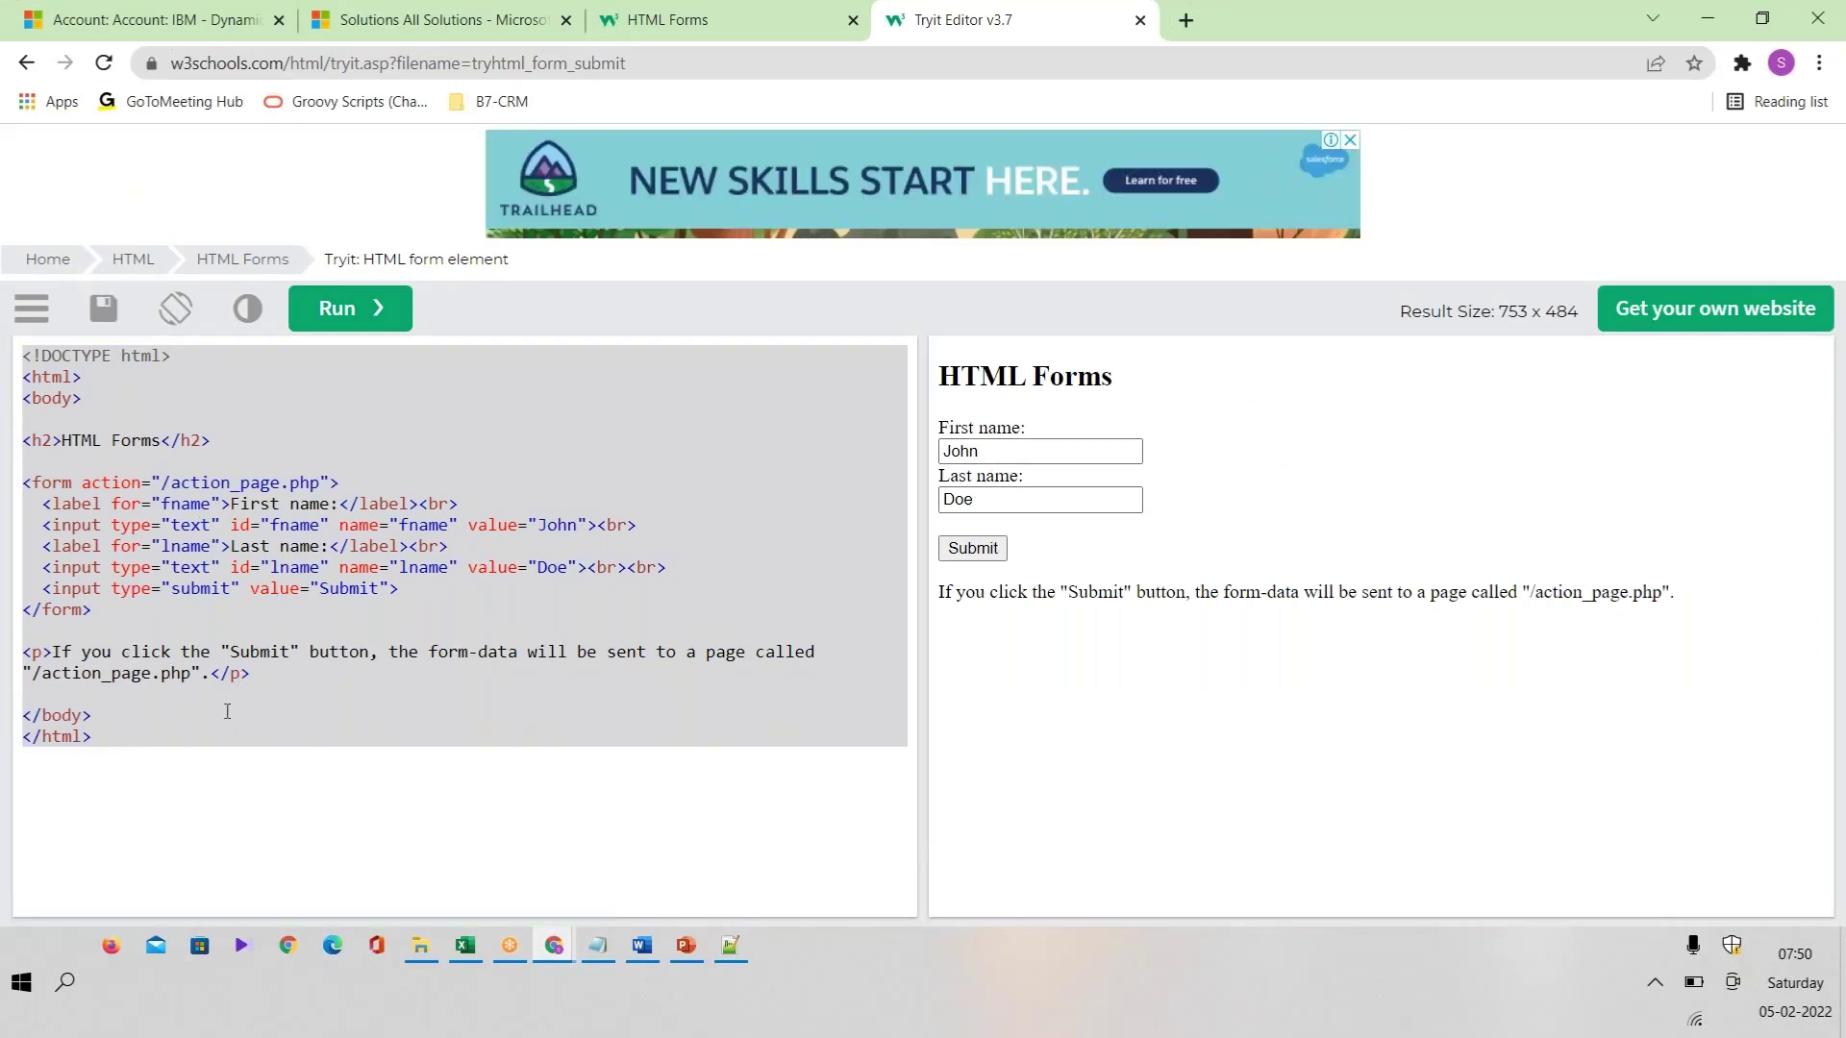
Step: Return to Notepad++, change the h2 heading in test.html to "Lenovo HTML Forms", then save and close the file
key(alt+Tab)
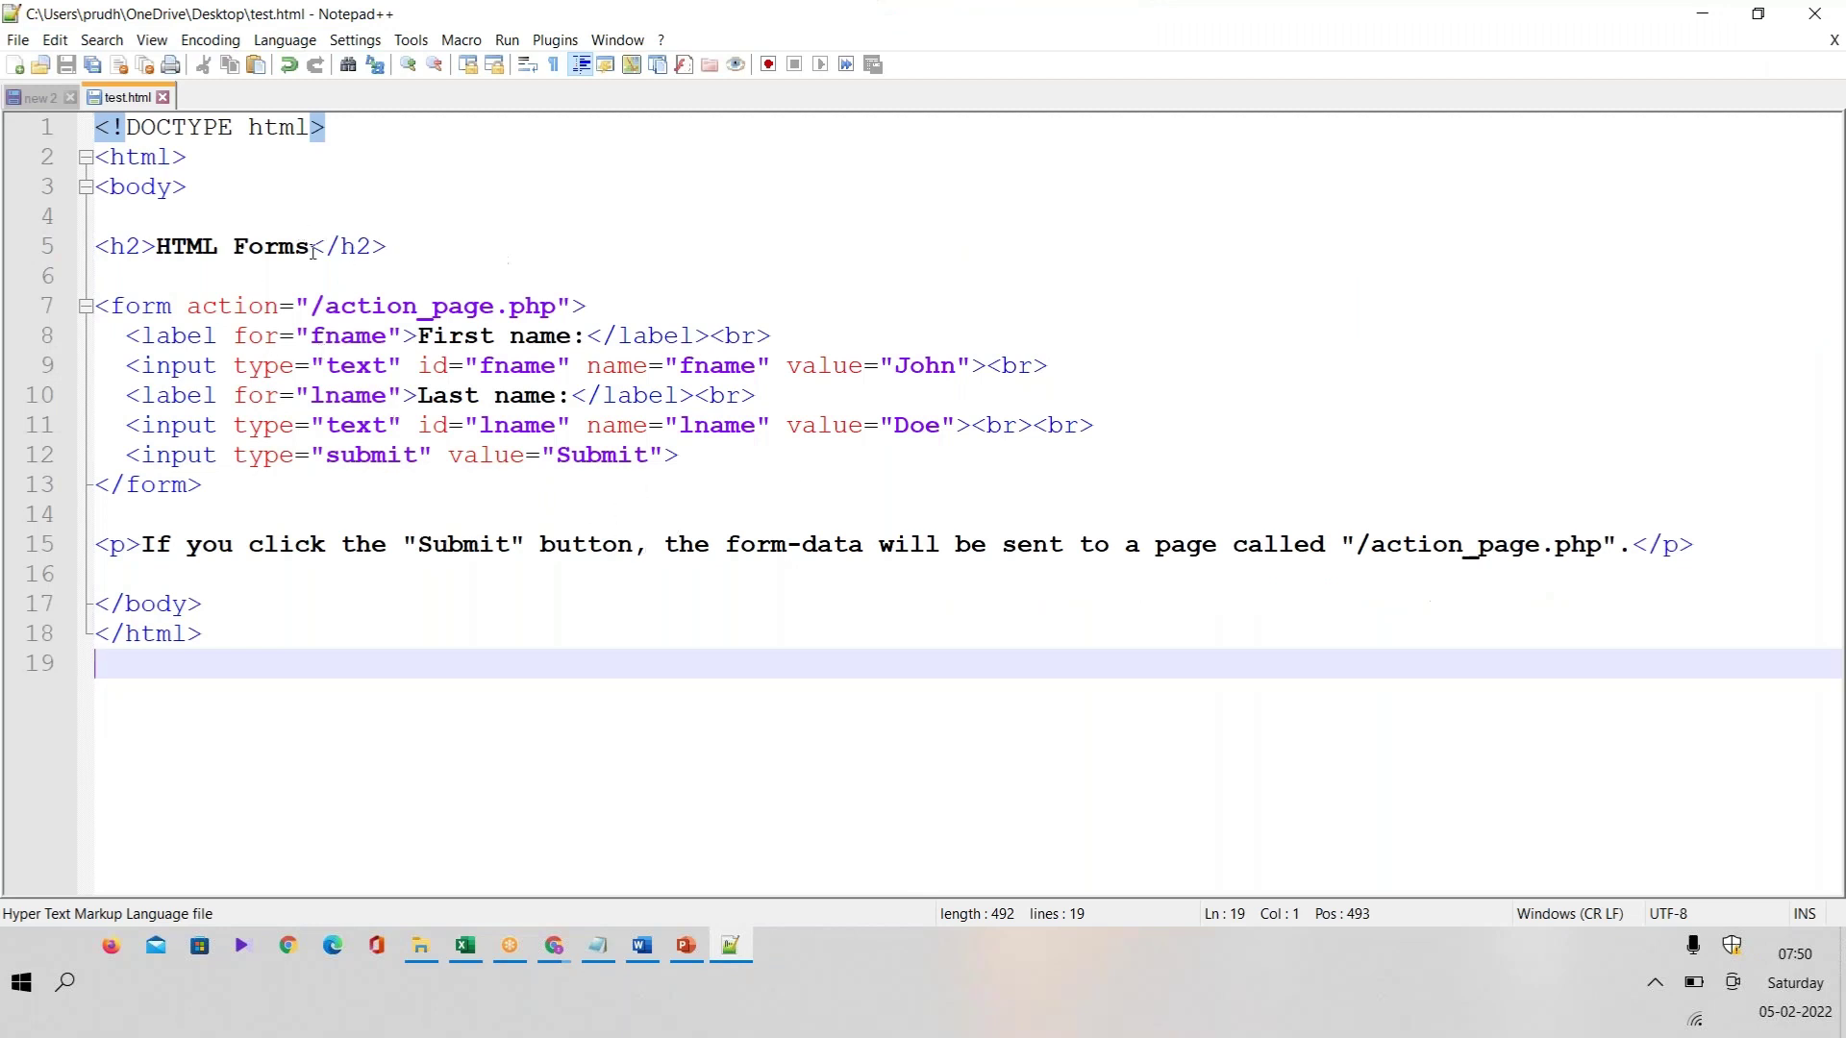
mouse_move(309, 248)
mouse_down()
mouse_move(200, 246)
mouse_move(309, 238)
mouse_up()
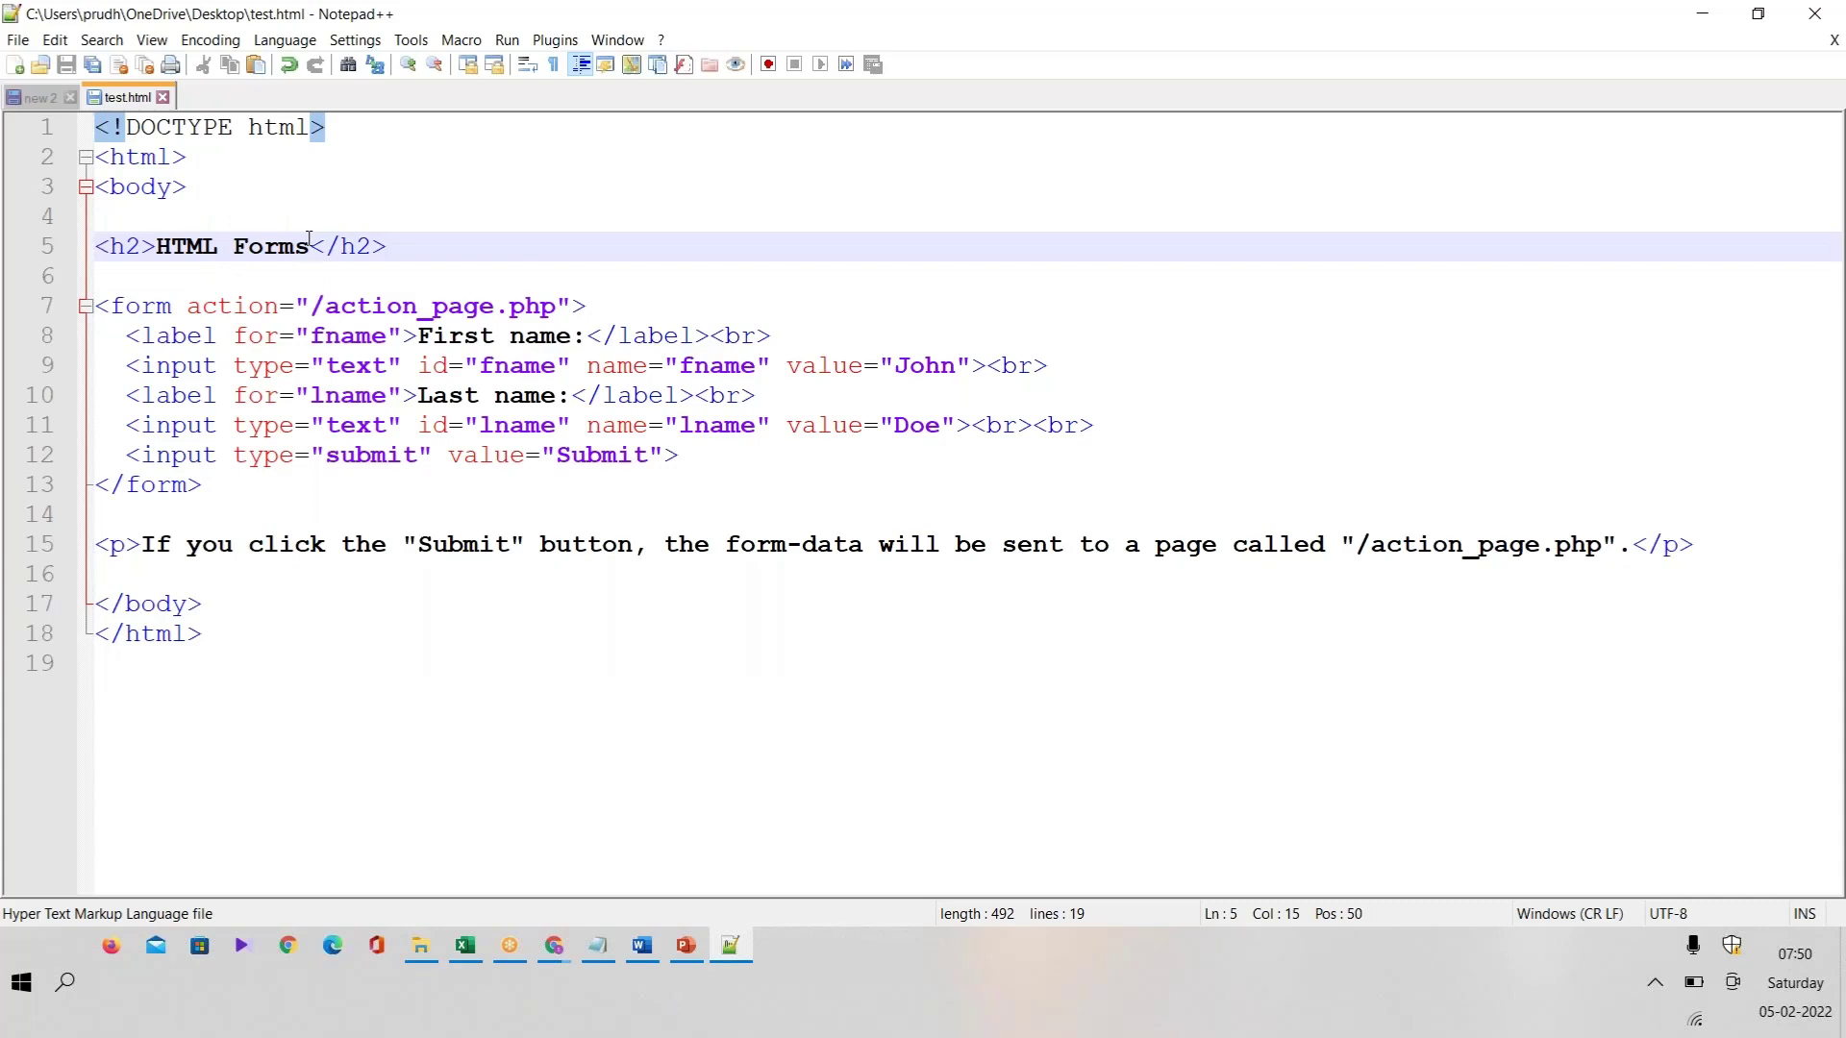
click(169, 247)
text(Lenovo)
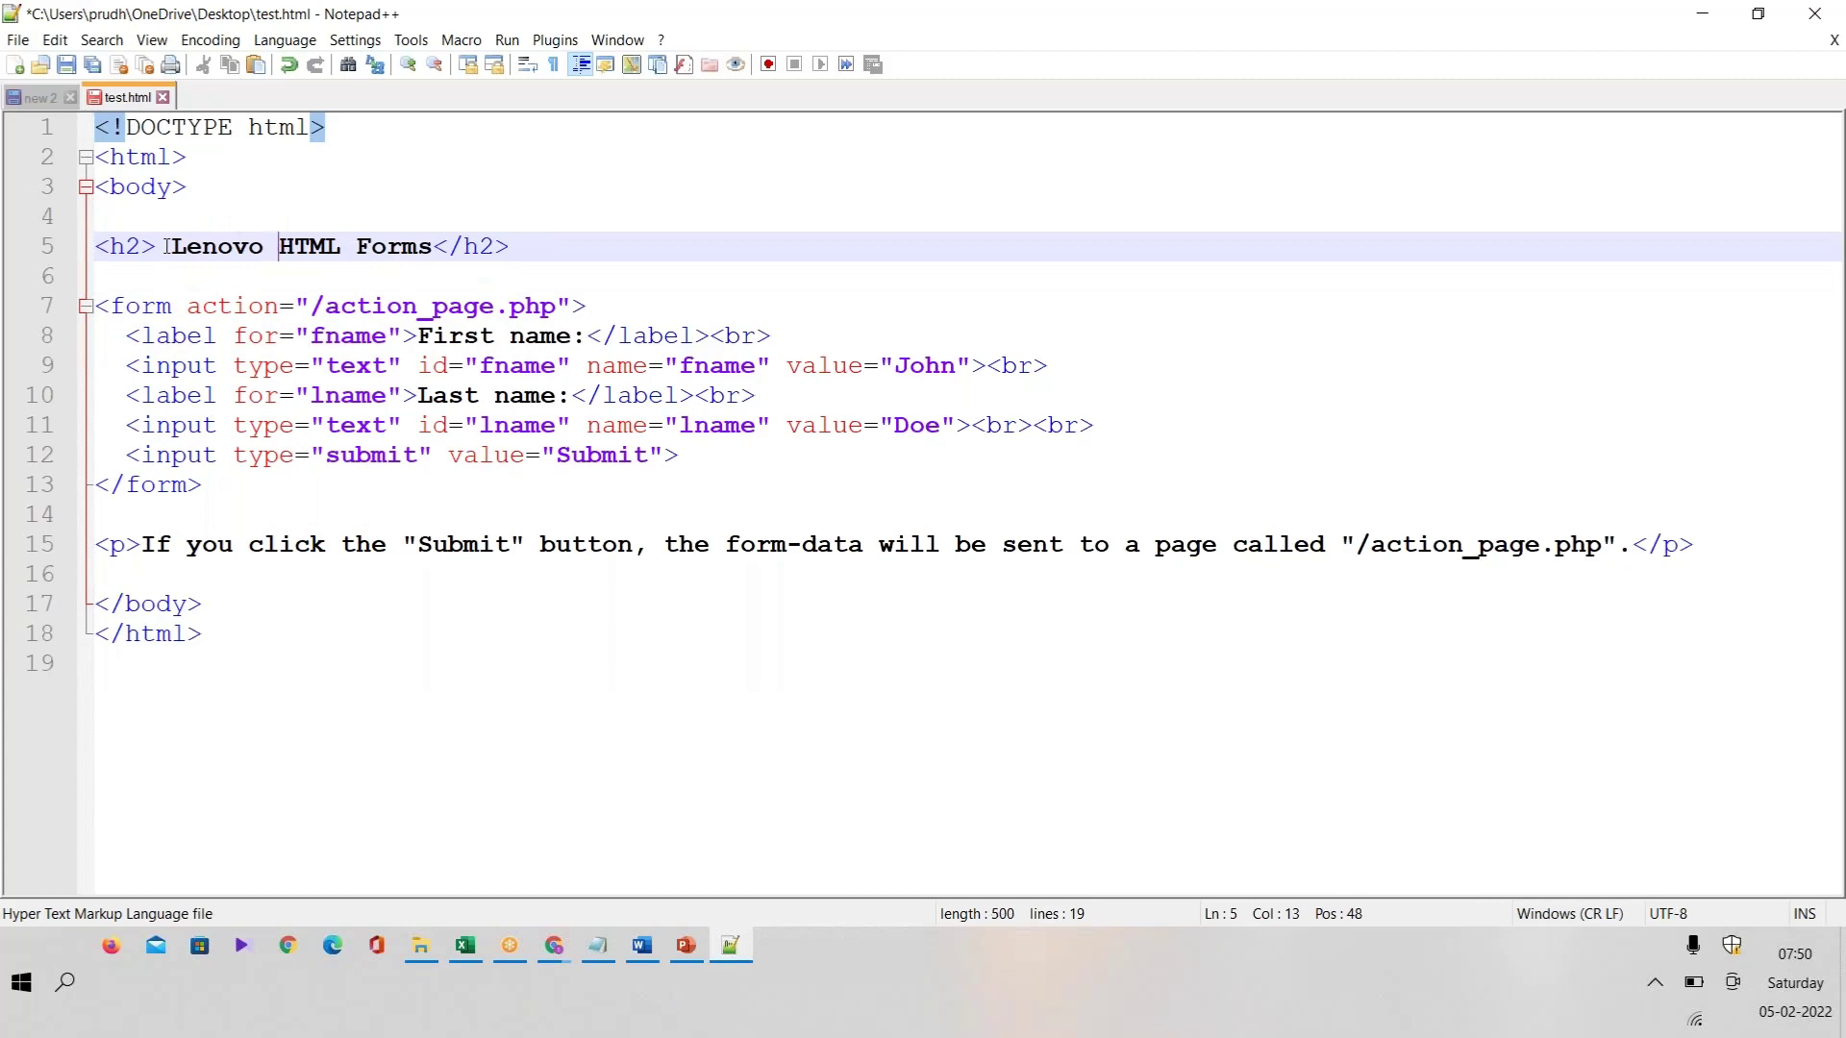
key(ctrl+s)
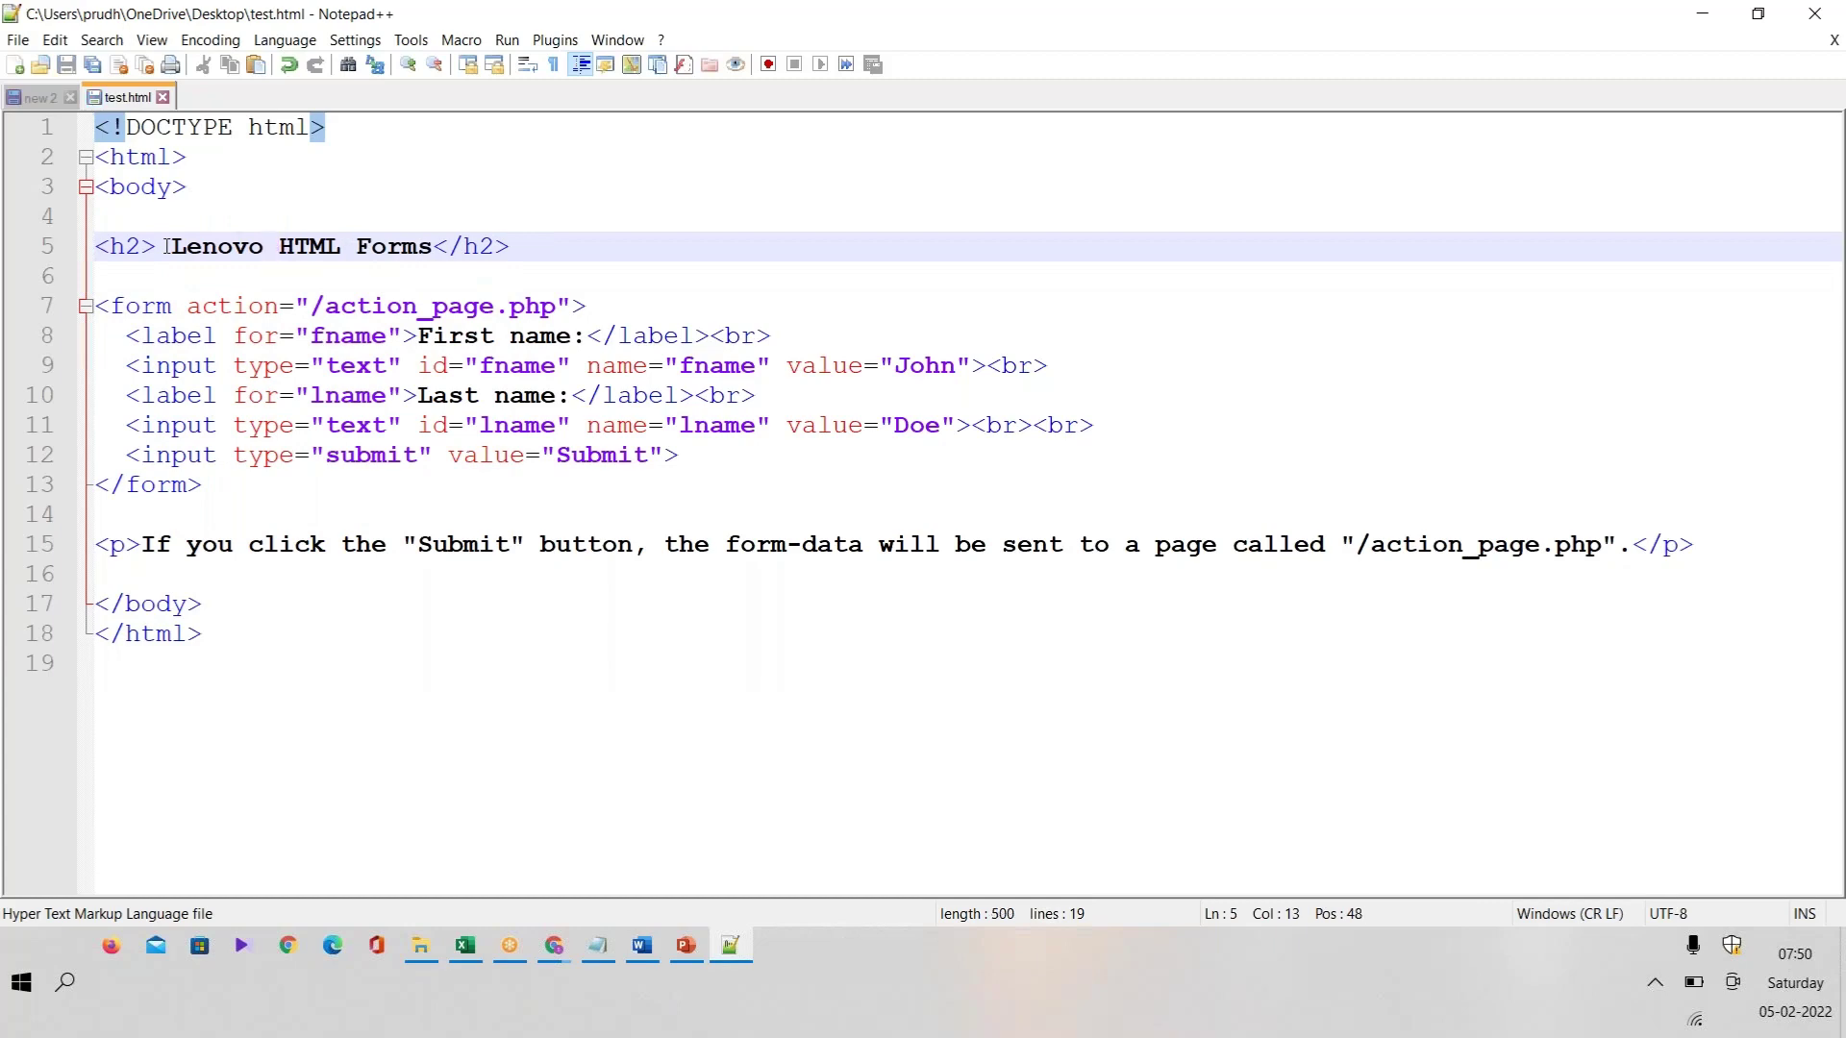
click(1834, 41)
Step: Show and refresh the desktop, open test.html in the browser, and highlight its local file path
key(super+d)
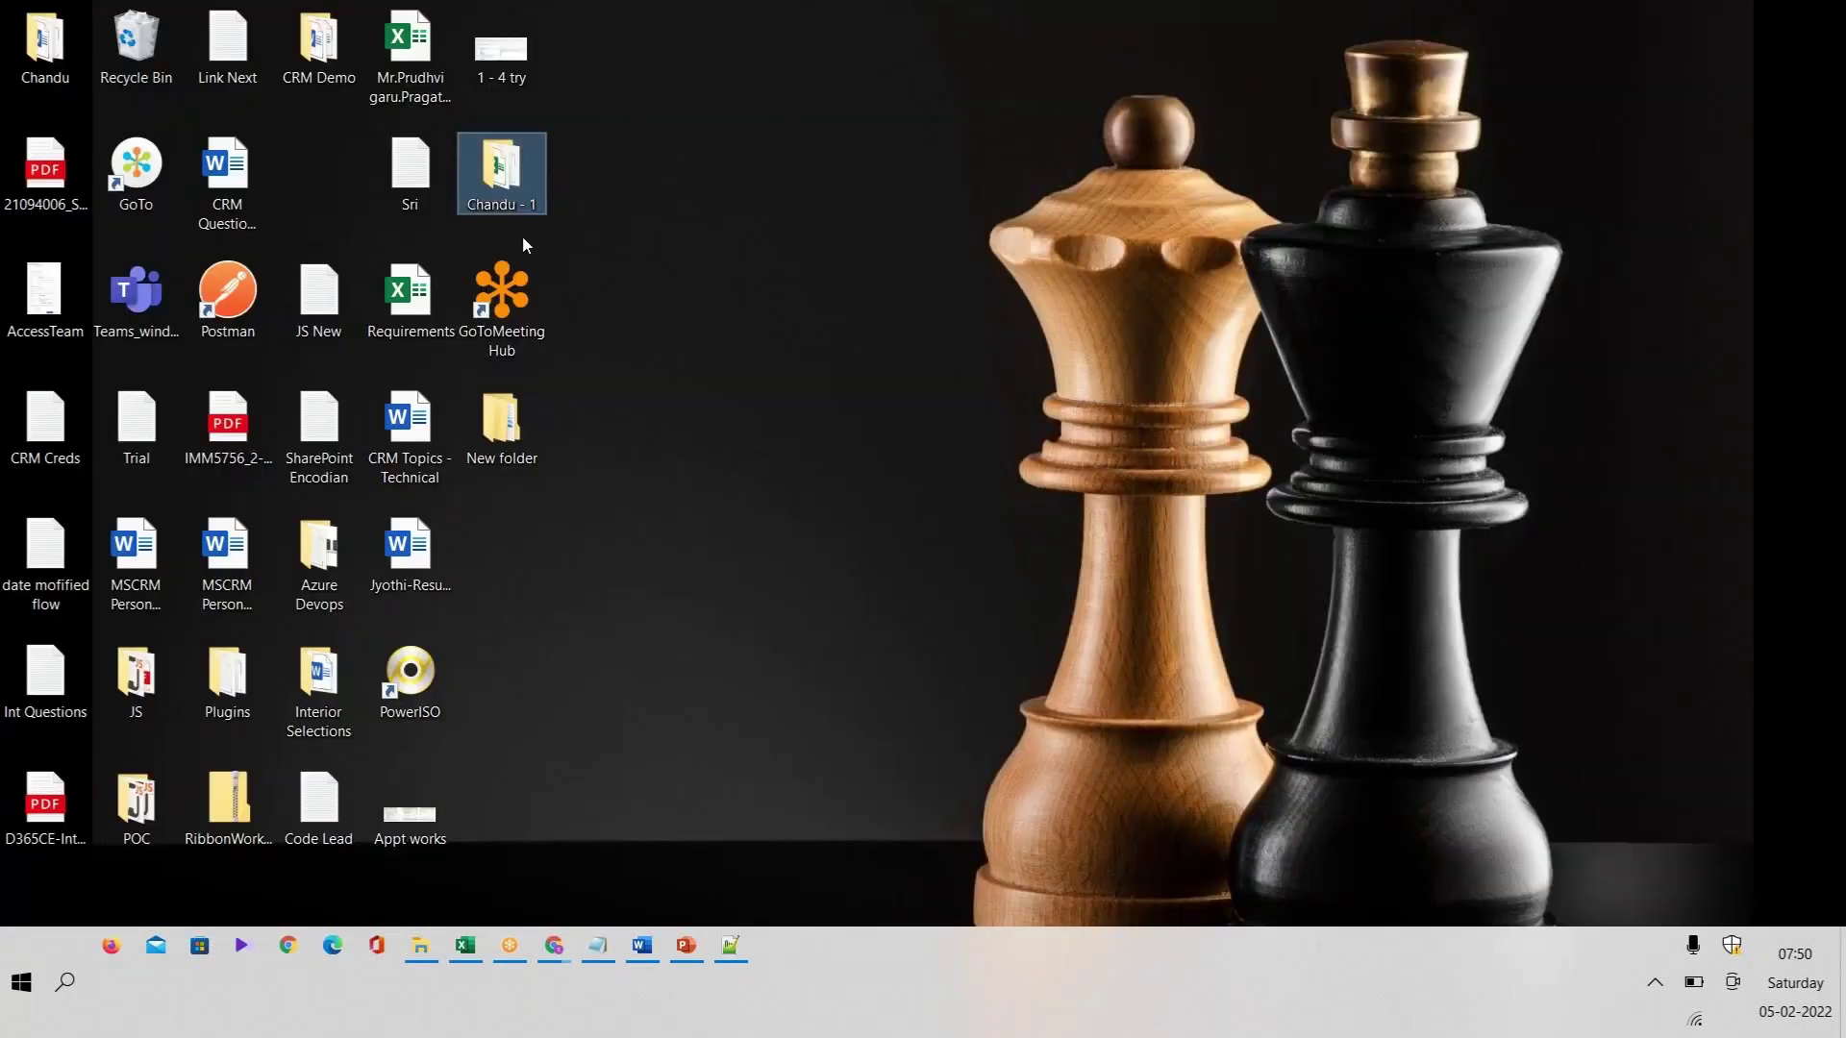
right_click(636, 304)
click(493, 386)
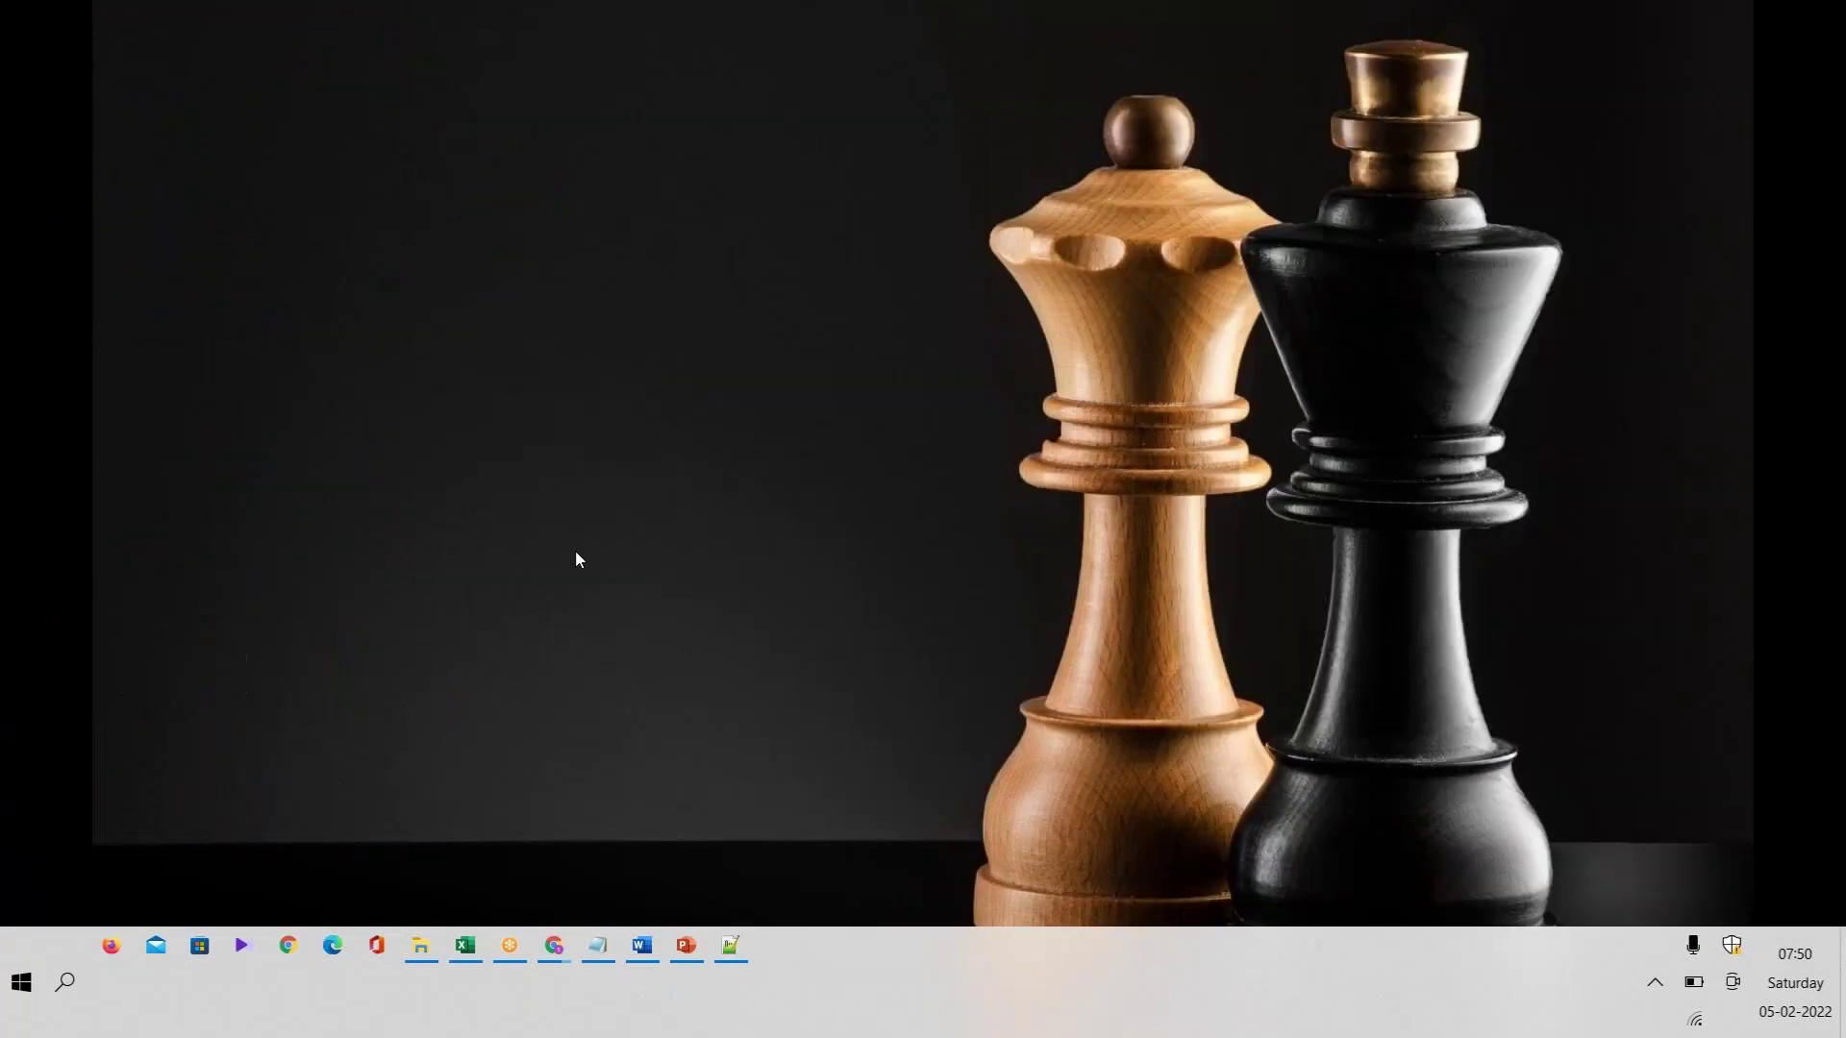
double_click(498, 562)
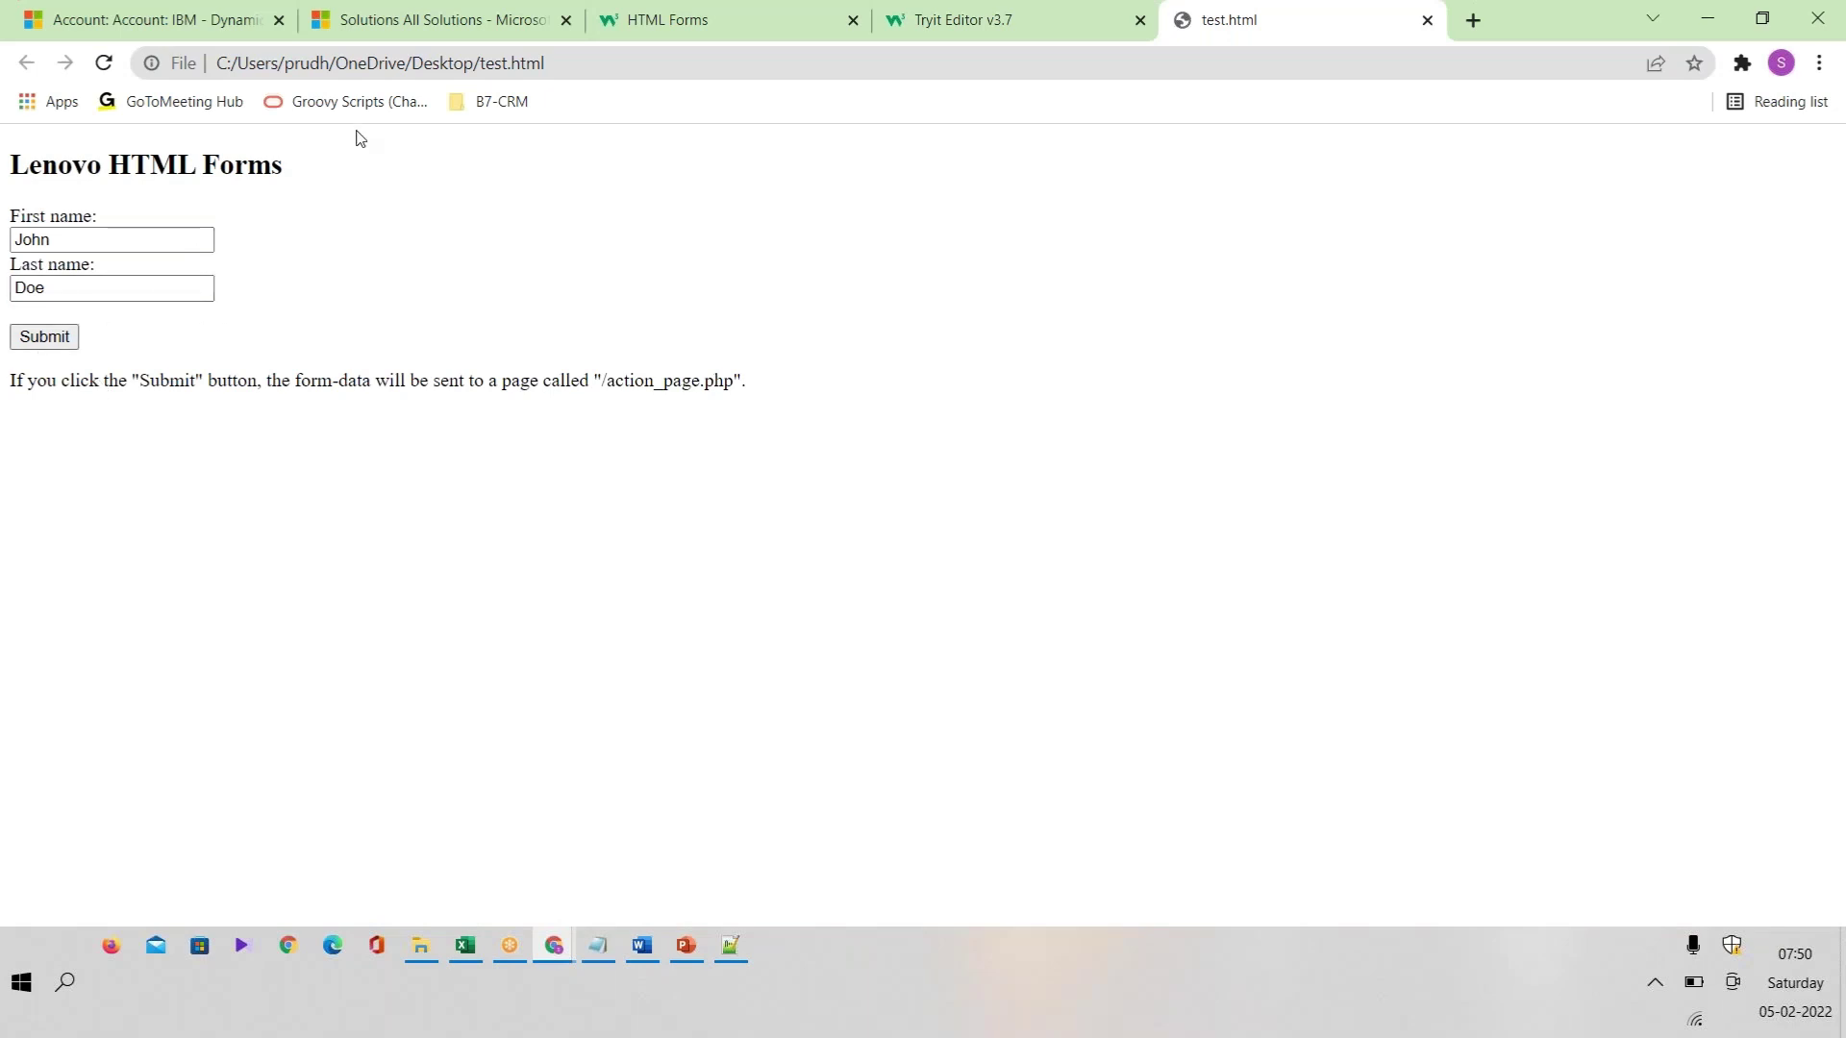
drag(233, 60, 548, 59)
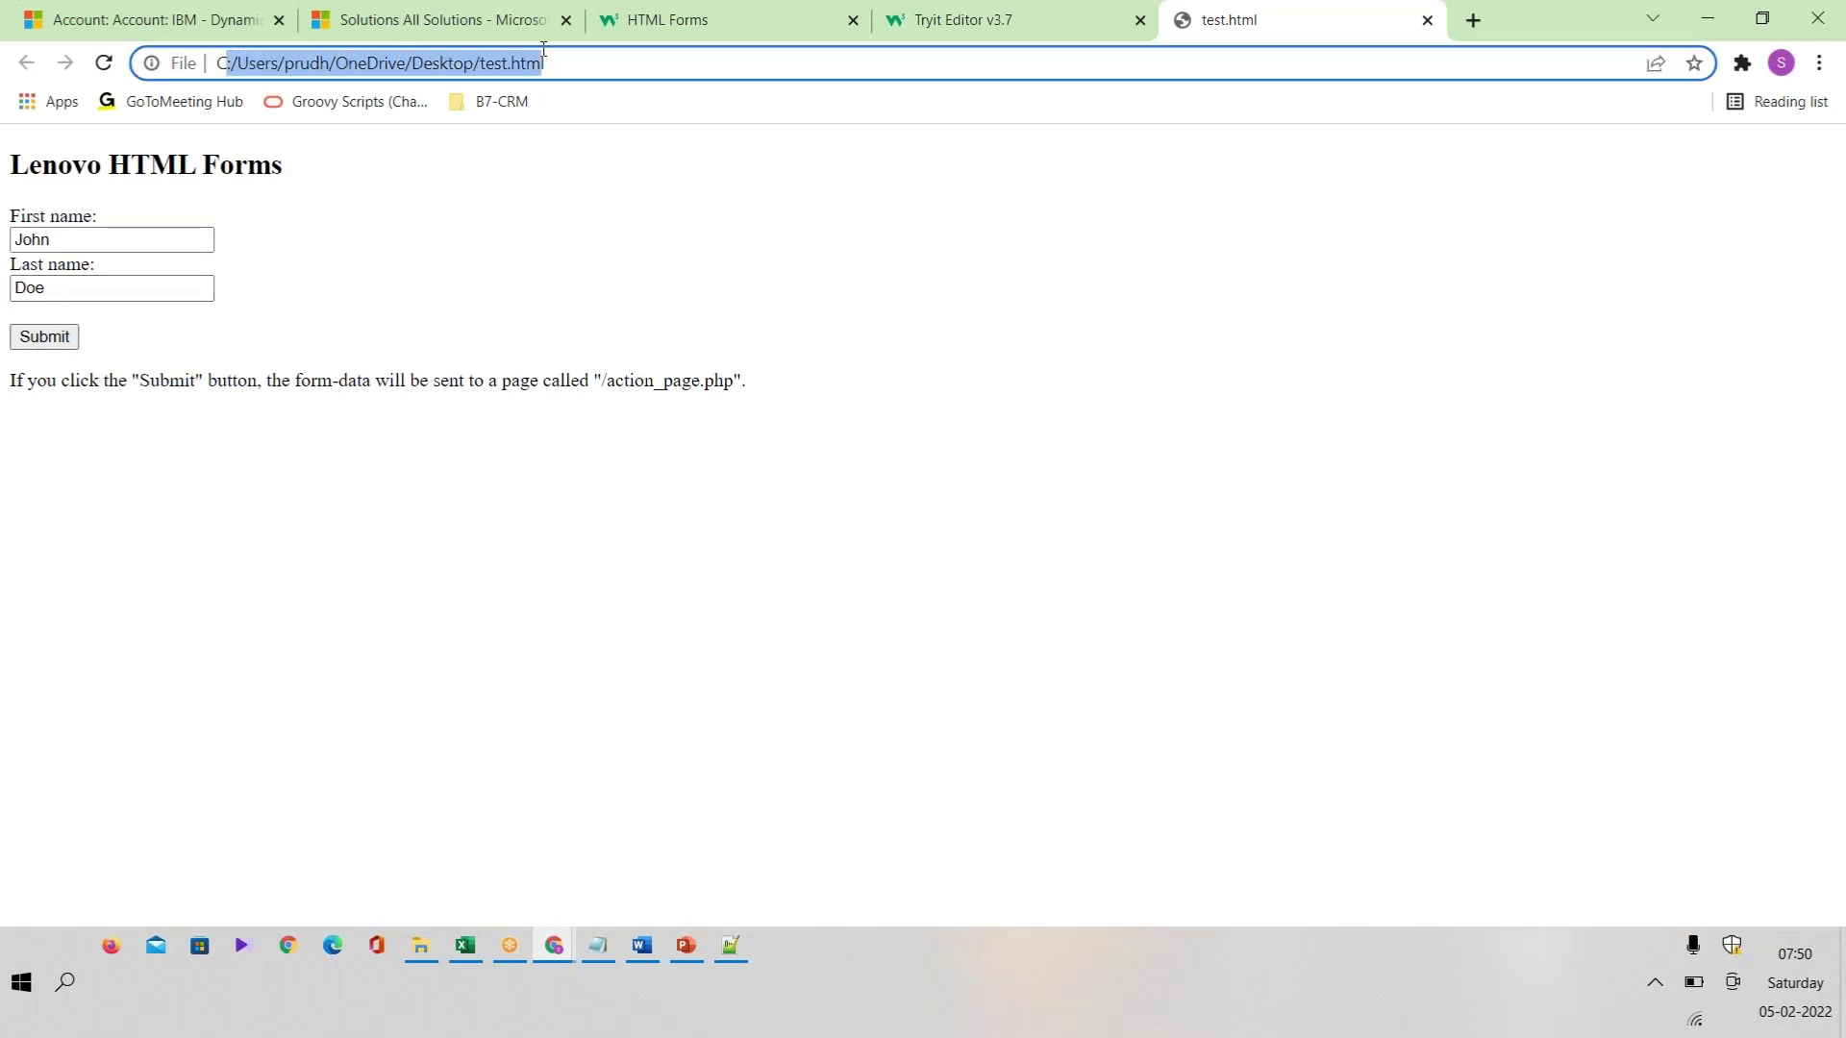
Step: Replace the default first and last names in the Lenovo HTML form with another person's name and submit the form
click(85, 240)
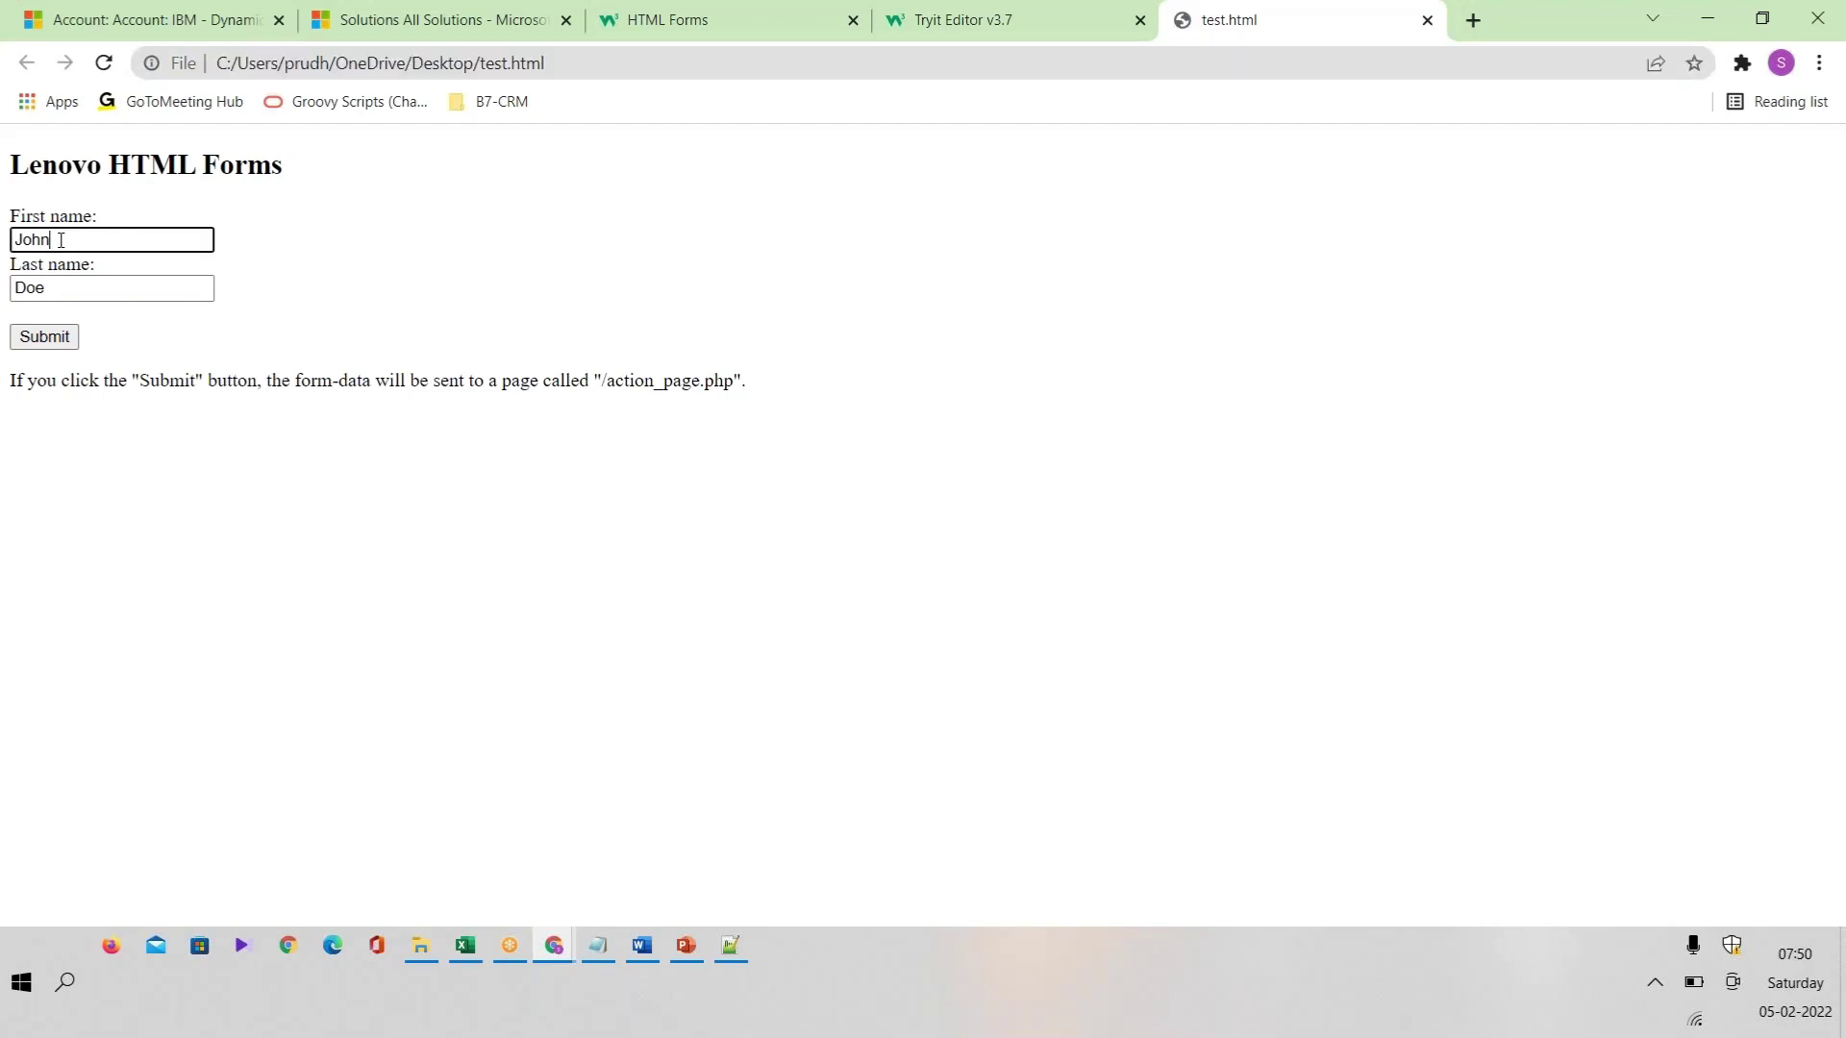
key(ctrl+a)
text(pr)
click(12, 288)
key(ctrl+a)
text(c)
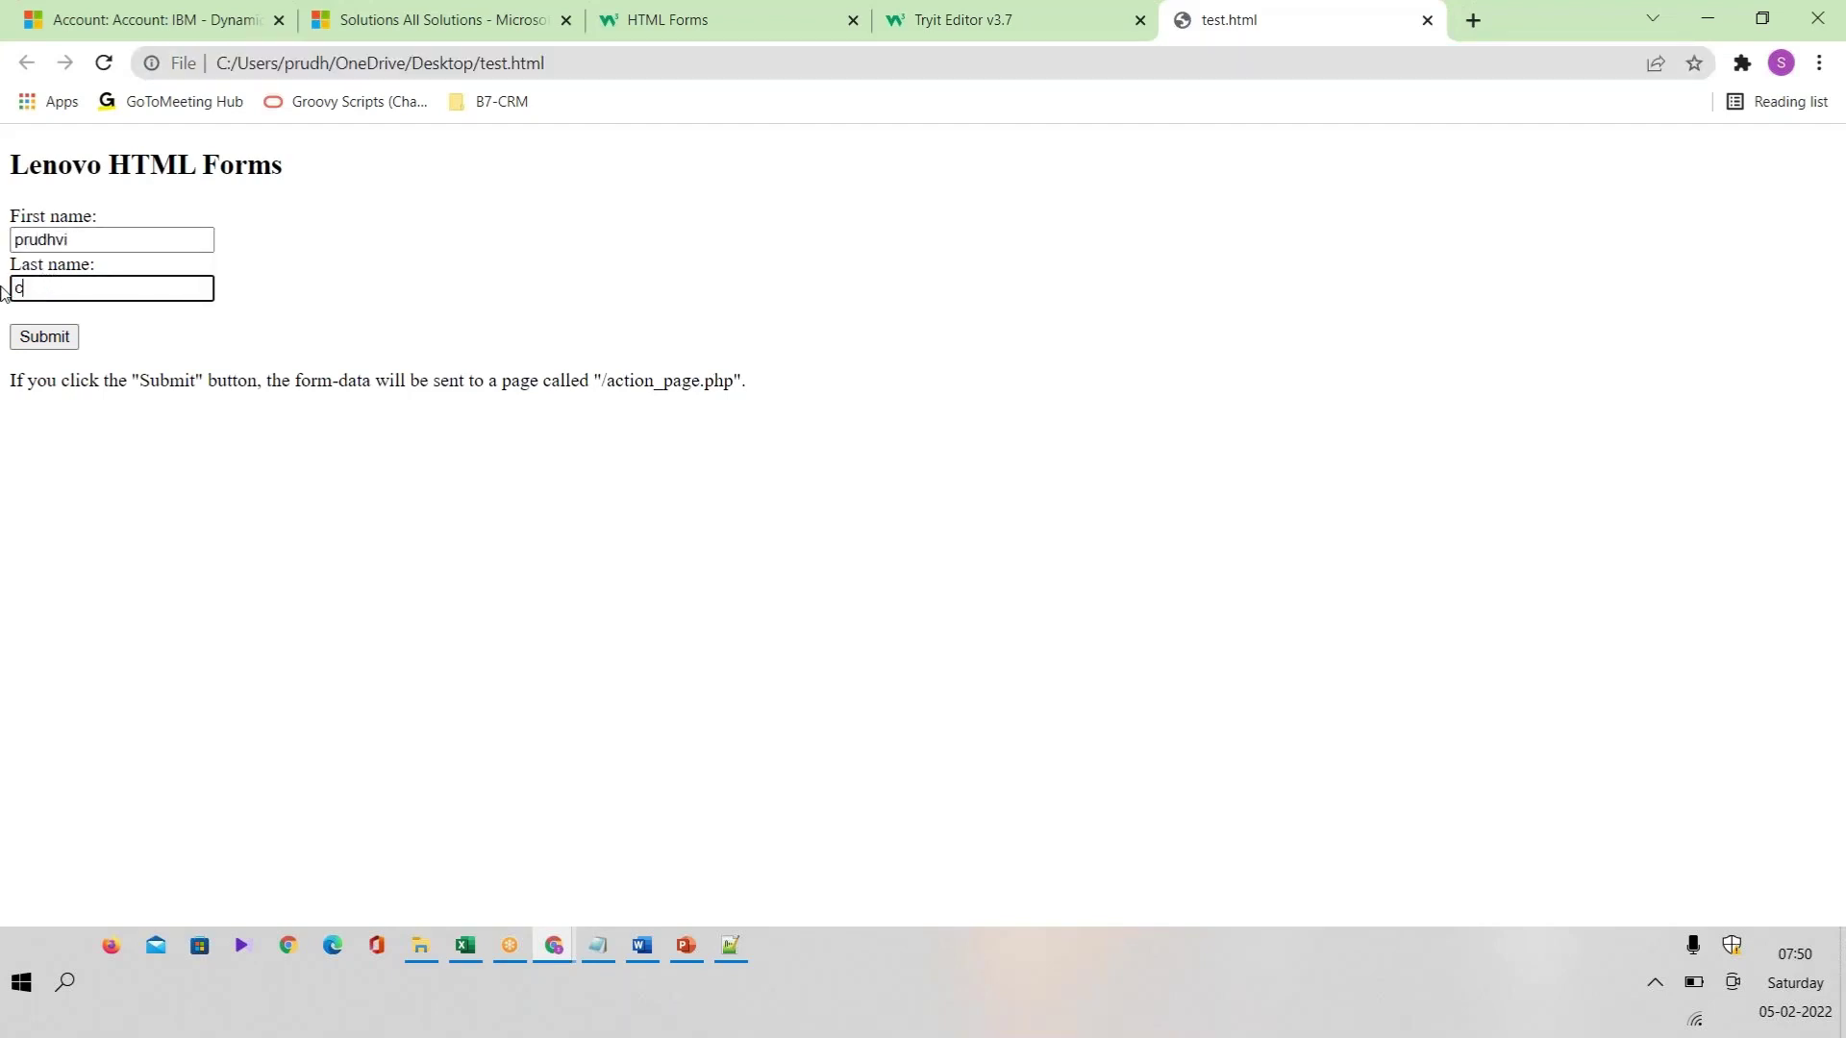
click(50, 342)
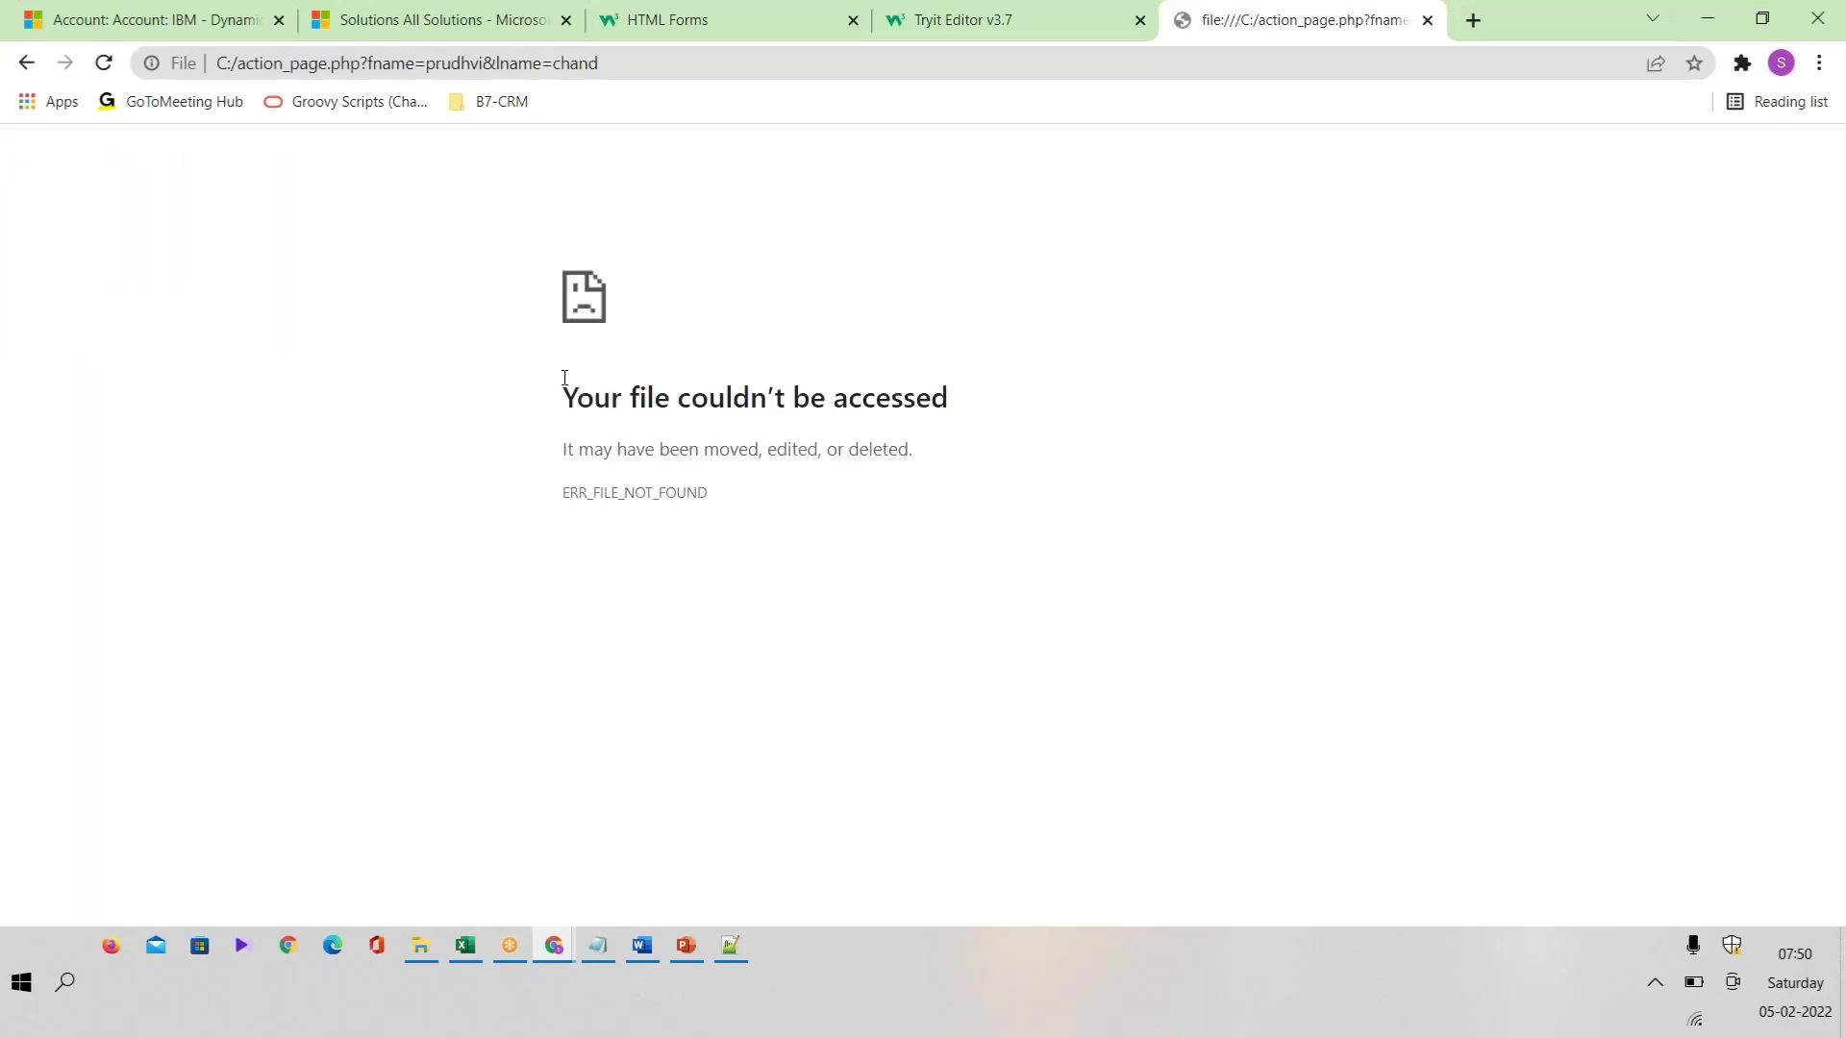
Step: Examine the page reached by the form submission, reload it, and go back to the test.html form
drag(564, 377, 1040, 422)
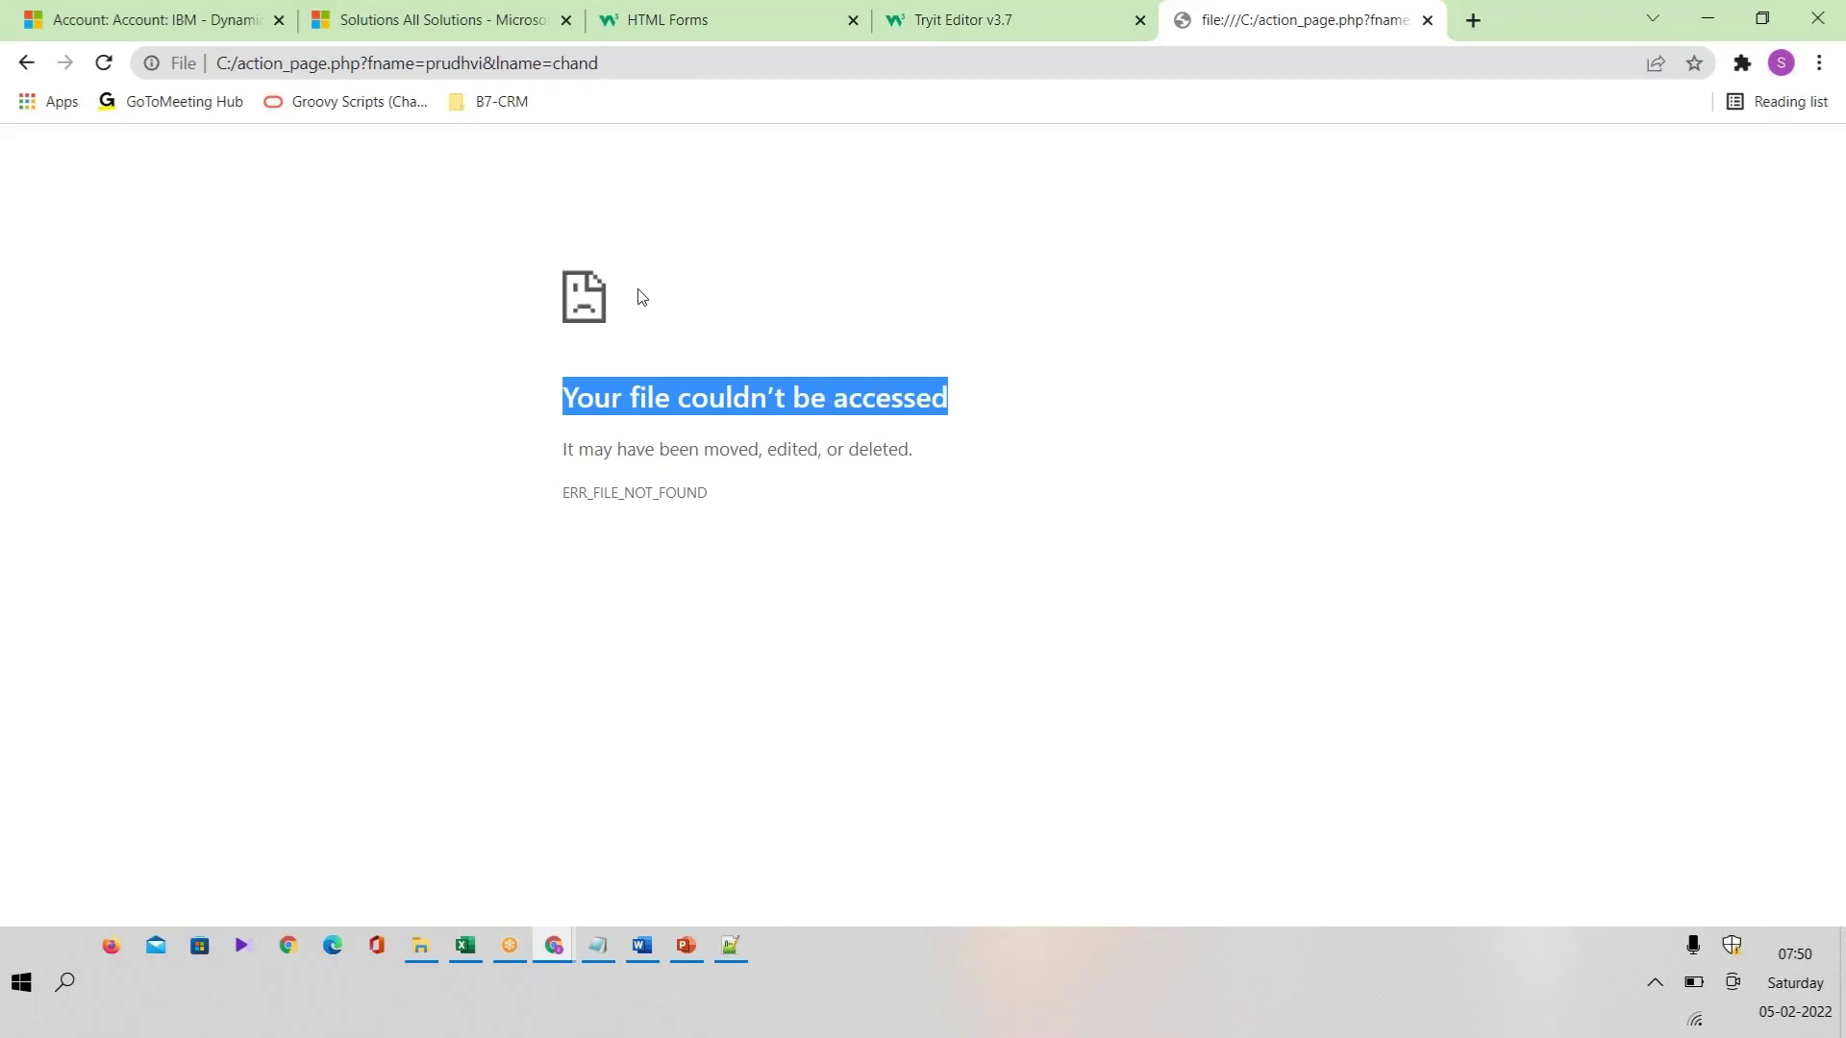
key(alt+Tab)
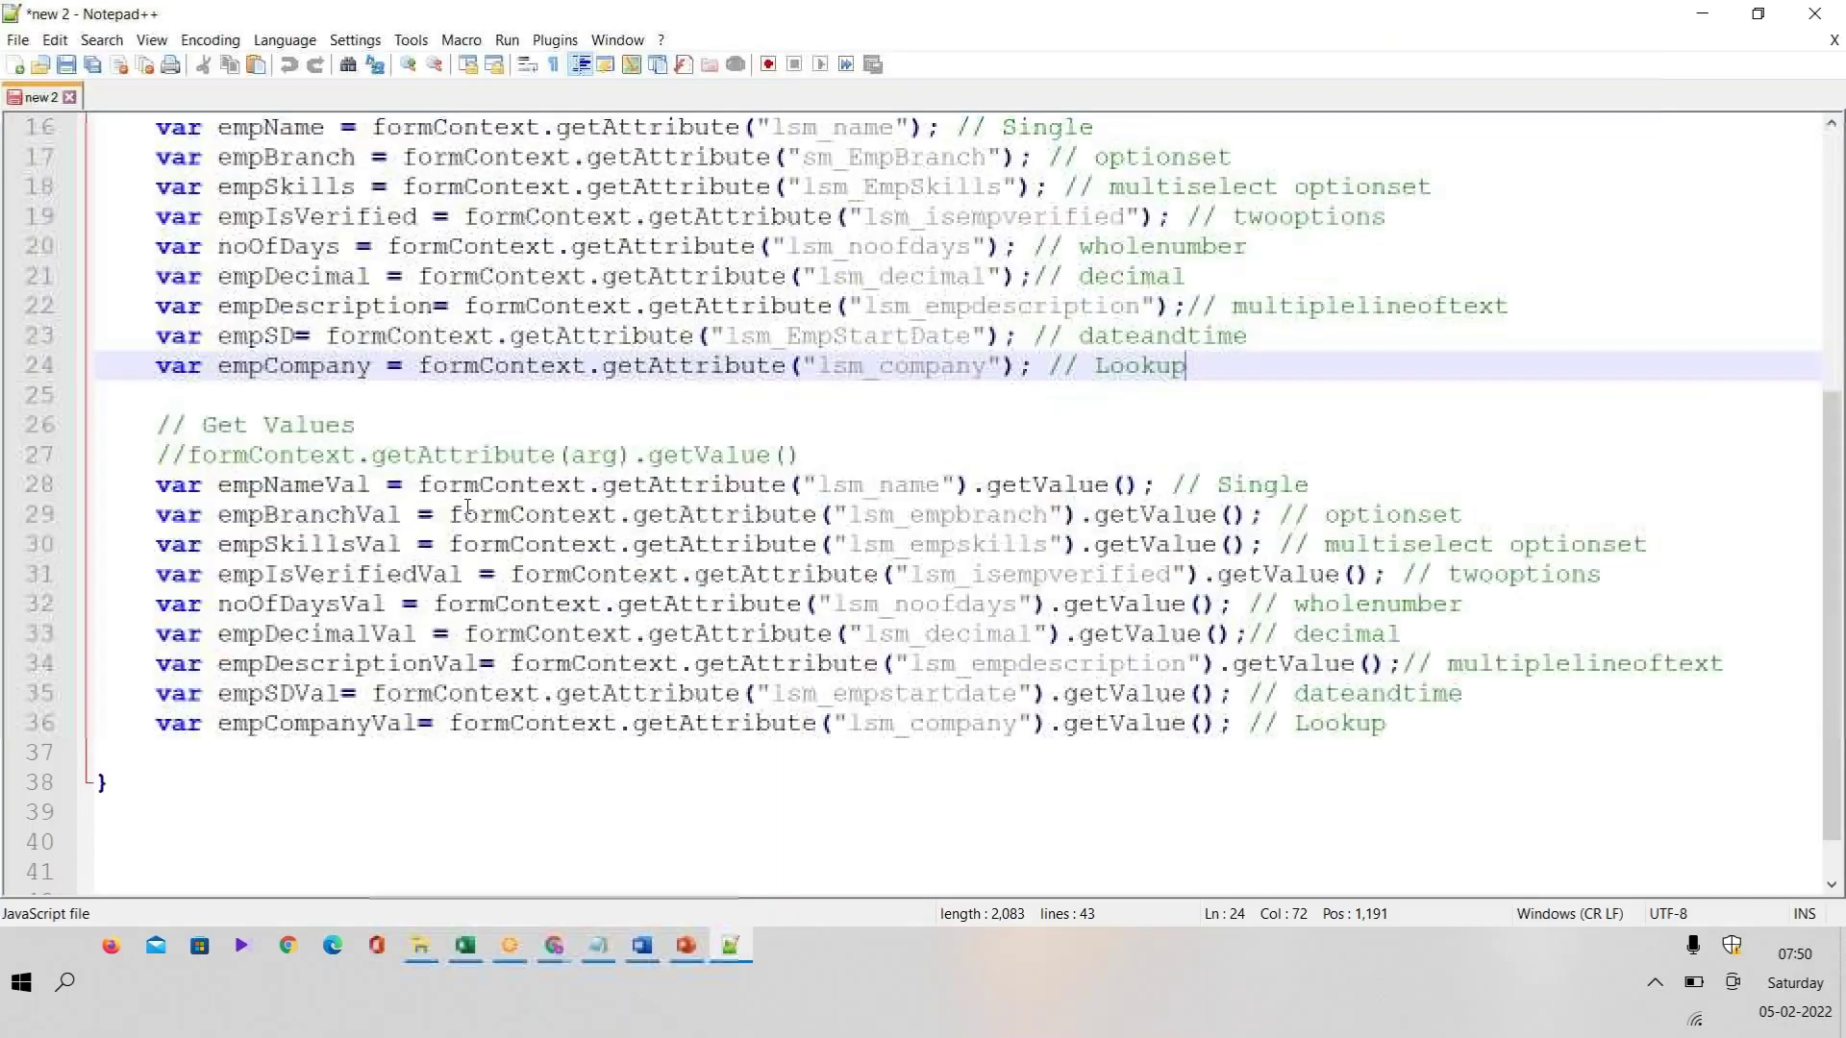
click(728, 951)
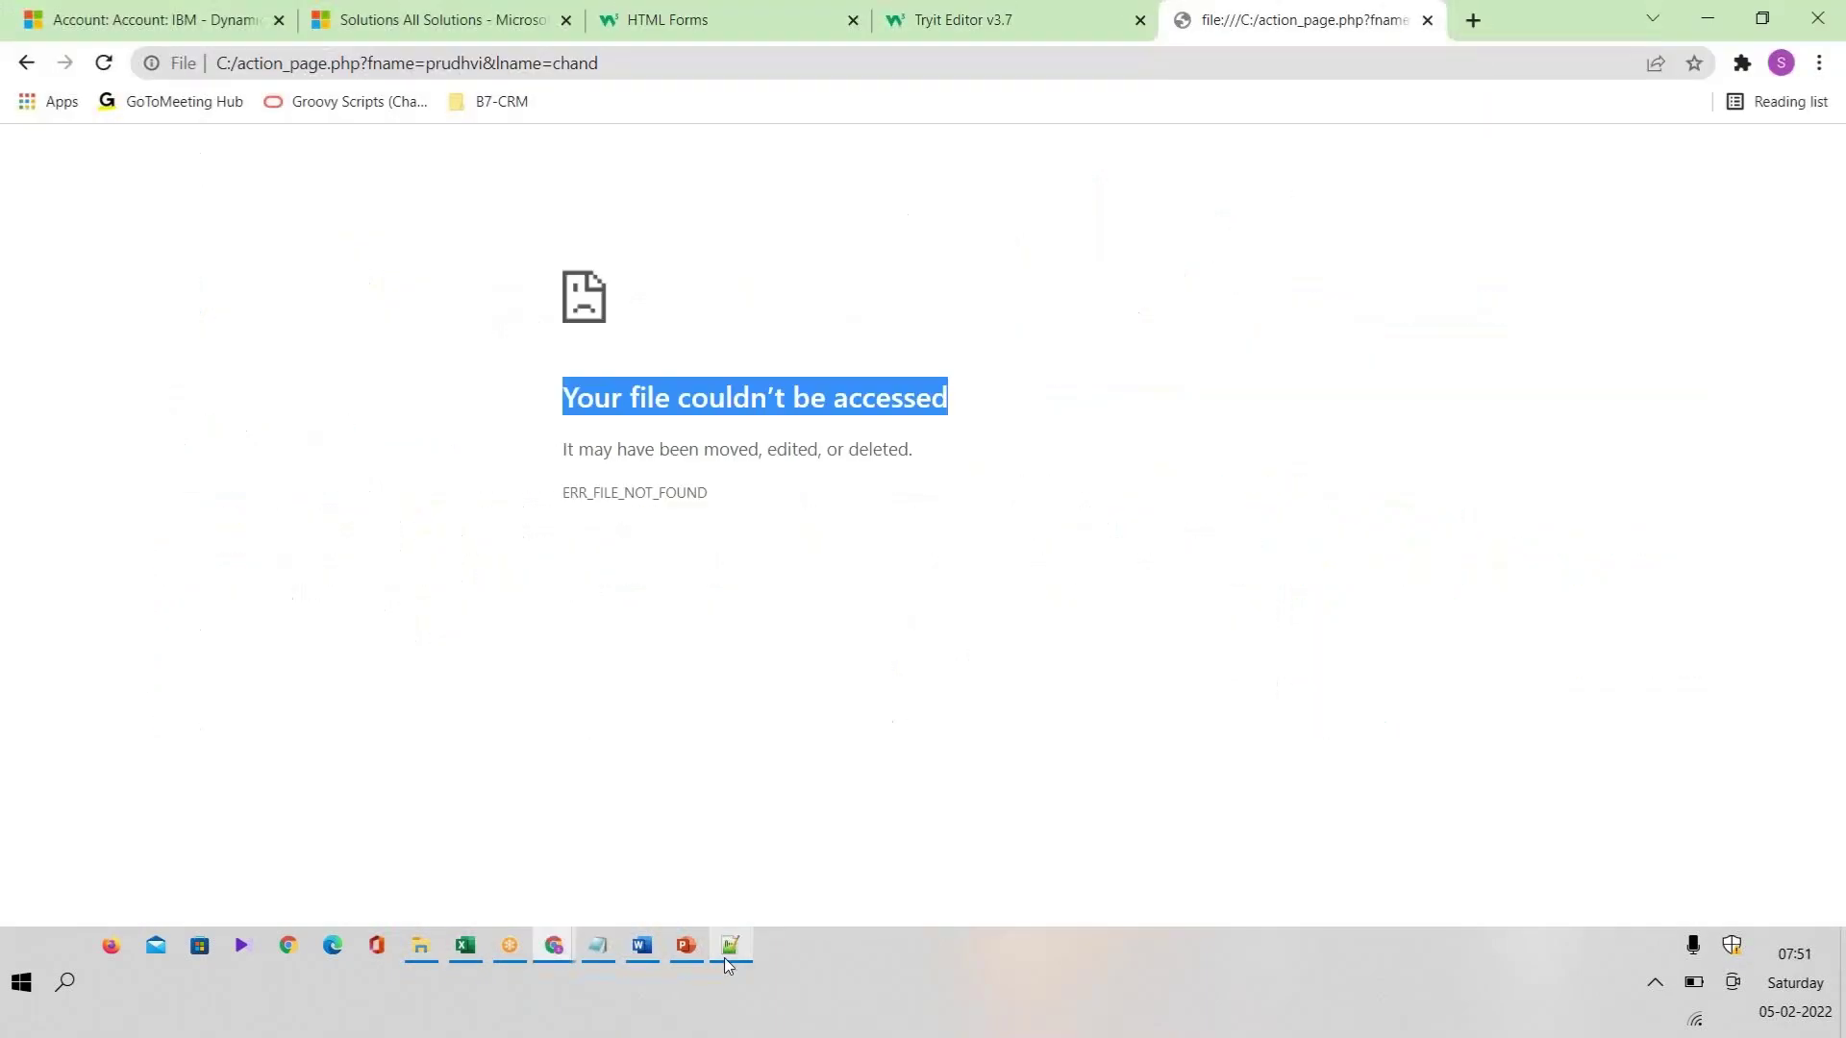
click(101, 64)
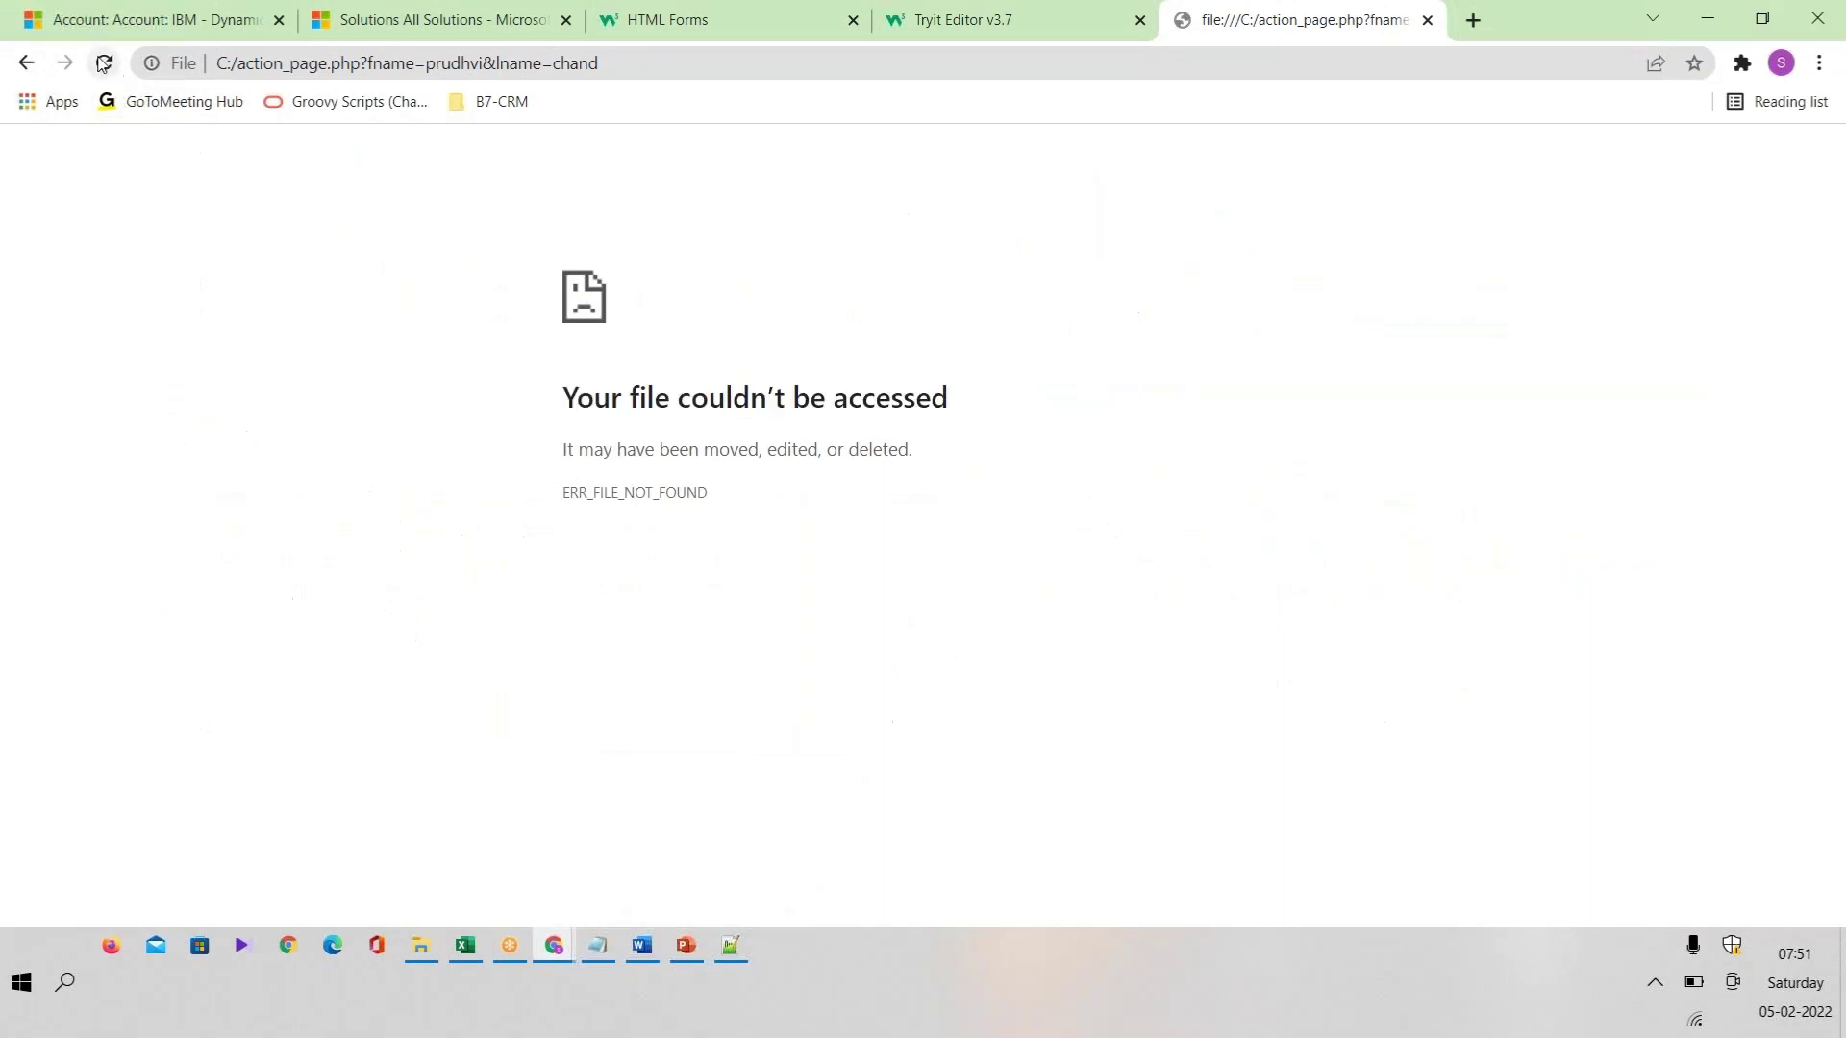
click(103, 63)
click(26, 63)
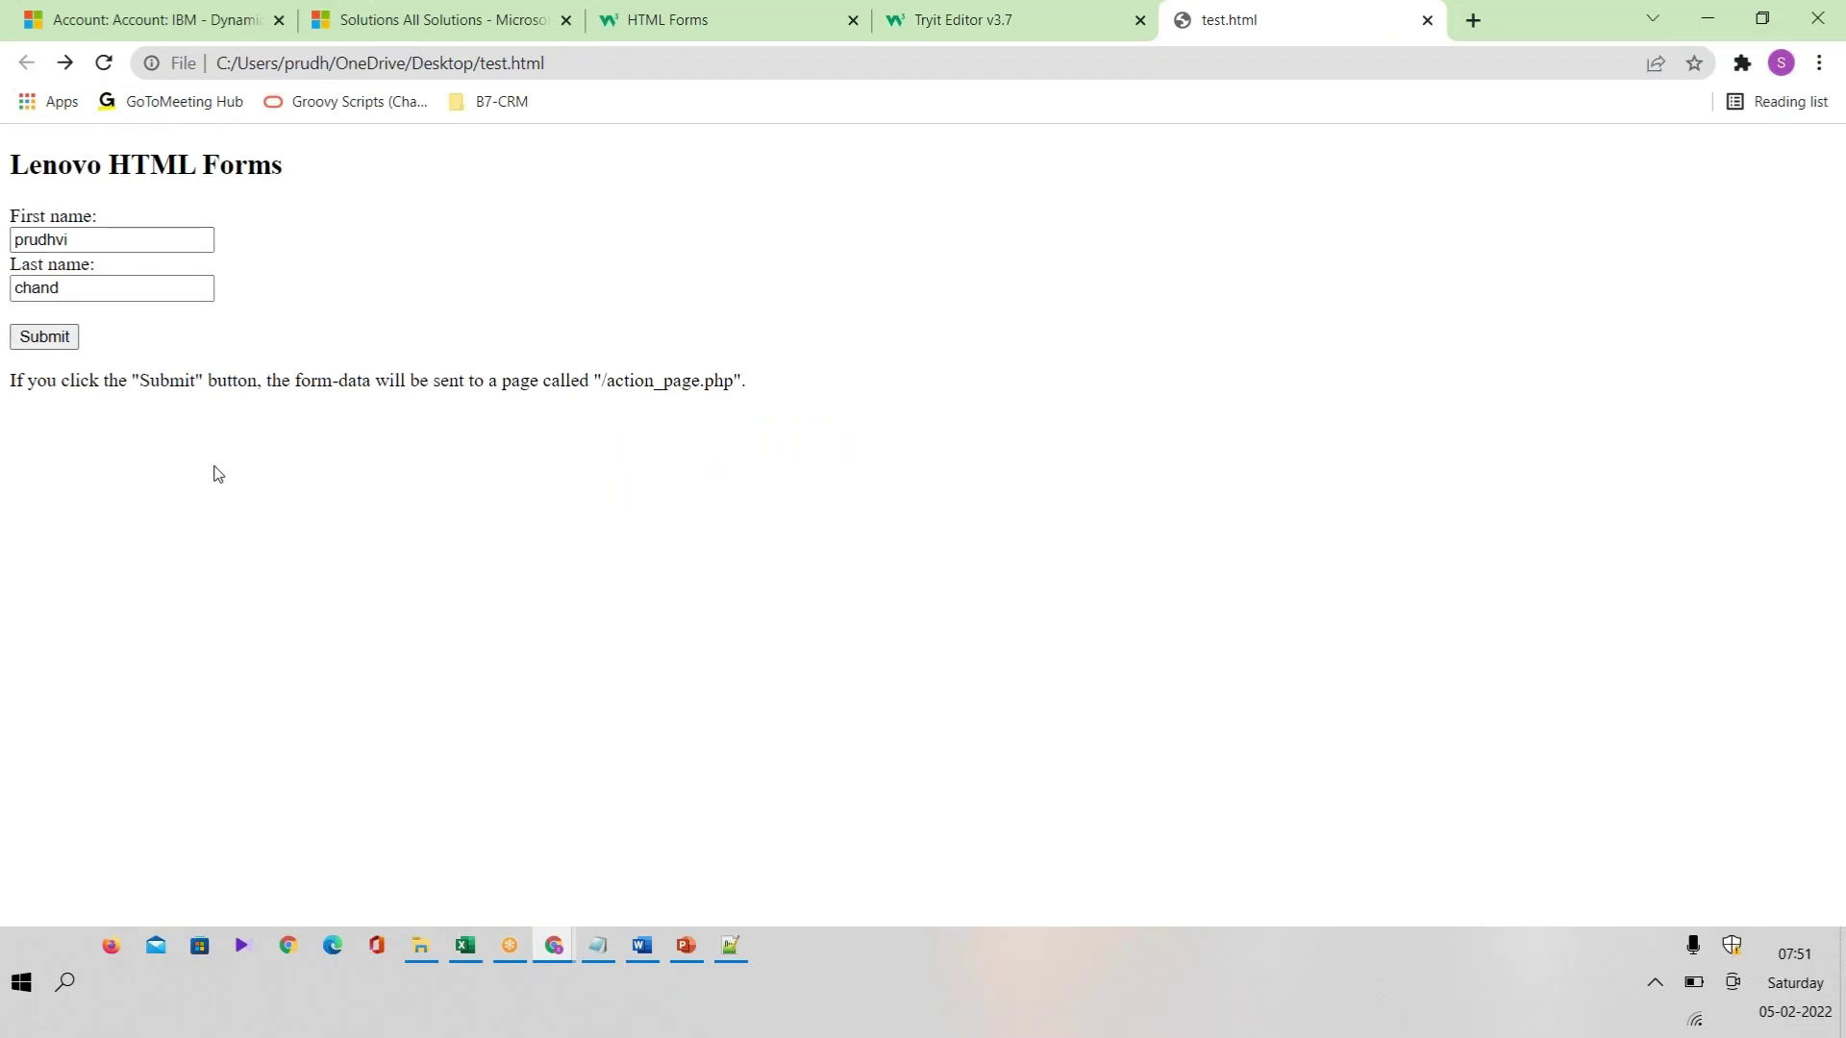
key(alt+Tab)
key(alt+Tab)
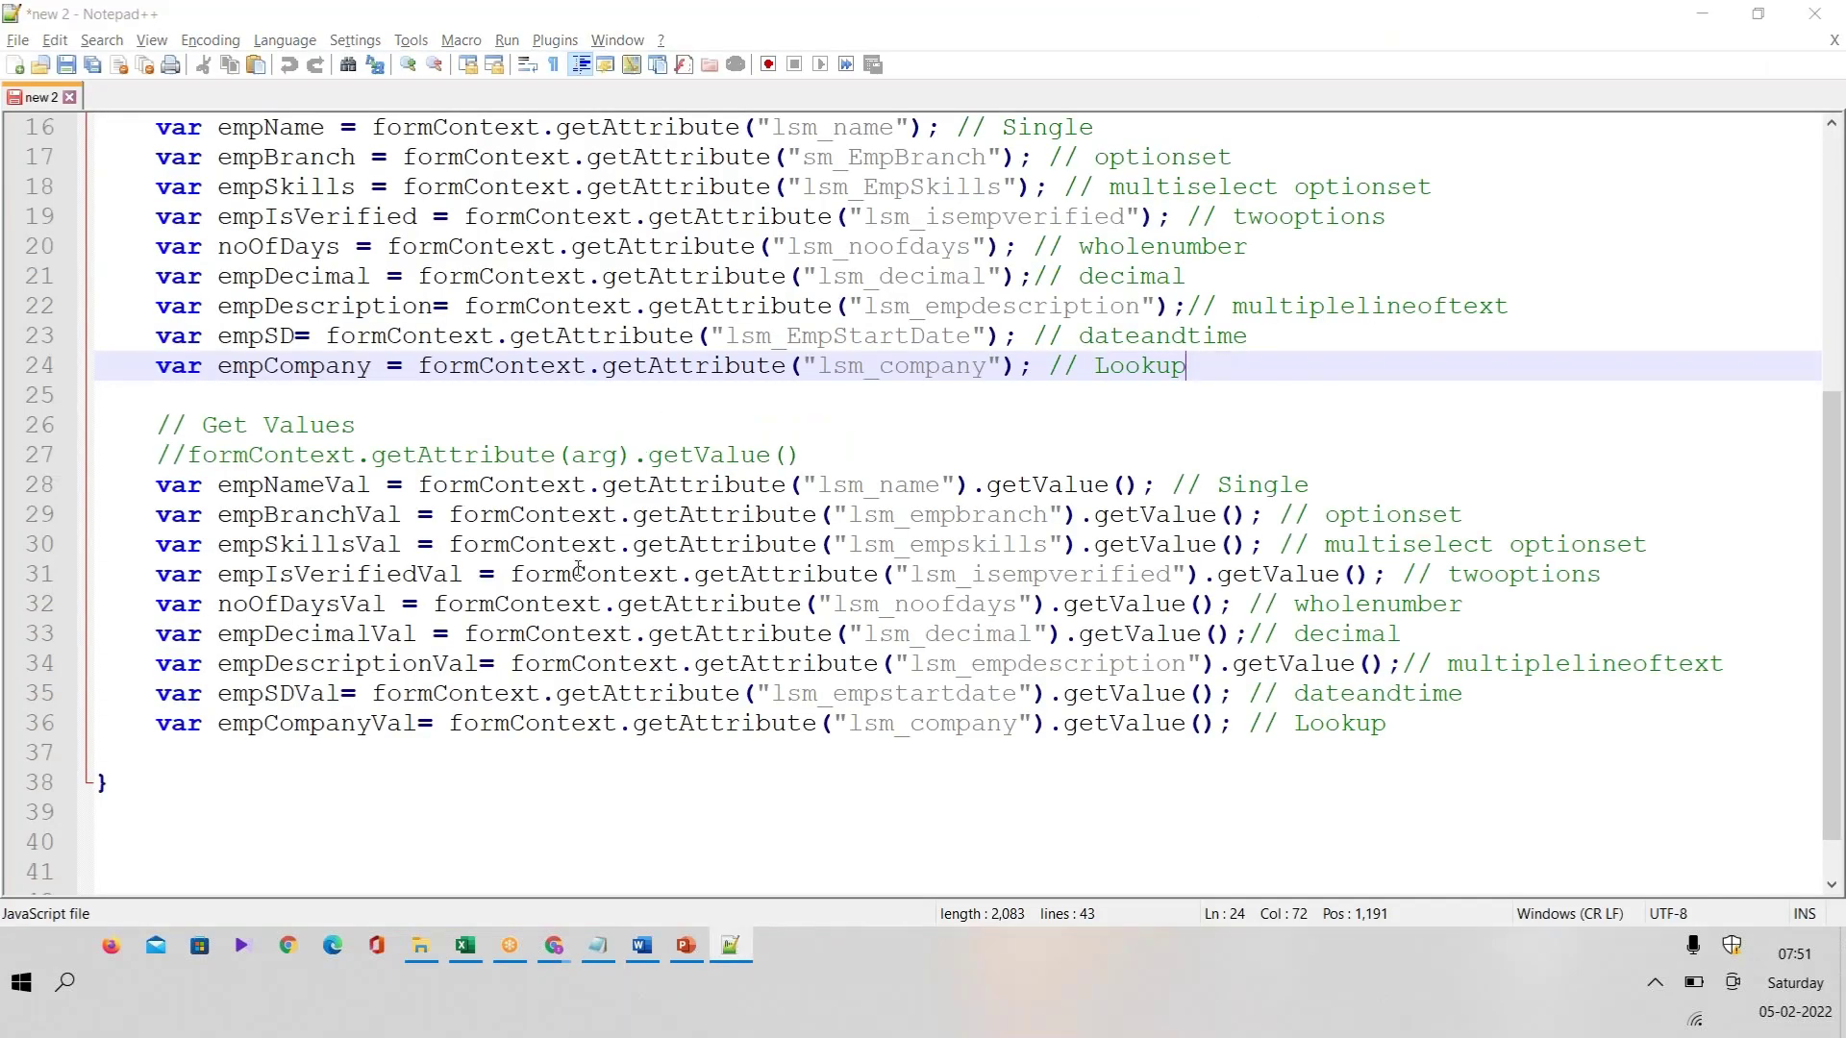
key(alt+Tab)
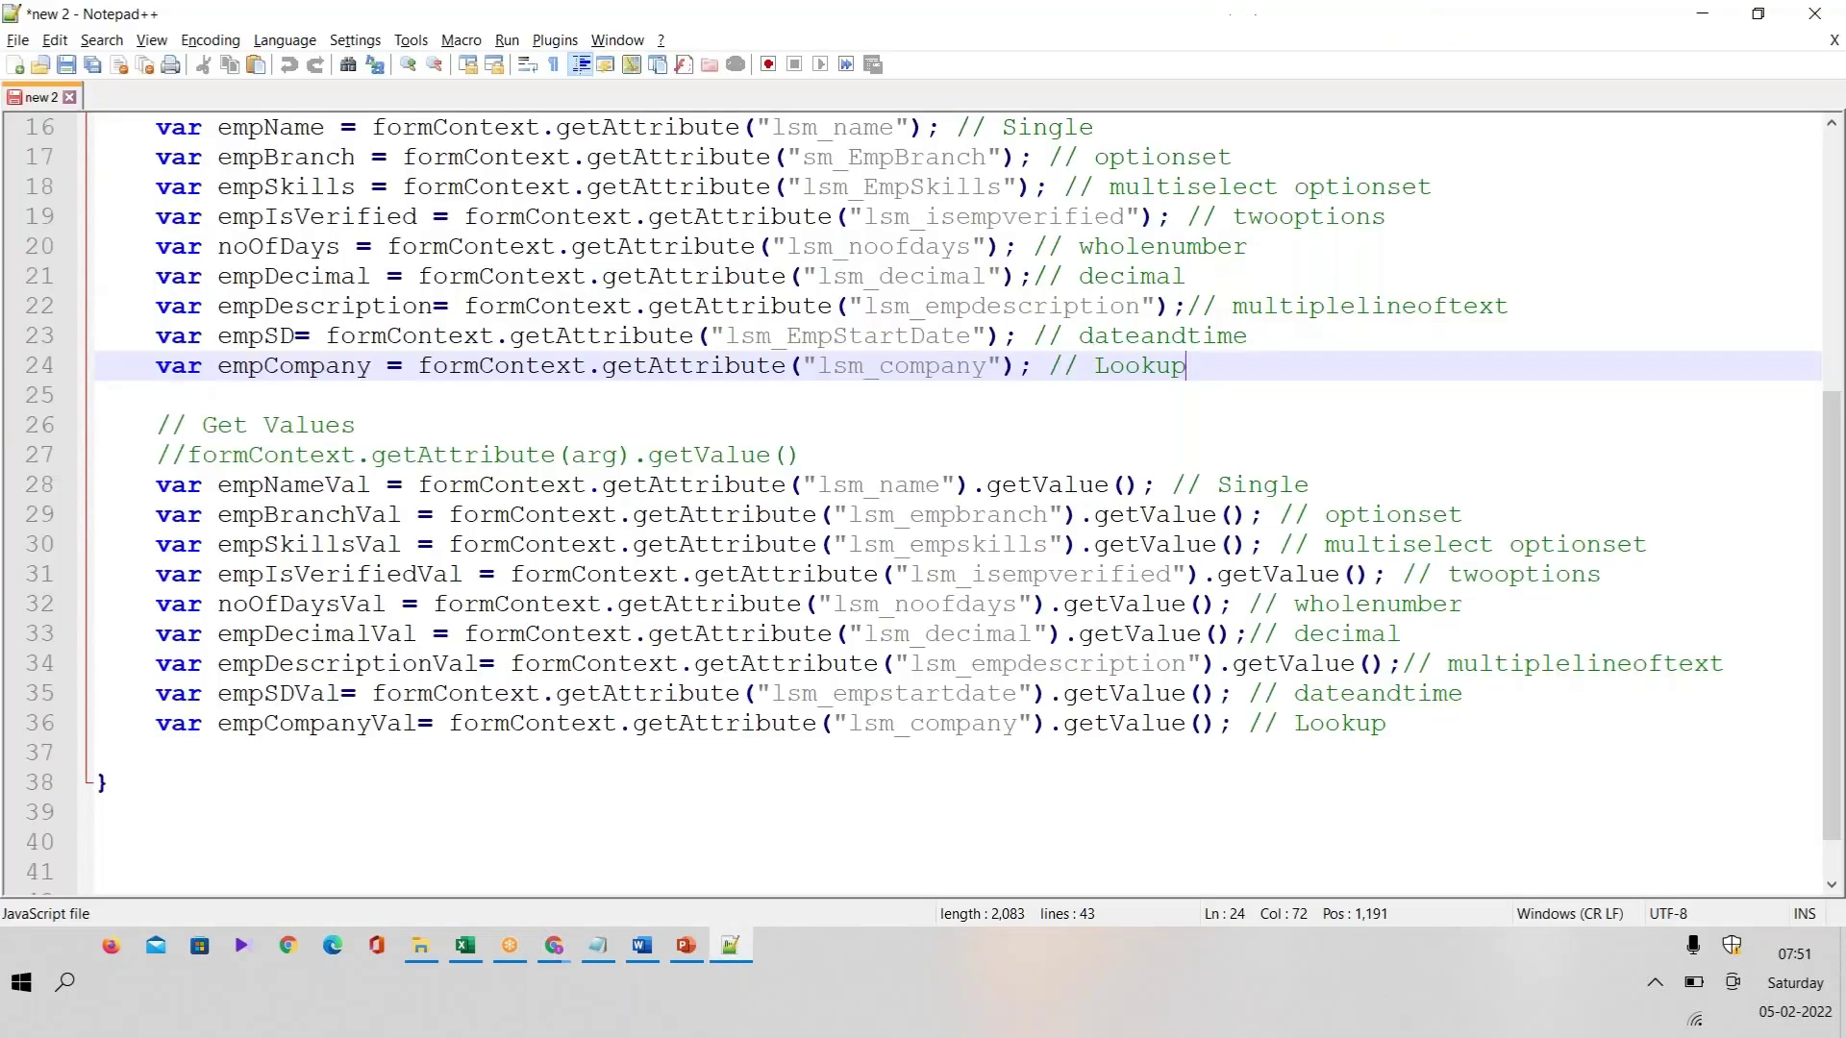
key(alt+Tab)
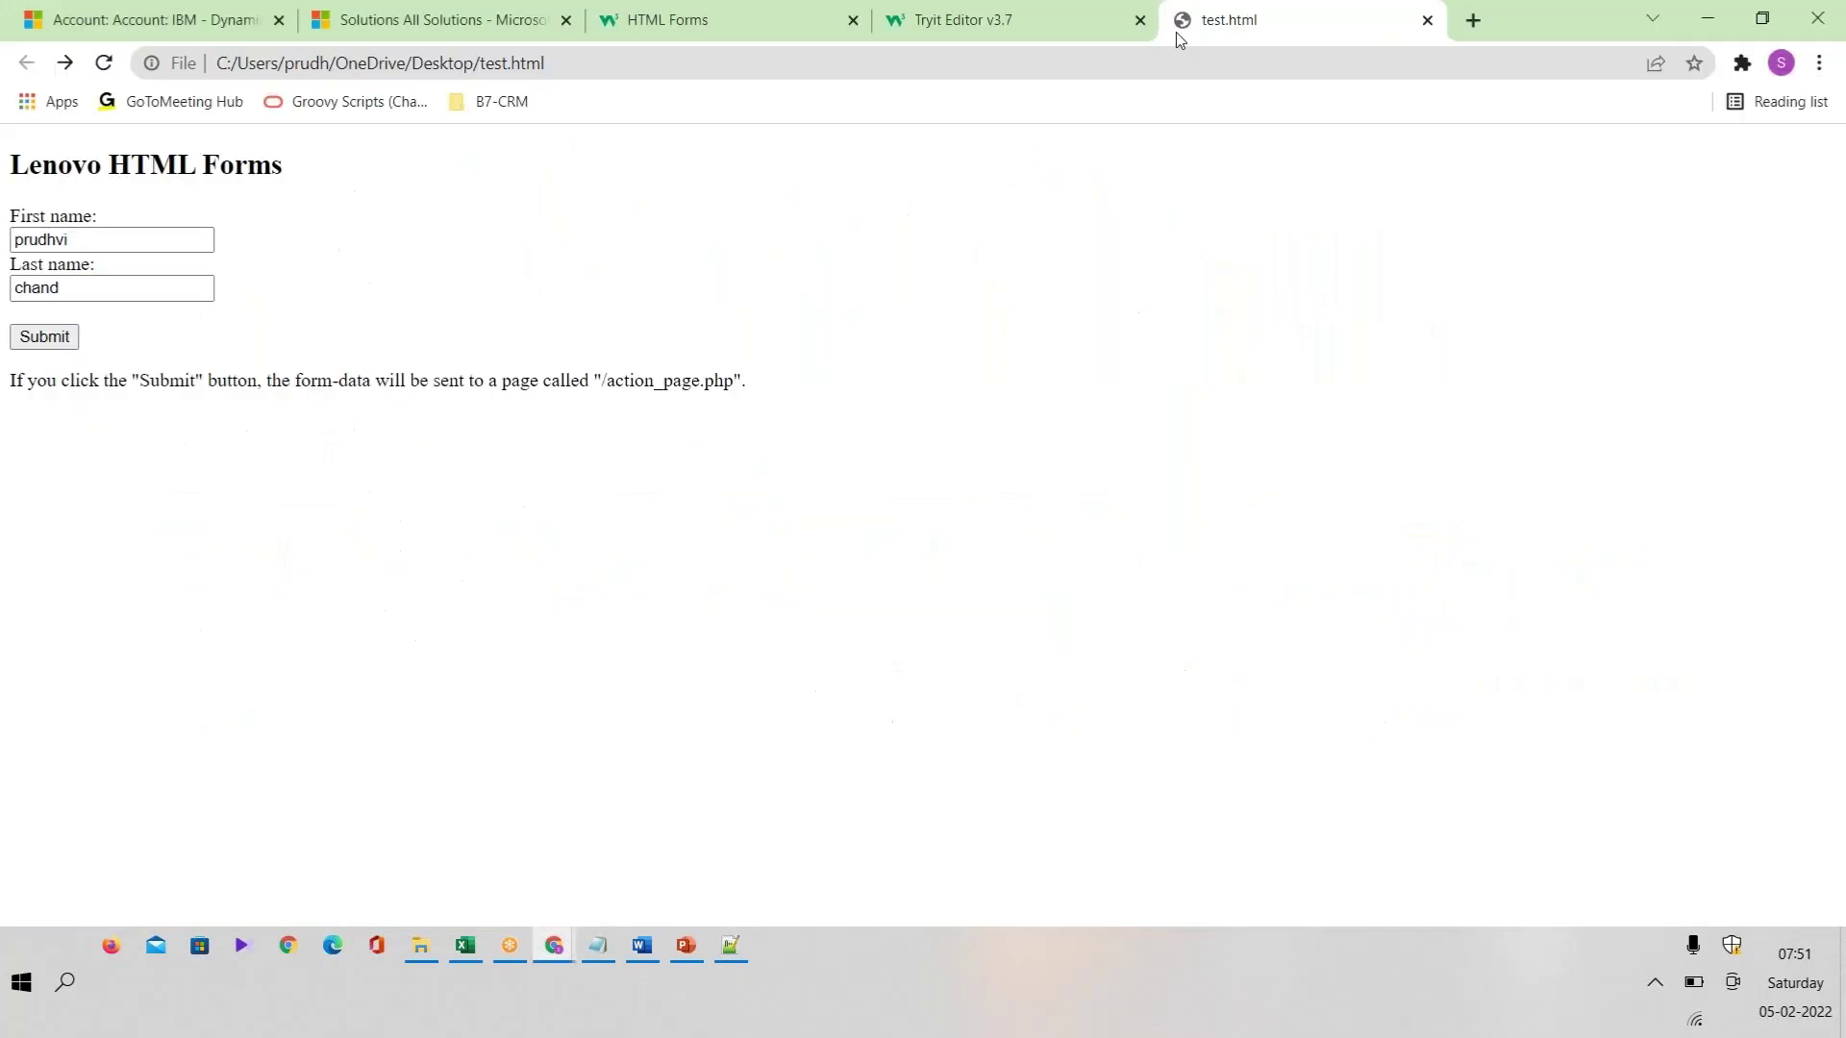
Step: Close the test.html and Tryit Editor pages and show the IBM account record in Dynamics 365
drag(1176, 34, 1140, 27)
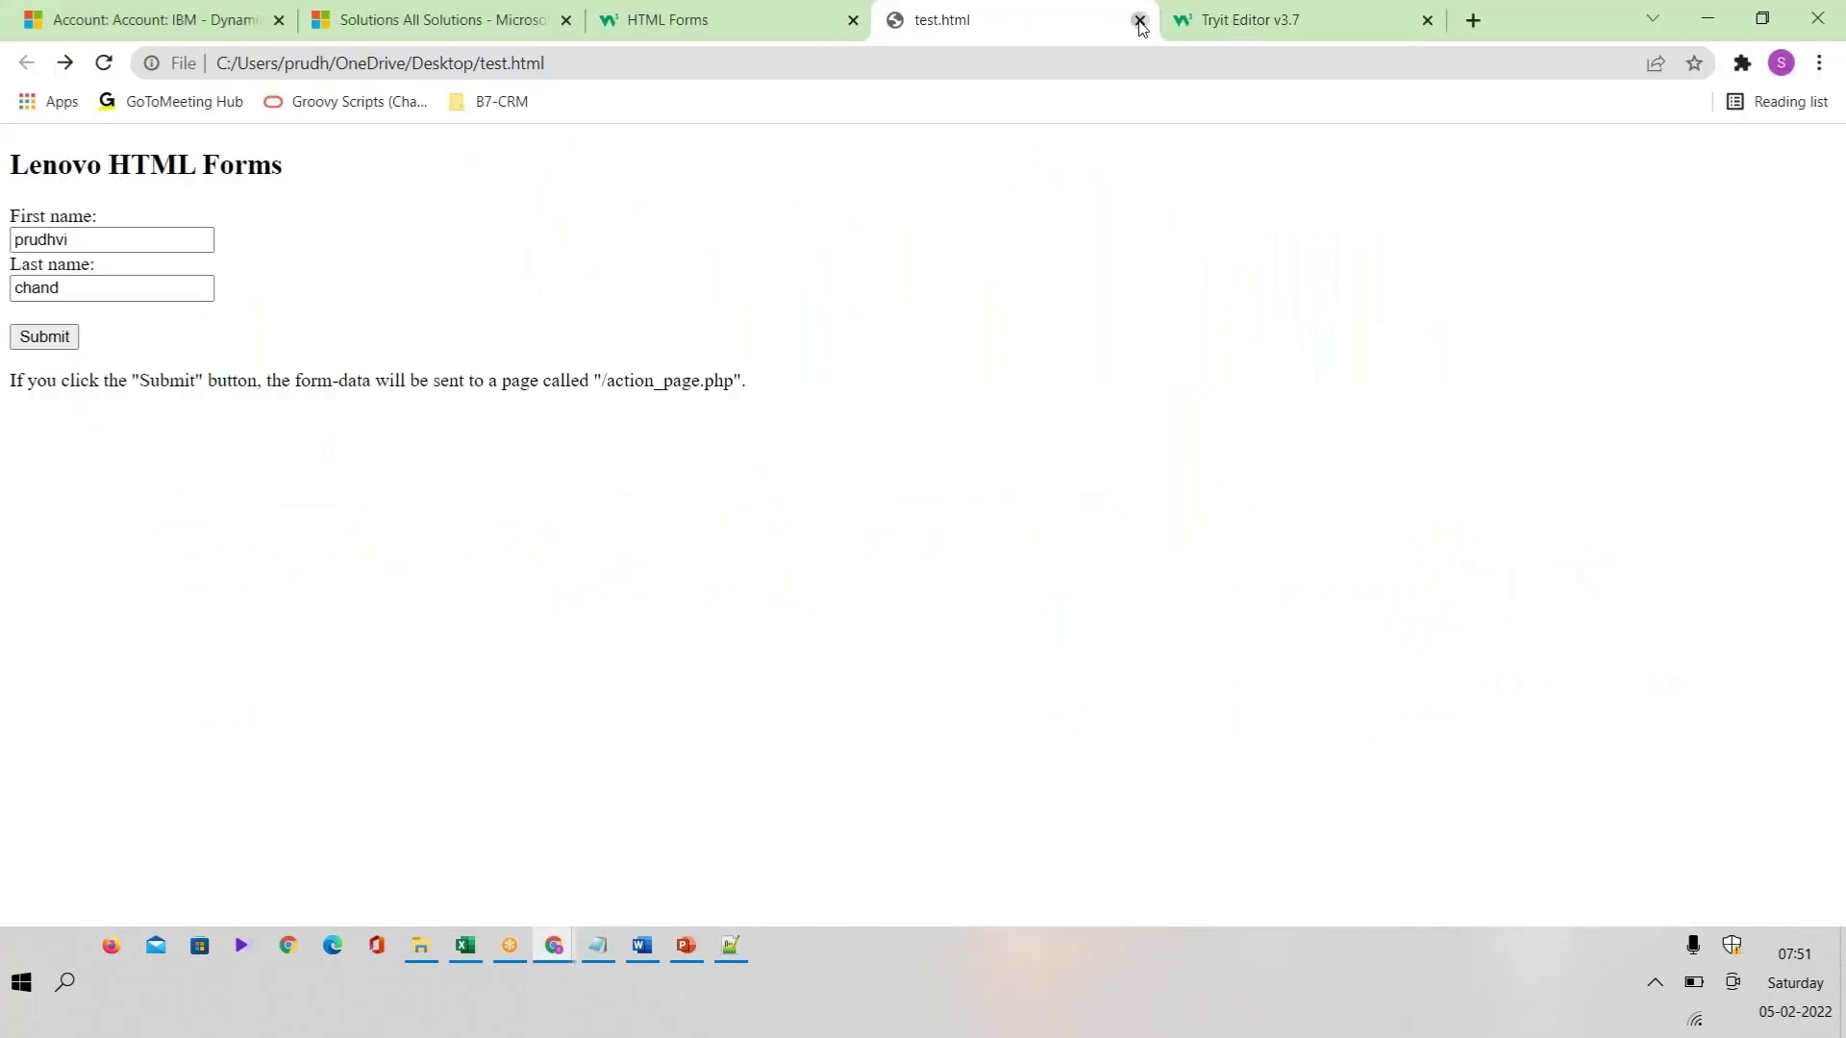
click(1139, 21)
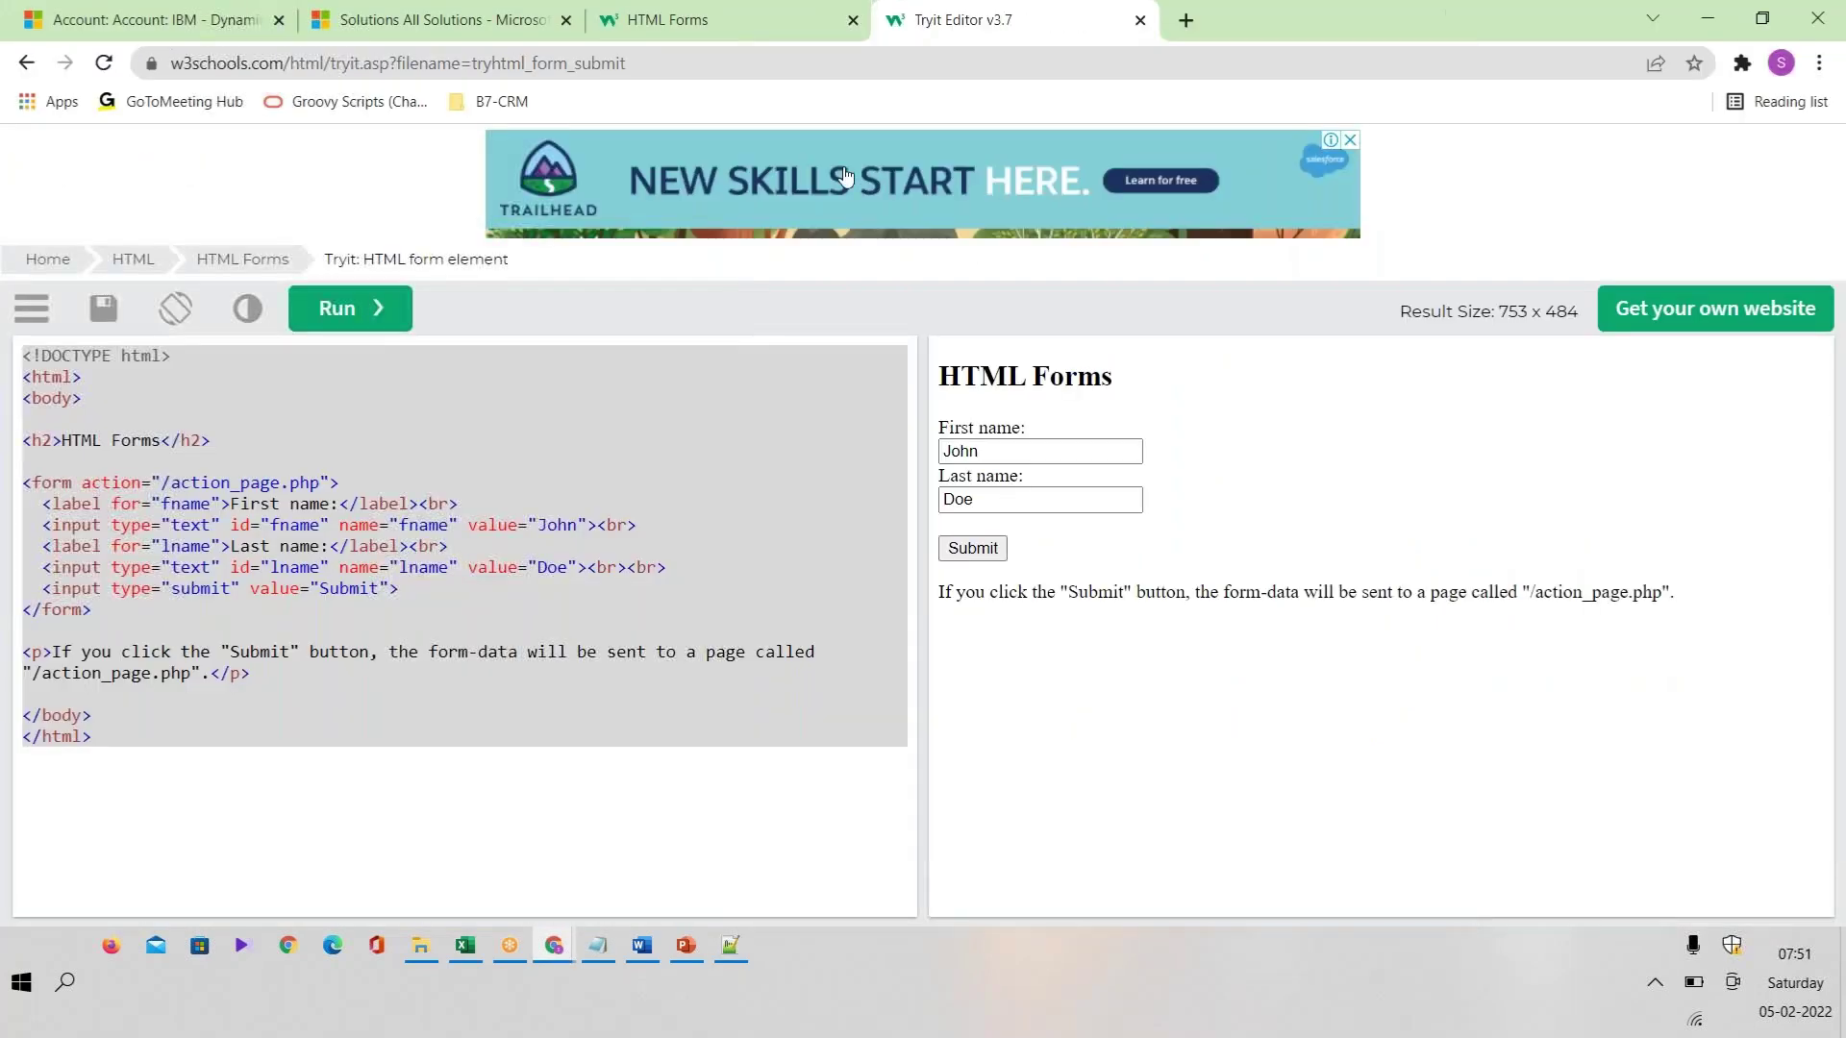
click(1140, 22)
click(128, 21)
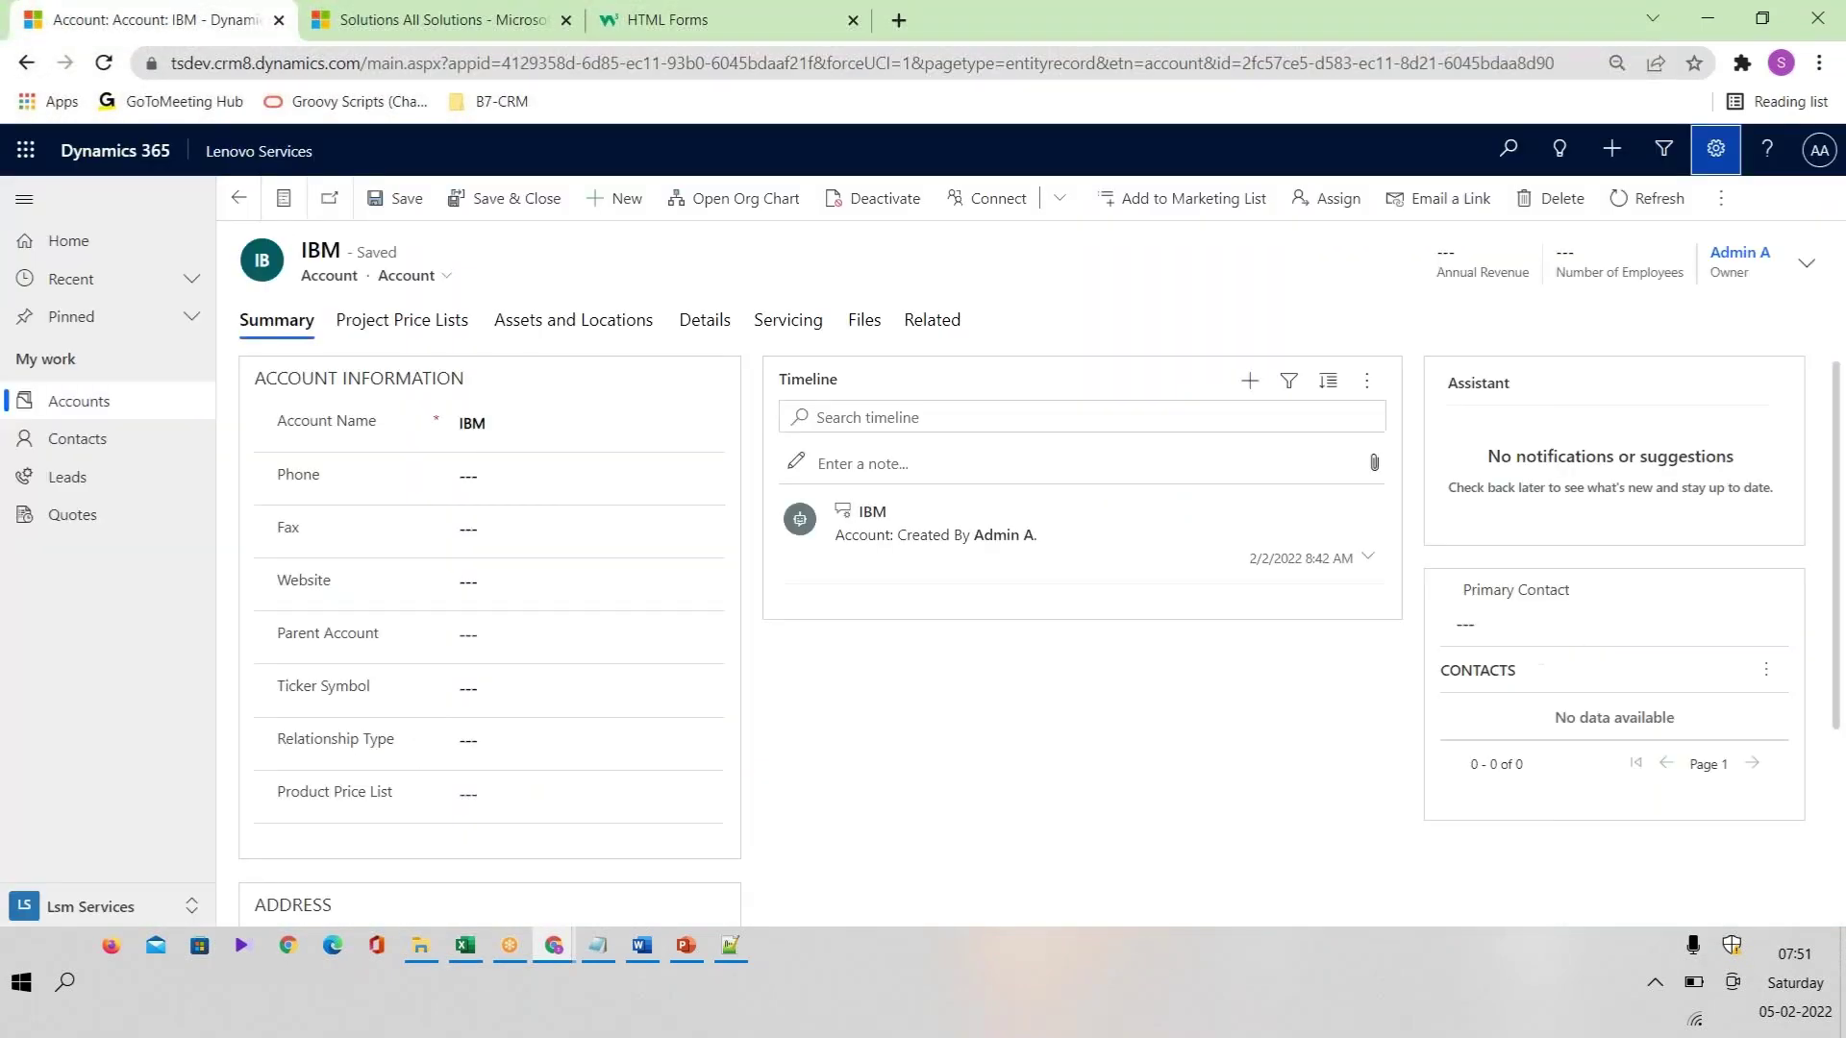
Step: Bring up the Lenovo Management Solution window and list the forms of the Employee entity
key(alt+Tab)
key(alt+Tab)
mouse_move(570, 955)
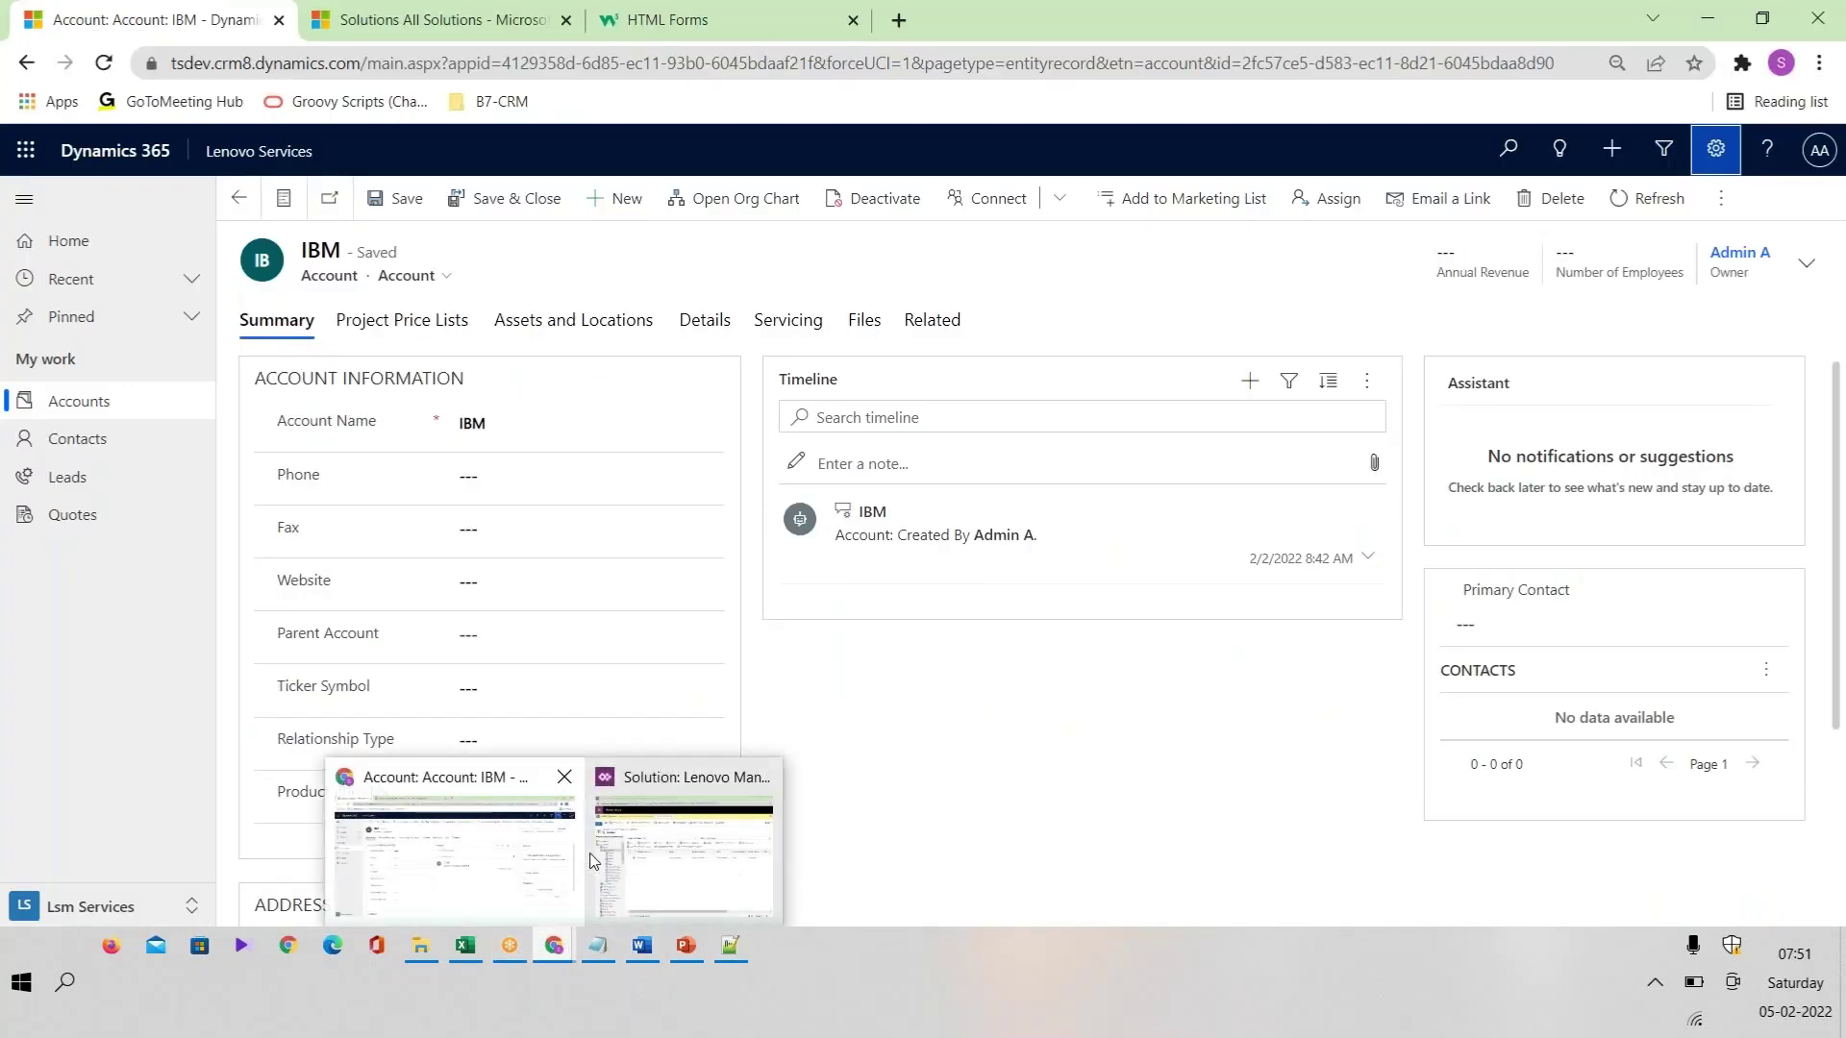
click(709, 865)
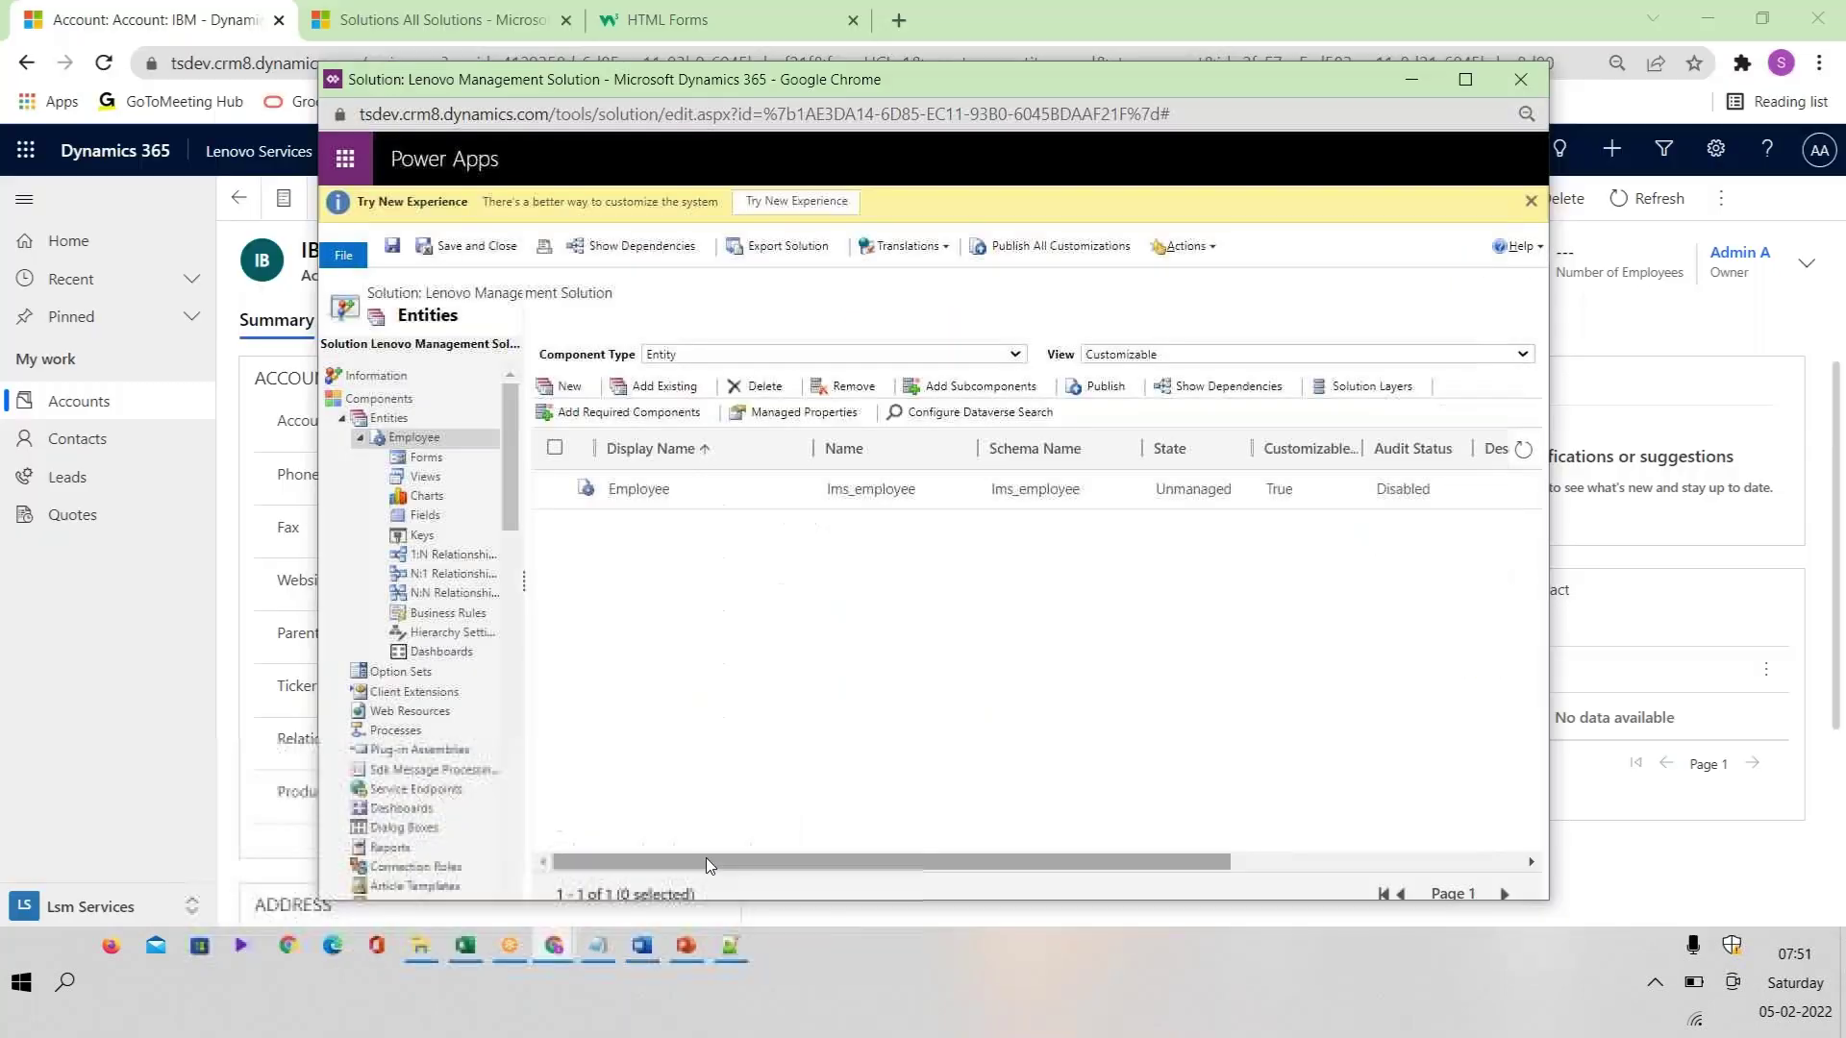
click(421, 458)
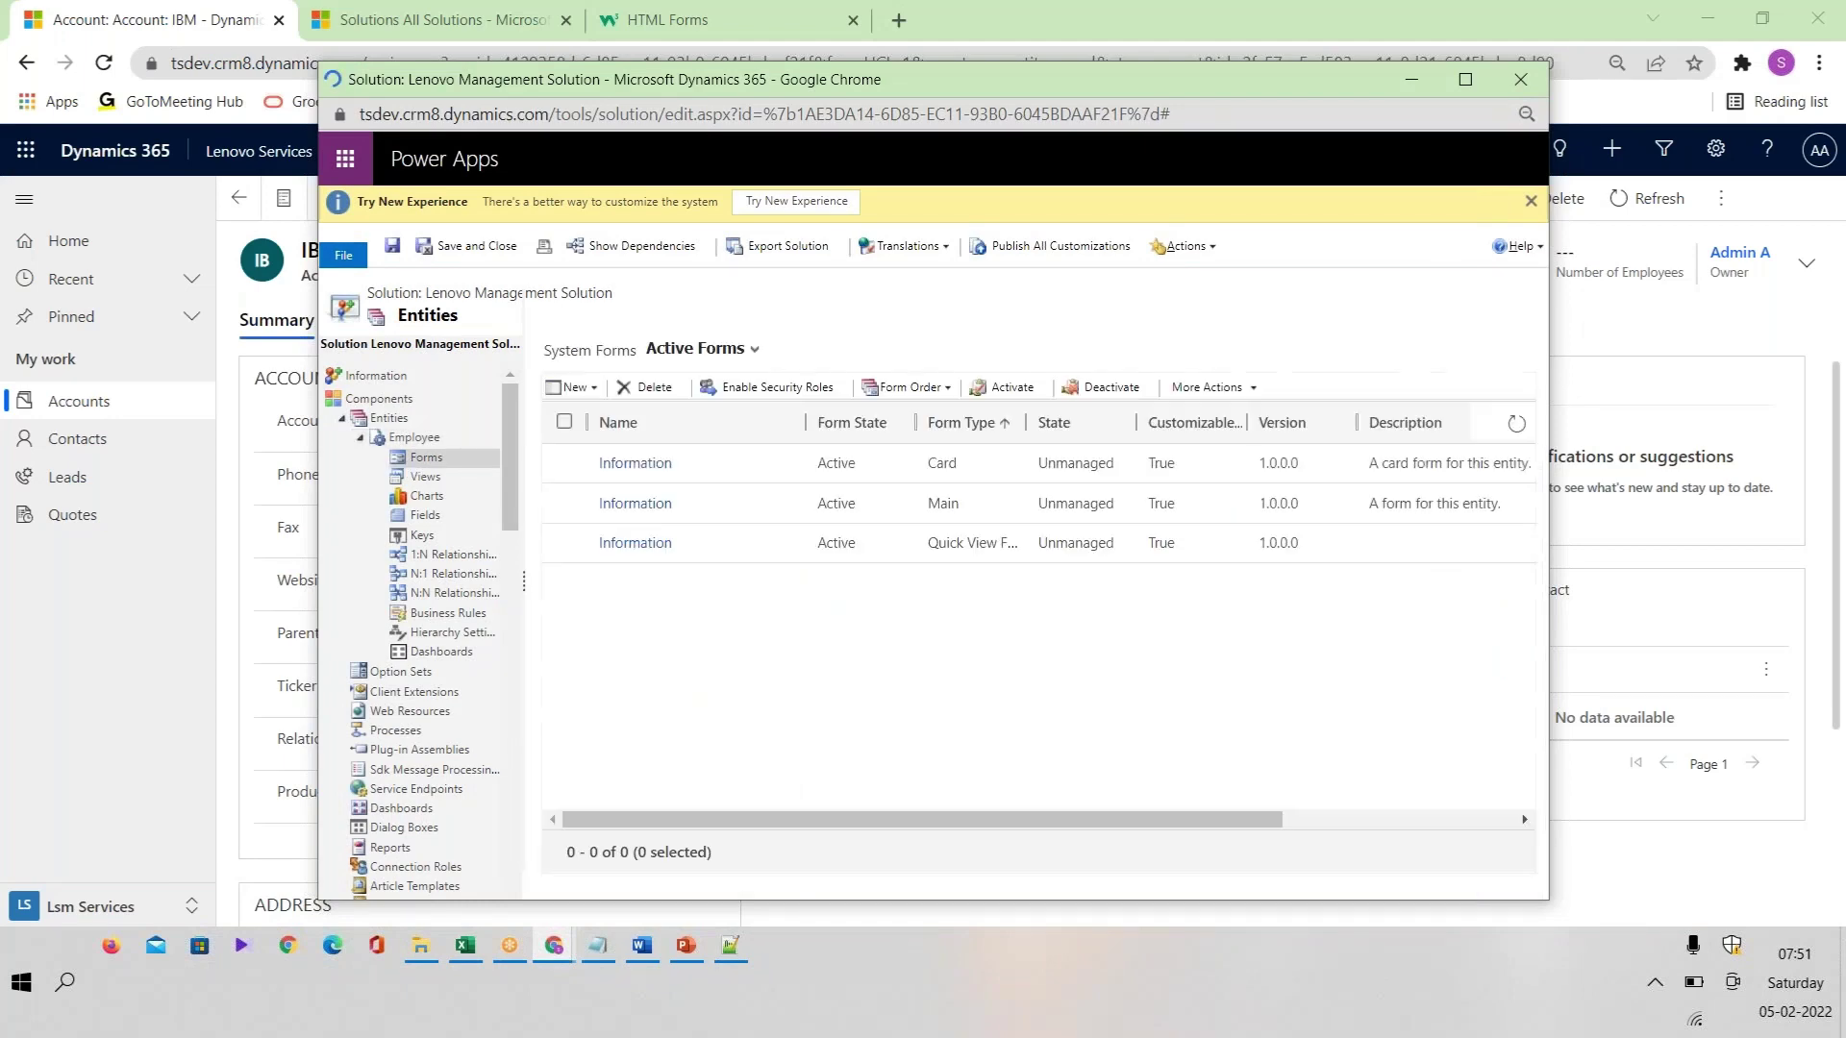
Step: Switch to the PowerPoint presentation and examine the Main, Card, Quick Create and Quick View form types on the Forms slide
click(686, 946)
double_click(703, 412)
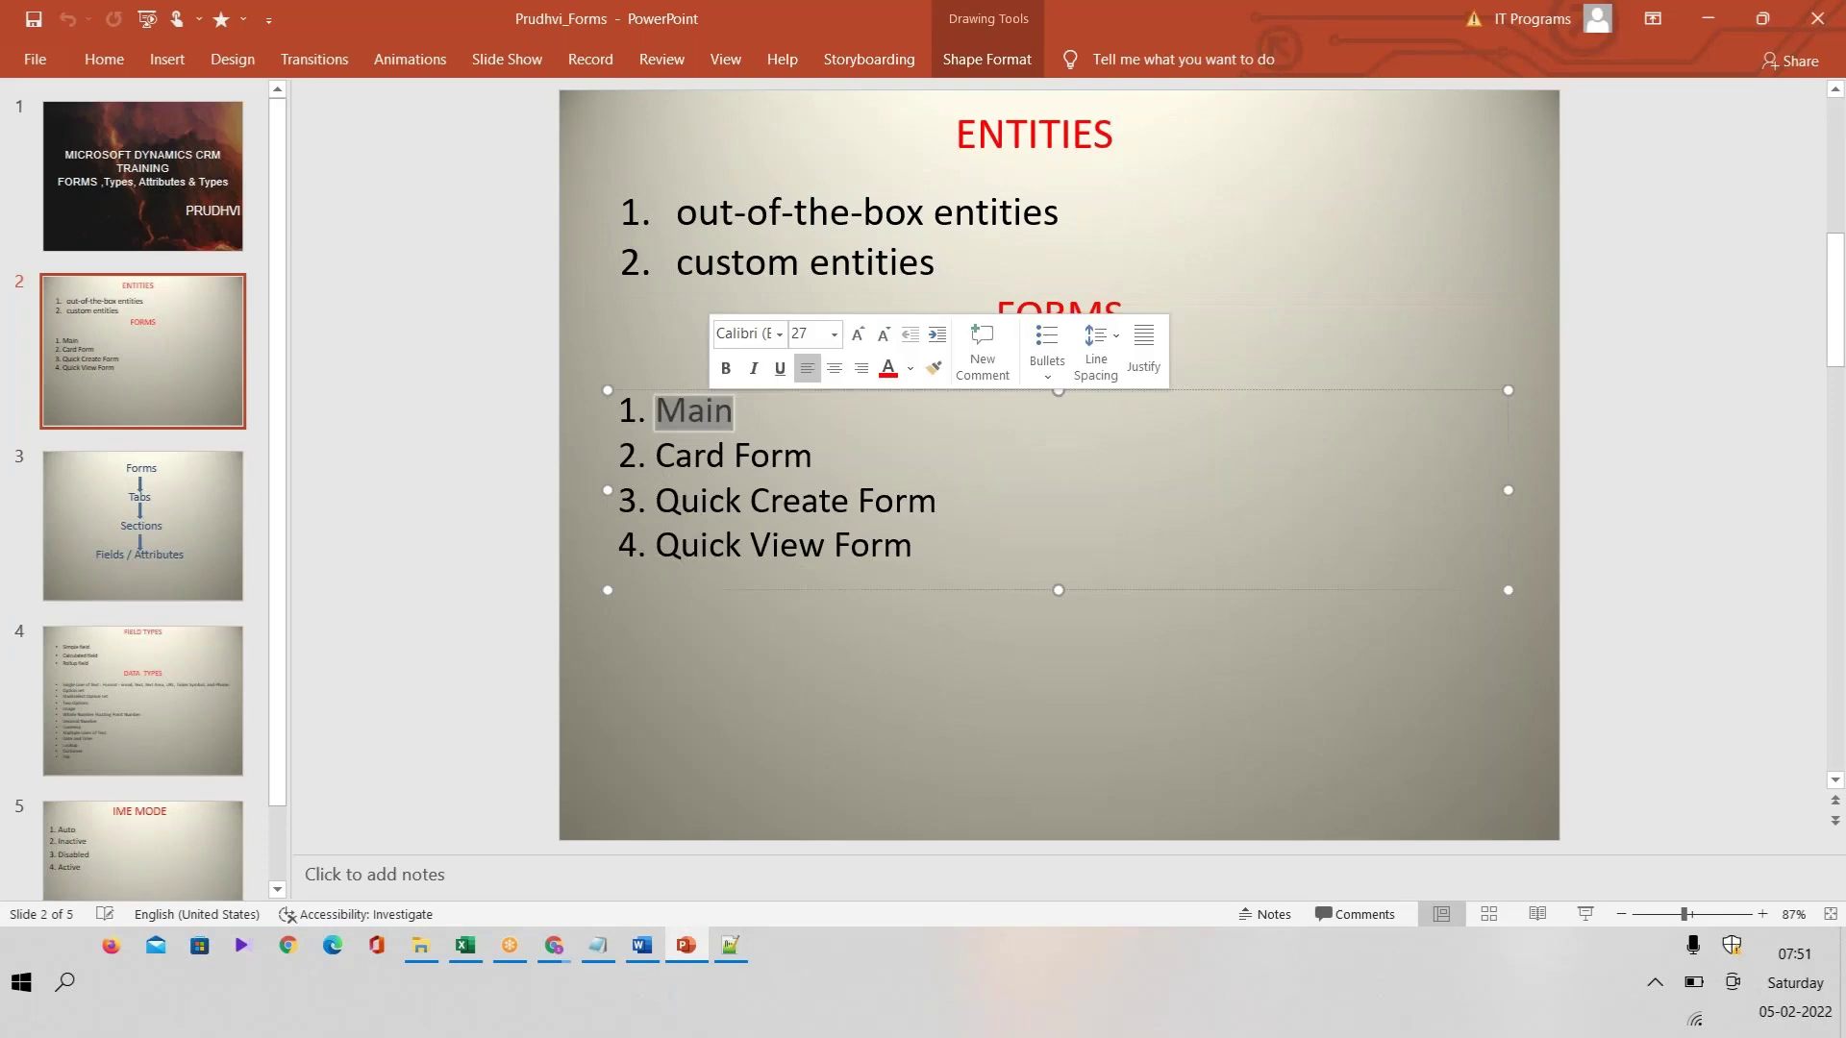
double_click(754, 454)
click(859, 540)
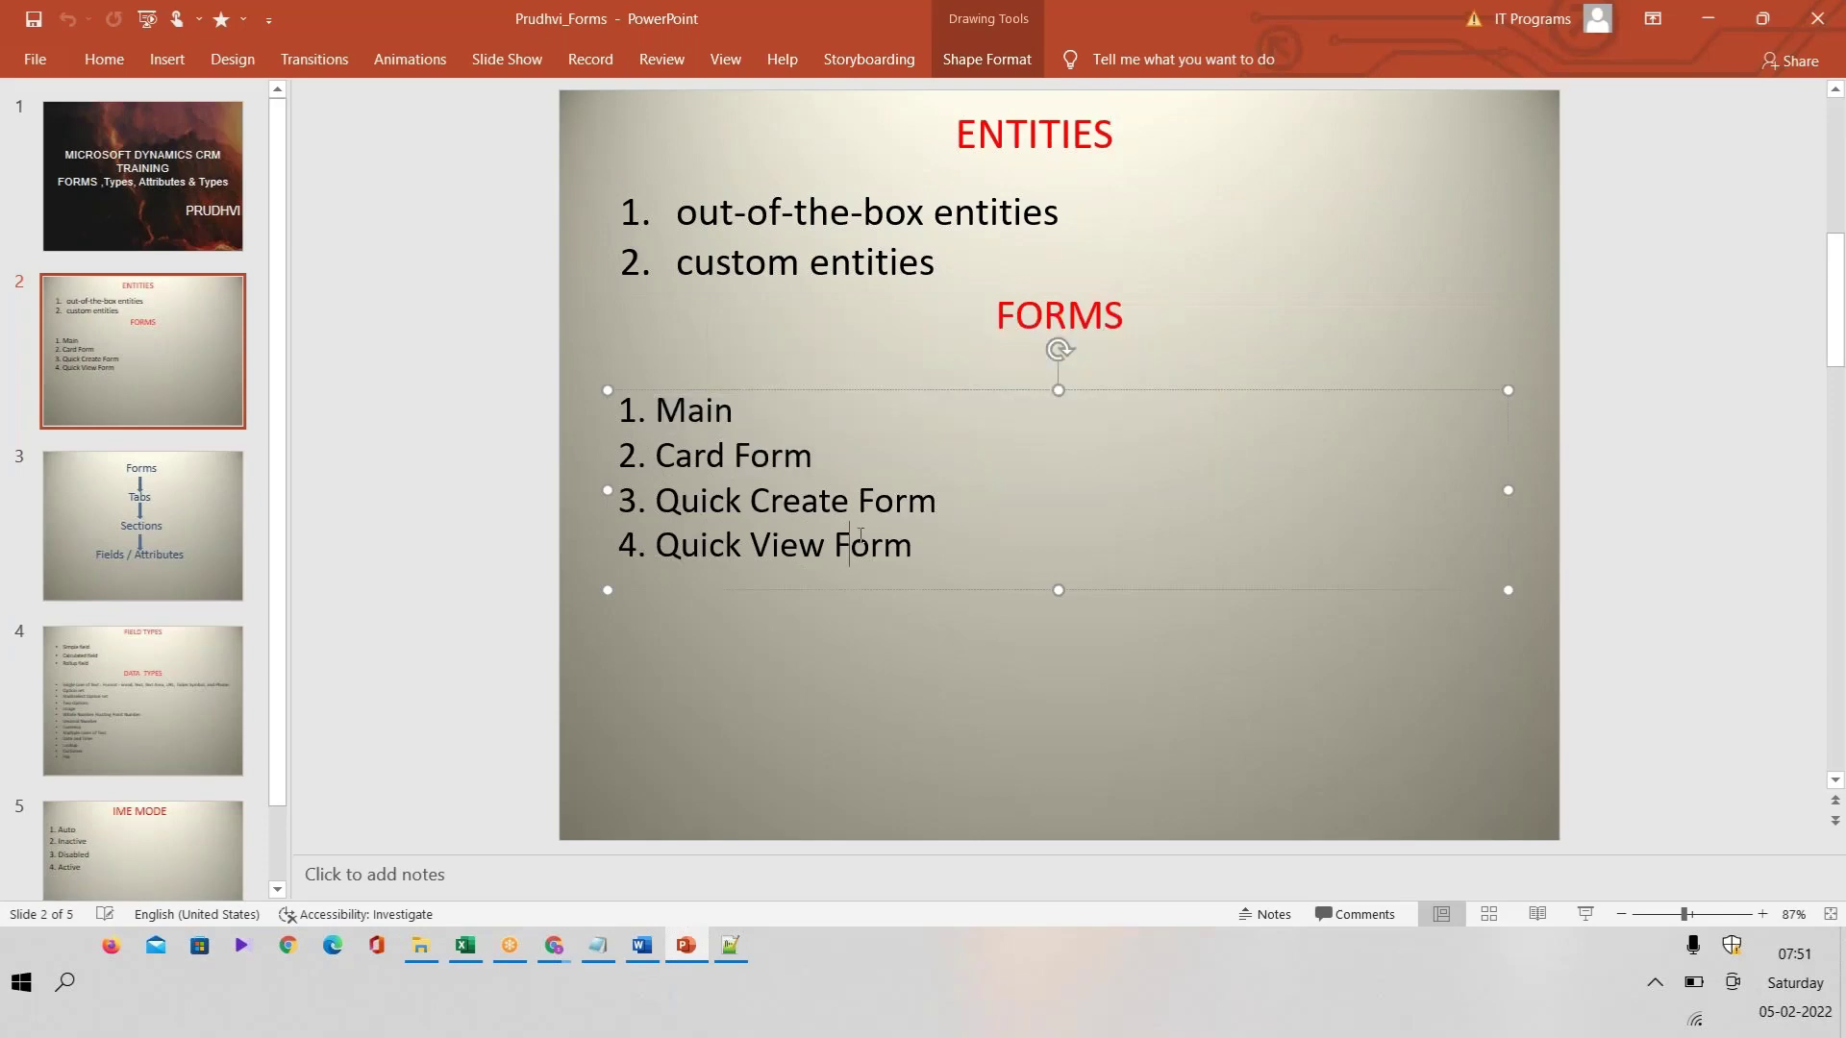
drag(737, 415, 642, 411)
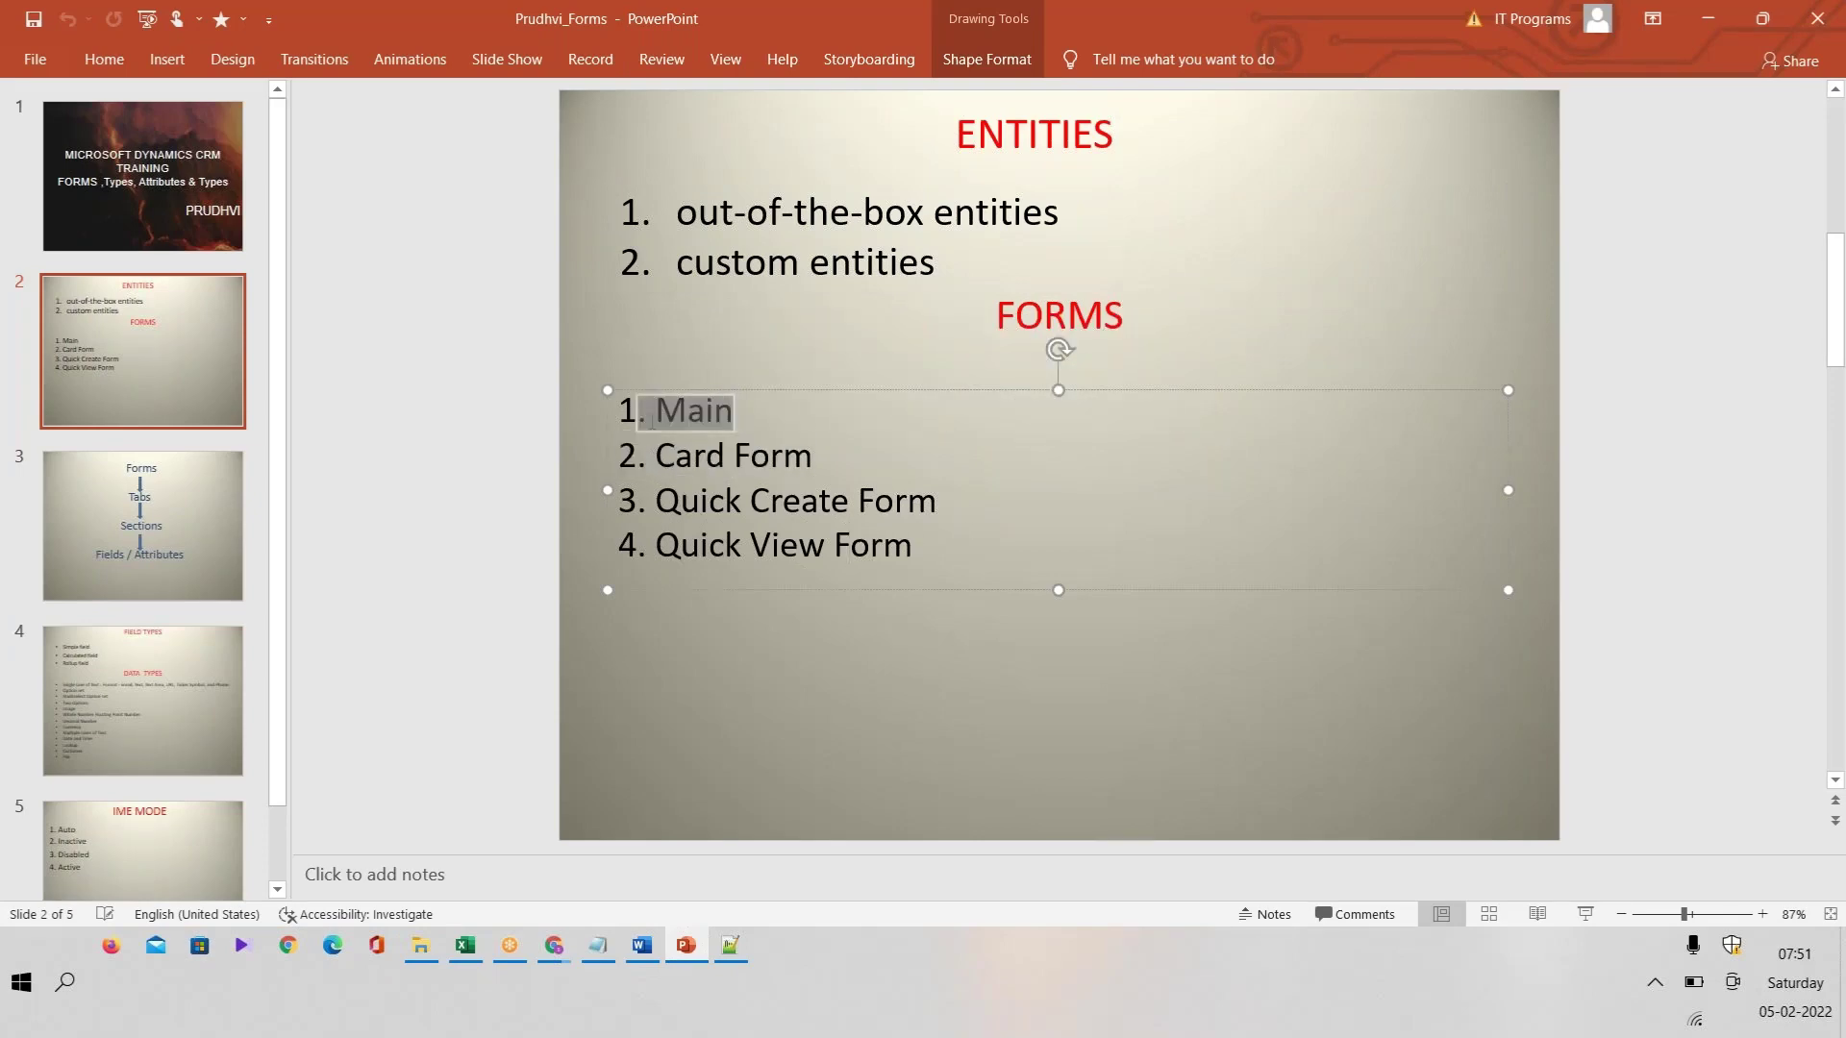
click(952, 499)
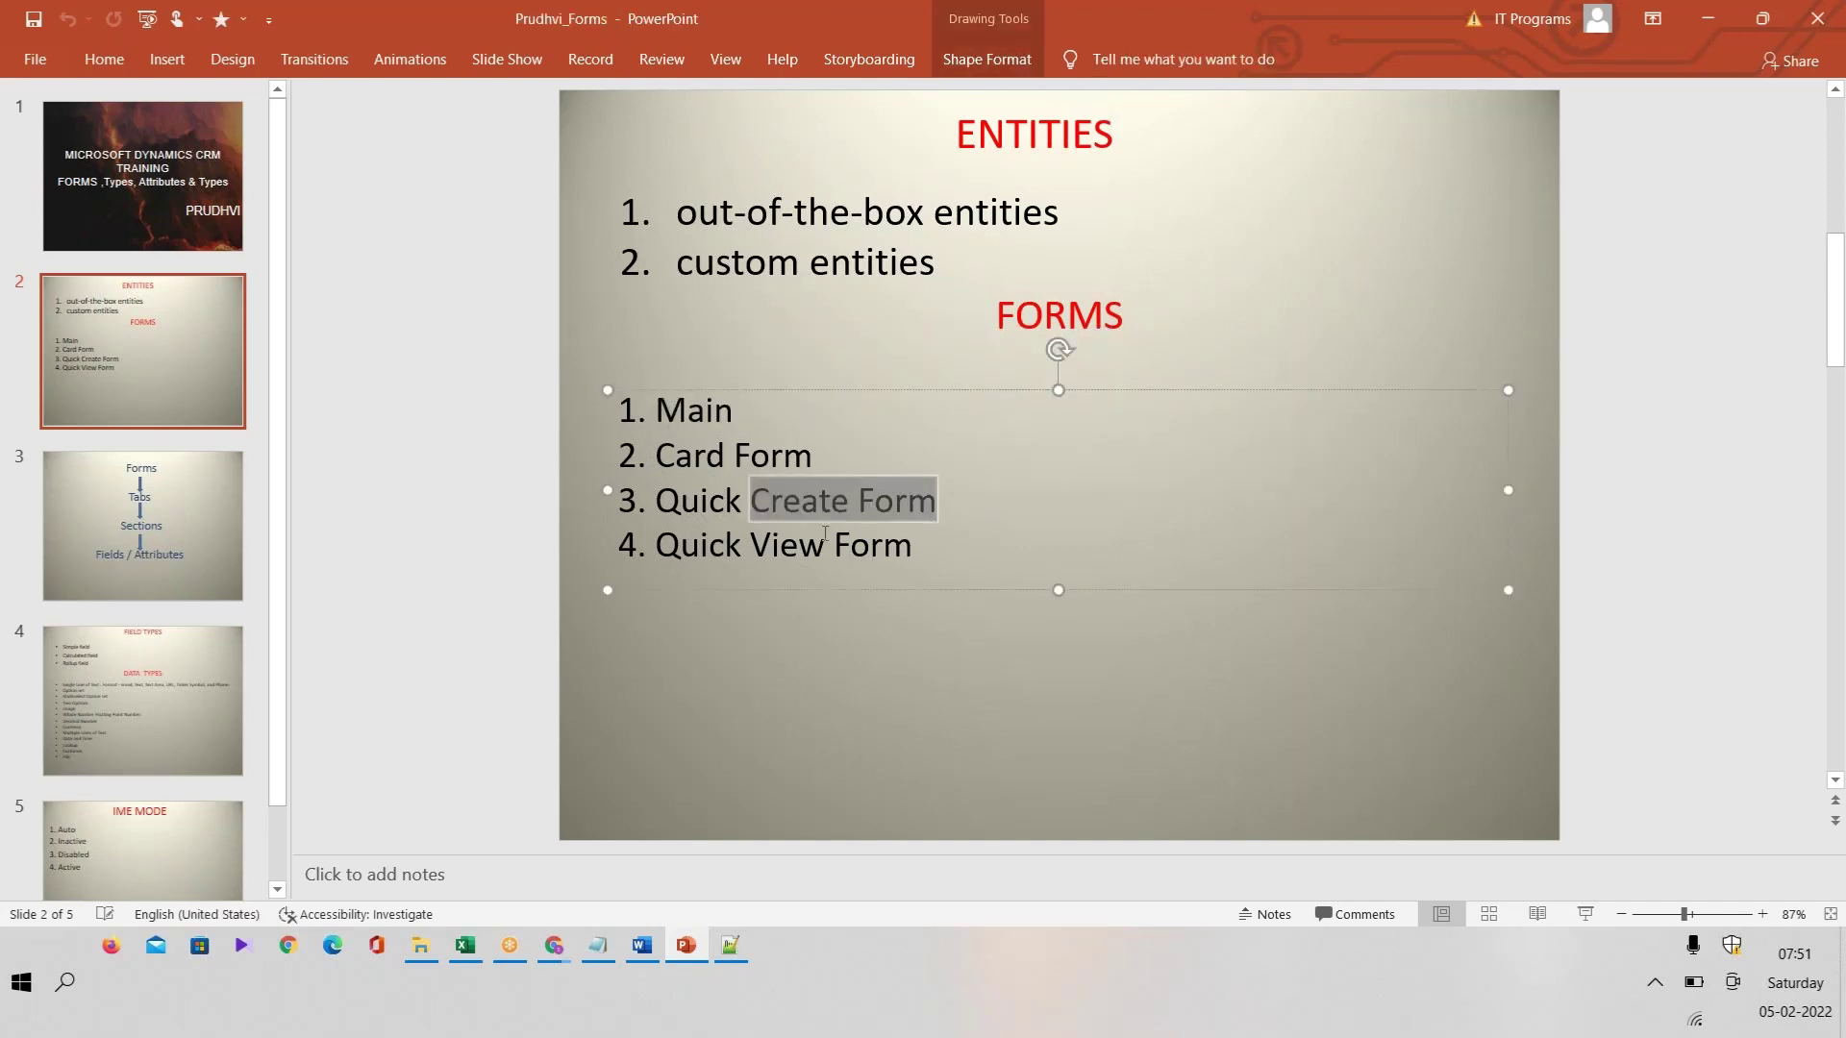
drag(921, 545, 657, 545)
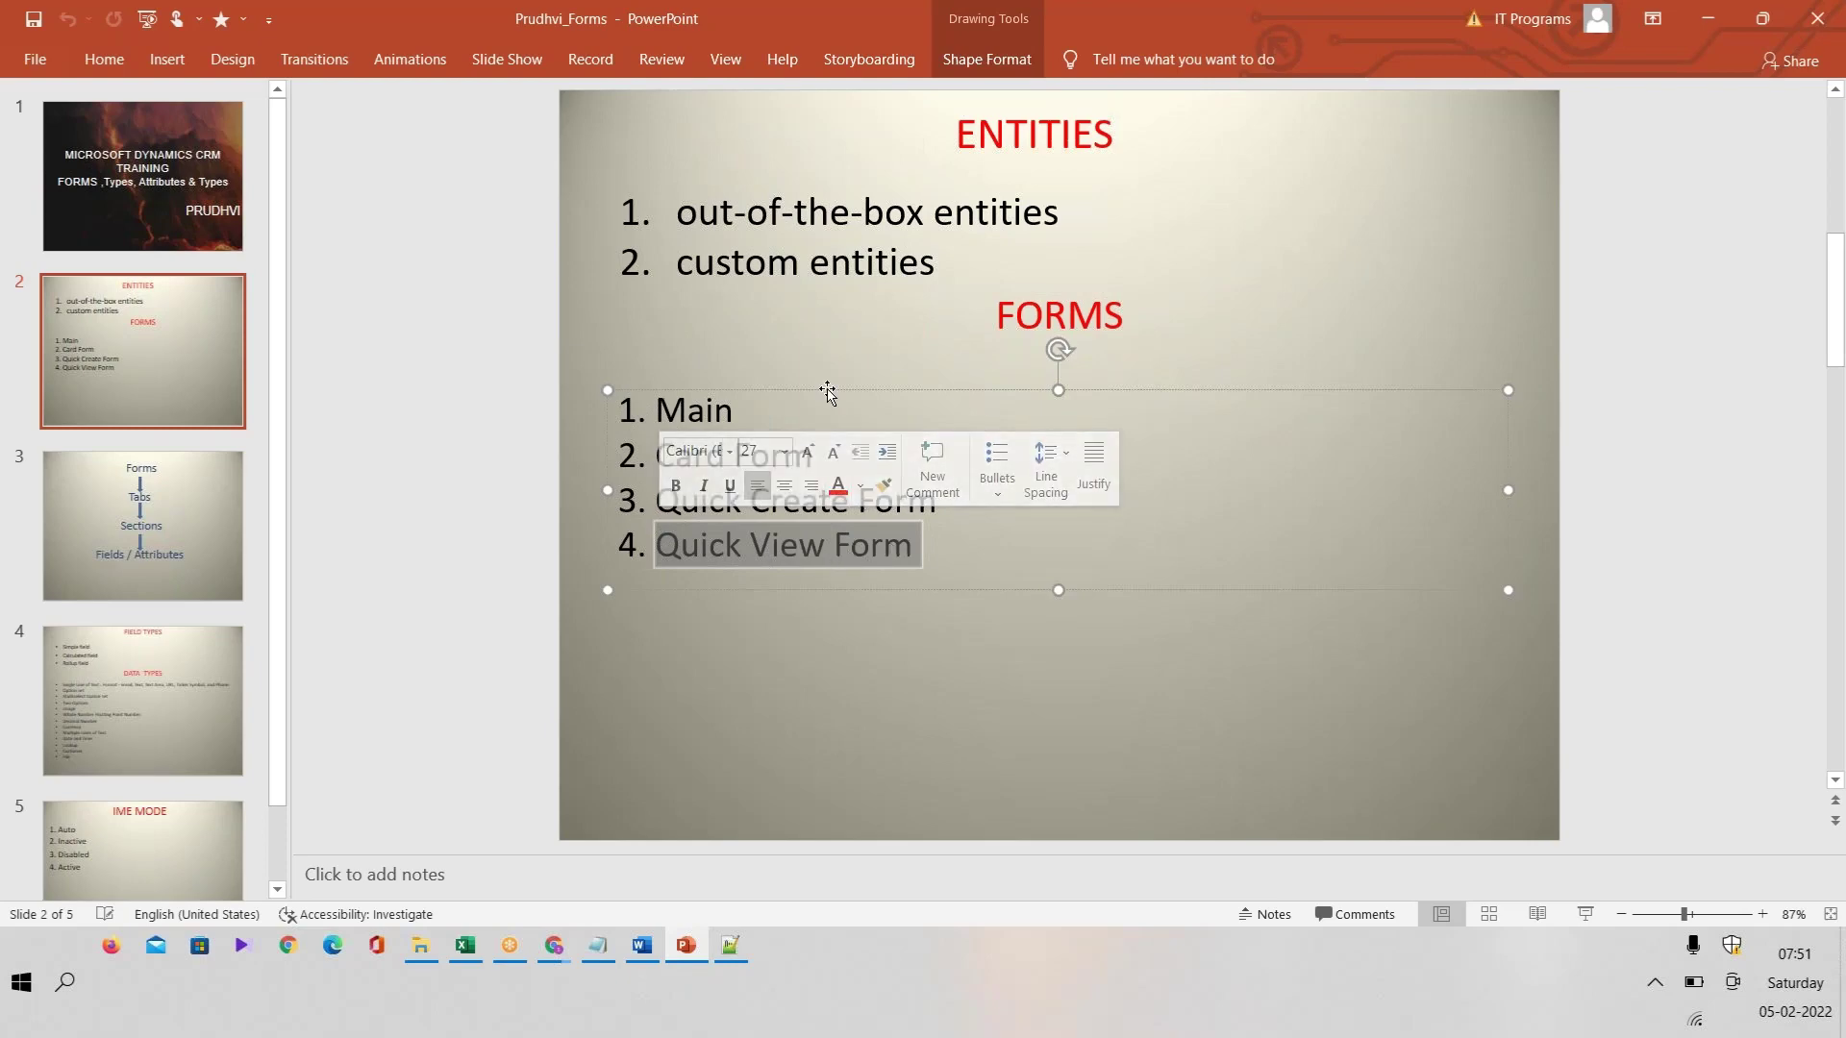
click(825, 464)
drag(742, 462, 659, 454)
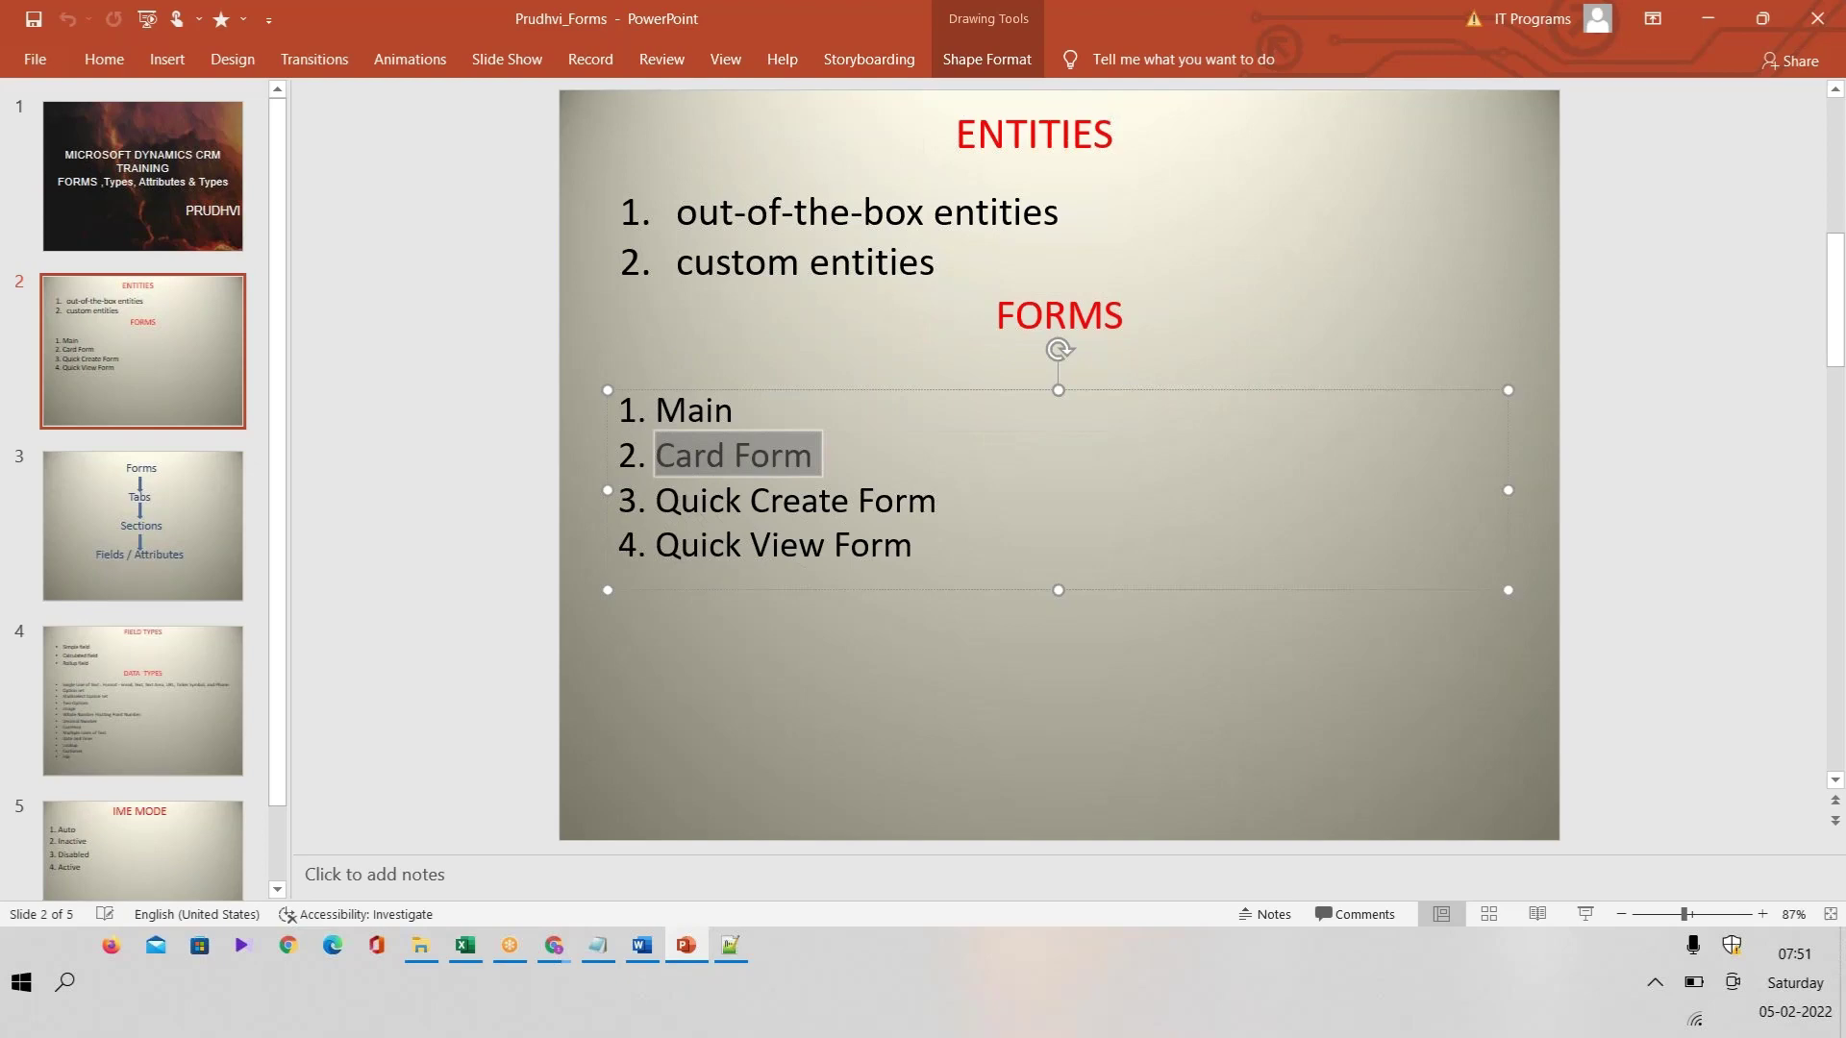
Step: Return to the Employee forms list in the solution window and widen the Form Type column to show its full values
key(alt+Tab)
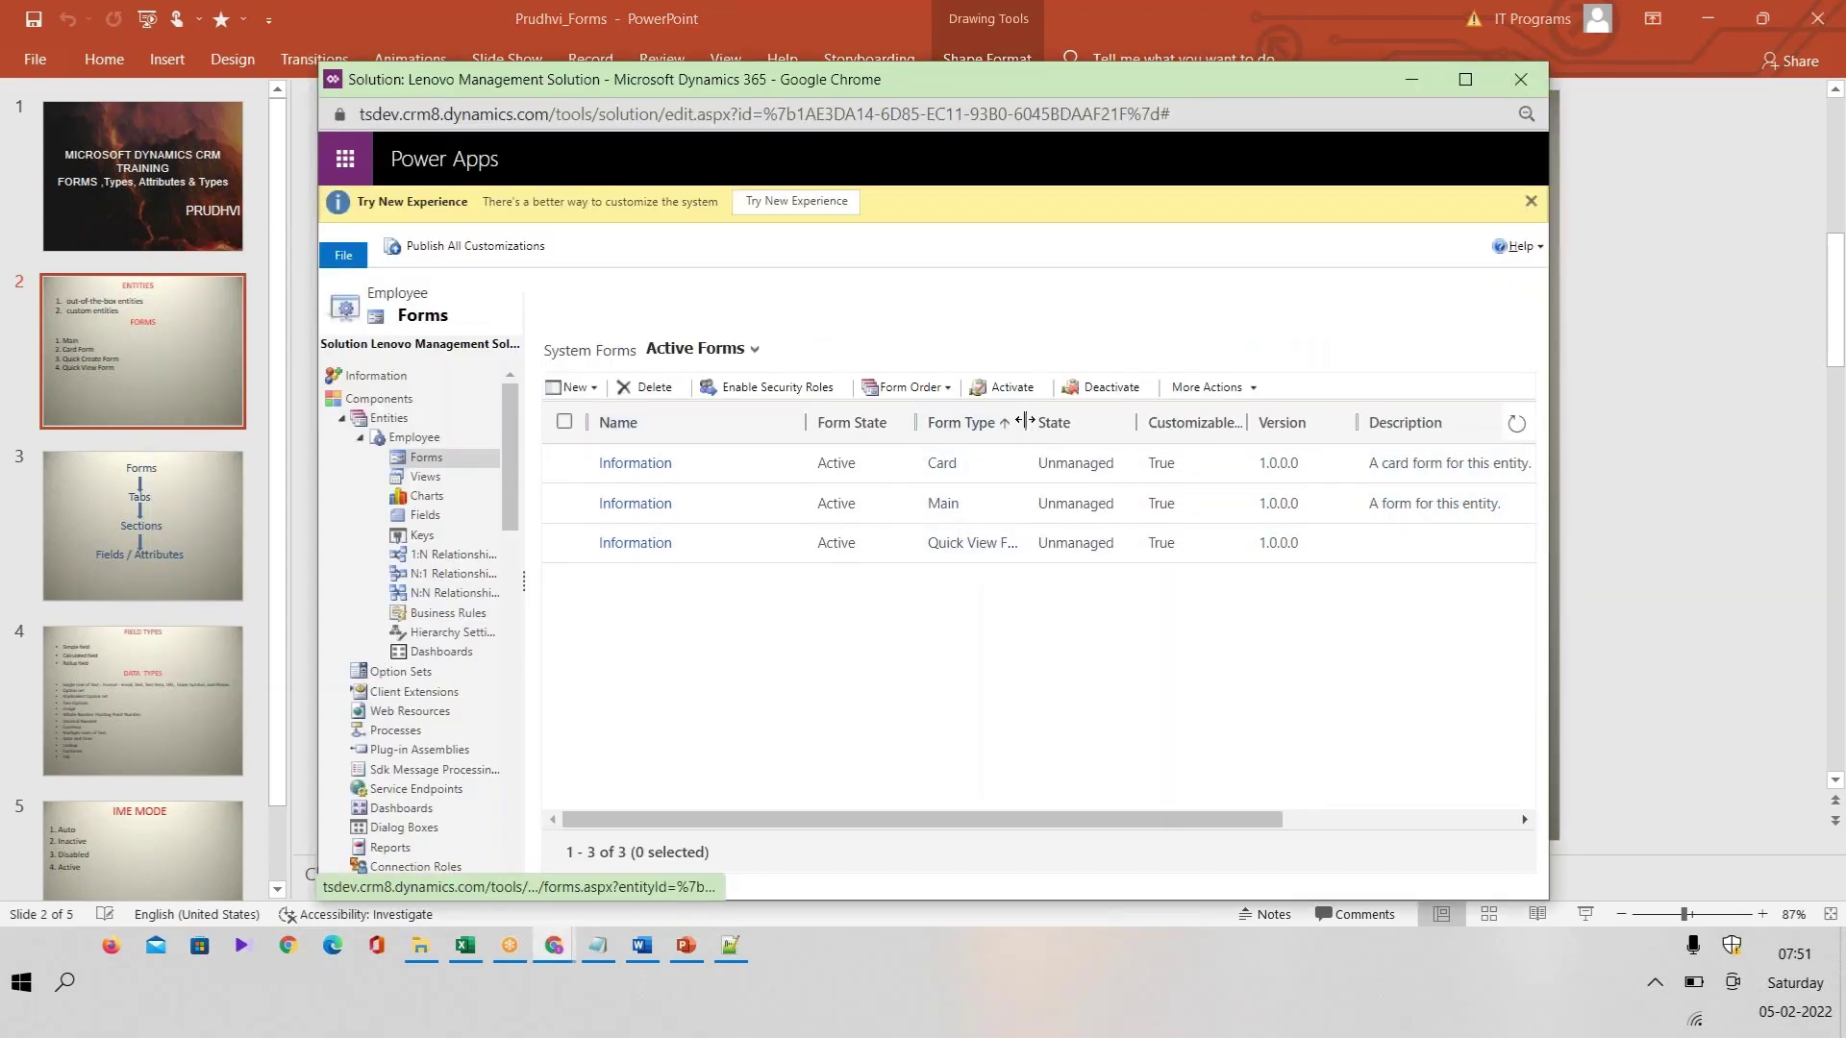
drag(1025, 422, 1163, 422)
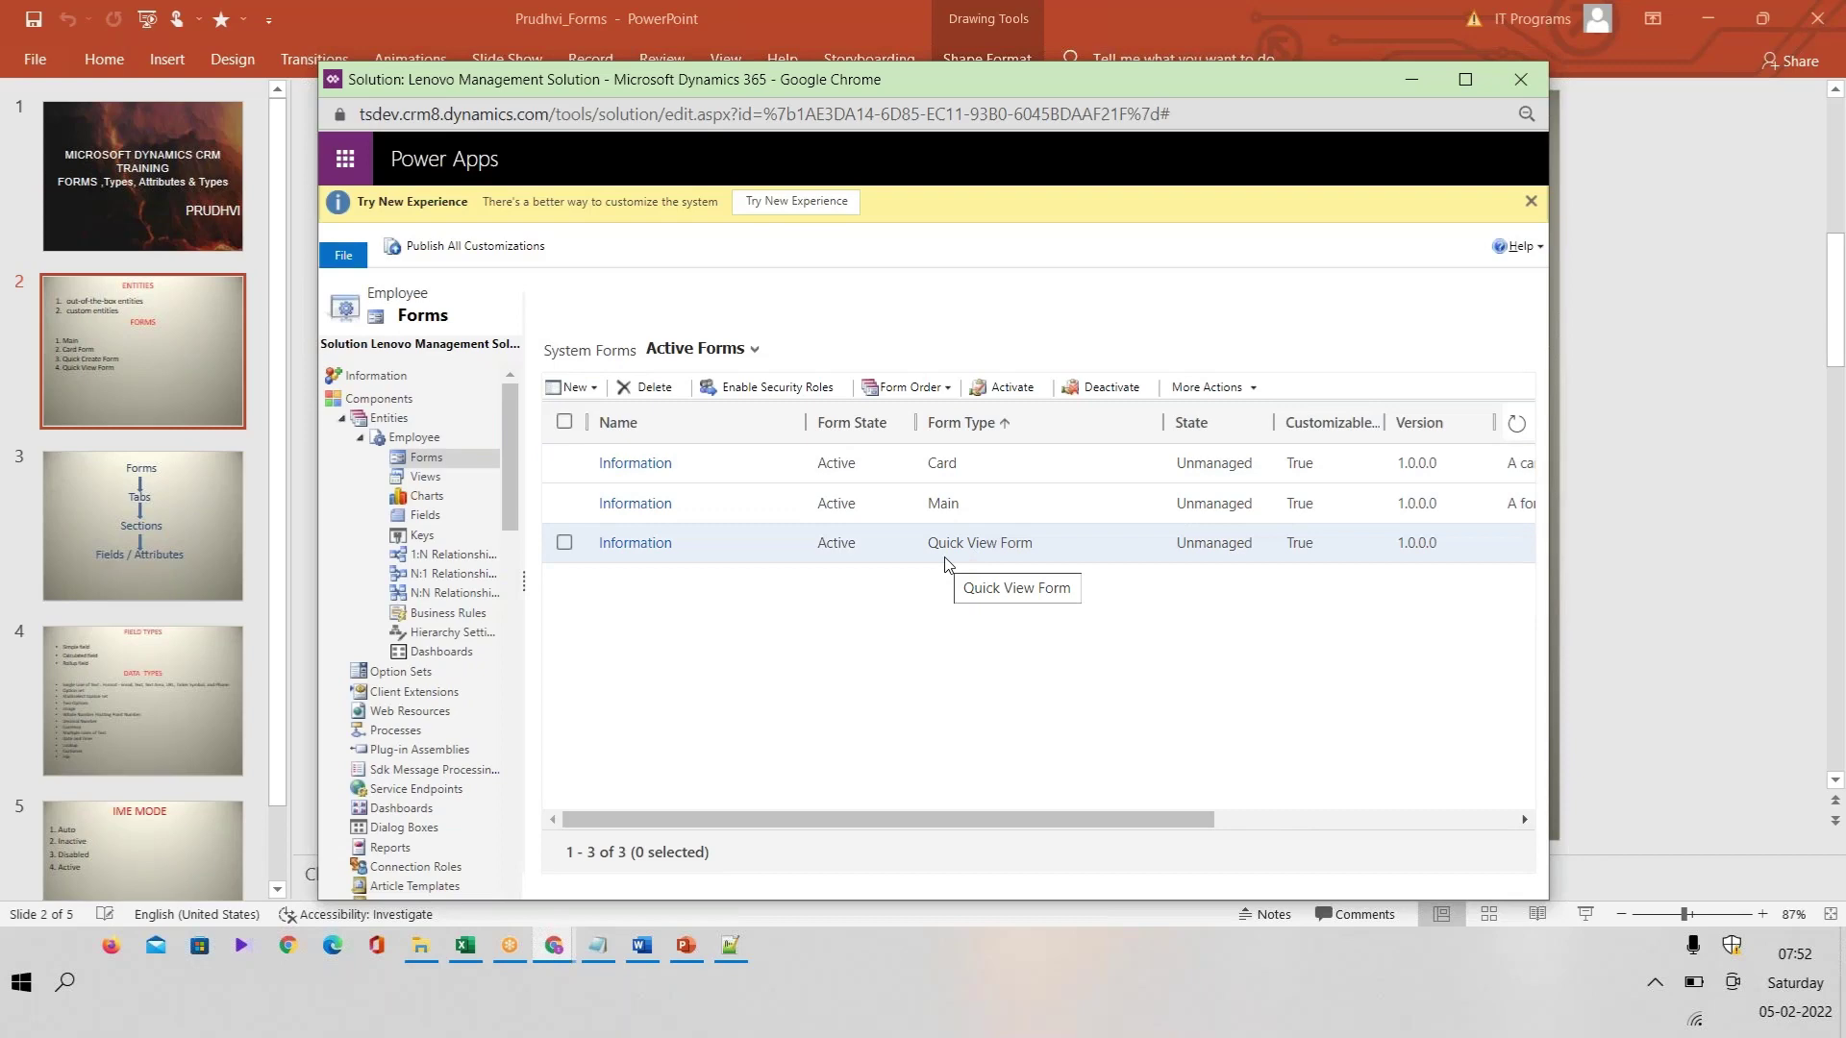
Step: Select the Employee Main form, switch to the IBM account record in Dynamics 365 and reload it
click(791, 516)
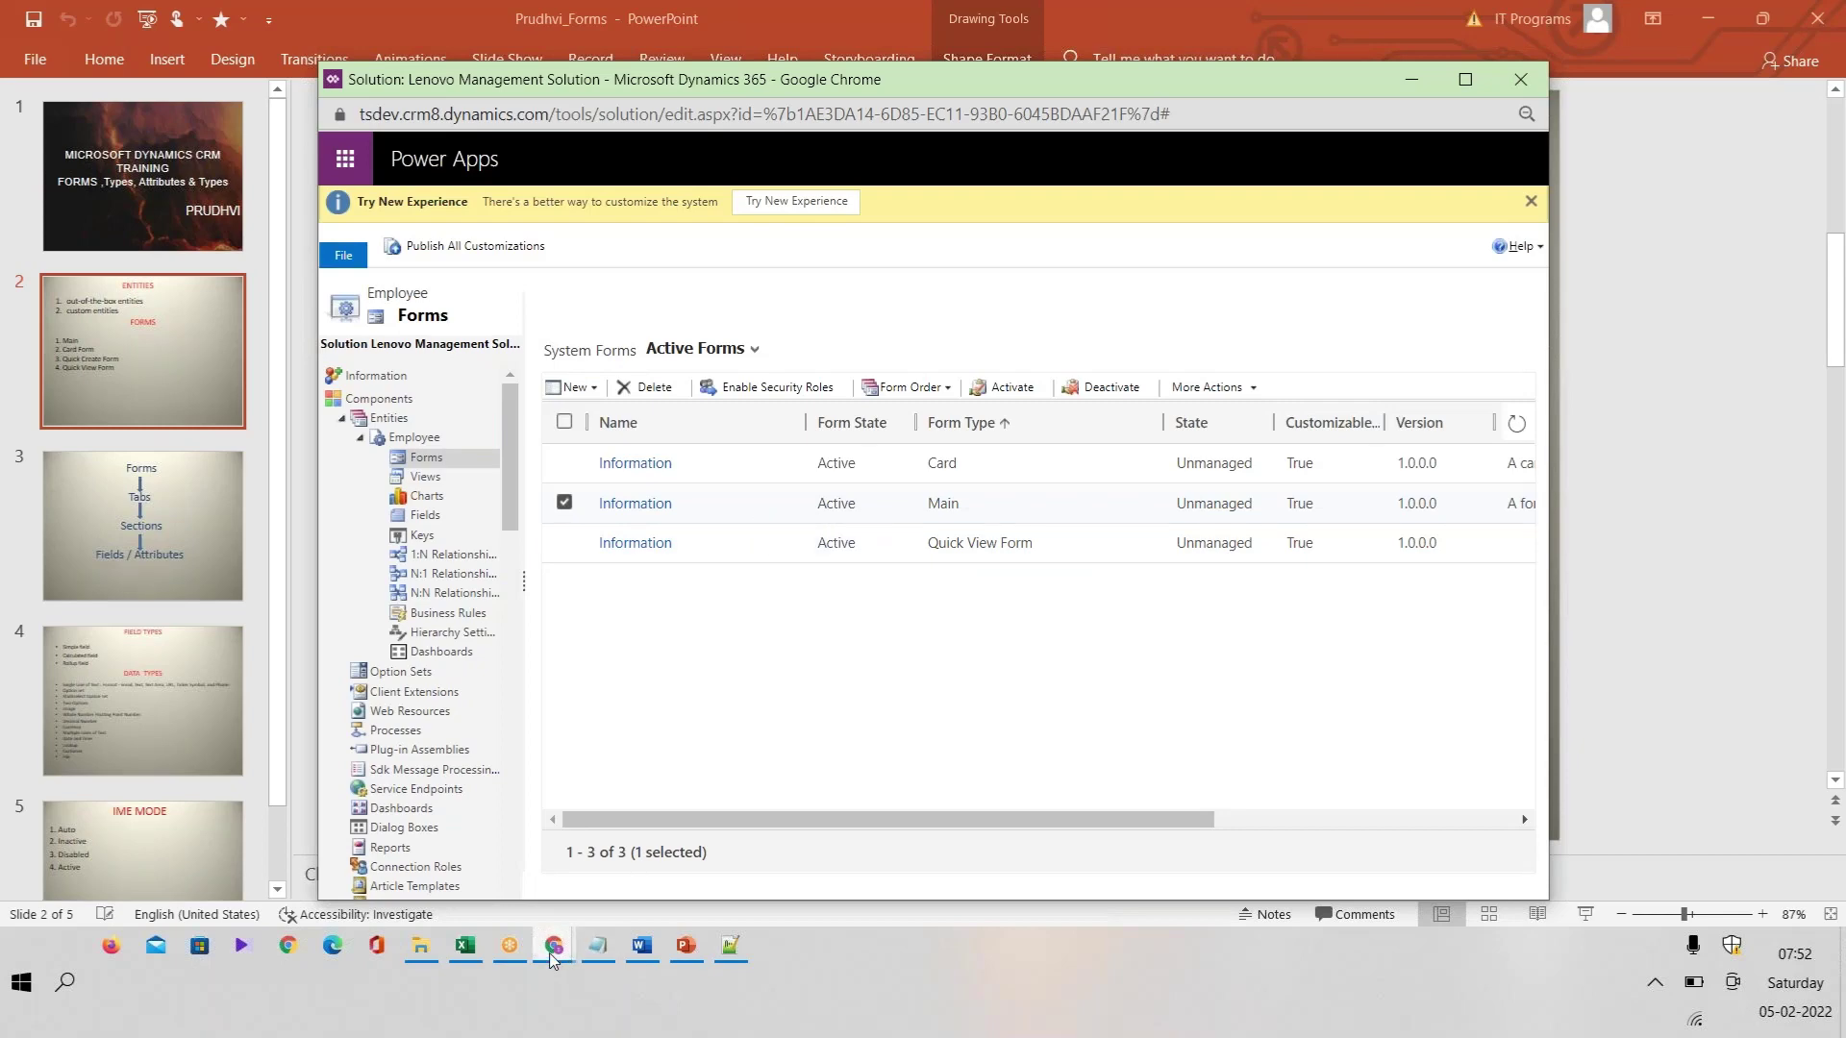
mouse_move(555, 952)
click(404, 846)
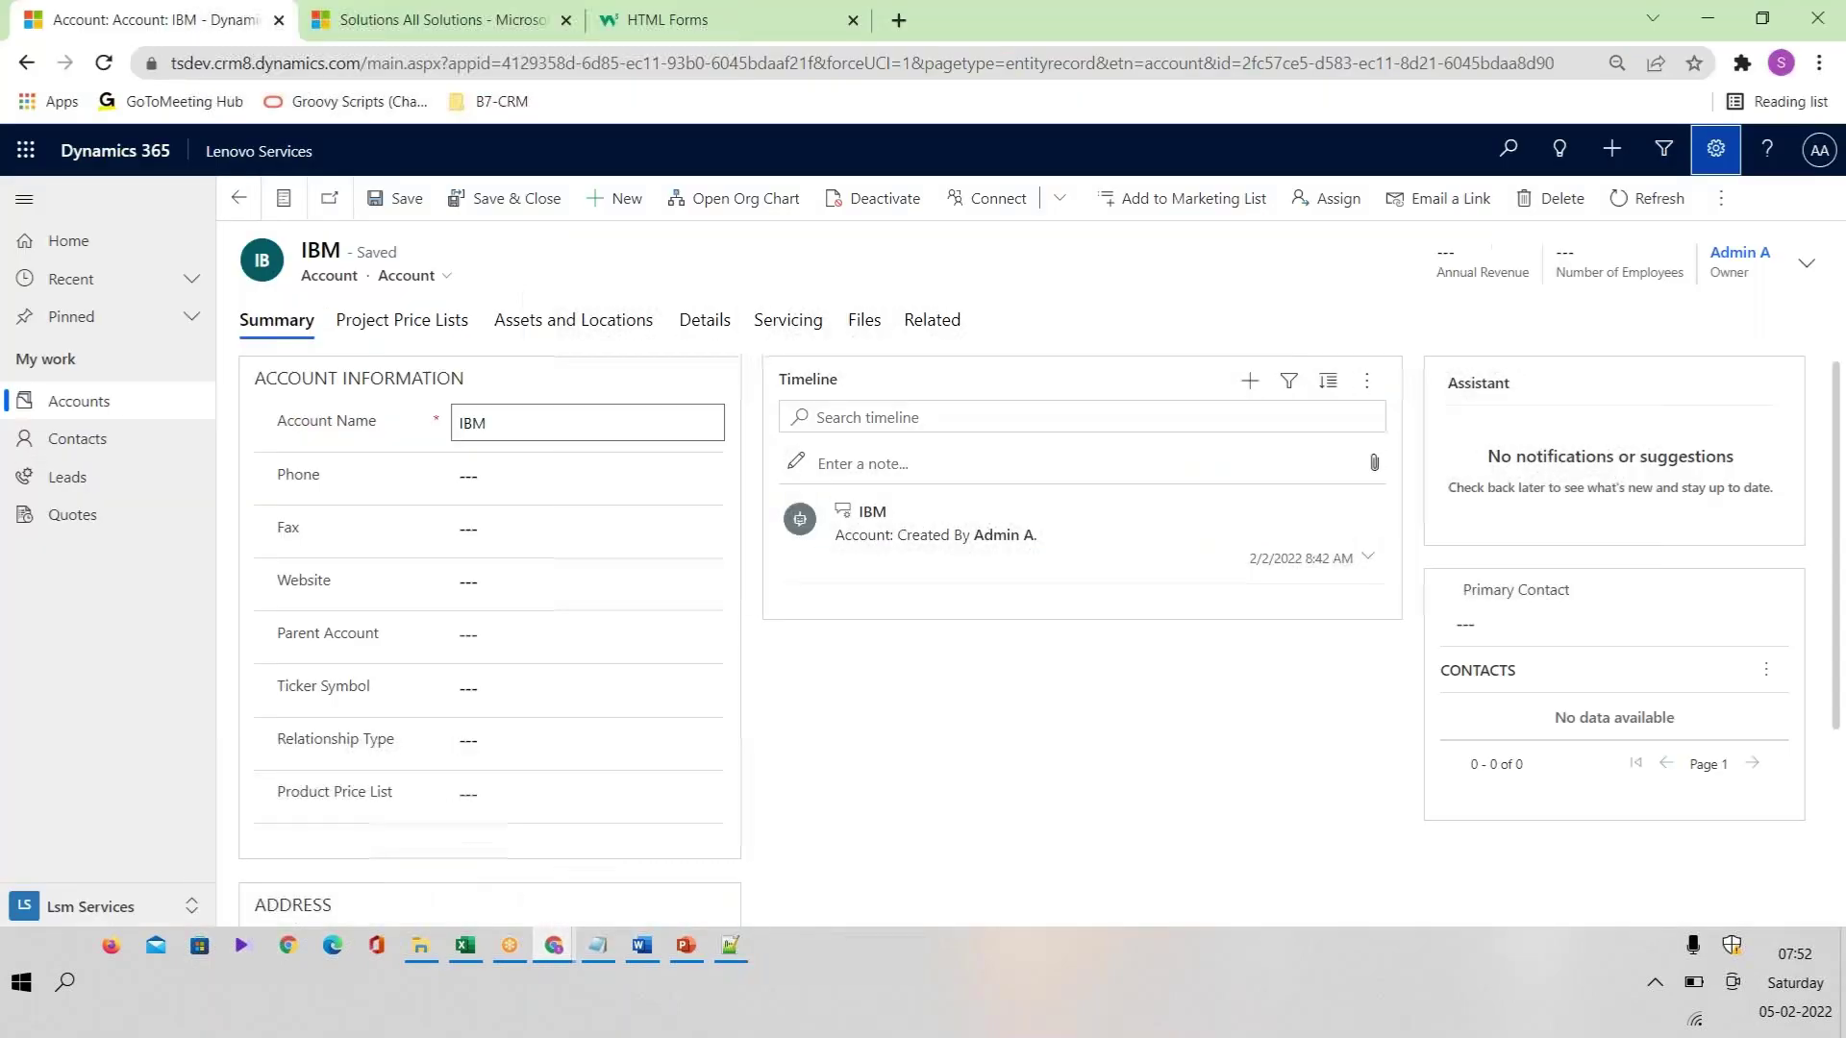
key(F5)
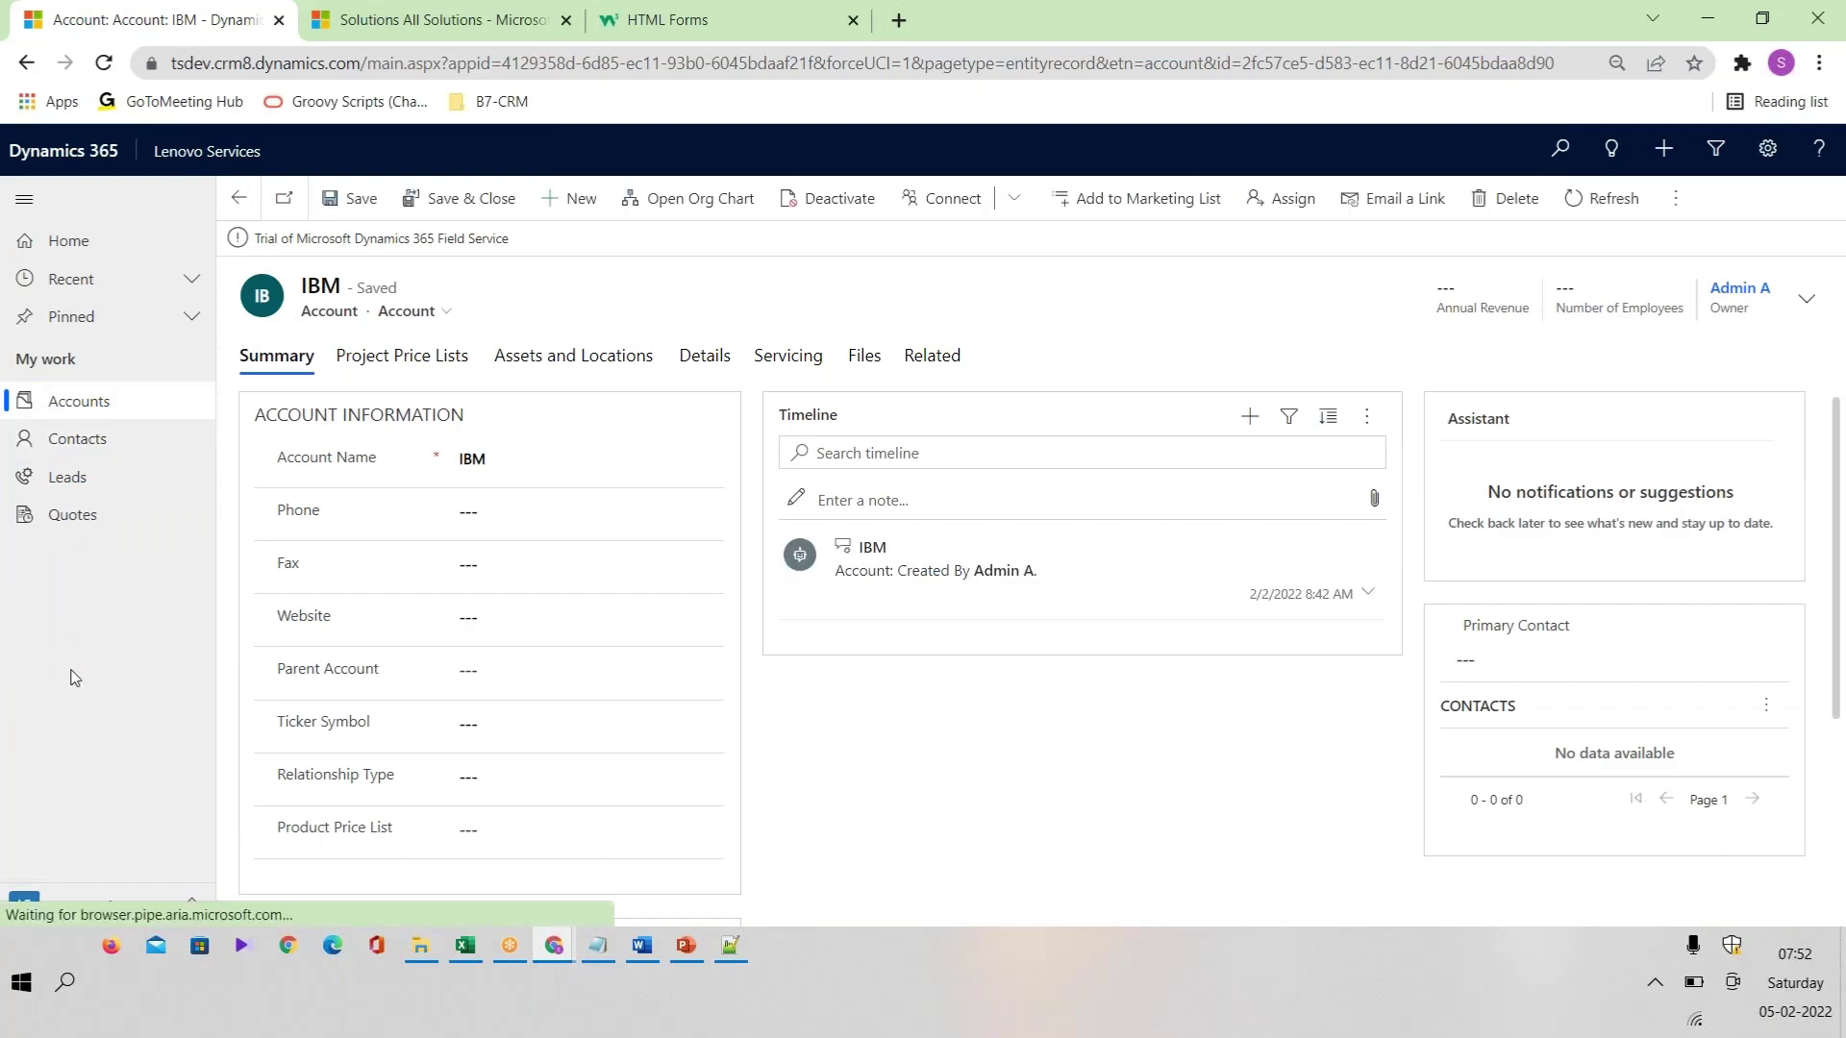
Step: Return to the solution window, open the Employee entity's Main form in the form editor to view its layout, and close it
key(alt+Tab)
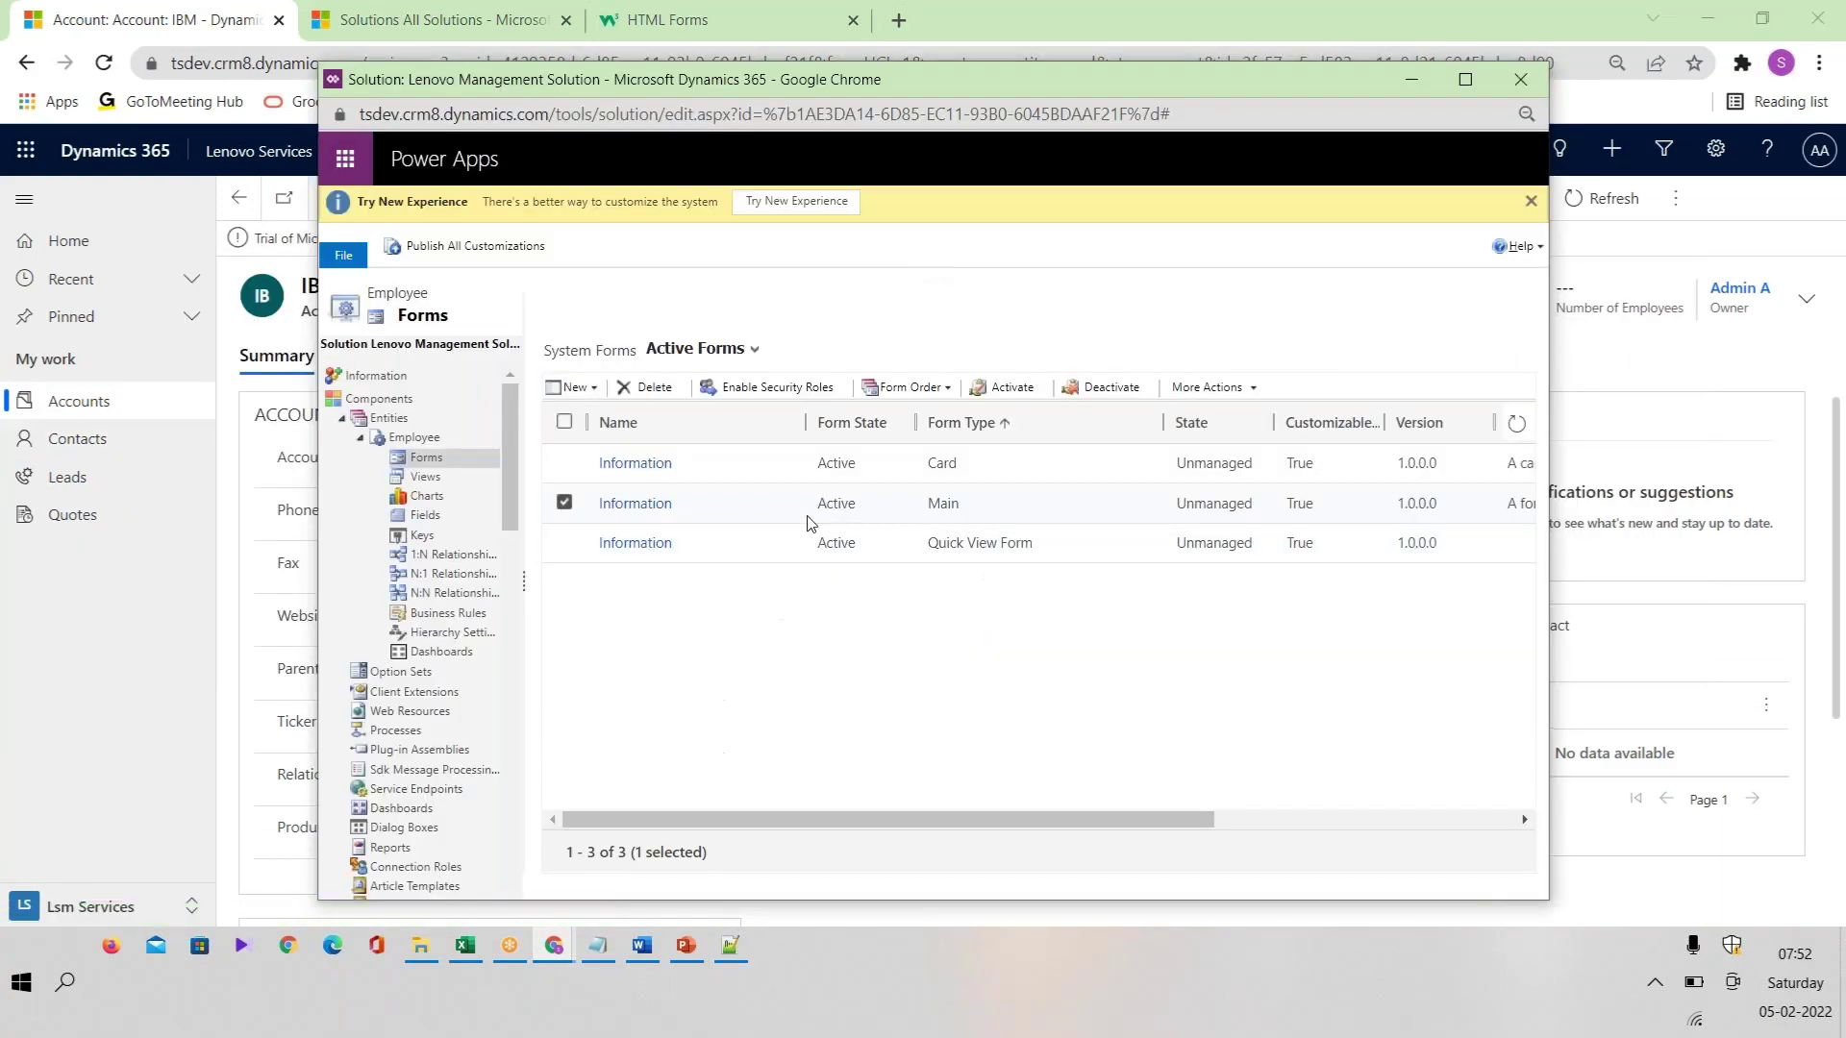
double_click(712, 521)
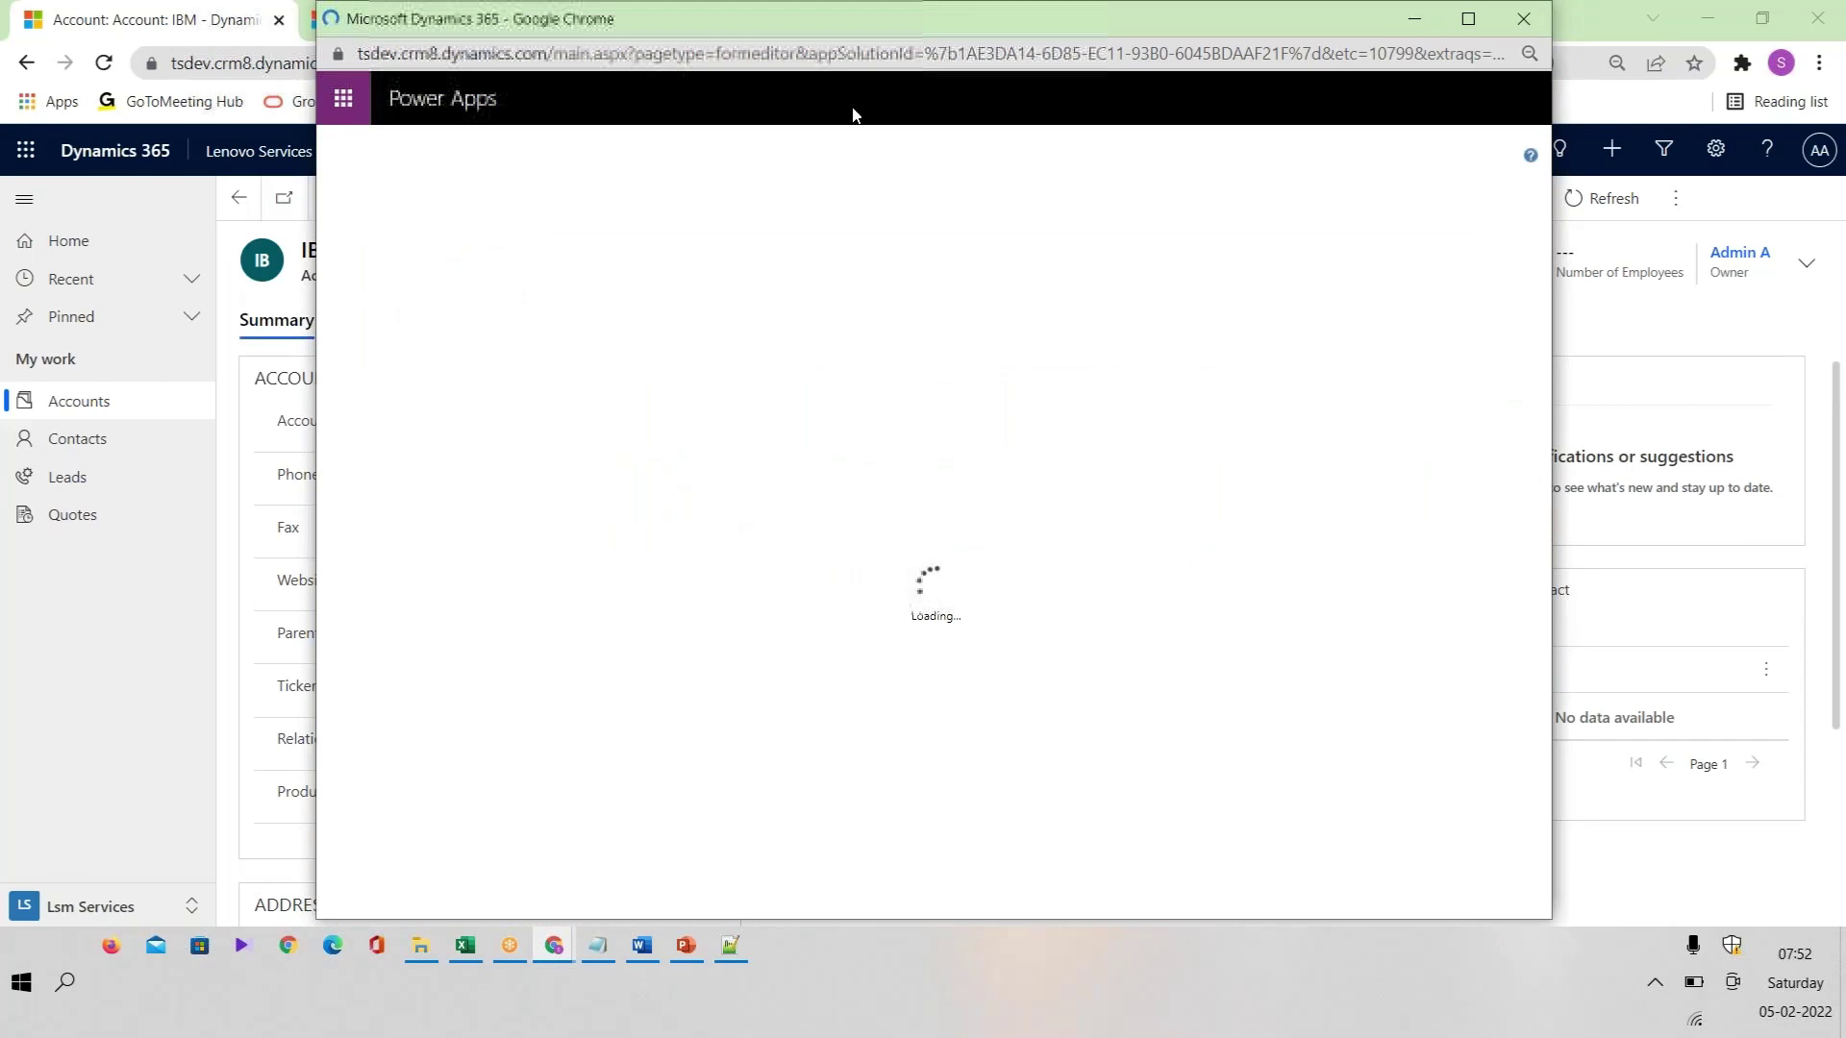
drag(1035, 32, 1002, 54)
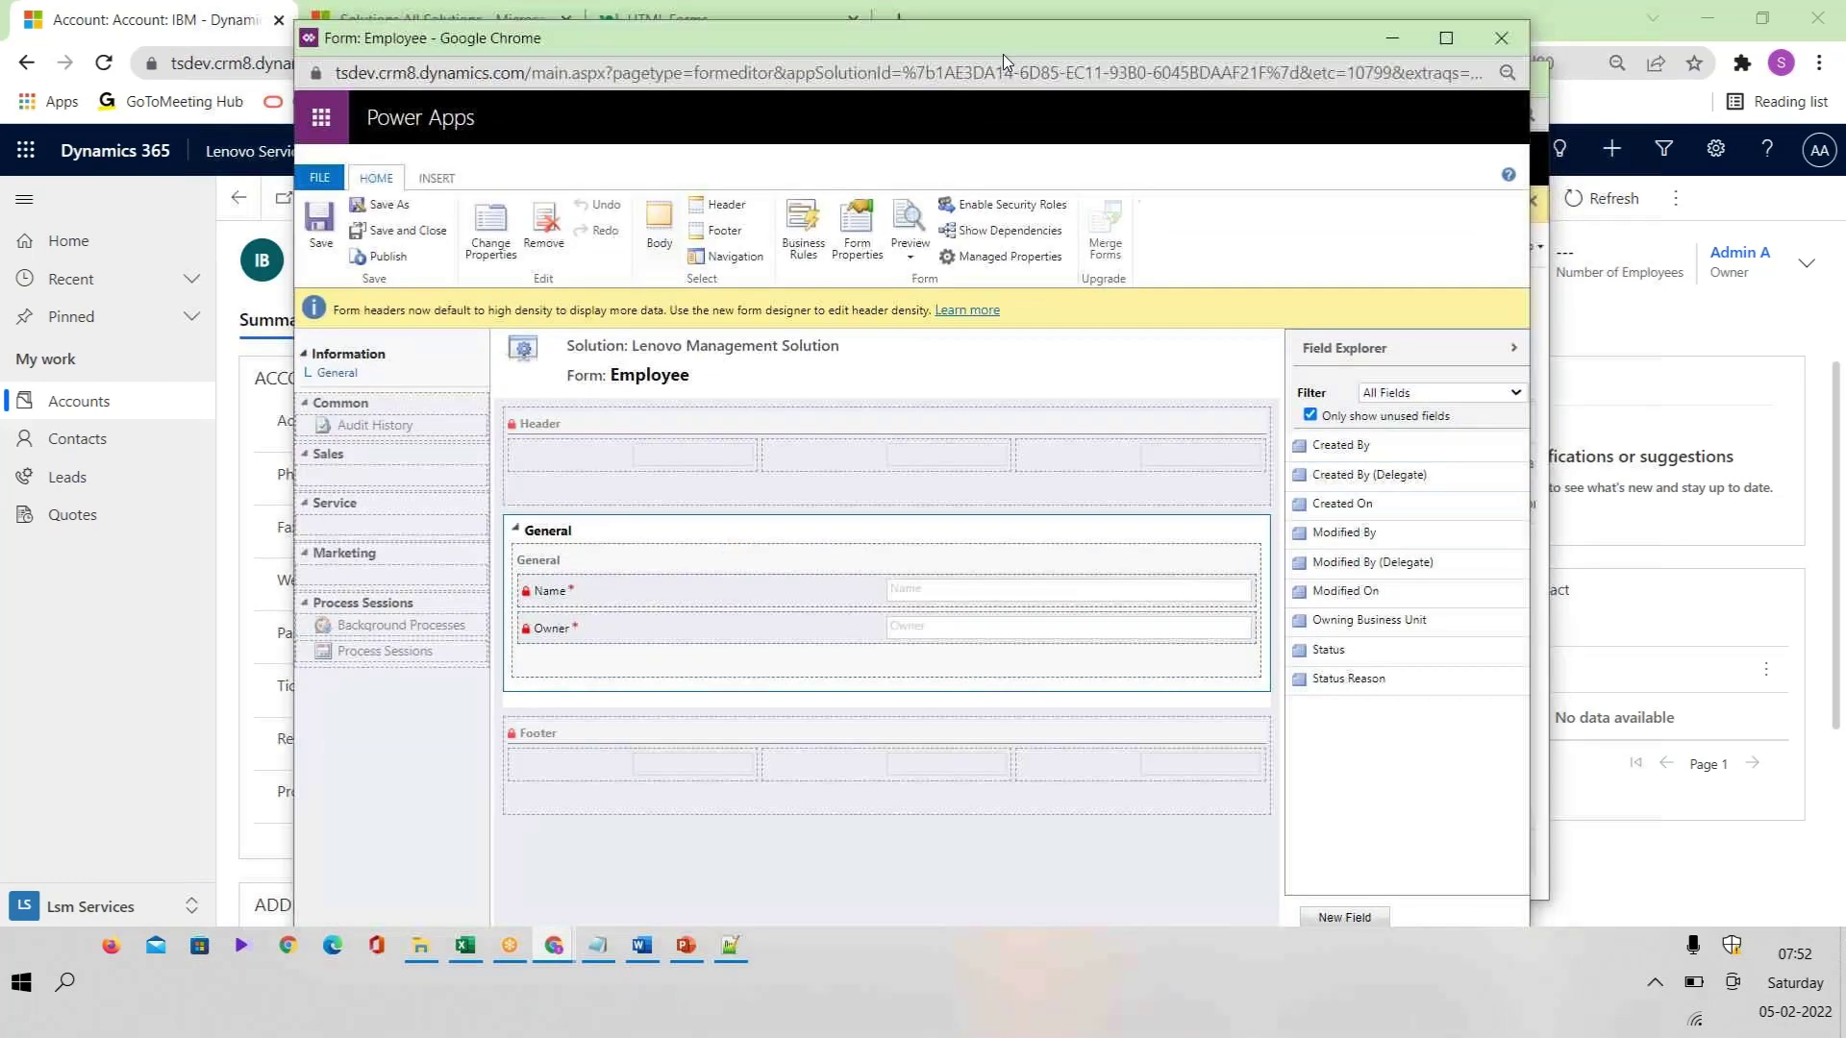
click(1480, 51)
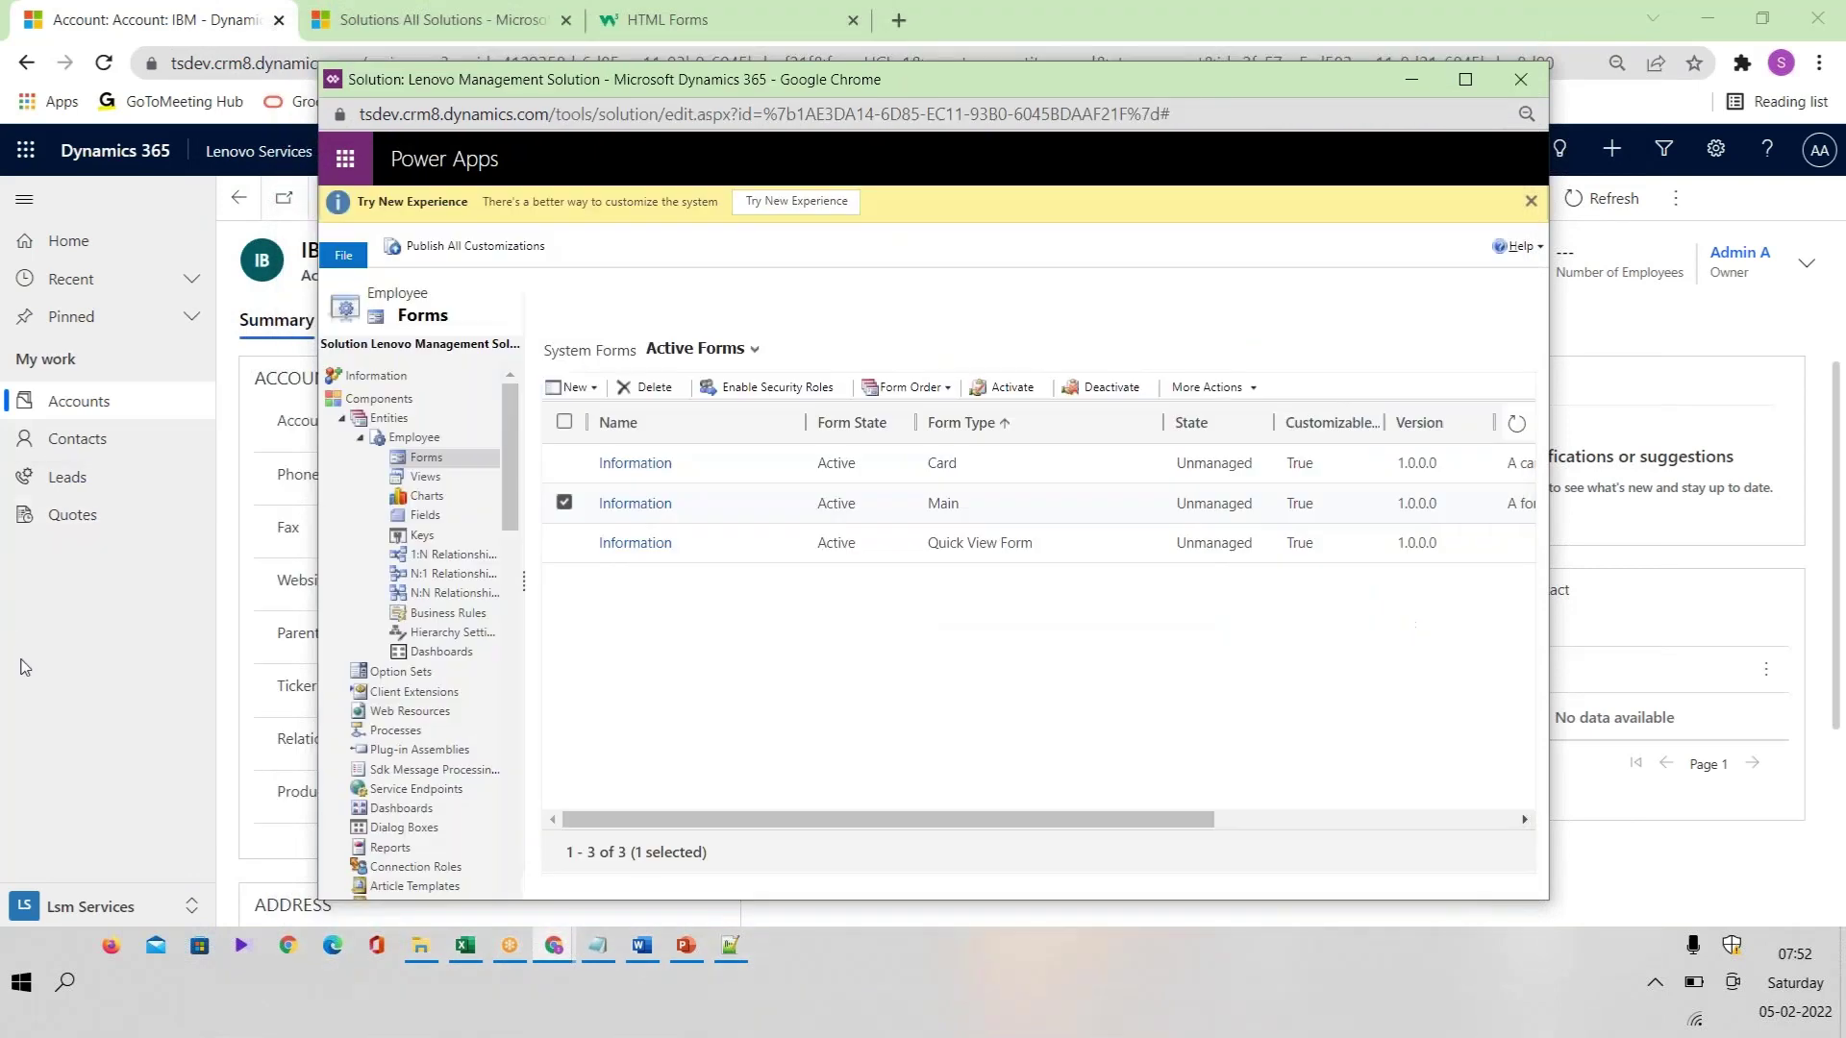
Step: Close the Lenovo Management Solution window and the HTML Forms page
click(1521, 80)
click(496, 10)
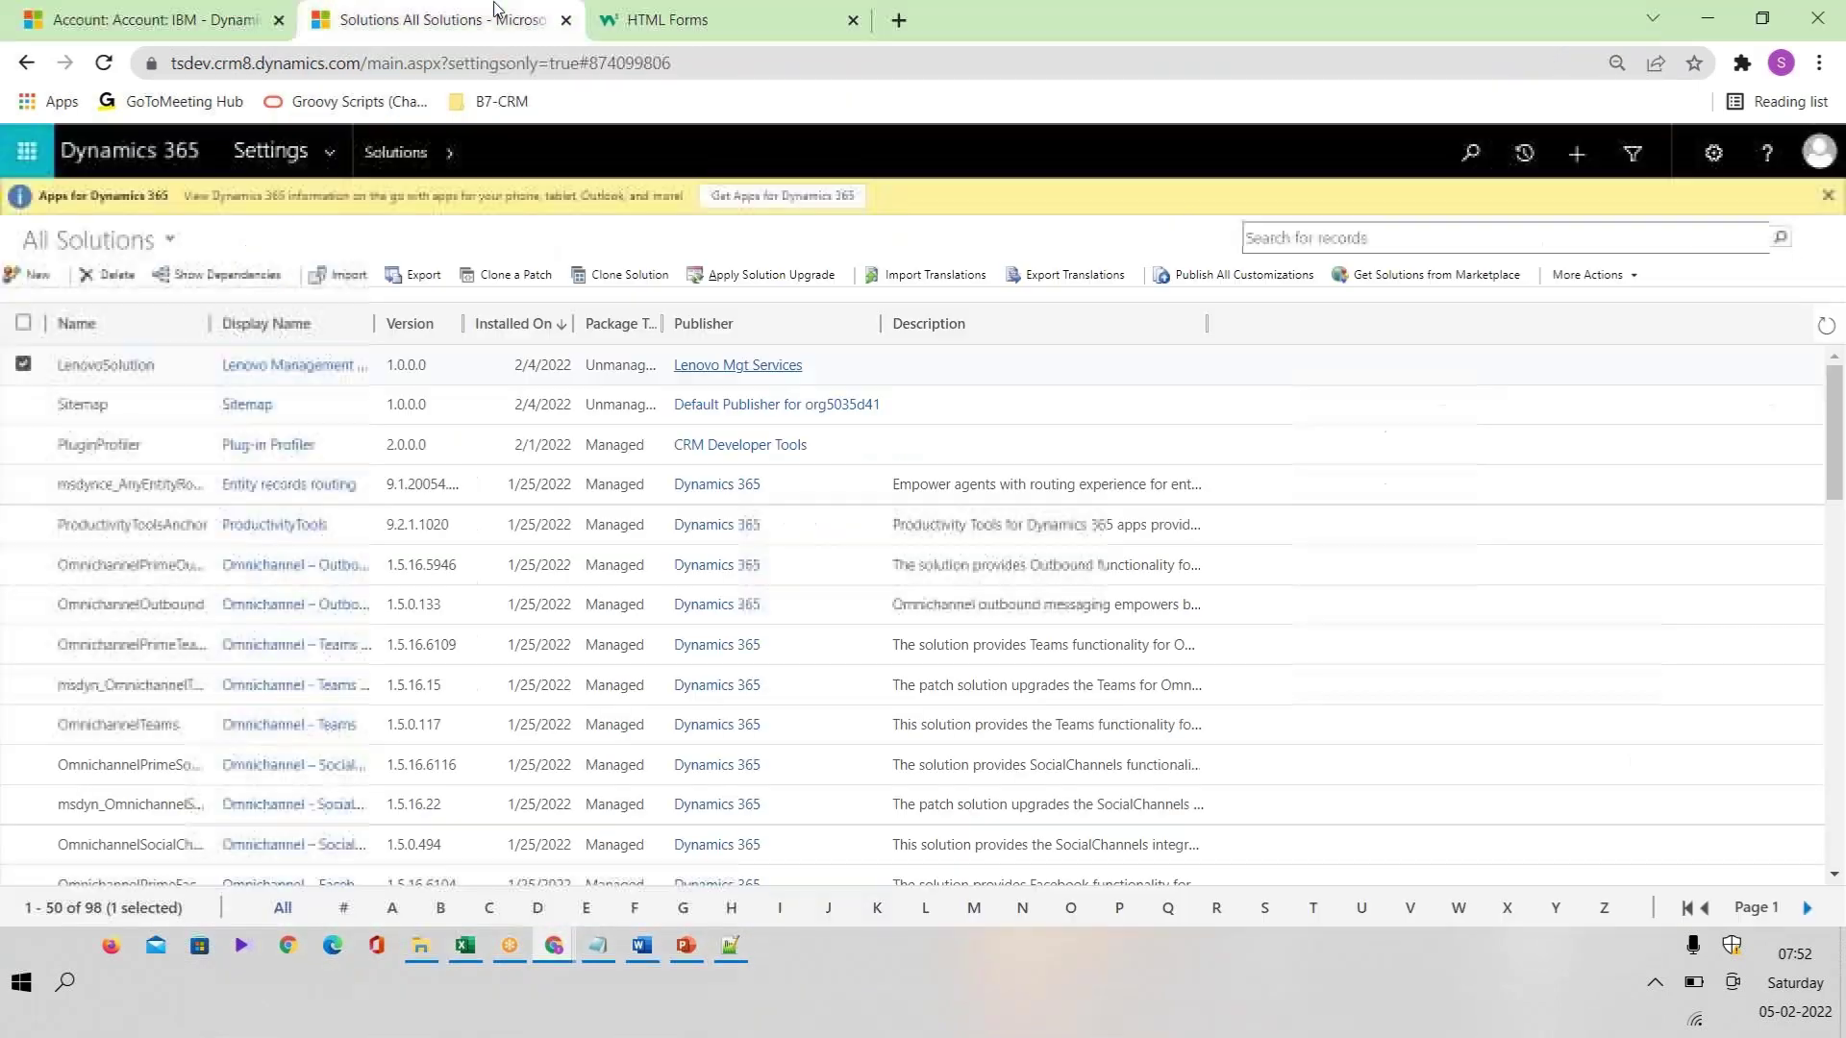
click(851, 20)
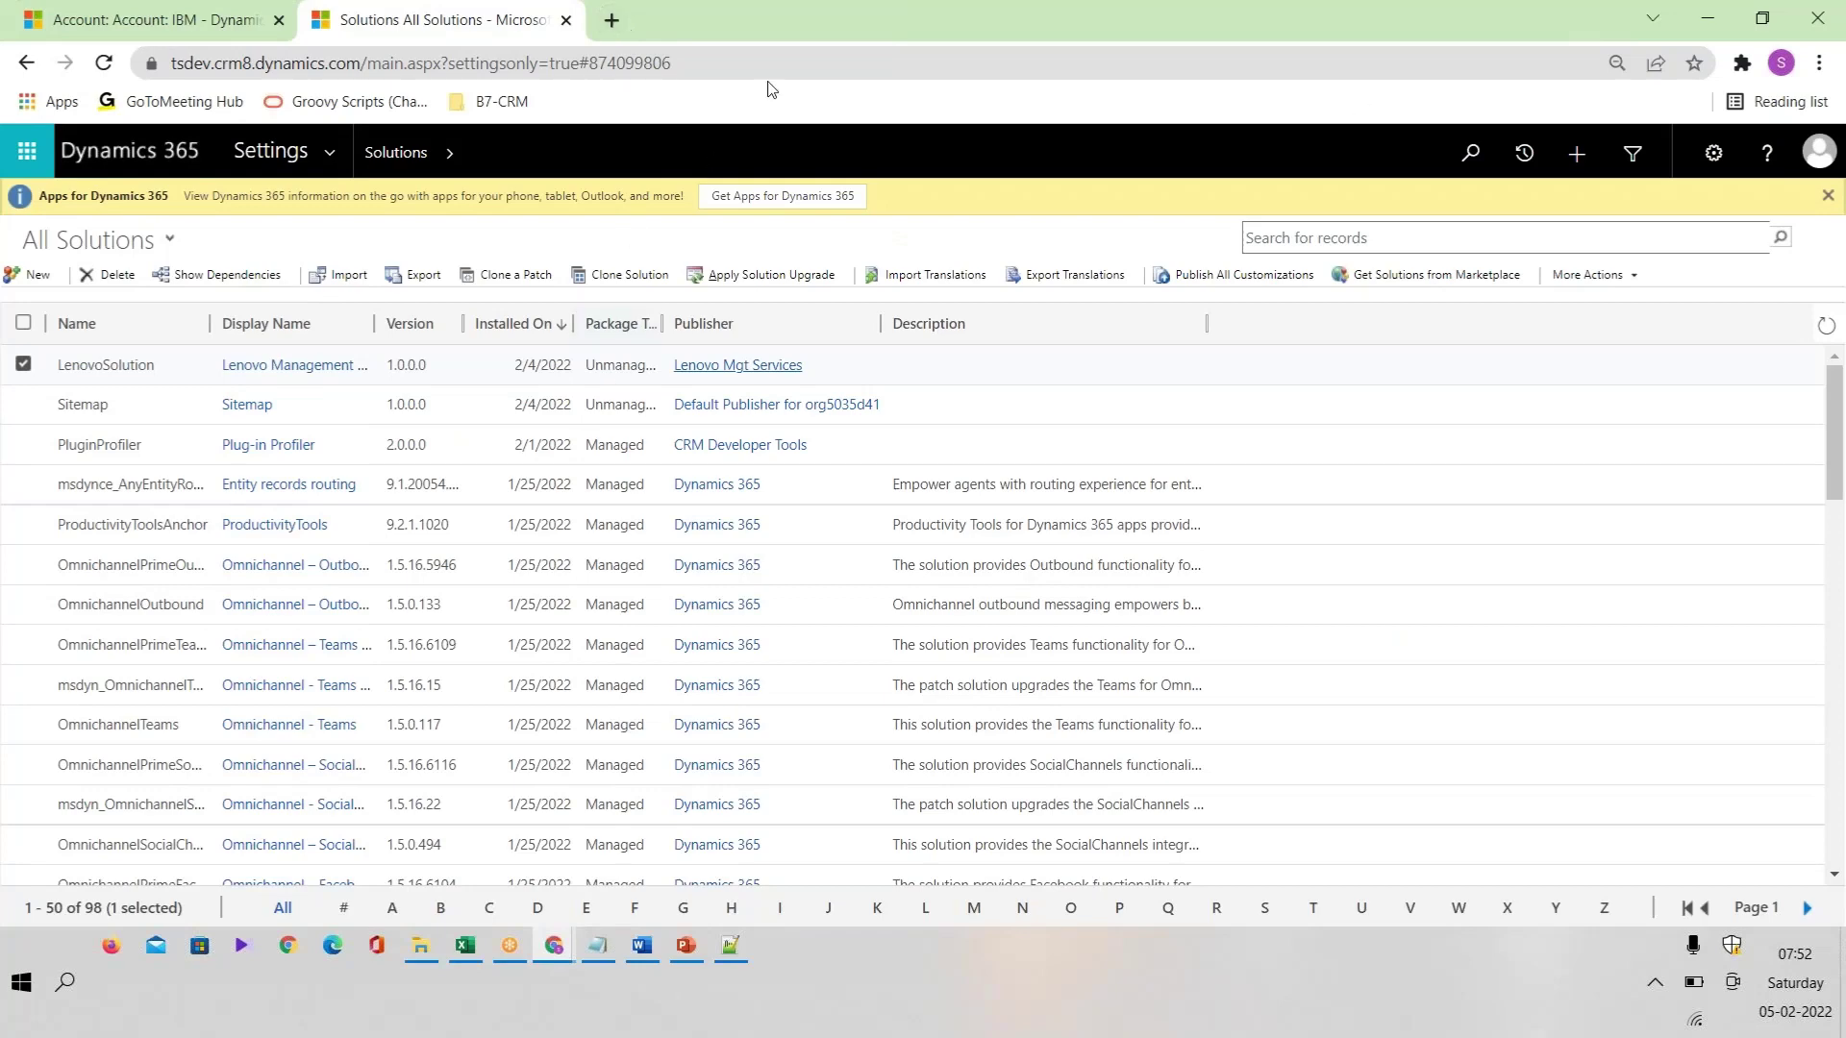
Step: Open Advanced Settings from the IBM account record and list all solutions
click(159, 19)
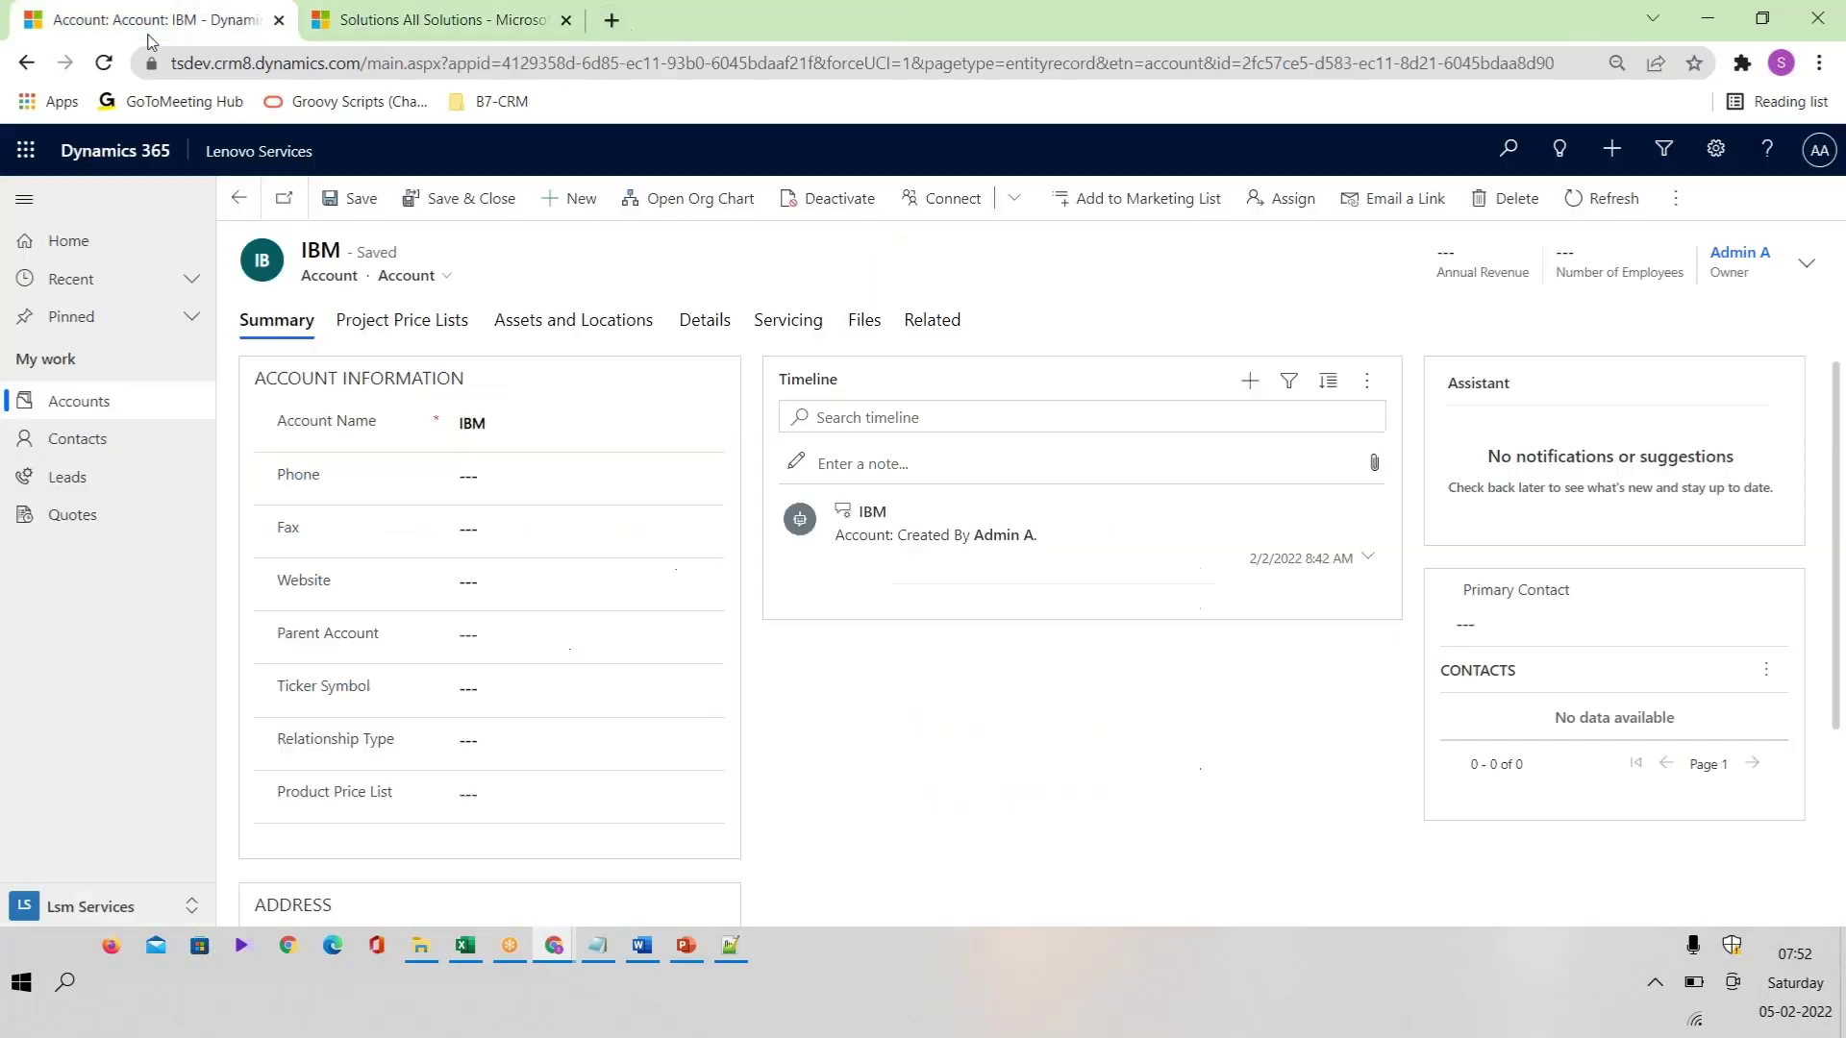
click(1707, 160)
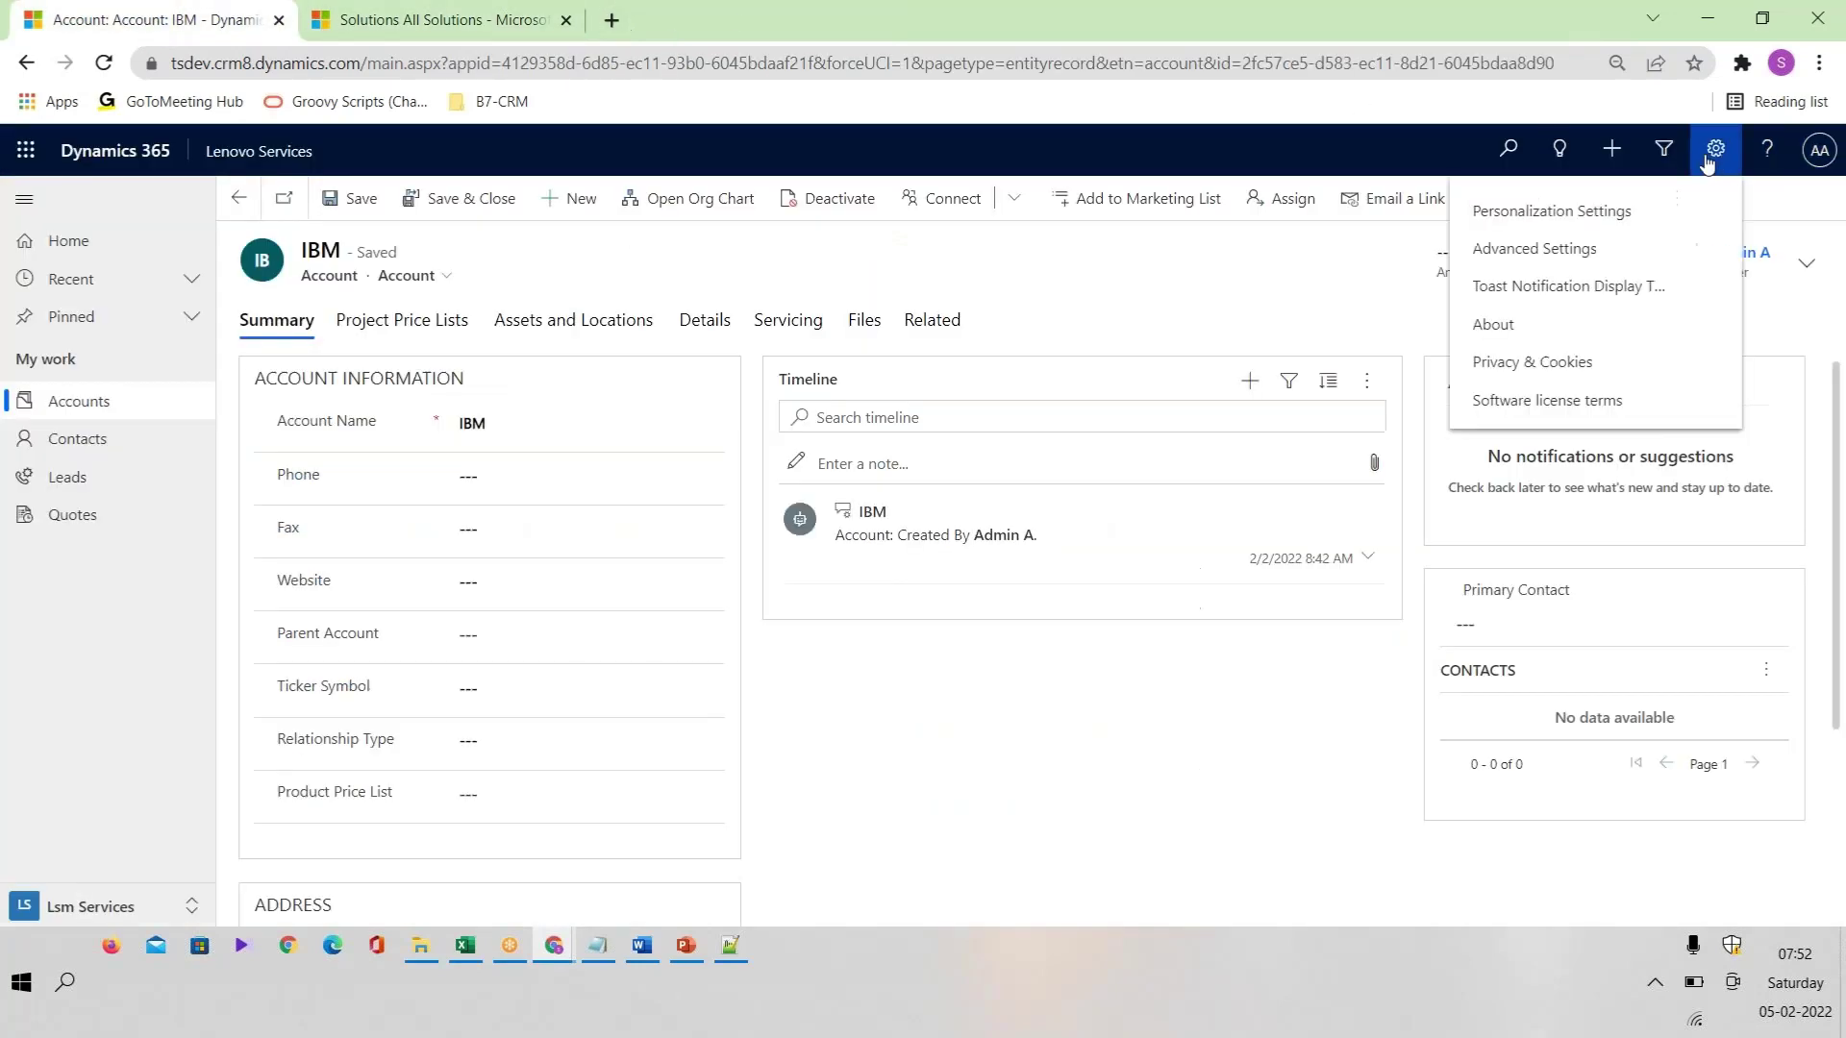
click(1572, 252)
click(725, 19)
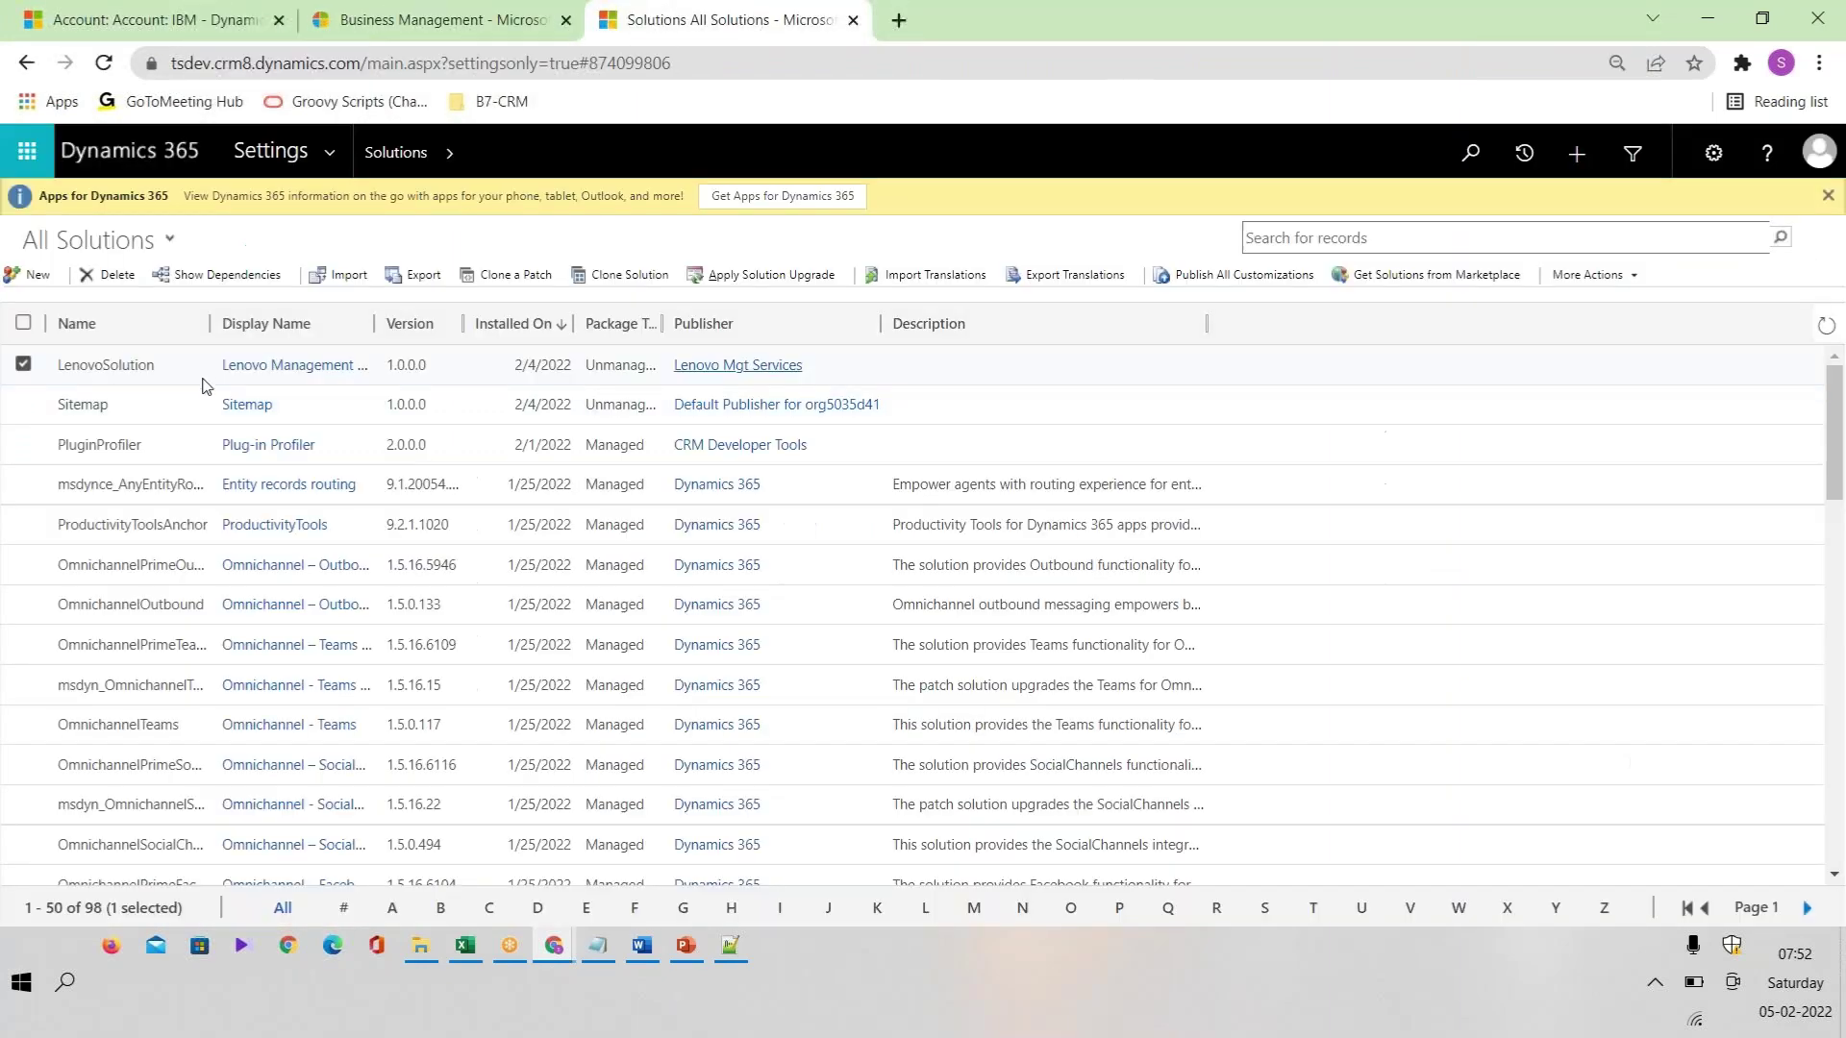
click(438, 19)
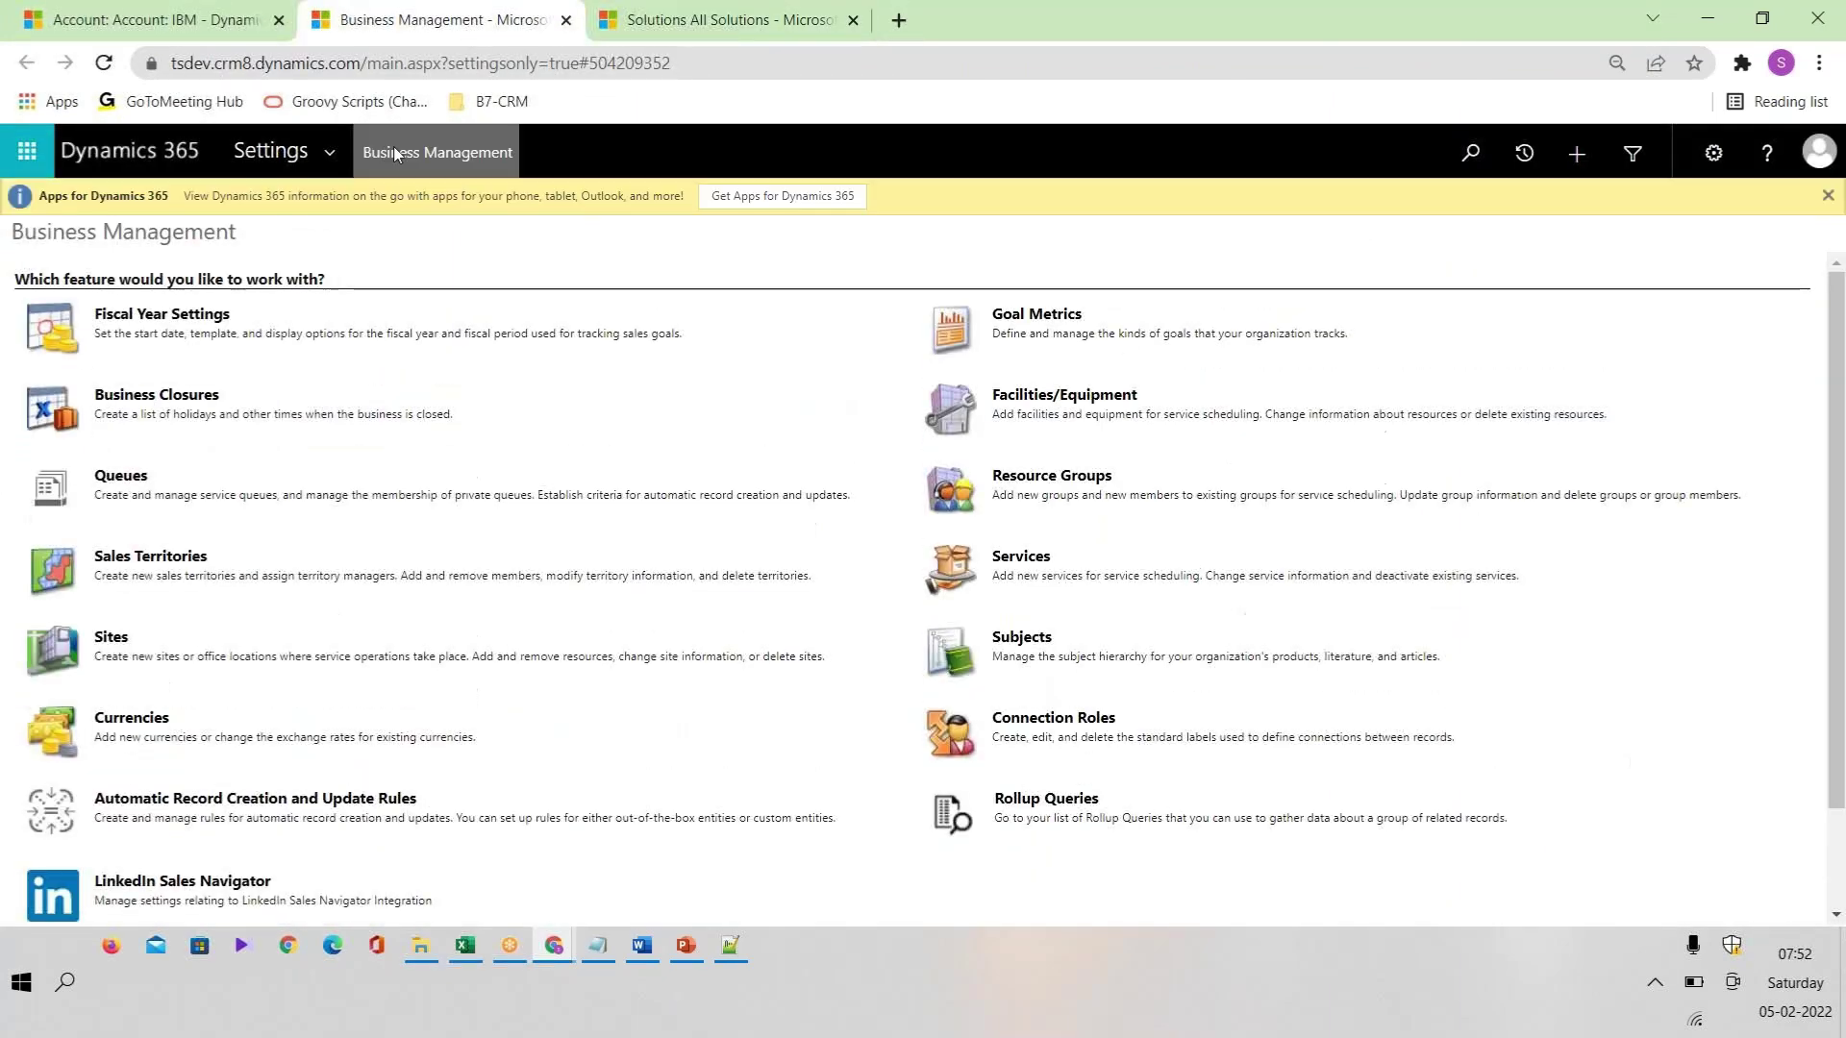
click(333, 152)
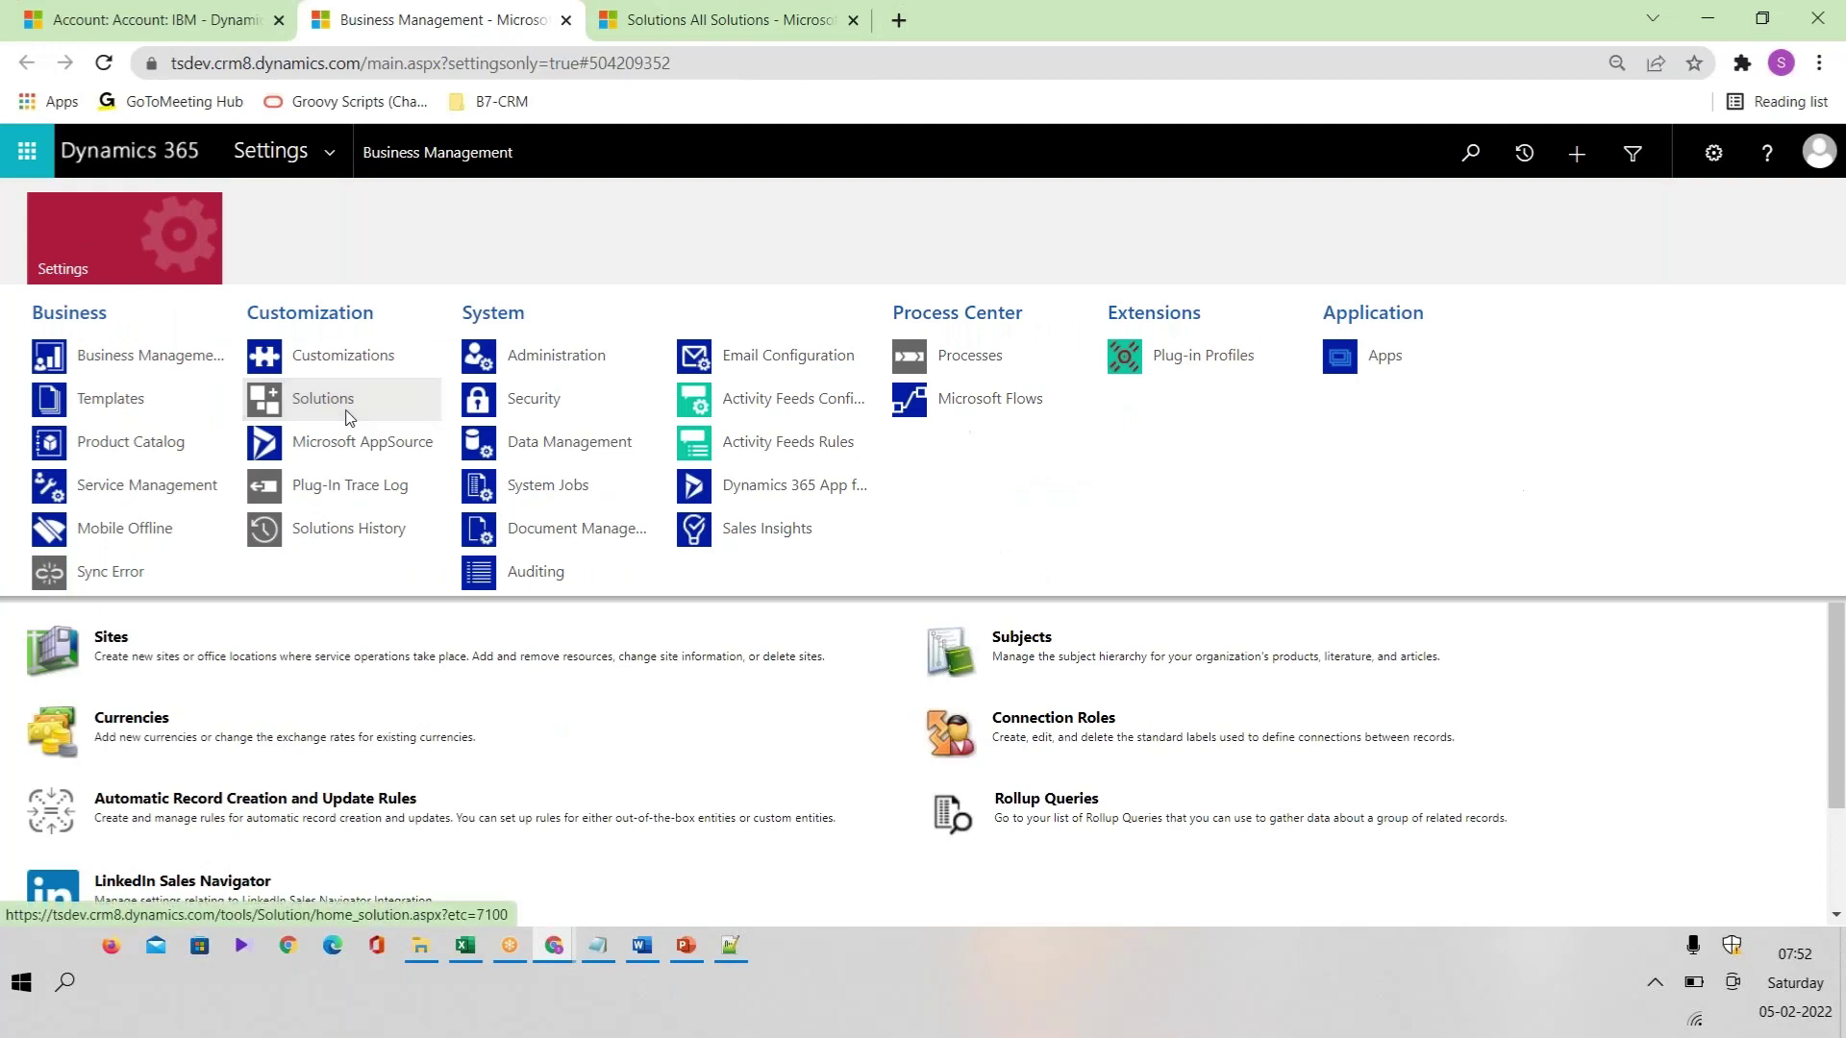
click(346, 414)
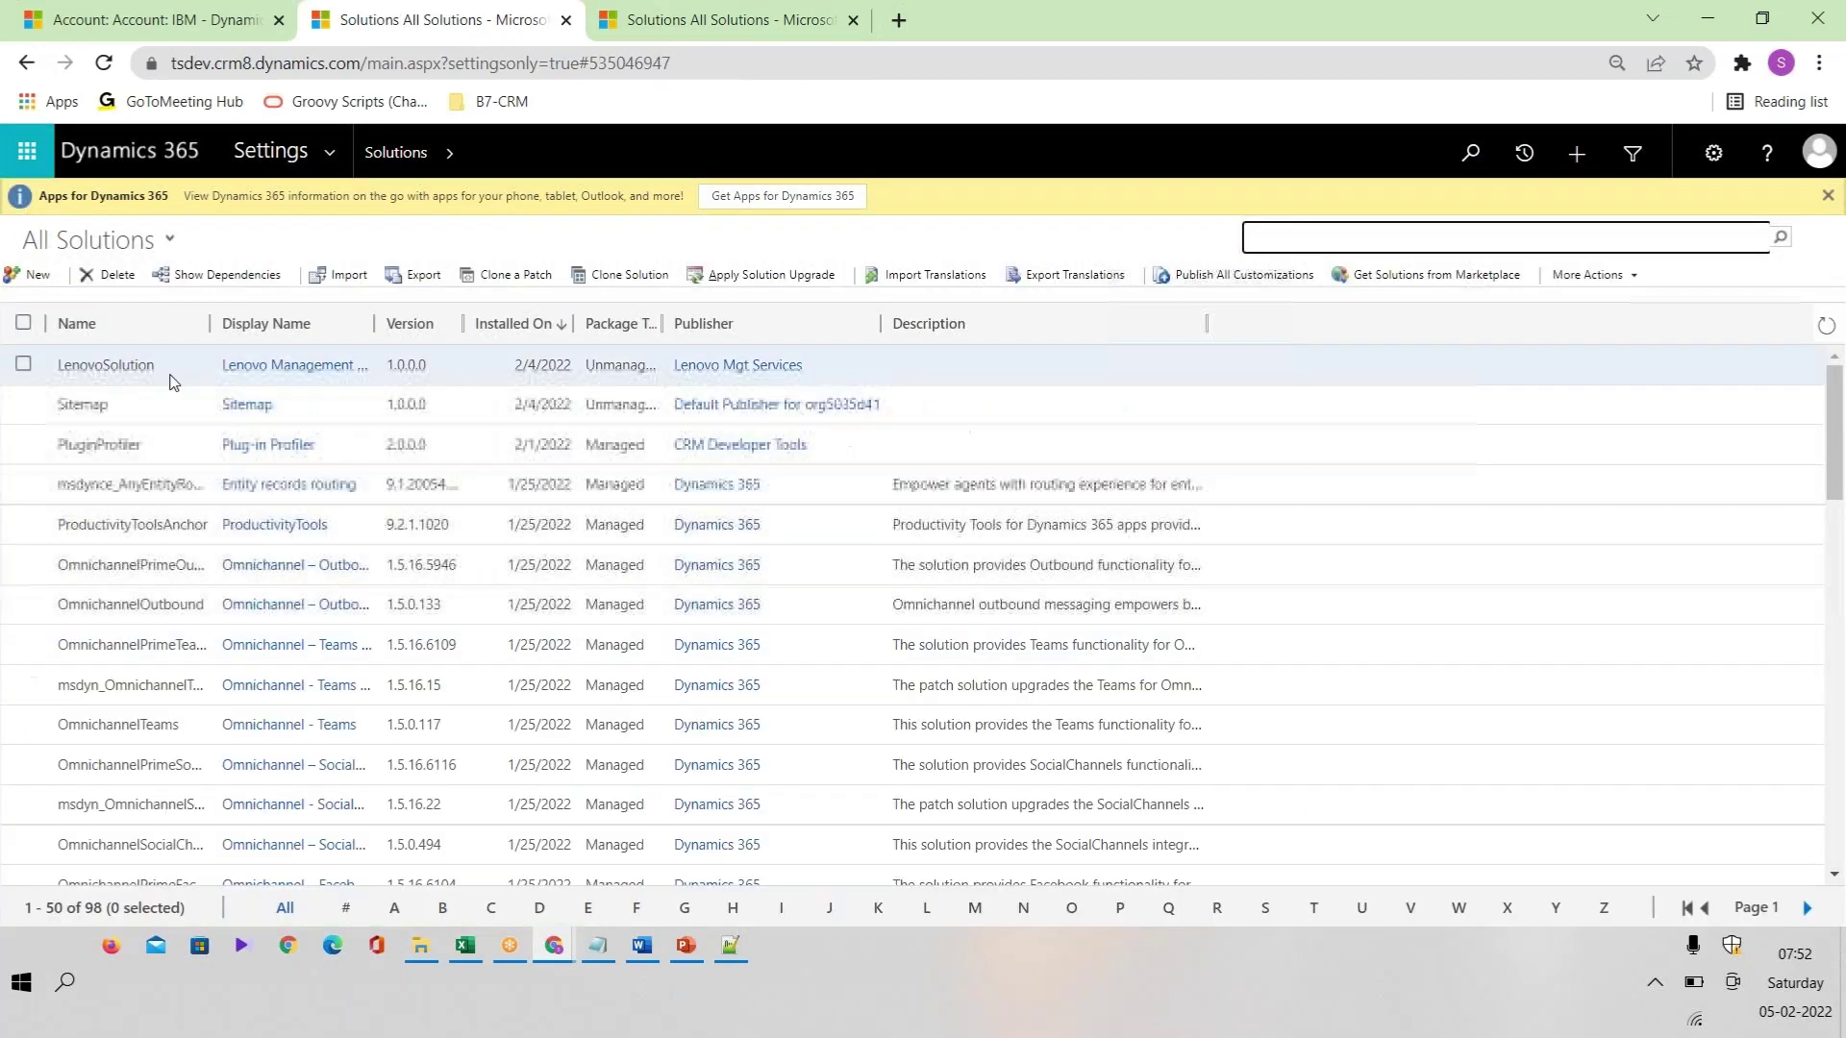
Step: Open the Sitemap solution's Site Map in the Sitemap Designer to view its areas, and close both windows
double_click(190, 408)
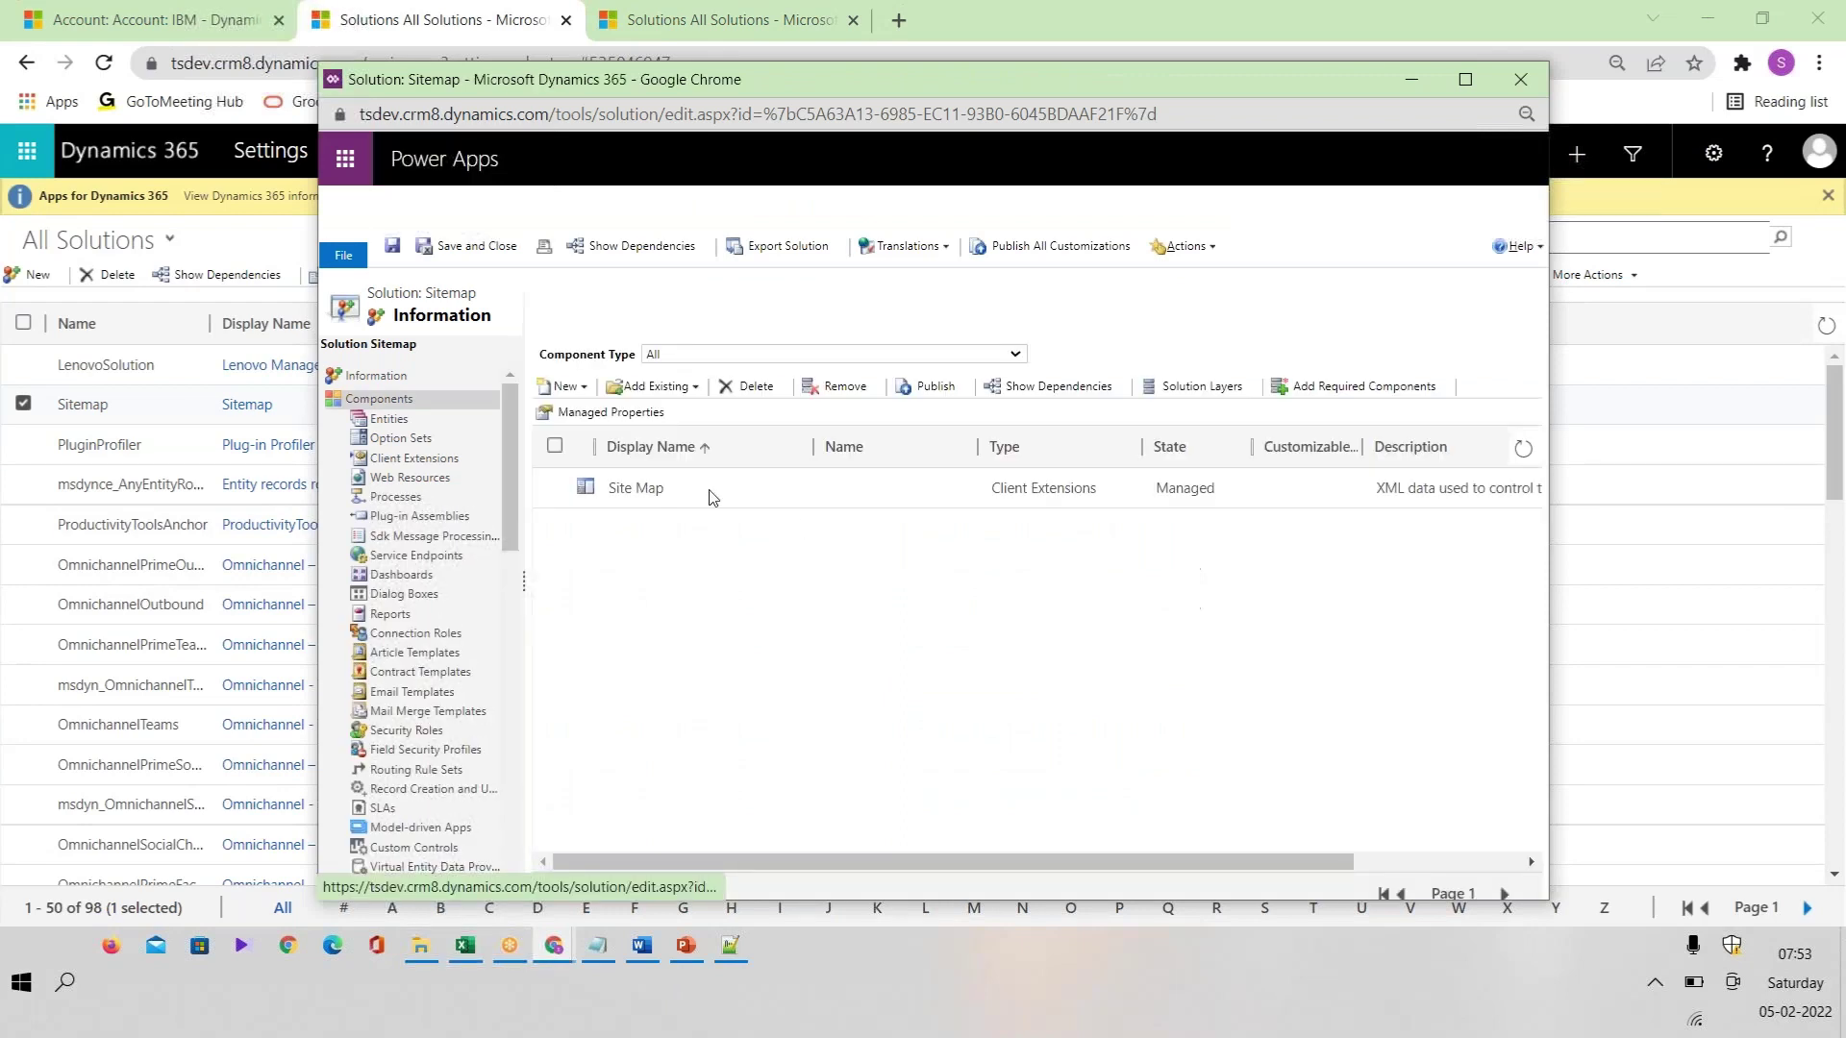
double_click(752, 492)
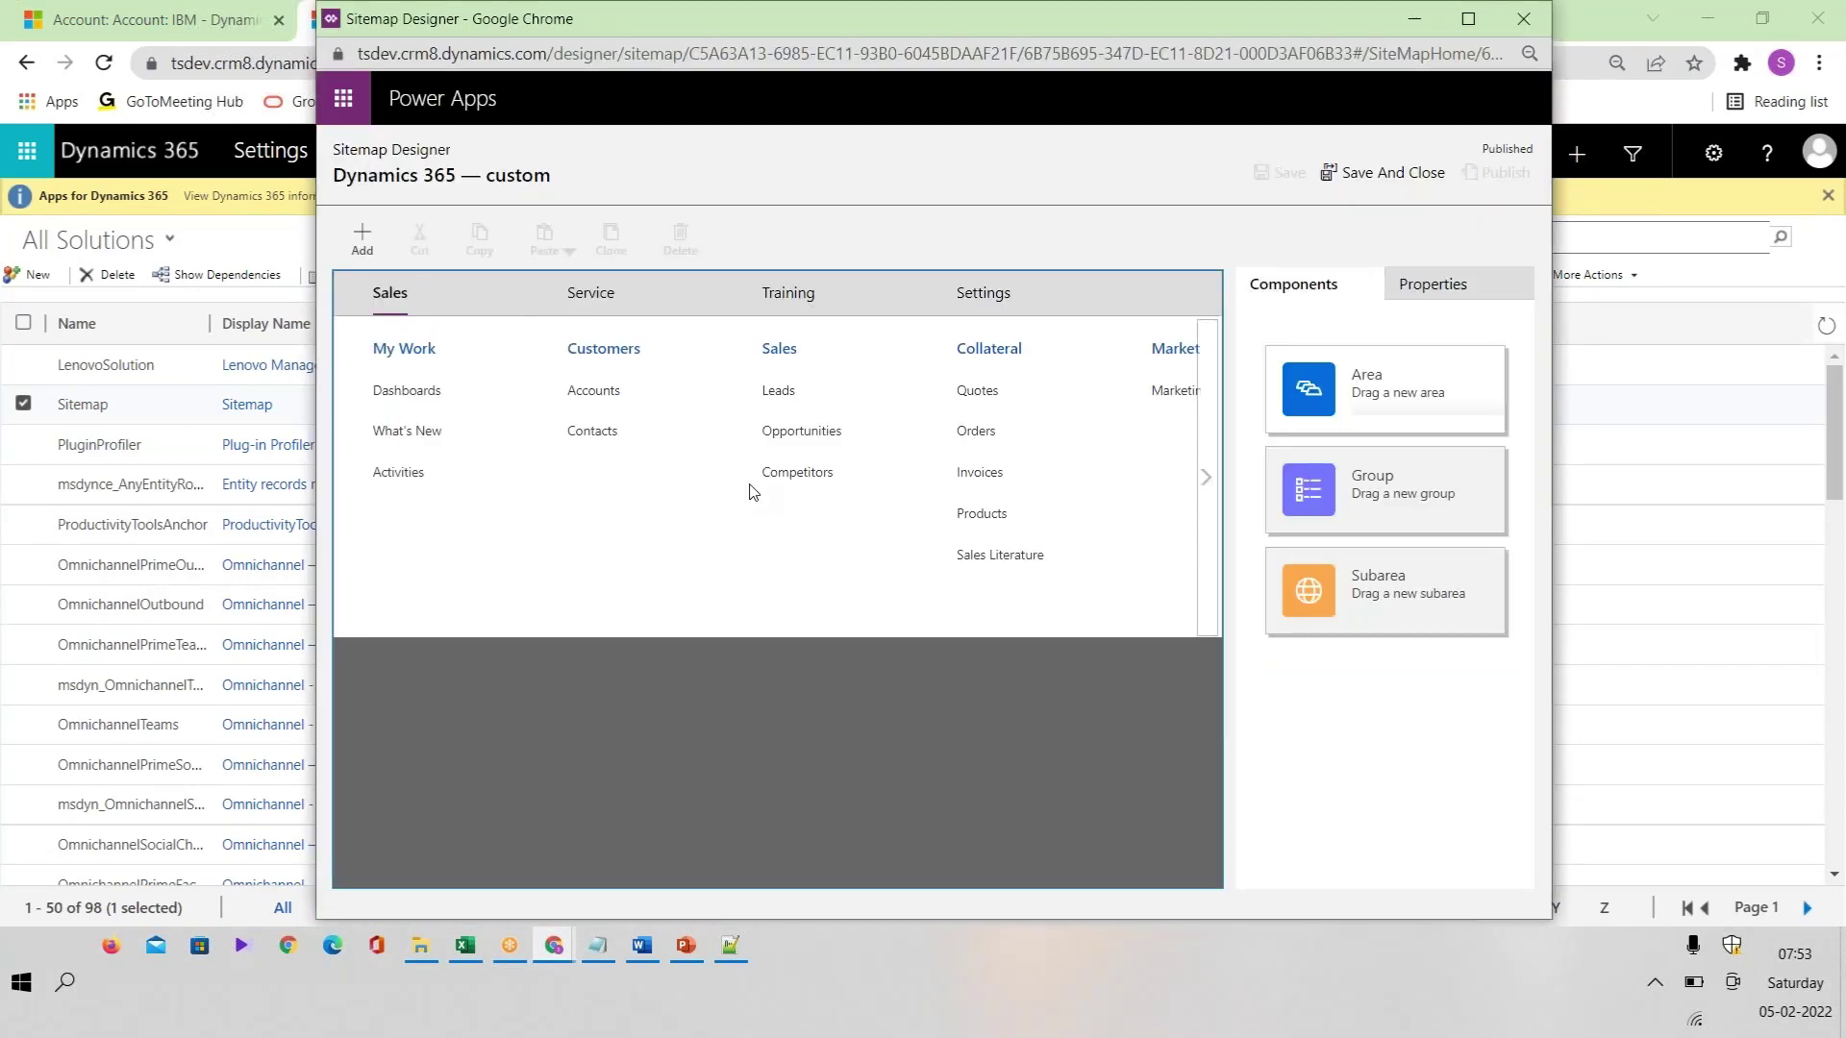
drag(1151, 21, 1021, 203)
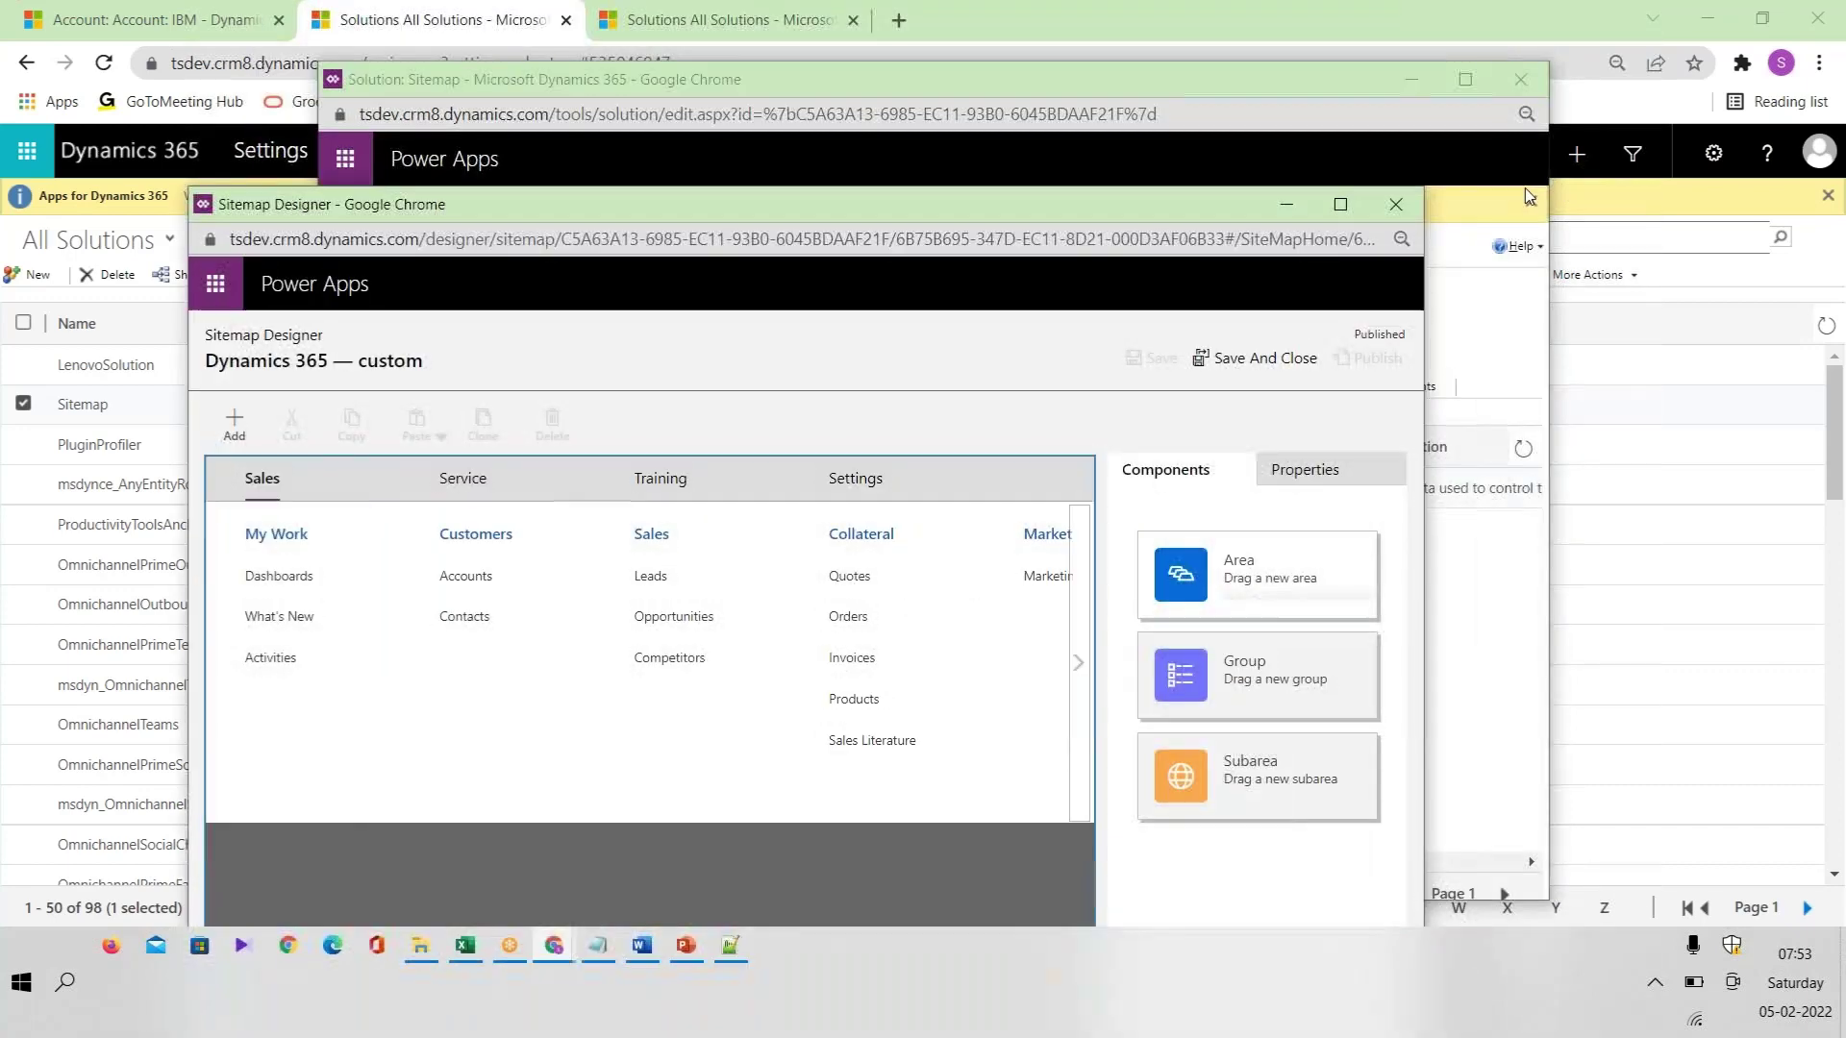
click(1397, 206)
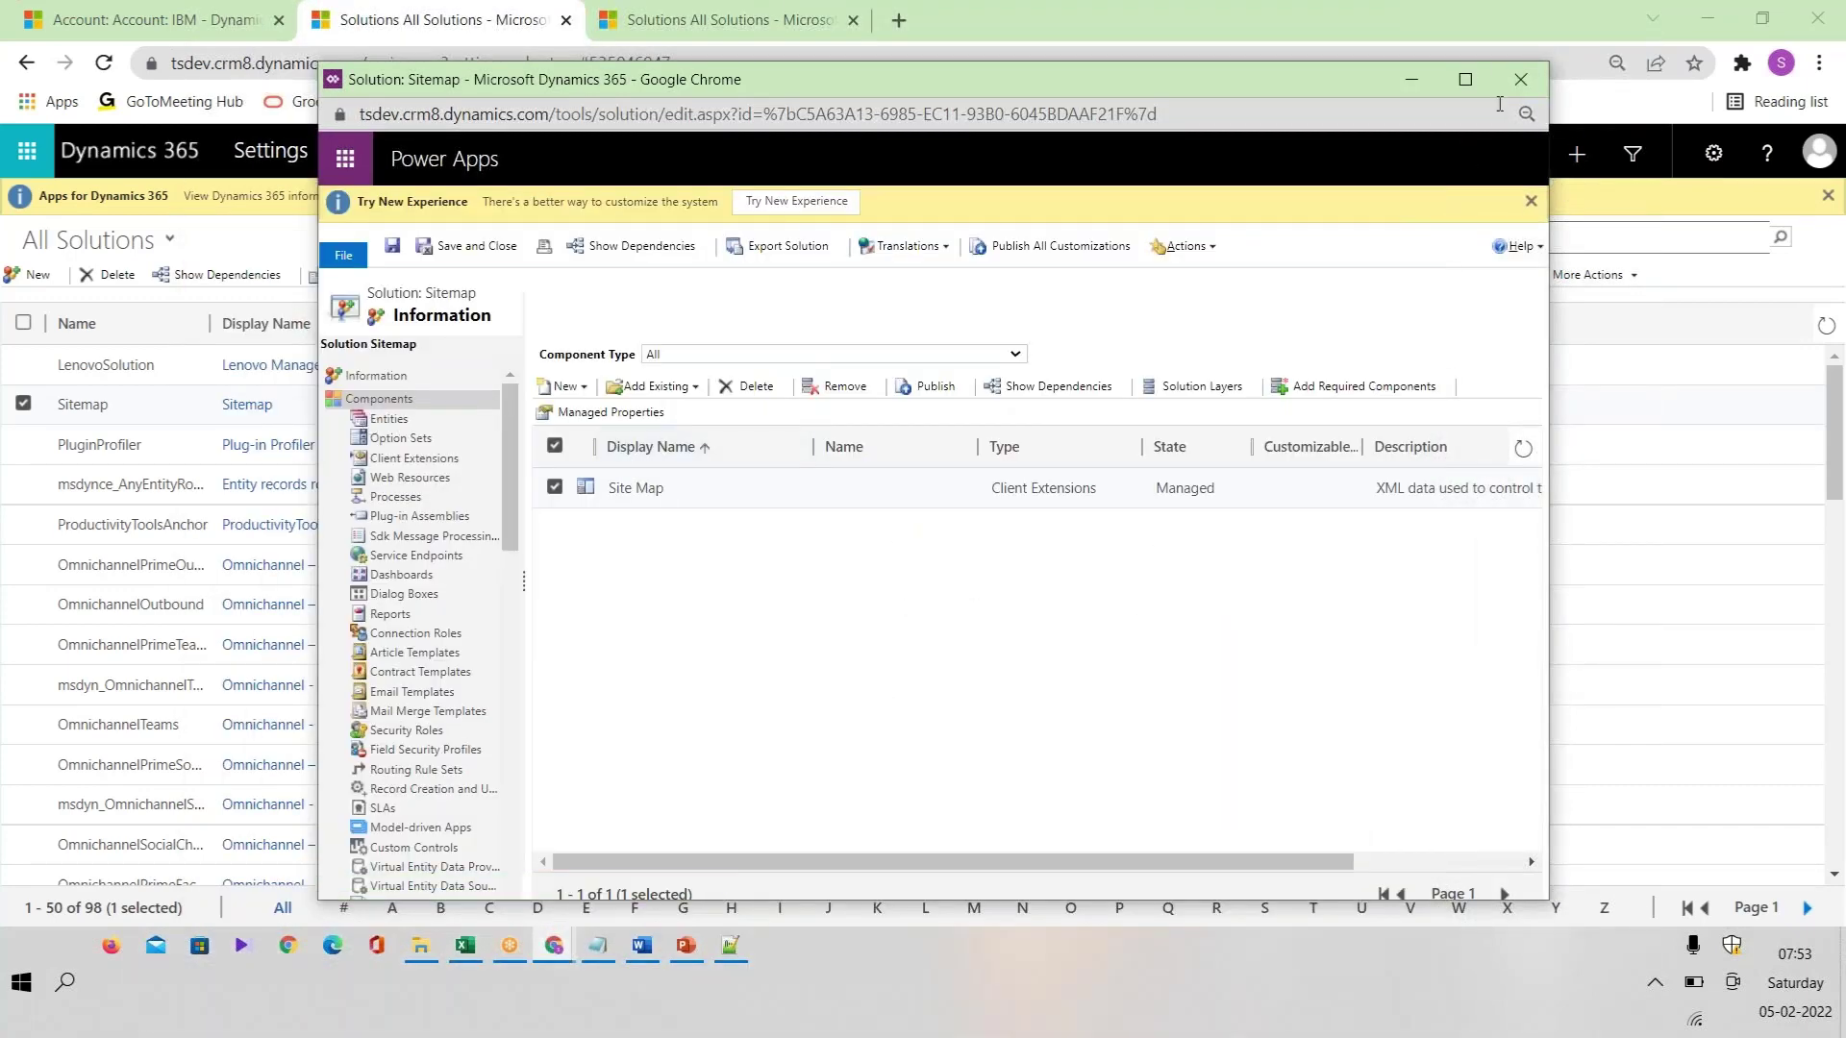
click(1520, 79)
Step: Open the Lenovo Services model-driven app from LenovoSolution in a maximized App Designer and review the entities it includes
double_click(190, 367)
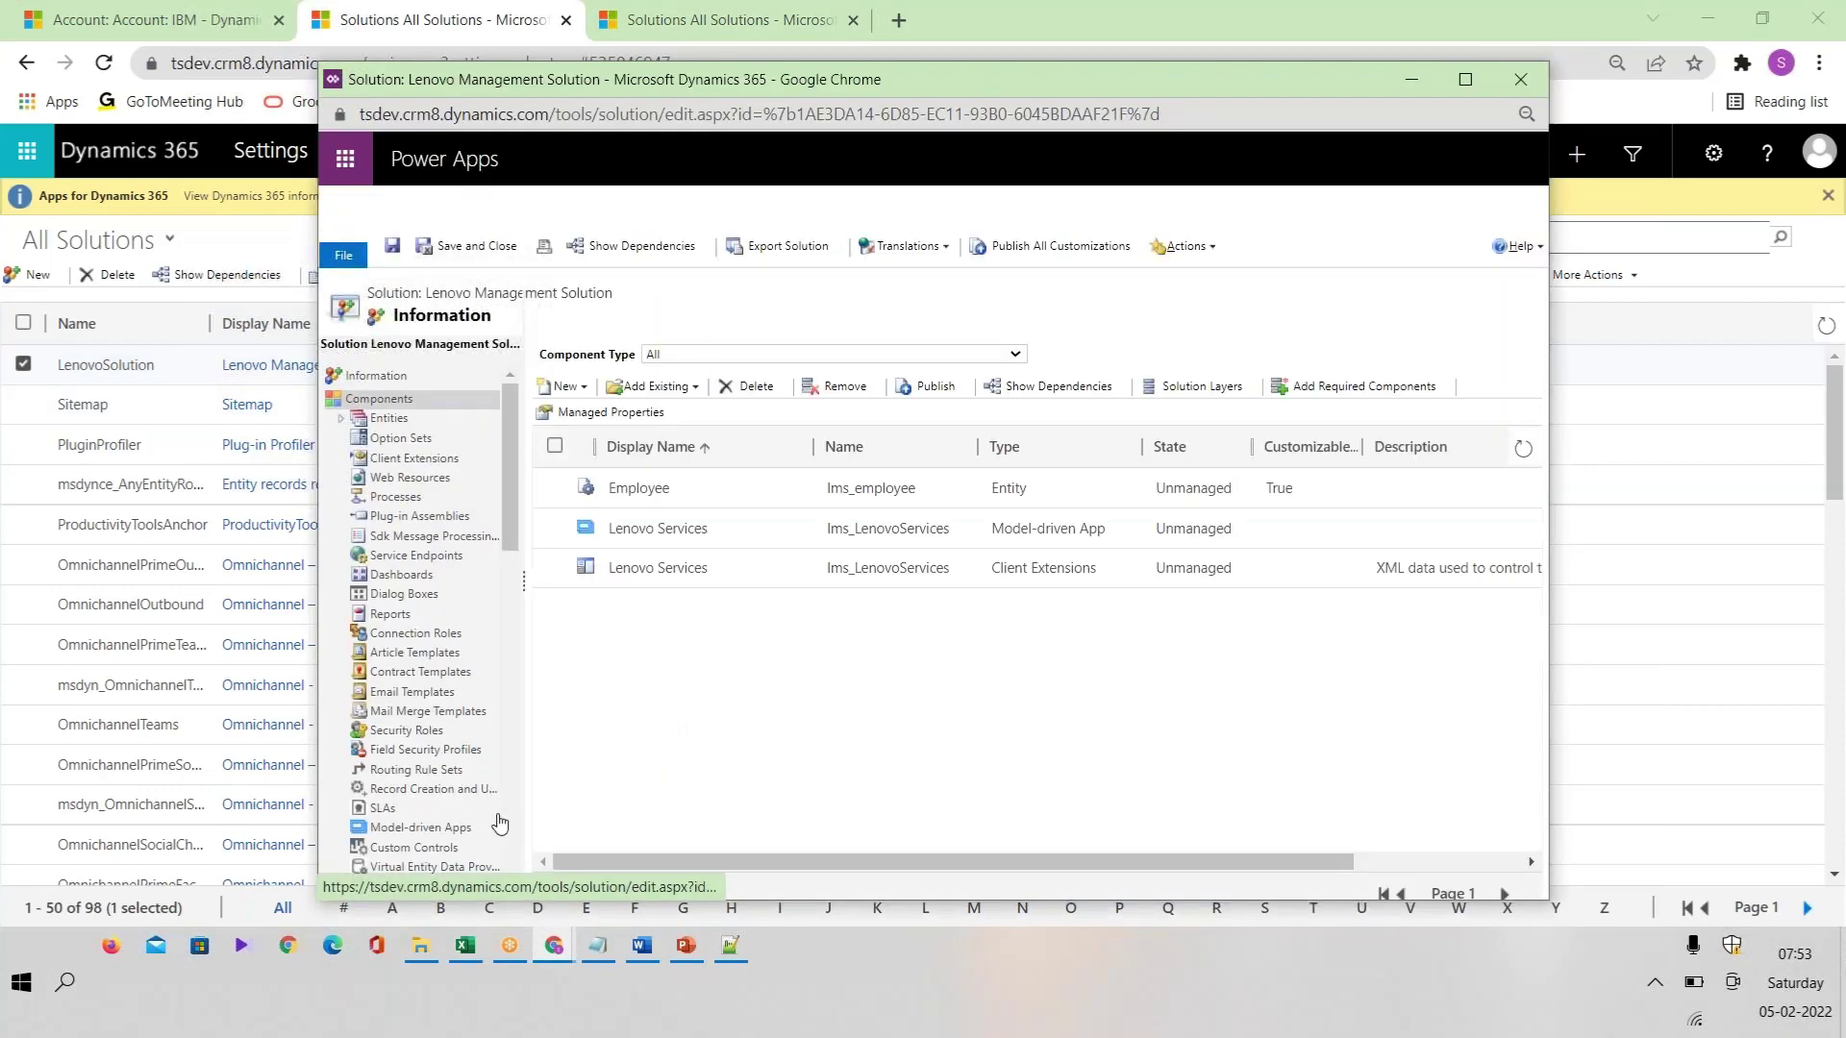
click(465, 828)
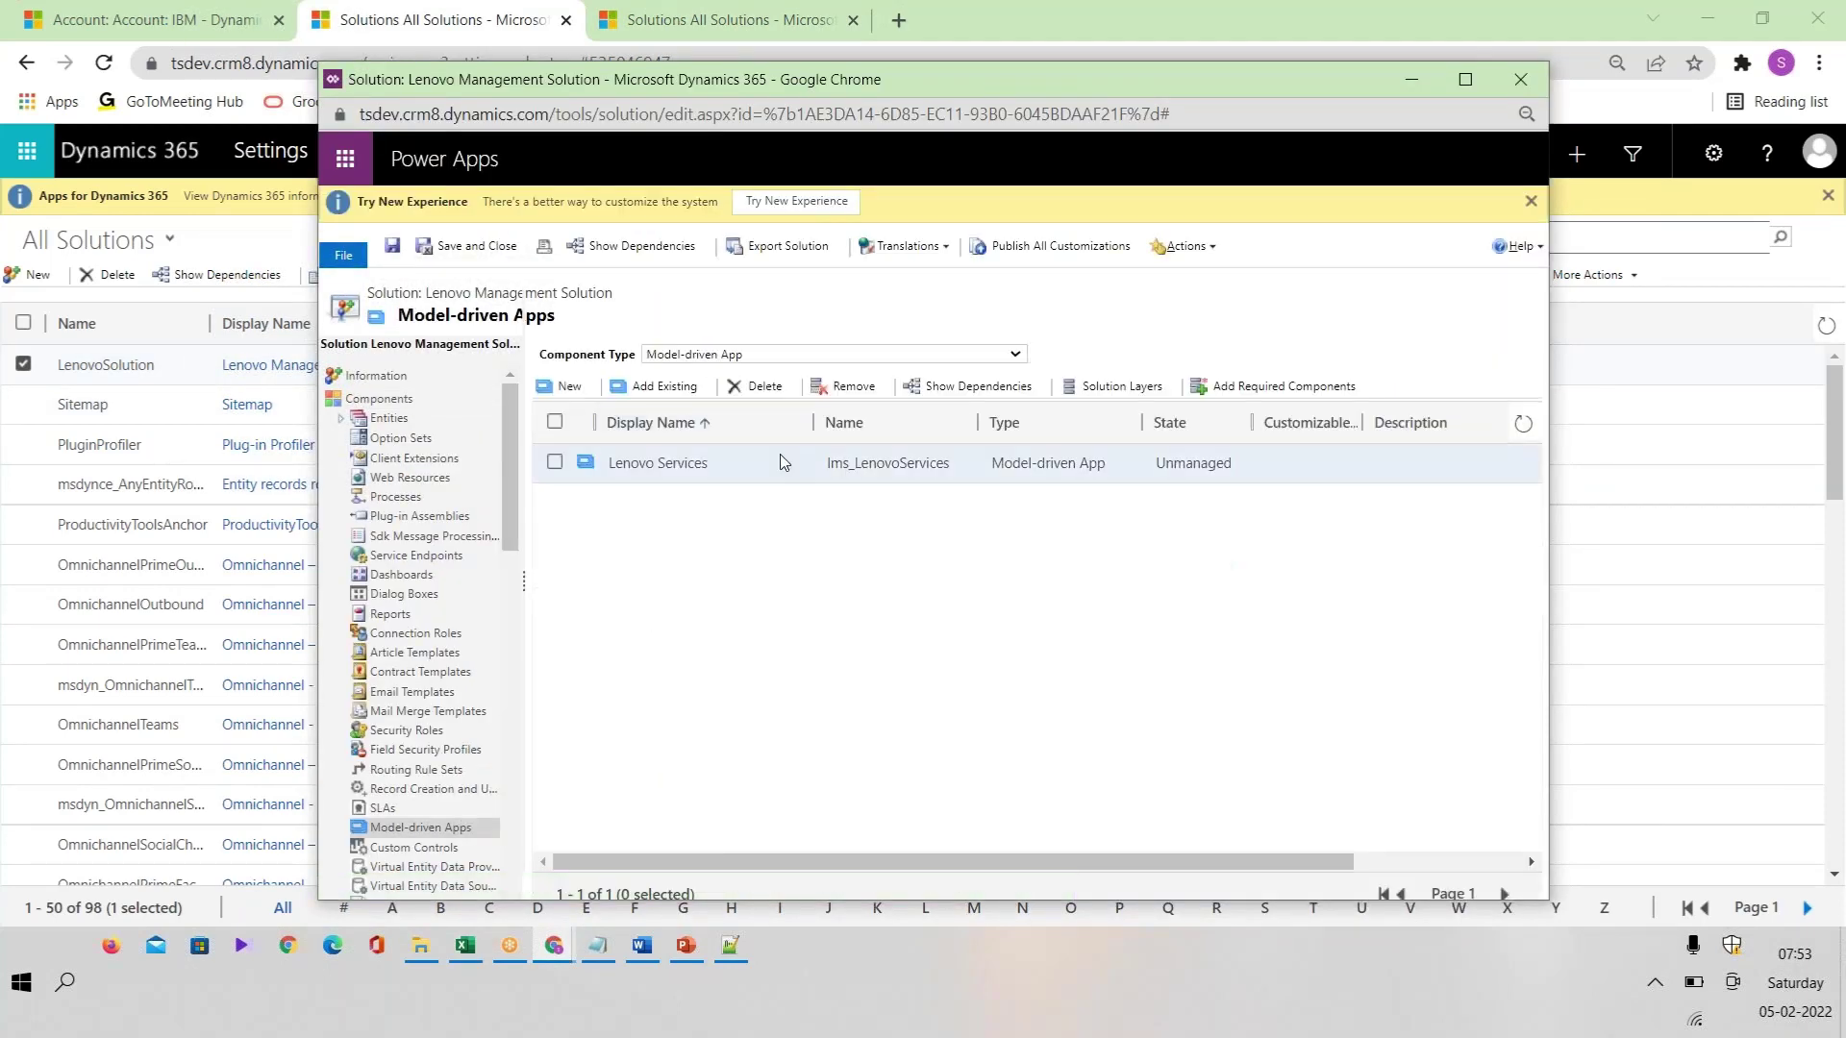
double_click(760, 472)
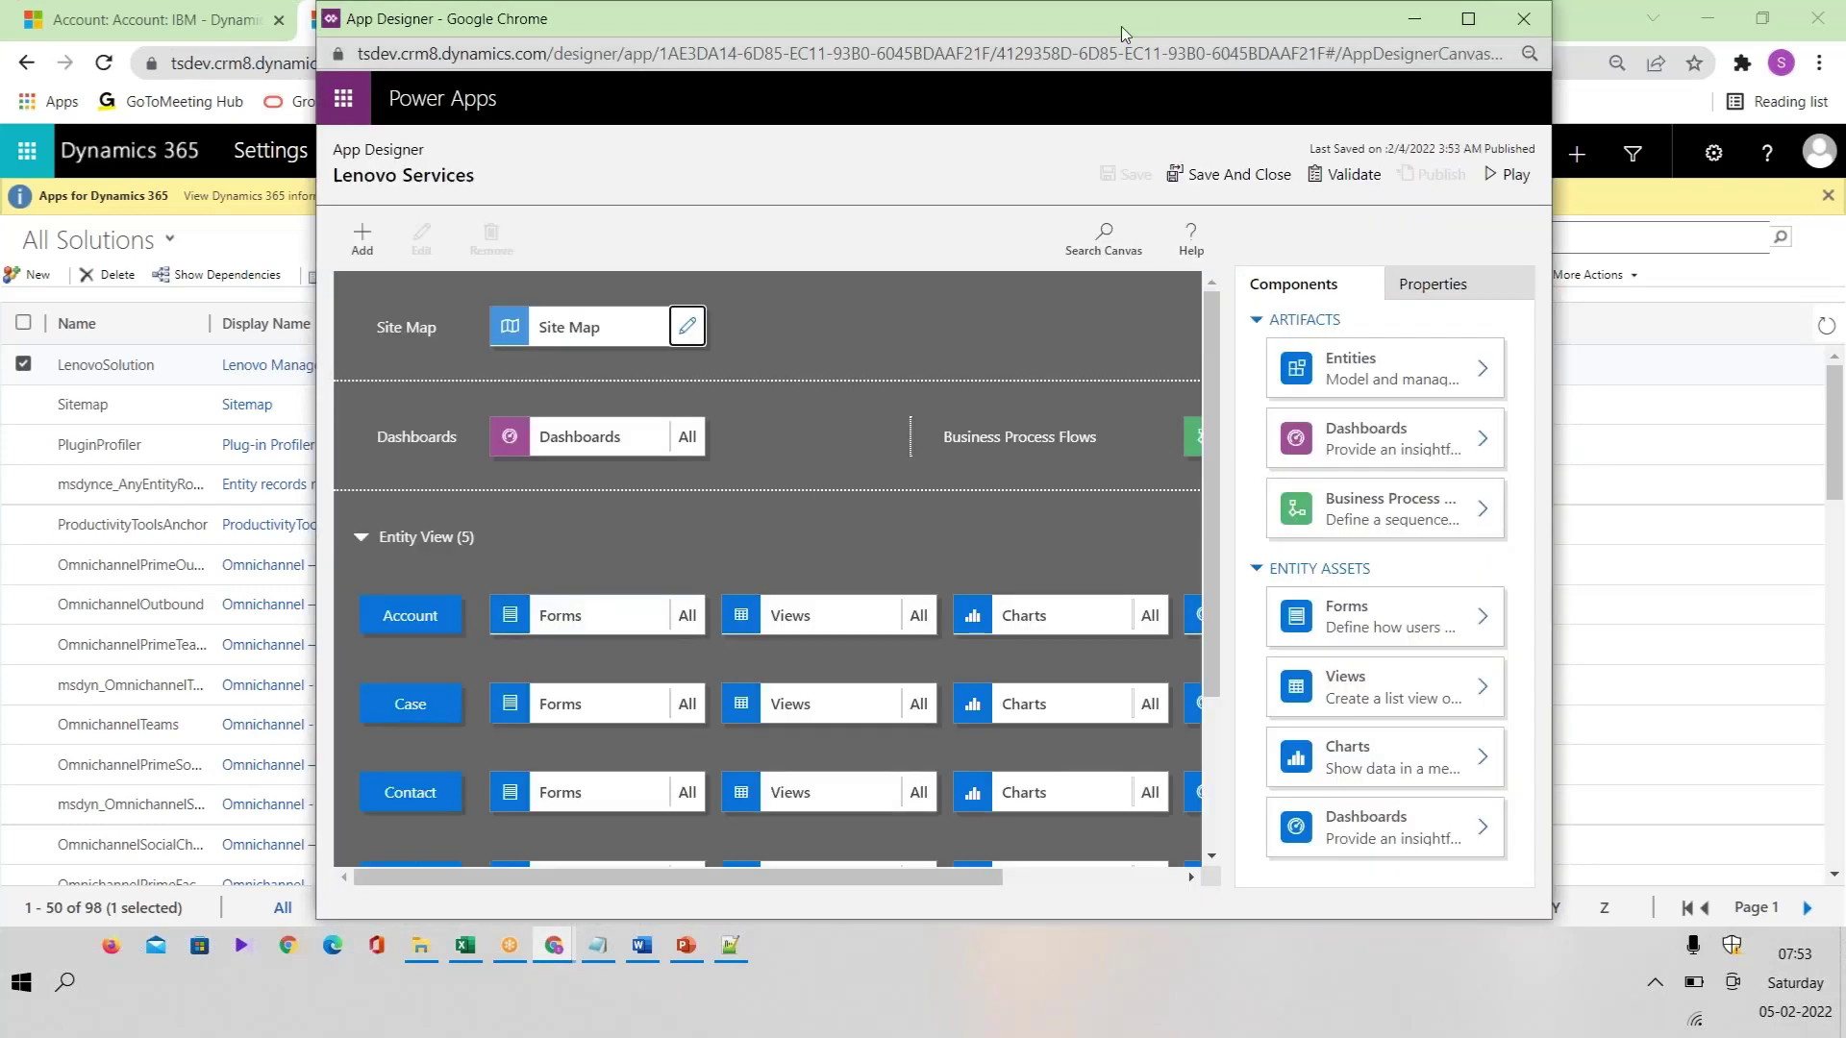
drag(1121, 26, 1036, 72)
click(1384, 65)
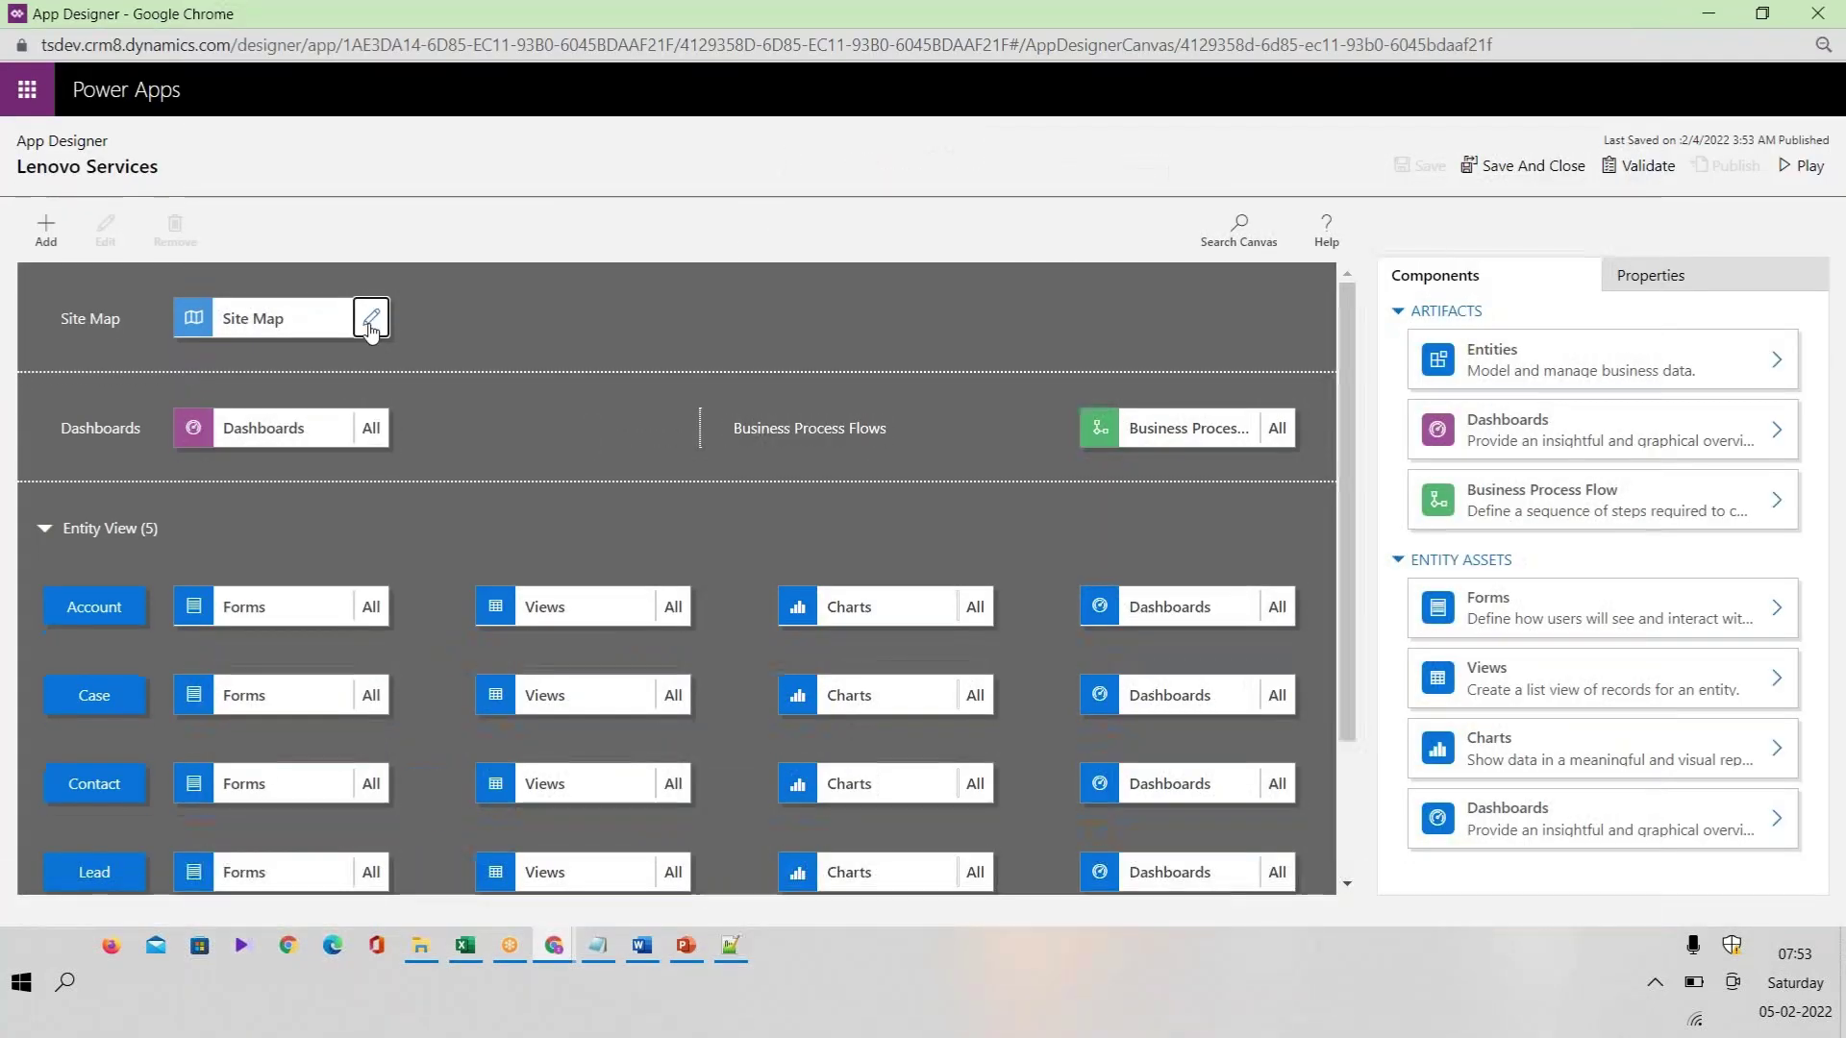
scroll(1317, 560, down, 3)
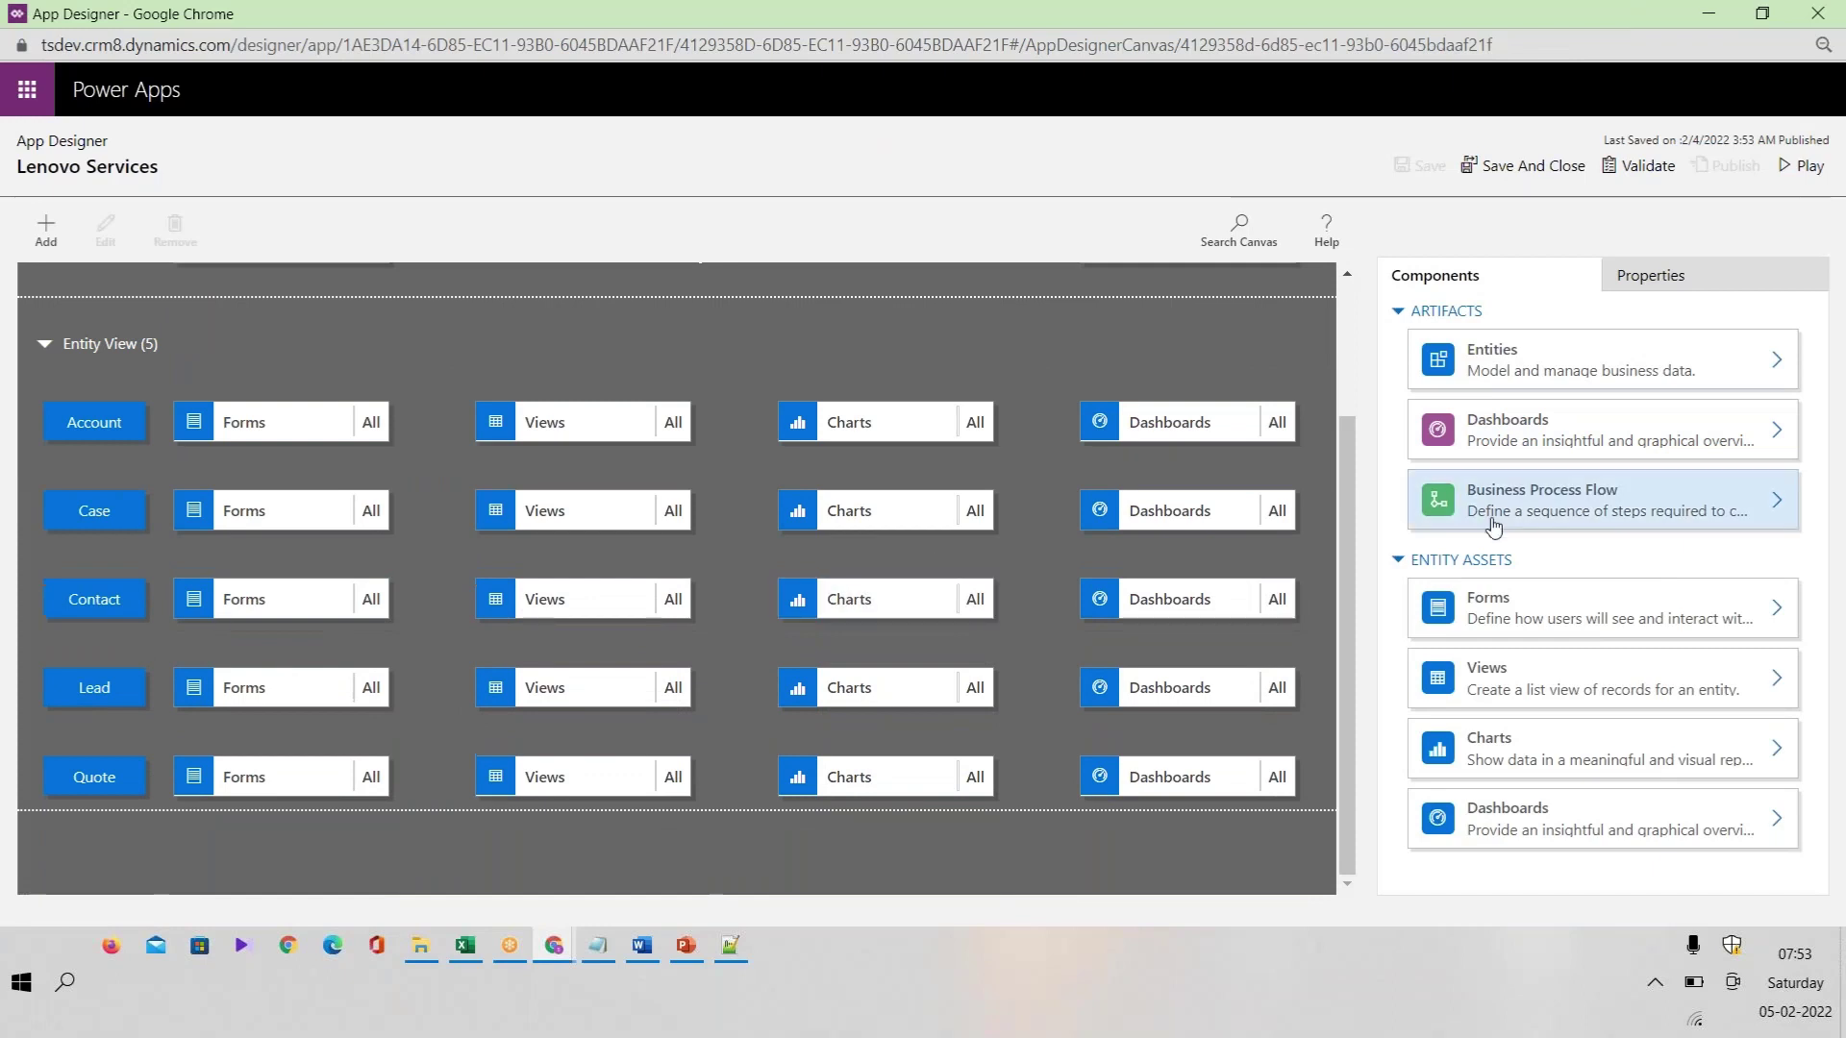
drag(1353, 612, 1352, 371)
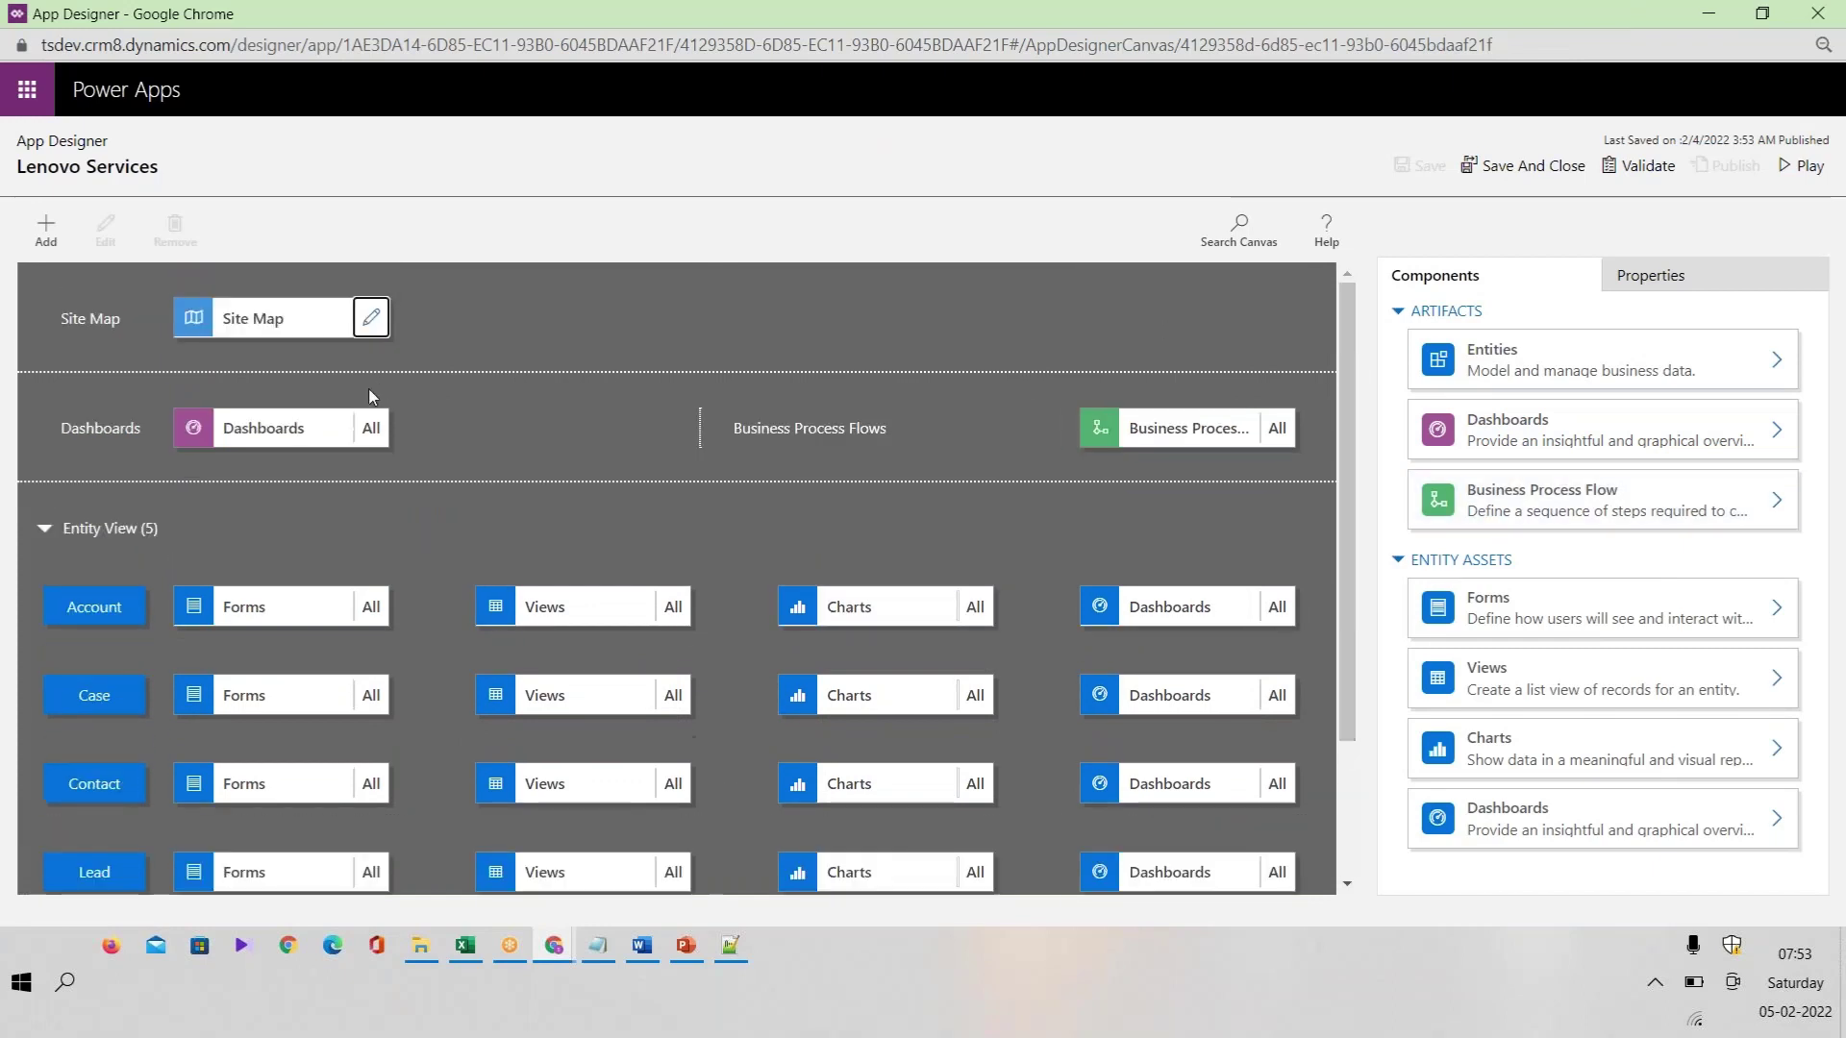
Step: In the Lenovo Services site map, add a subarea under My work with type Entity and entity Employee
click(371, 315)
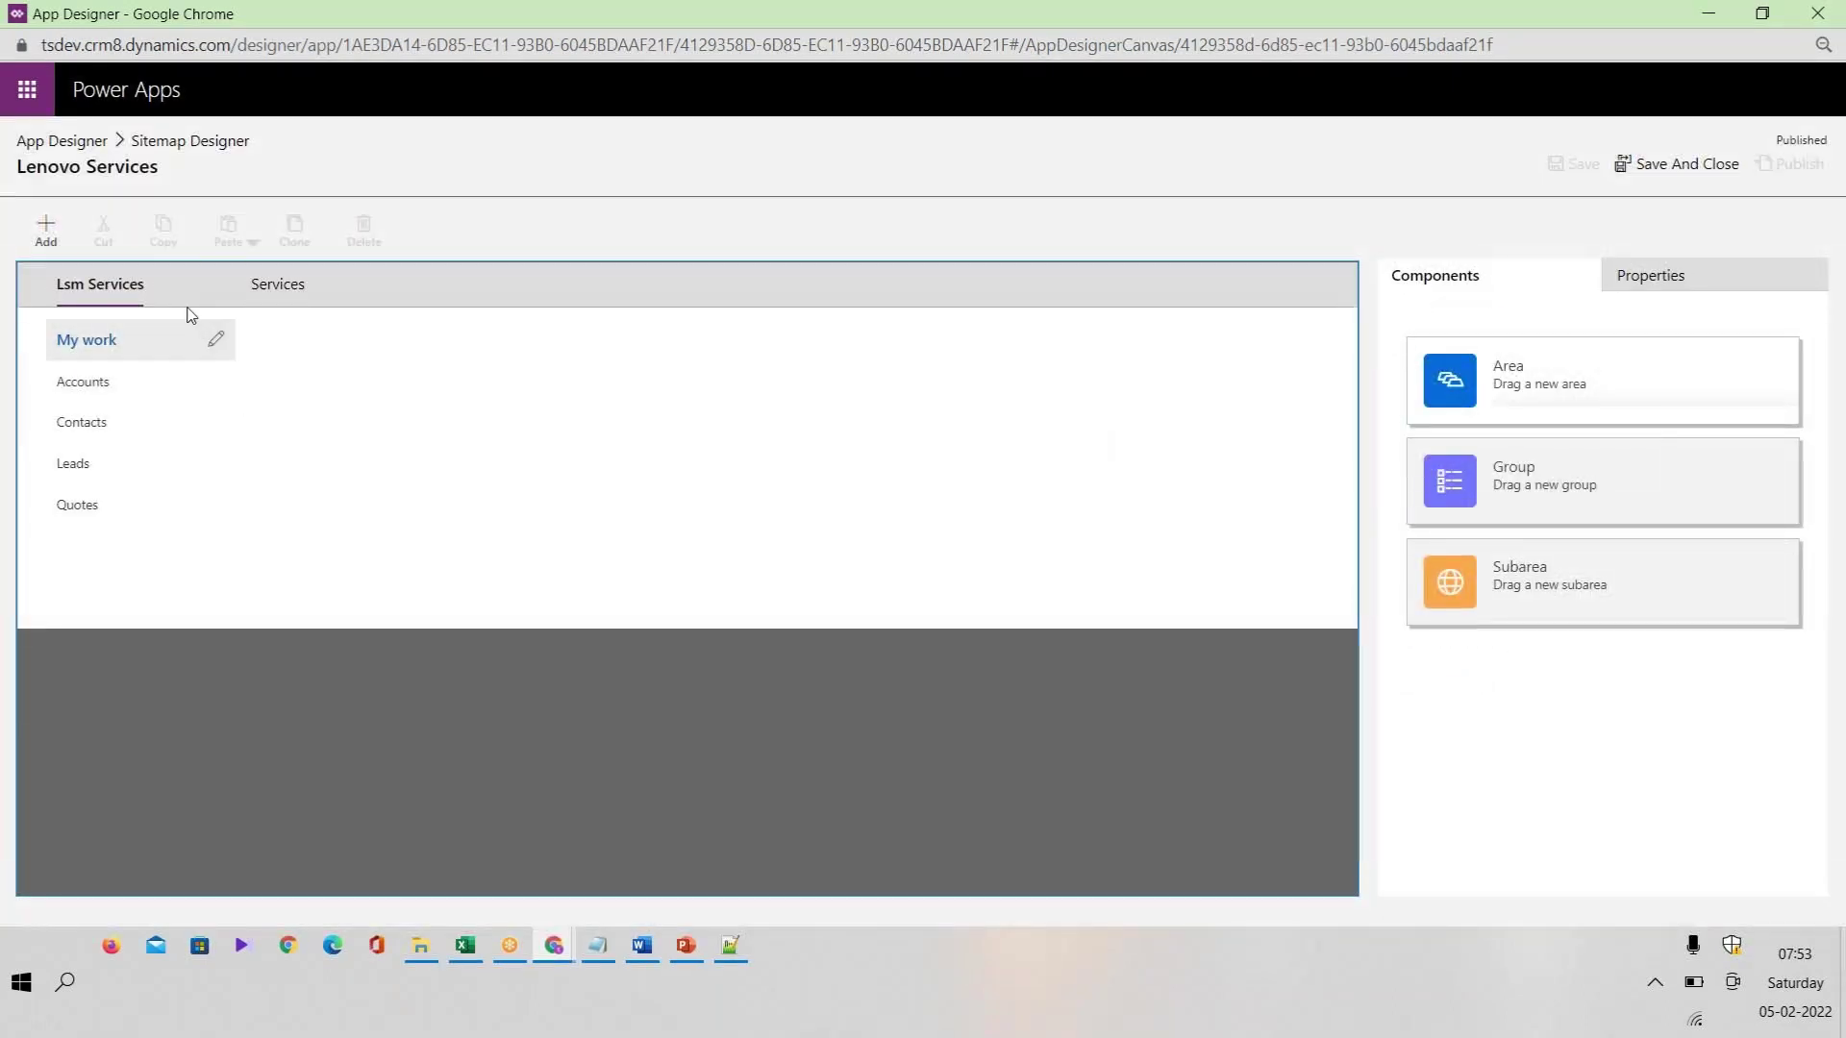
click(42, 237)
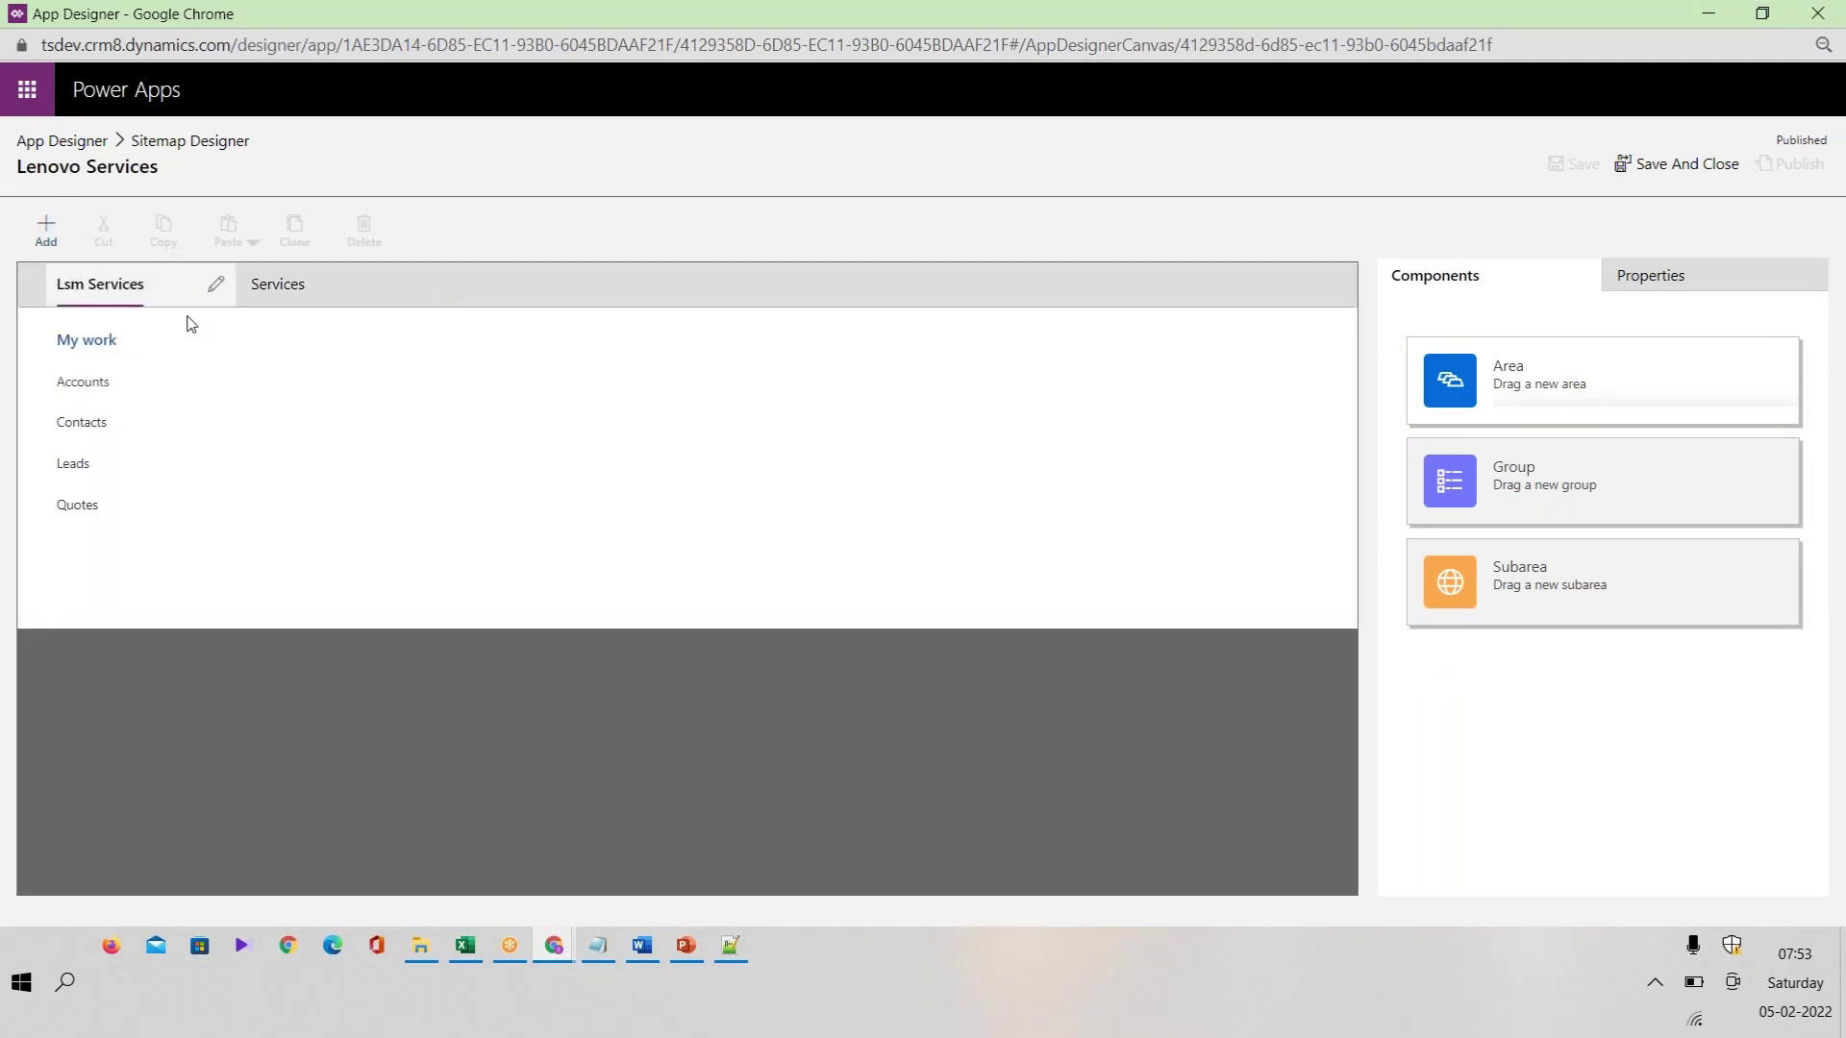
click(48, 240)
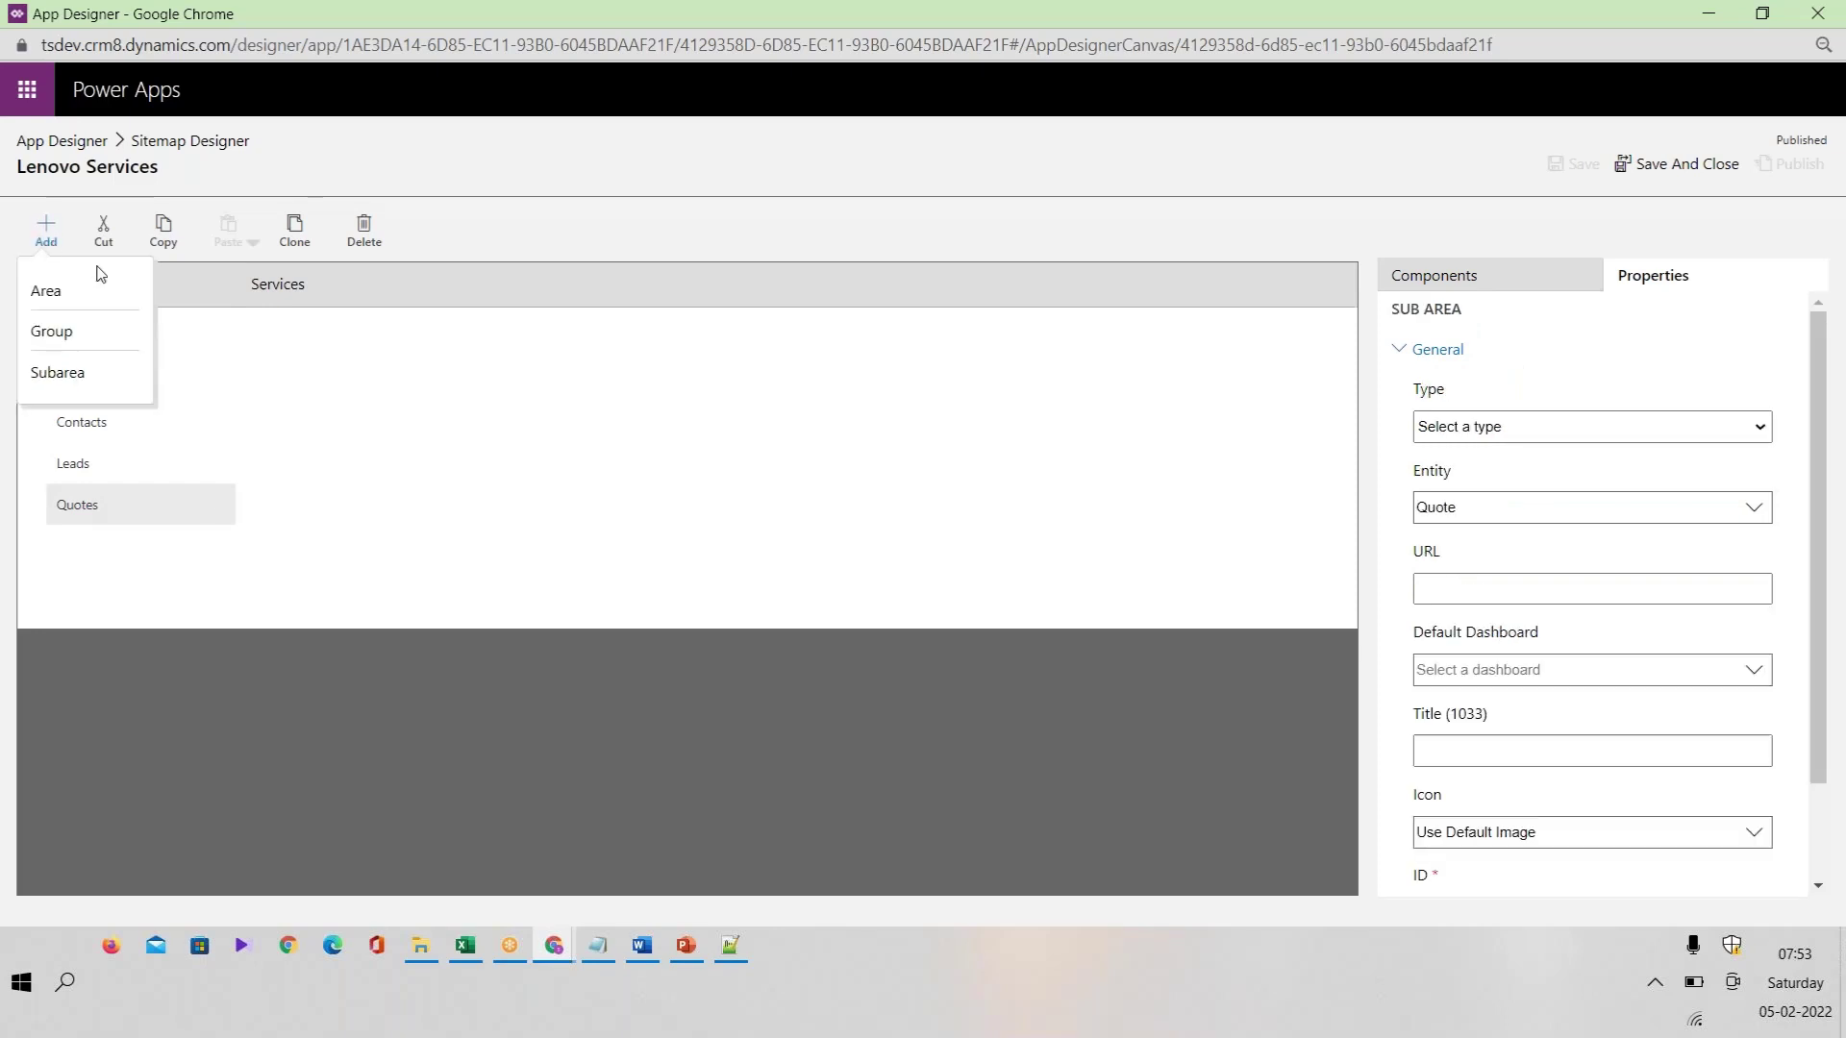
click(1555, 427)
click(1528, 495)
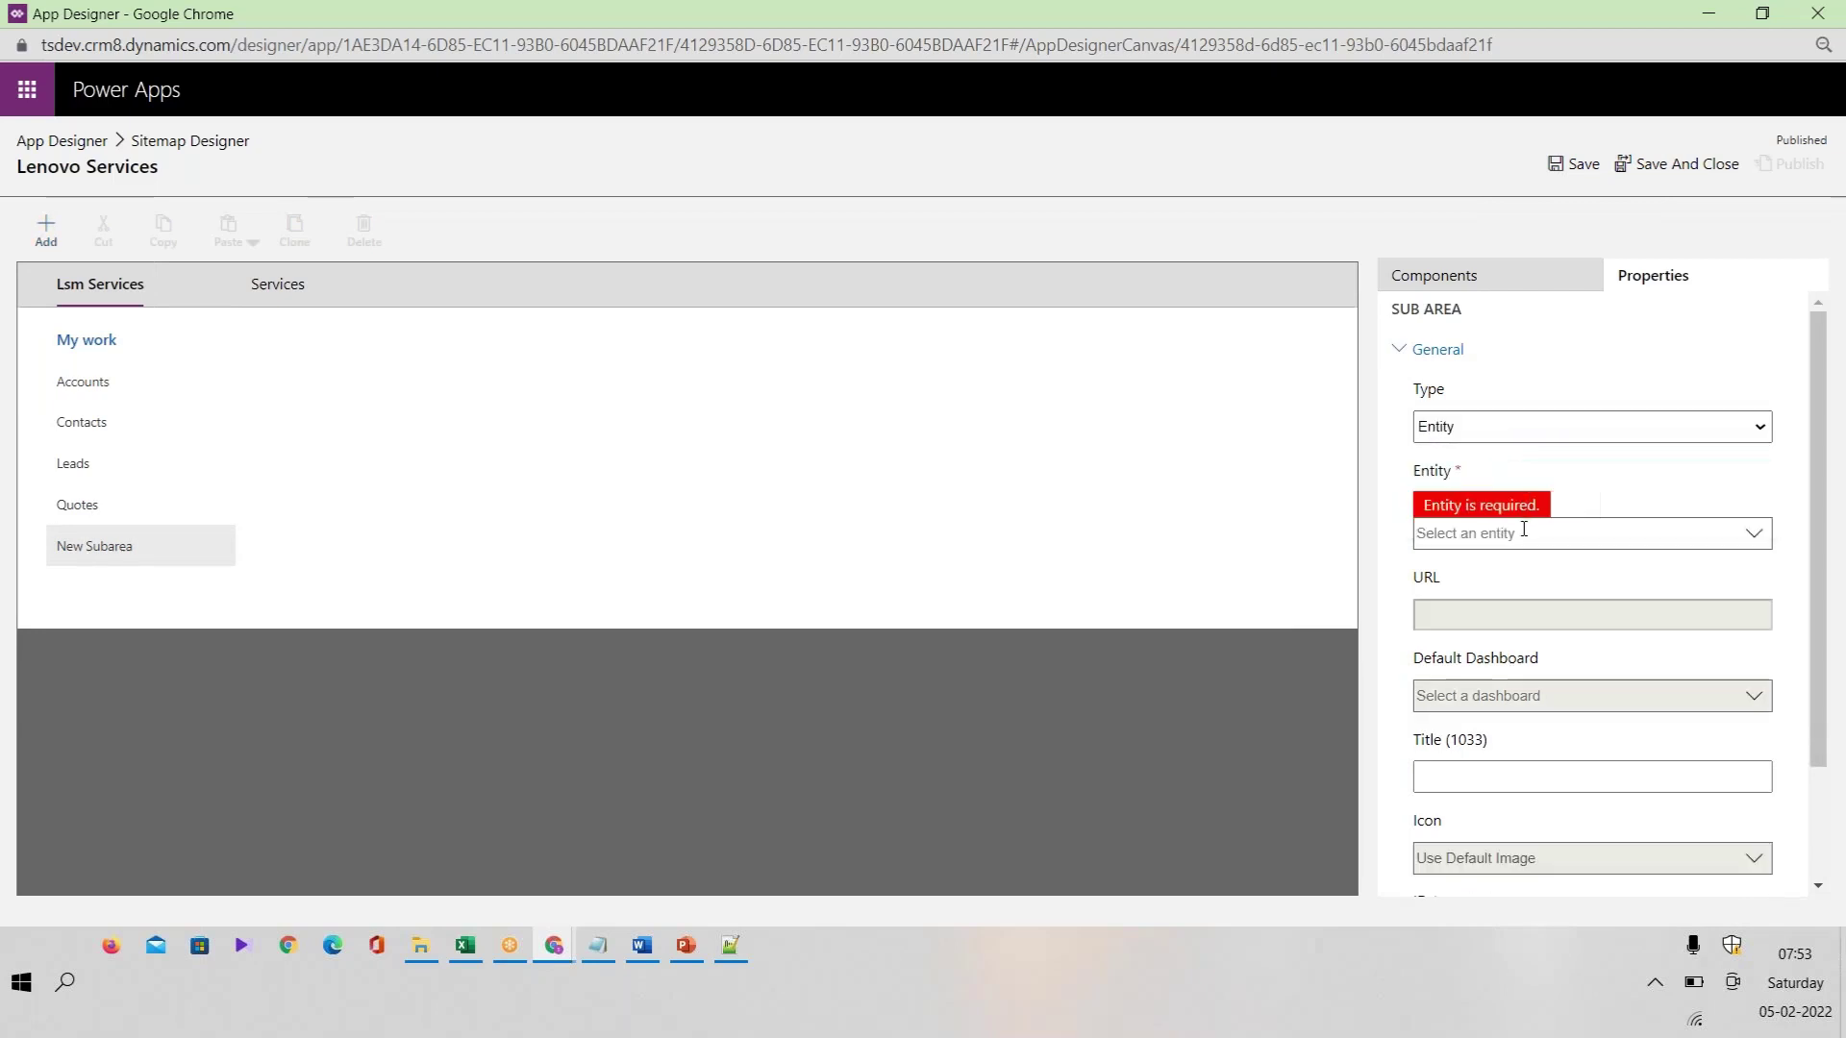
click(1523, 530)
text(emplo)
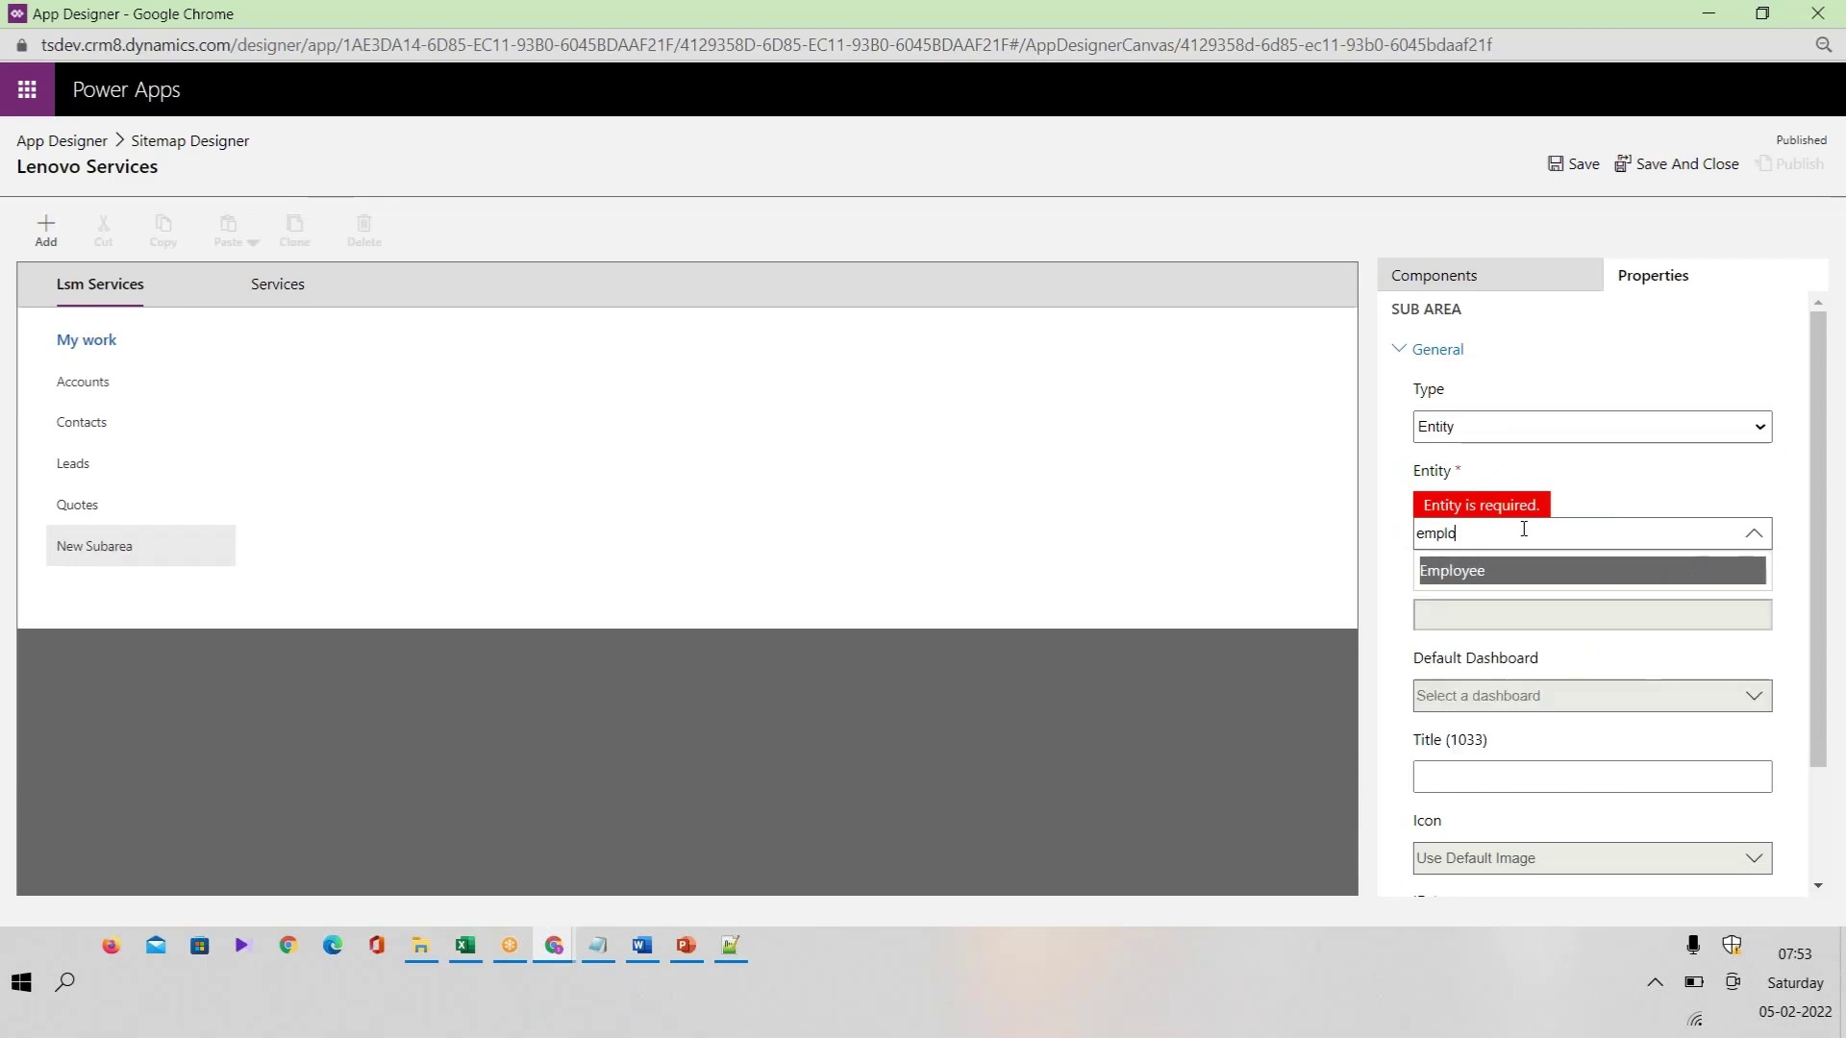
click(1437, 573)
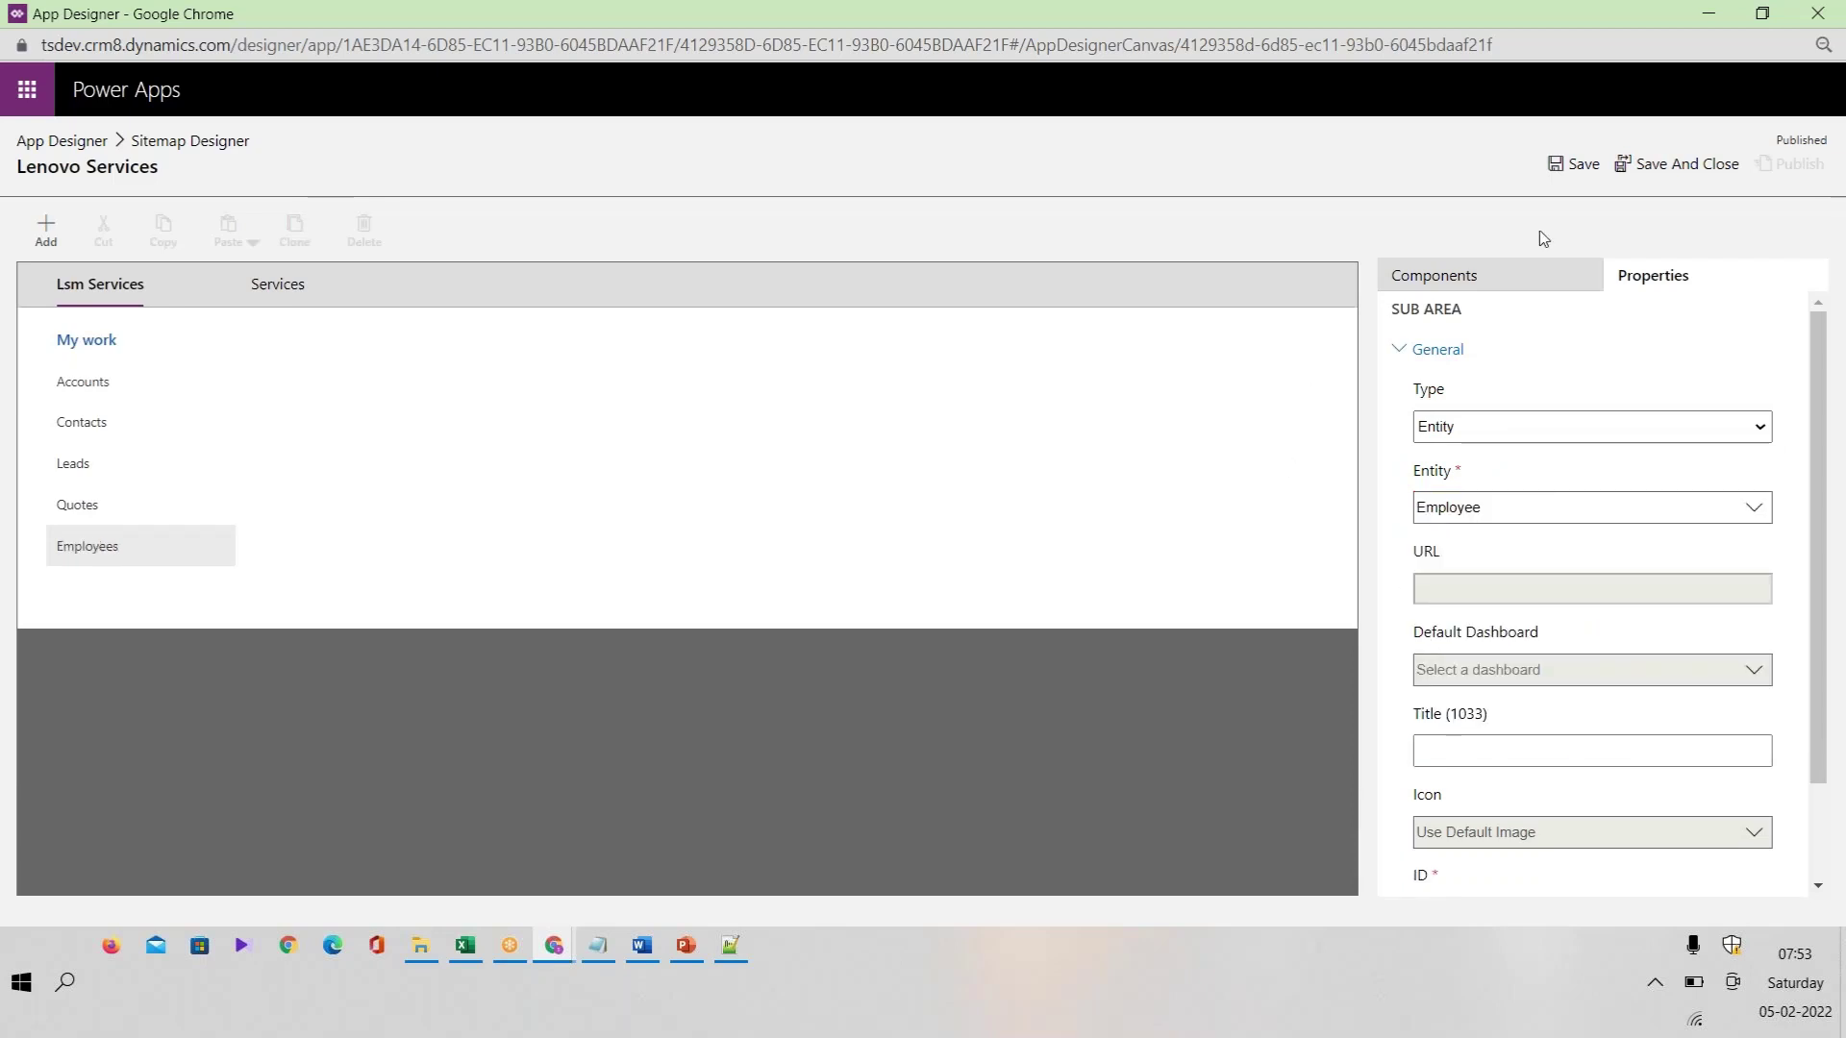
Step: Save and publish the site map, close it, and check the Employee entry in the app's Entity View
click(1582, 166)
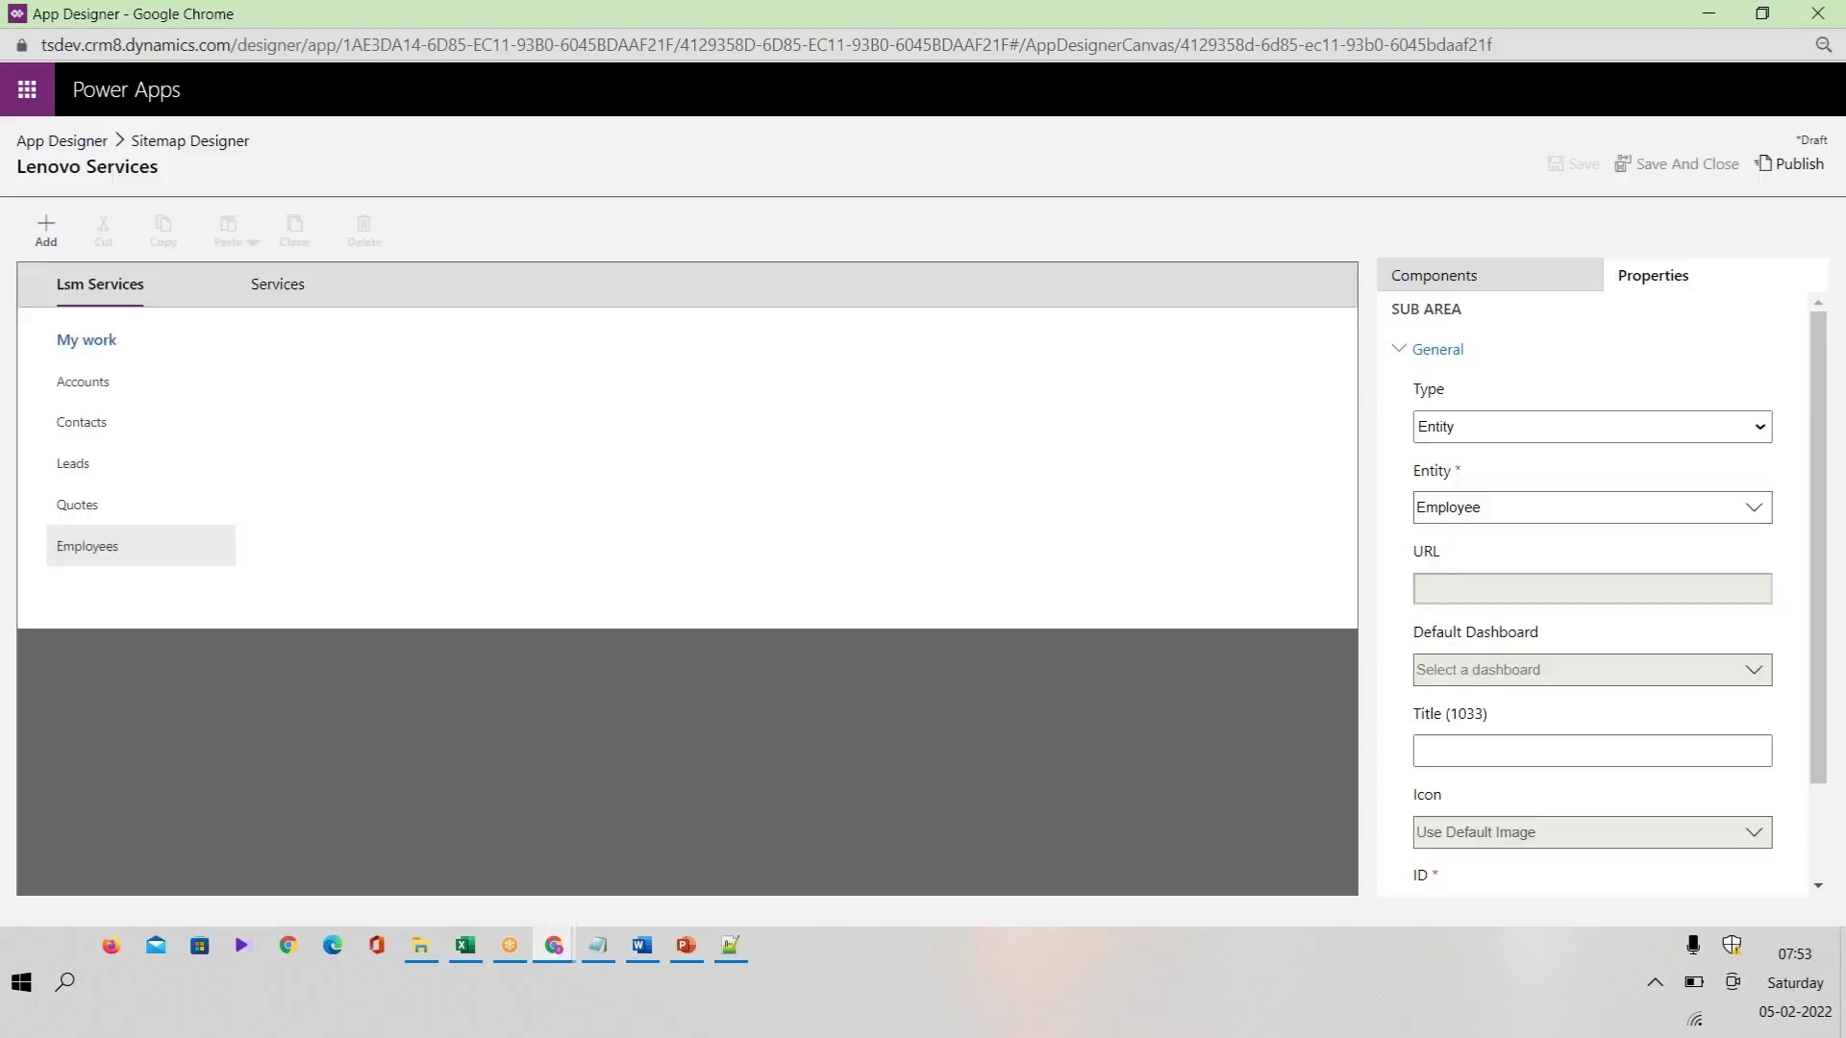
click(1790, 164)
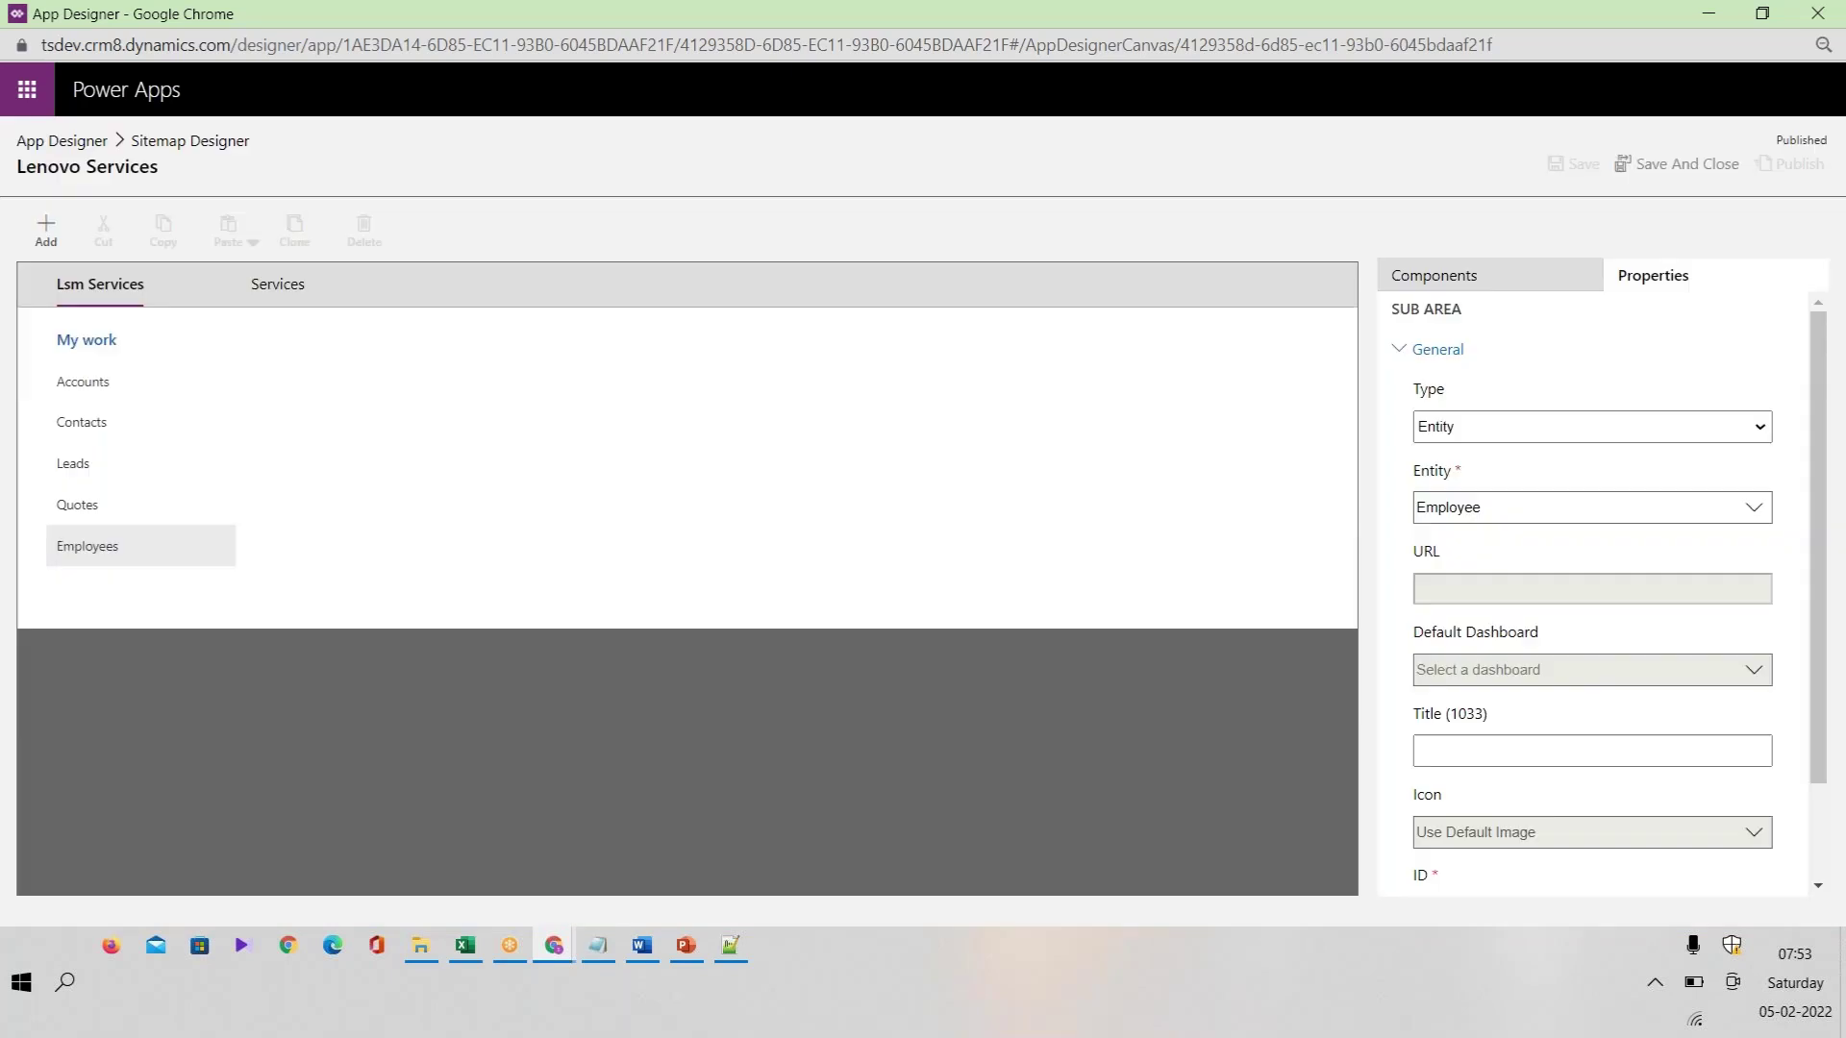
click(1681, 165)
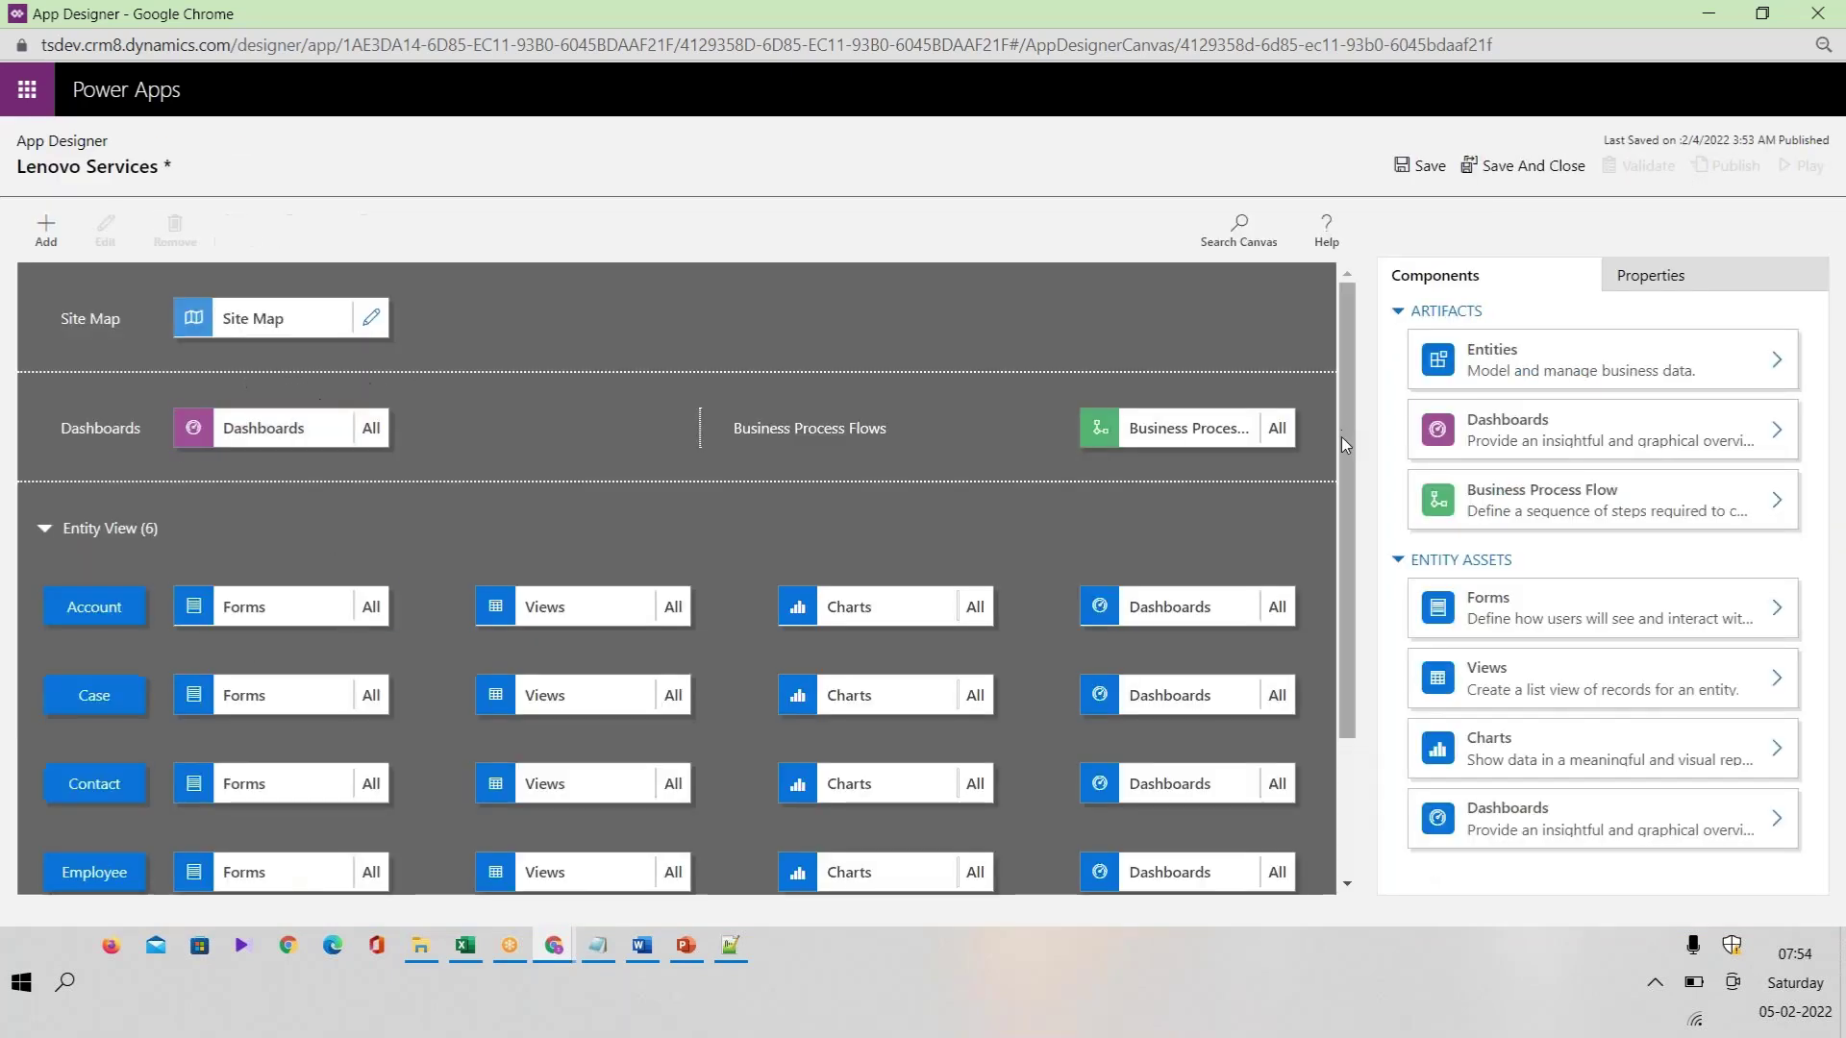
scroll(146, 779, down, 2)
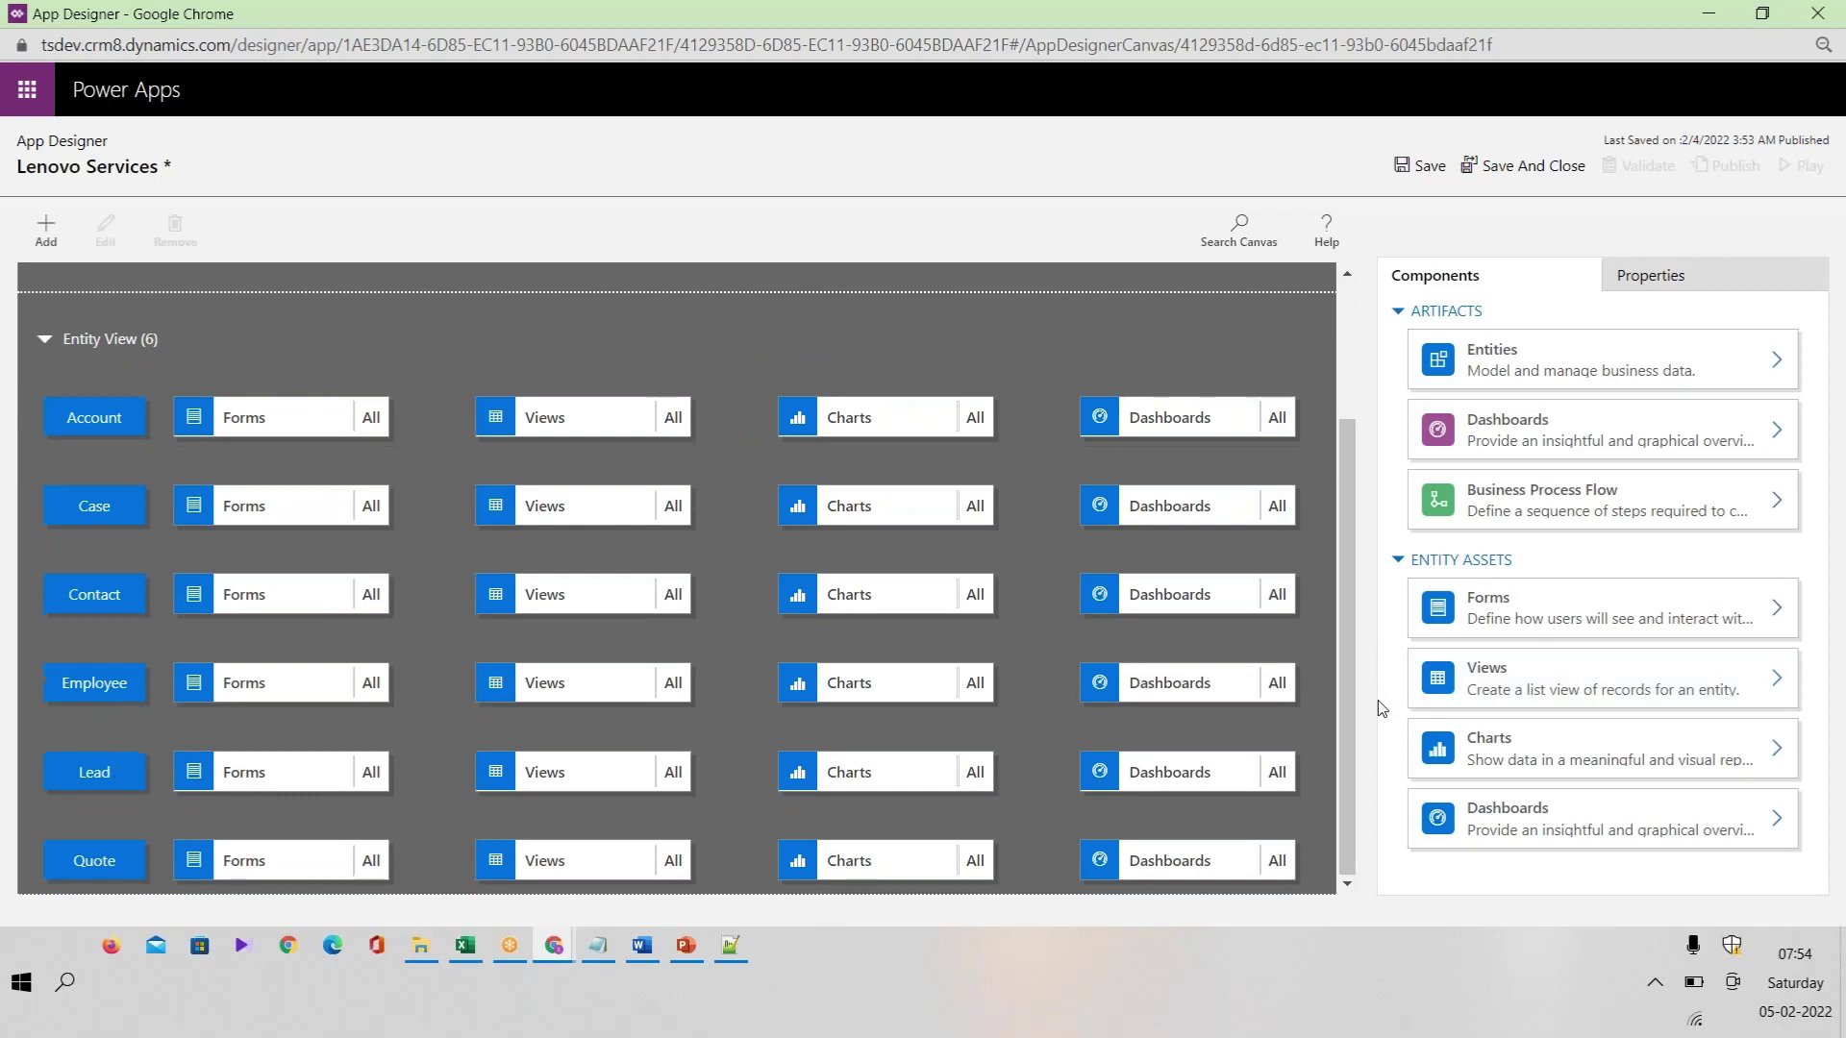
Step: Save and publish the Lenovo Services app with its Employee entity
scroll(1328, 666, up, 2)
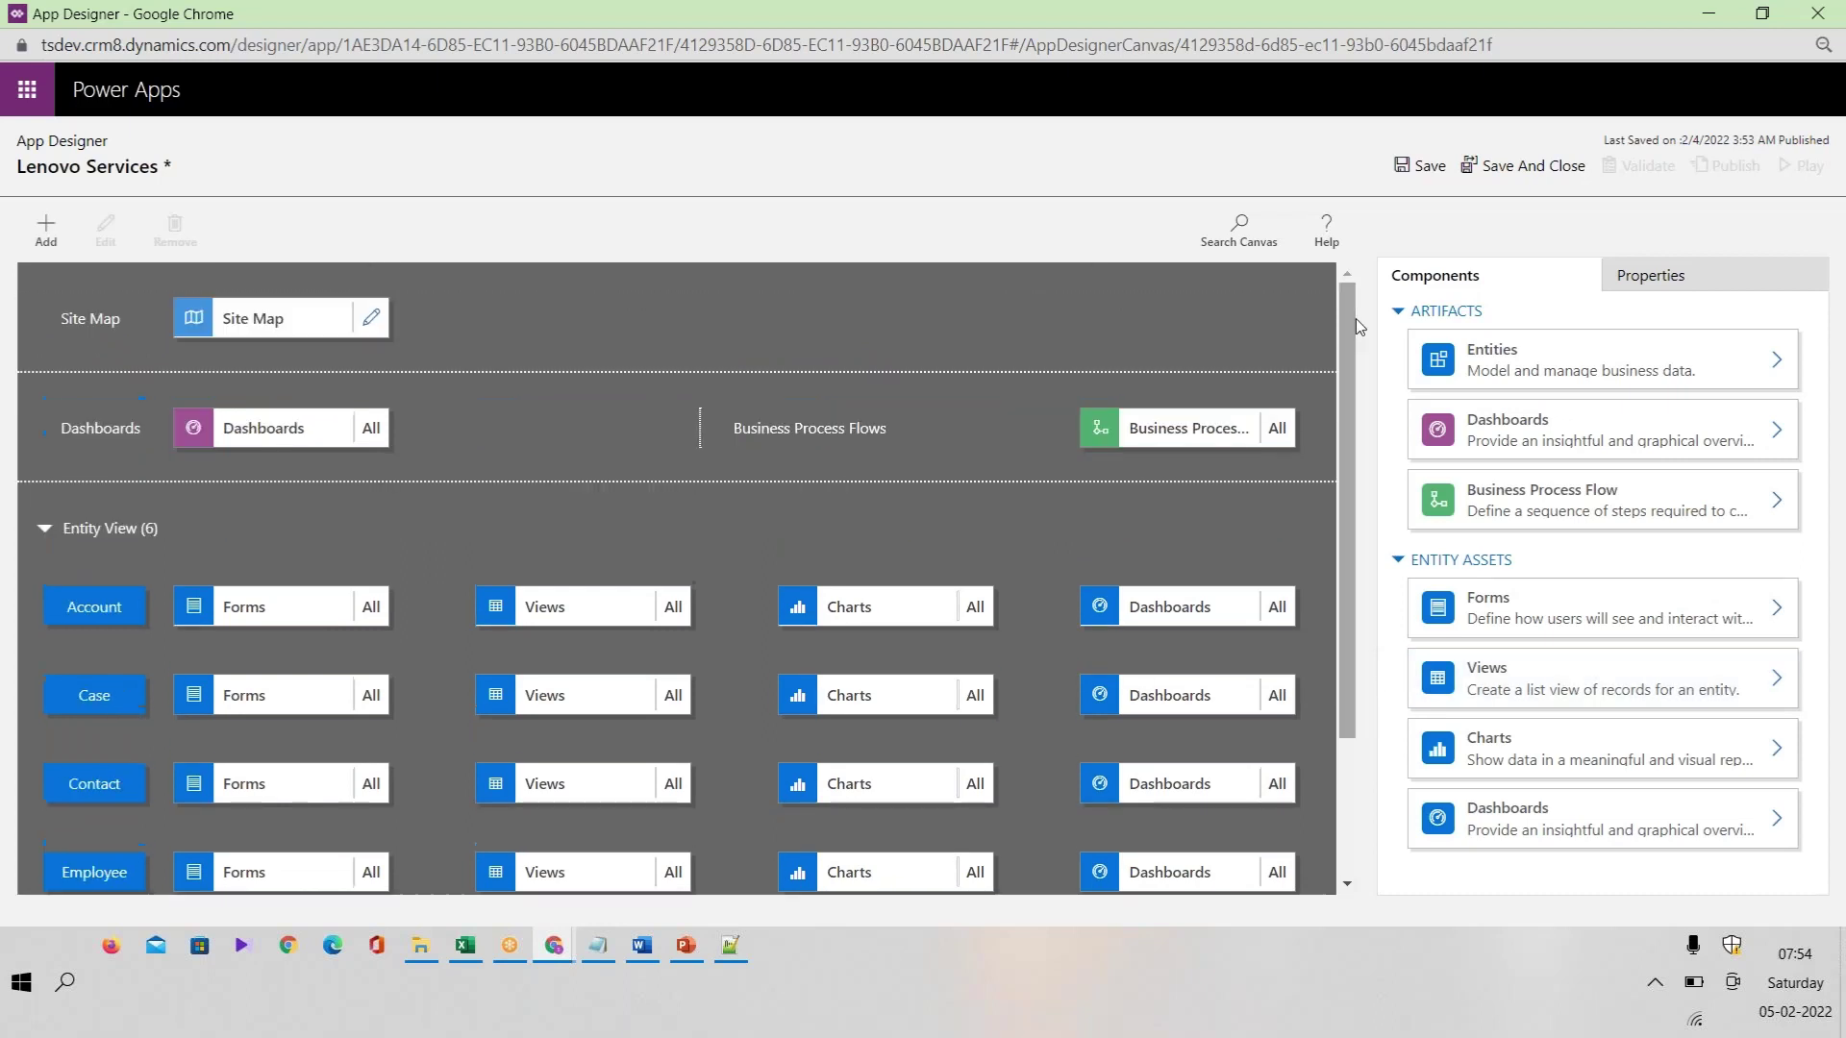
click(1407, 170)
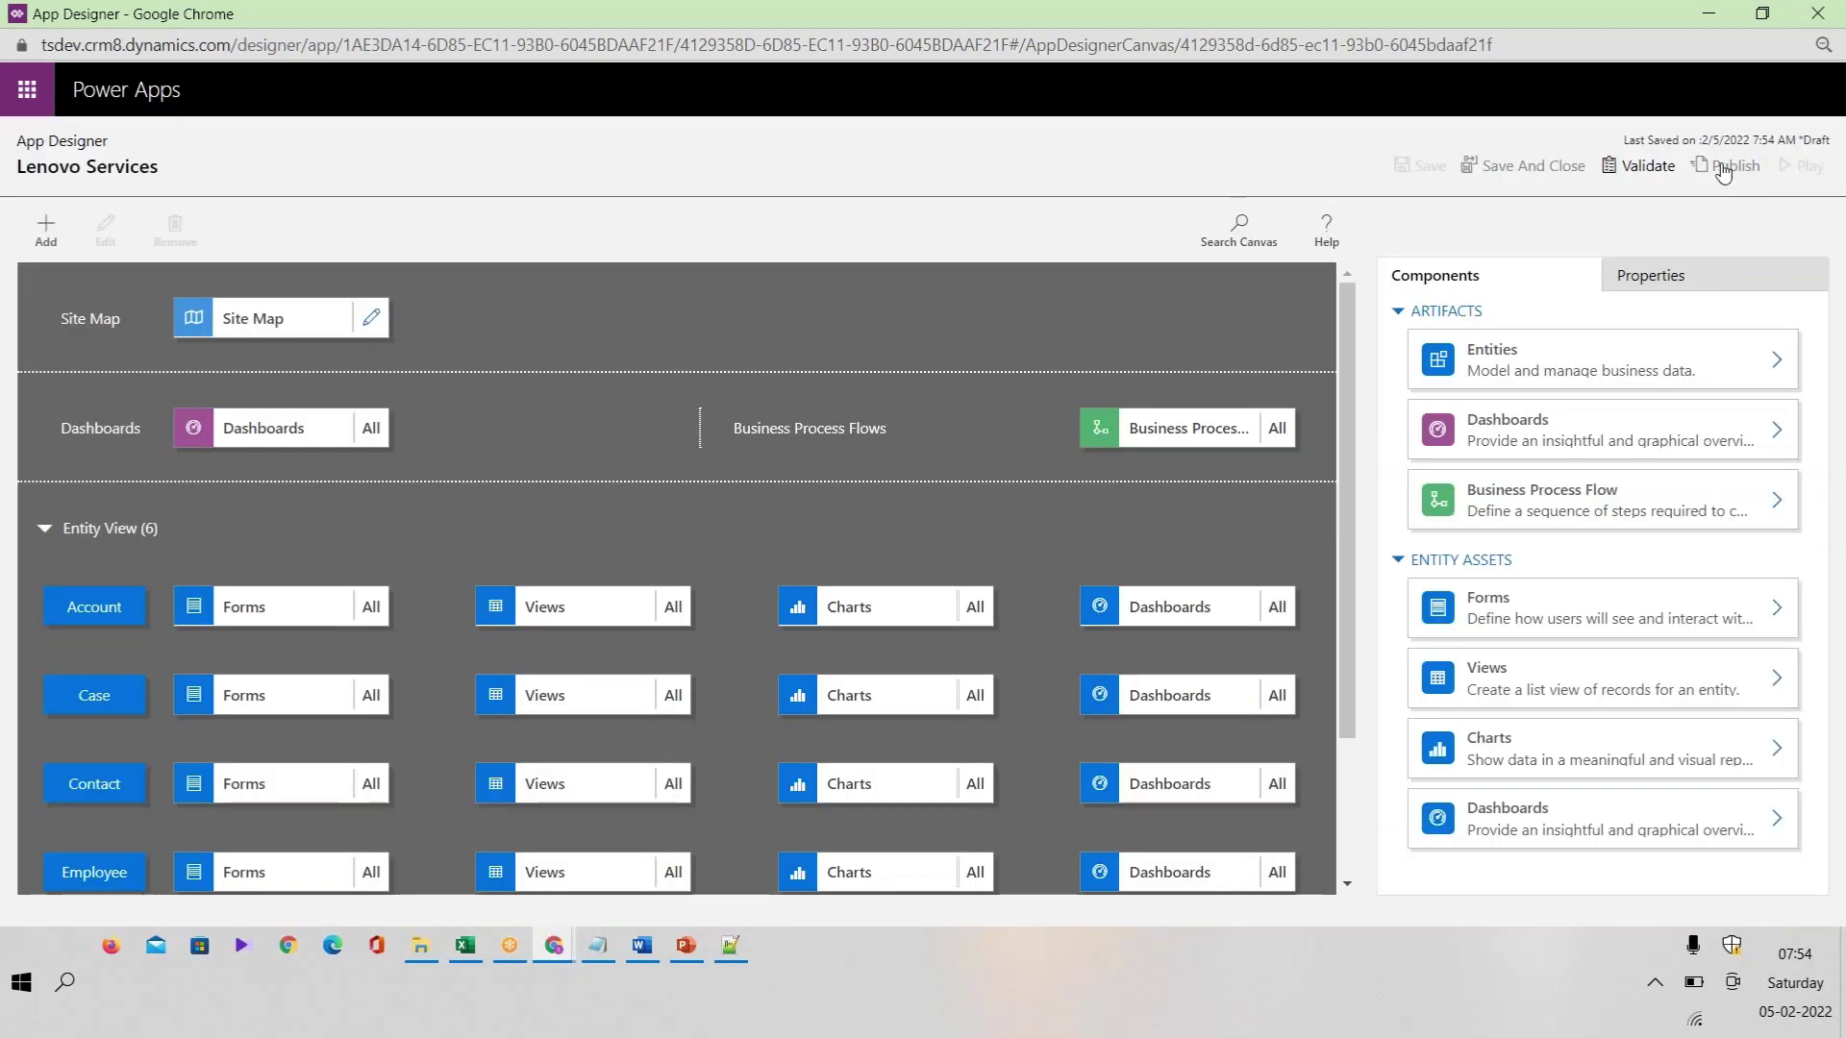
click(1728, 165)
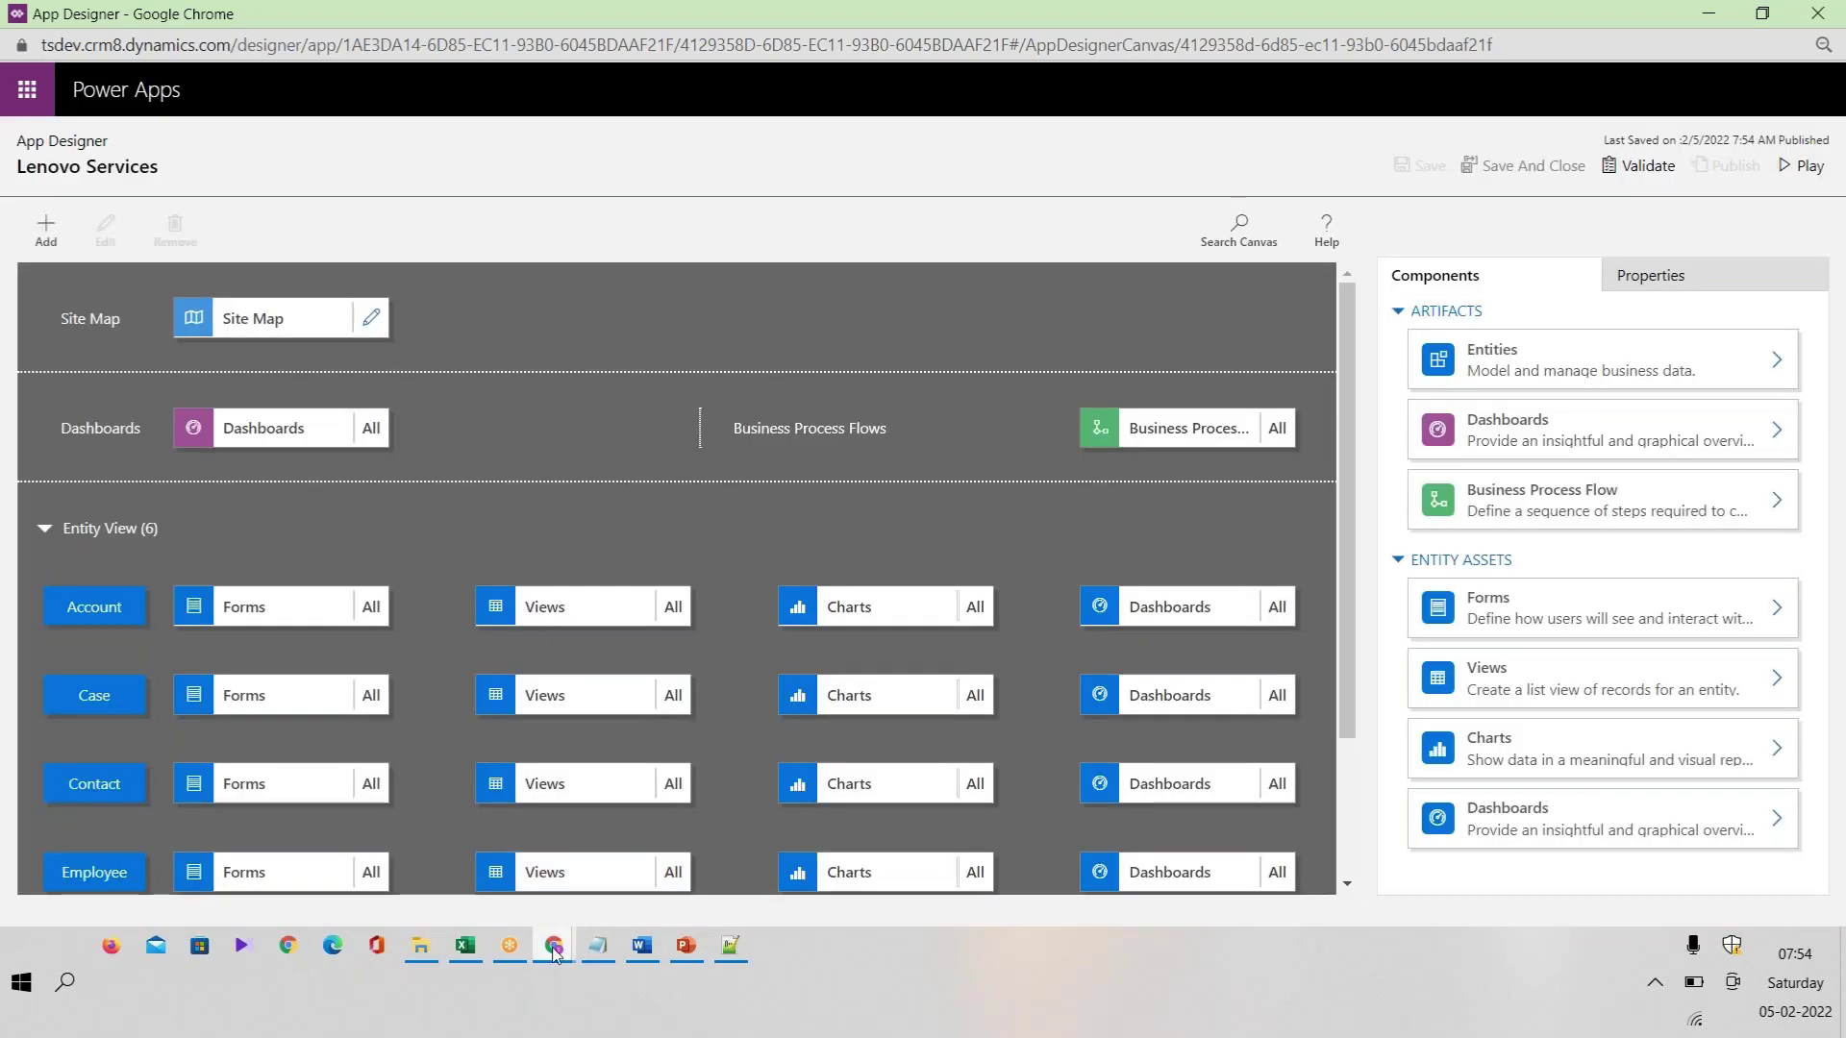
Step: Run the Lenovo Services app from the App Designer and check the system views offered for Employees
mouse_move(554, 954)
click(1786, 173)
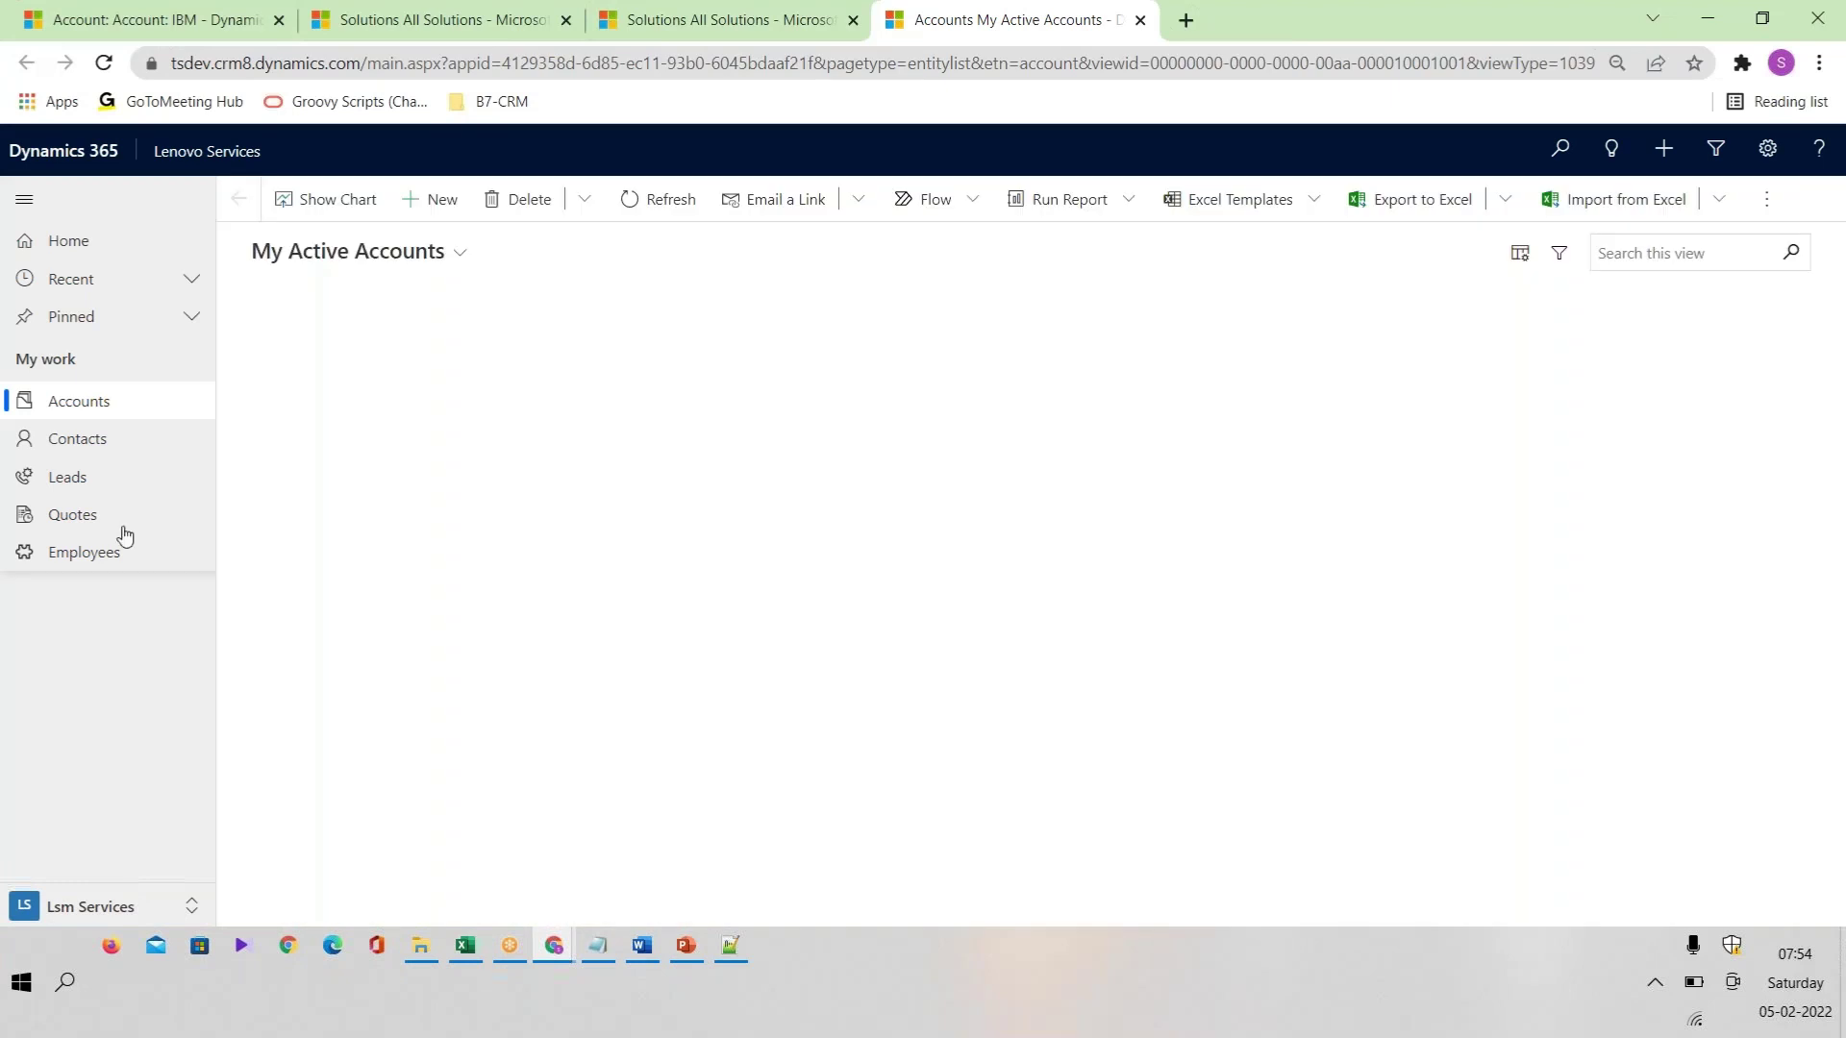
click(113, 558)
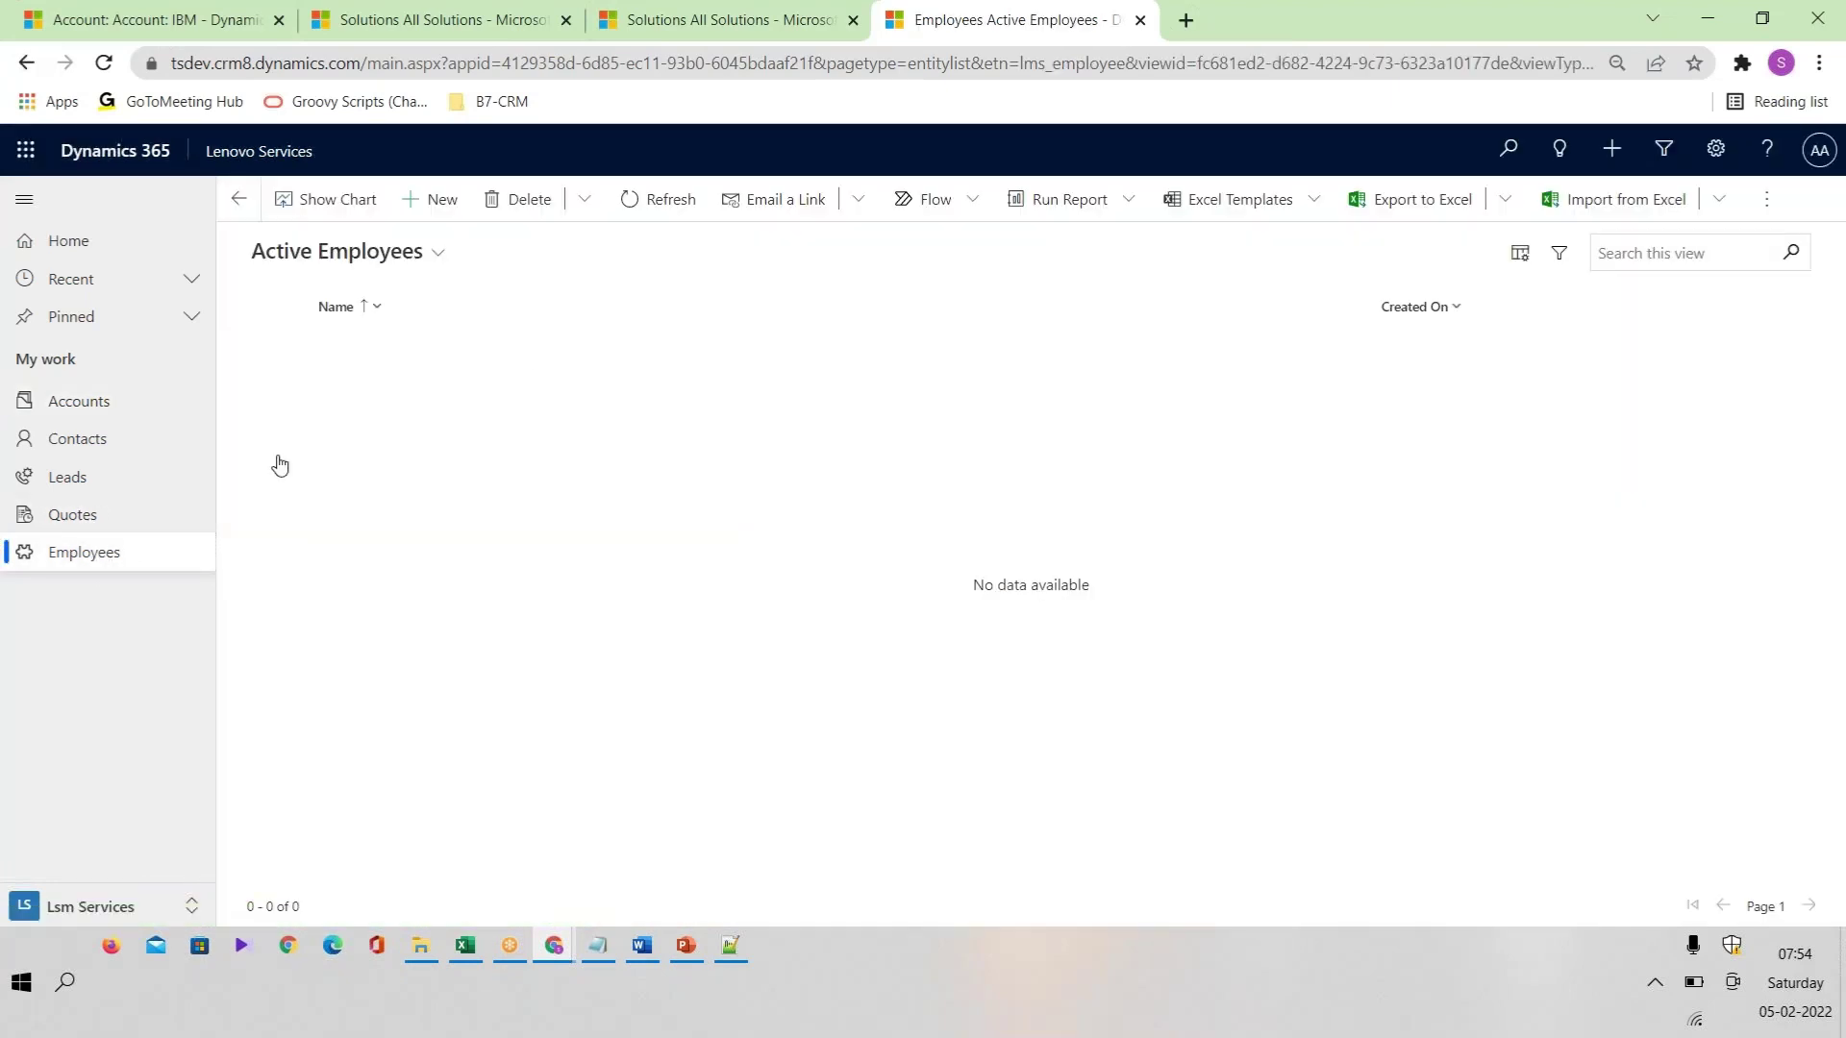
click(413, 255)
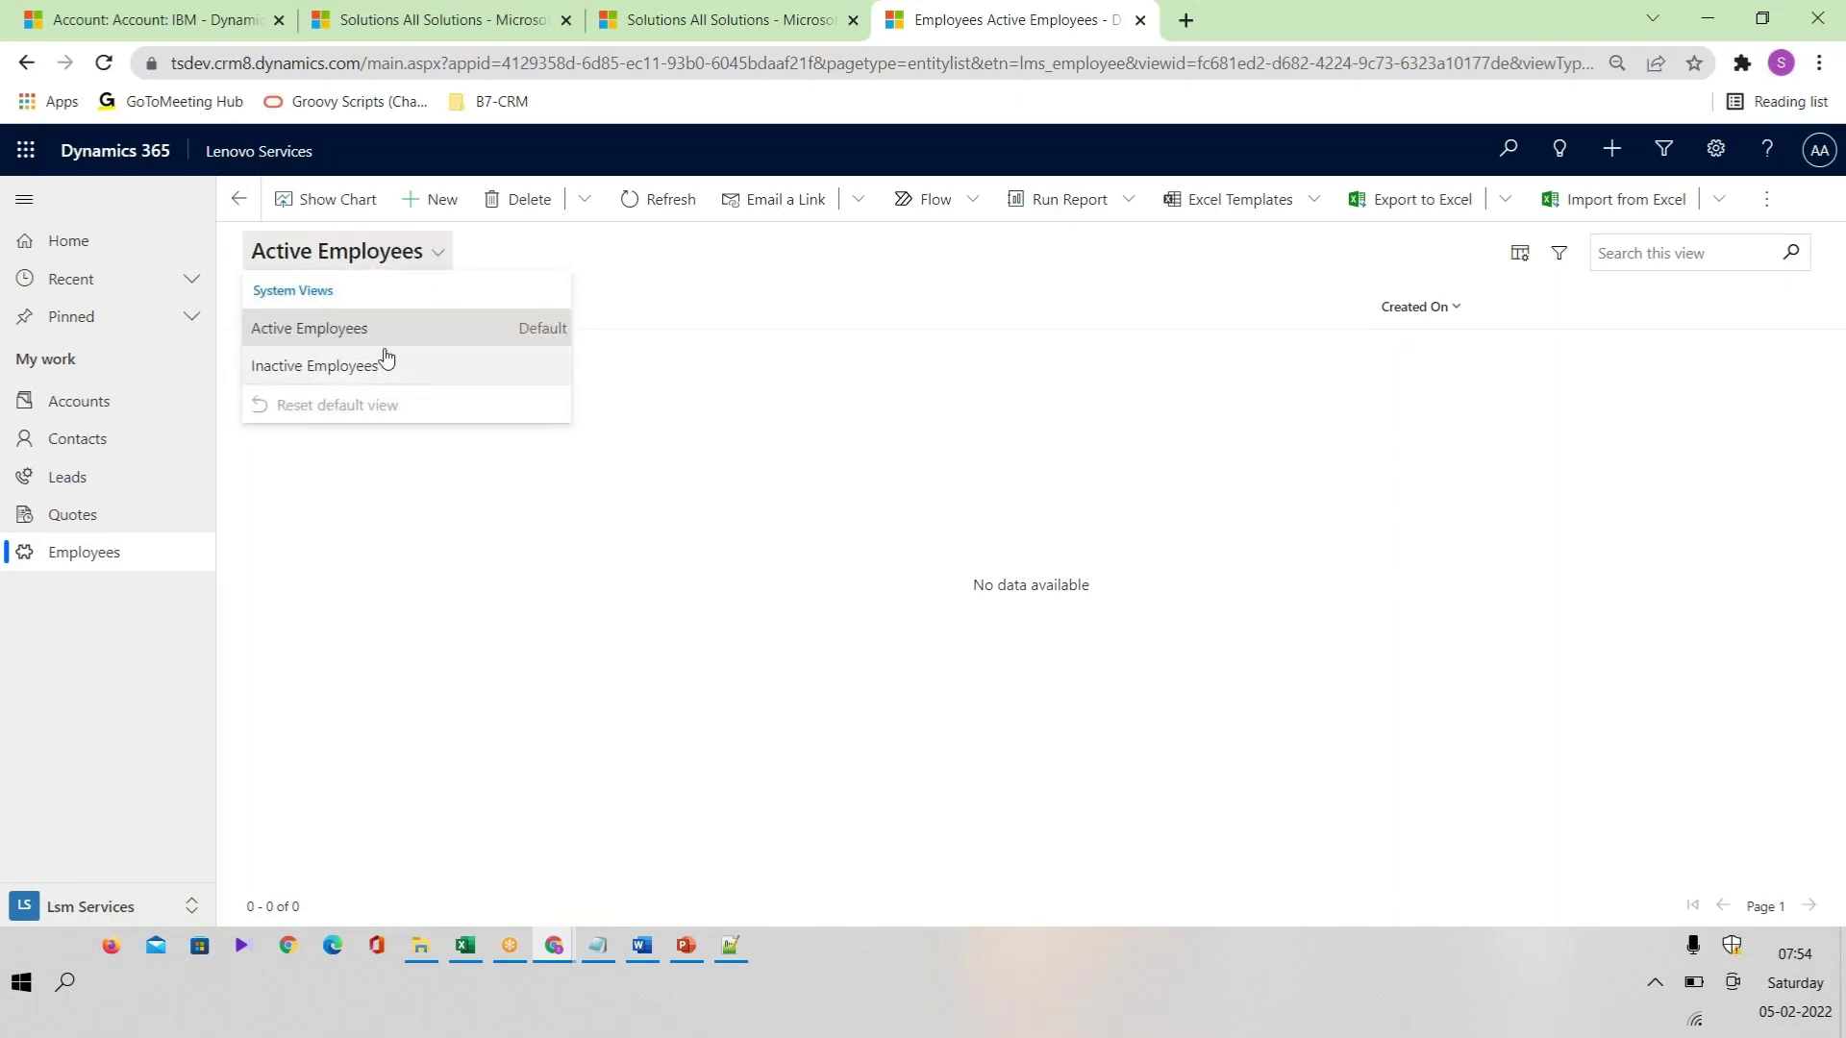
click(617, 483)
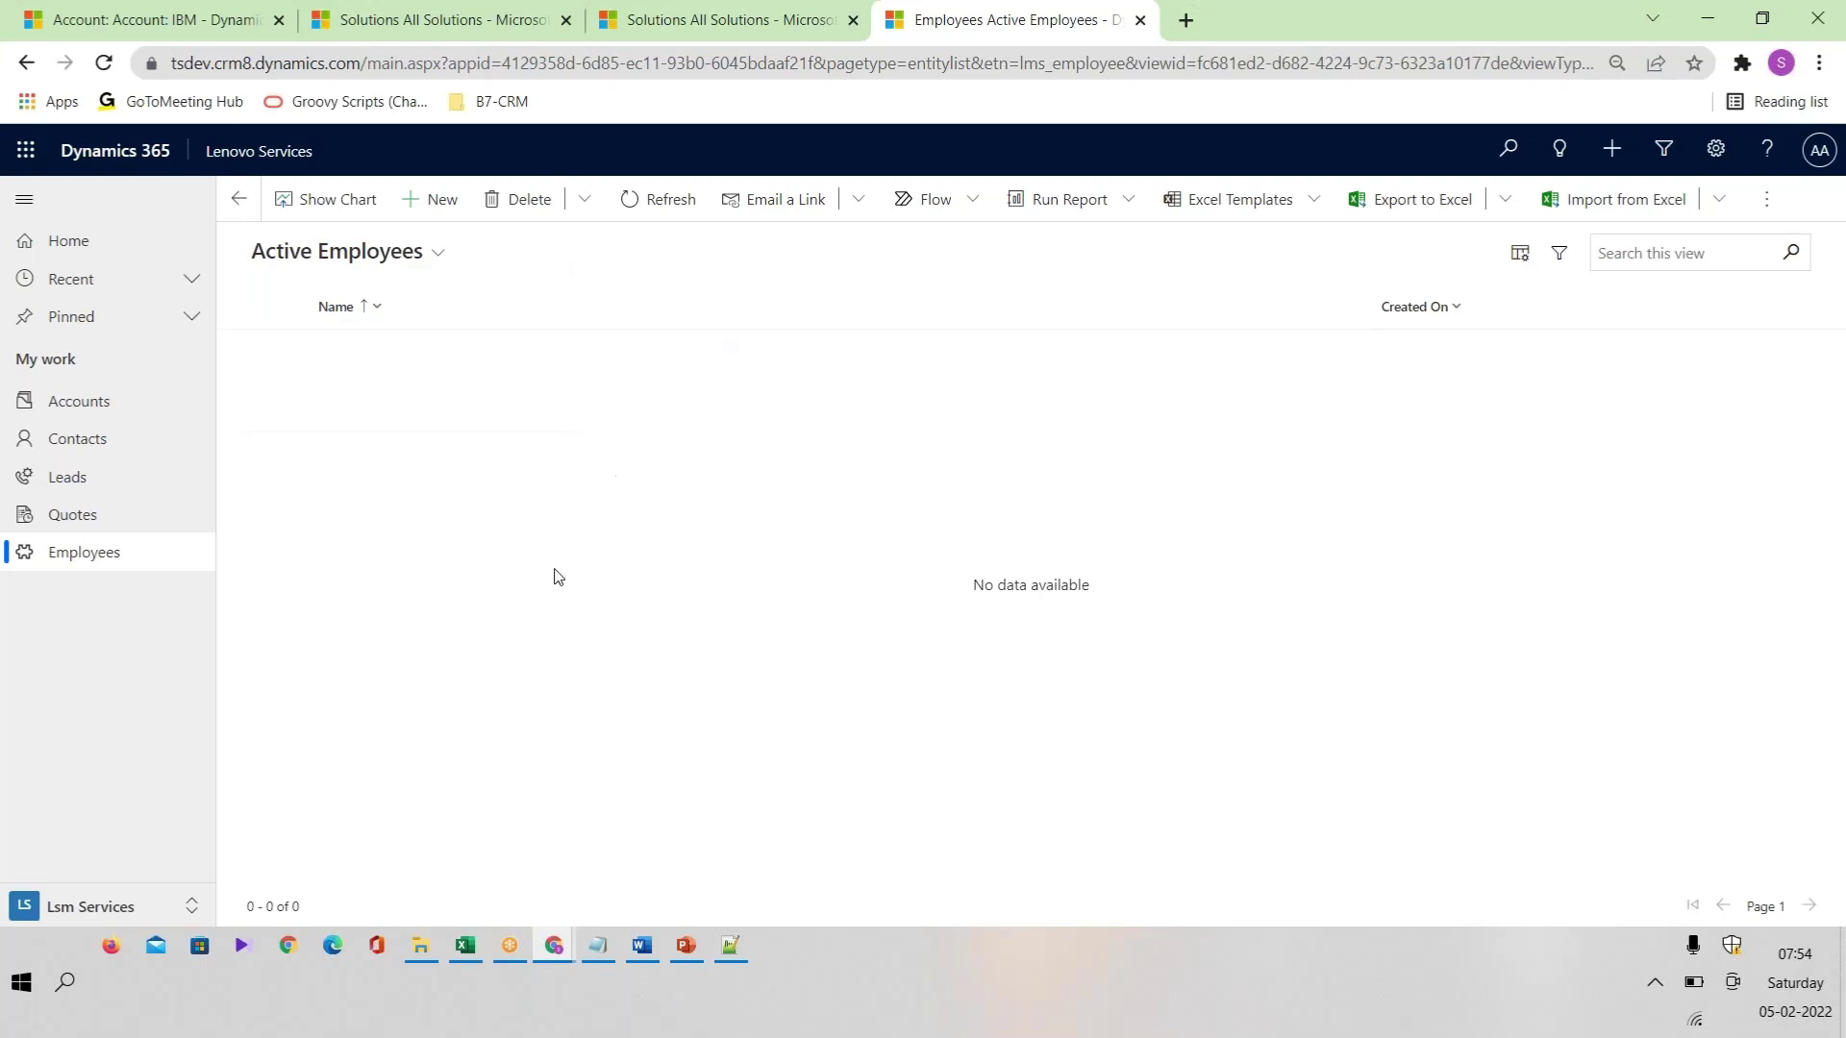
click(58, 553)
Step: Browse the system views of Accounts, displaying Active Accounts and All Accounts
click(100, 400)
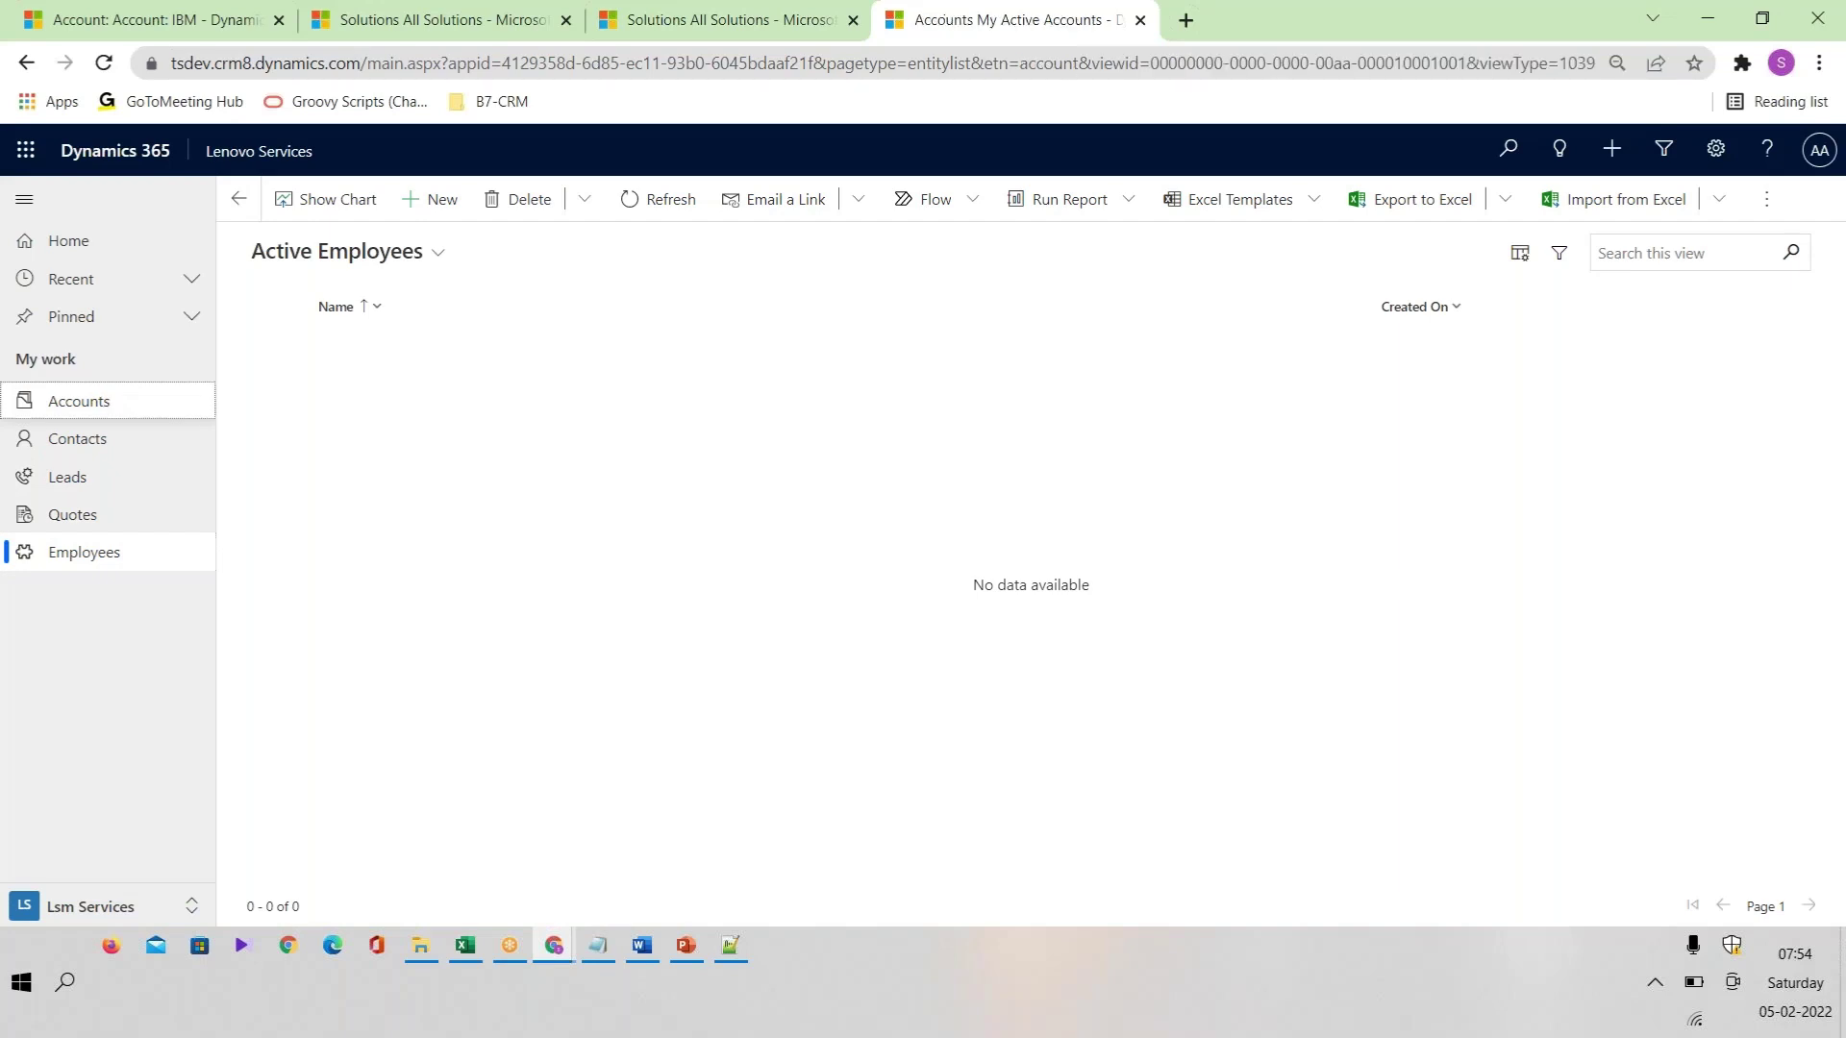
click(449, 265)
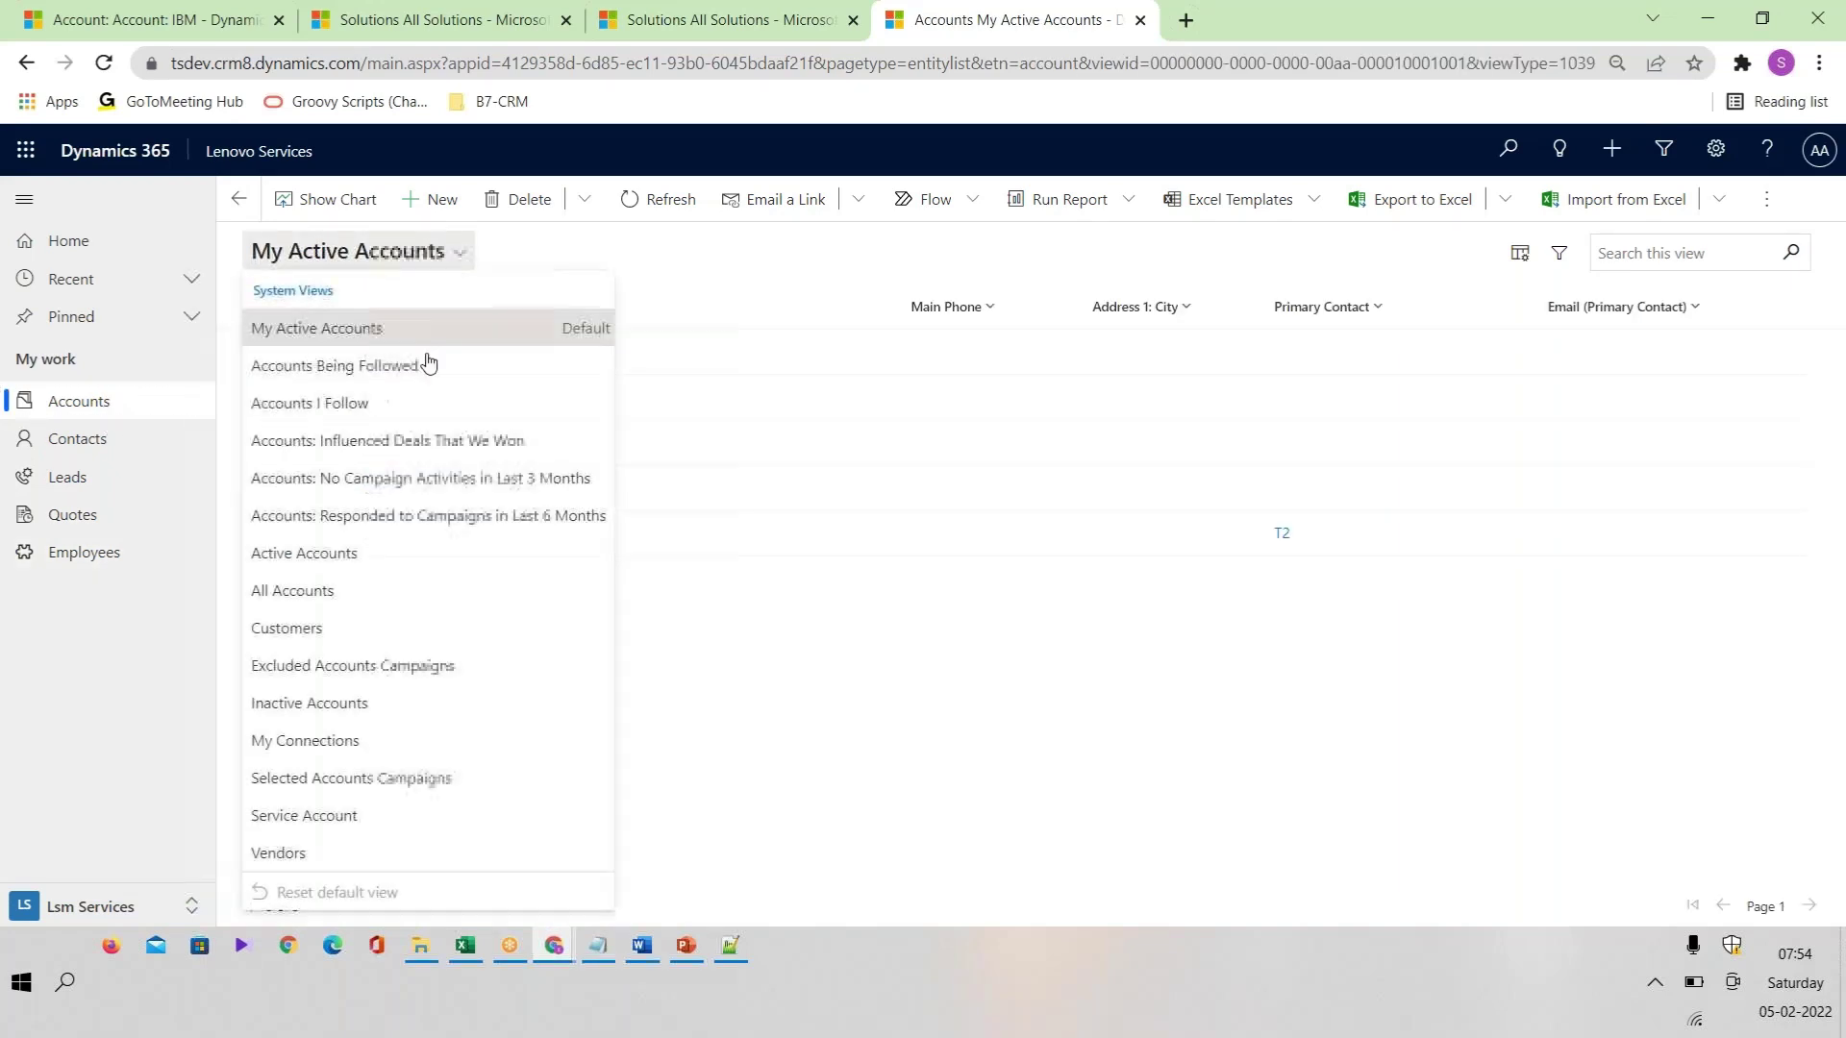
click(358, 555)
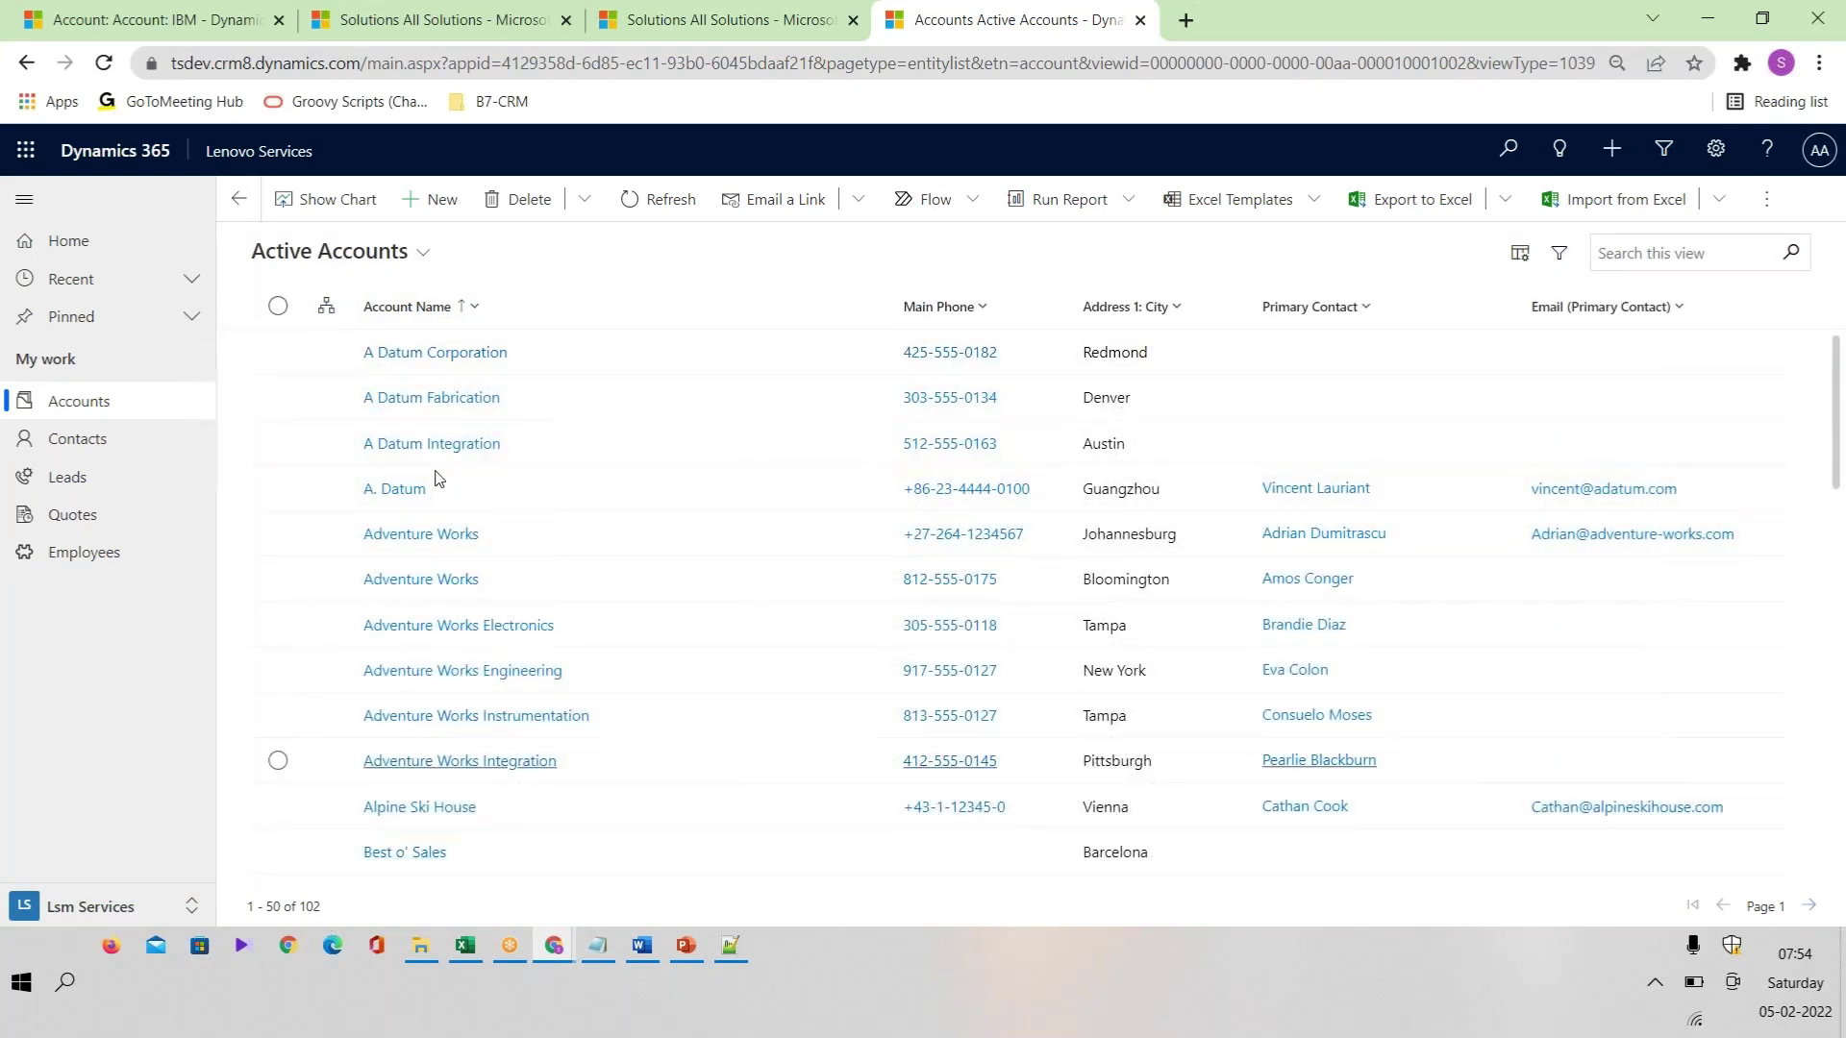
click(426, 253)
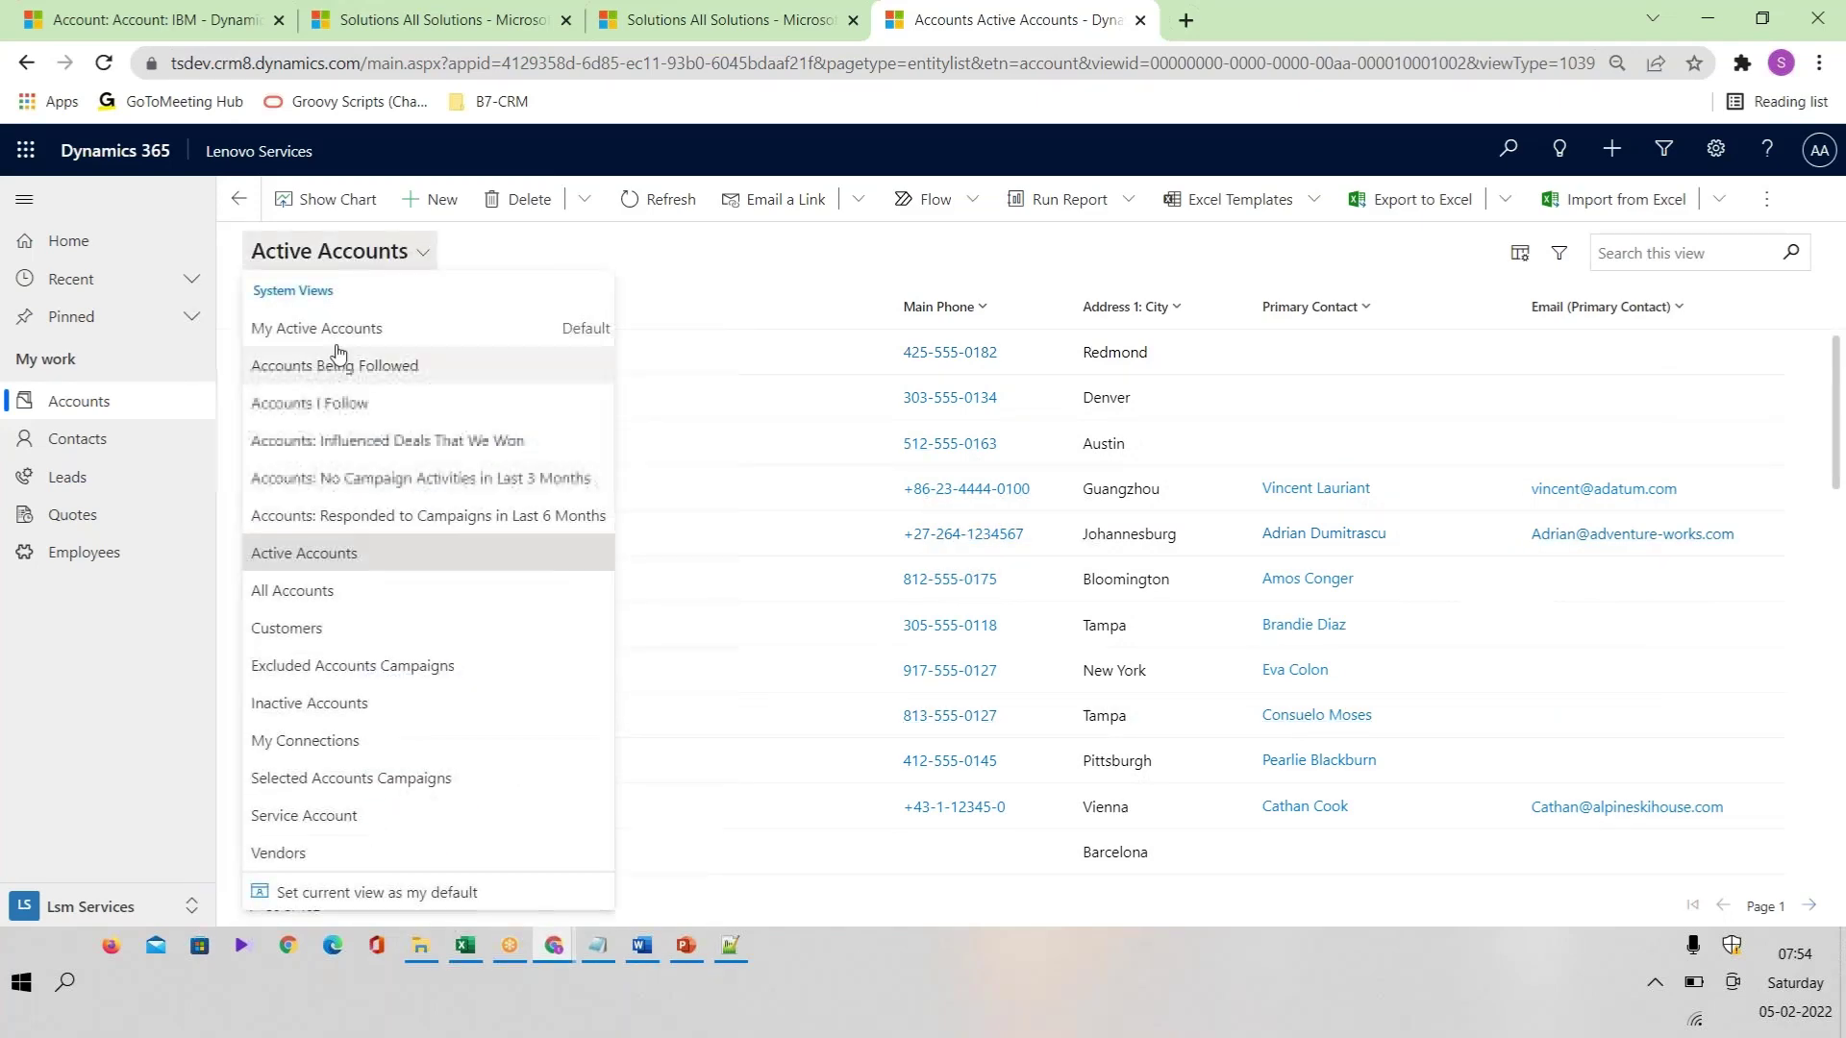
click(306, 600)
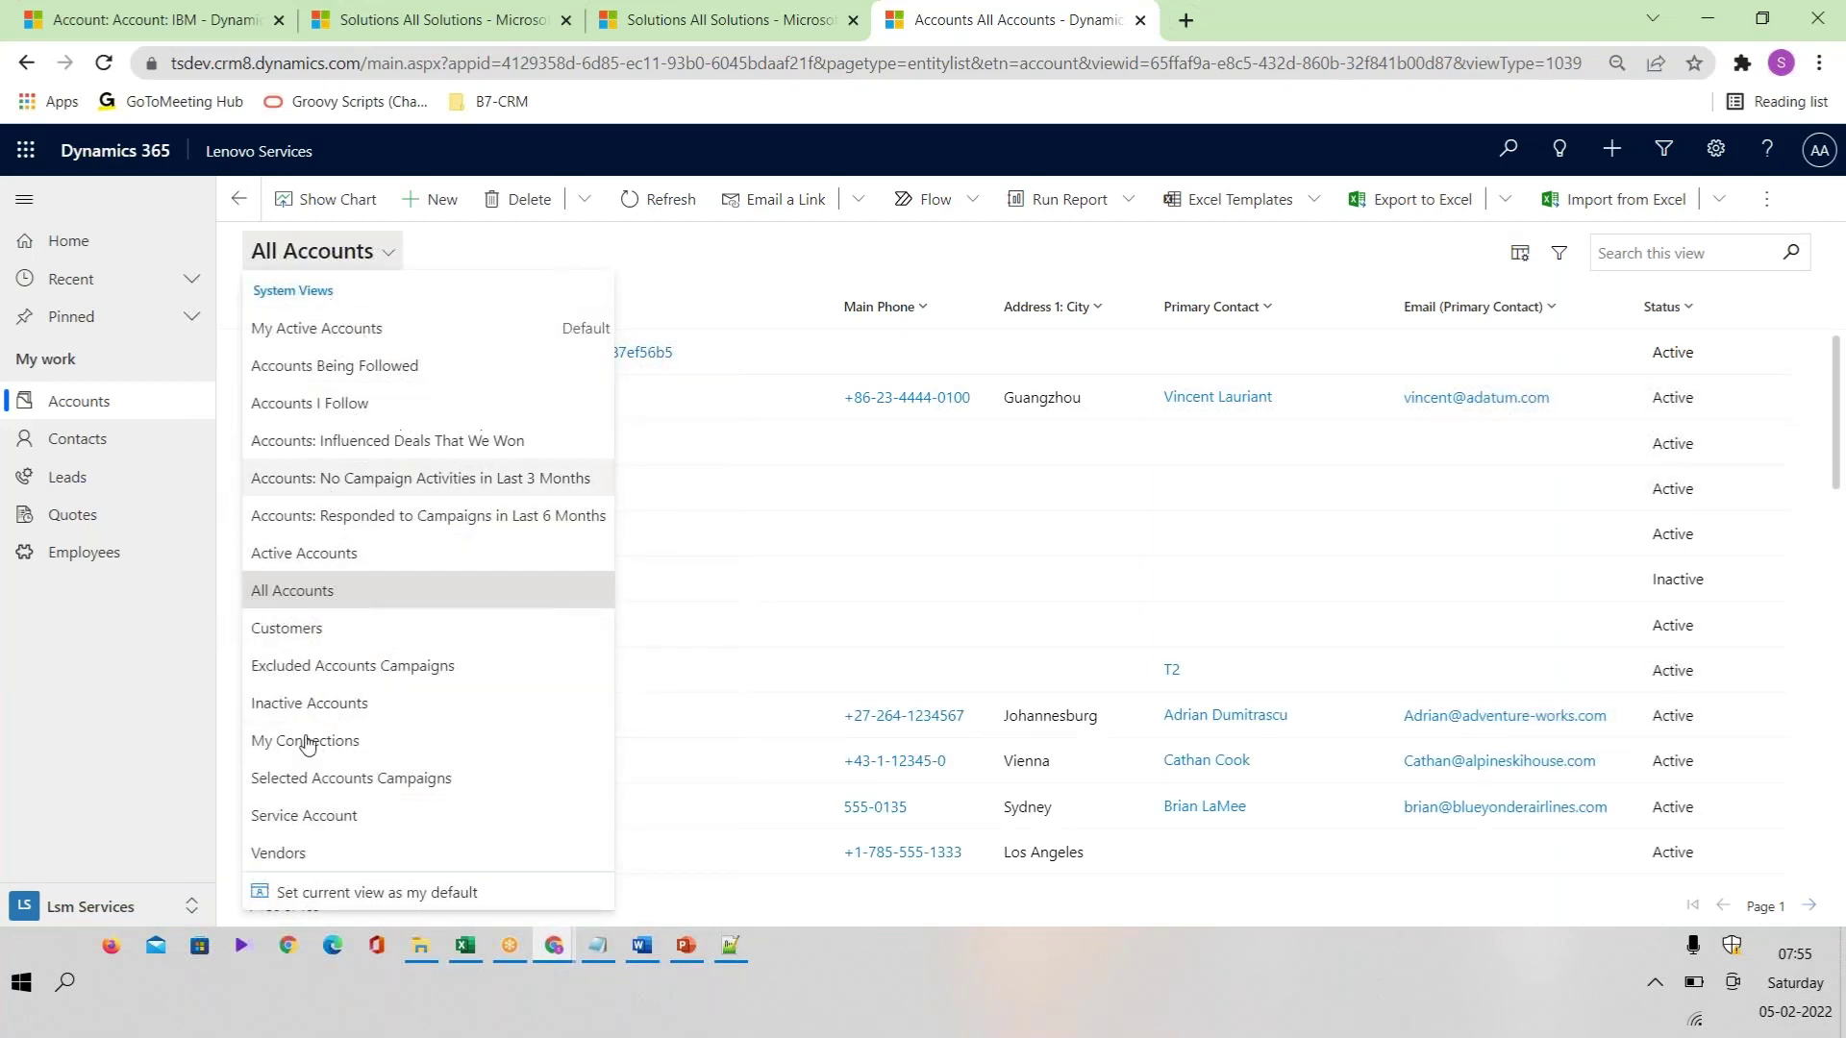
click(802, 271)
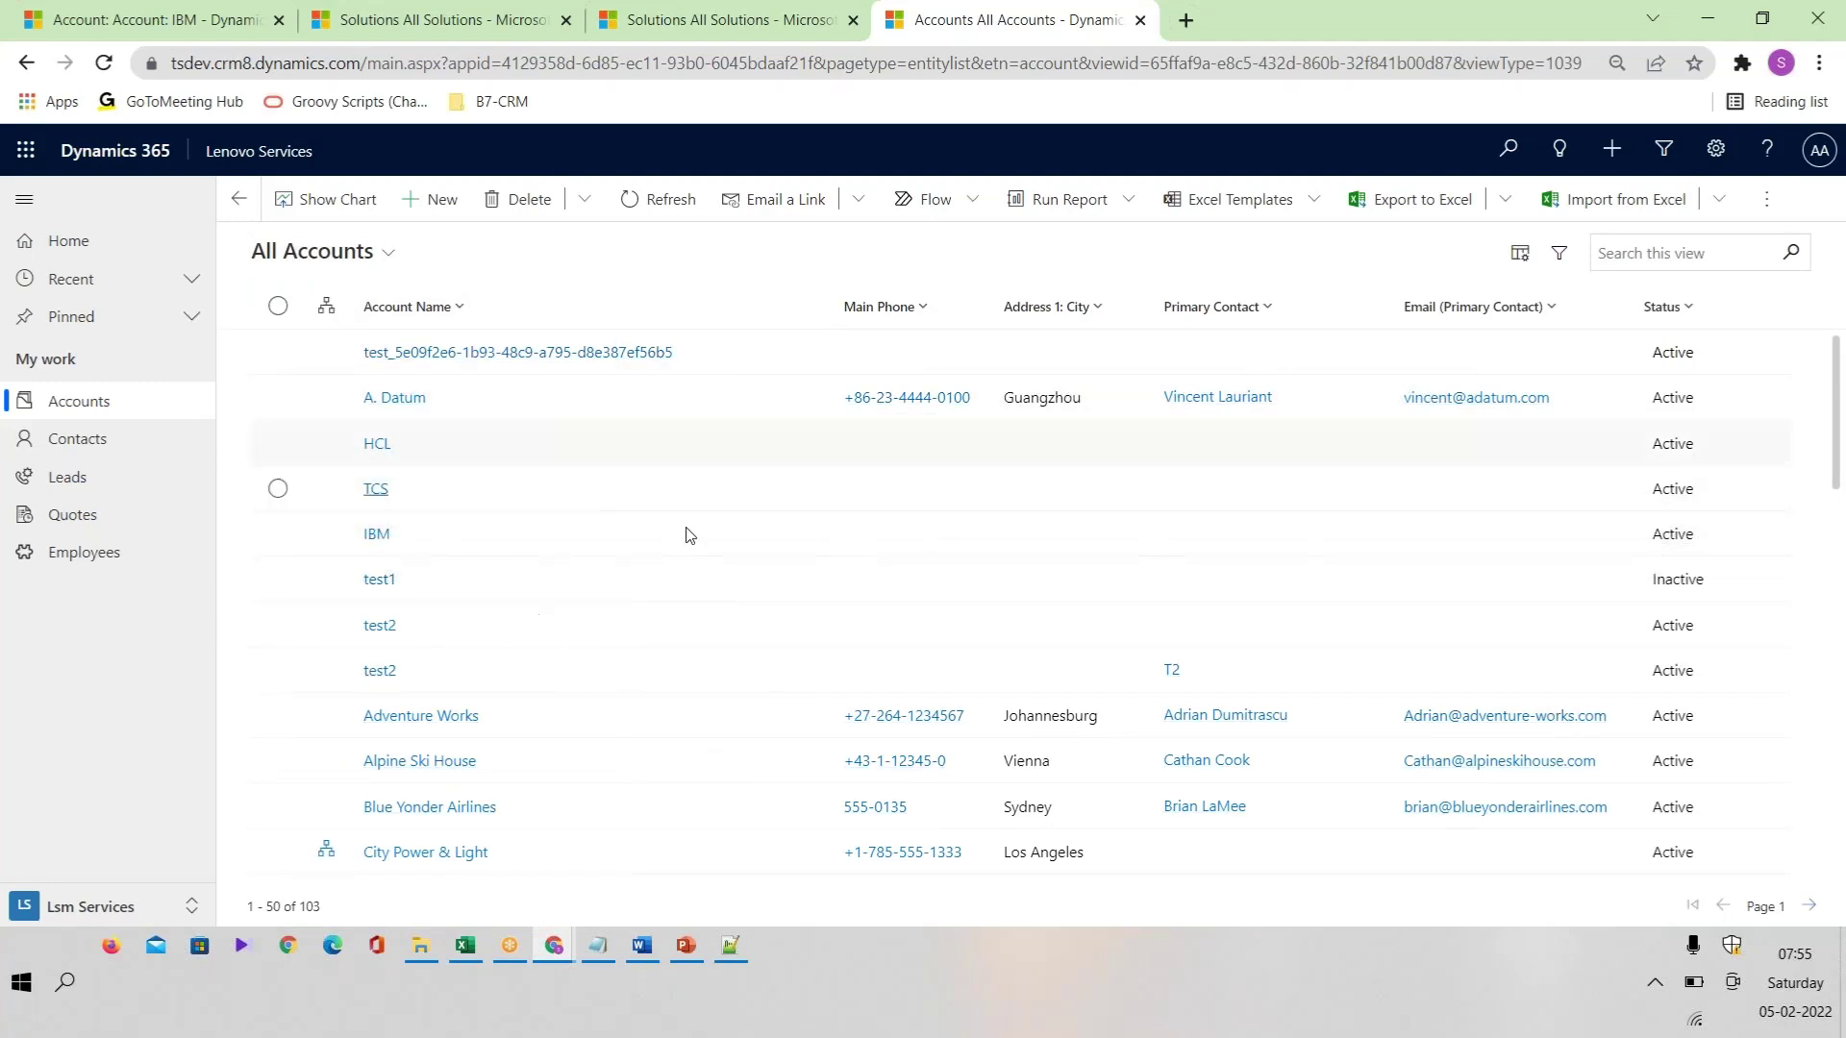
Step: Return to Employees, recheck its views, and open a new Employee record to inspect the Name field
click(151, 556)
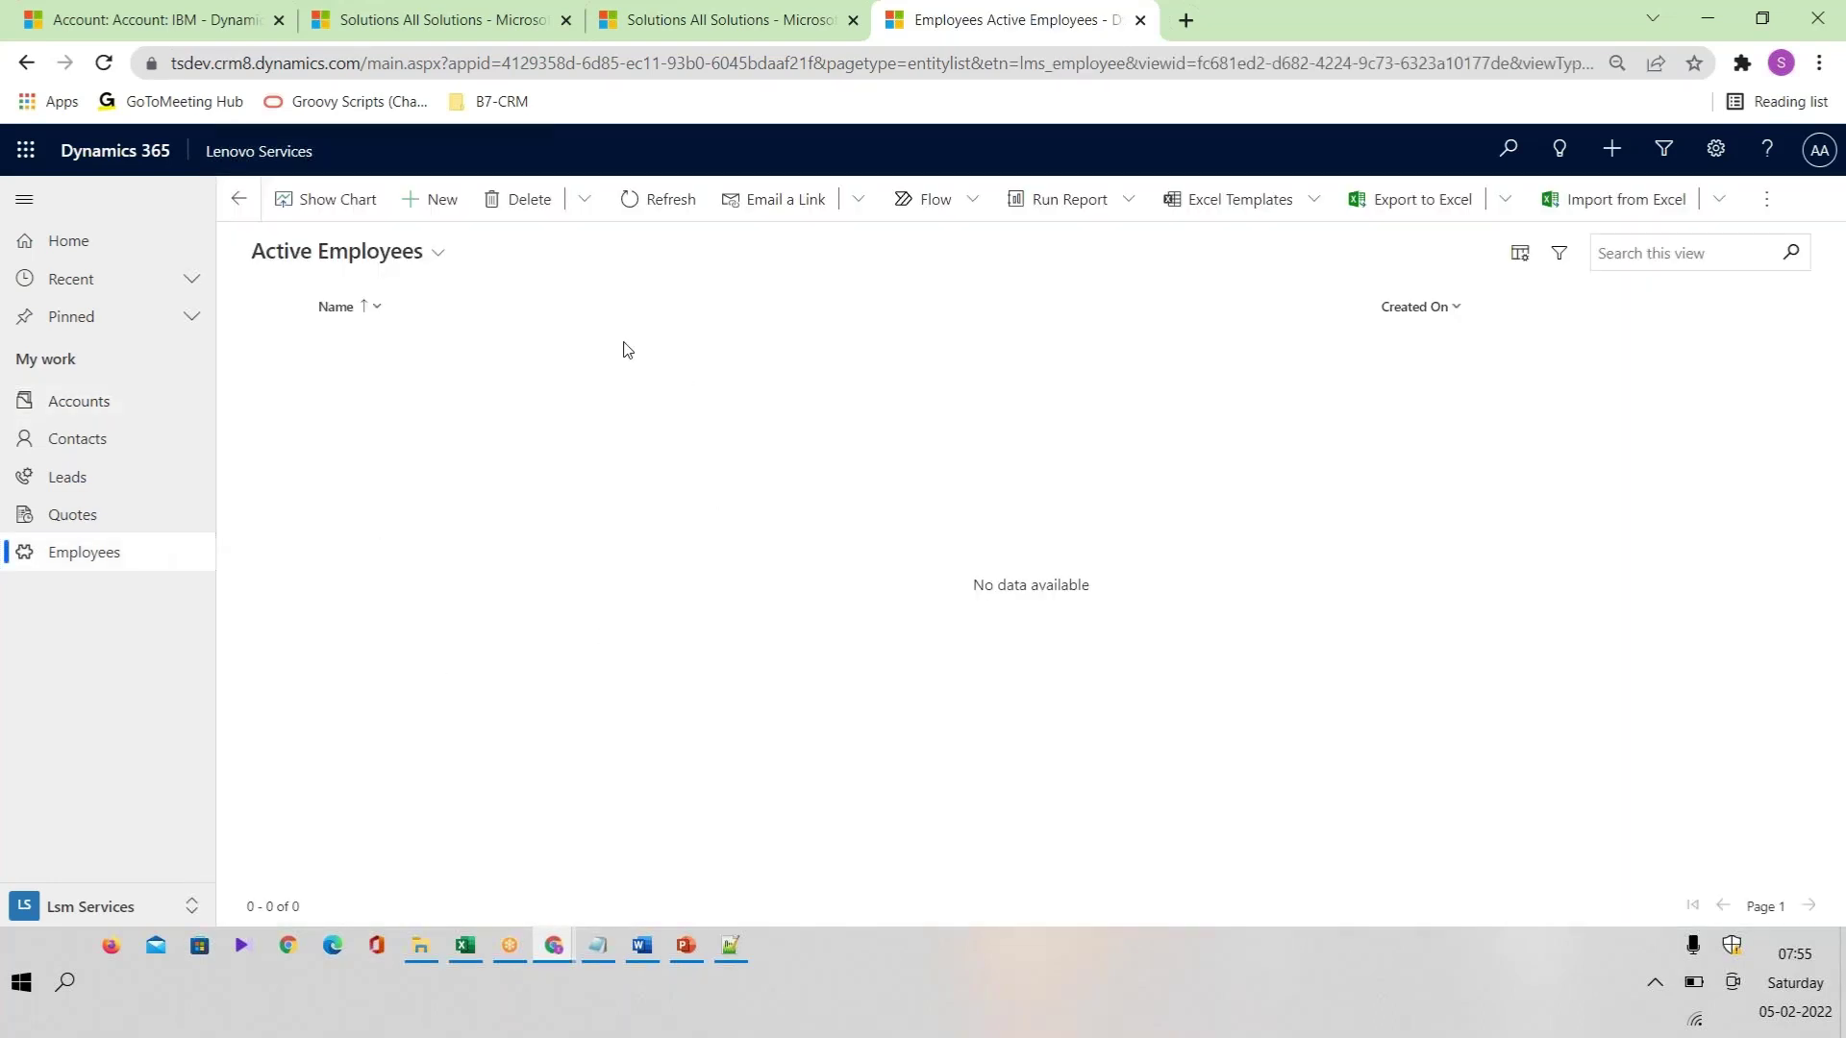
click(433, 252)
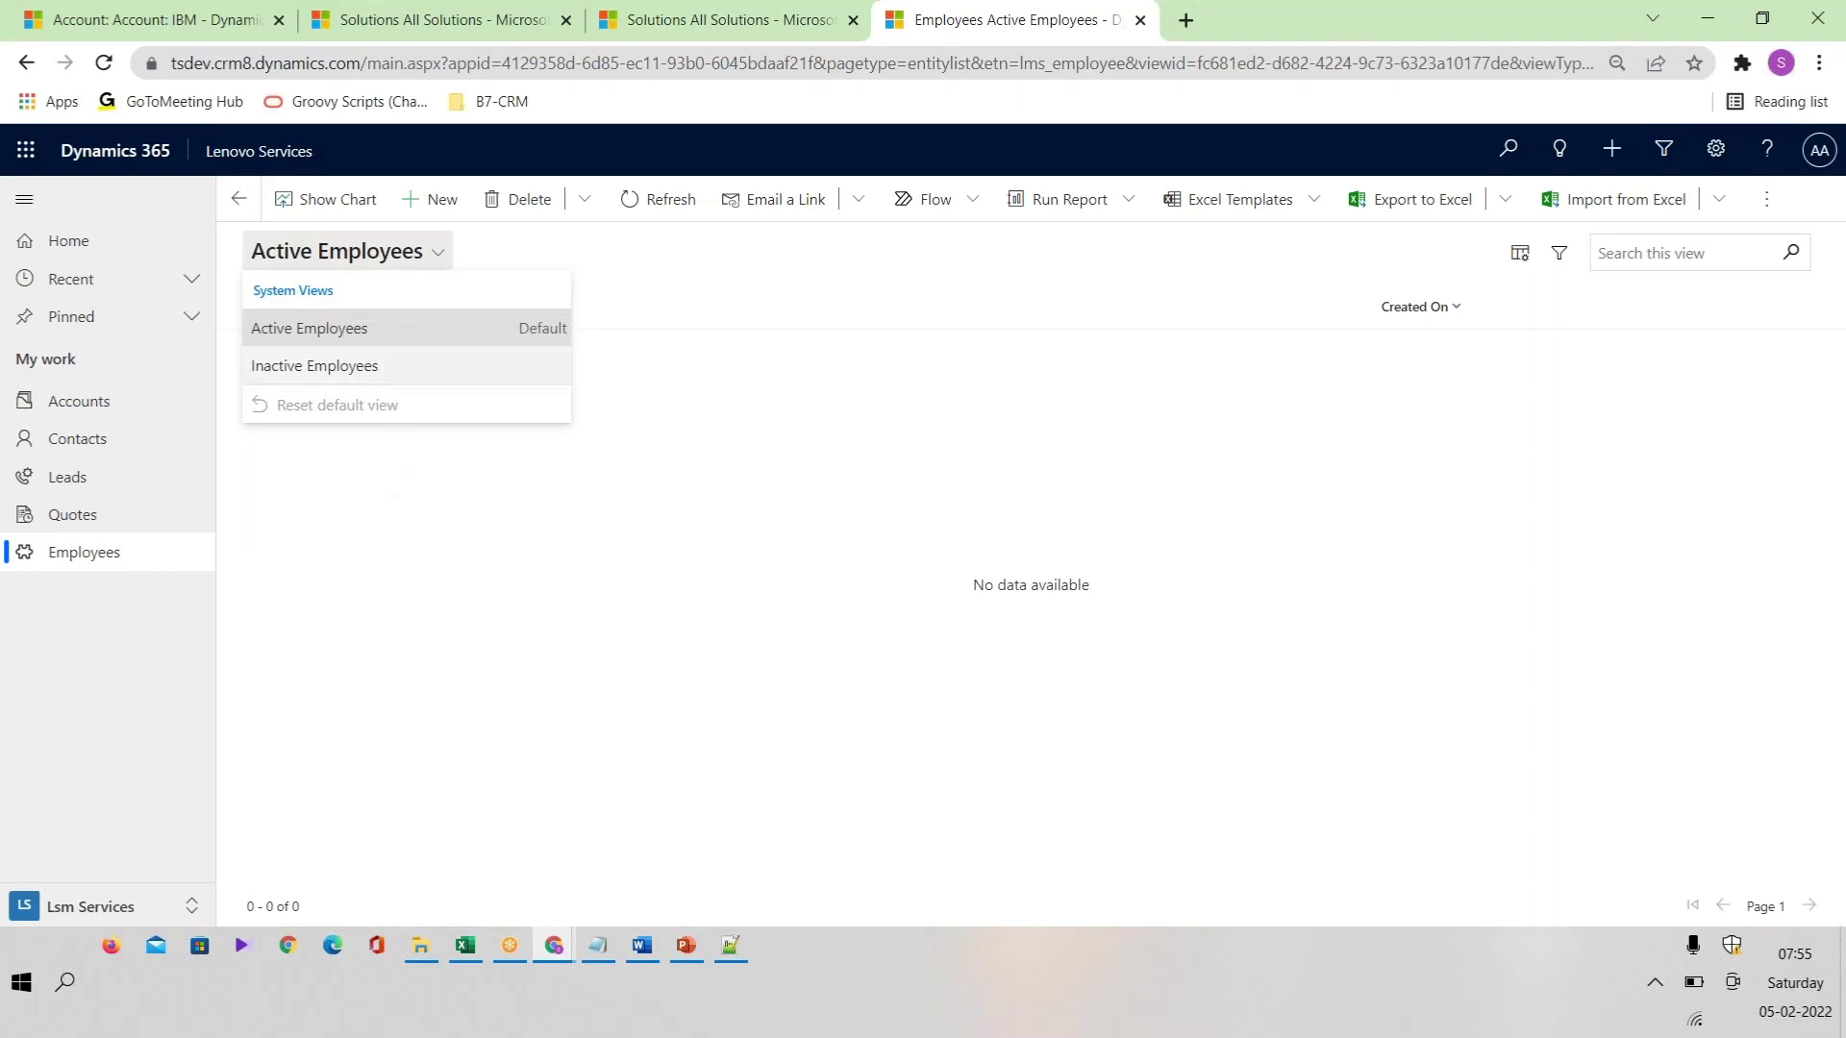
click(460, 546)
click(445, 201)
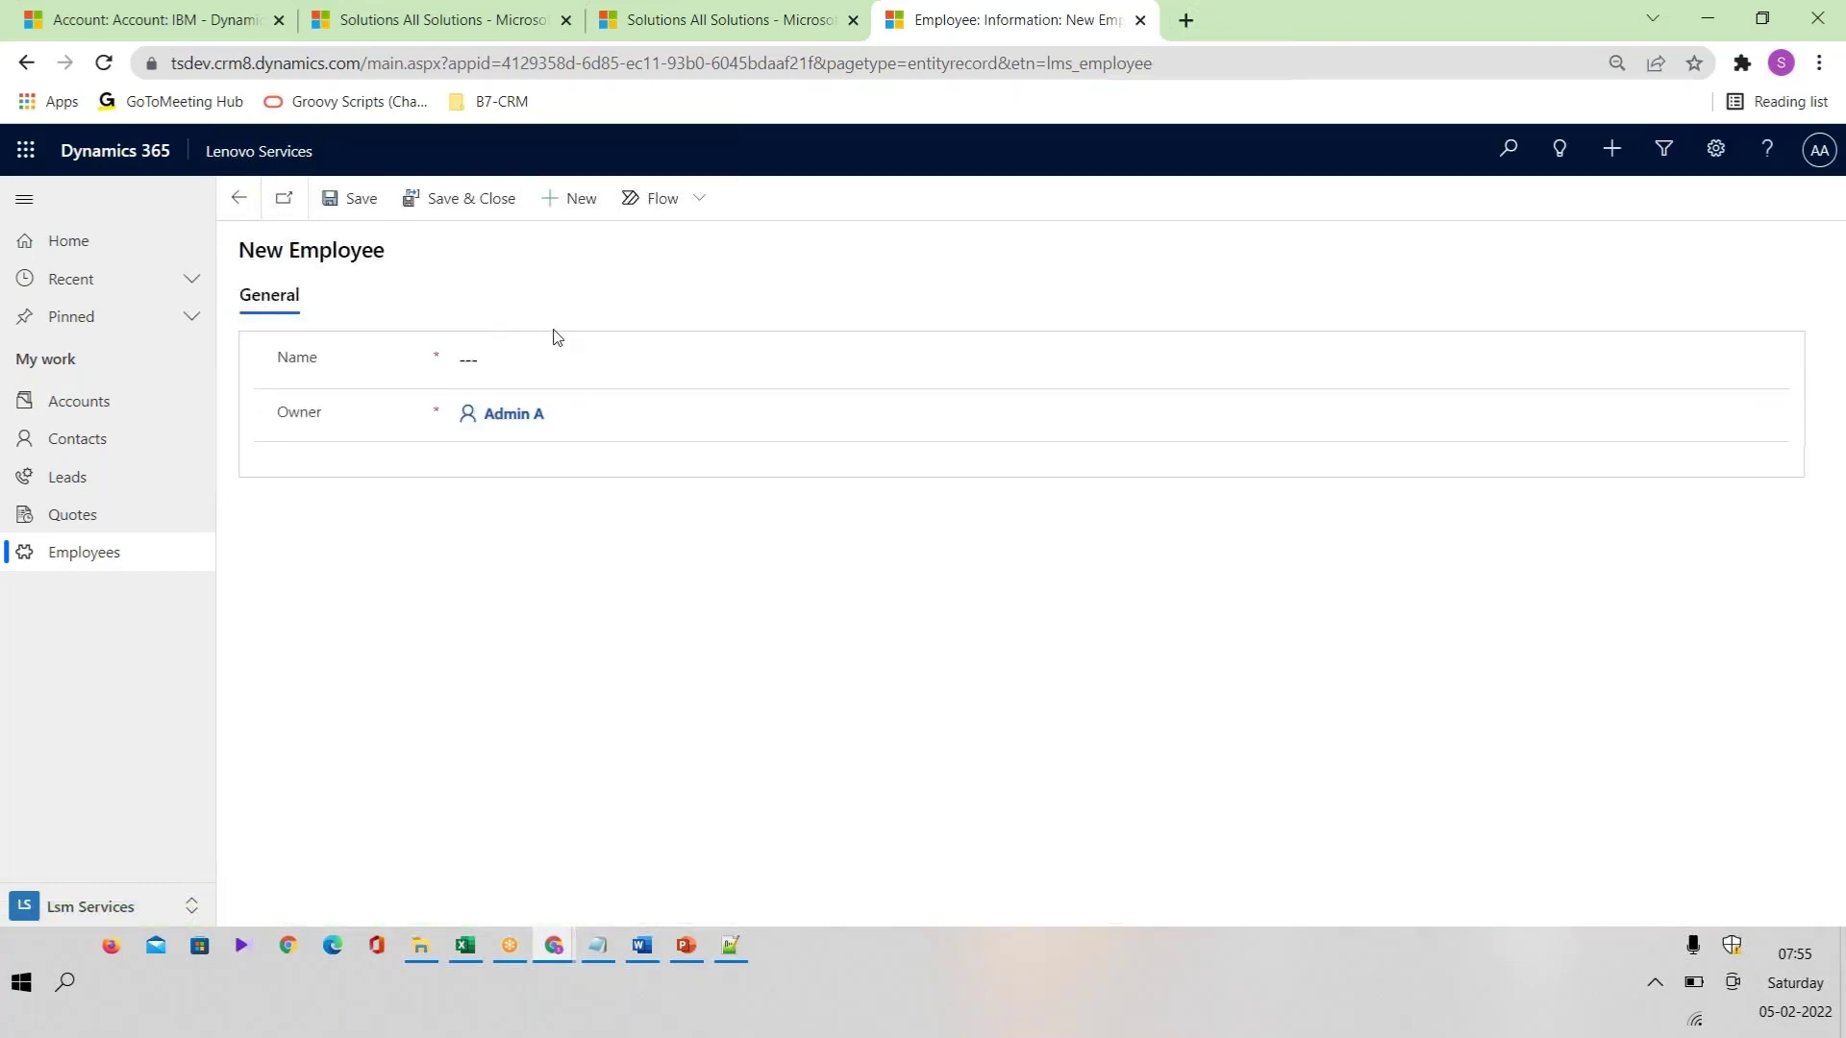
click(554, 346)
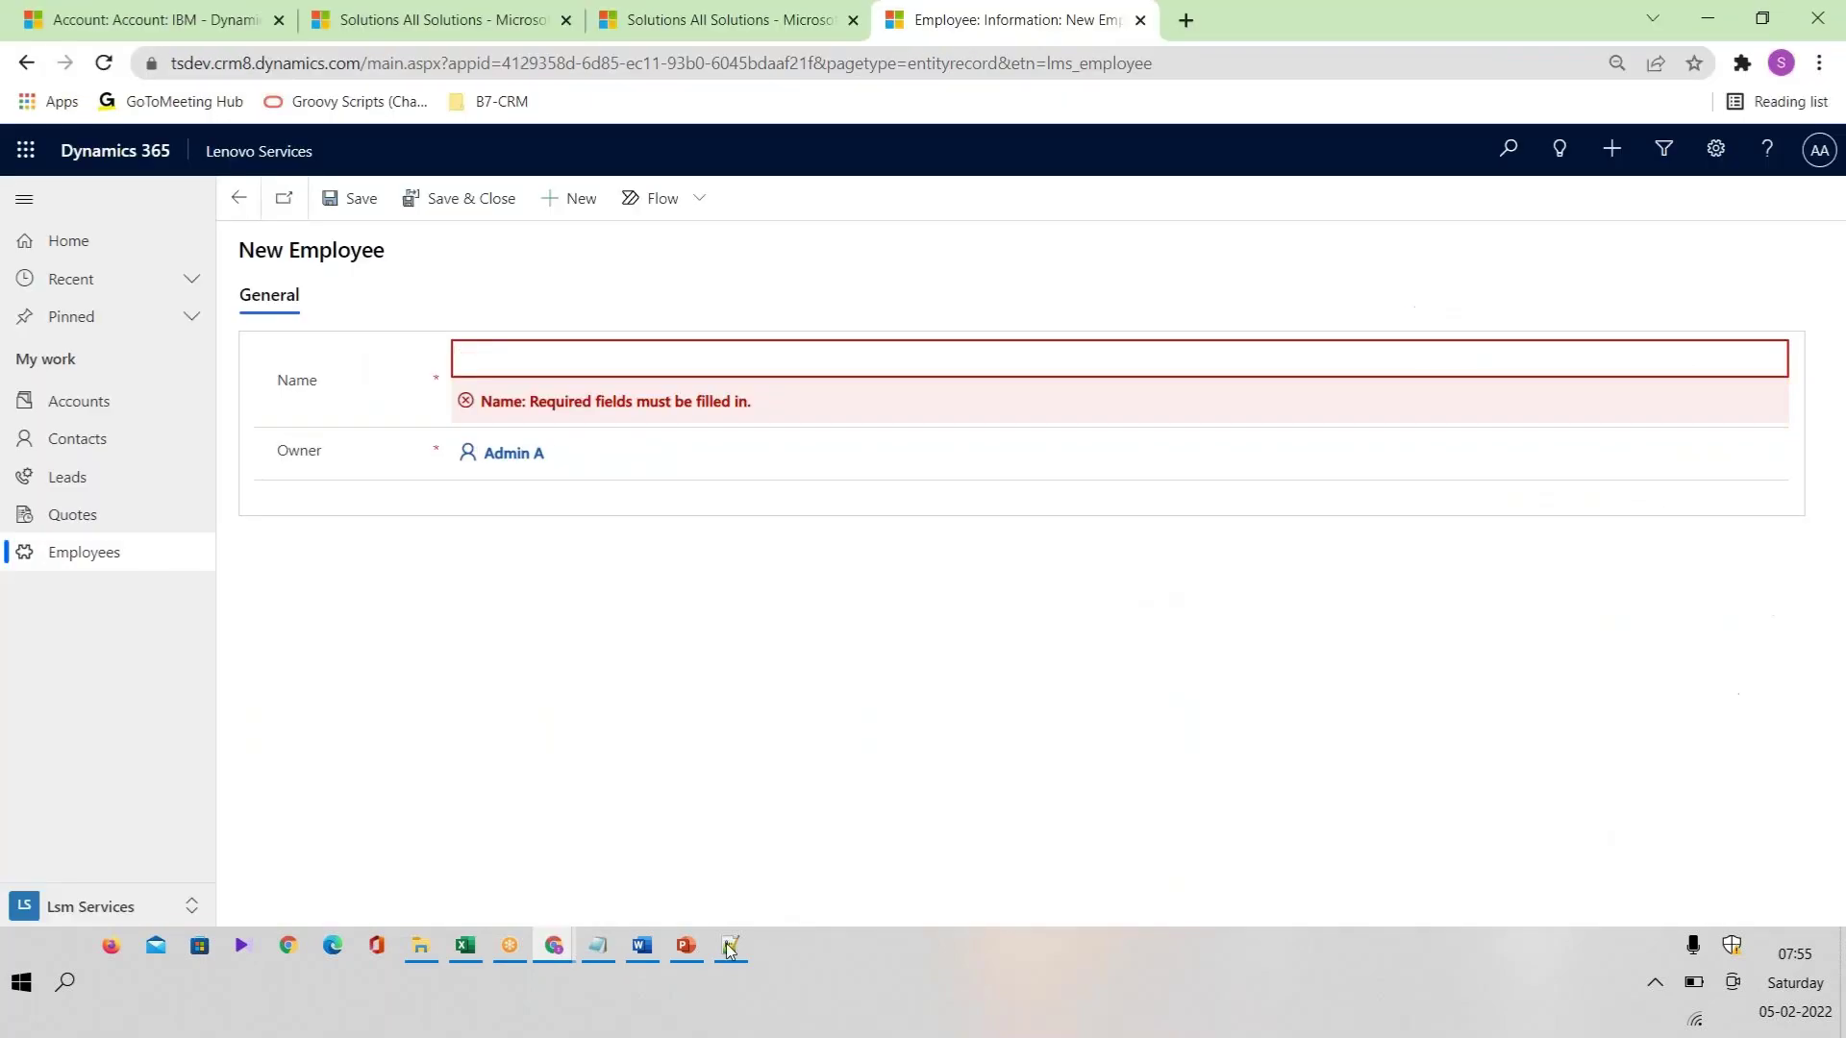
Step: Return to the All Solutions list and open LenovoSolution in its solution window
click(570, 949)
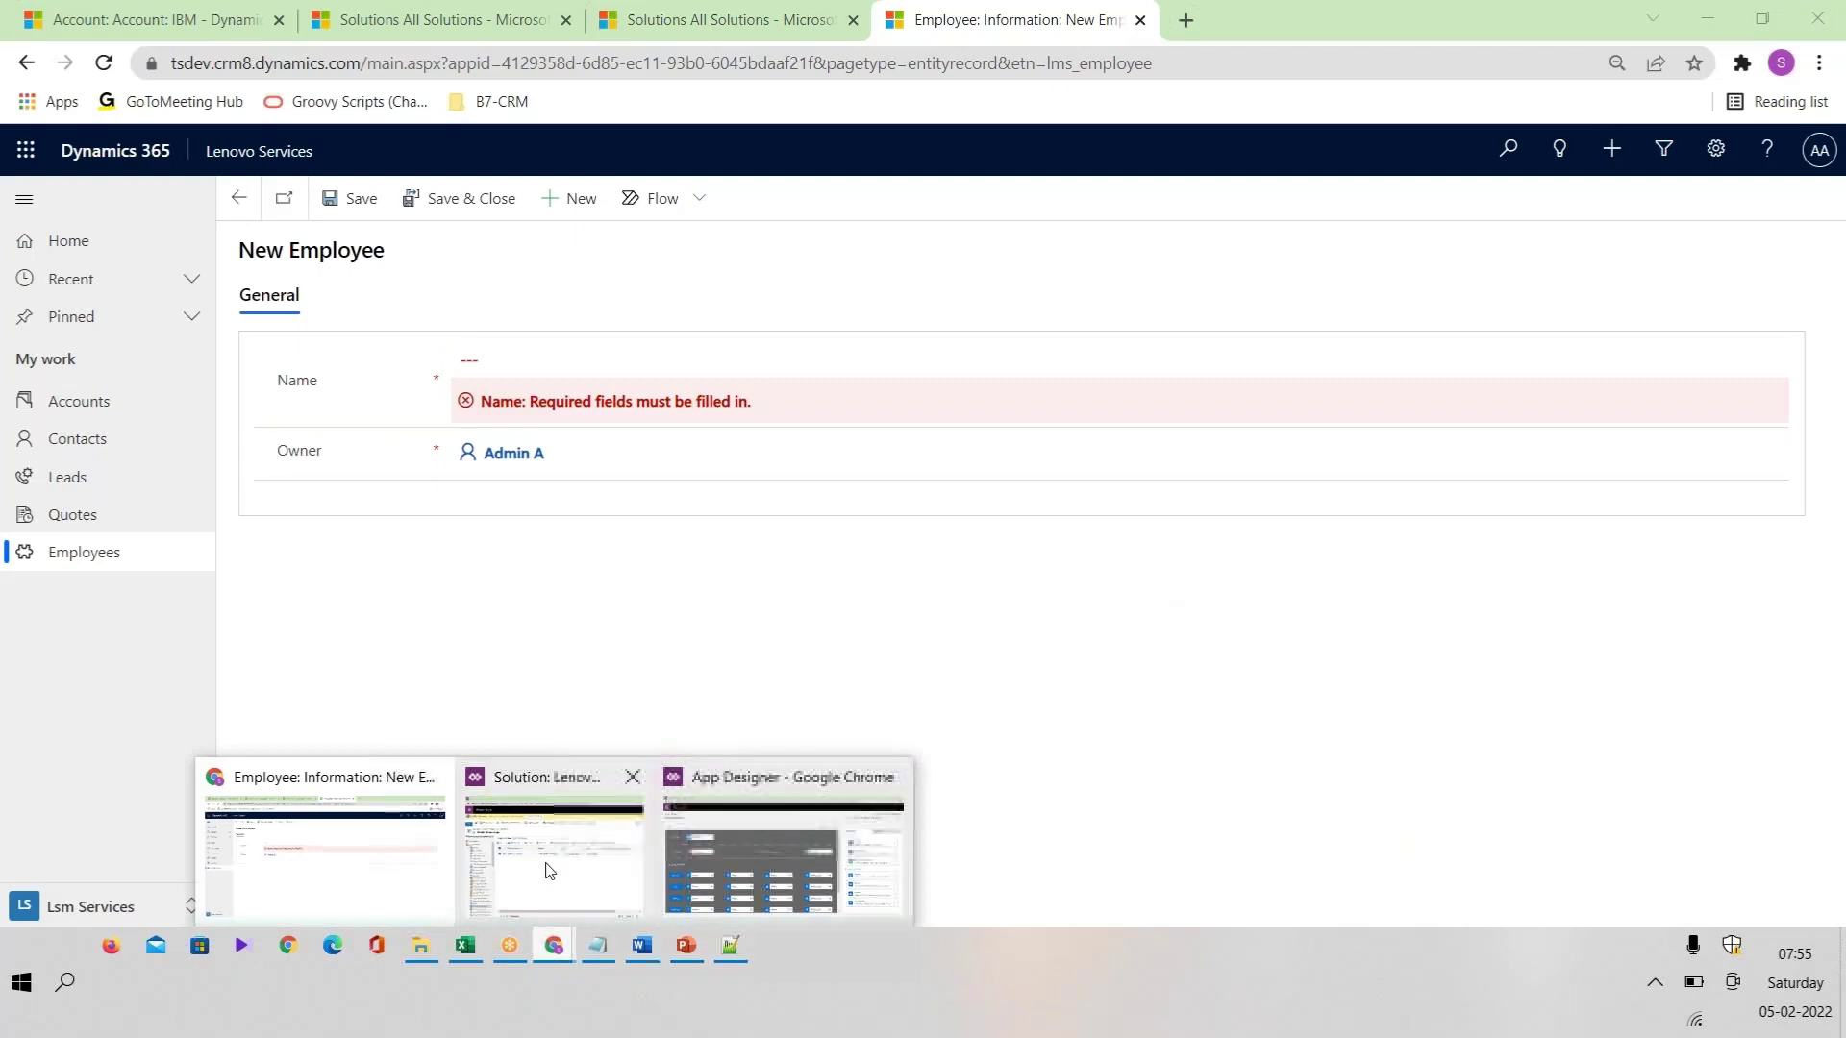
mouse_move(560, 857)
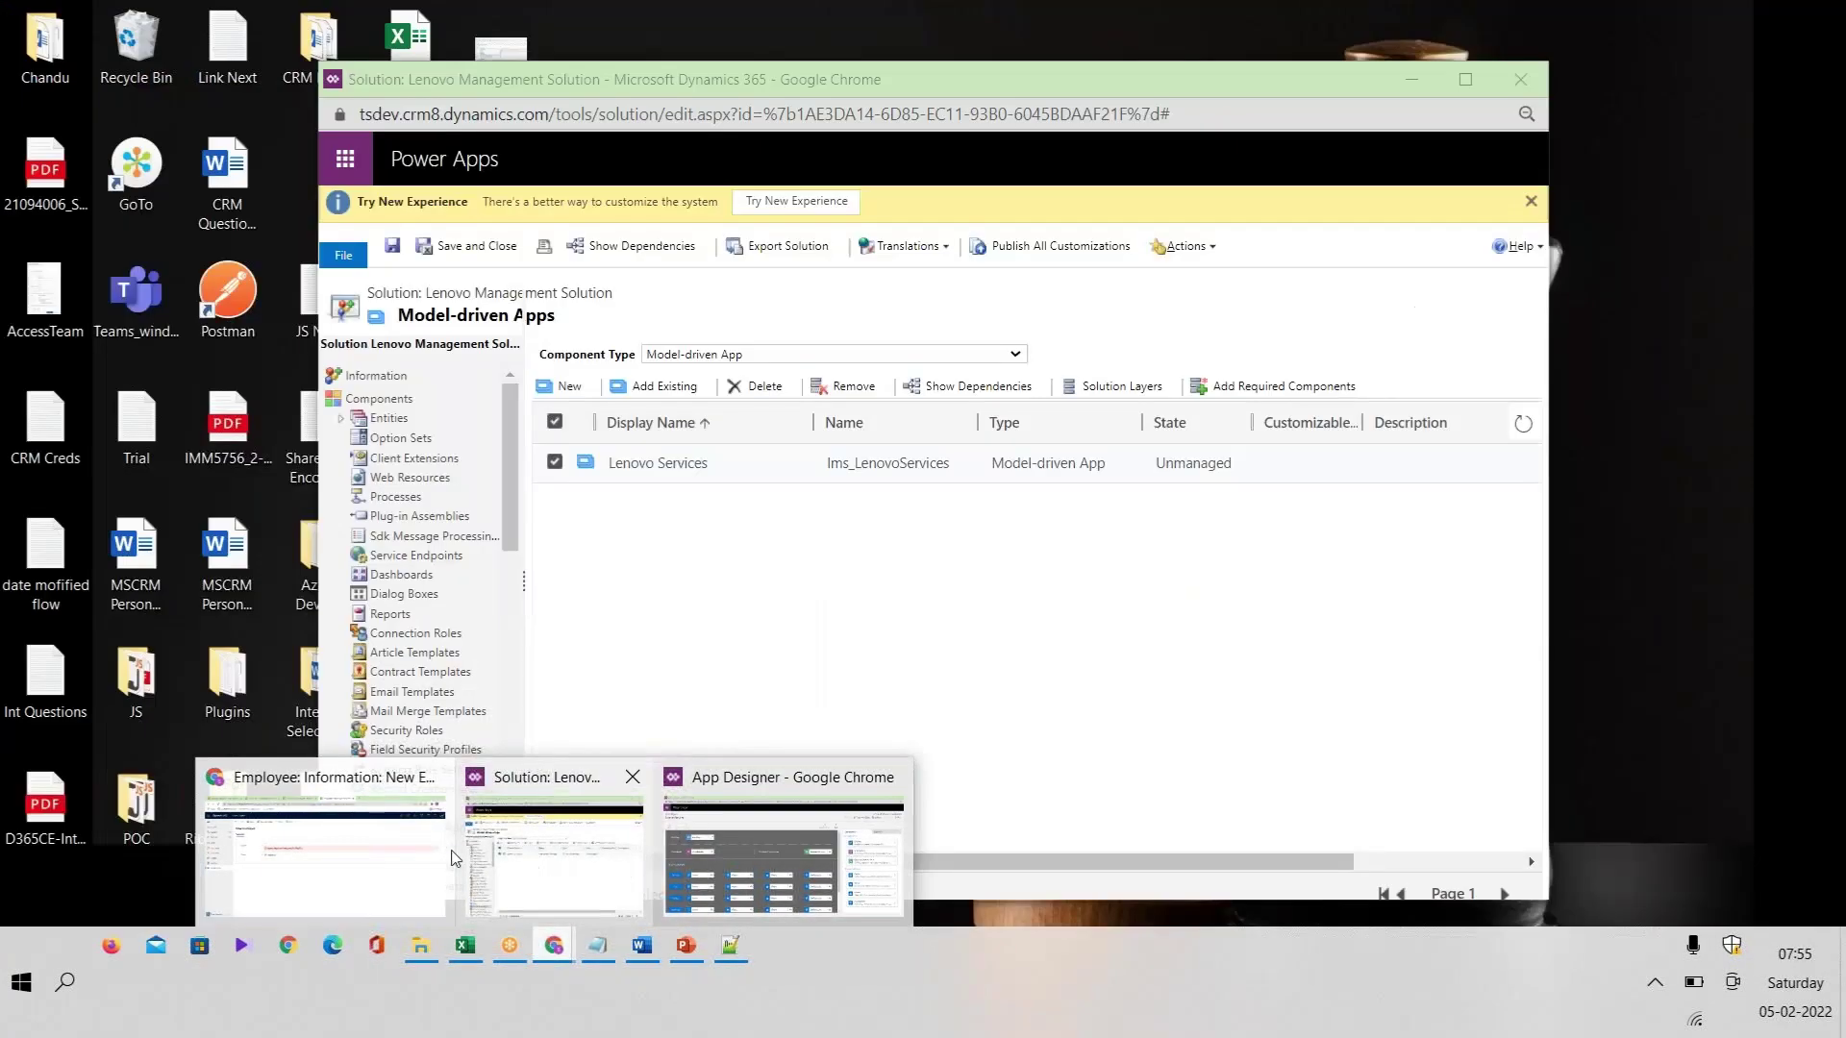
click(371, 857)
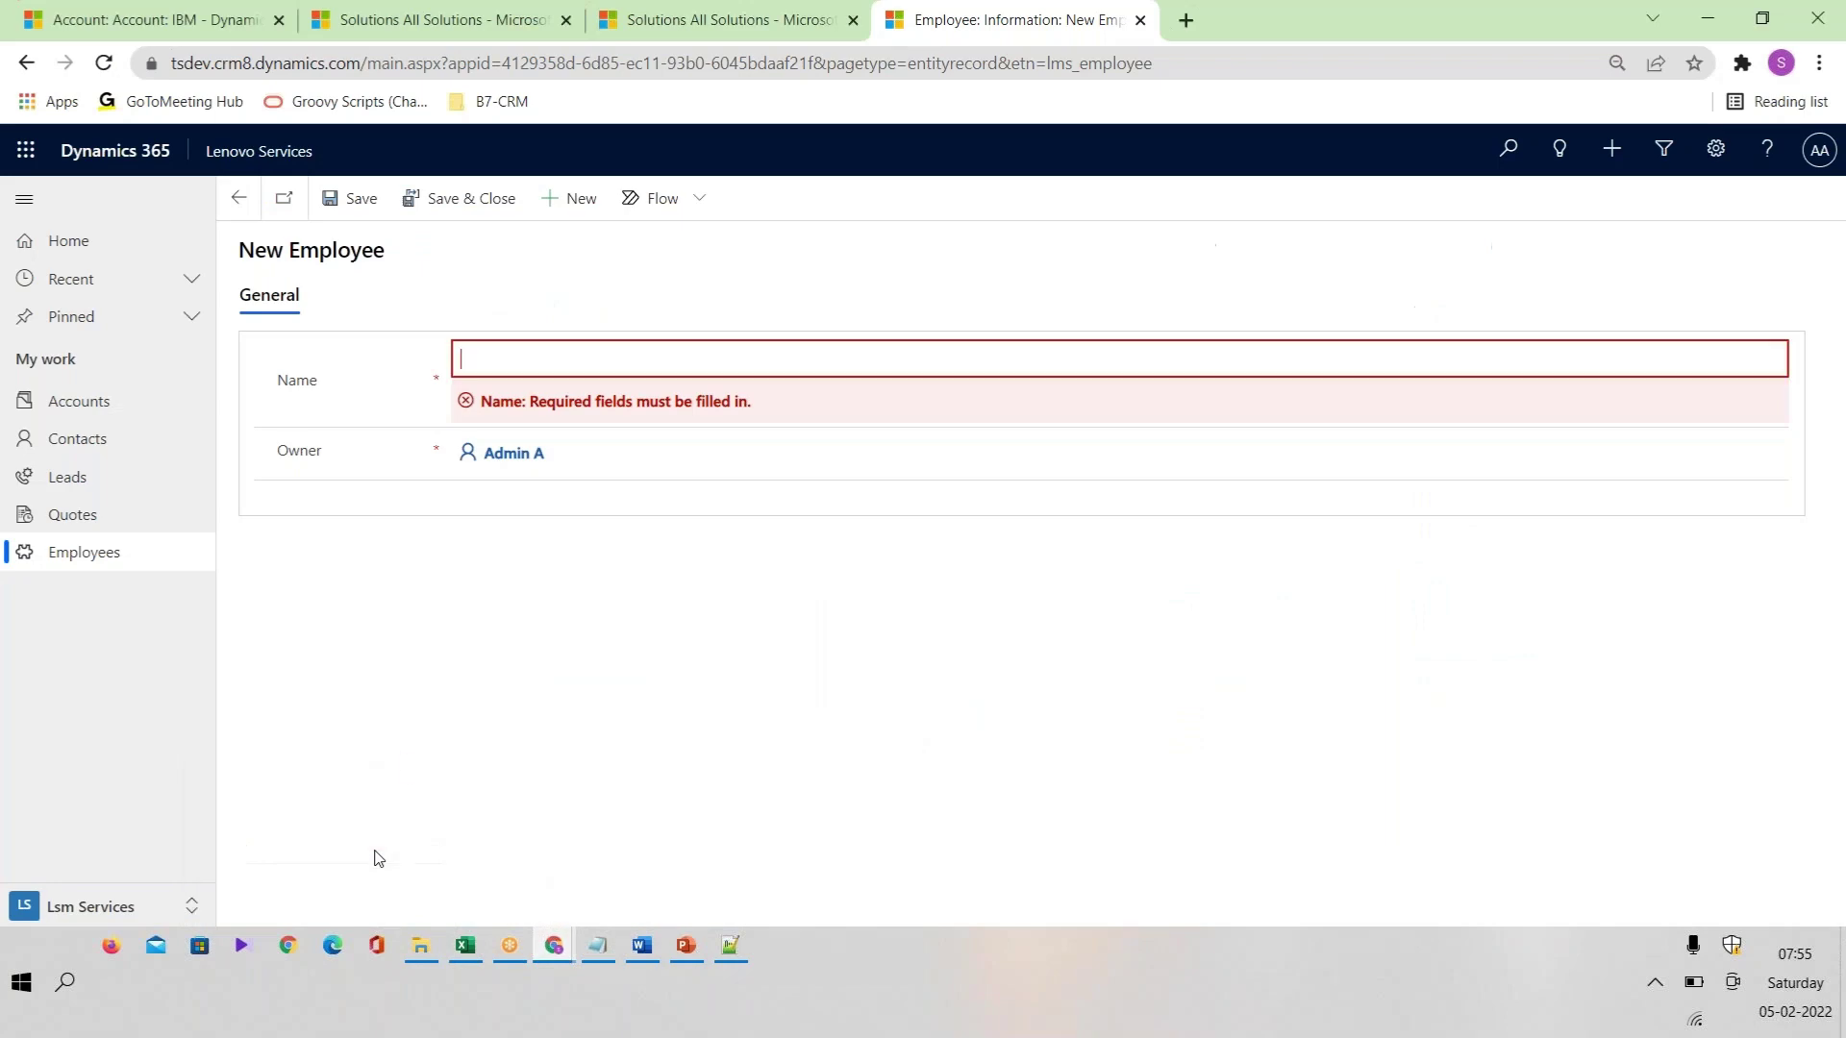
click(456, 38)
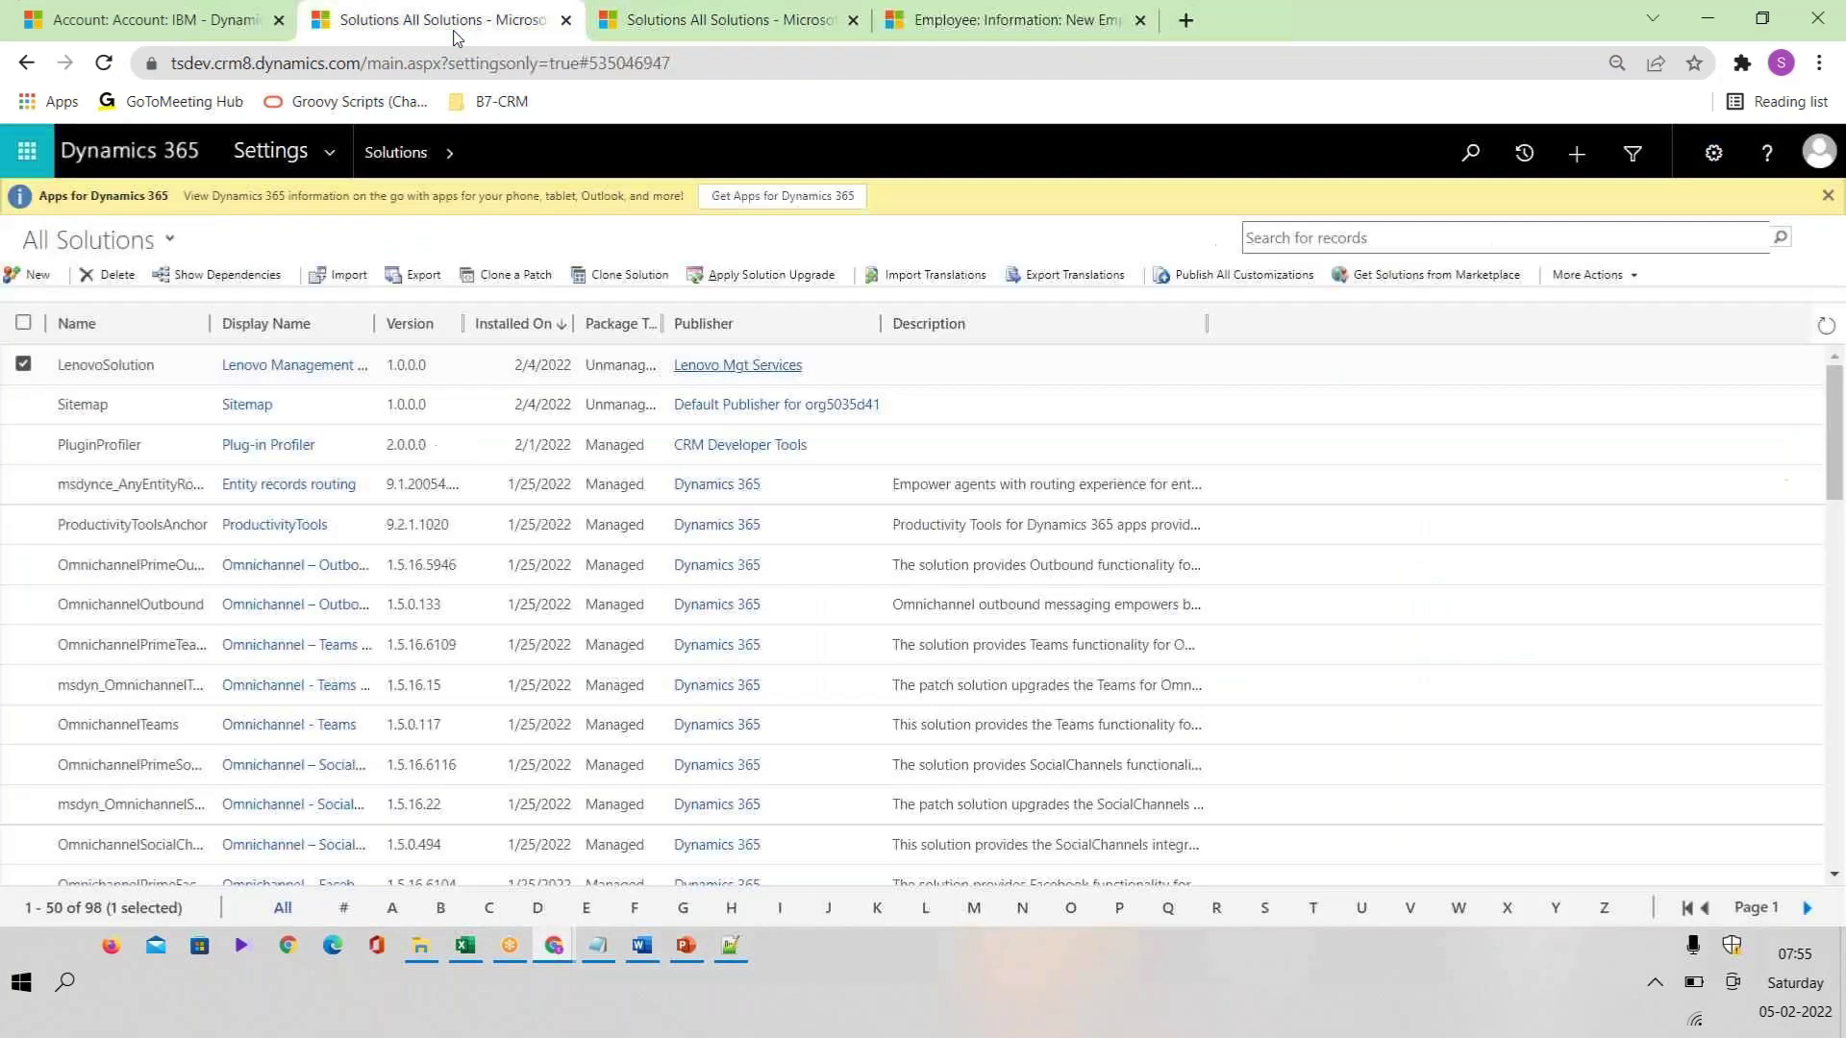
double_click(192, 378)
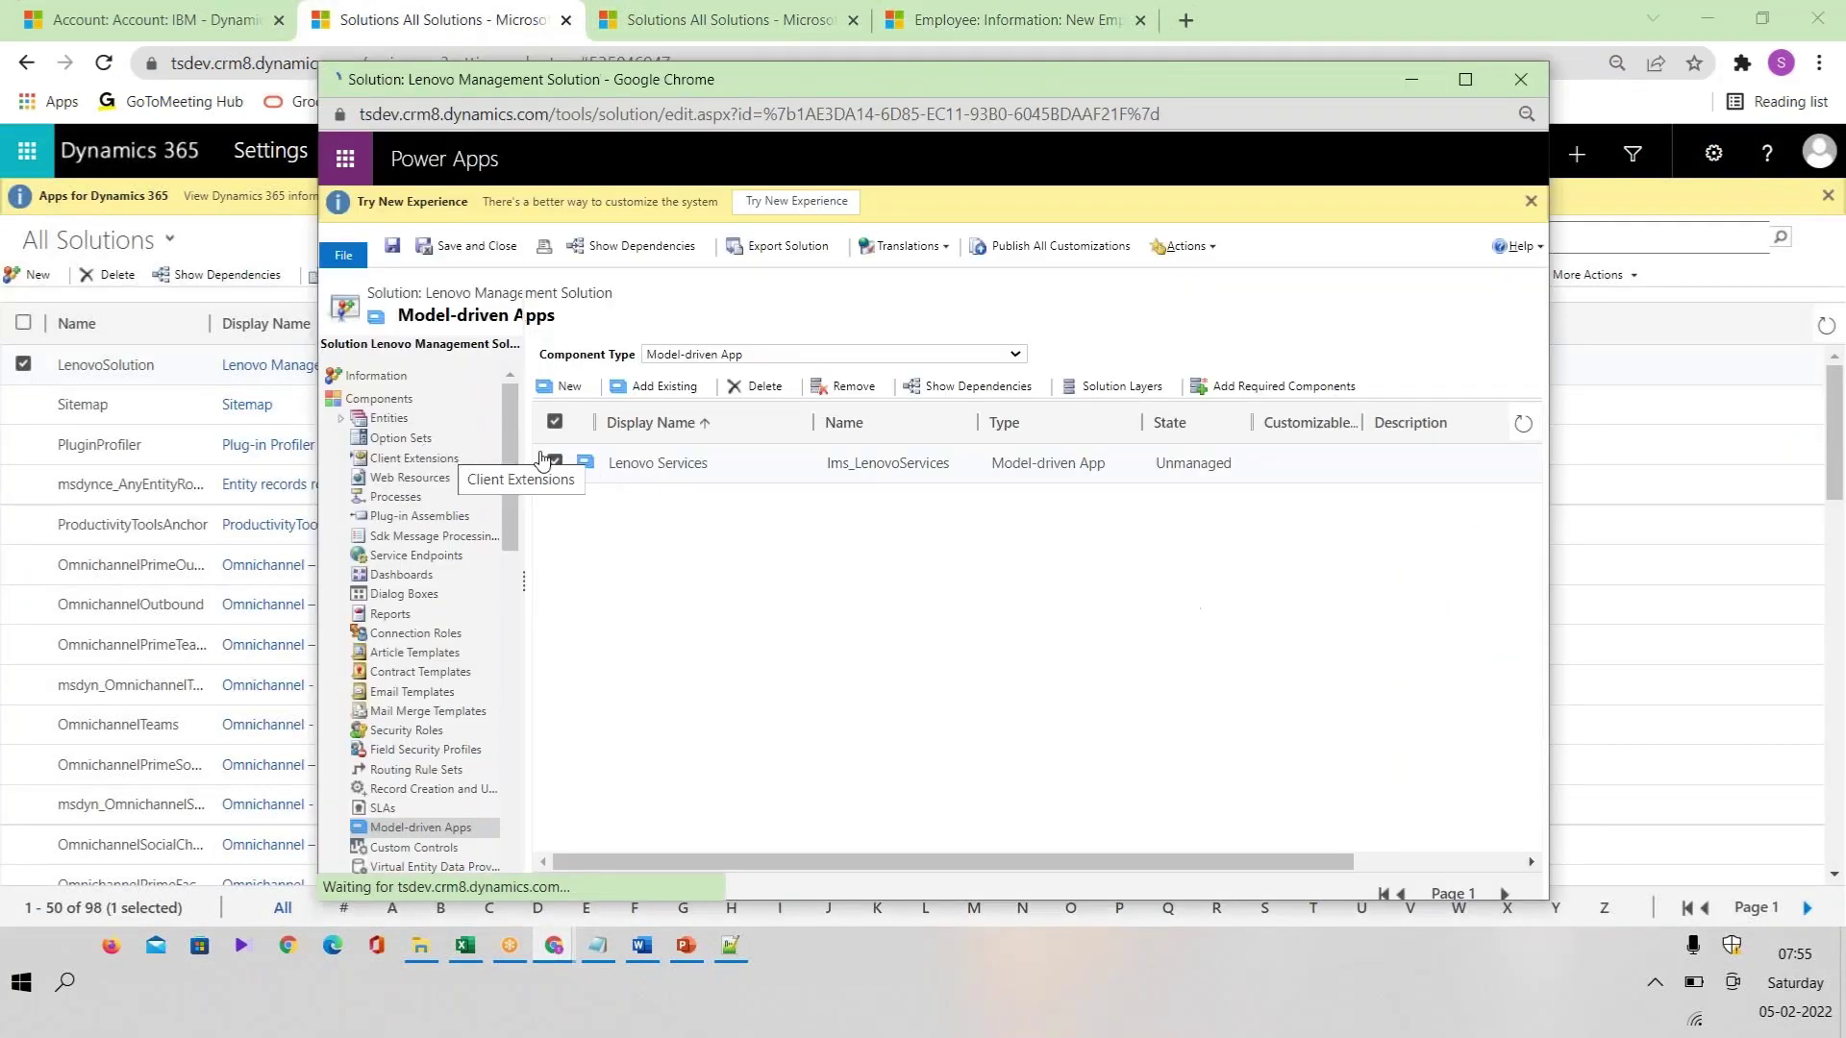
Step: Open the Employee entity's main form from the solution's components in a maximized form editor
click(379, 398)
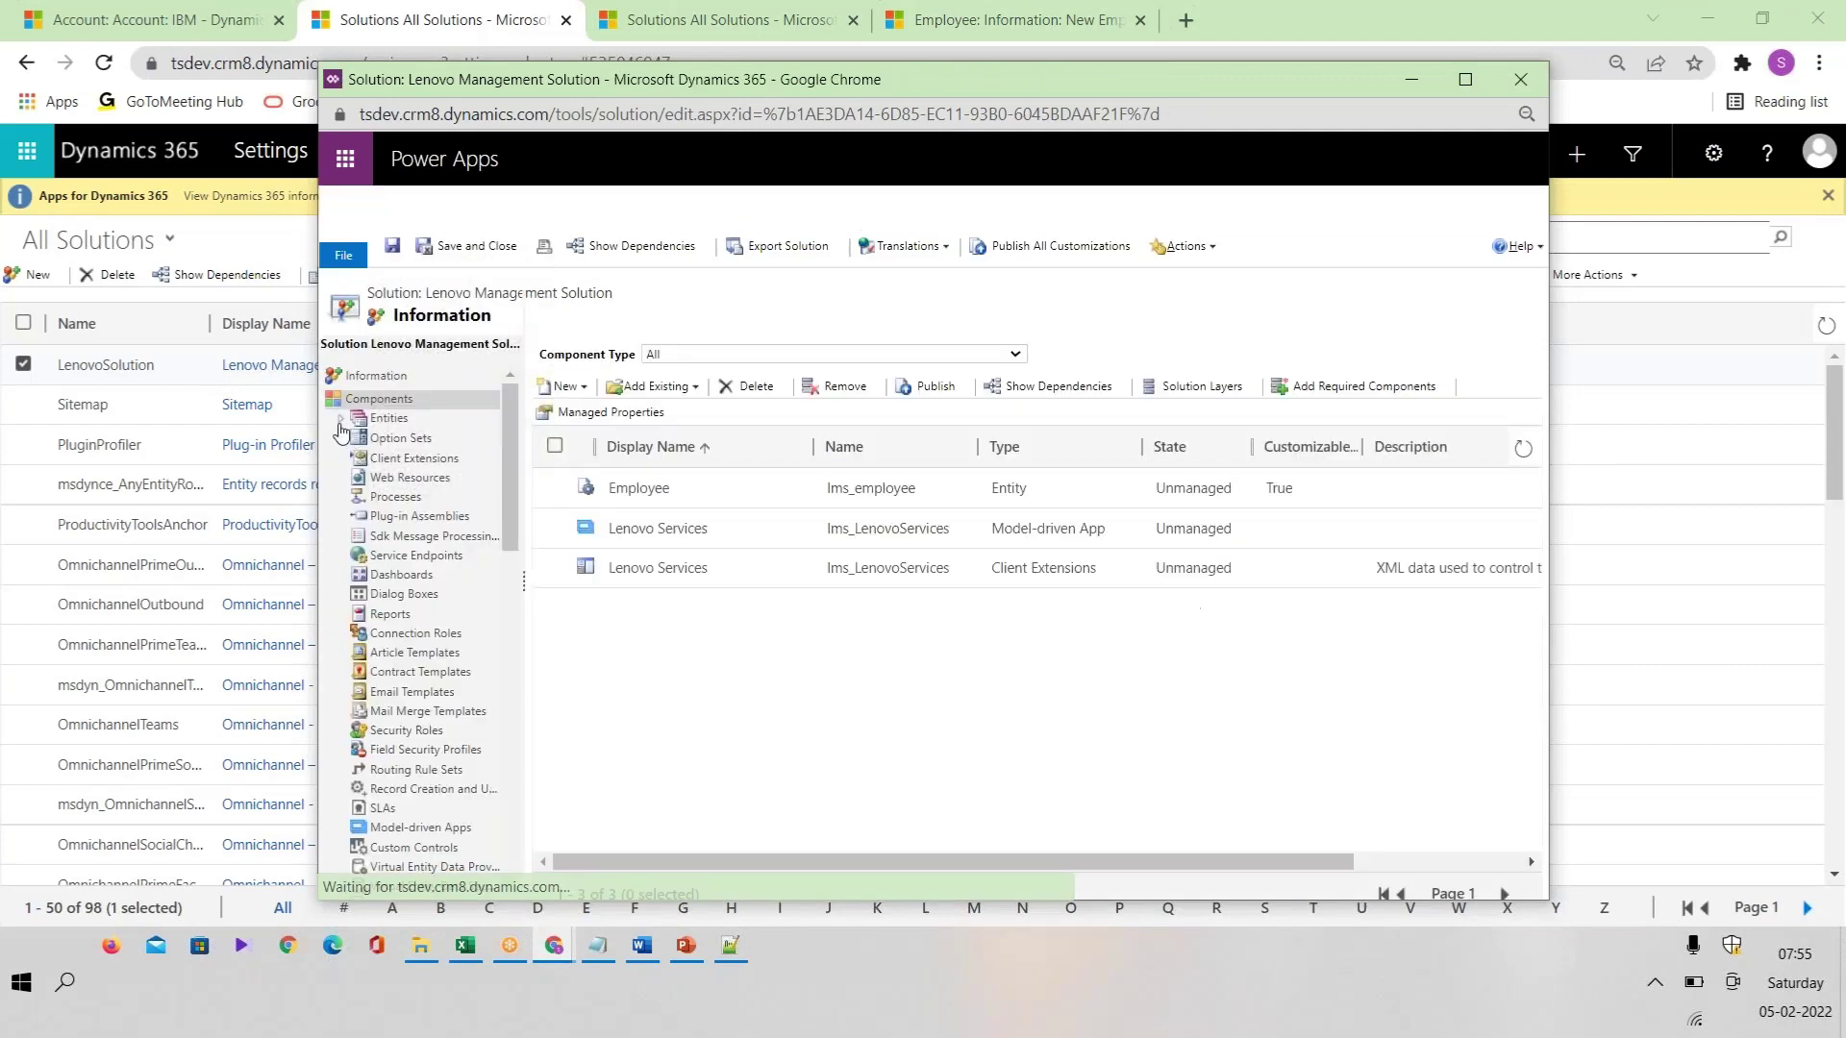
click(340, 420)
click(361, 439)
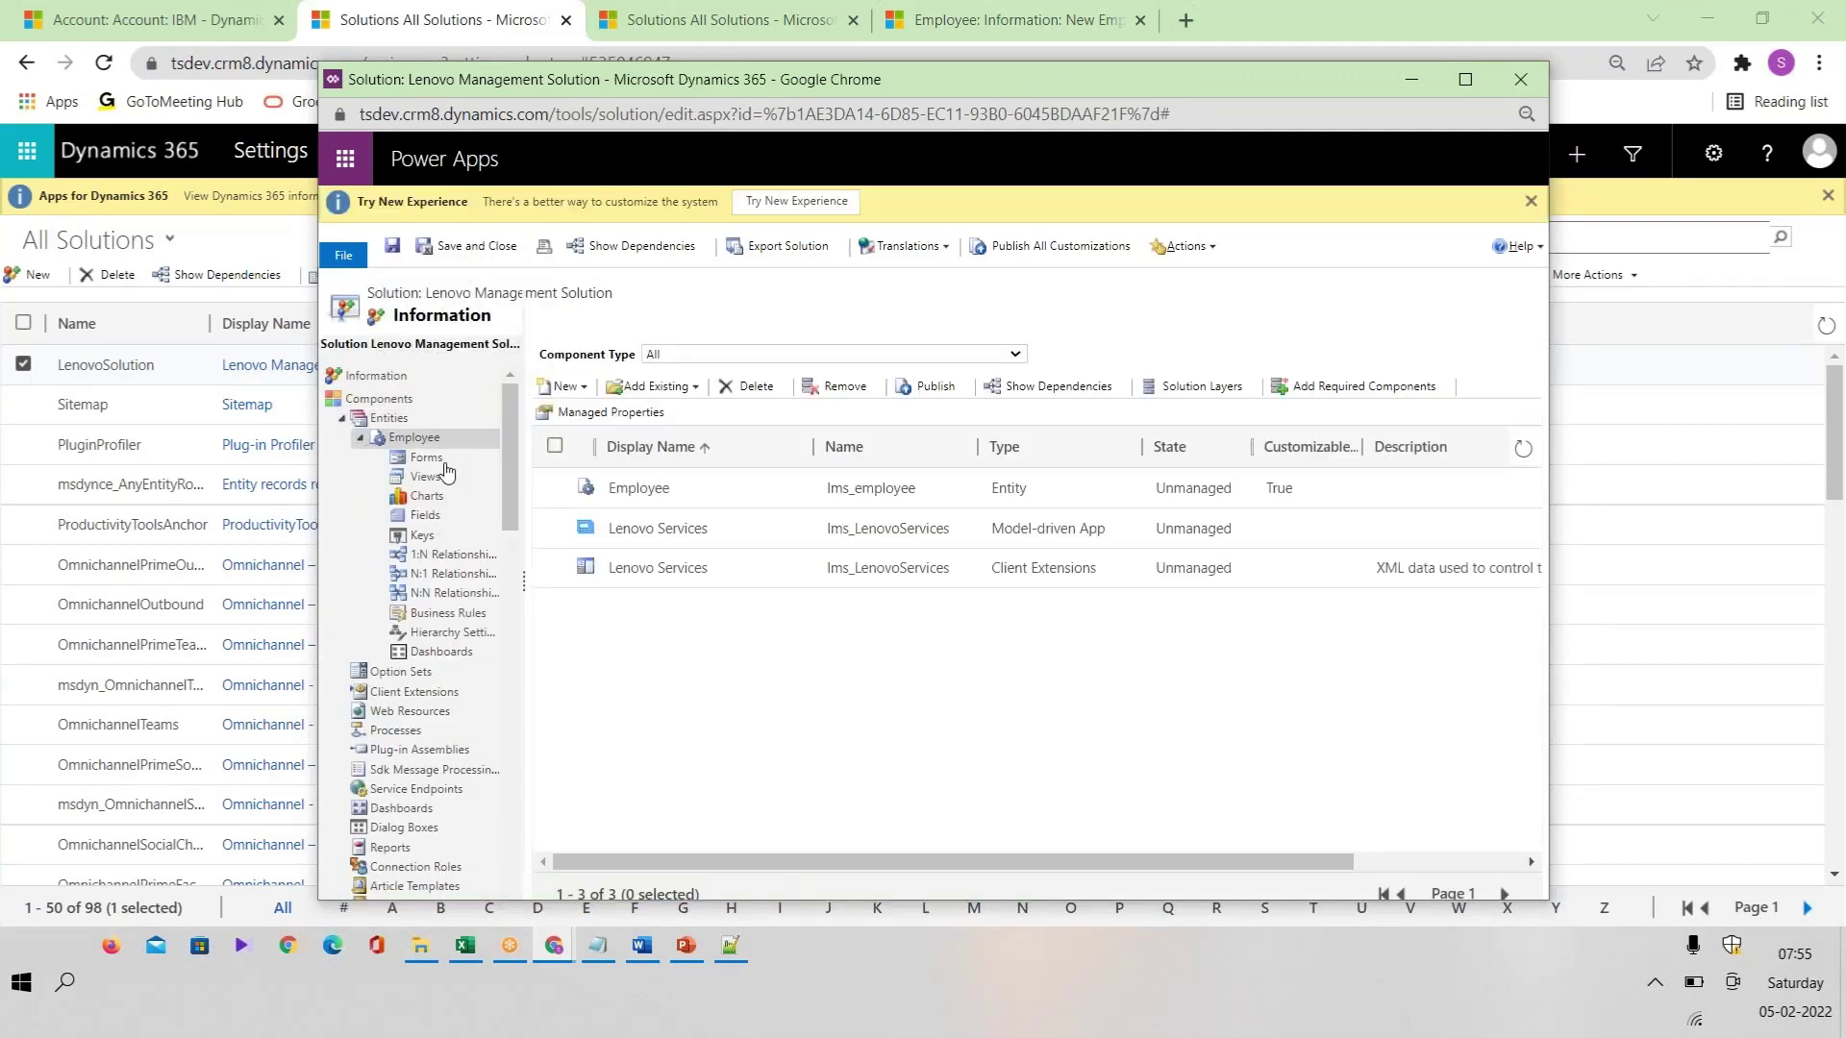
click(426, 457)
double_click(729, 503)
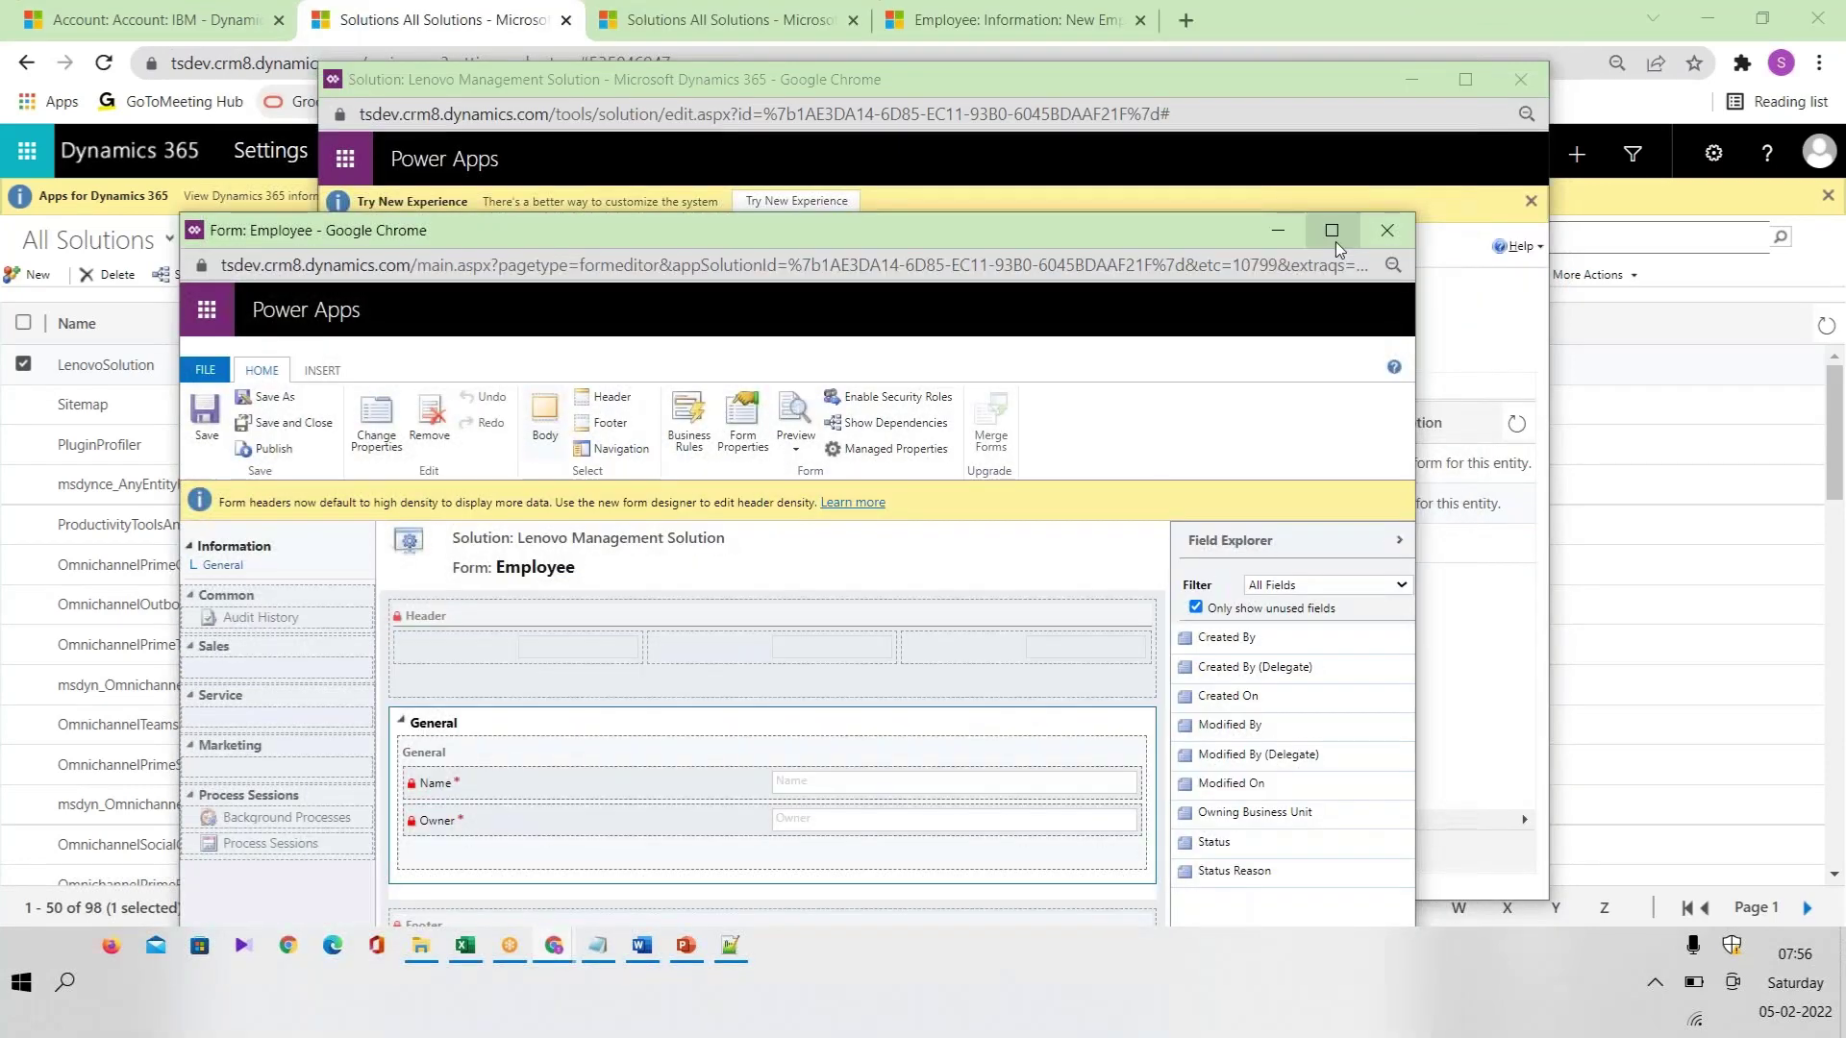
click(1330, 229)
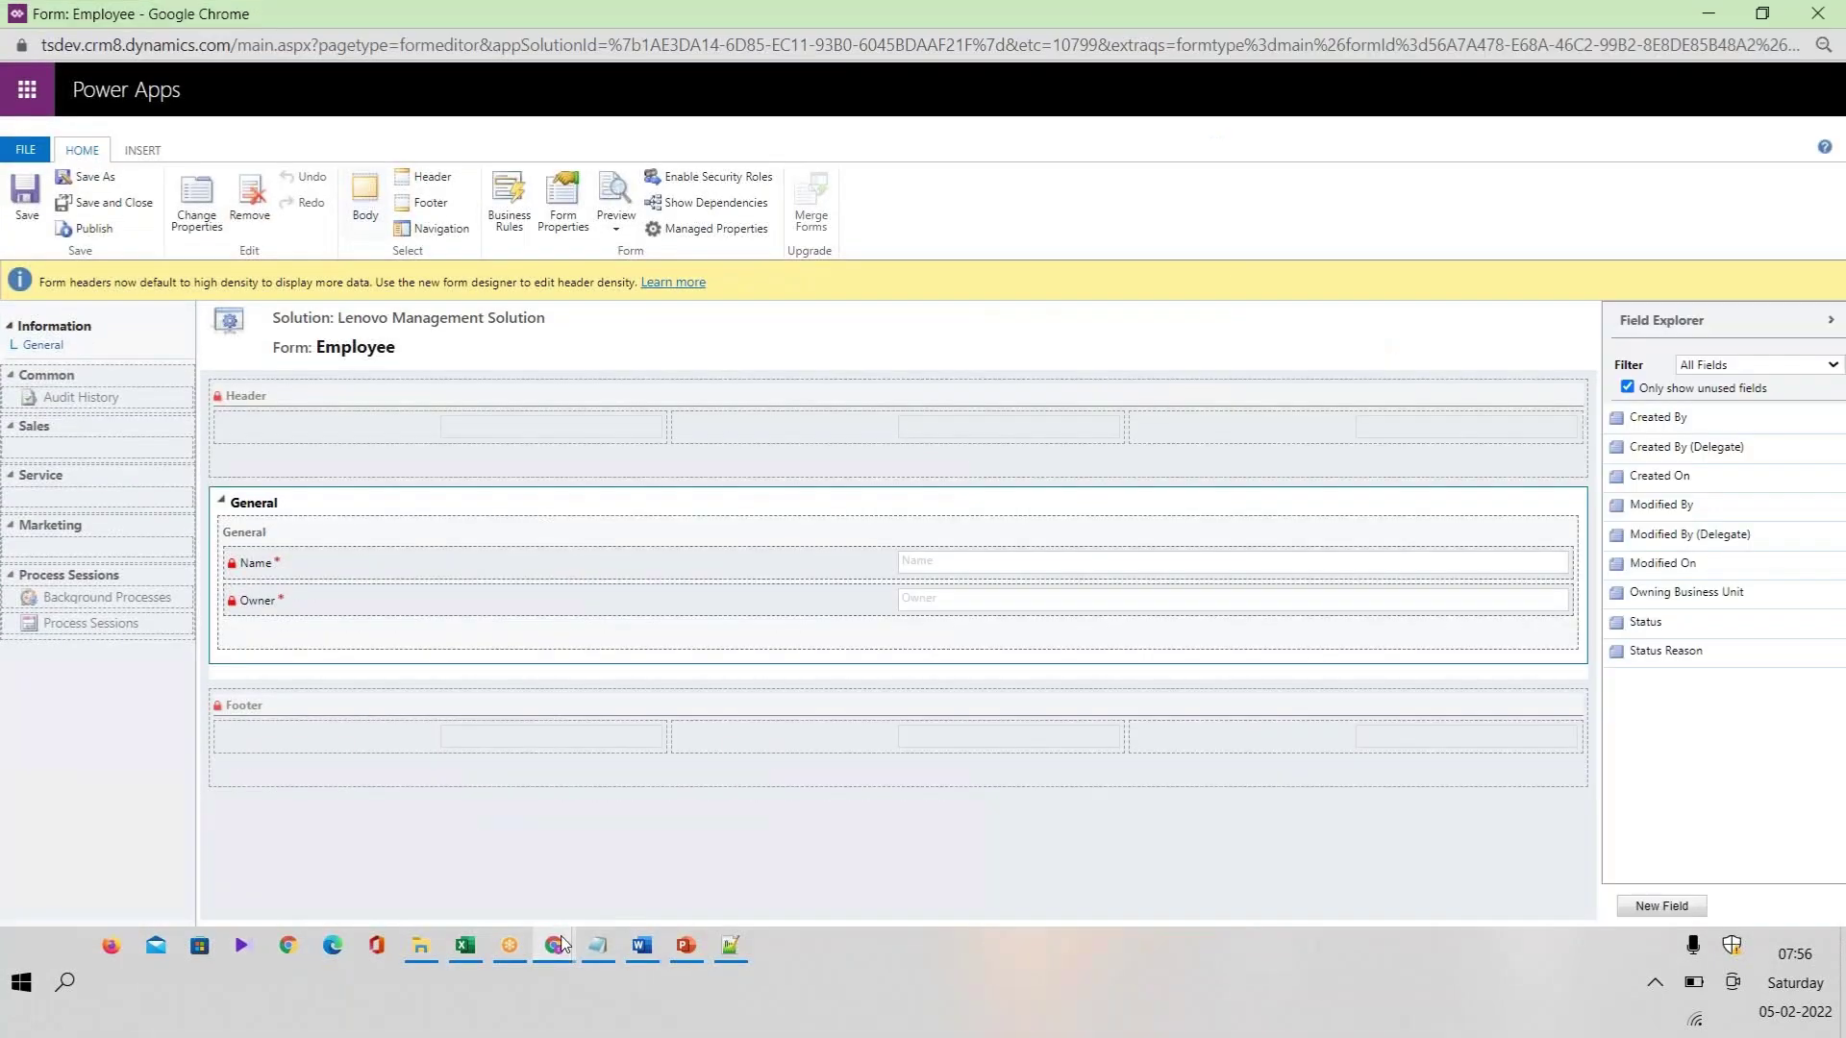
Step: Compare the Employee form with the form types slide in PowerPoint, highlight Quick Create Form, and return to the form editor
click(686, 945)
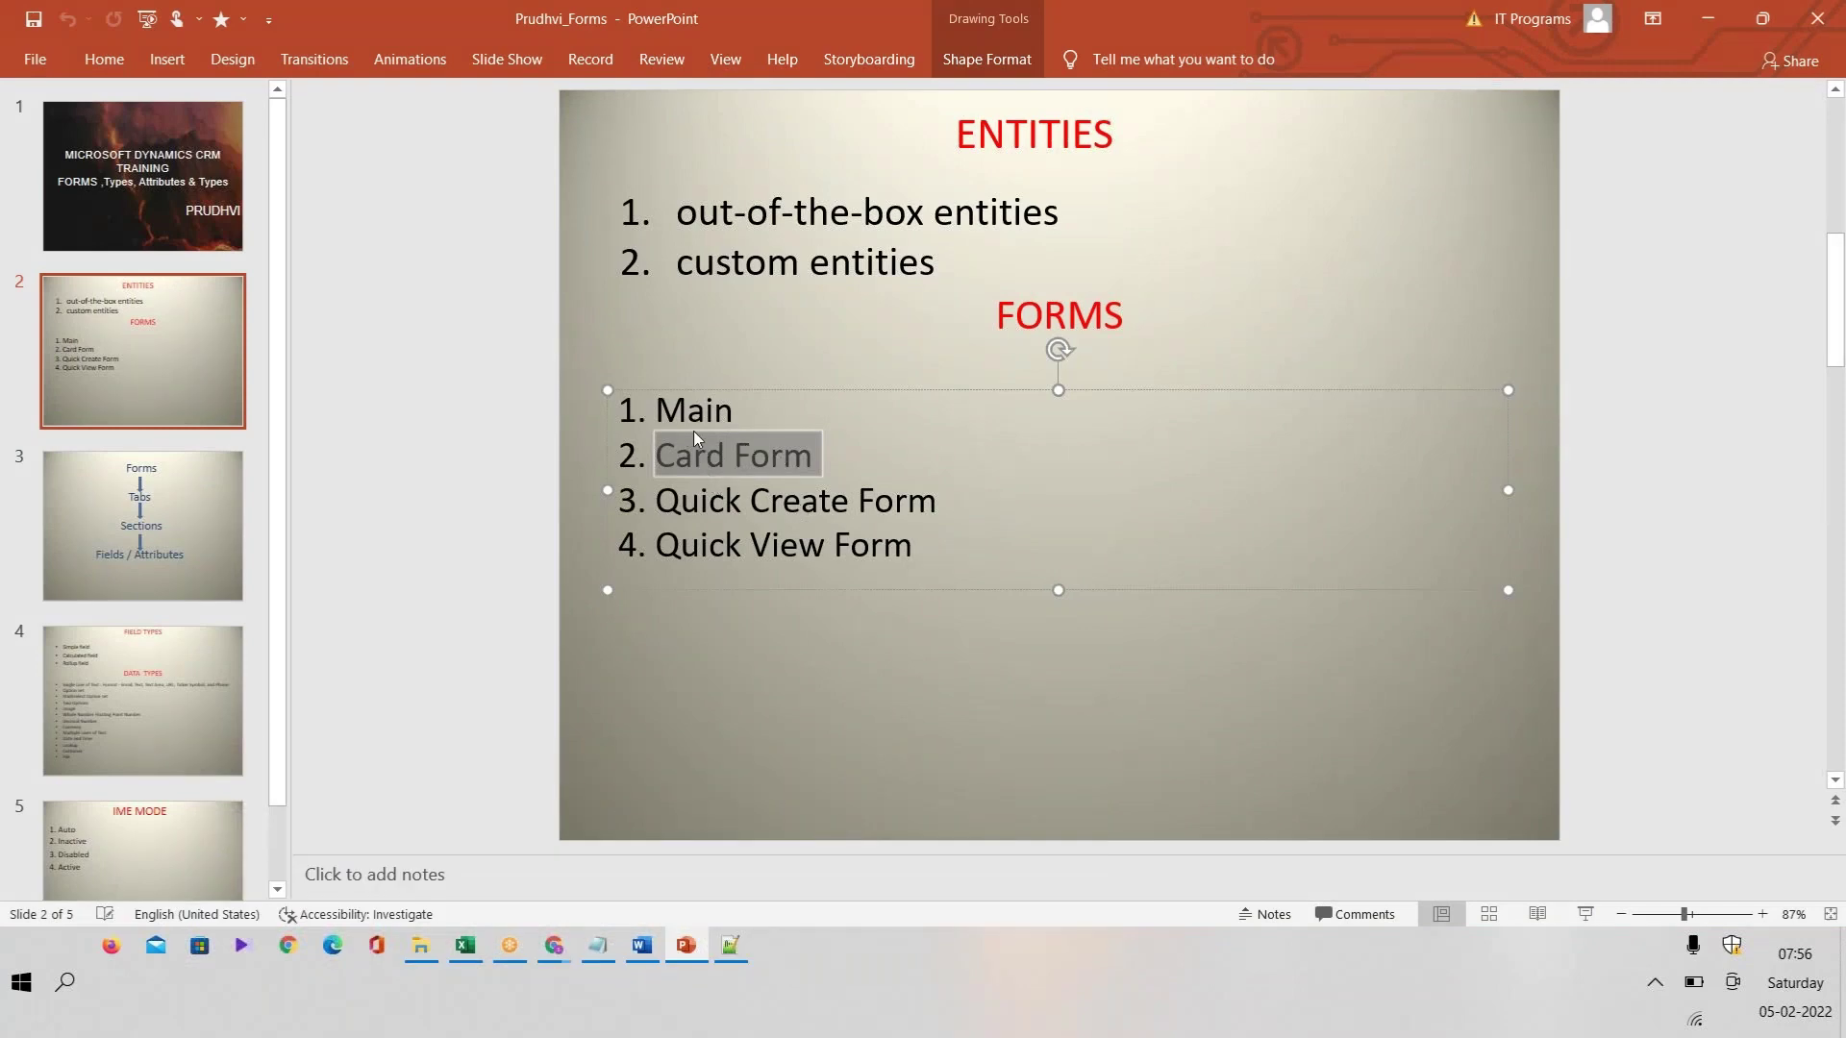
key(alt+Tab)
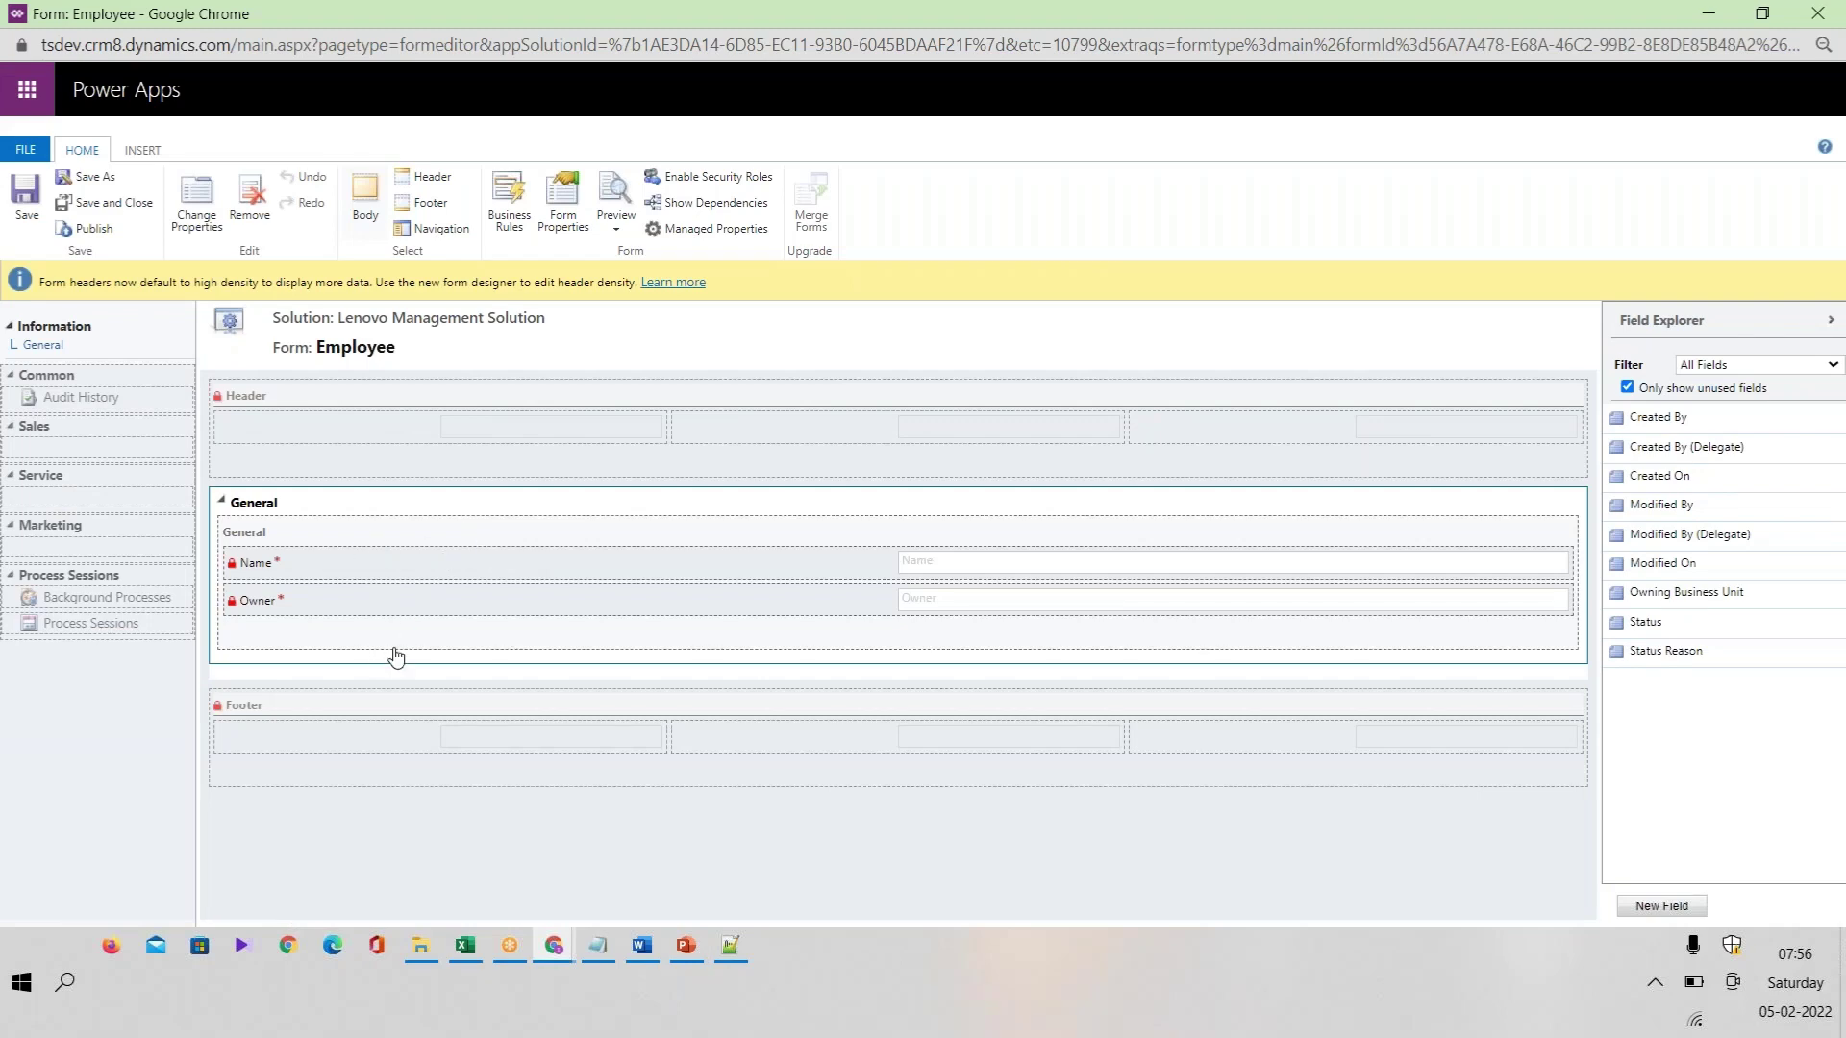
key(alt+Tab)
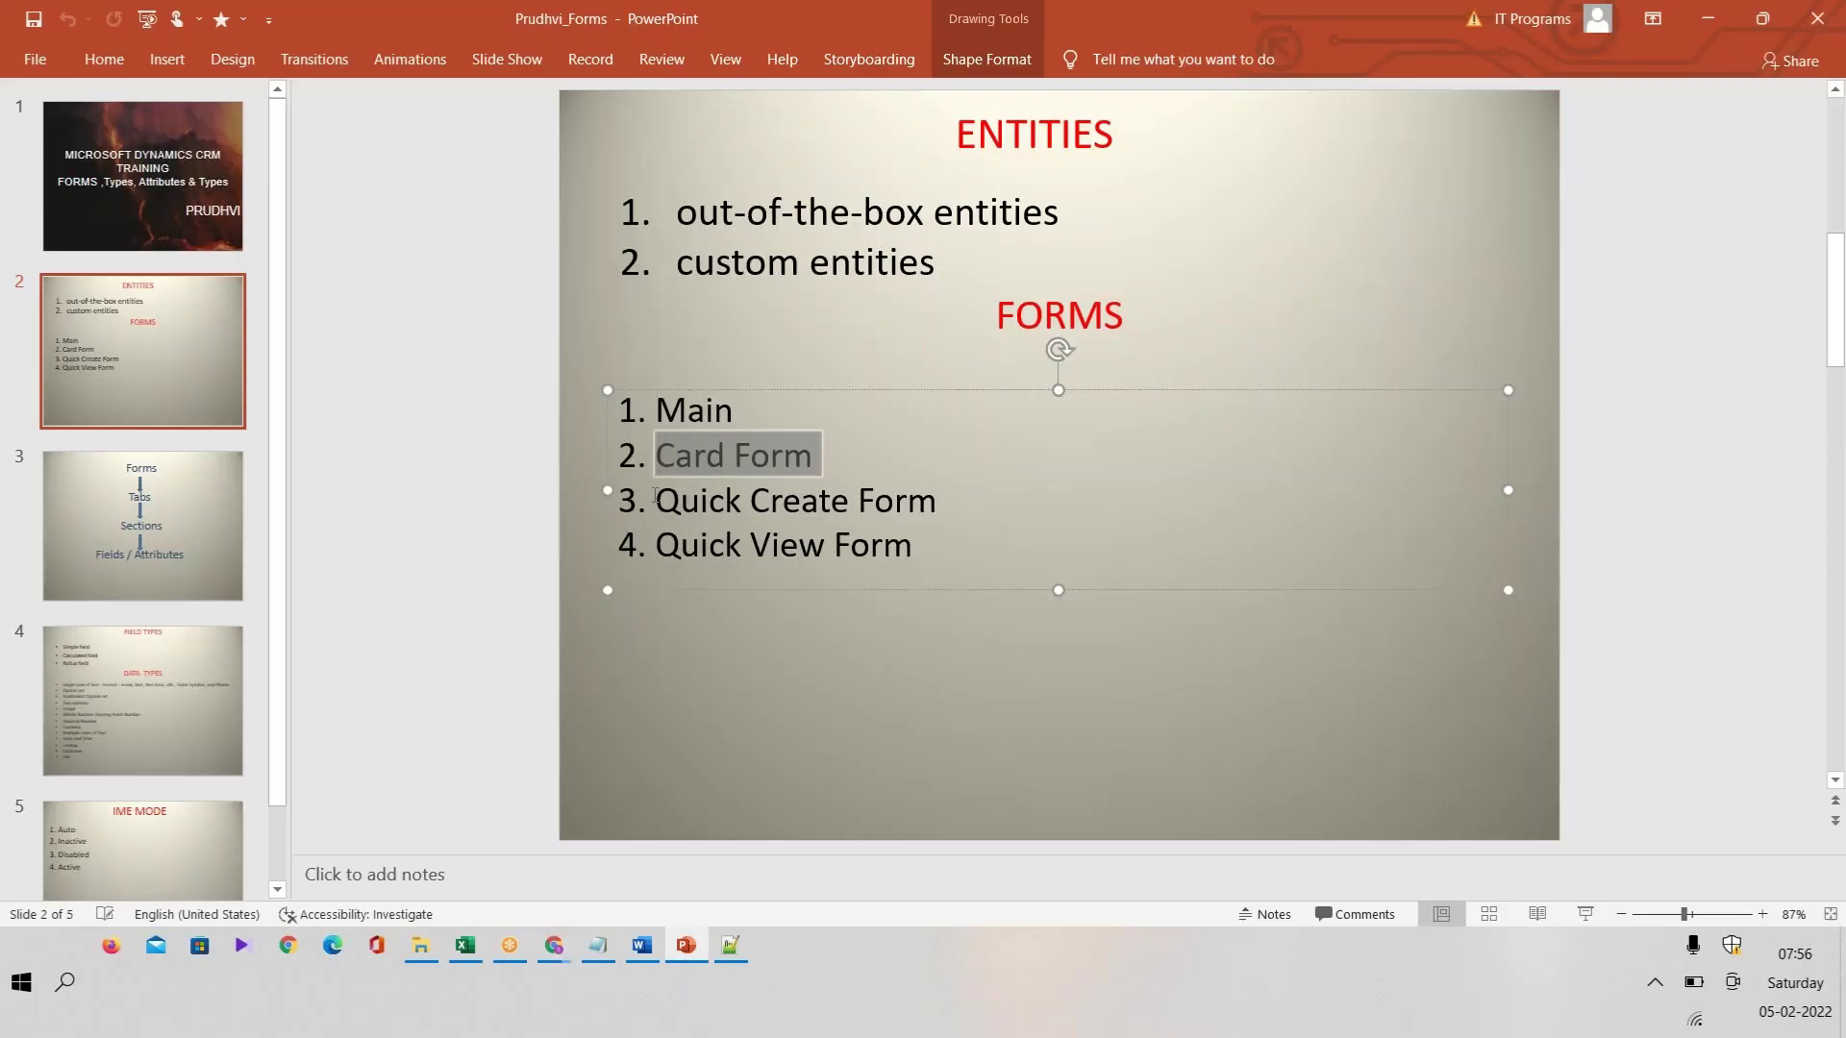
drag(654, 495, 929, 507)
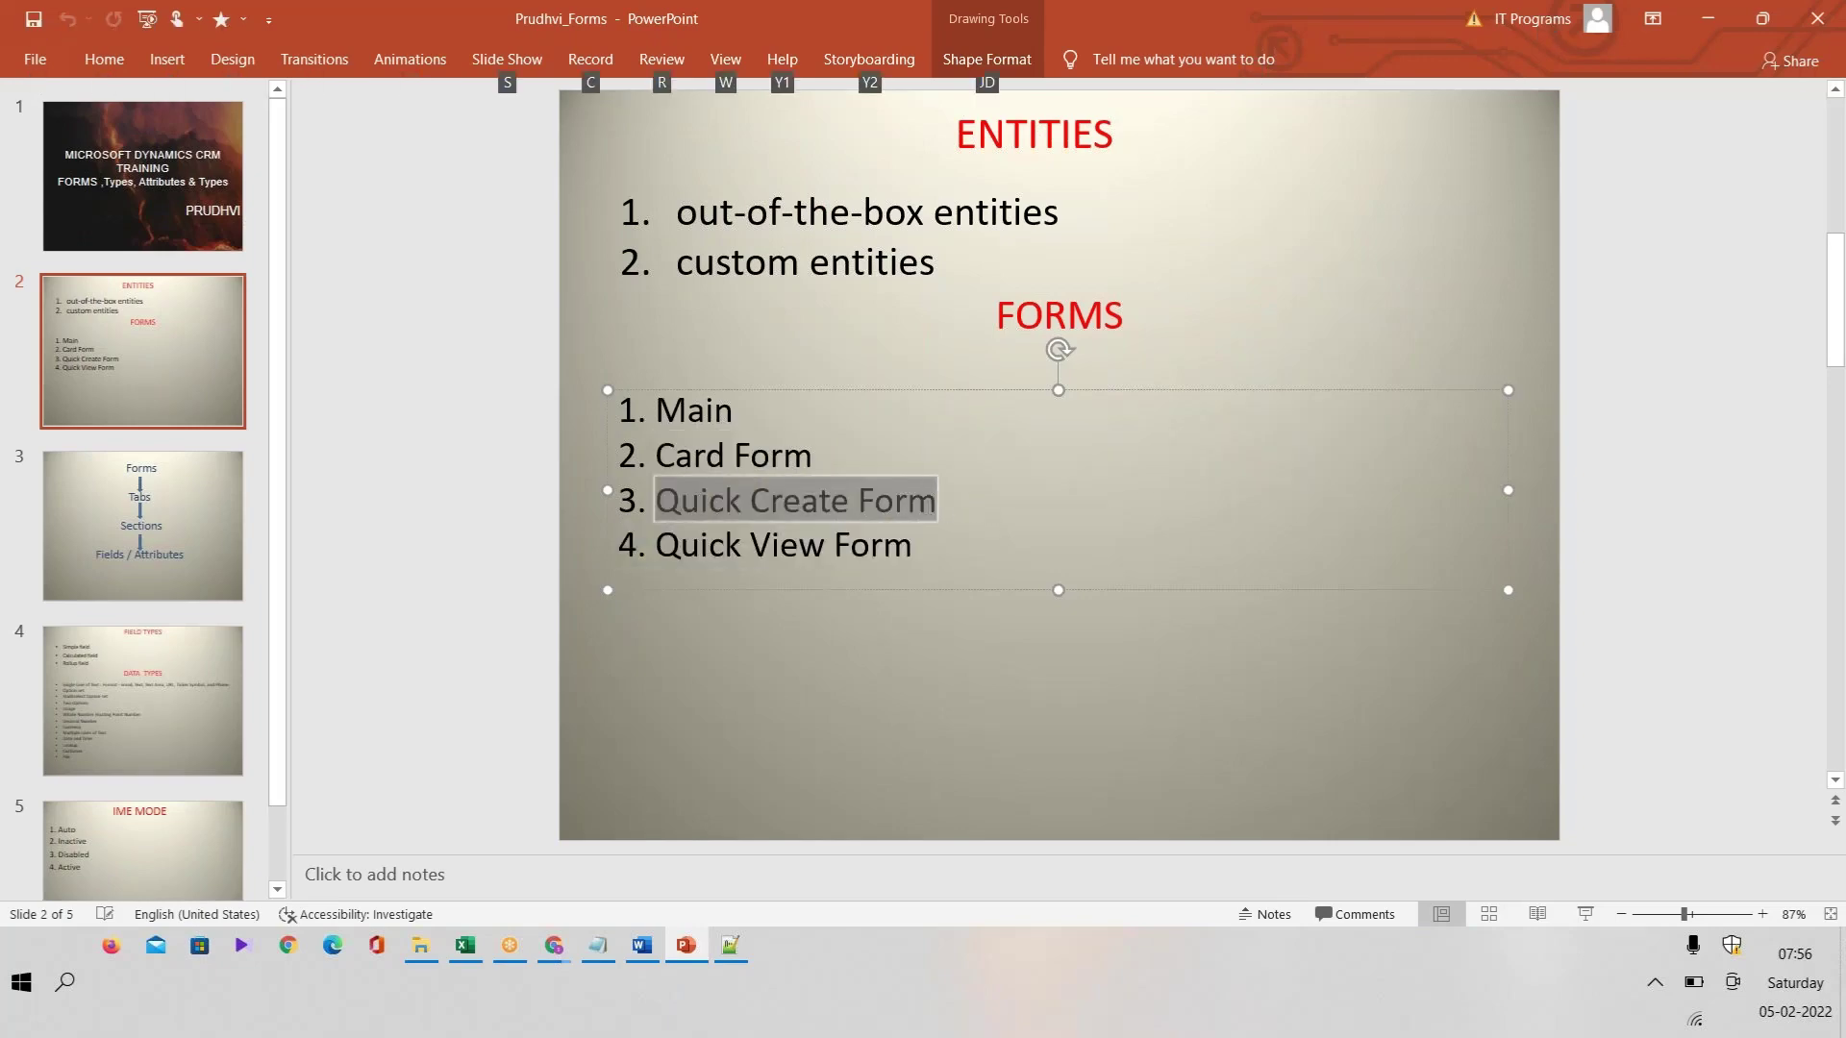
key(alt+Tab)
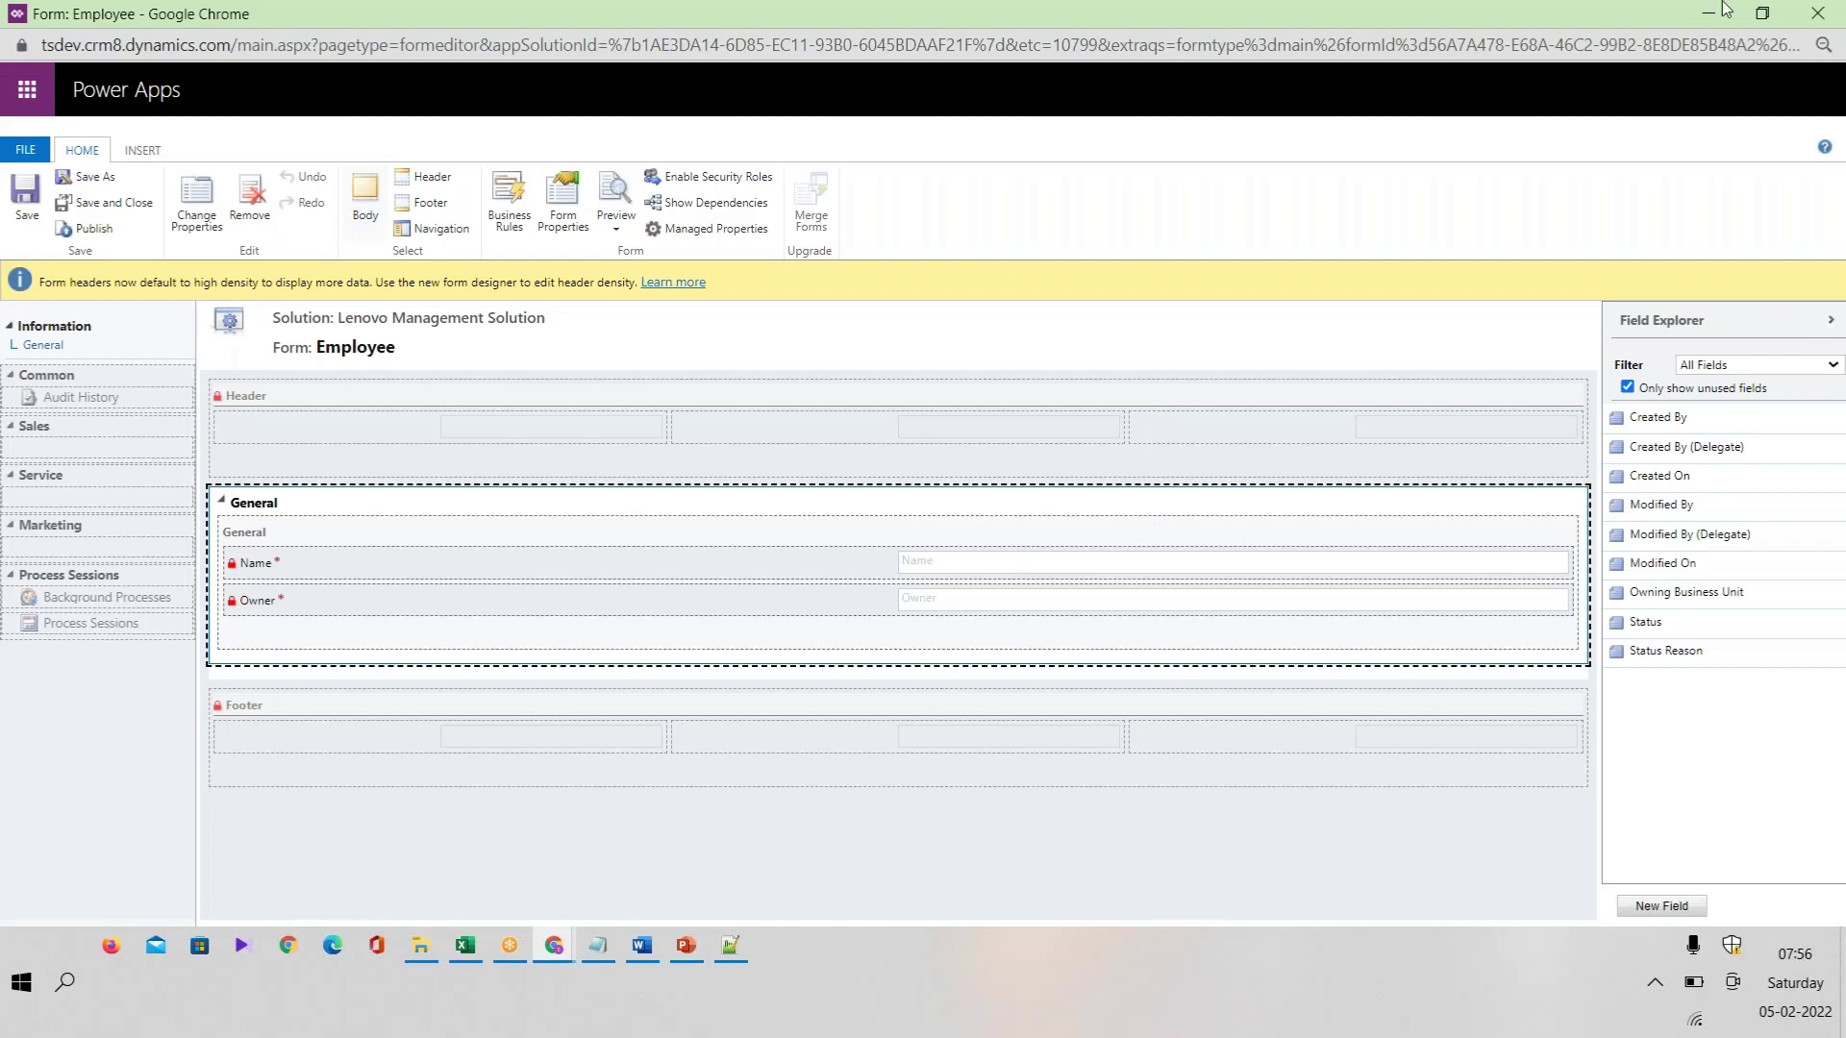
Step: Switch to the form structure slide in PowerPoint and highlight the Forms, Tabs, Sections and Fields / Attributes levels
double_click(1061, 21)
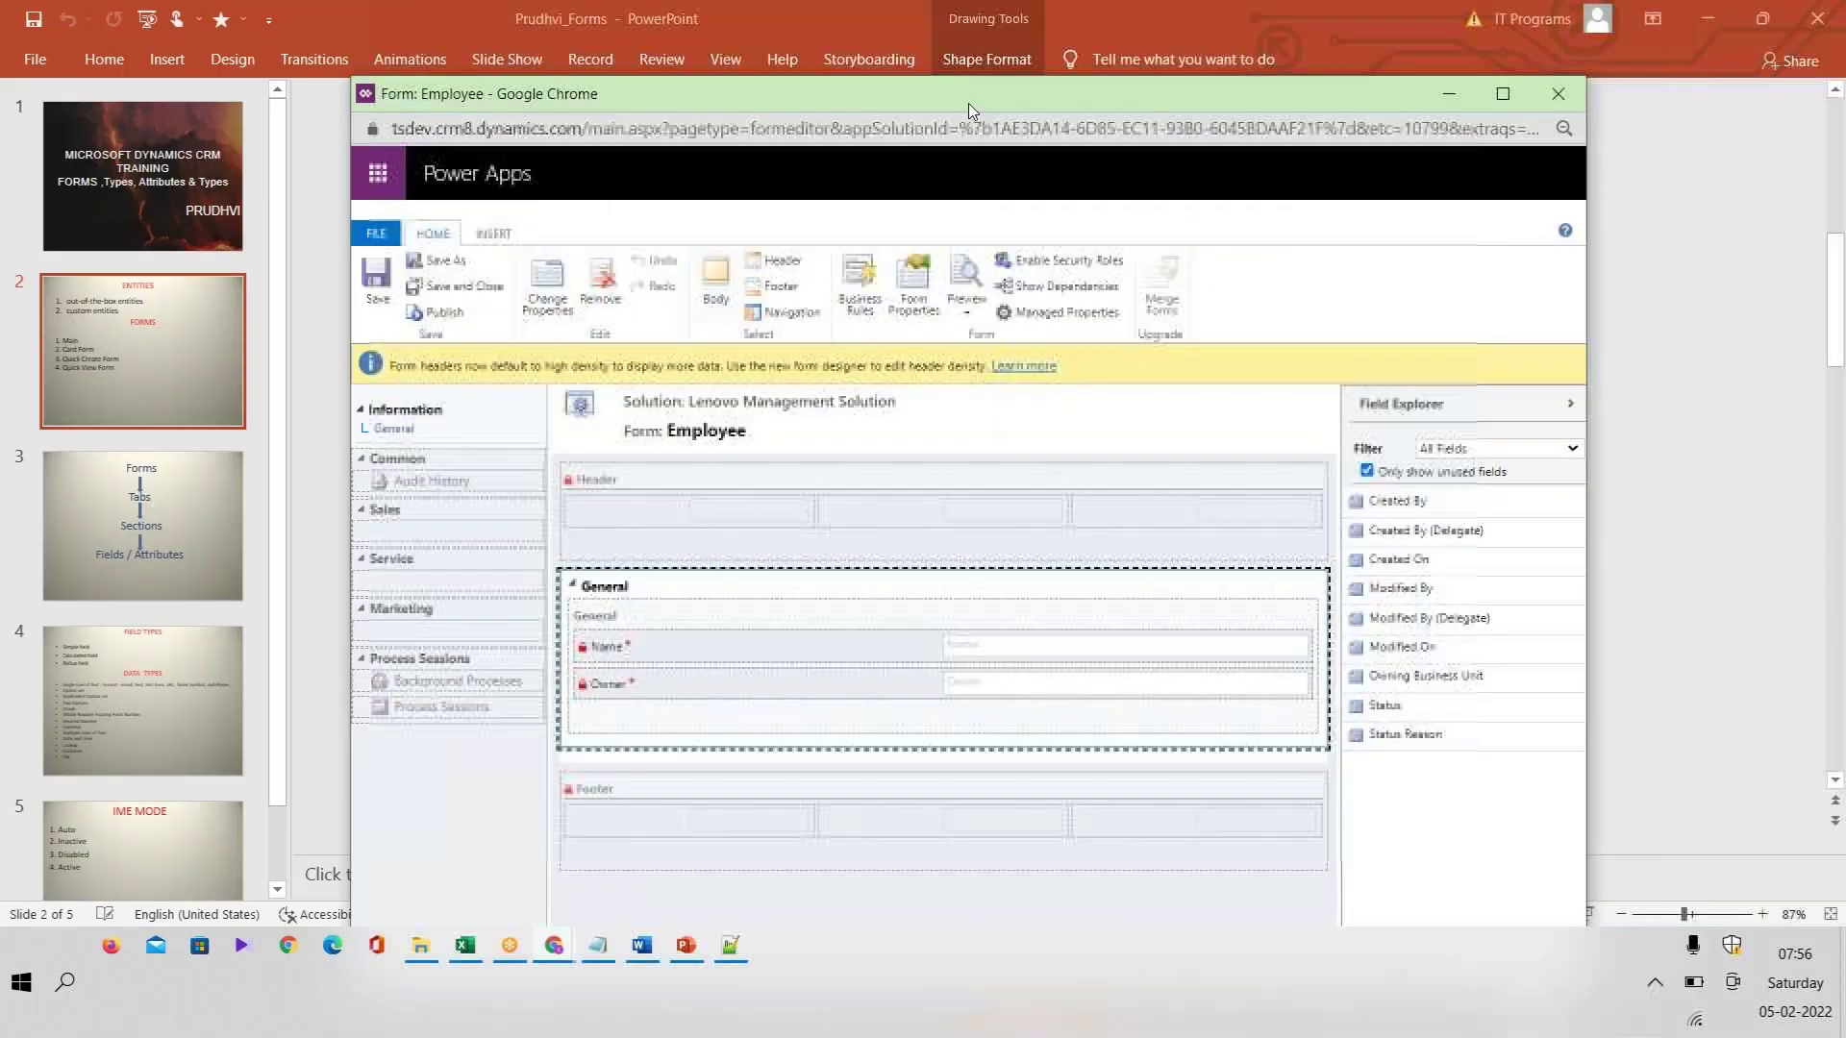
drag(967, 104, 1015, 102)
click(43, 584)
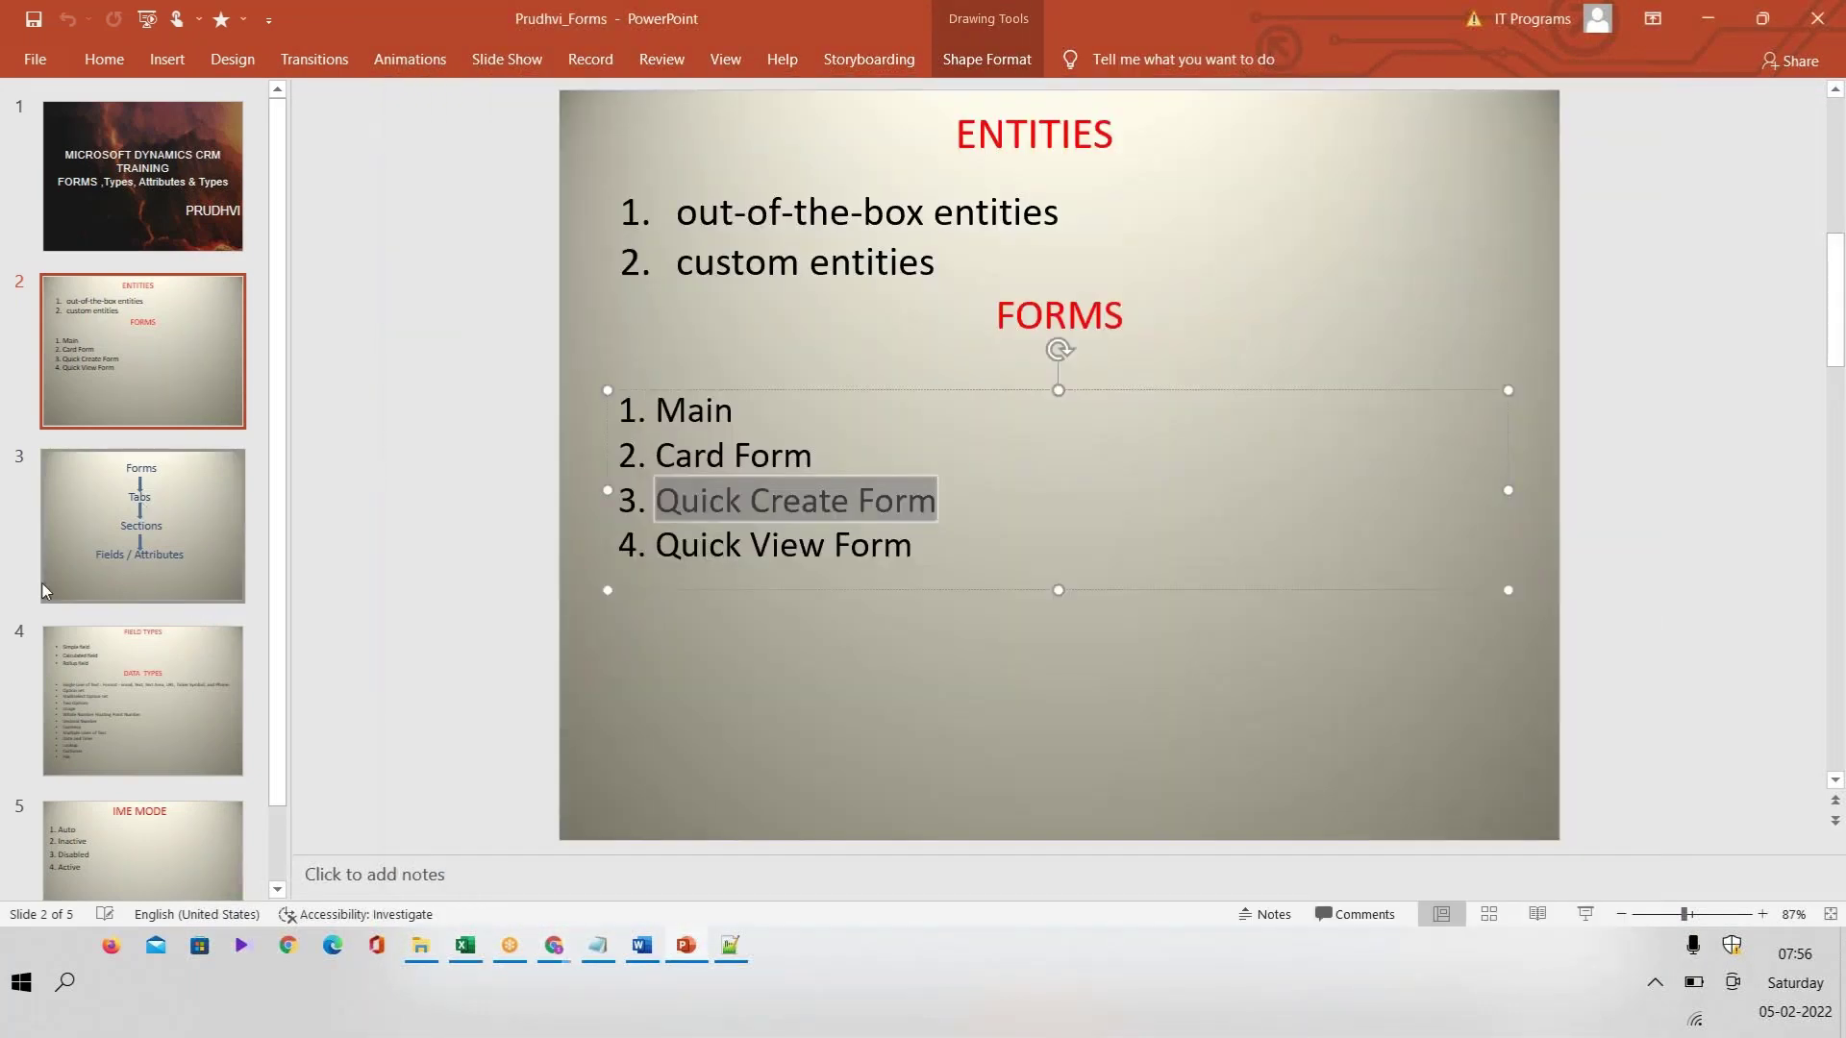
click(44, 591)
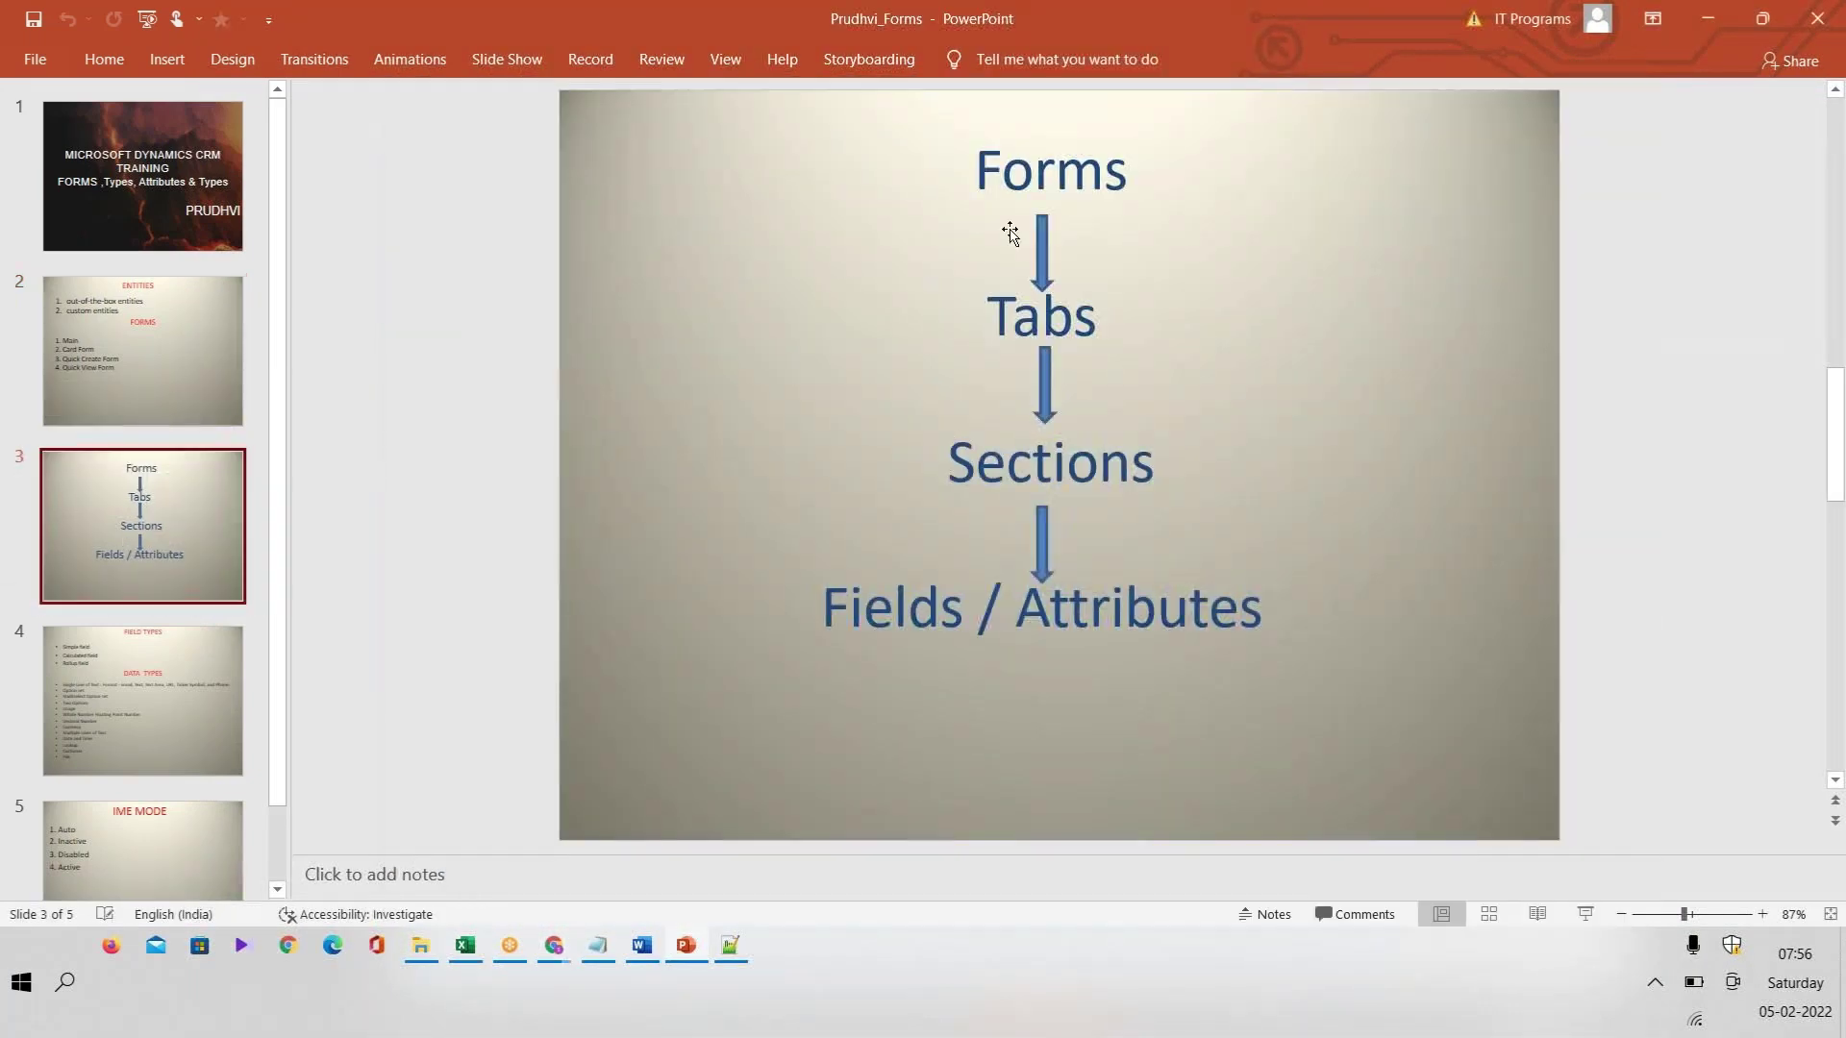
double_click(1048, 167)
double_click(1057, 321)
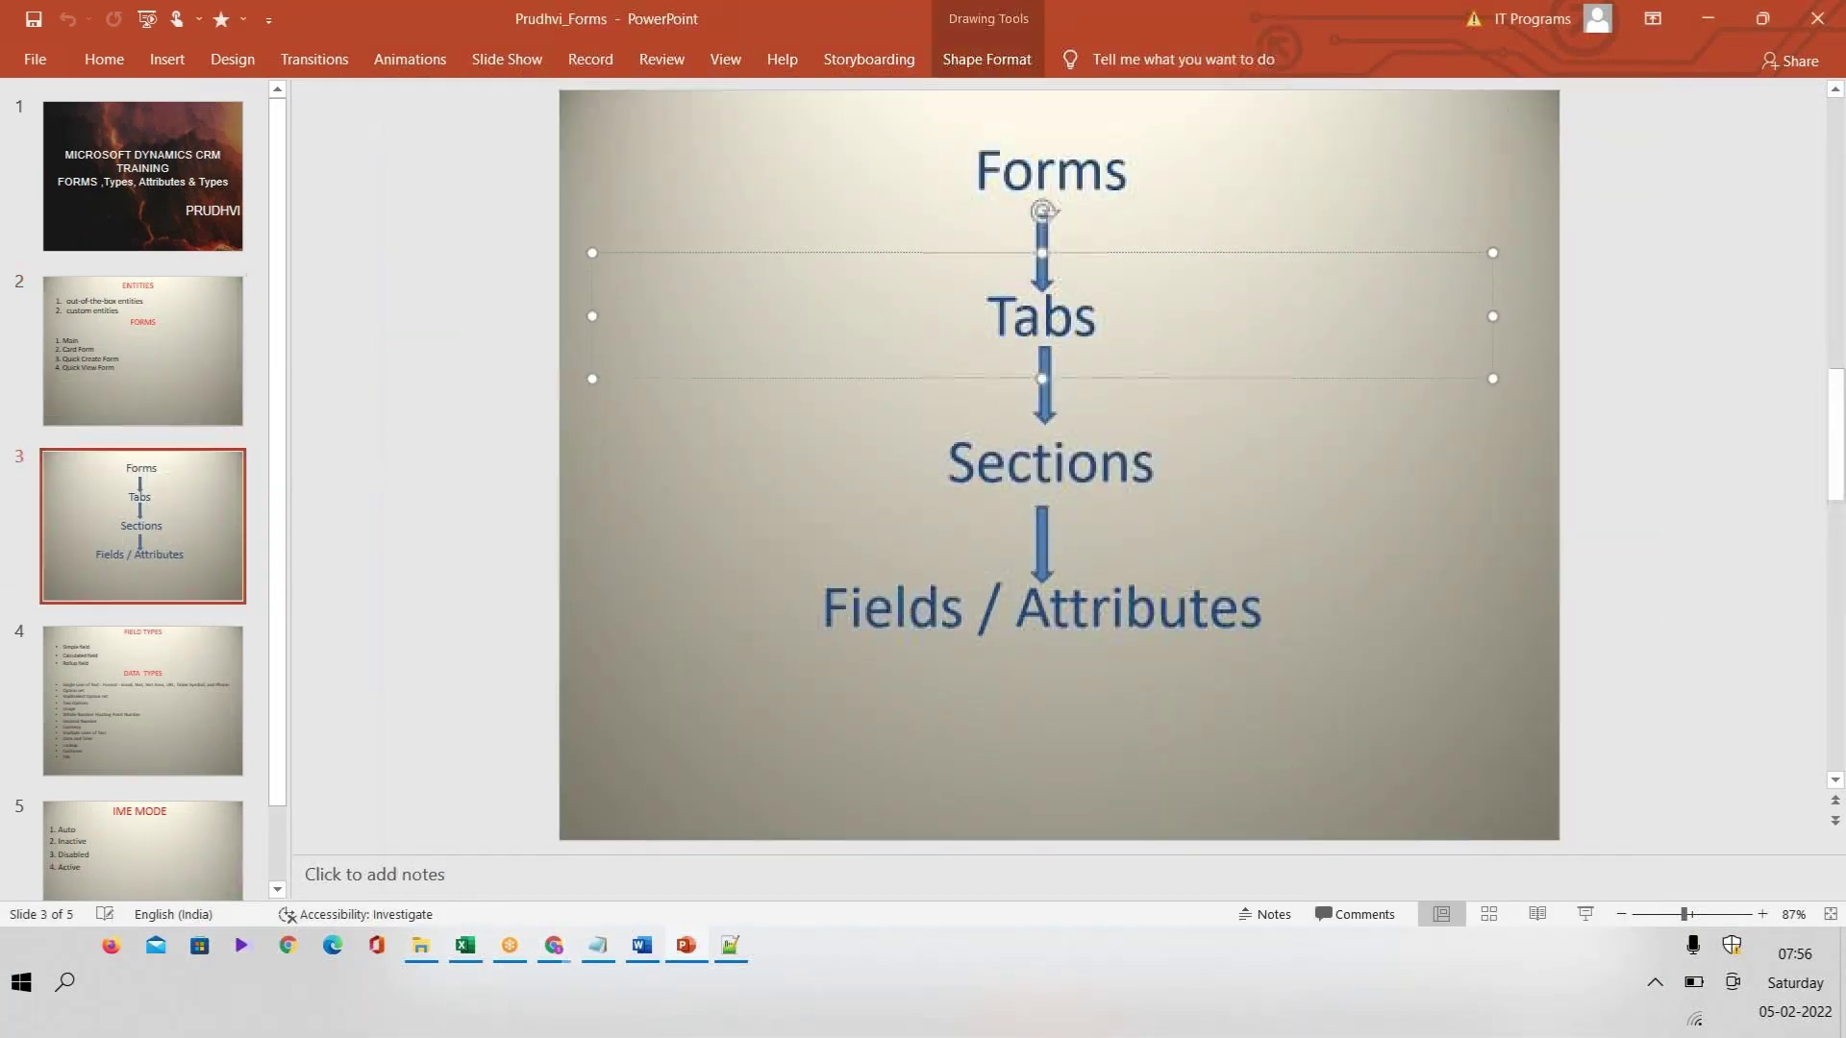
double_click(1048, 464)
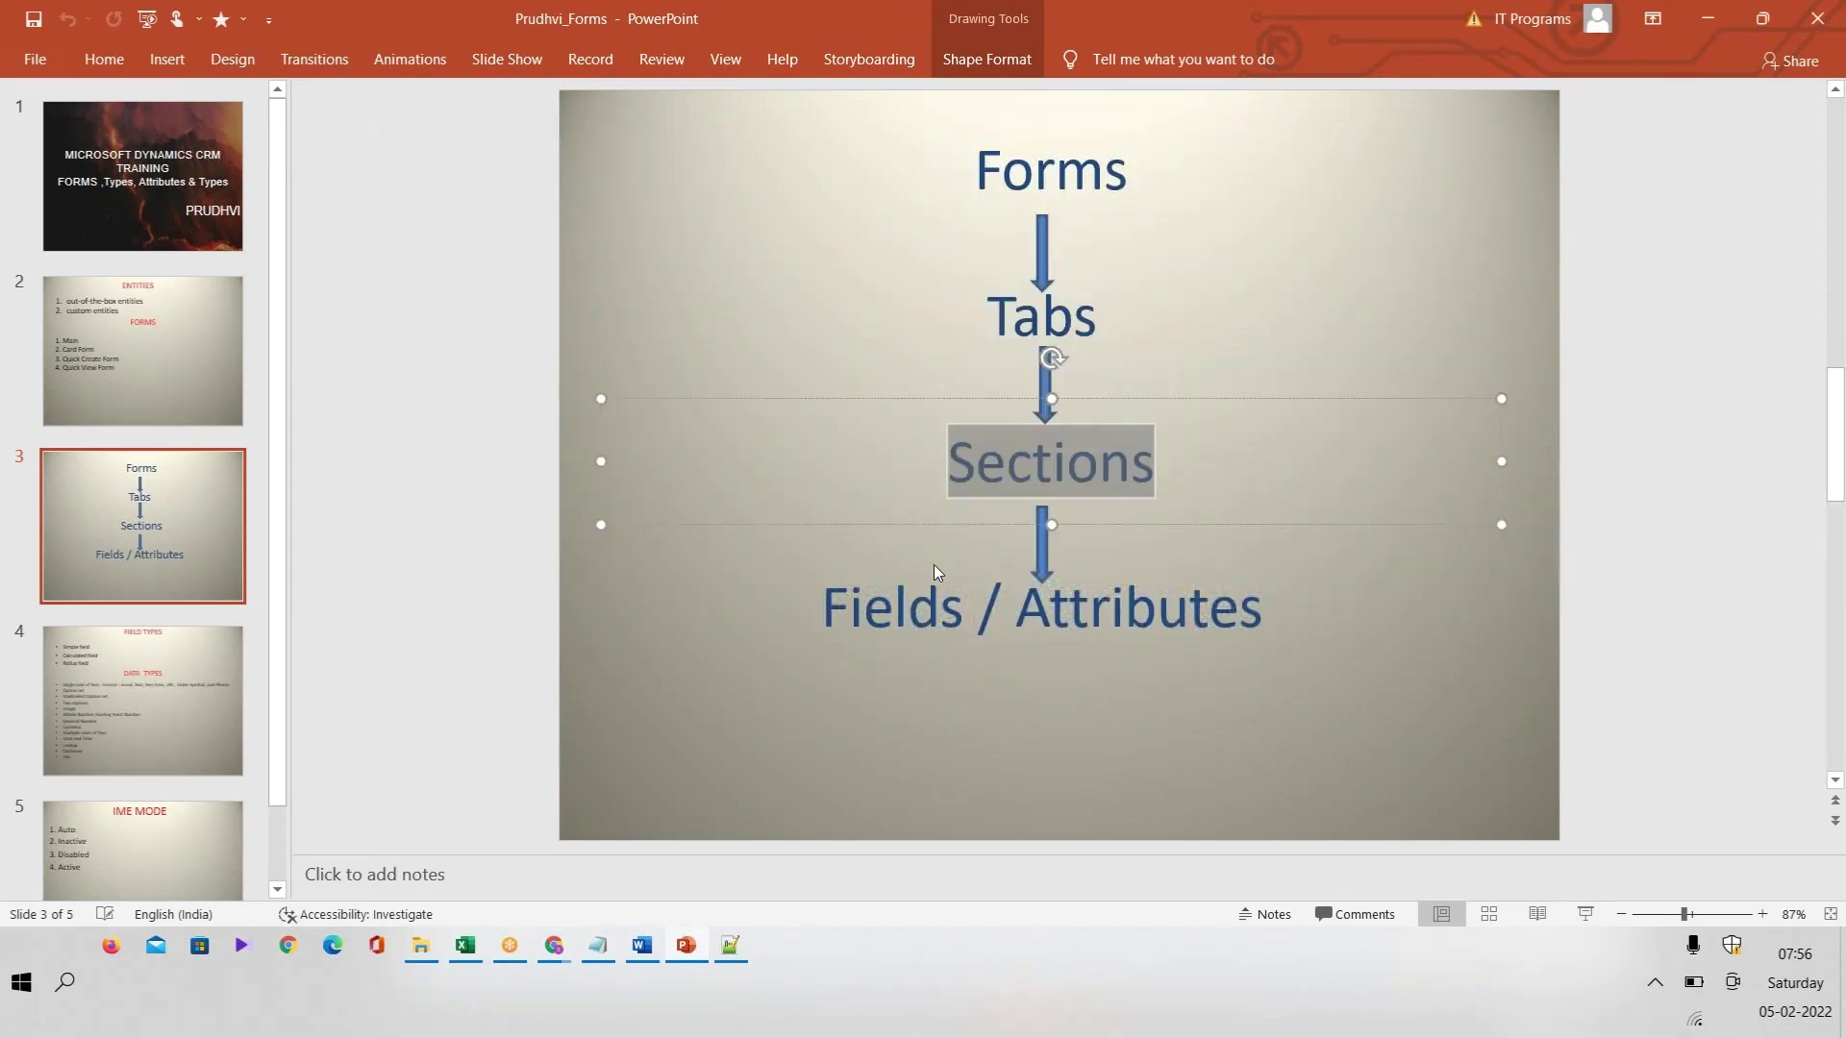
click(893, 615)
double_click(893, 615)
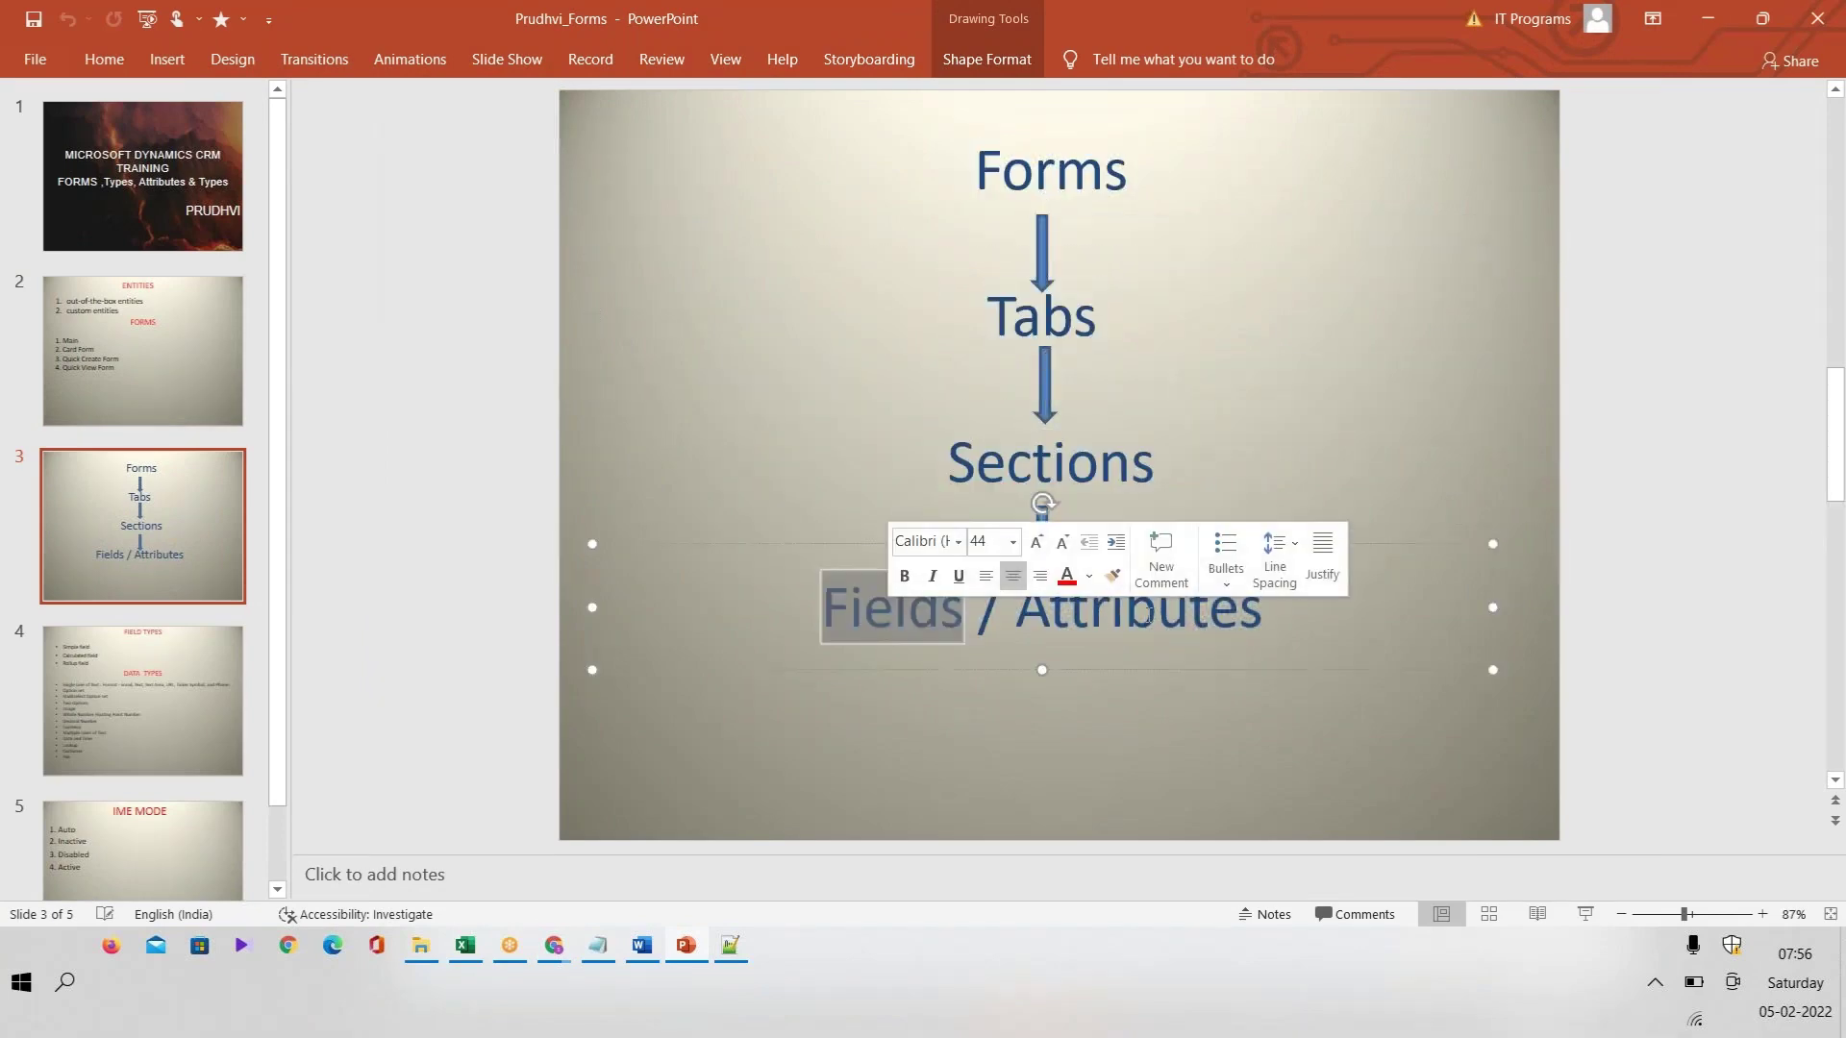
Step: Compare the slide's Tabs level with the General tab of the Employee form, ending in the maximized form editor
key(alt+Tab)
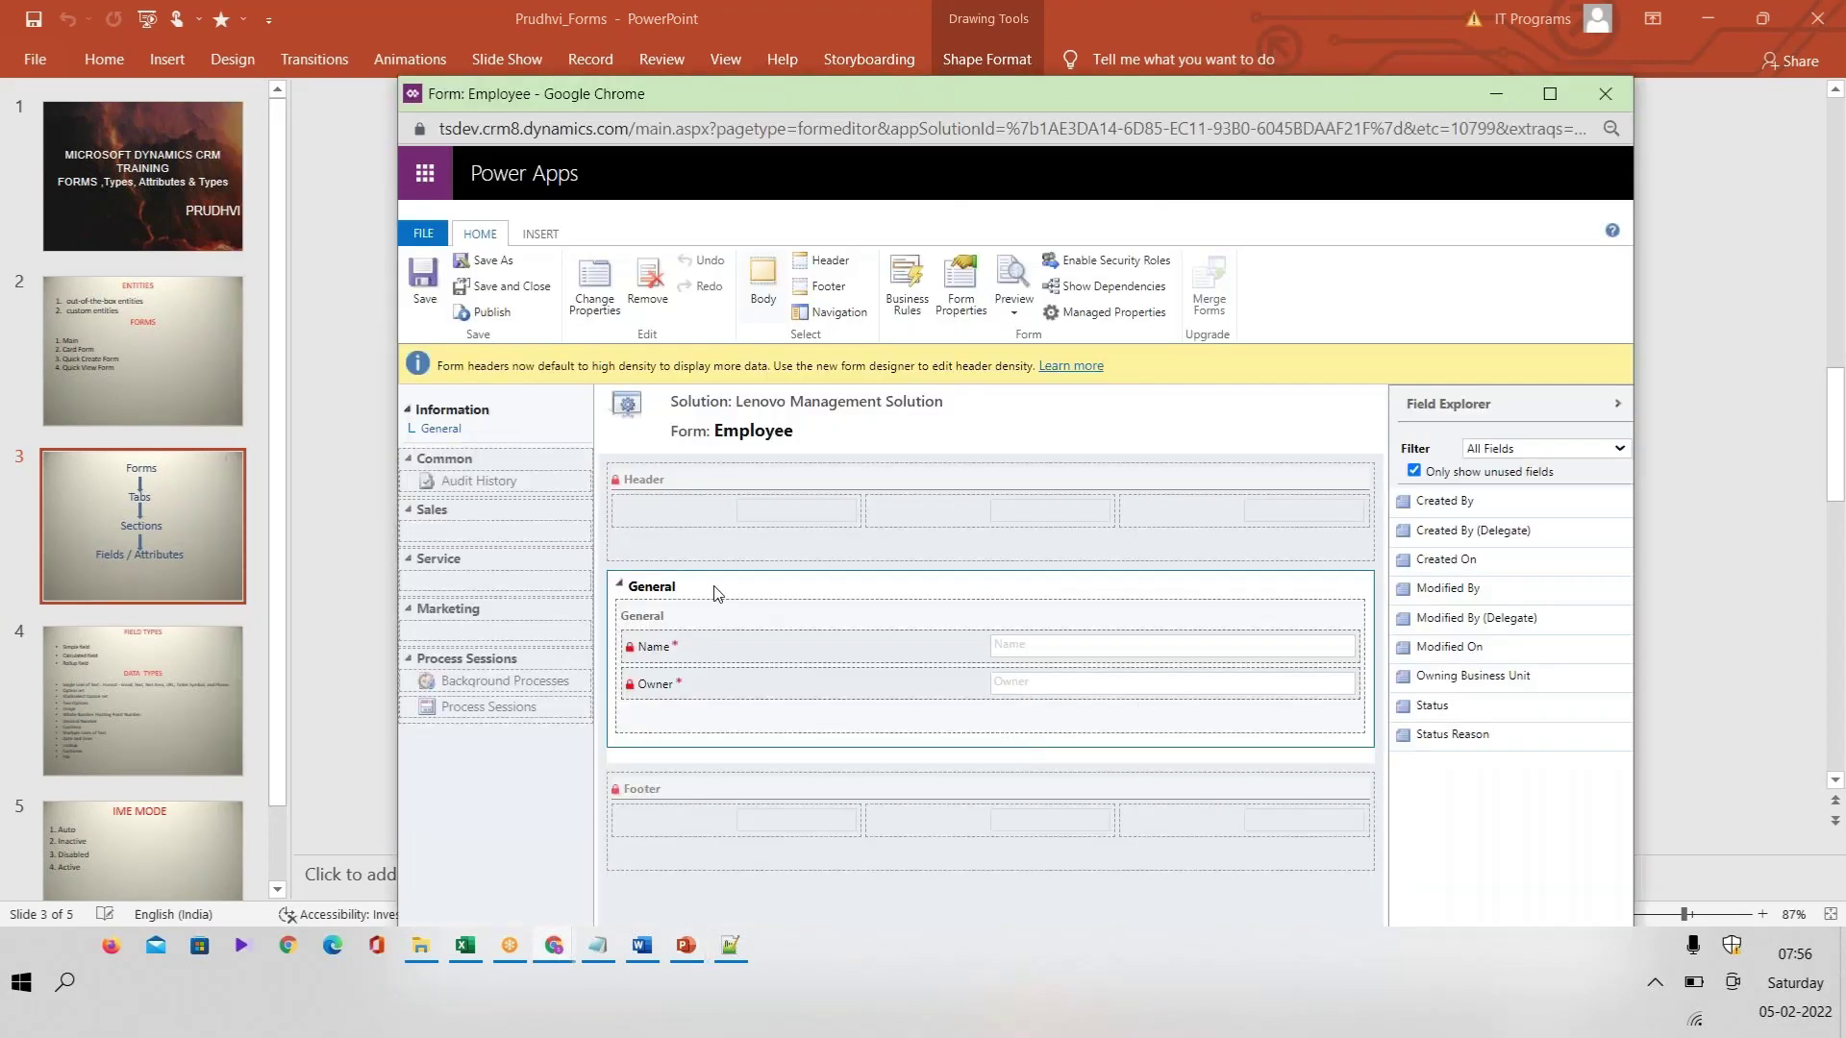
key(alt+Tab)
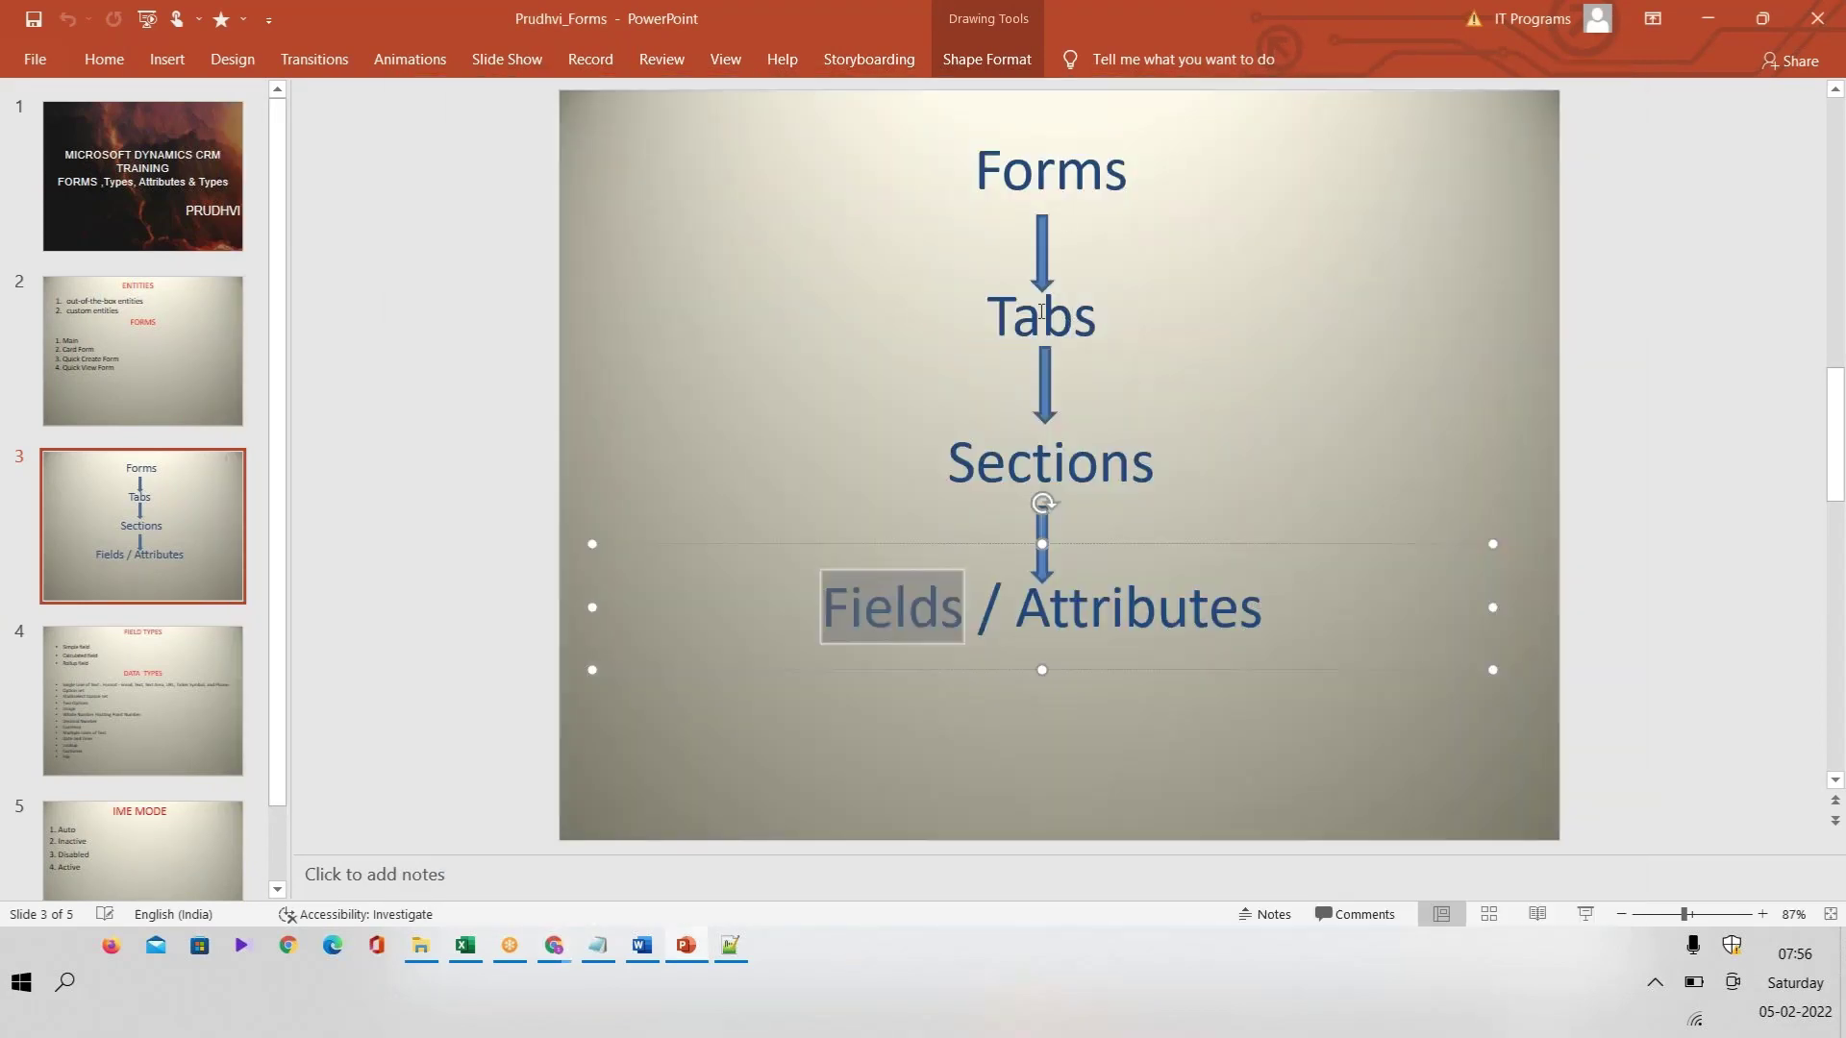
double_click(1041, 311)
key(alt)
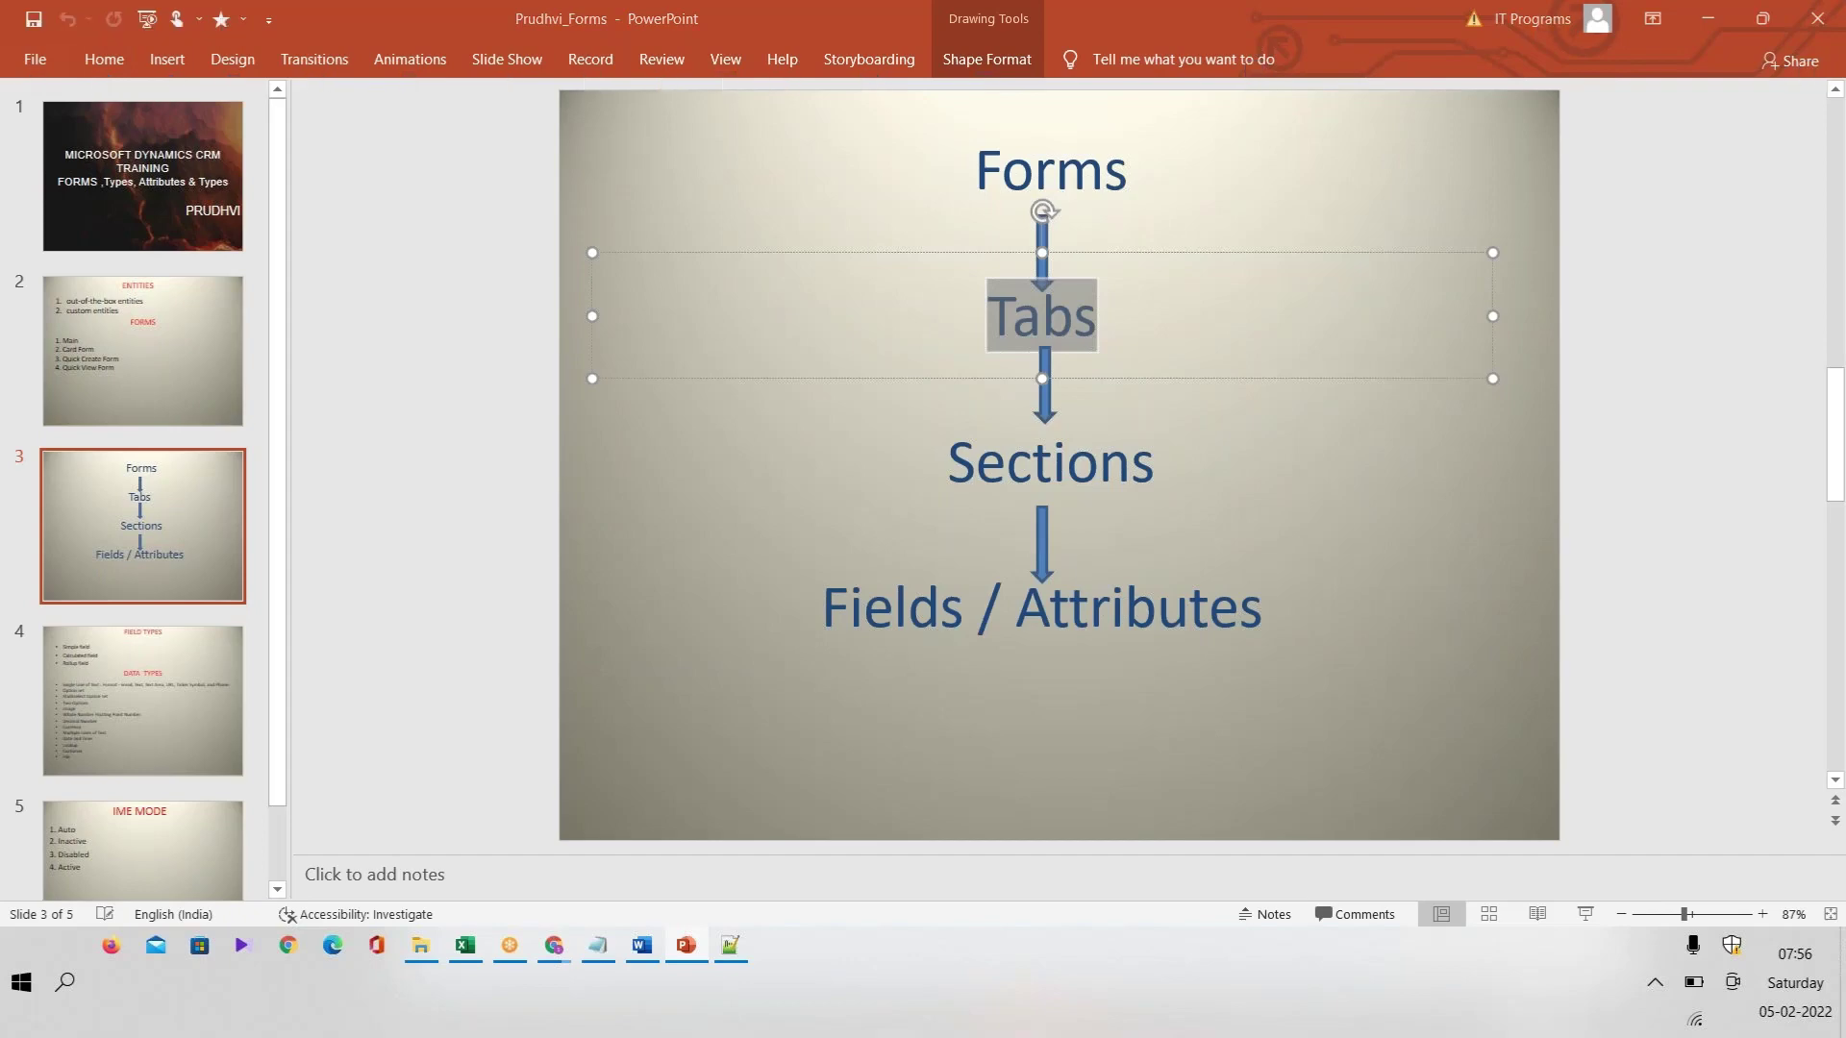
key(alt+Tab)
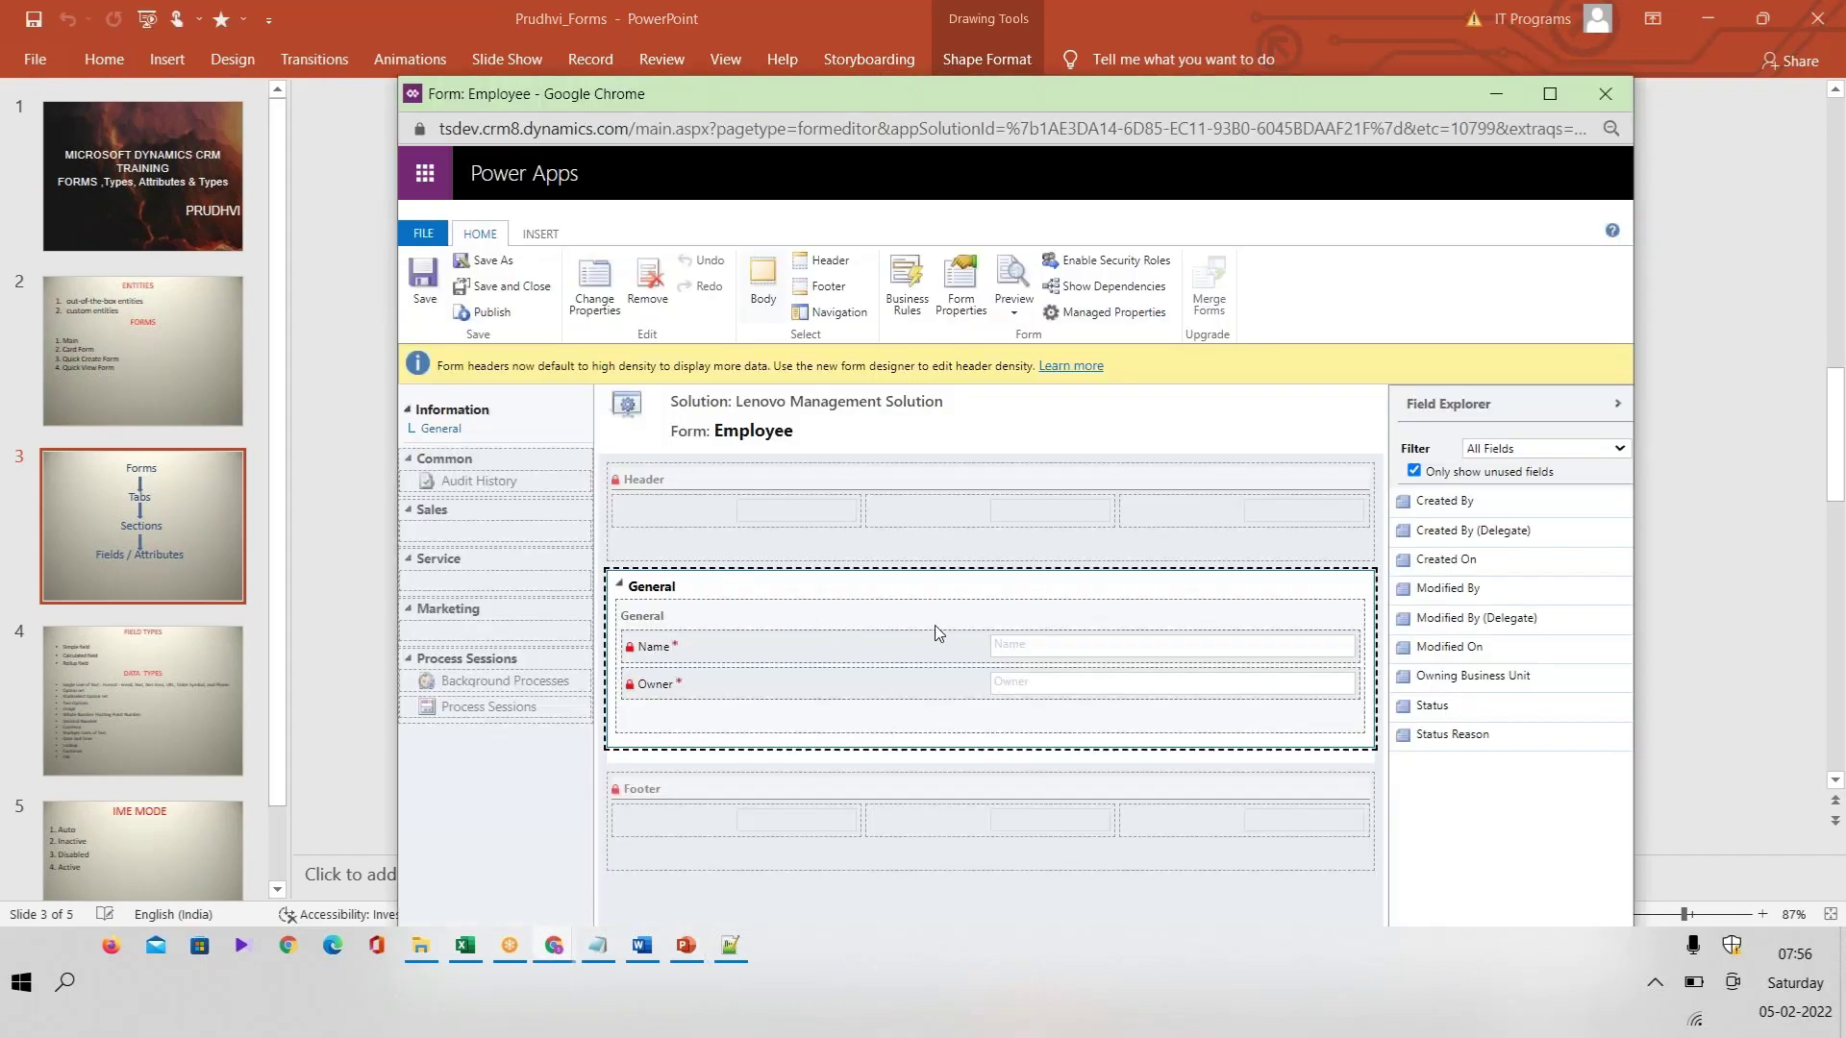
click(1549, 93)
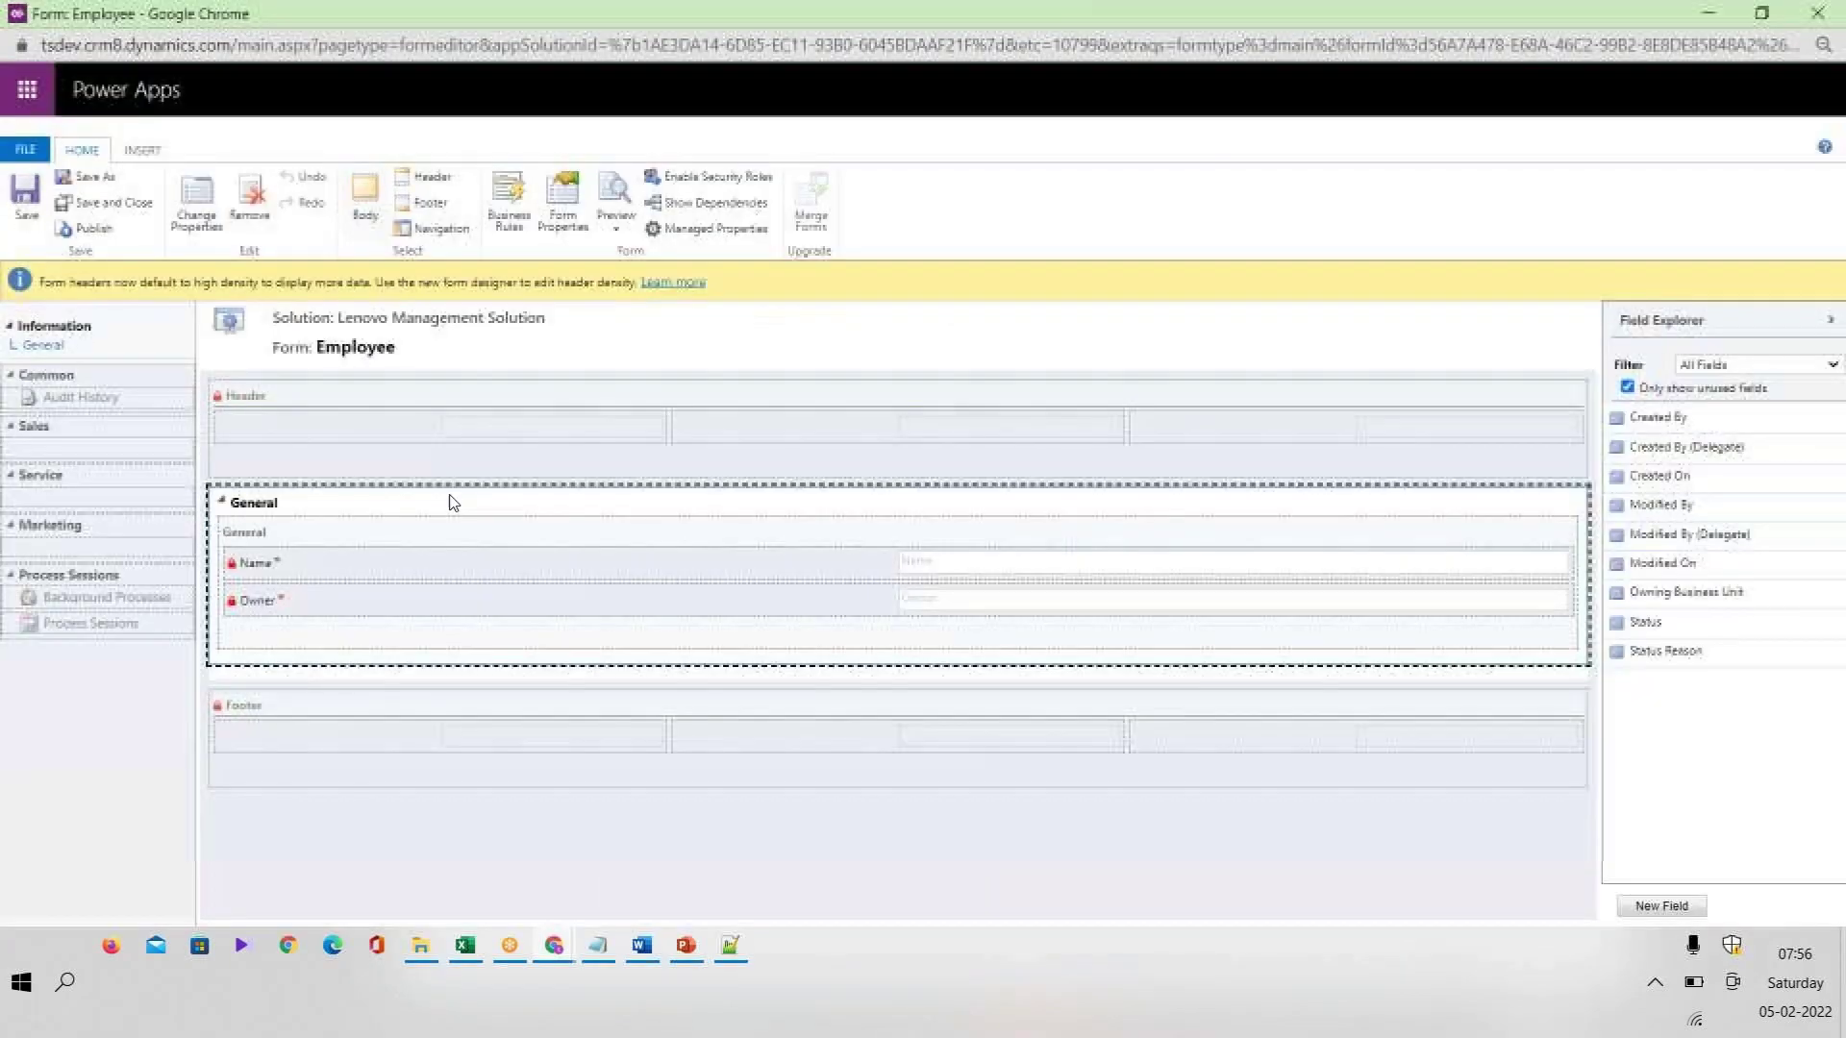
Step: Review the Employee form's properties and the General tab's properties, highlighting the tab's label, and close both dialogs
click(224, 503)
click(222, 504)
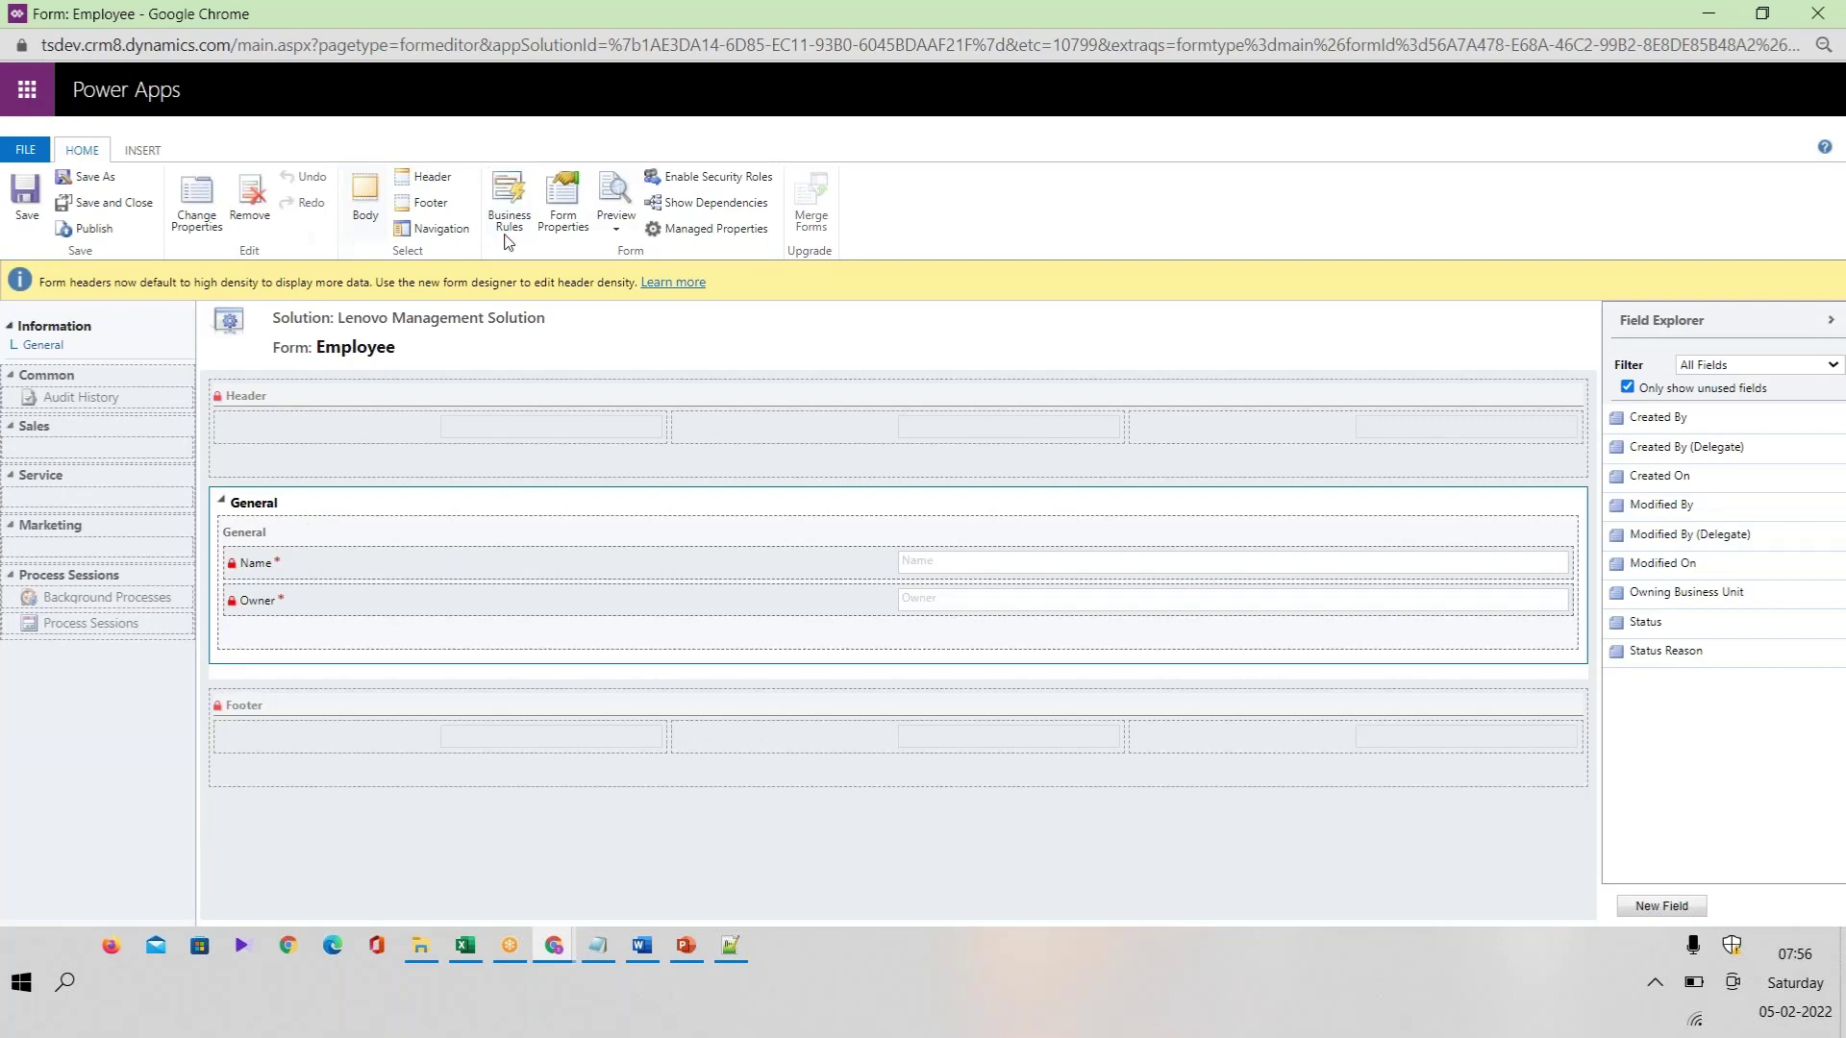
click(558, 228)
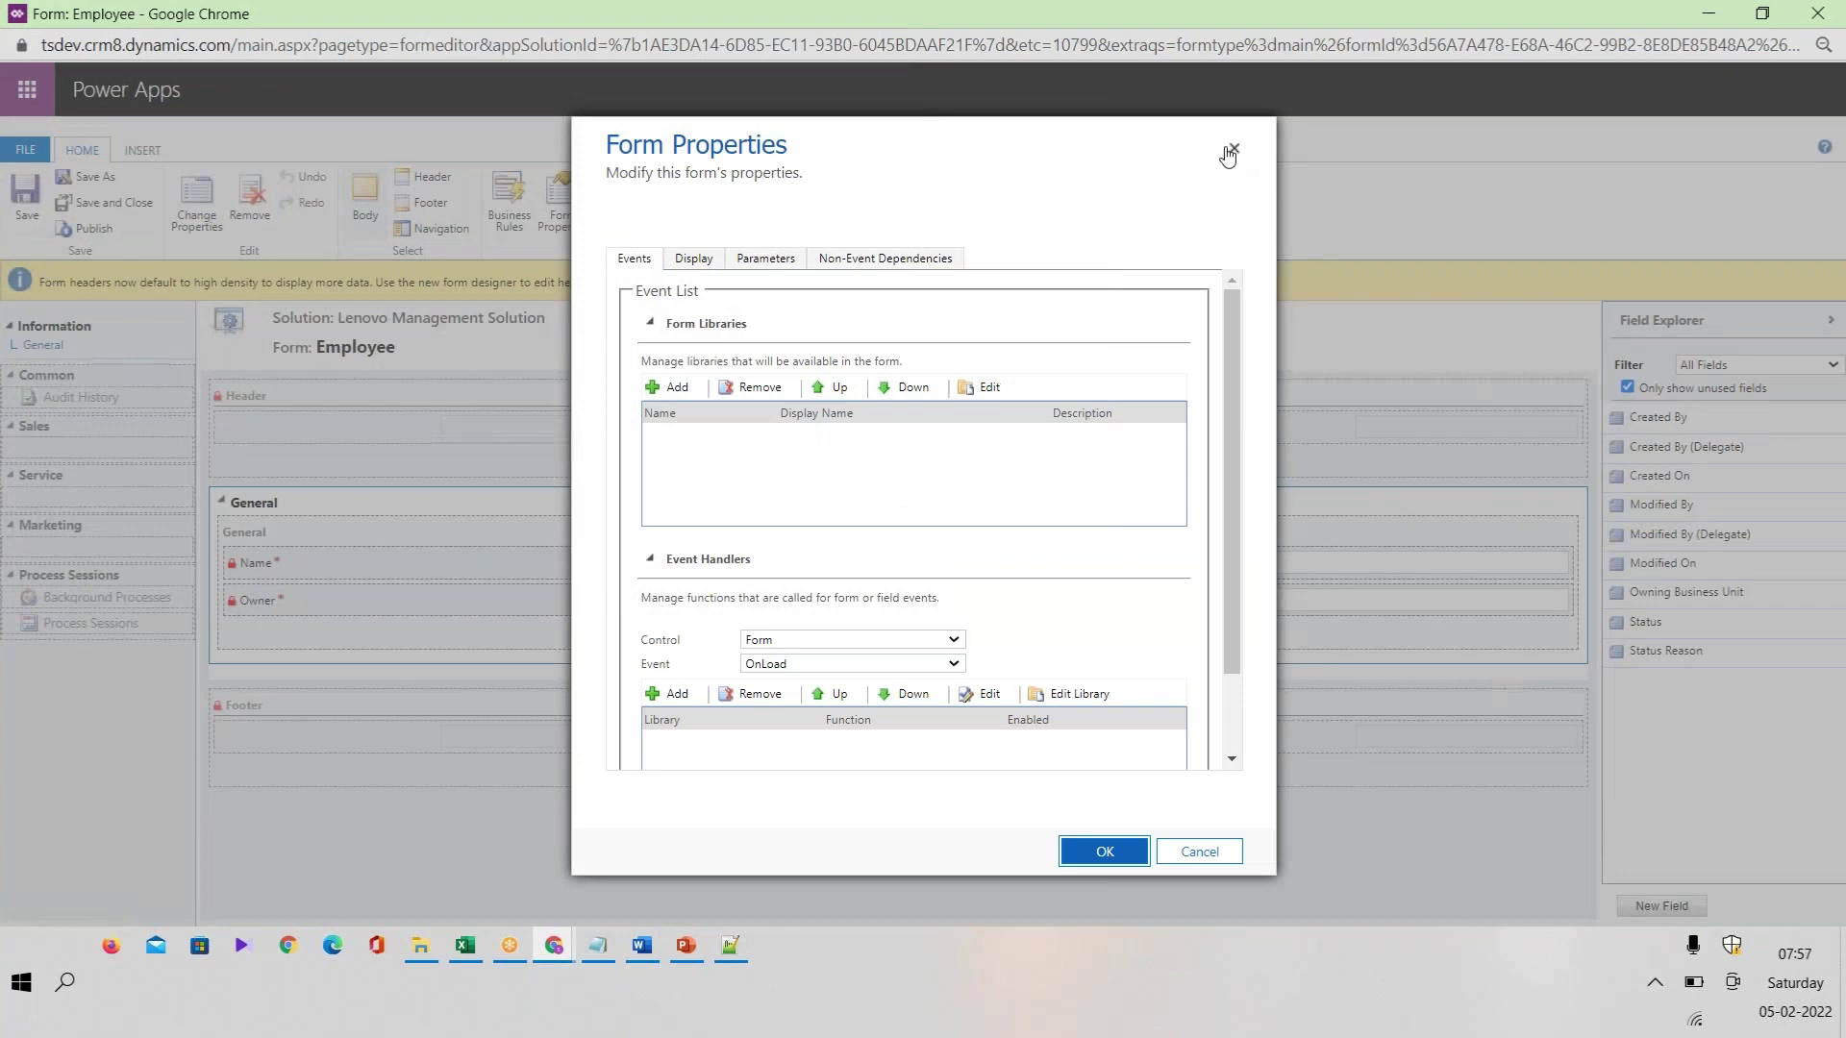
click(1230, 150)
click(196, 201)
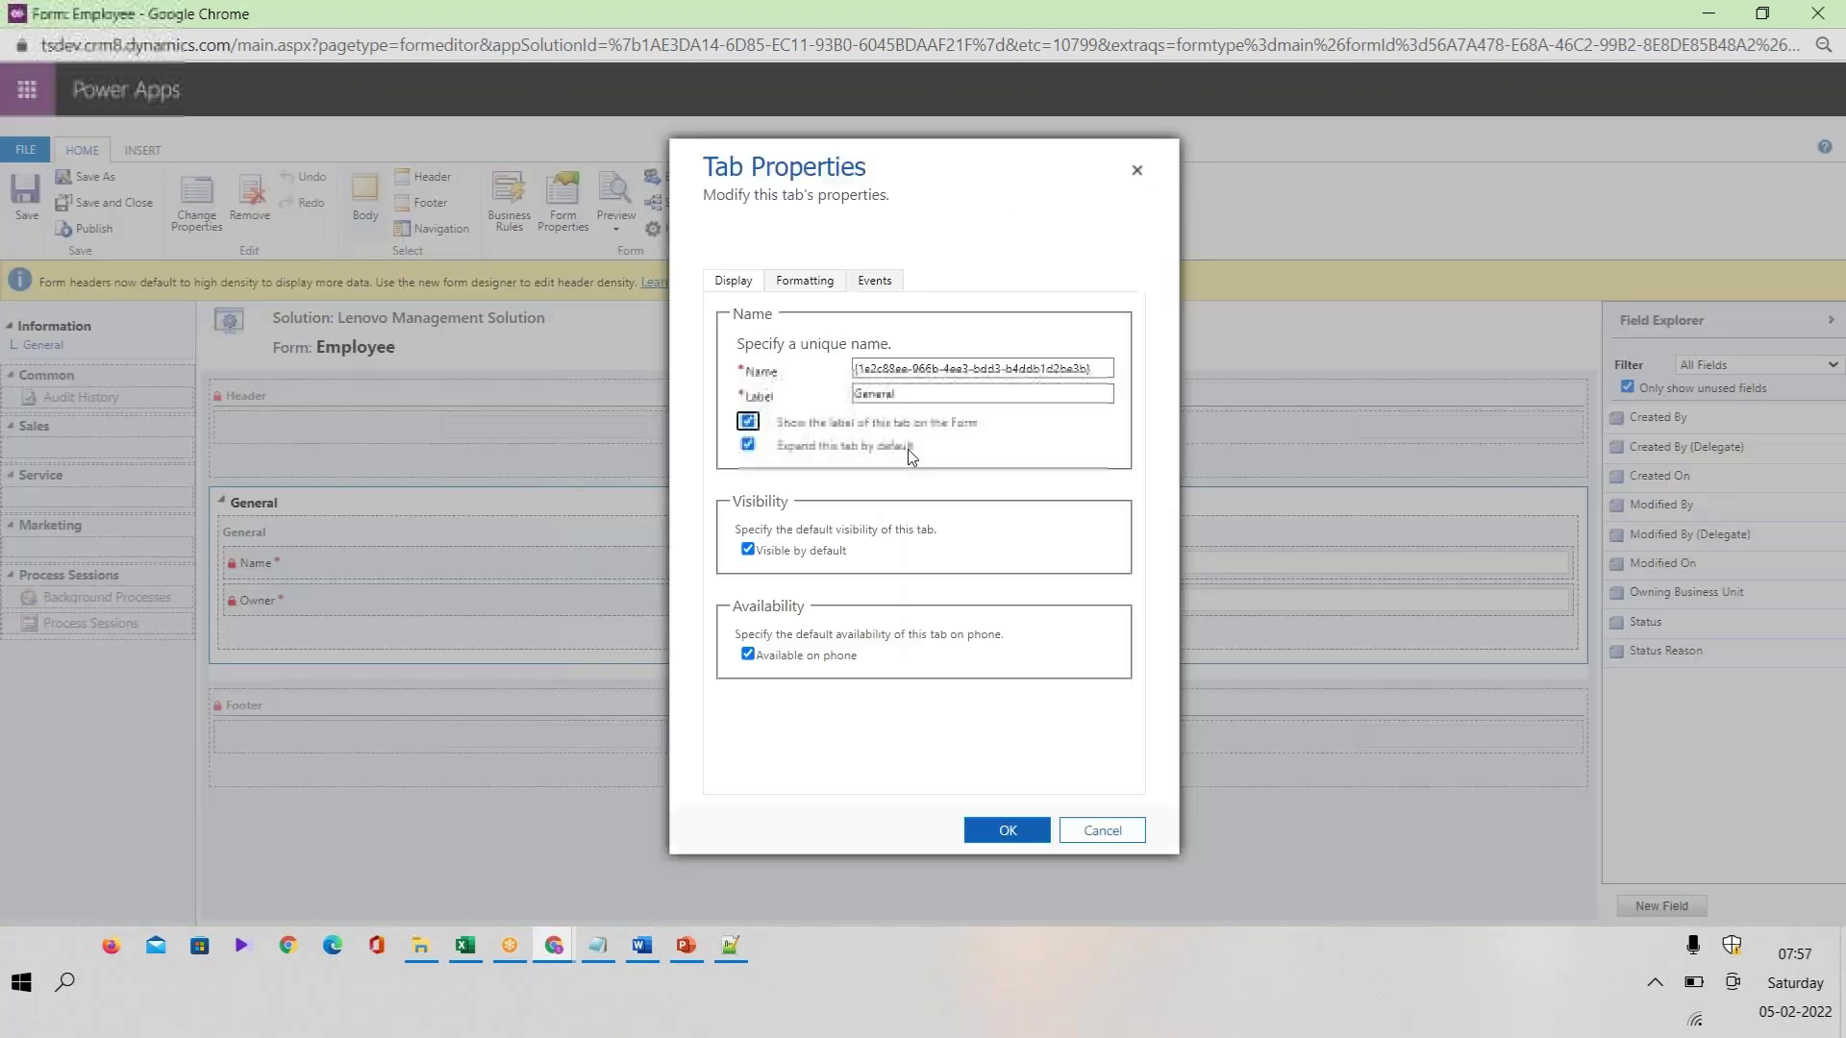
drag(913, 394, 772, 404)
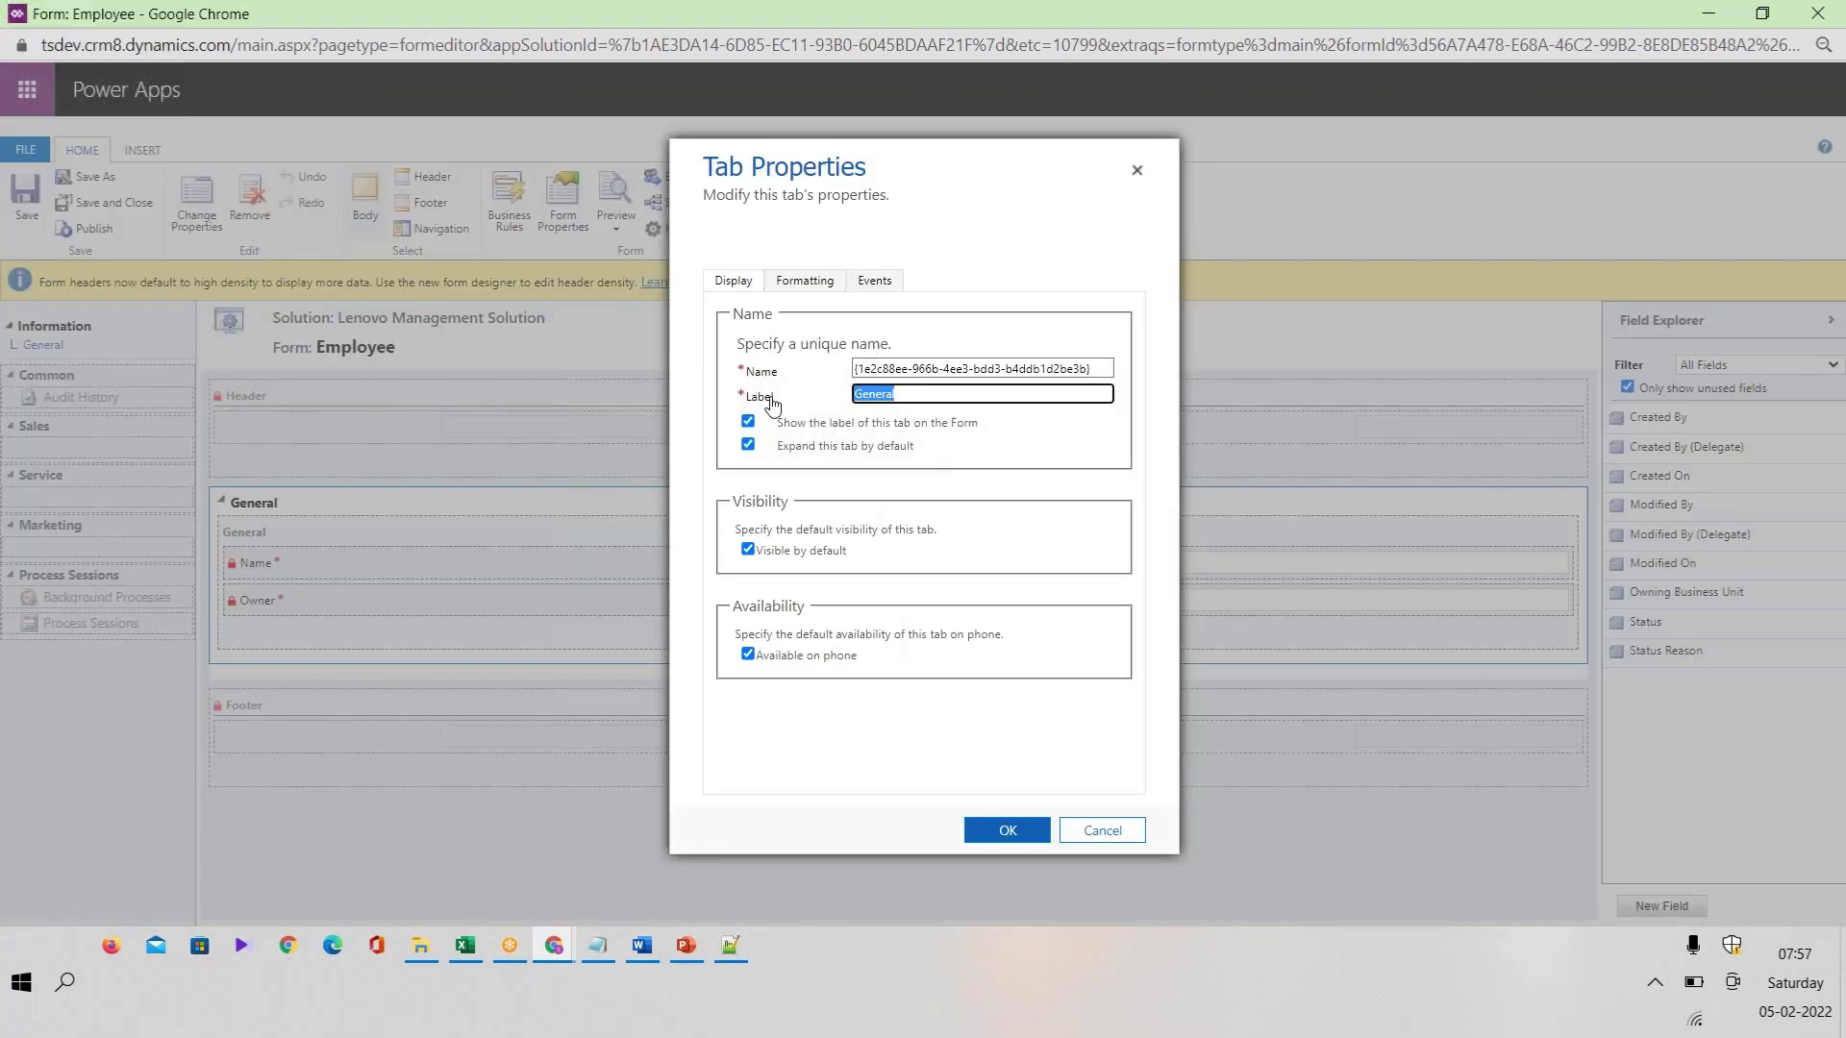
click(1106, 835)
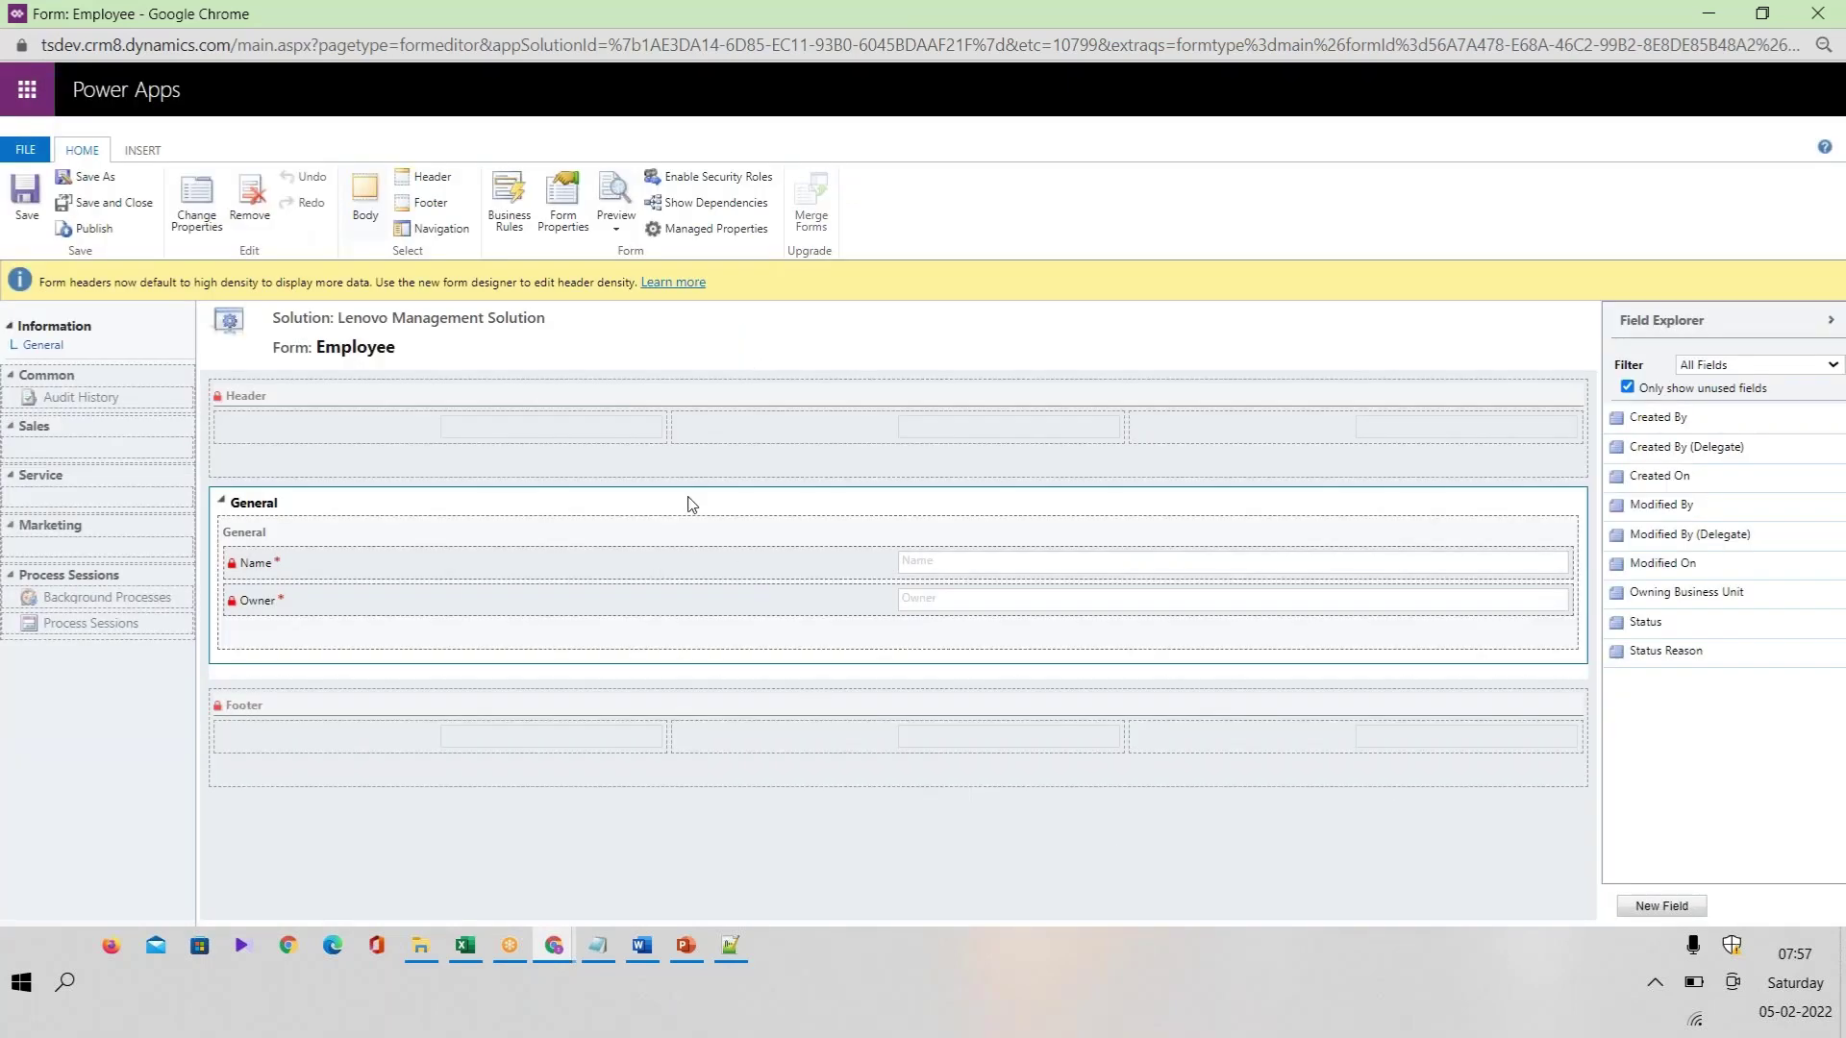
Step: Insert a two-column tab and a three-column tab, both with equal-width sections, below the General tab
click(152, 152)
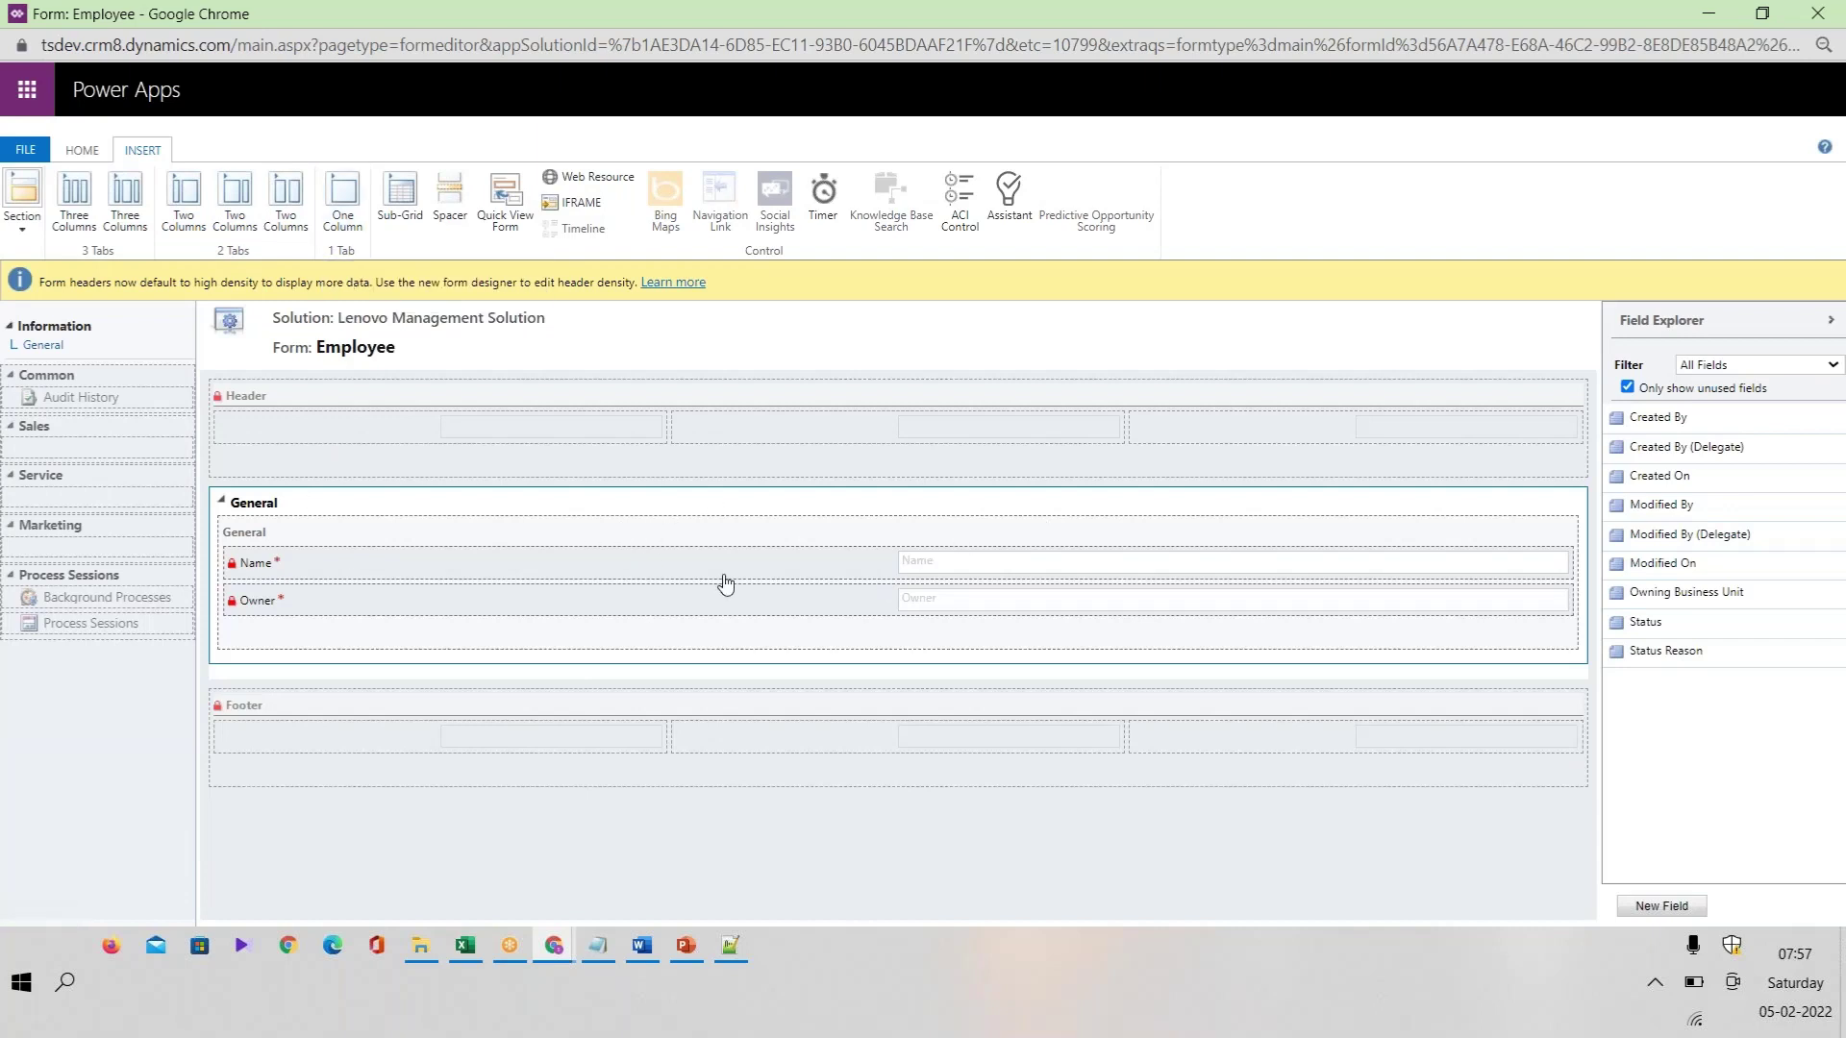
click(278, 211)
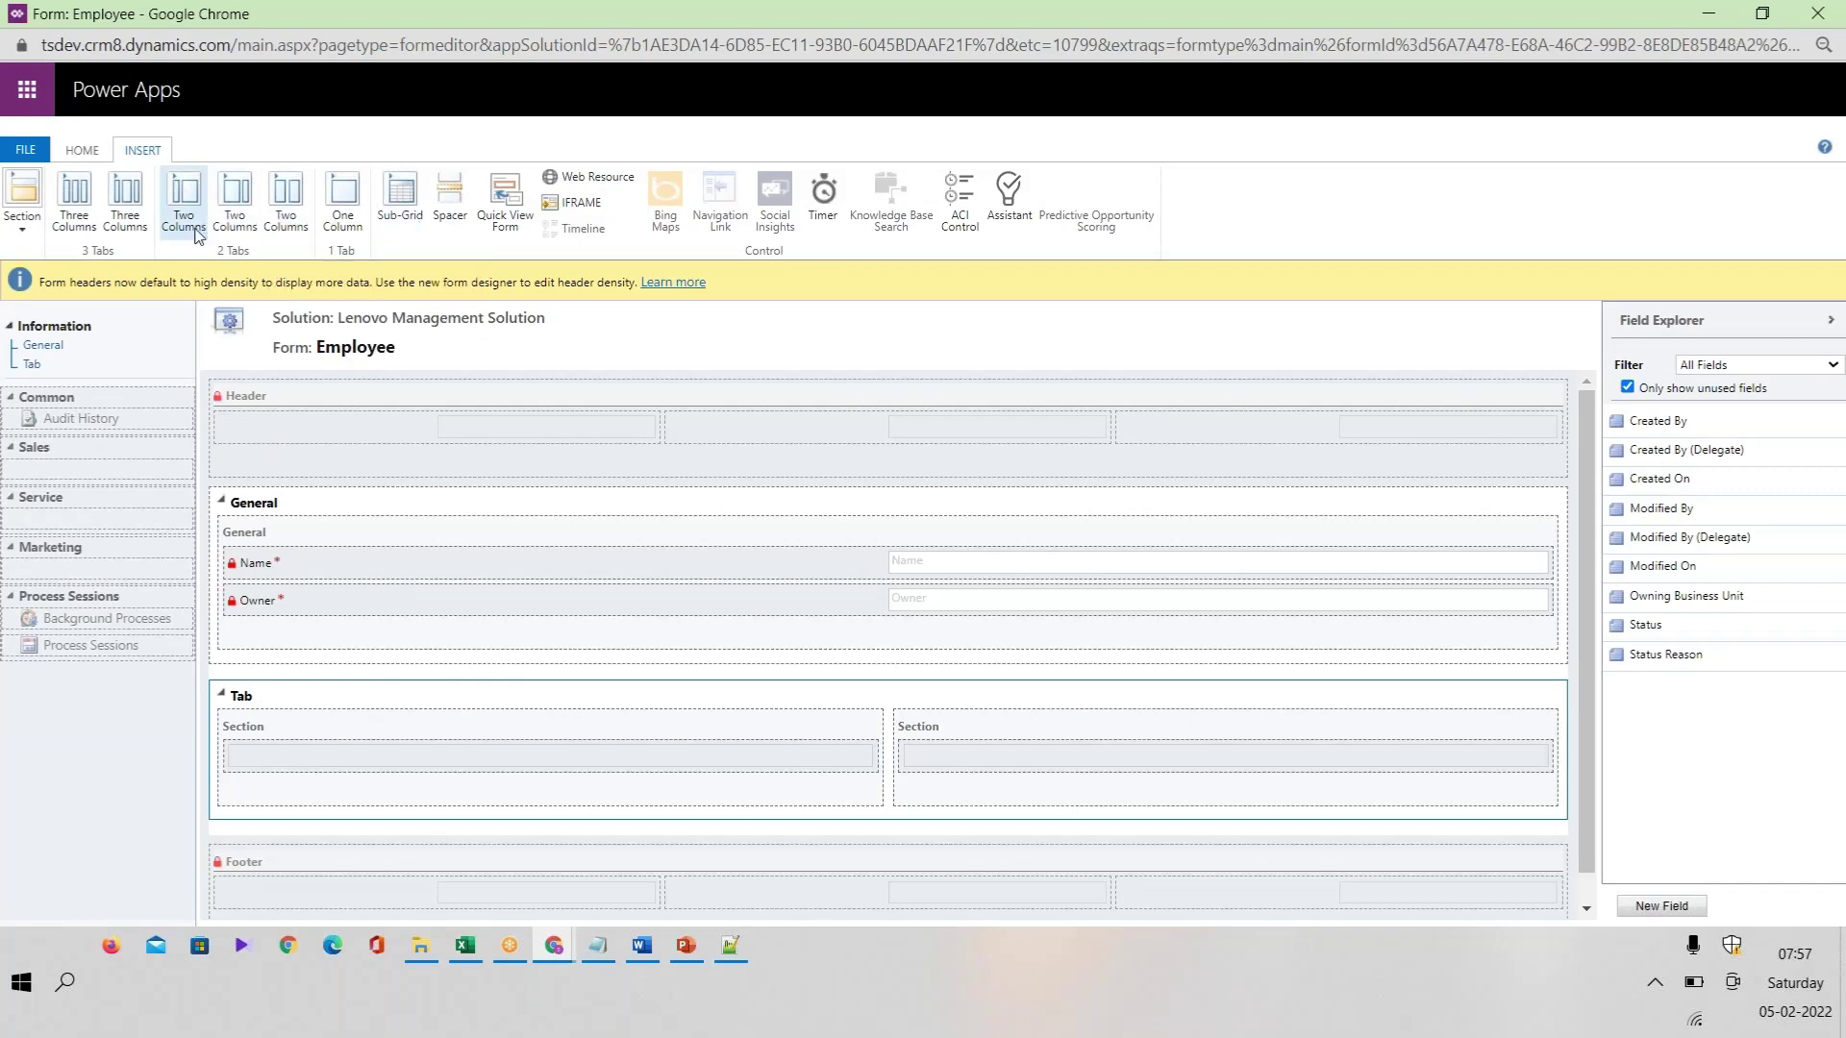
click(126, 206)
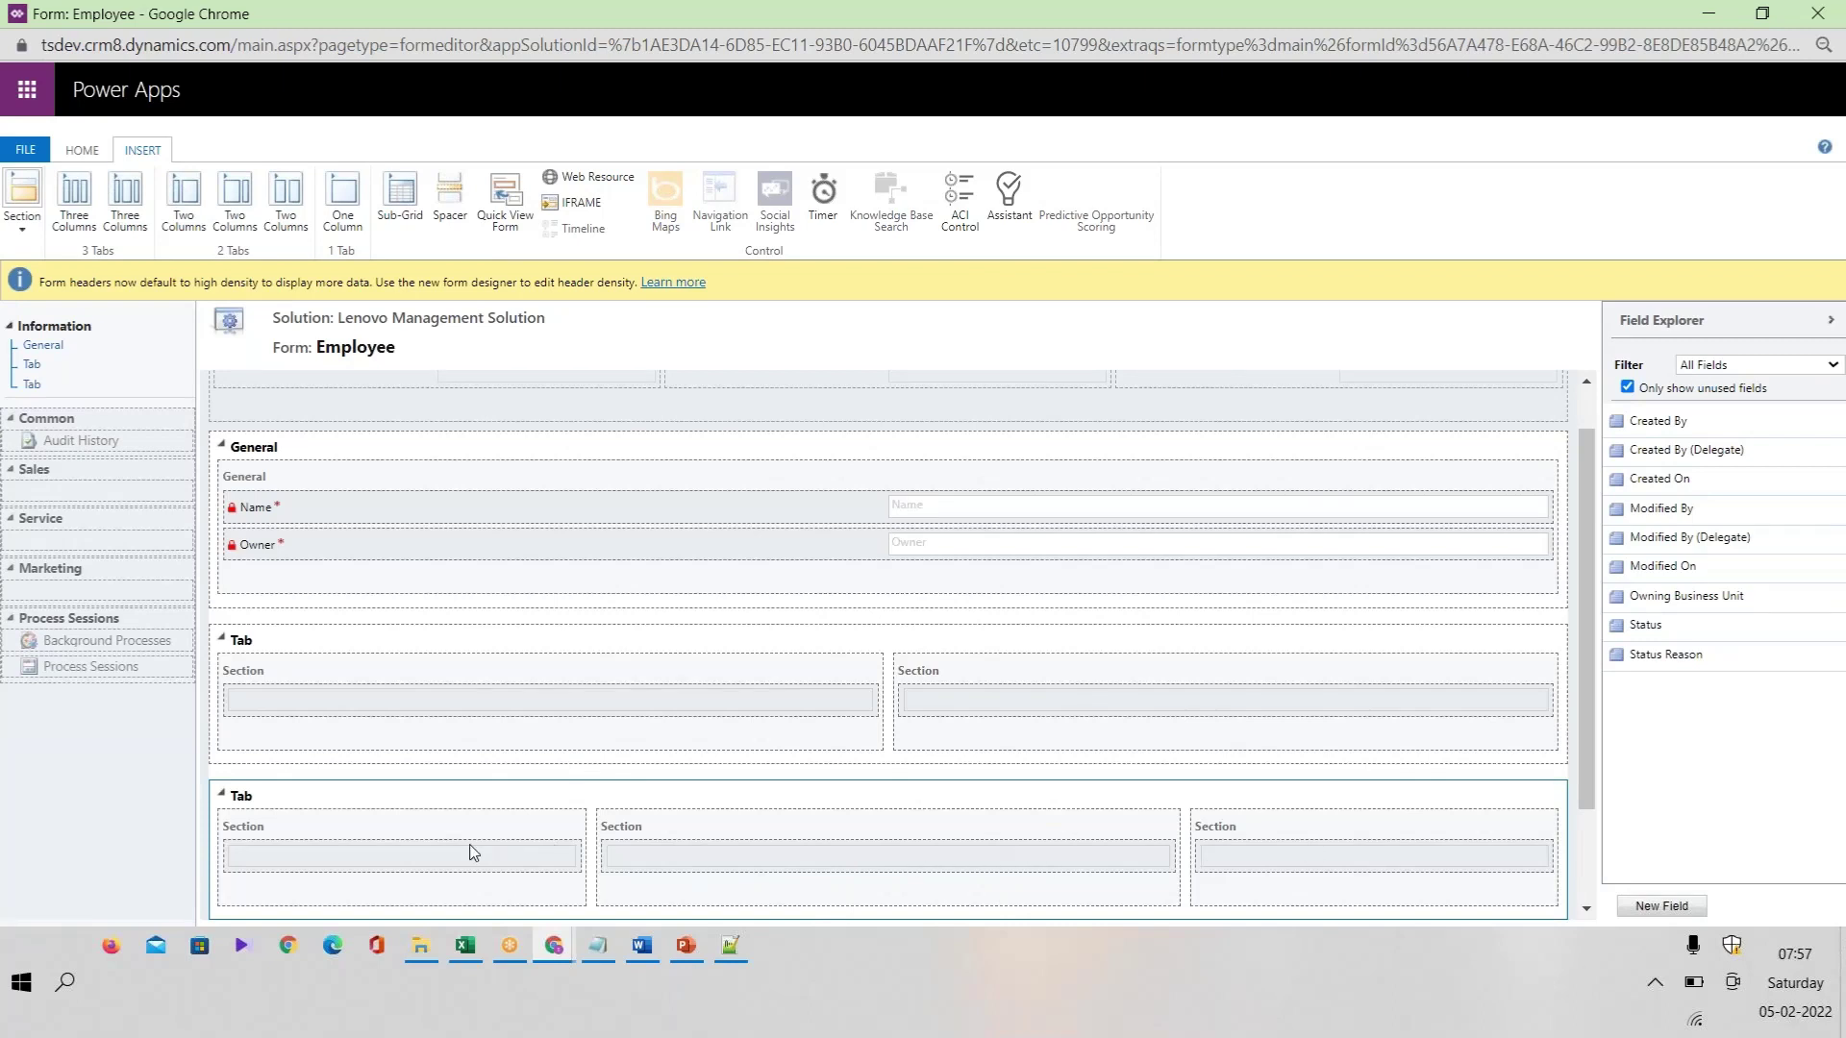
key(Delete)
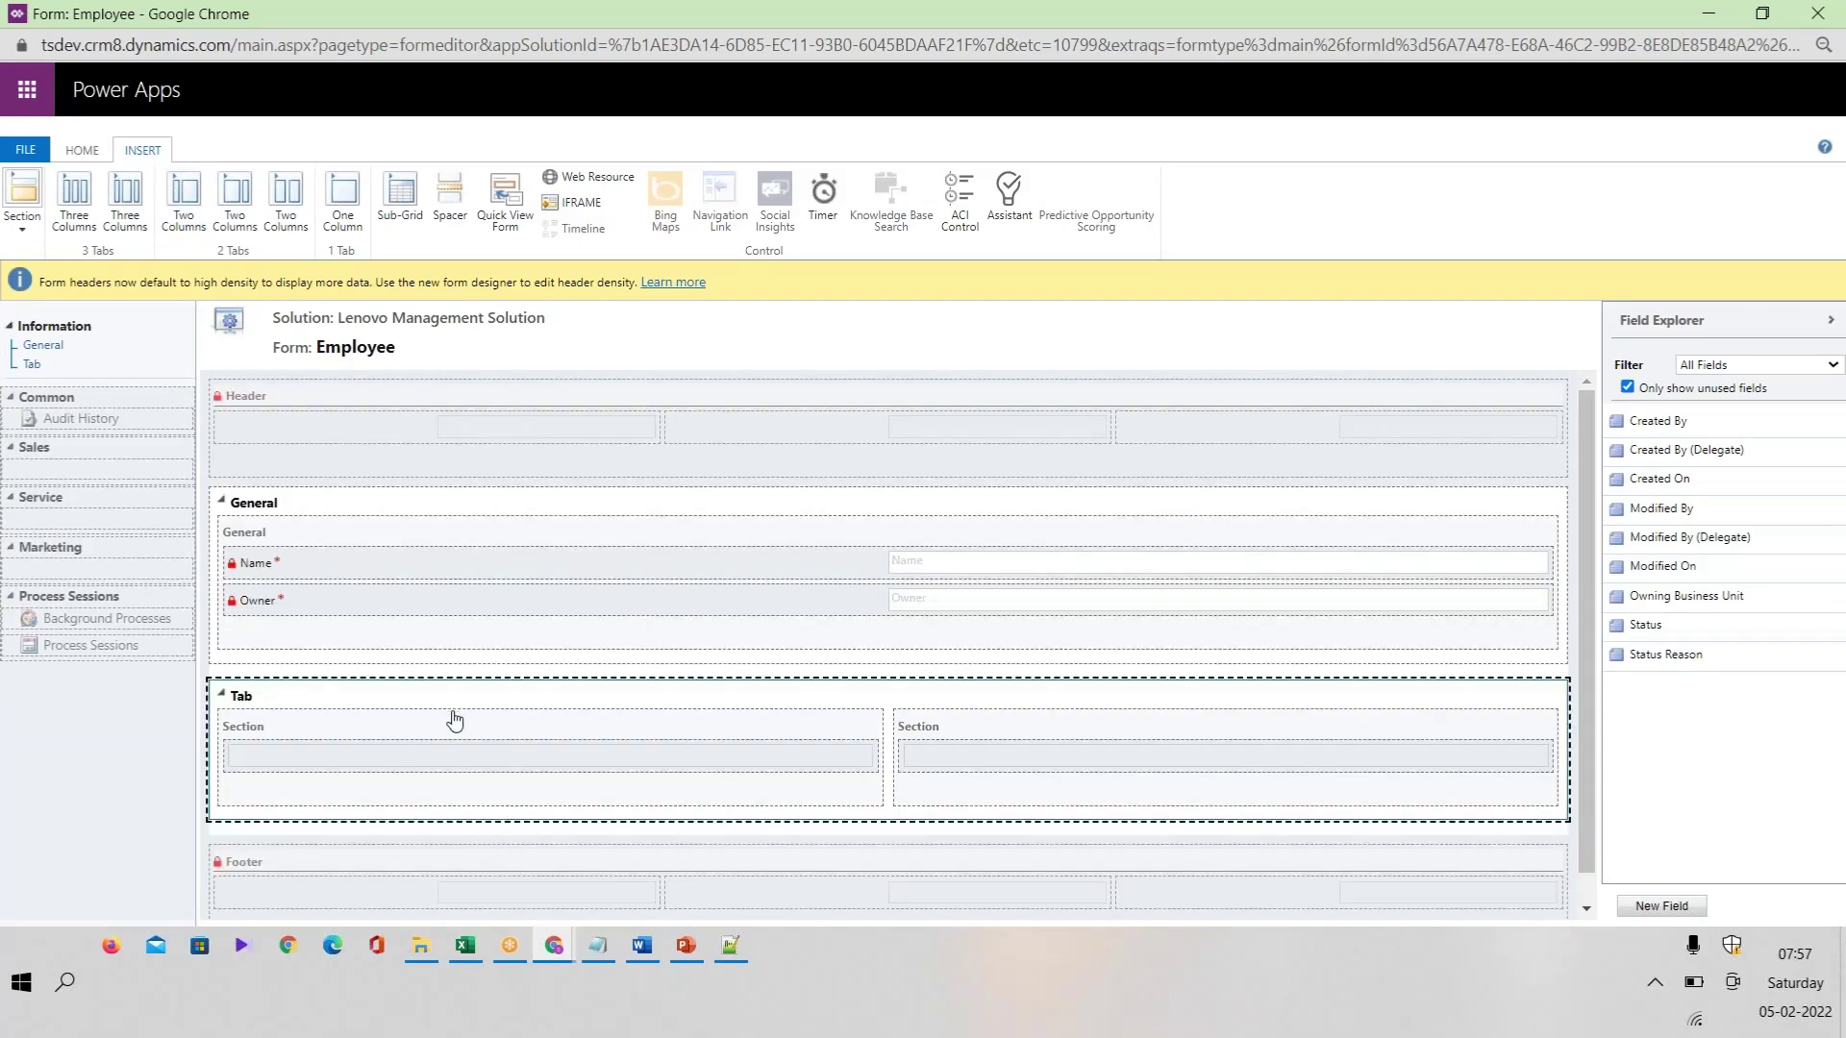
click(85, 223)
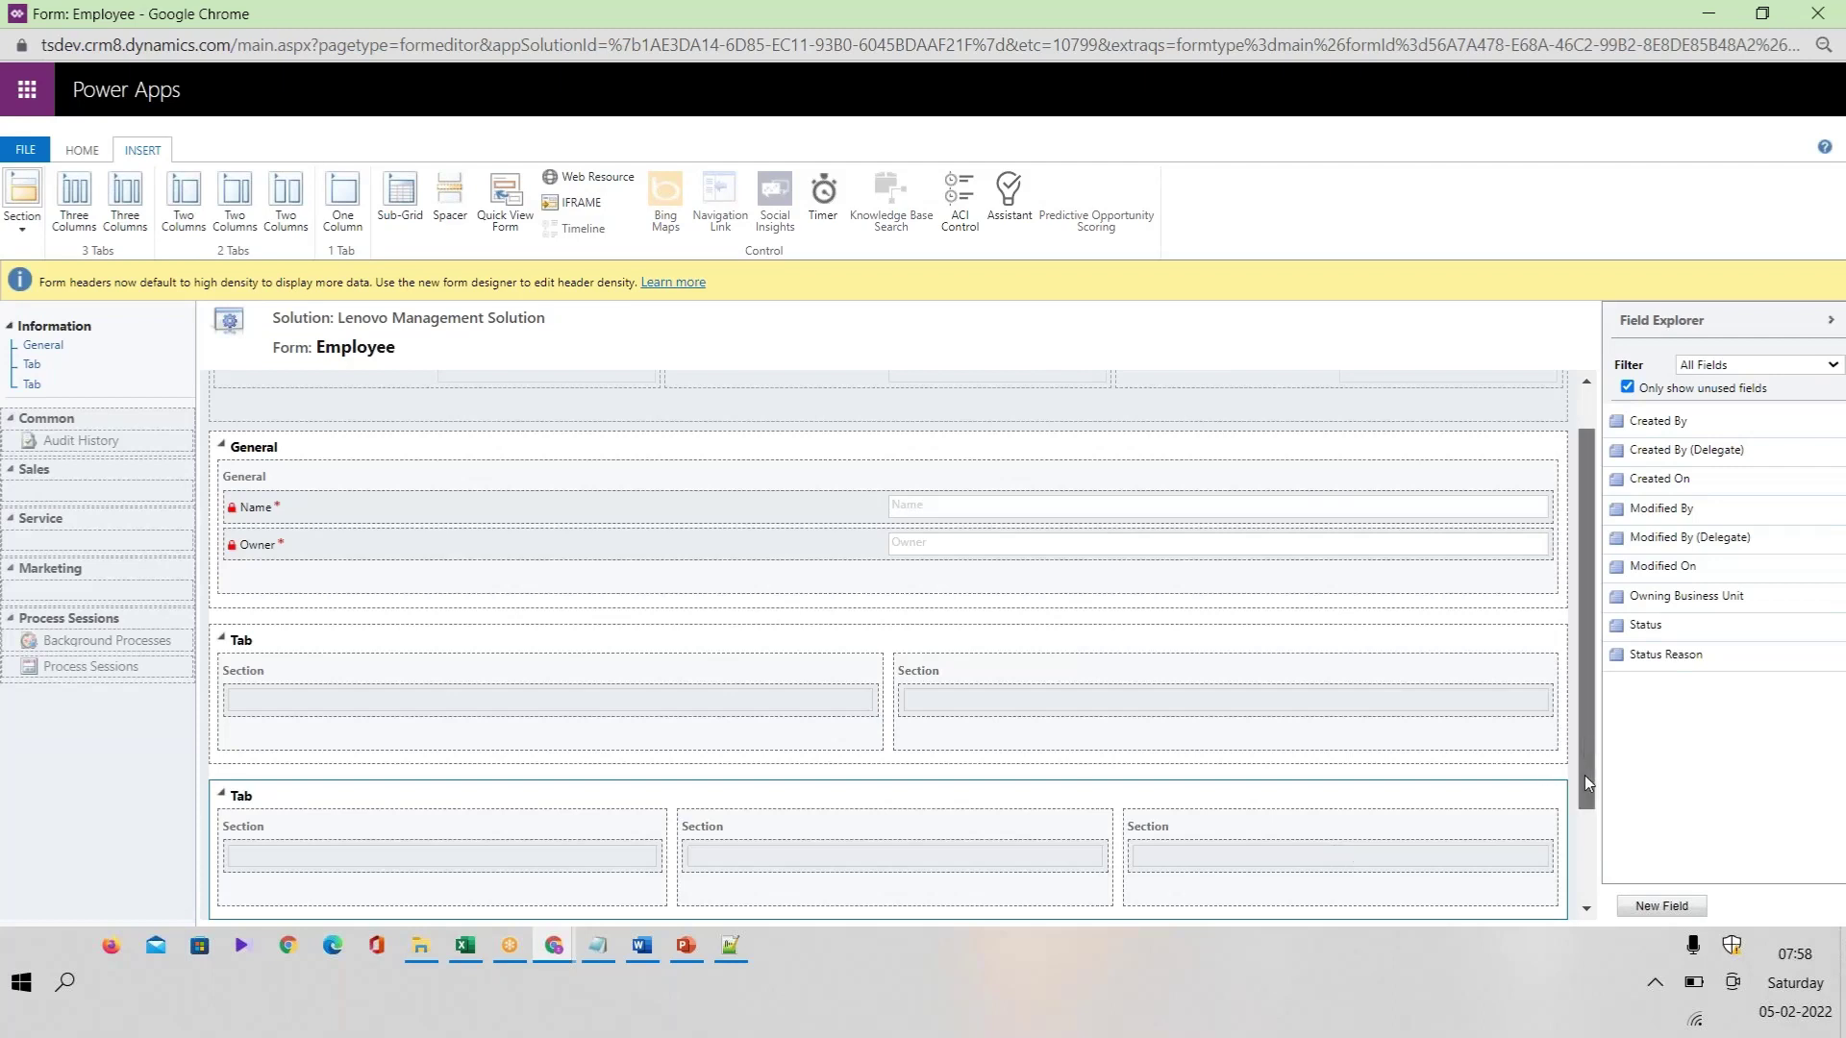
drag(1584, 775, 1584, 855)
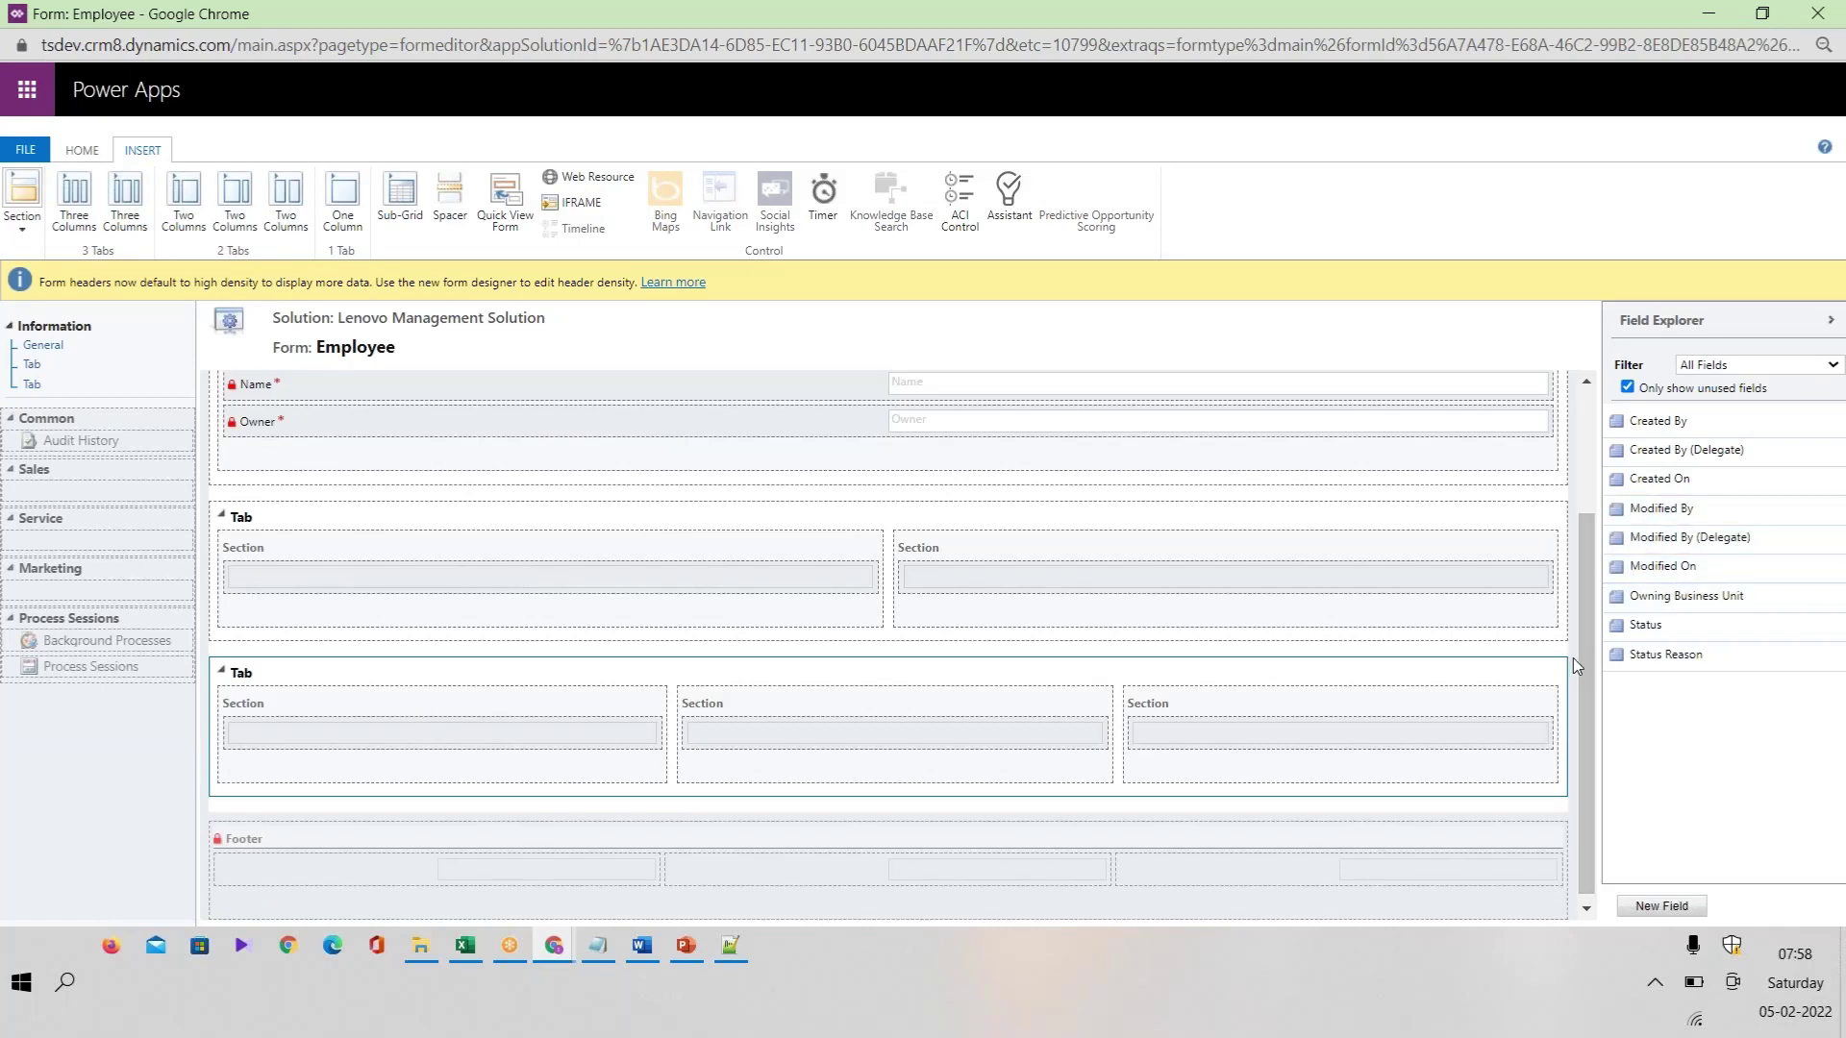
drag(1588, 685, 1588, 633)
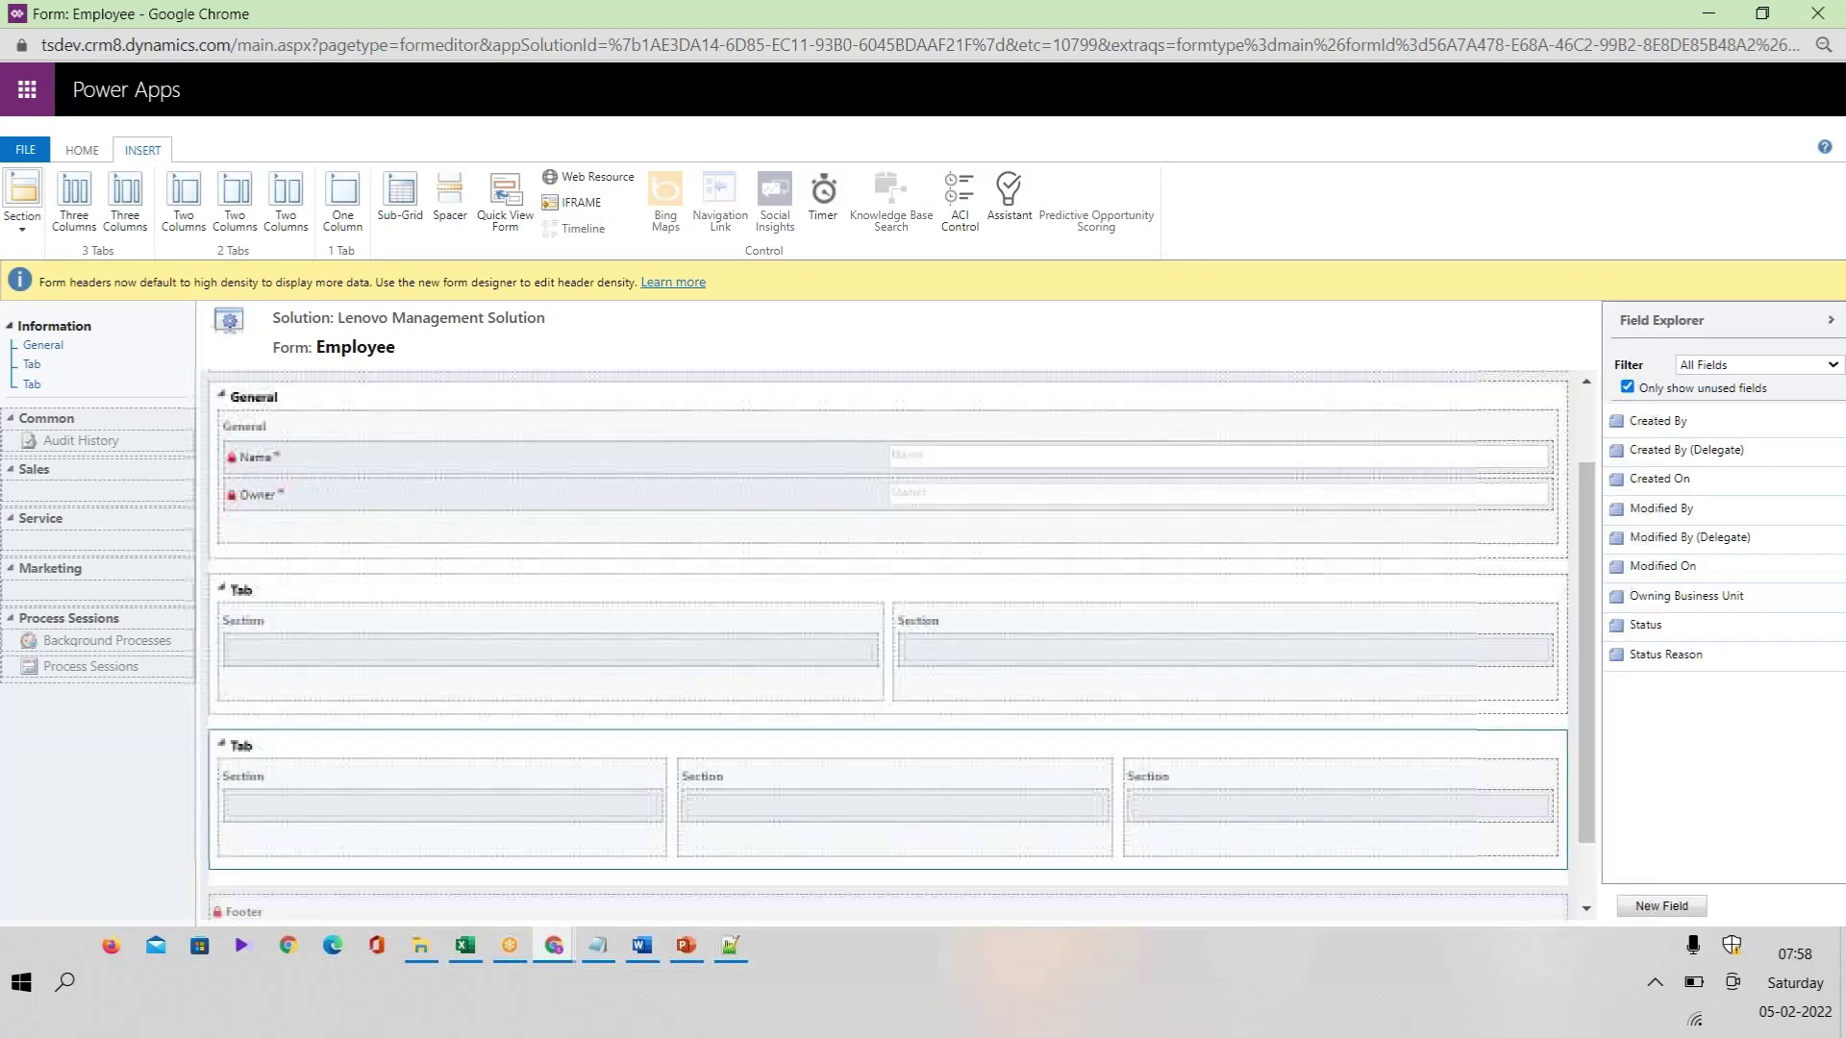
Step: Inspect the name and label in the new two-column tab's properties, and close the dialog
double_click(469, 588)
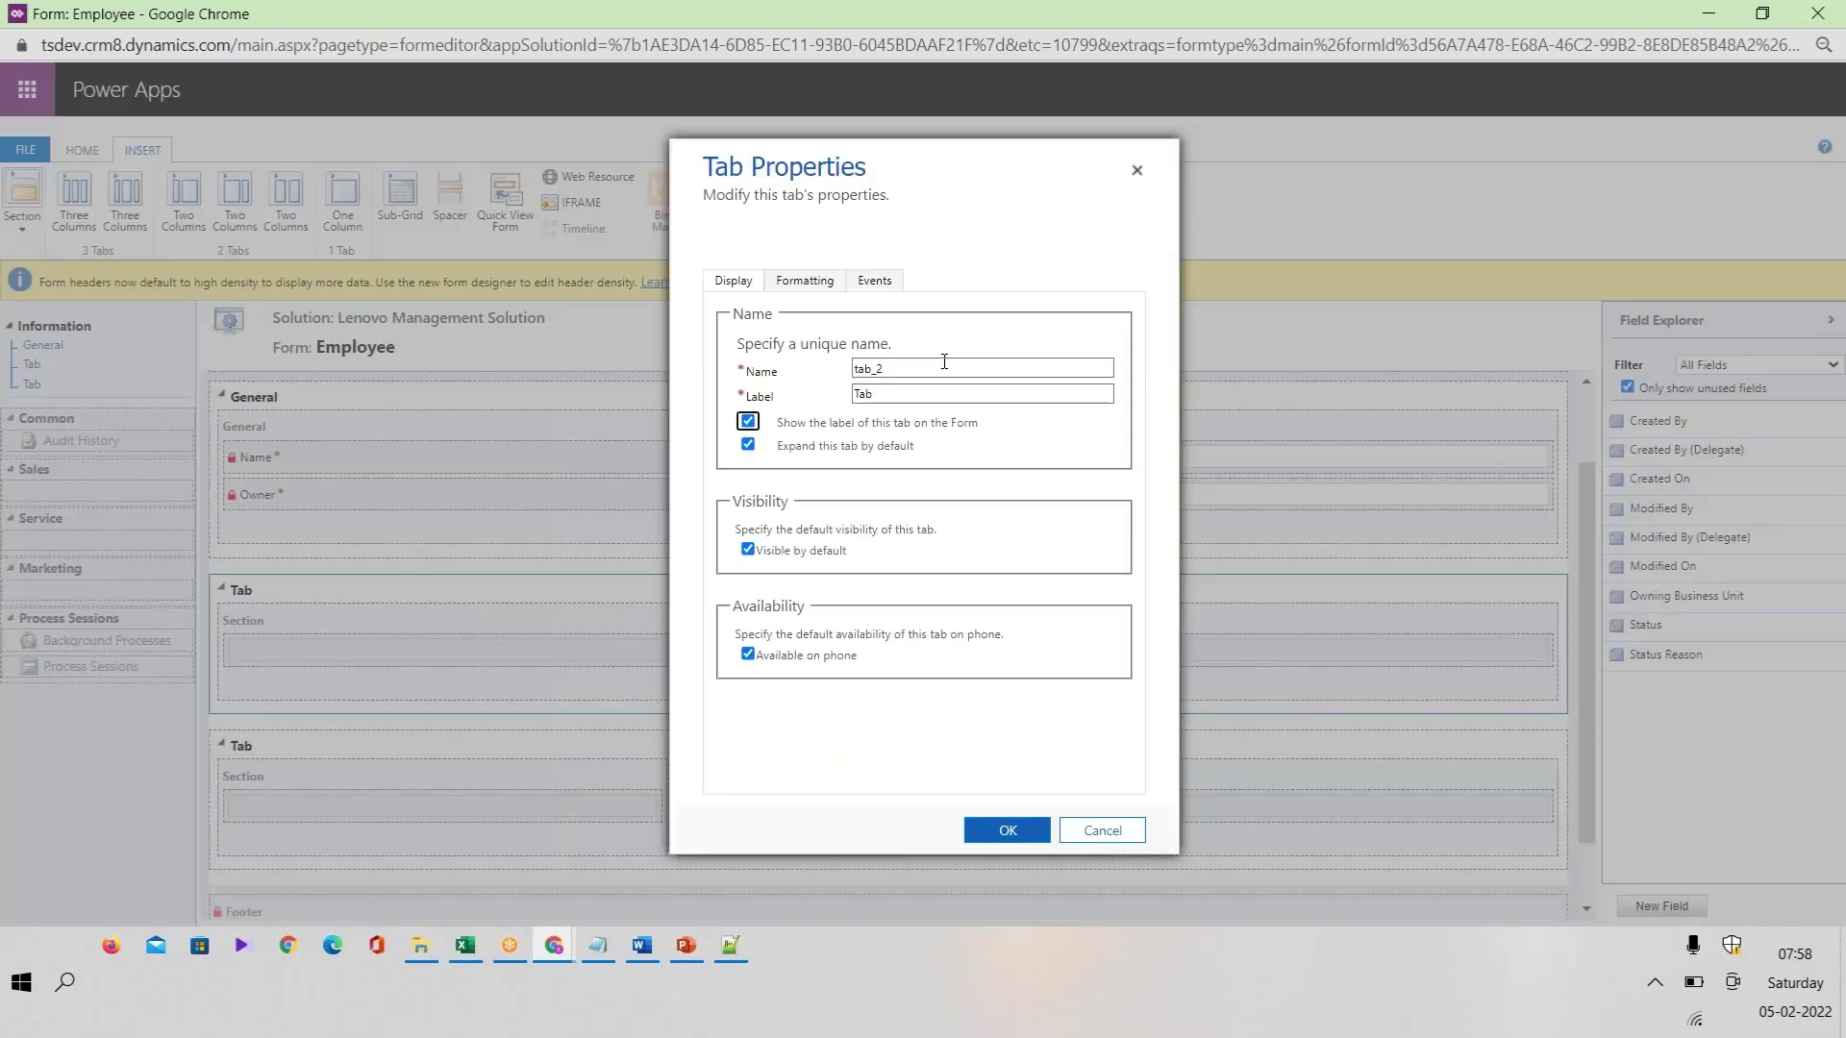
drag(943, 367, 686, 365)
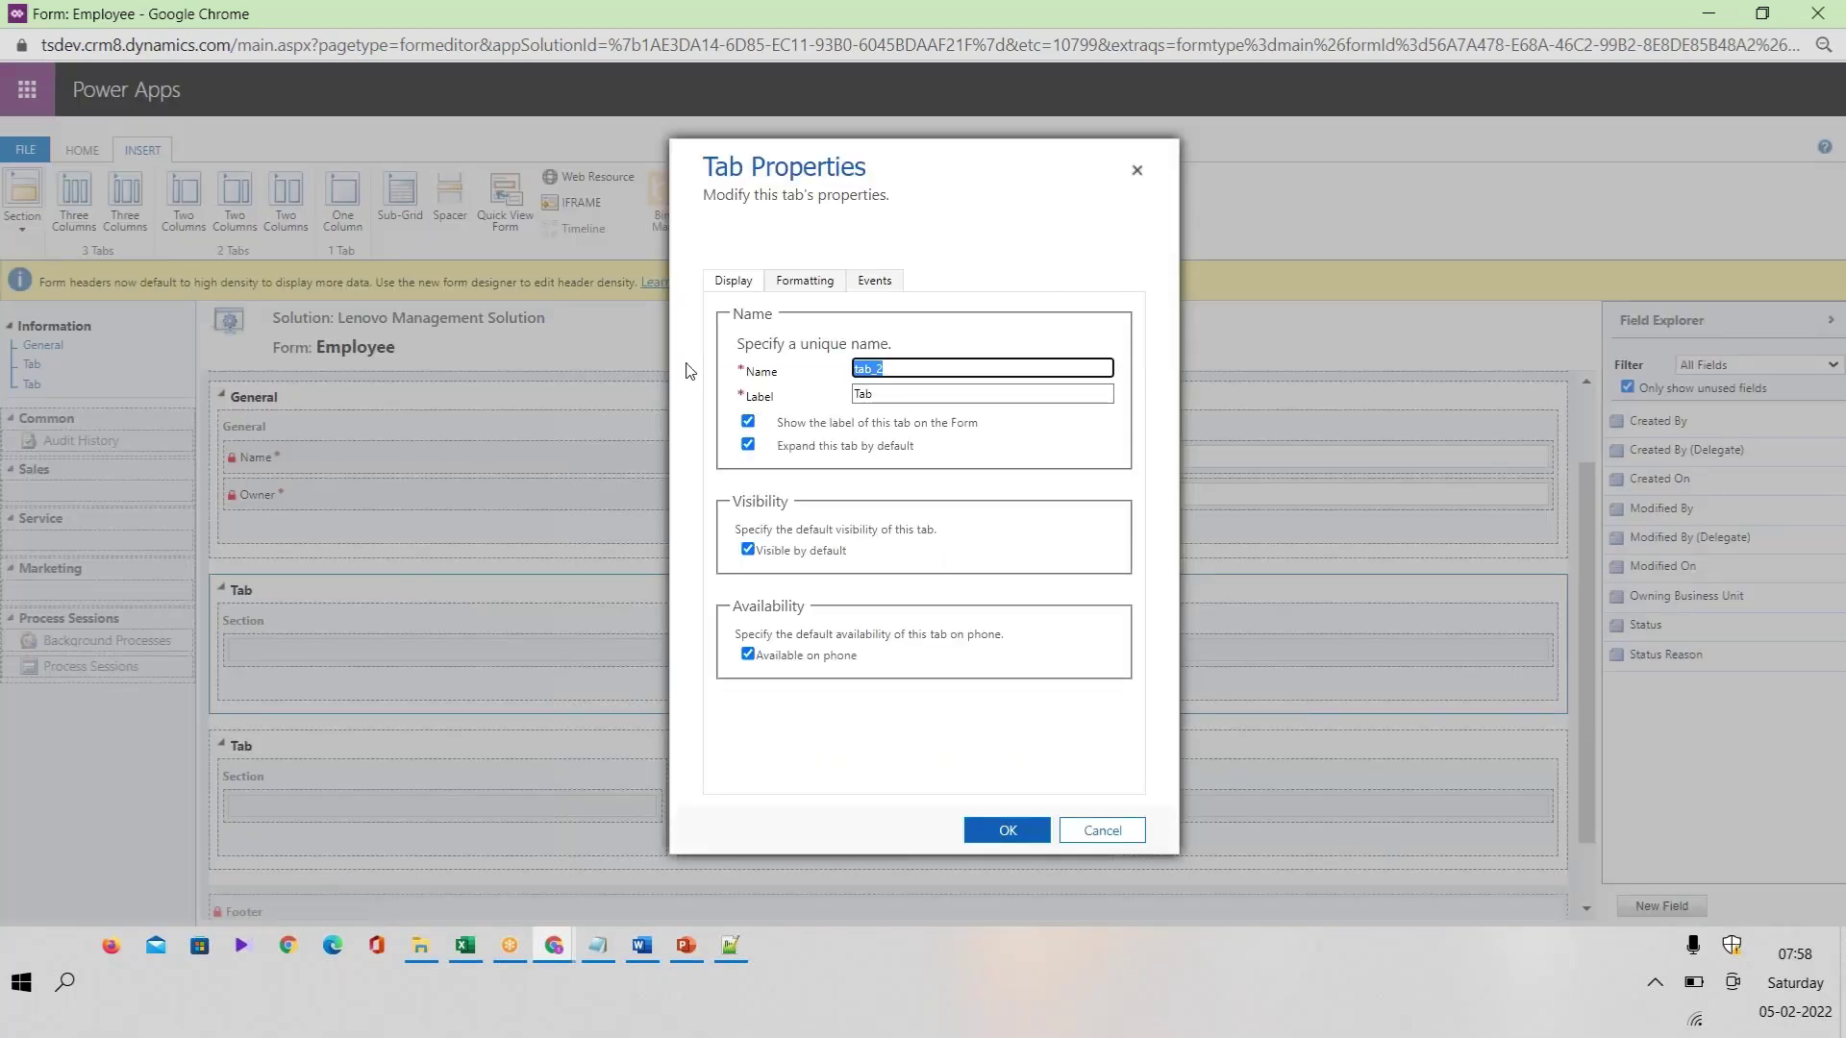
click(1140, 172)
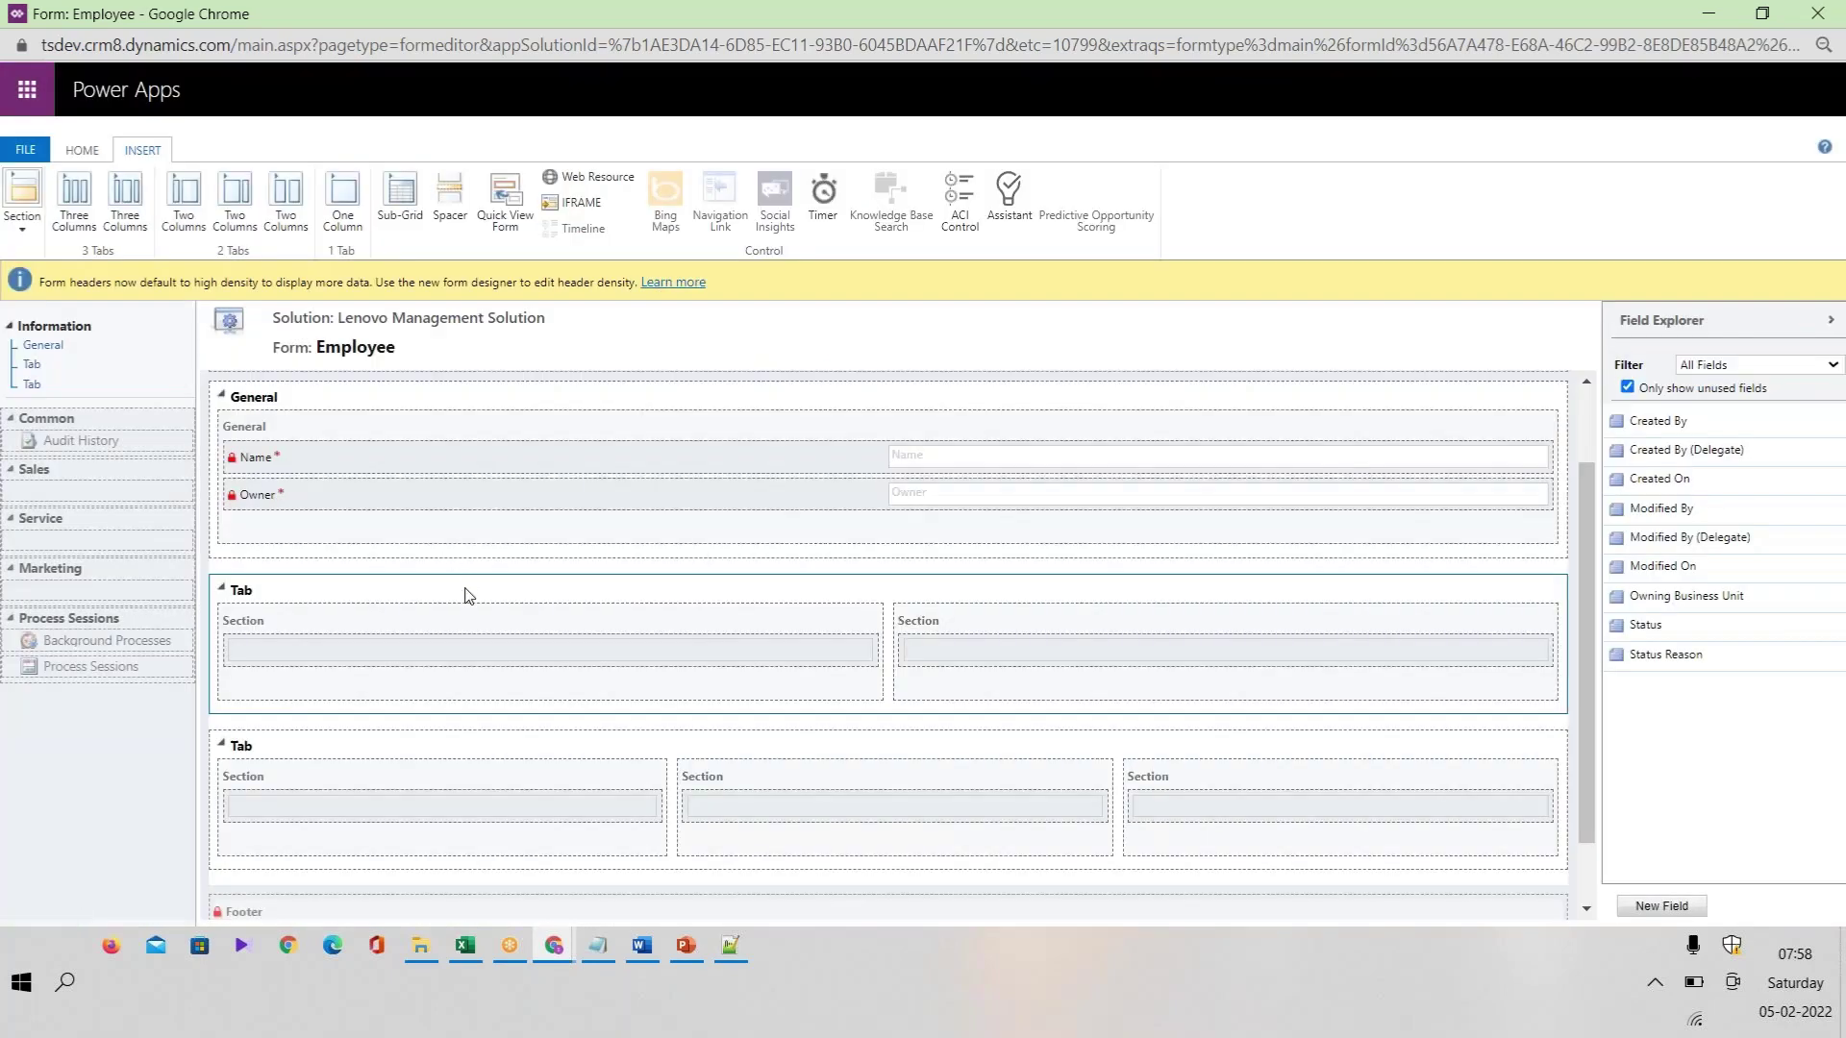
double_click(279, 591)
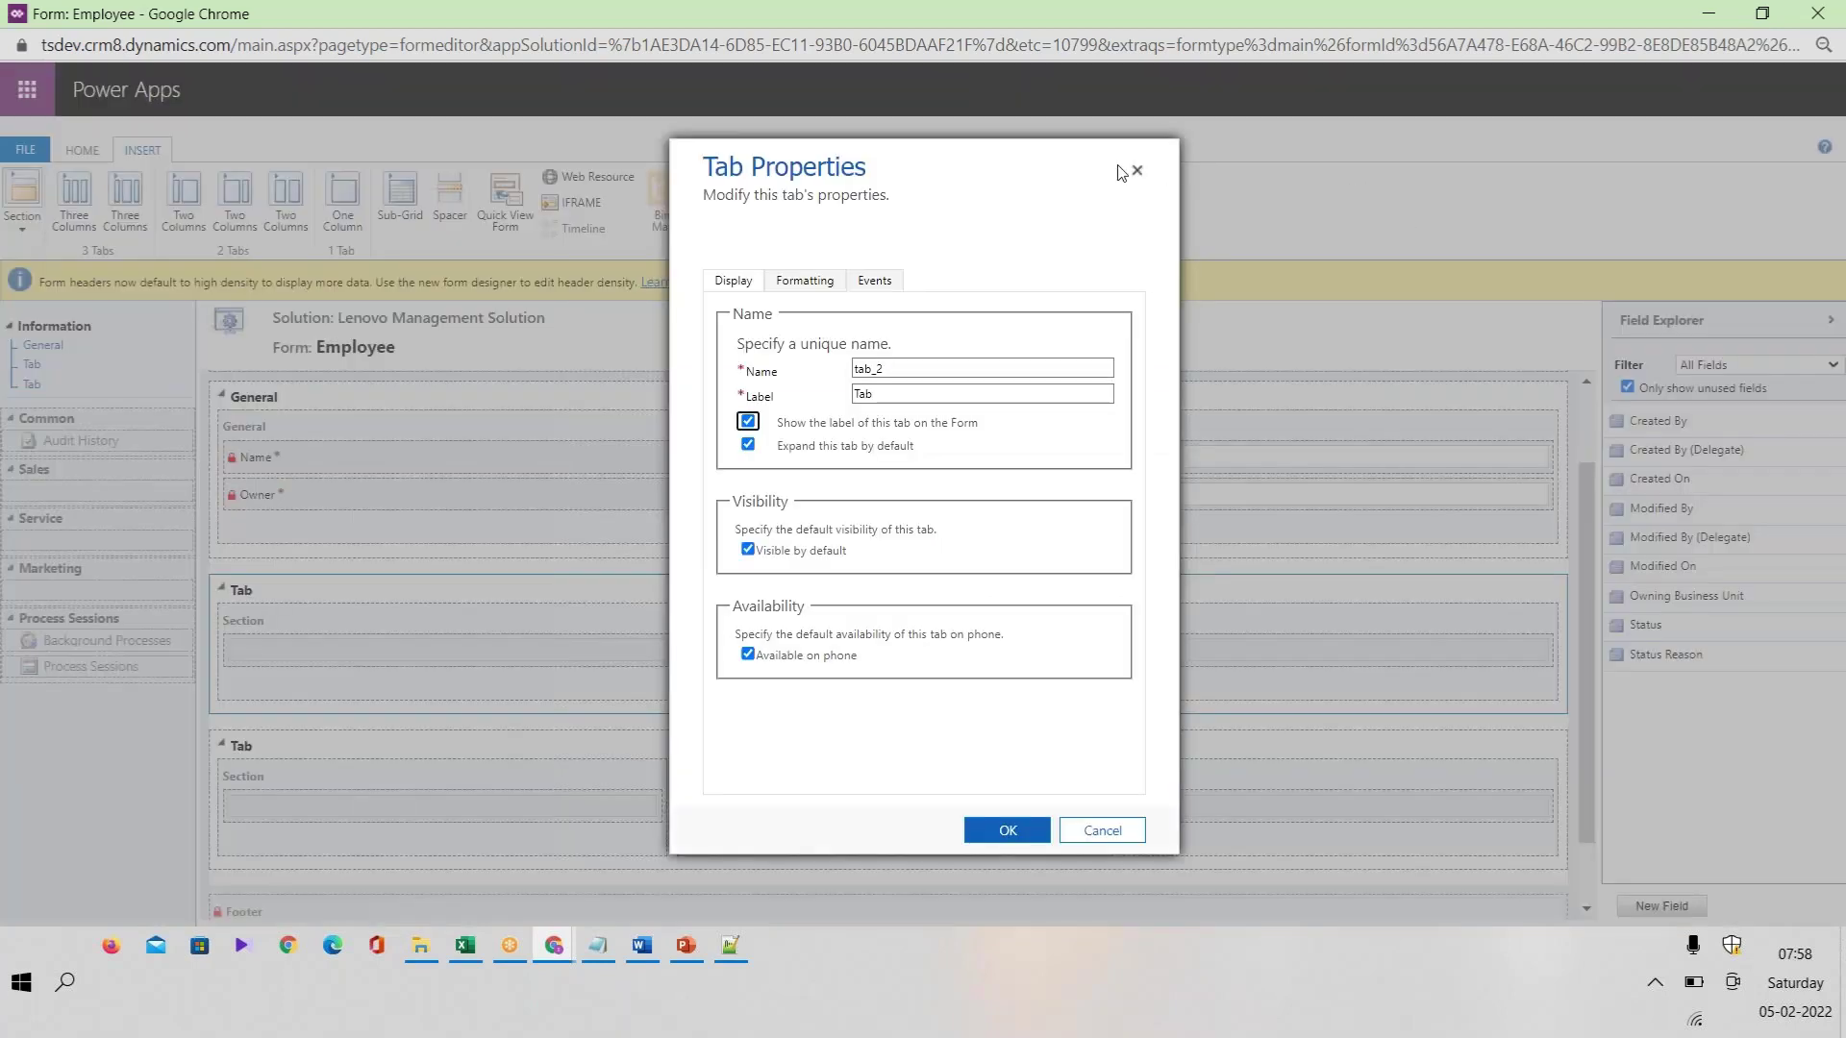
click(1139, 172)
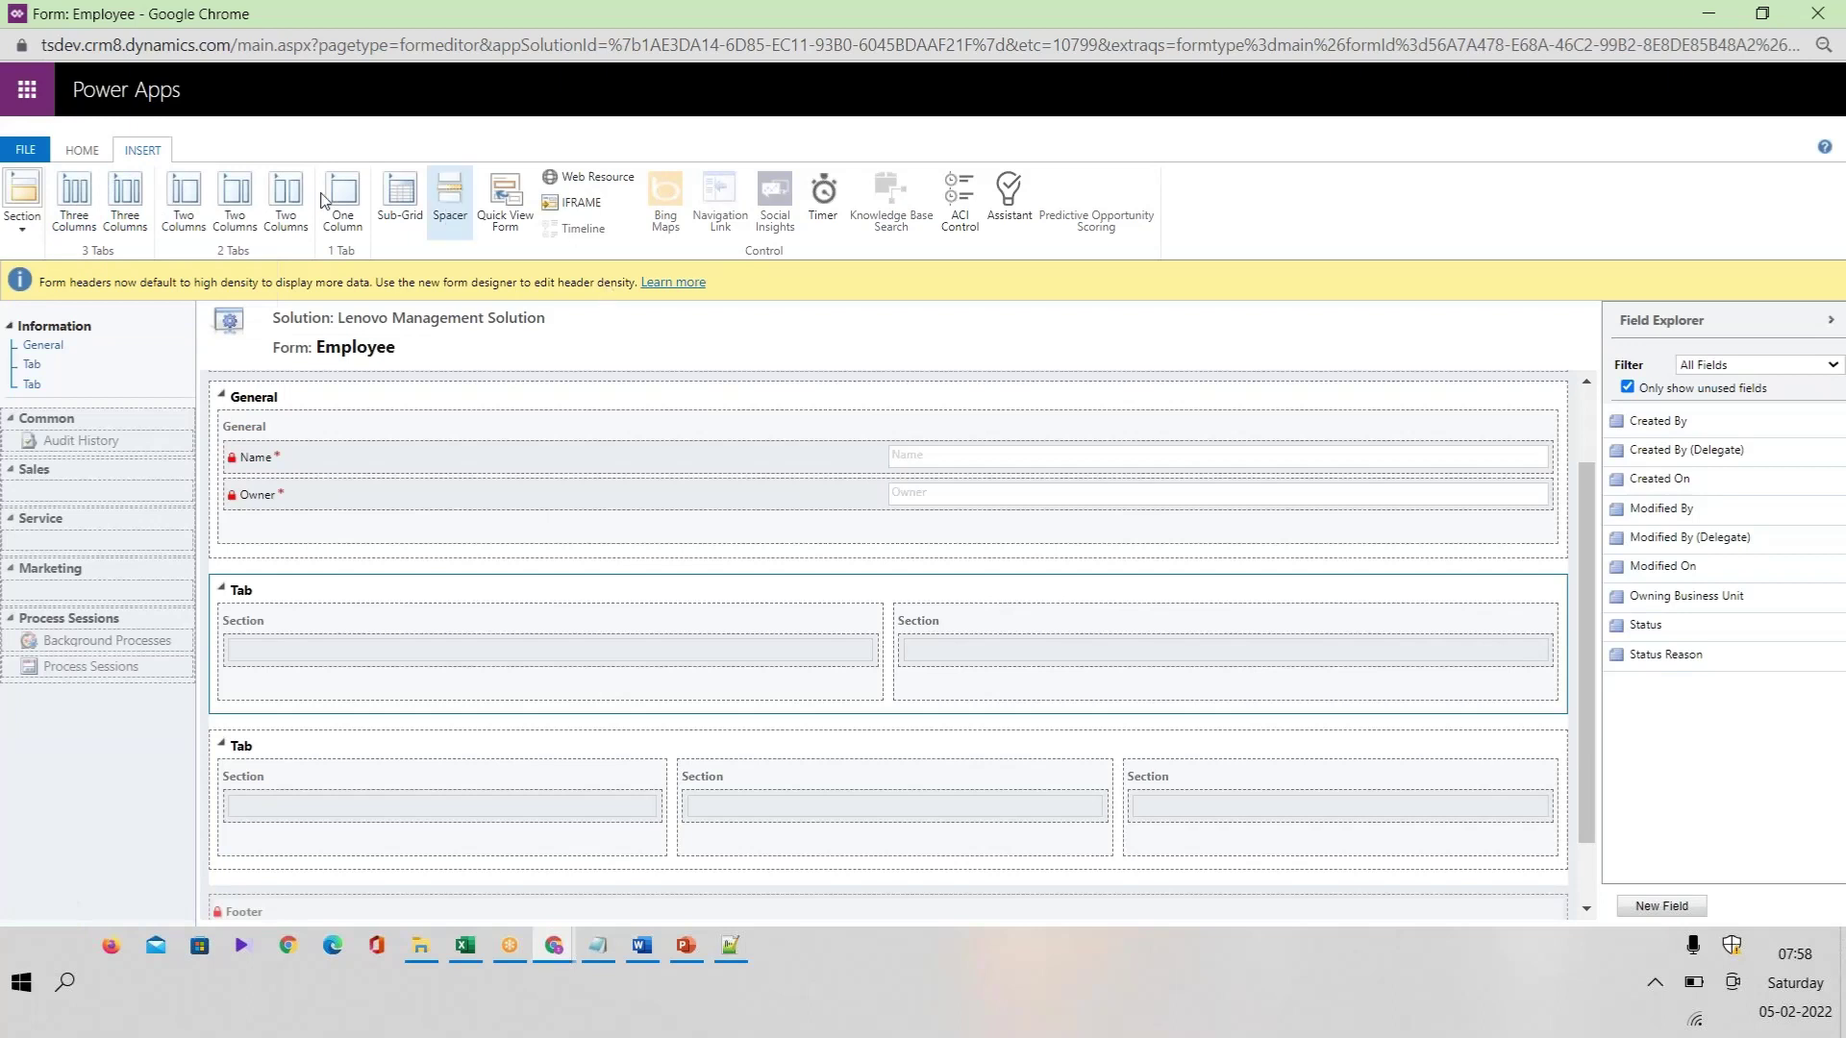
Step: Set the two-column tab's label to Emp Details in its Tab Properties
click(81, 152)
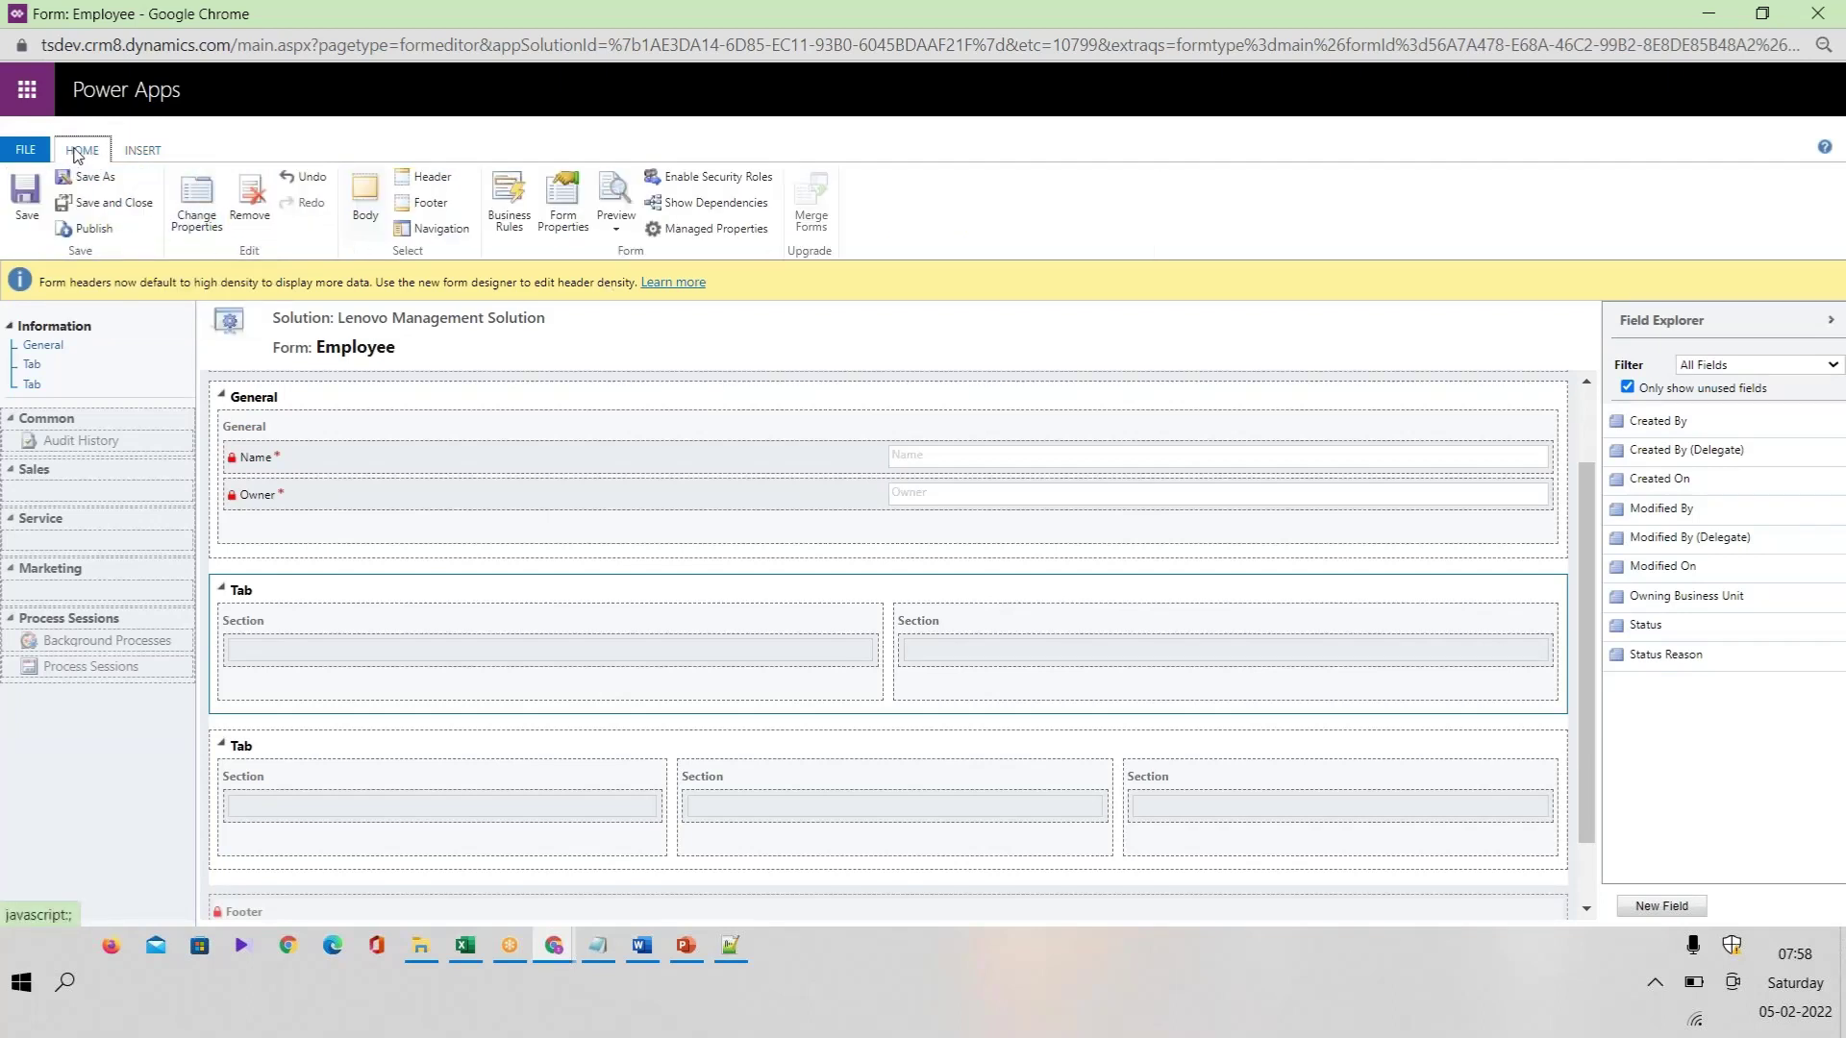
click(194, 215)
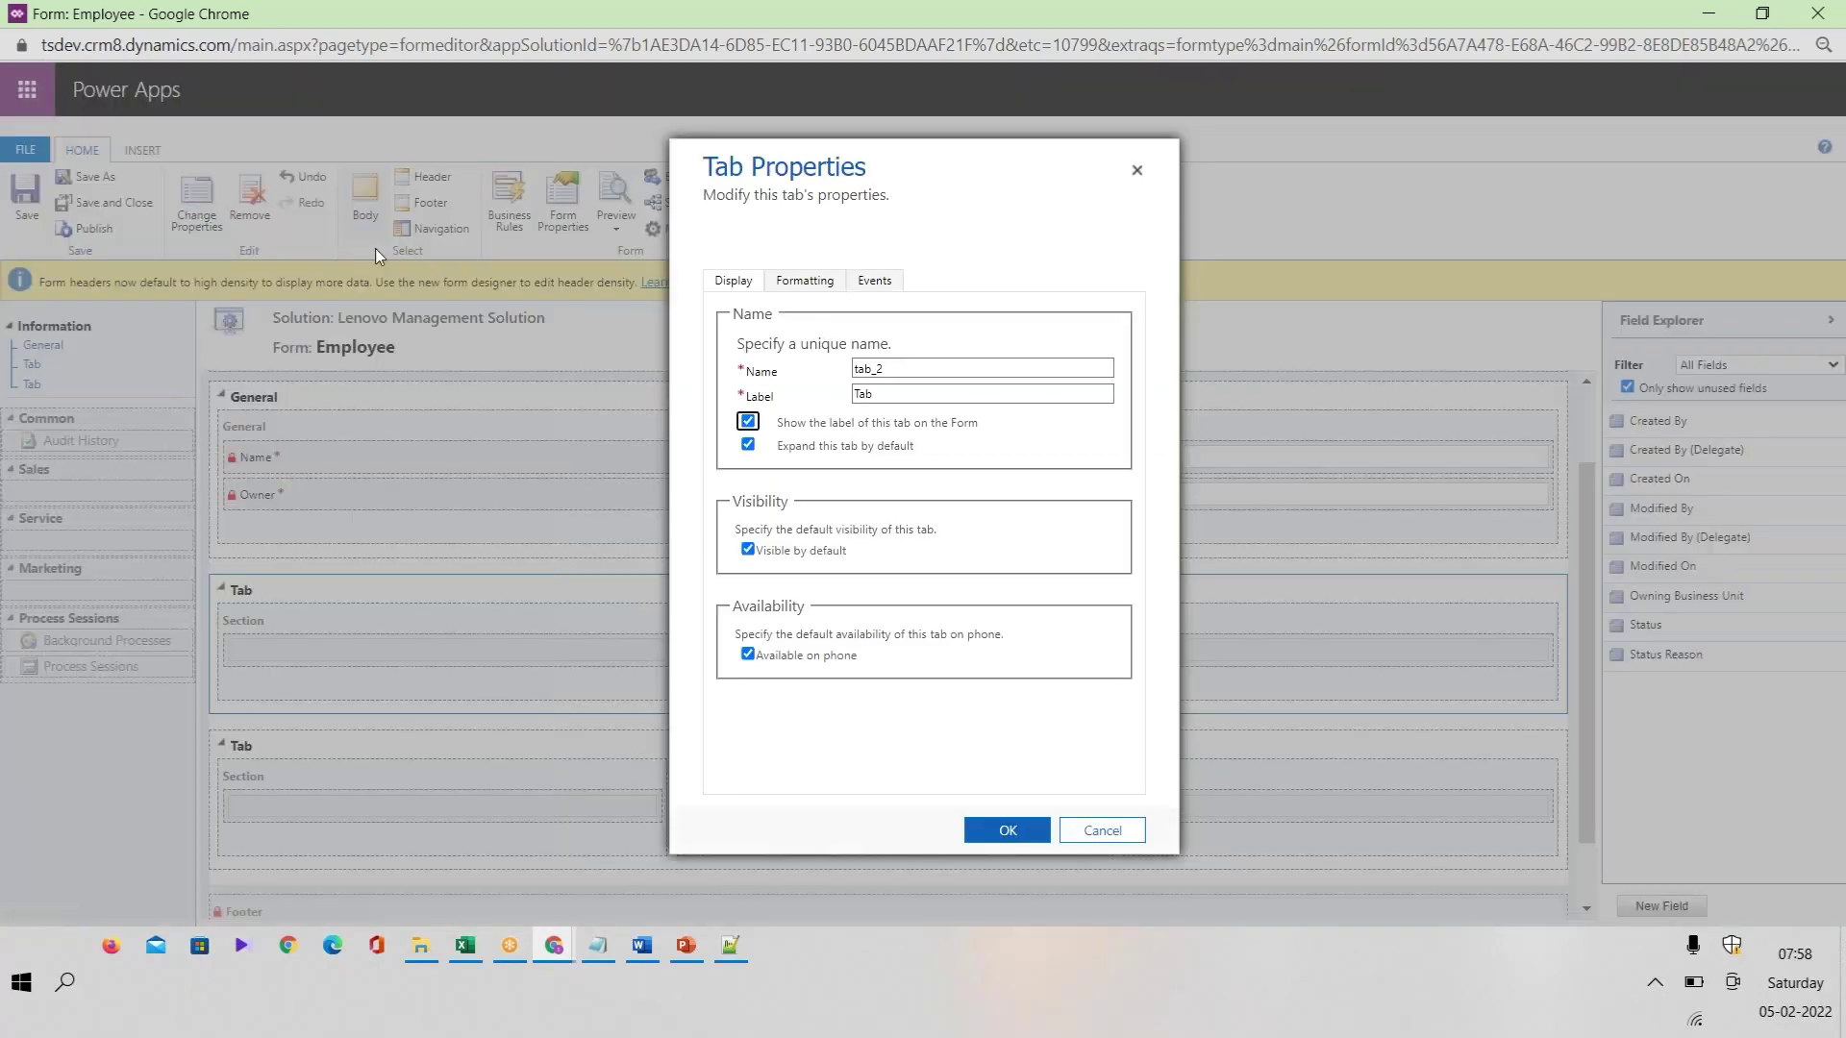
drag(888, 369, 795, 376)
click(893, 394)
drag(932, 368, 811, 404)
click(920, 395)
key(BackSpace)
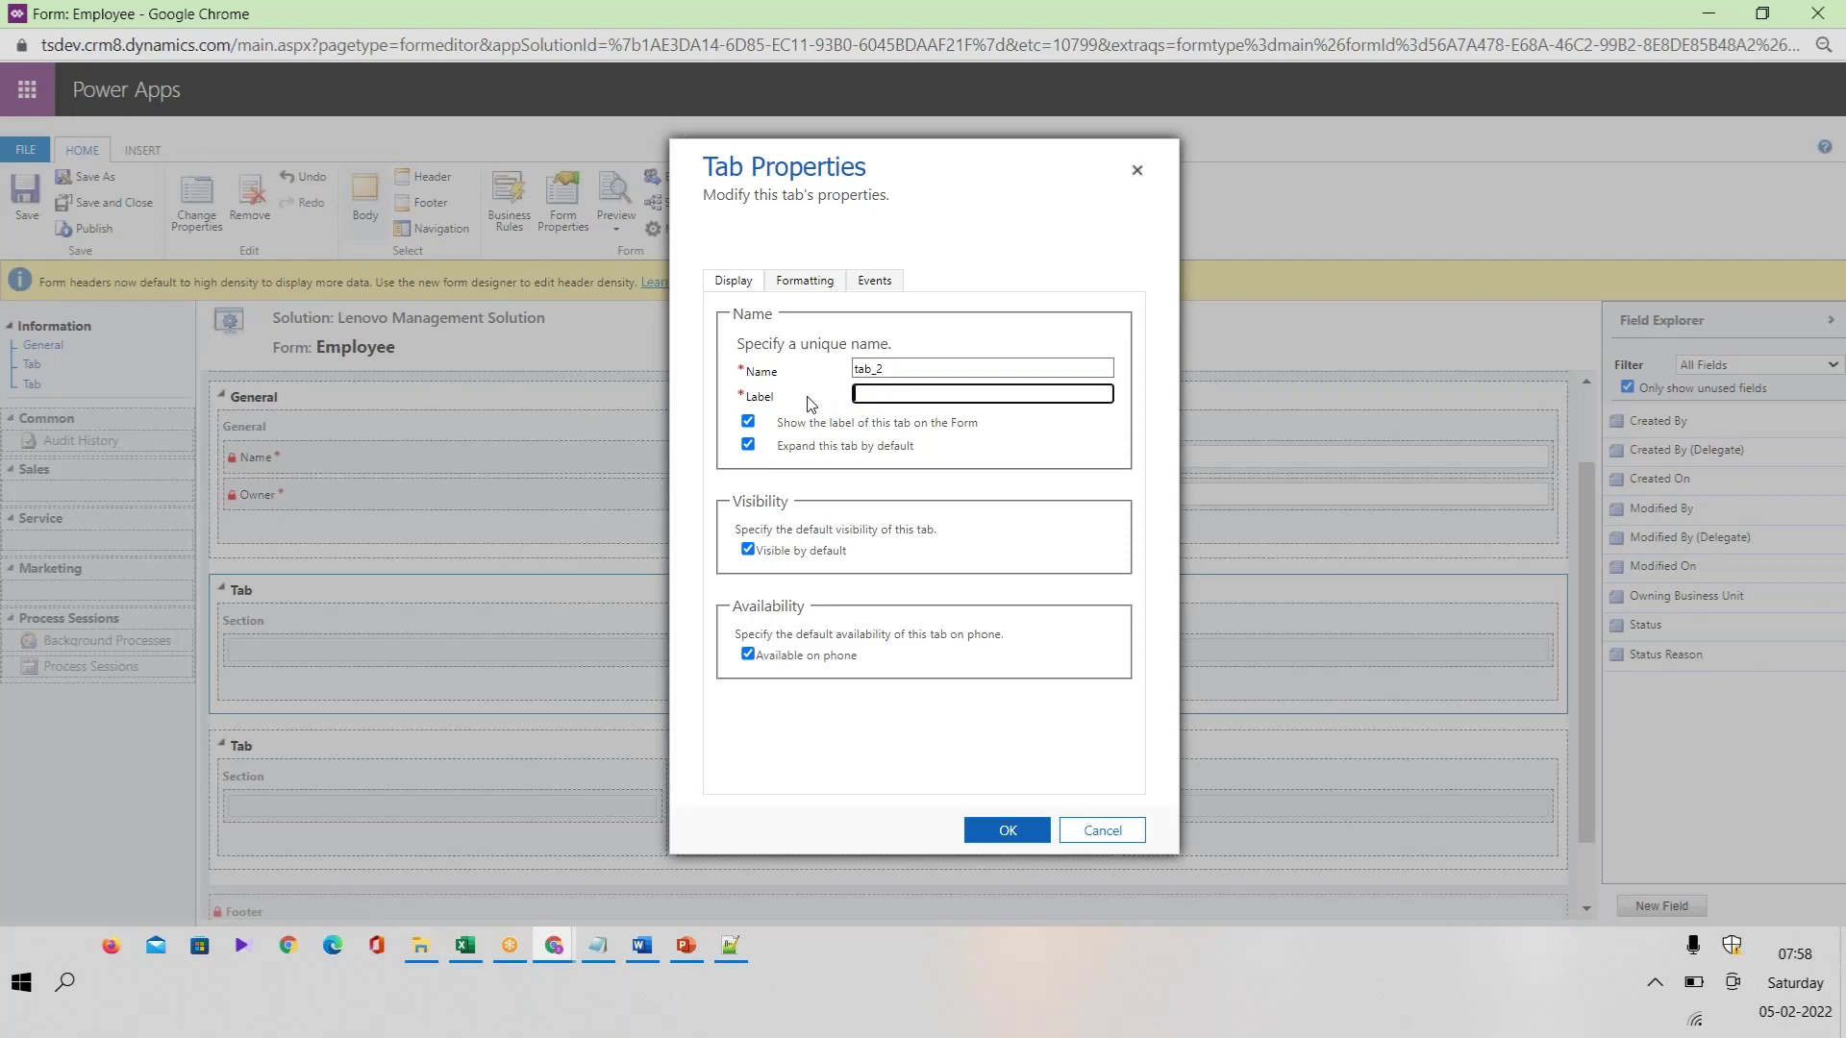
text(Employ)
key(BackSpace)
text(De)
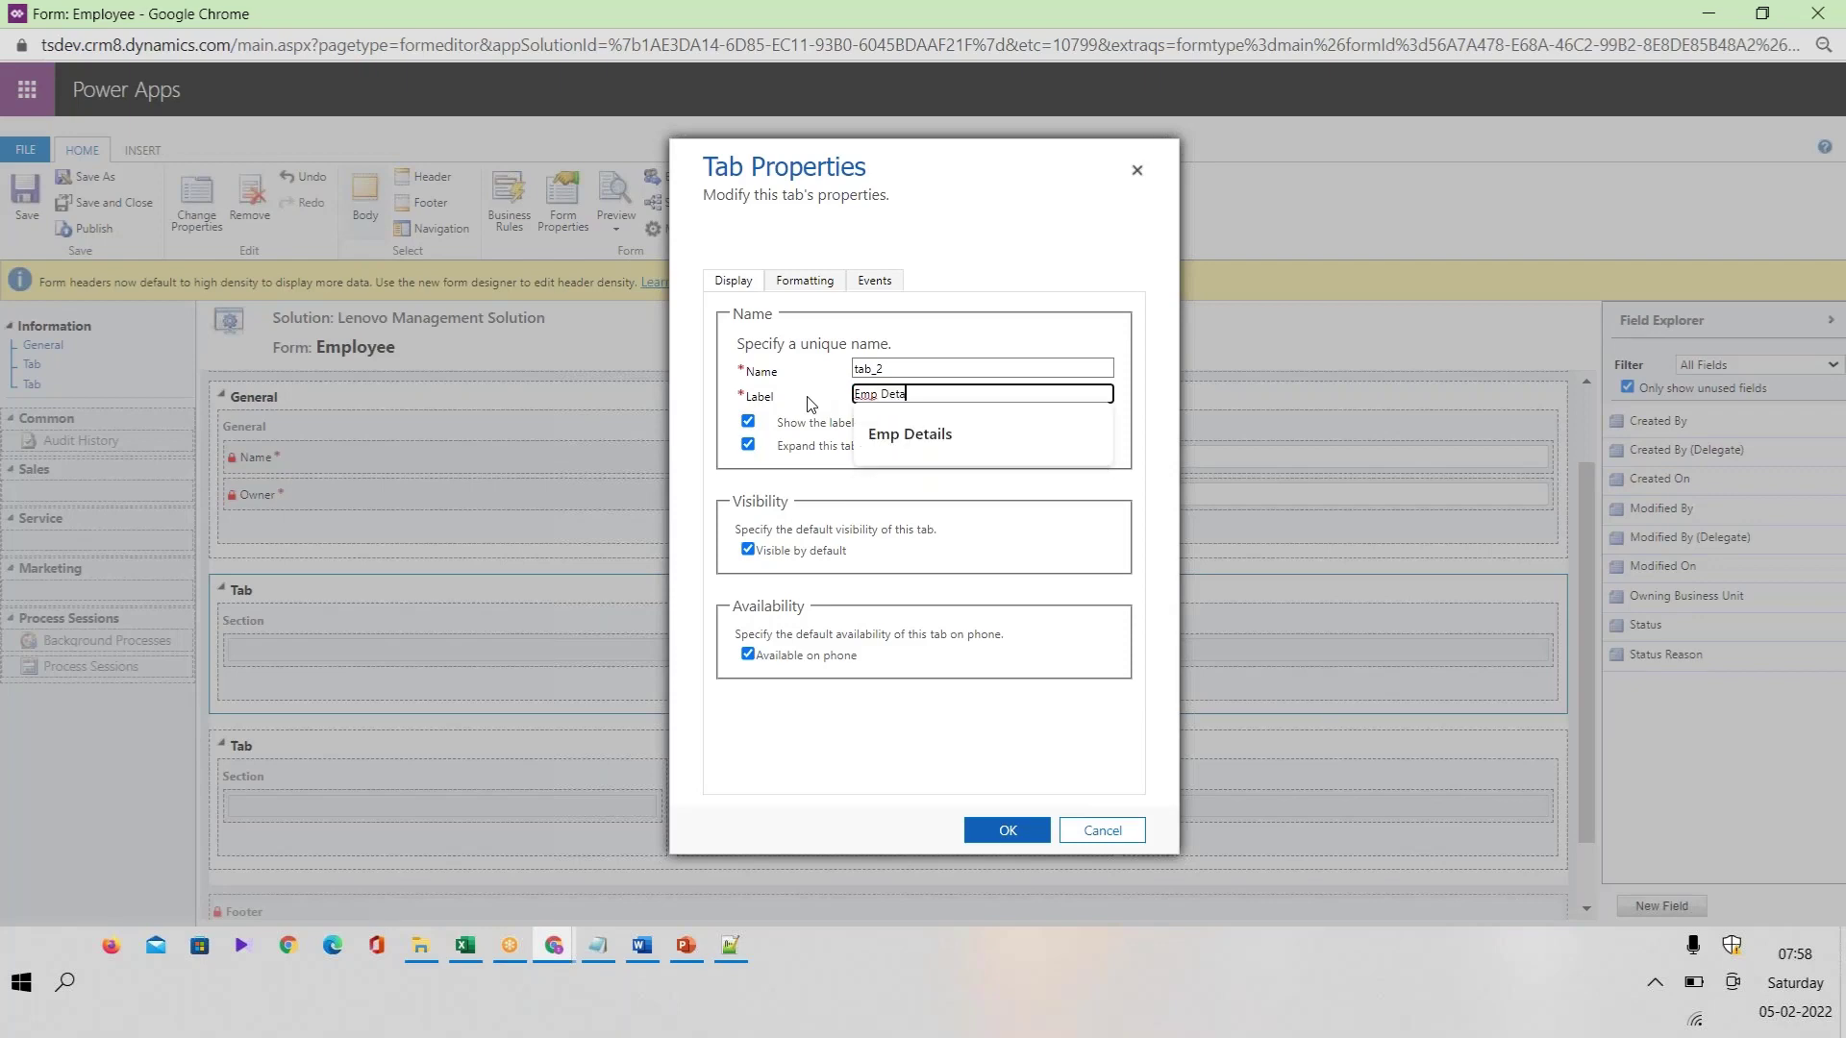
text(ta)
key(Down)
key(Return)
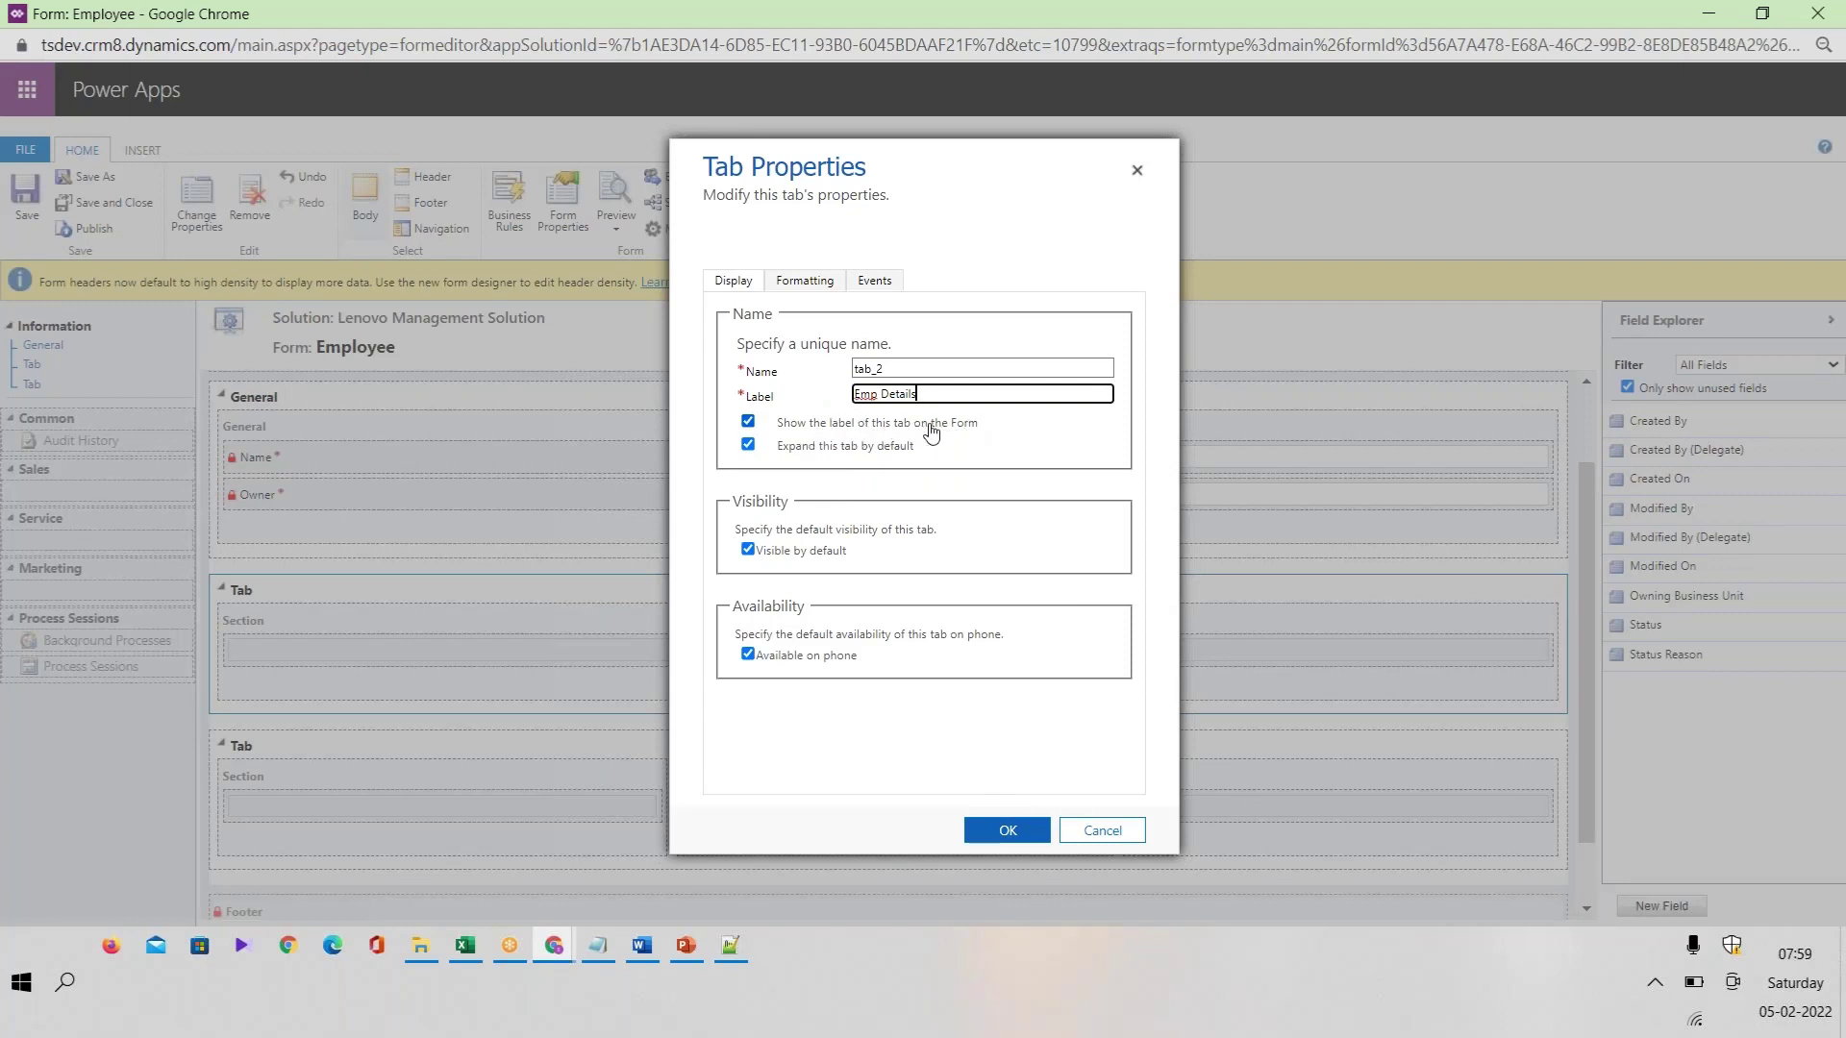
click(1003, 837)
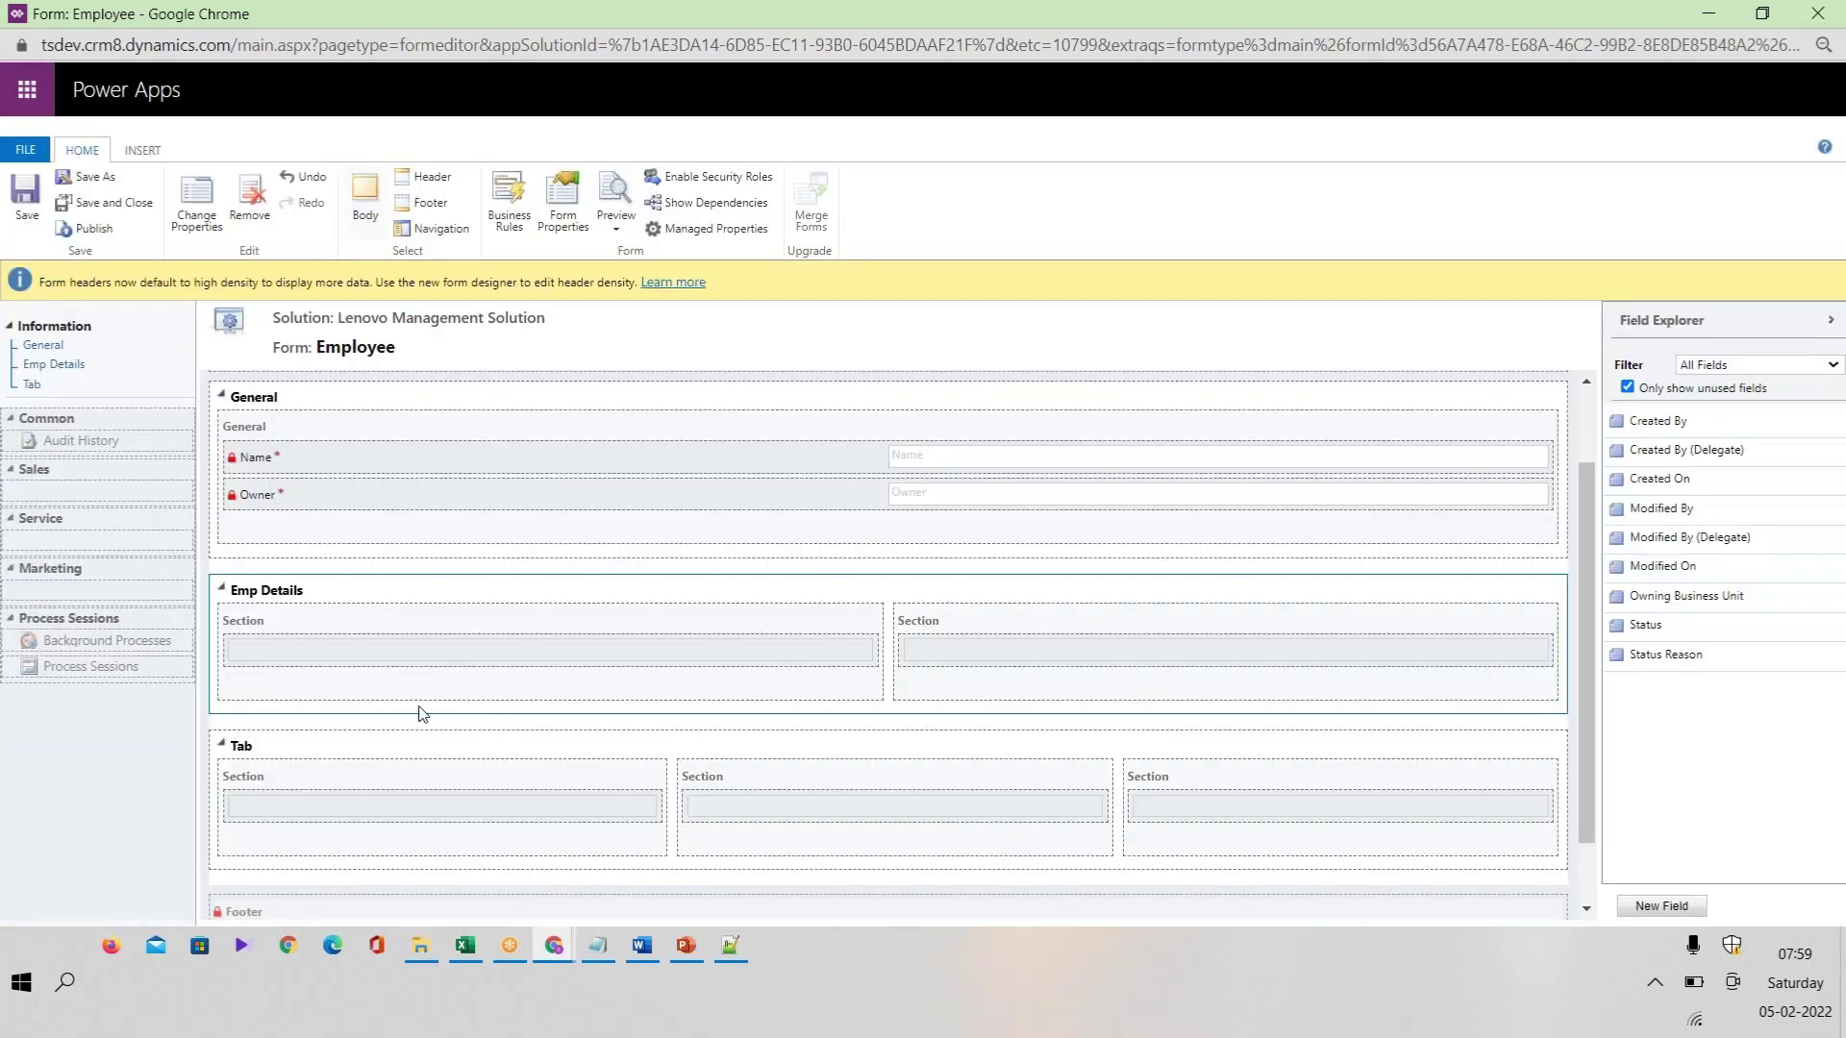
Step: Set the three-column tab's label to Business in its Tab Properties
double_click(402, 753)
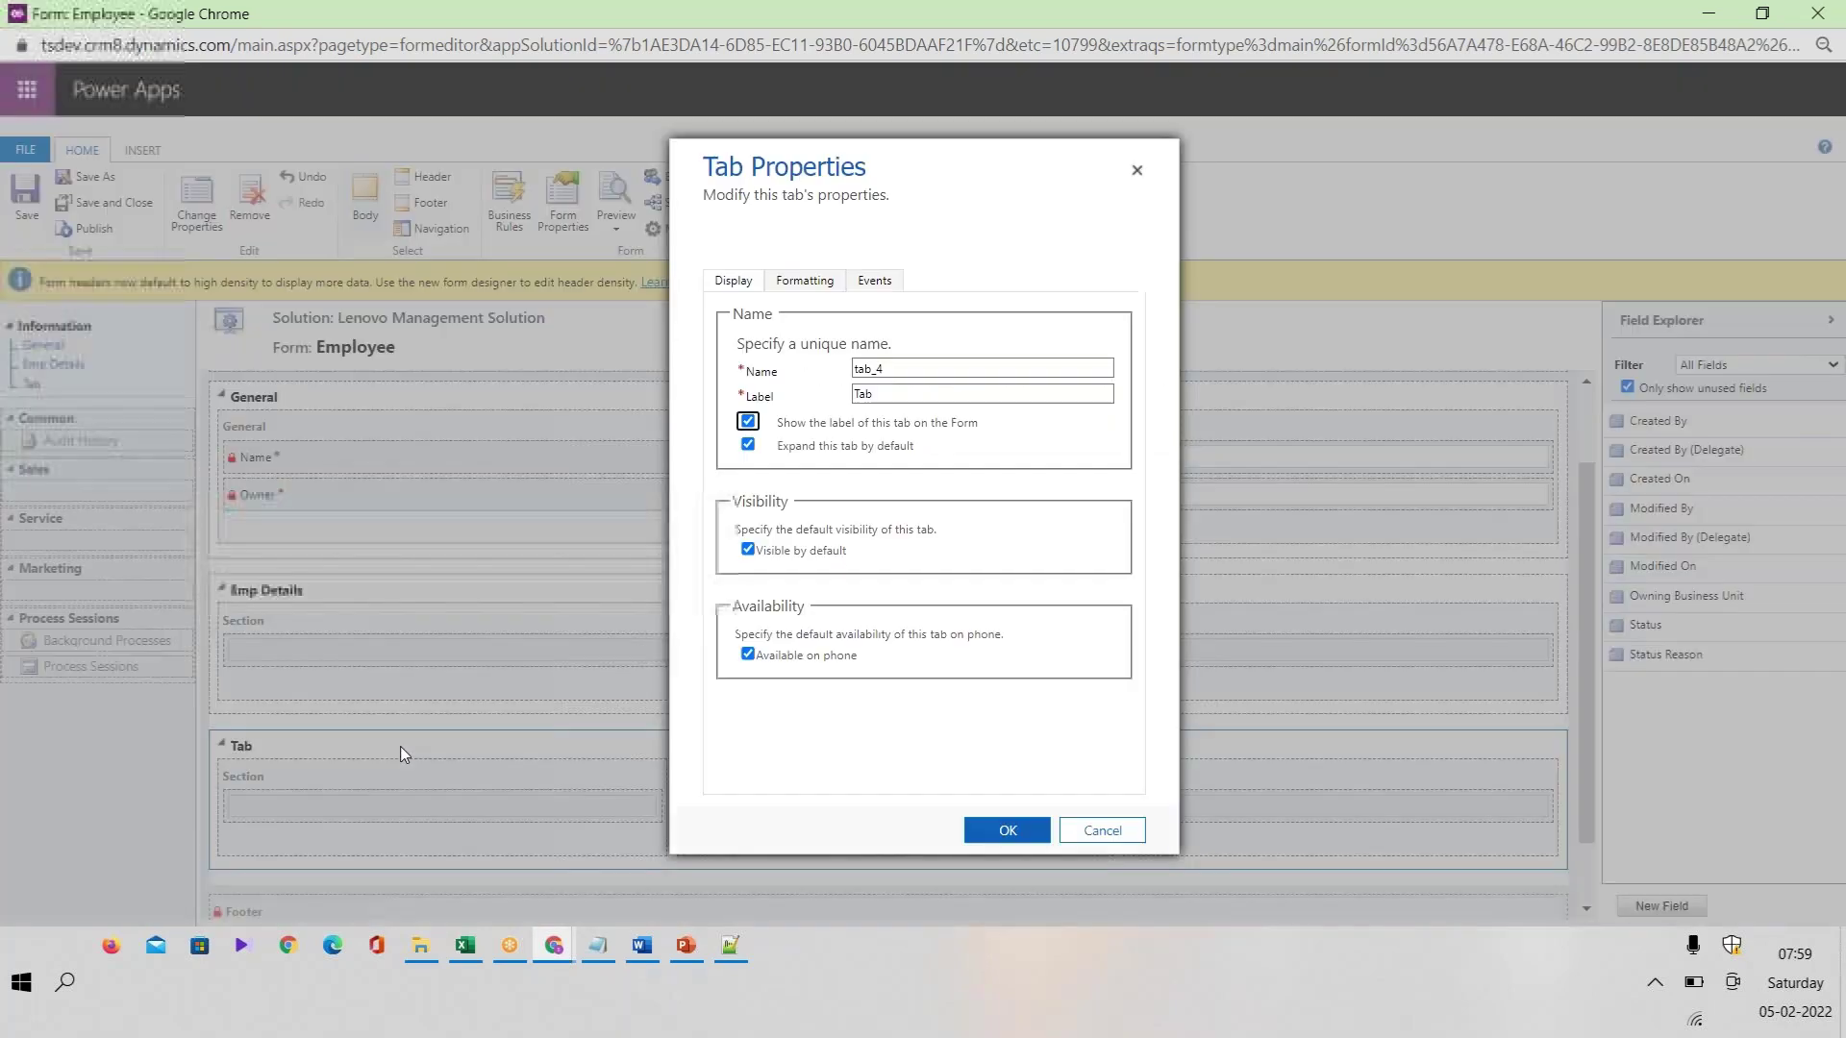
double_click(910, 395)
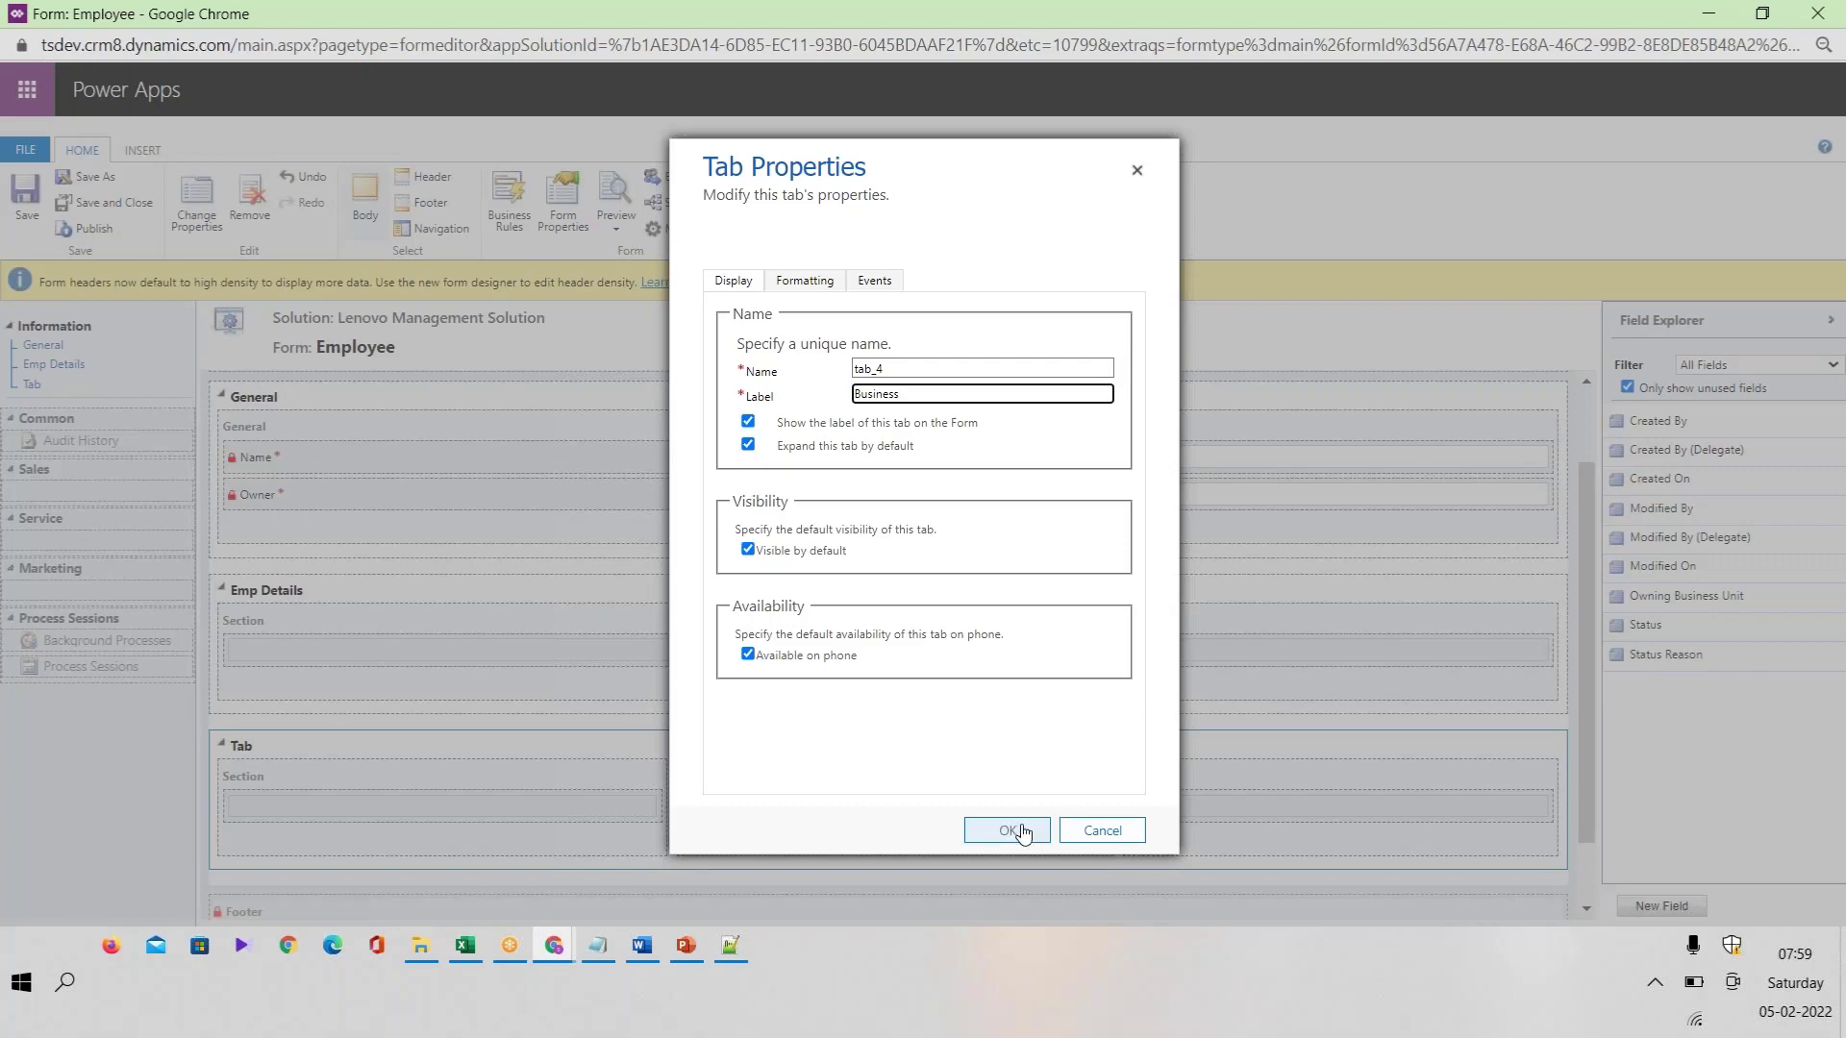
click(1023, 832)
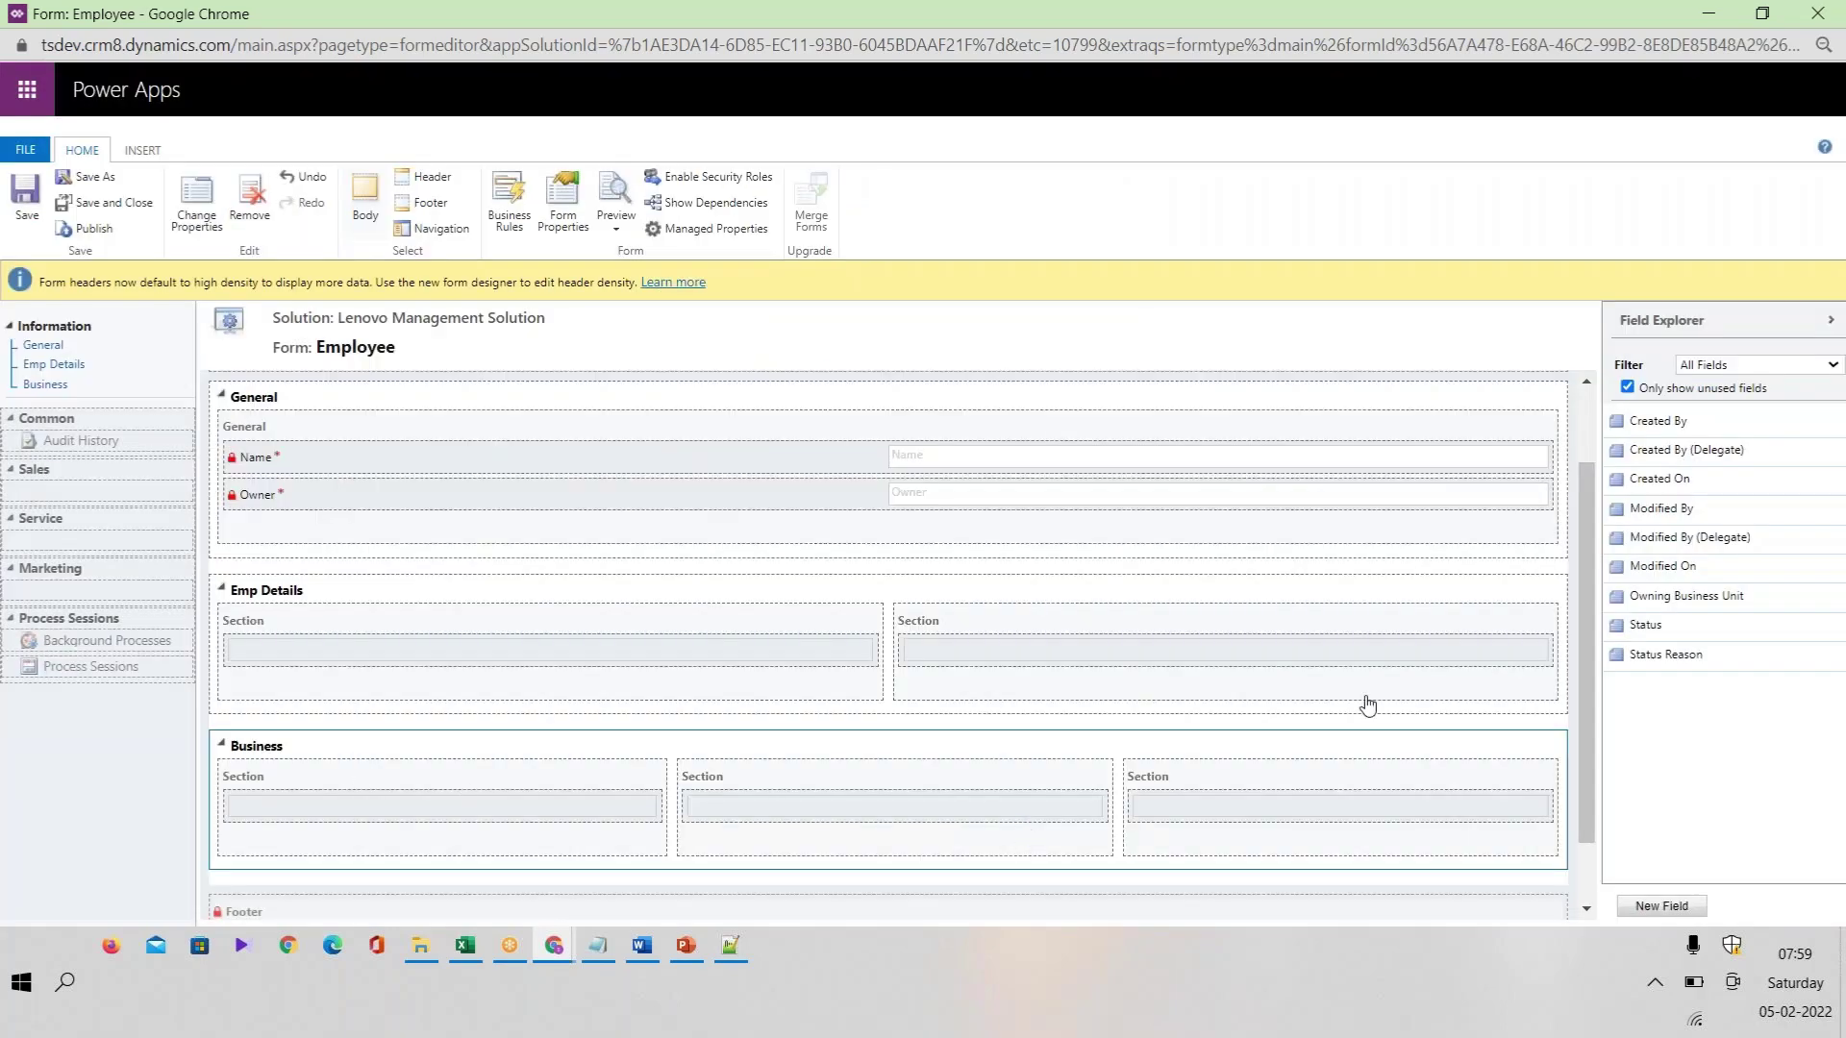
Step: Insert another equal-width two-column tab and move it between the Emp Details and Business tabs
scroll(1596, 664, down, 2)
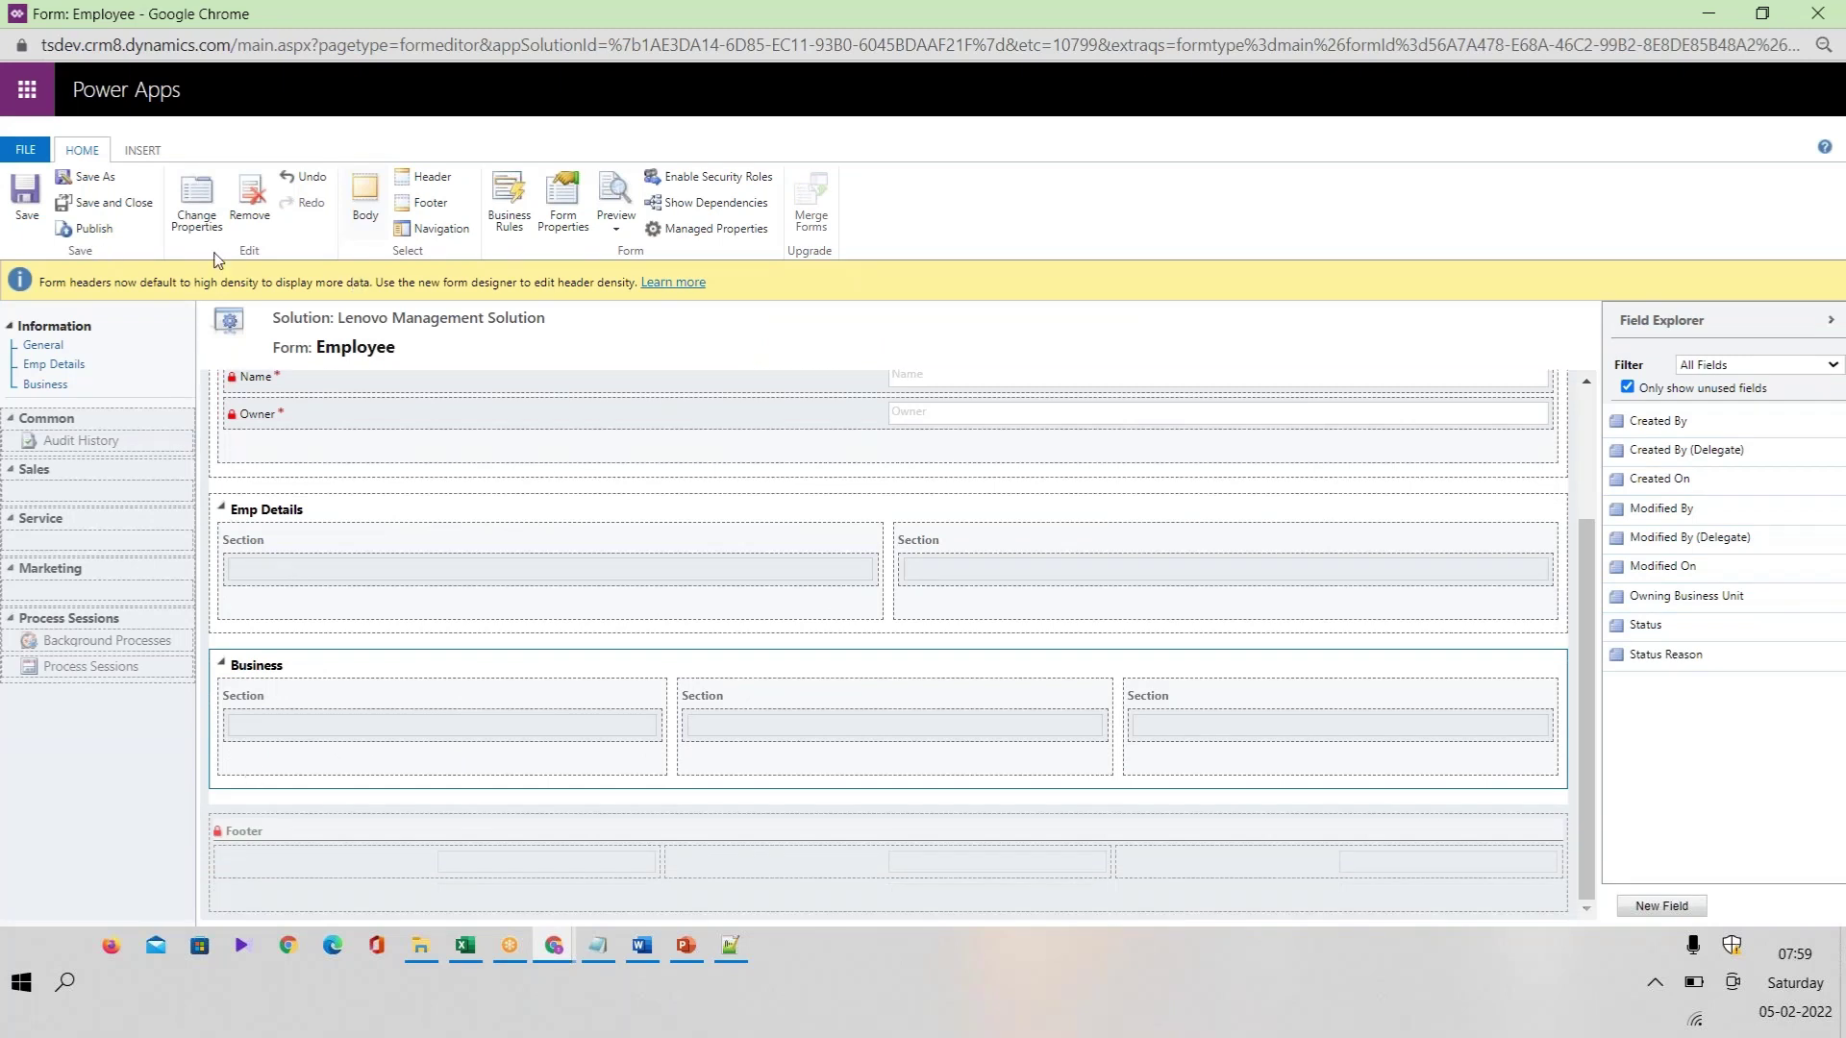
click(144, 152)
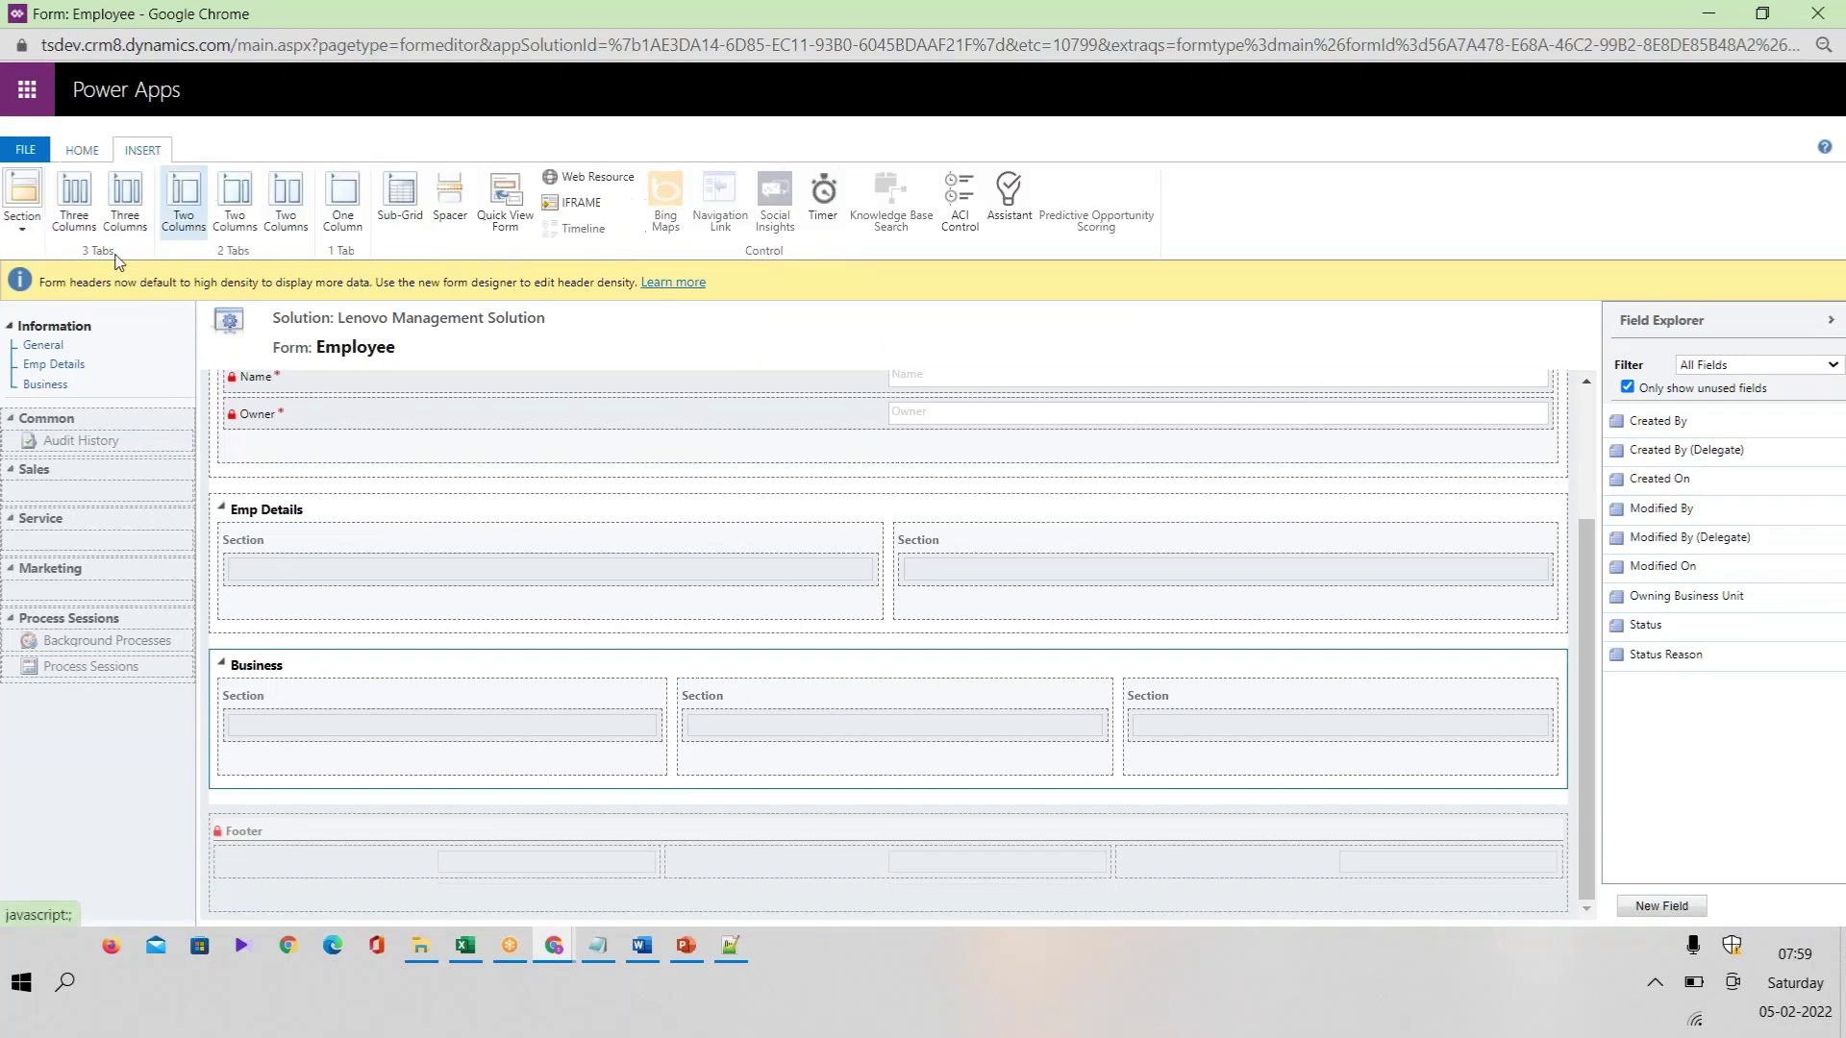
click(234, 223)
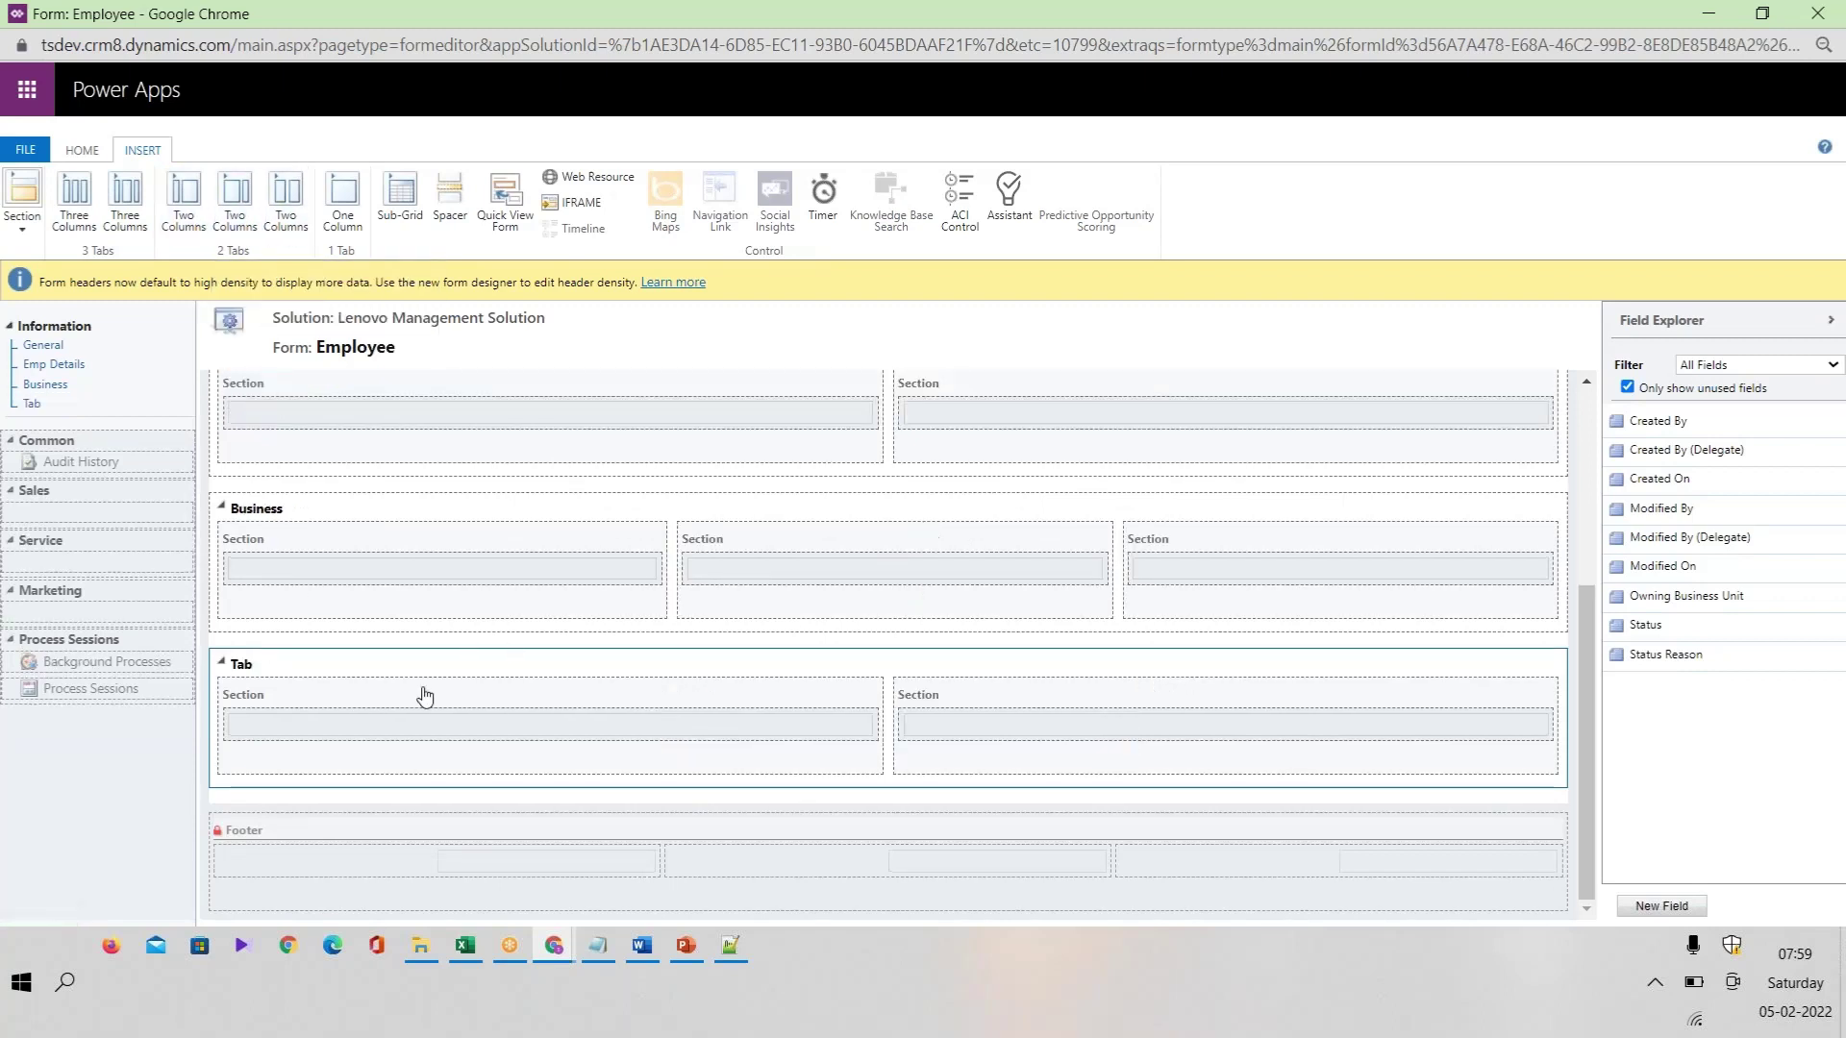
drag(366, 664, 371, 503)
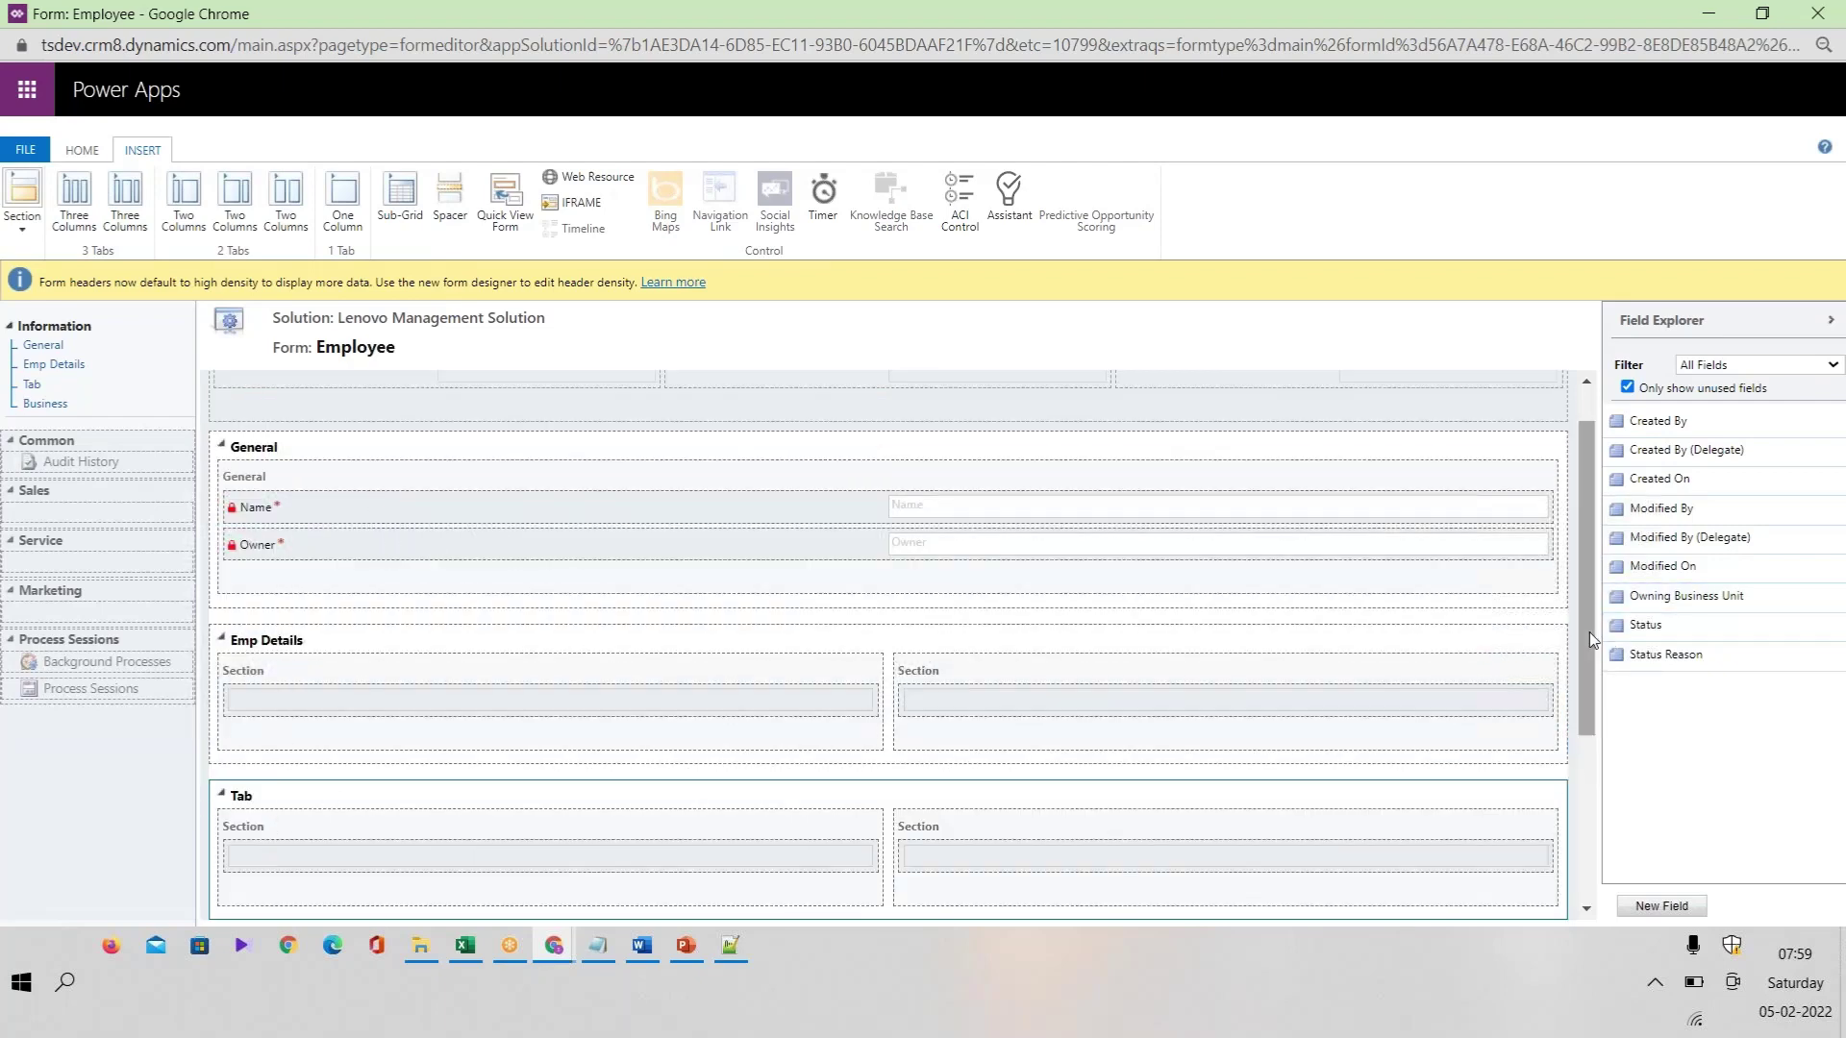
scroll(1578, 700, down, 3)
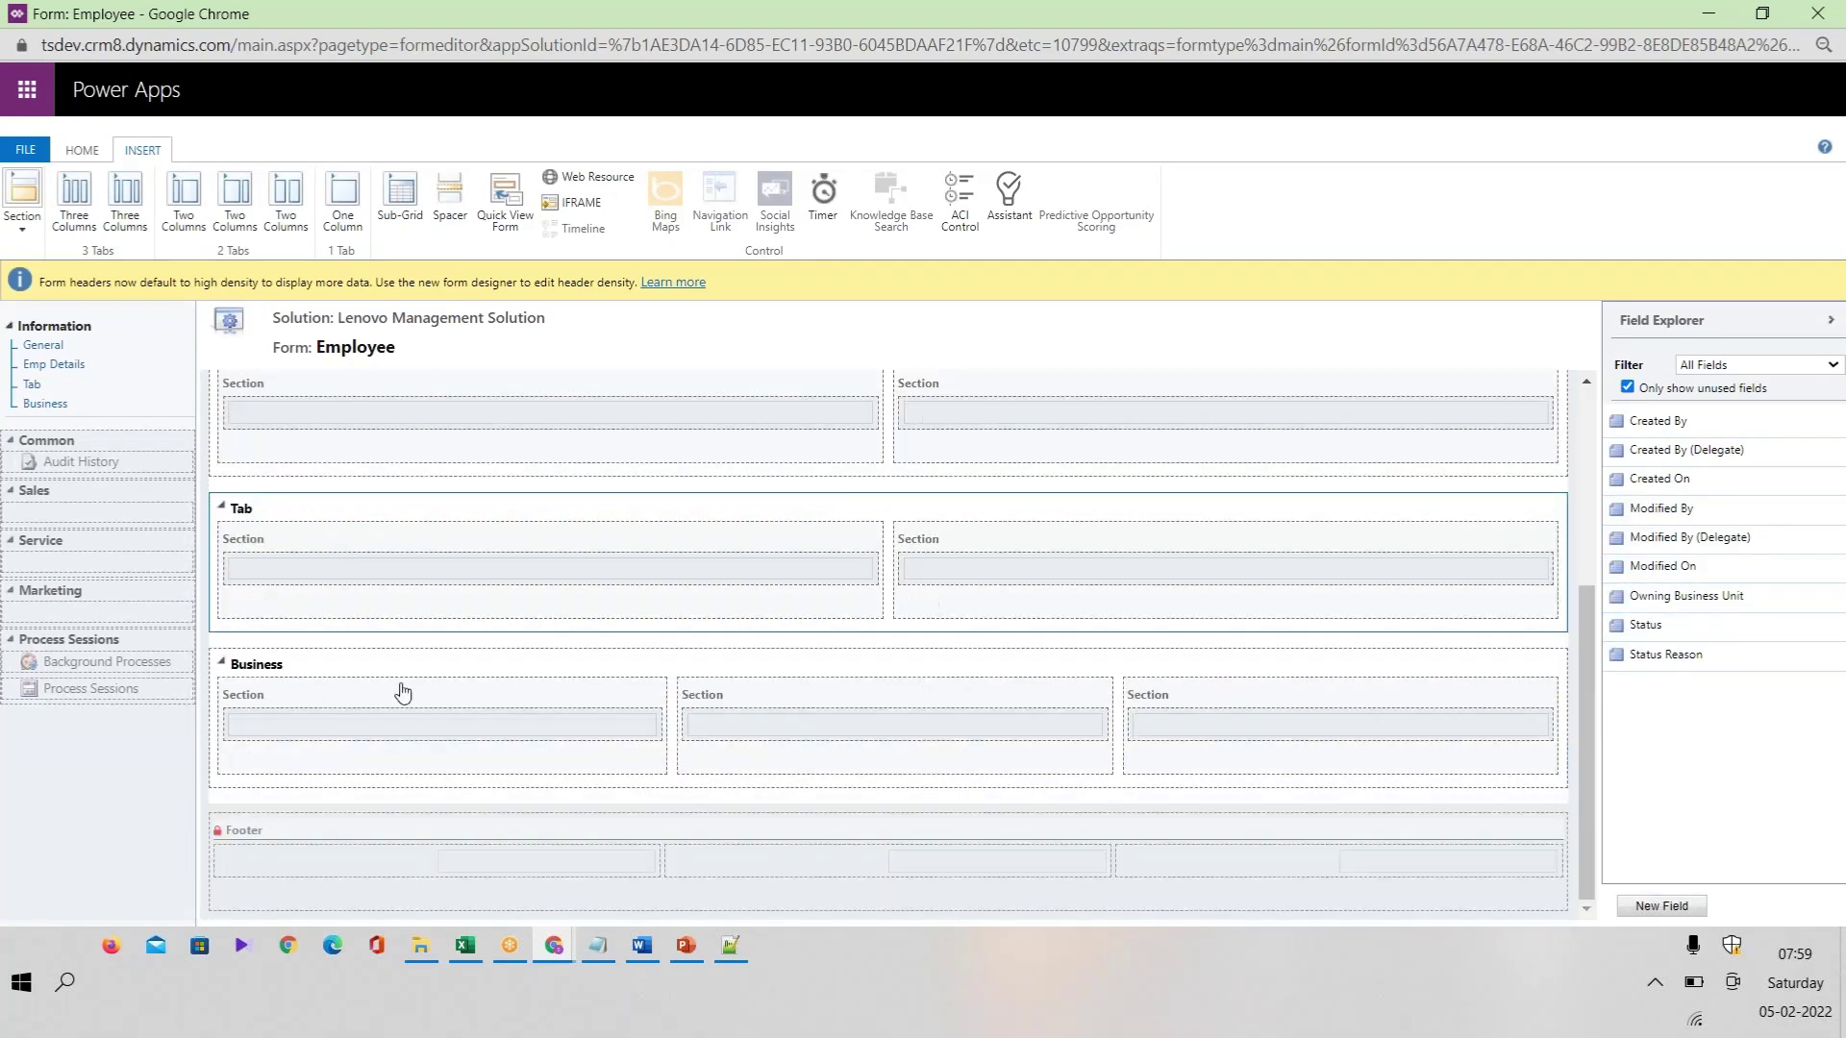
Step: Set the new two-column tab's label to Emp Information in its Tab Properties
double_click(316, 513)
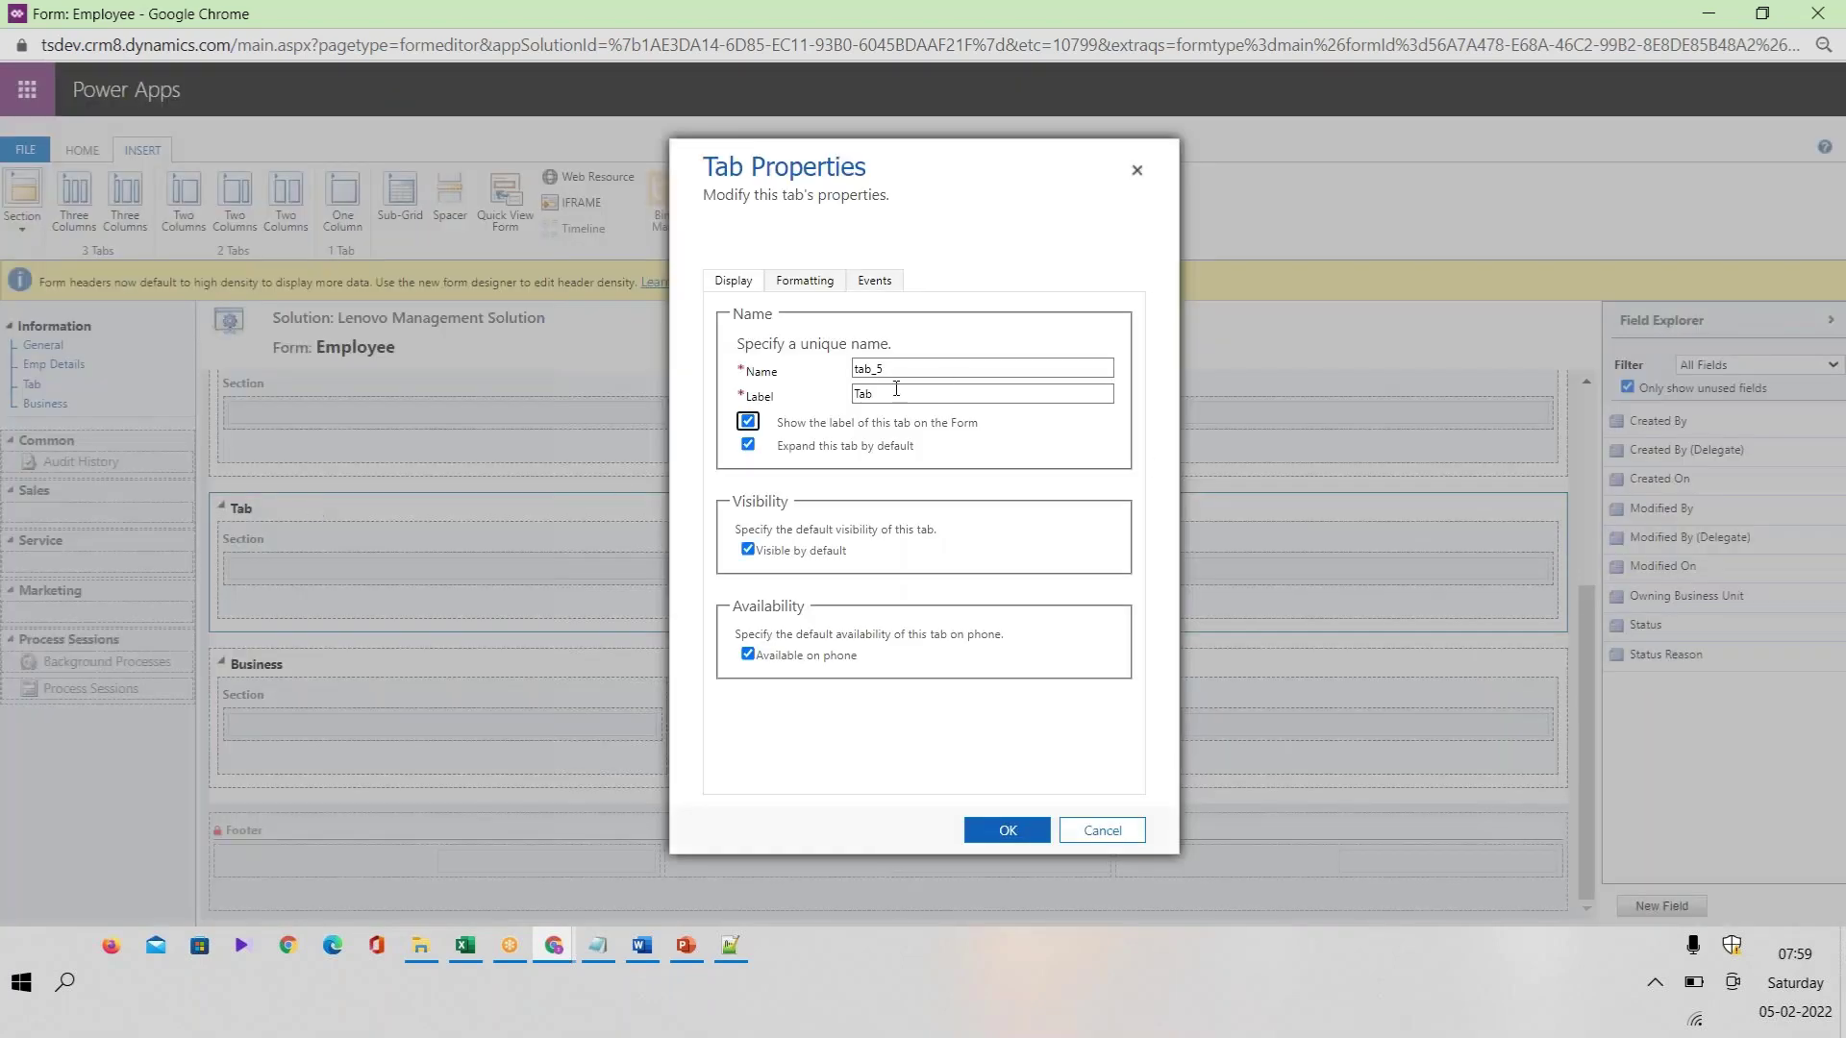
drag(896, 391, 745, 402)
text(Emp Information)
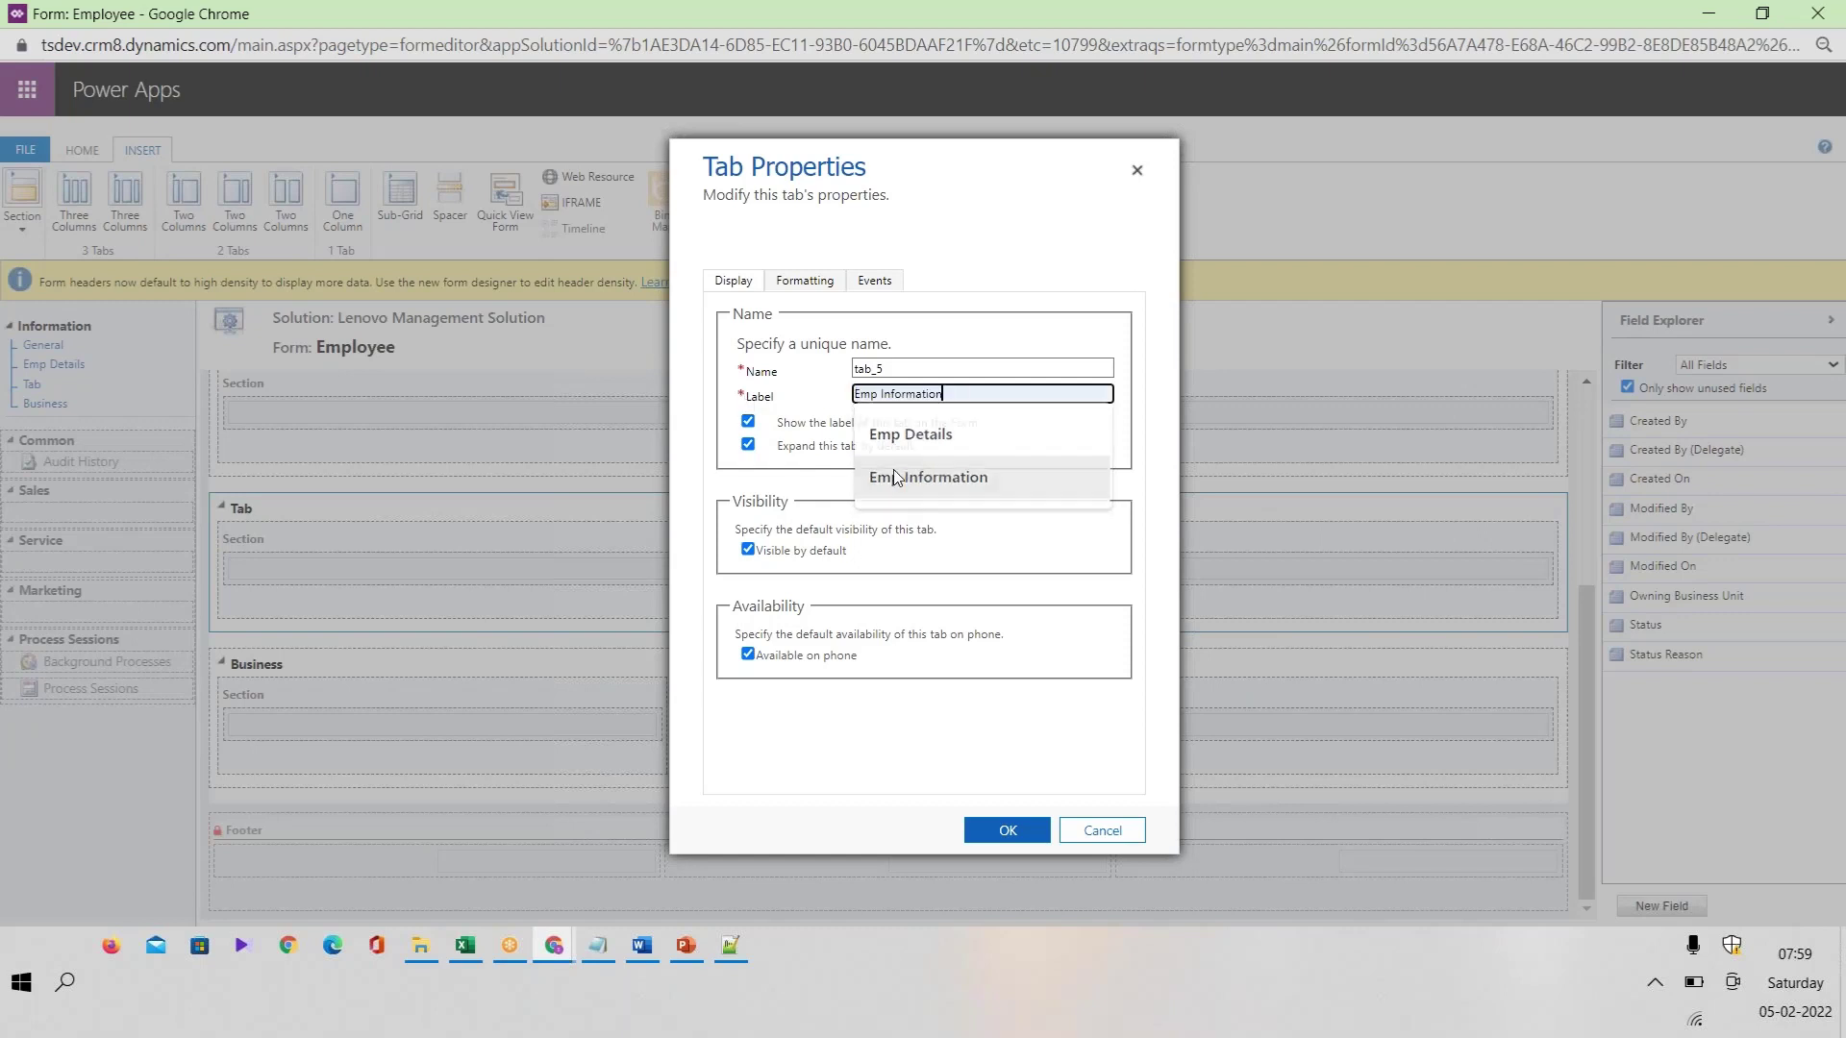
click(923, 477)
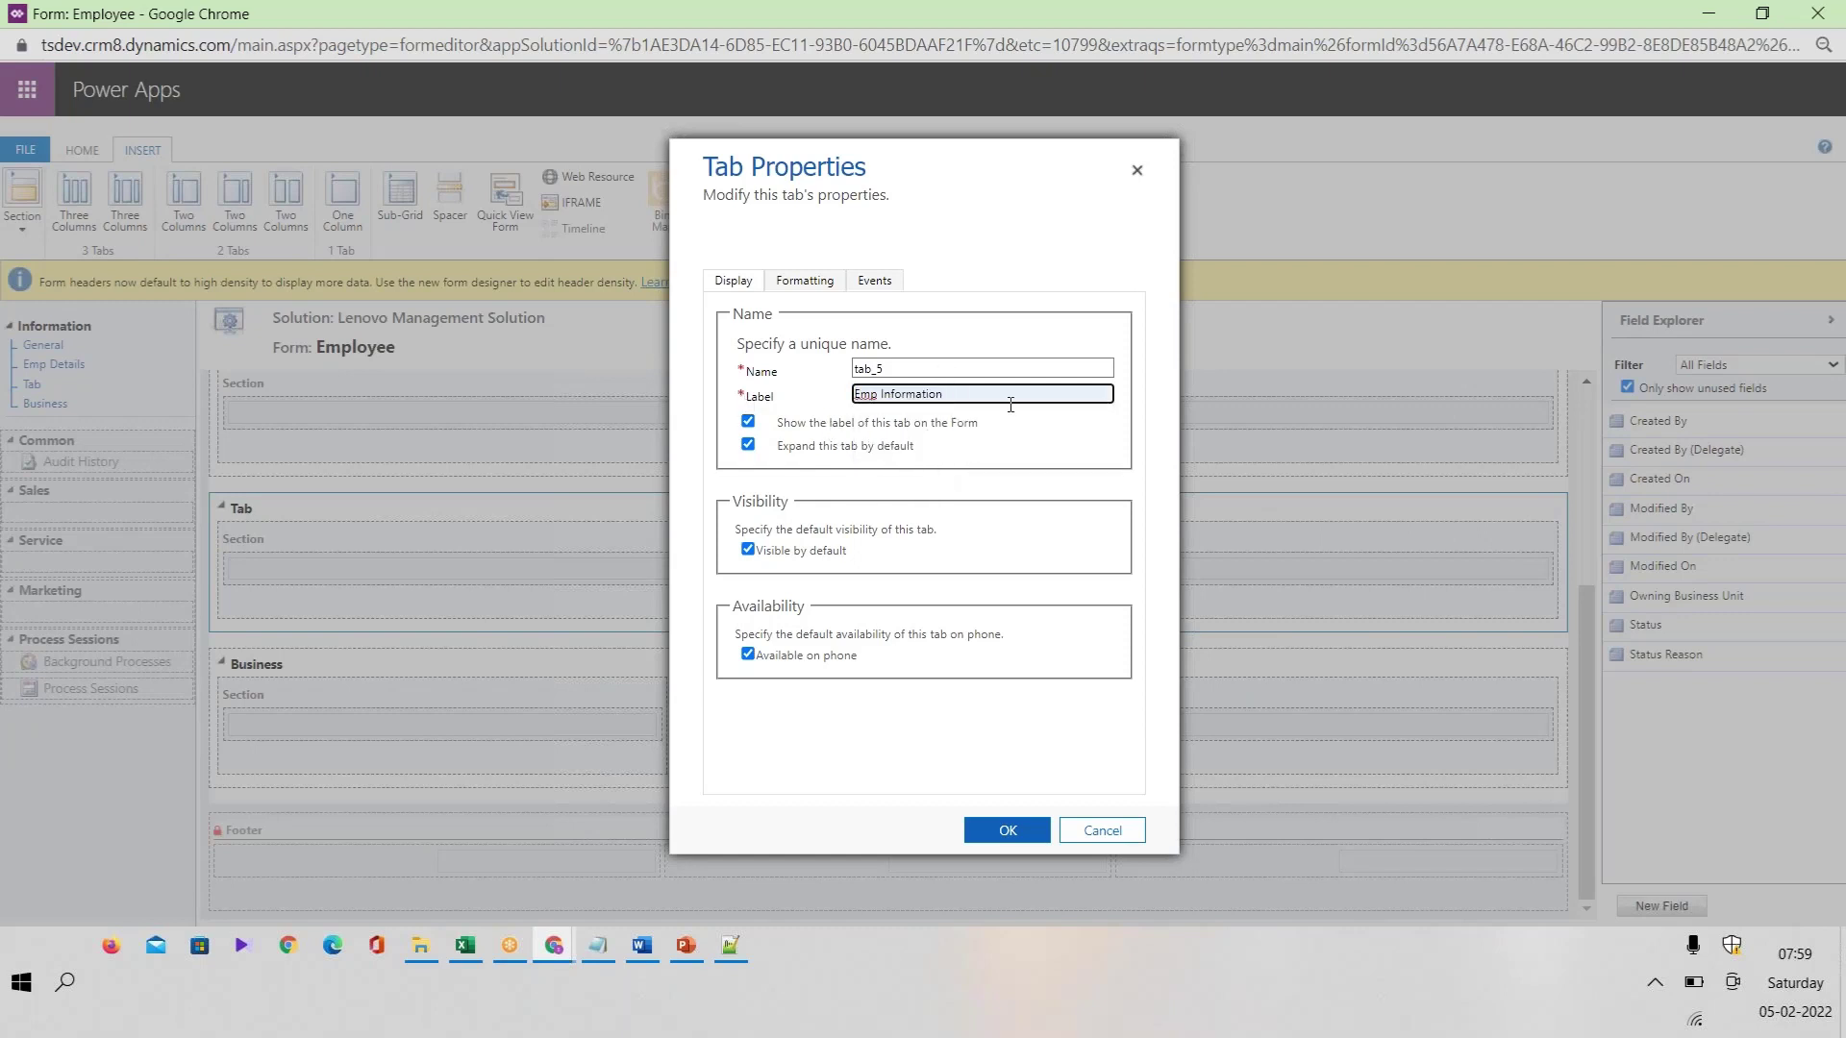
click(1018, 439)
click(1026, 836)
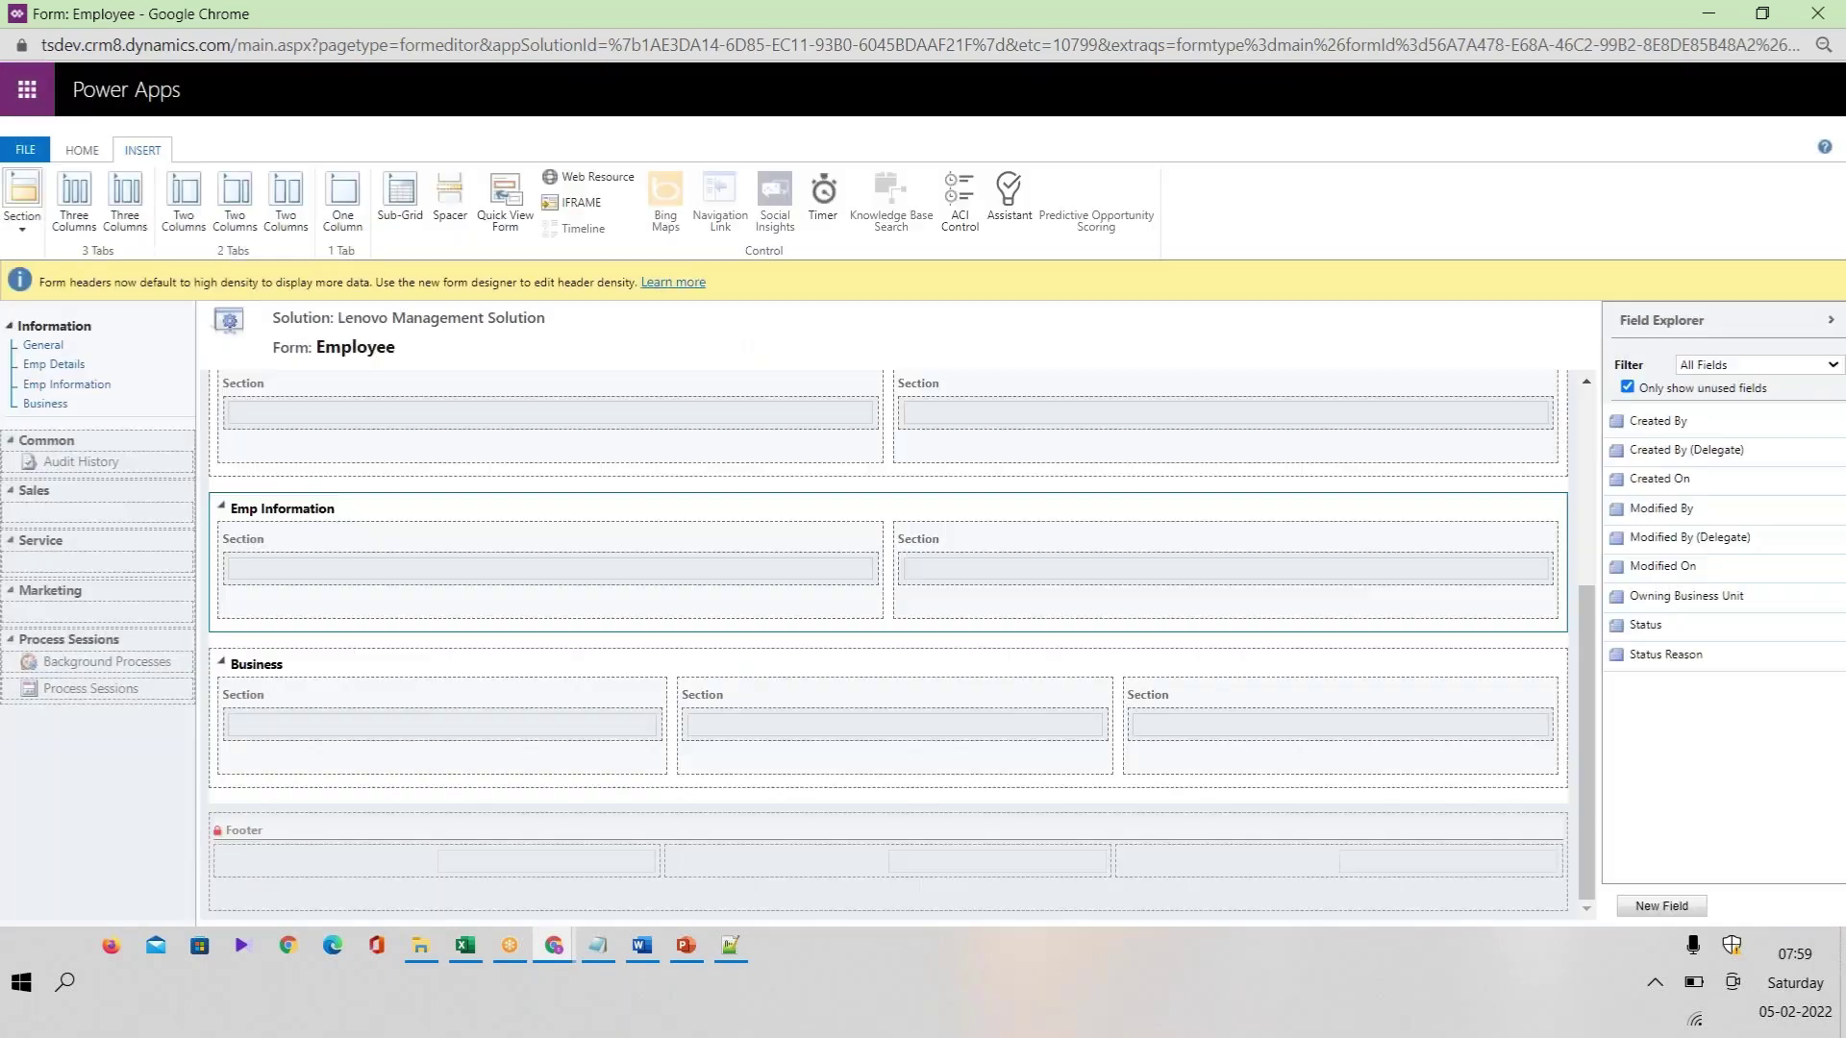
Step: List already used fields too, then place Created On in Emp Information's first section and Modified By (Delegate) and Modified By in Emp Details' two sections
drag(1591, 708, 1586, 566)
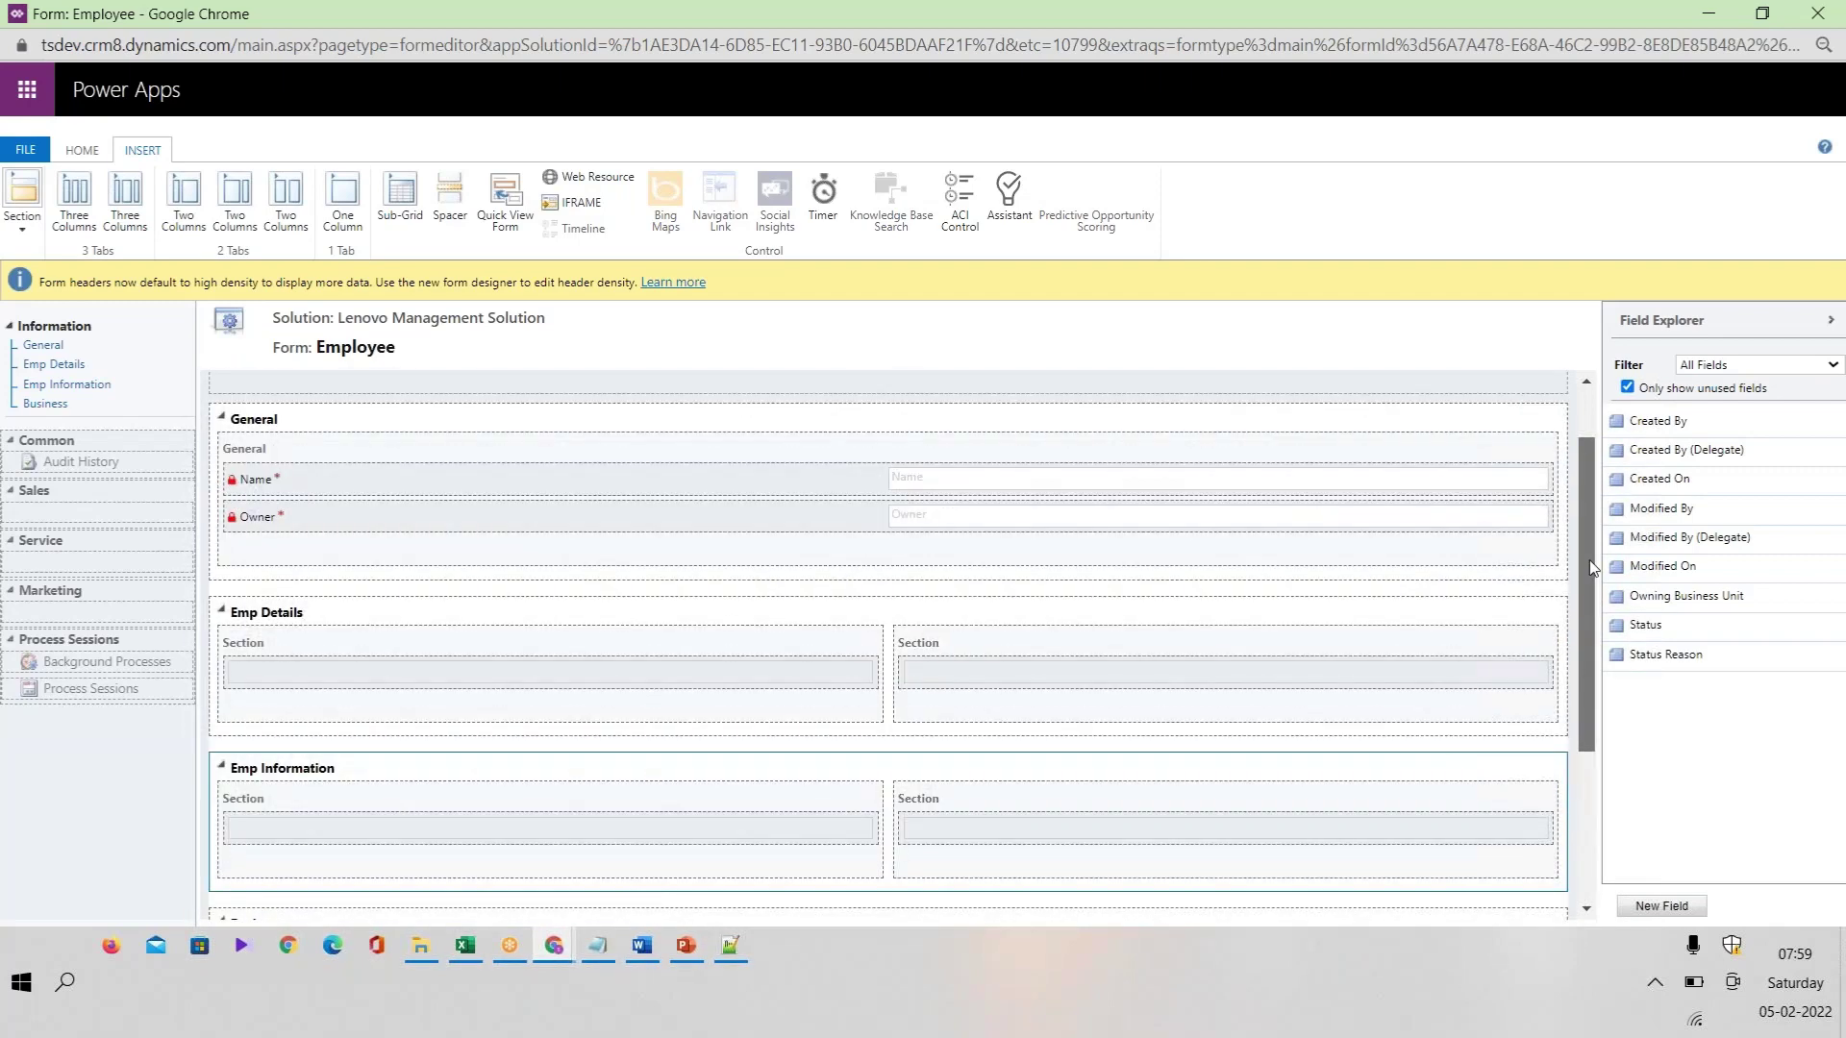
click(1663, 391)
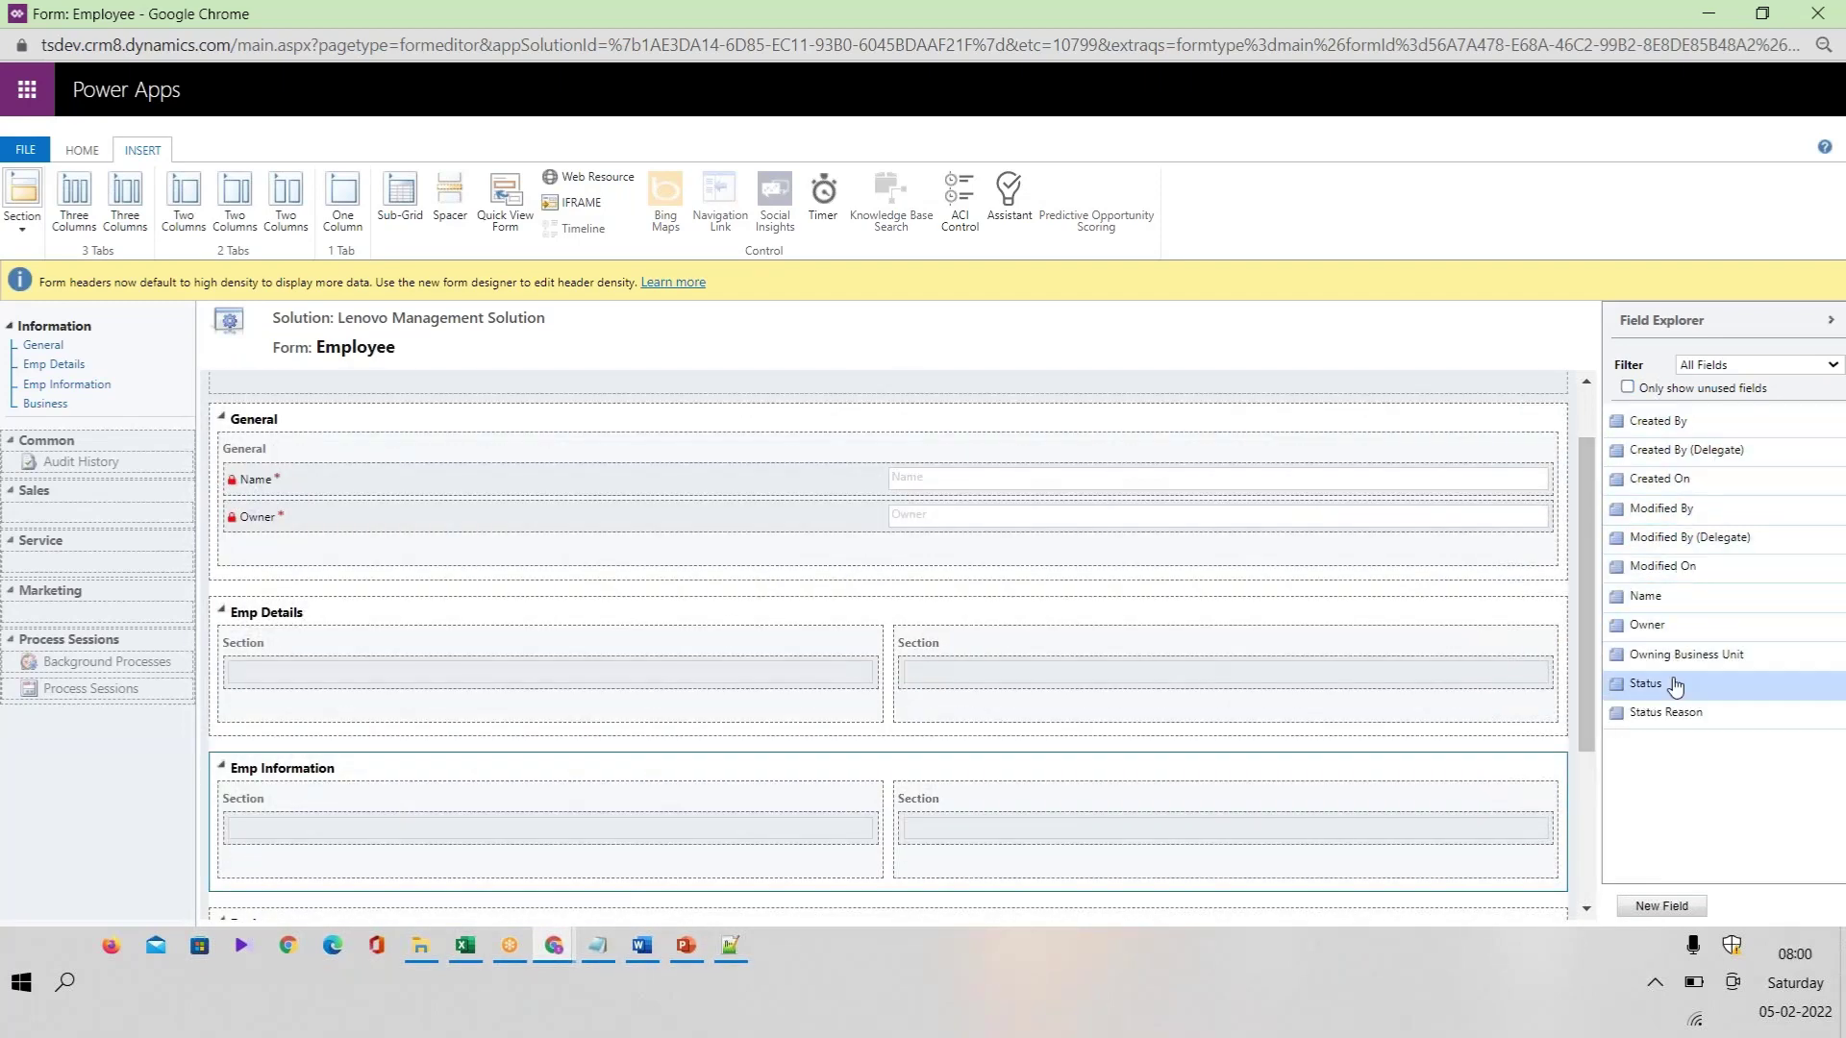
drag(1587, 552, 1607, 653)
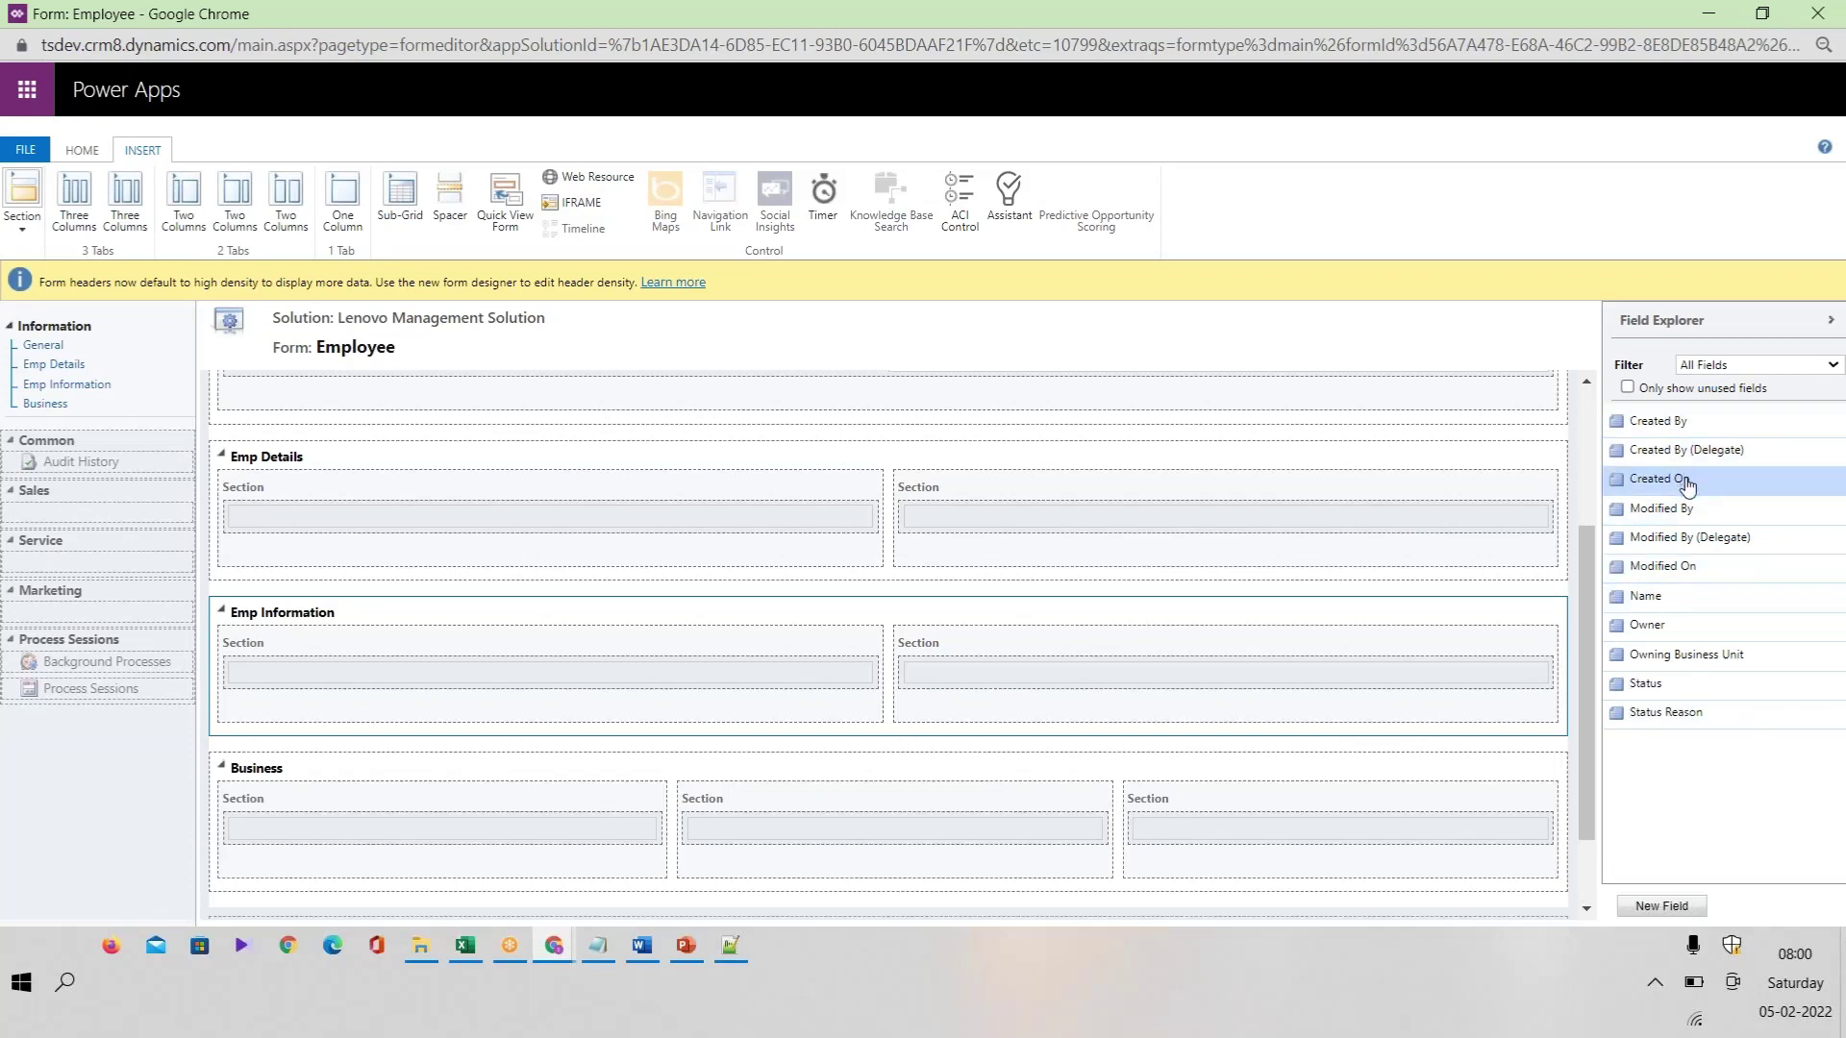
drag(1680, 477, 482, 659)
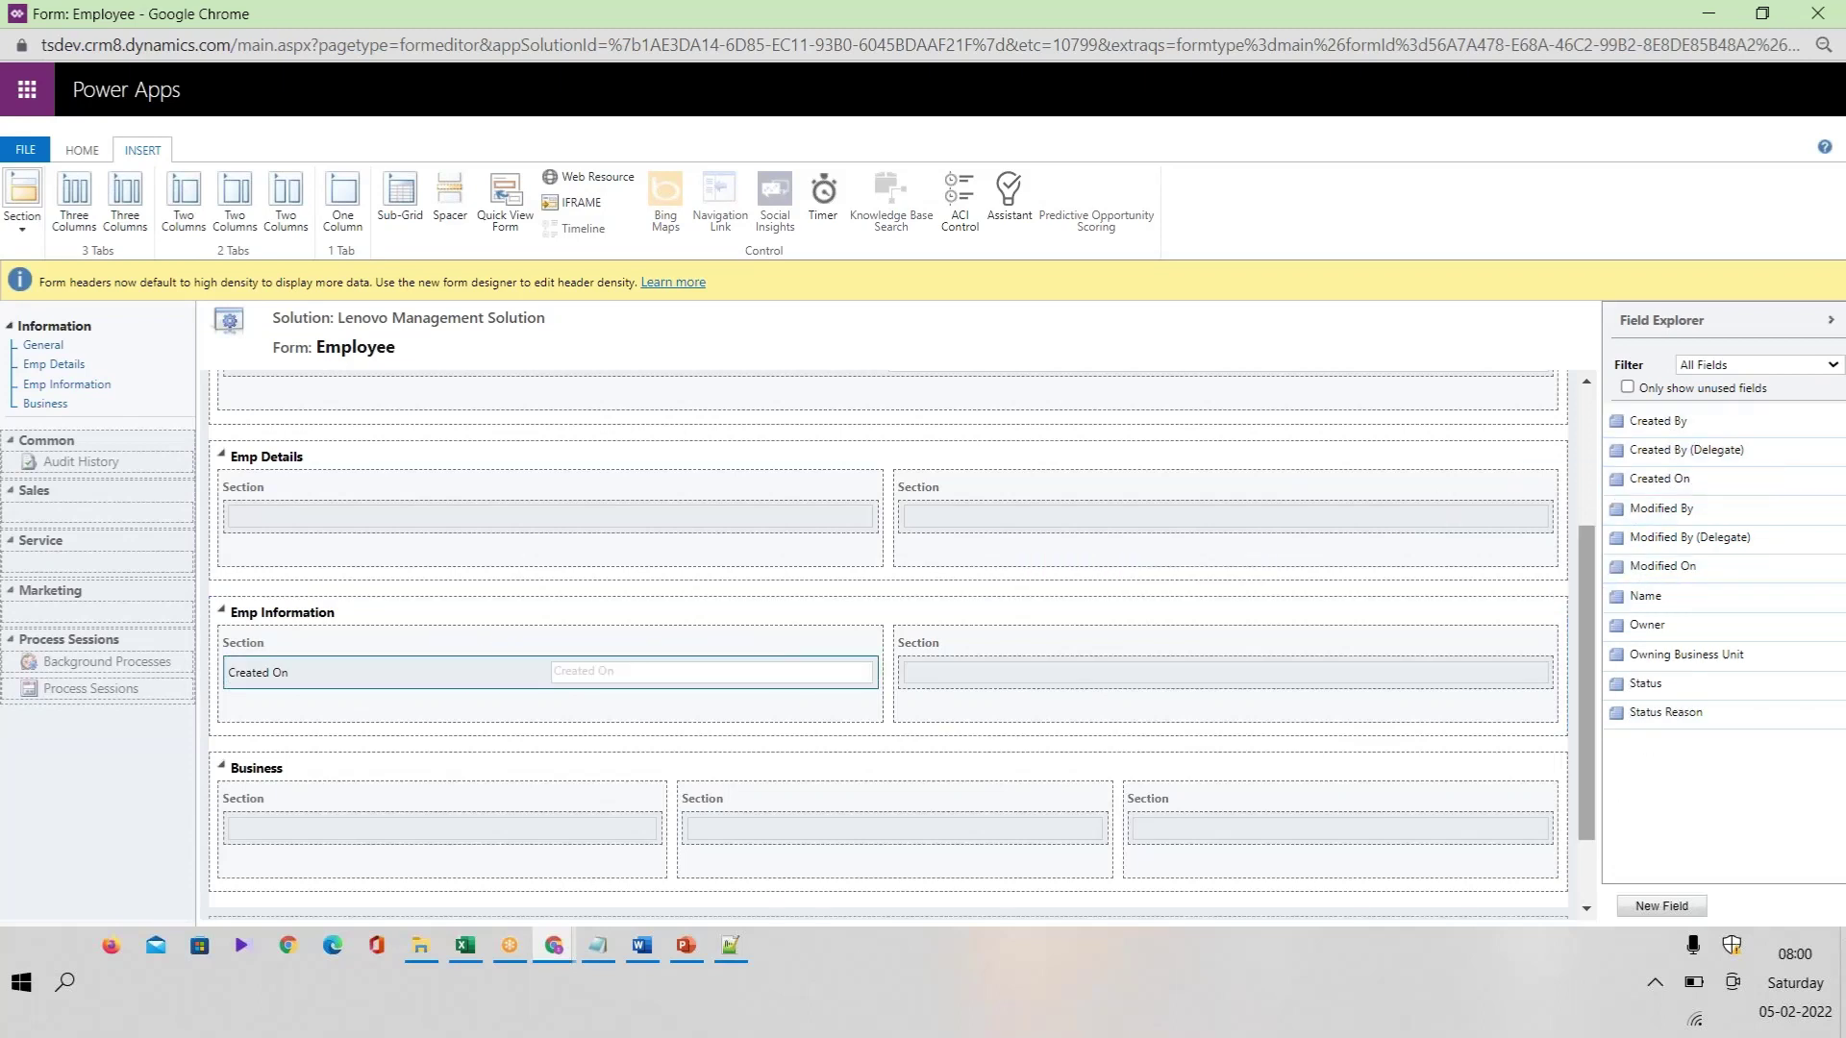
drag(1718, 556, 606, 523)
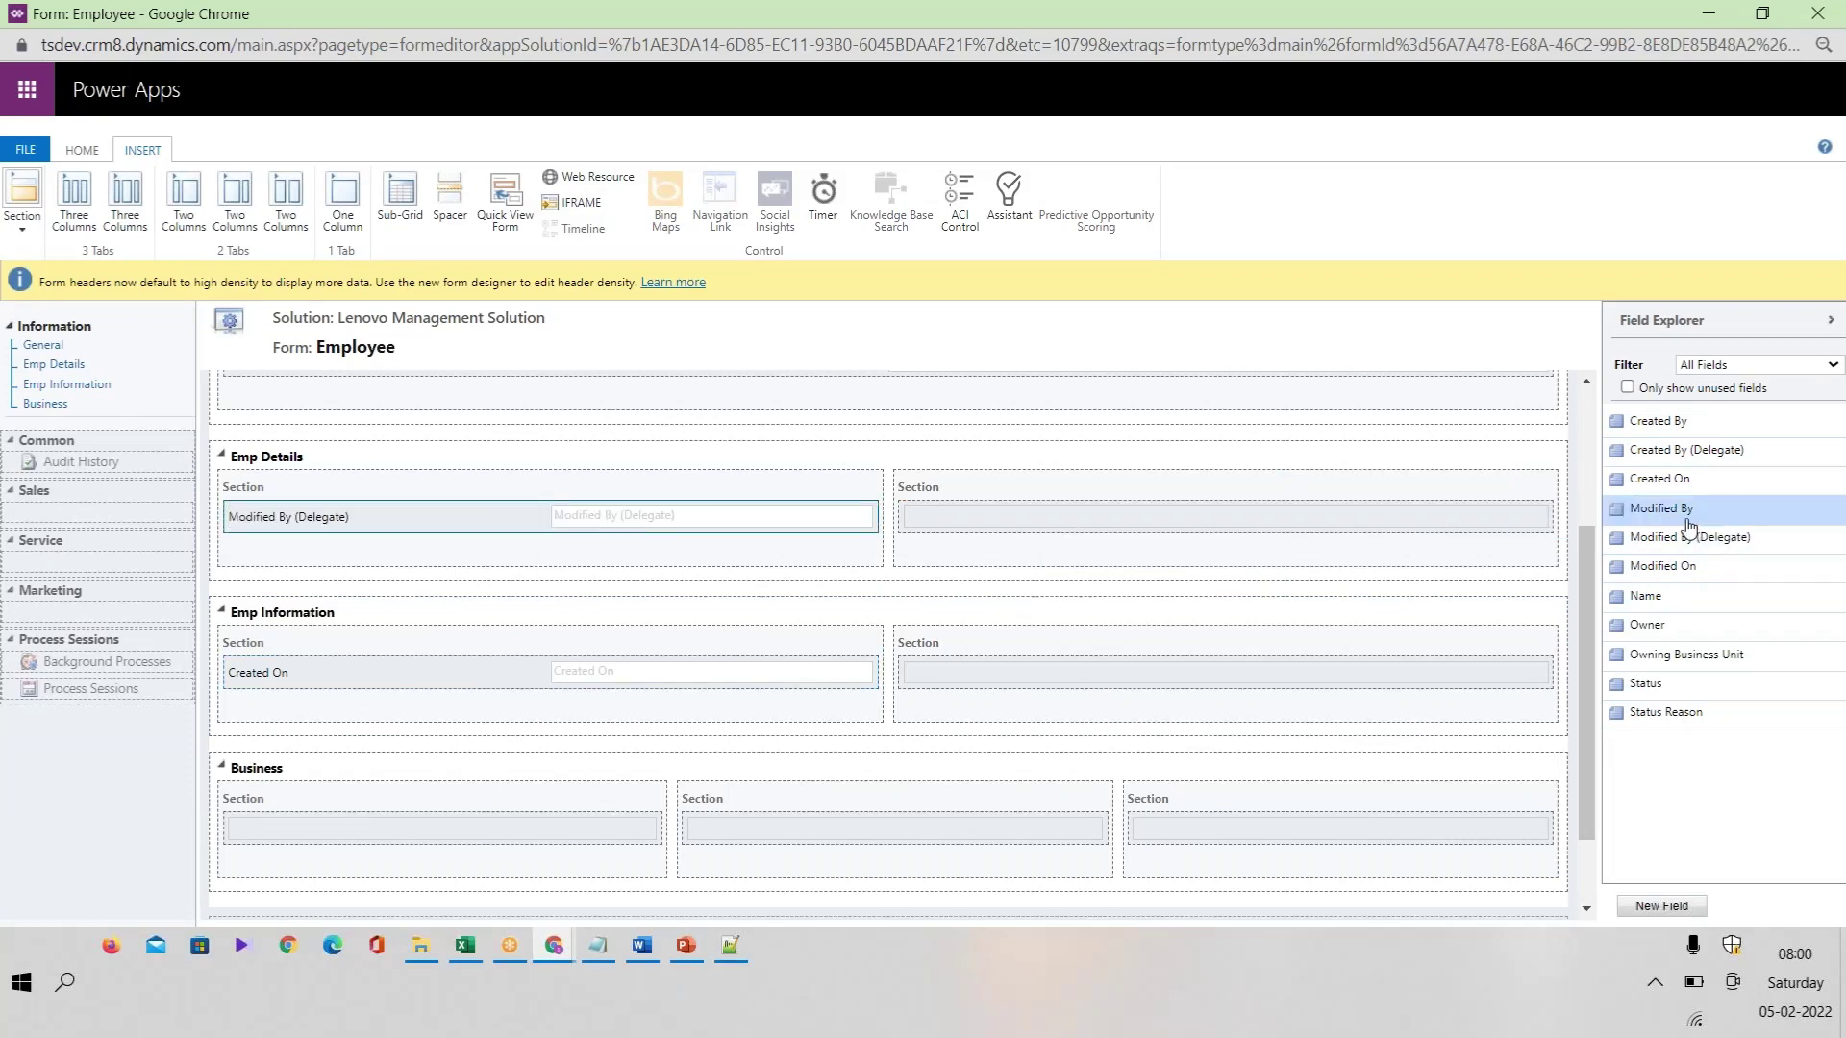
drag(1673, 508, 1229, 509)
drag(1646, 682, 1258, 671)
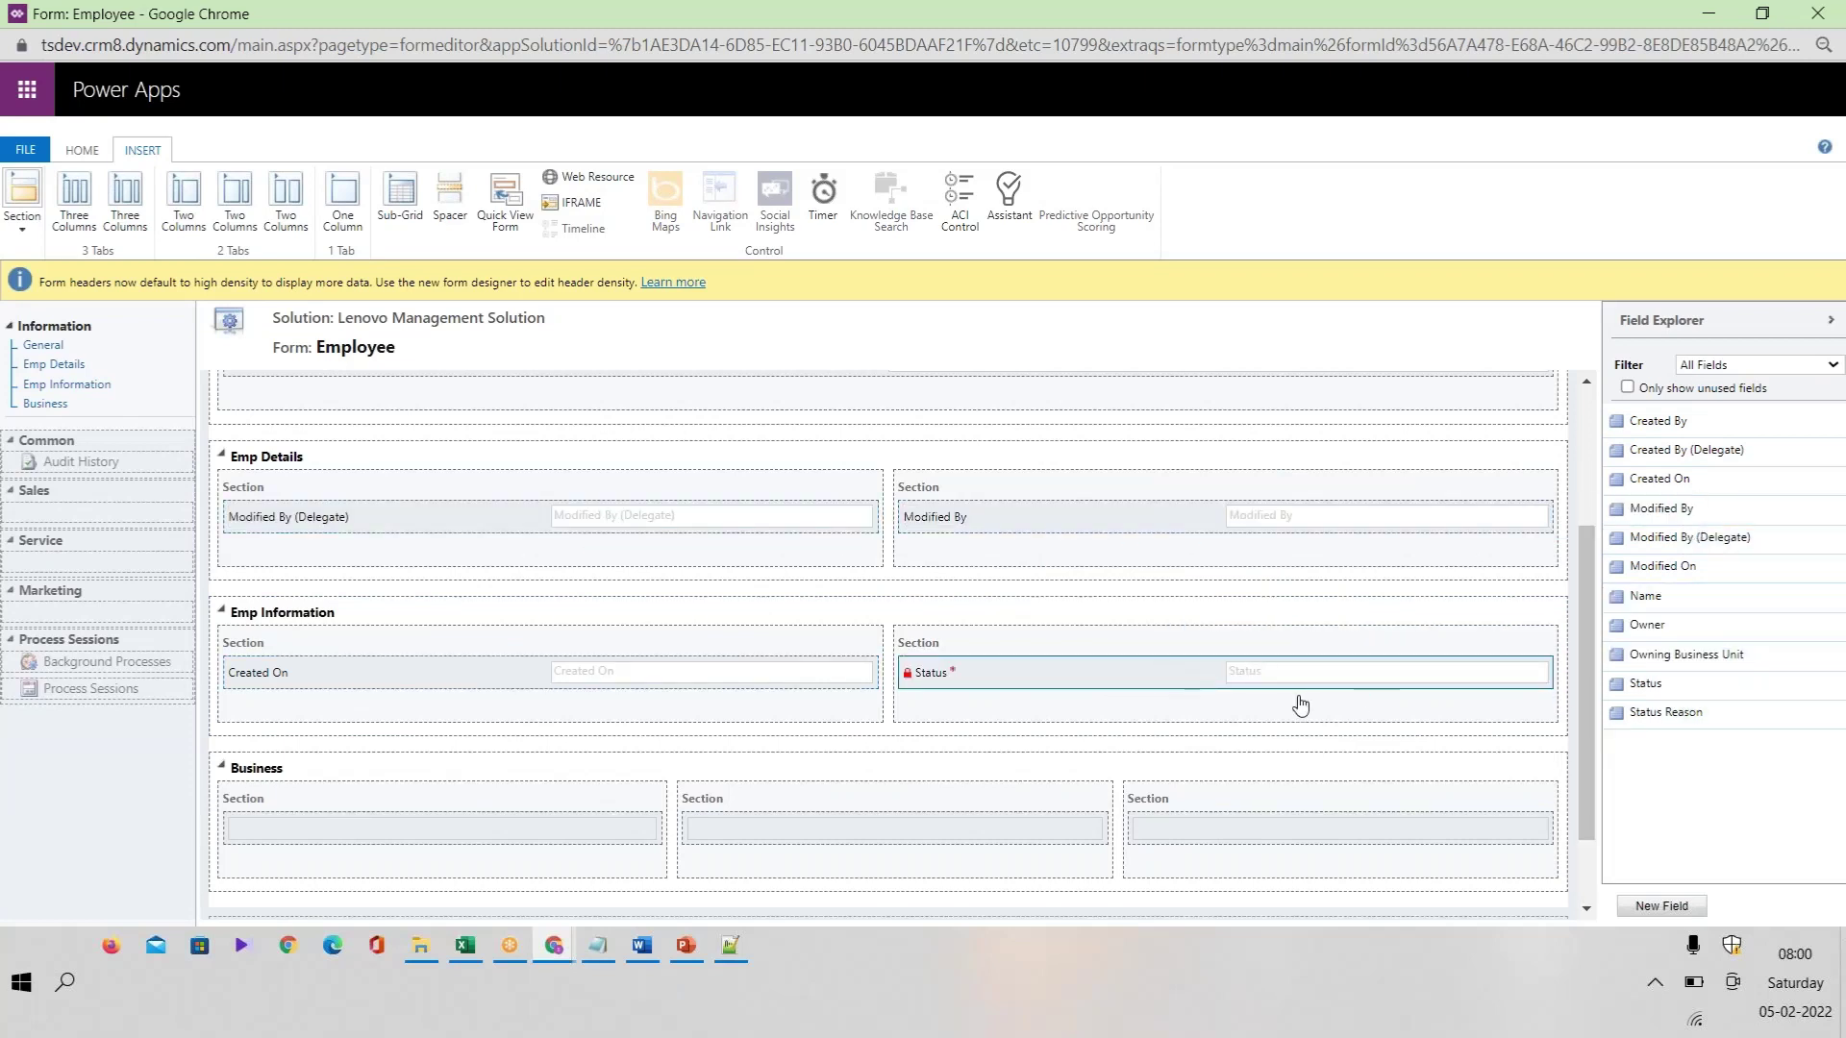
drag(1645, 596, 1269, 669)
key(Delete)
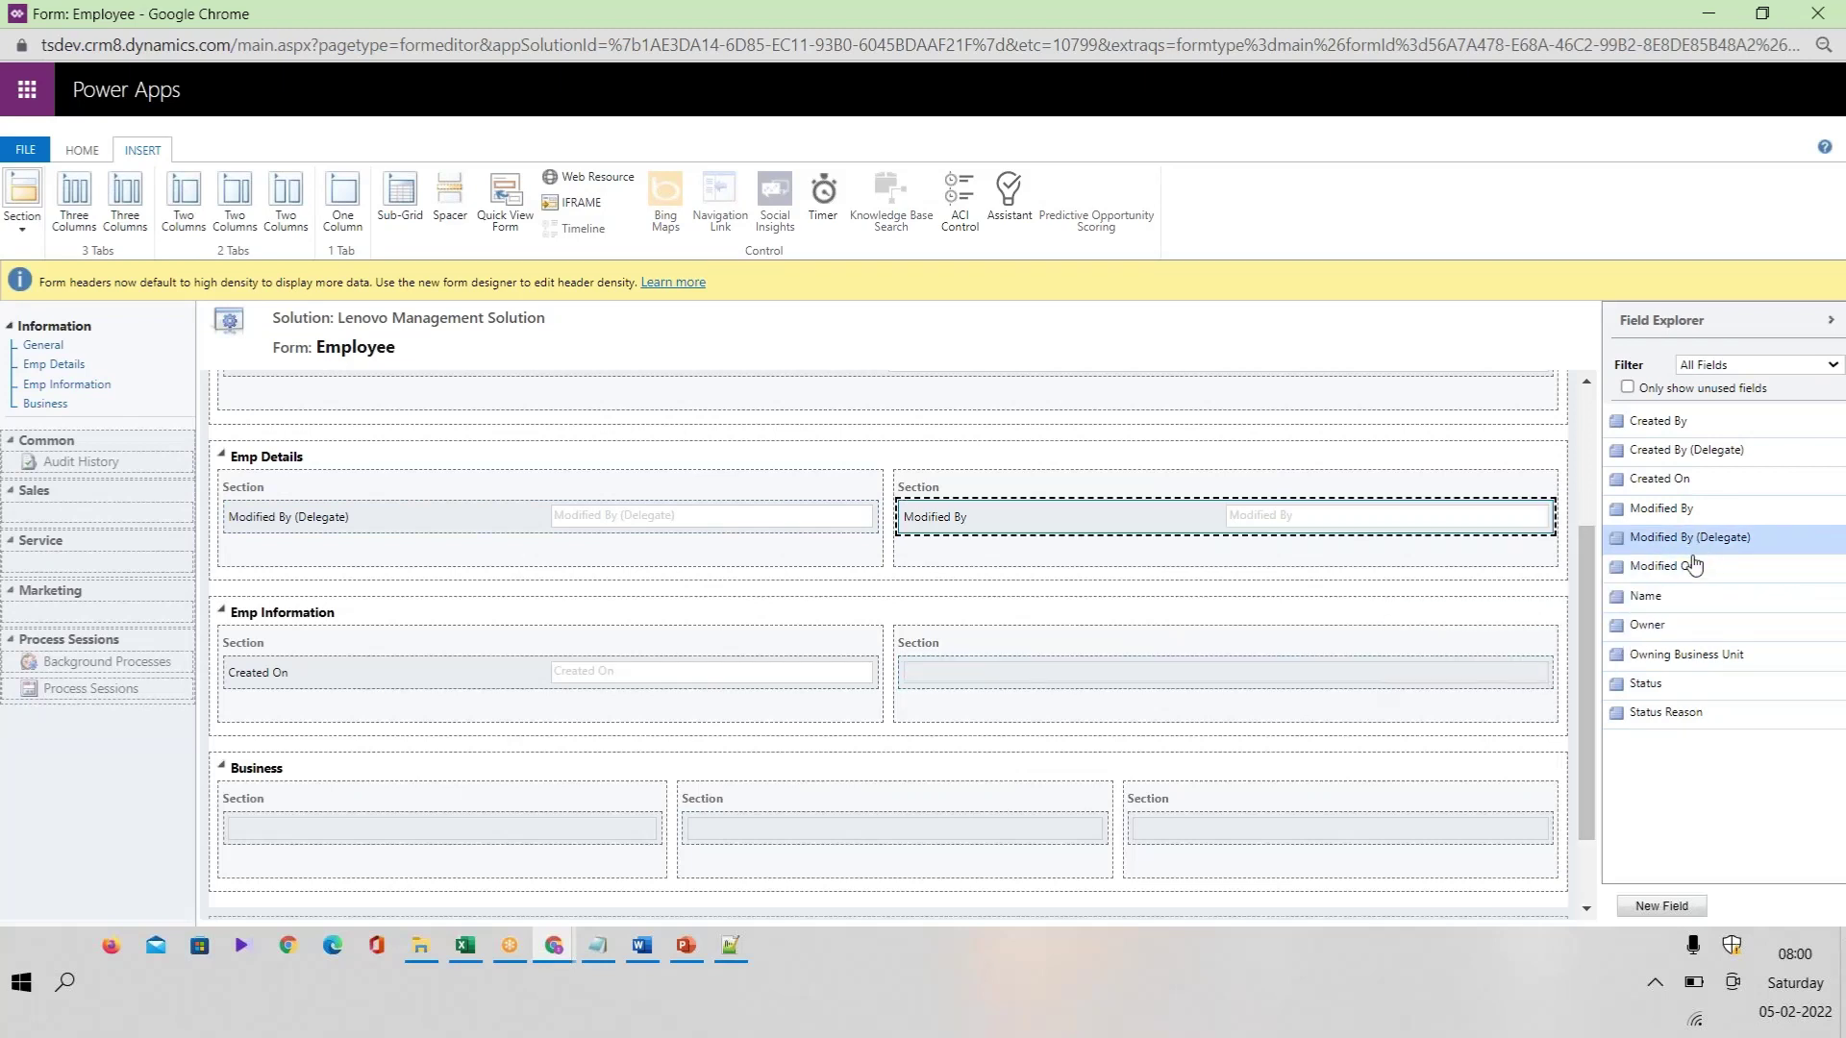
drag(1663, 509, 1344, 675)
Step: Add Name to Emp Information's second section, and Created On, Owner and Name to the three Business sections in that order
drag(1645, 596, 1300, 682)
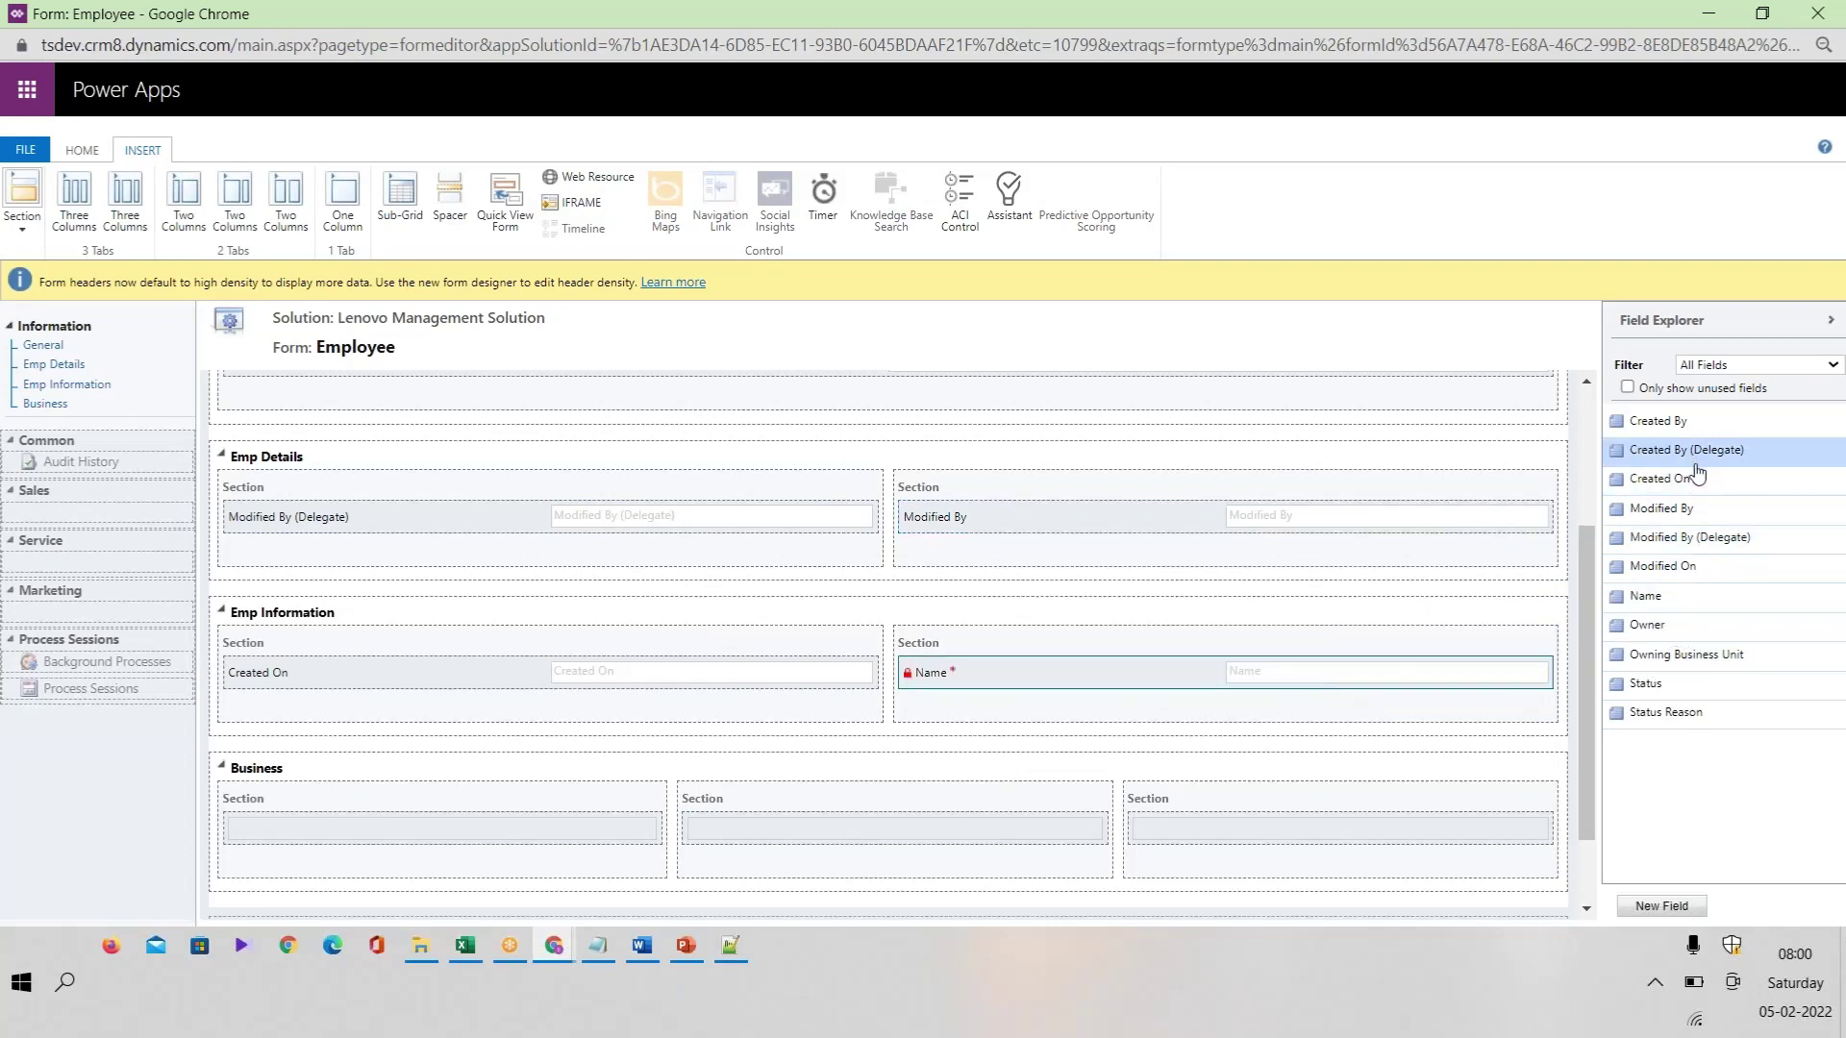
drag(1659, 478, 441, 832)
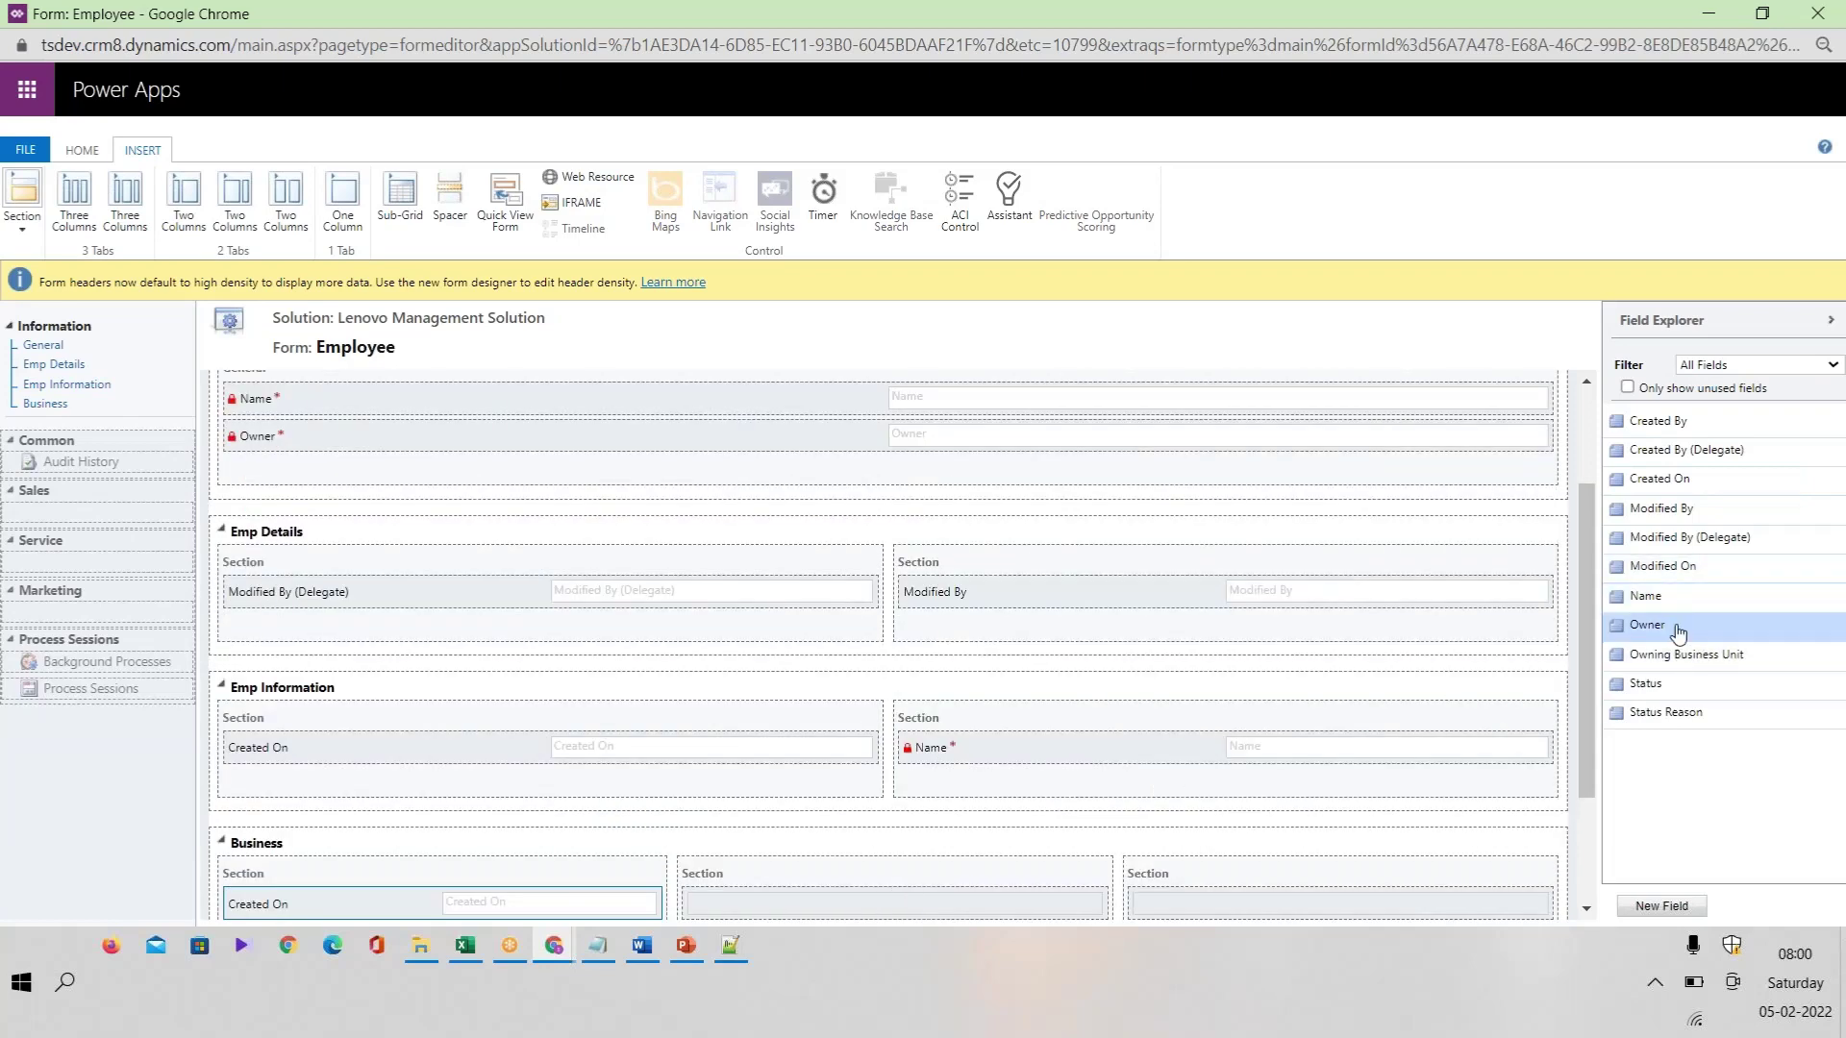
drag(1677, 627, 902, 740)
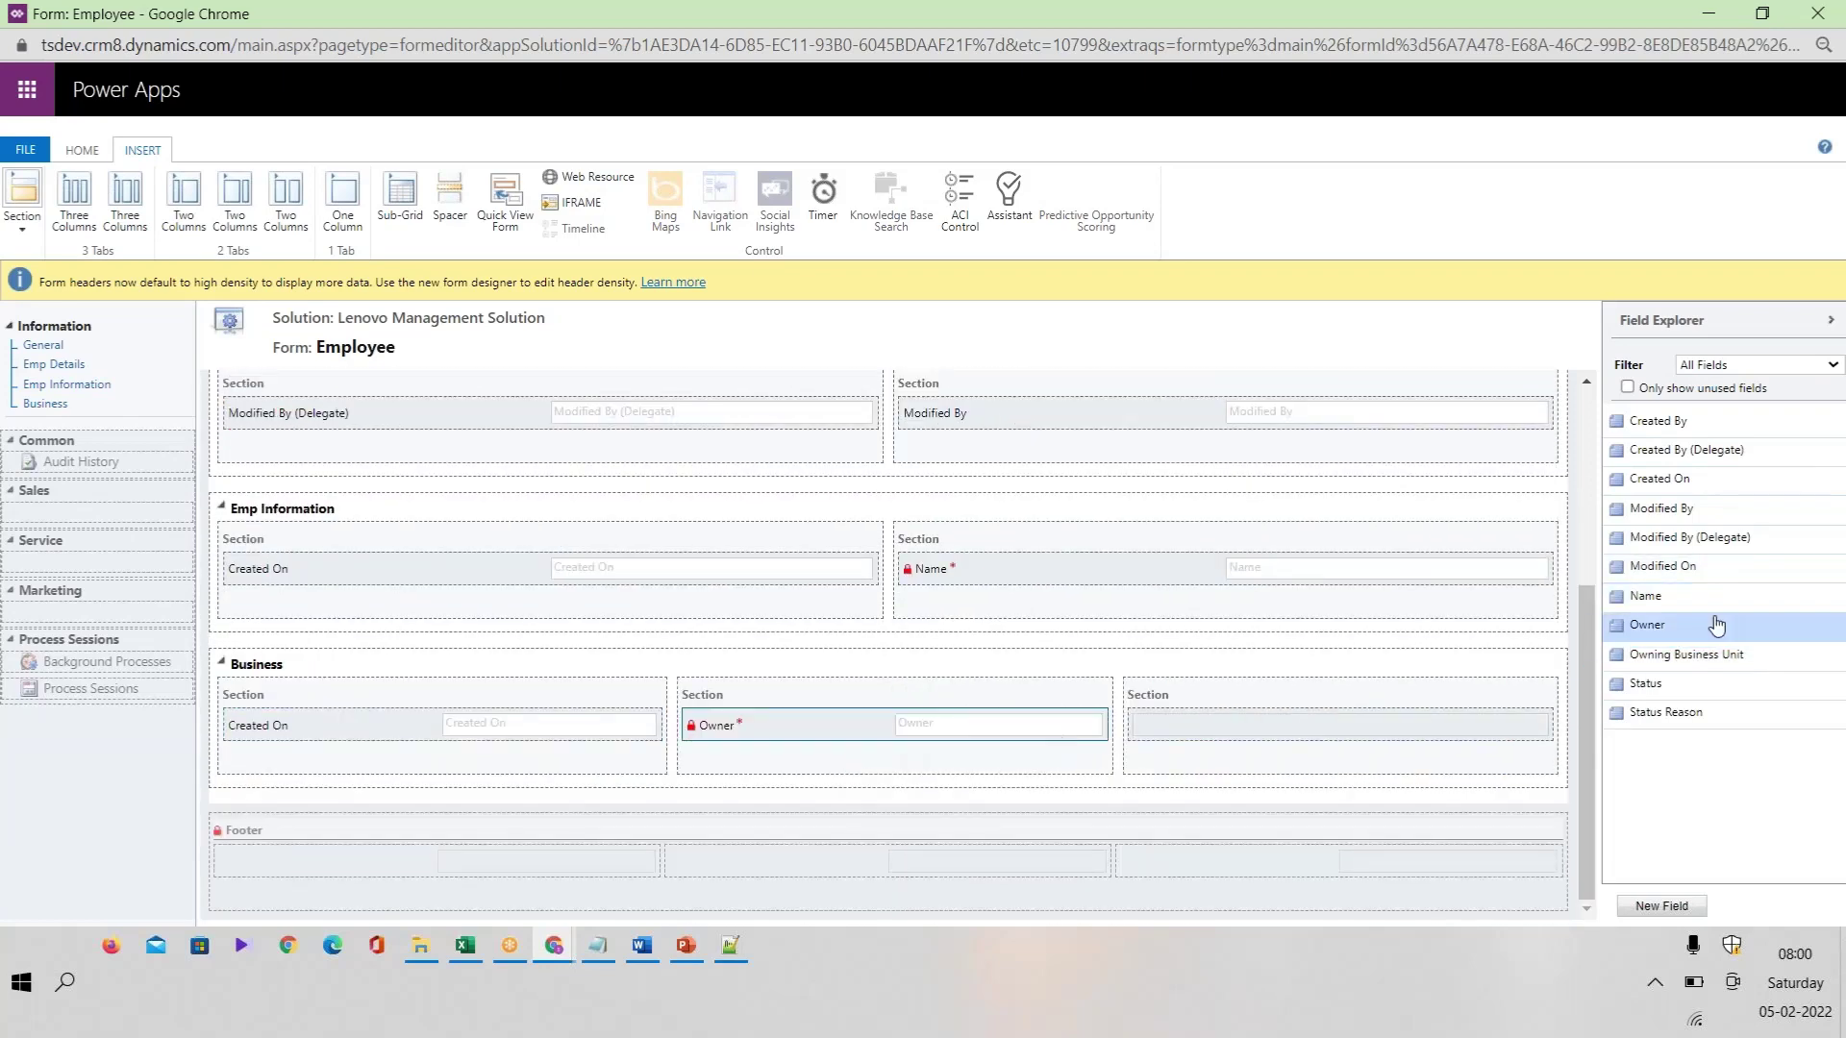
drag(1674, 606, 1221, 731)
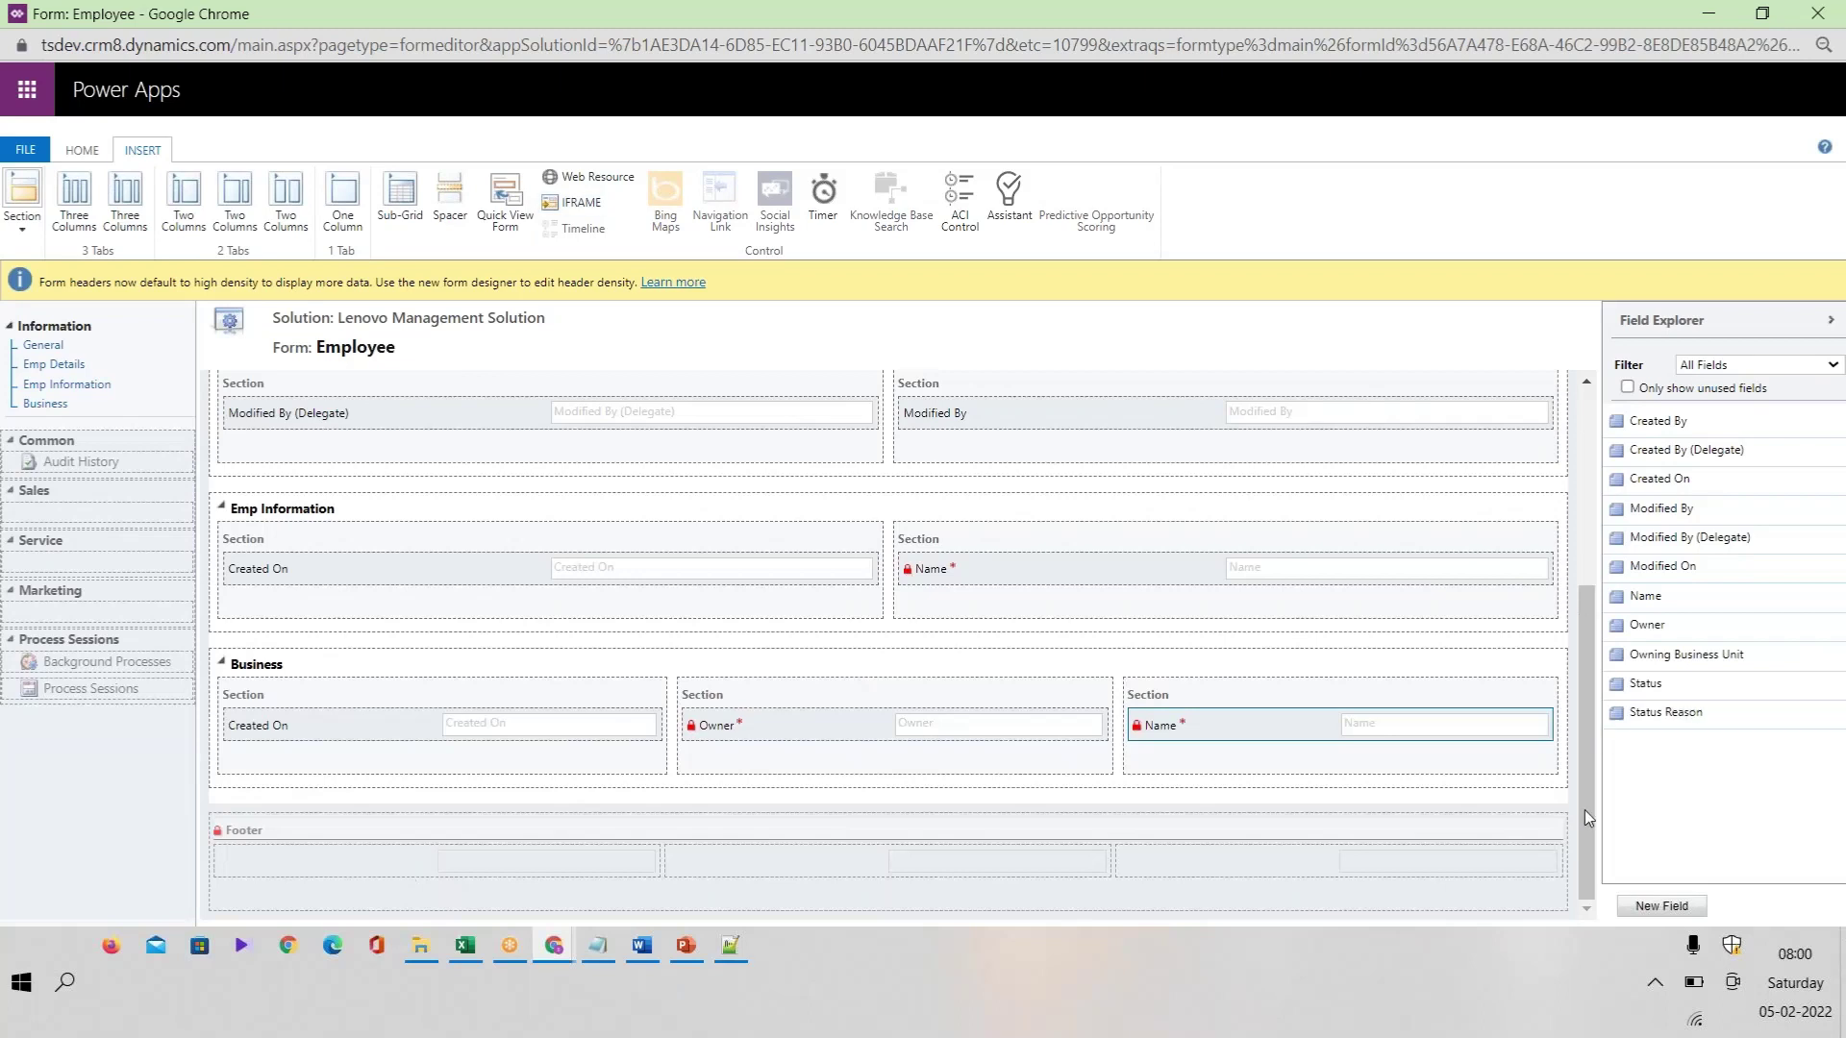
Step: Add the Modified By field to the form header and move it into the first header cell
scroll(353, 437, up, 3)
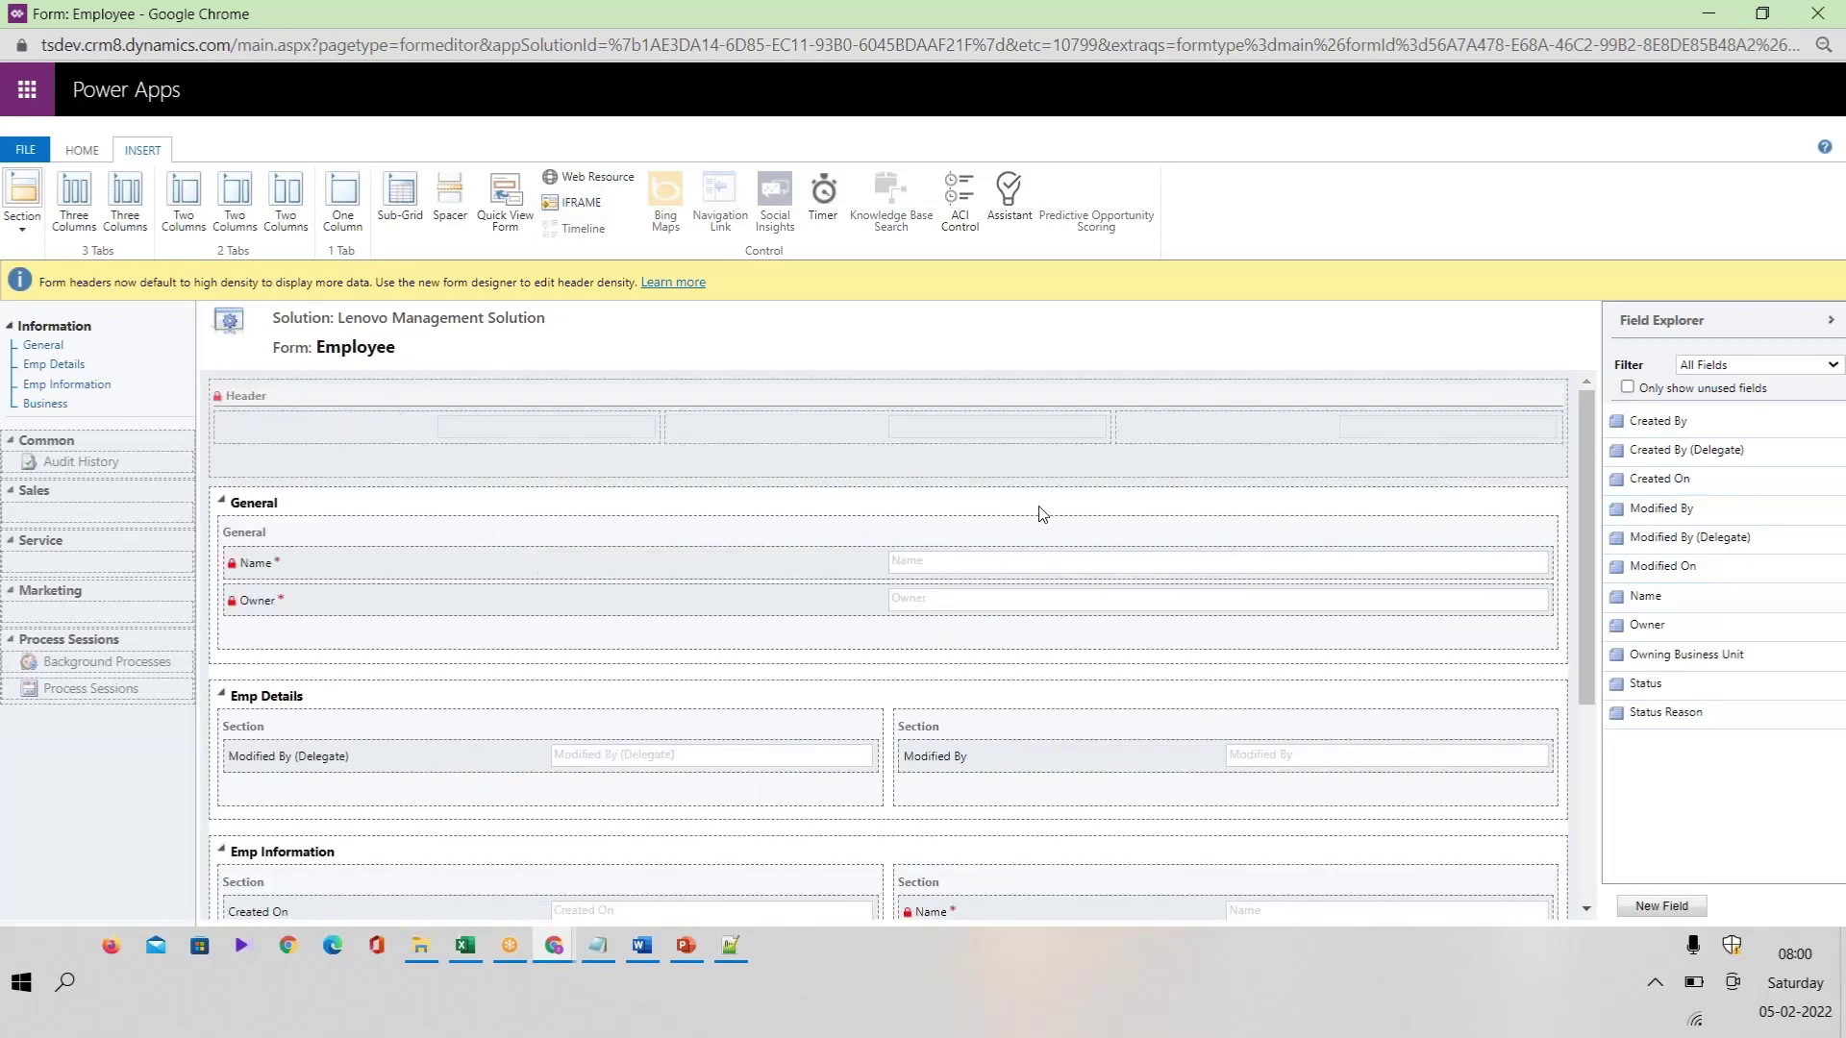
click(361, 390)
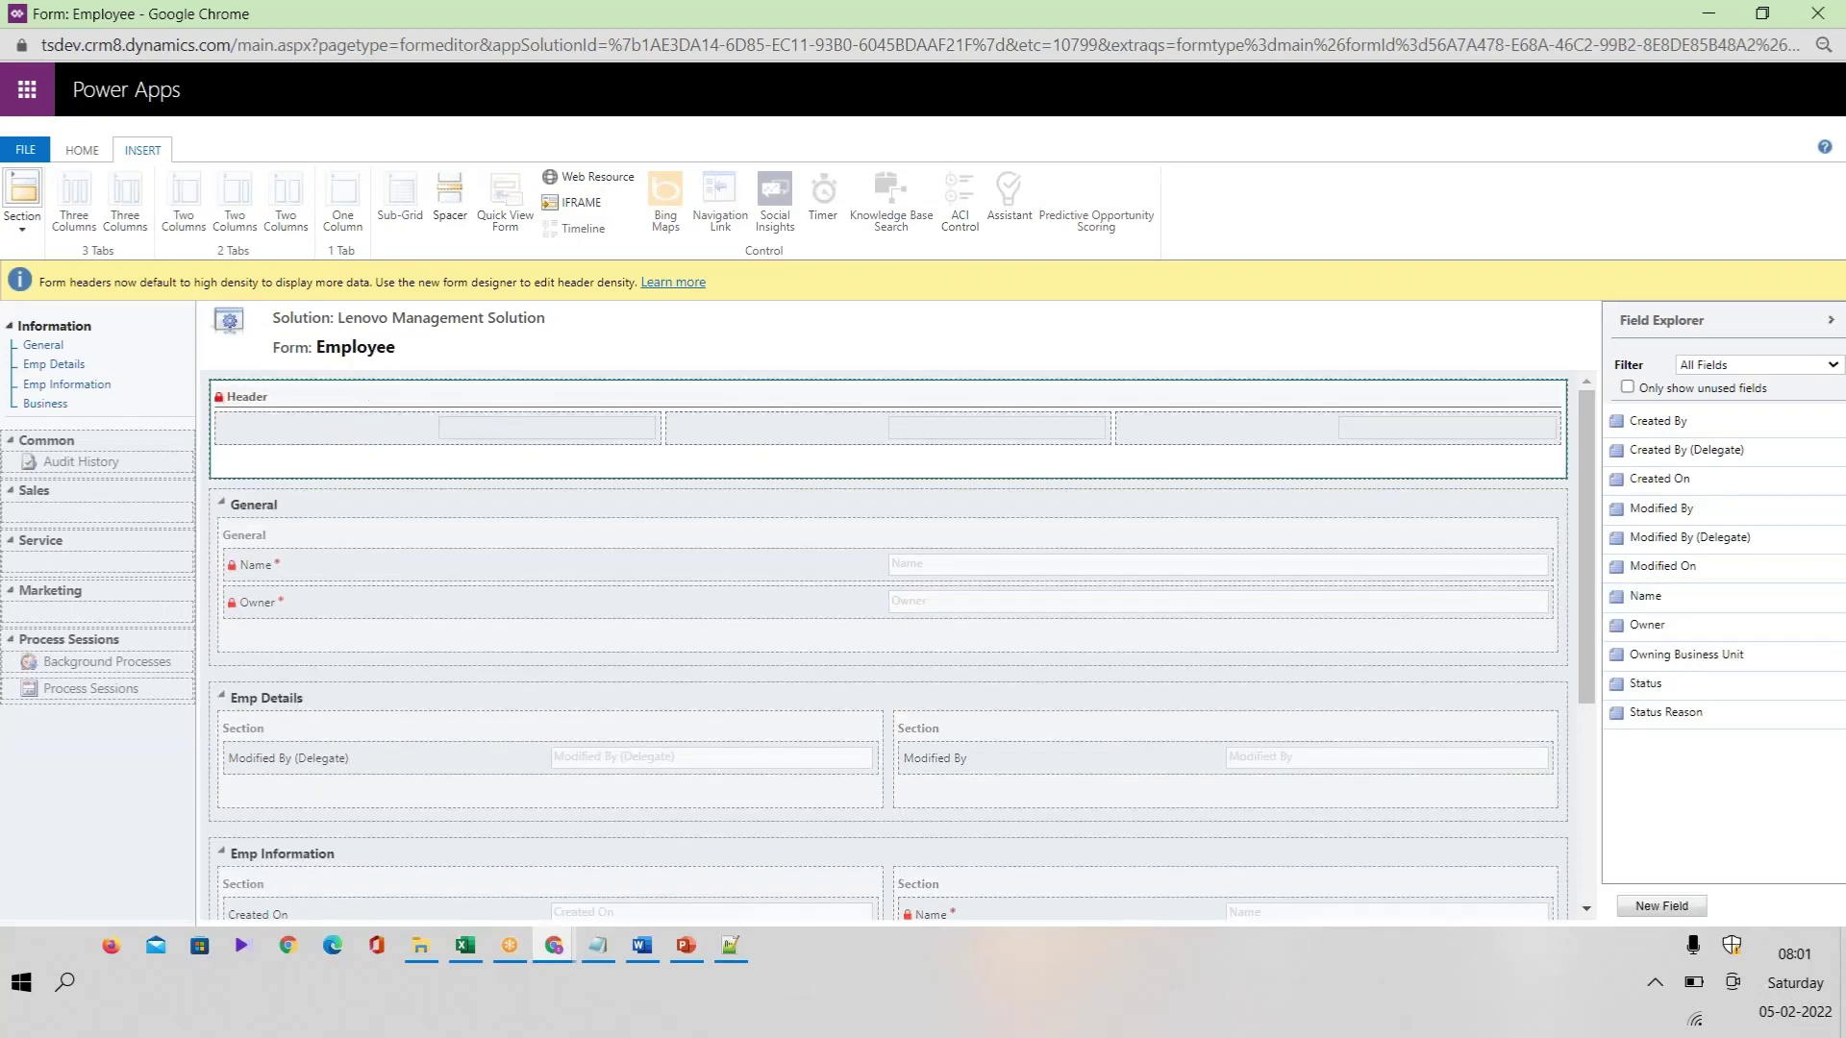
drag(1683, 509, 1244, 429)
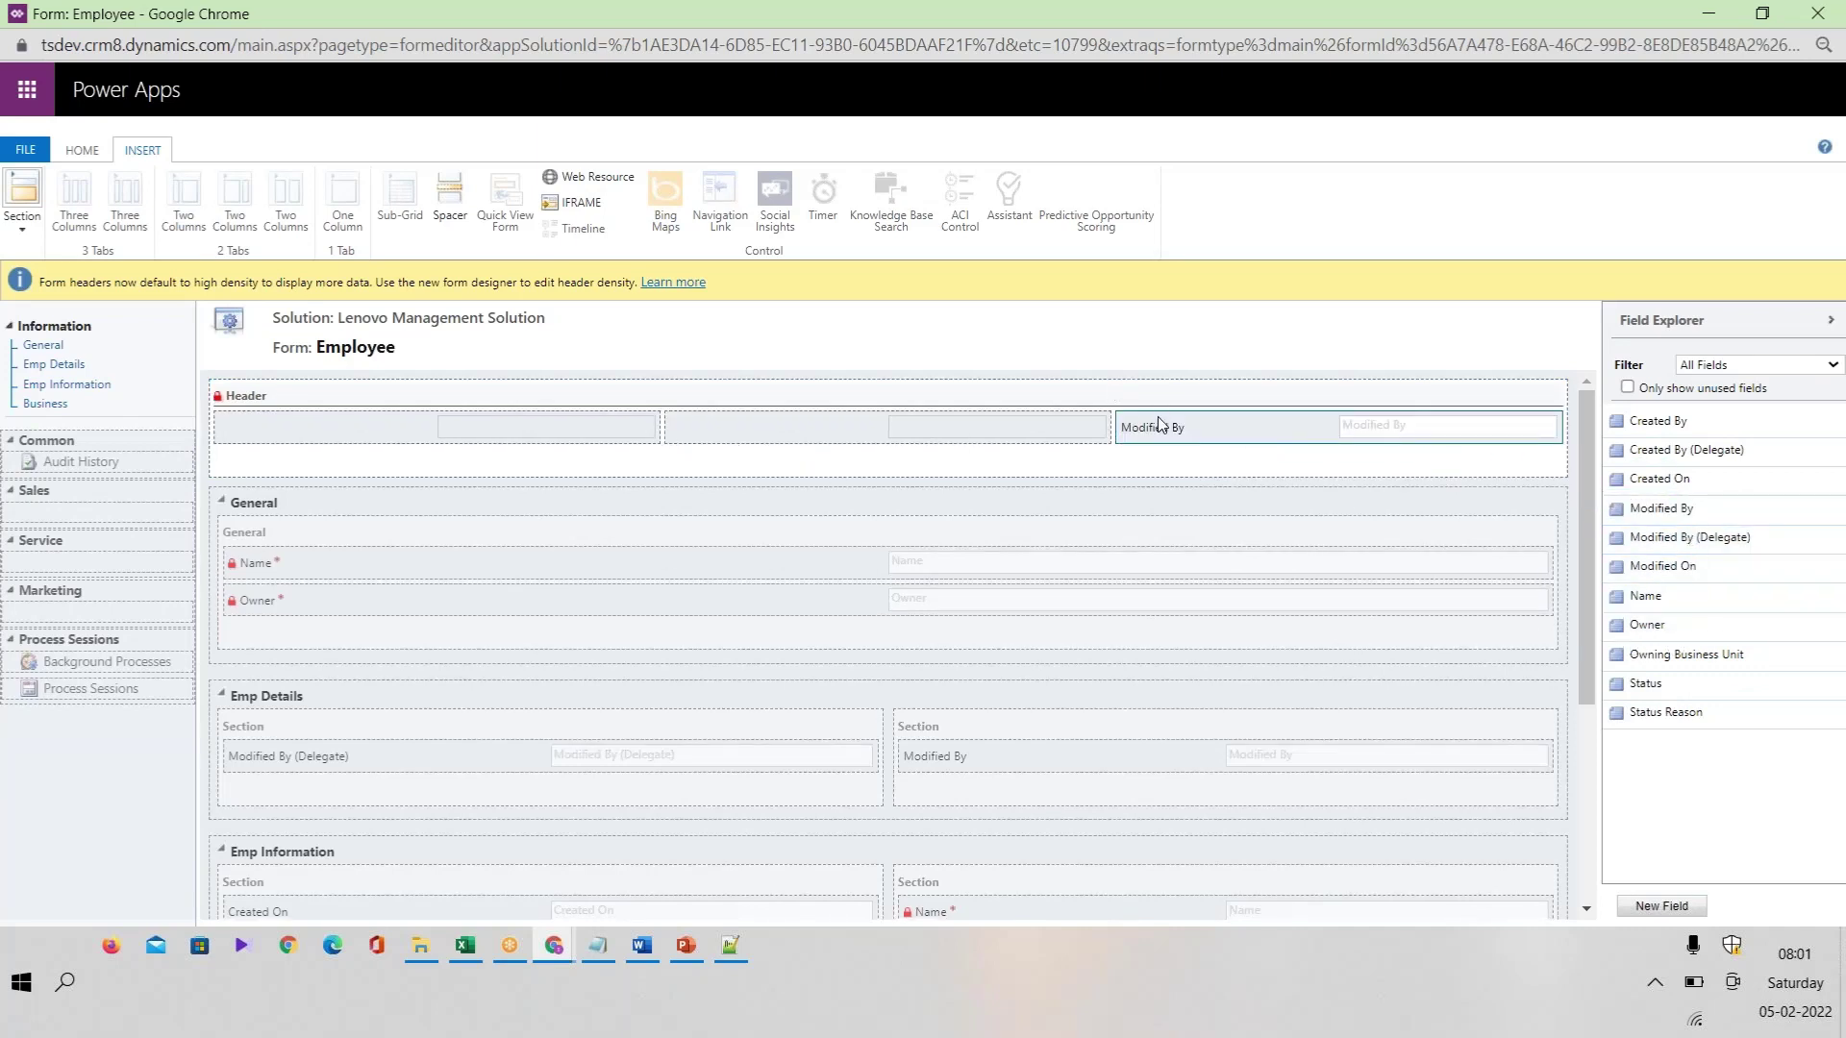
drag(1158, 439, 504, 432)
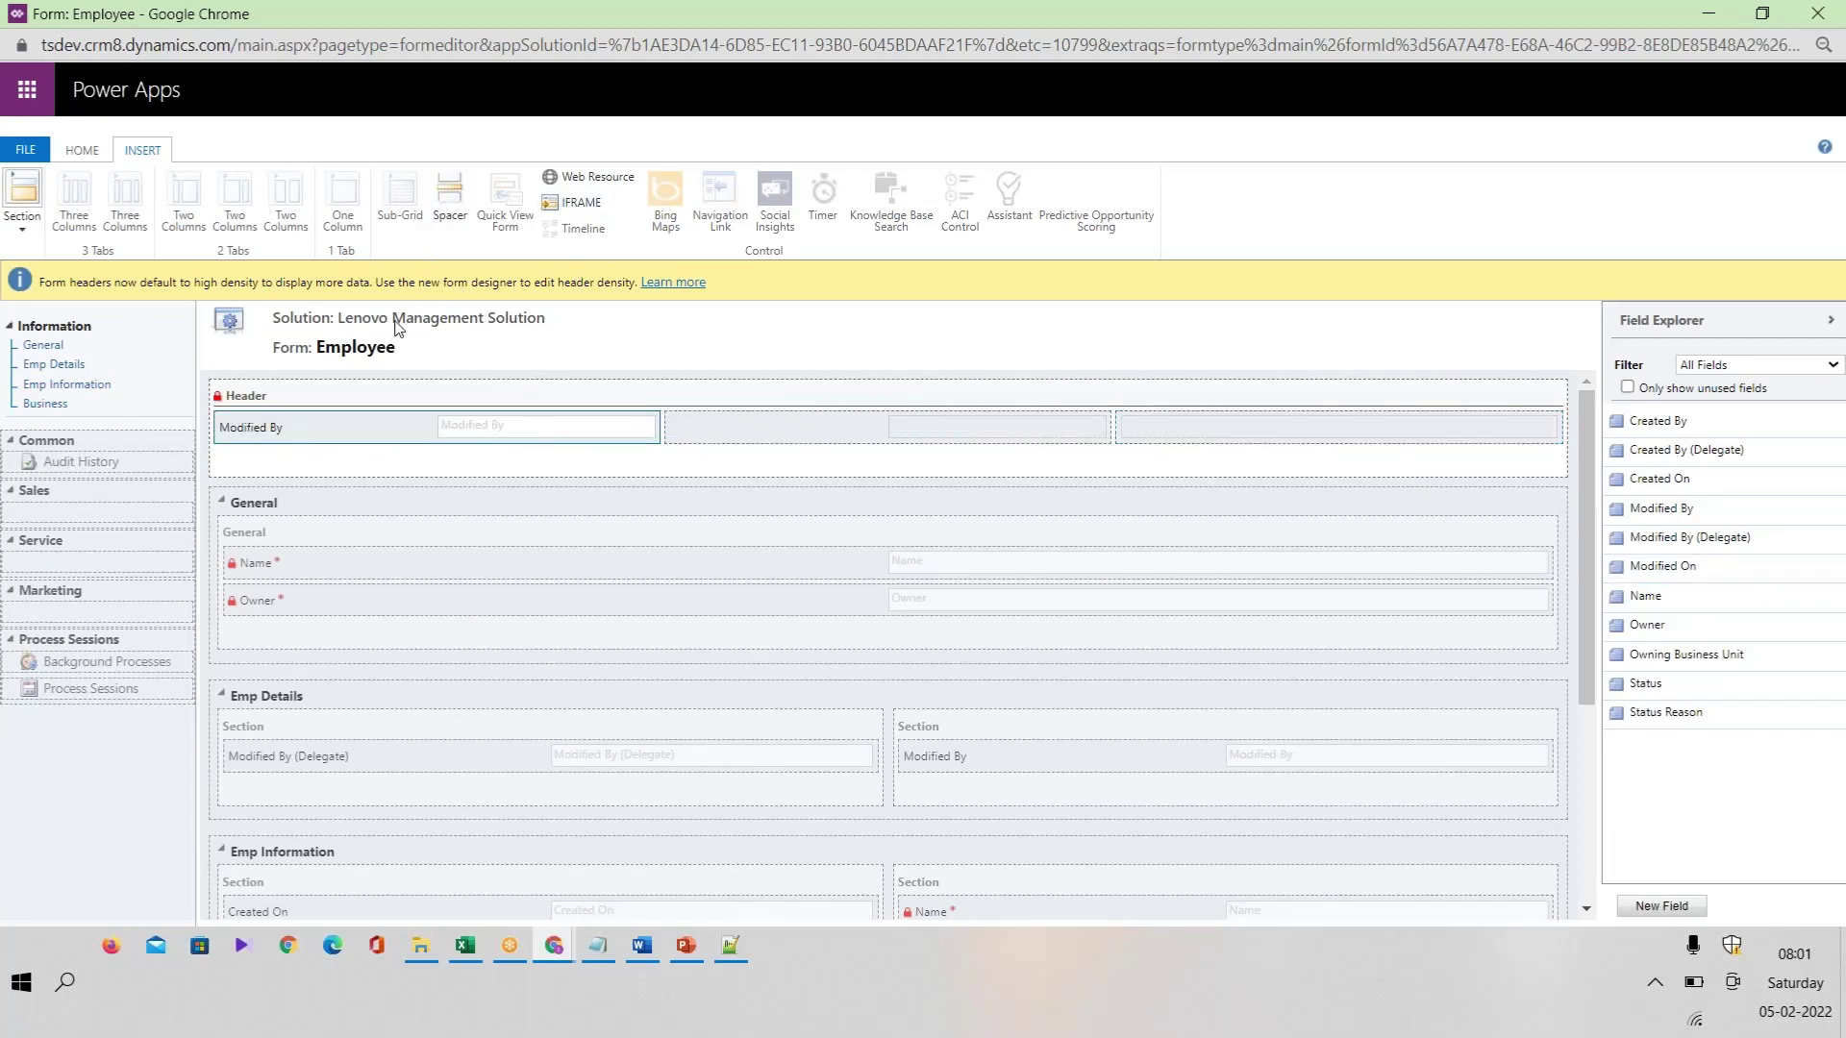
Step: Select the form footer and place the Modified On field in its first cell
click(97, 152)
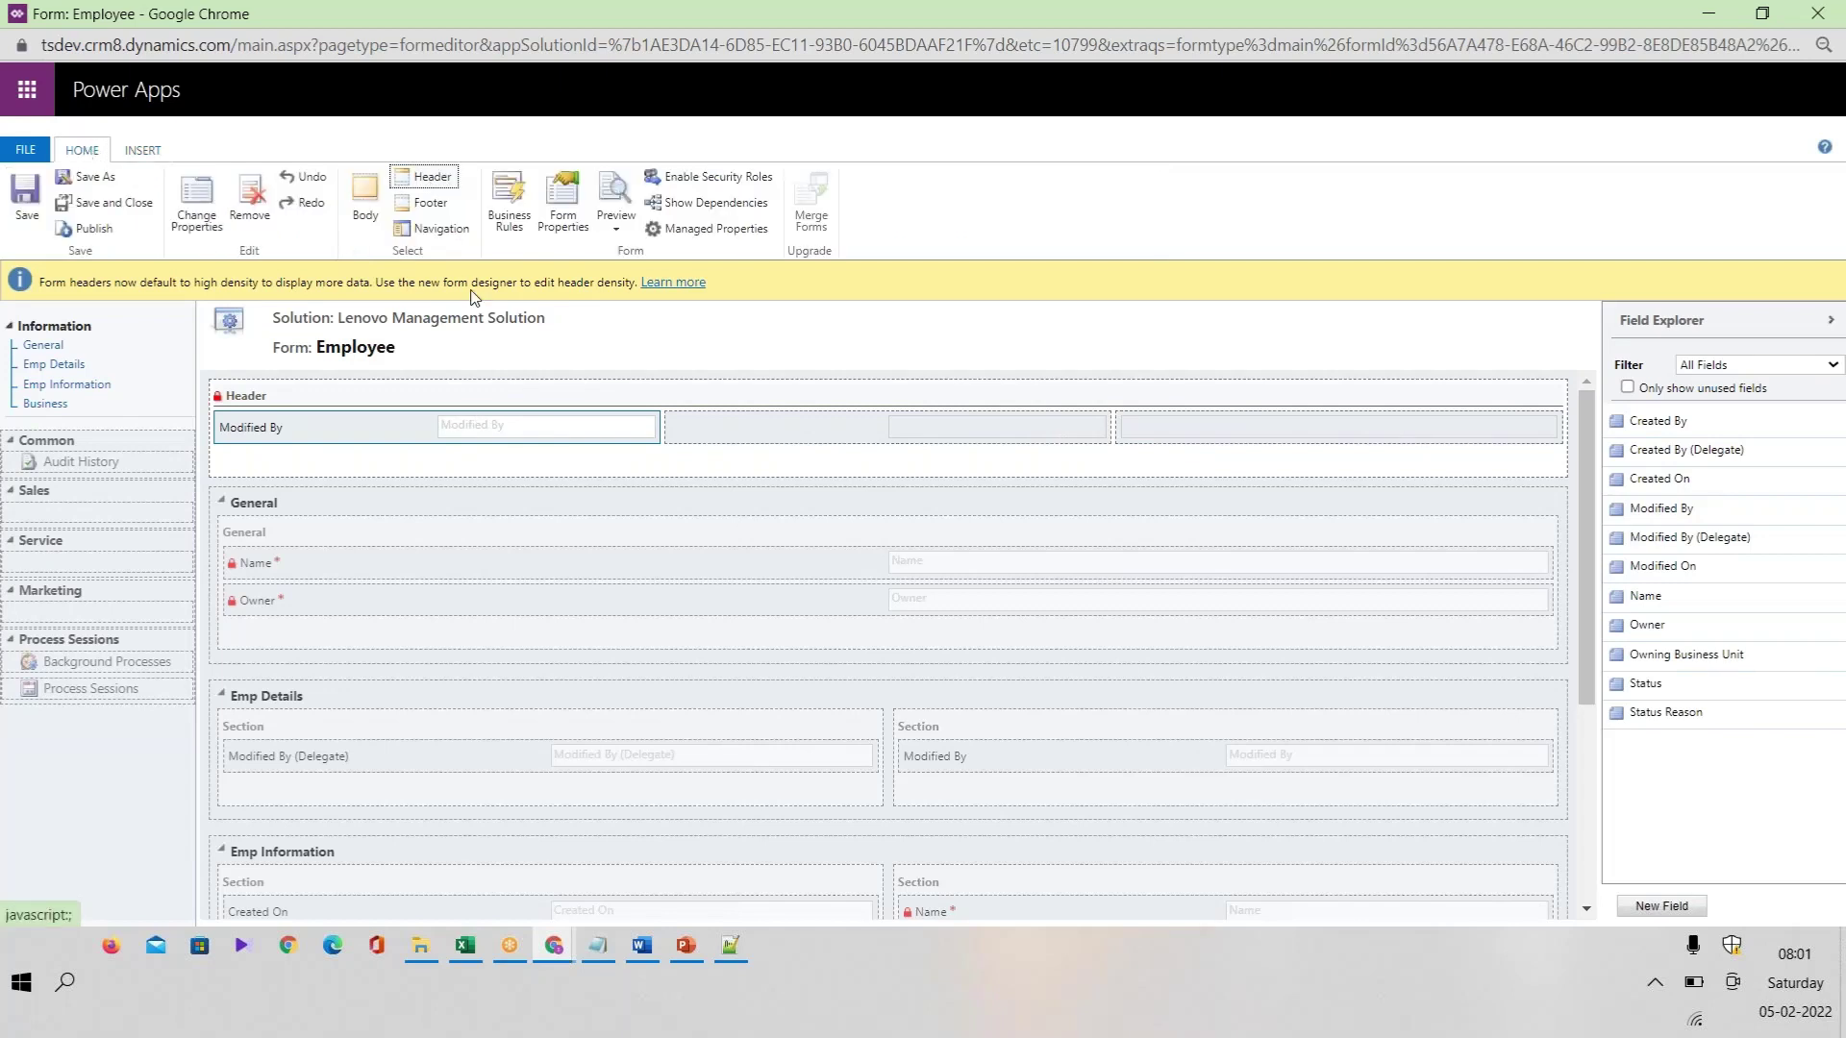
click(430, 204)
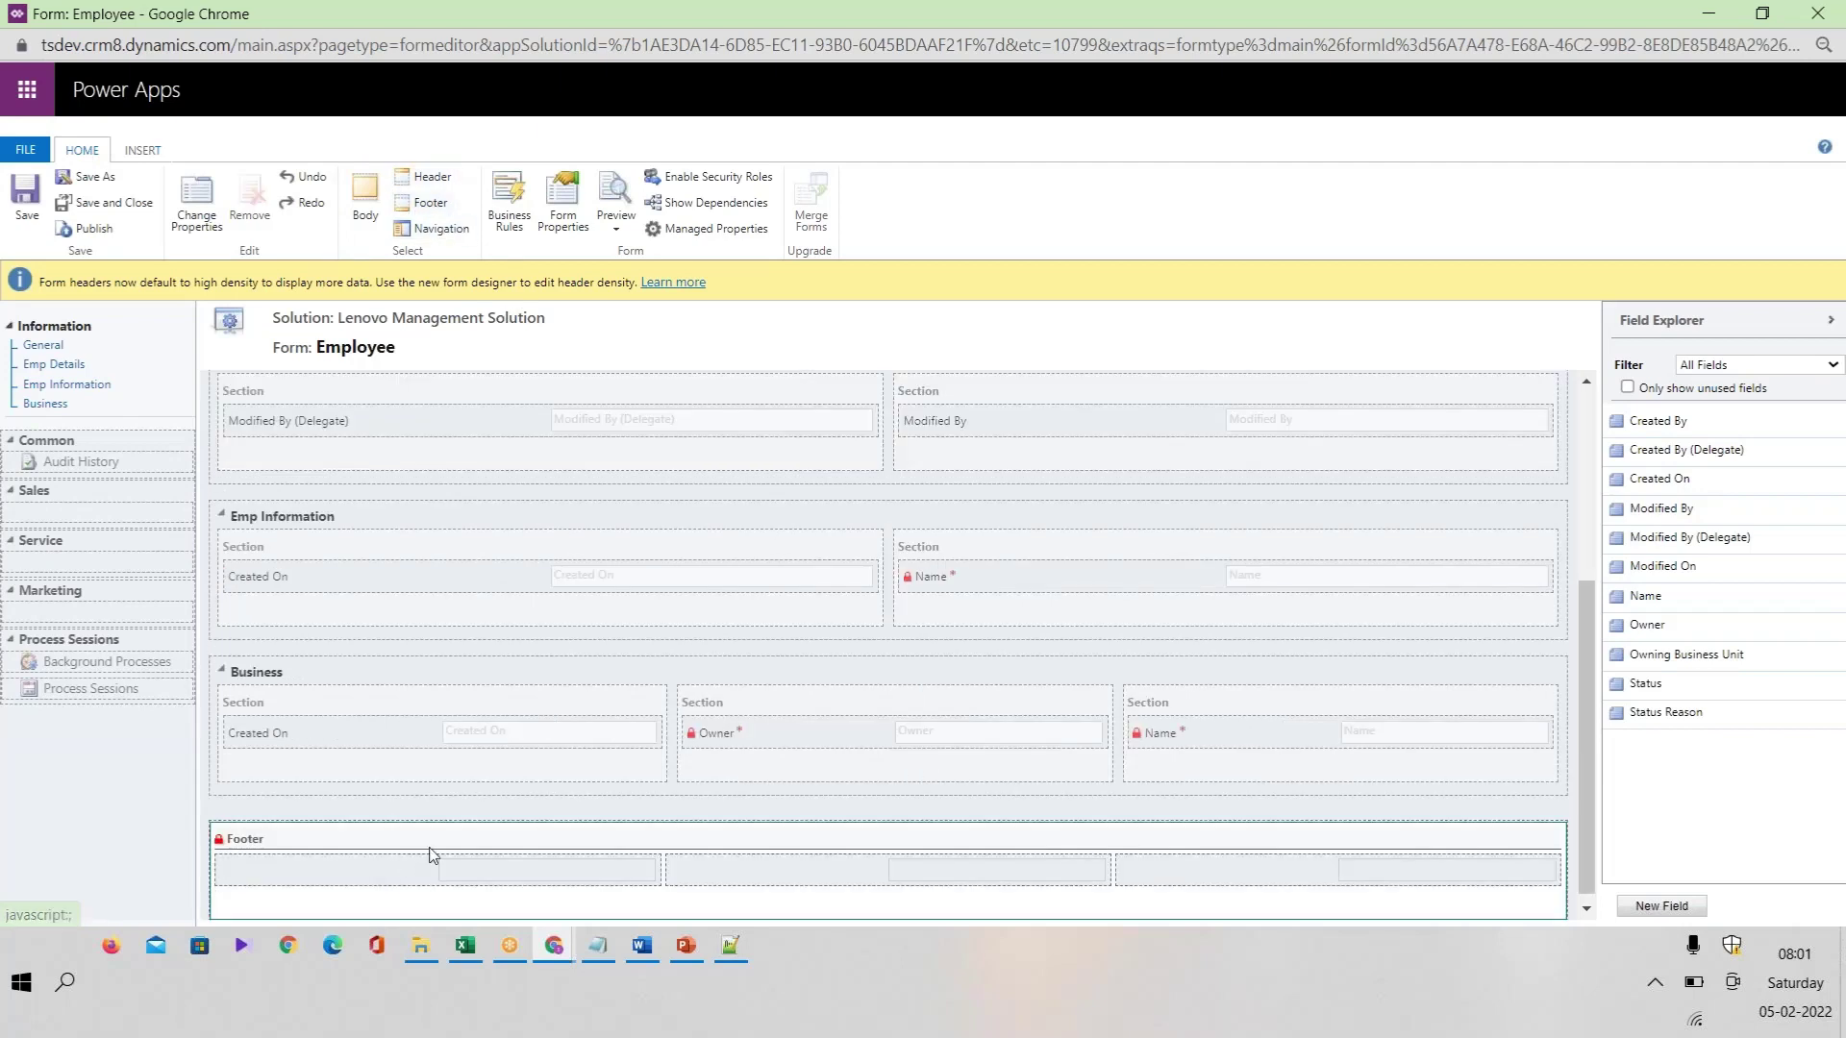
drag(1685, 691, 696, 856)
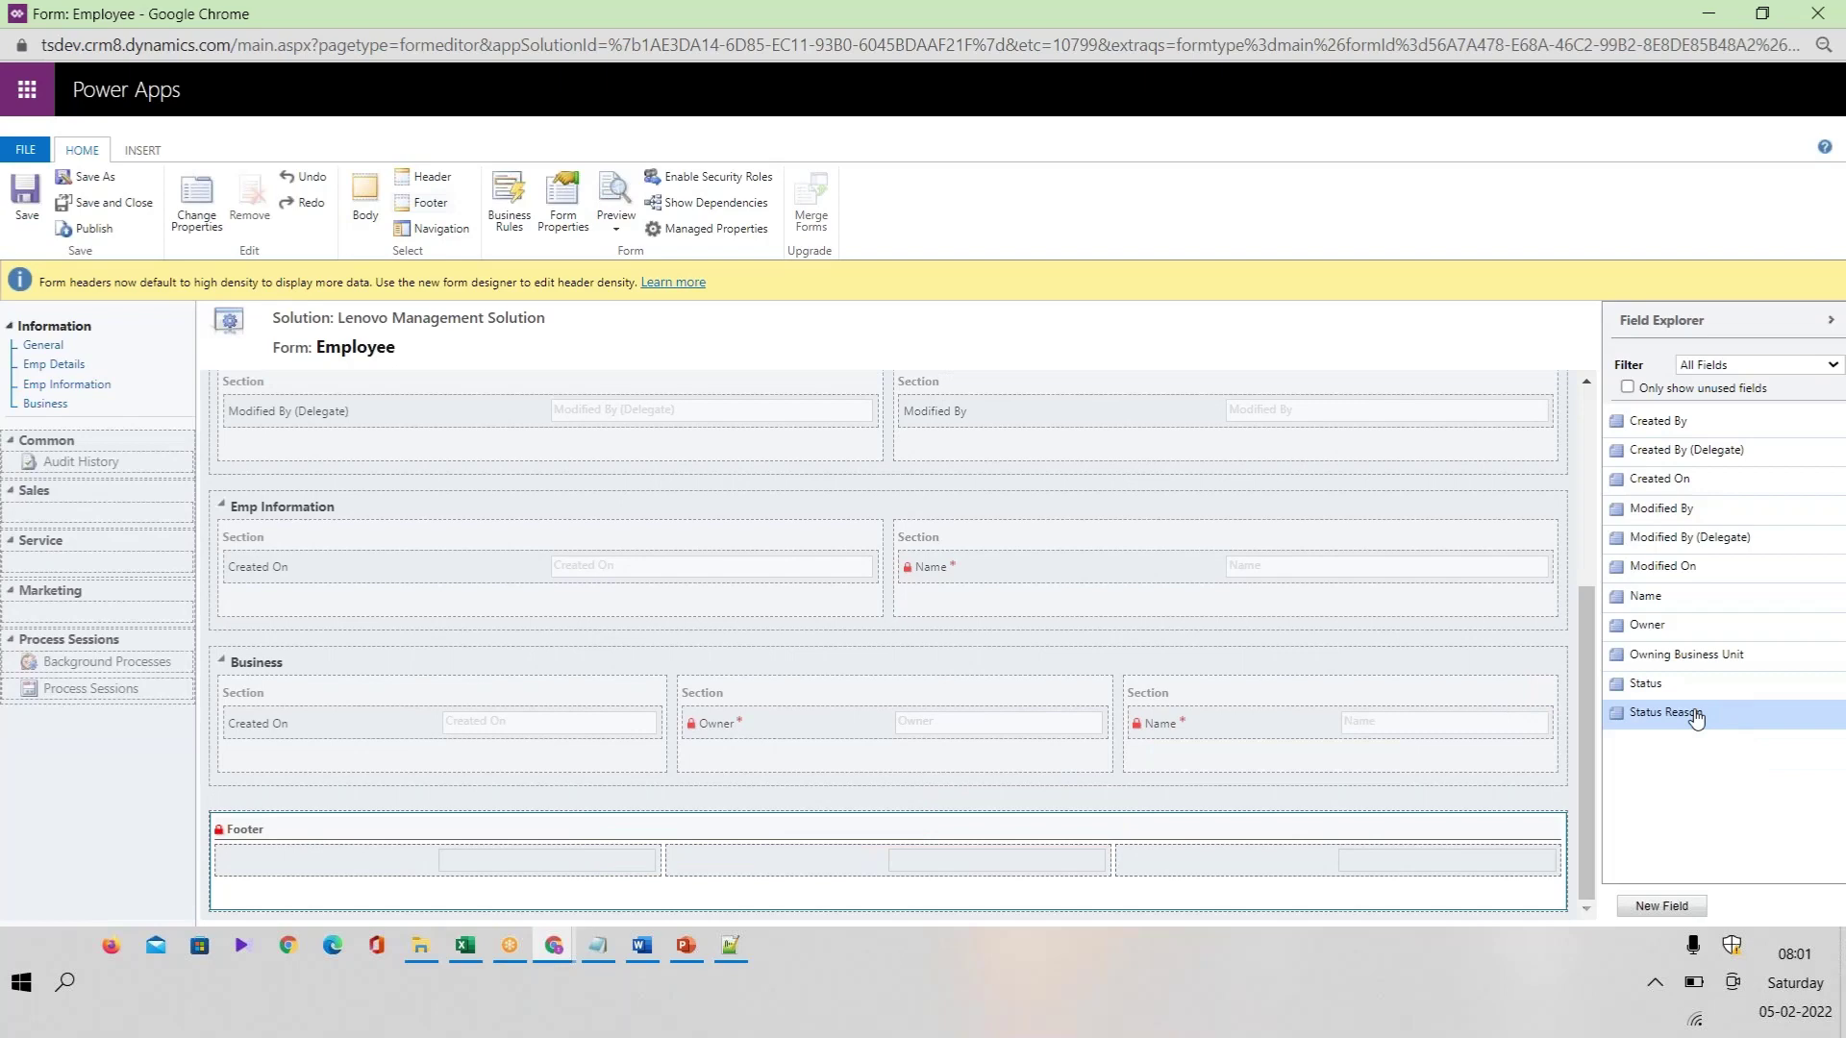
drag(1684, 566, 493, 875)
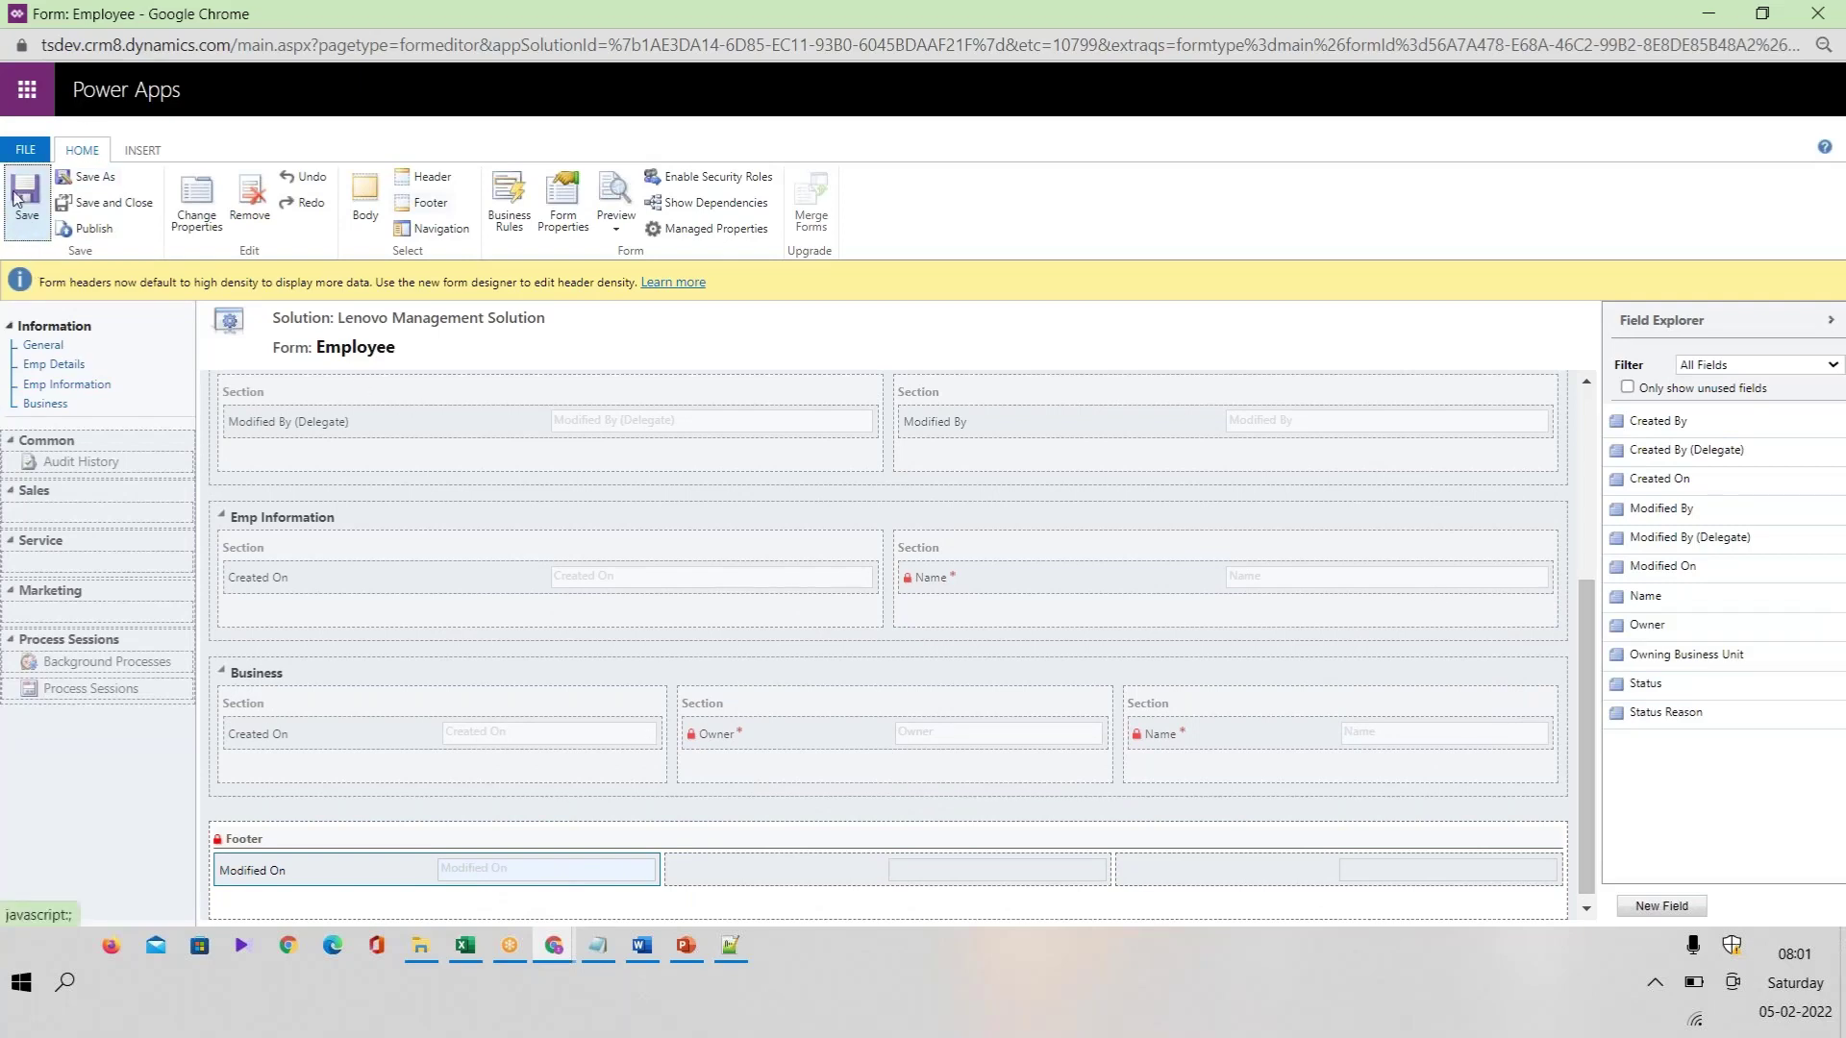
Step: Publish the Employee form changes and compare the form with the Forms, Tabs, Sections and Fields / Attributes slide in PowerPoint
click(106, 231)
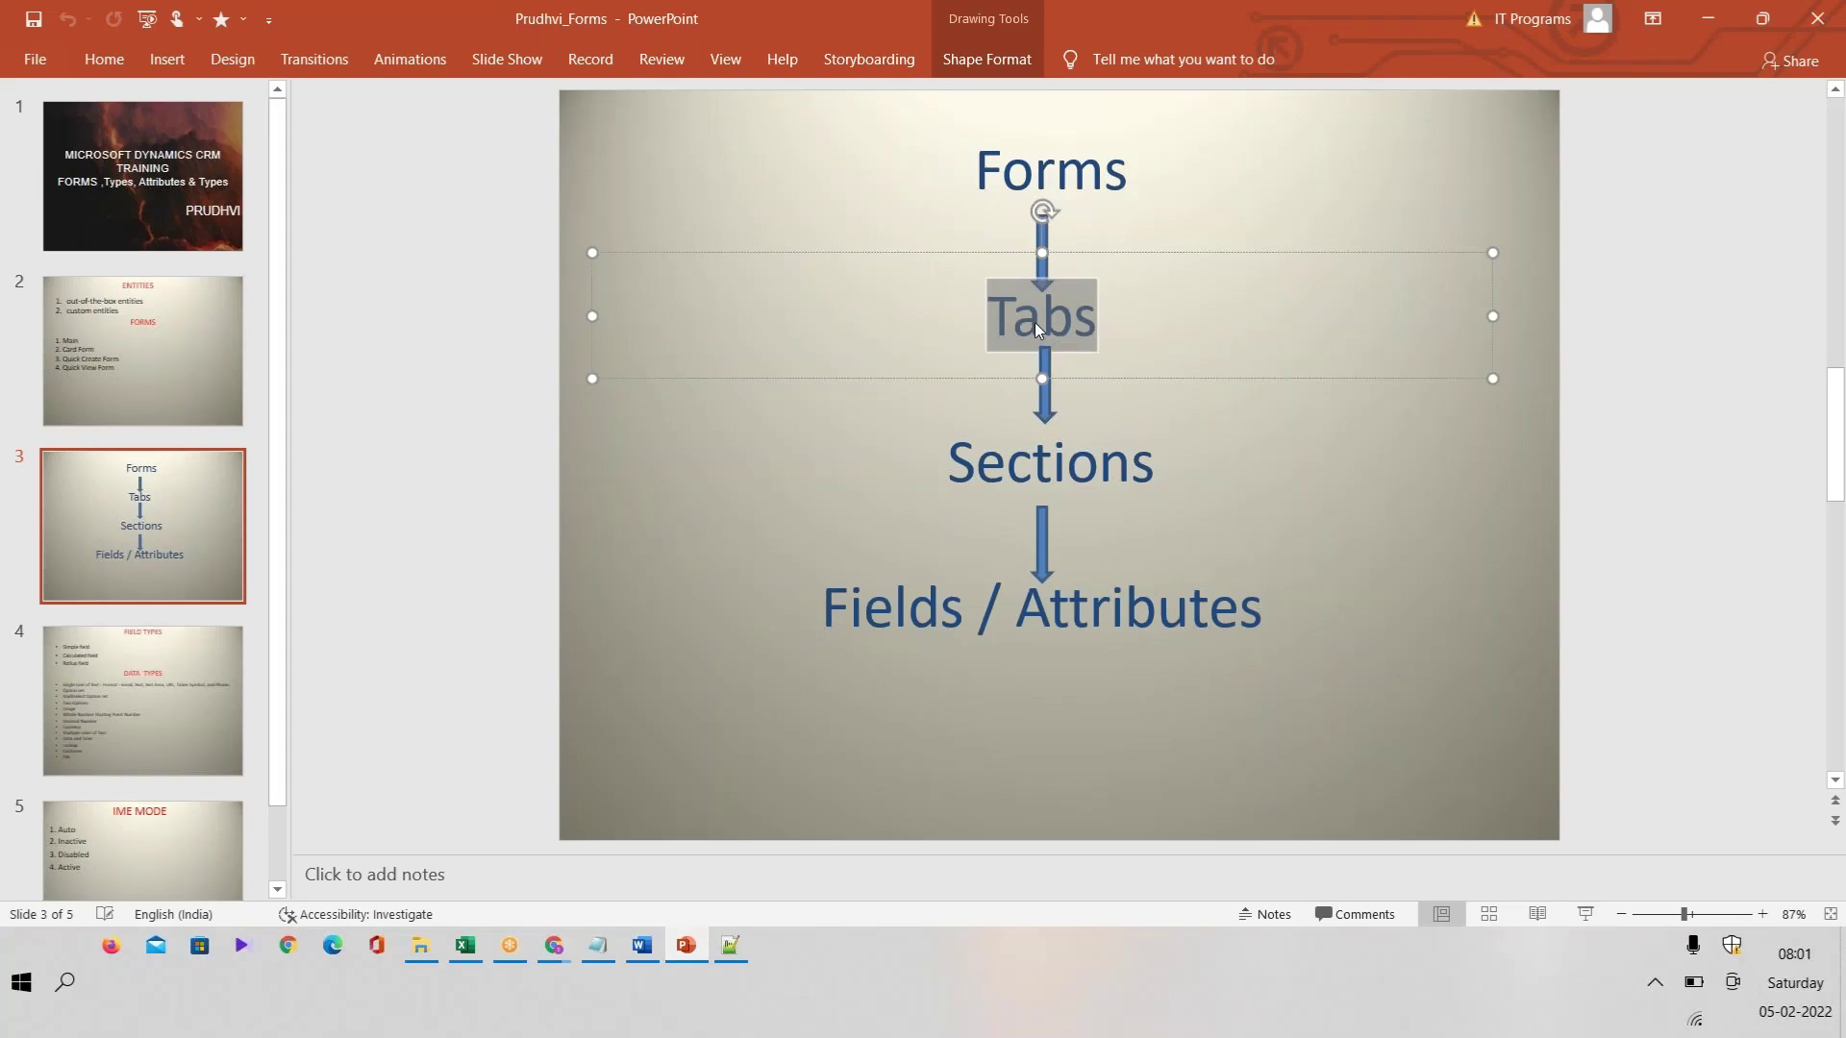
key(alt+Tab)
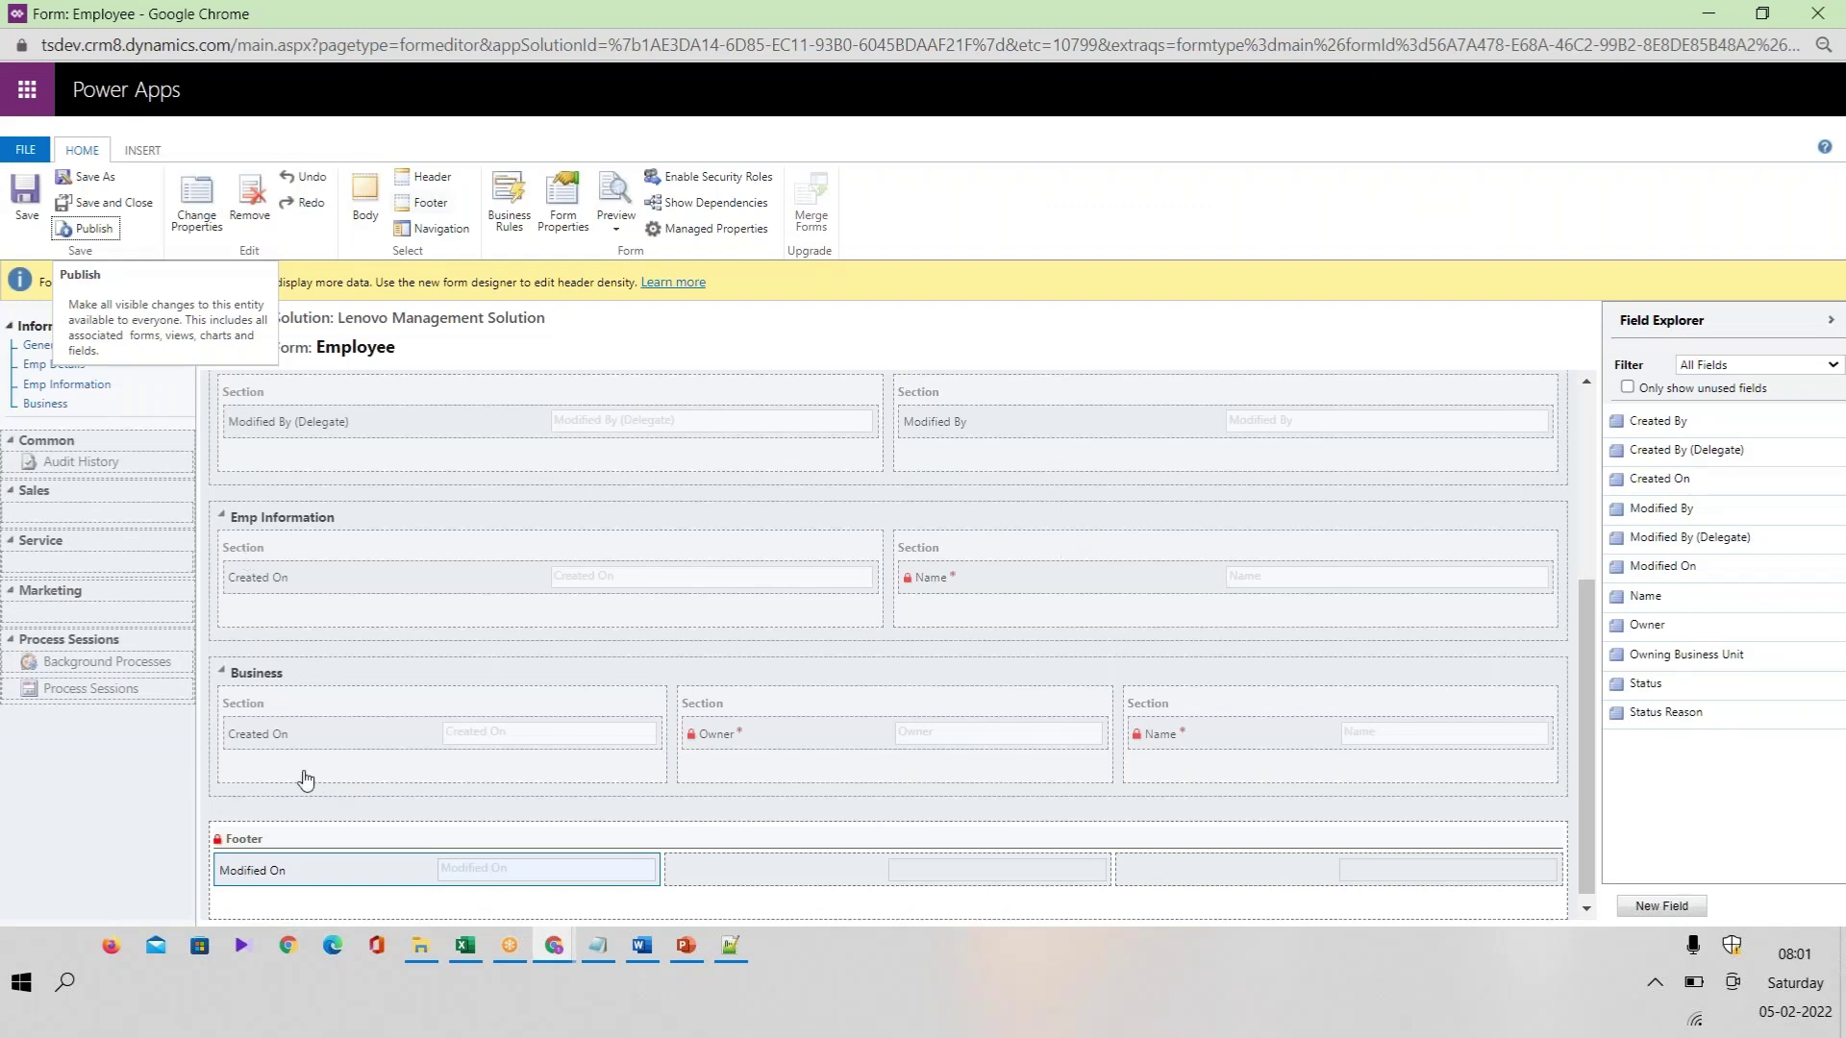
key(alt+Tab)
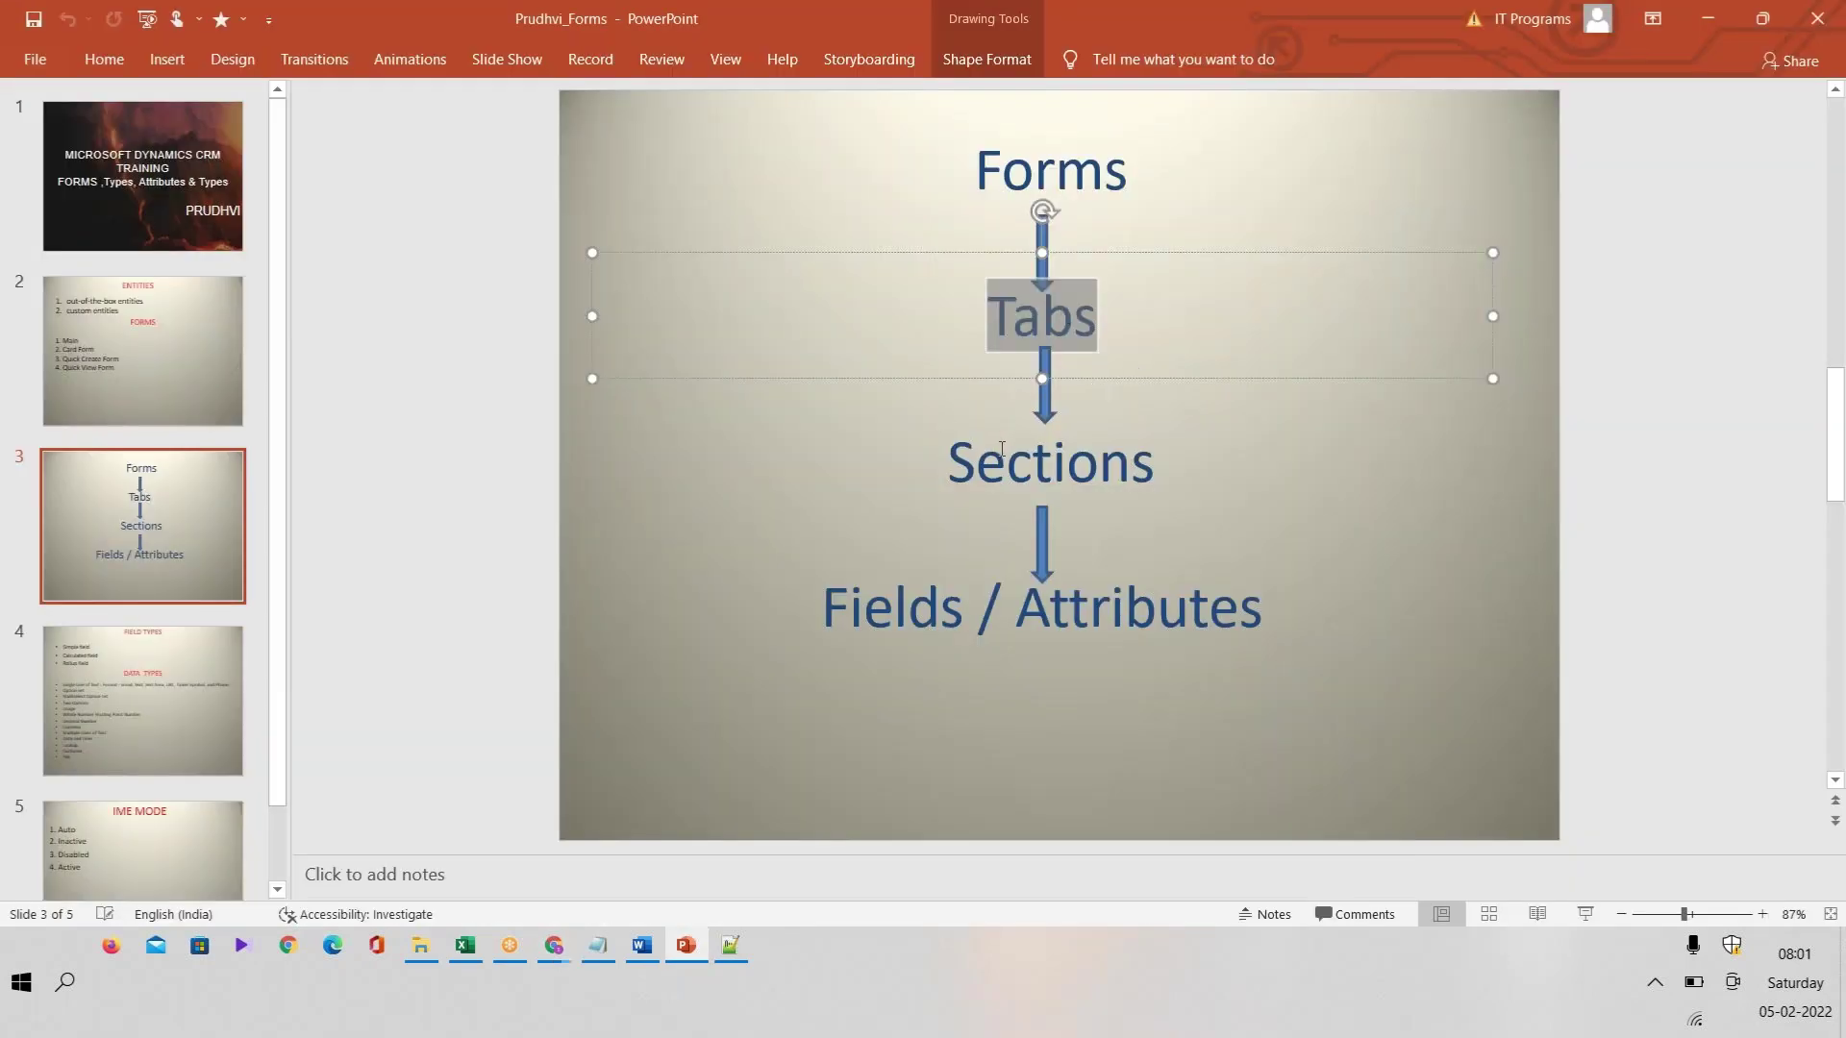
key(alt+Tab)
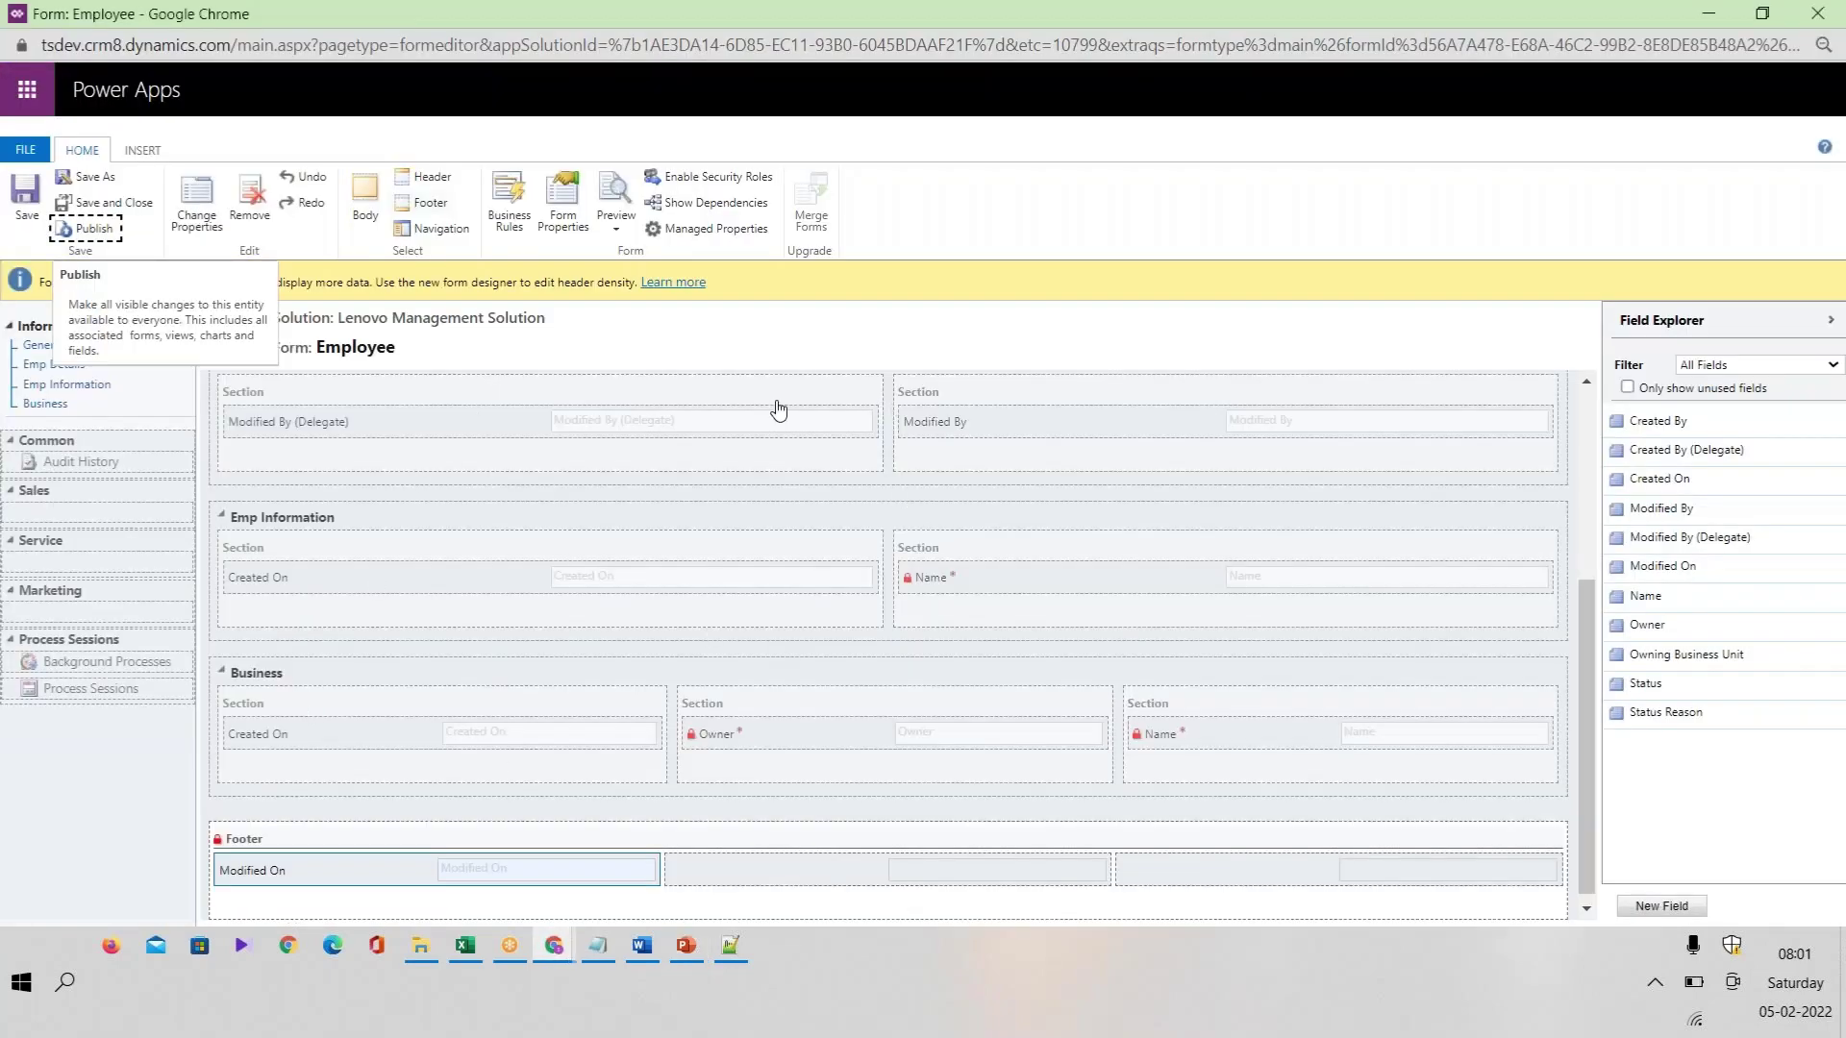
Step: Publish the Employee main form's changes once more from the form editor
drag(1578, 689, 1579, 498)
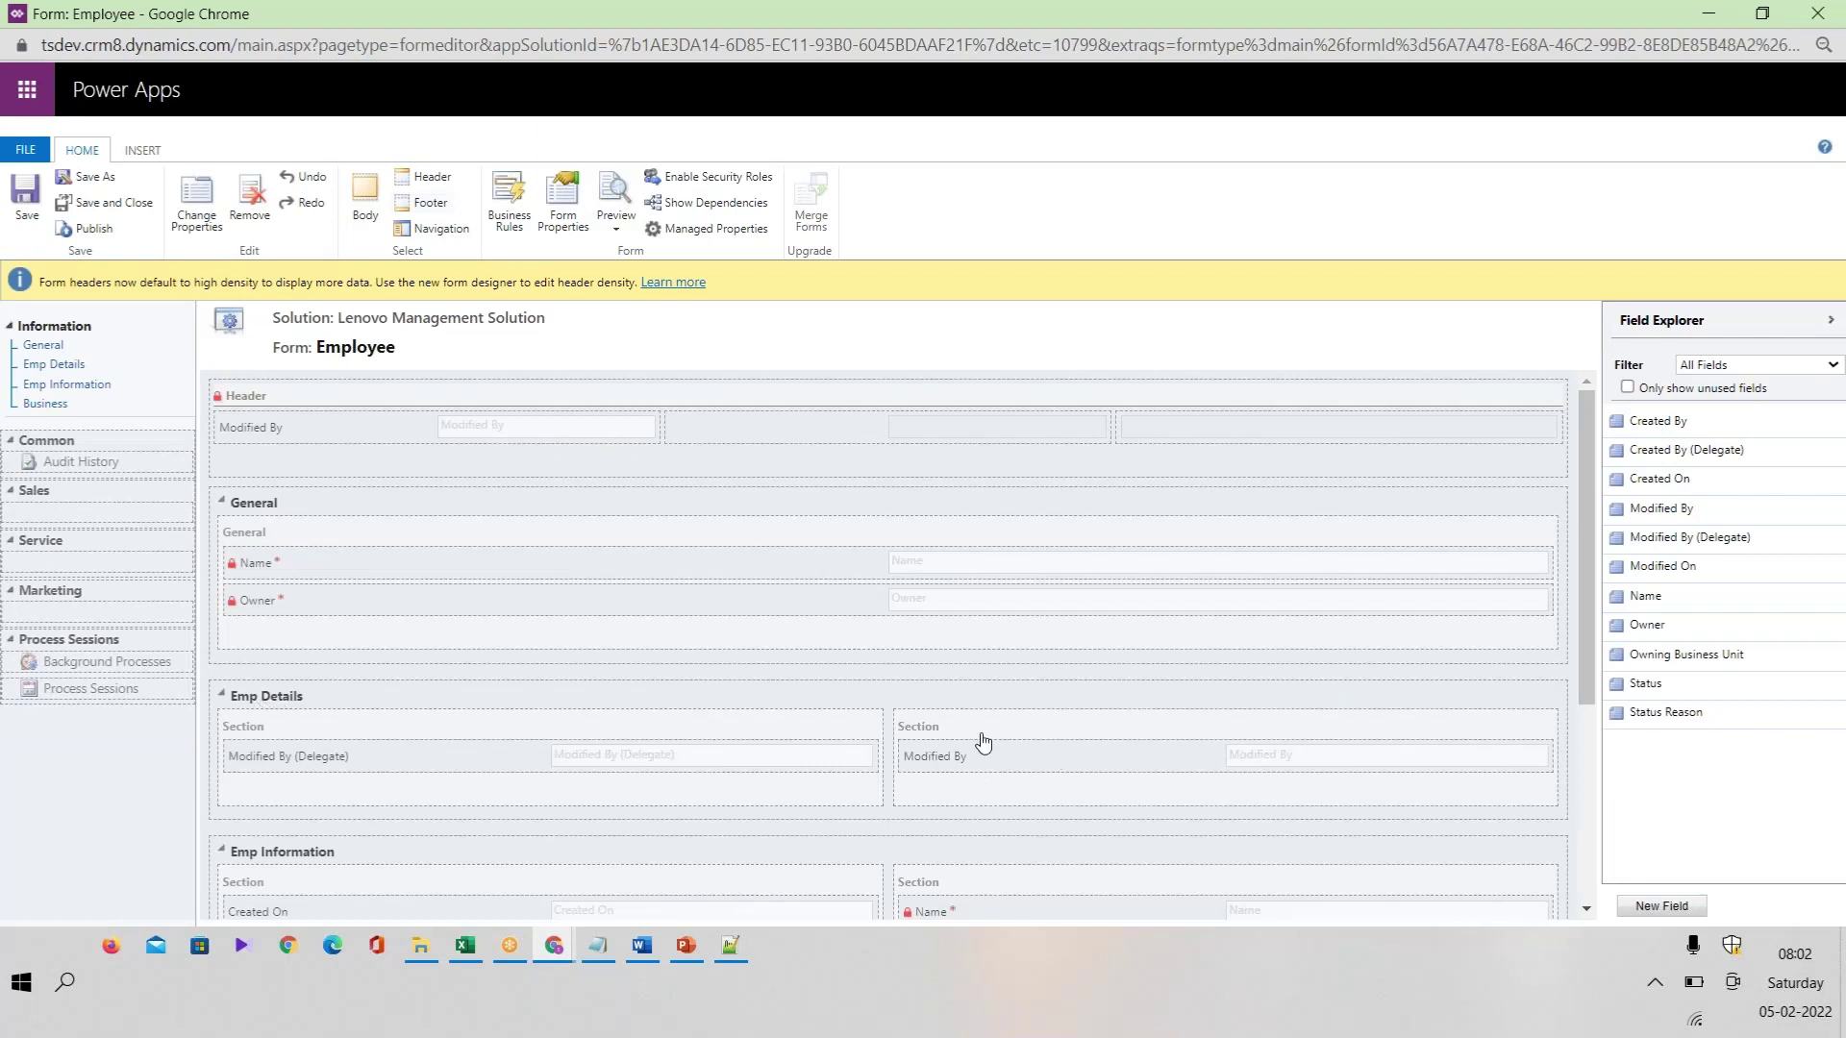
click(554, 945)
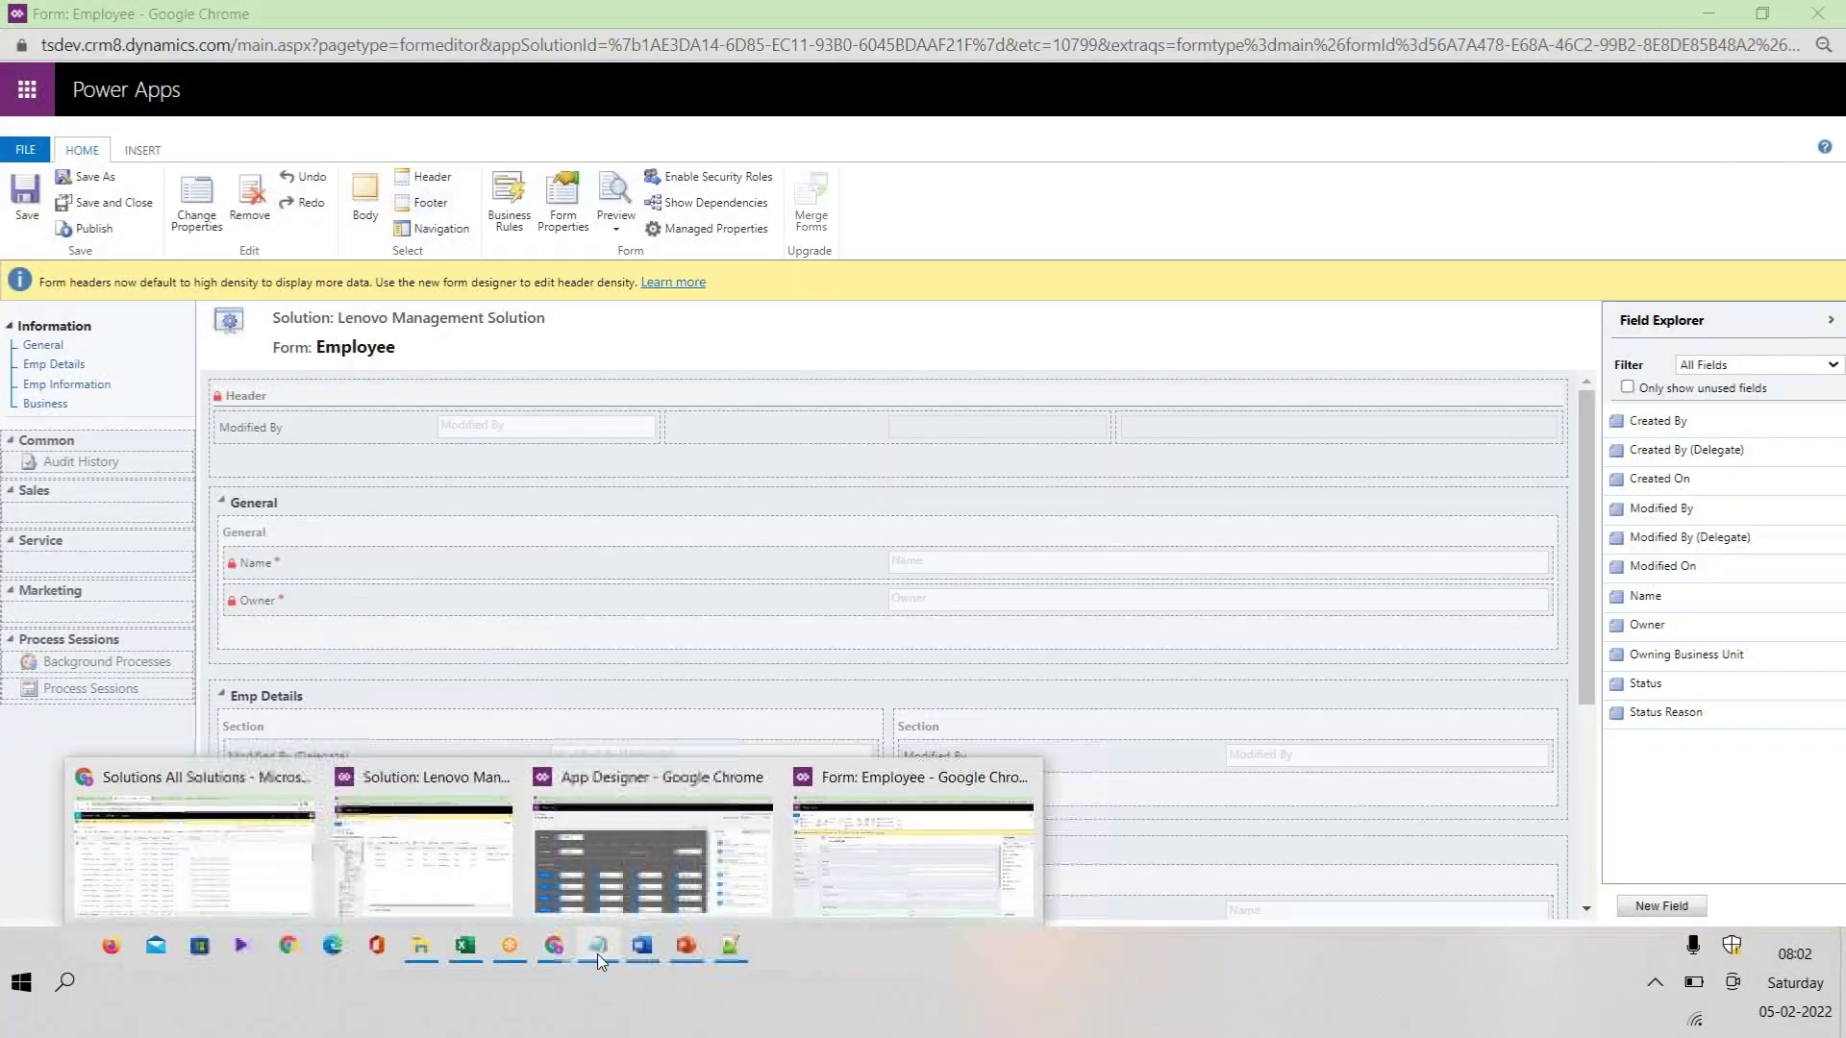
mouse_move(615, 944)
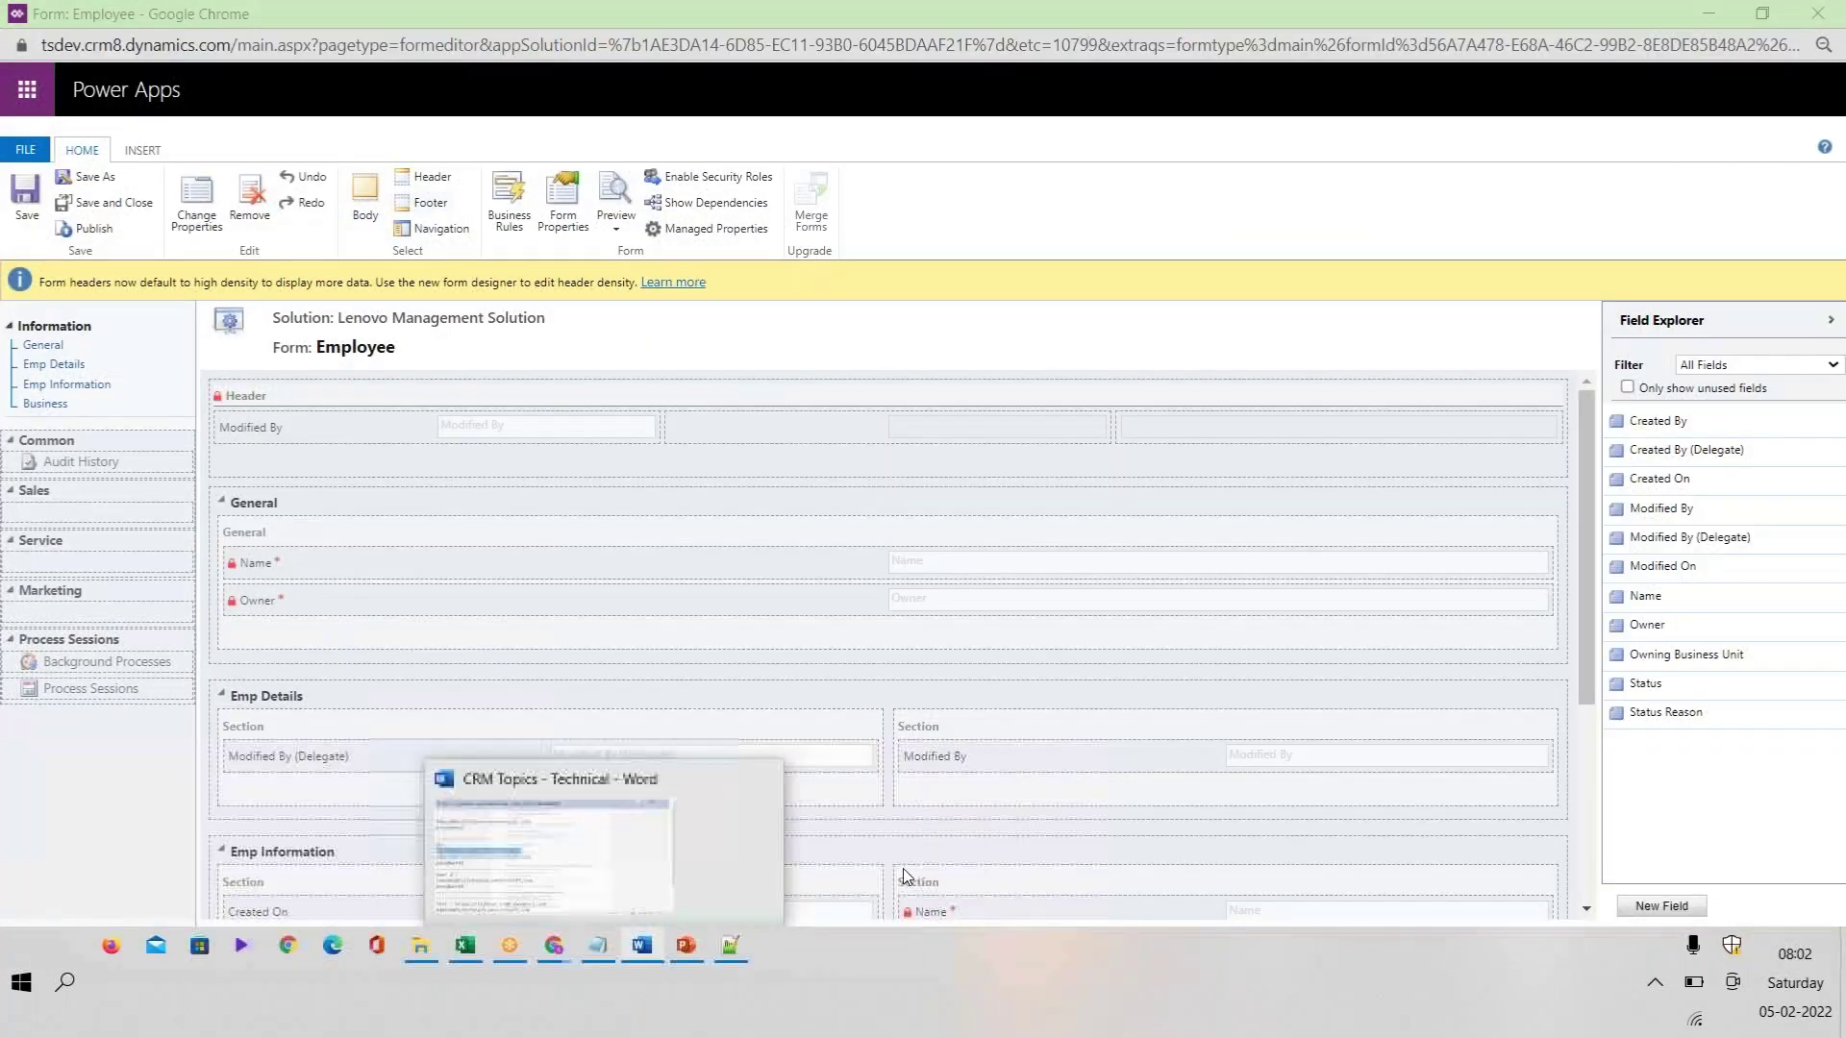
mouse_move(553, 945)
click(891, 858)
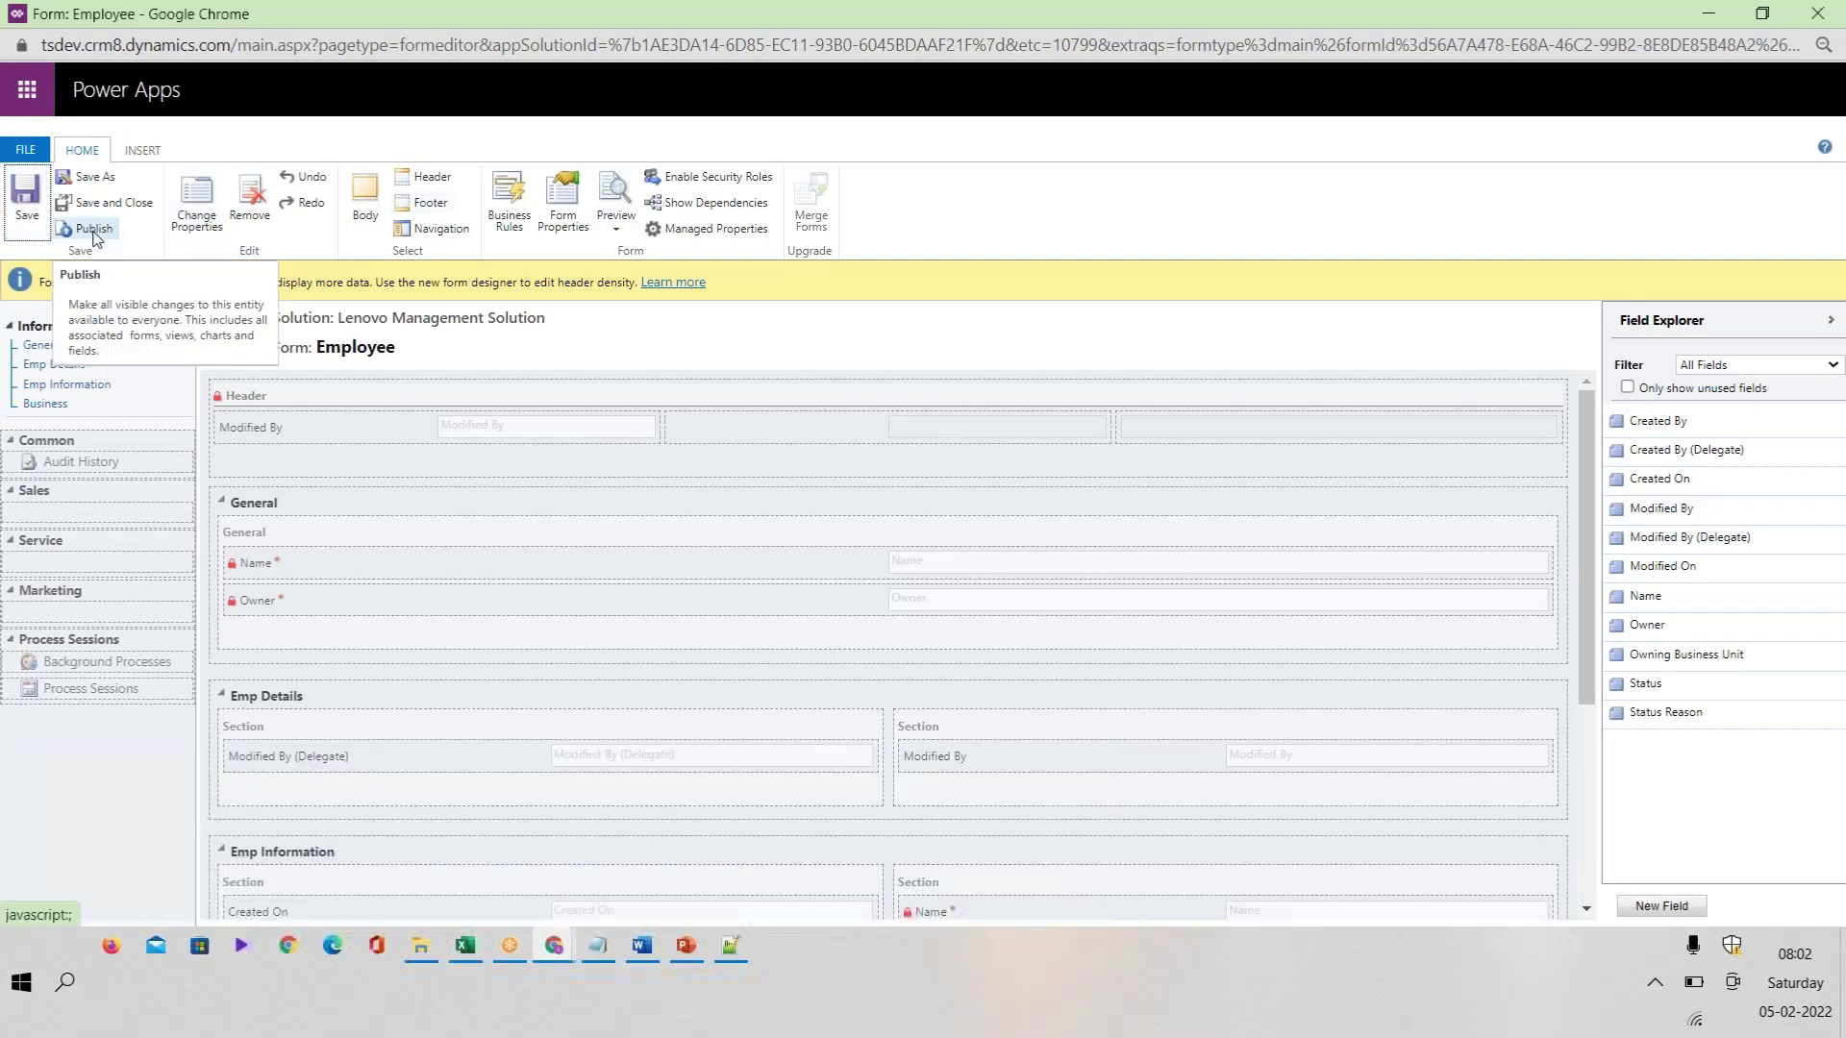
click(94, 231)
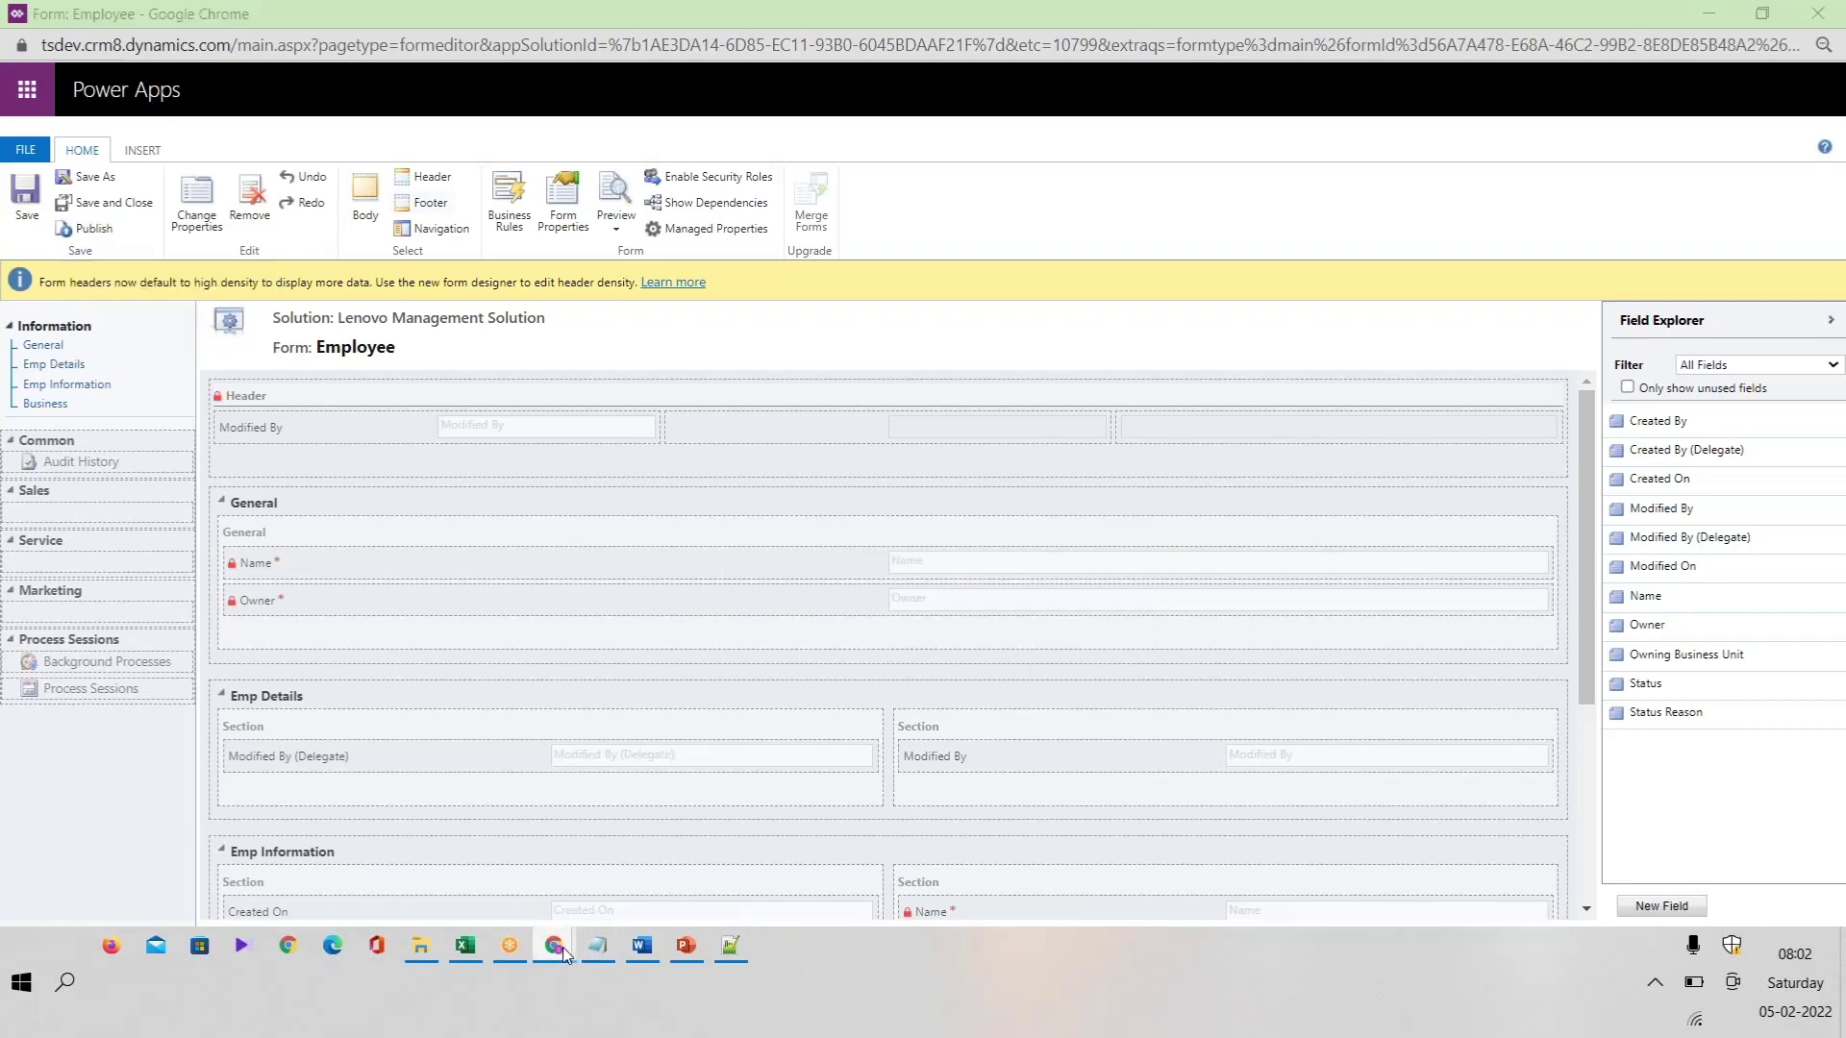
Step: Switch to the New Employee record in the Lenovo Services app and view its Emp Details, Emp Information and Business tabs
mouse_move(555, 947)
click(245, 896)
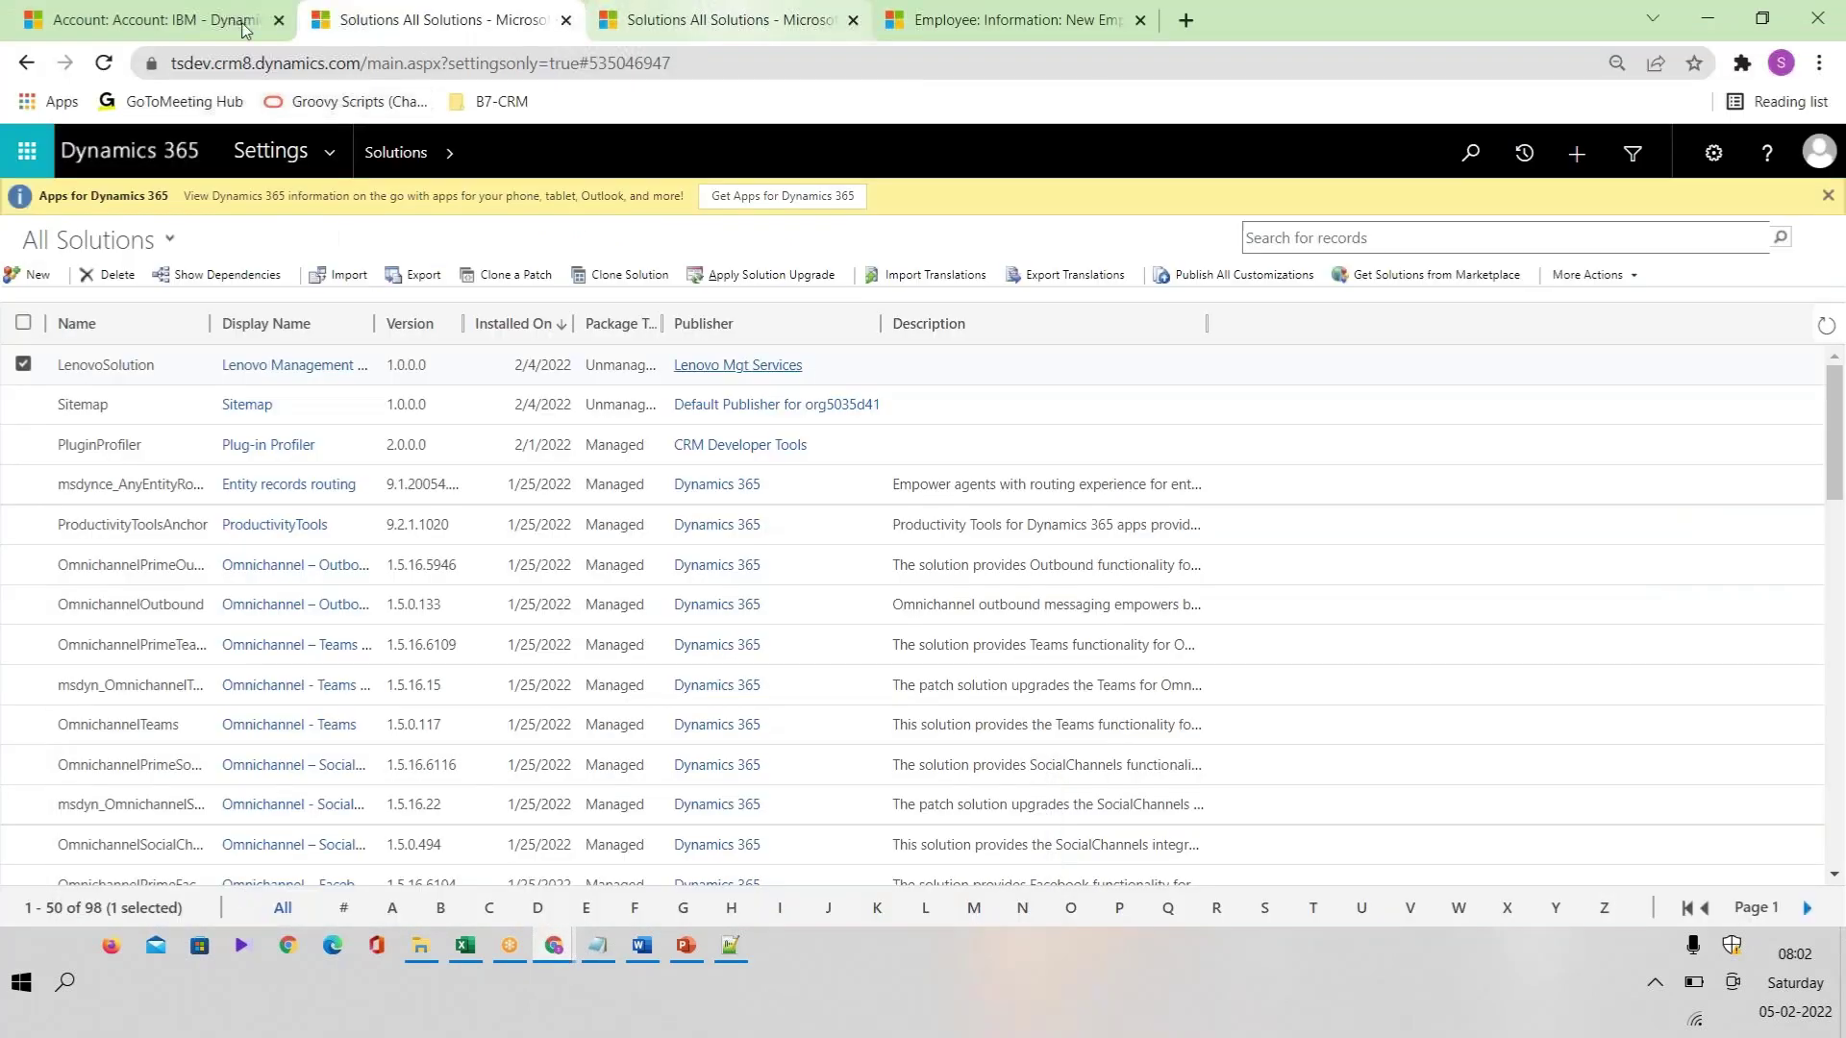
click(94, 23)
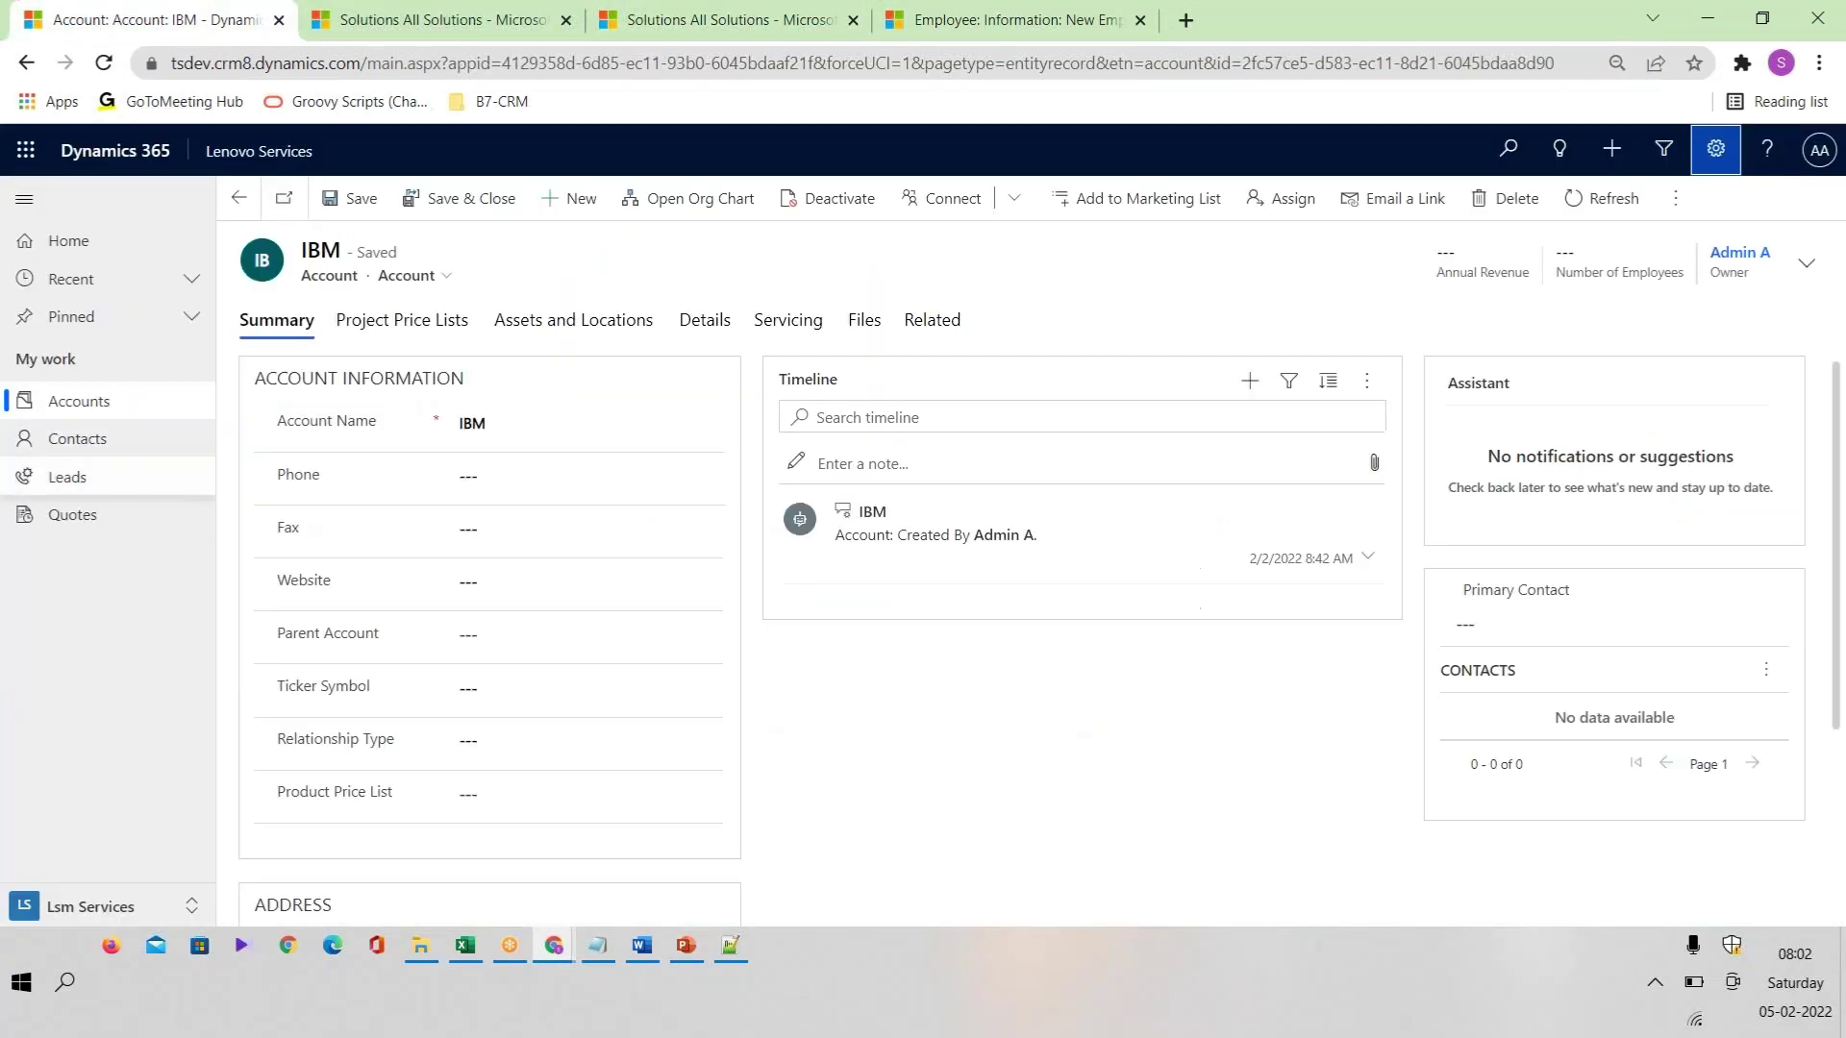
click(1002, 21)
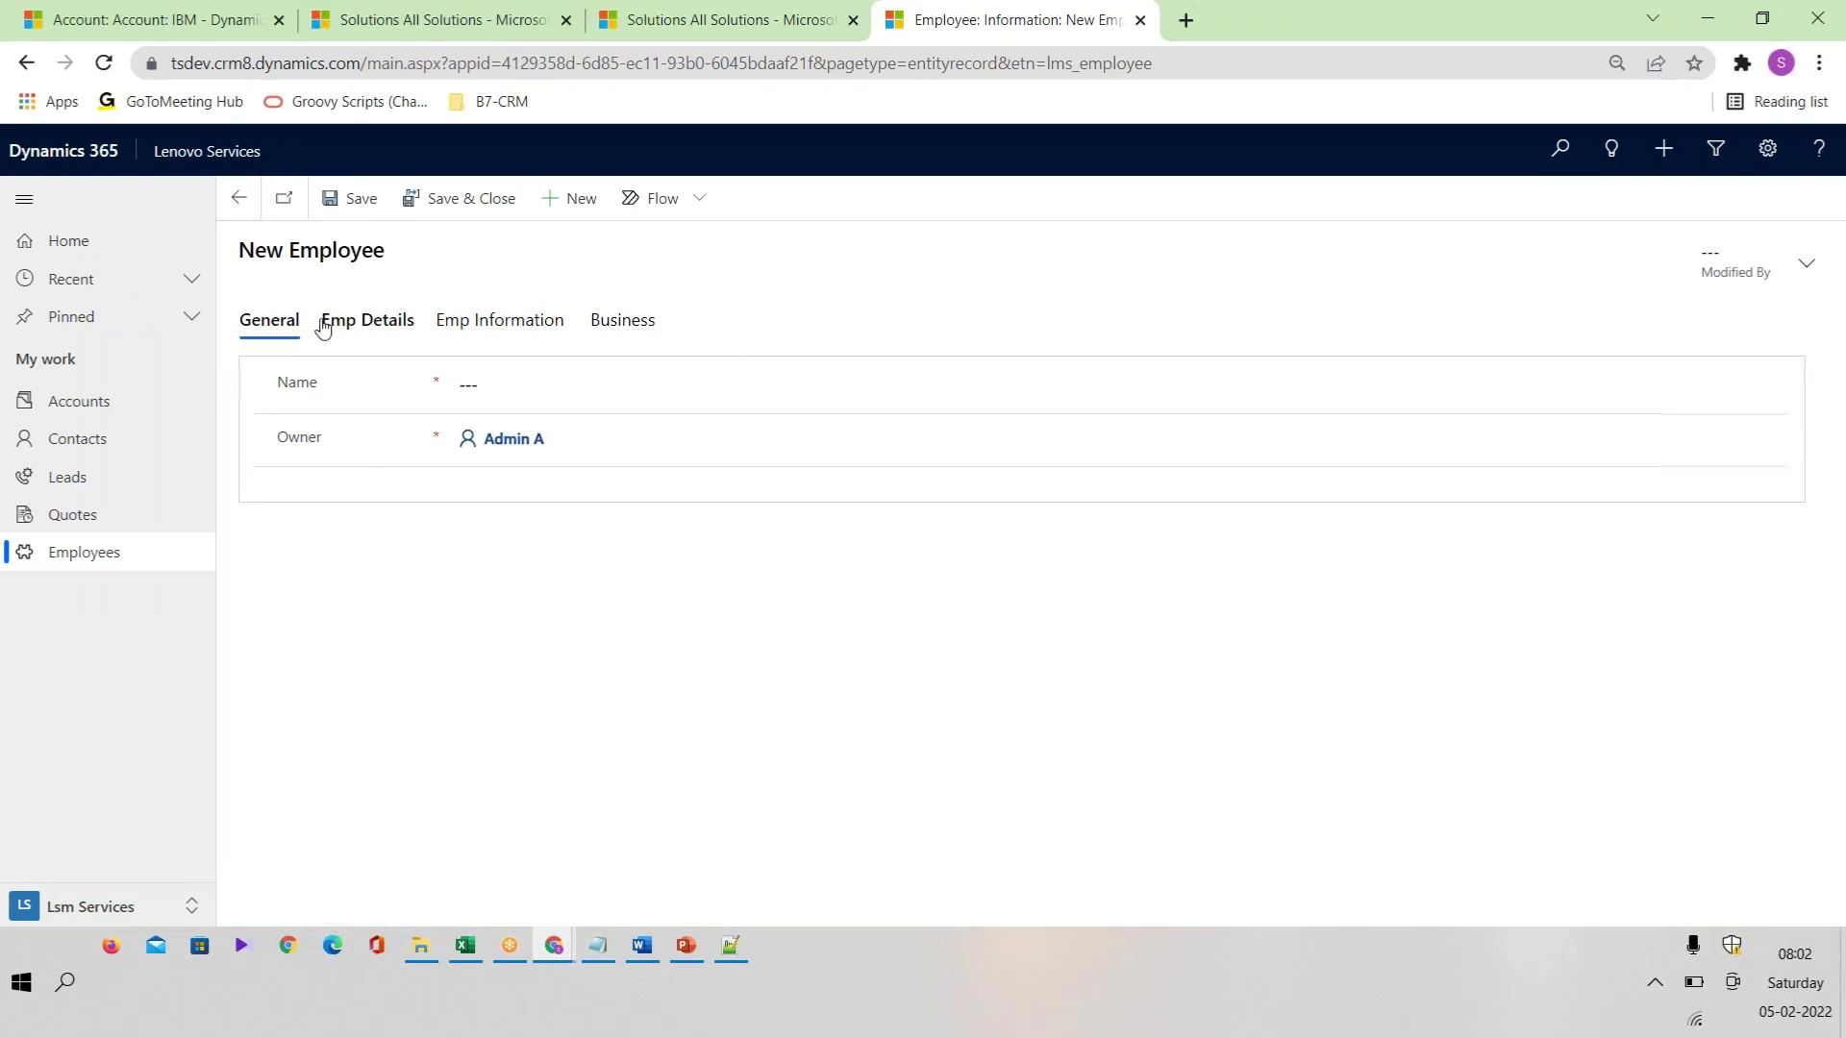
click(370, 336)
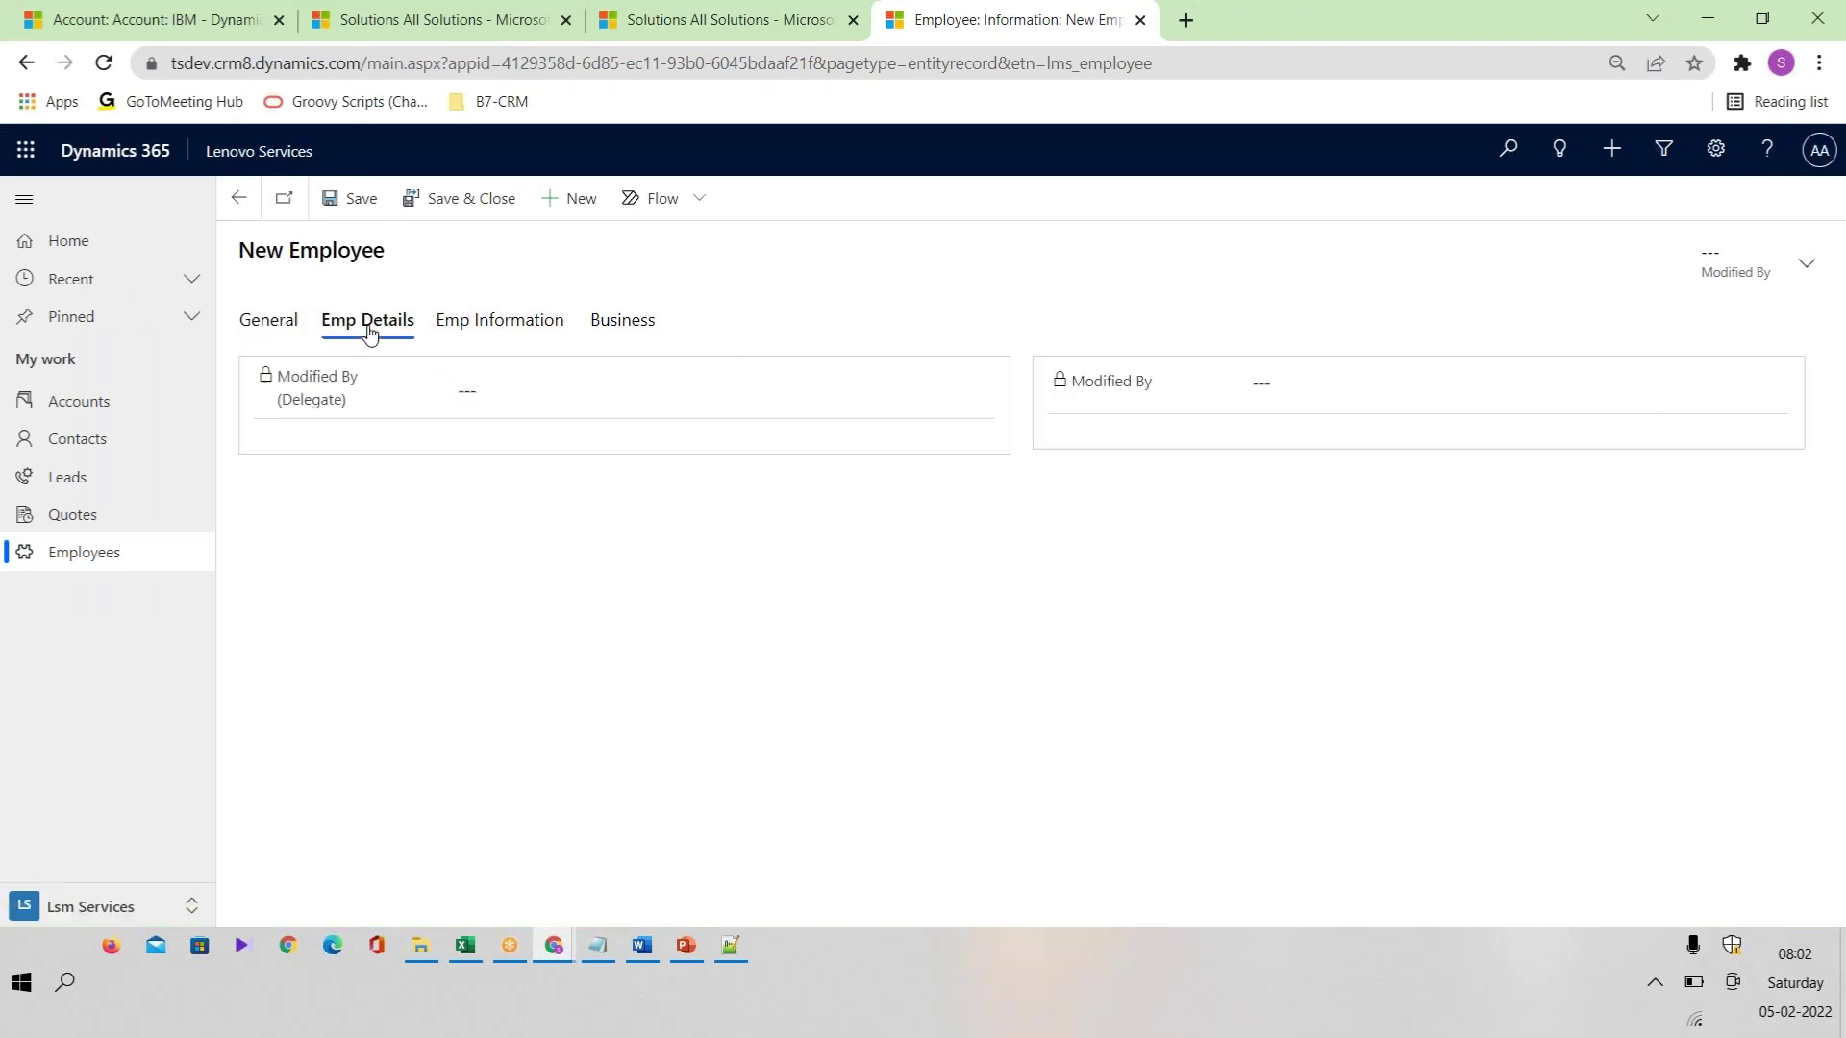
click(500, 327)
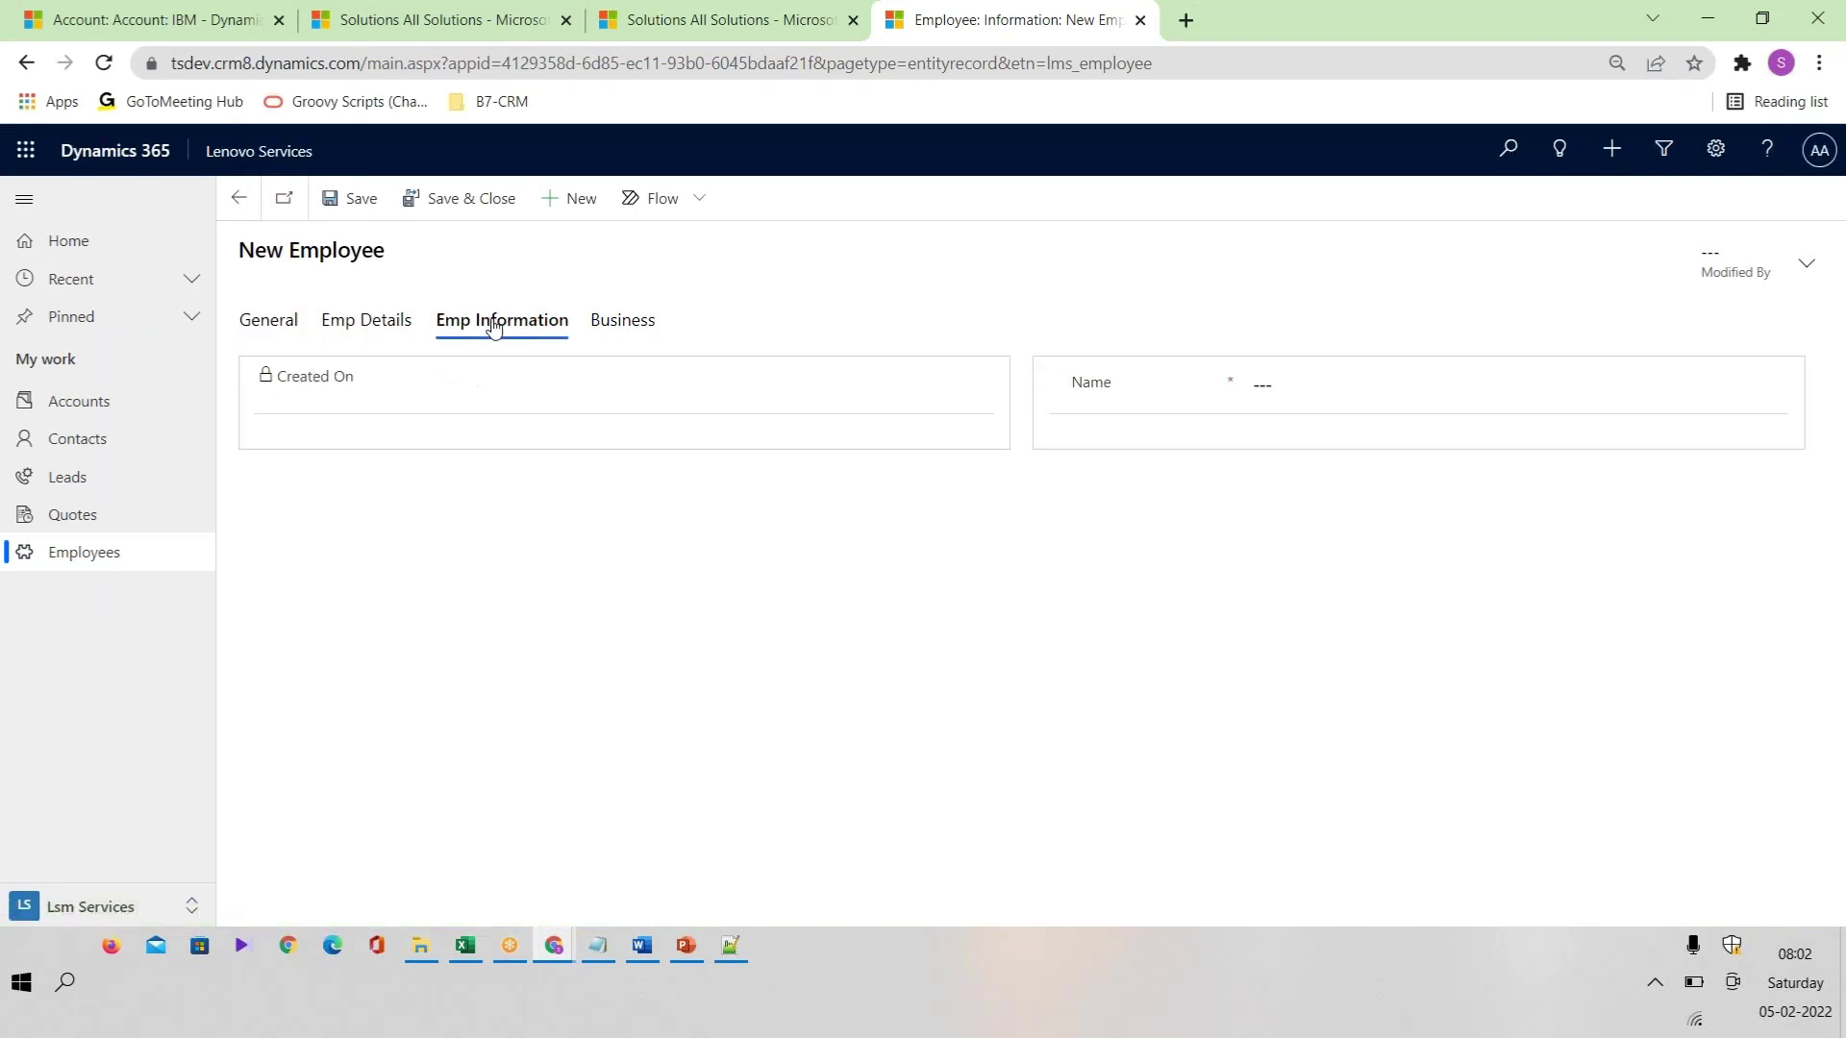
click(619, 332)
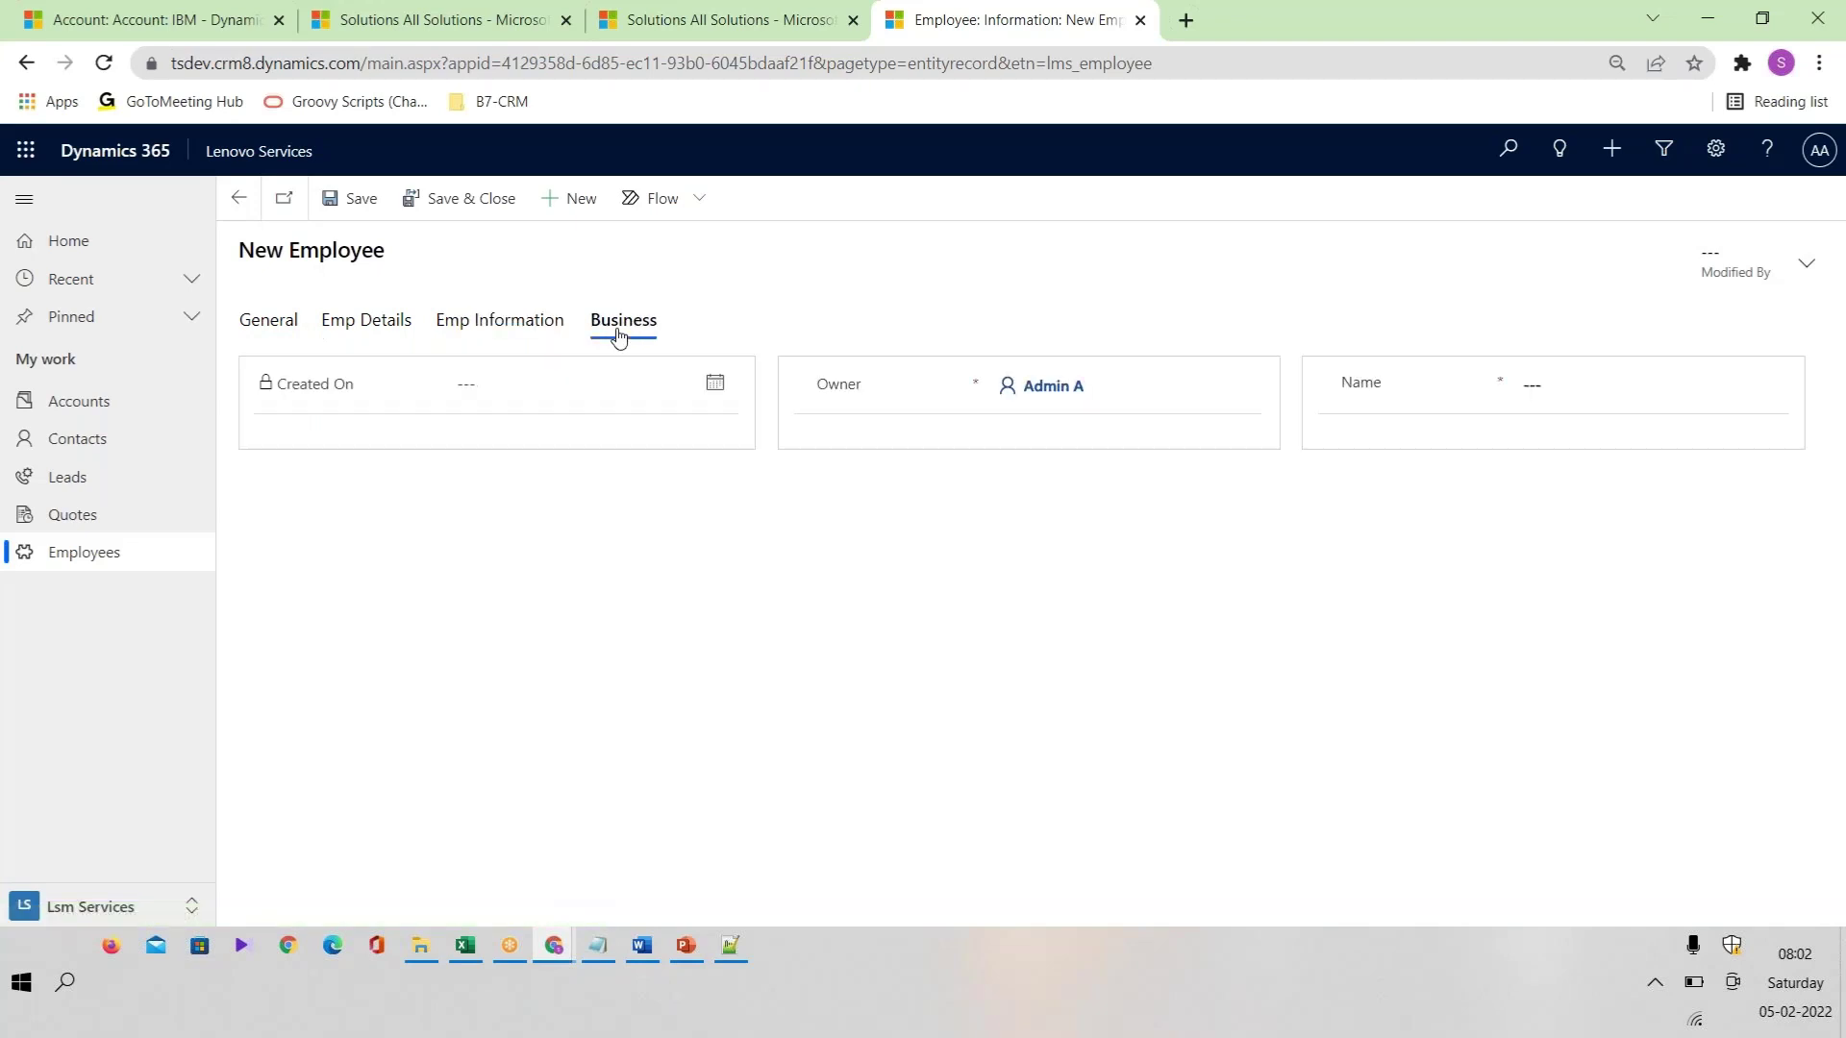
Step: Examine the sections and fields in each New Employee tab, from General through Business and back to General
click(262, 335)
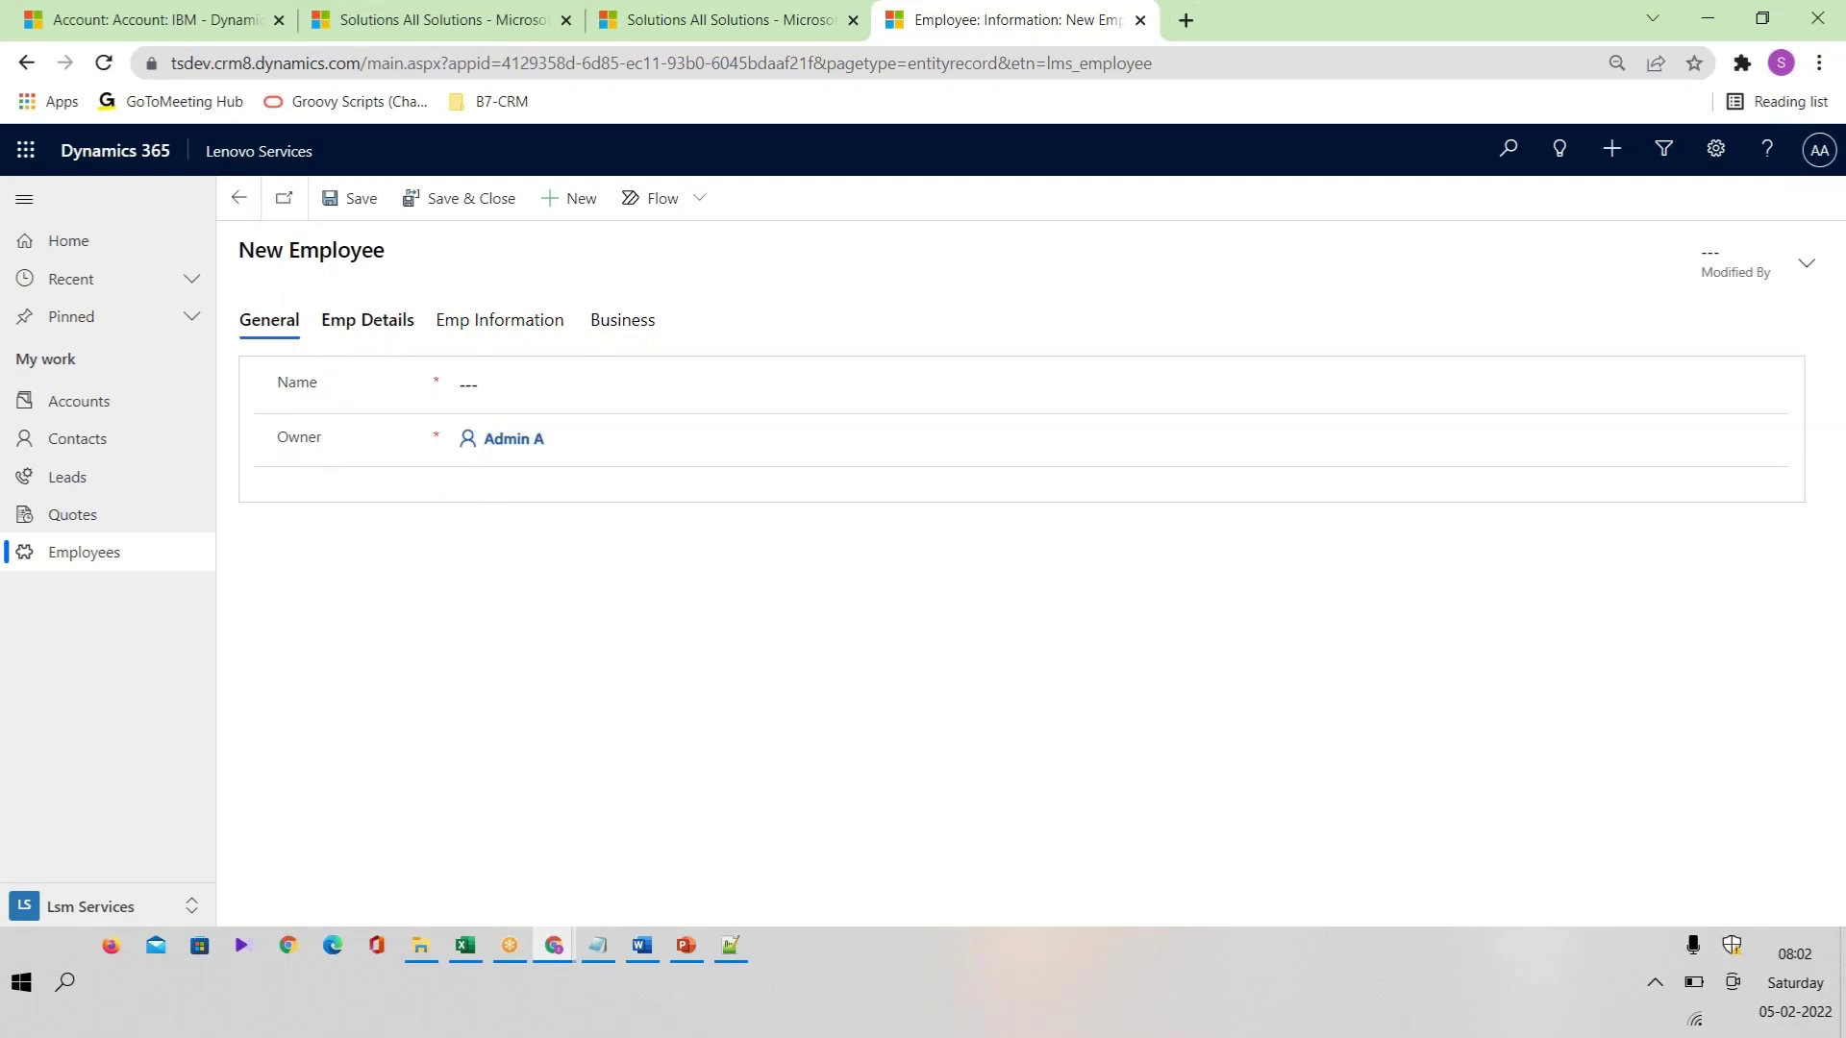
click(367, 320)
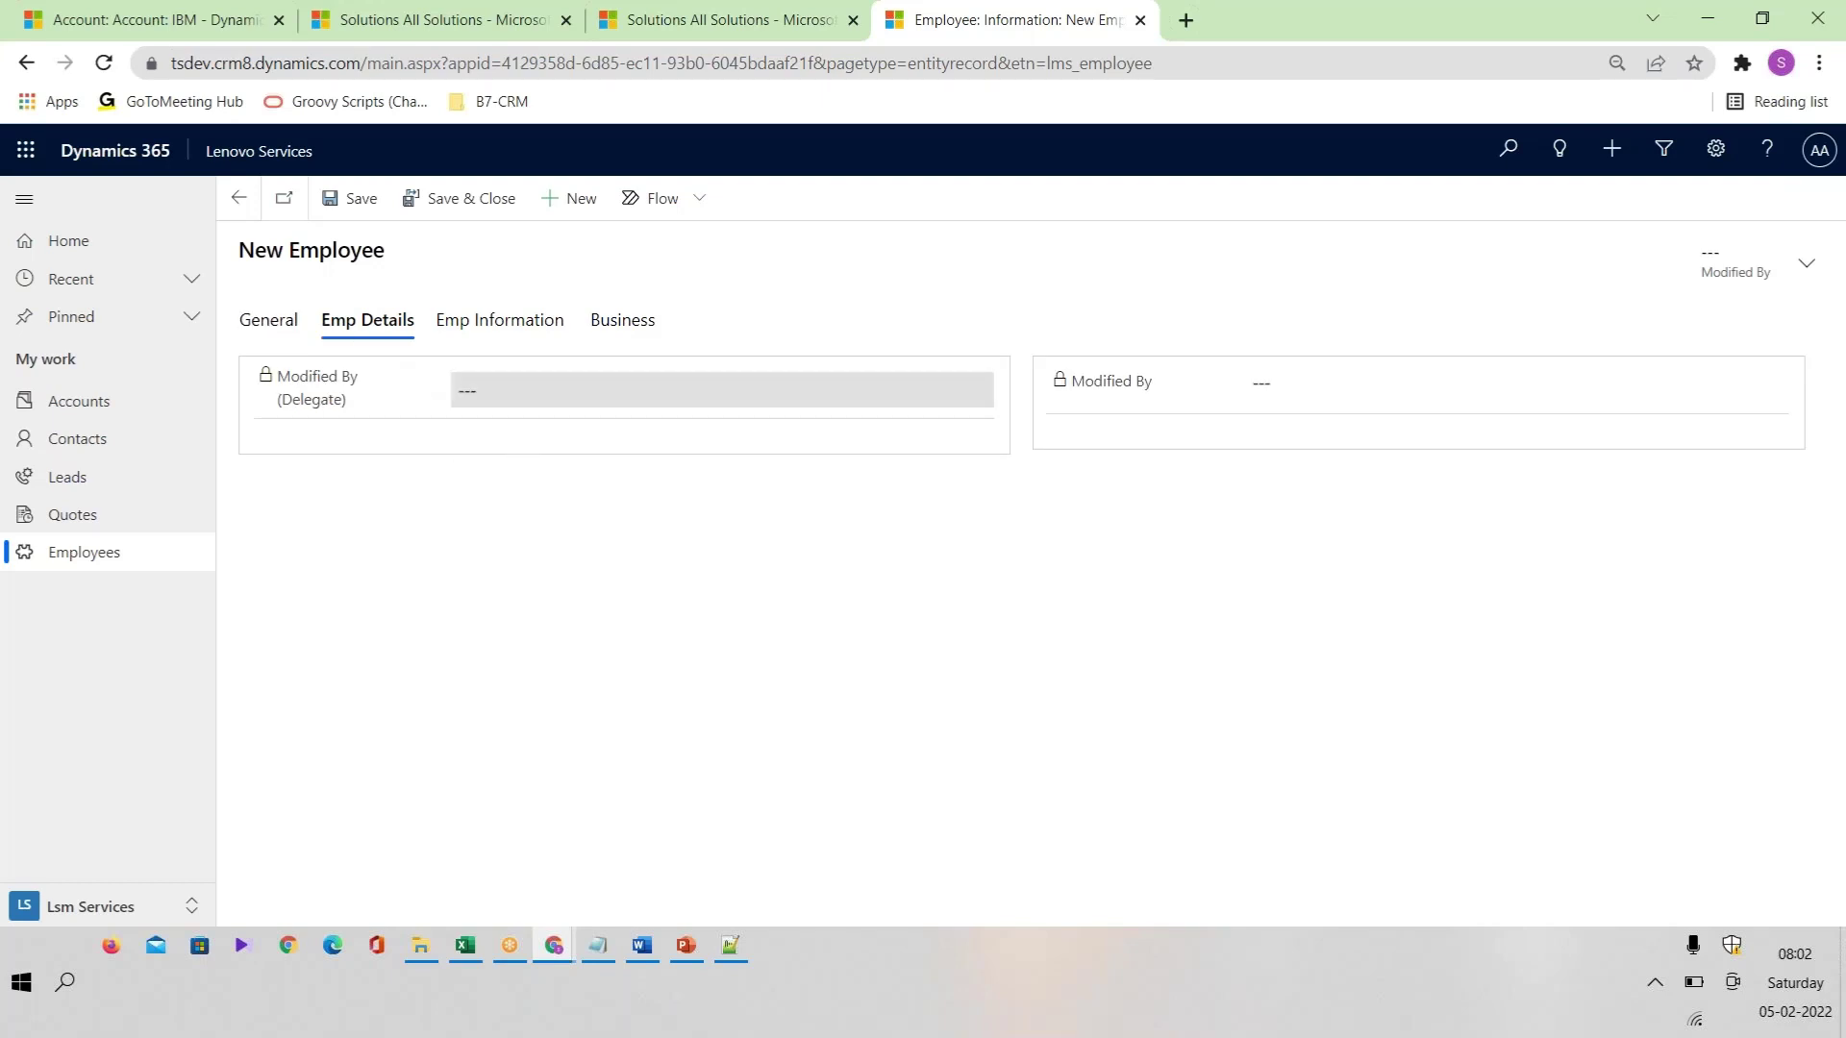
click(546, 338)
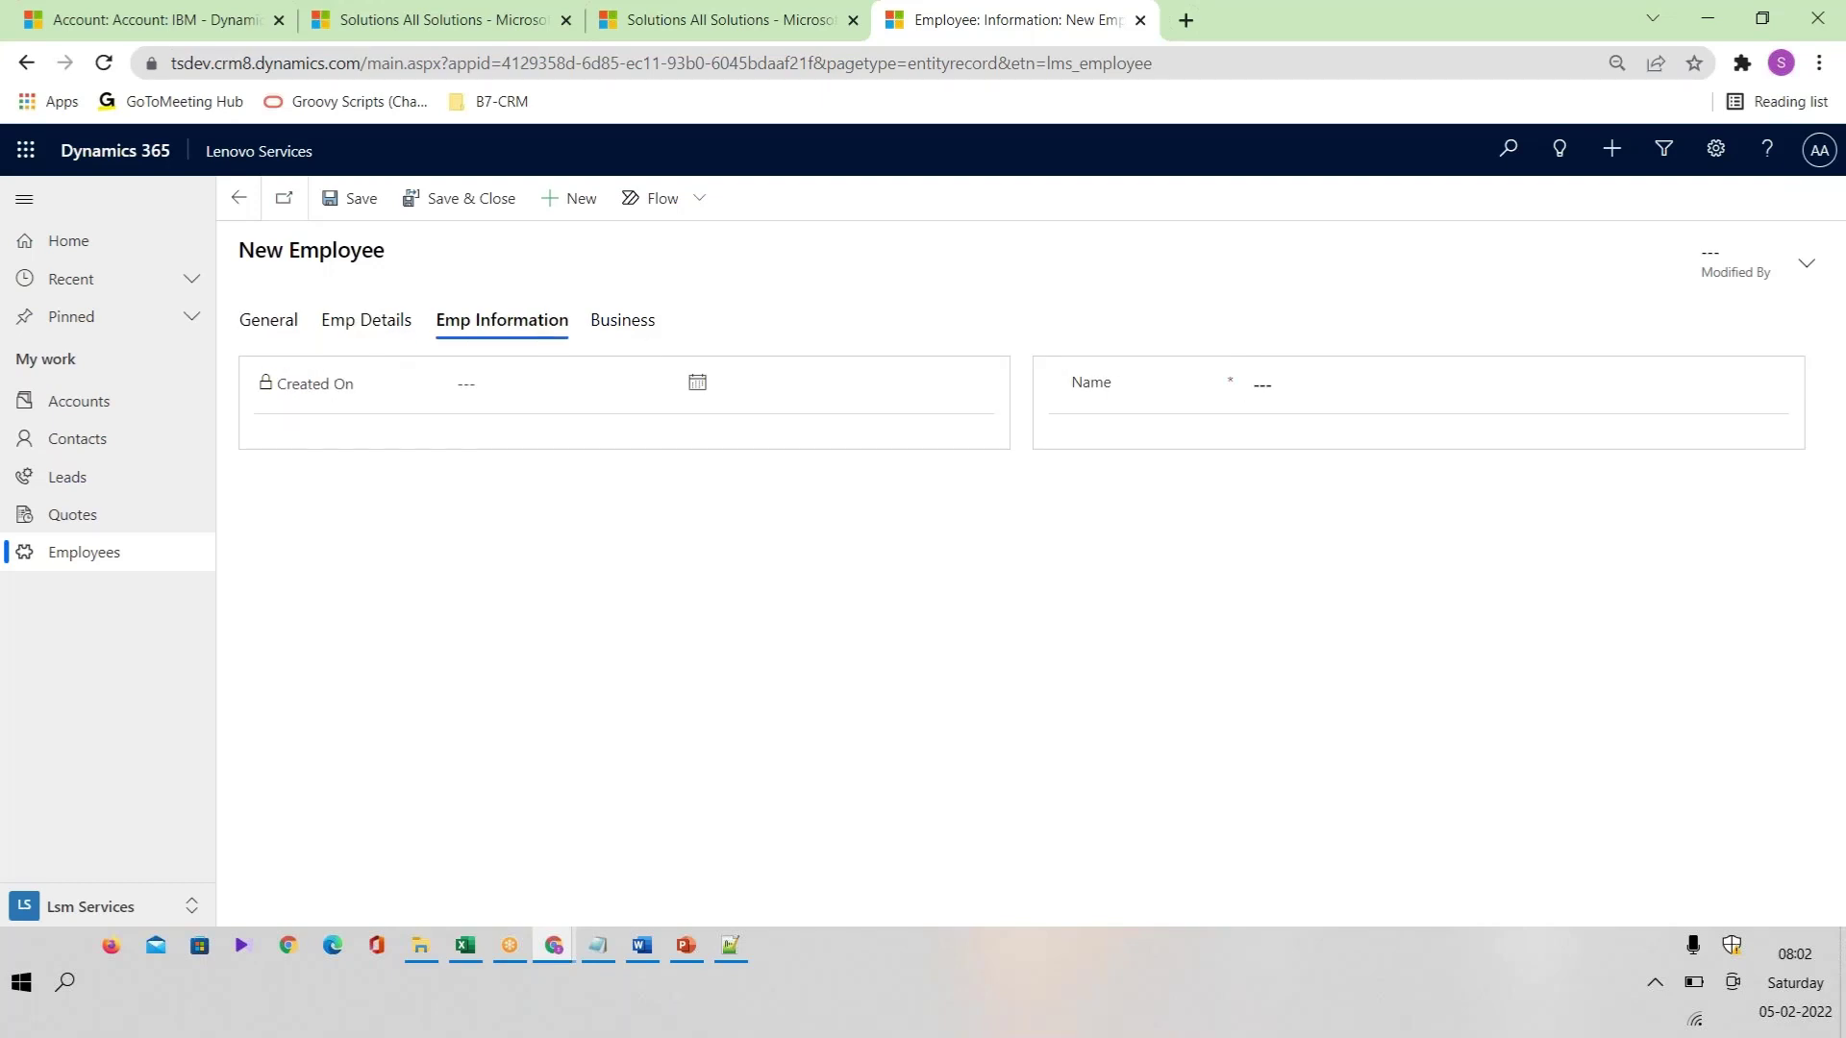
click(637, 338)
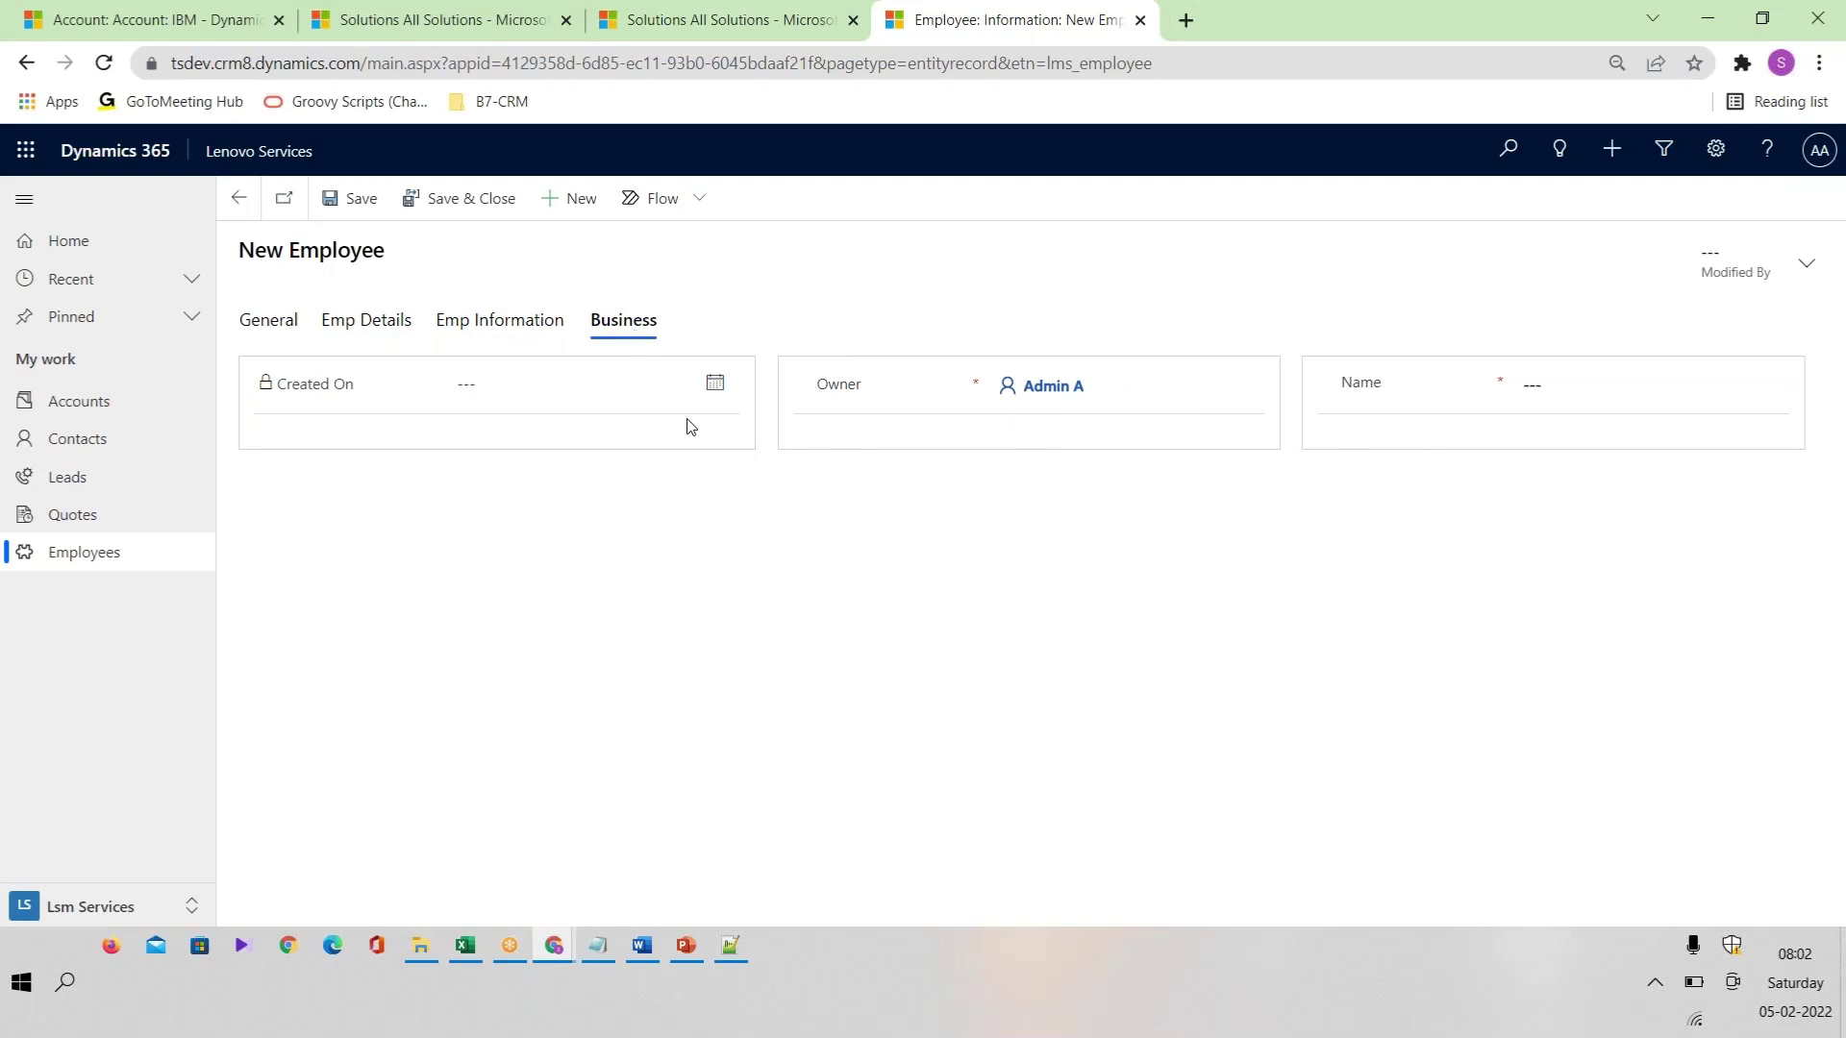
click(486, 333)
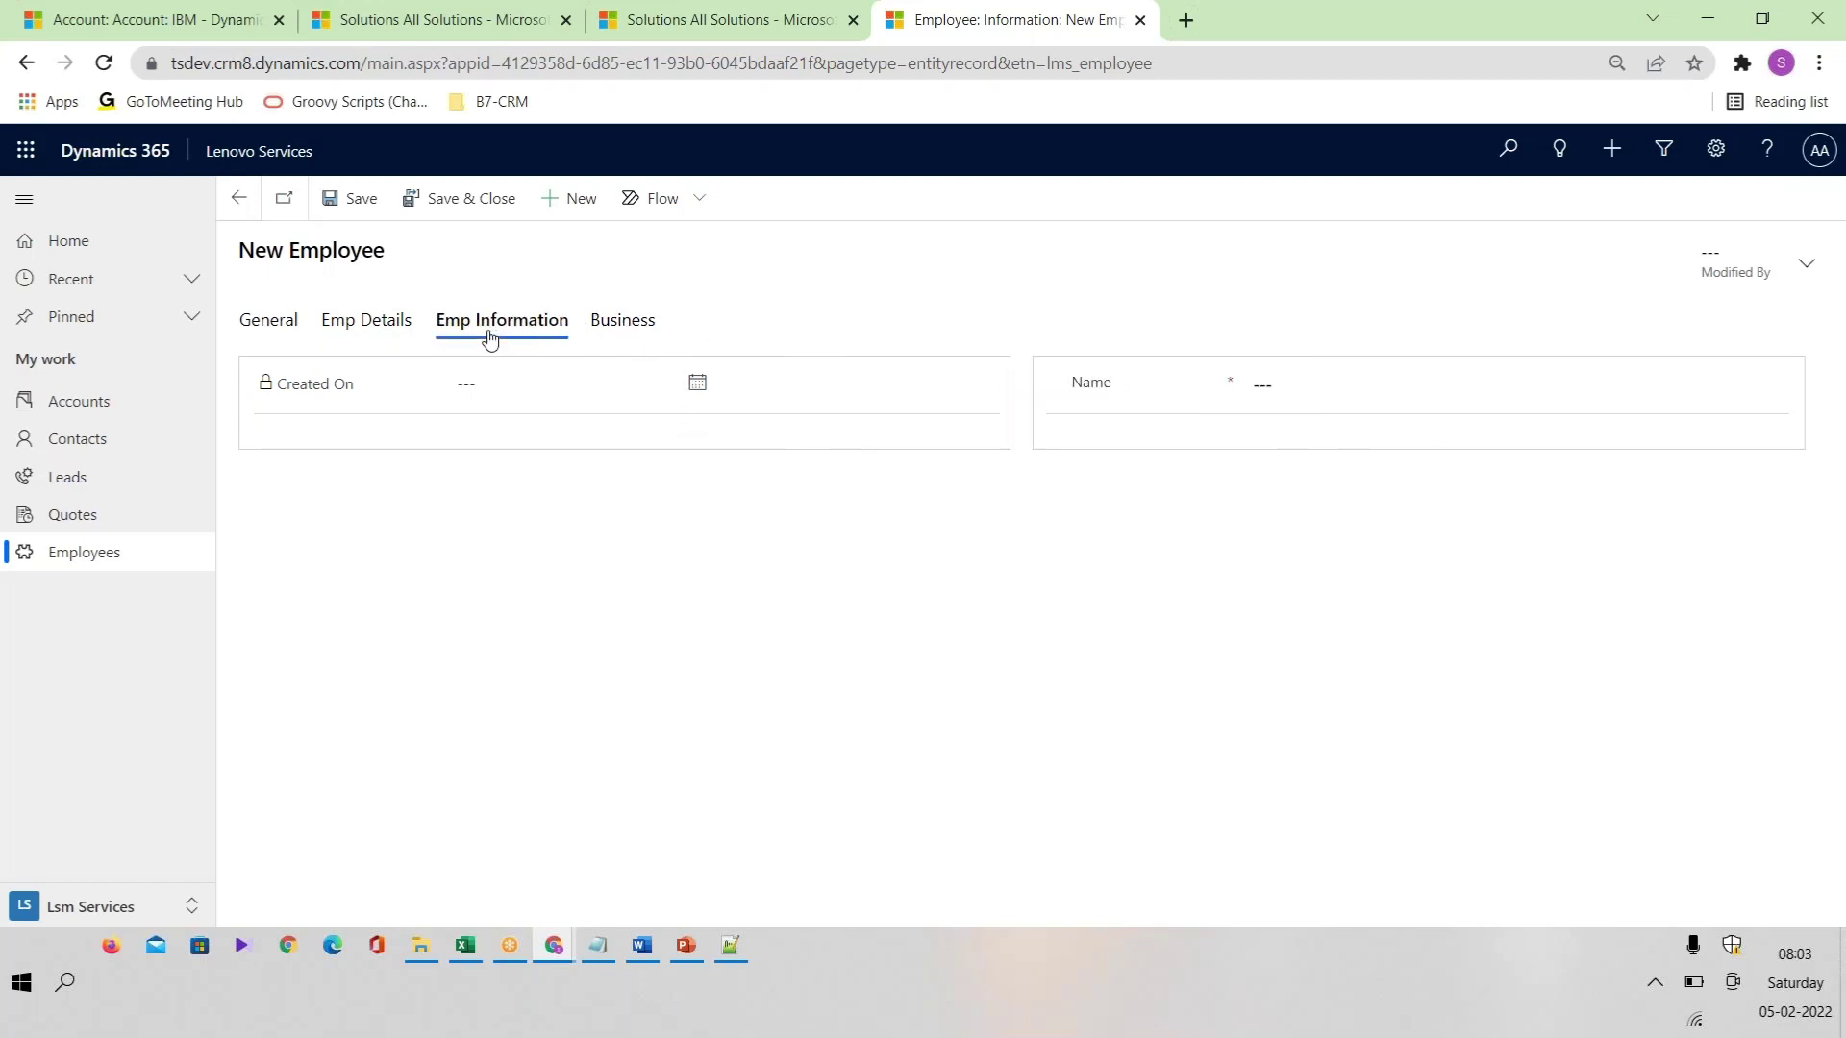
click(402, 333)
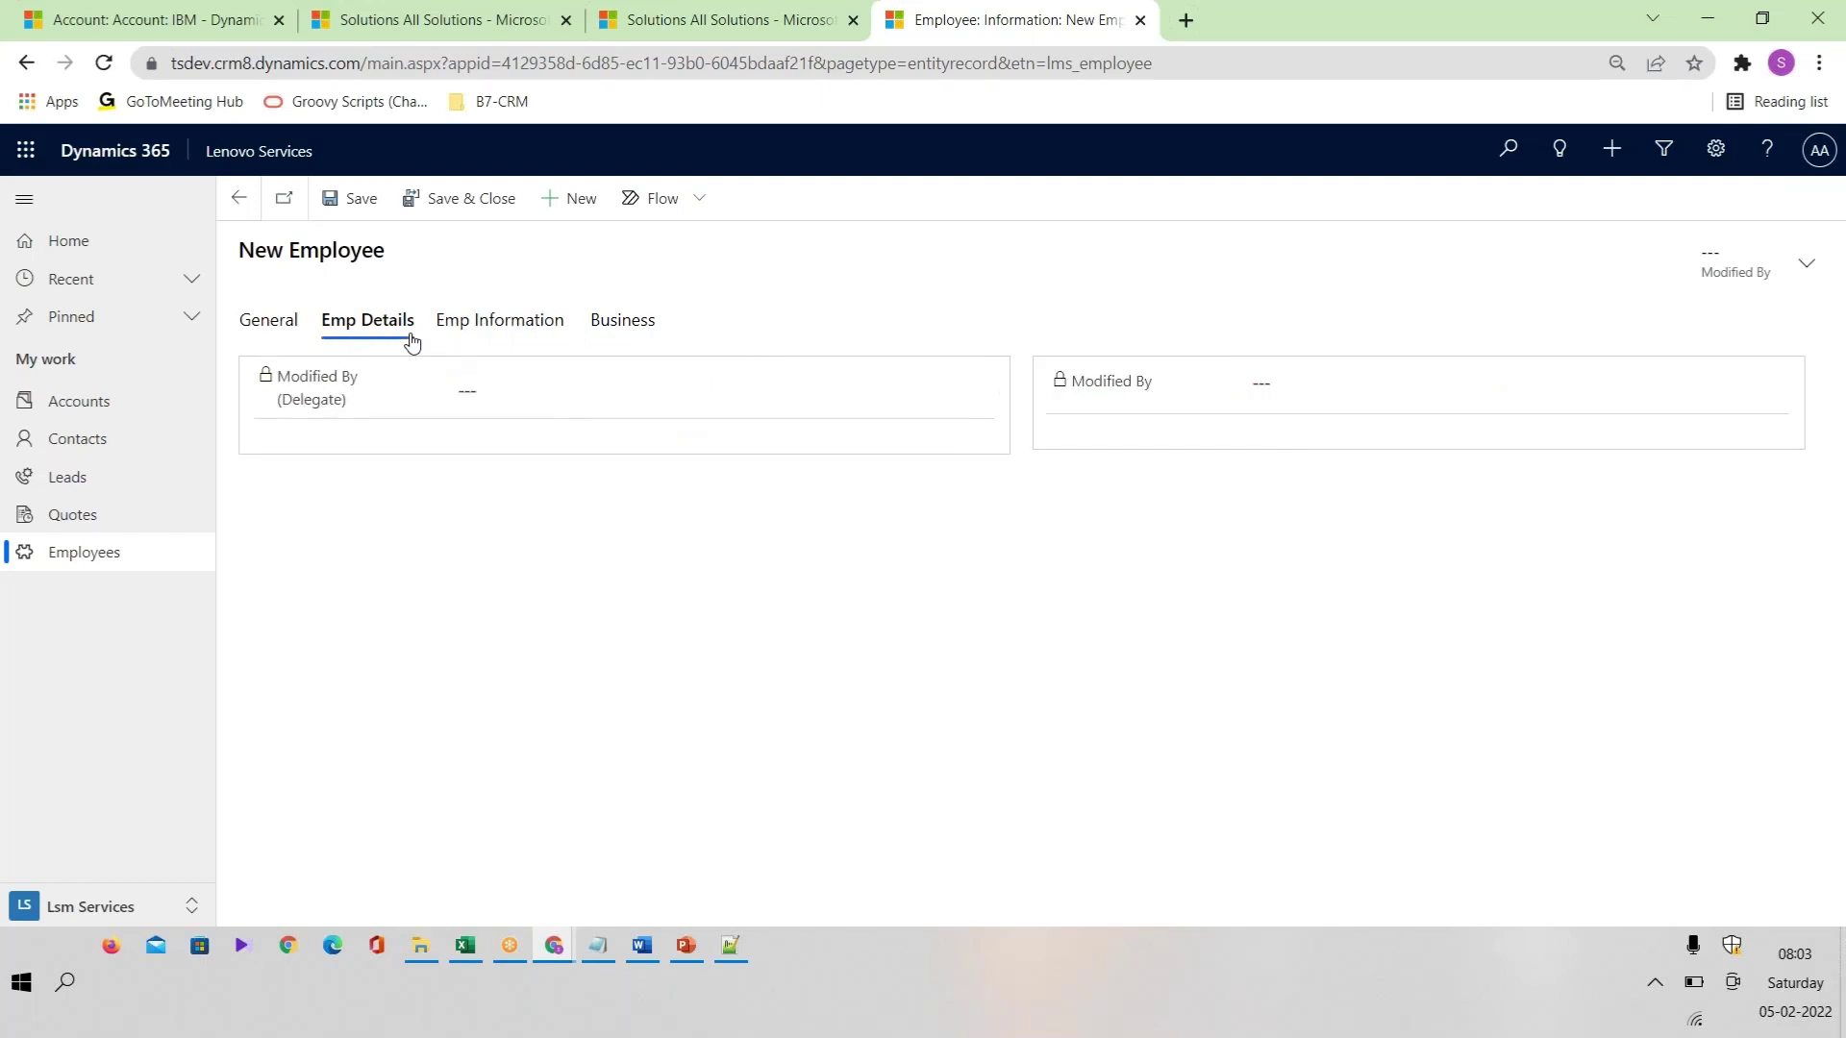
click(262, 327)
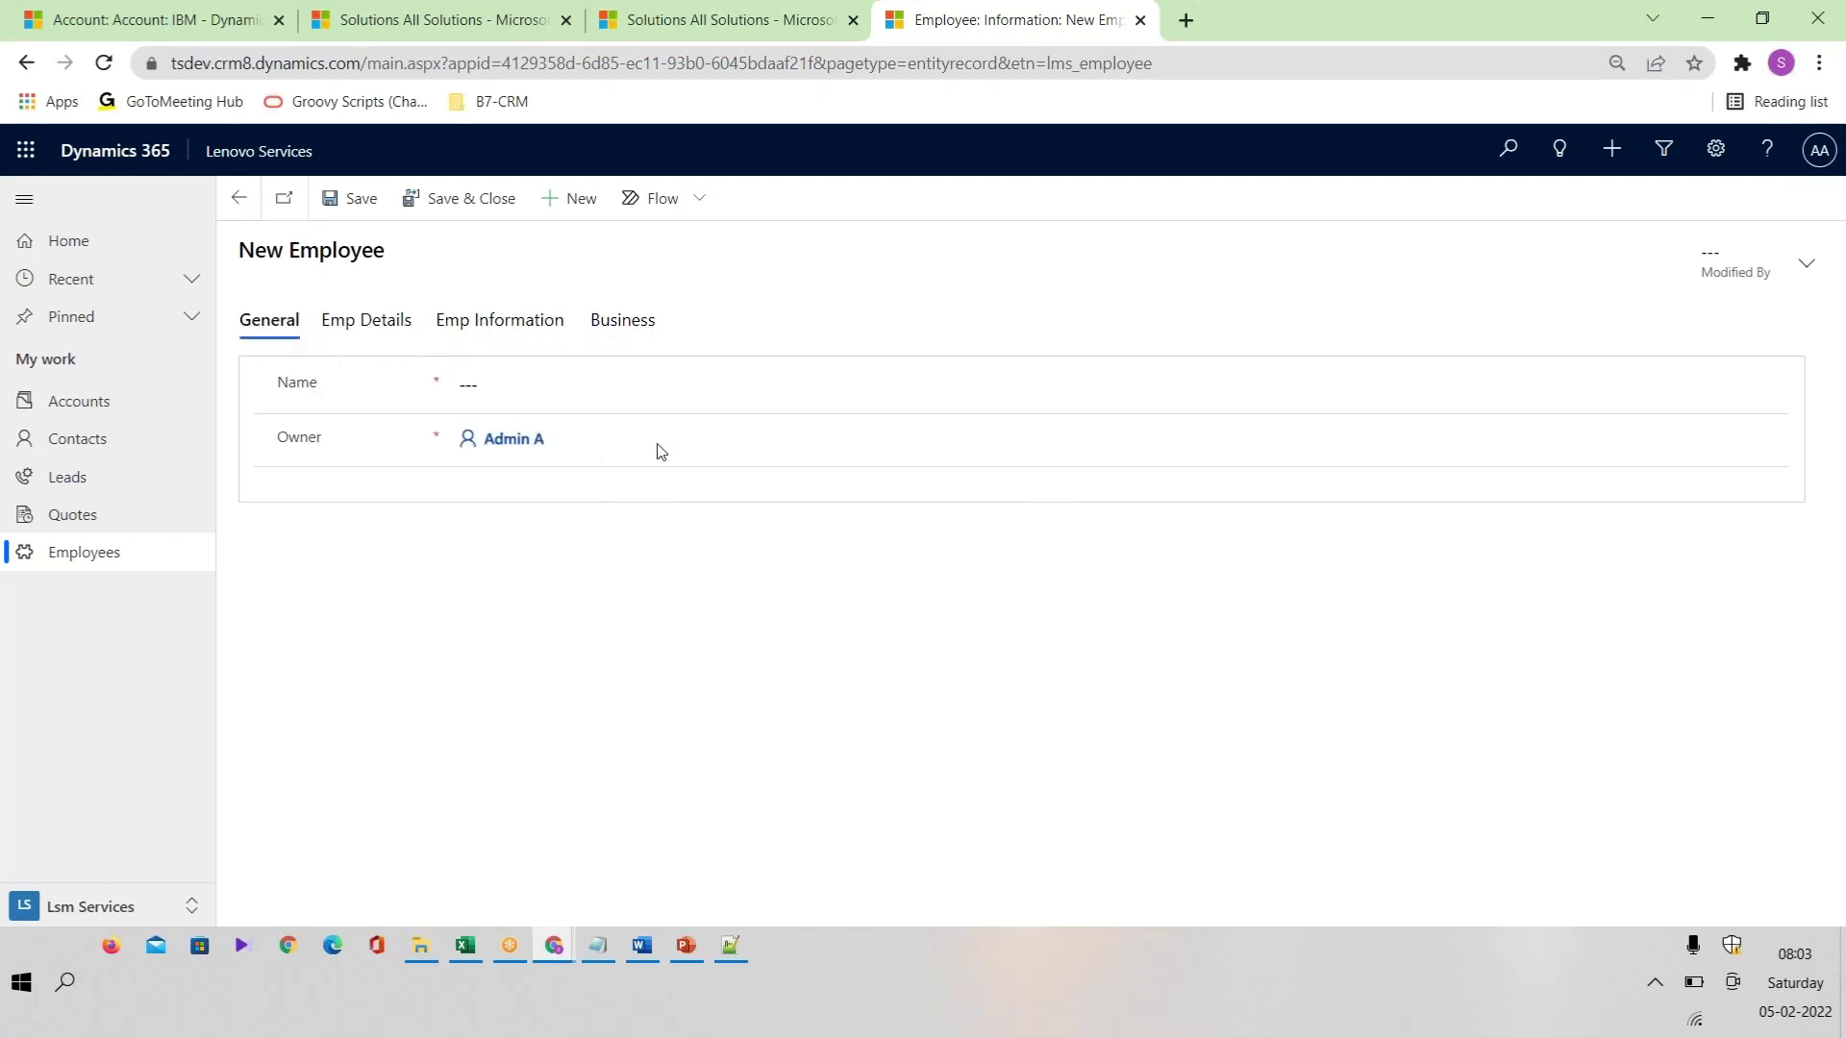
click(381, 333)
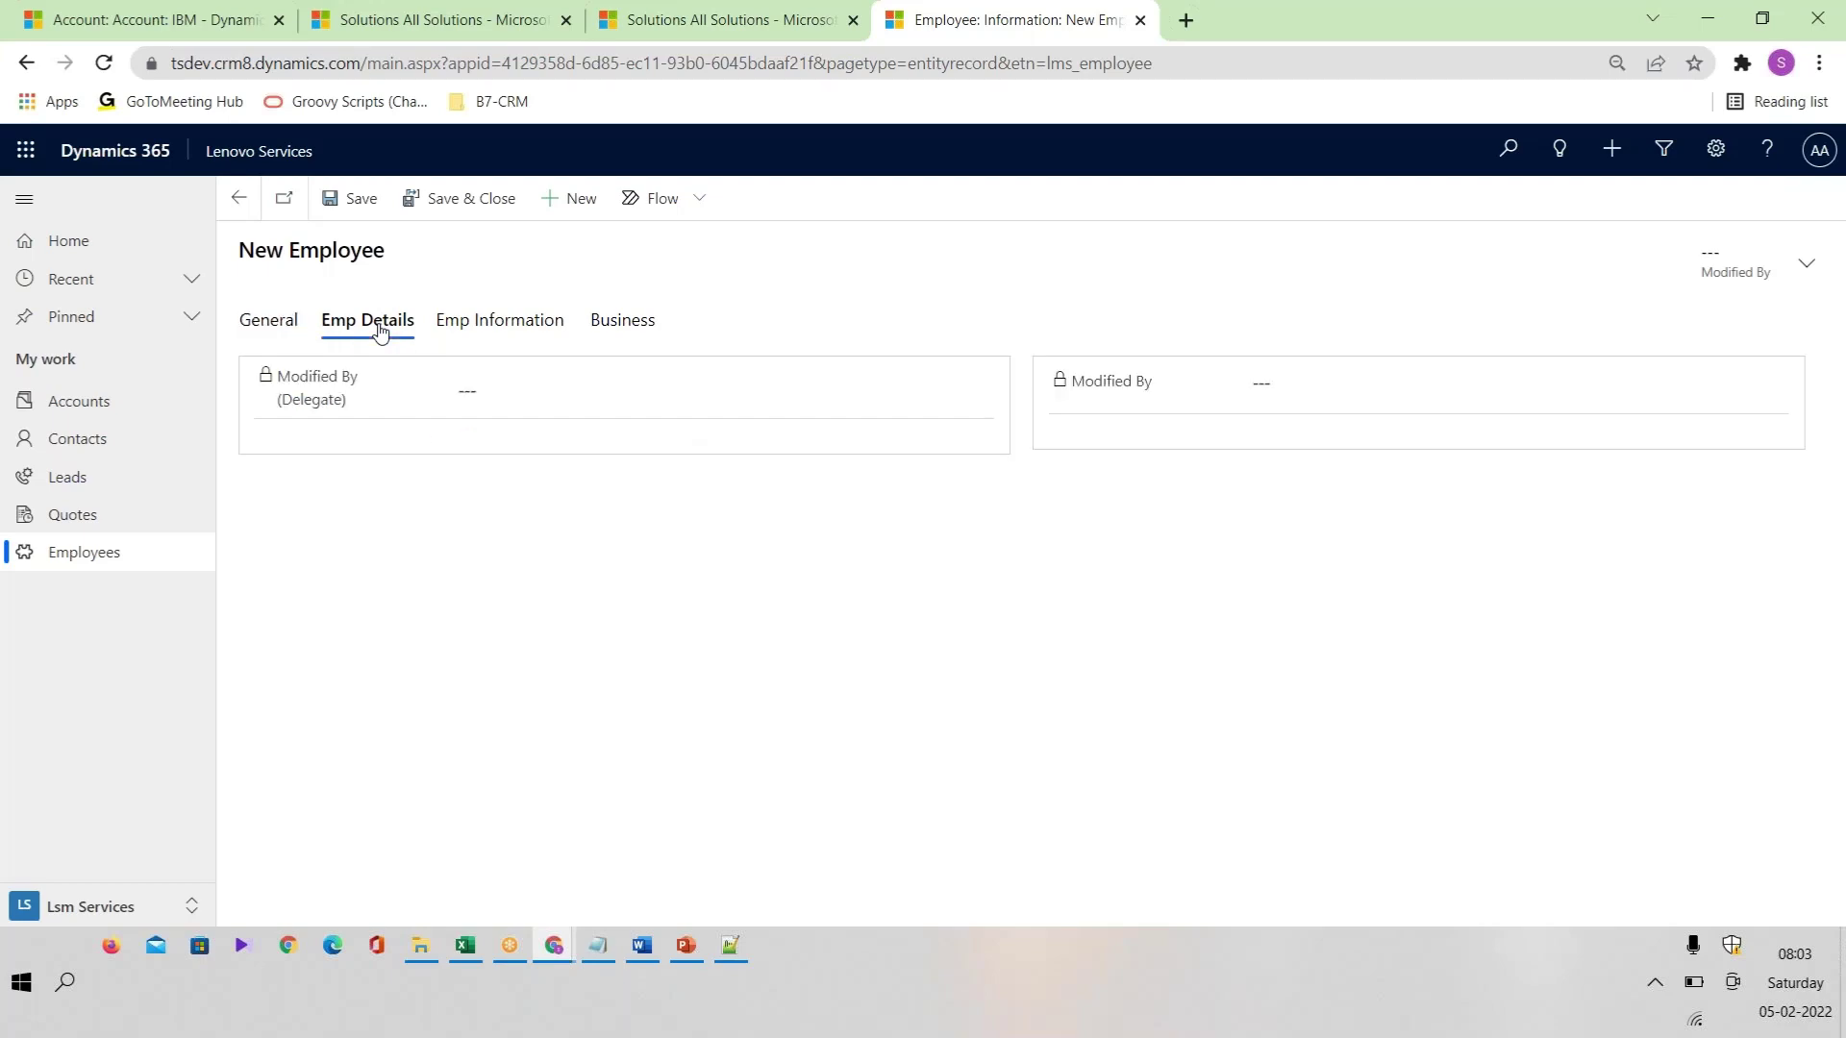
click(281, 332)
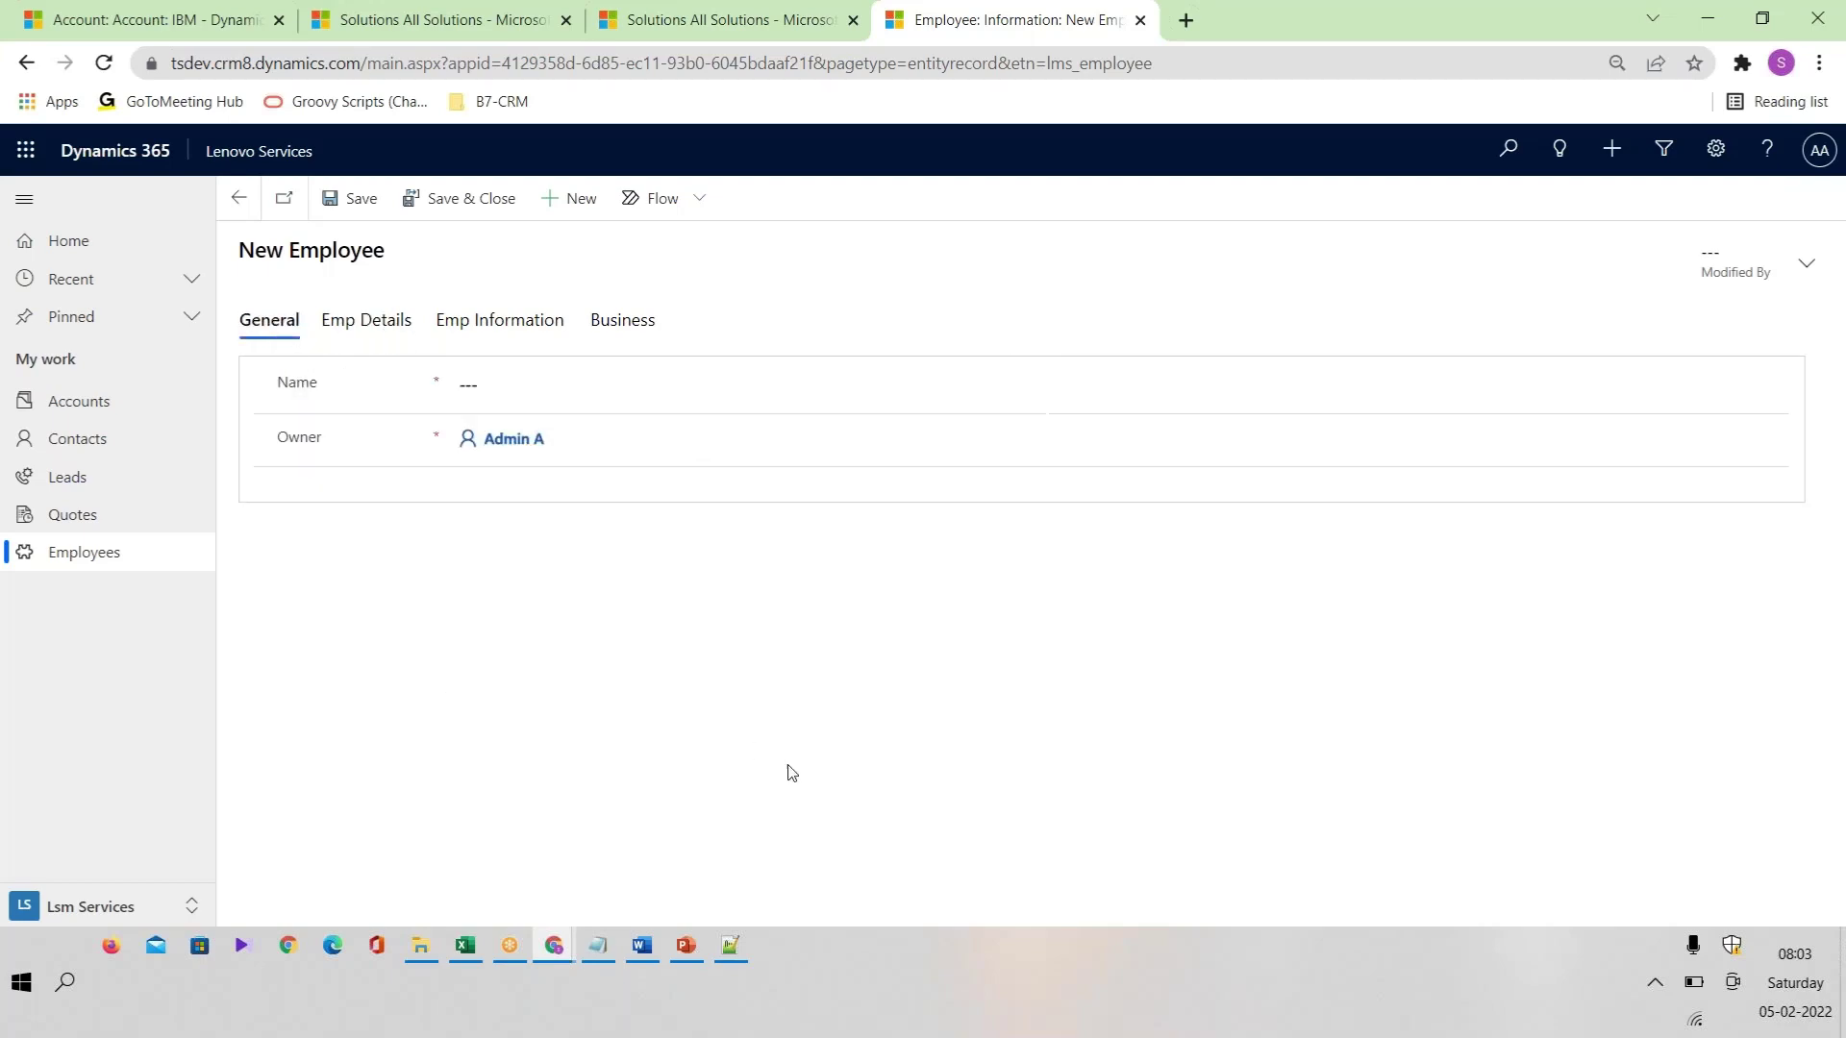
Step: Compare the New Employee record with the form editor layout and review its Business, Emp Information and Emp Details tabs
key(alt+Tab)
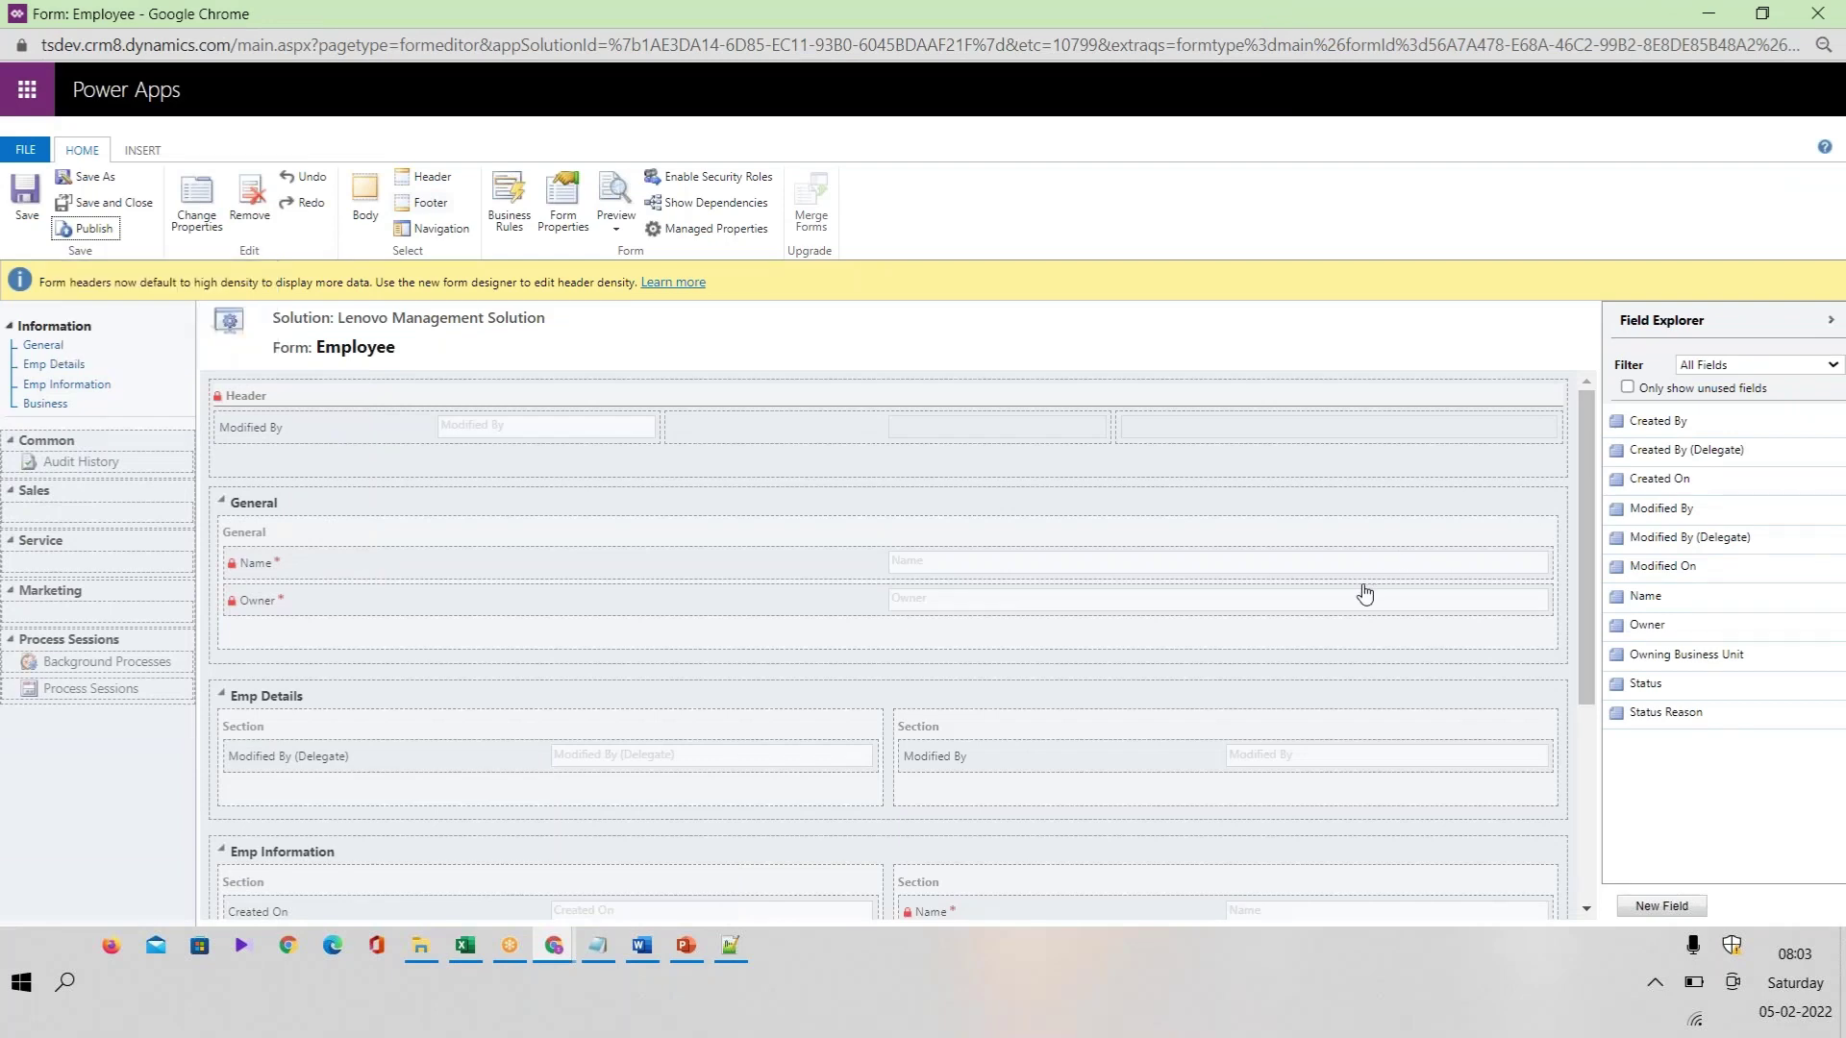
key(alt+Tab)
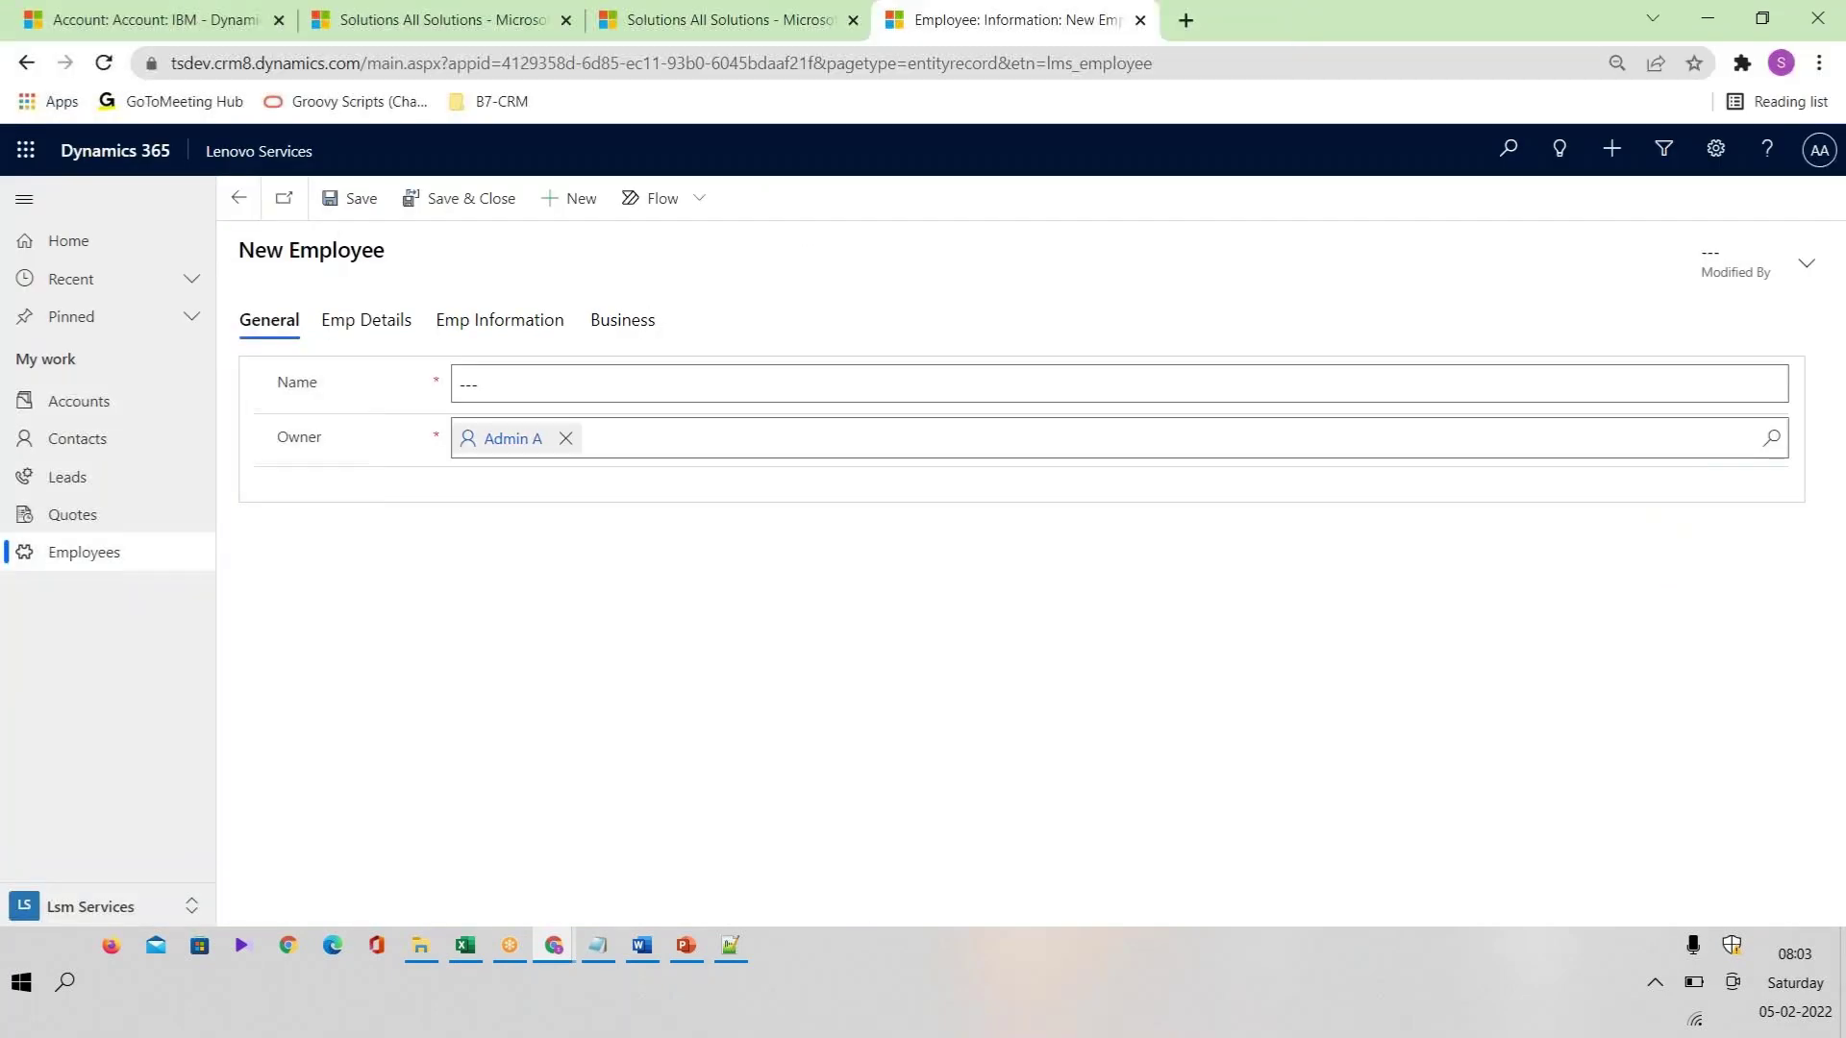
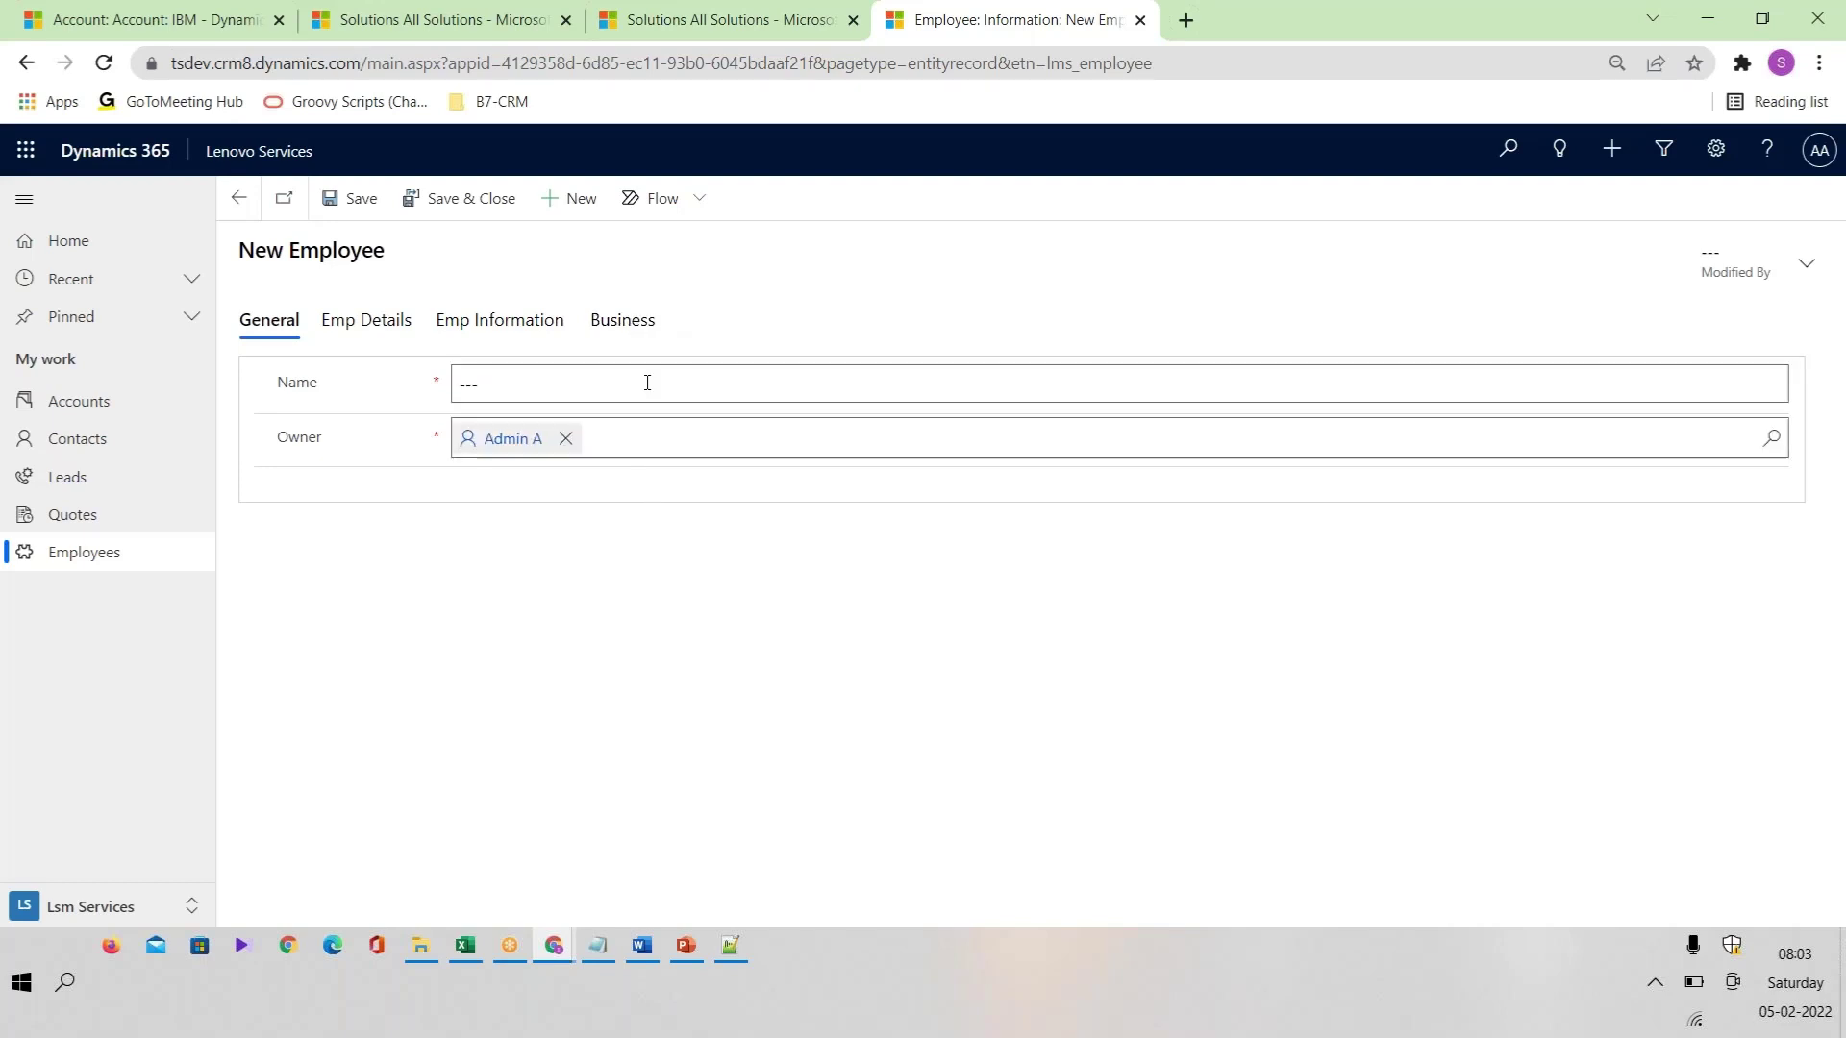
click(631, 320)
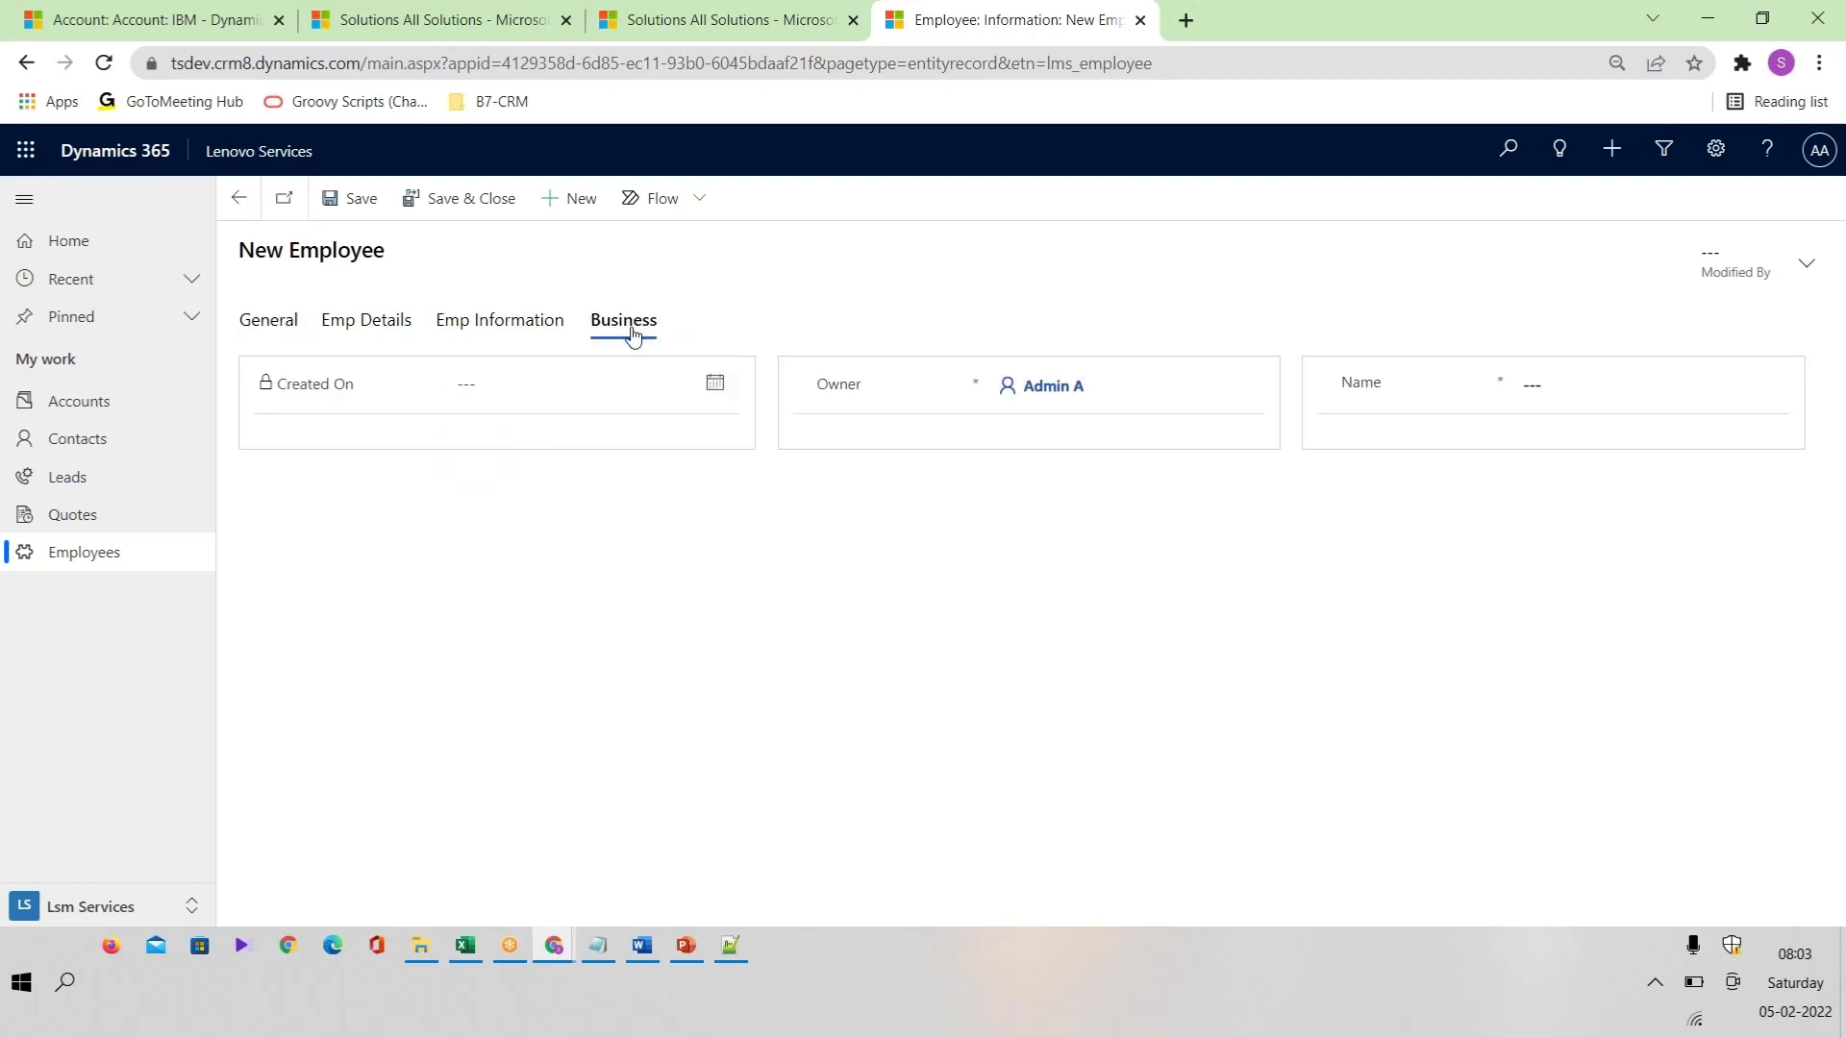
click(536, 330)
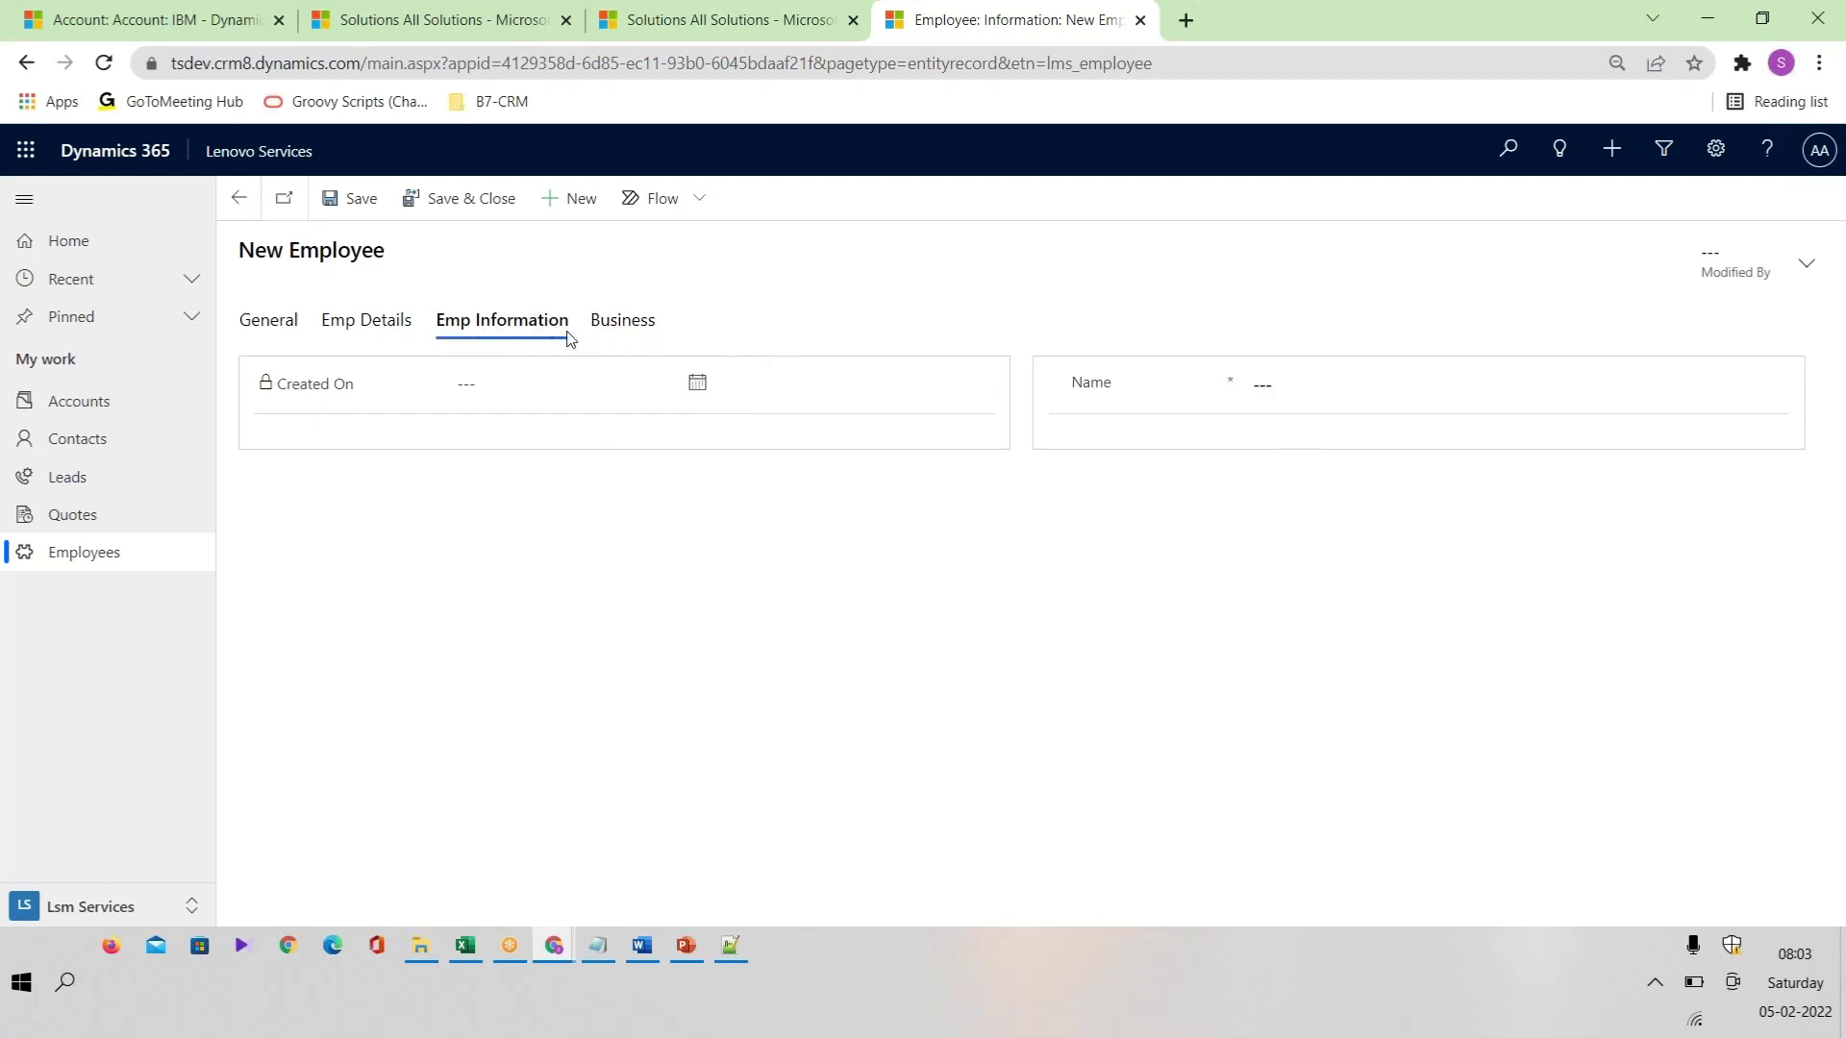
click(354, 336)
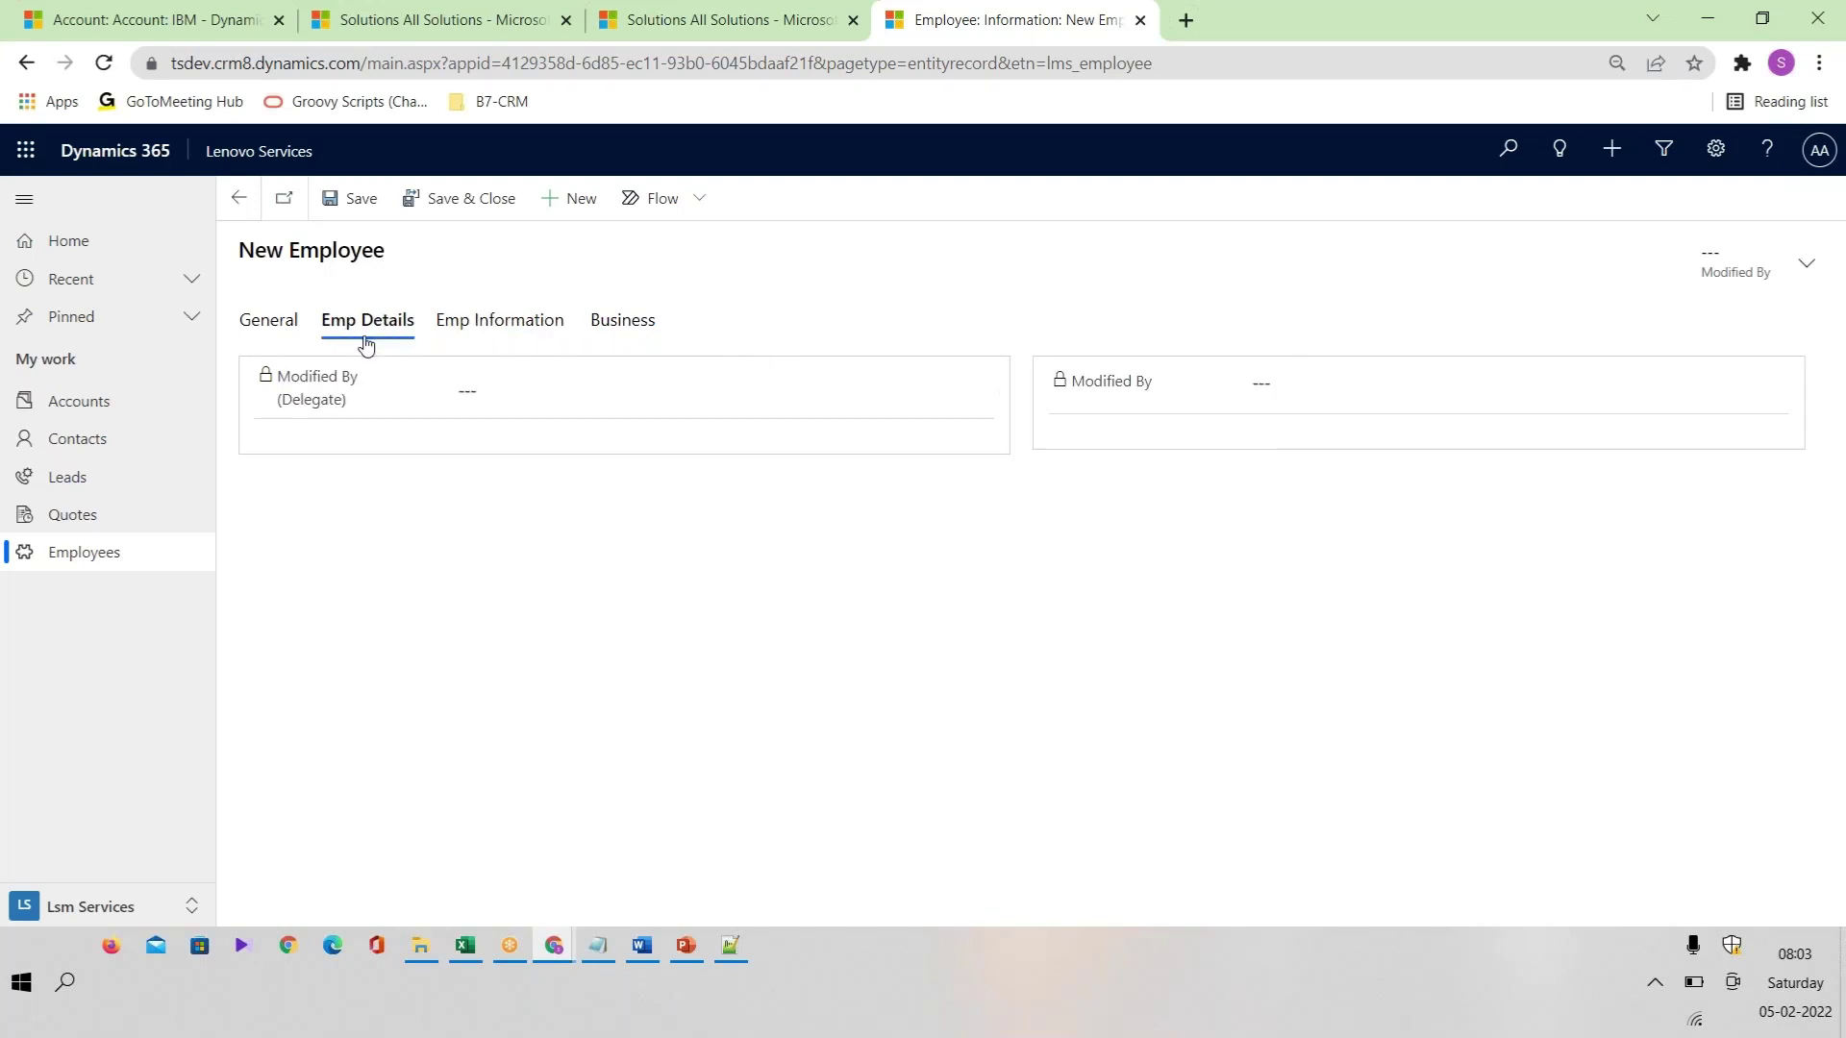
click(517, 337)
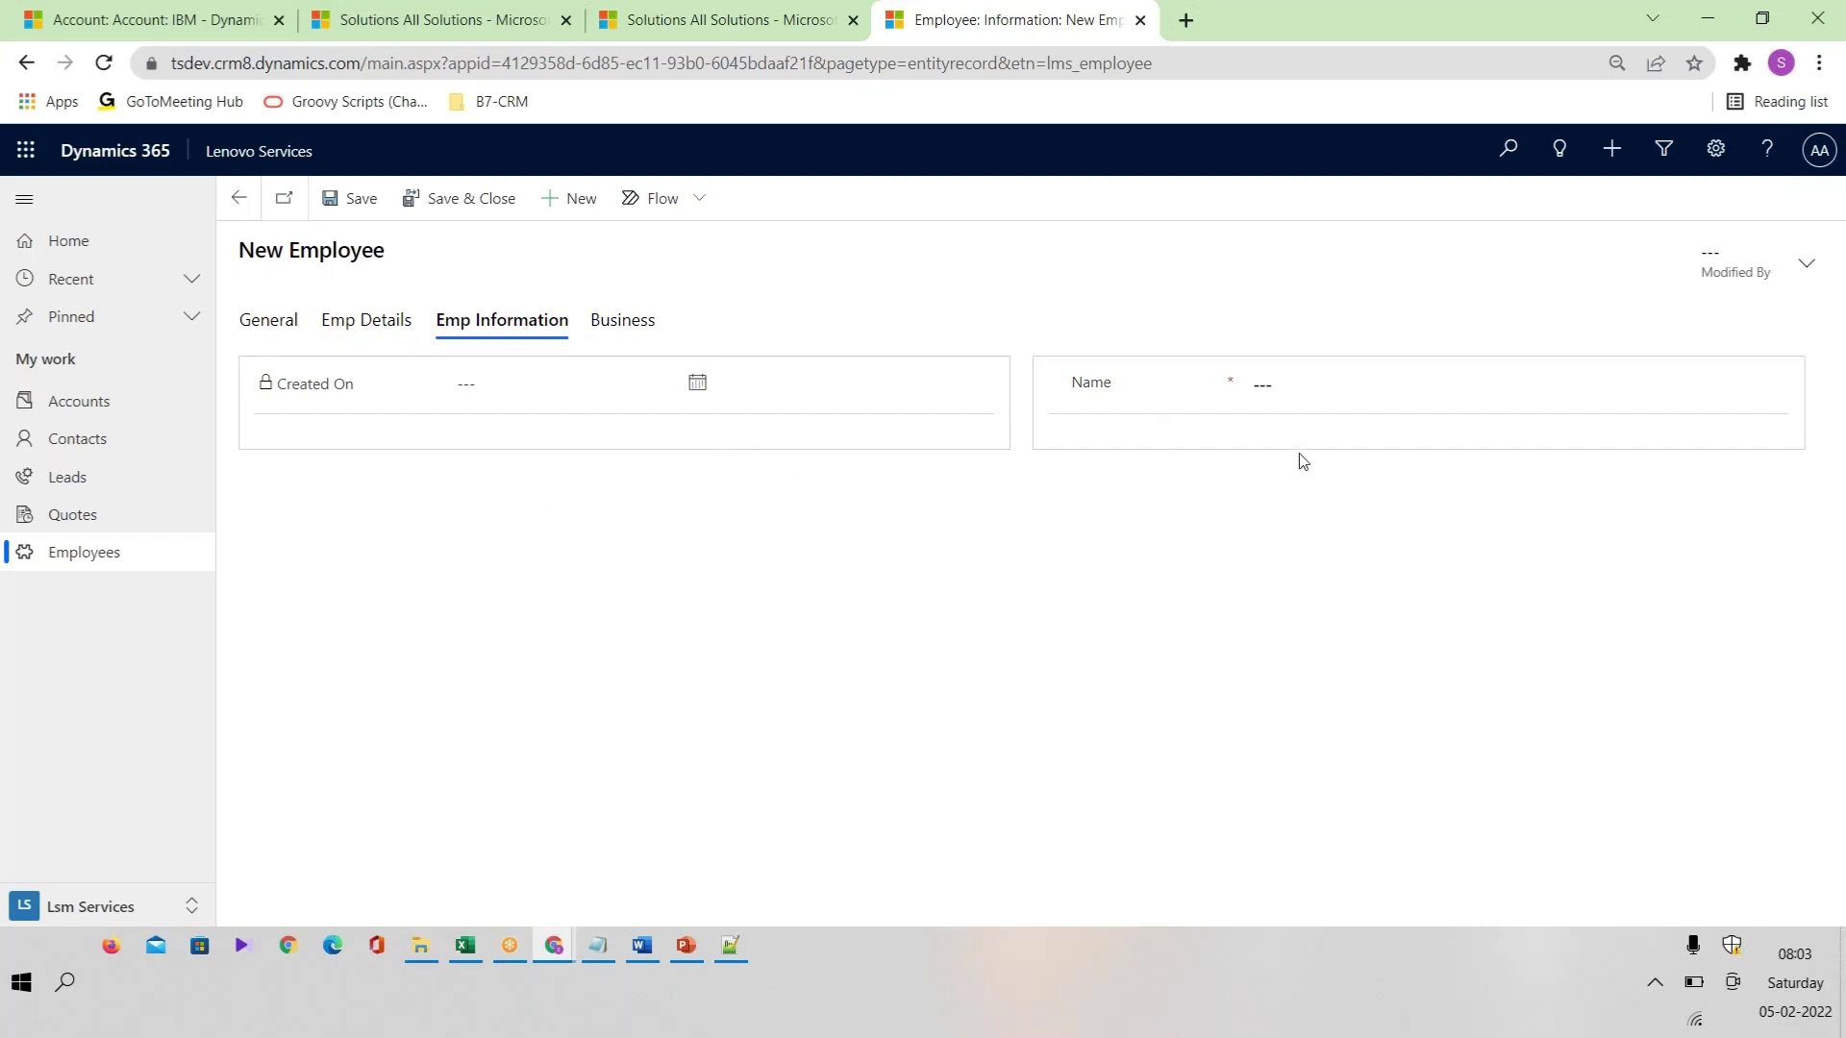
Step: In the form editor, turn off Visible by default for the Business tab and reopen its properties to check the setting
key(alt+Tab)
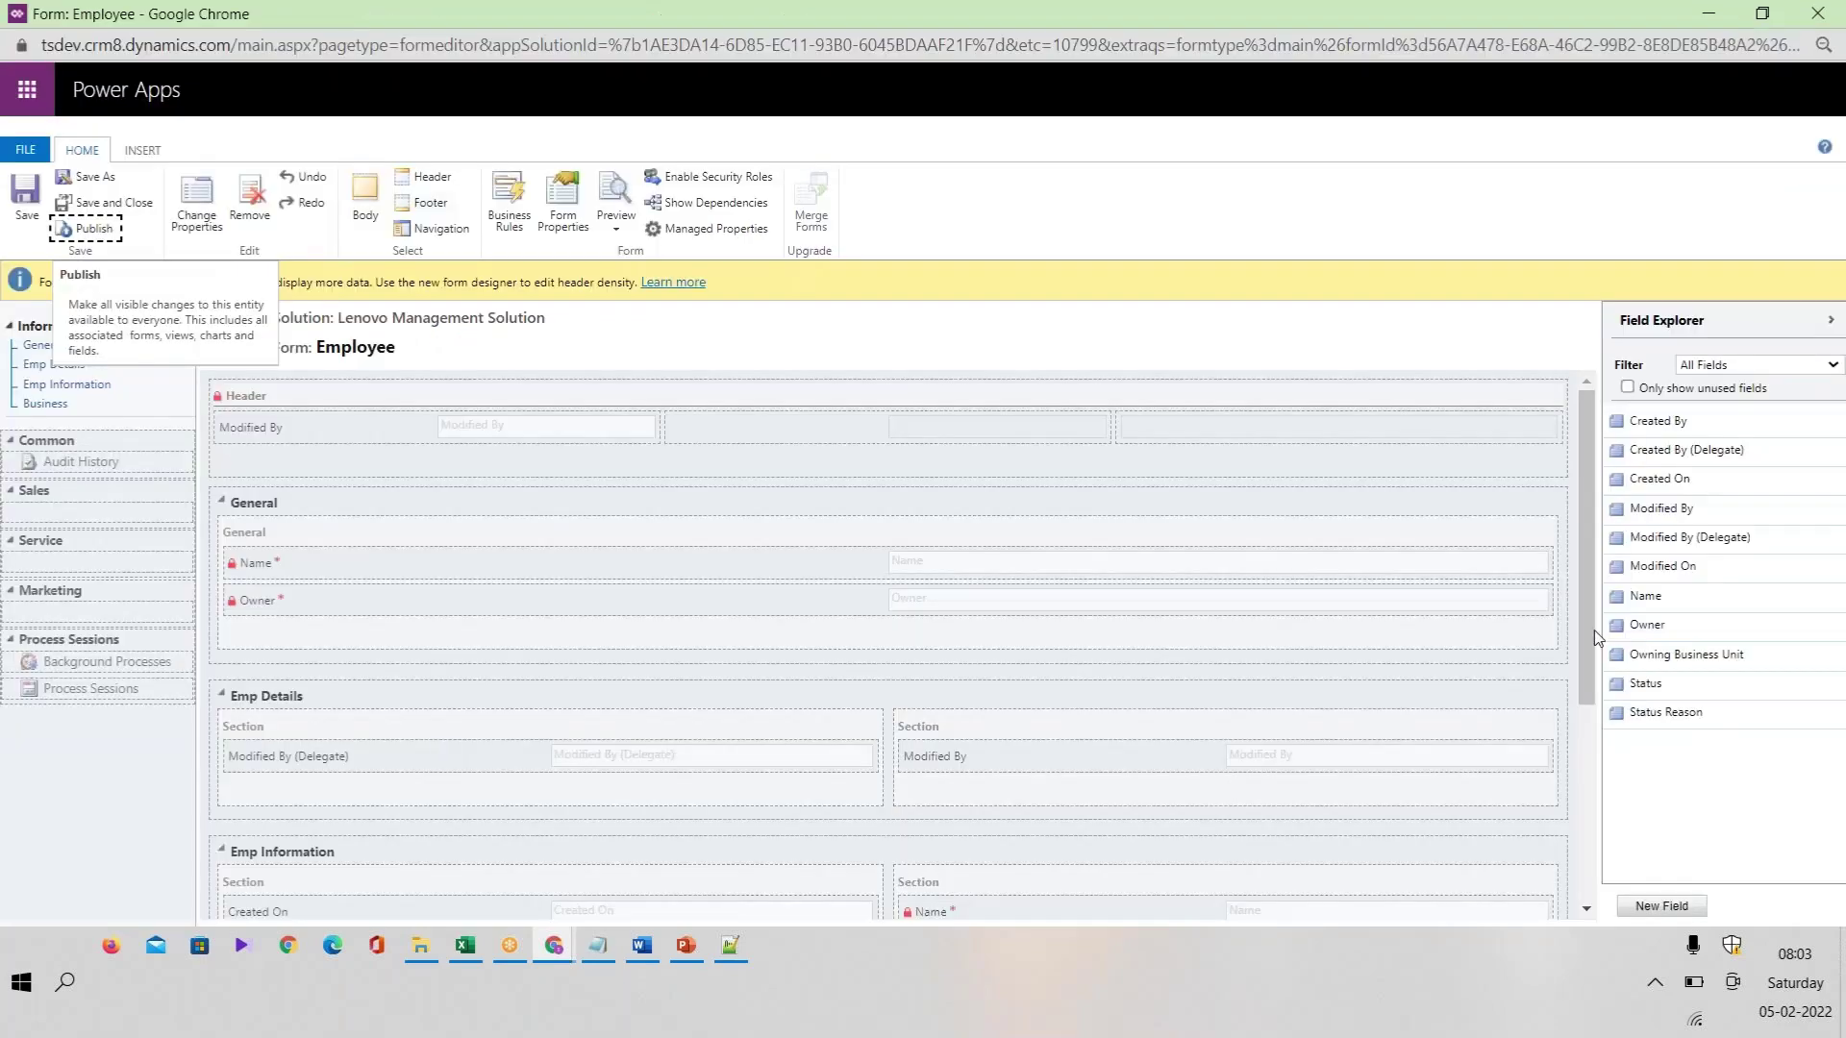
drag(1588, 631, 1587, 852)
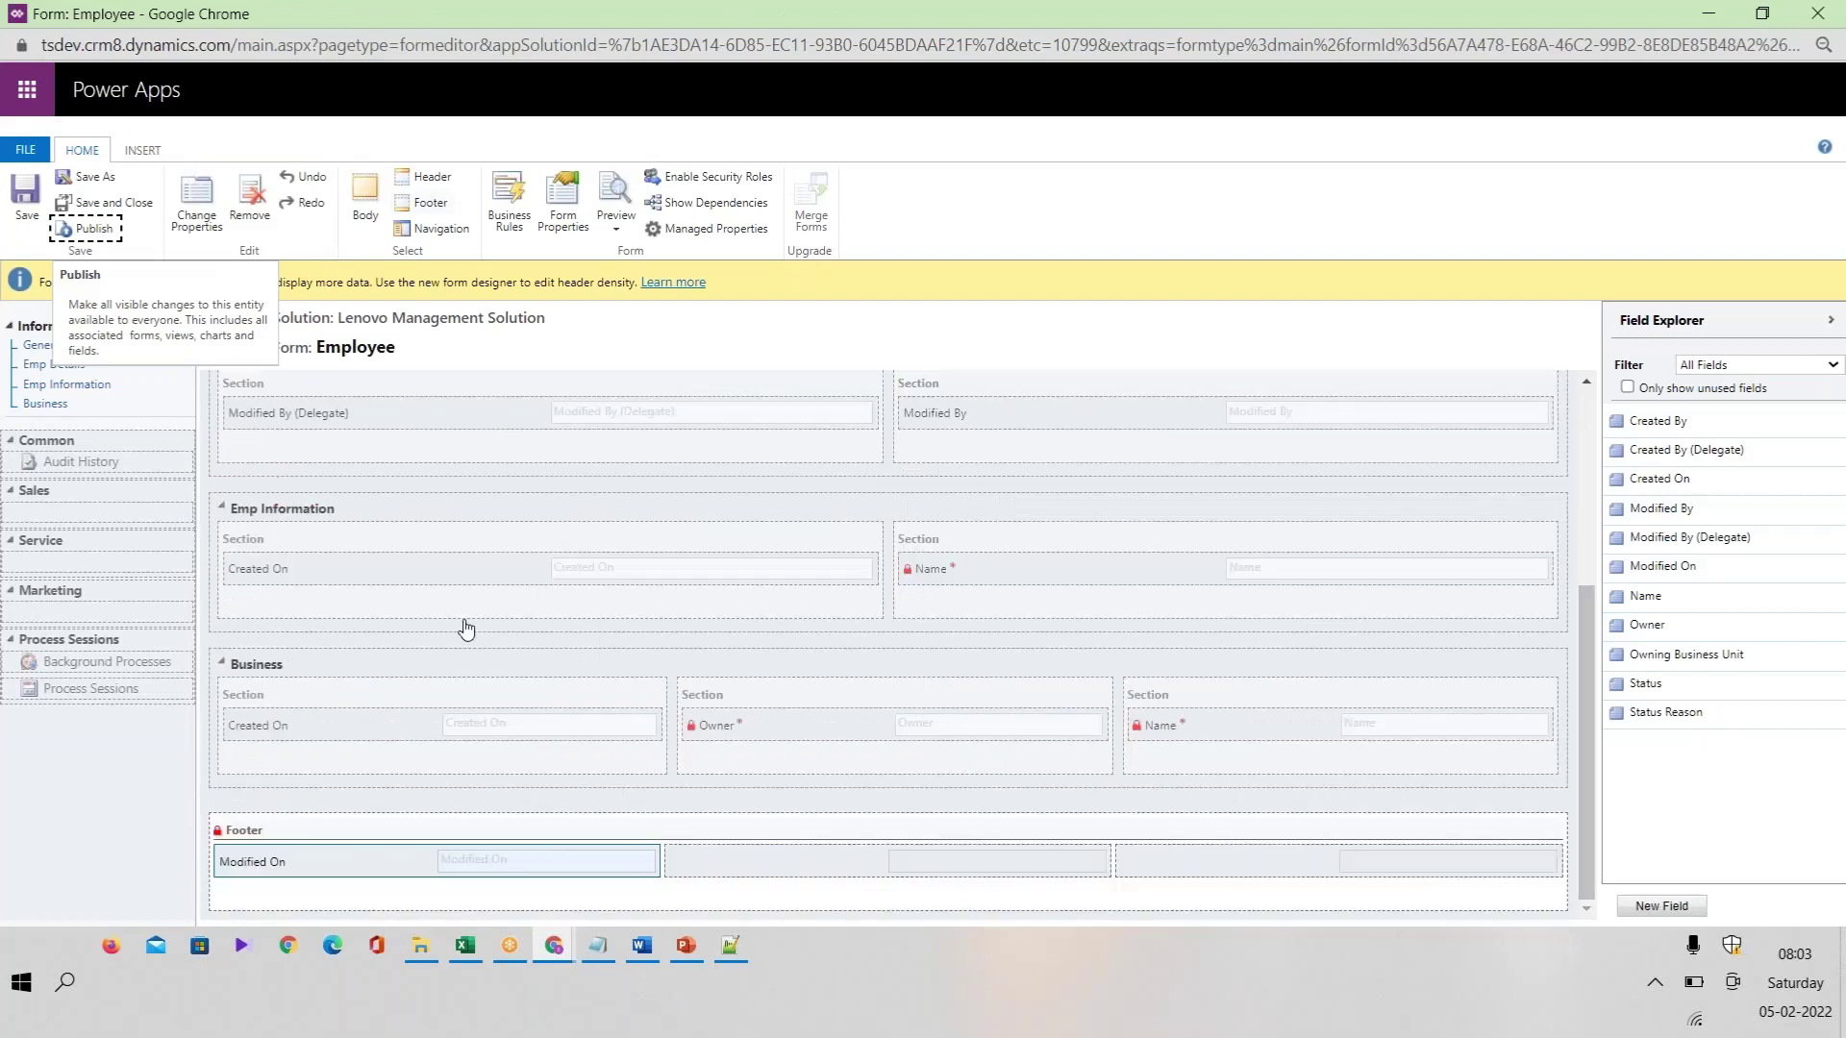
click(499, 670)
double_click(499, 670)
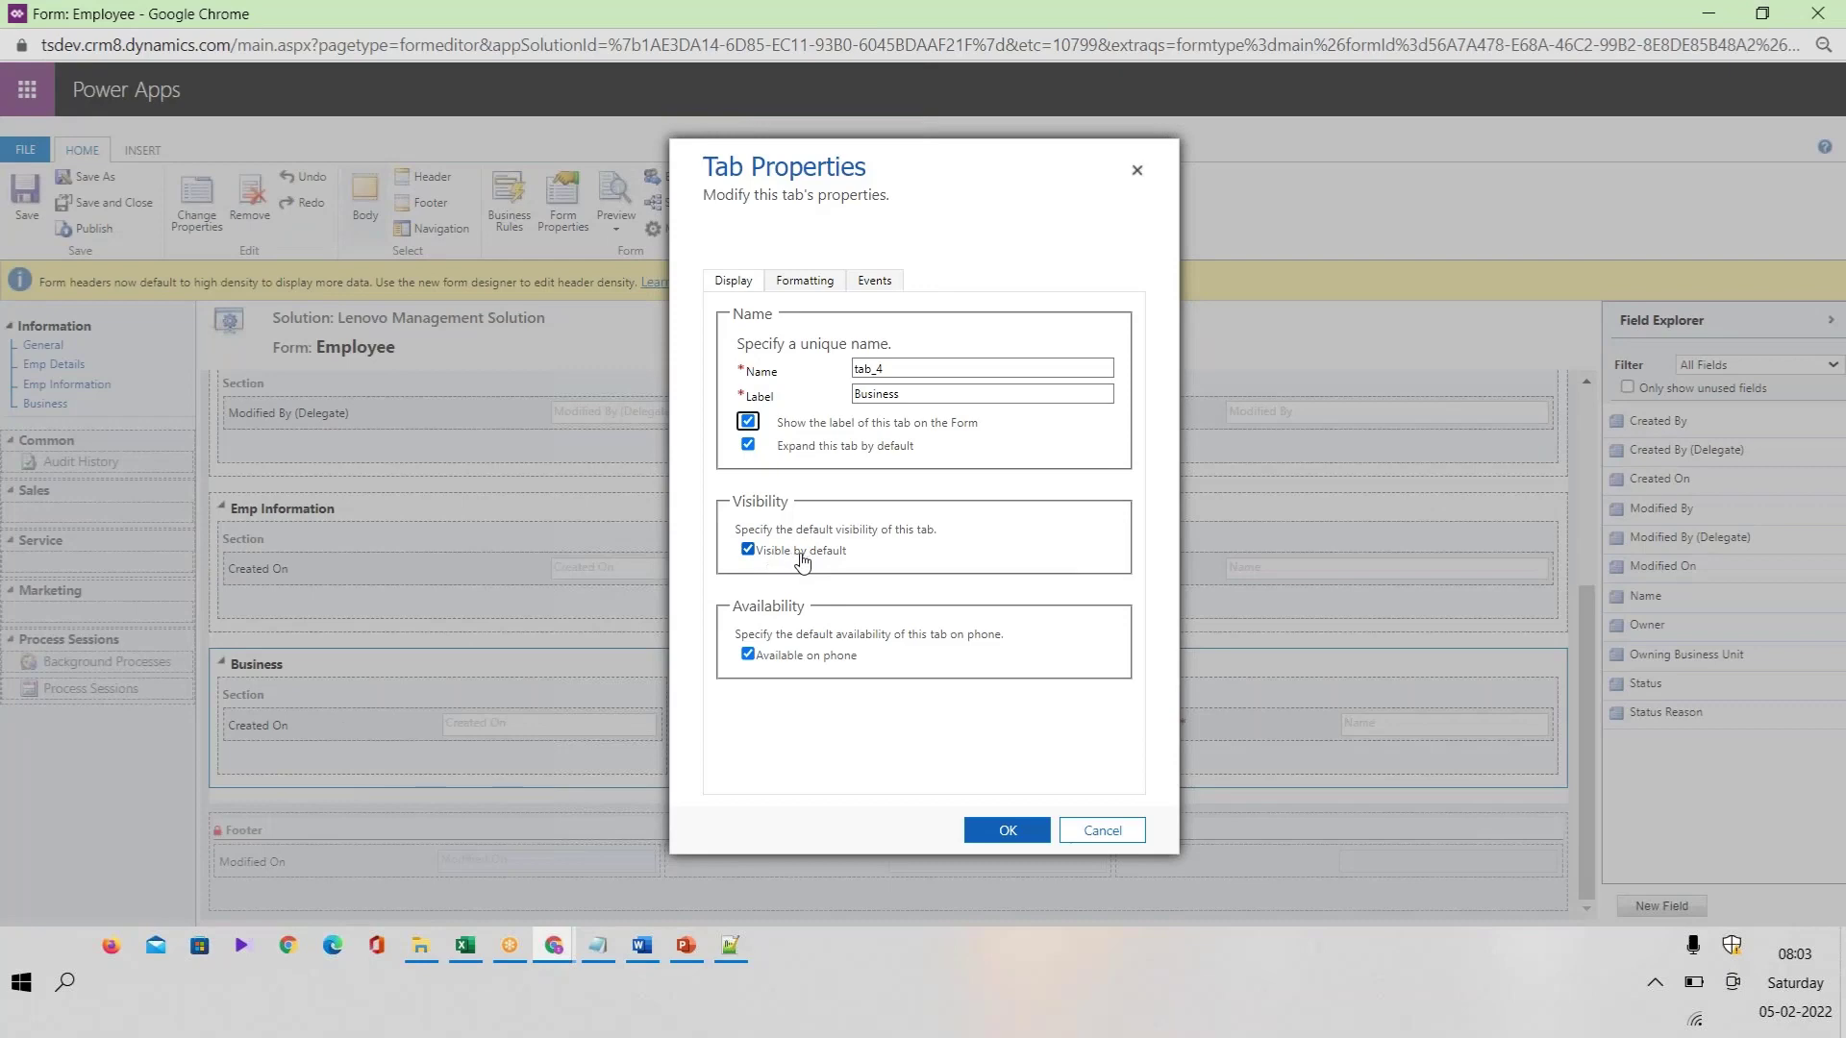
click(750, 553)
click(1006, 831)
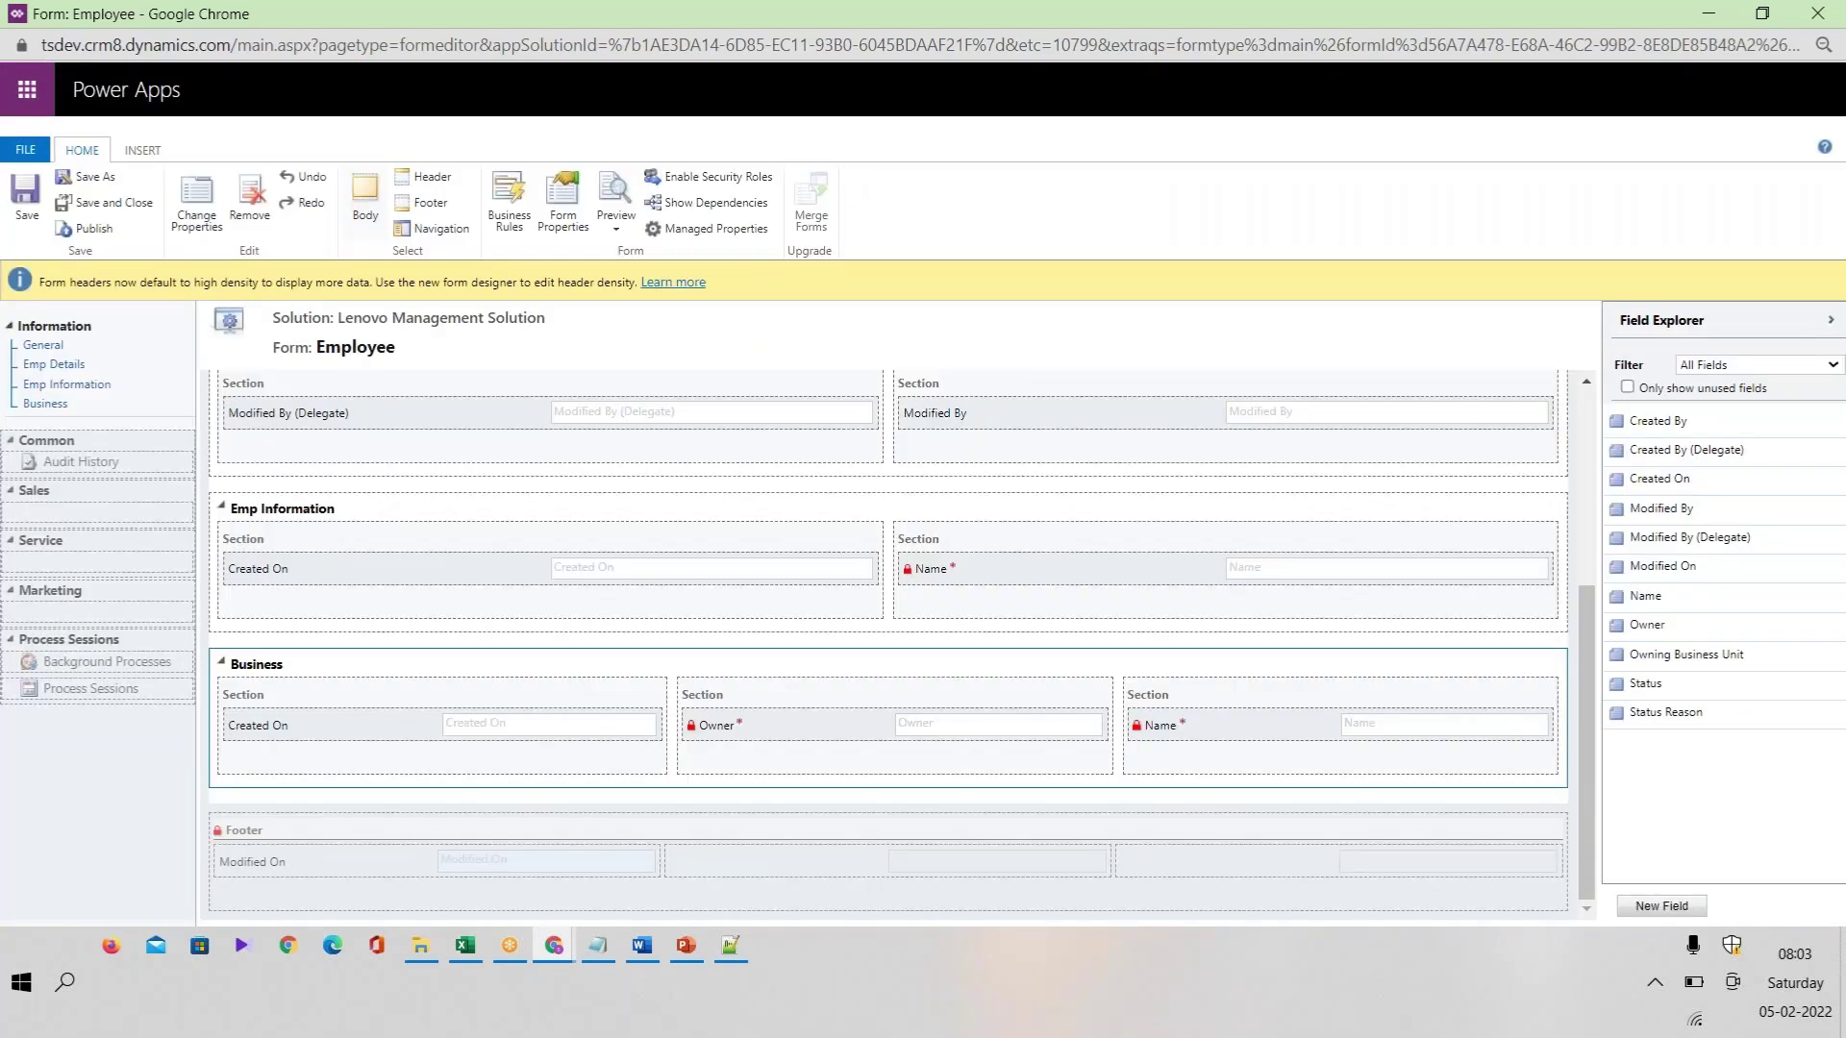
double_click(655, 659)
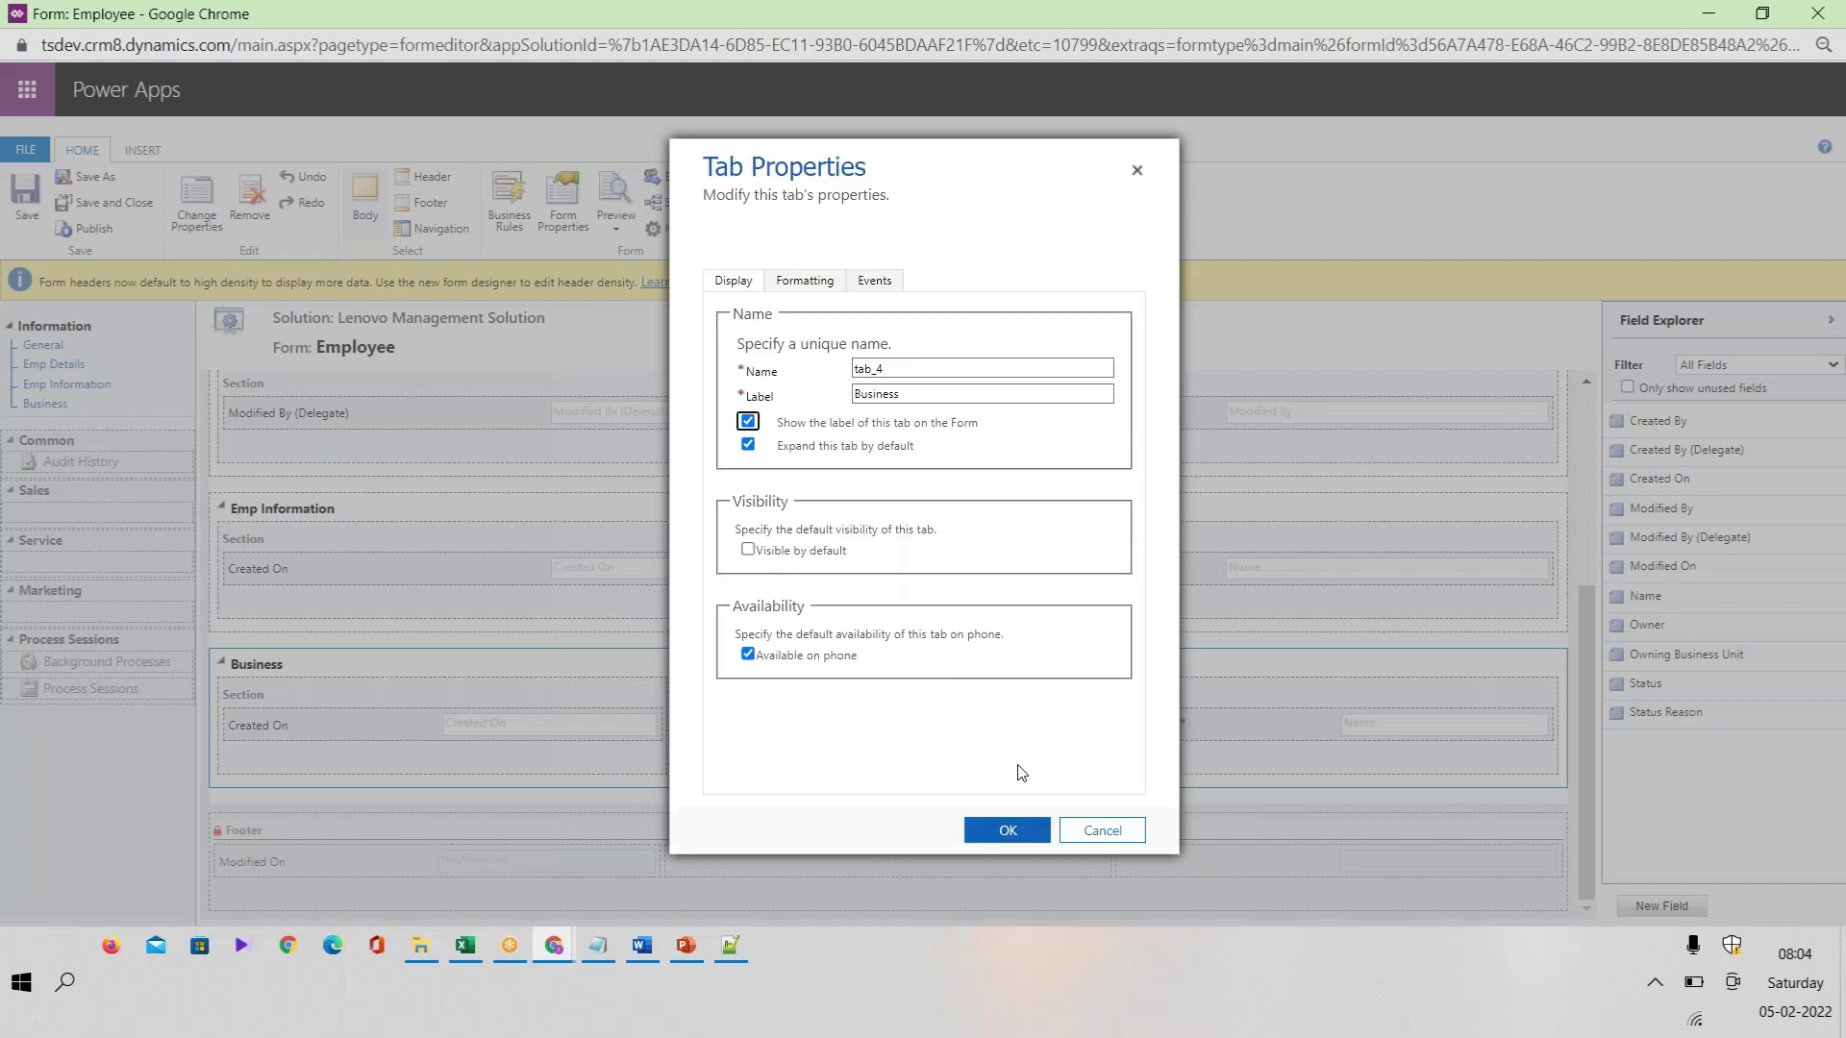
click(1009, 828)
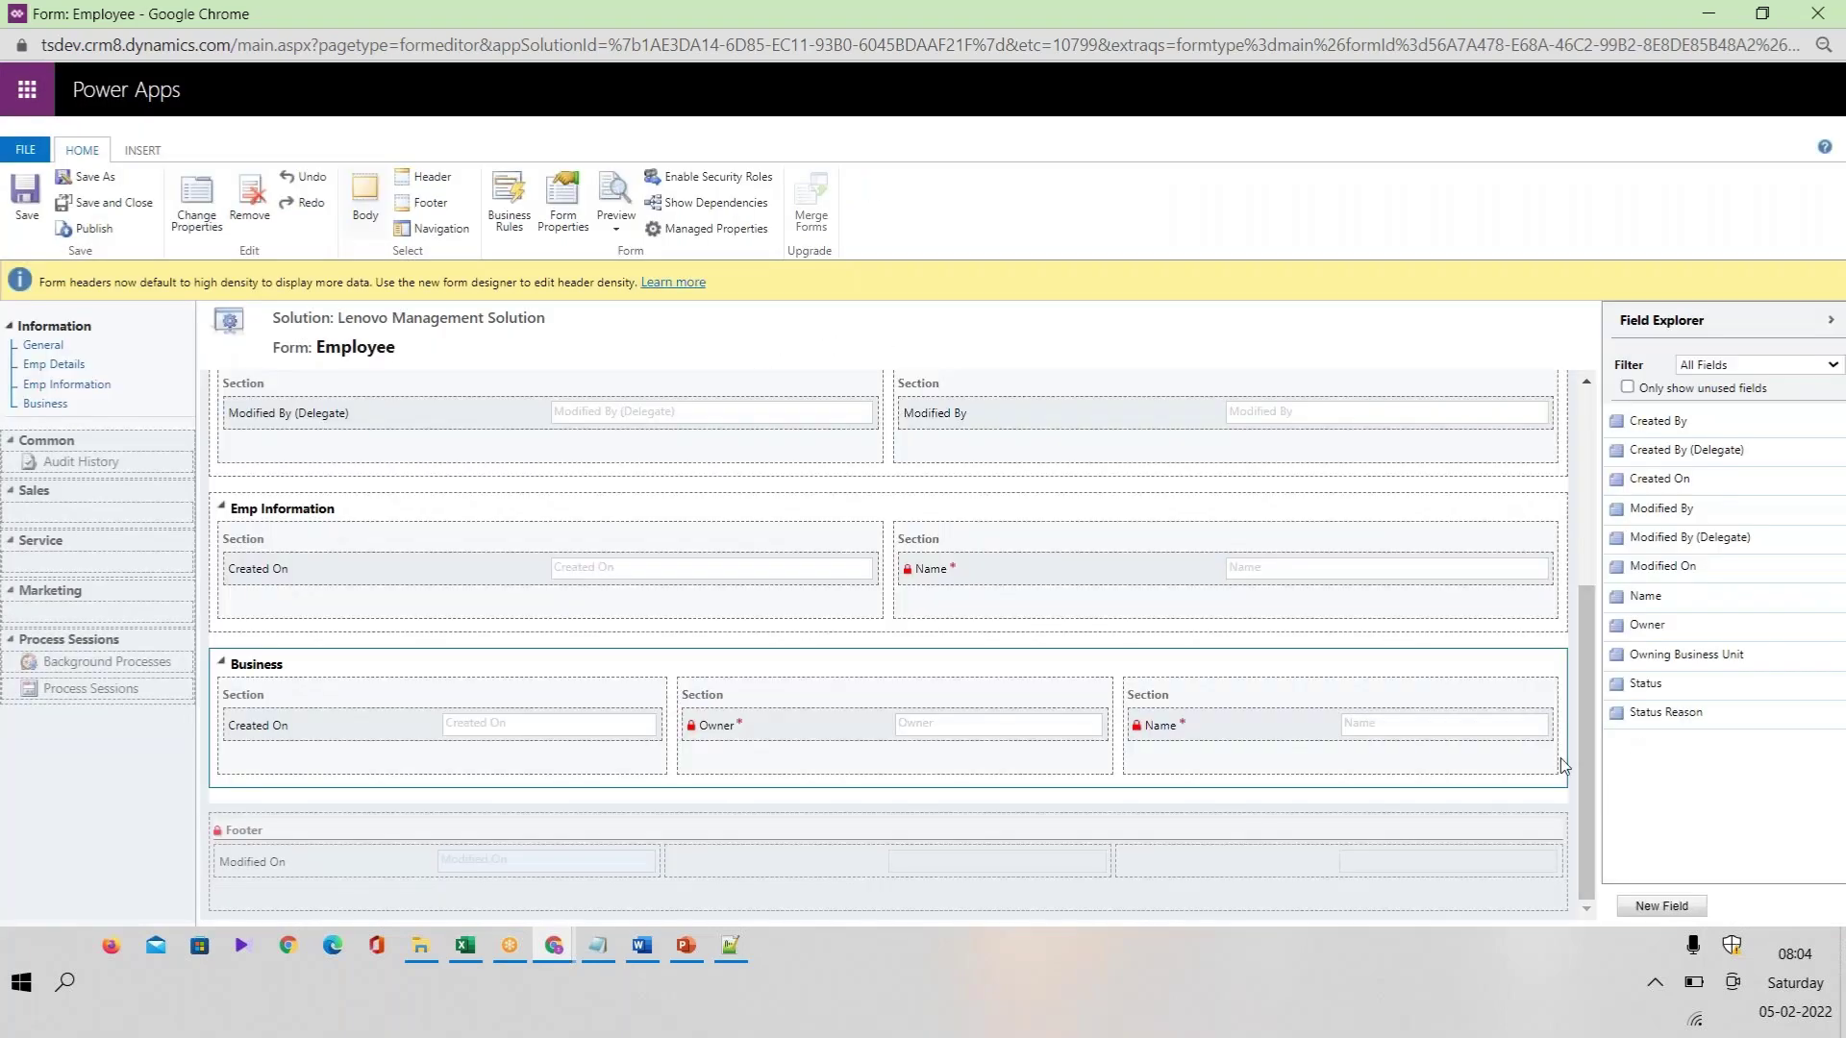
Step: Compare the Emp Information tab's sections in the form editor with the same tab on the New Employee record
drag(1583, 771, 1590, 743)
key(alt+Tab)
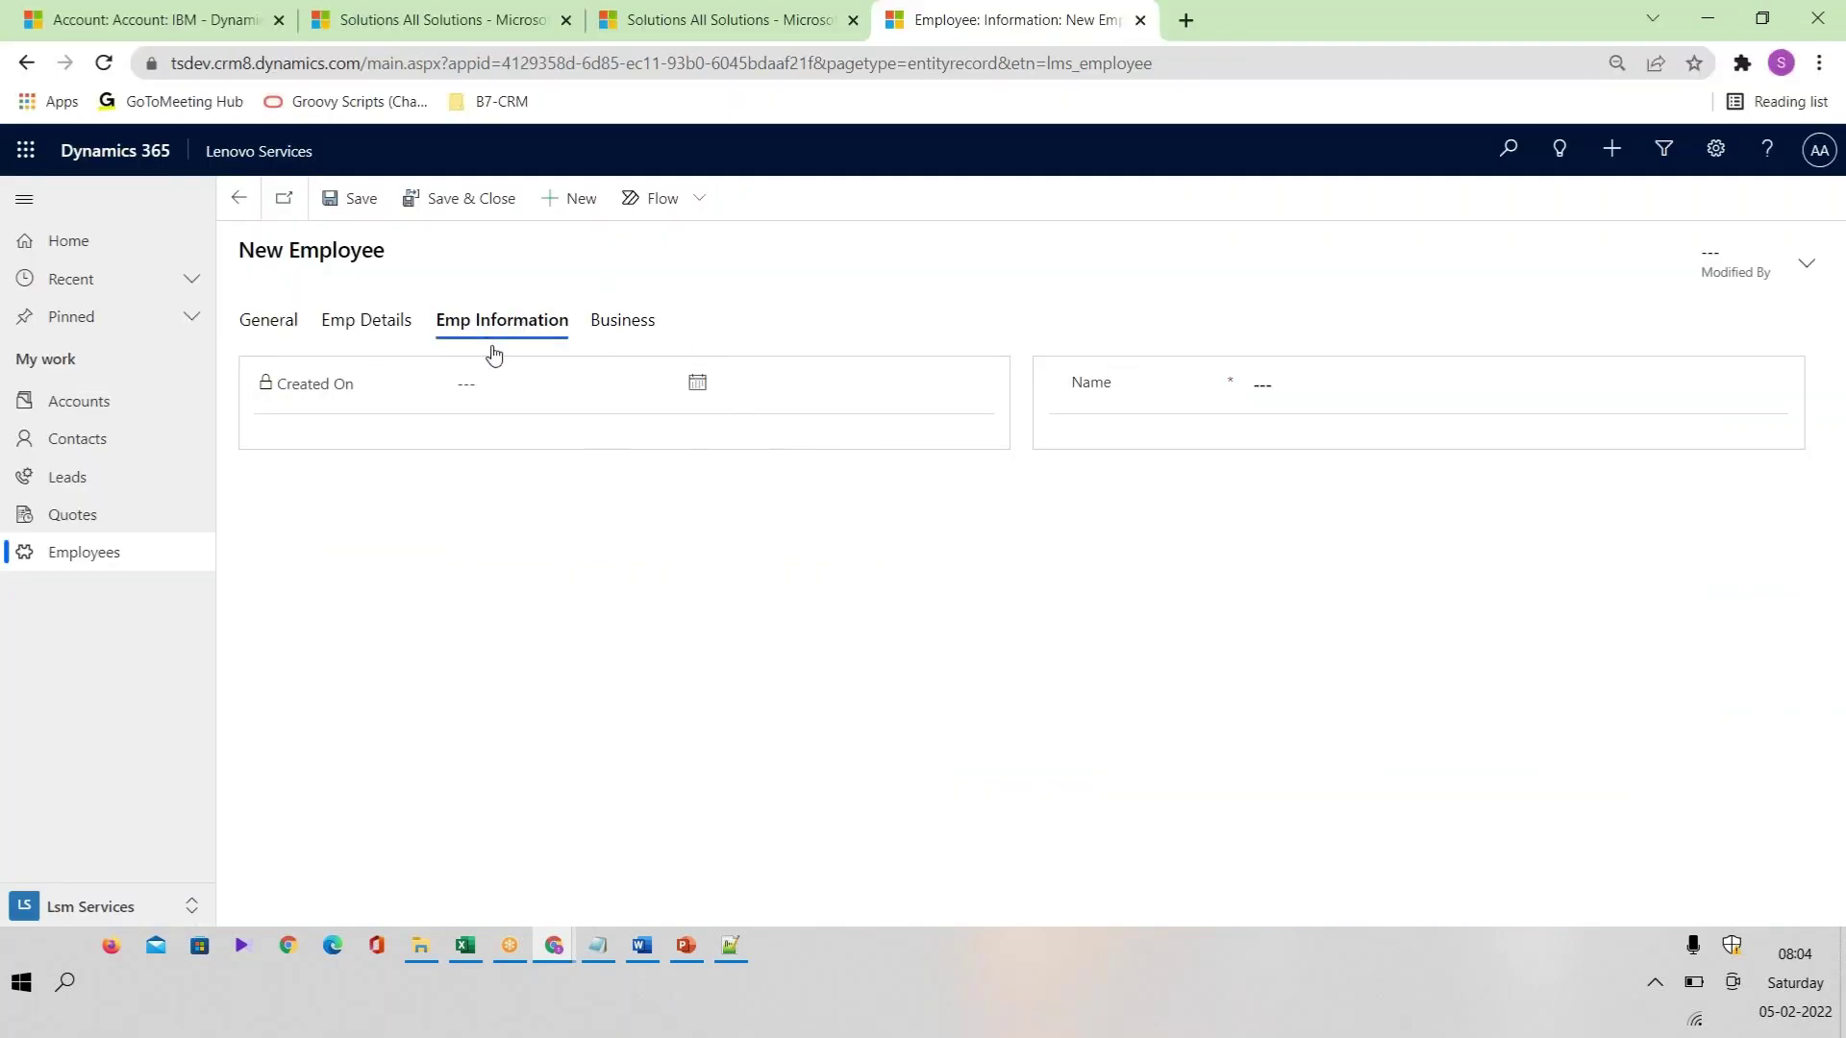
key(alt+Tab)
click(543, 571)
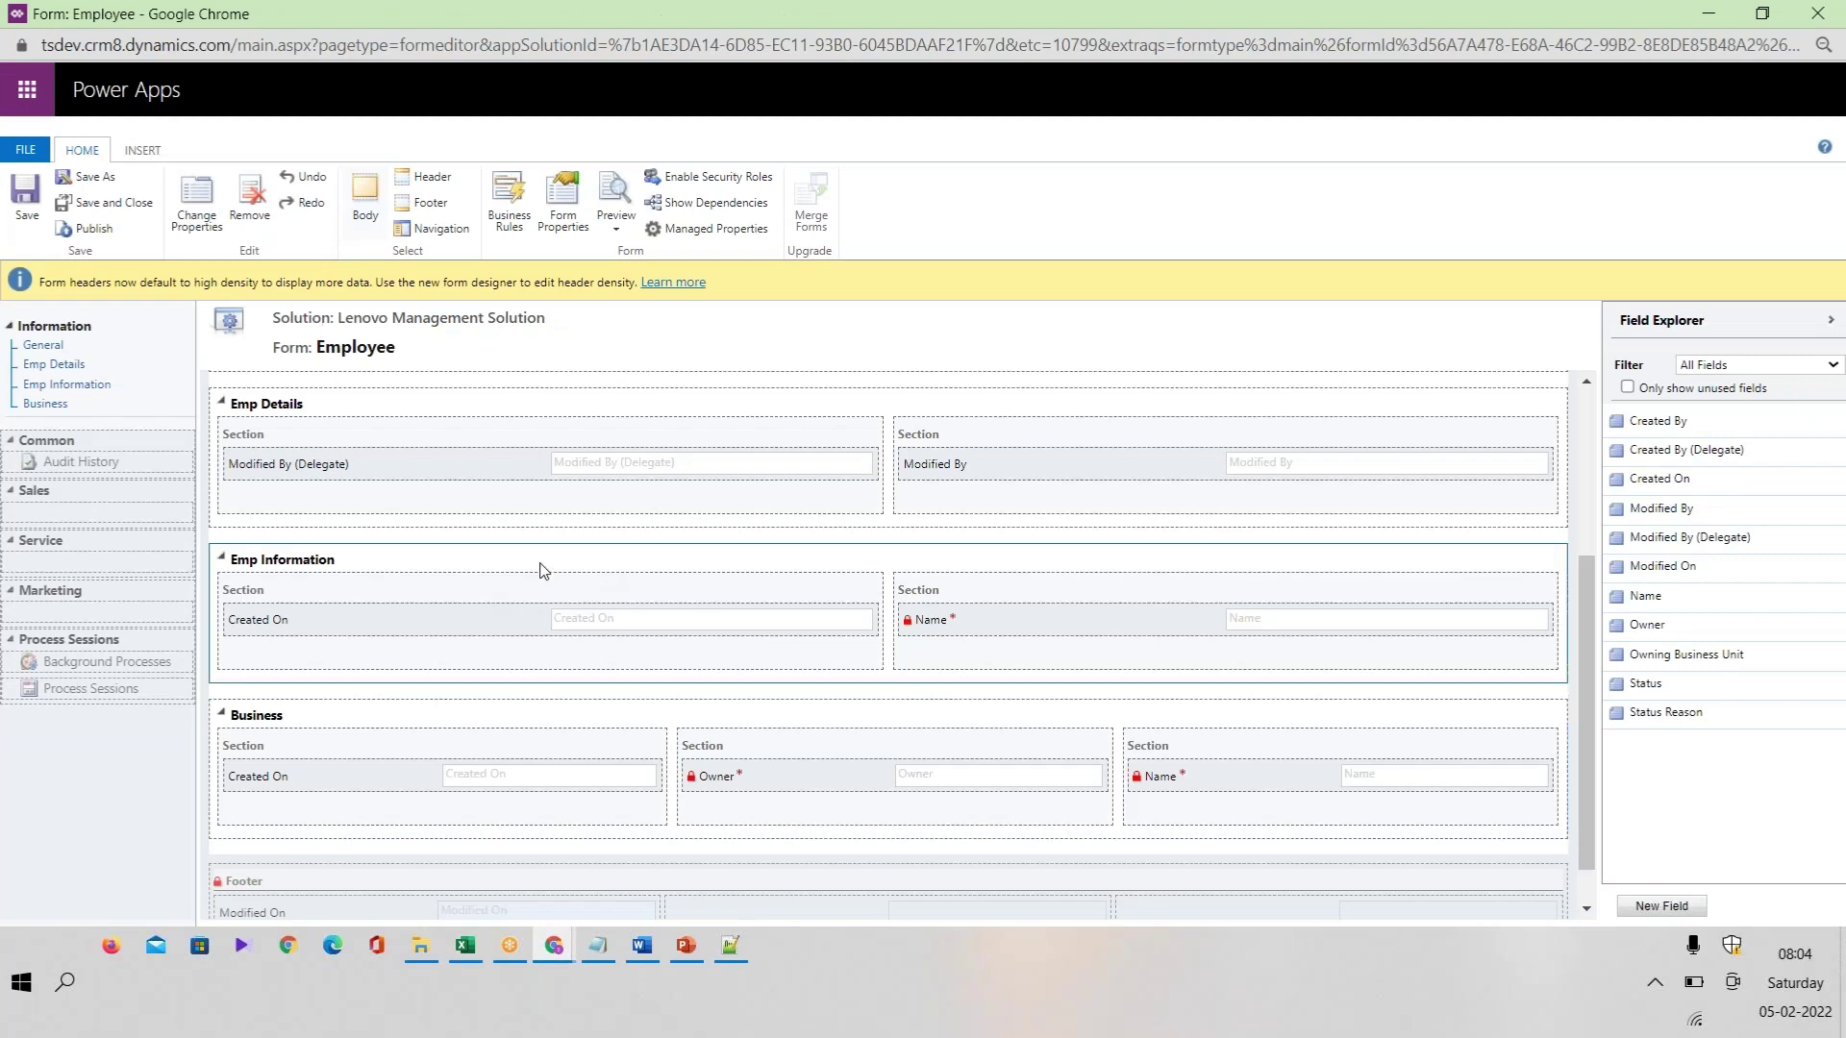
key(alt+Tab)
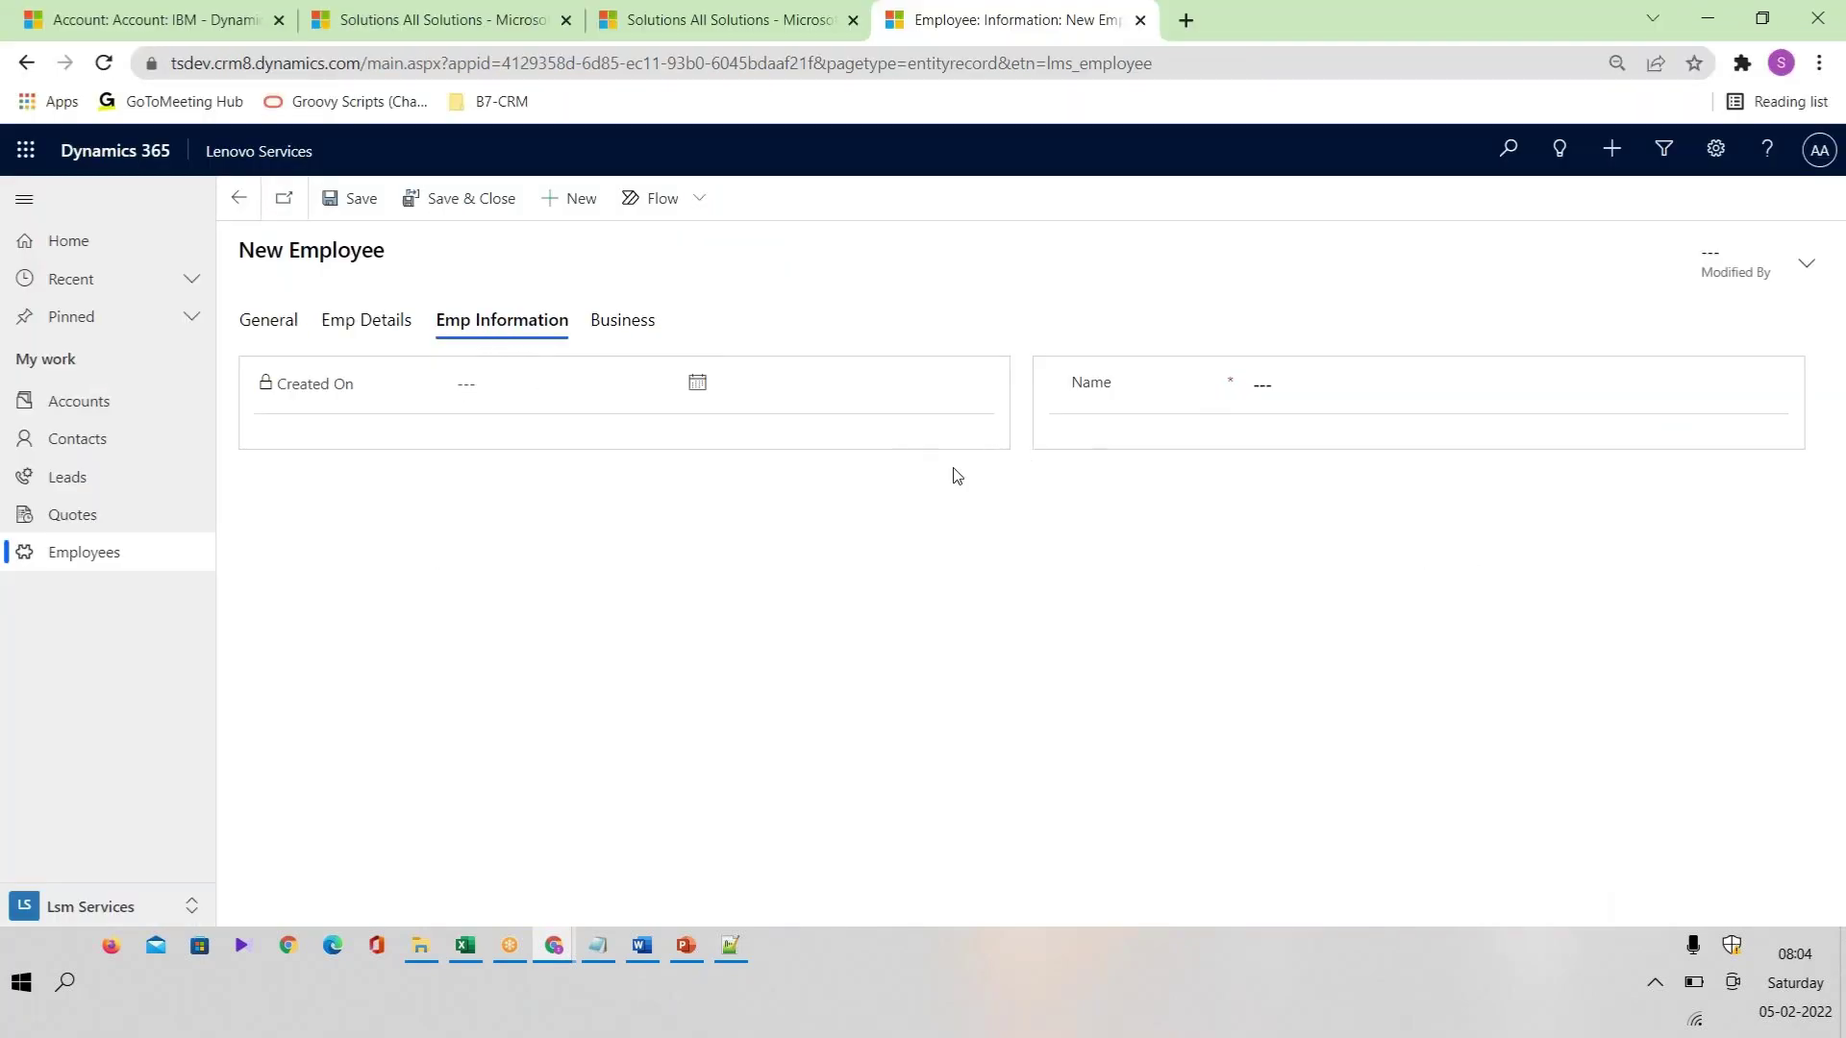
key(alt+Tab)
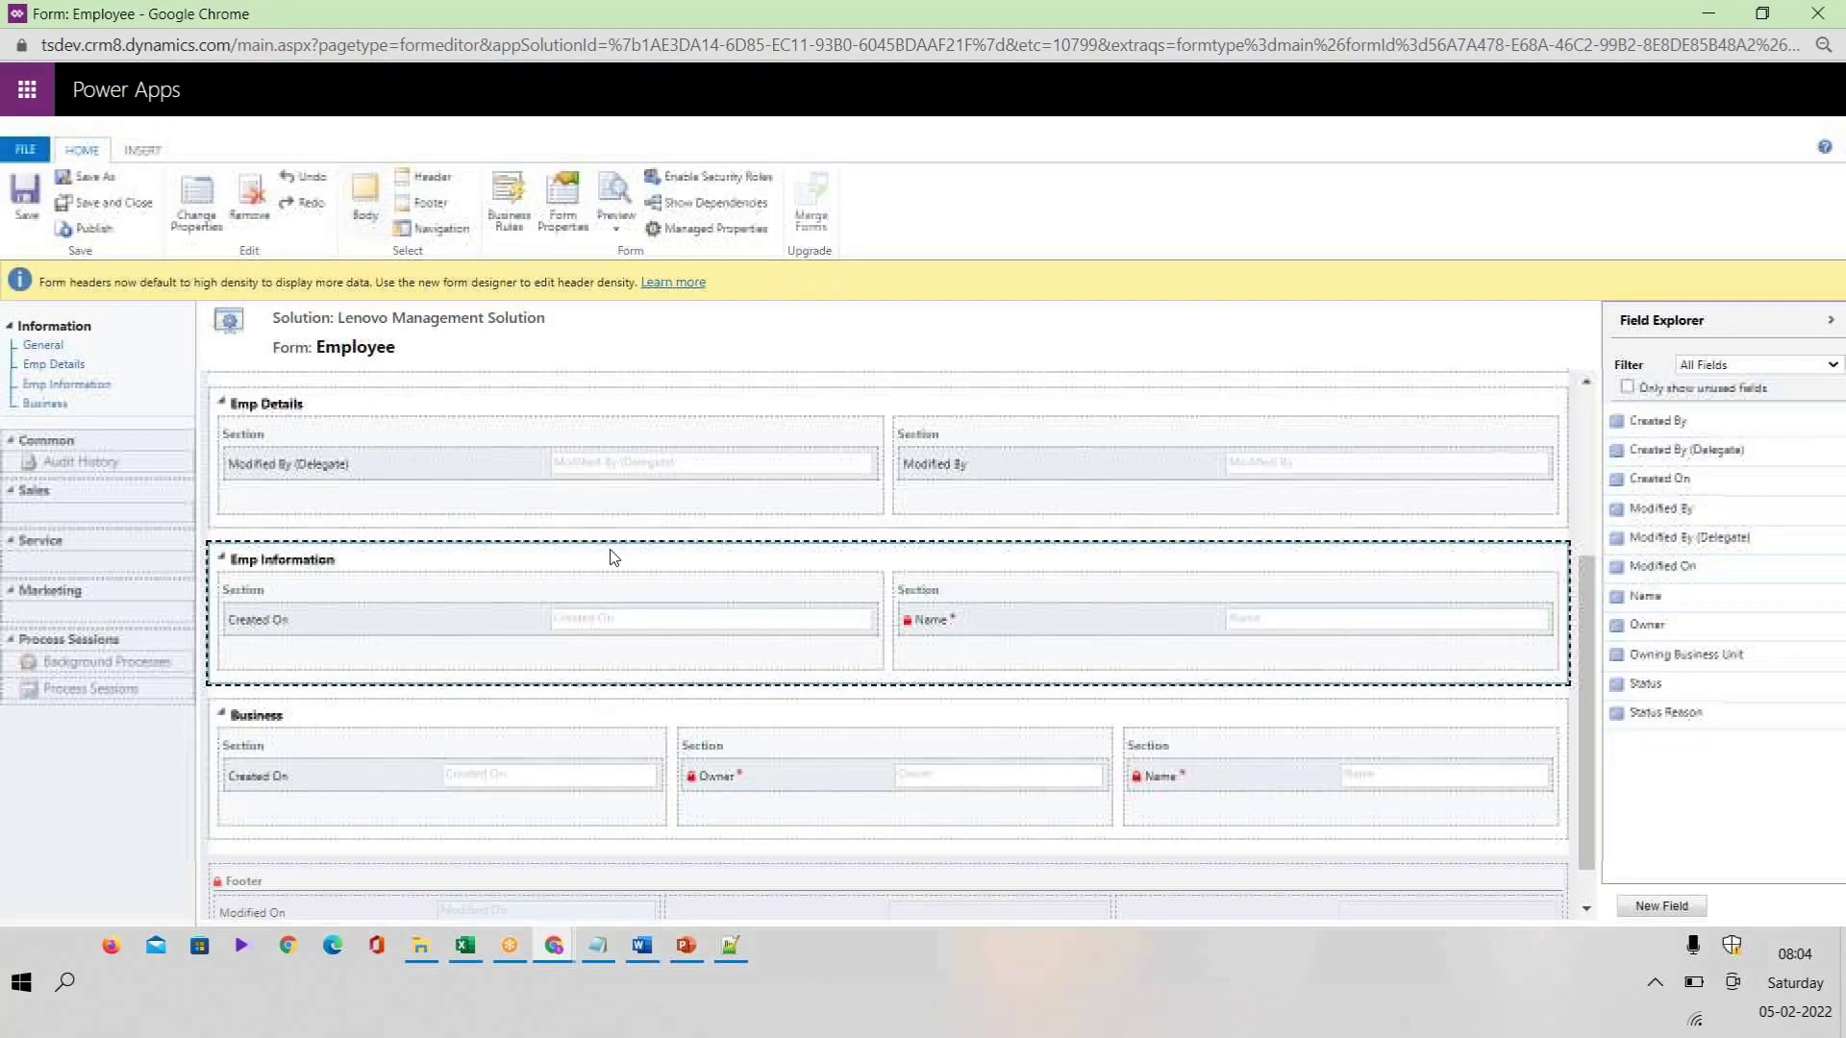
Step: Change the Emp Information tab's layout to three columns of equal style, with widths 34, 33 and 33%
click(615, 558)
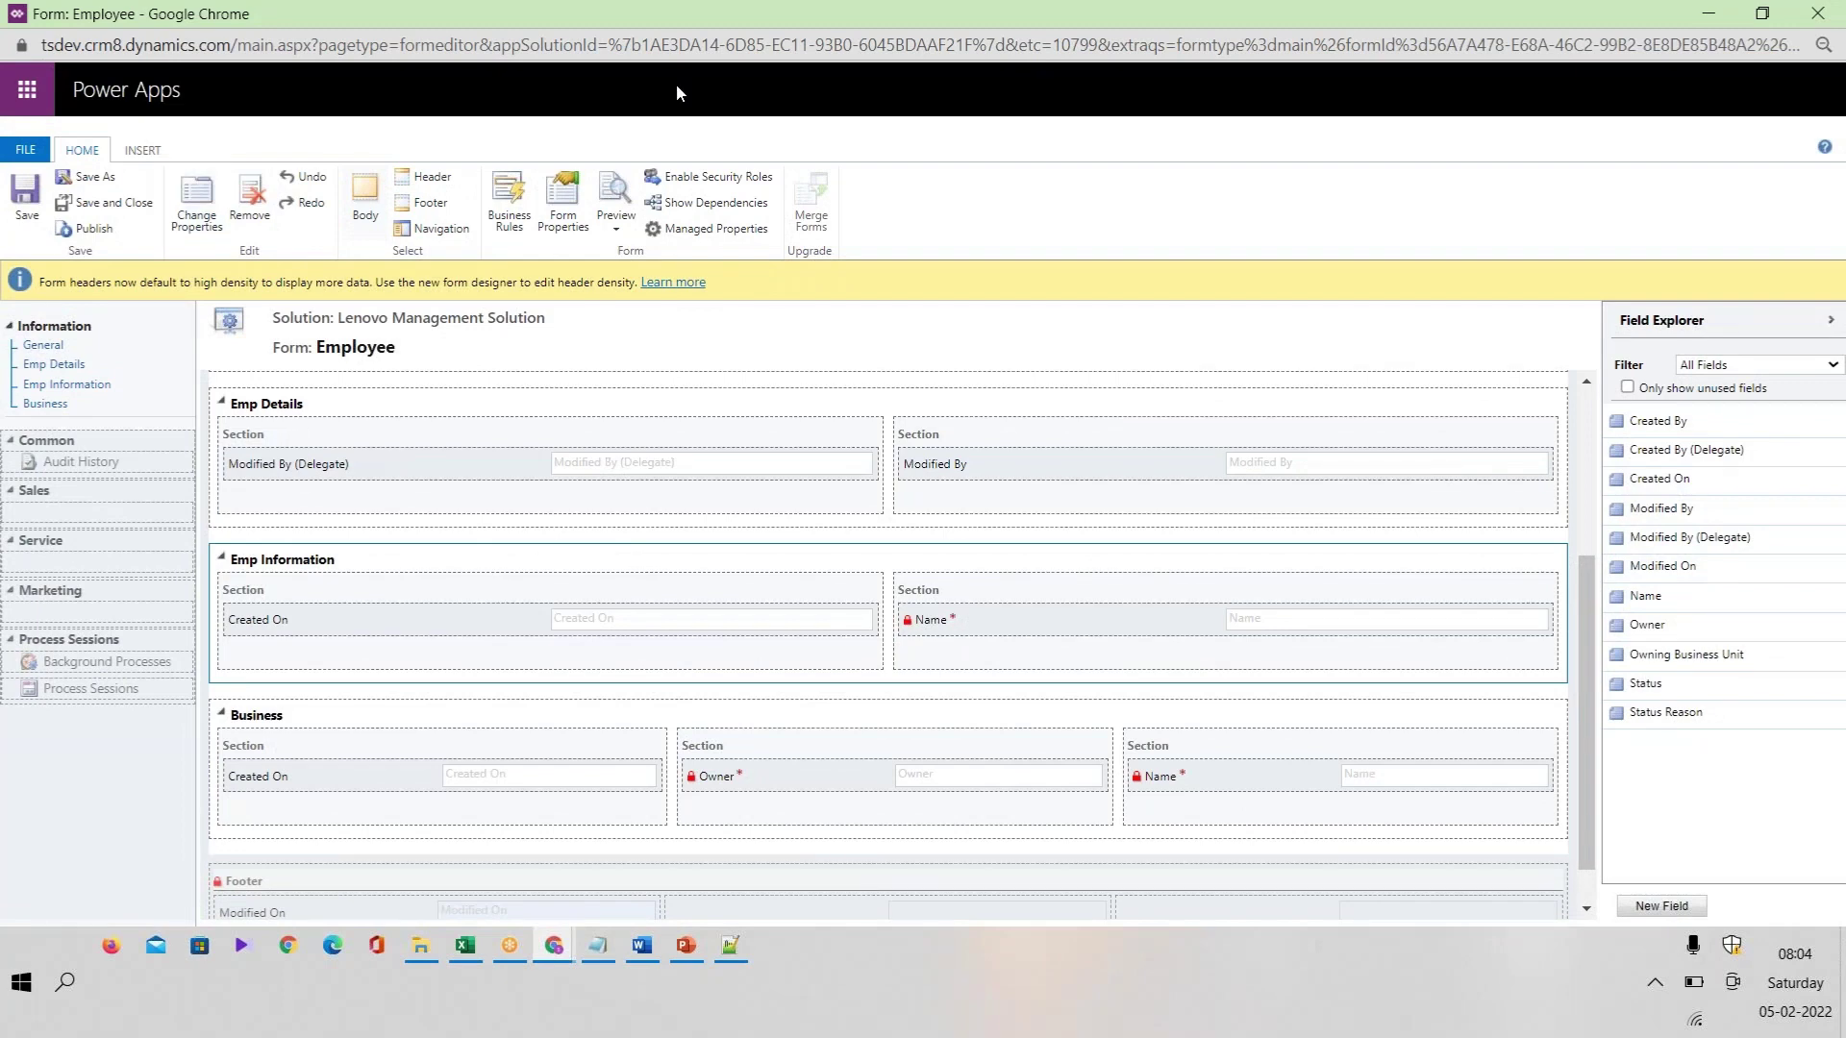
click(185, 200)
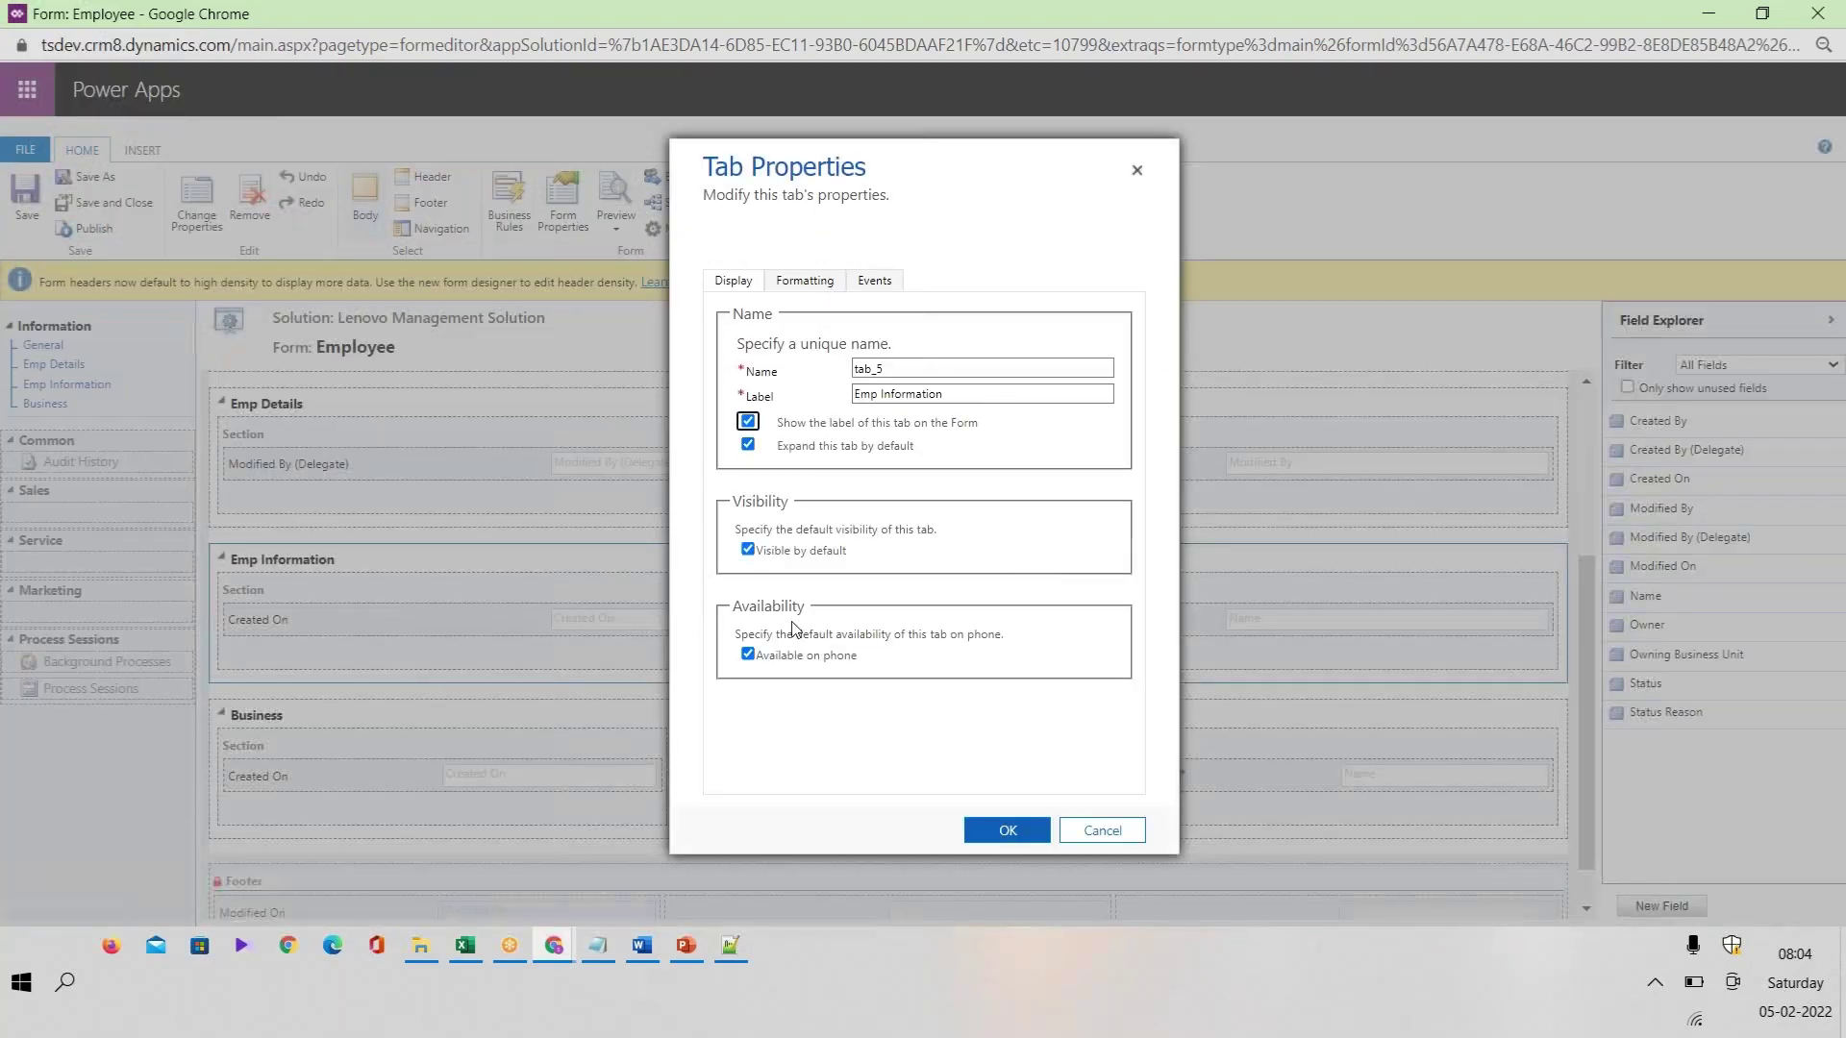
click(805, 288)
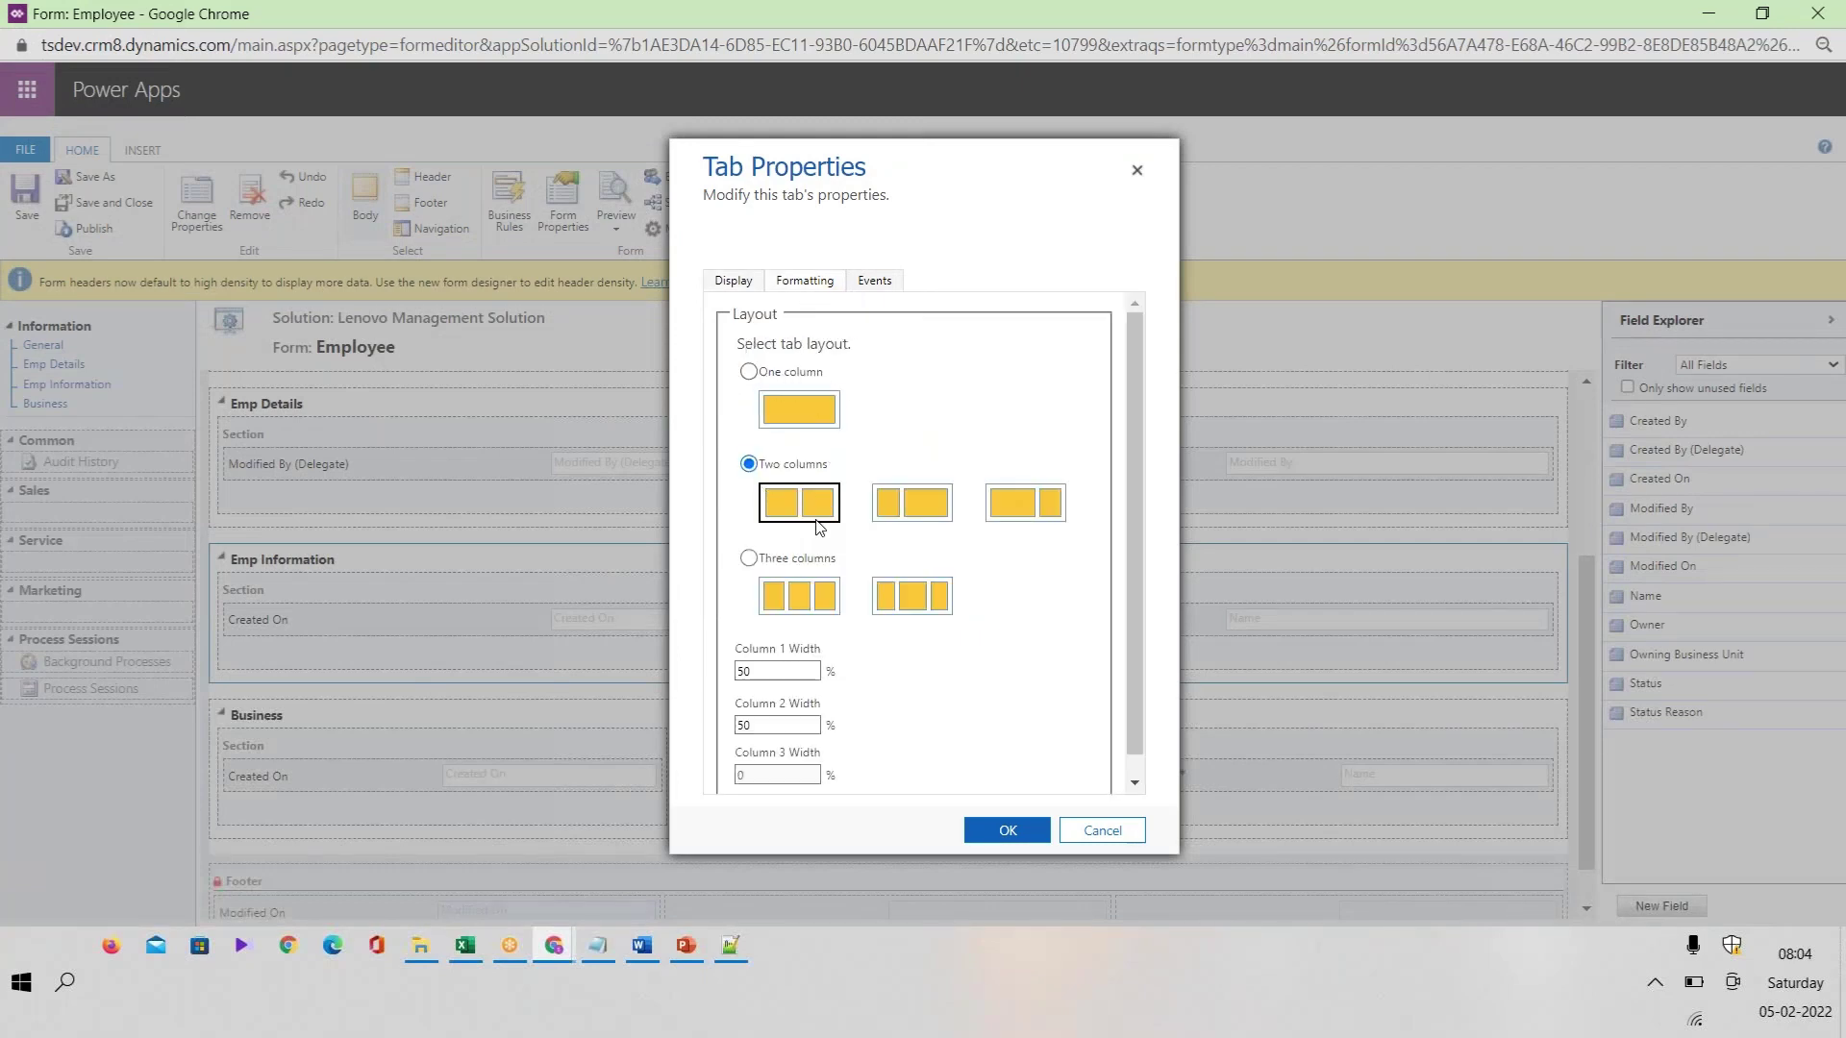
click(780, 569)
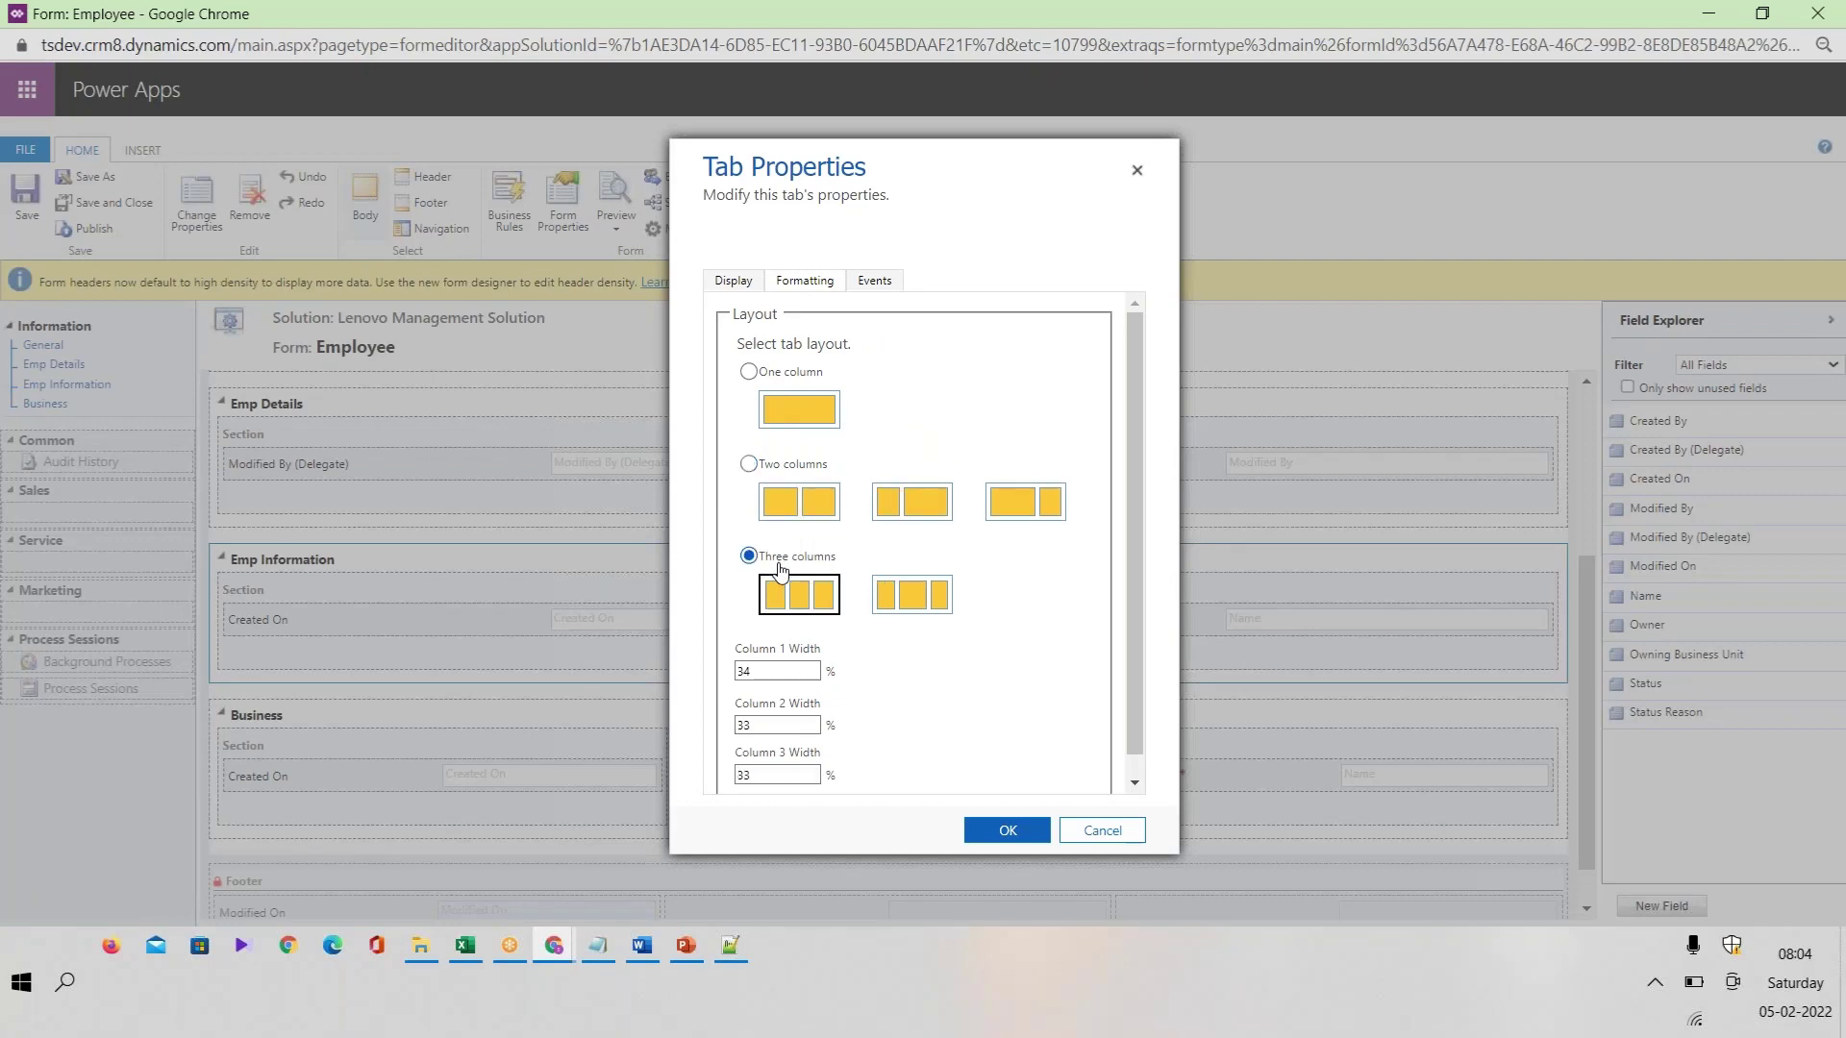
click(1007, 831)
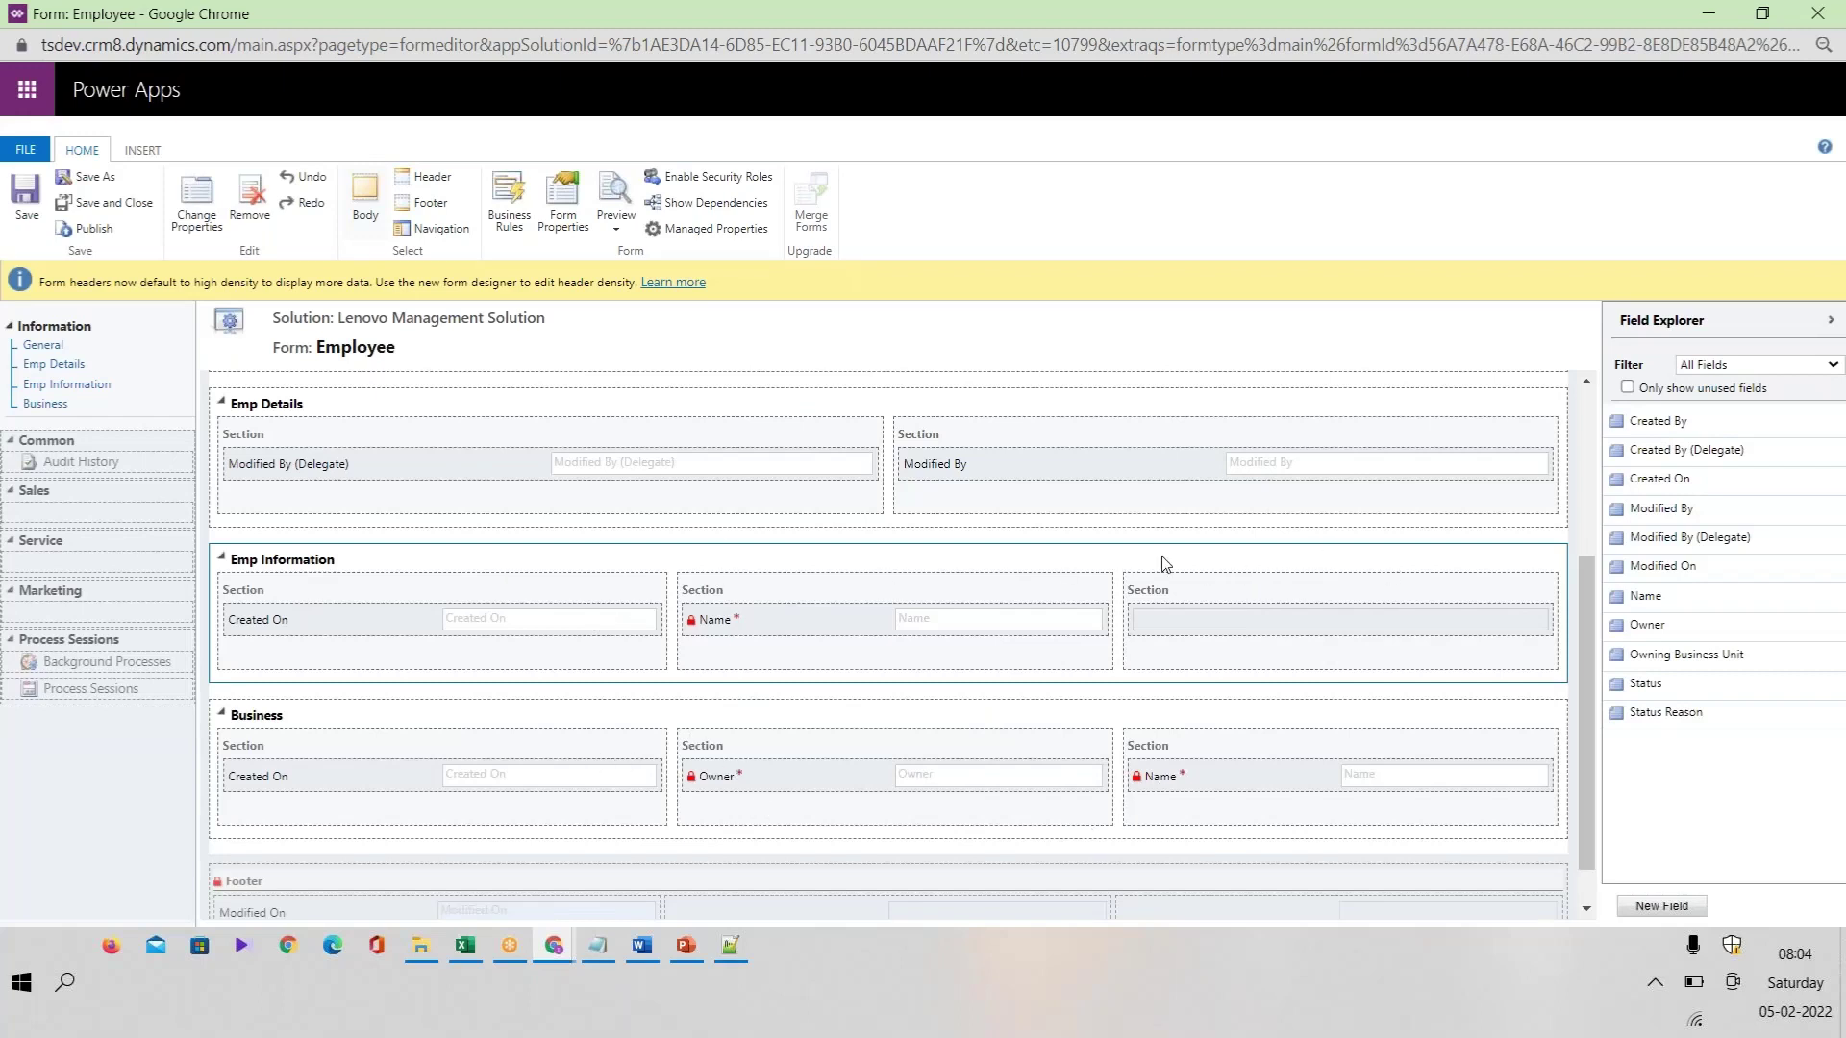
click(484, 590)
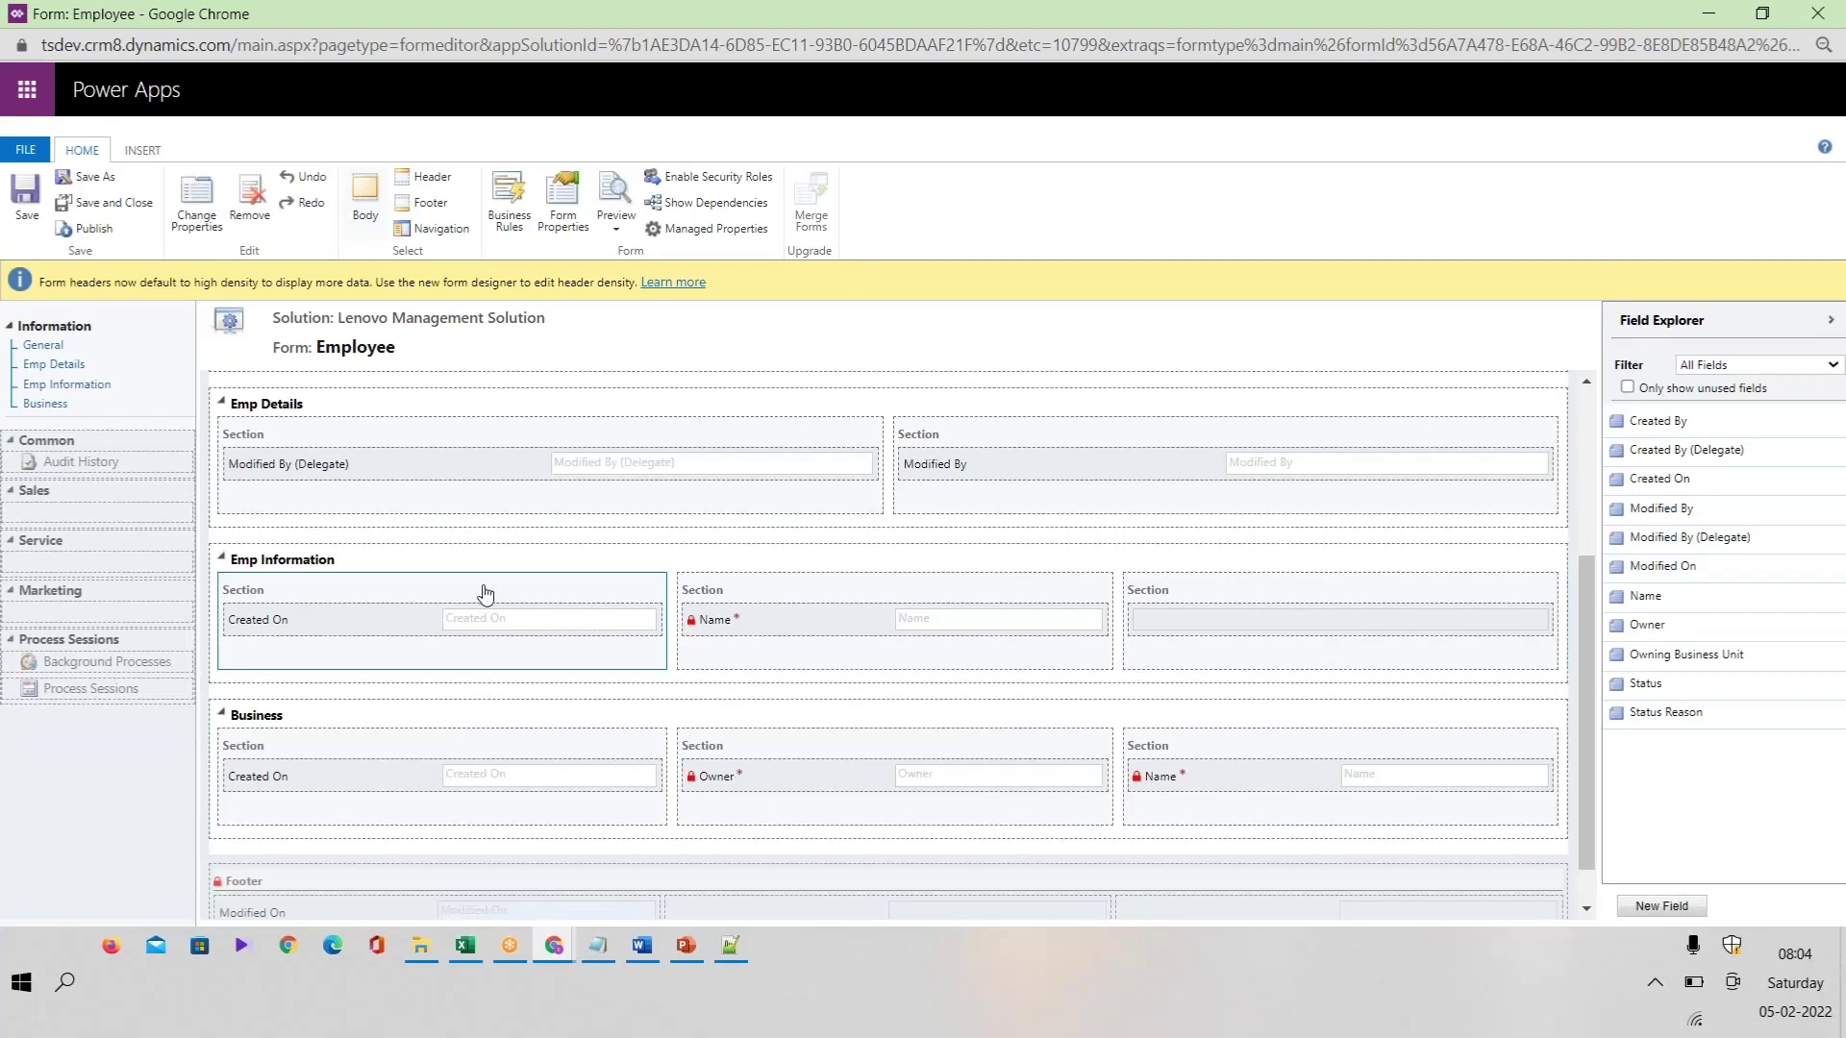
double_click(408, 600)
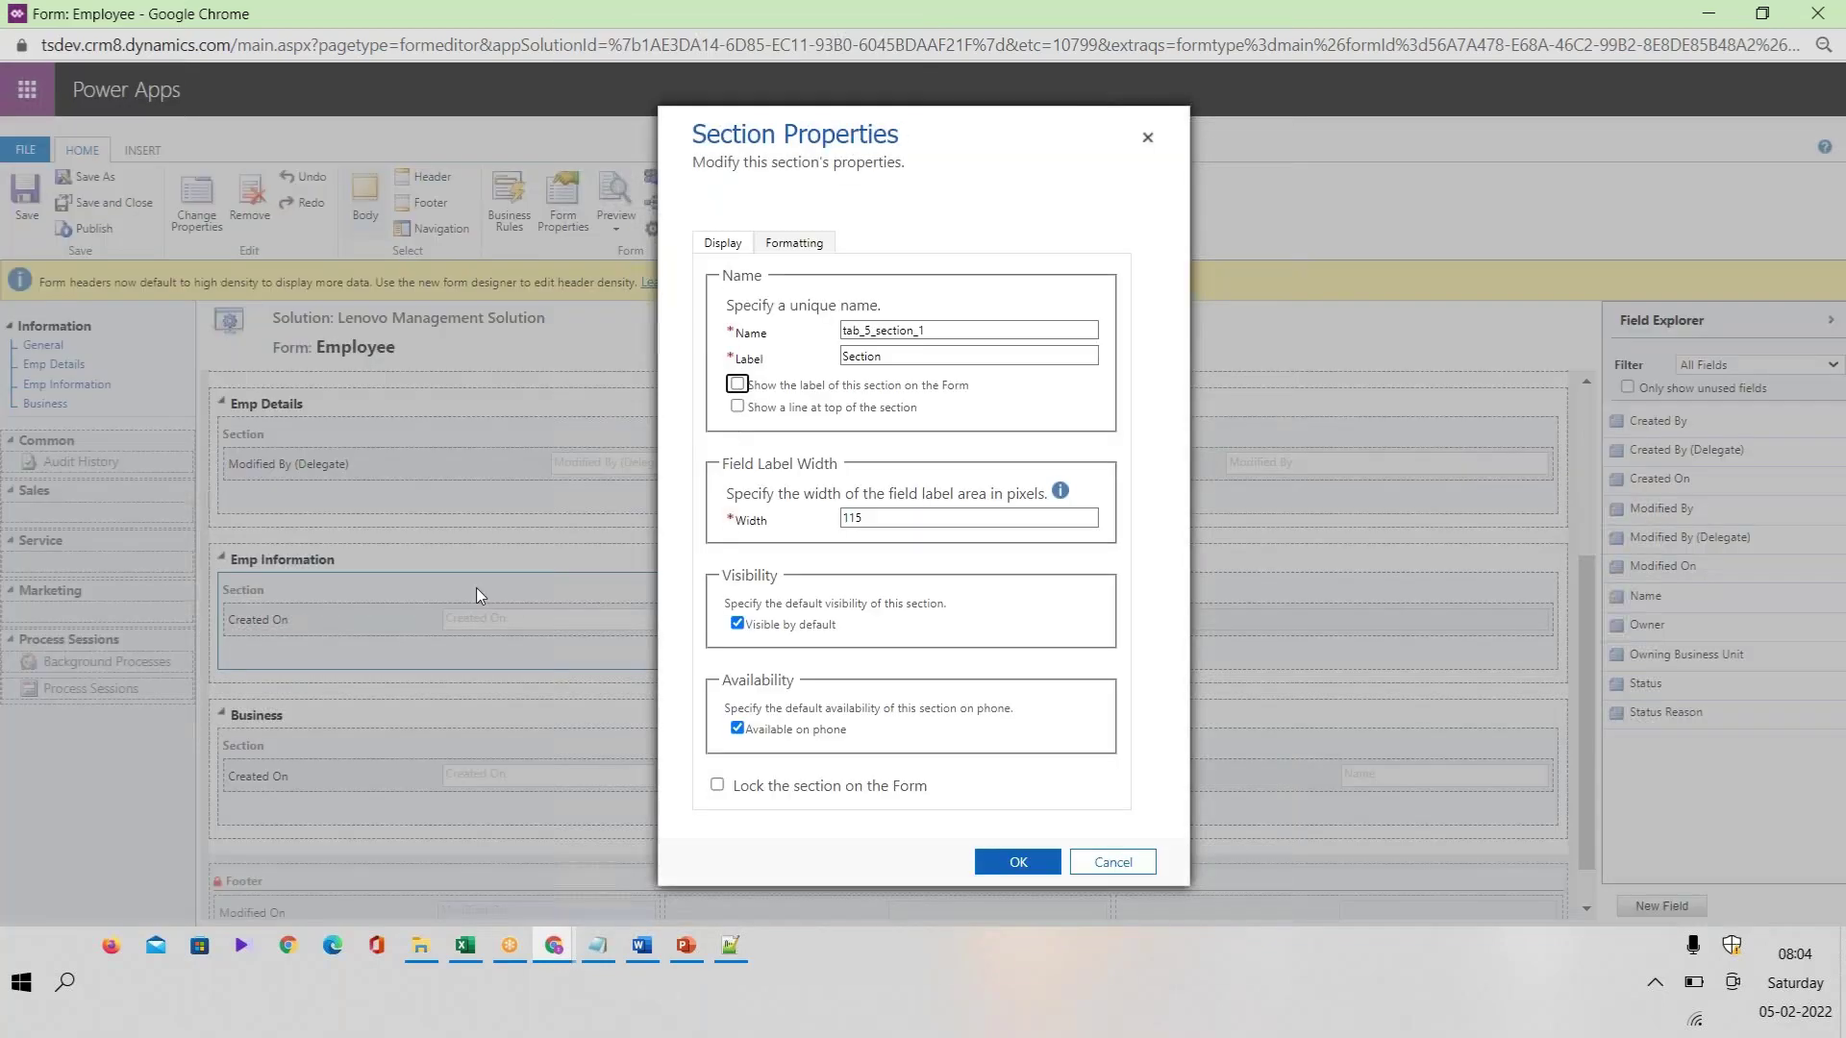
click(951, 354)
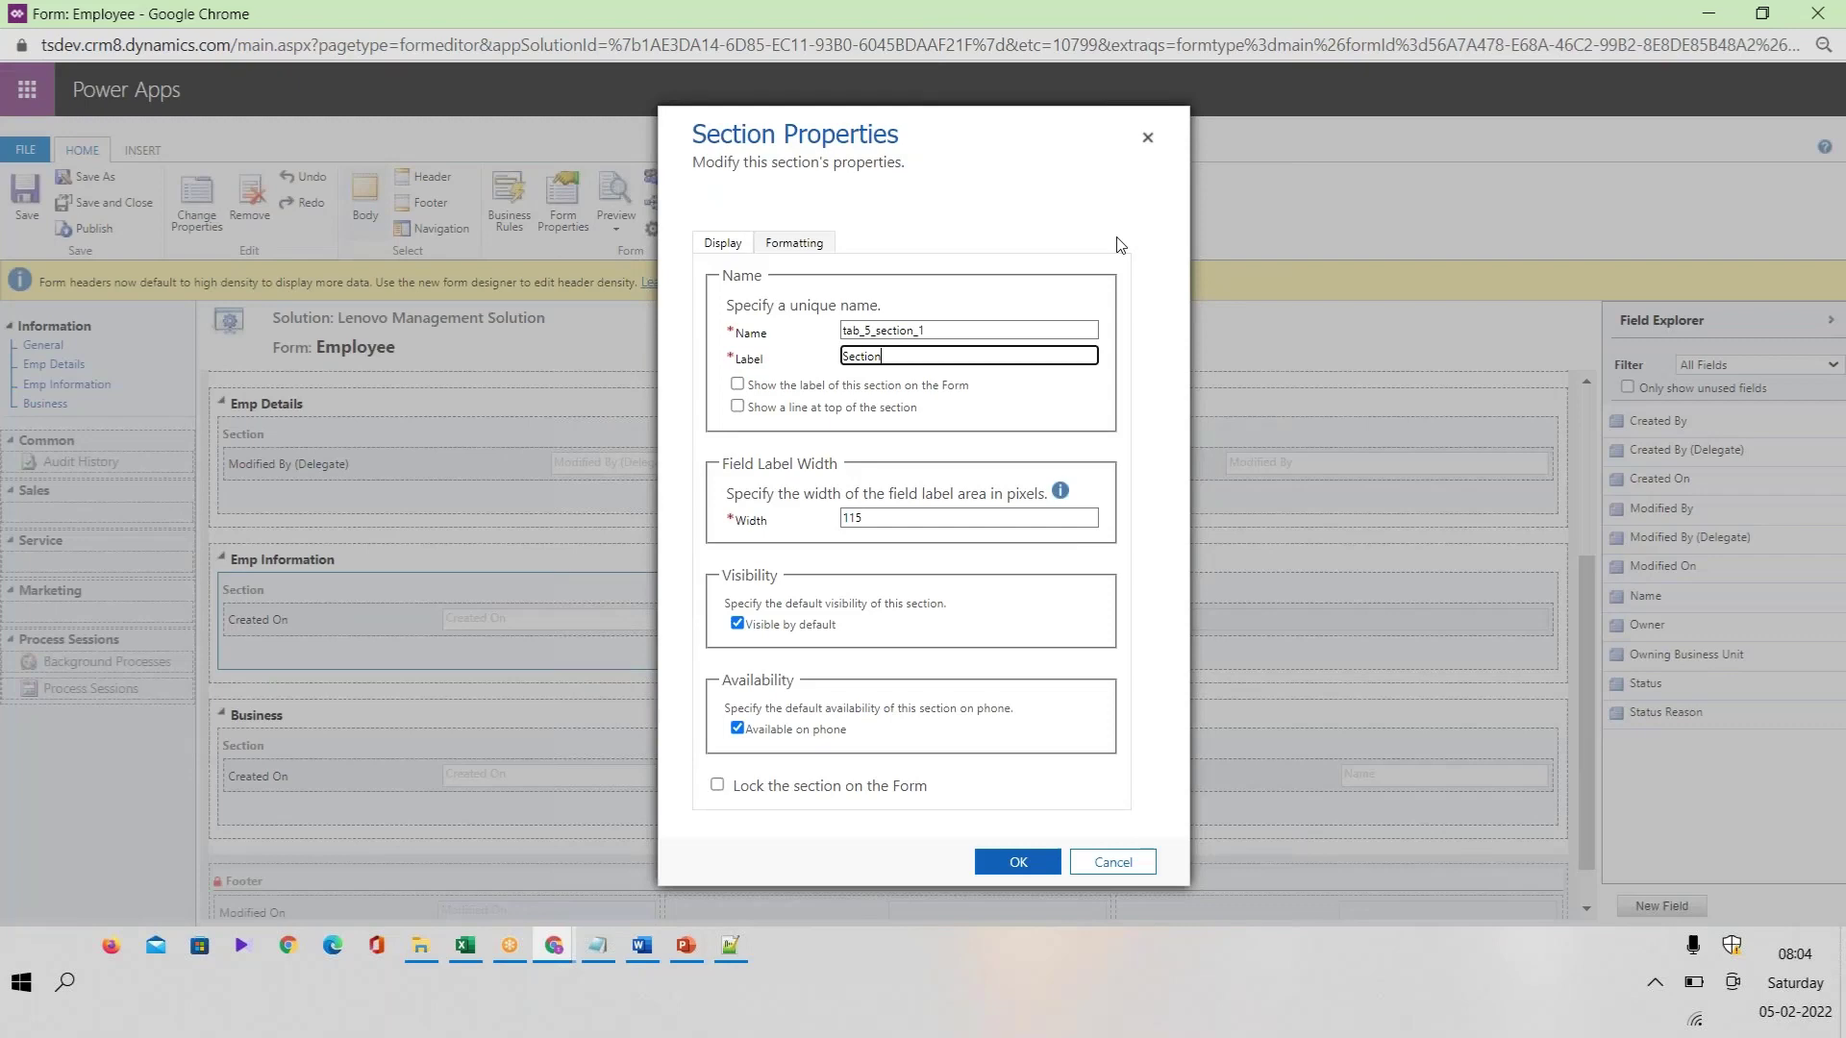
click(1148, 137)
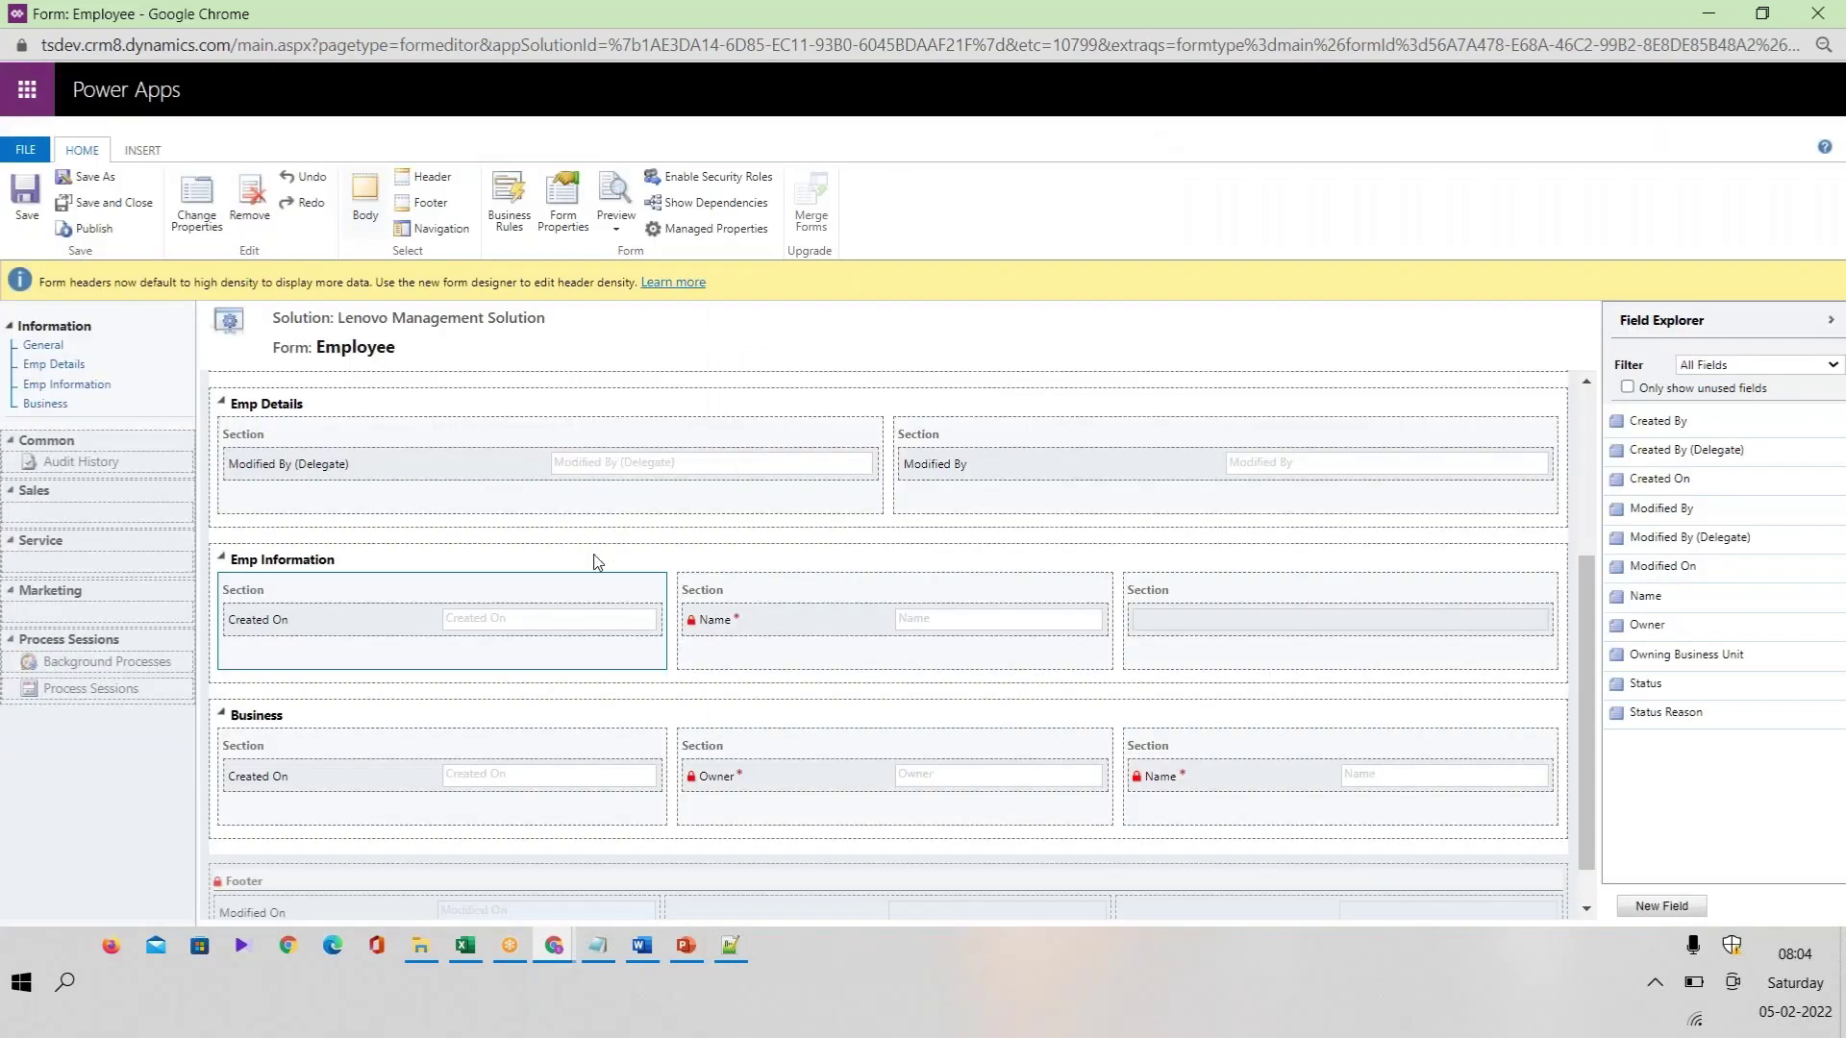
click(605, 555)
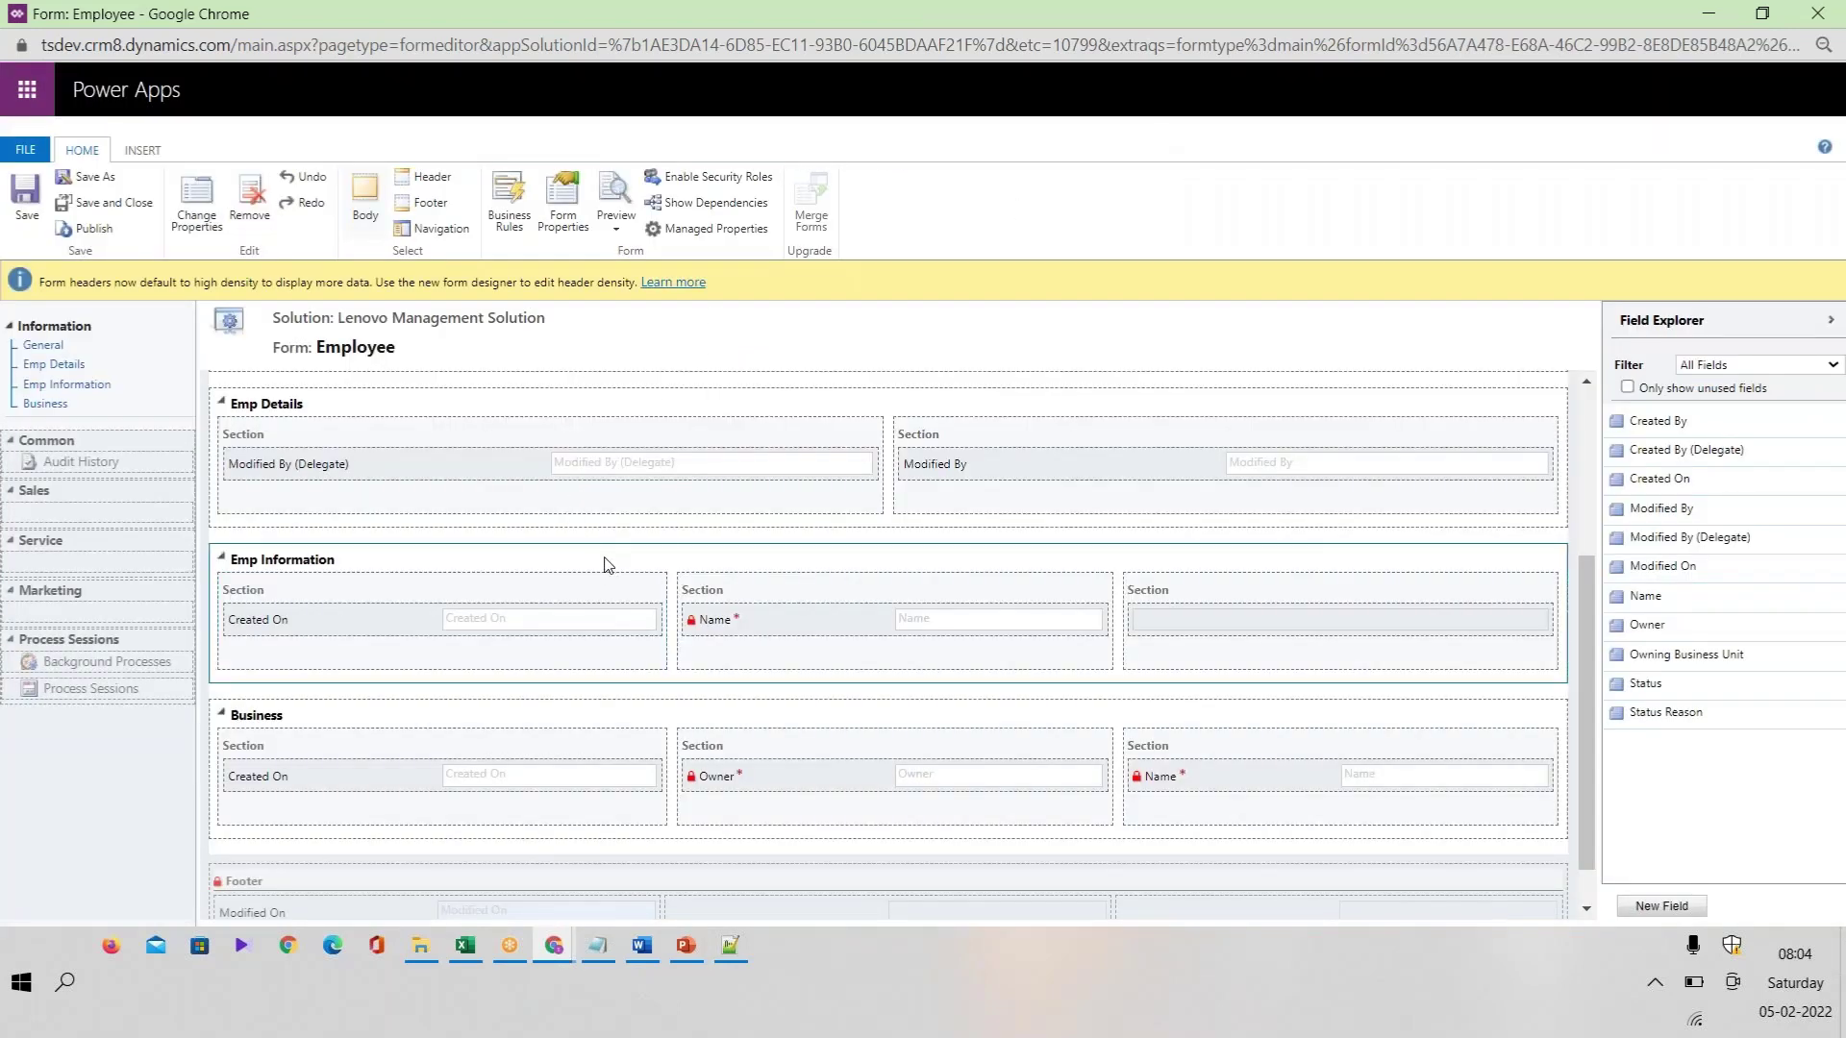
Step: Label the first section of the Emp Information tab "Emp Info - 1" and show its label on the form
click(564, 598)
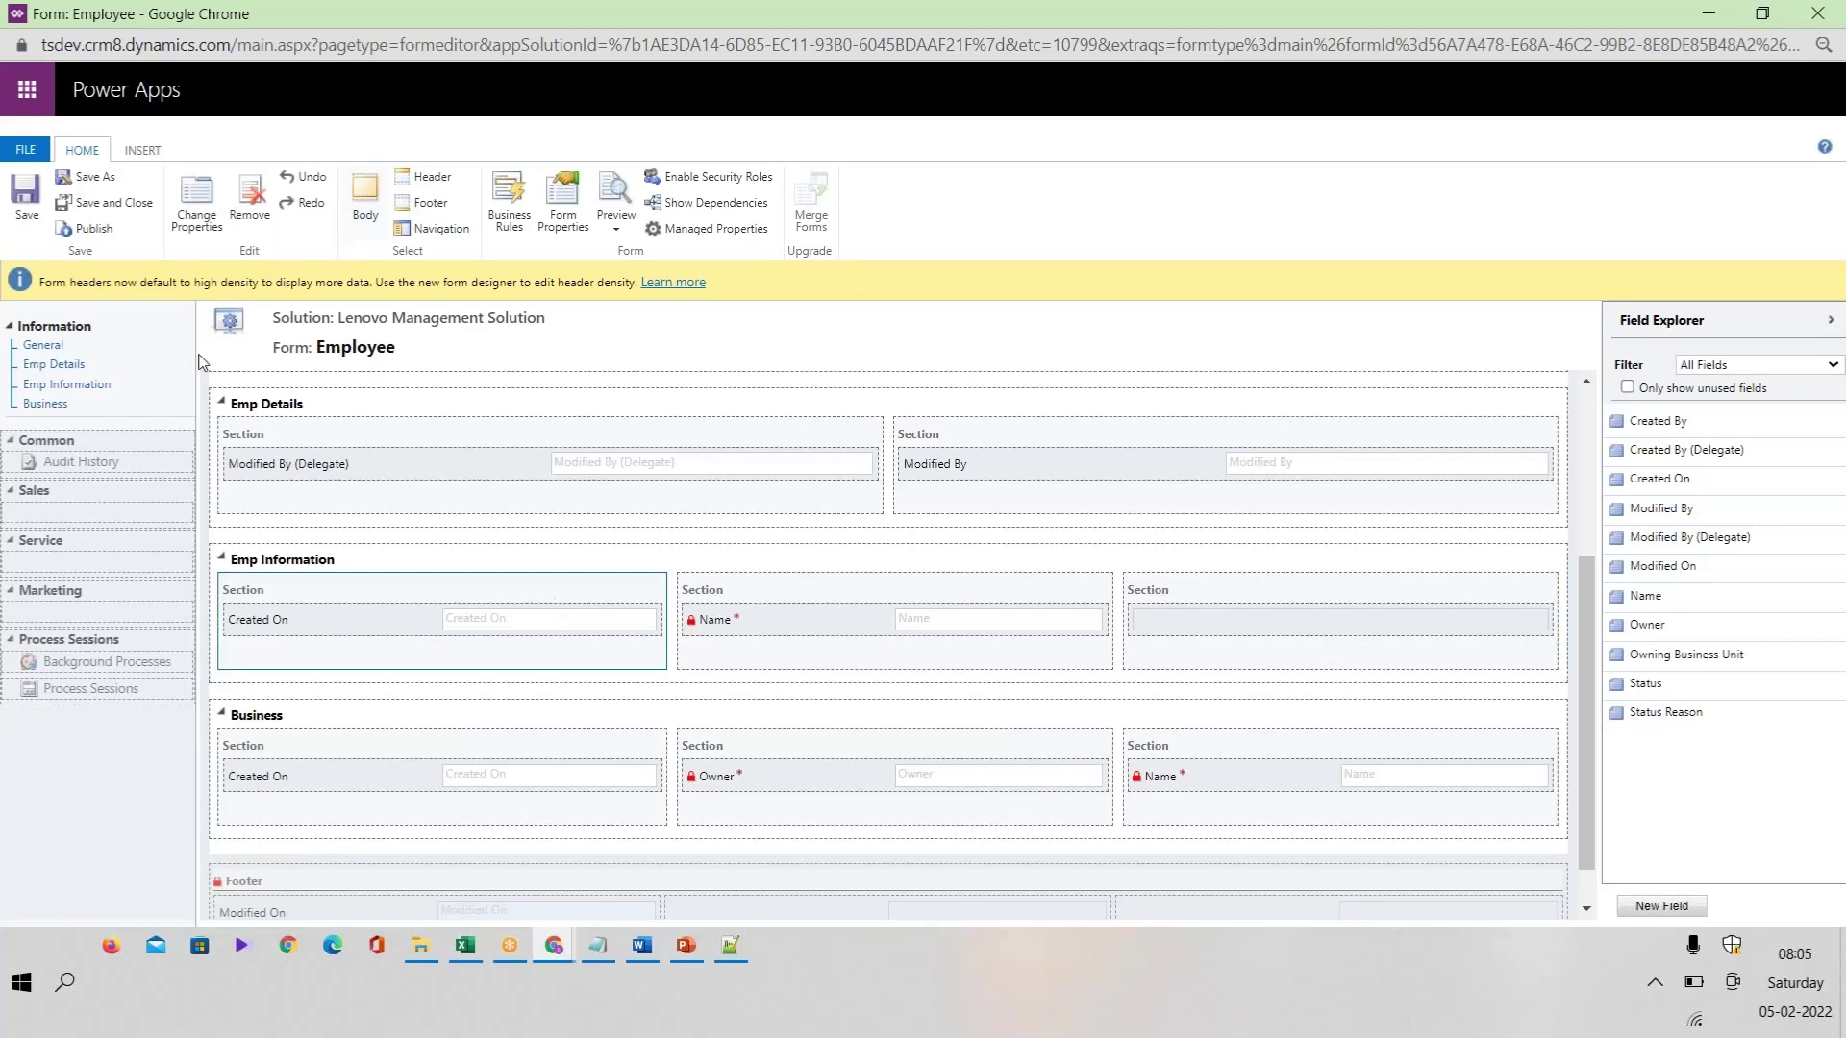
click(193, 219)
drag(894, 355, 777, 376)
key(BackSpace)
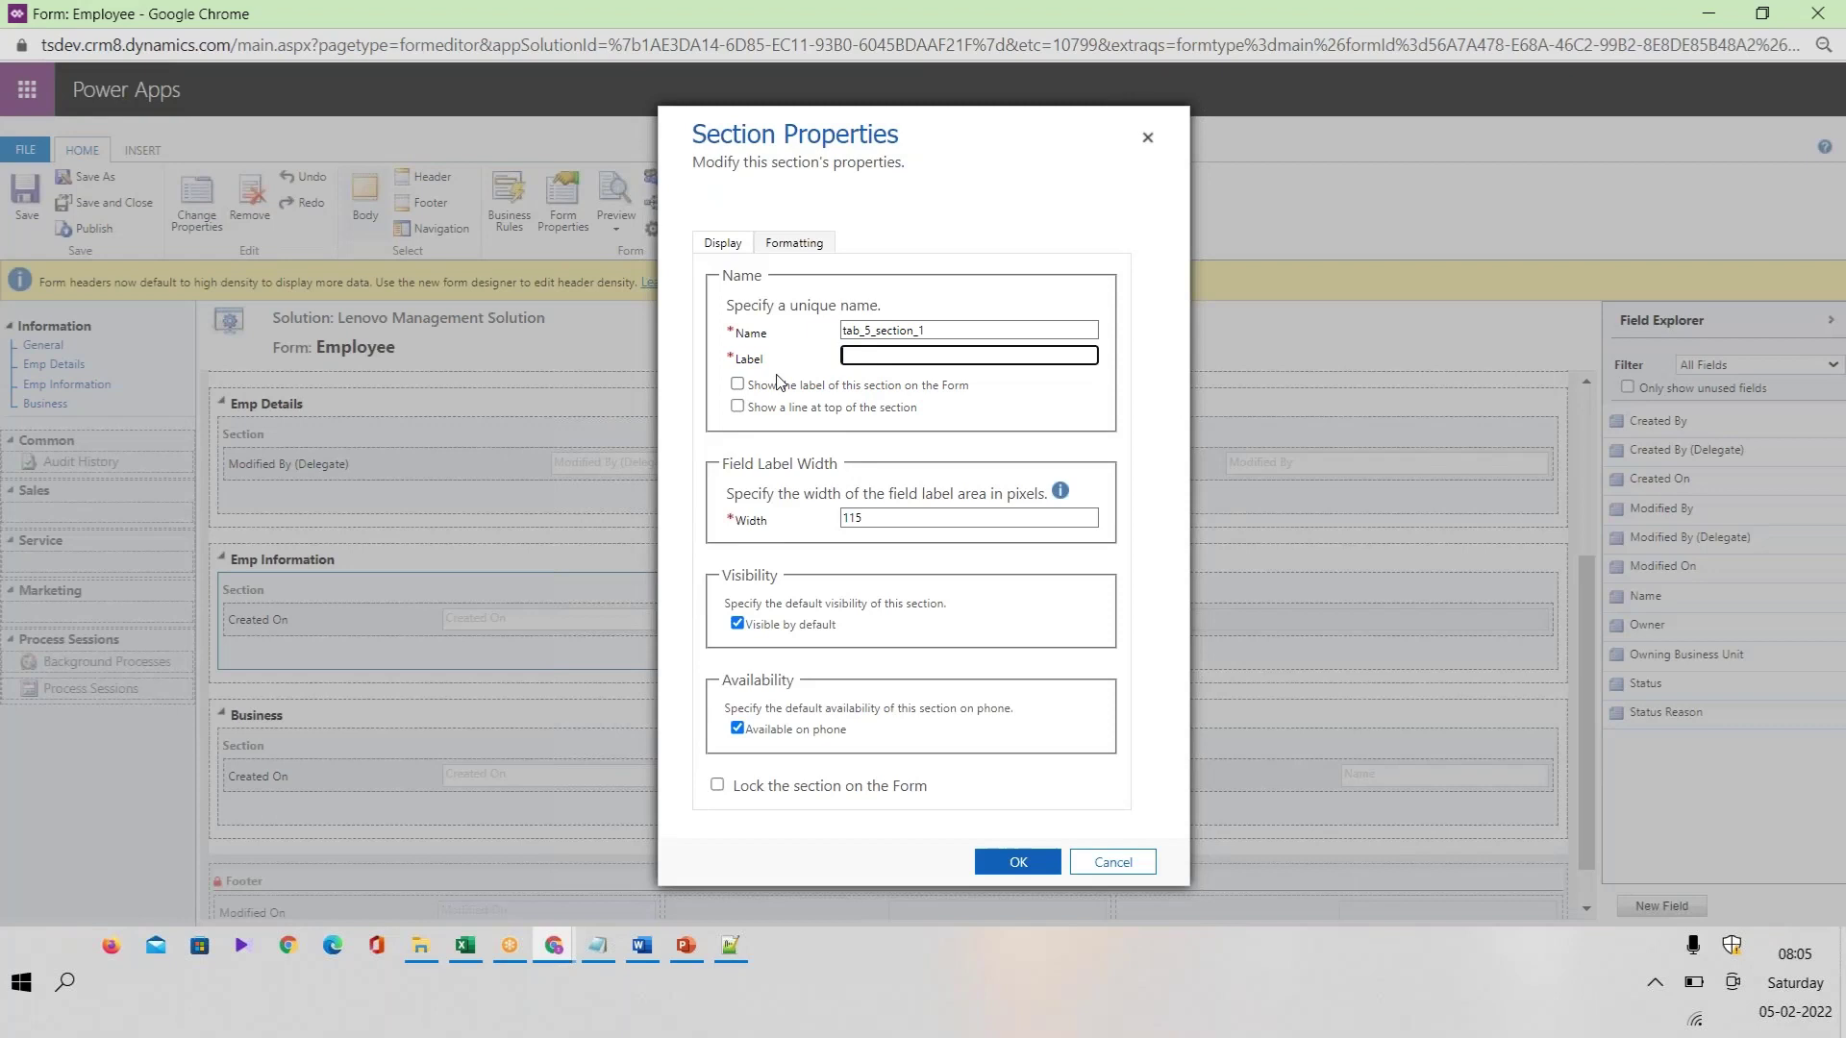
text(Emp)
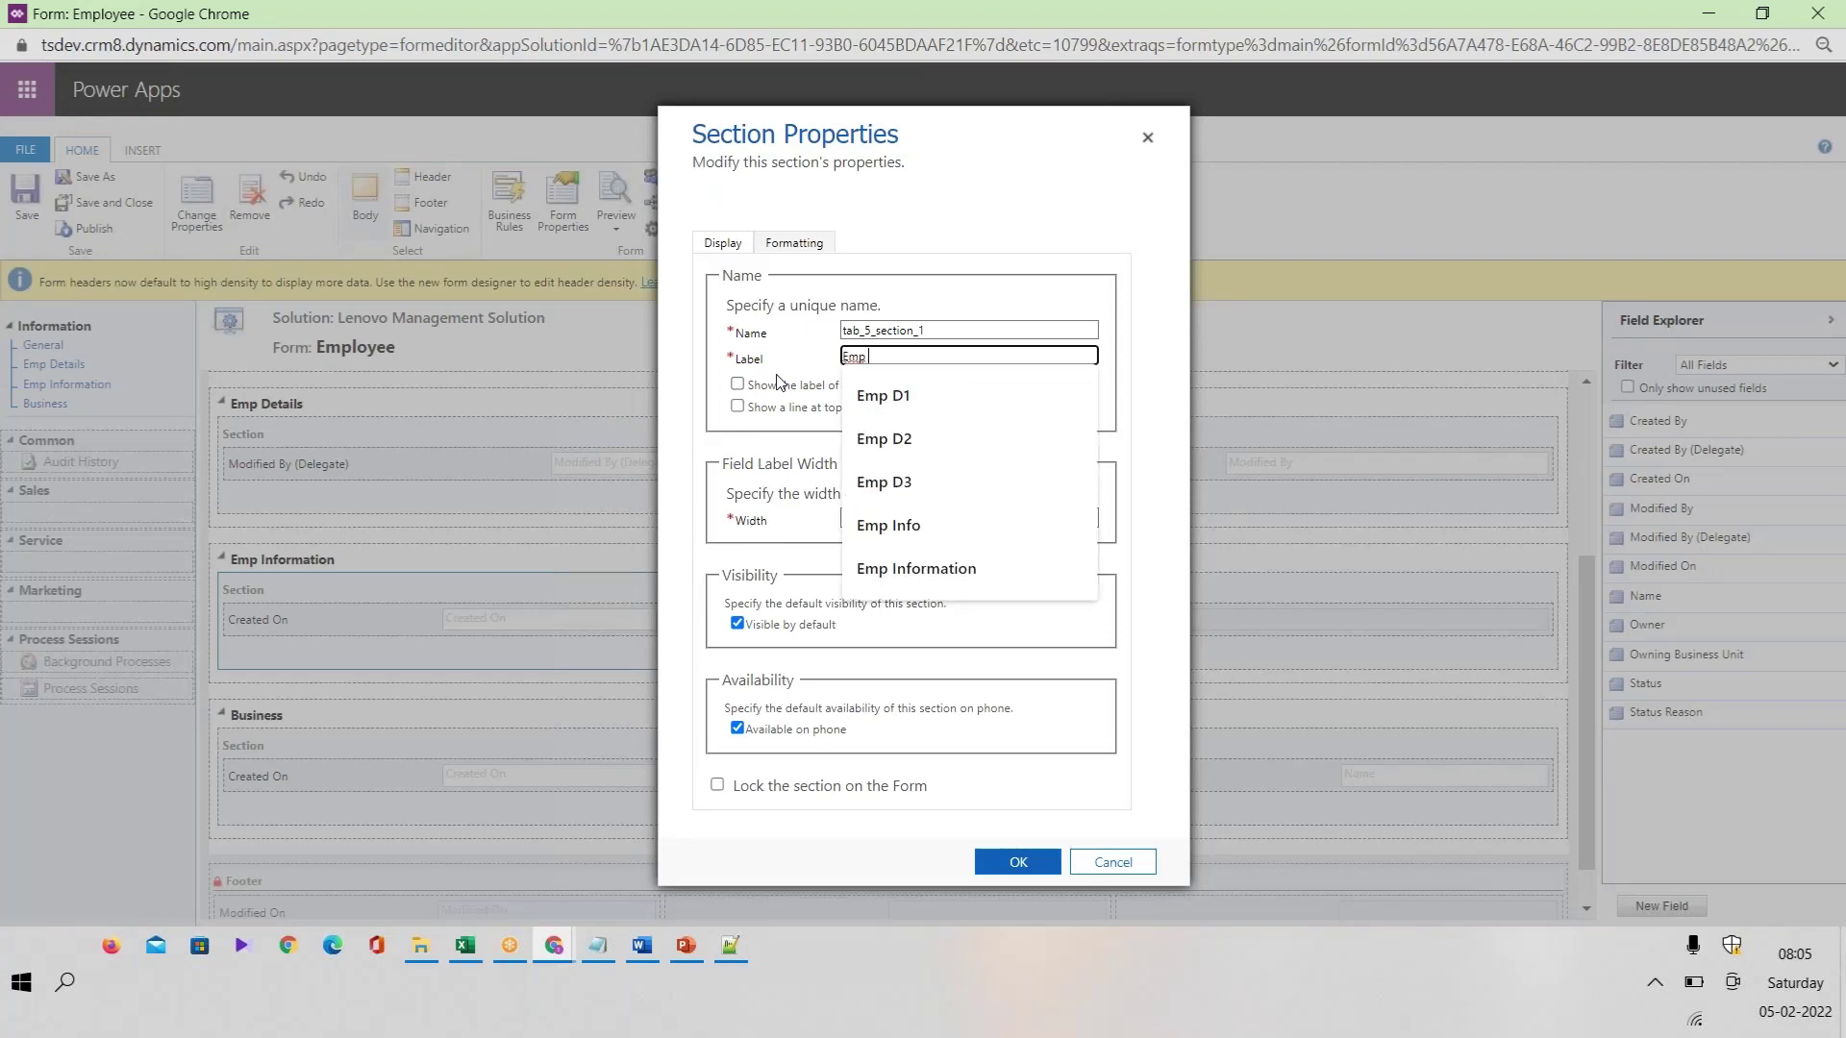
text( In)
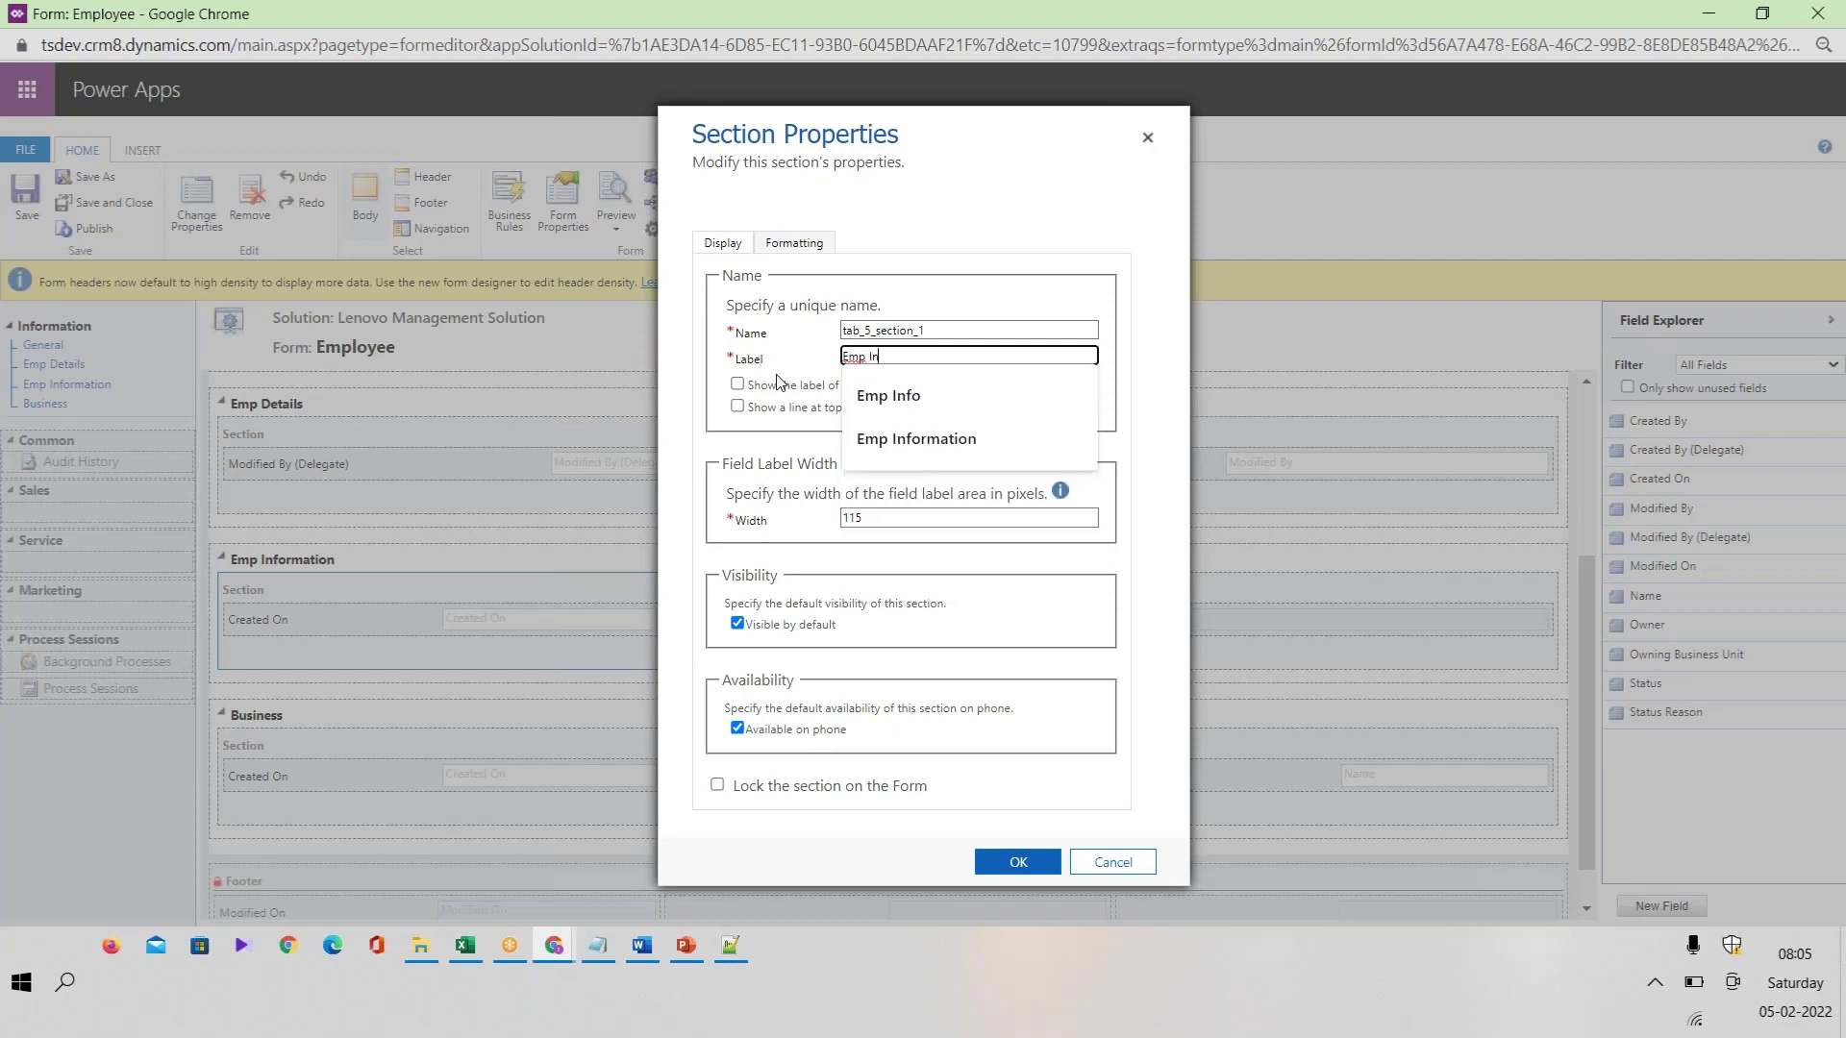
text(fo - 1)
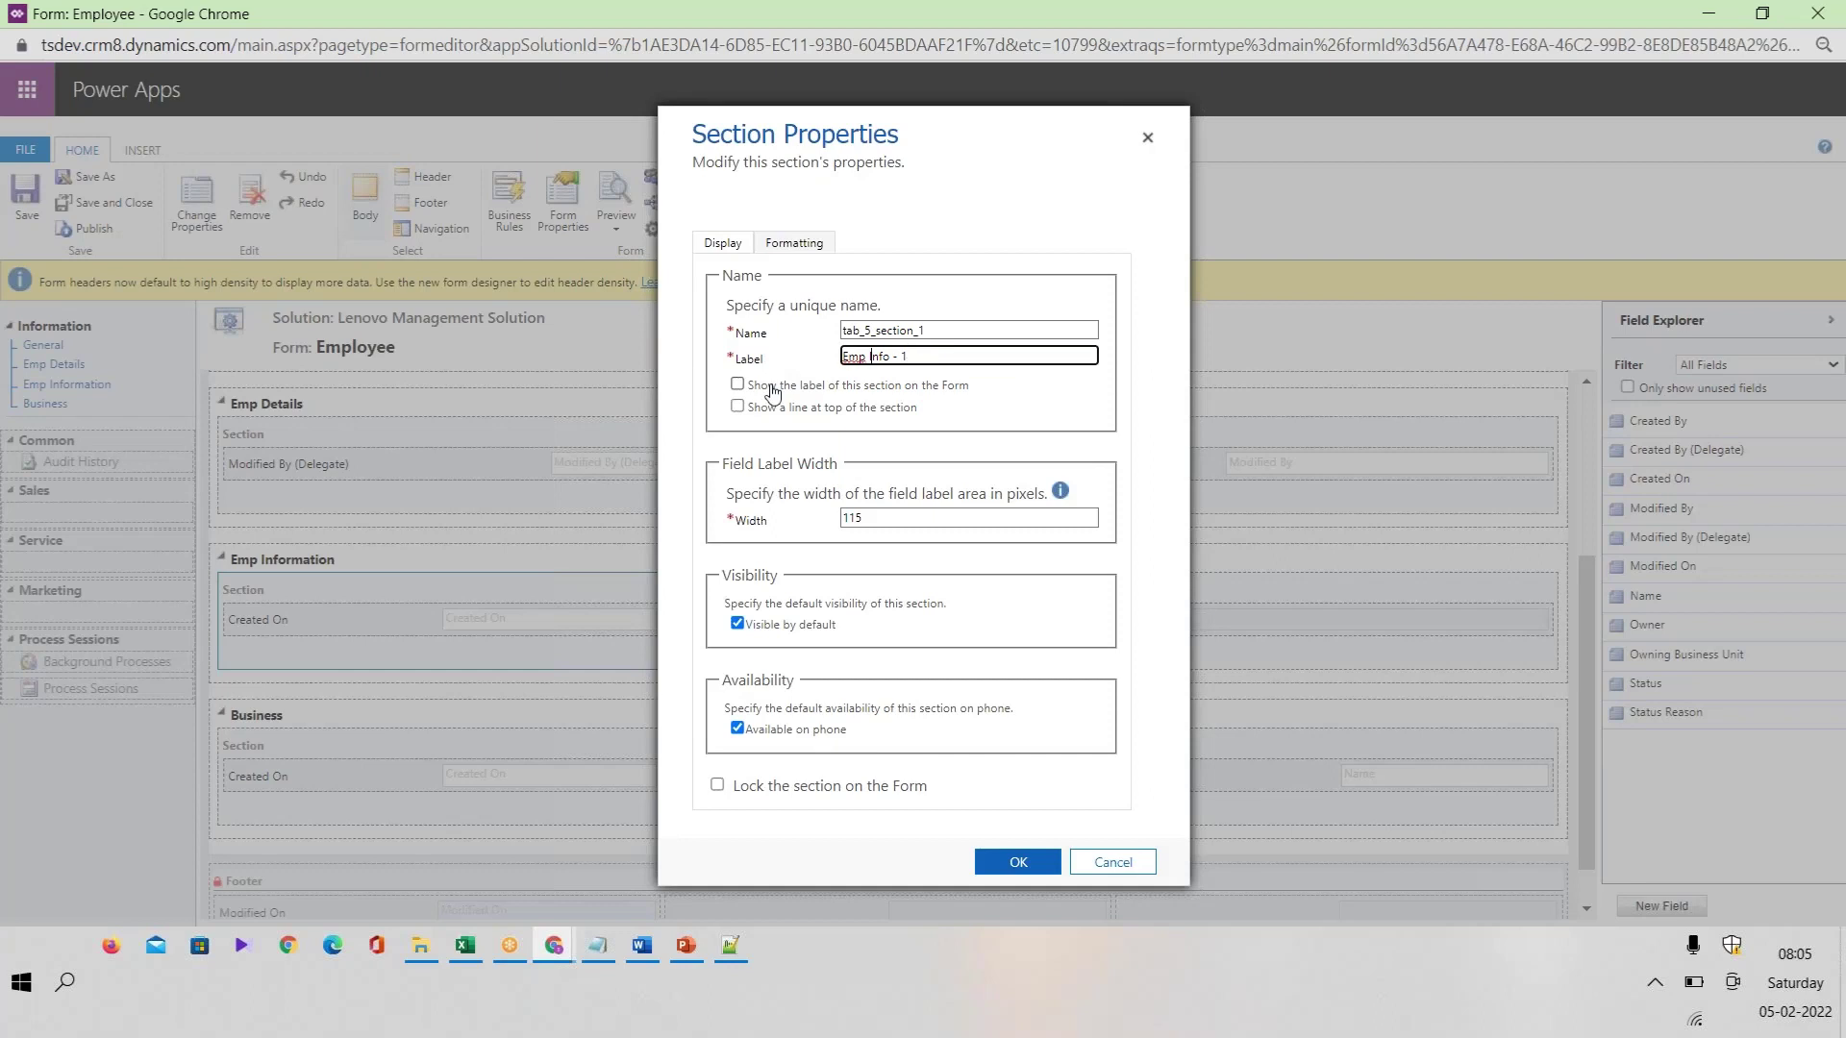
drag(919, 359, 750, 375)
key(ctrl+c)
click(909, 389)
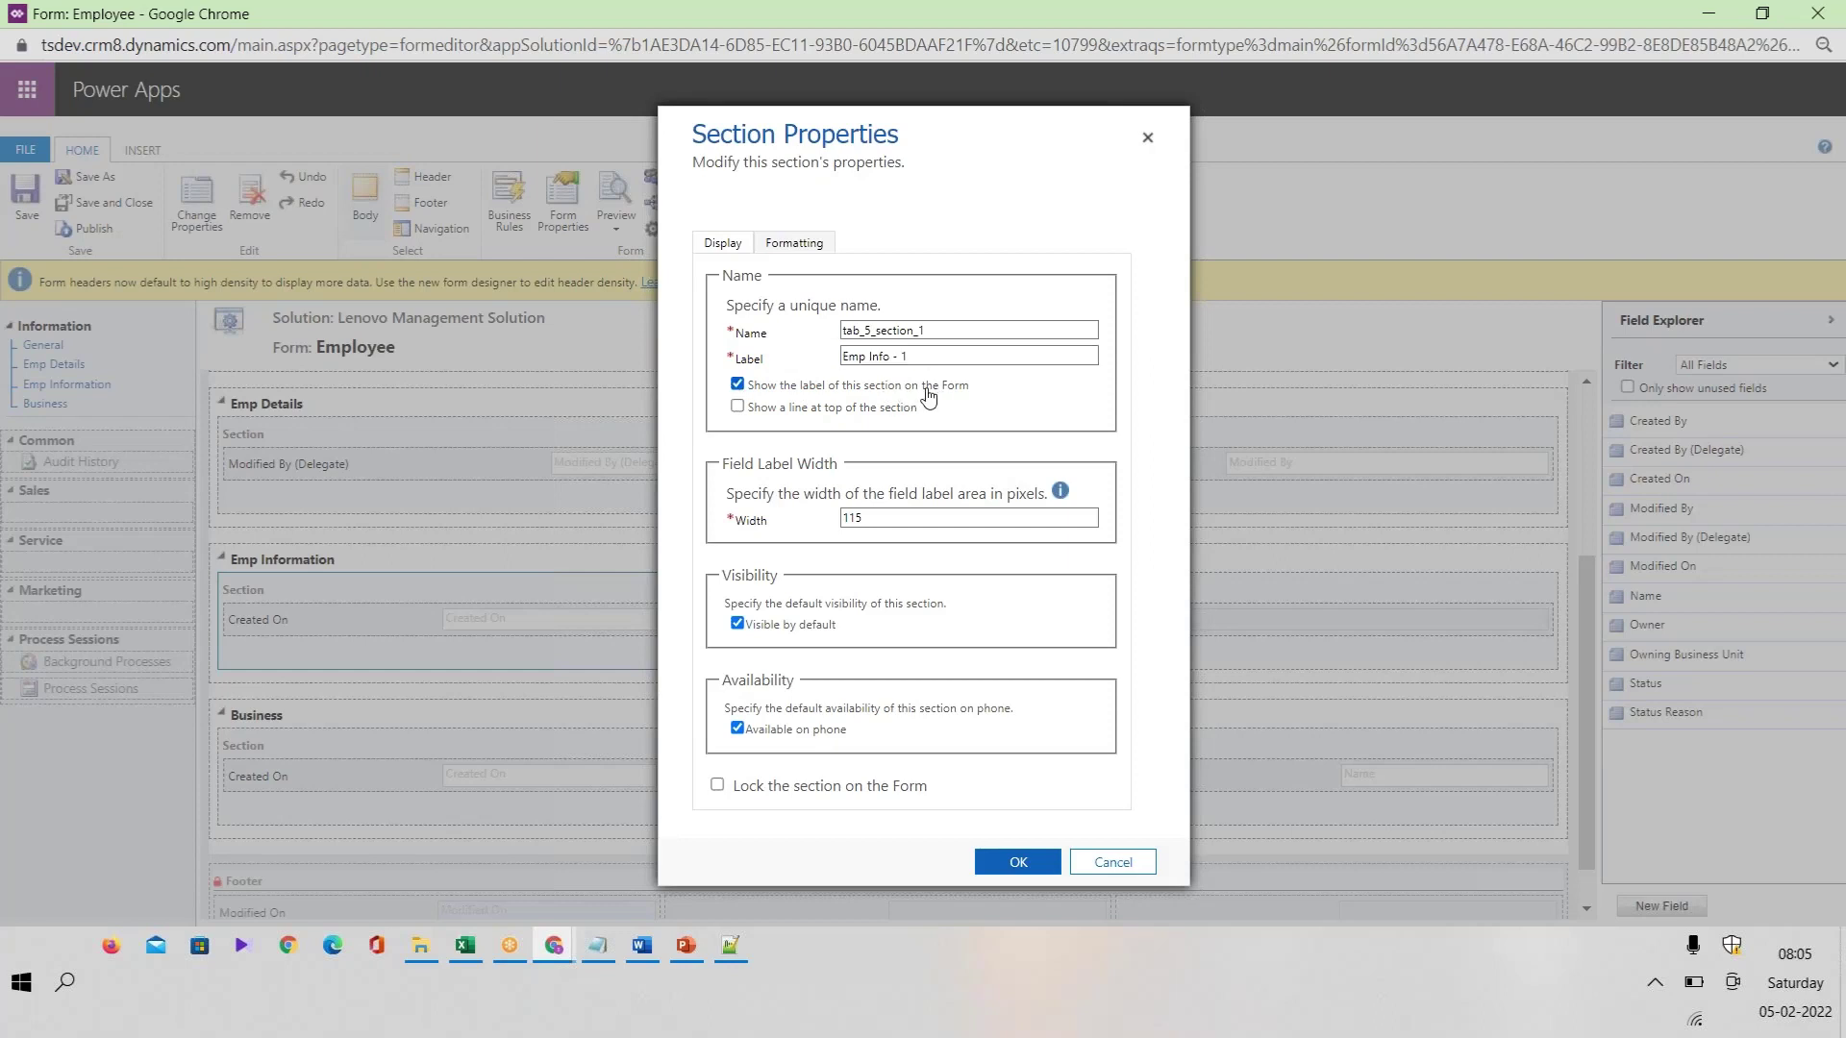
click(1007, 861)
Step: Label the second section of the Emp Information tab "Emp Info - 2" and show its label on the form
click(875, 593)
double_click(874, 593)
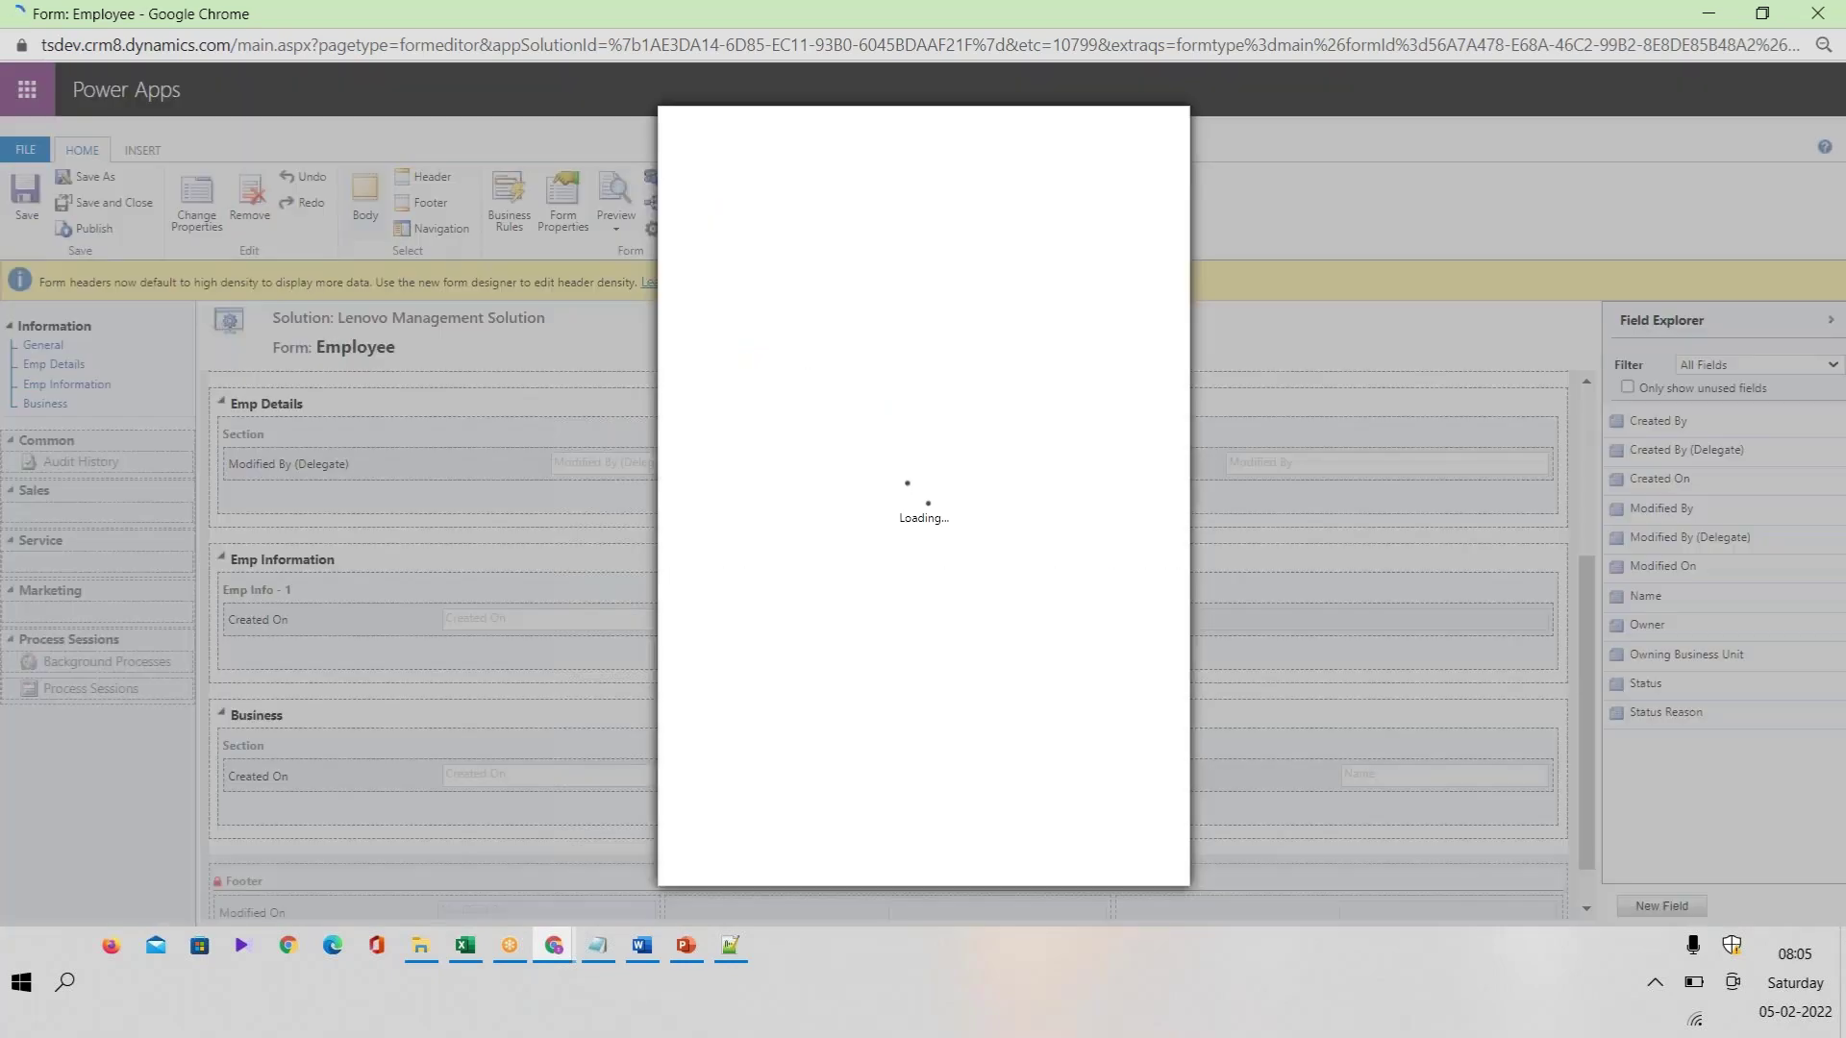
drag(885, 354, 759, 357)
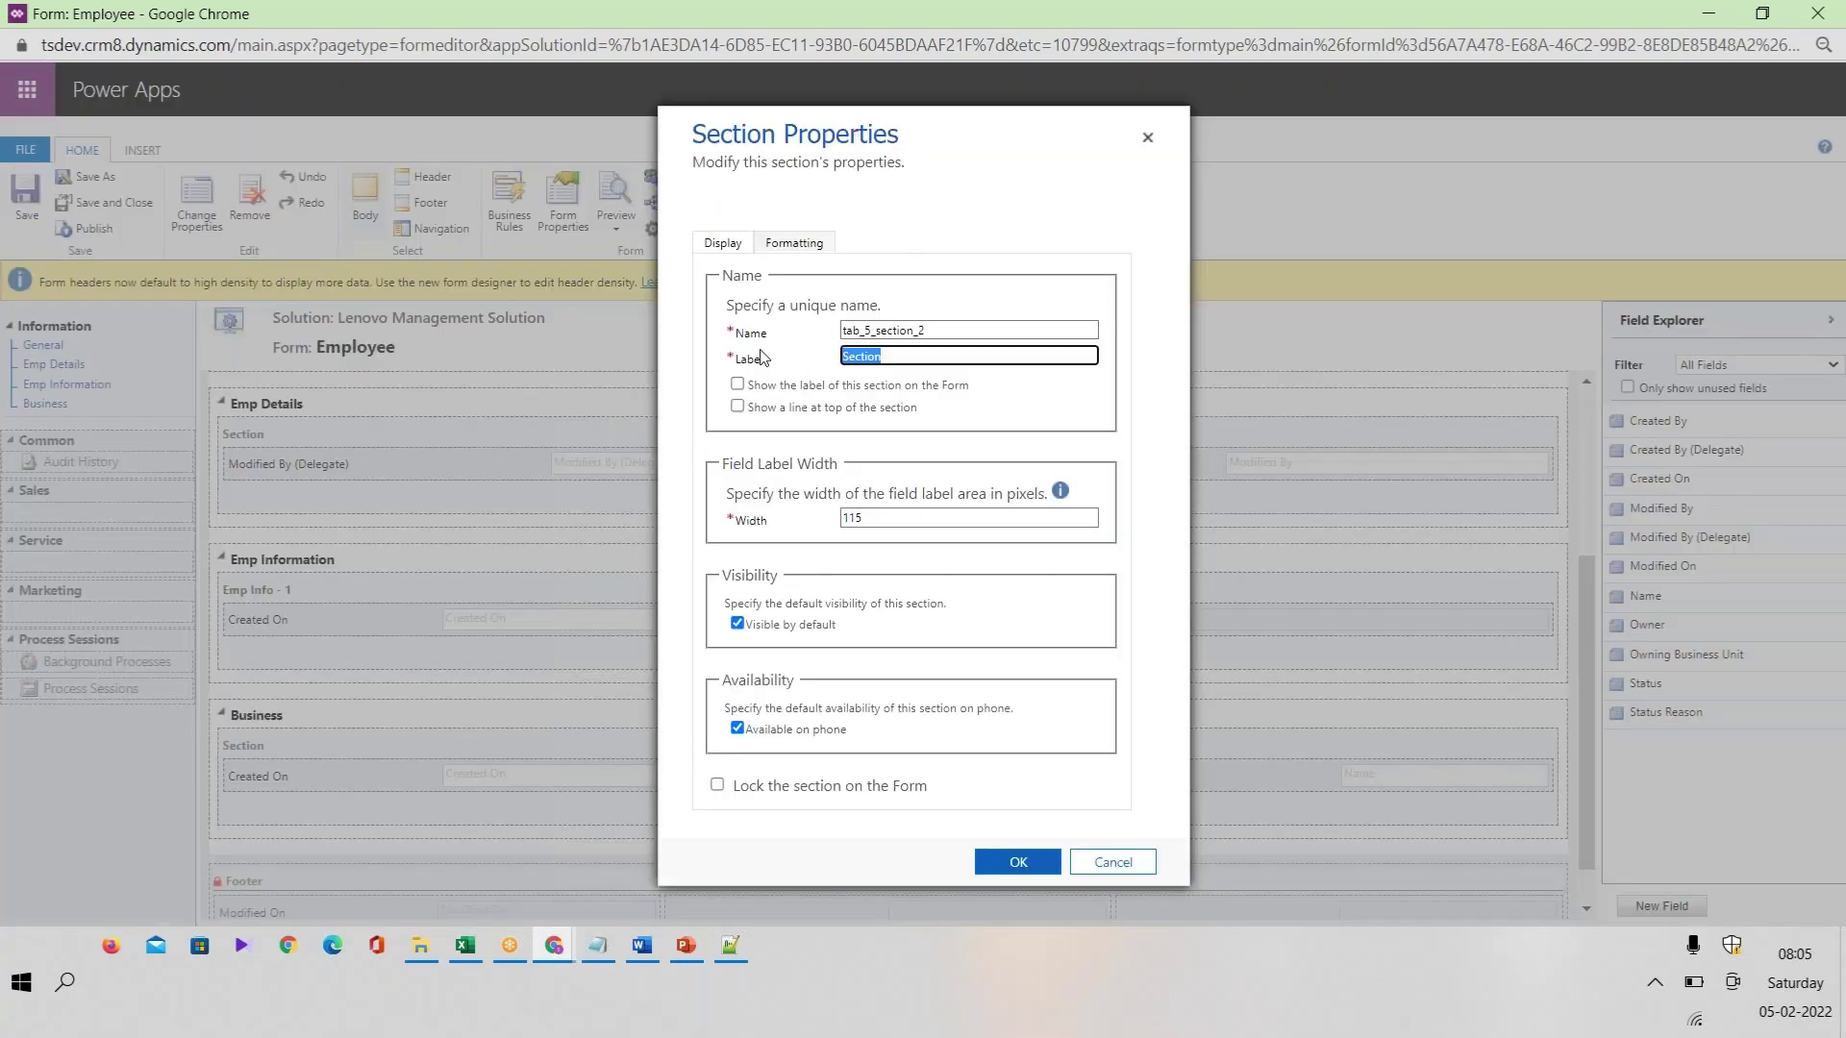
key(ctrl+v)
key(BackSpace)
text(2)
click(766, 394)
click(764, 392)
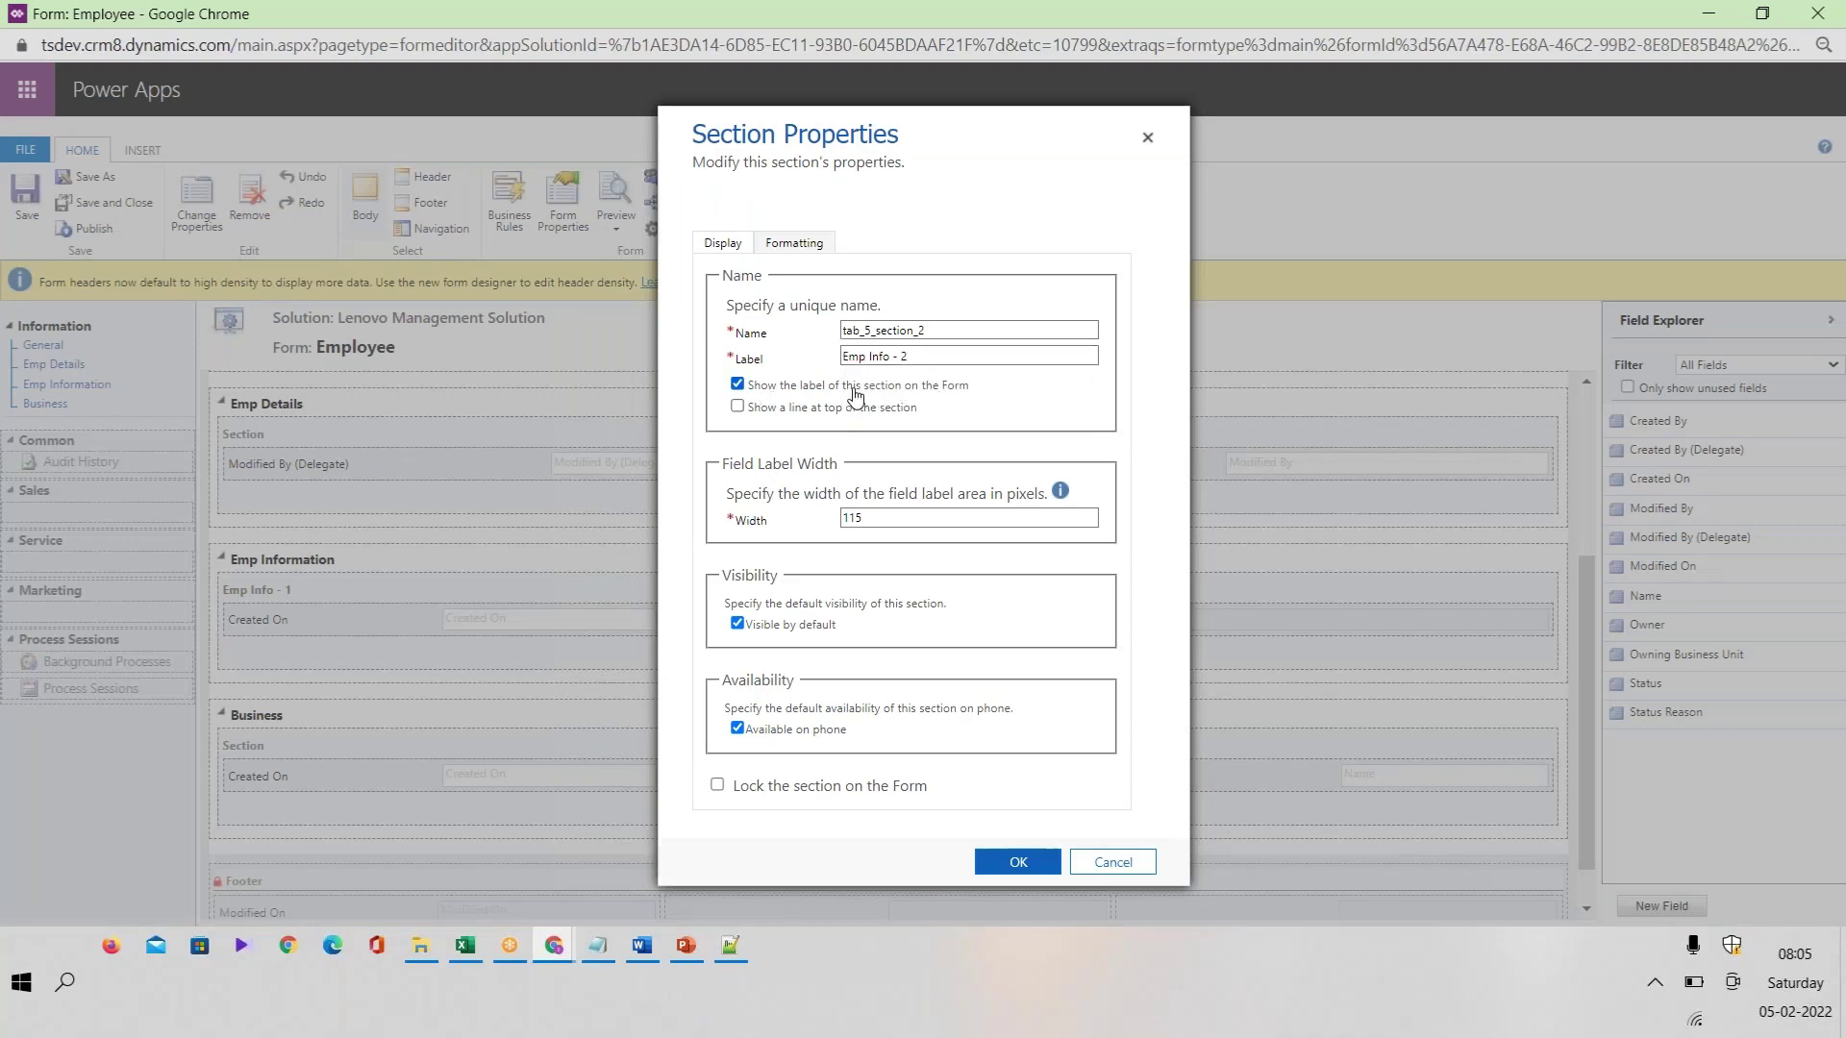
click(1019, 863)
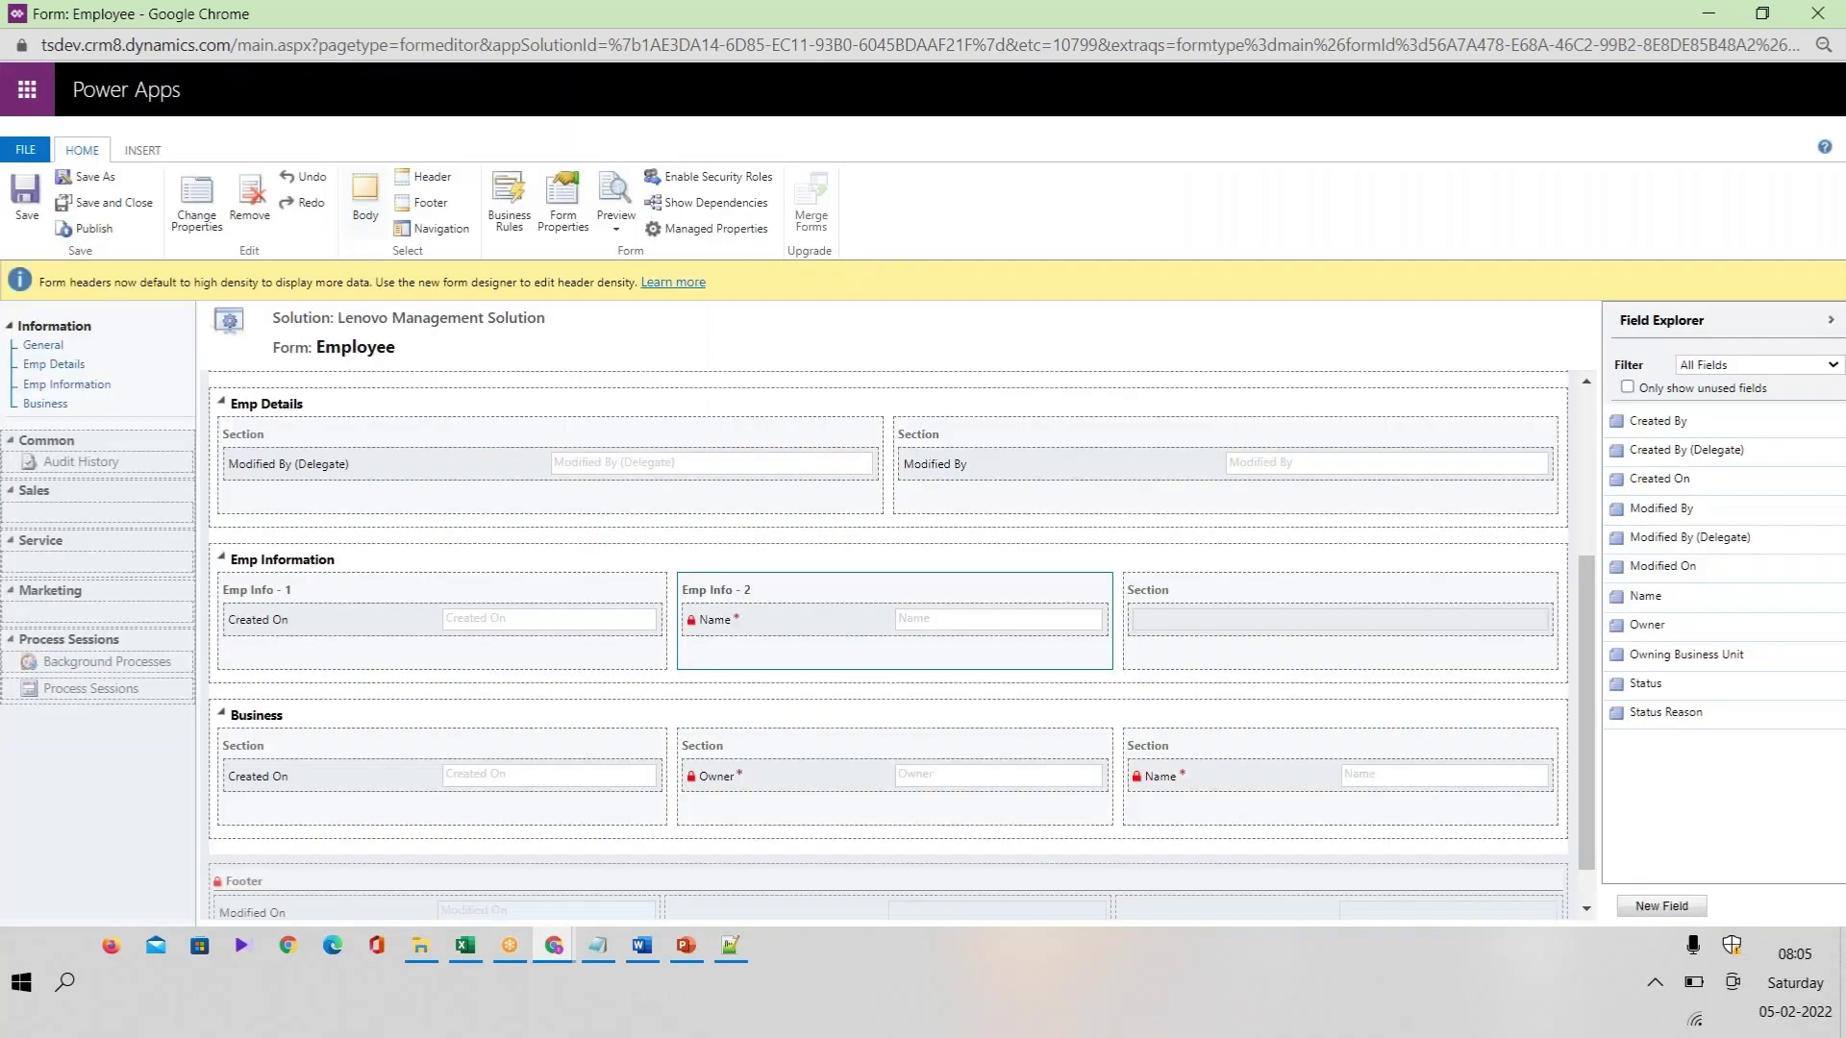
Step: Label the third, empty section of the Emp Information tab "Emp Info - 3"
click(1244, 592)
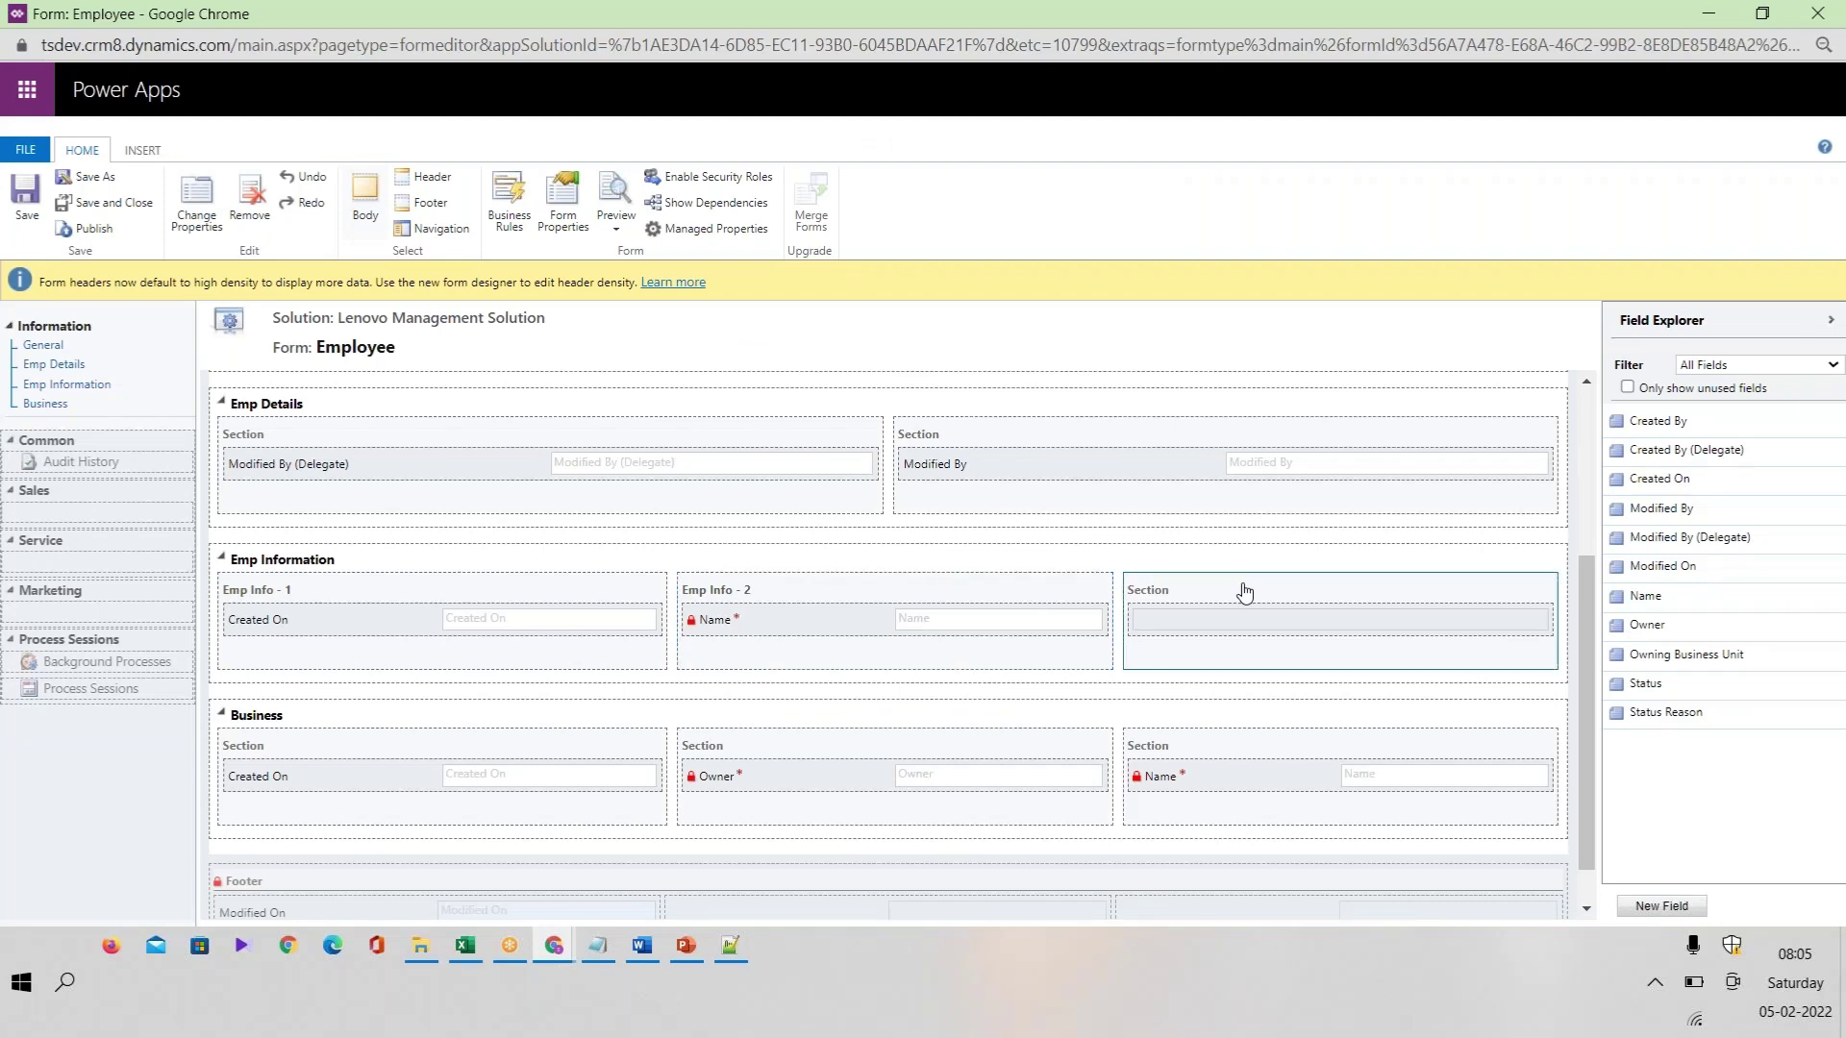
double_click(1245, 592)
double_click(897, 357)
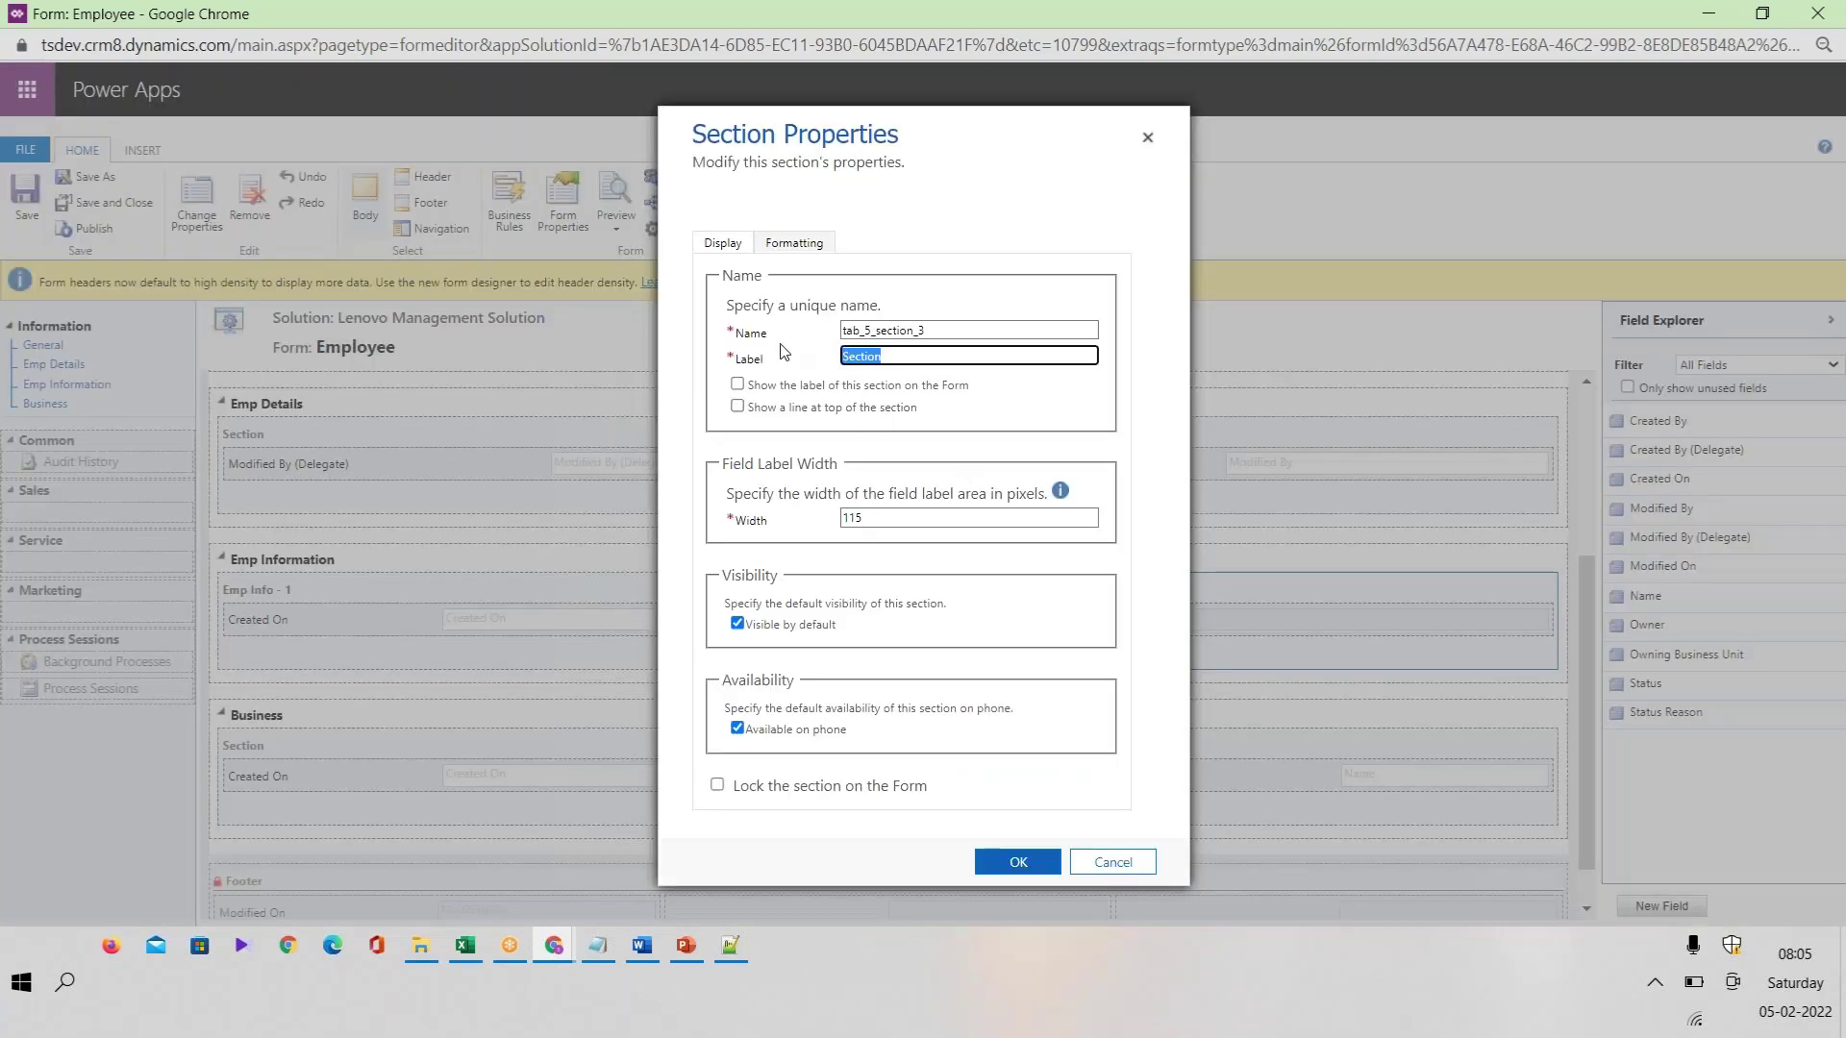
text(Emp Info - 1)
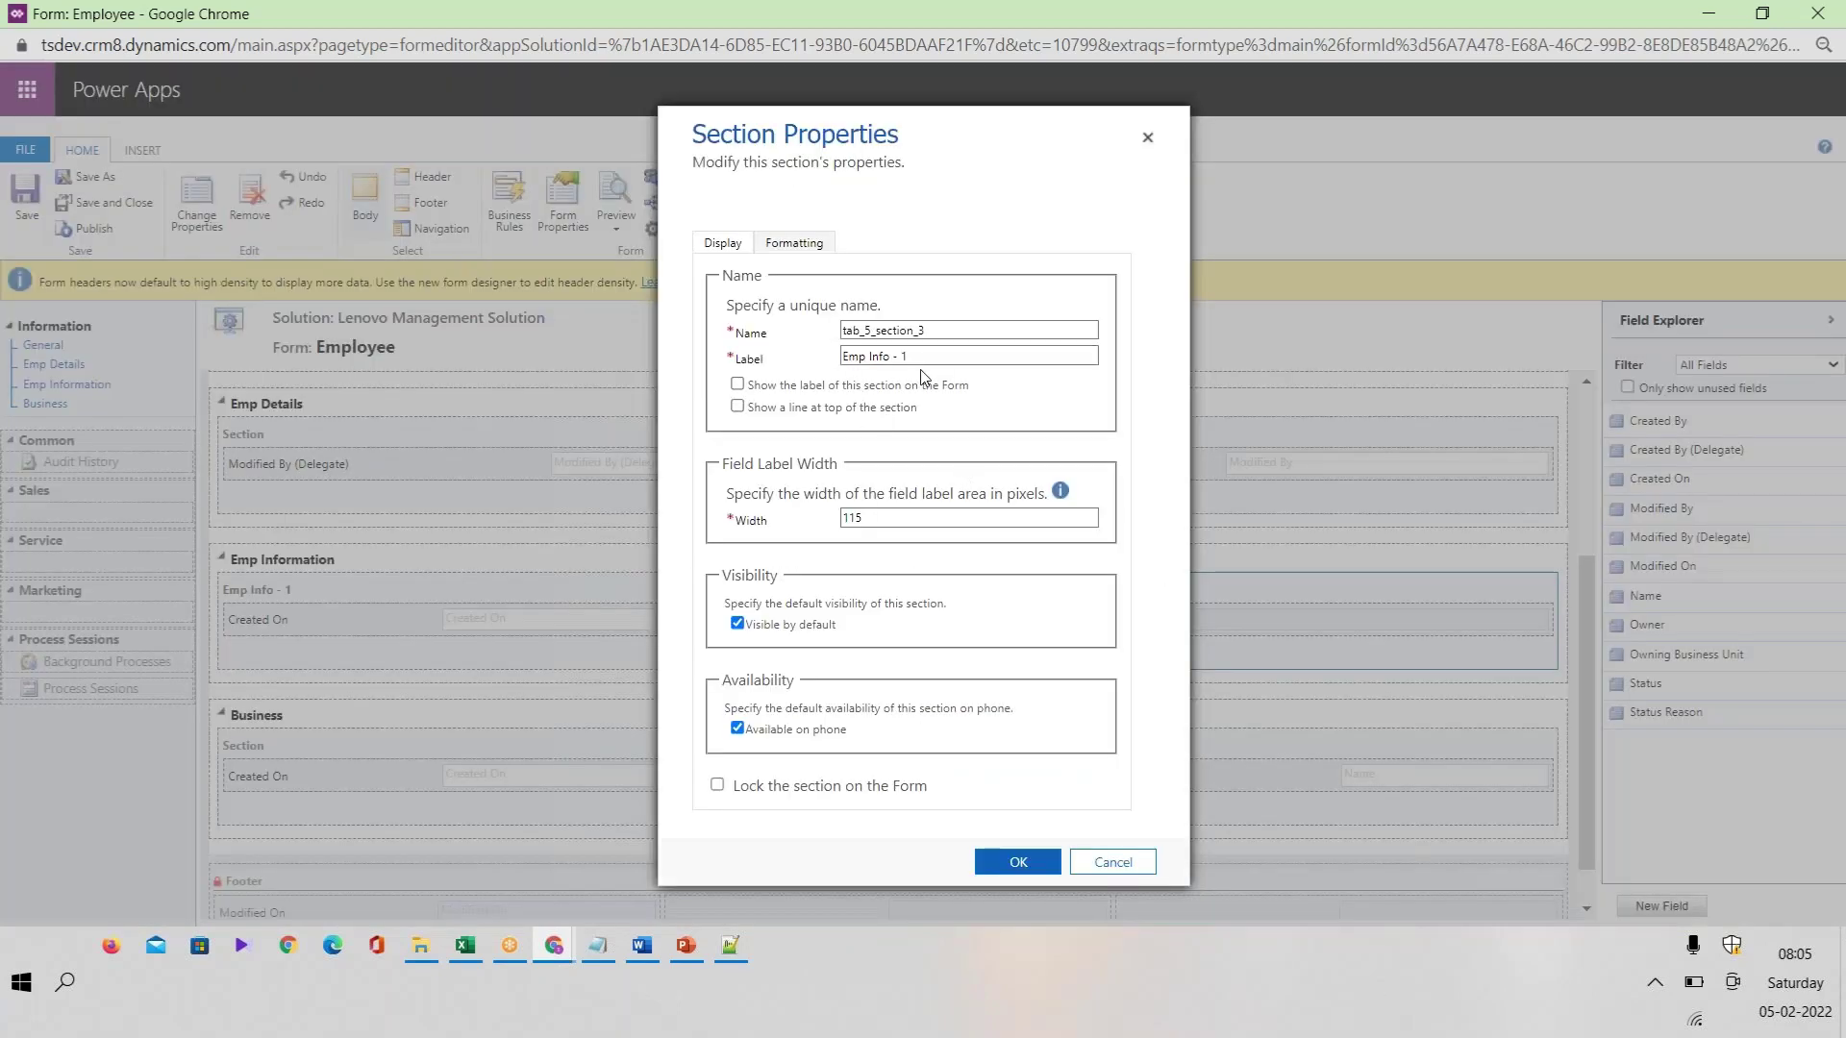
click(912, 356)
key(BackSpace)
text(3)
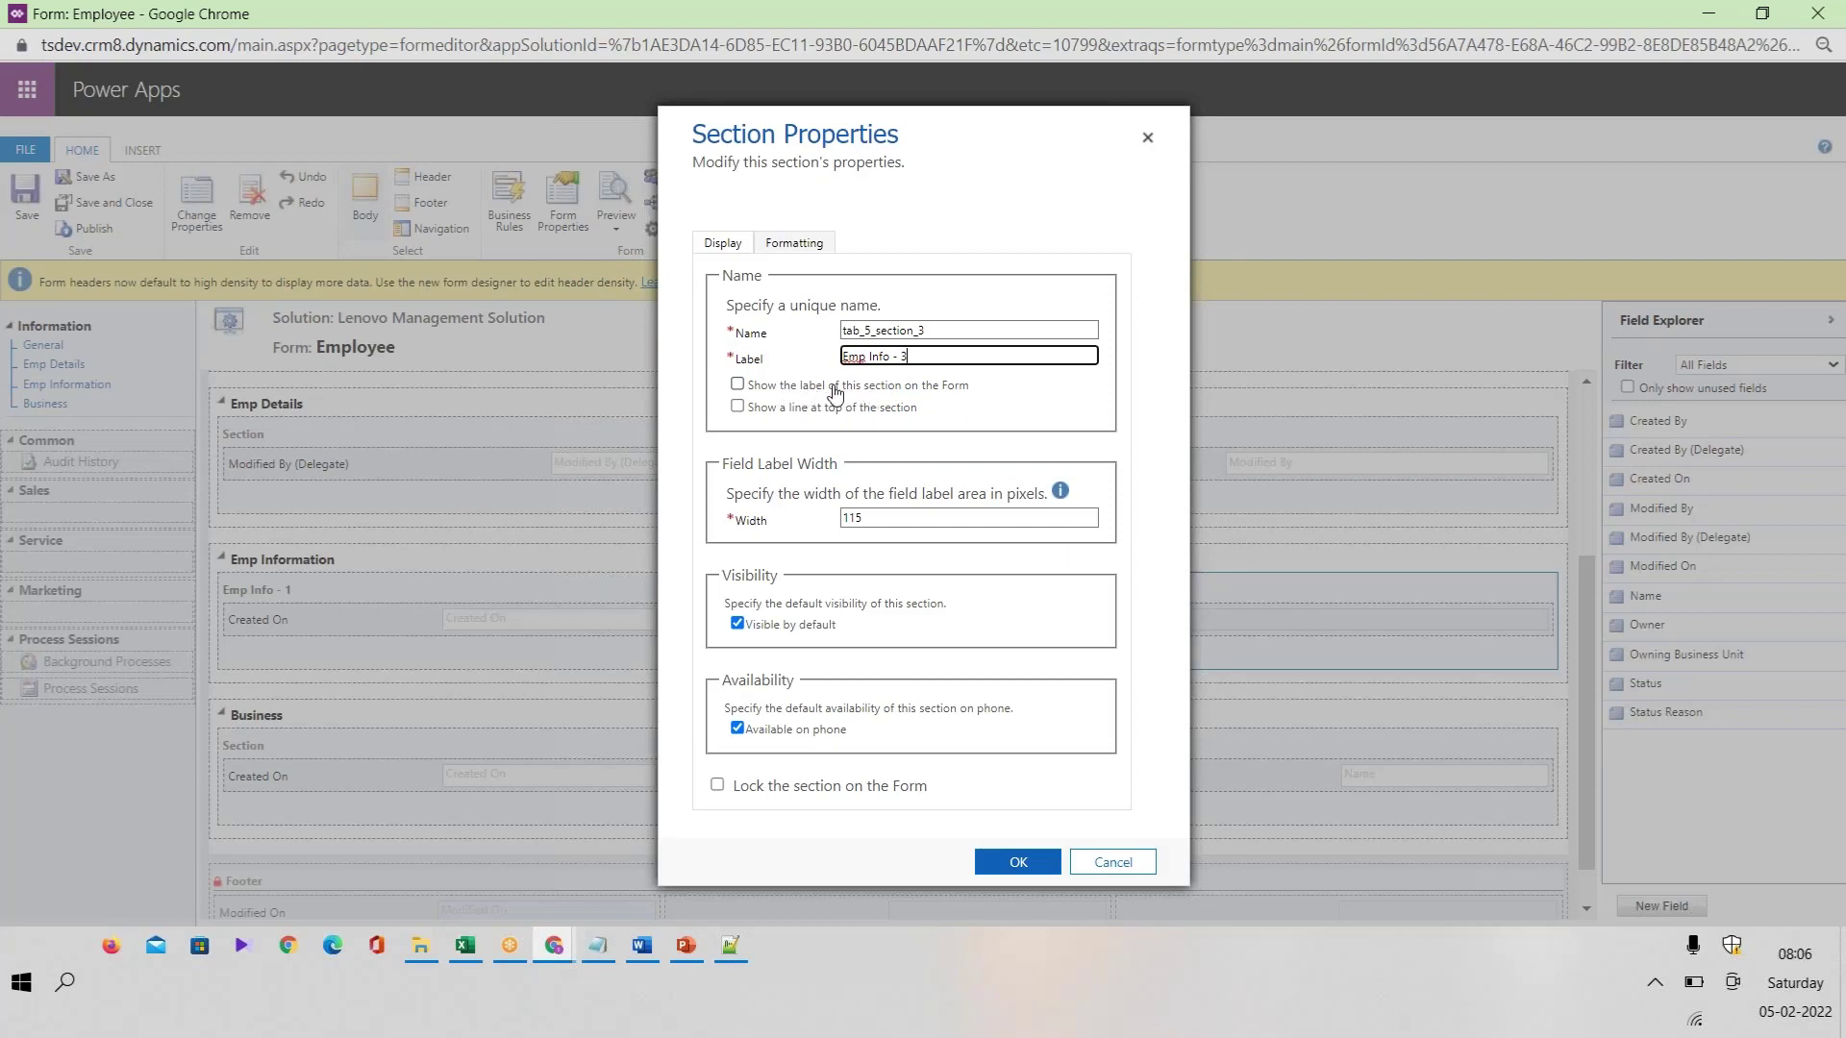
triple_click(890, 358)
click(1013, 867)
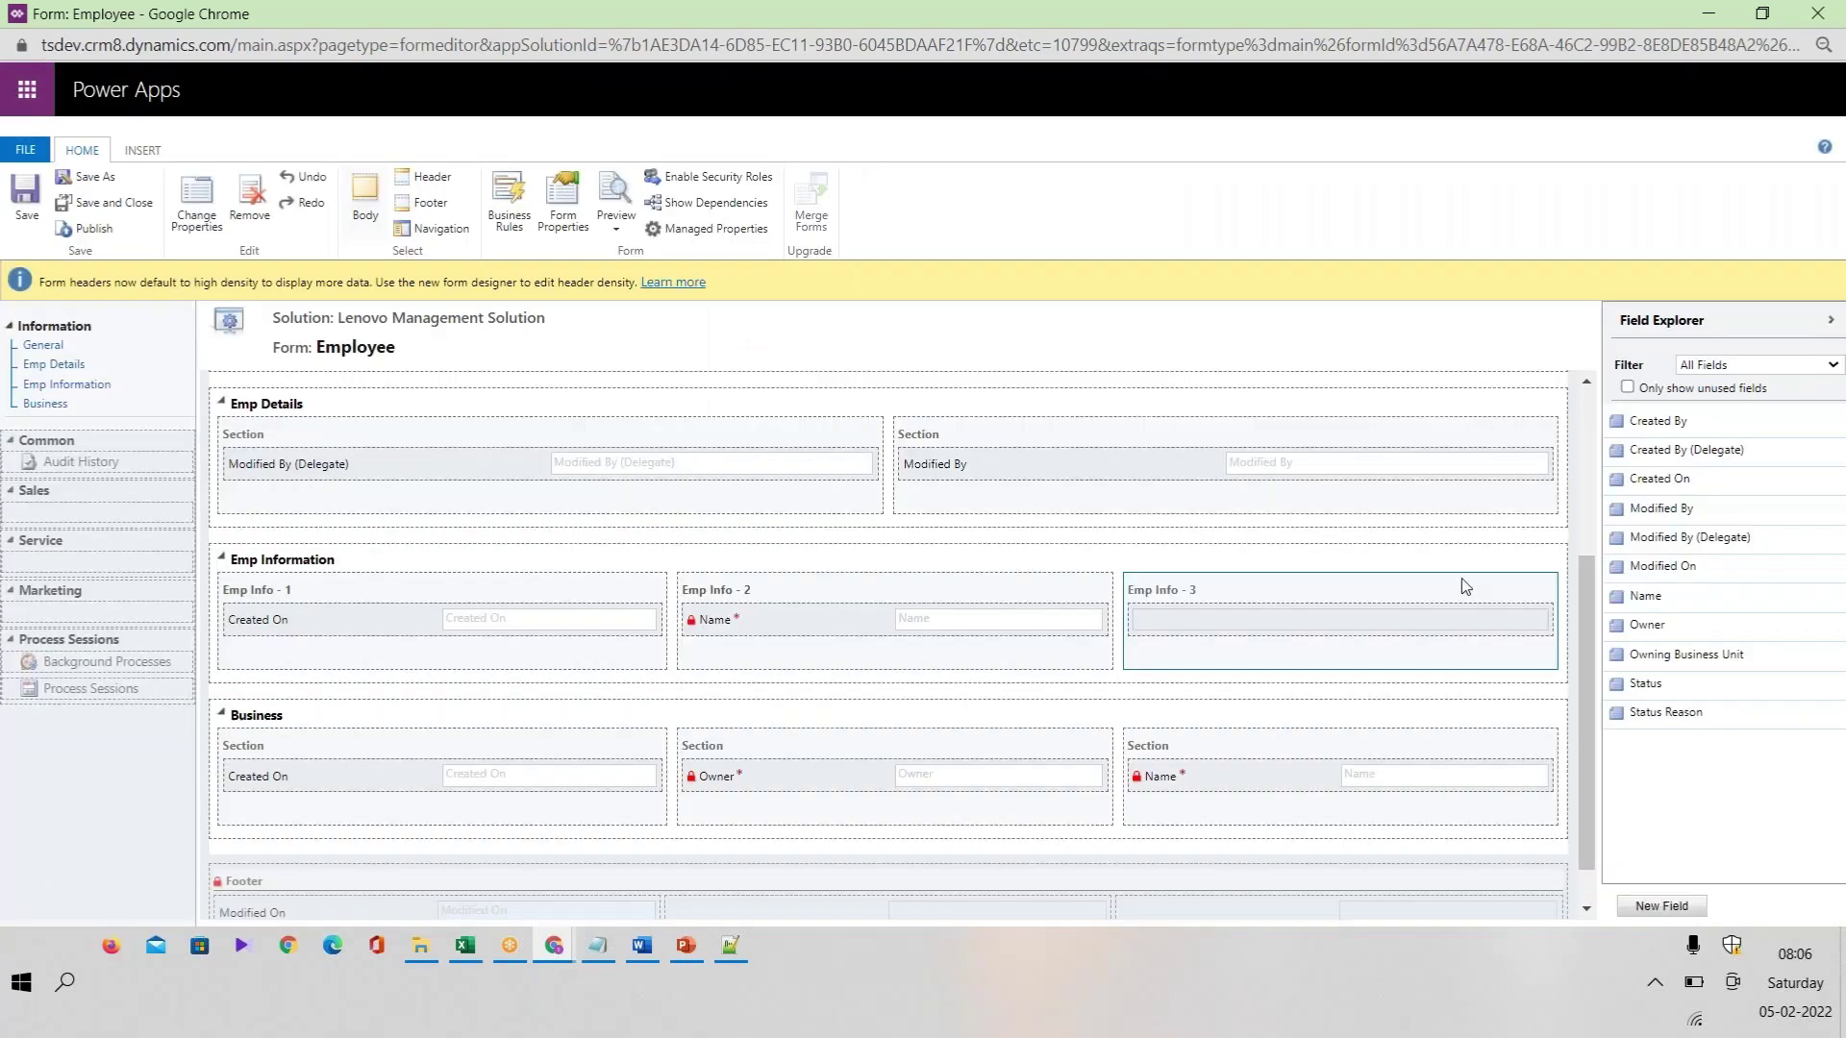
Step: Save and publish the Employee form, and reload the New Employee record in the Lenovo Services app
click(25, 209)
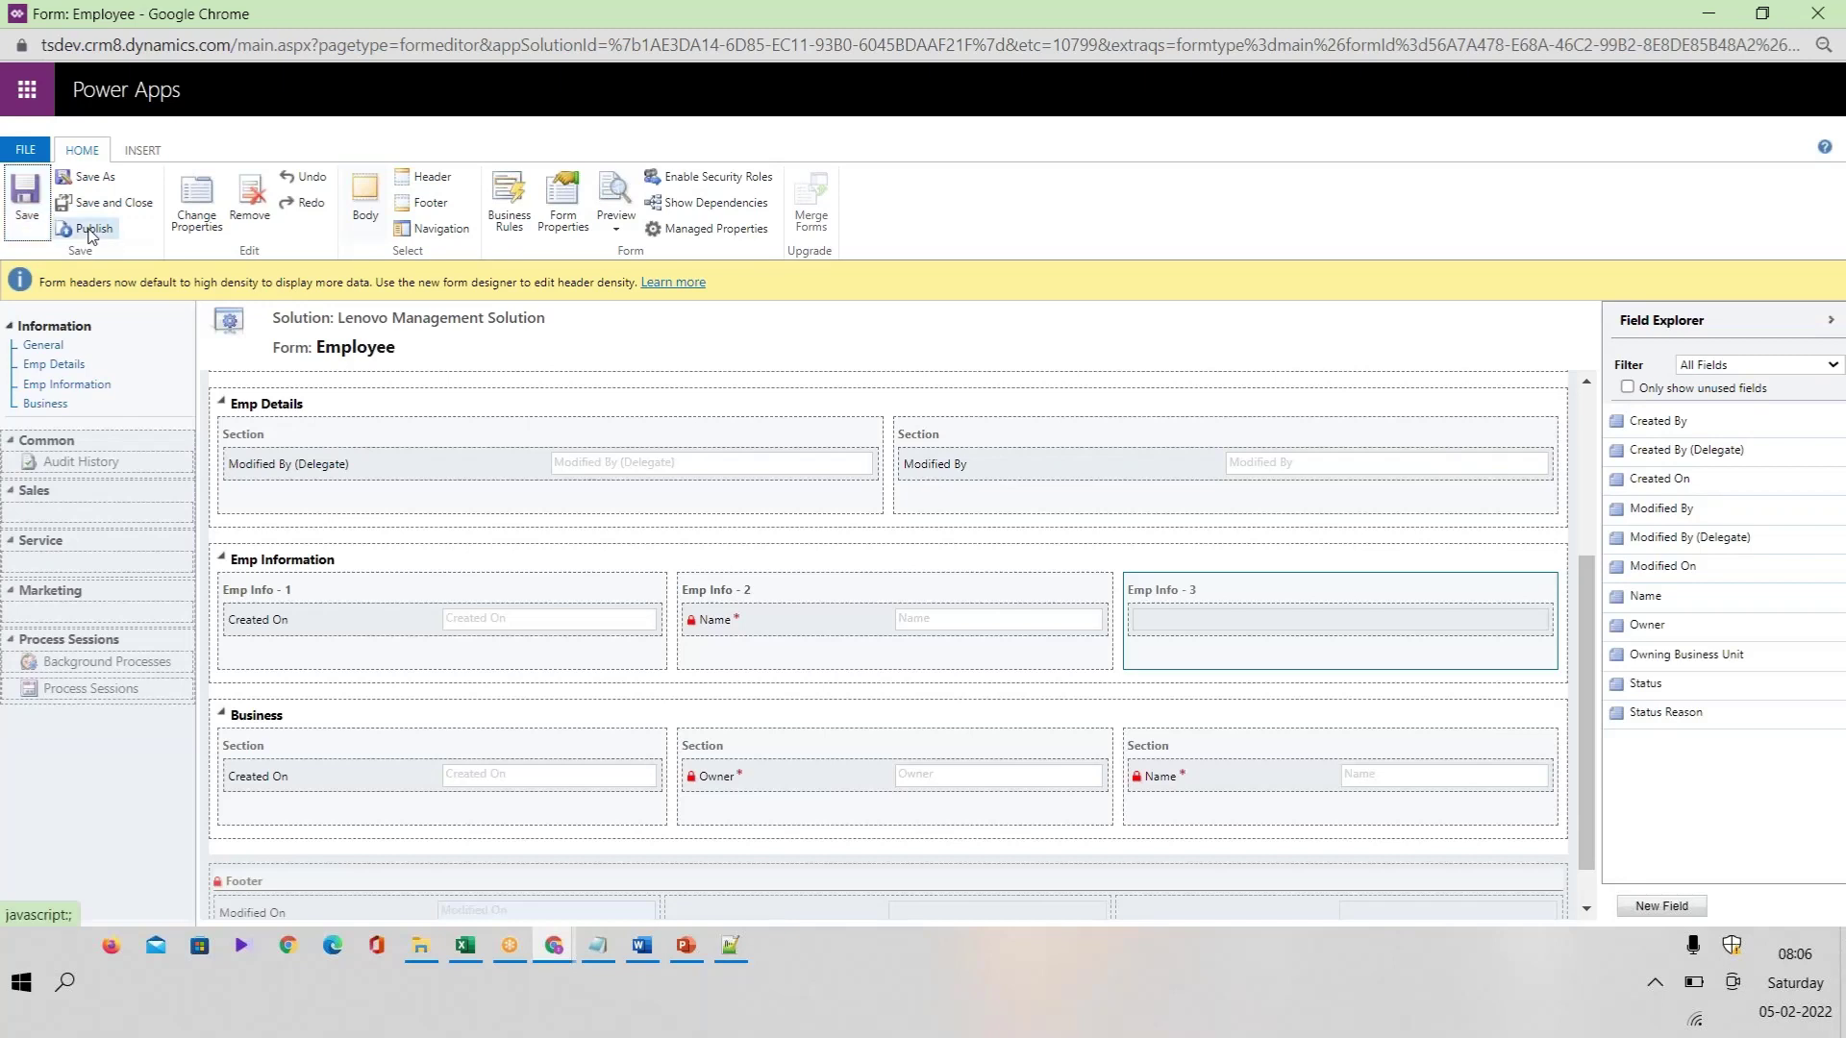
click(92, 231)
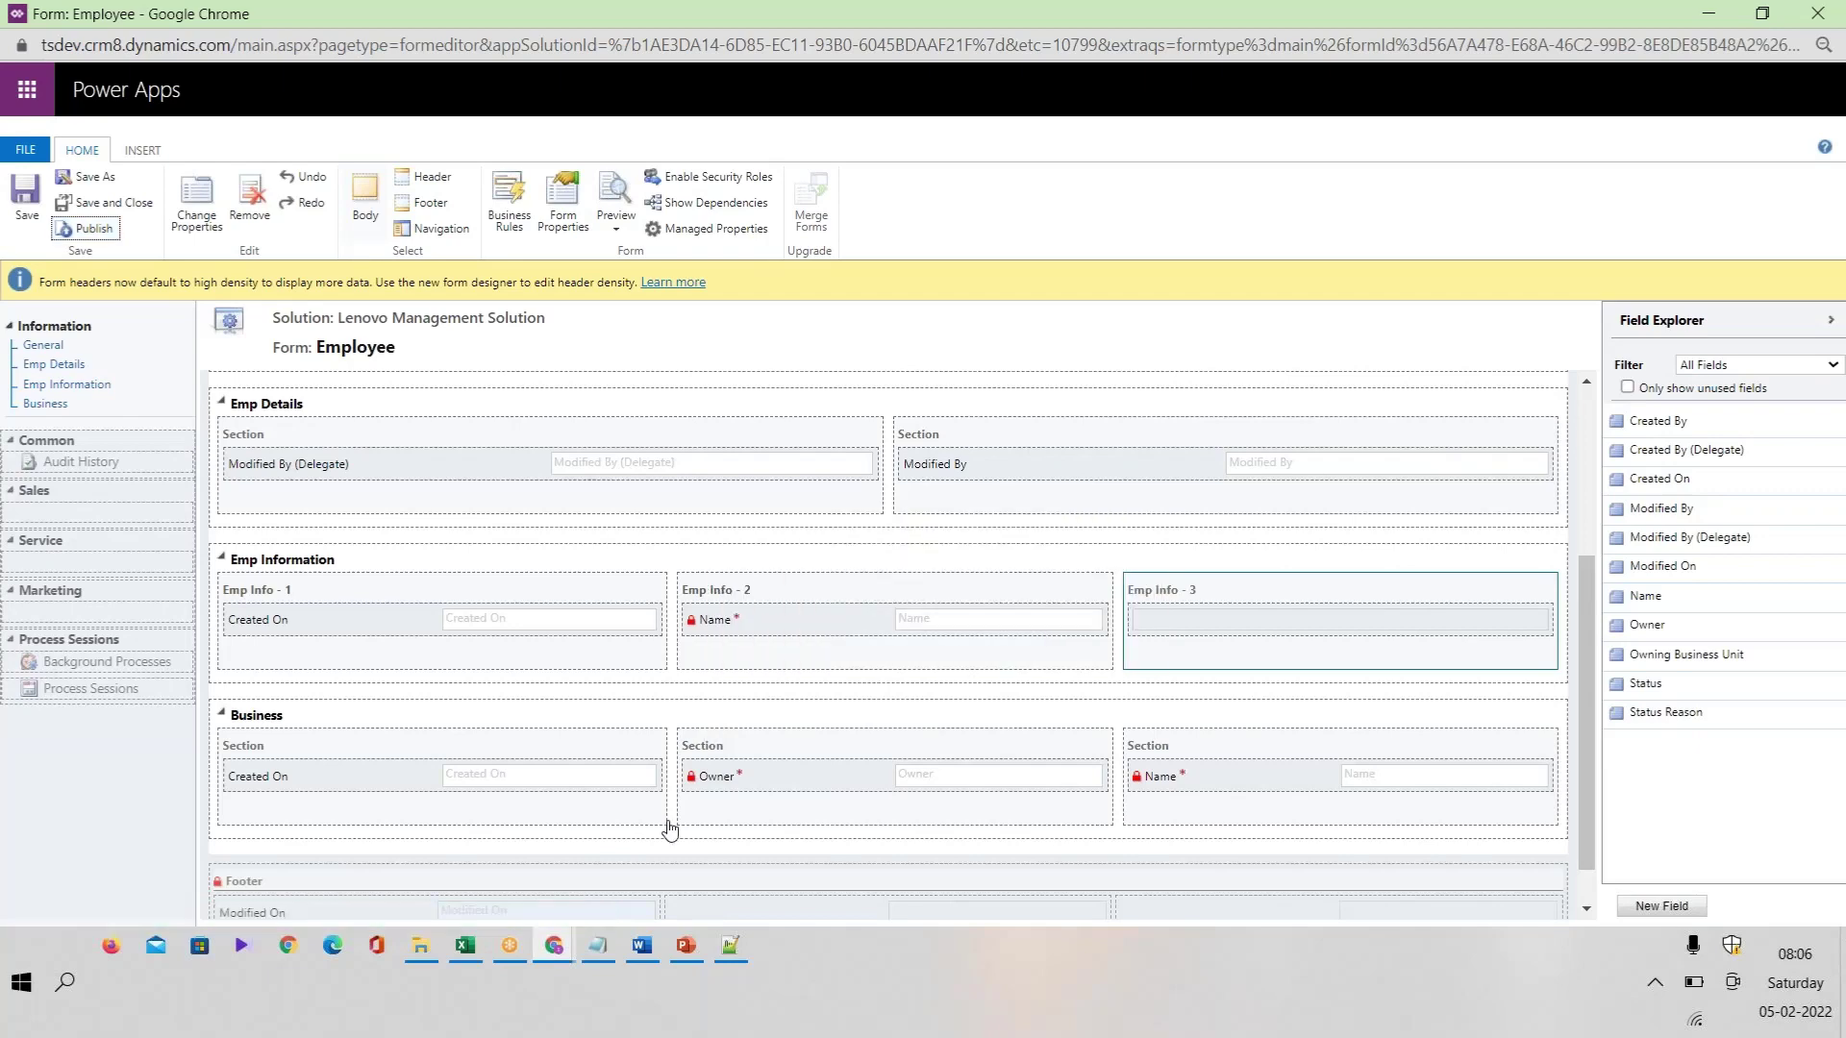
mouse_move(554, 952)
click(248, 879)
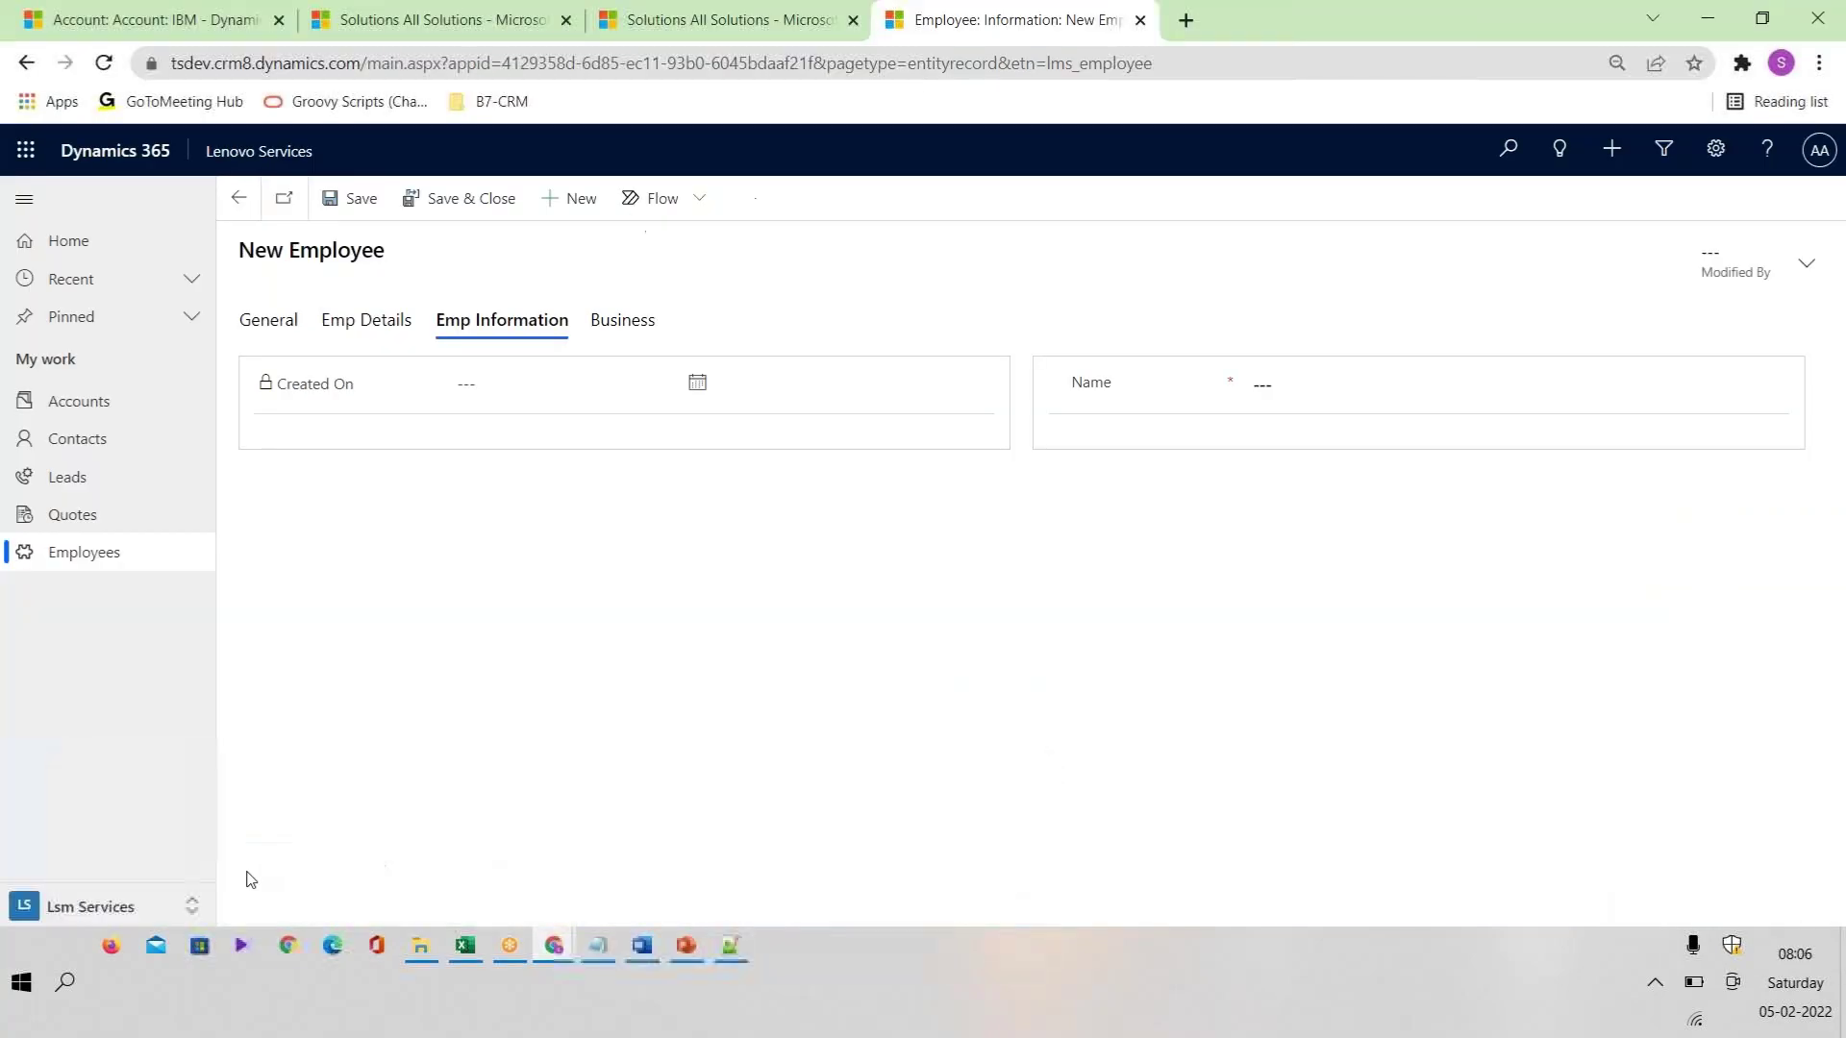
key(F5)
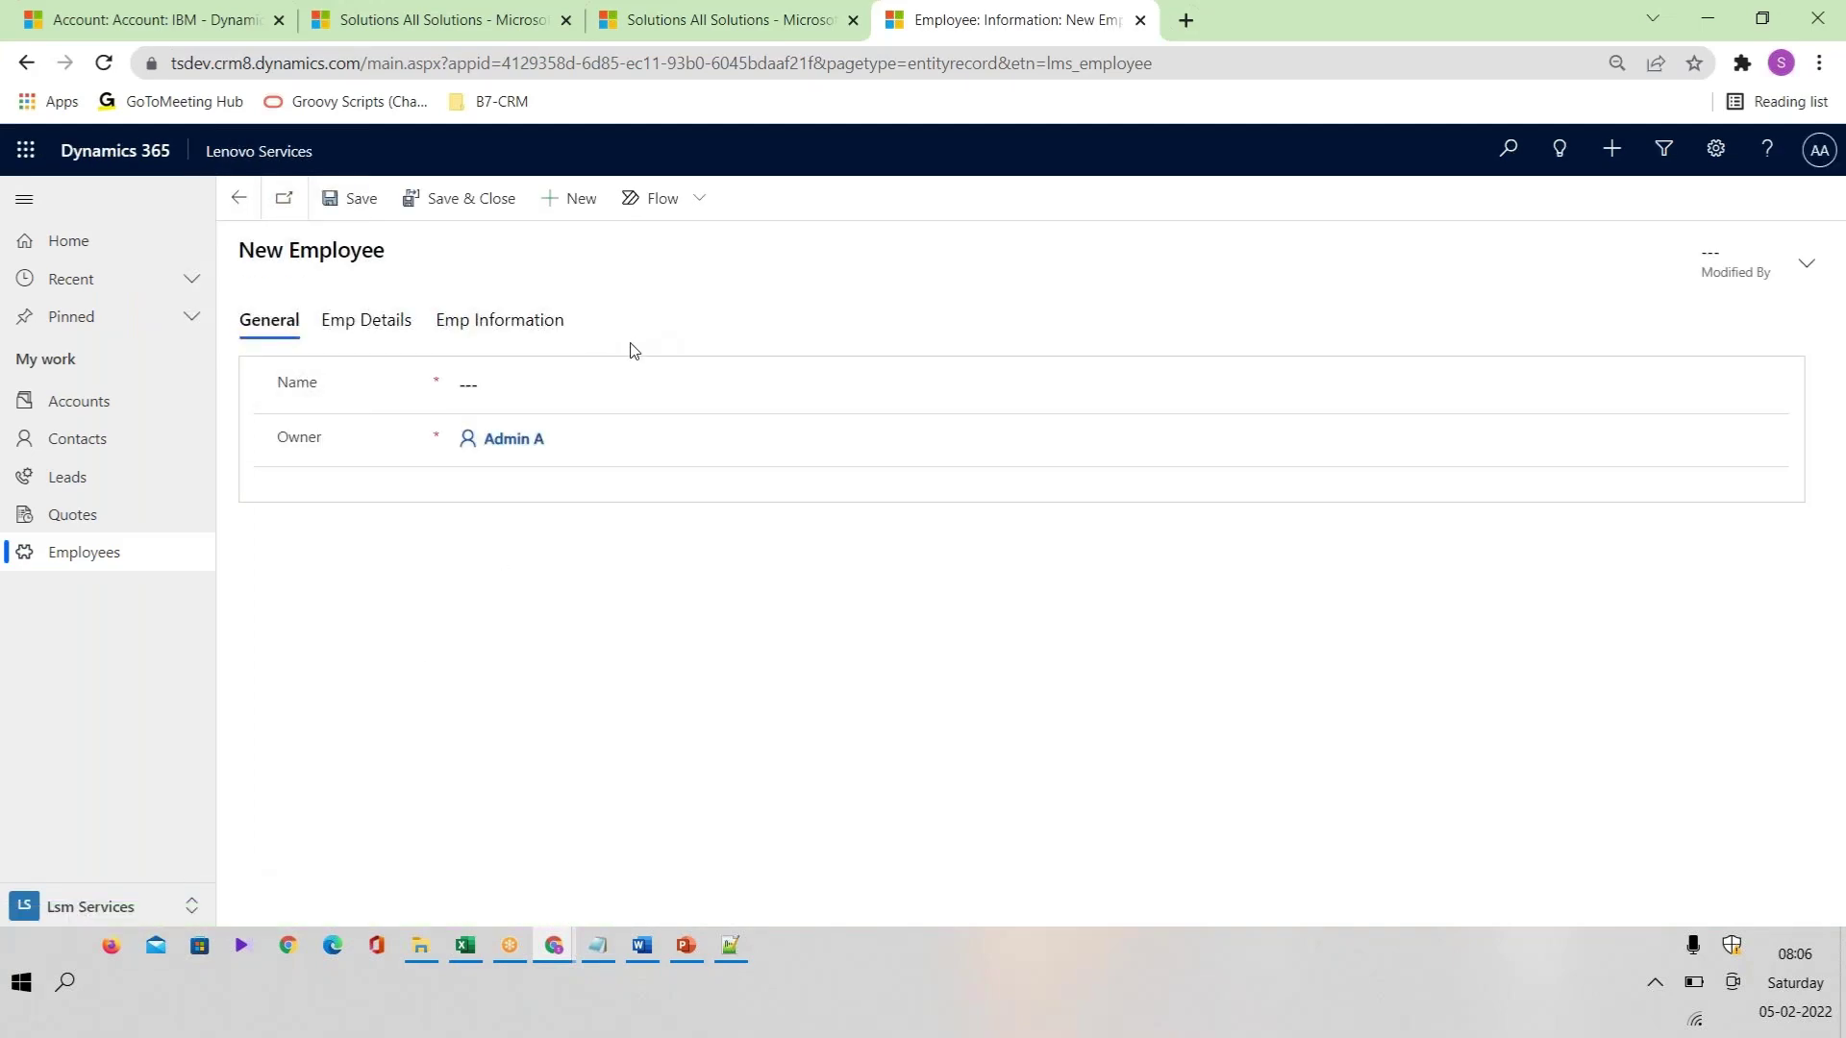
Step: Compare the tabs shown on the reloaded New Employee record with the tabs in the form editor
click(827, 883)
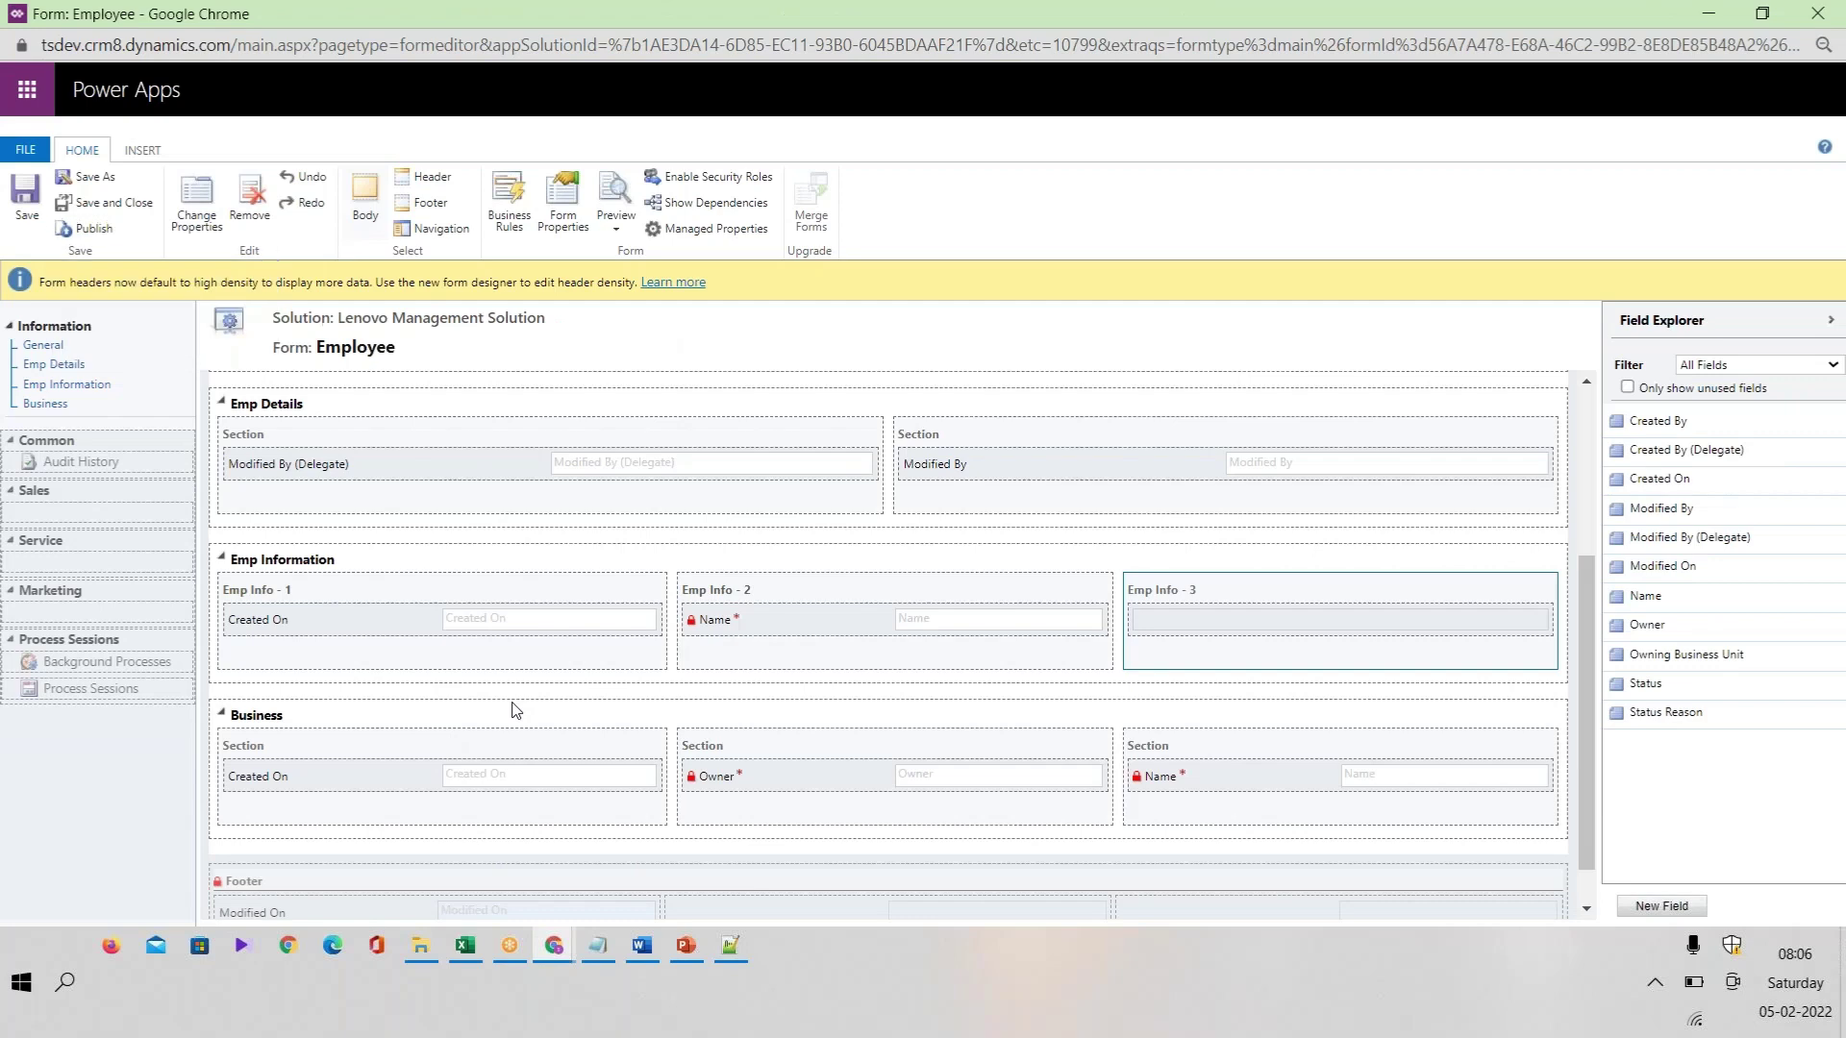
key(alt+Tab)
key(alt+Tab)
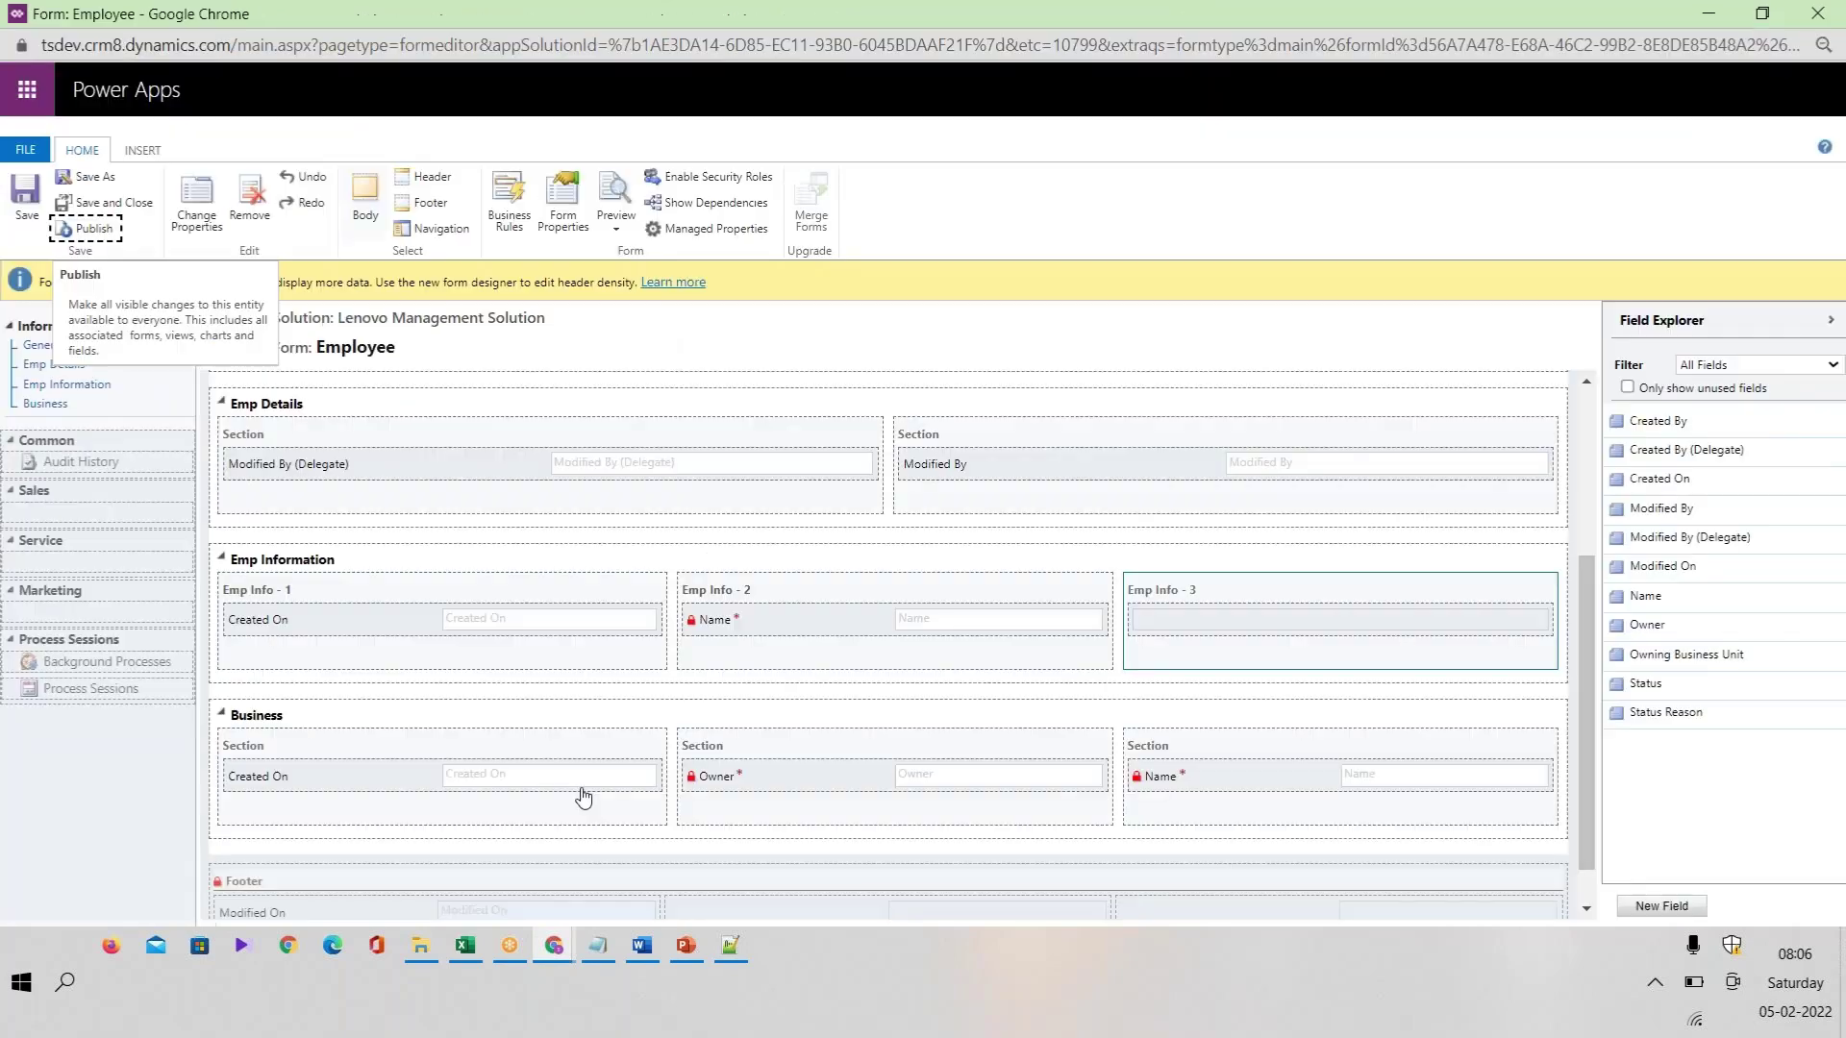
Step: Check the default visibility setting of the Business tab in its tab properties
double_click(517, 727)
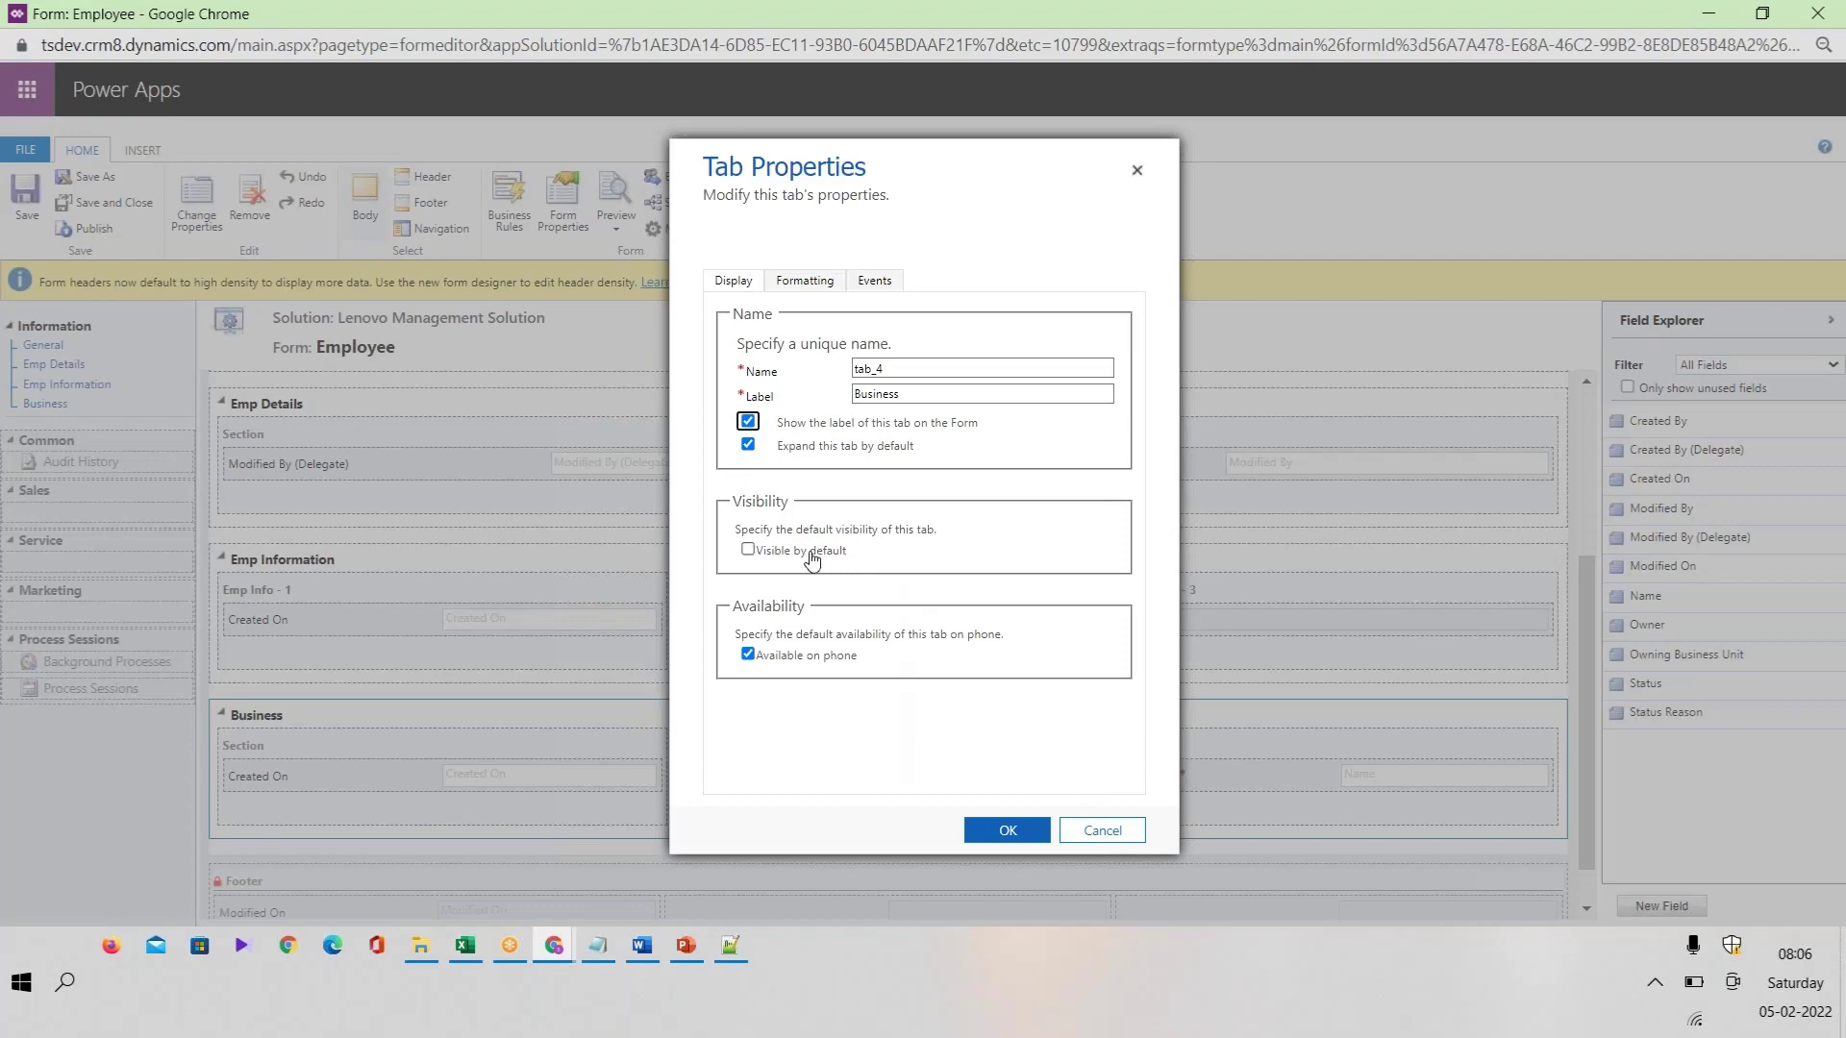
click(1115, 830)
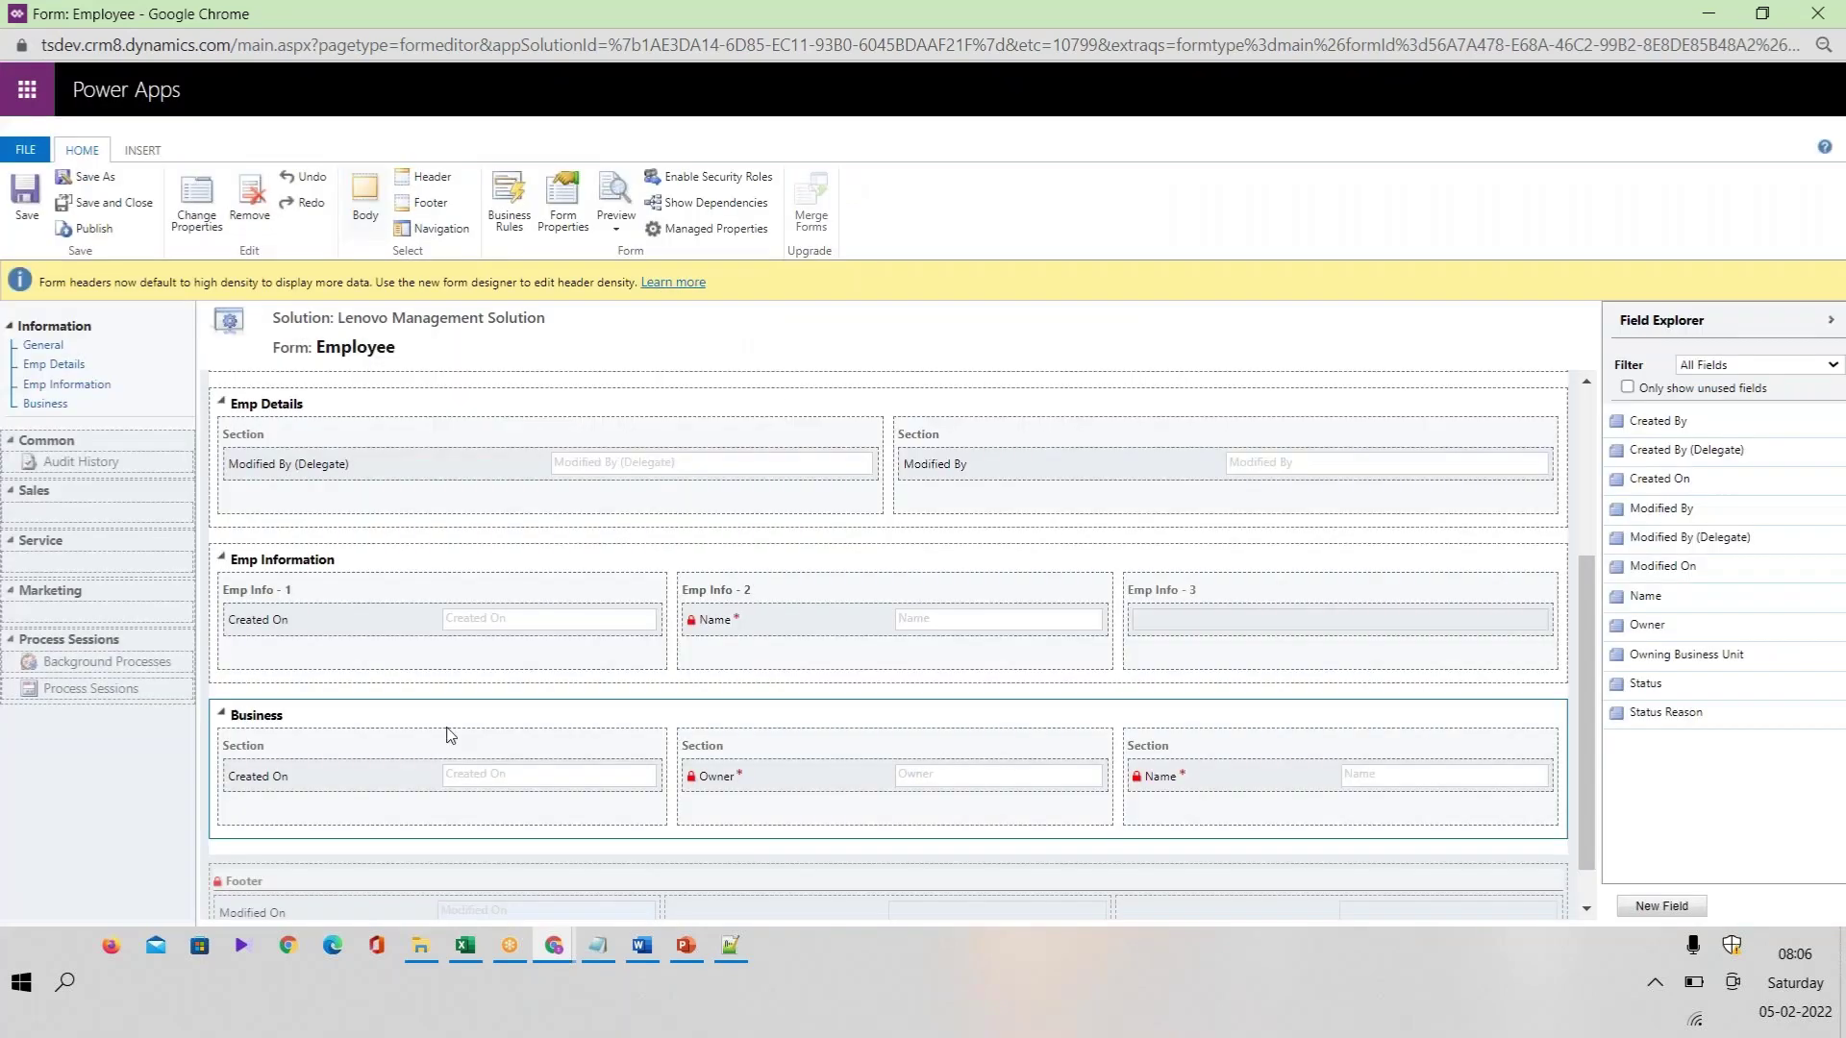
Step: Compare the label setting of the first Emp Details section with the sections on the New Employee record's Emp Details and Emp Information tabs
key(alt+Tab)
click(361, 327)
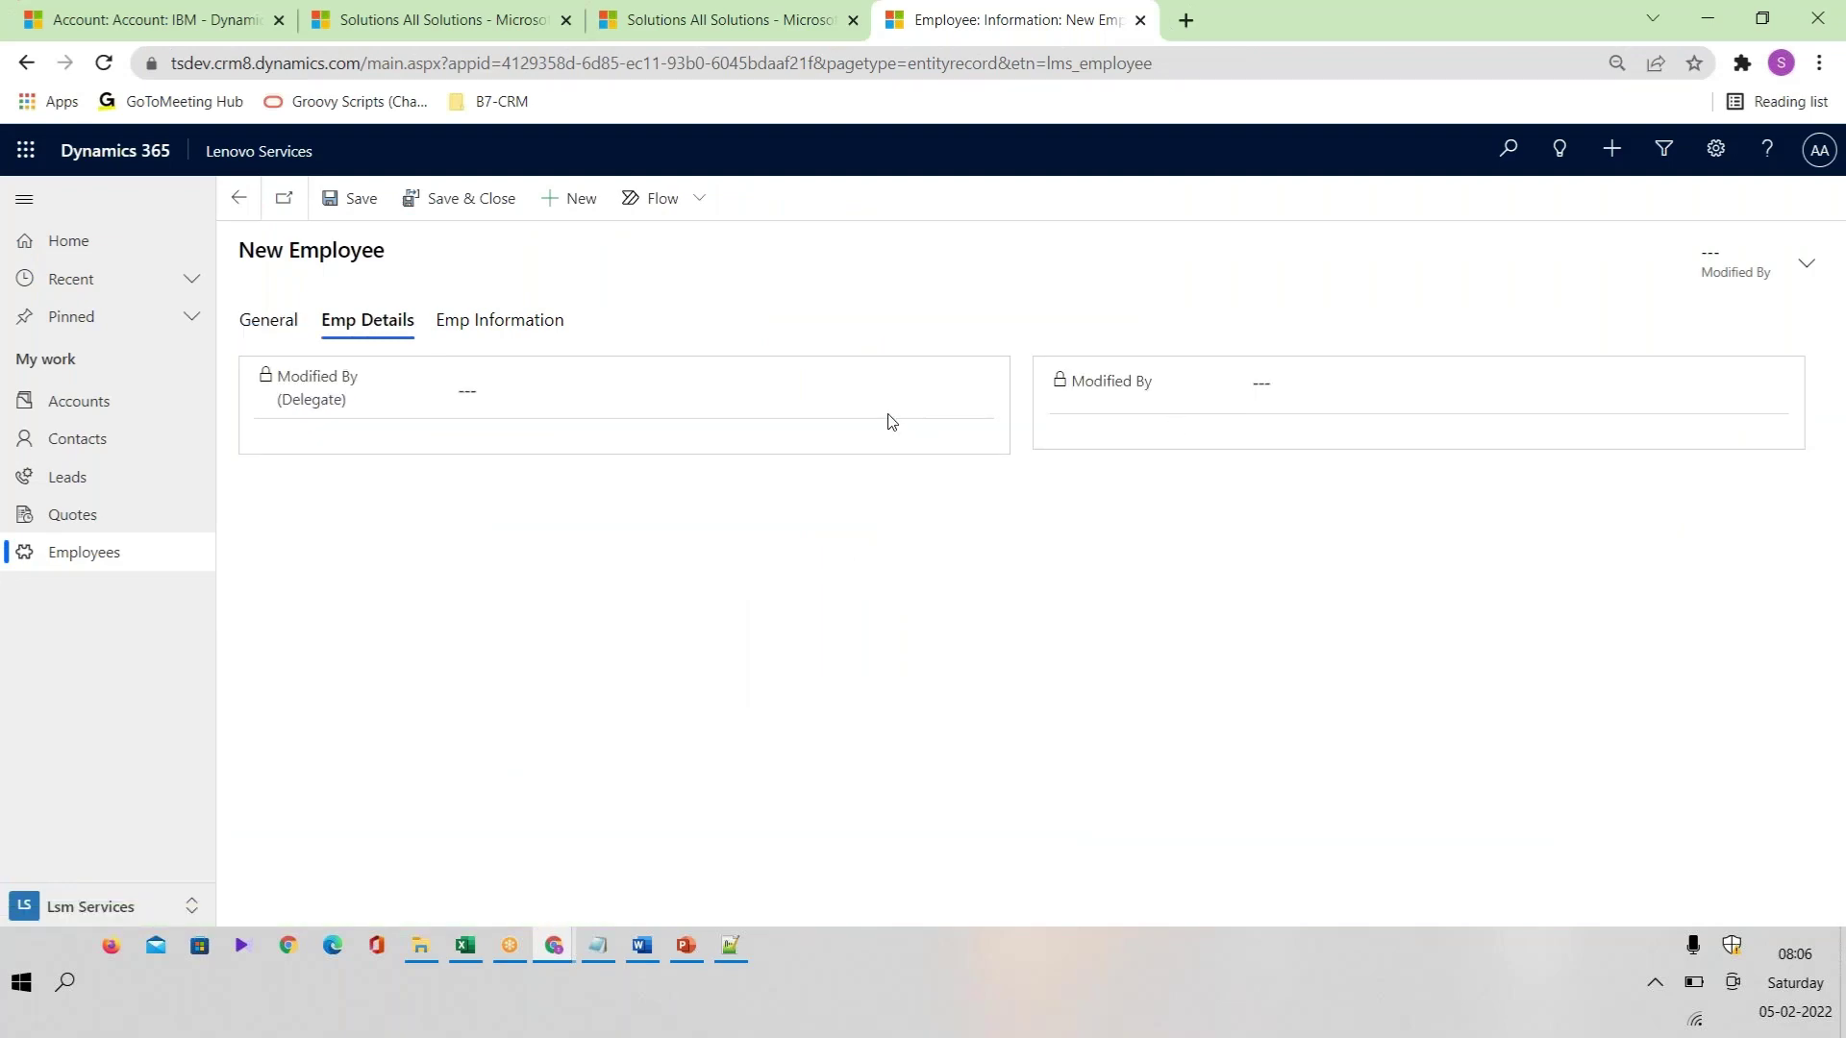
key(alt+Tab)
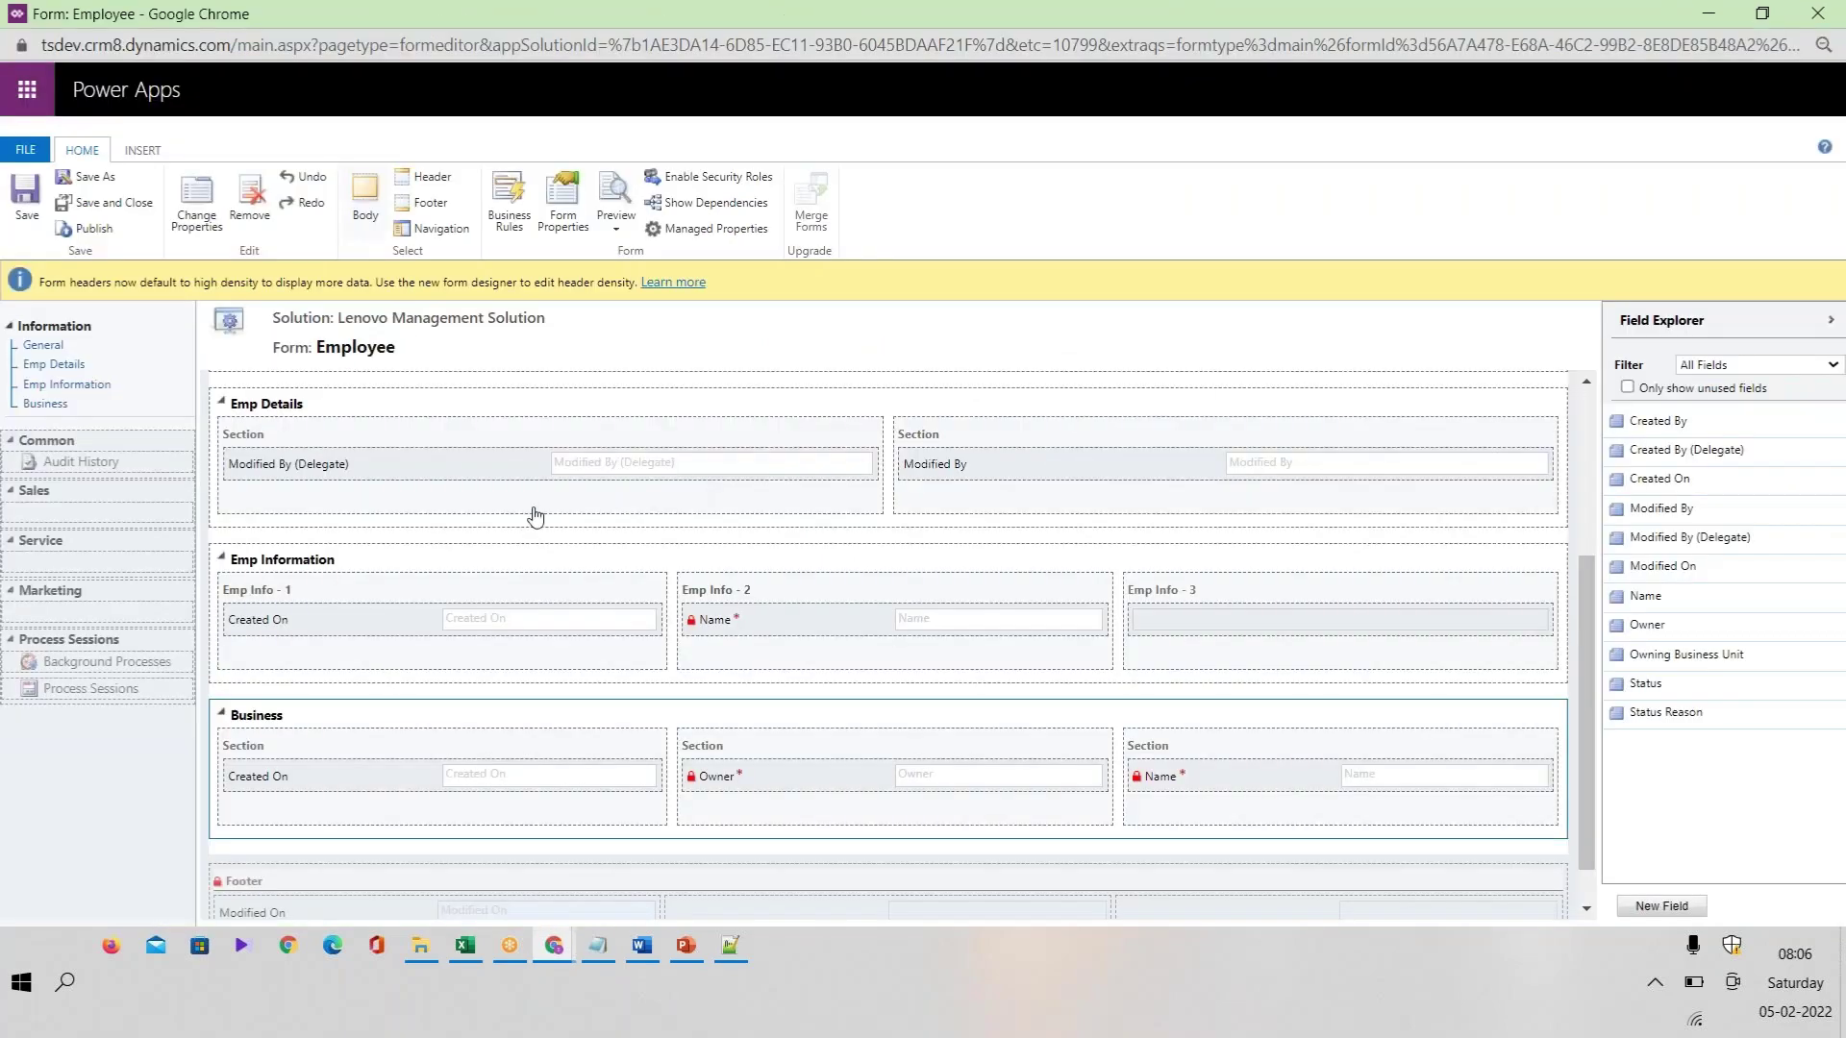
double_click(413, 438)
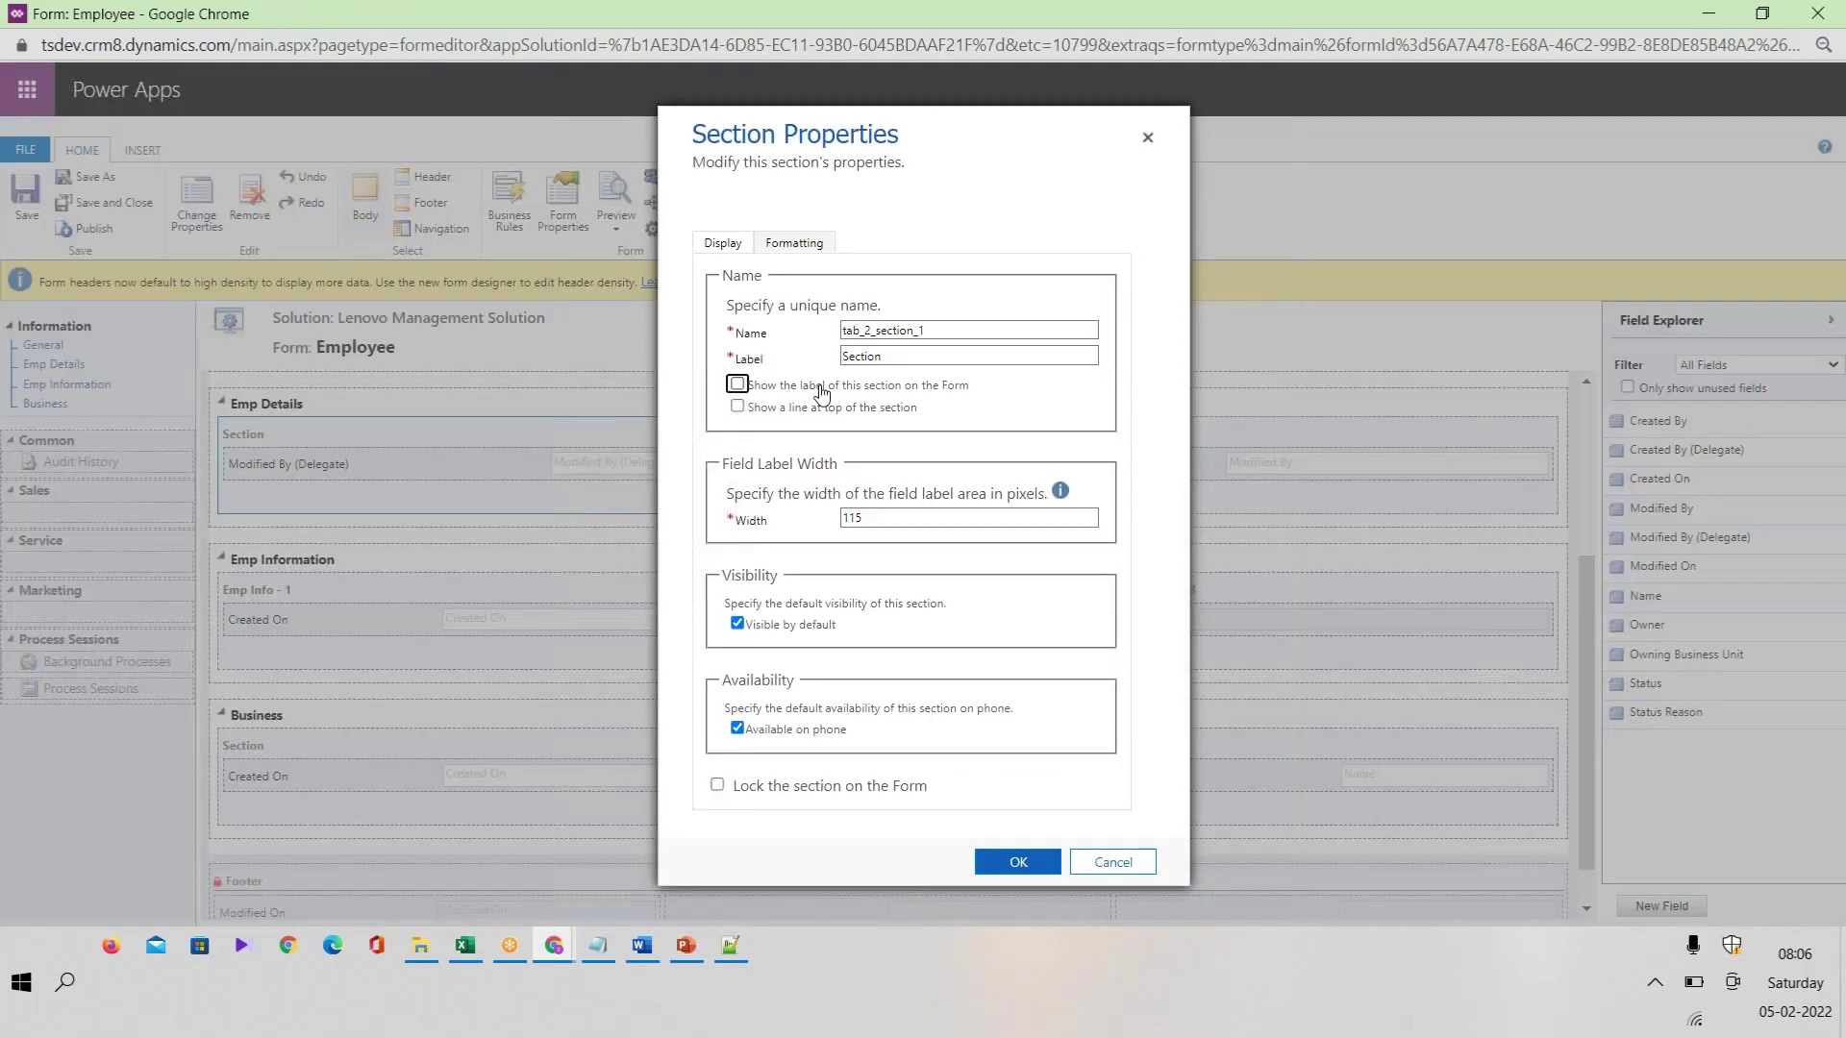
click(1140, 865)
key(alt+Tab)
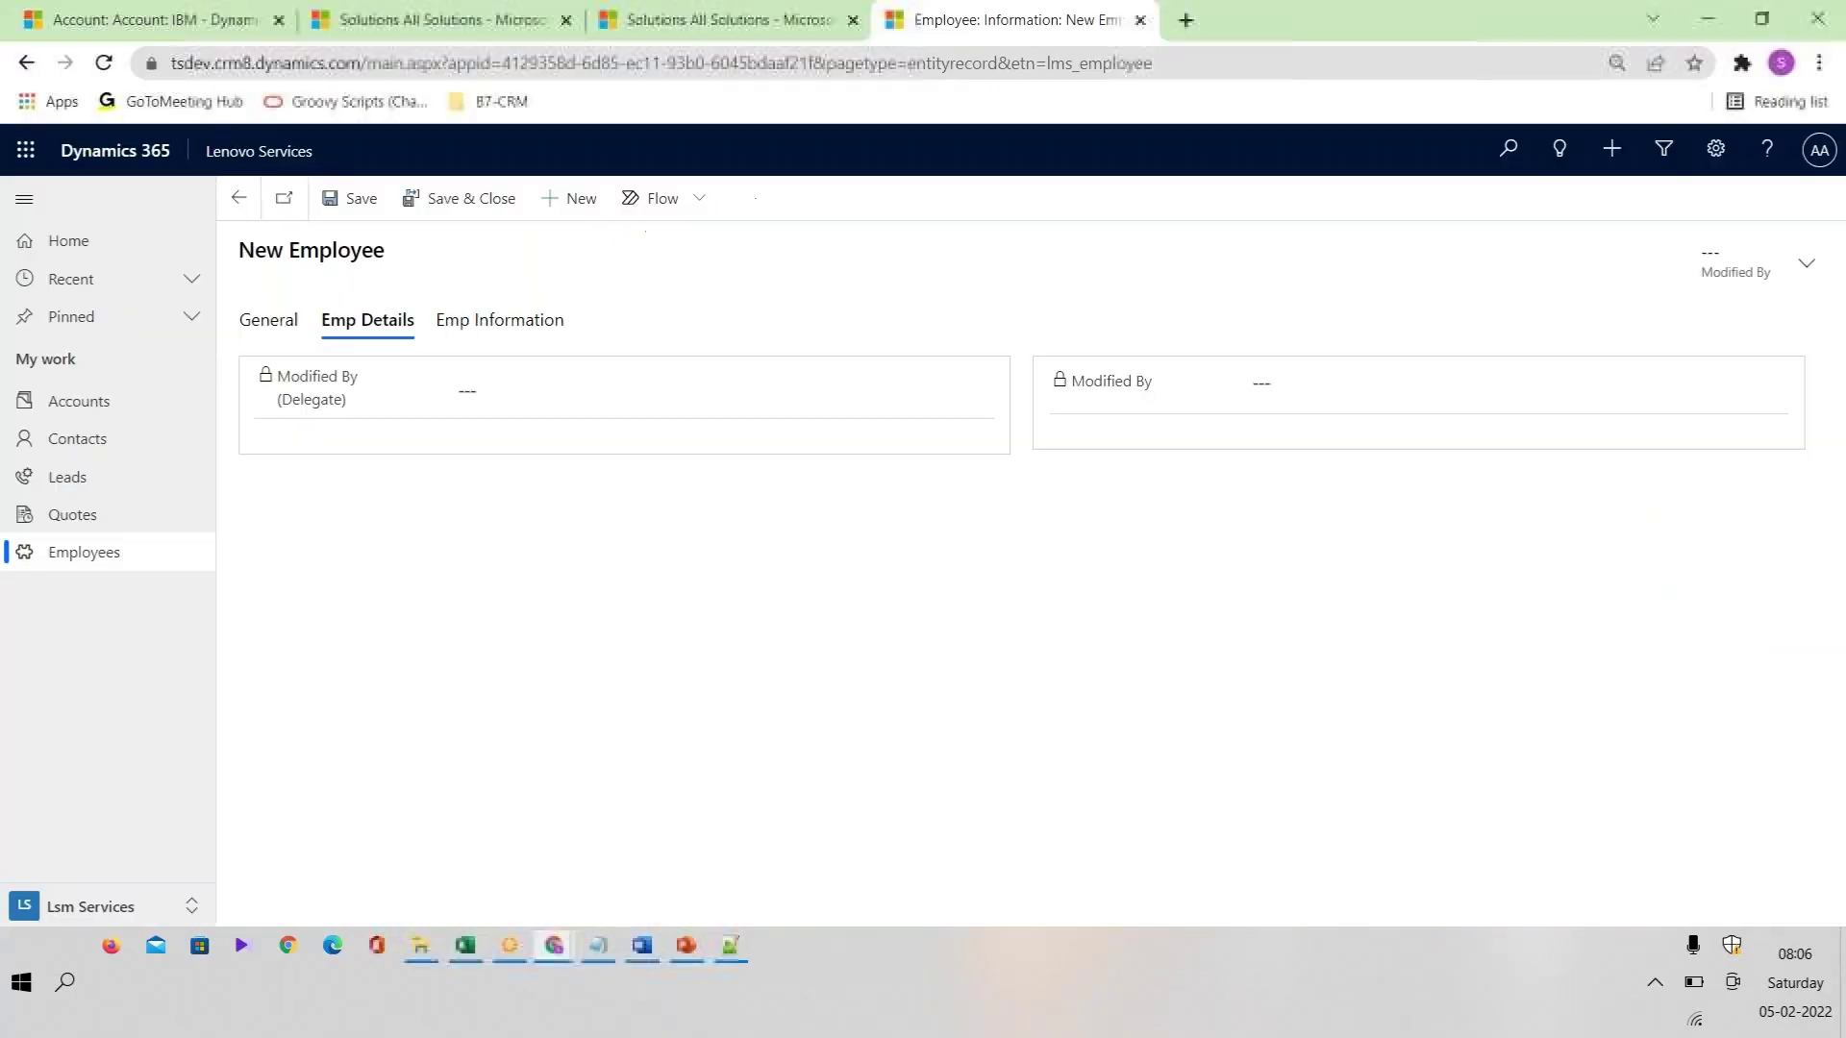
click(536, 322)
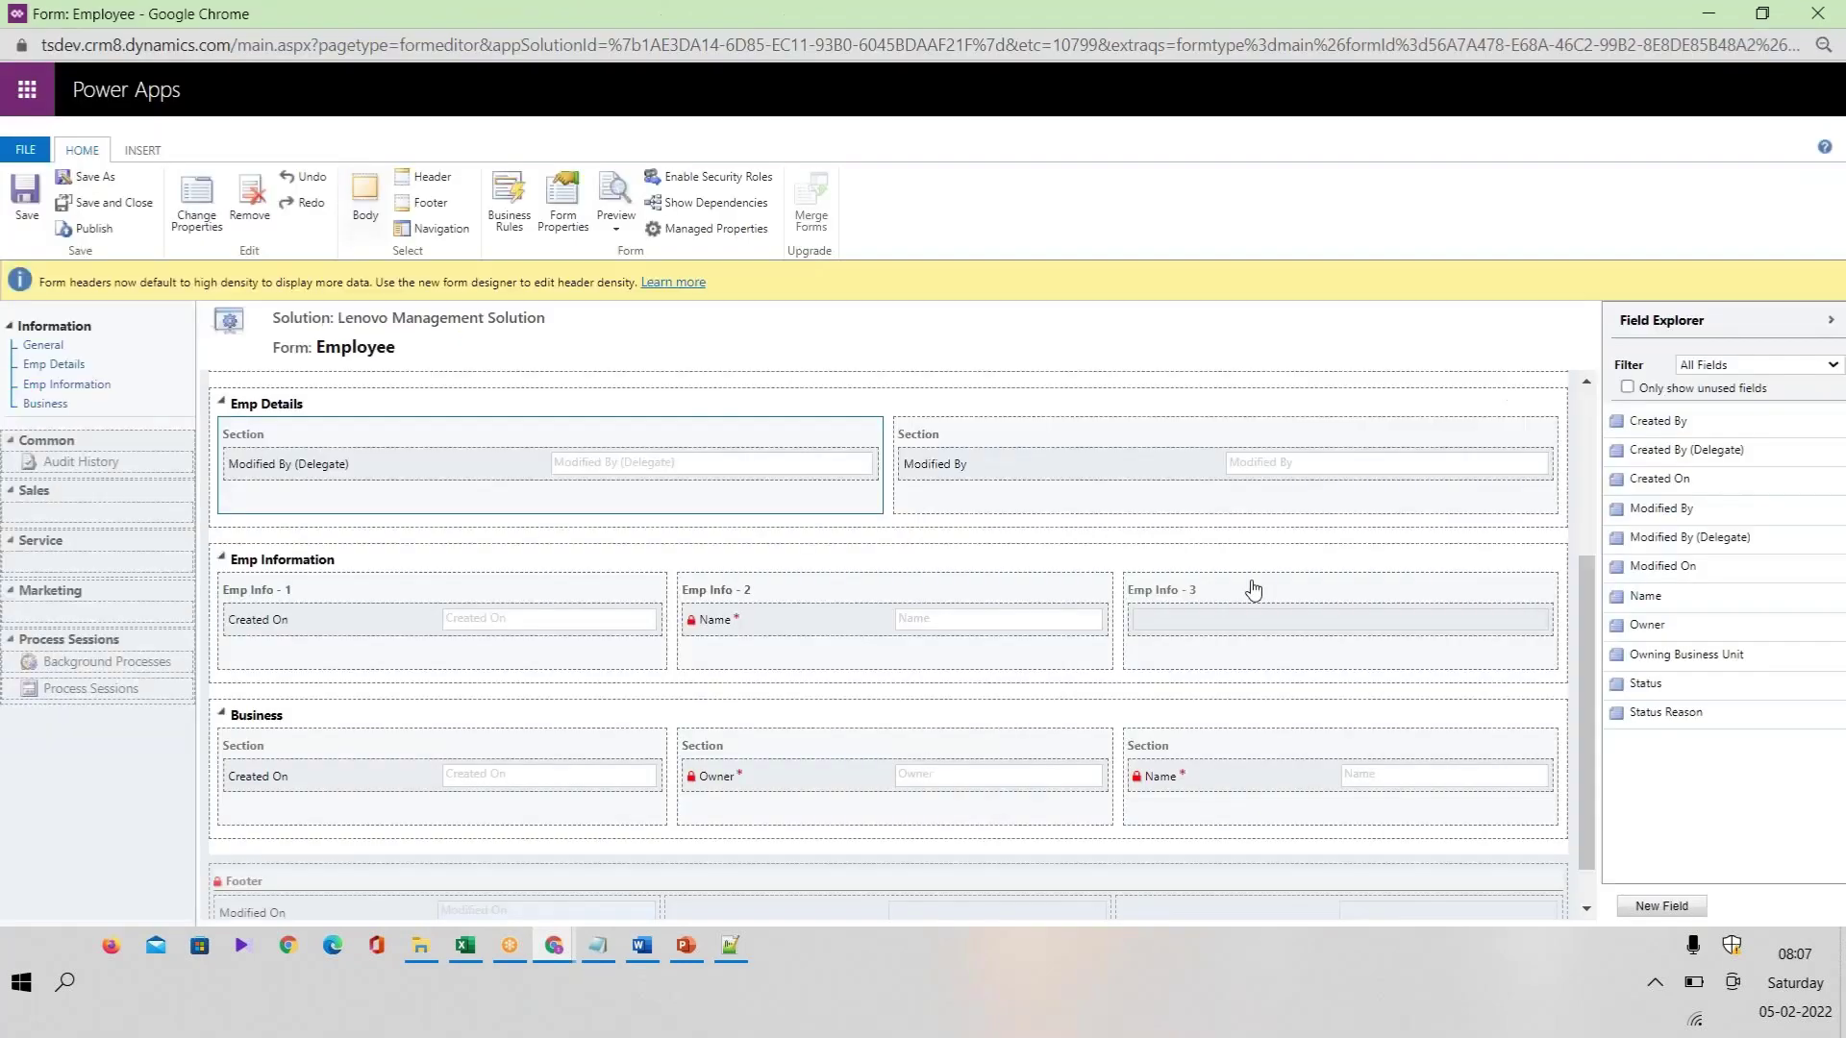
Step: Try to show the label of the Emp Info - 3 section on the form
double_click(1249, 585)
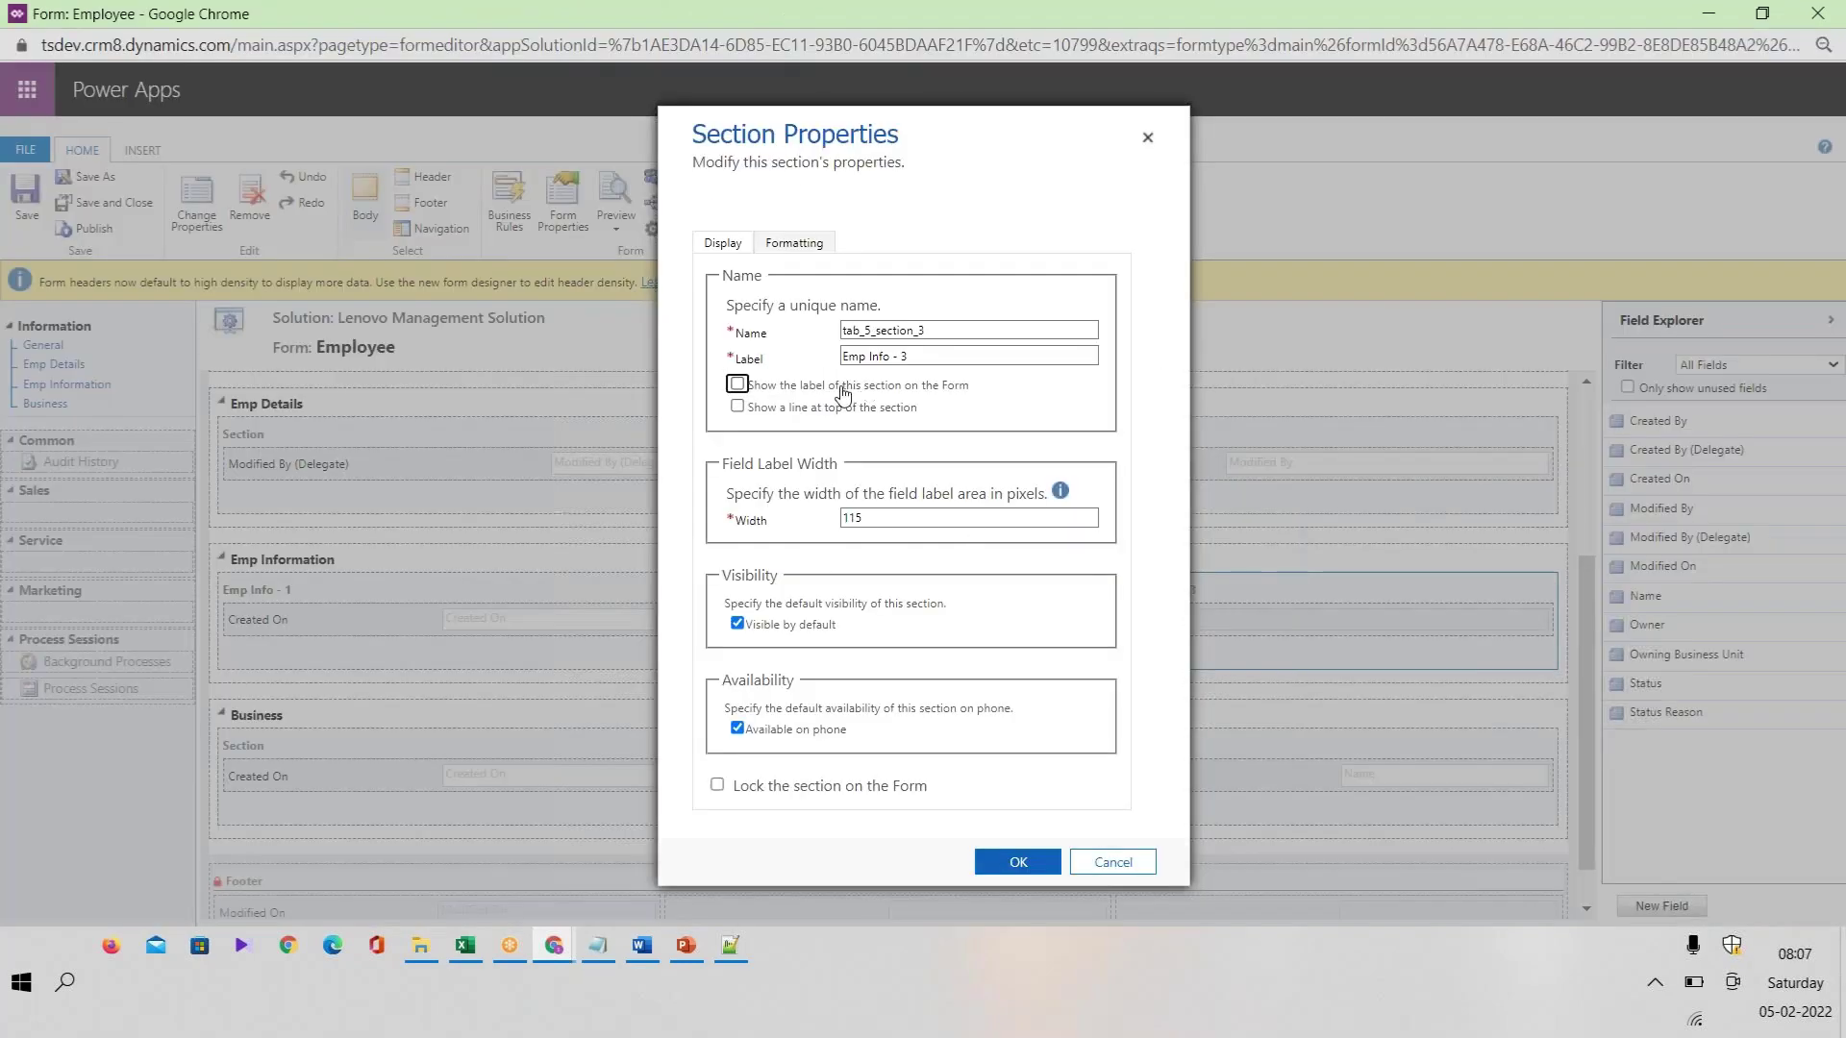
click(801, 385)
click(1039, 856)
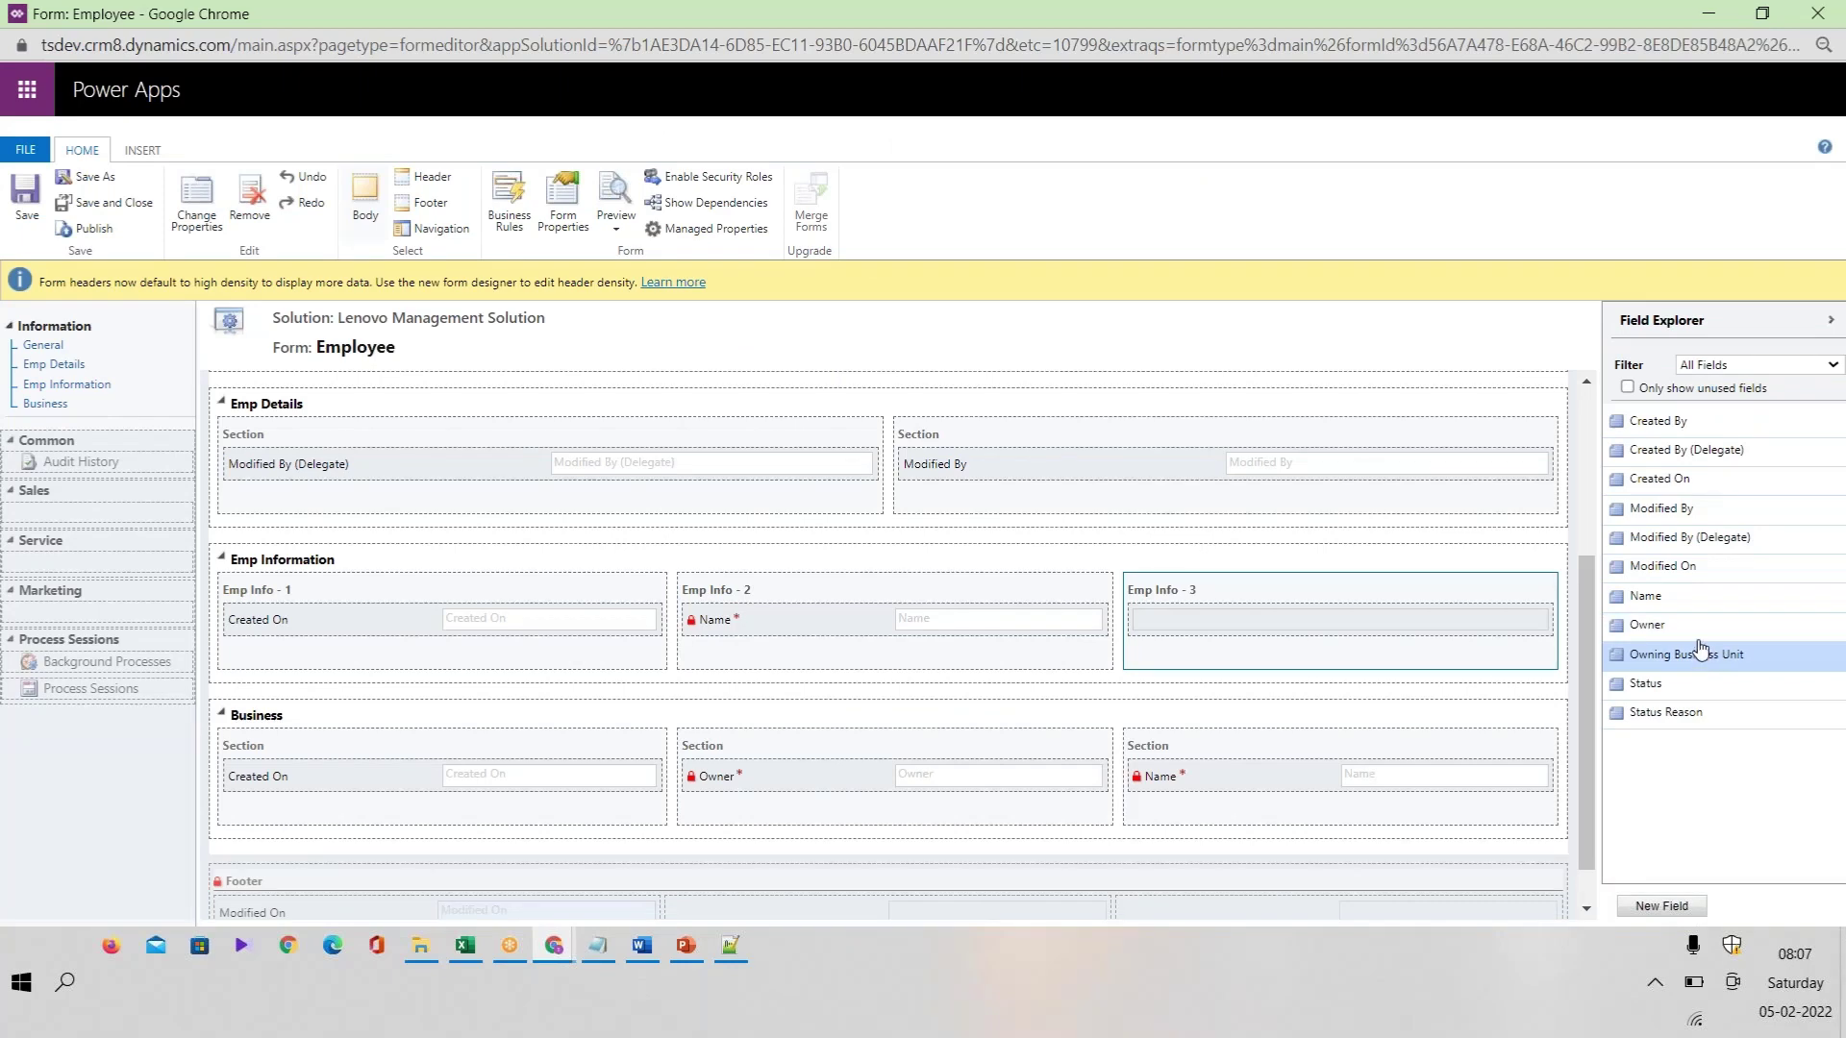
Step: Add the Created On field to the empty Emp Info - 3 section and check the section's label setting
drag(1676, 604, 1455, 614)
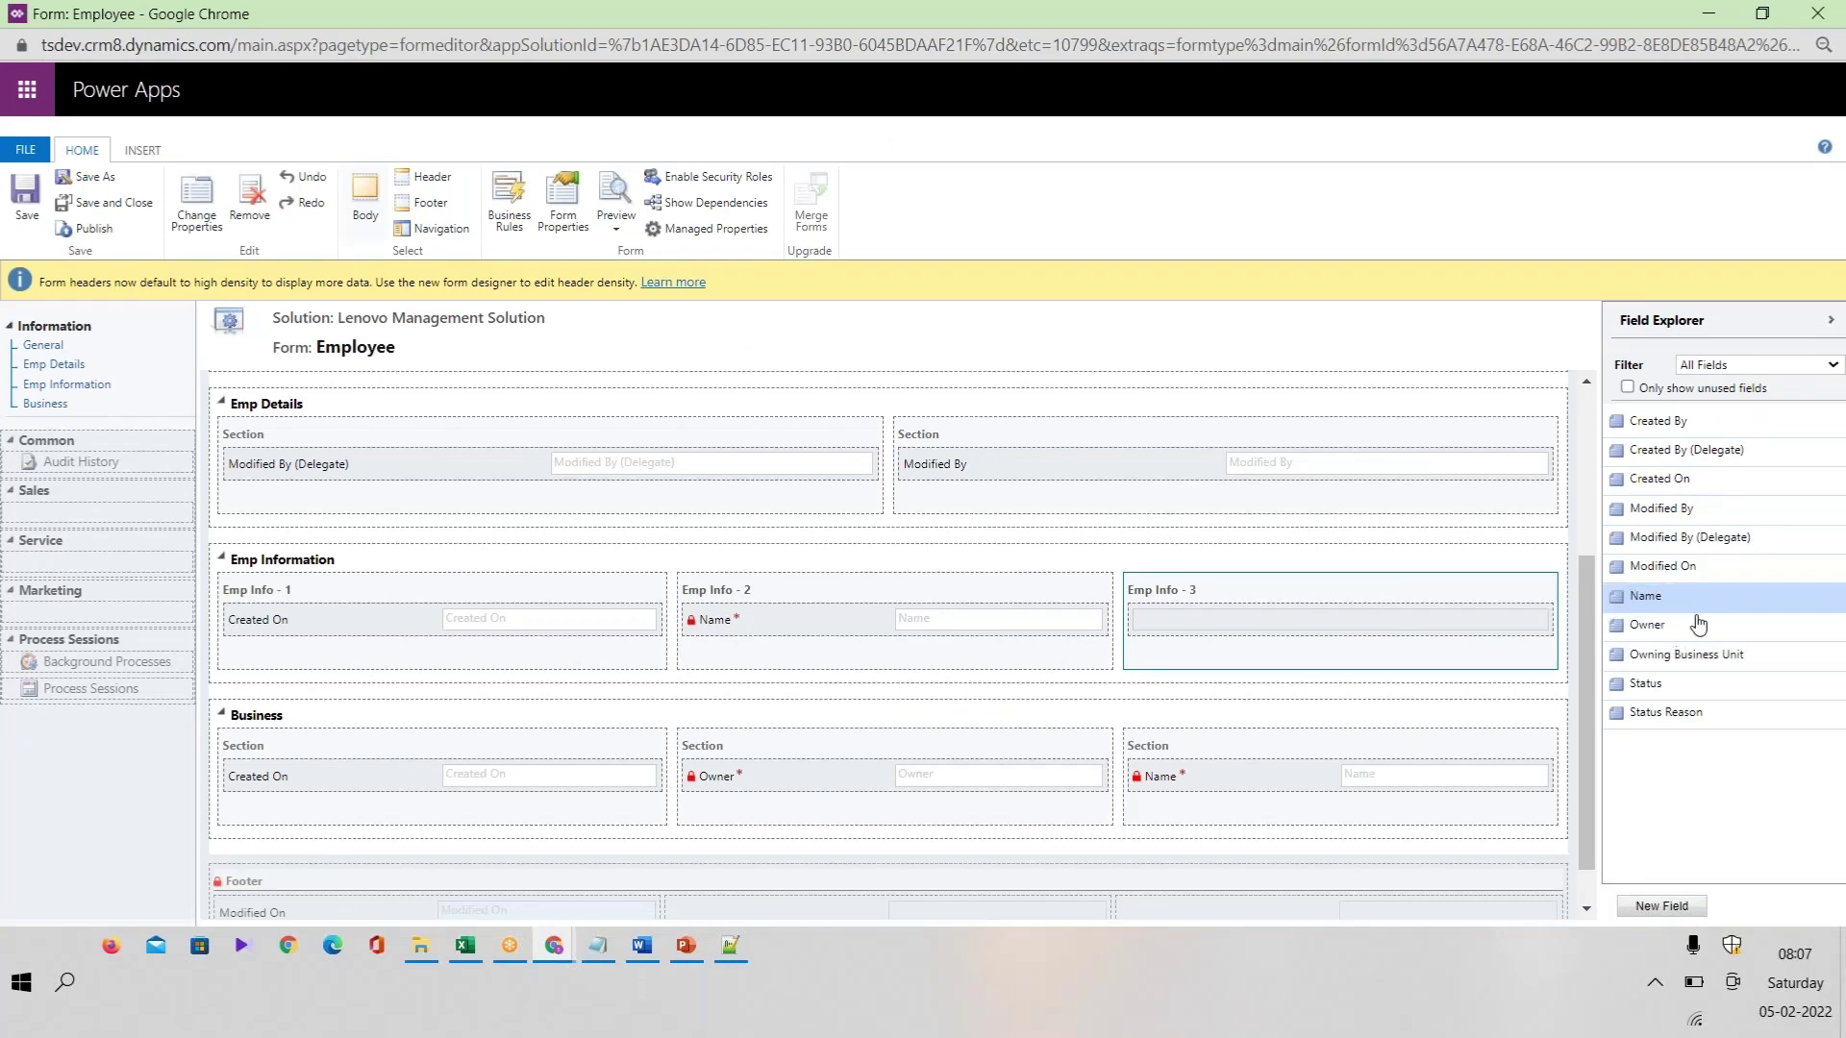
drag(1671, 481, 1372, 617)
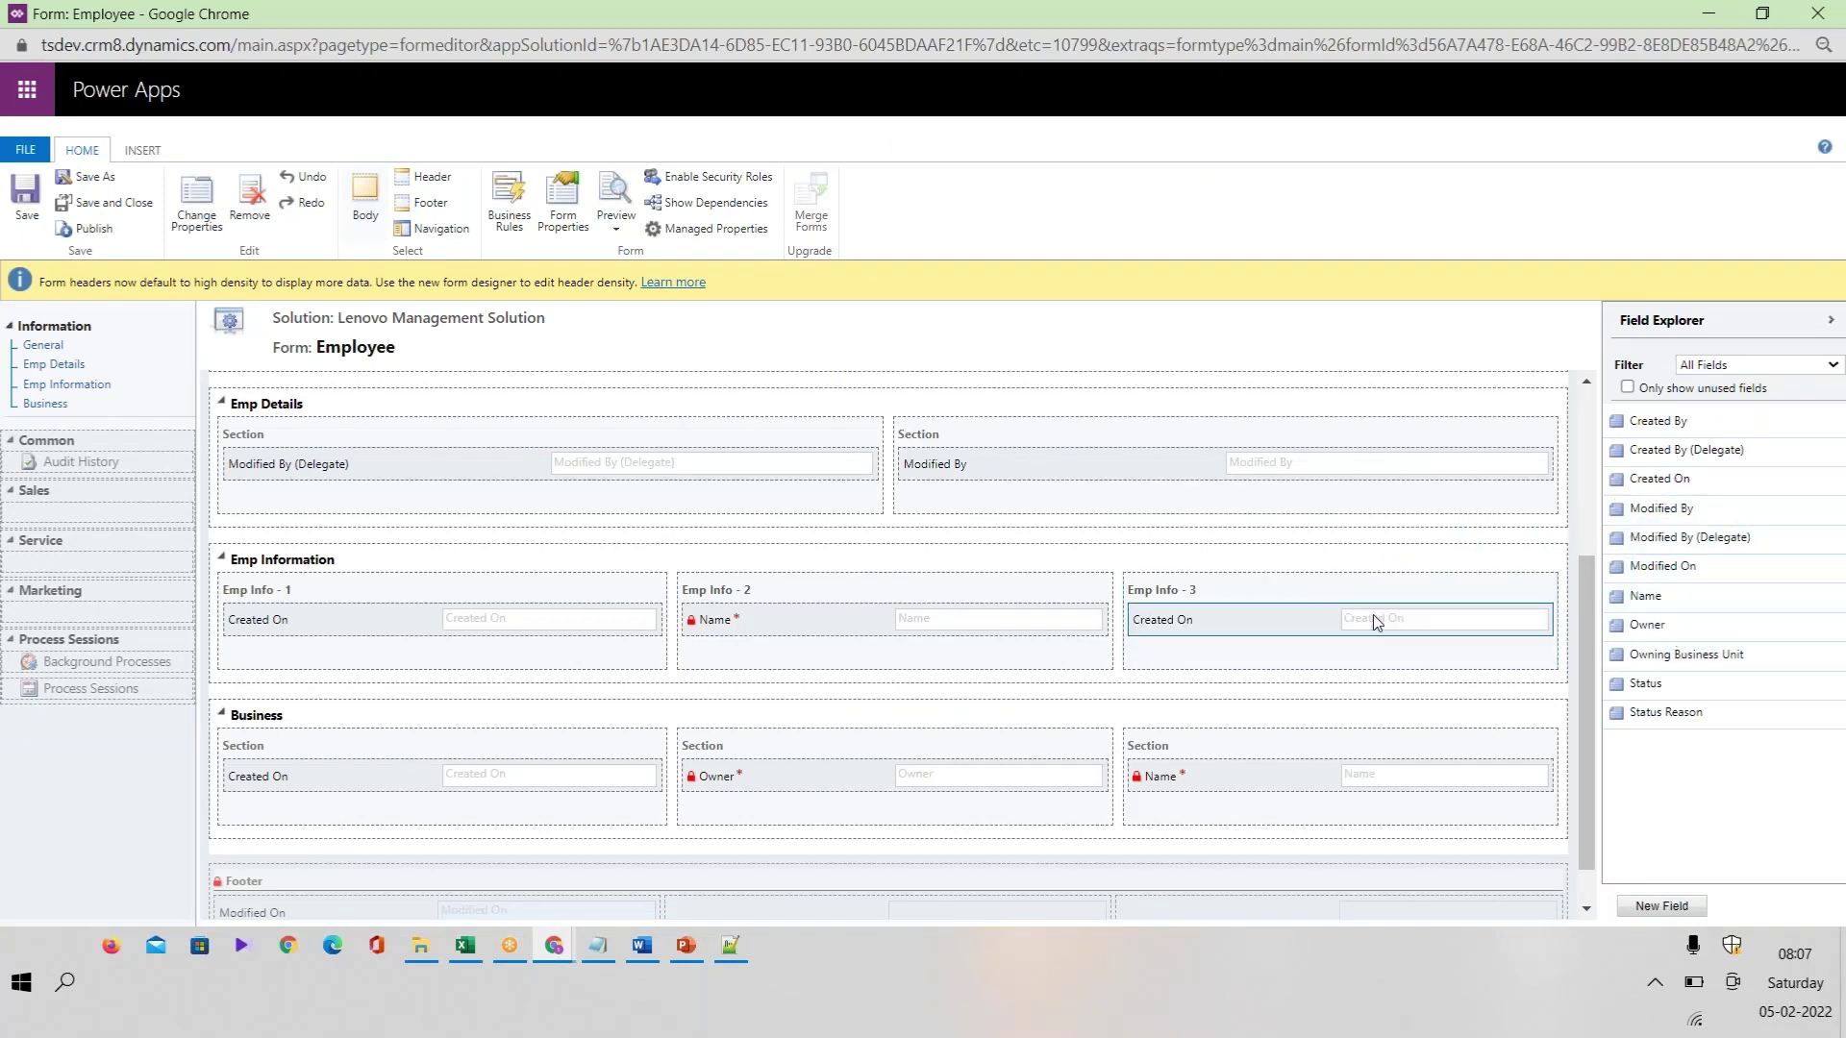
click(1193, 590)
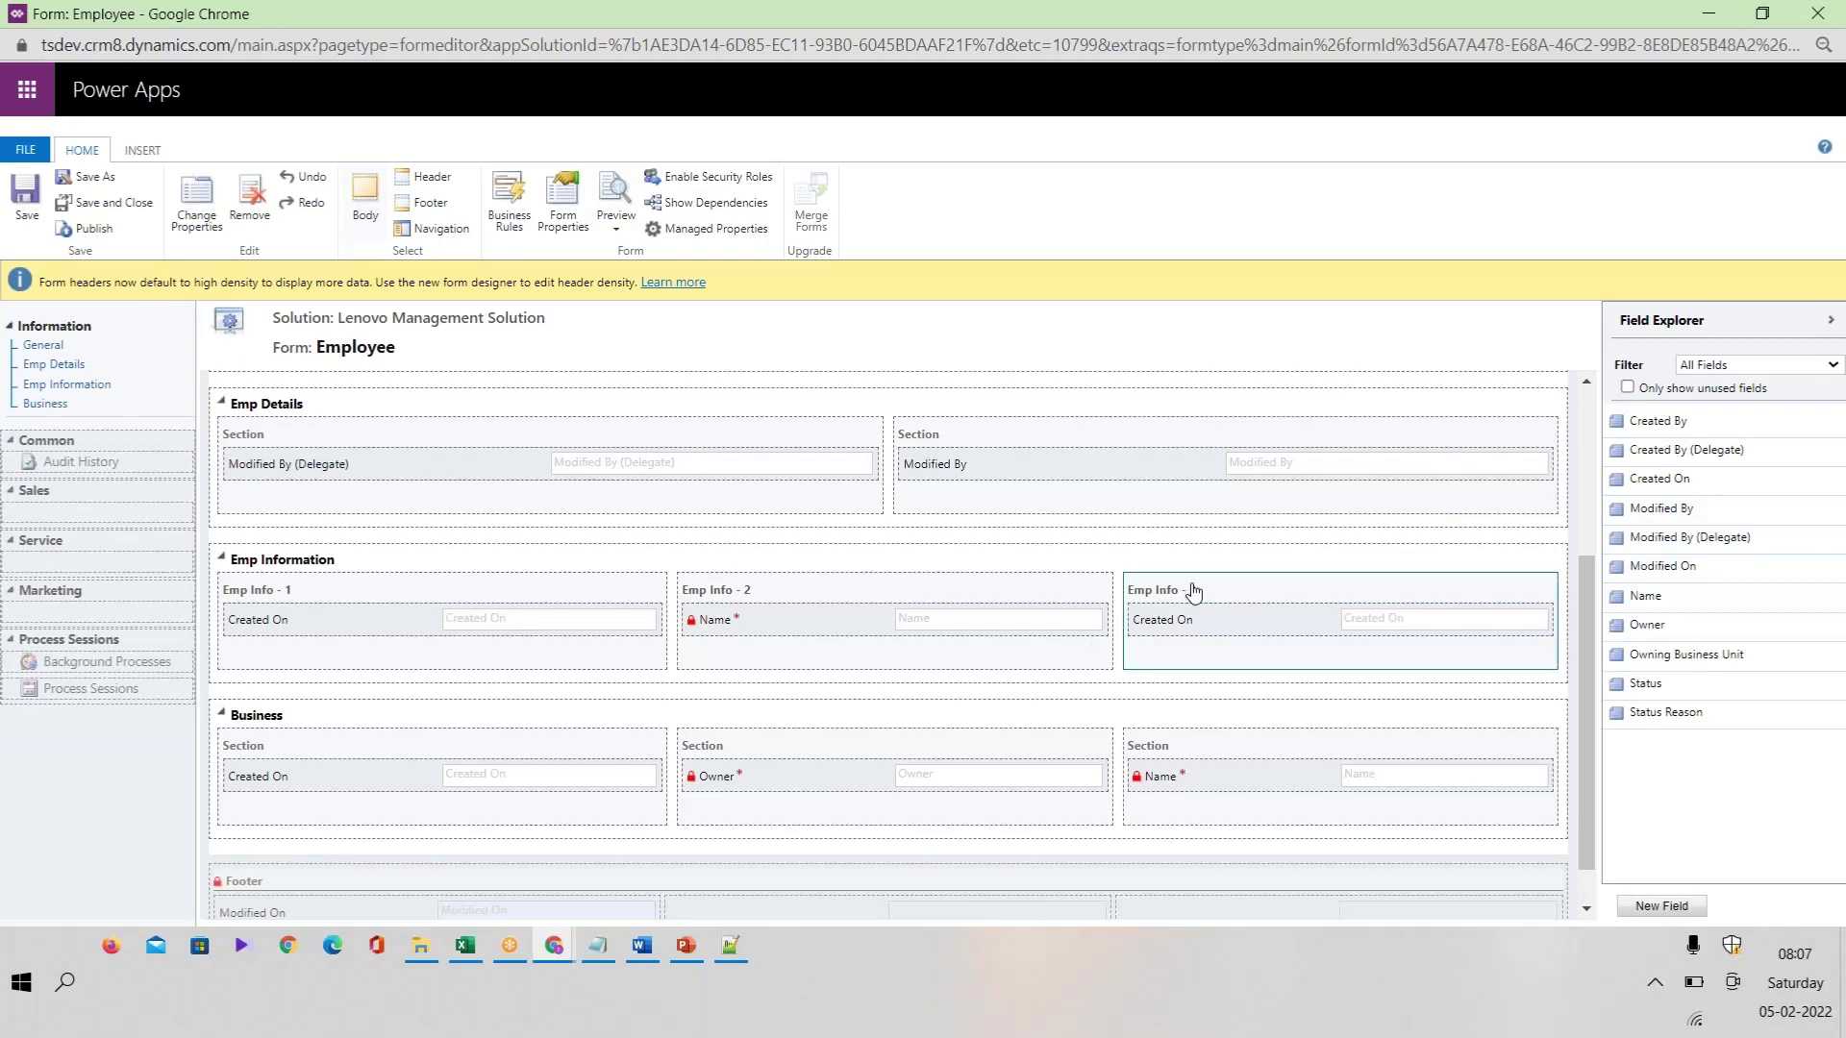
double_click(1193, 591)
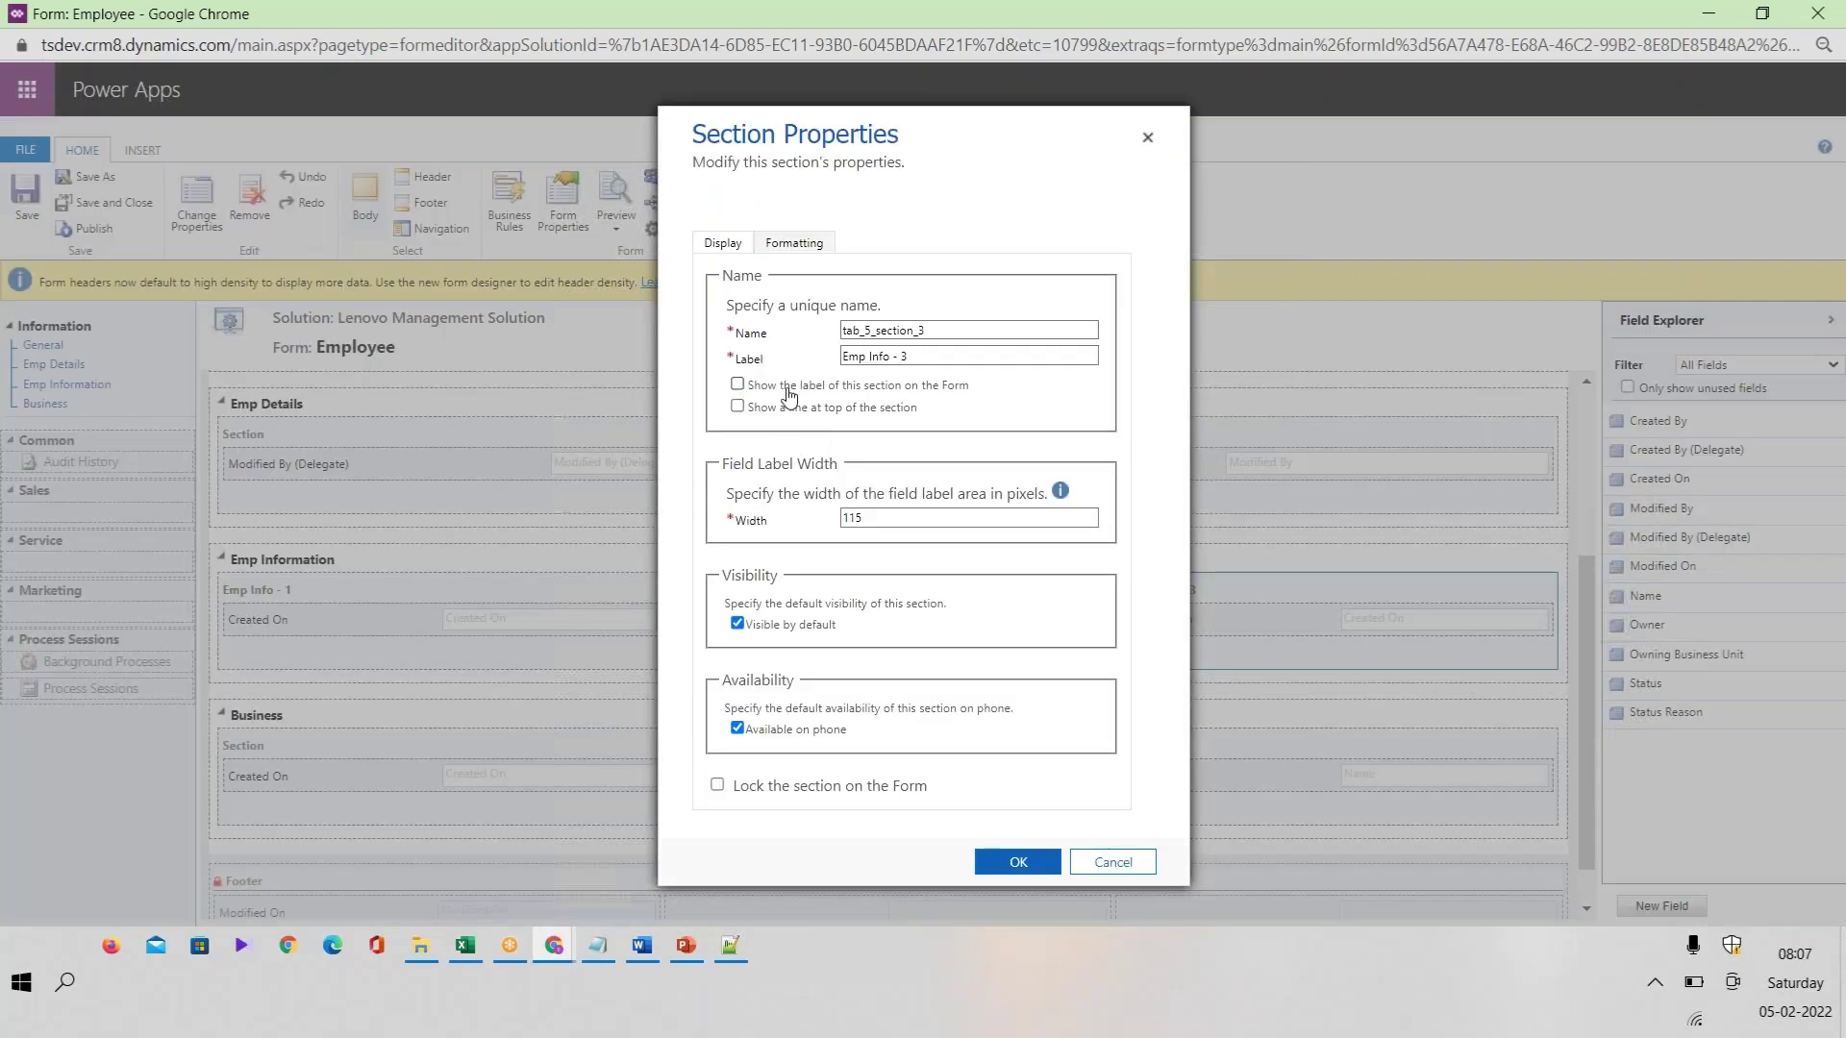
click(1018, 862)
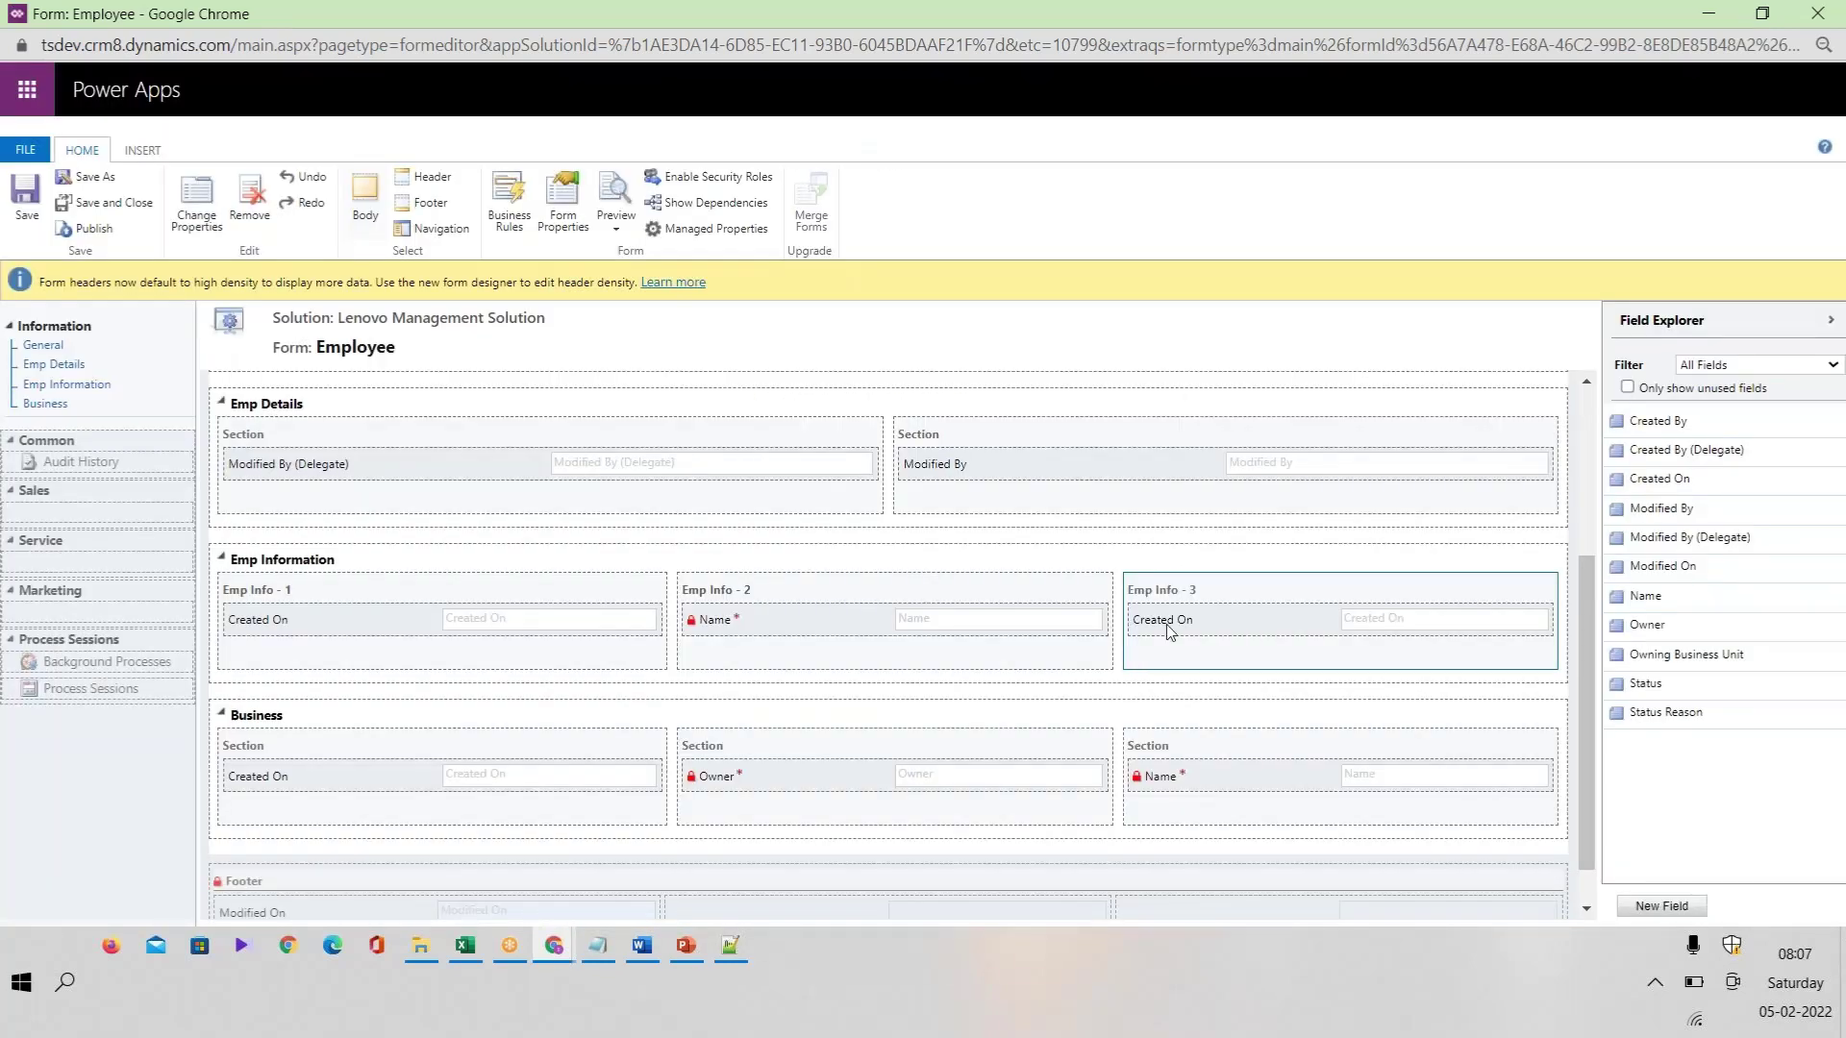
Step: Save and publish the Employee form with the filled Emp Info - 3 section, and reload the New Employee record
click(22, 176)
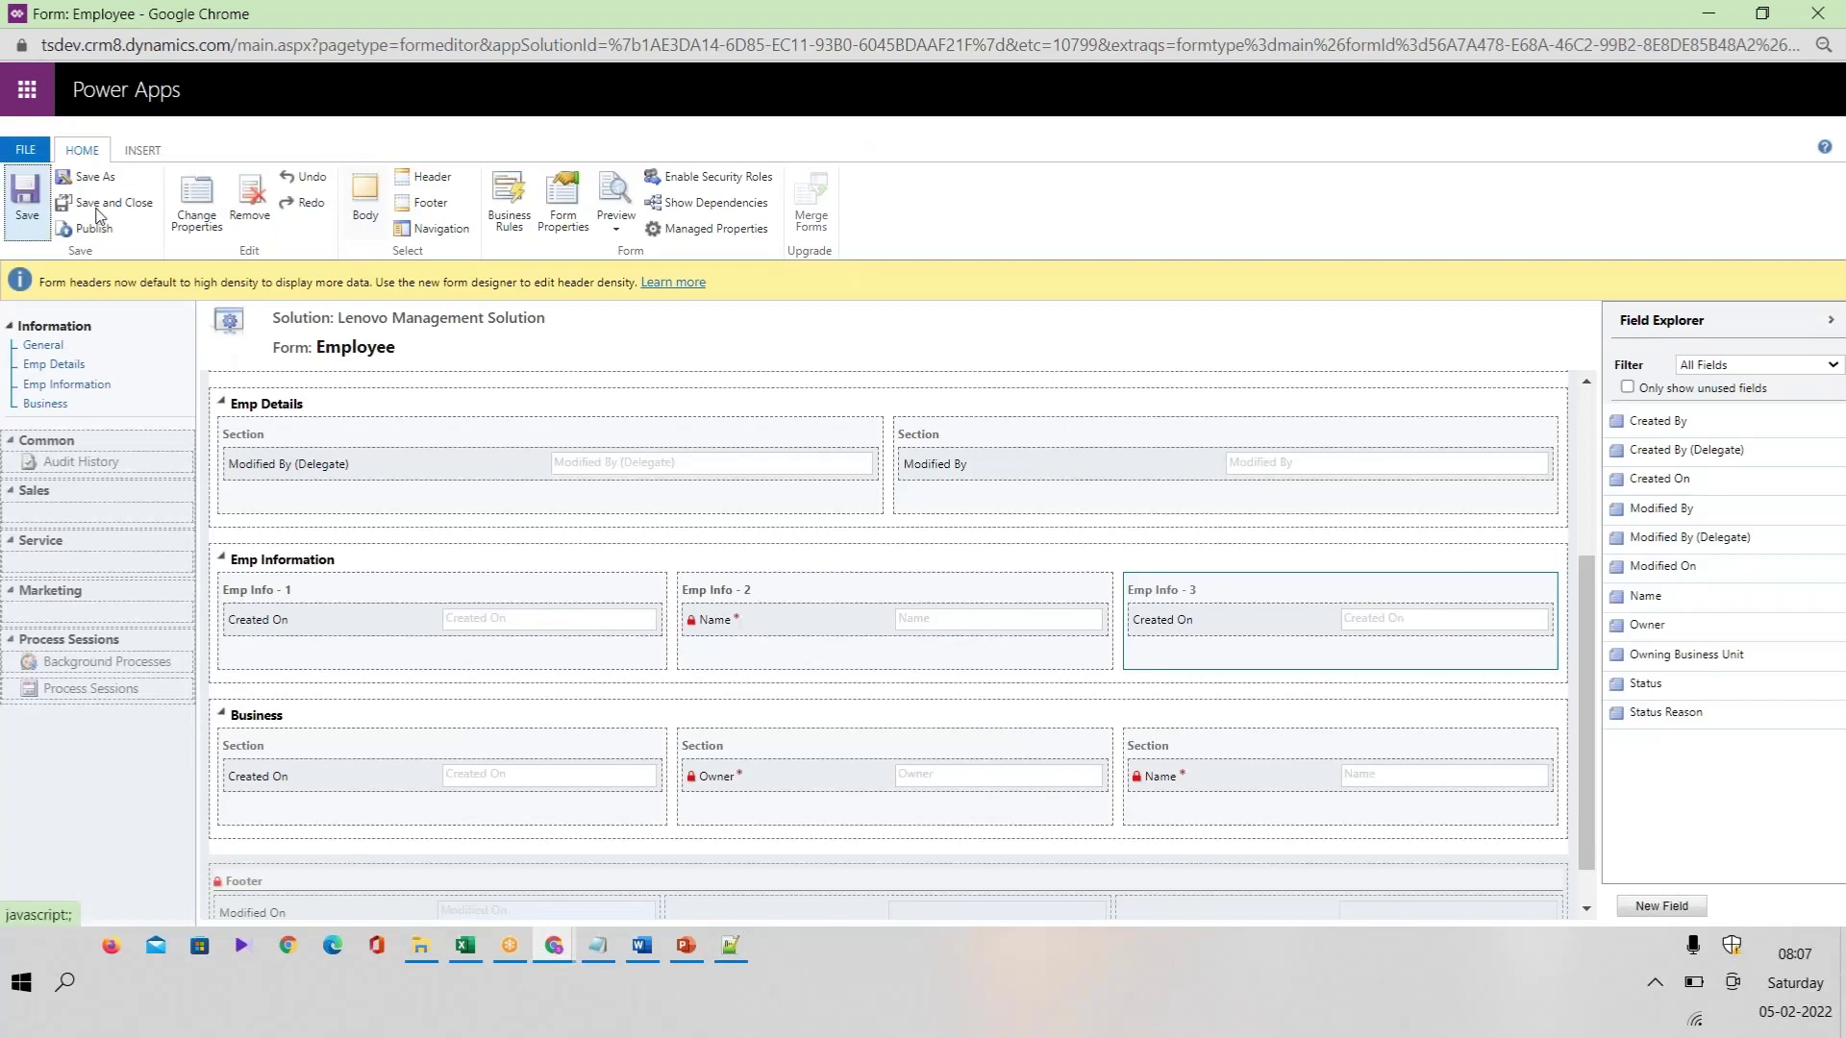
click(92, 229)
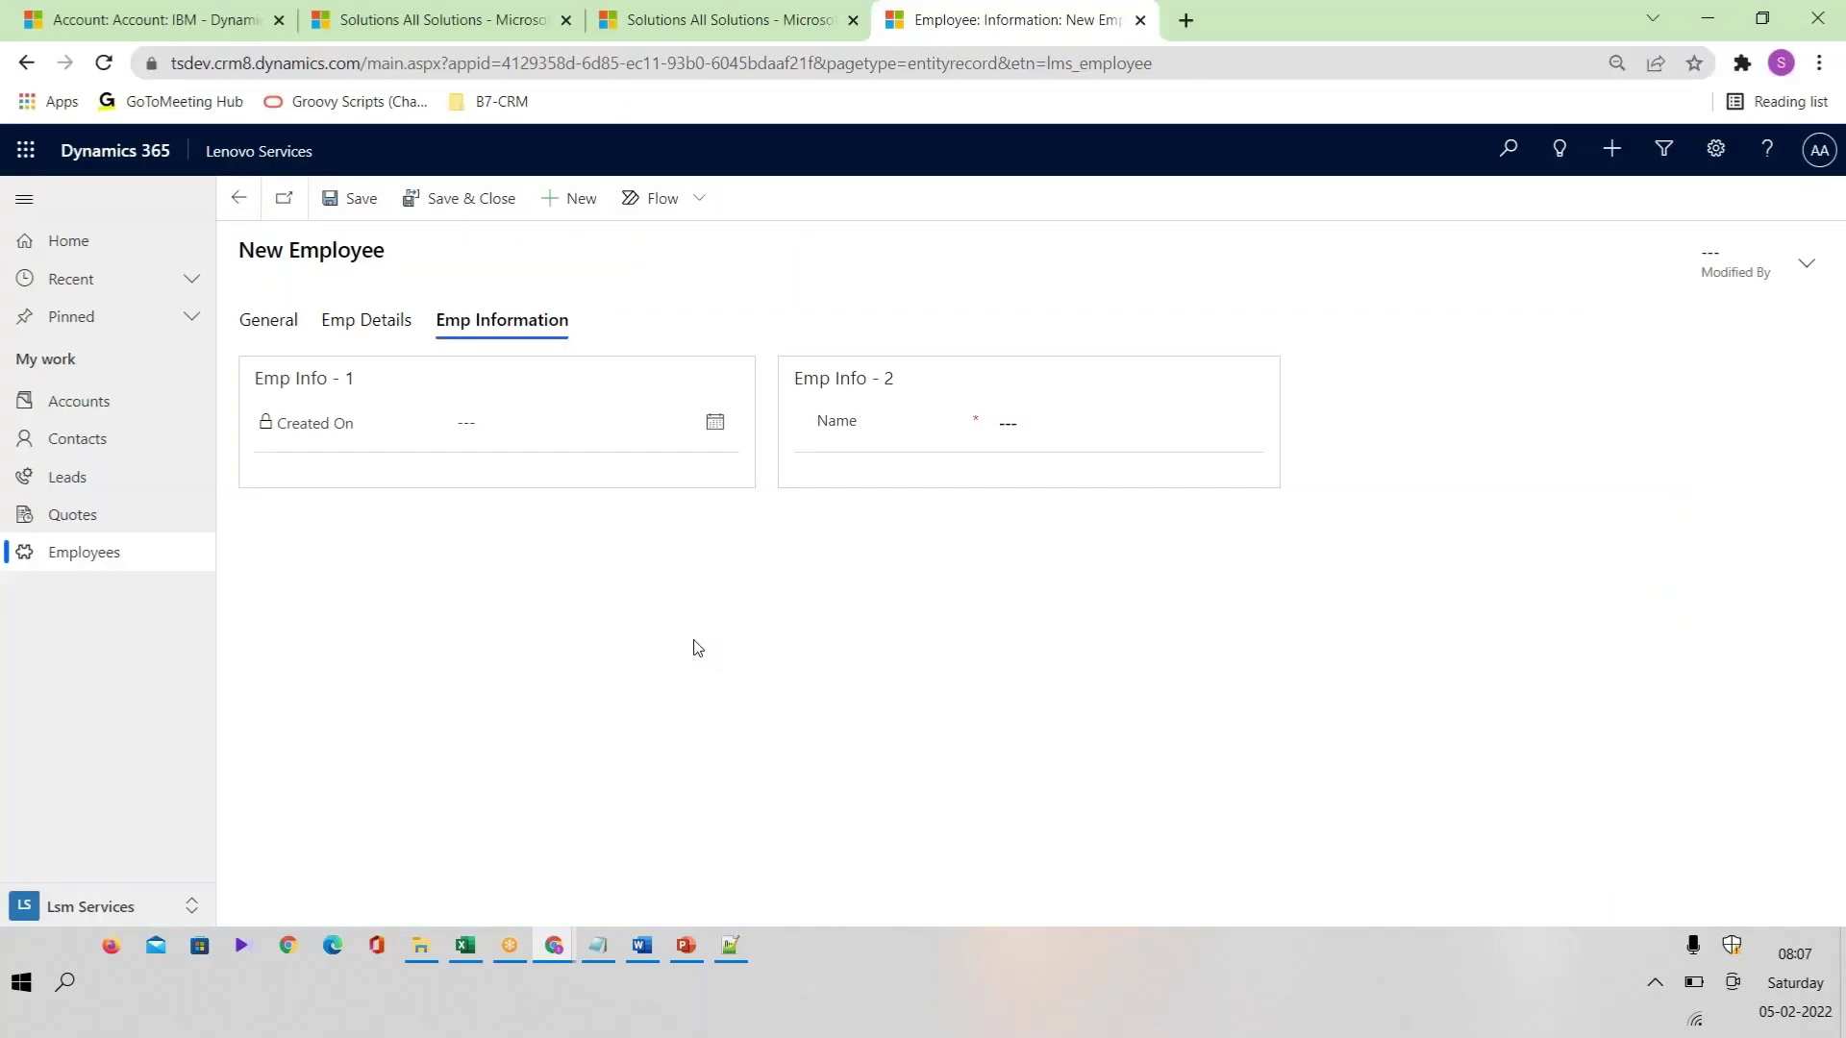
key(F5)
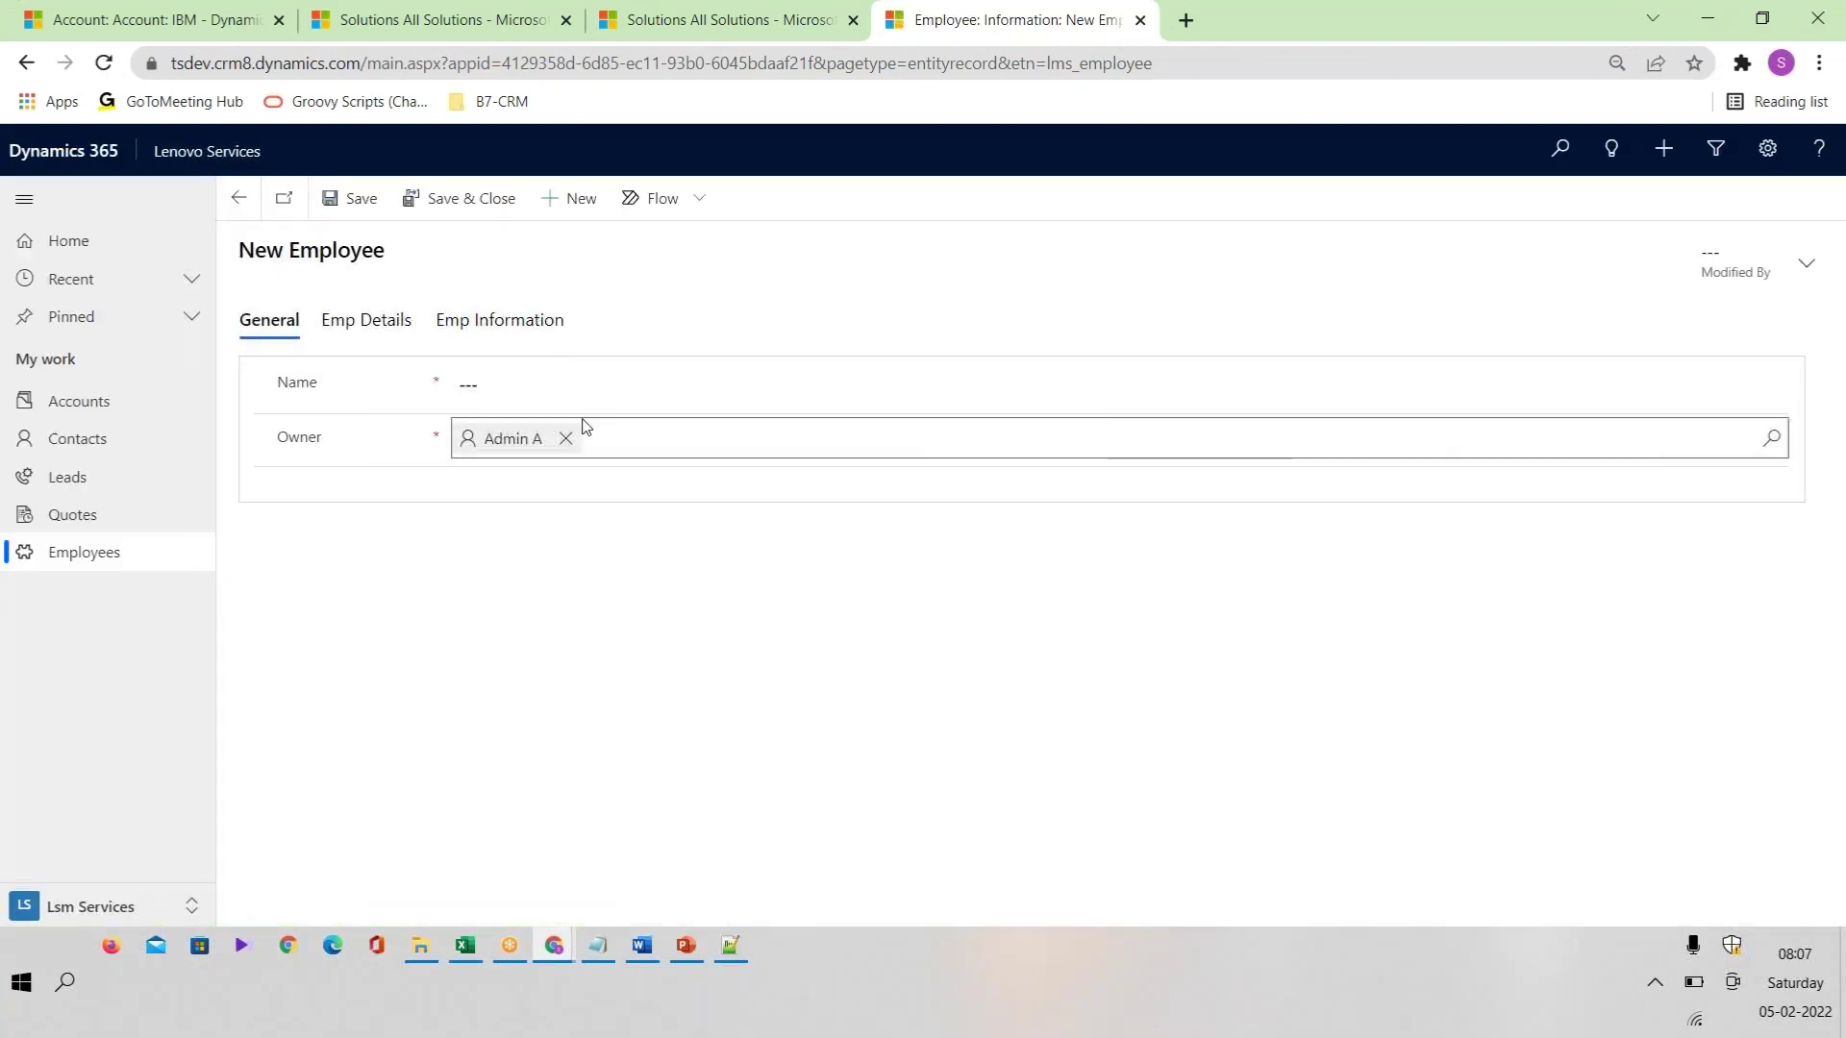
Step: Examine the Emp Details tab and the section labels of the Emp Information tab on the reloaded record
click(404, 325)
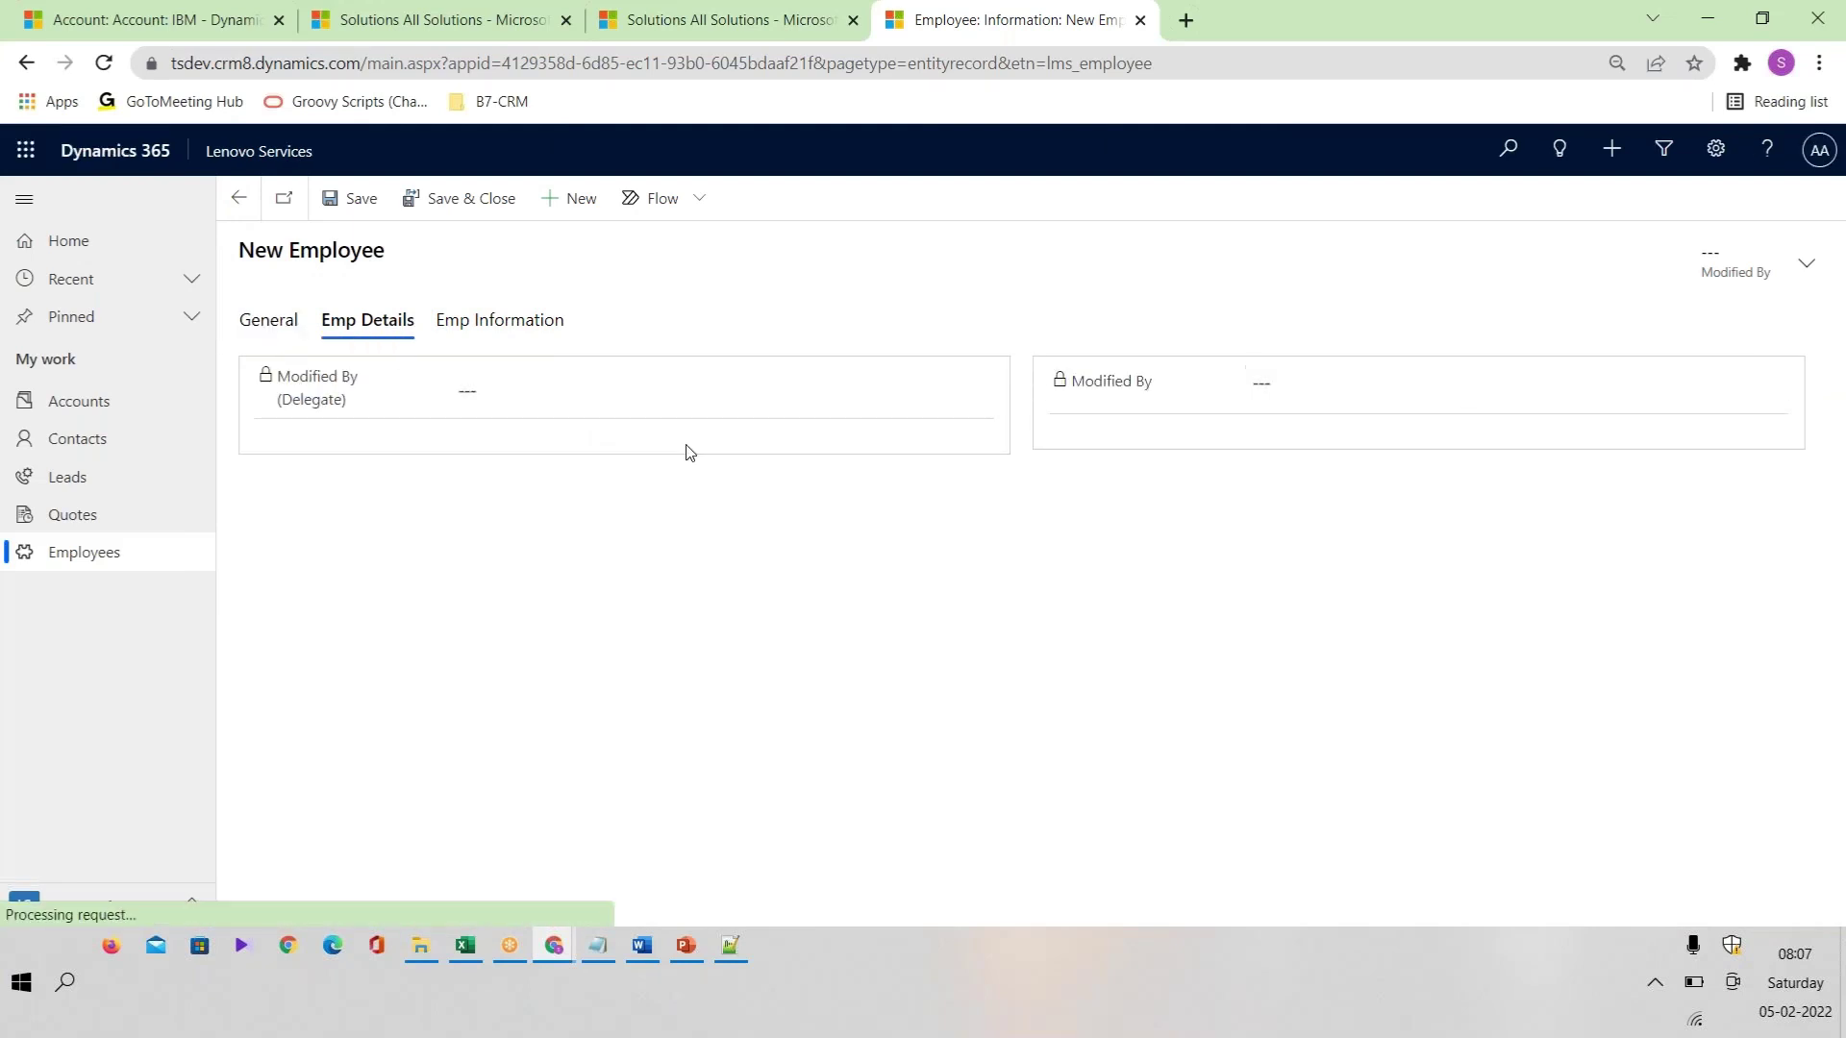
click(483, 344)
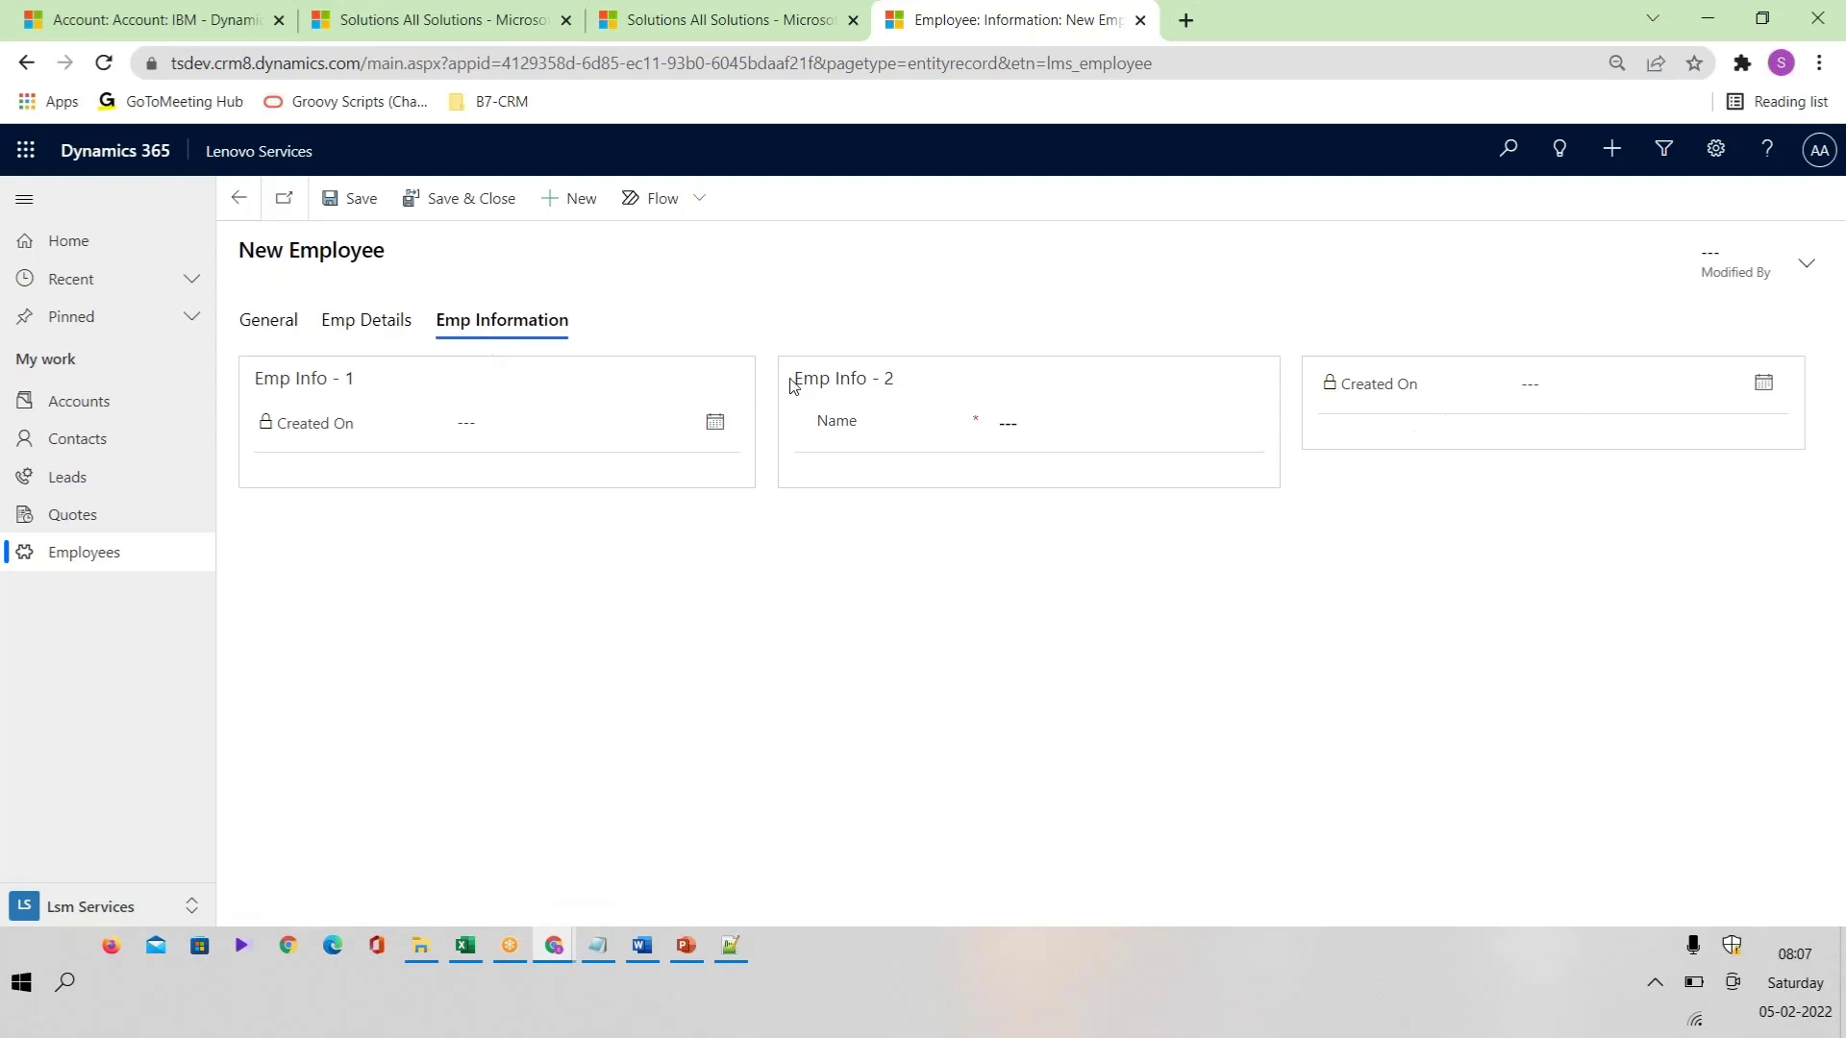
drag(792, 385, 178, 368)
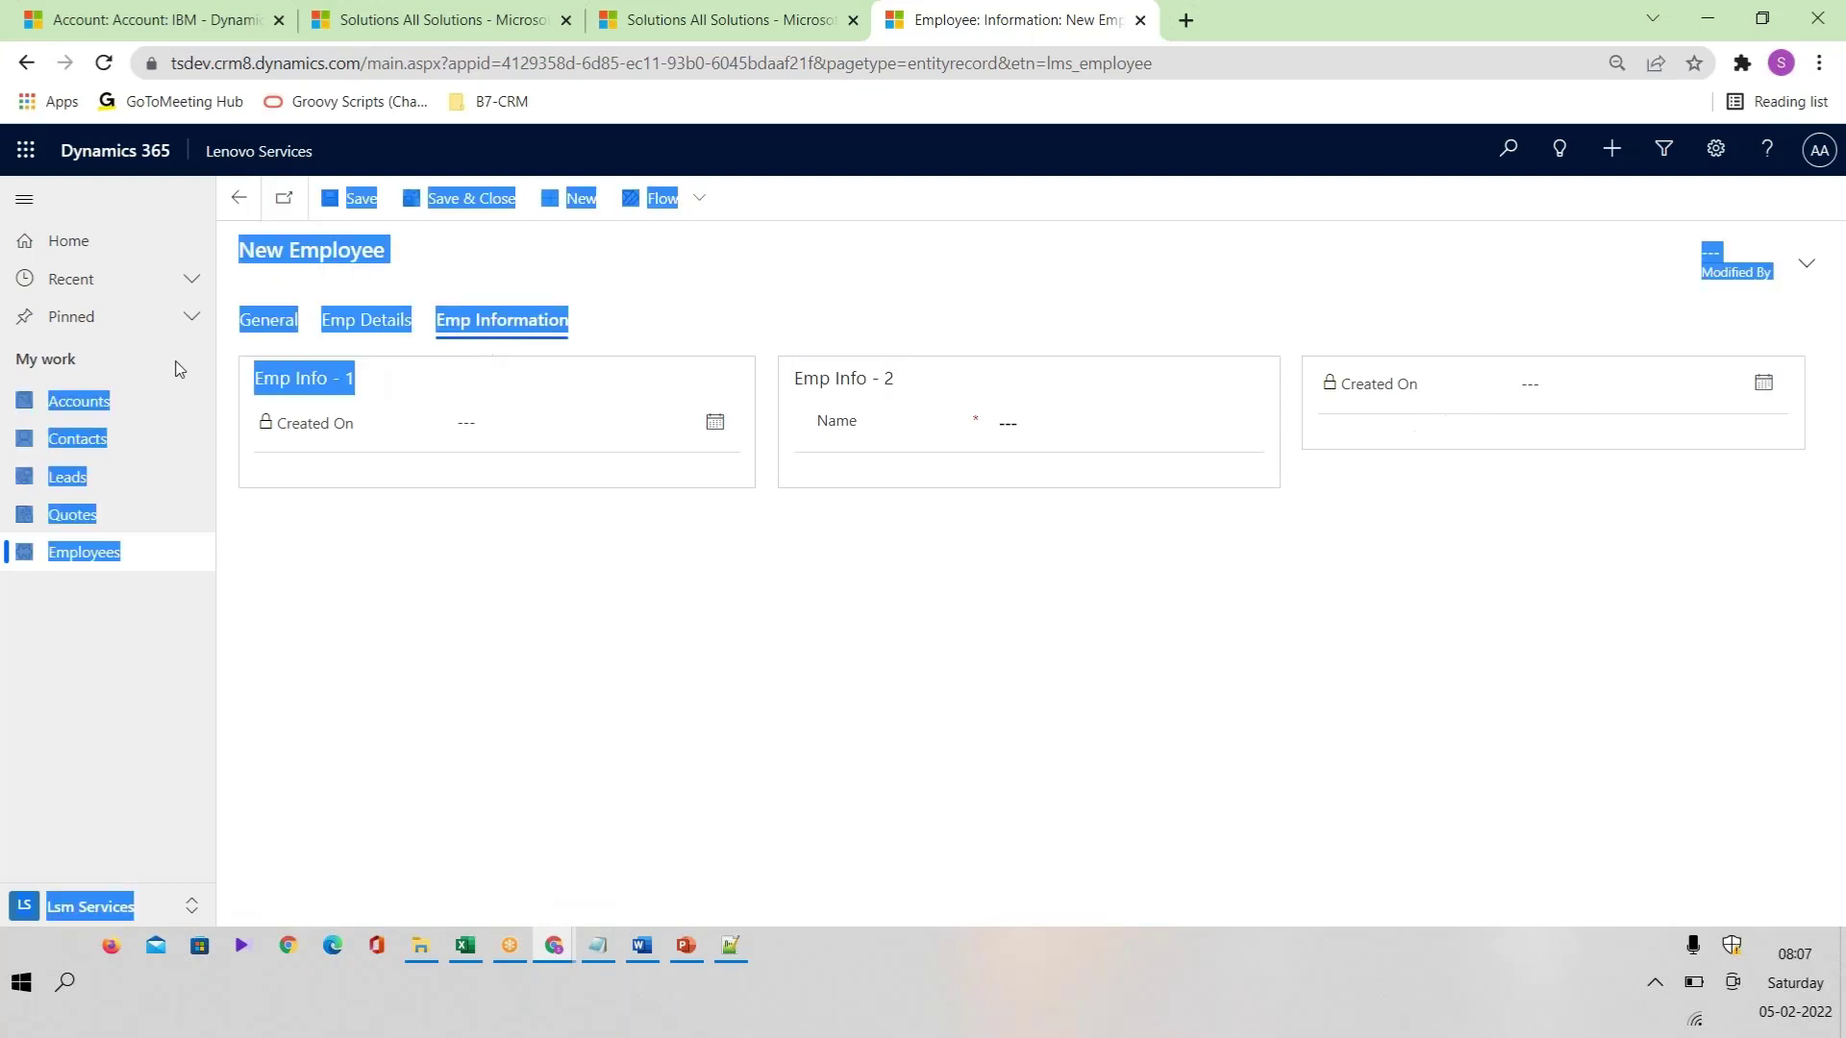
Step: Turn on showing the Emp Info - 3 section's label on the form in the form editor
key(alt+Tab)
double_click(1260, 583)
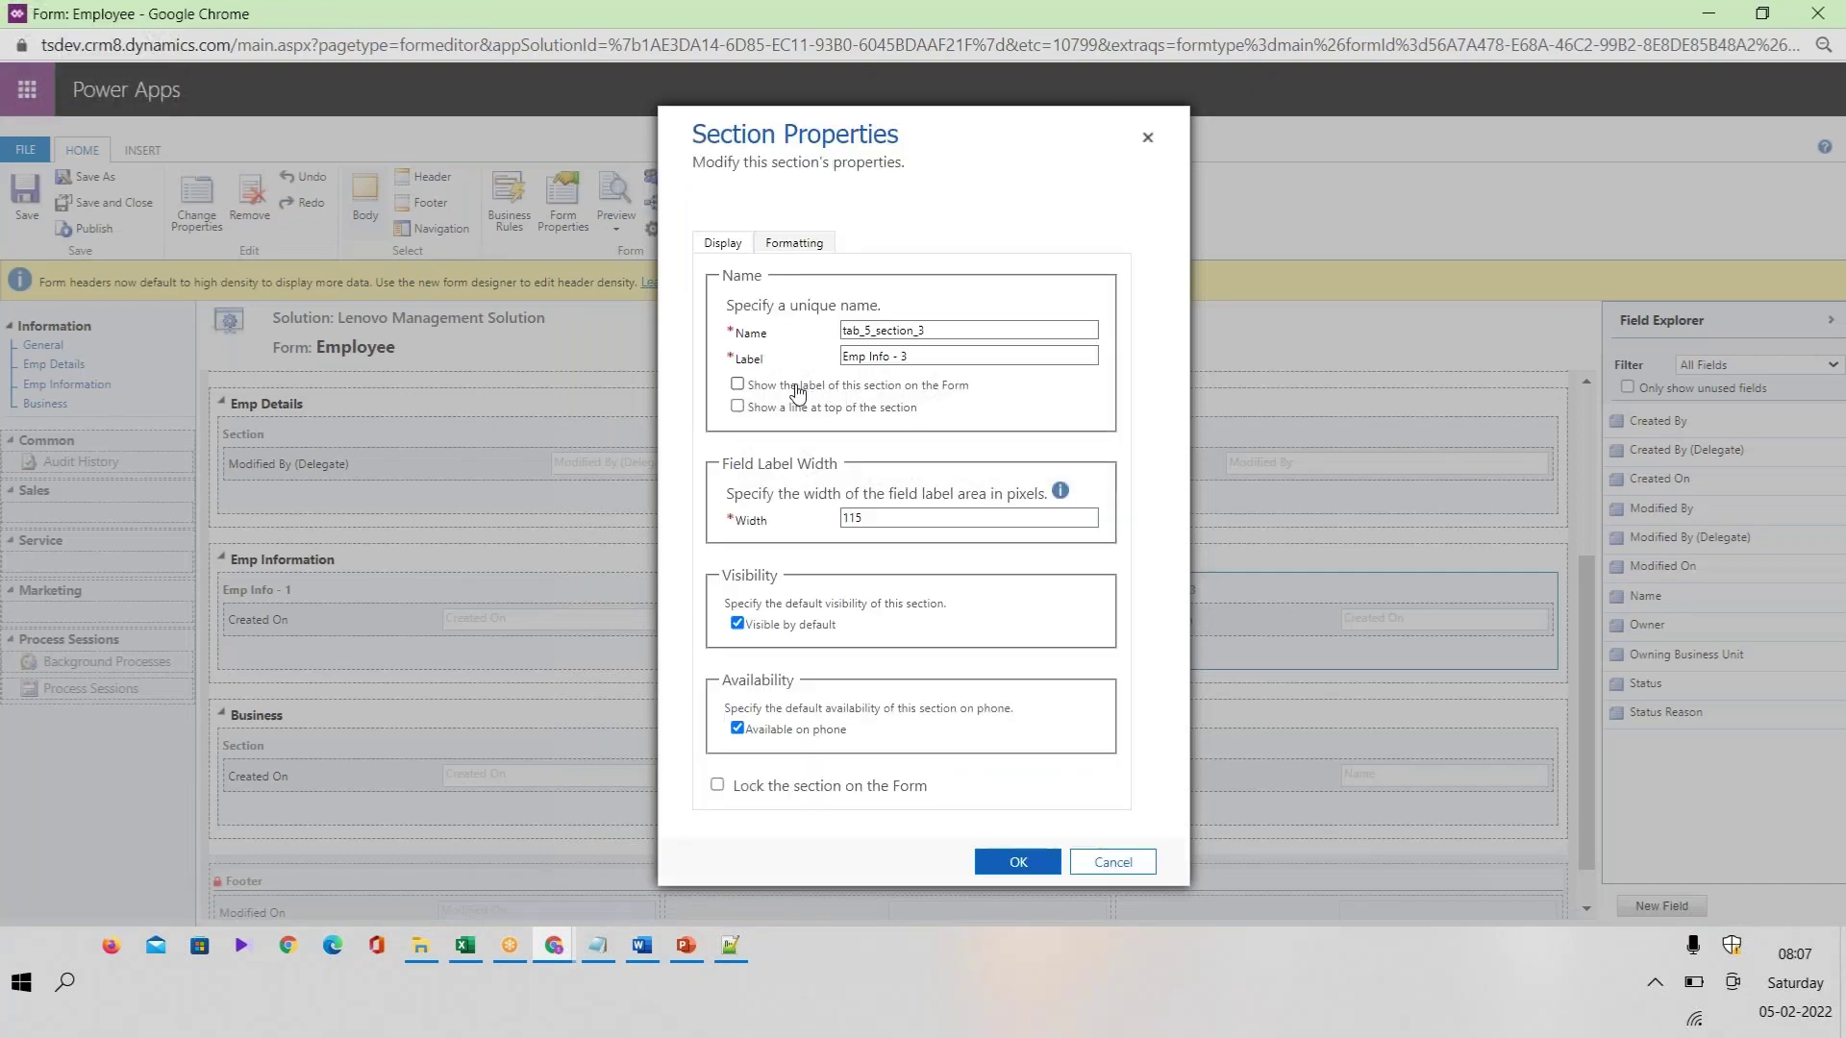
click(797, 387)
click(1017, 863)
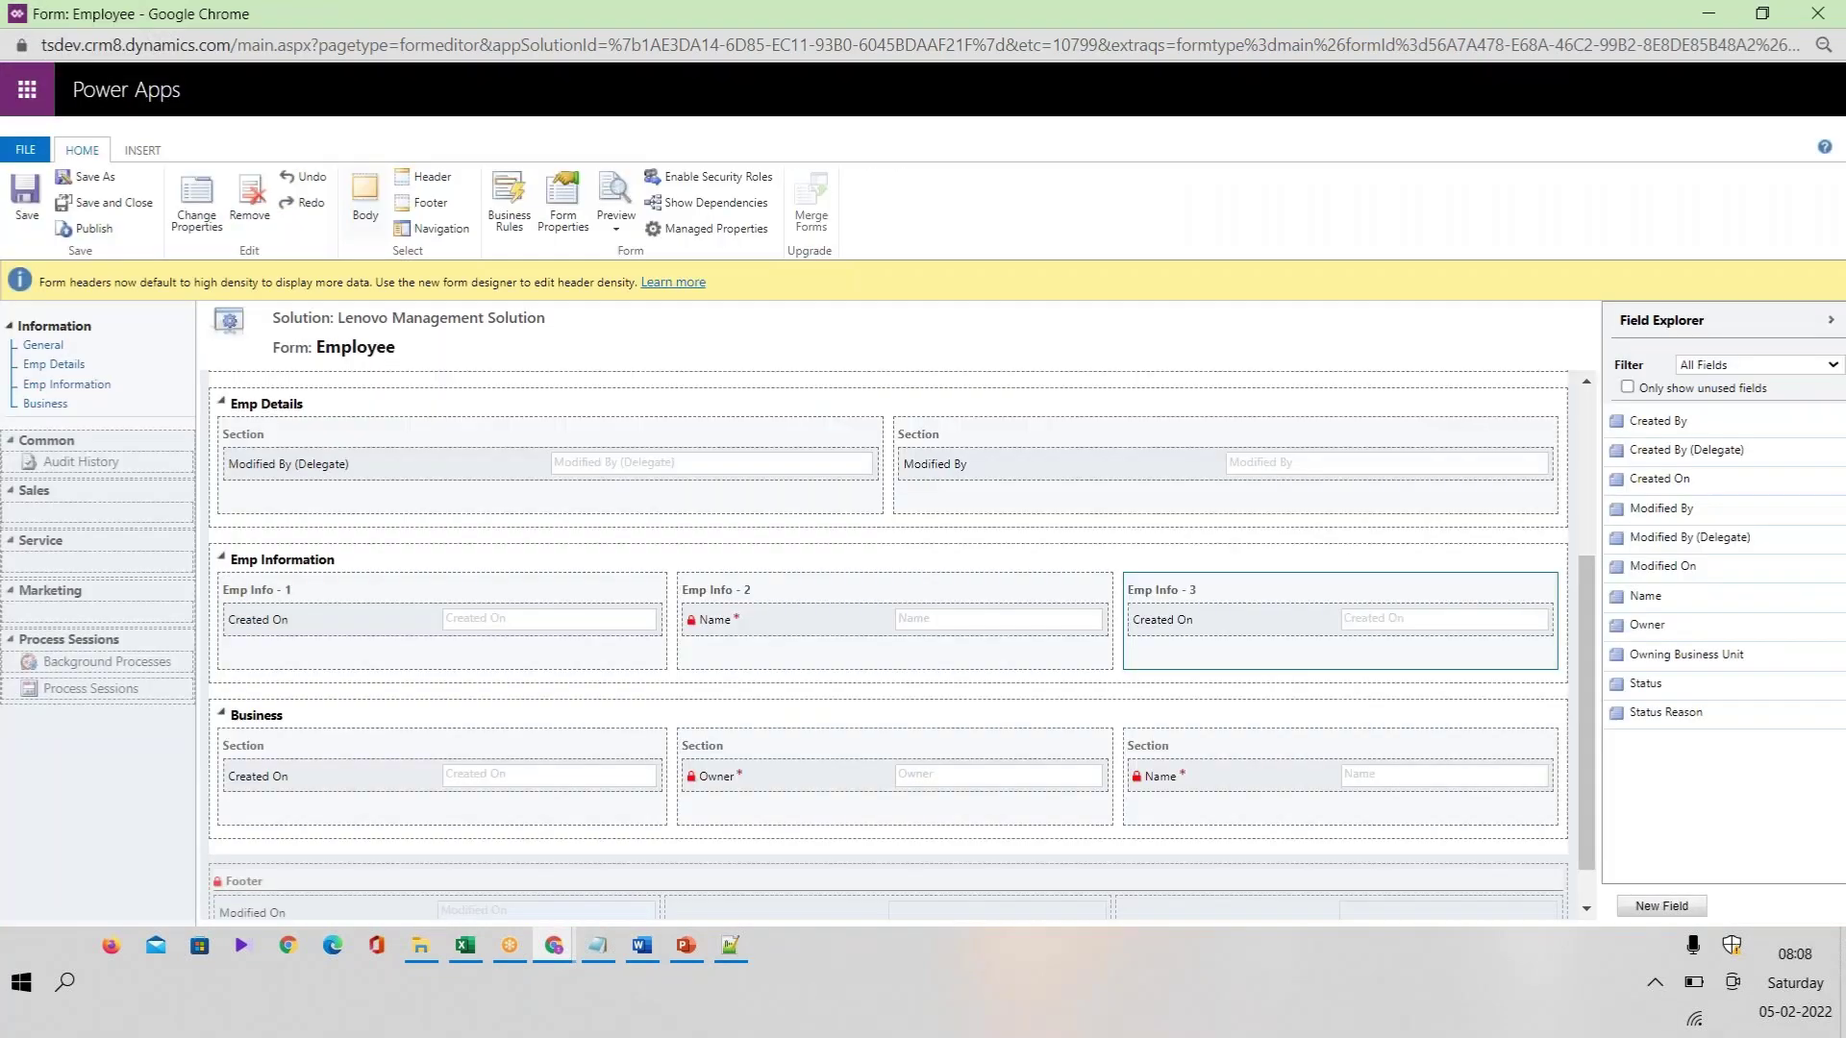
Step: Check the label and visibility settings of the Emp Info - 3 and Emp Info - 2 sections
scroll(1590, 667, up, 1)
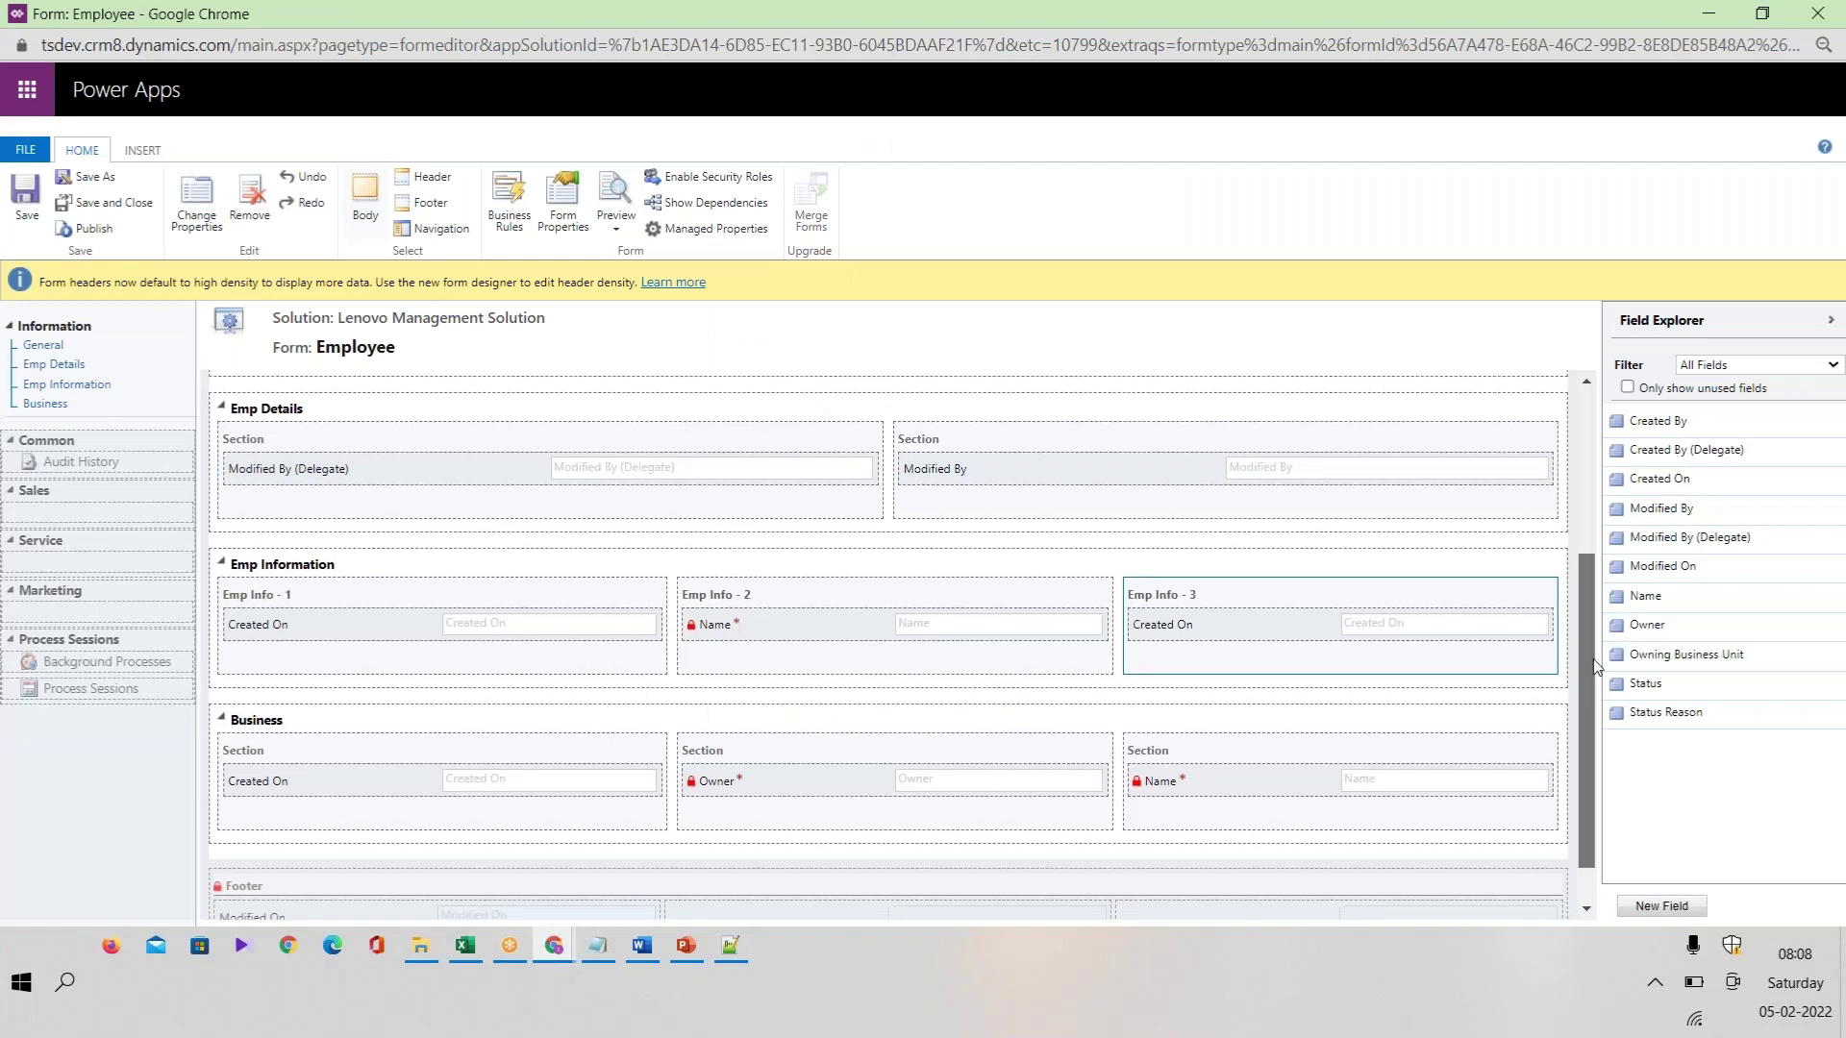
scroll(1592, 590, up, 3)
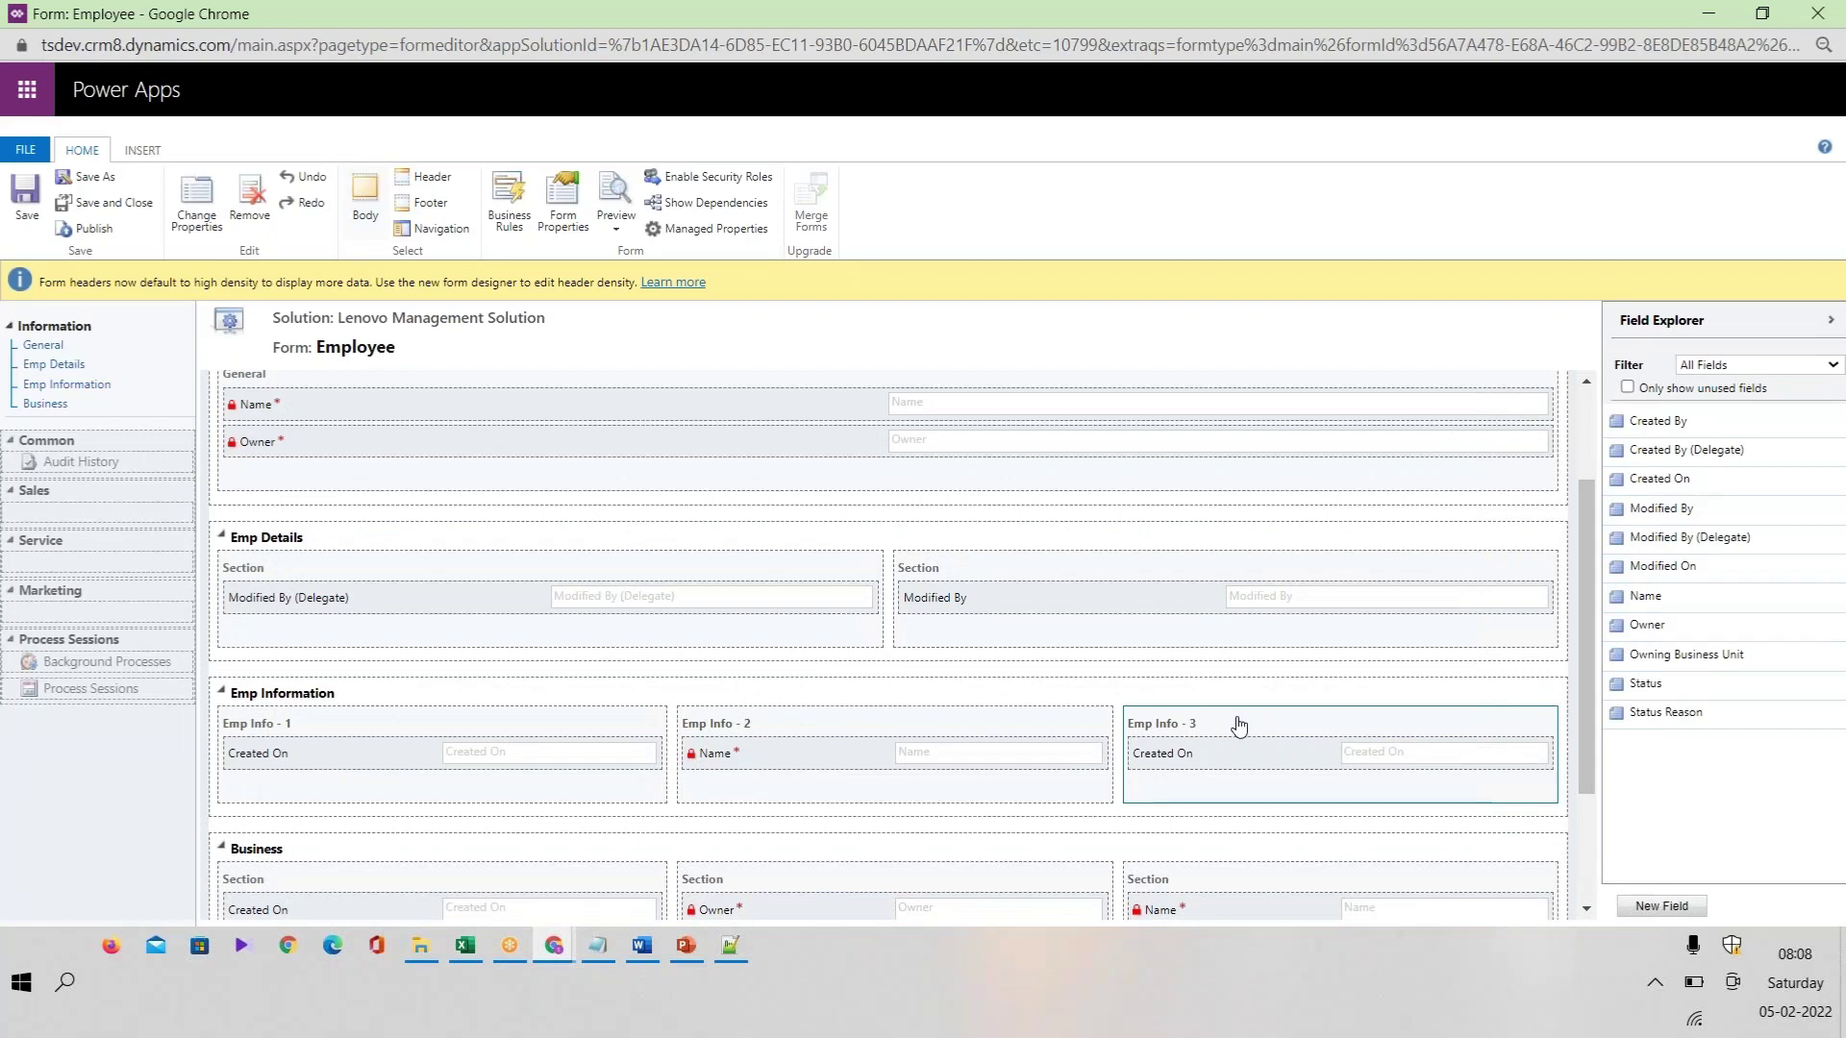
double_click(1236, 730)
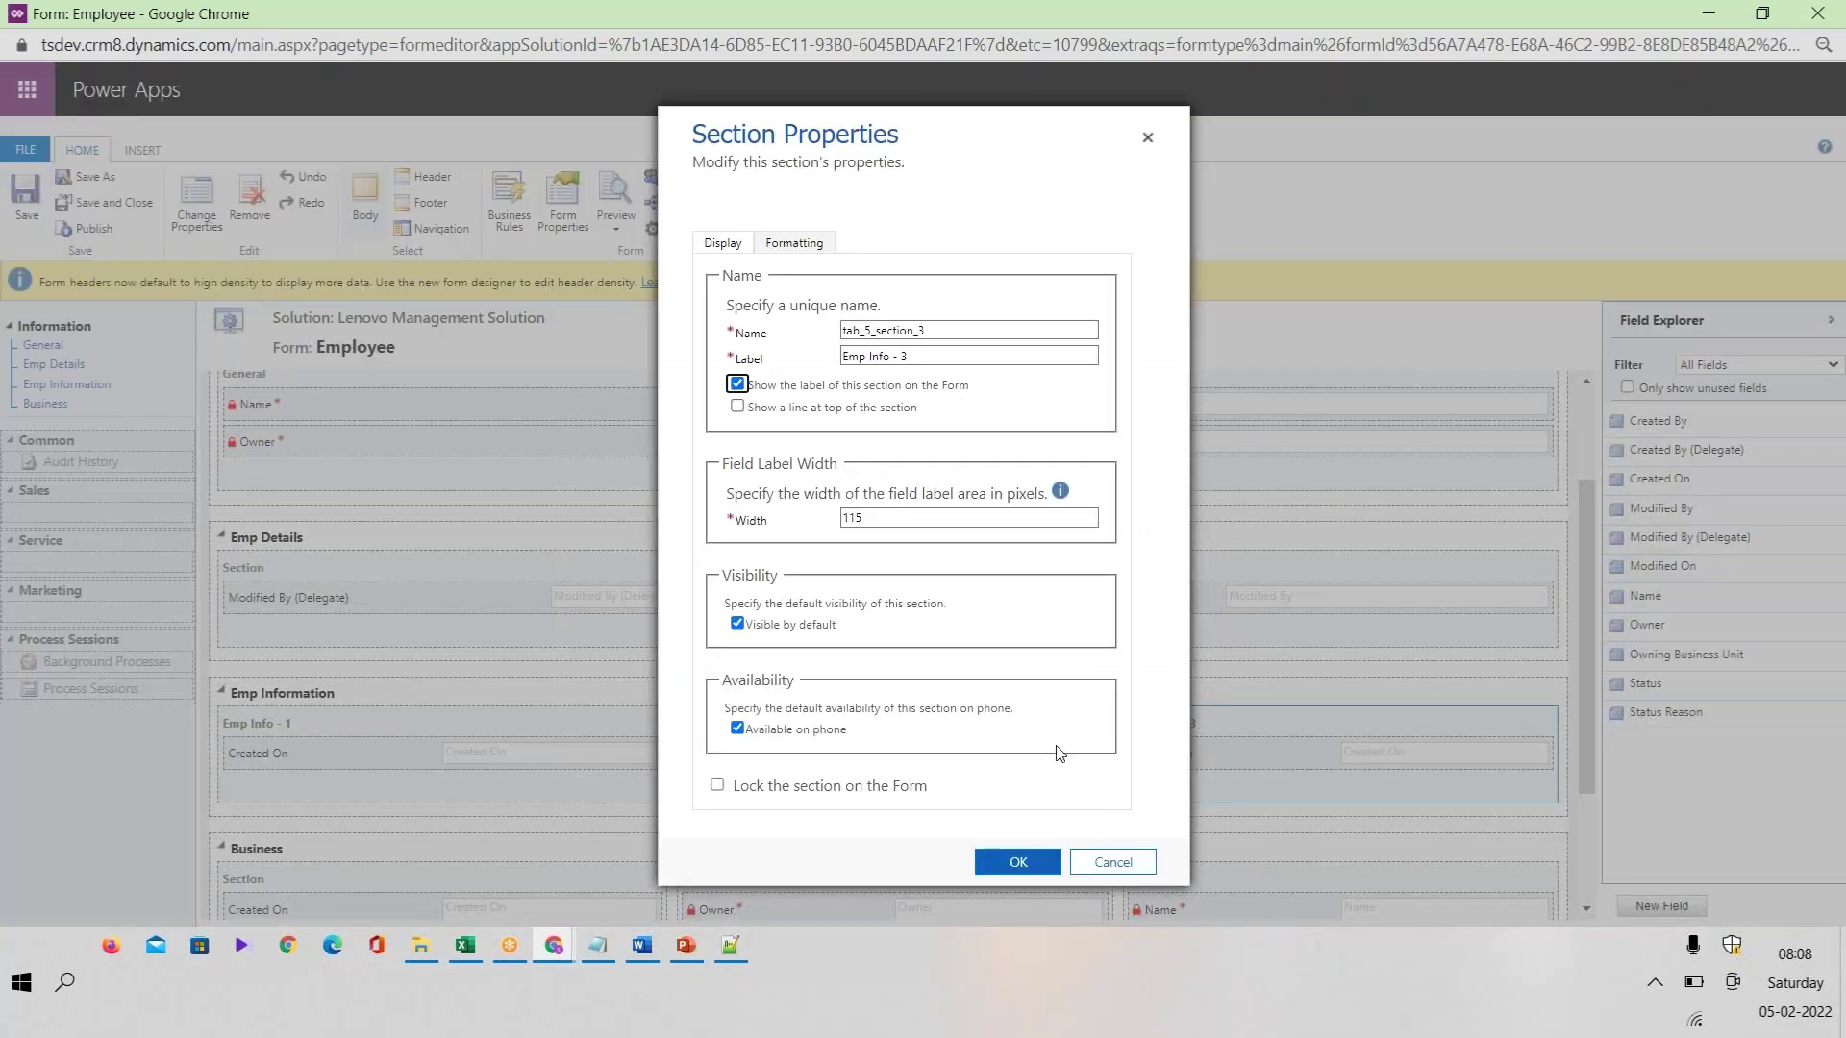
click(1019, 862)
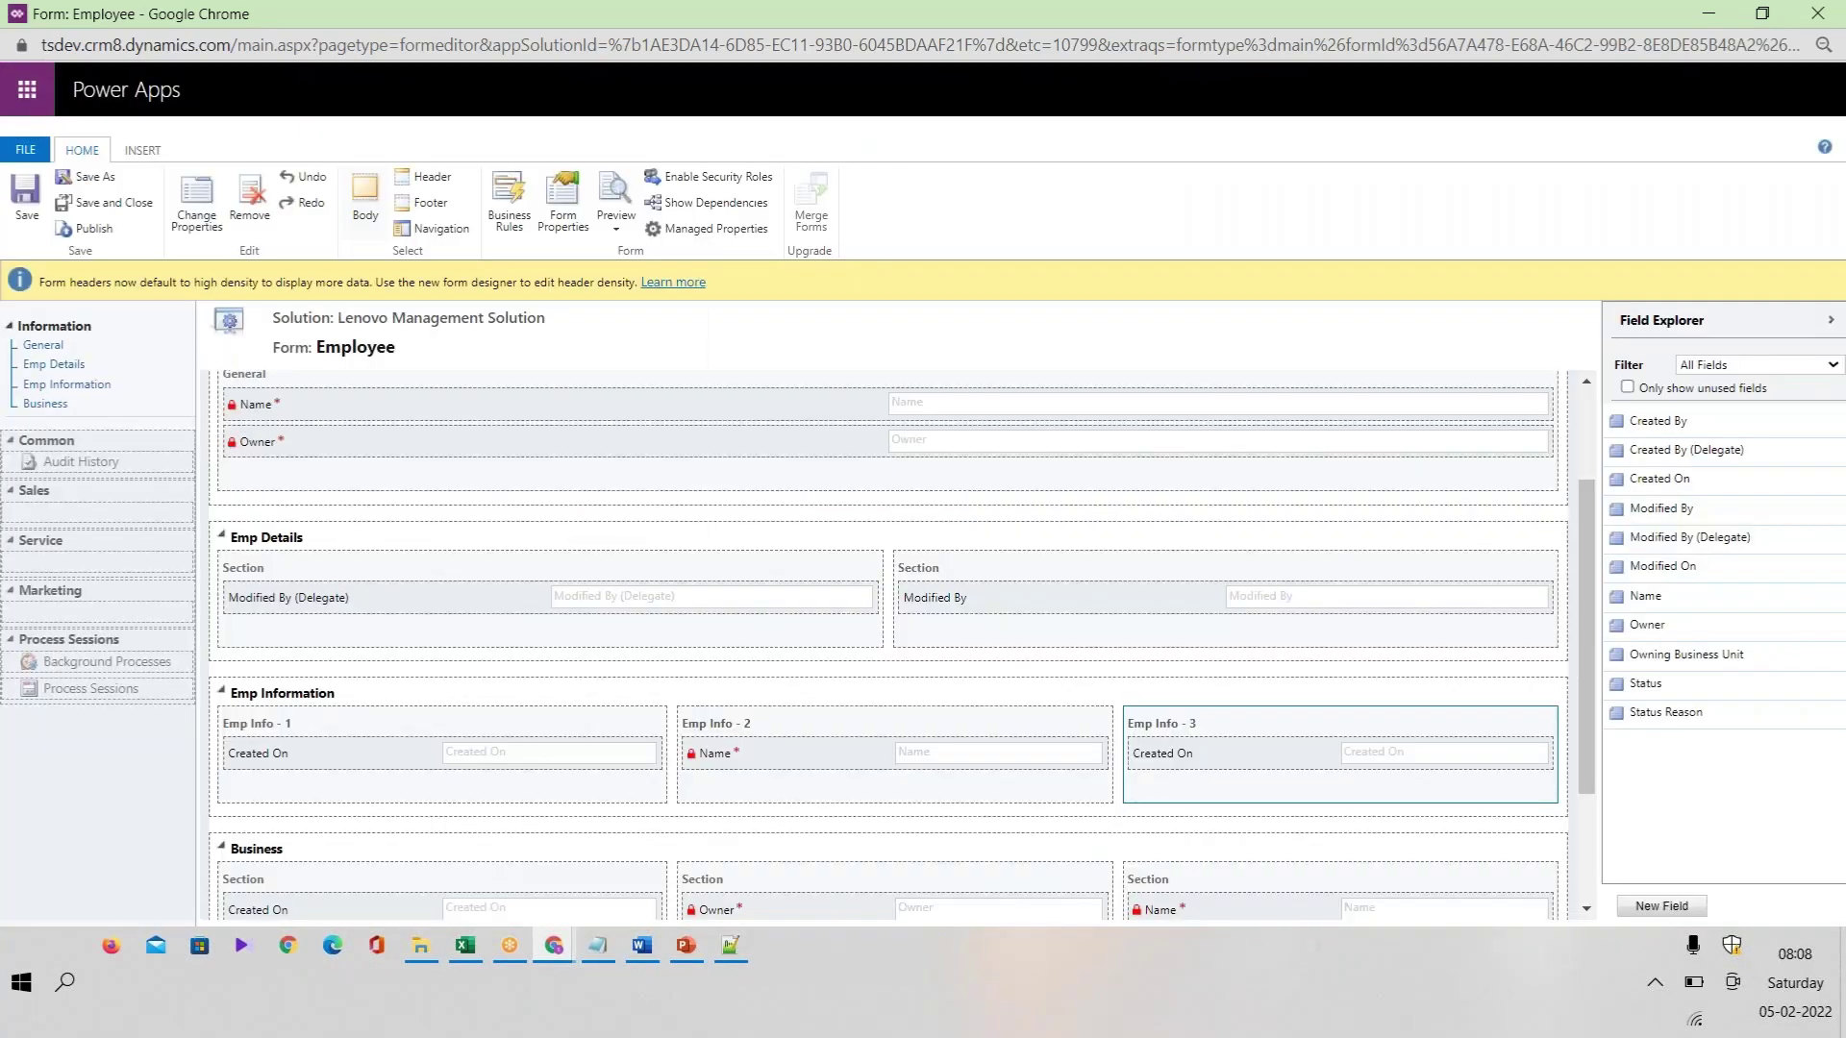
double_click(867, 728)
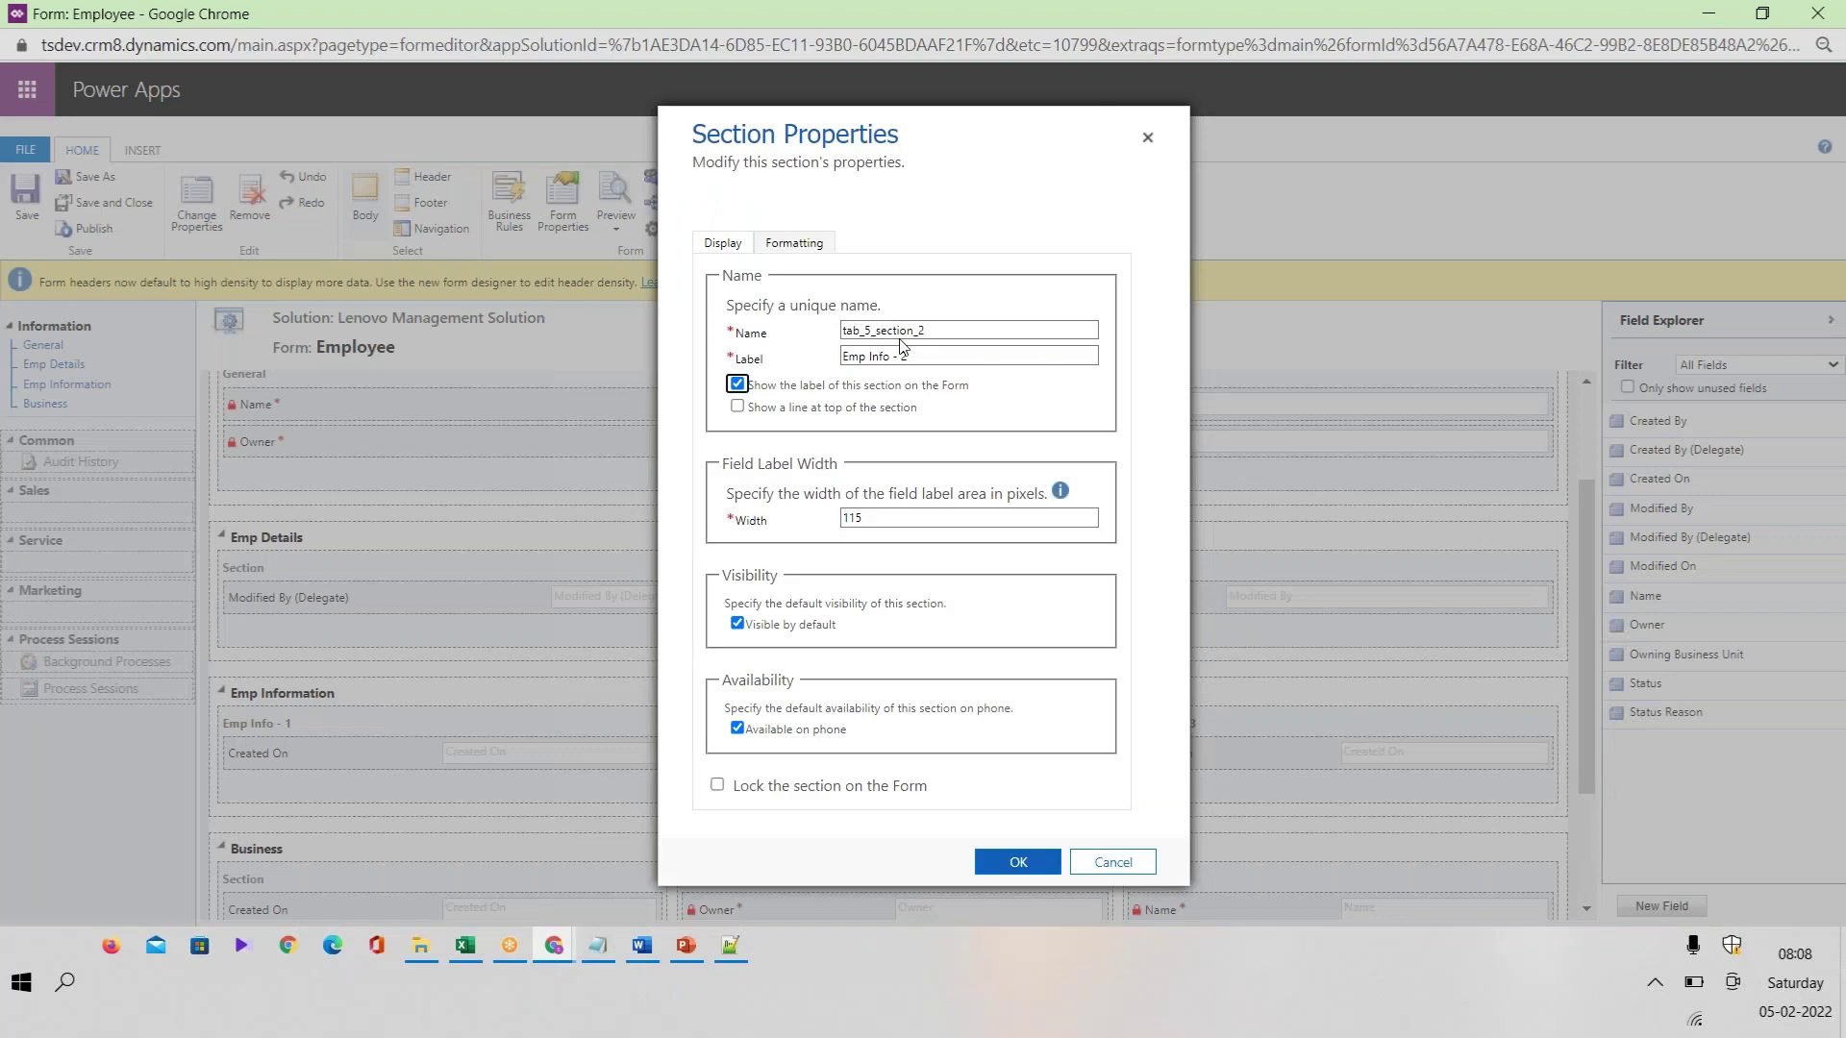
click(1147, 138)
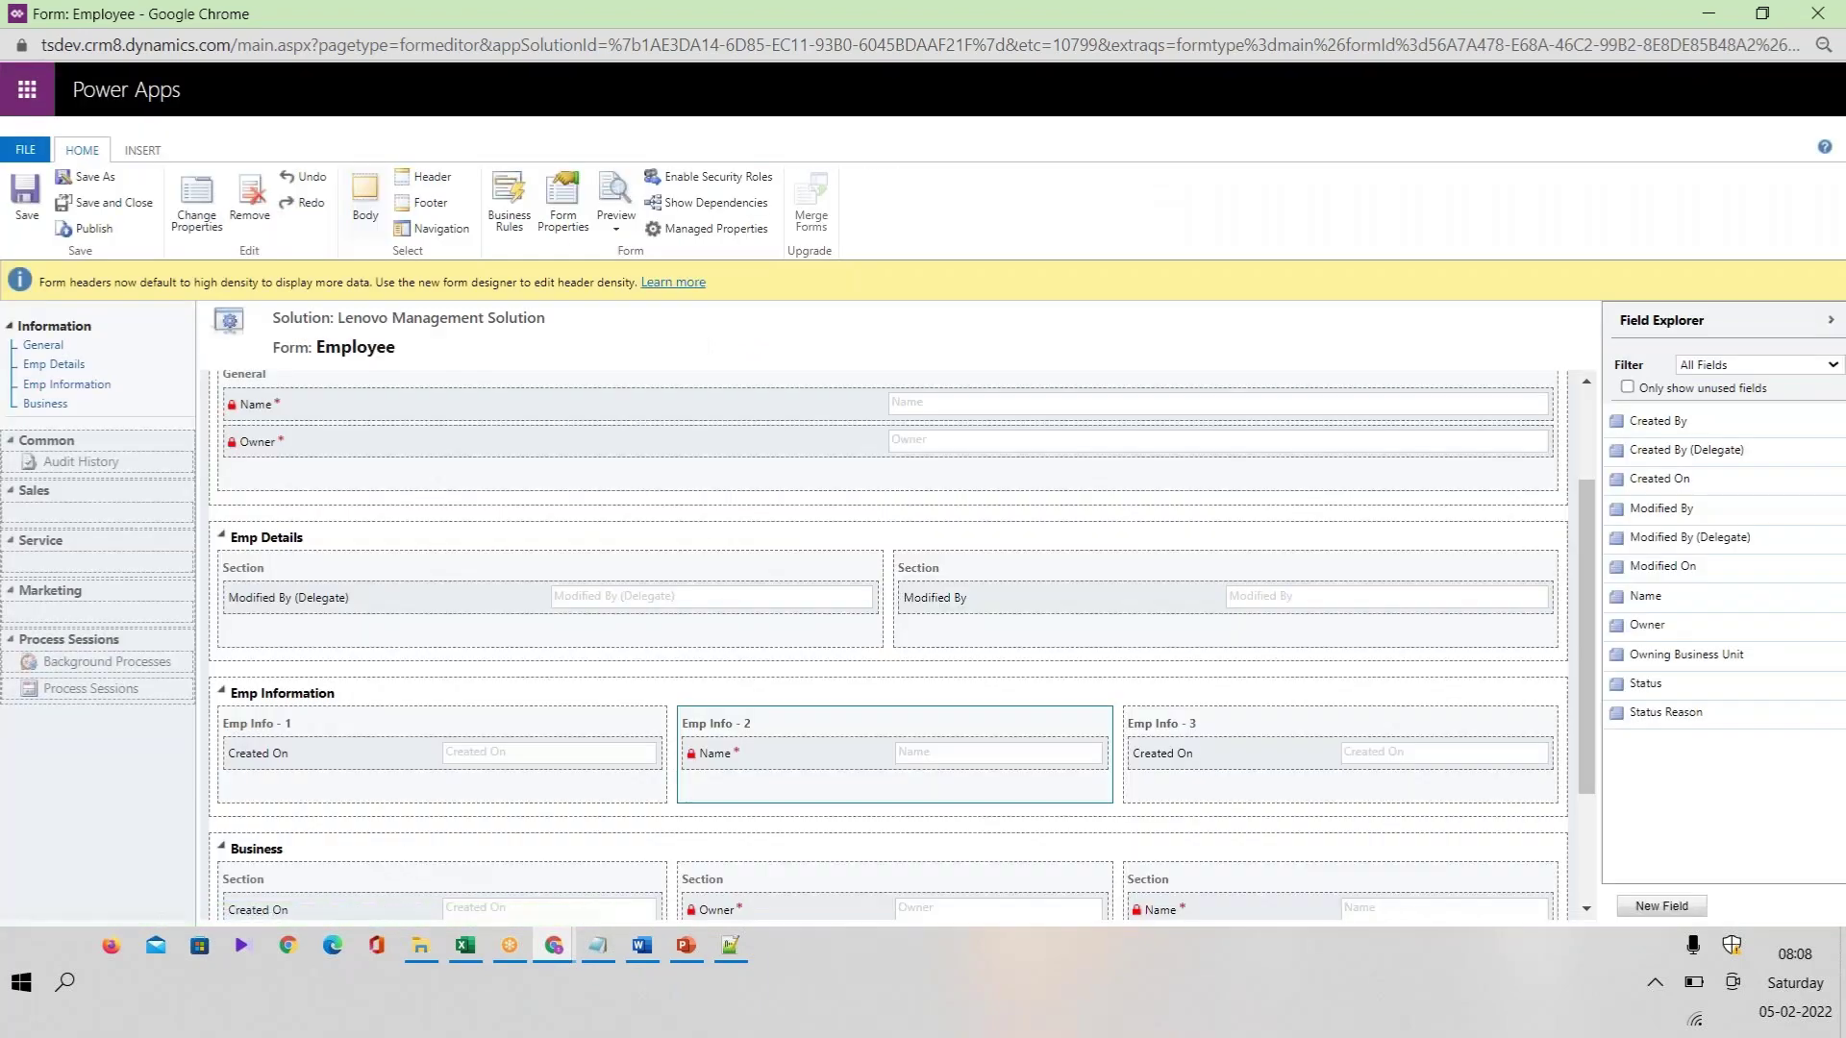
Step: View the New Employee record's sections and the Forms, Tabs, Sections and Fields hierarchy slide in PowerPoint, and return to the form editor
key(alt+Tab)
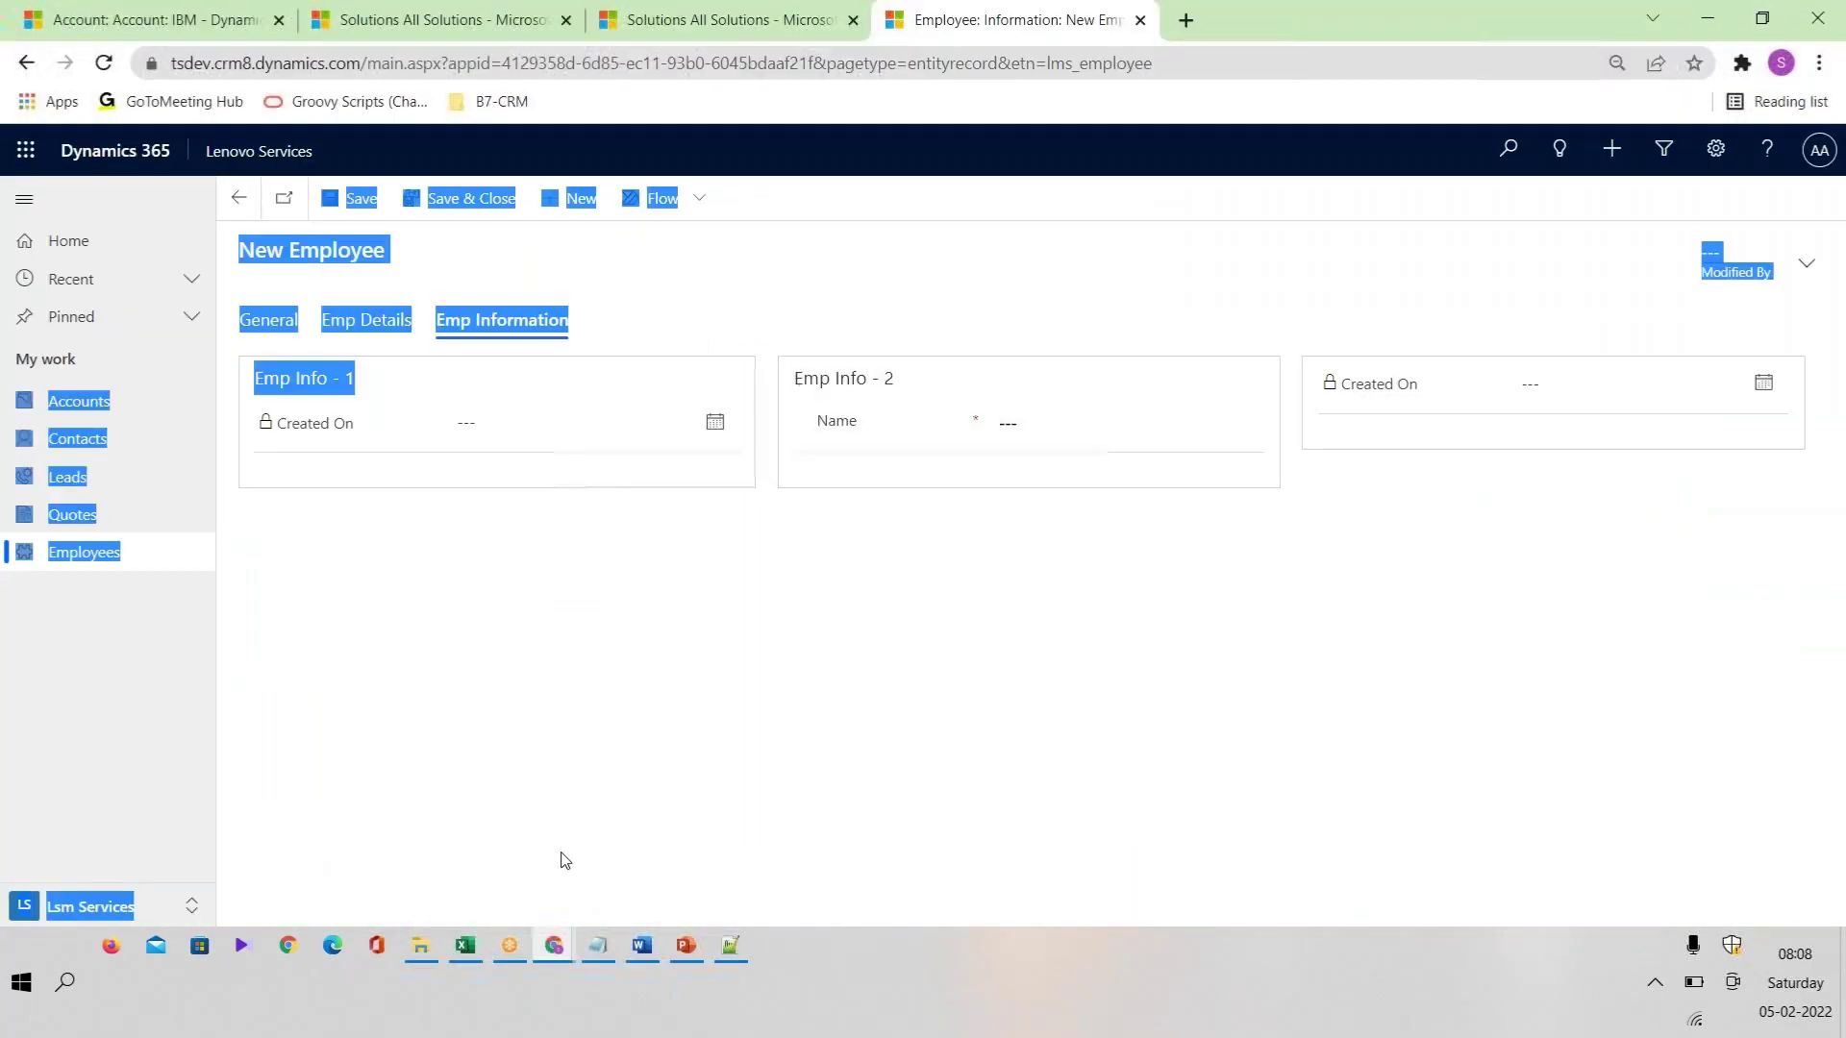
key(alt+Tab)
click(687, 944)
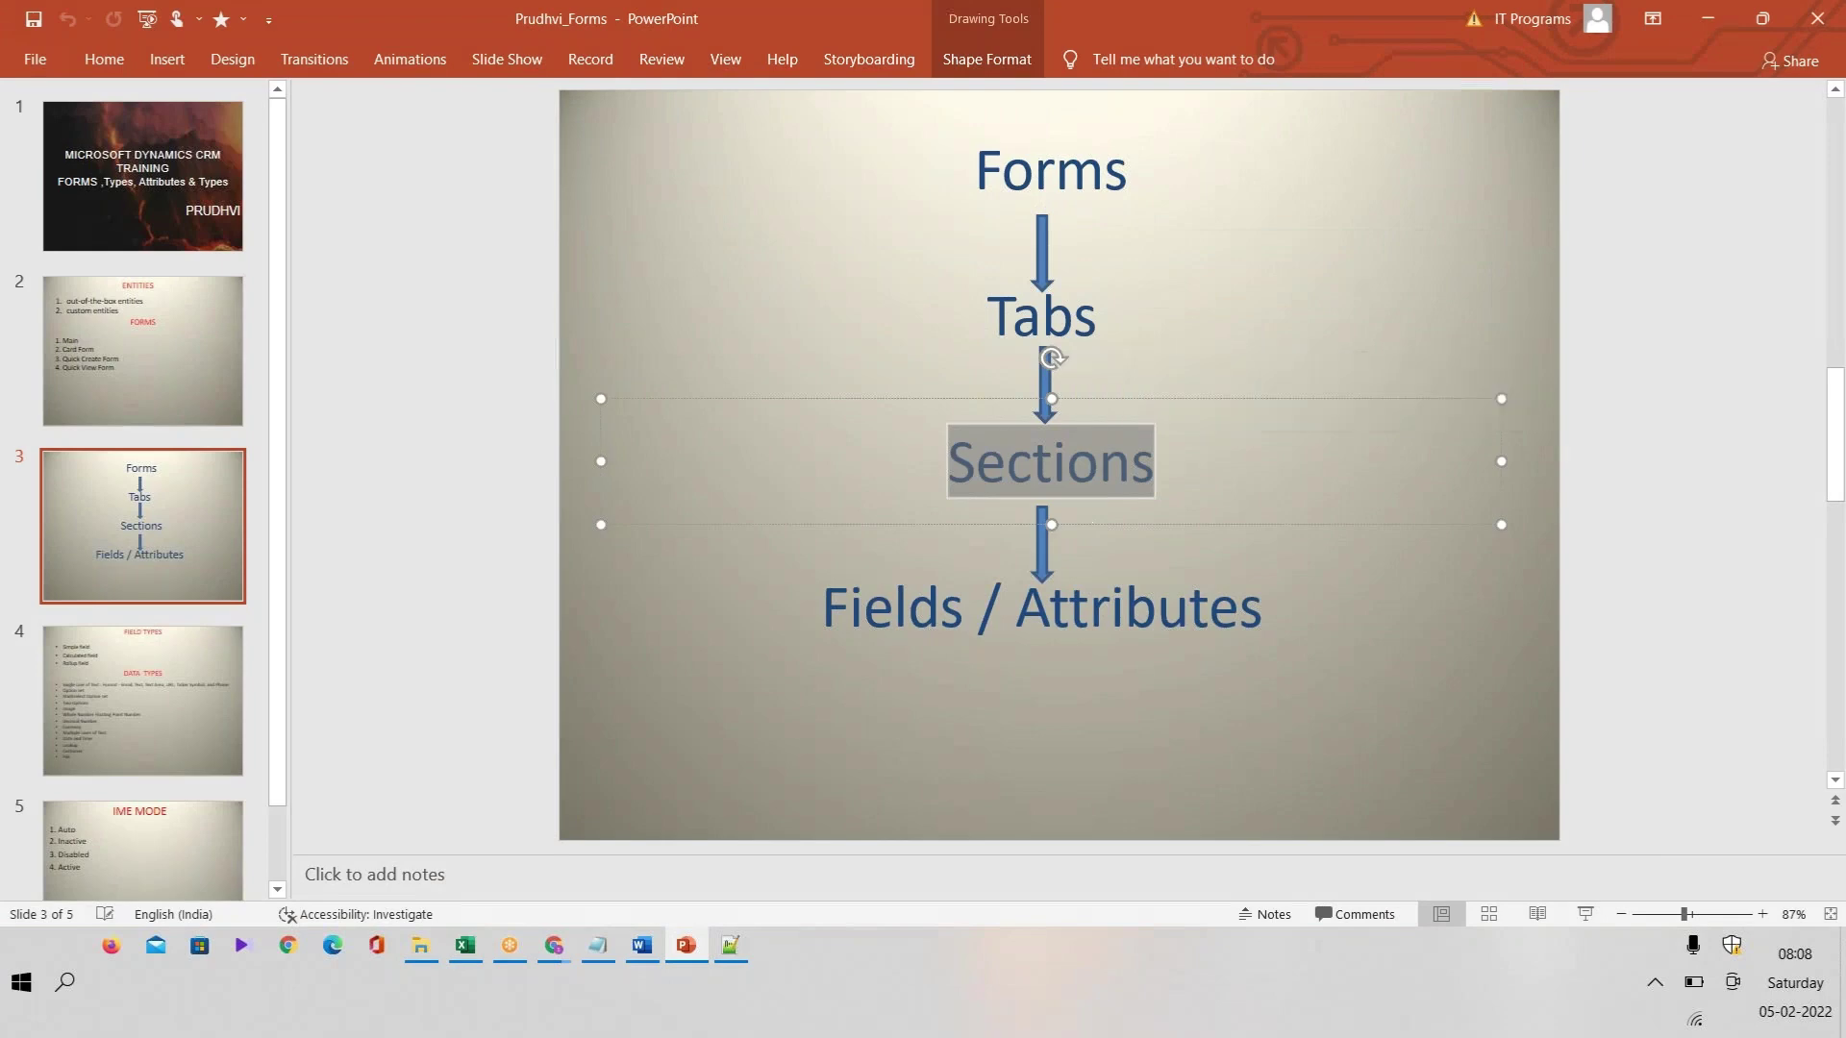
key(alt+Tab)
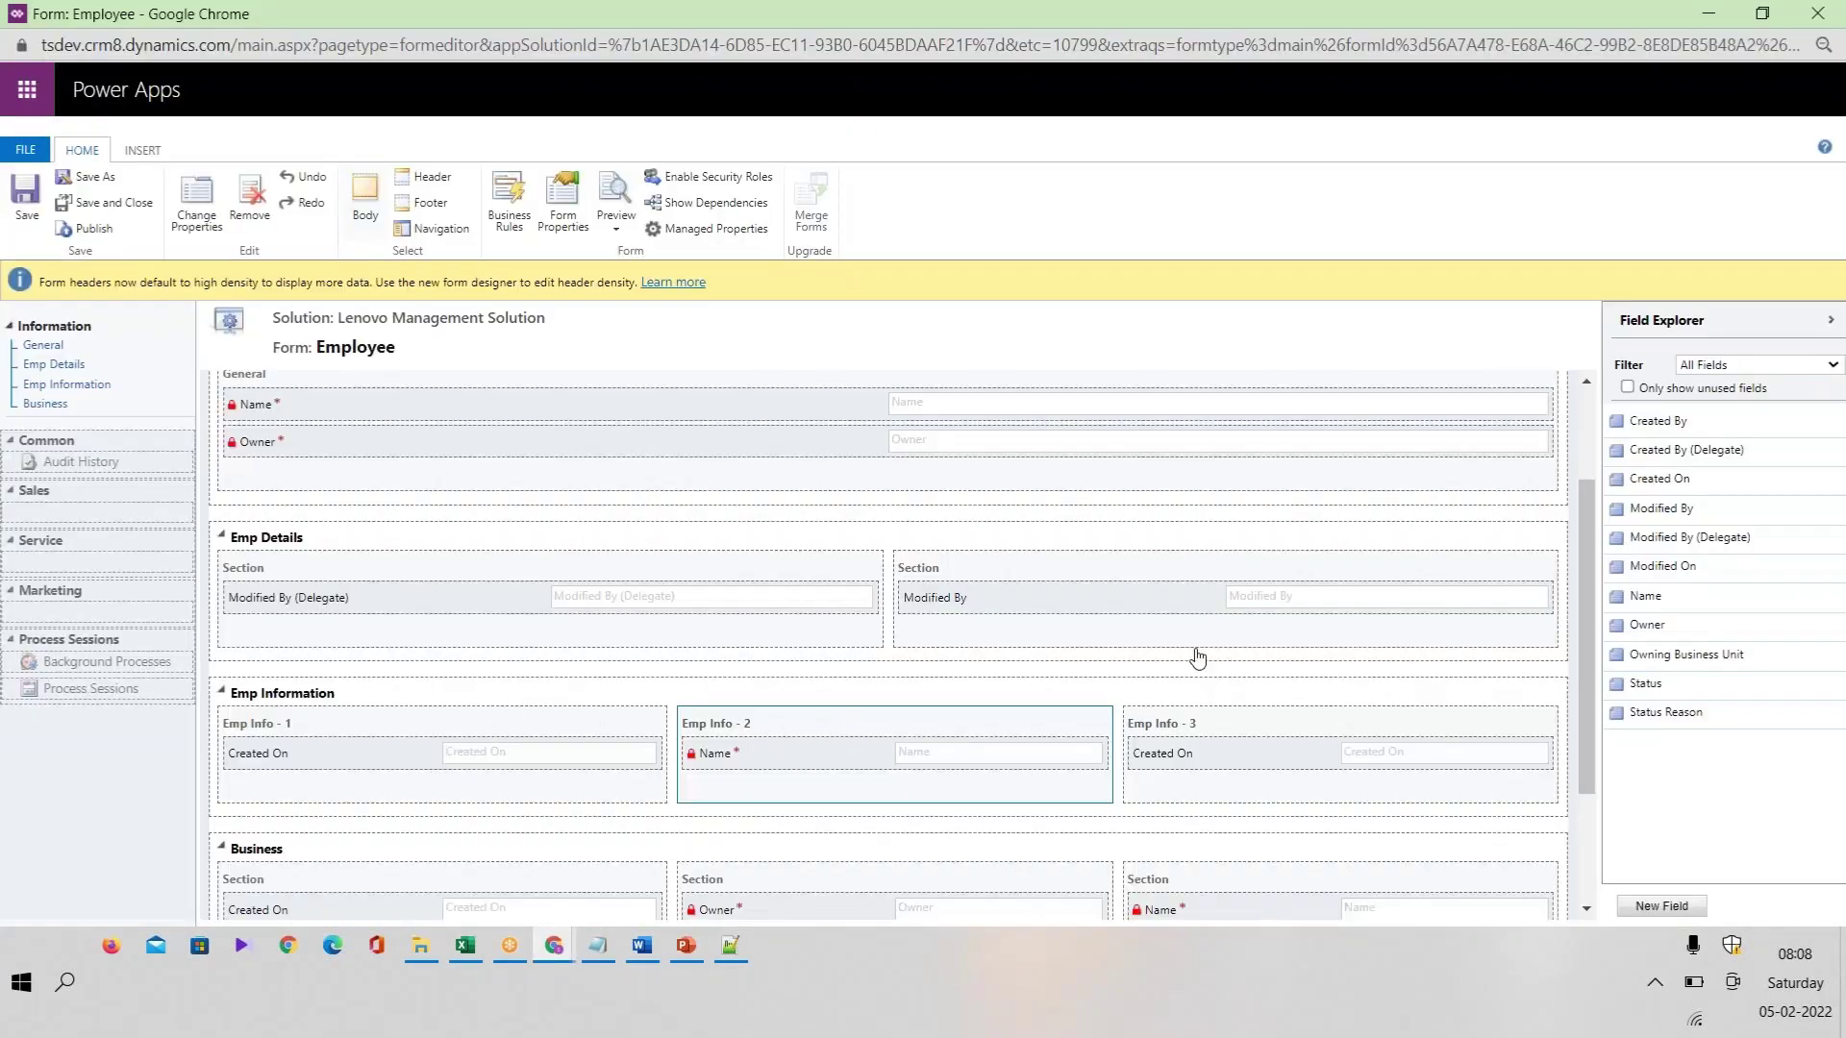
Step: Toggle the default visibility option of the Emp Info - 2 section and review the Emp Info - 3 section's properties
double_click(940, 722)
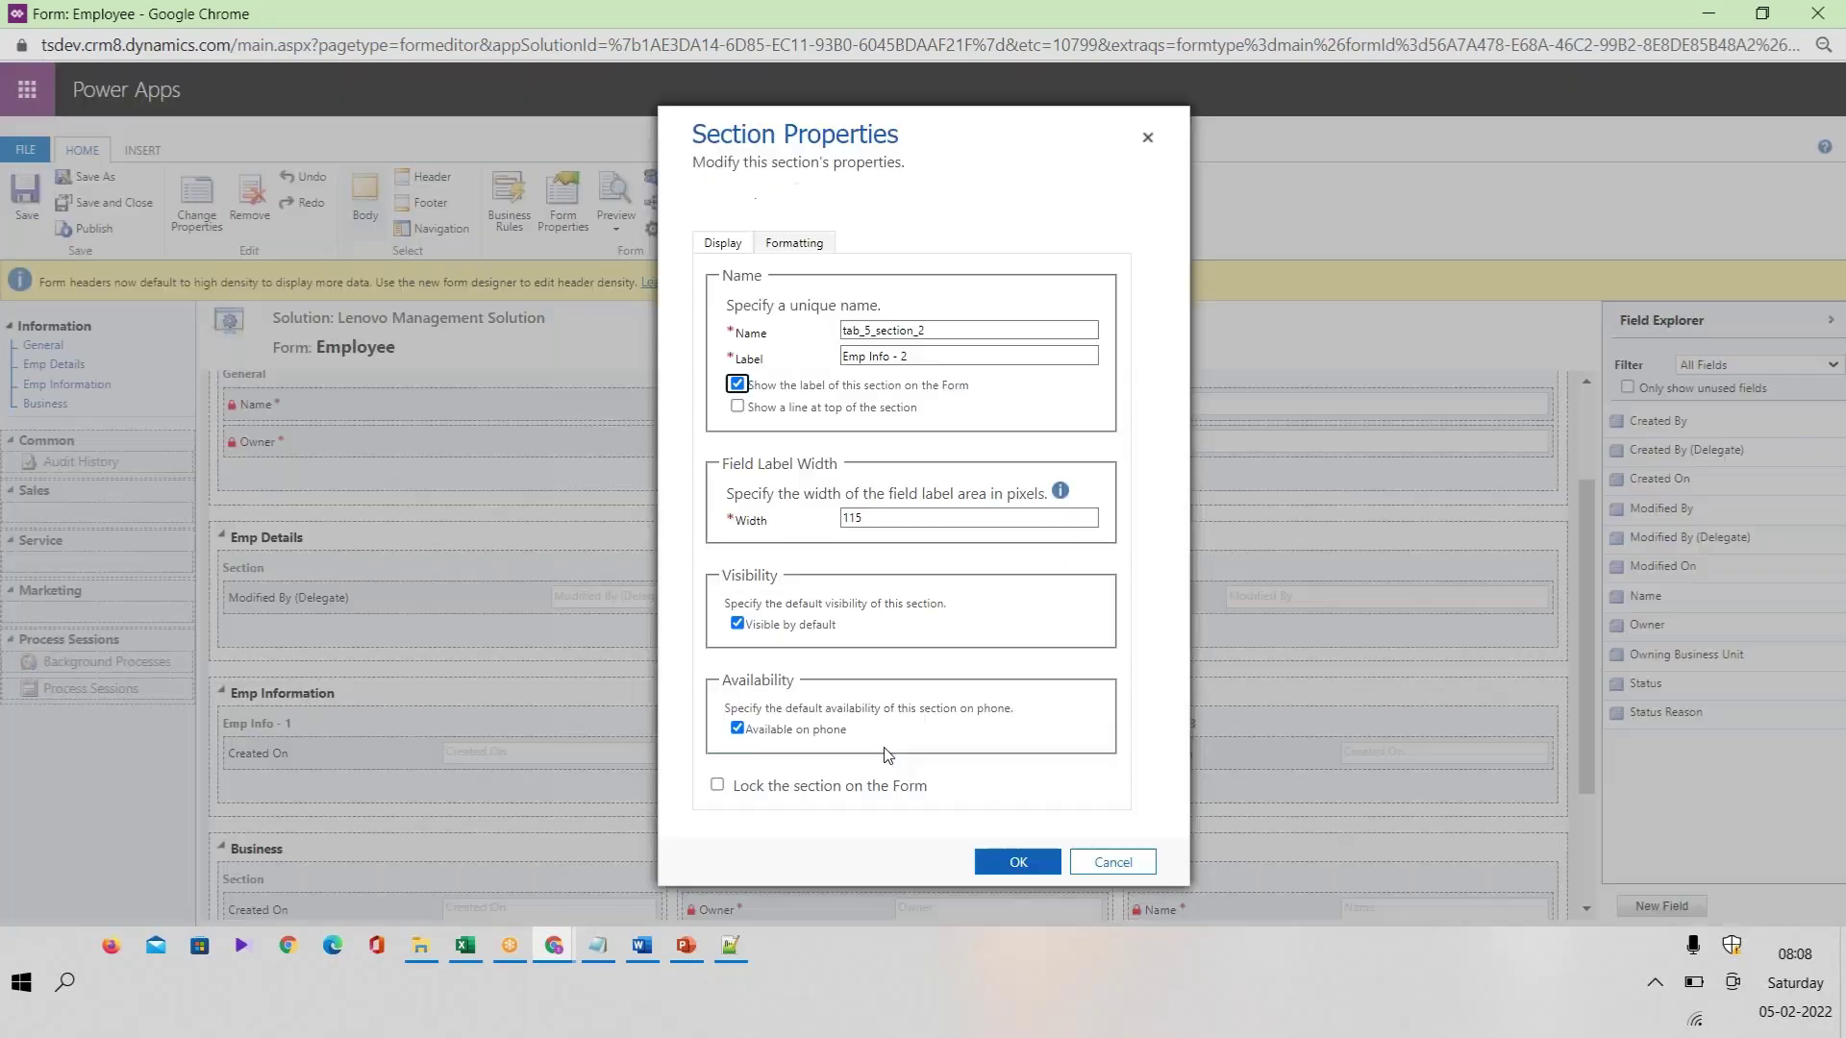
click(781, 633)
double_click(787, 632)
click(1017, 858)
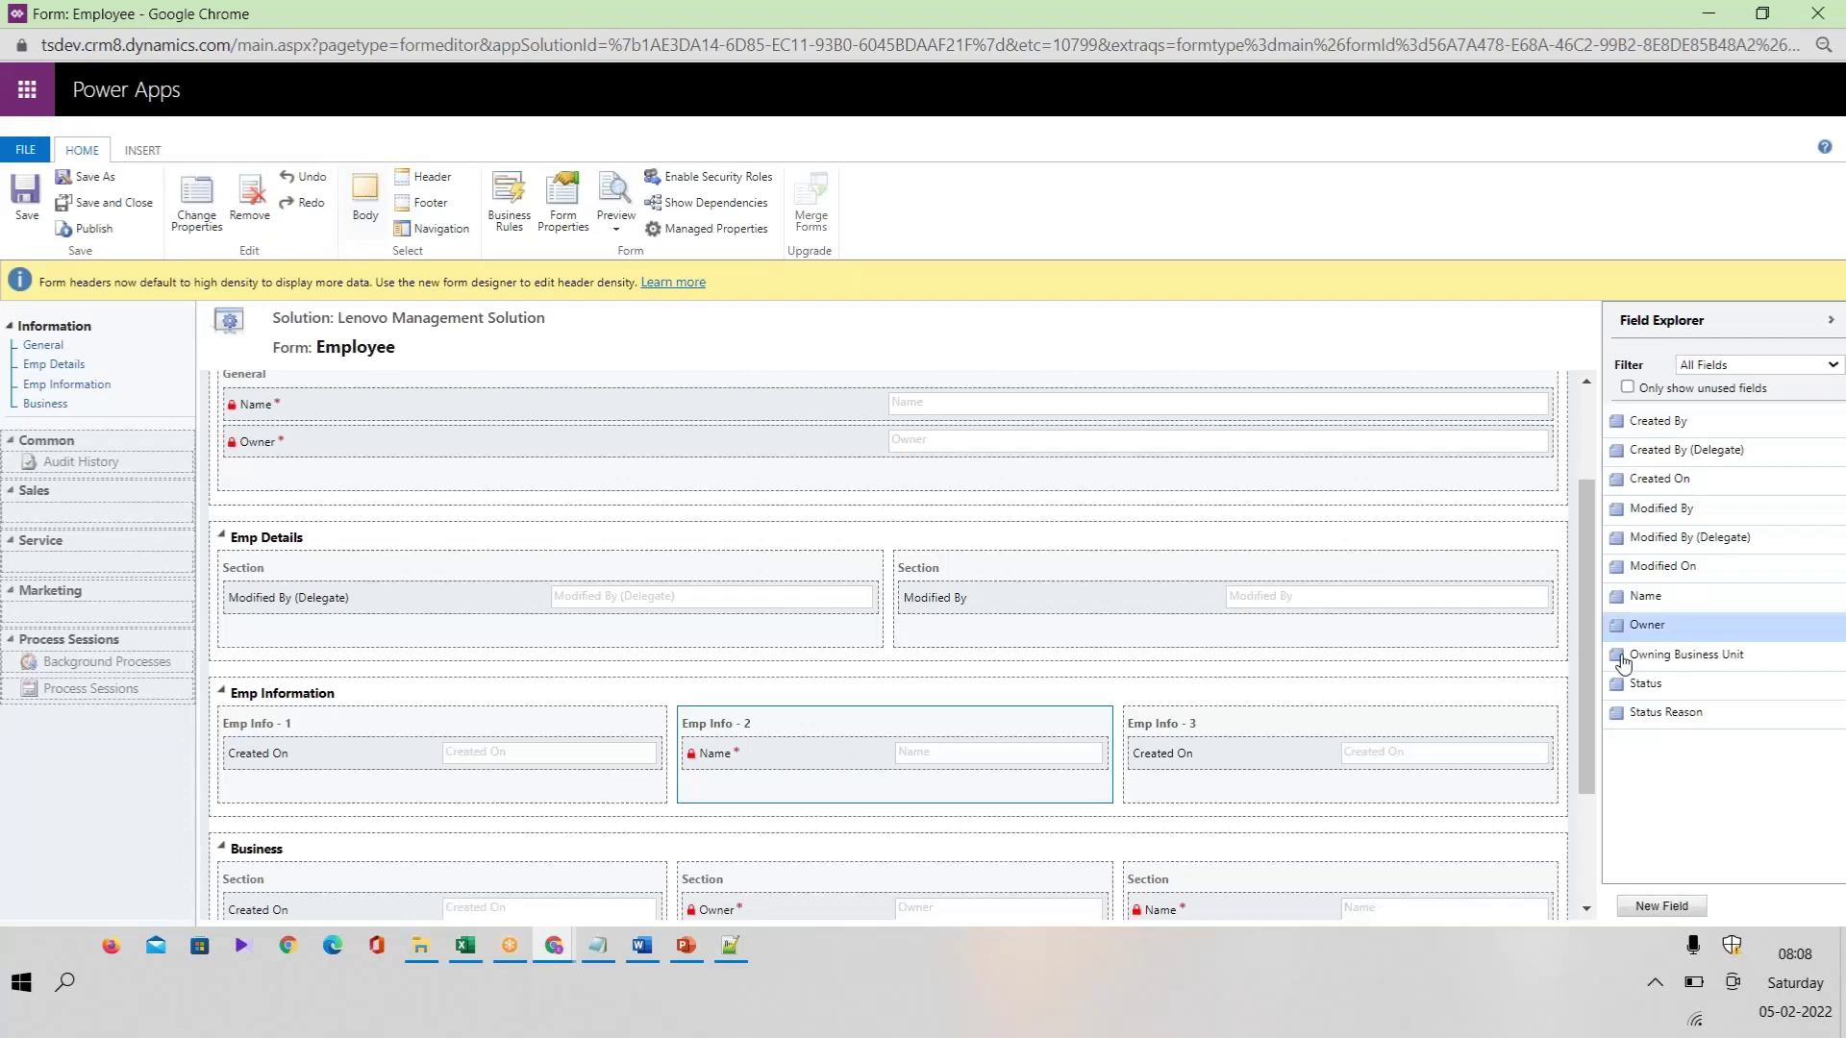
double_click(1231, 735)
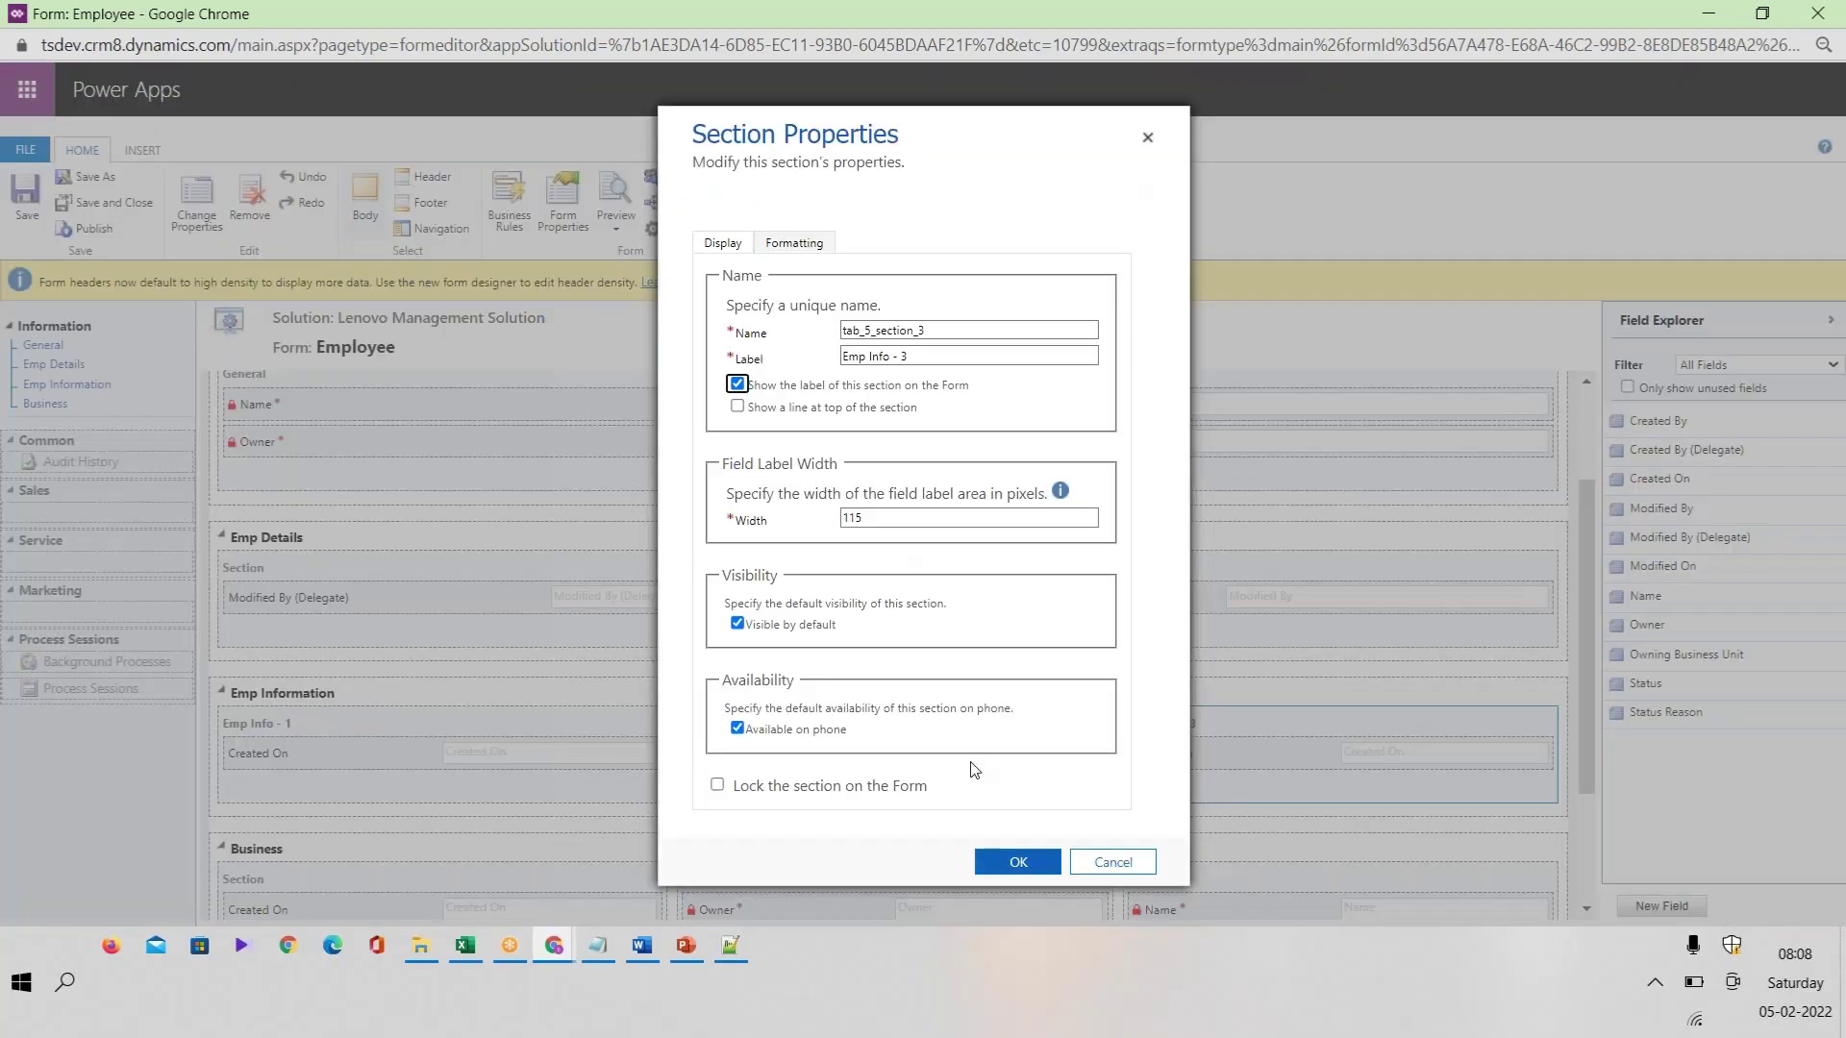
click(1012, 859)
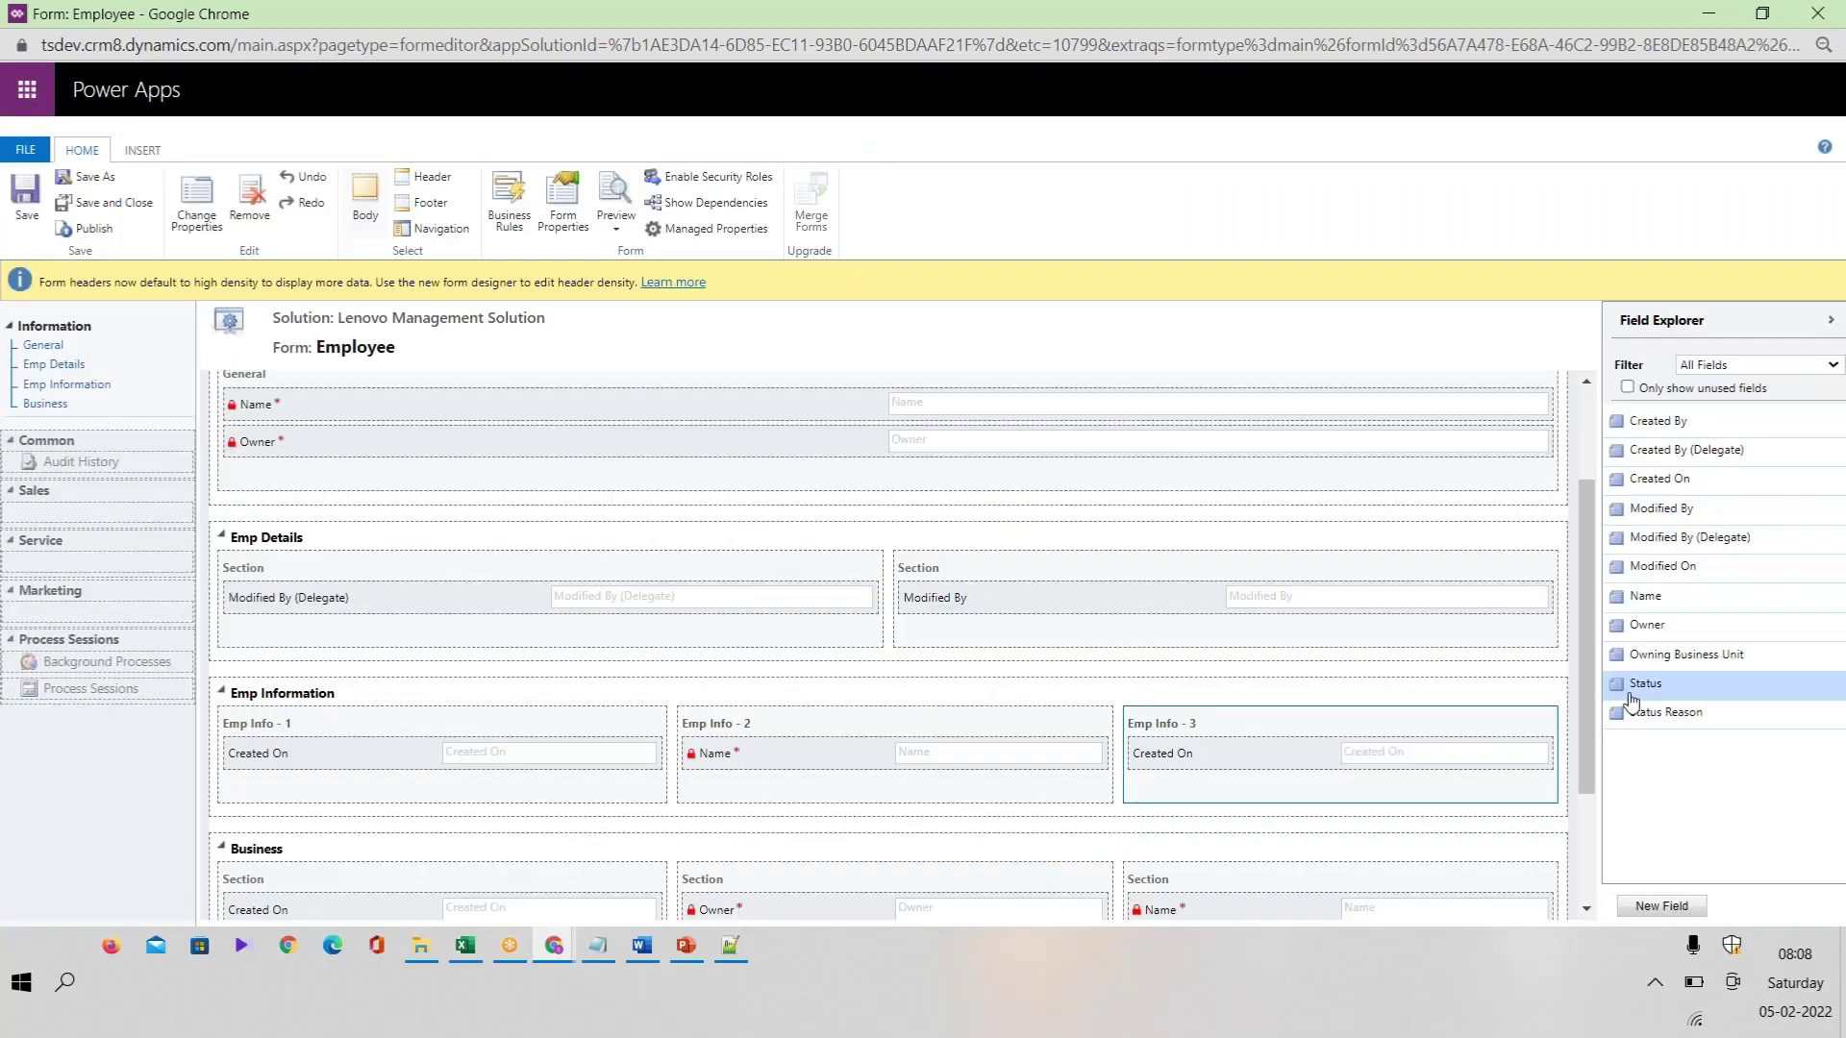
Step: Save the Employee form and check the General and Emp Details tabs of the New Employee record
drag(1584, 725, 1563, 580)
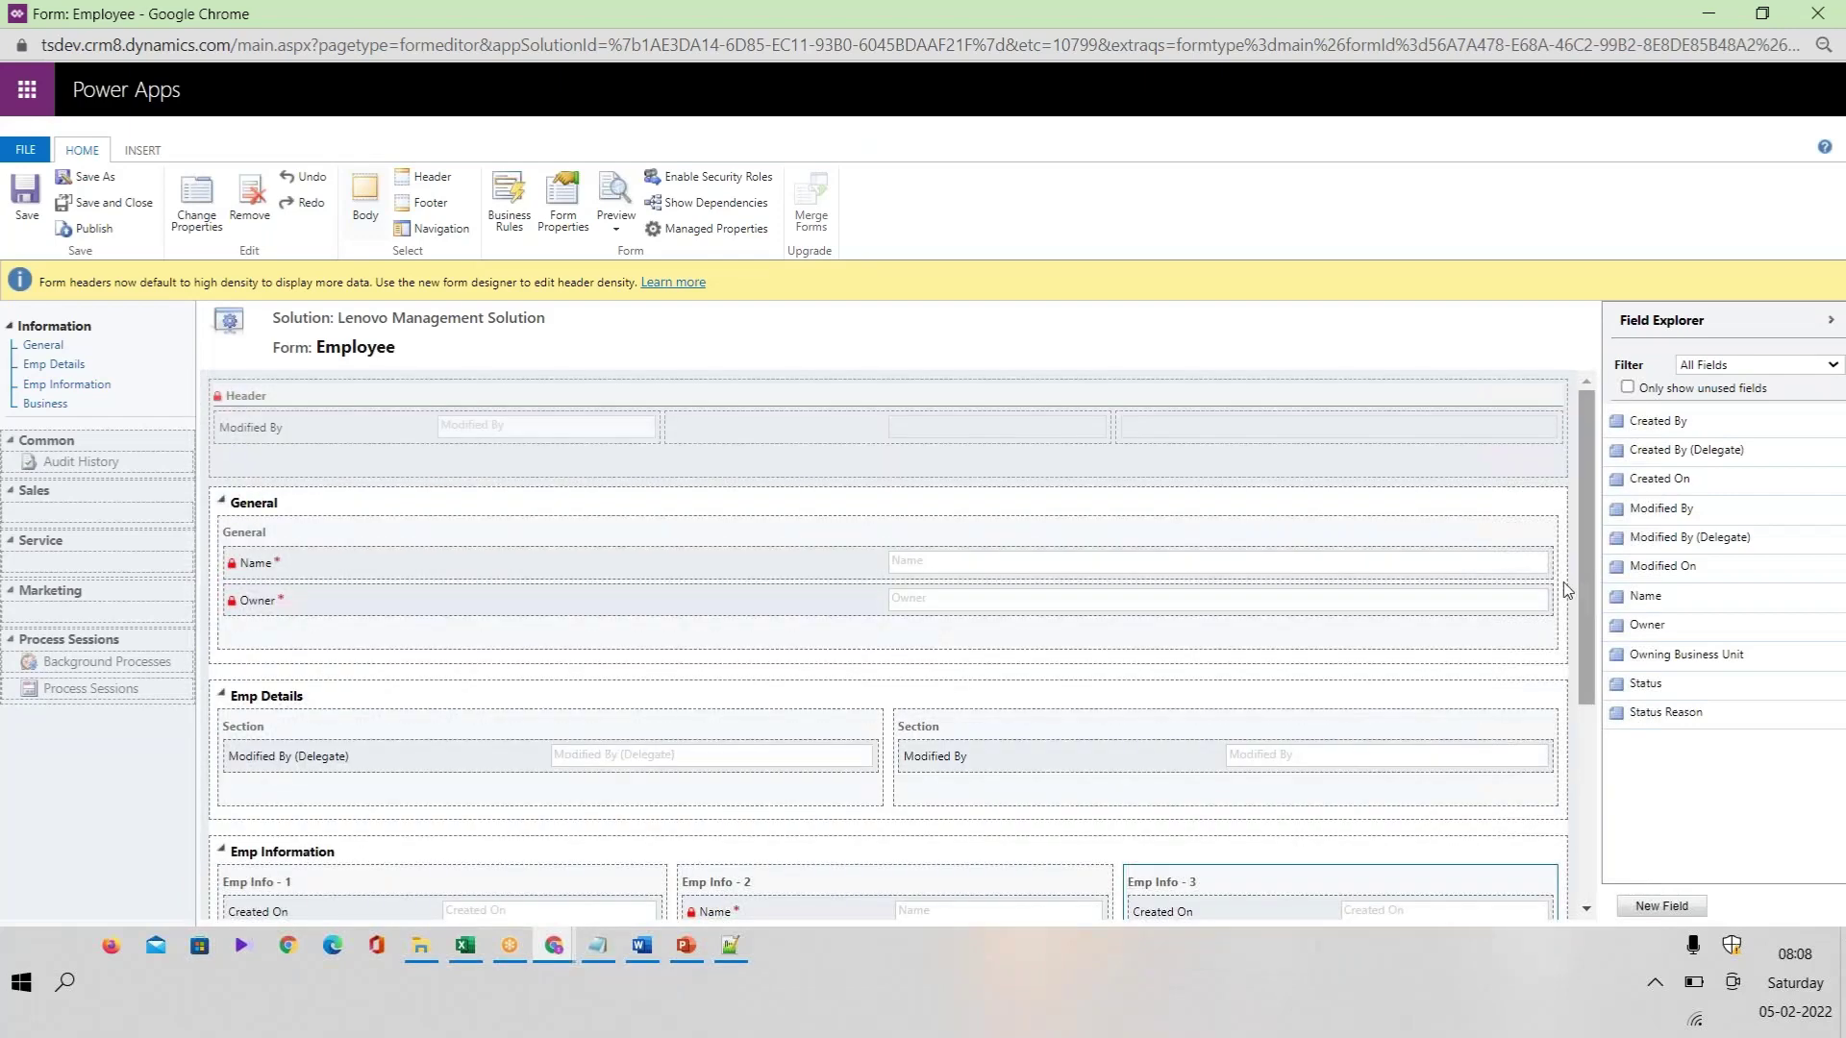
click(27, 199)
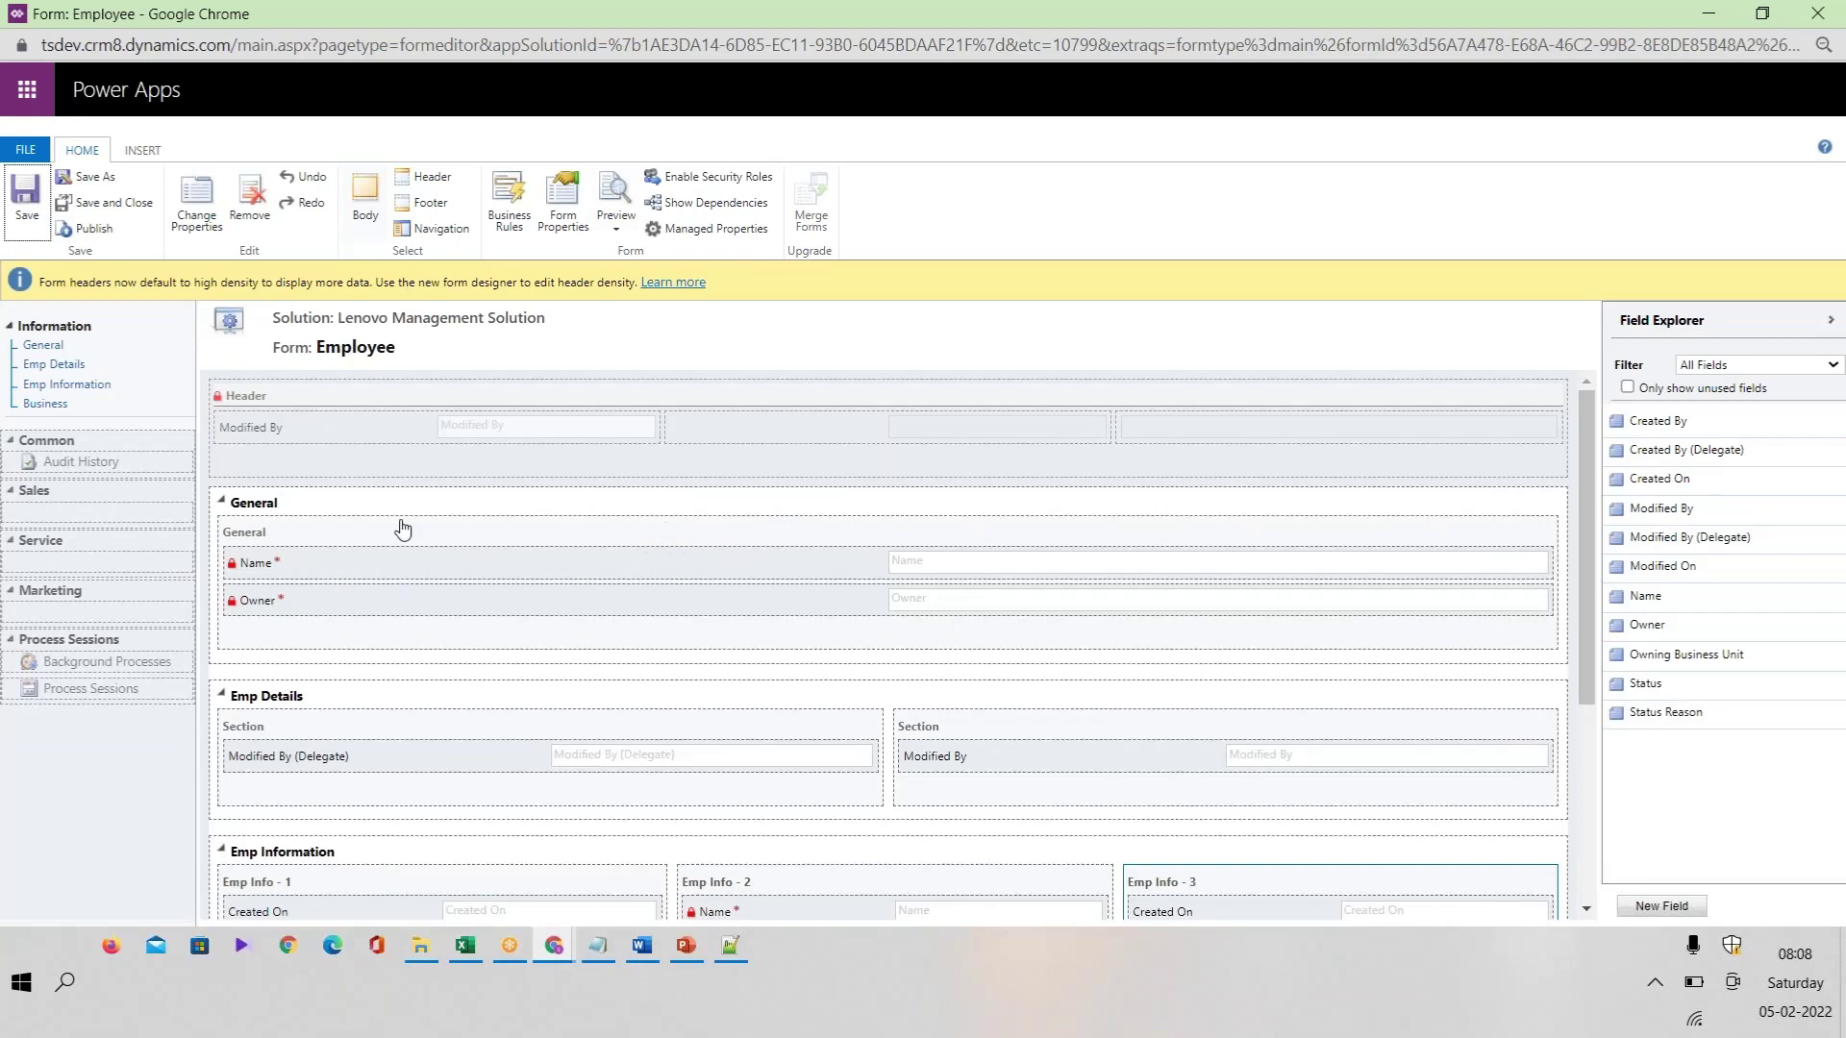
click(565, 945)
click(260, 870)
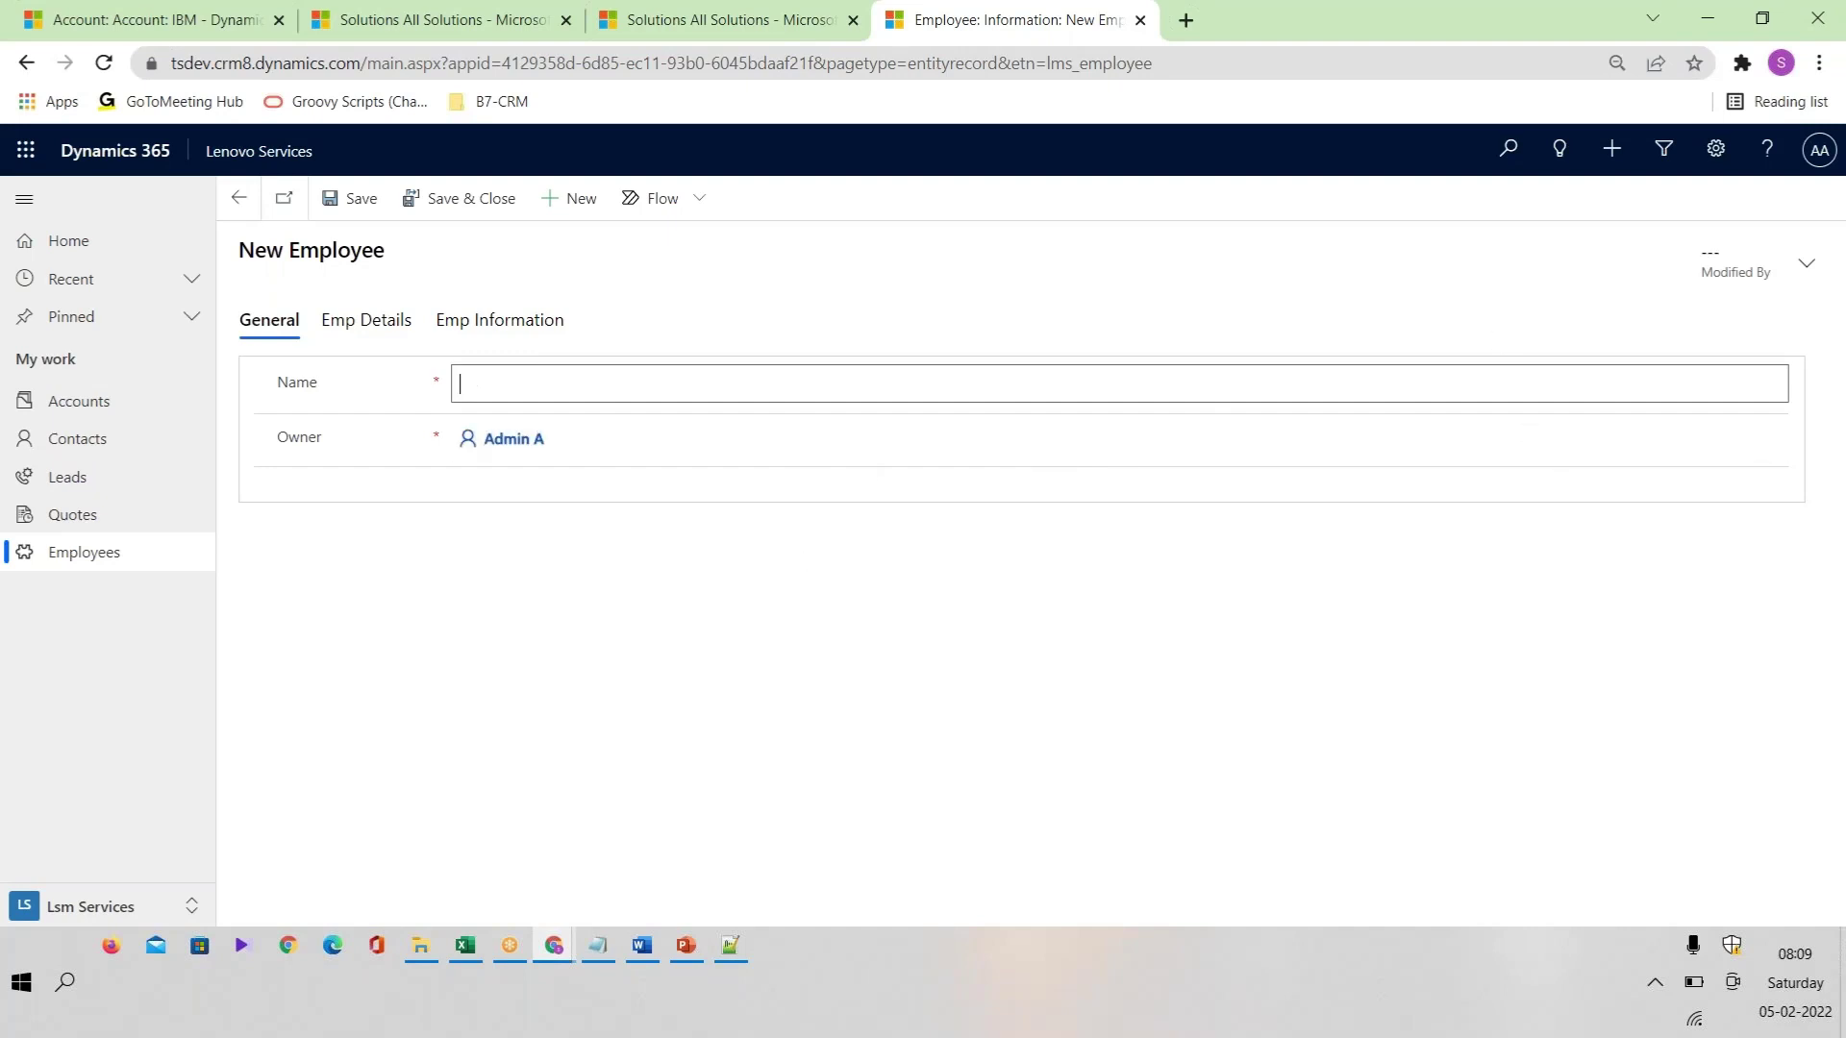
click(399, 327)
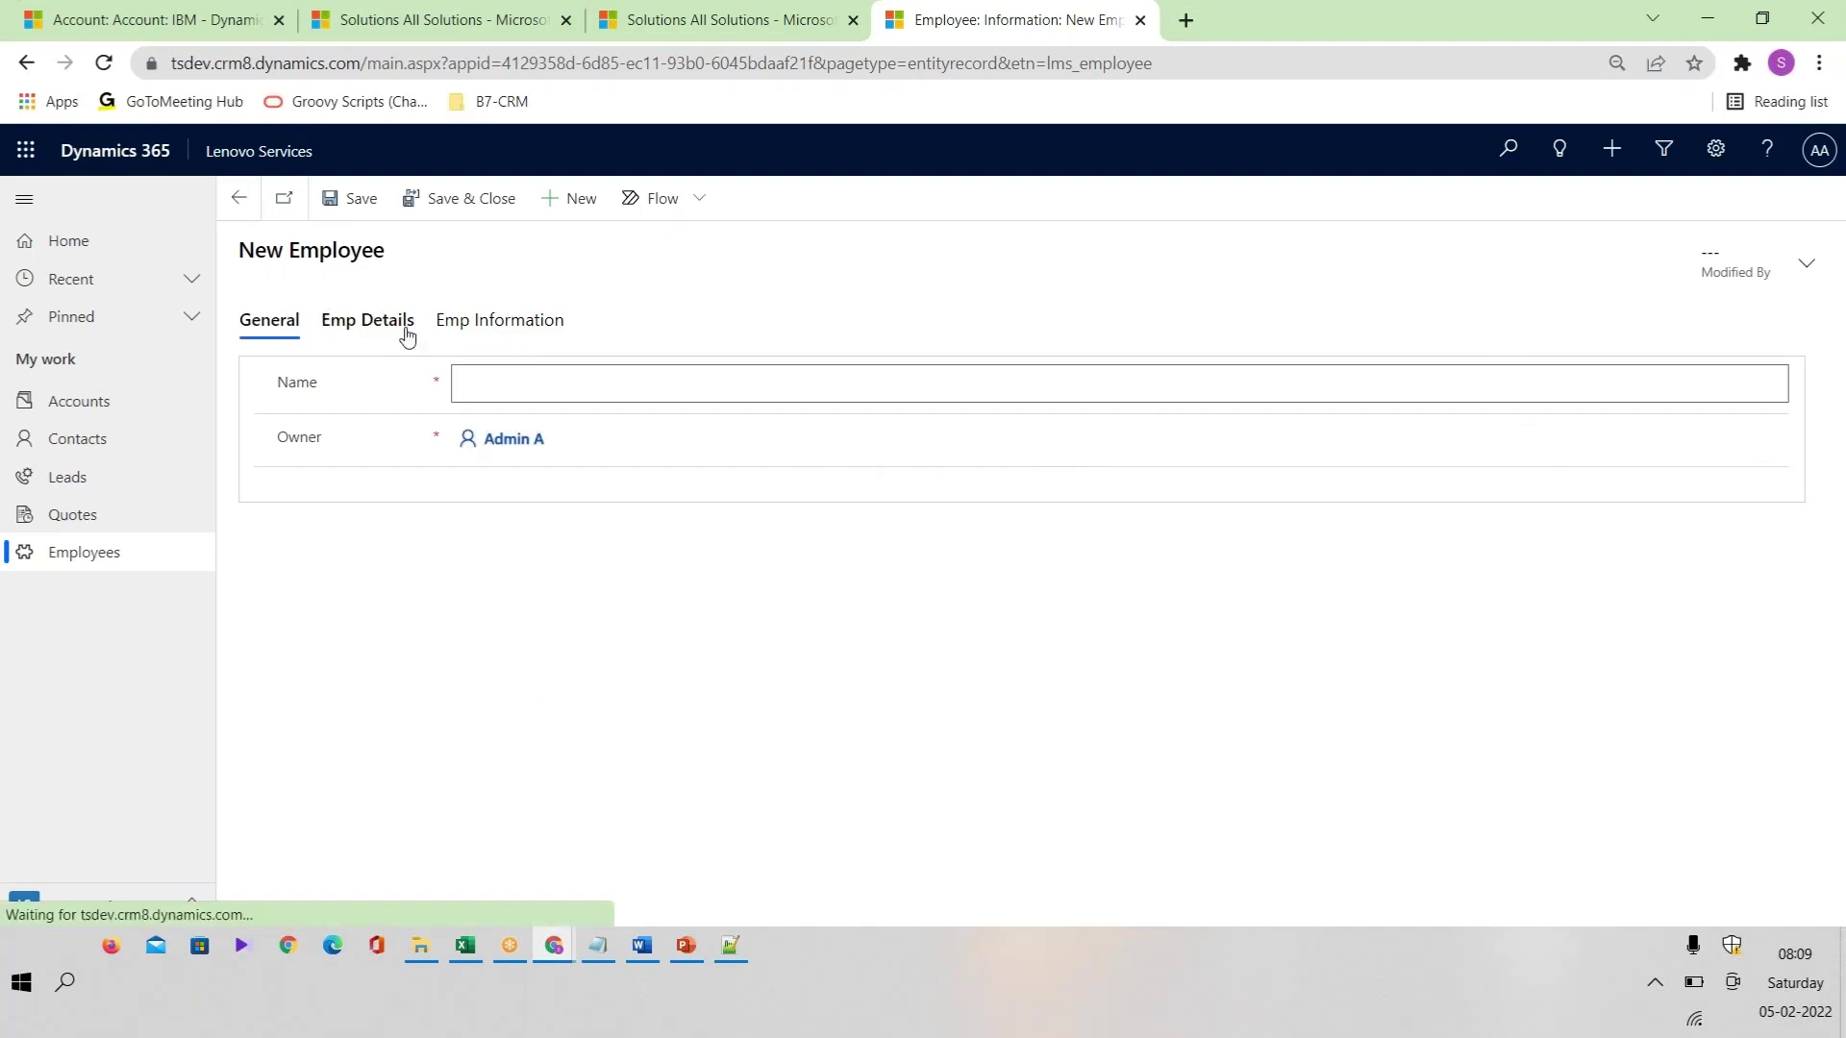
click(269, 329)
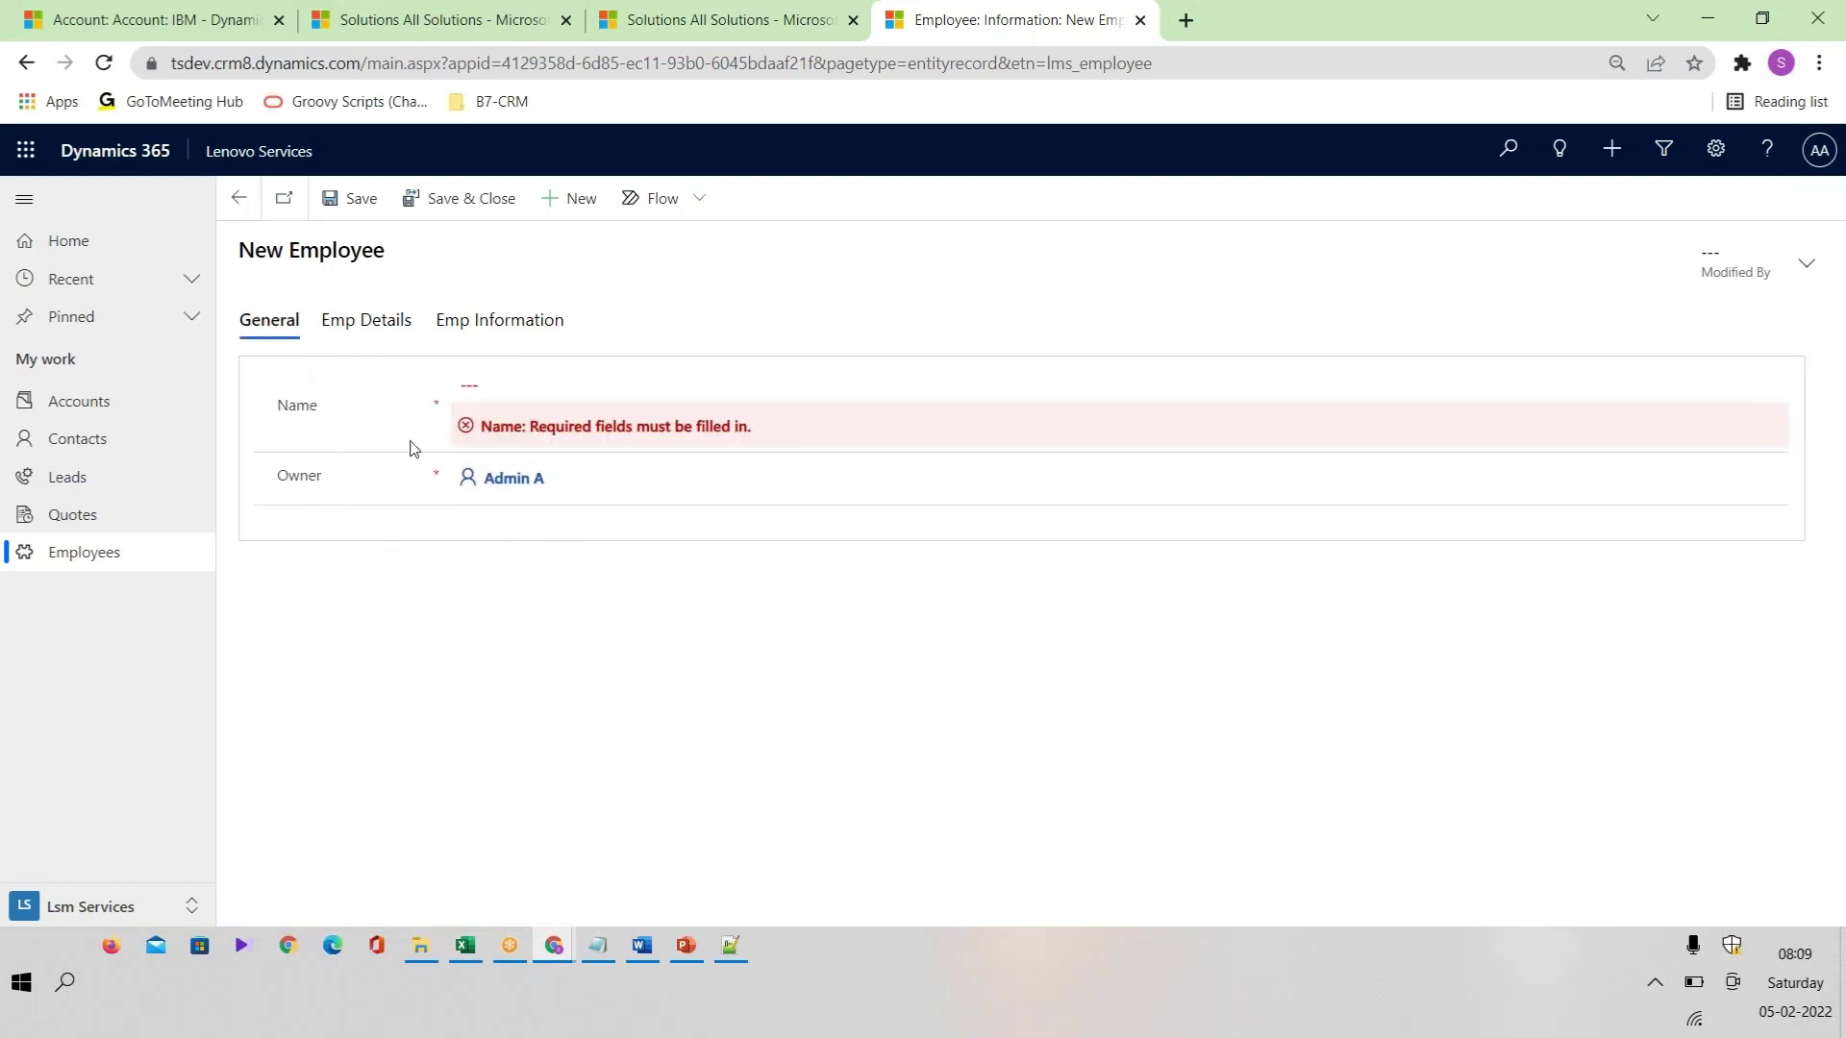
Step: Return to the Employee form editor and set the General section's layout to two columns
key(alt+Tab)
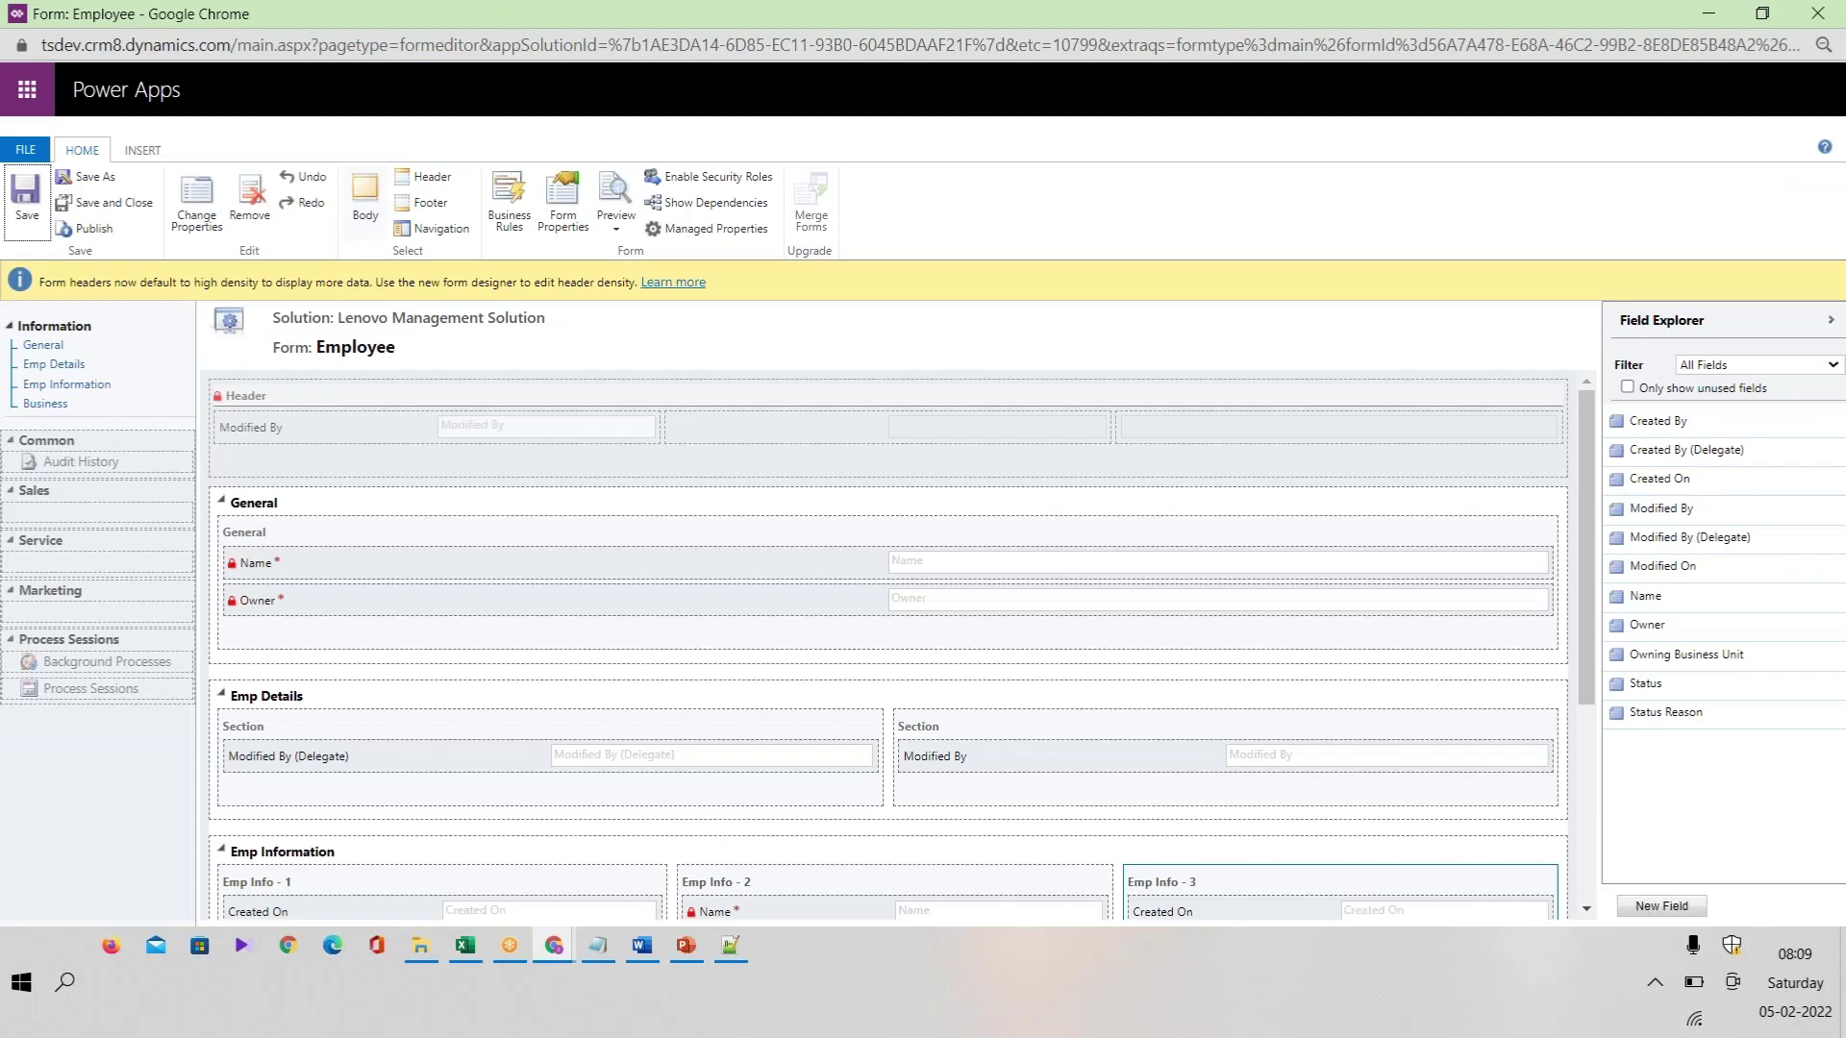
click(536, 541)
double_click(537, 541)
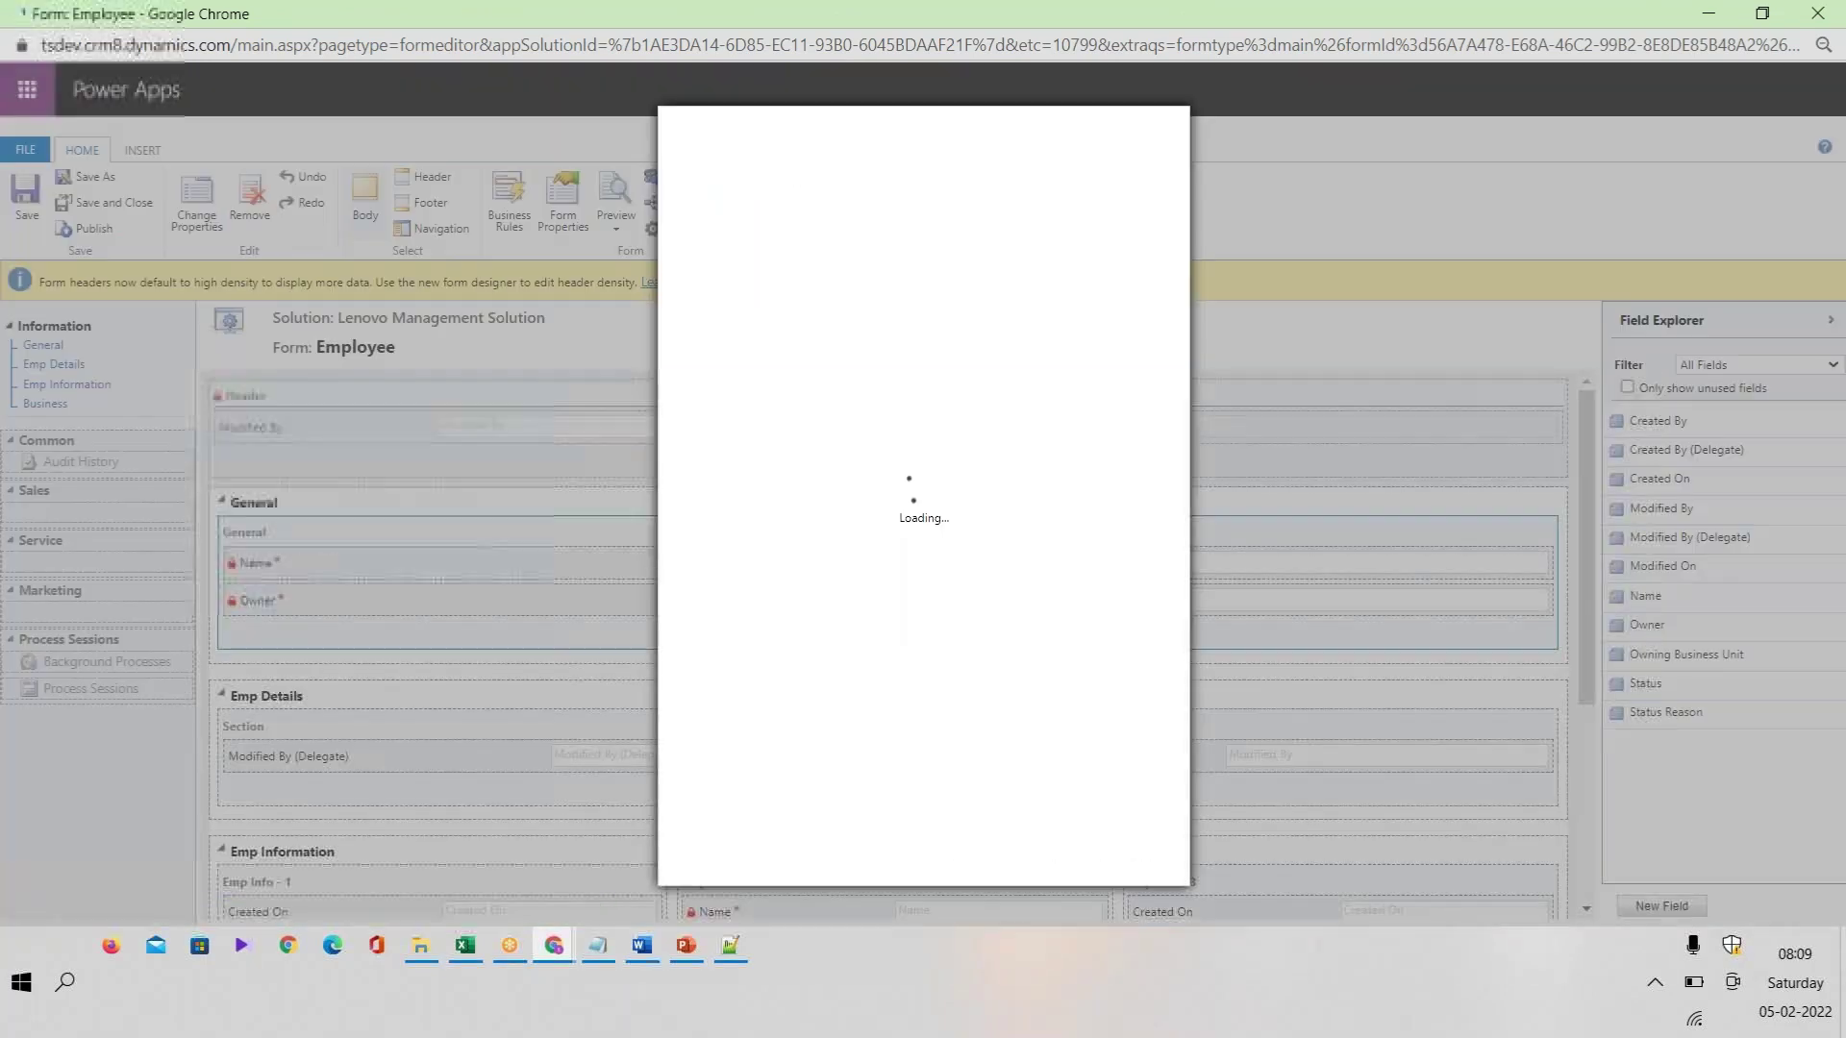
click(797, 246)
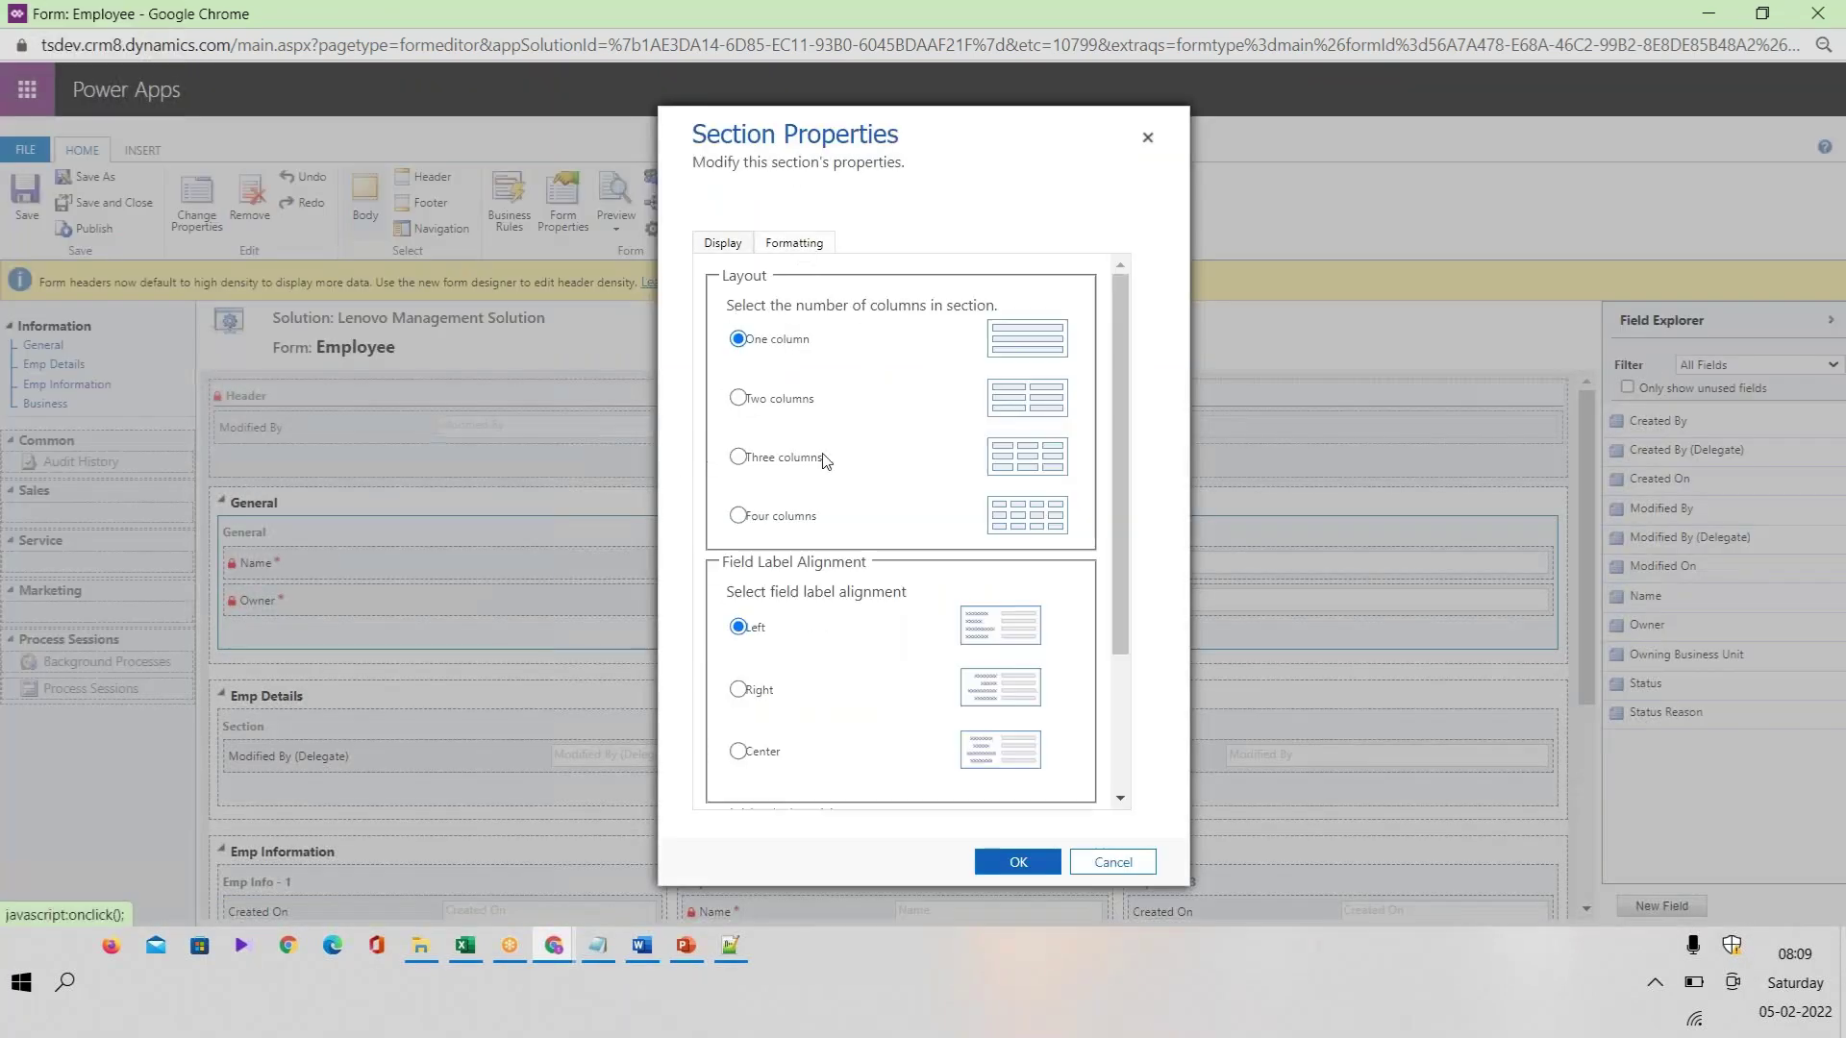
click(1020, 872)
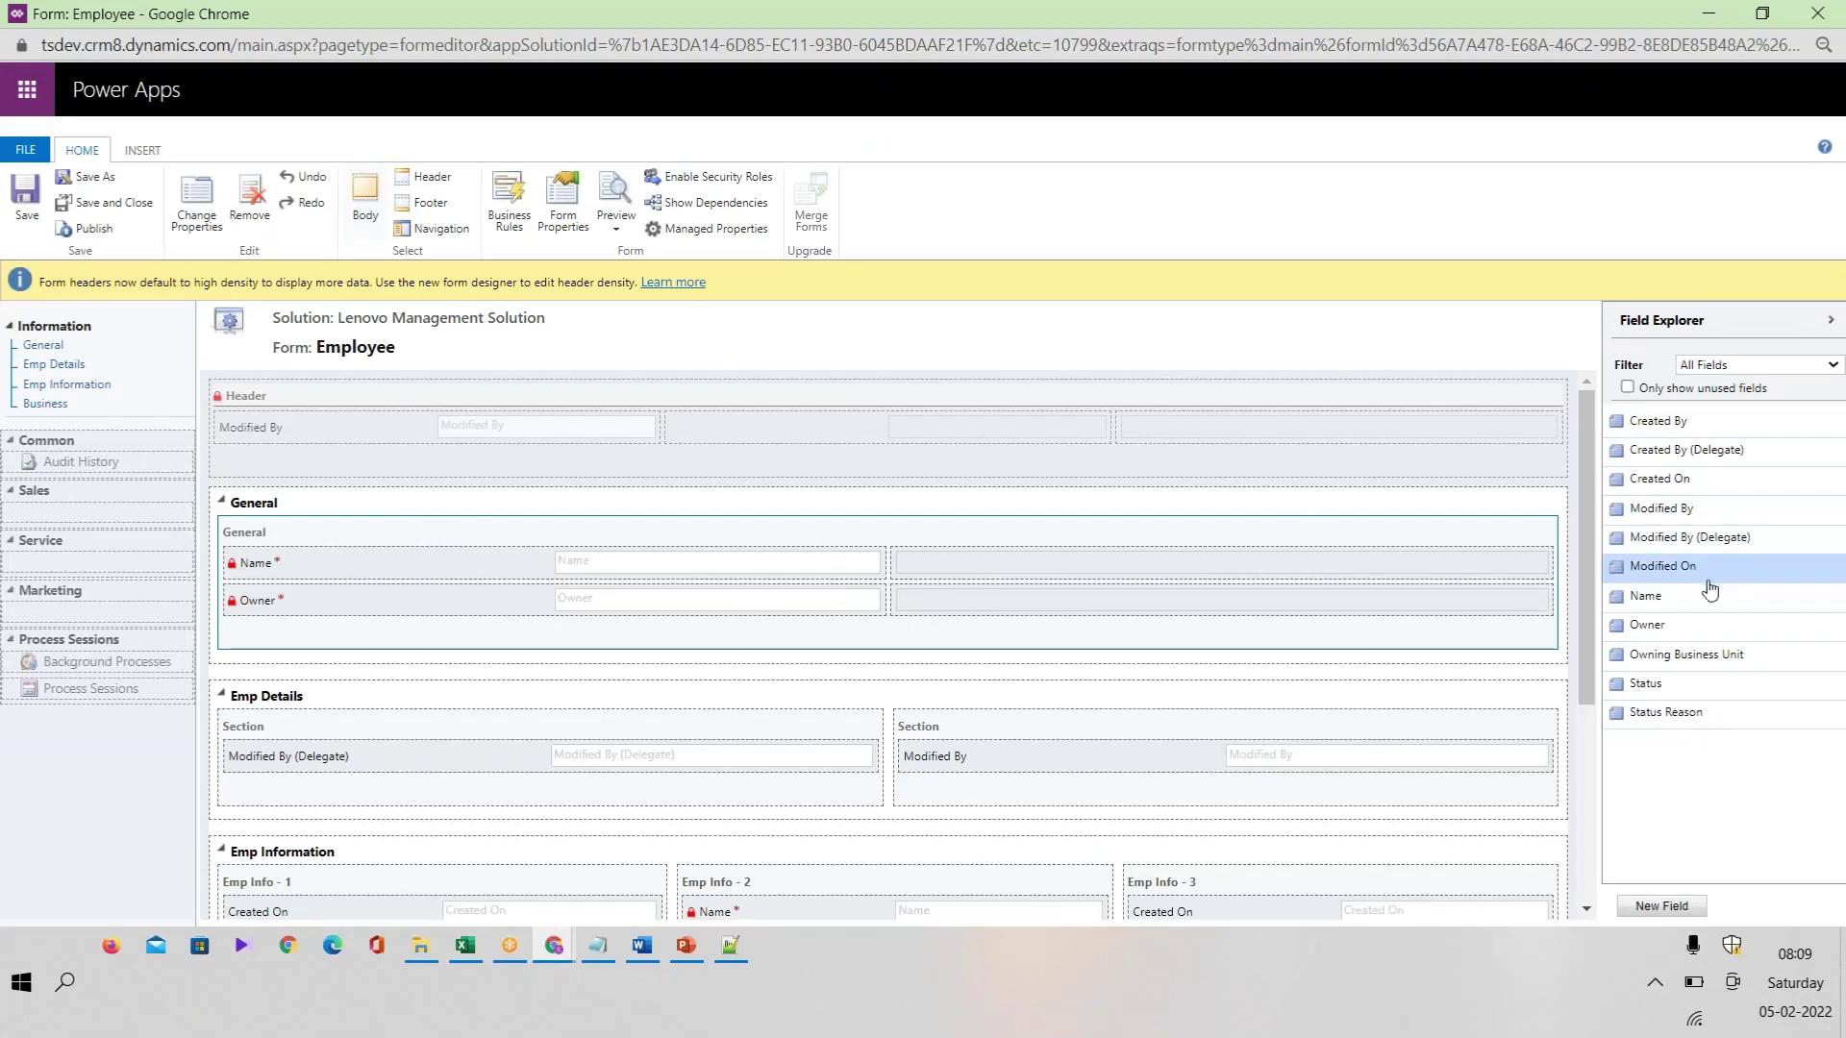
Step: Add the Modified On and Modified By fields to the General section's second column and publish the form
drag(1693, 569, 1340, 573)
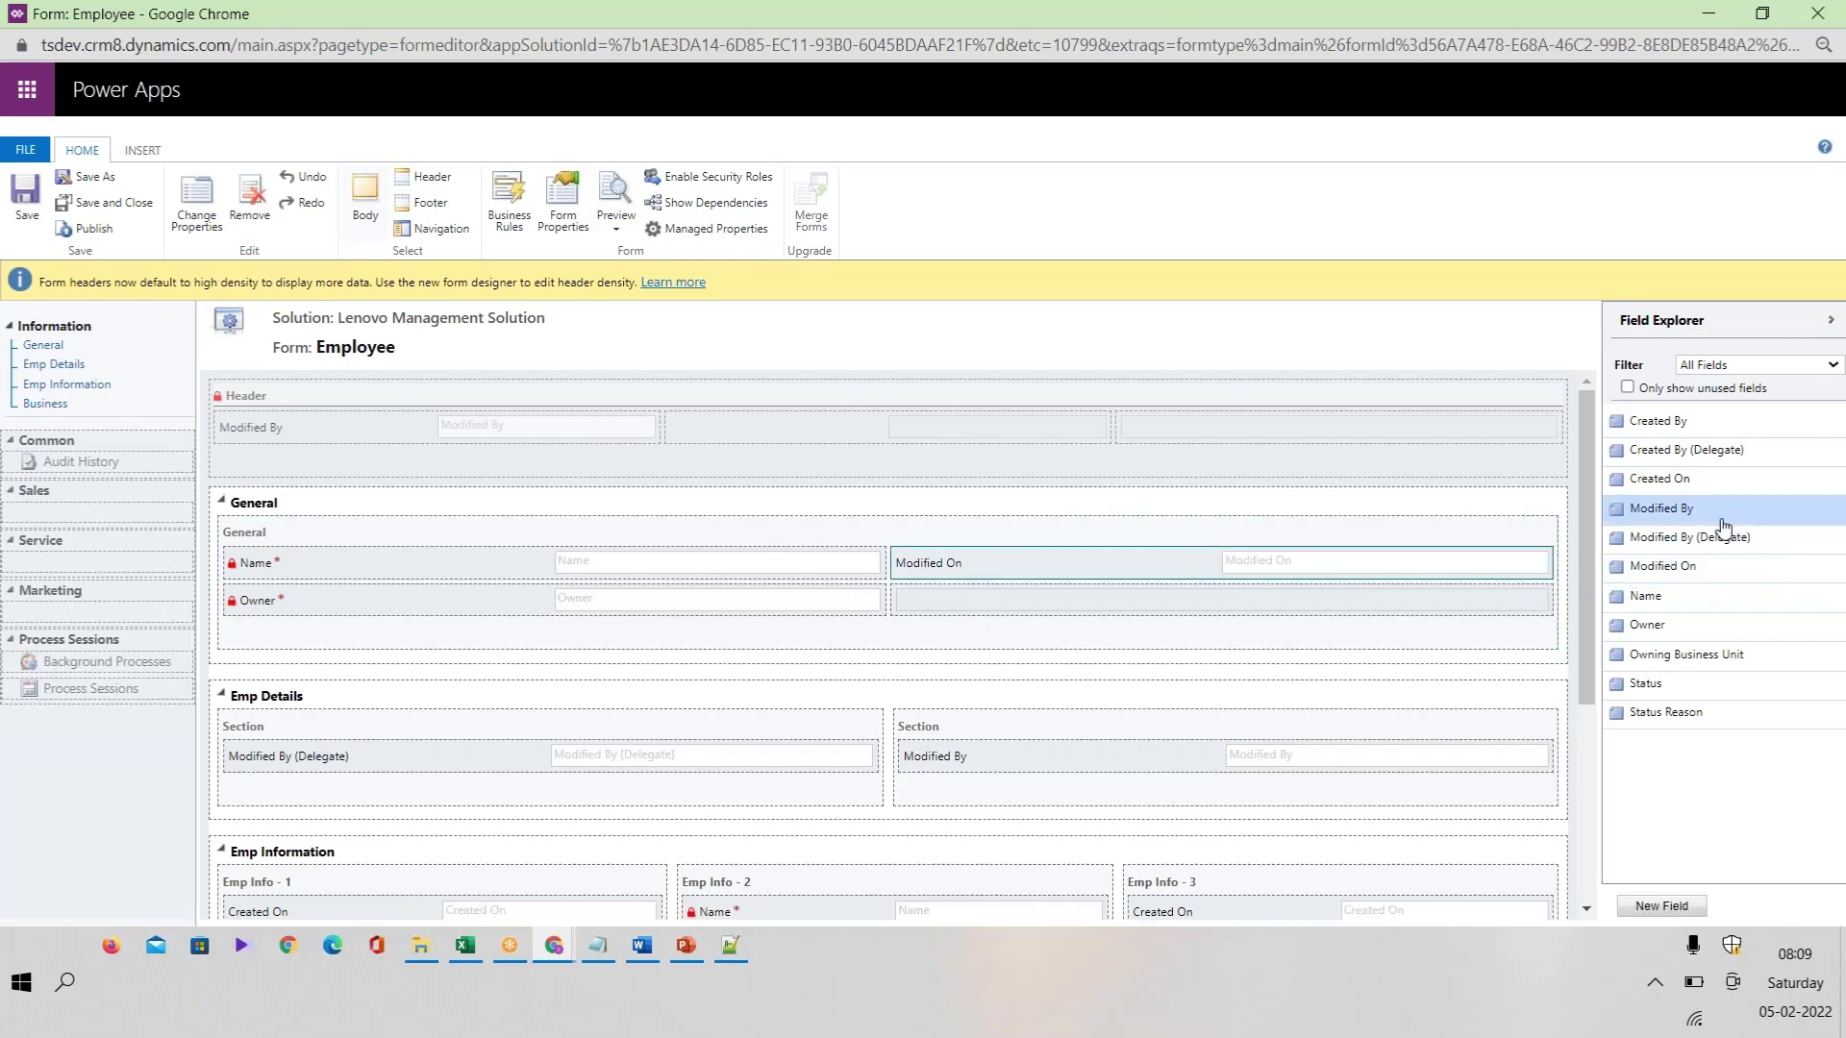
drag(1624, 512, 1187, 607)
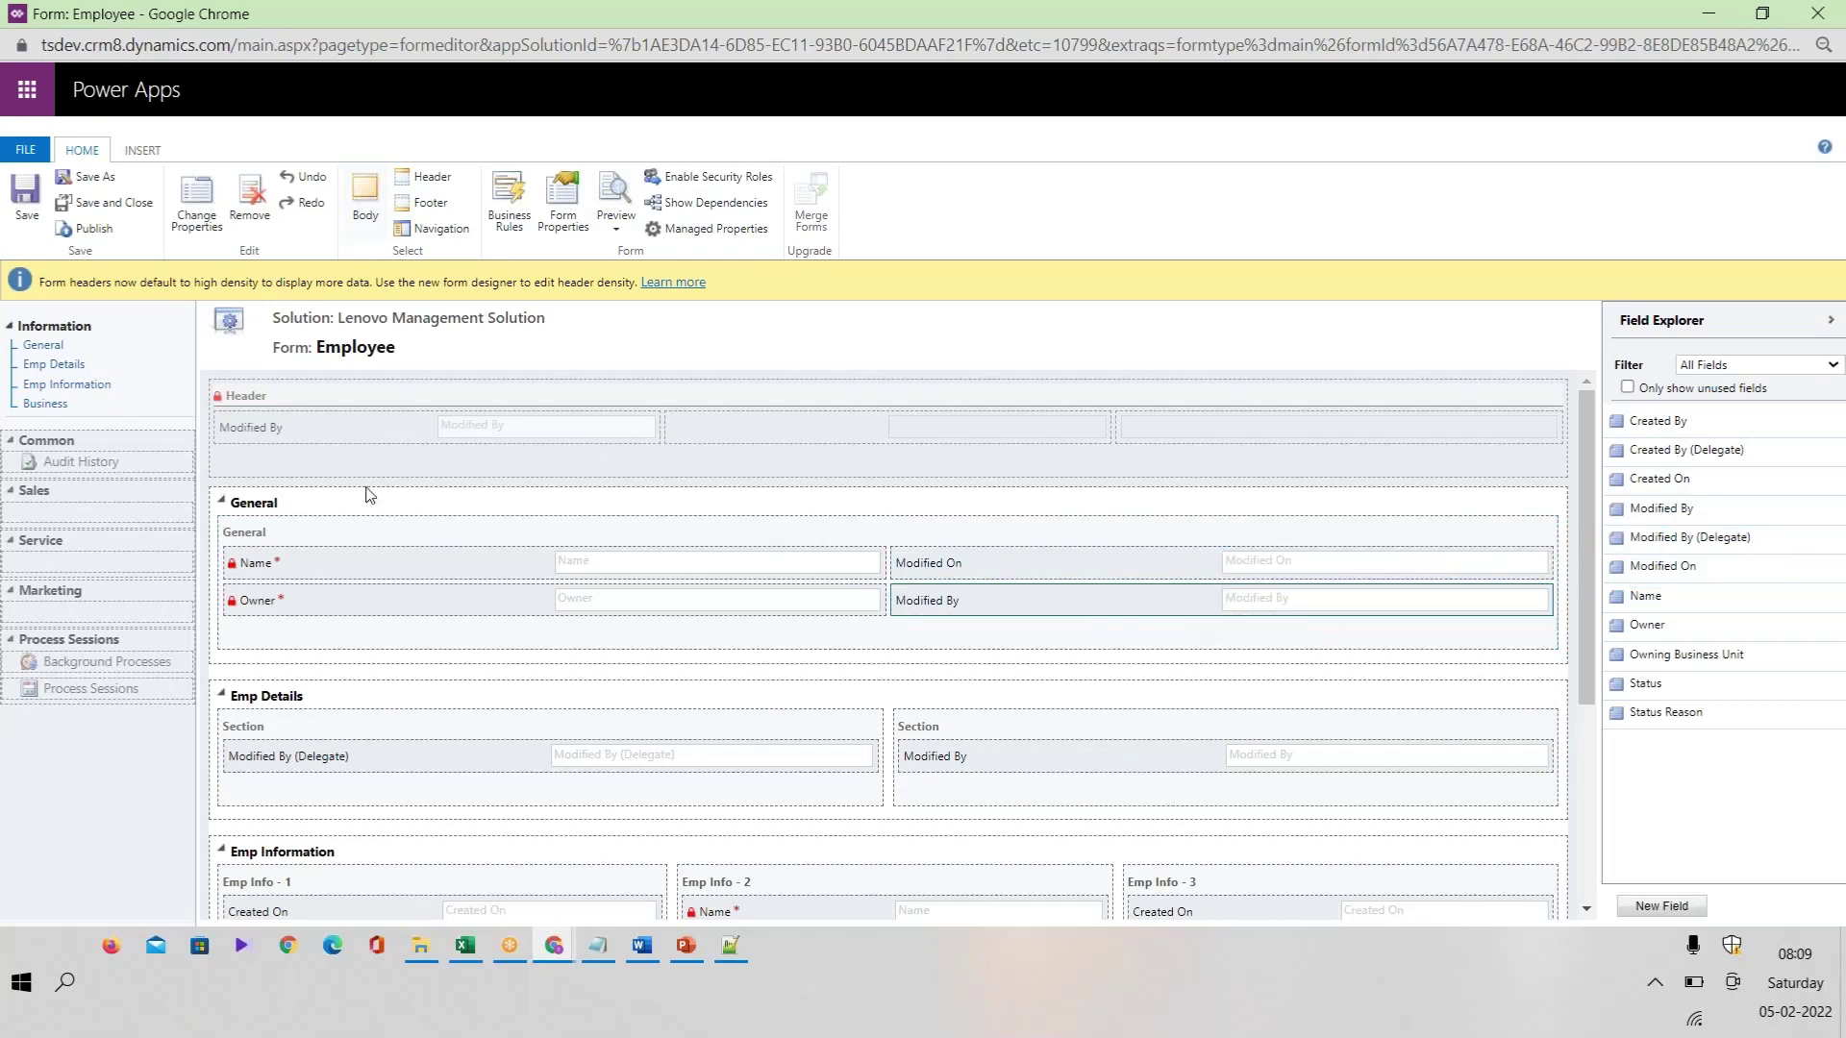
click(94, 229)
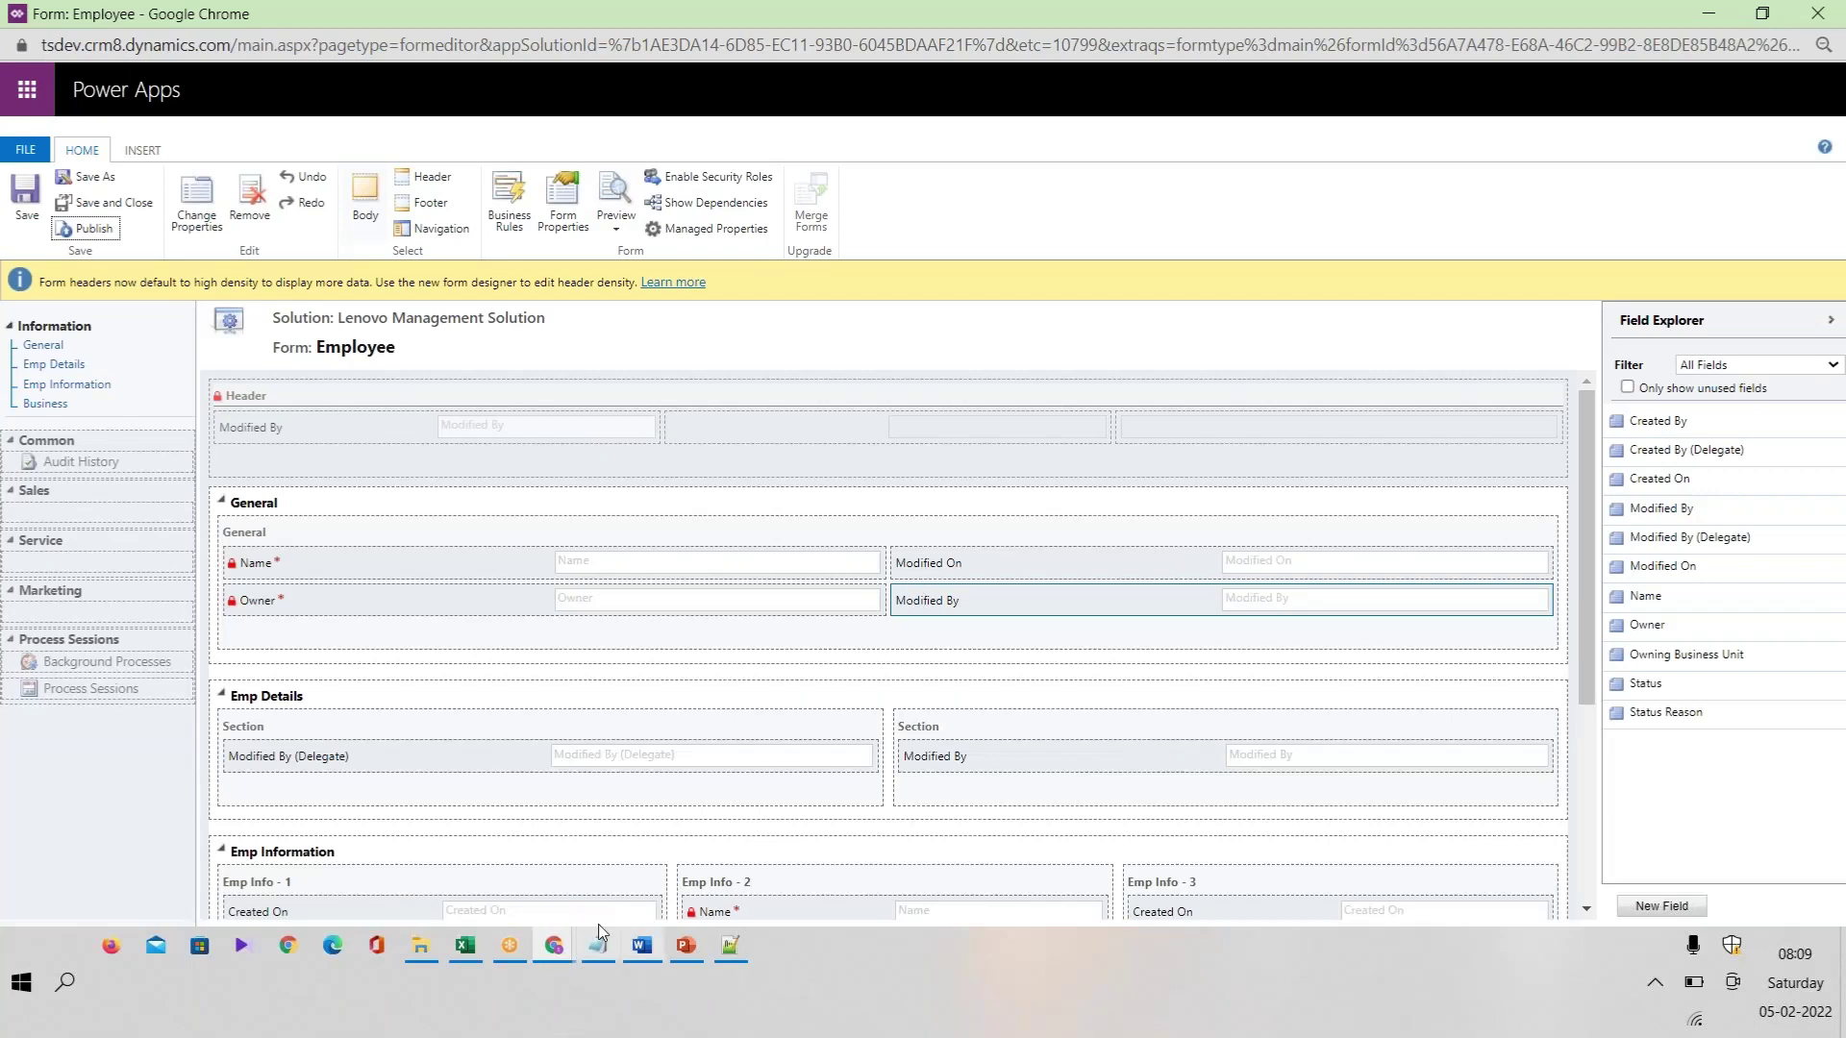
Step: Switch to the New Employee record, reload it, enter test as the Name and save the record
mouse_move(555, 945)
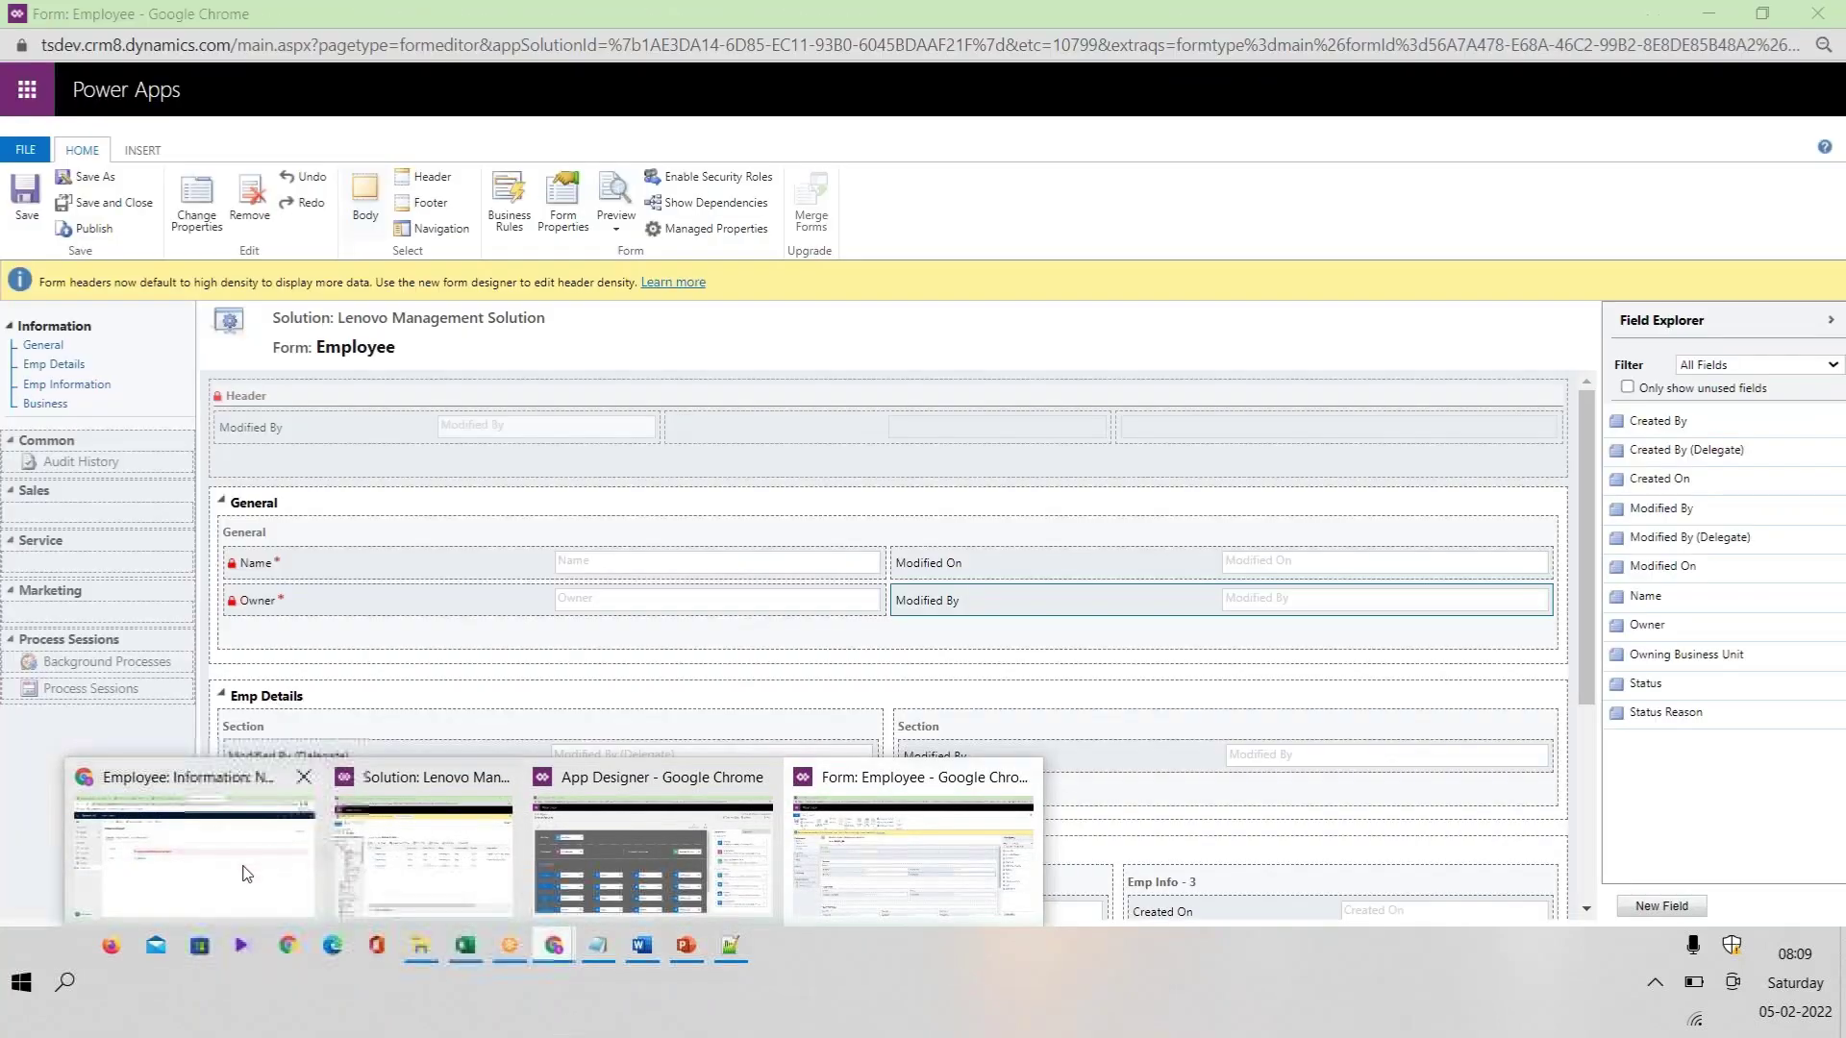
click(247, 872)
key(F5)
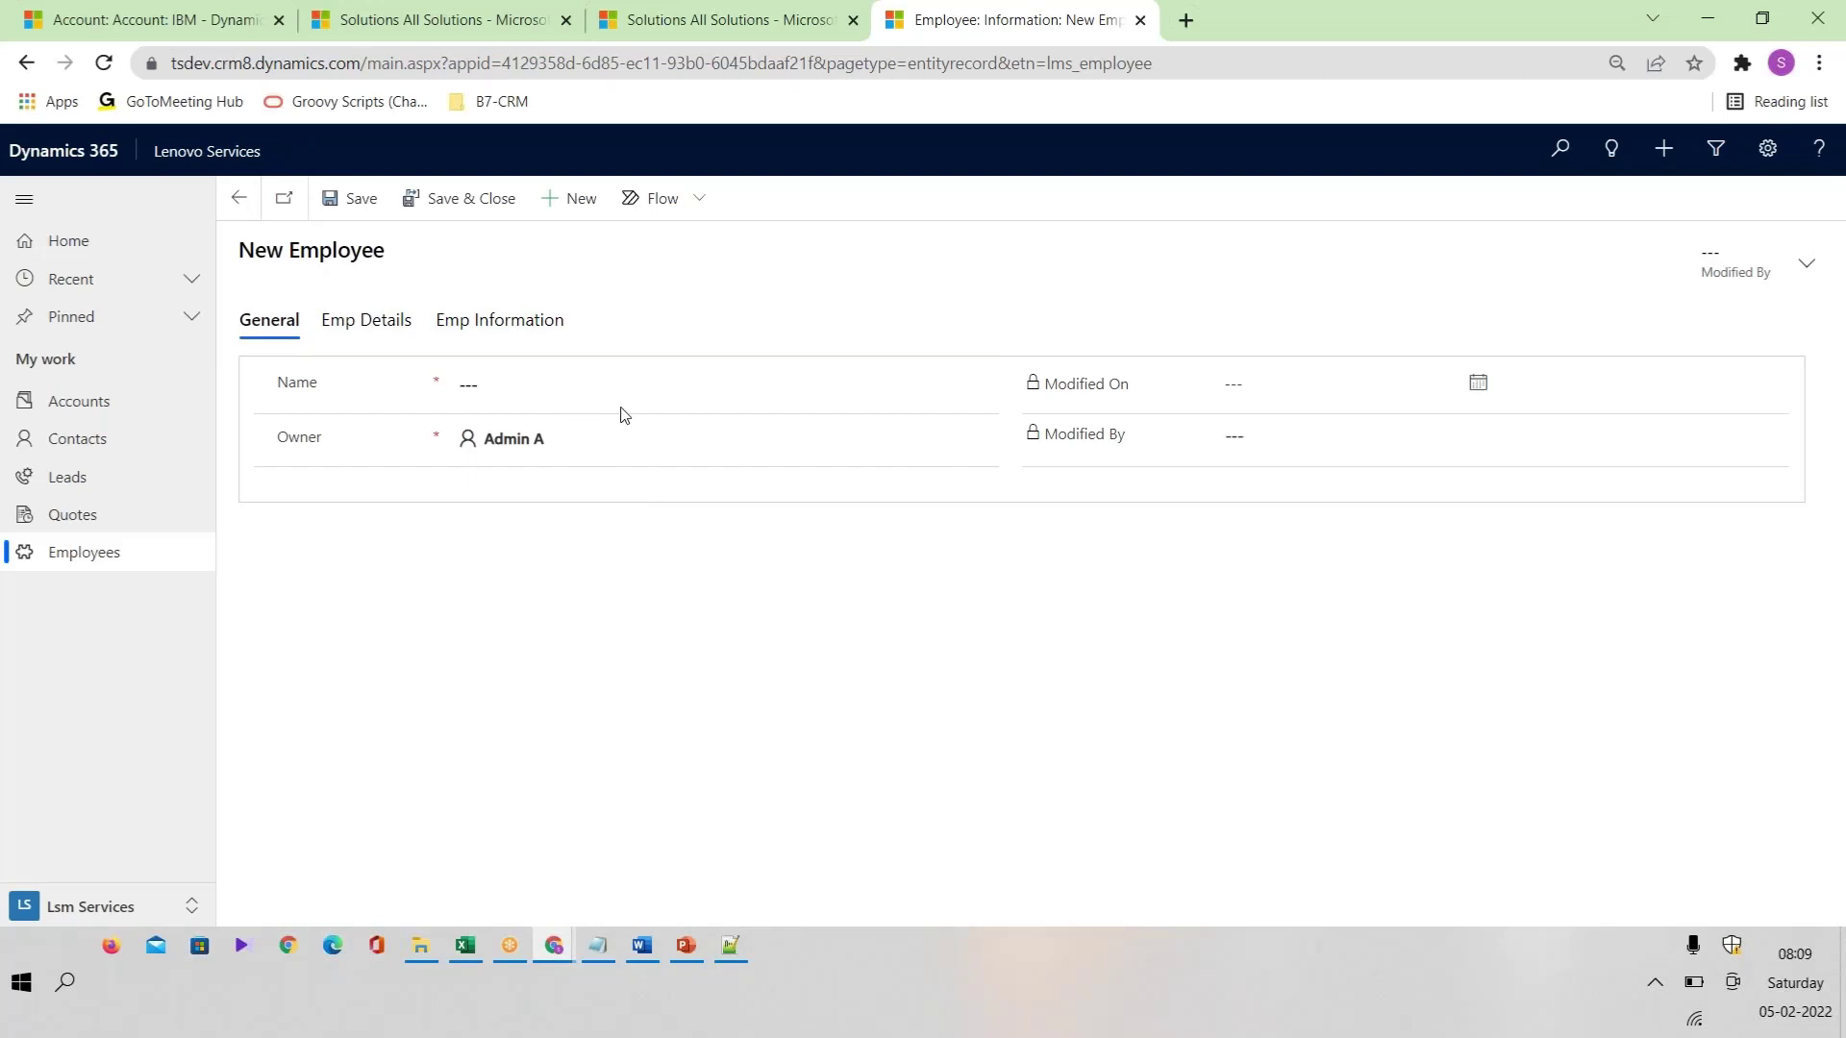
click(500, 394)
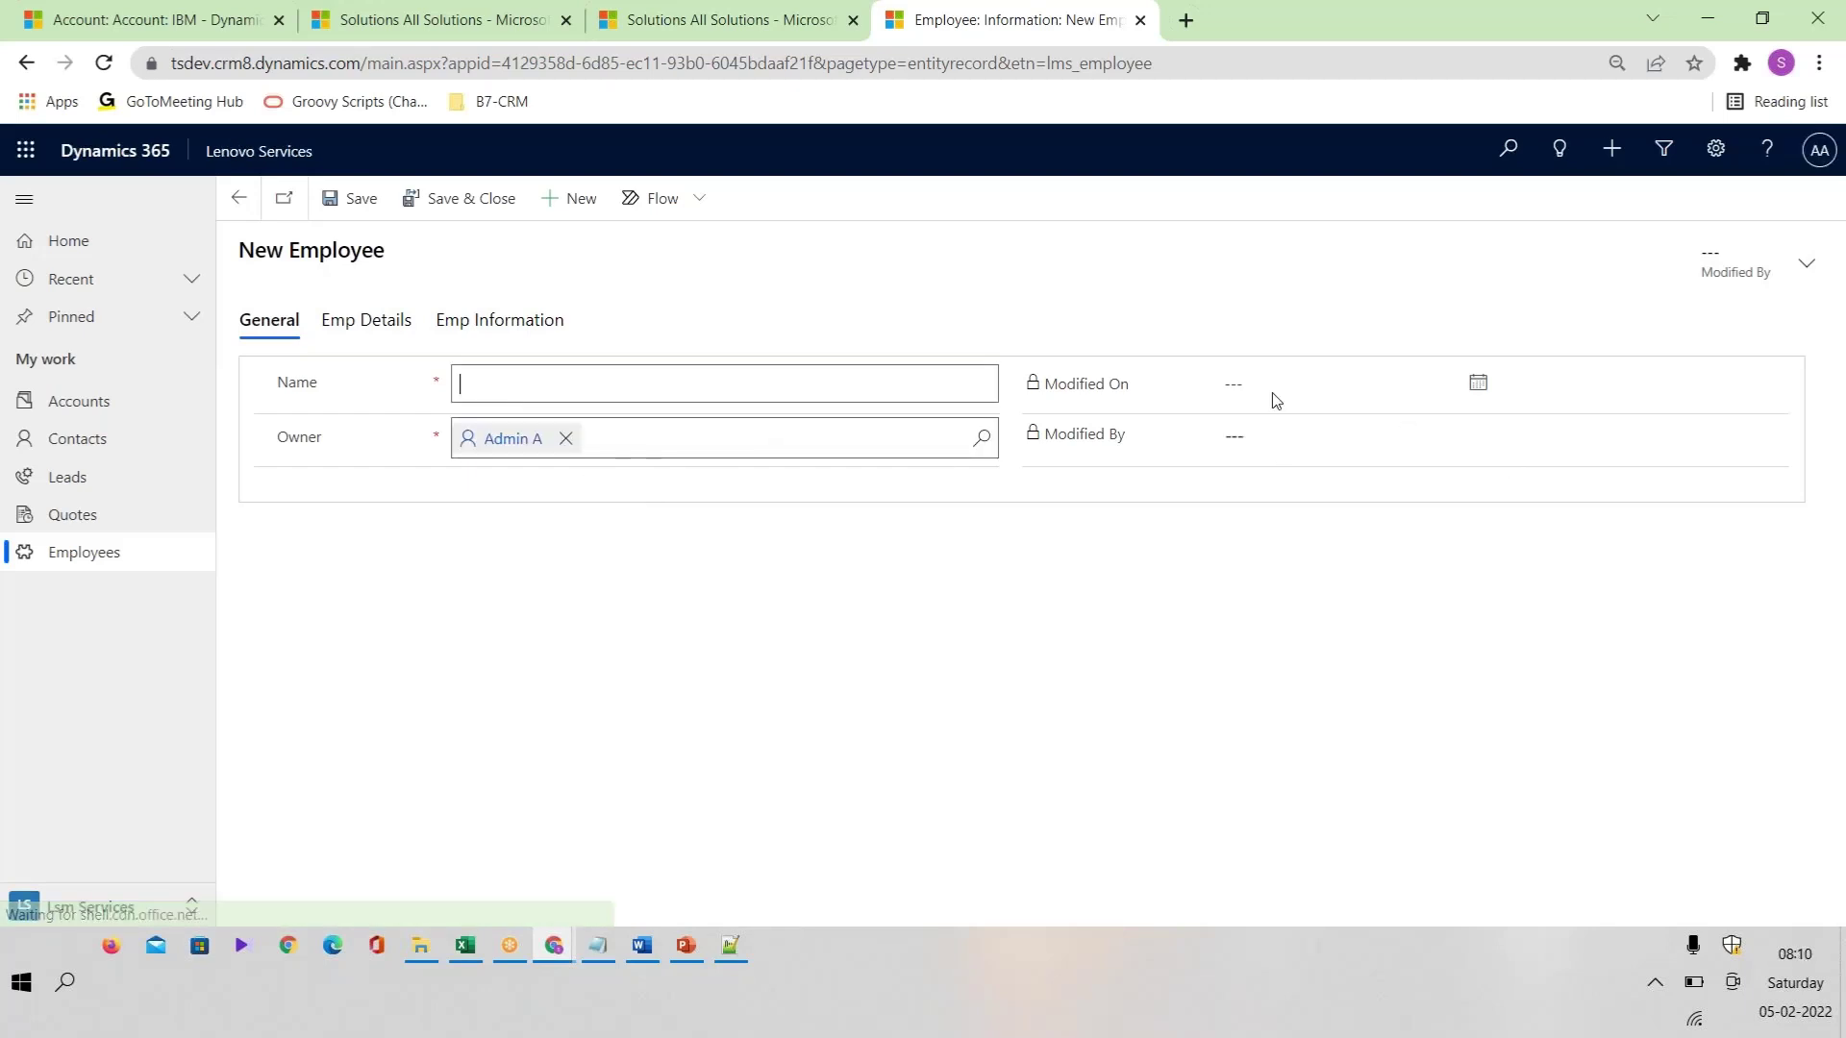
click(1485, 389)
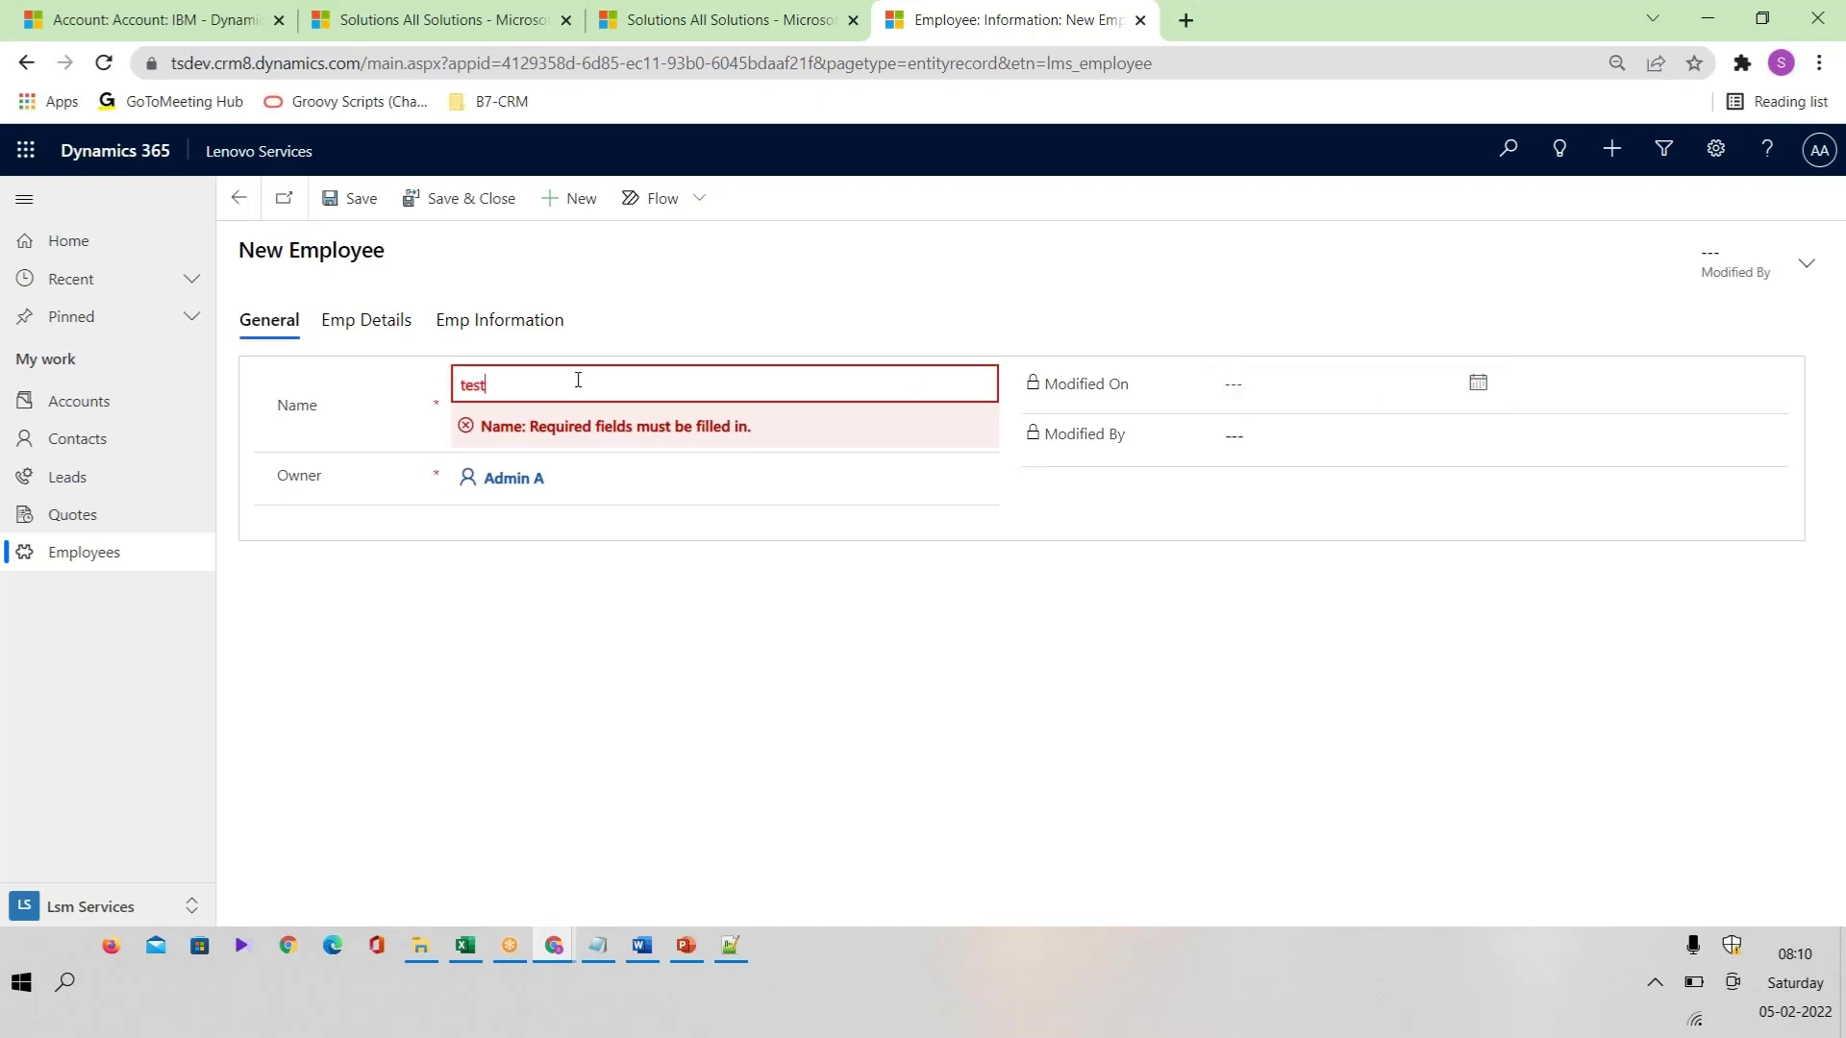
click(338, 200)
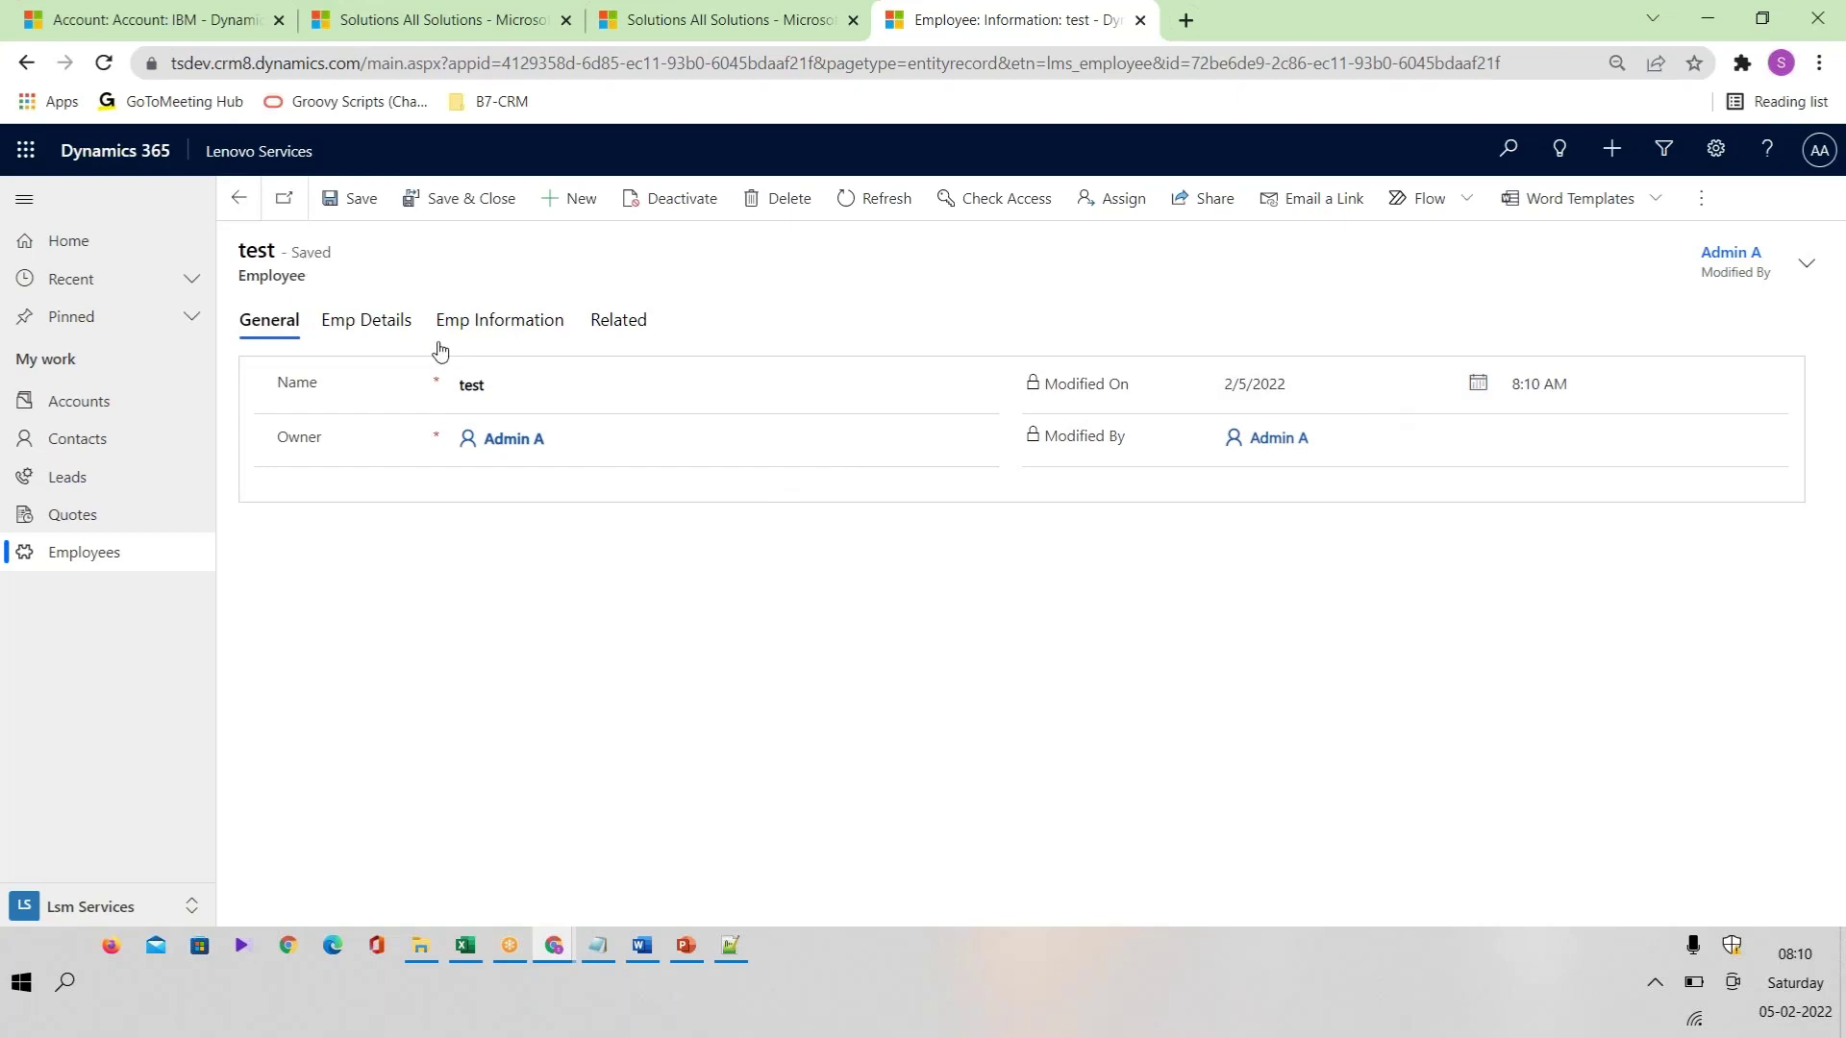
Step: View the Emp Details tab of the saved test record, glance at the form editor and reload the record
click(394, 332)
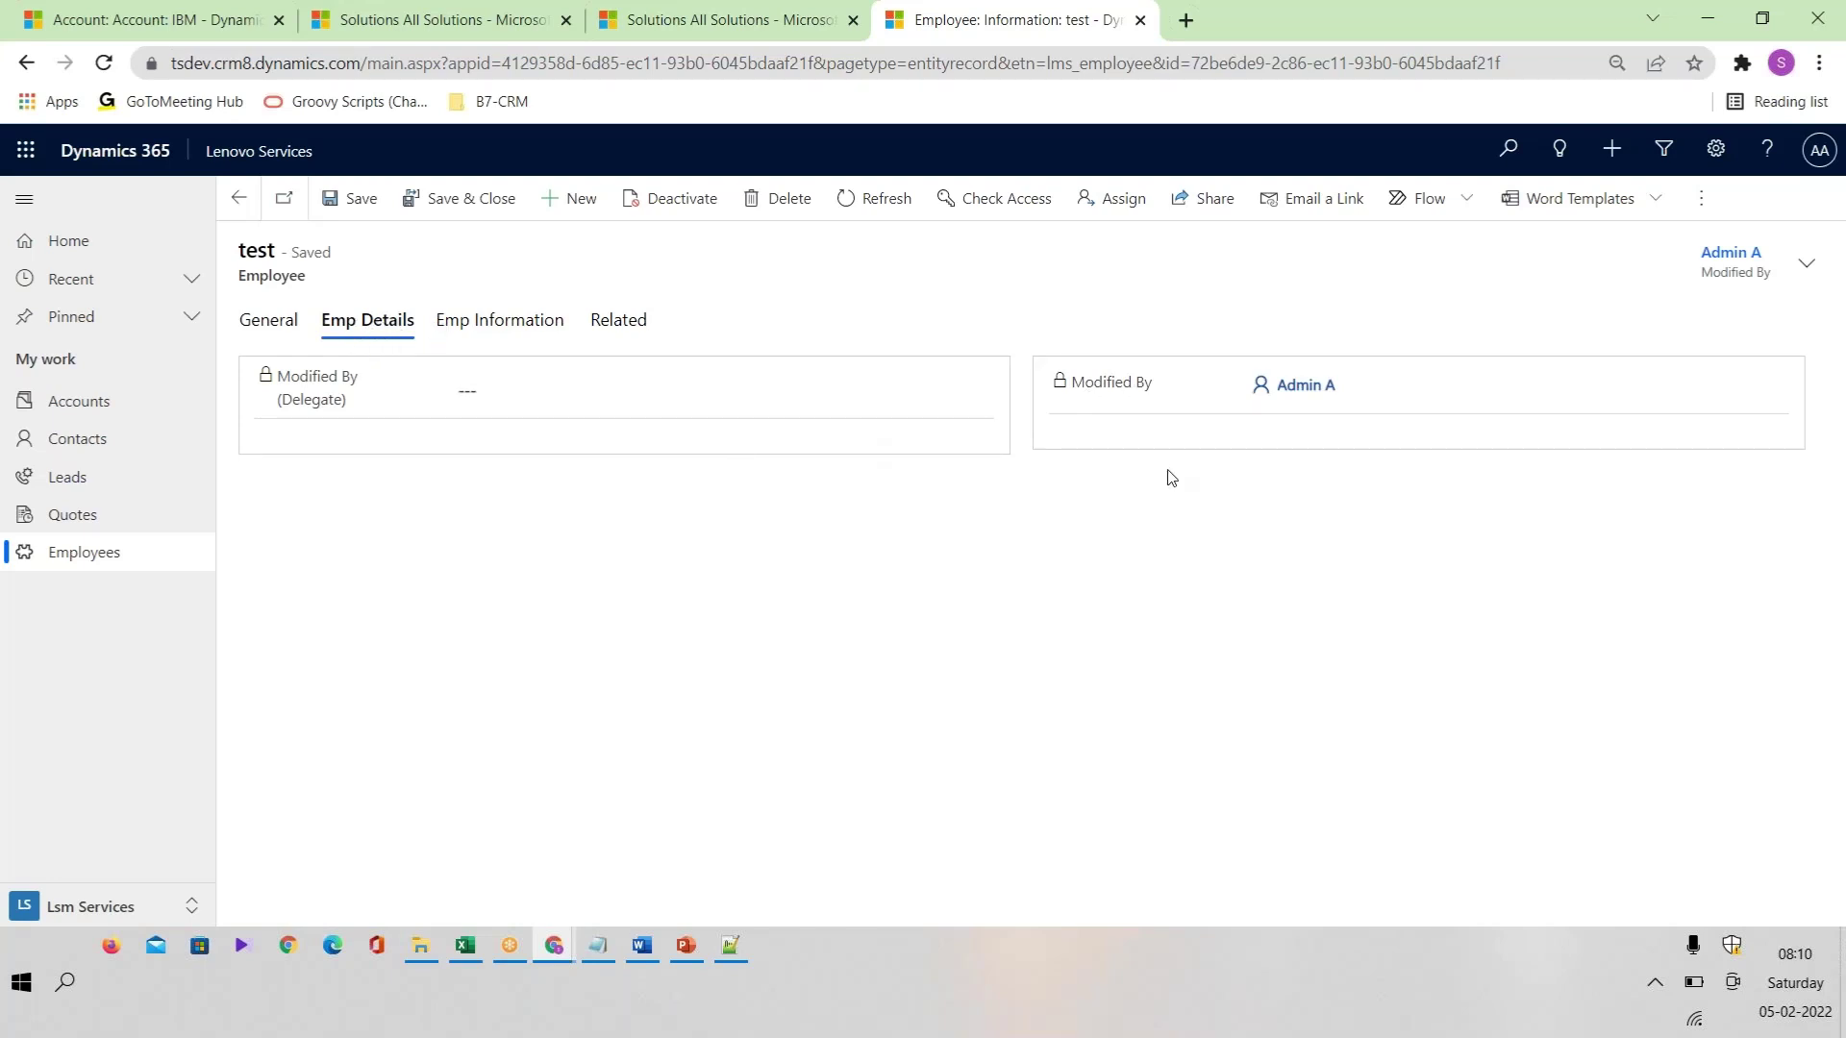
key(alt+Tab)
key(alt+Tab)
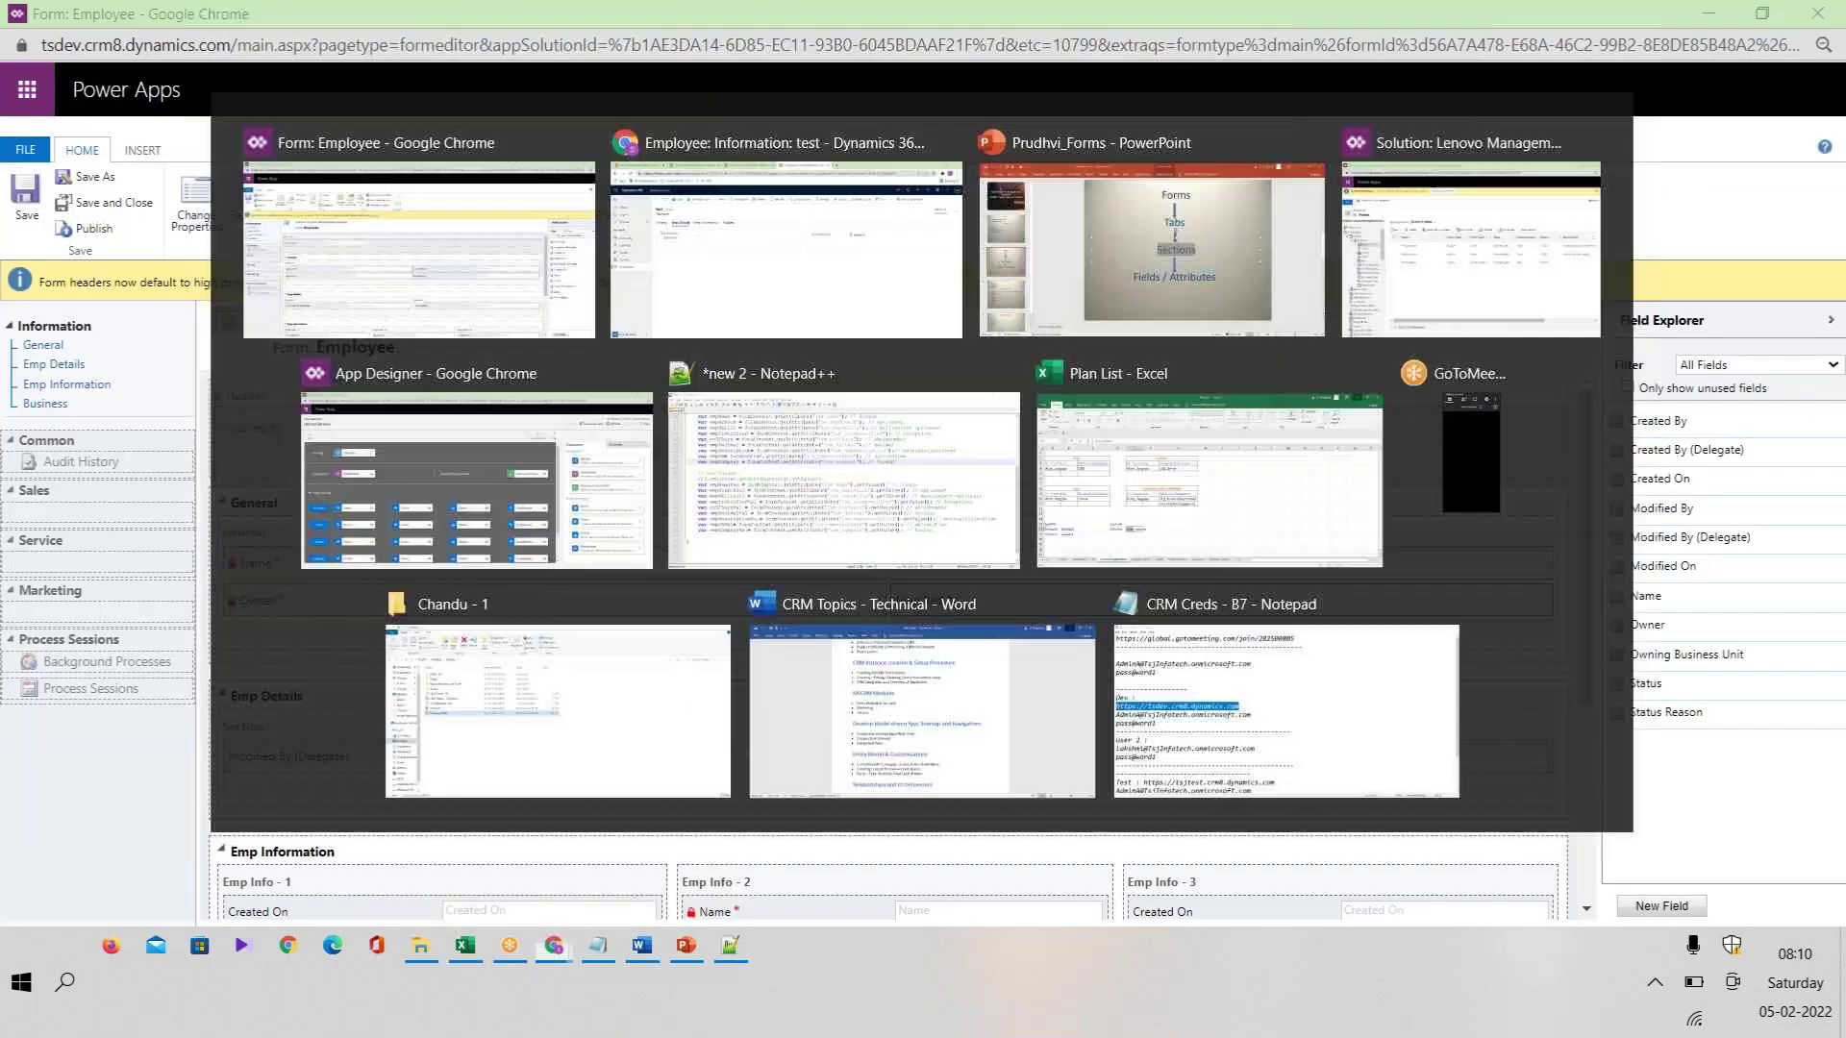
key(F5)
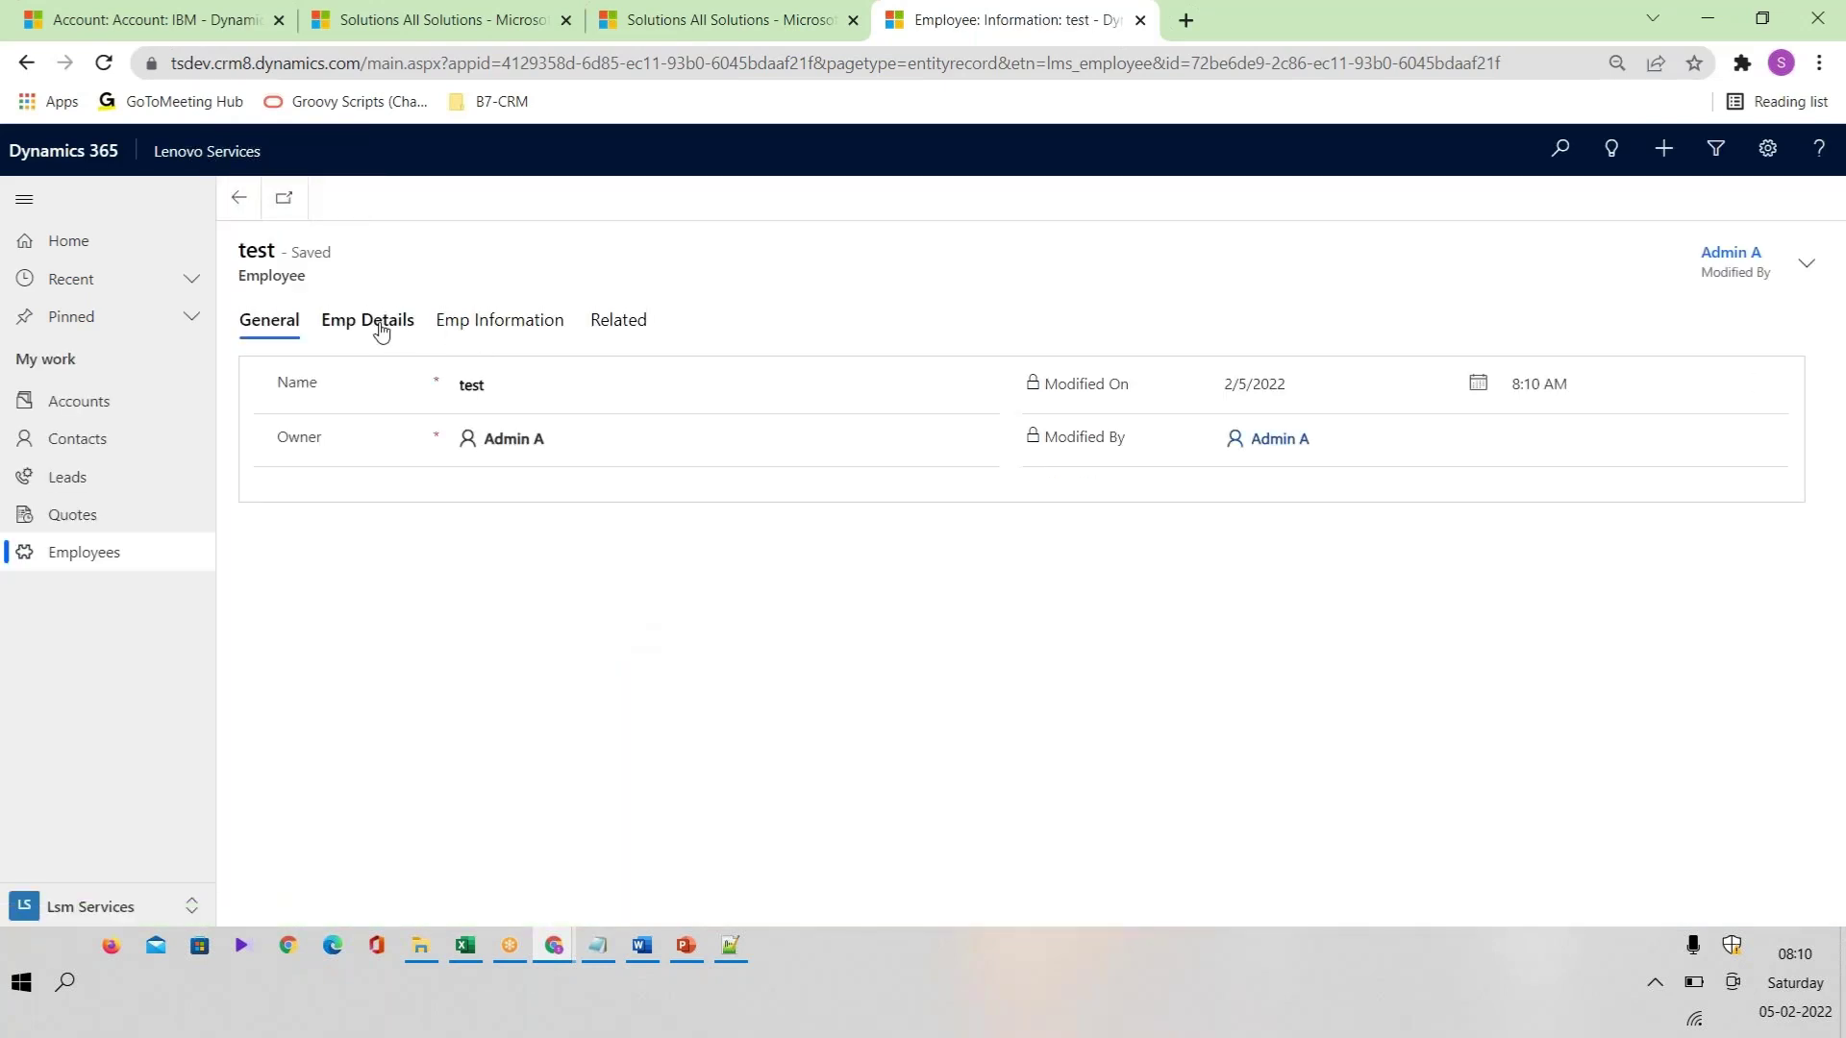
Step: Review the sections shown on the Emp Details and Emp Information tabs of the test employee record
click(379, 327)
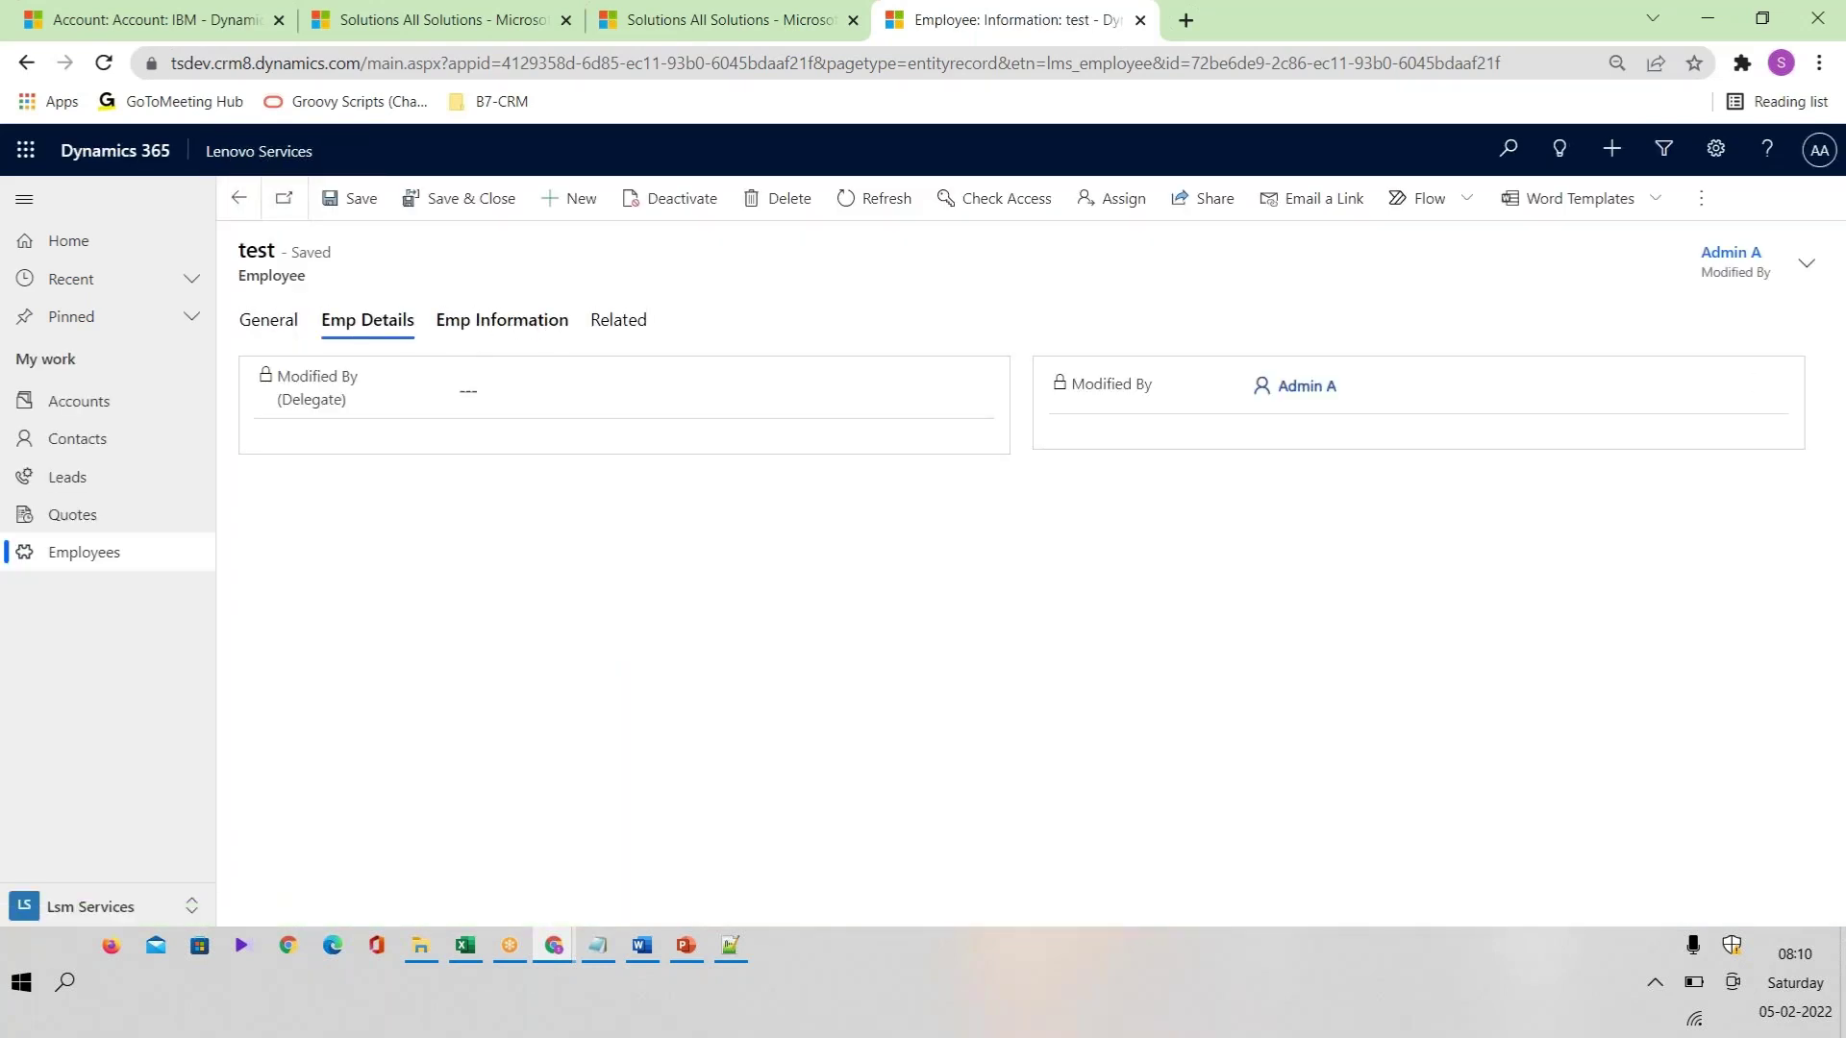
click(551, 327)
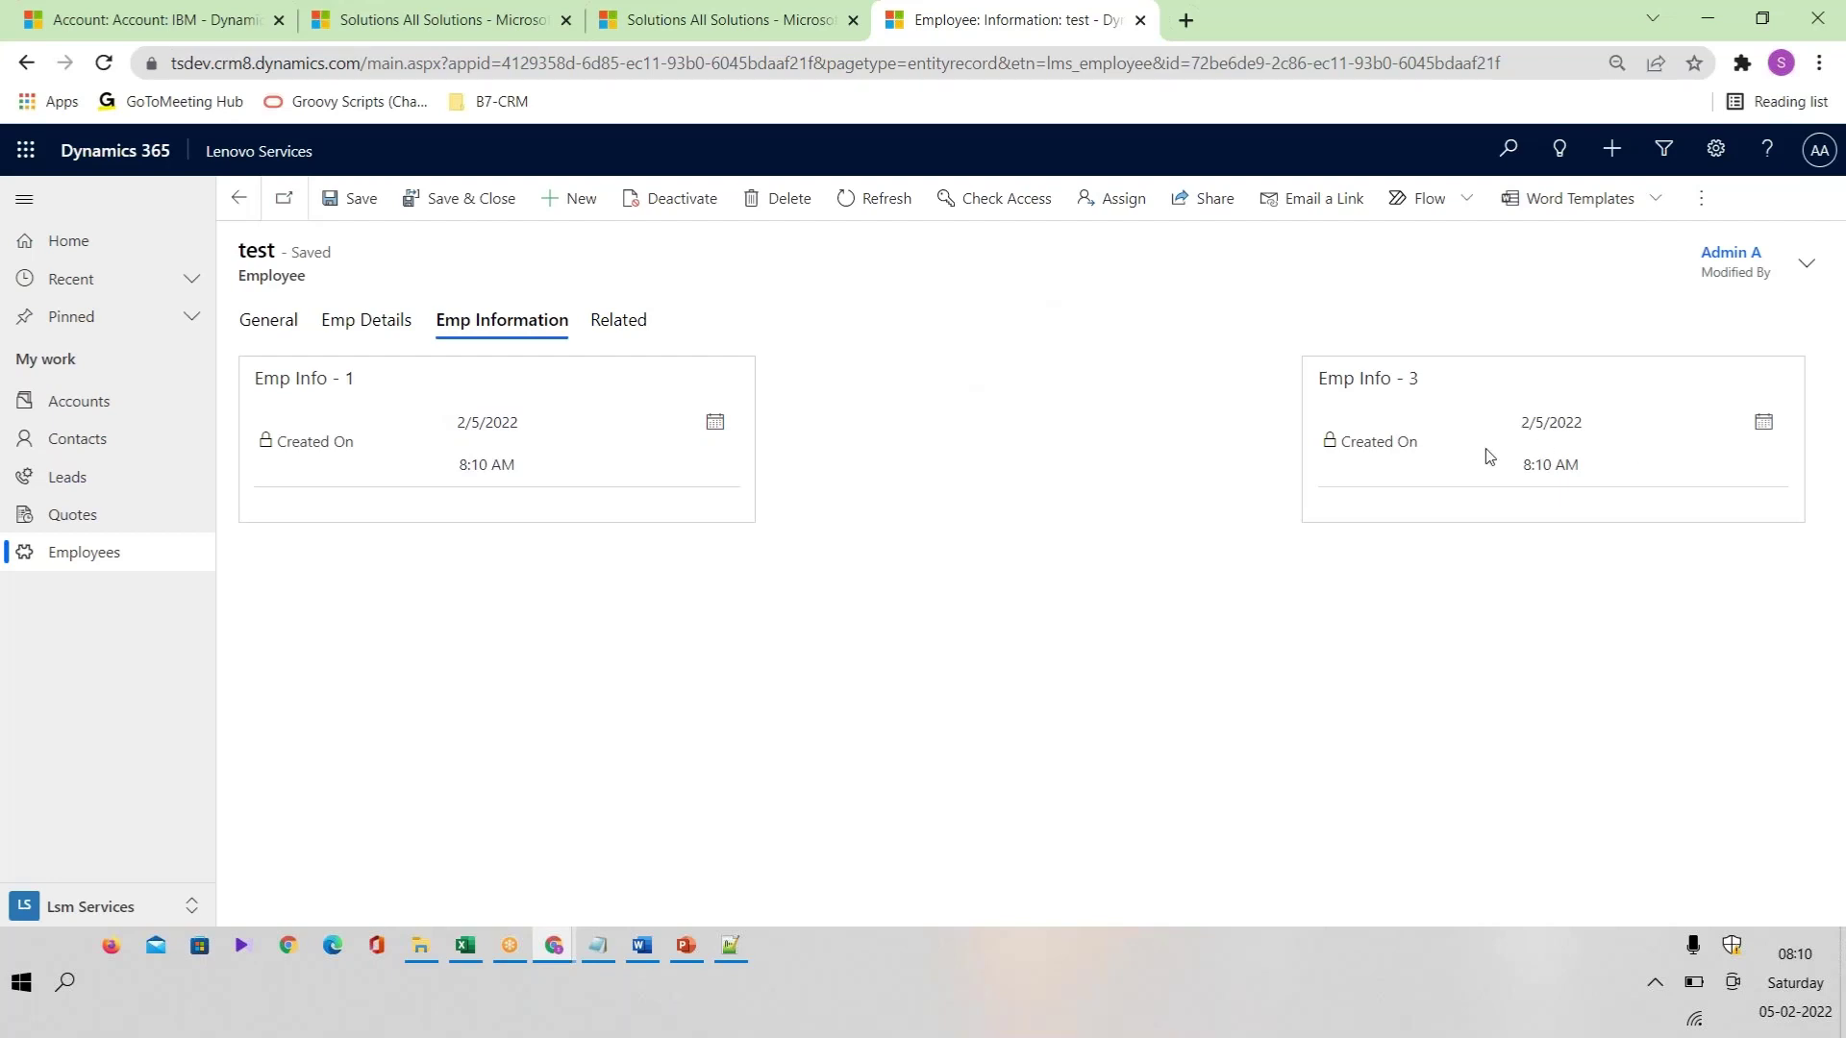
click(367, 332)
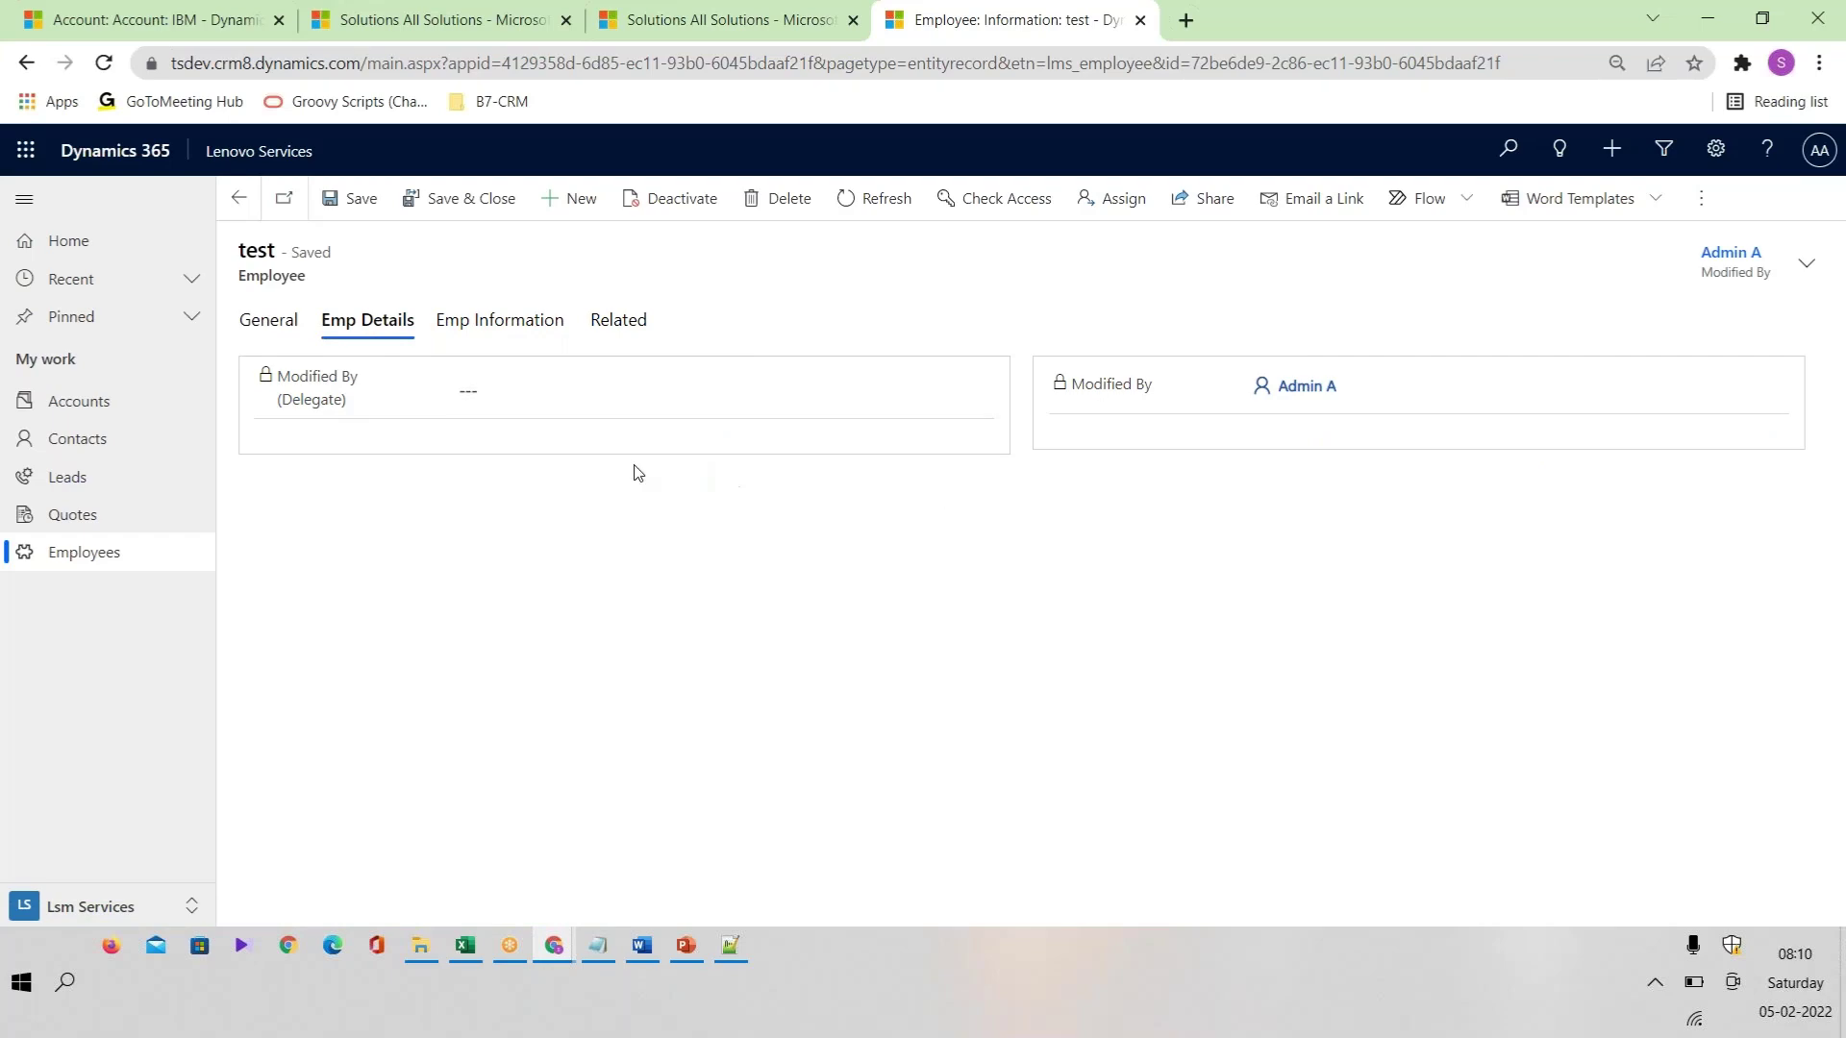
Step: In the Employee form editor, relabel the first Emp Details section "Emp Details -1" and show its label on the form
mouse_move(554, 945)
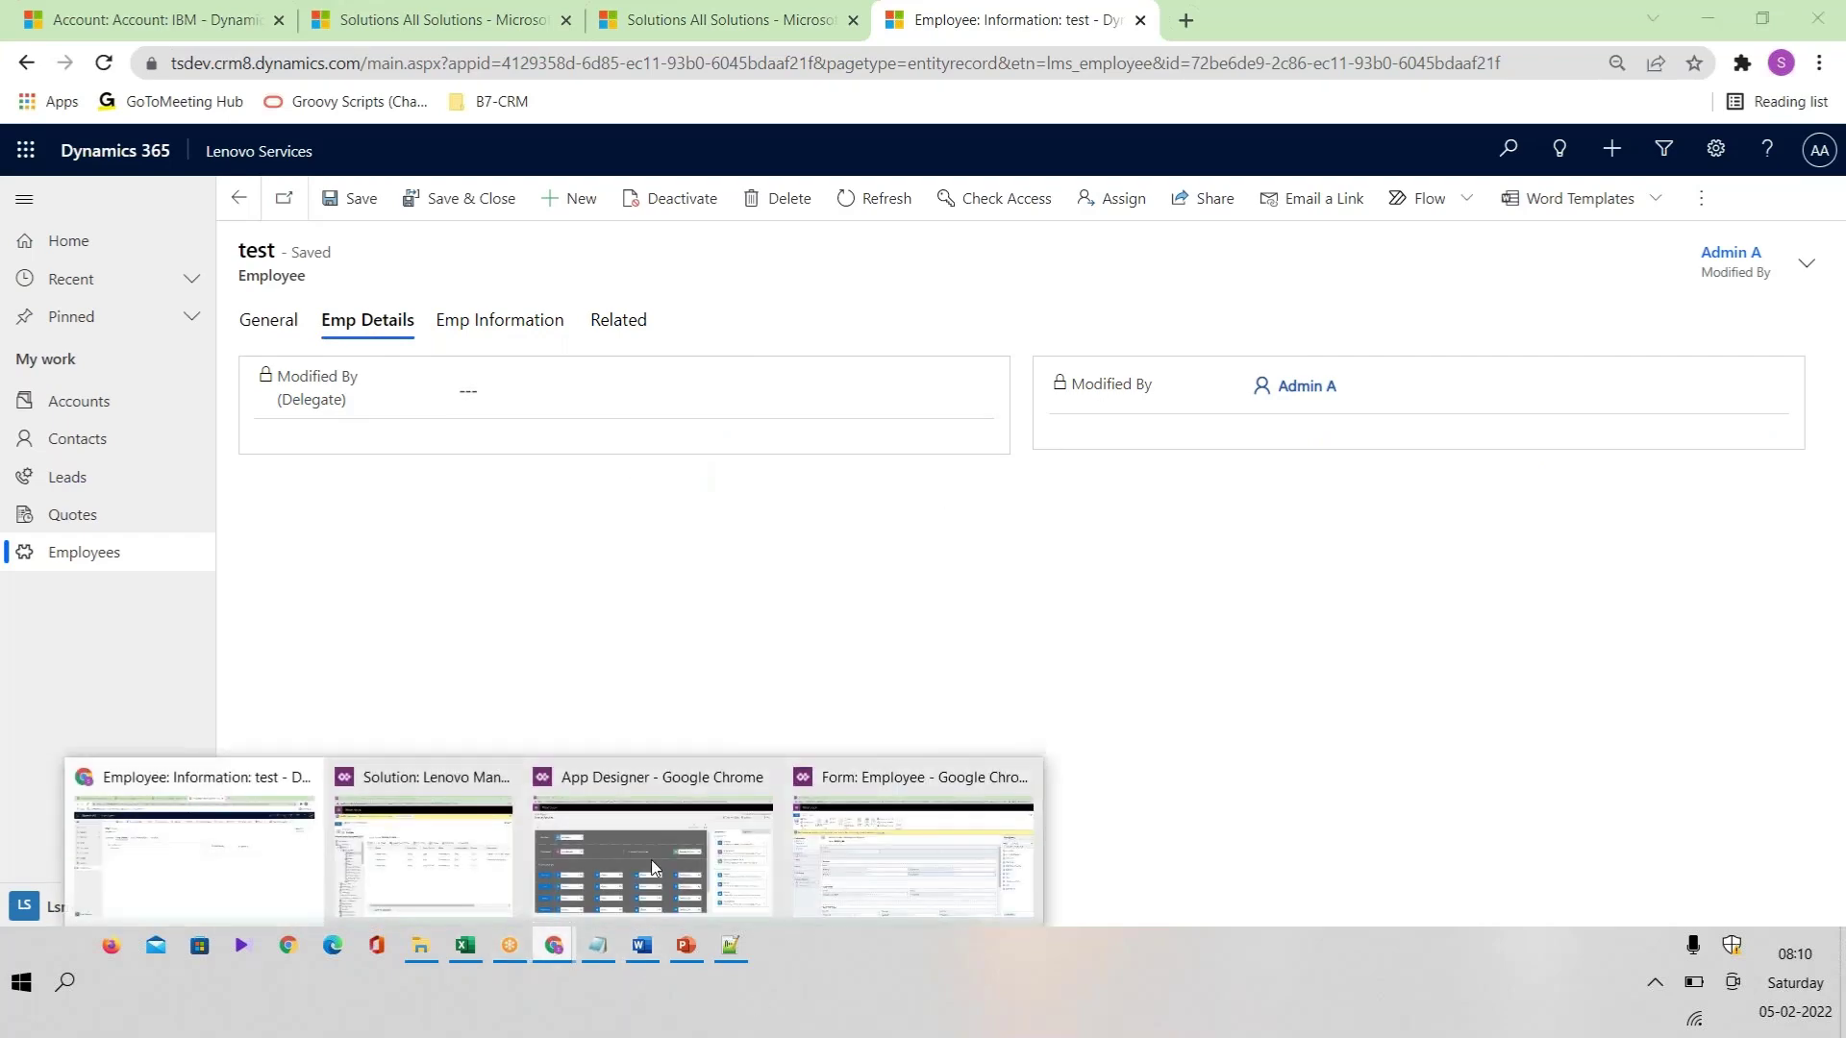
click(946, 850)
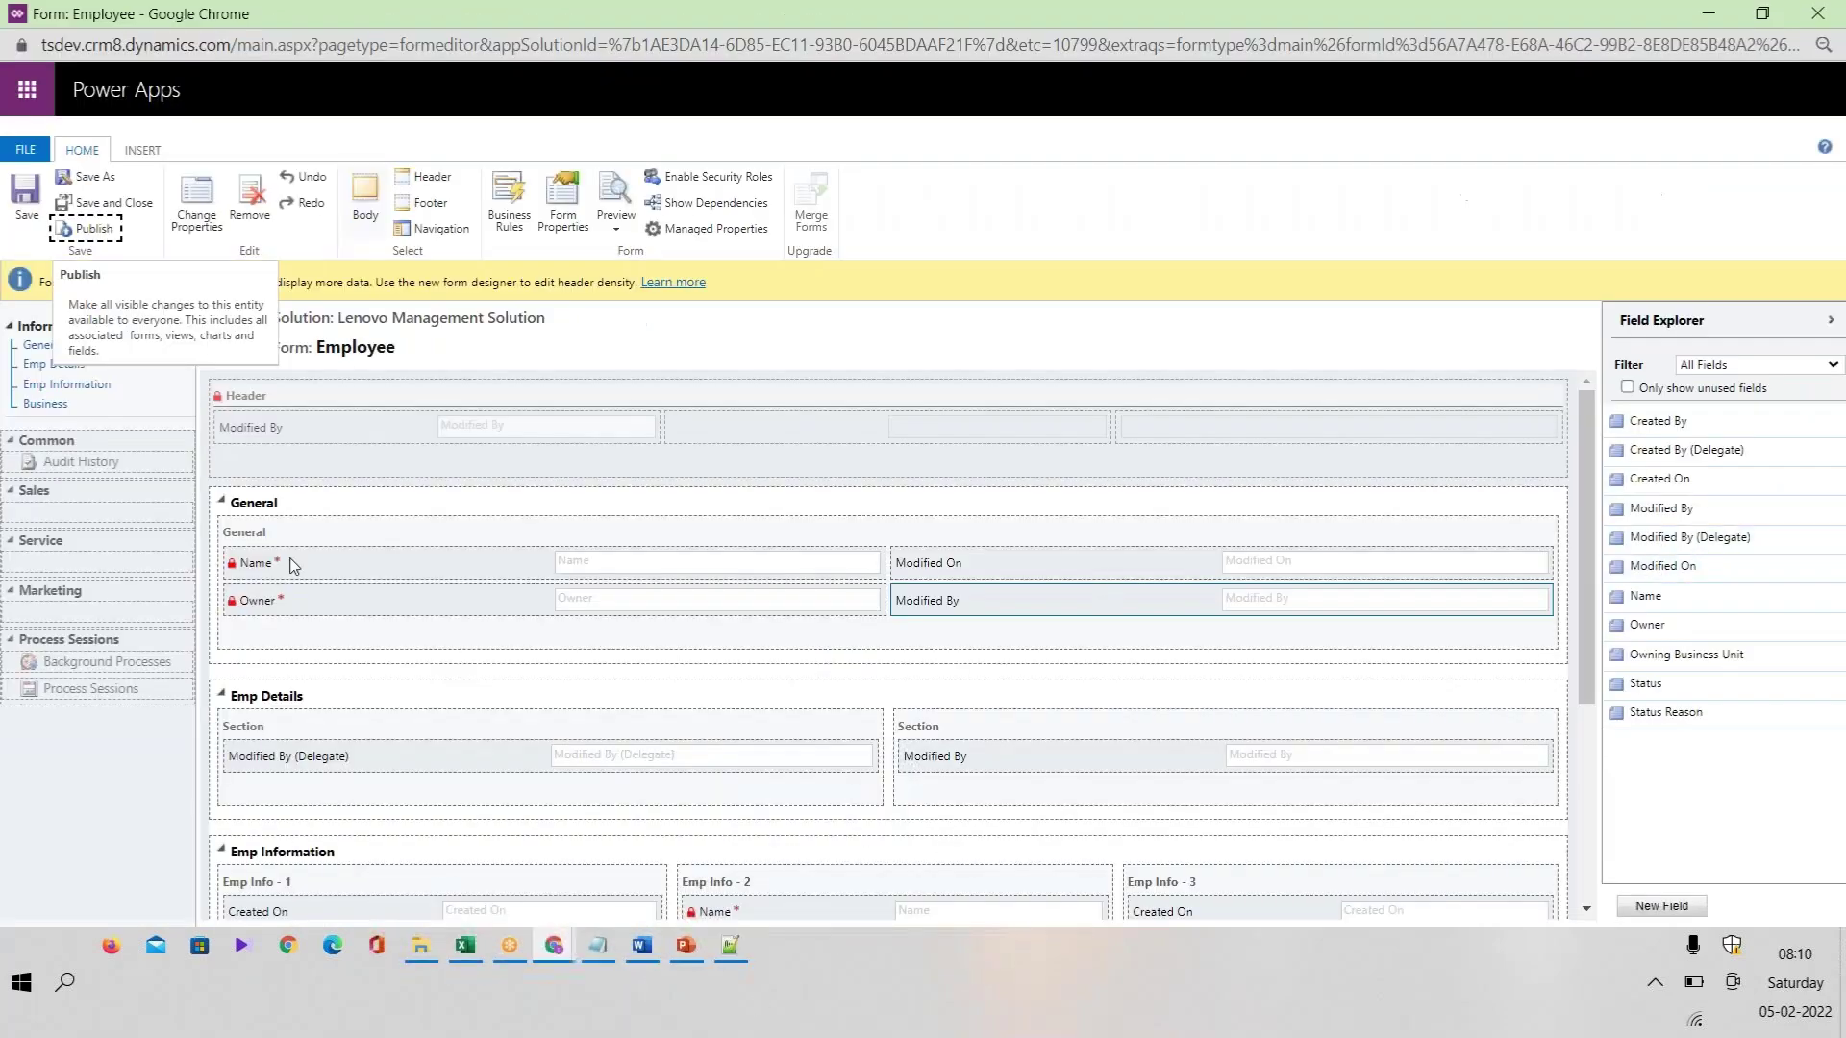
double_click(390, 736)
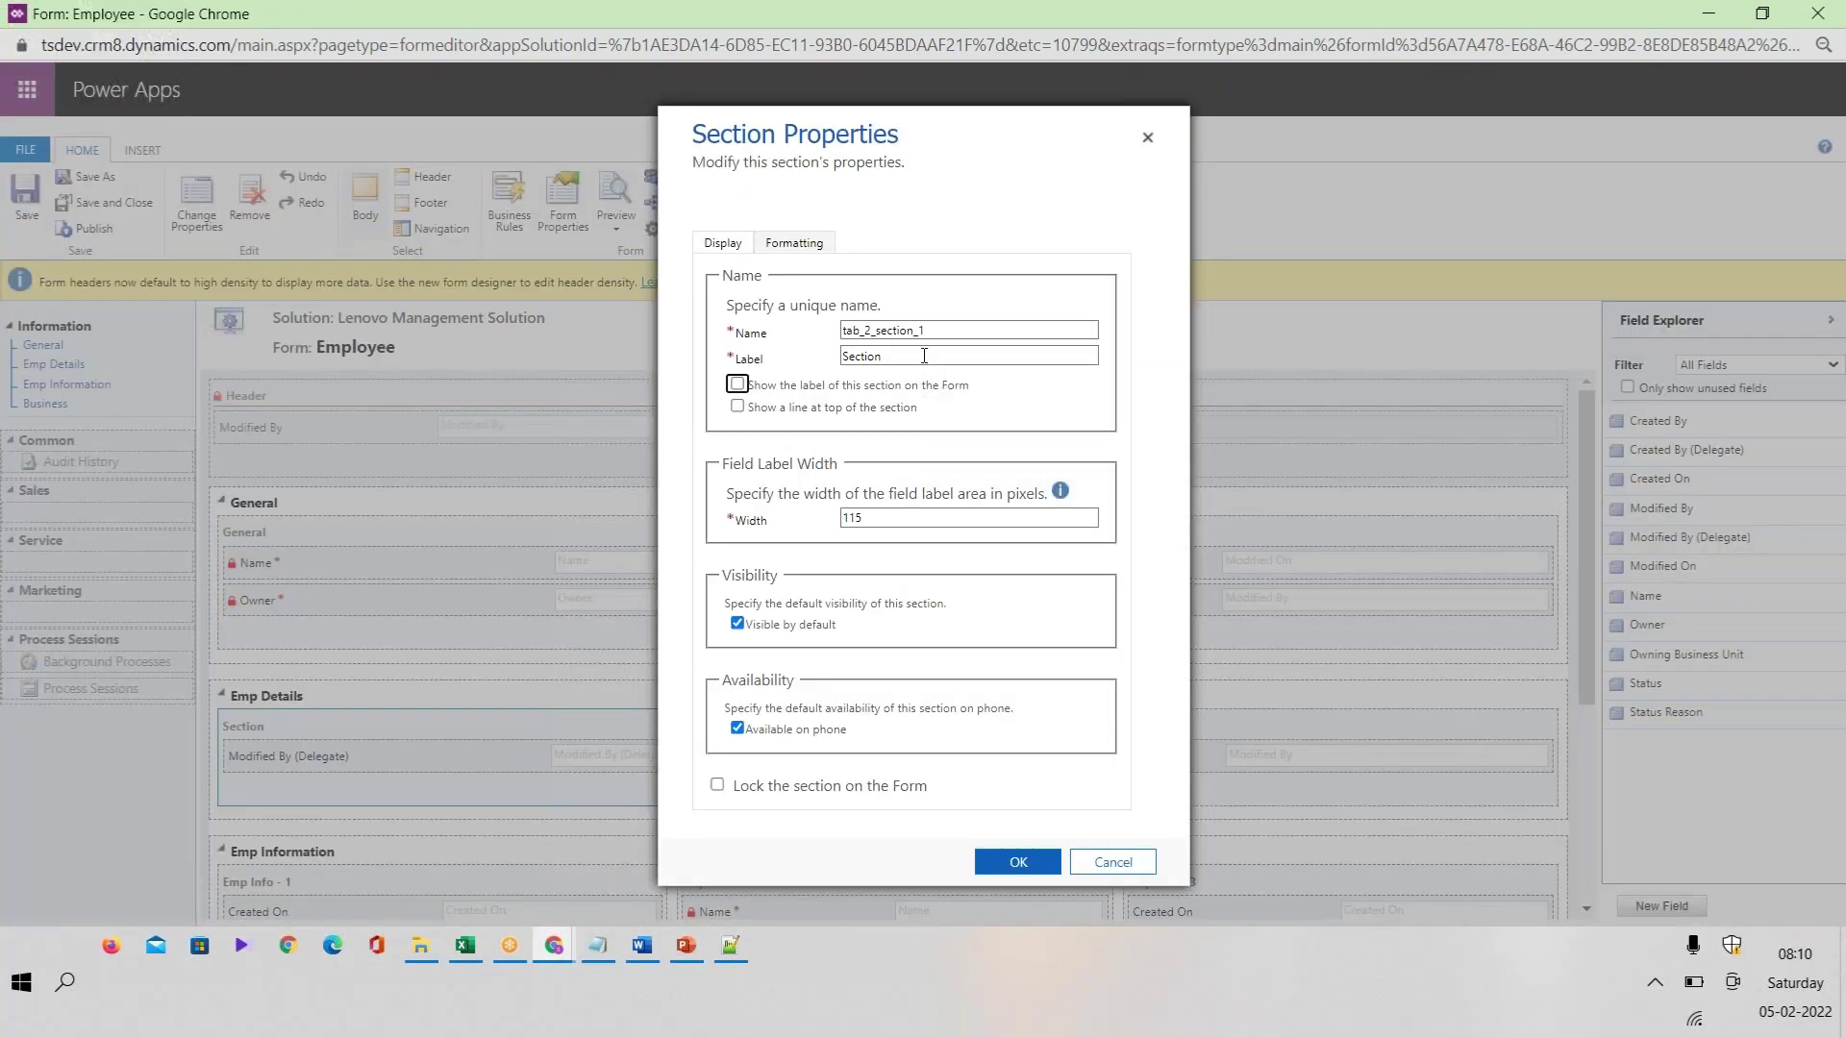
double_click(924, 356)
text(Em)
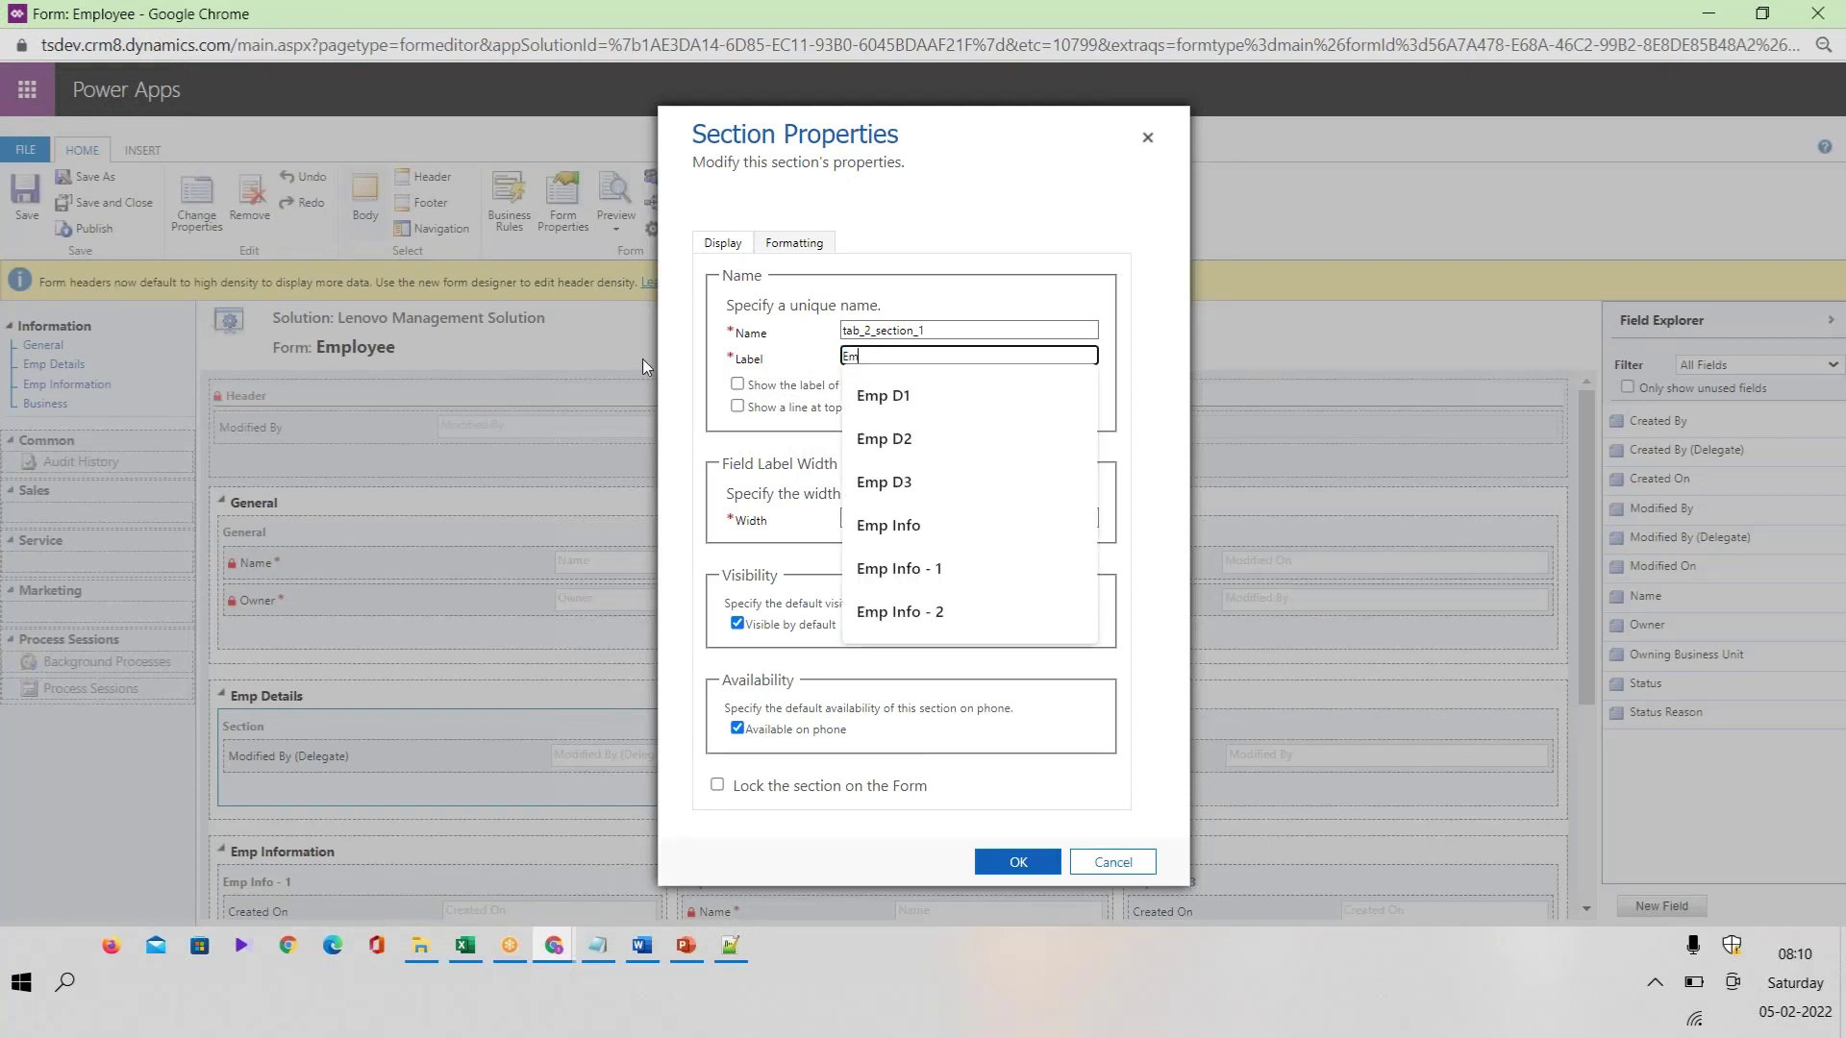
text(p Details -1)
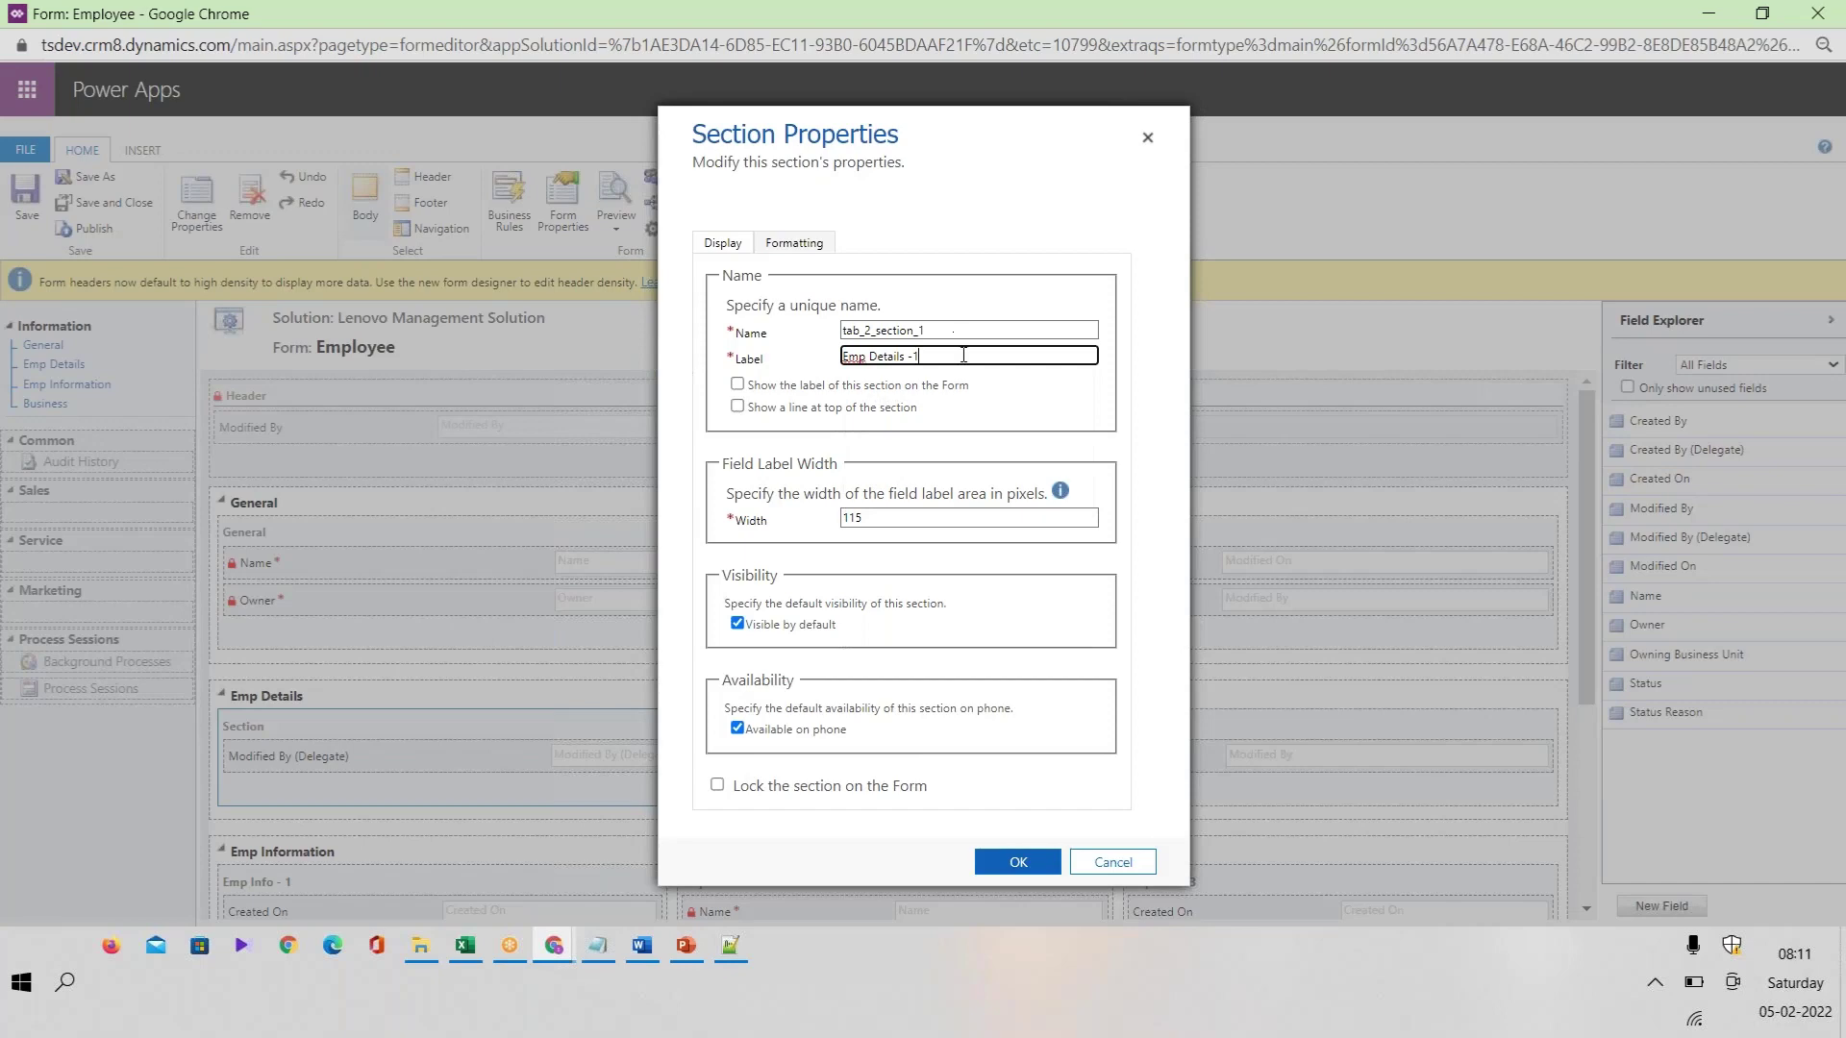
key(ctrl+a)
key(ctrl+c)
click(875, 387)
click(1018, 861)
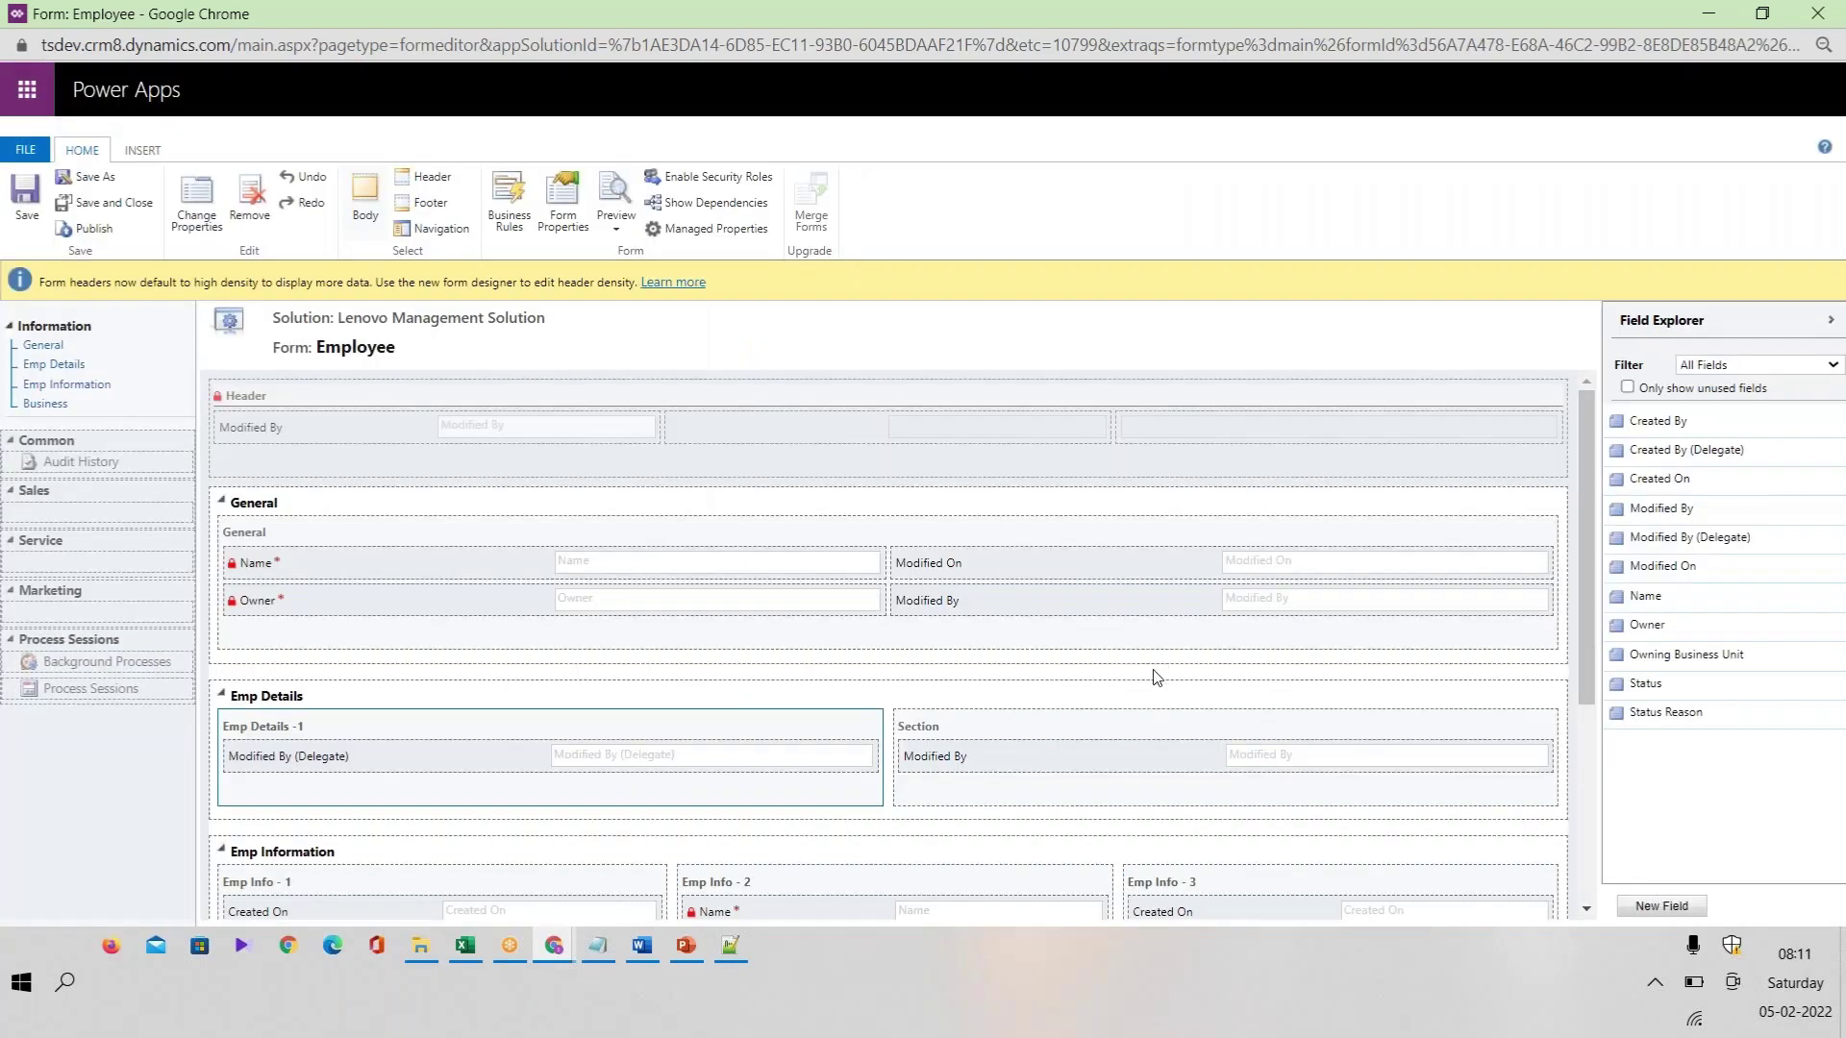
Step: Relabel the second Emp Details section "Emp Details -1" as well and show its label on the form
double_click(1143, 727)
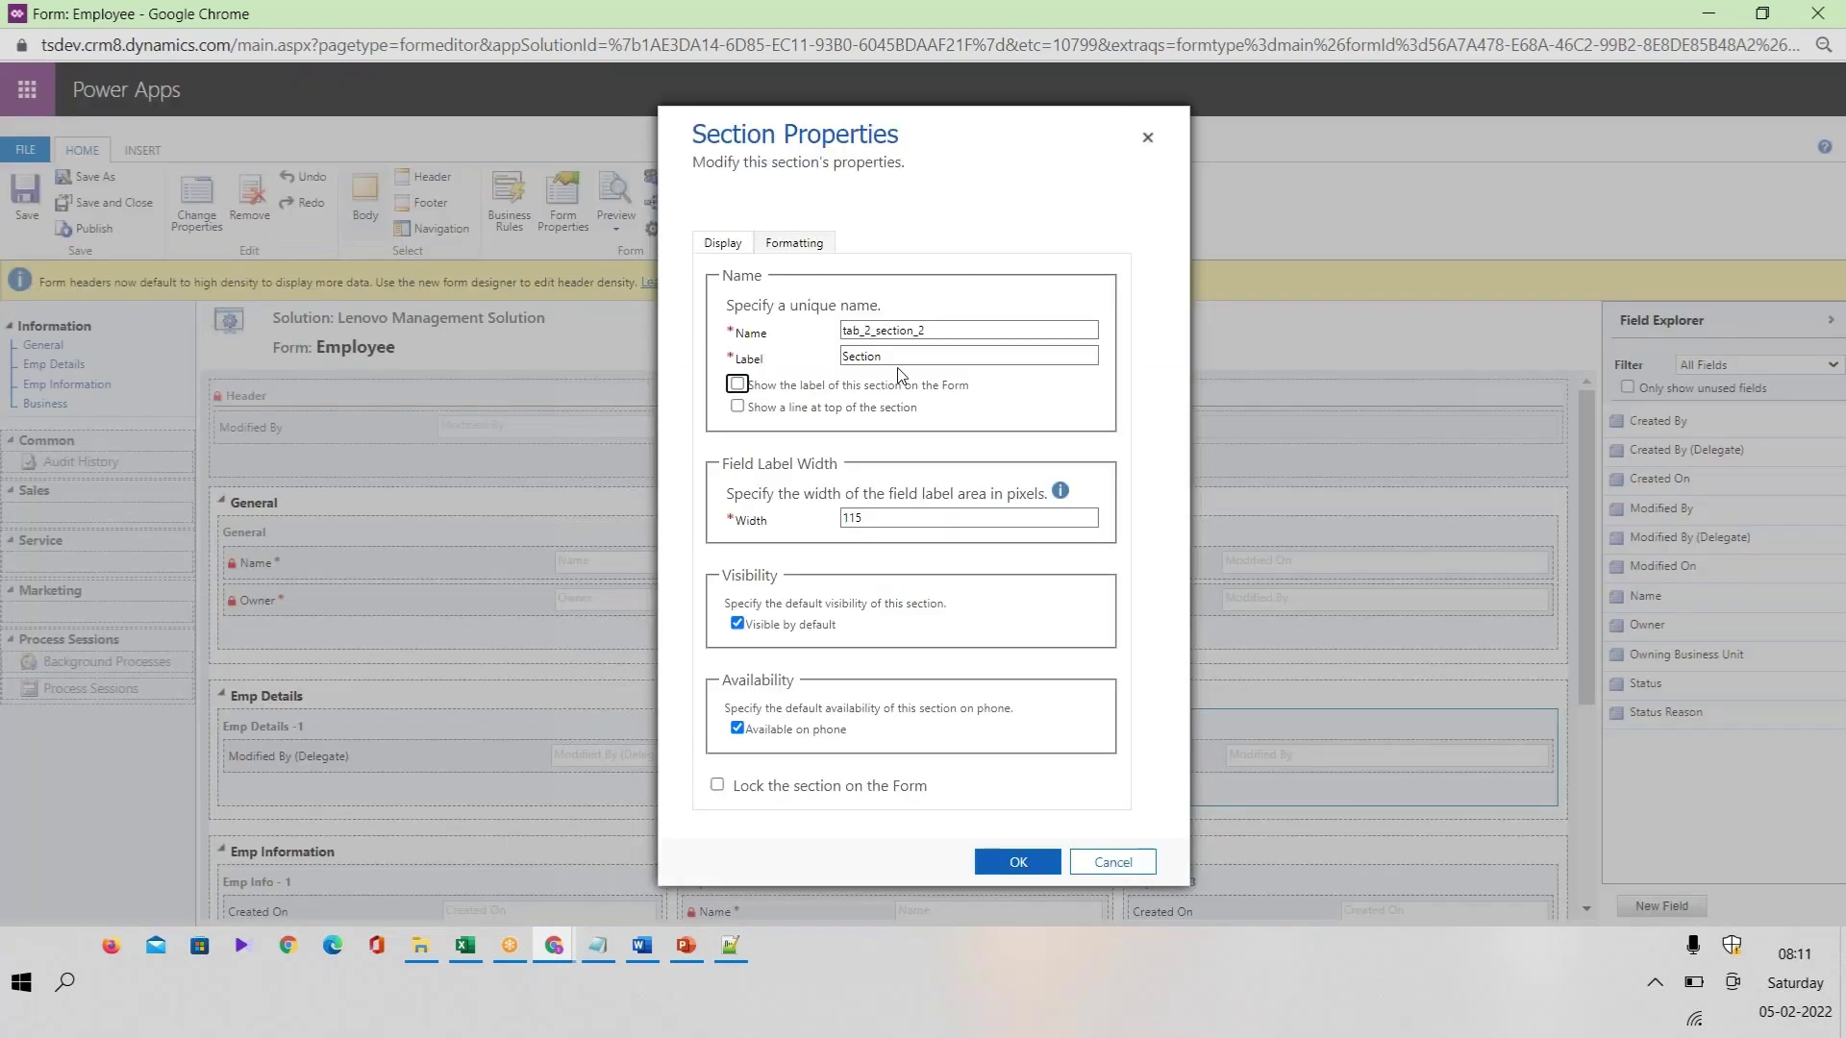
key(ctrl+a)
key(ctrl+v)
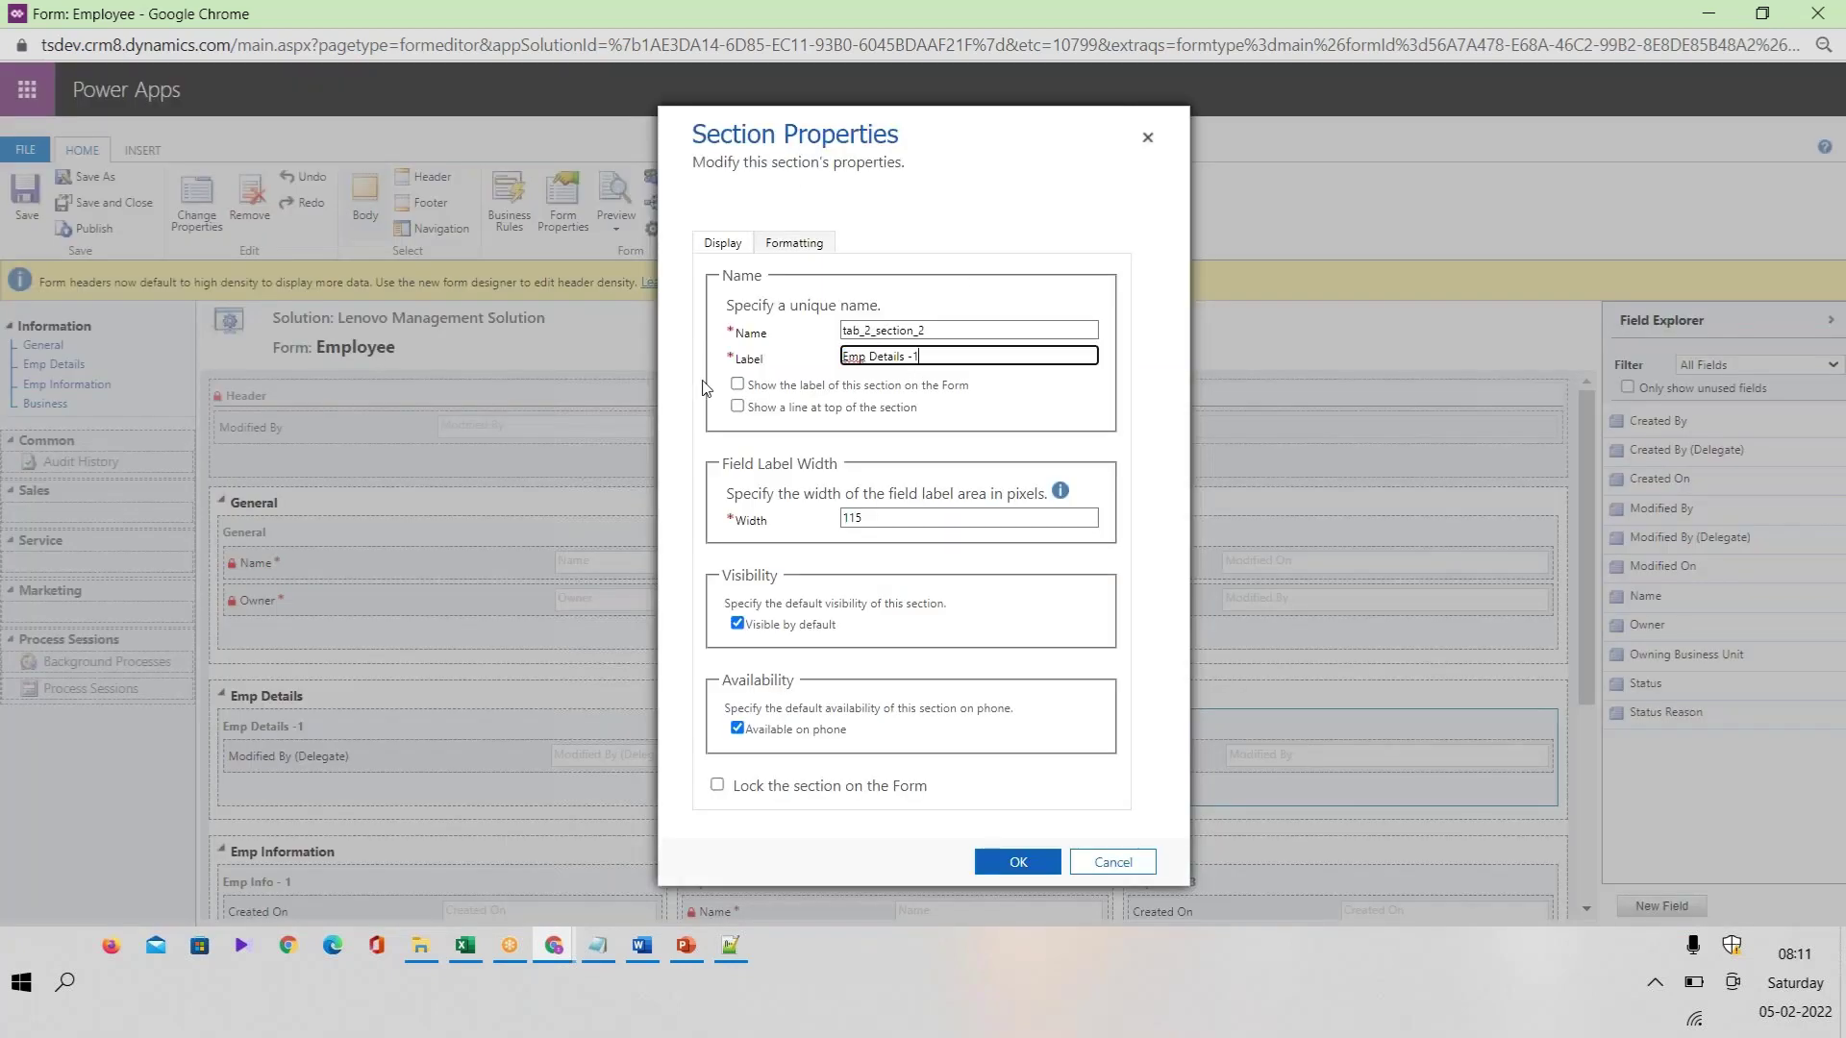
click(779, 385)
click(1017, 861)
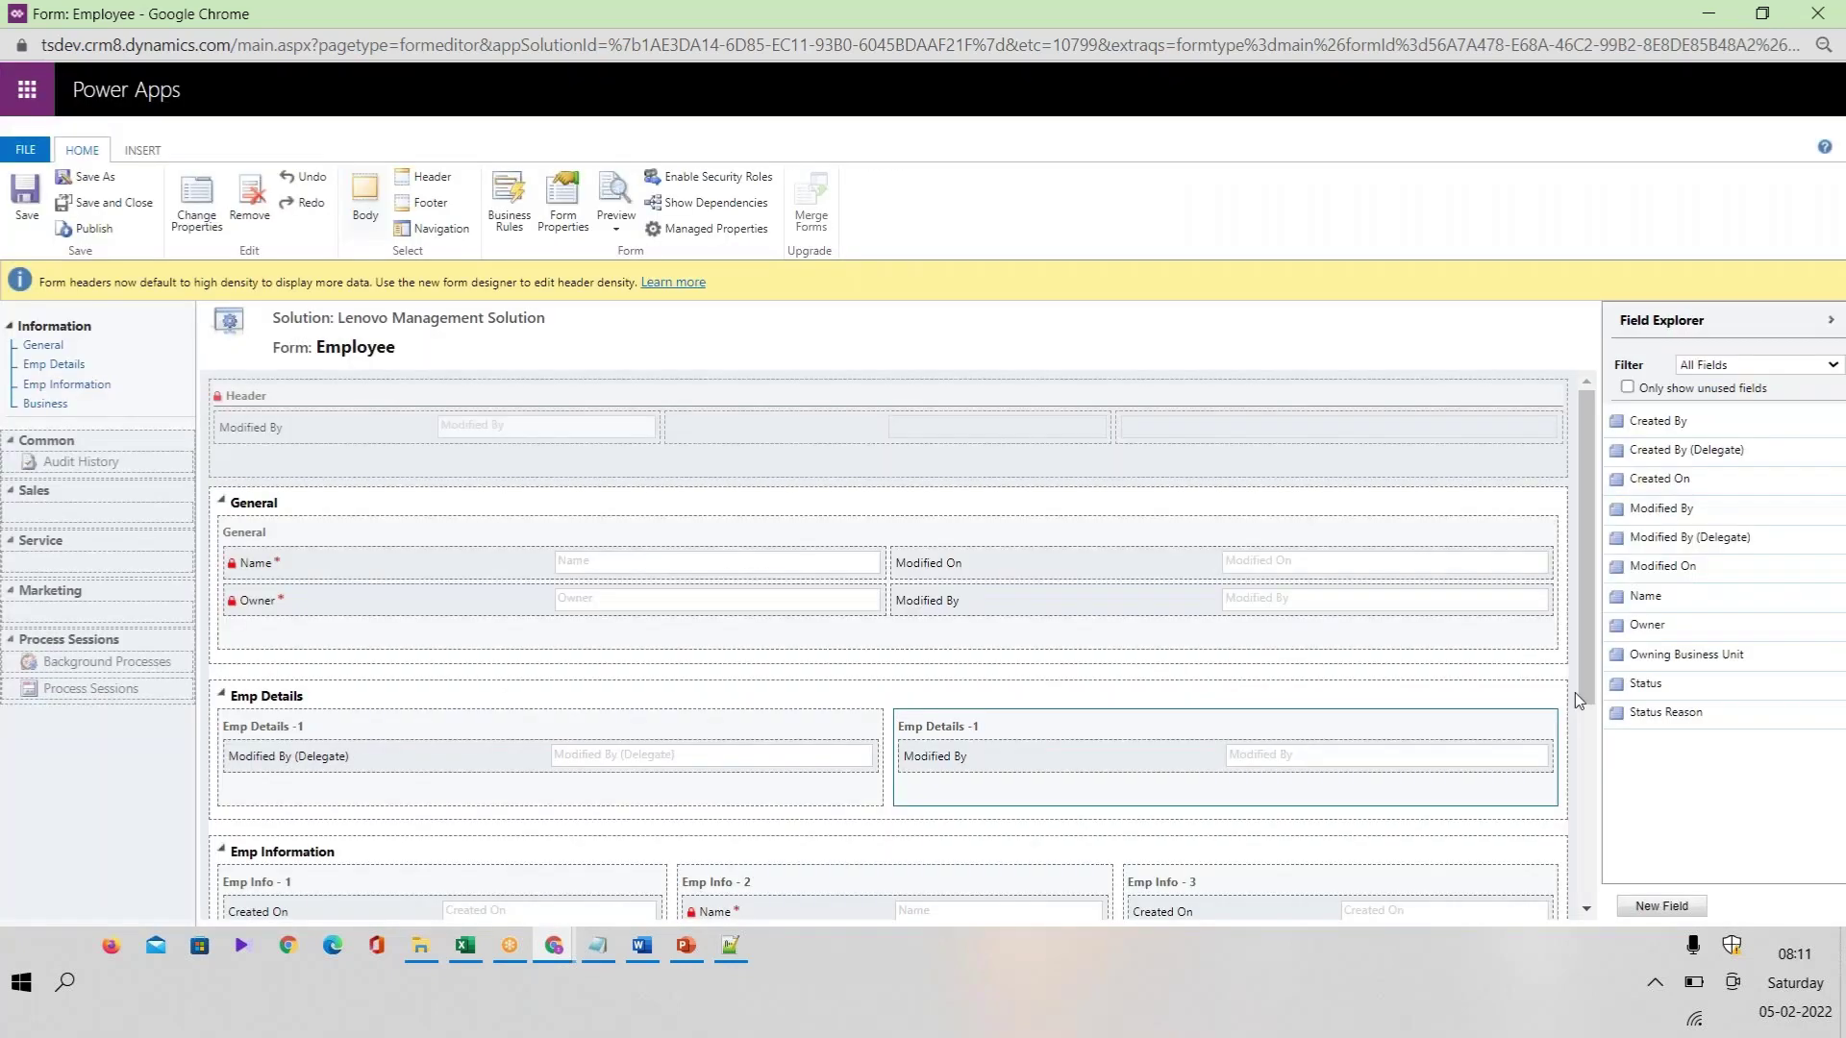
Step: Make the Emp Info - 2 section visible by default, and save and publish the Employee form
drag(1587, 650, 1589, 865)
double_click(869, 609)
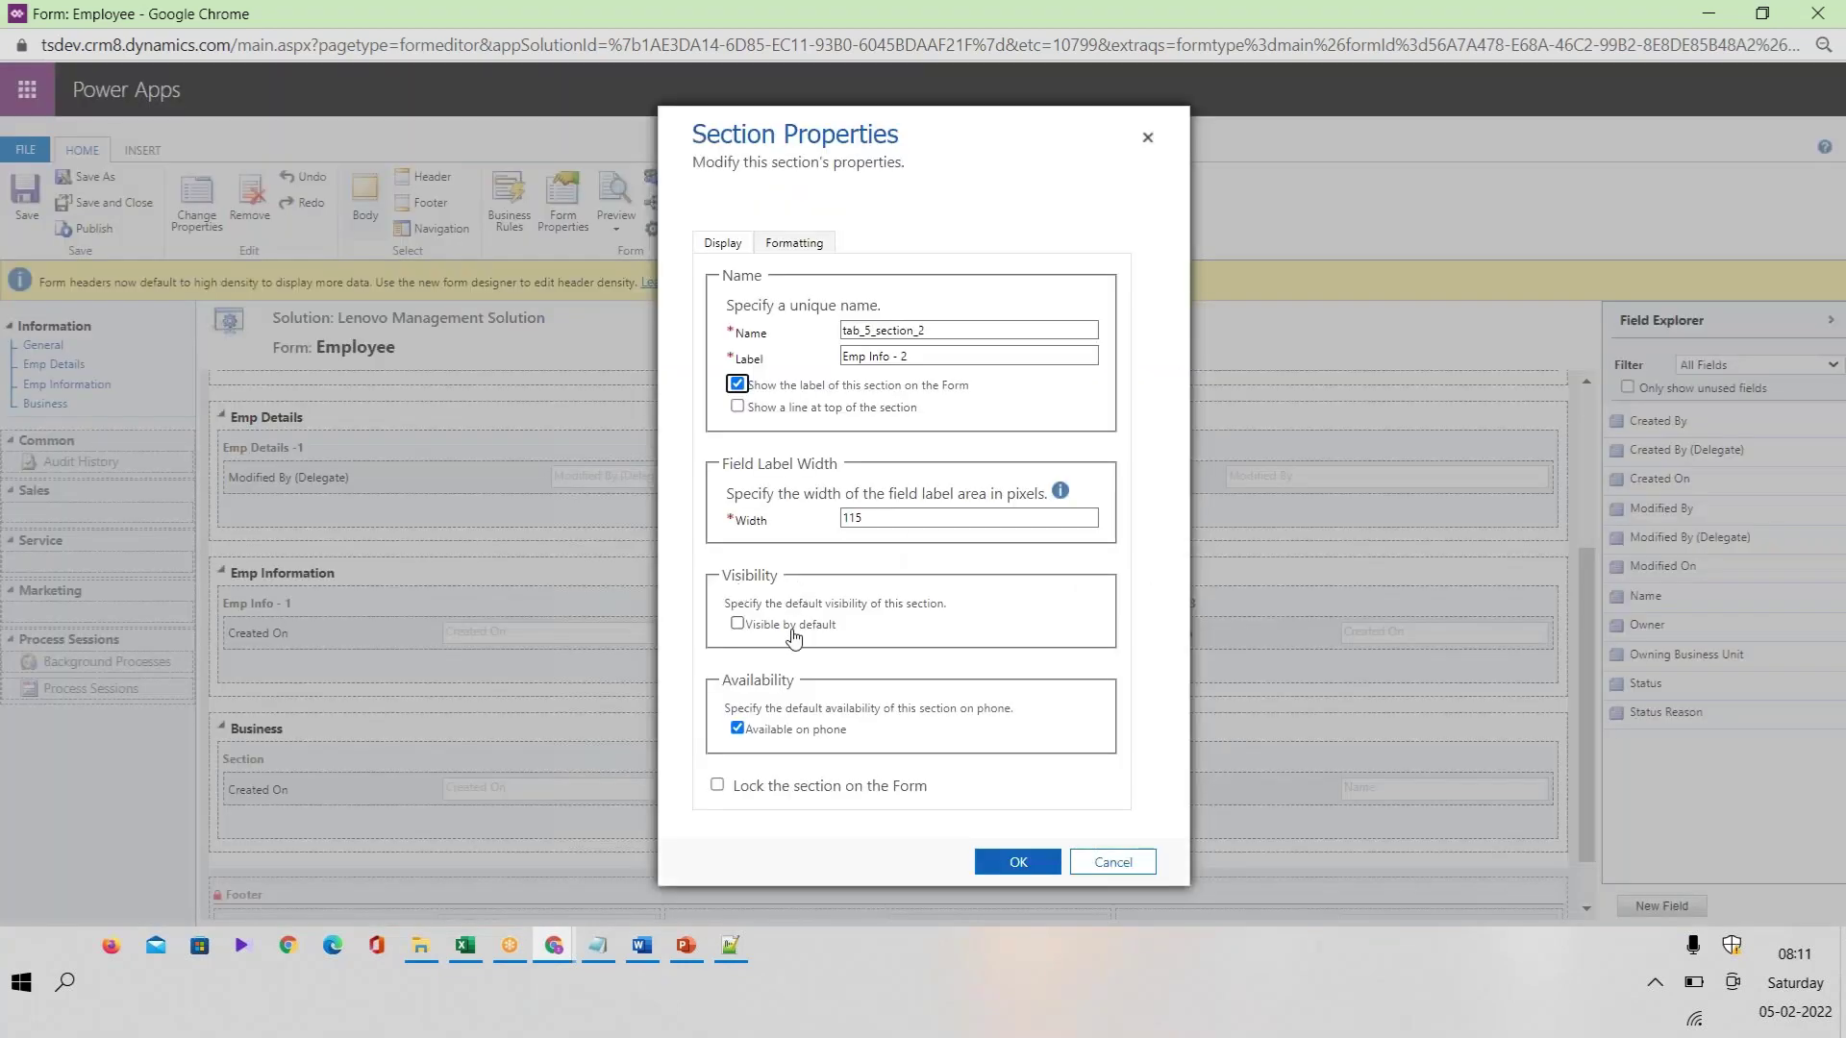
click(792, 637)
click(1018, 864)
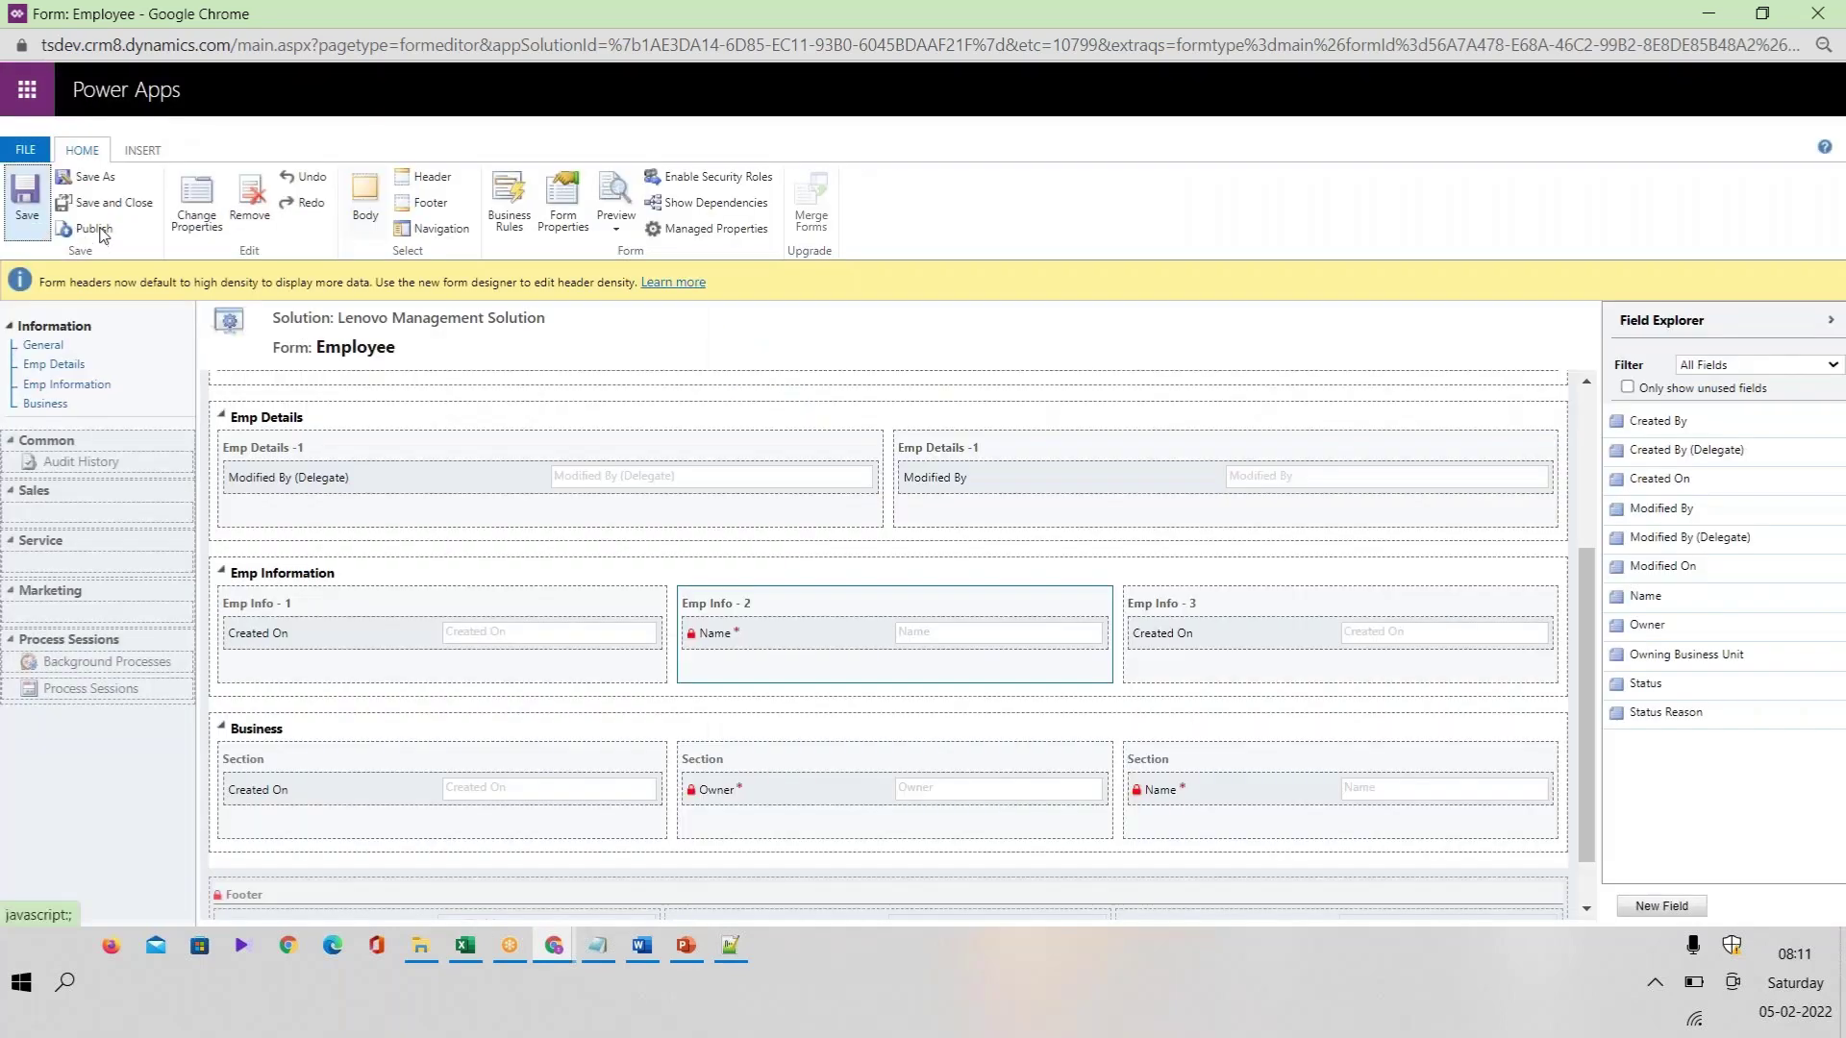
click(100, 231)
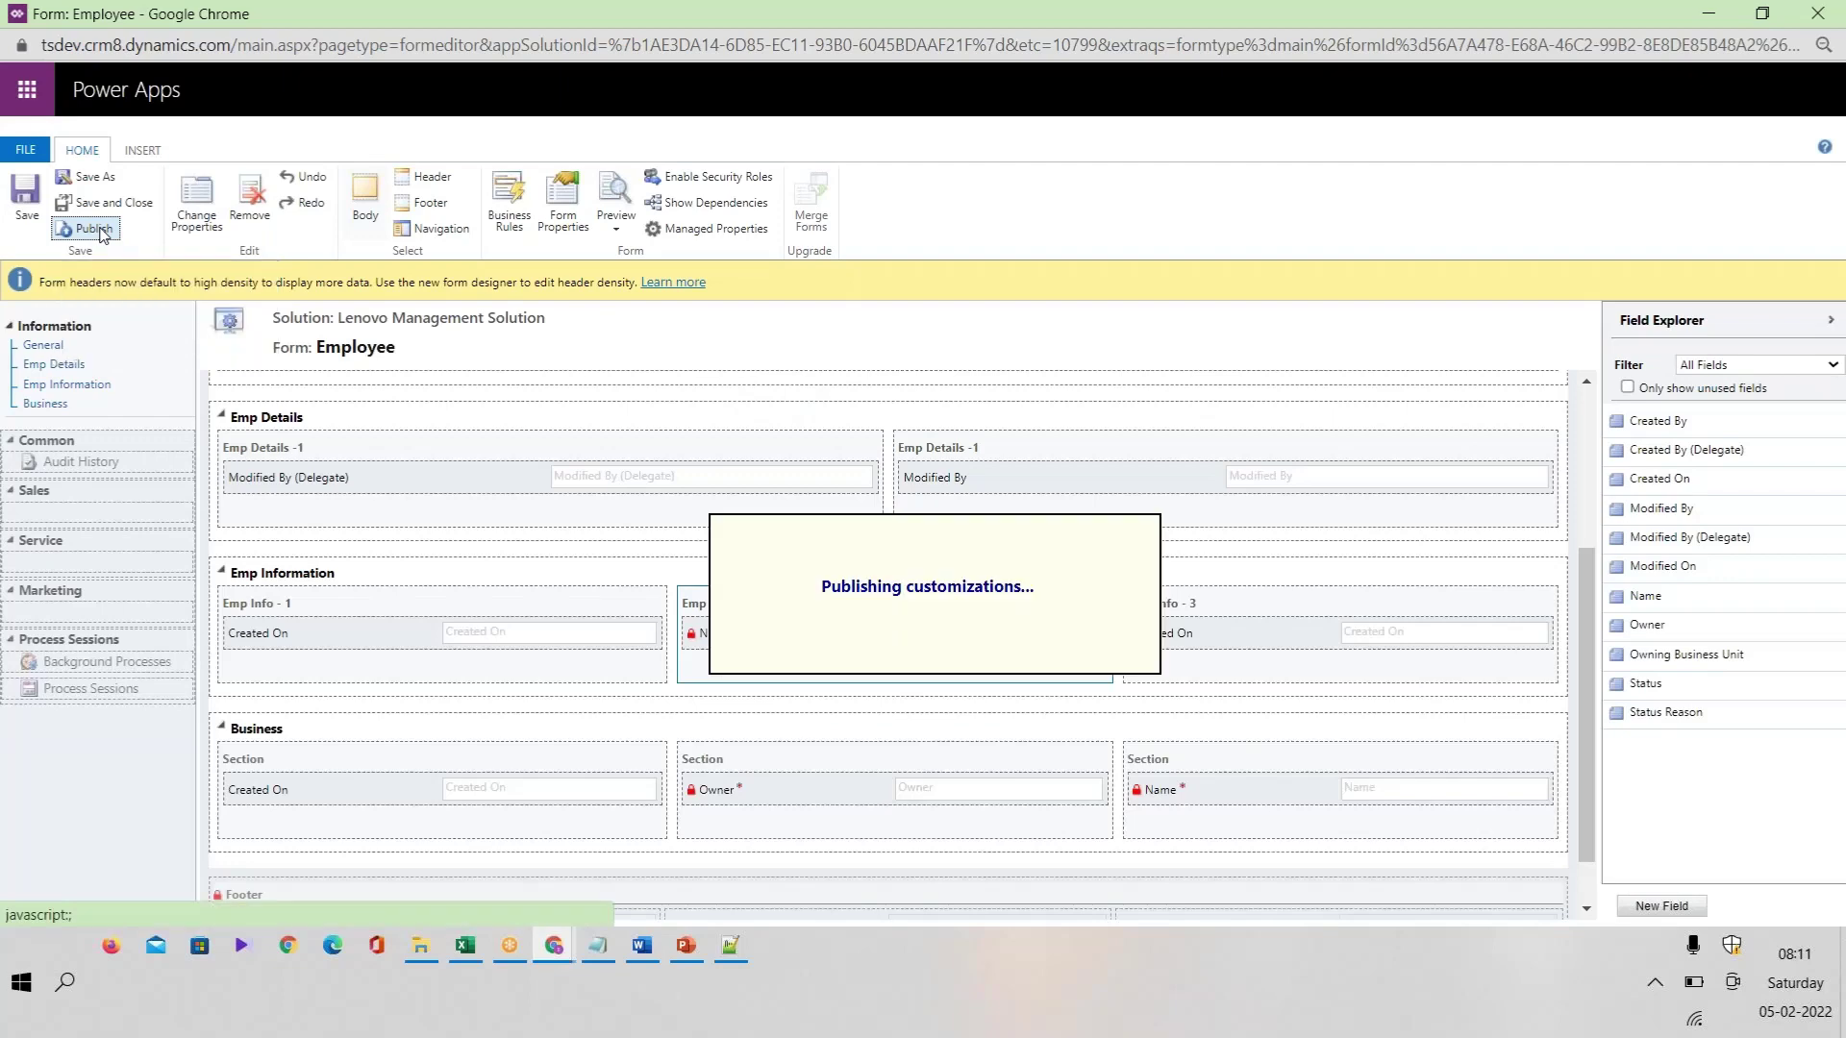
Step: Reload the test employee record and check the section labels on Emp Details and the sections on Emp Information
mouse_move(554, 947)
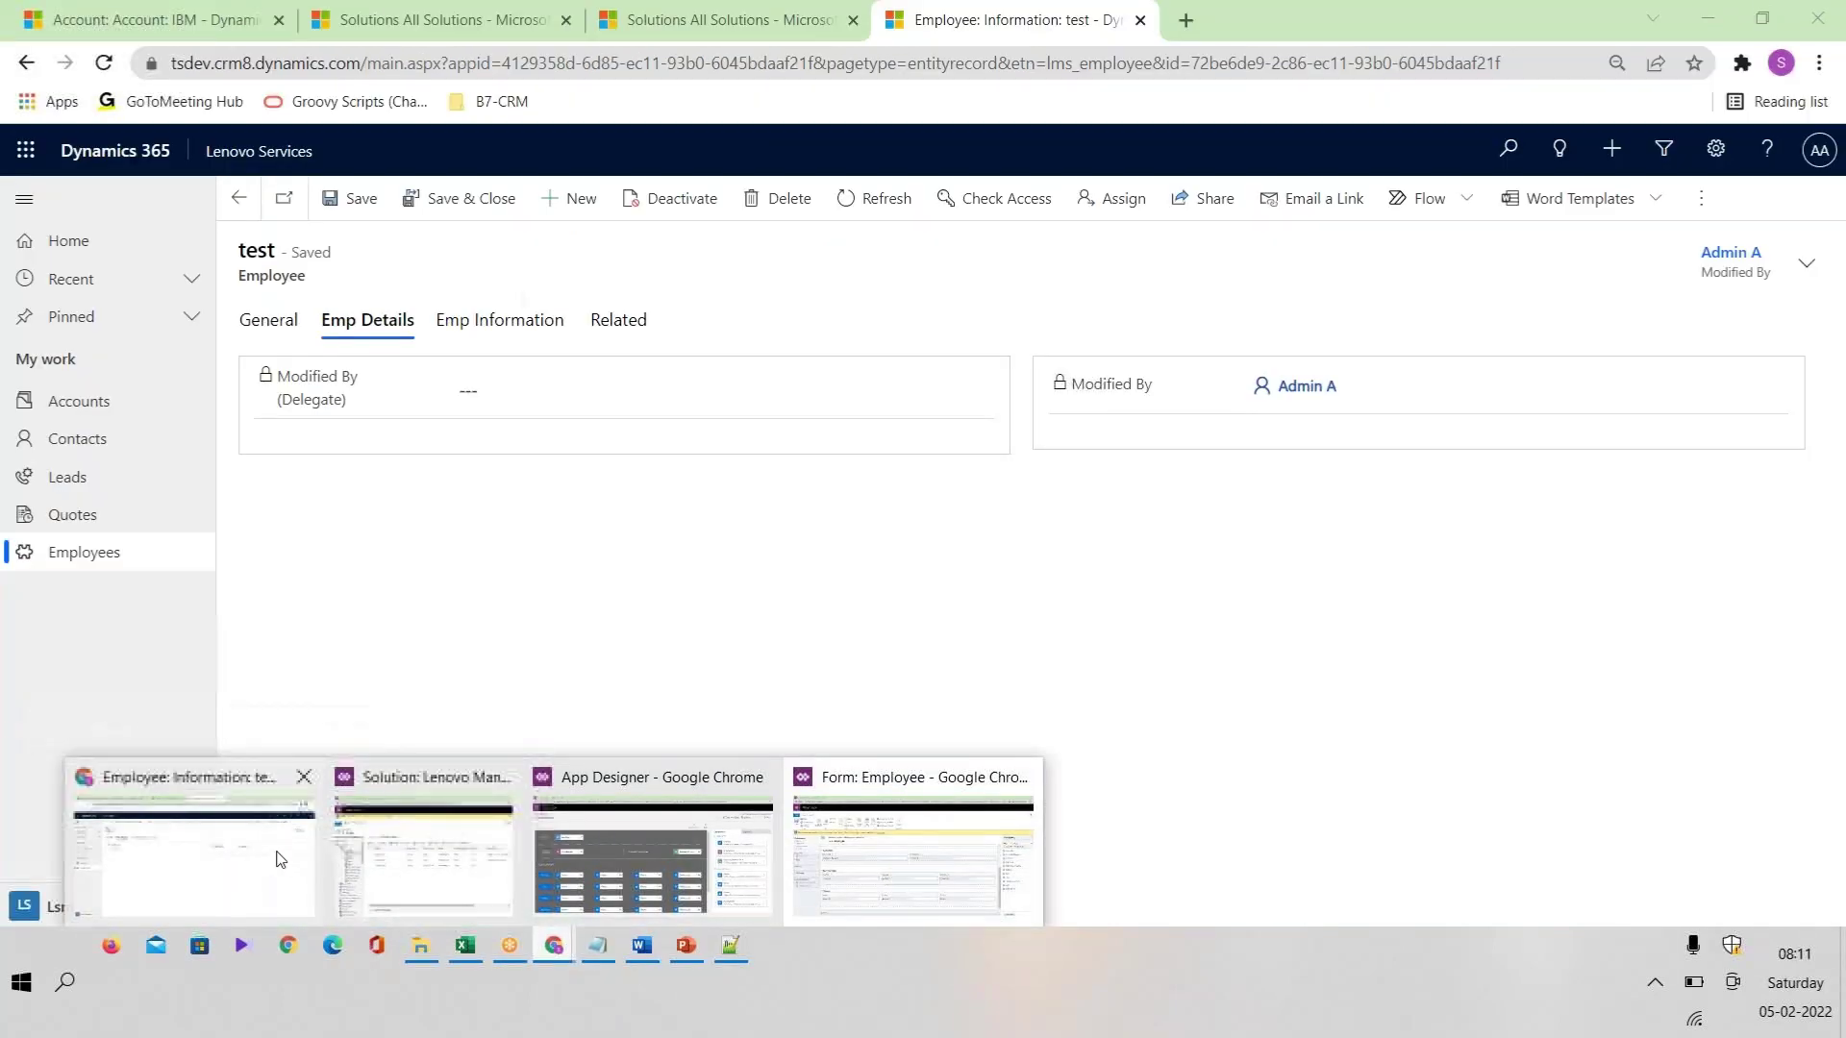
click(272, 862)
key(F5)
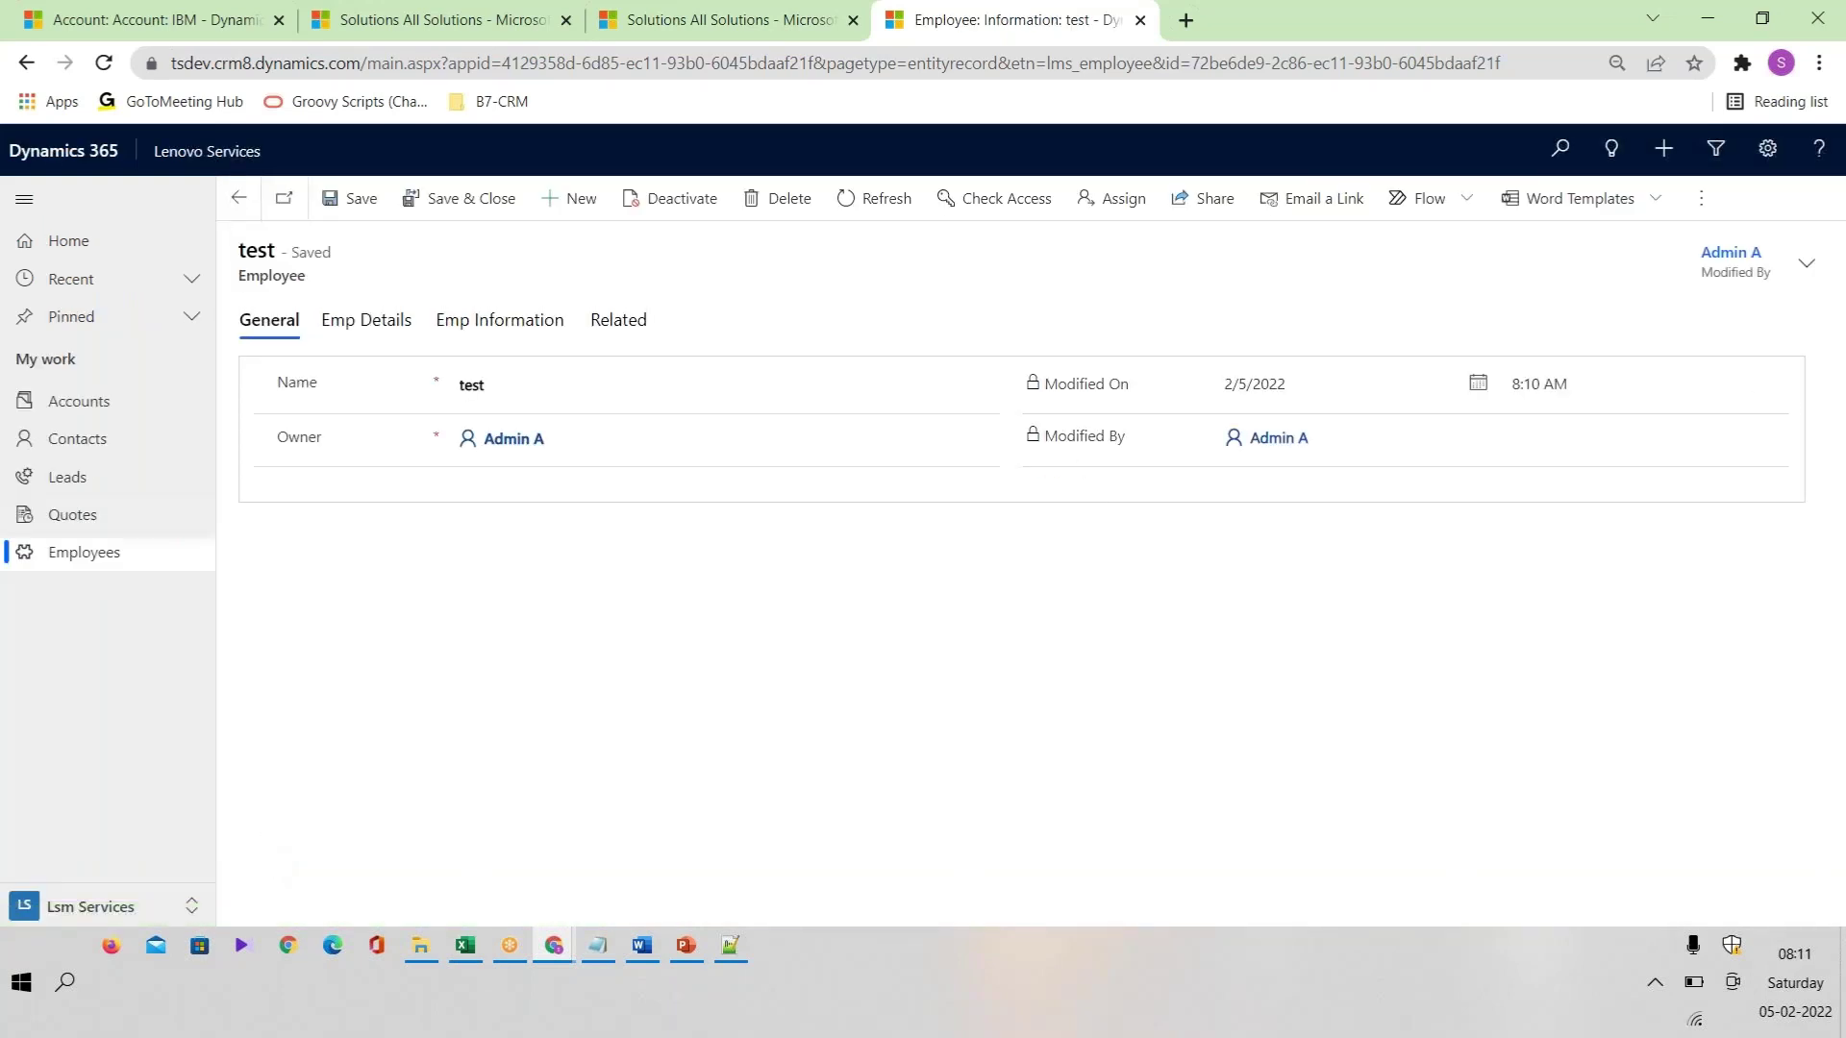
click(375, 325)
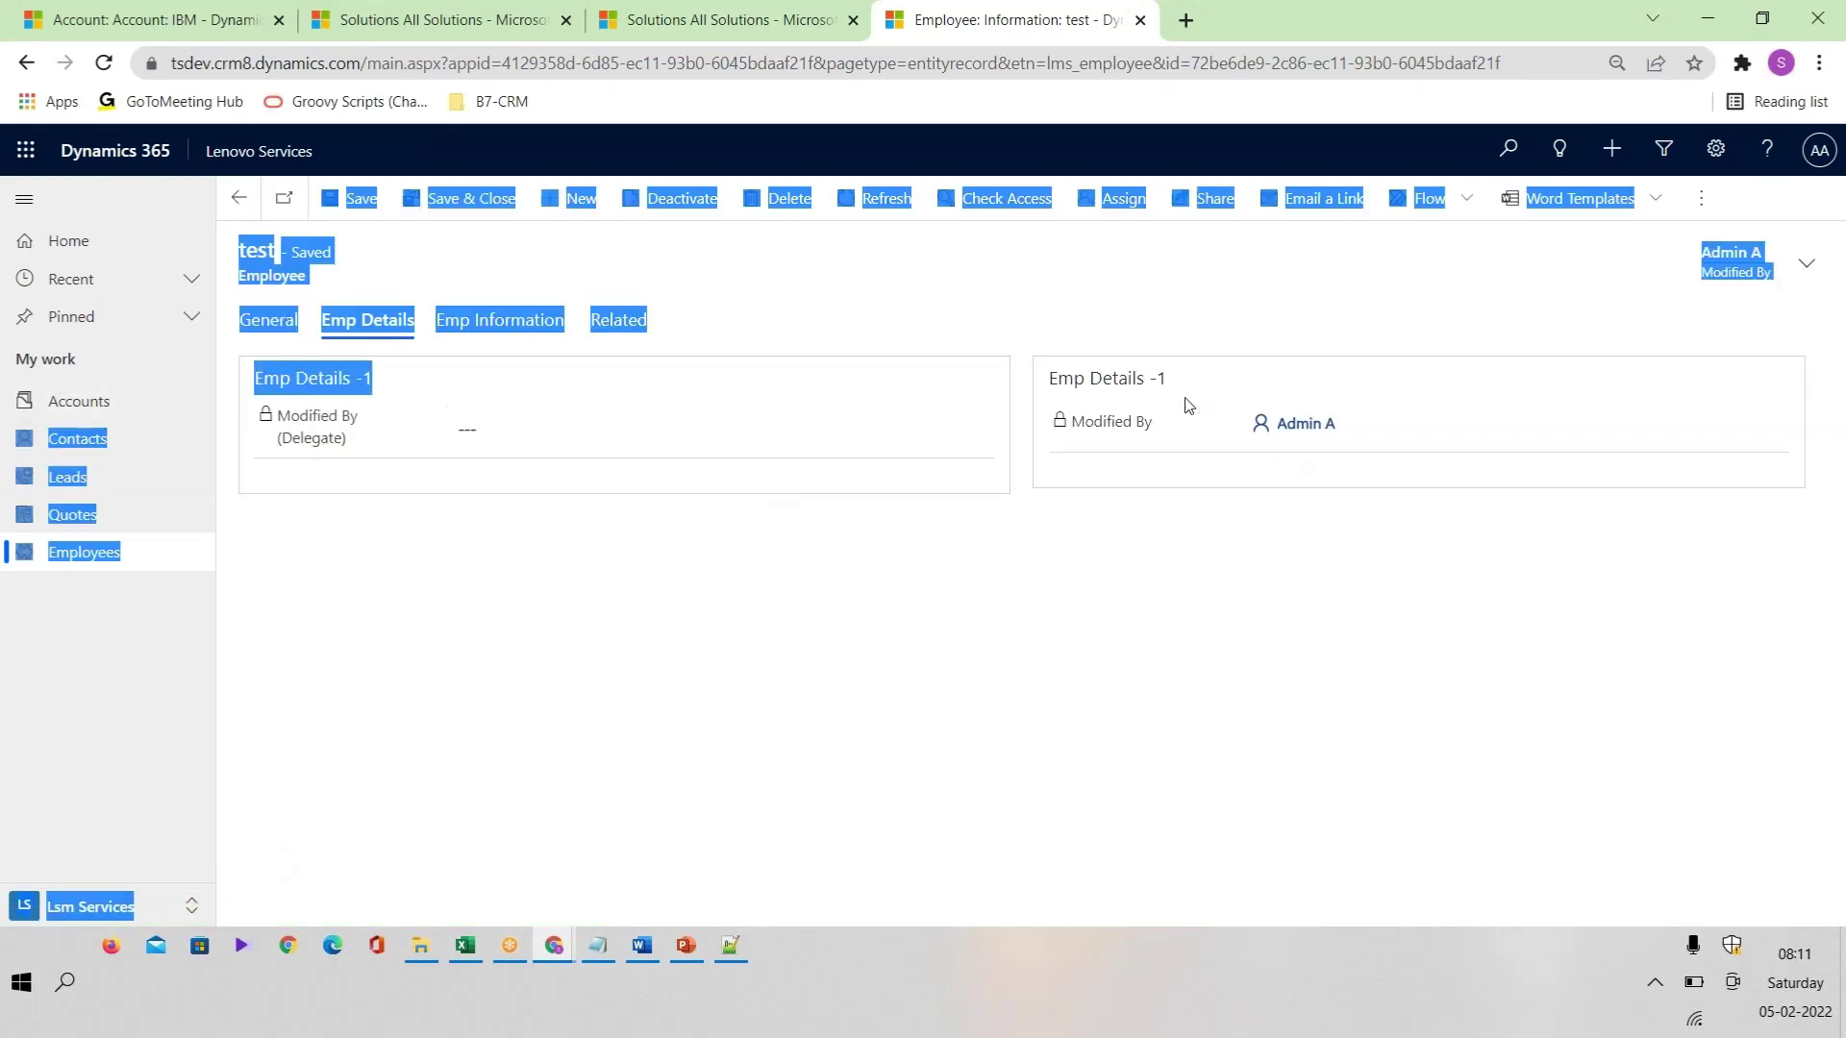
drag(1188, 398, 1037, 377)
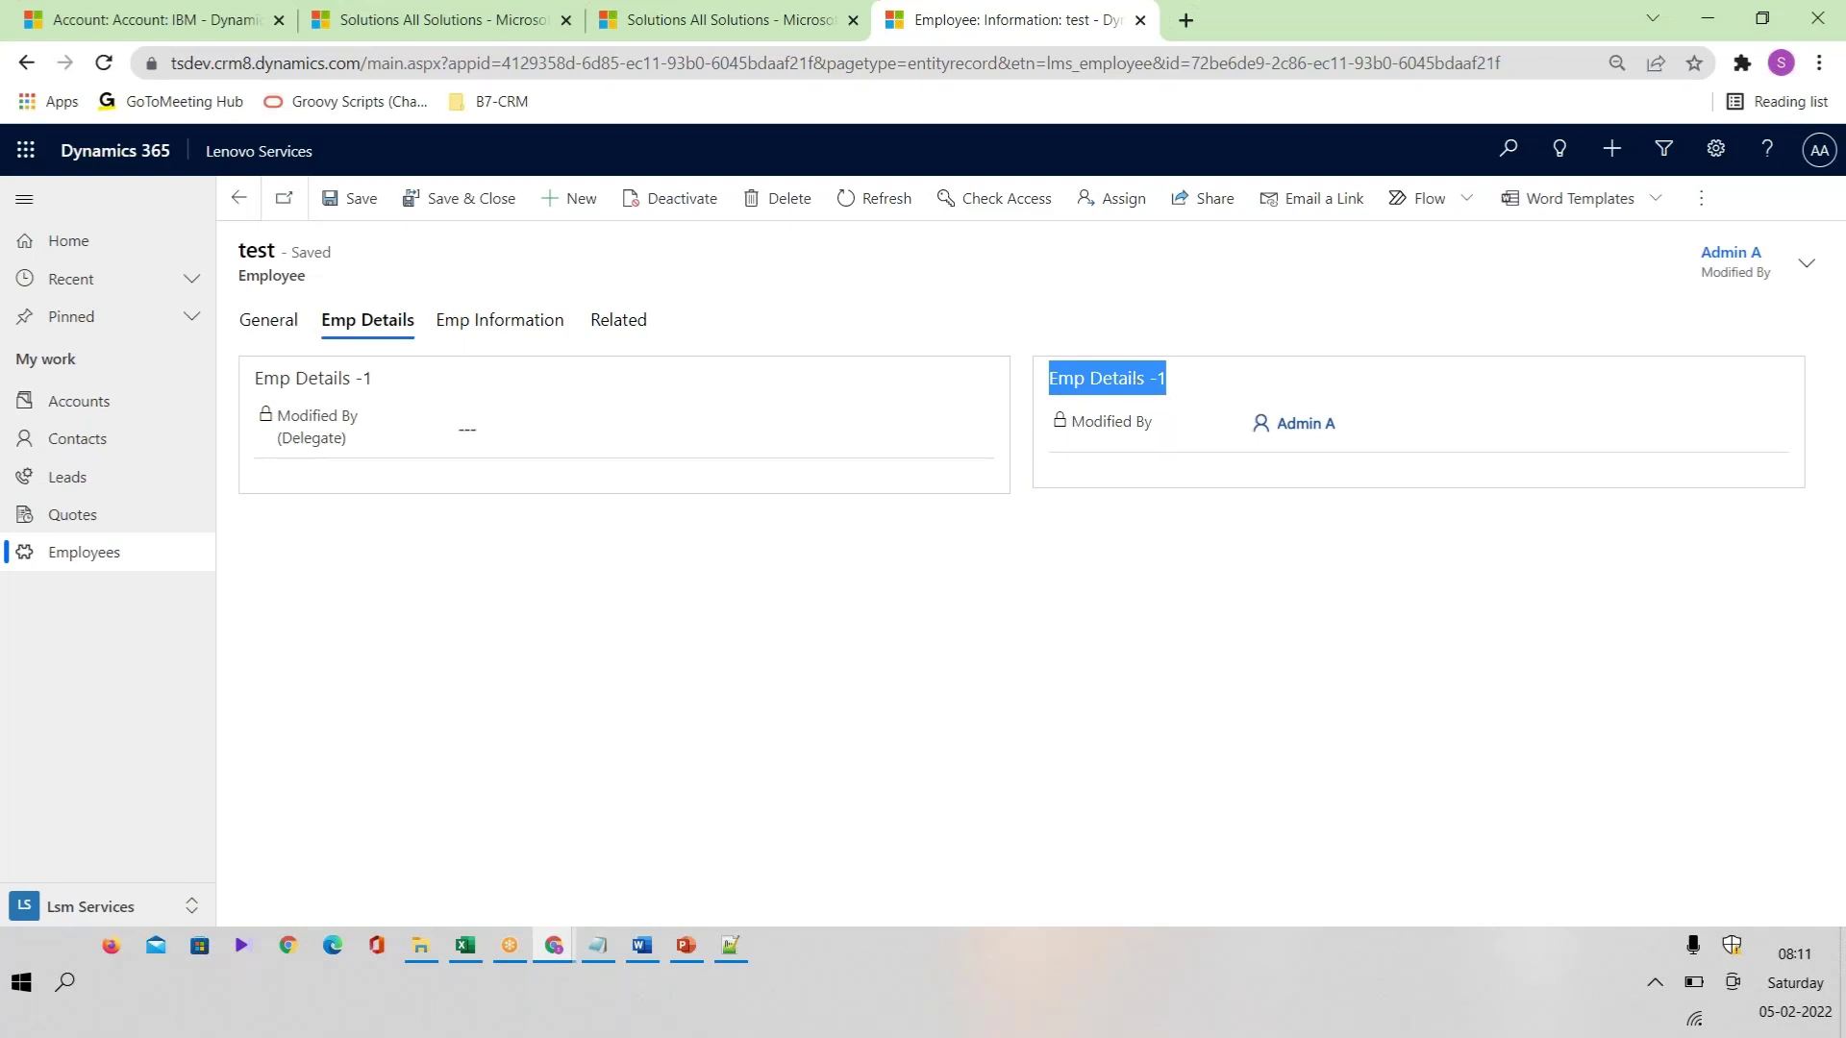
click(547, 323)
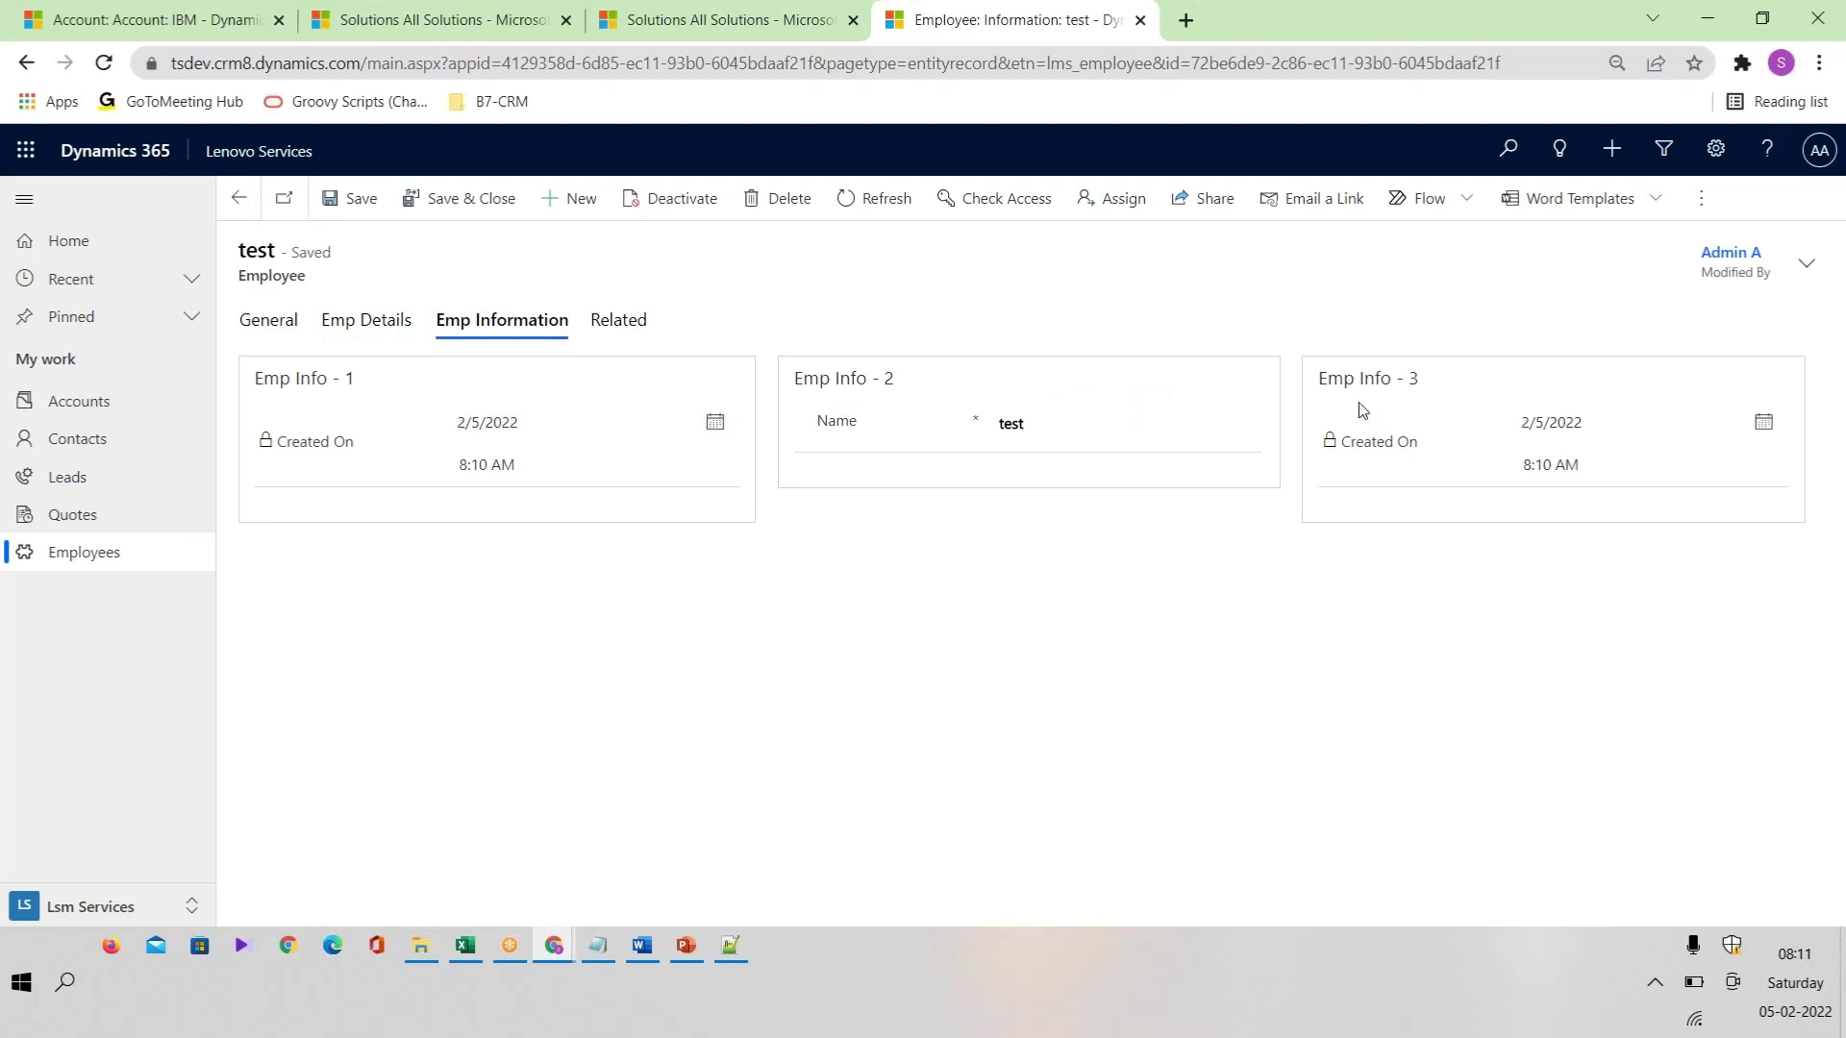
click(607, 321)
Step: Compare the Employee form layout with the Fields / Attributes level on the PowerPoint form hierarchy slide, and return to the form editor
click(974, 698)
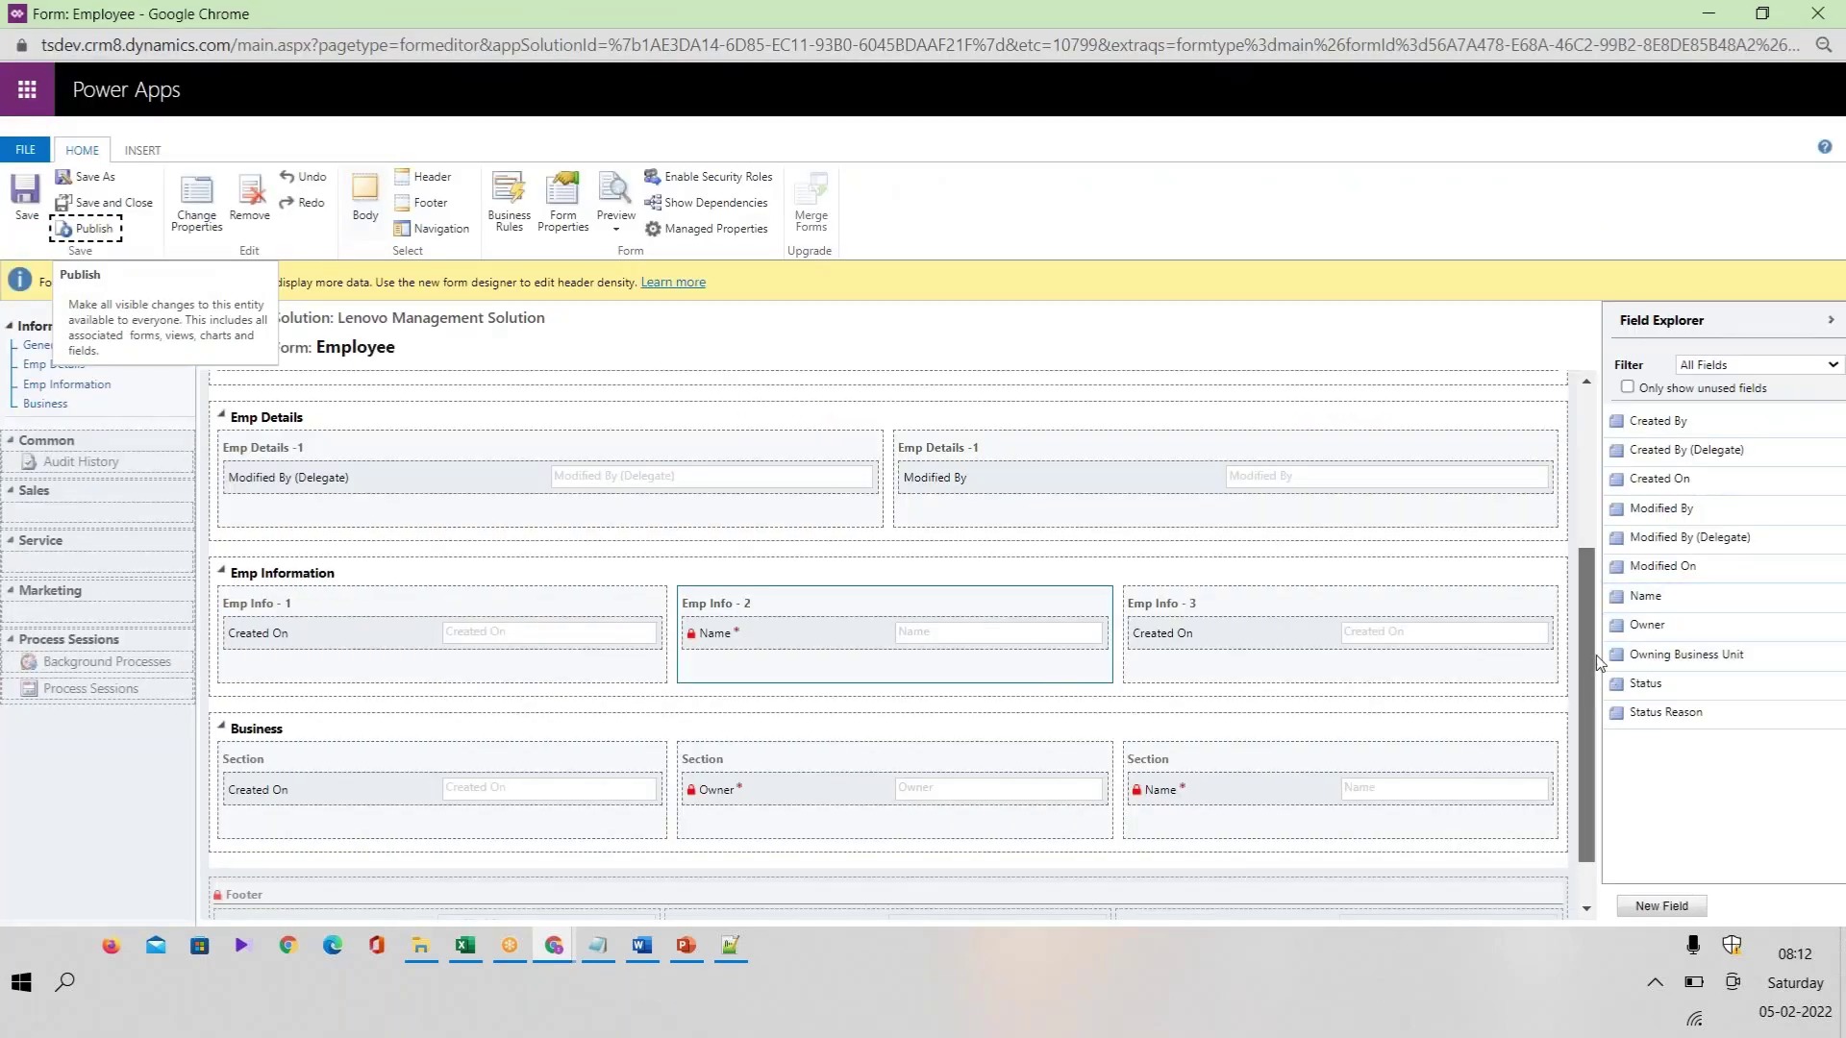
scroll(683, 647, up, 3)
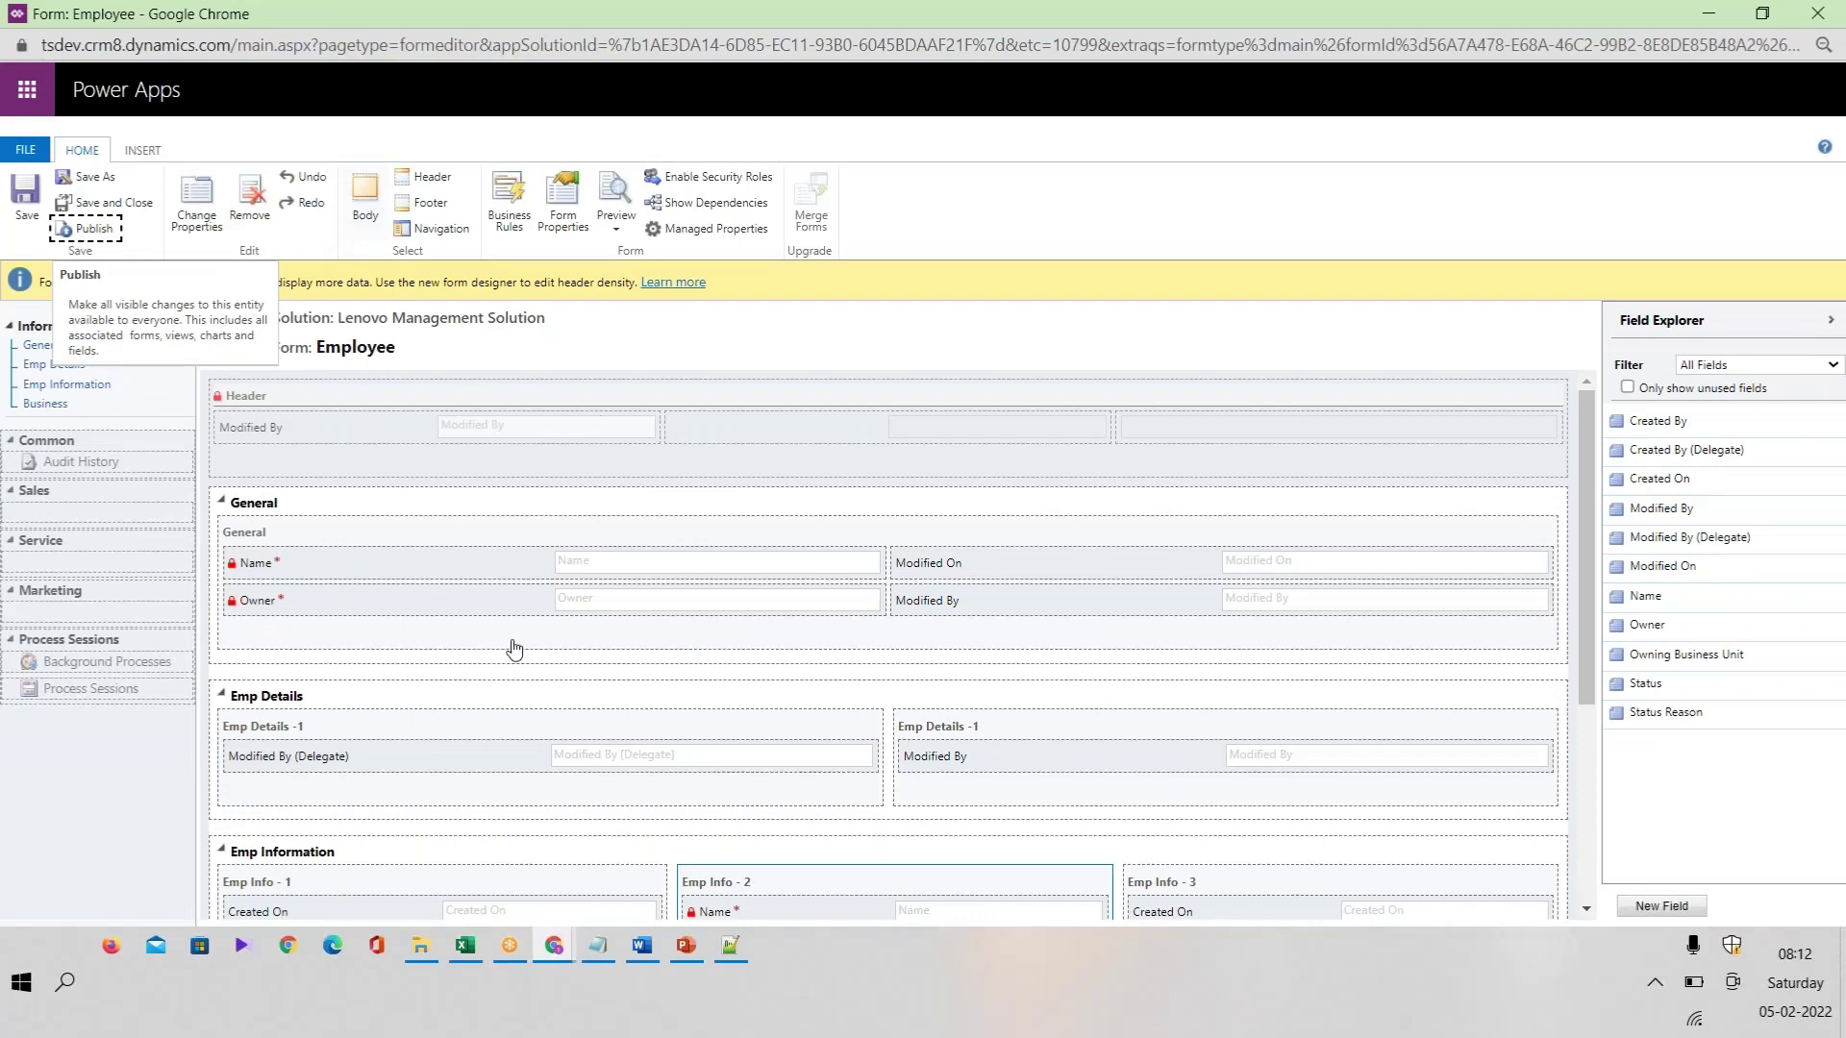
click(686, 948)
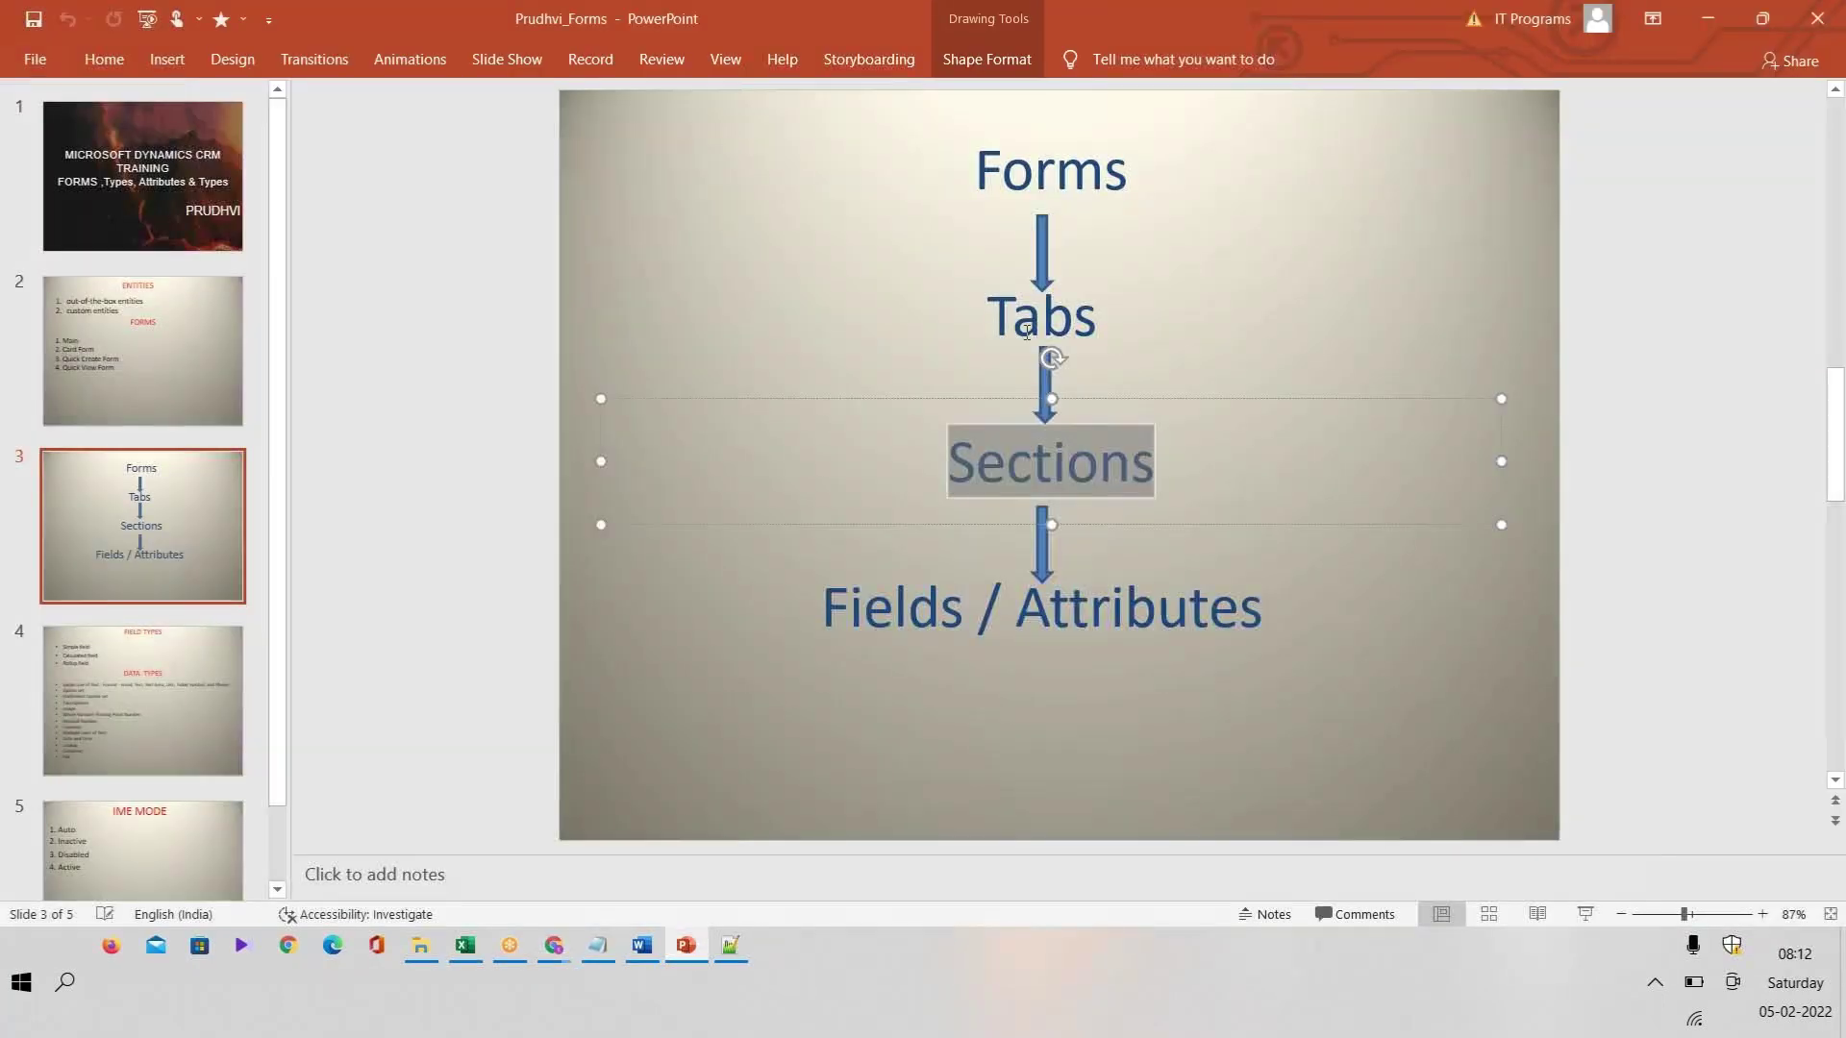
double_click(921, 612)
click(1125, 621)
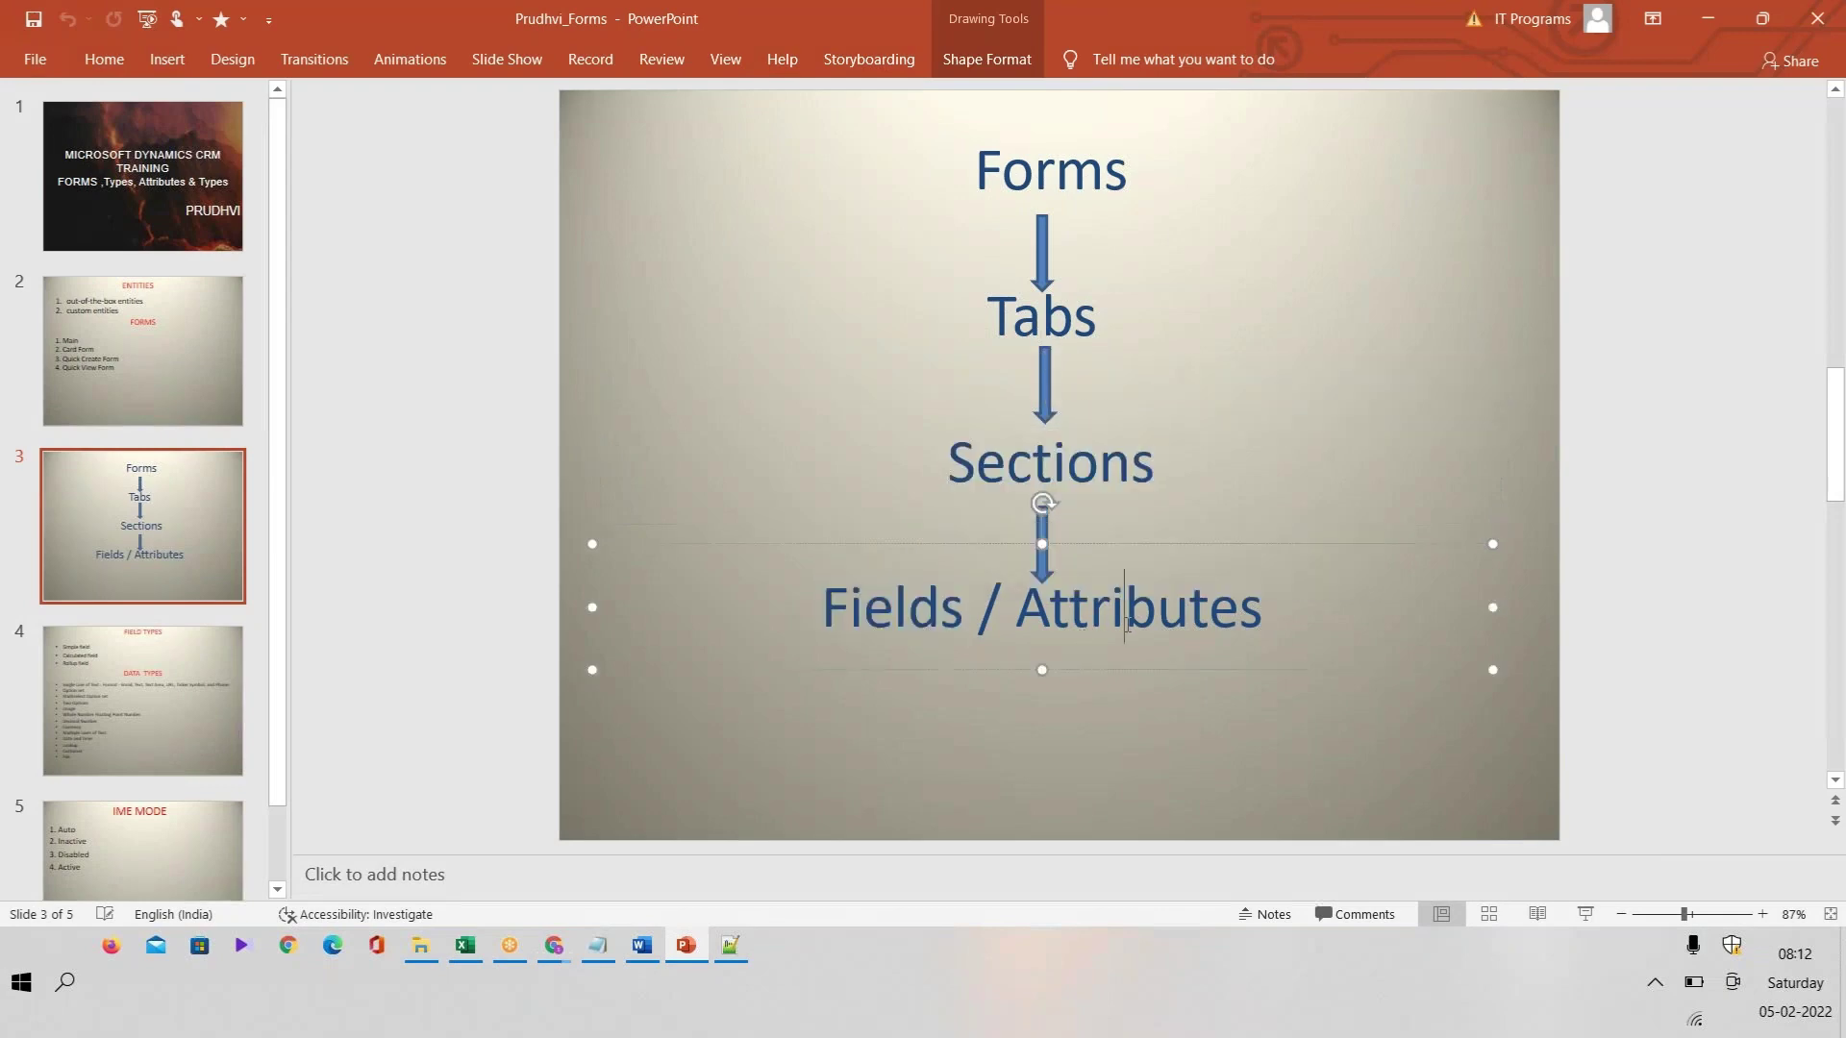
click(1278, 609)
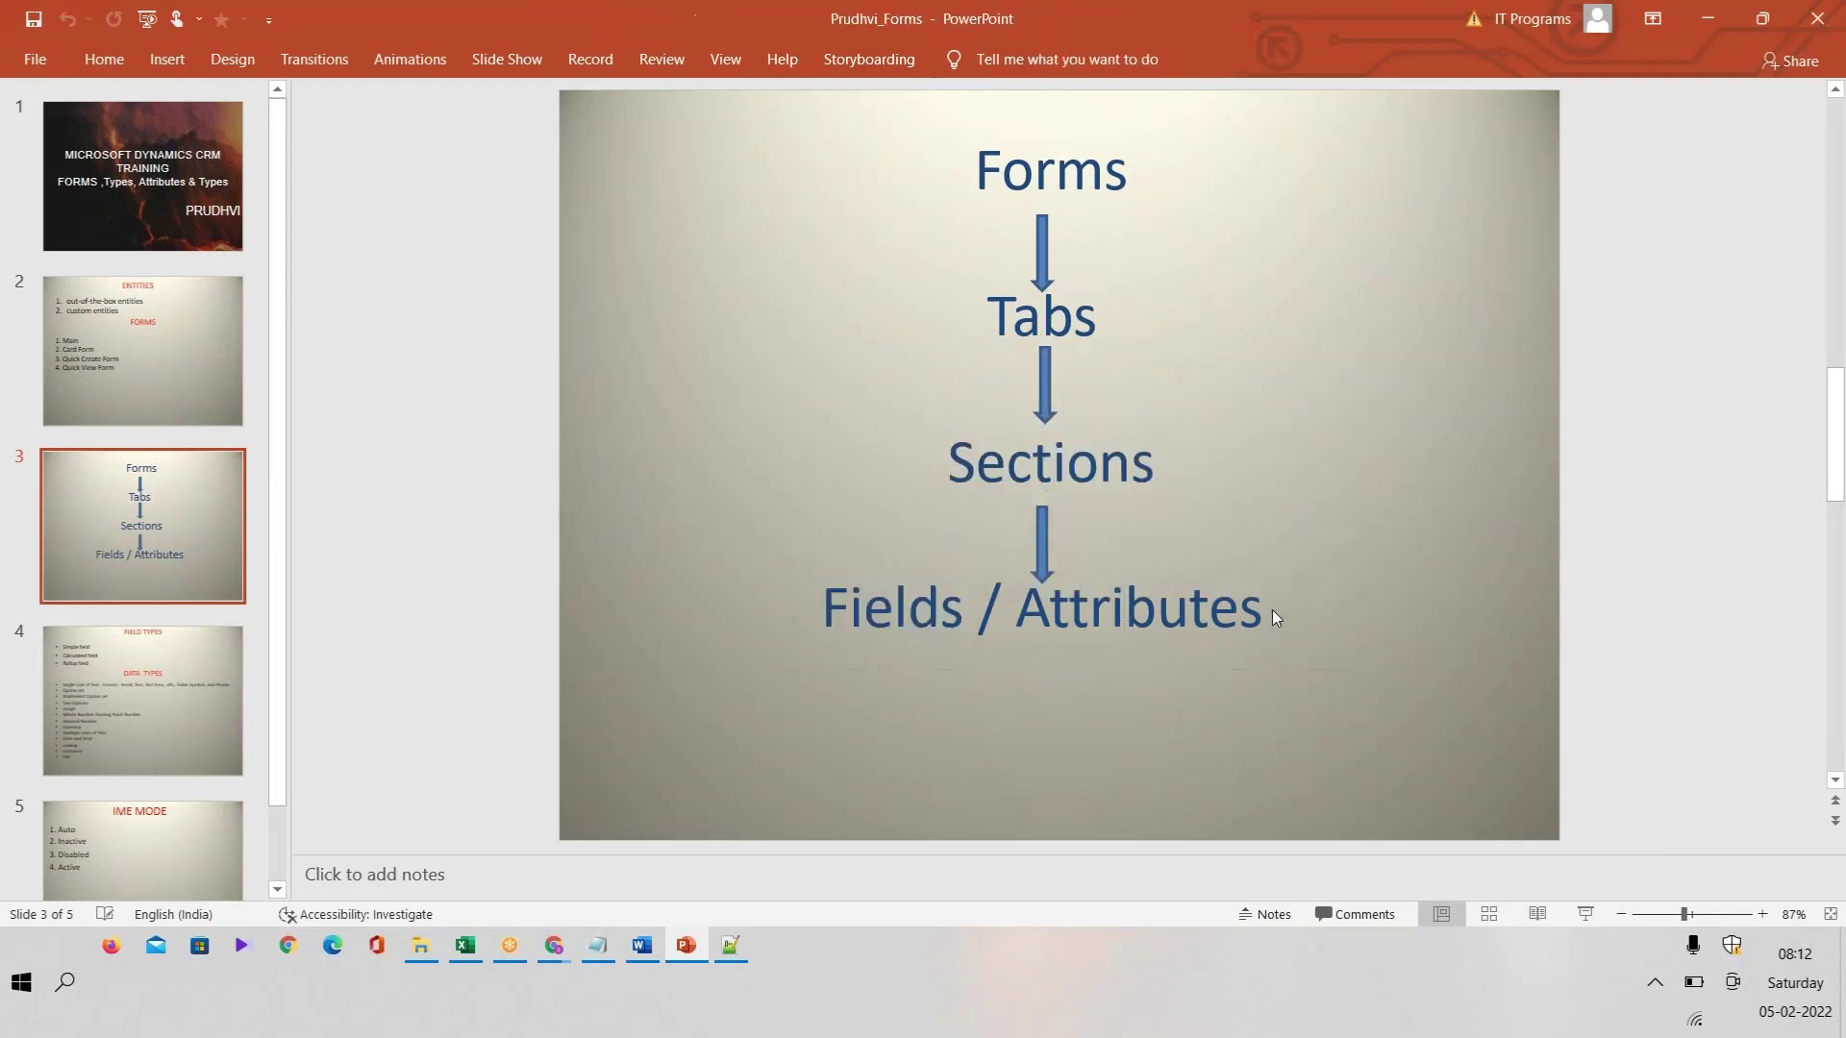
double_click(949, 606)
key(alt+Tab)
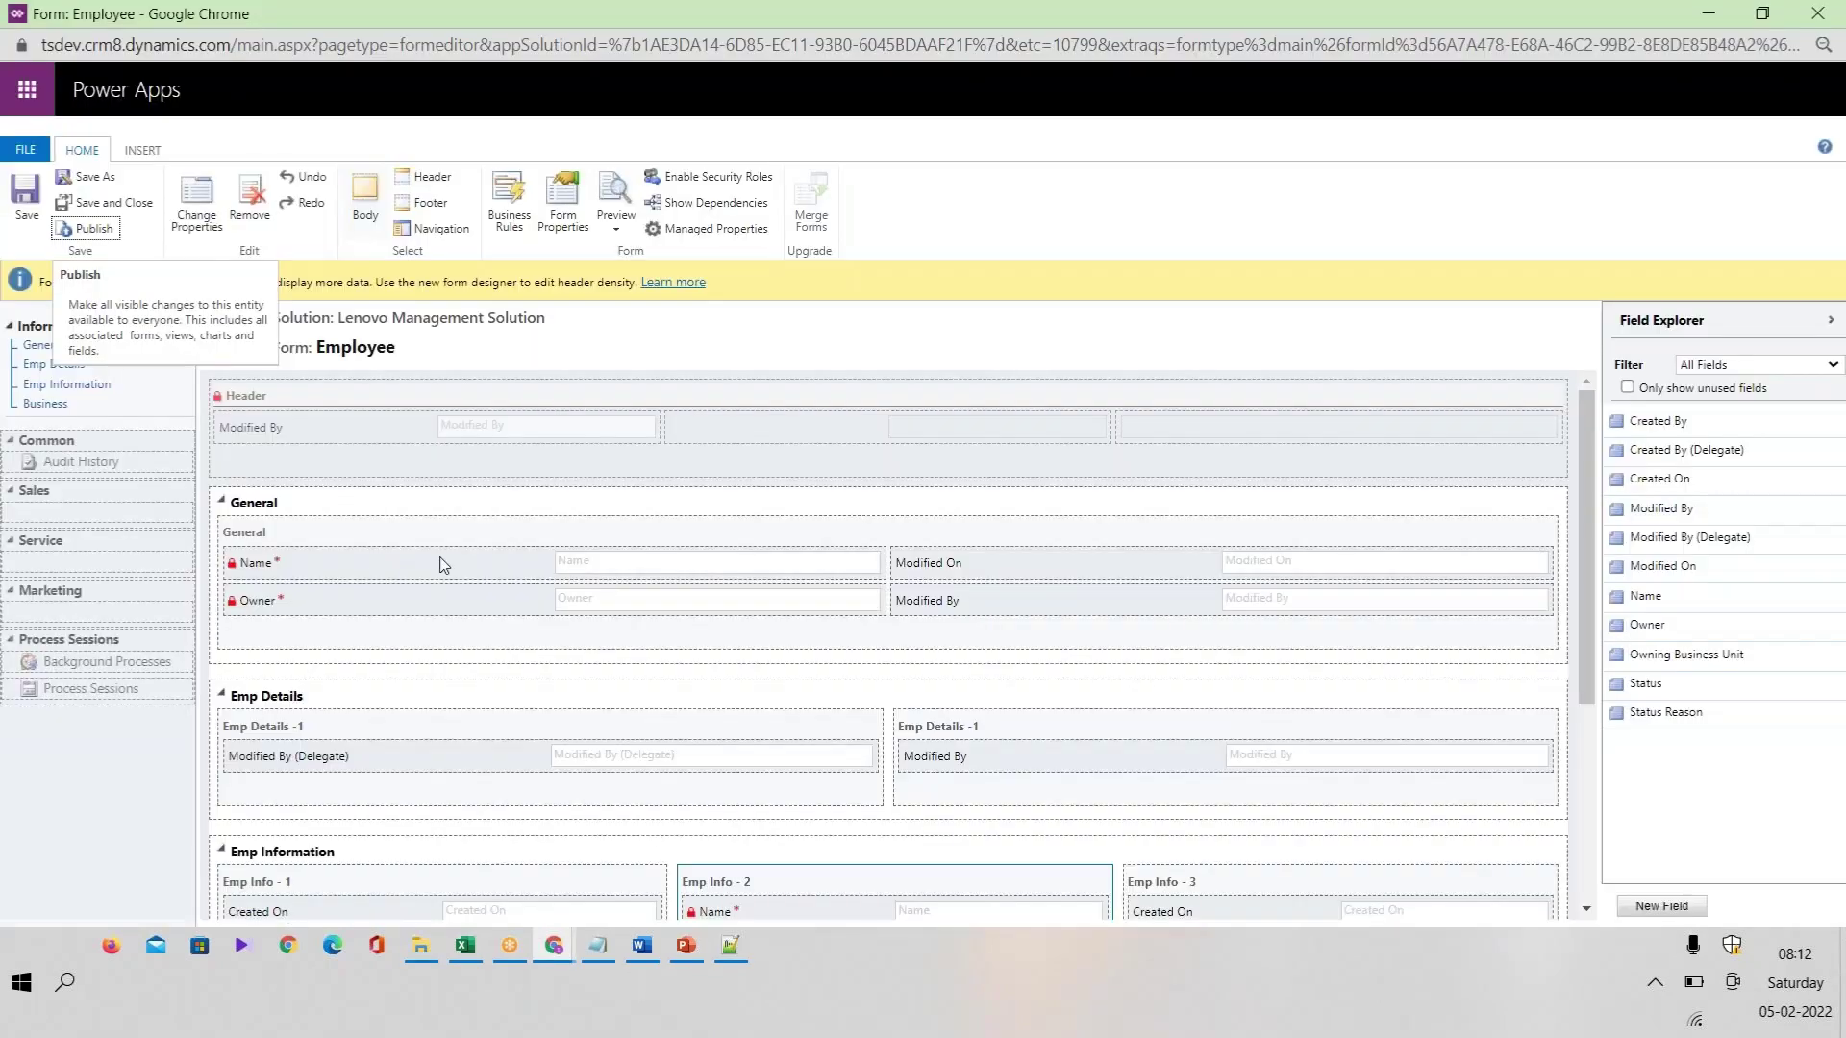
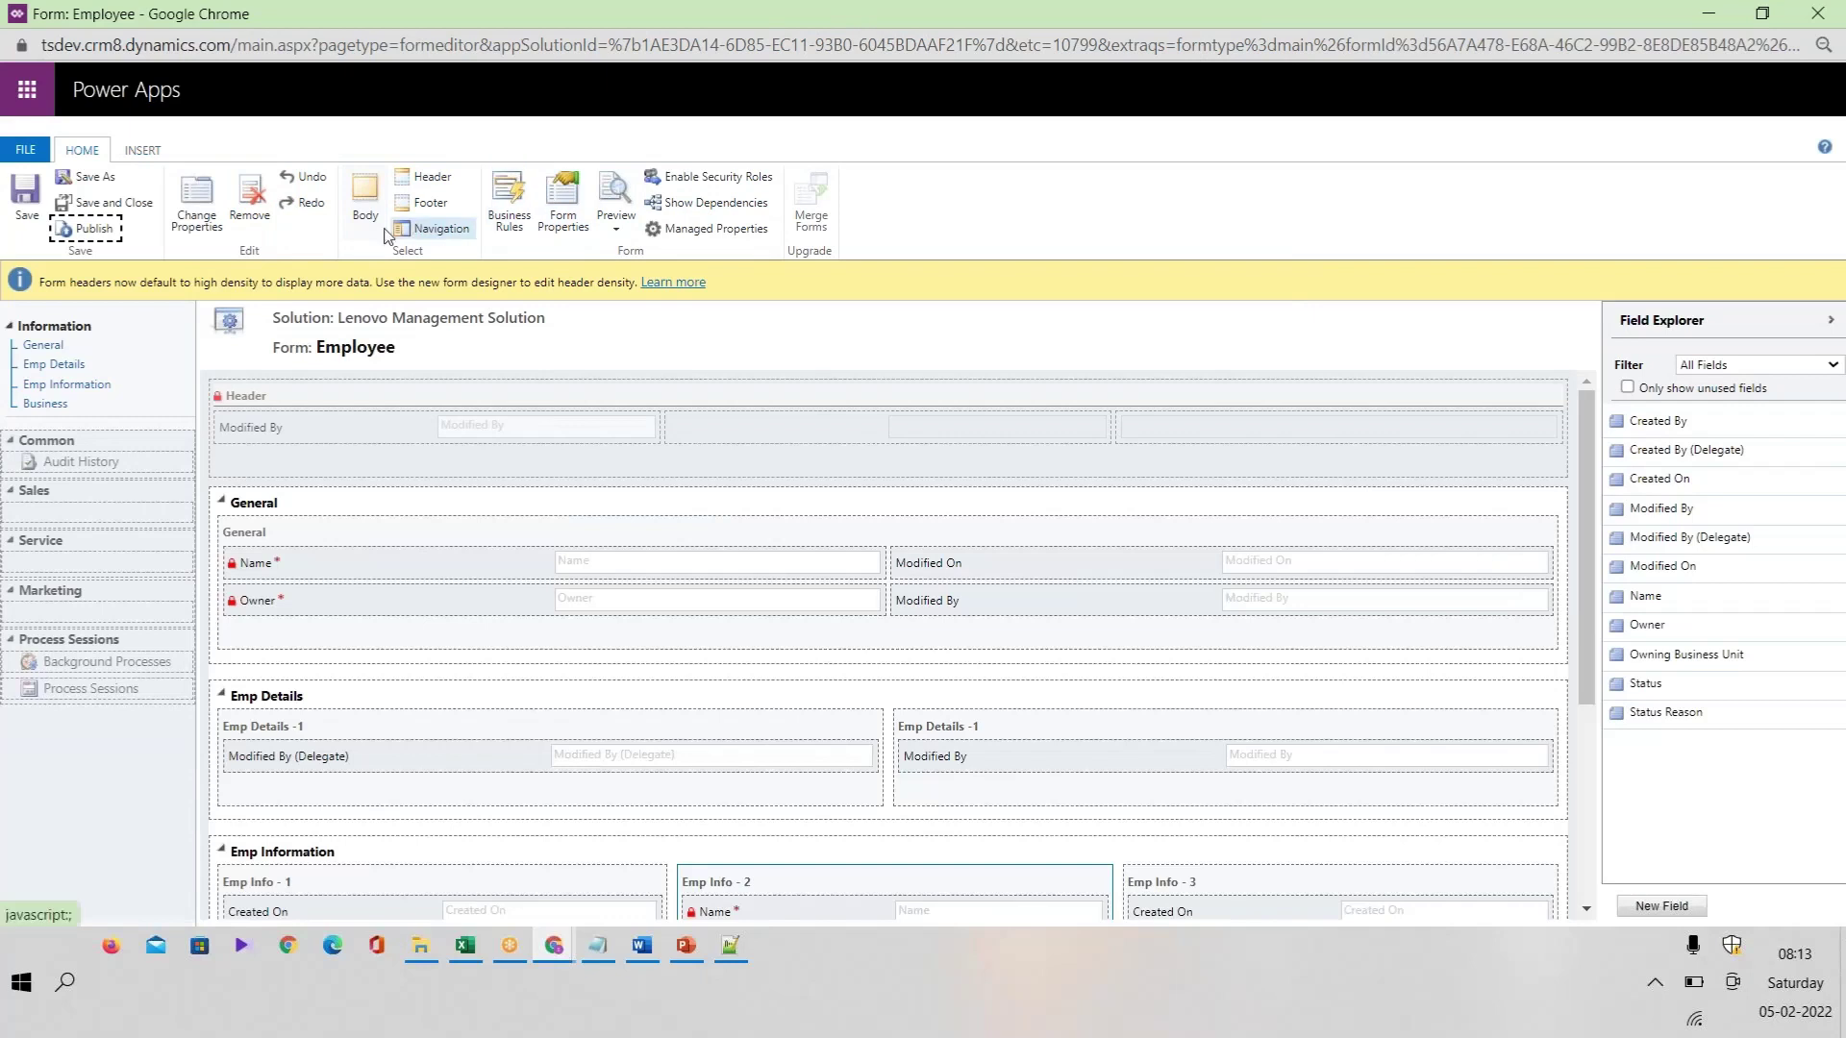
Step: Review the insertable form components and the Employee form's layout down to the Footer
click(144, 152)
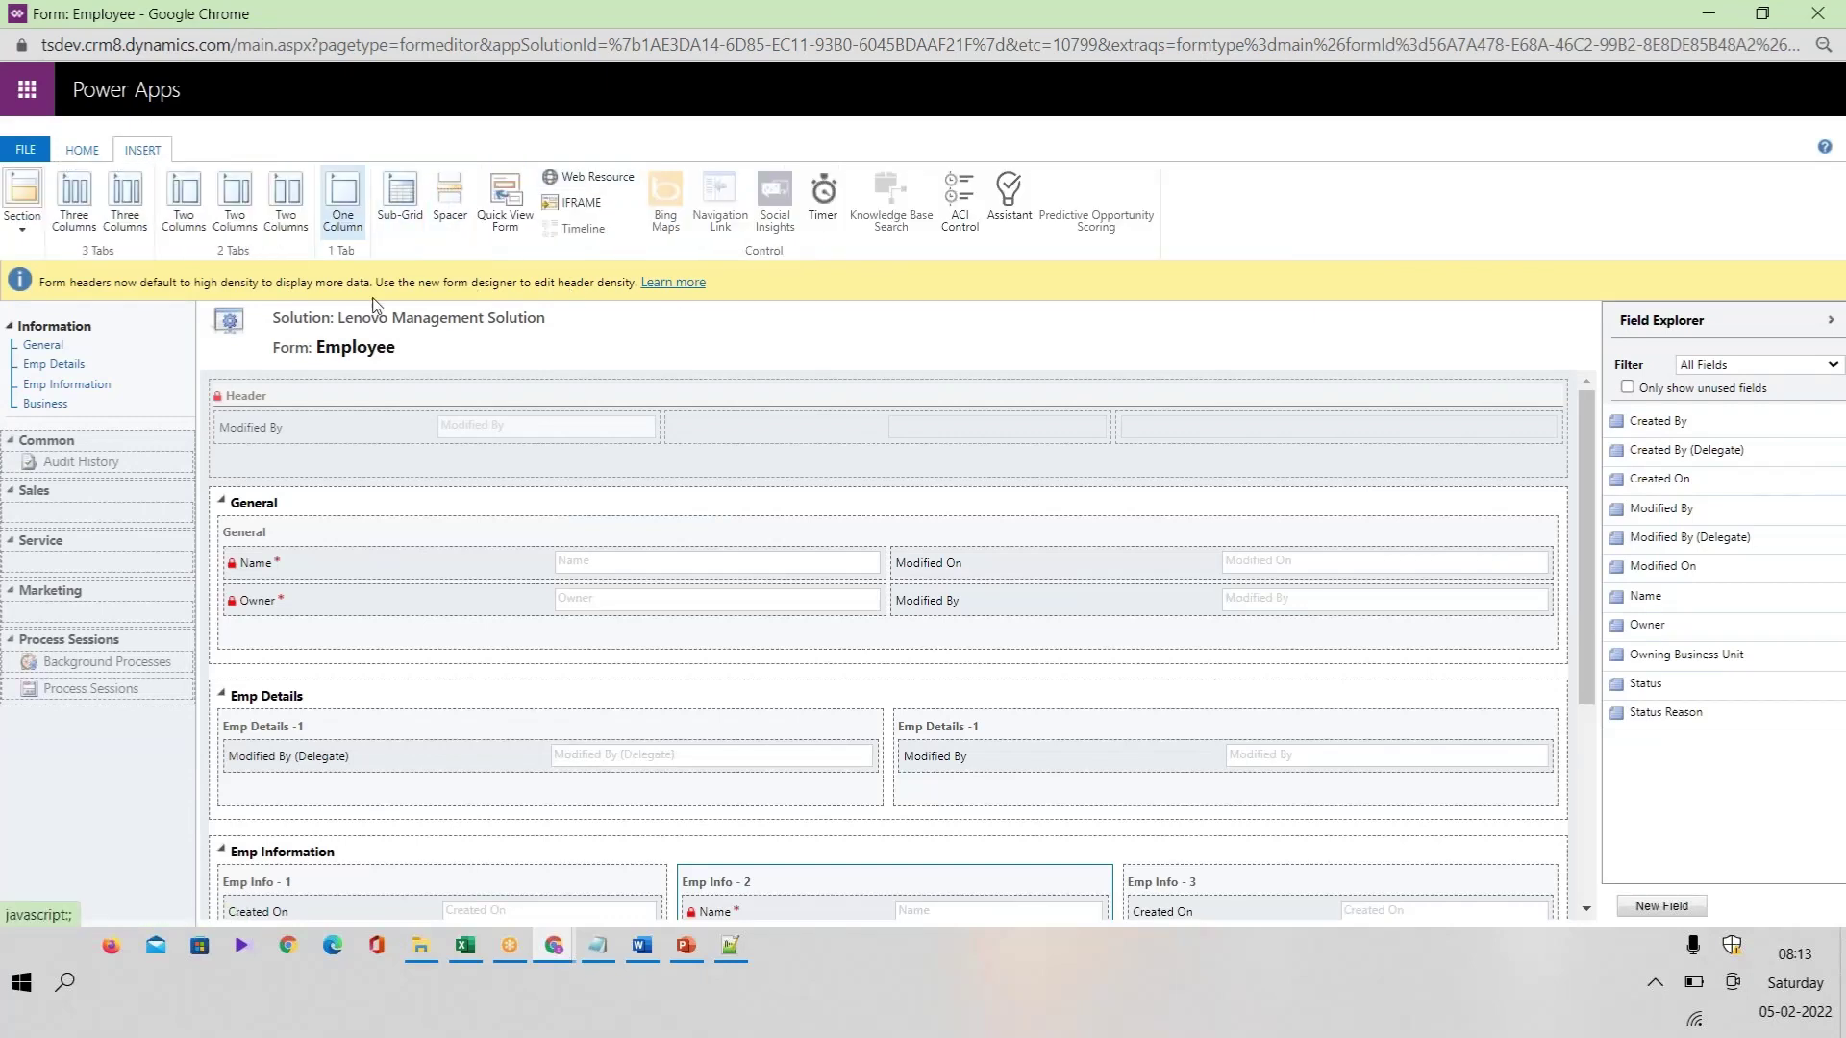
click(83, 151)
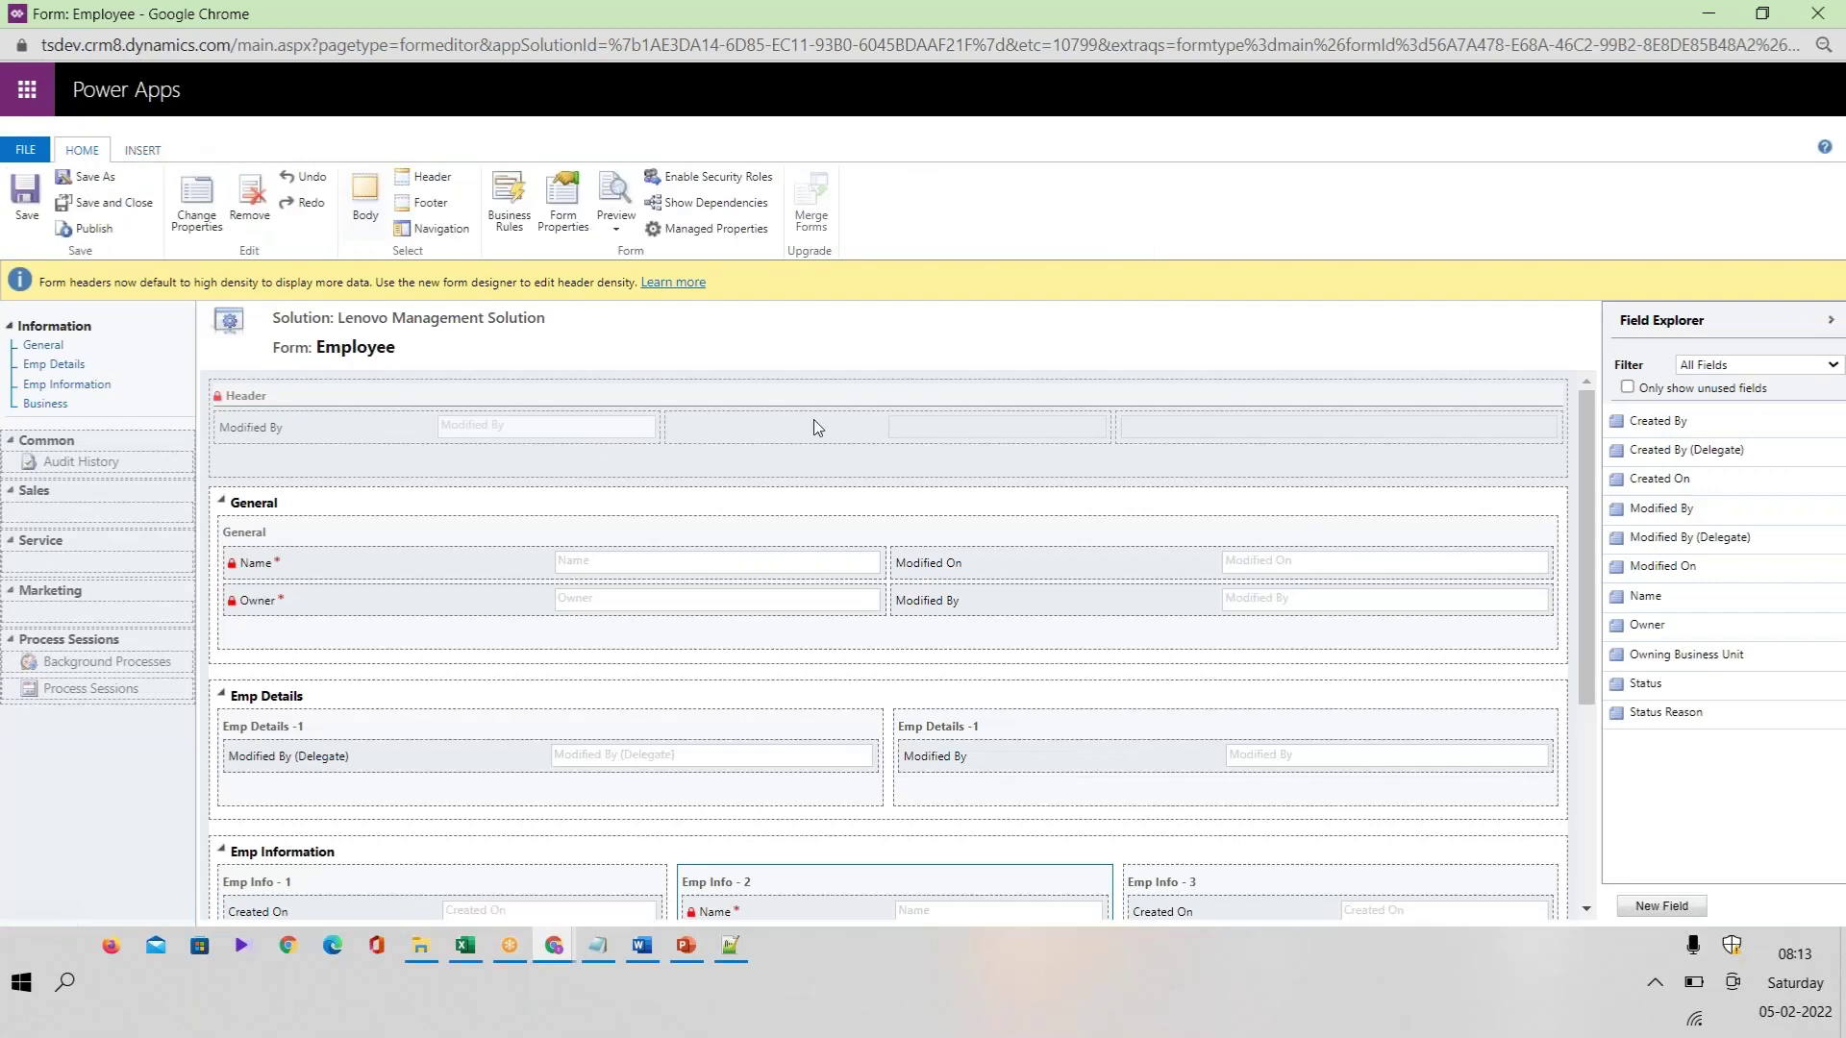
drag(1586, 529, 1561, 755)
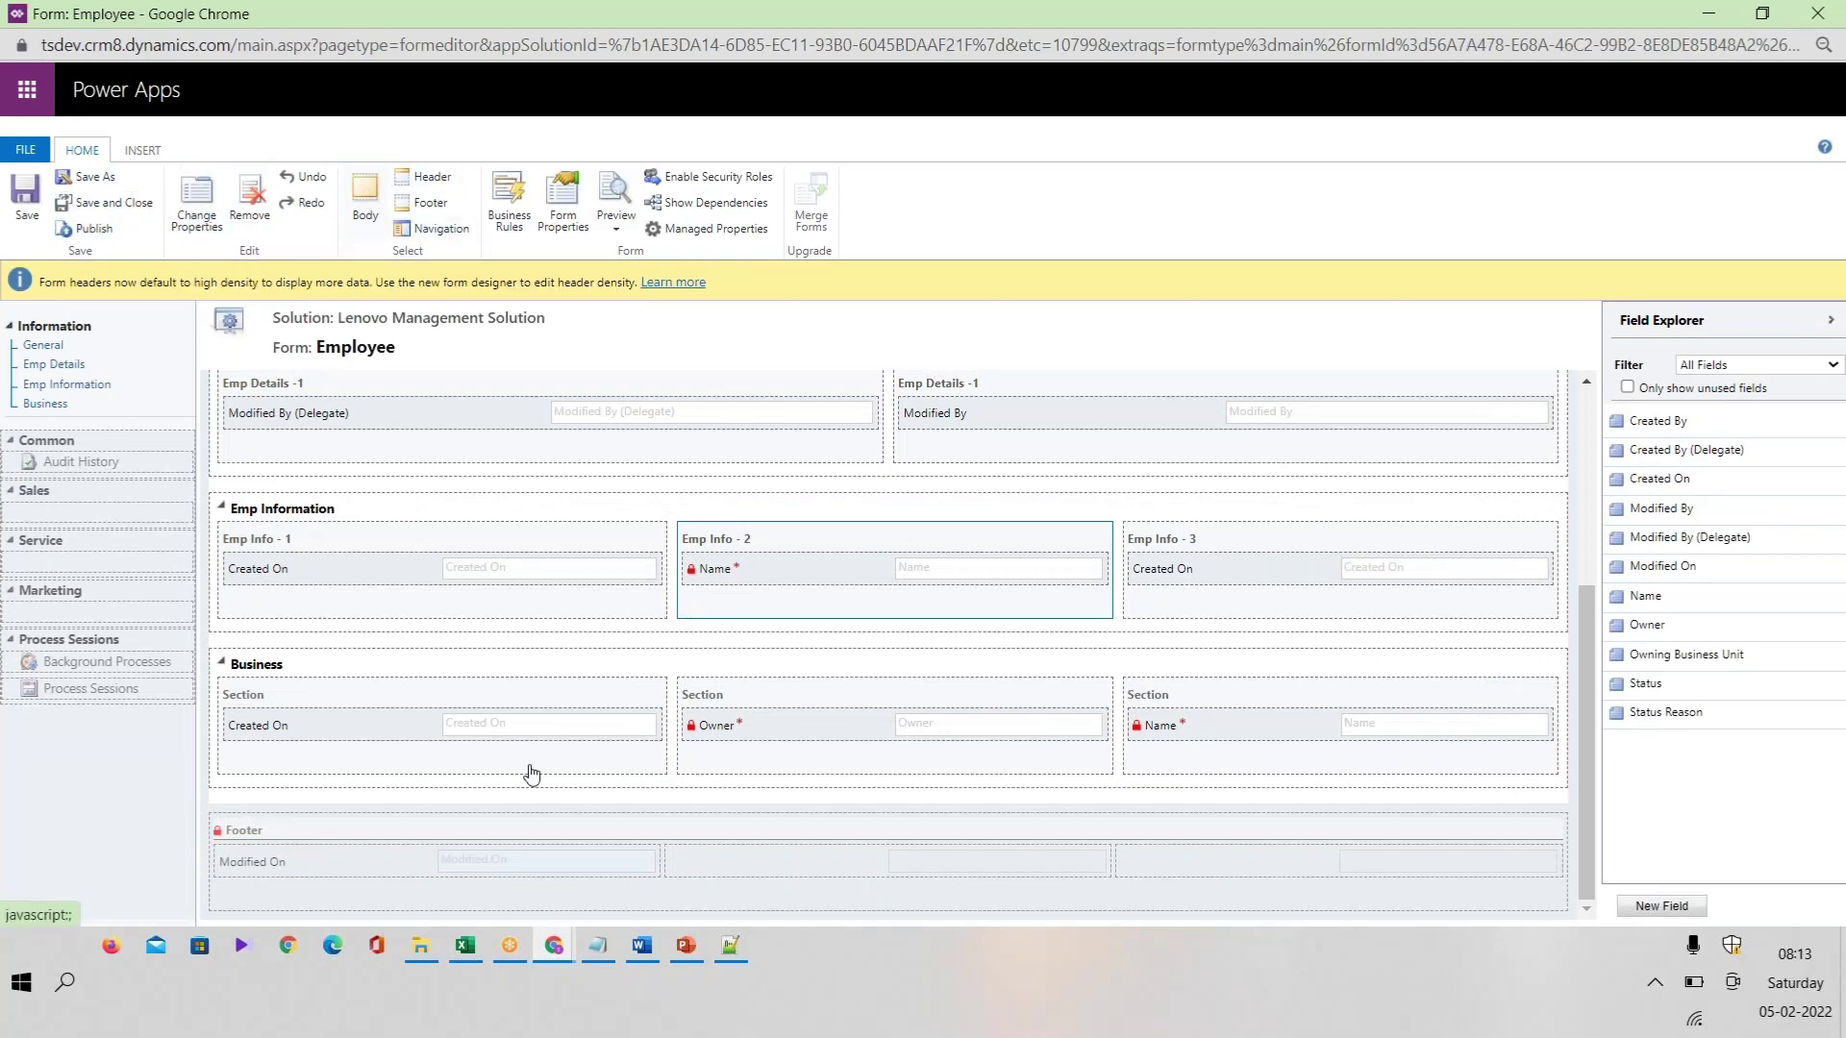
Step: In the test employee record, examine the expanded header fields and the sections on the Emp Details tab
mouse_move(562, 950)
click(318, 850)
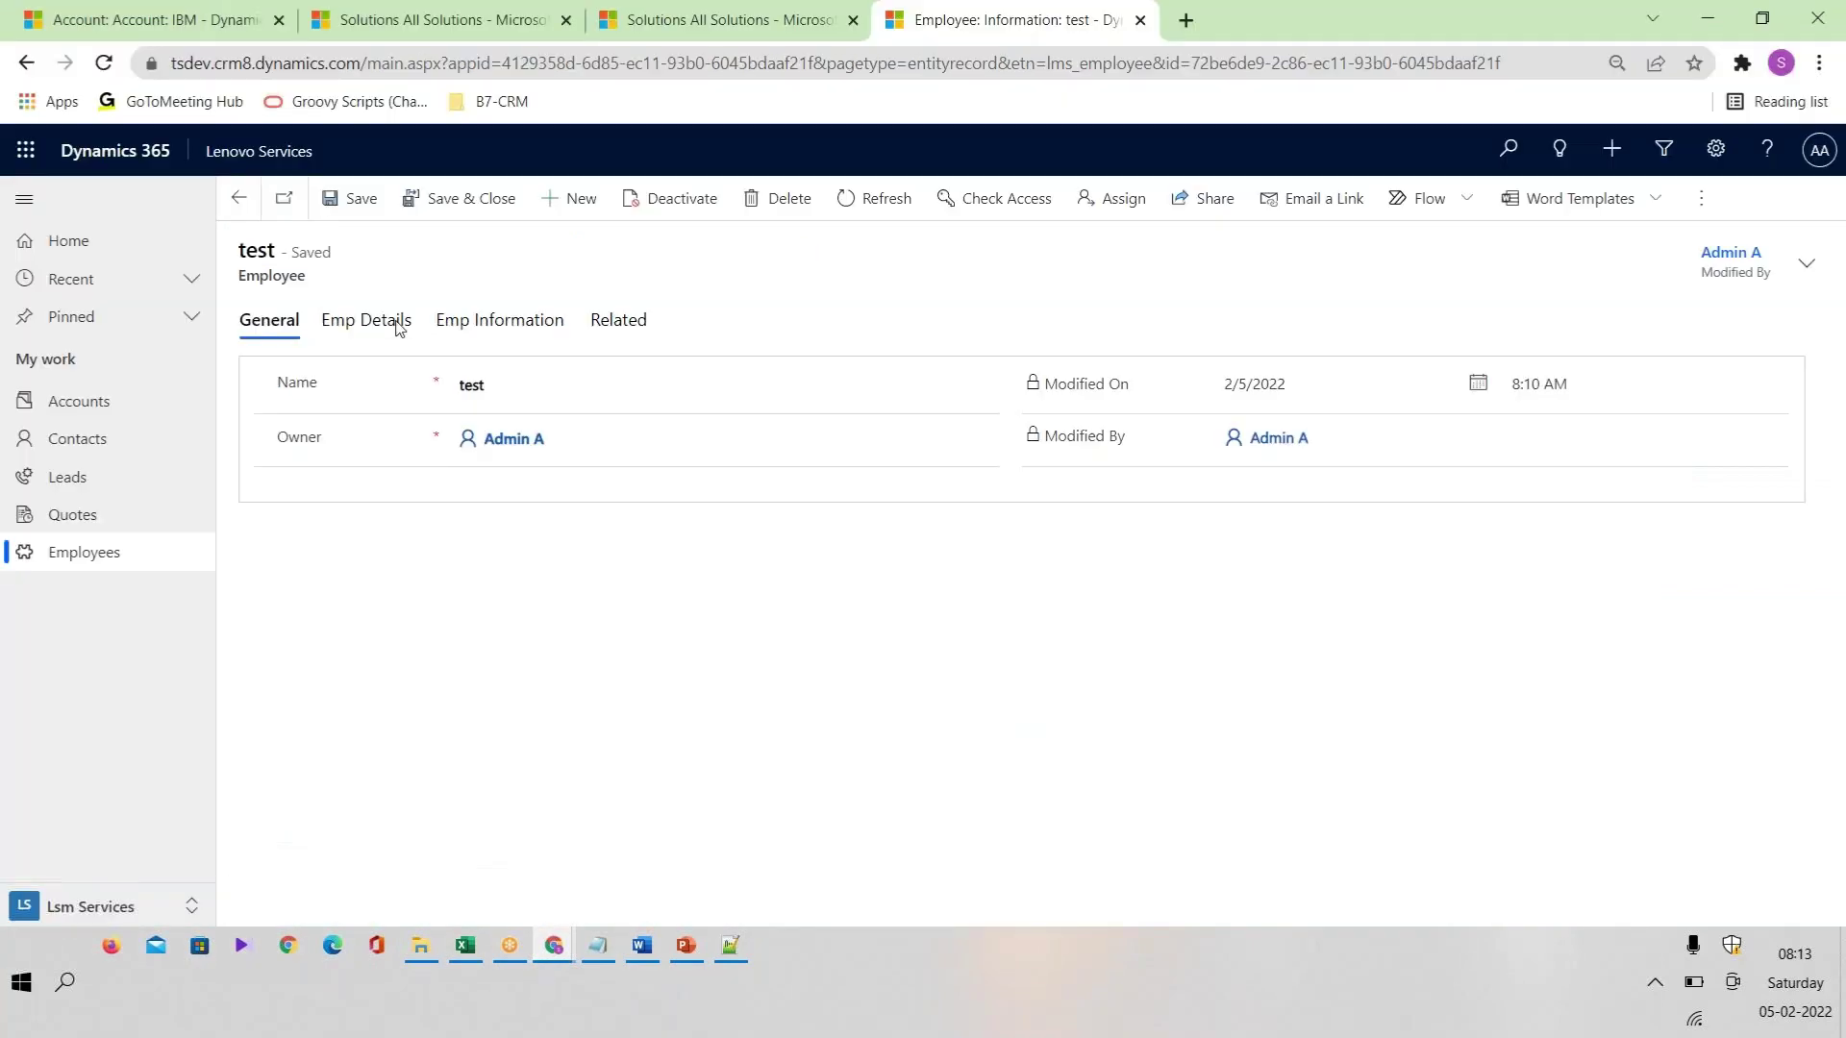
click(1806, 264)
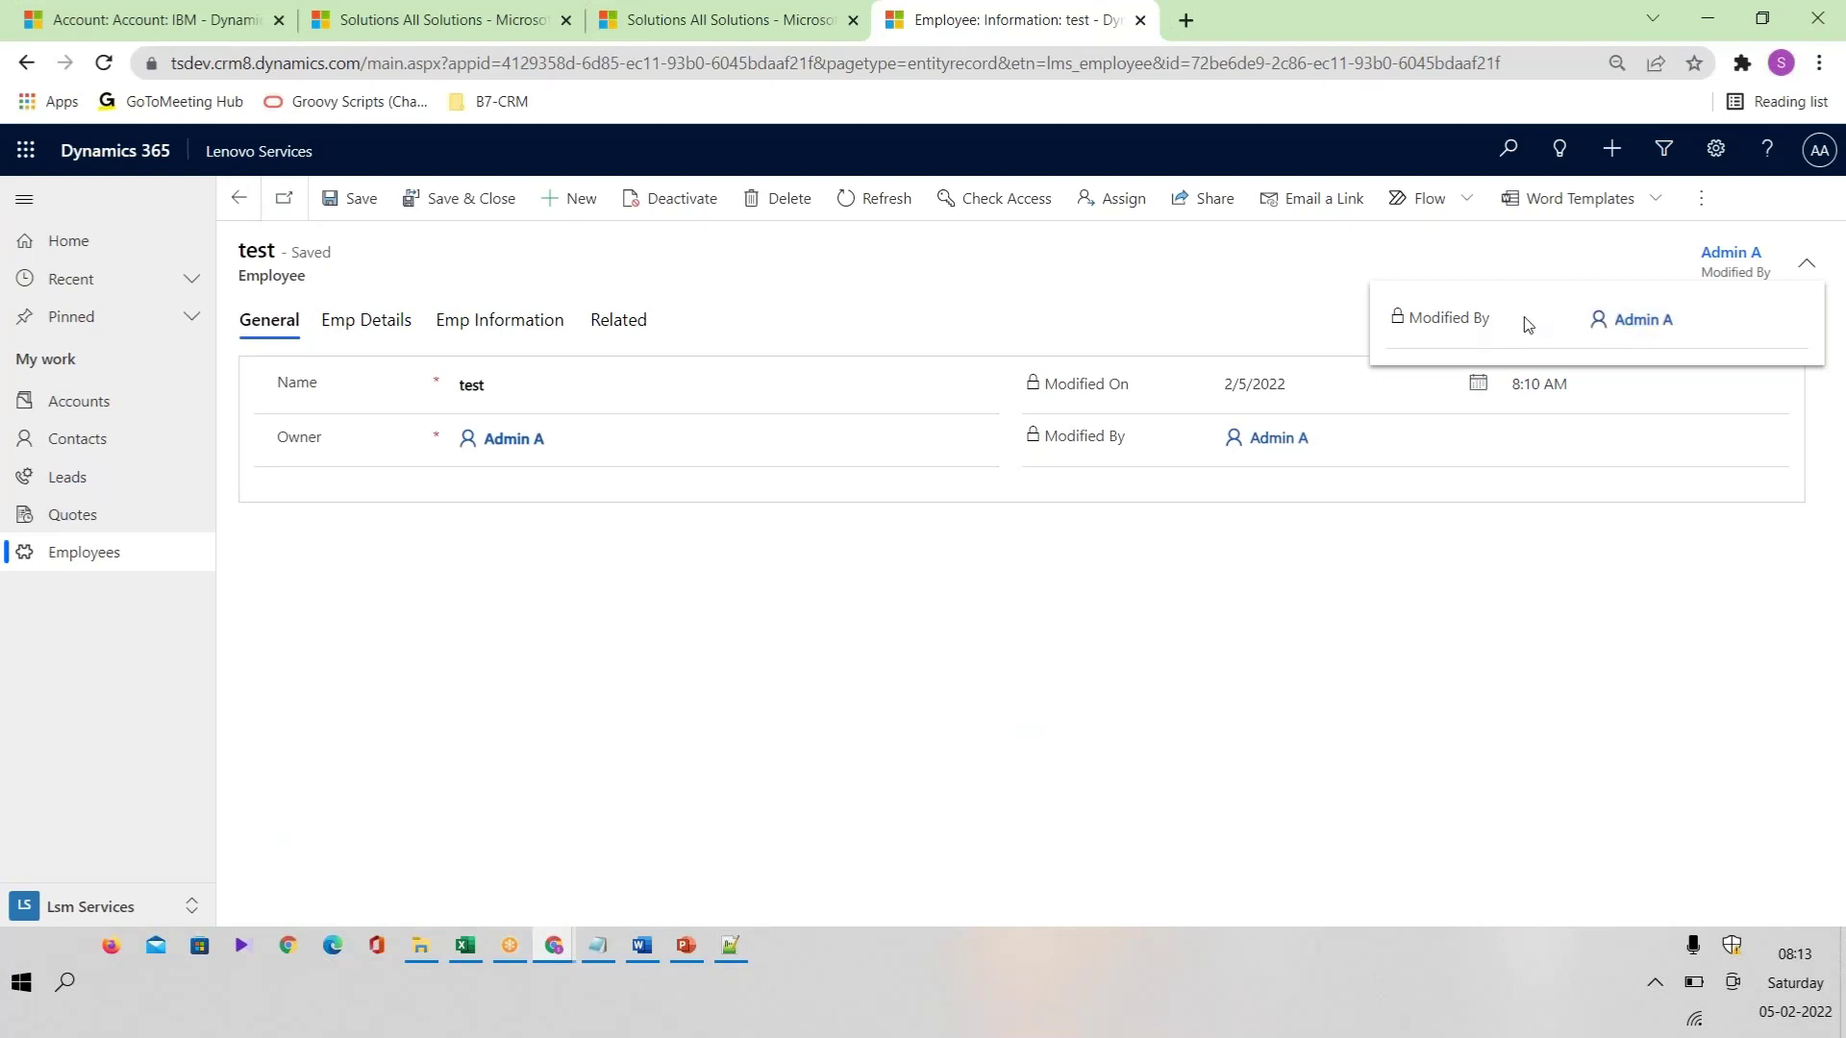
click(909, 630)
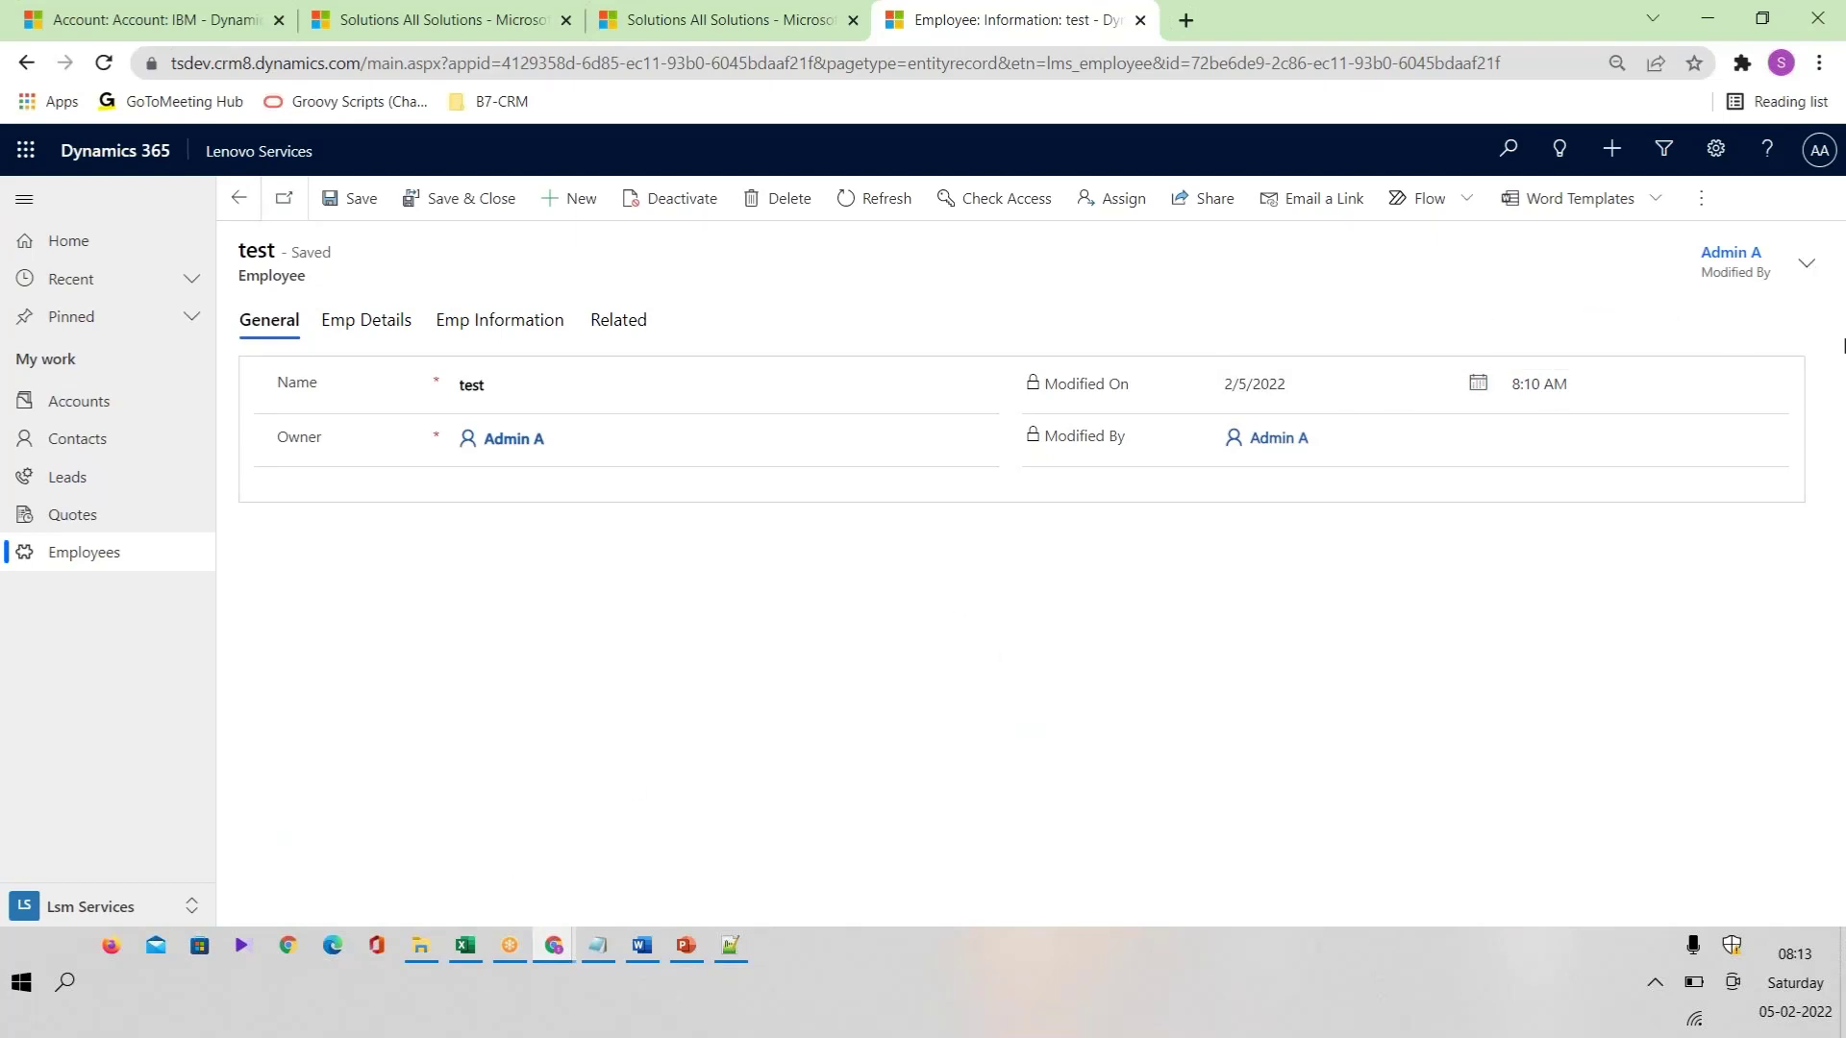
drag(1844, 495, 1151, 675)
click(1074, 747)
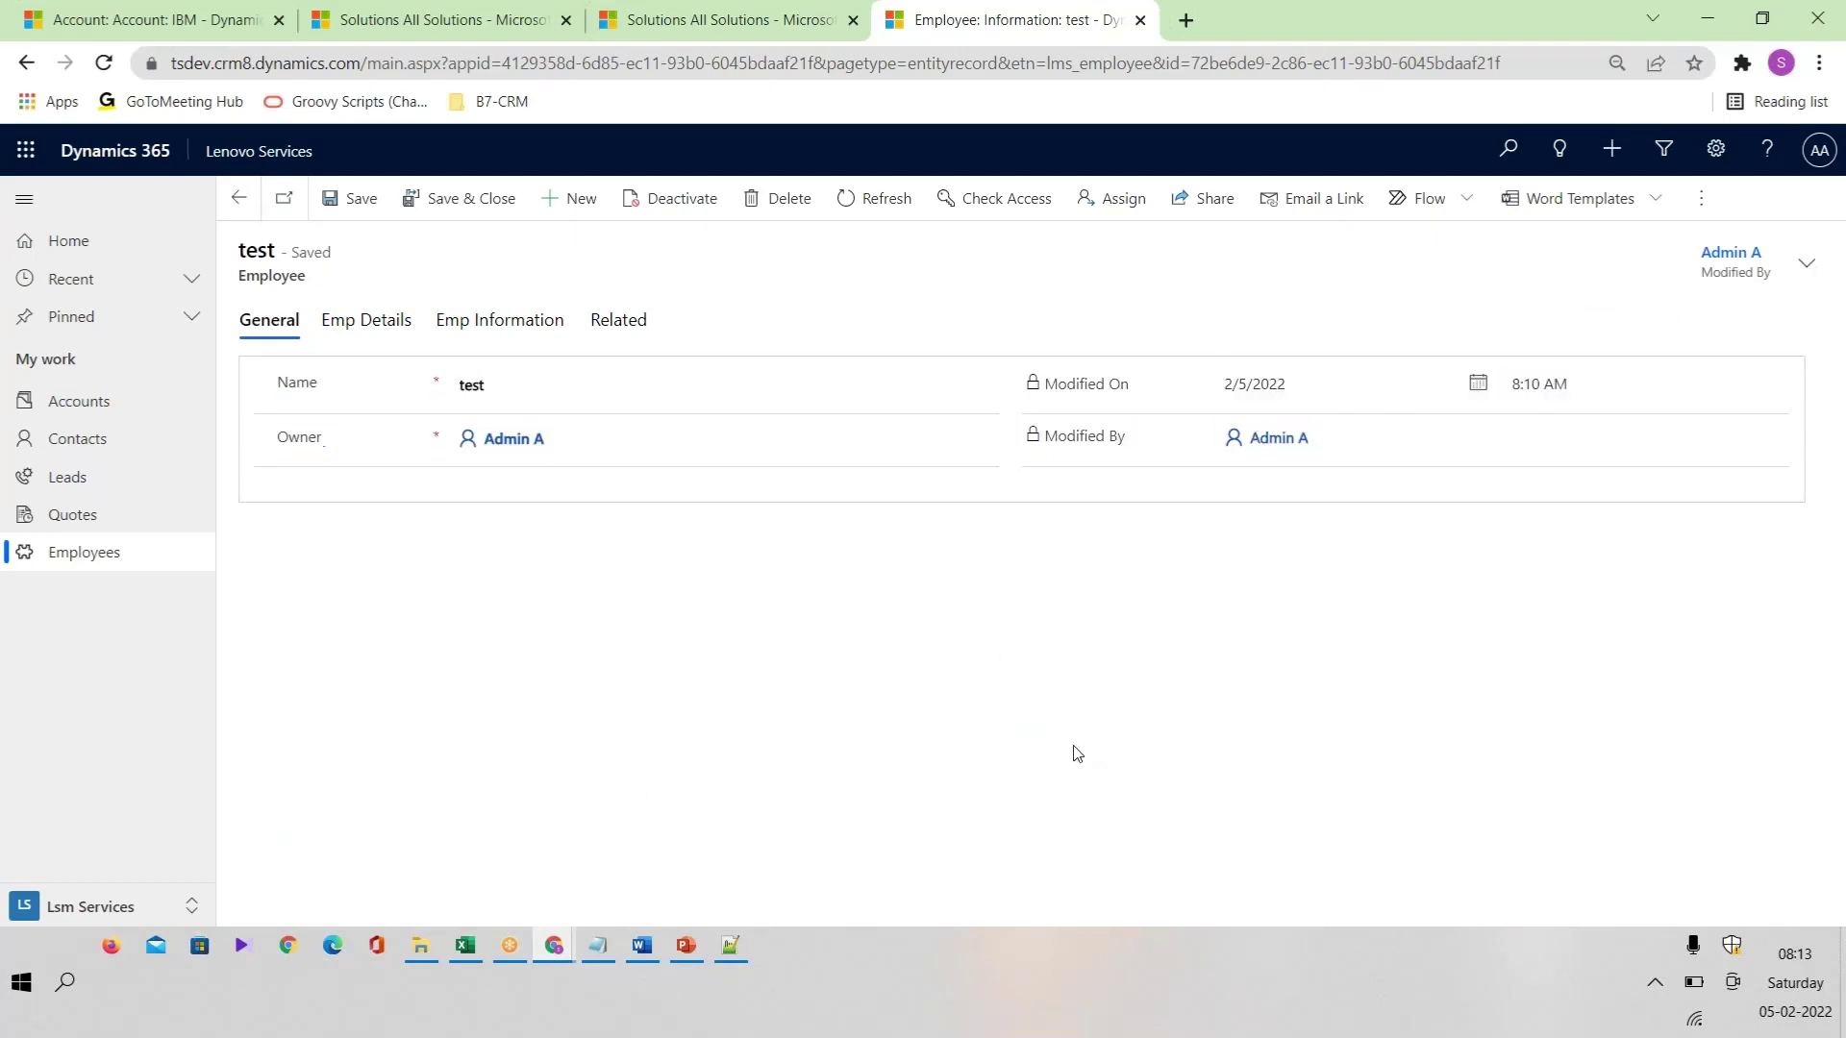
click(389, 330)
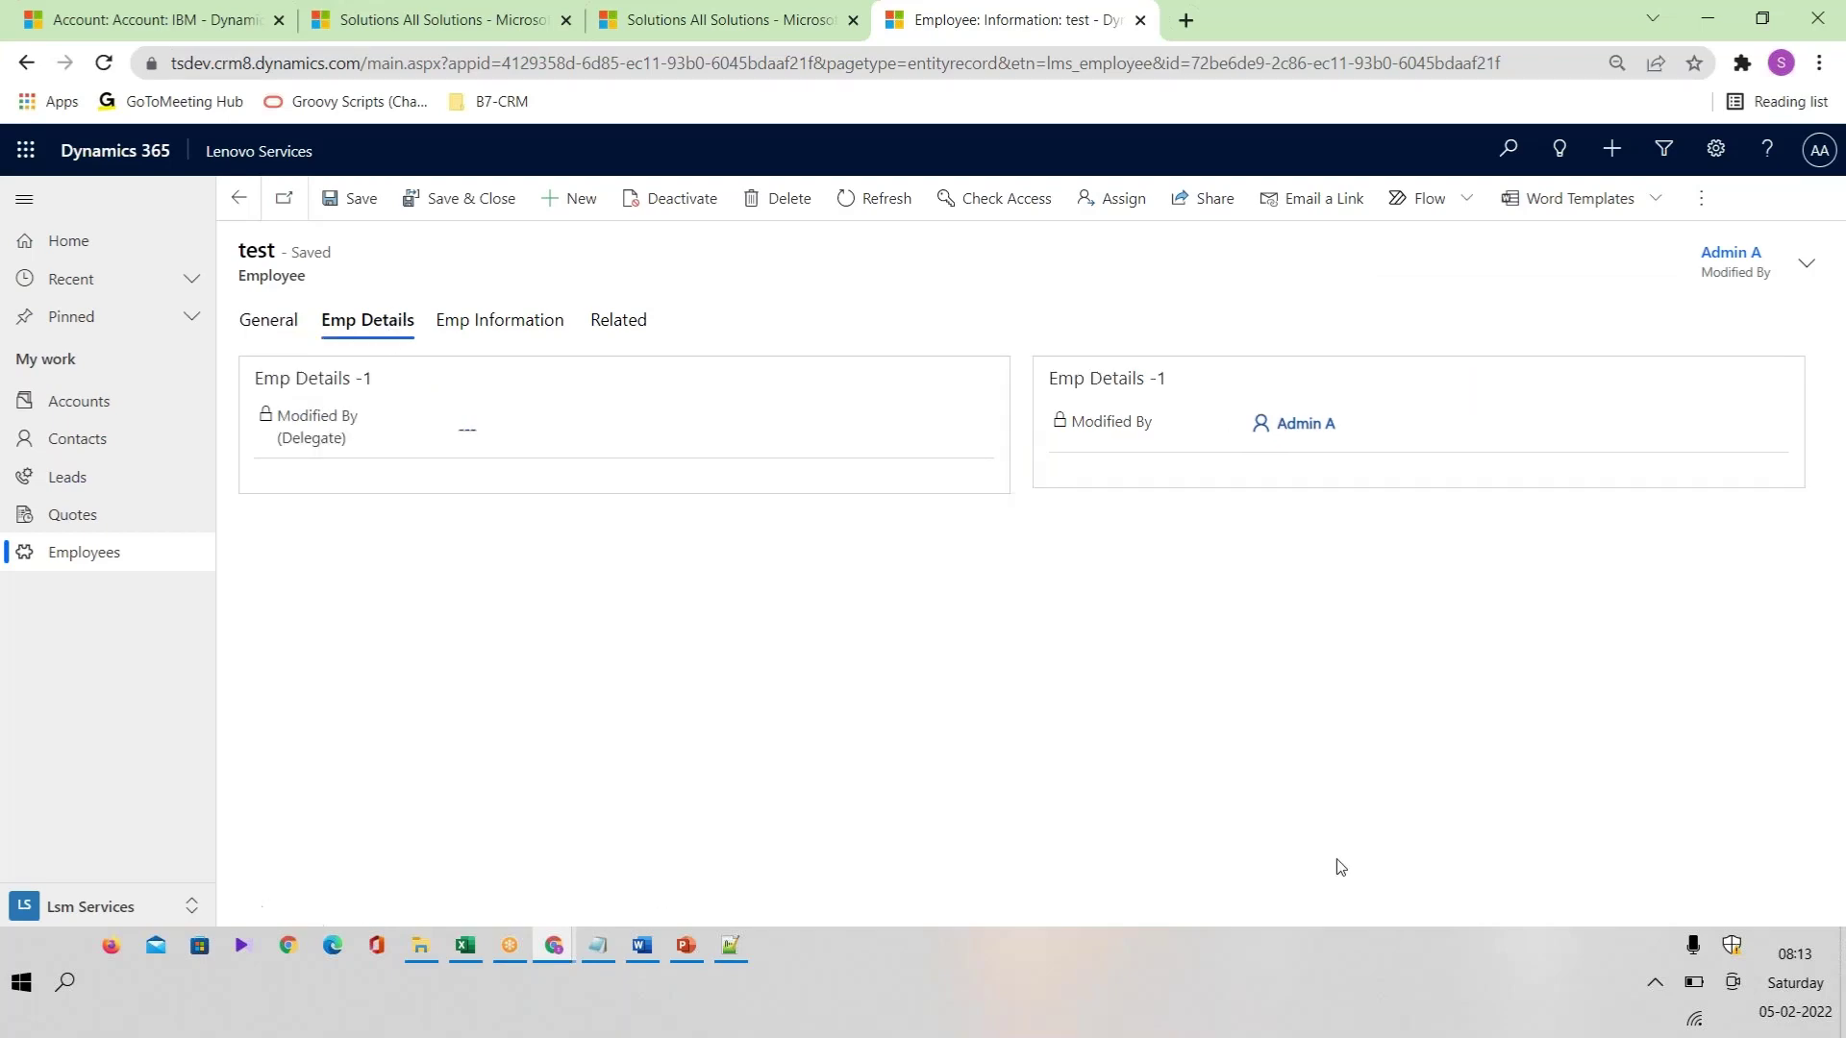
Step: Compare the test employee record's General tab and expanded header fields with the Employee form layout in the editor
key(alt+Tab)
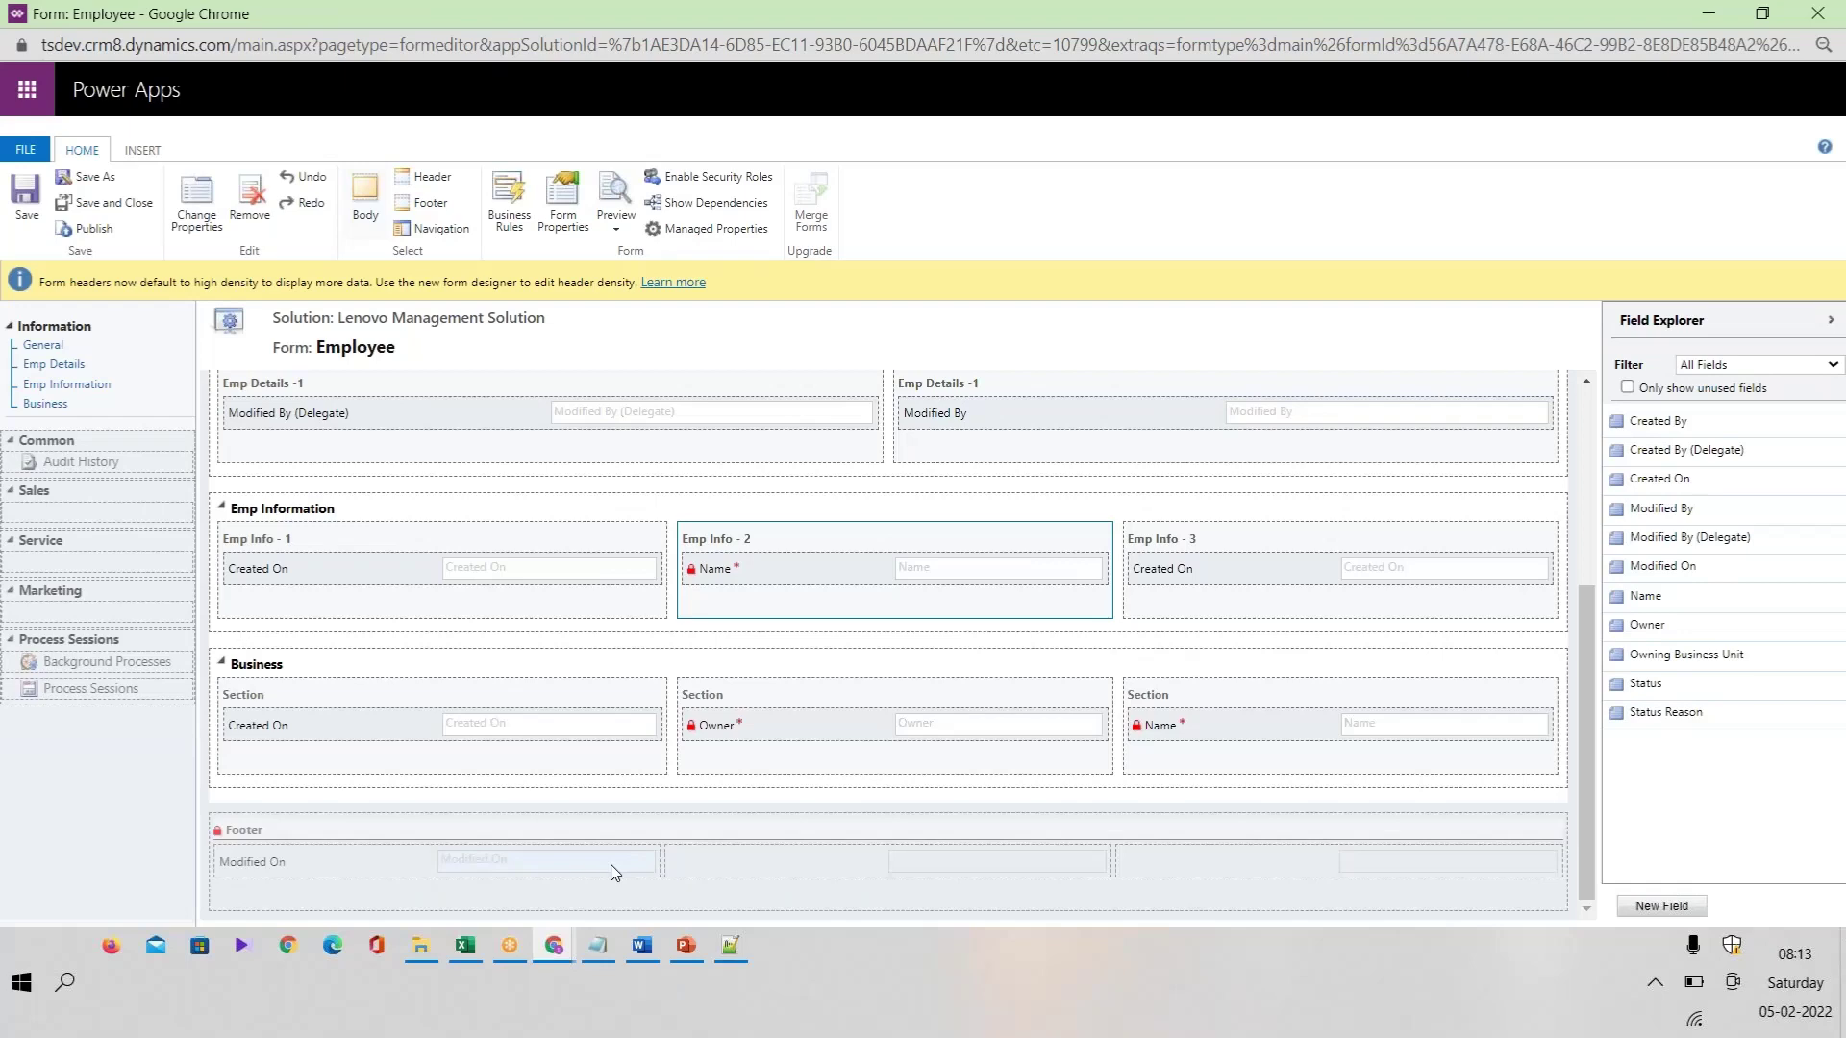
key(alt+Tab)
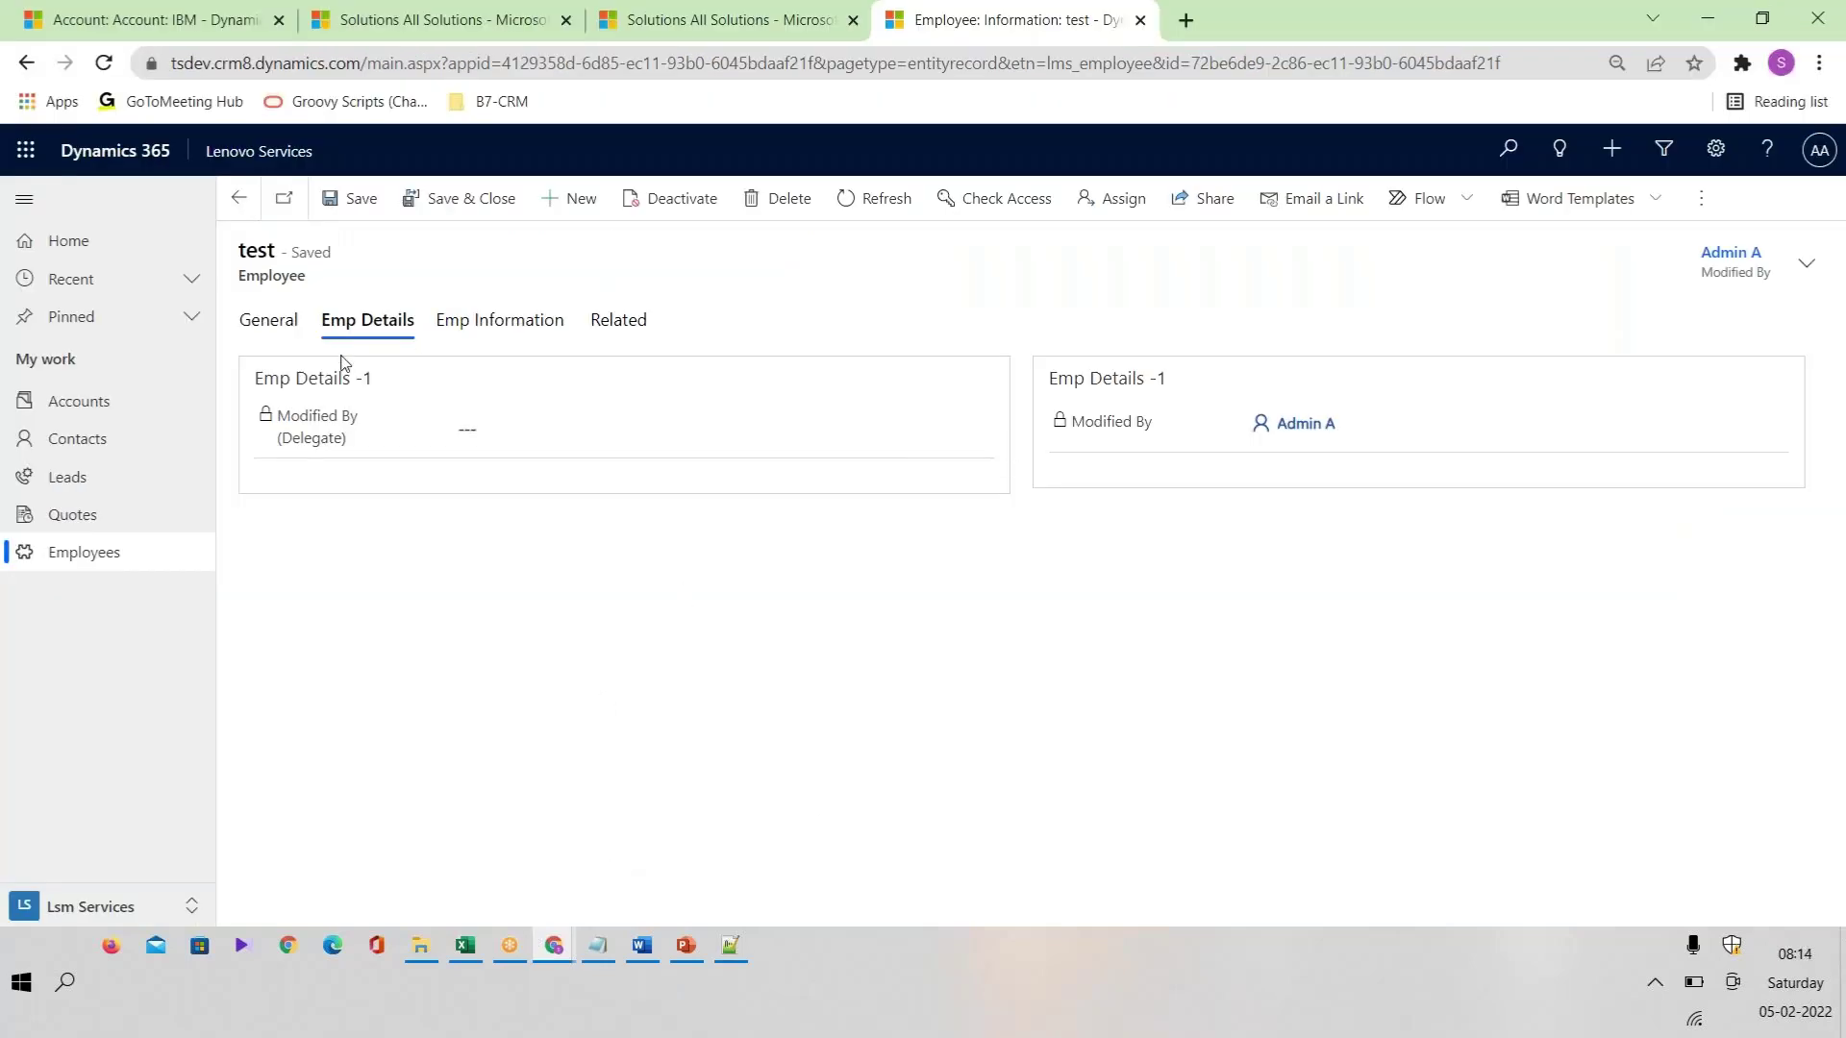
click(274, 331)
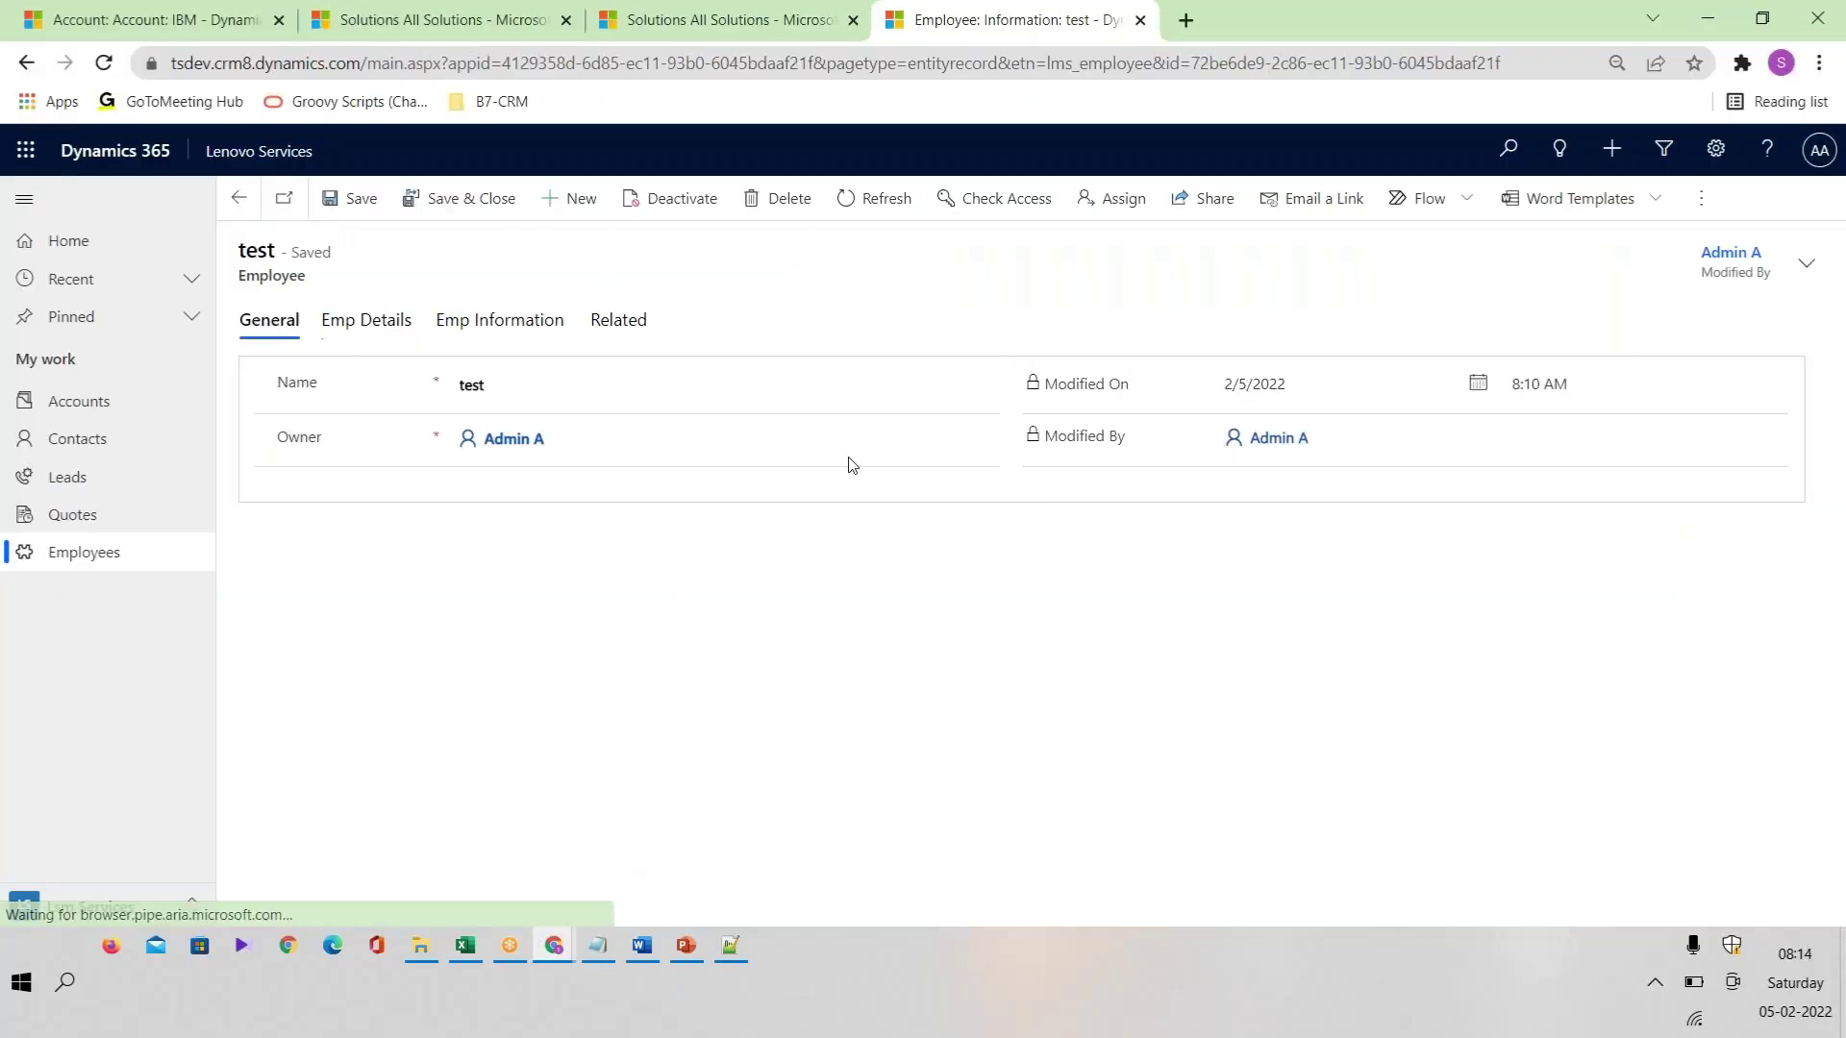
click(1805, 265)
key(alt+Tab)
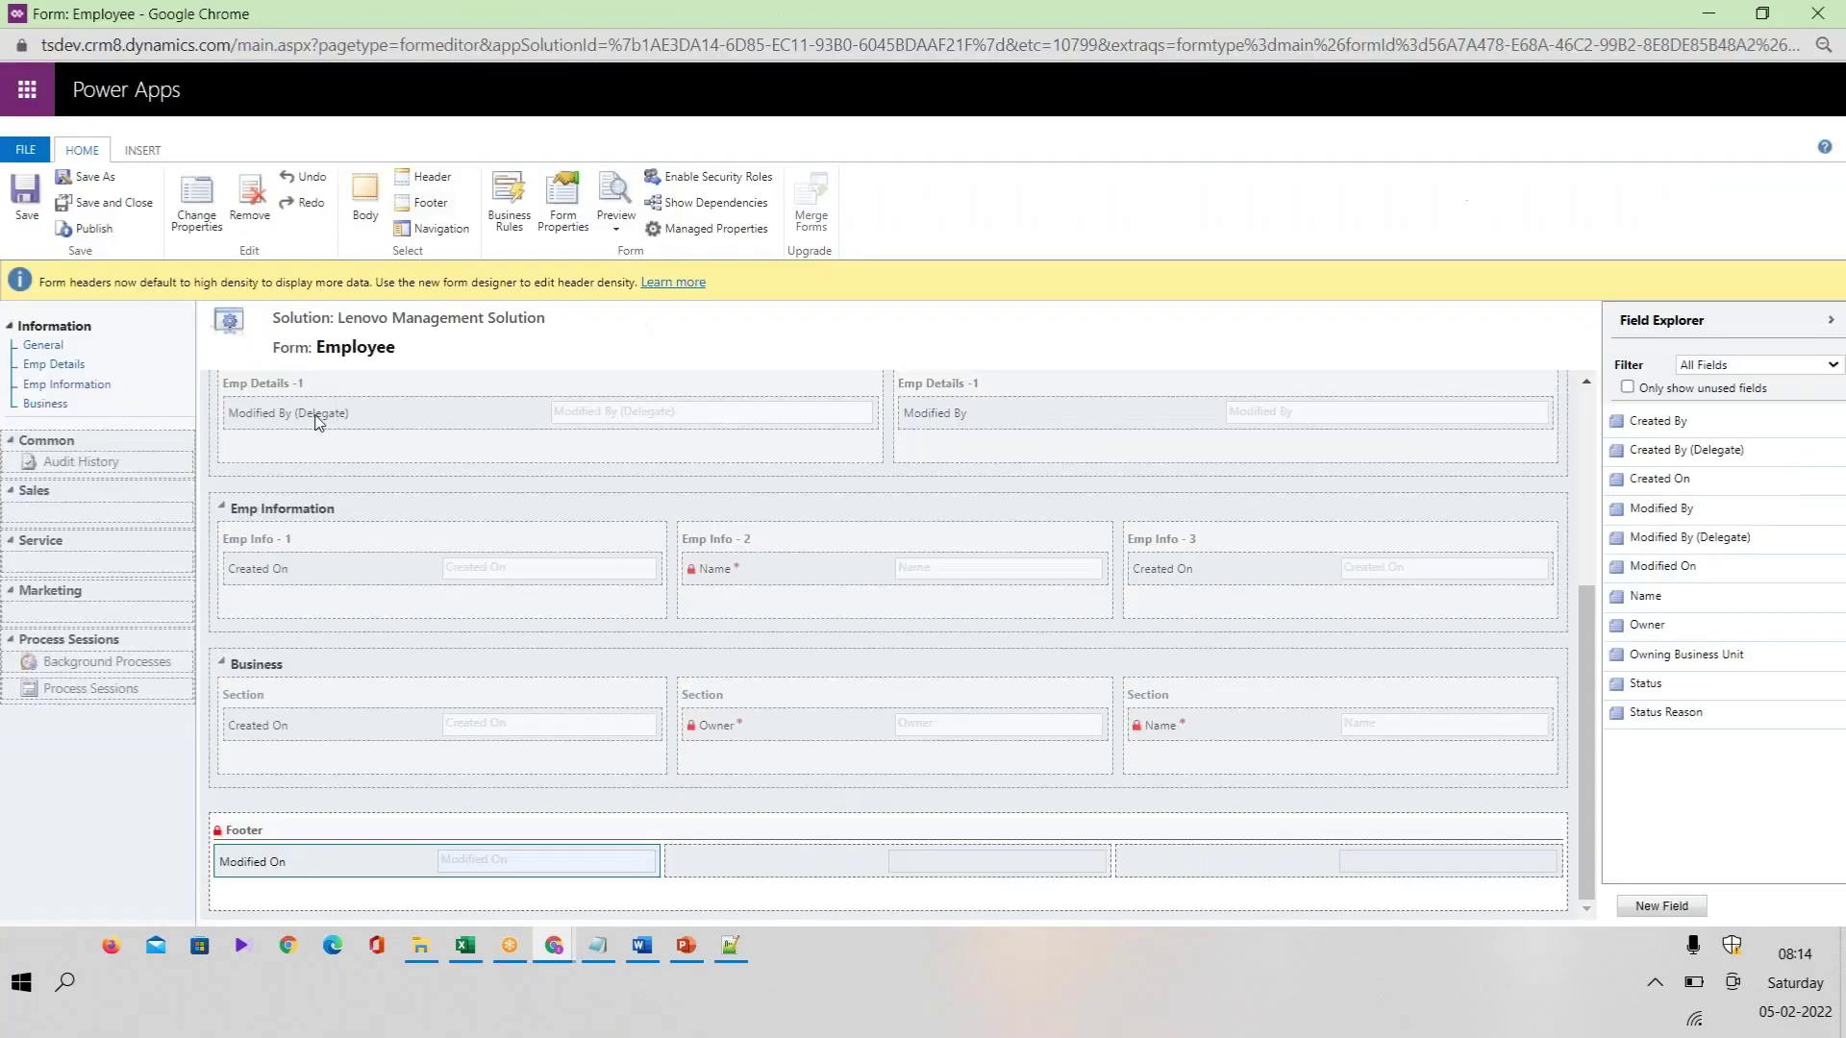
key(alt+Tab)
click(1815, 267)
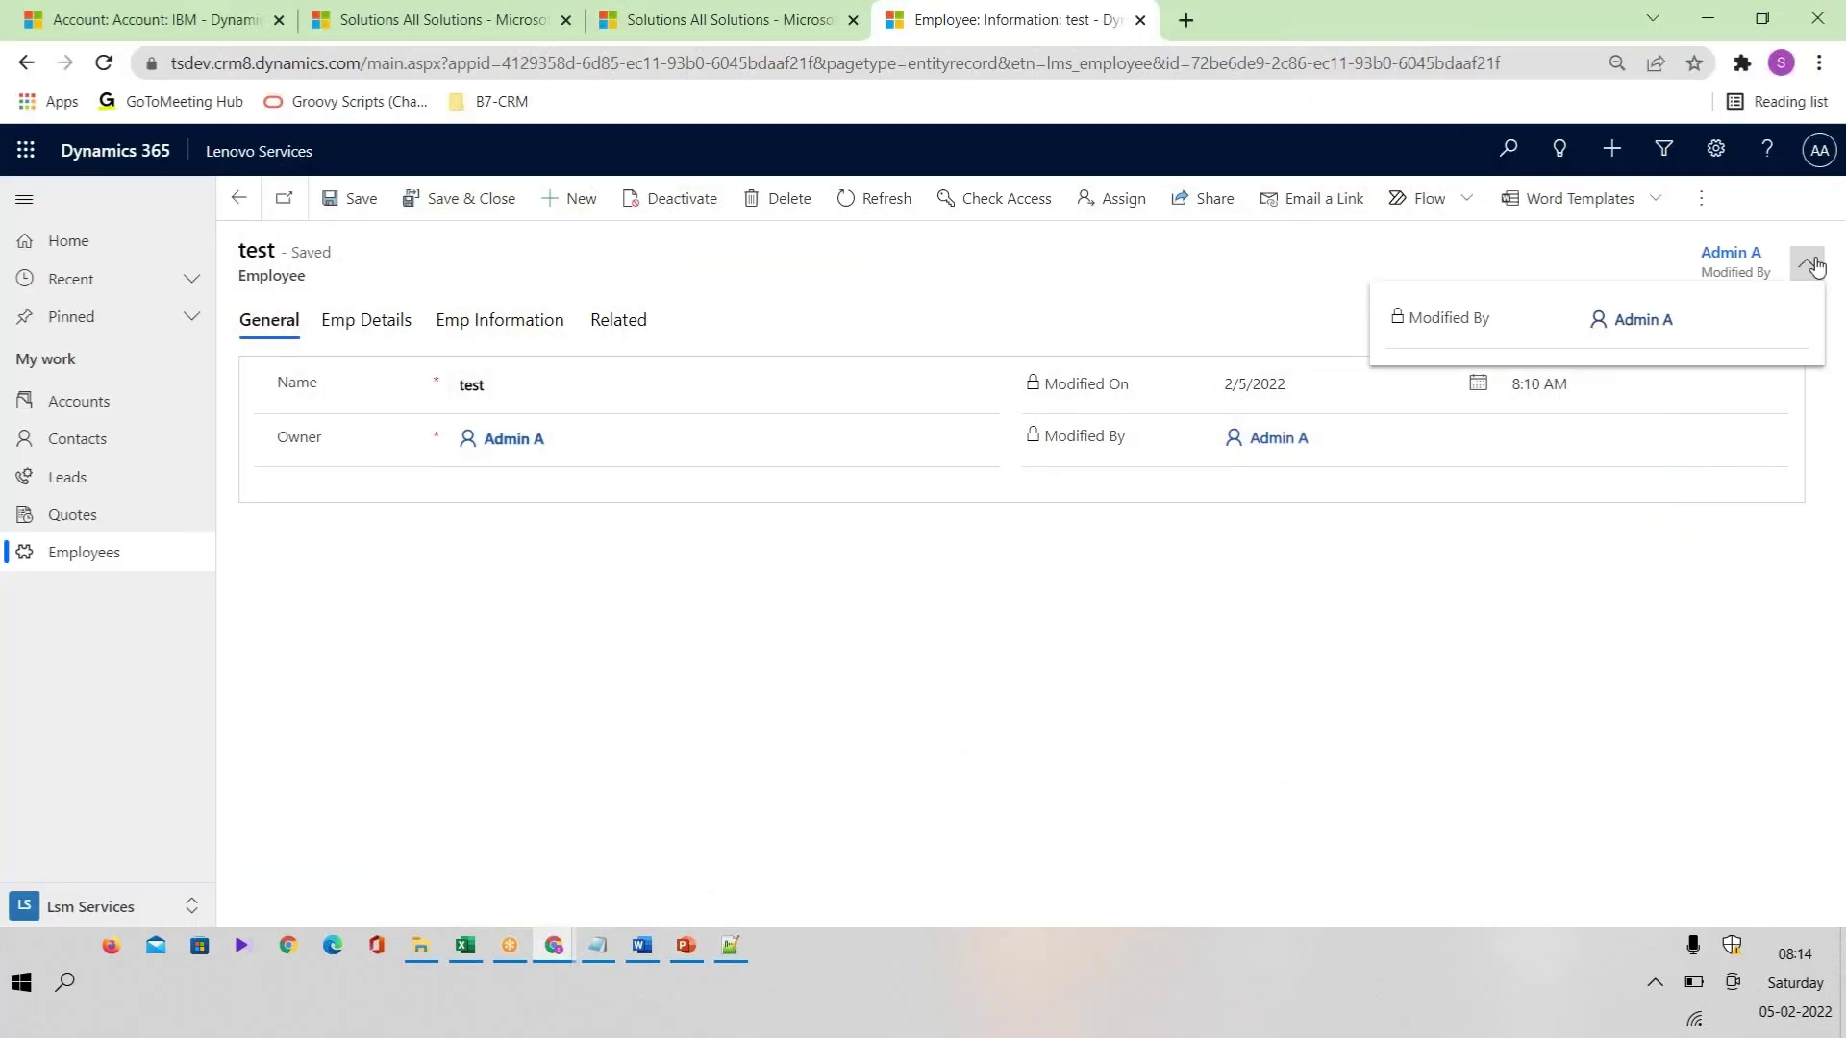
click(971, 686)
Step: Return to the form editor and examine the Employee form's display properties, including Form Name, then close them without changes
key(alt+Tab)
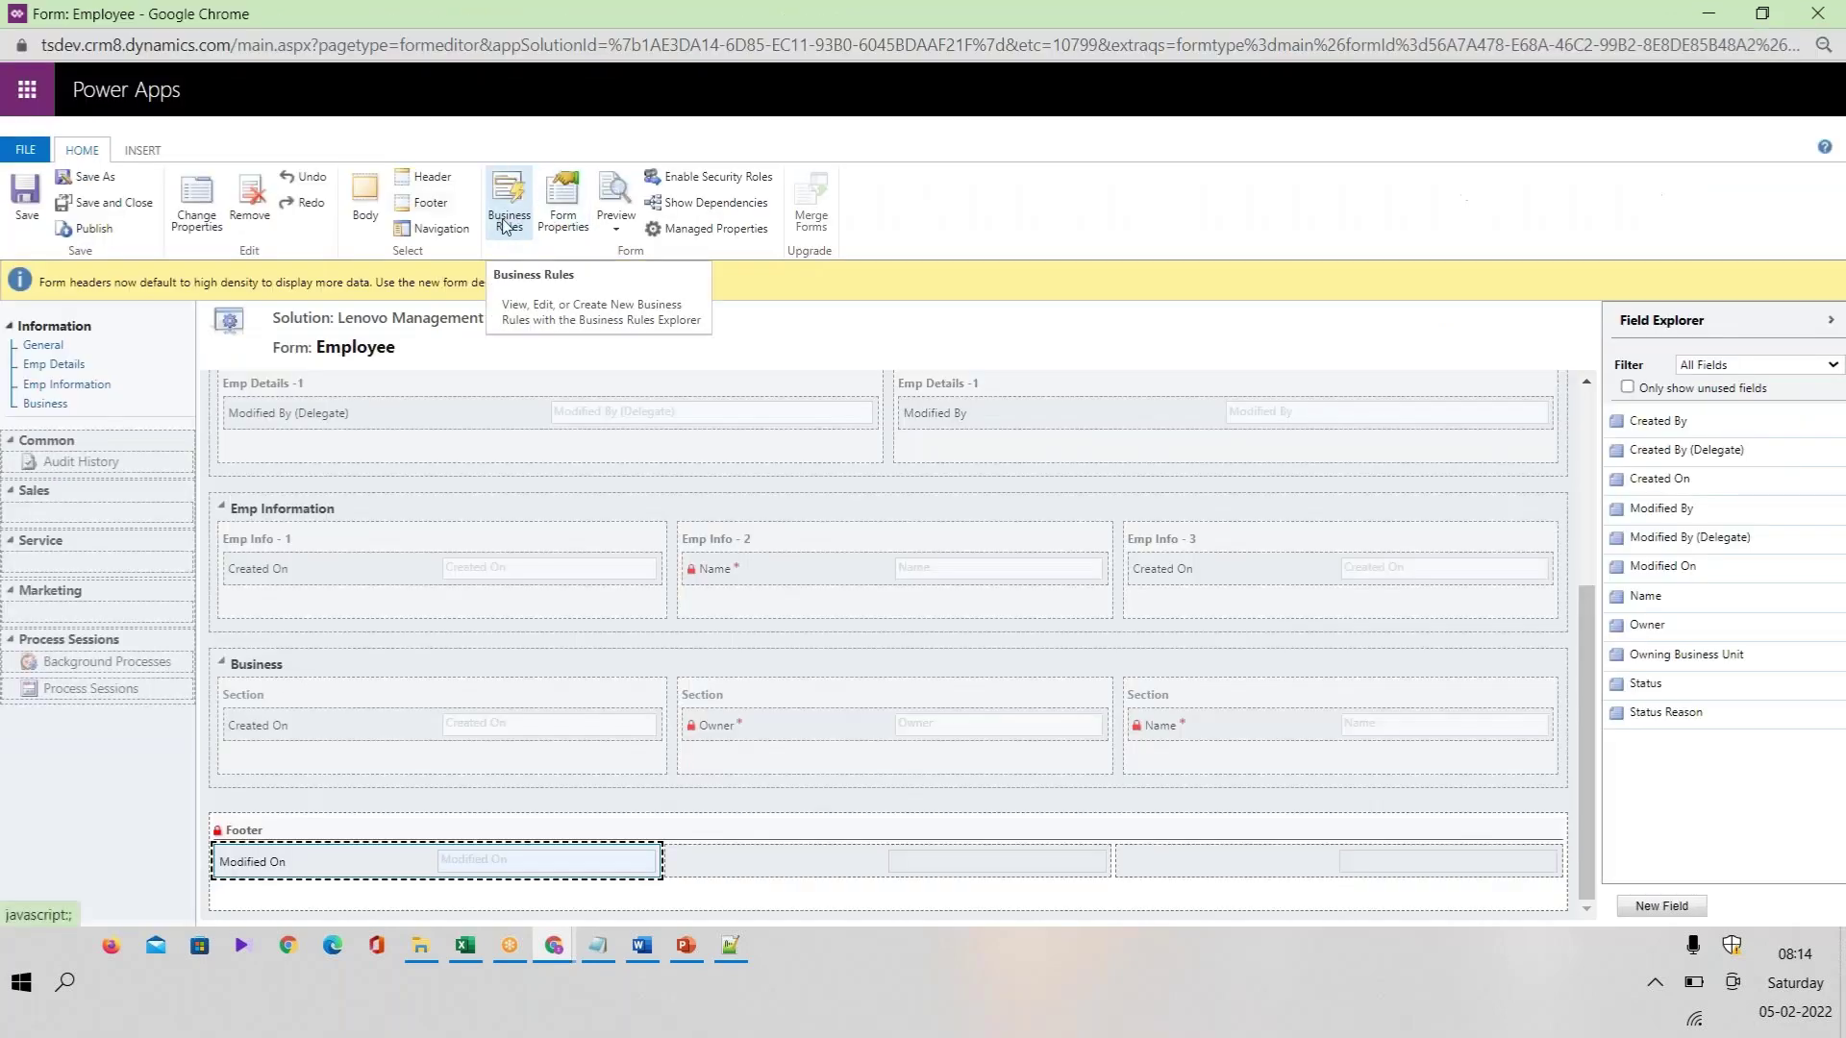
click(572, 227)
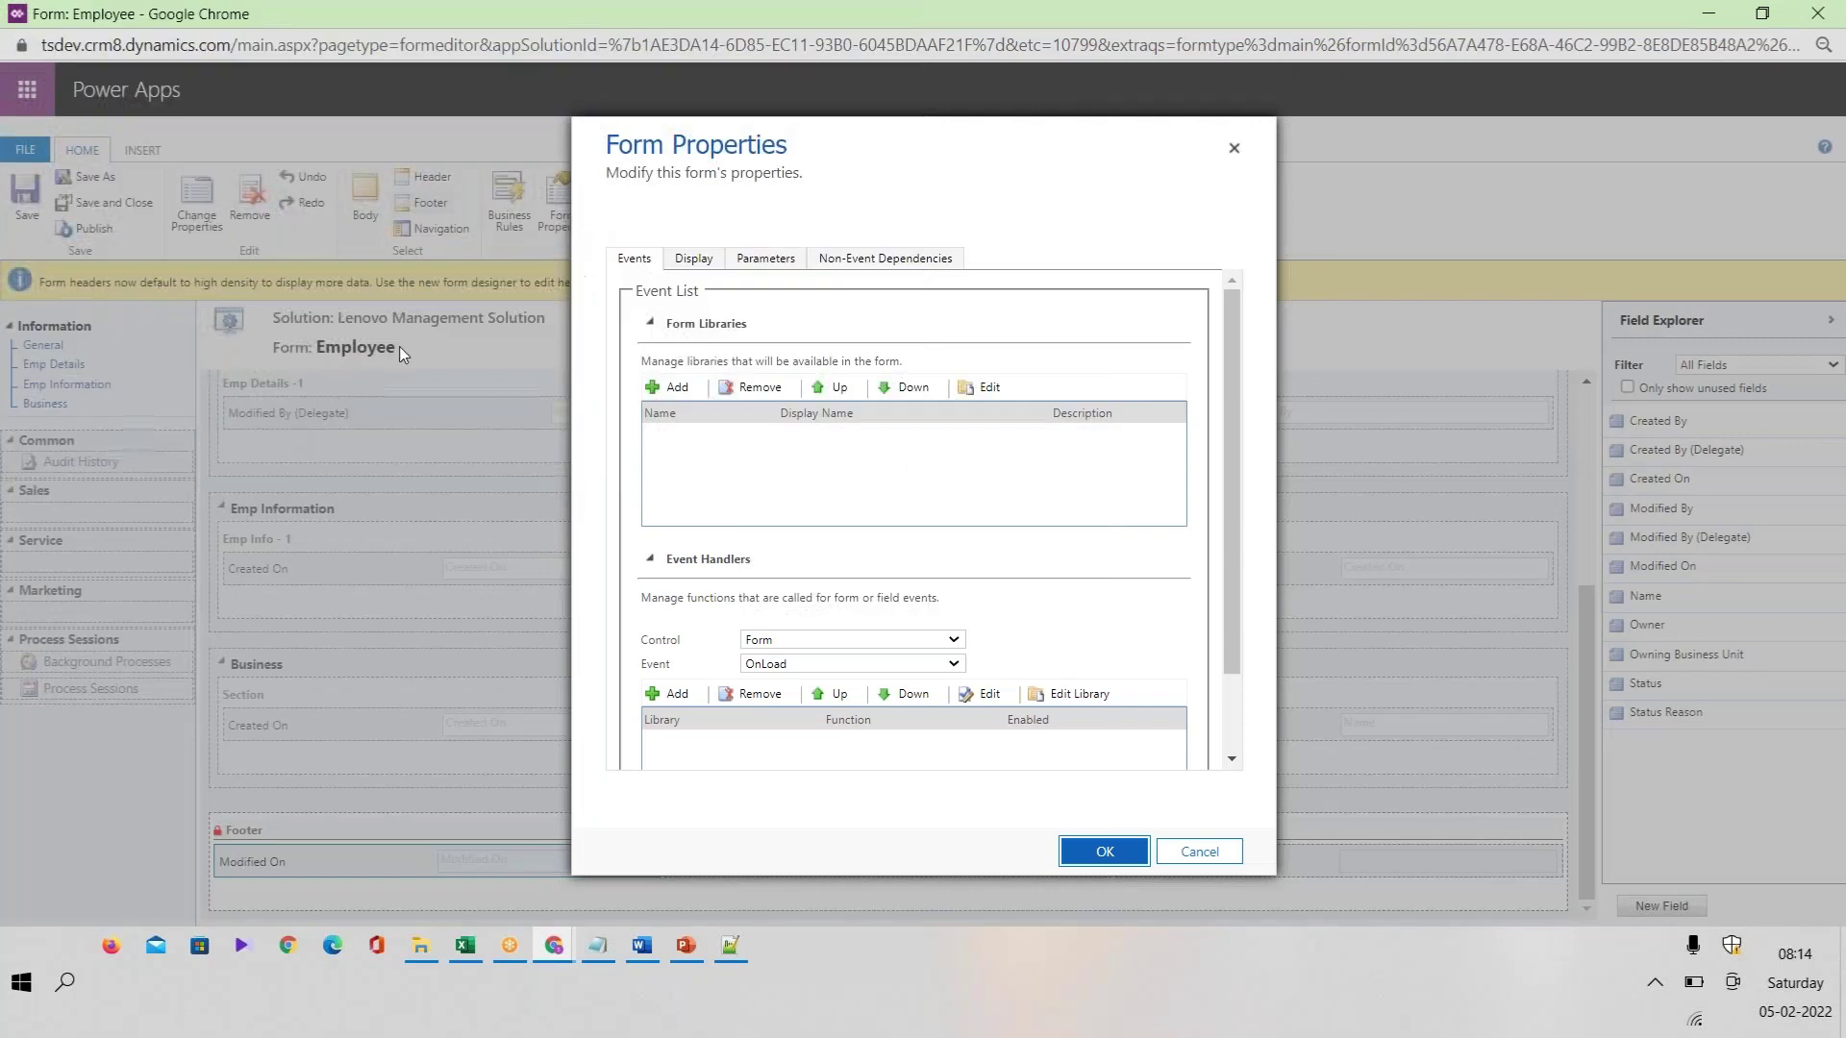
click(697, 260)
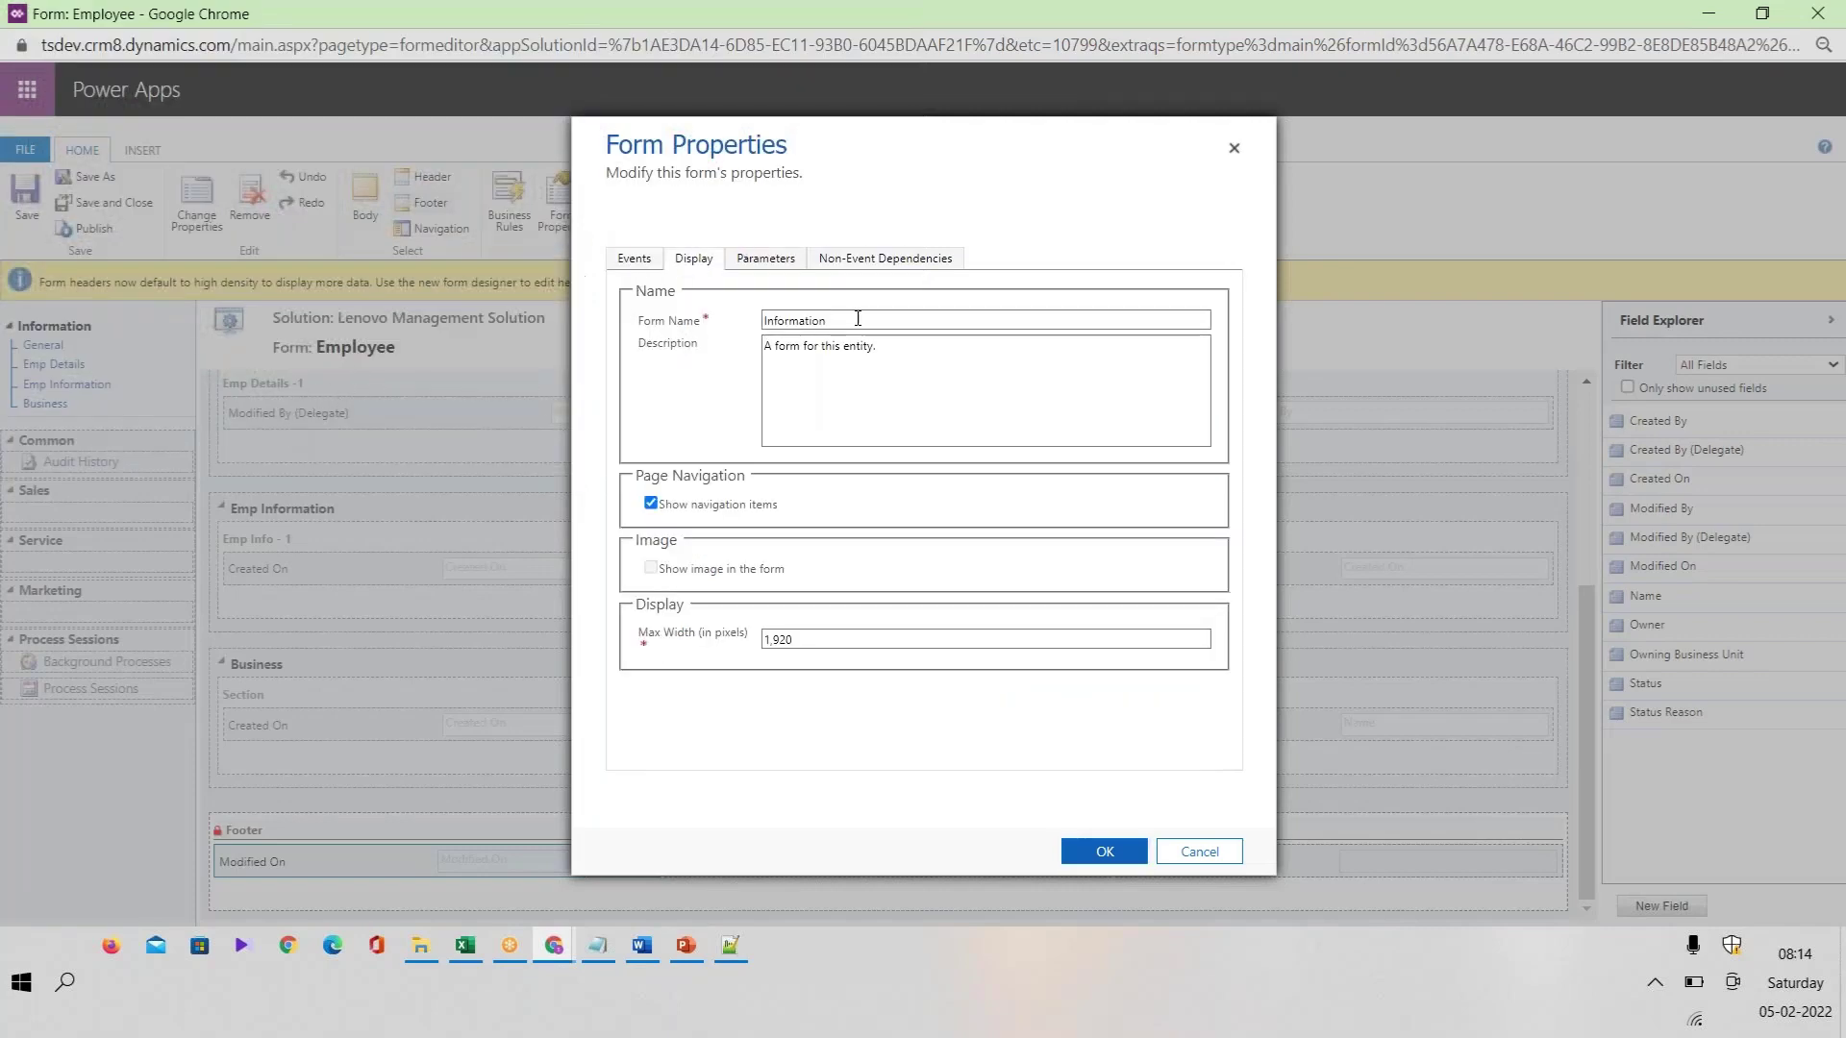
click(798, 319)
double_click(798, 319)
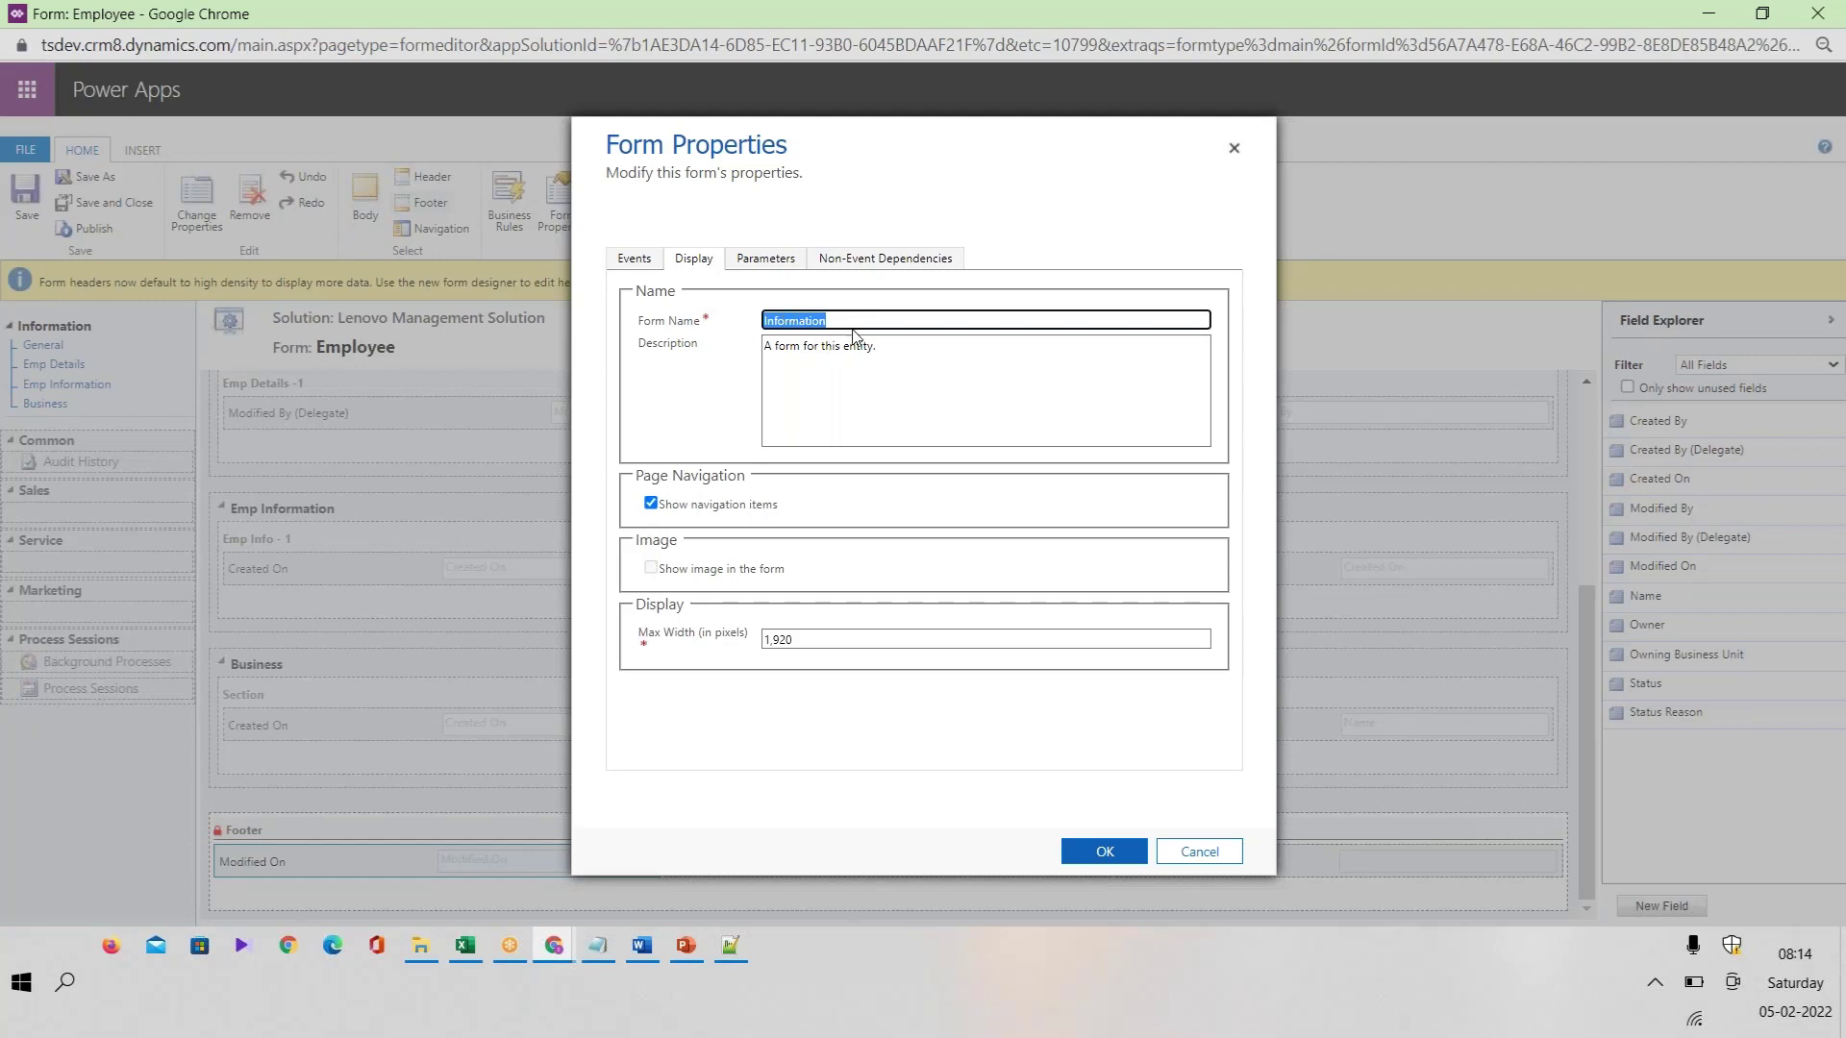
key(End)
key(ctrl+a)
click(1197, 848)
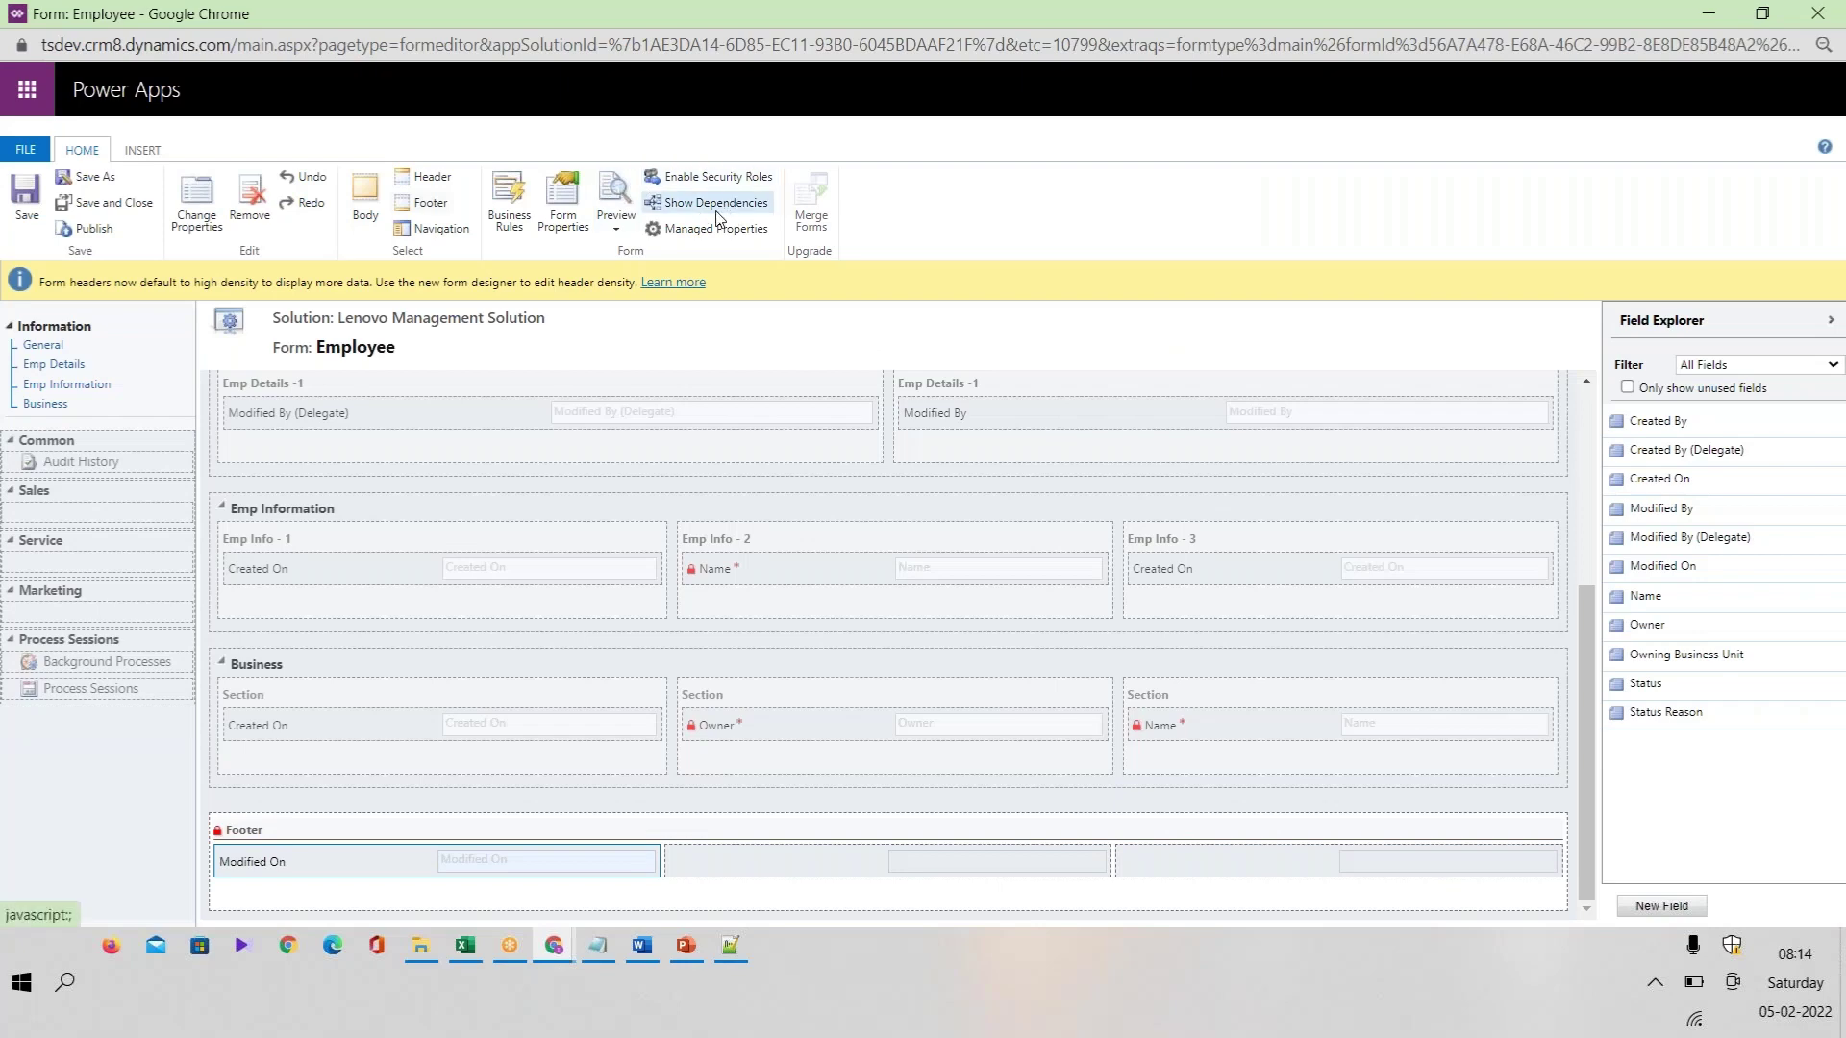
Step: Review the section layouts available for insertion with the Footer and with the Business tab selected
click(154, 152)
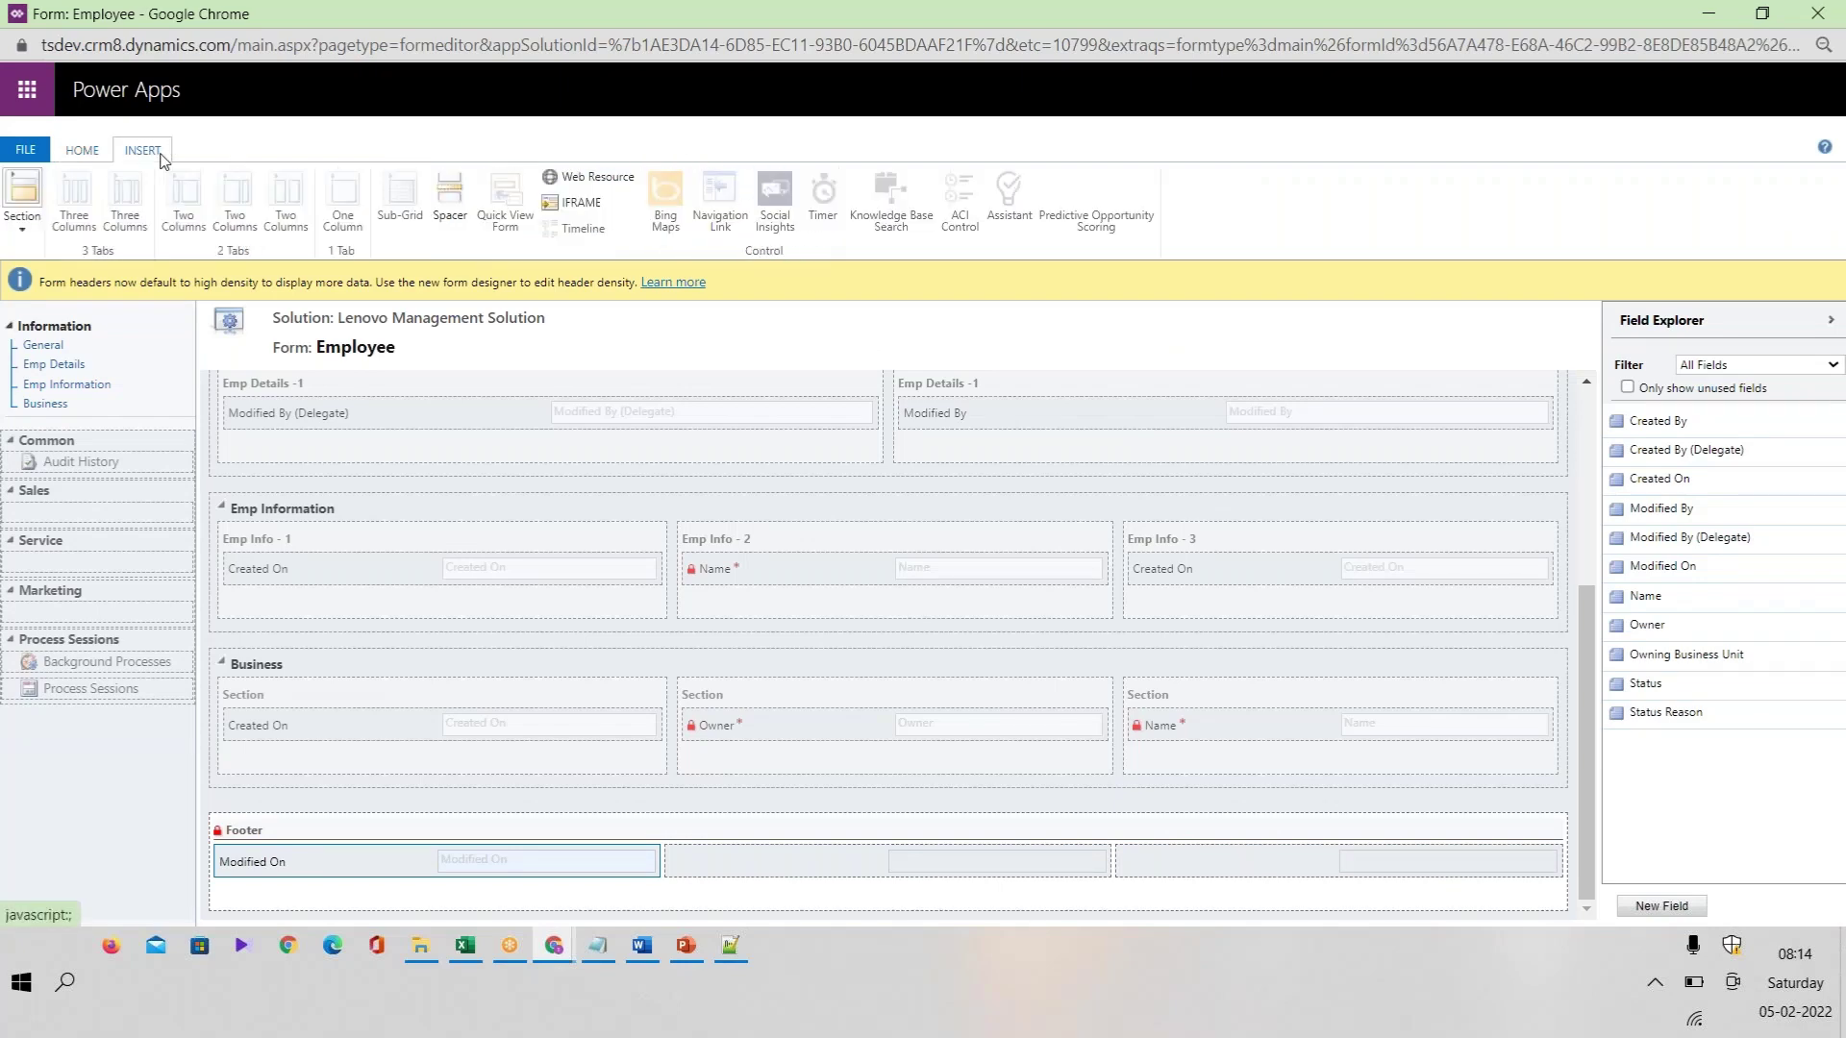
click(23, 230)
click(438, 578)
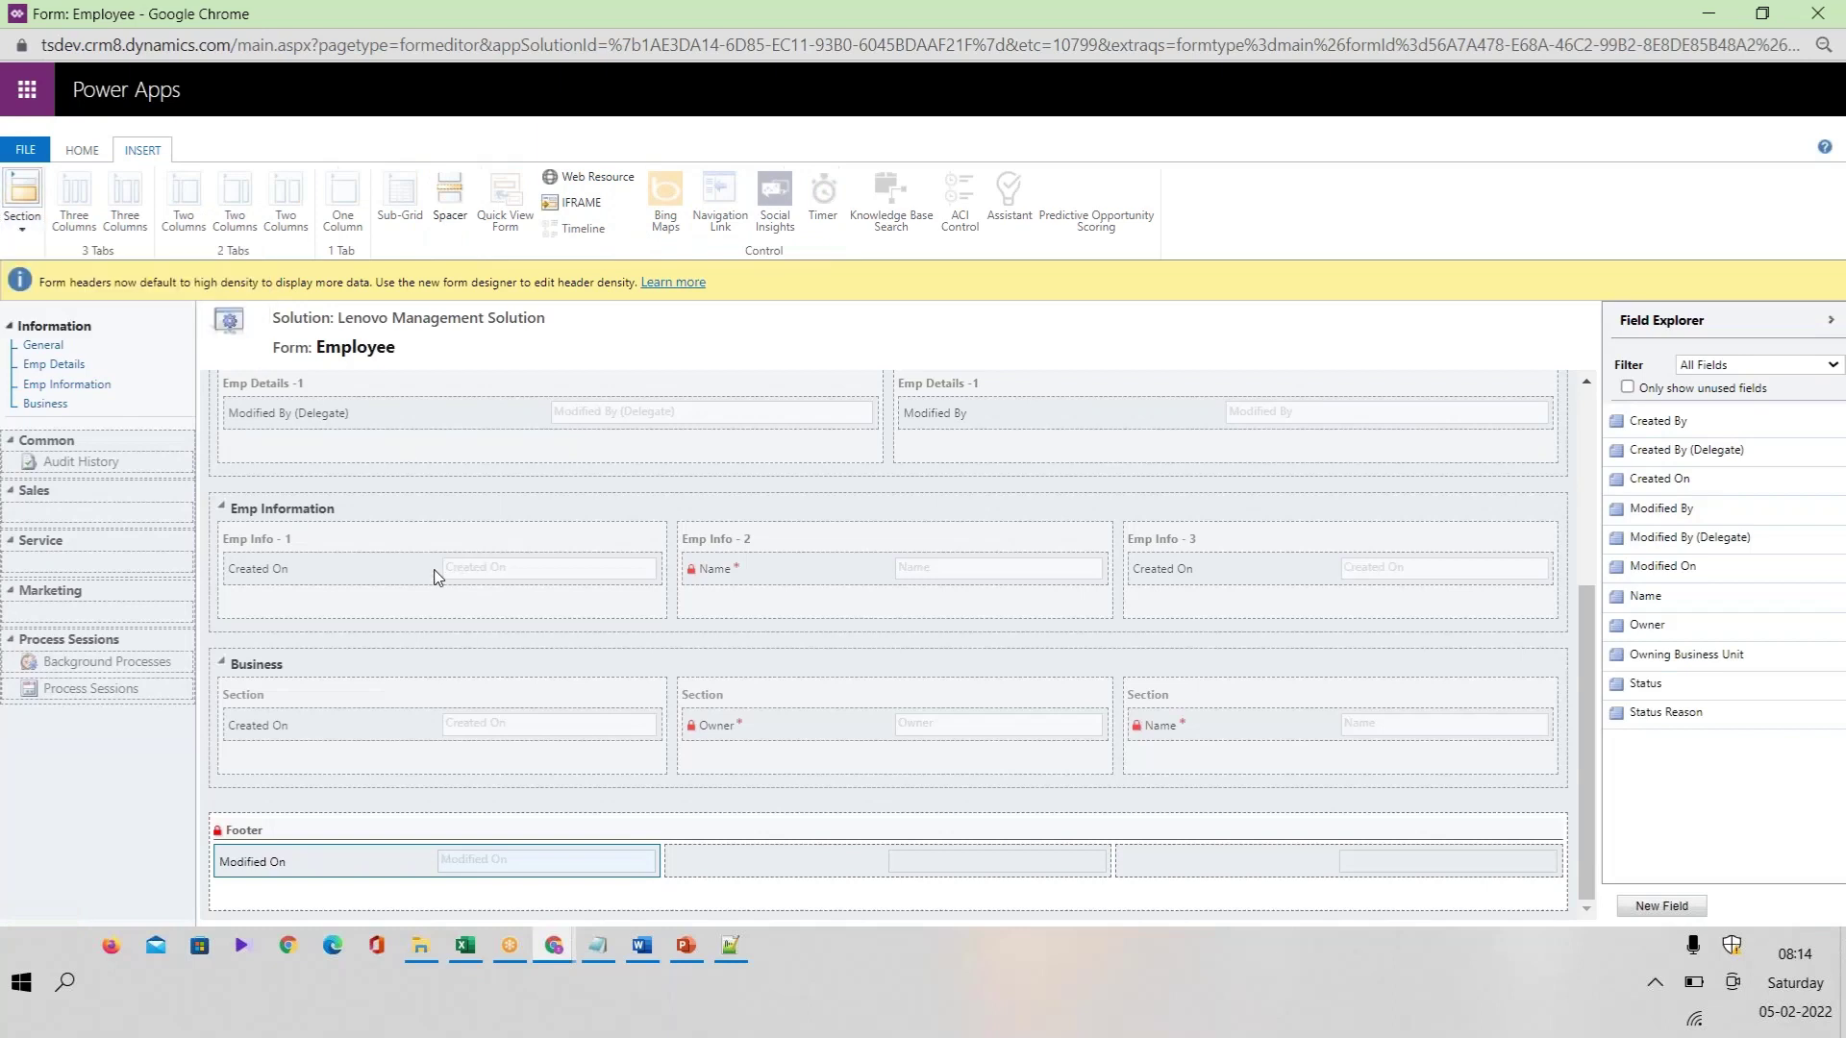
click(430, 678)
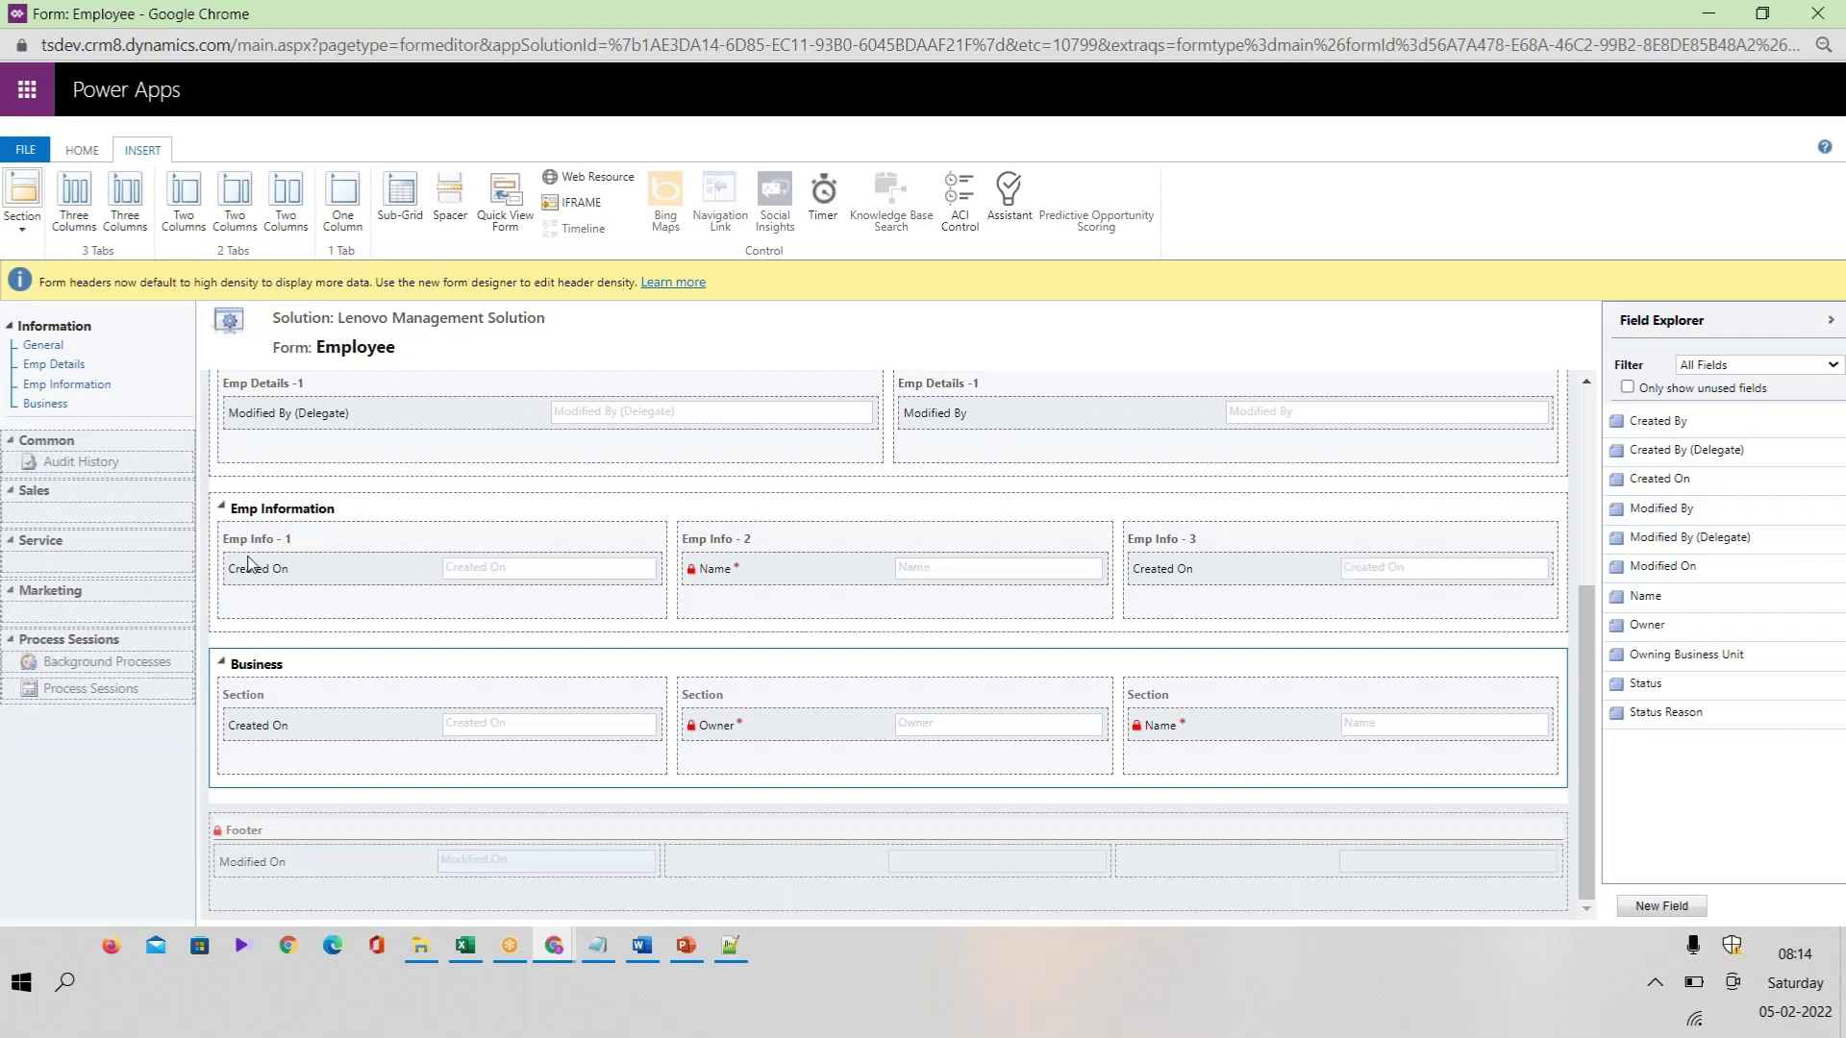
click(23, 223)
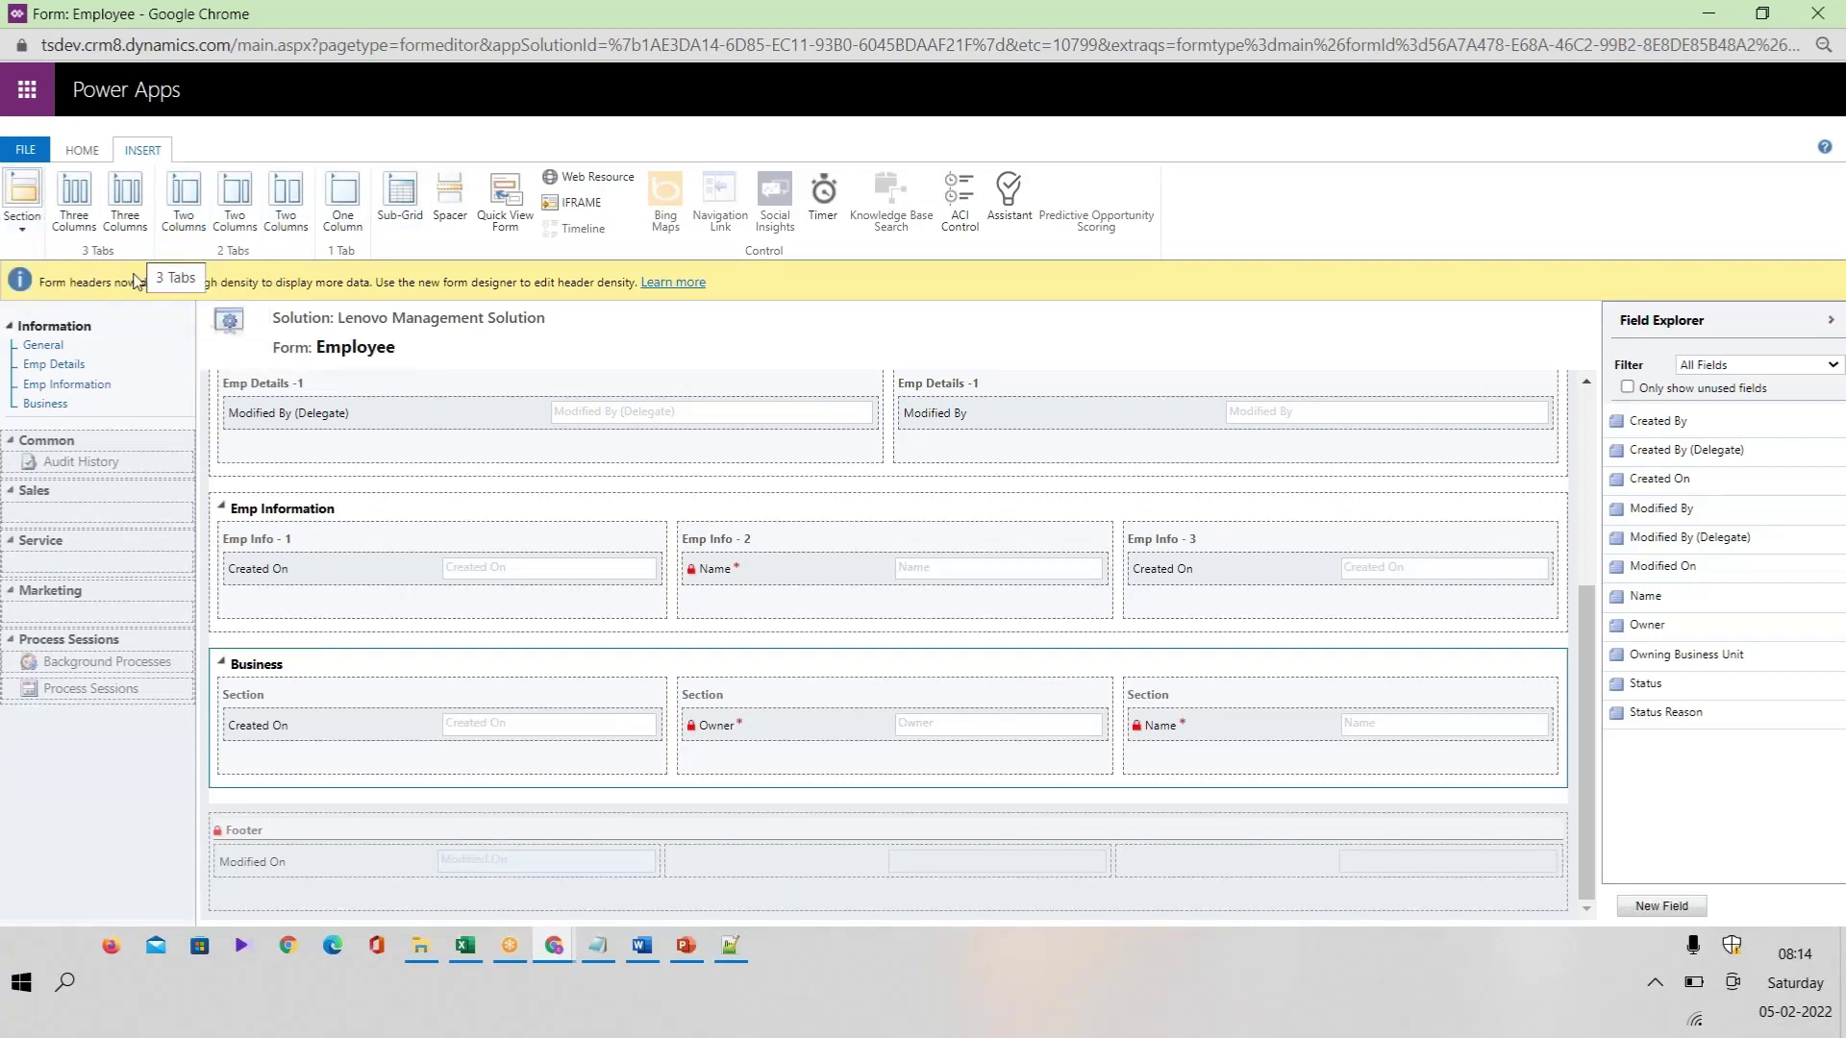
click(20, 235)
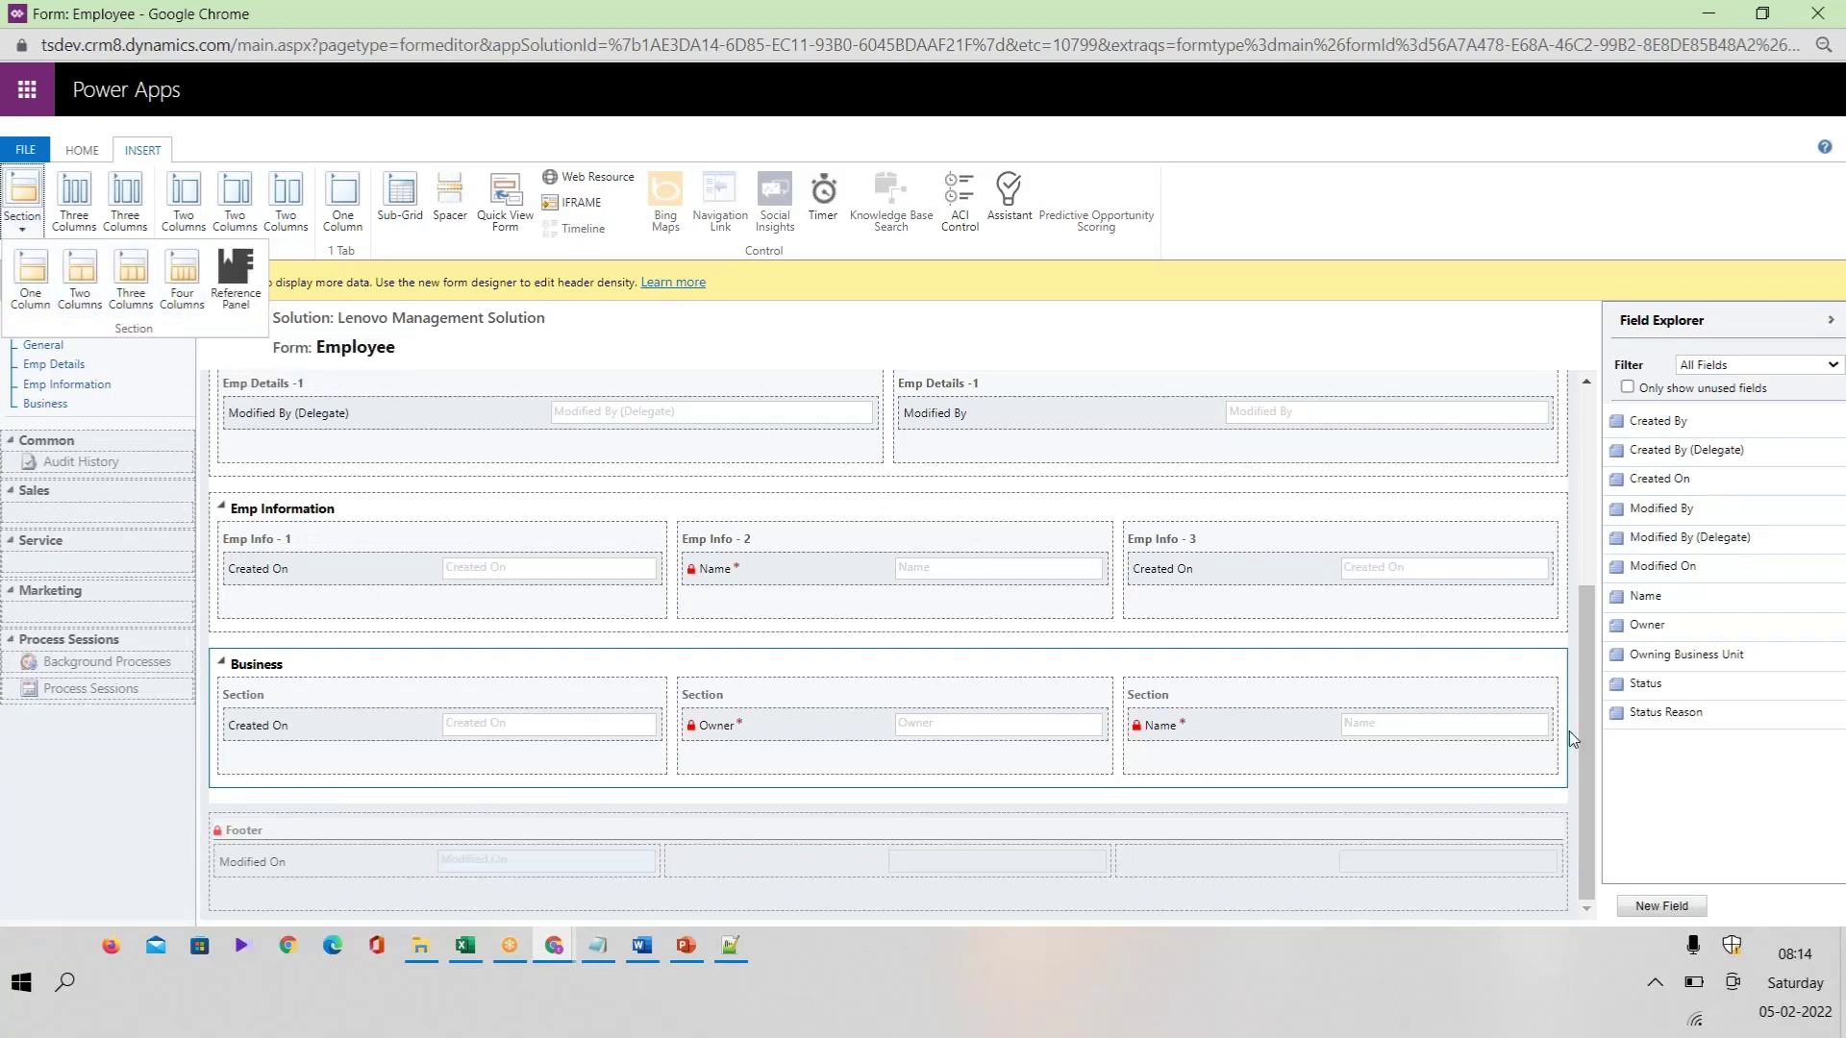
Step: Insert a one-column section and a two-column section in the Emp Information tab
drag(1589, 754, 1589, 647)
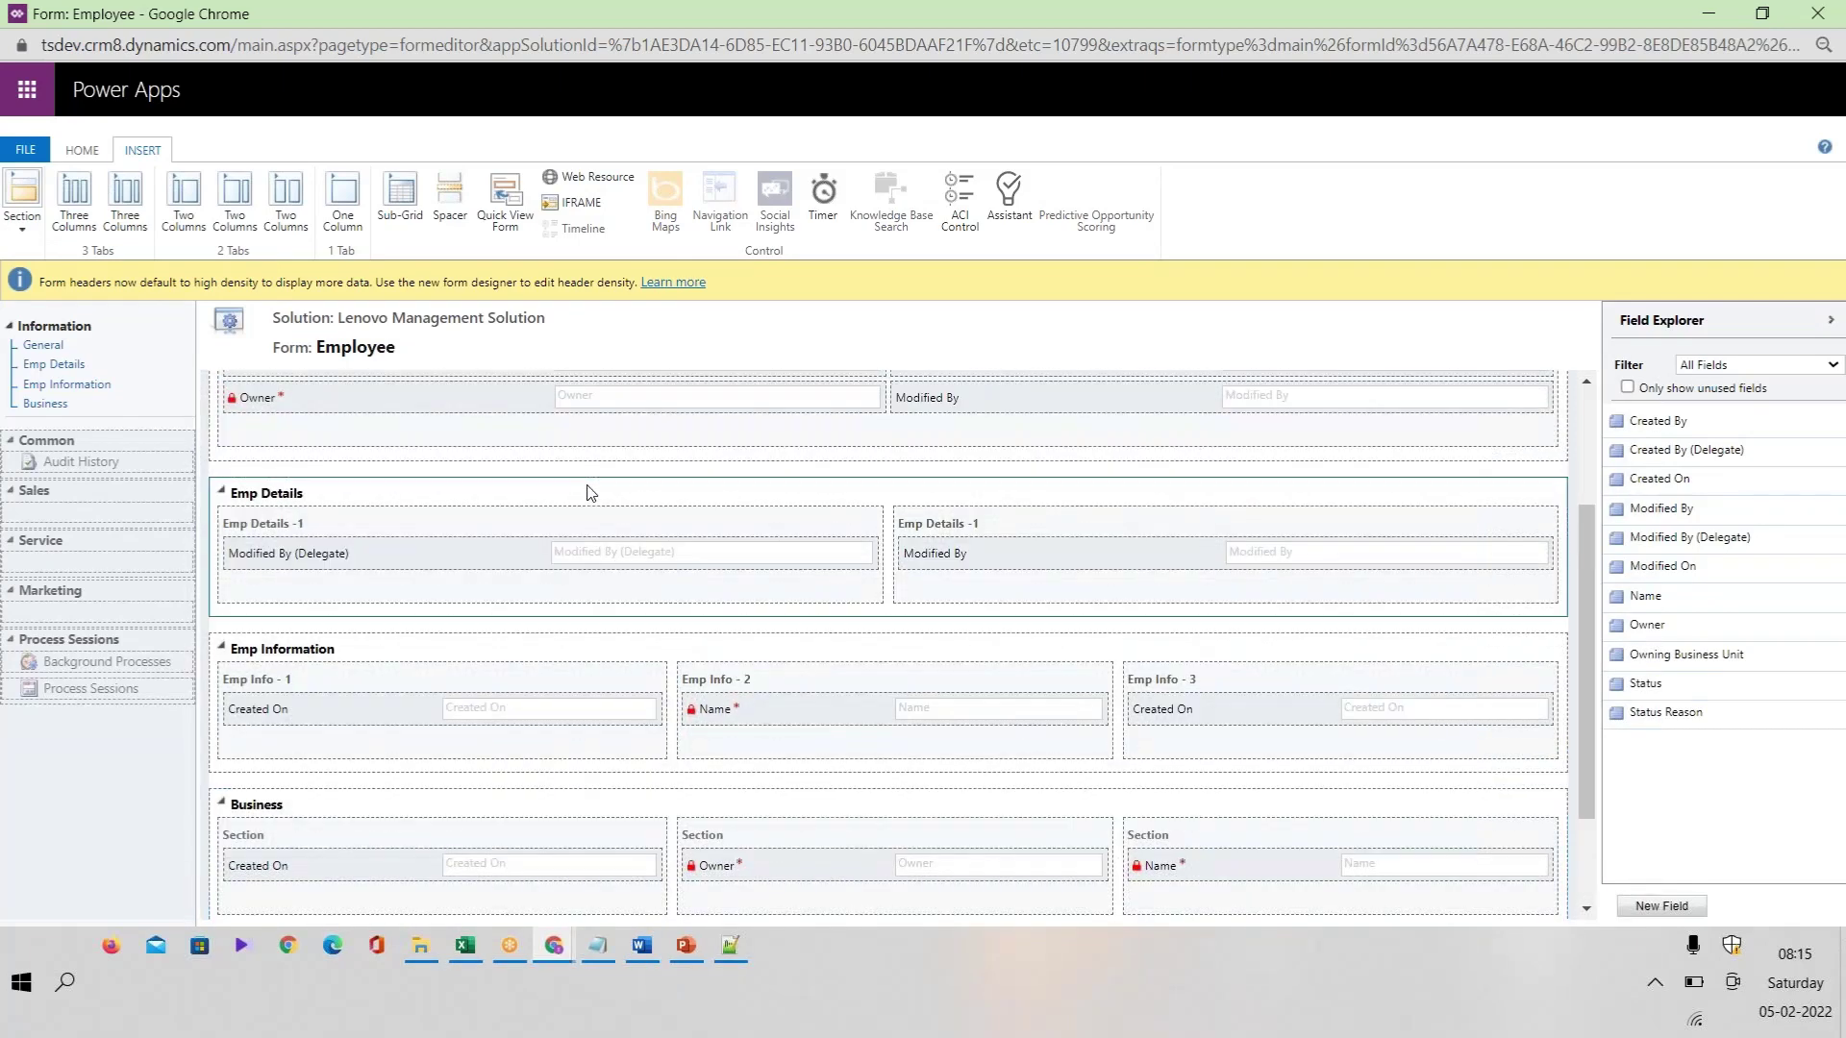
click(526, 655)
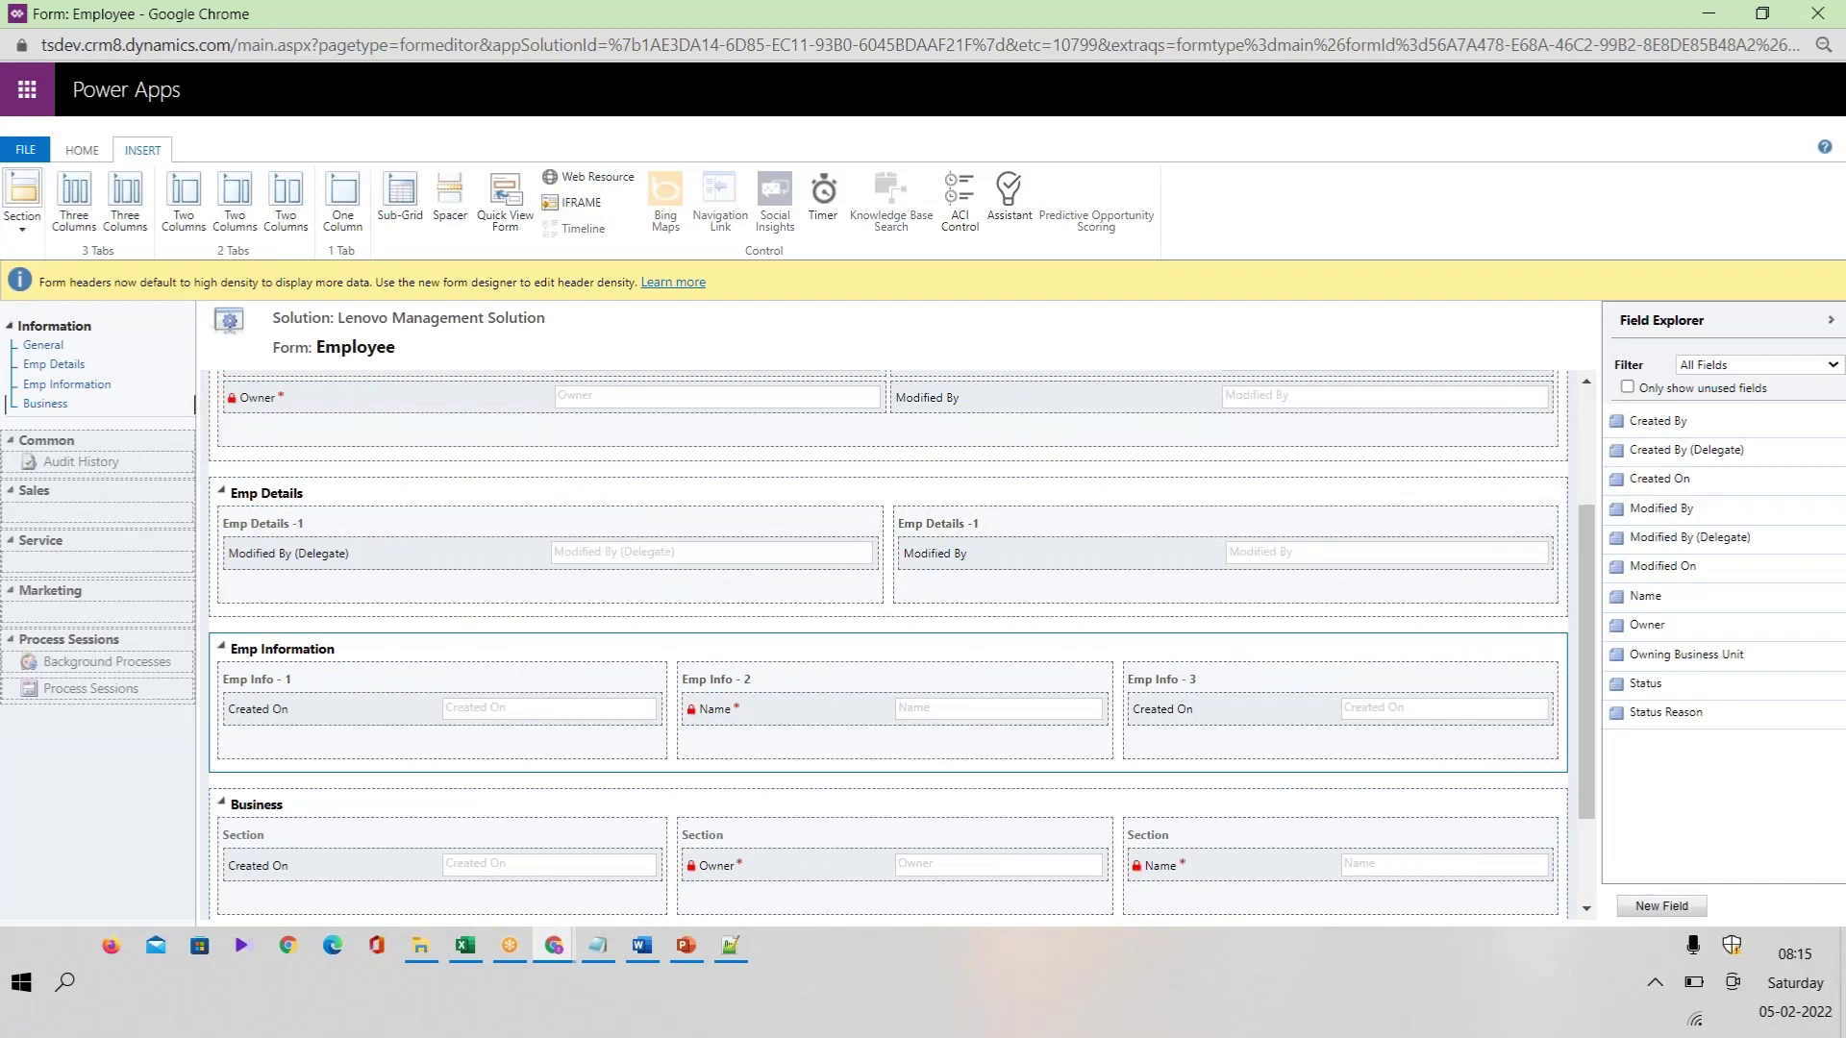
click(22, 228)
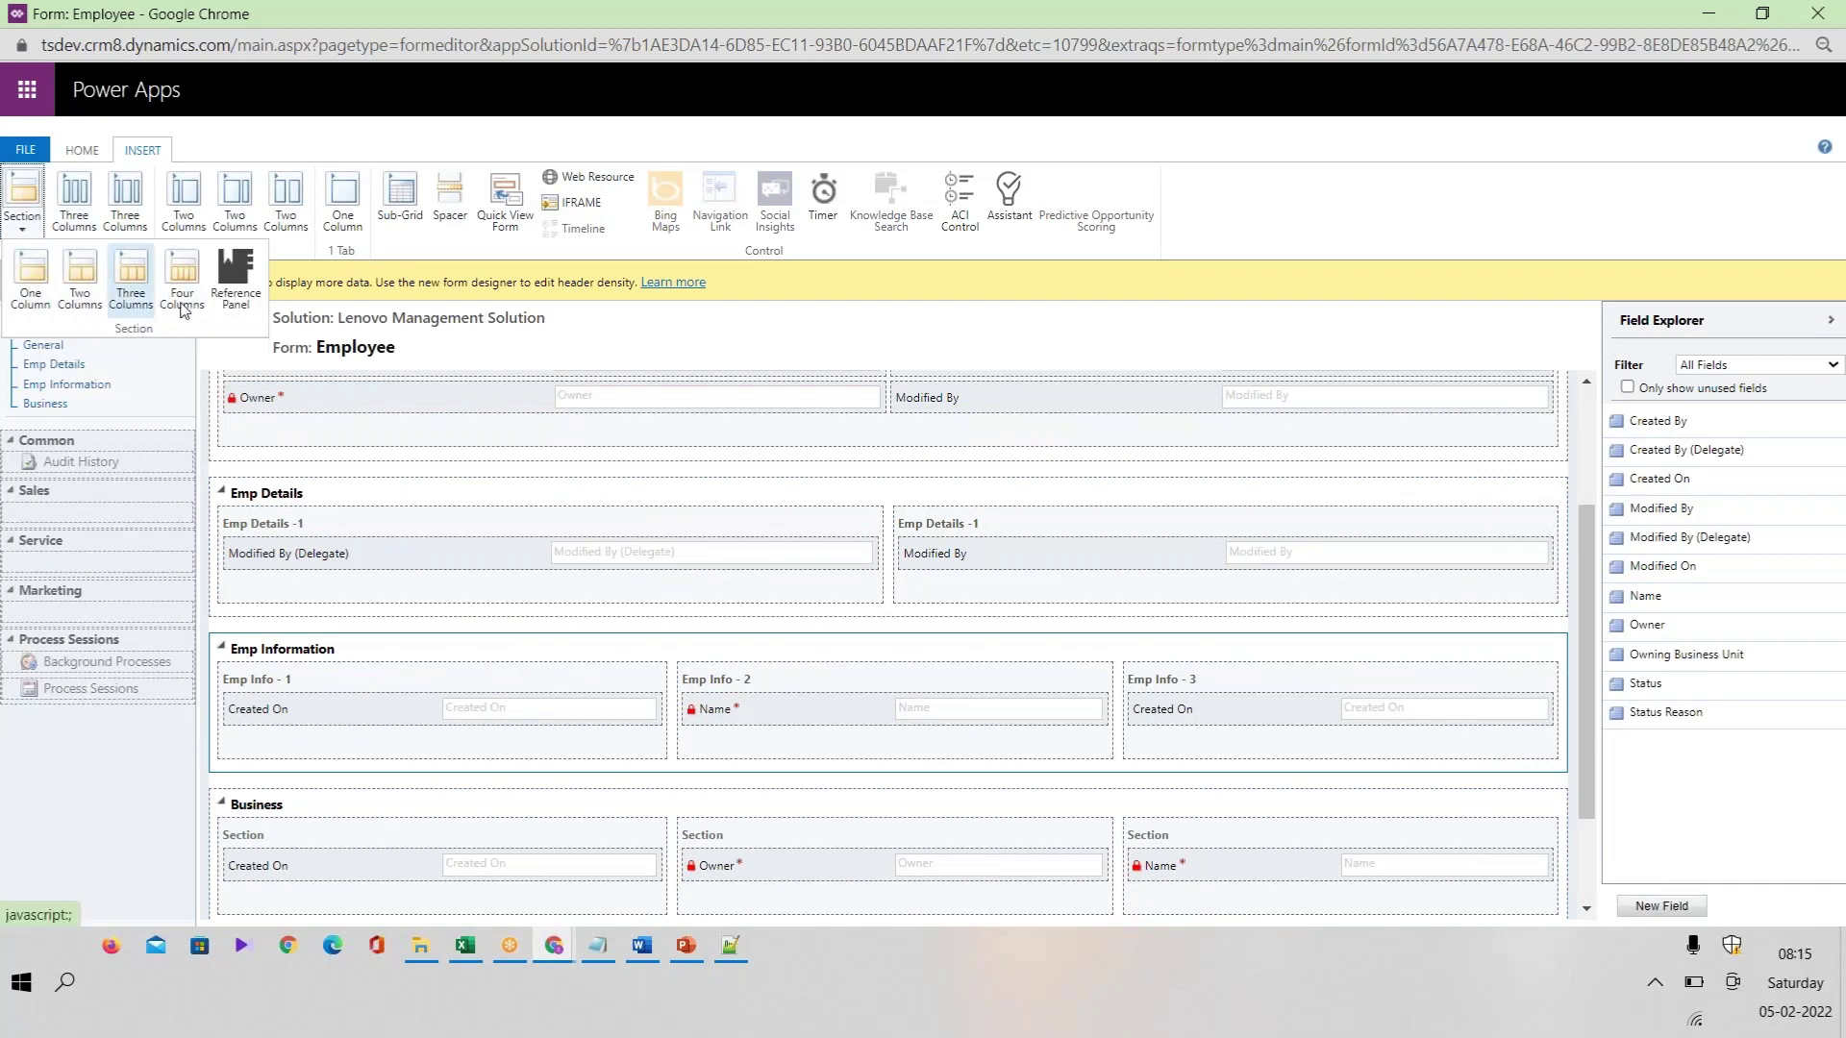
click(46, 304)
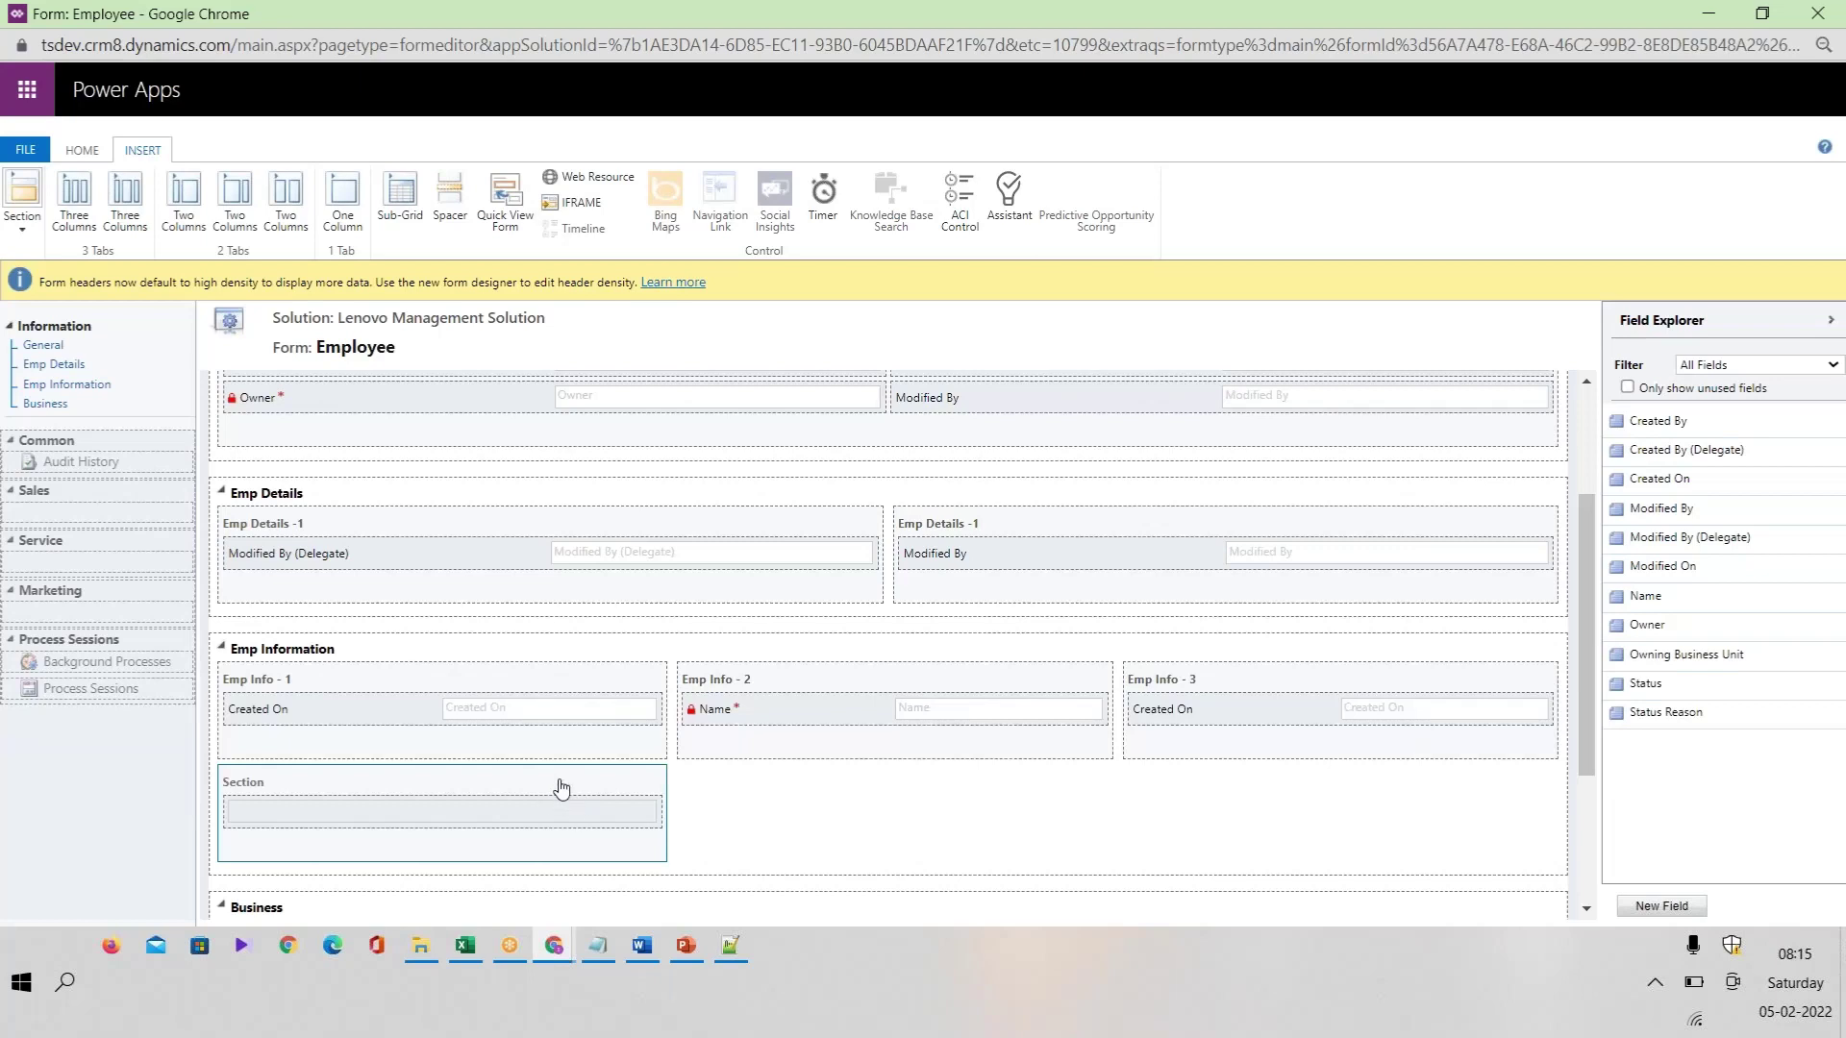
click(23, 228)
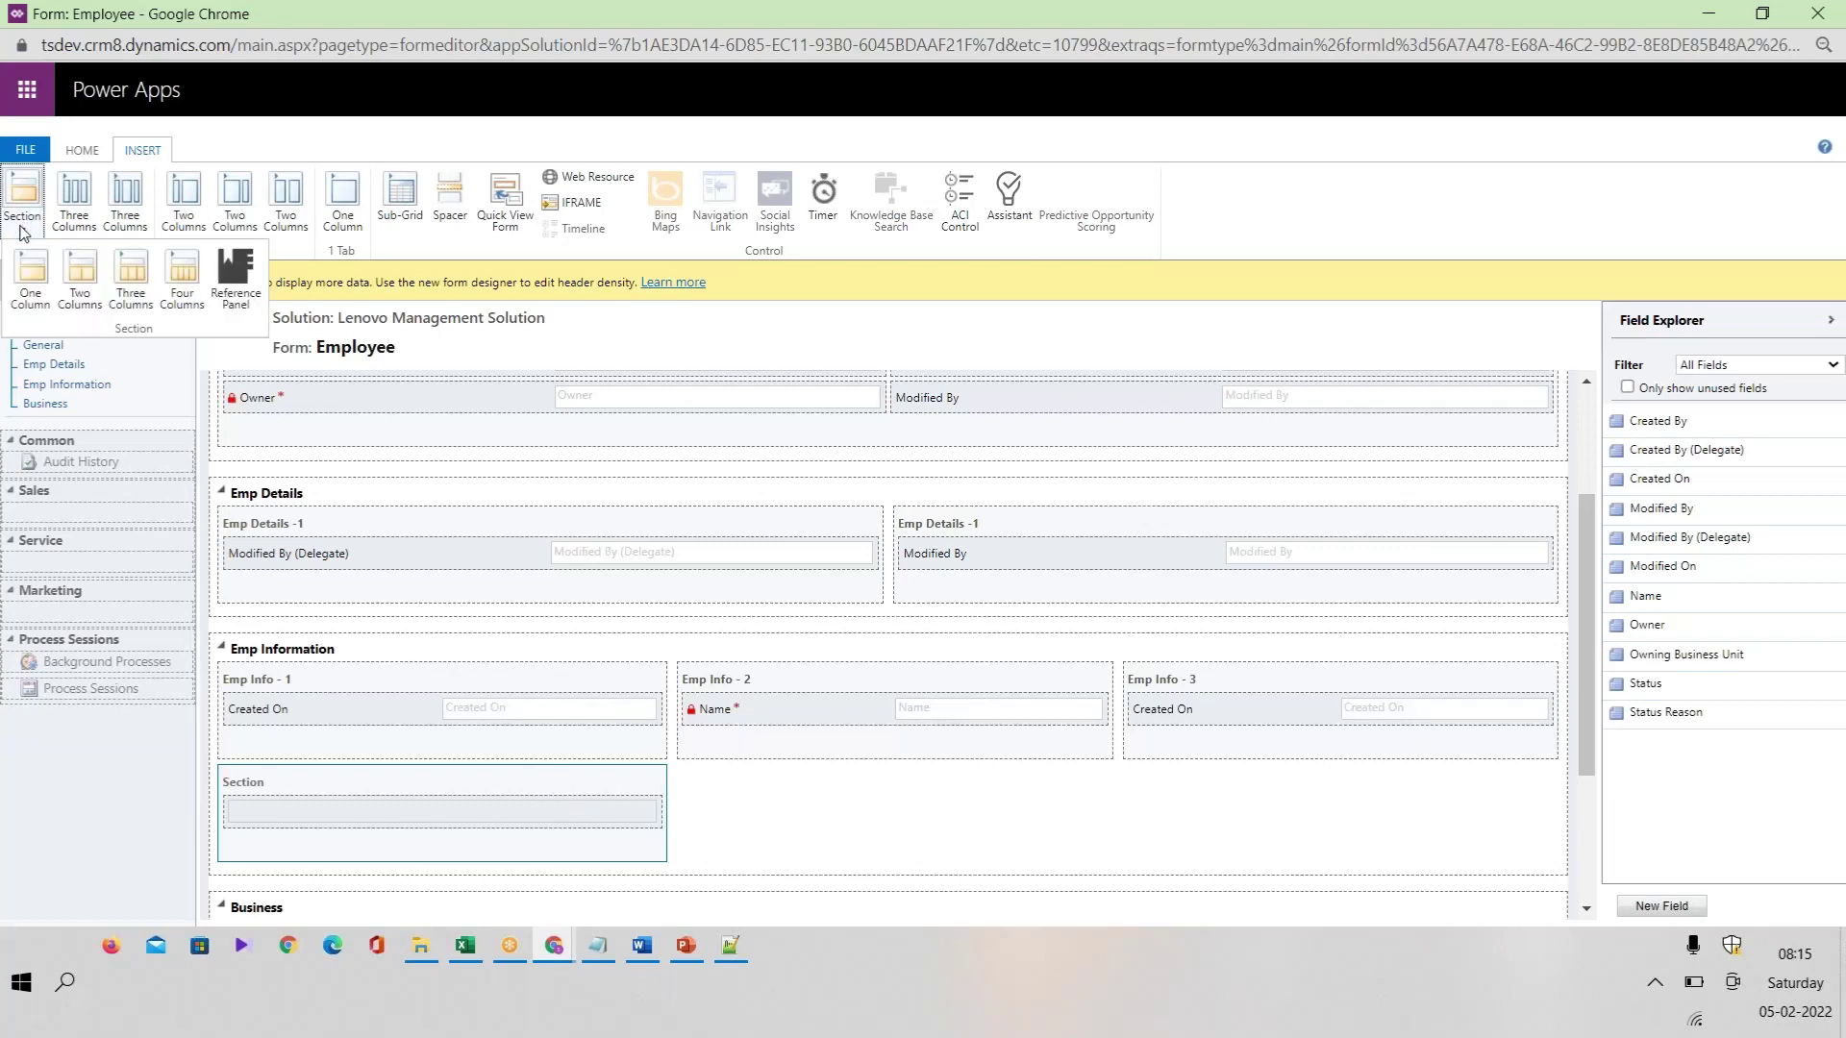
click(93, 298)
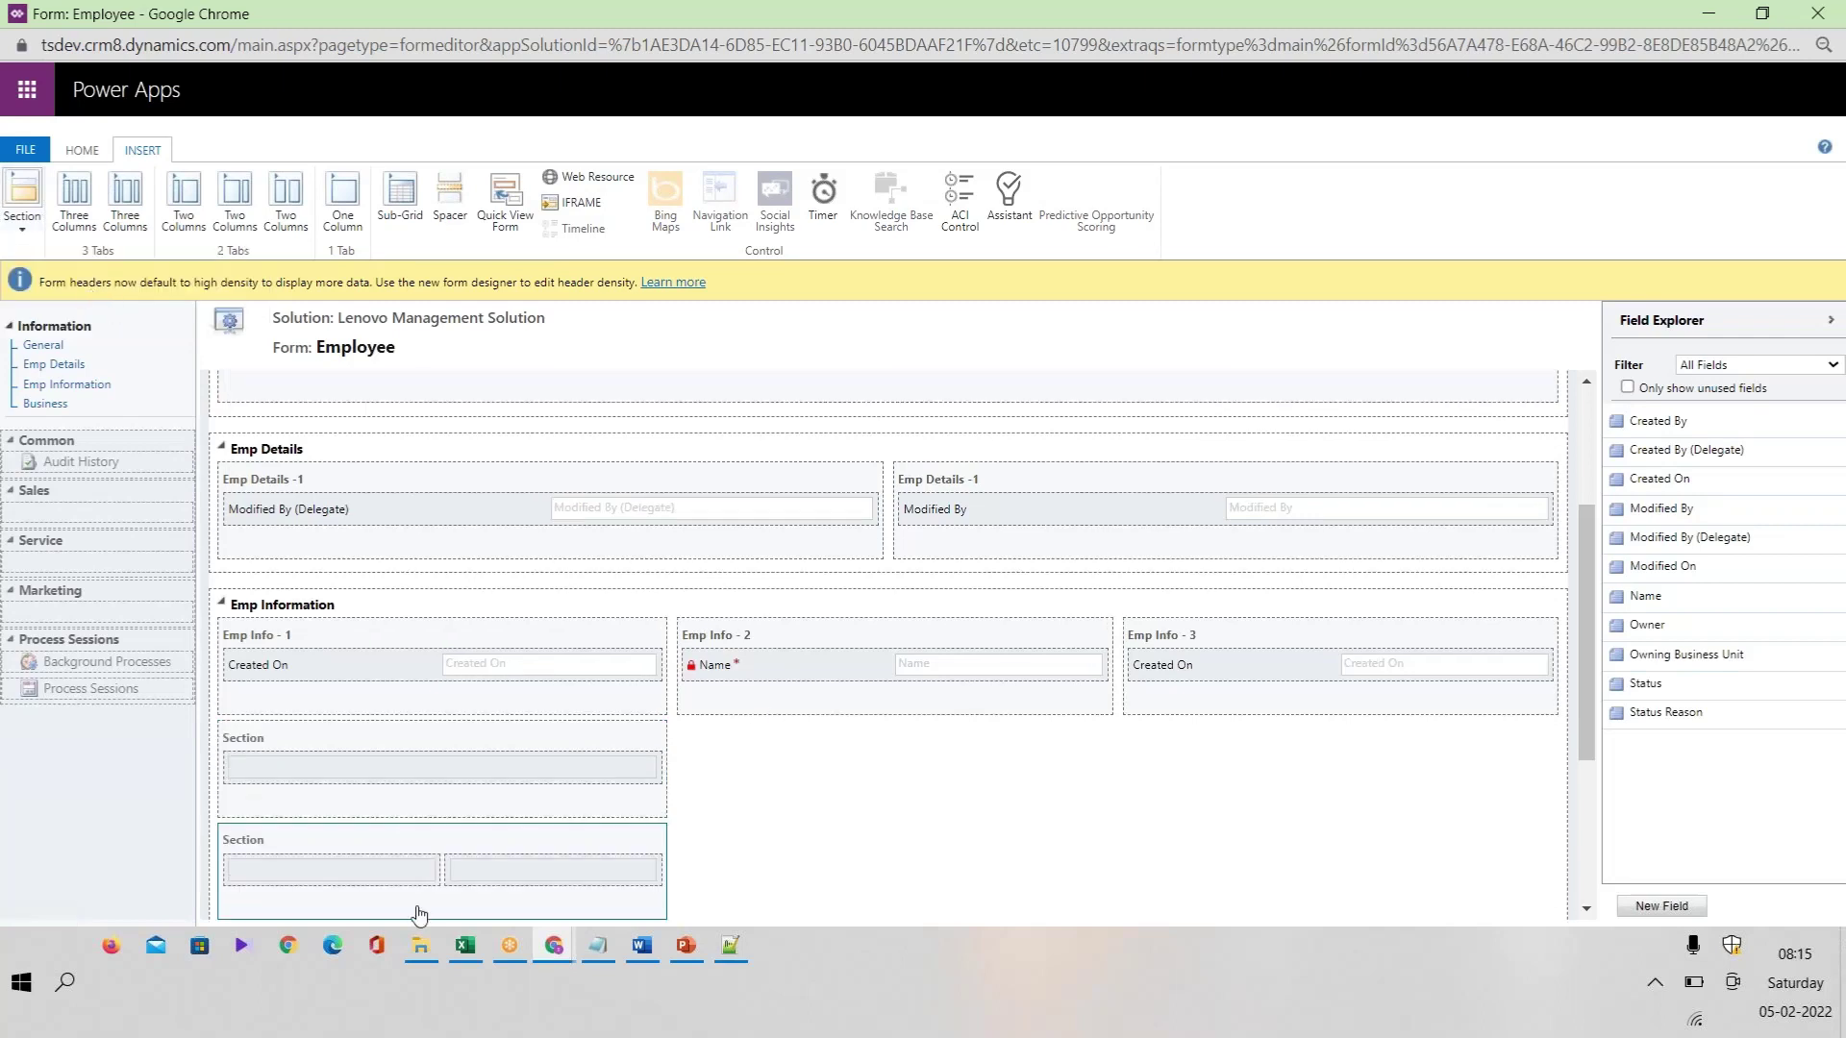
Step: Remove the empty one-column and two-column sections from the Emp Information tab
click(593, 747)
key(Delete)
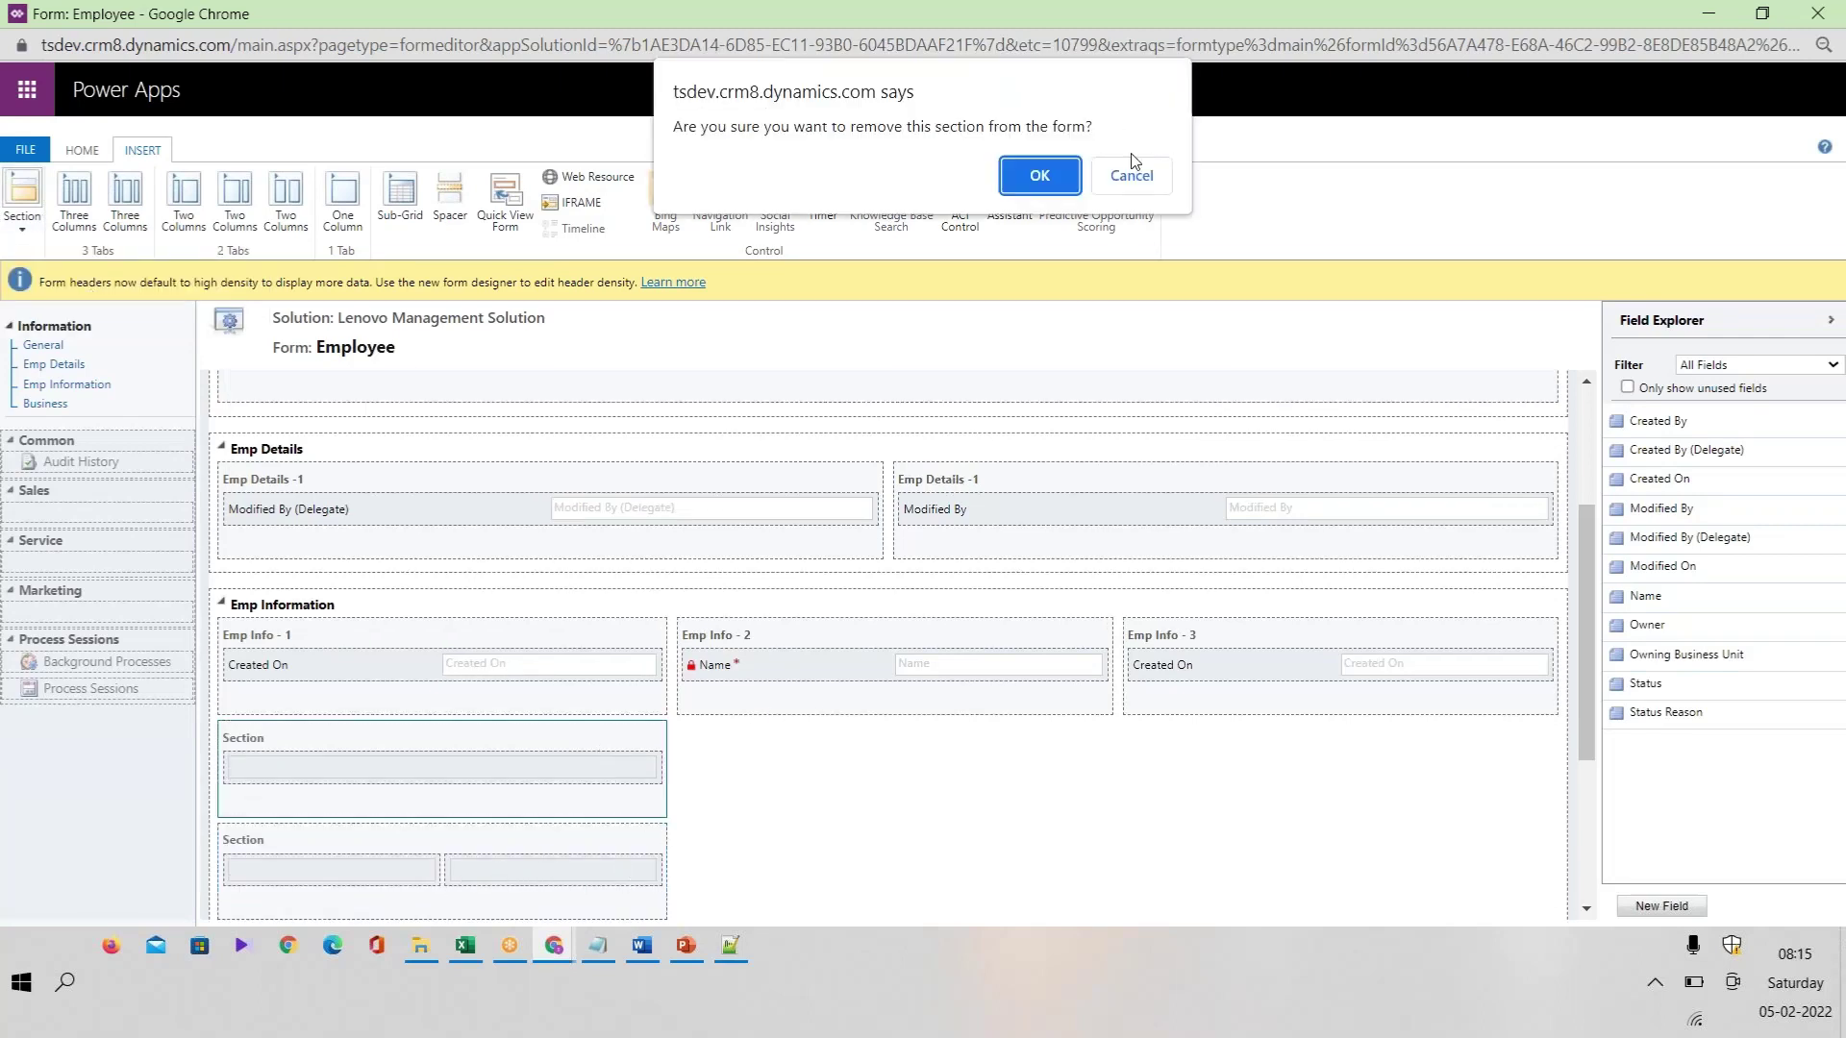
click(1027, 183)
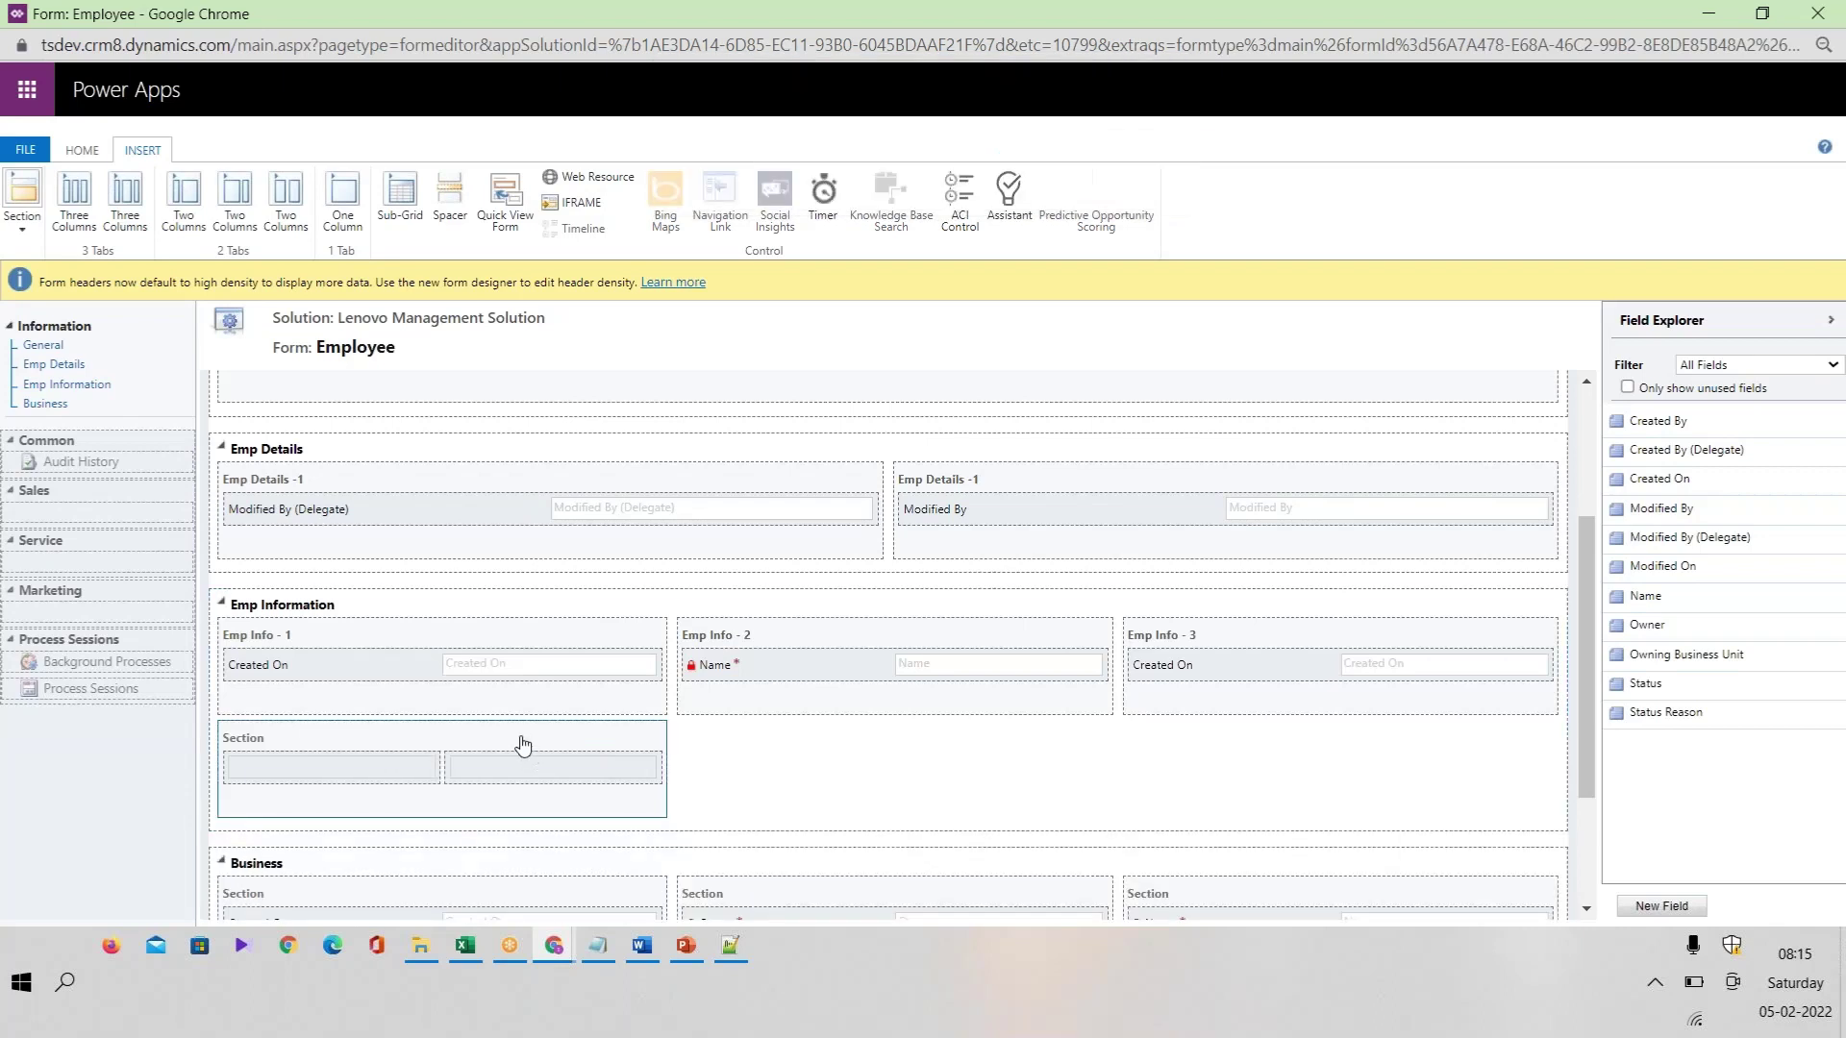
key(Delete)
click(1025, 184)
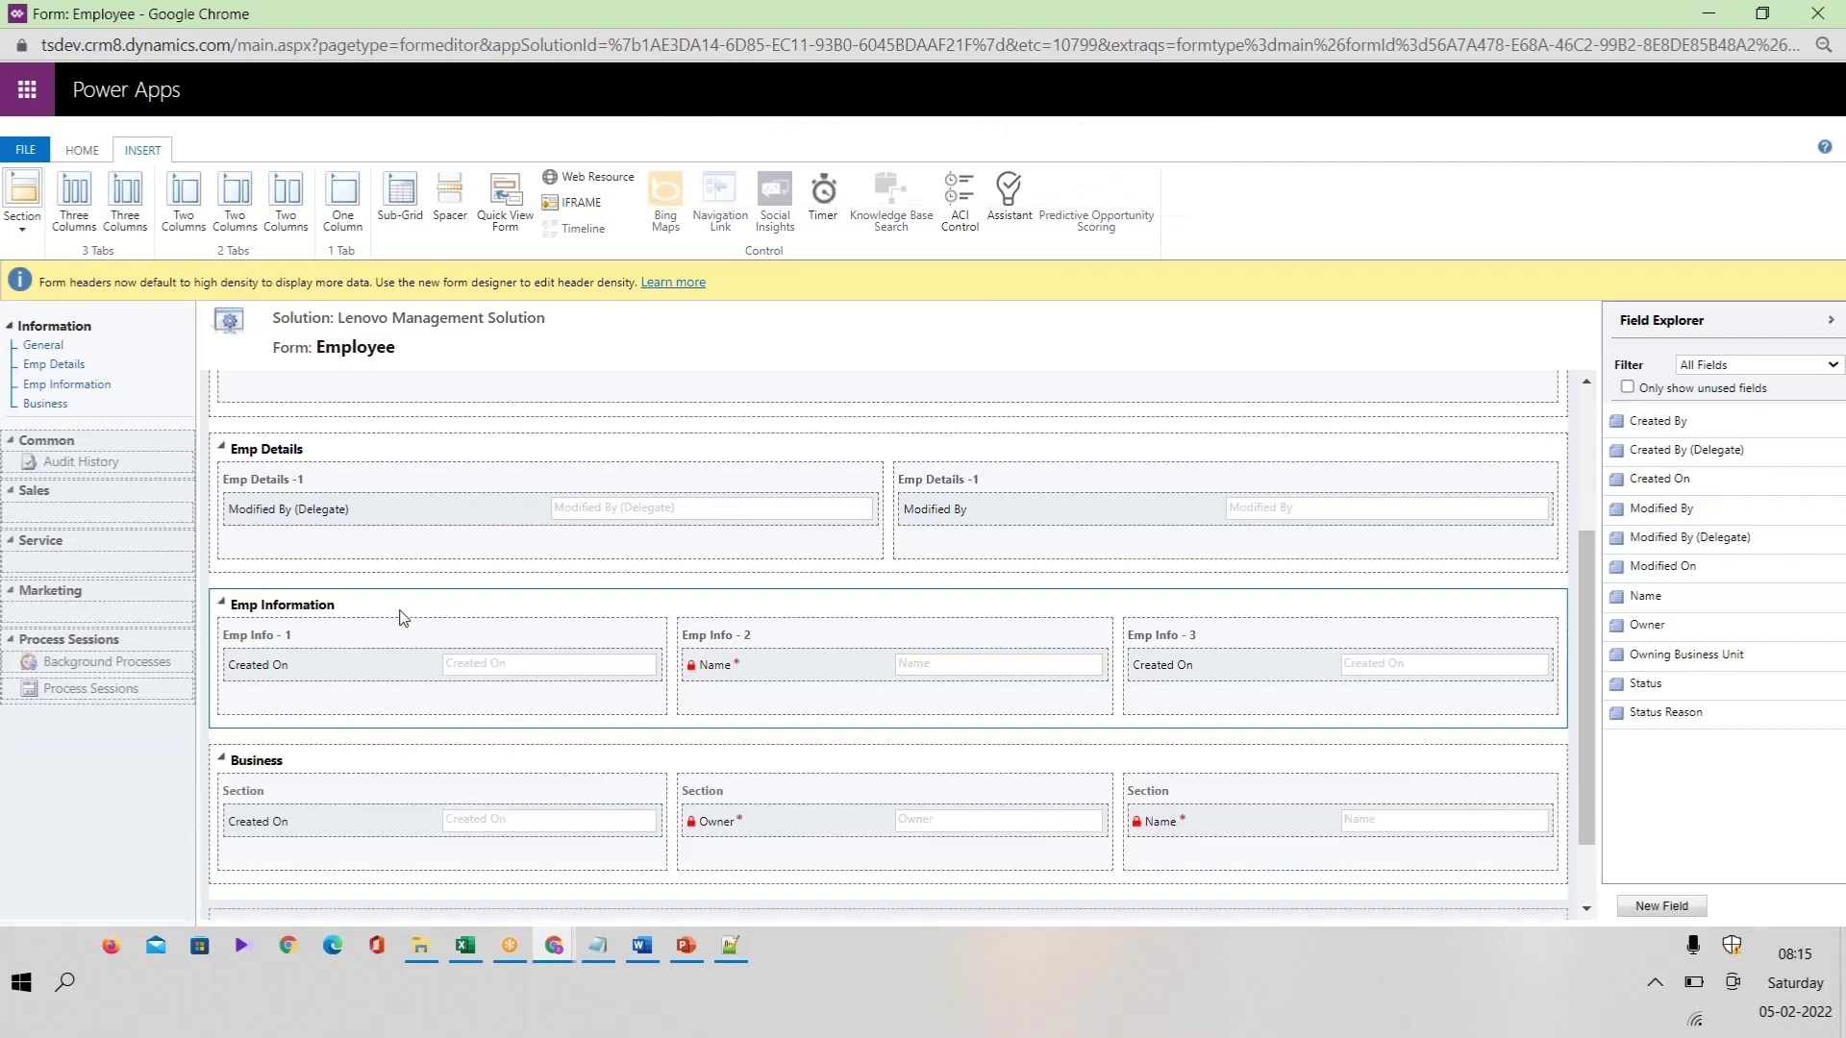
Step: Insert a one-column tab between Emp Information and Business on the Employee form
click(82, 150)
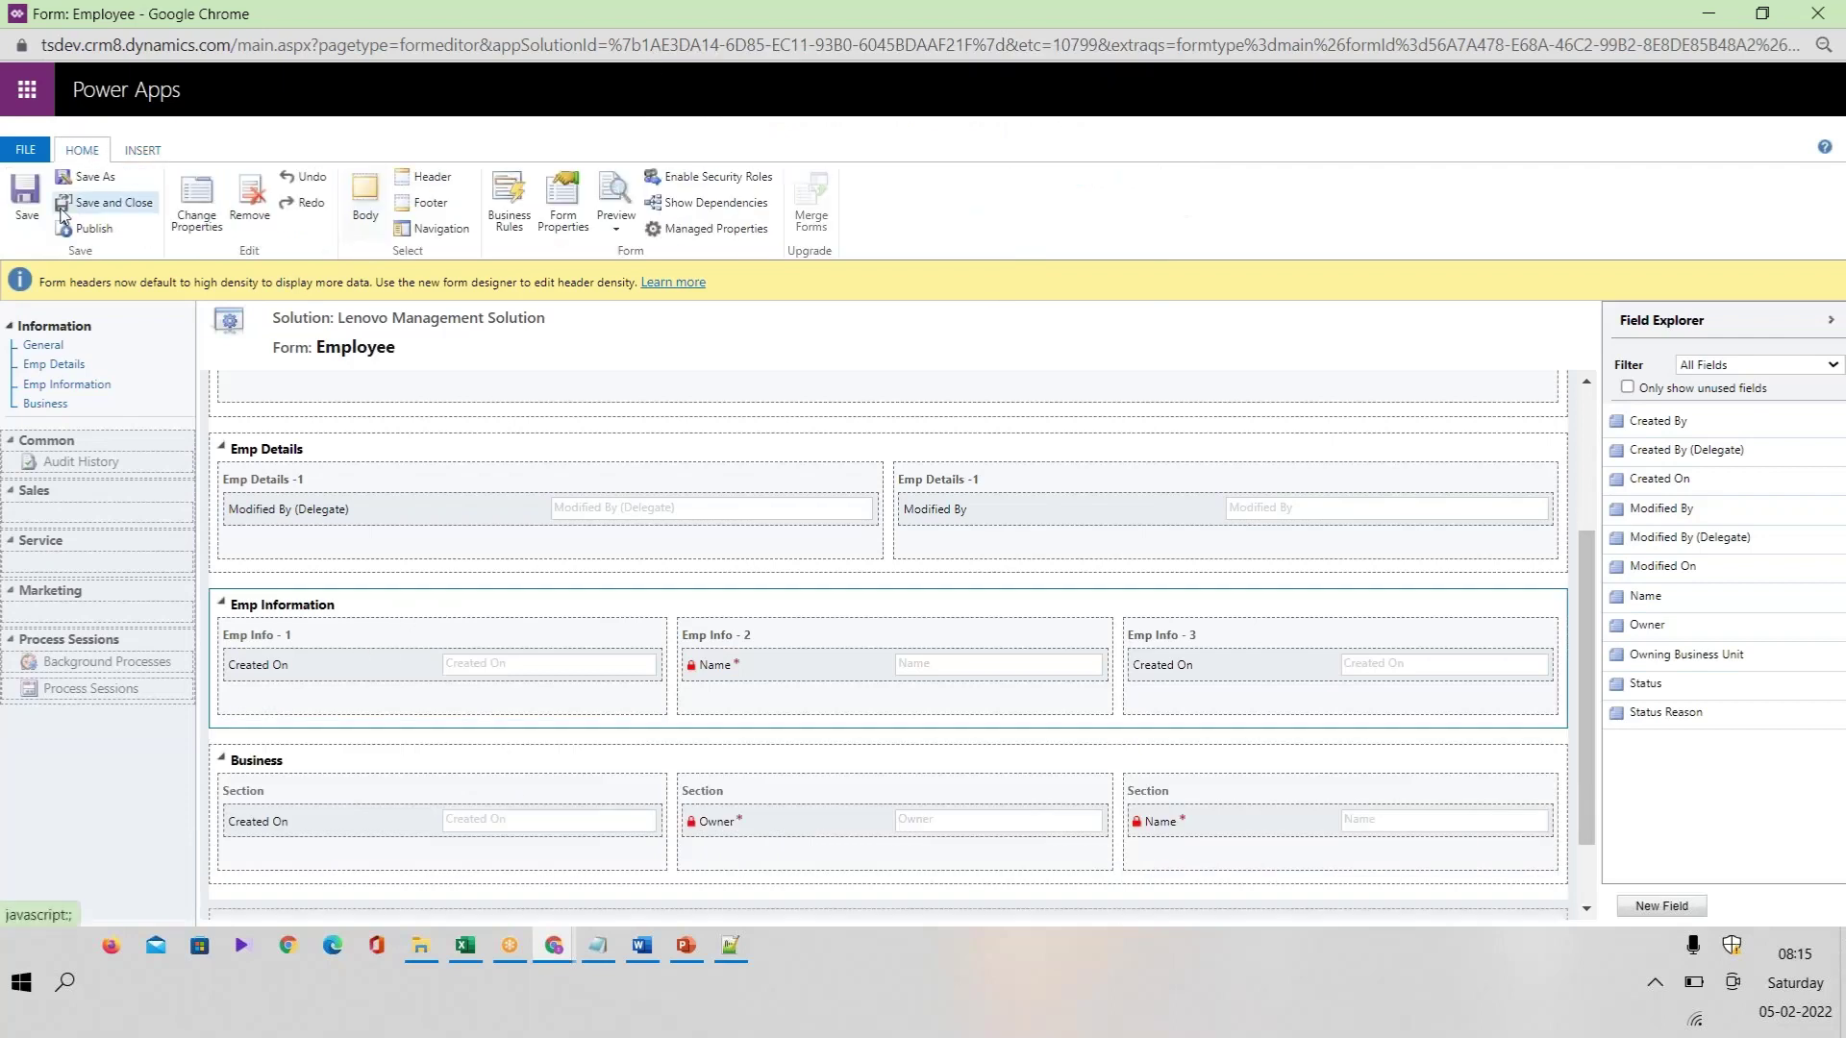
click(145, 152)
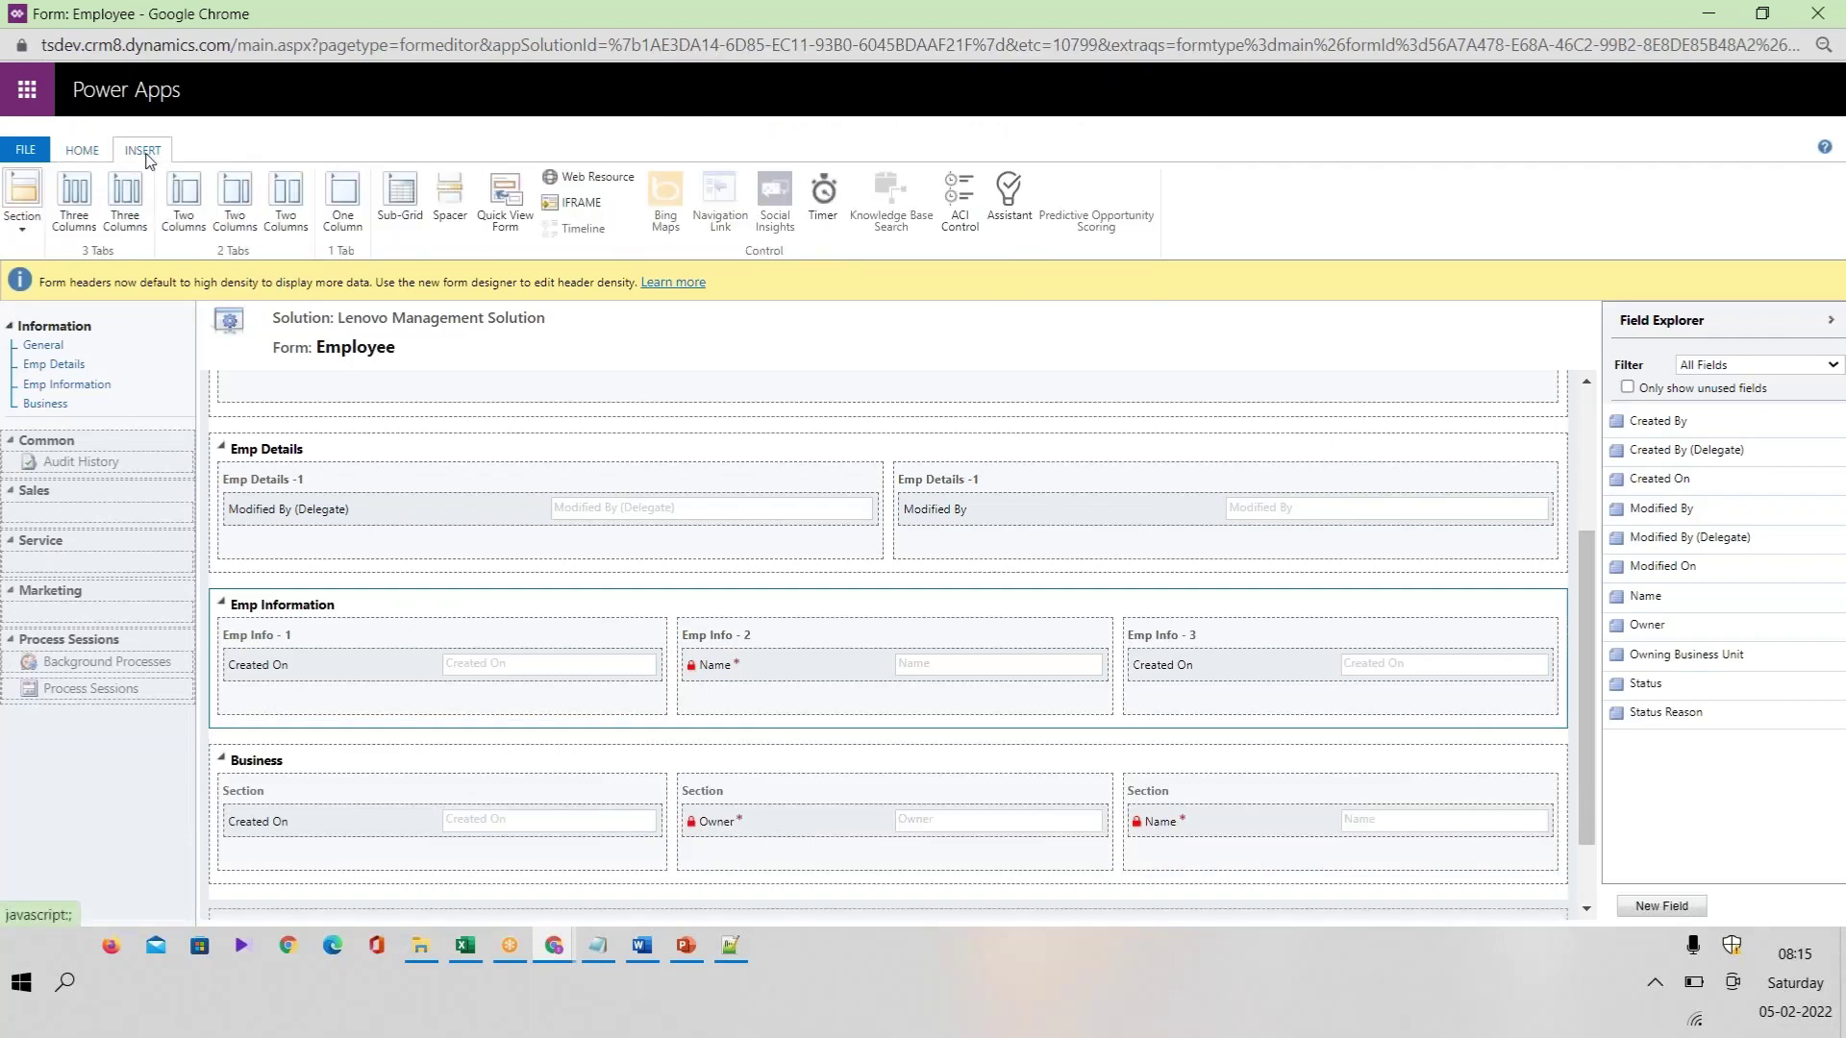
click(343, 202)
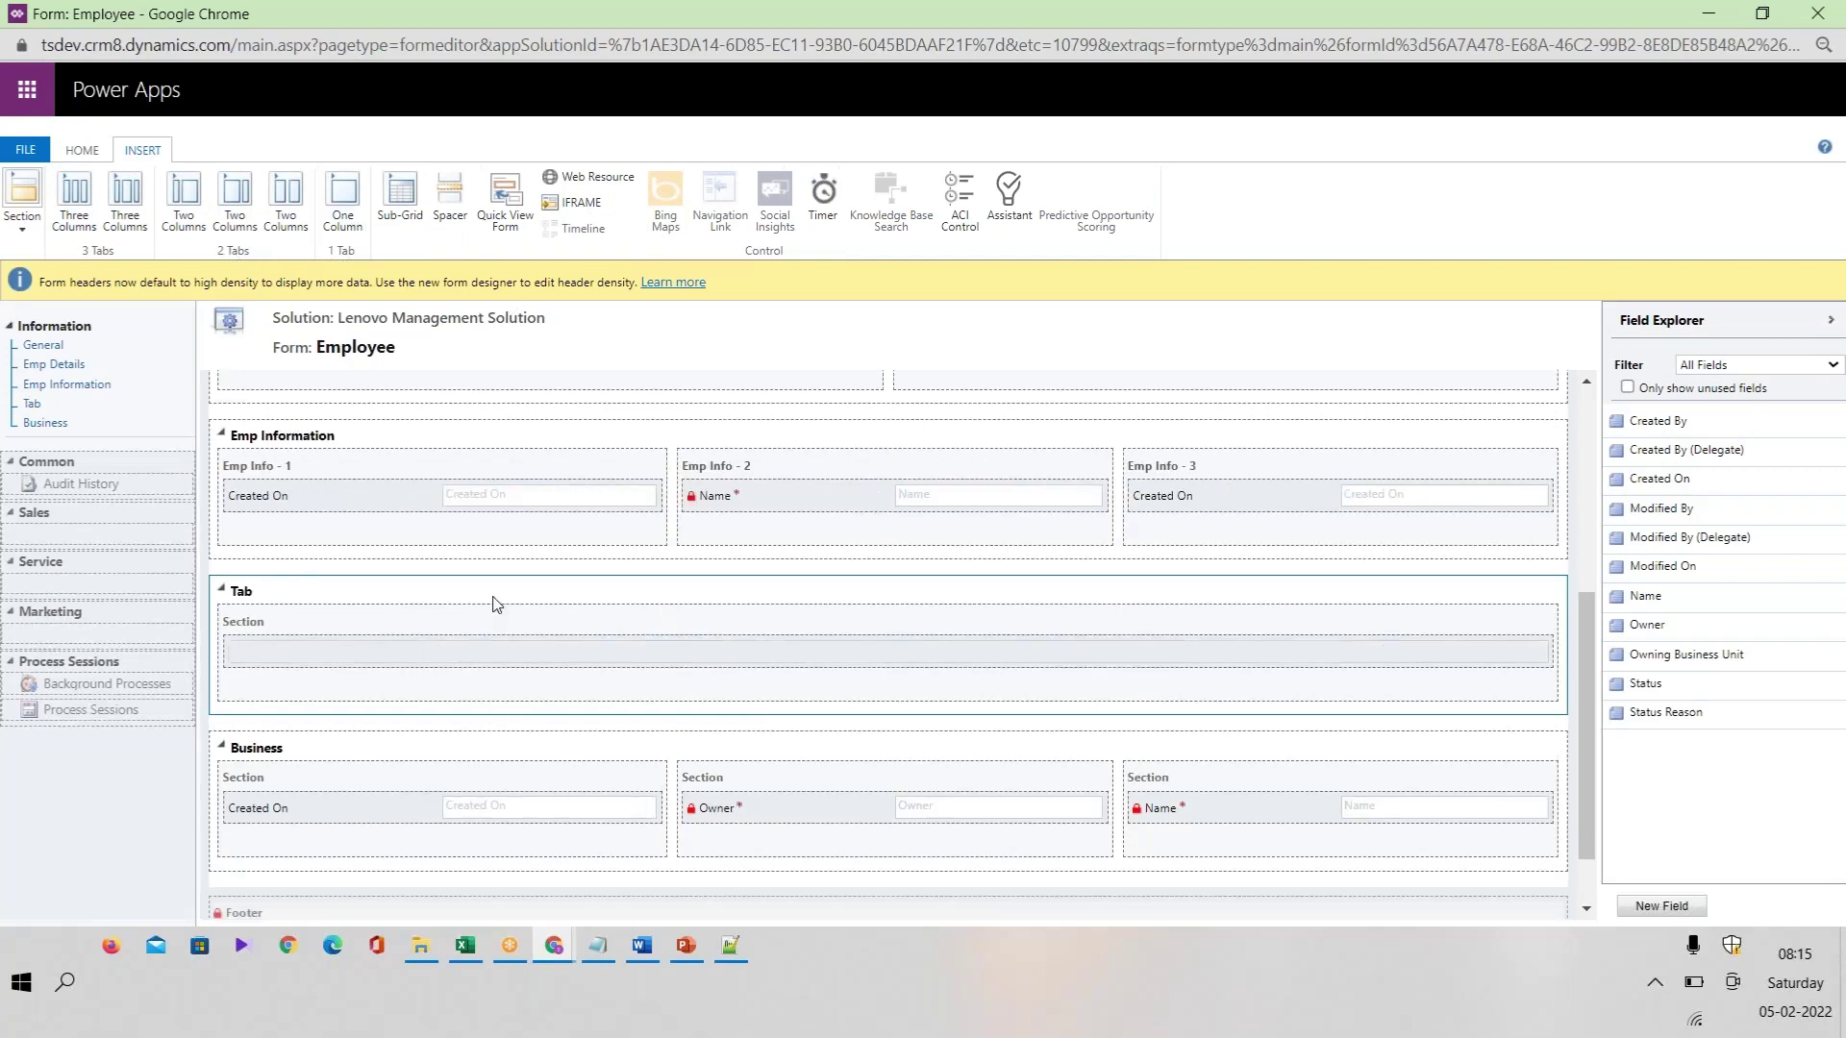
Step: Set both the name and the label of the new one-column tab to Generic
double_click(495, 604)
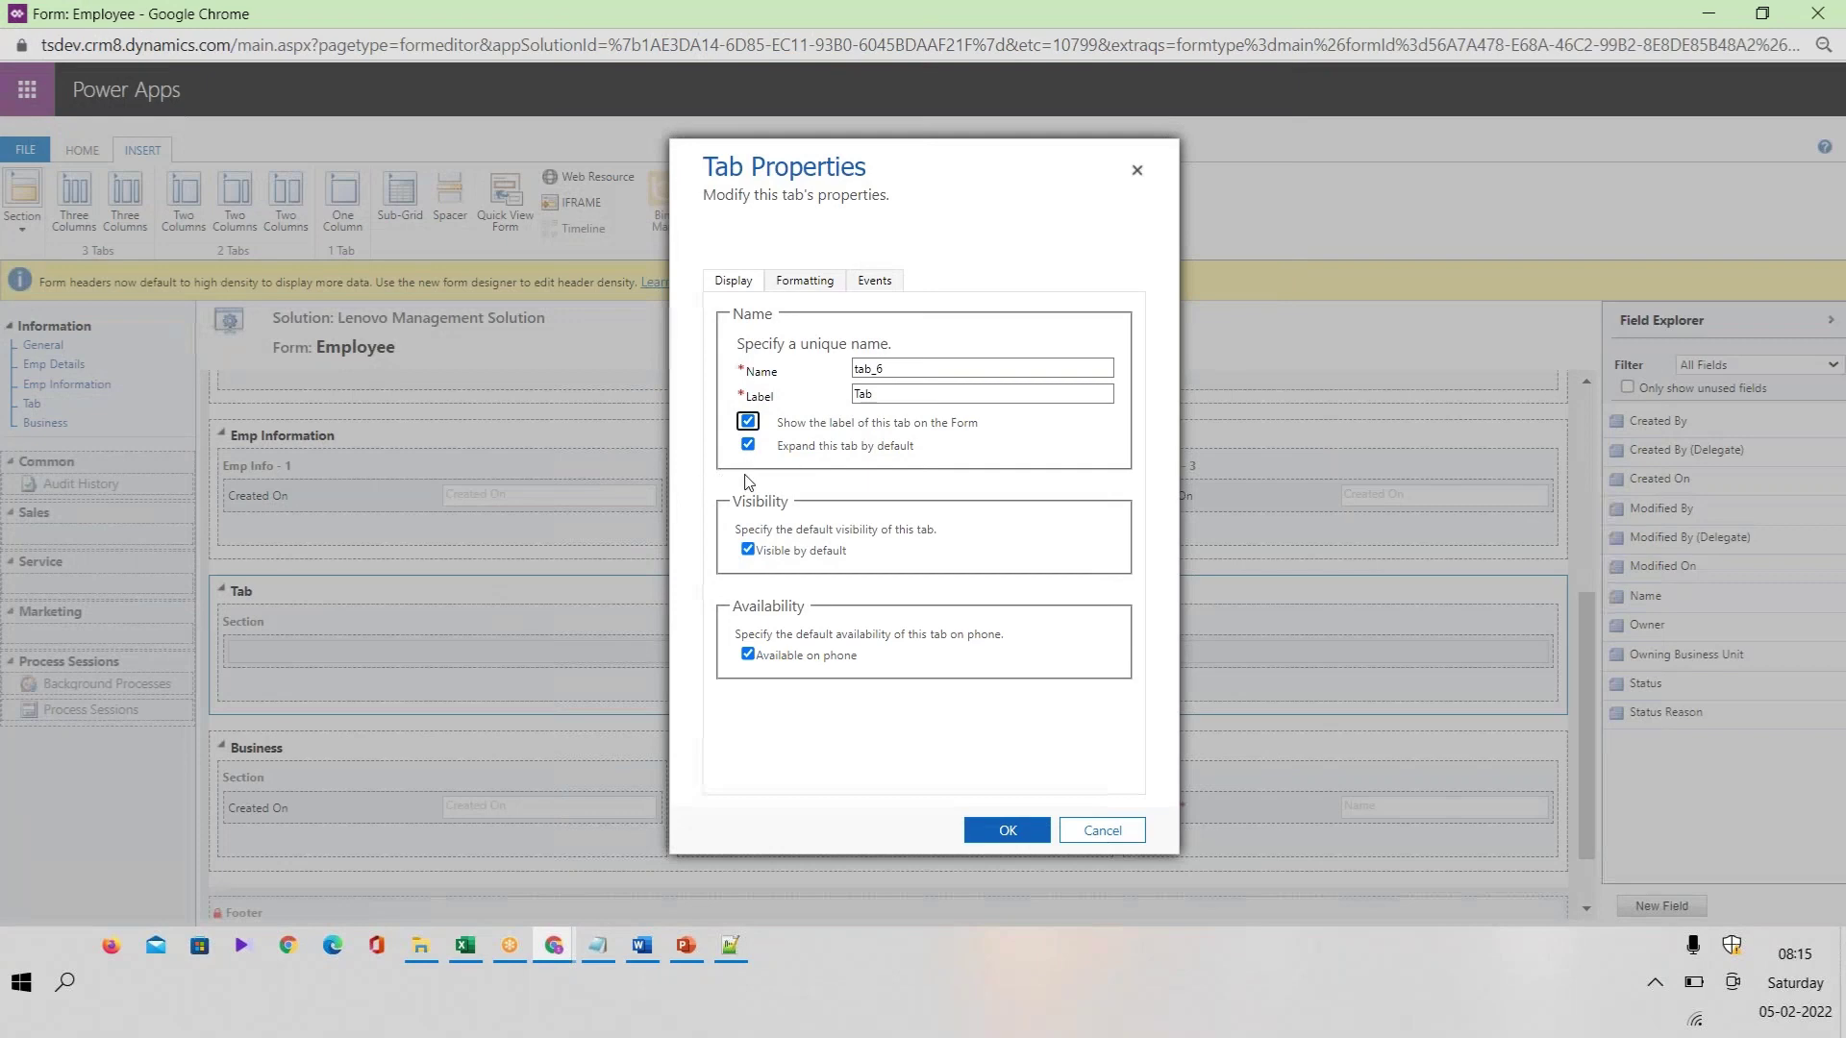
drag(908, 369, 726, 359)
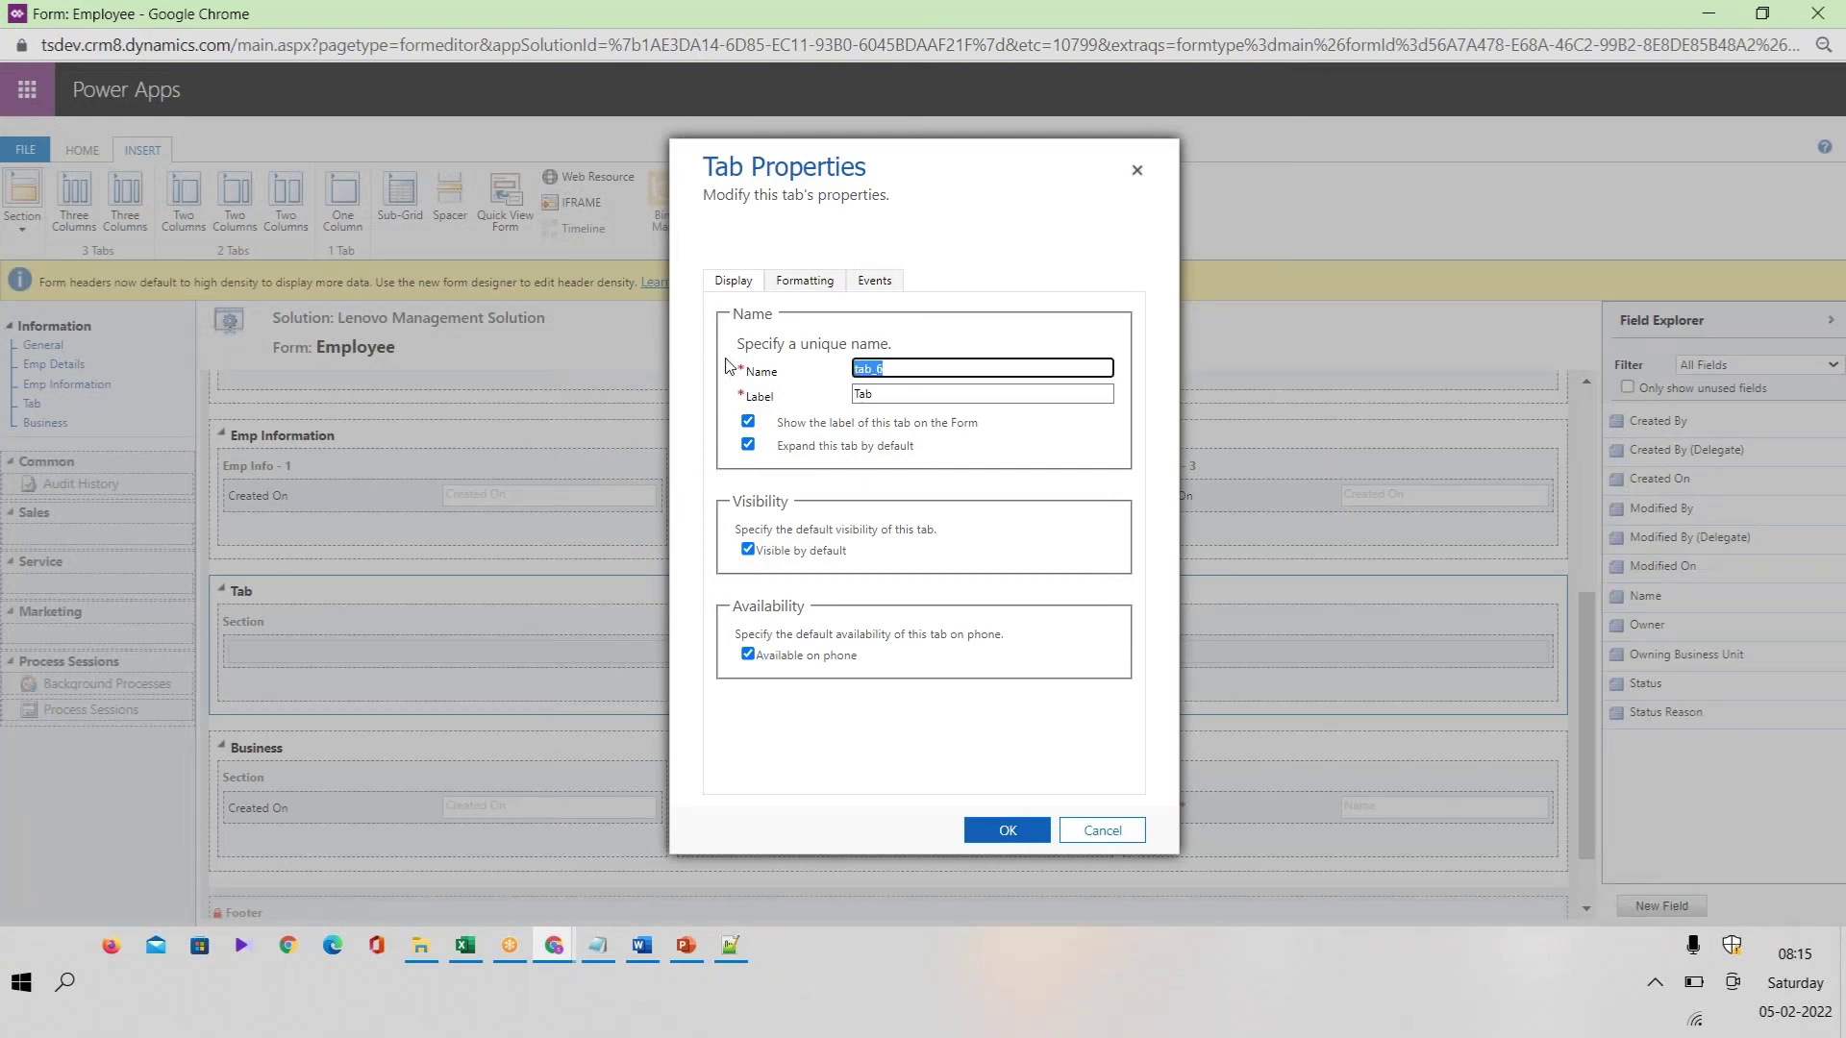
key(BackSpace)
double_click(874, 368)
key(ctrl+c)
key(Tab)
key(ctrl+v)
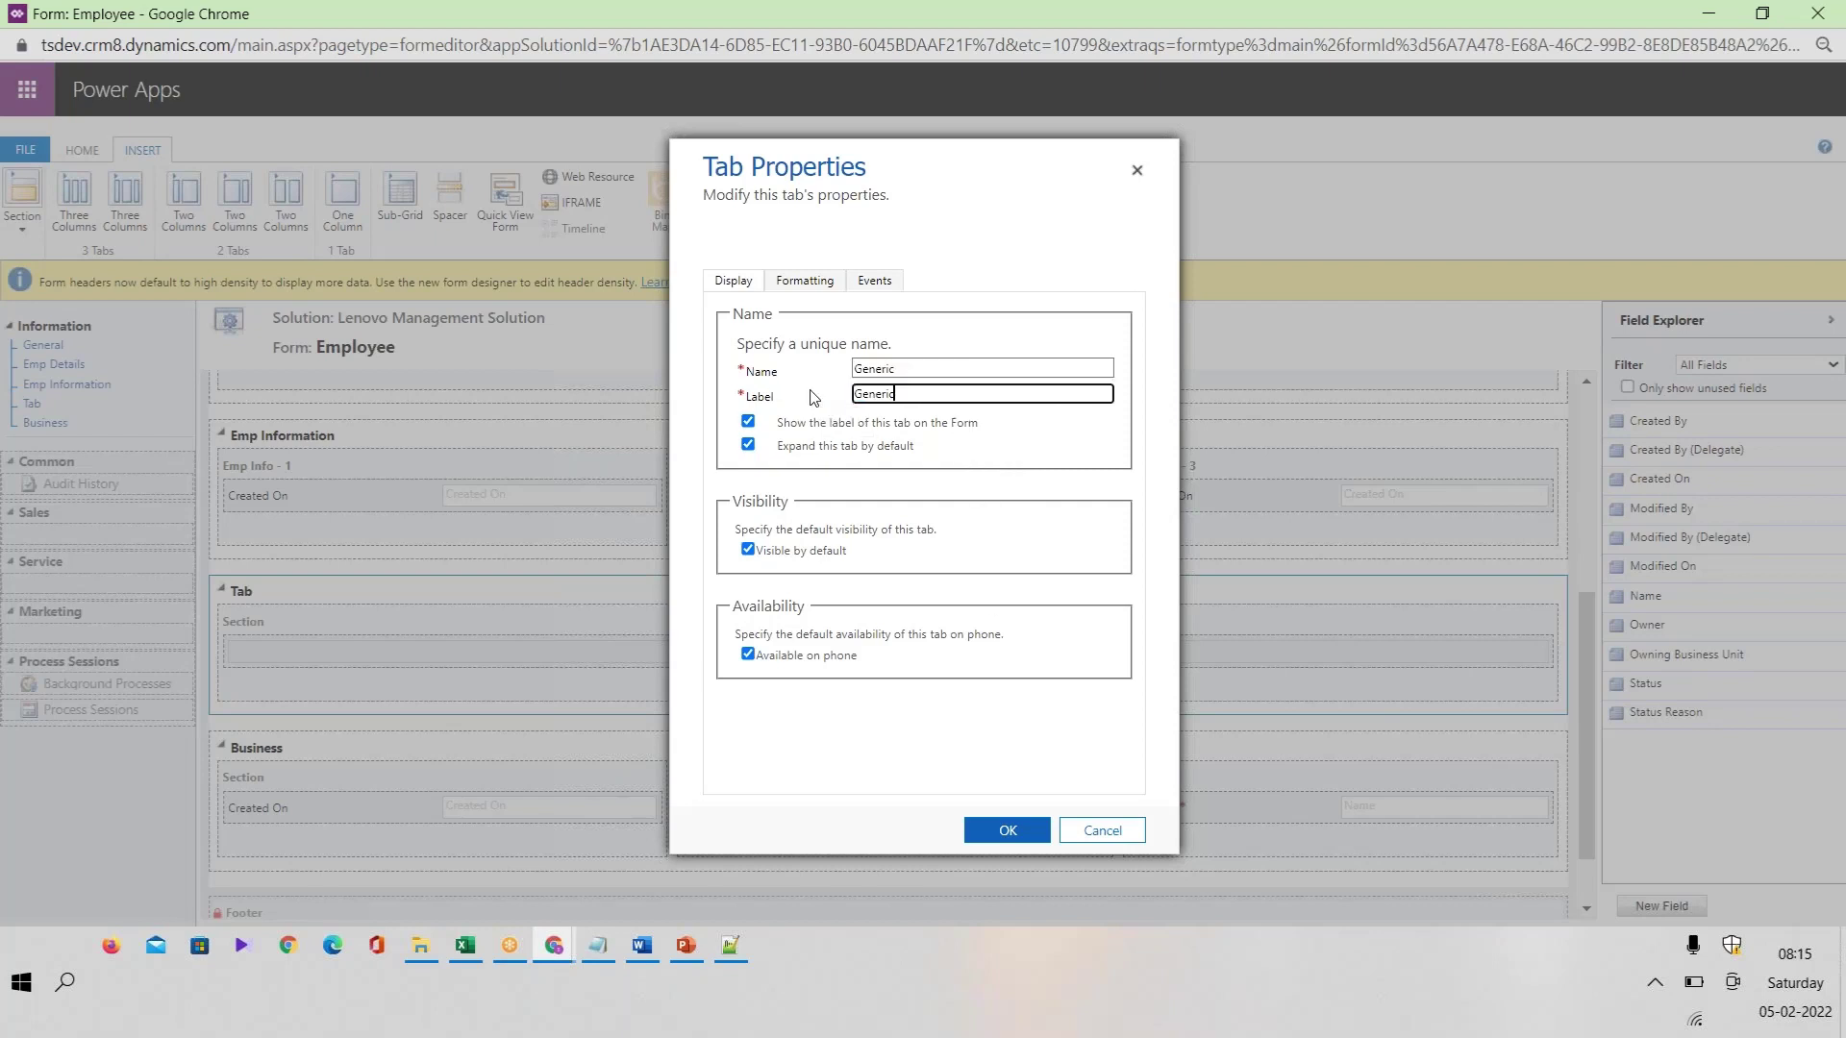
click(1010, 828)
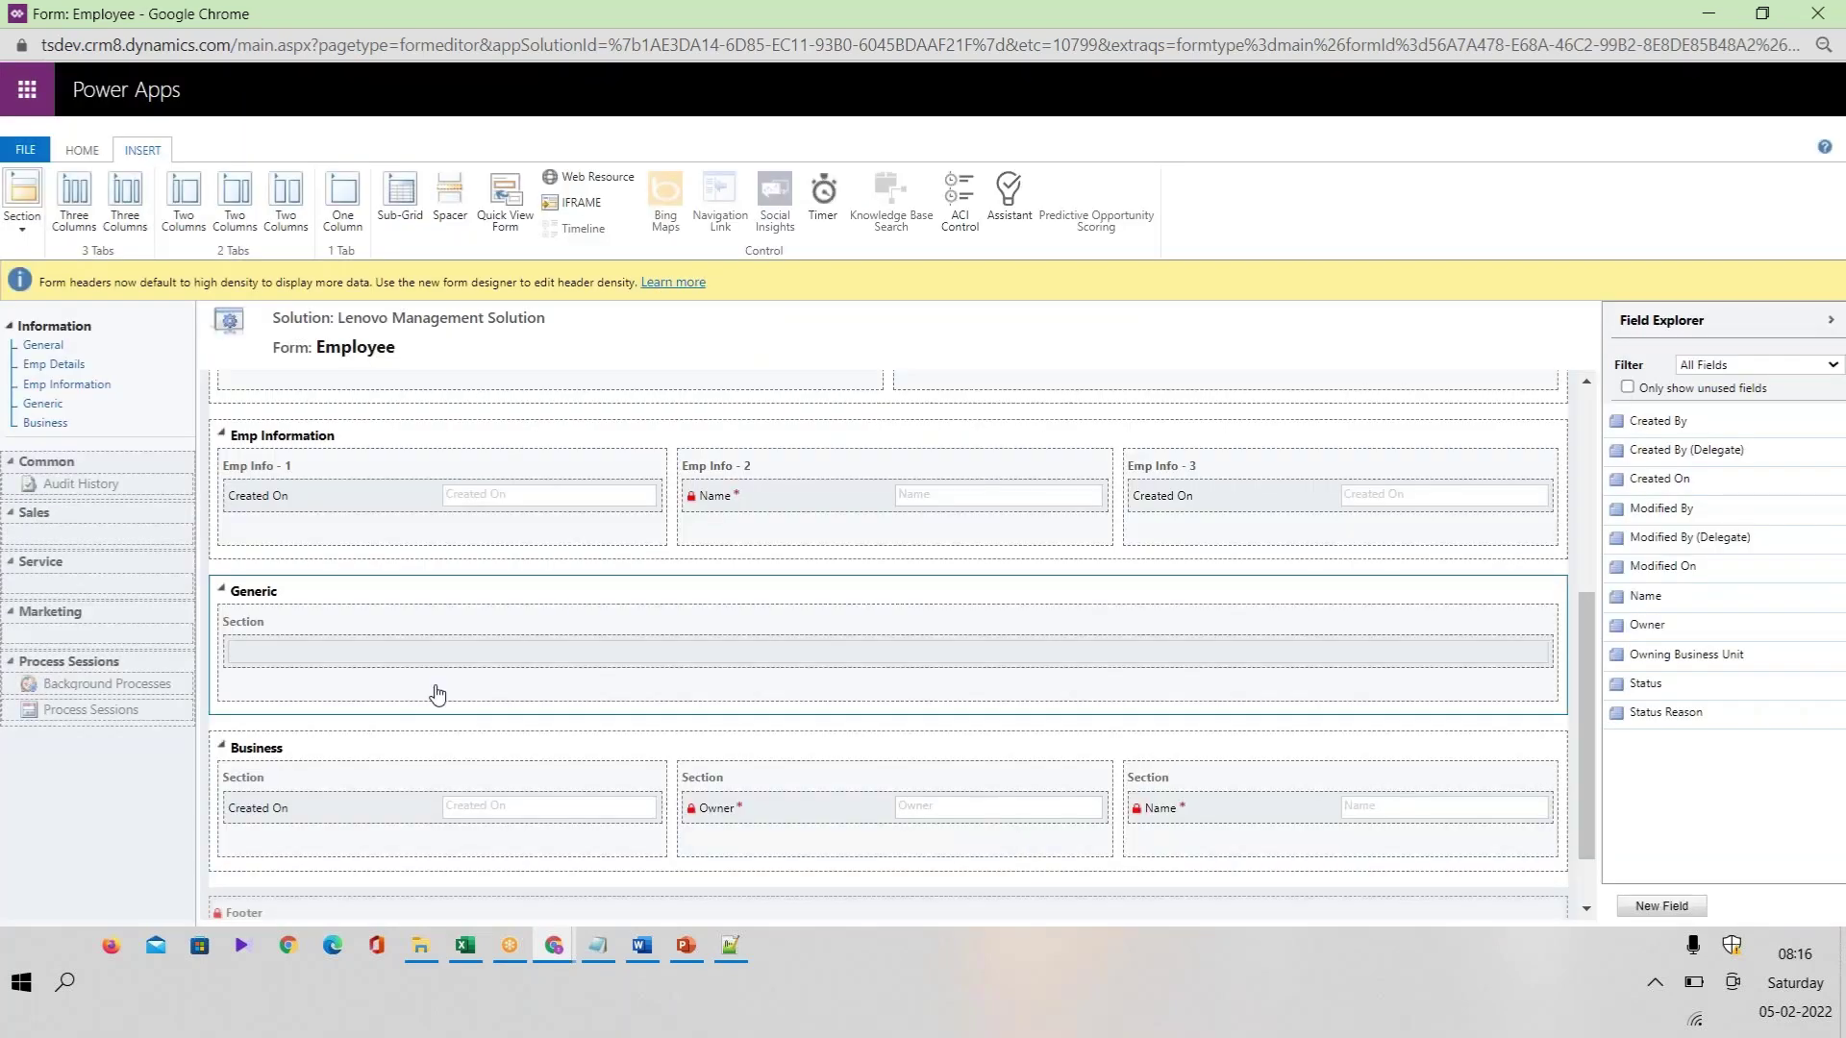
Step: Add a two-column section and a three-column section below the existing section in the Generic tab
click(469, 627)
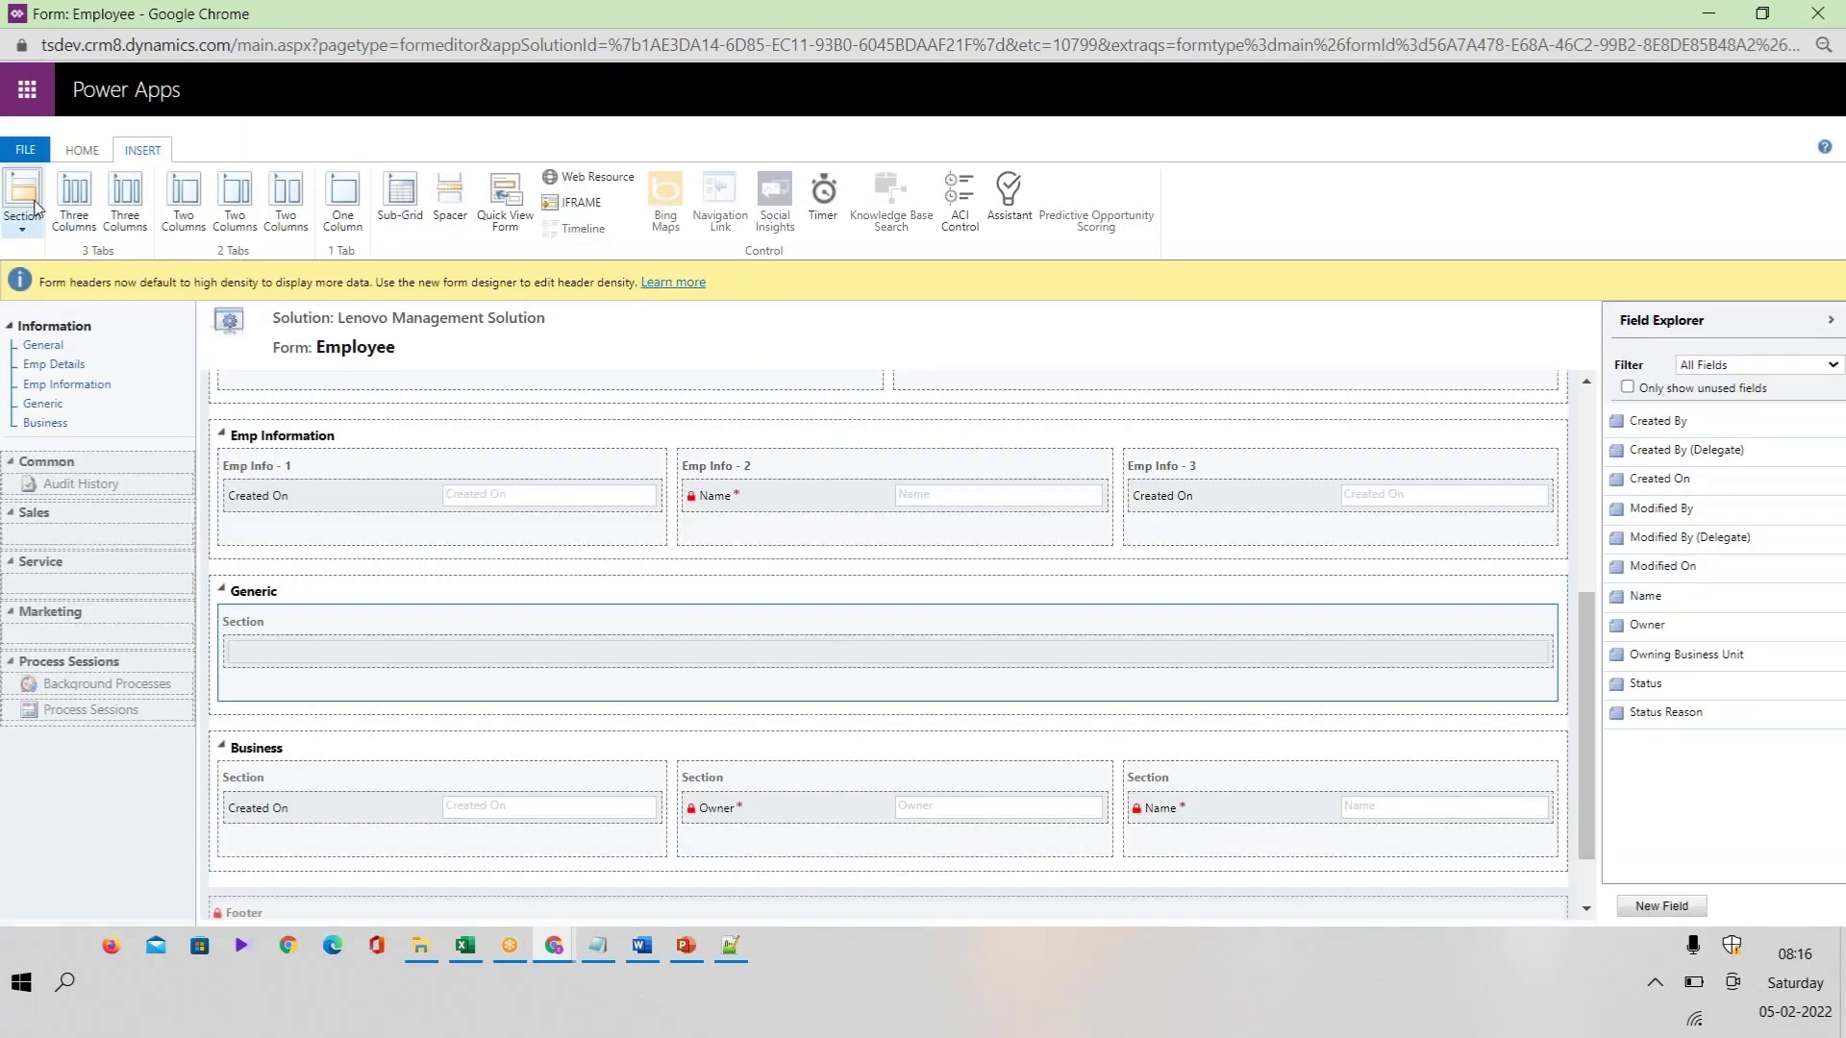
click(29, 234)
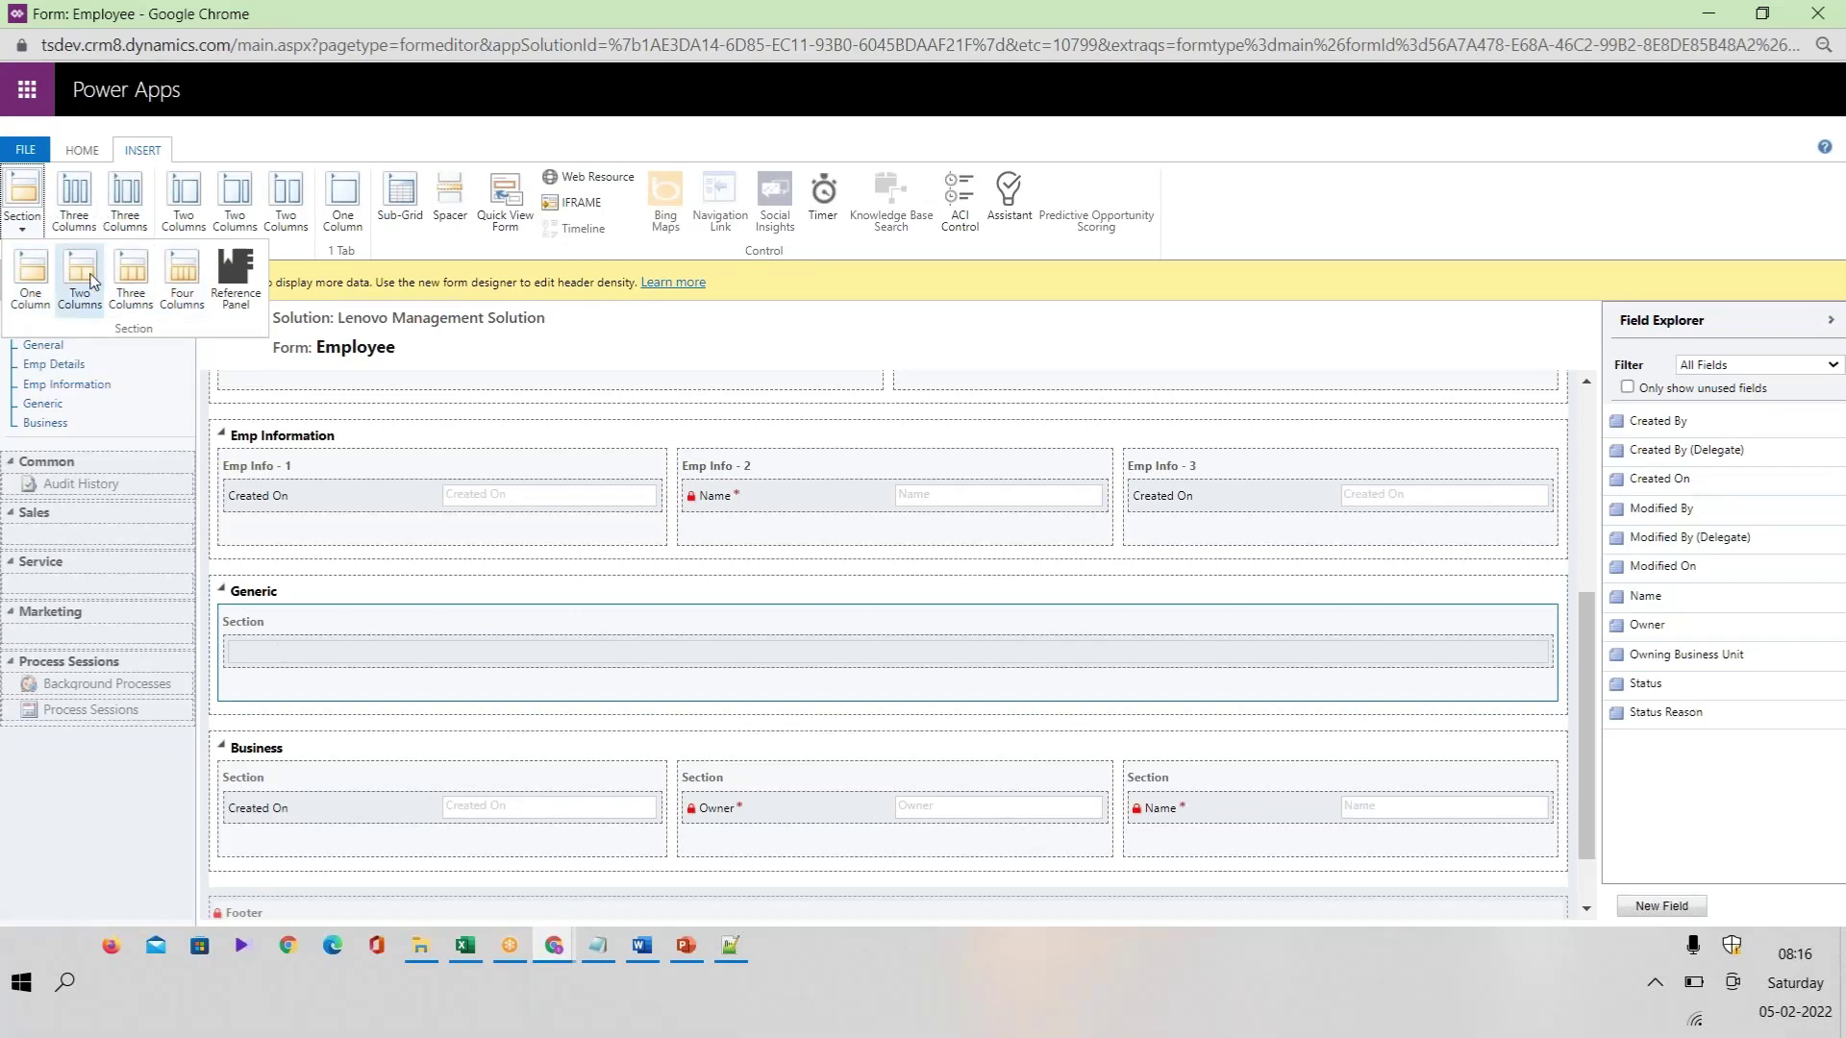
click(80, 288)
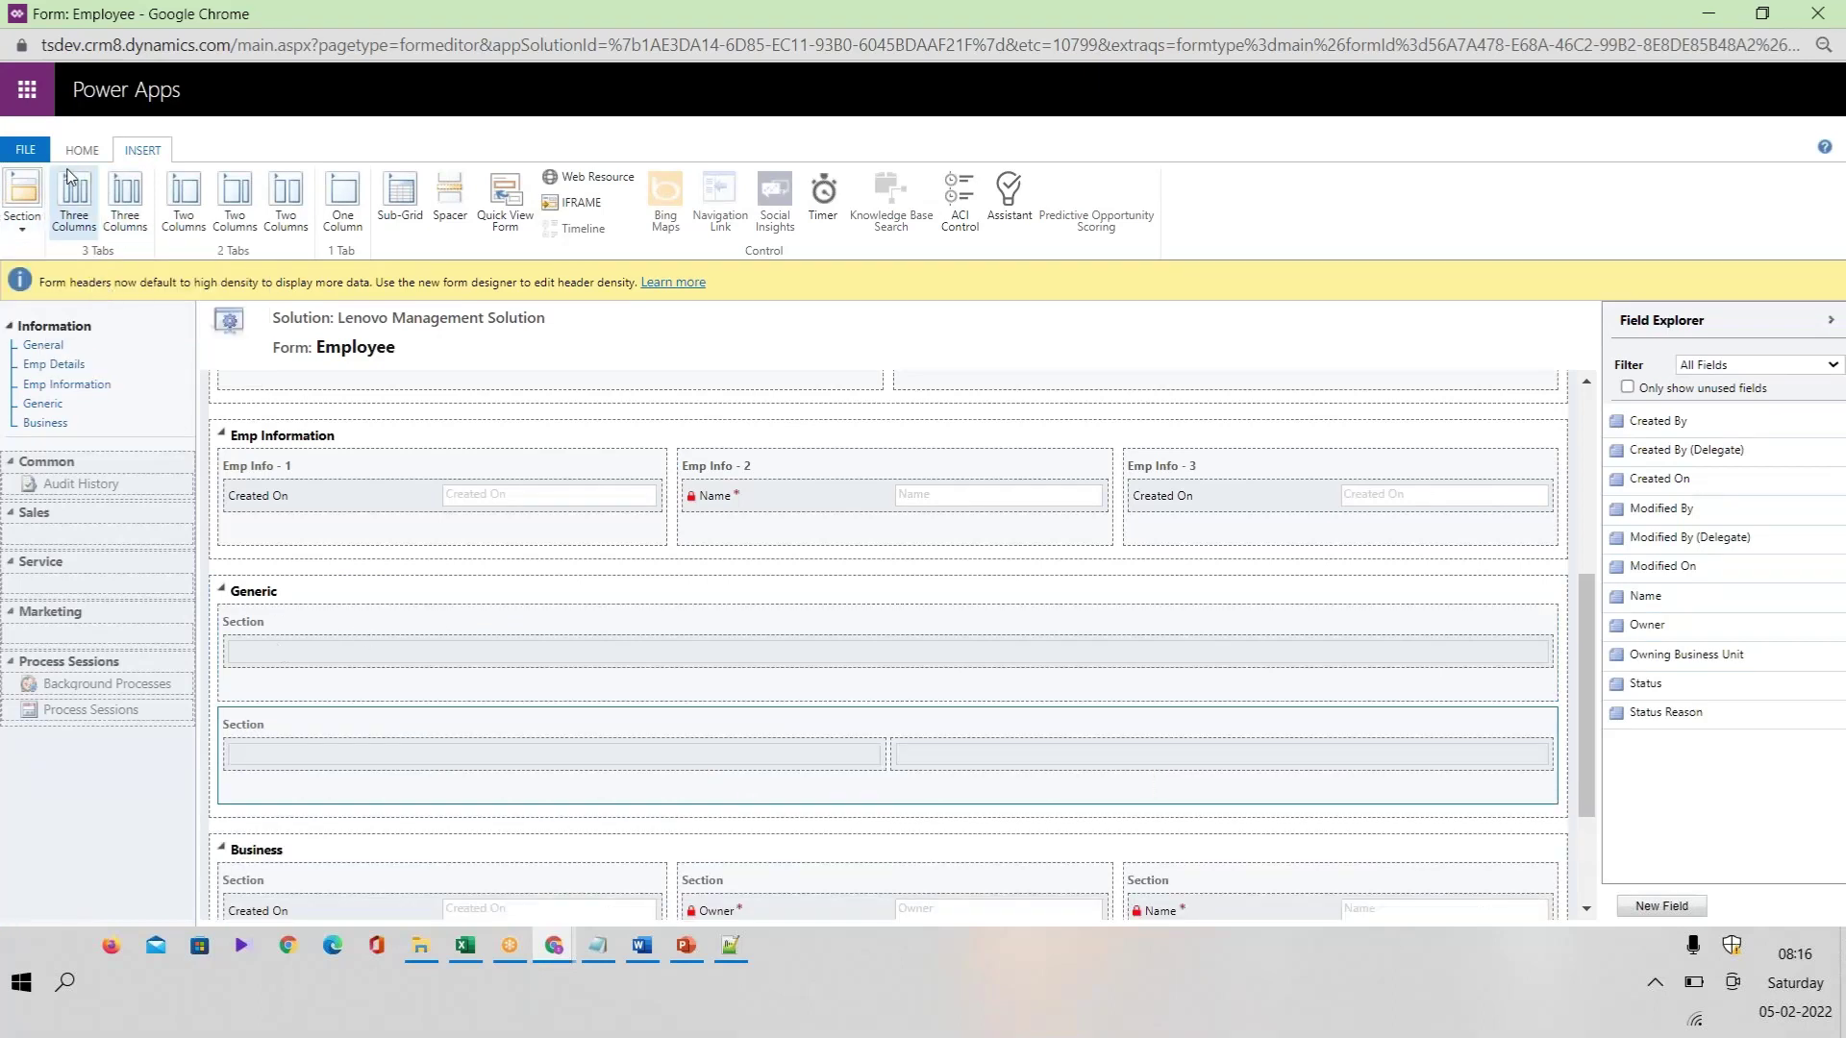
click(22, 223)
click(131, 286)
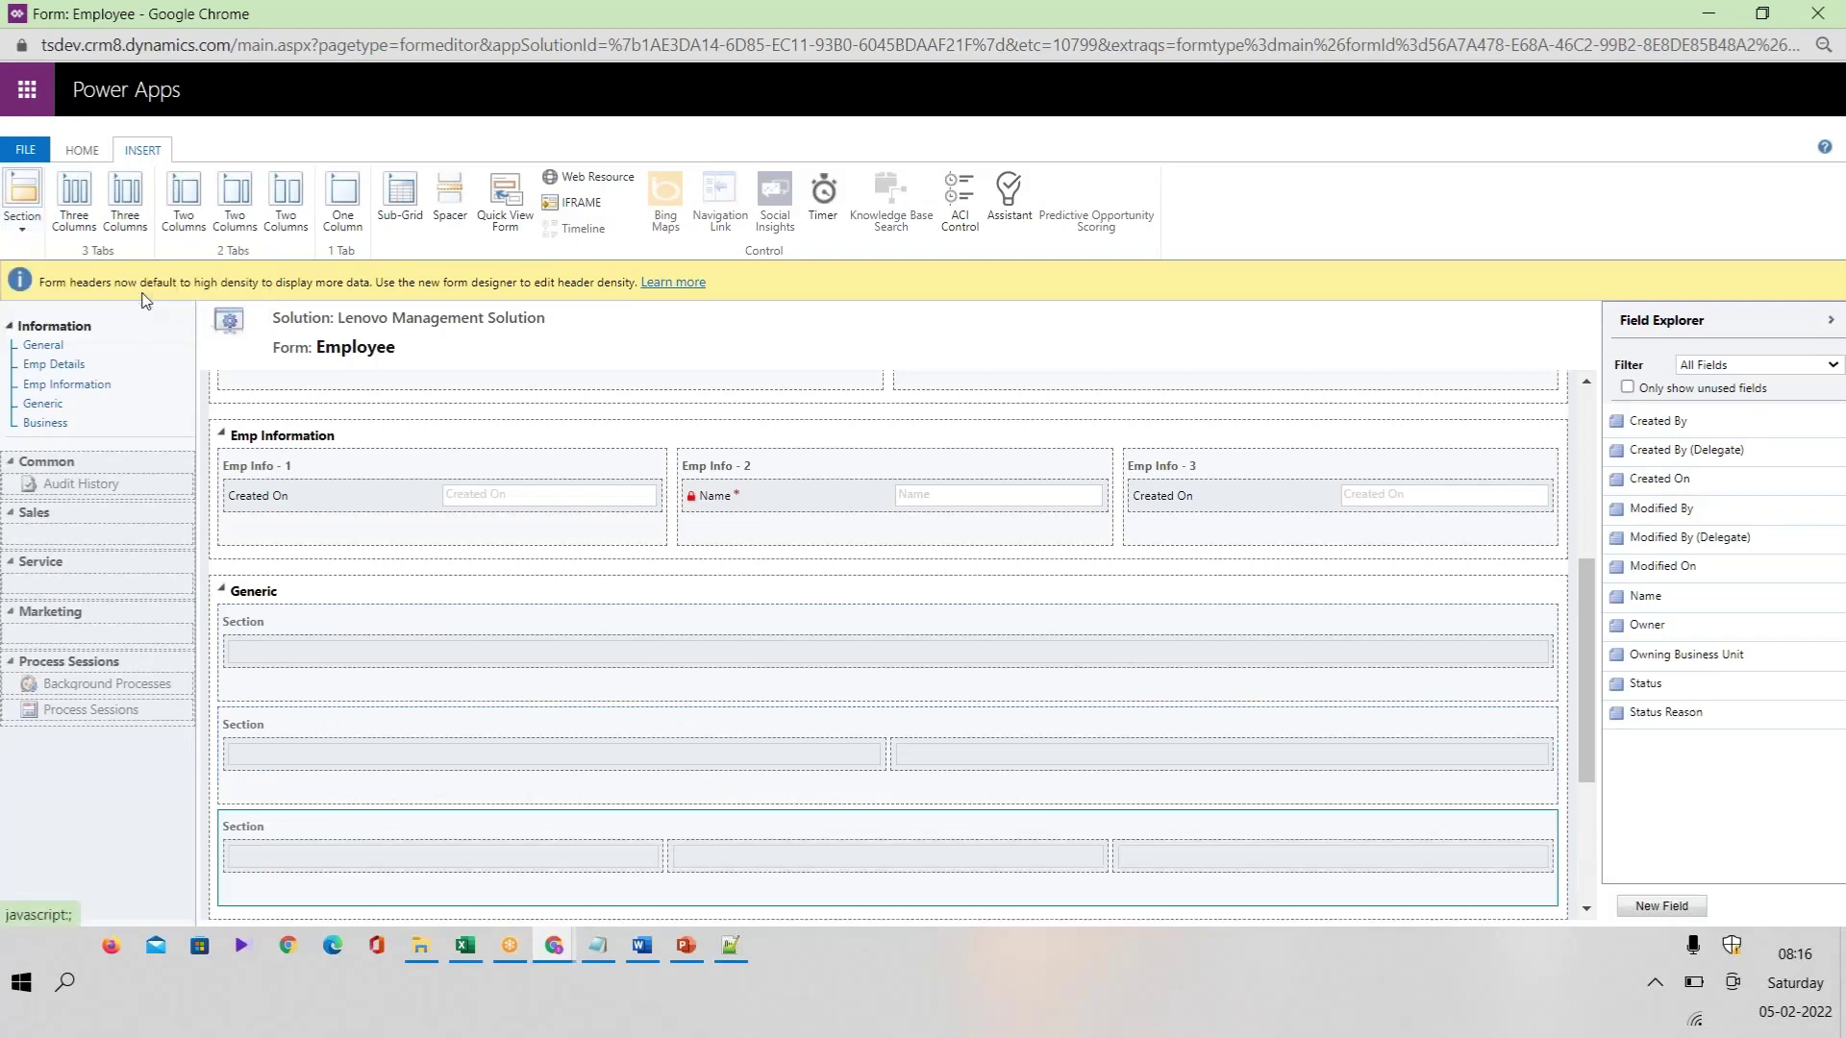
Step: Add a four-column section at the end of the Generic tab and place the Created On field in its one-column section
click(22, 223)
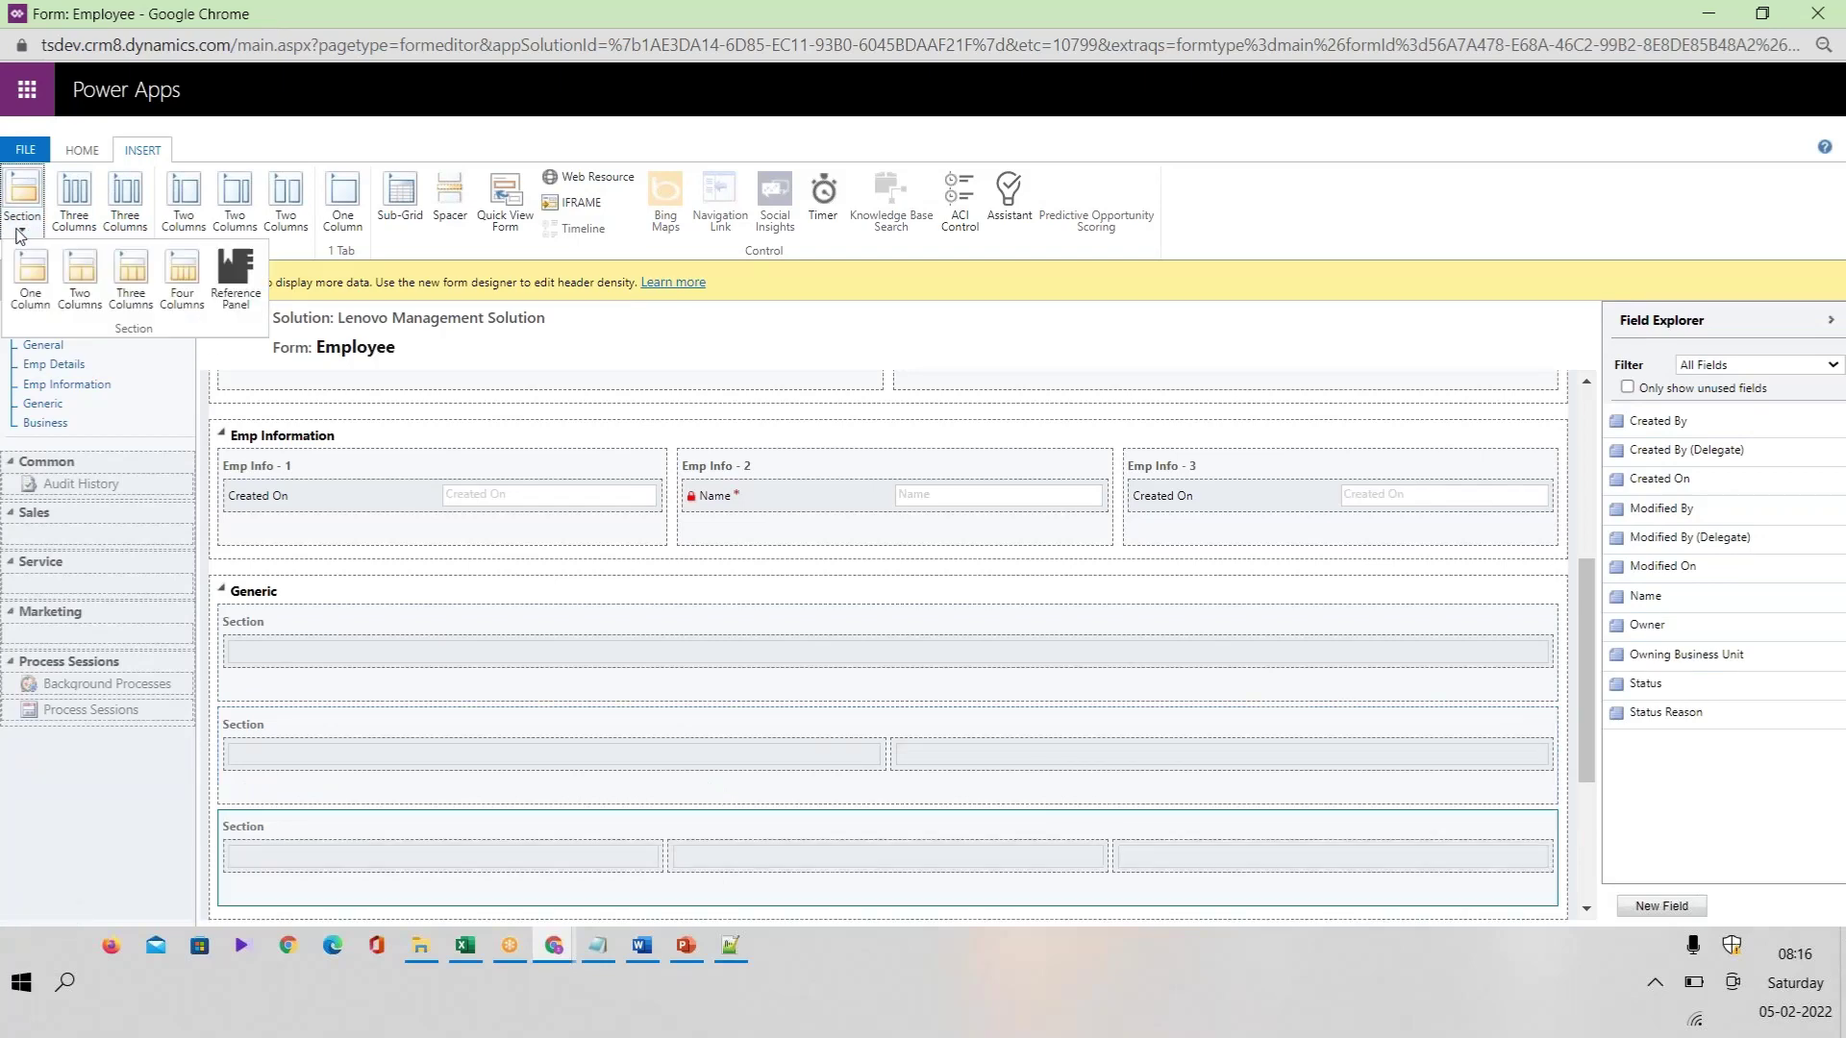
click(181, 284)
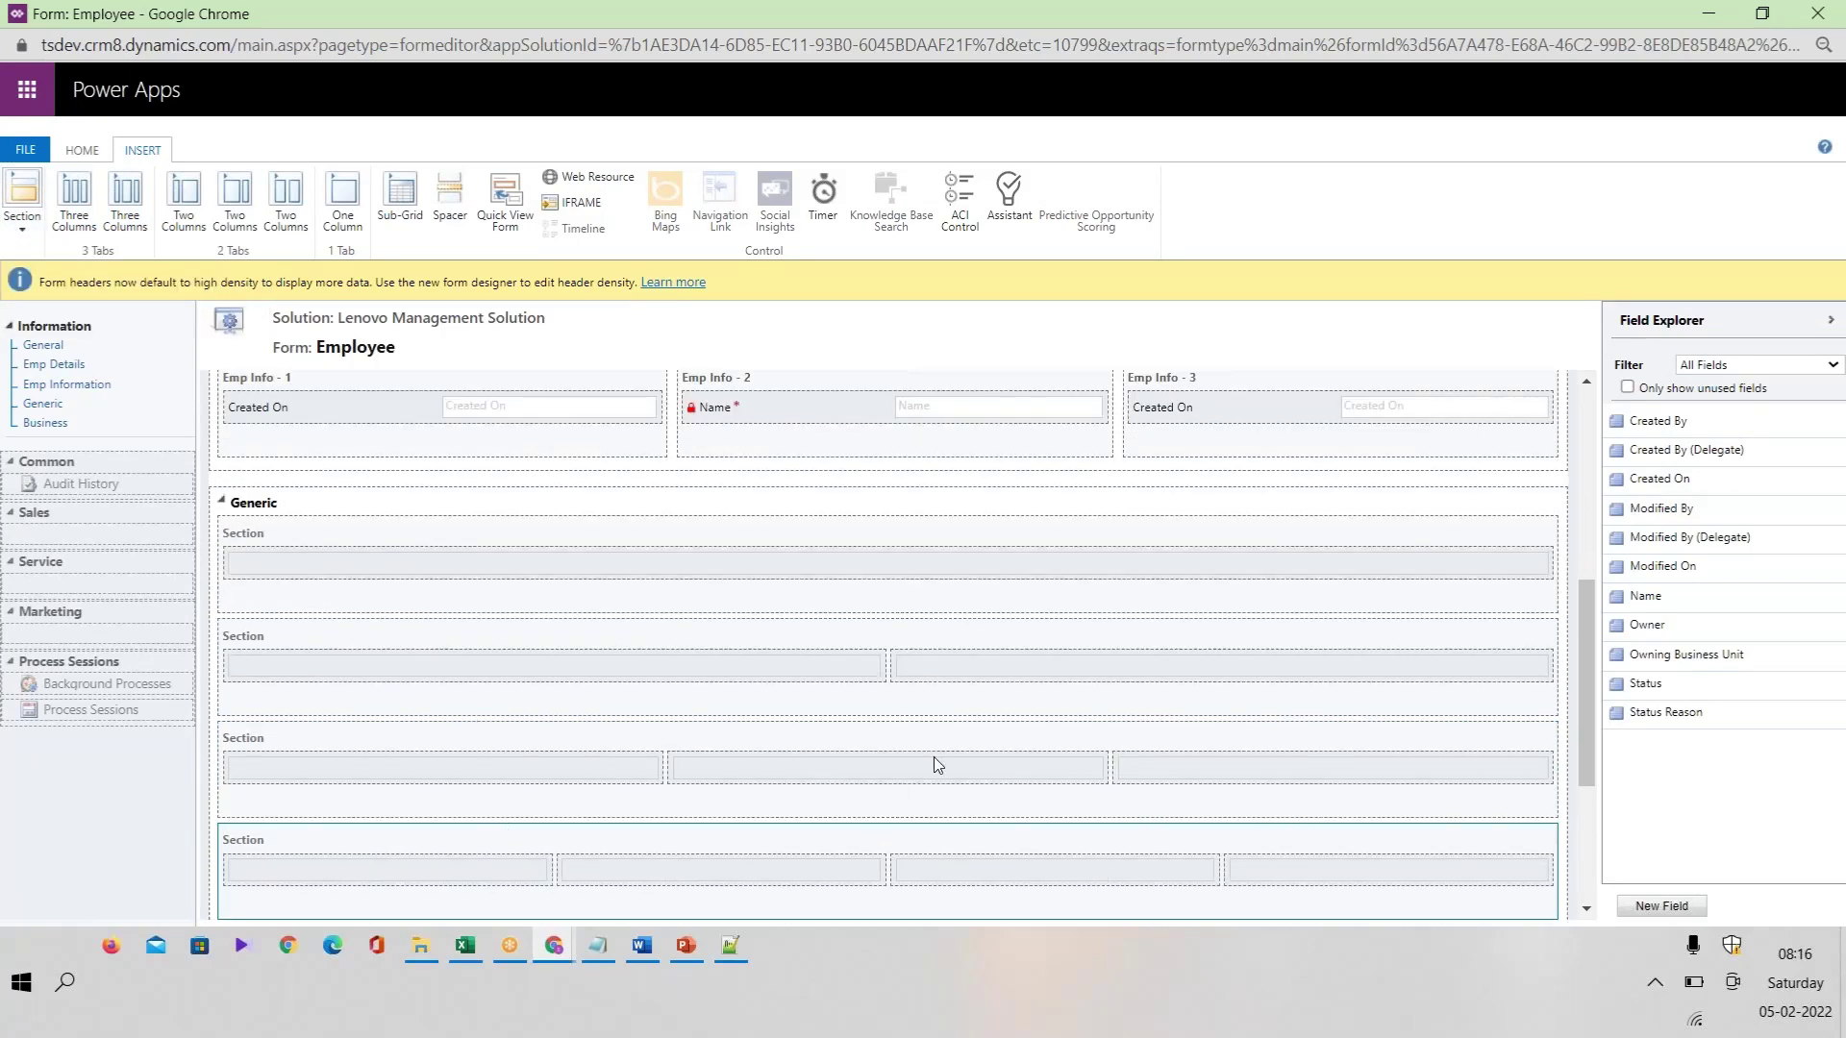
drag(1670, 493, 990, 556)
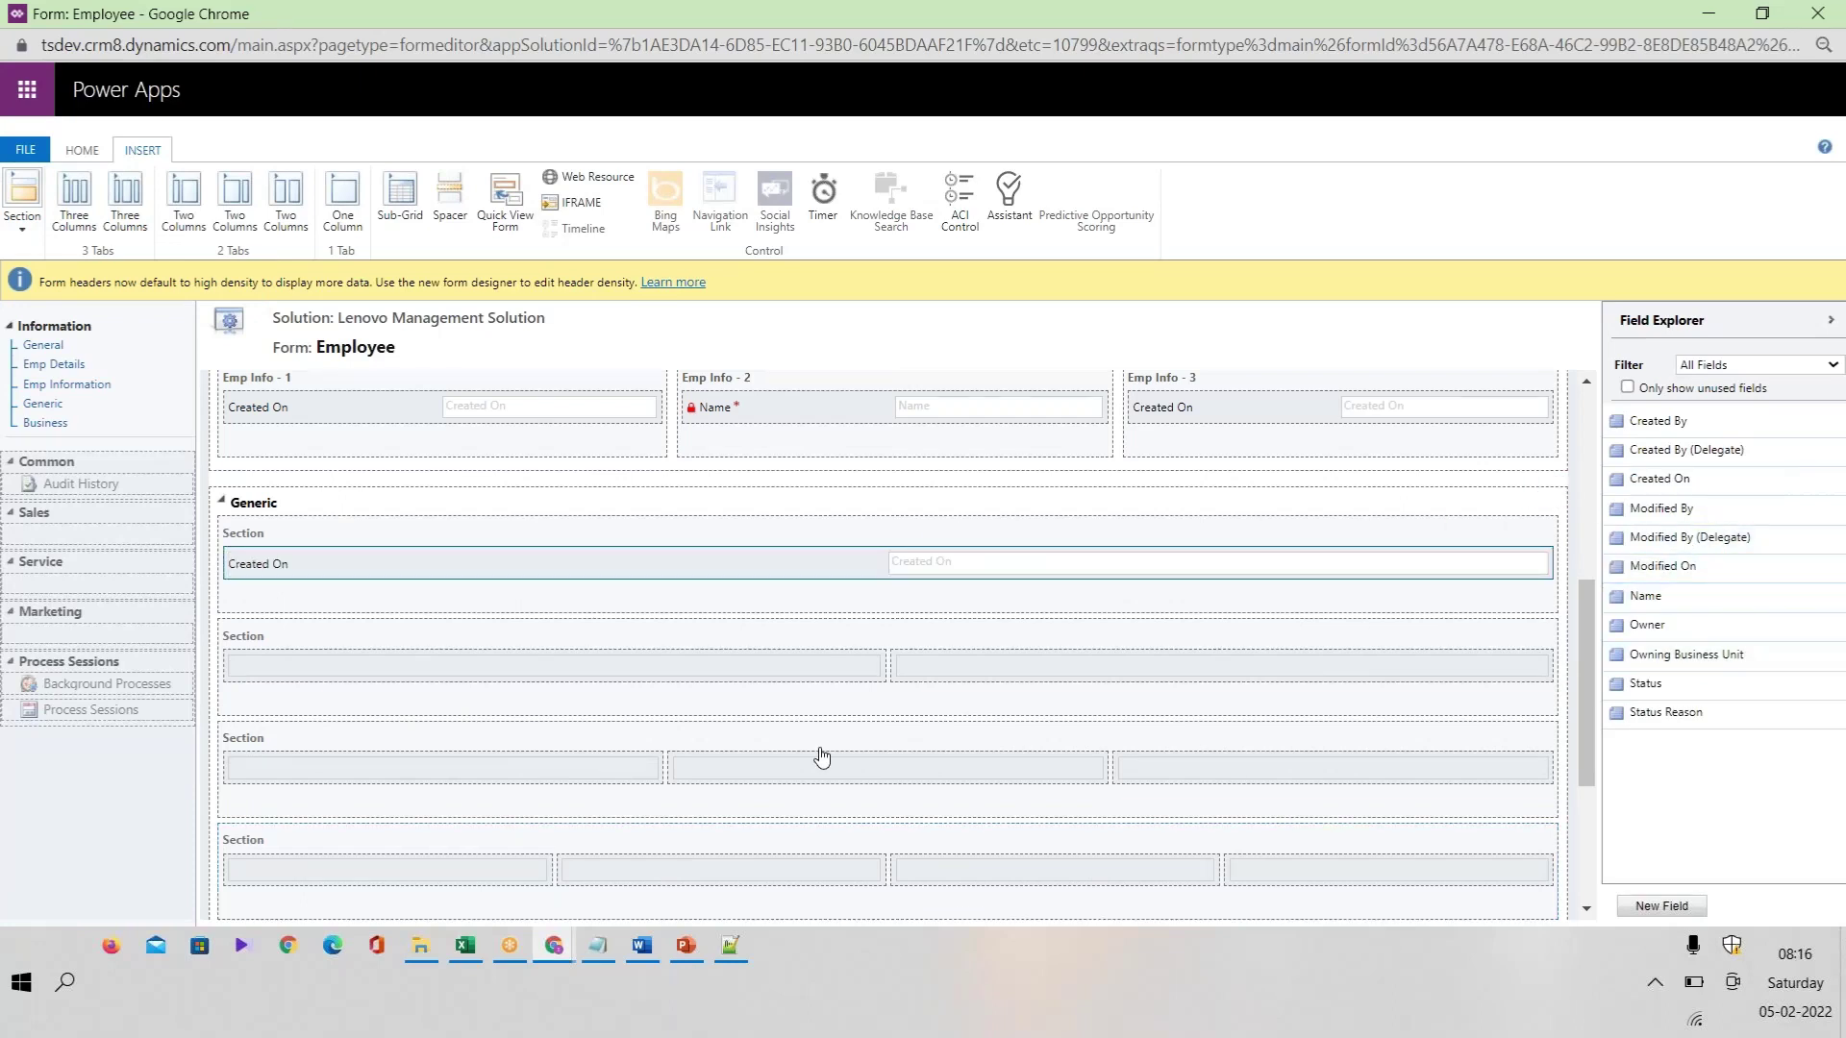
Step: Place Modified On and Name in the Generic tab's two-column section, and Owner, Name and Modified By in its three-column section
drag(1668, 576, 624, 668)
drag(1675, 602, 1203, 666)
drag(1680, 625, 543, 625)
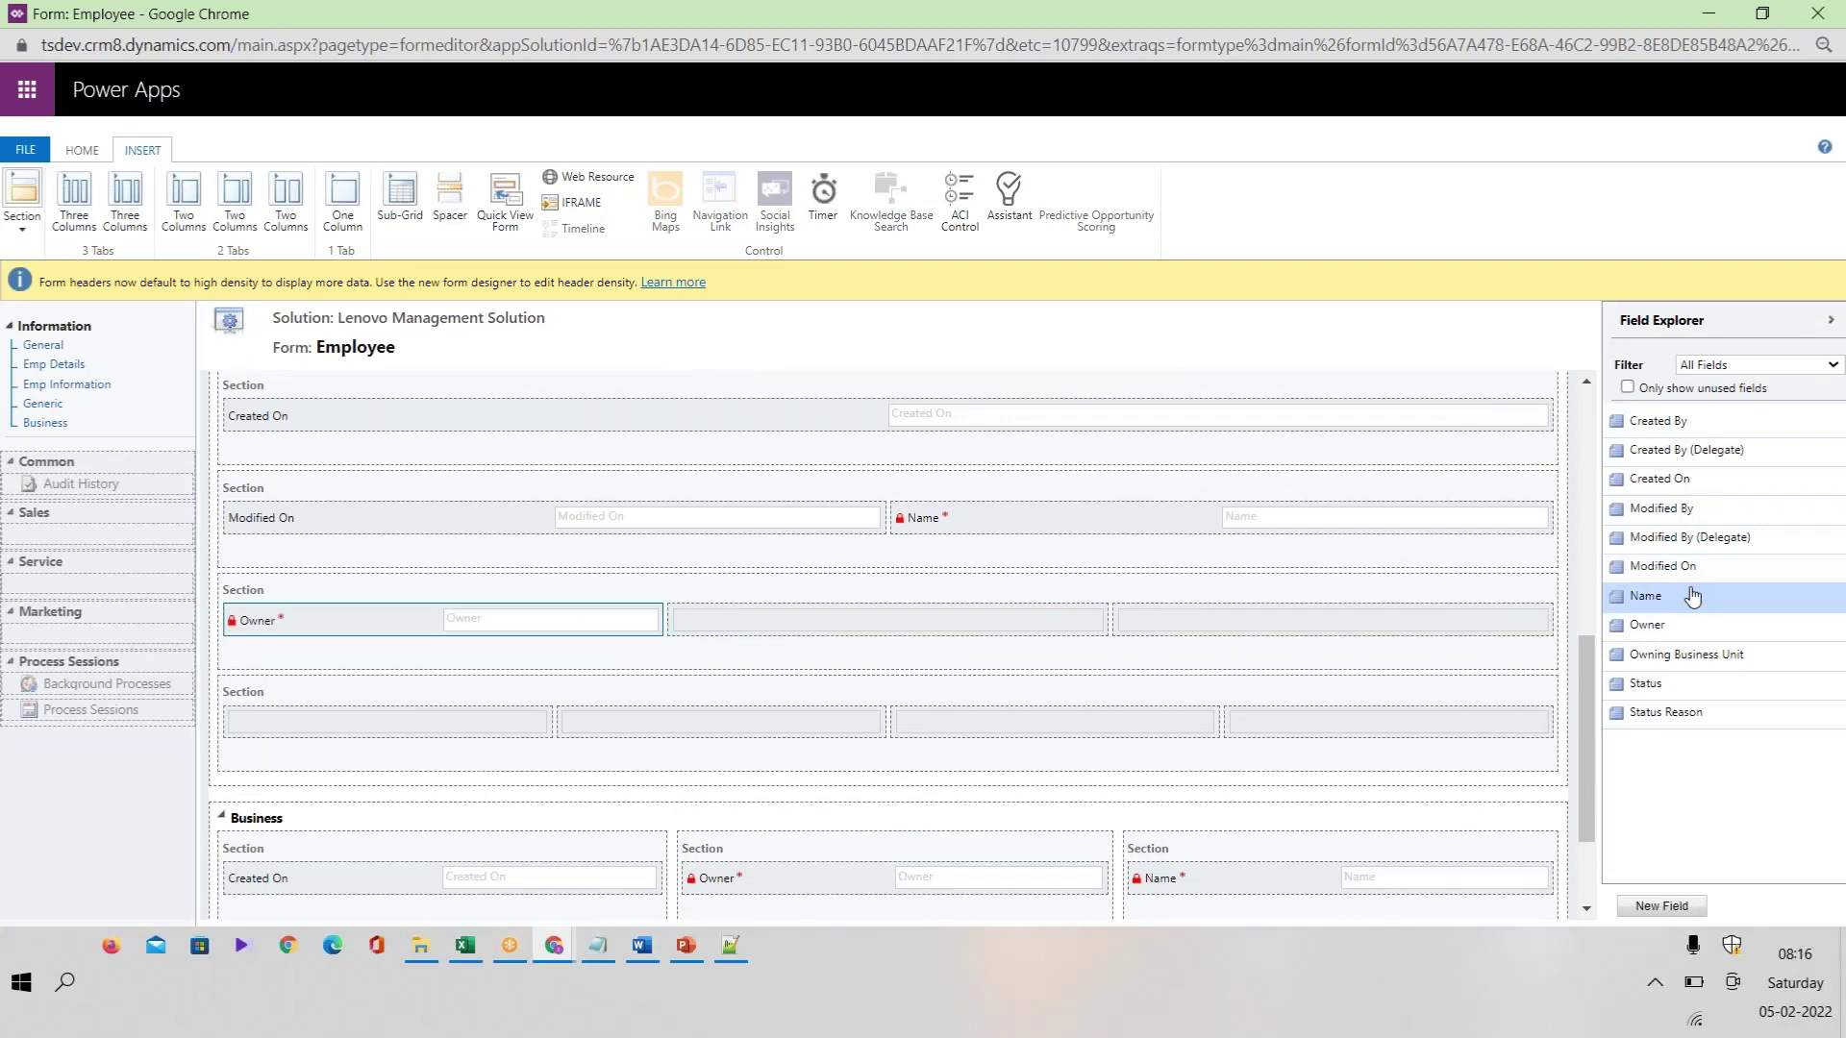
drag(1682, 608, 1253, 613)
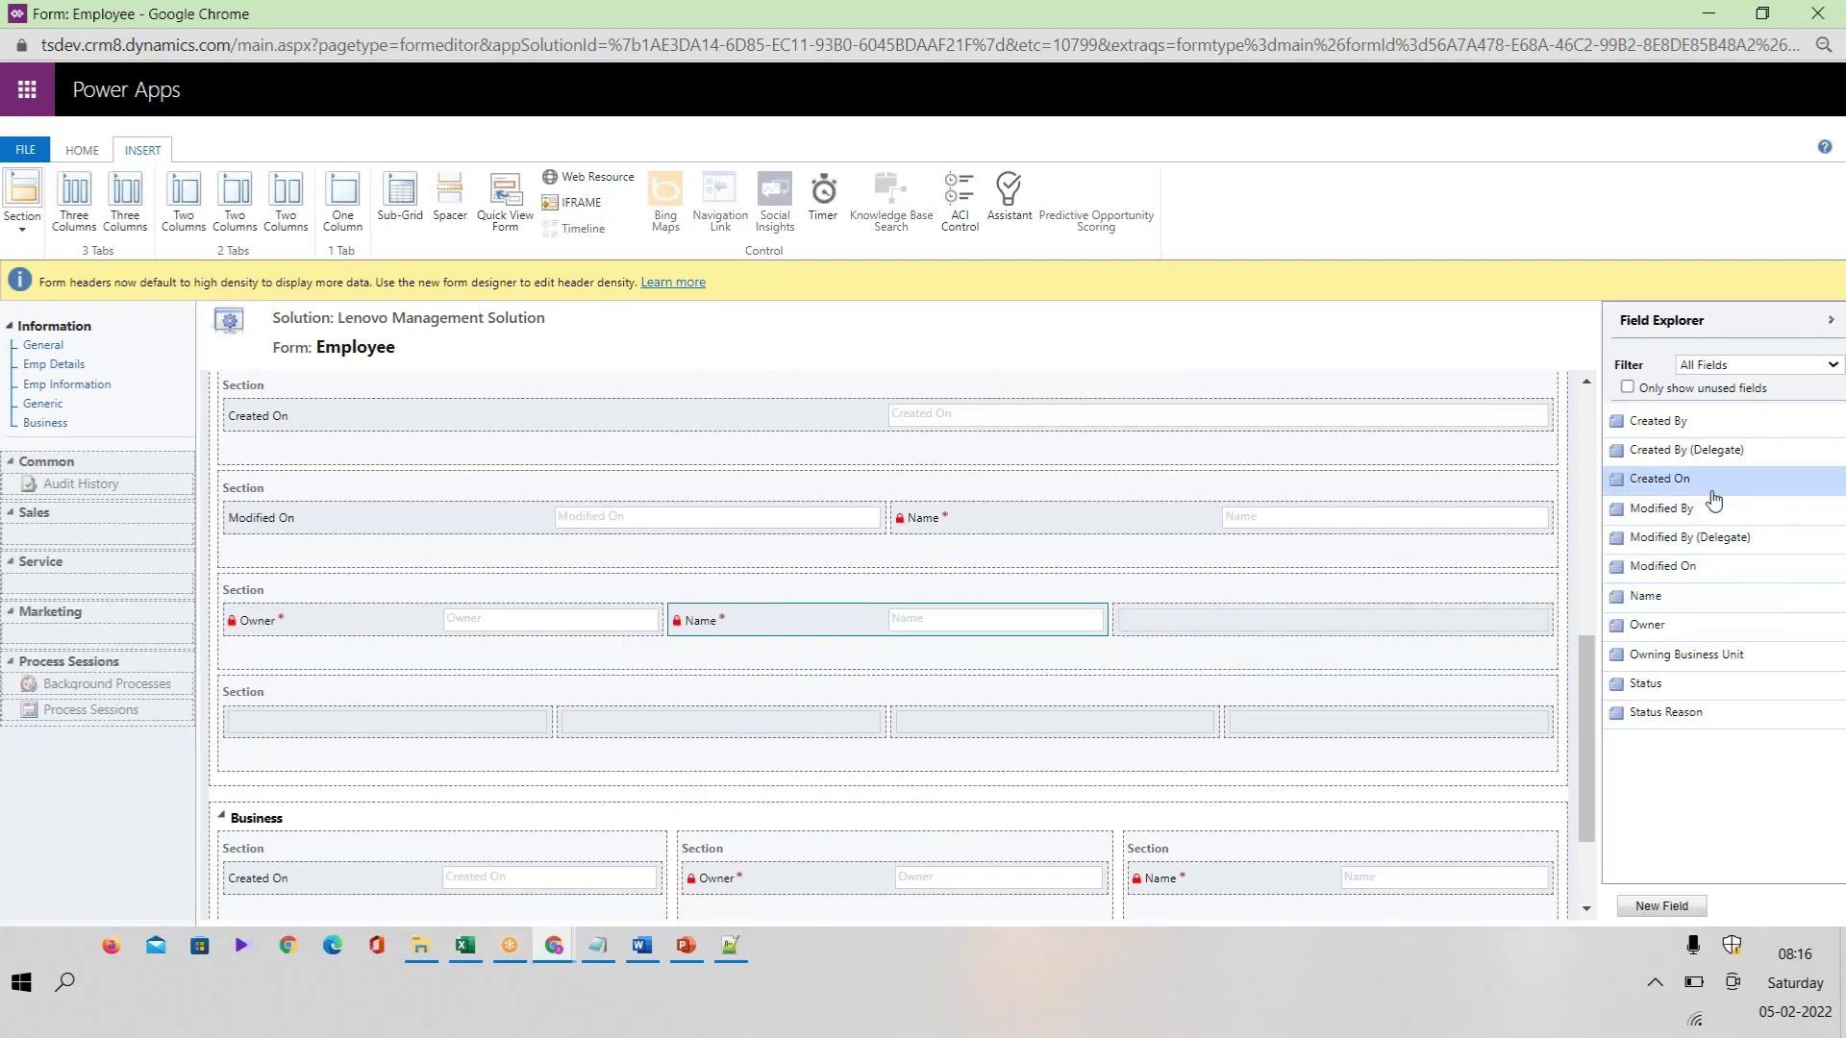
drag(1658, 508, 1305, 617)
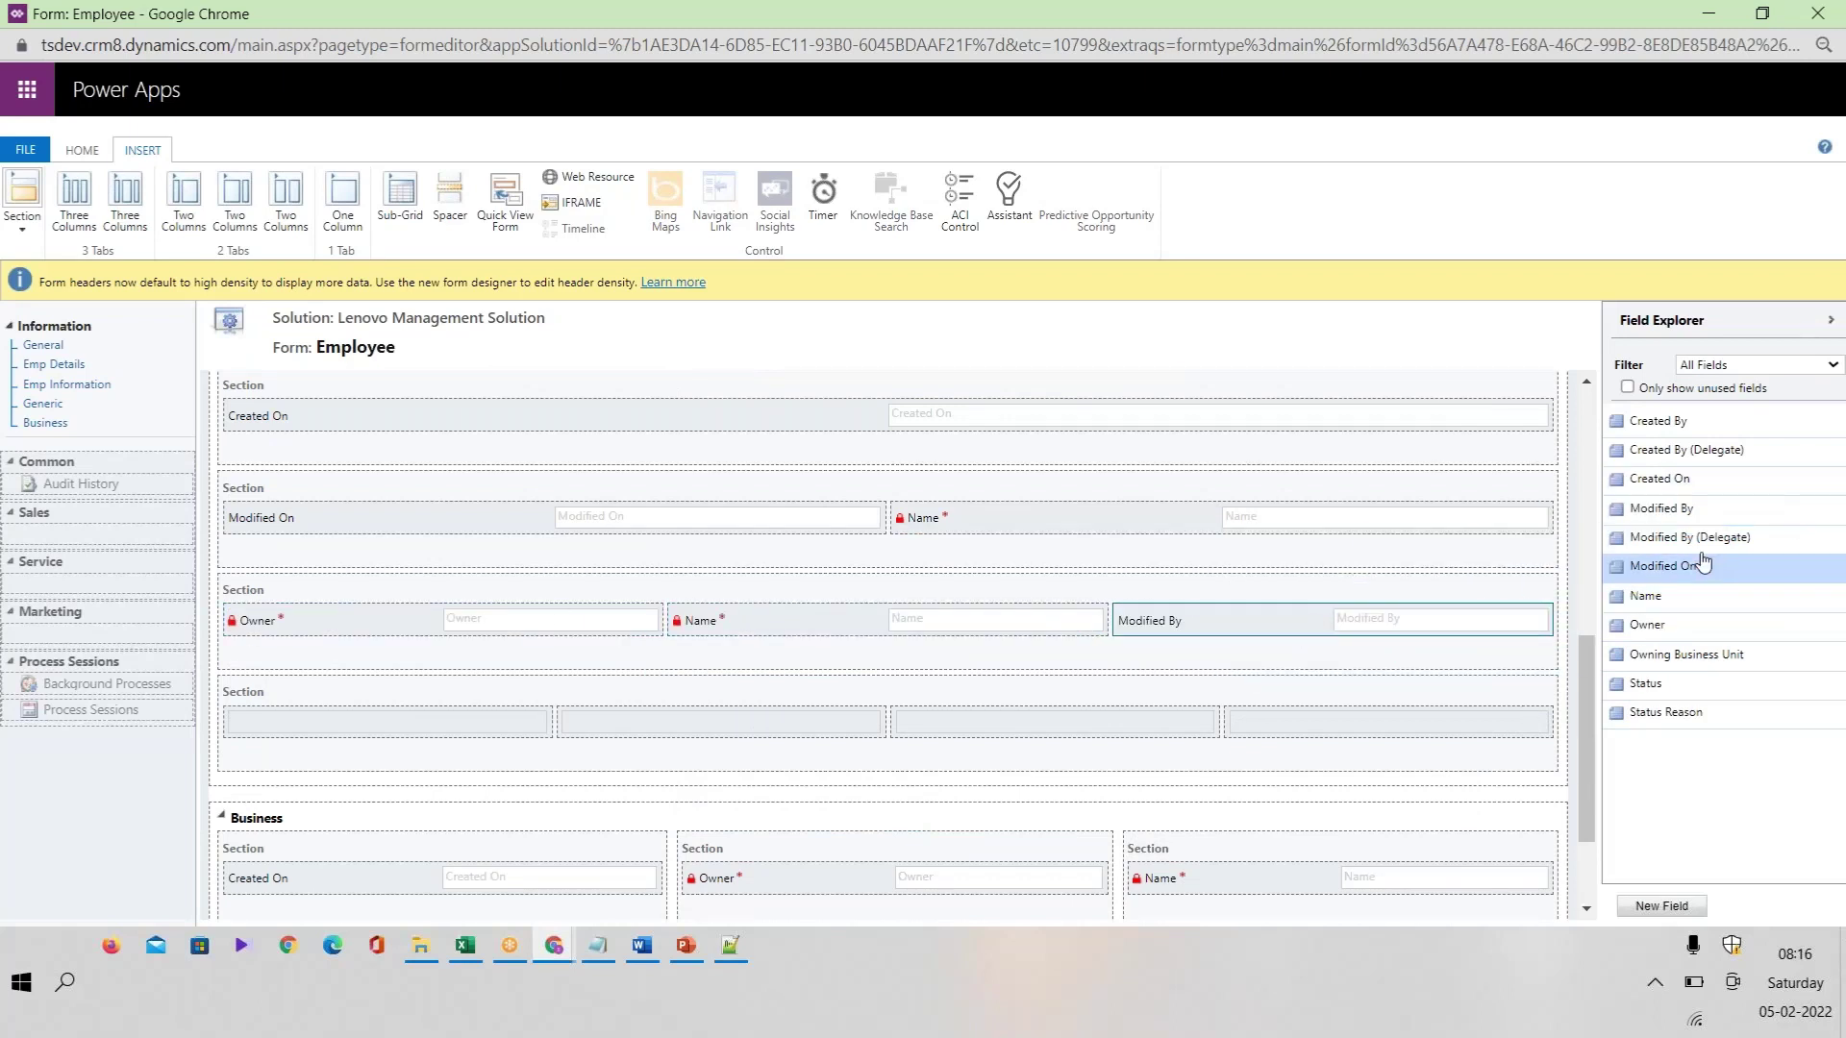
Step: Fill the four-column section of the Generic tab with Modified On, Name, Modified By and Created By (Delegate)
drag(1689, 568, 355, 731)
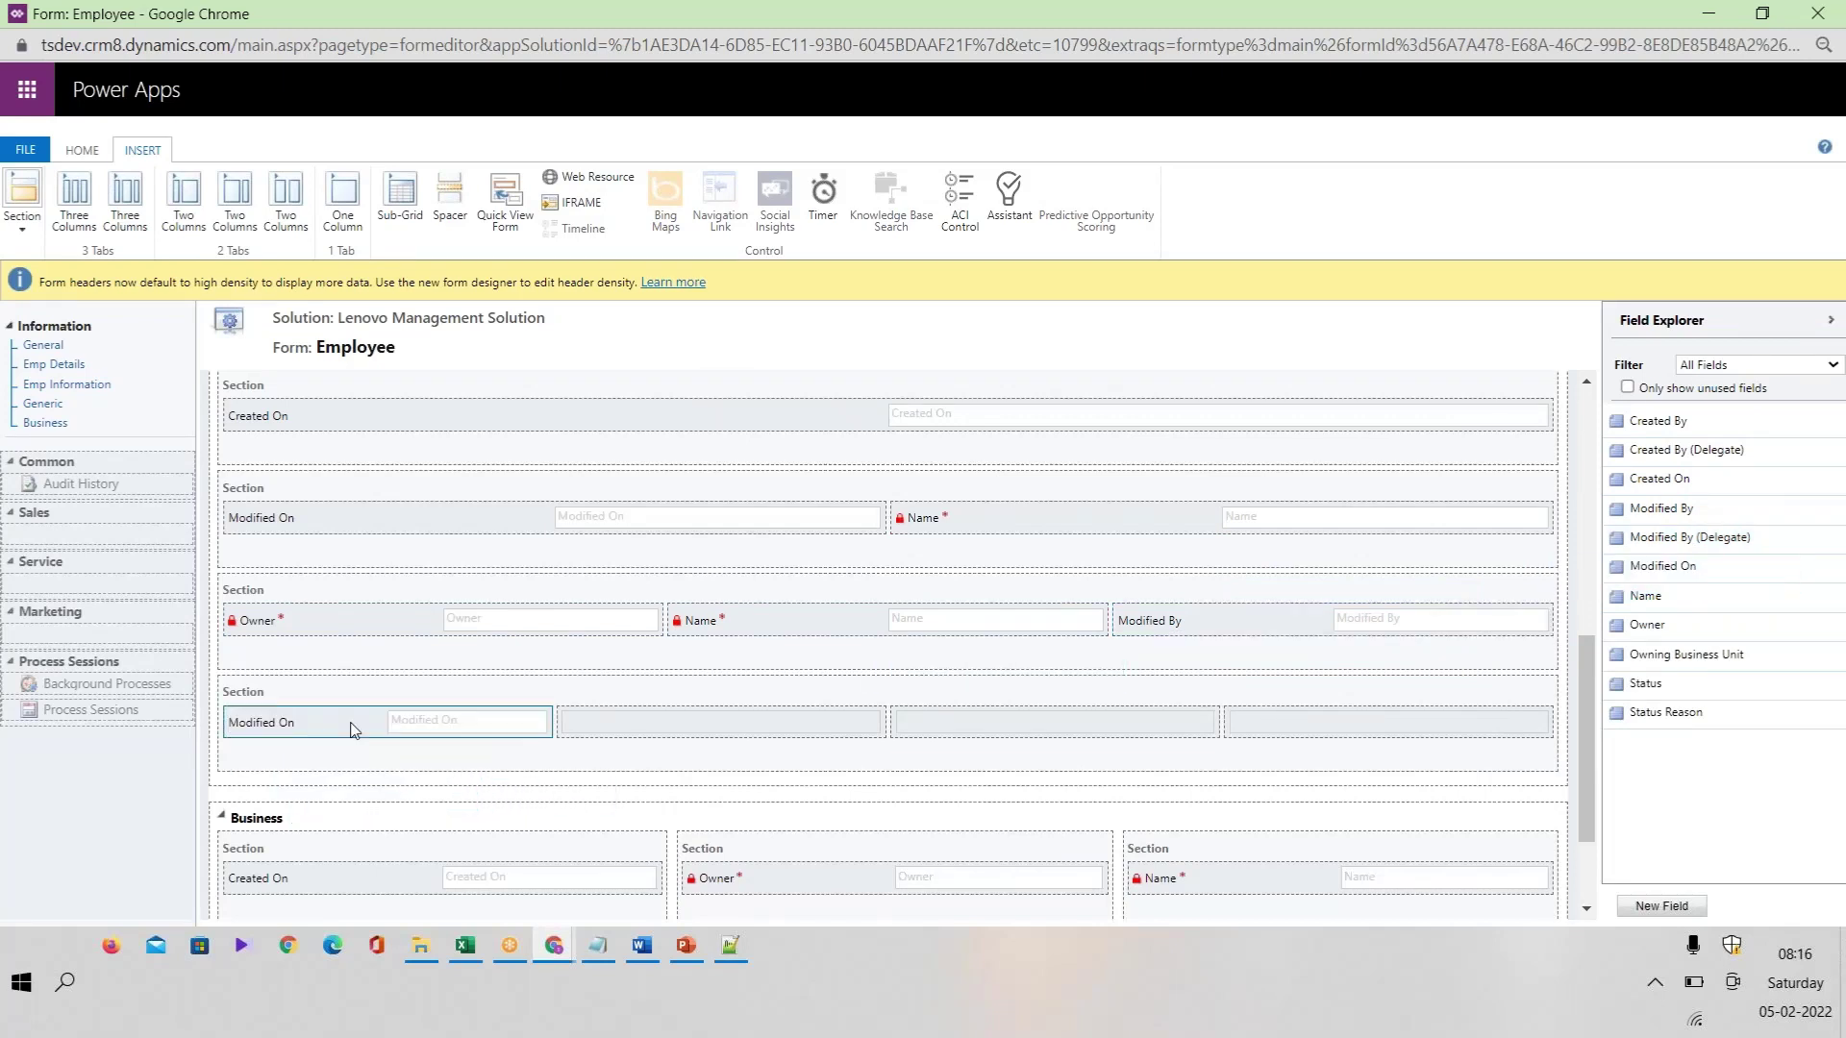
drag(1676, 604, 711, 735)
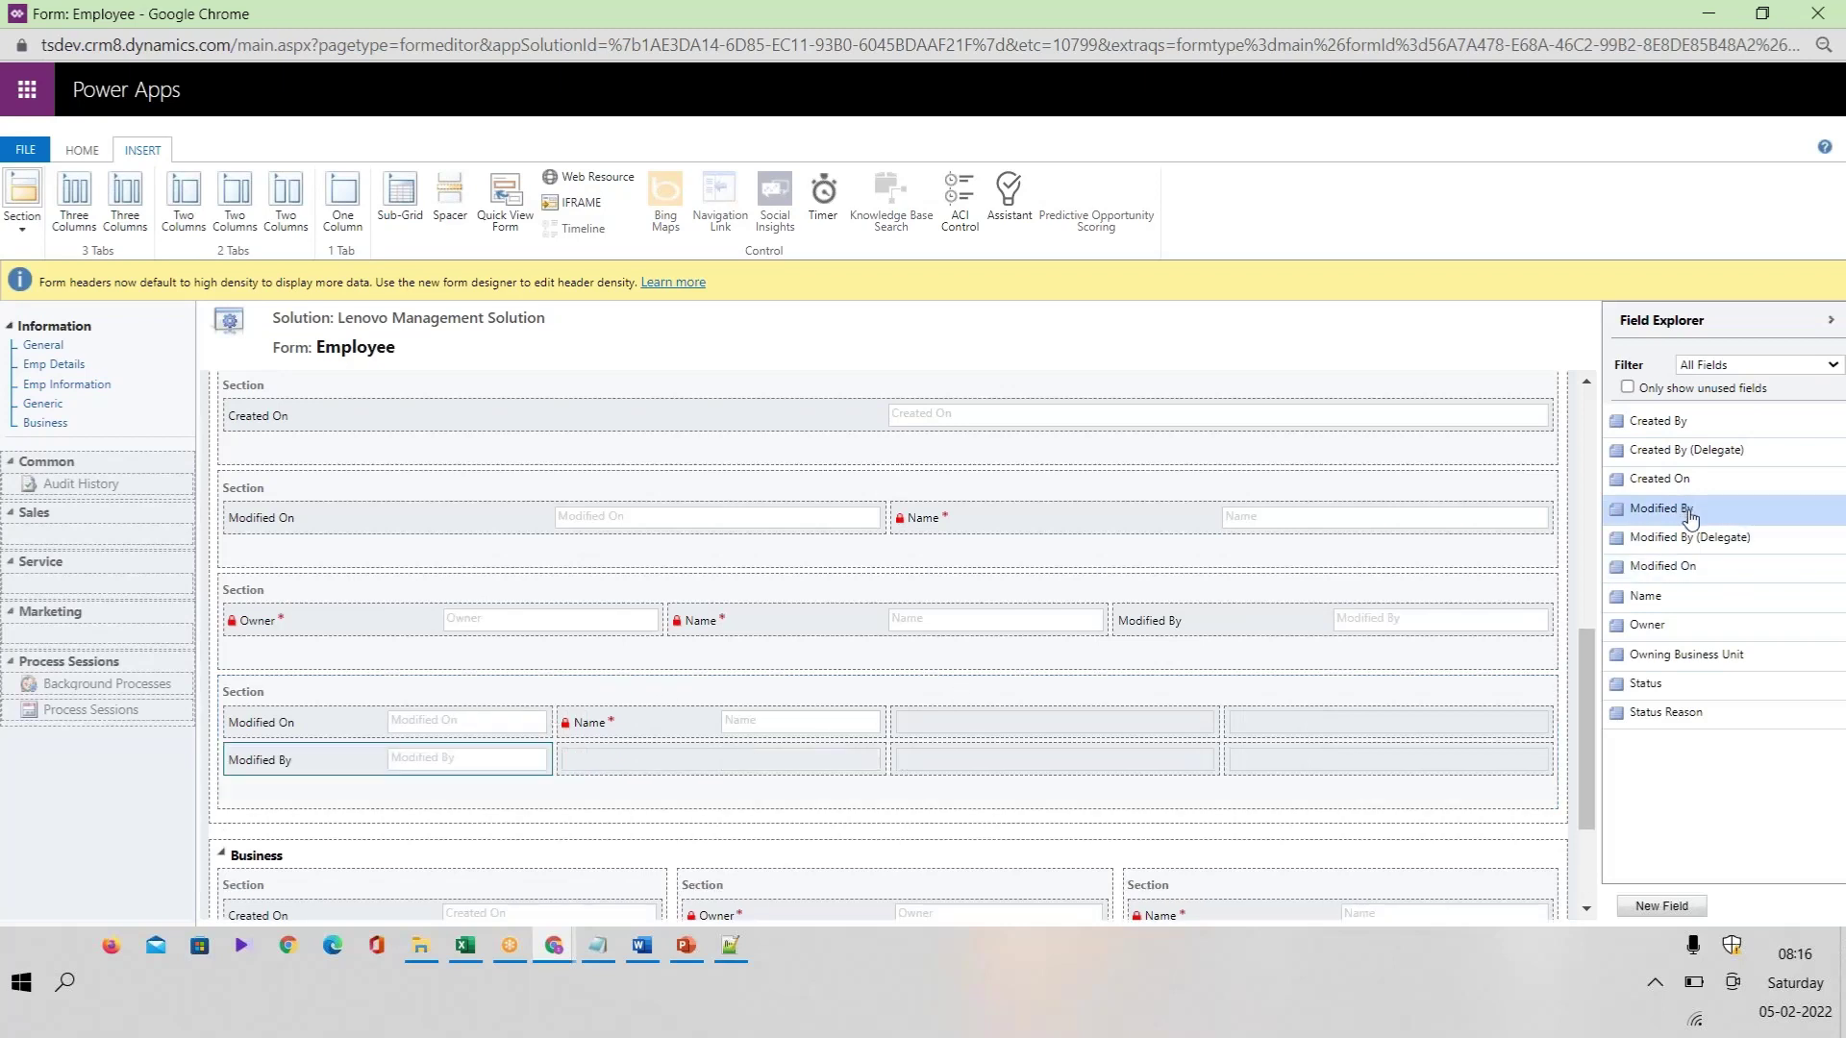
drag(1689, 519, 1088, 742)
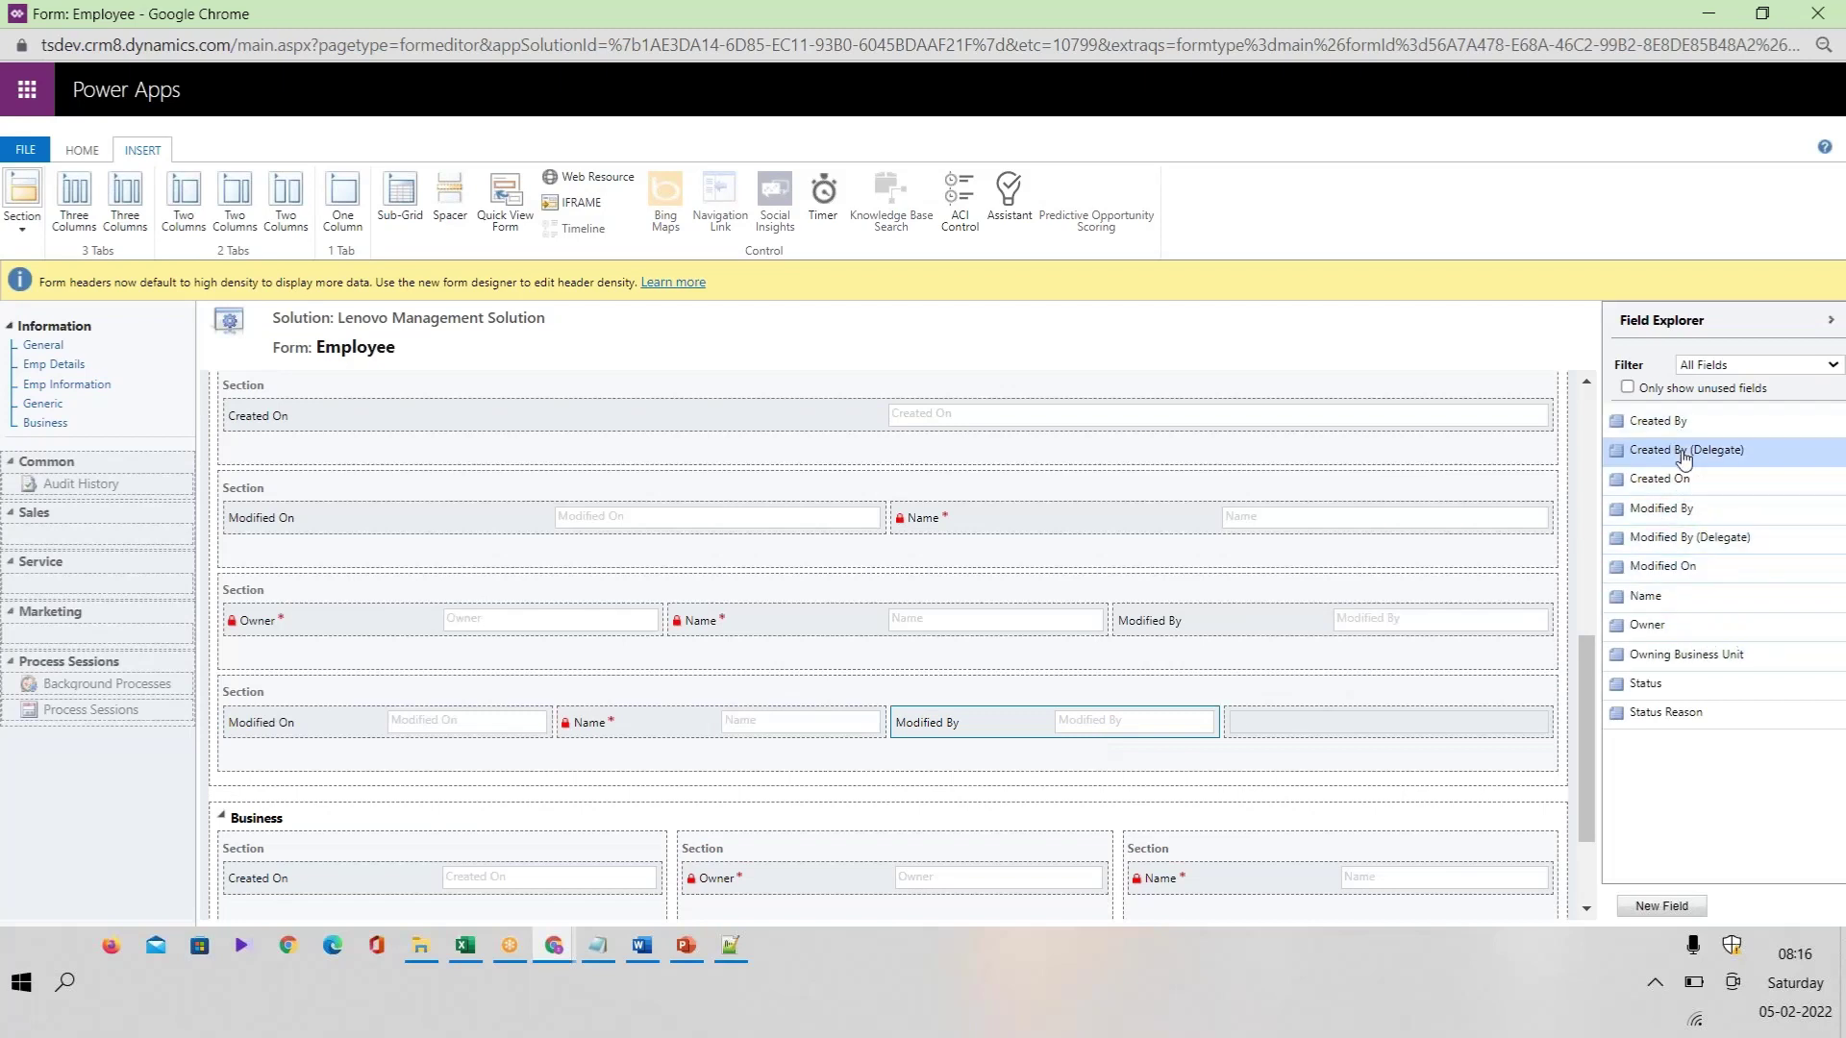
drag(1684, 449, 1384, 723)
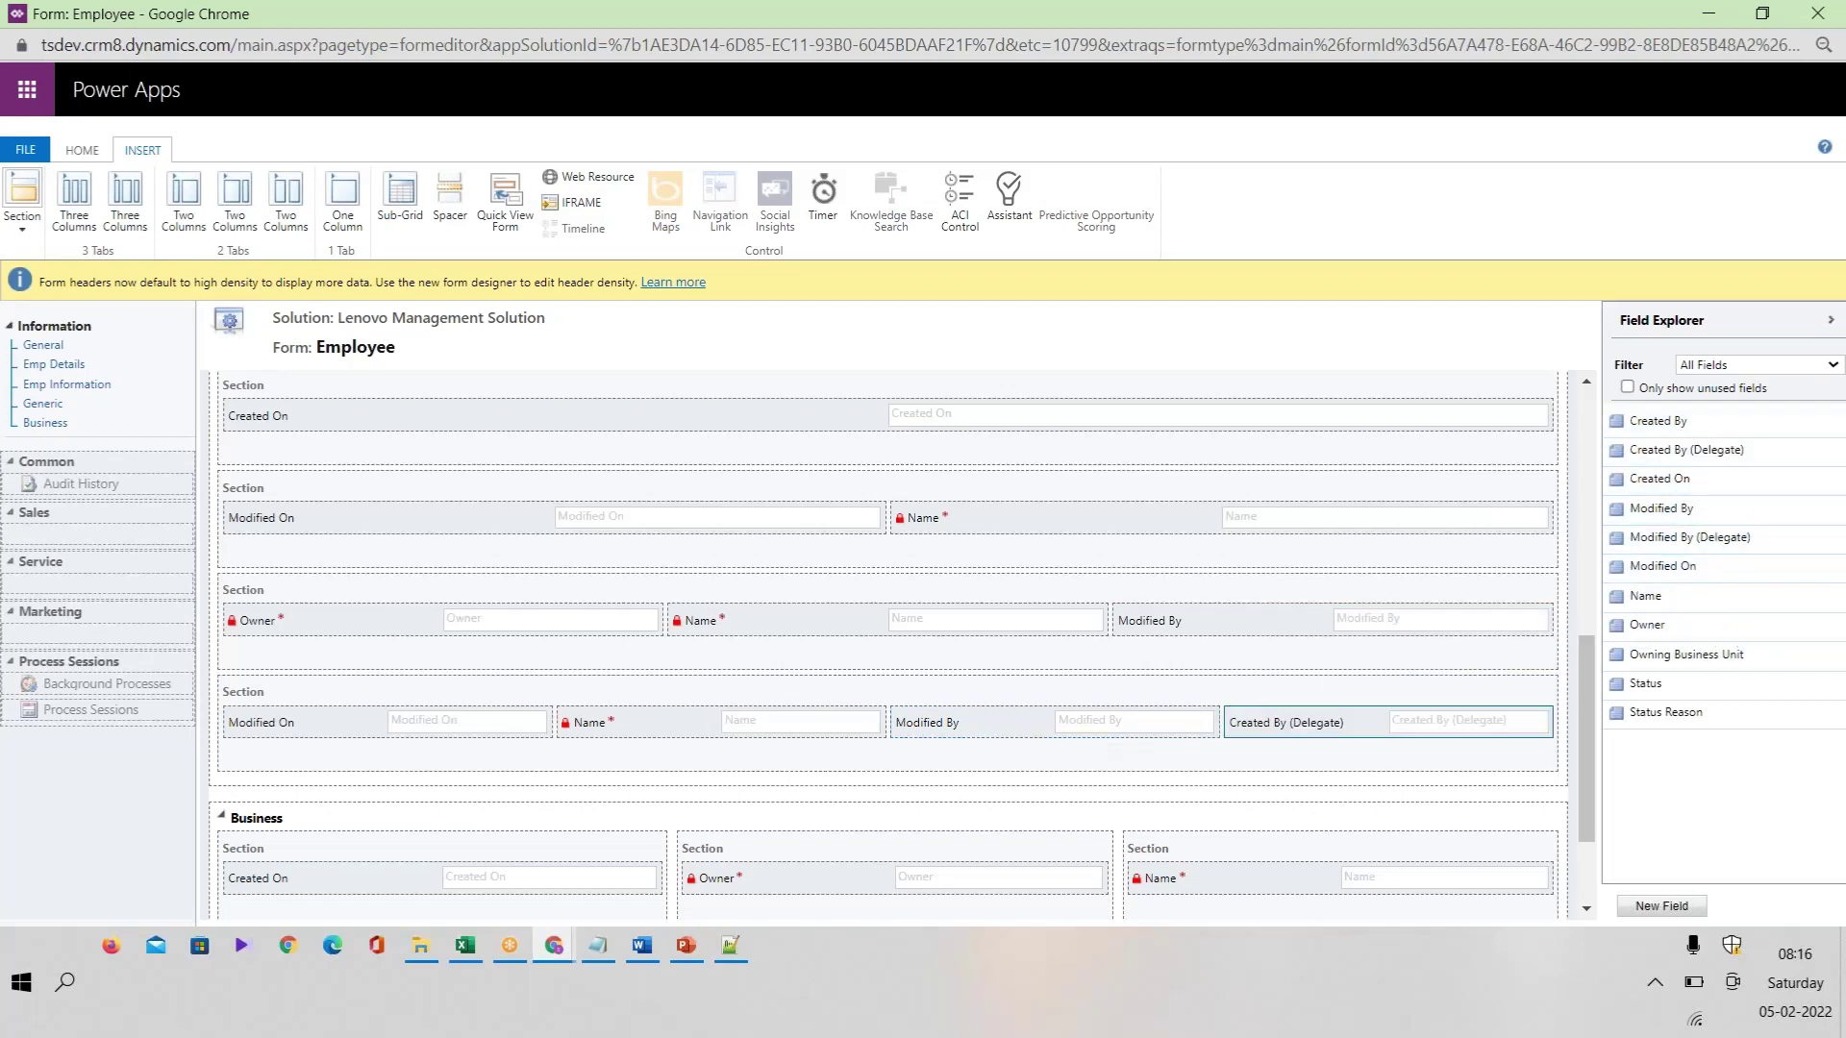
Step: Save and publish the Employee form, and reload the test employee record to view its Generic tab
click(69, 156)
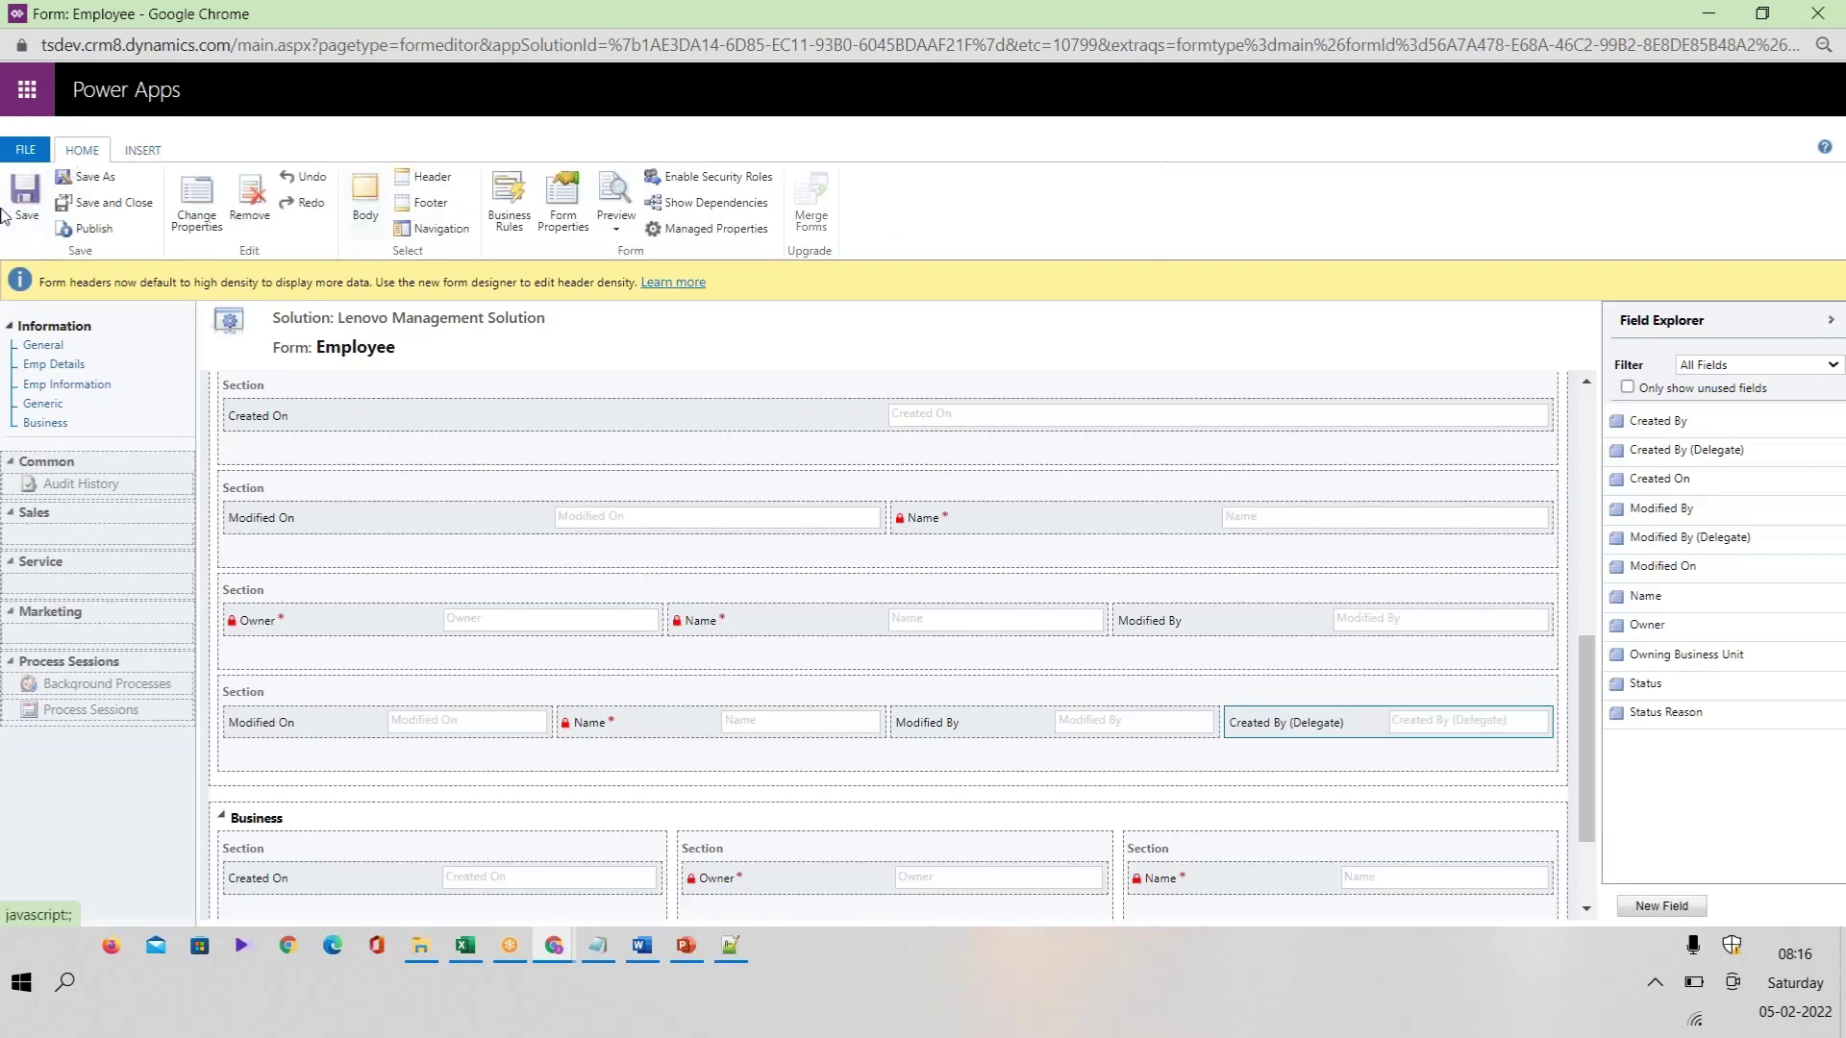
click(92, 231)
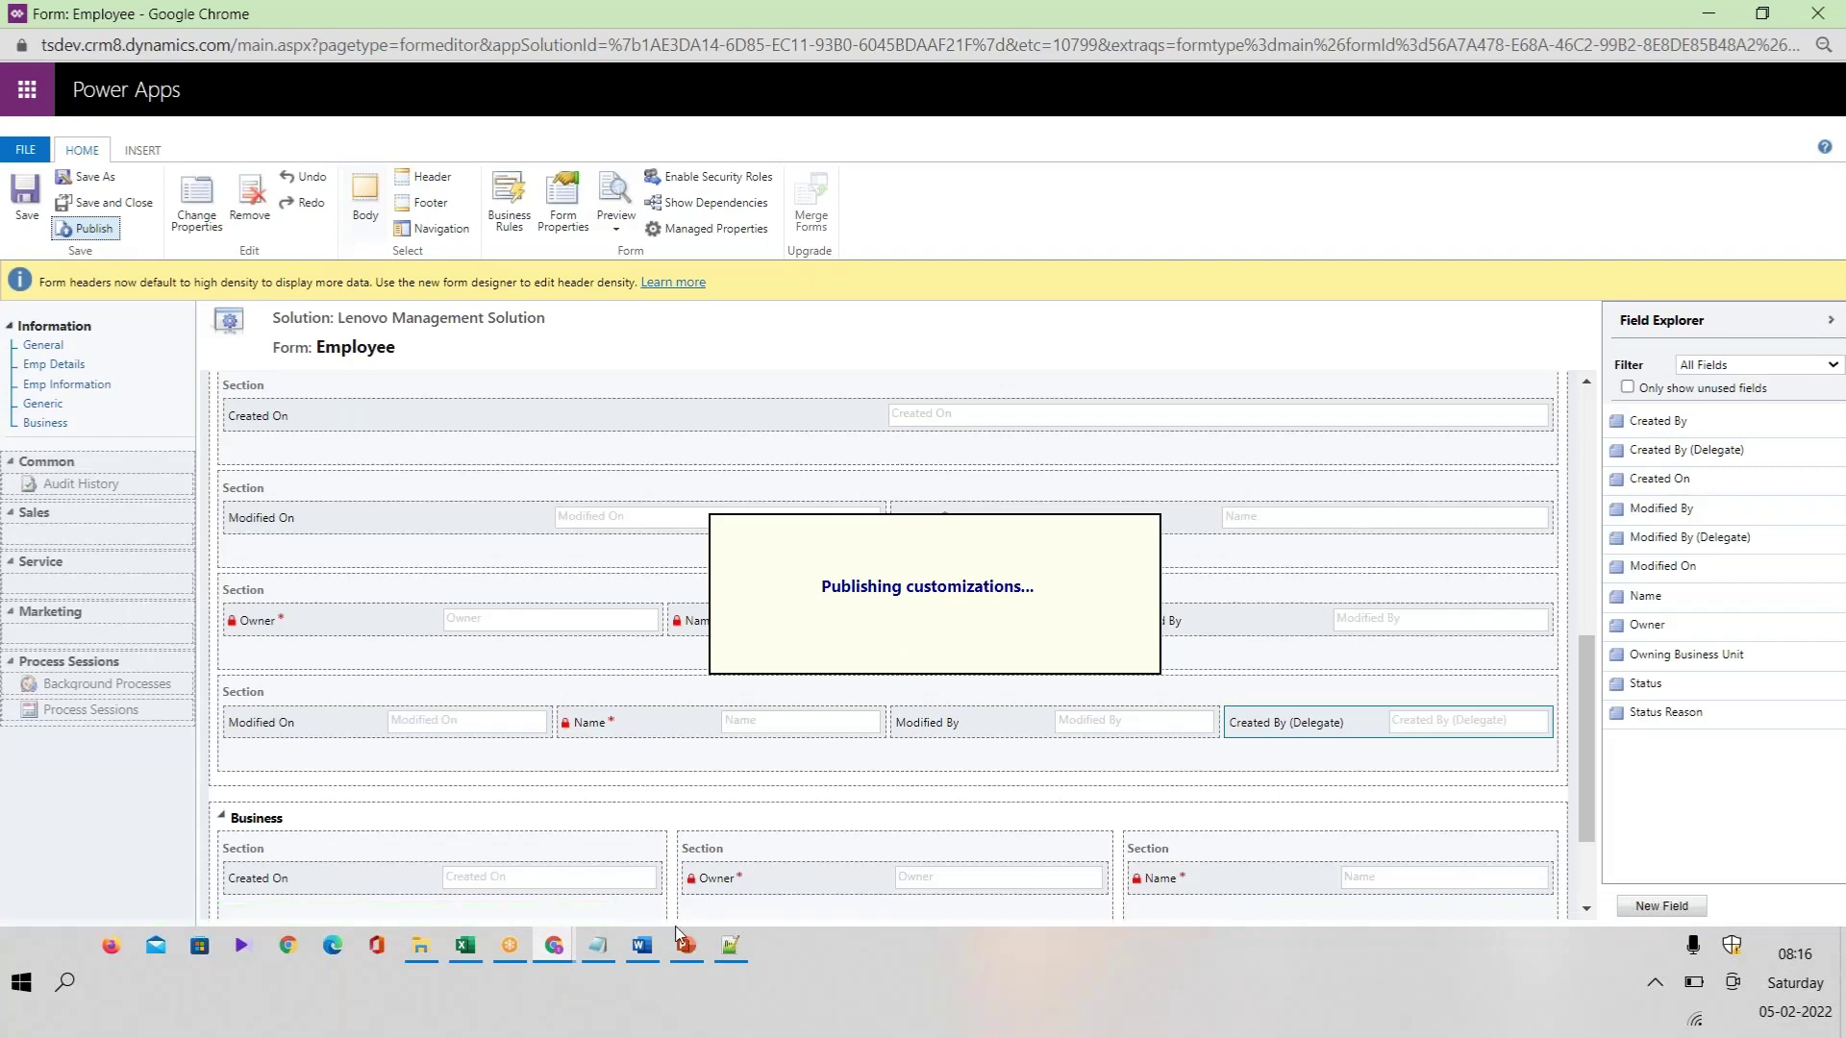
mouse_move(567, 946)
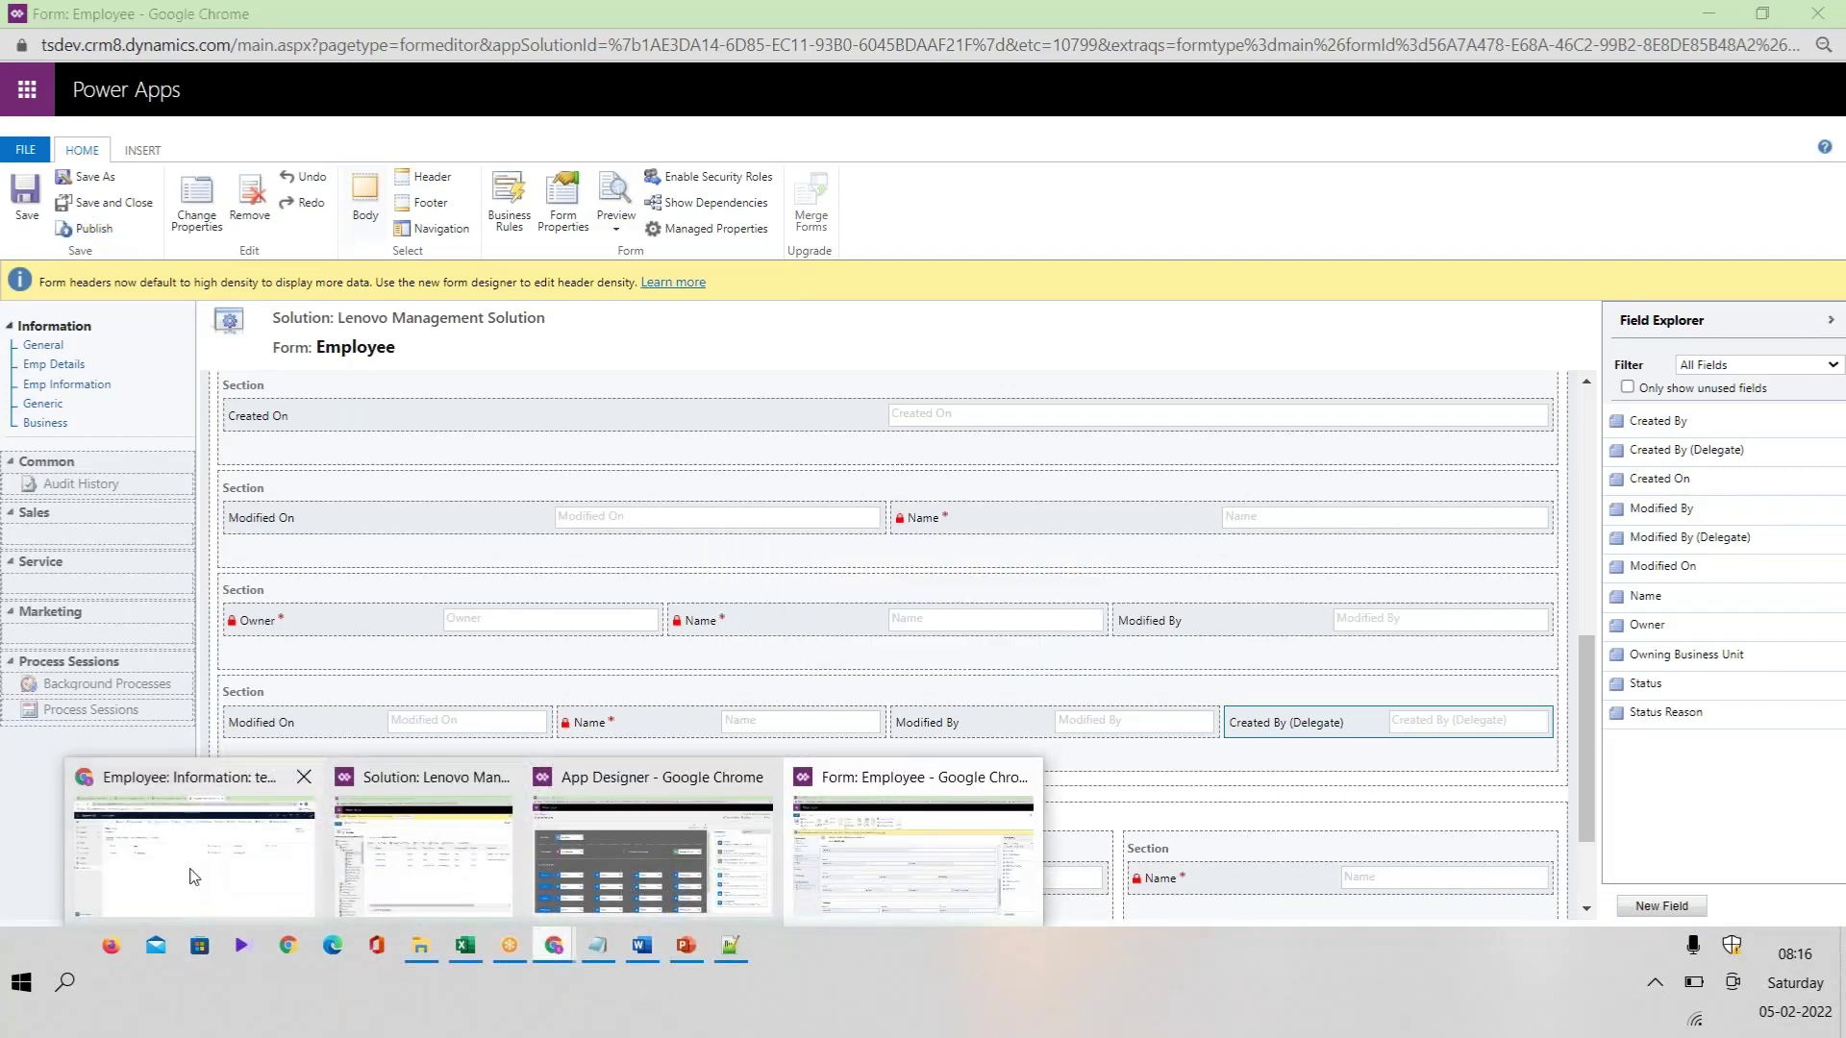
click(194, 877)
key(F5)
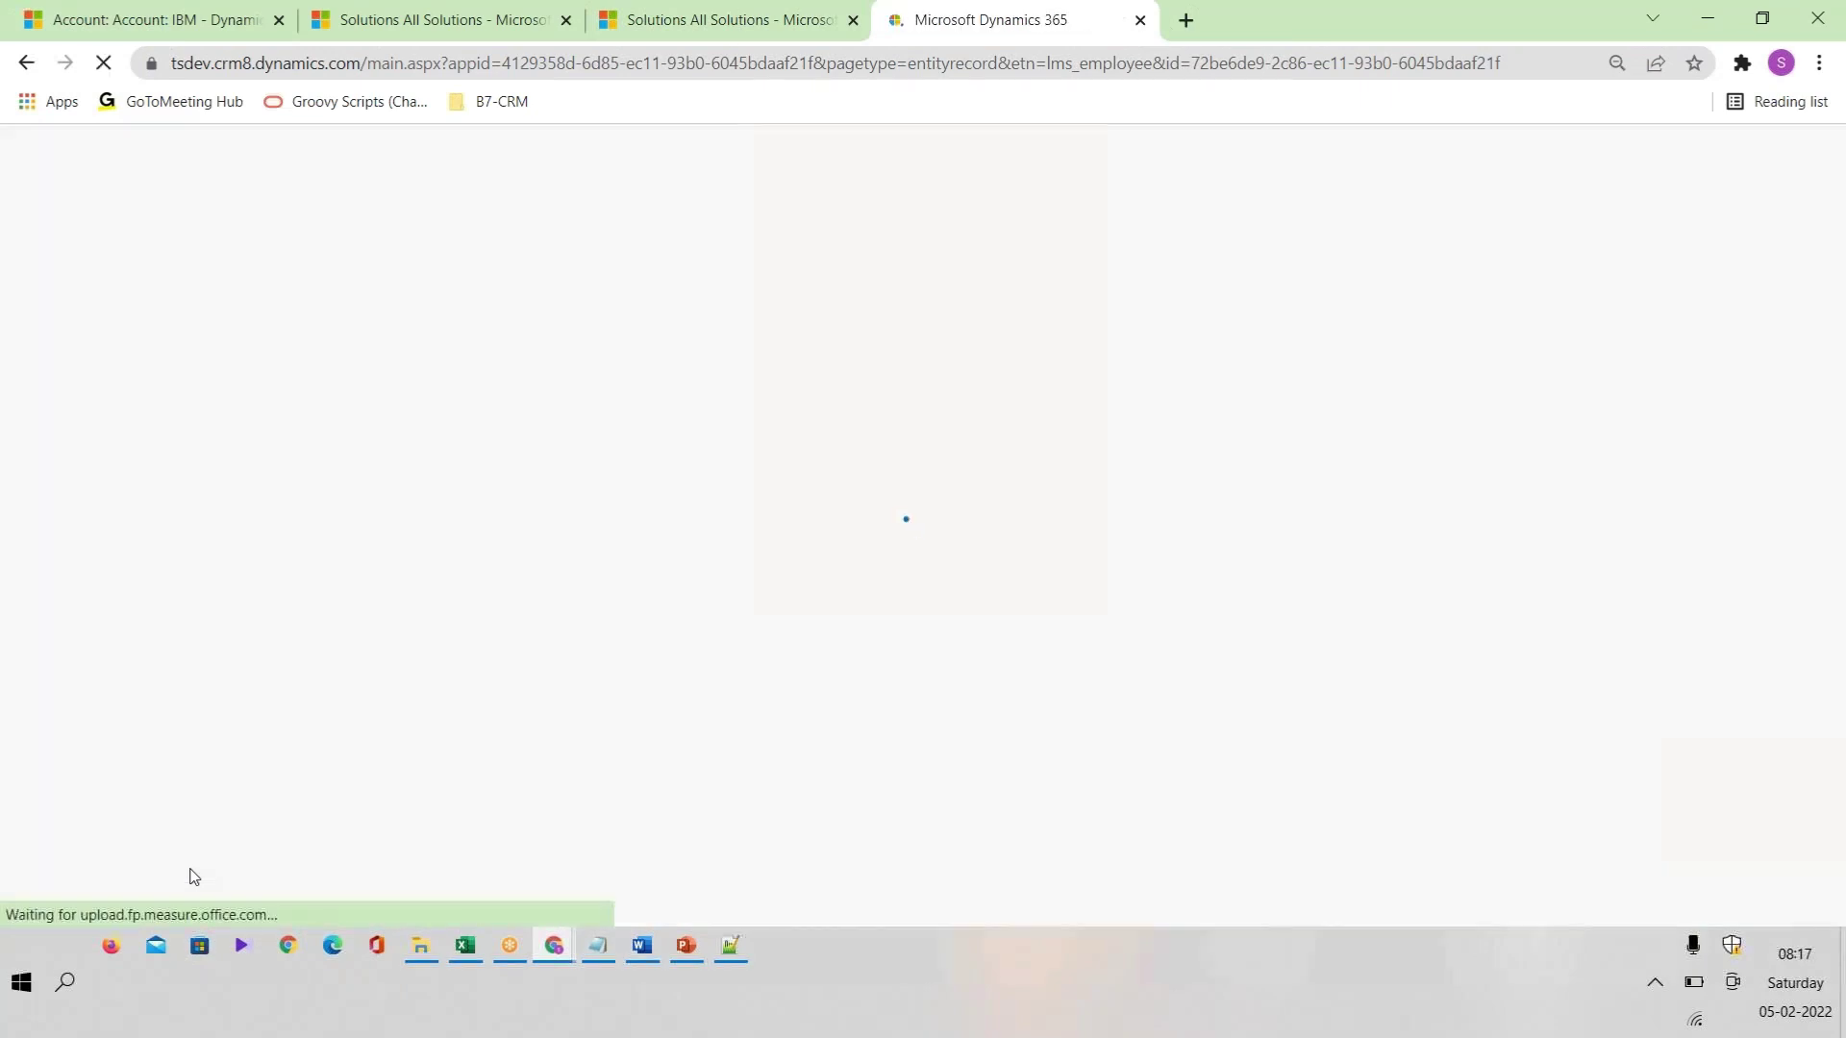
key(alt+Tab)
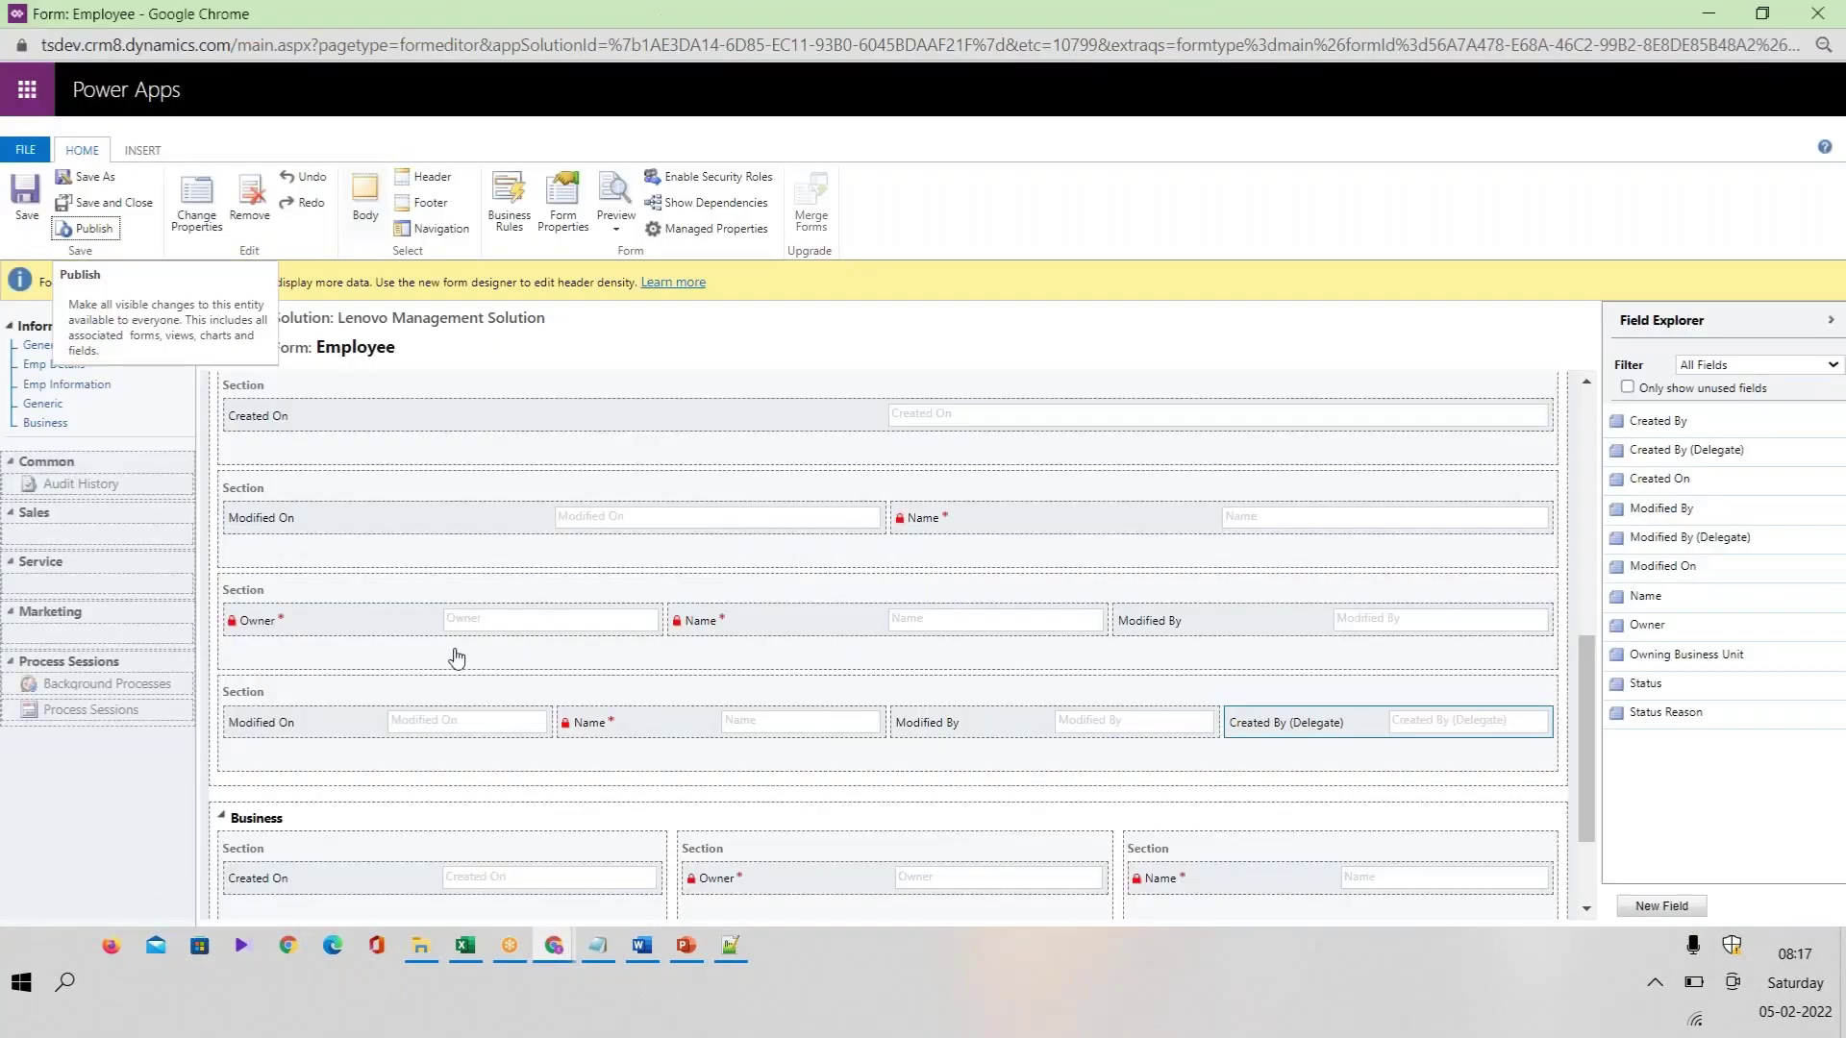
key(alt+Tab)
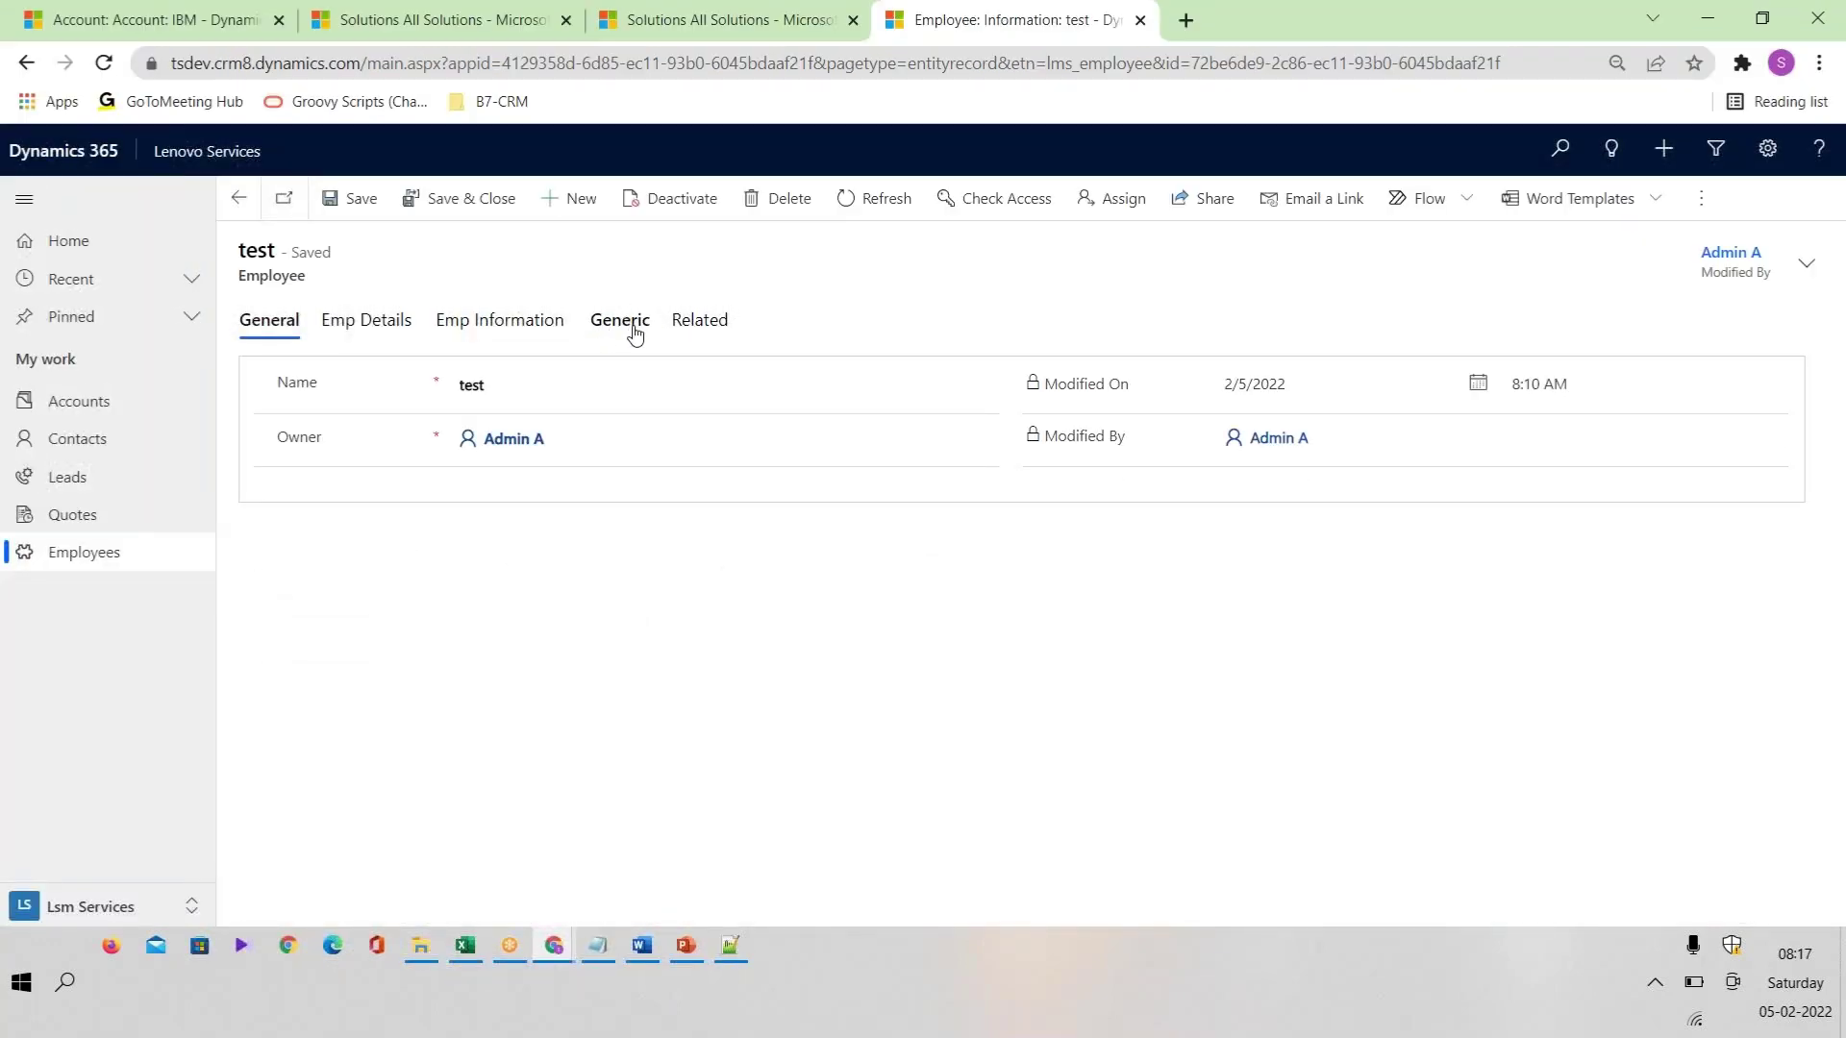
click(635, 332)
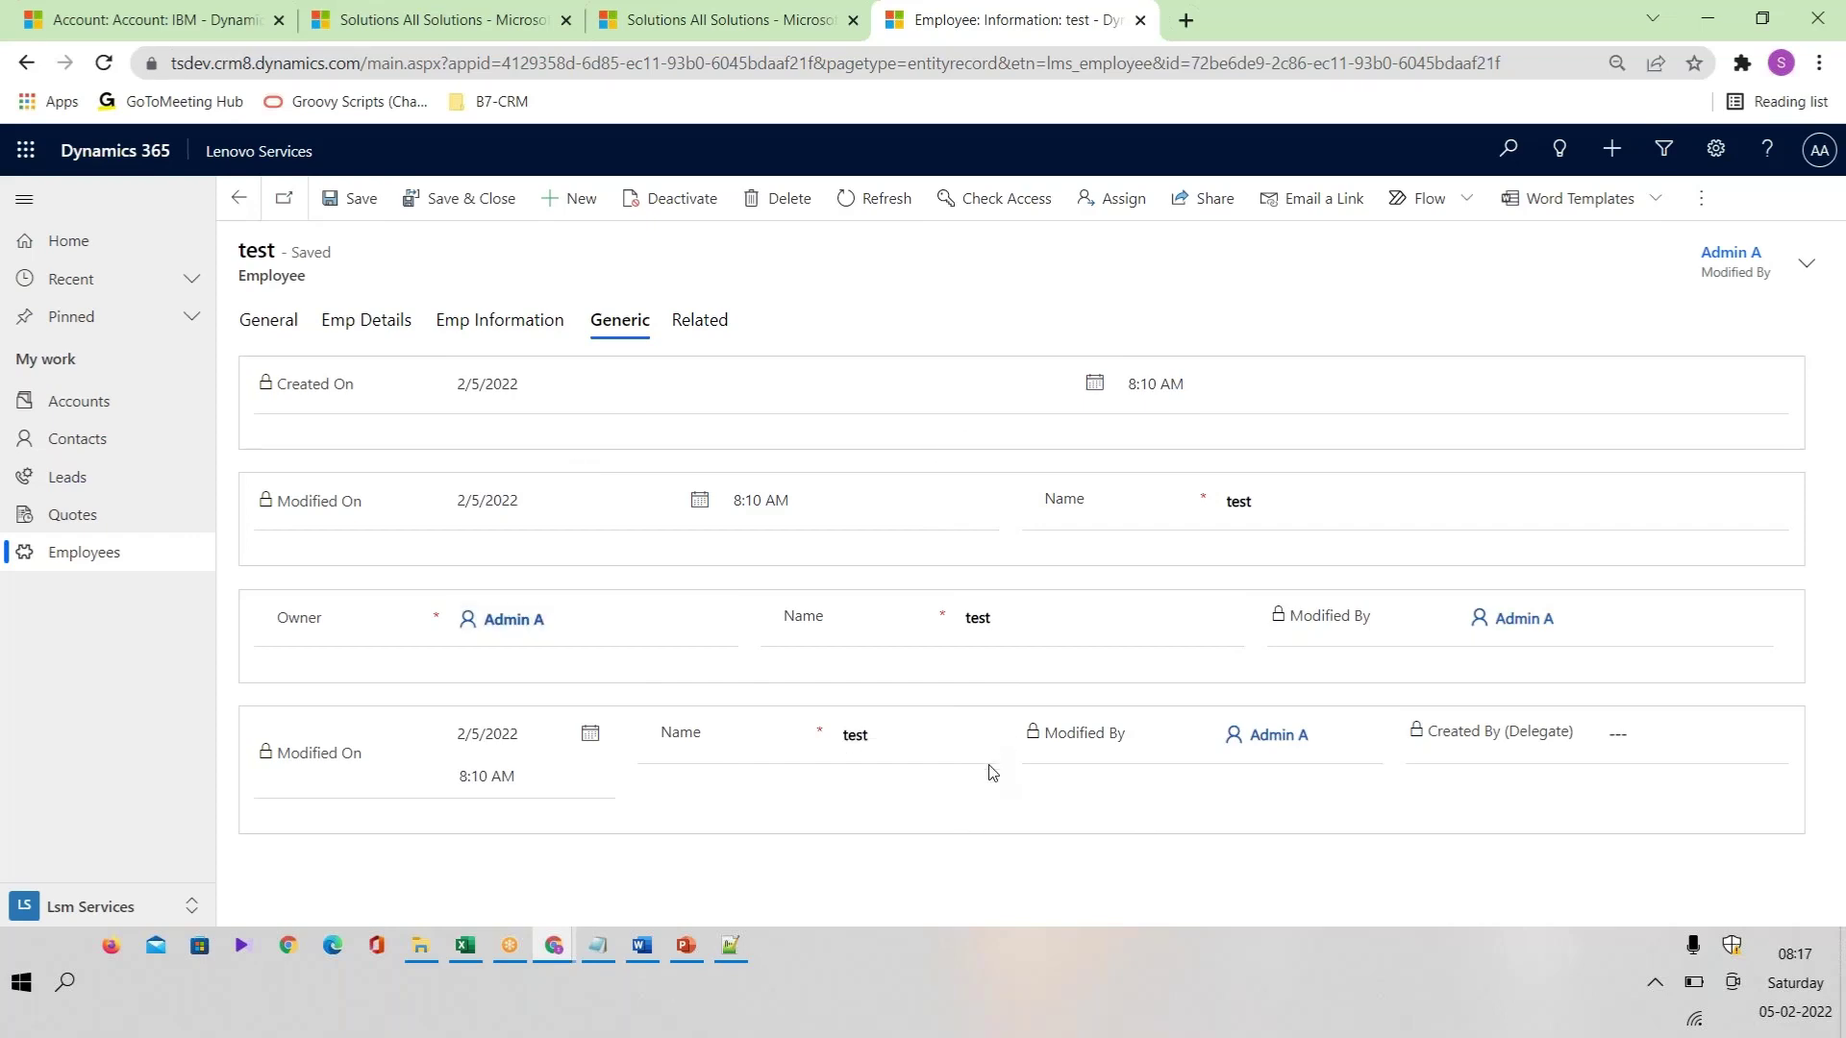
Step: Compare the two-, three- and four-column sections in the form editor with the Generic tab of the test record
key(alt+Tab)
click(463, 693)
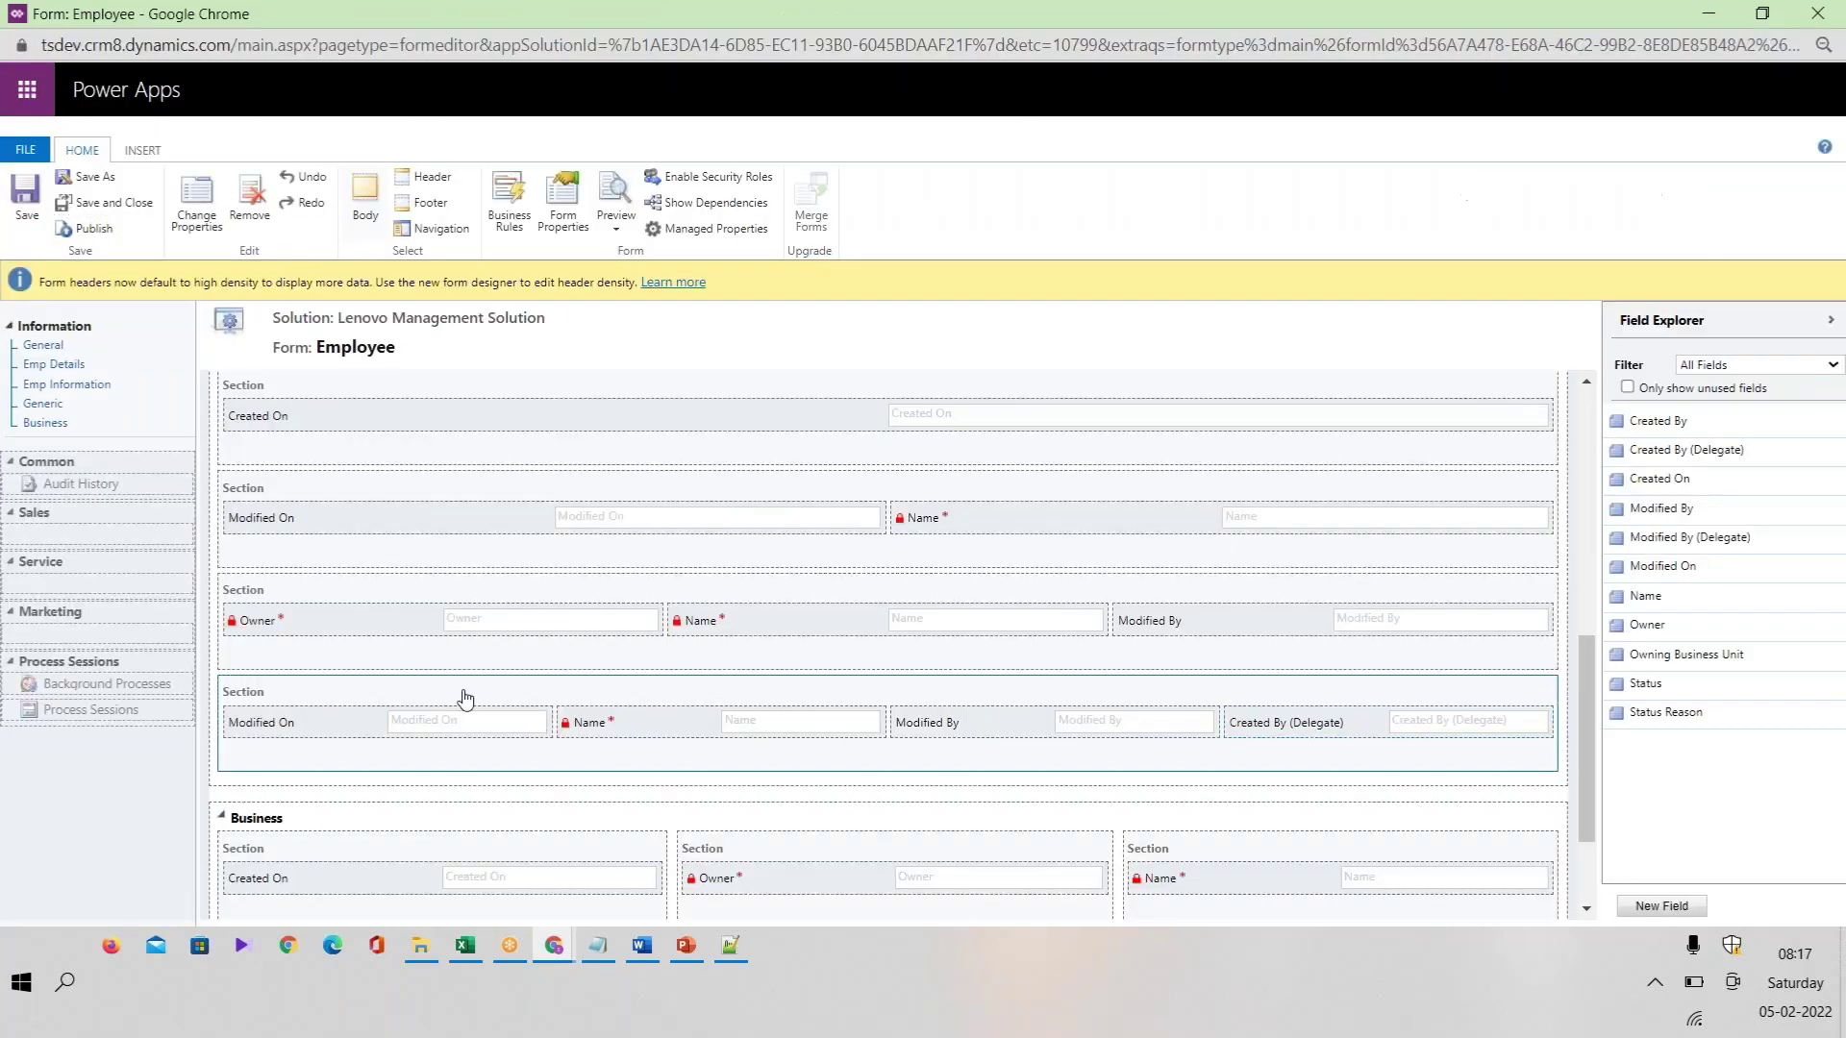
click(361, 591)
click(378, 503)
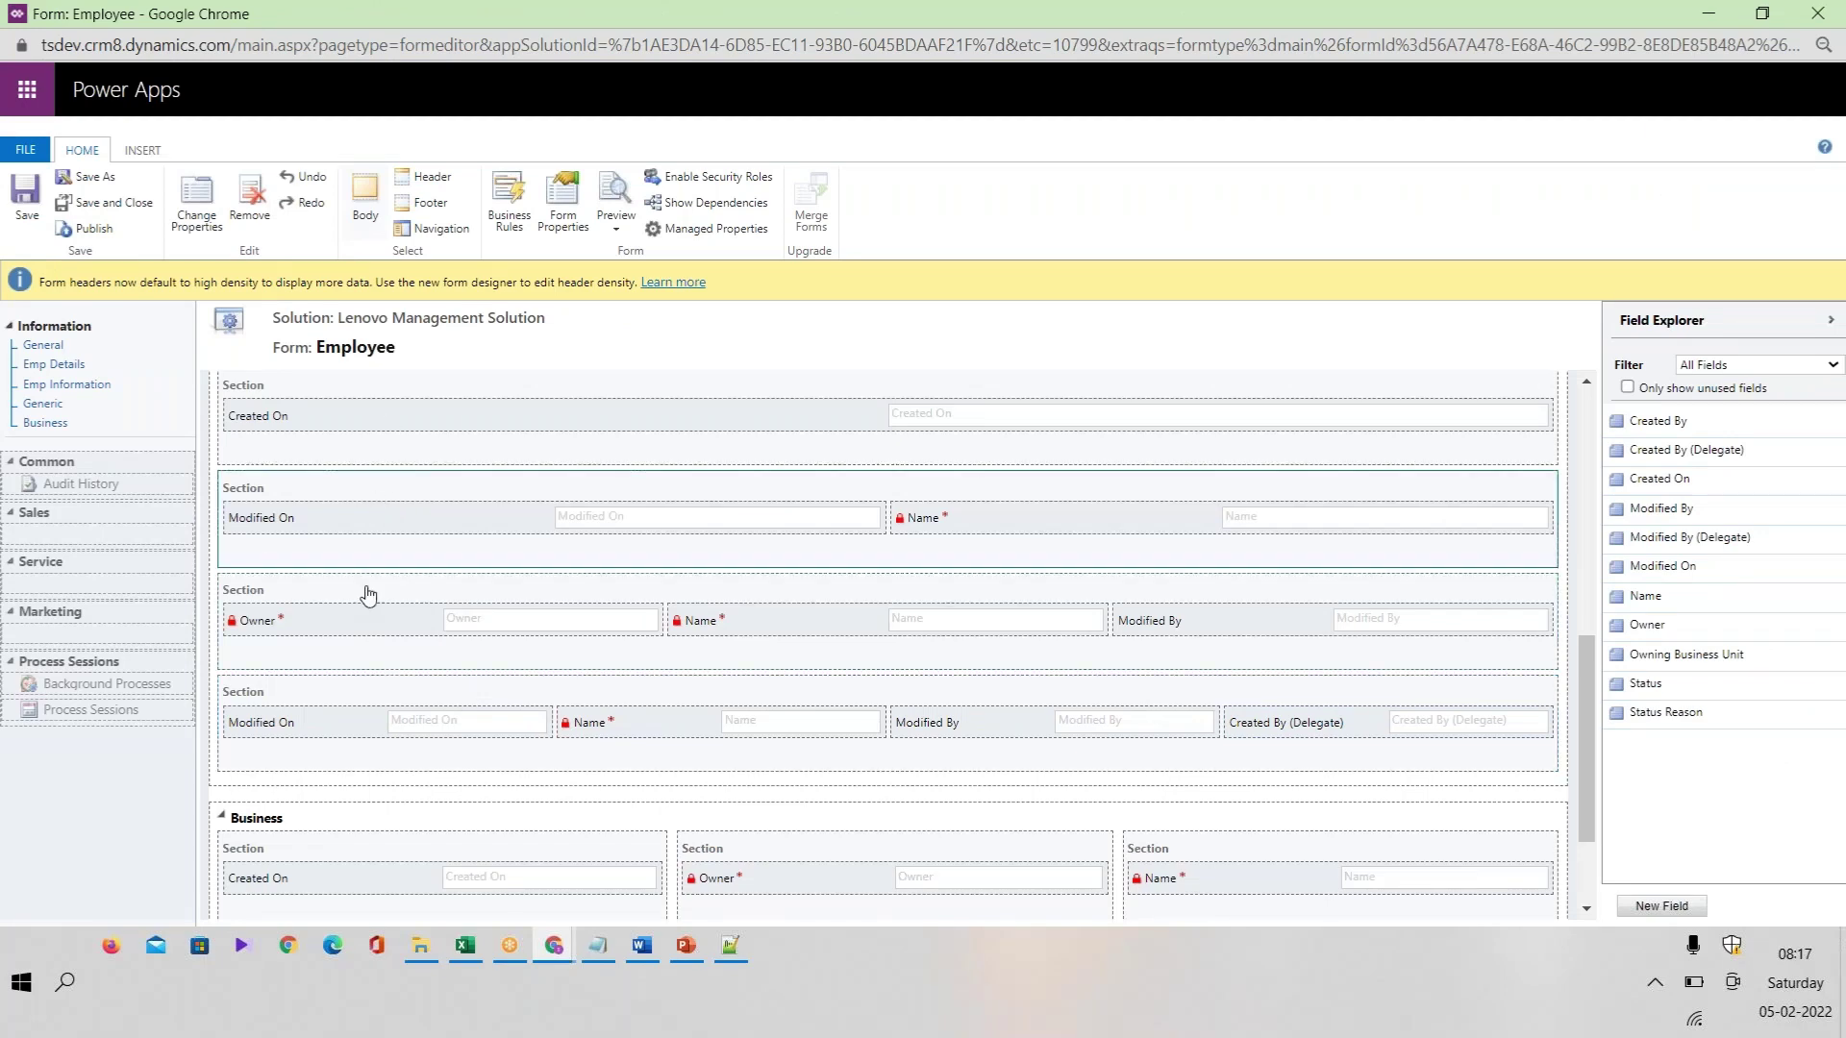
click(431, 694)
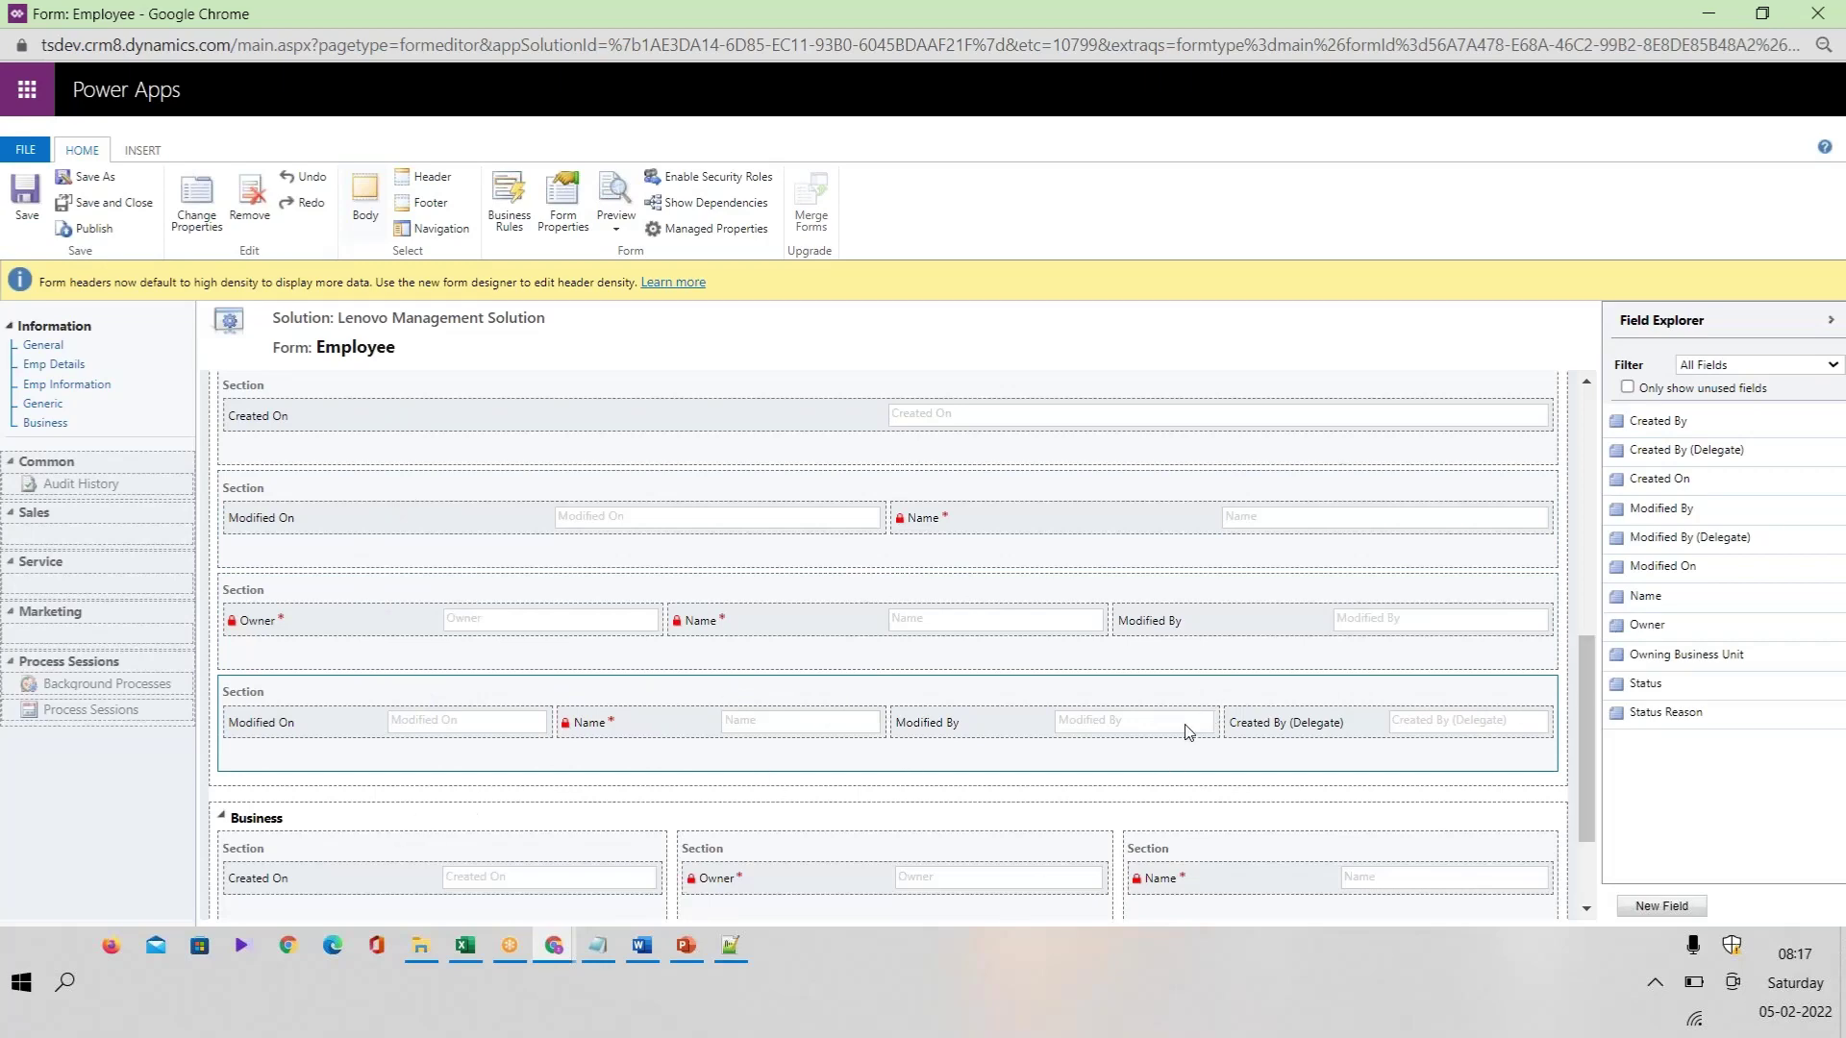
key(alt+Tab)
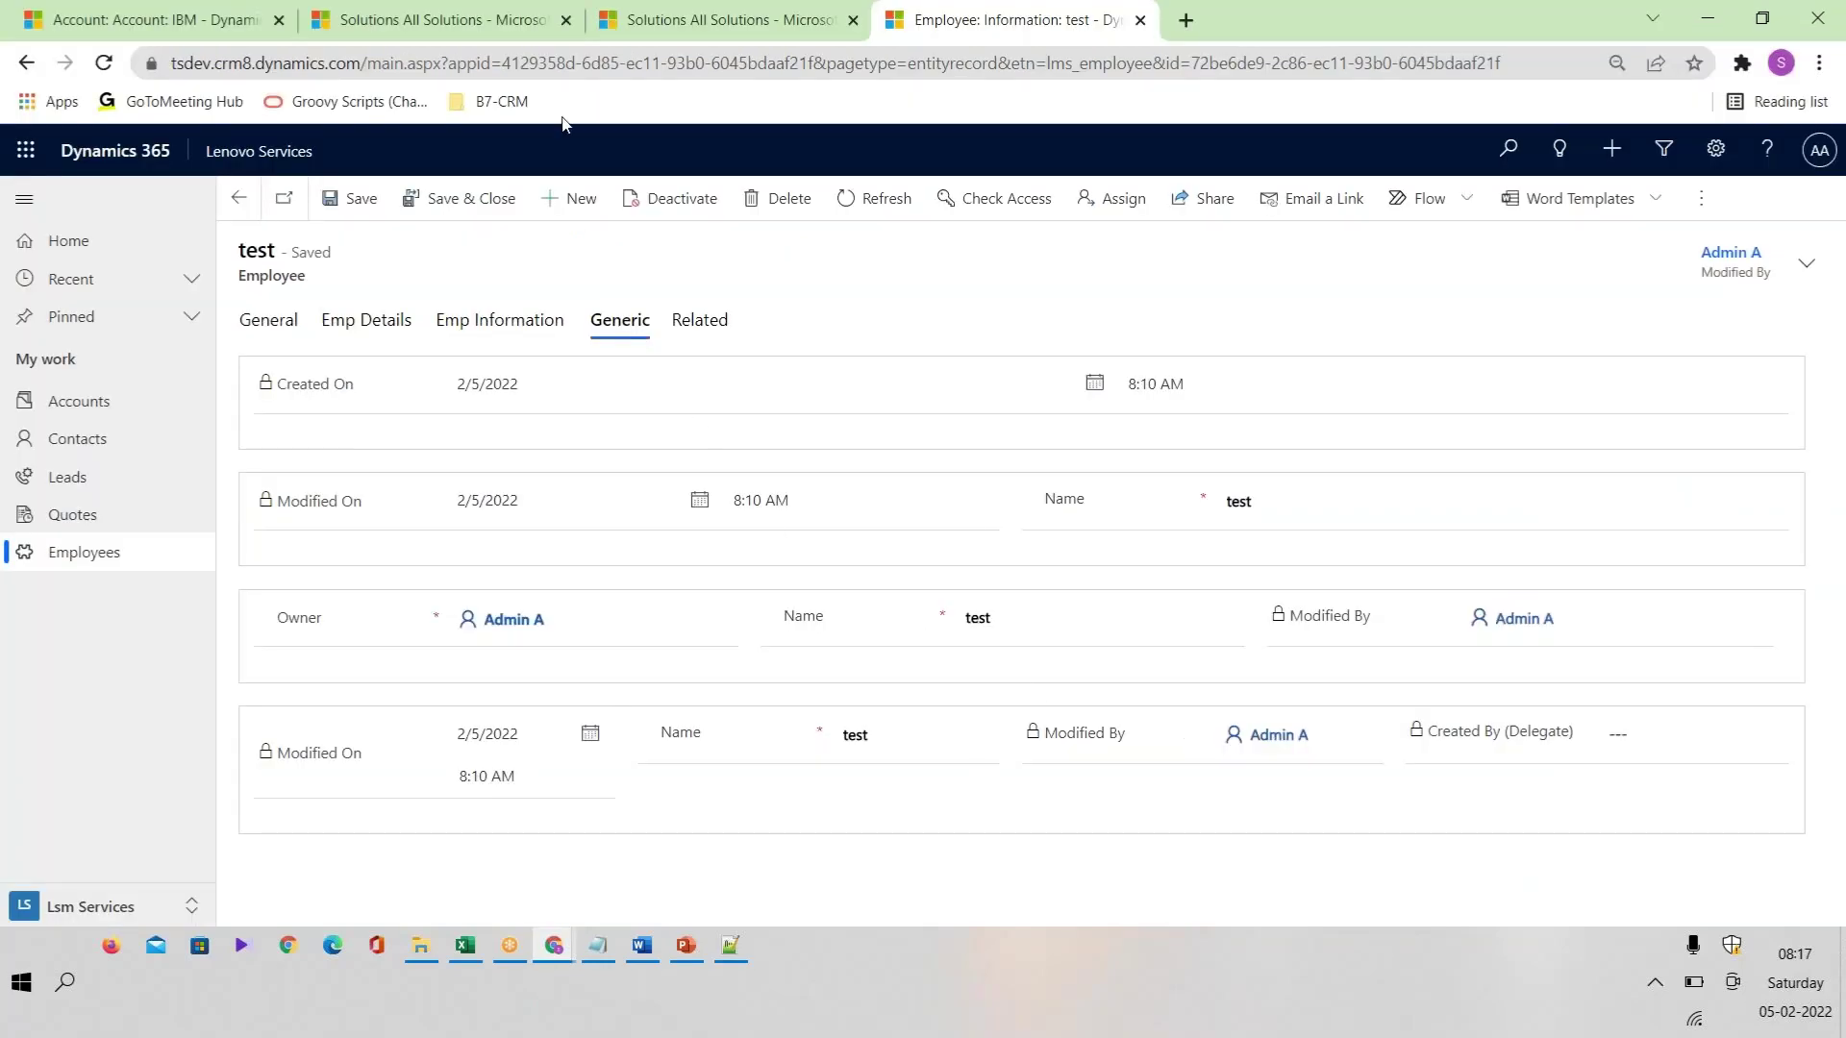
key(alt+Tab)
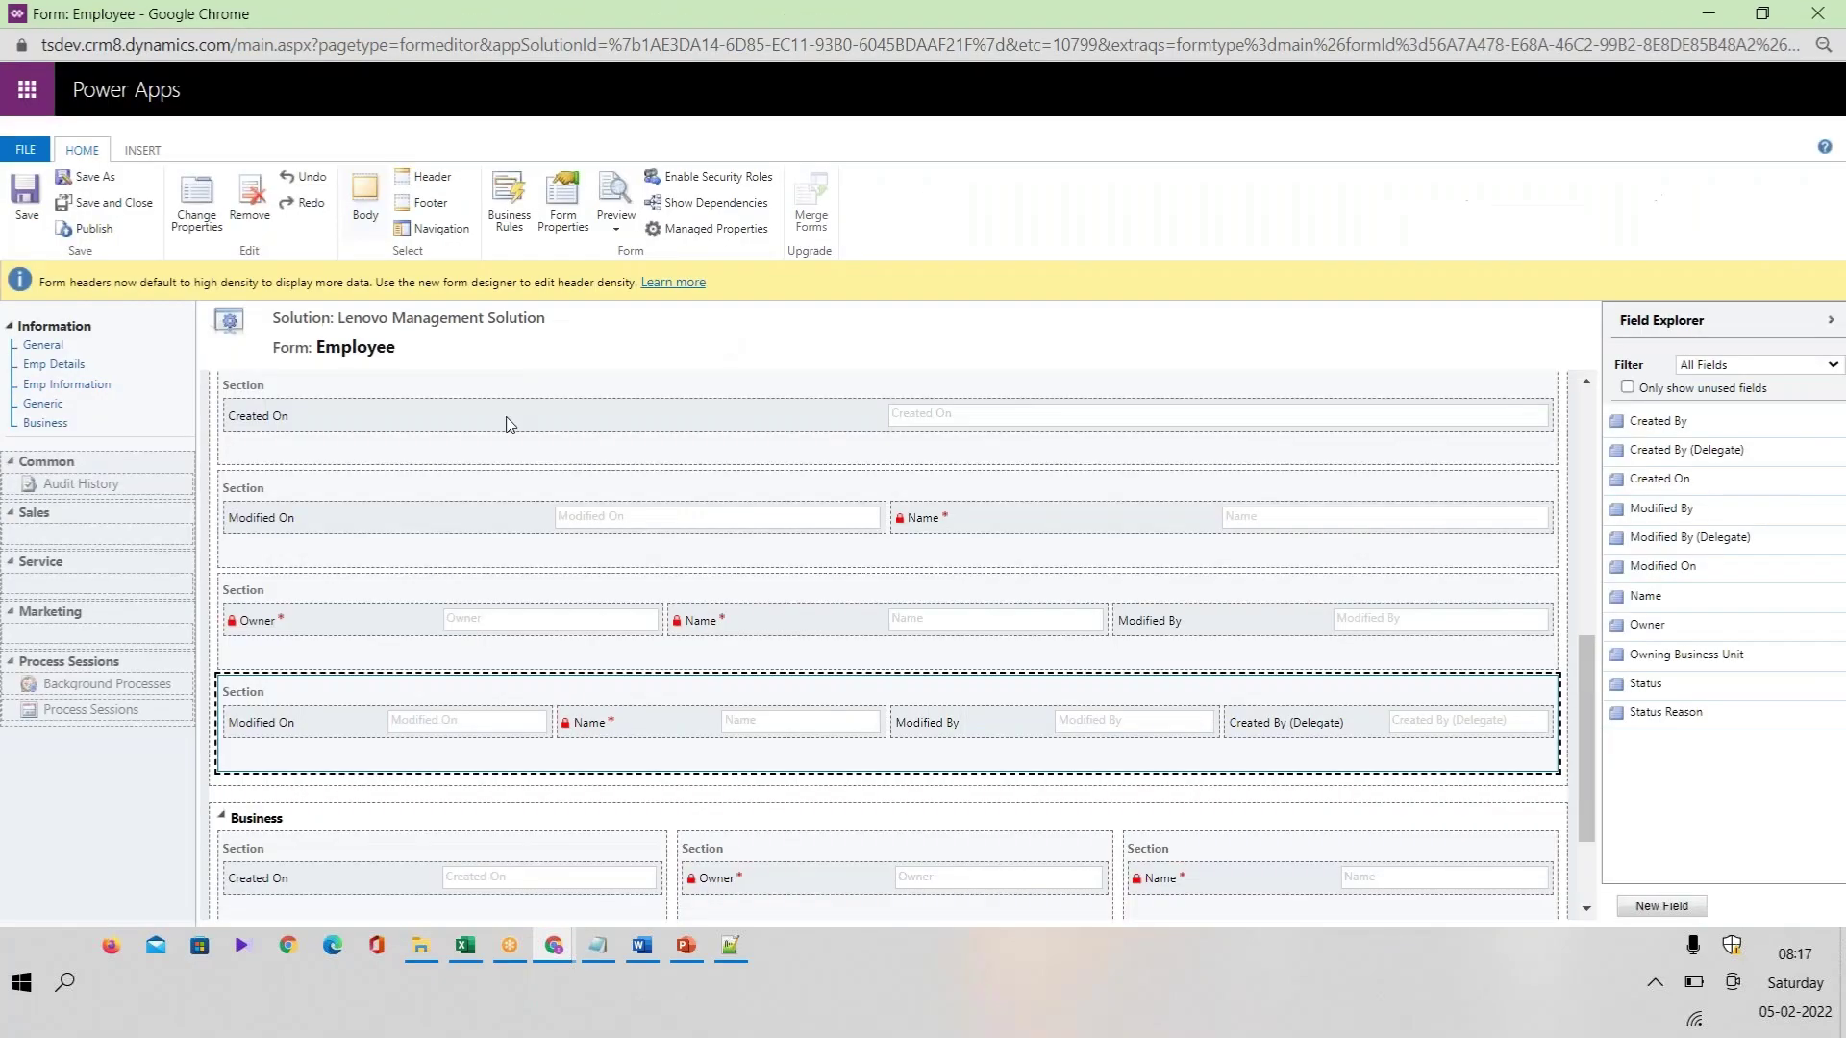
Step: Insert a spacer between the Name and Owner fields in the General section of the General tab
click(143, 151)
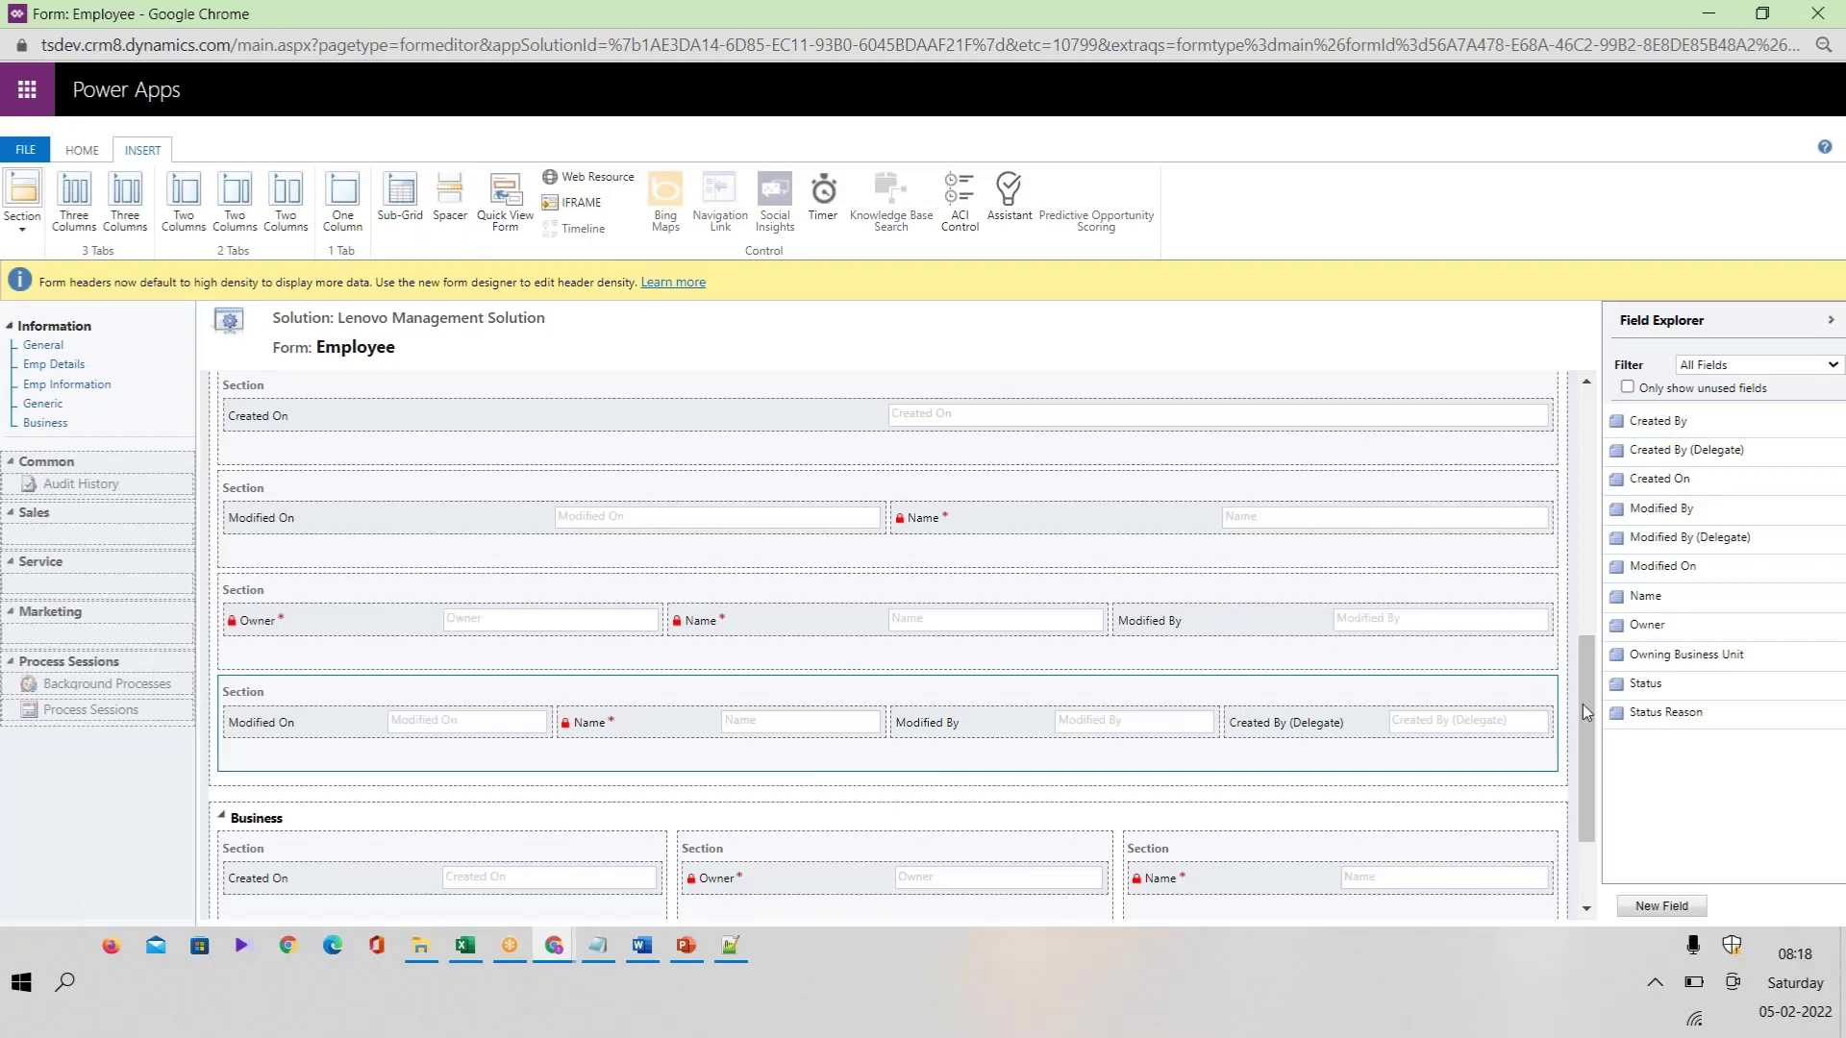
drag(1586, 711, 1583, 388)
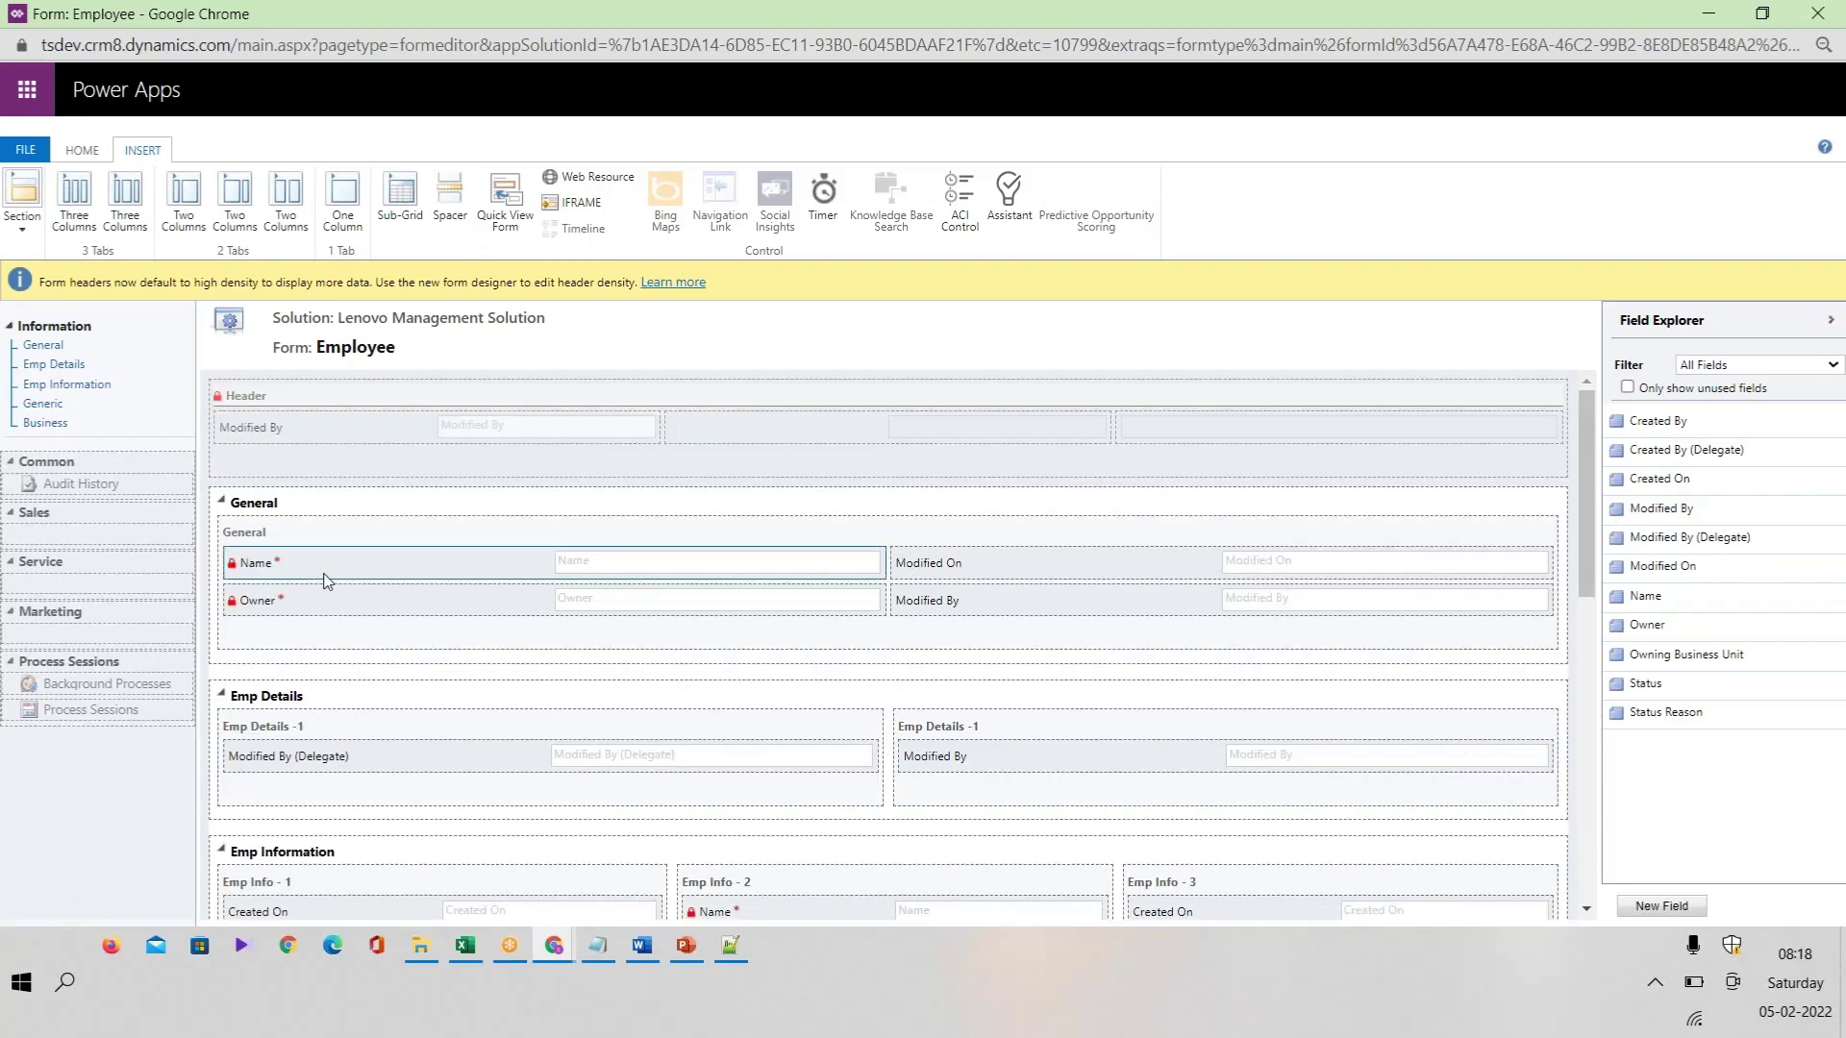
click(344, 606)
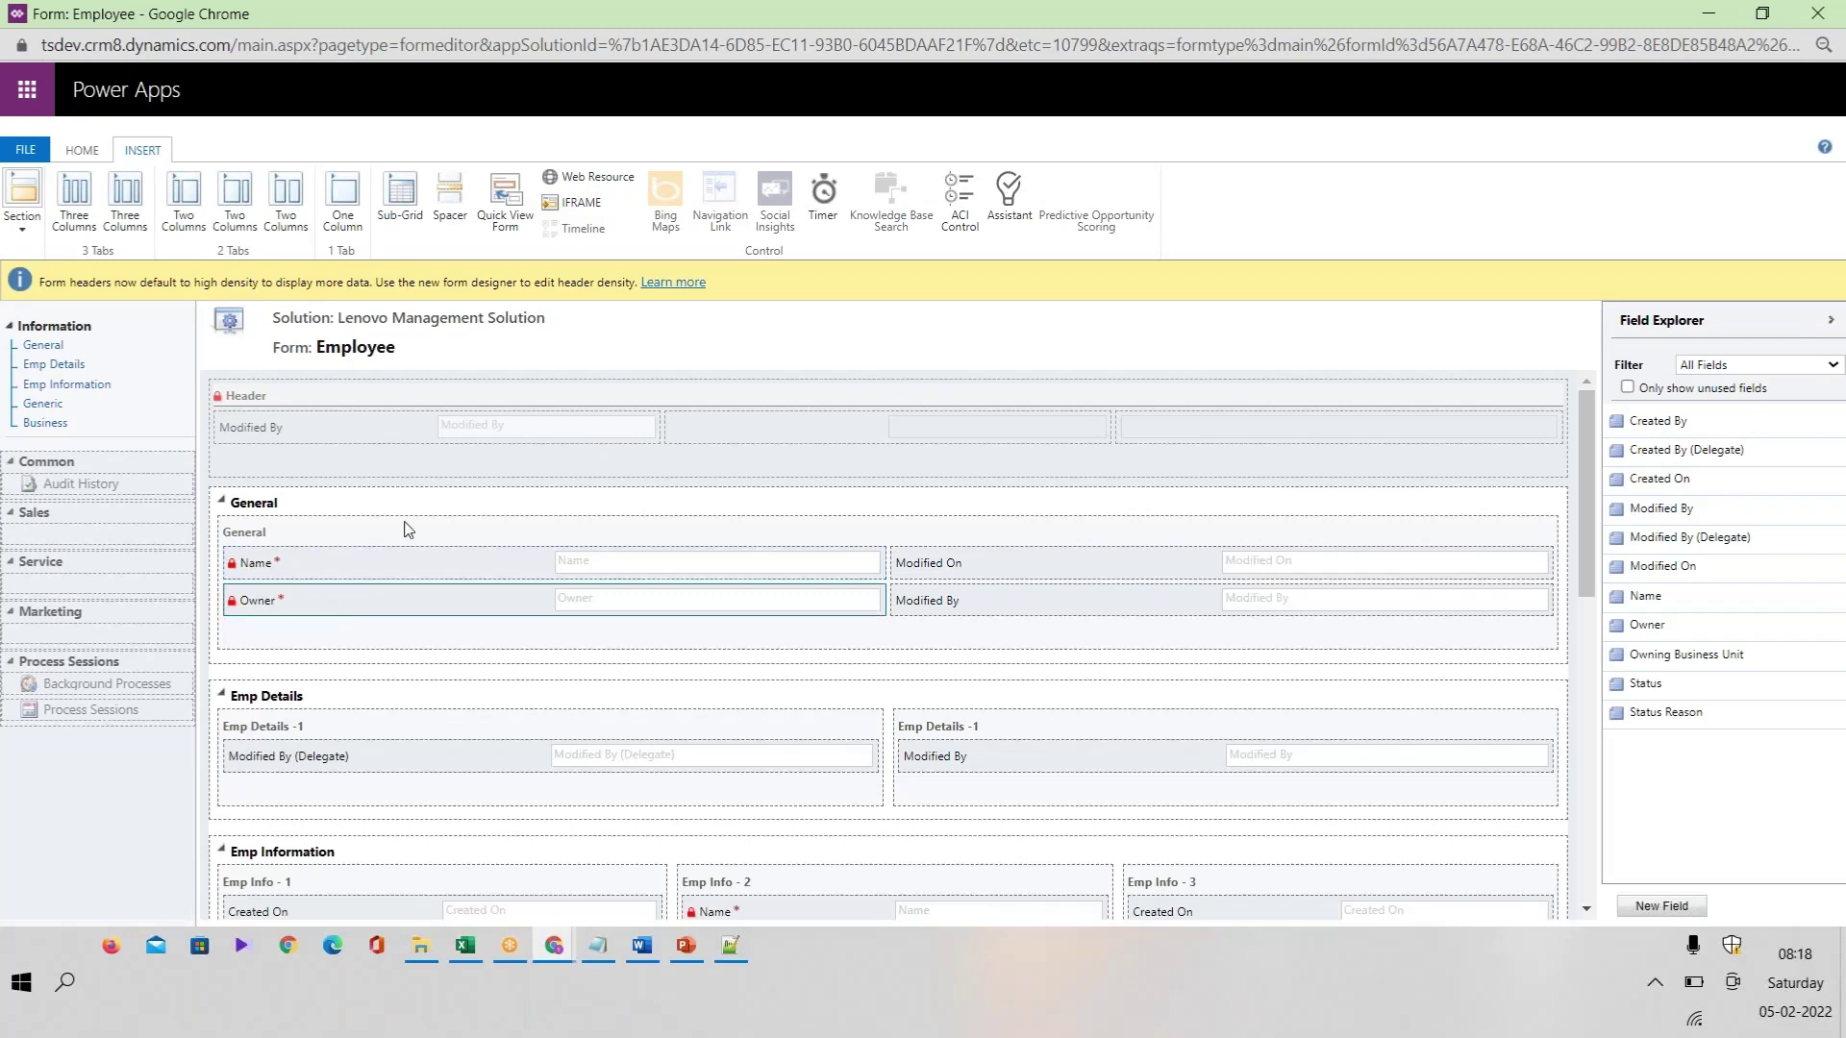
click(364, 572)
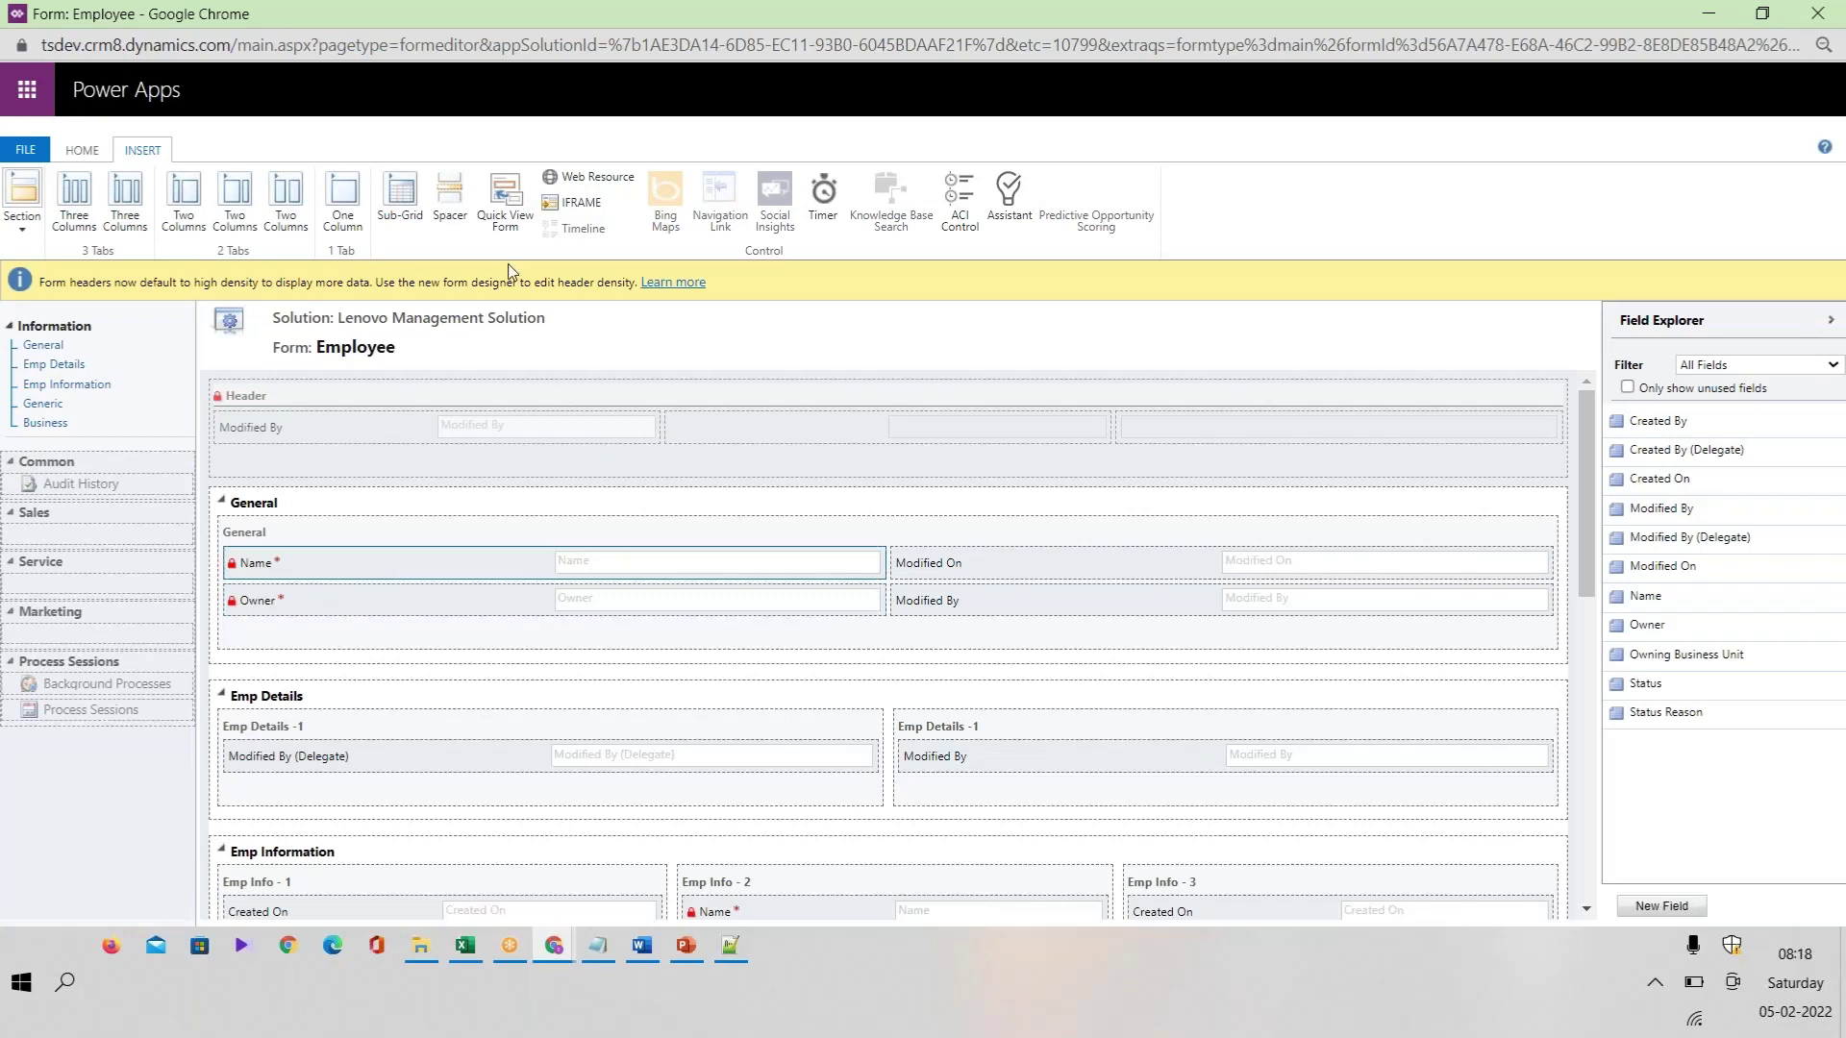
click(449, 202)
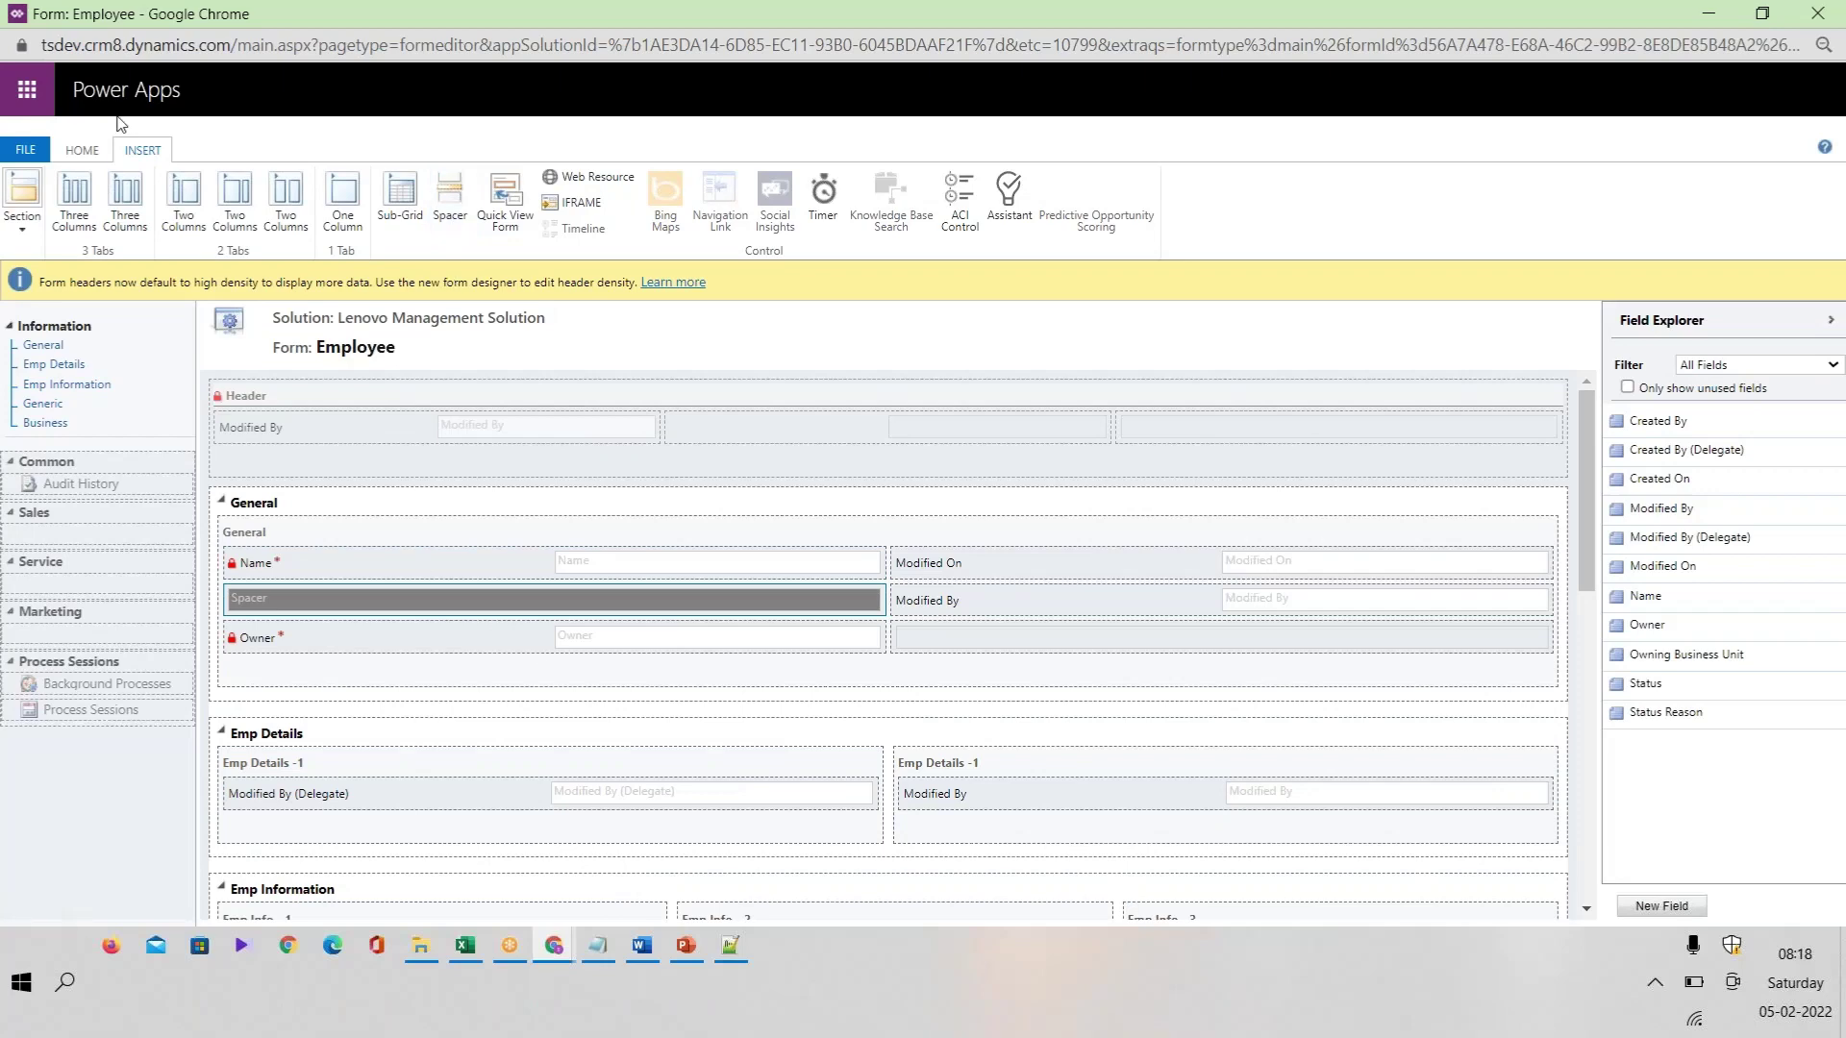
Step: Save and publish the Employee form with the spacer, and reload the test employee record
click(100, 152)
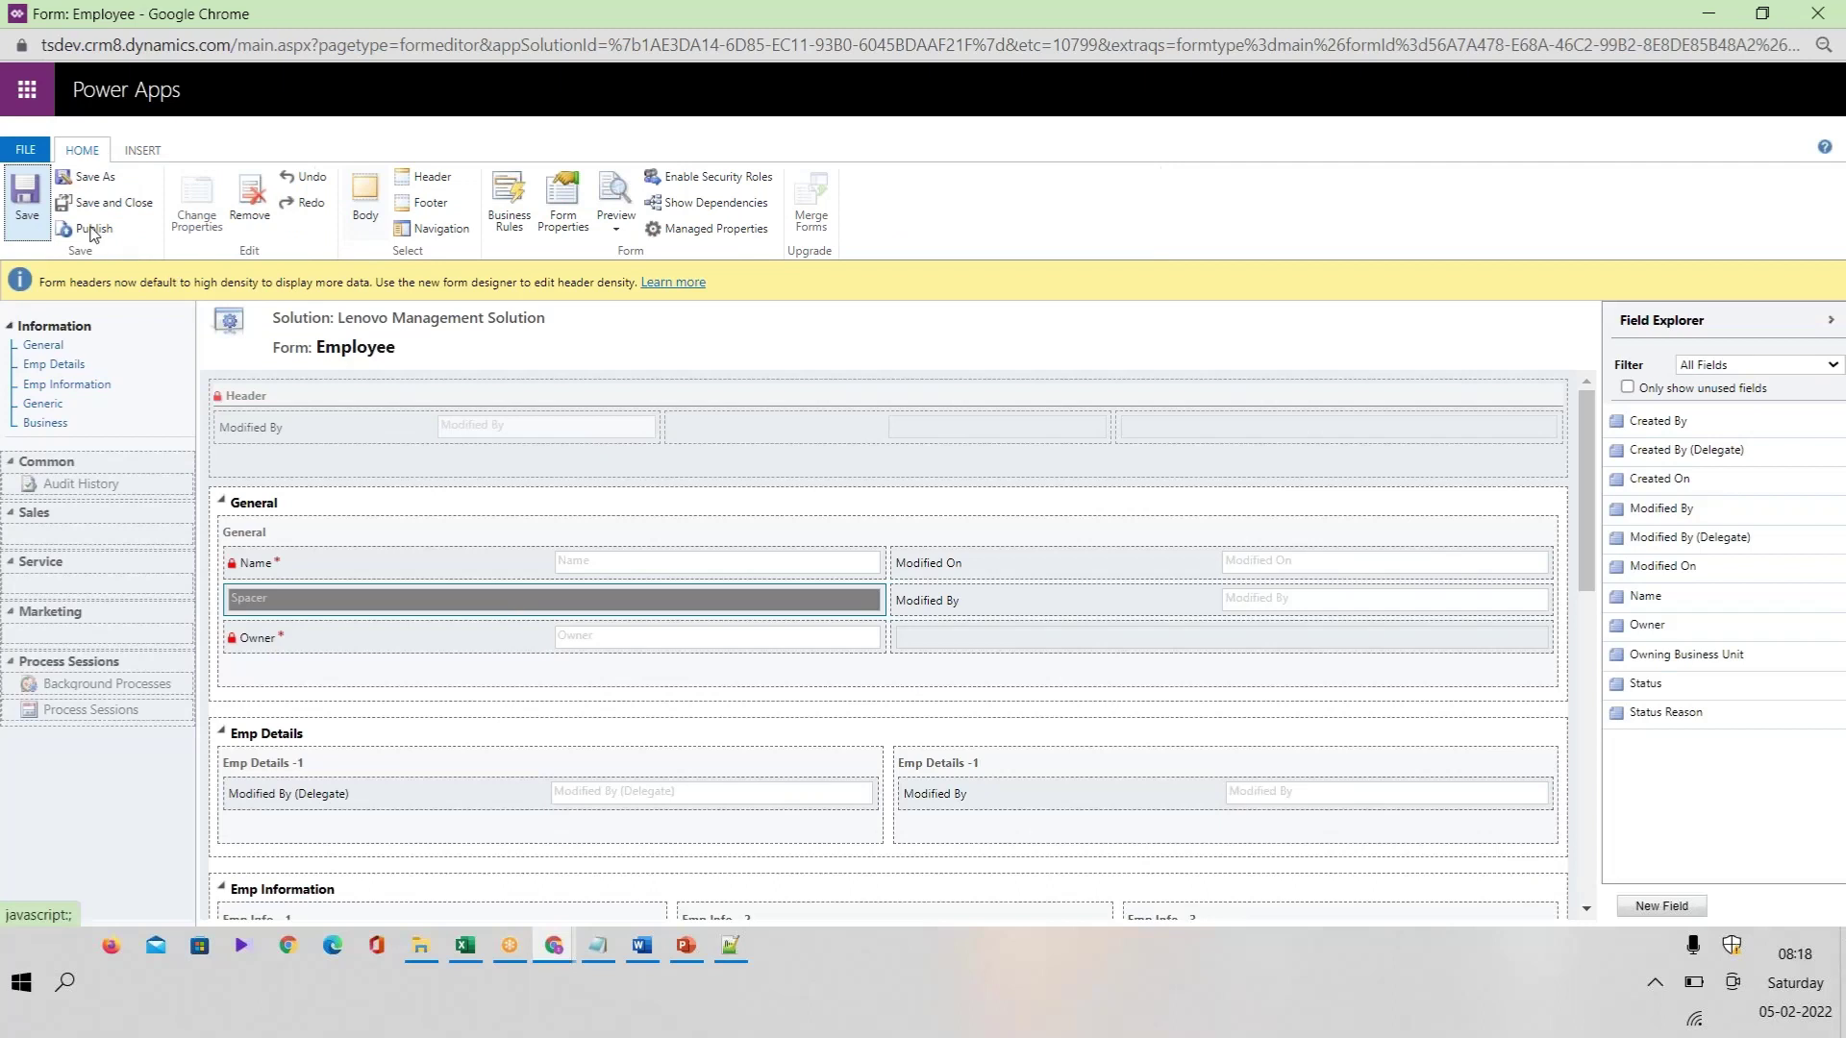
click(91, 230)
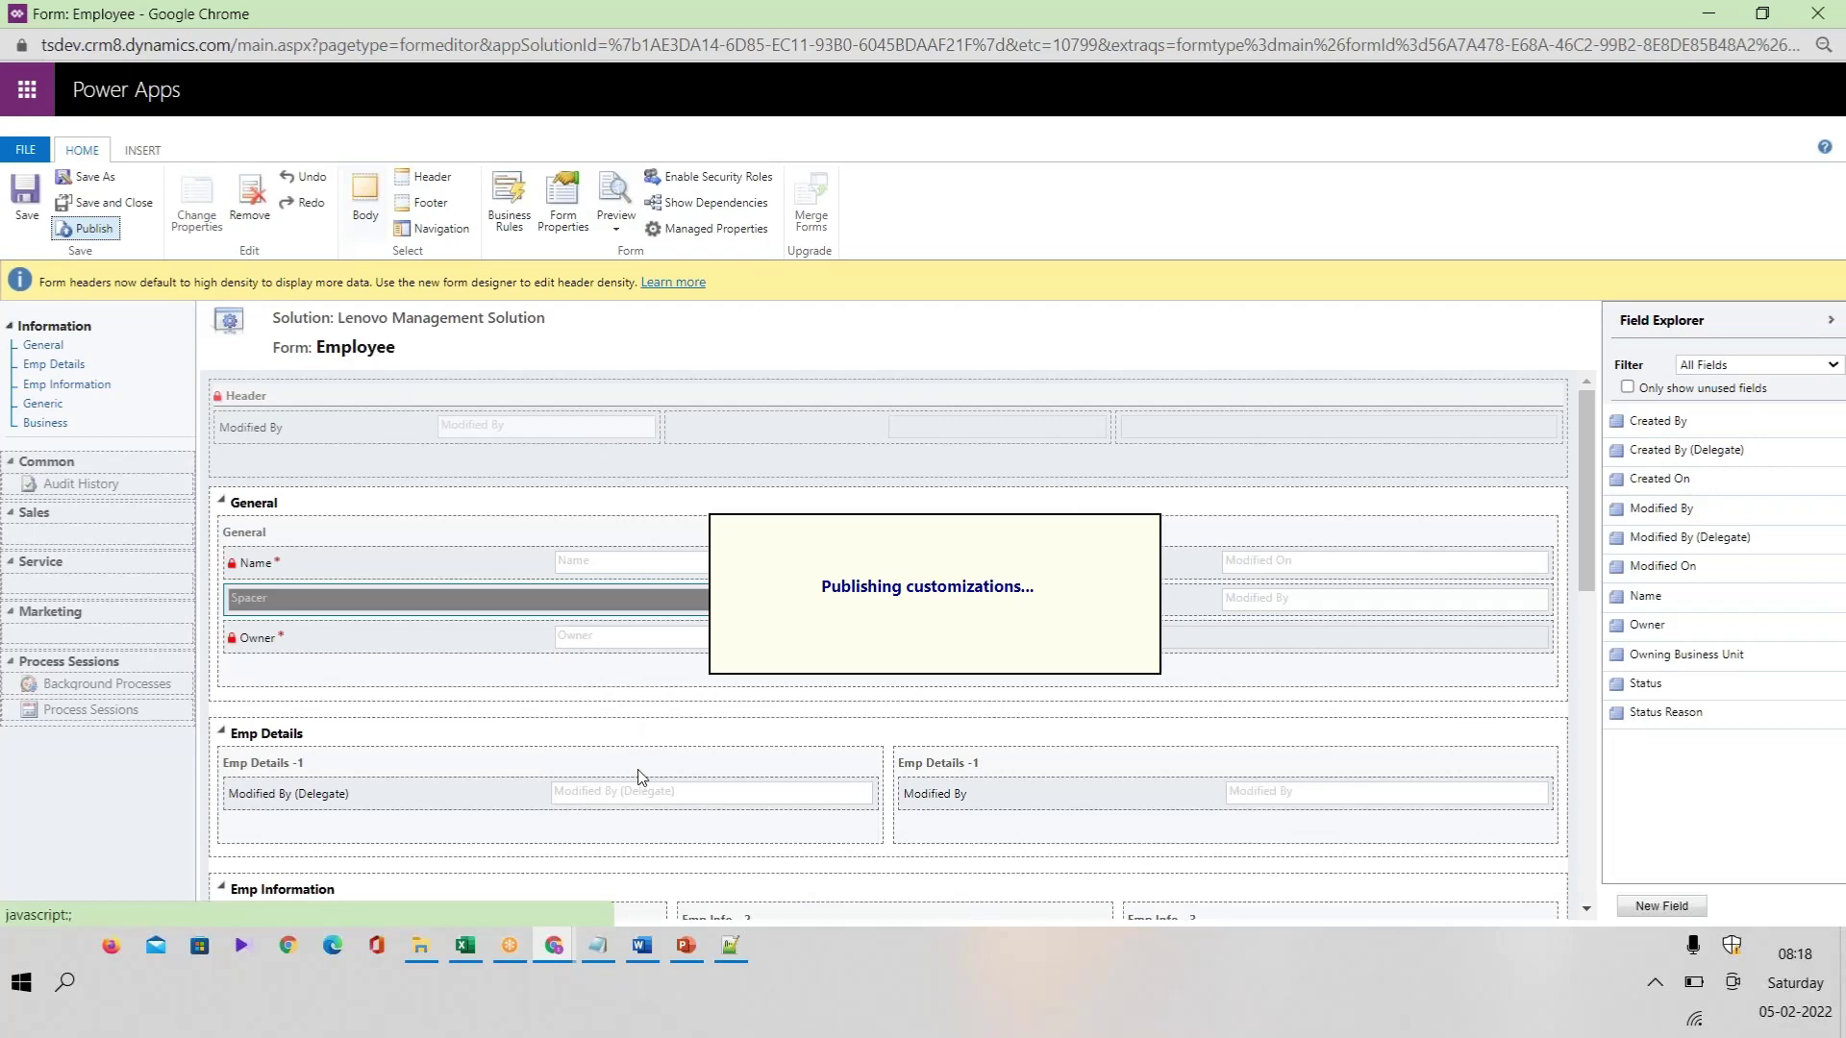
mouse_move(553, 946)
click(303, 798)
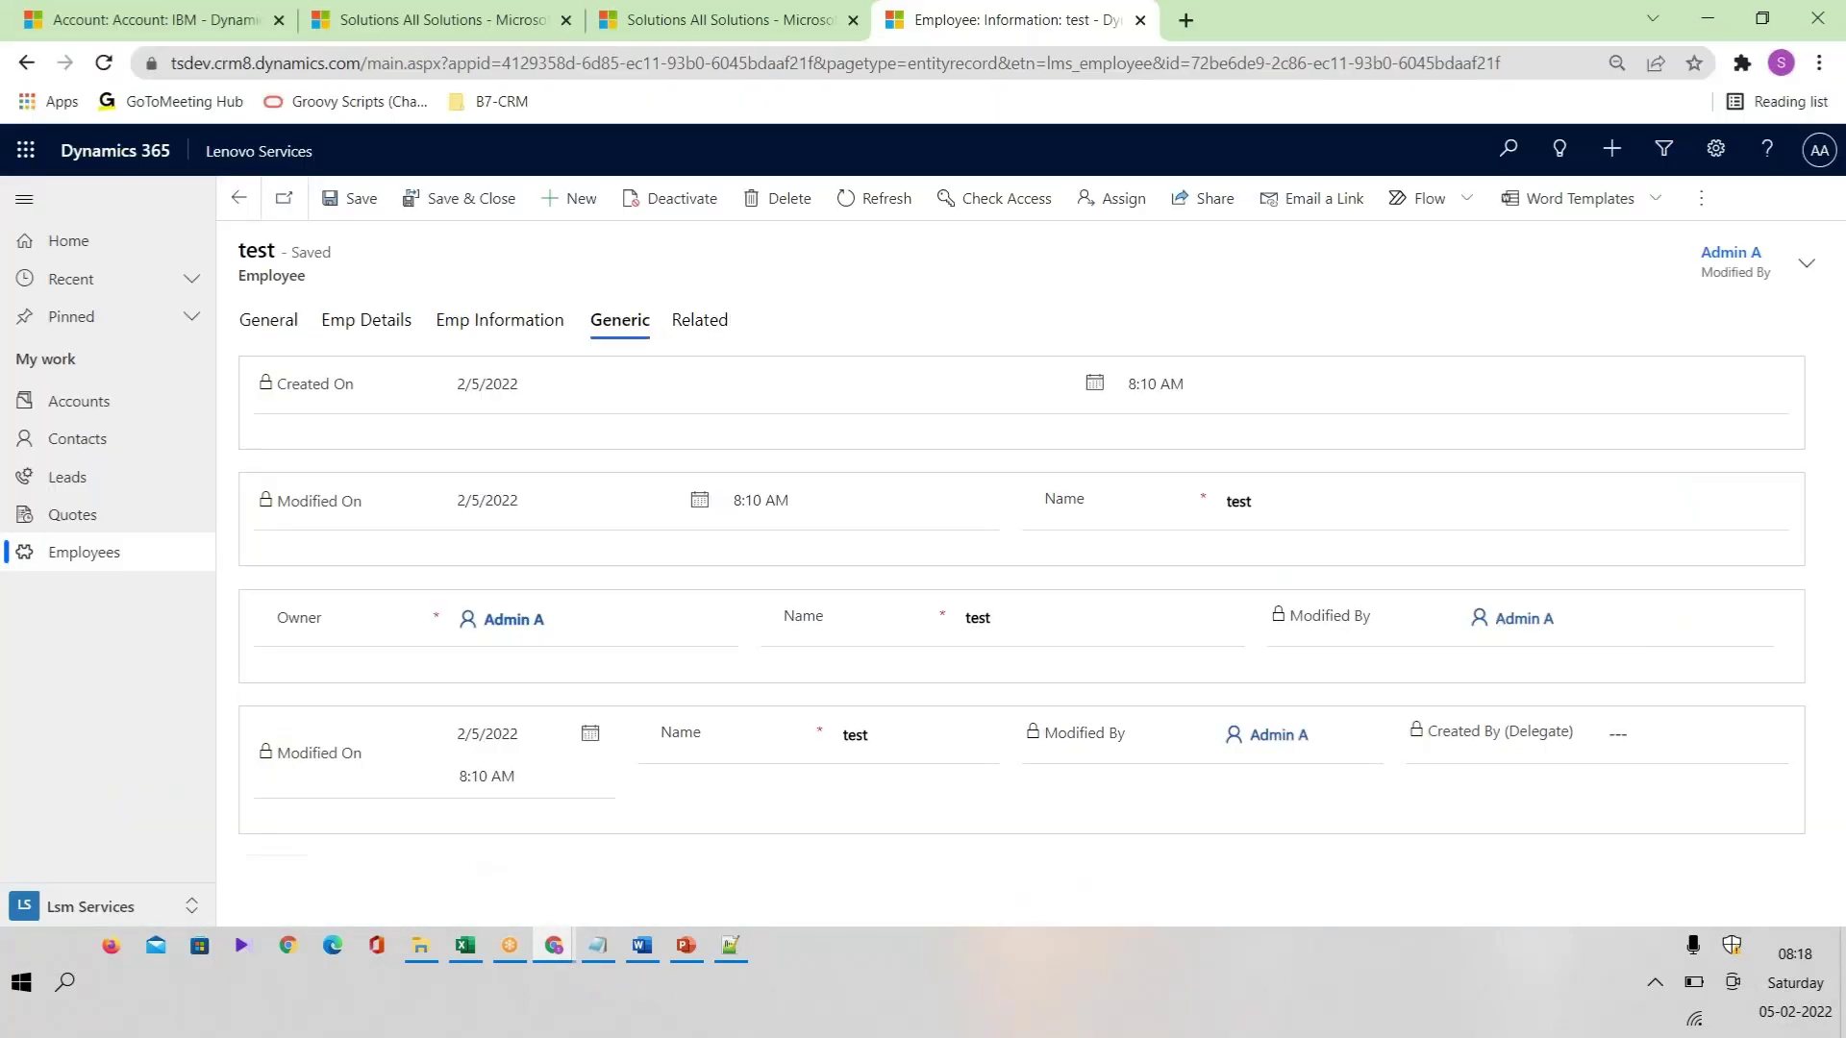
key(F5)
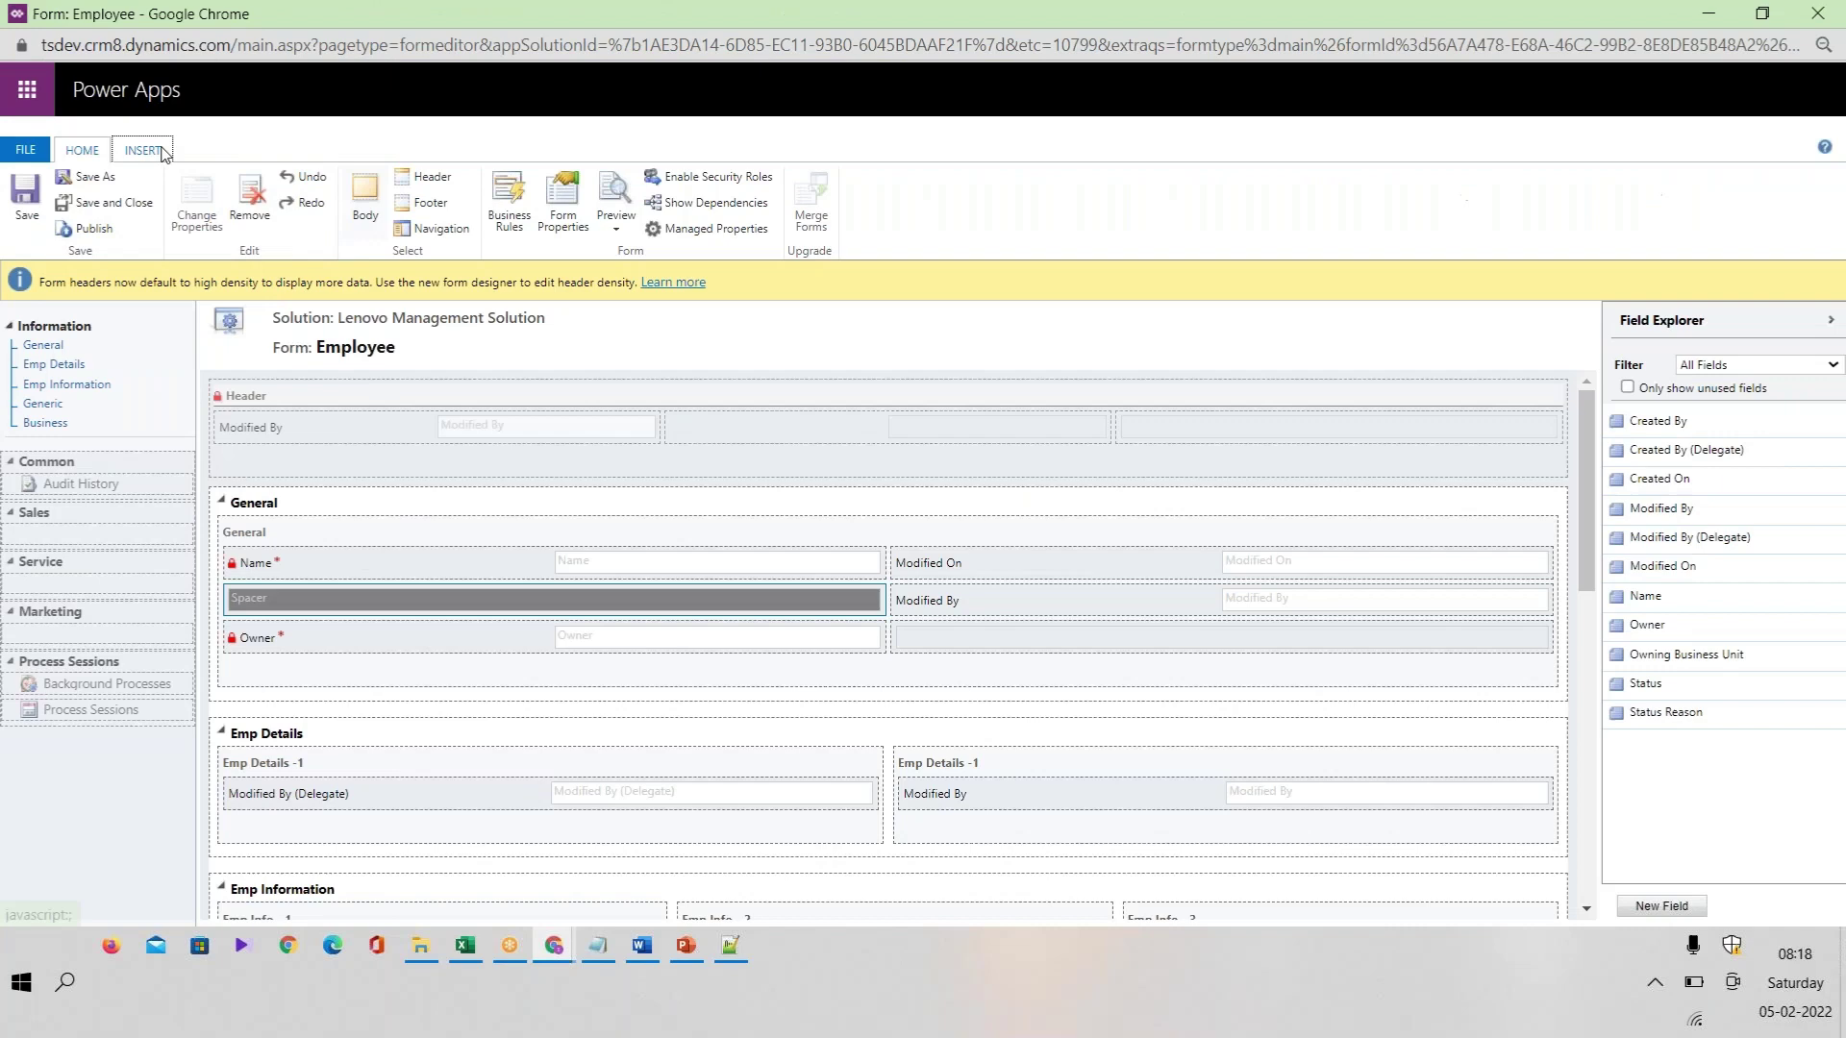
Step: Examine the Add Web Resource dialog, close it without adding anything, and view the form down to its footer
click(144, 150)
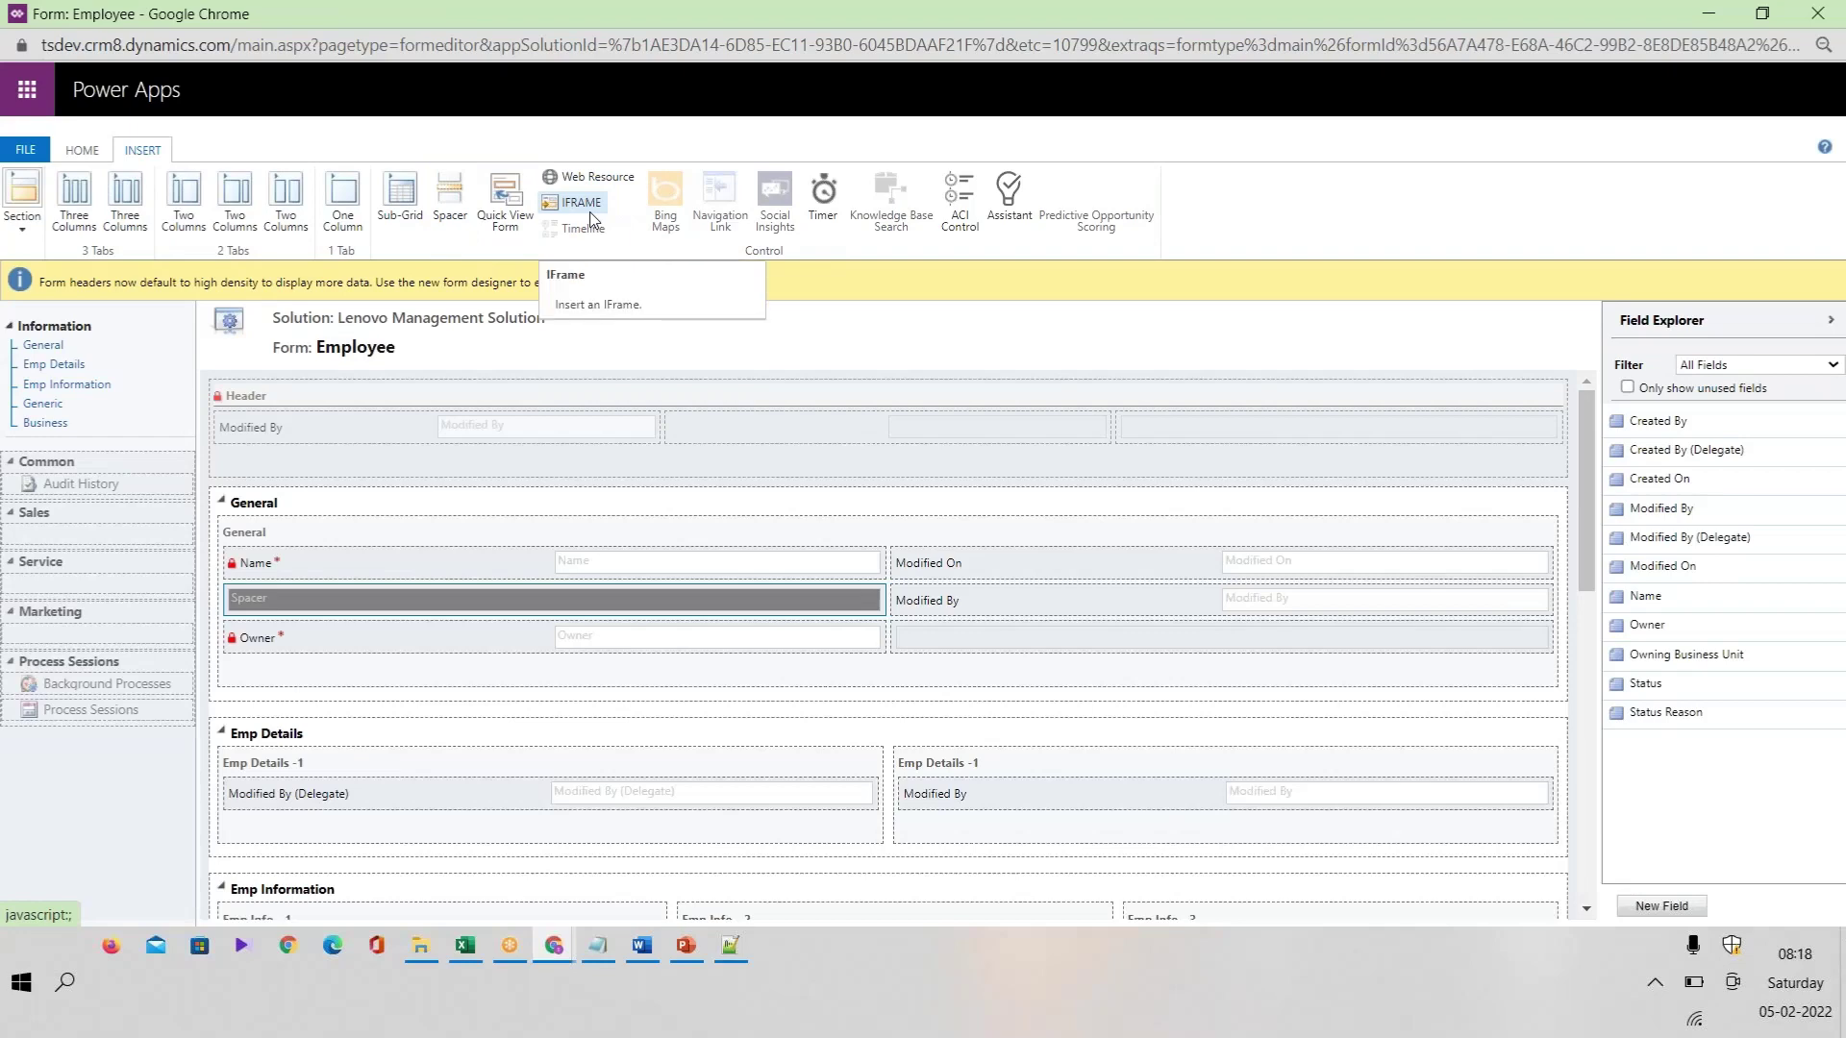
click(579, 178)
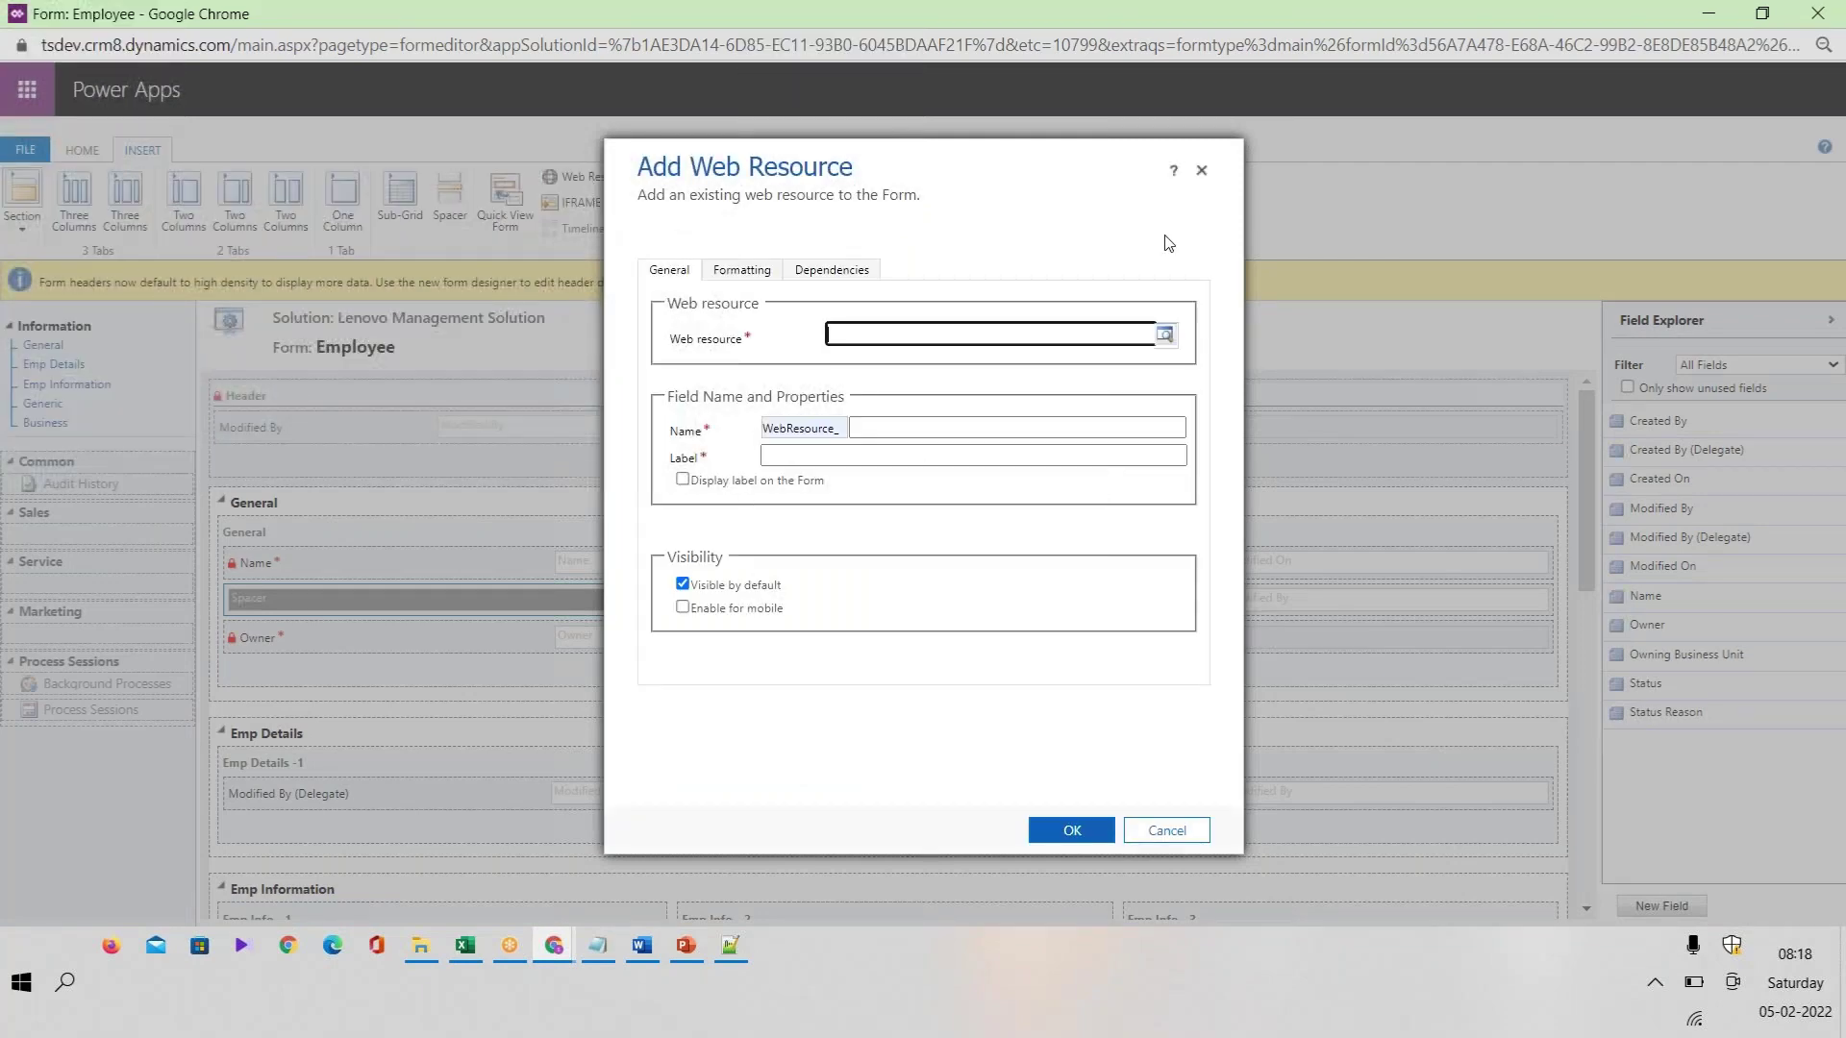
click(1202, 171)
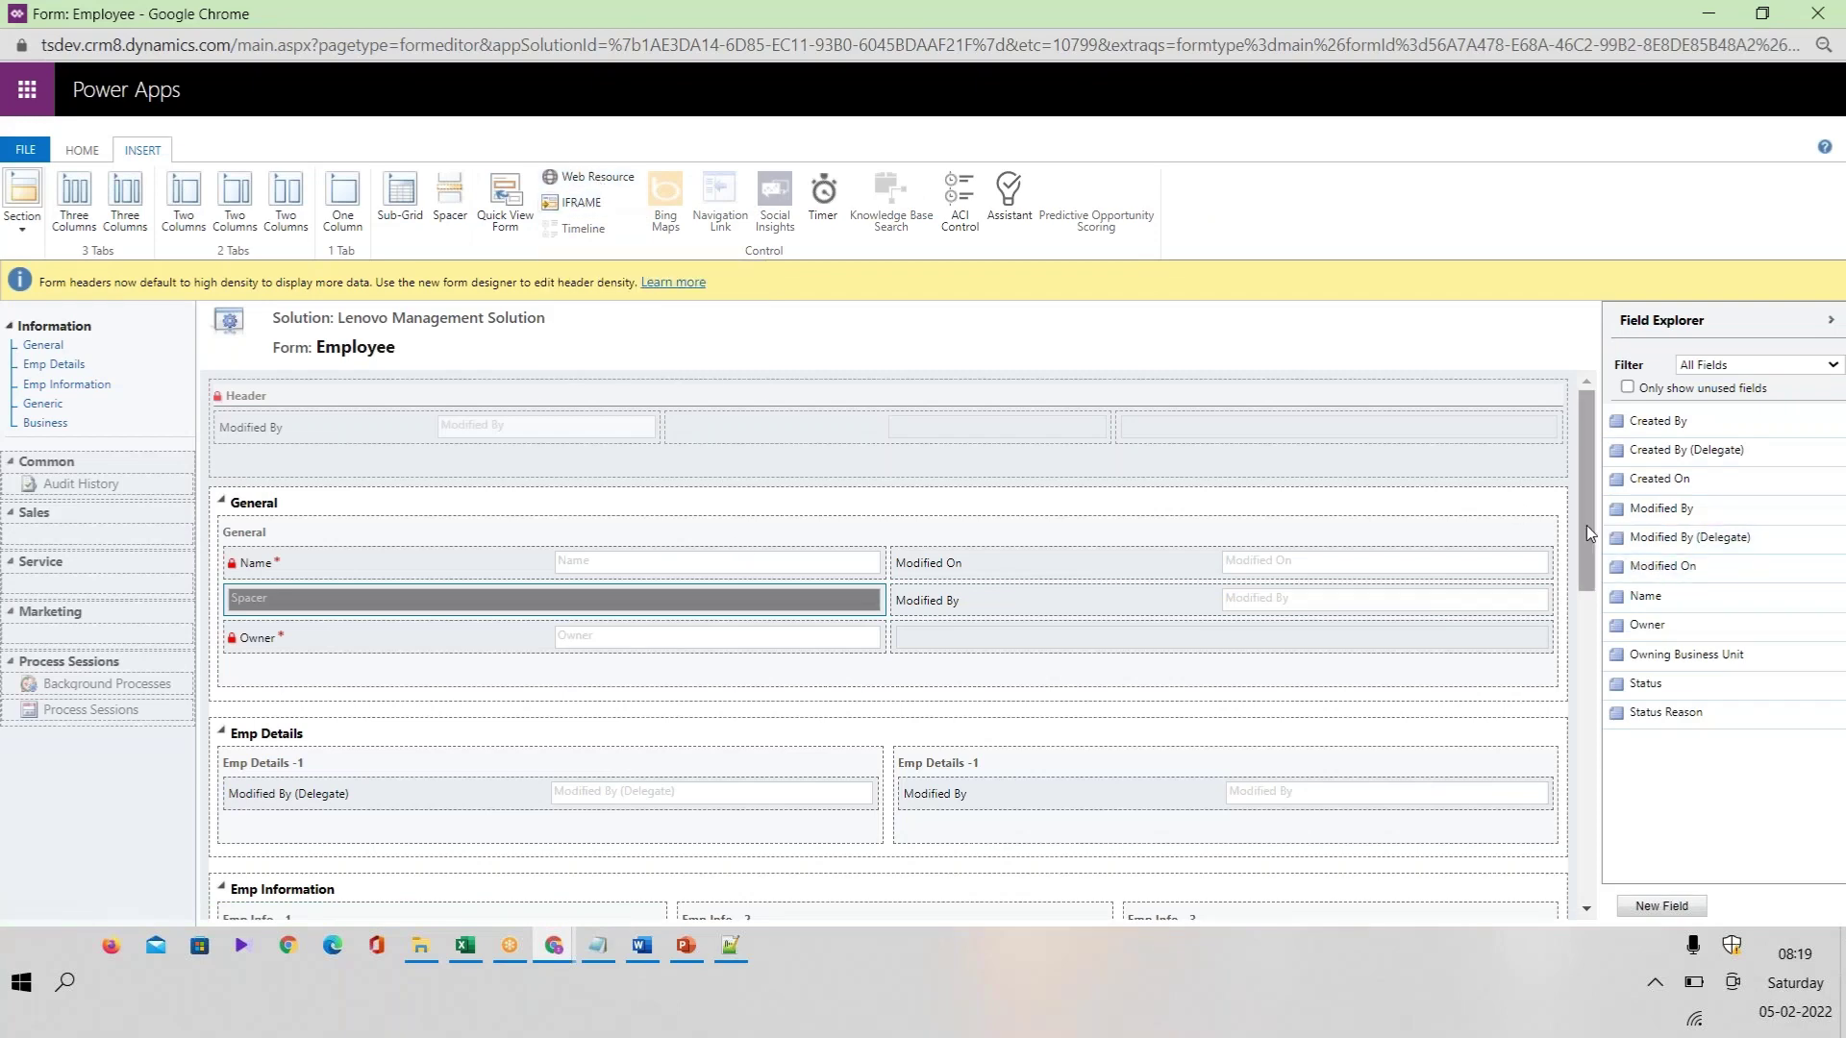
drag(1586, 541, 1538, 846)
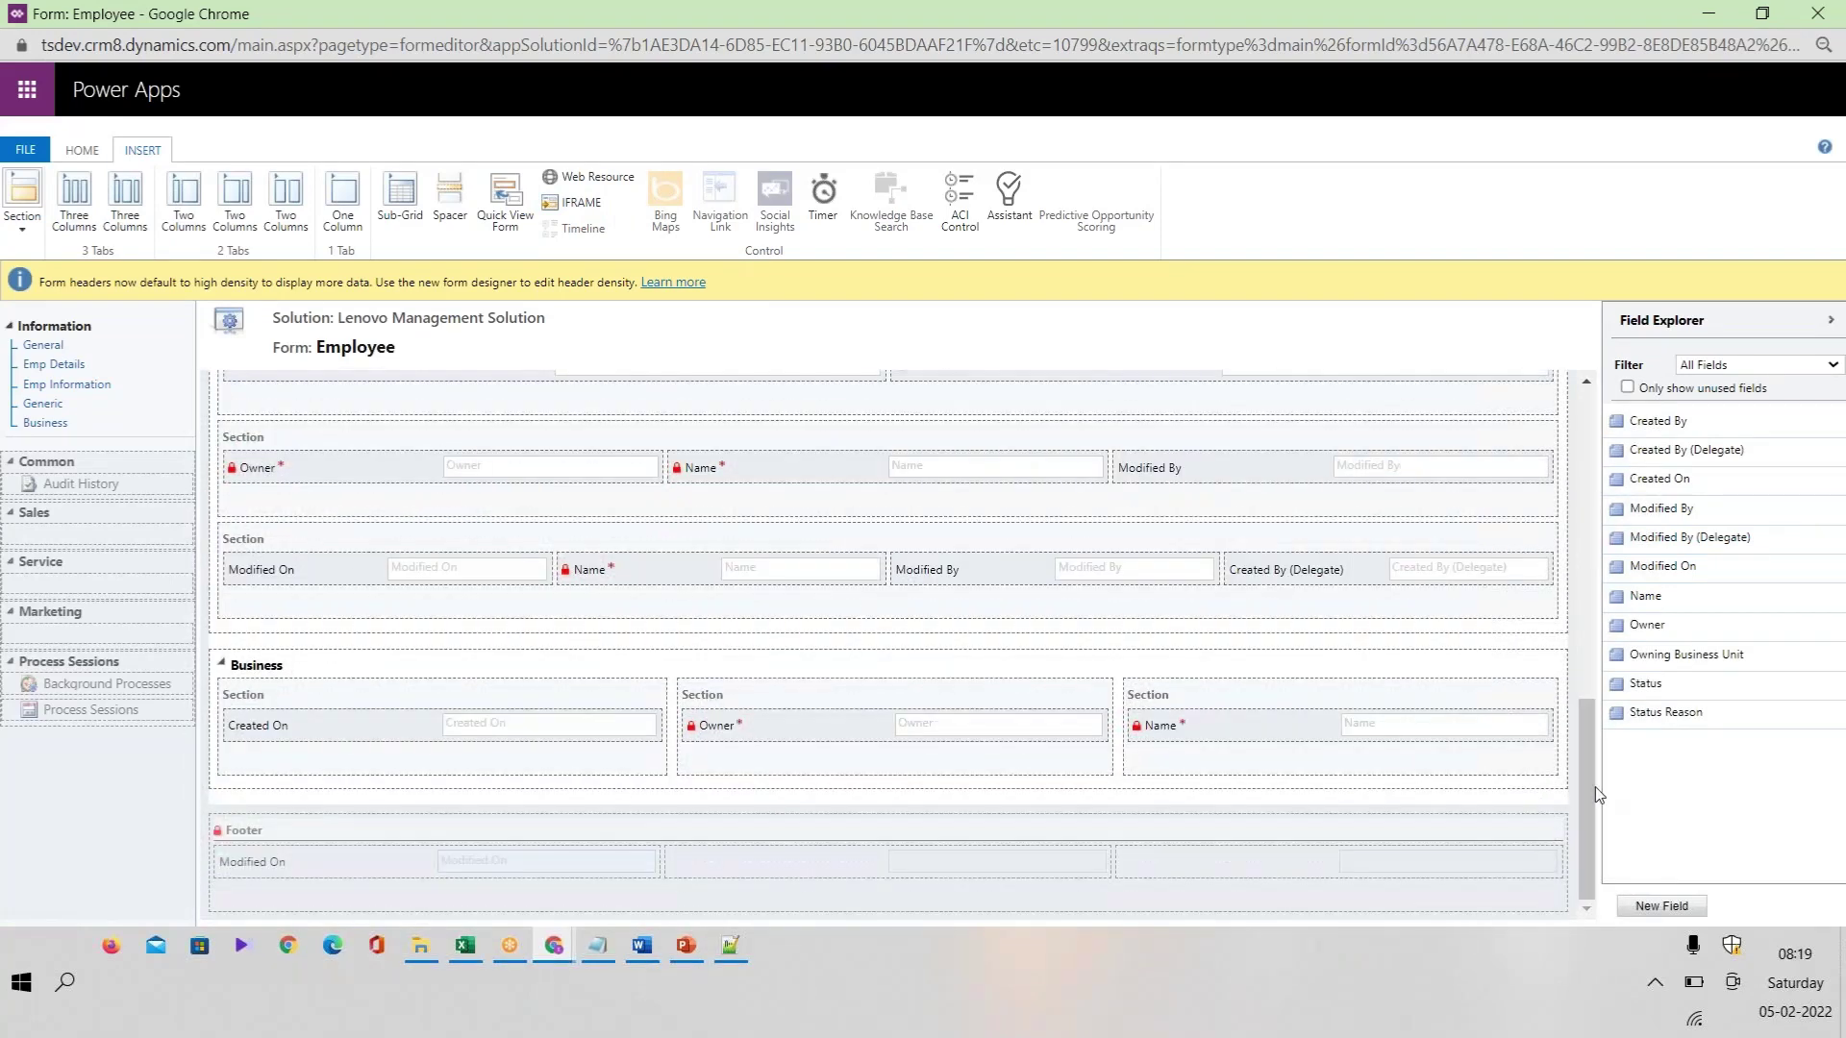
Step: Add a one-column section to the end of the Generic tab on the Employee form
drag(1595, 769, 1600, 650)
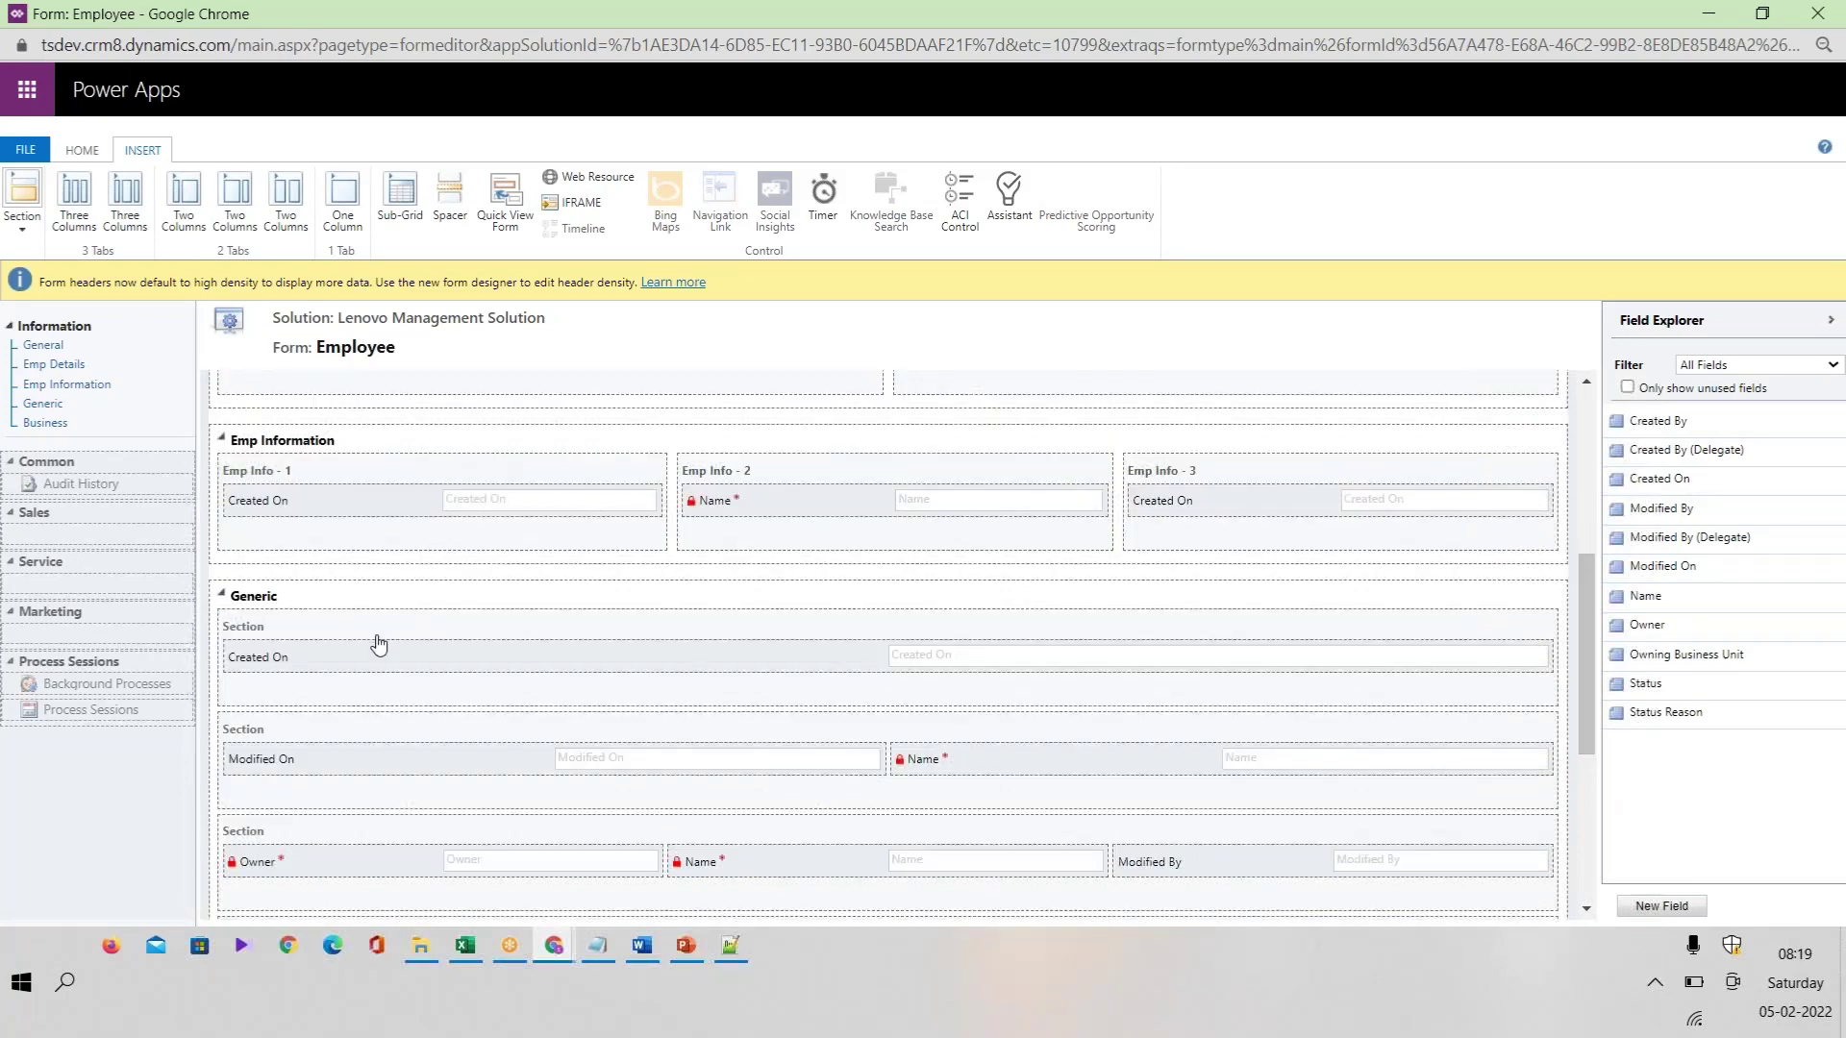
click(453, 597)
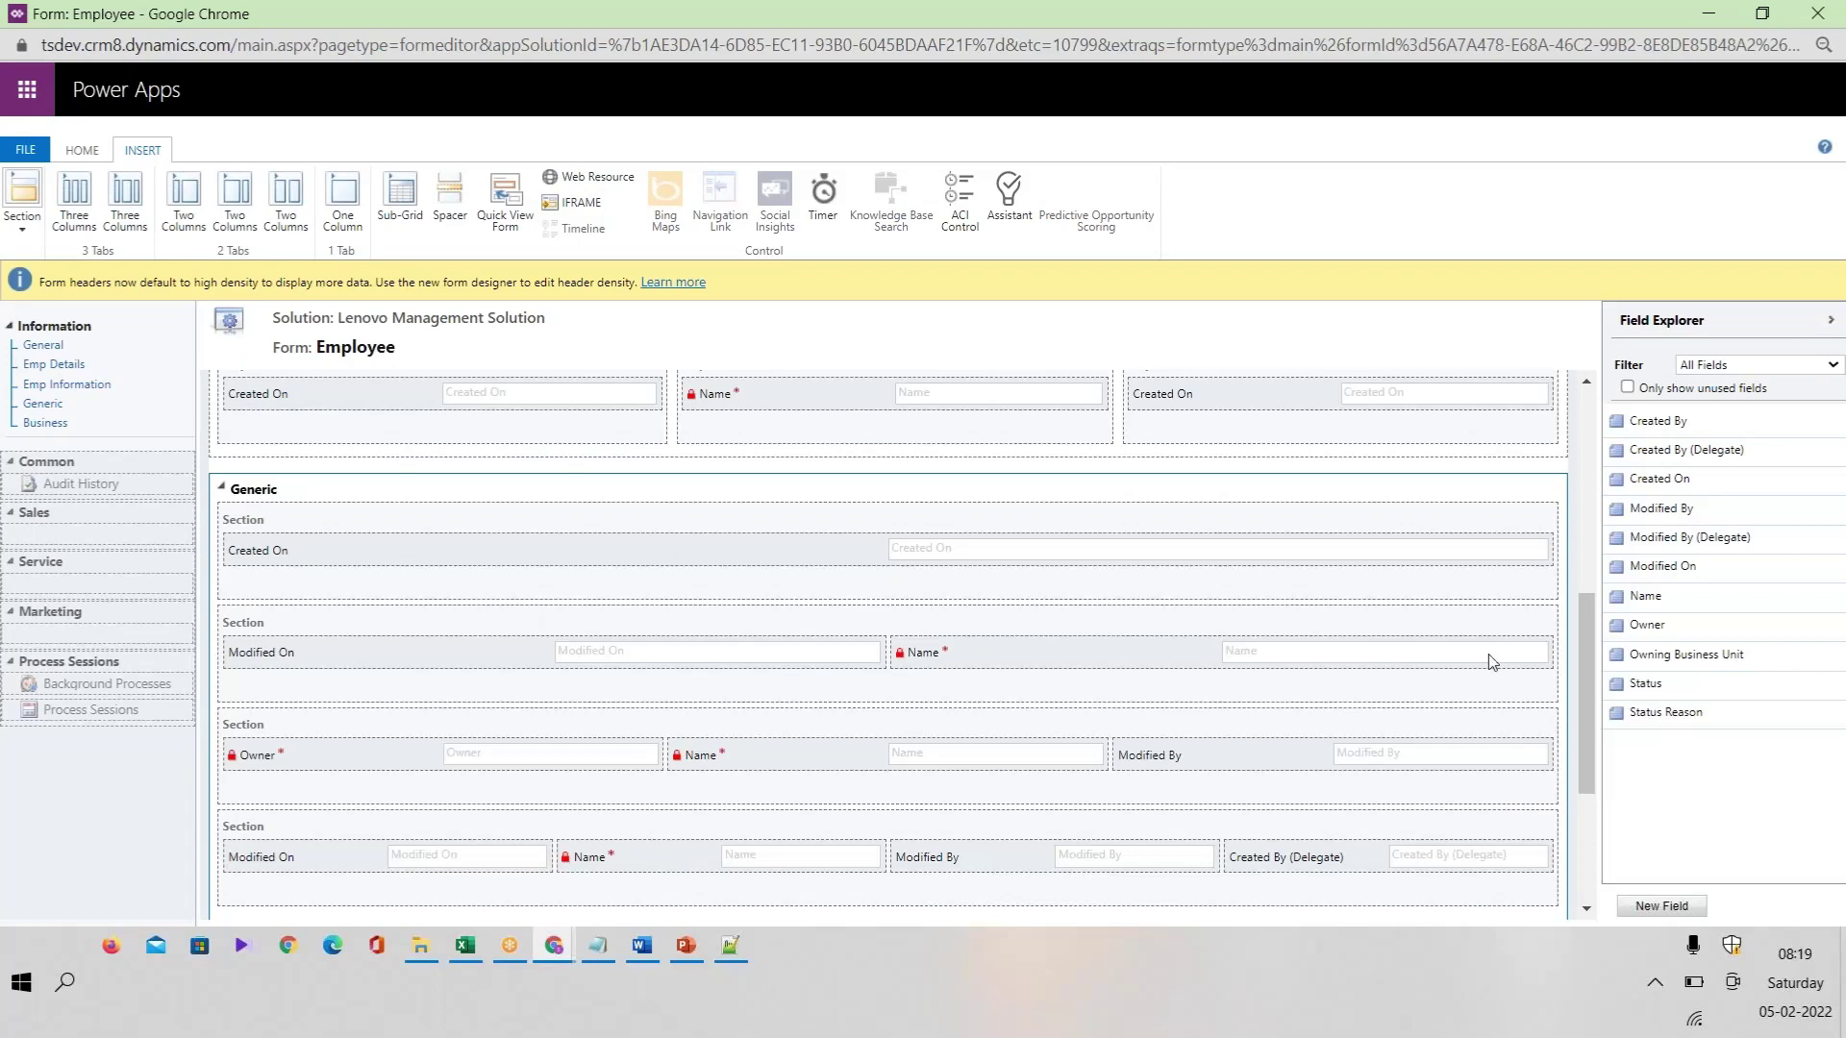
drag(1584, 642, 1577, 770)
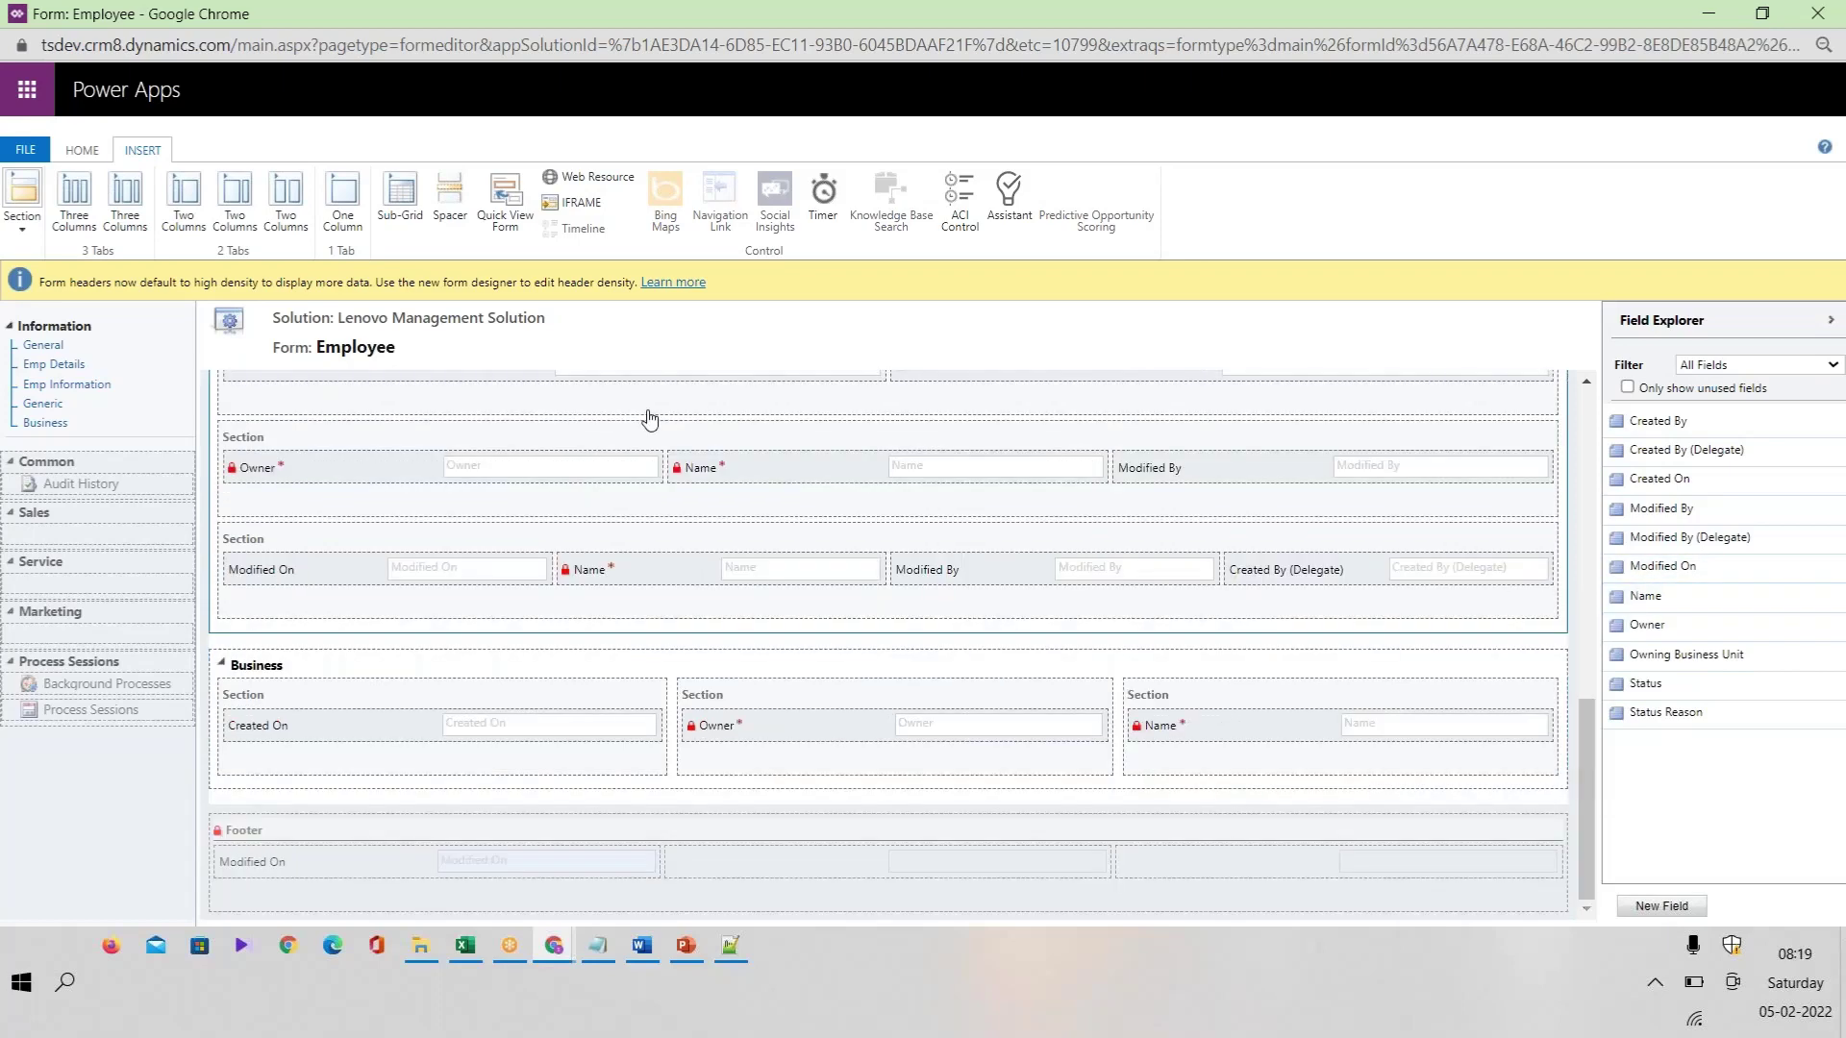
click(83, 152)
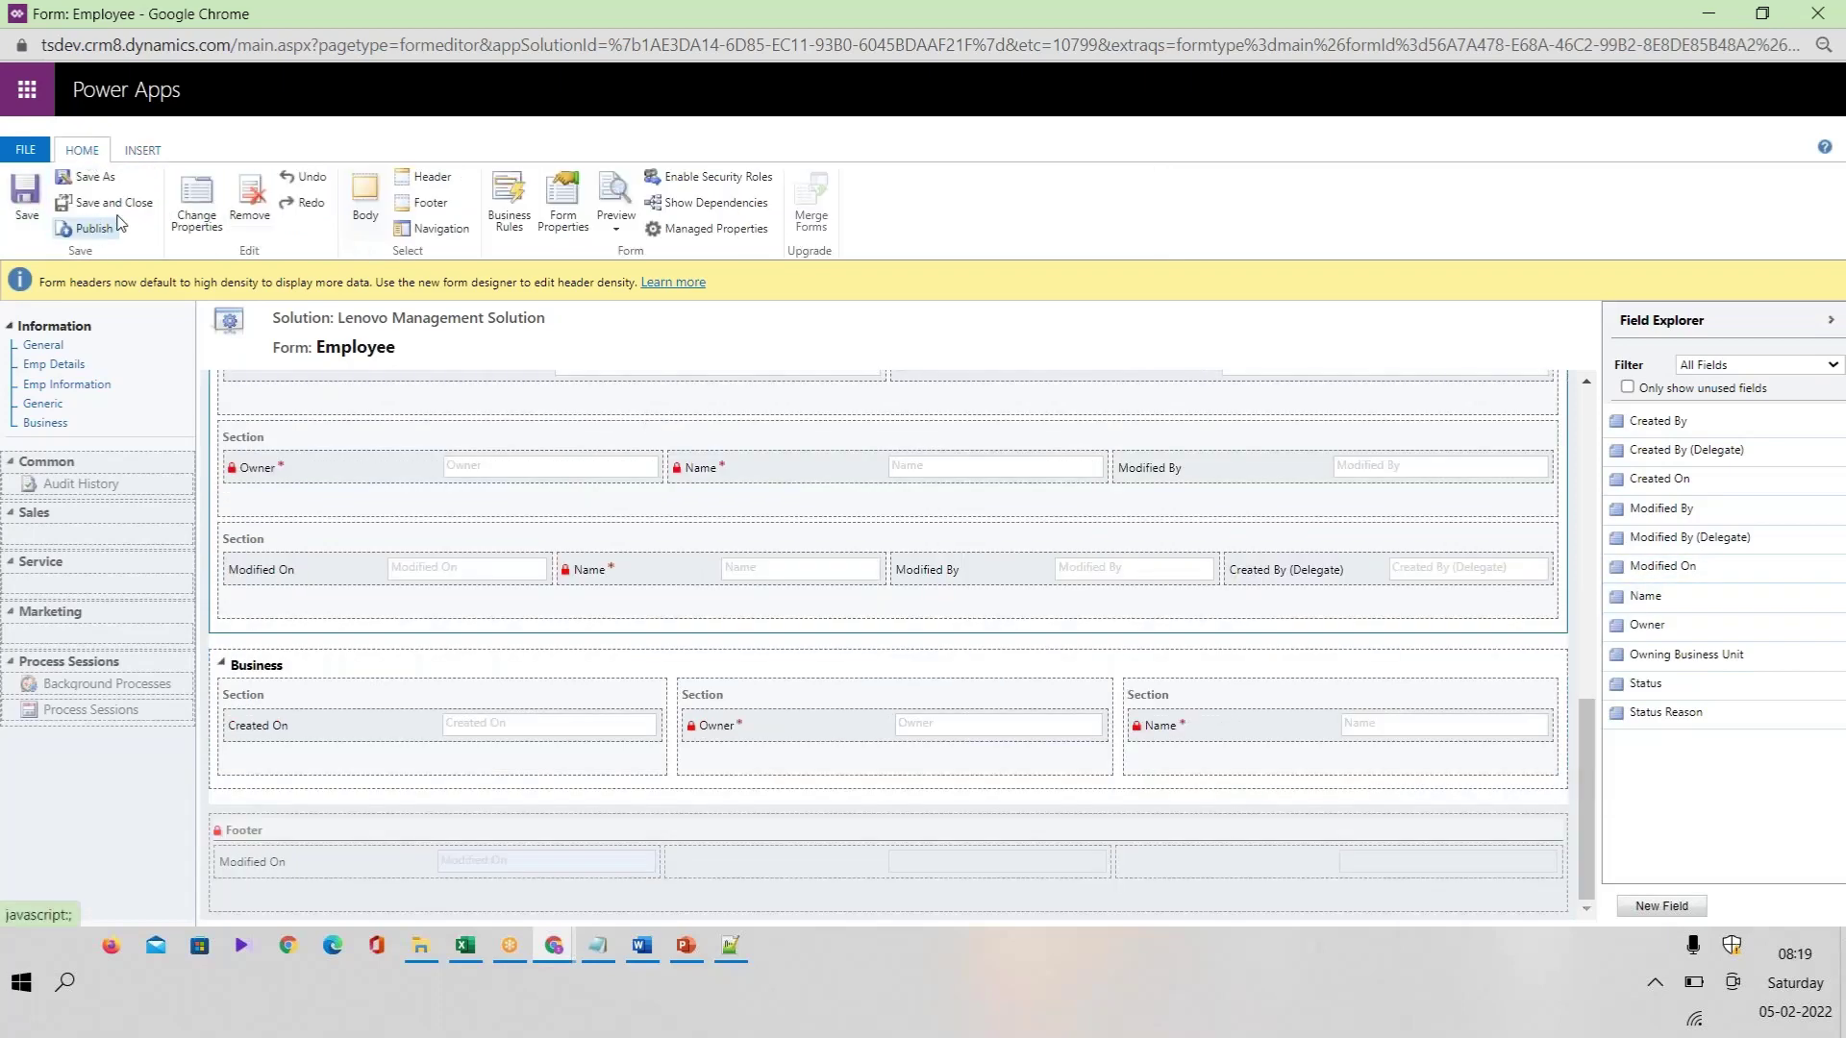
click(150, 154)
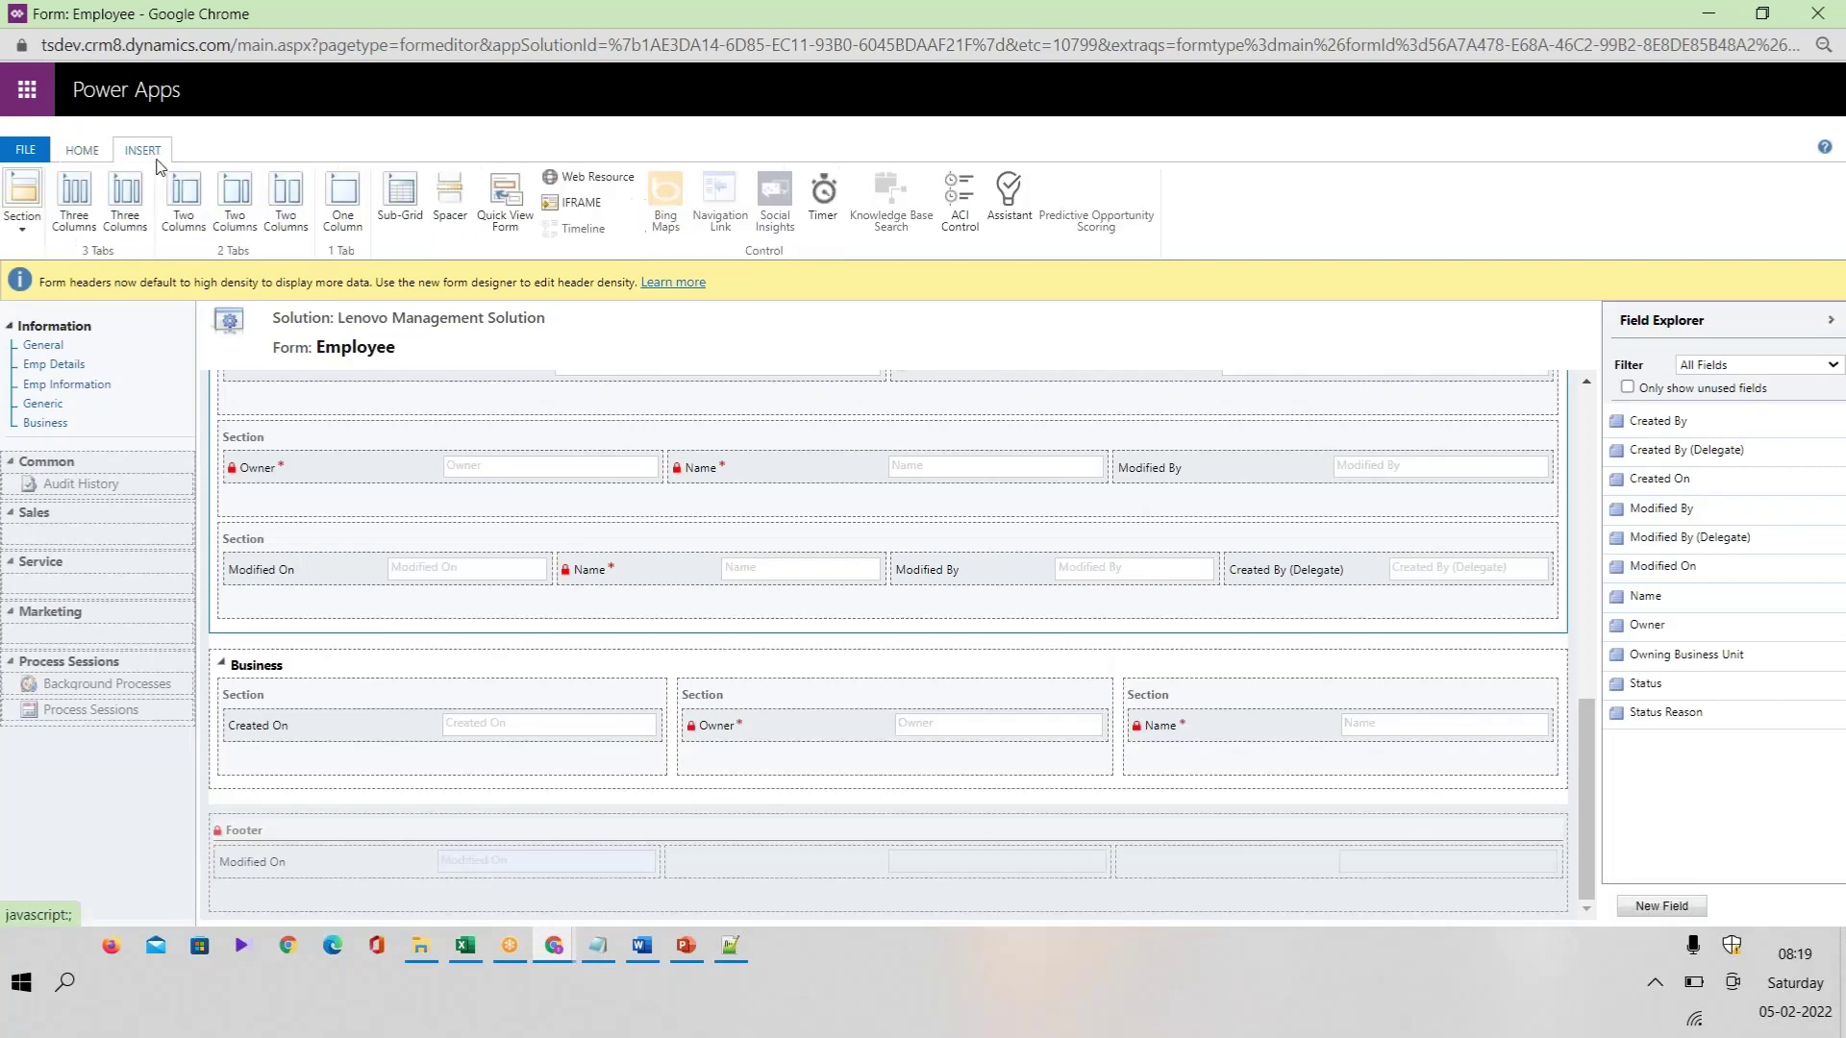
click(19, 231)
click(30, 287)
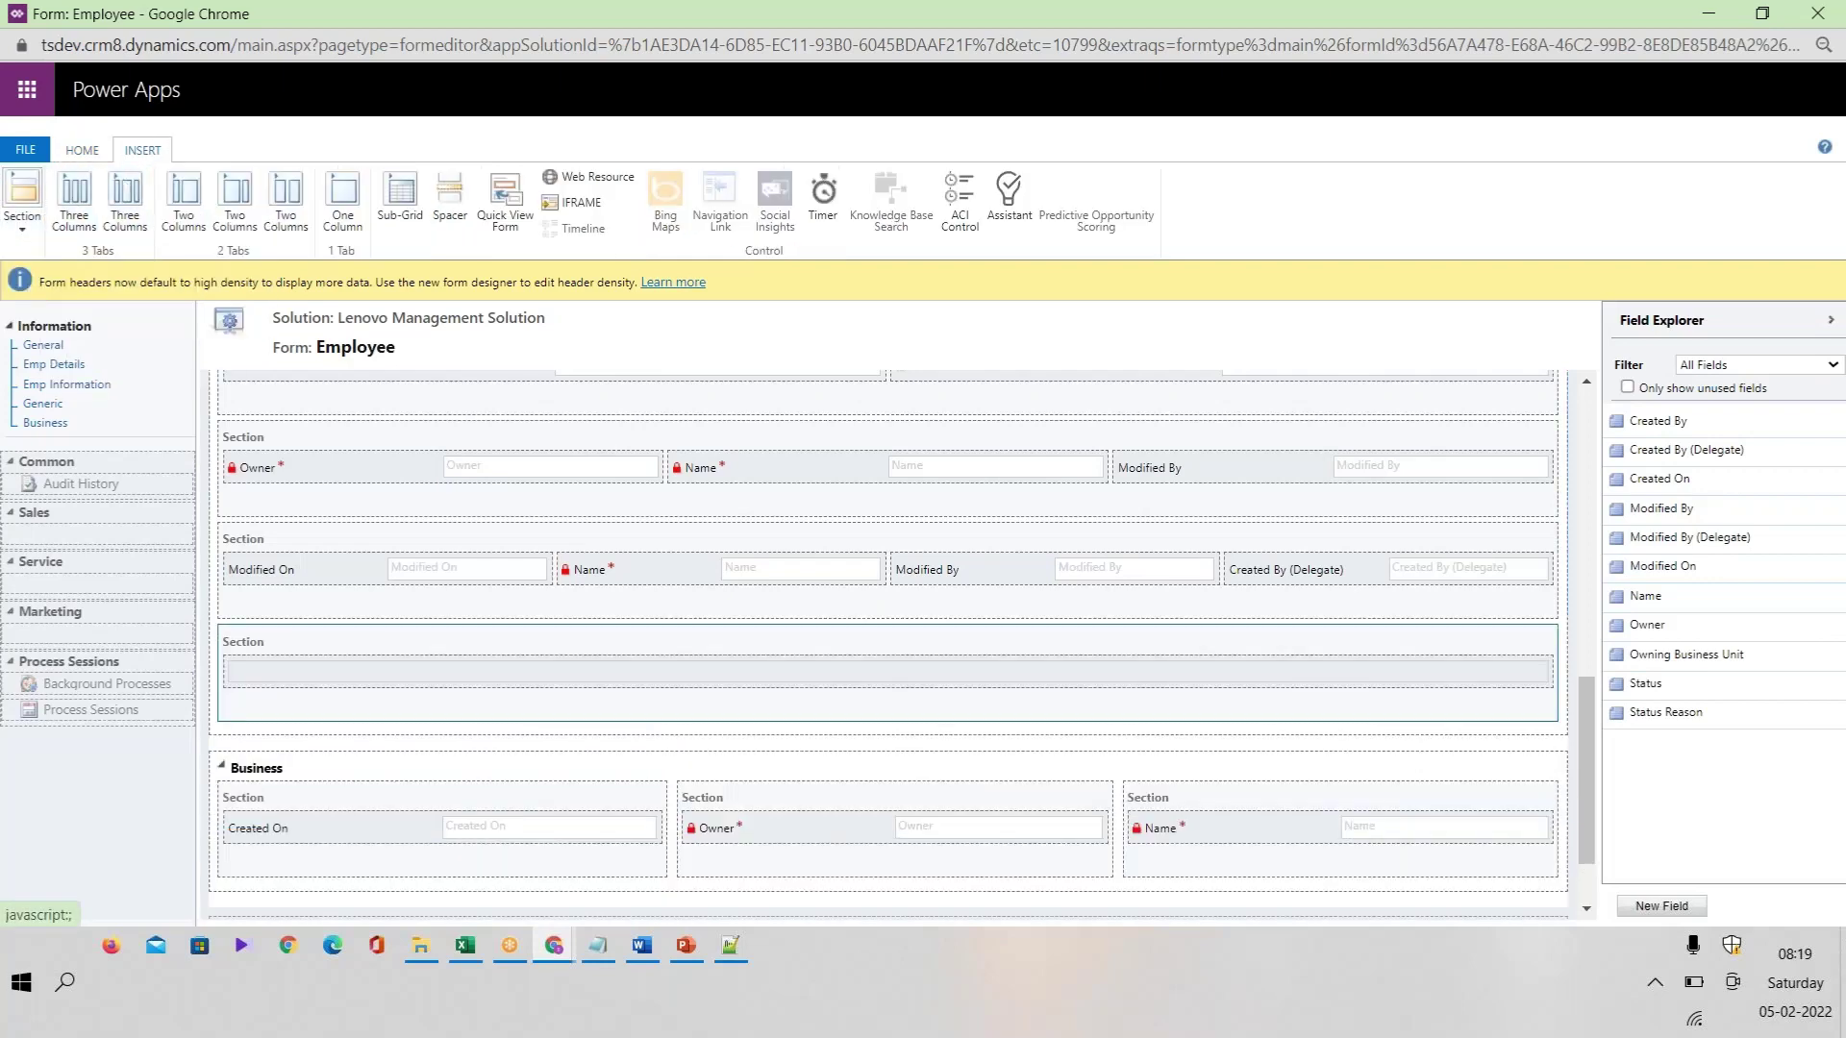
Step: Label the new Generic section "Iframe" and show its label on the form
double_click(383, 639)
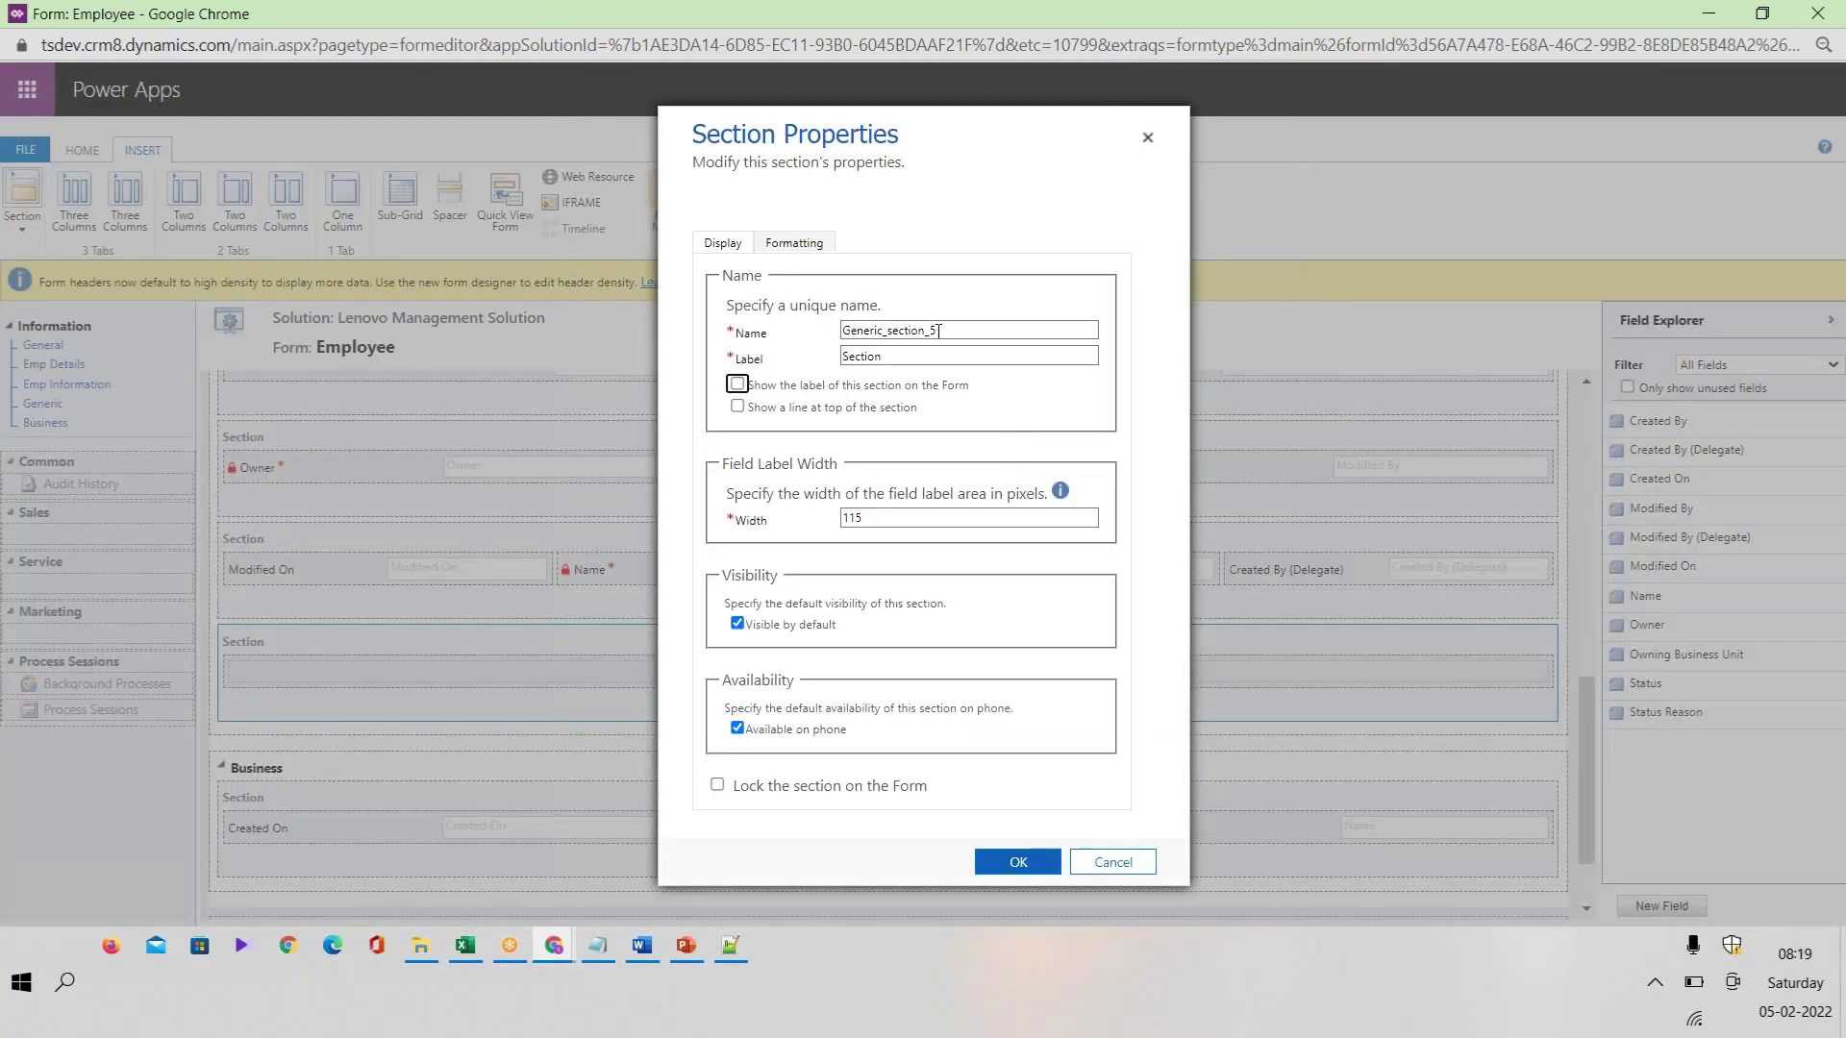
click(741, 368)
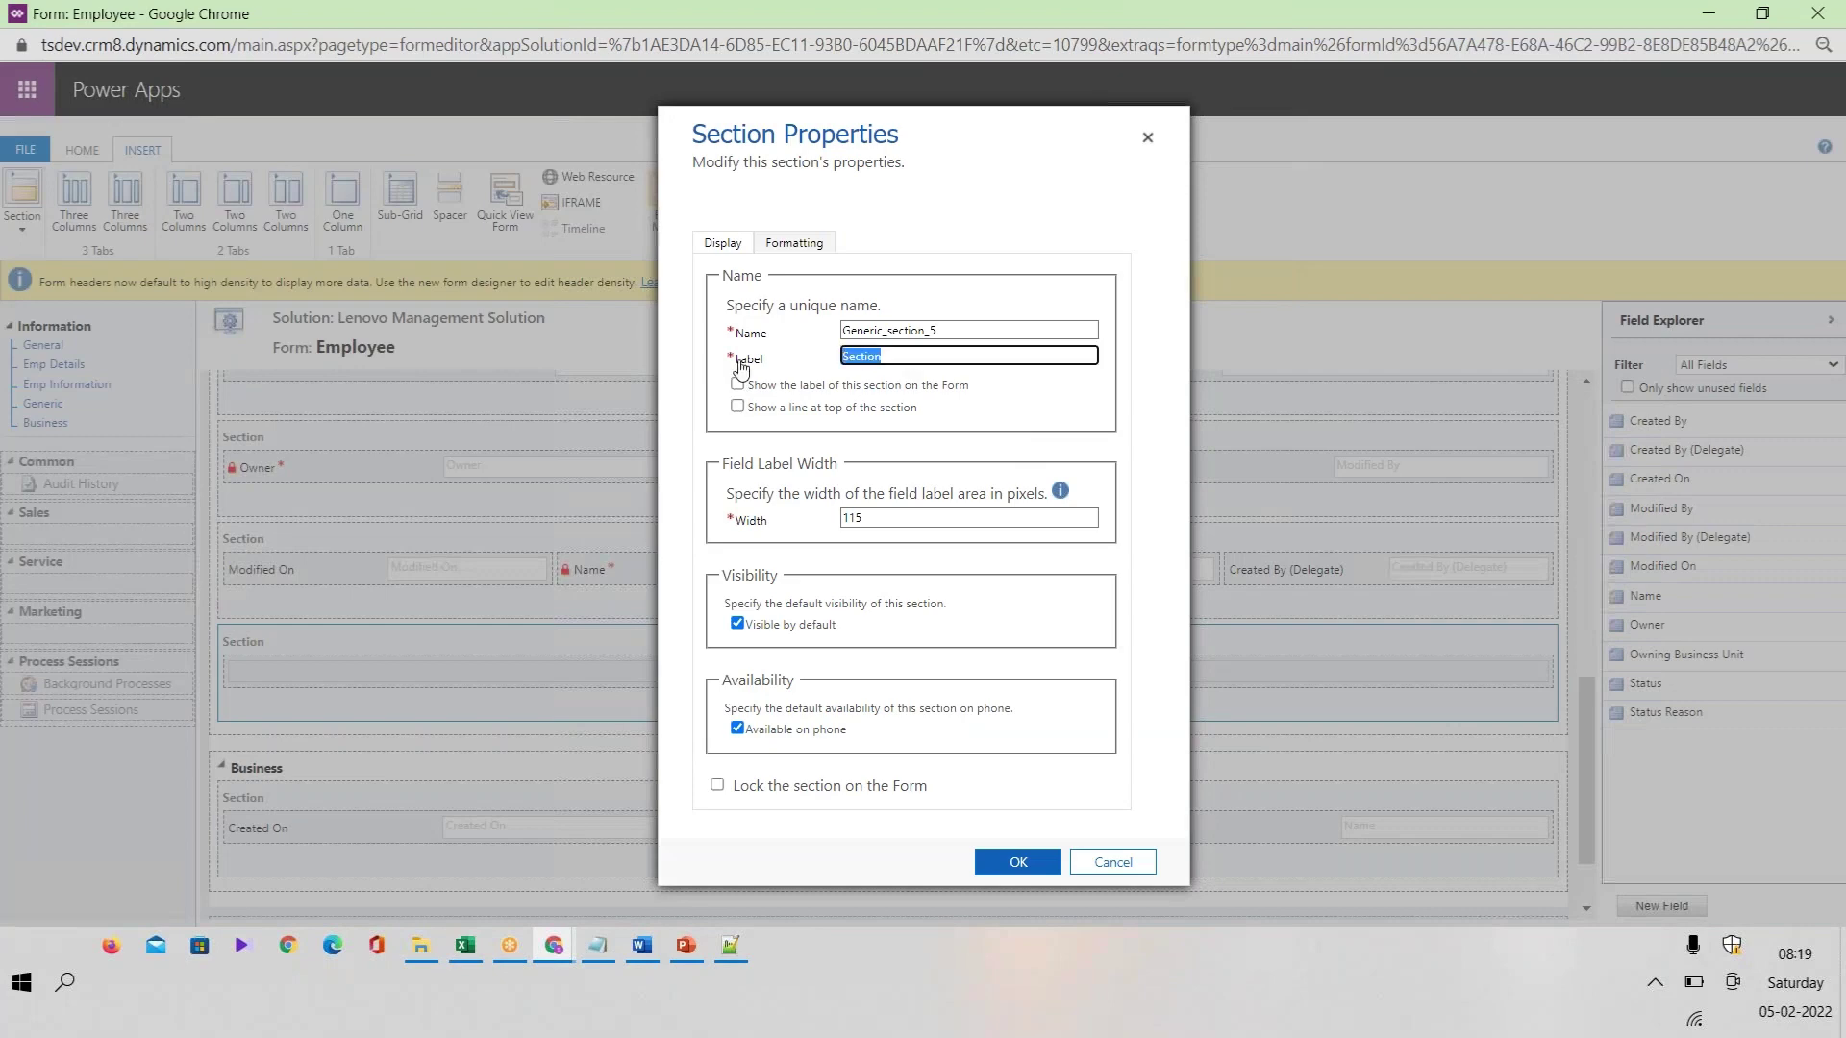
key(BackSpace)
click(825, 389)
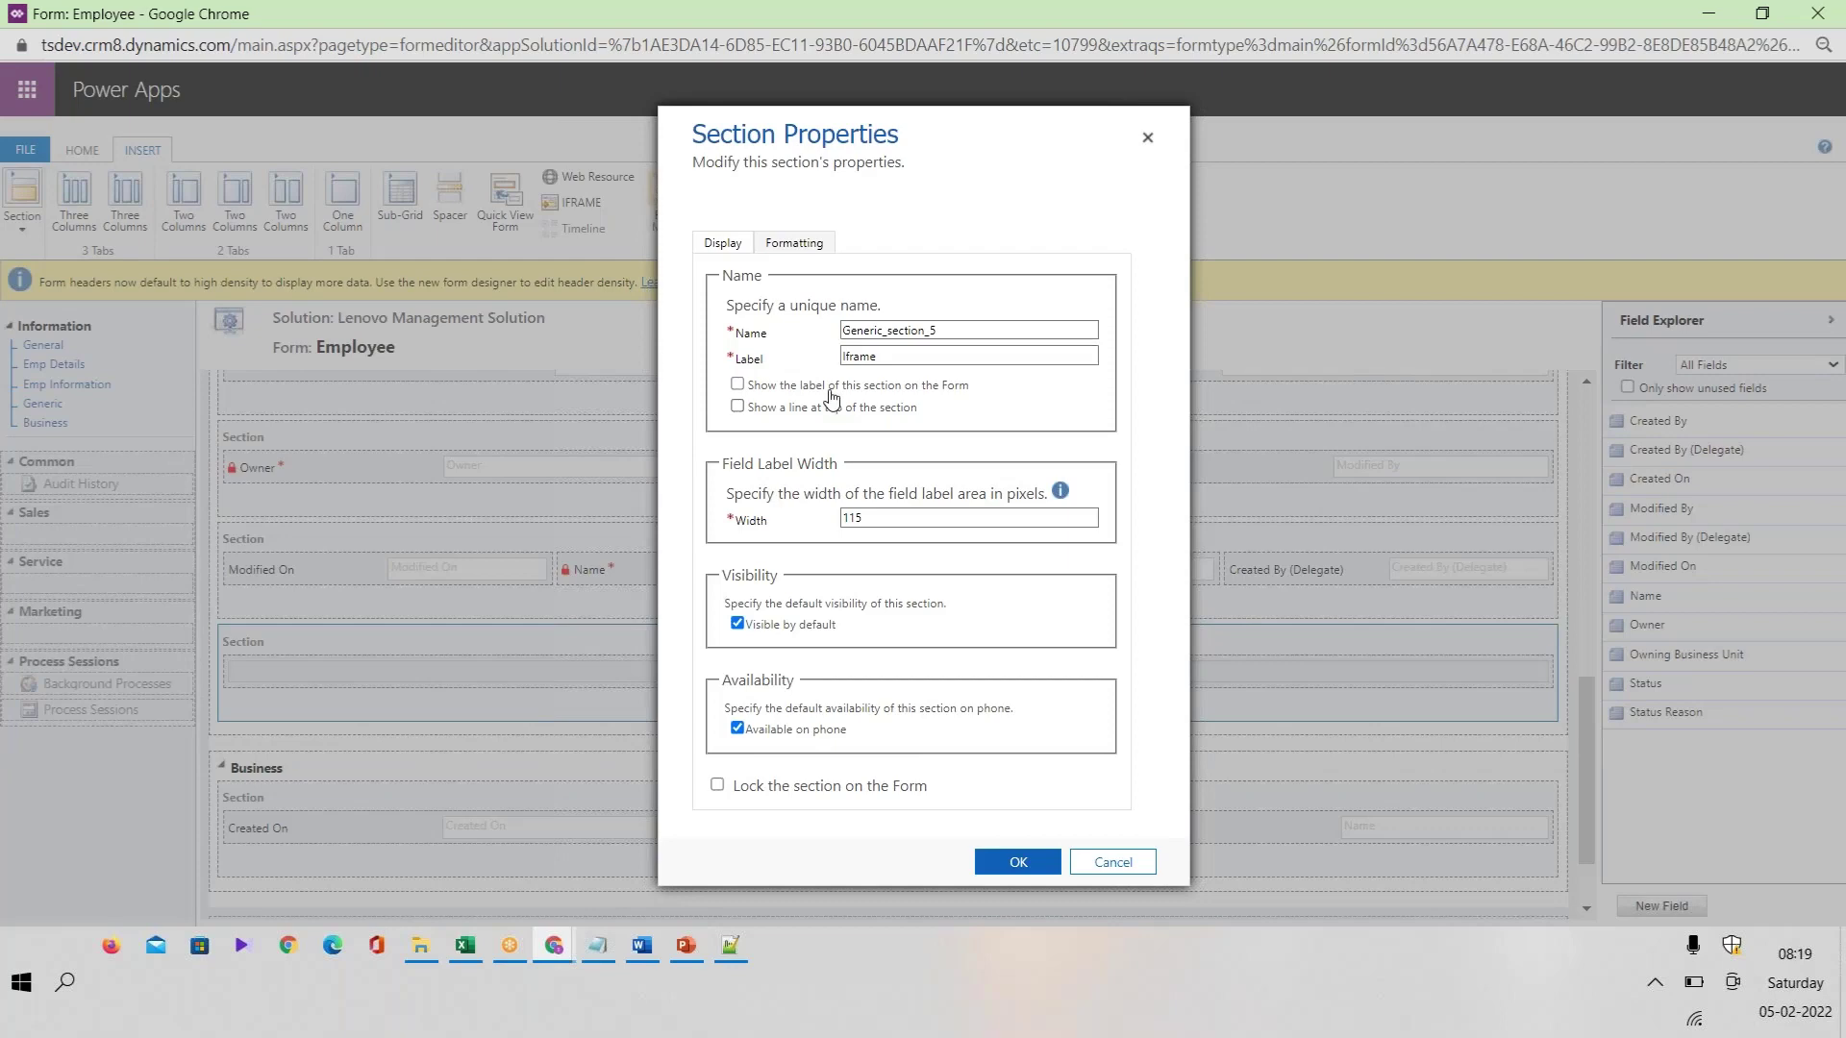
click(1019, 865)
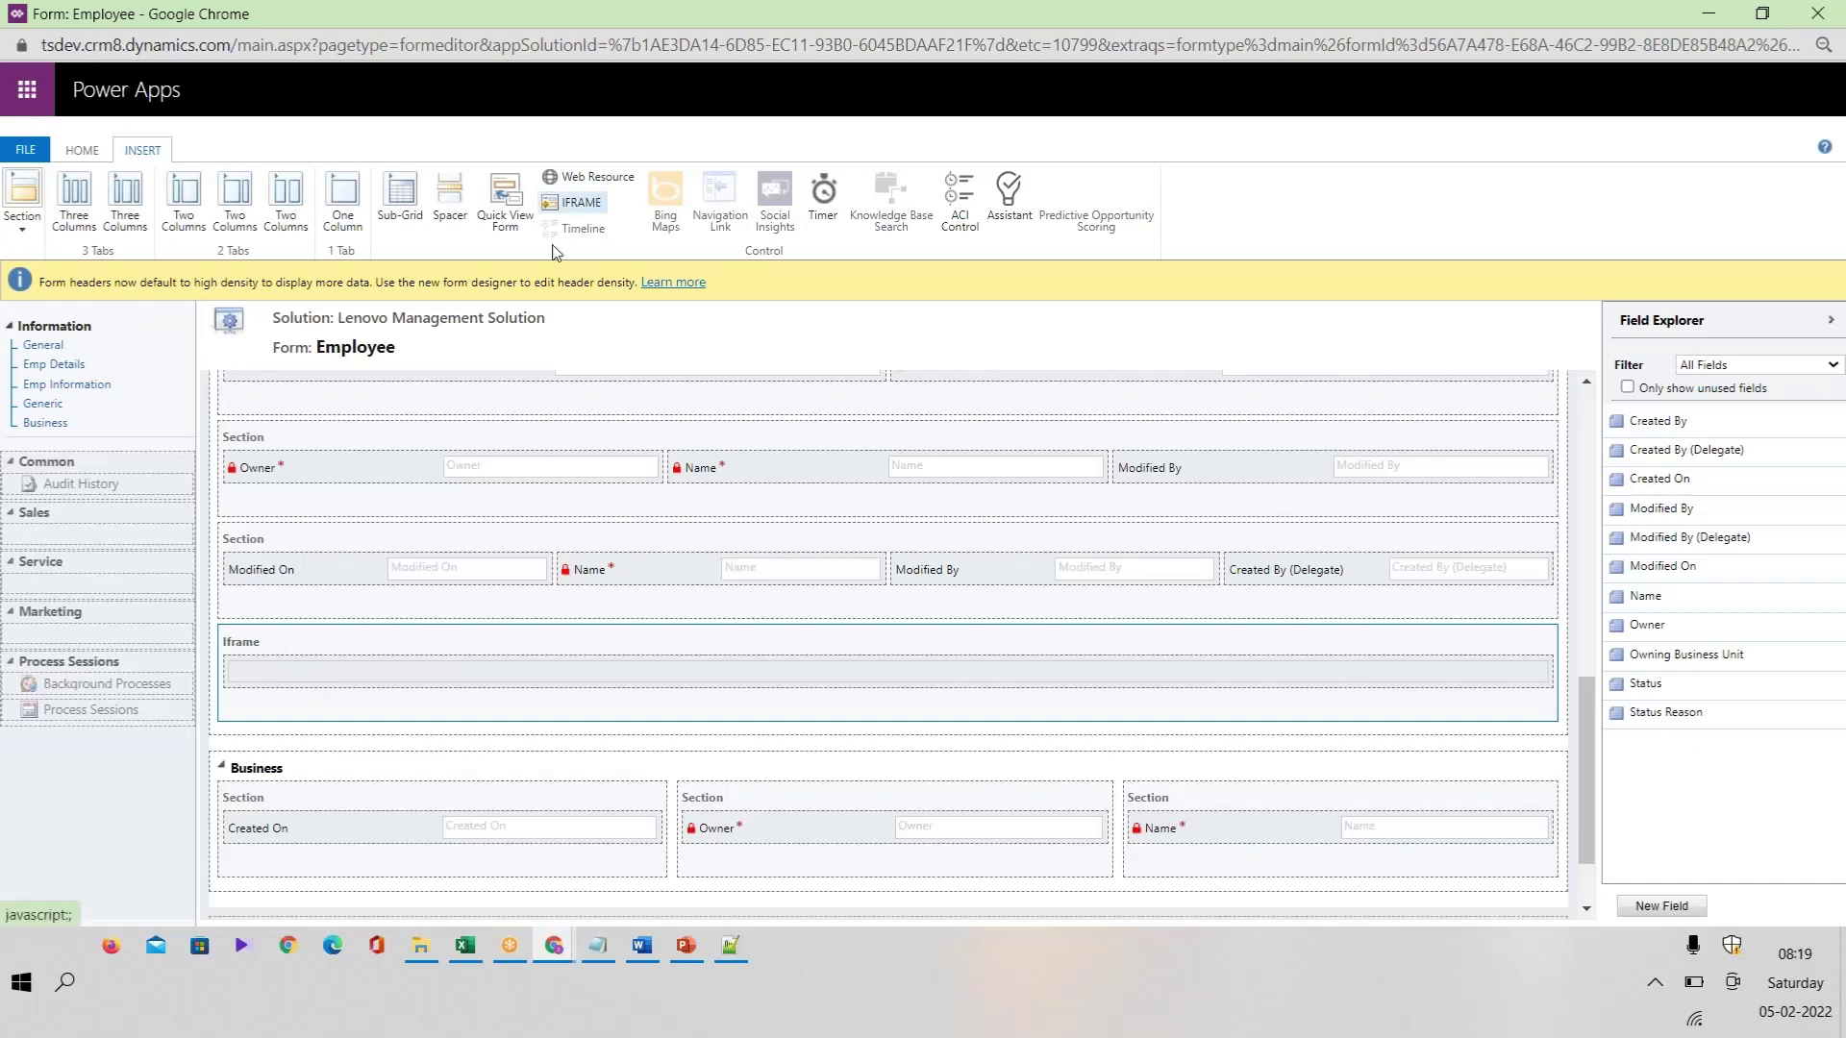
click(579, 205)
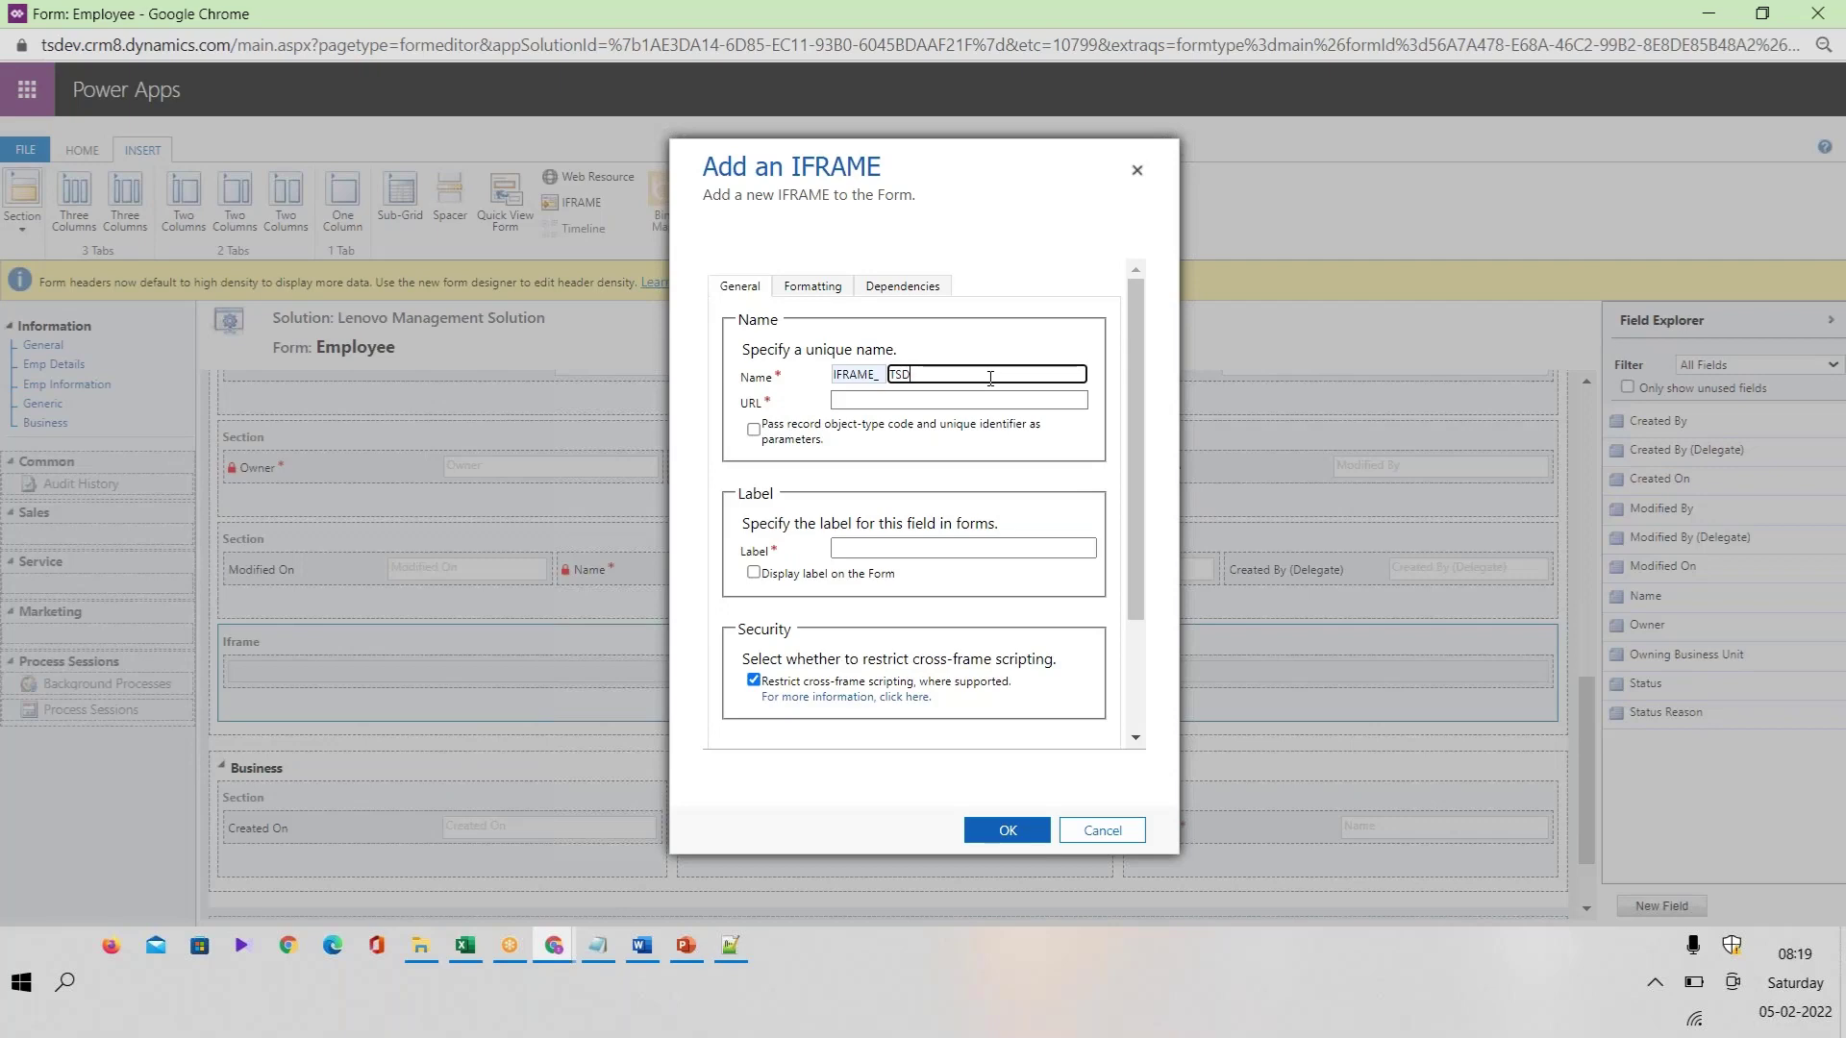
key(Tab)
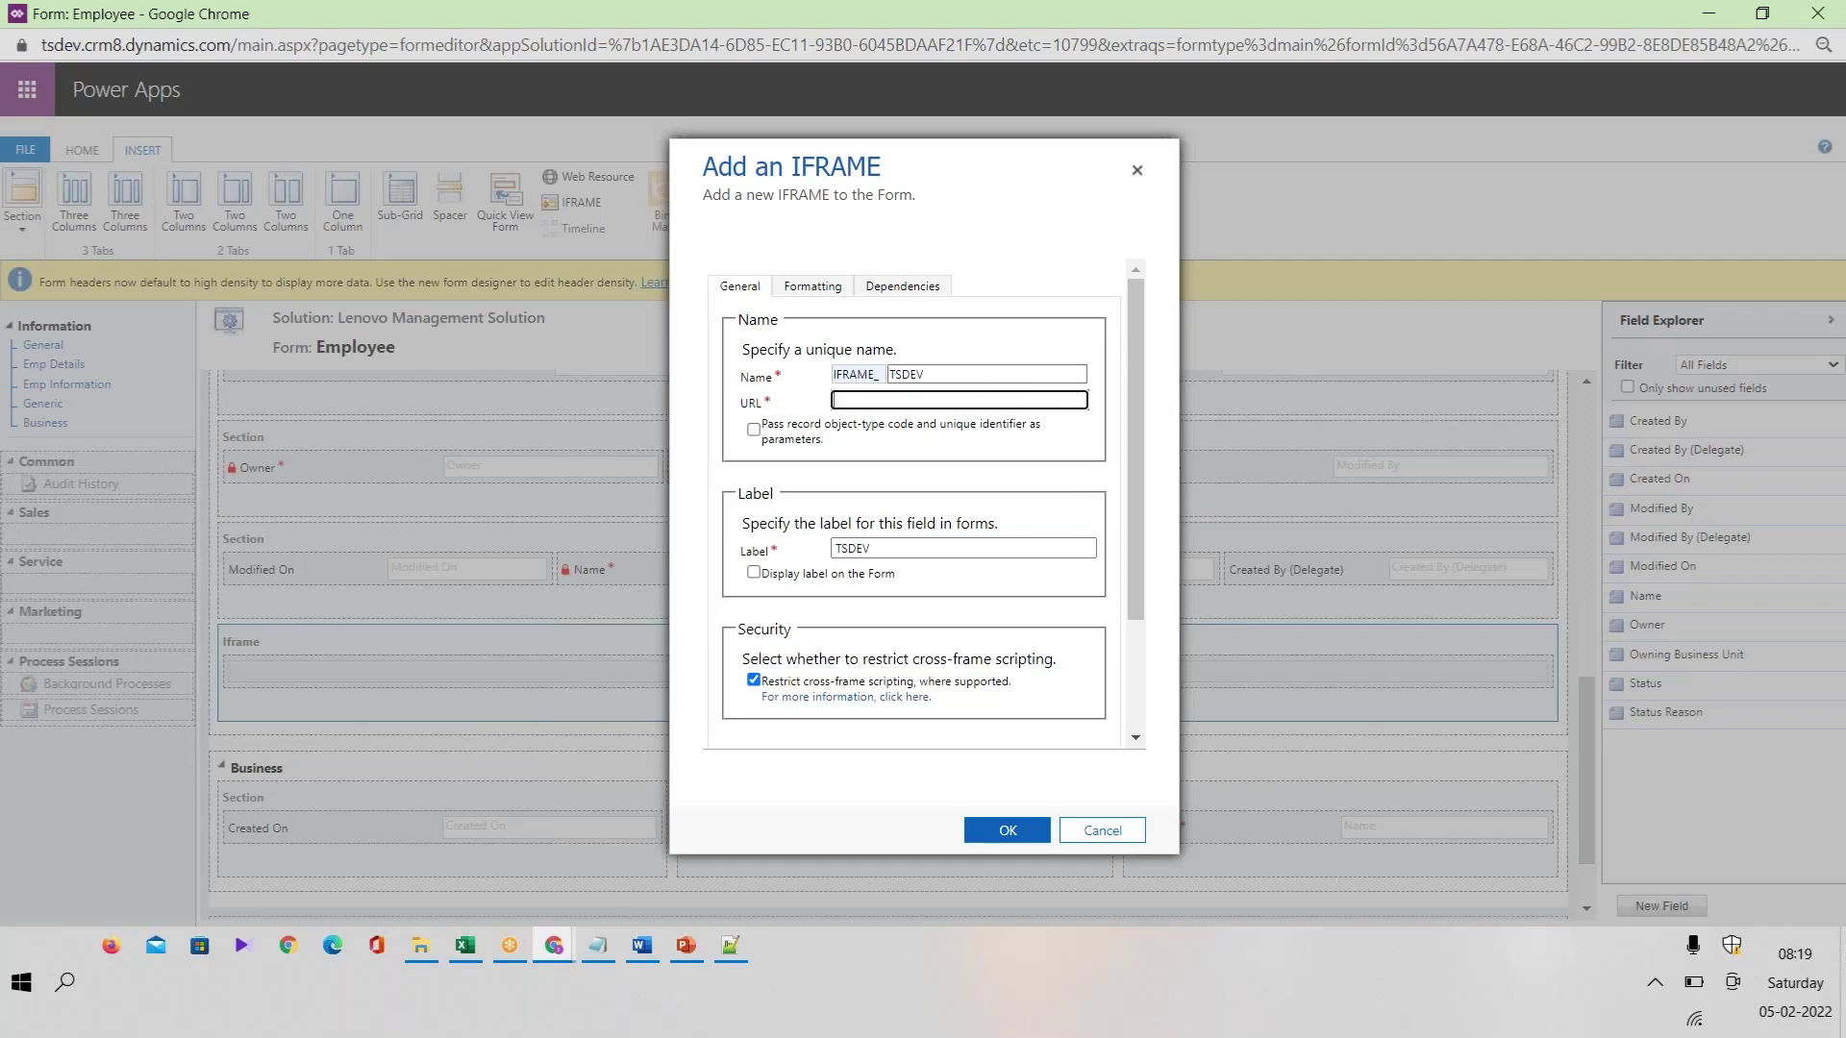
drag(944, 378, 827, 387)
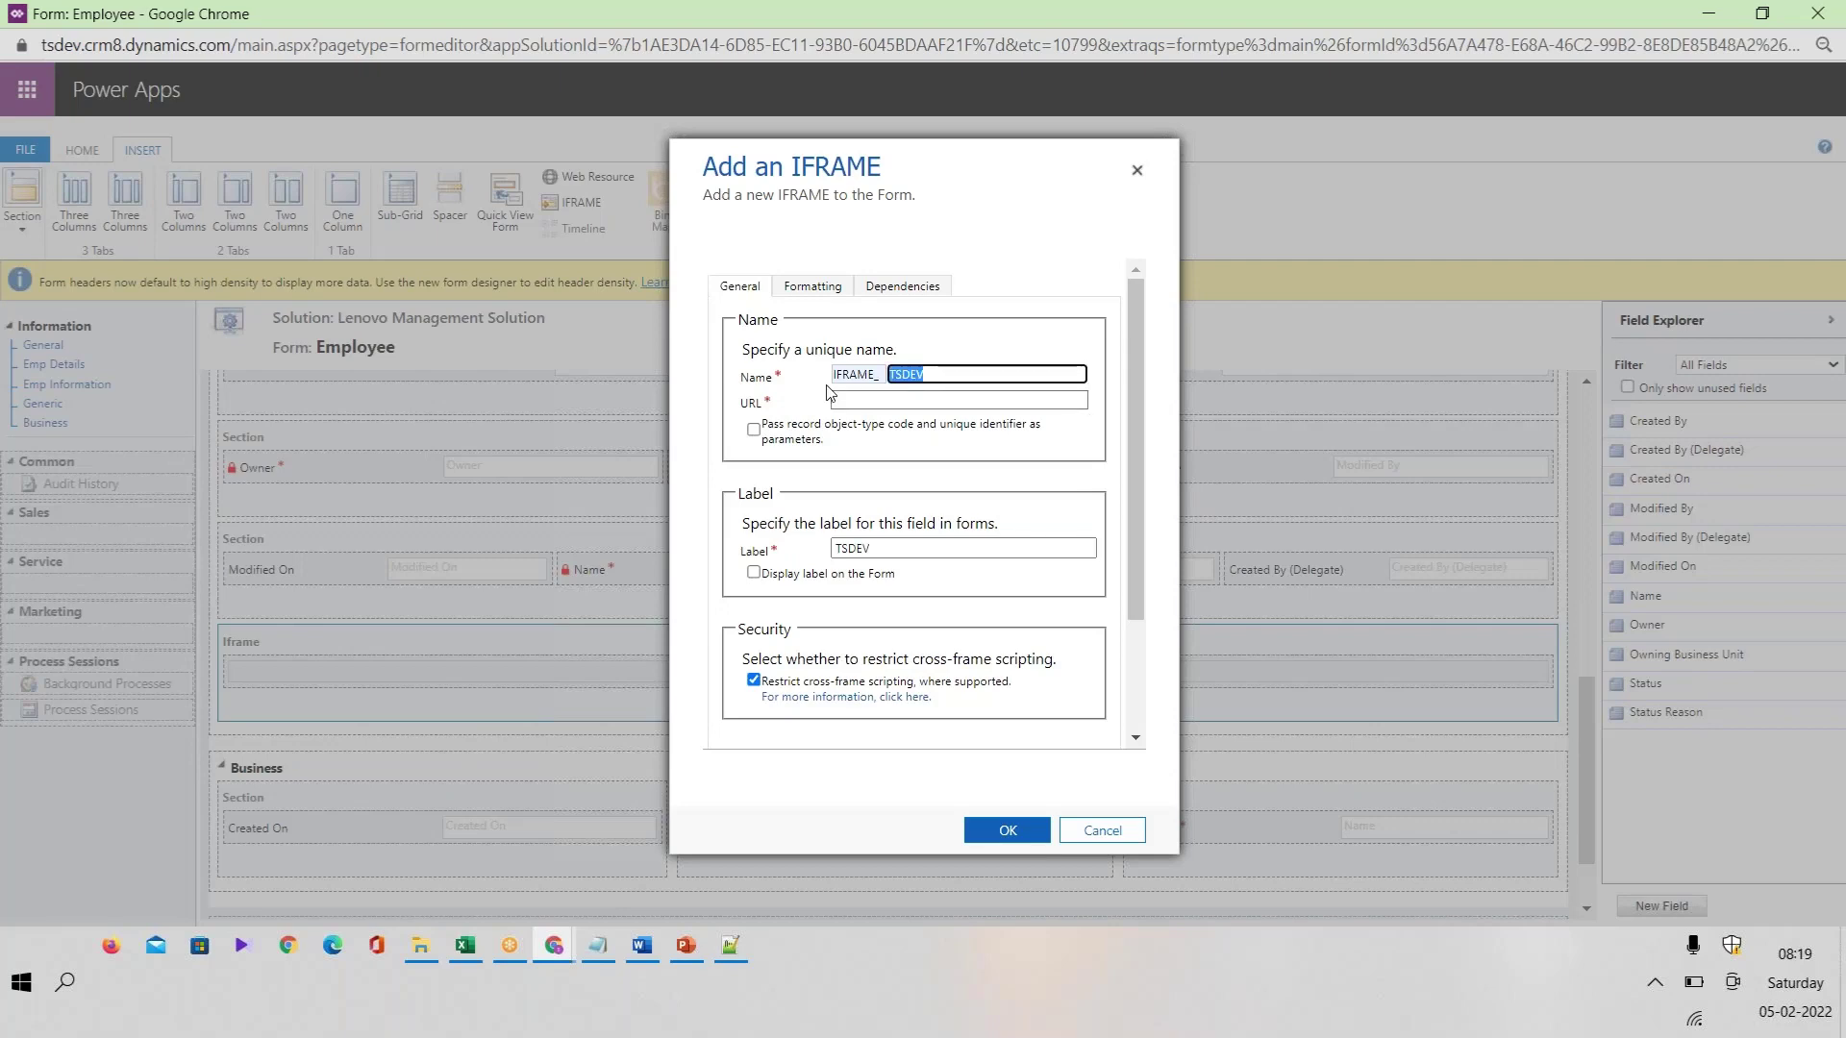
click(895, 401)
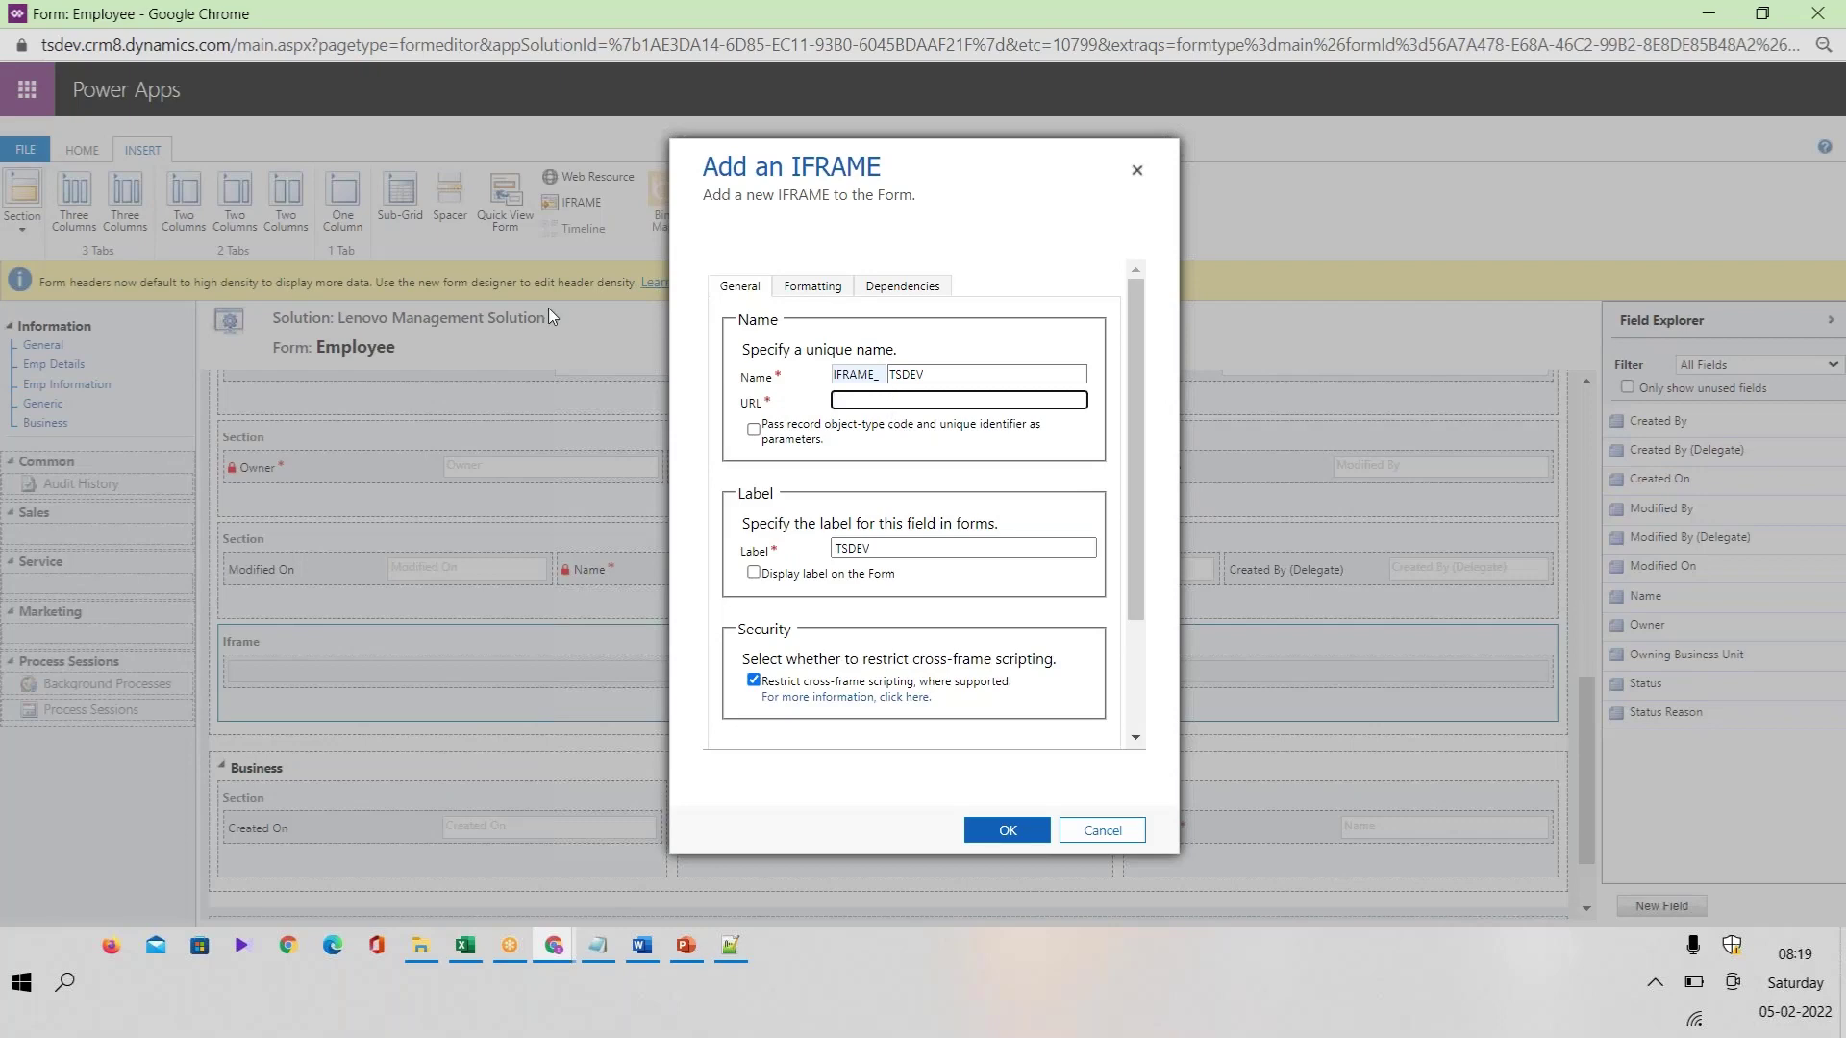
drag(230, 48, 42, 48)
key(ctrl+c)
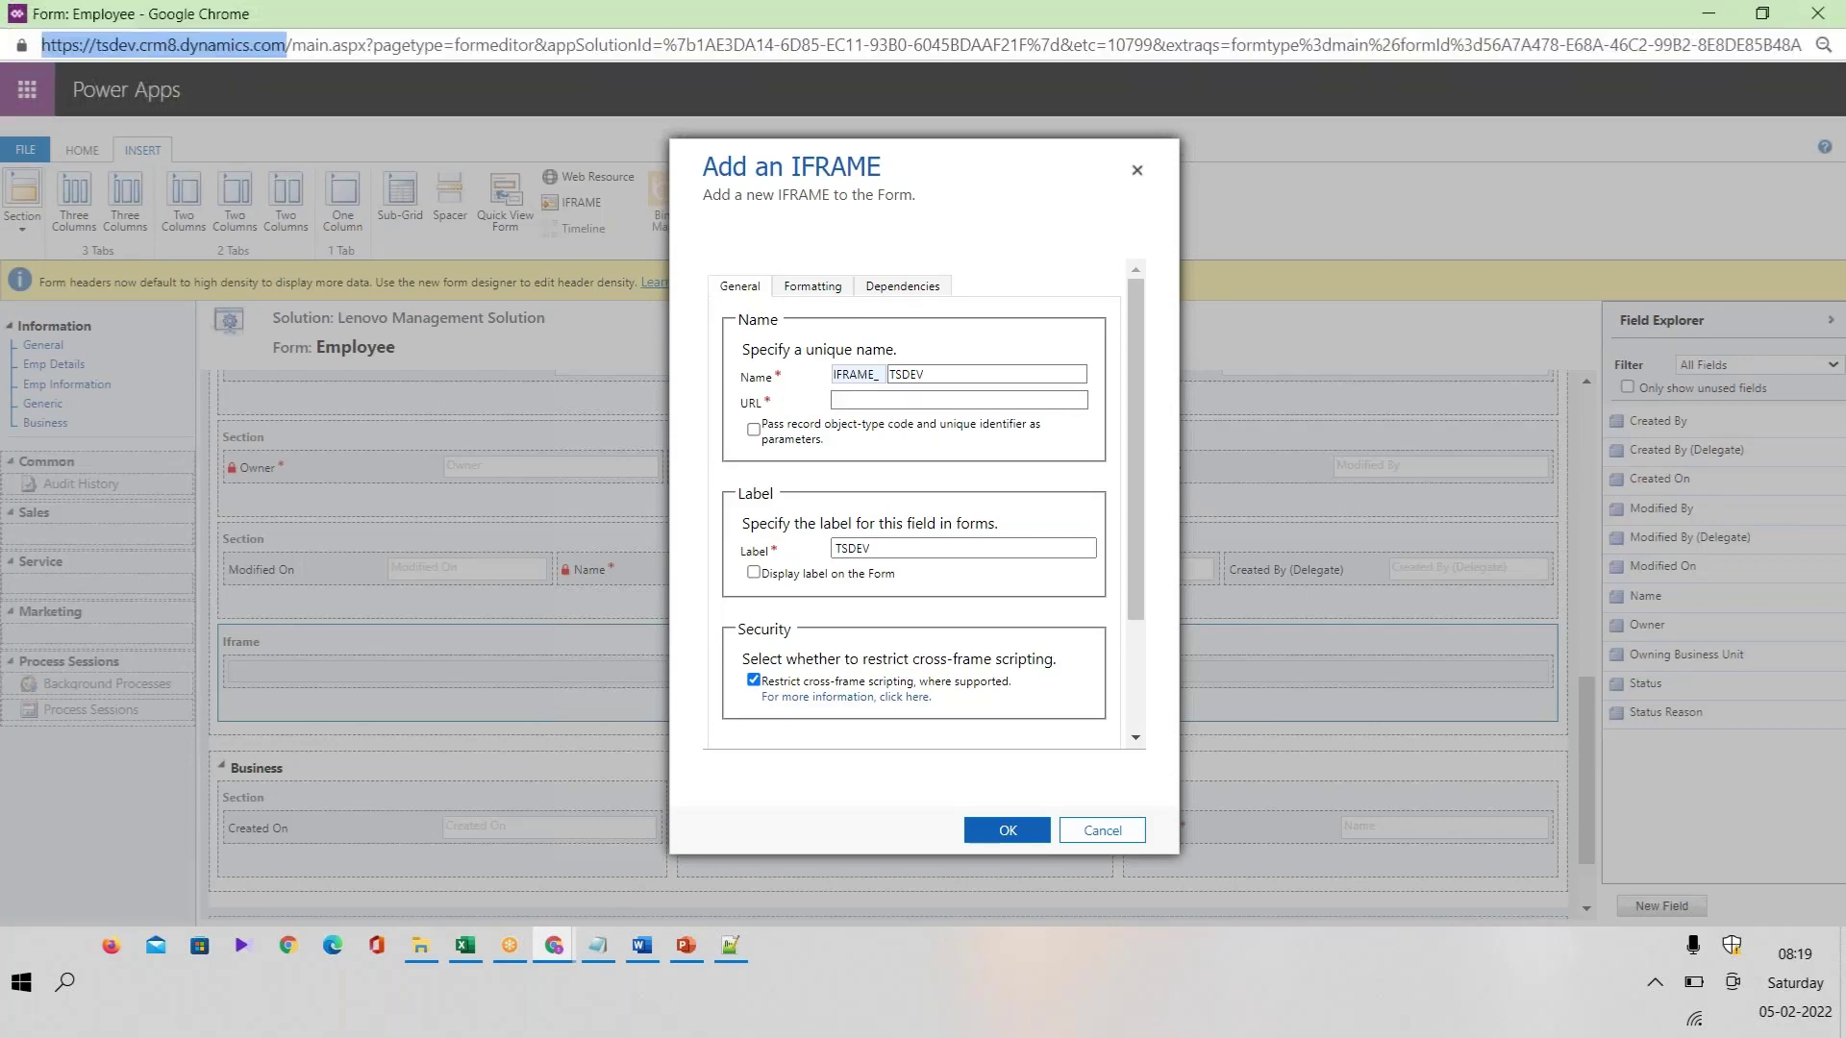
click(927, 396)
key(ctrl+v)
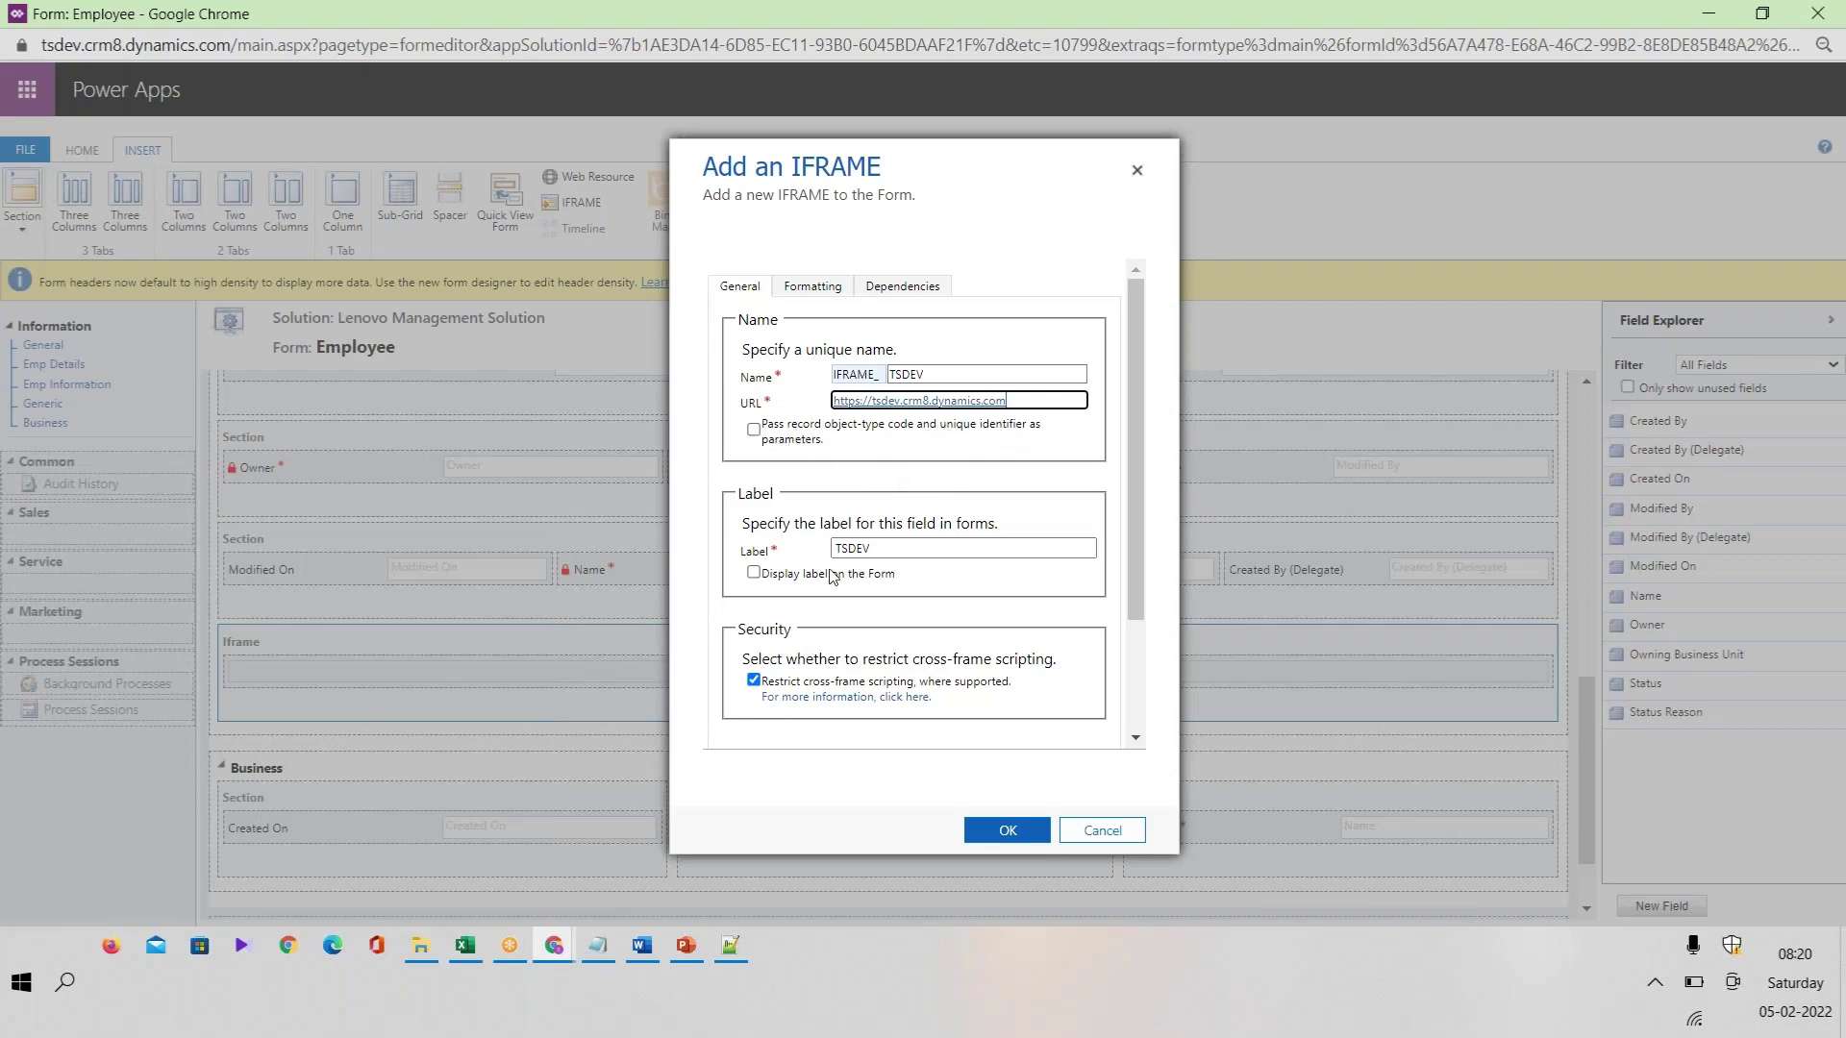
click(882, 580)
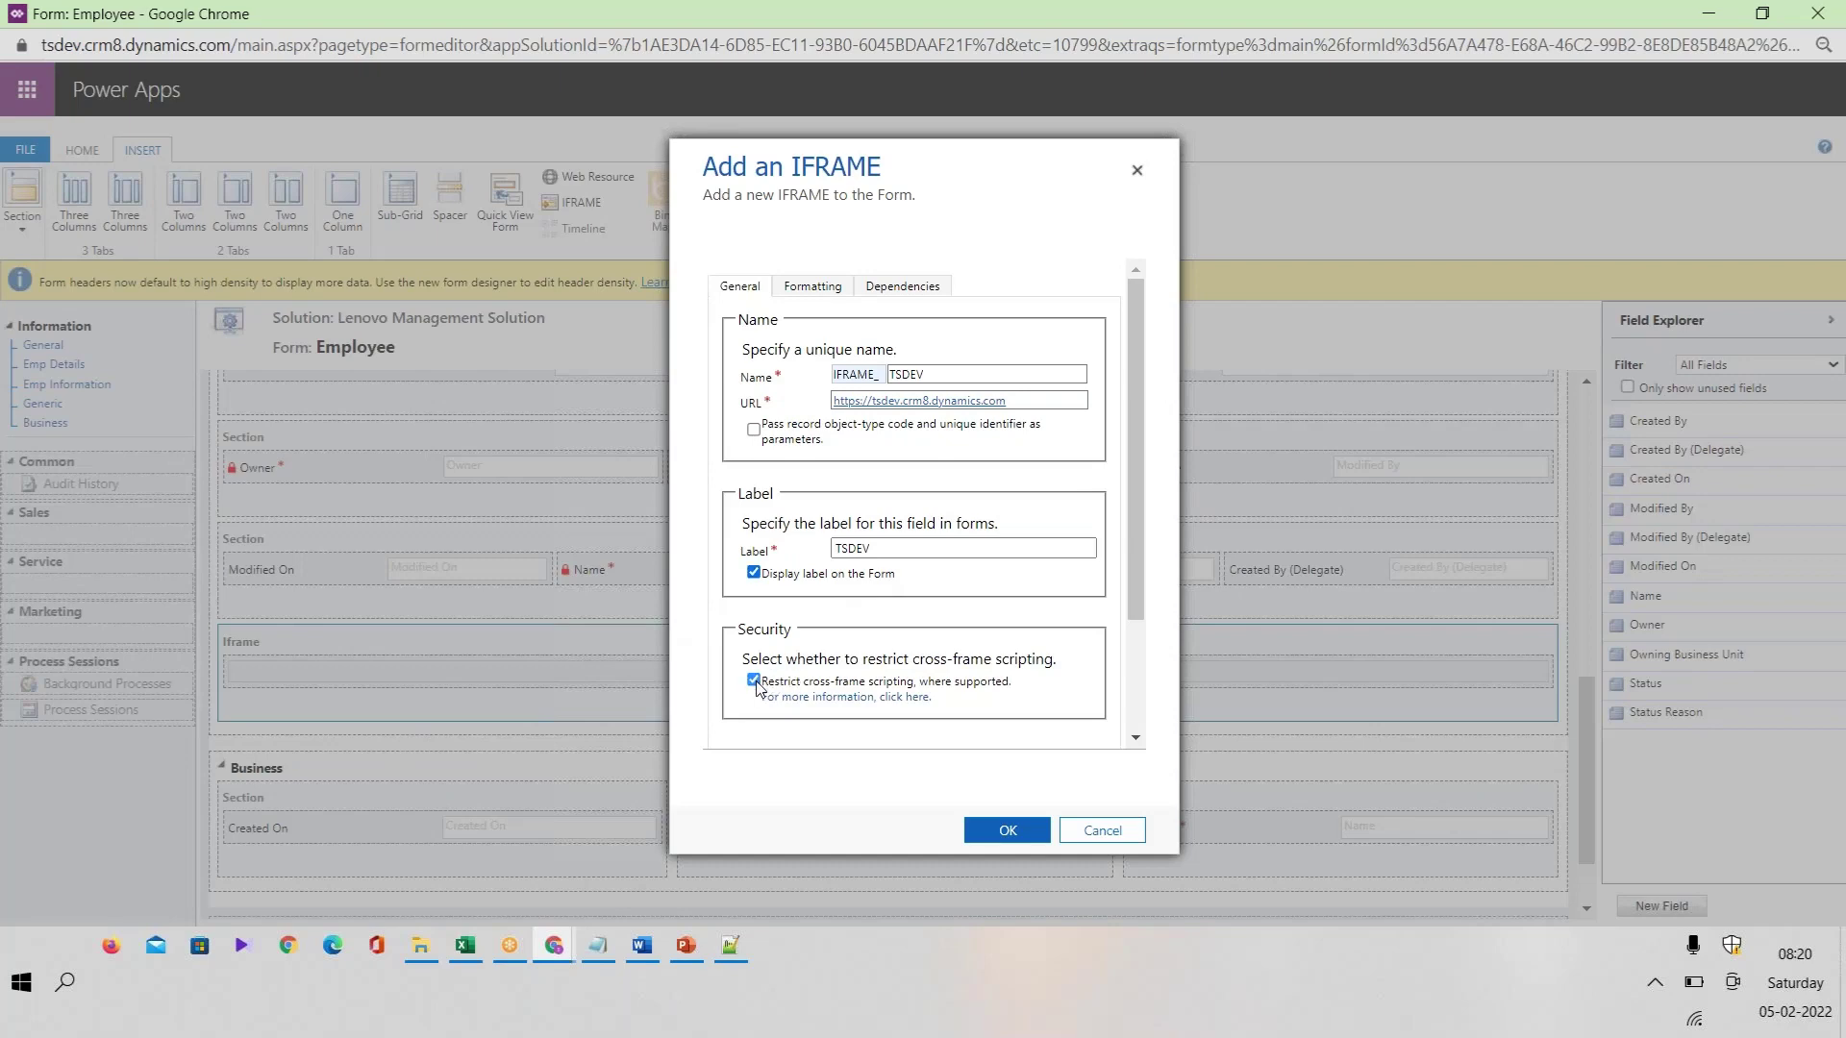
click(1005, 829)
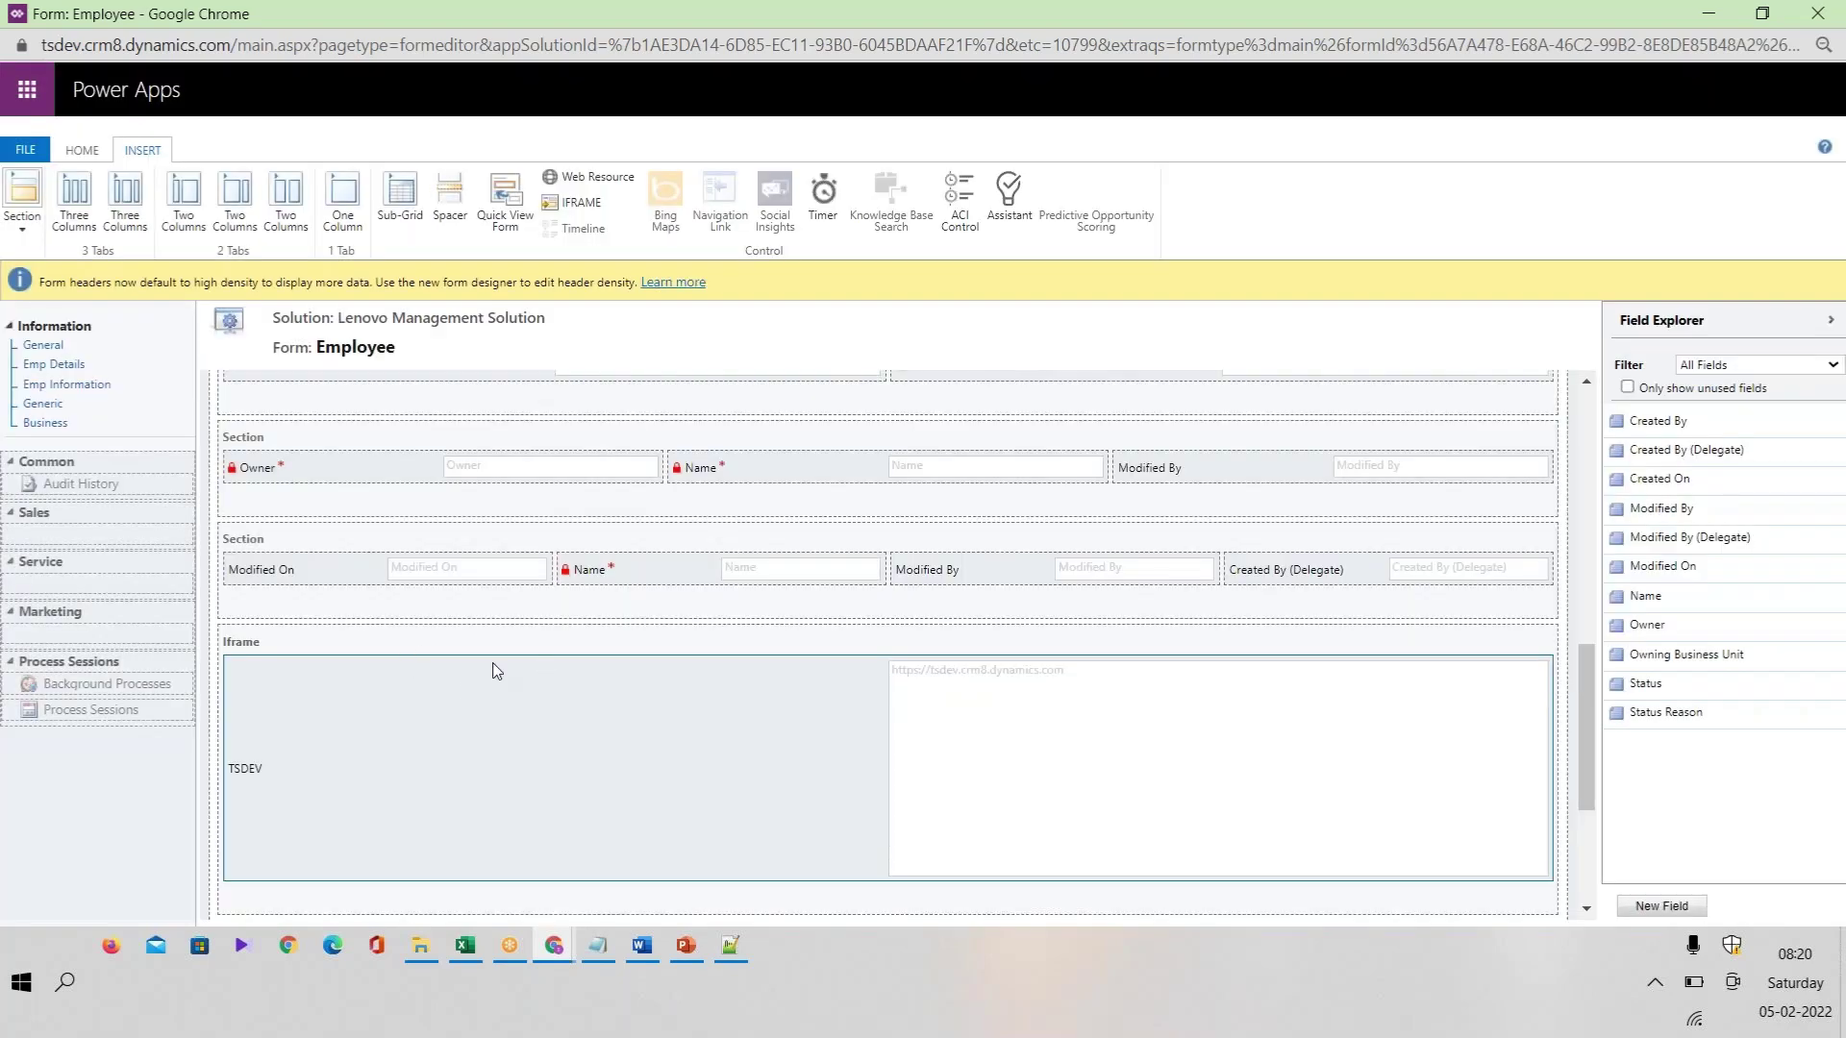
Step: Save and publish the Employee form with the IFRAME, and reload the test employee record
click(82, 152)
click(29, 197)
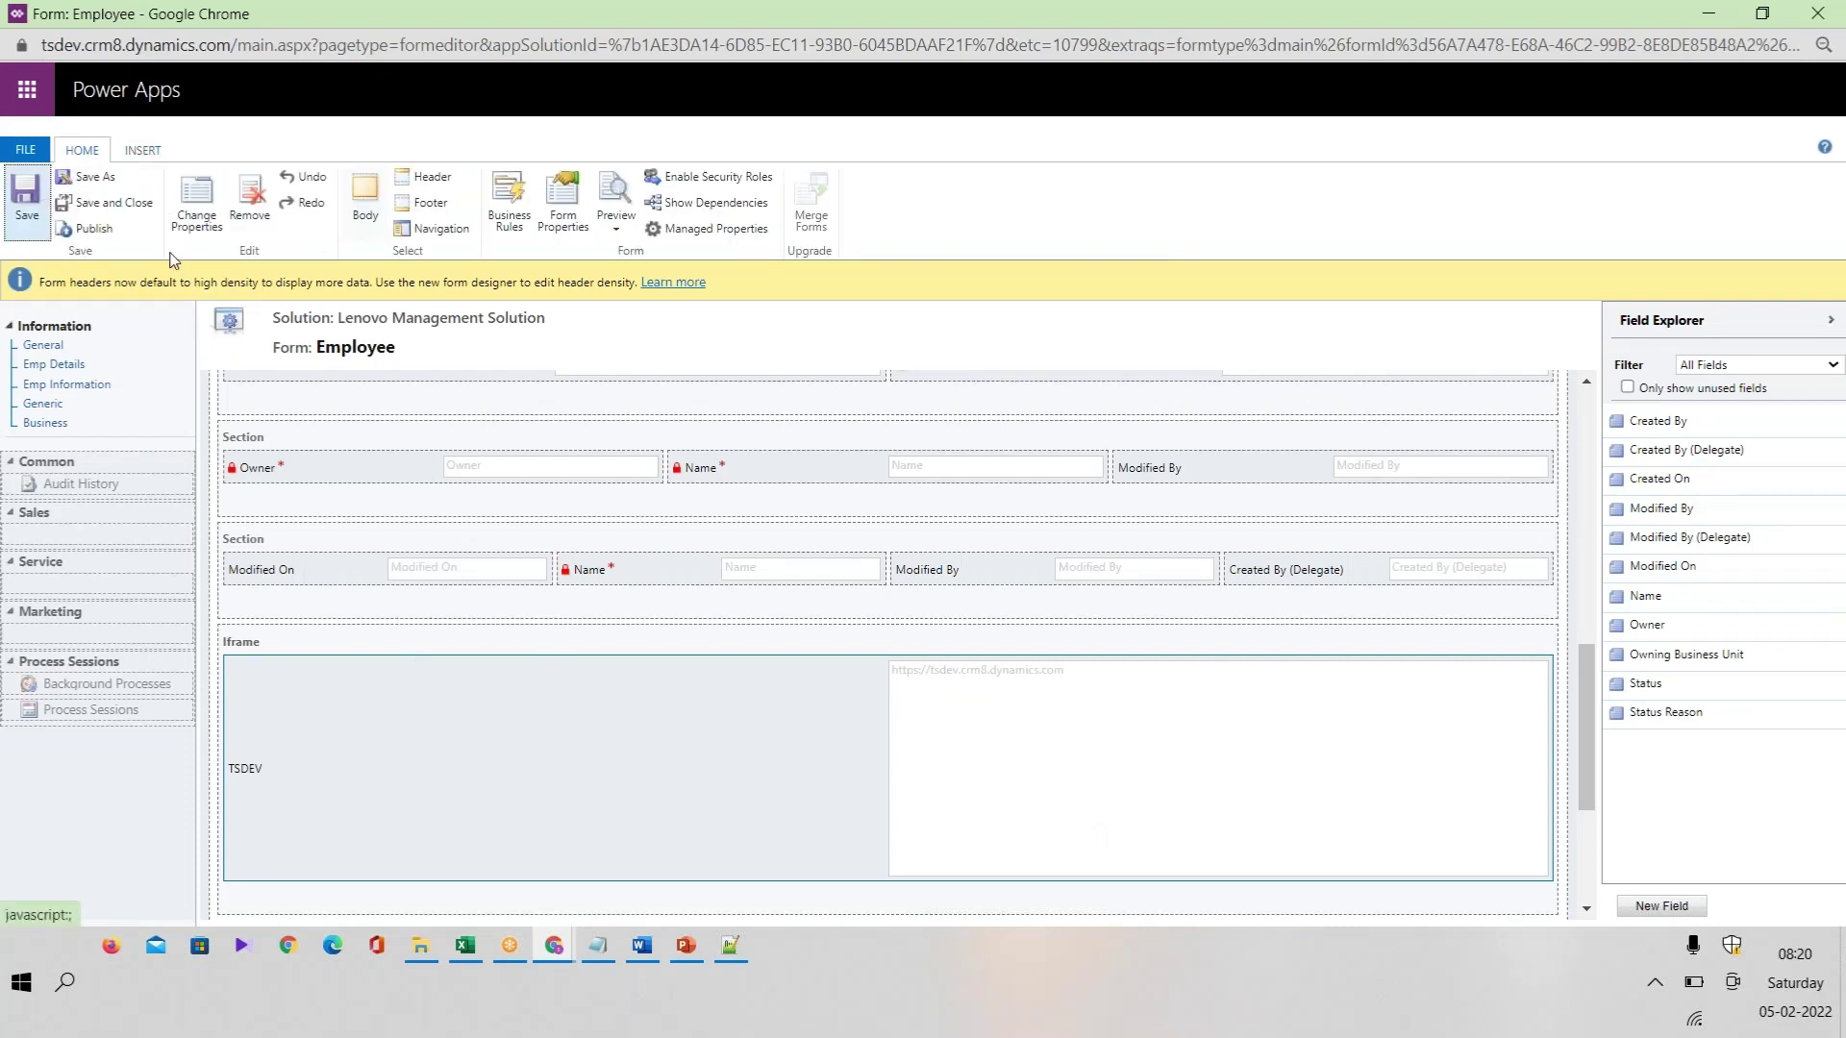
click(93, 230)
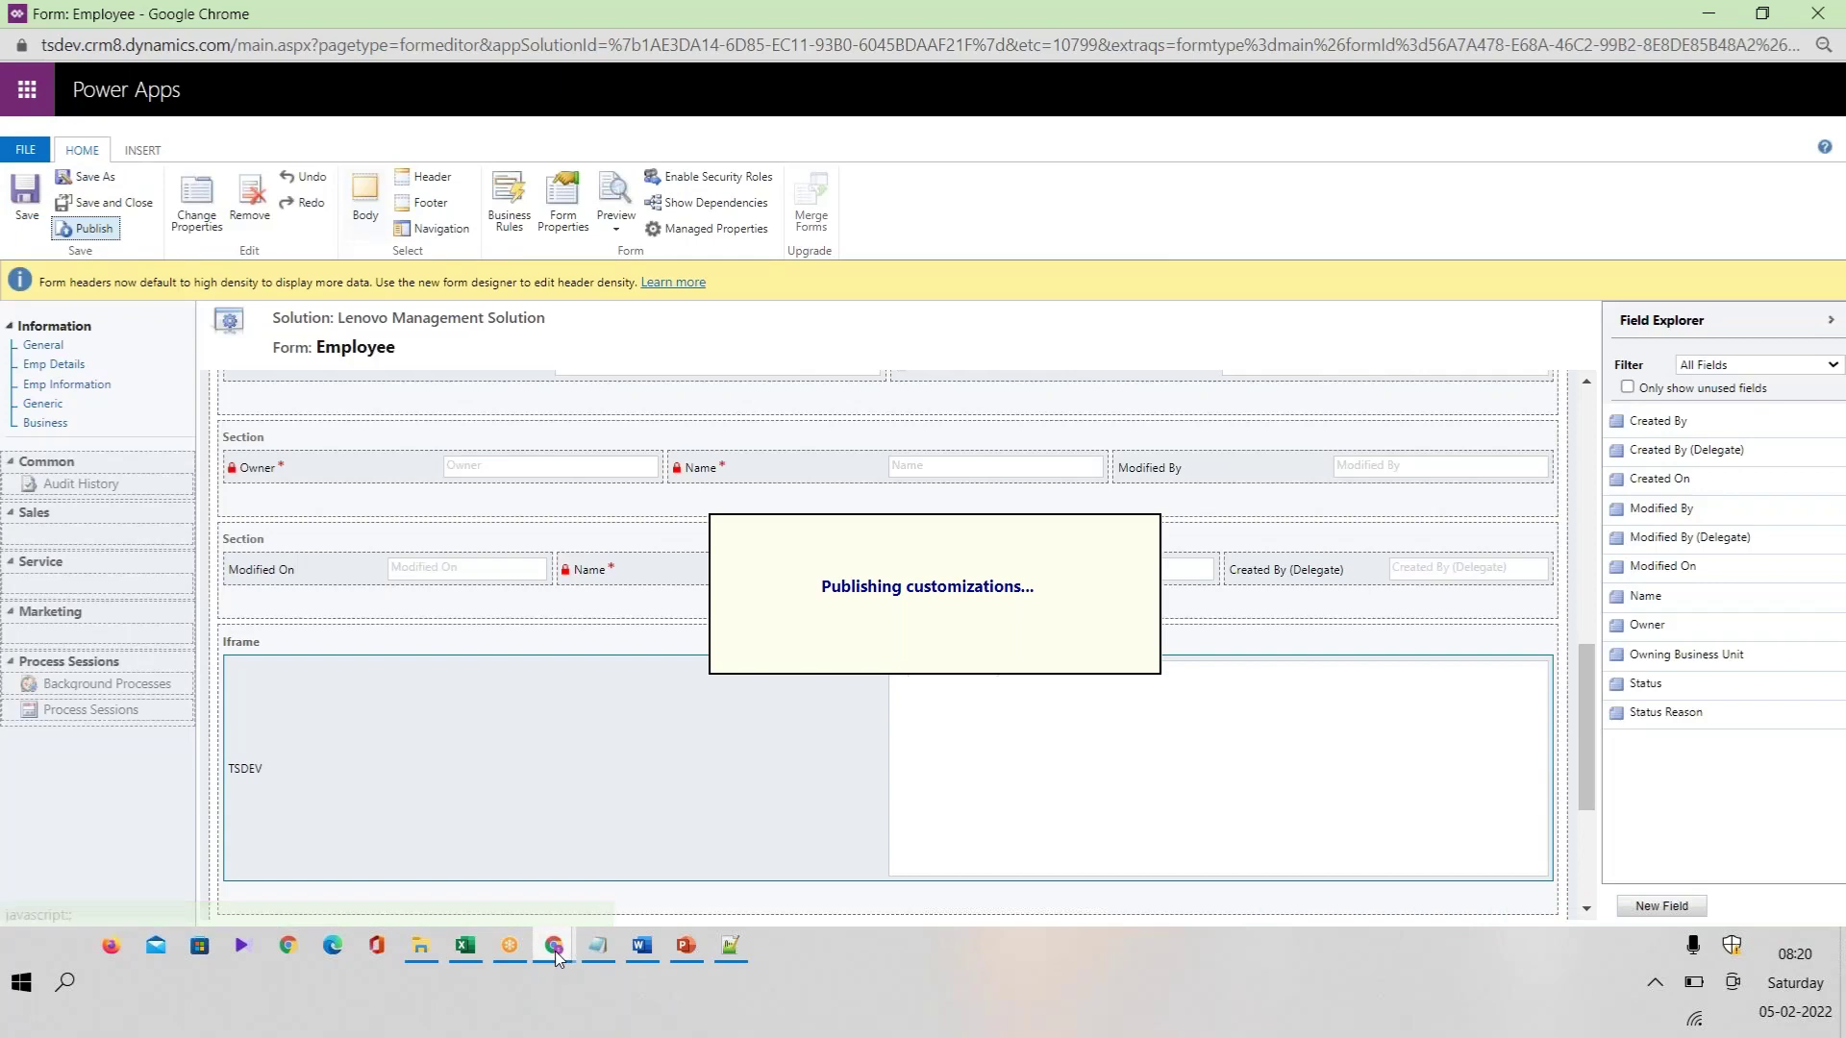
mouse_move(559, 957)
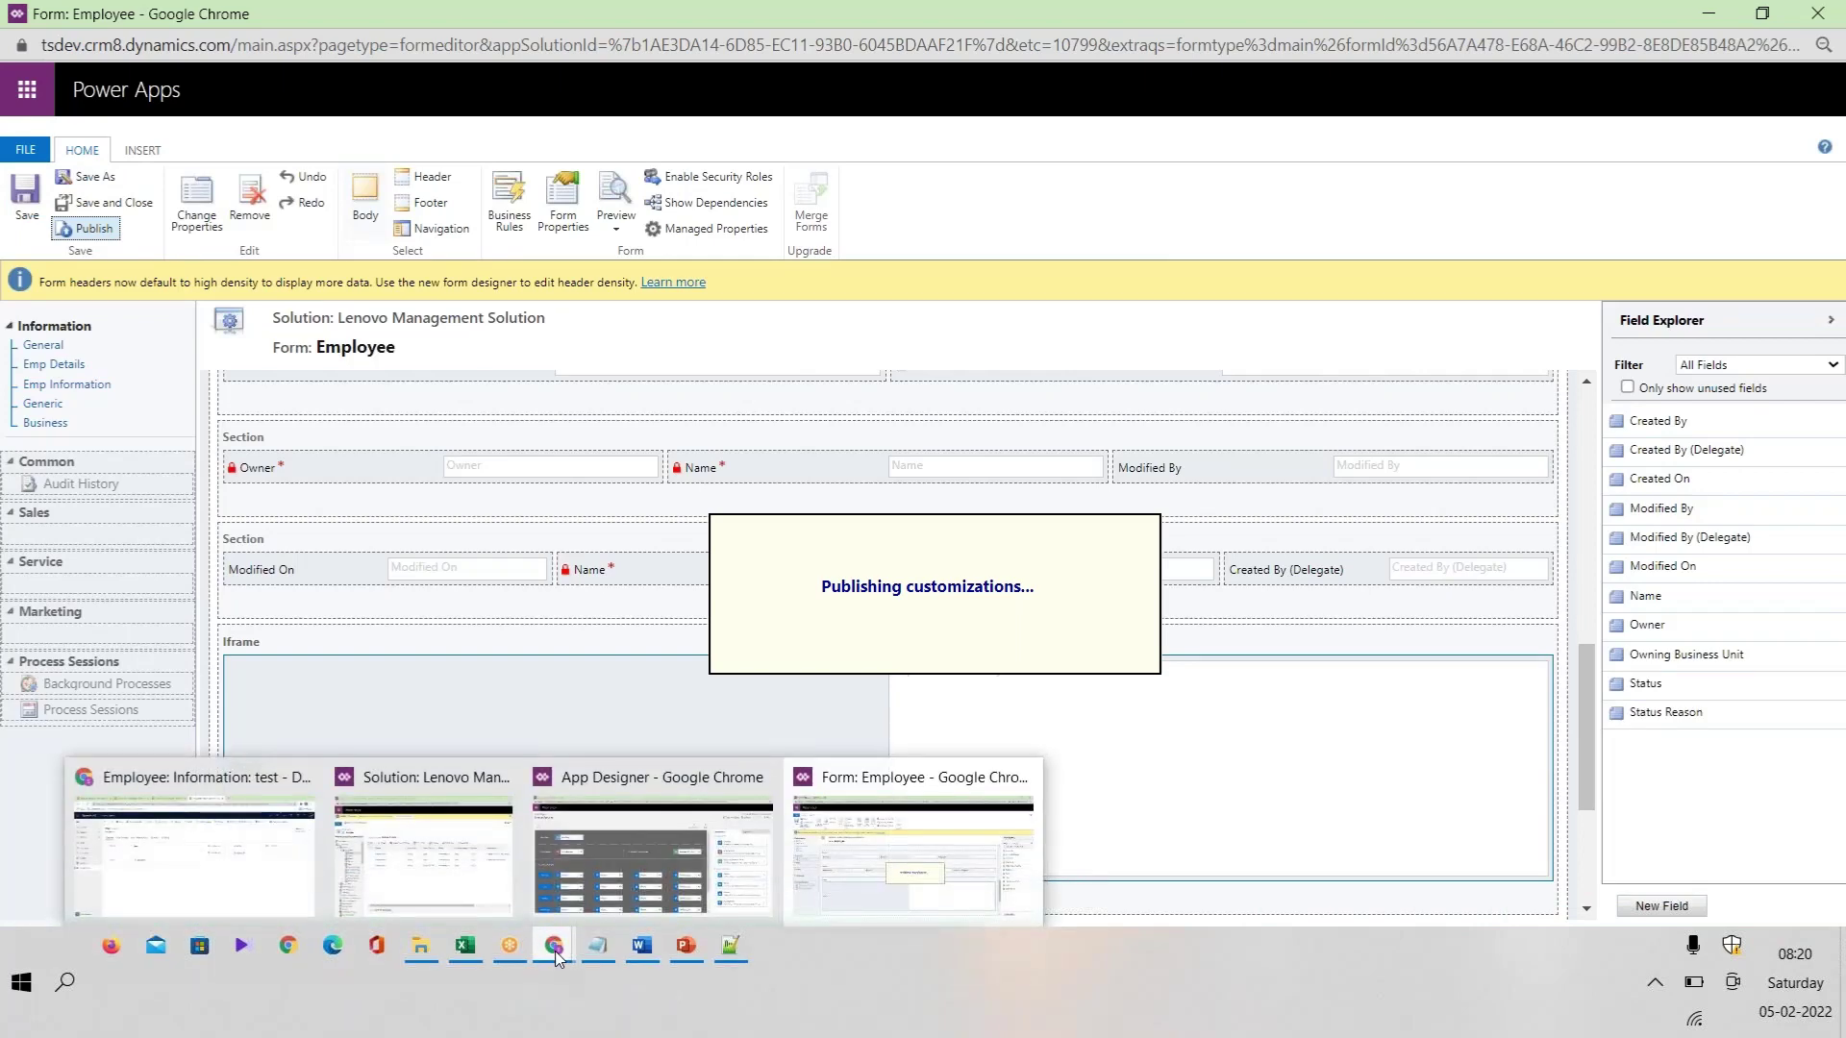
click(272, 900)
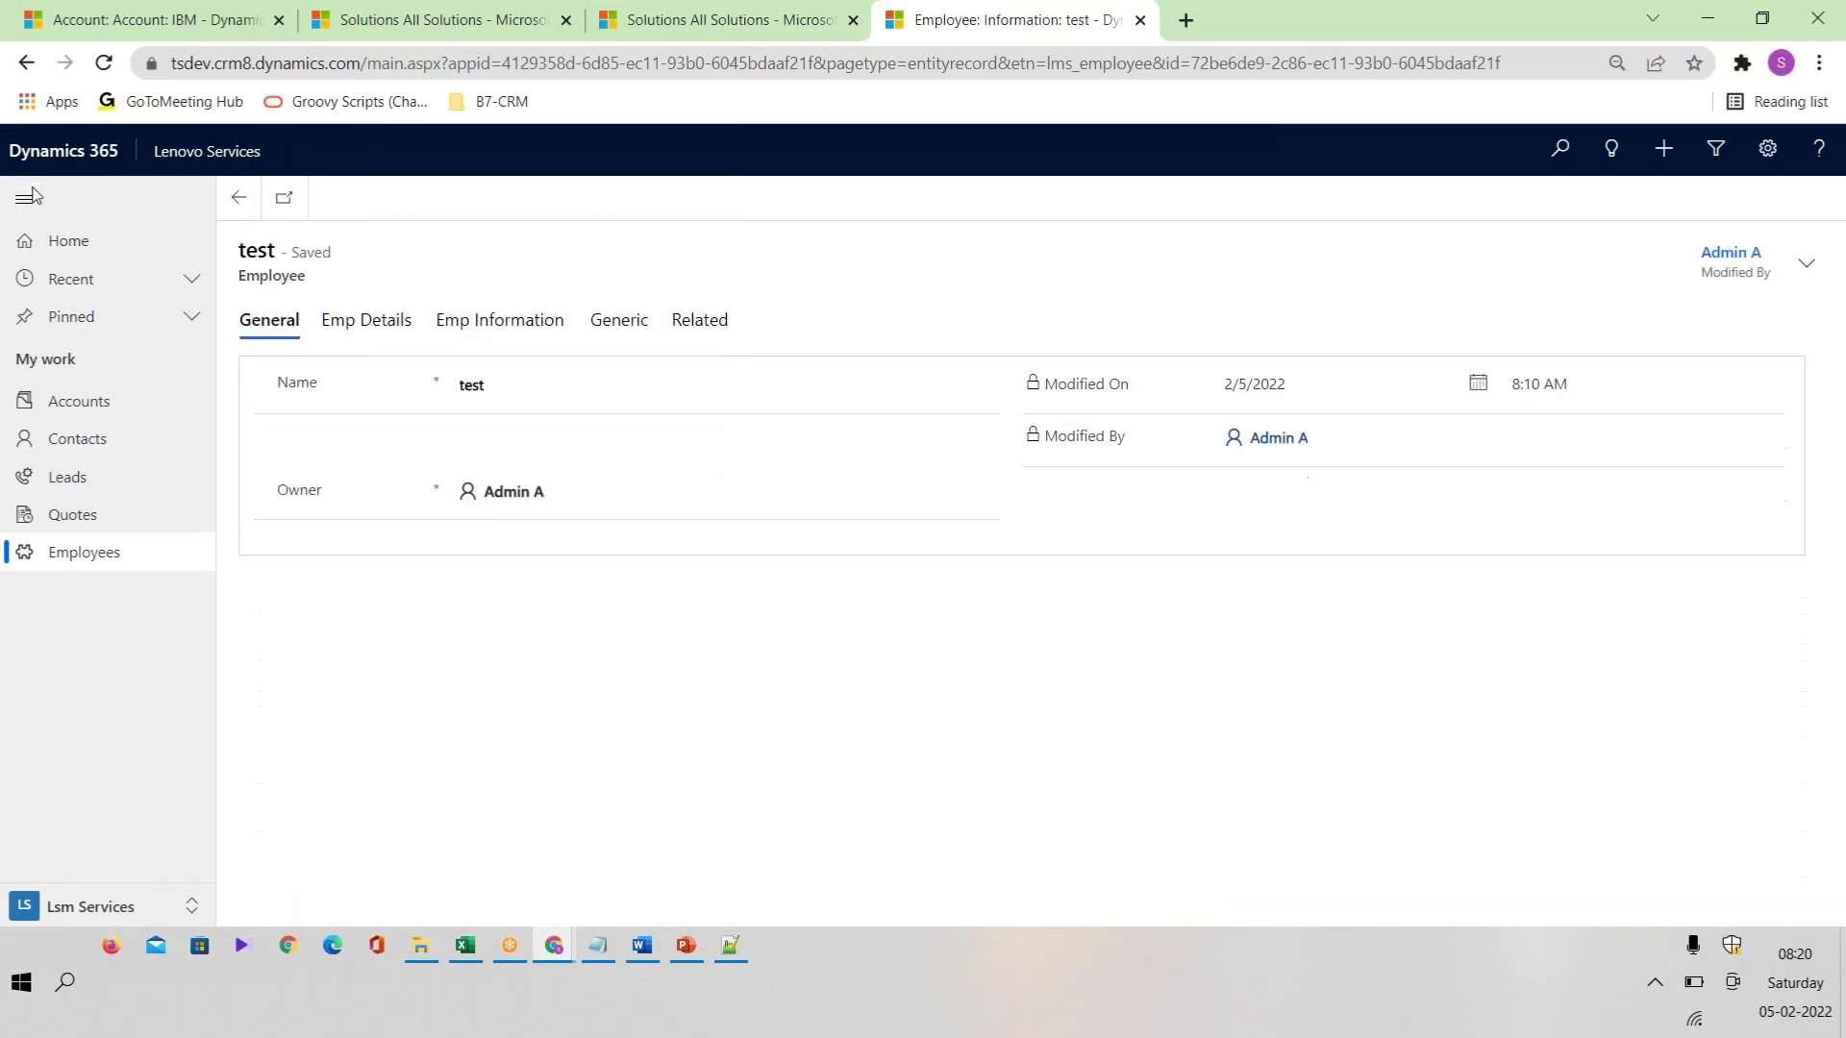
Step: Examine the Iframe section and its embedded TSDEV site on the Generic tab of the test record
click(610, 323)
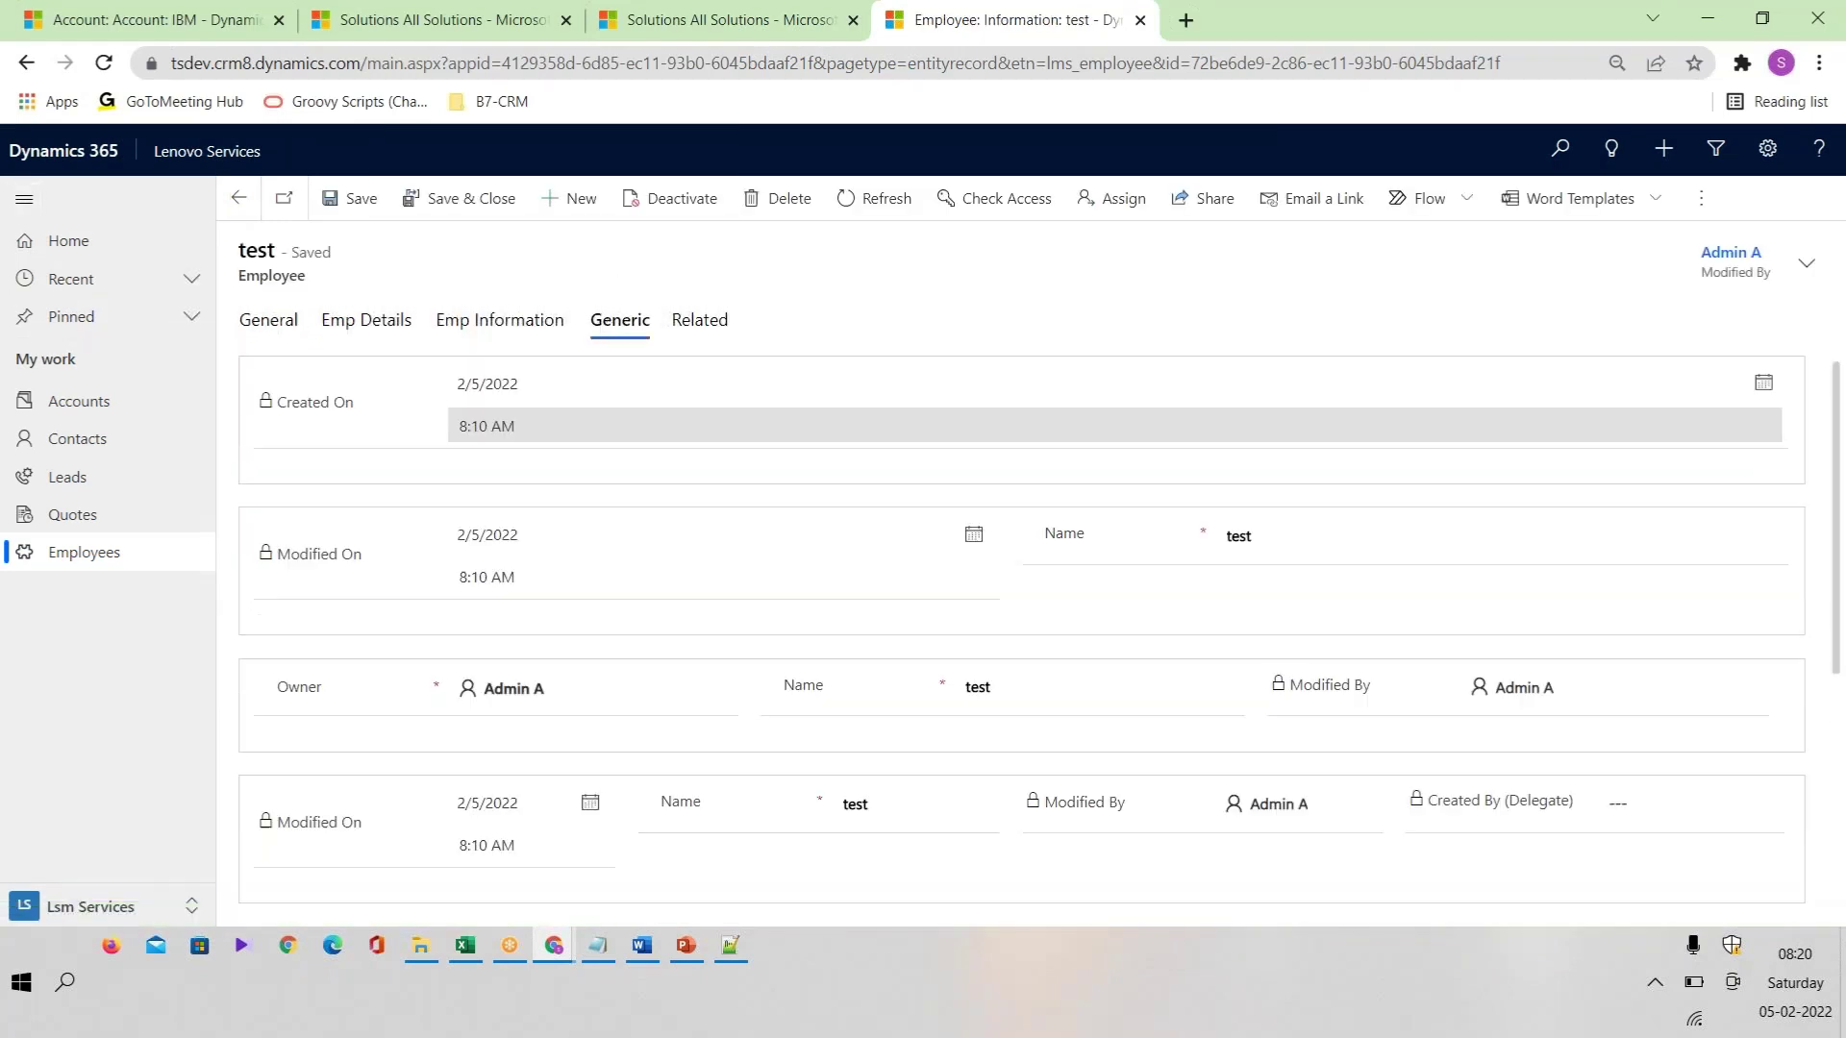
scroll(742, 725, down, 5)
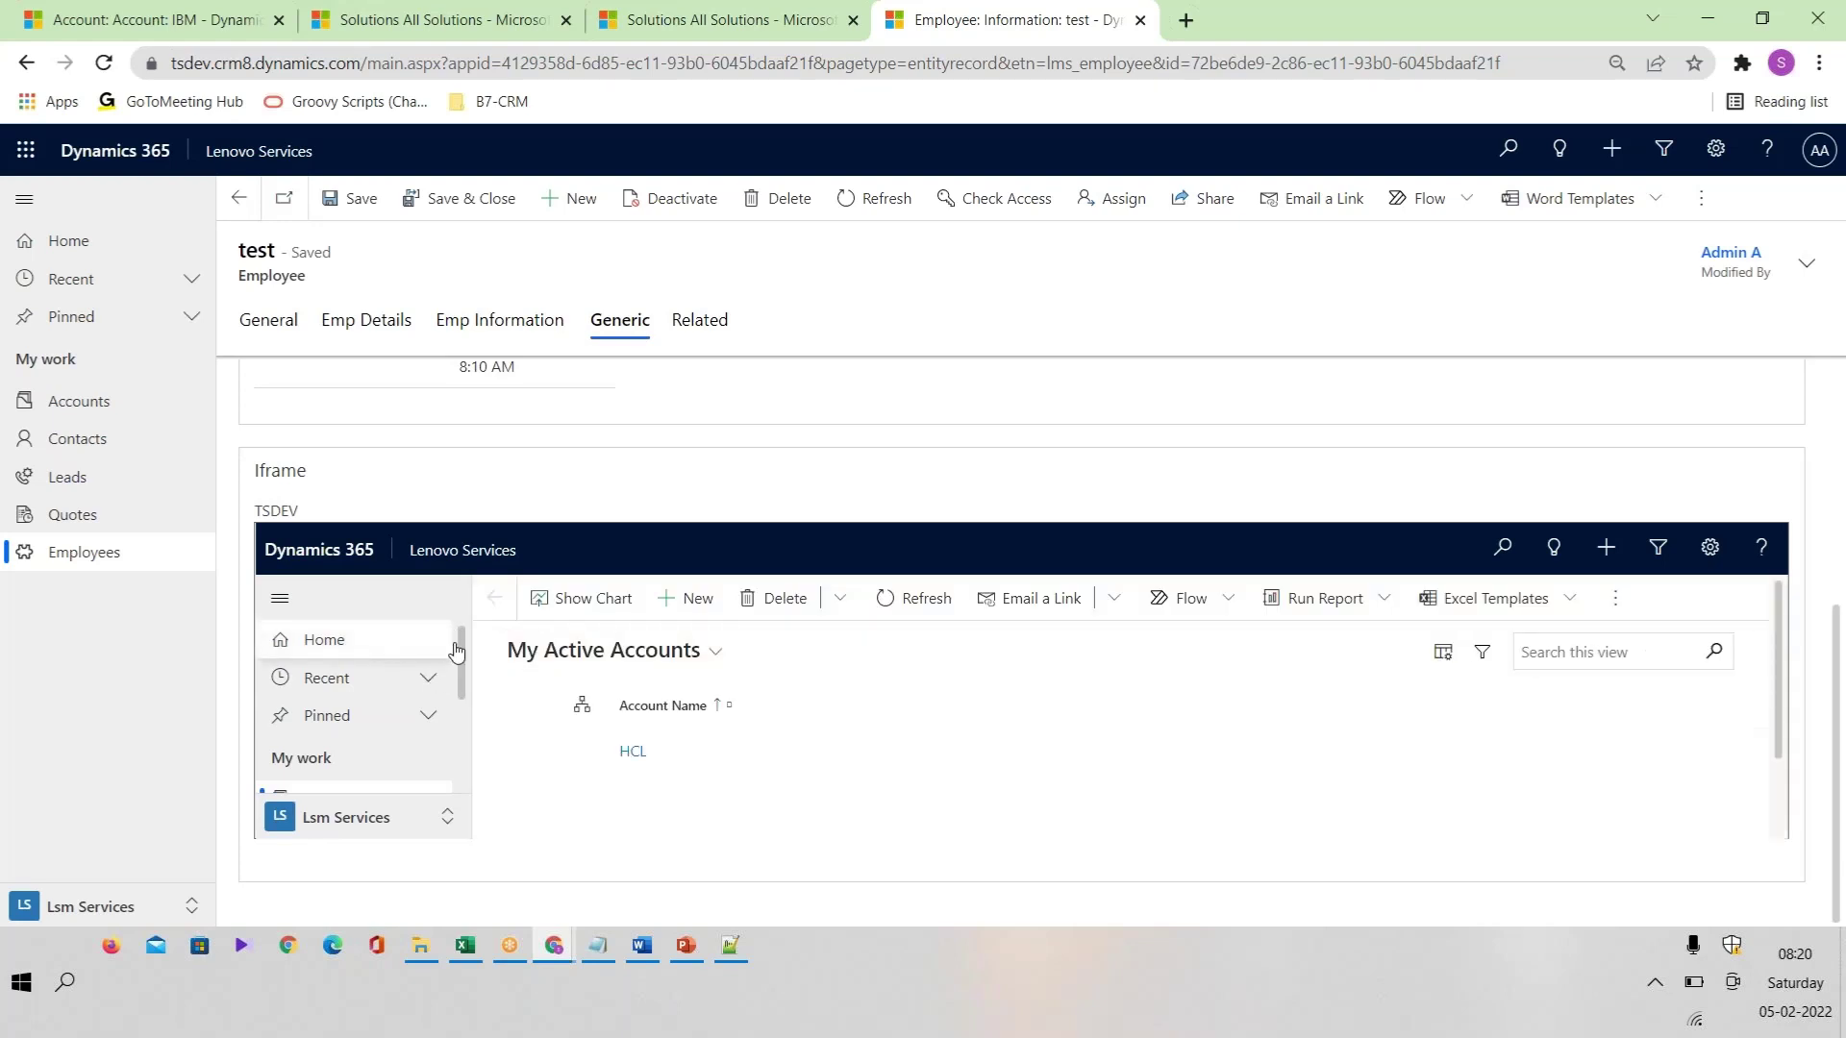
scroll(447, 731, down, 3)
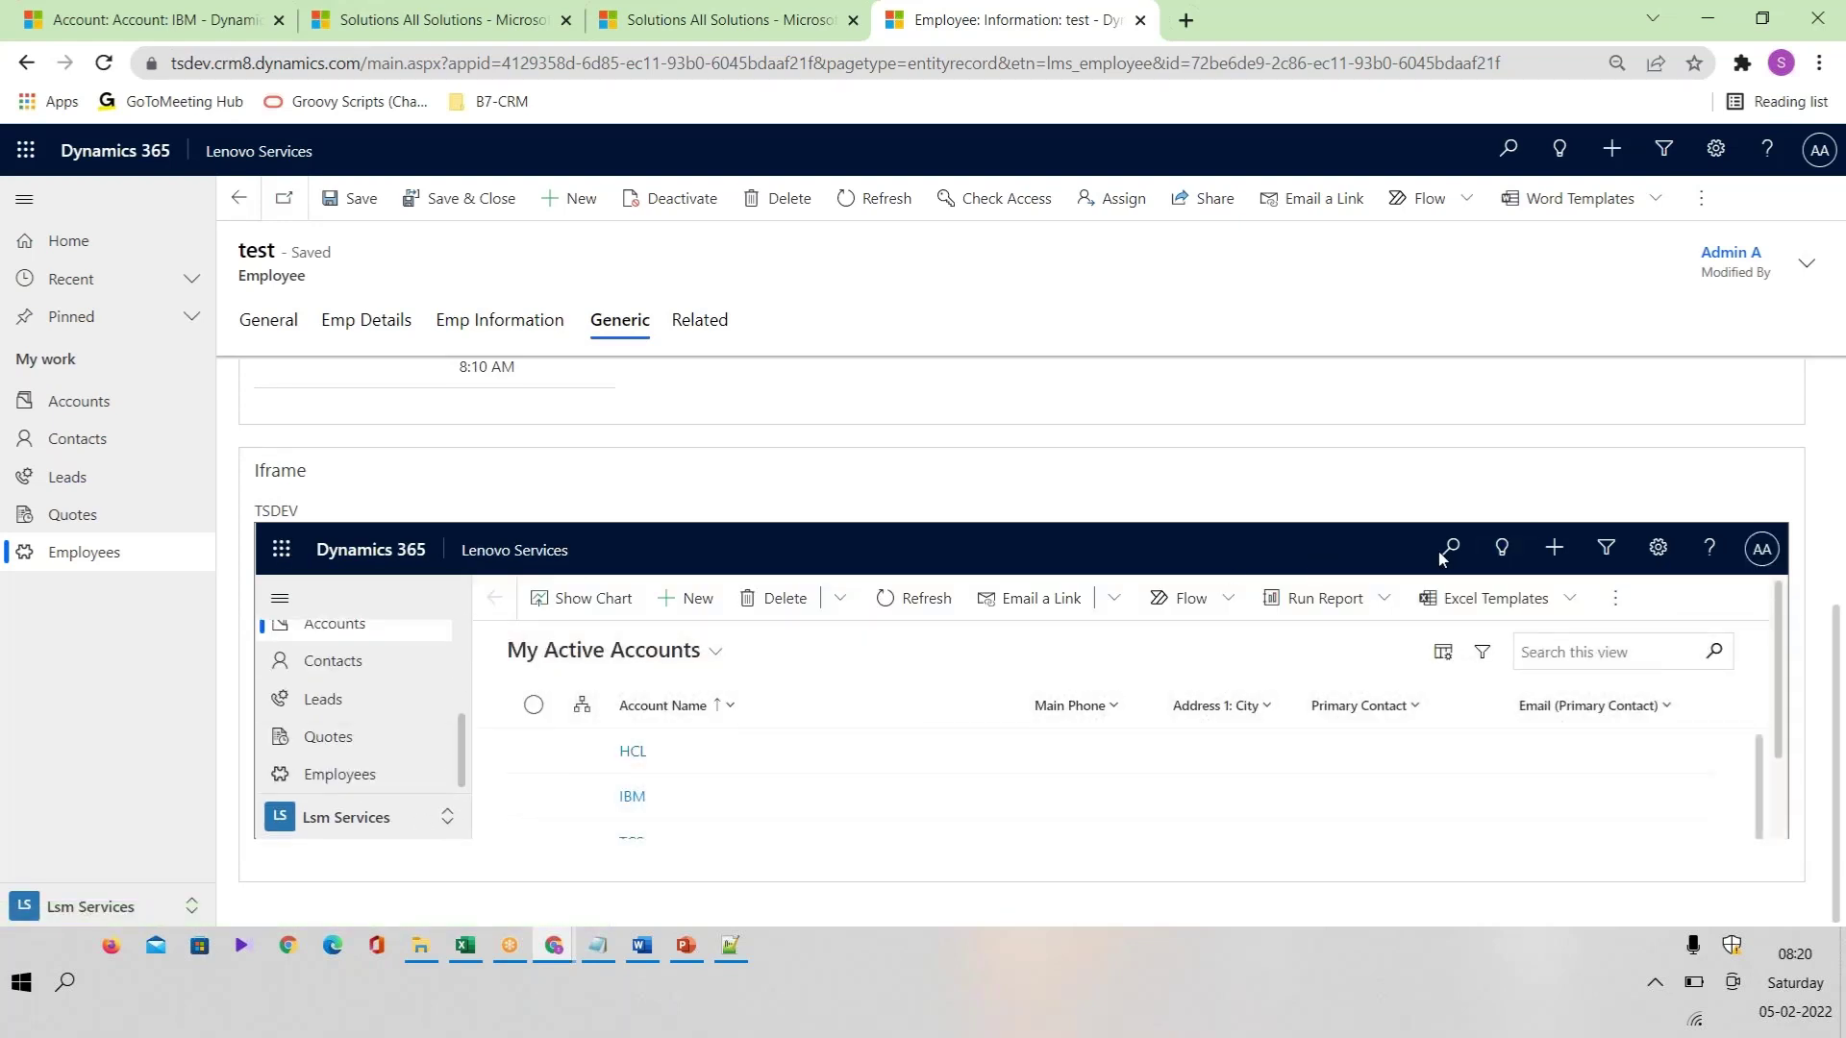
click(1839, 255)
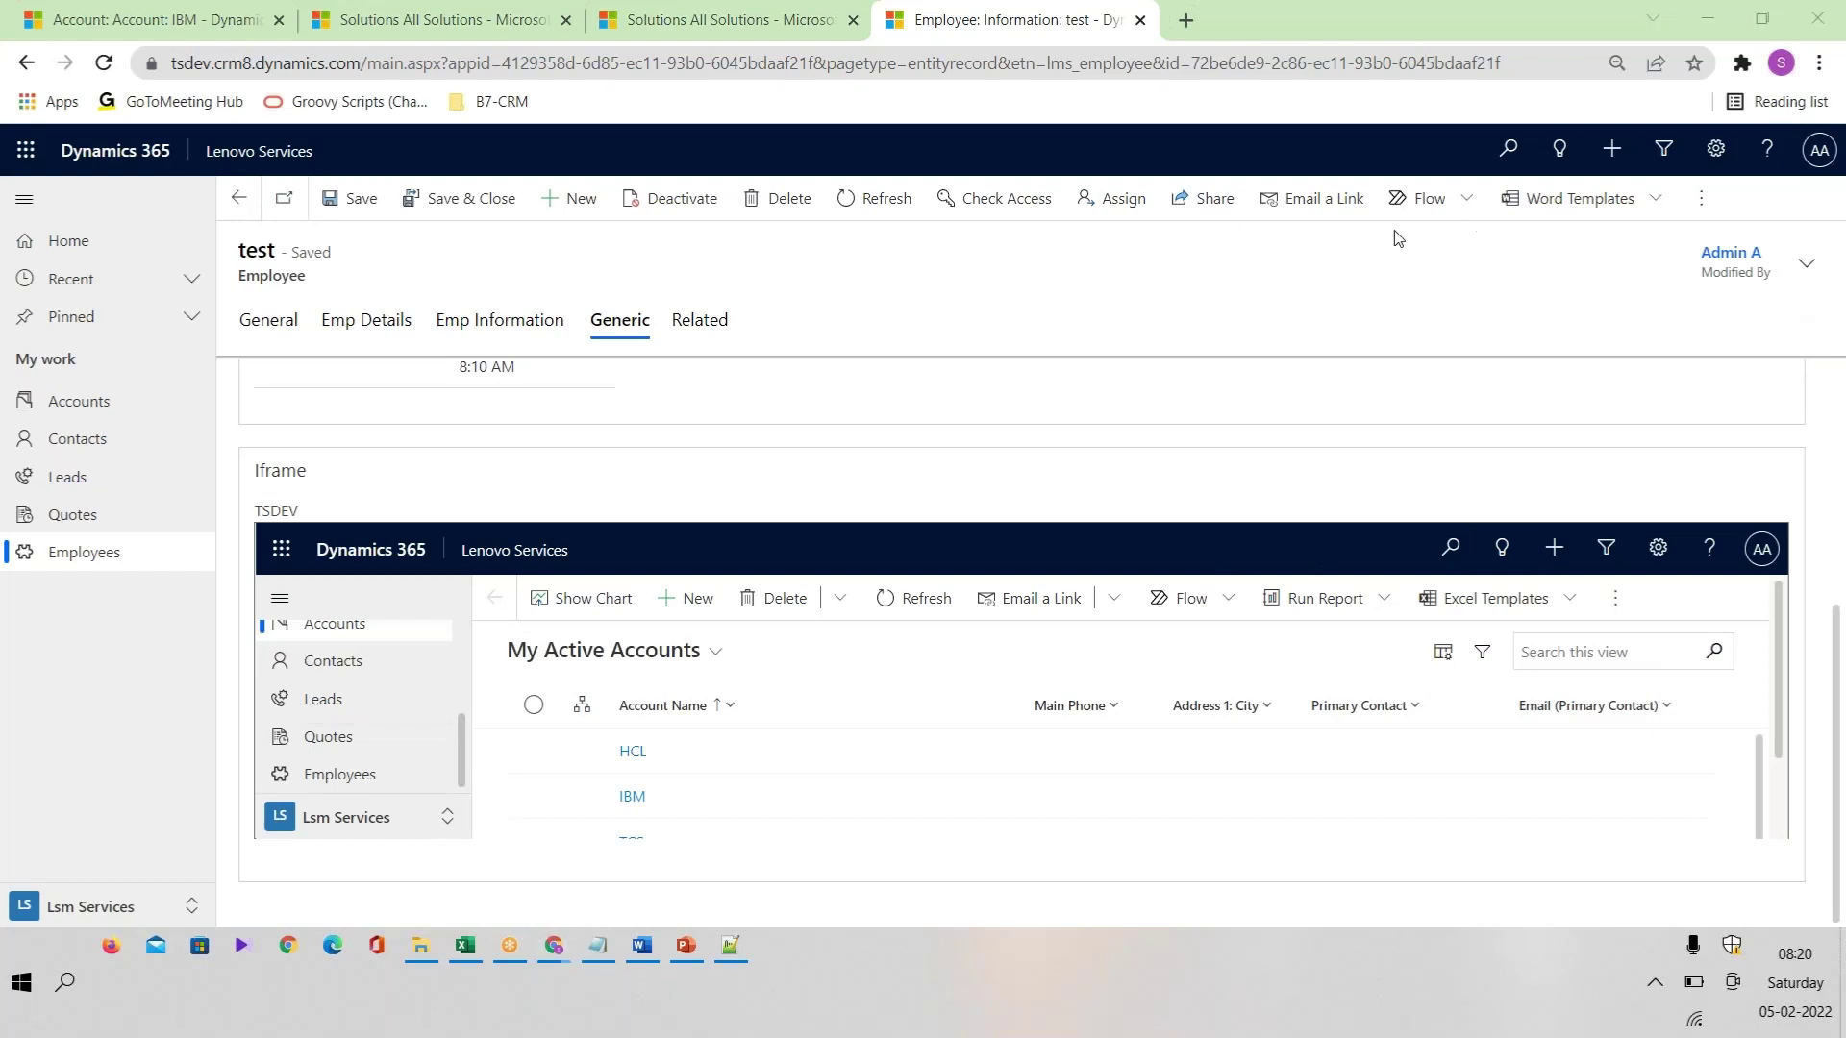
click(1837, 690)
scroll(657, 450, up, 5)
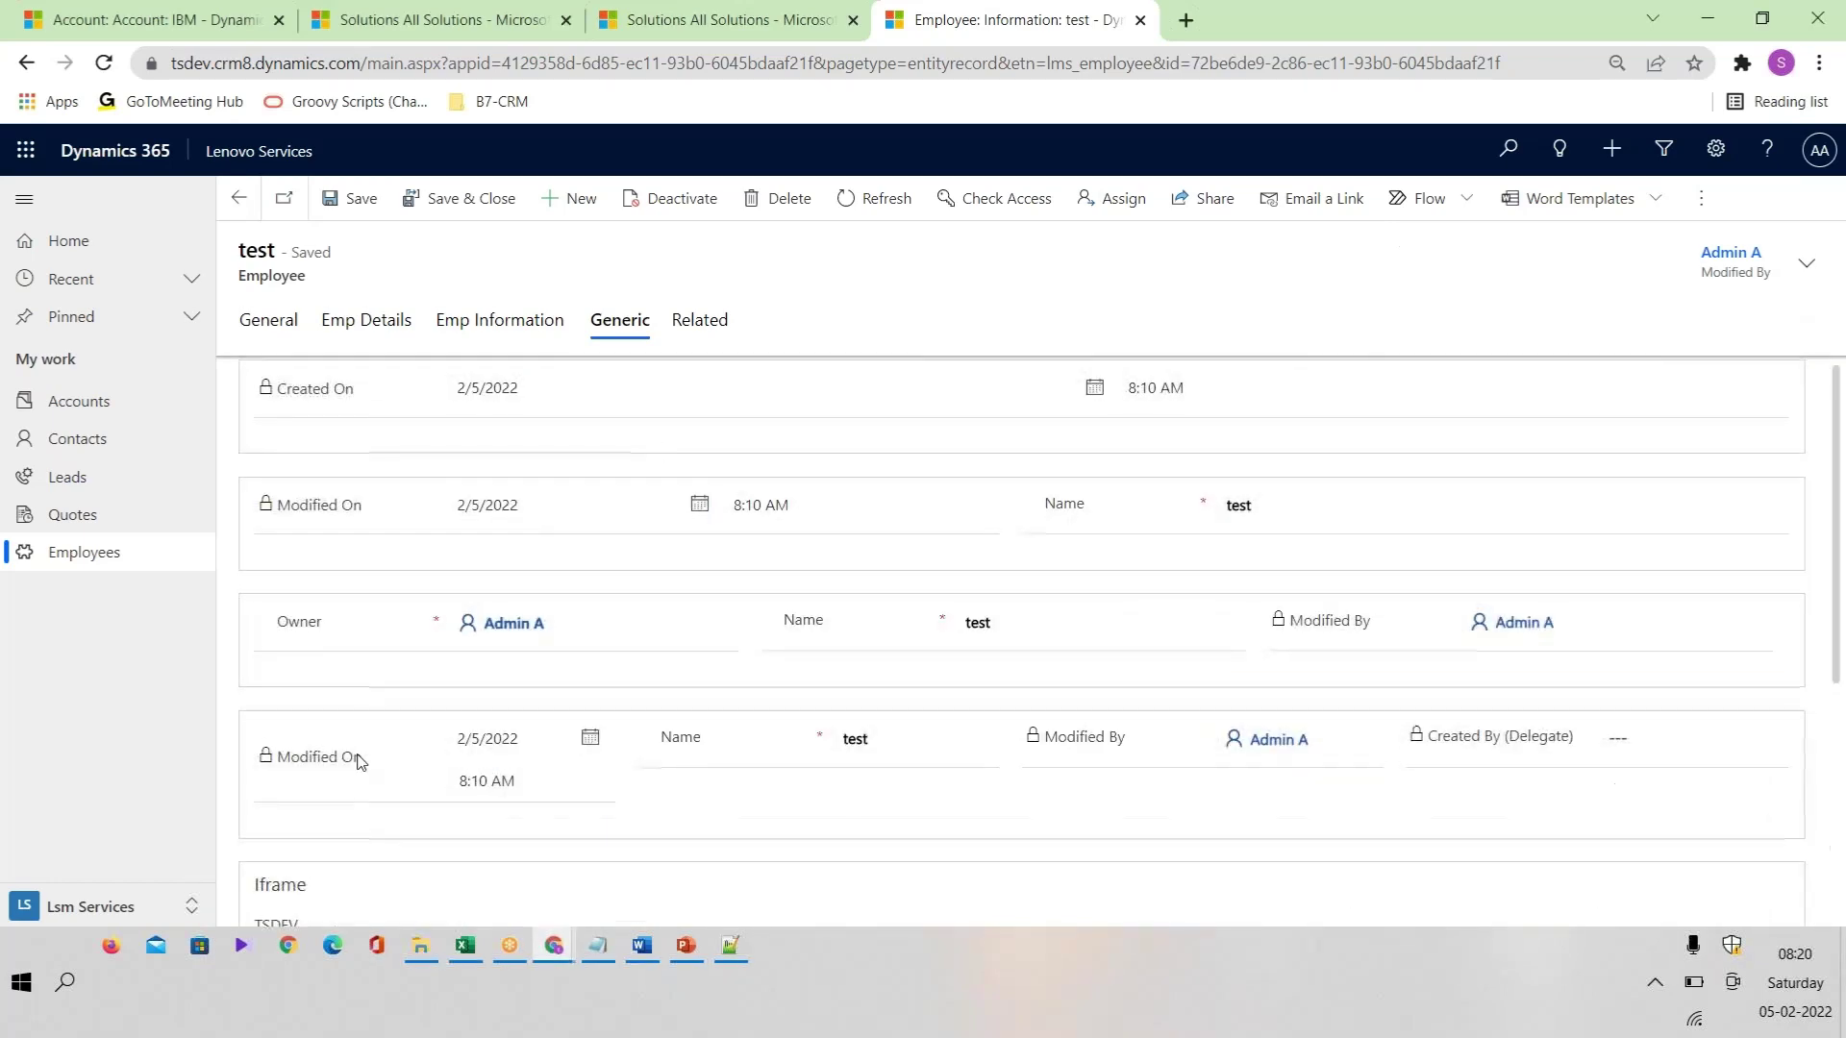
scroll(1824, 640, down, 5)
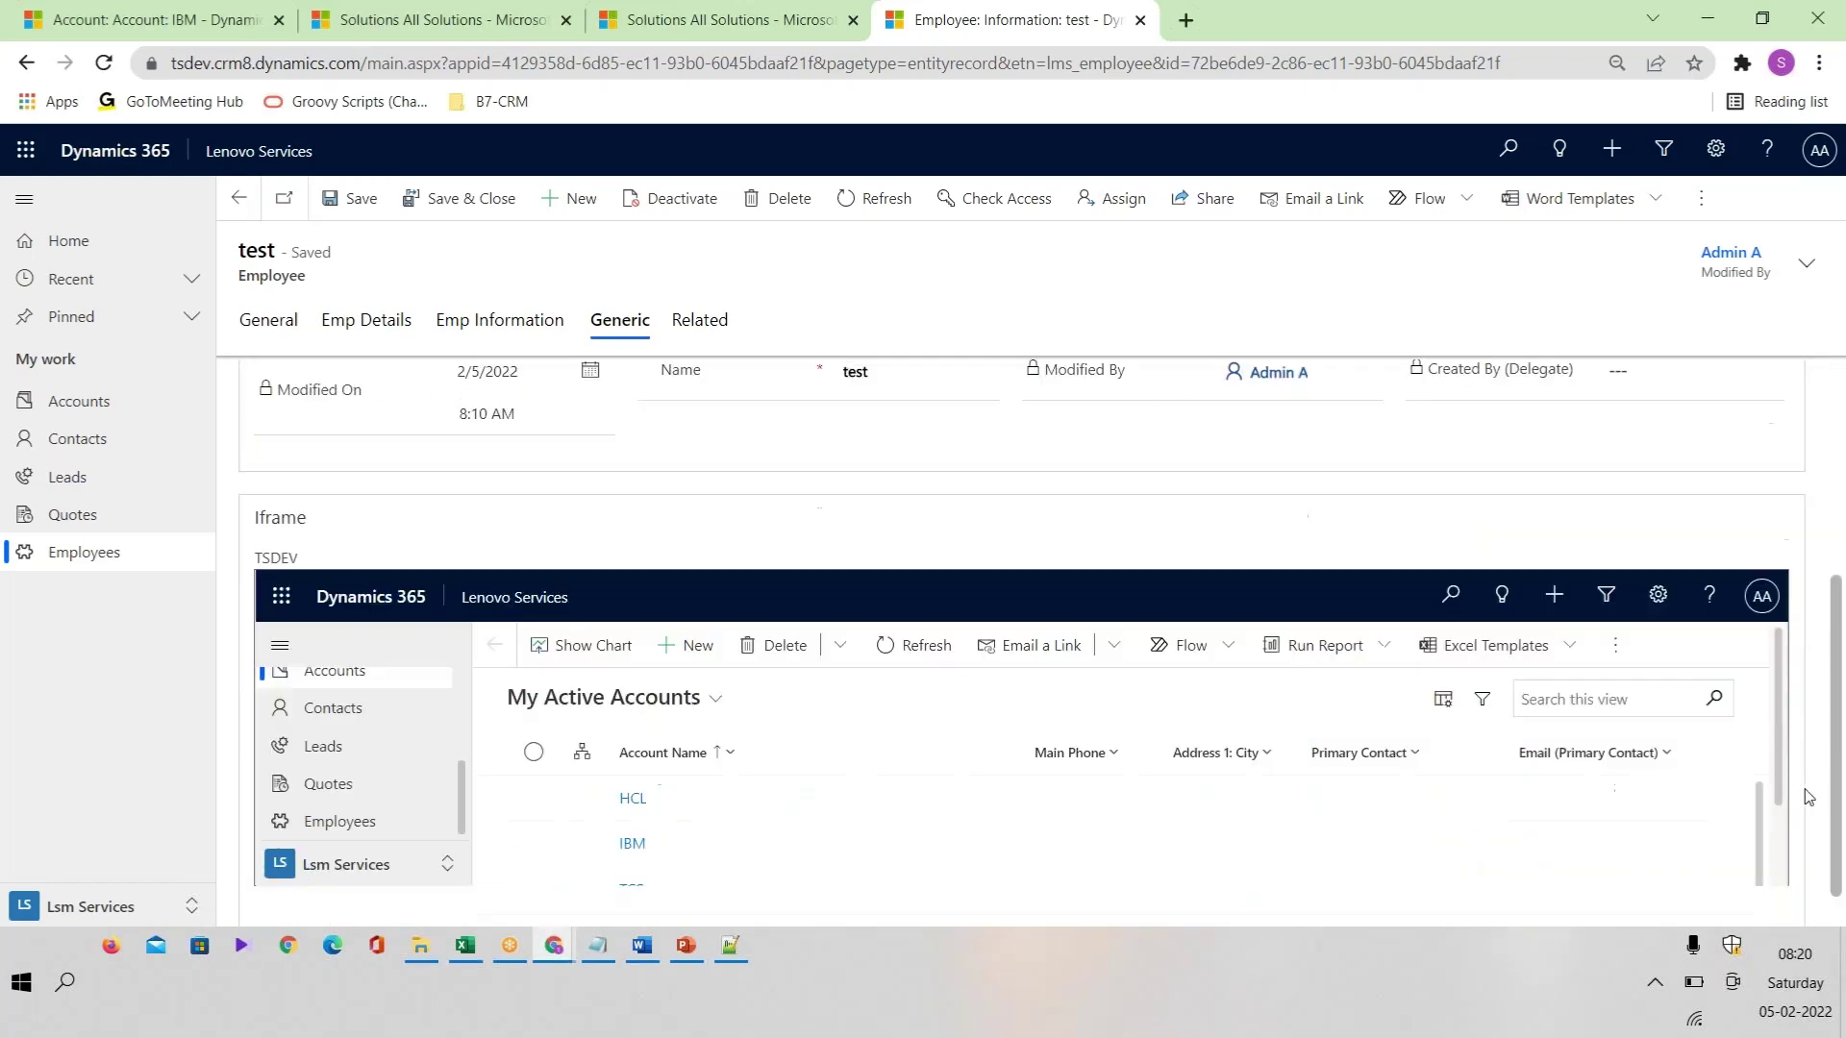
drag(315, 483, 235, 482)
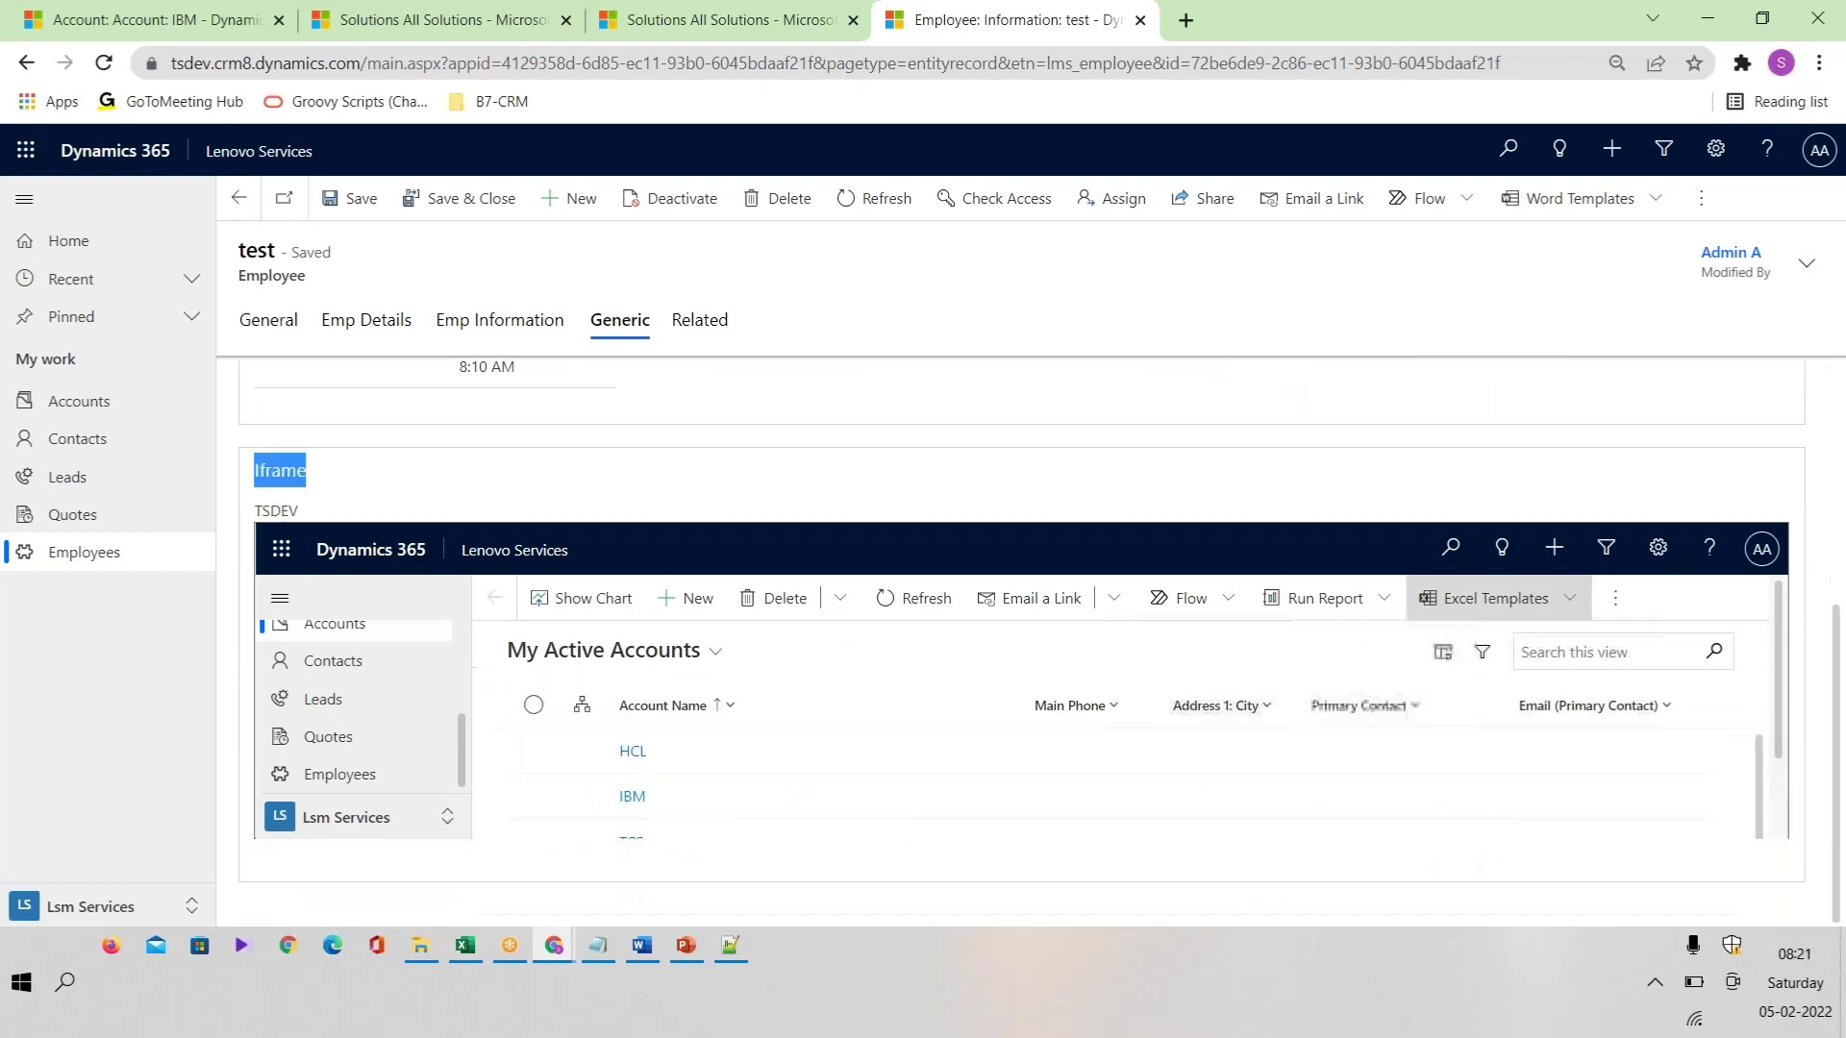
Step: Browse the embedded site's accounts list, open its Leads, and change its area to Services
drag(1785, 654, 1773, 765)
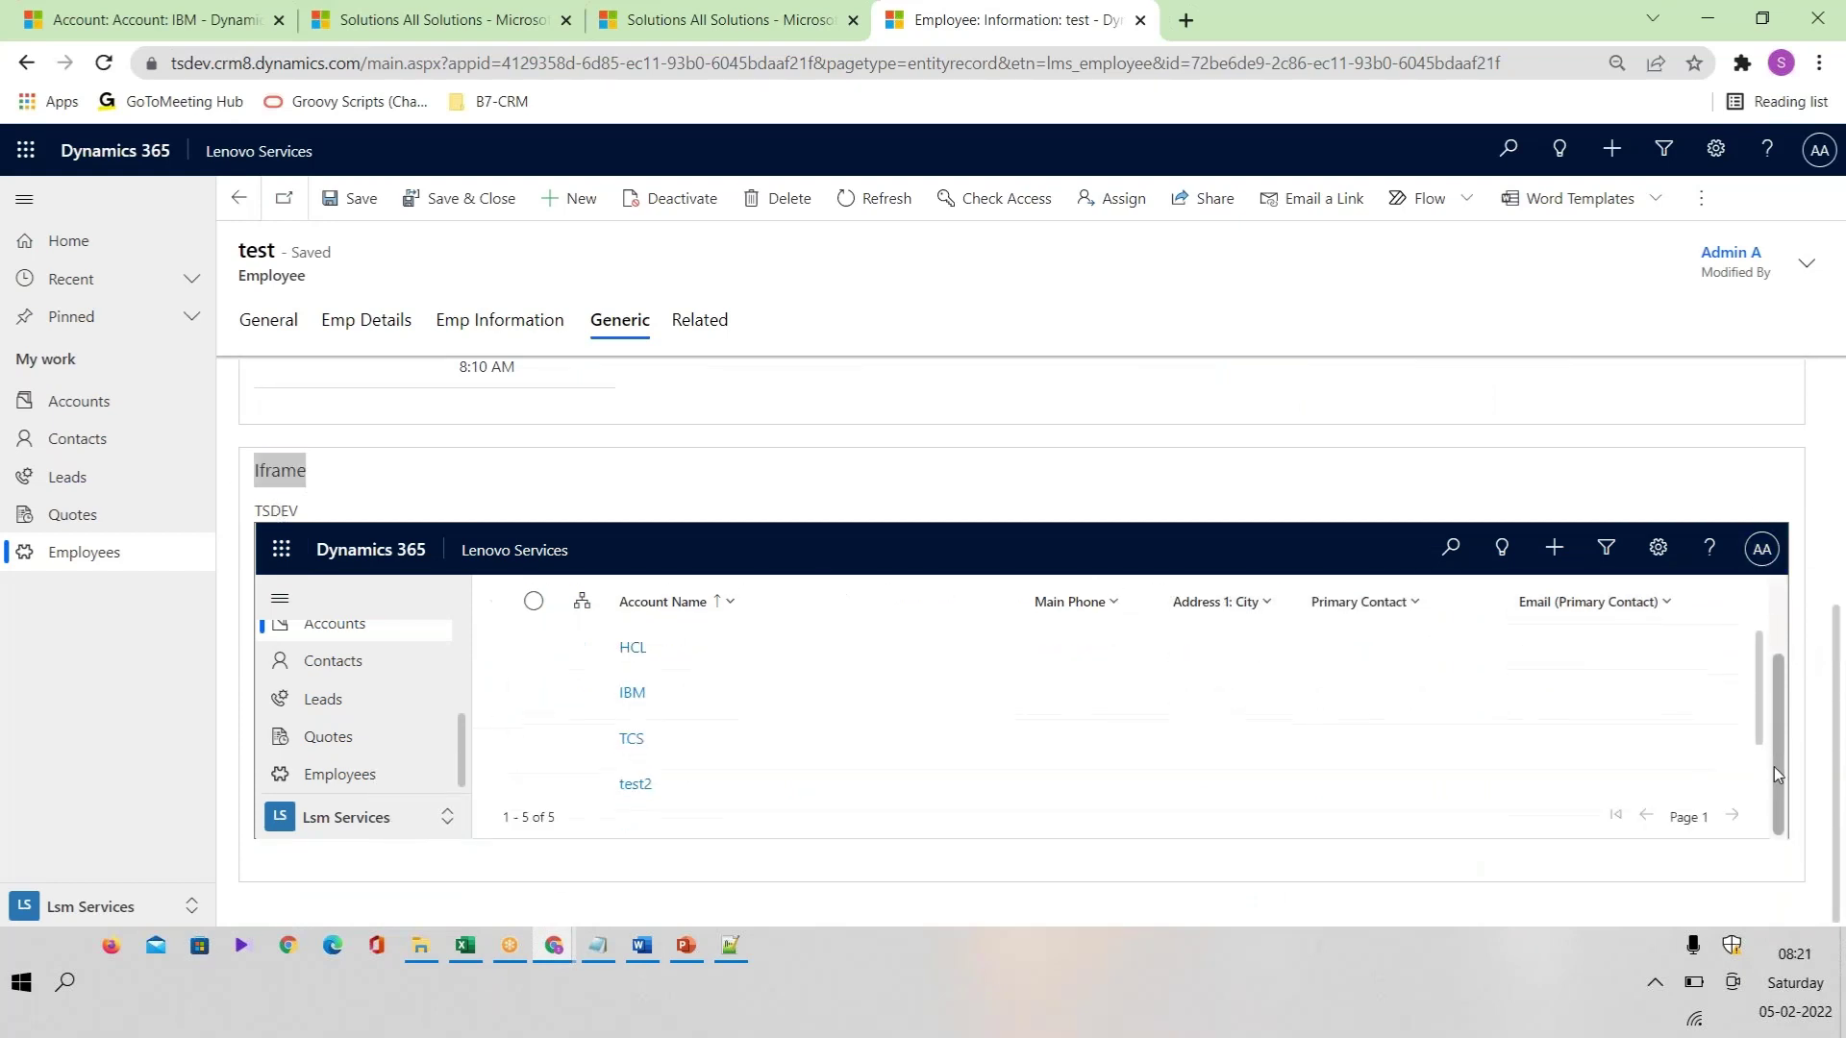
click(387, 710)
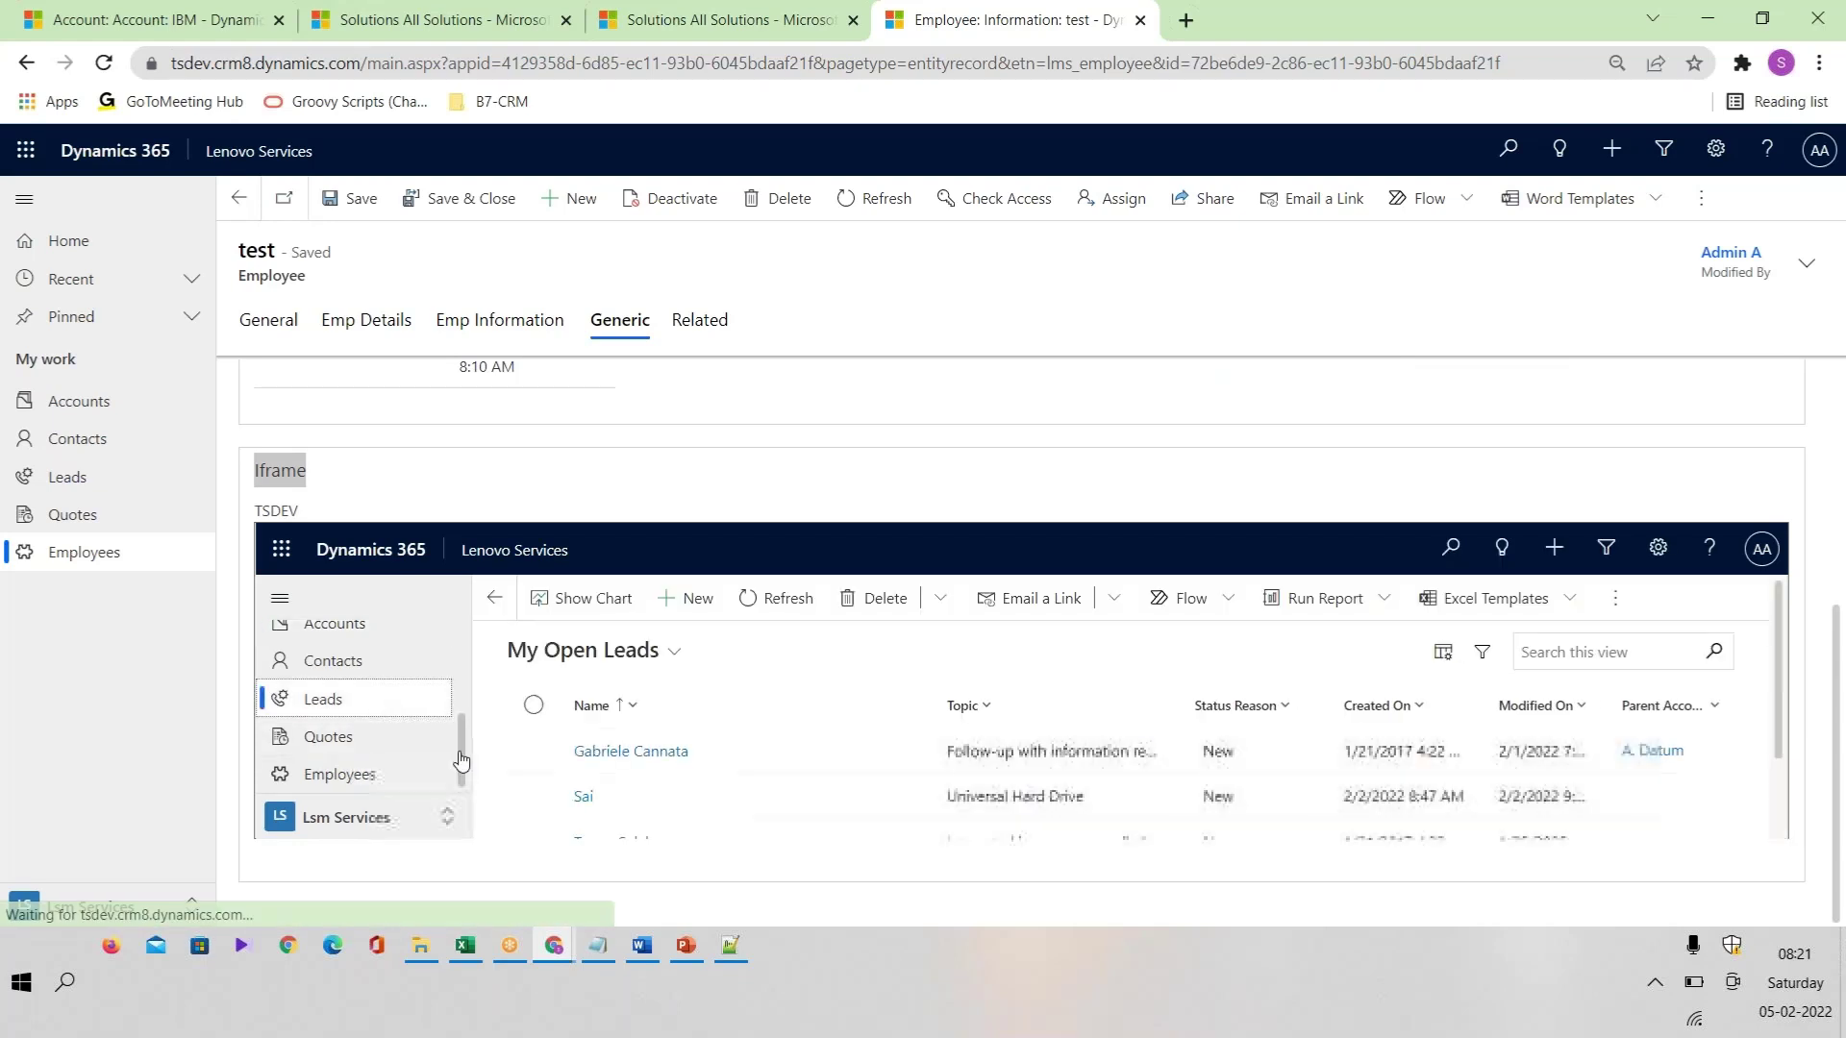
click(347, 819)
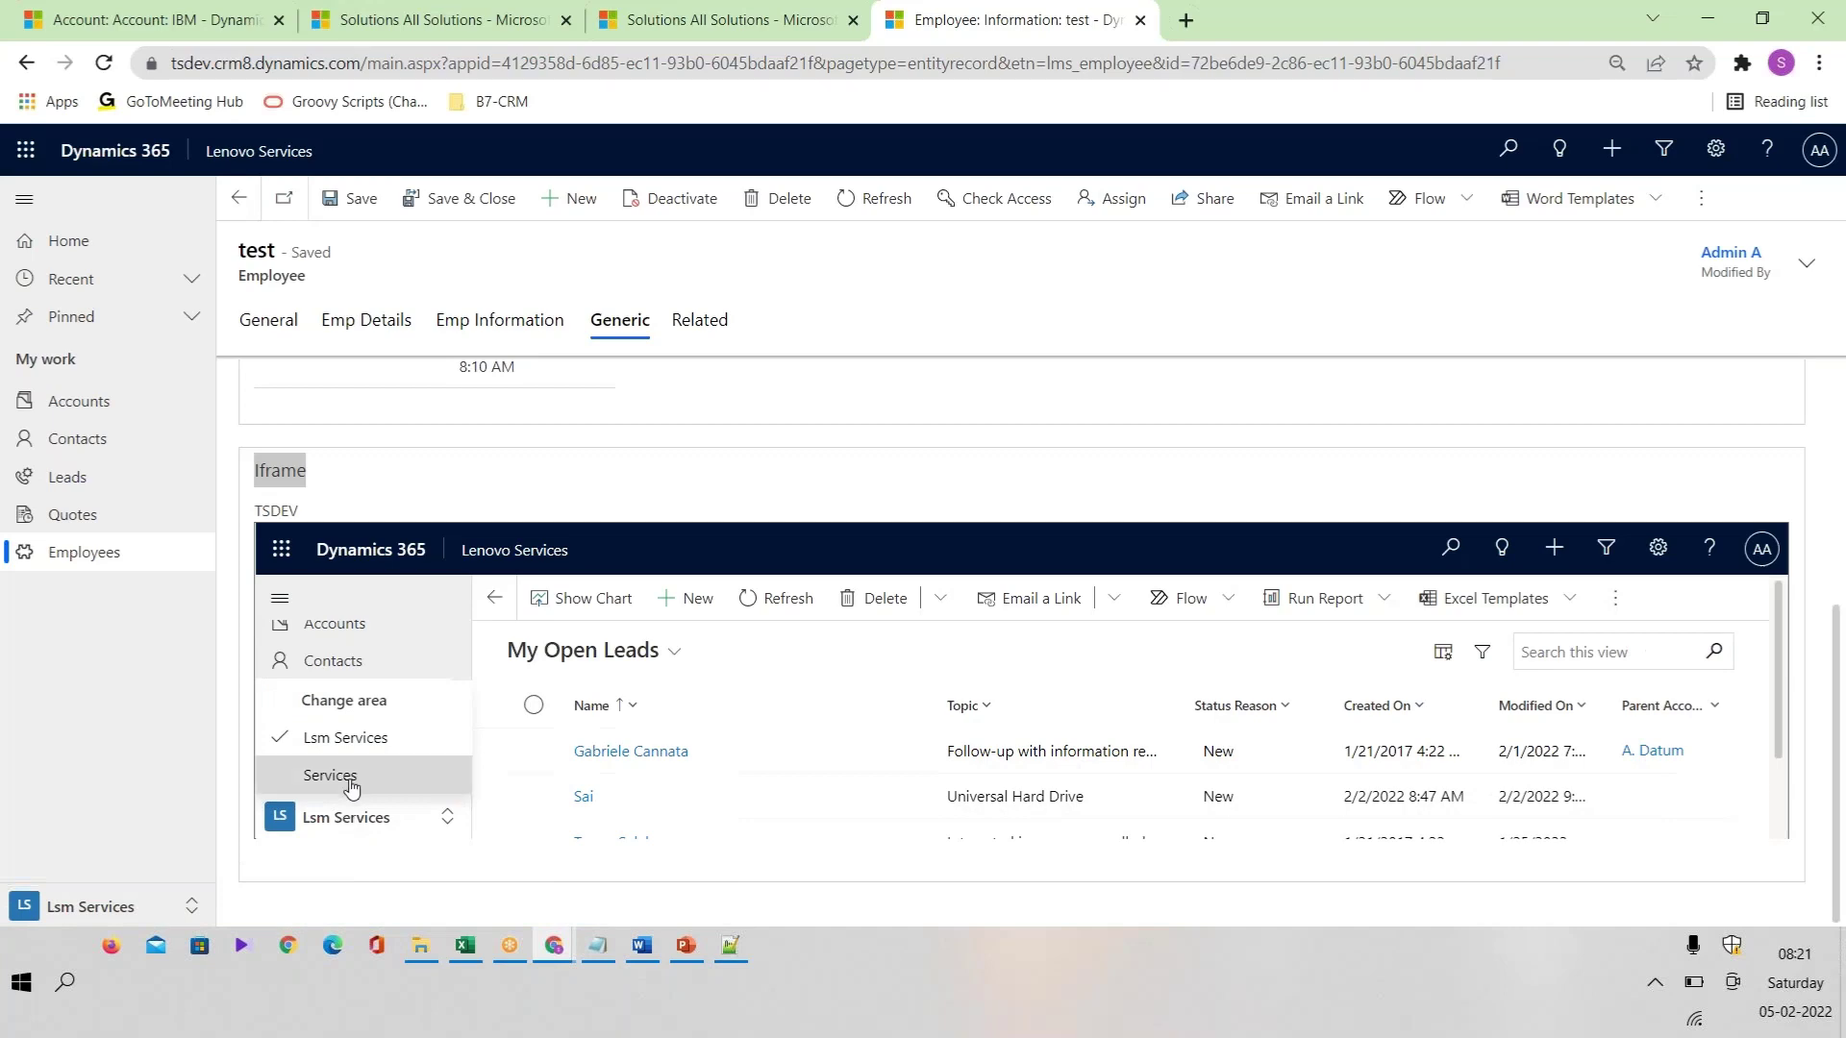
click(348, 775)
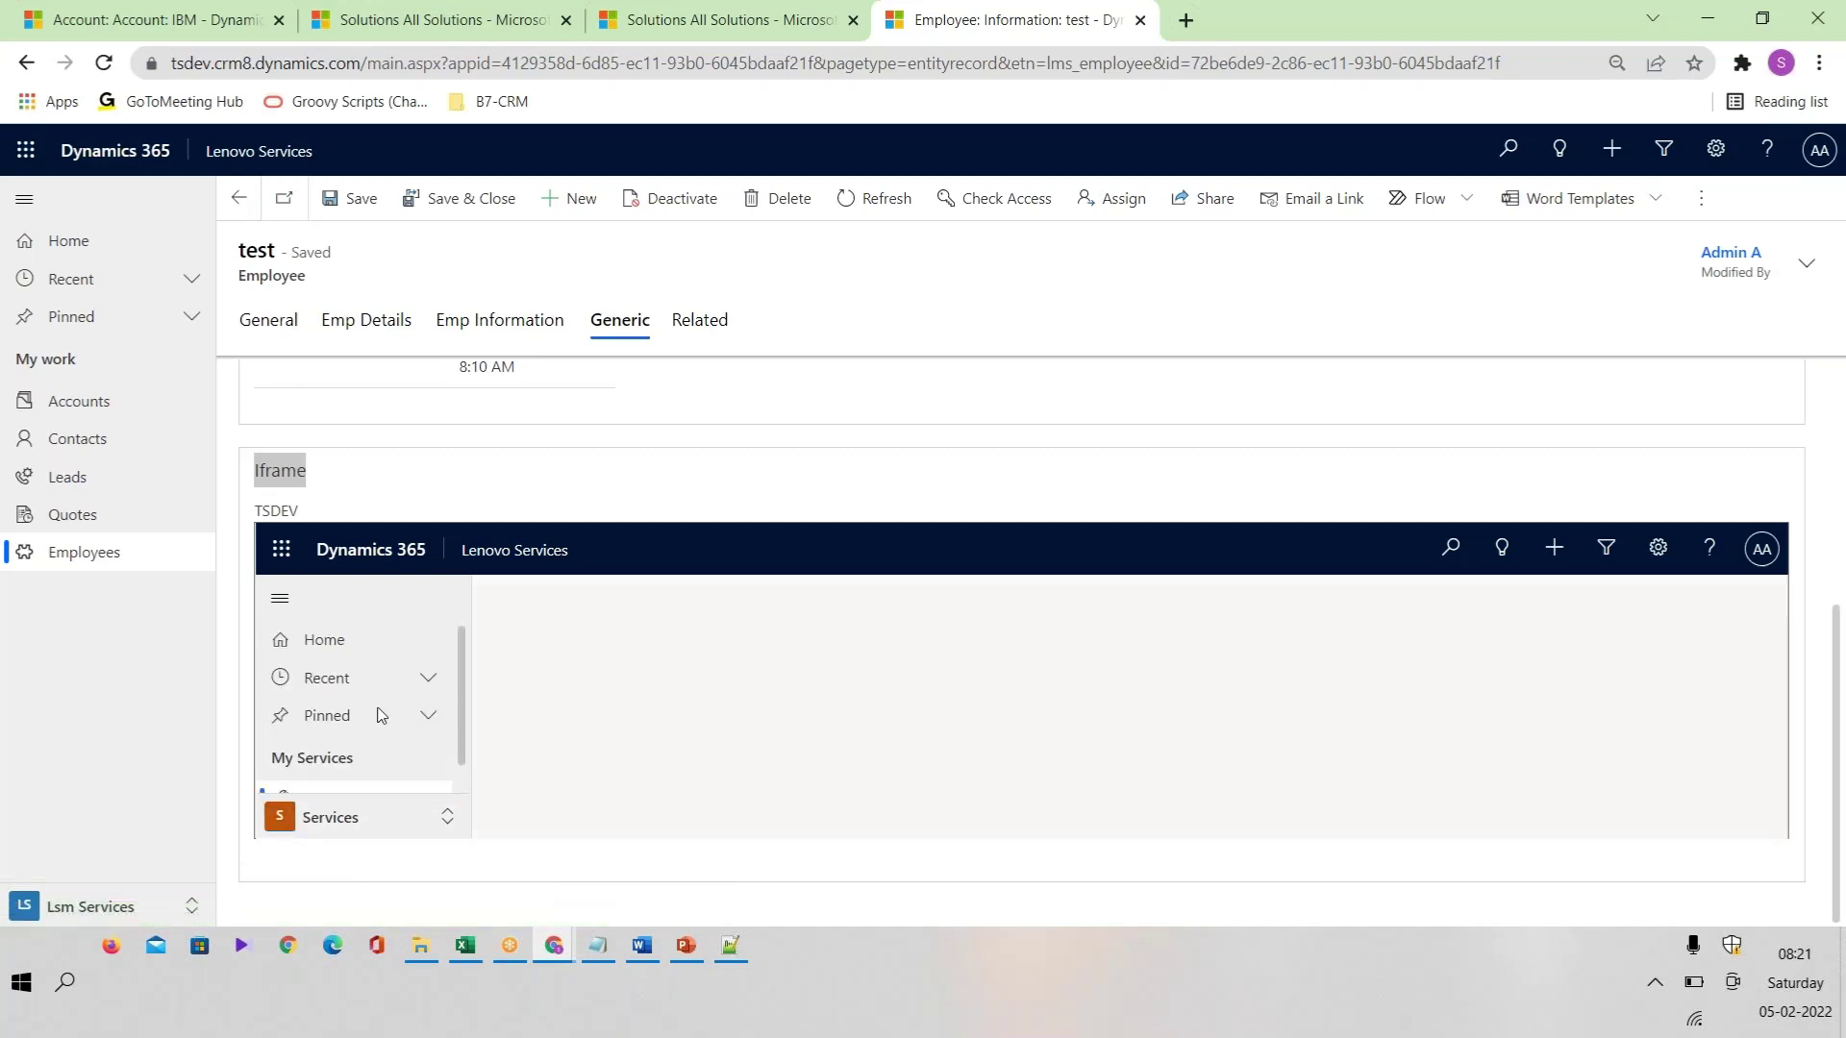
Step: Check the insertable controls of the Employee form, including whether Timeline is available, and put the form editor out of view
key(alt+Tab)
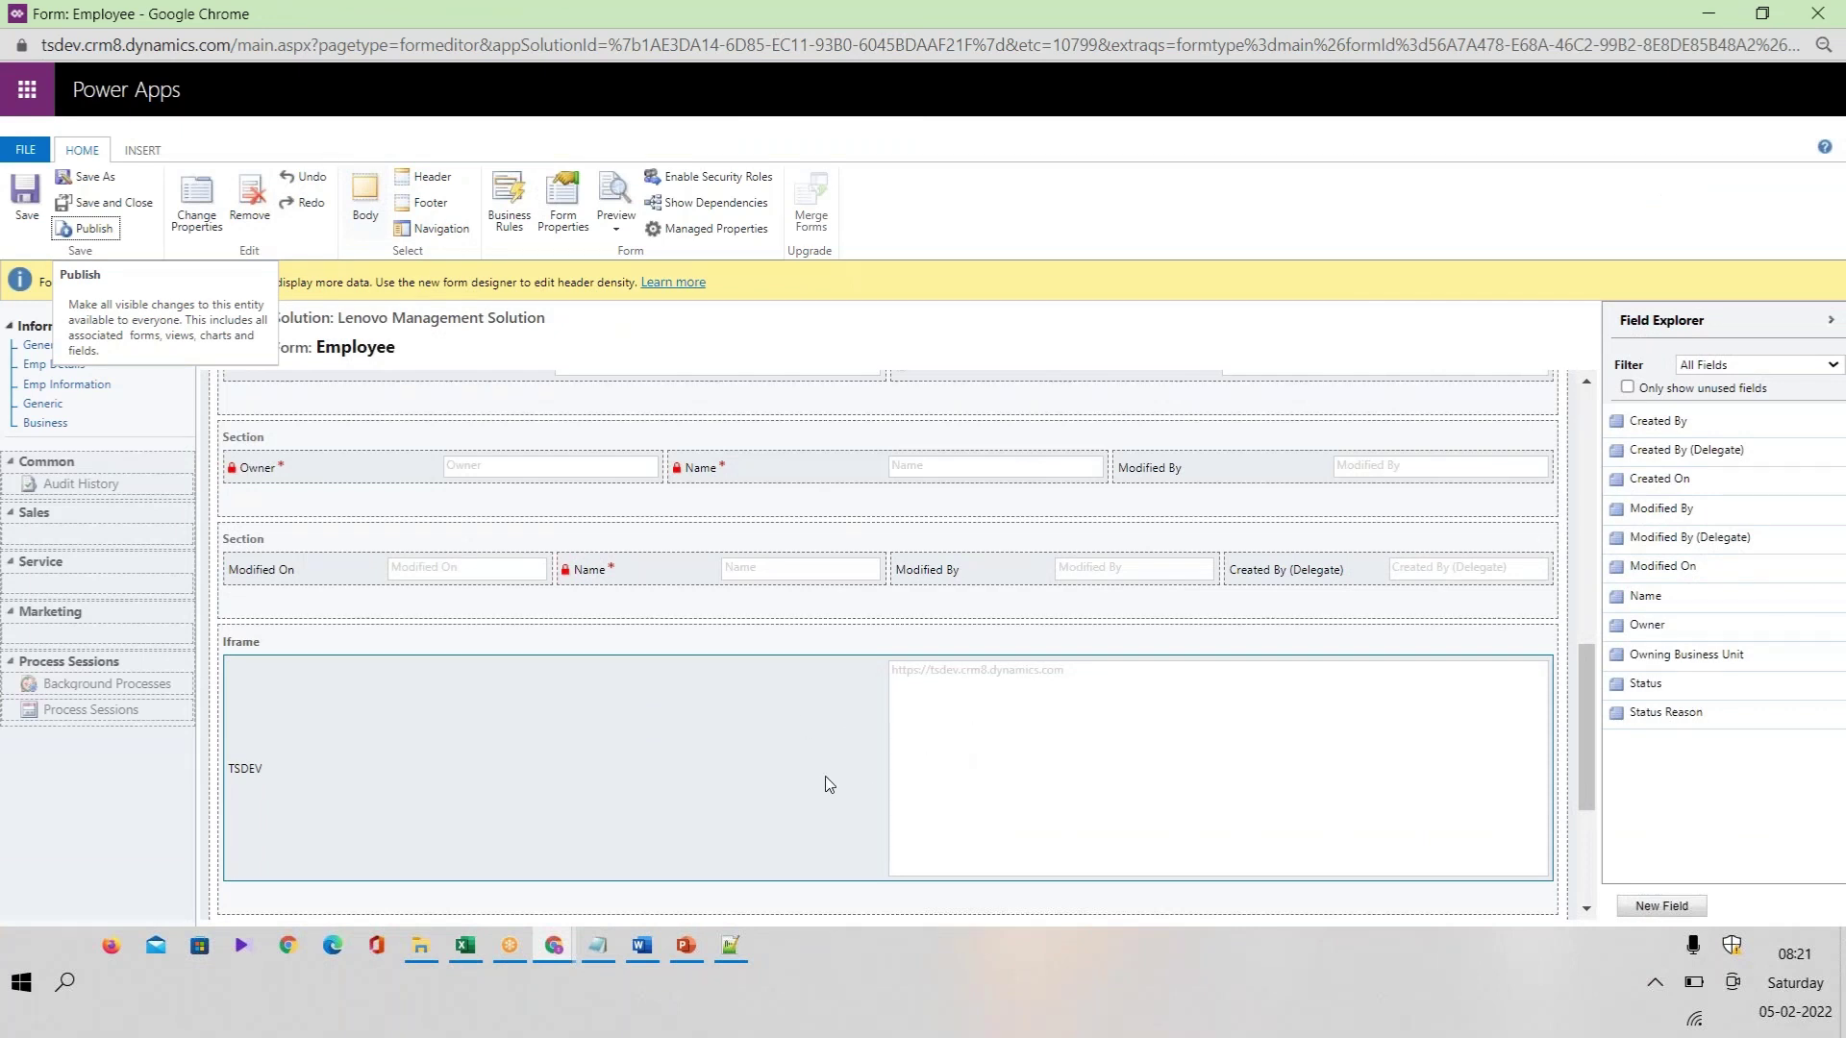
click(142, 150)
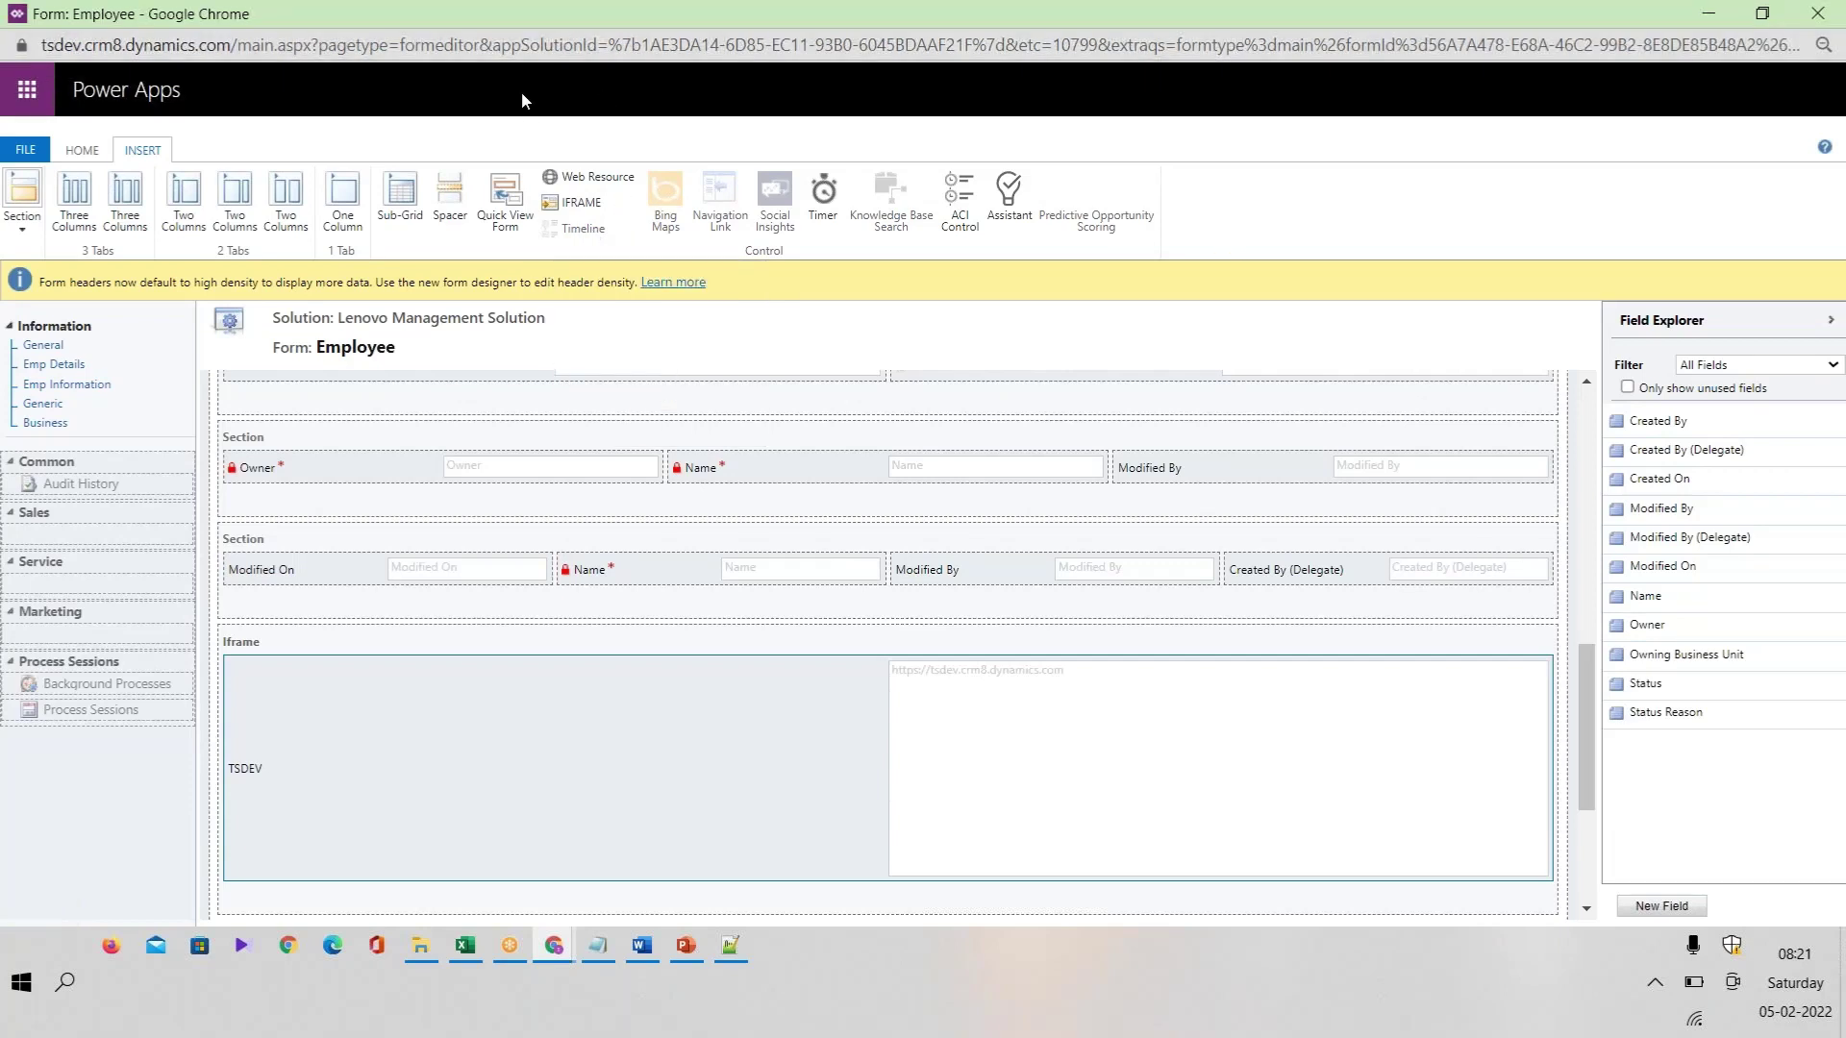
drag(517, 15, 548, 248)
click(1132, 252)
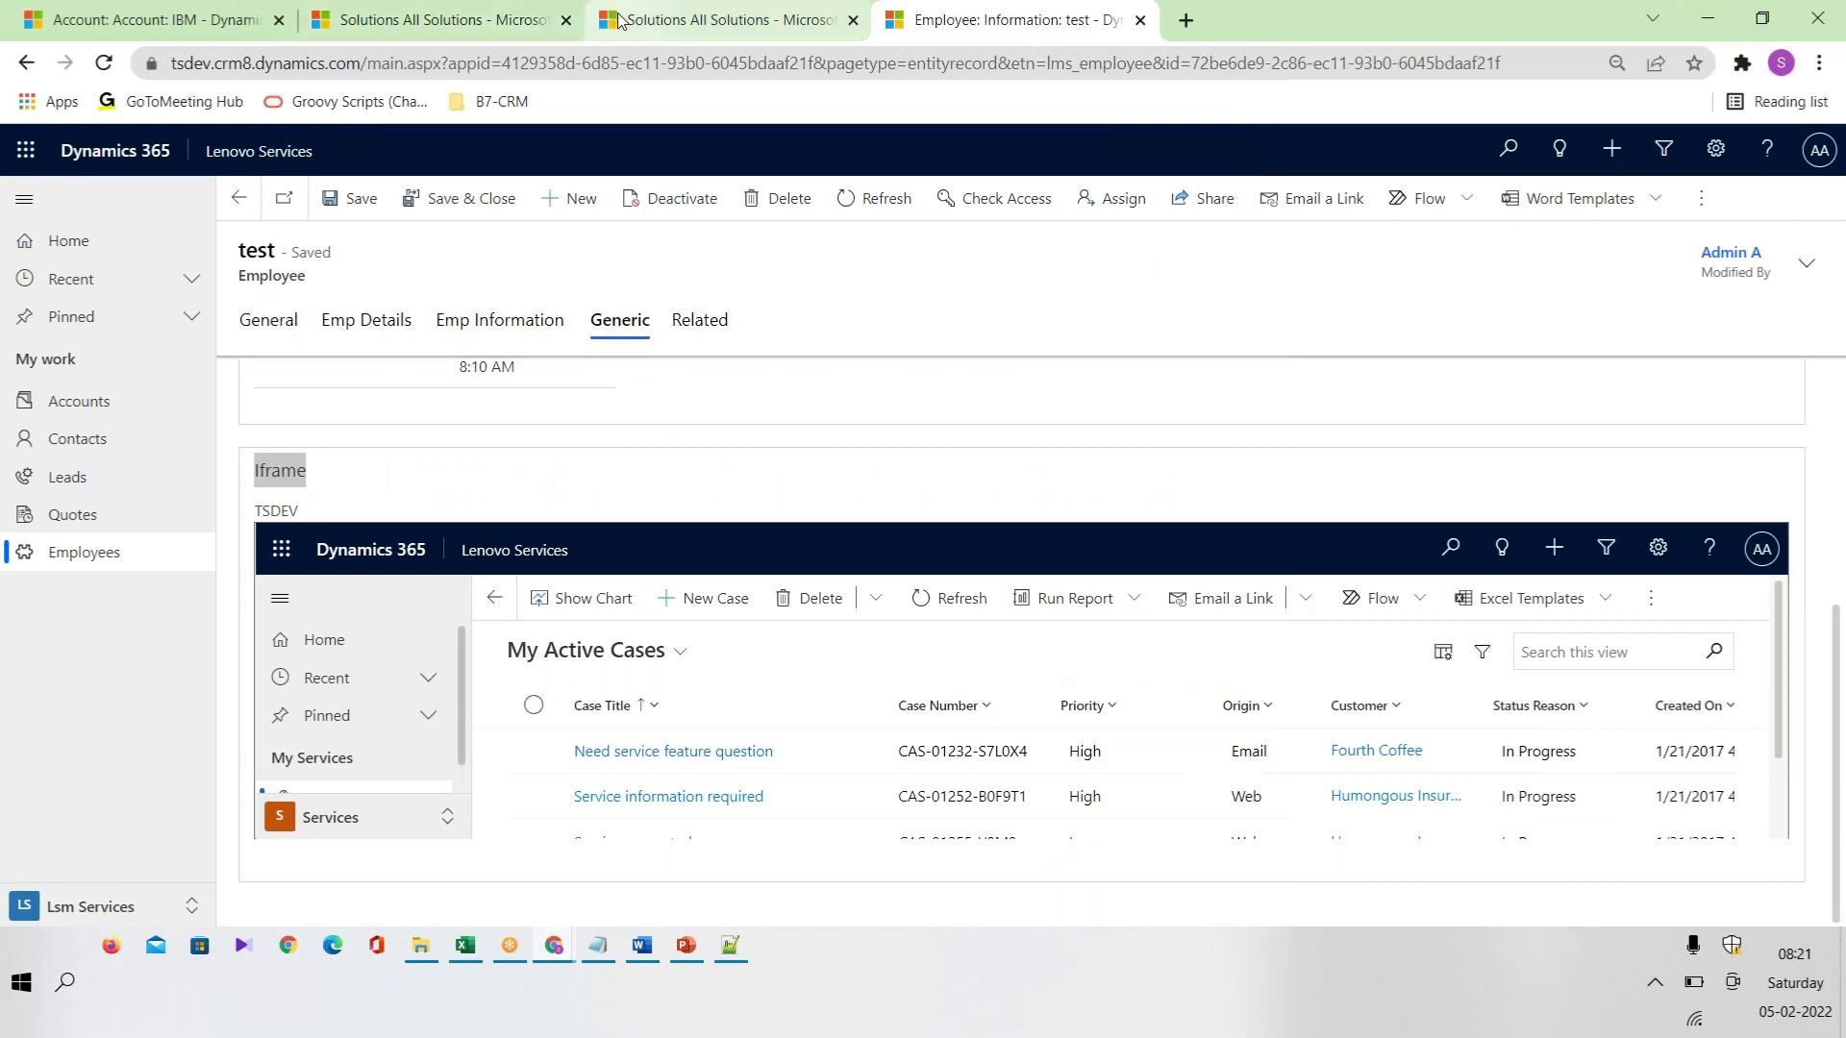
Step: Open the LenovoSolution solution and display the settings of its Employee entity
click(673, 19)
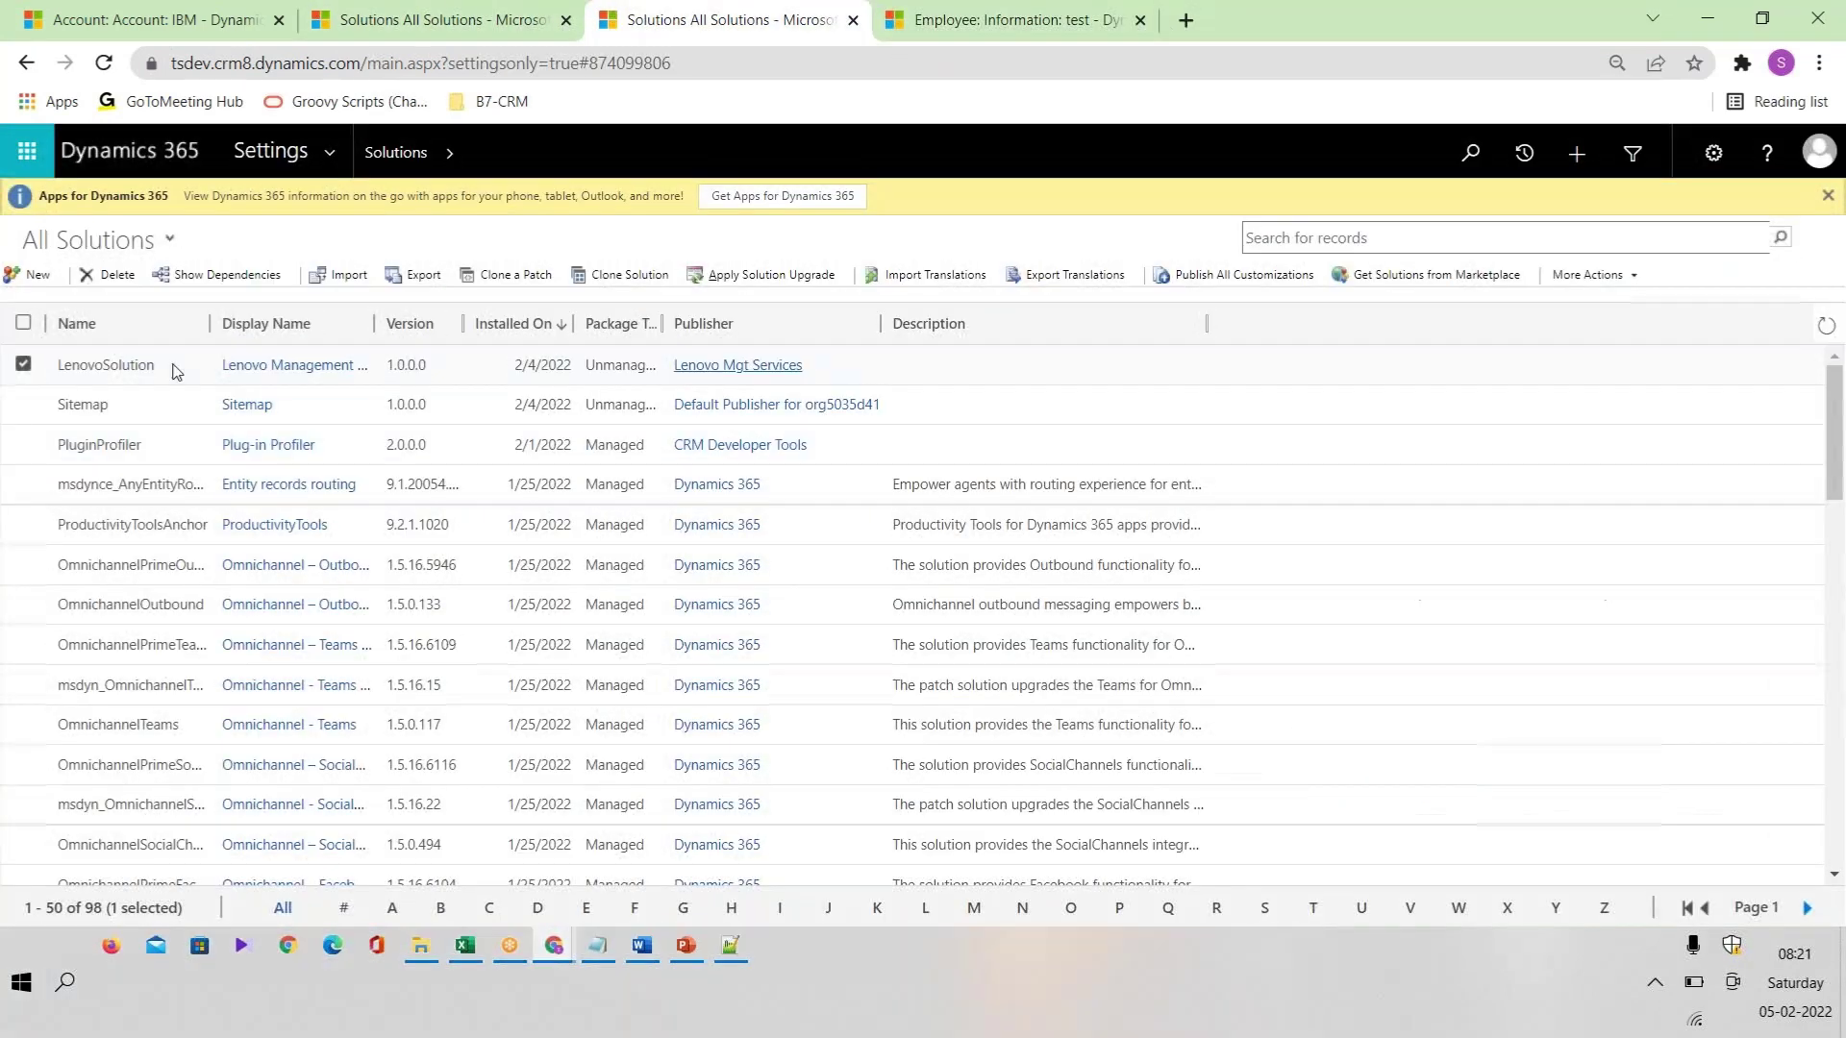
double_click(176, 371)
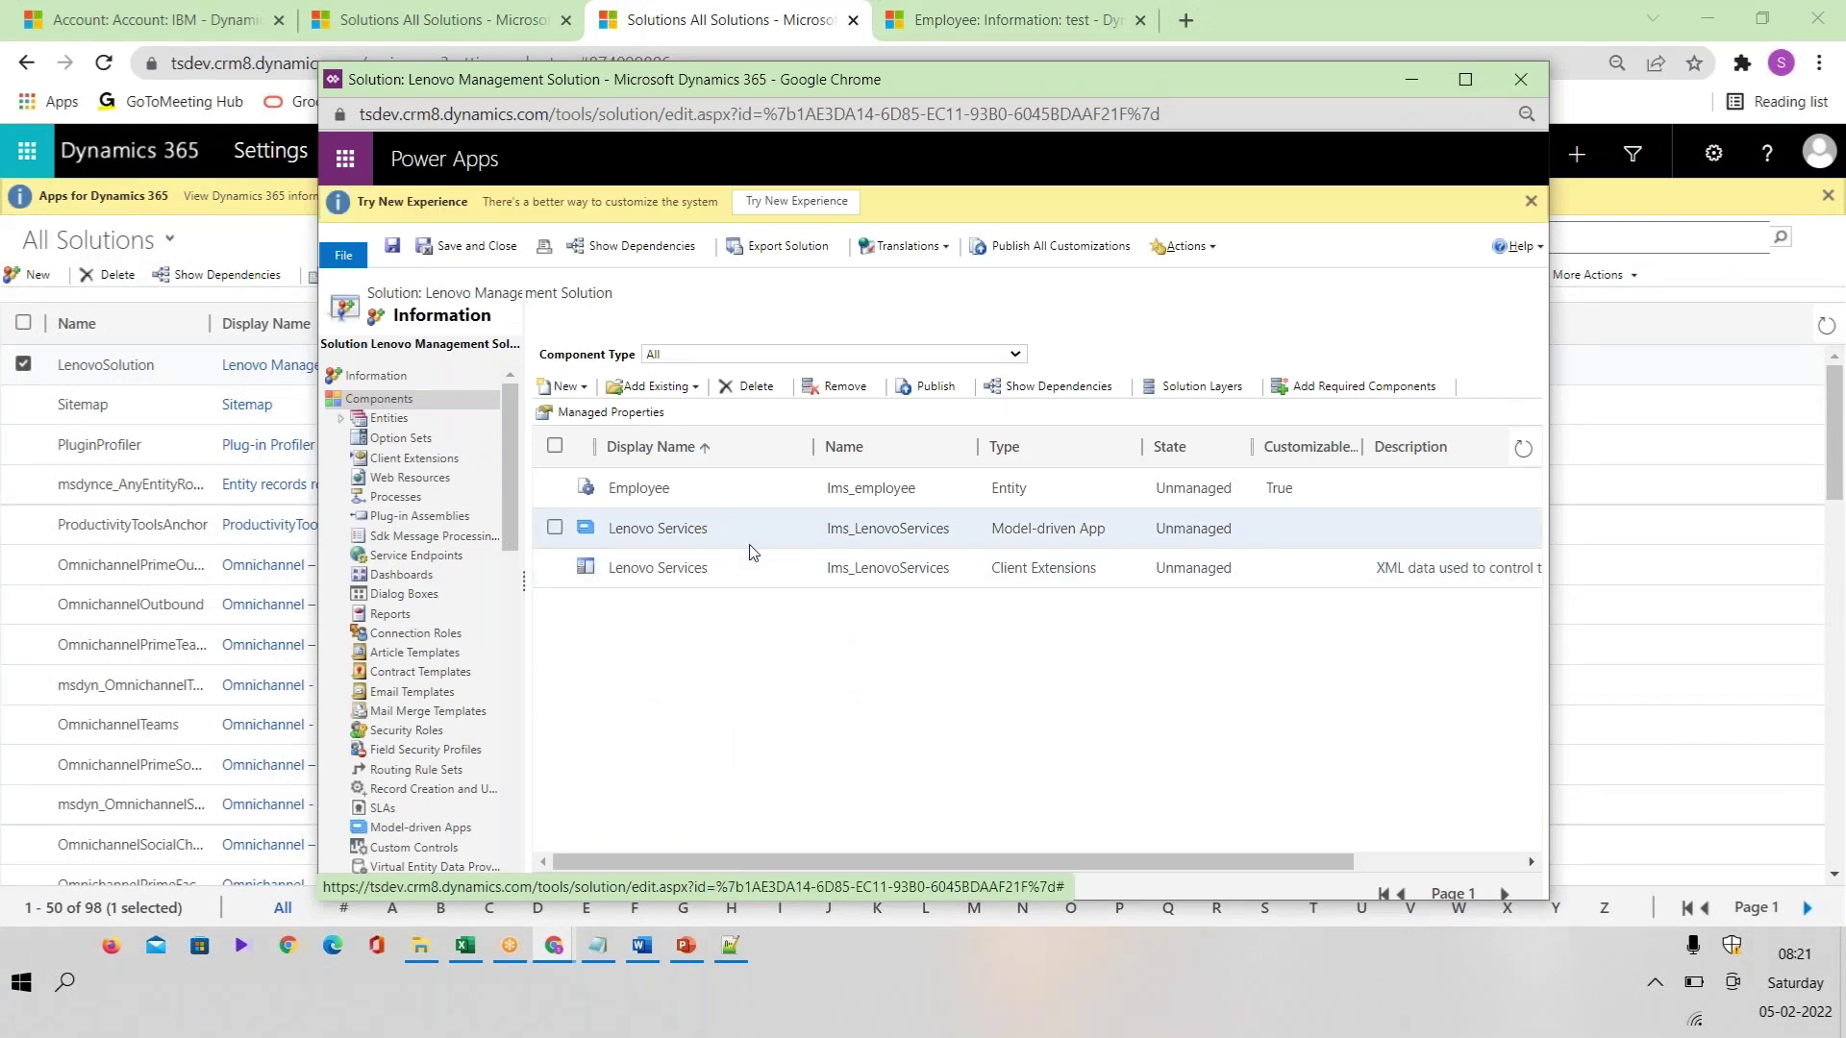
click(340, 420)
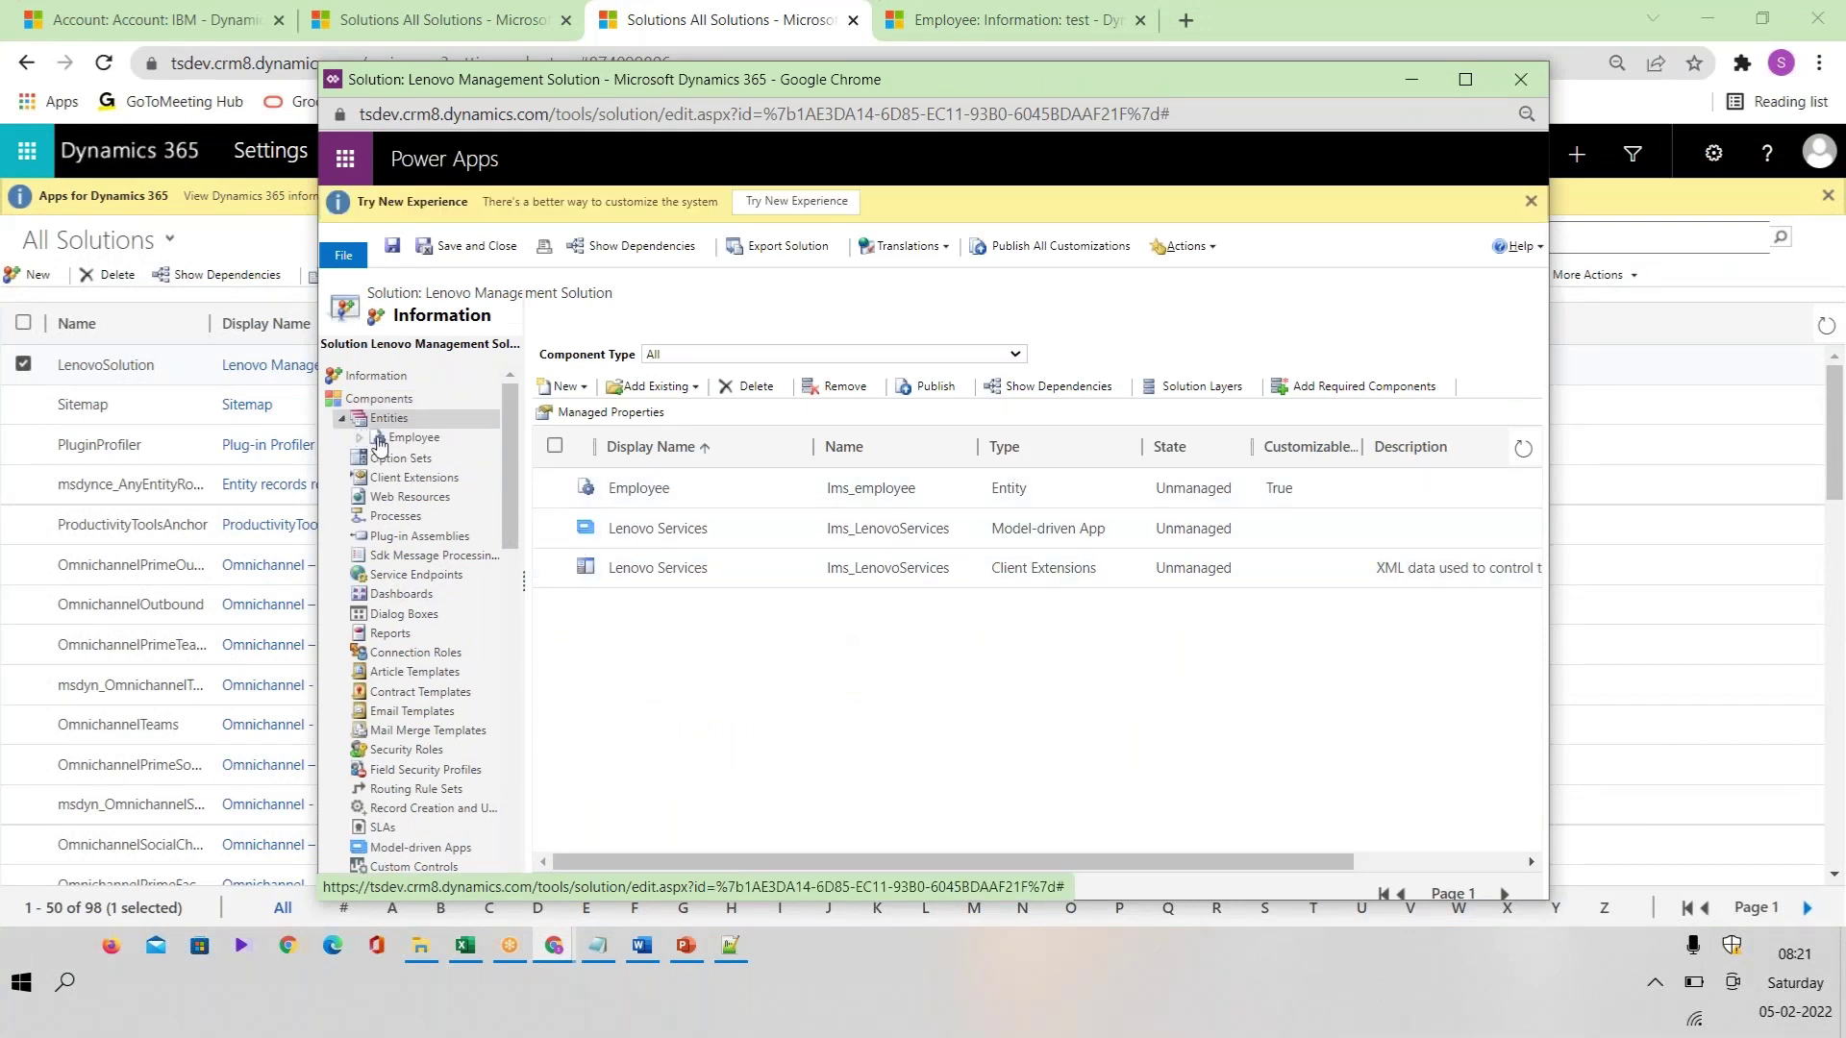
click(361, 439)
click(382, 440)
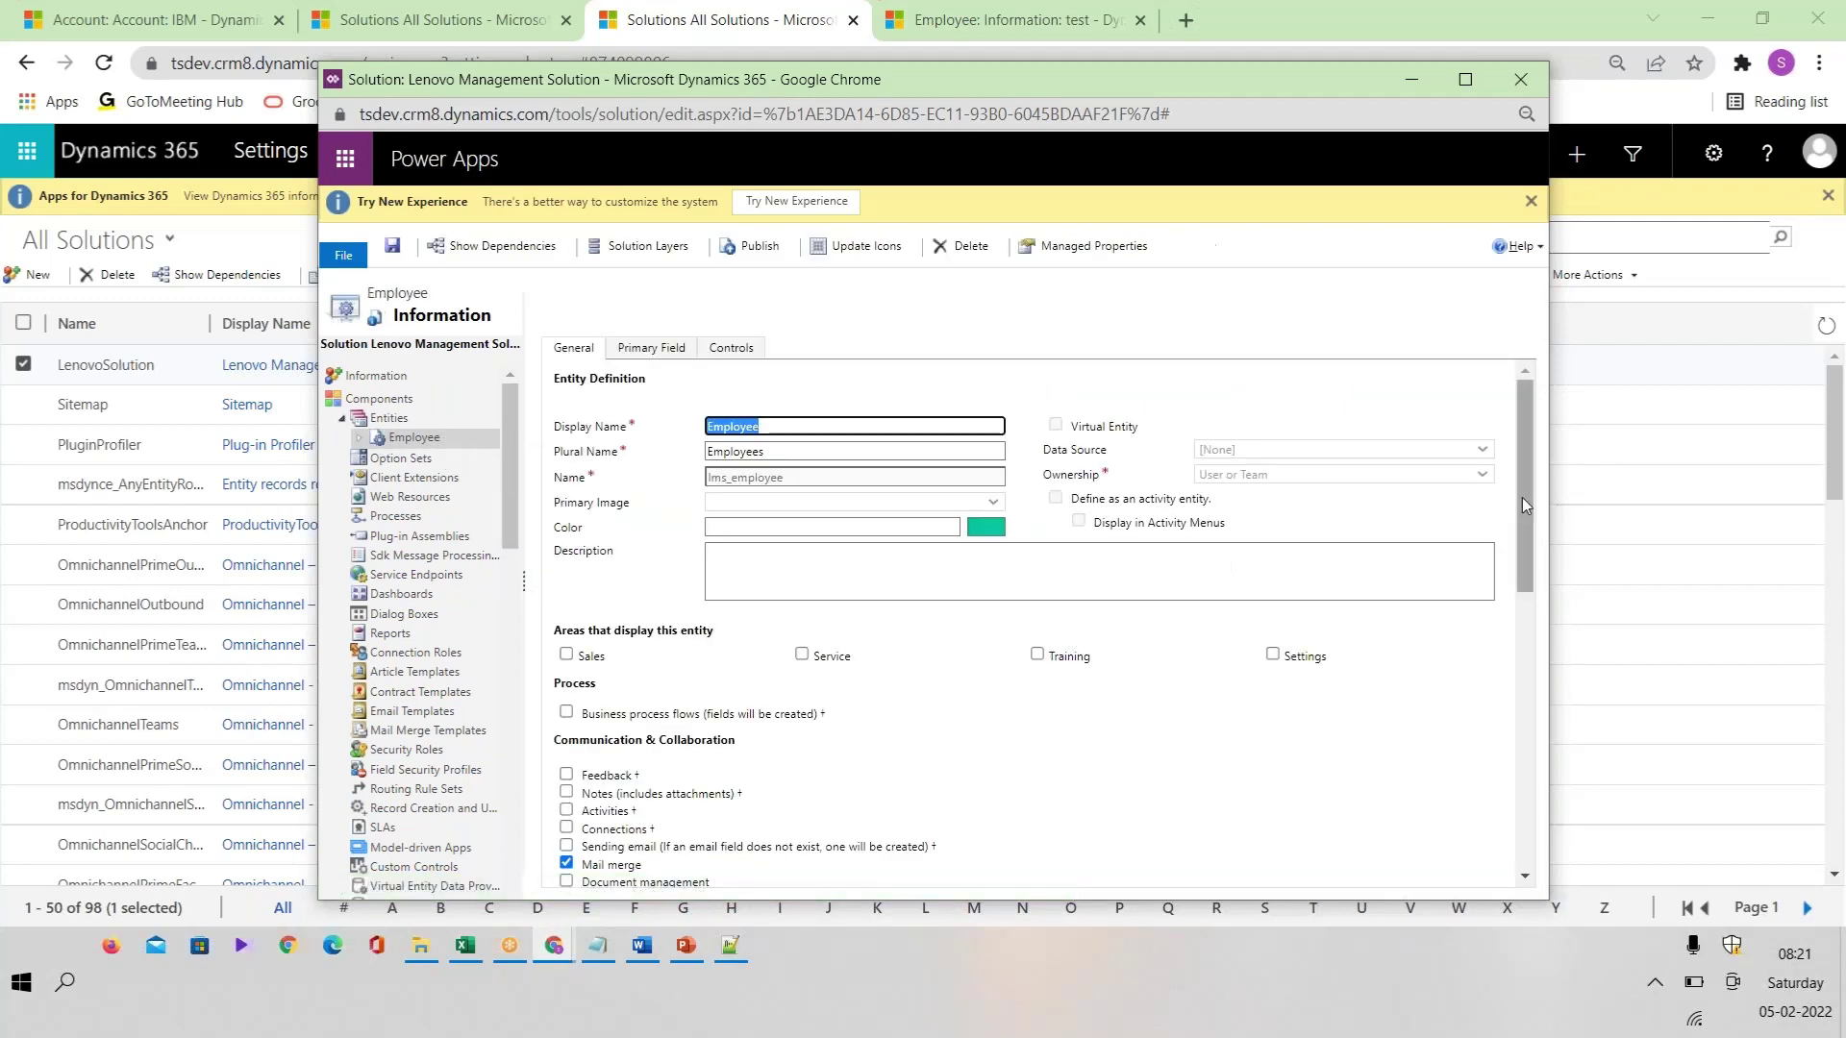
Step: Enable Notes (includes attachments) for the Employee entity, and save and publish the entity
drag(1521, 498, 1506, 643)
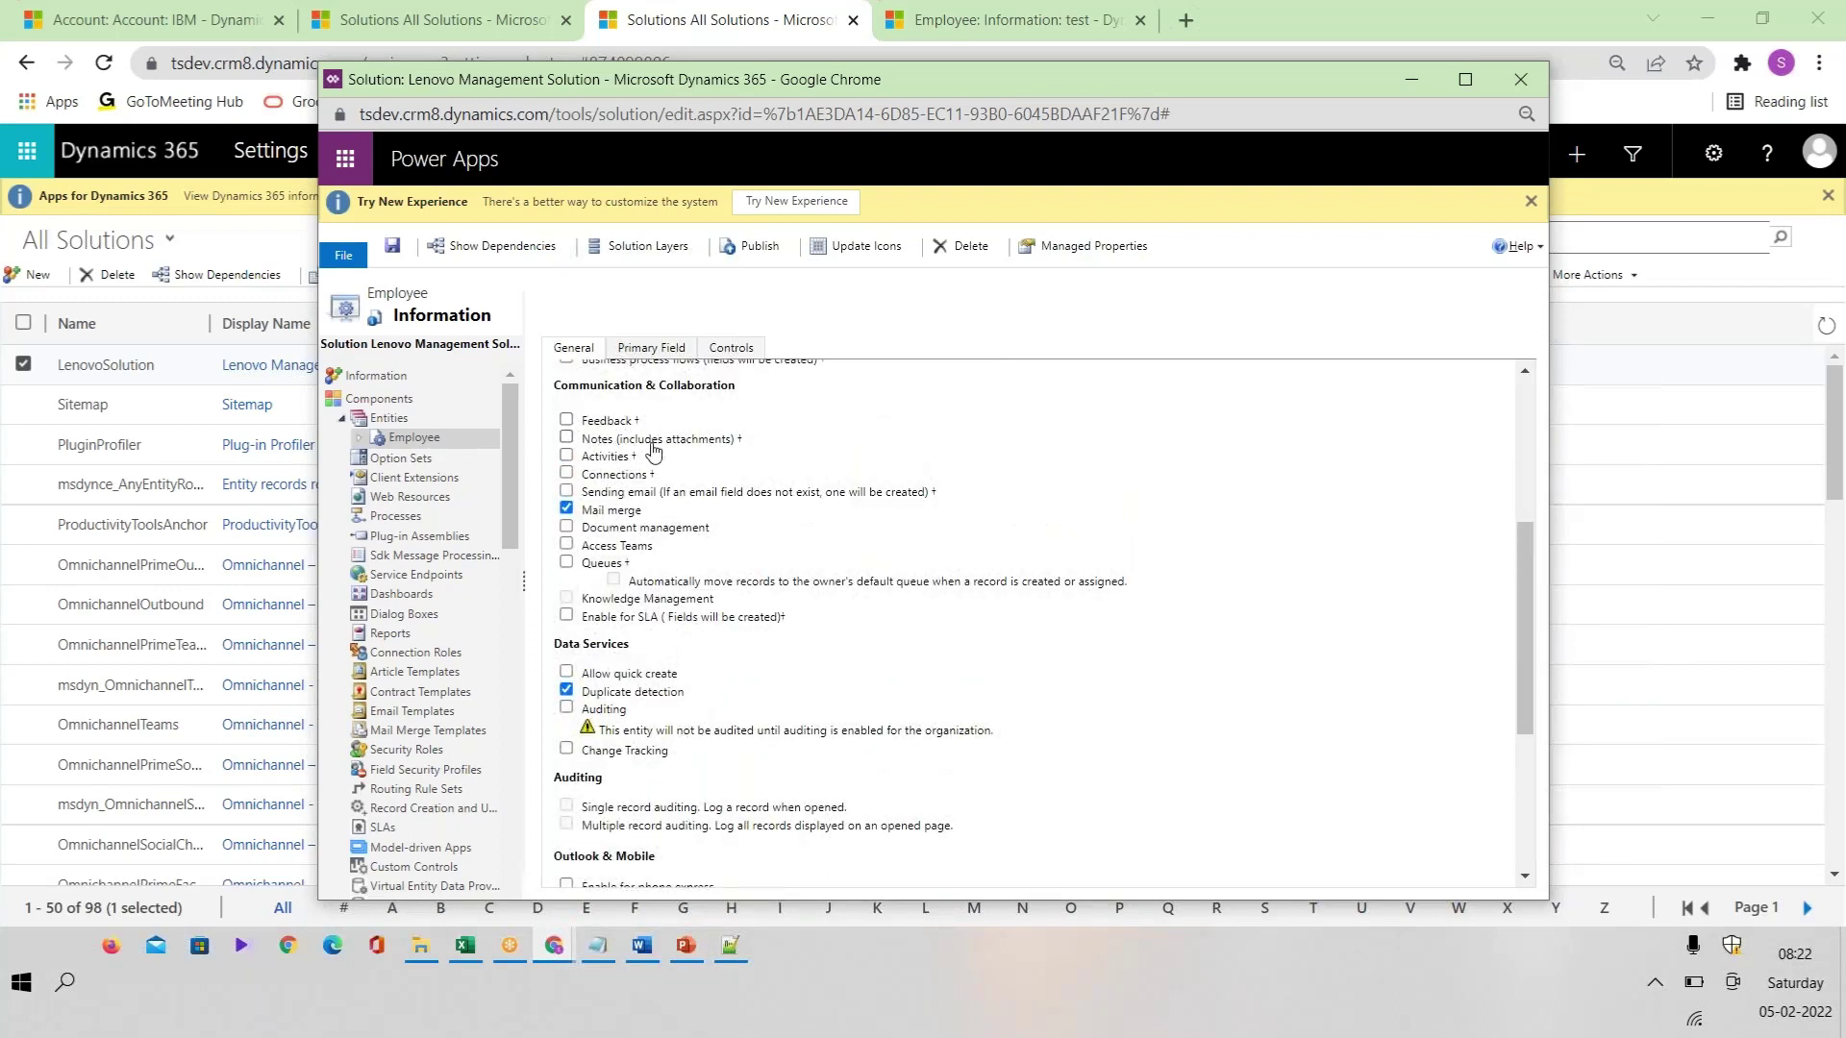
click(646, 443)
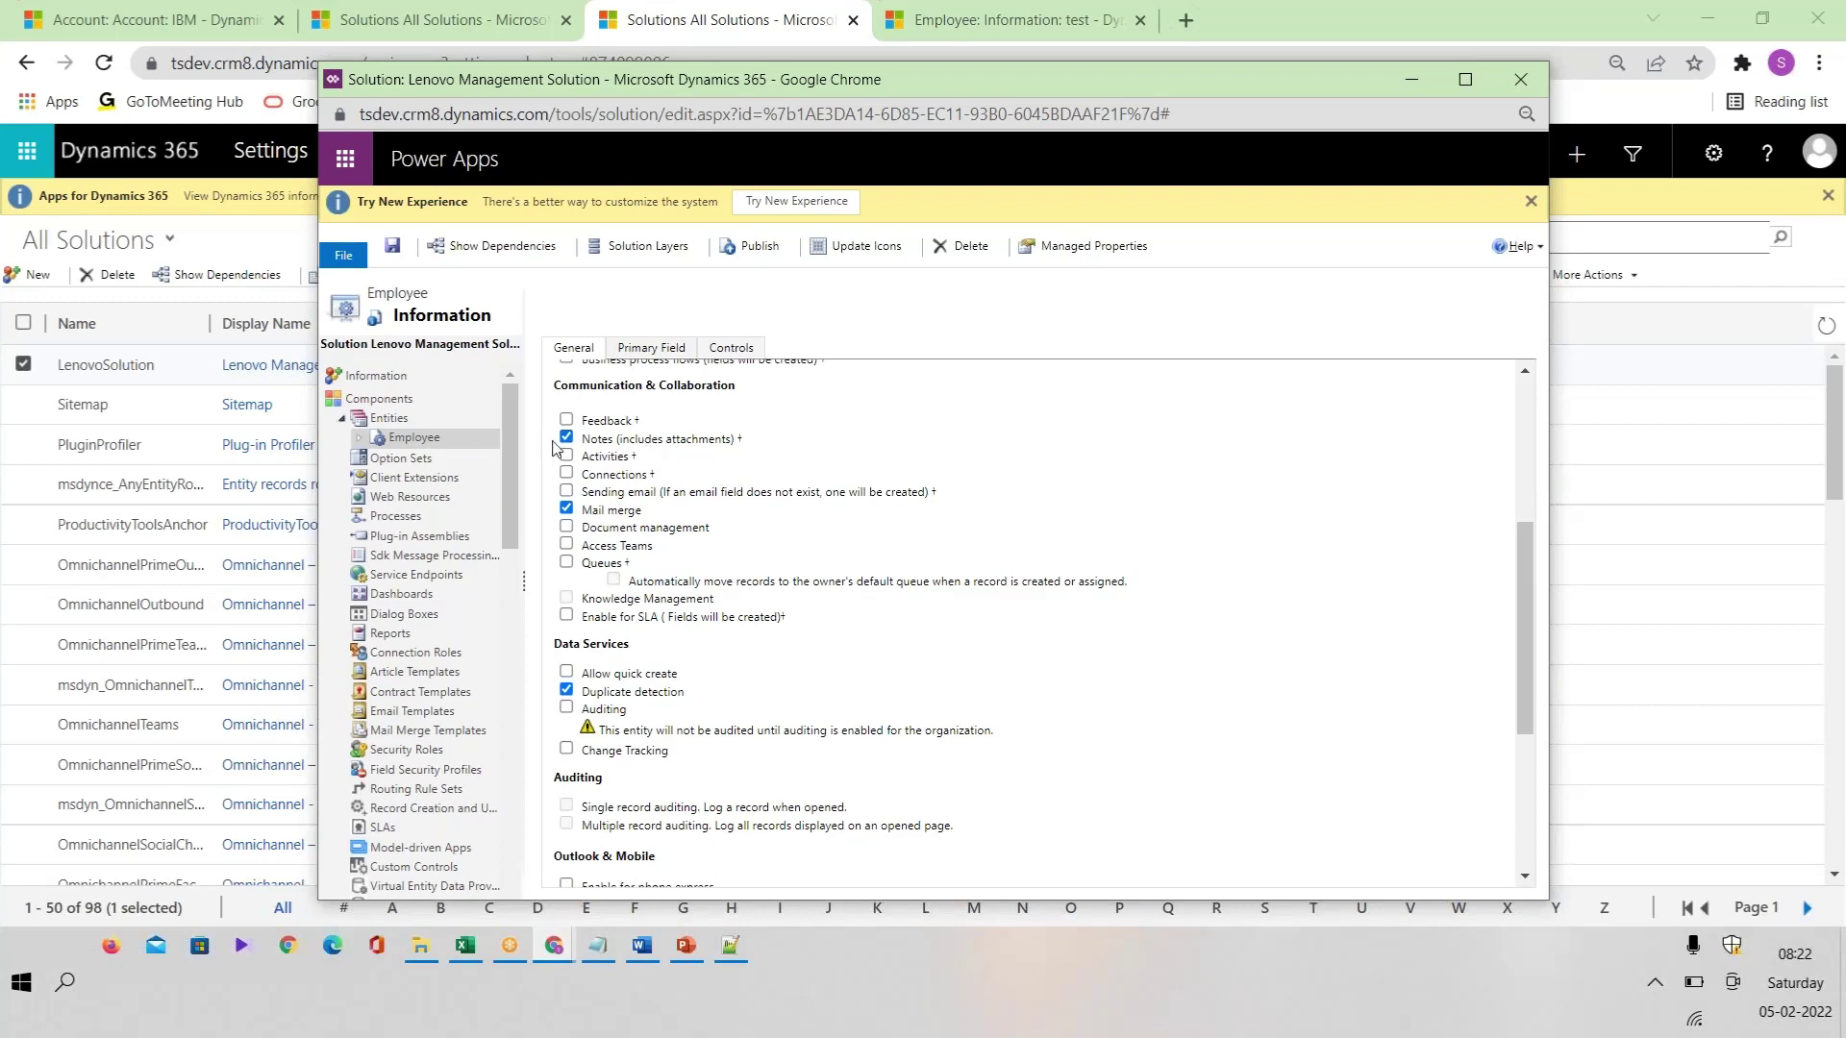
click(393, 250)
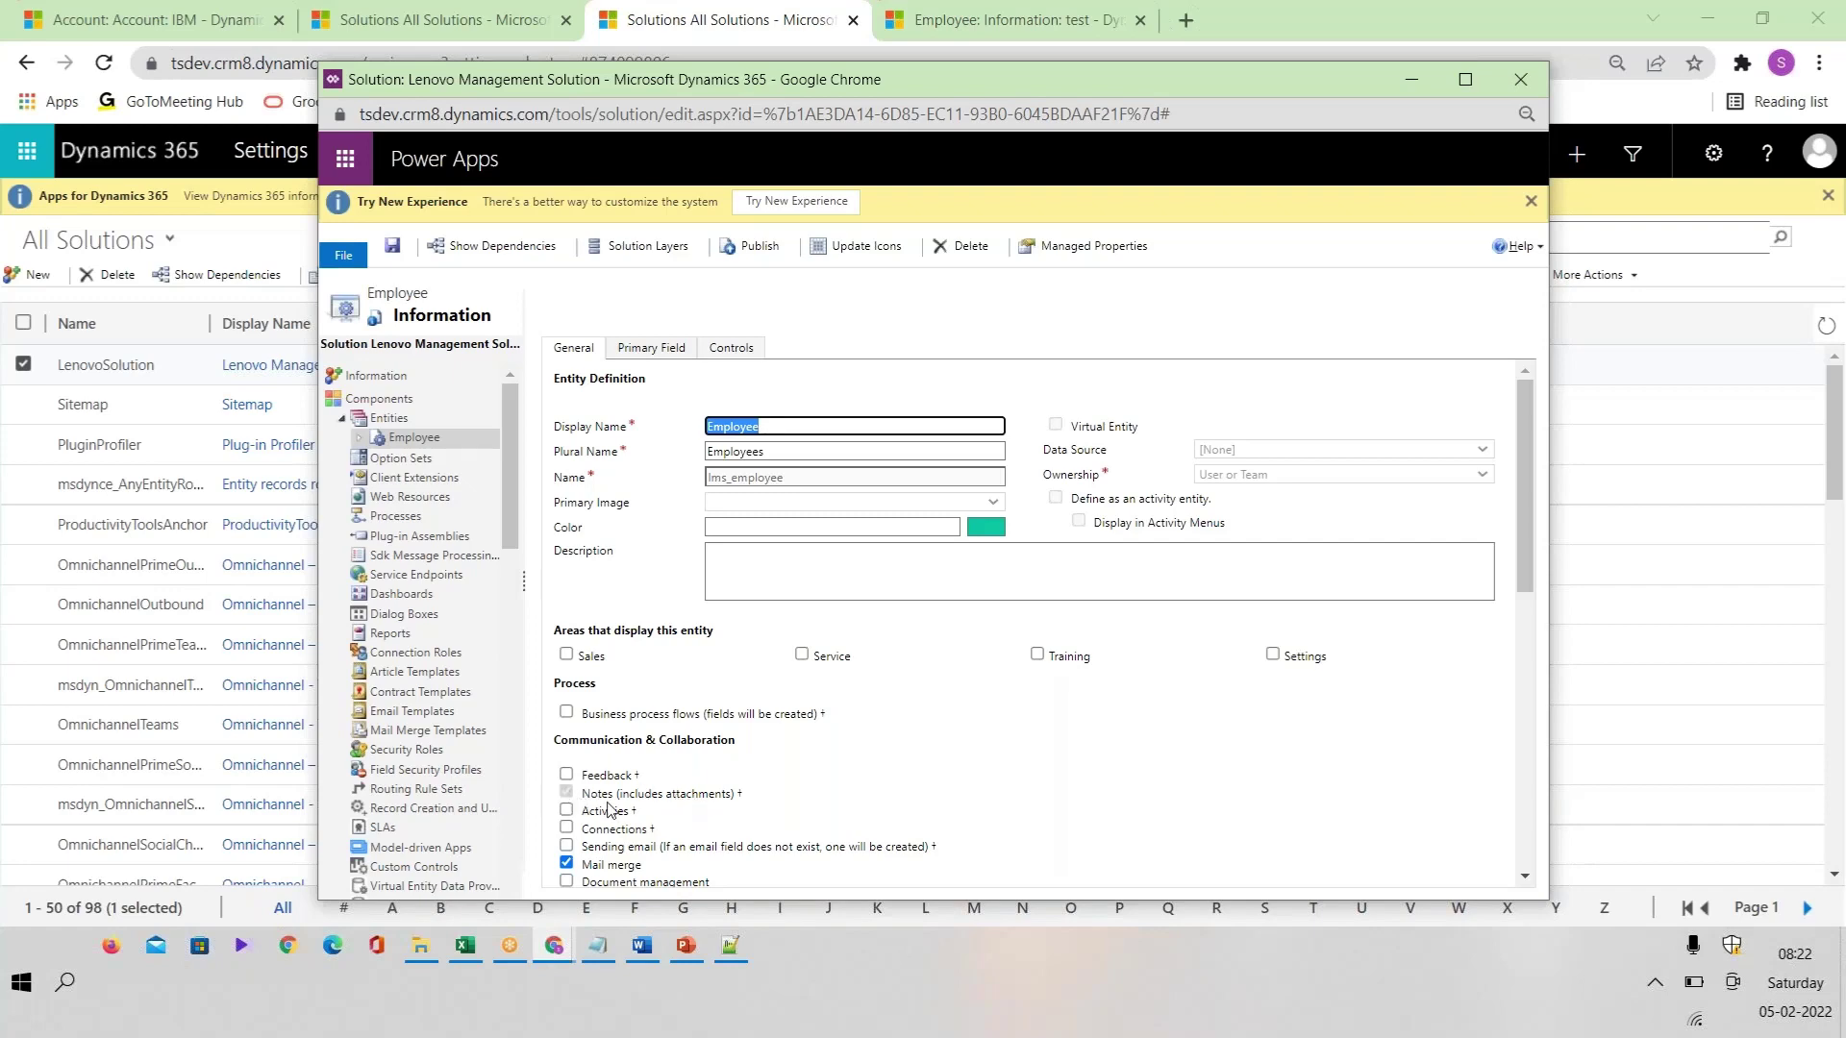
click(753, 246)
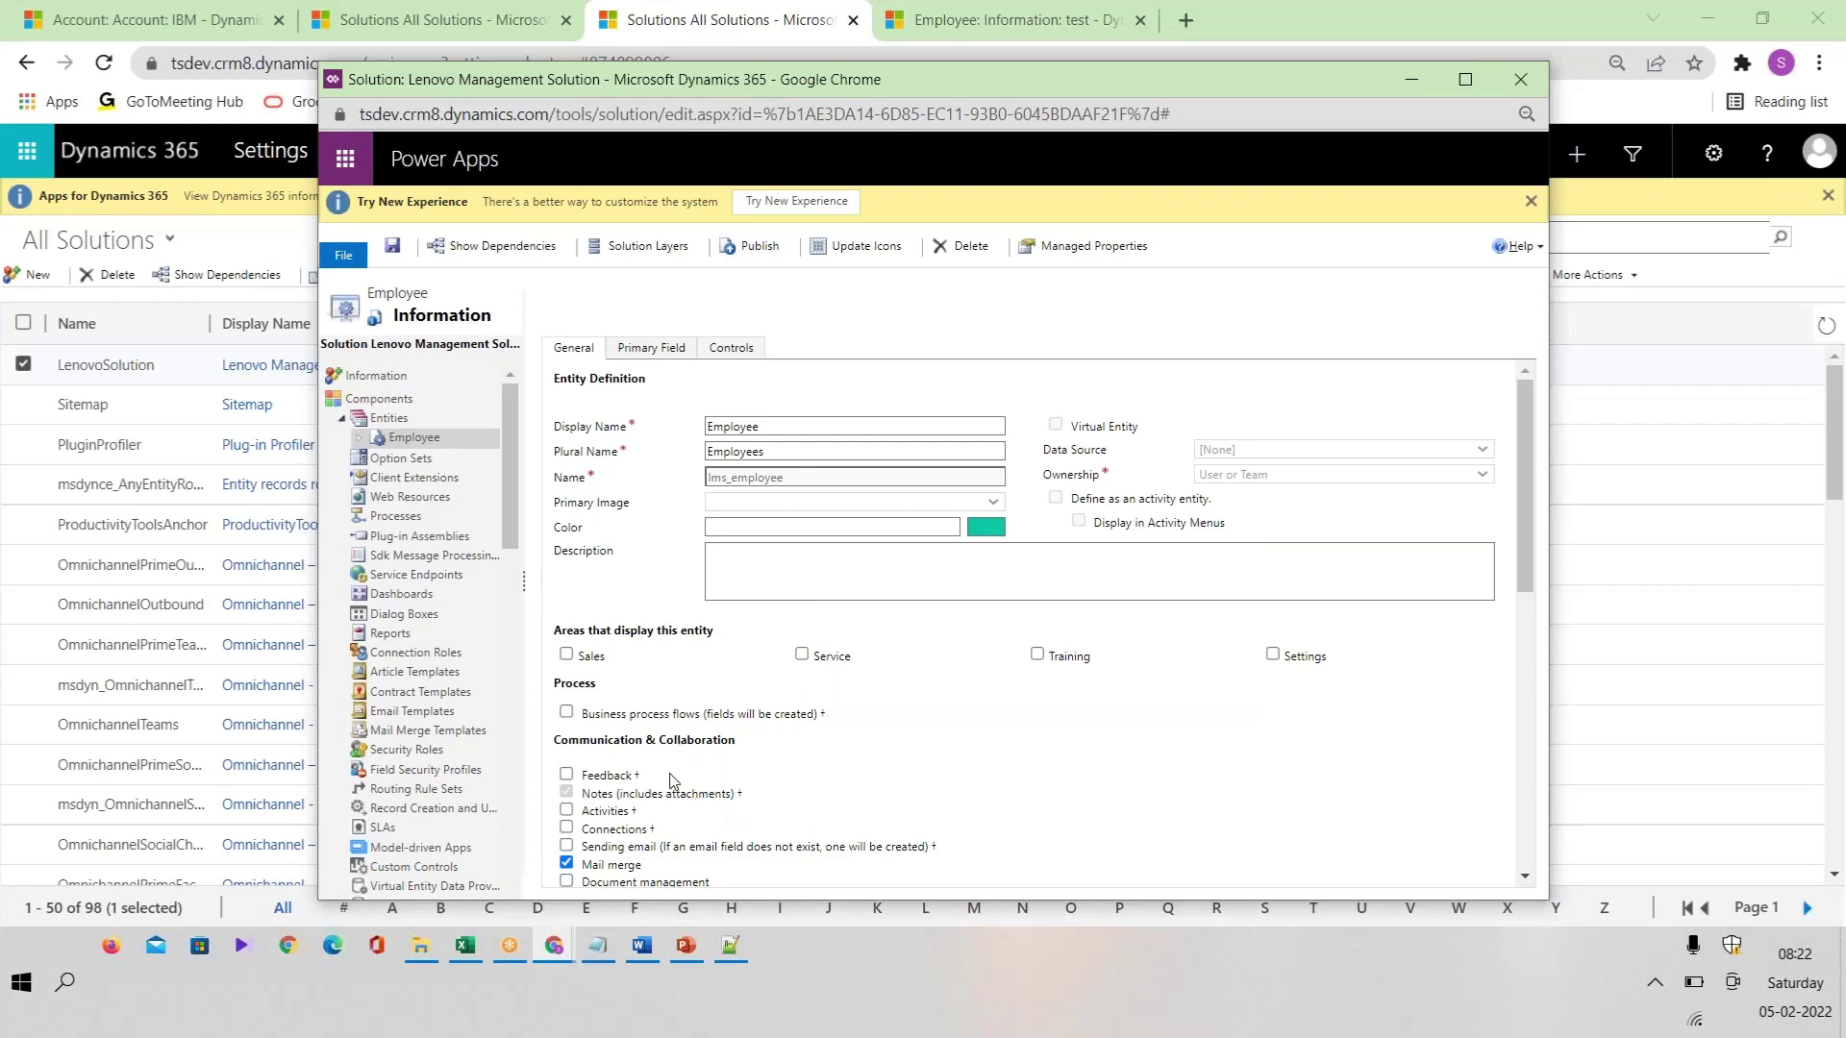
Step: Bring up the already open Employee form editor, check its Timeline control, and close that editor window
click(554, 945)
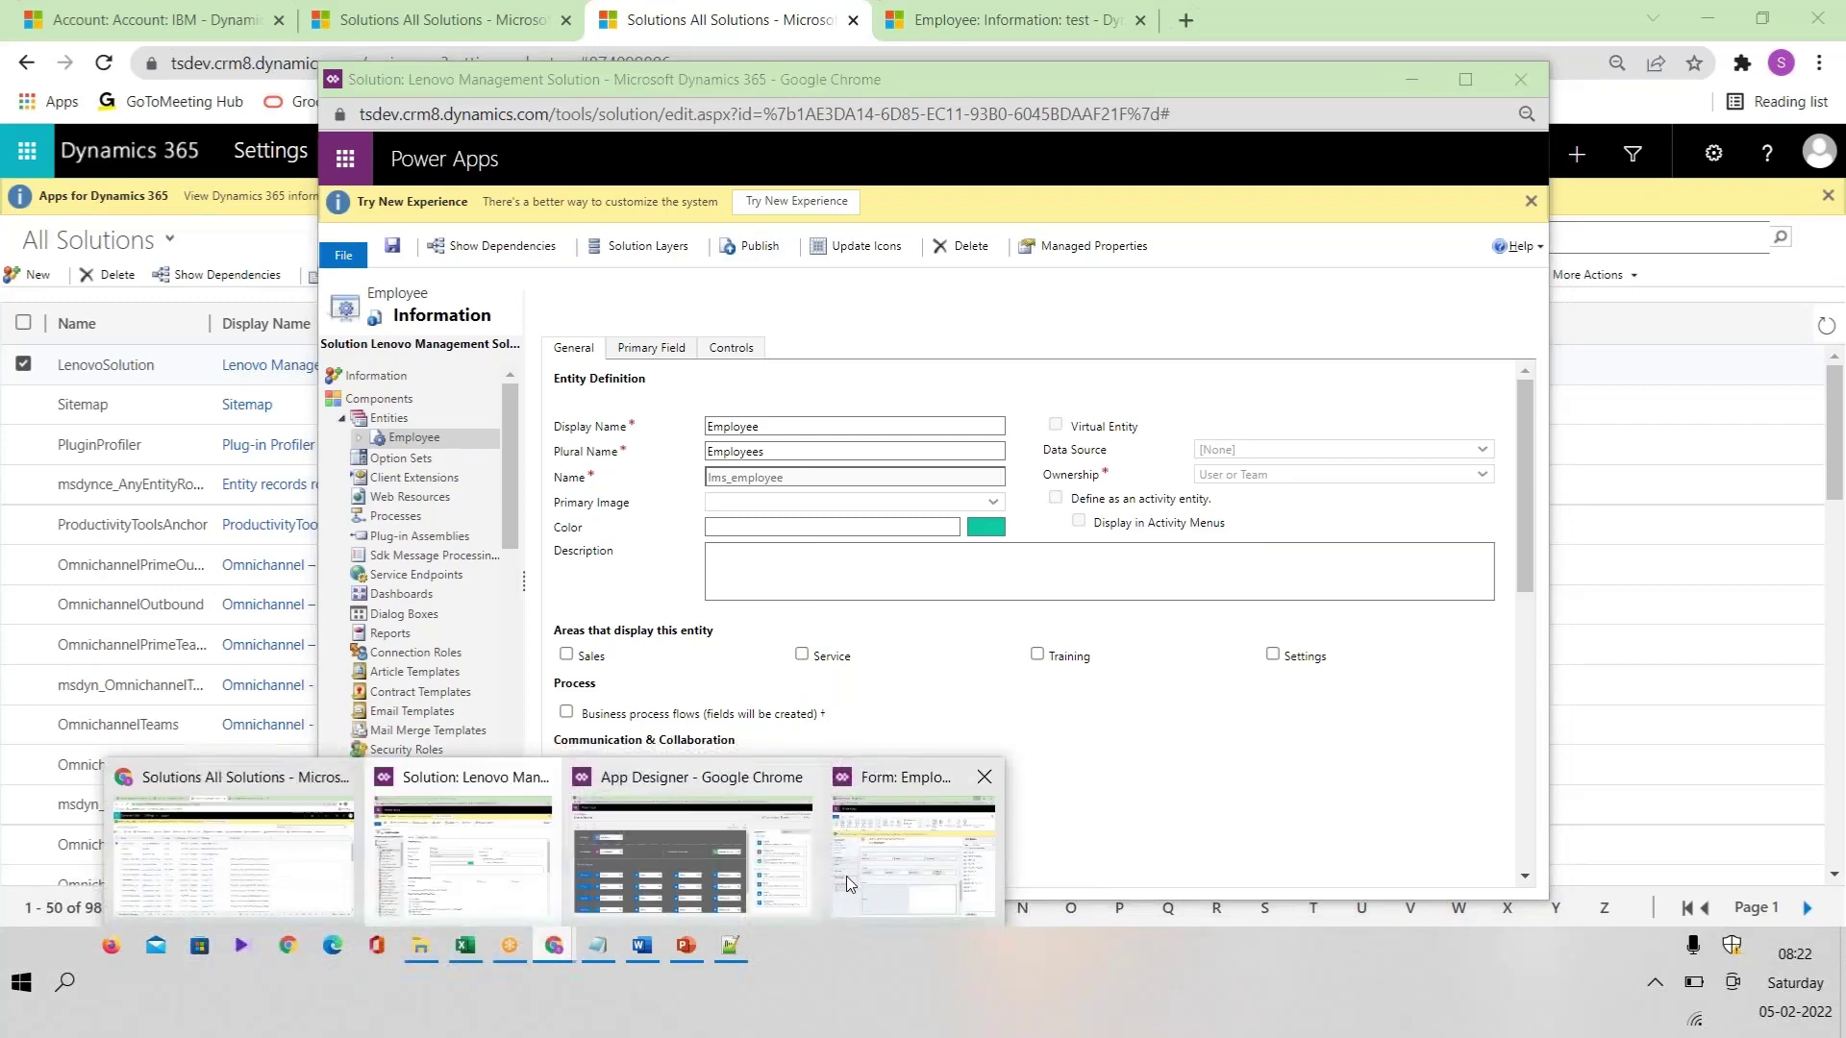
click(848, 883)
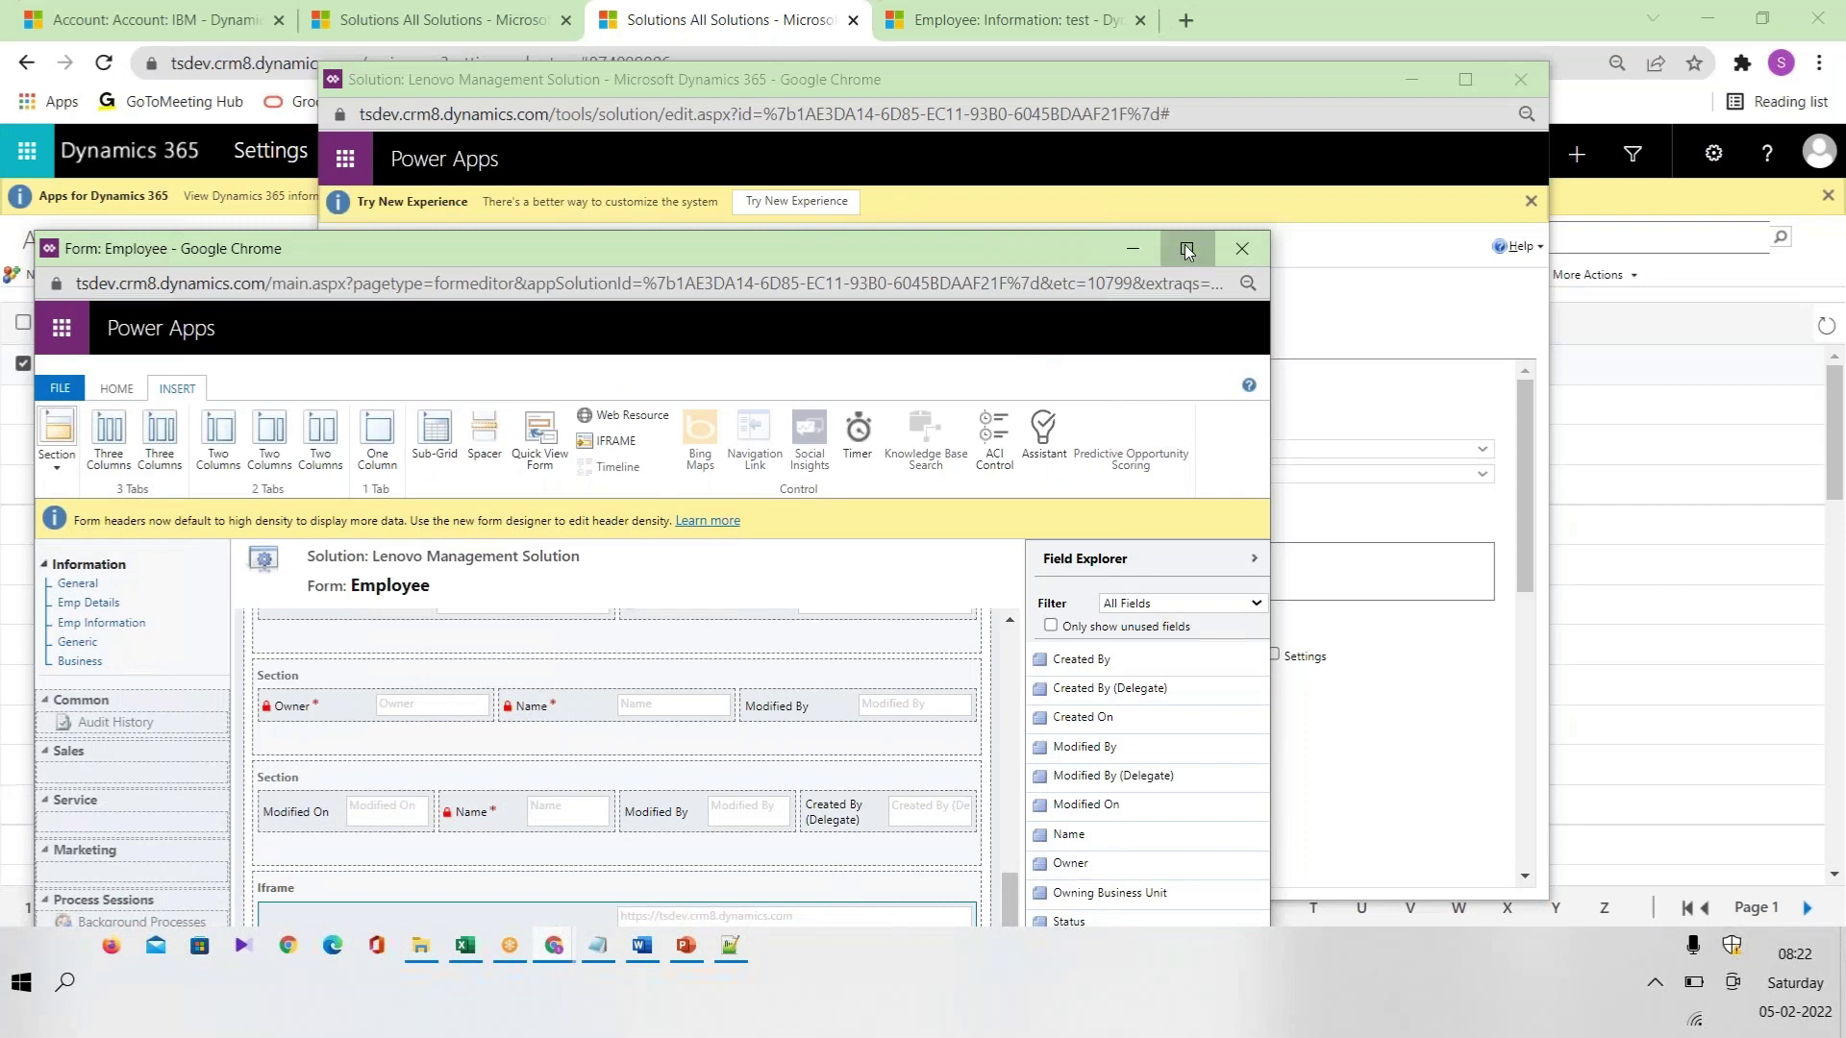
click(1186, 247)
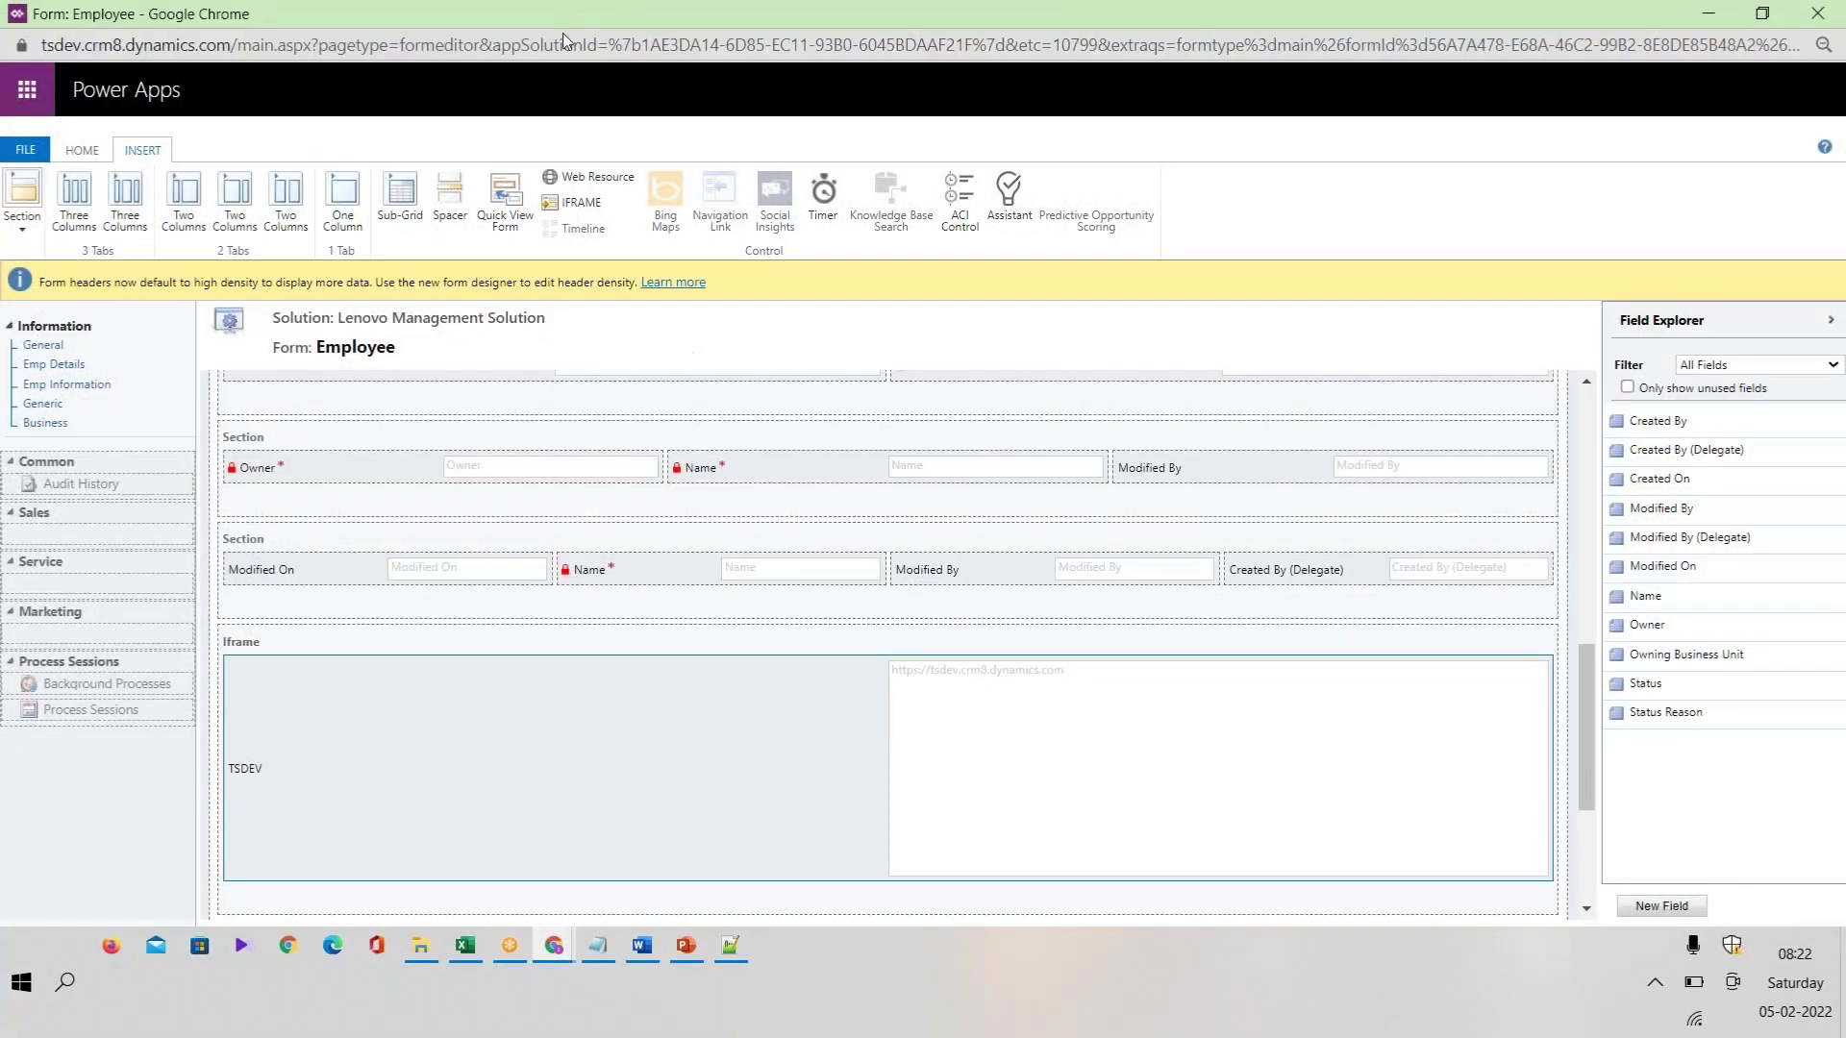
drag(694, 14, 701, 288)
click(1229, 287)
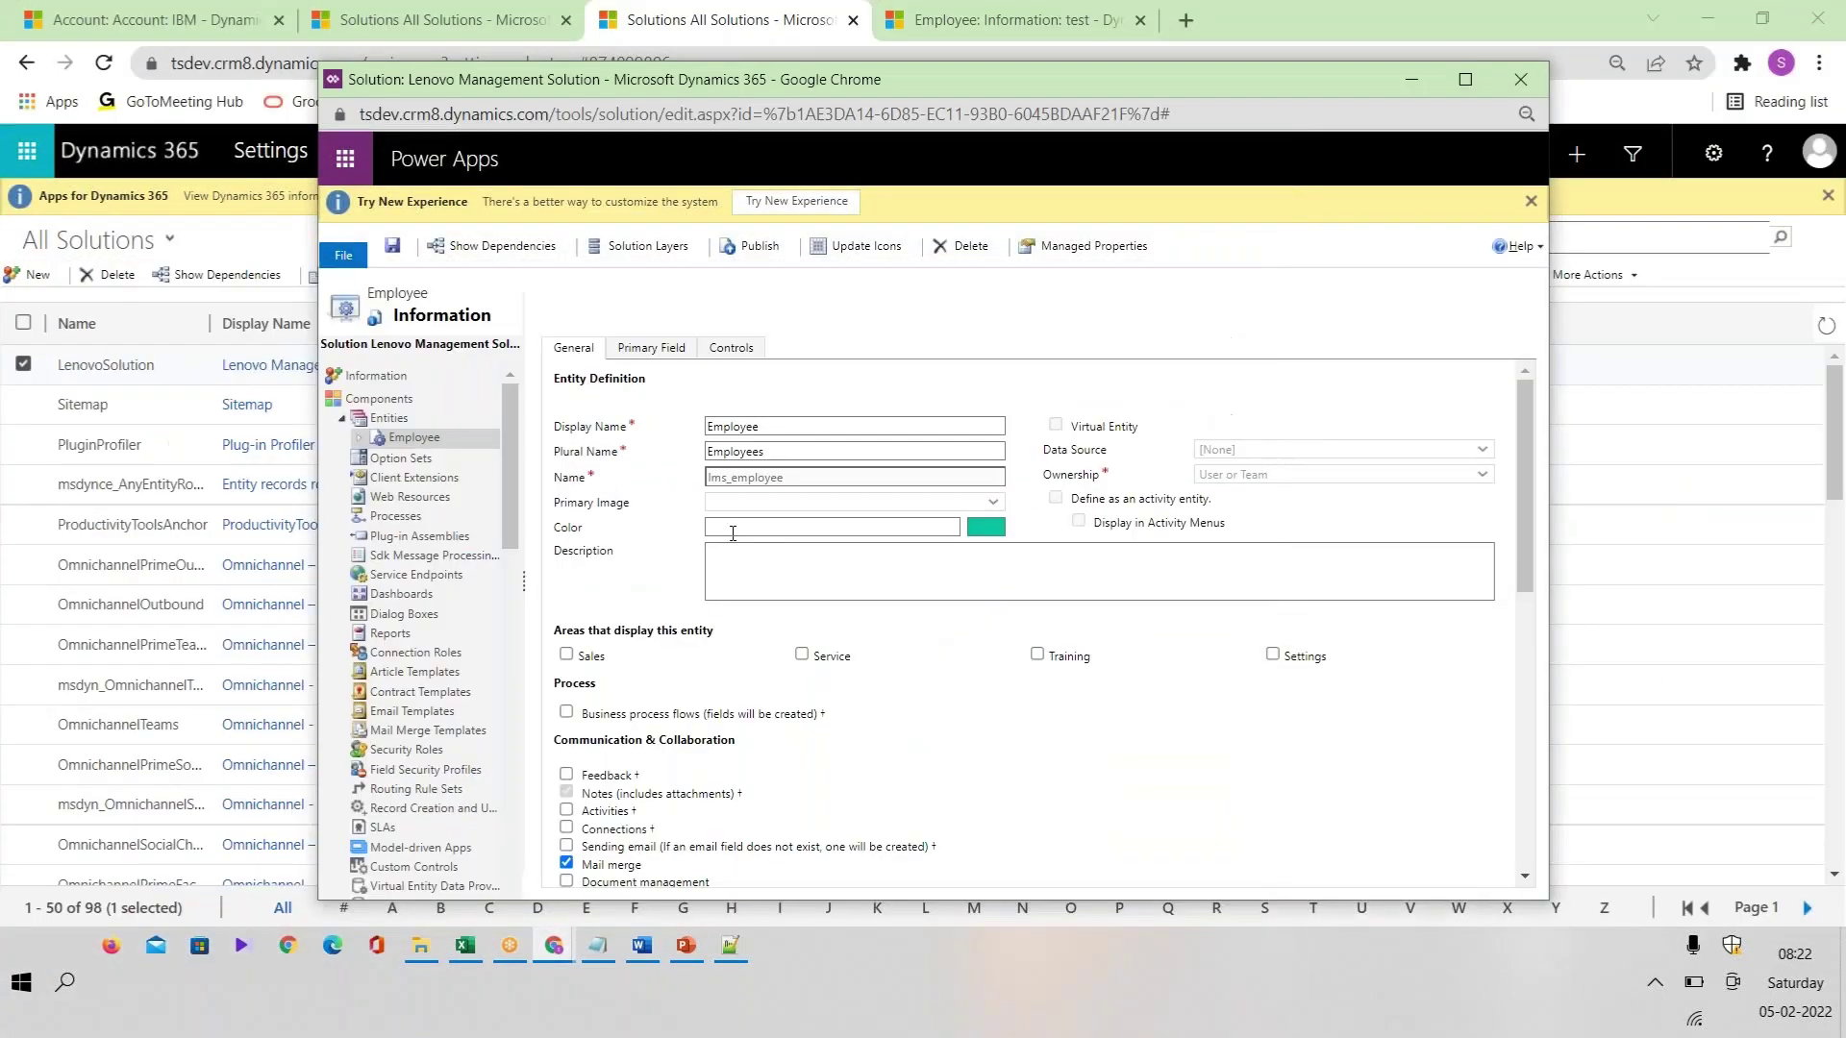
Step: Open the Employee entity's Main form in a maximized editor and show its insertable controls
click(360, 437)
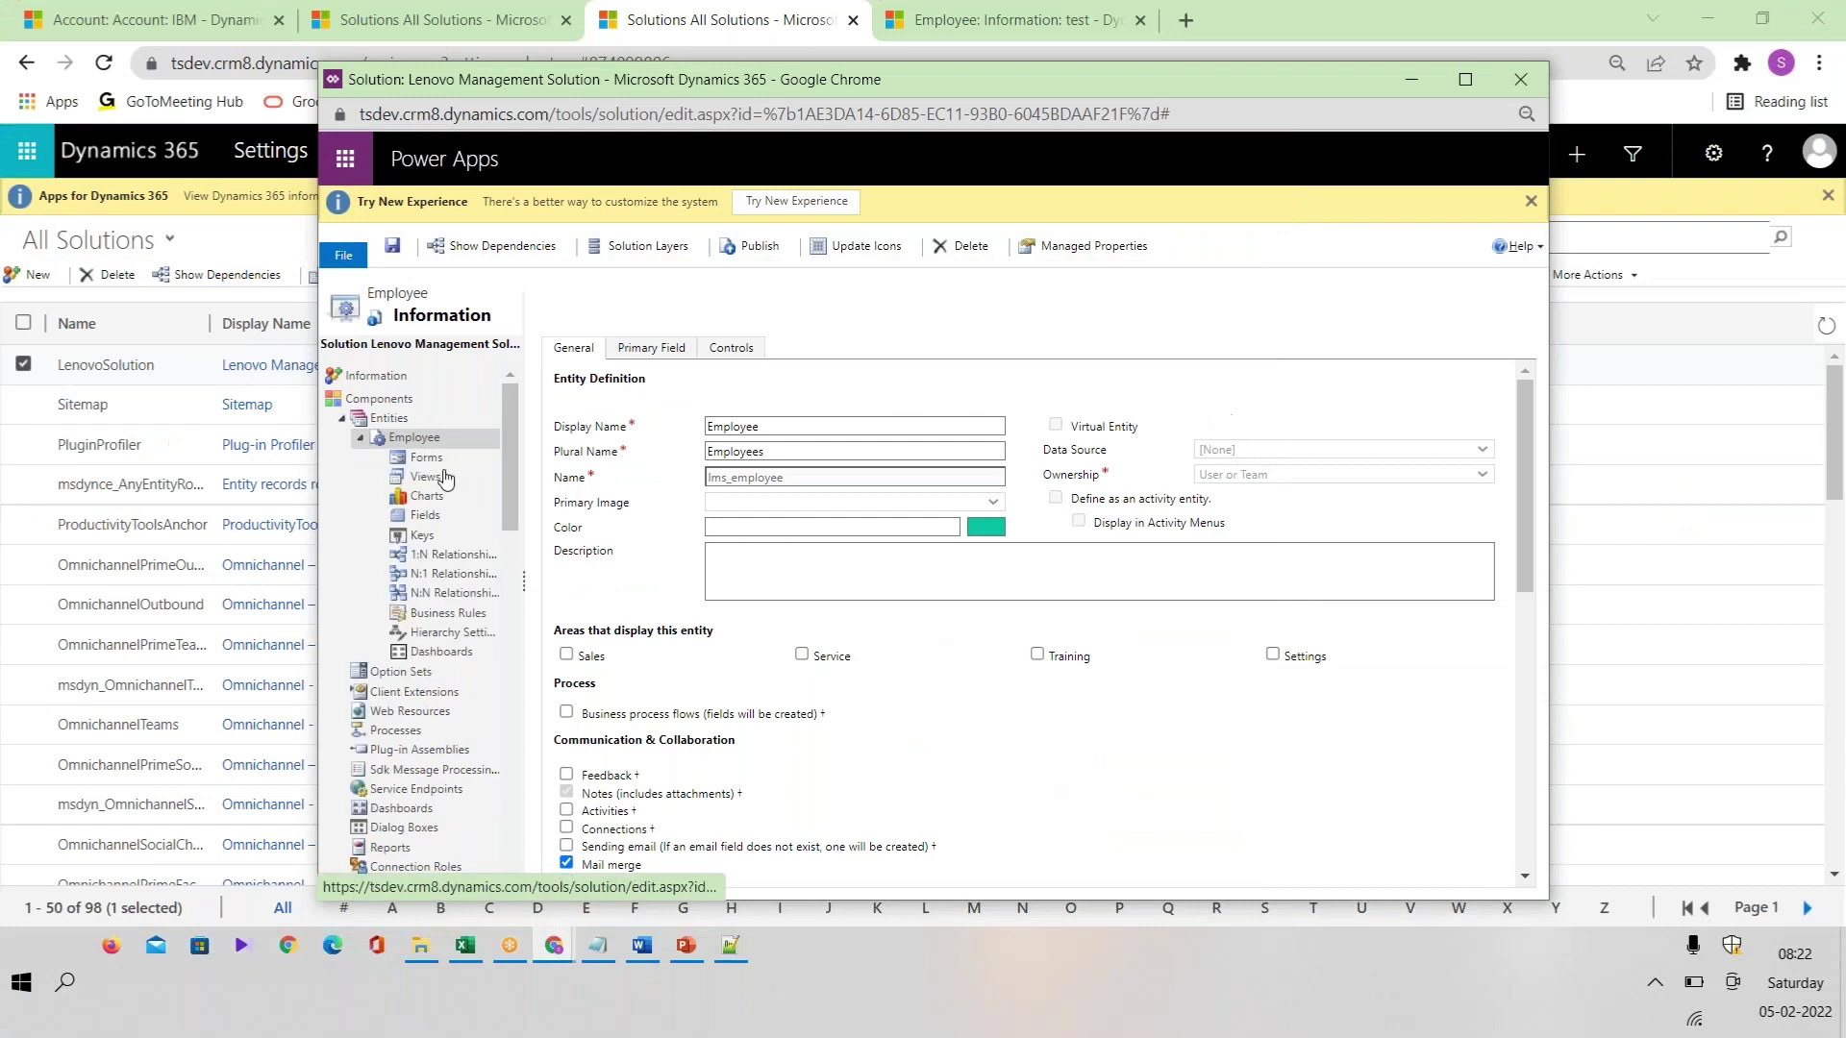
click(426, 458)
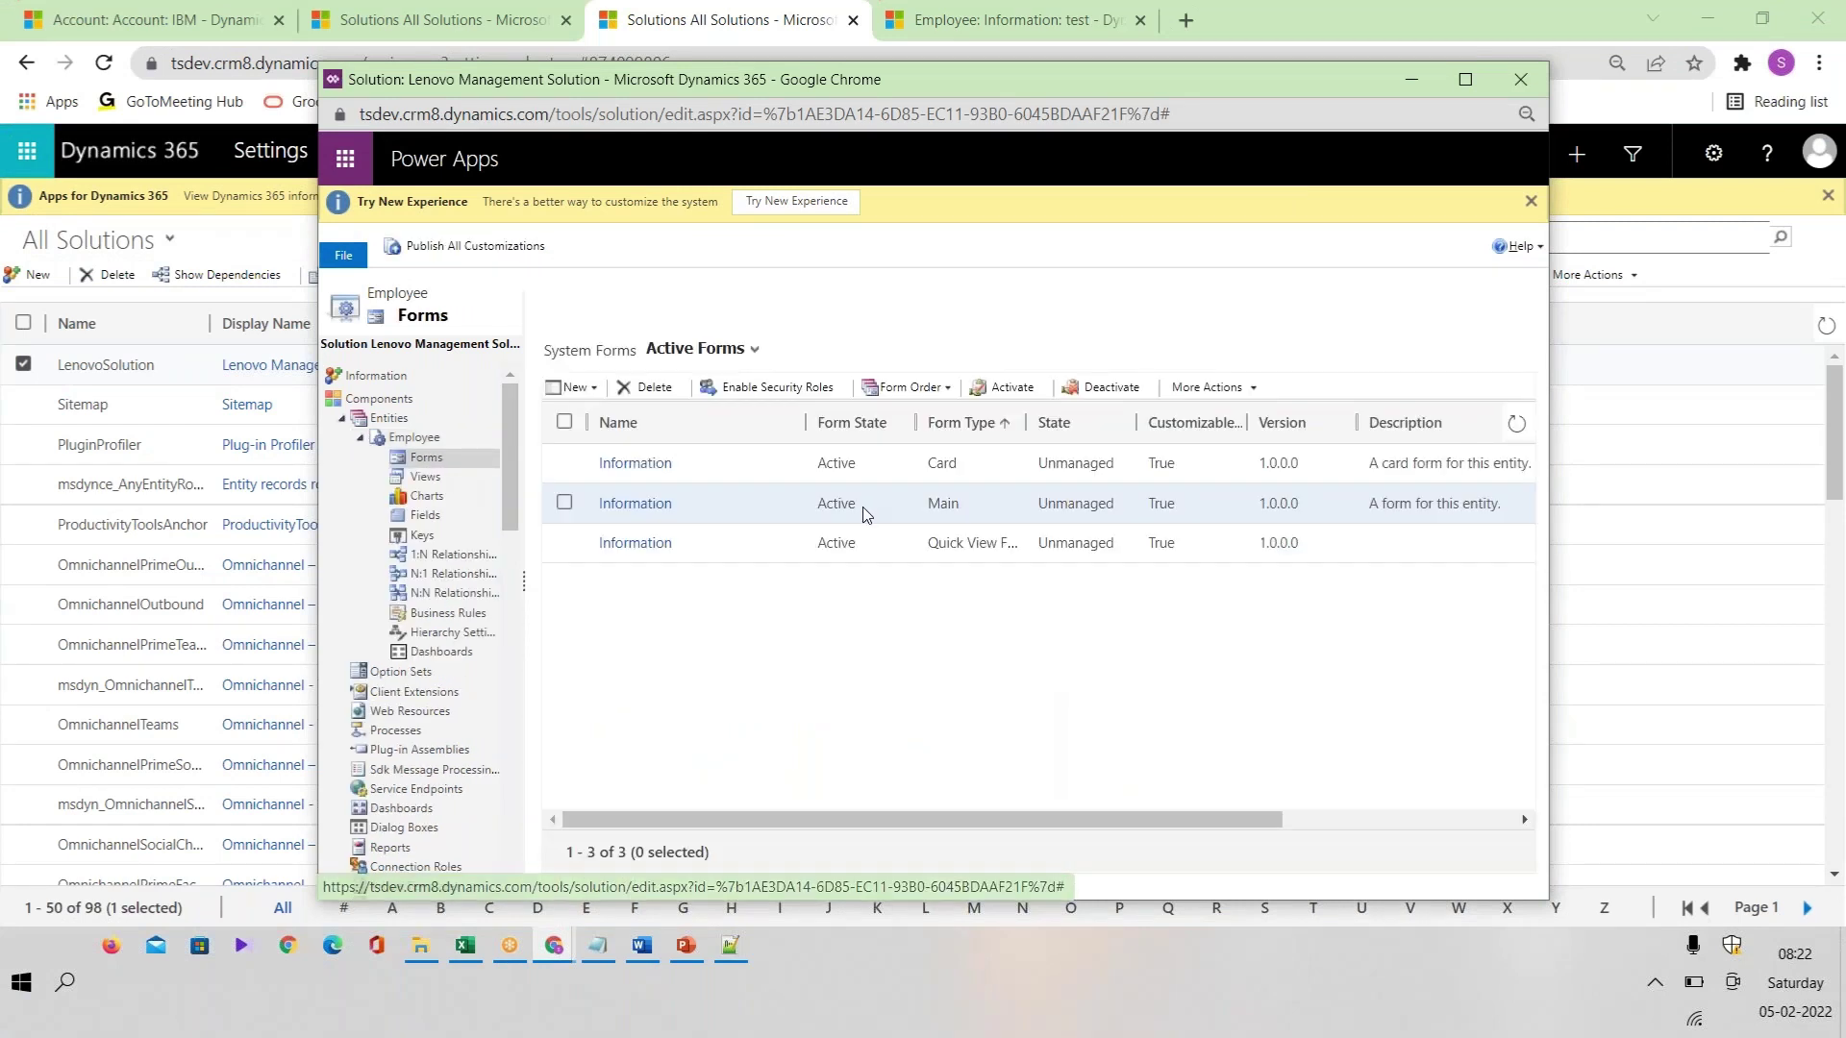
double_click(864, 512)
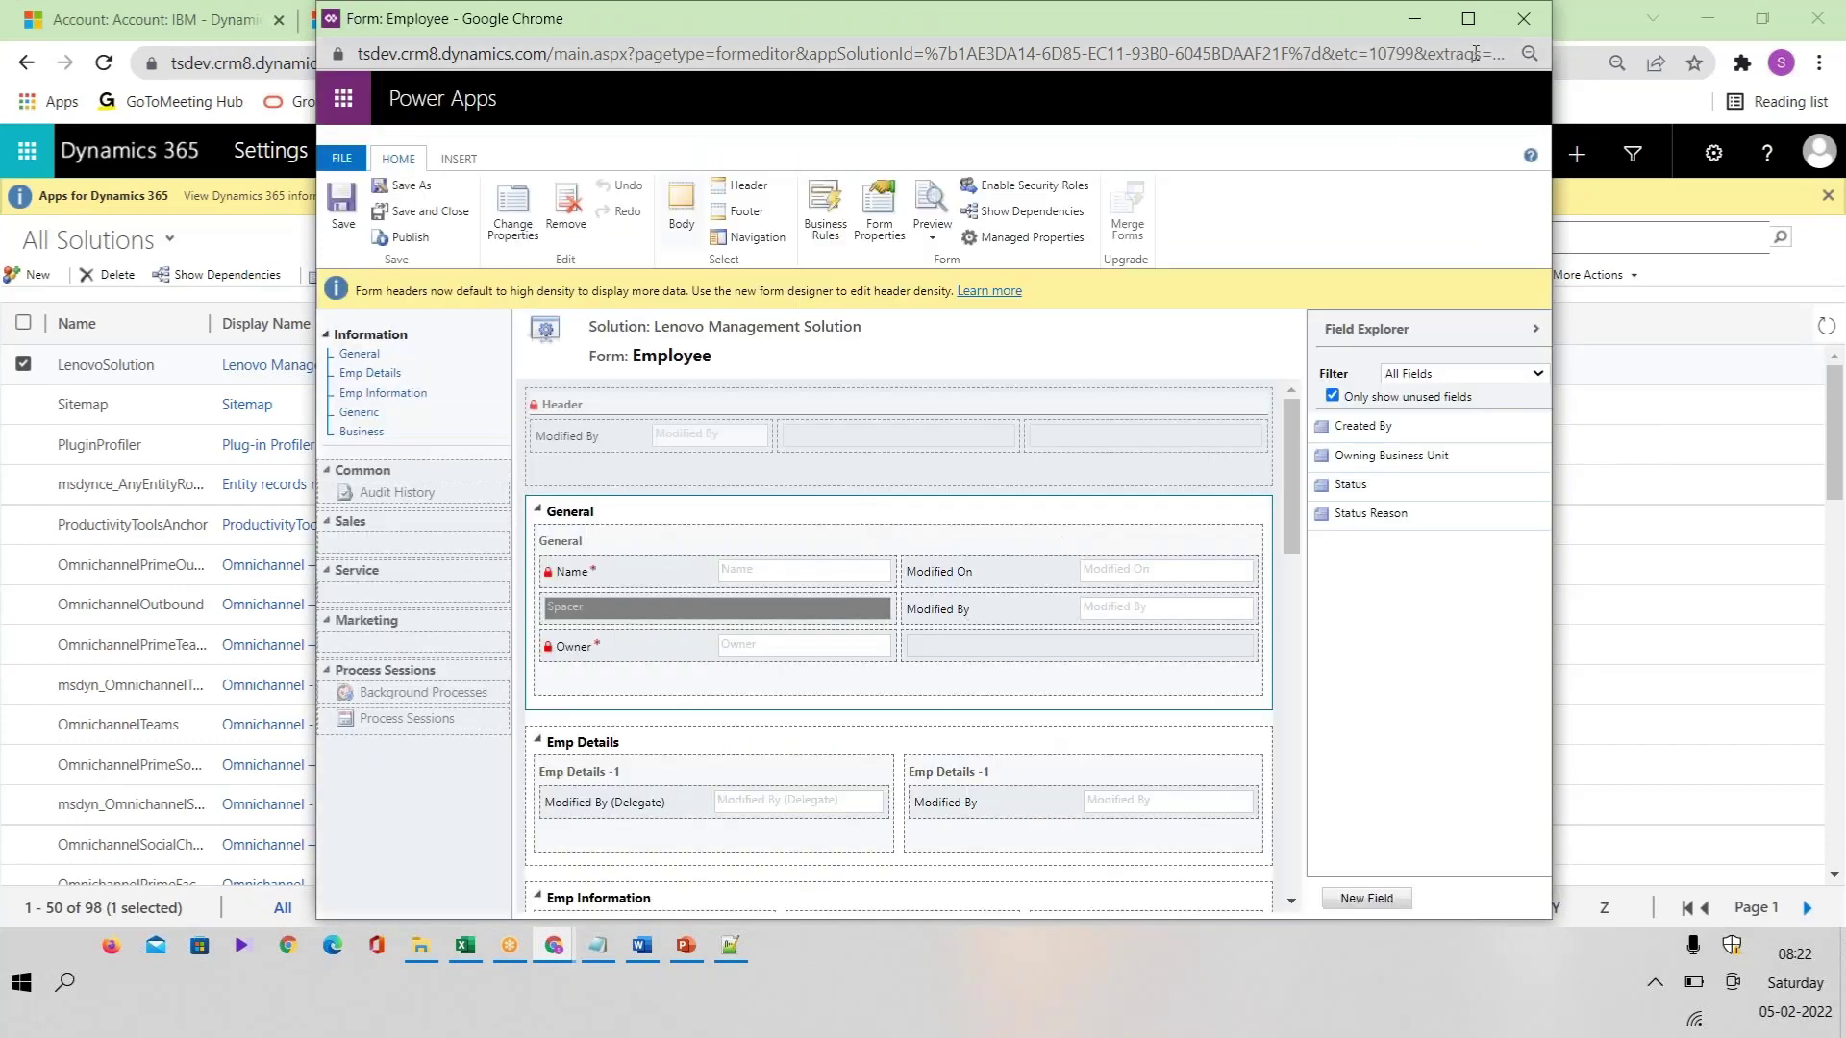
double_click(608, 19)
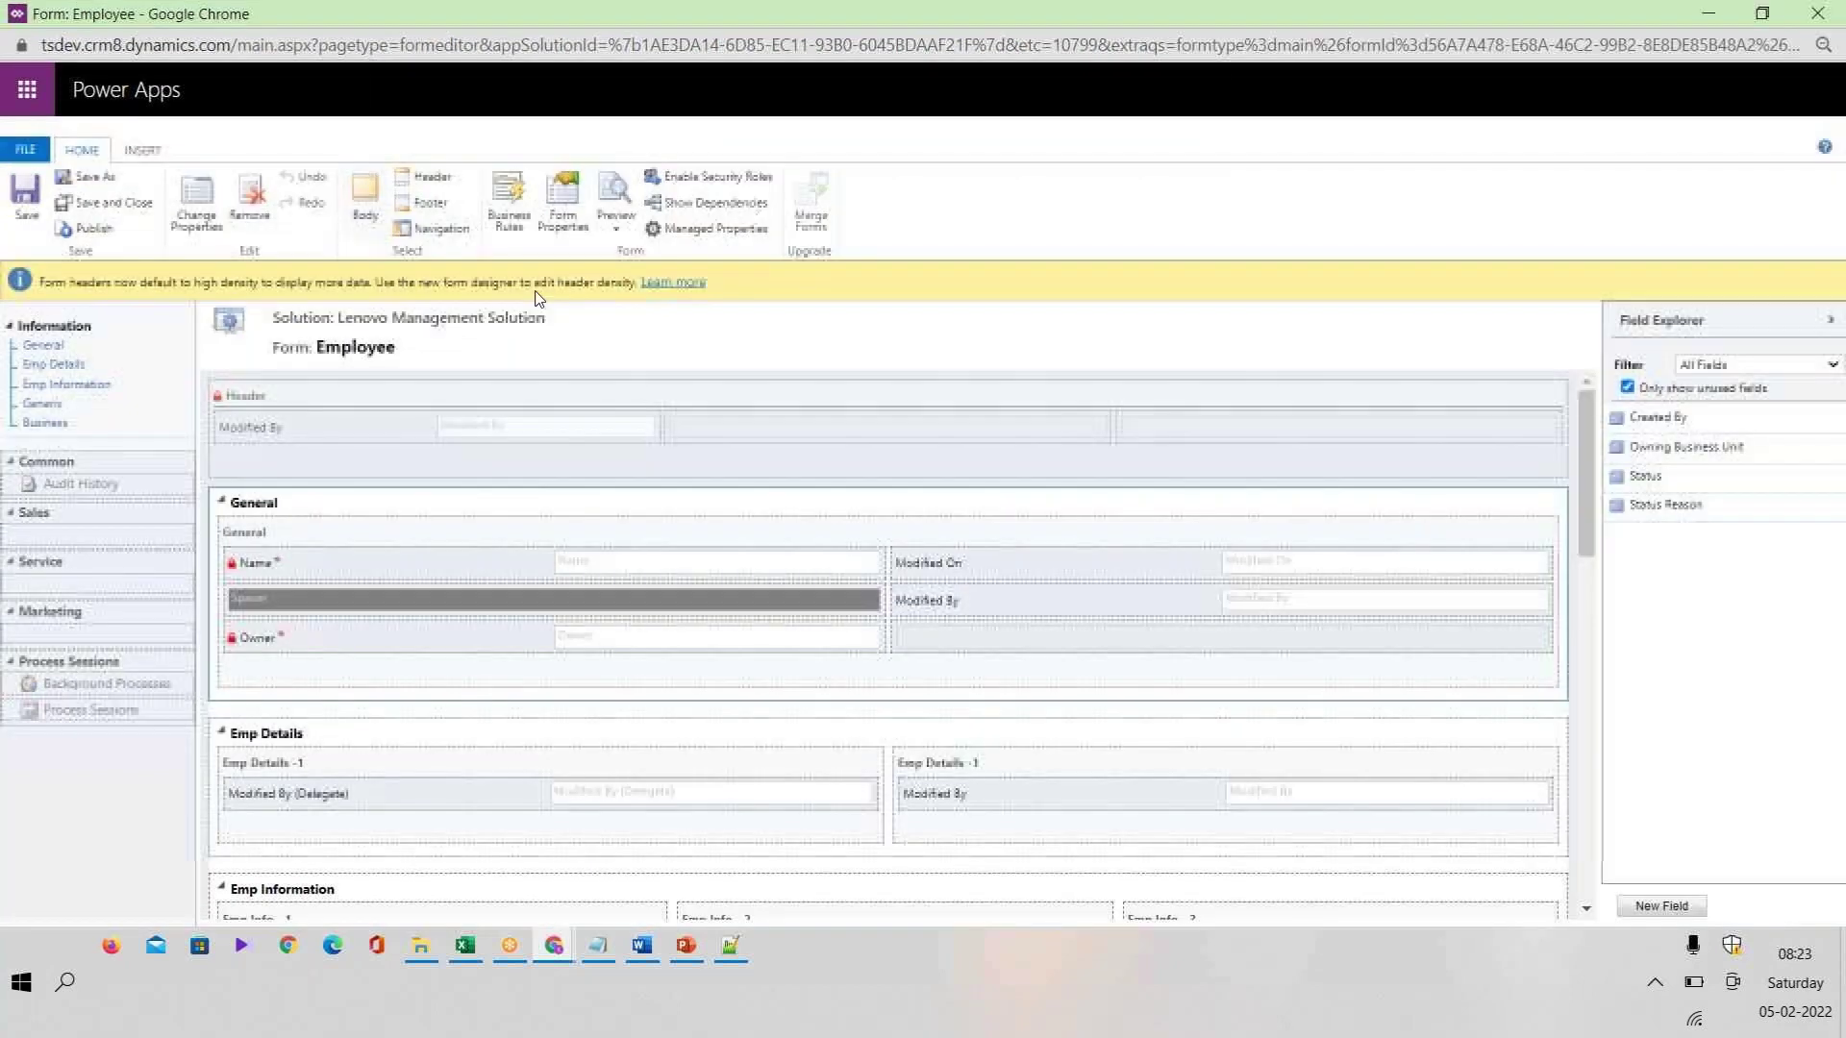
click(144, 154)
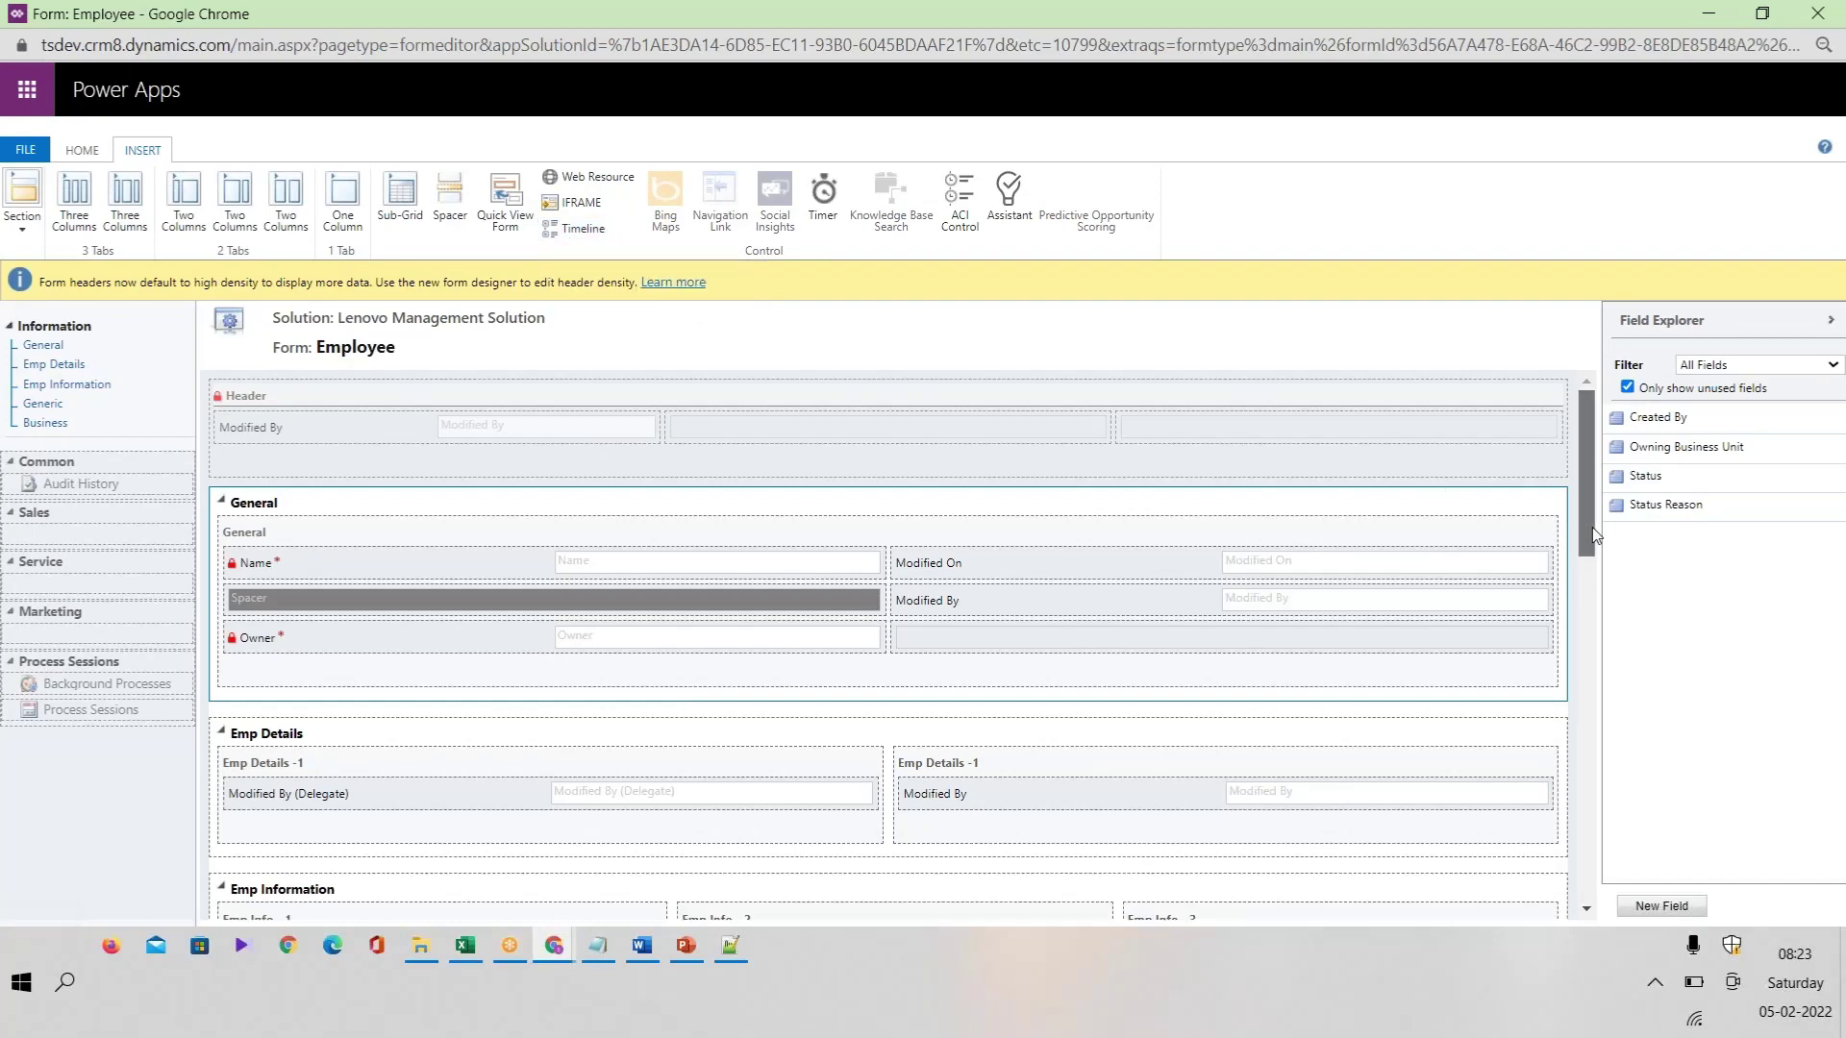
scroll(1593, 567, down, 1)
drag(1594, 609, 1609, 721)
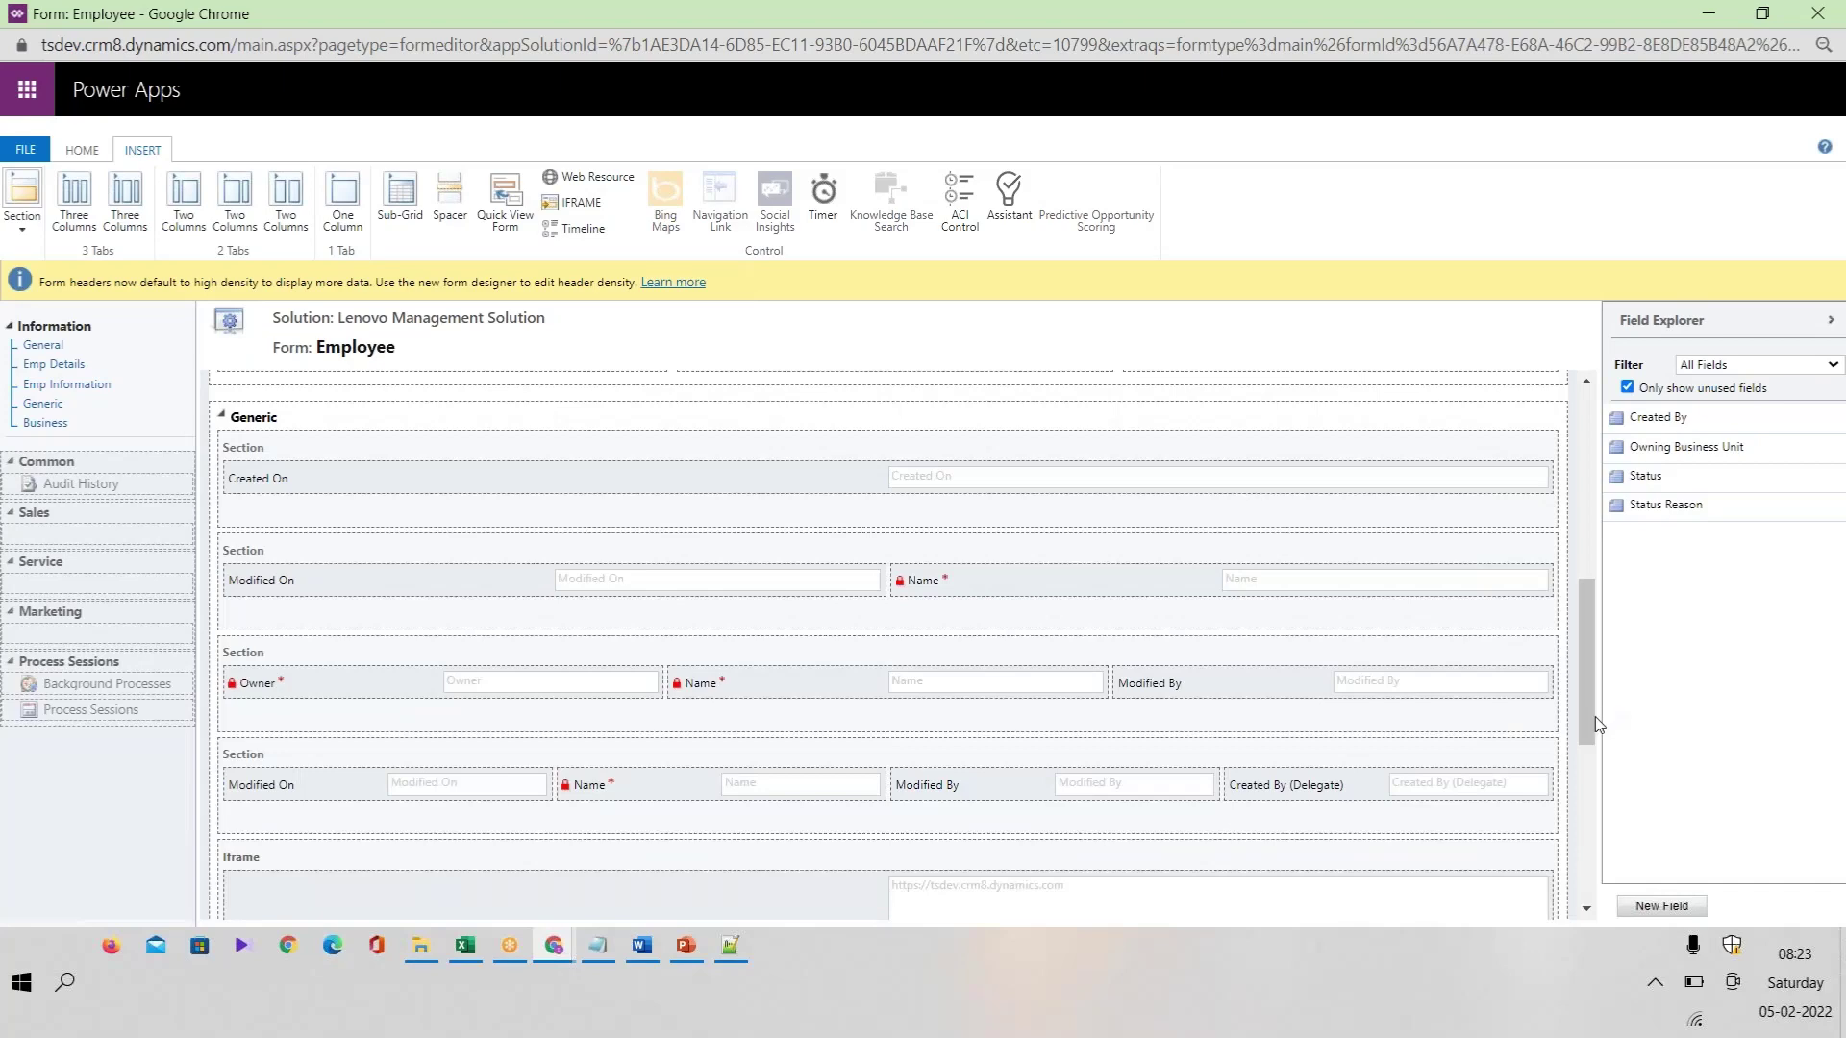
drag(1593, 651, 1587, 511)
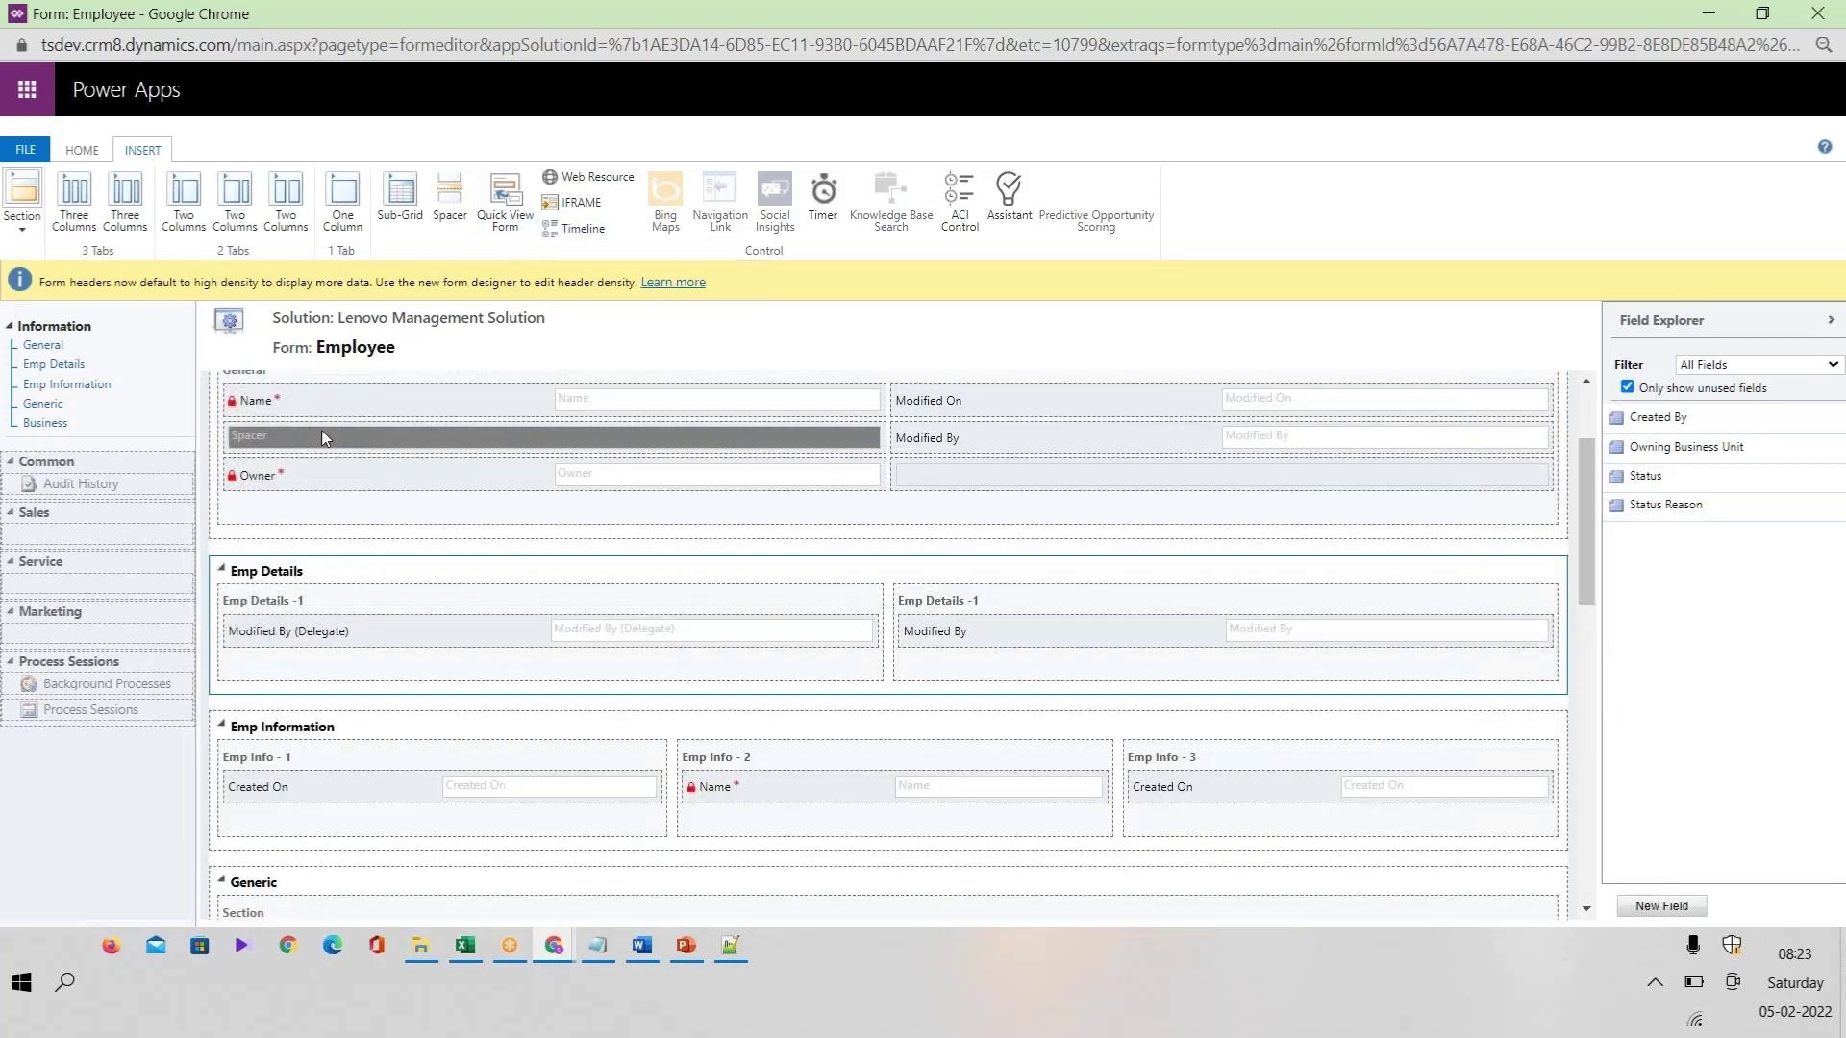
drag(1581, 579, 610, 457)
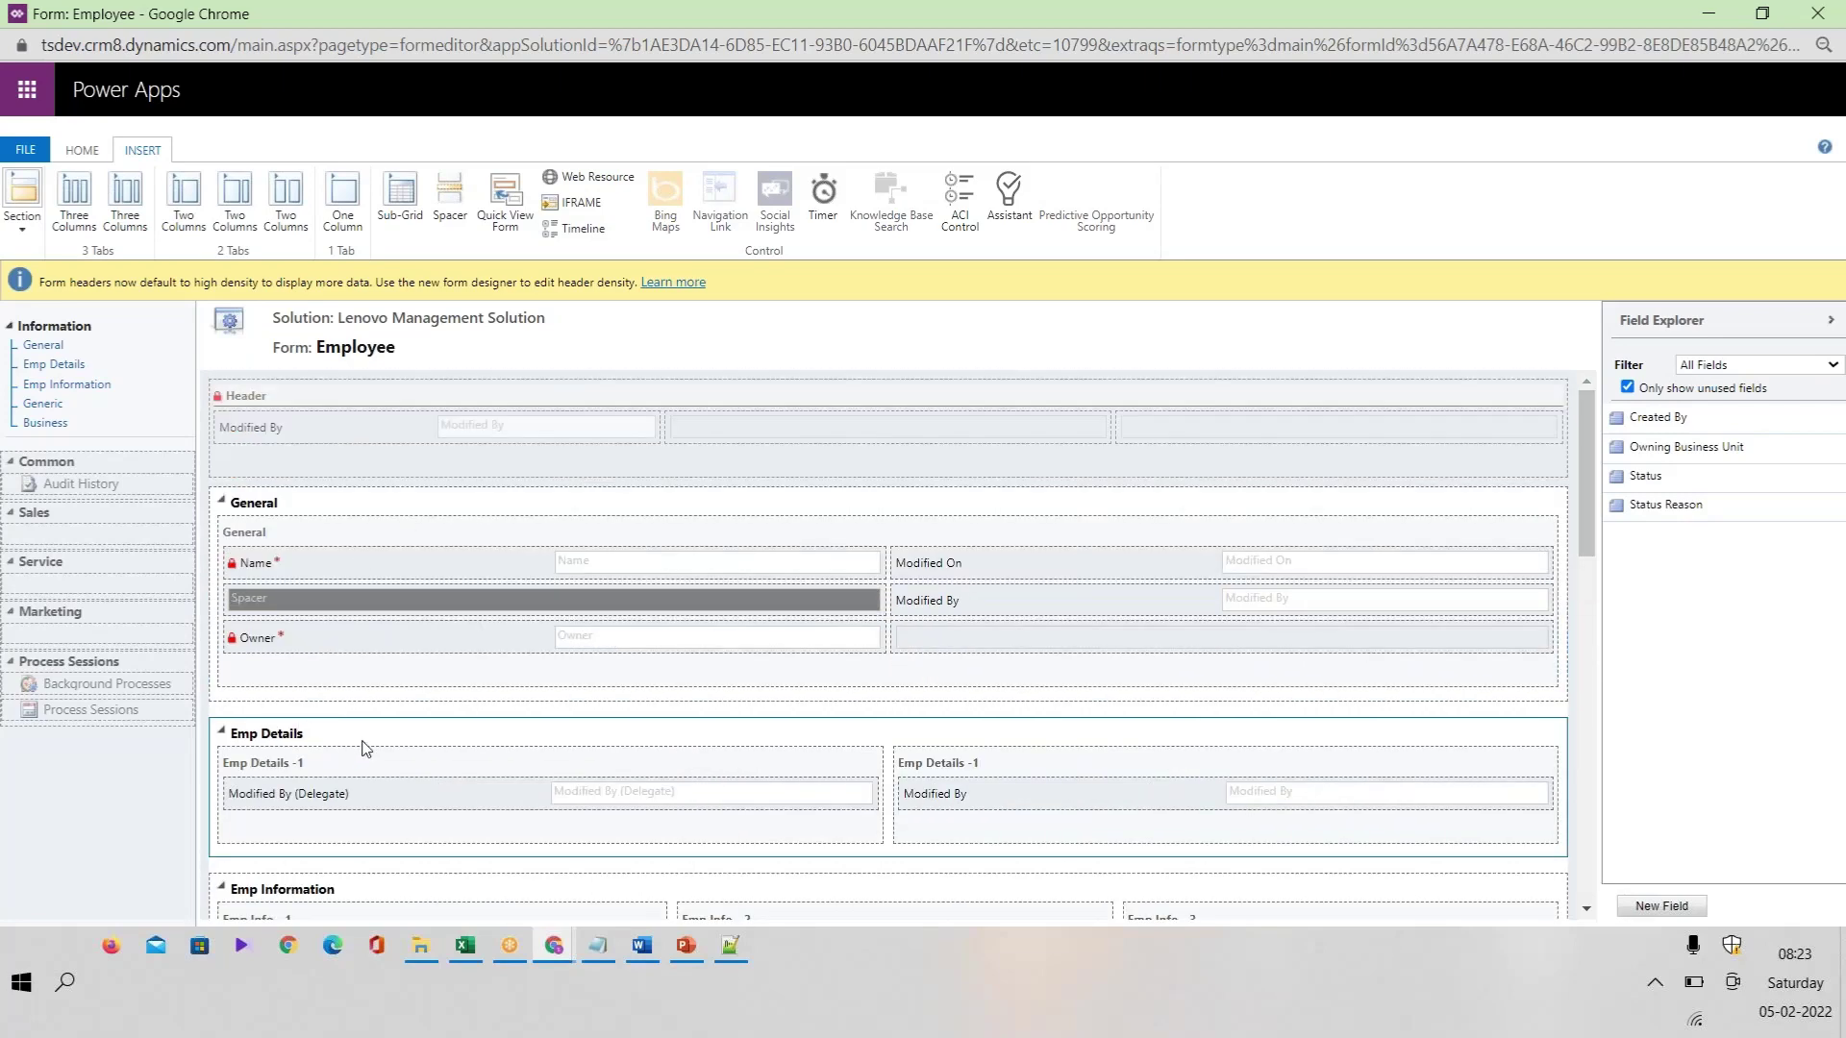
drag(1583, 492, 1579, 620)
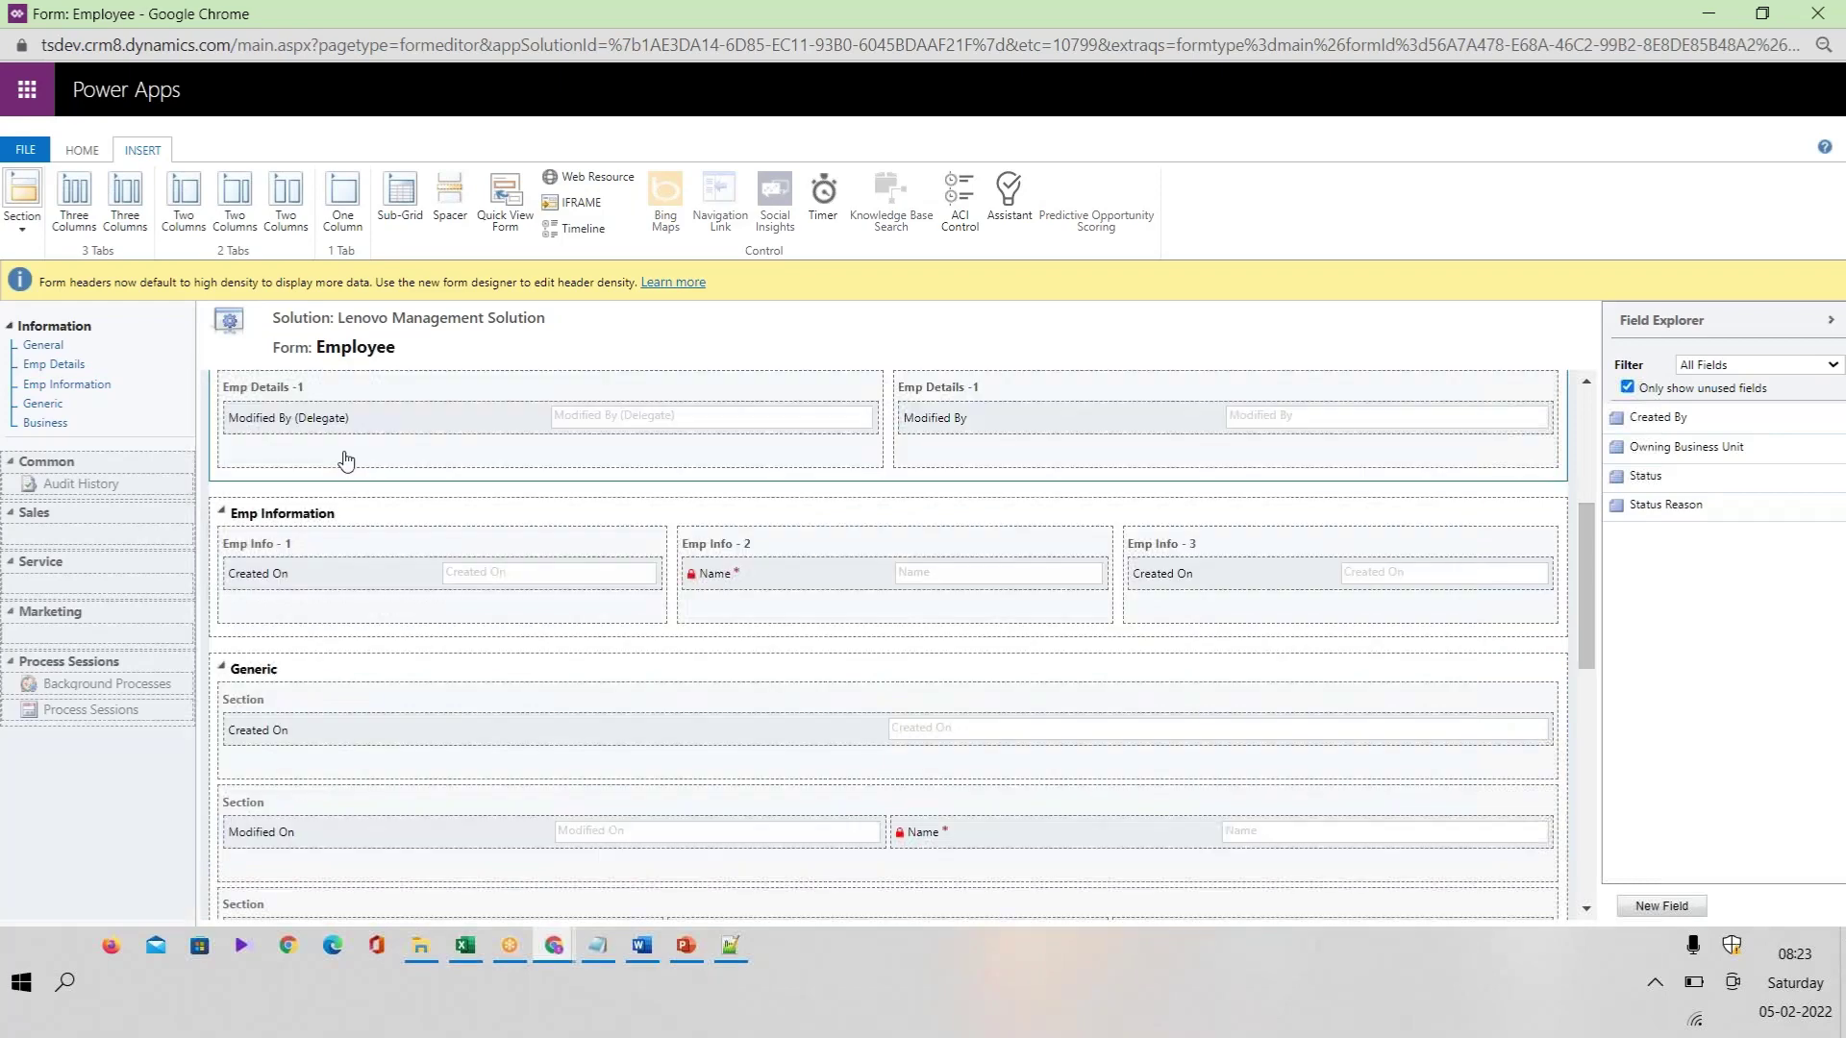
click(16, 229)
click(36, 288)
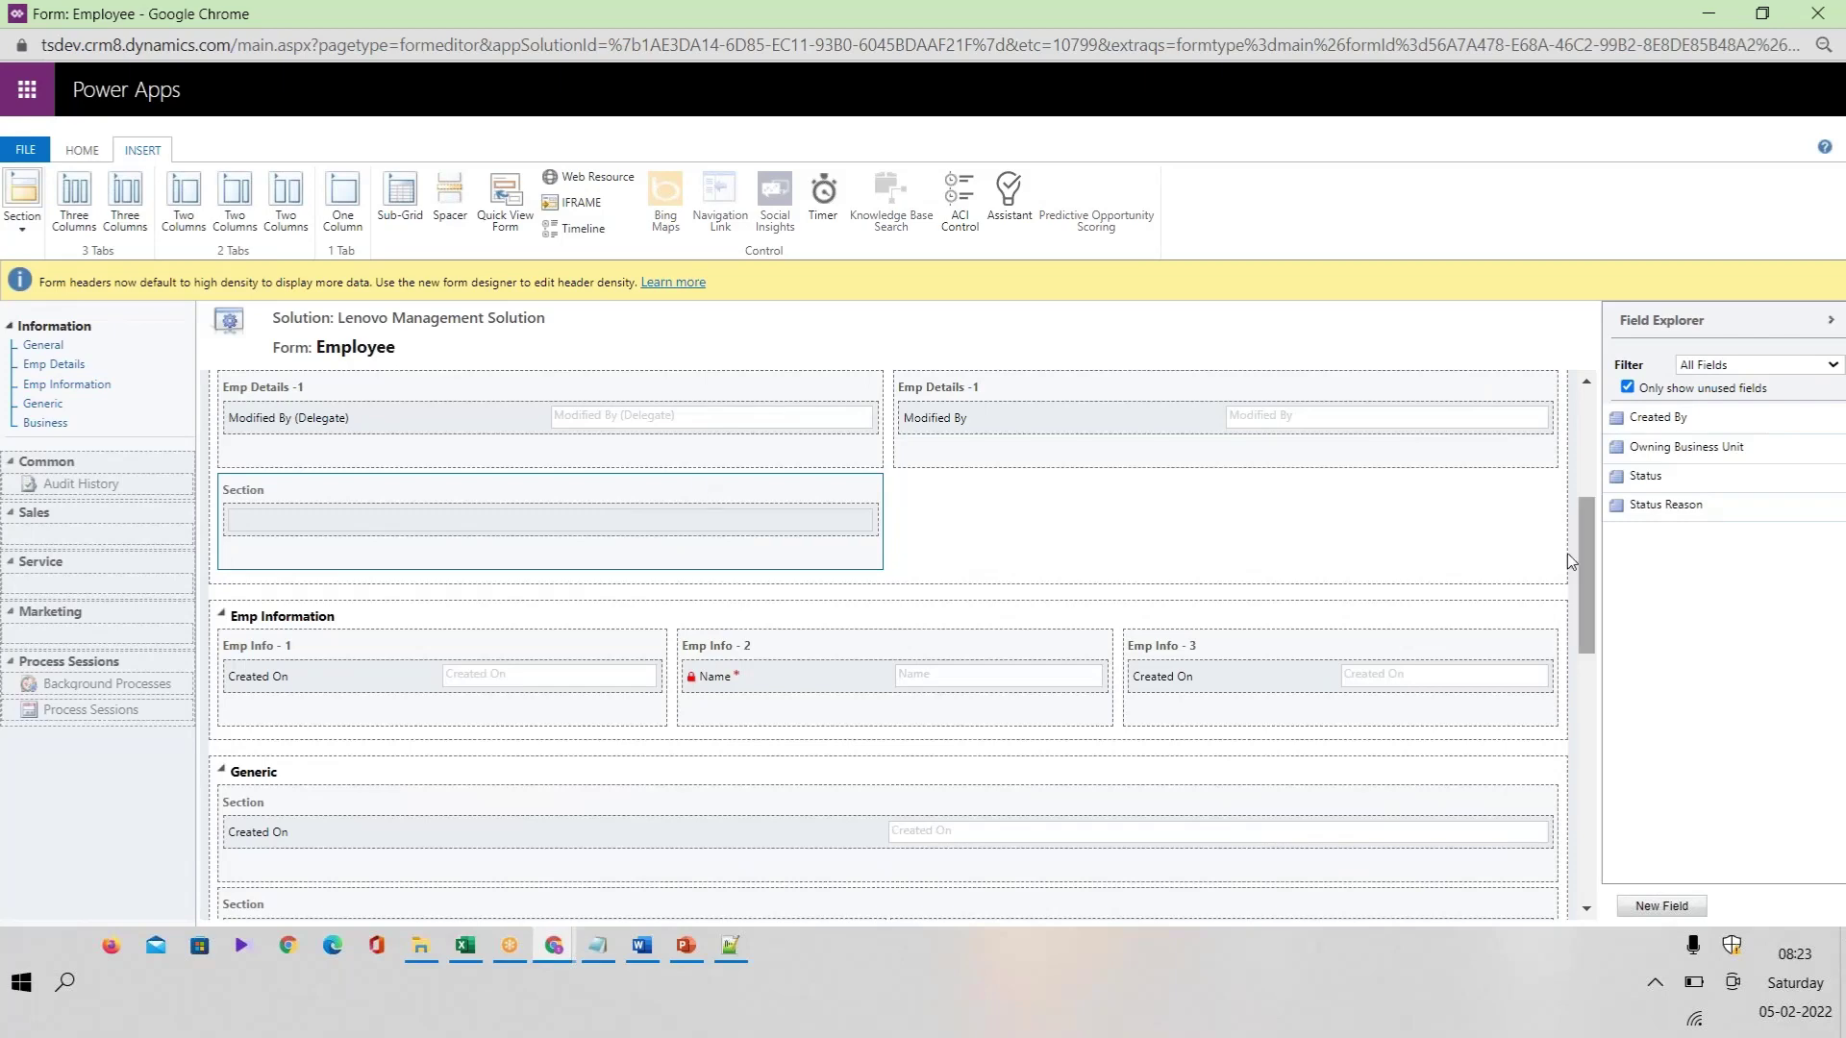
drag(1584, 577, 1596, 558)
scroll(454, 647, up, 2)
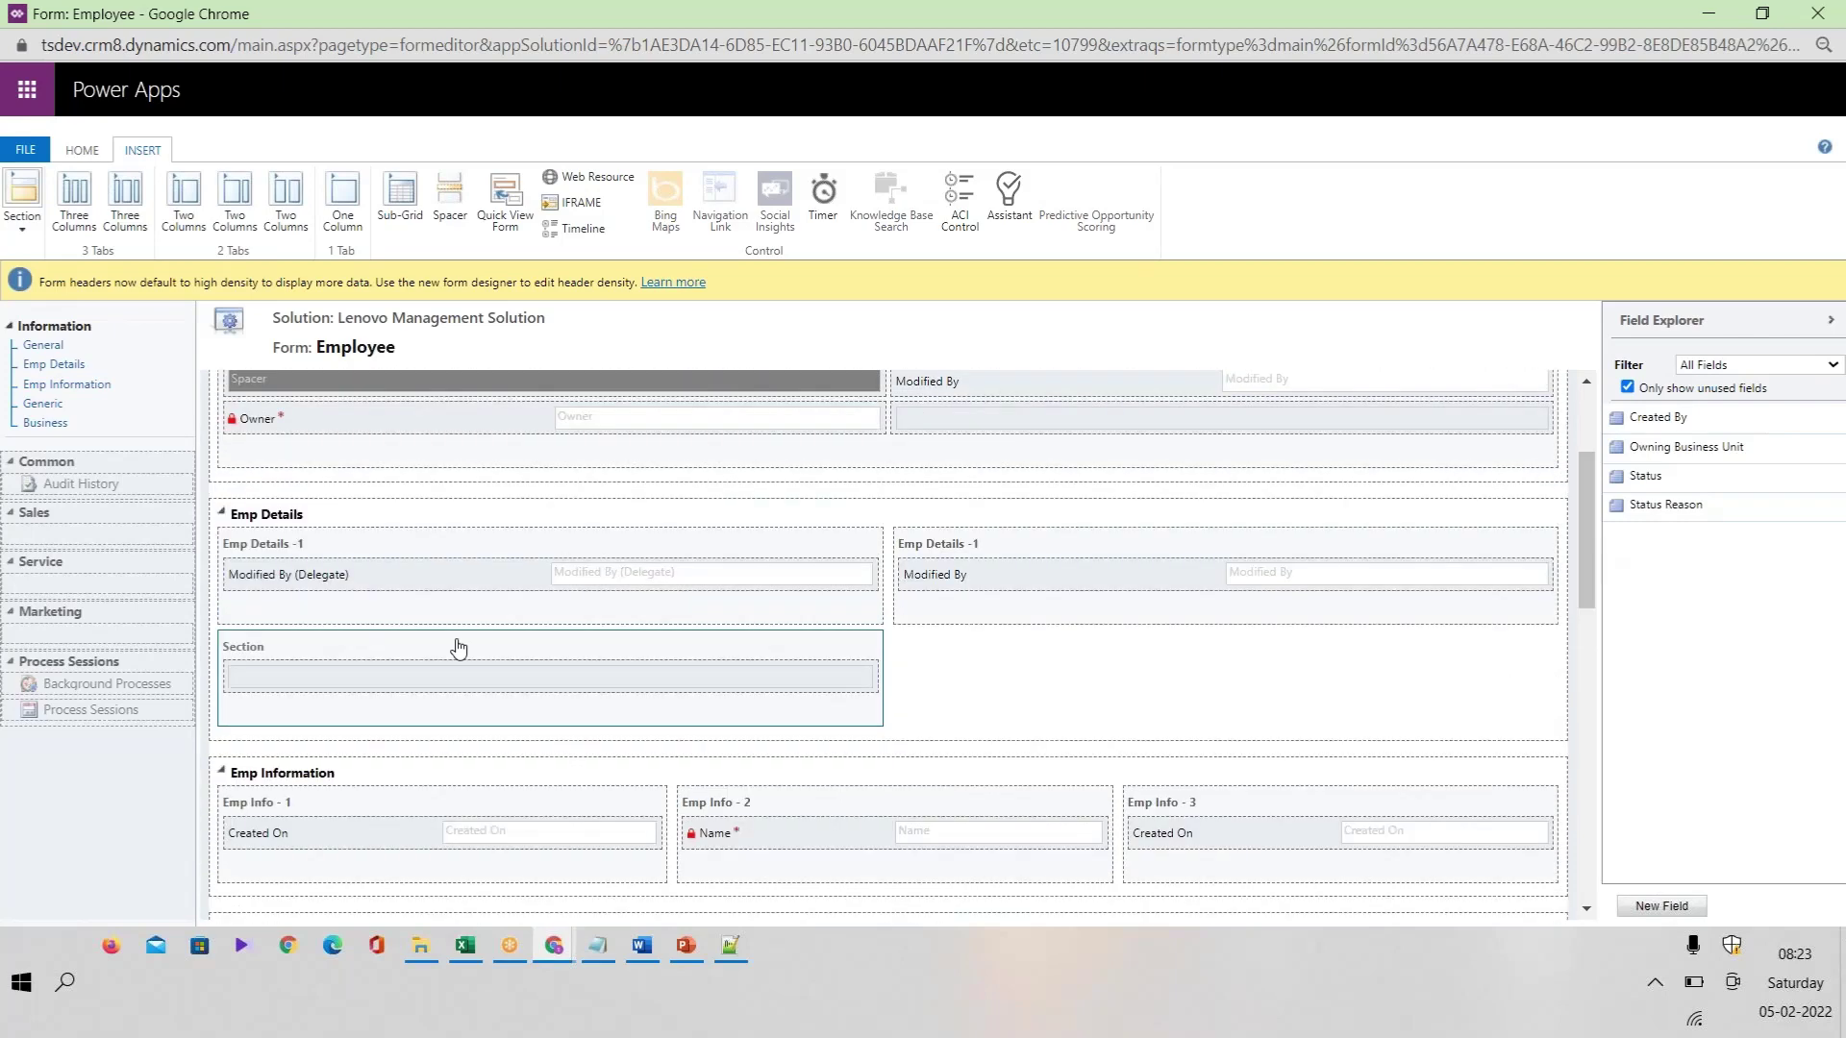
key(Delete)
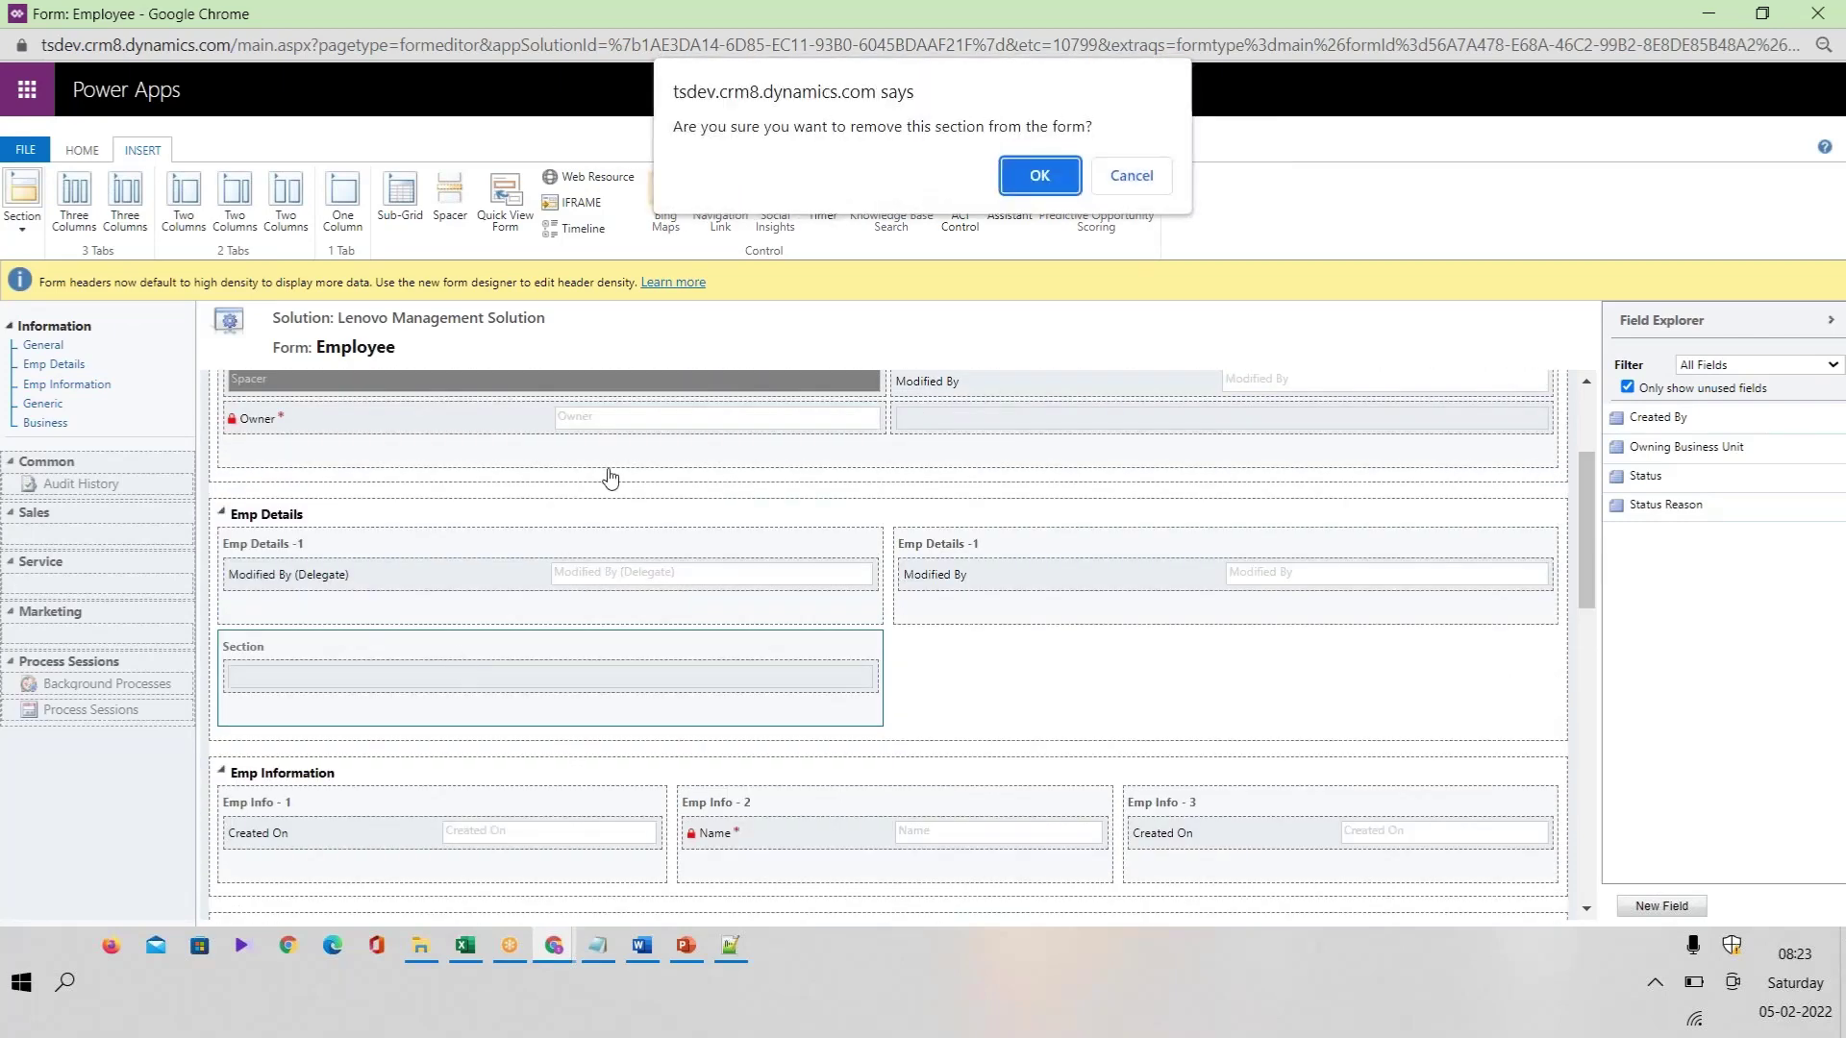
key(Return)
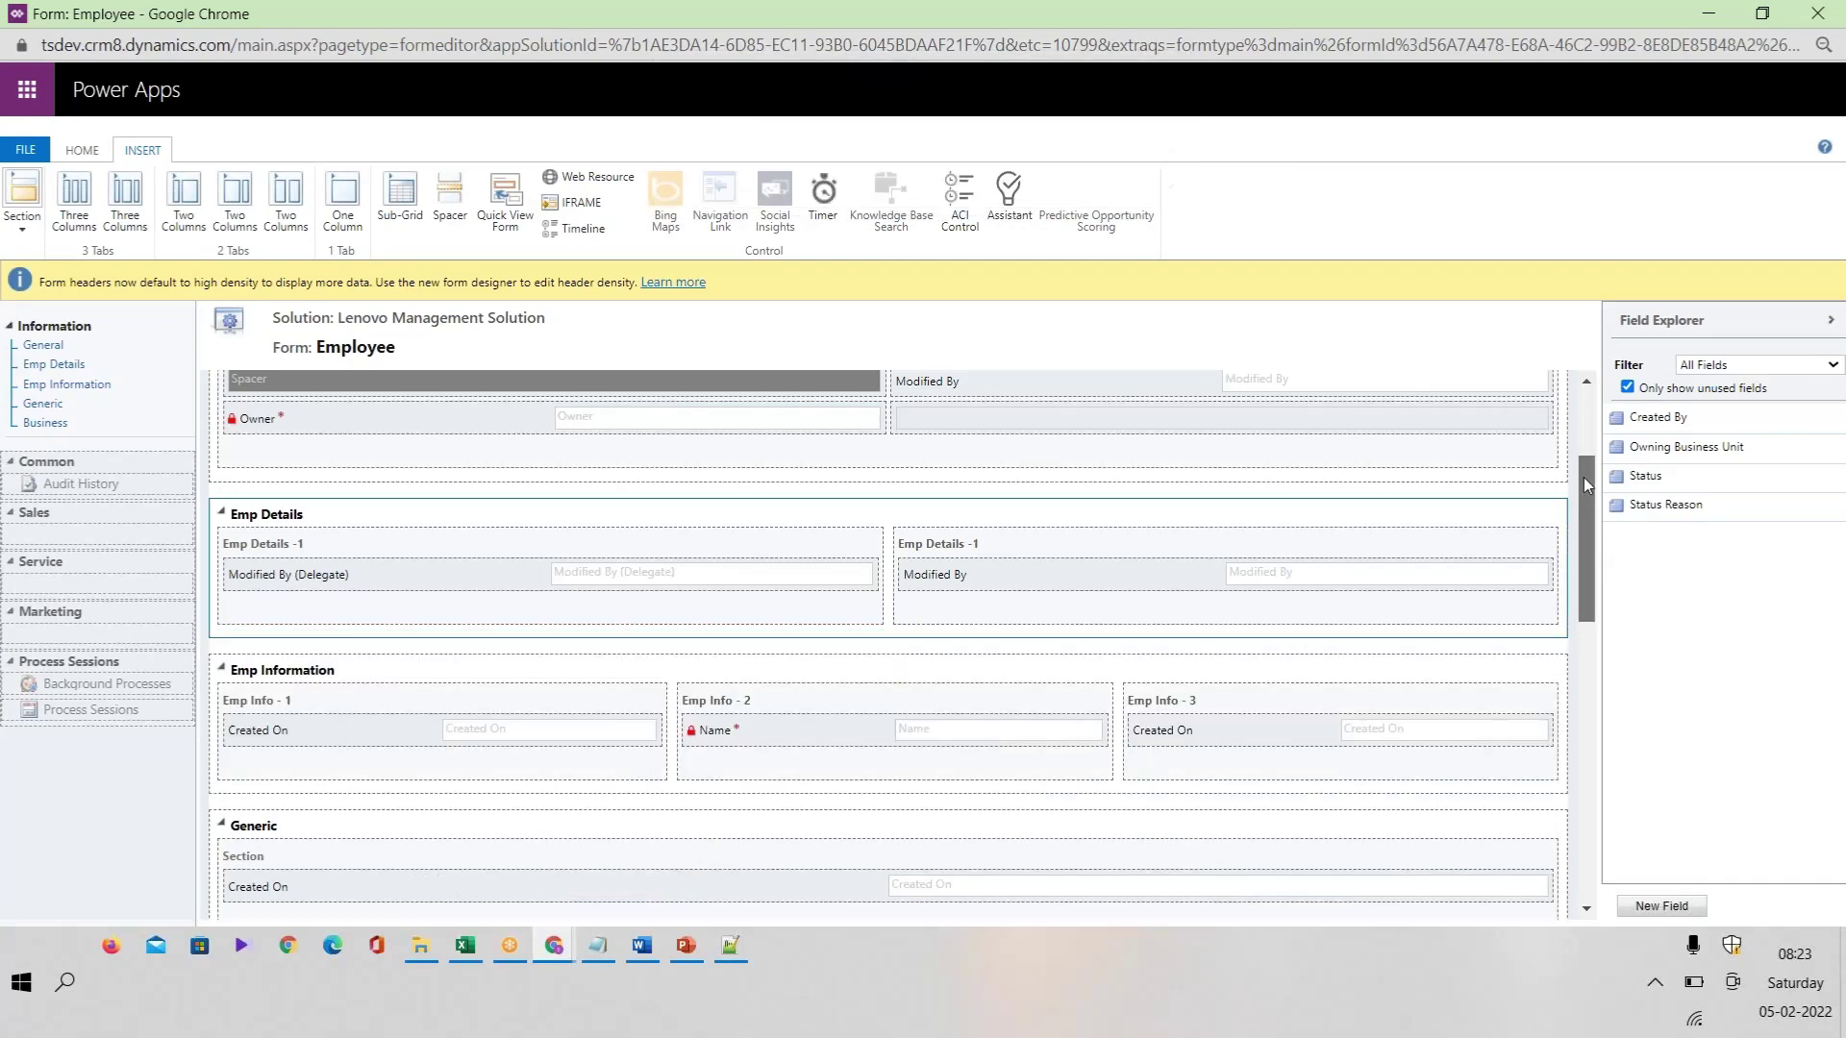
Step: Insert a one-column section in the General tab, below its existing General section
scroll(1584, 476, up, 3)
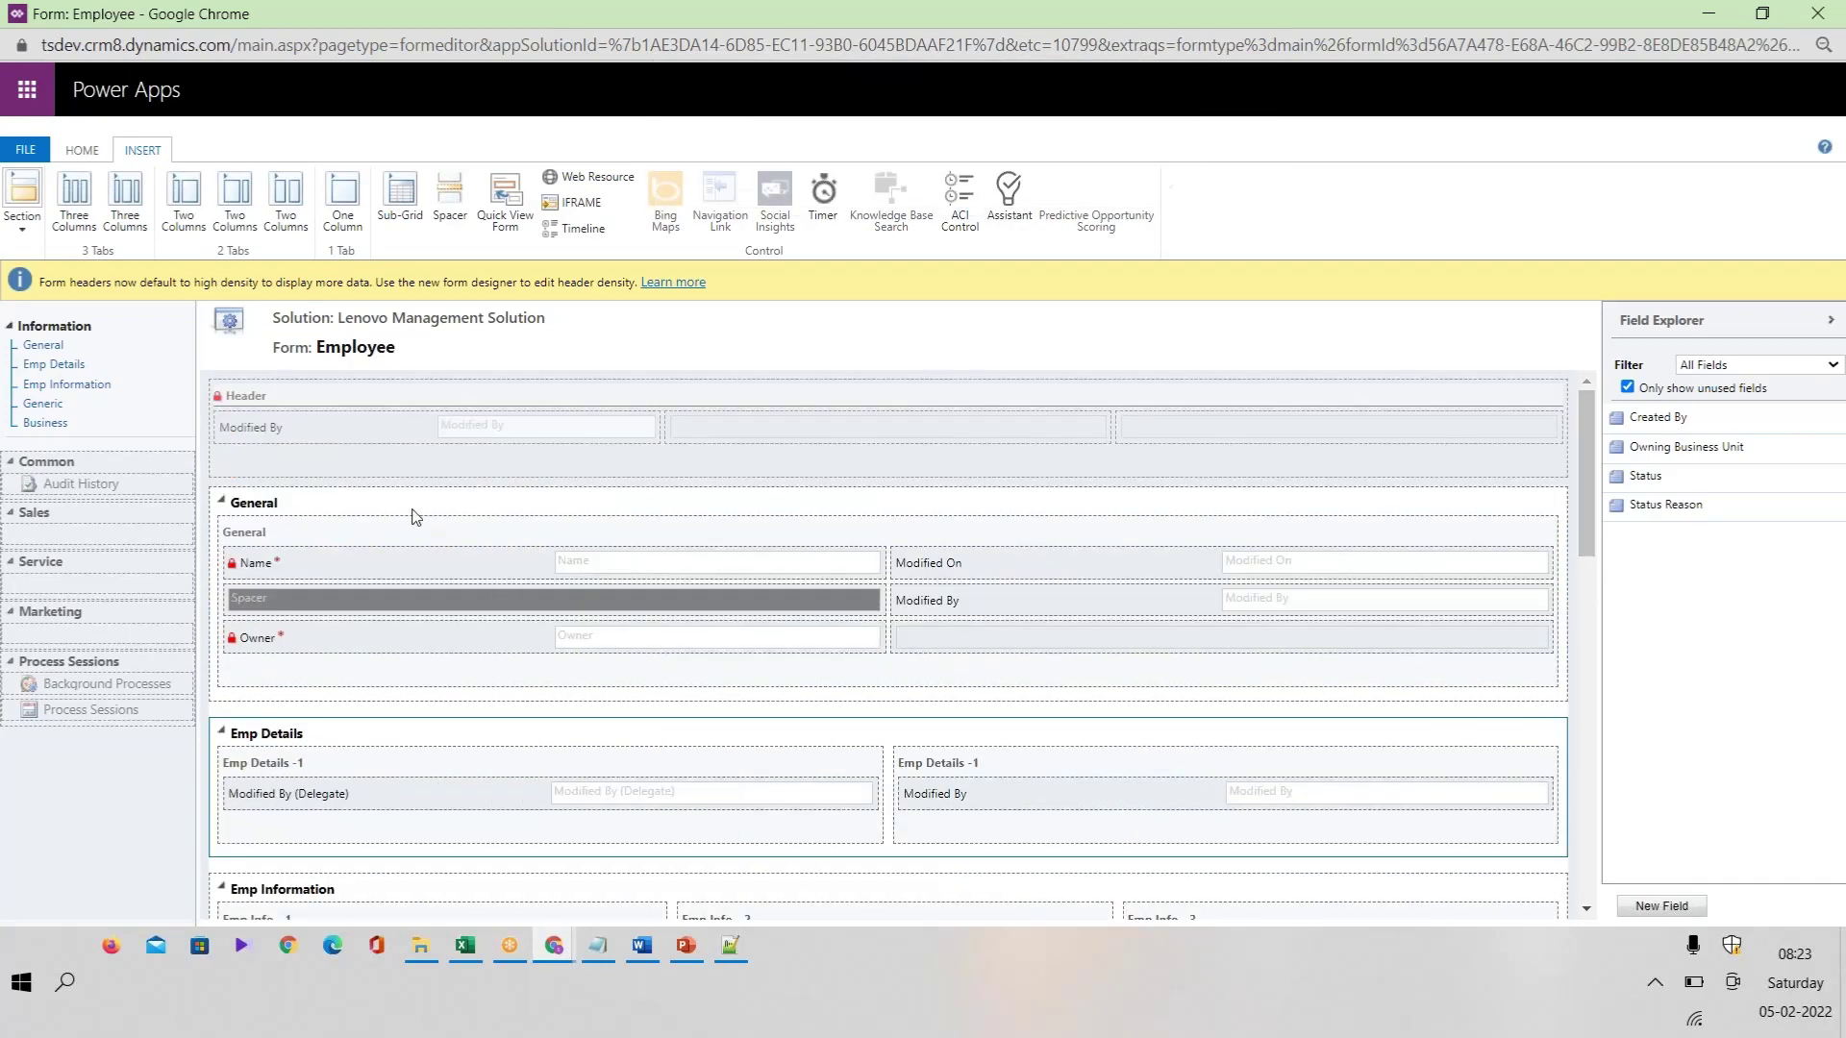
click(415, 517)
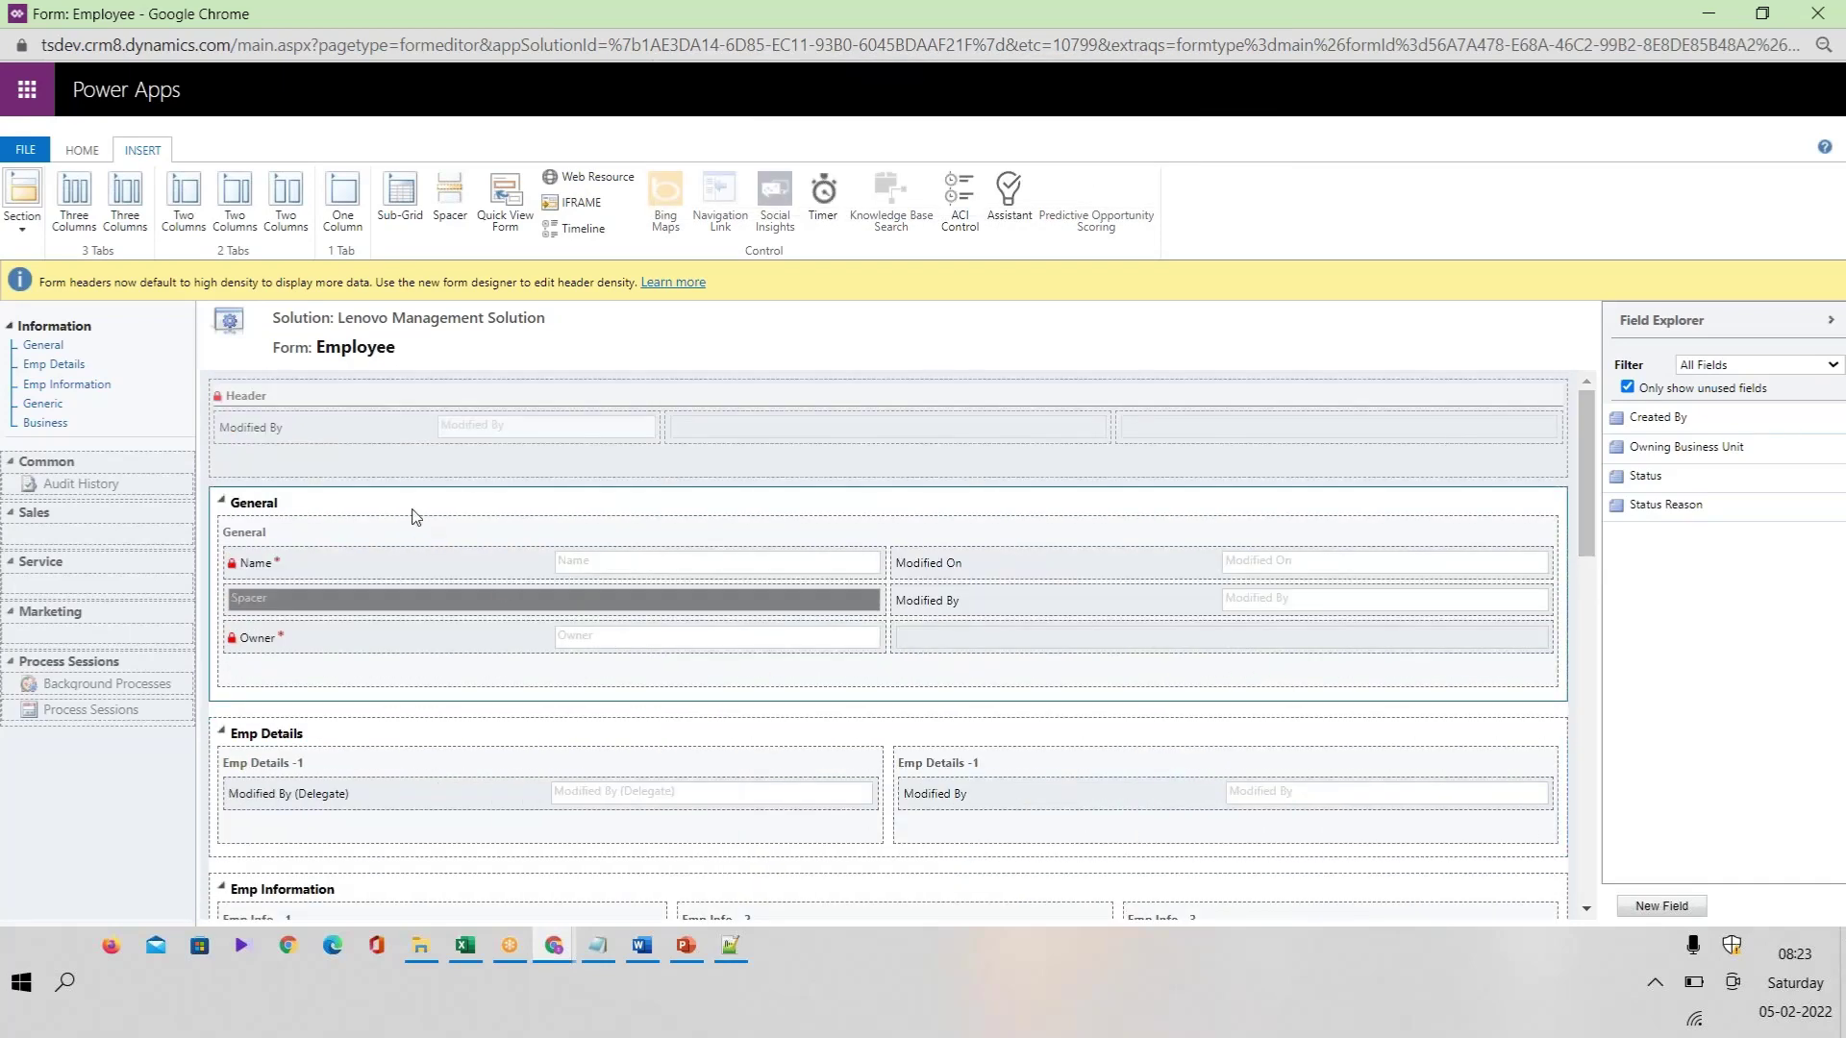
click(27, 234)
click(28, 287)
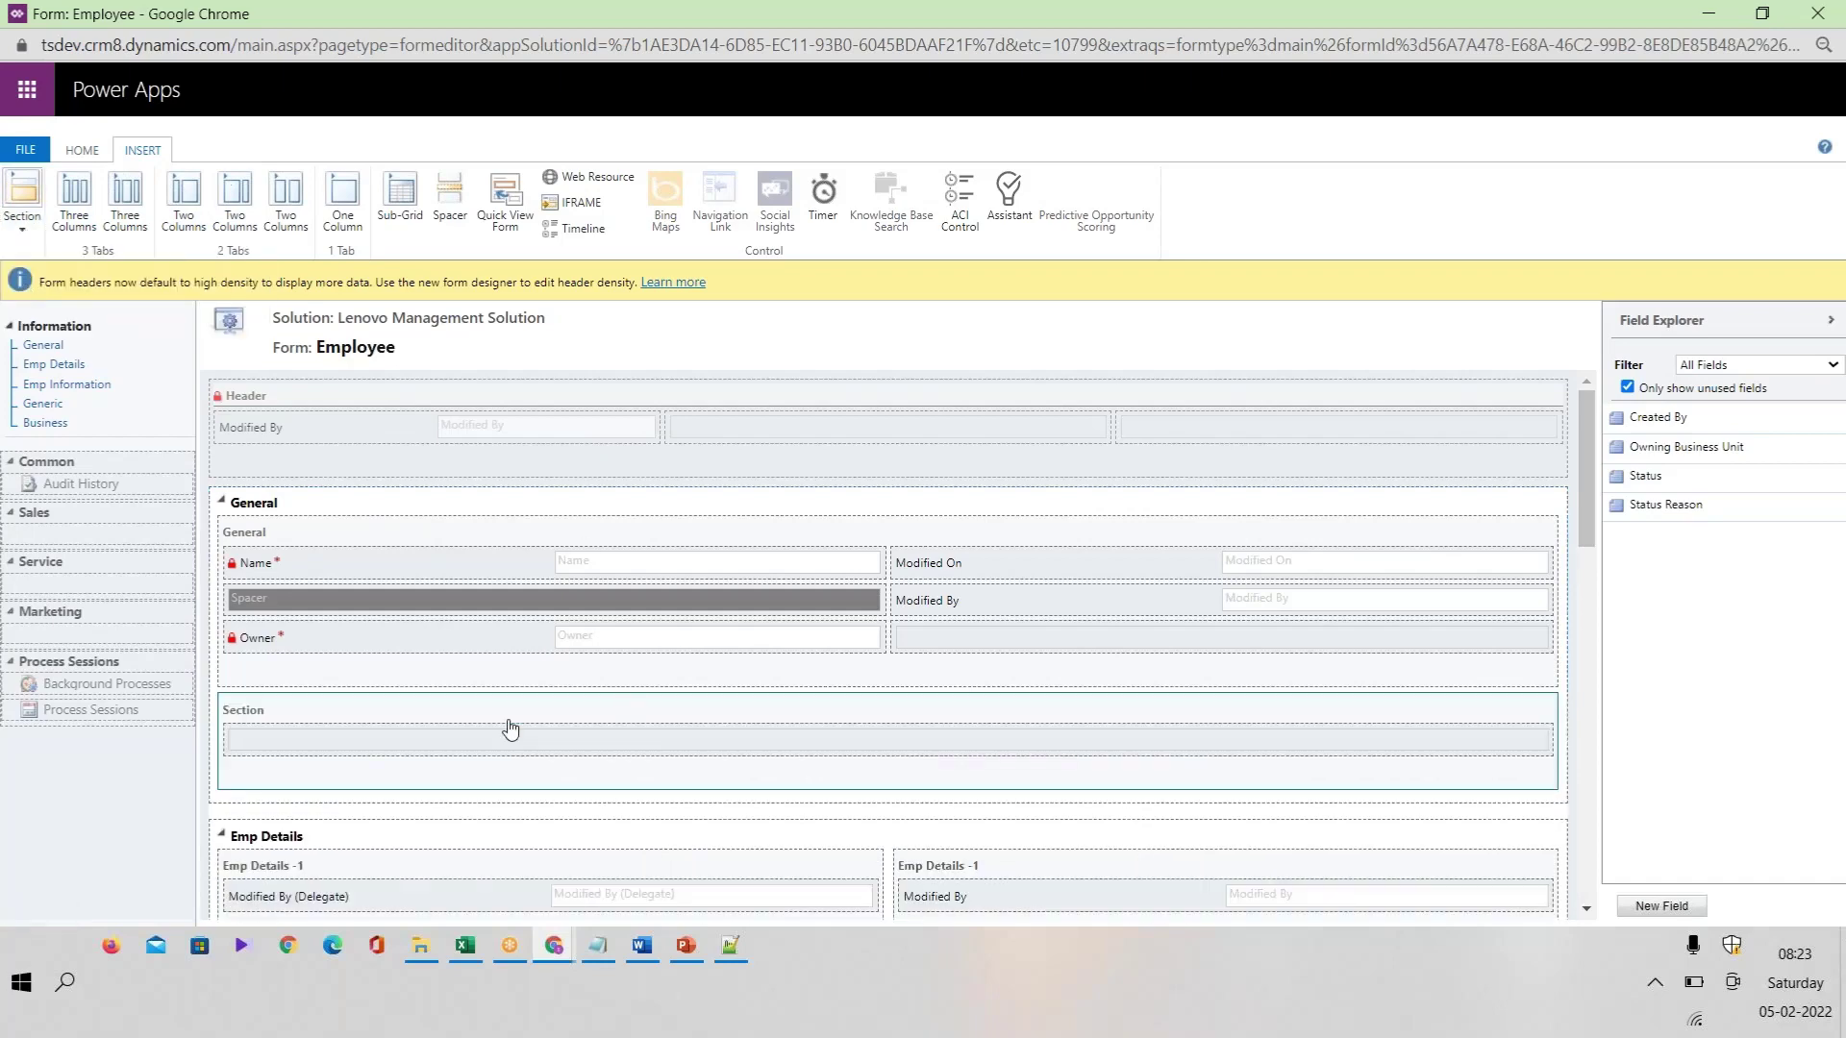
Step: Label the new section Notes with its label shown on the form, and insert a Timeline into it
double_click(366, 717)
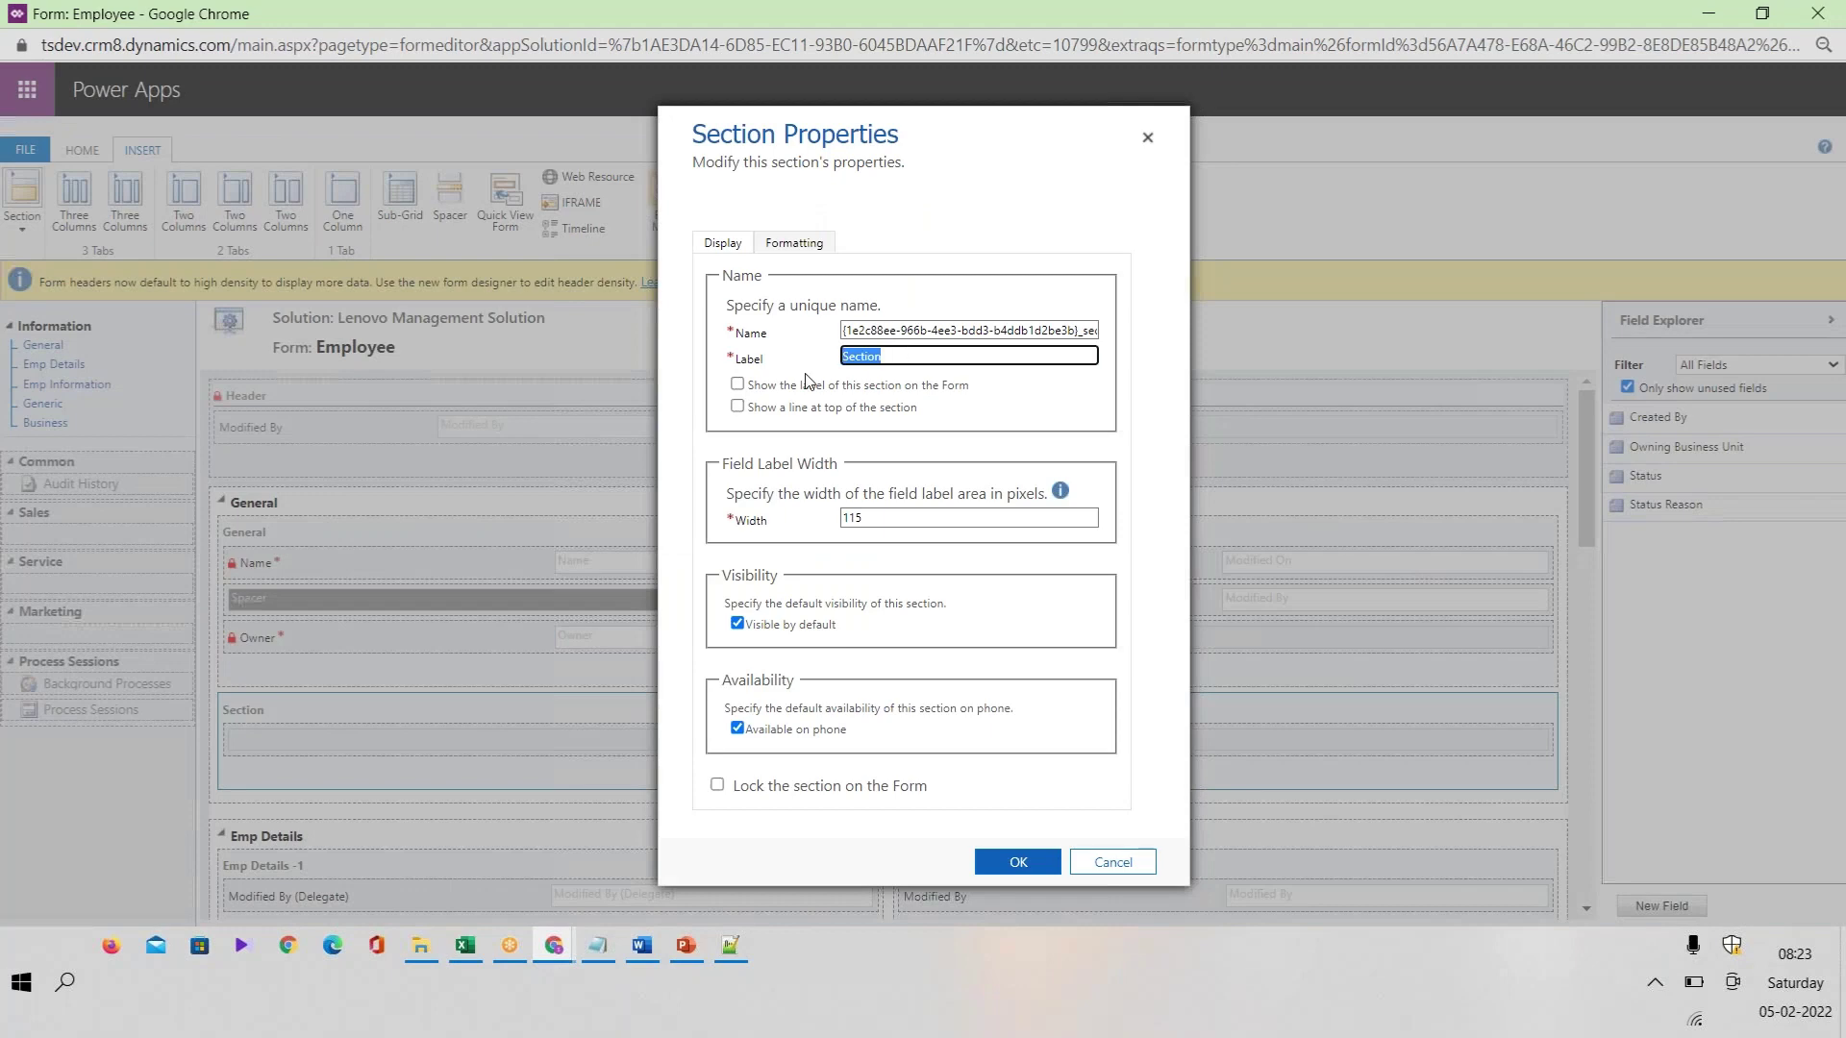
text(Notes)
click(737, 383)
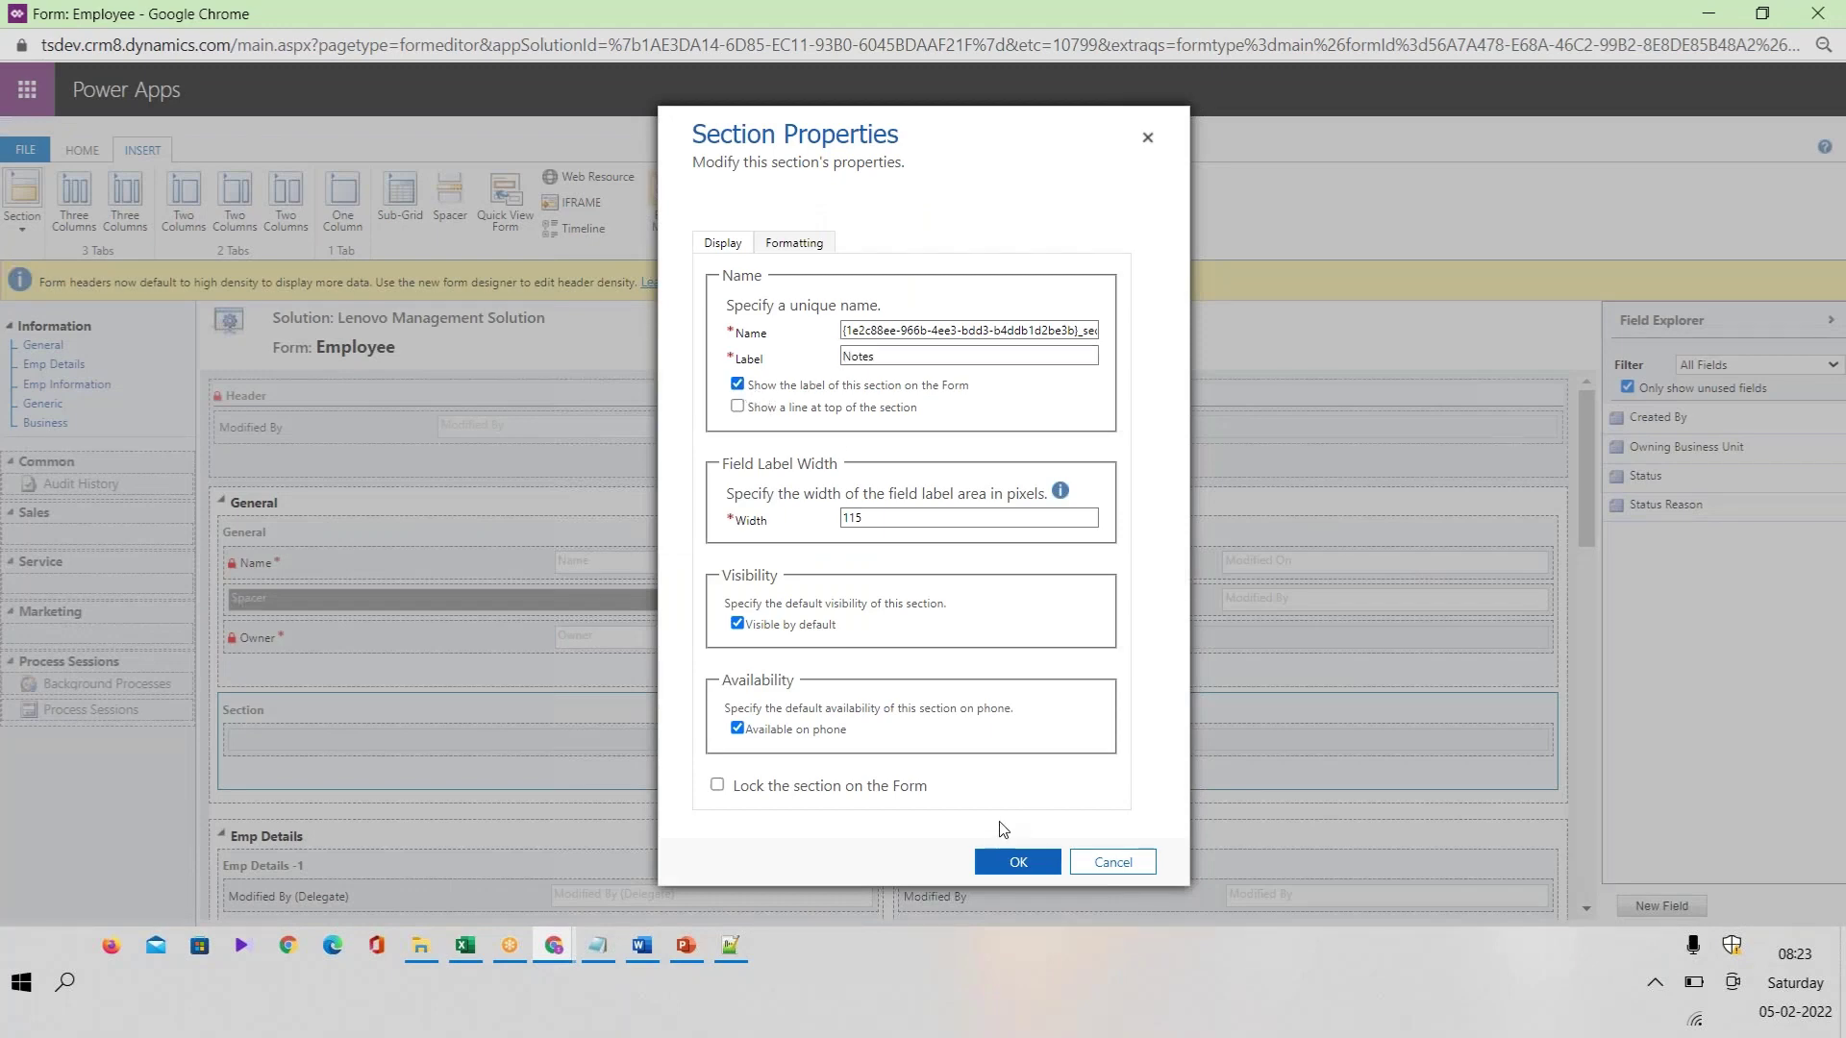
click(1014, 865)
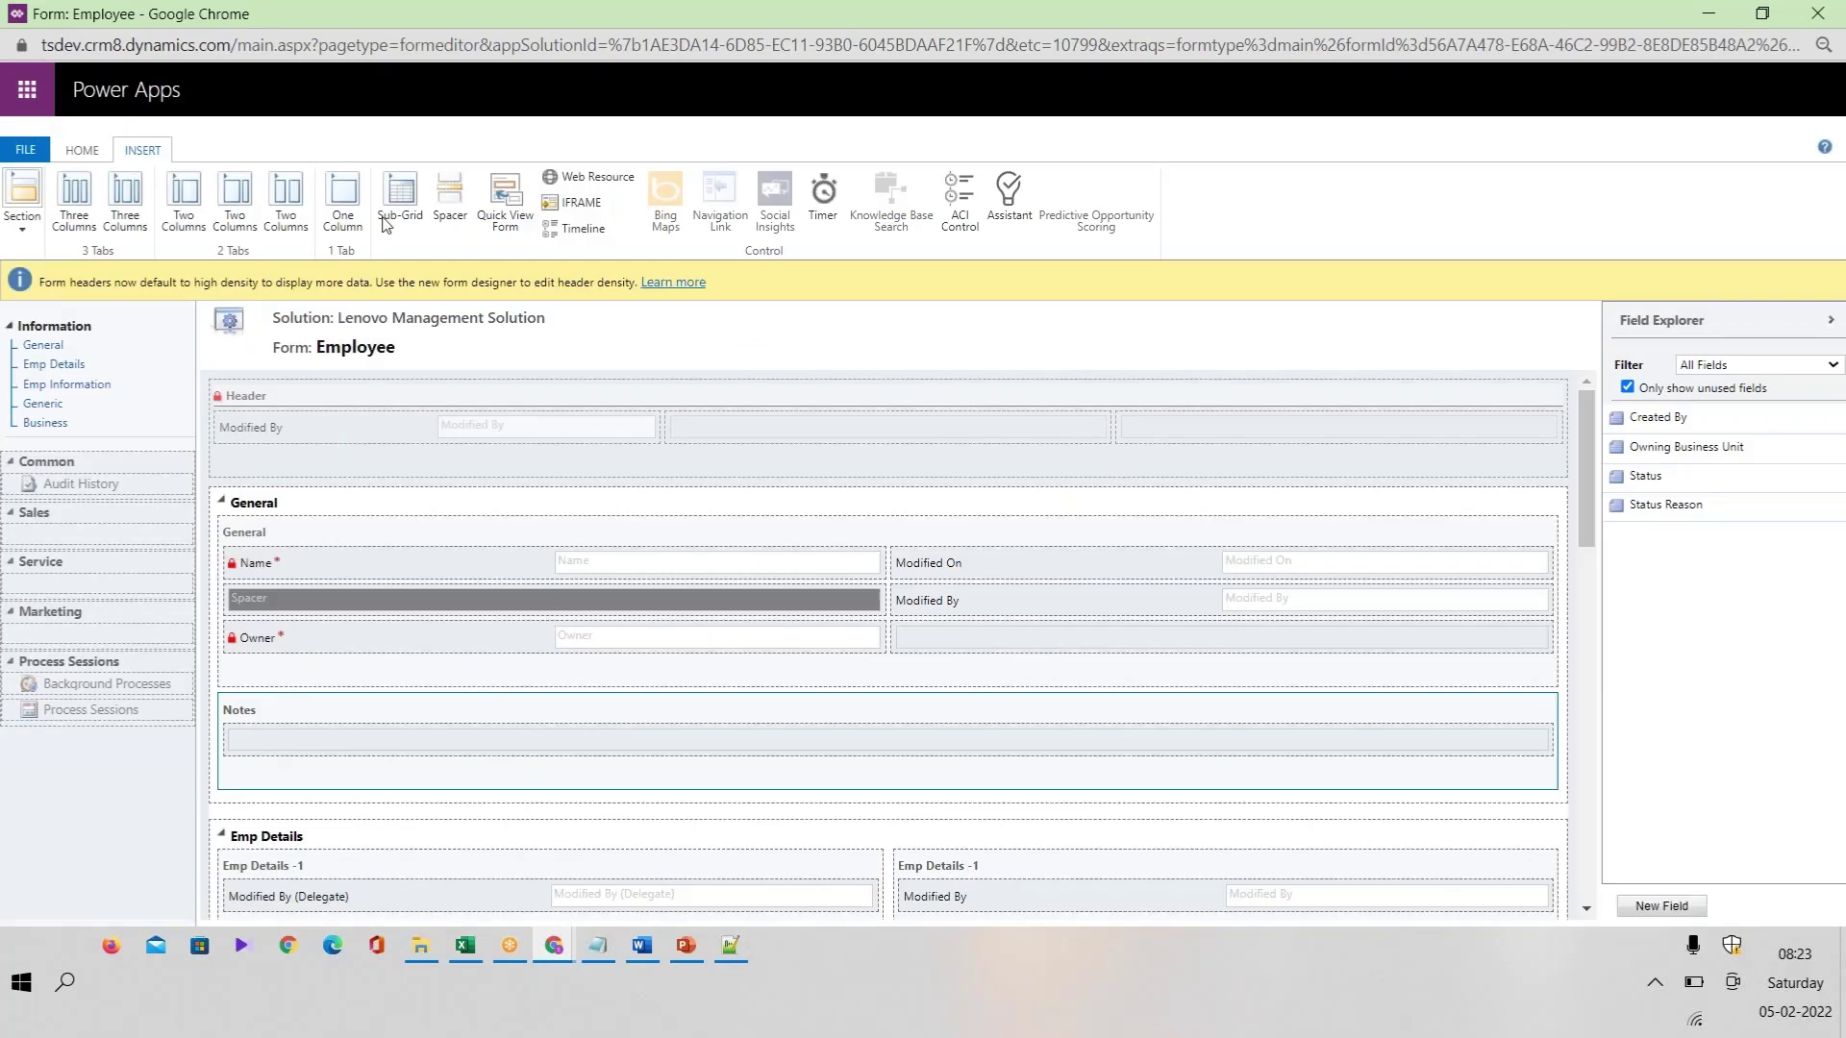
click(588, 232)
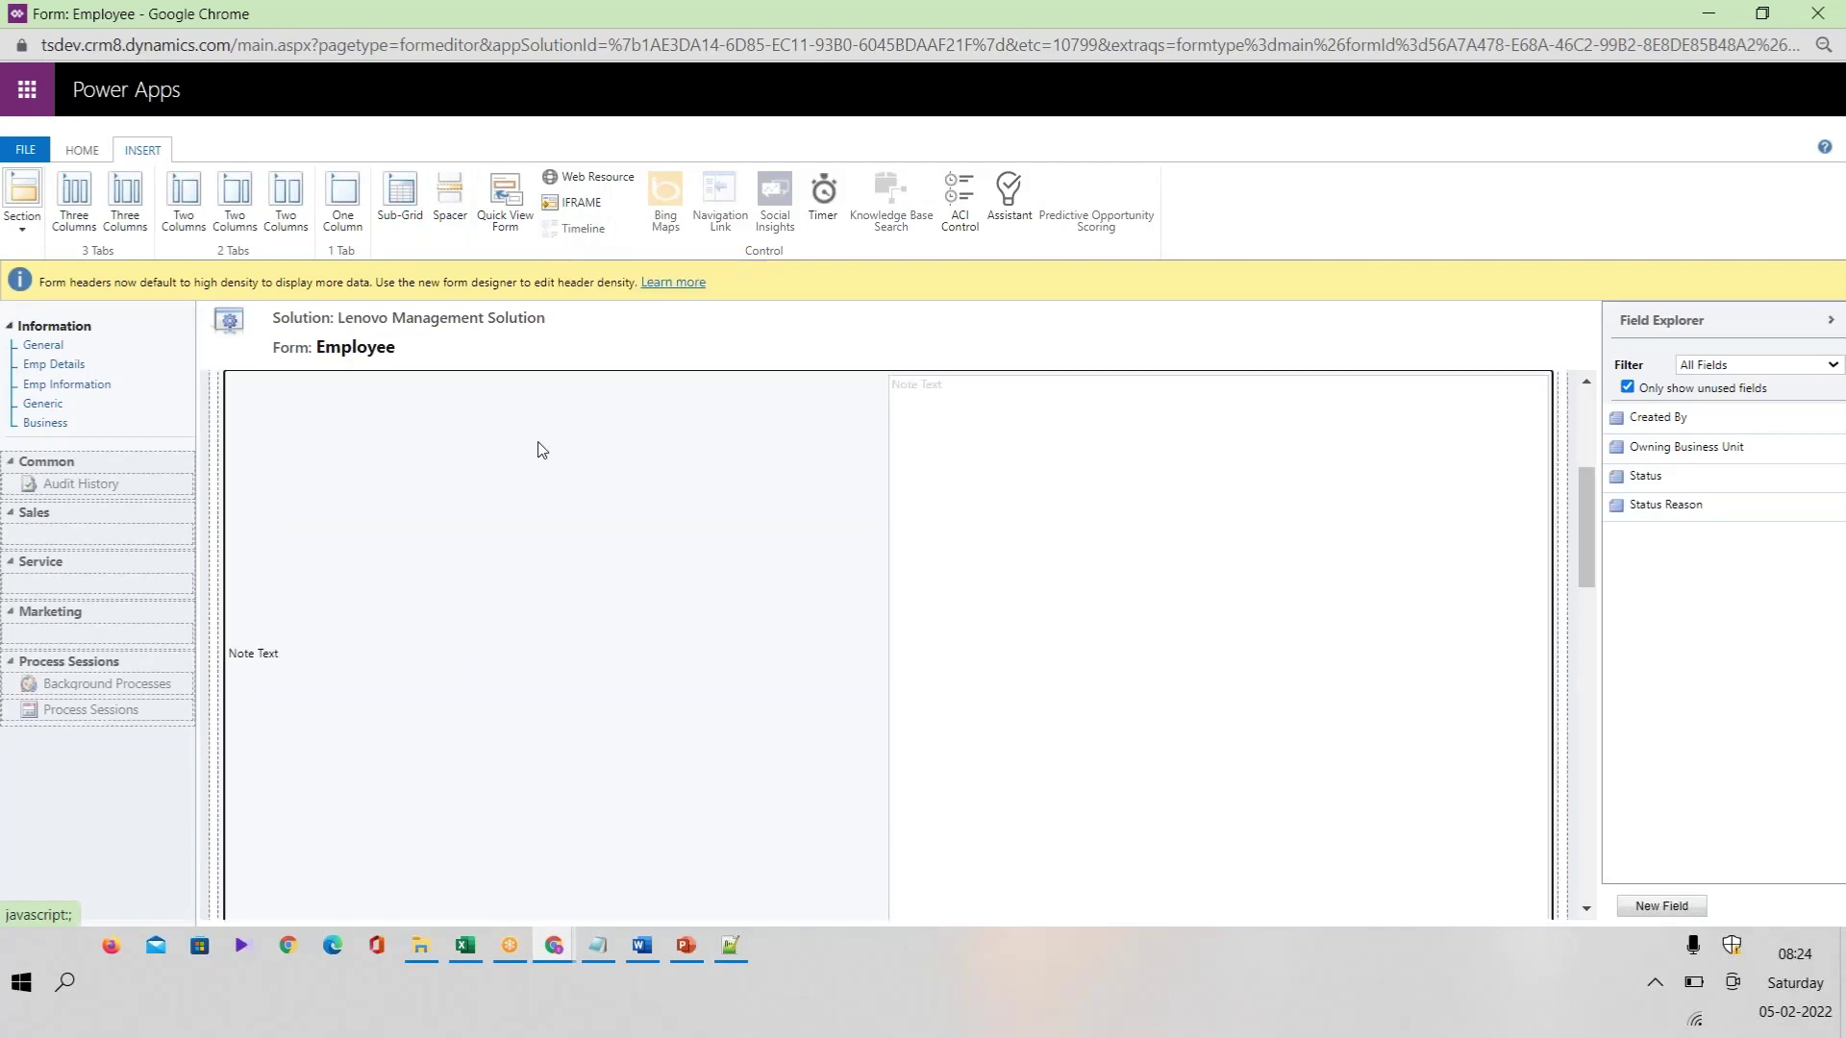
Step: Review the inserted Timeline's Unified Interface, Web Client and Formatting properties, and accept them as they are
drag(1588, 546, 1596, 524)
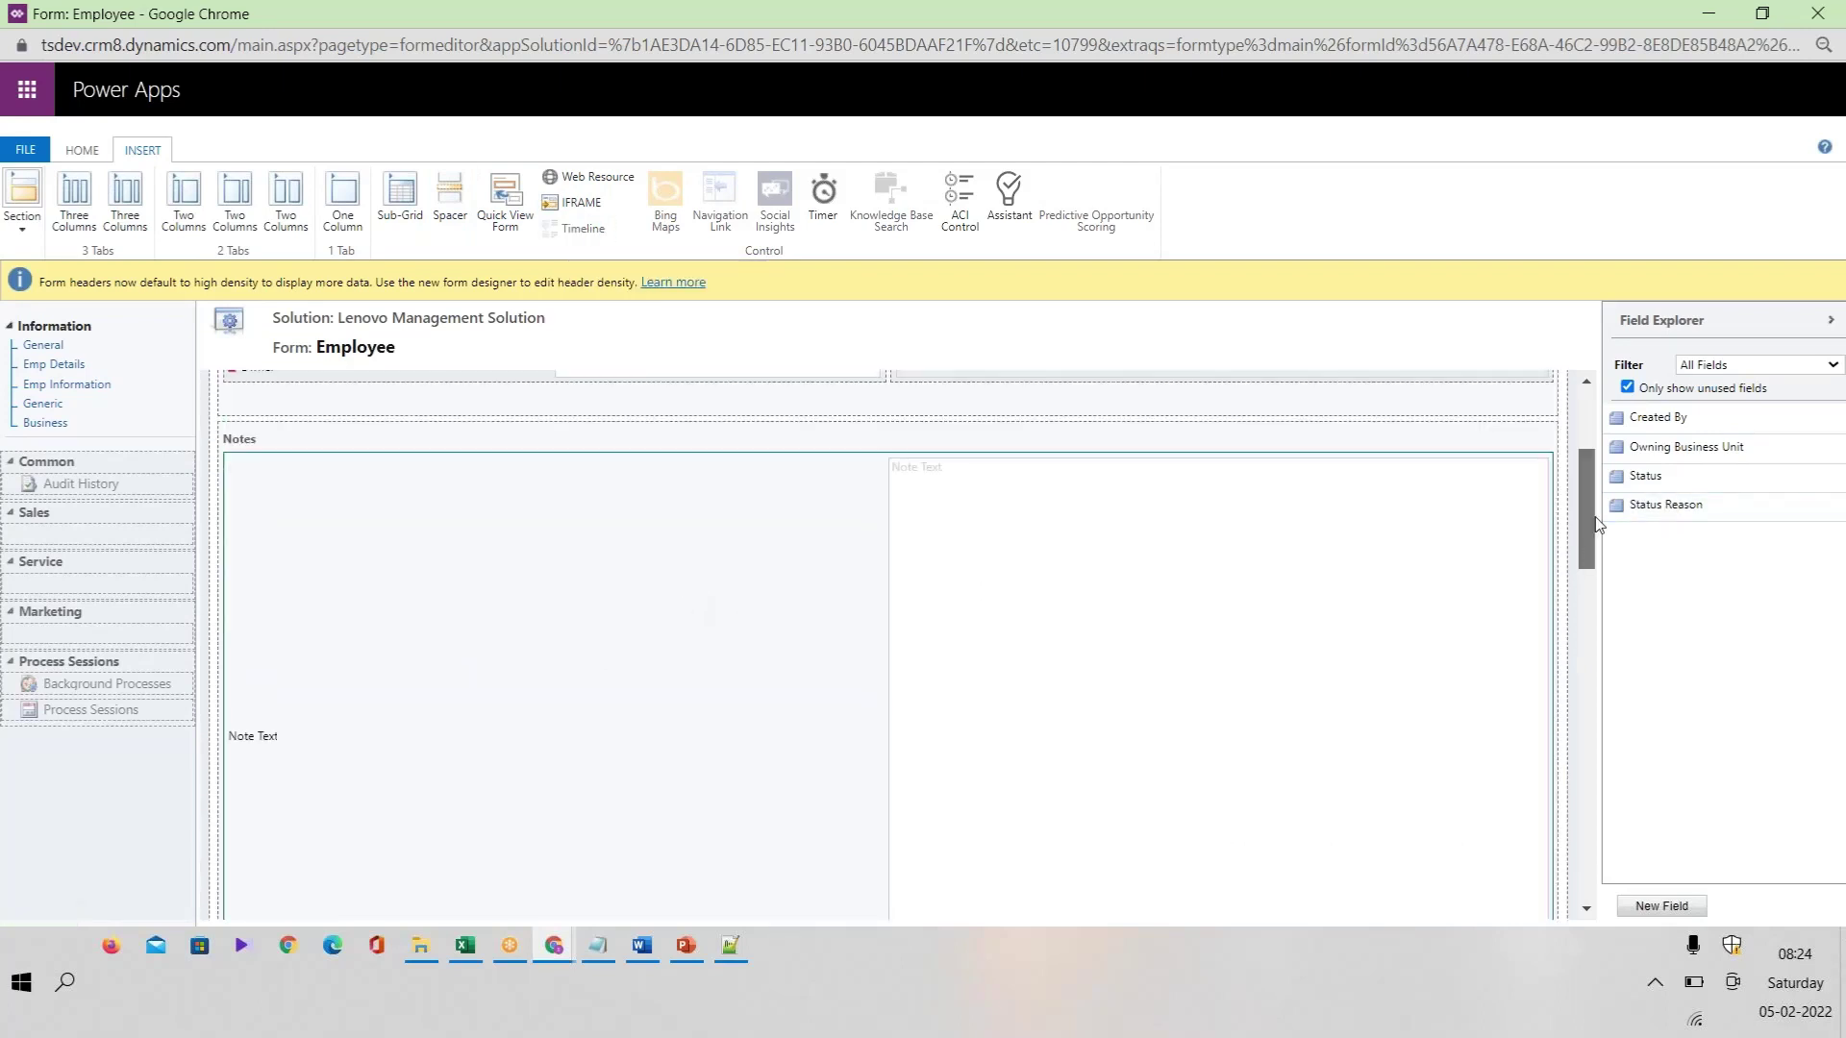
scroll(1596, 524, down, 1)
double_click(496, 558)
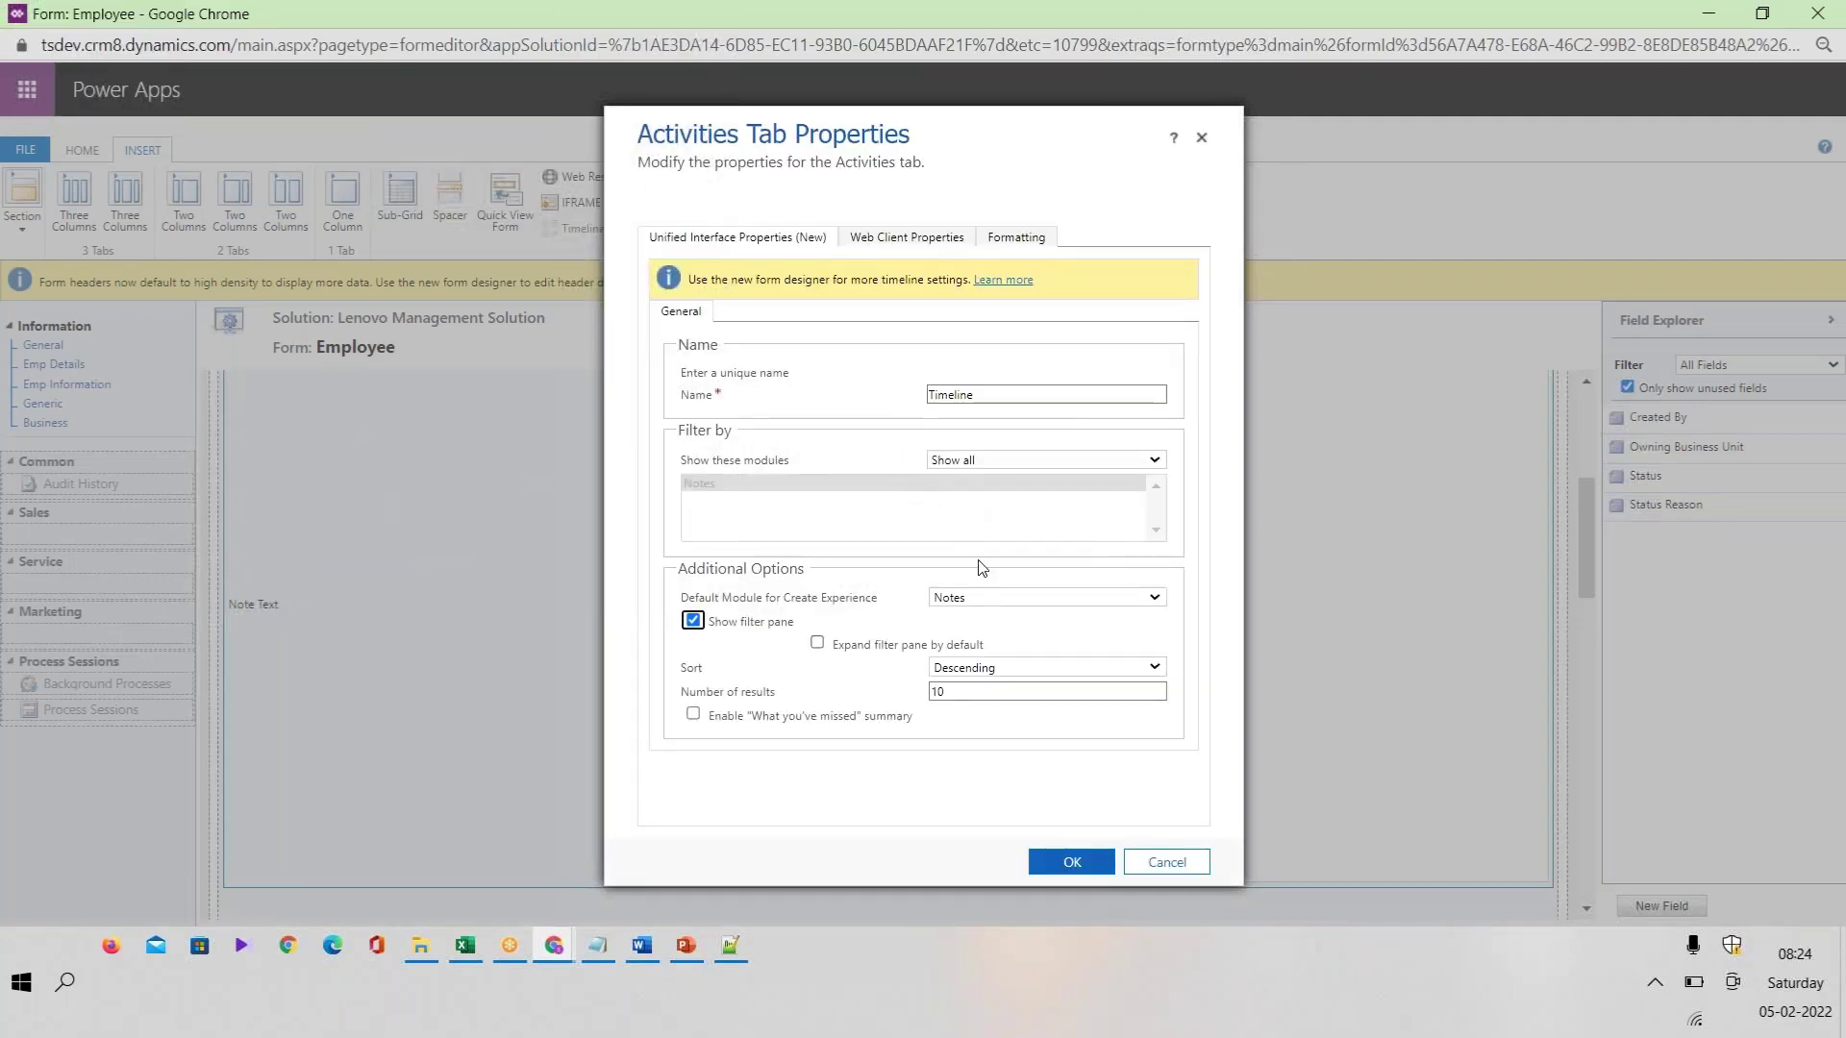
click(902, 236)
click(1034, 237)
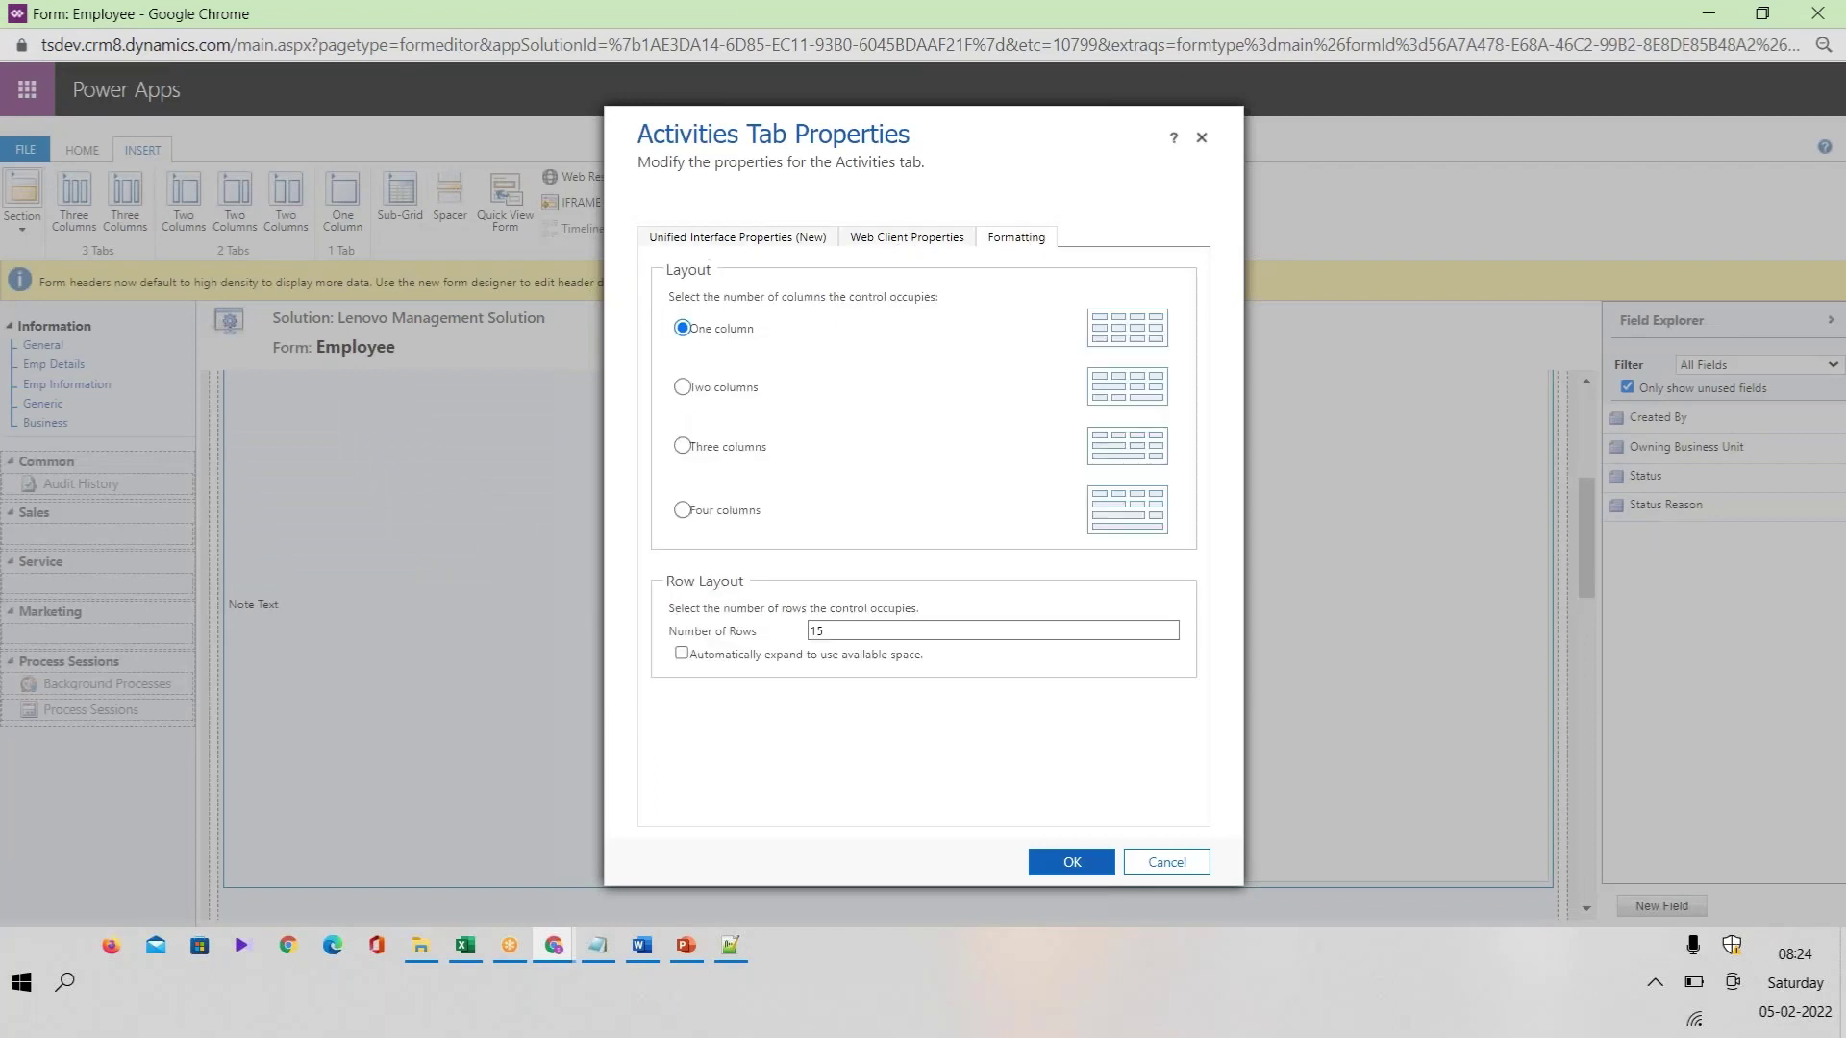
click(776, 238)
click(923, 241)
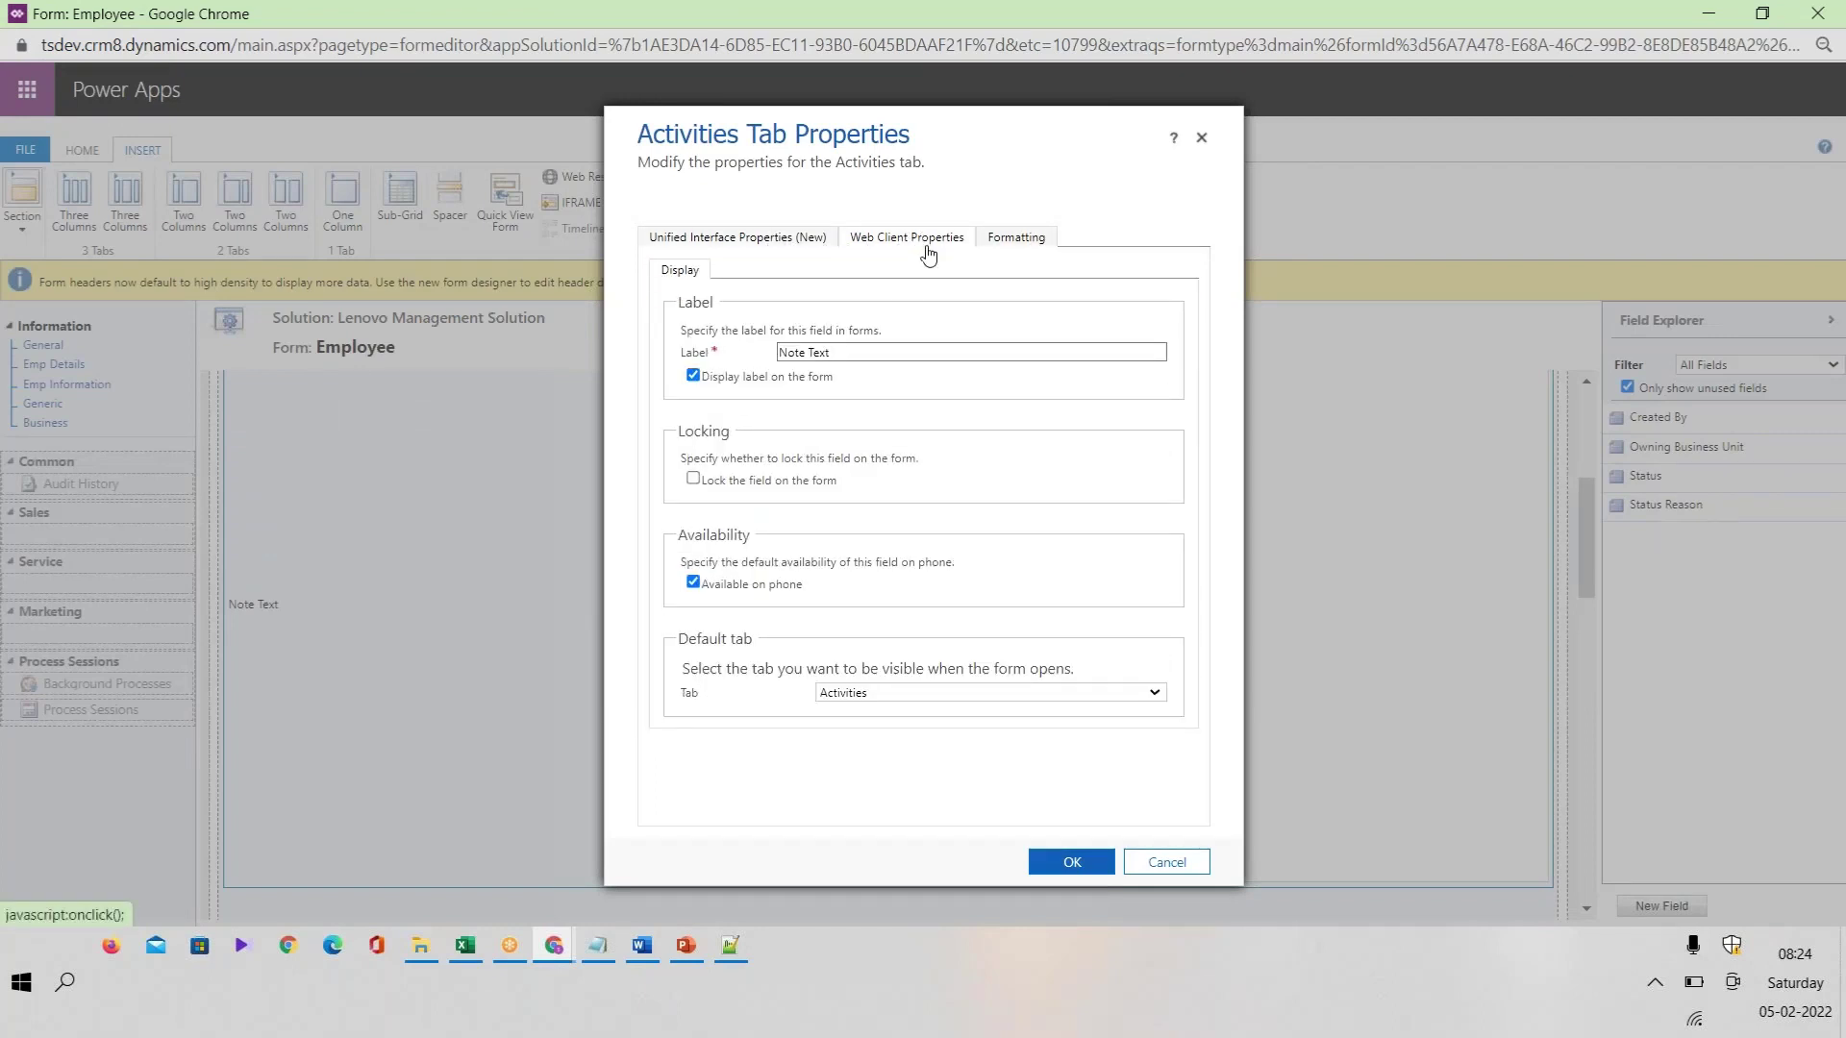
click(723, 240)
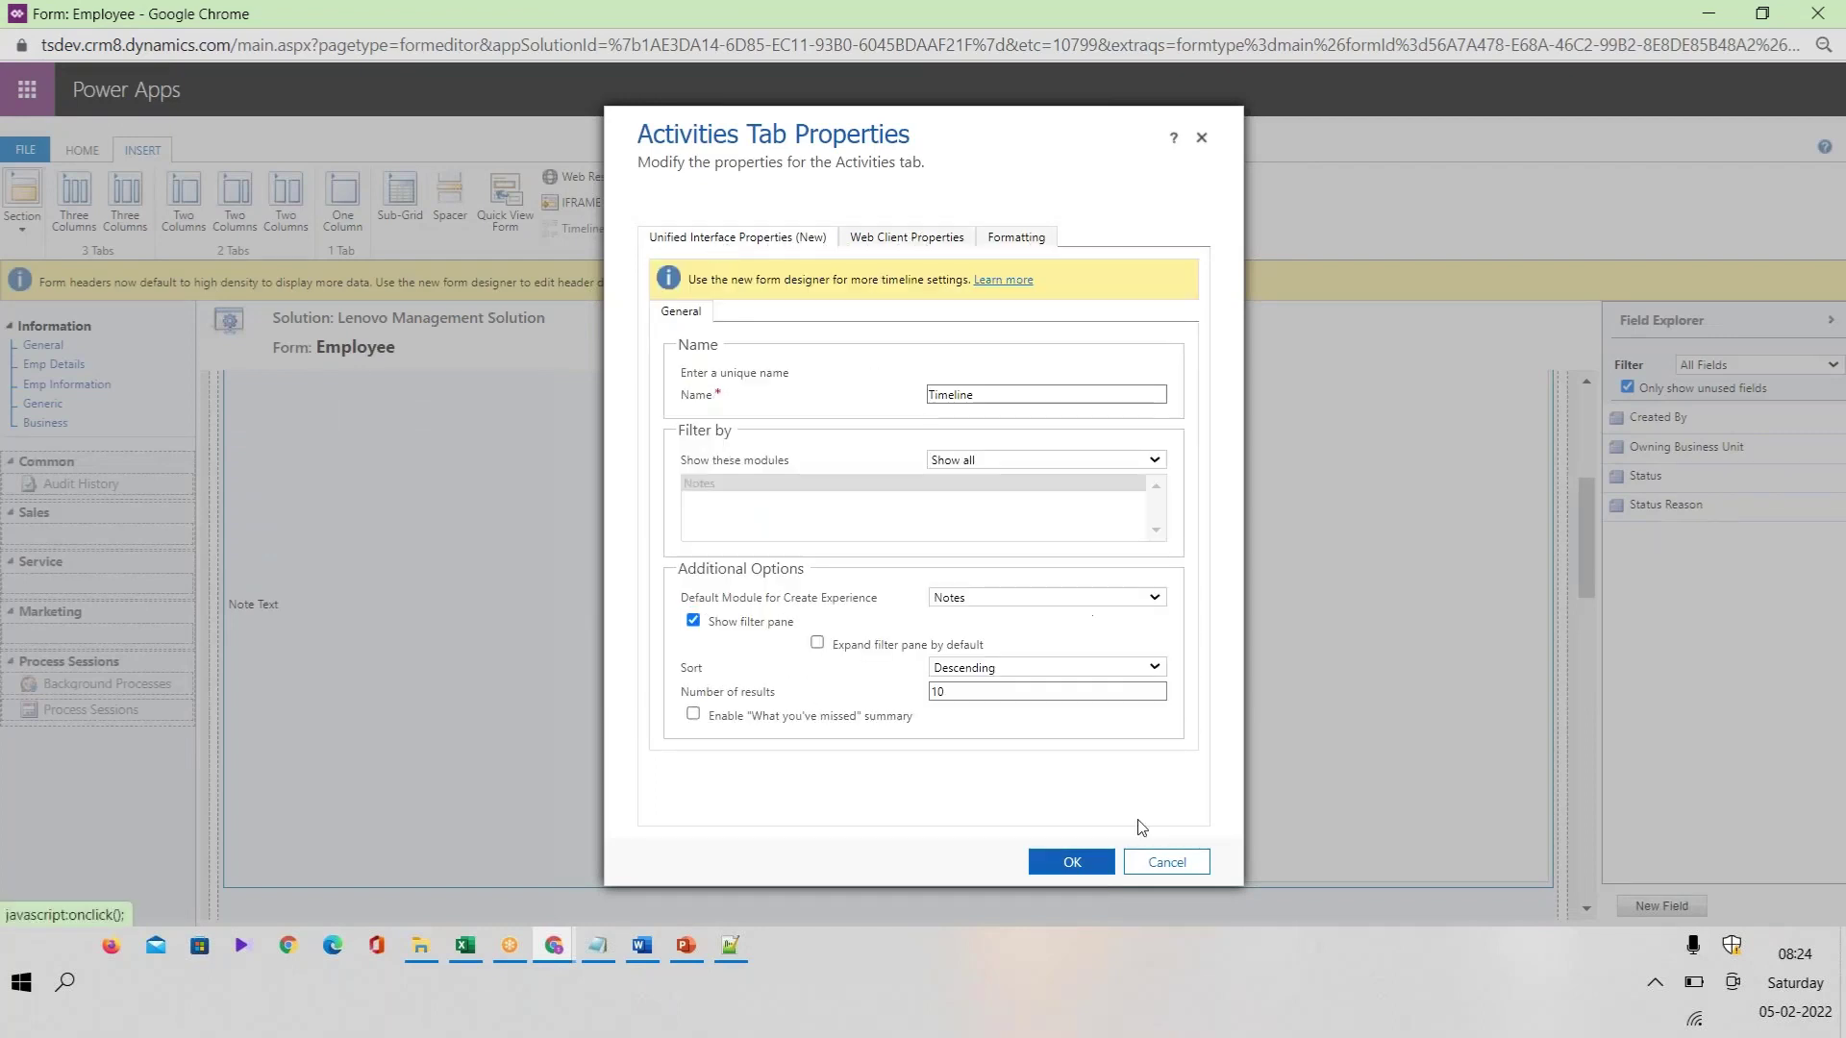
click(1059, 876)
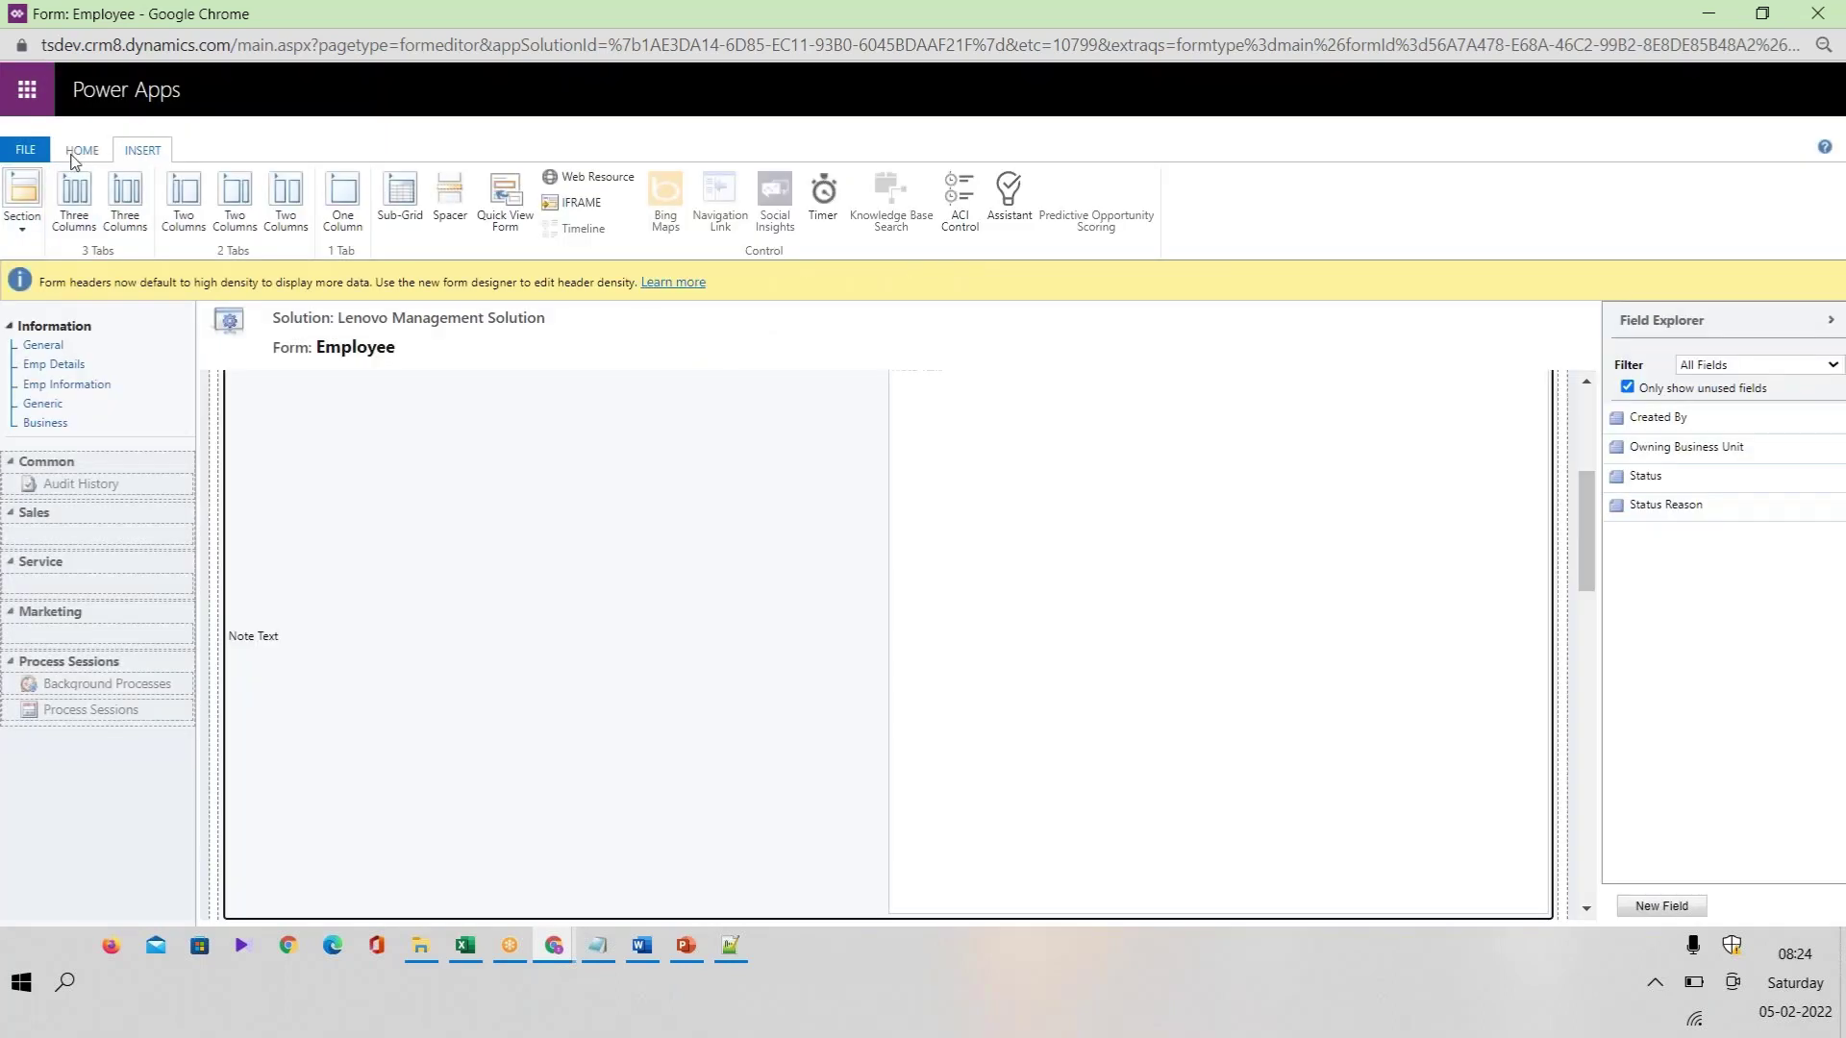
Step: Publish the Employee form and return to the test employee record's Notes section in the Dynamics 365 browser window
click(77, 152)
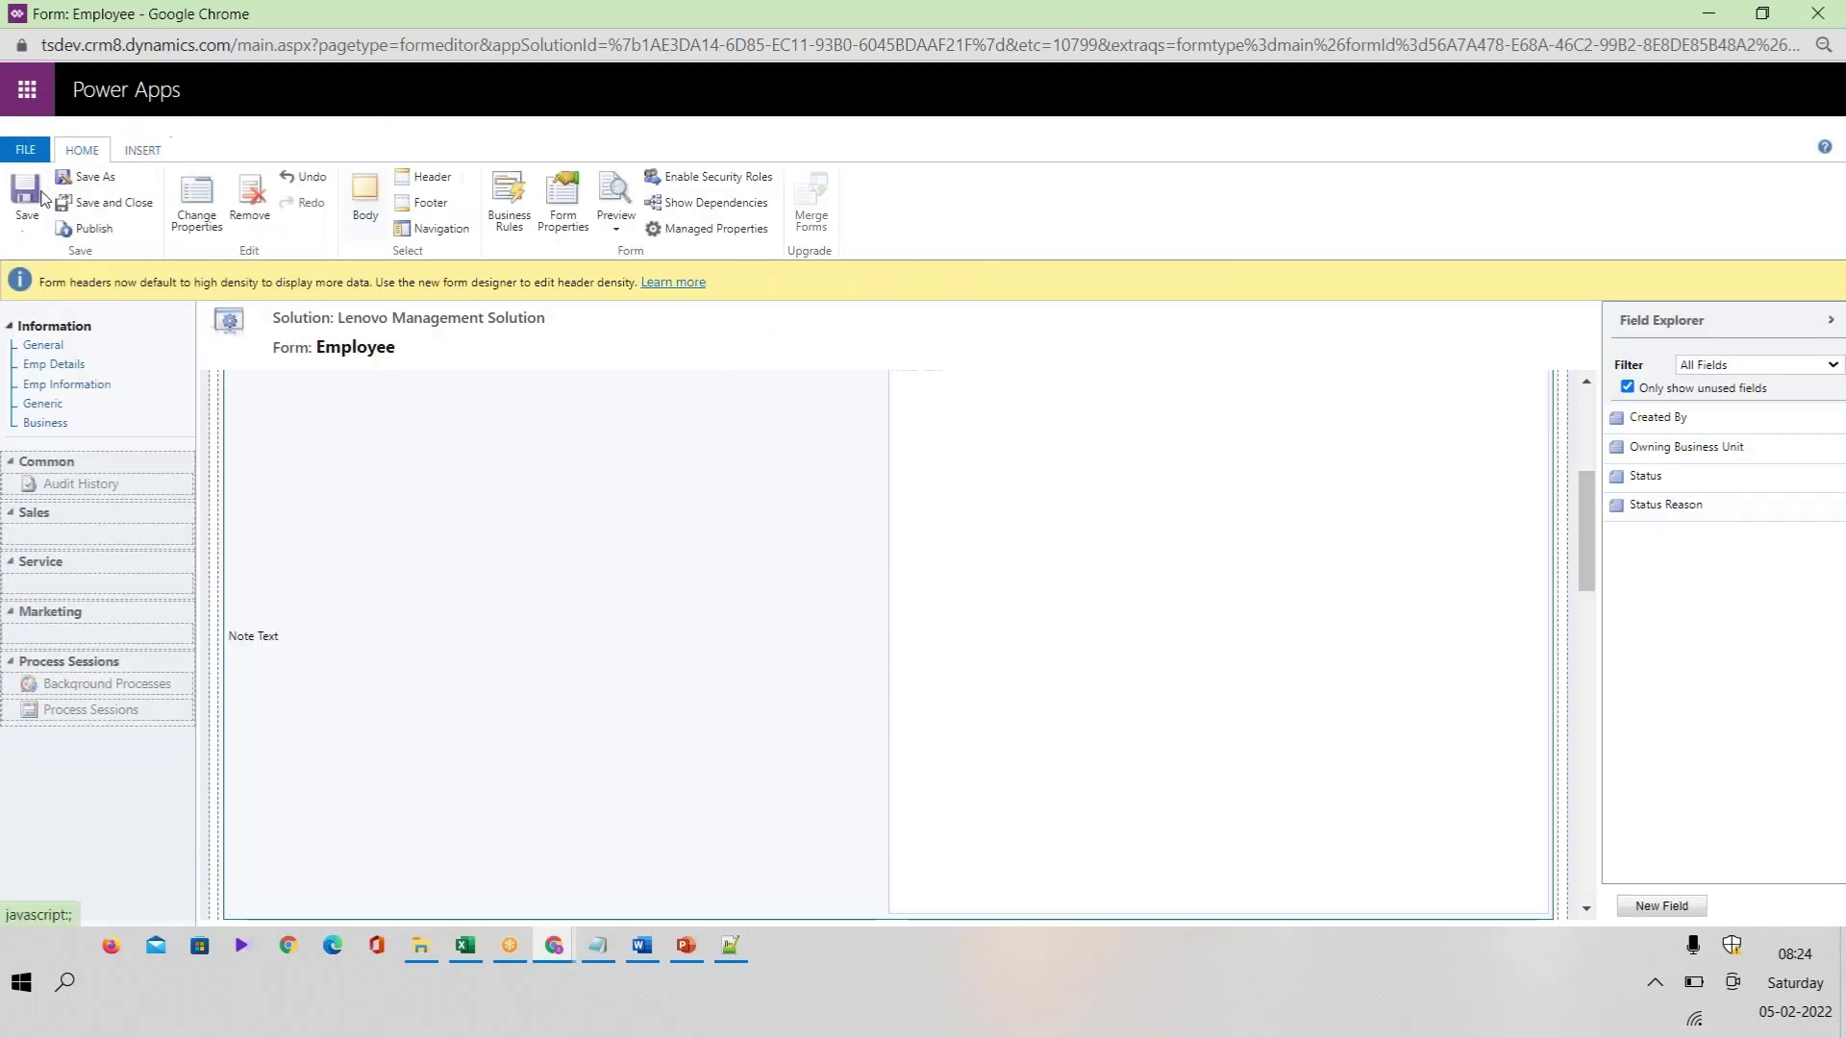
click(105, 234)
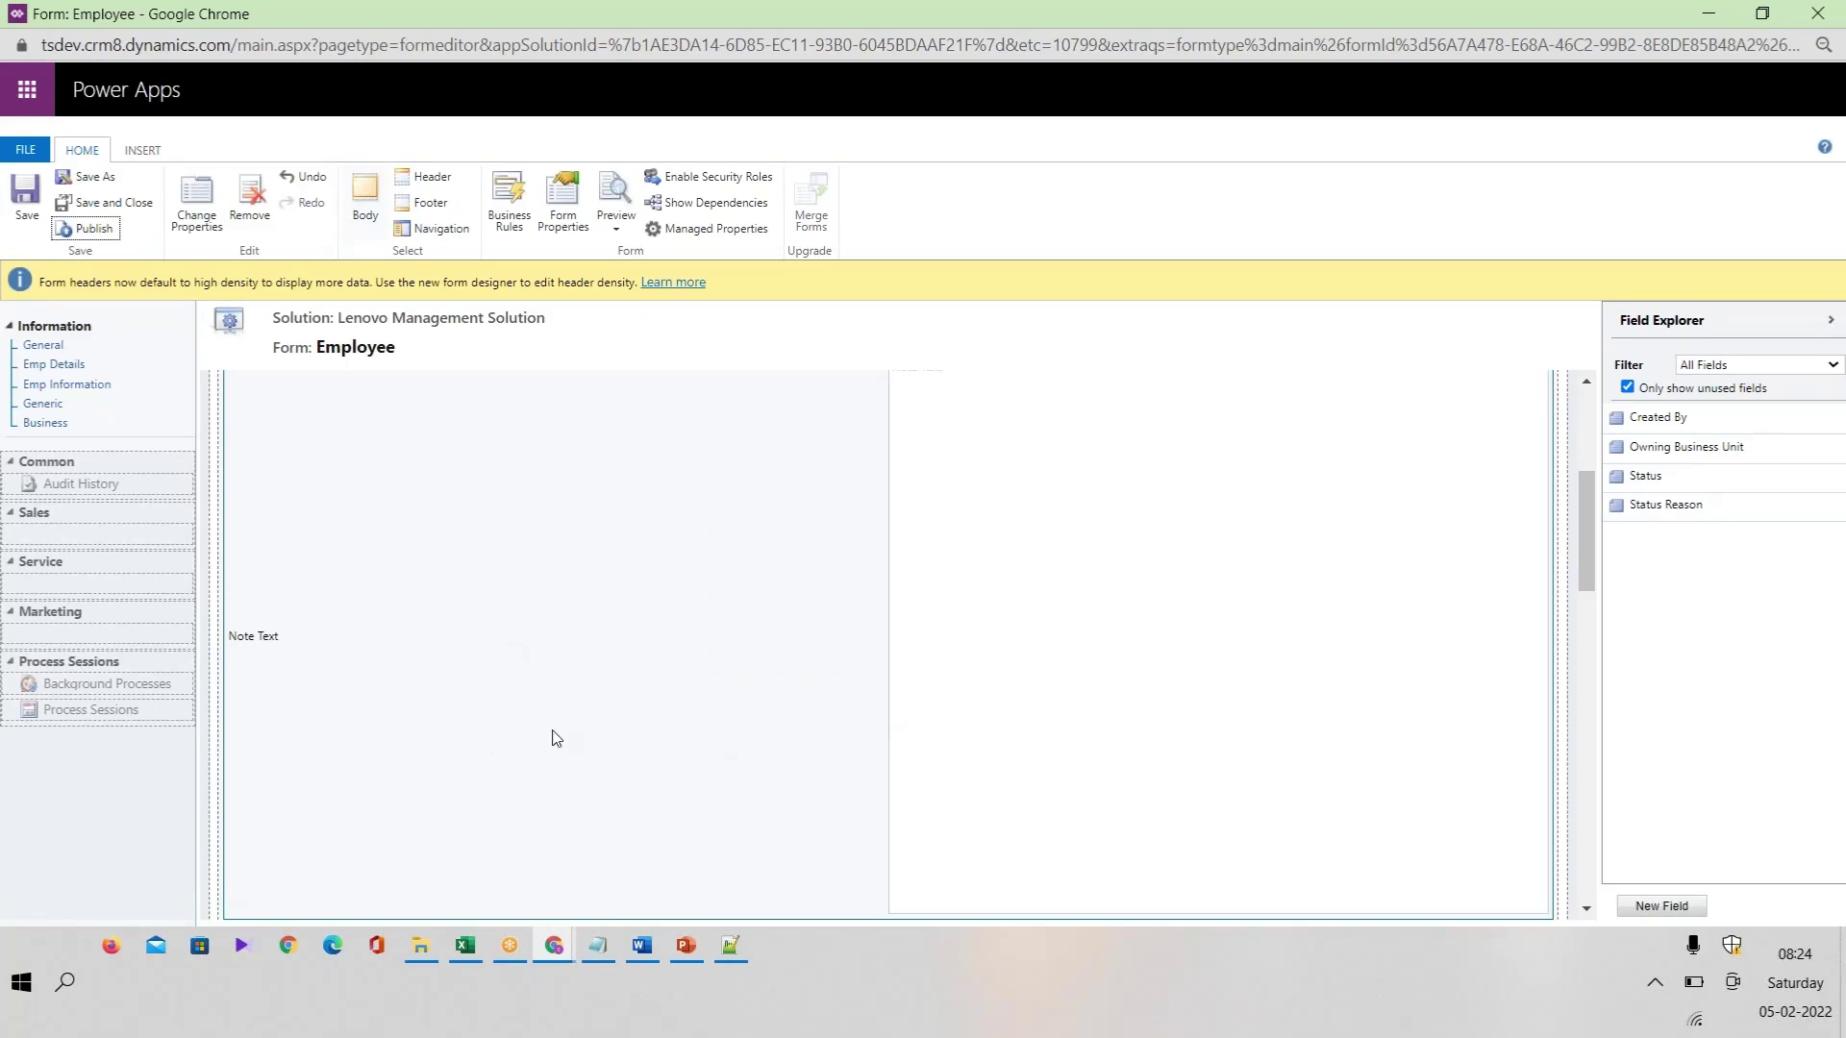
mouse_move(558, 942)
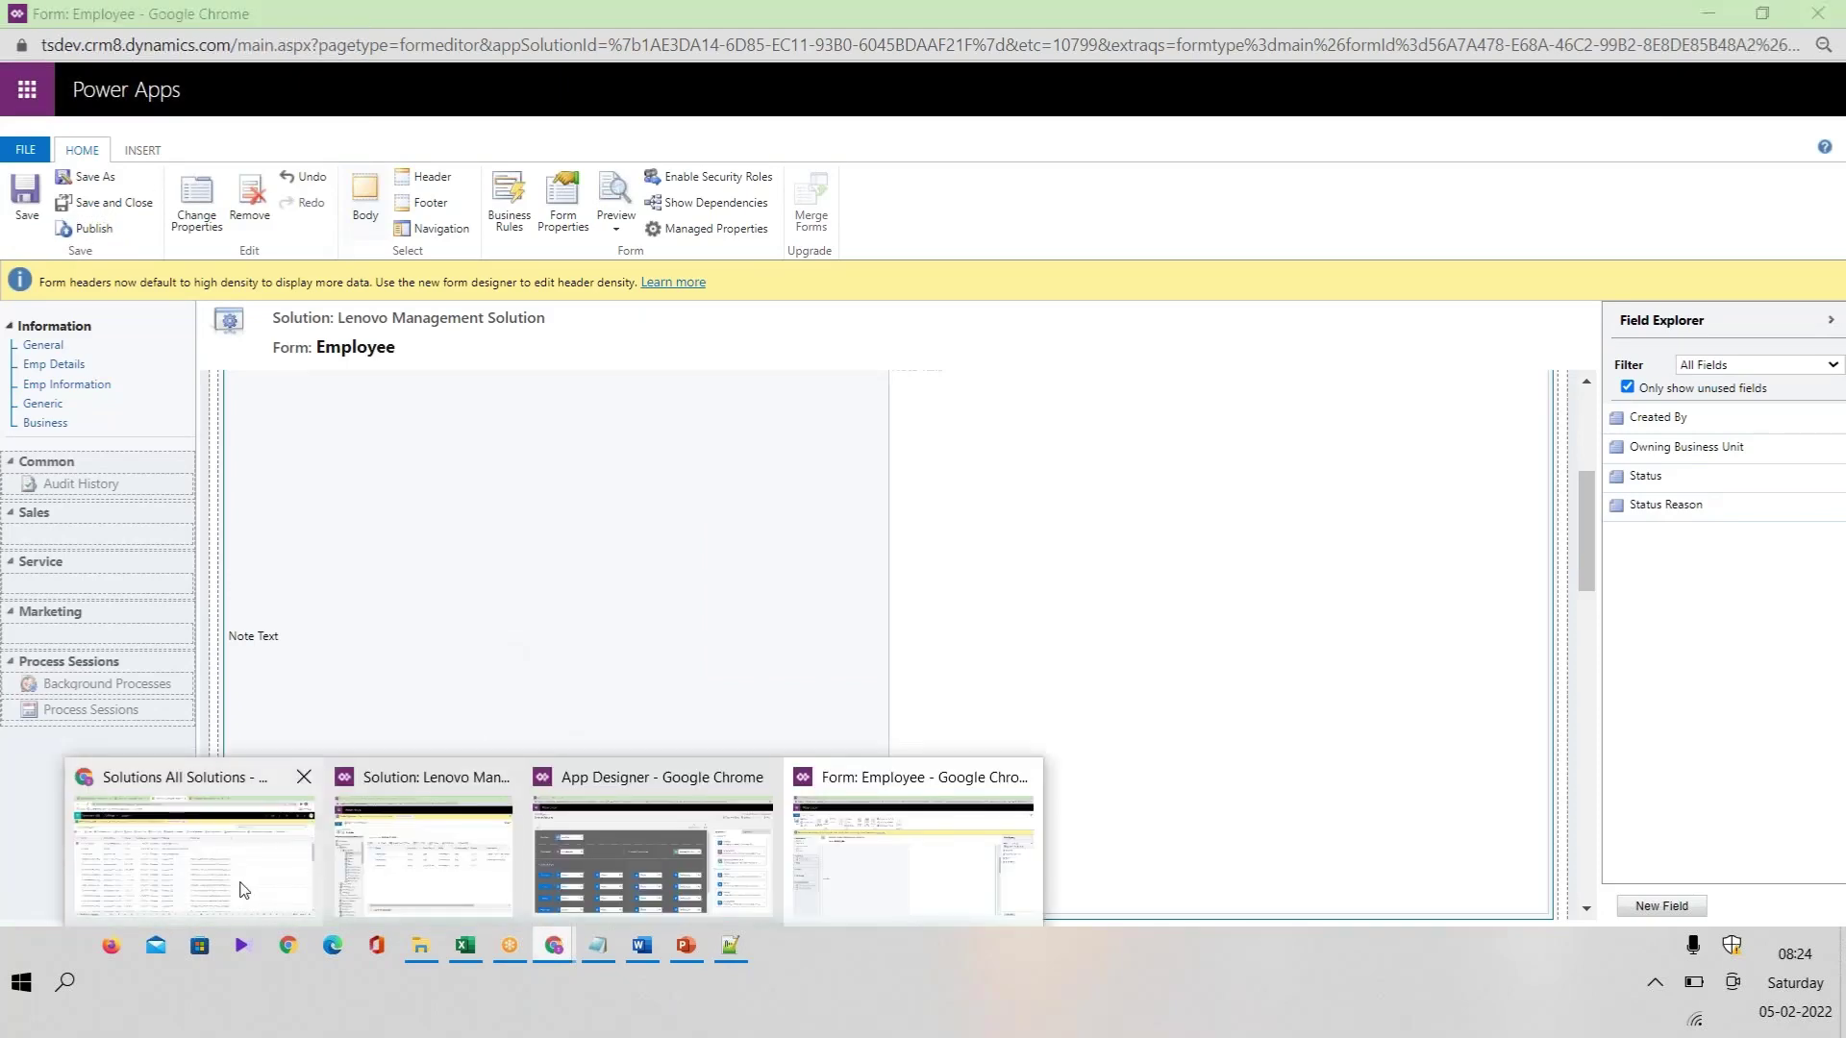
click(243, 886)
click(164, 21)
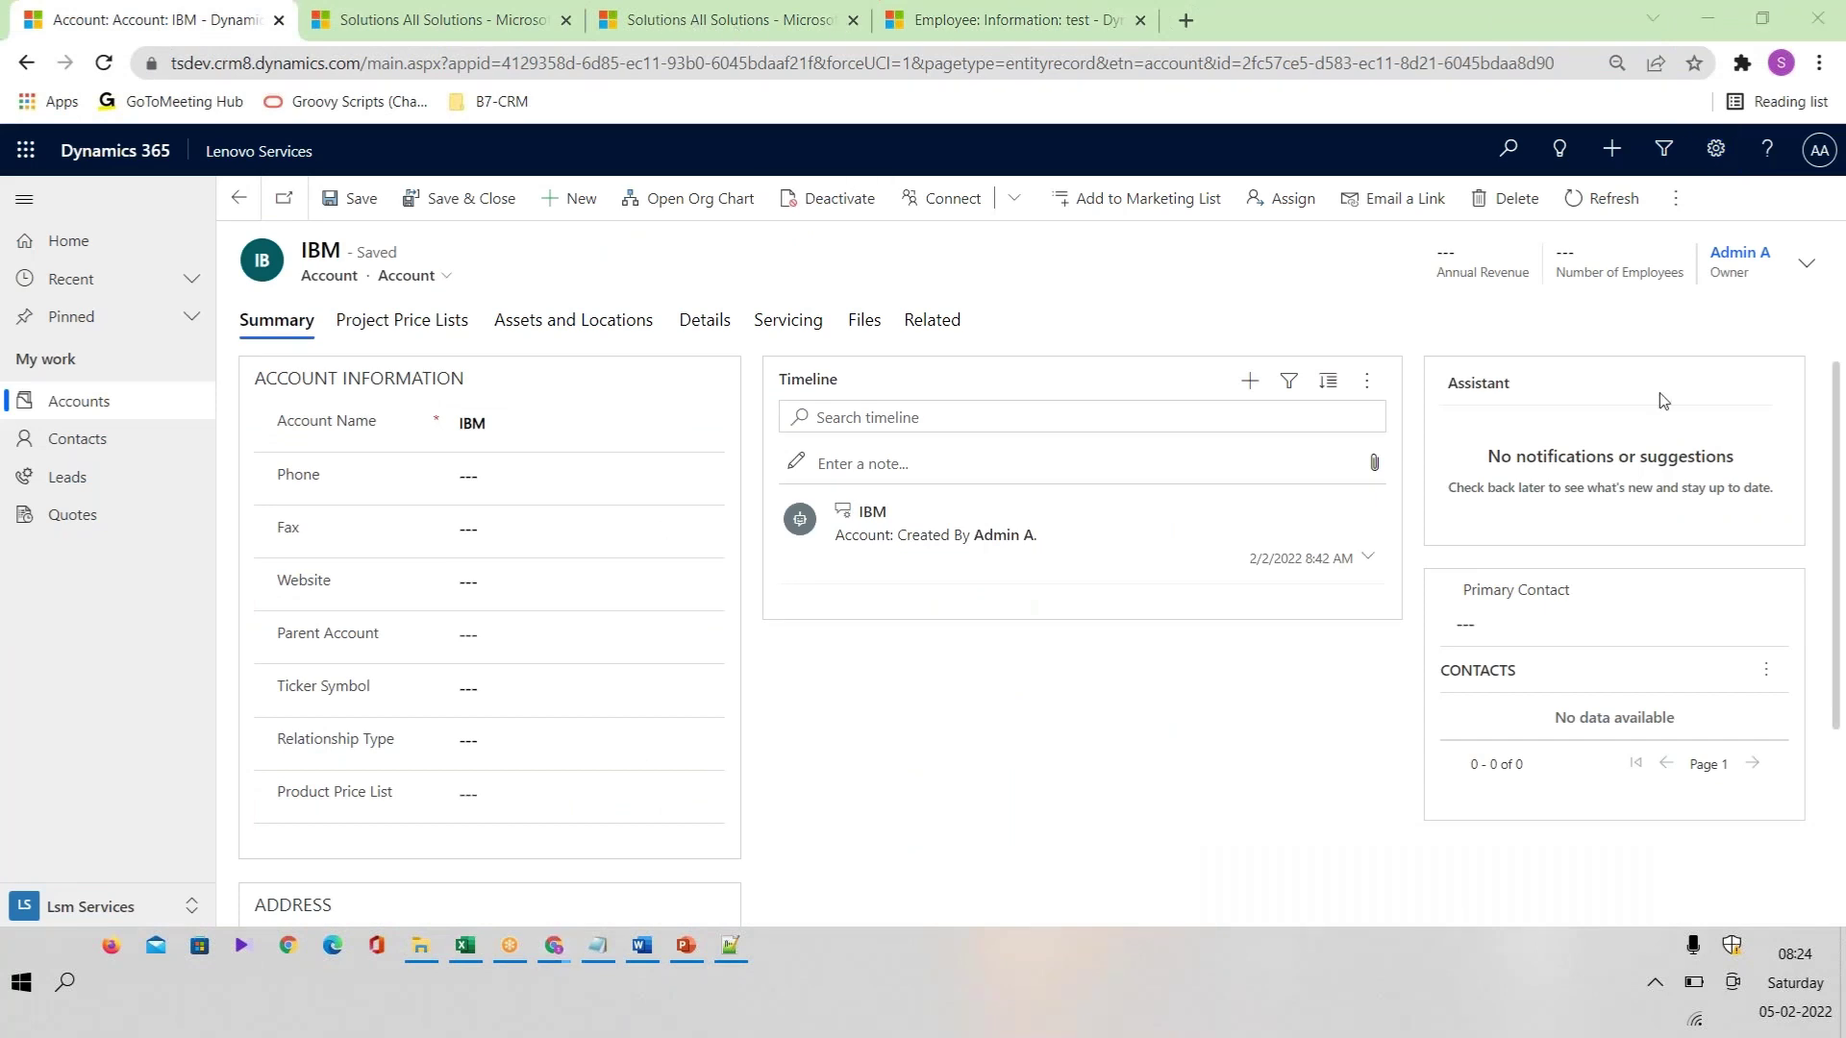
click(1082, 26)
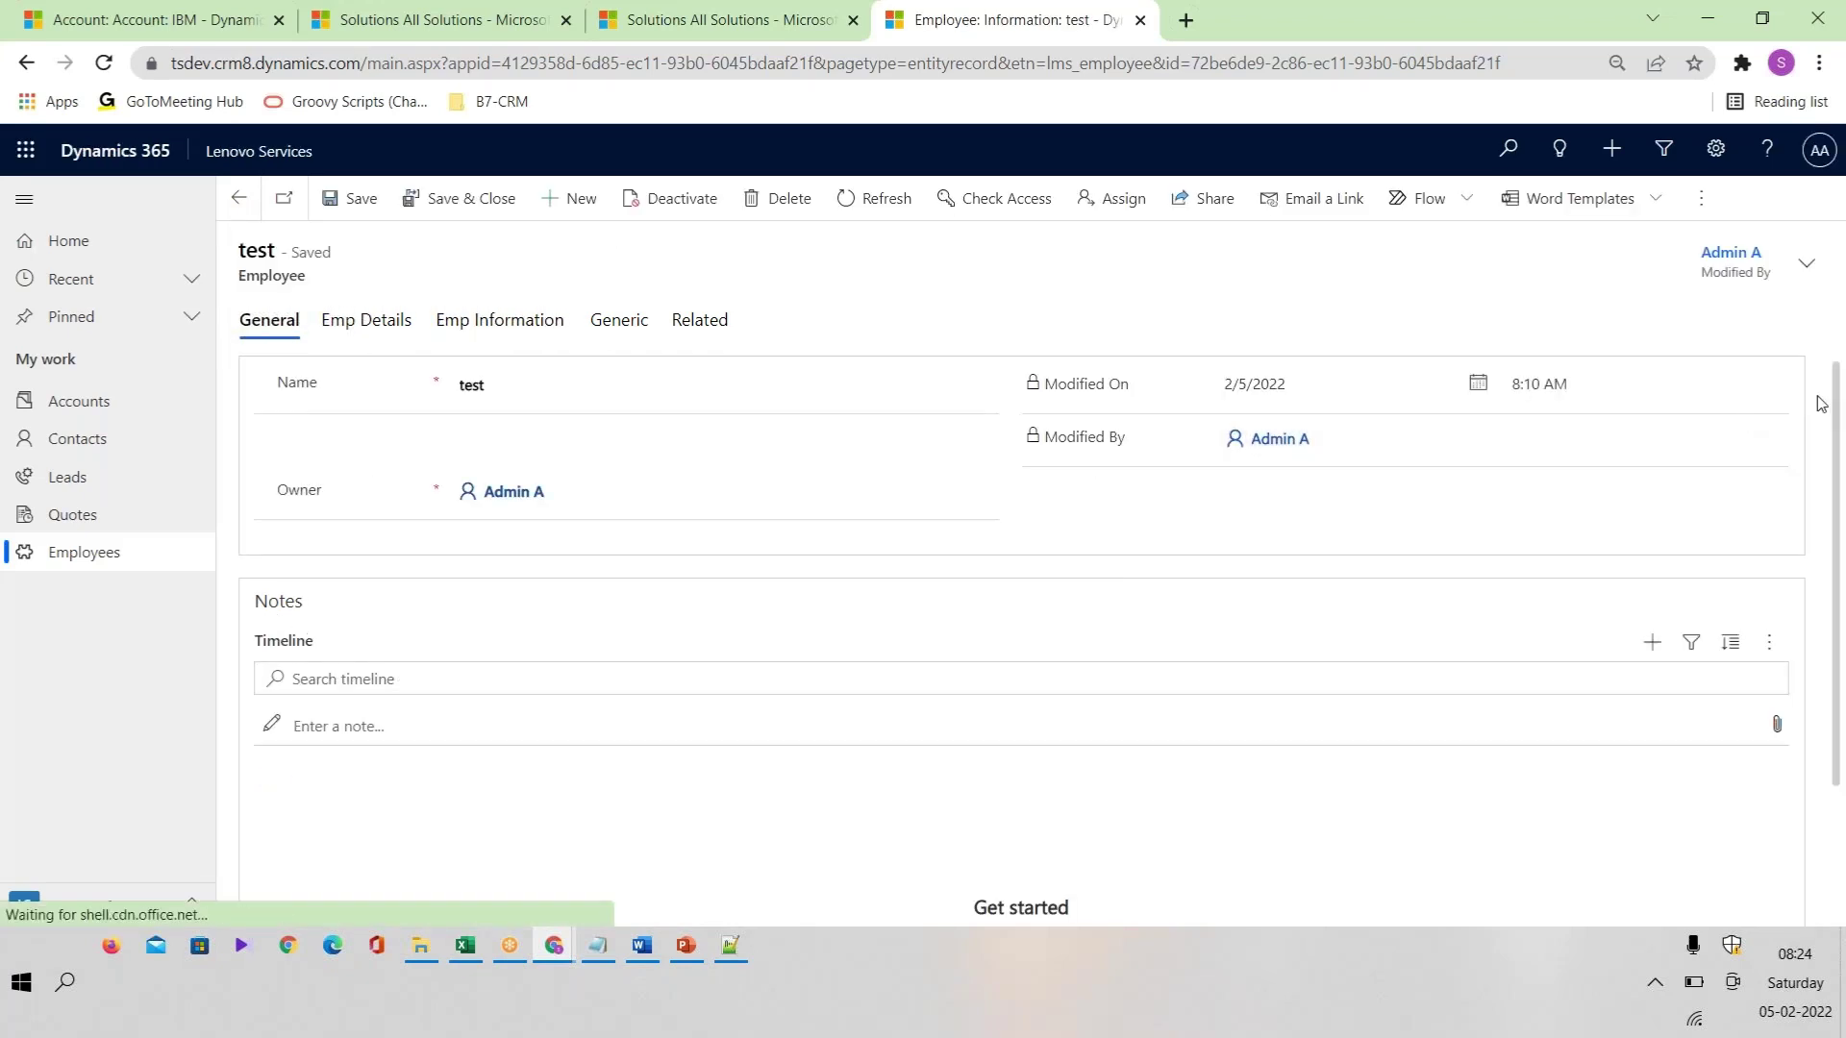
drag(1838, 383, 1841, 508)
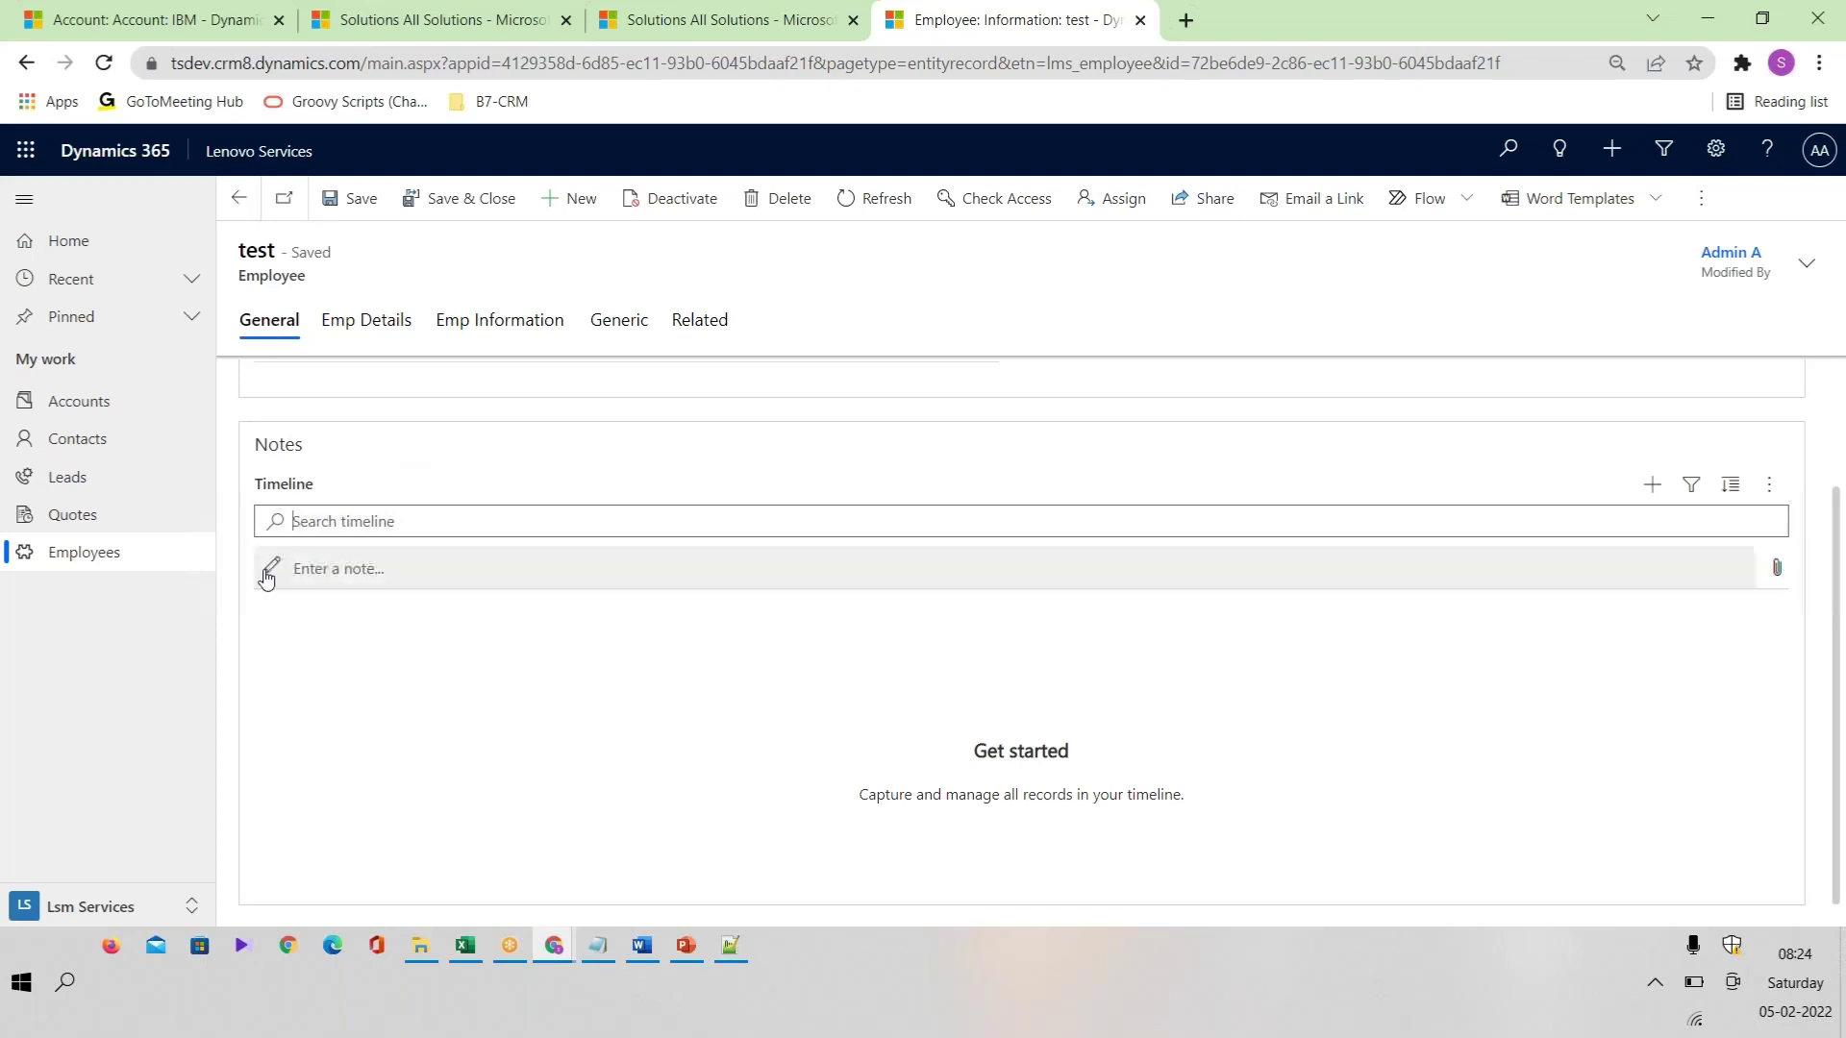
Step: Add a note to the timeline with the title Test Doc and the text Test Doc
click(323, 575)
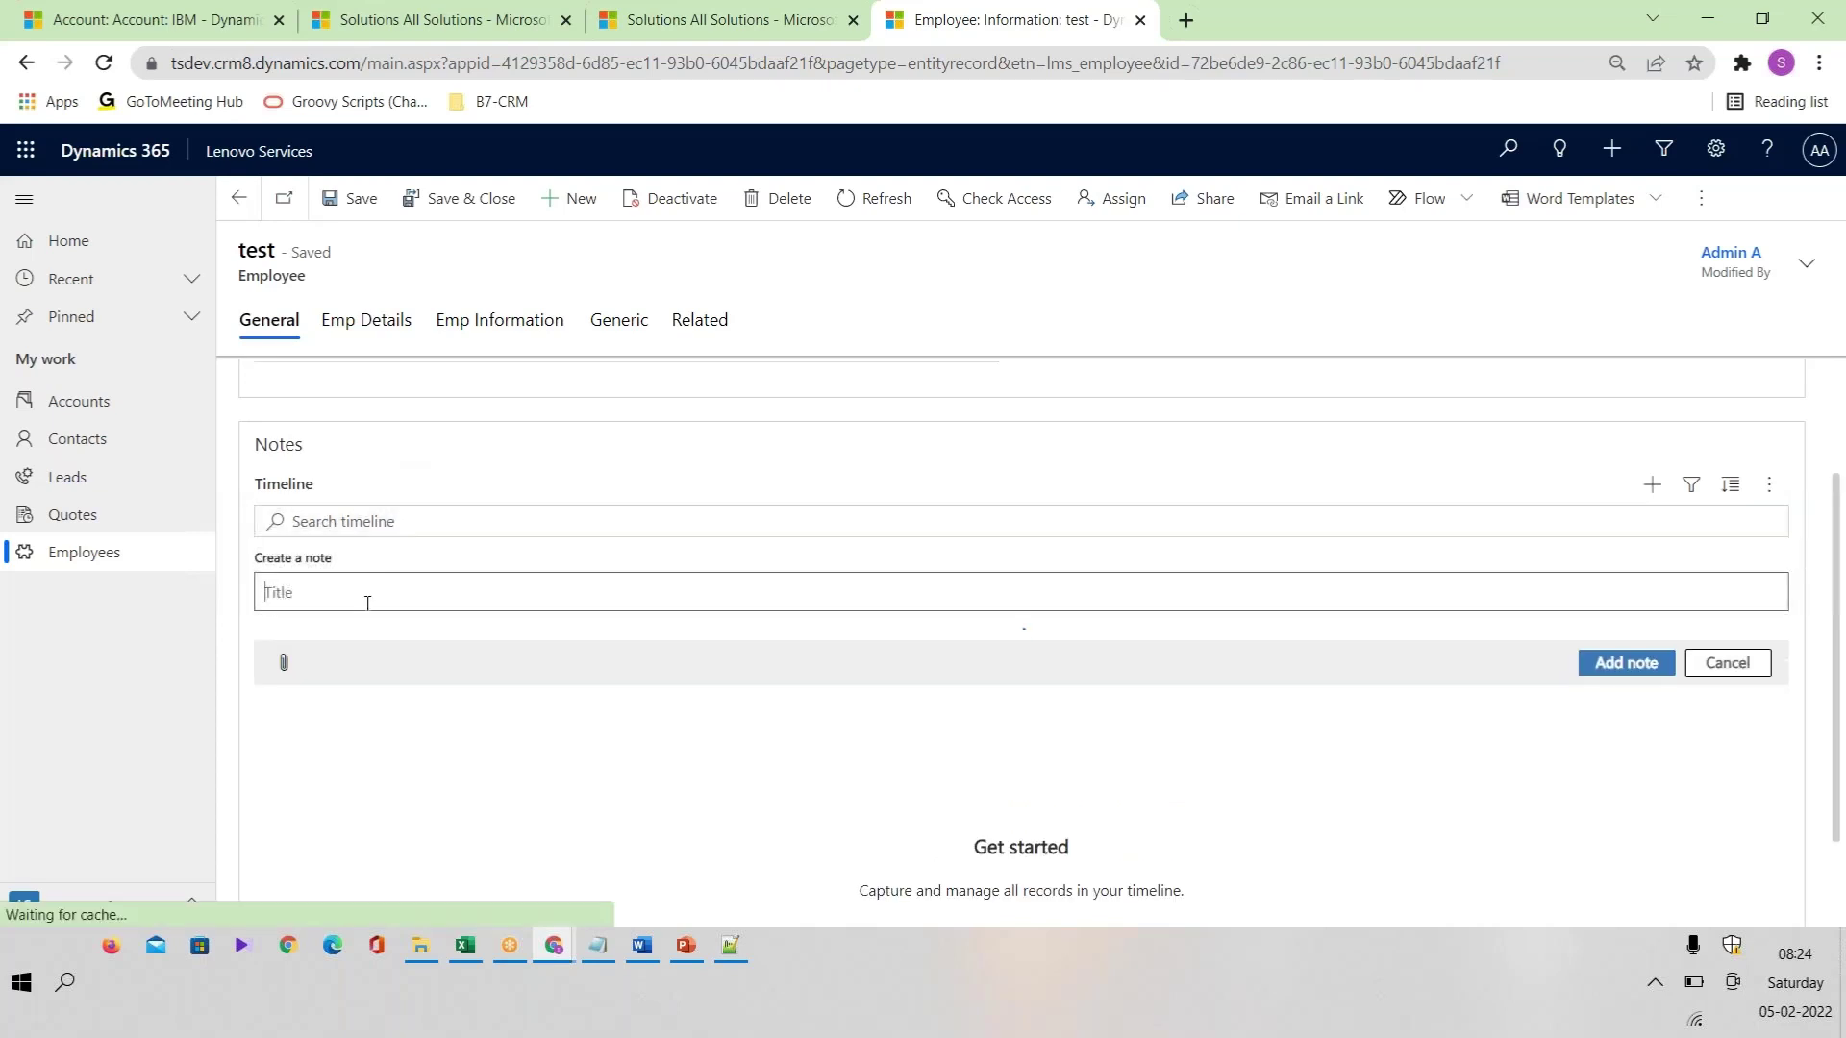
text(Test Doc)
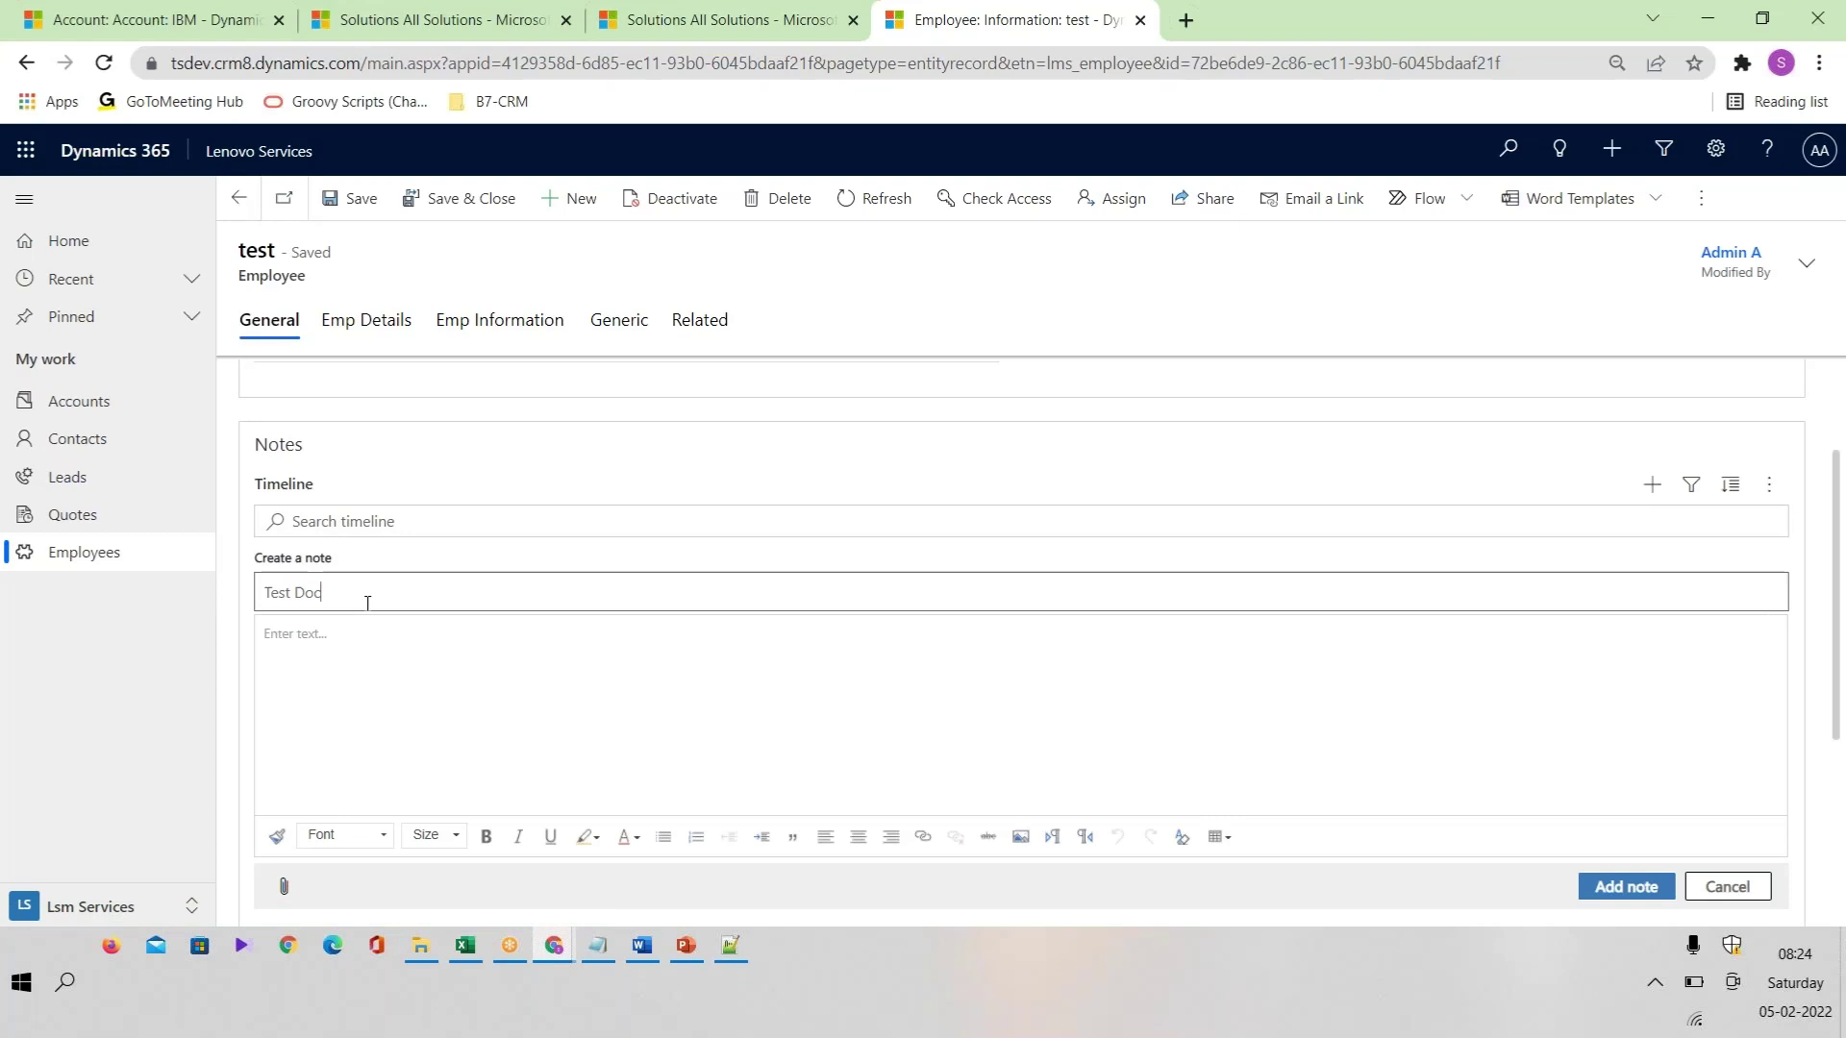
click(611, 652)
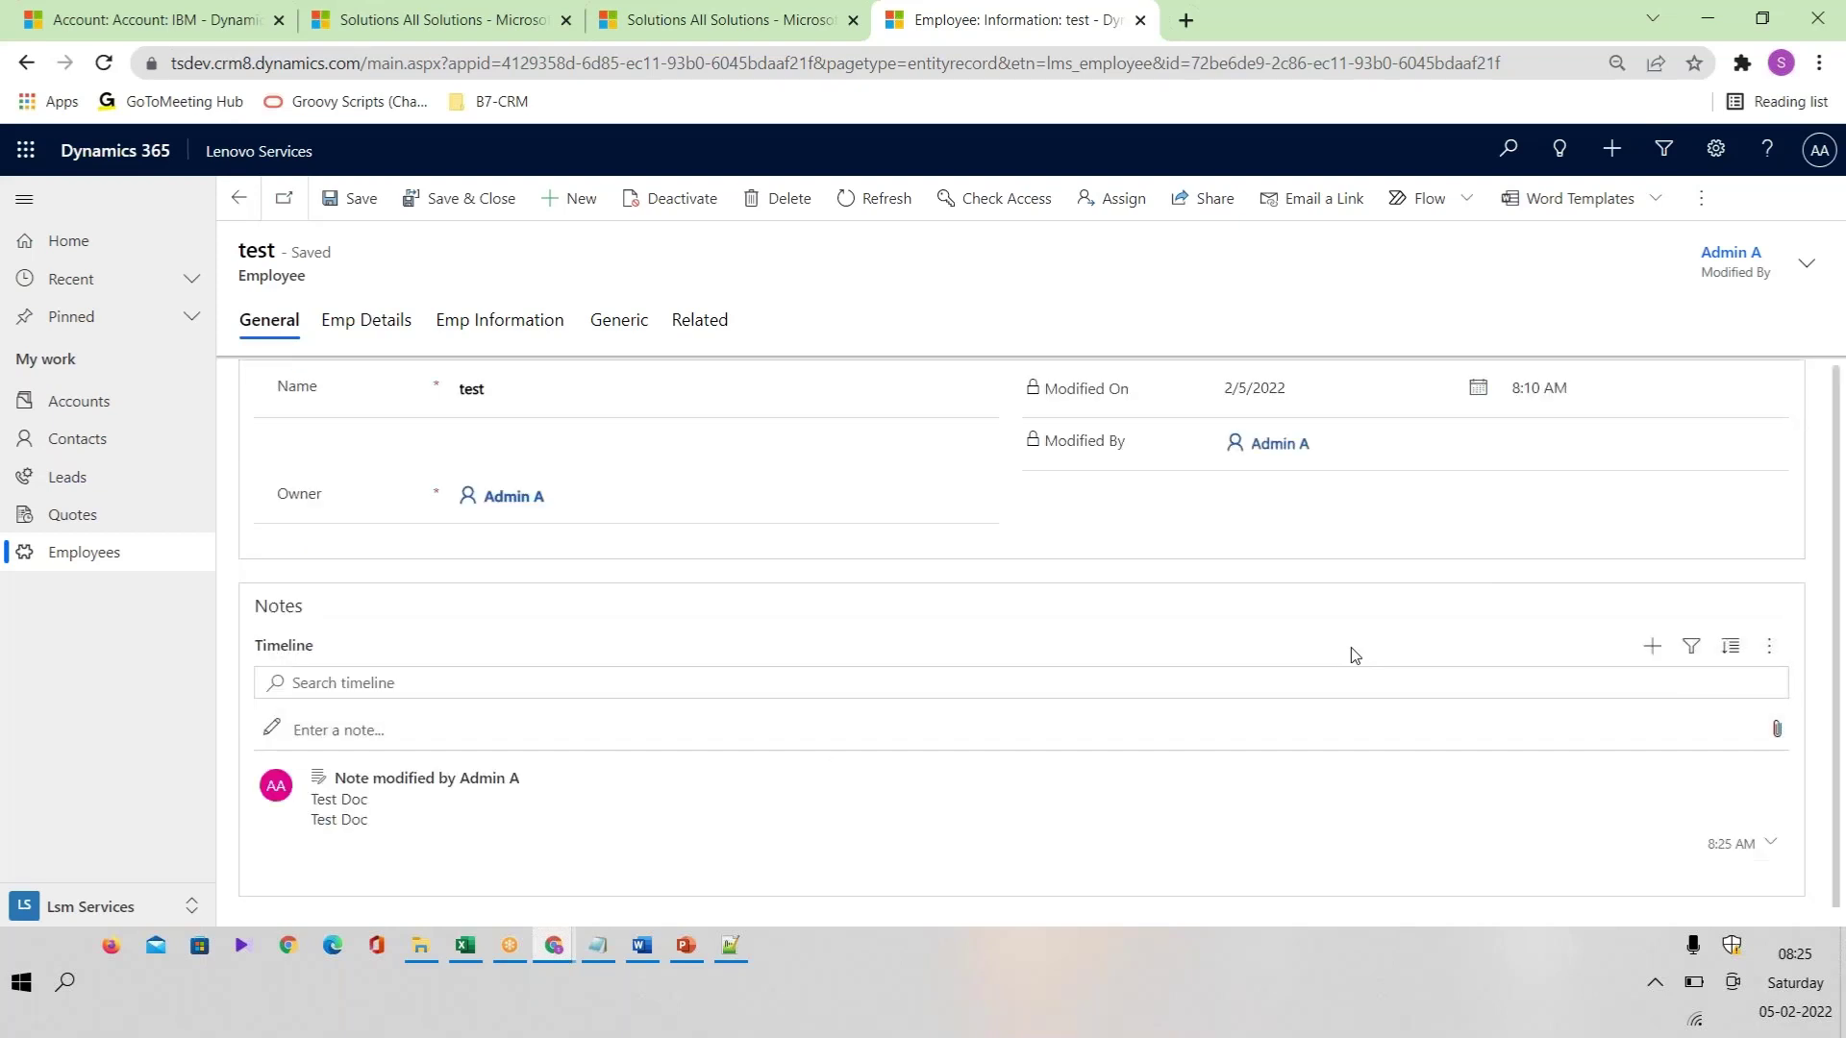
scroll(1841, 428, down, 1)
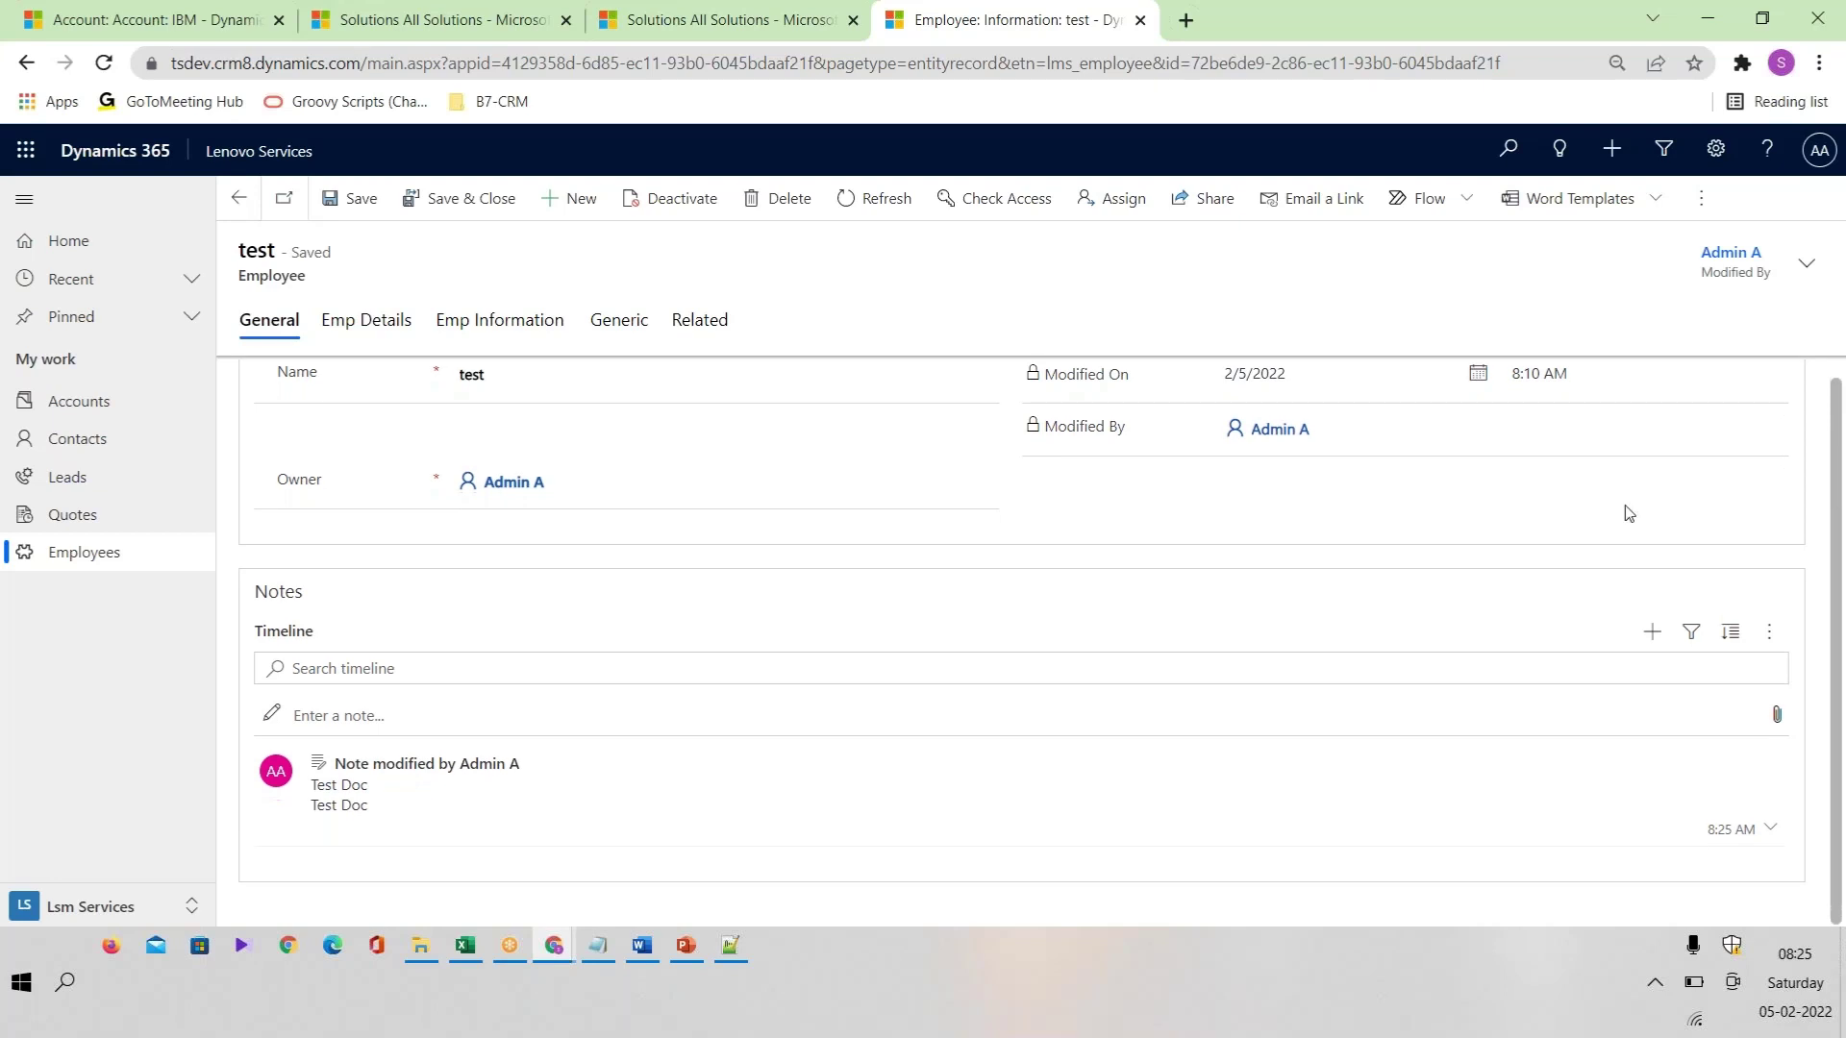
Step: Start another note in the timeline with the title Doc1
click(368, 721)
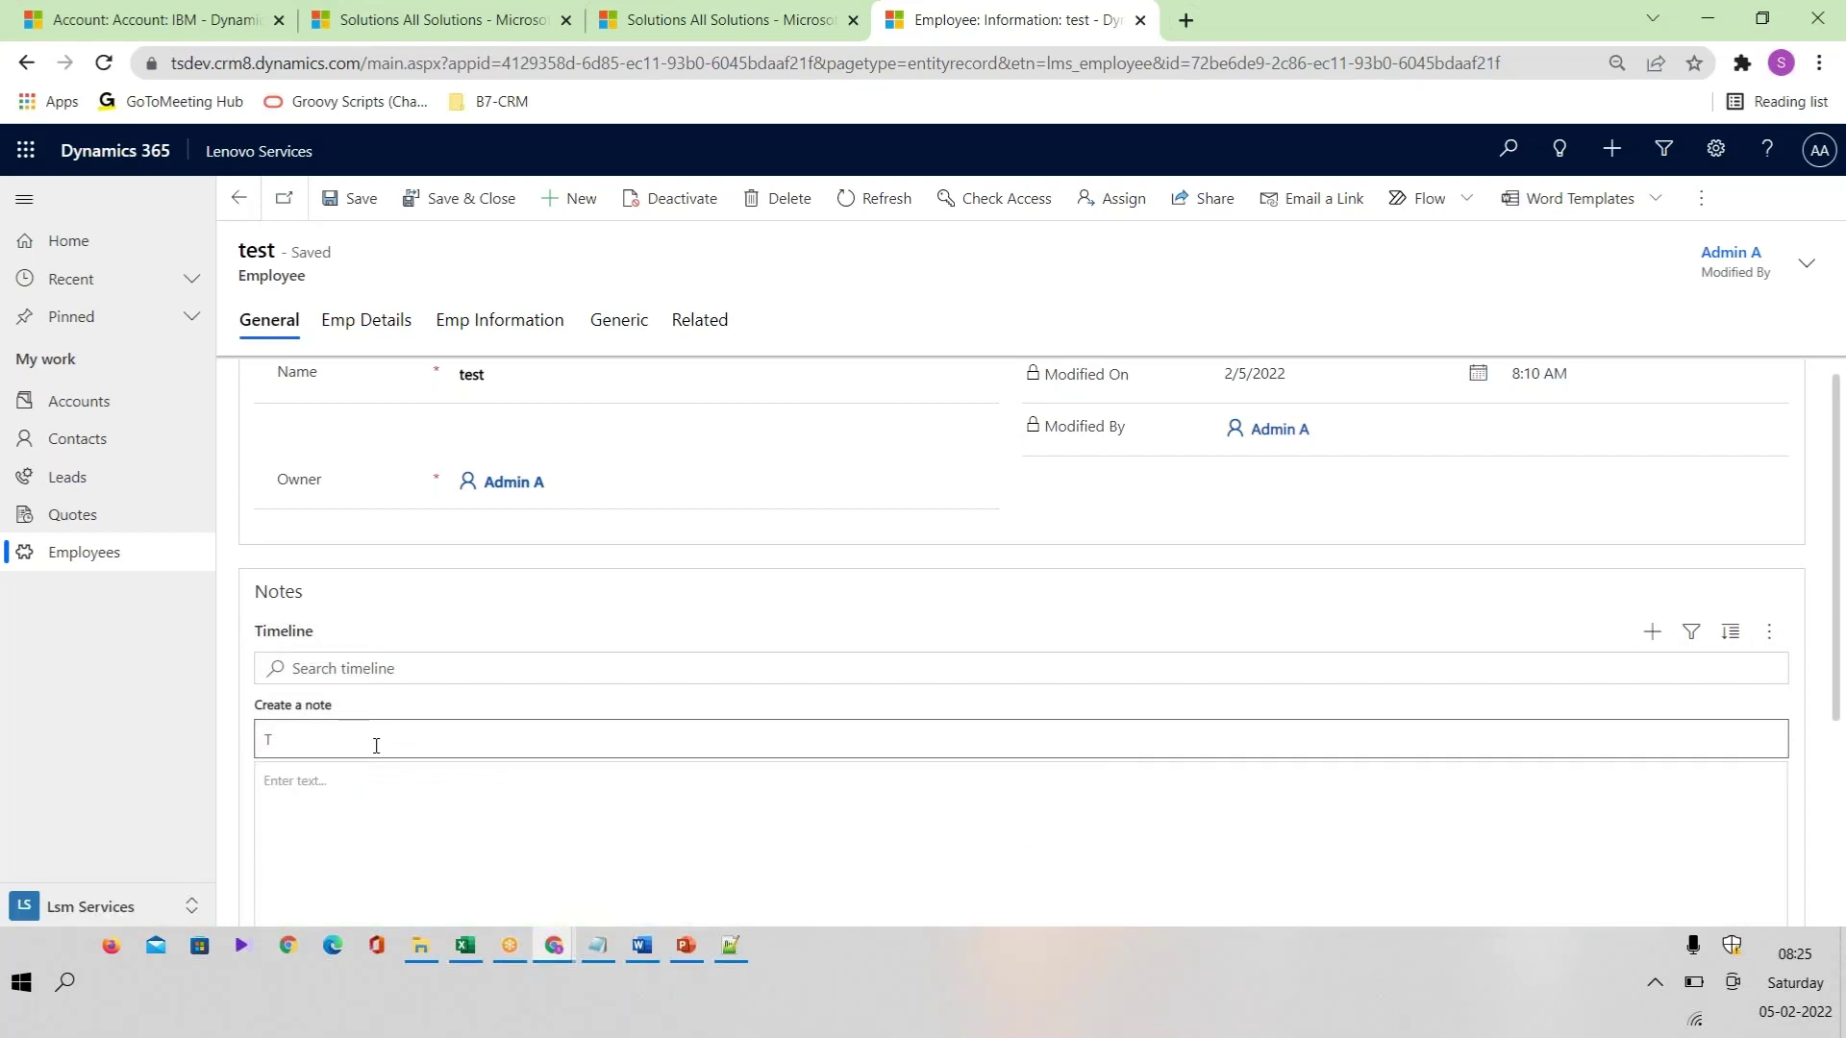
text(Doc1)
click(385, 789)
drag(1842, 437, 1842, 596)
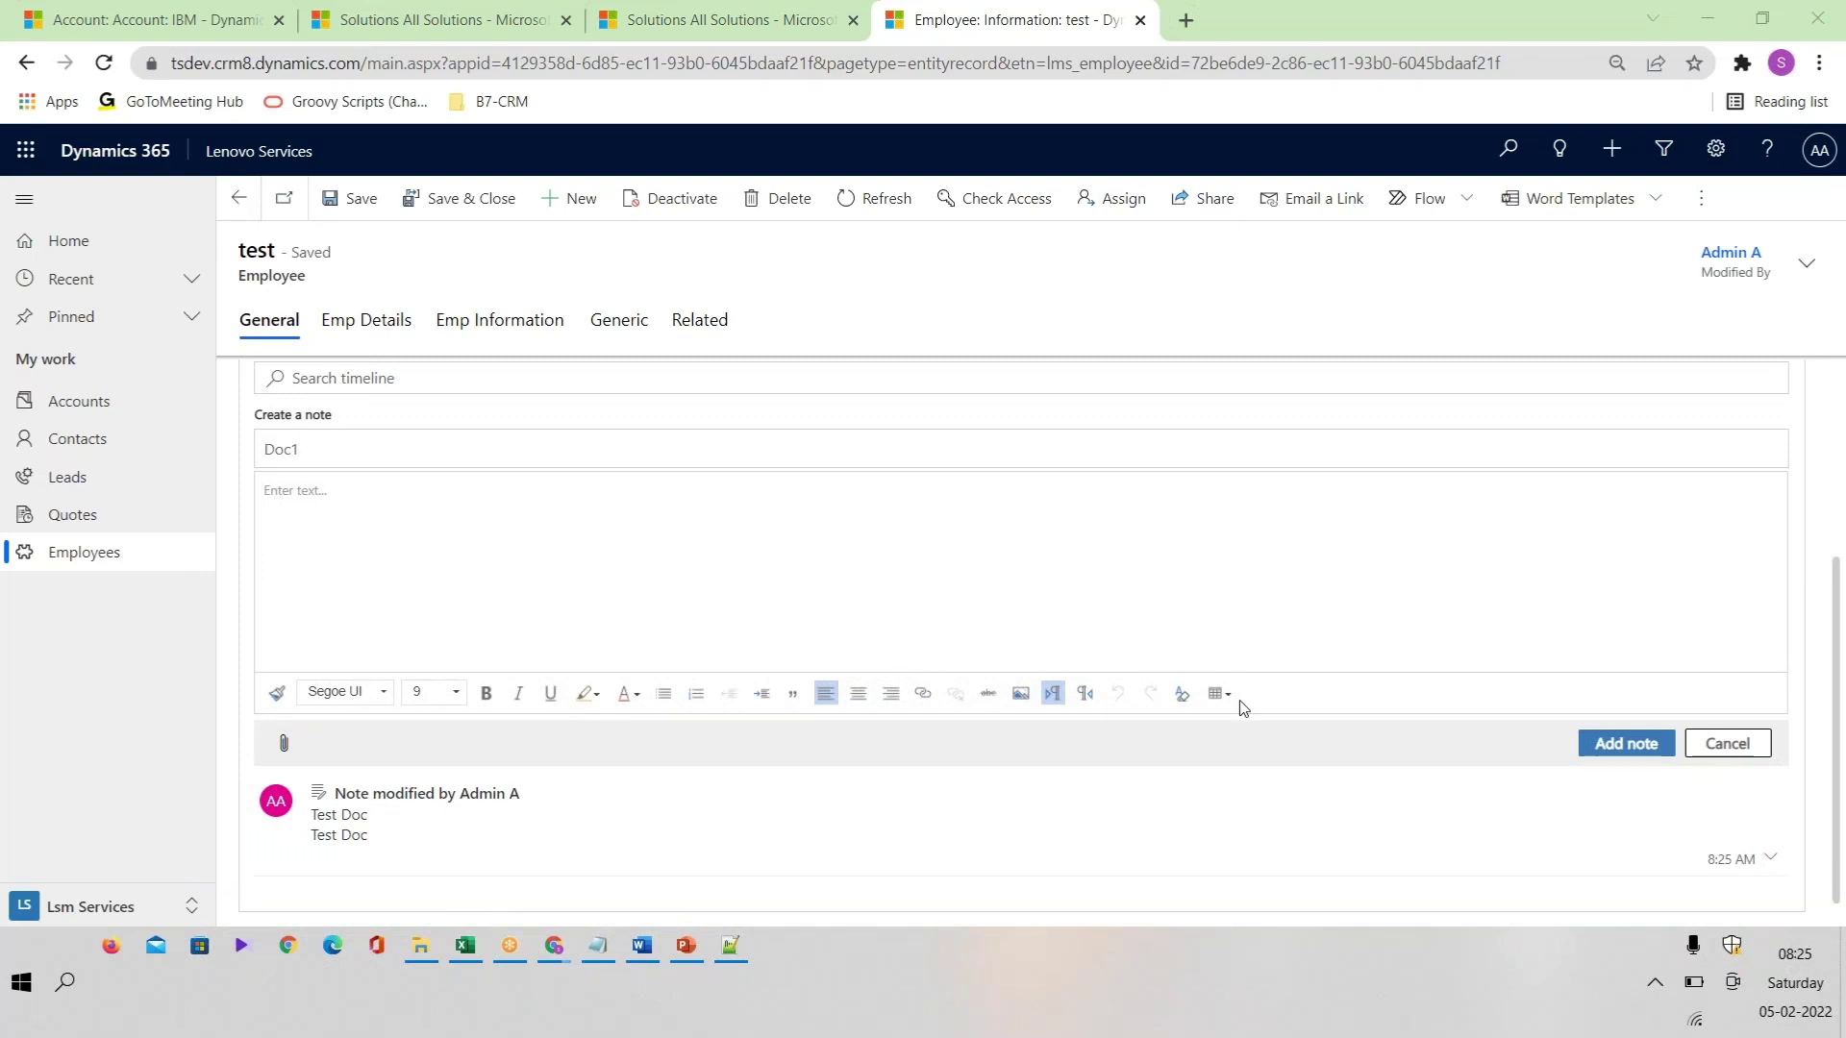
Step: Examine the Notes timeline's layout, its refresh and sort options, and the record types it can create
click(1367, 601)
scroll(1367, 601, up, 2)
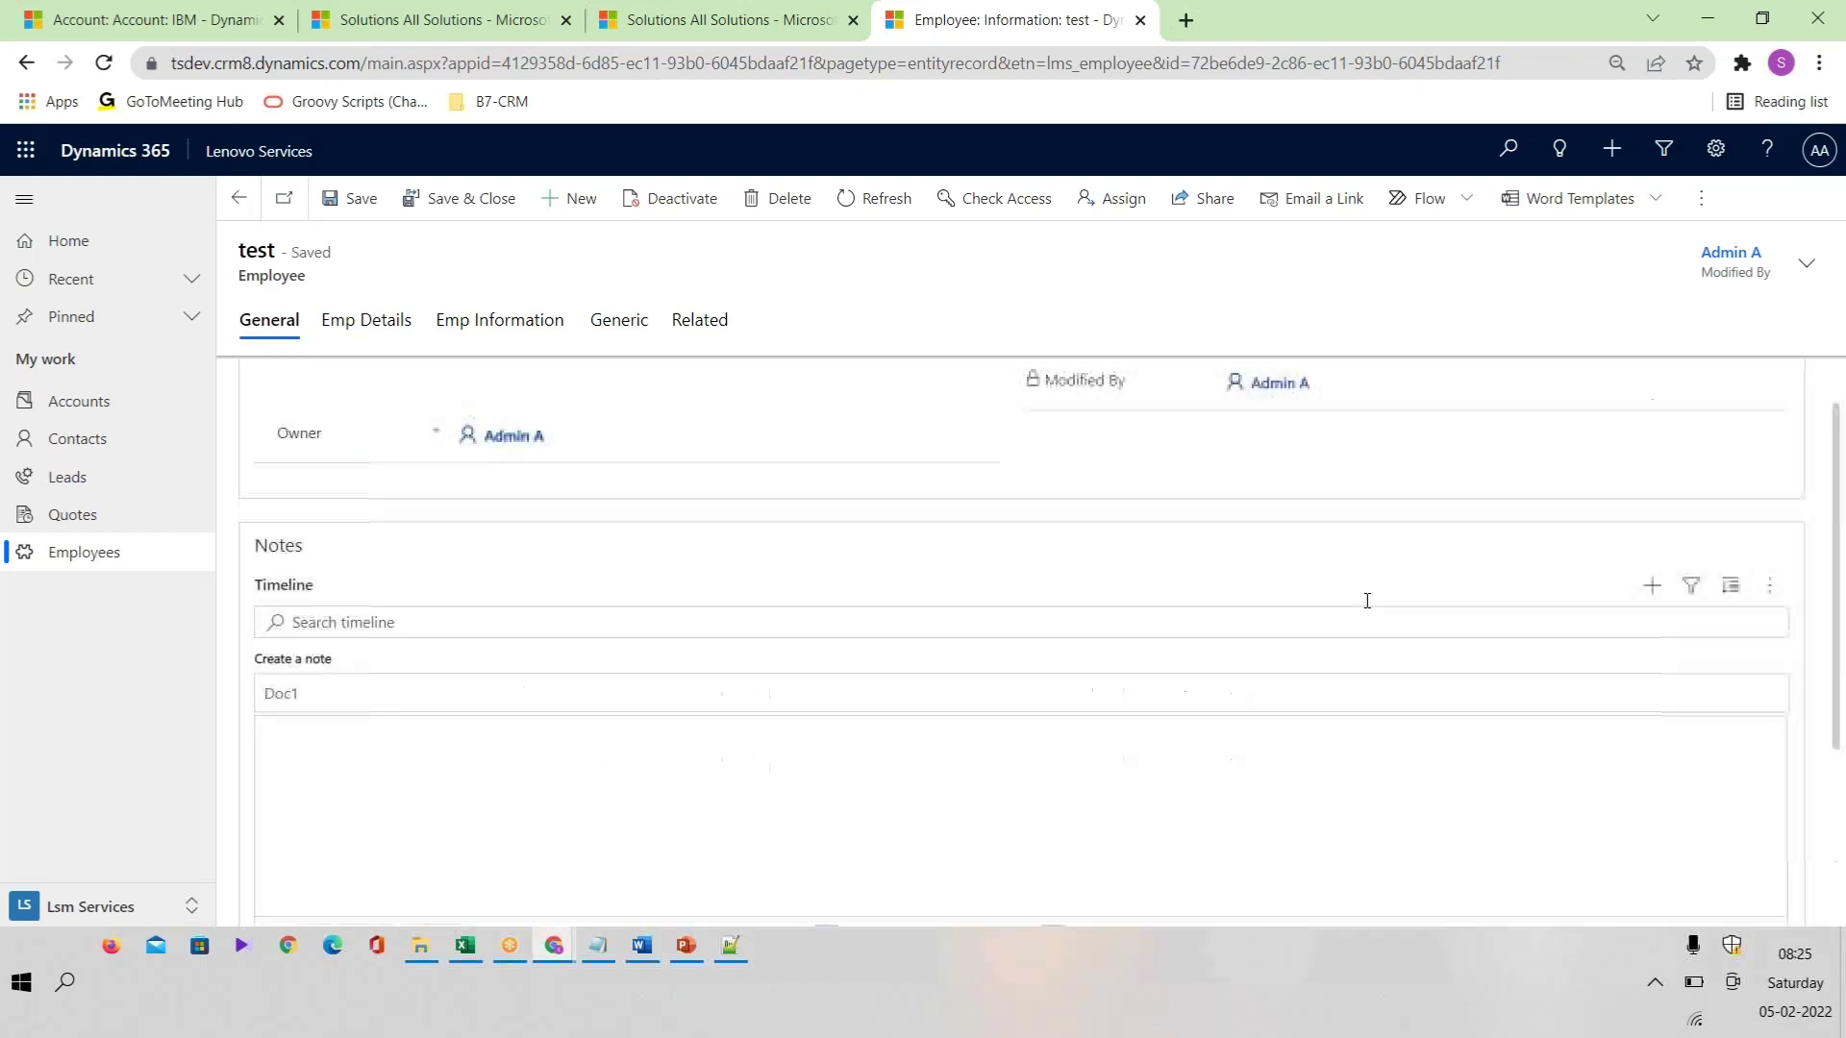
scroll(1367, 601, down, 2)
scroll(1367, 601, up, 1)
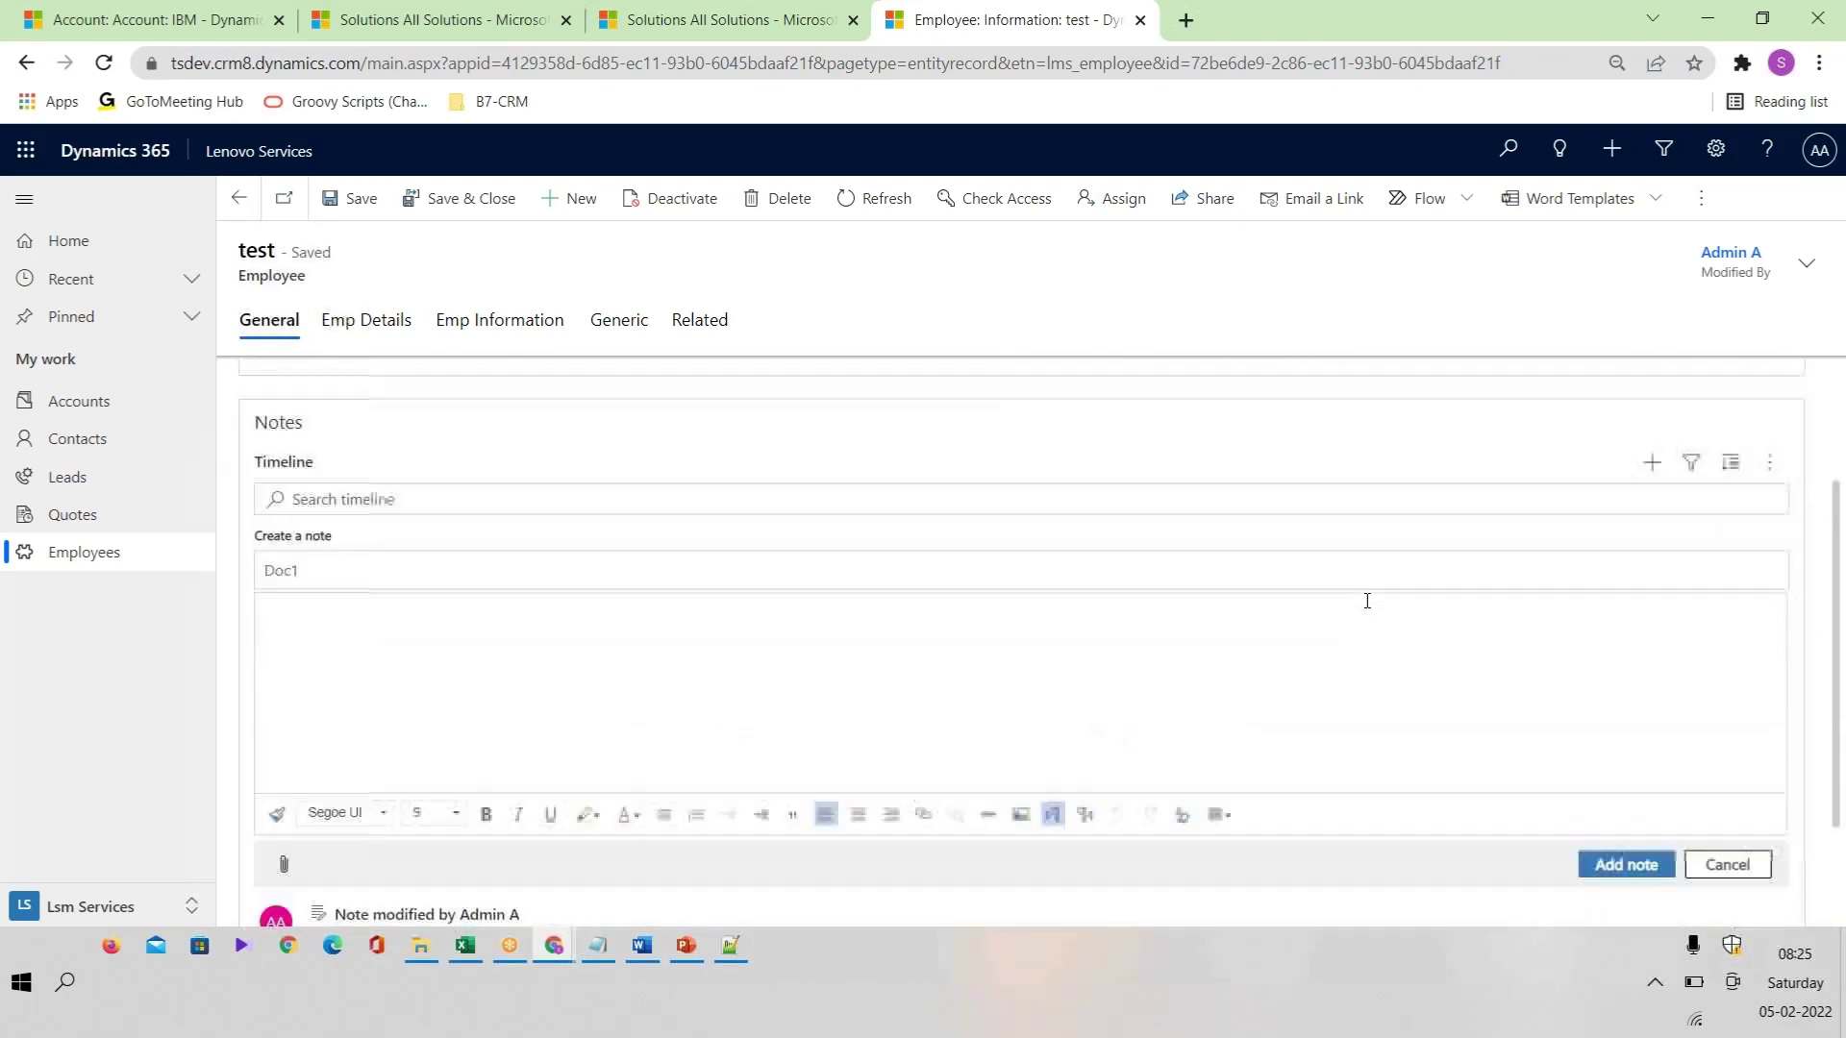
scroll(1367, 600, down, 2)
scroll(1367, 601, up, 3)
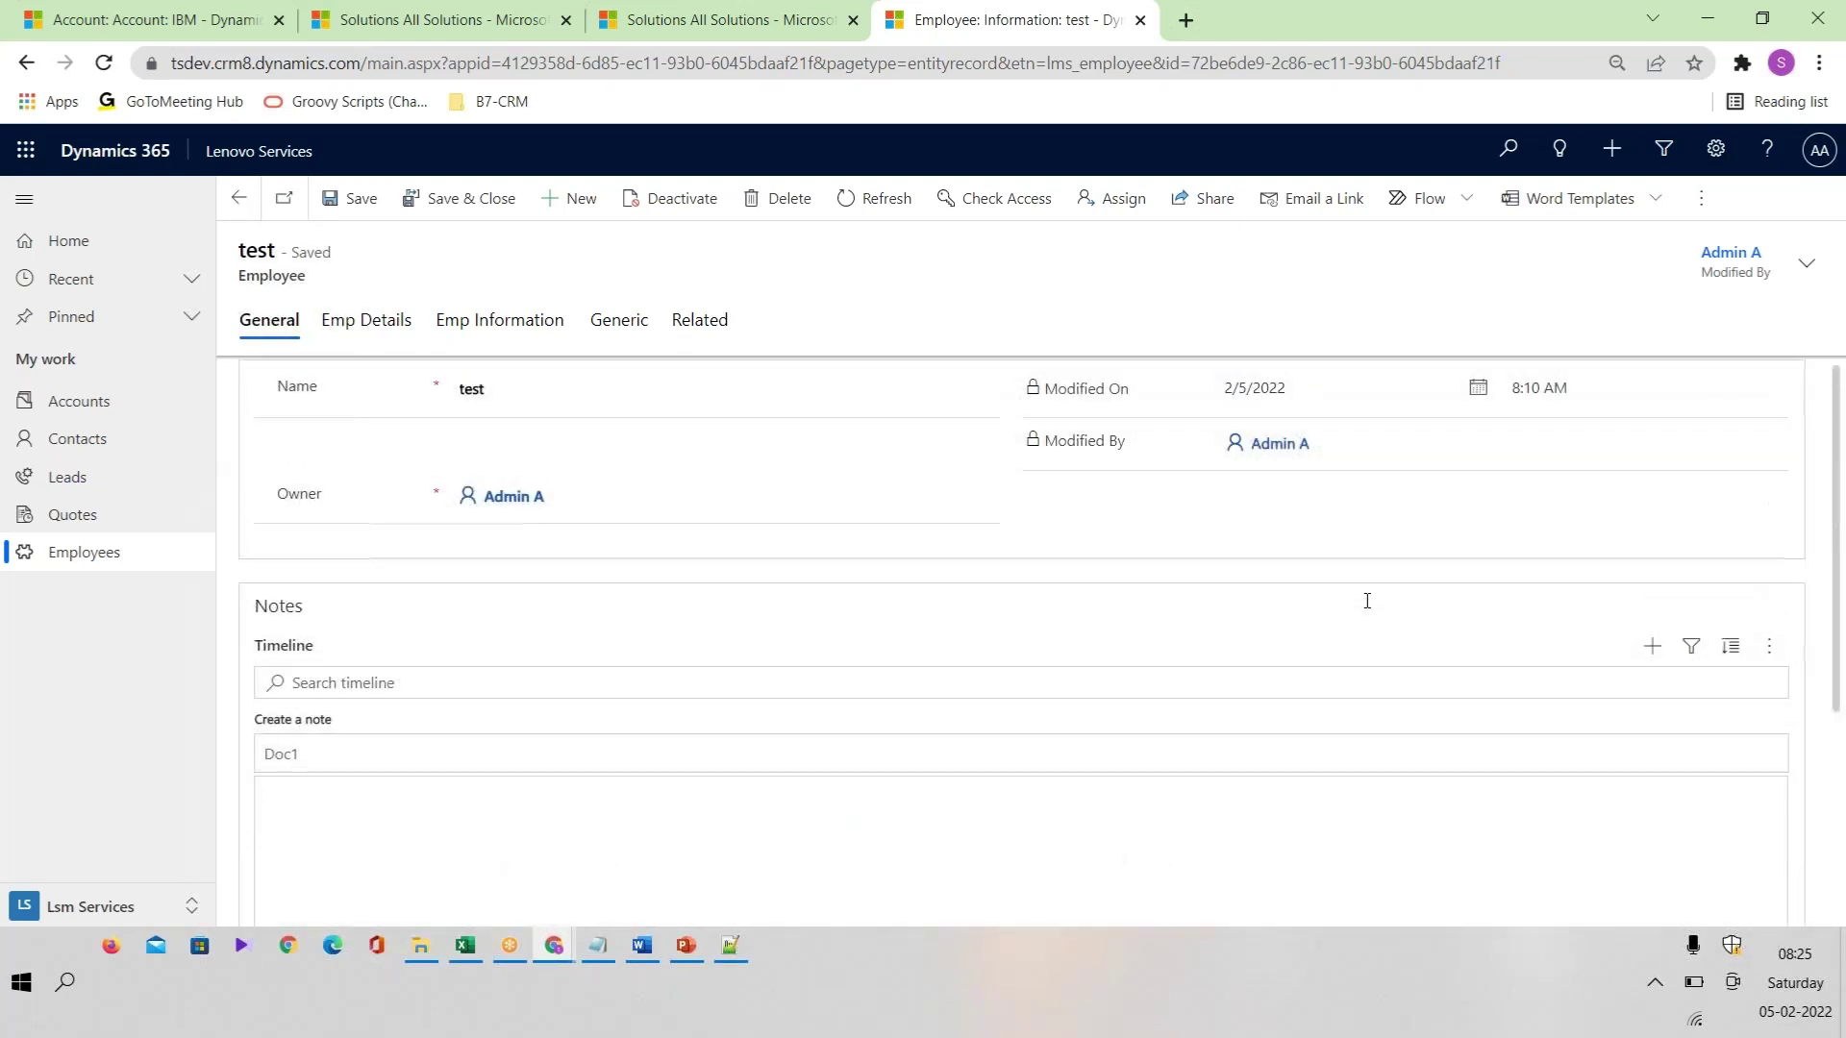
scroll(1365, 602, down, 2)
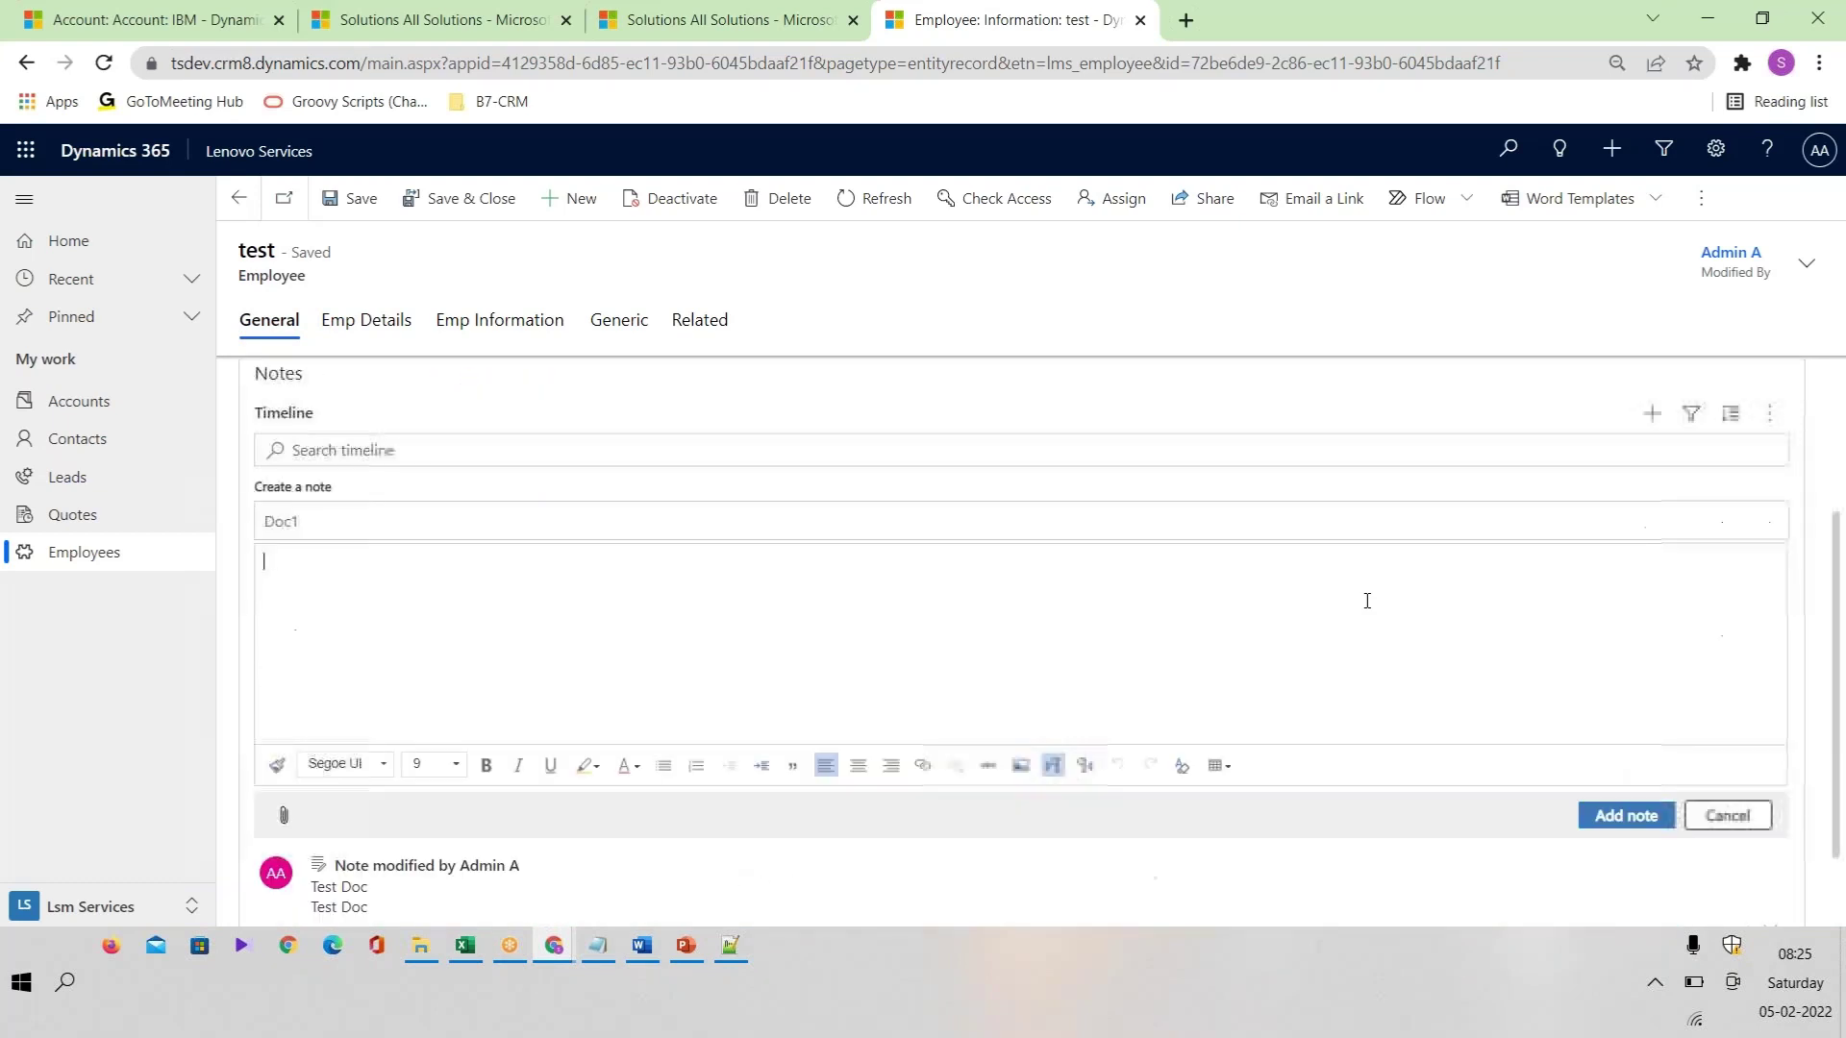
scroll(1365, 606, up, 1)
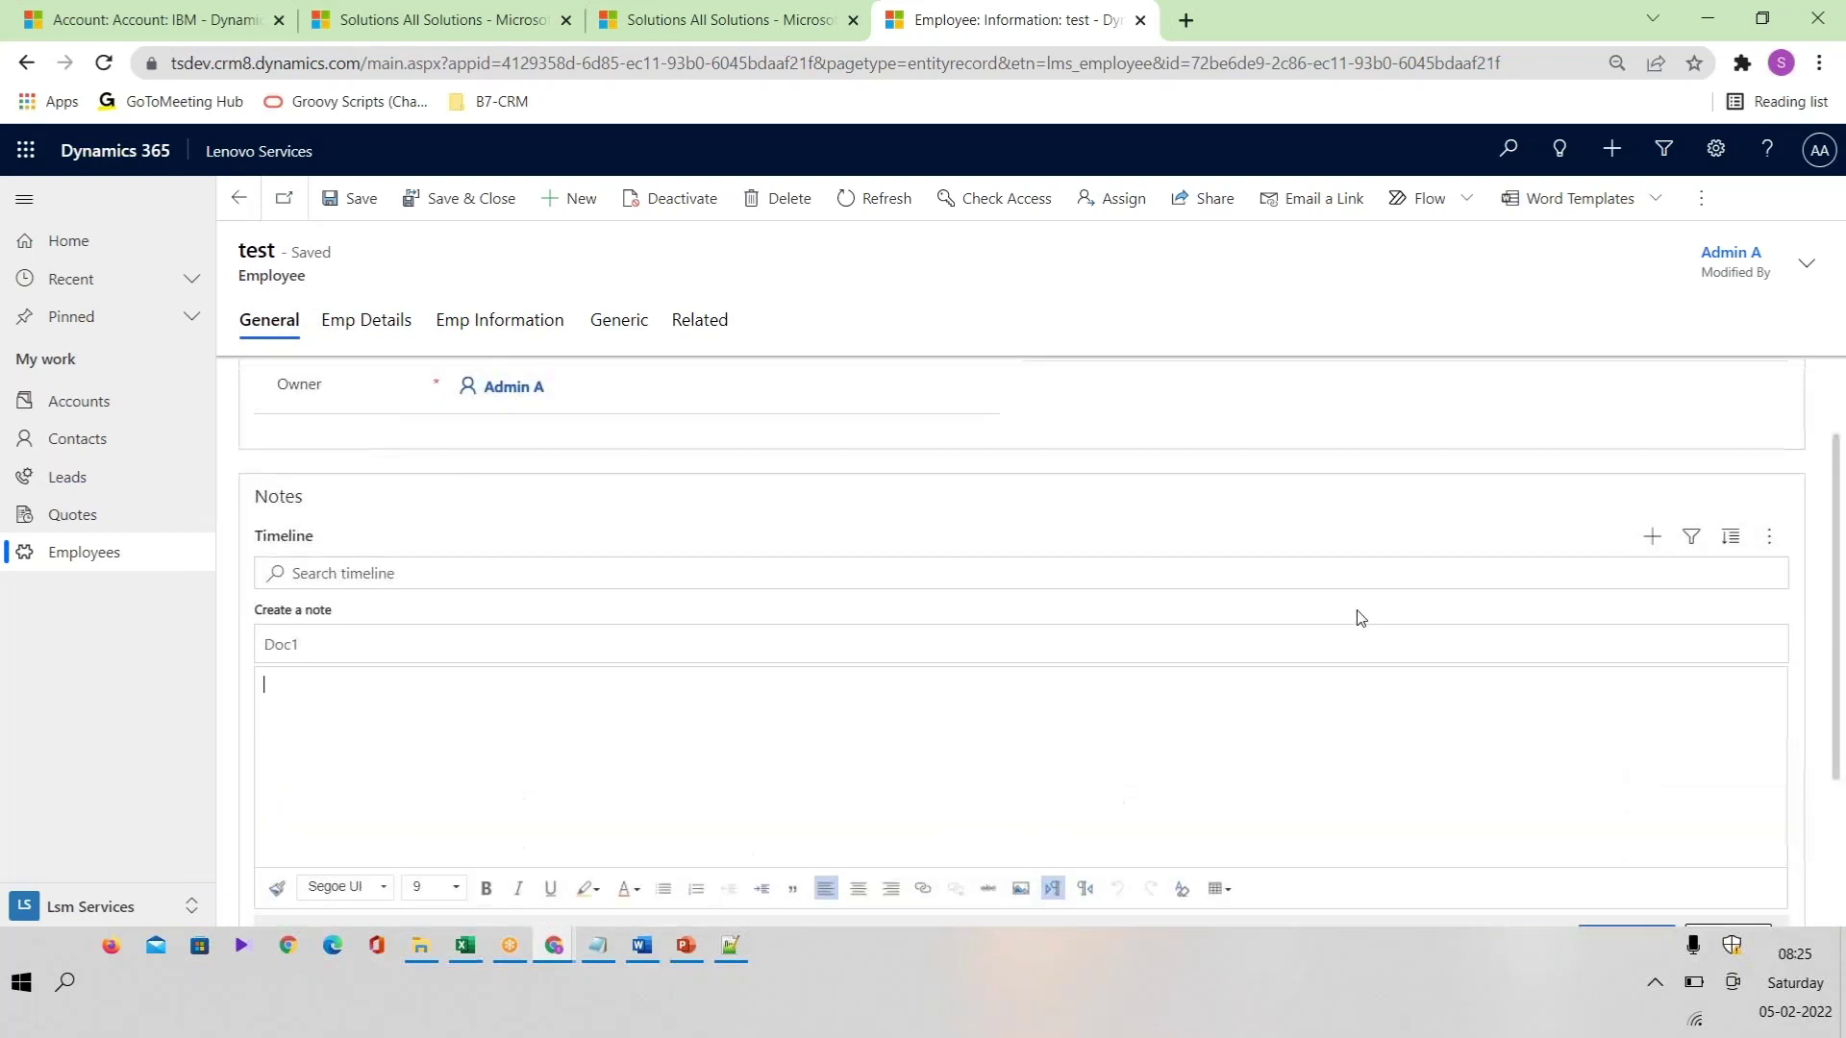
scroll(1360, 618, up, 1)
click(1769, 635)
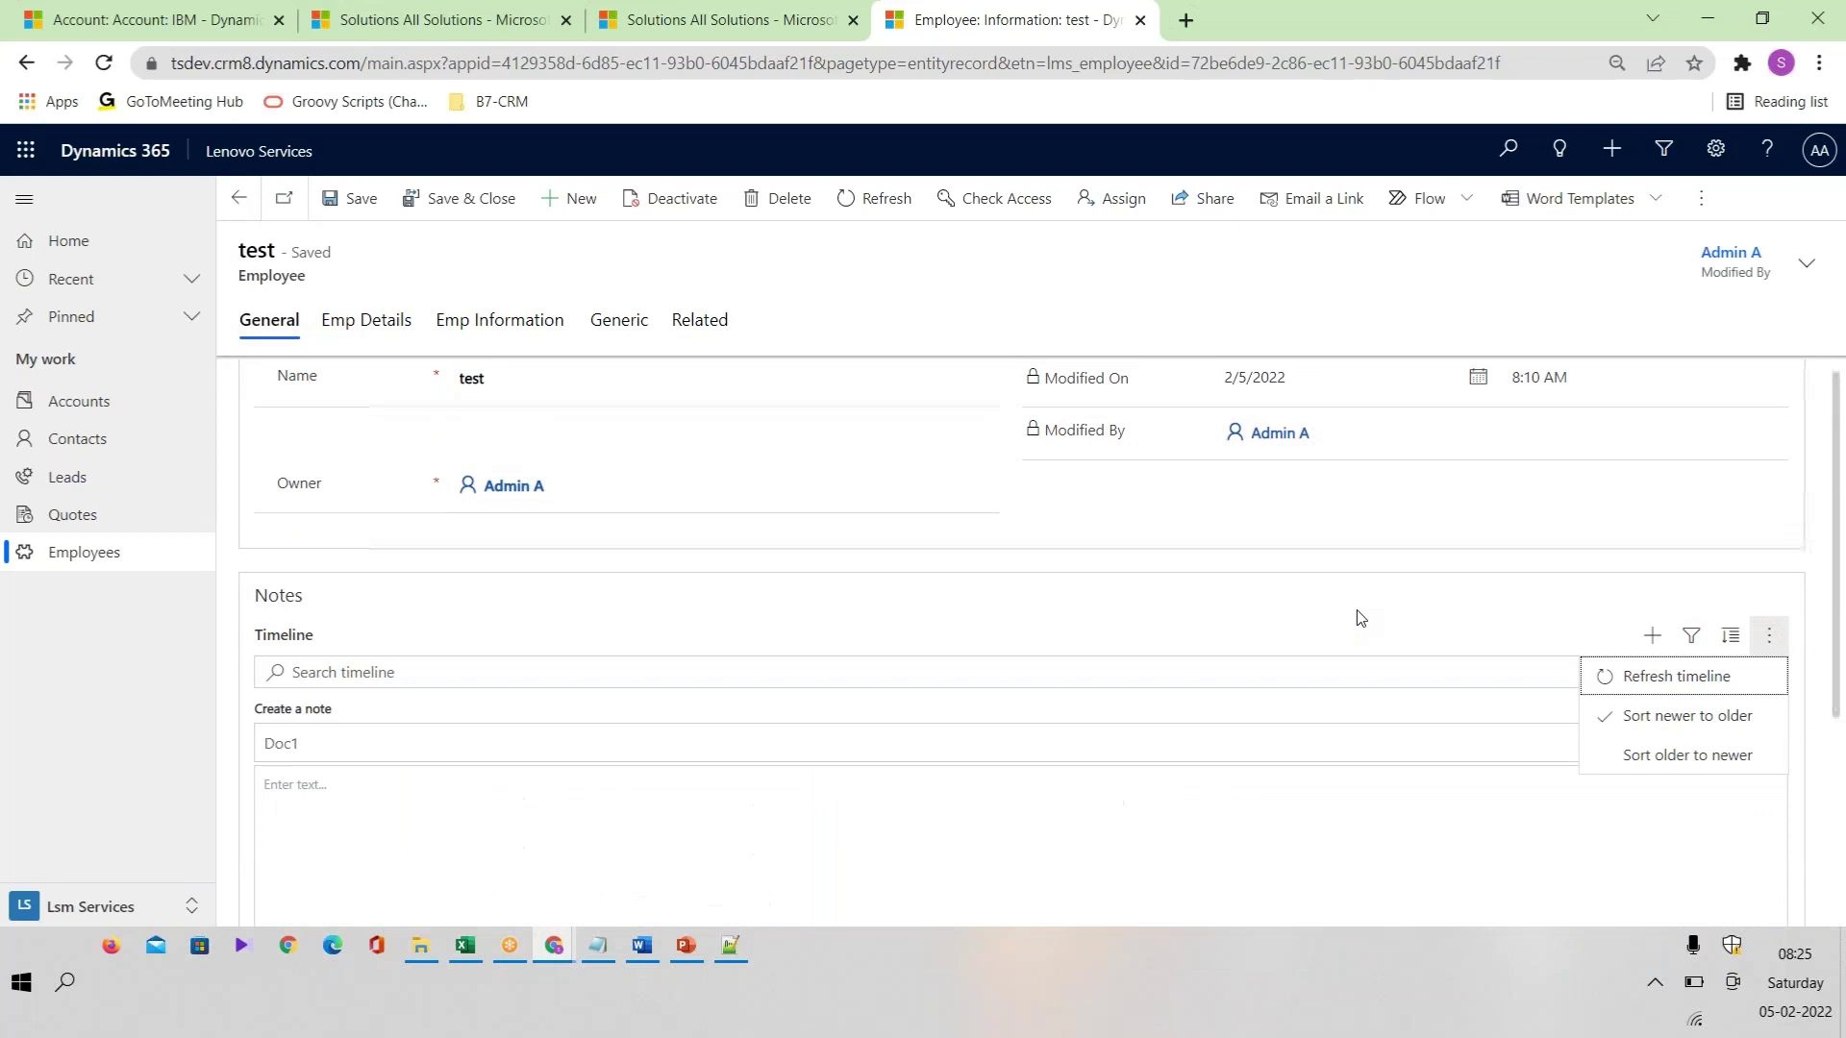
click(1769, 635)
click(1652, 636)
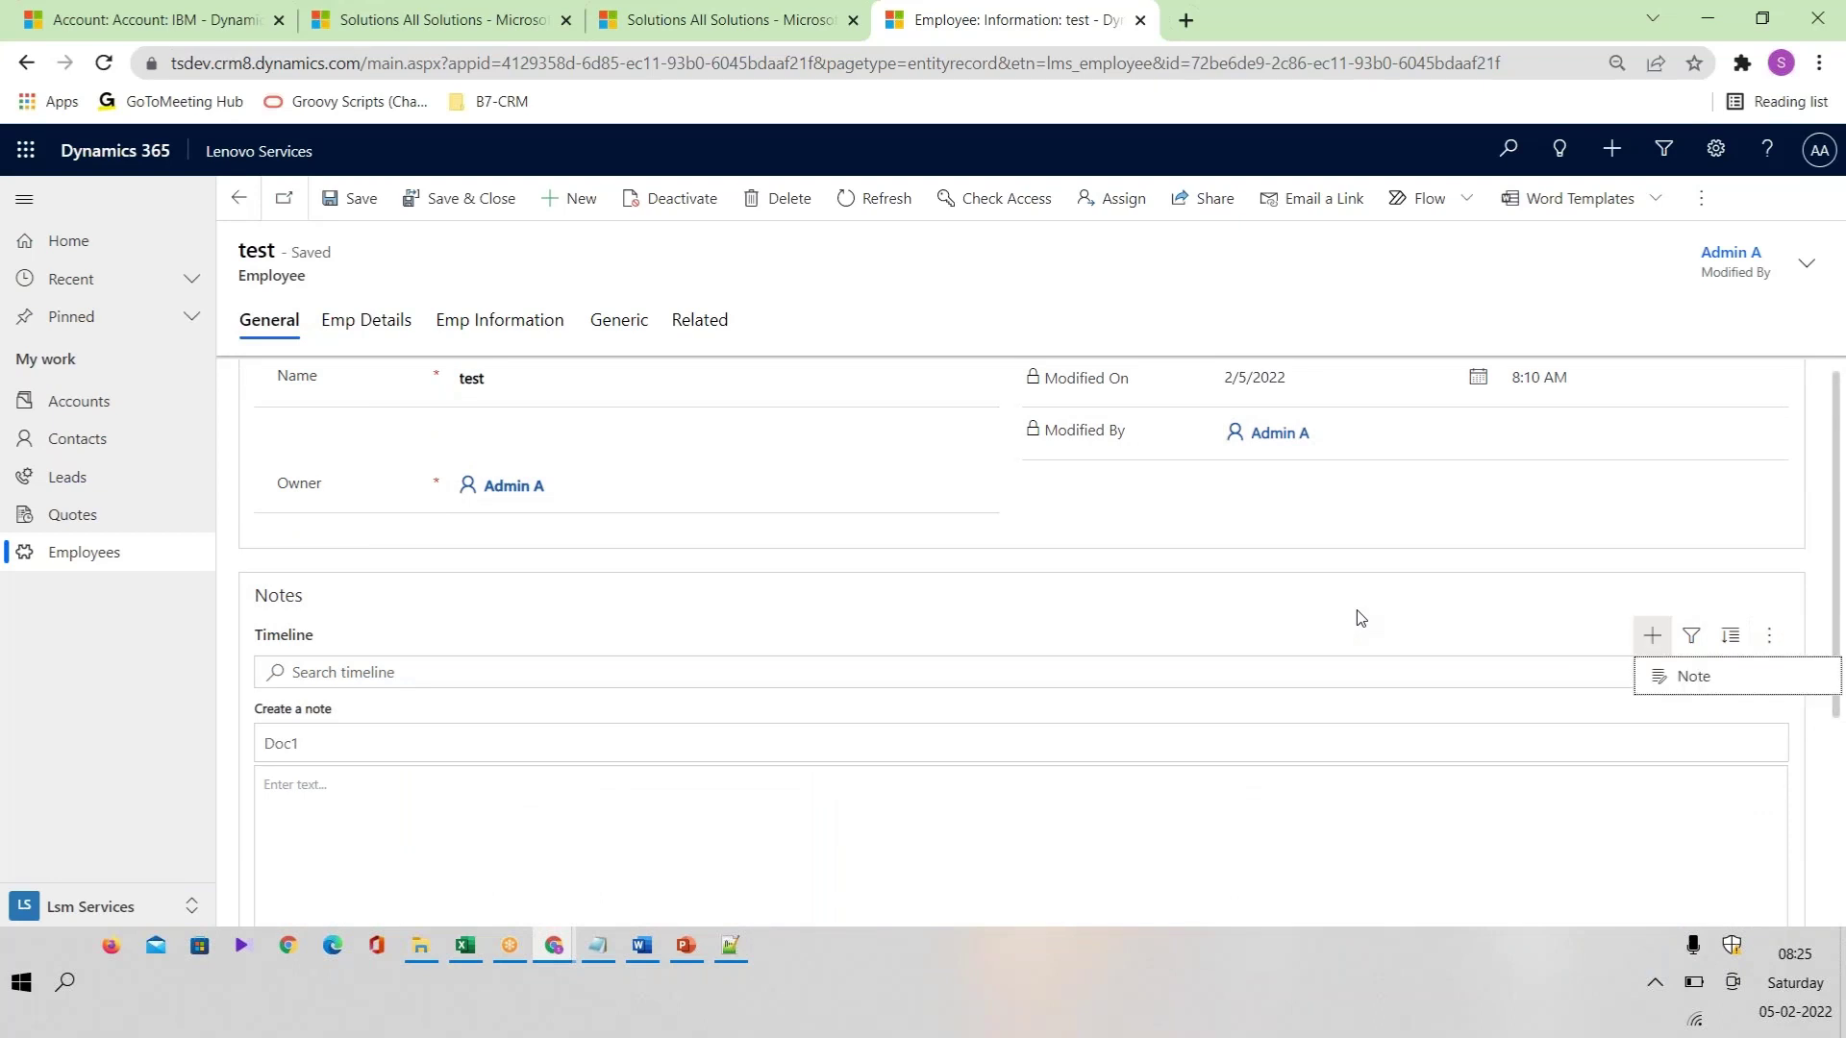
click(1360, 618)
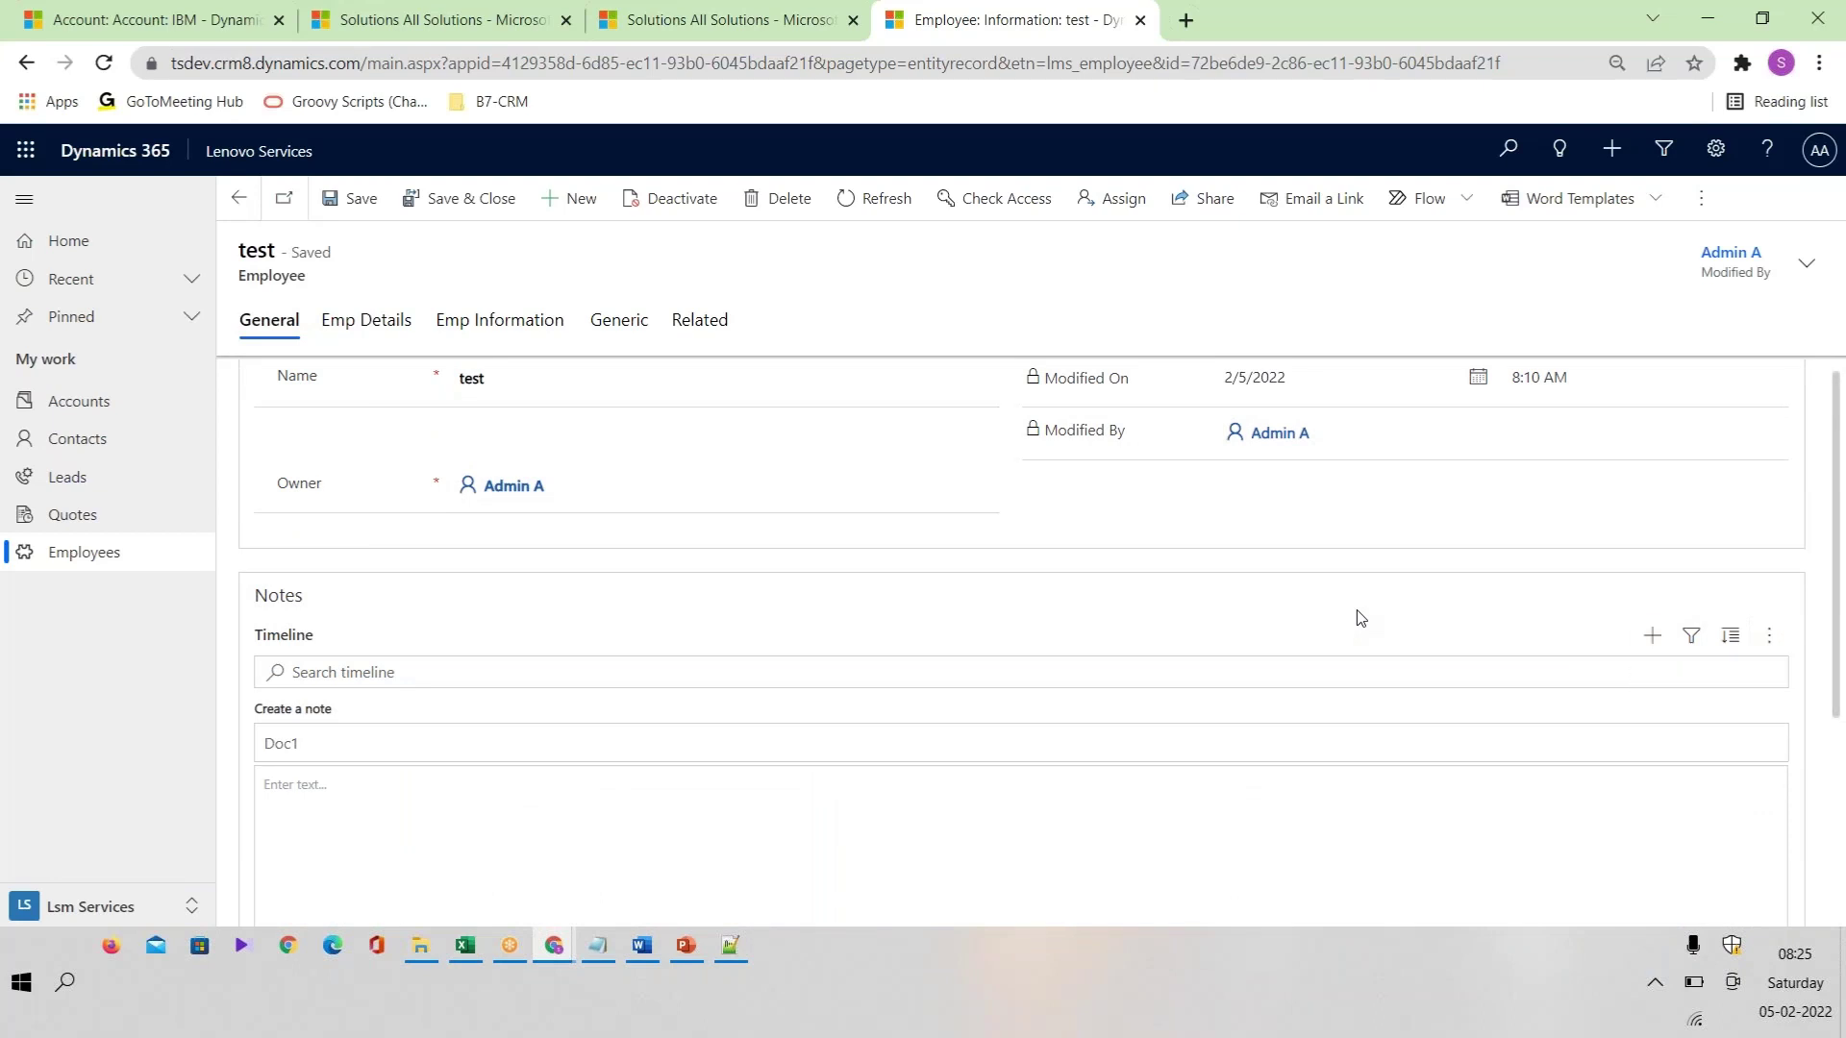
Step: Clear the new note's title and start inserting an image from a file into its body
click(293, 743)
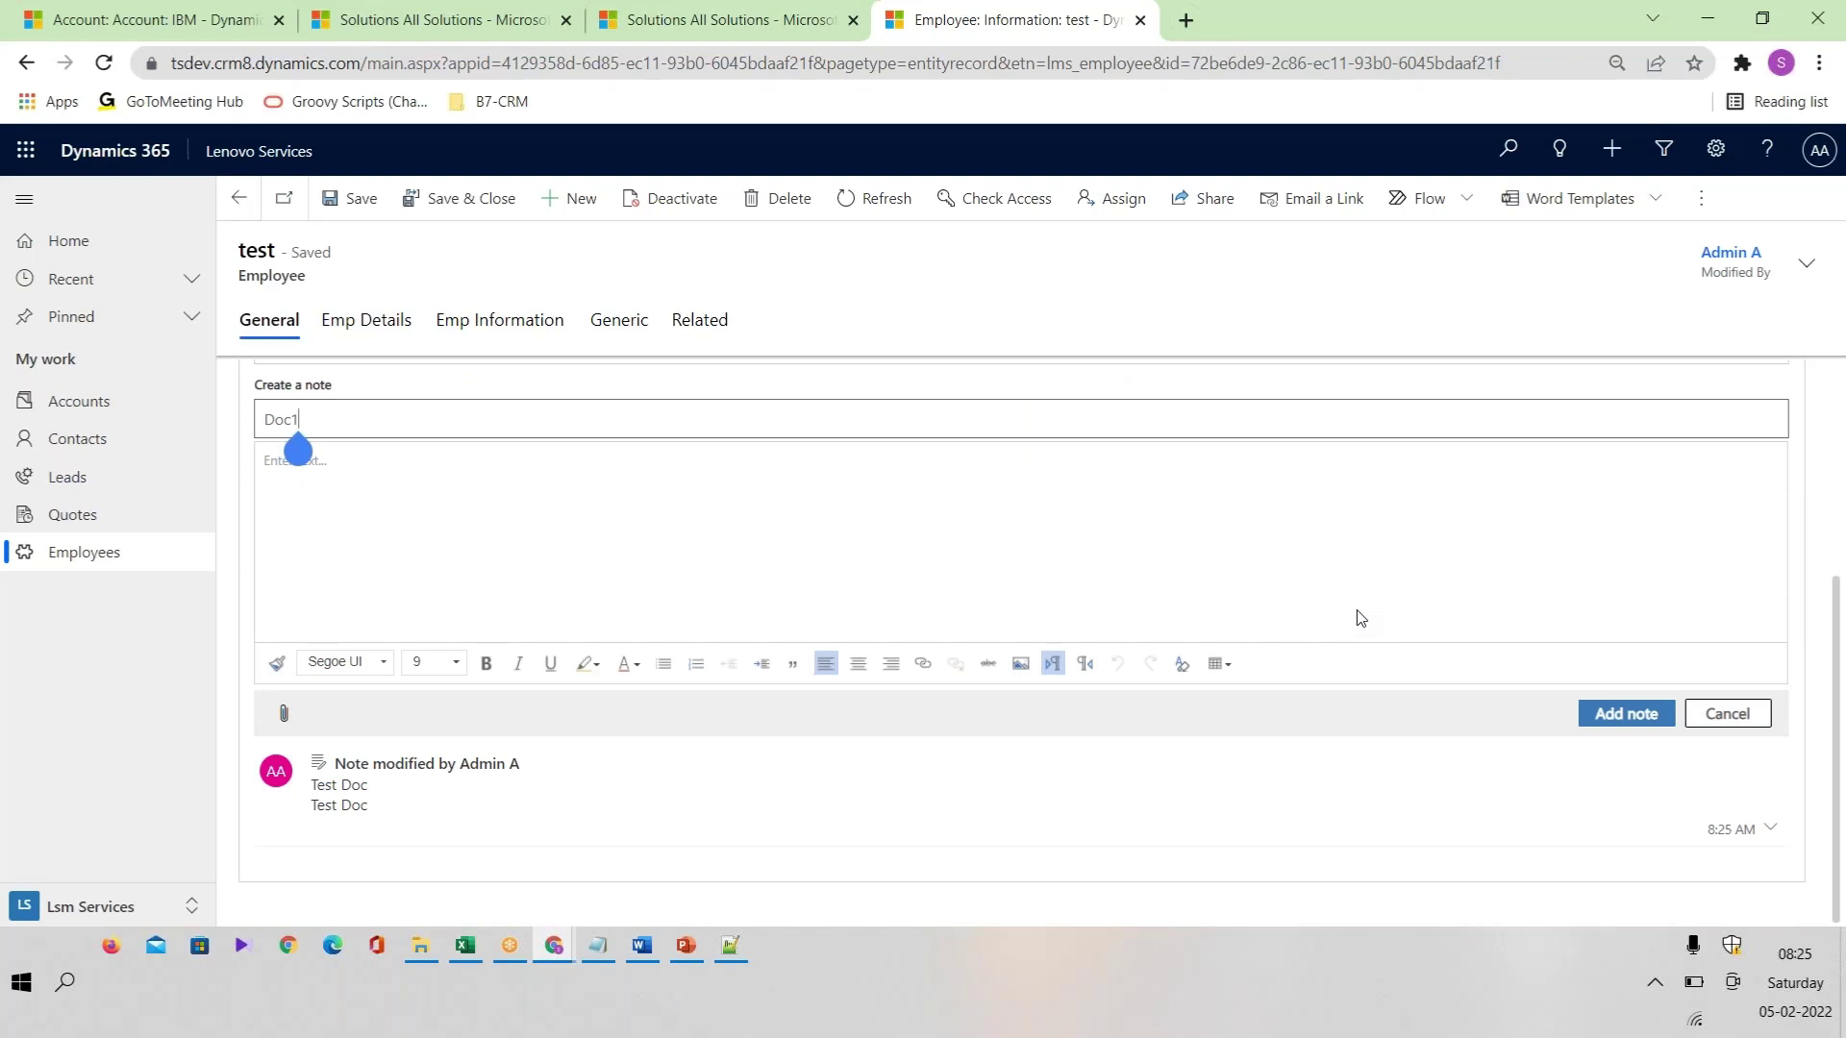
key(BackSpace)
click(462, 562)
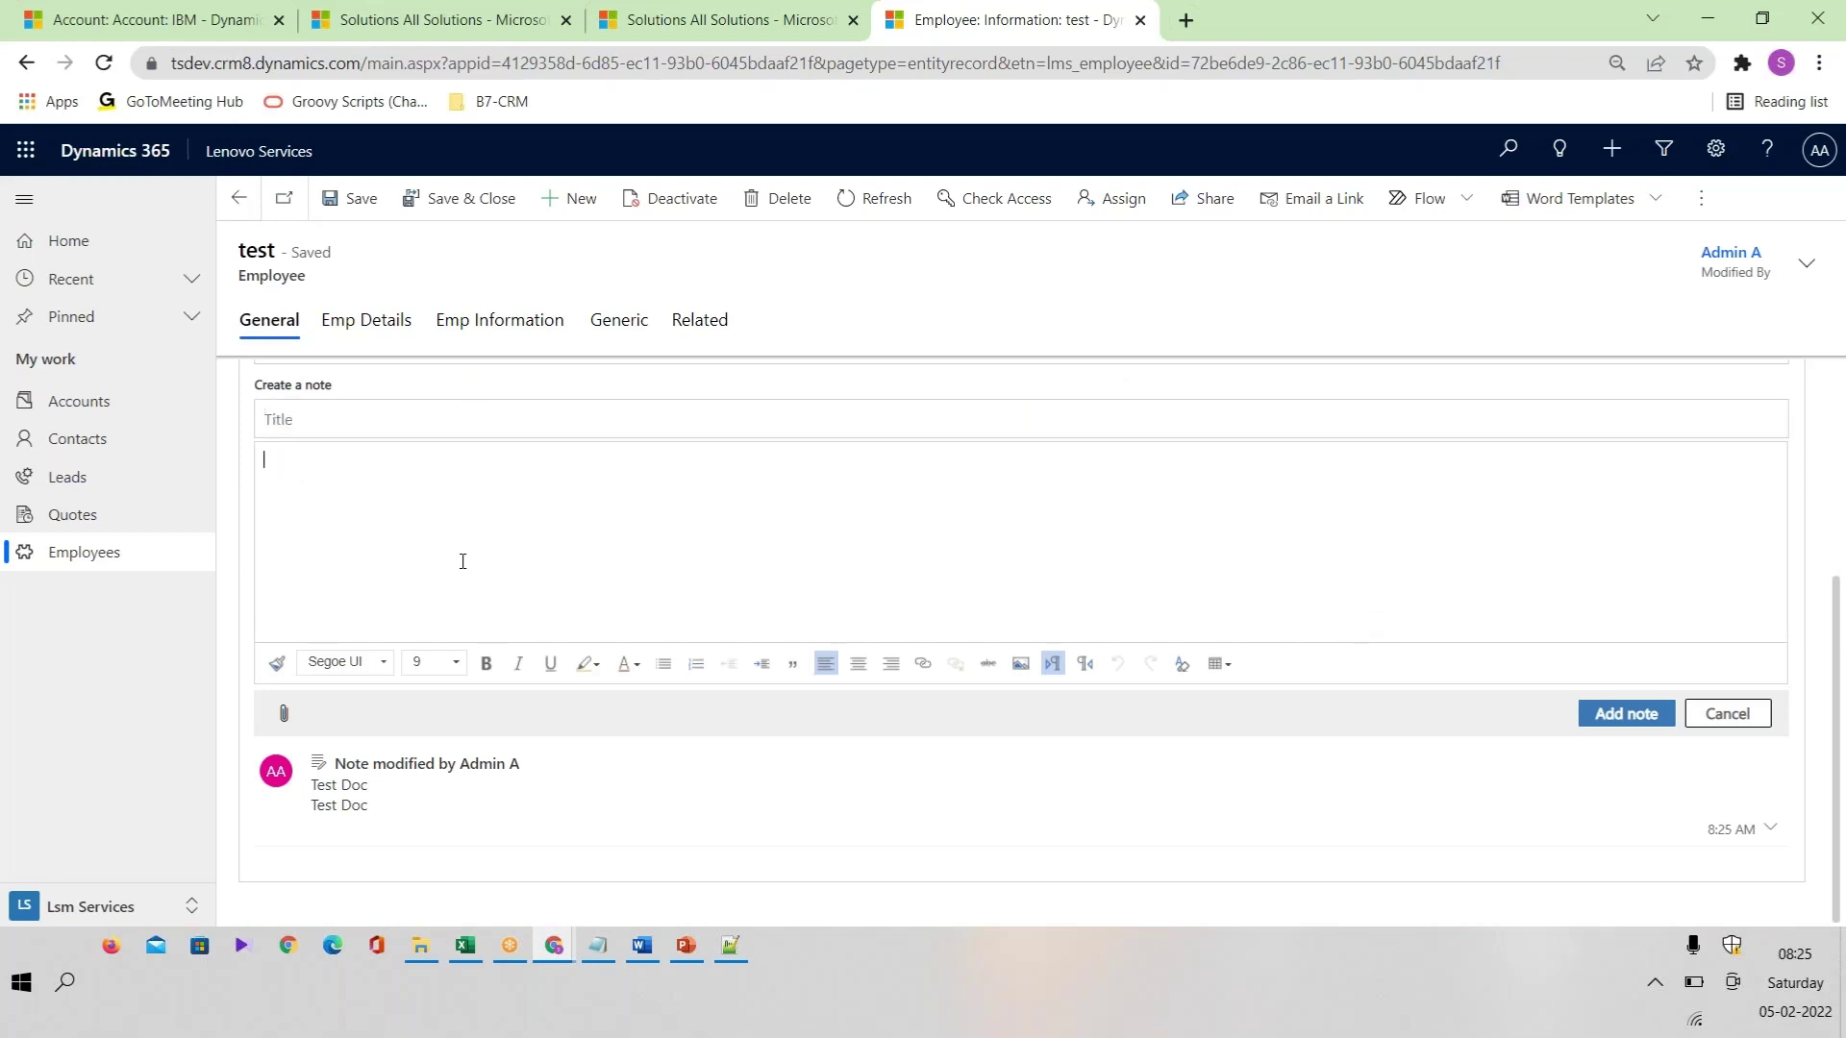
click(1021, 666)
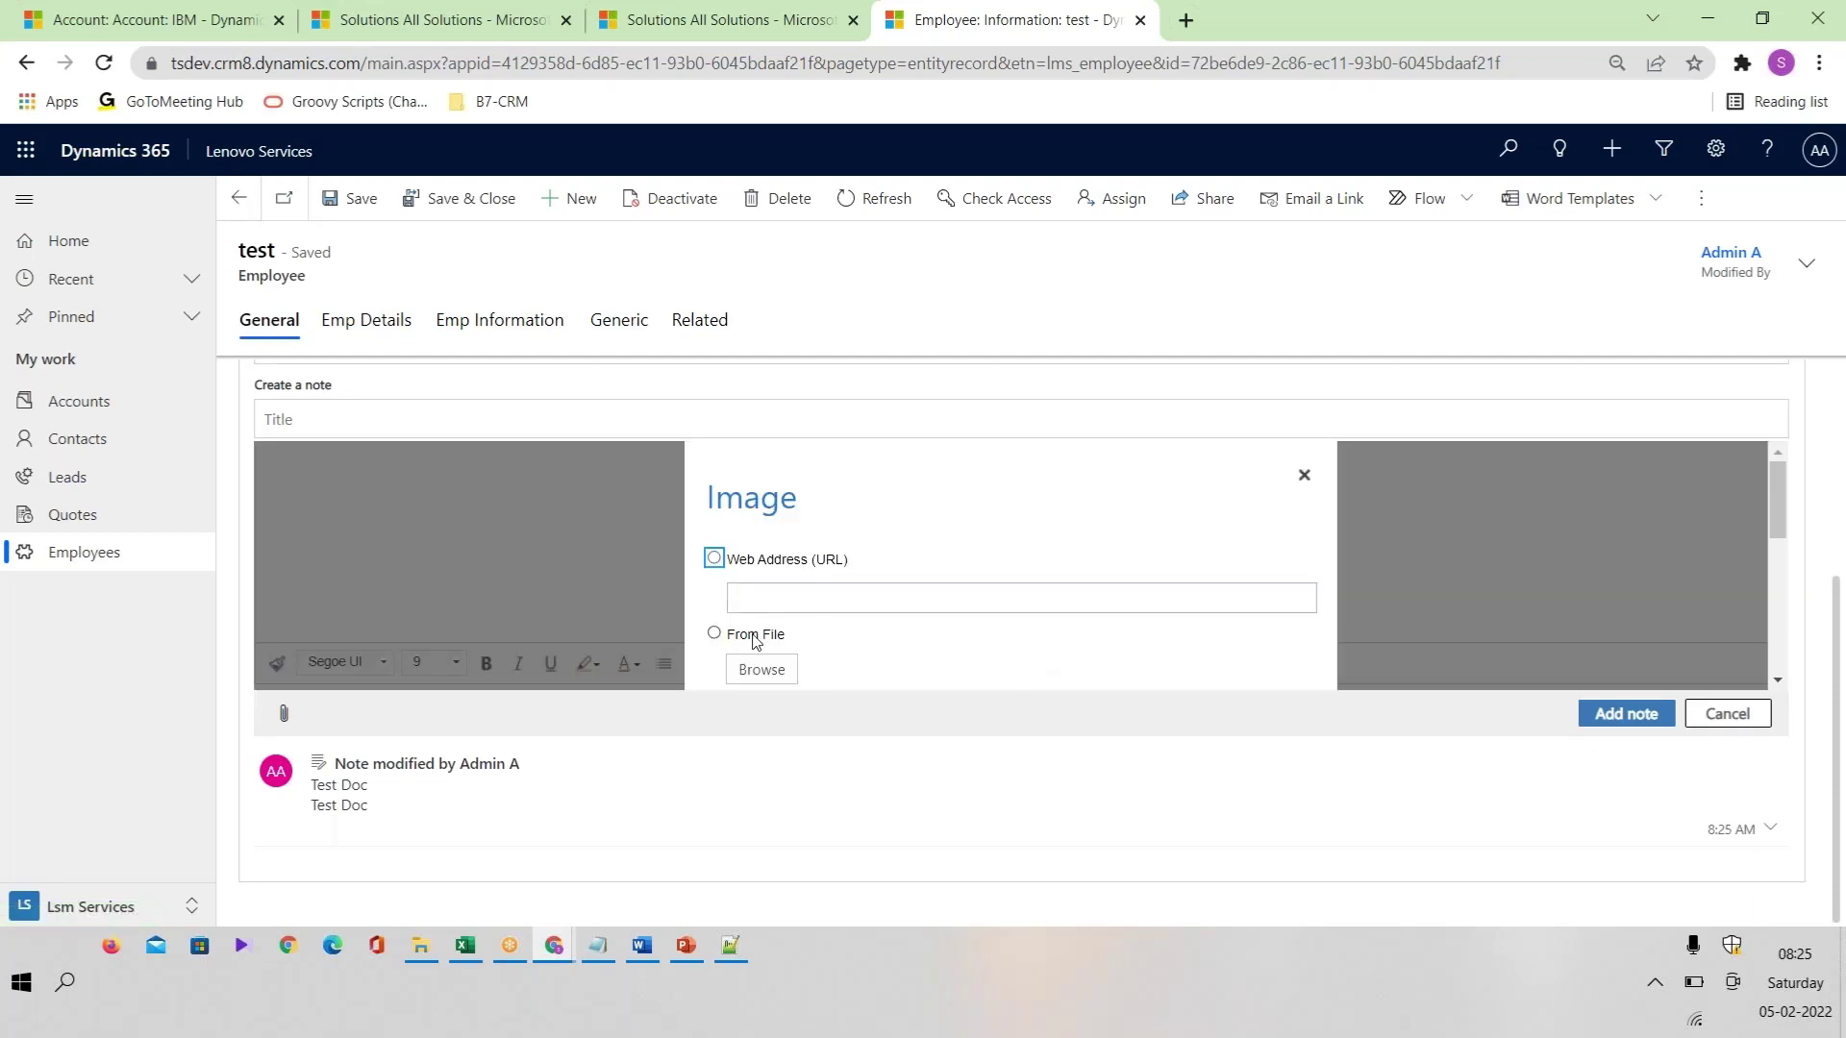
click(762, 671)
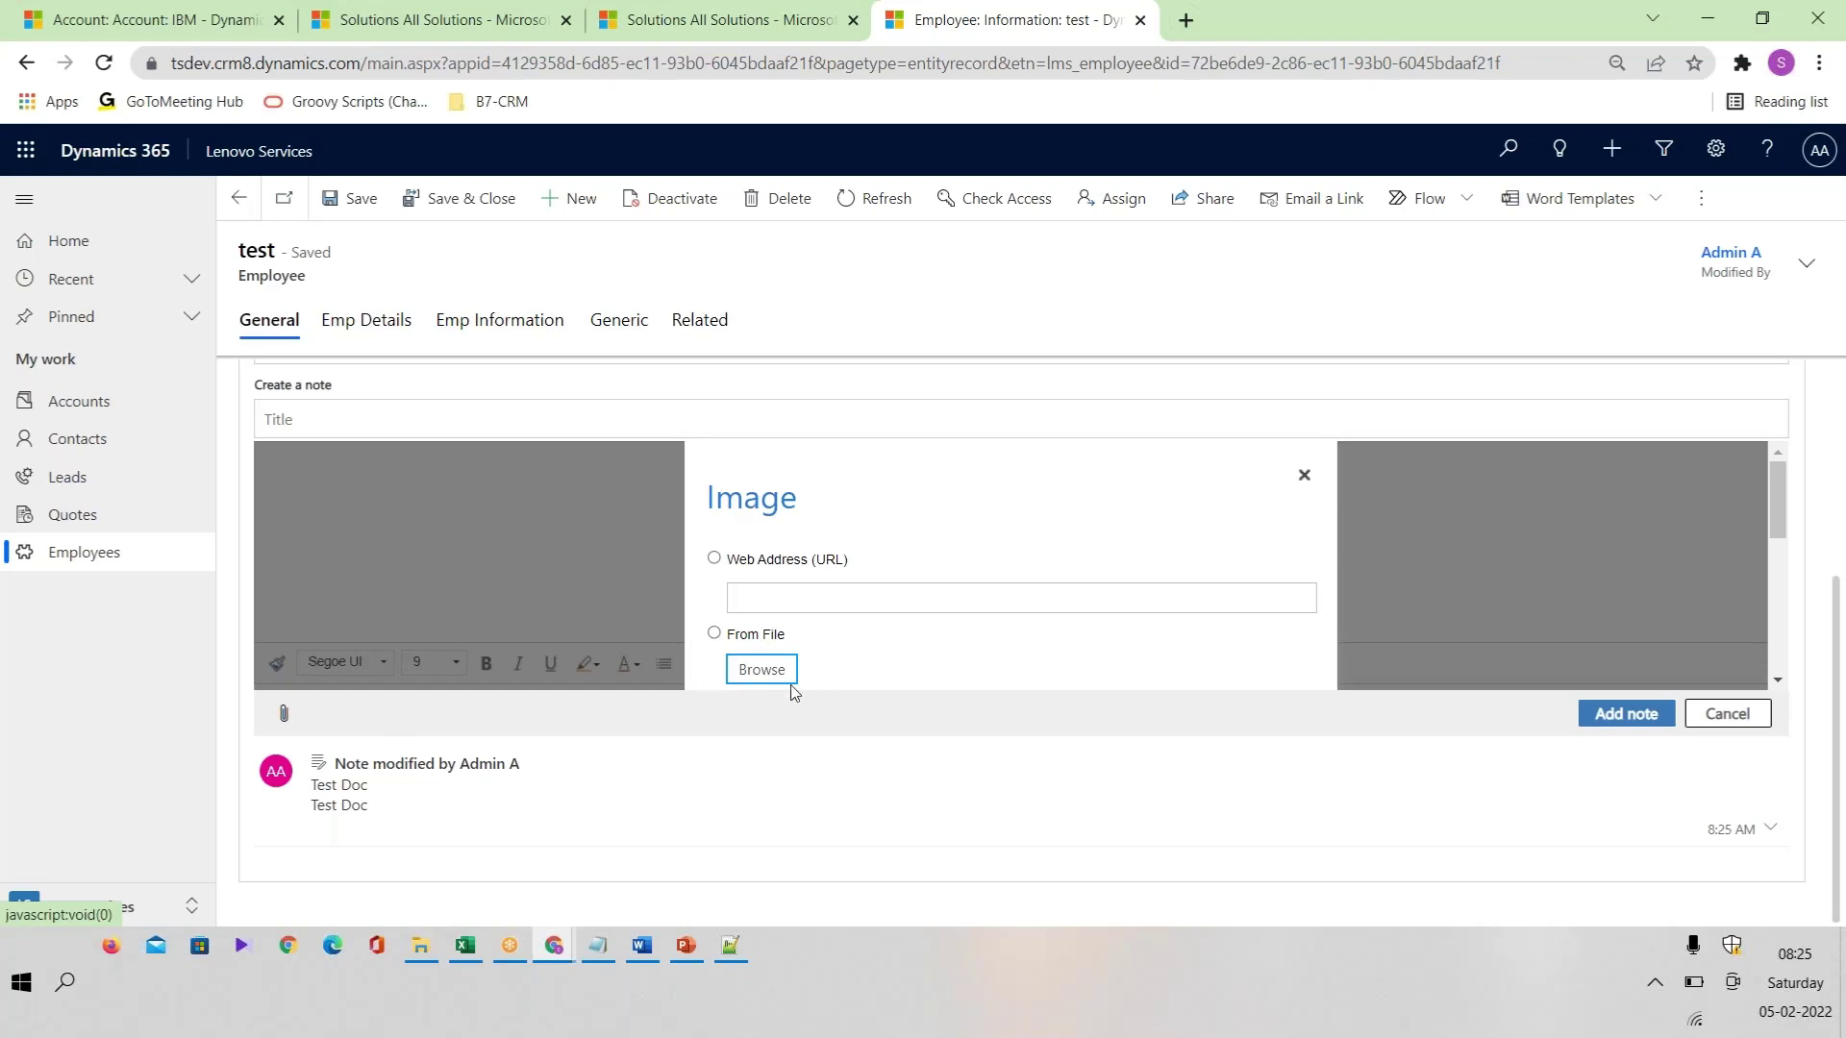
click(714, 635)
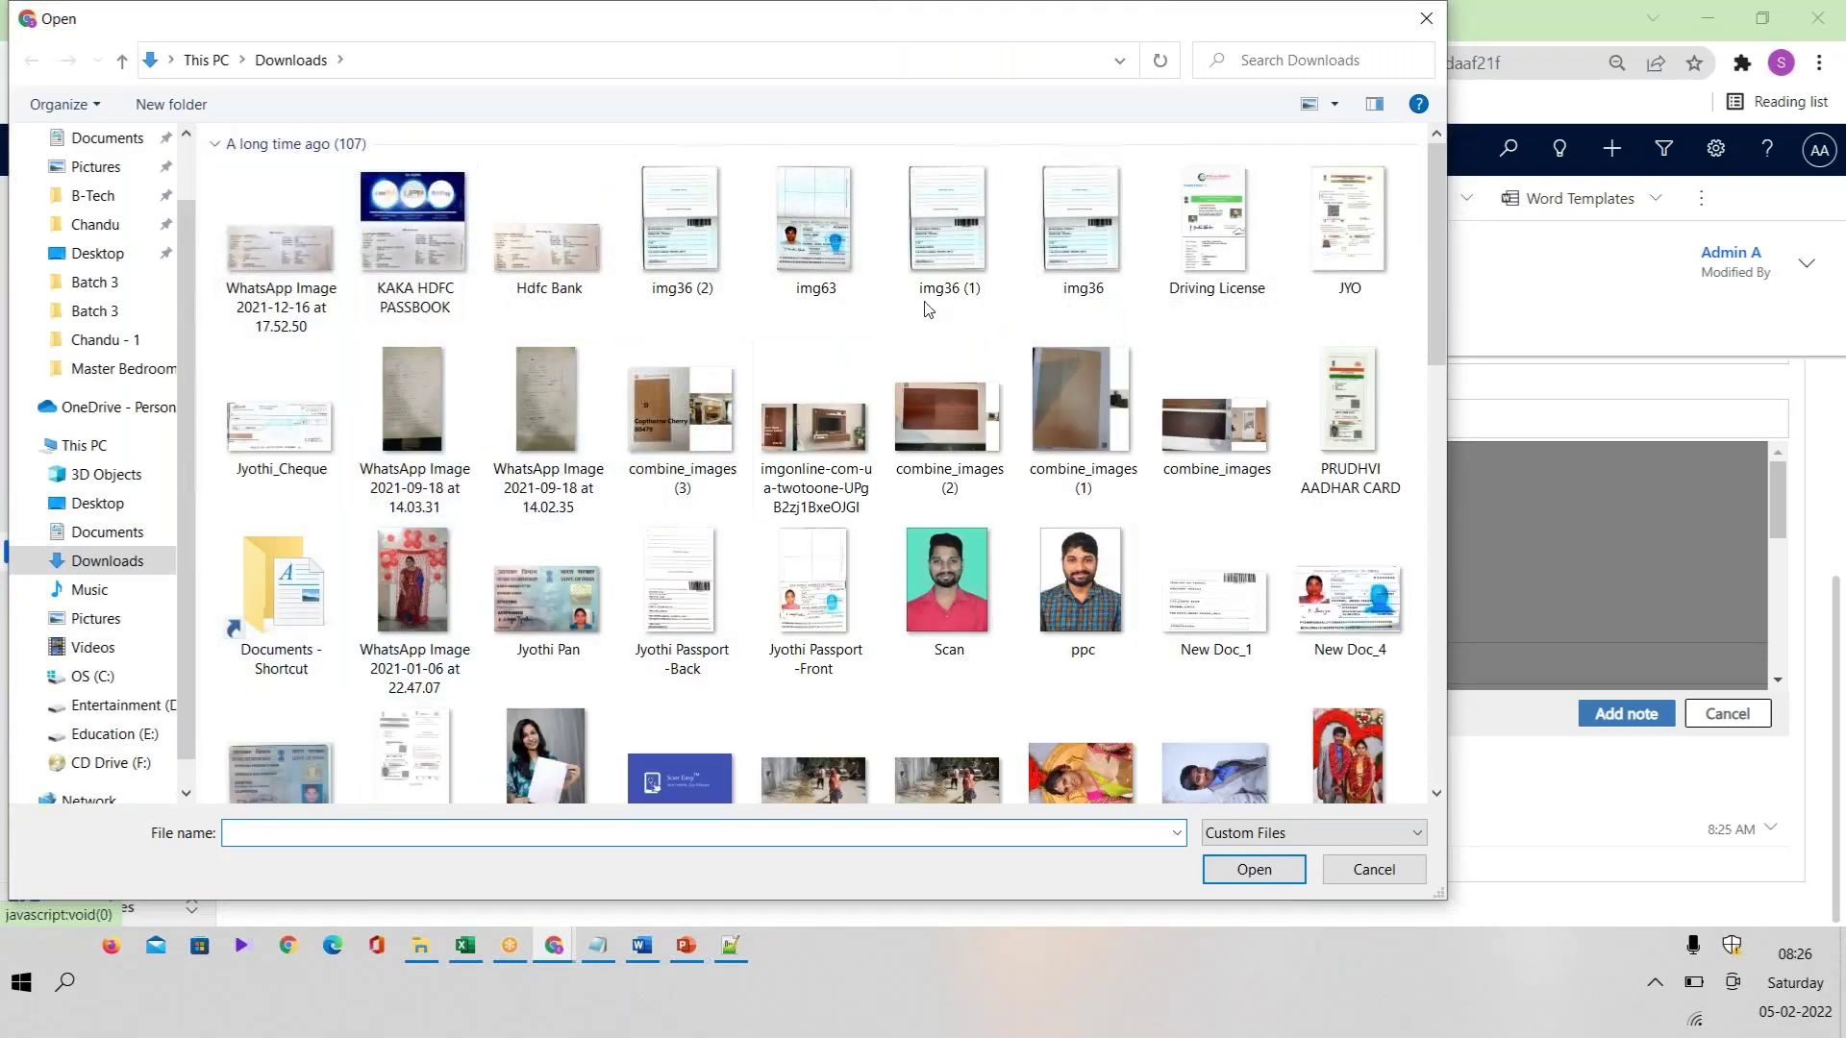
Step: Try to add the note with the image file 1 - 4 try.JPG from the Desktop folder
drag(891, 21, 415, 640)
drag(843, 643, 1427, 602)
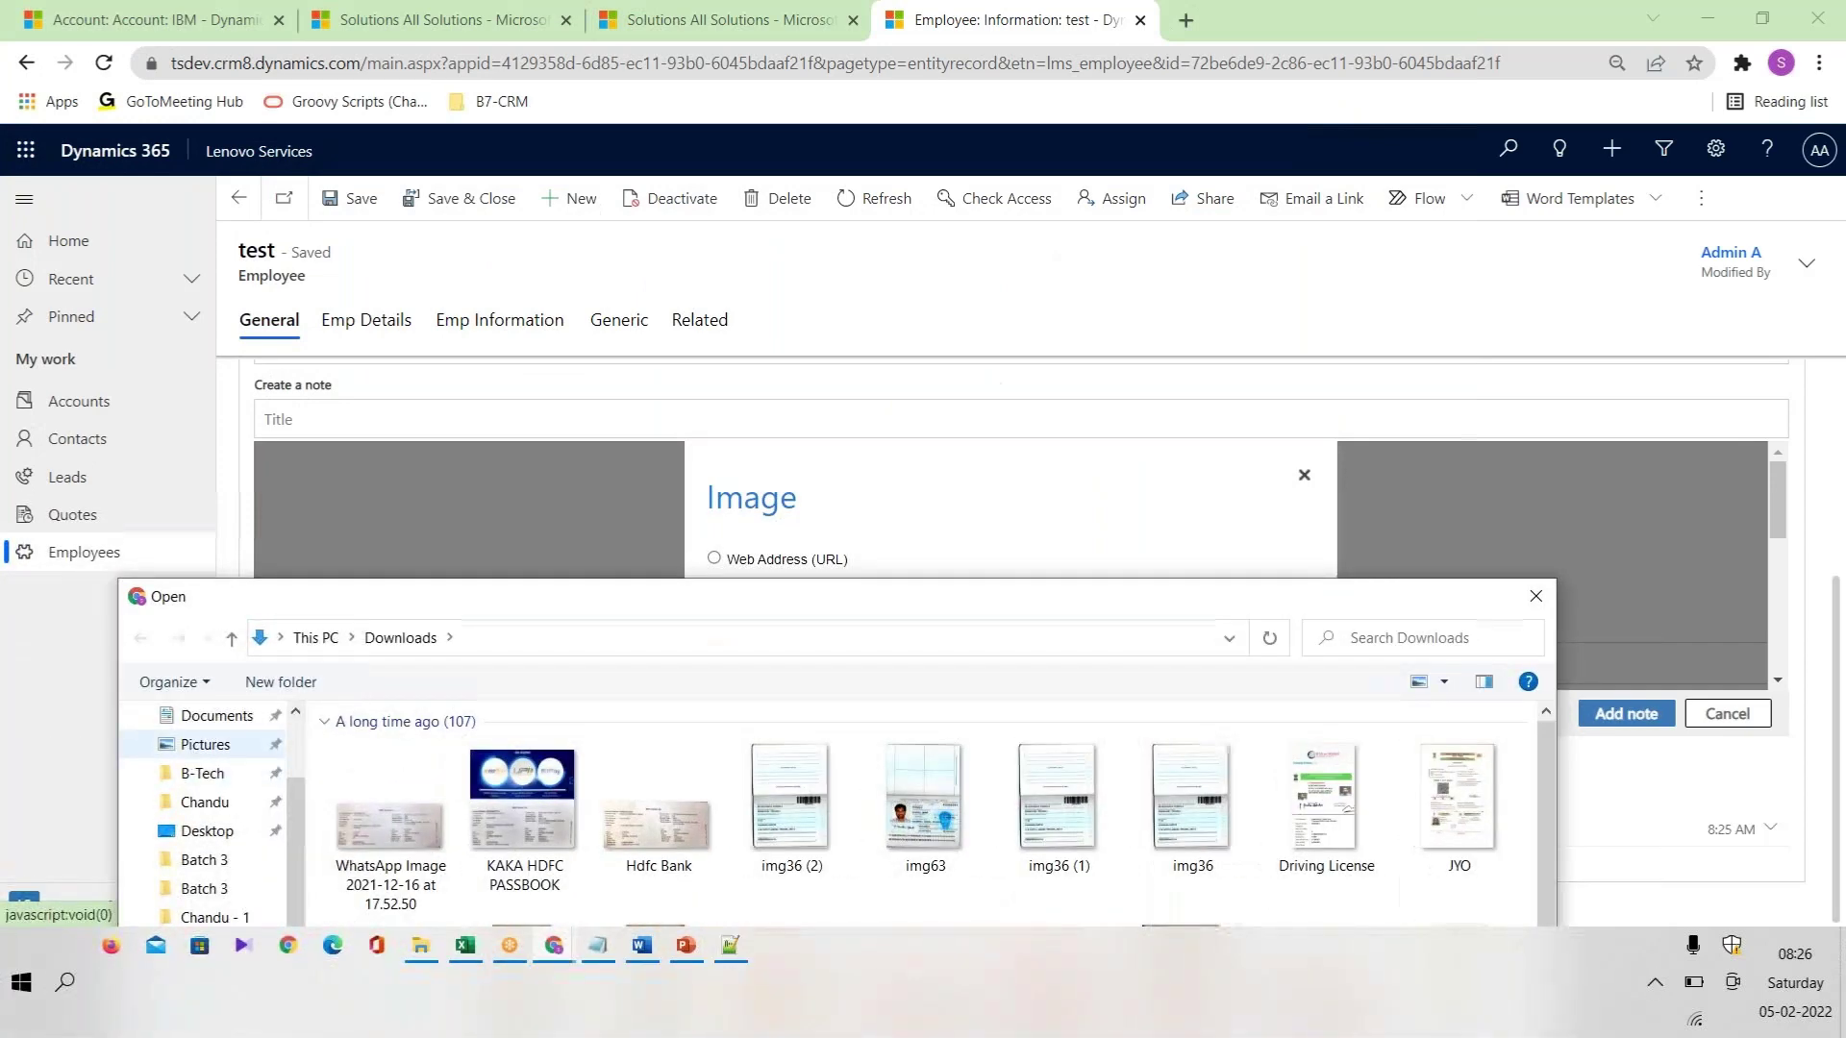
scroll(216, 759, up, 1)
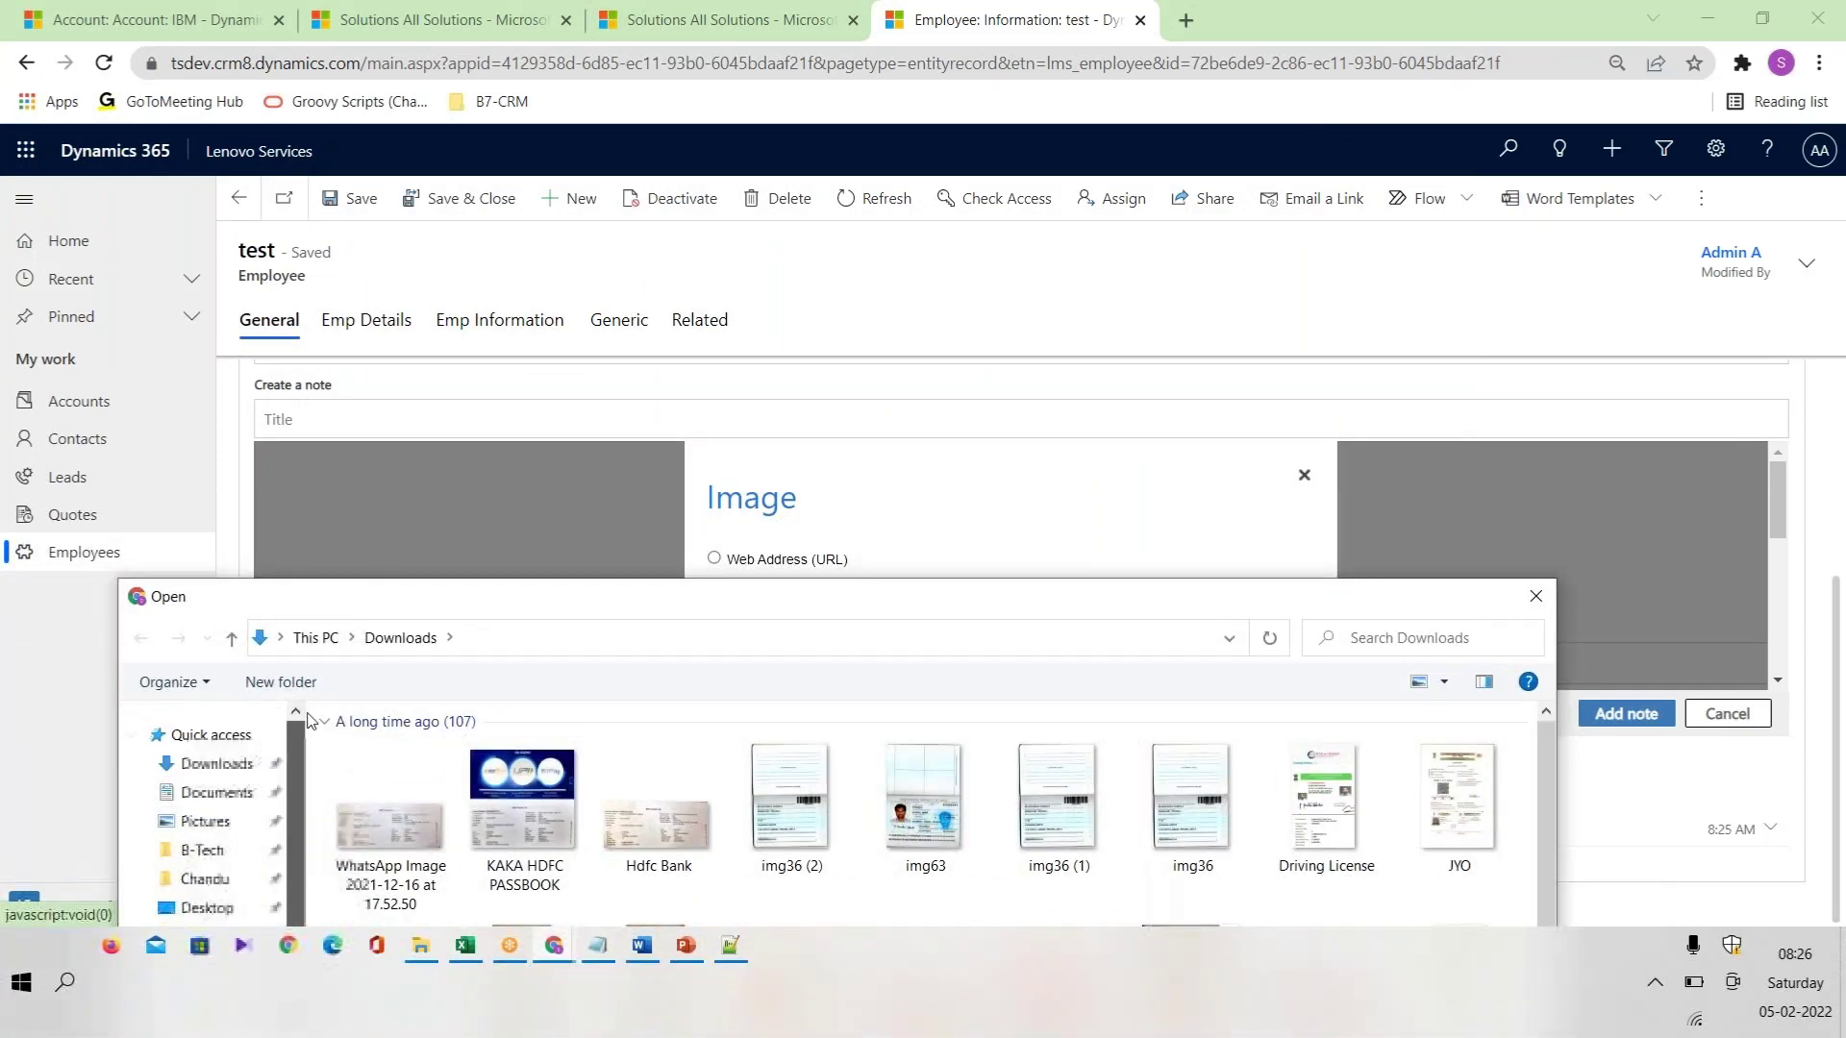
click(213, 793)
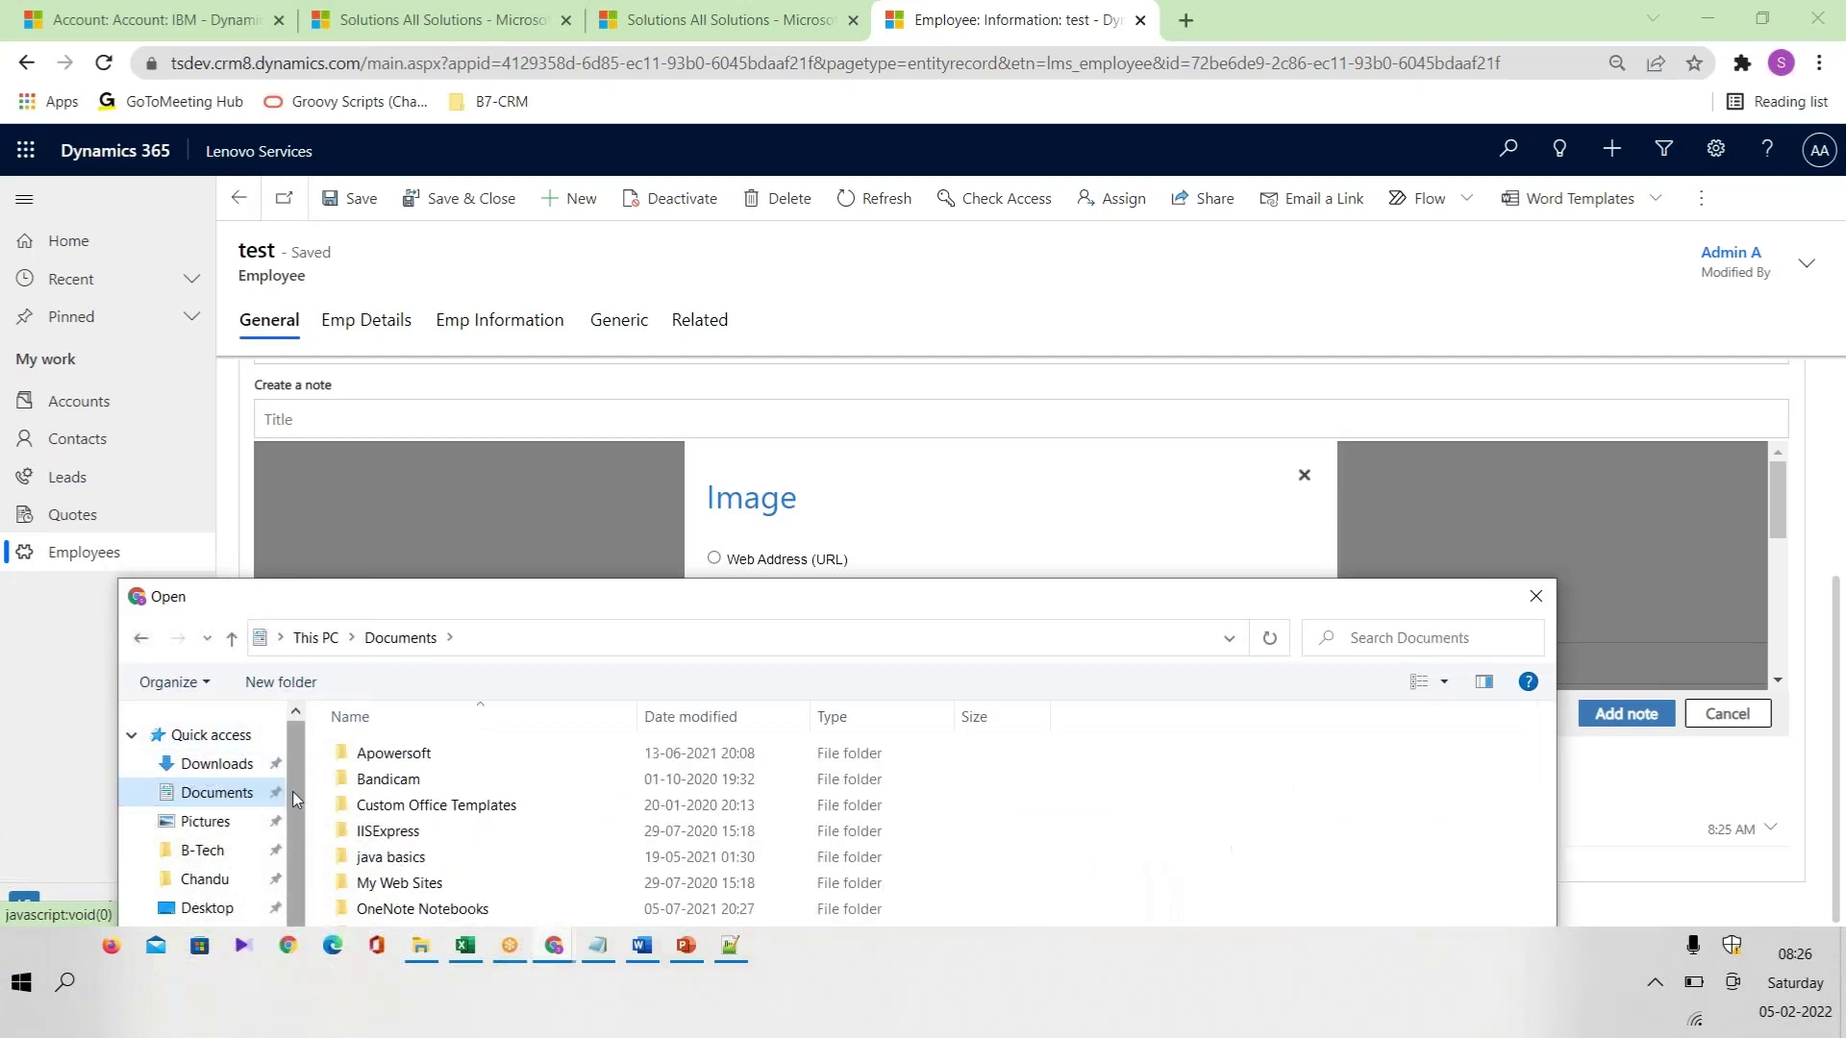
scroll(279, 870, down, 1)
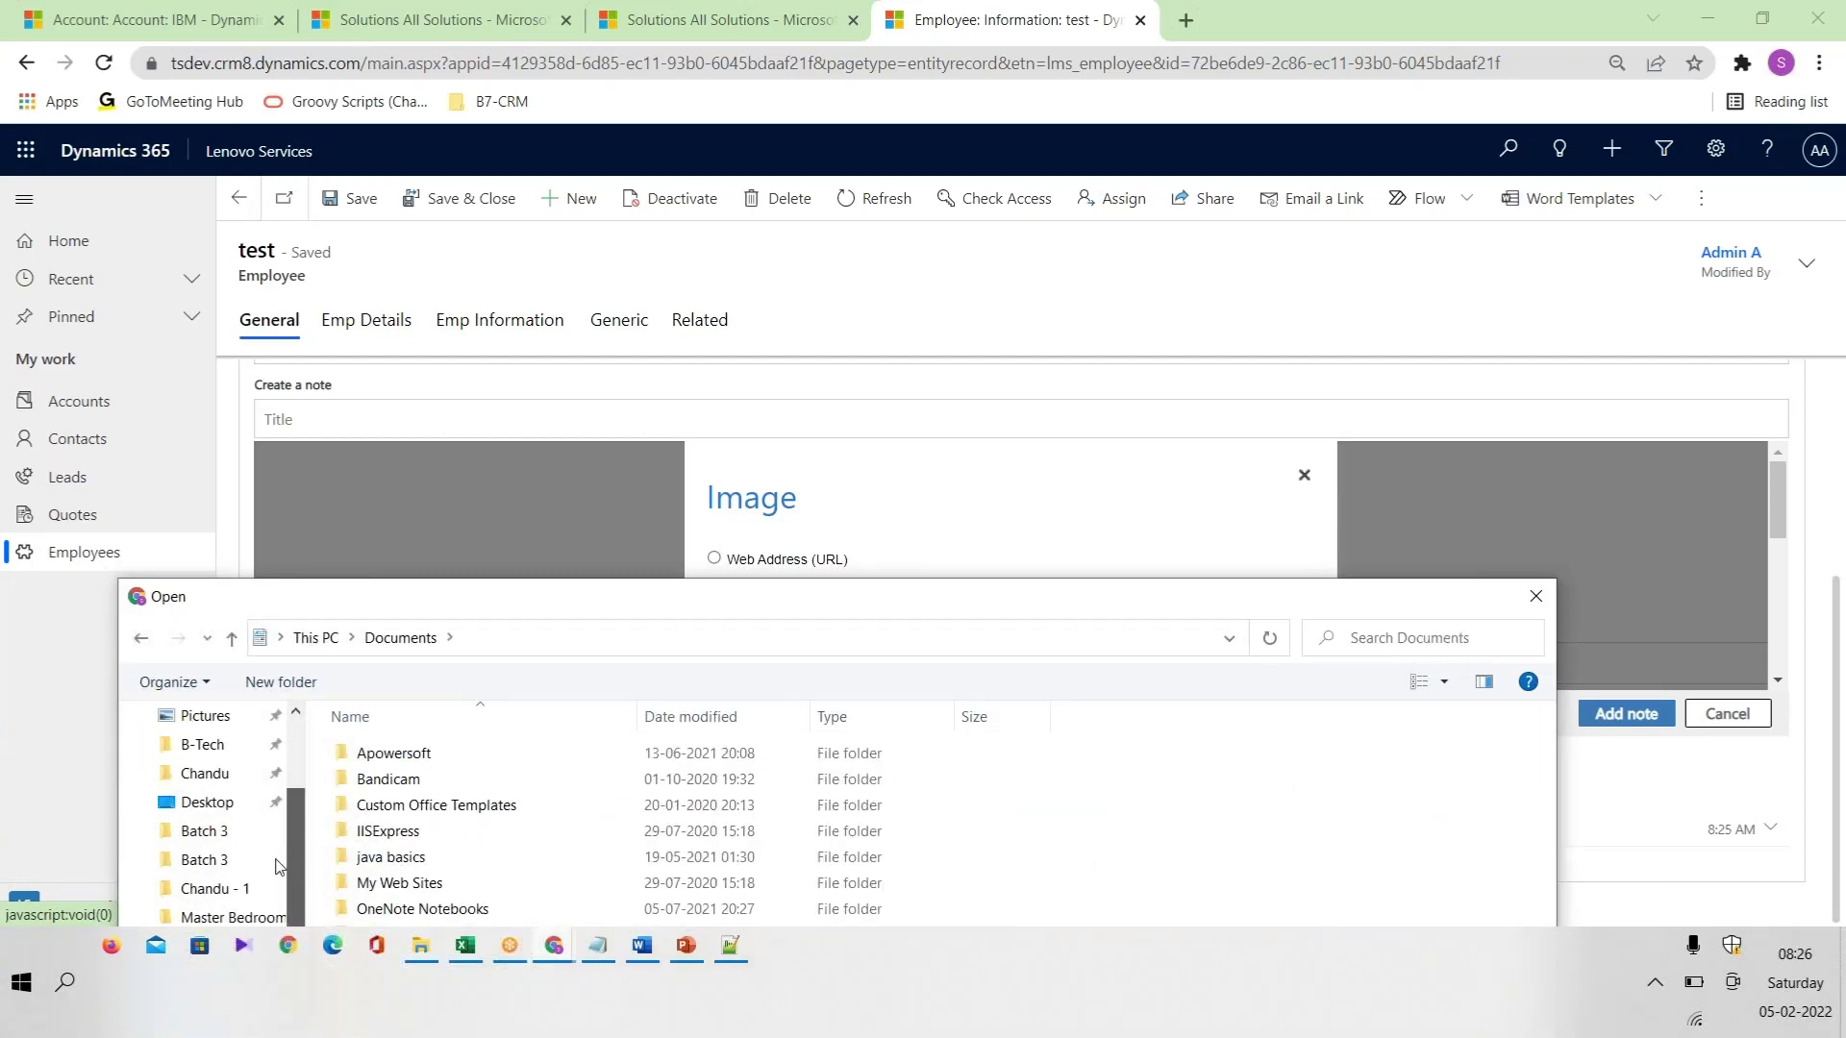
click(209, 802)
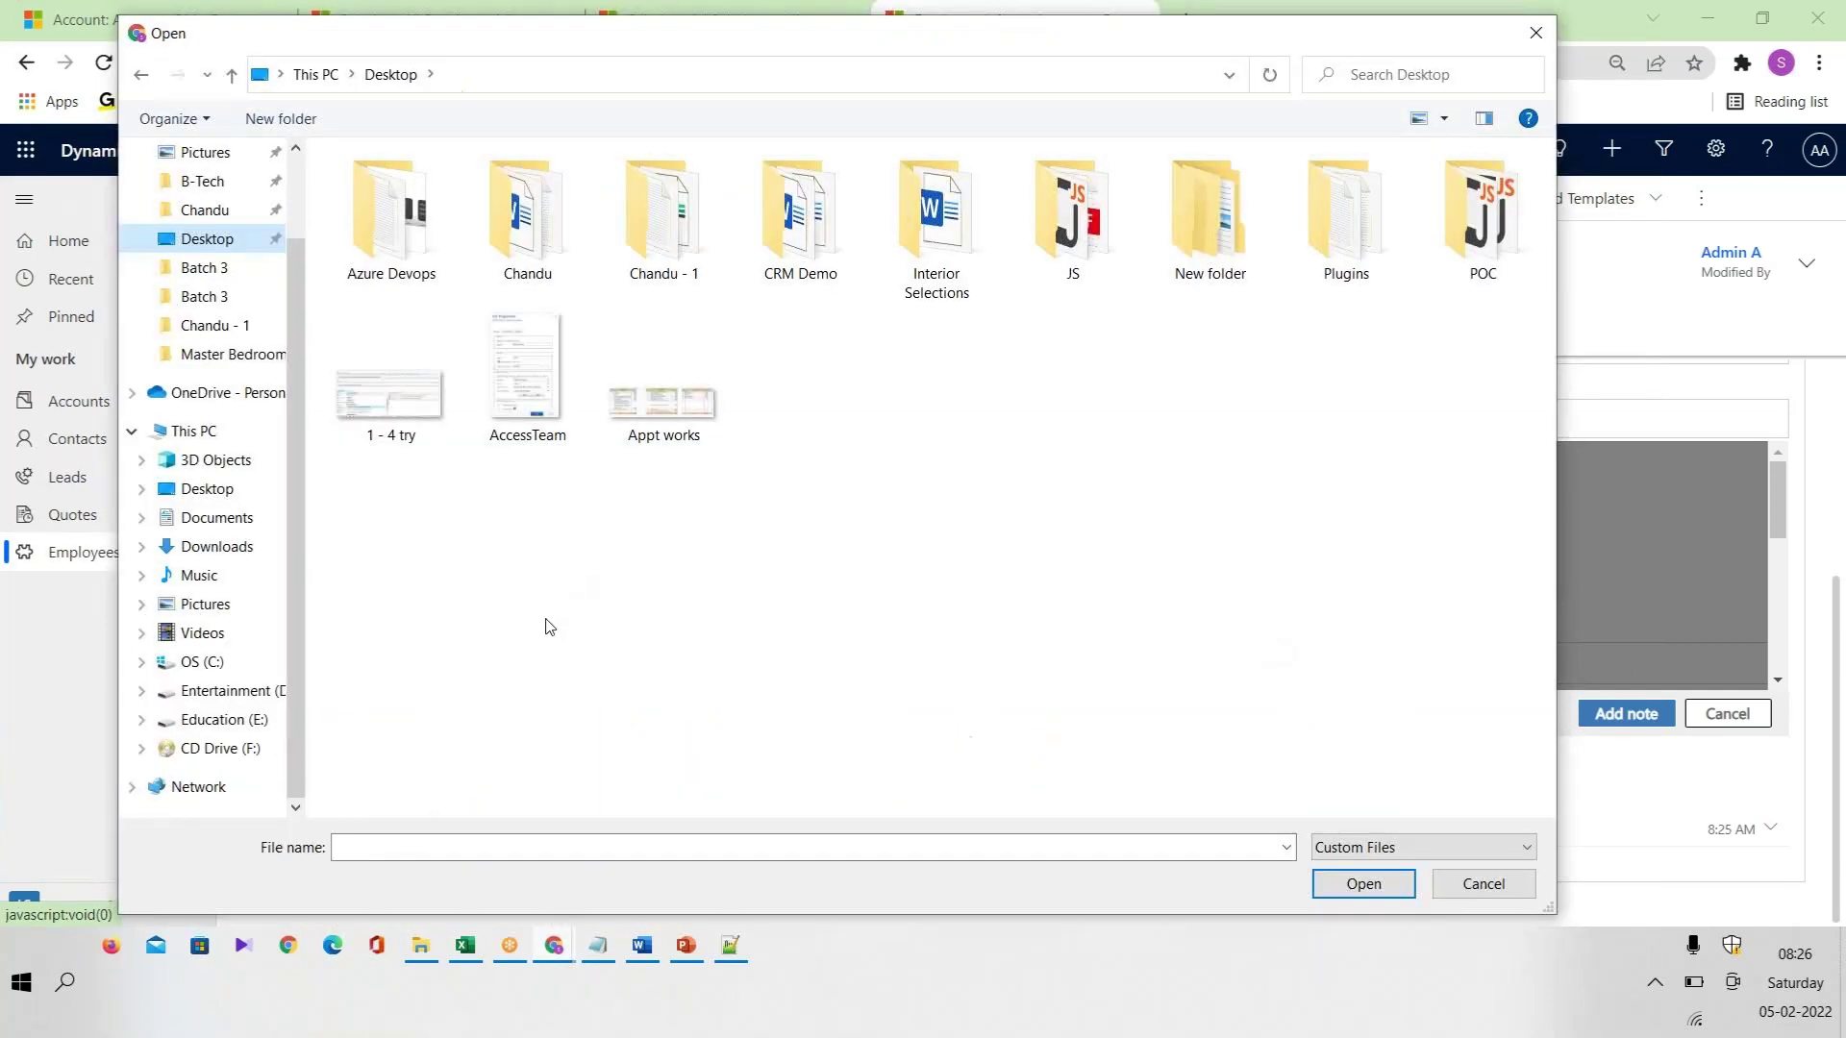
double_click(404, 411)
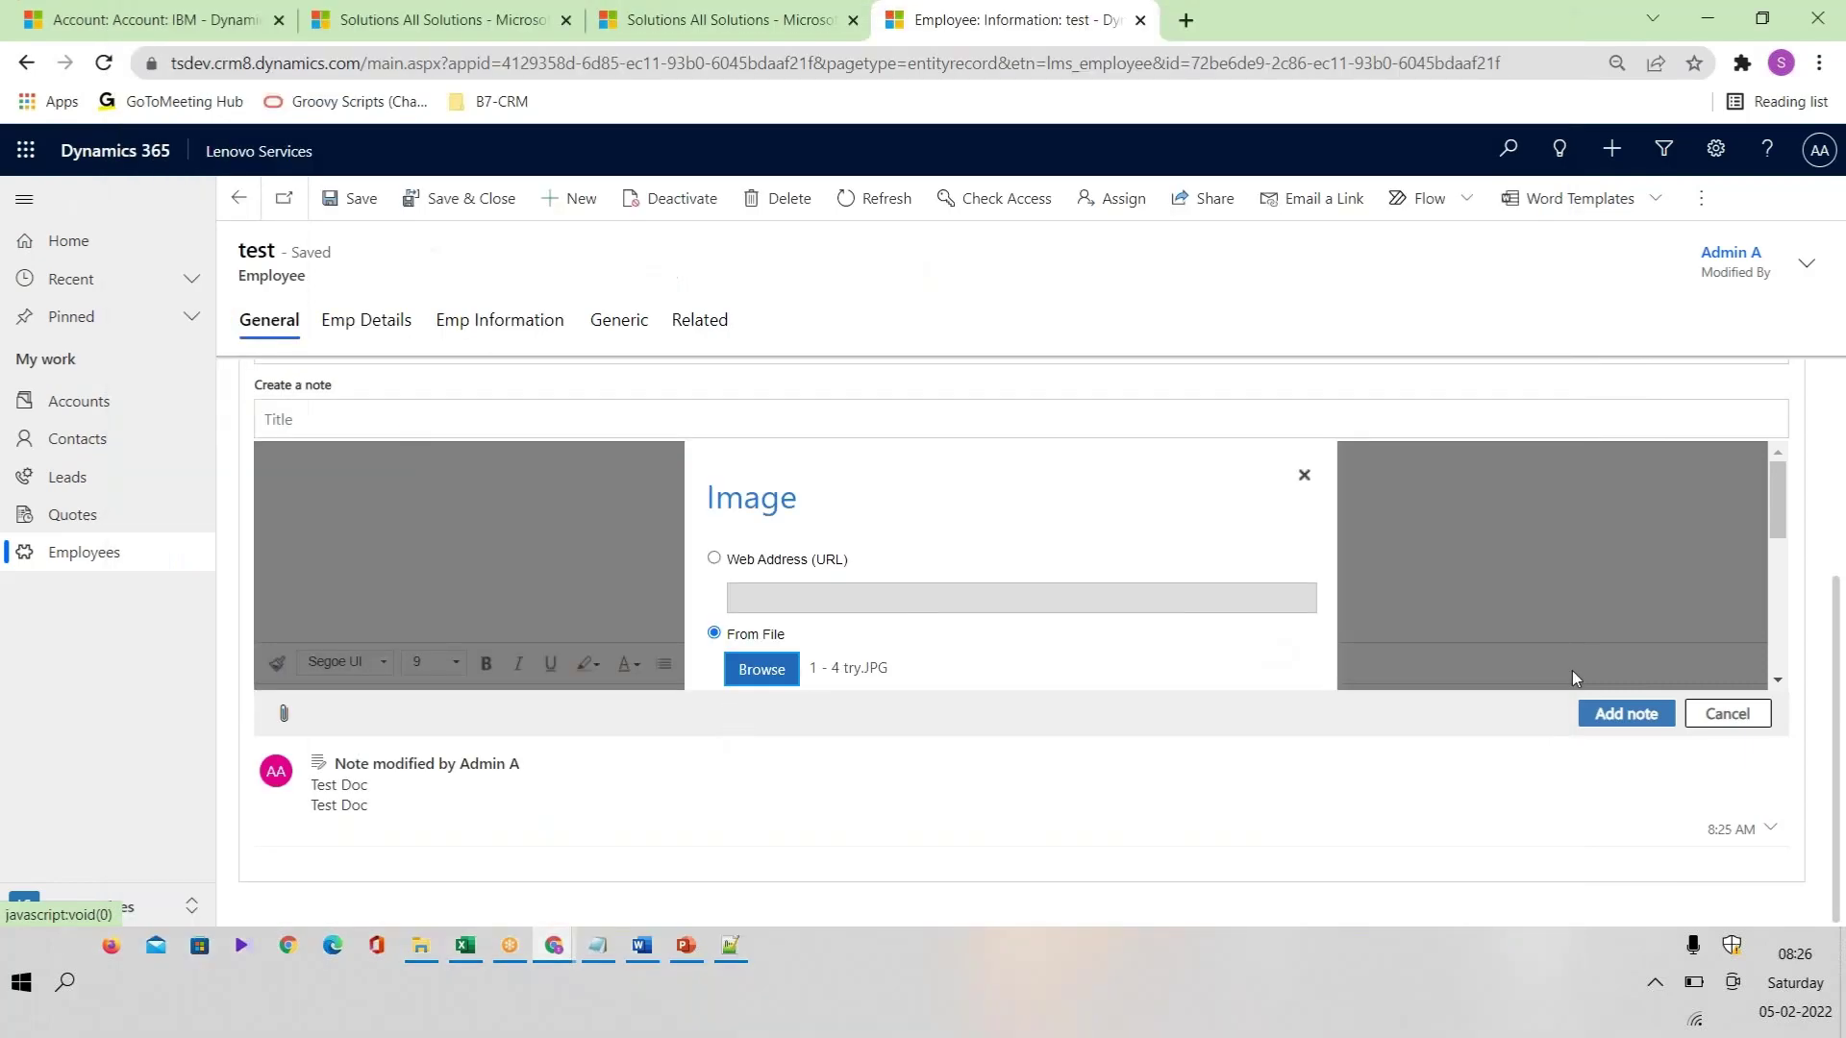
click(1625, 716)
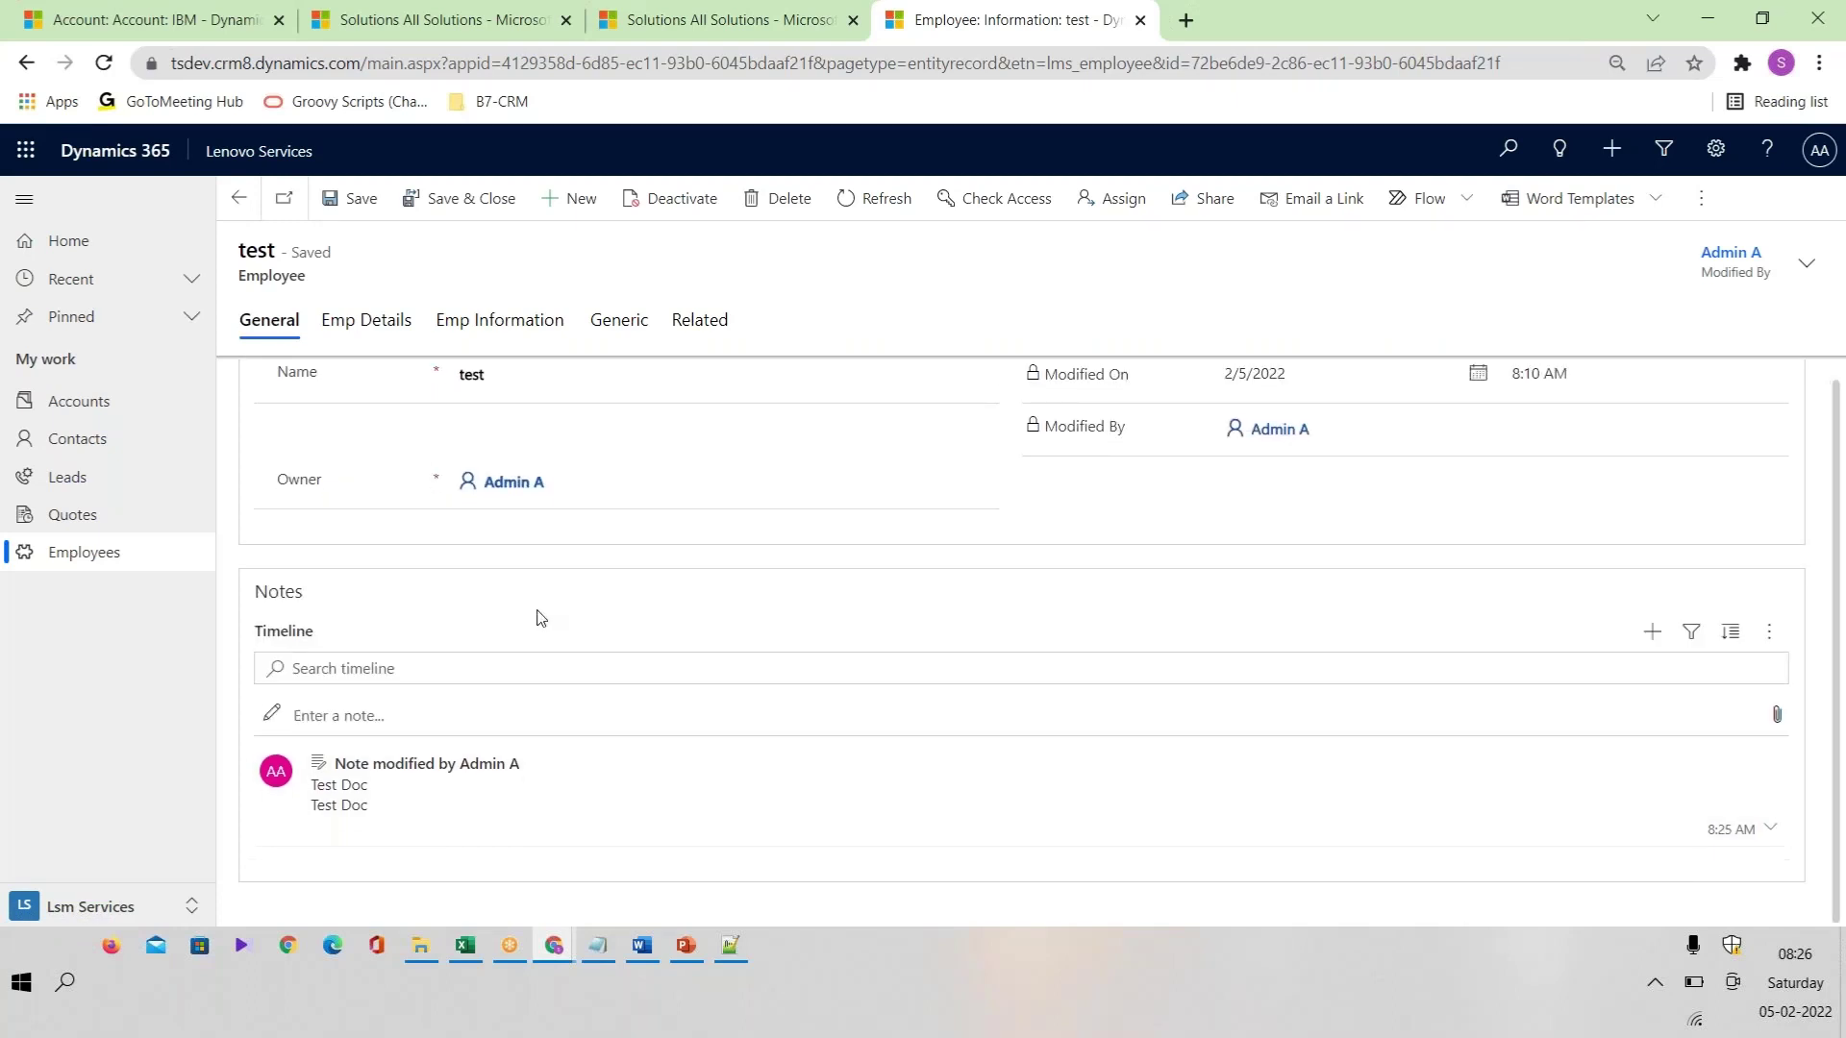
click(419, 716)
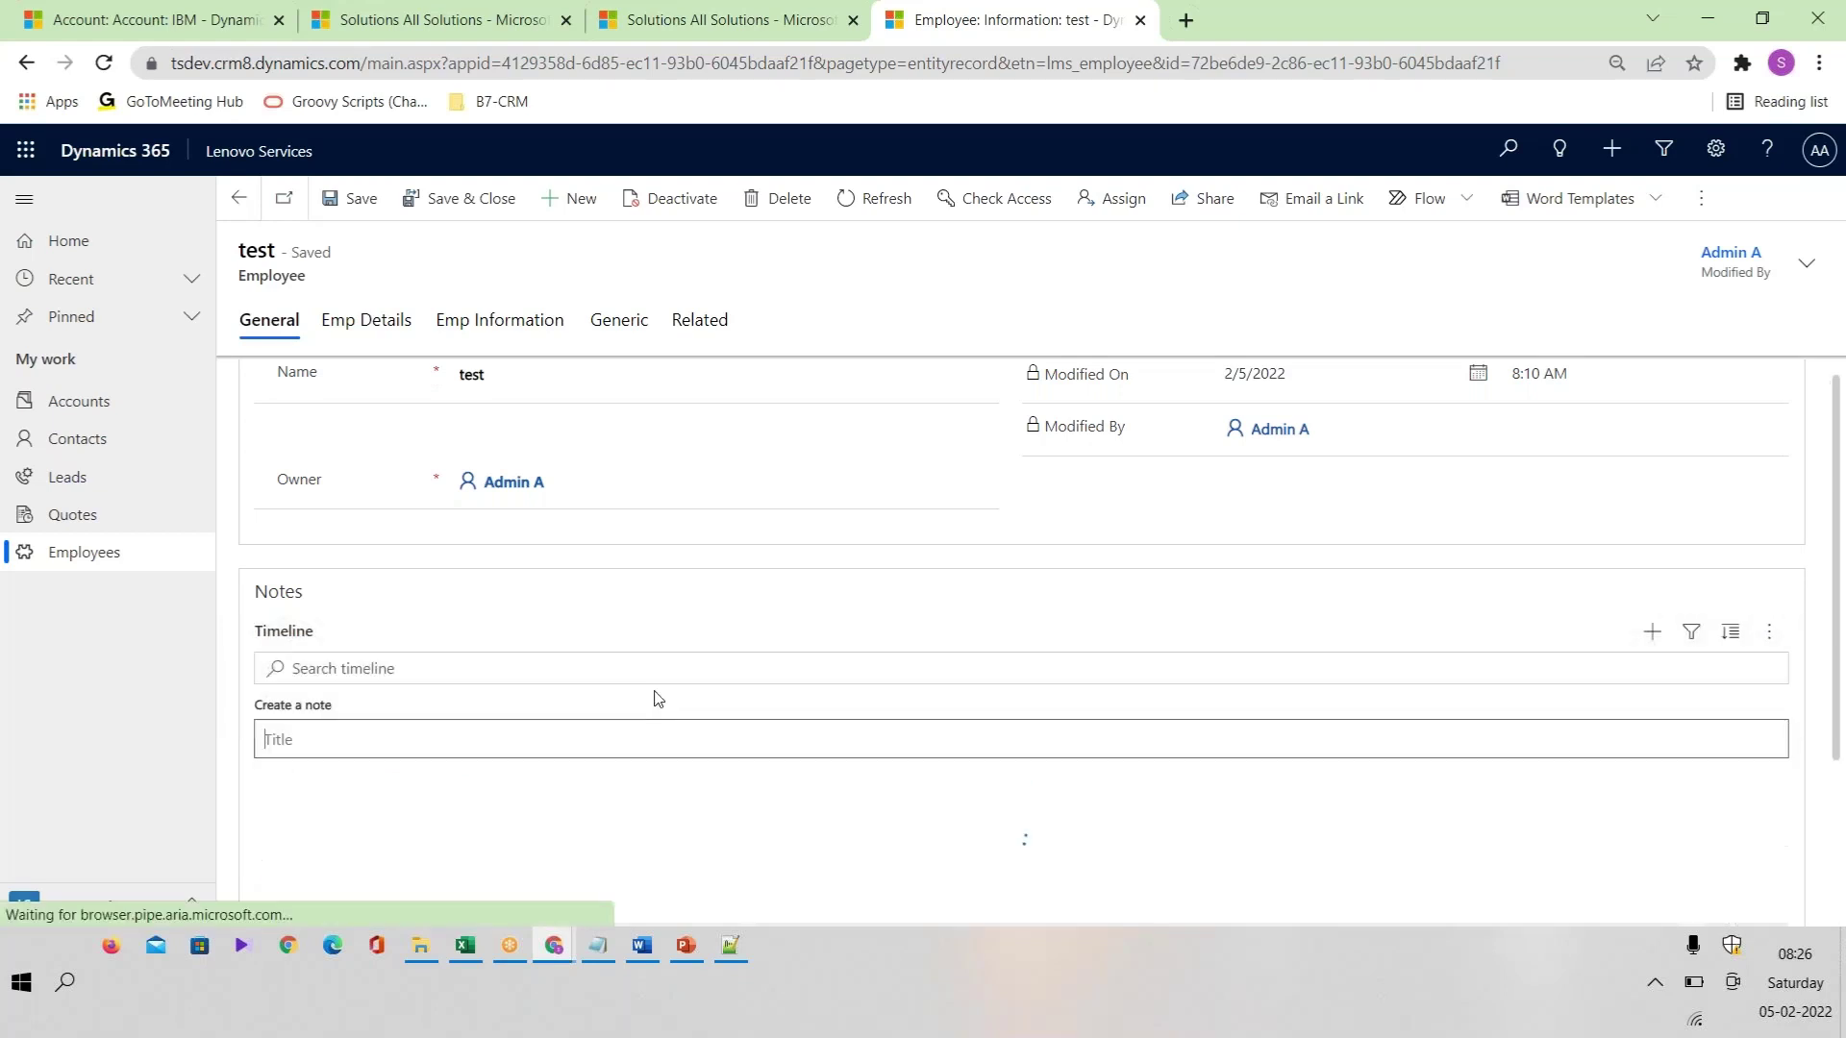
drag(1838, 719, 1838, 914)
click(1728, 713)
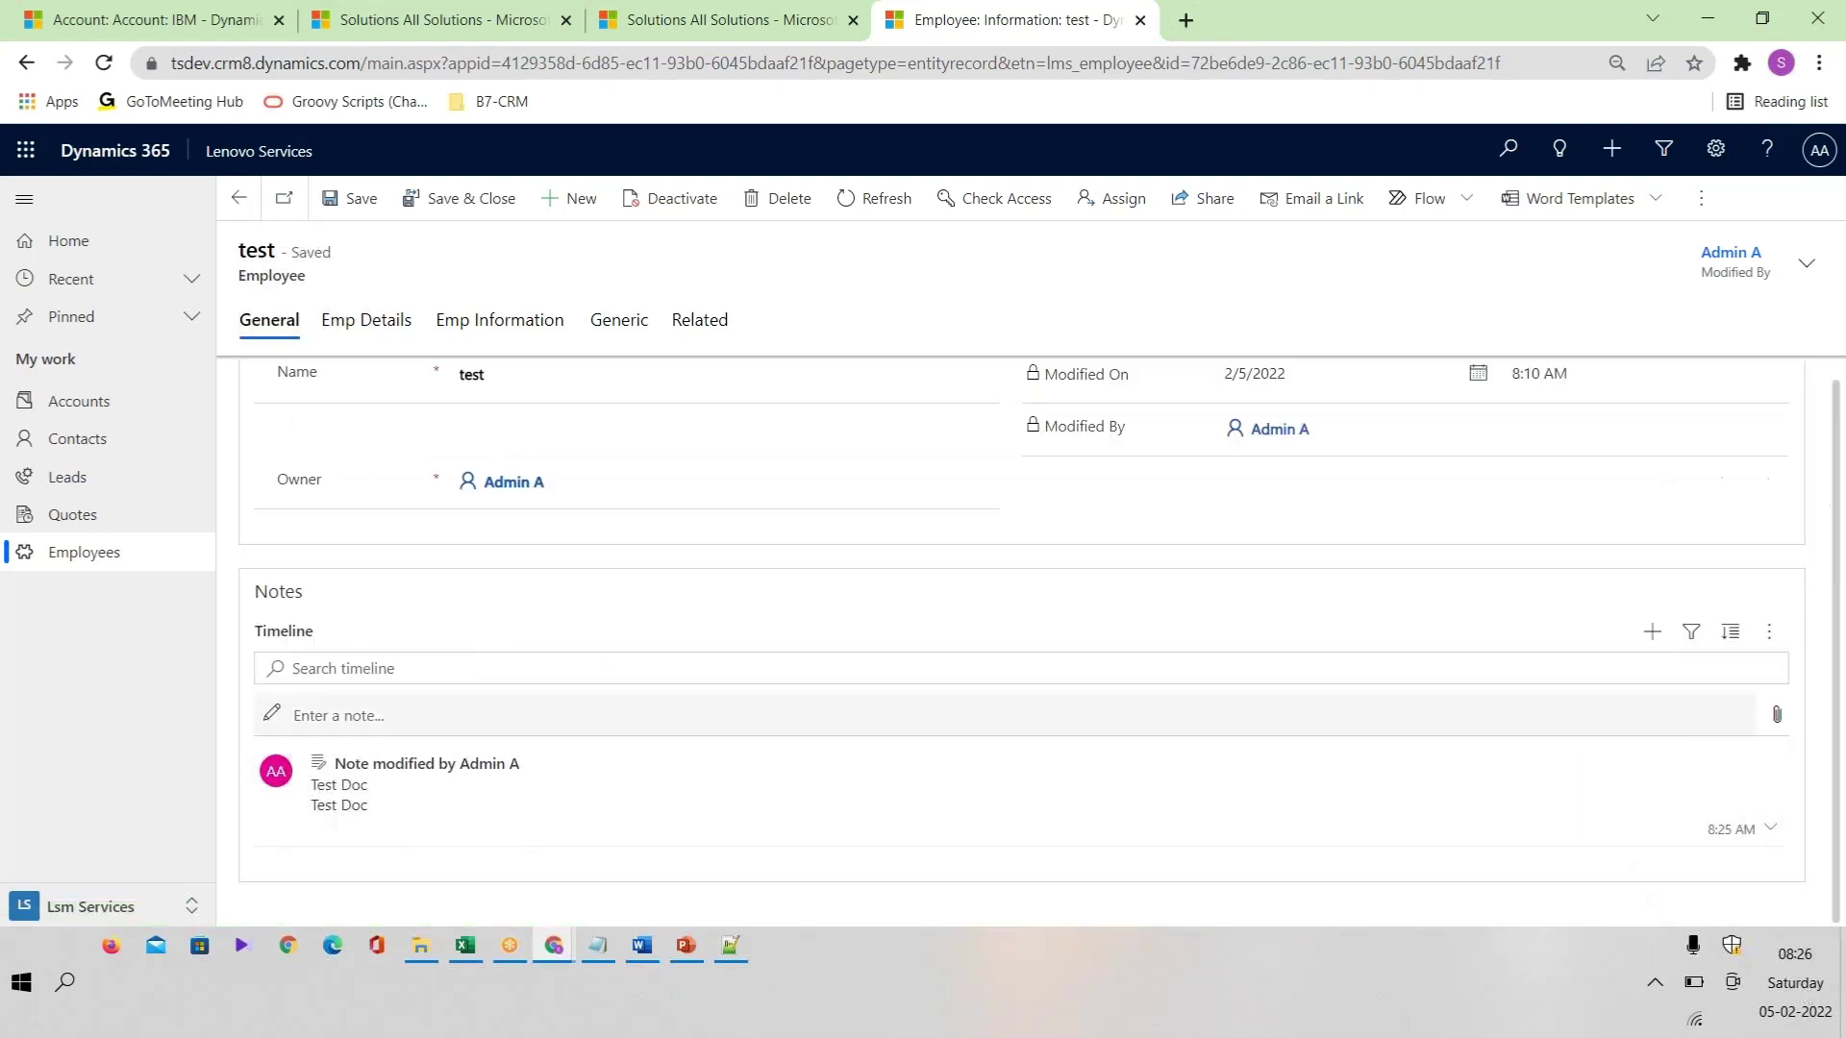
Step: Start a new timeline note and choose the Desktop file 1 - 4 try.JPG as the image for its body
click(375, 716)
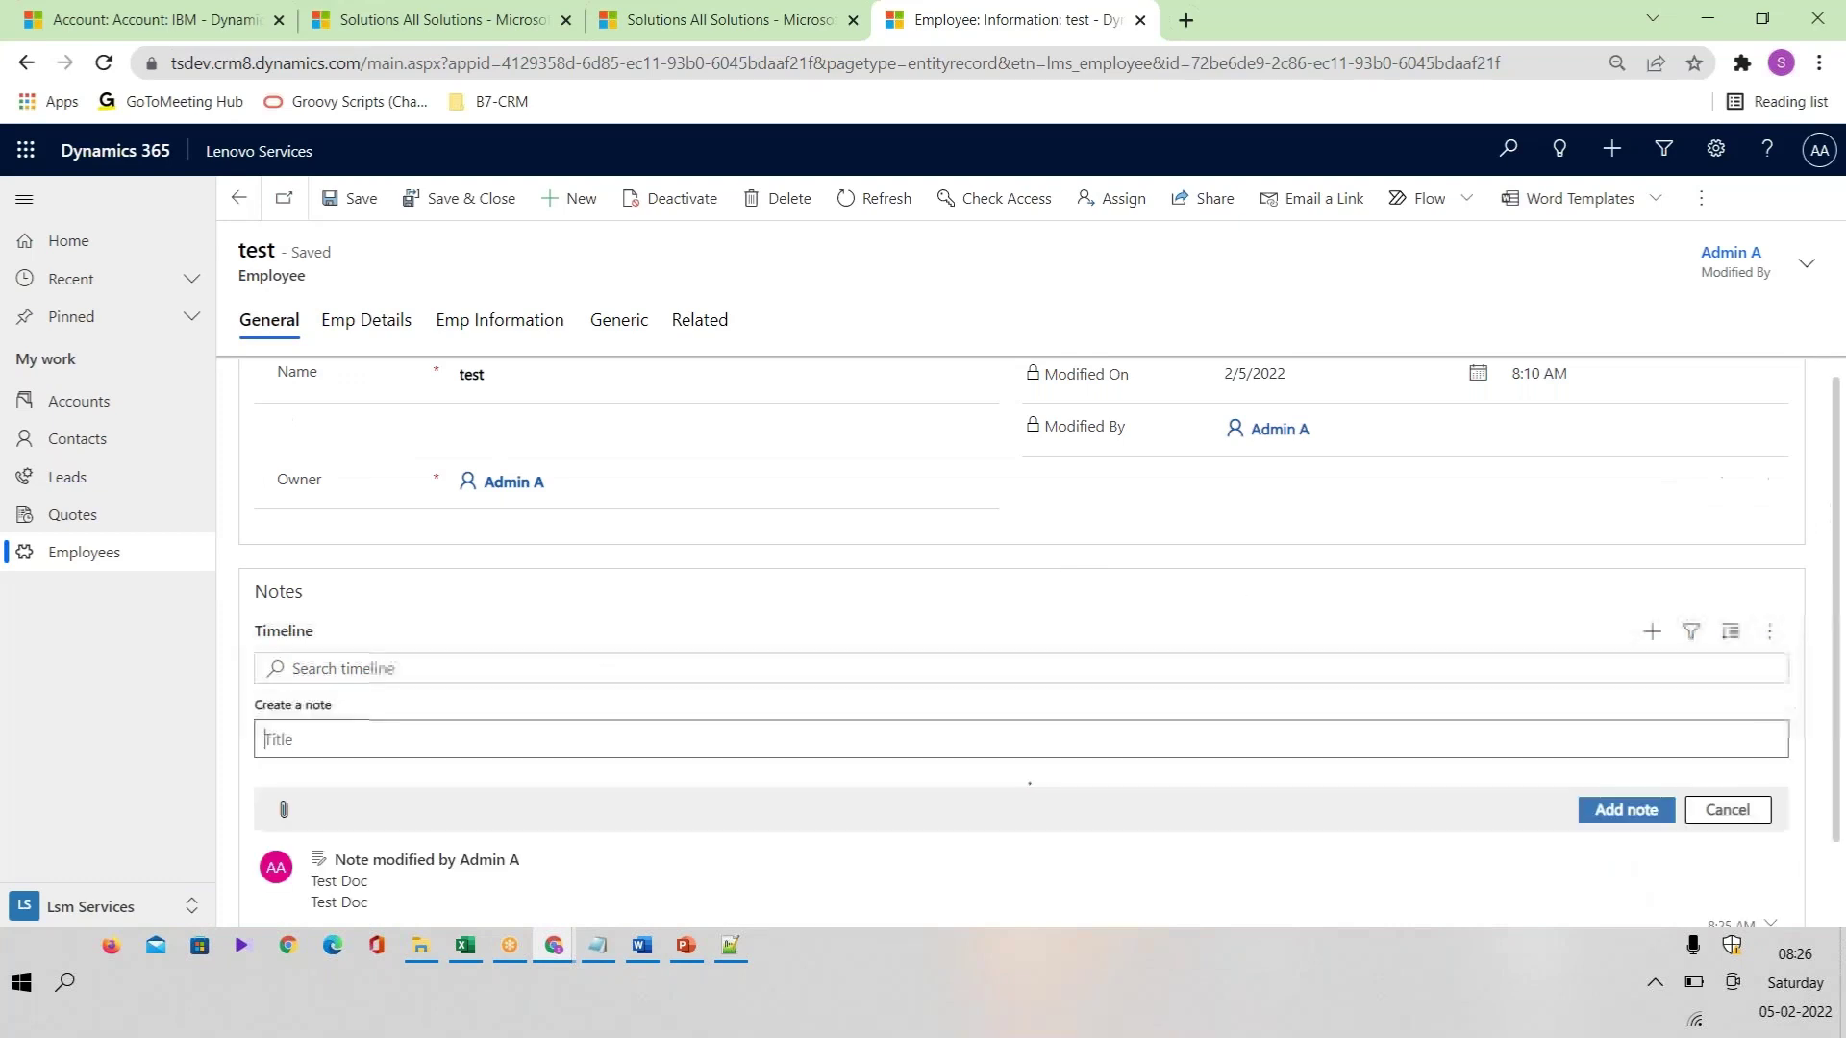
drag(1836, 704, 1813, 947)
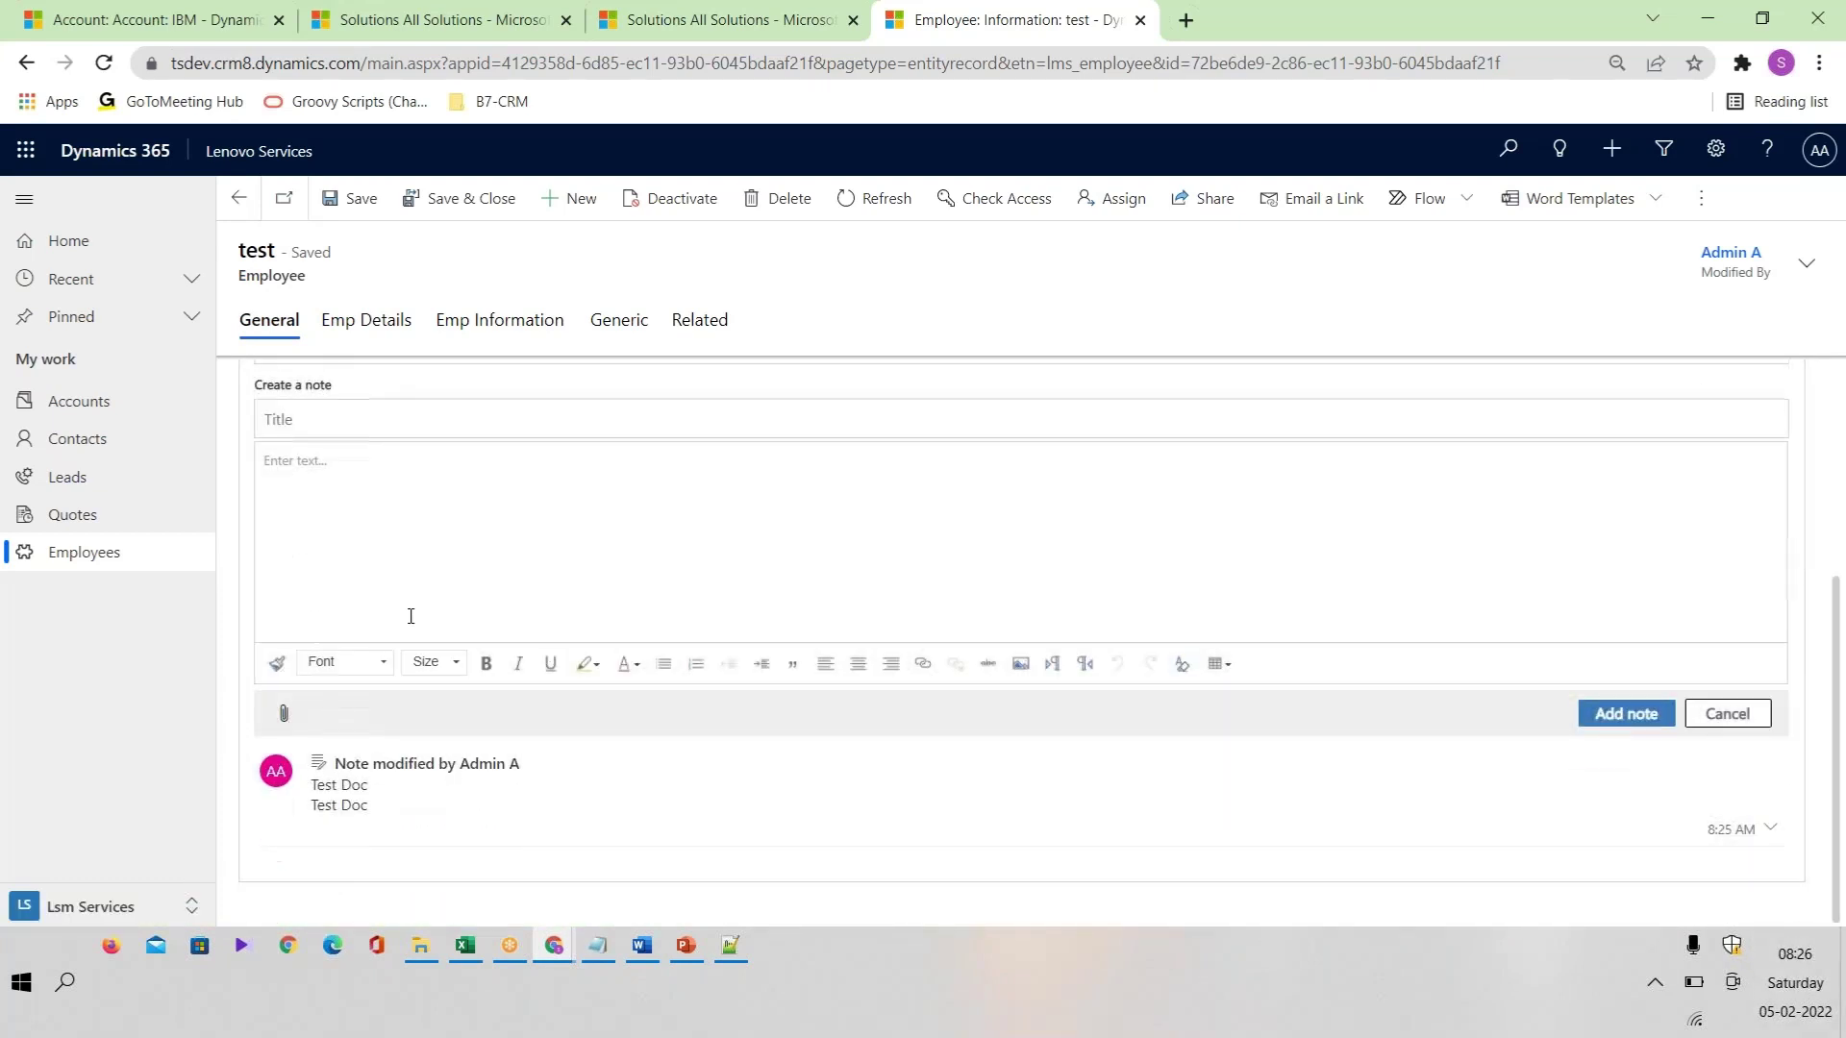
click(1021, 663)
click(760, 635)
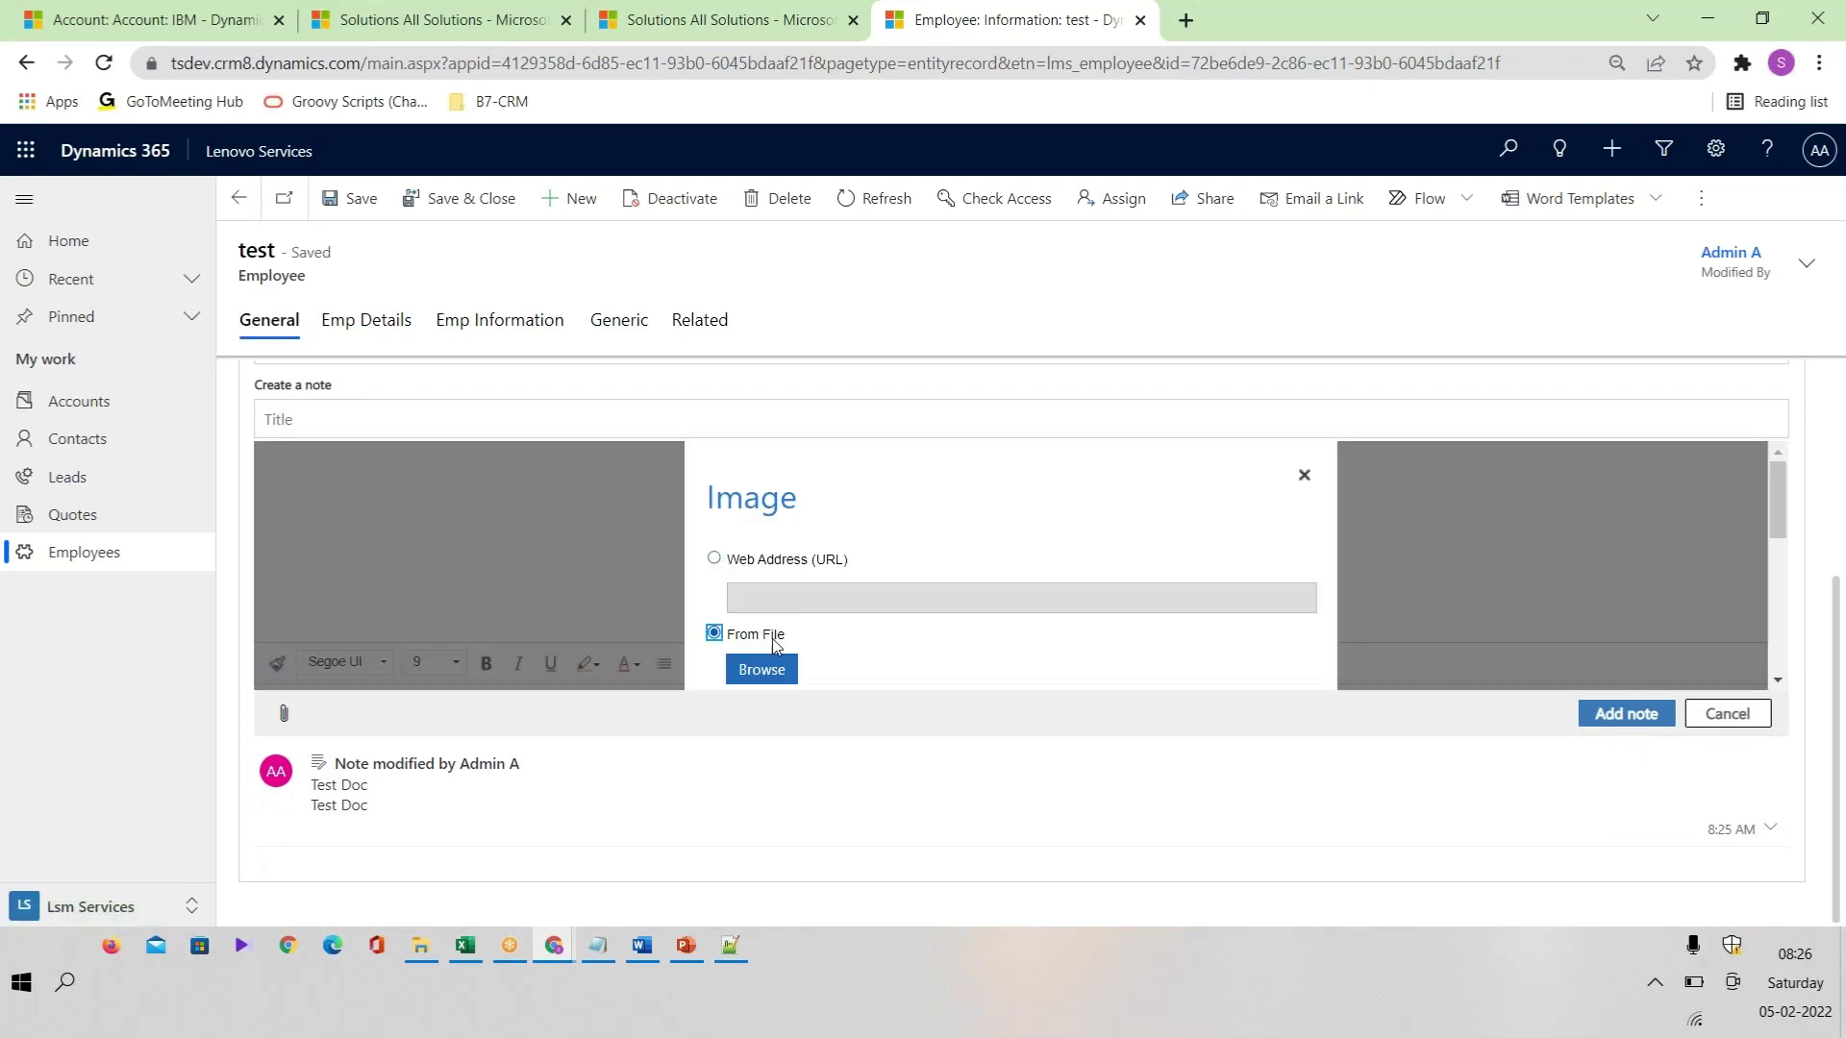
click(761, 670)
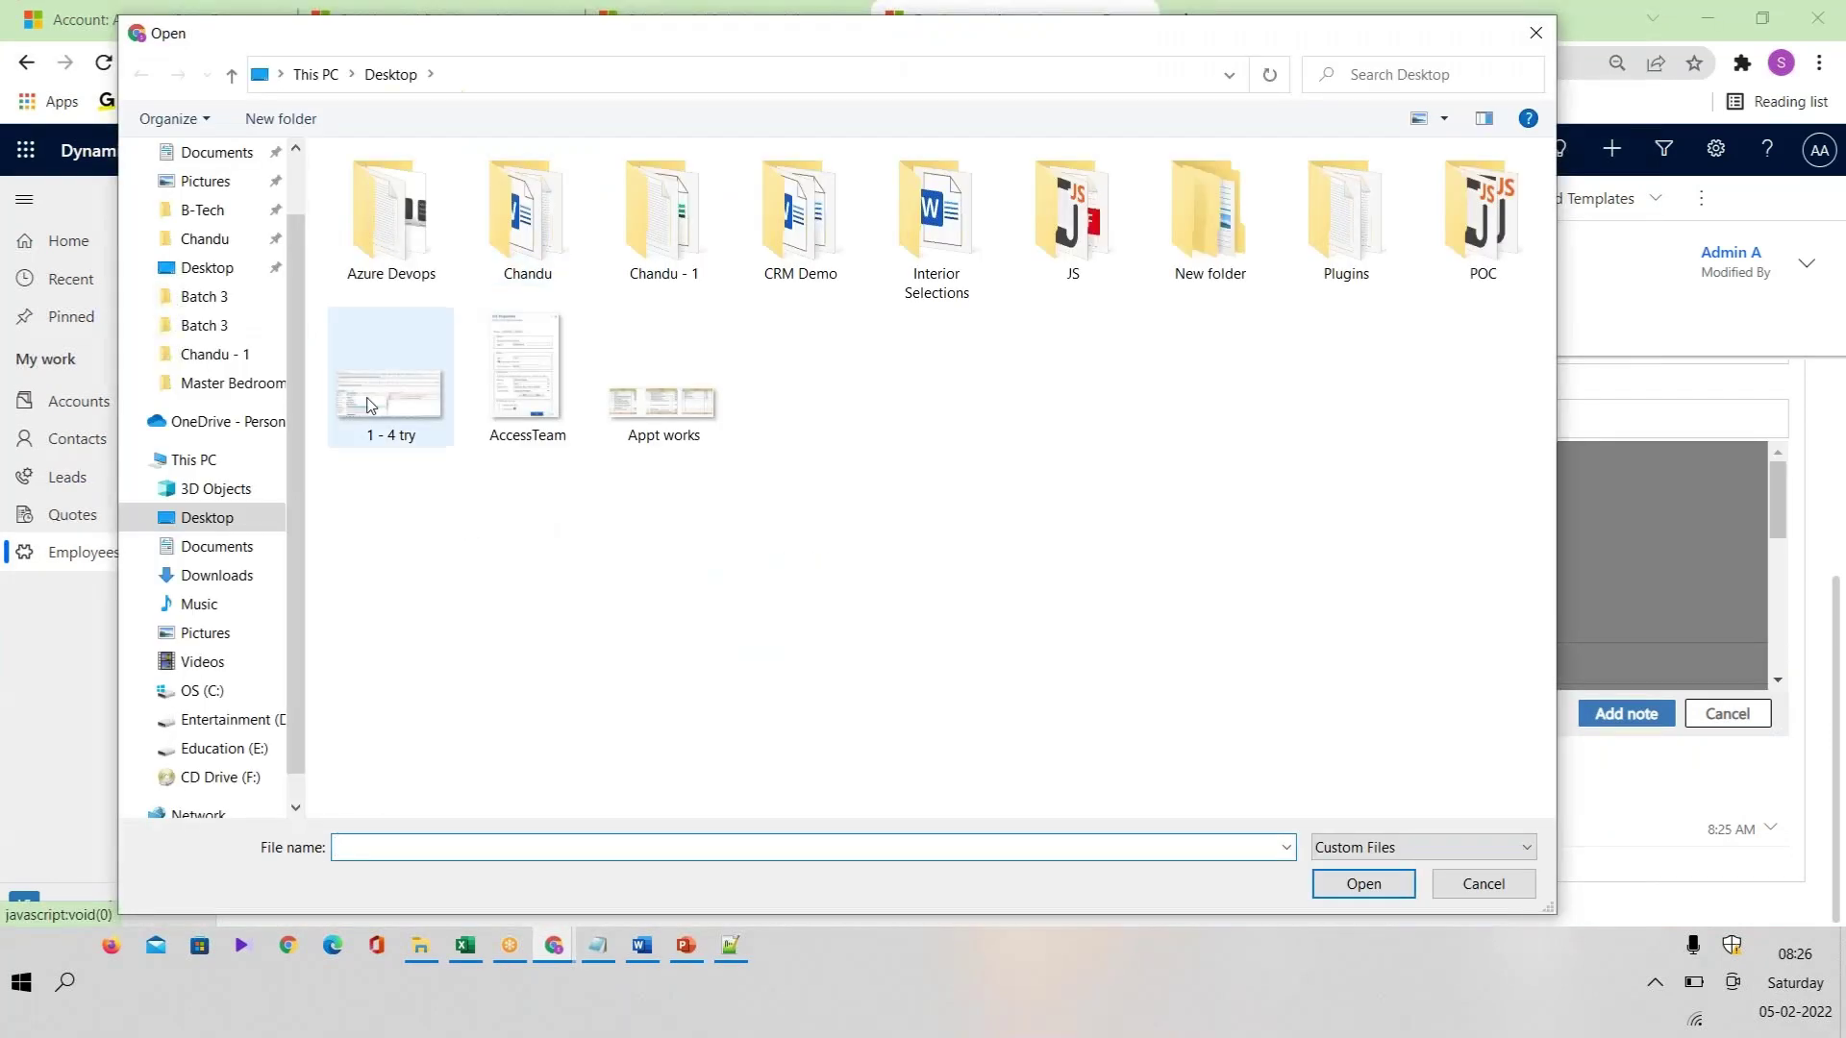
double_click(386, 367)
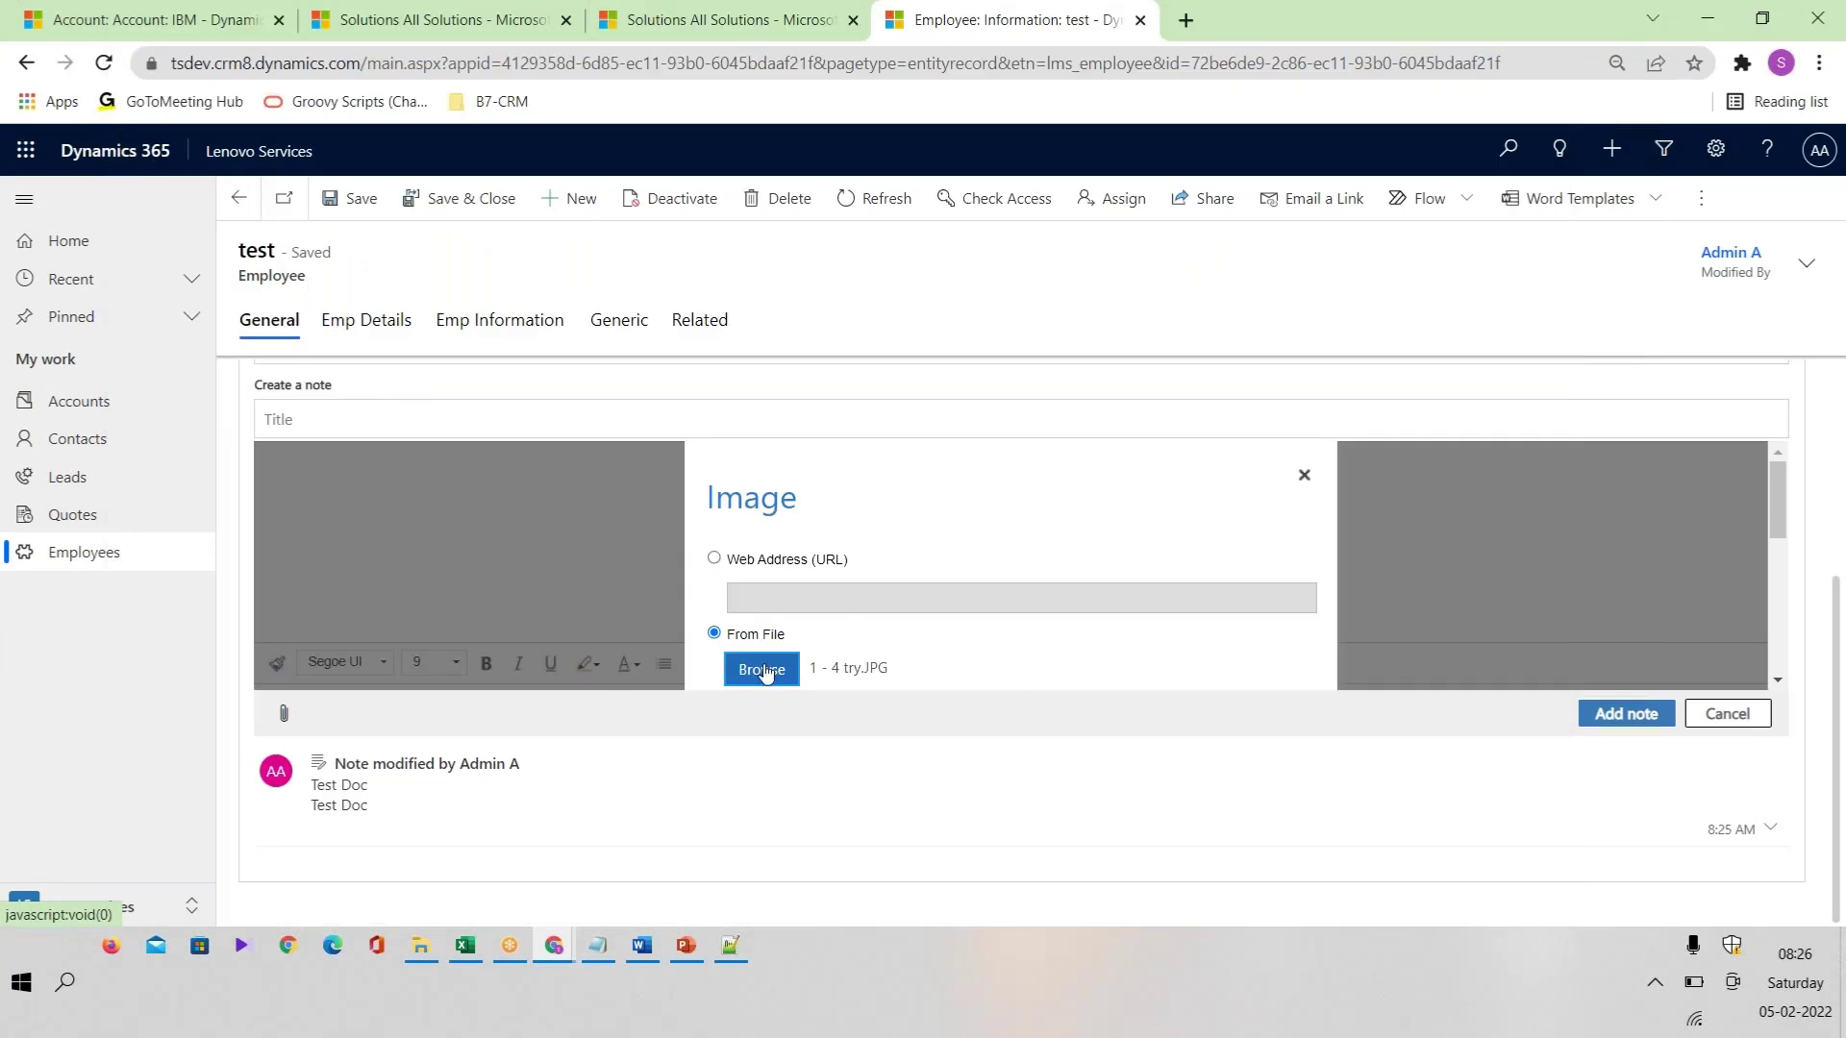
Step: Insert the chosen image into the note body with no alignment and add the note to the timeline
scroll(1292, 587, down, 3)
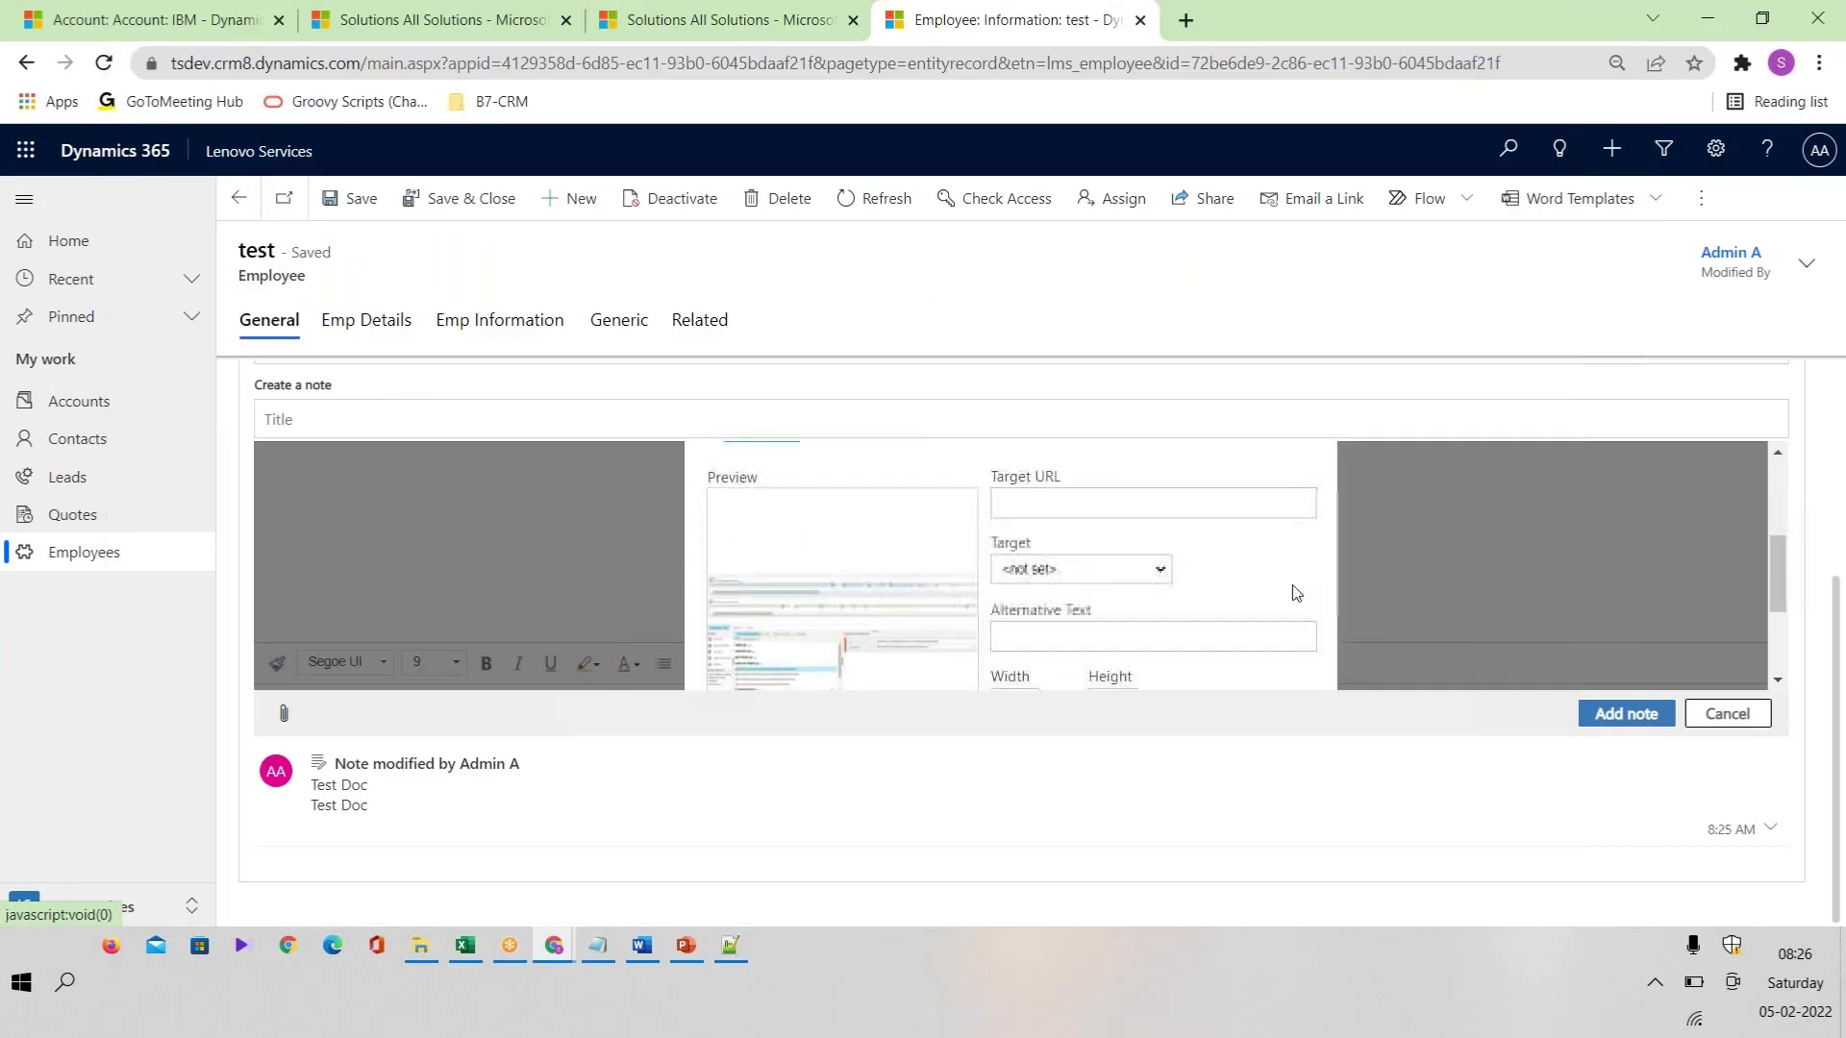
scroll(1296, 593, down, 3)
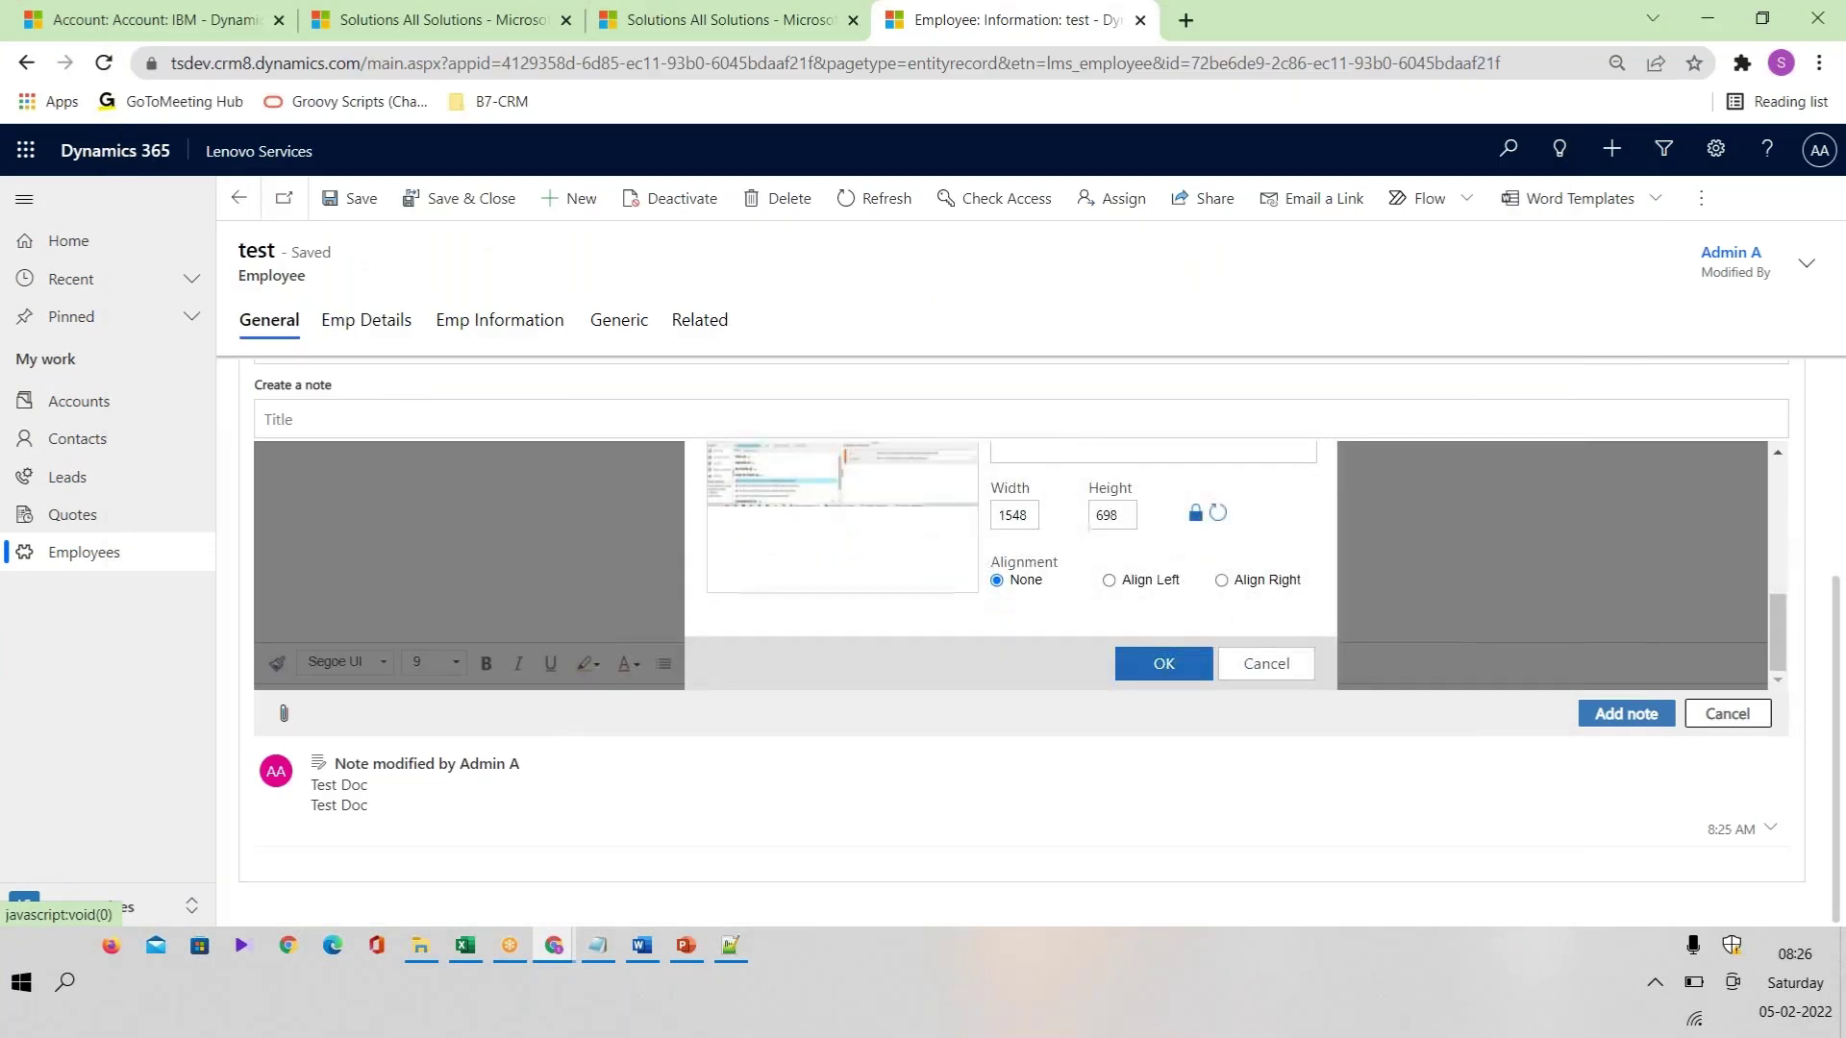
click(1165, 666)
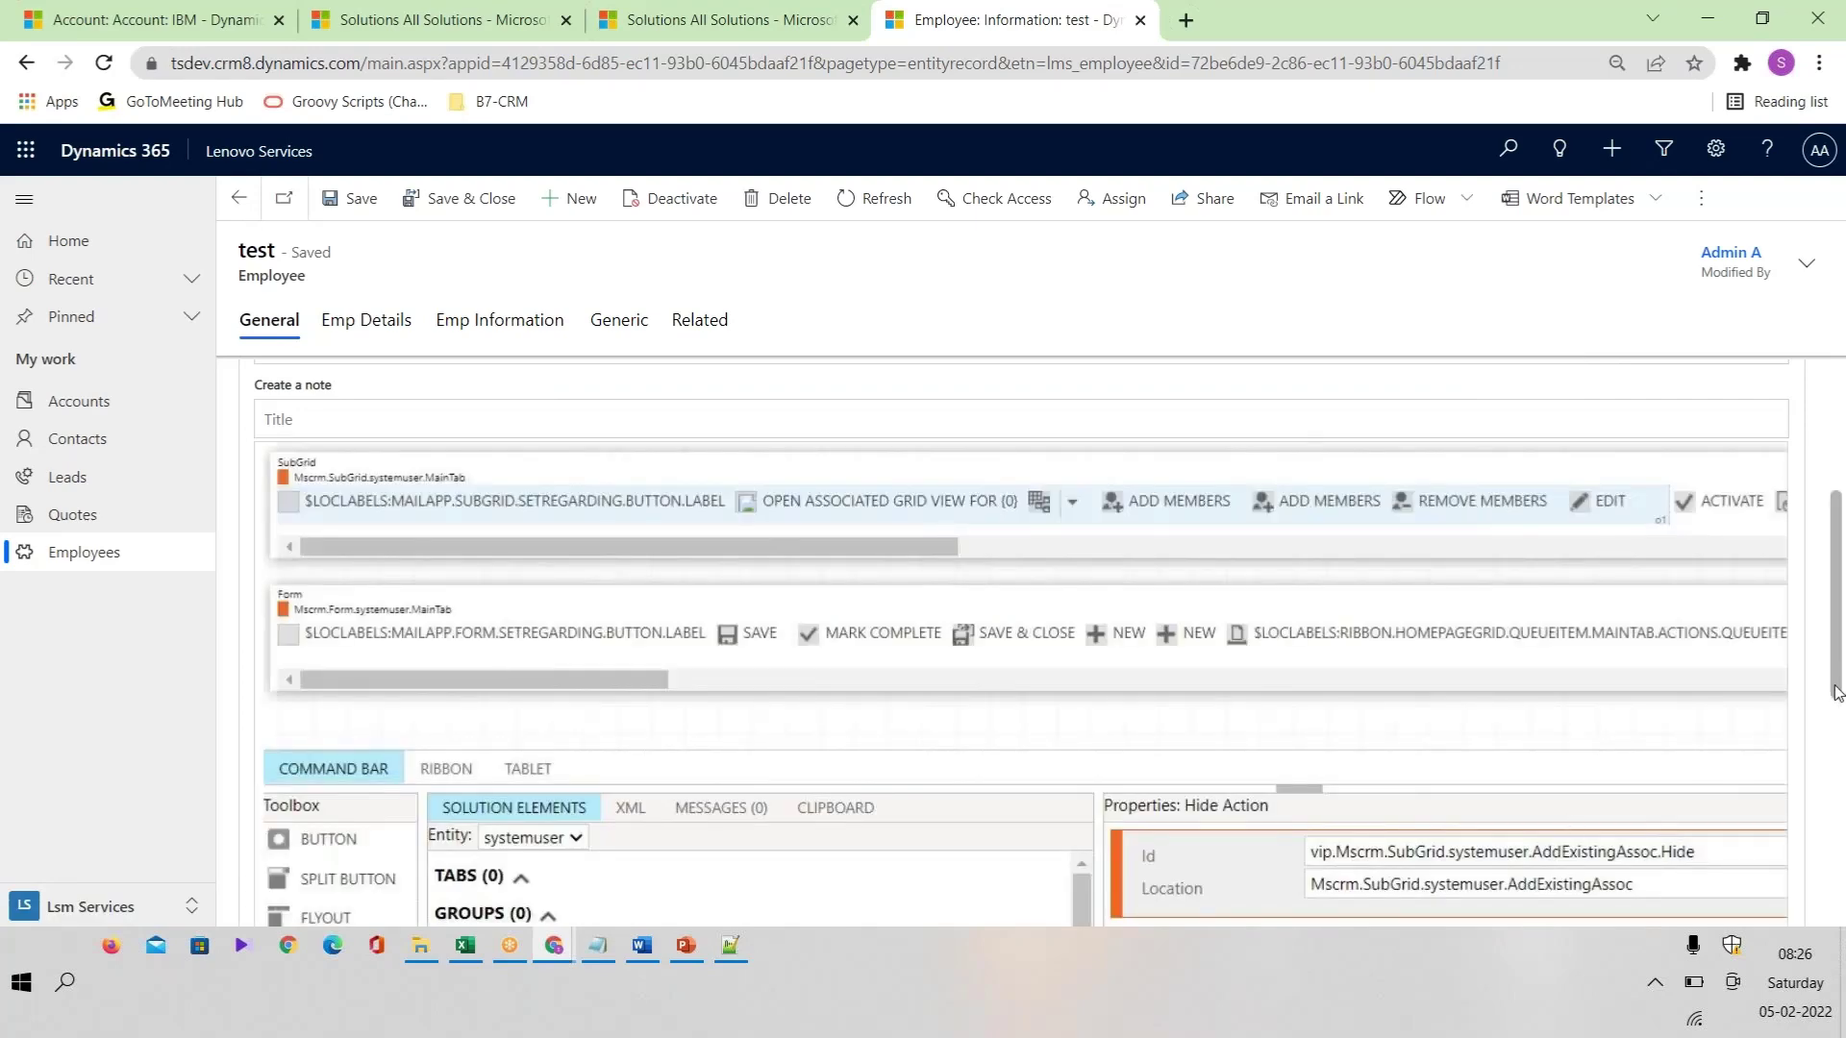
drag(1836, 691, 1838, 914)
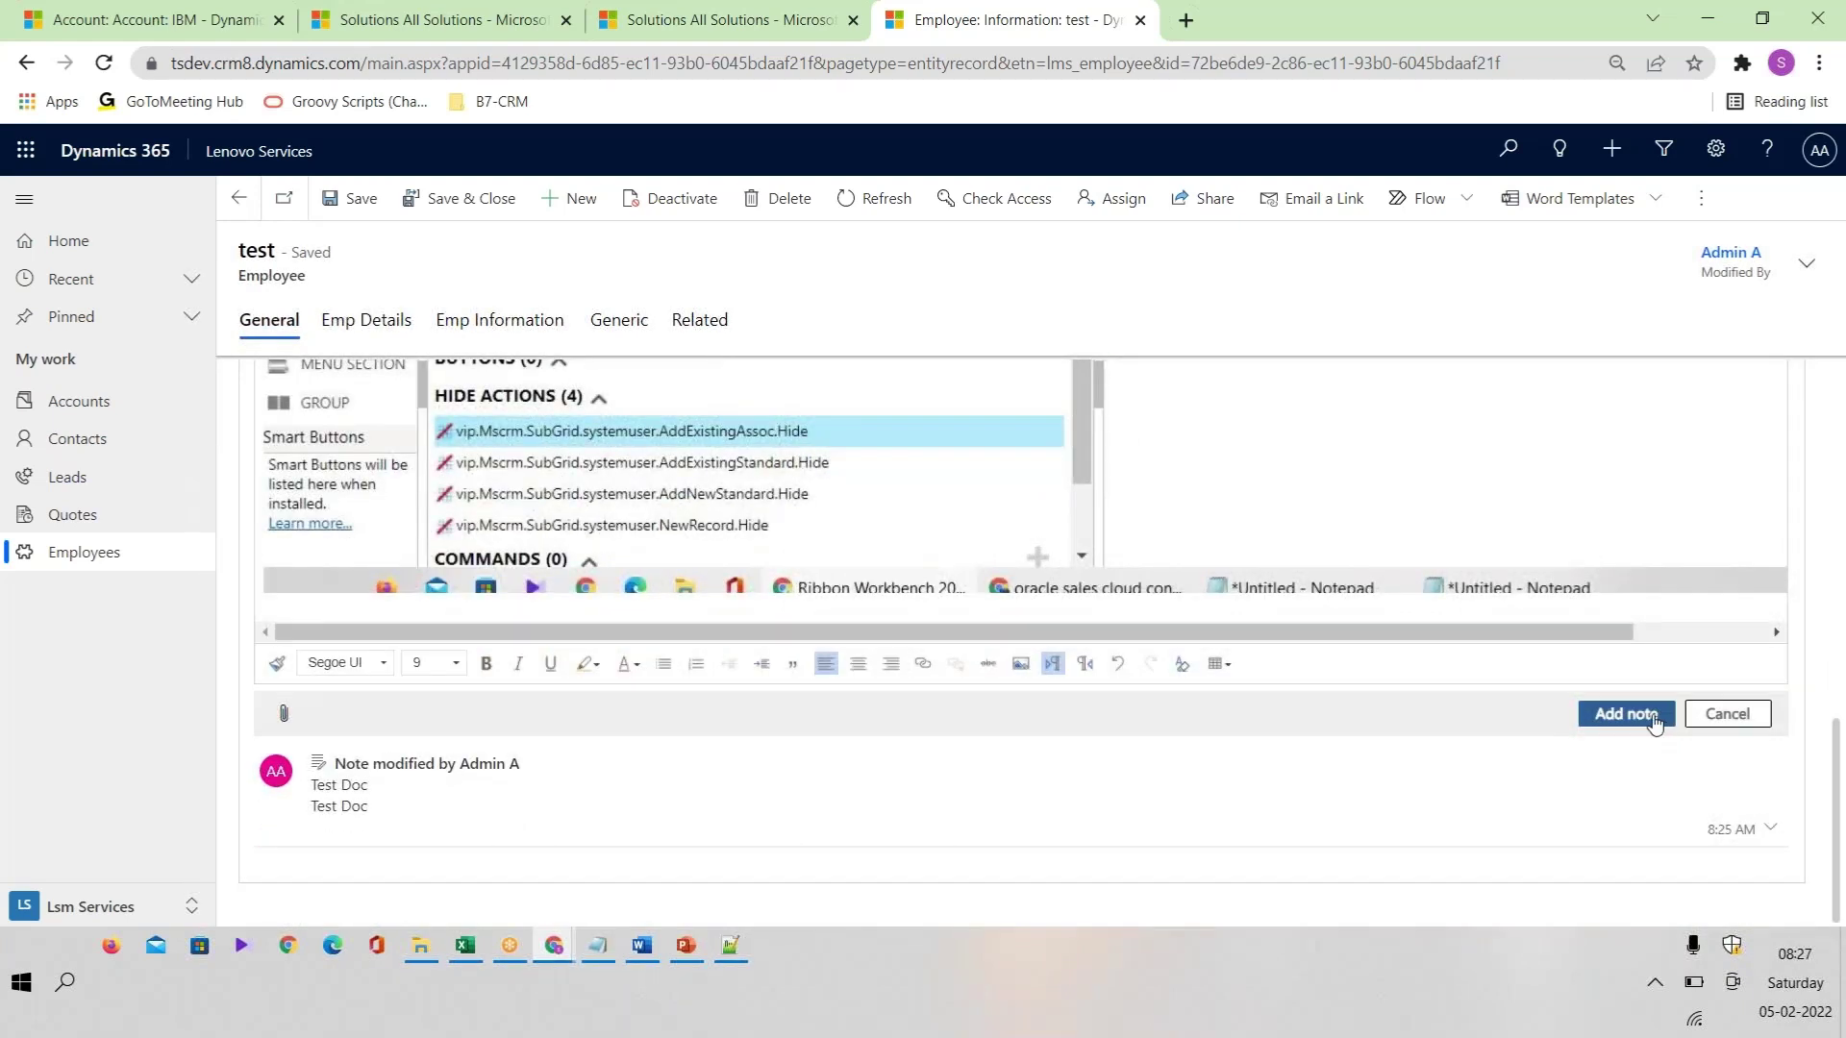
click(1625, 714)
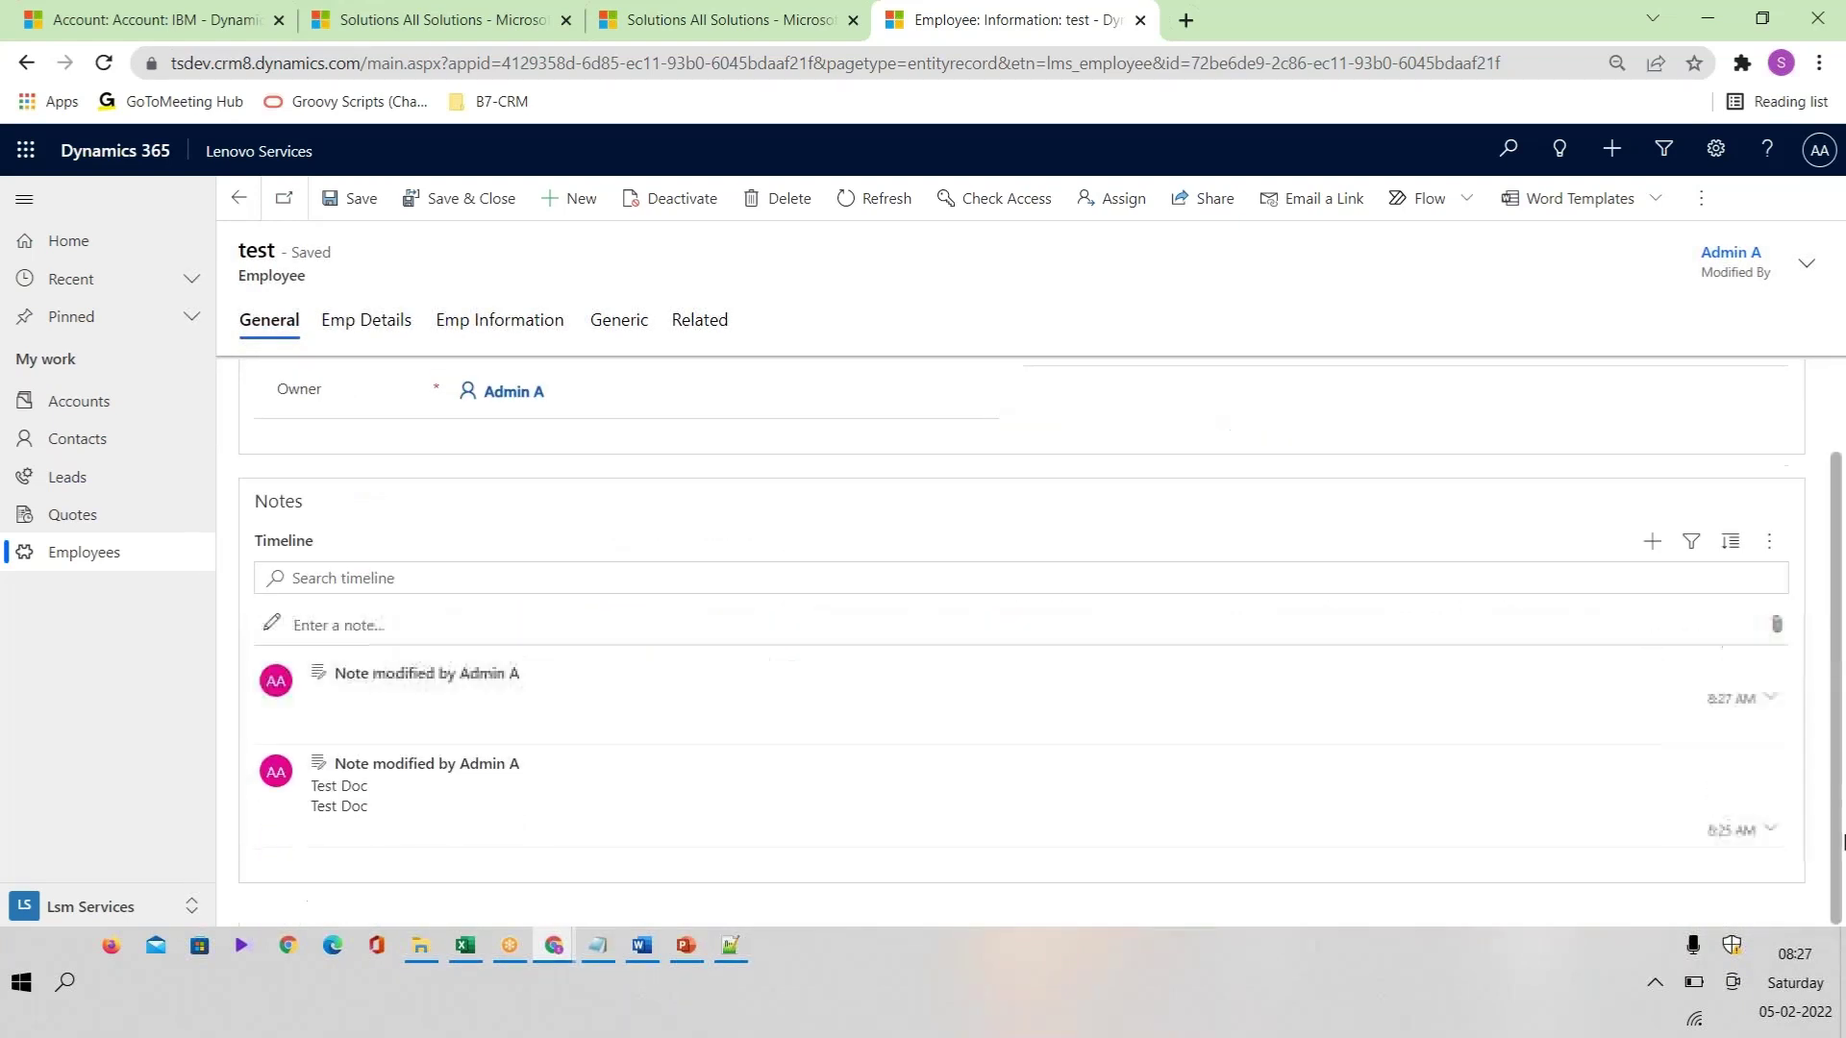
Step: Expand the new image note in the timeline to check its content, and collapse it again
click(585, 740)
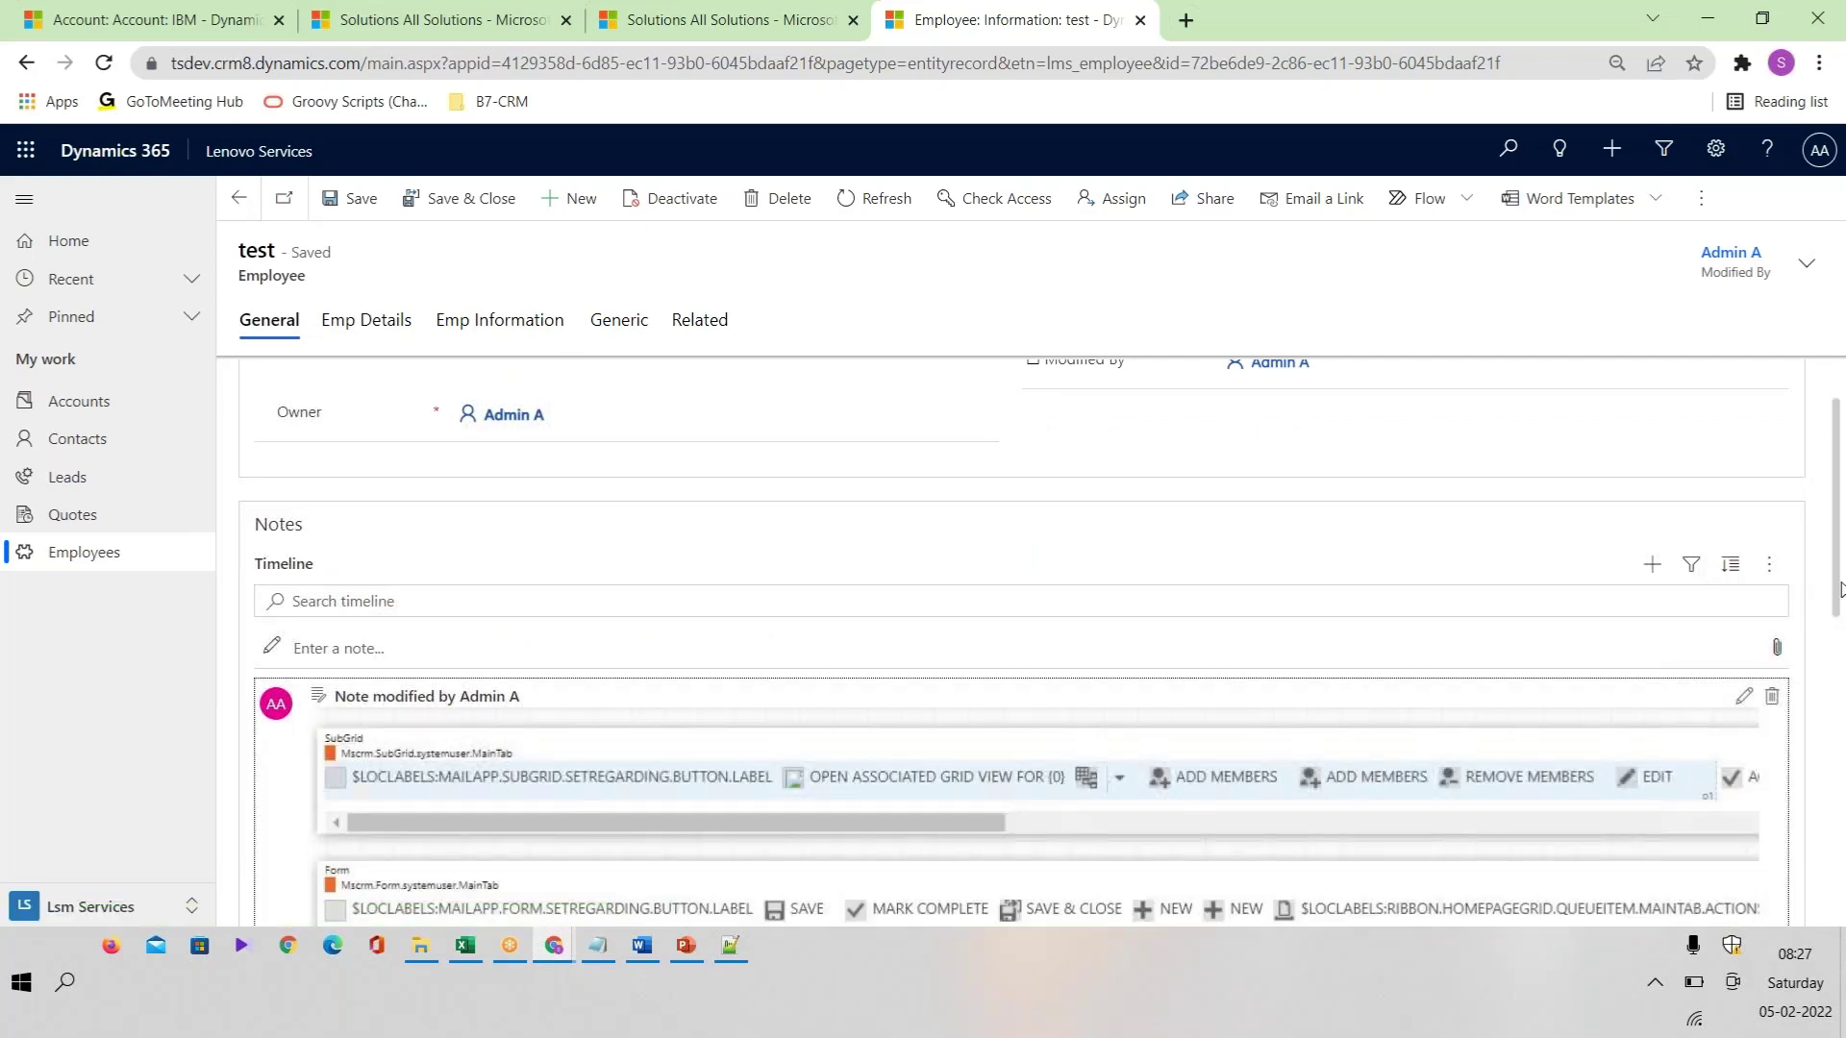
drag(1840, 589, 1781, 964)
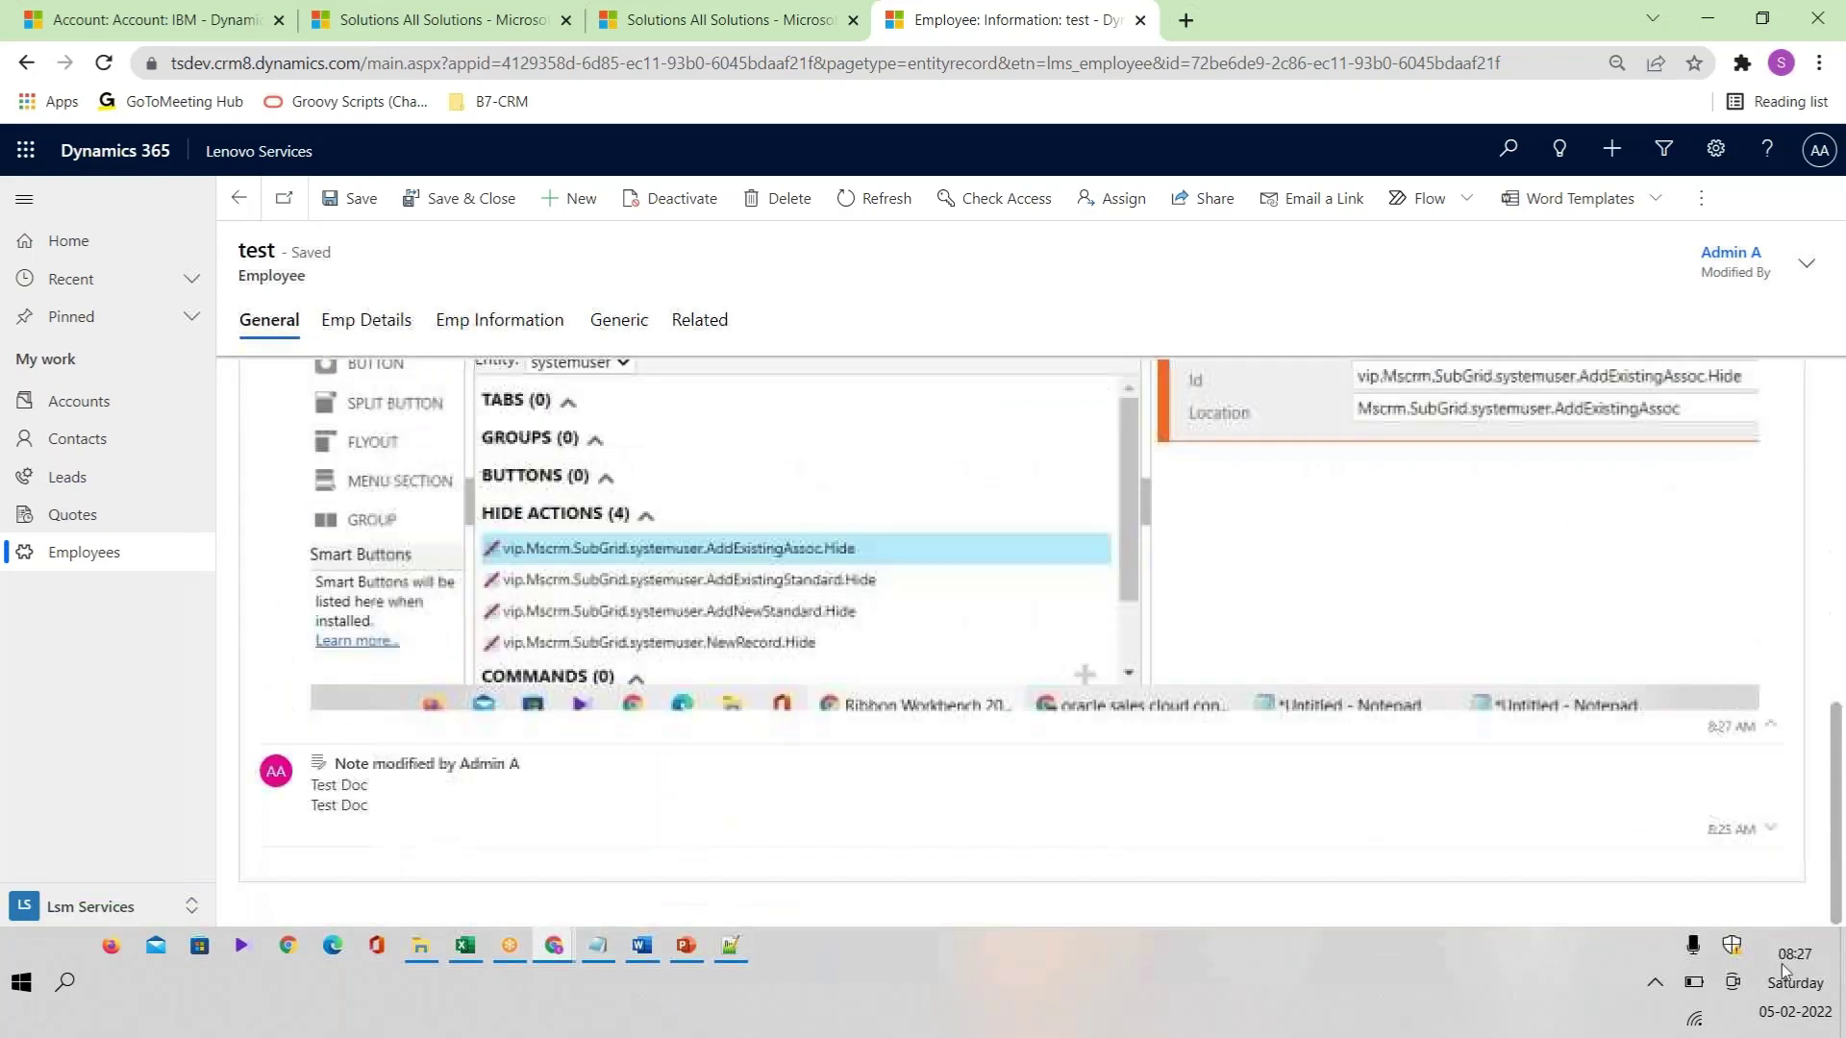
scroll(412, 716, up, 5)
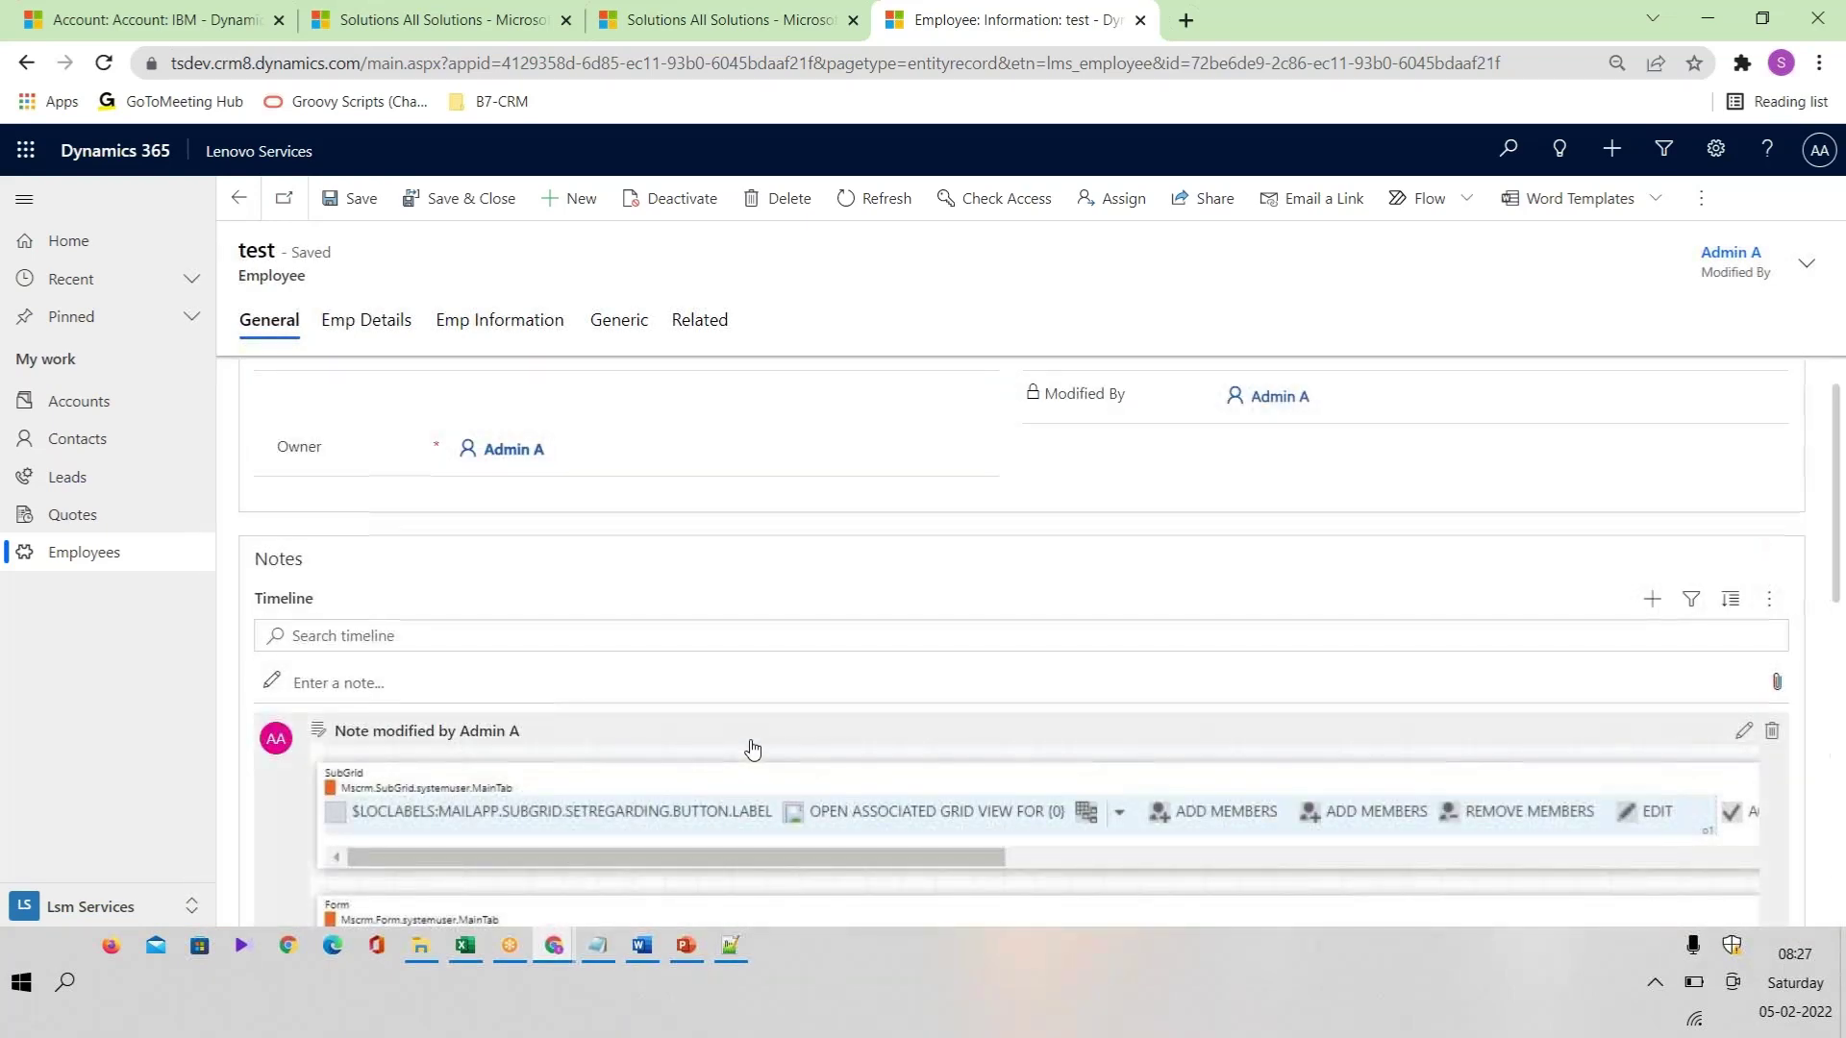
click(753, 749)
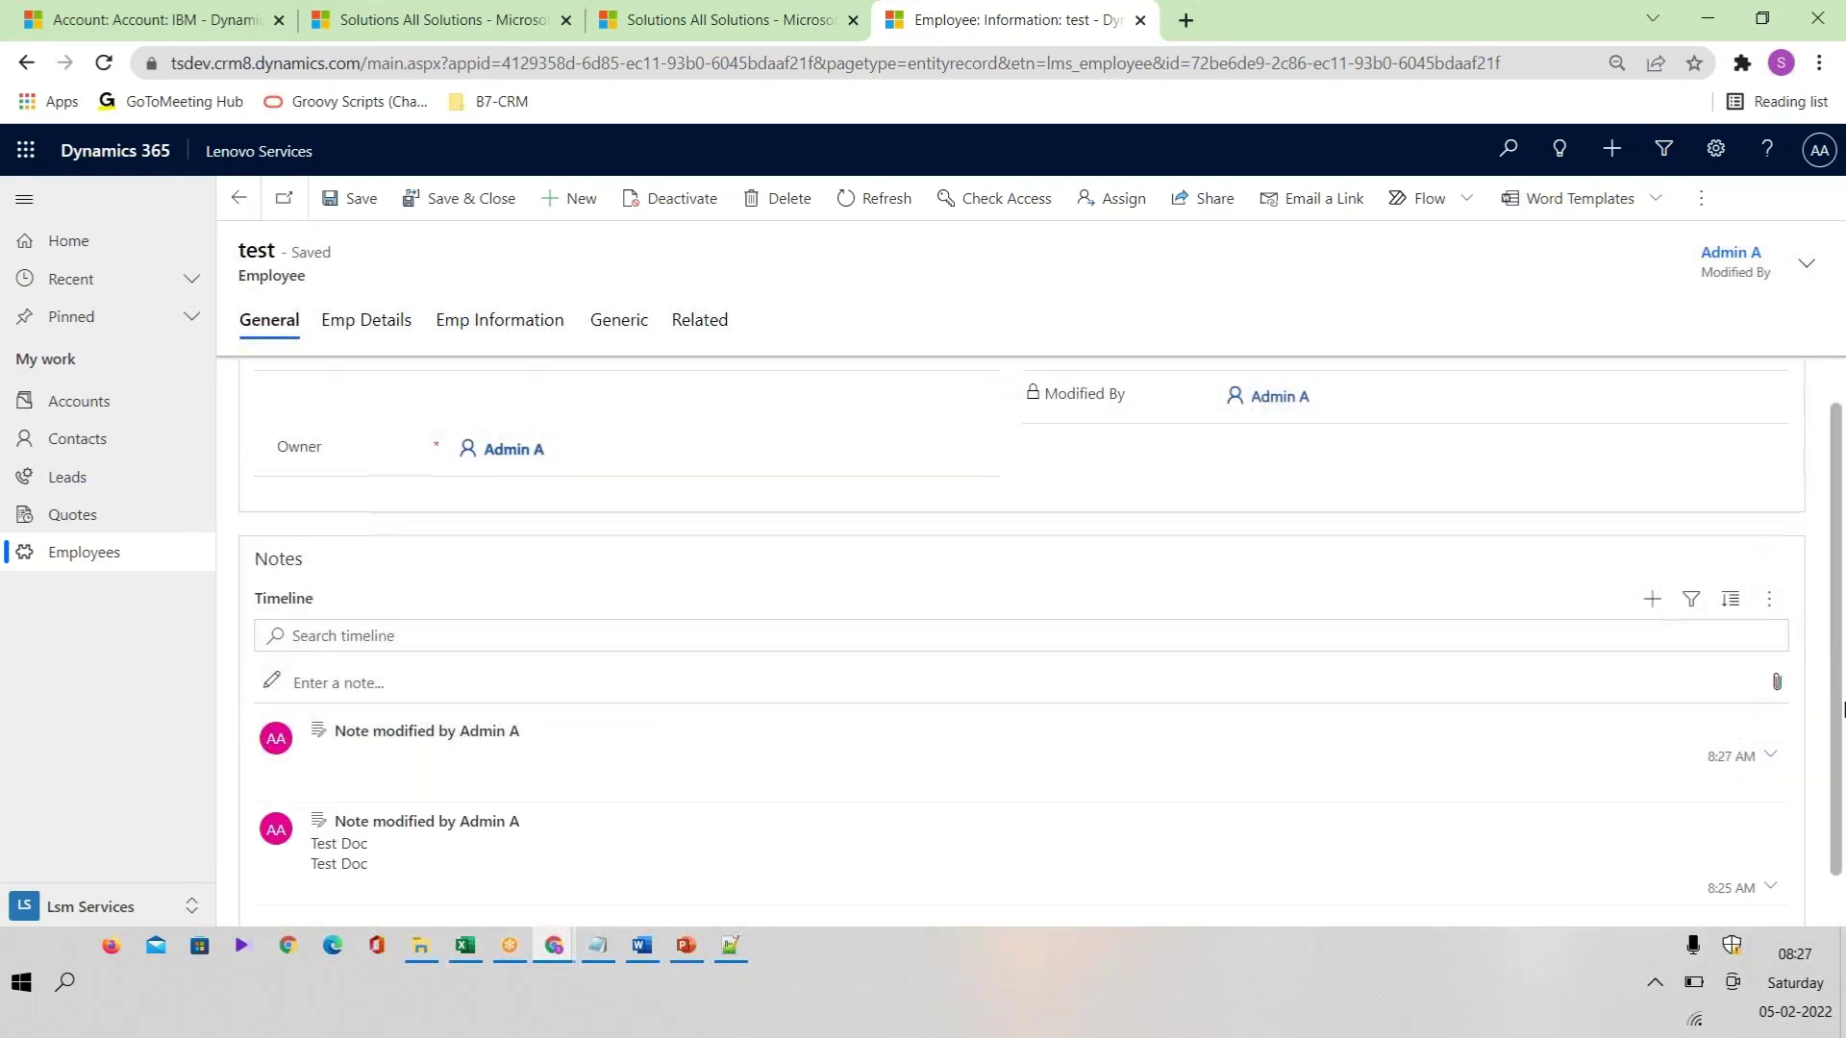
drag(1842, 709, 1840, 764)
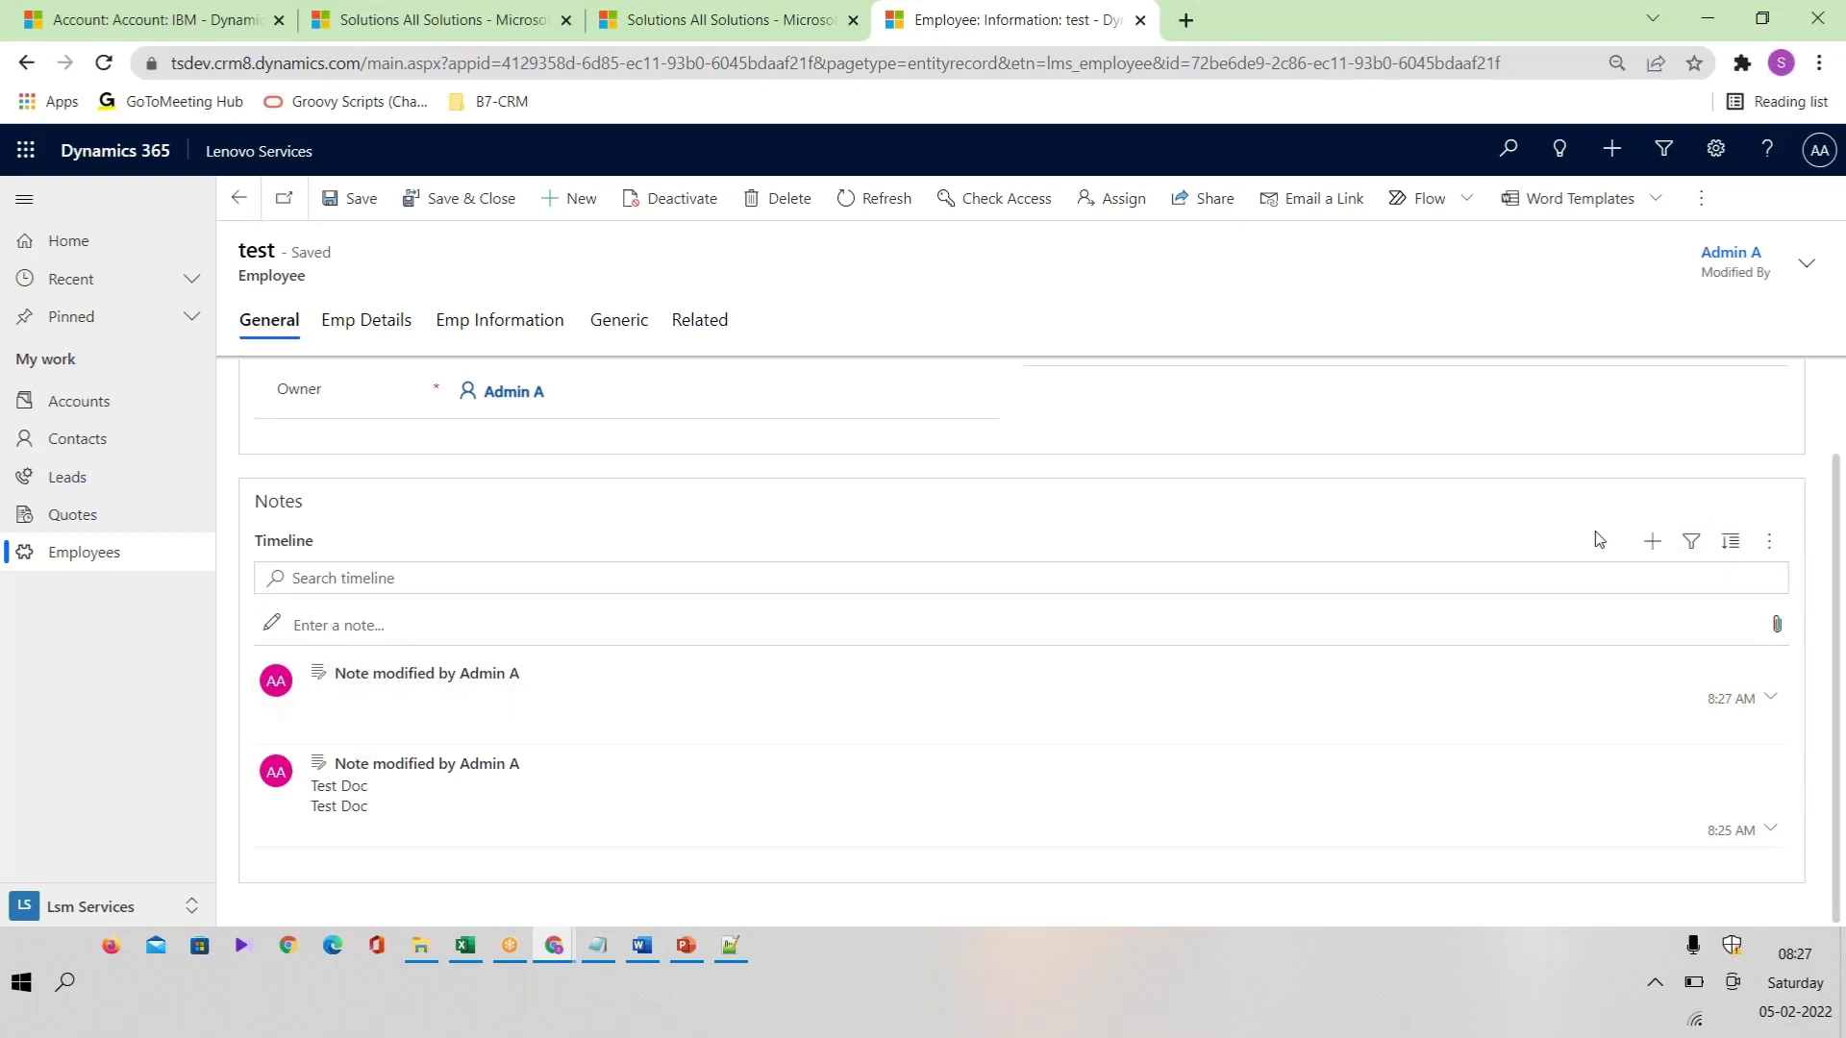
Step: Show the timeline's filter options and sort its notes from older to newer
click(1694, 550)
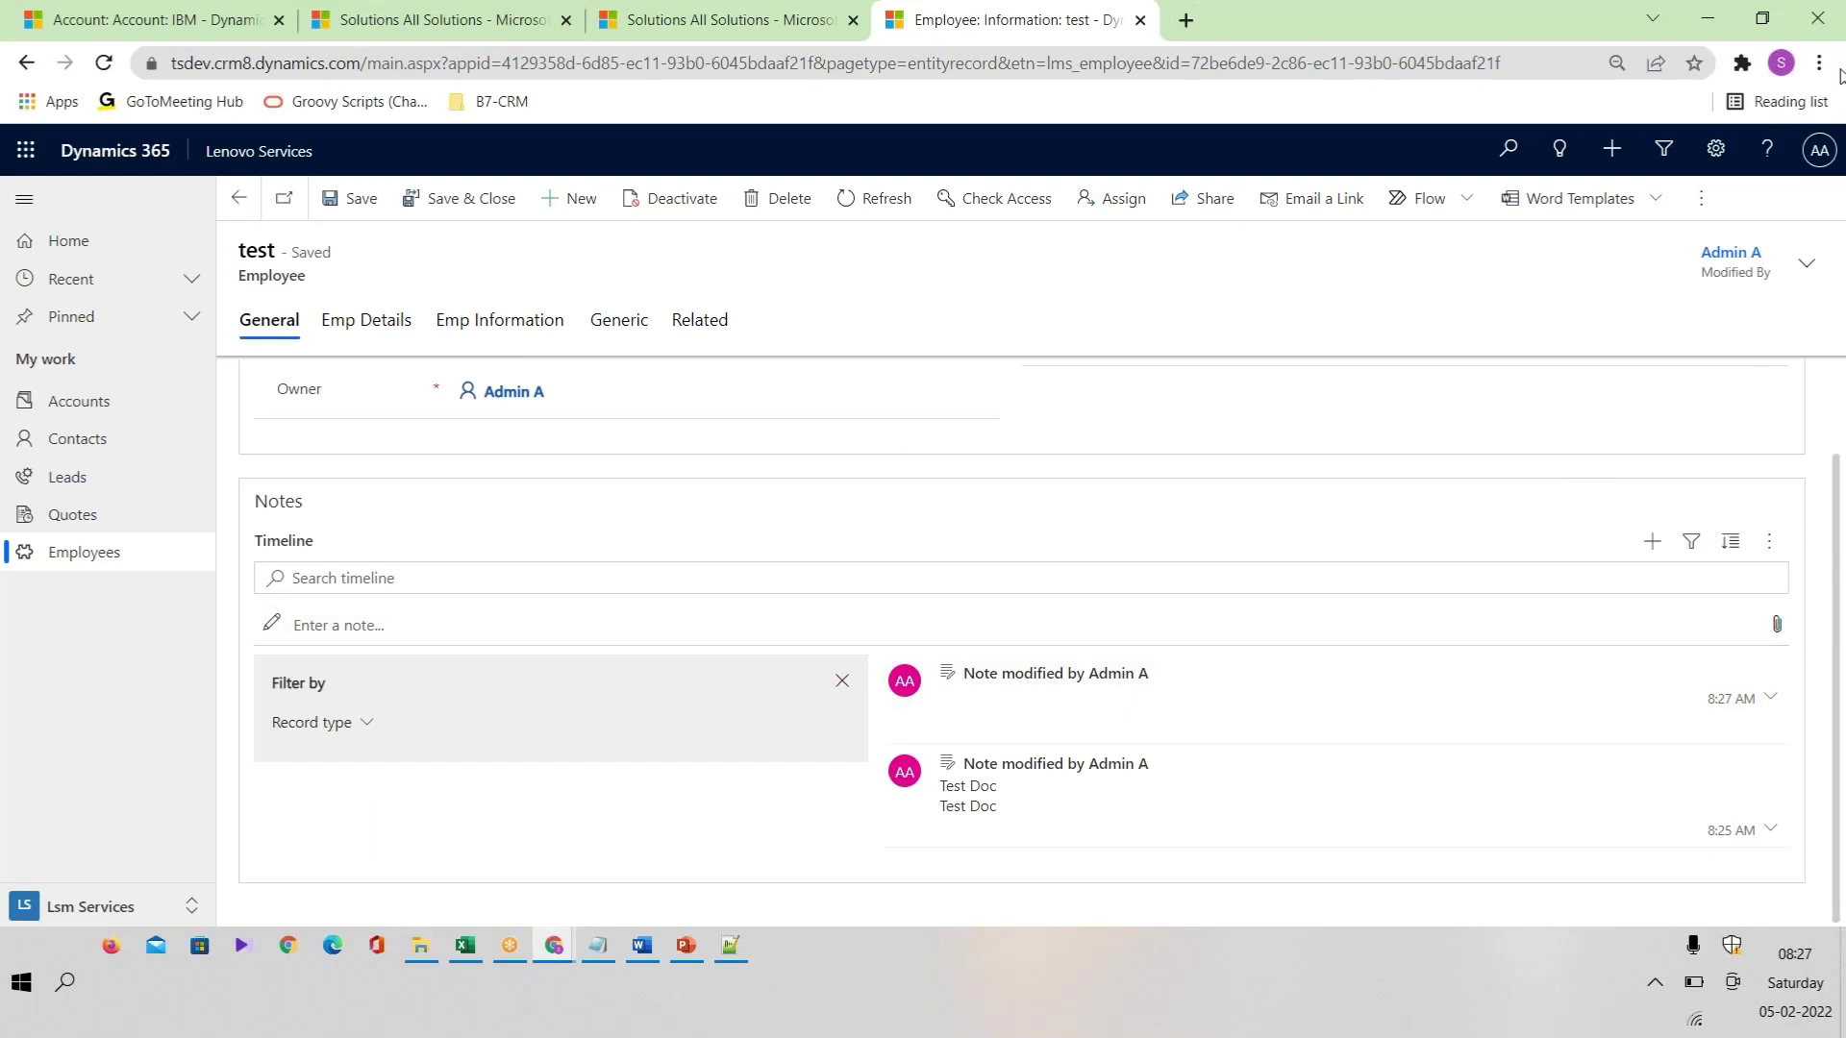
click(1841, 507)
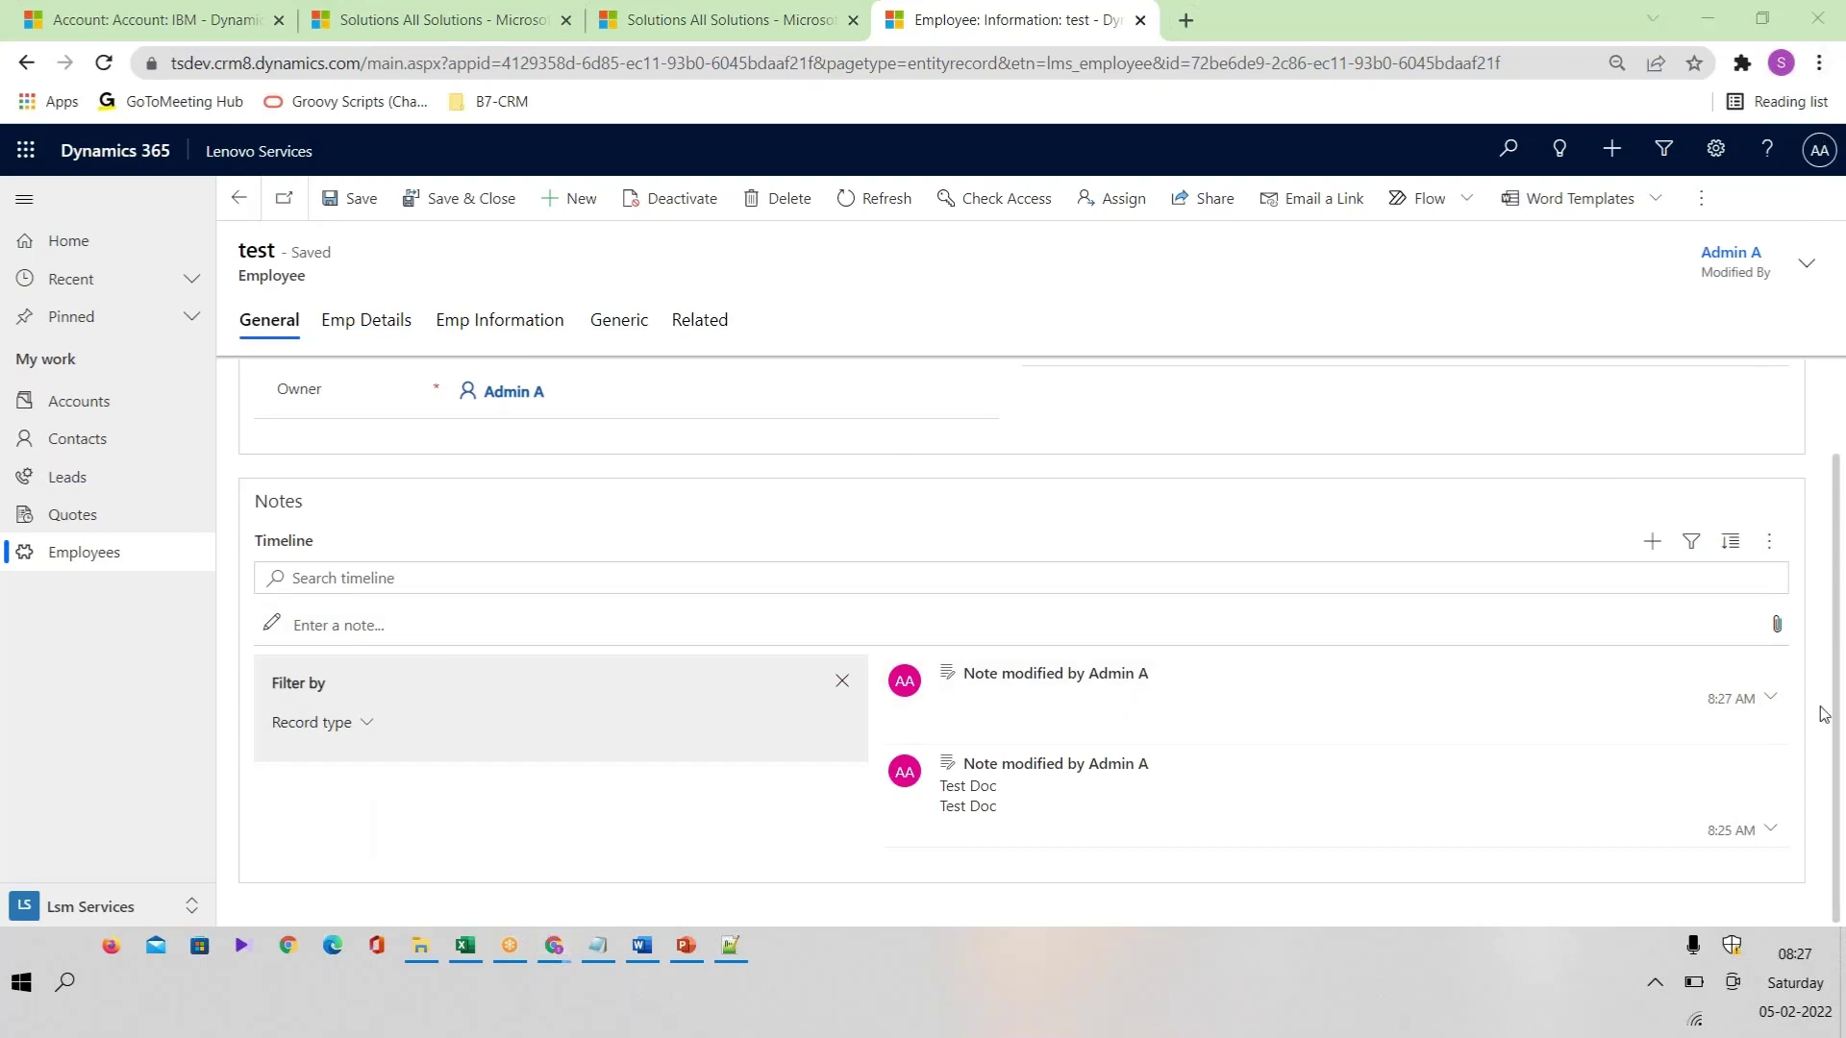
click(1768, 541)
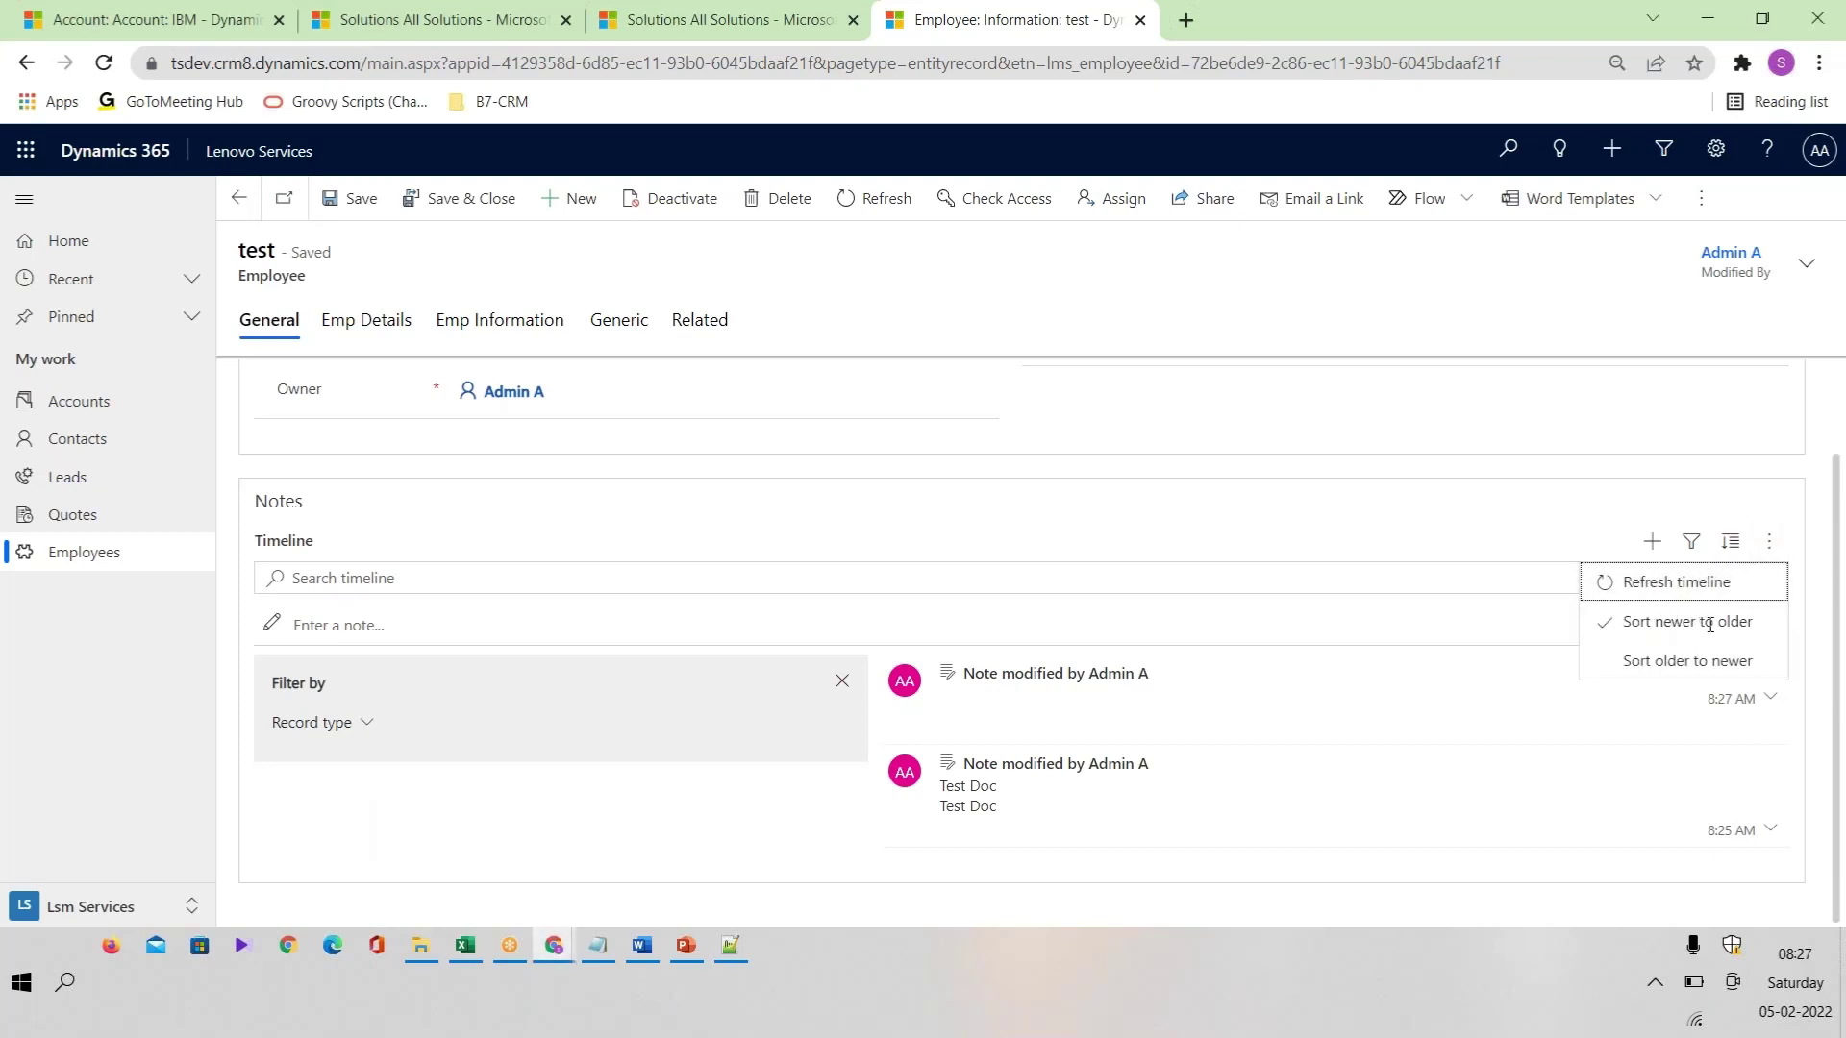
click(1682, 660)
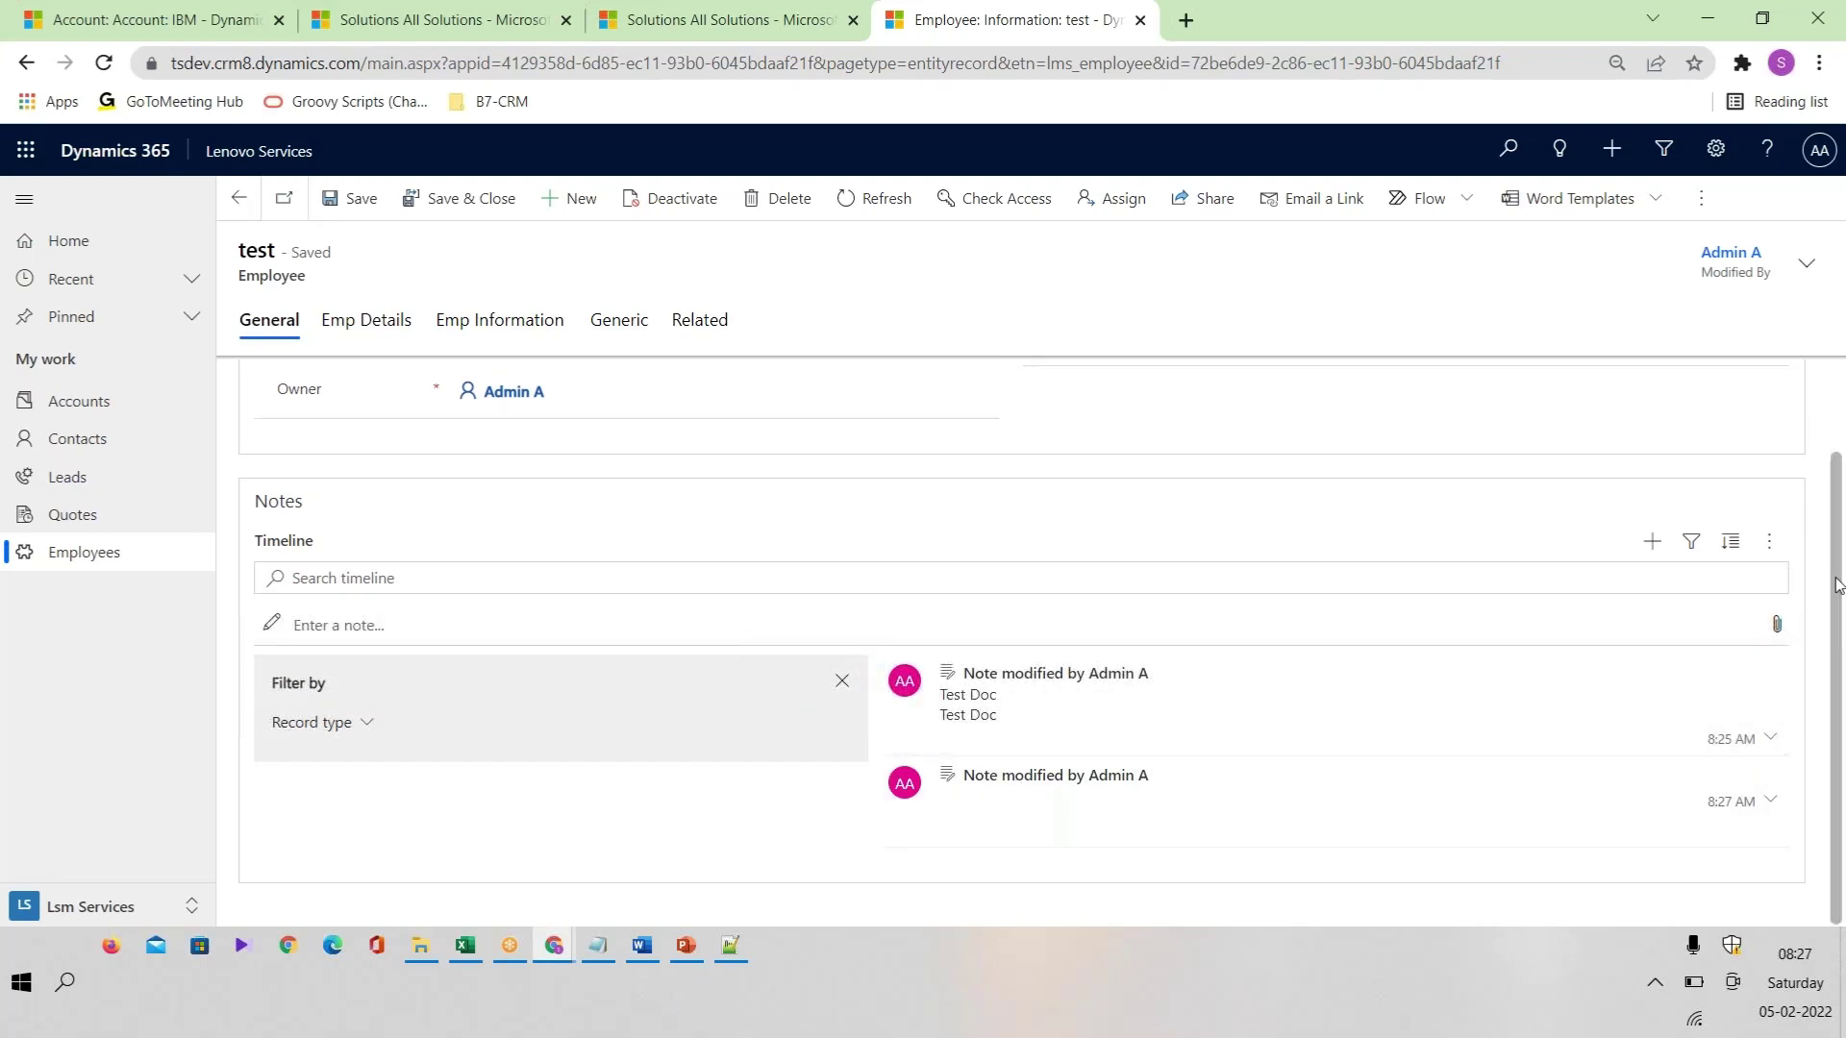
Step: Check the timeline's sort and create options, hide the filter options and expand all notes
click(1769, 543)
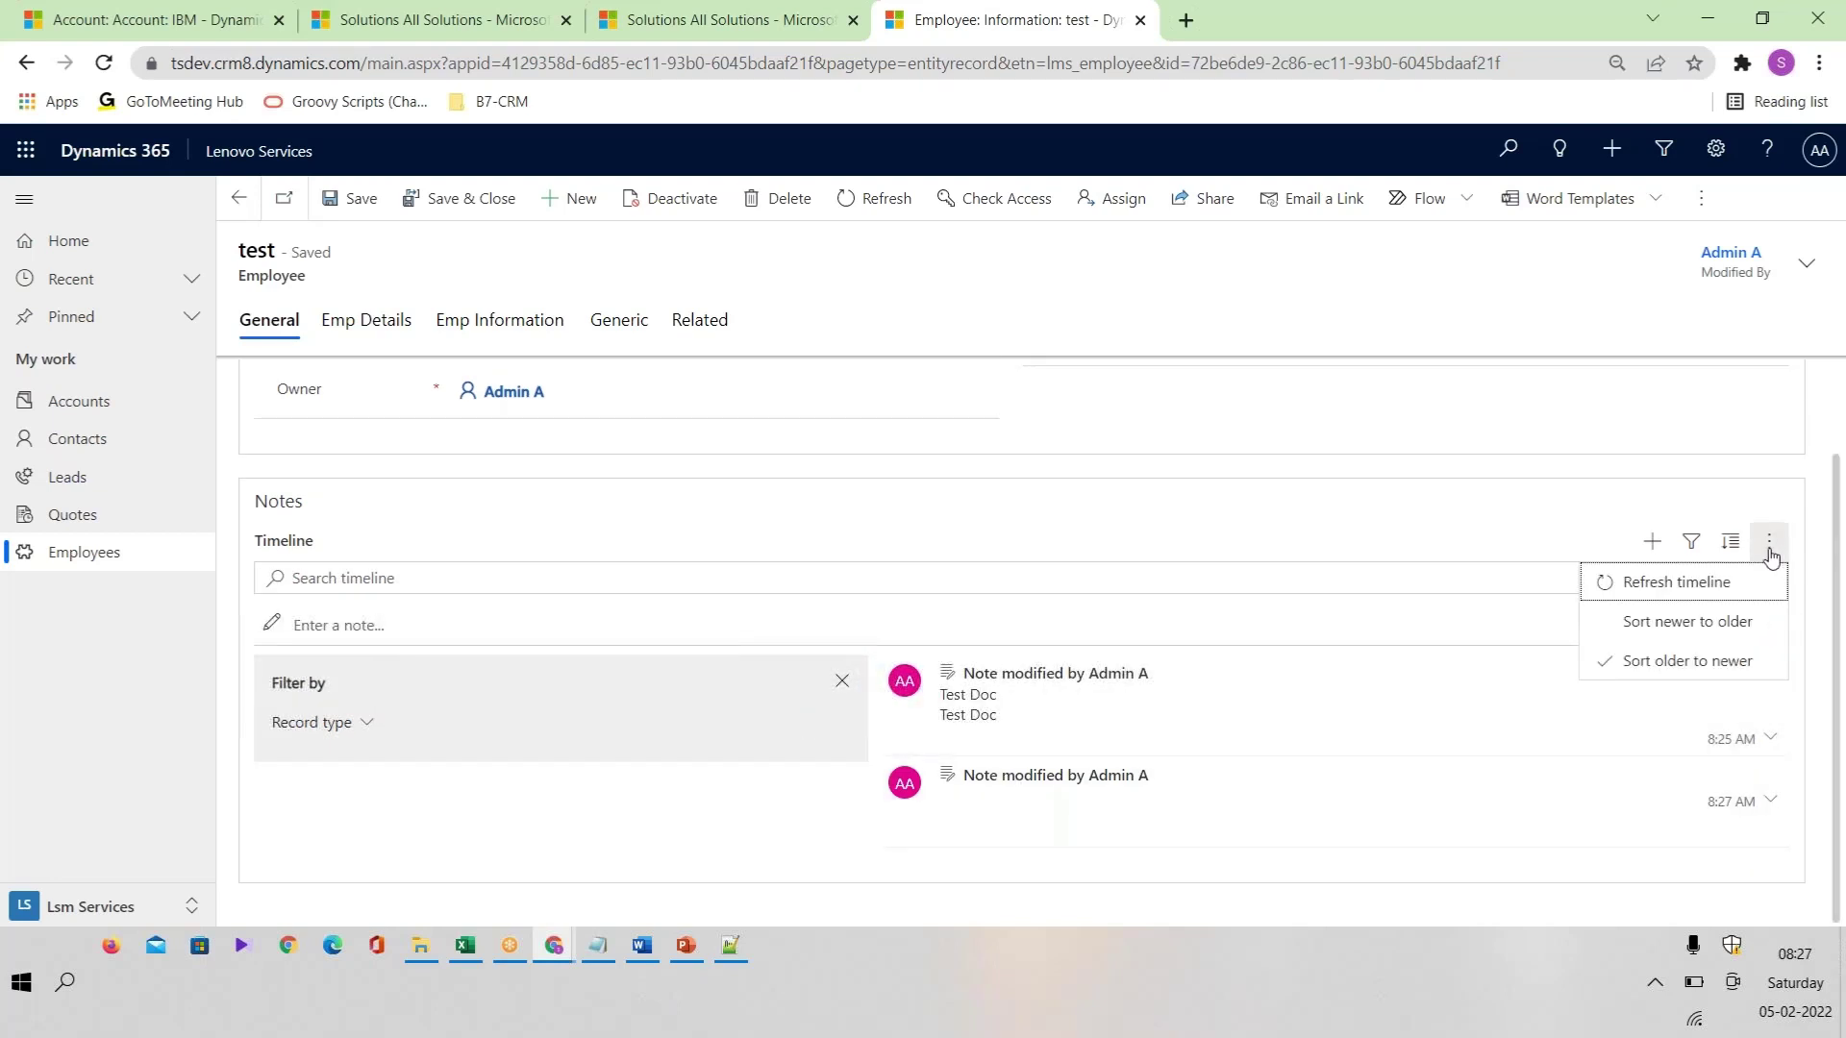
click(1660, 551)
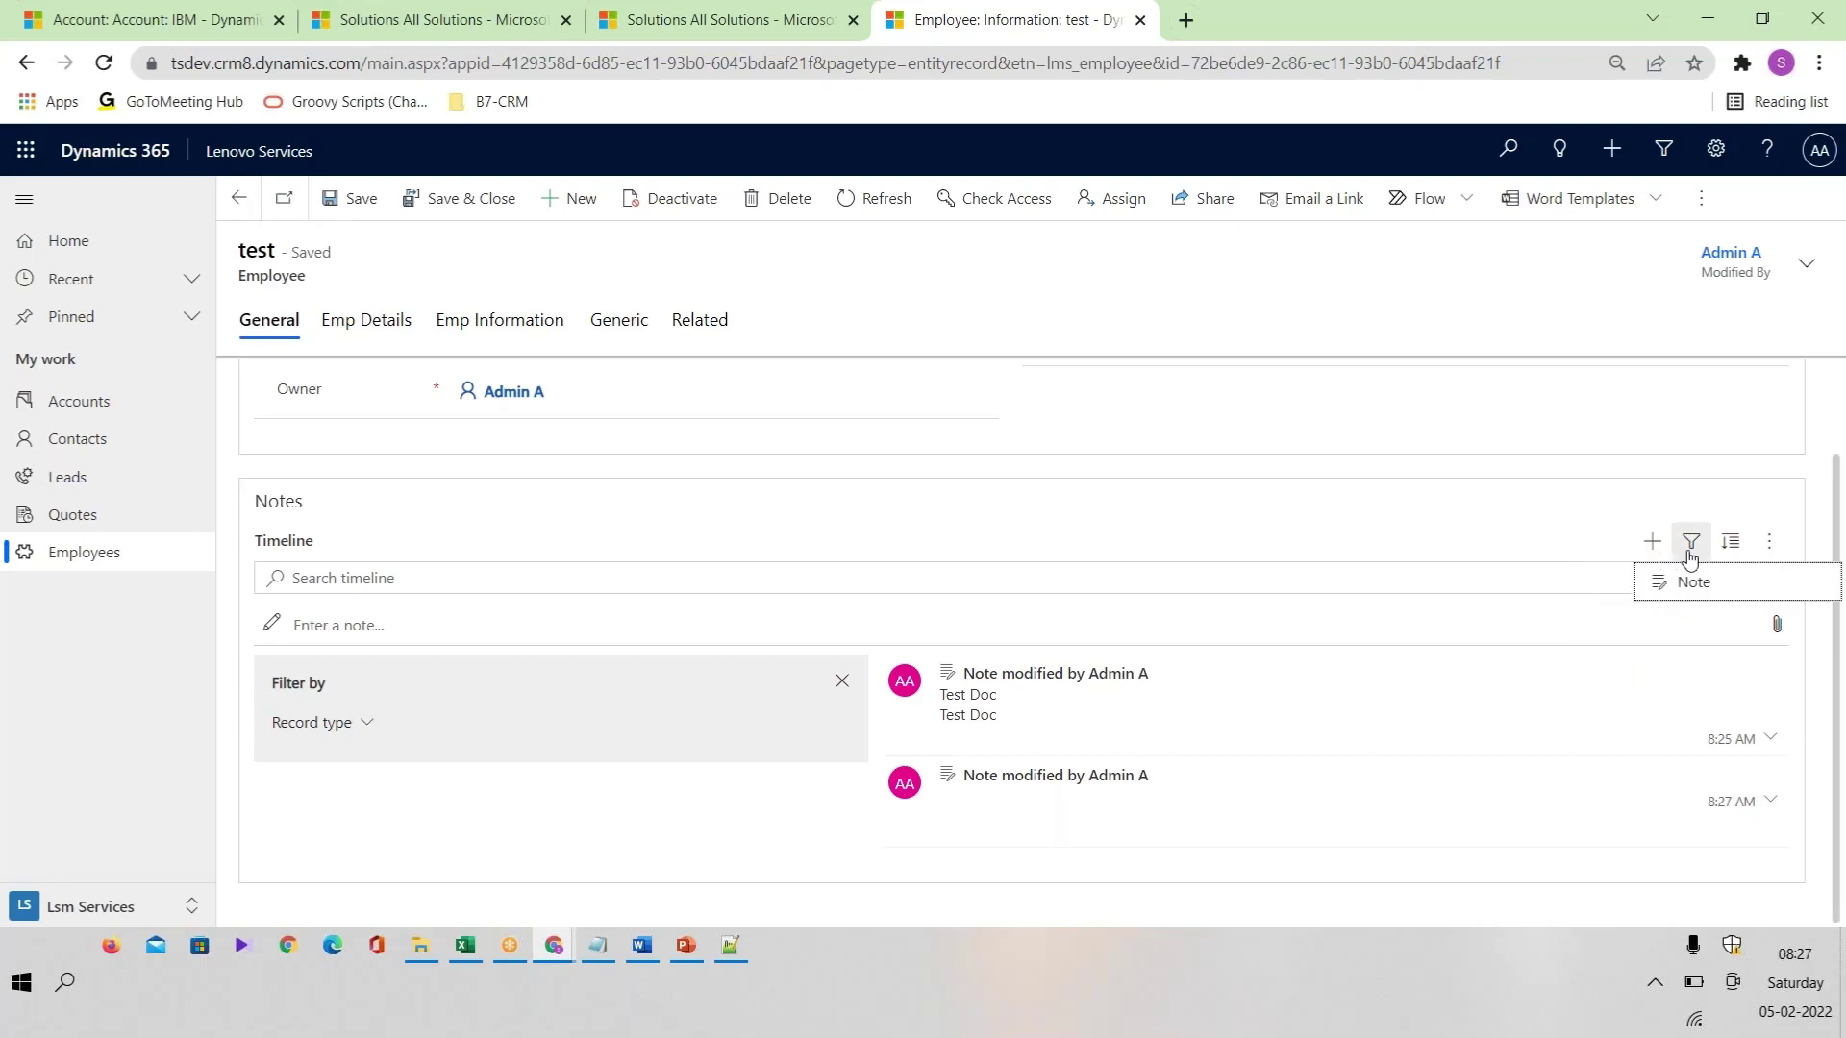
click(1689, 554)
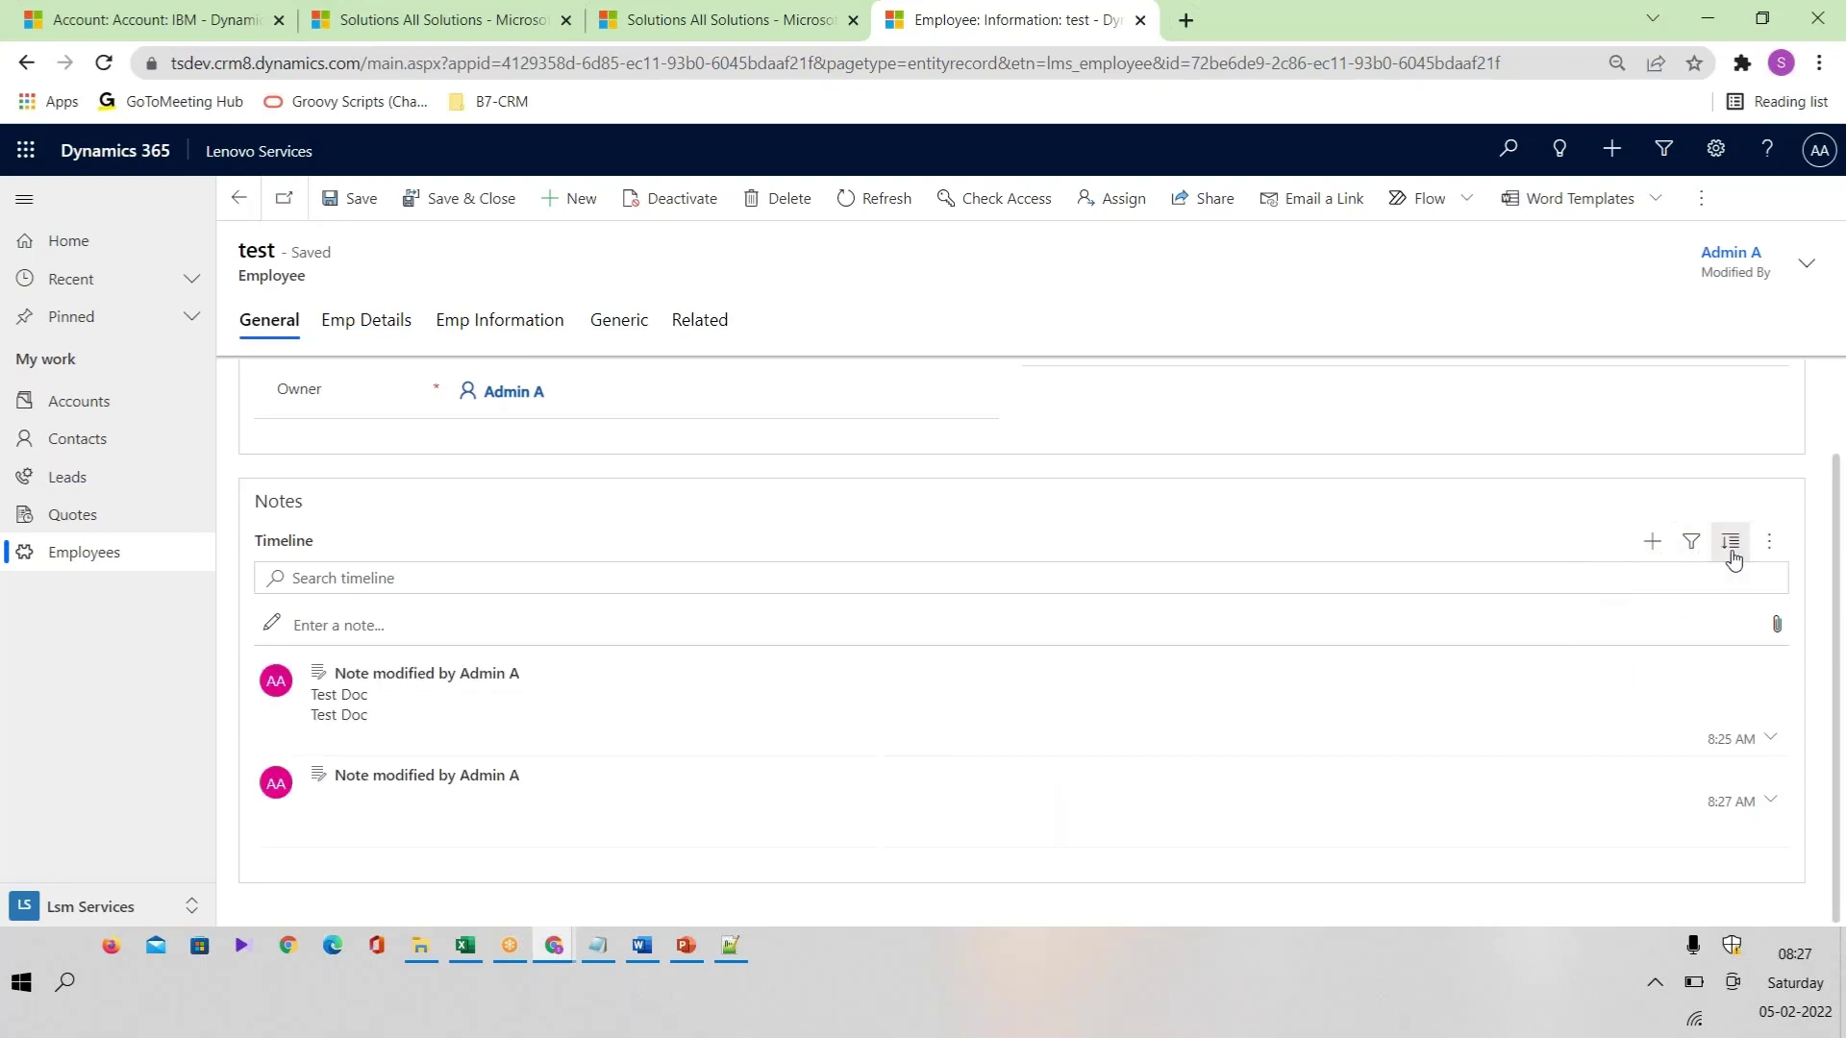
click(1730, 543)
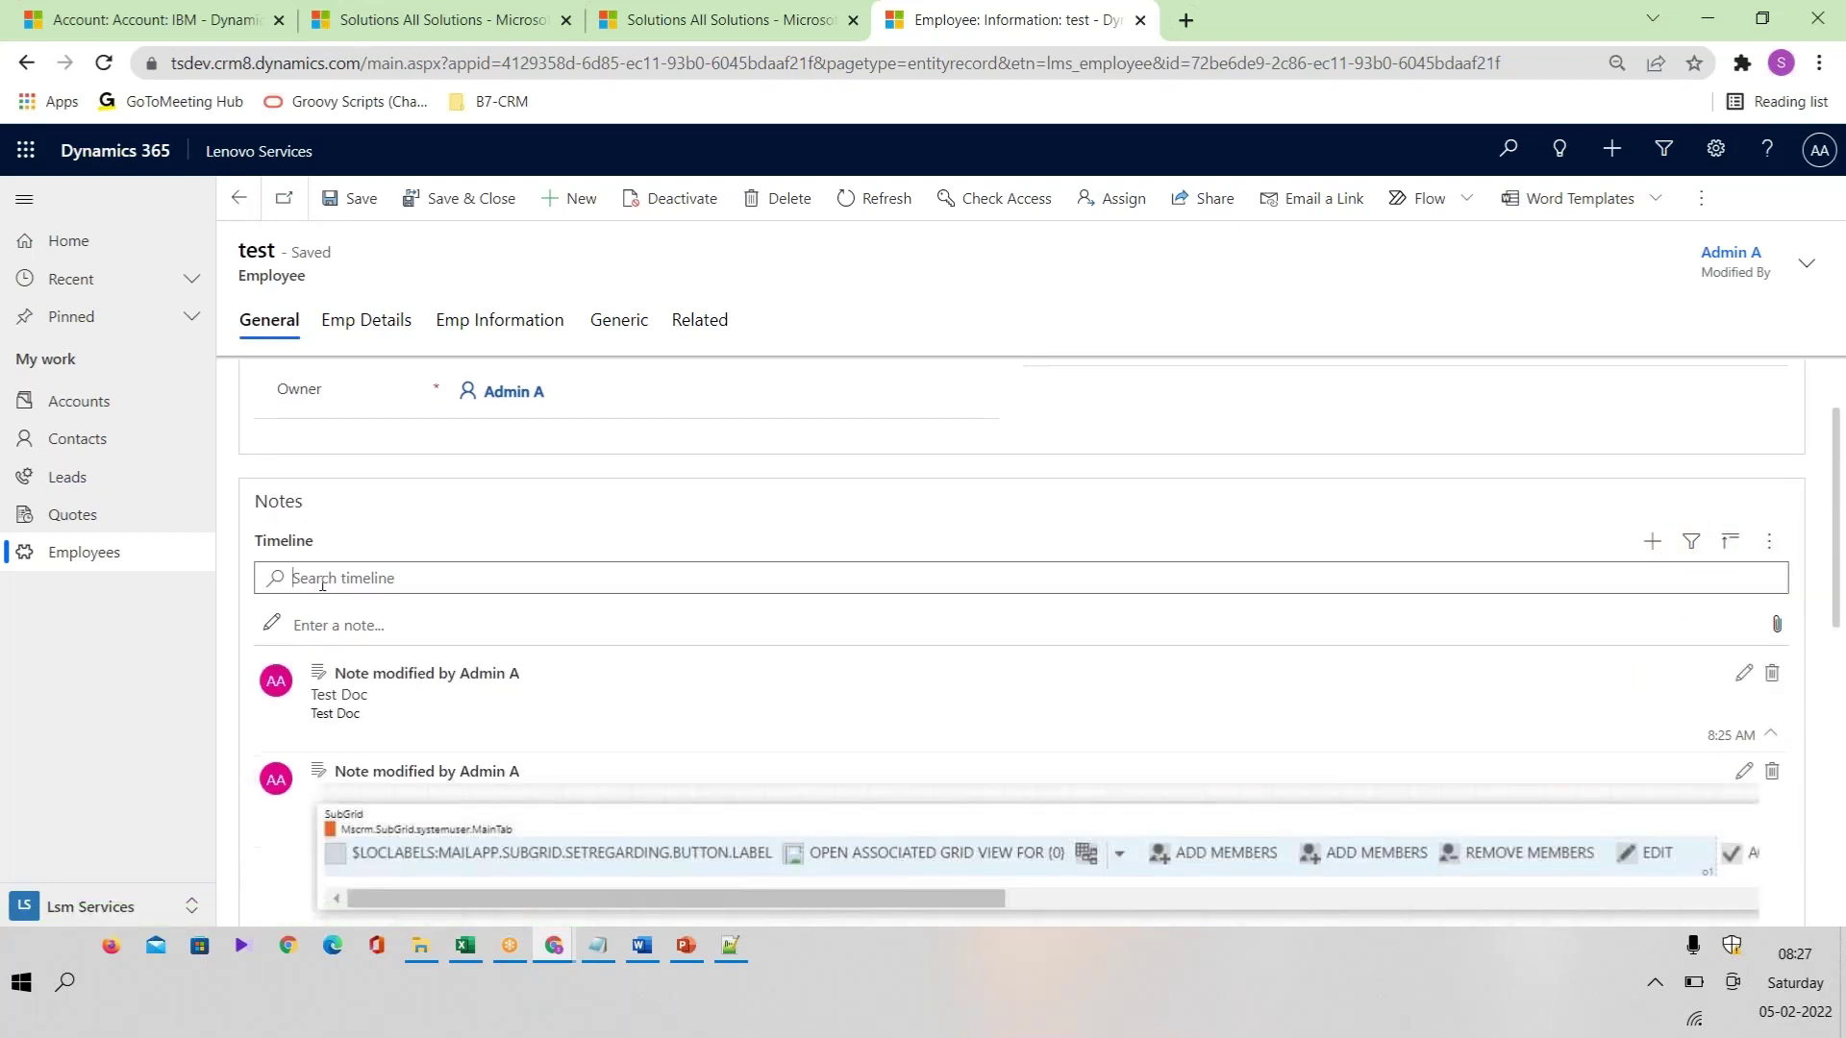
Step: Search the timeline's notes for doc
text(doc)
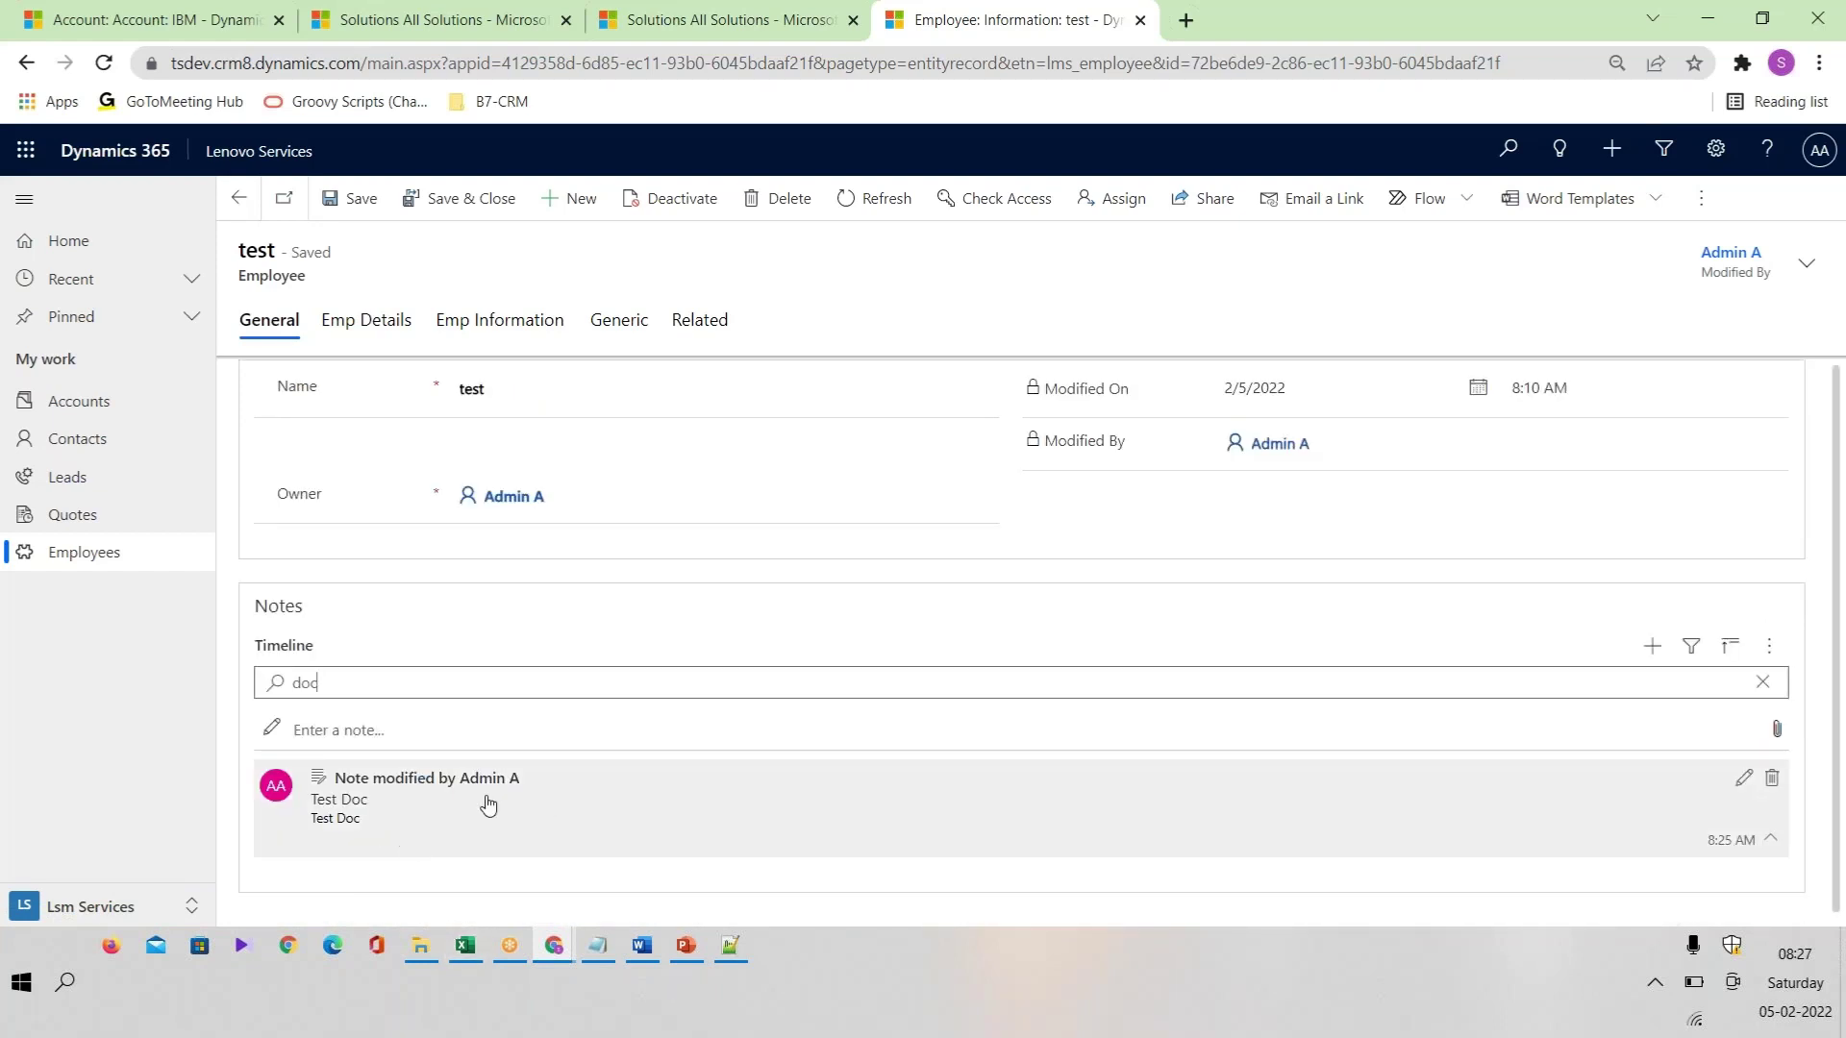
key(ctrl+a)
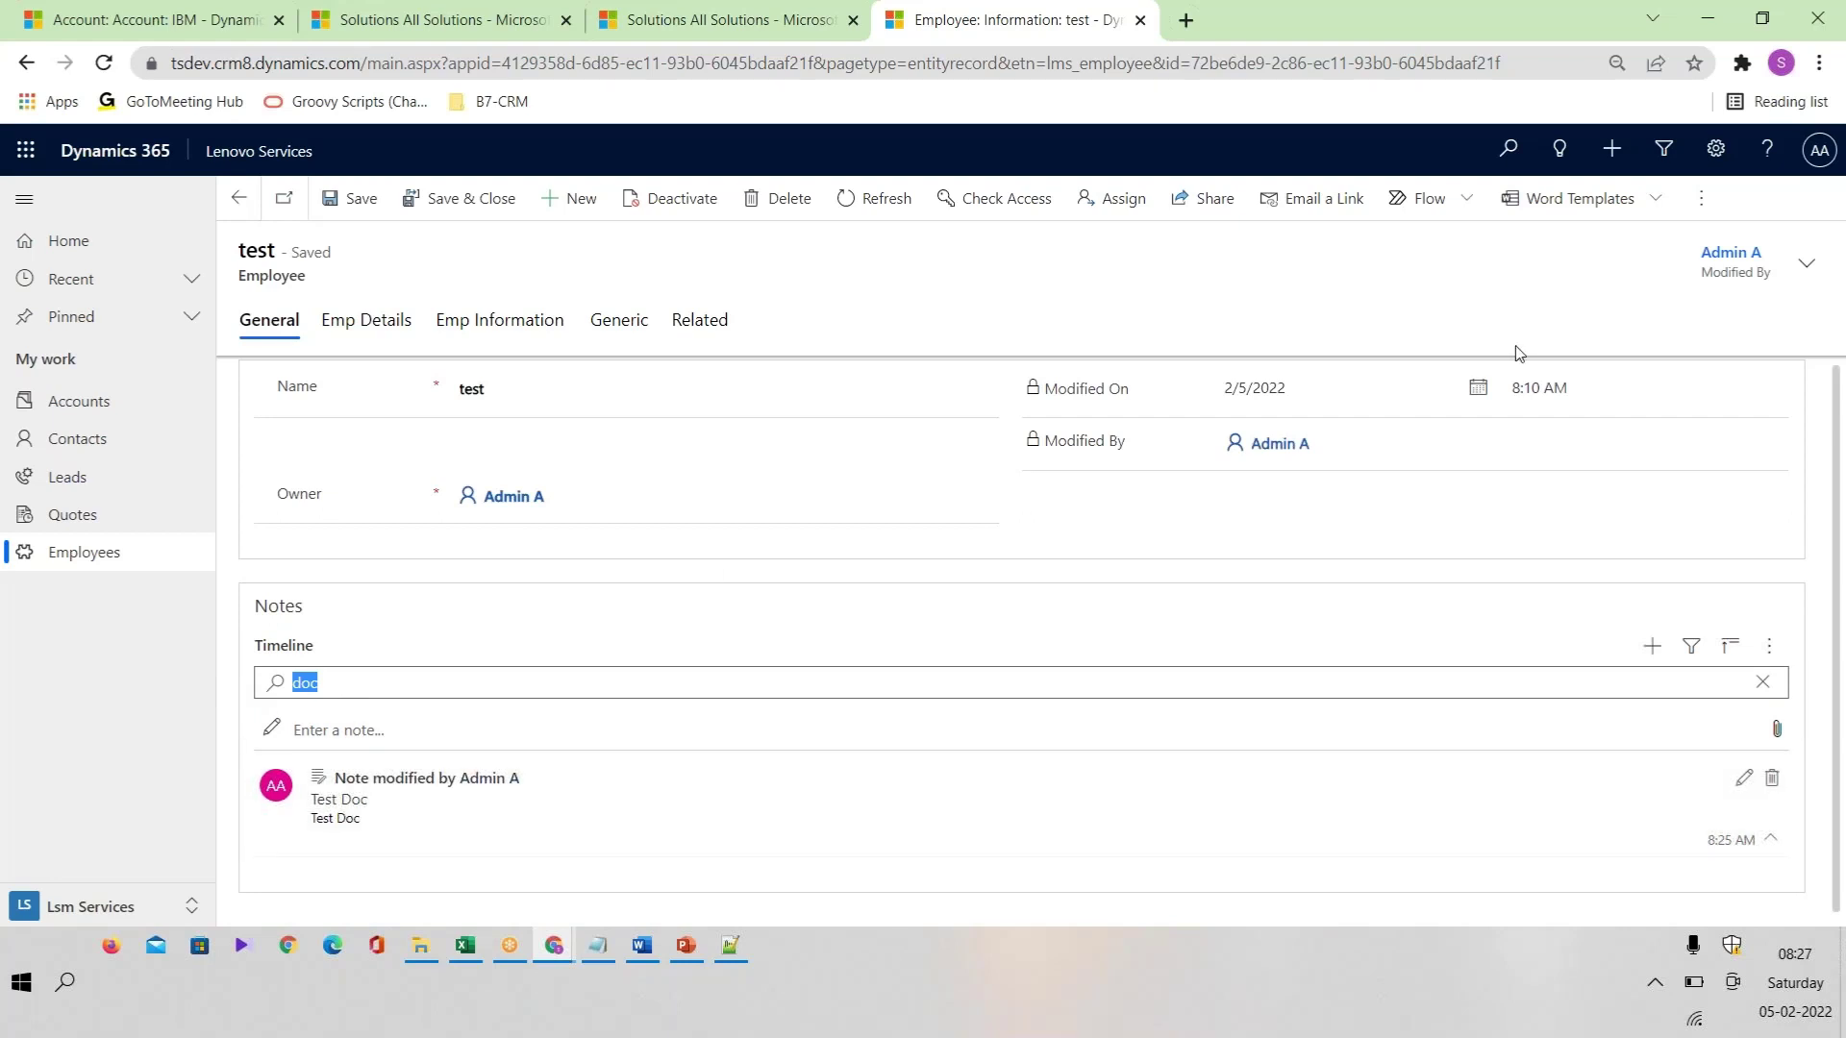
click(1844, 403)
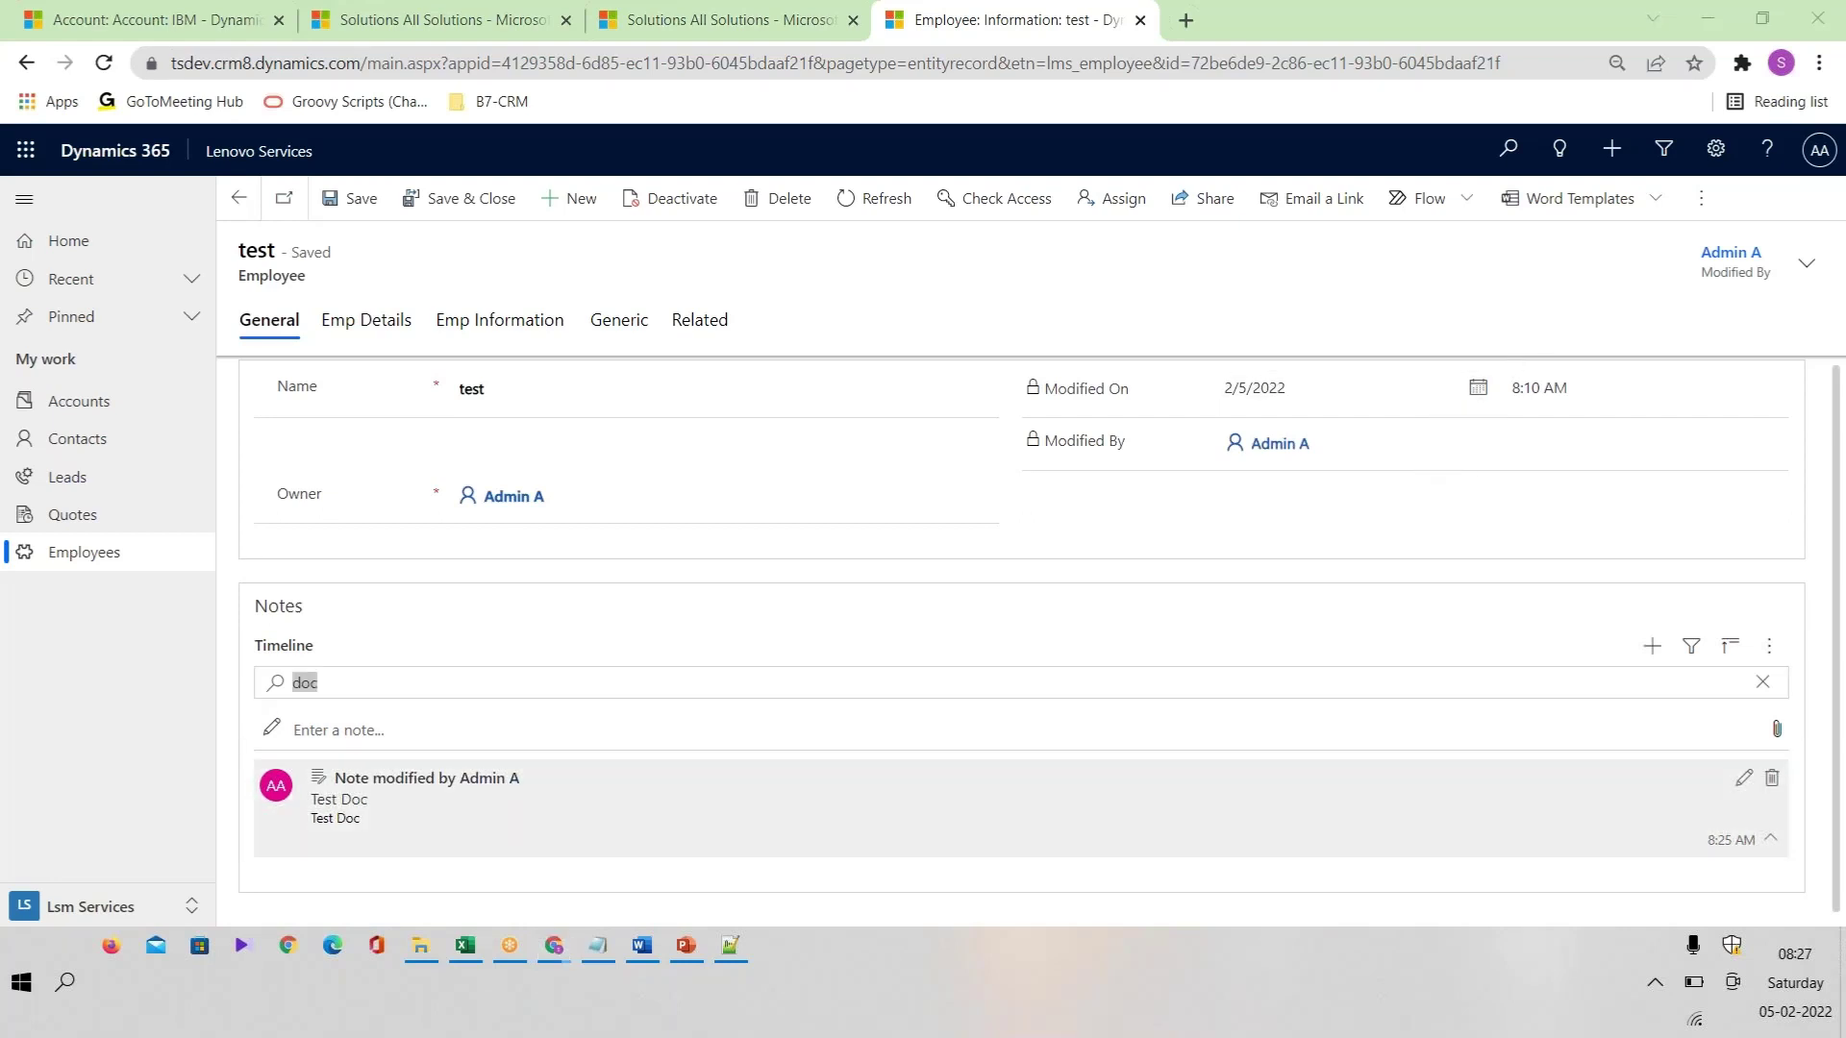
Step: Look over the insertable controls in the Employee form editor and return to the All Solutions list
mouse_move(554, 945)
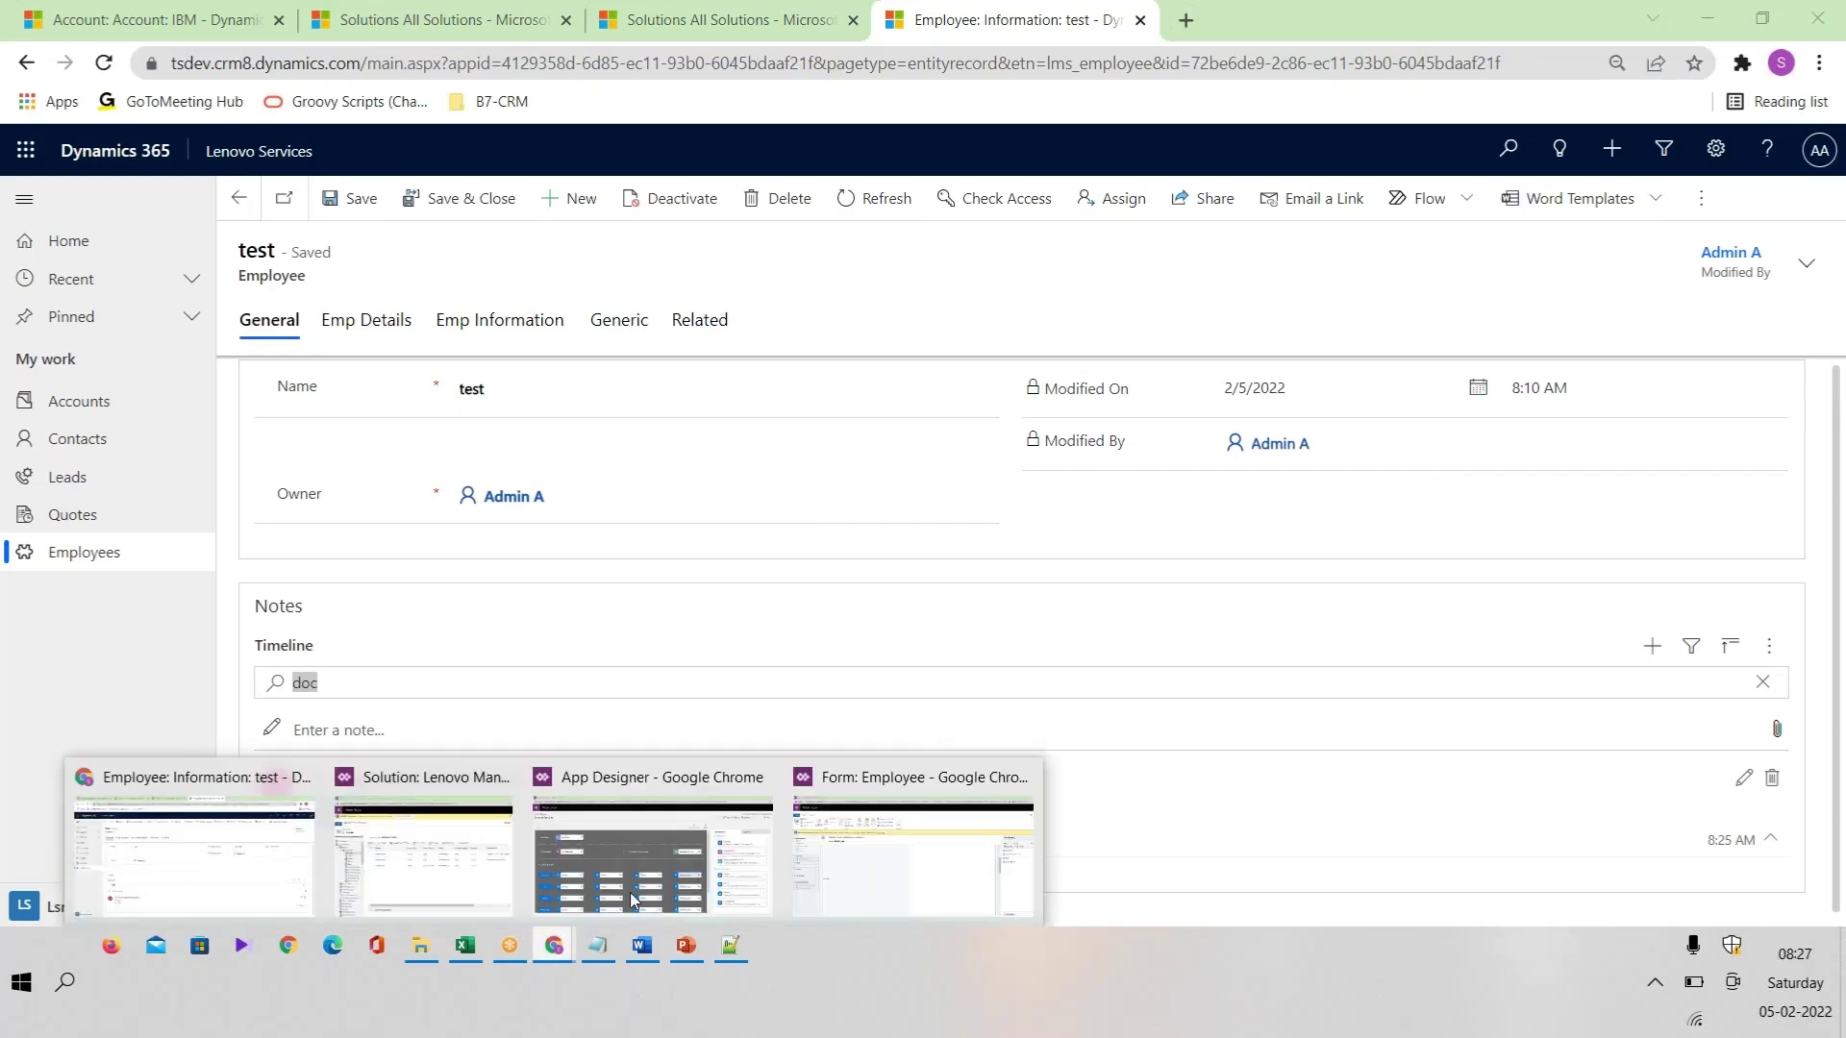
click(914, 856)
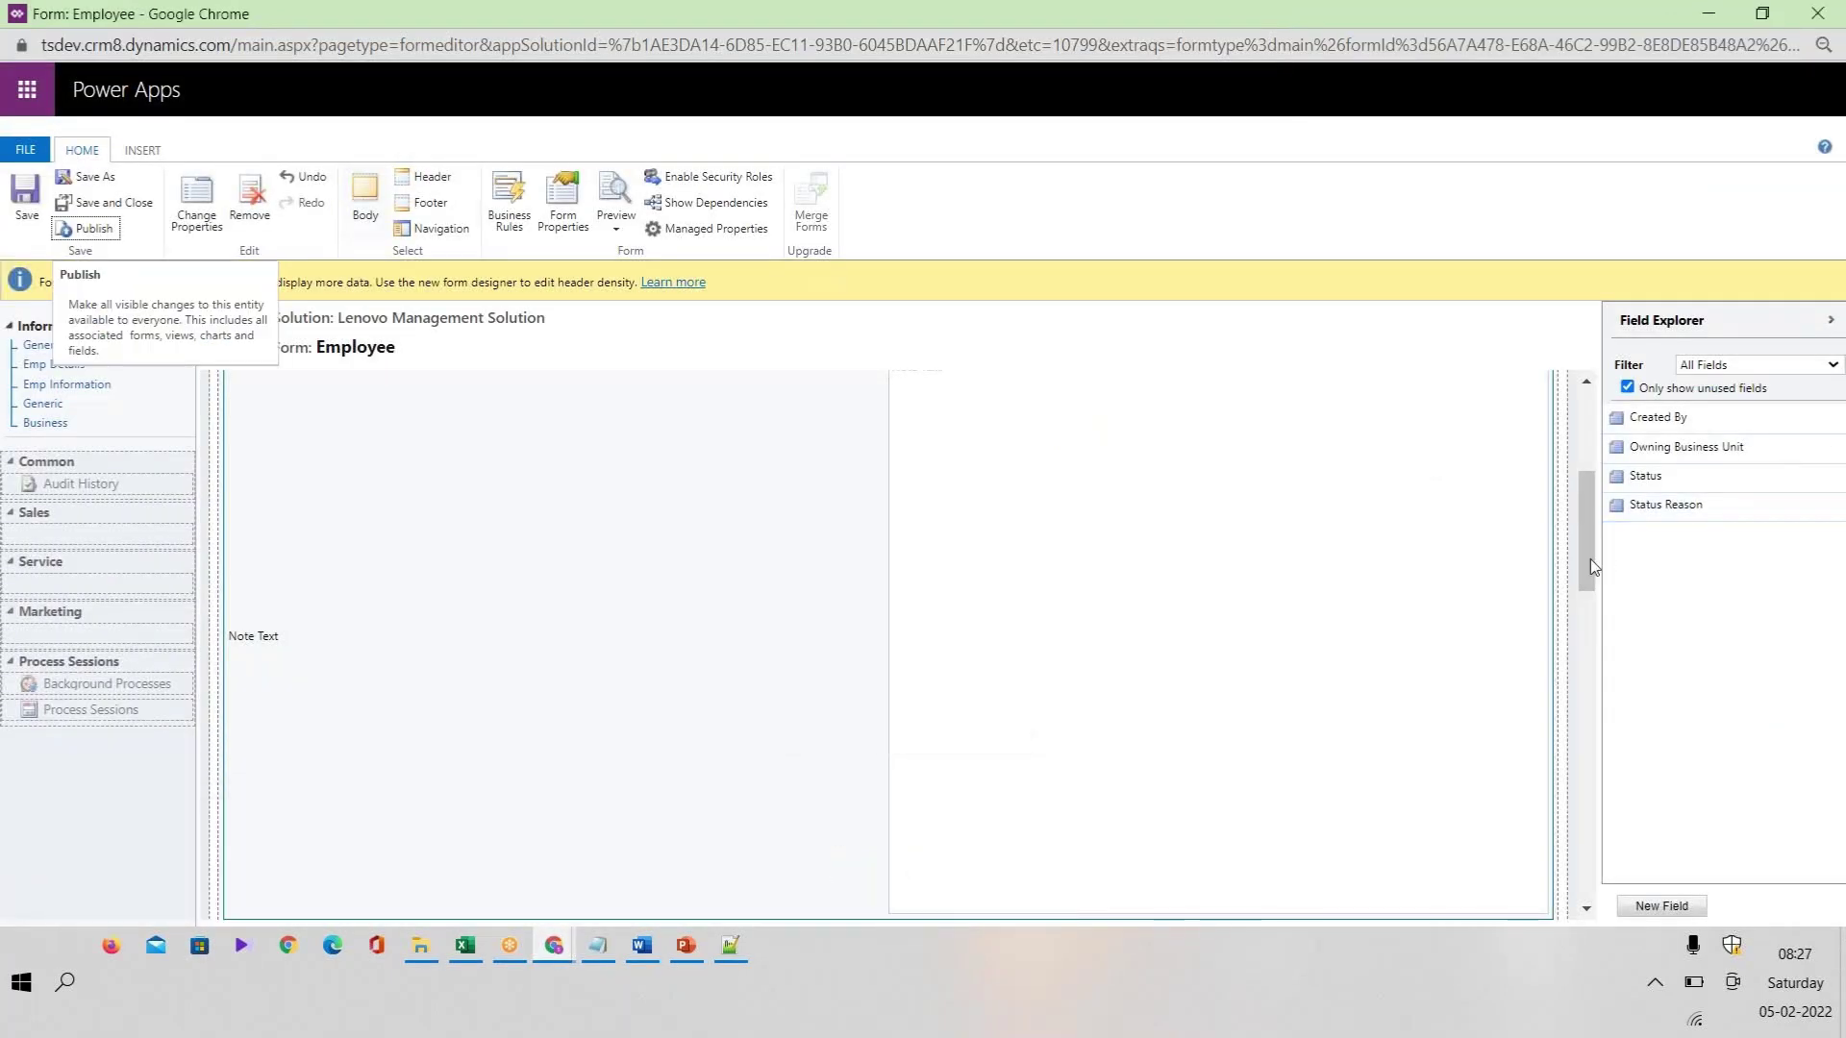
drag(1583, 543, 1608, 388)
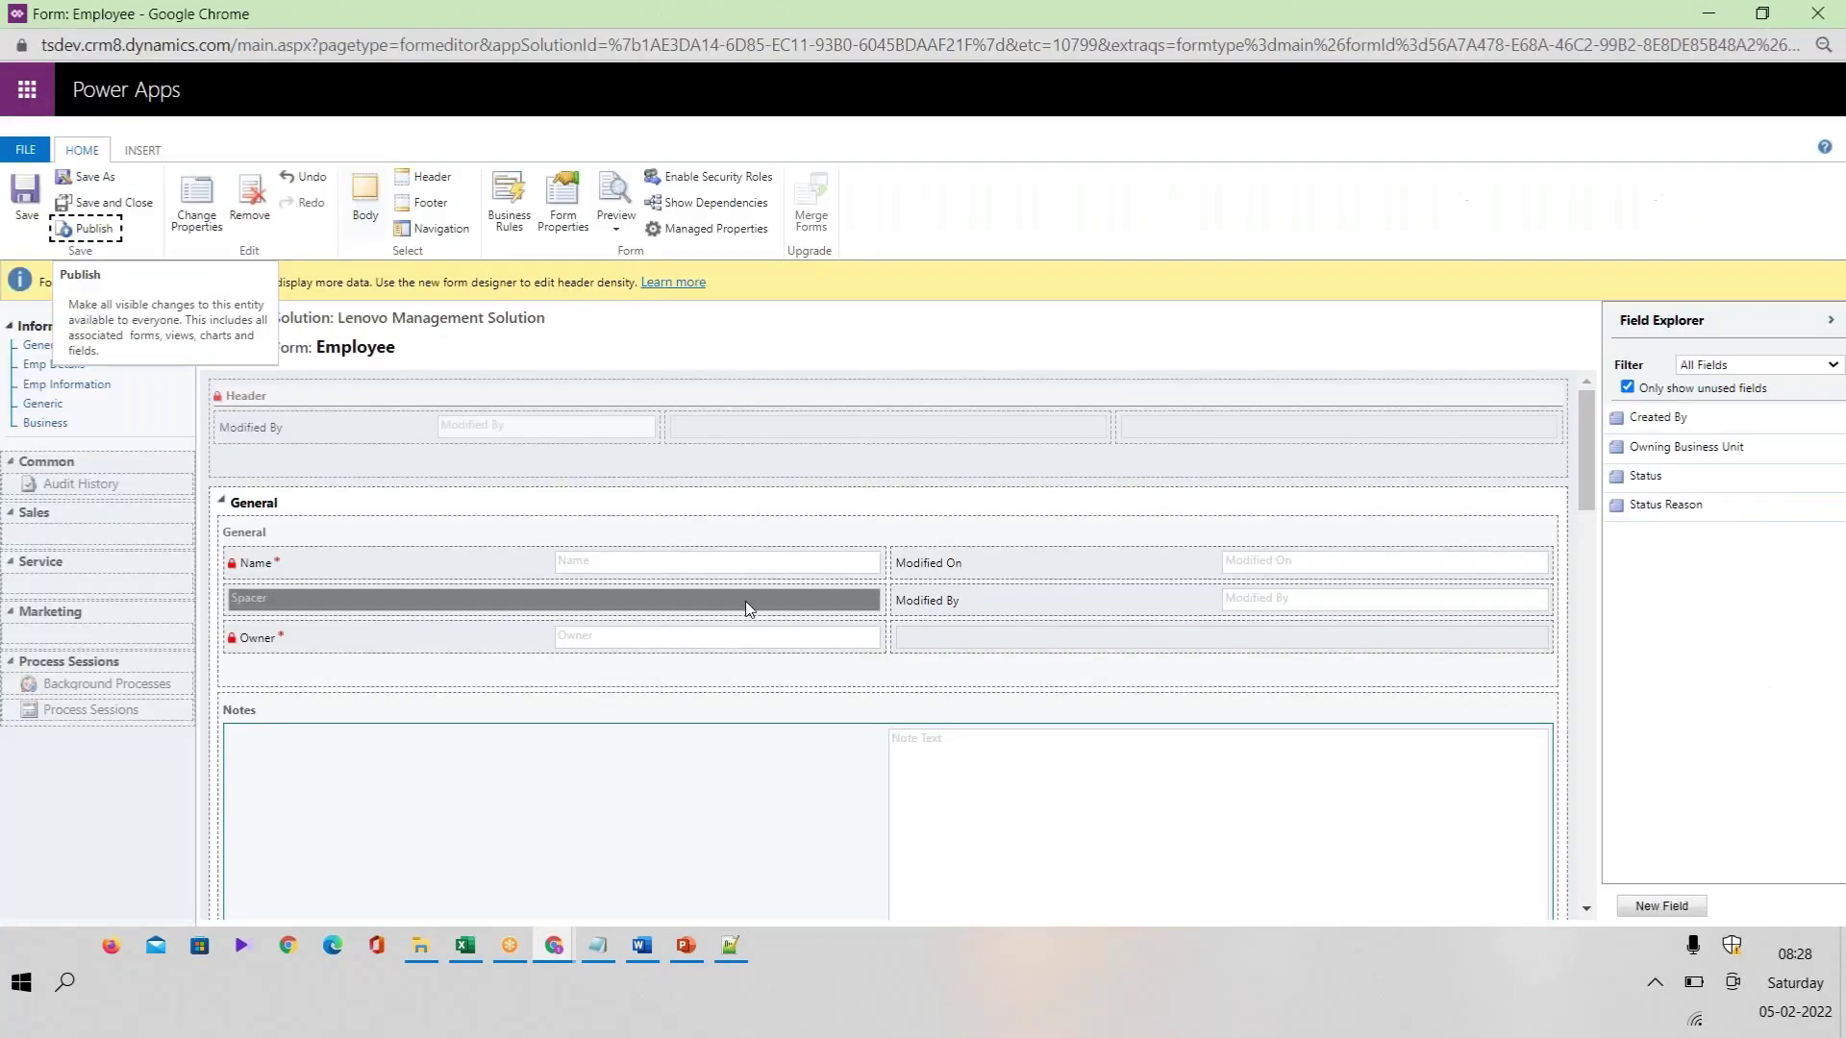
click(142, 150)
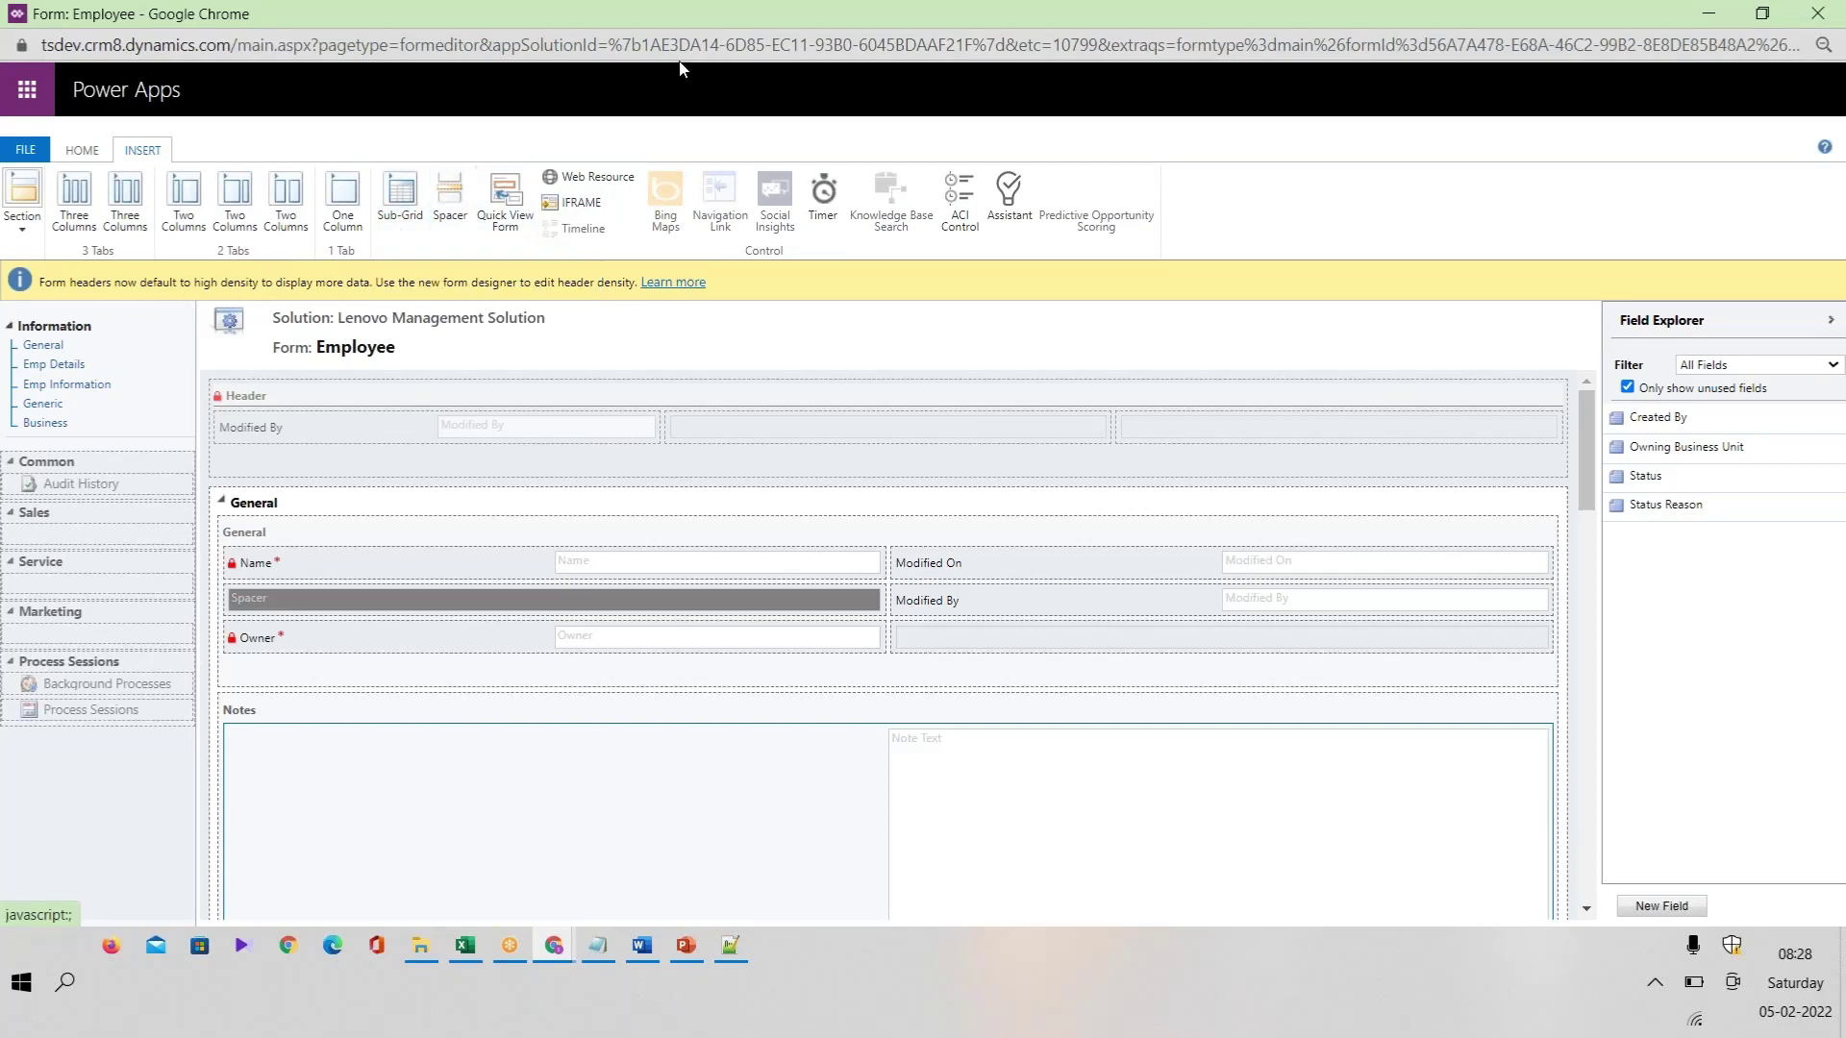
drag(781, 44, 556, 44)
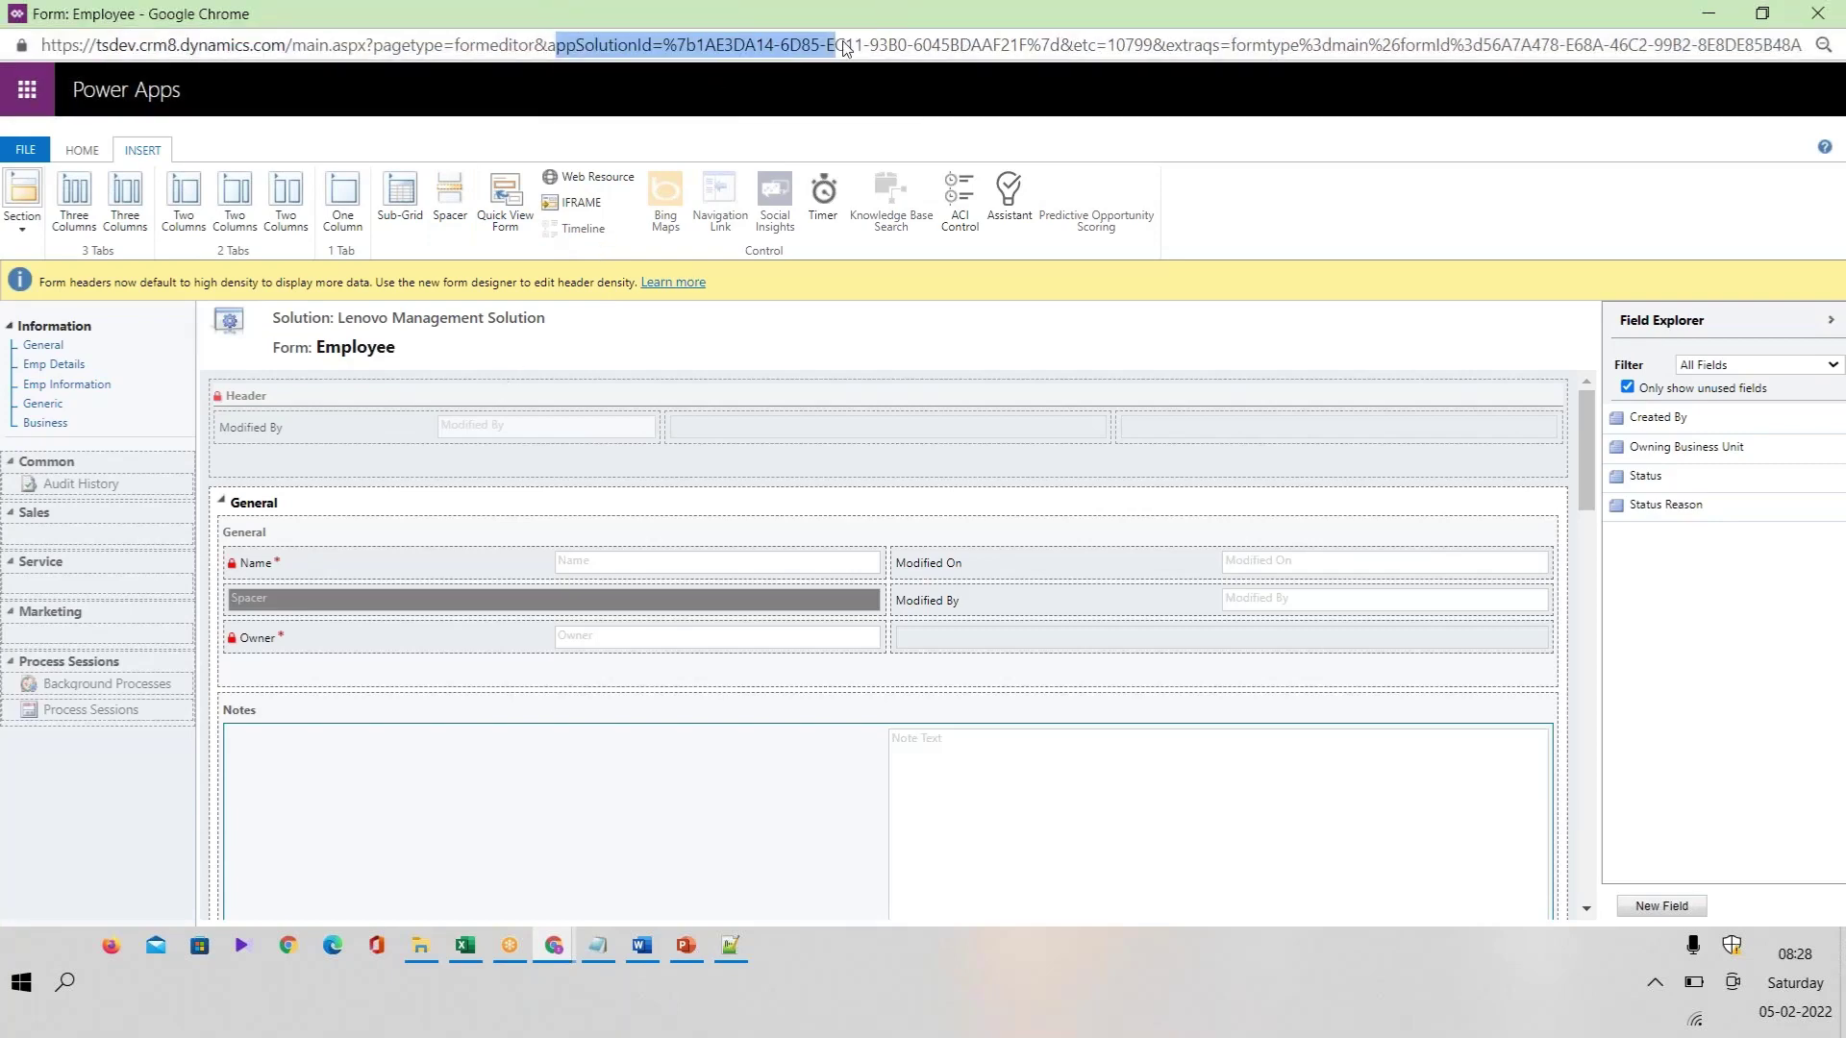
drag(846, 14, 567, 294)
click(1086, 305)
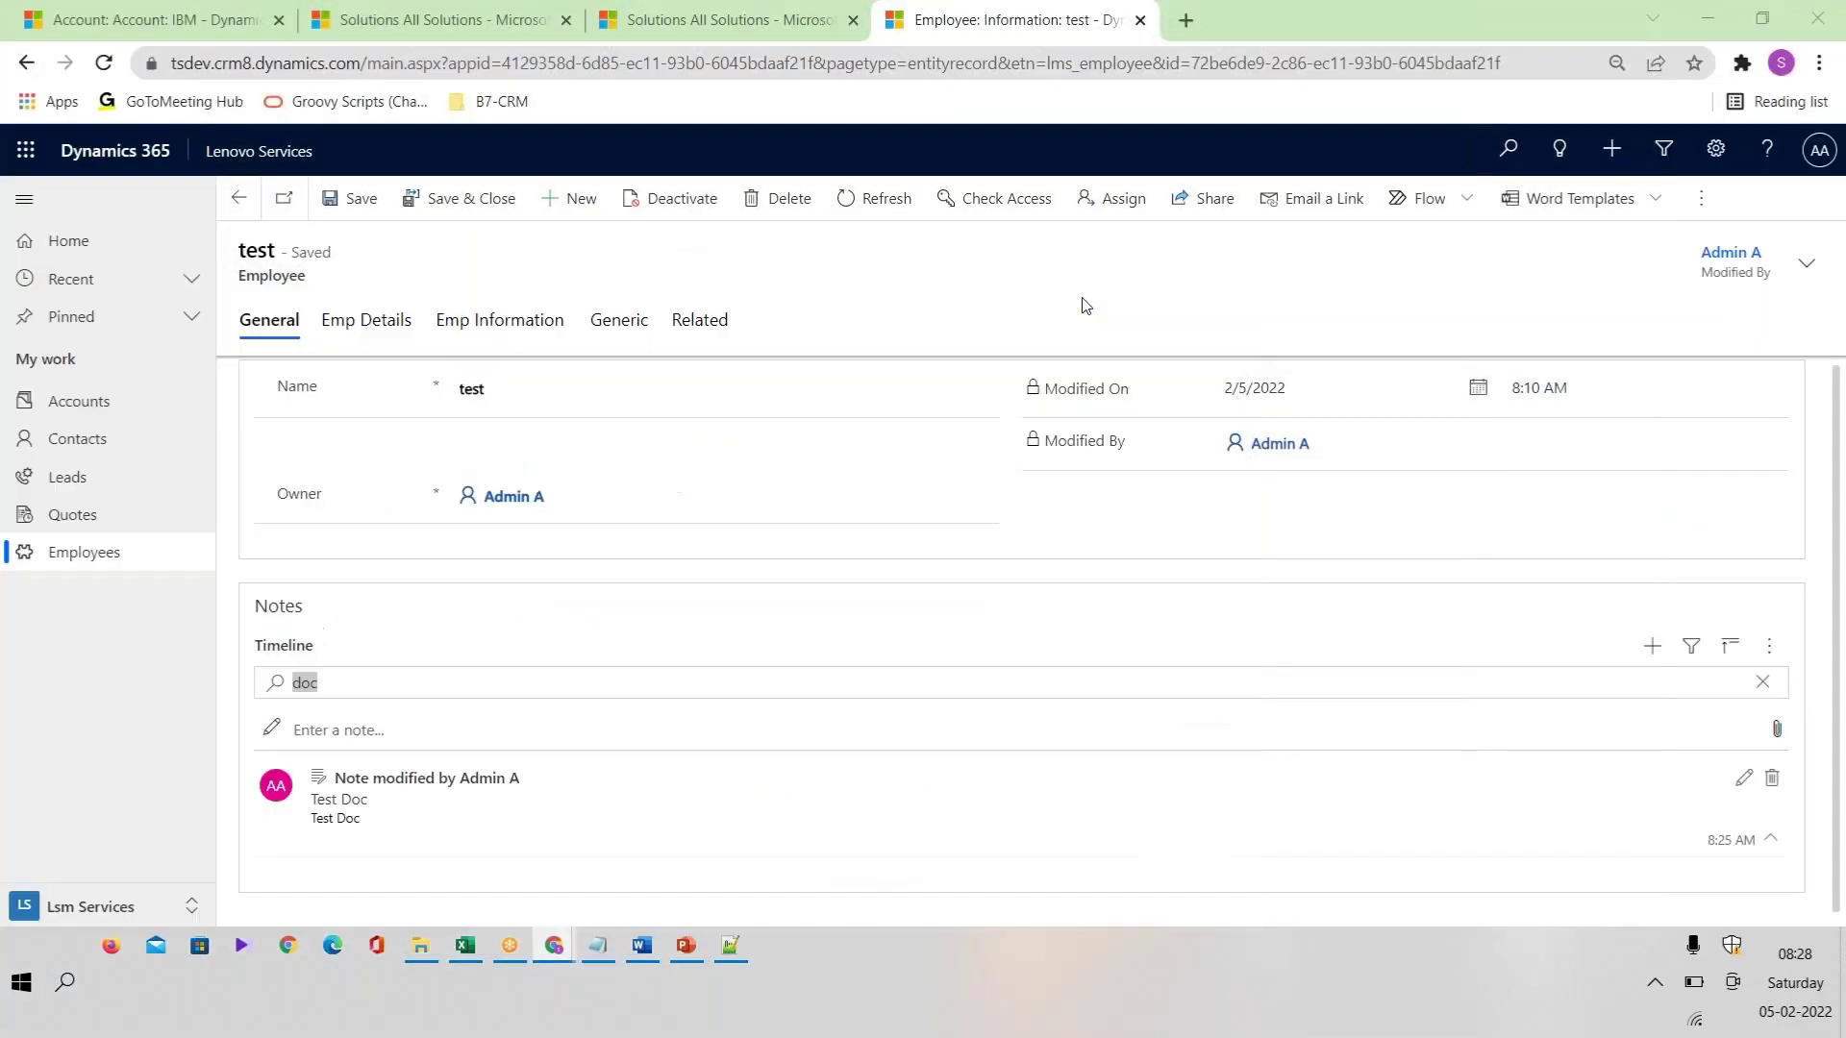
click(736, 31)
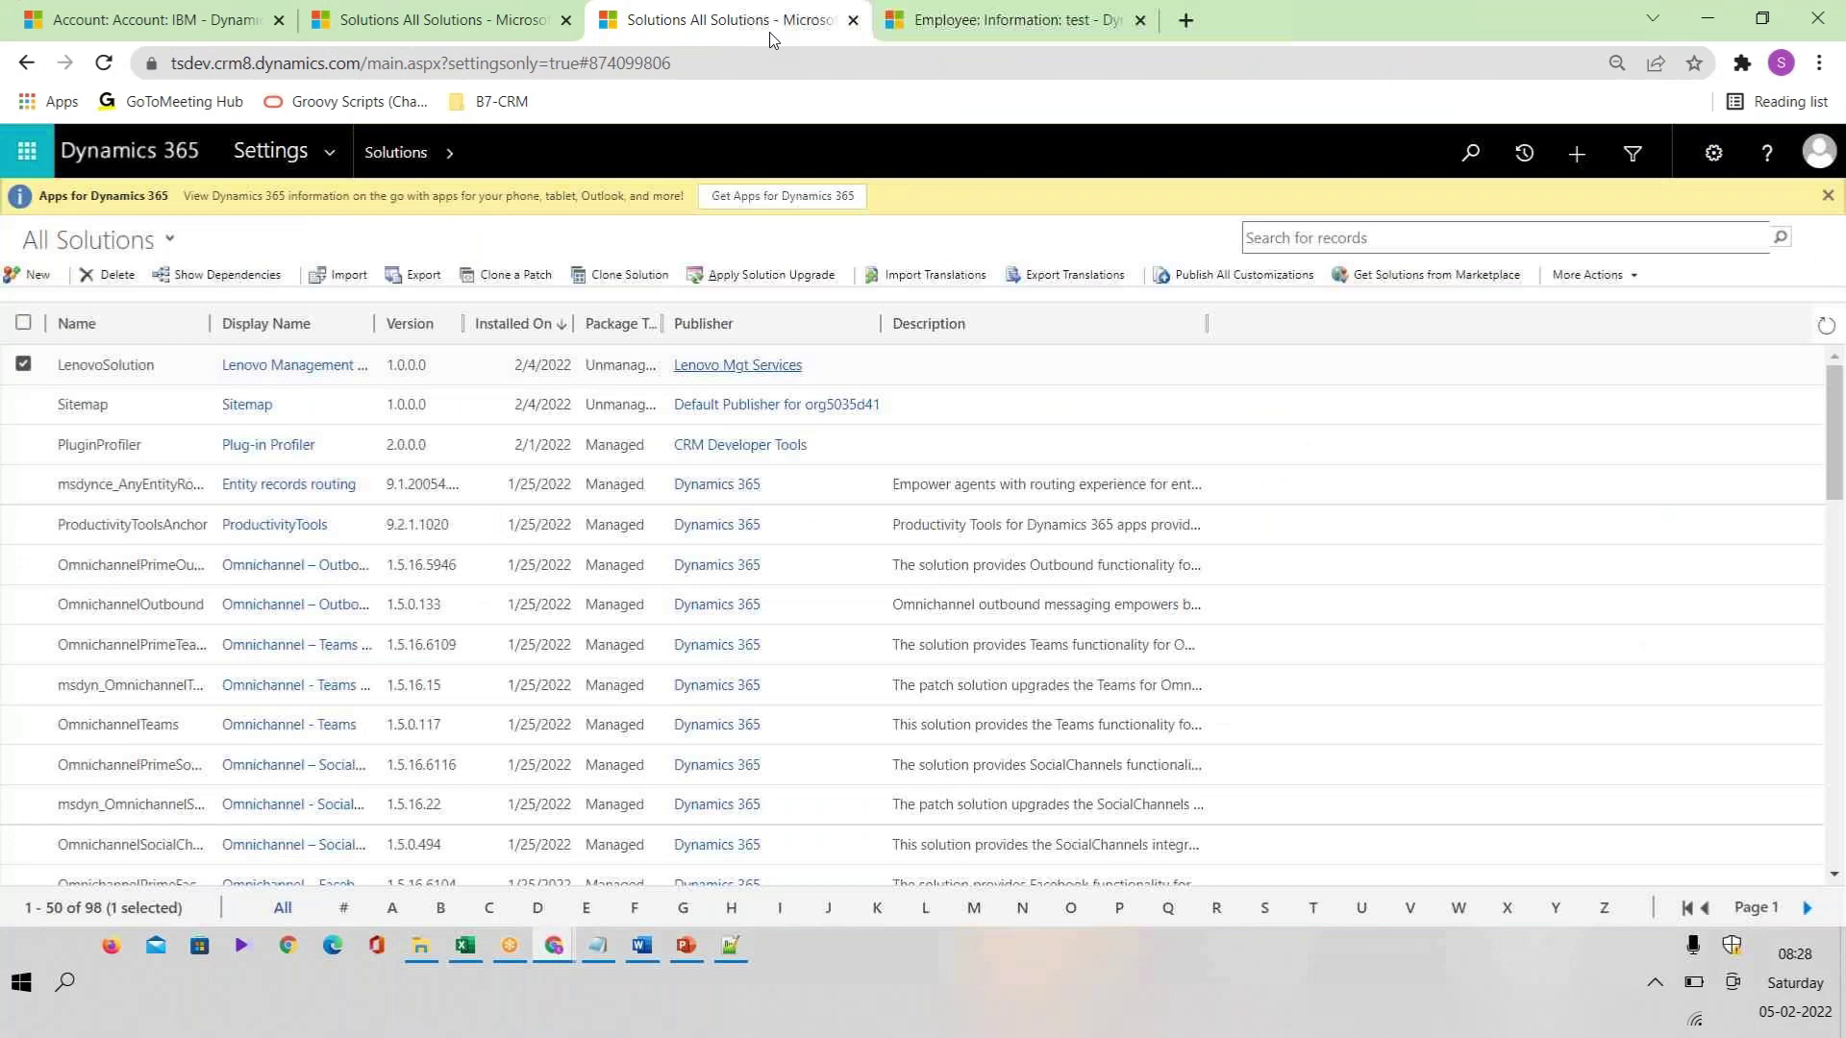
Step: Switch to PowerPoint to review Quick Create Form in the list of form types, and return to the browser
click(690, 944)
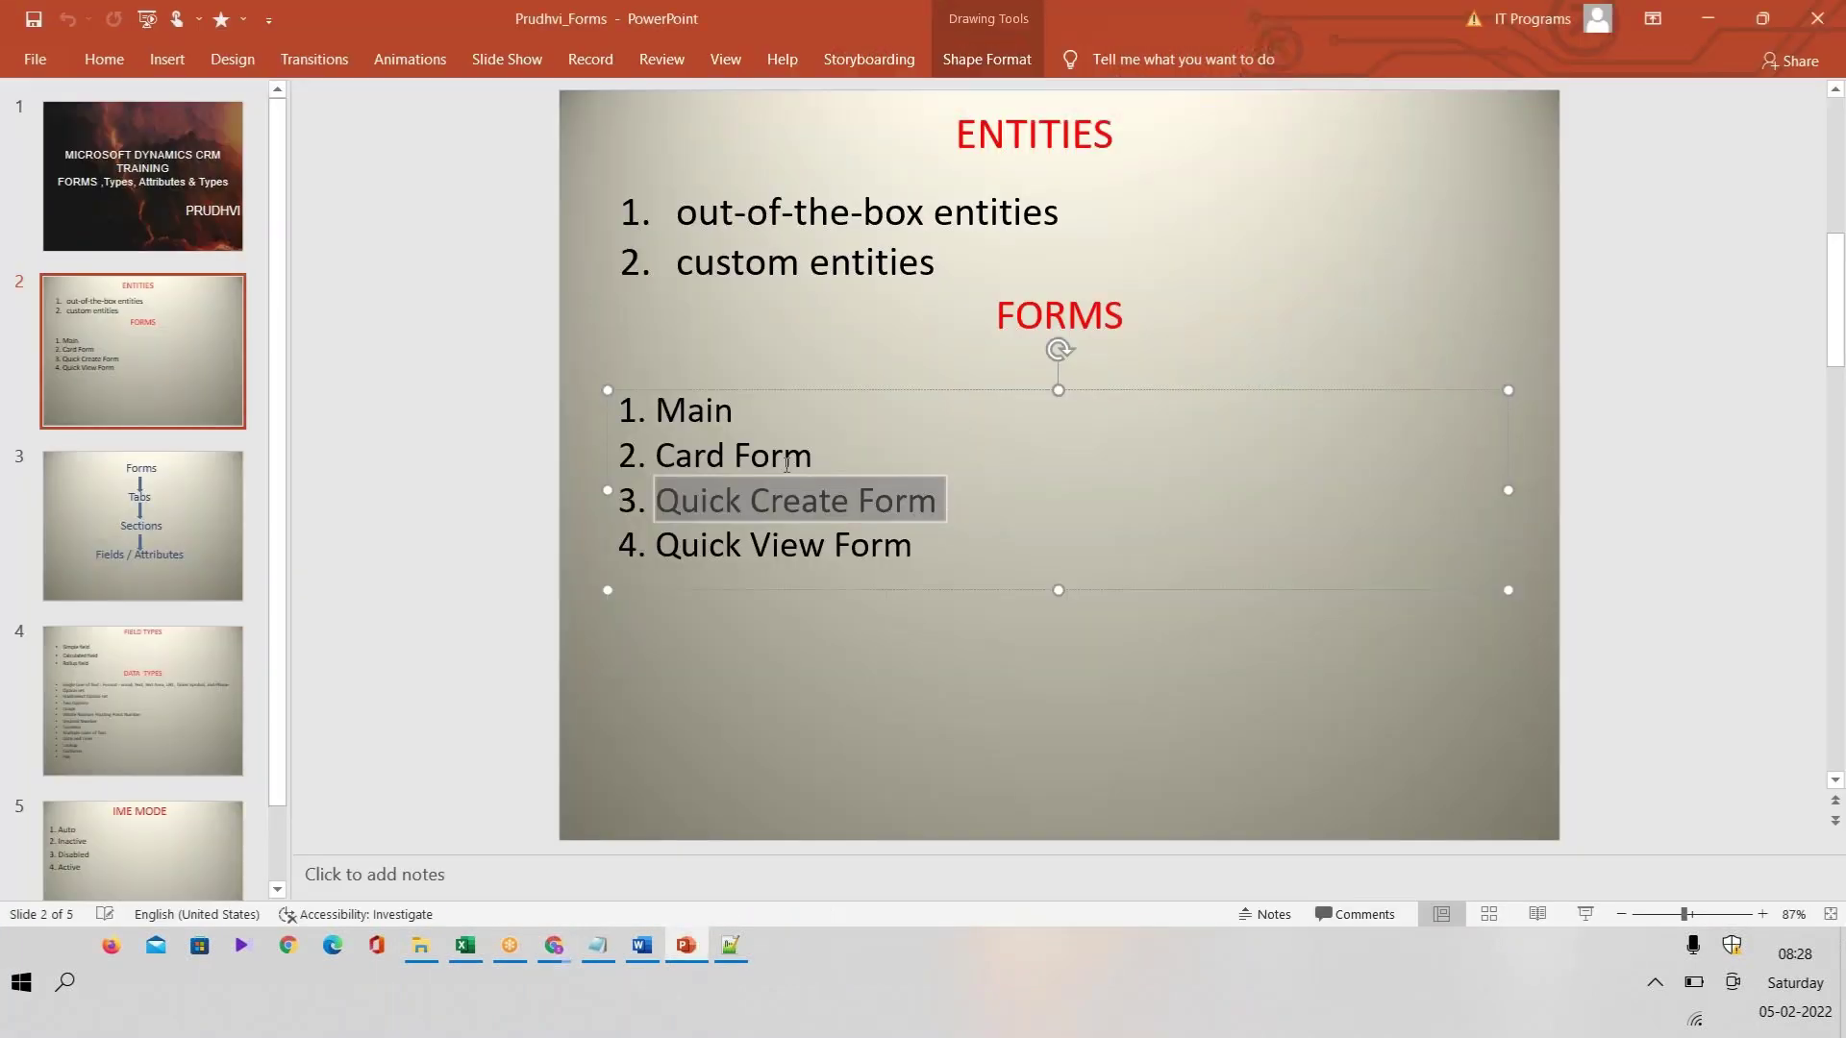
click(768, 548)
double_click(791, 517)
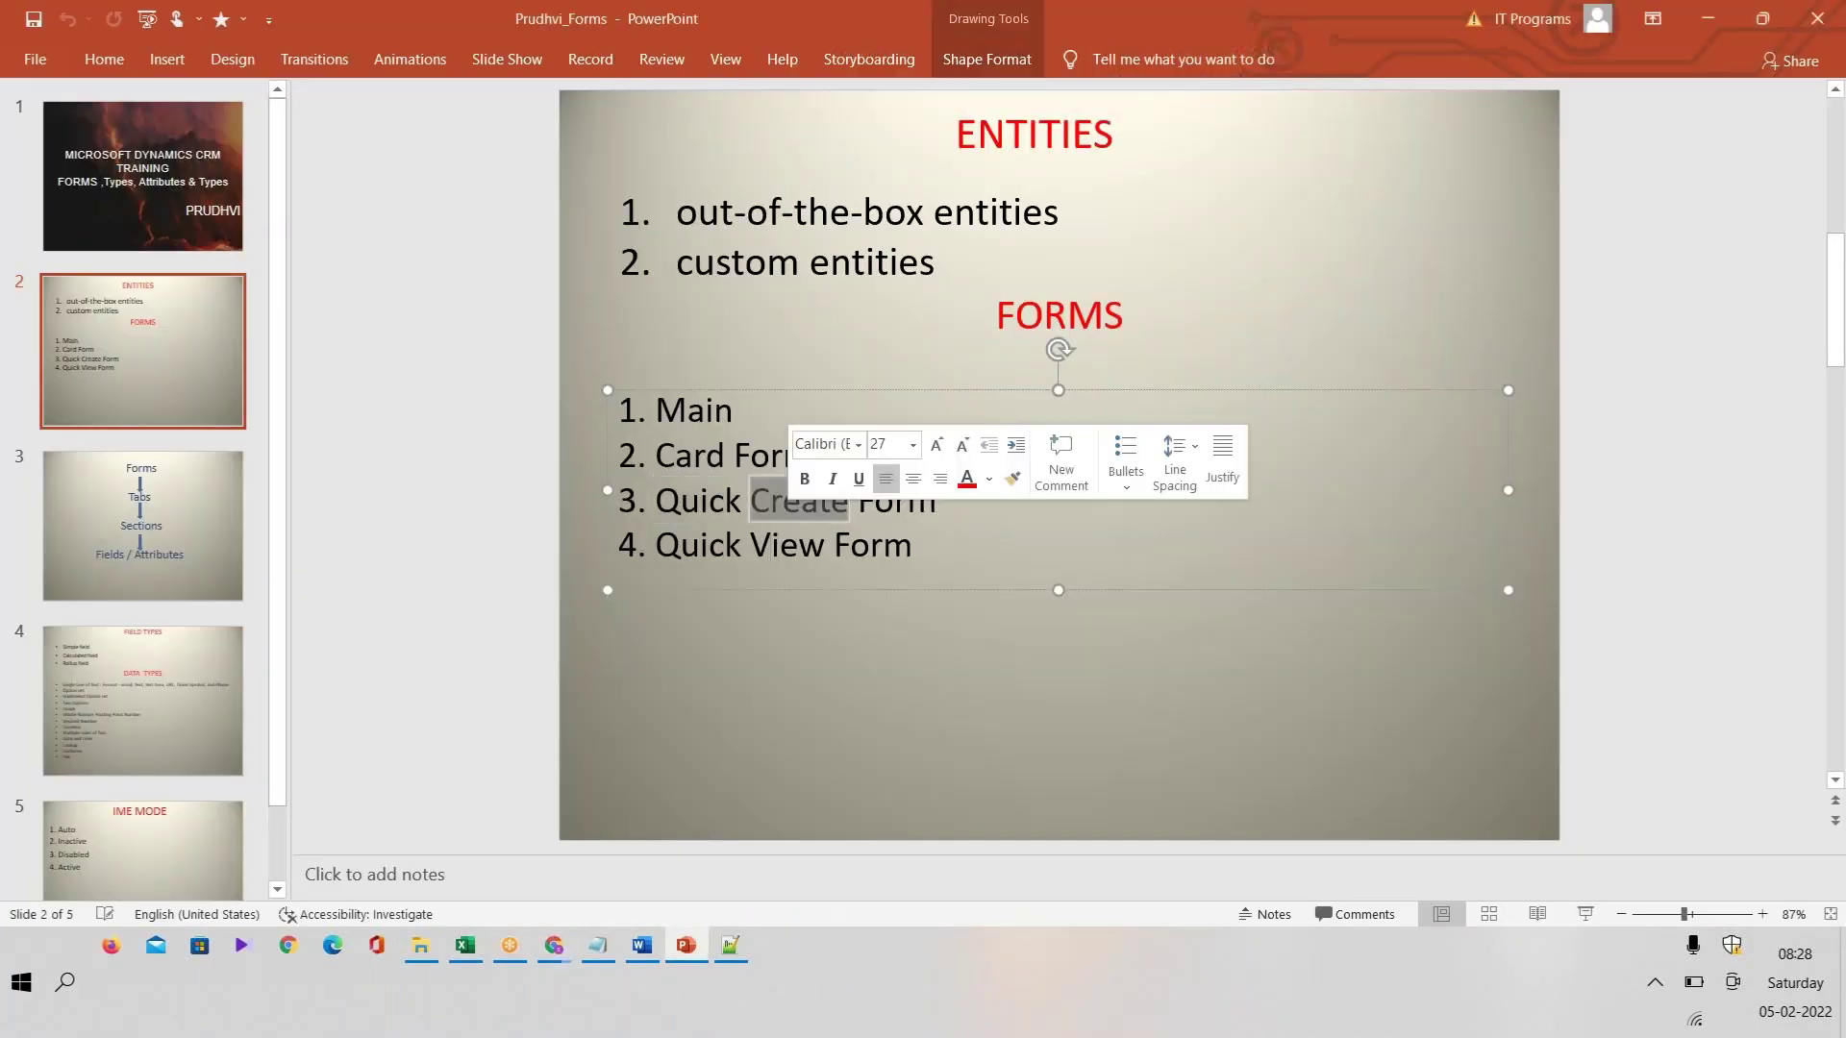
key(alt+Tab)
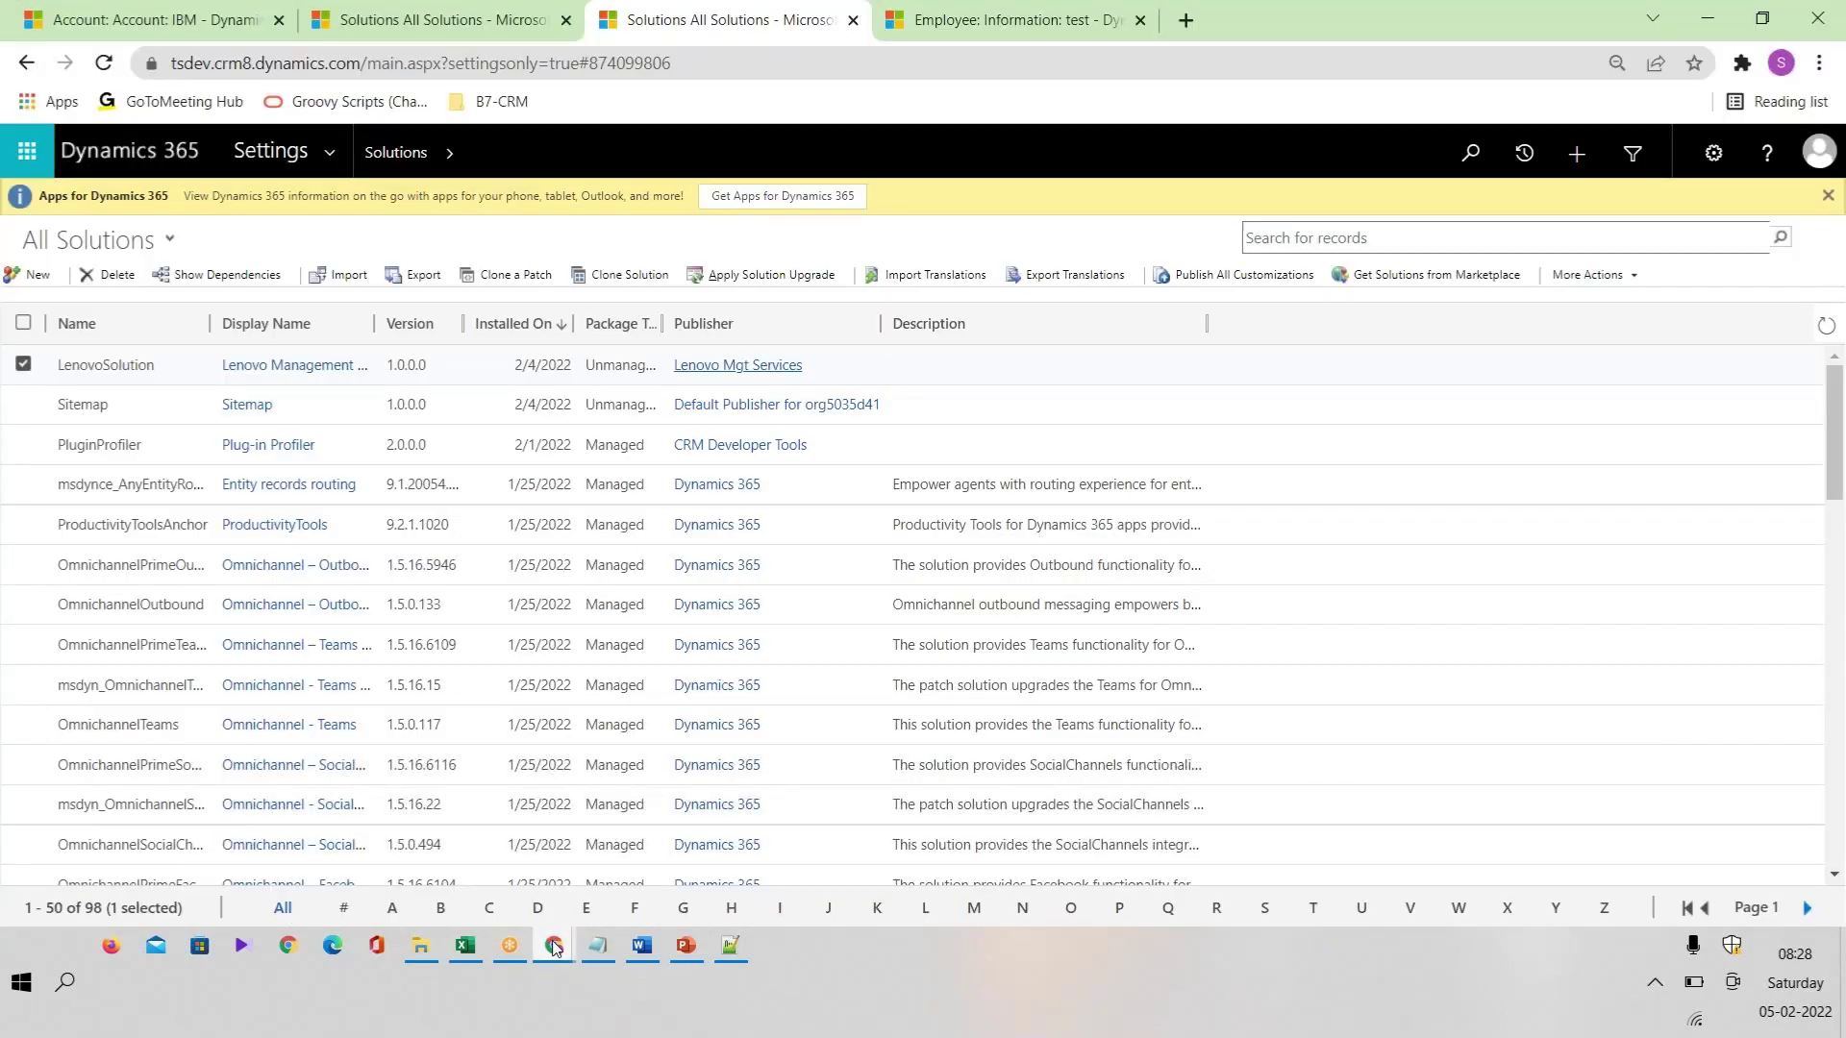
Step: Open the Employee entity's definition in the Lenovo Management Solution and examine its communication and data services options, including Allow quick create
mouse_move(555, 949)
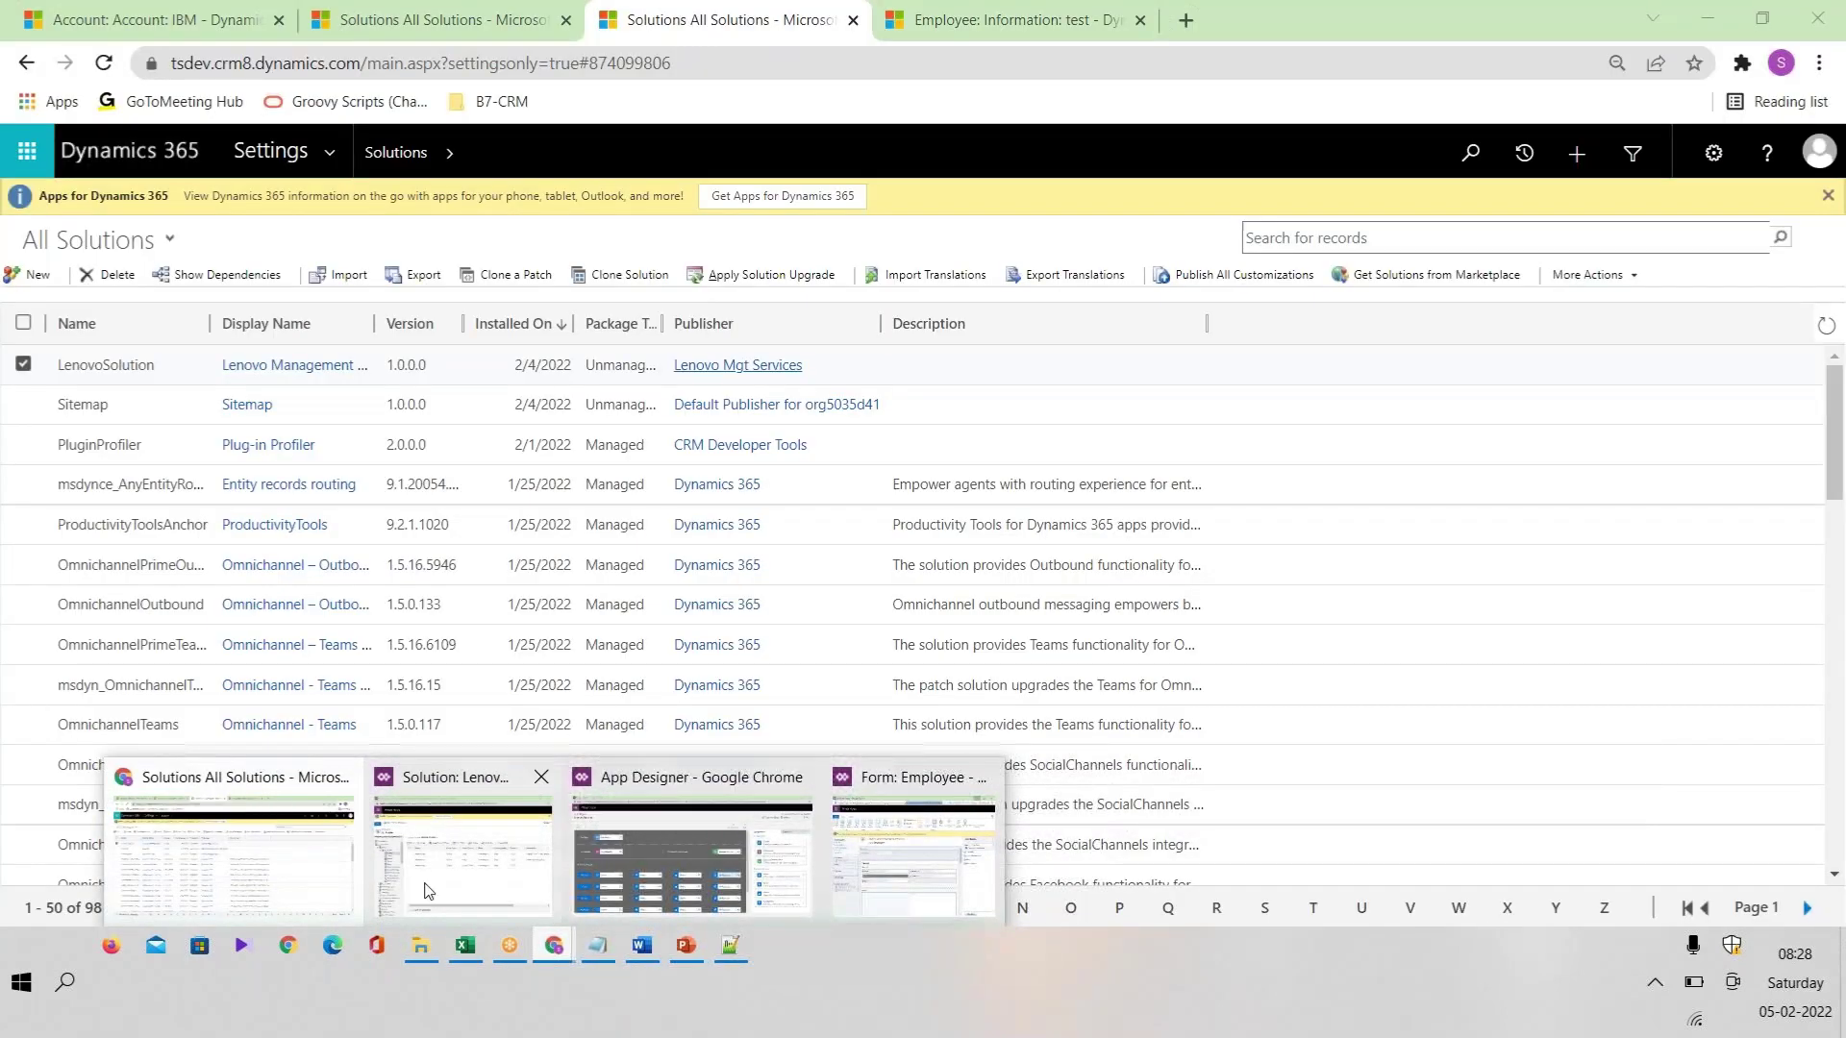
click(428, 889)
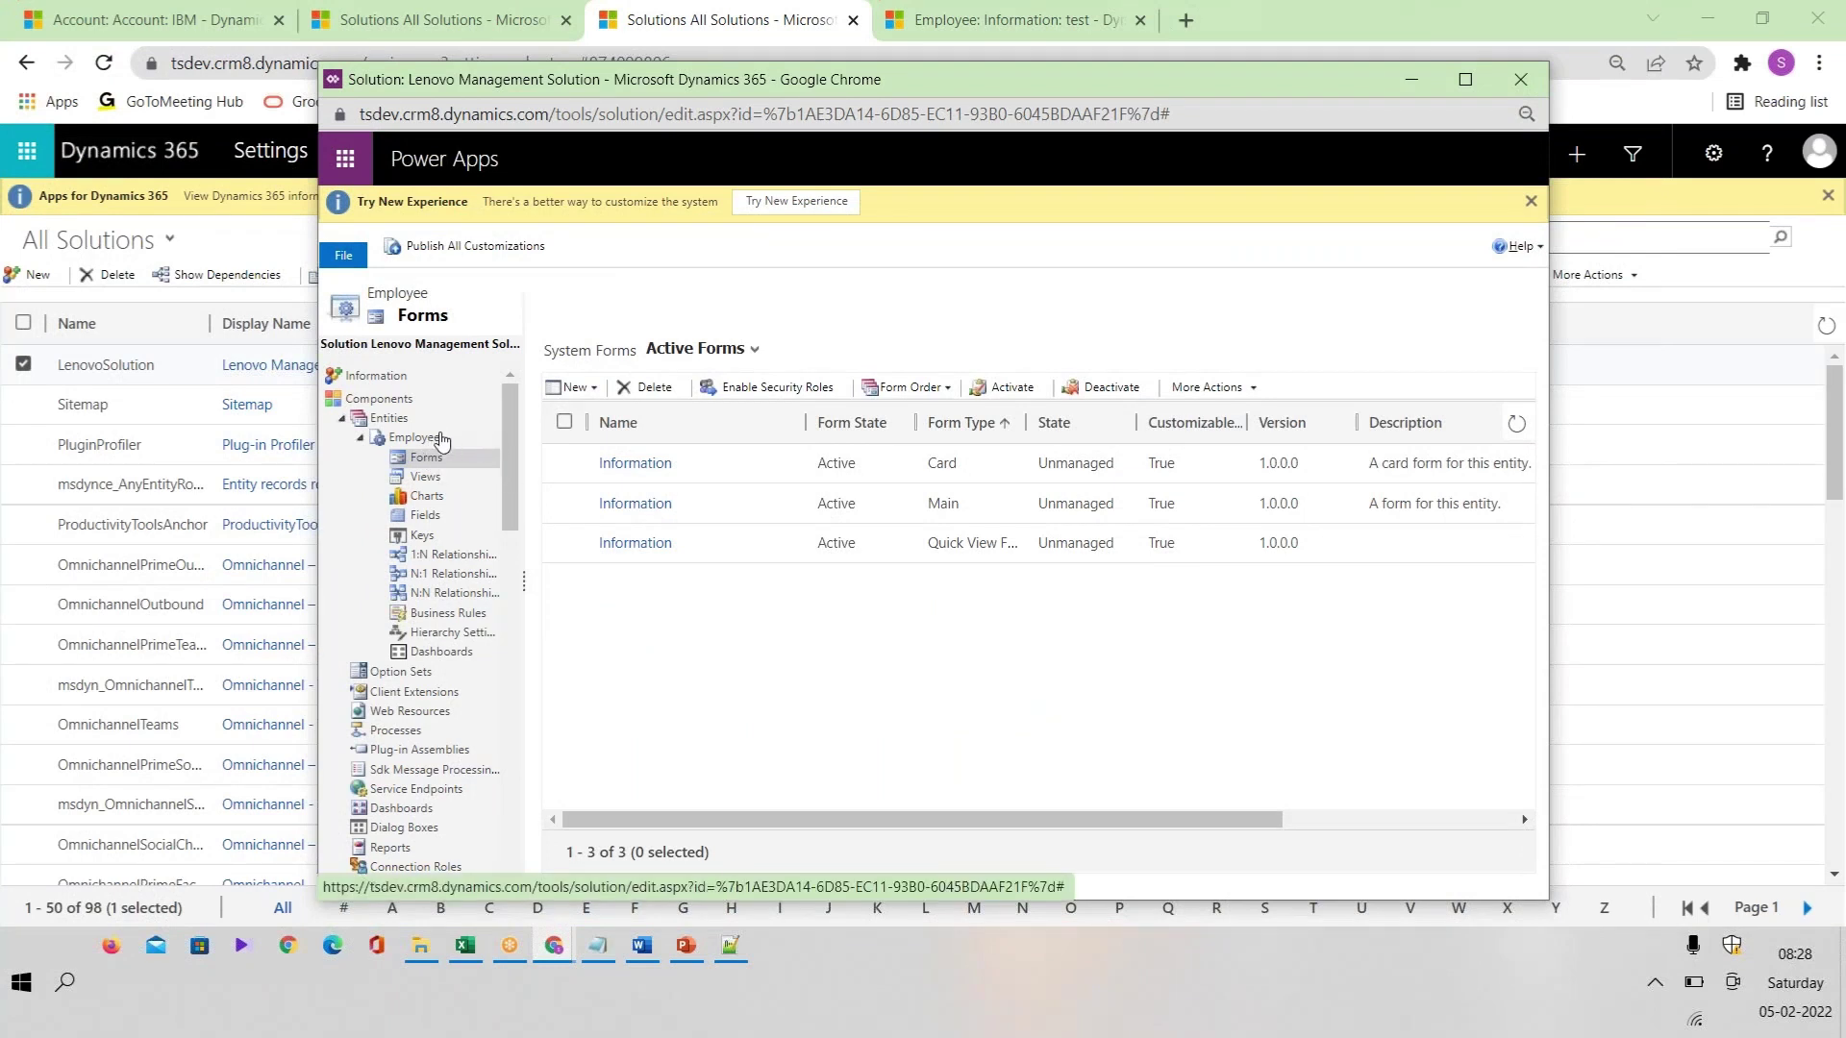
click(414, 437)
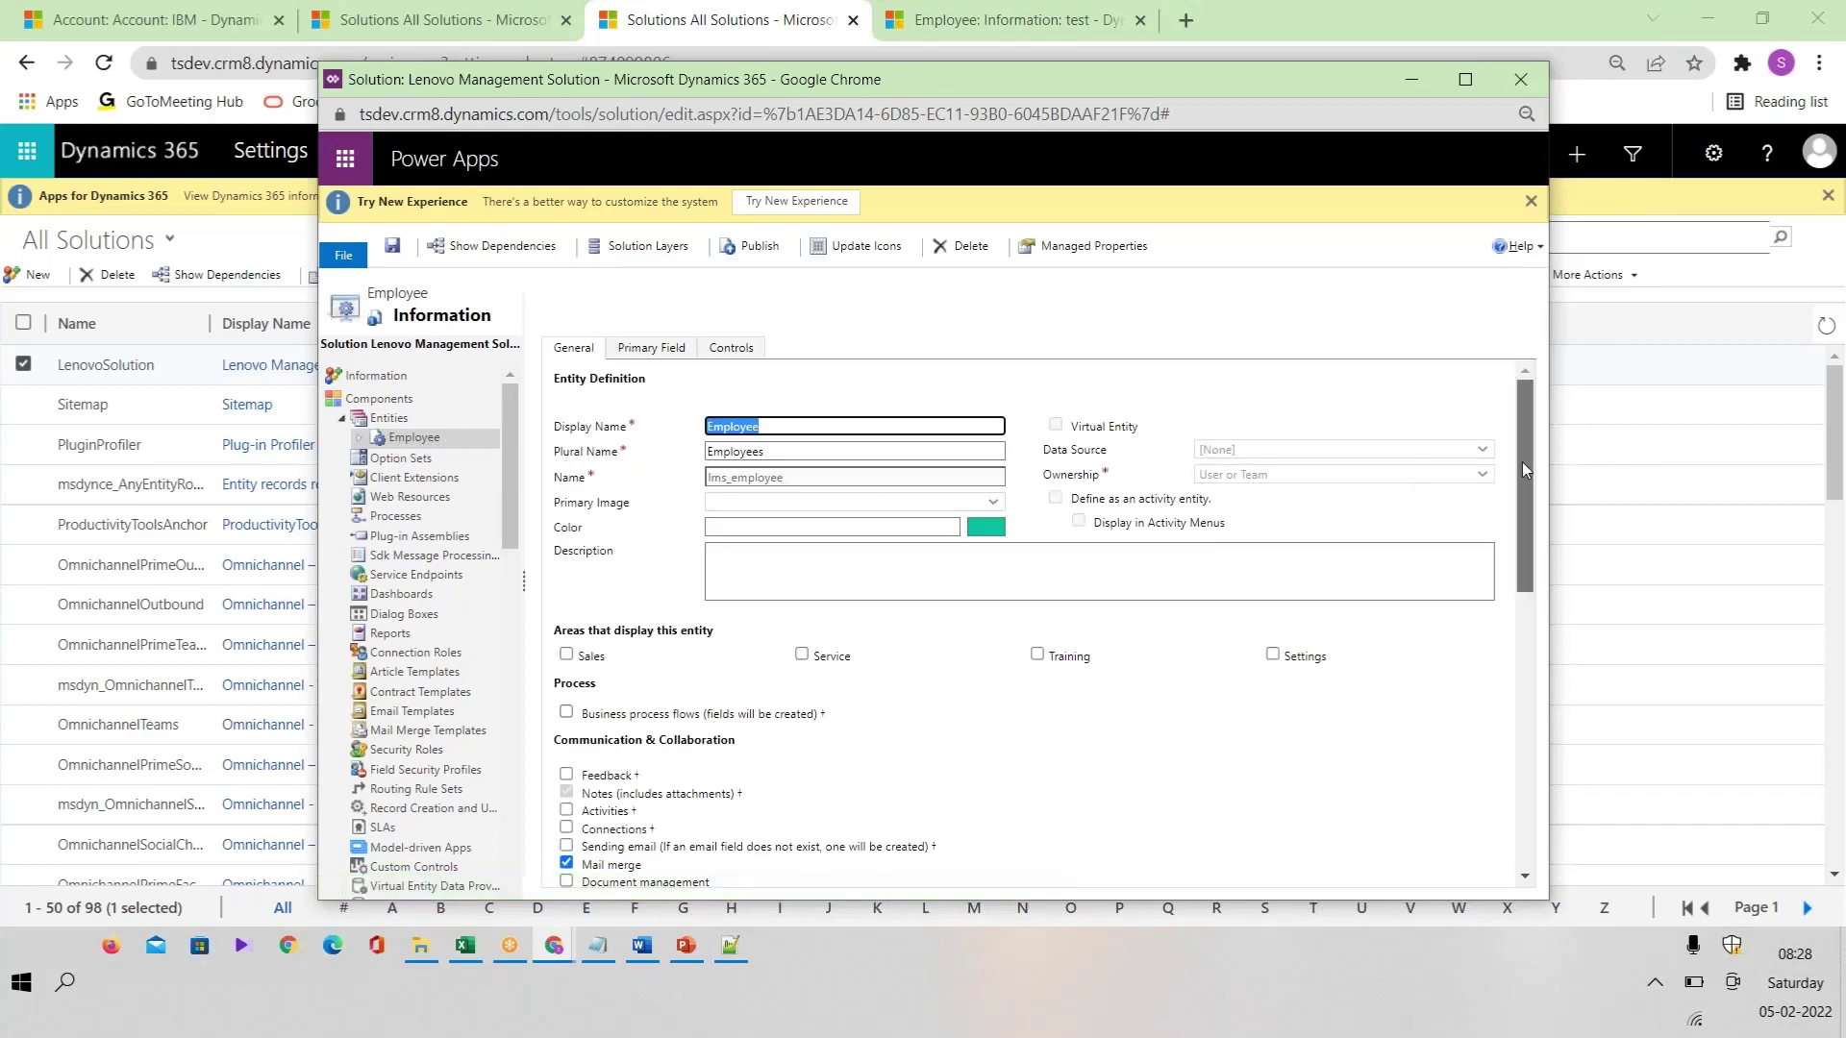
drag(1521, 461, 1513, 516)
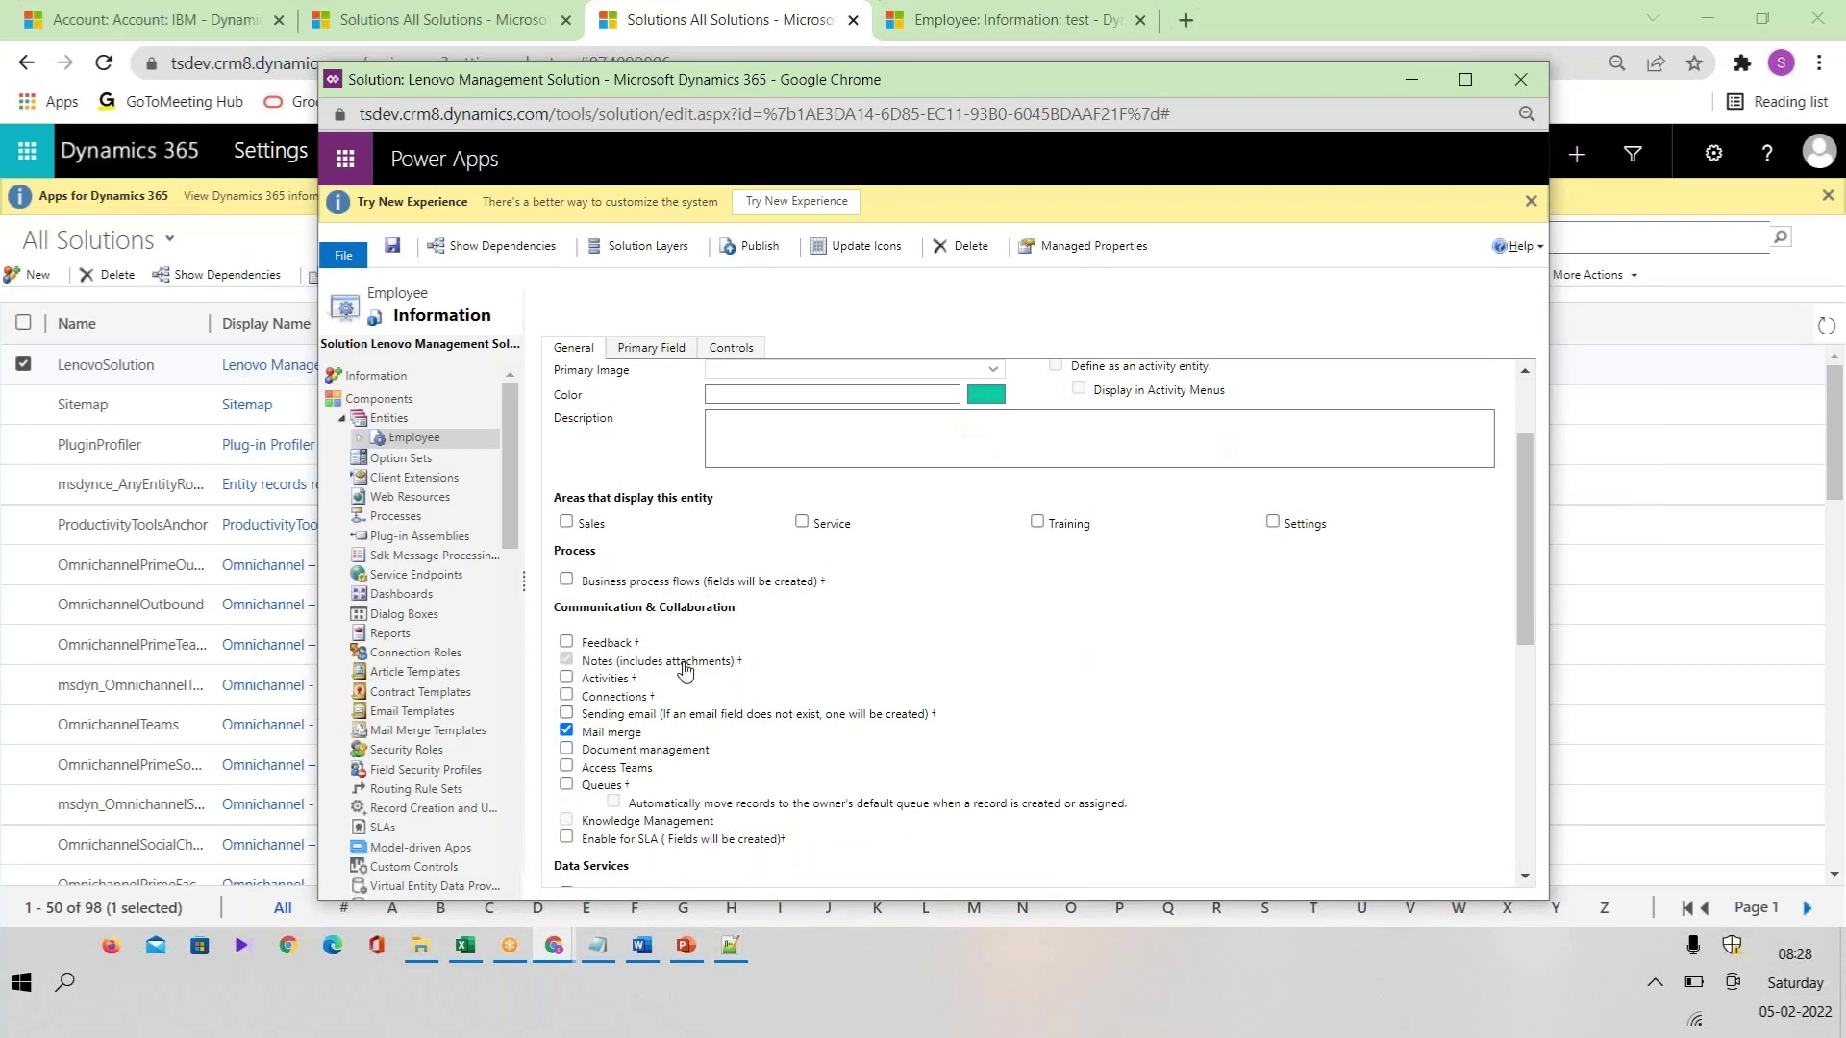
drag(1520, 555, 1515, 627)
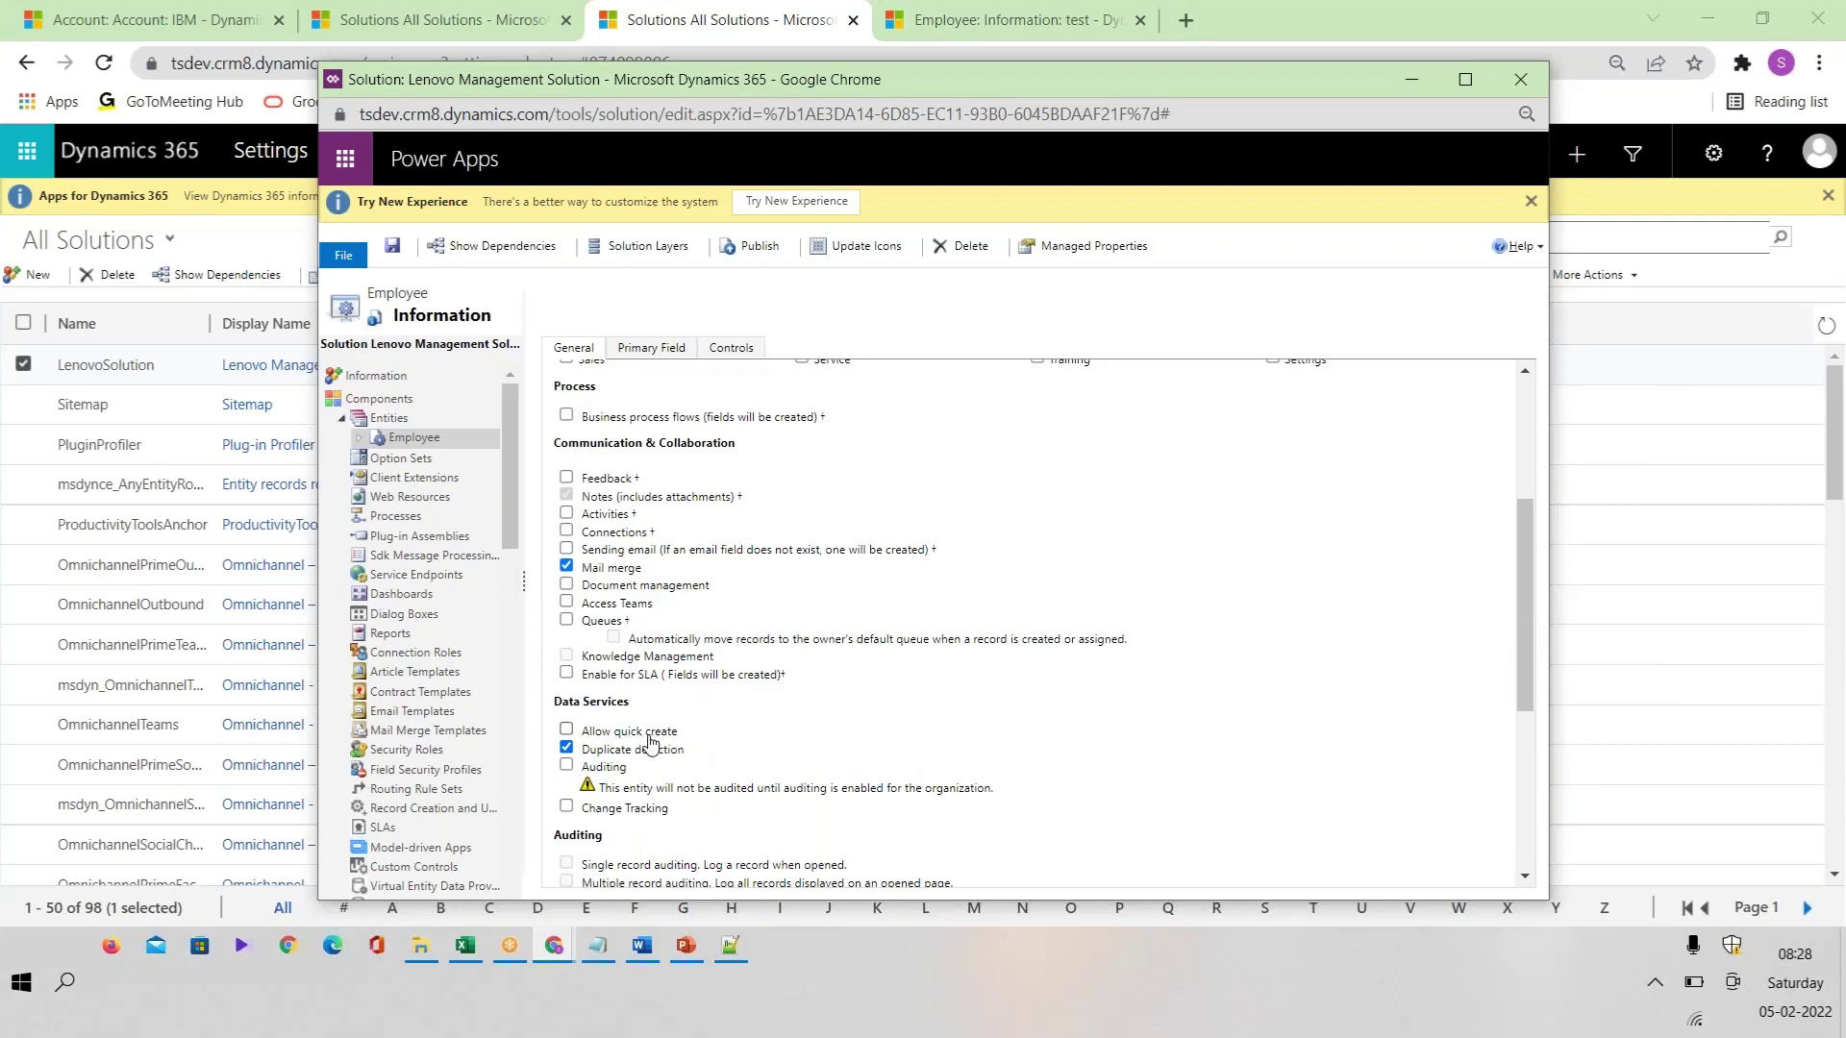
Step: Add the existing Account entity to the Lenovo Management Solution, including its entity metadata and a system form
click(375, 399)
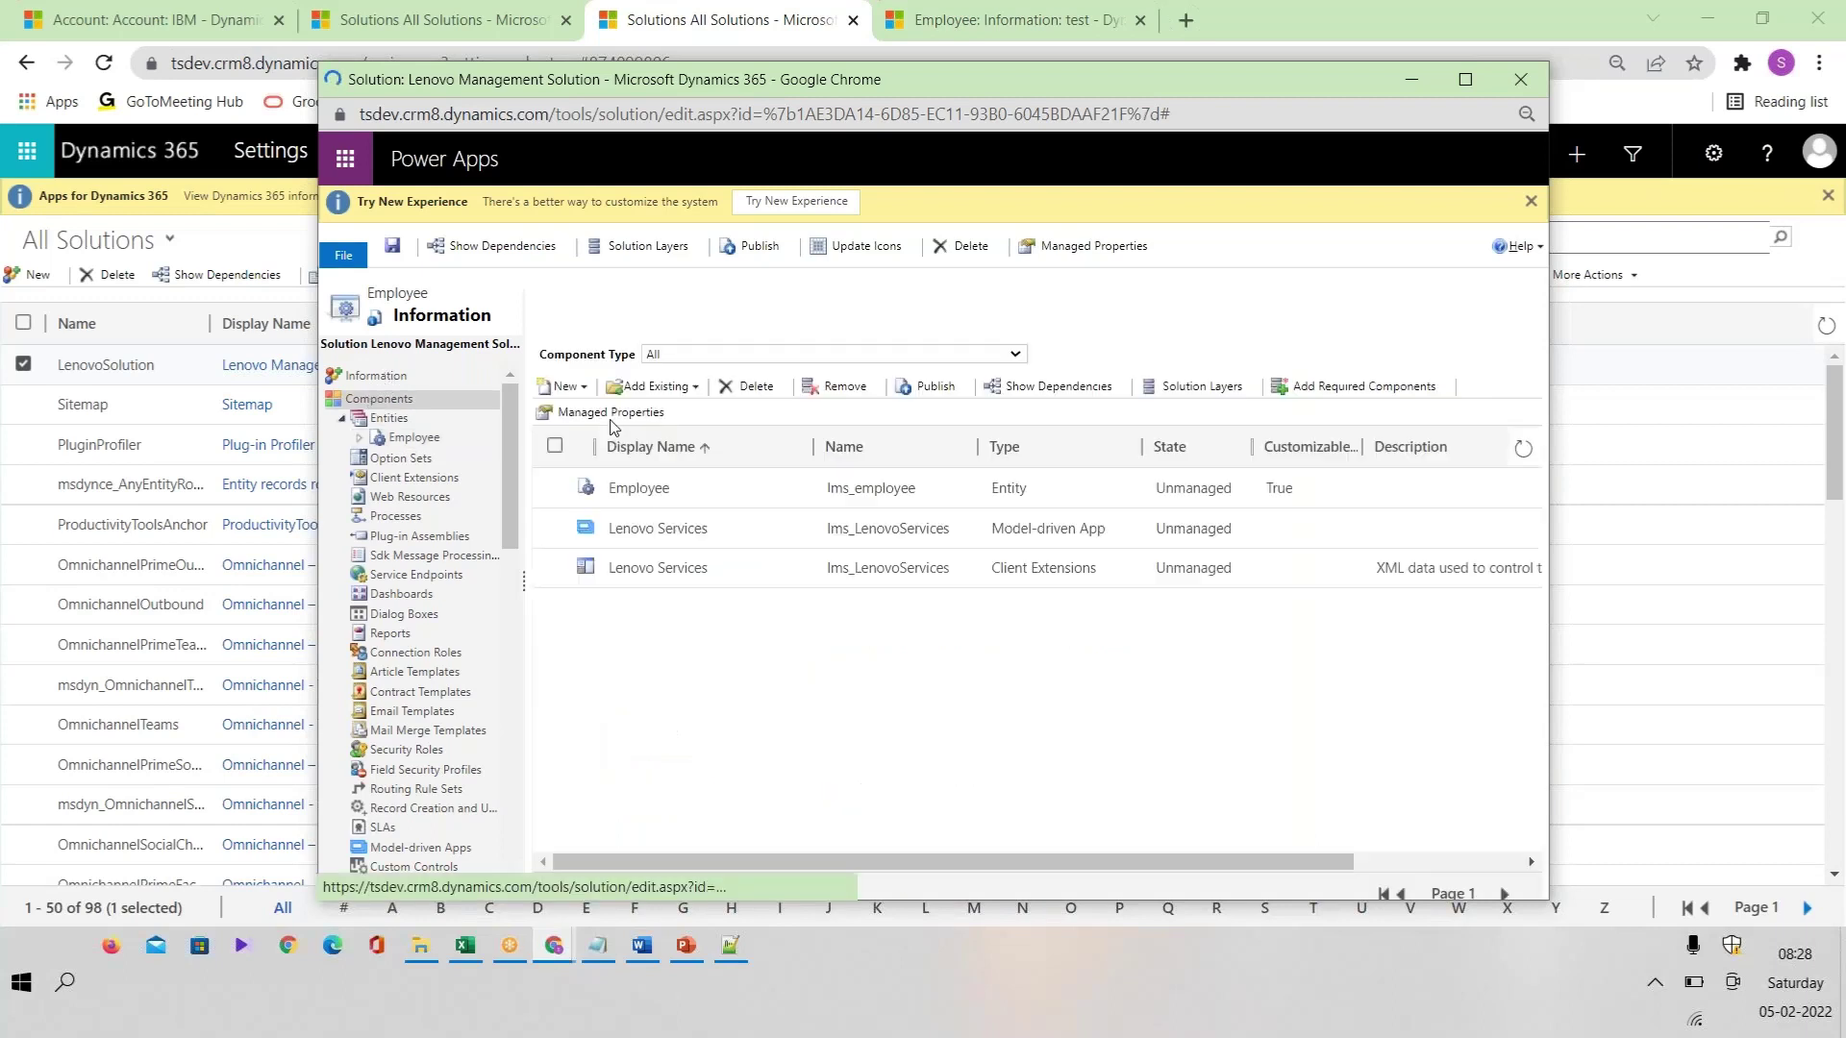
click(673, 386)
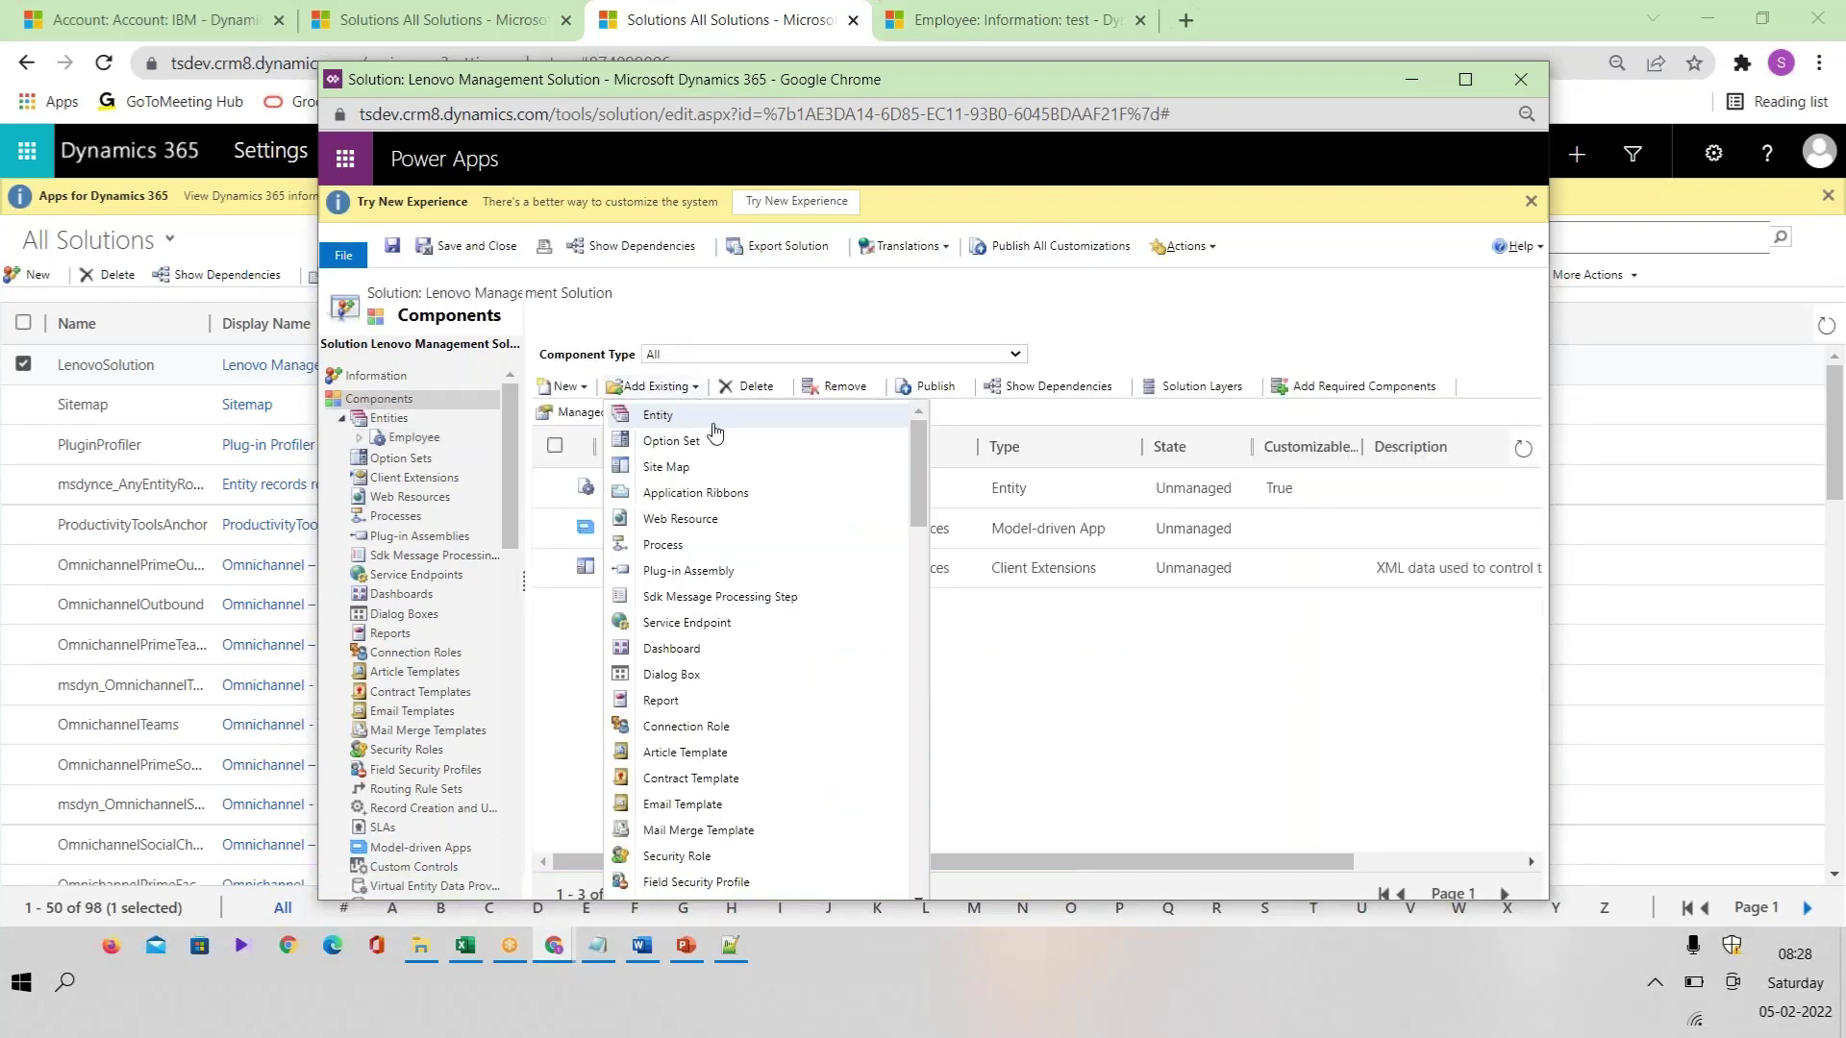
click(661, 415)
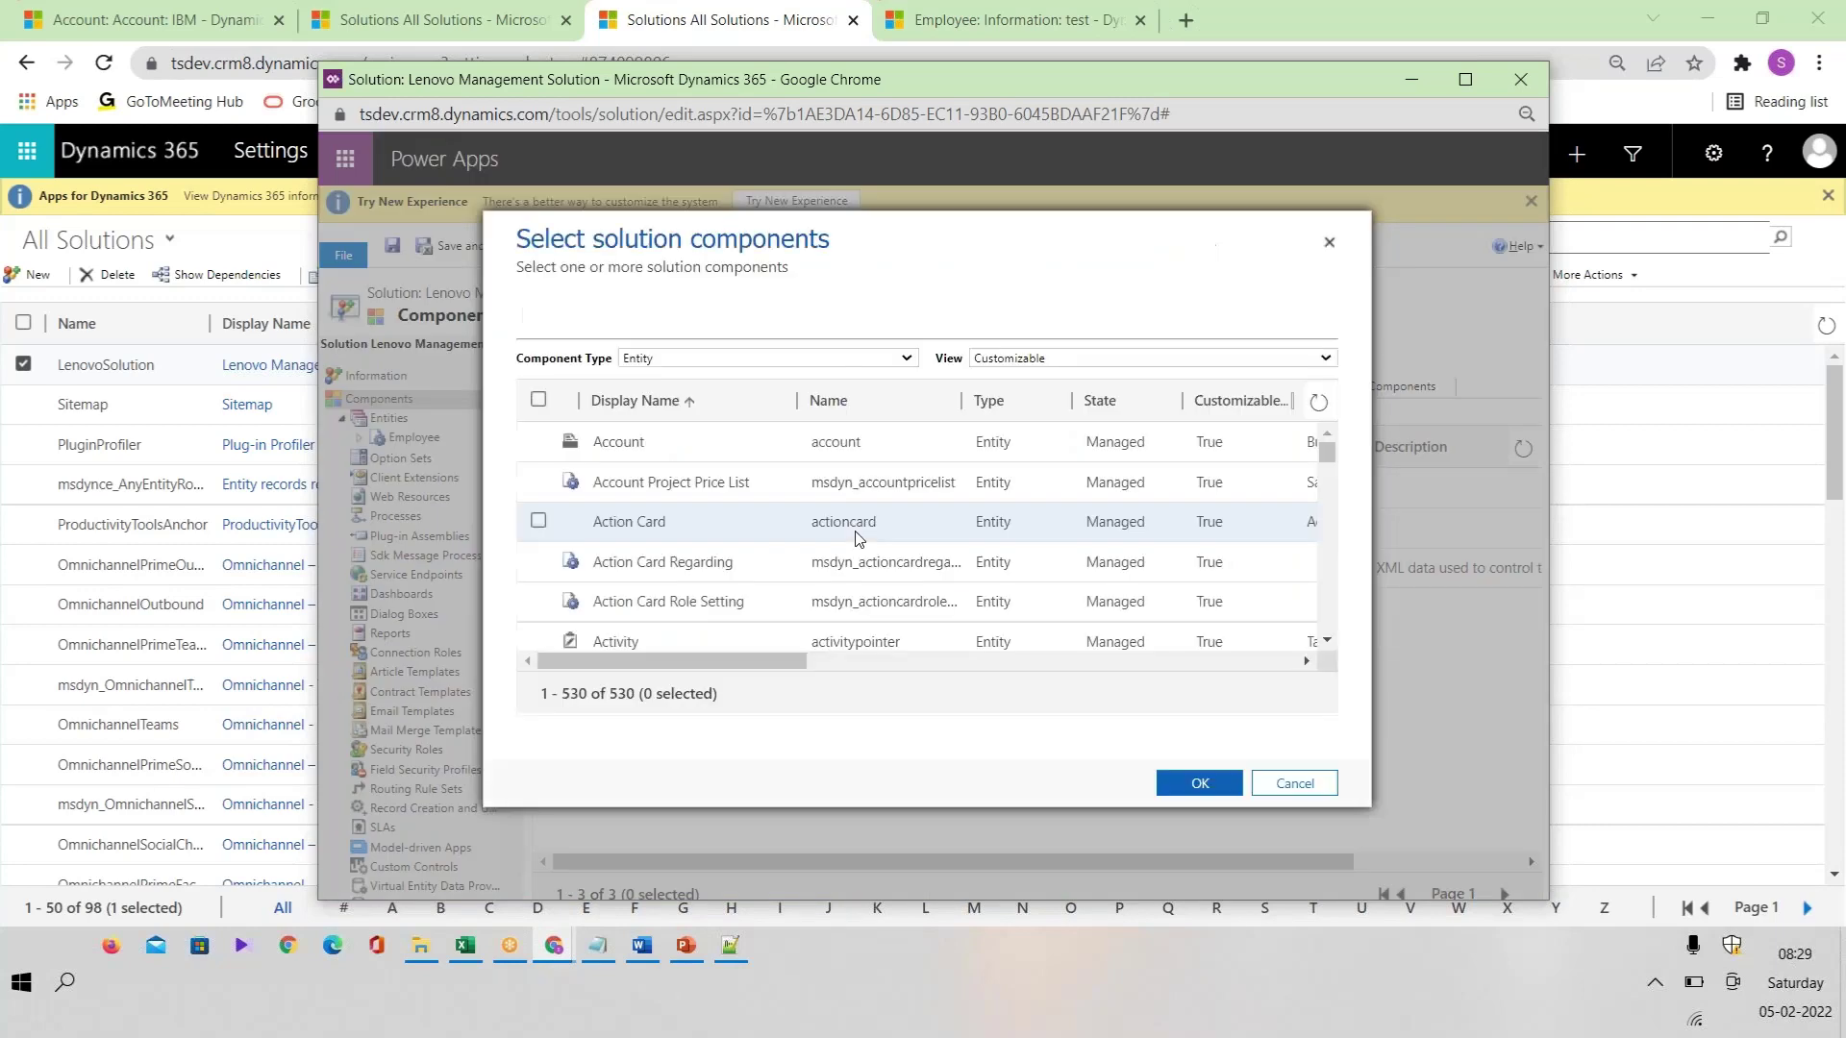
click(641, 445)
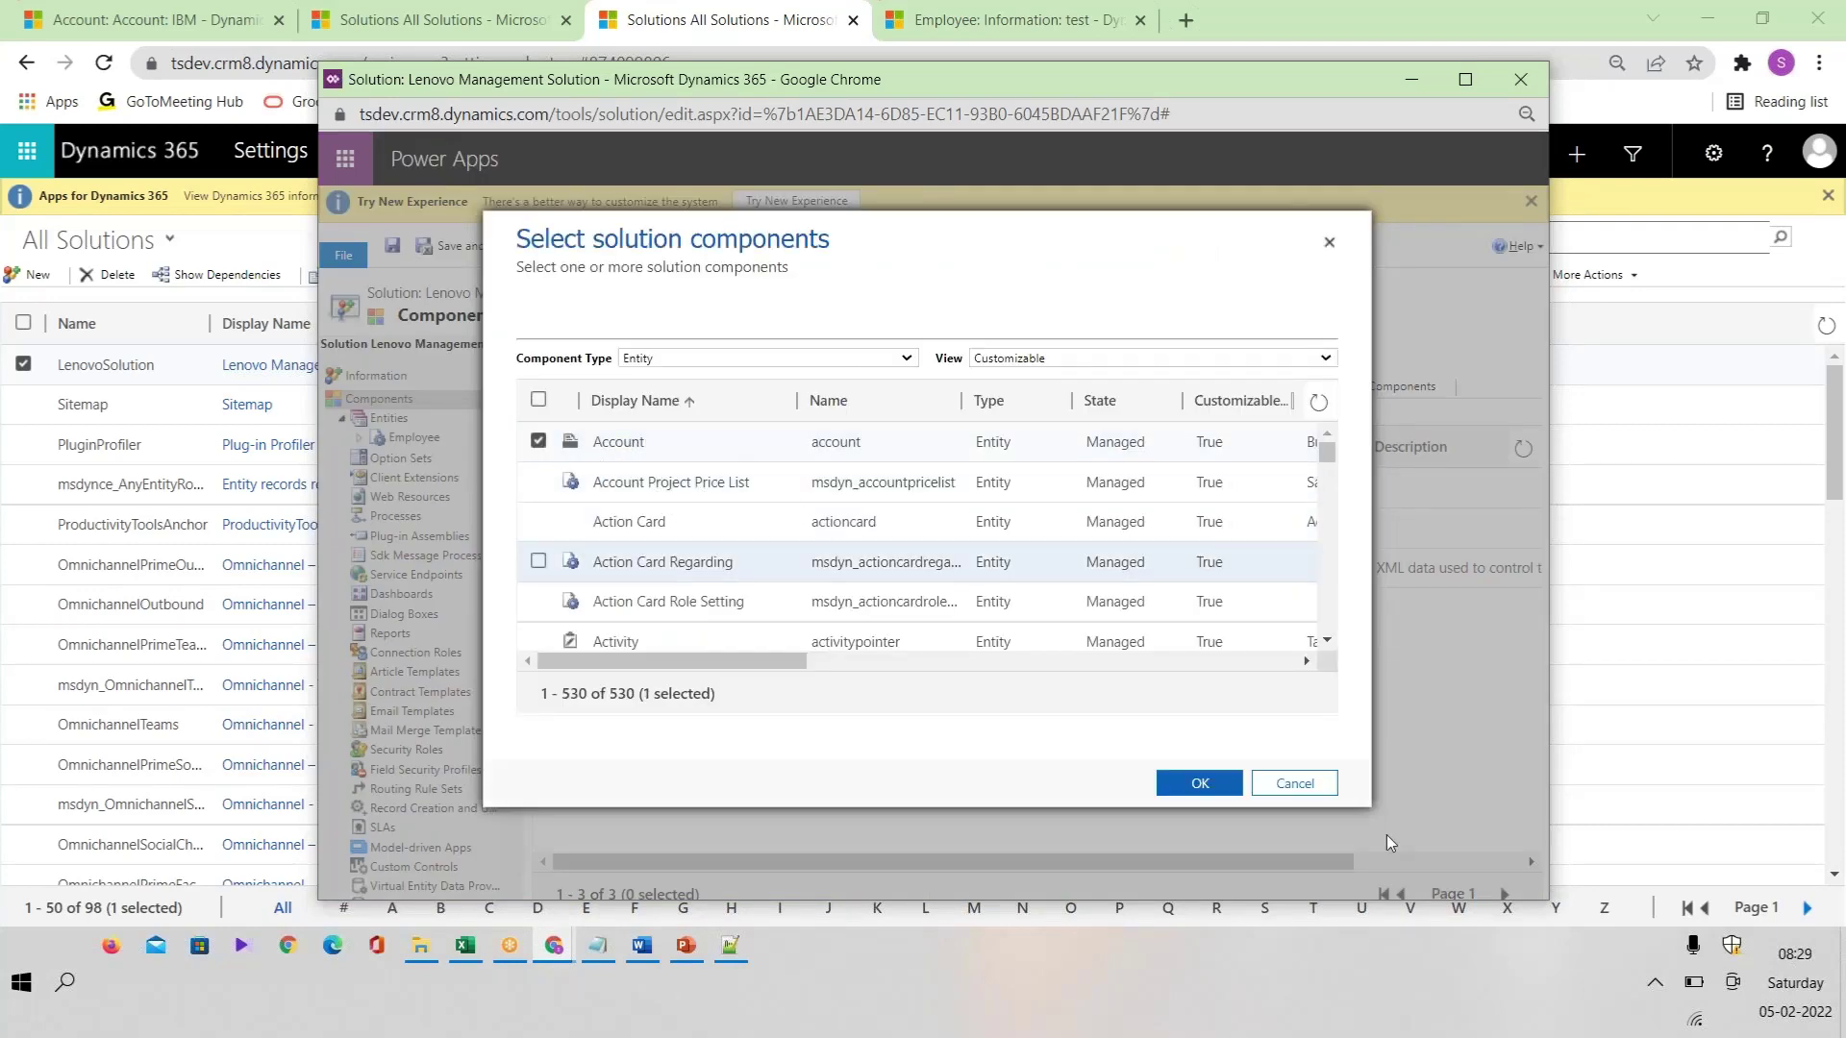
click(1199, 783)
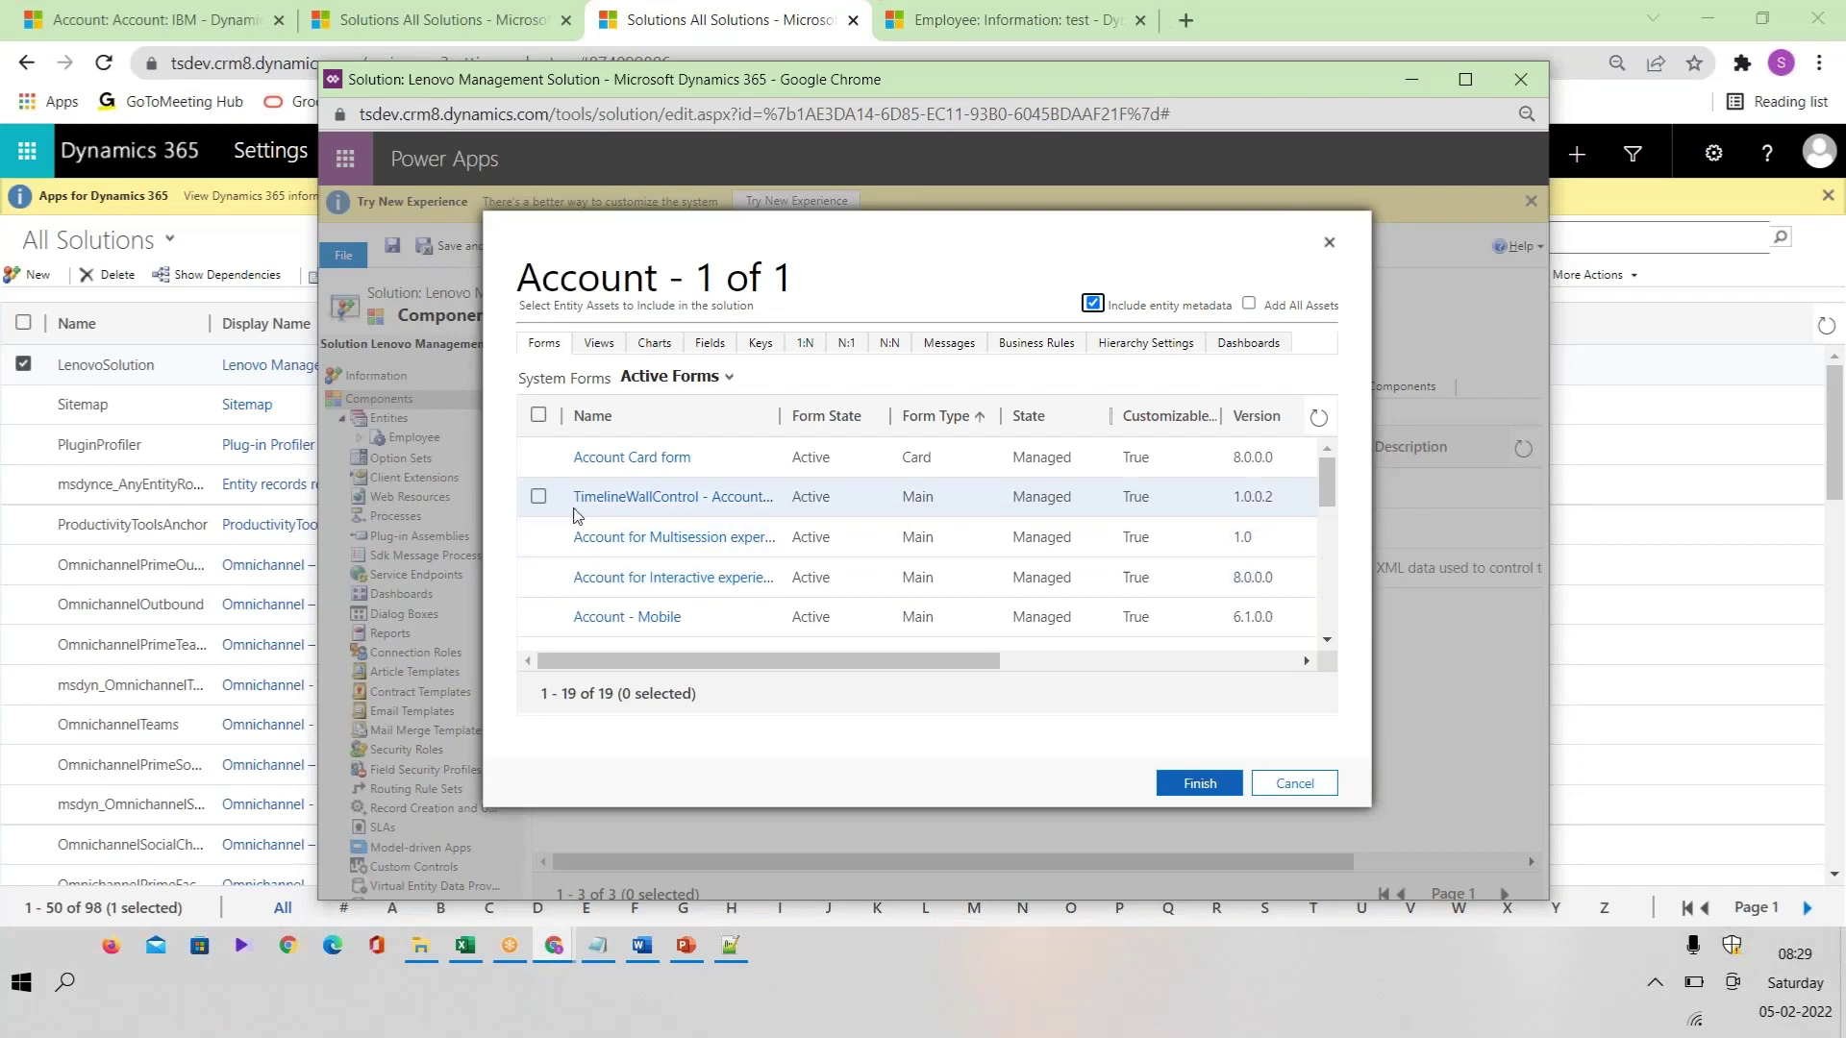
drag(1328, 484, 1311, 536)
click(678, 478)
click(1214, 783)
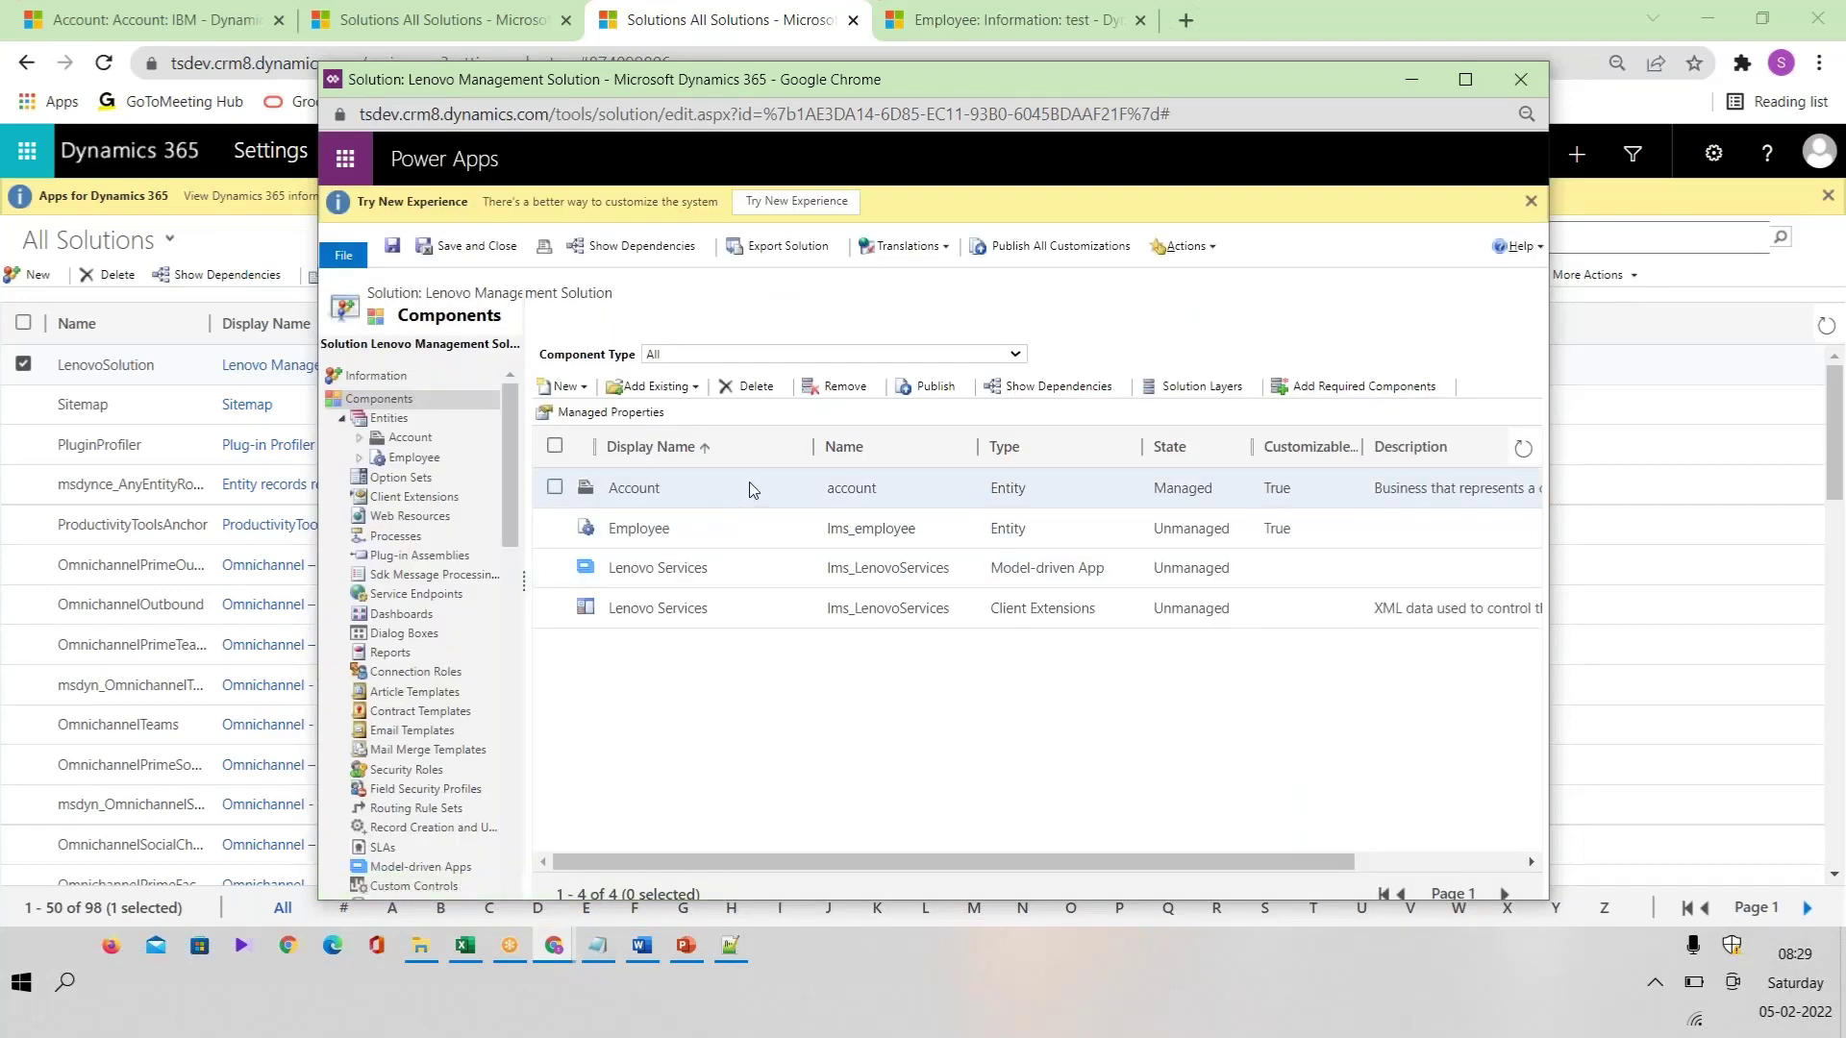
Step: Examine the Account entity's data services options, including Allow quick create, and minimize the solution window
click(449, 444)
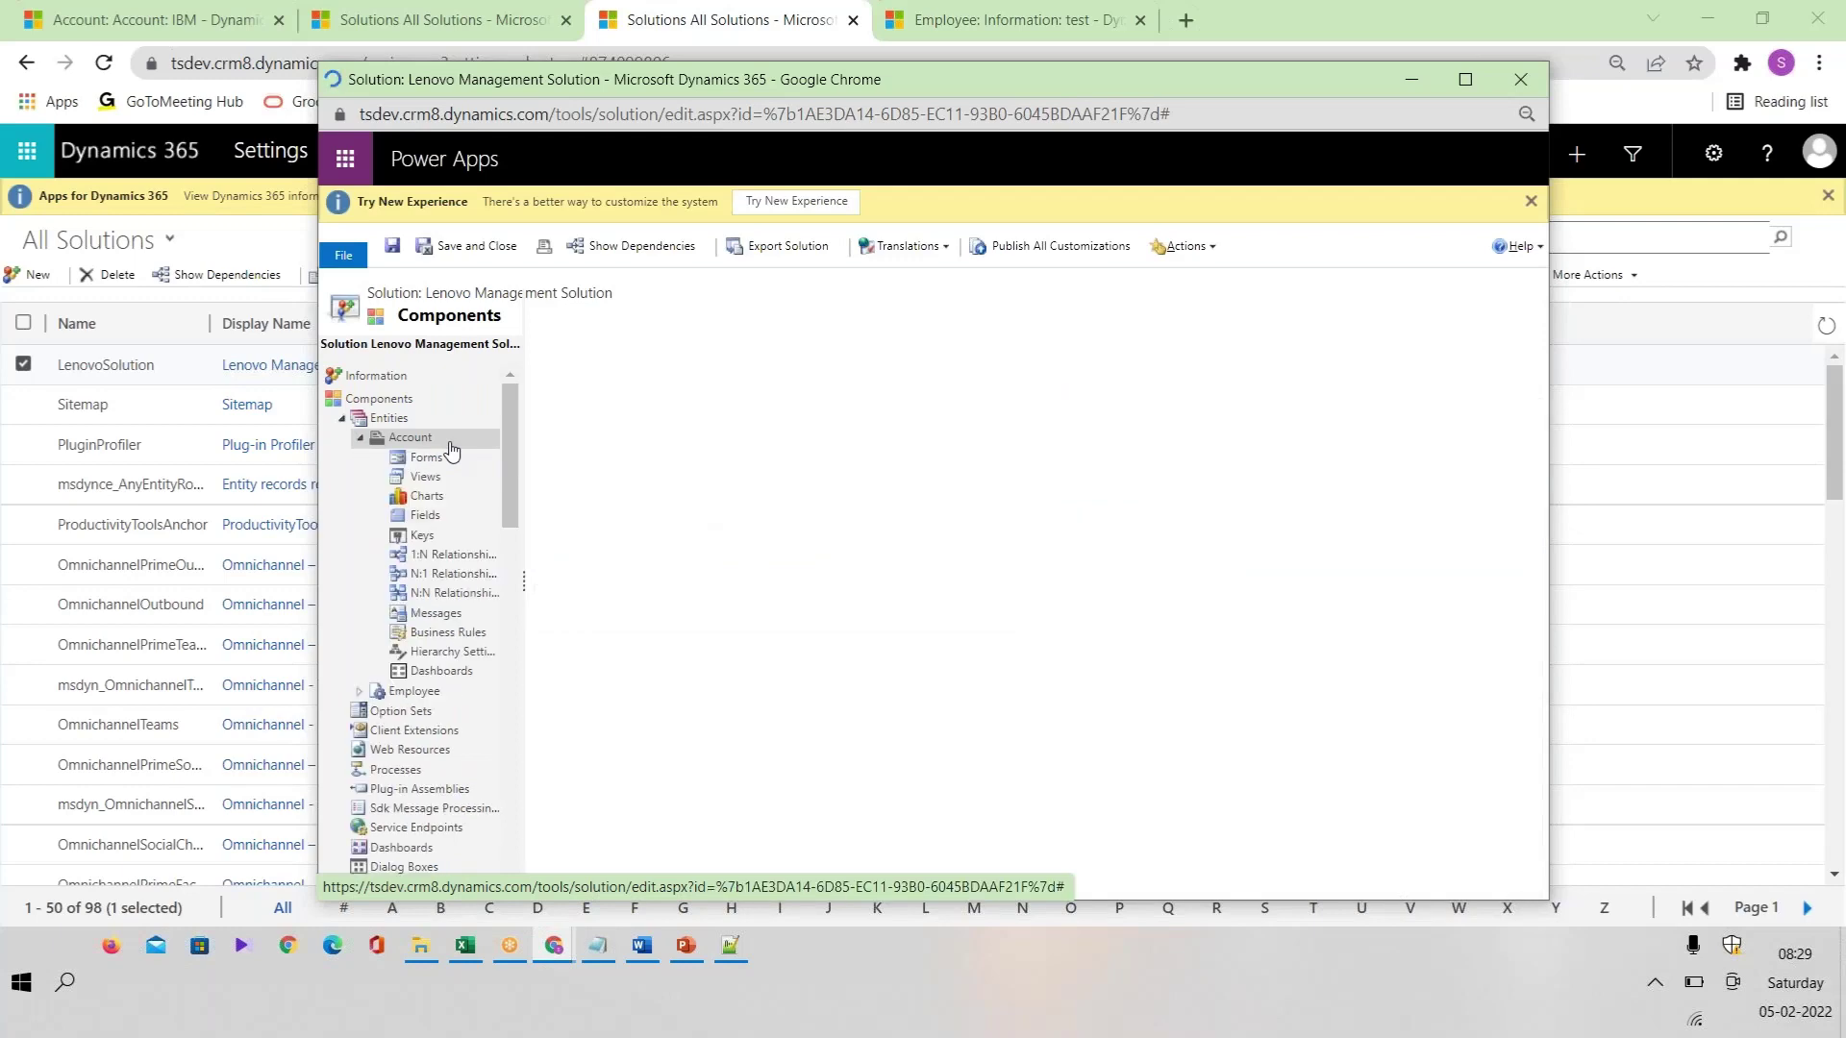
drag(1517, 475, 1516, 632)
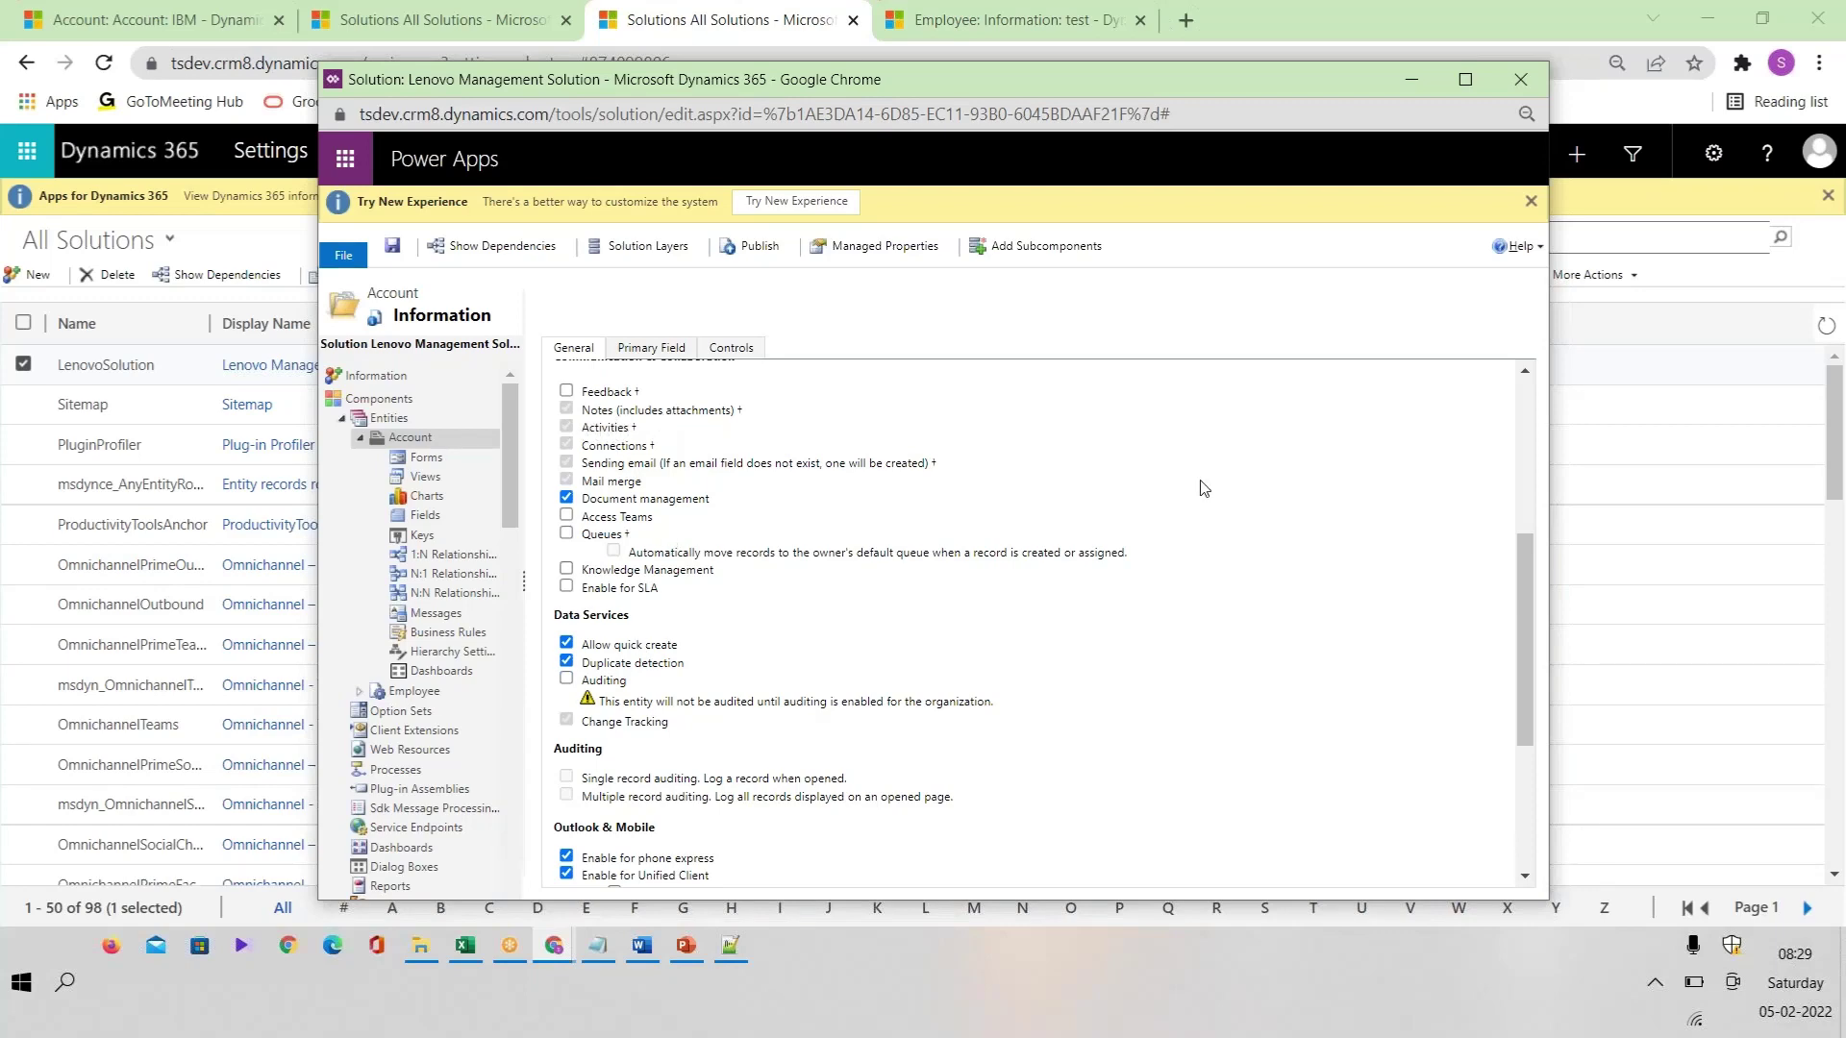
click(1412, 80)
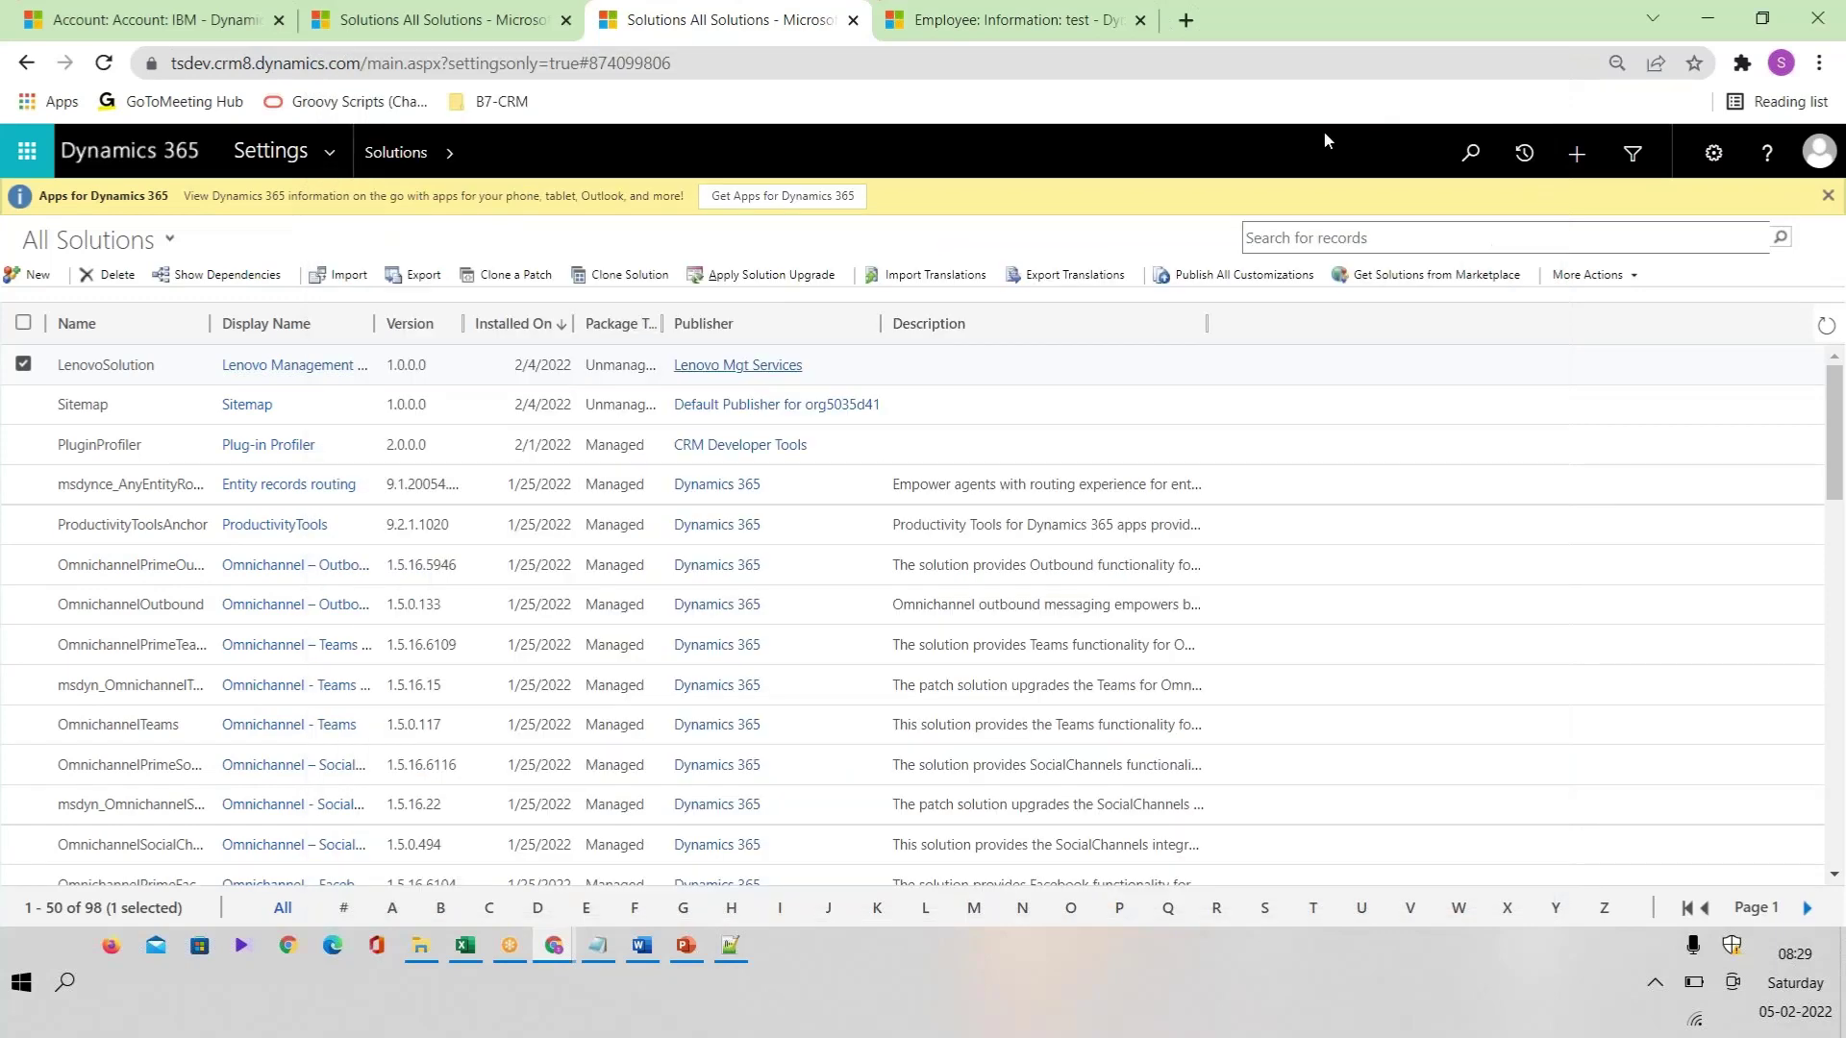
Step: Open the quick create form for a new Account record and look over its detail and address fields
click(1583, 162)
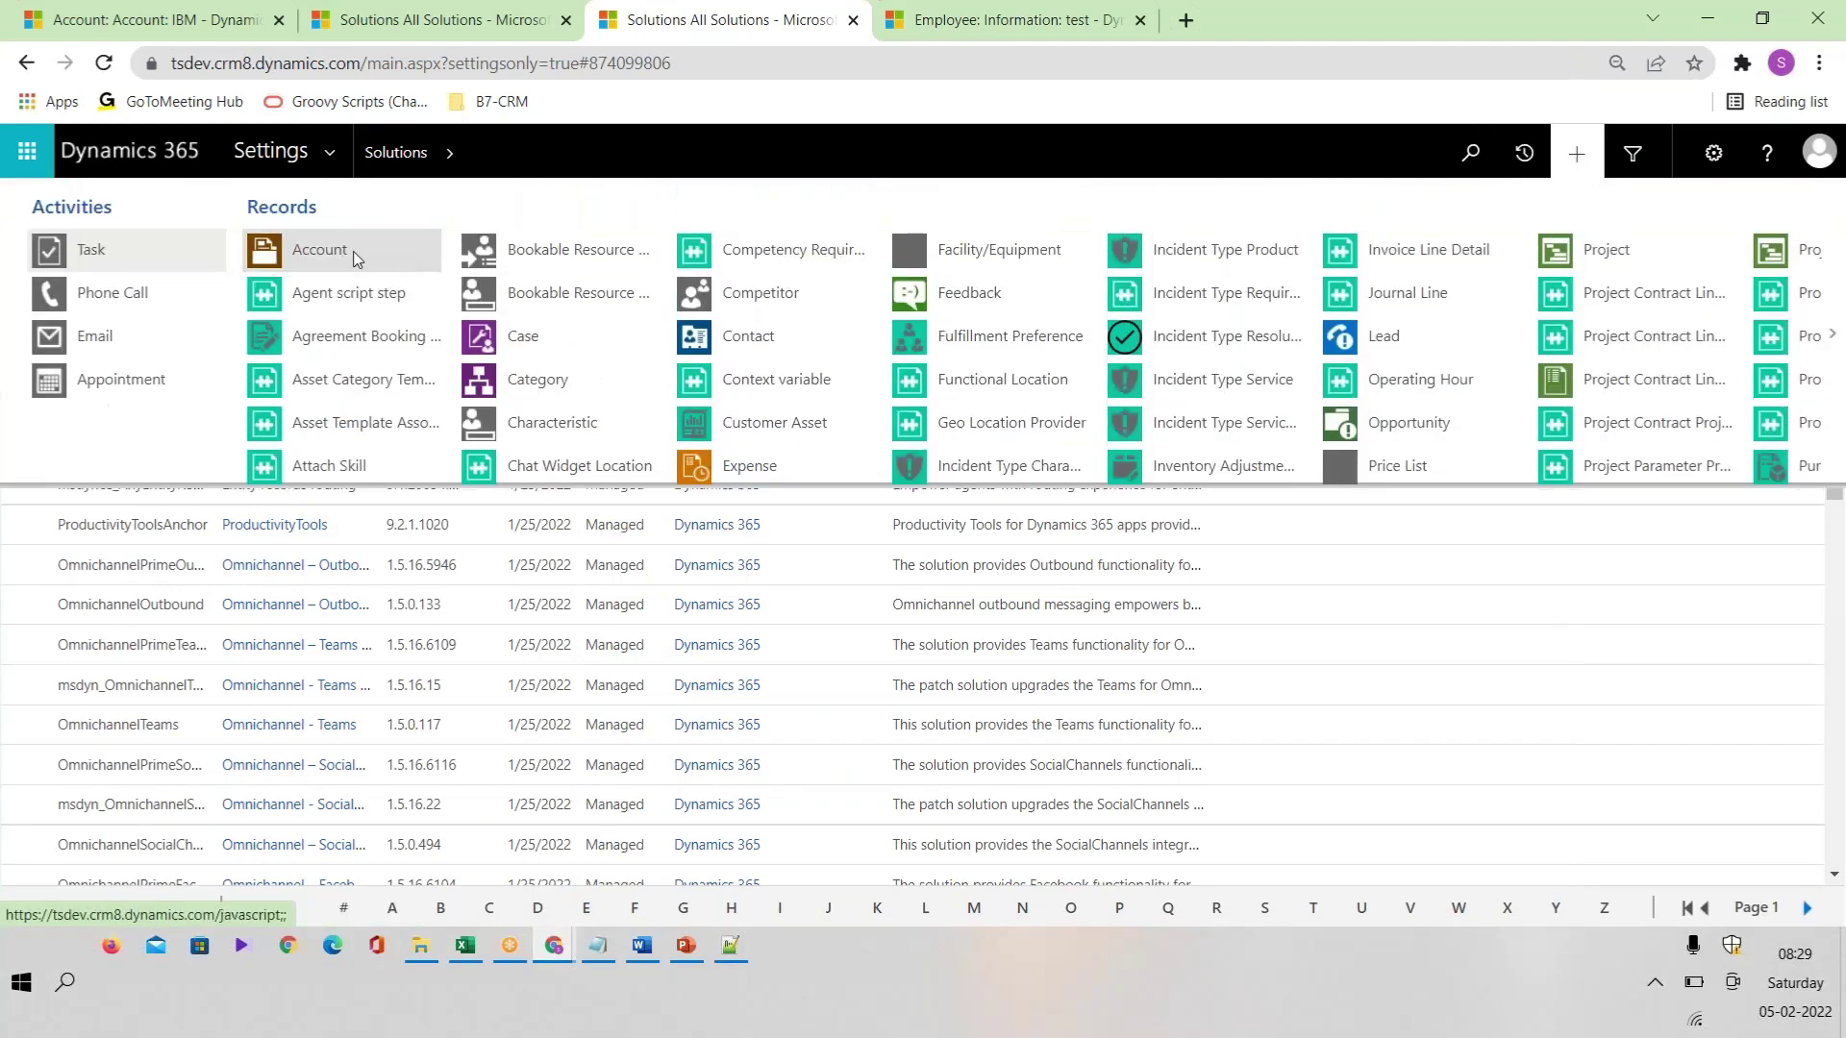
click(1588, 159)
click(1588, 160)
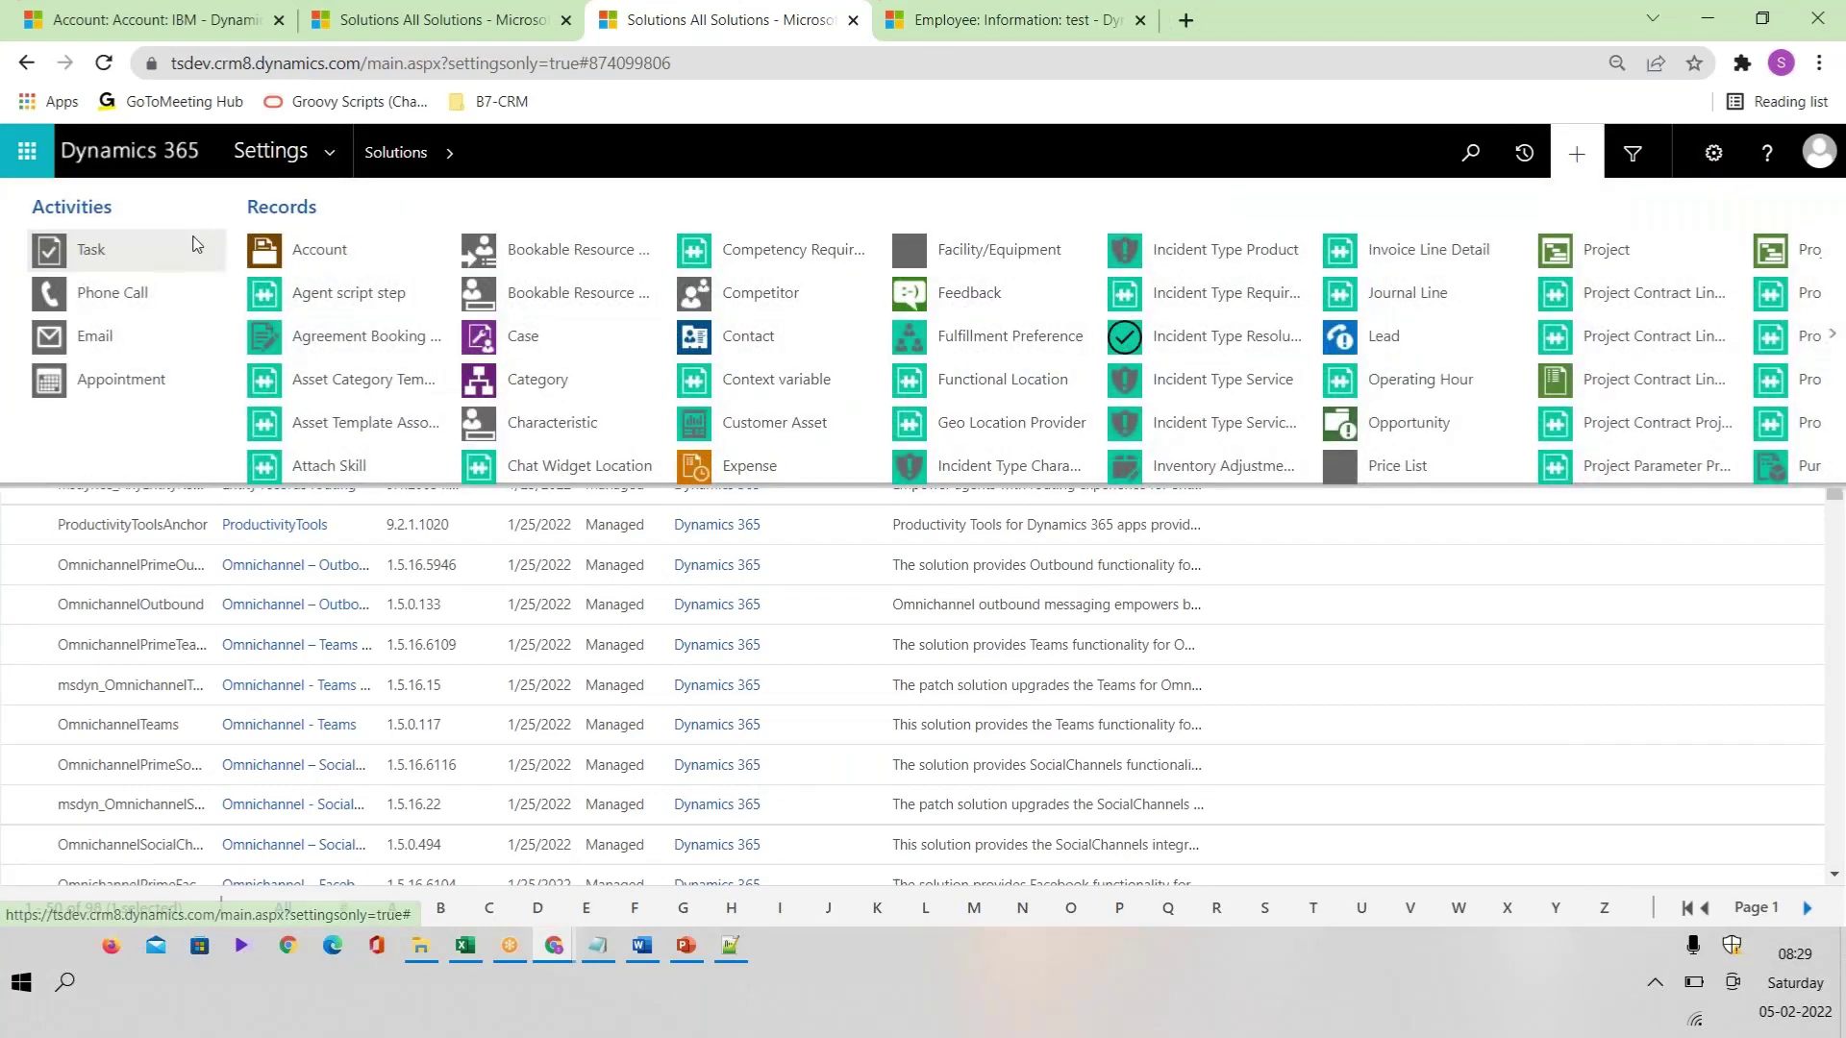
click(354, 250)
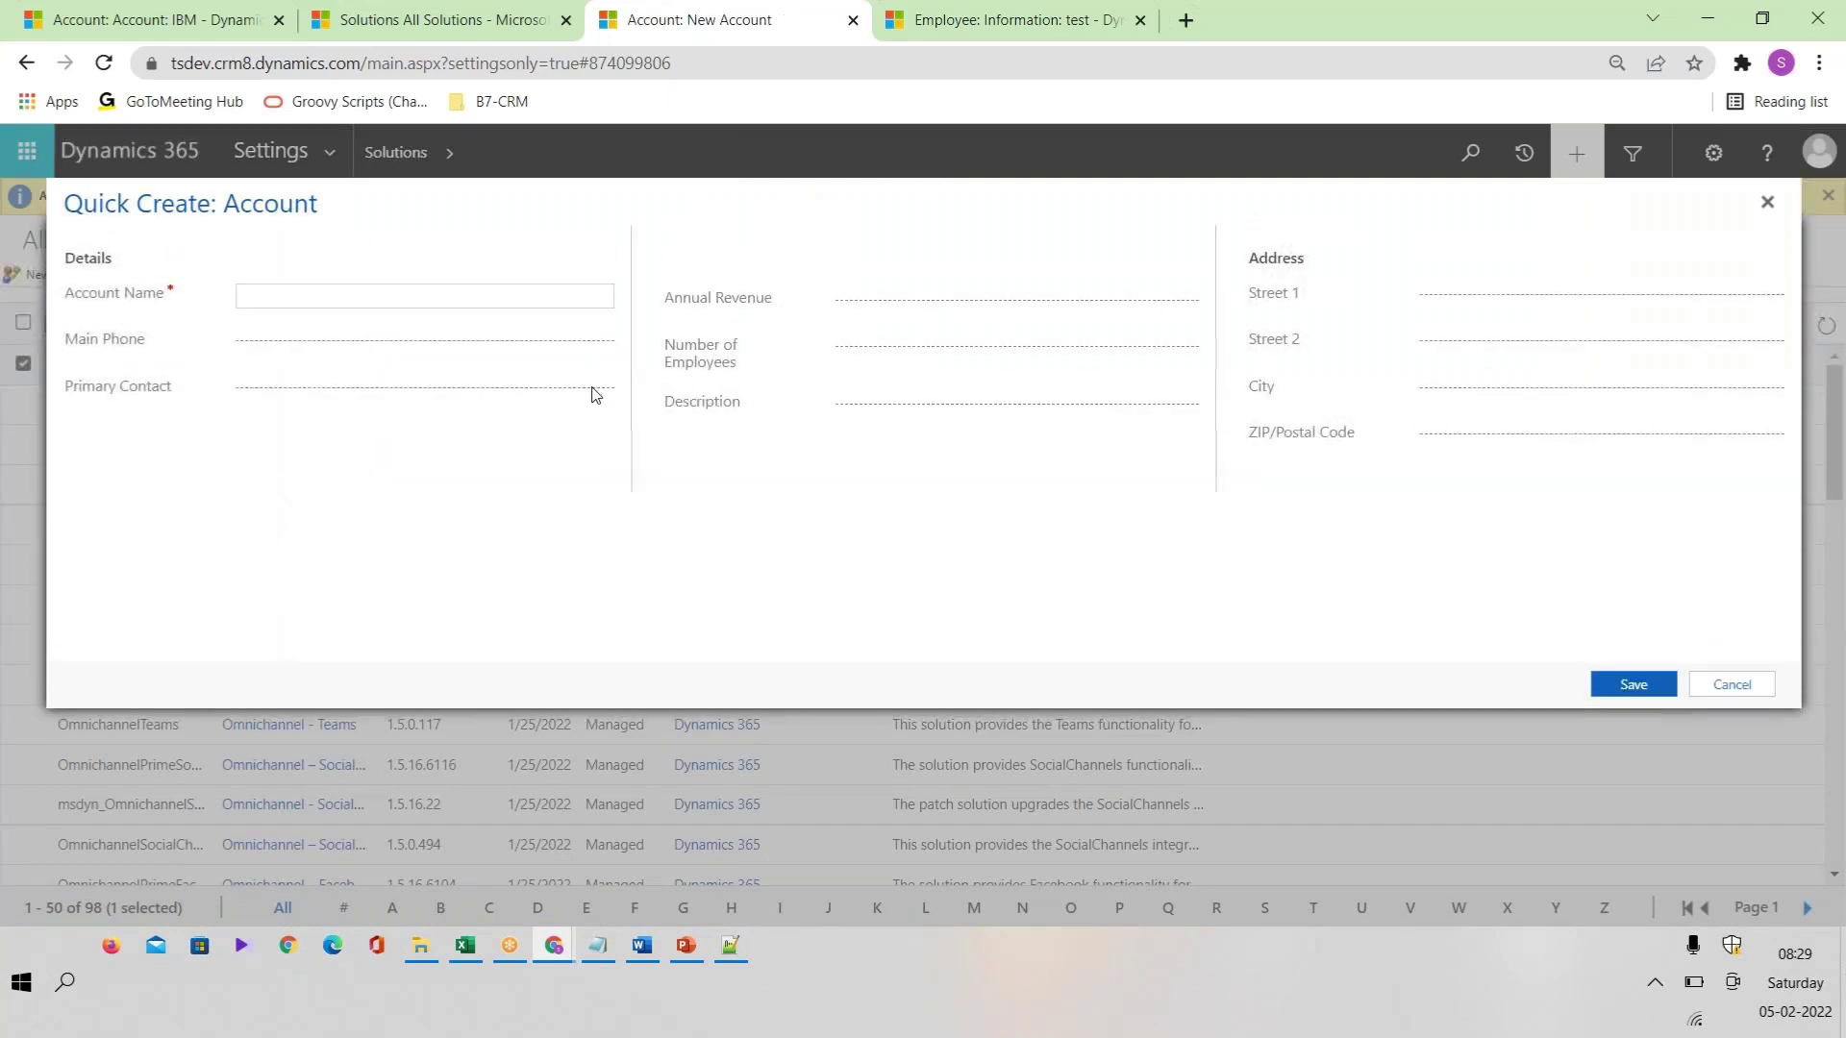
click(259, 293)
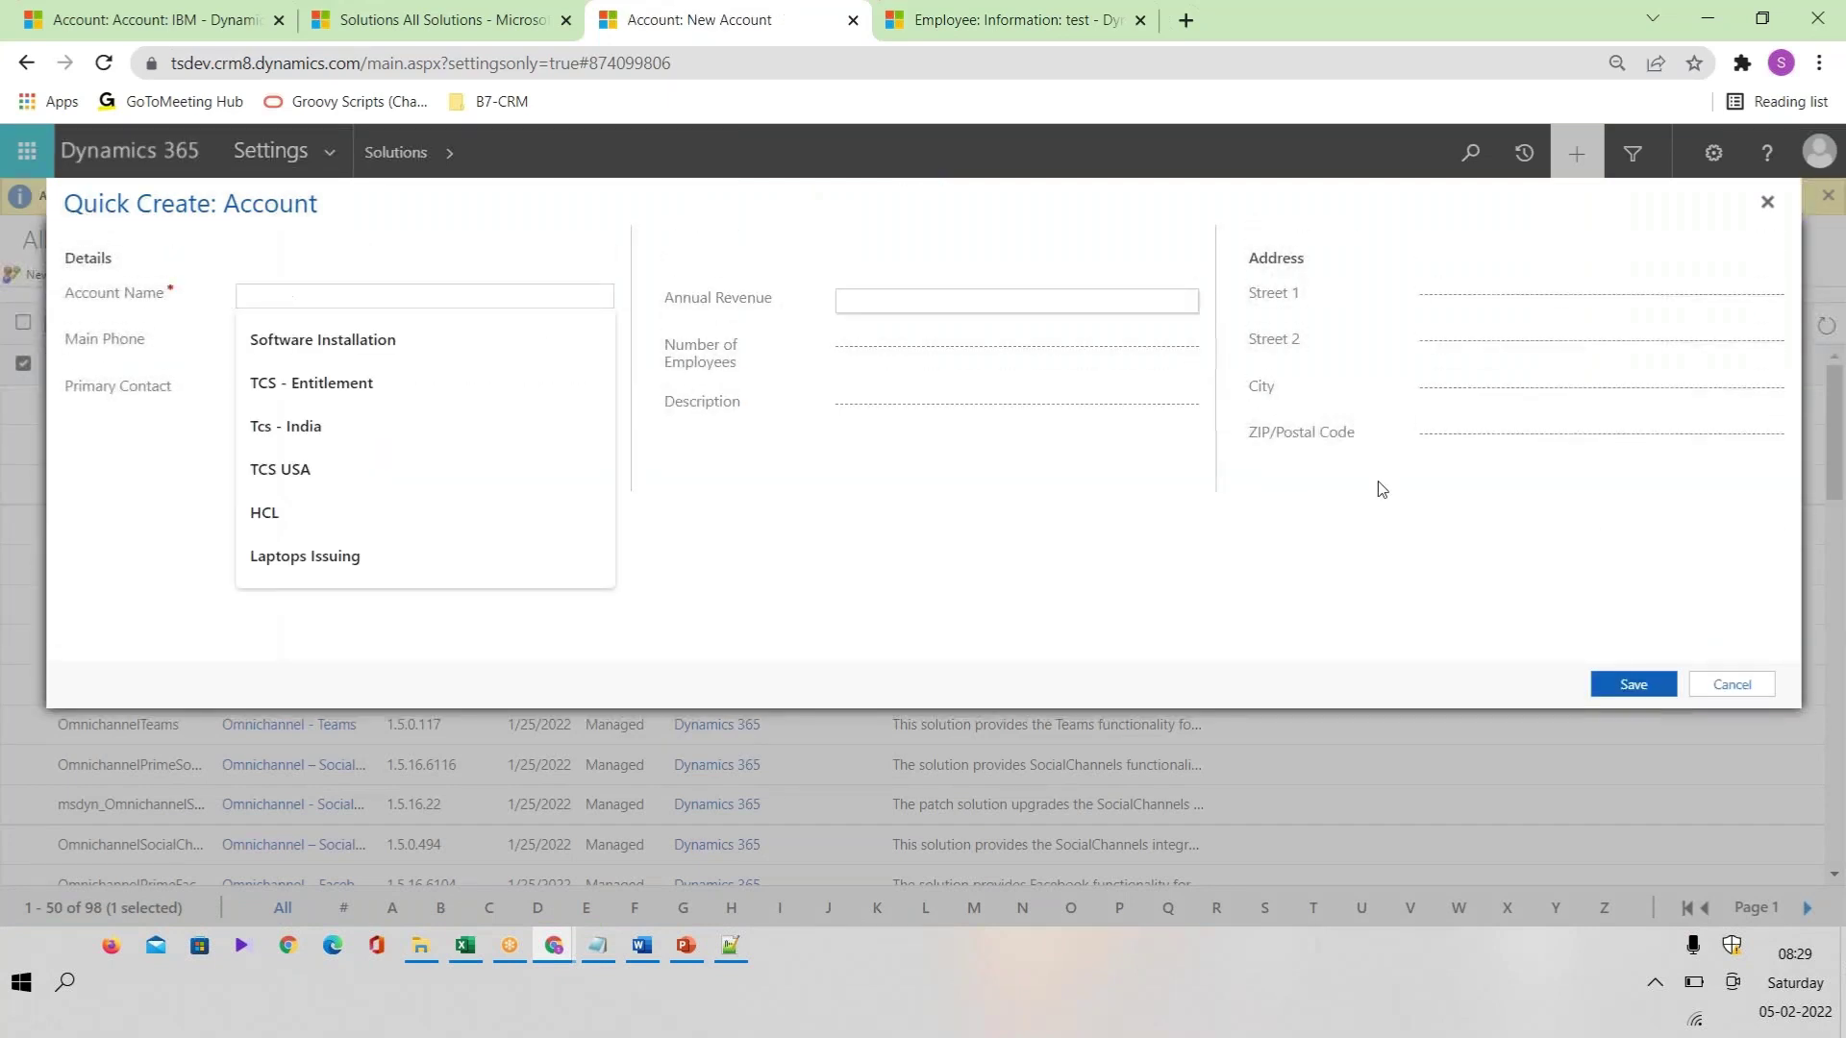
click(1392, 348)
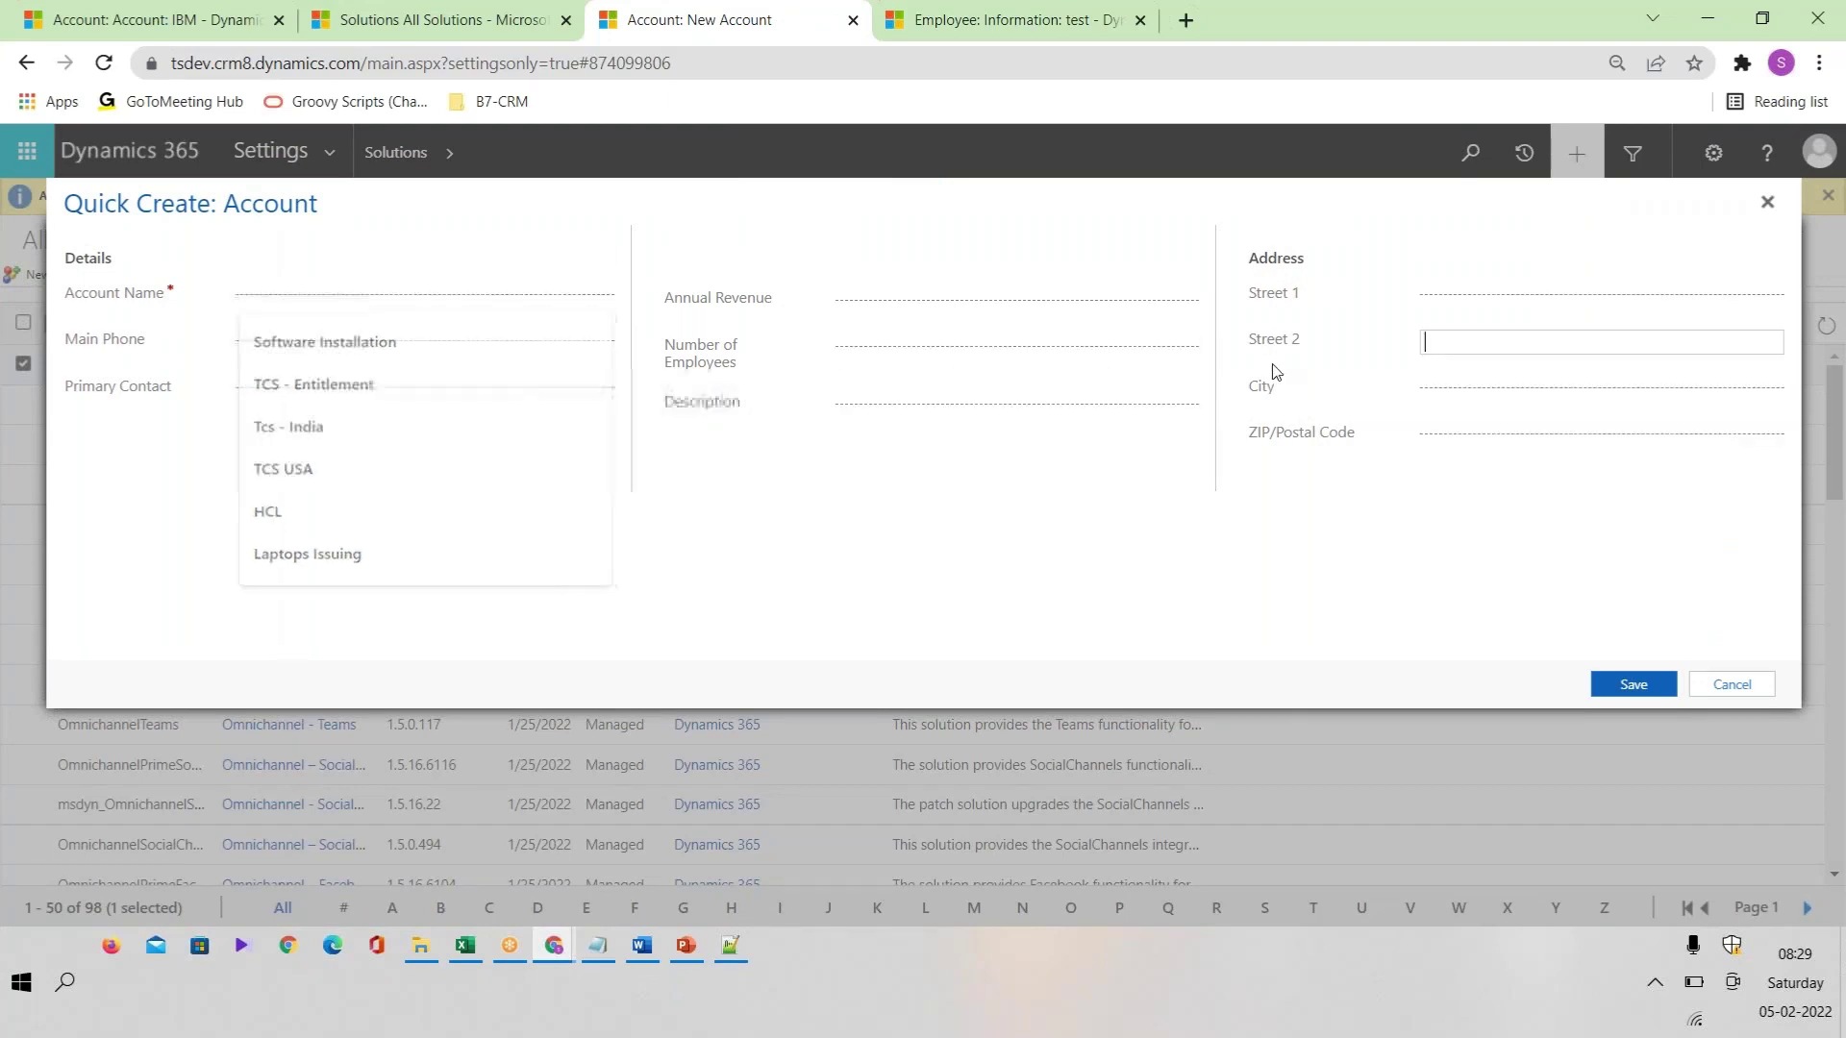
click(445, 286)
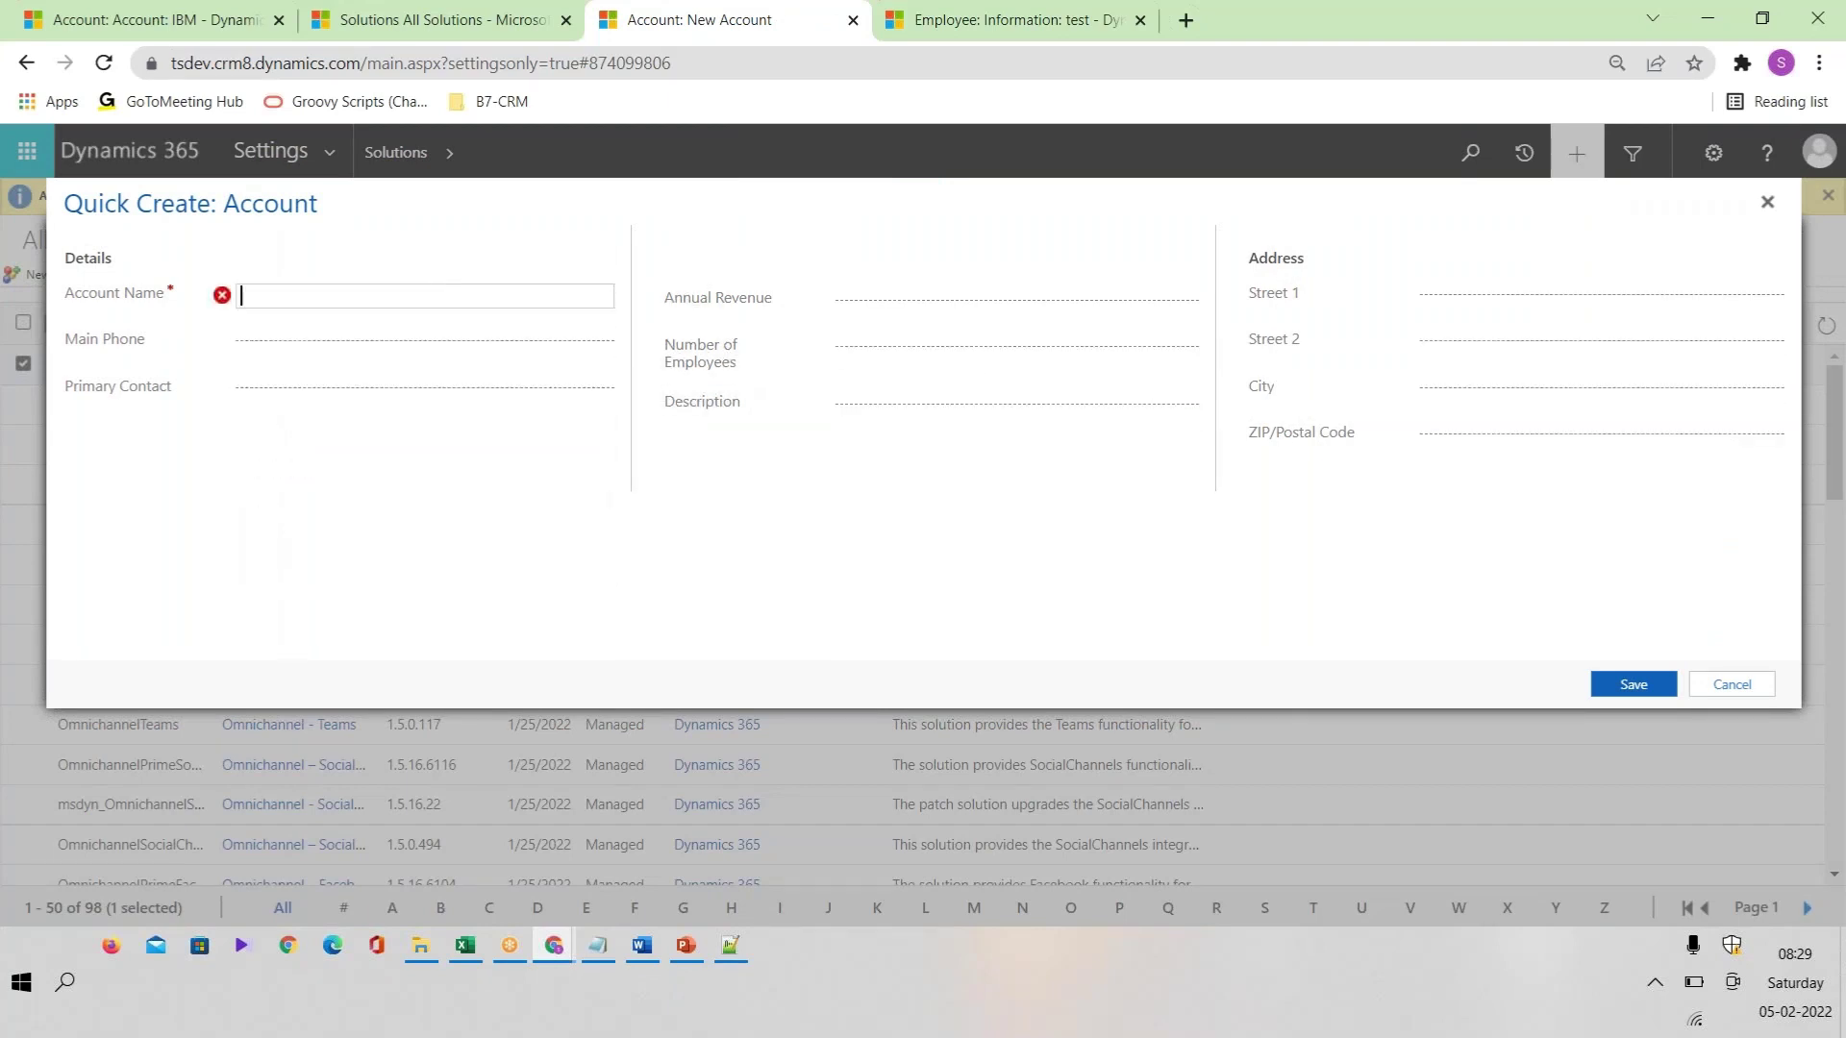
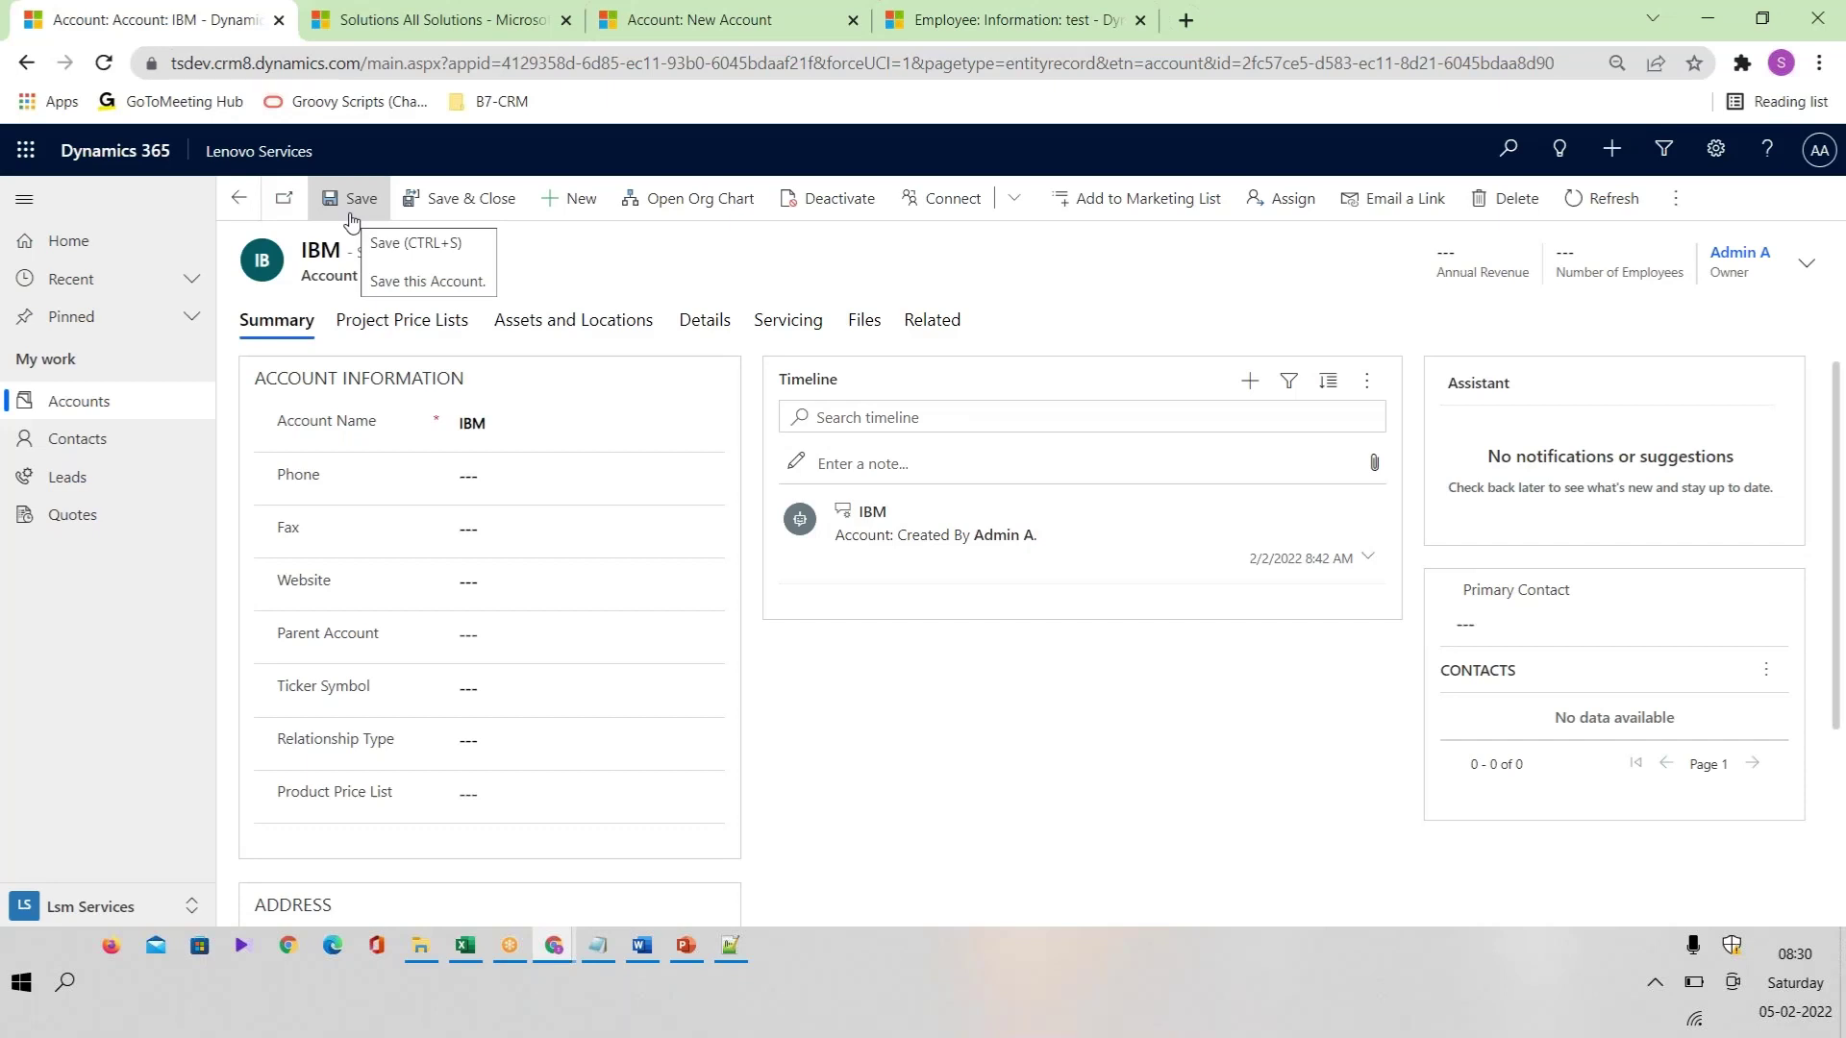
Step: Enter test1 as the account name in the Account quick create form, try to save it, and dismiss the duplicate detection
click(817, 24)
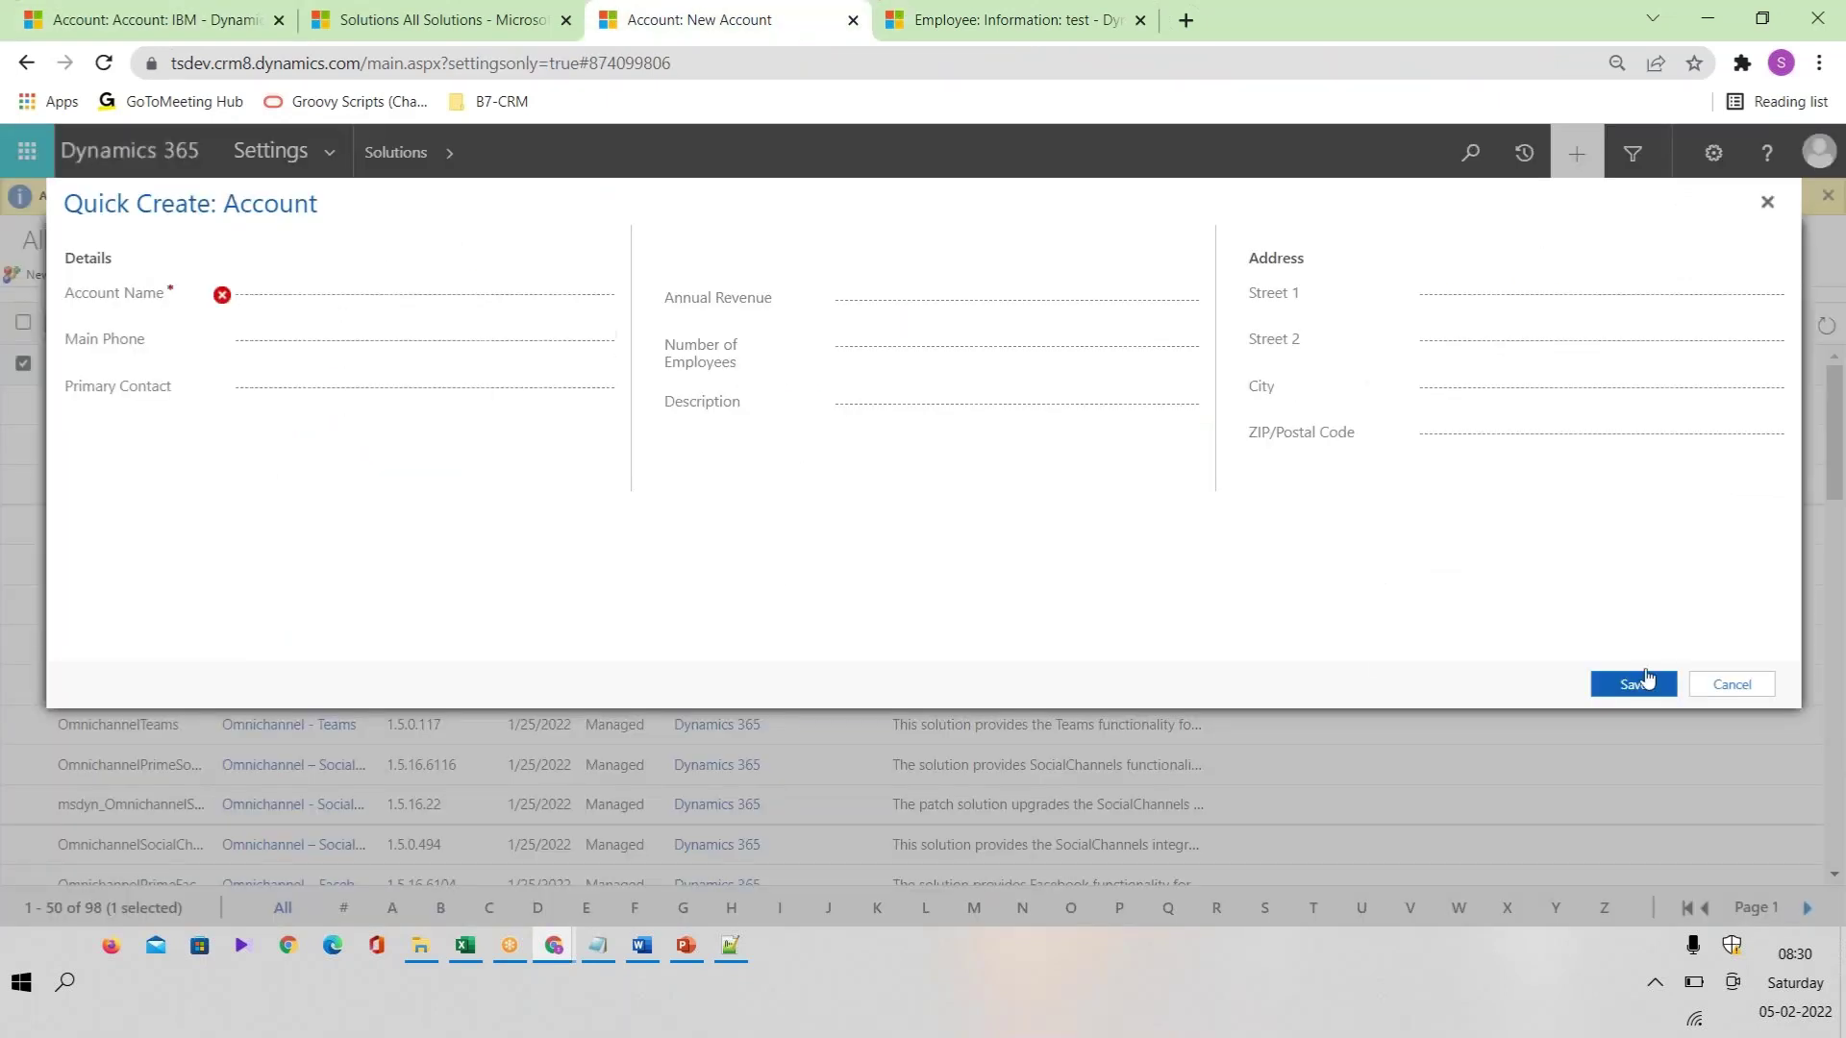
click(362, 295)
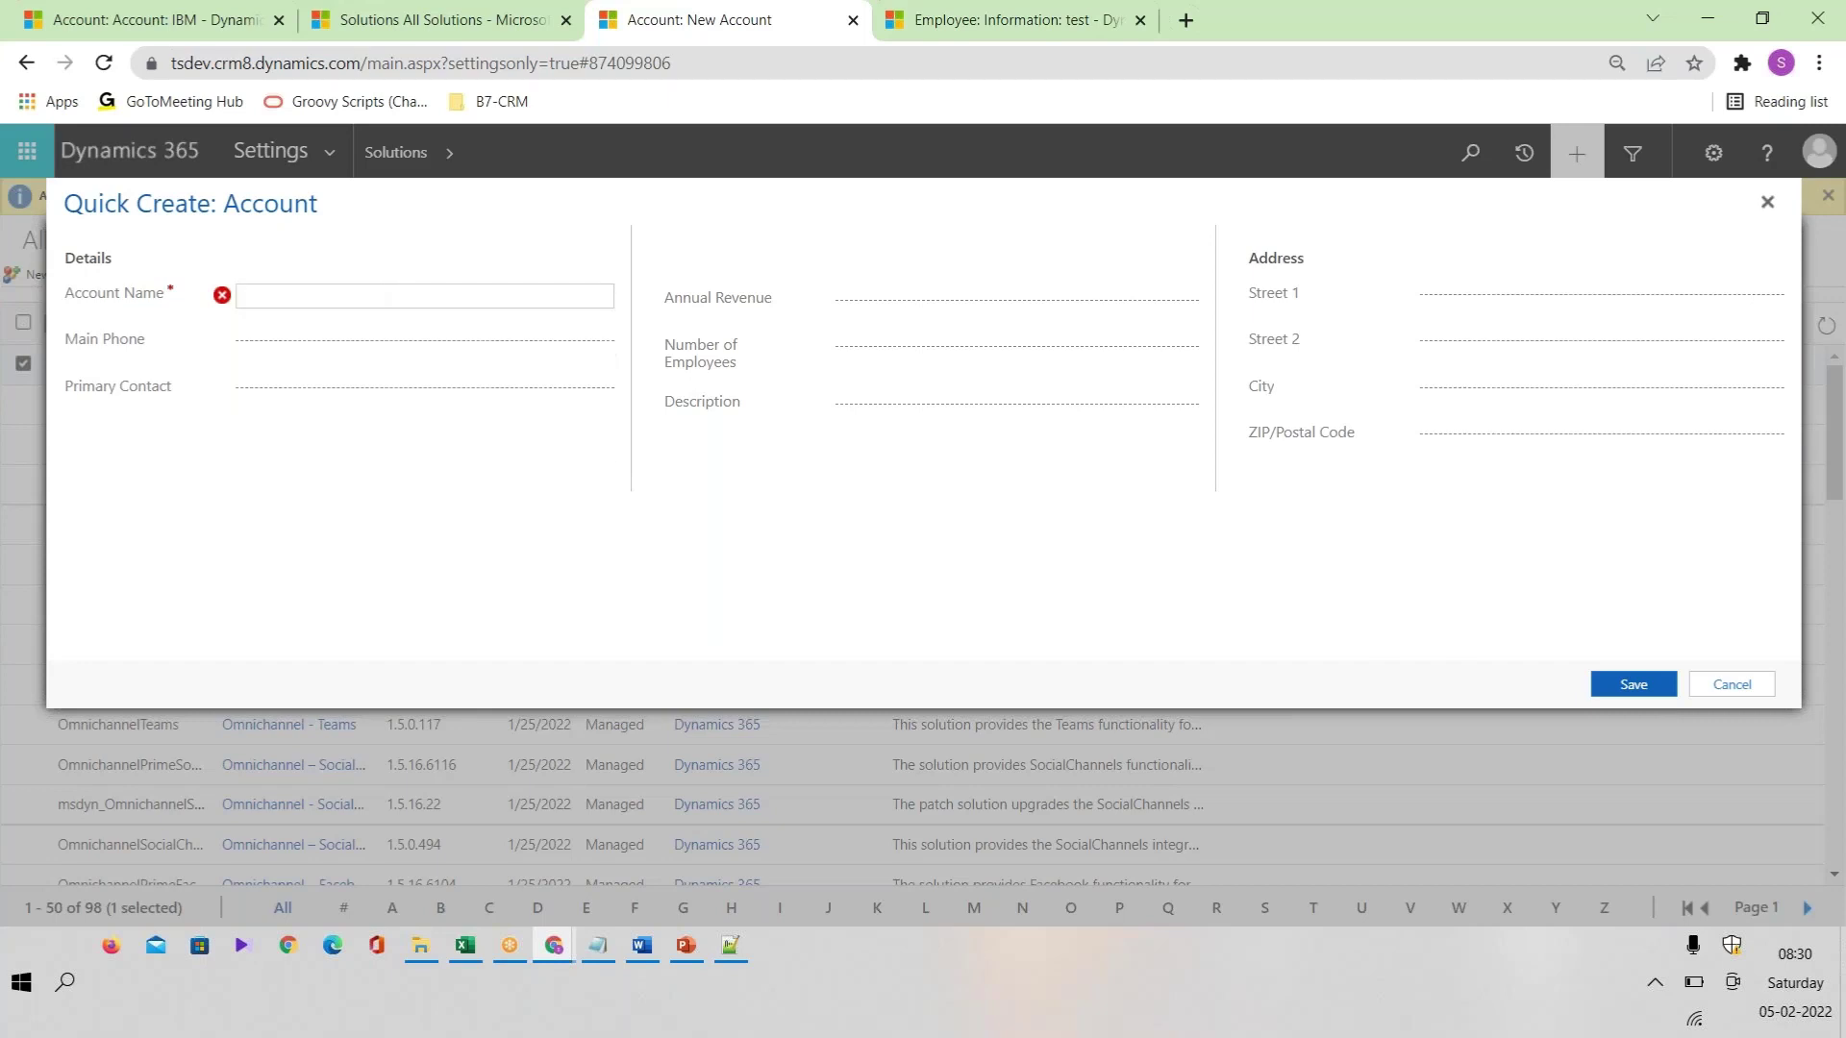
text(test1)
click(1646, 689)
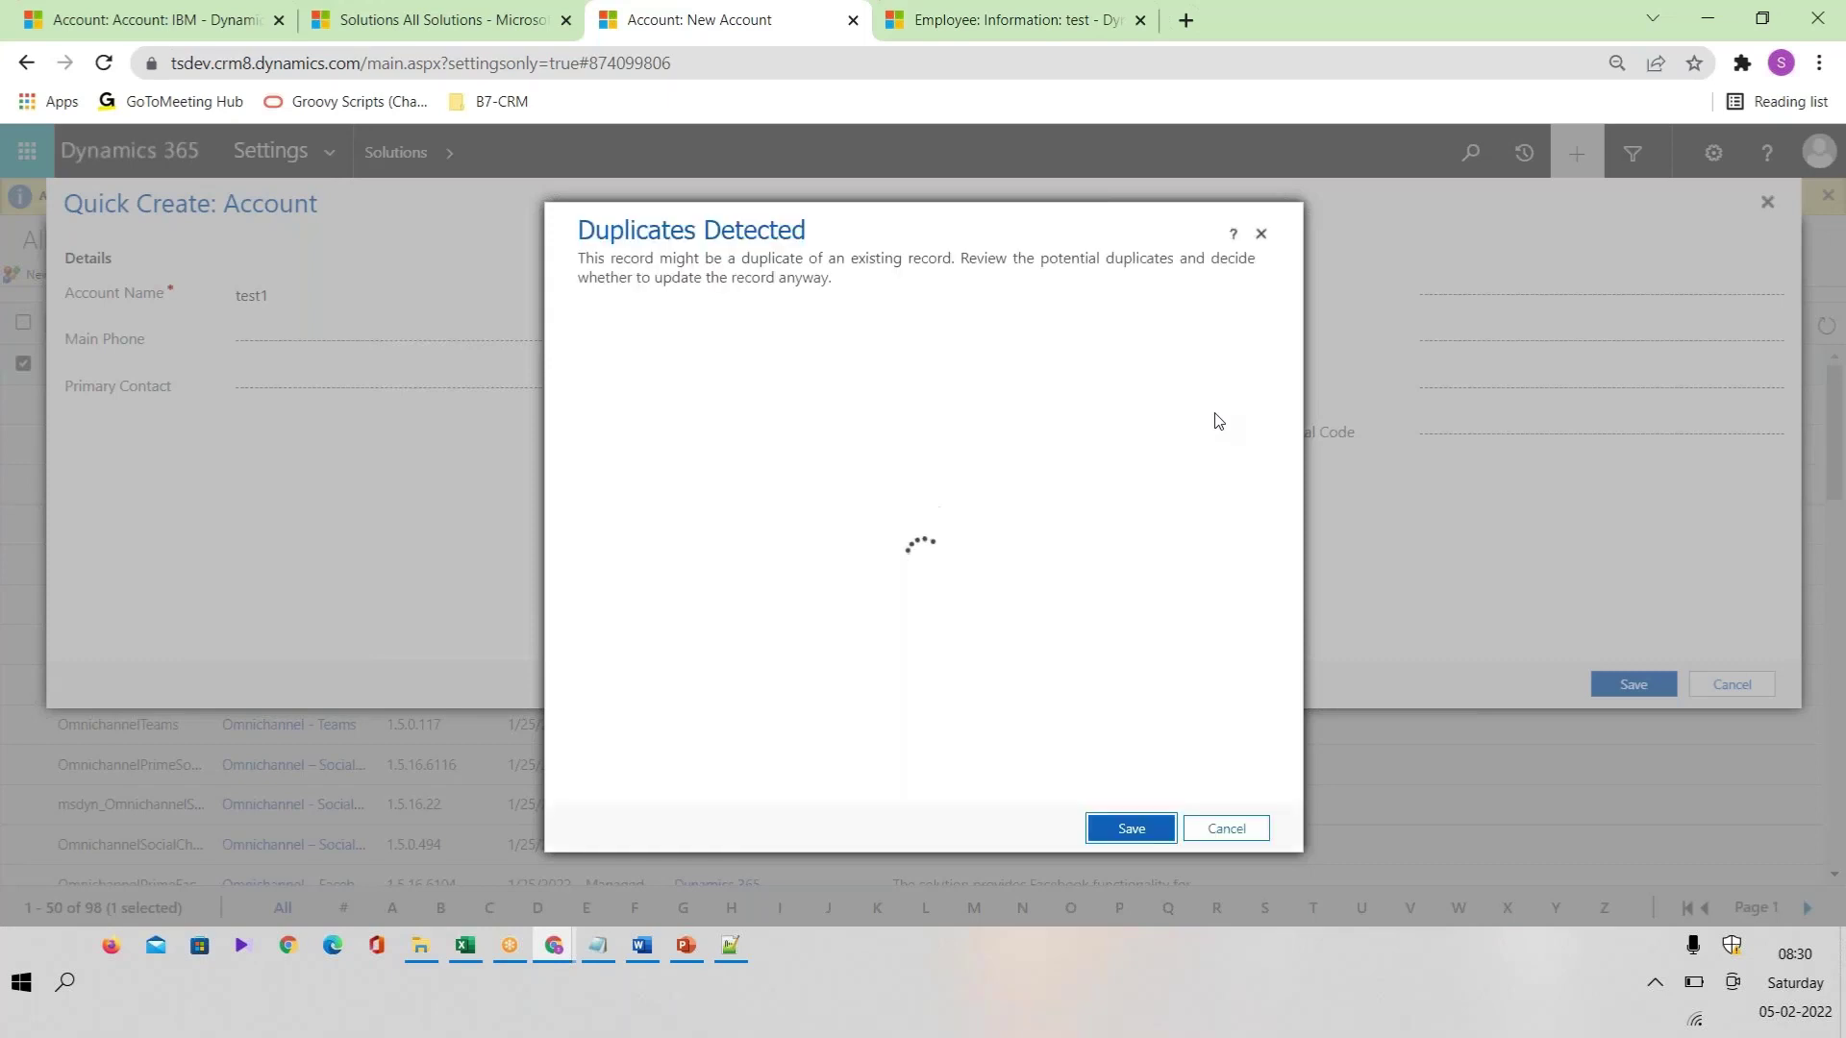
click(1260, 234)
Step: Change the account name in the quick create form to test11 and save the new account
click(324, 307)
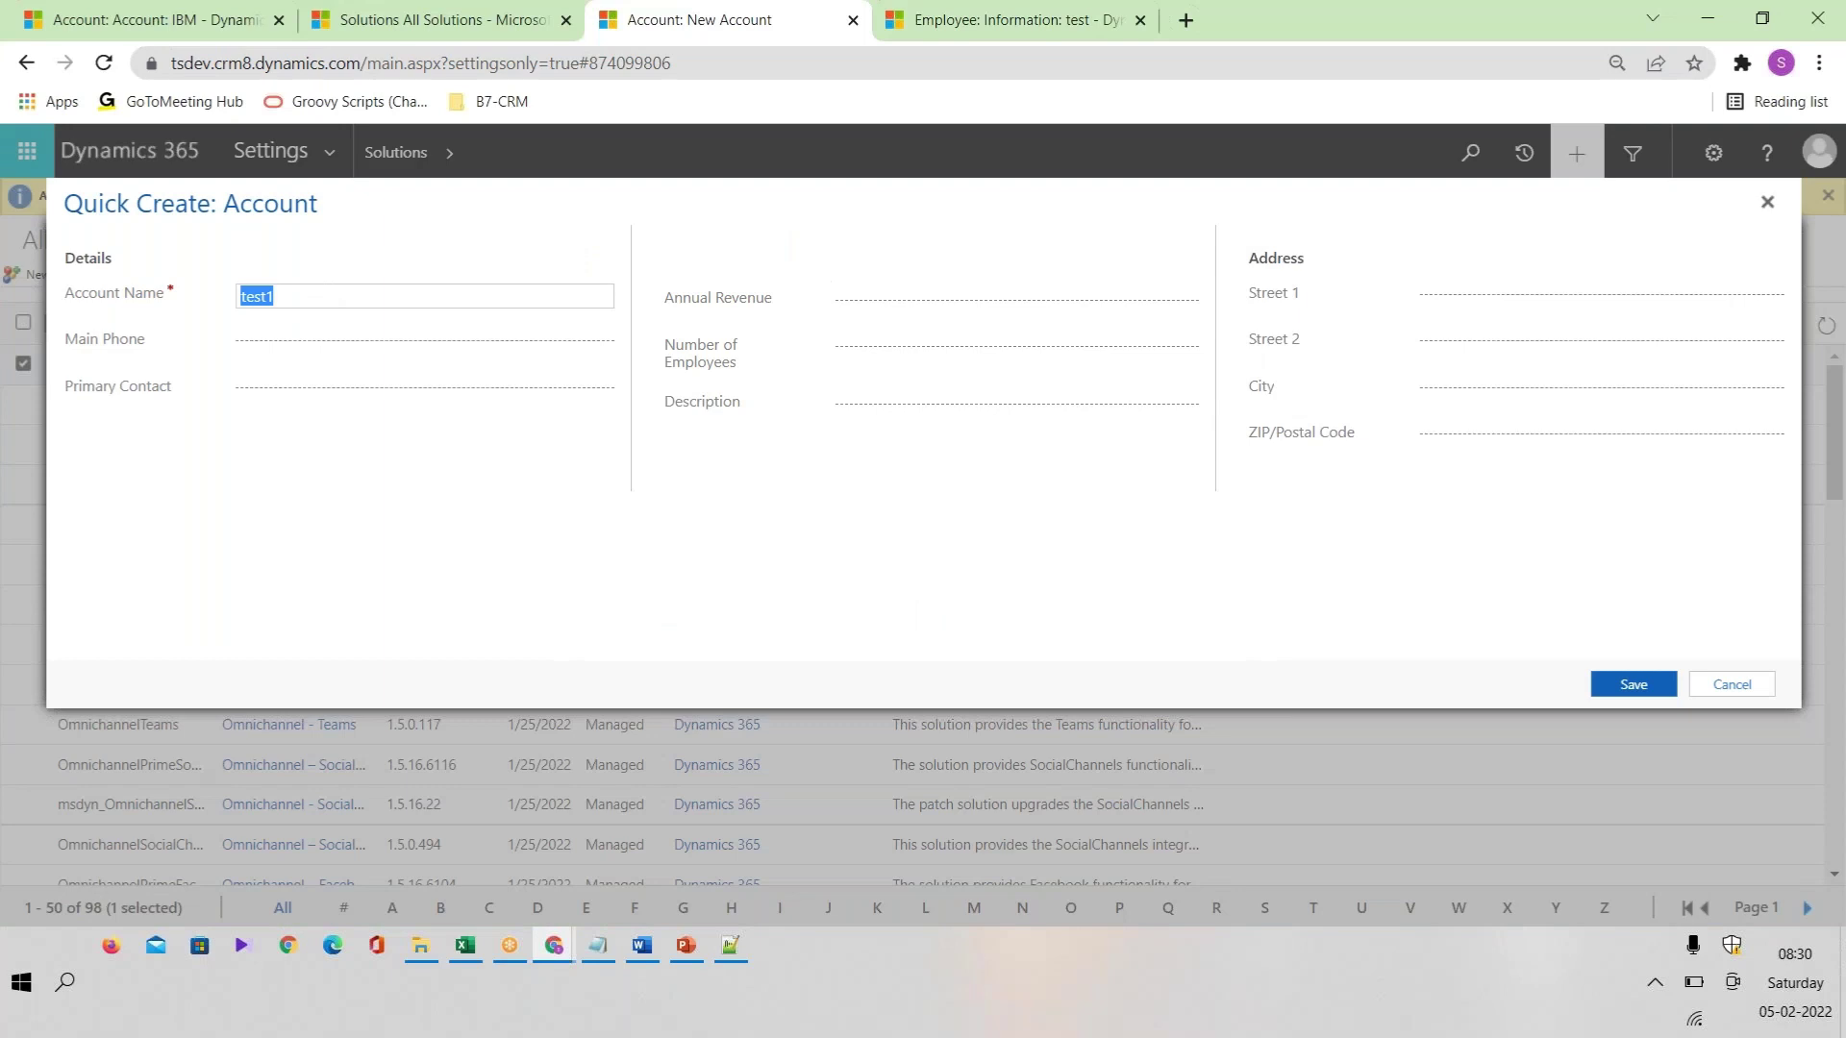
click(322, 298)
click(1636, 685)
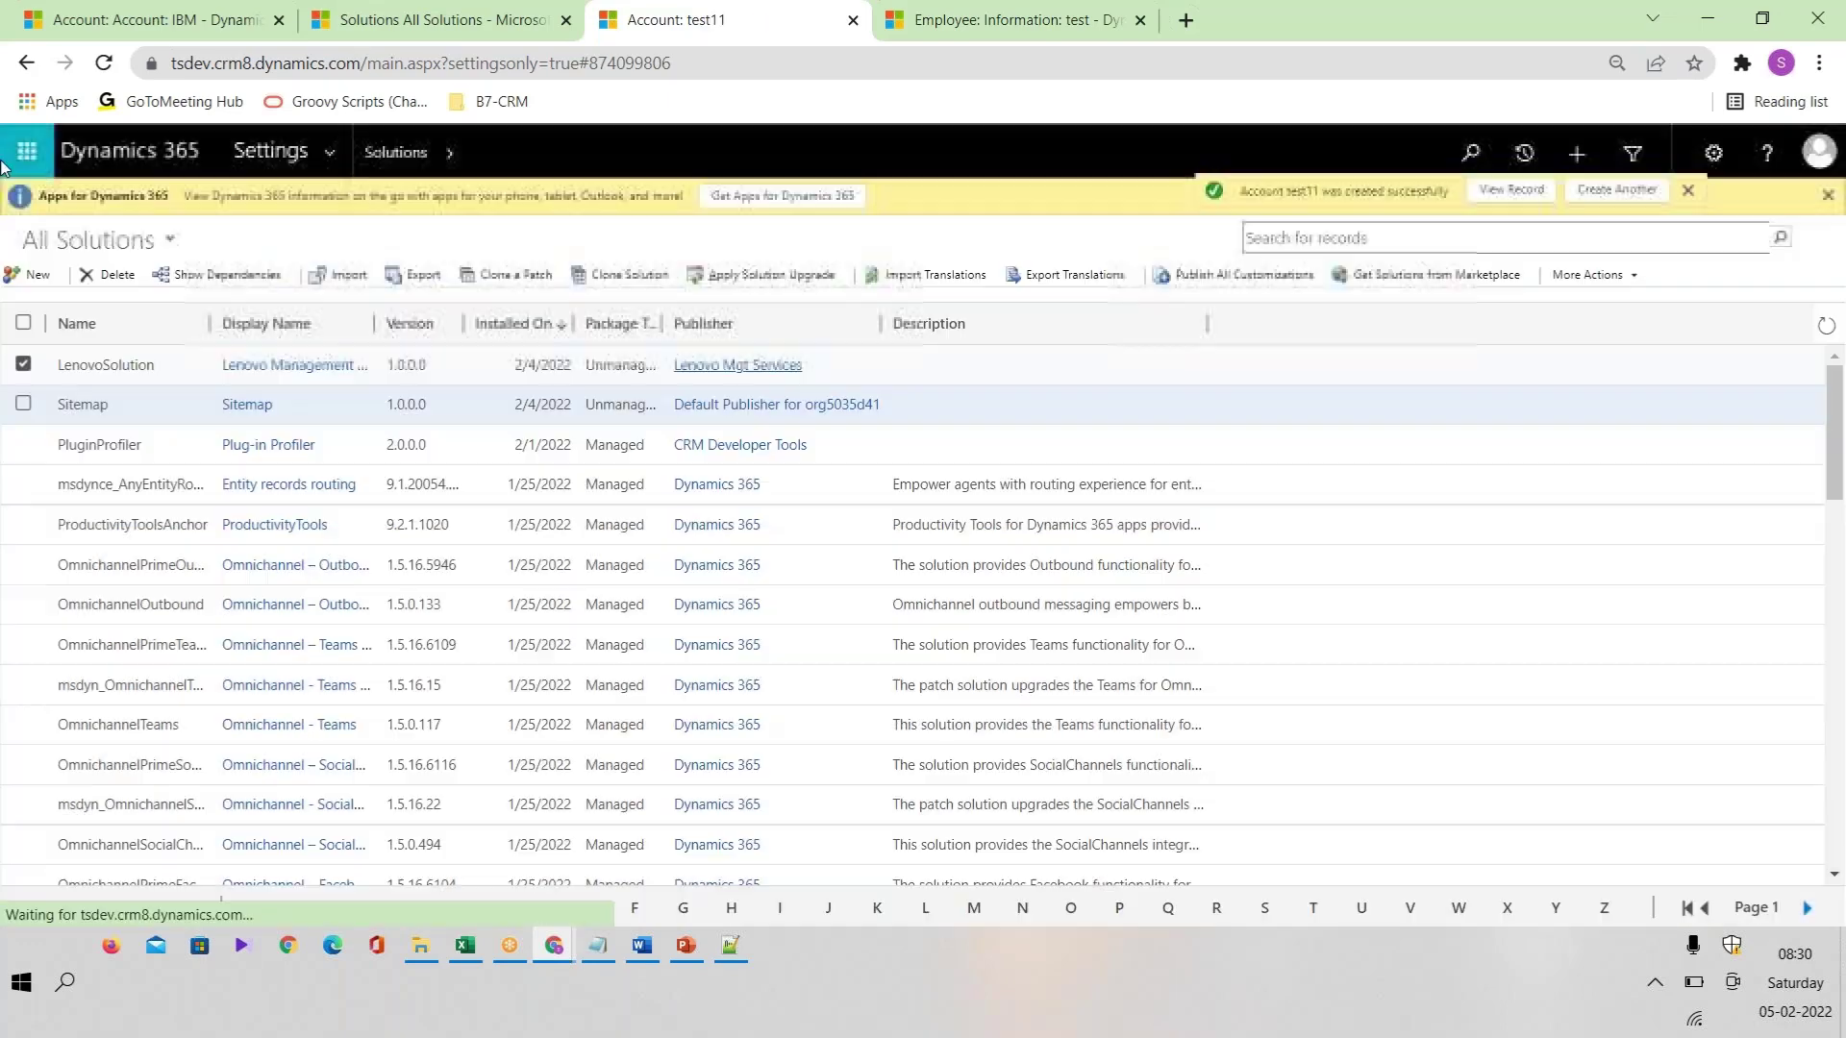
Step: Open the test11 account from the Lenovo Services accounts list, look over its record, and return to the list
click(150, 15)
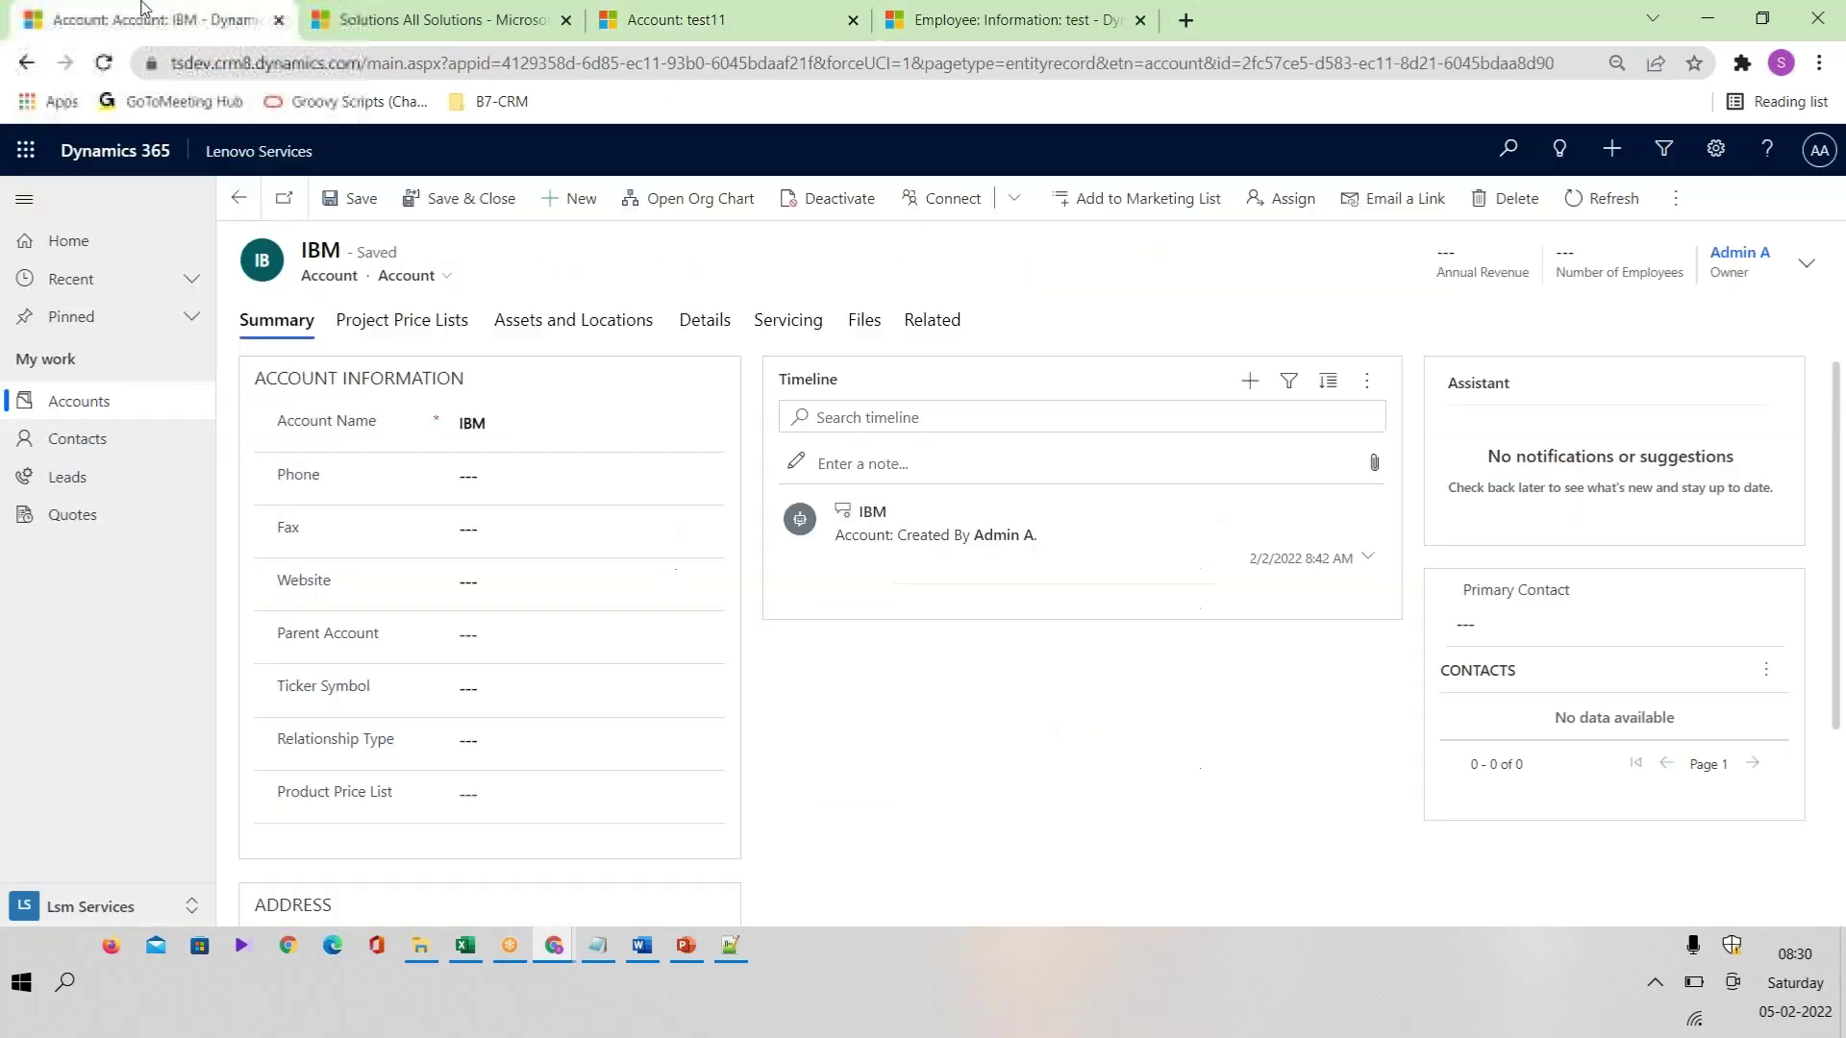
click(89, 404)
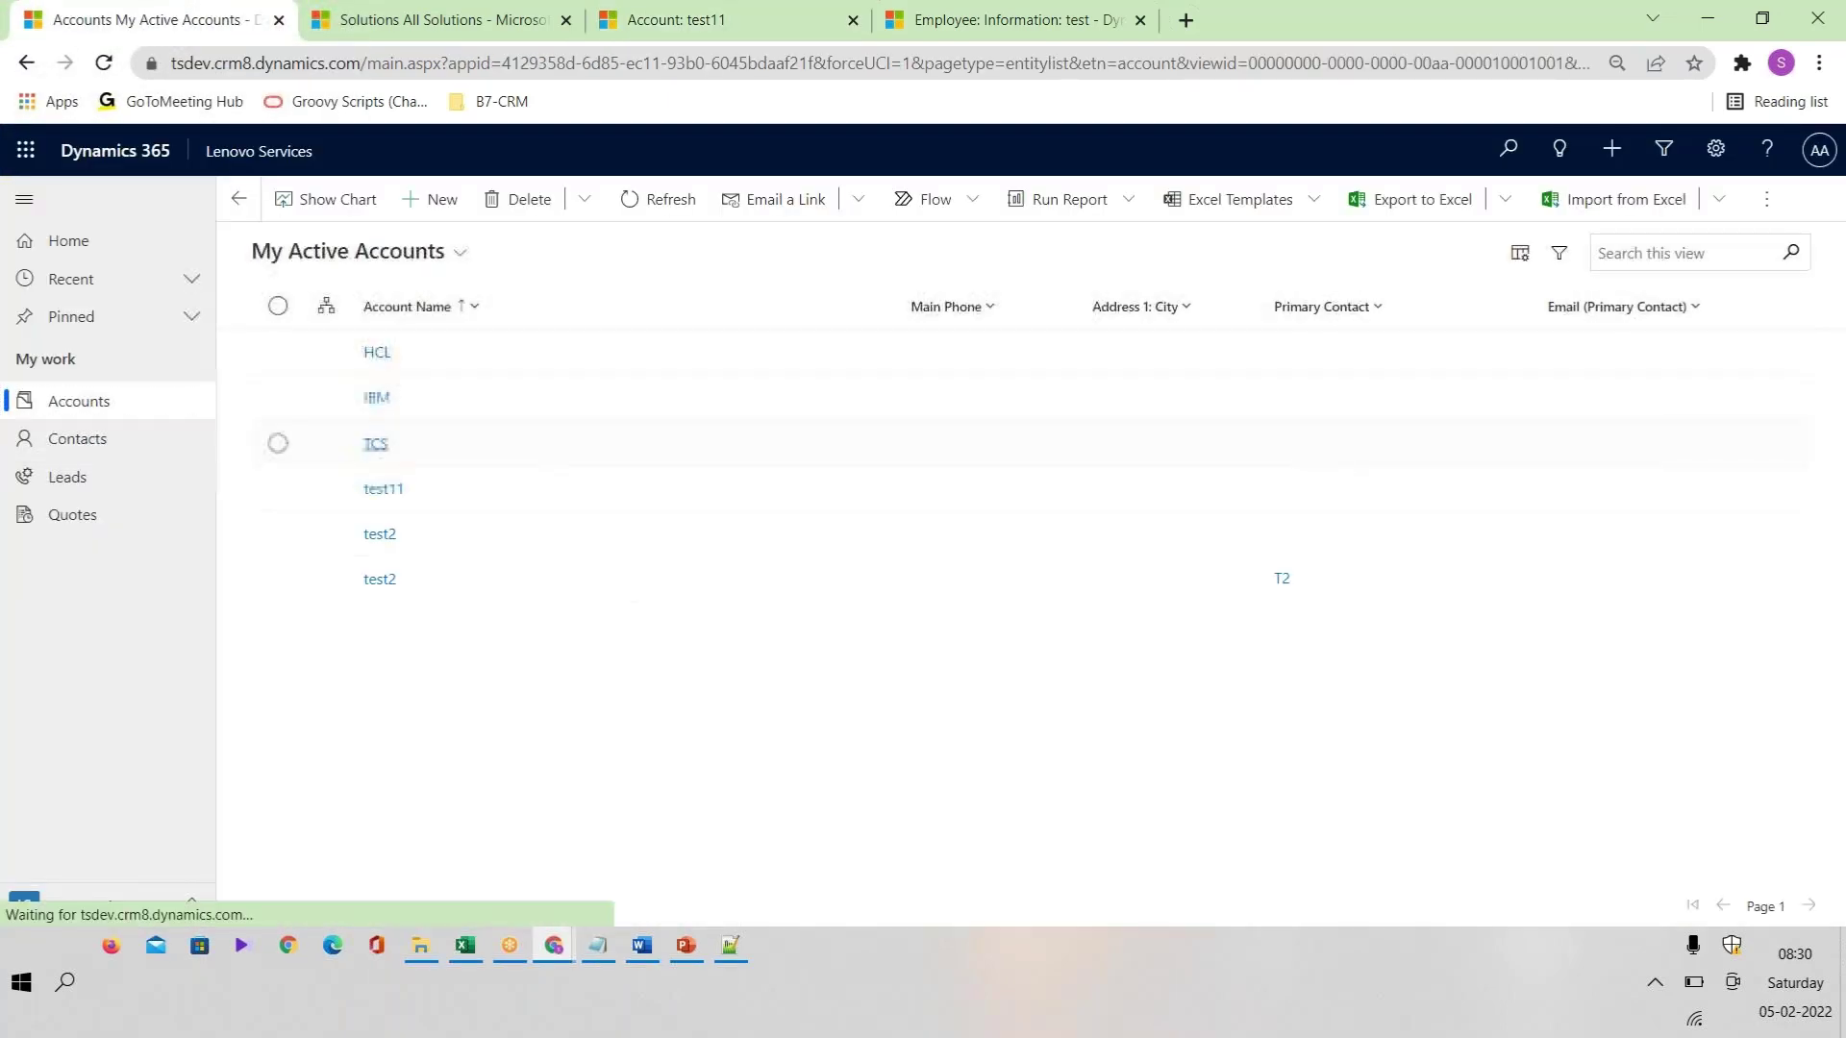
click(373, 492)
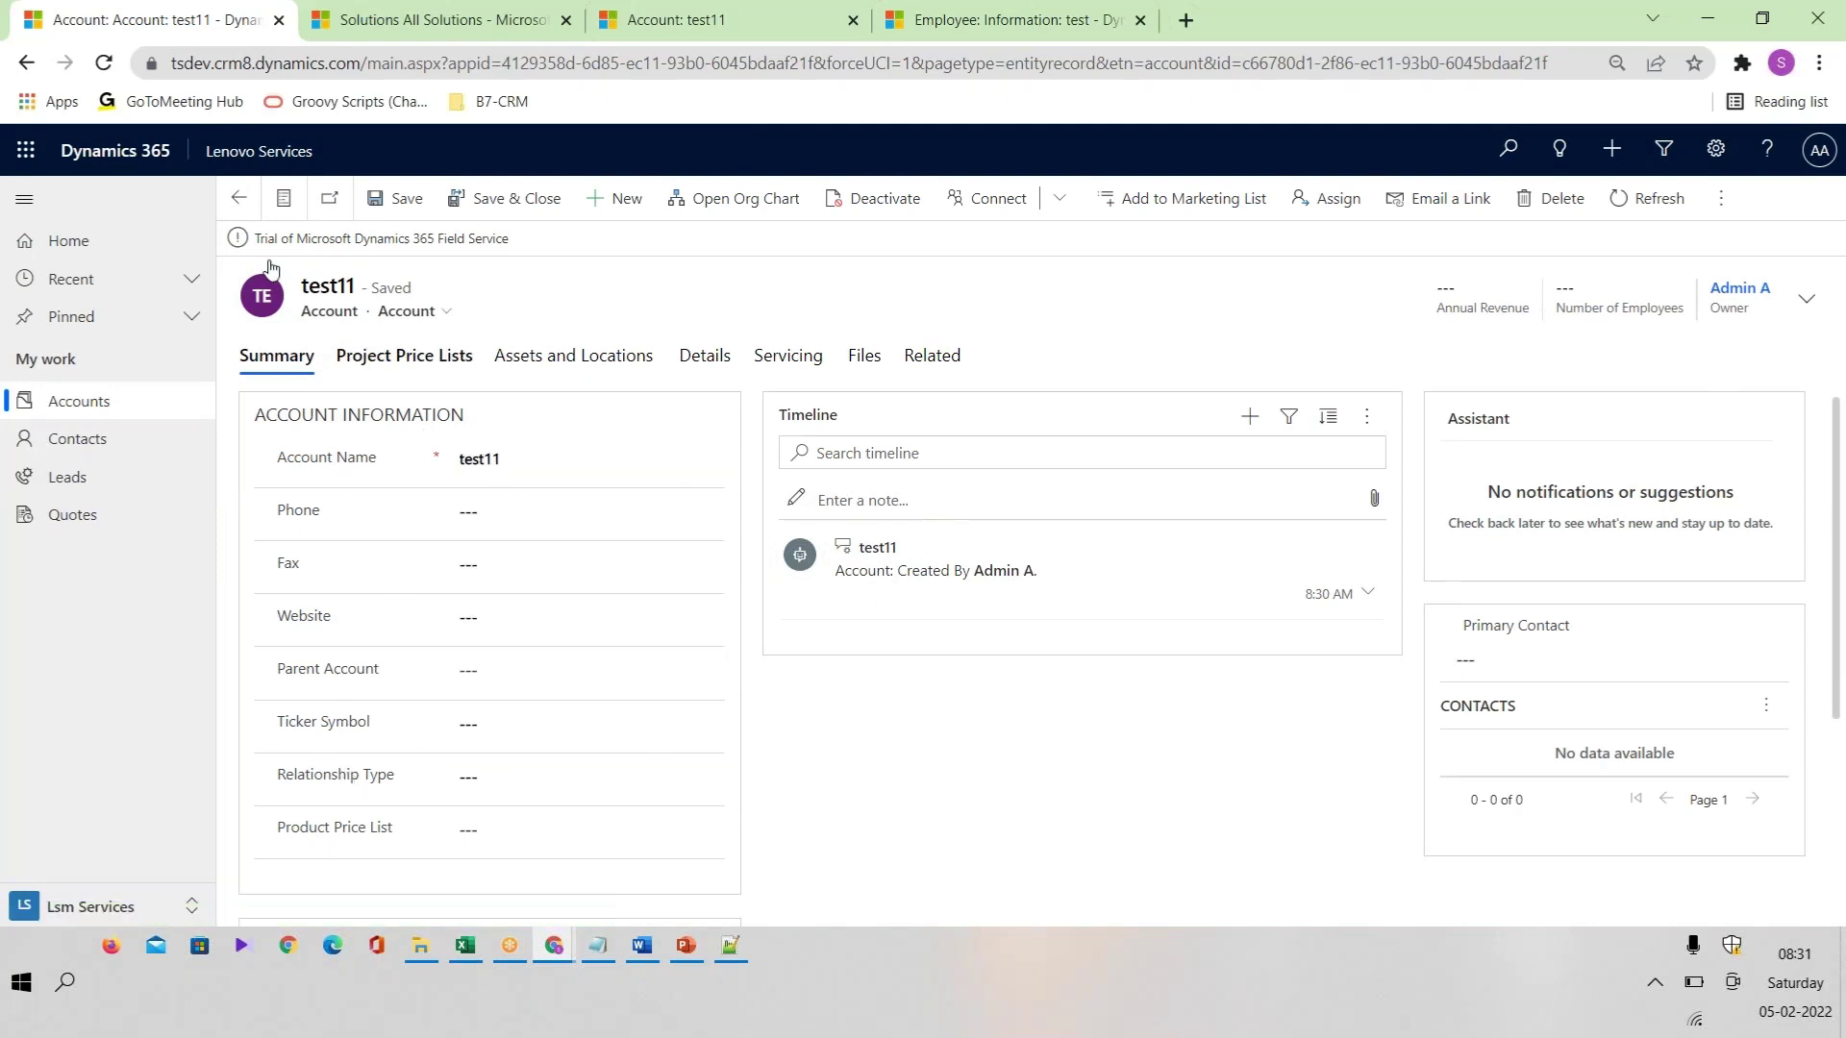
click(239, 198)
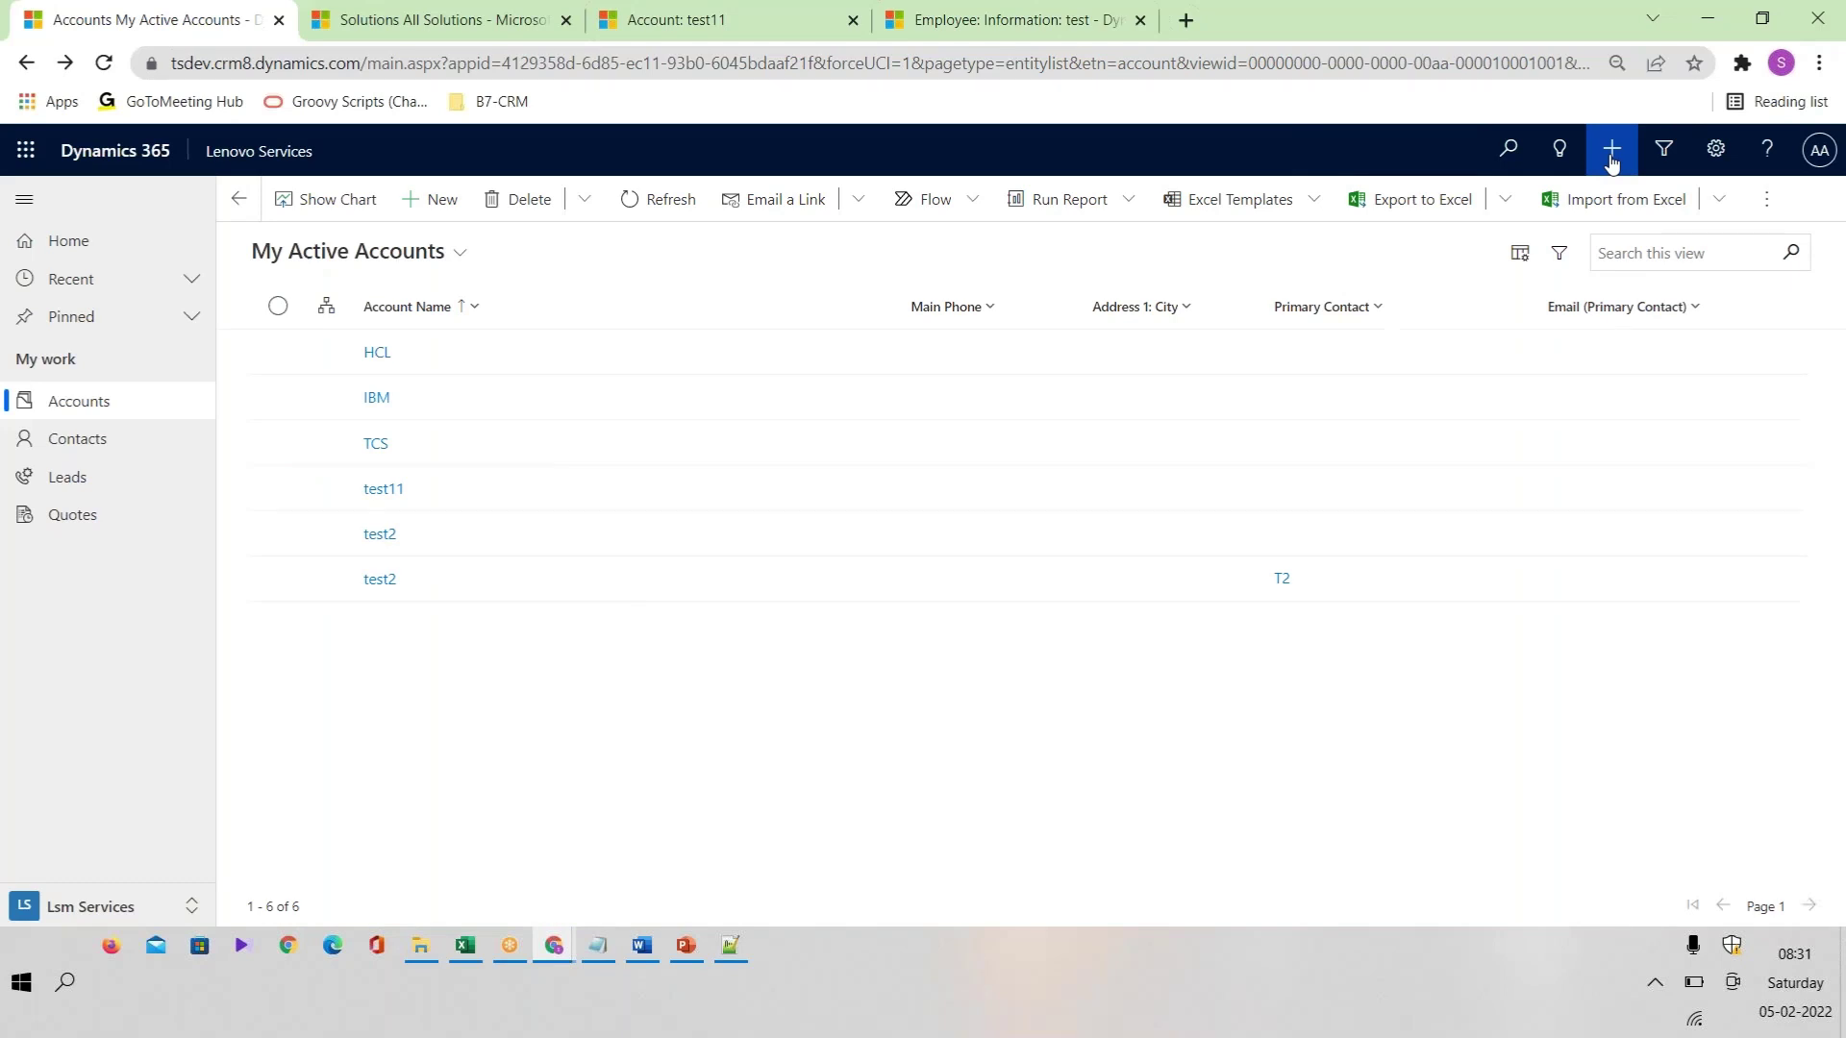
Step: View the Contact and Account quick create forms in Lenovo Services and close each without saving
click(1612, 156)
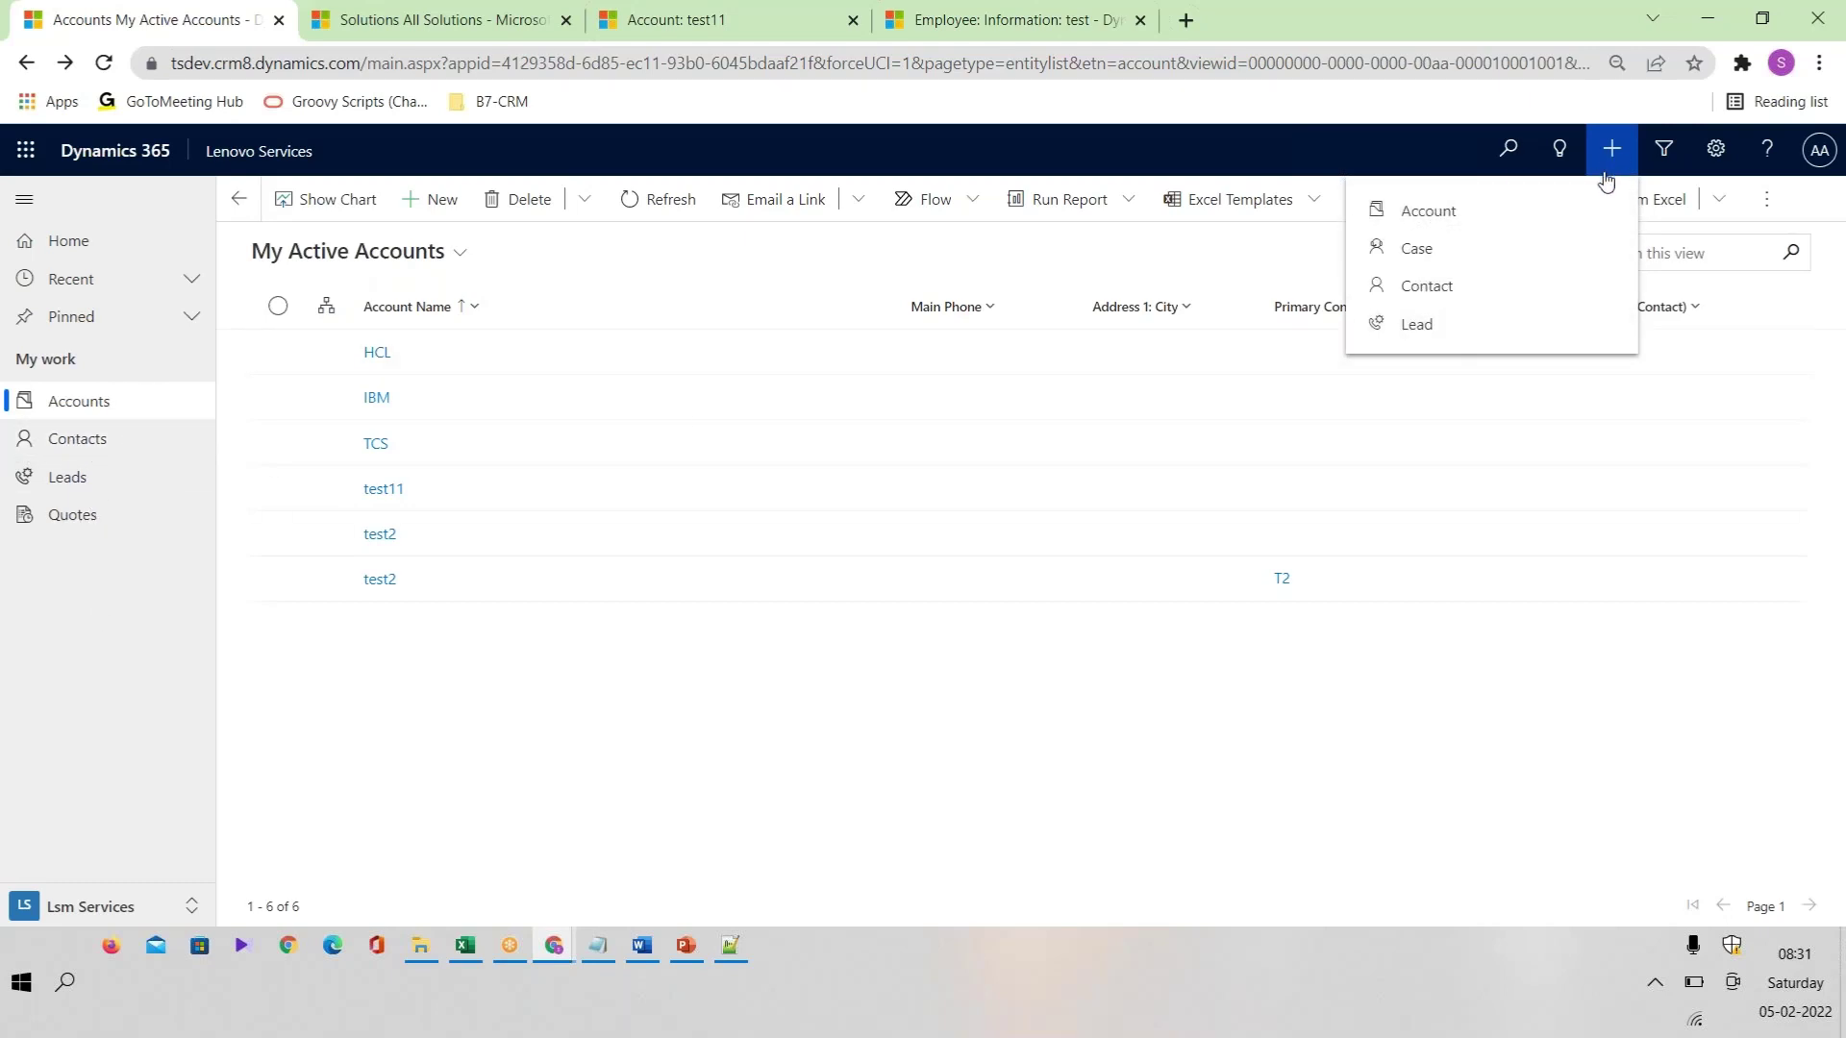
click(1449, 292)
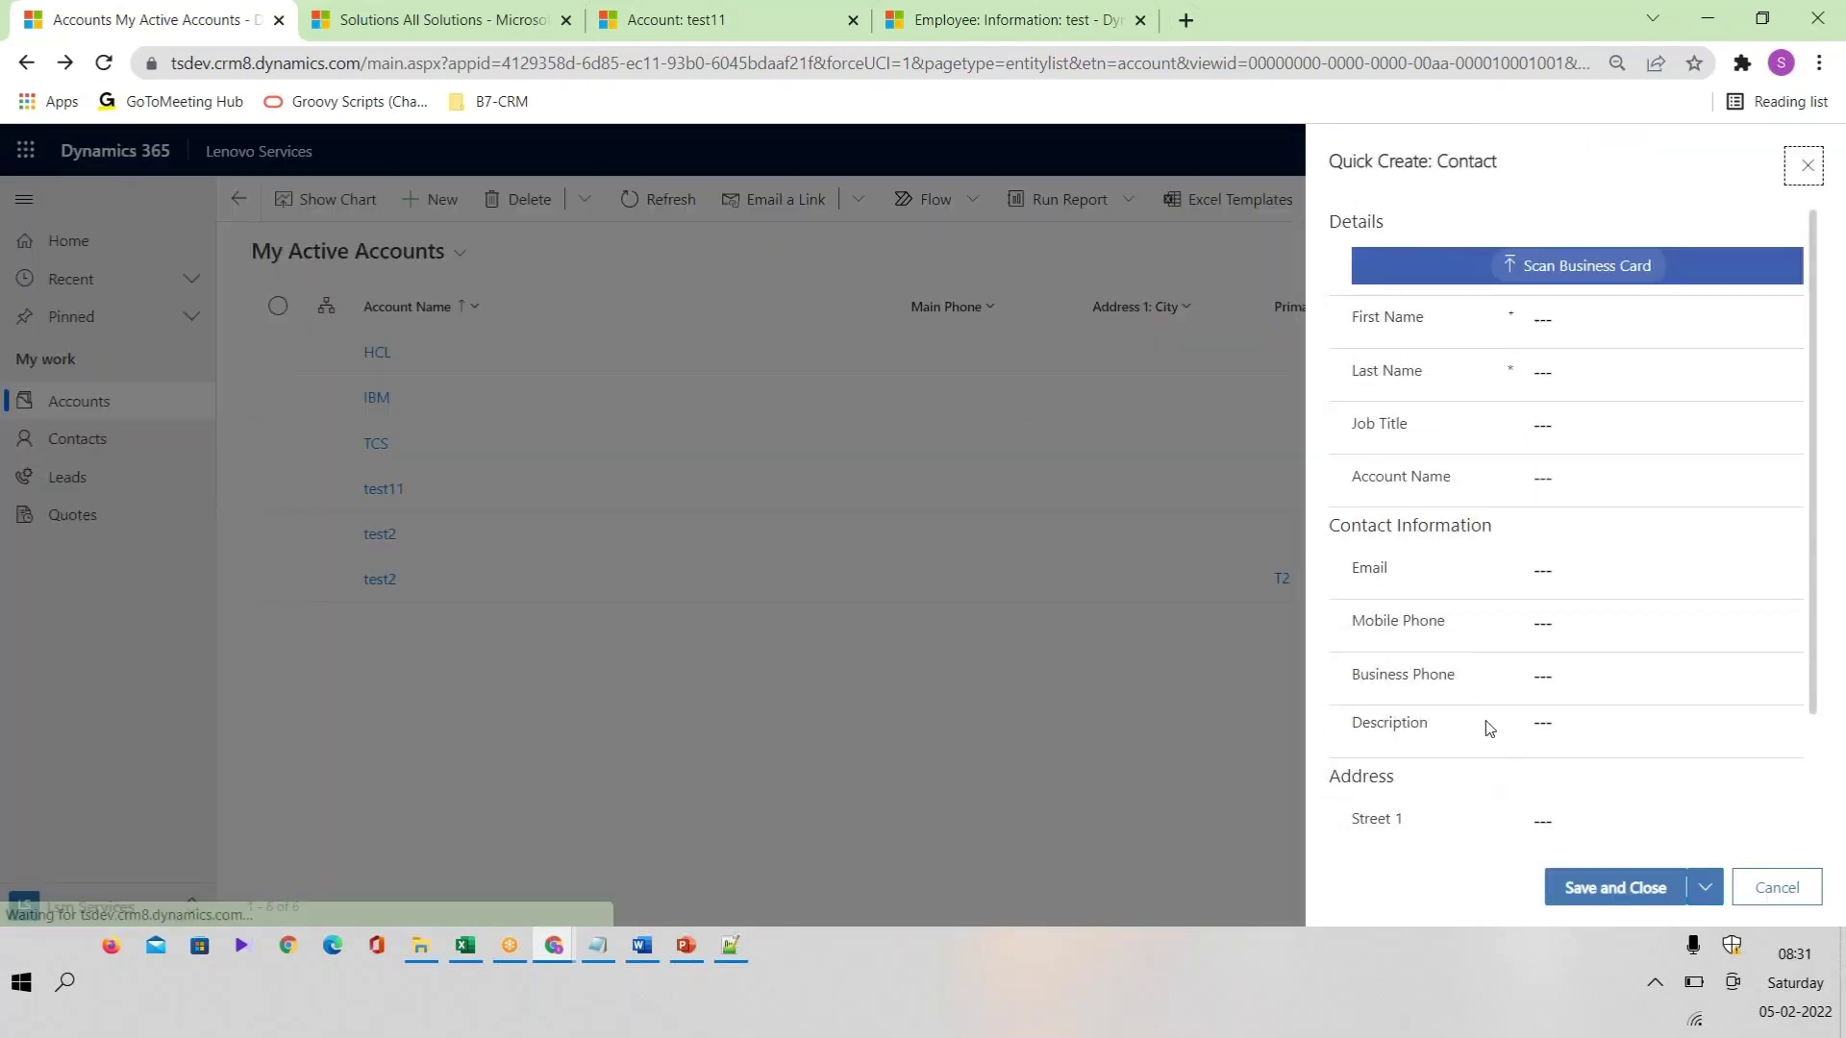
click(1786, 894)
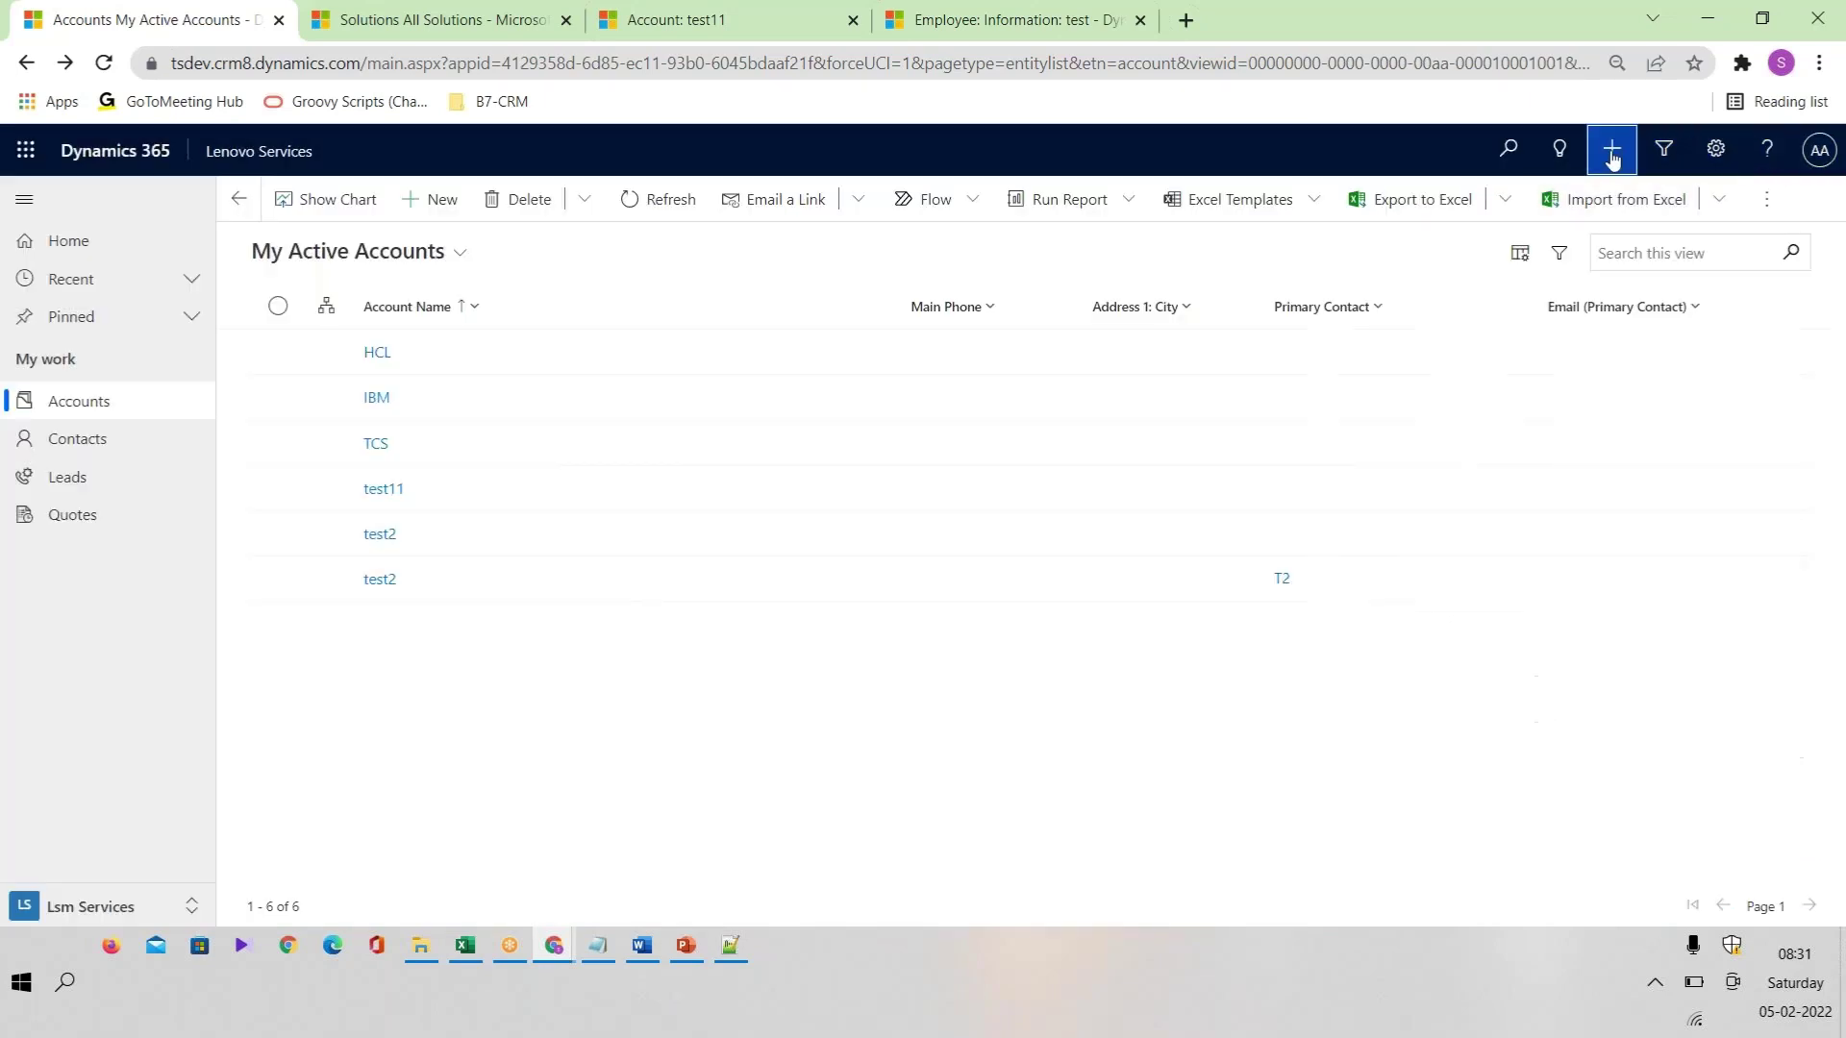
click(1612, 156)
click(1507, 209)
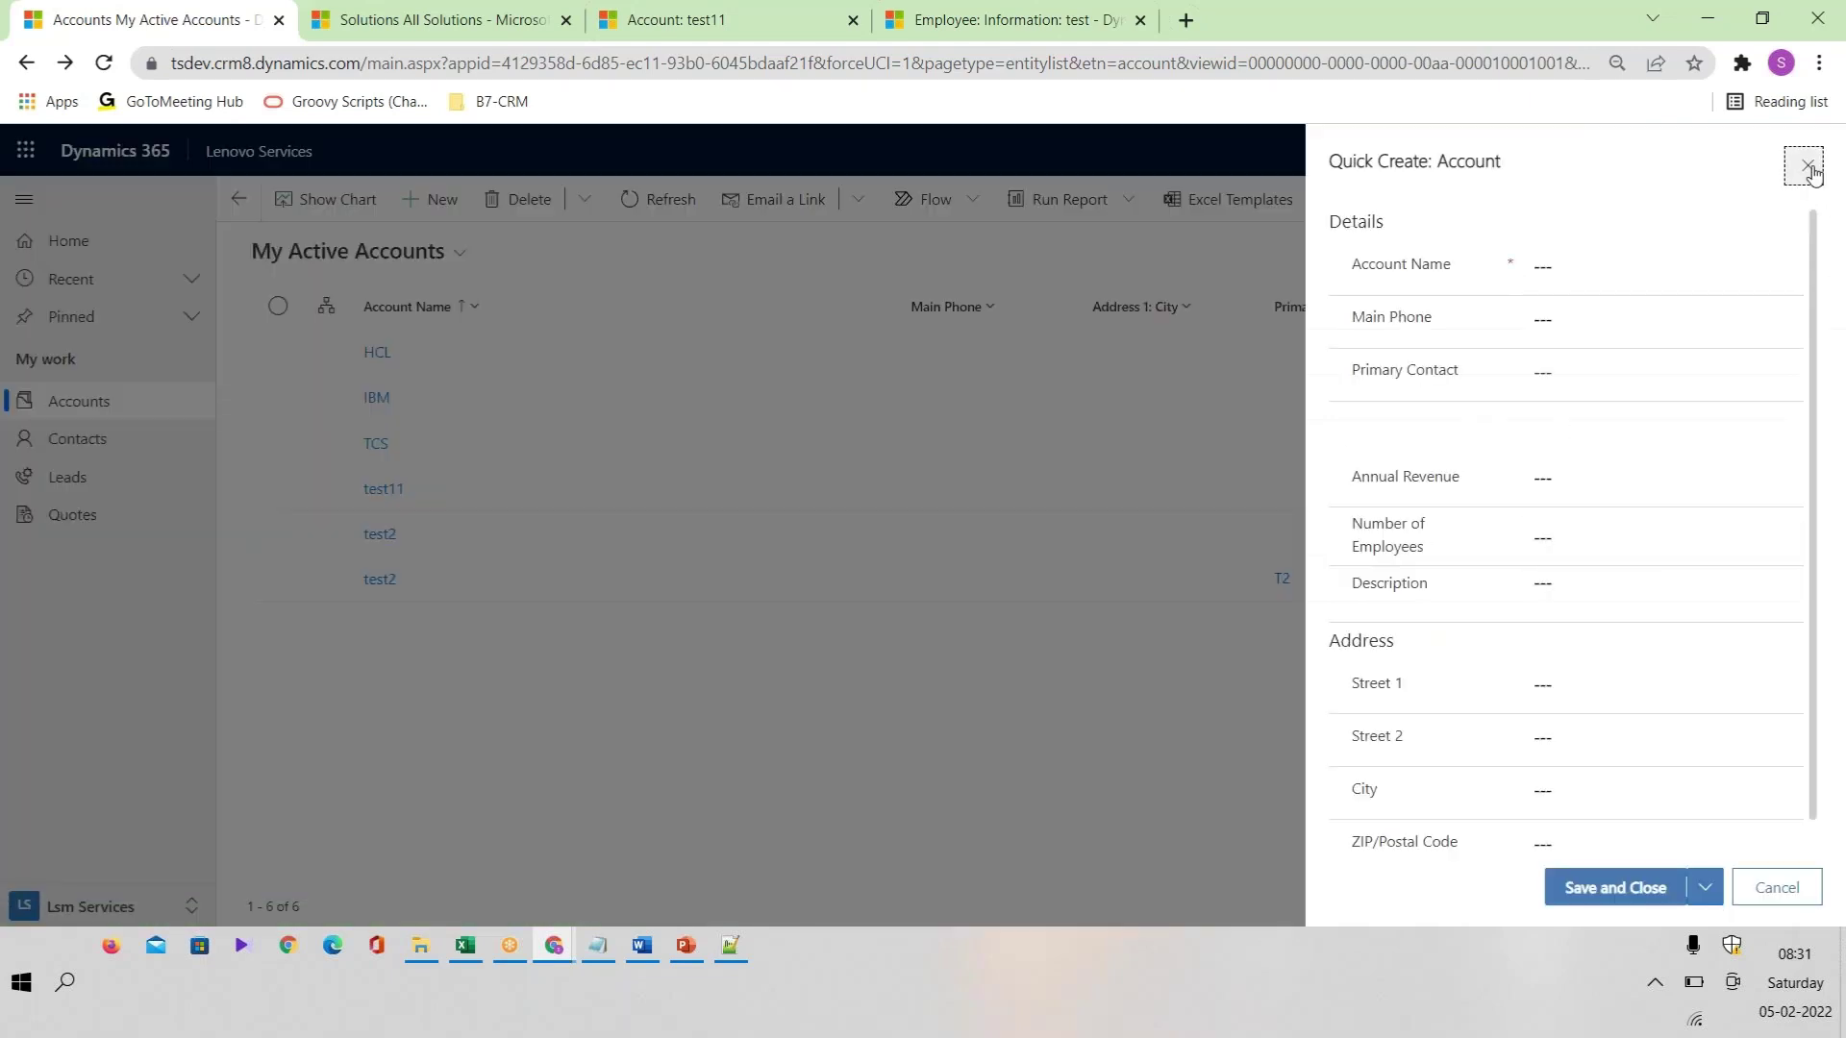
click(1807, 167)
Step: Enable Allow quick create for the Employee entity in the Lenovo Management Solution, then save and publish the entity
click(1017, 19)
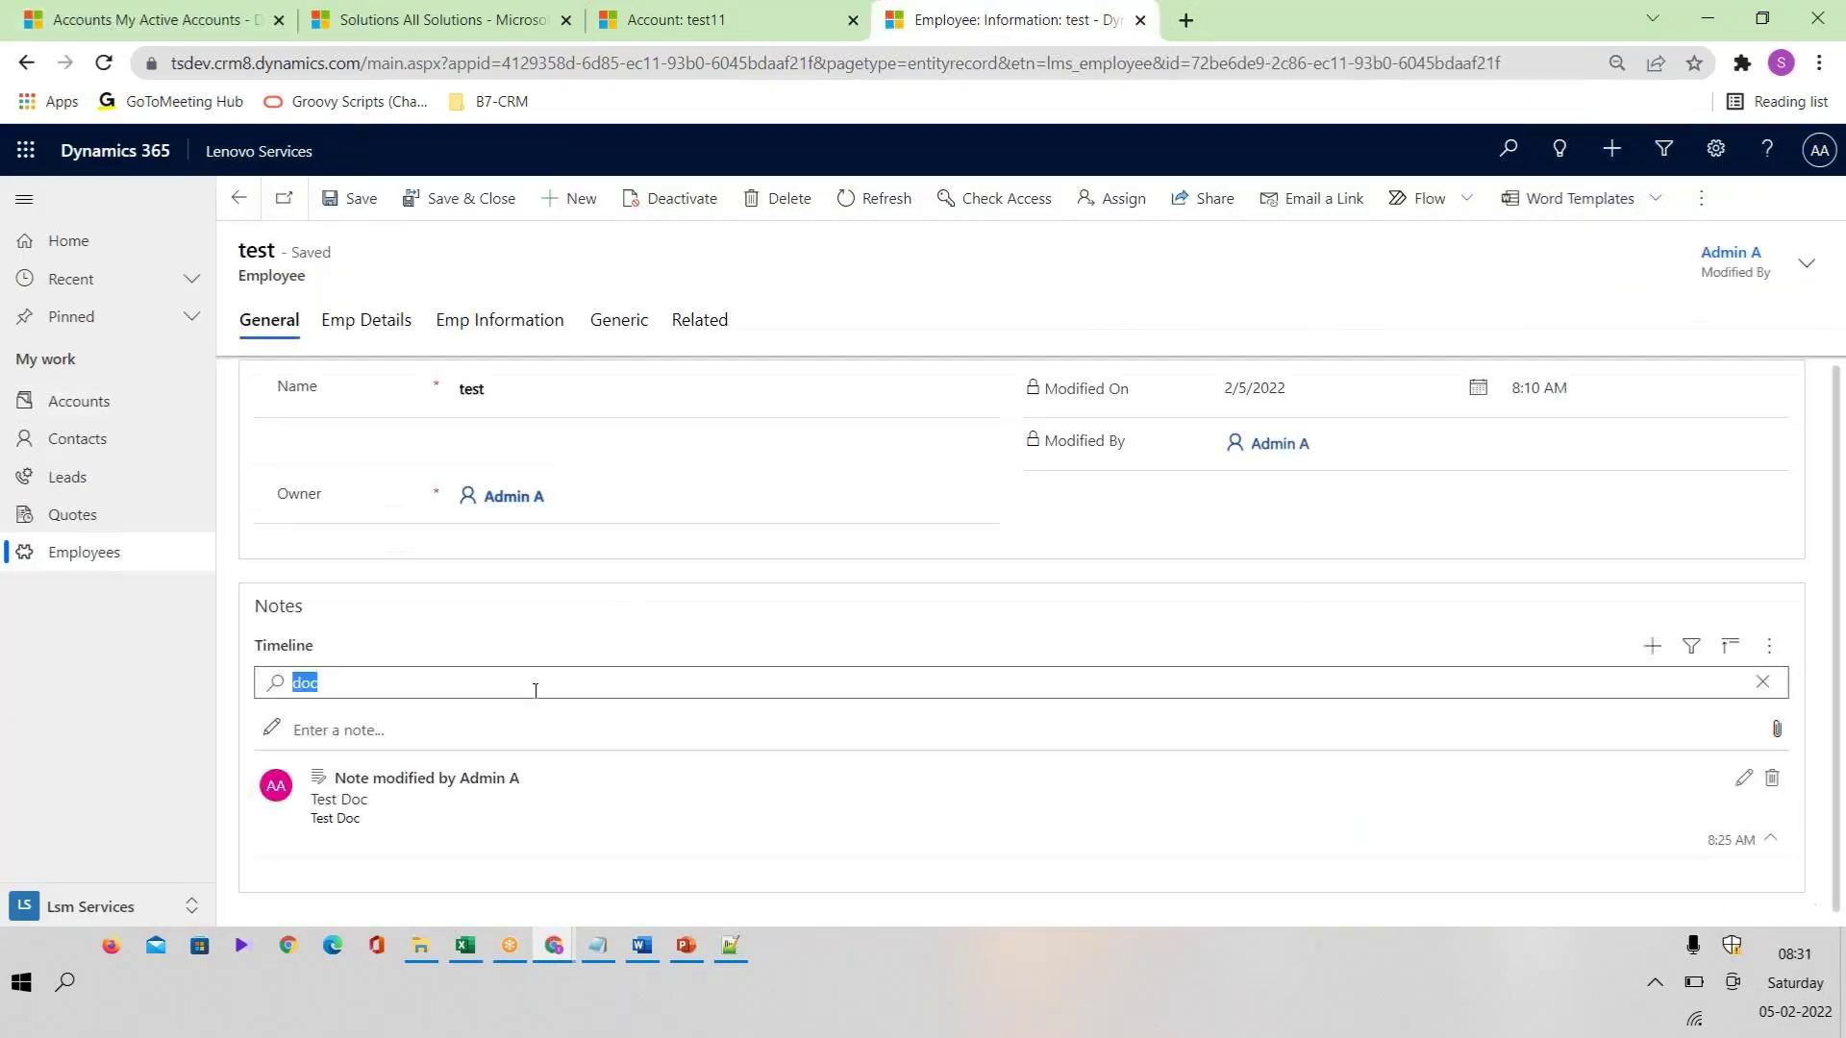
click(553, 945)
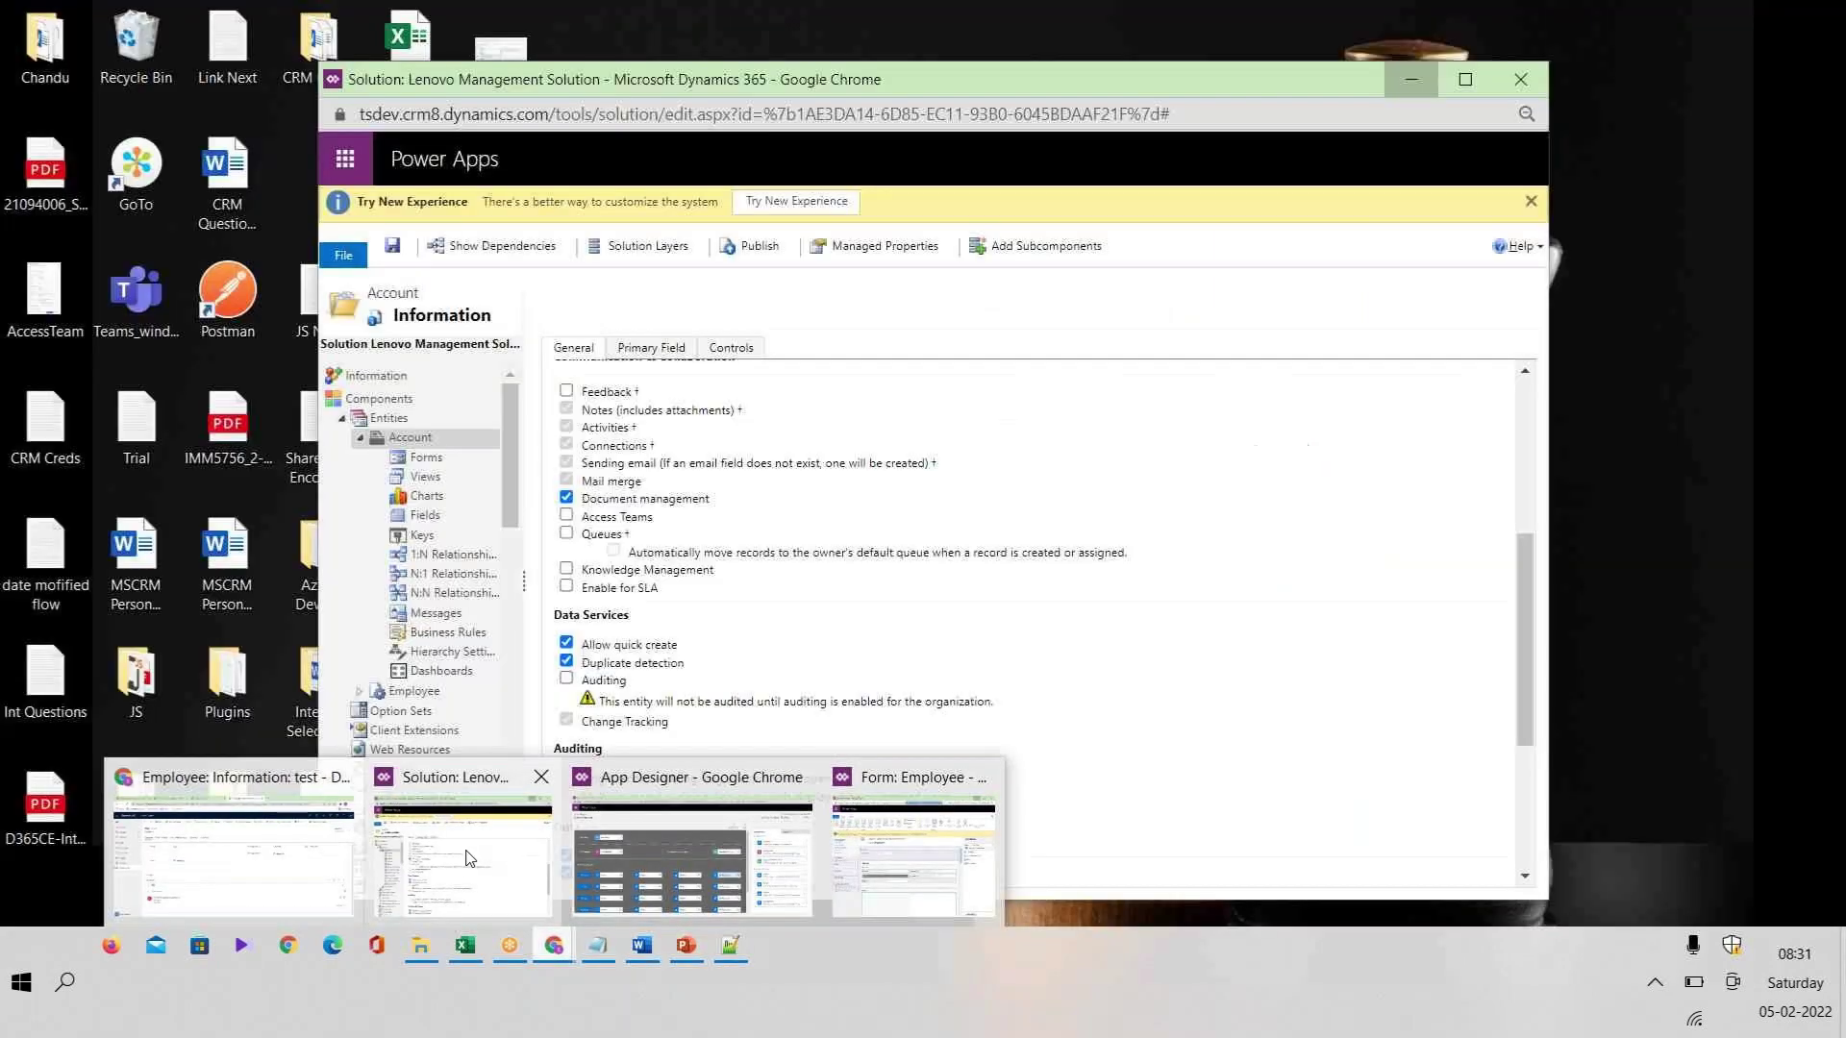
click(471, 855)
click(359, 438)
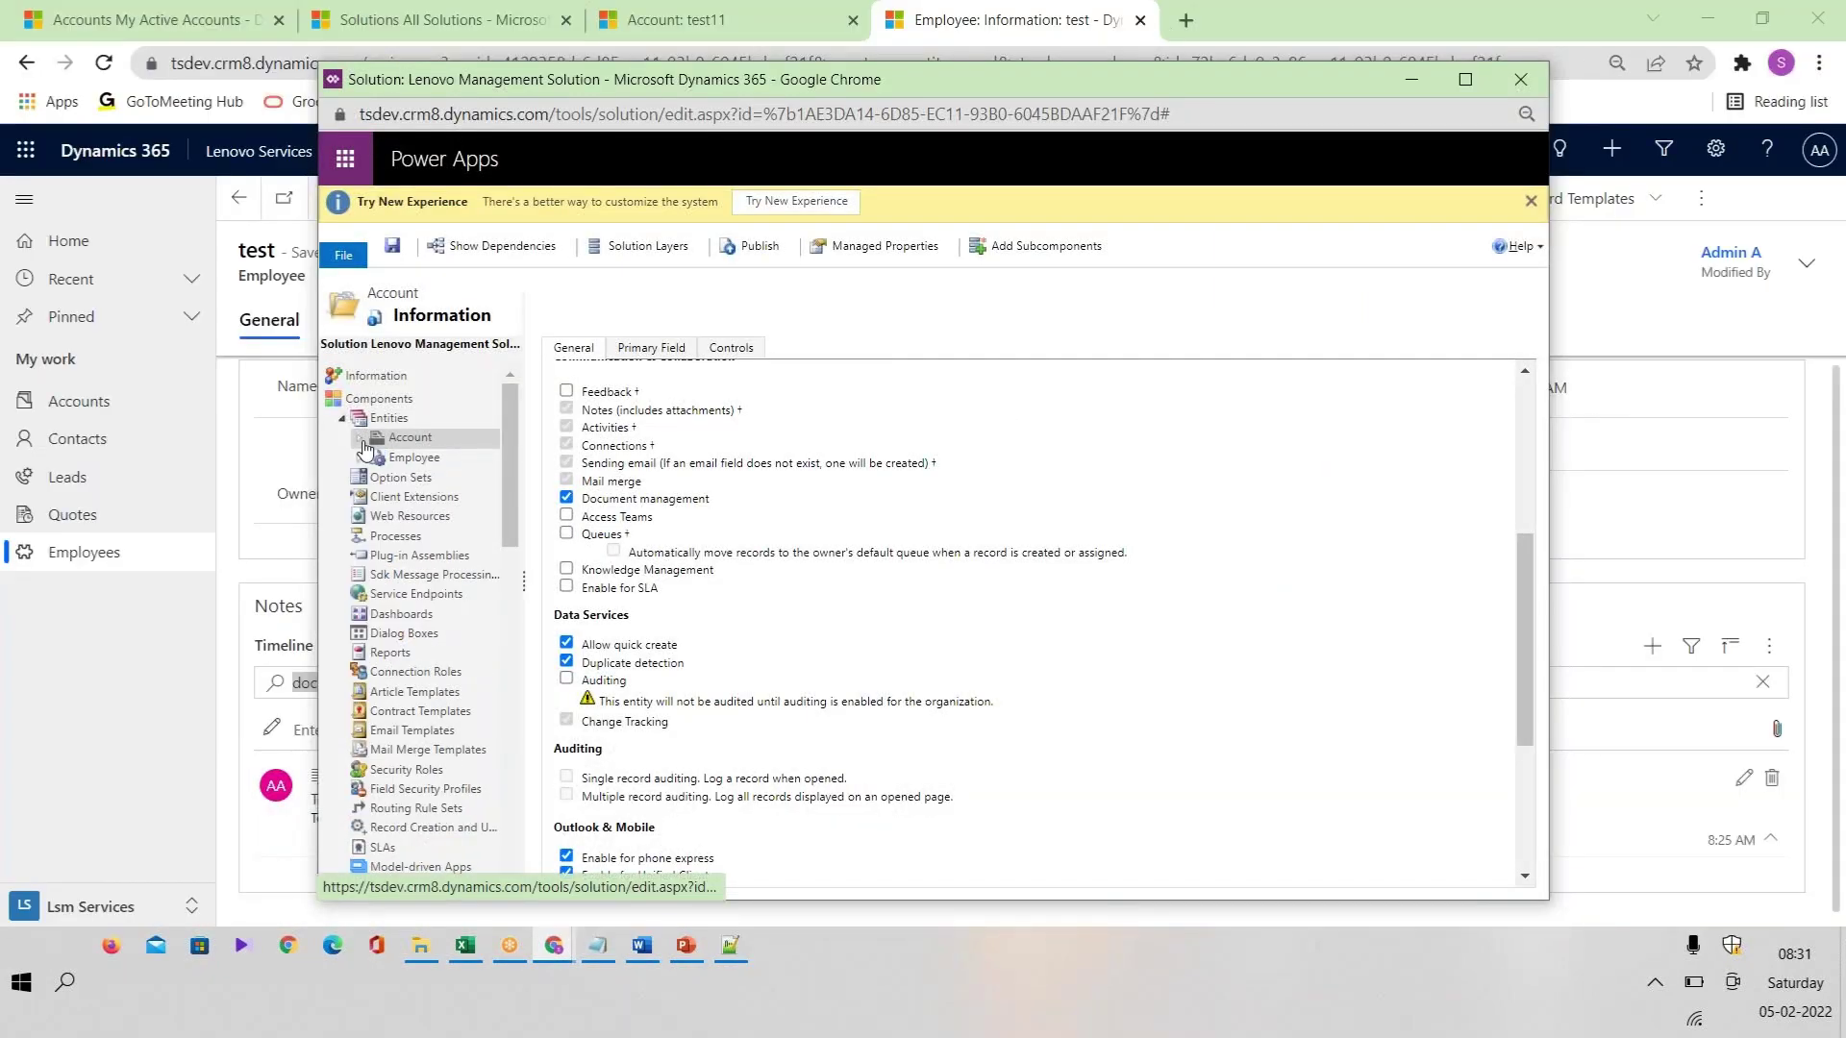
click(411, 460)
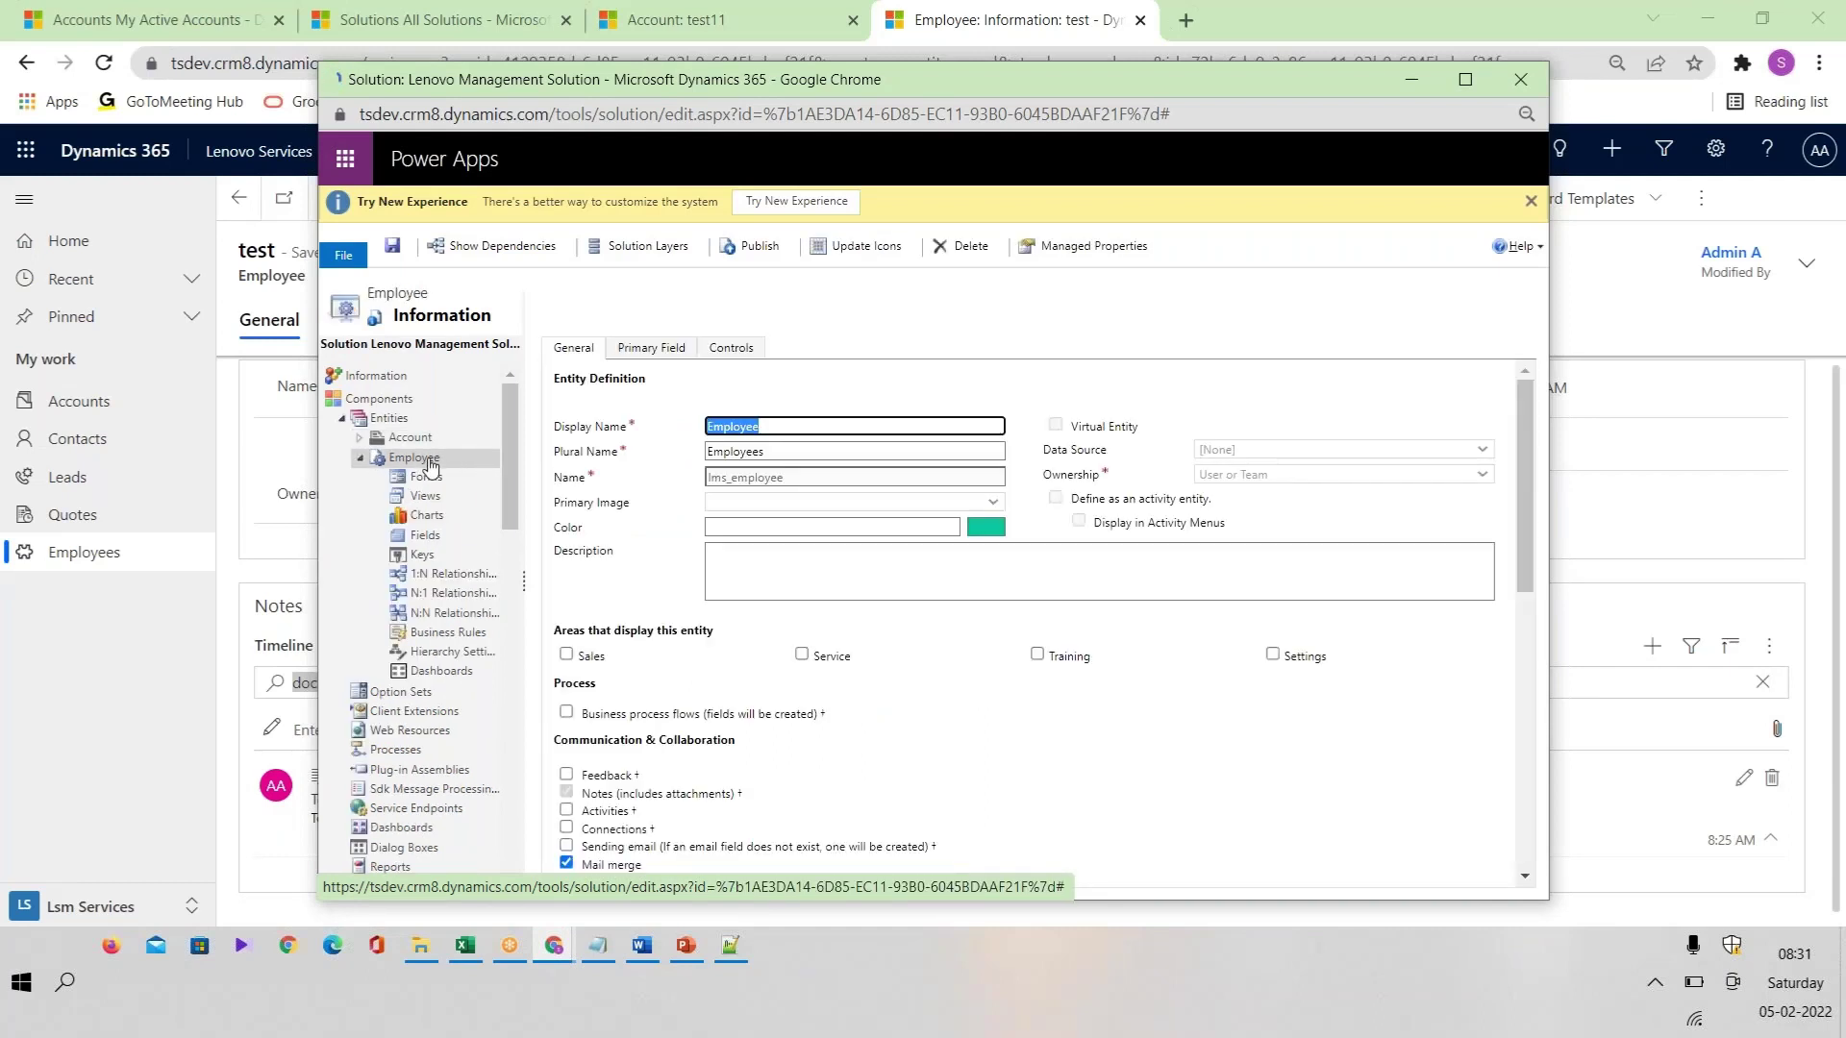
drag(1525, 498, 1498, 641)
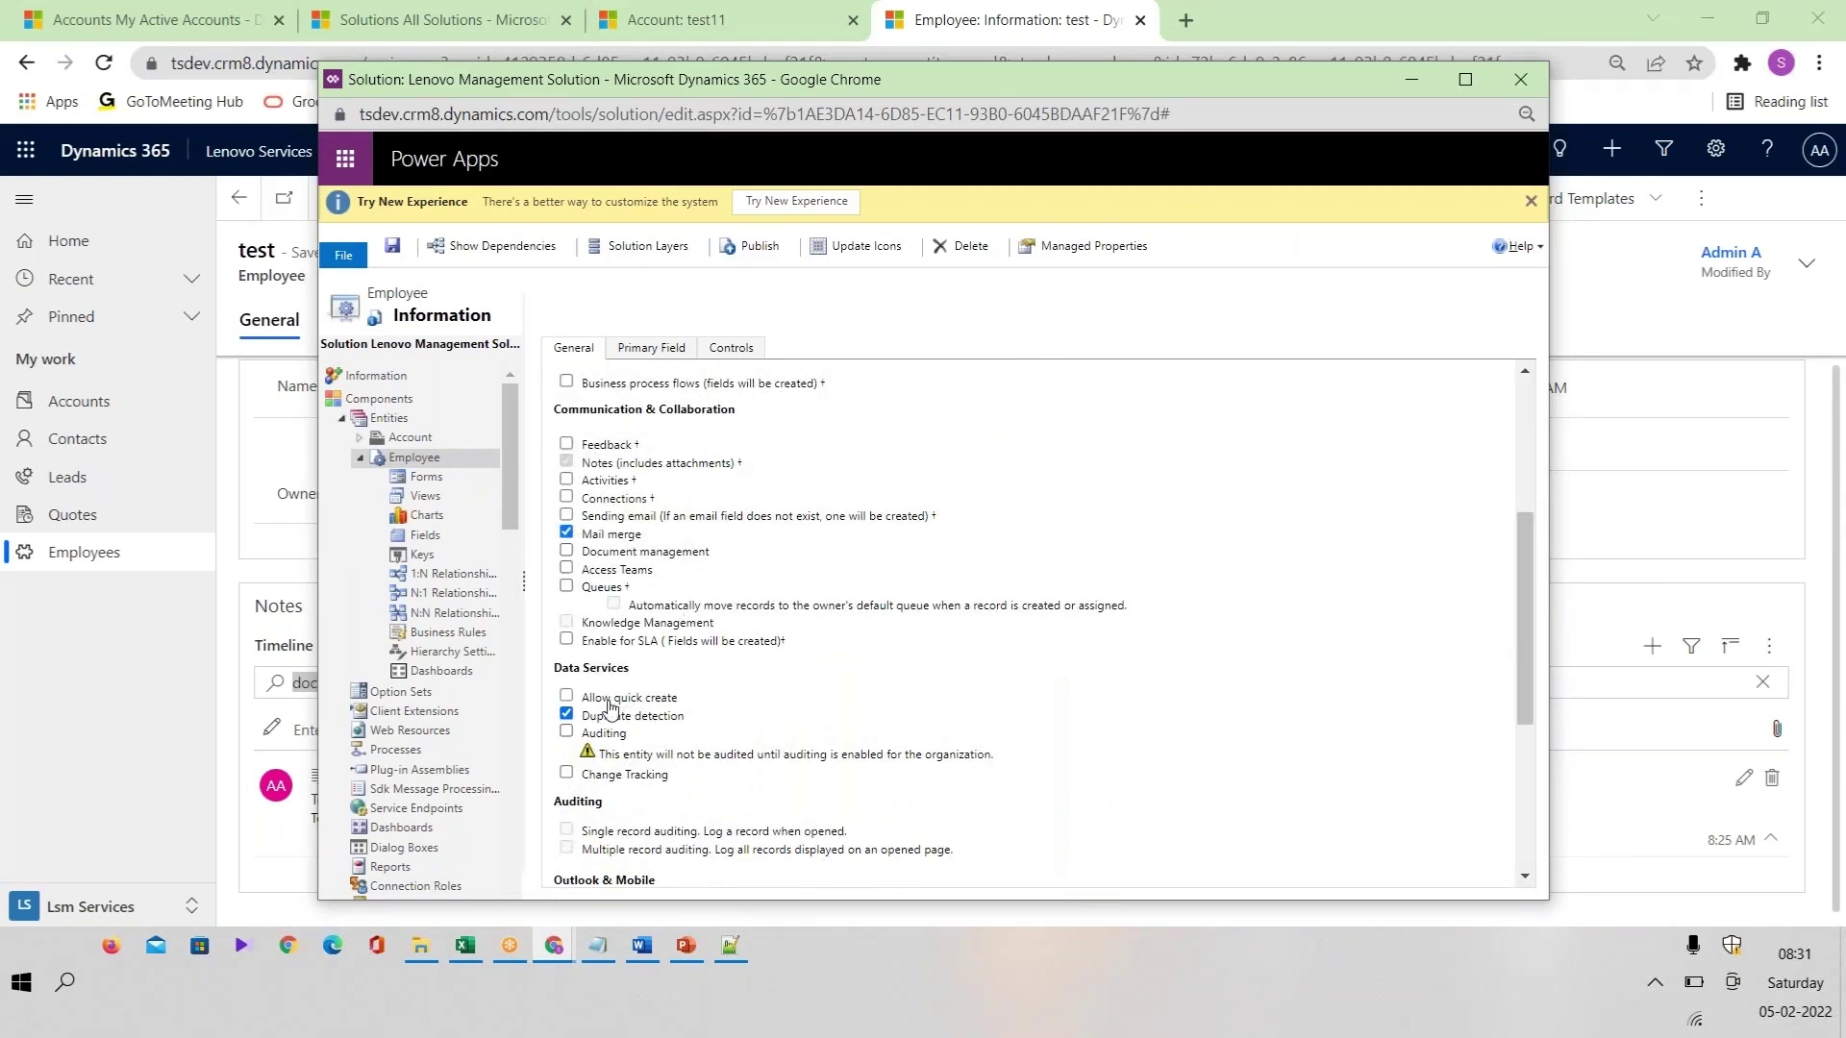
click(395, 253)
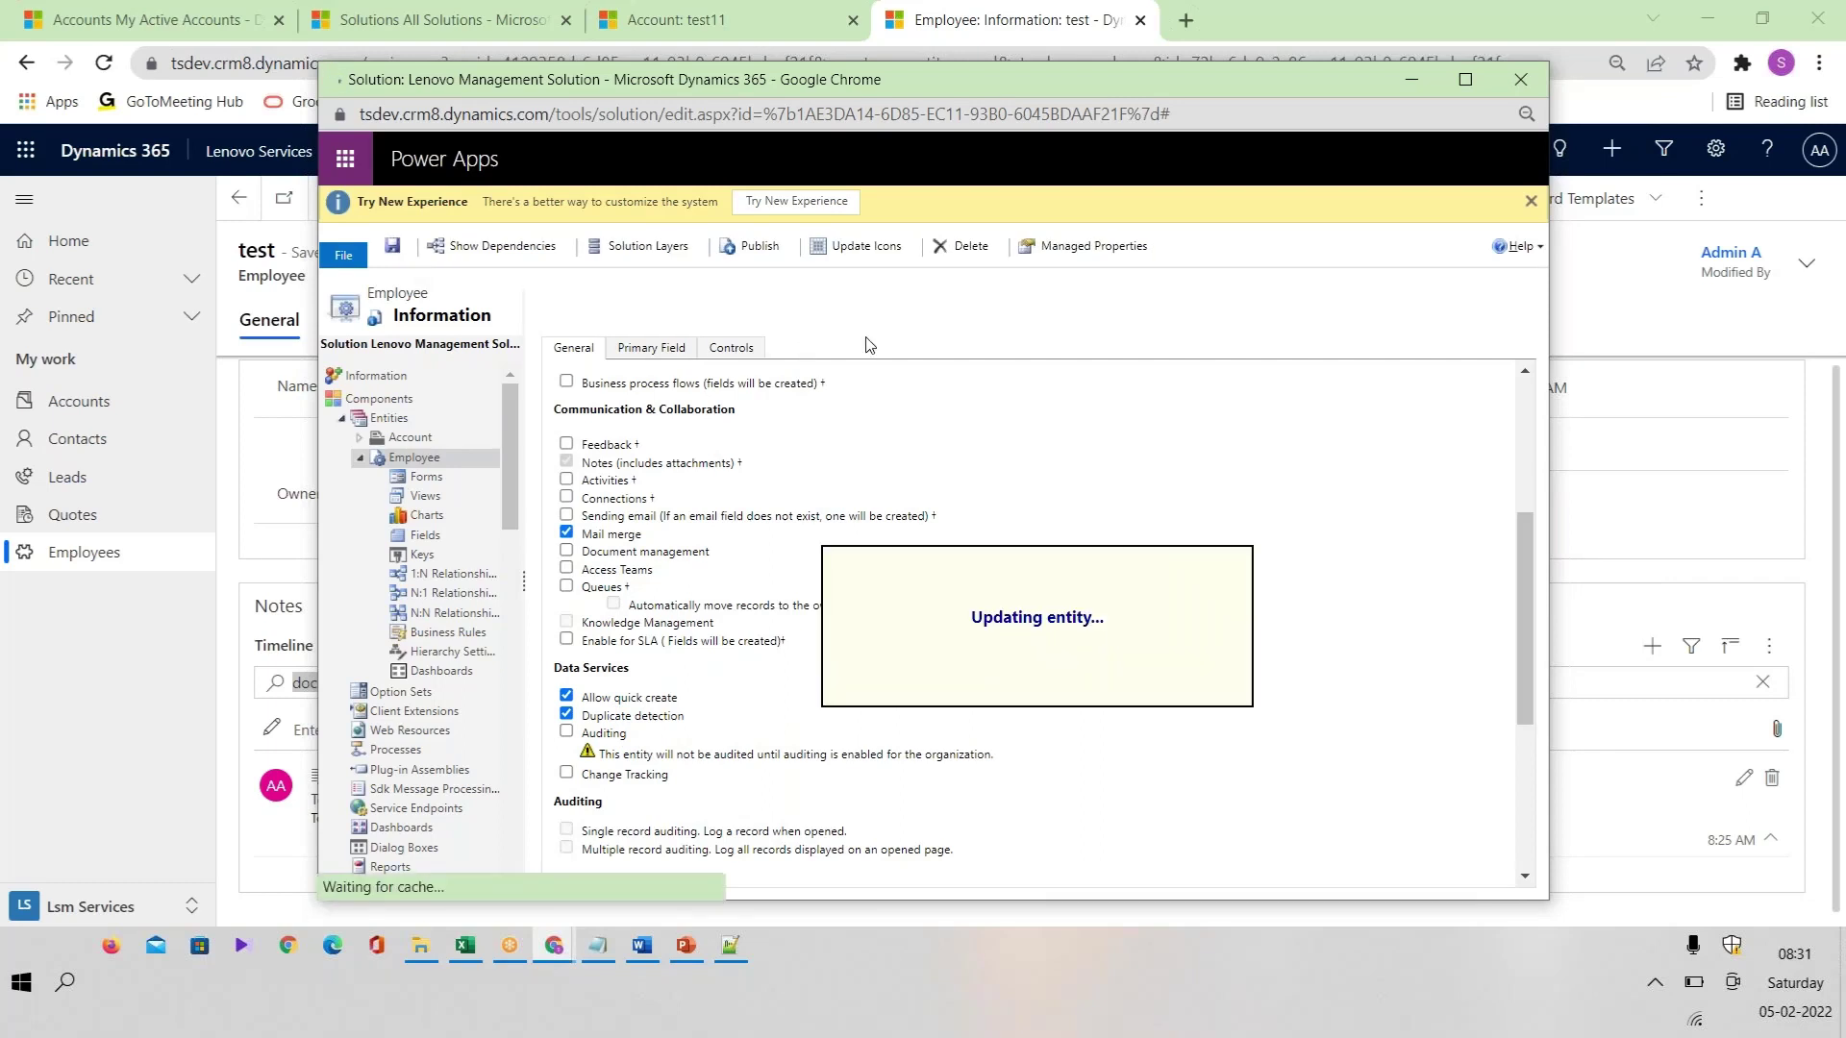
click(754, 249)
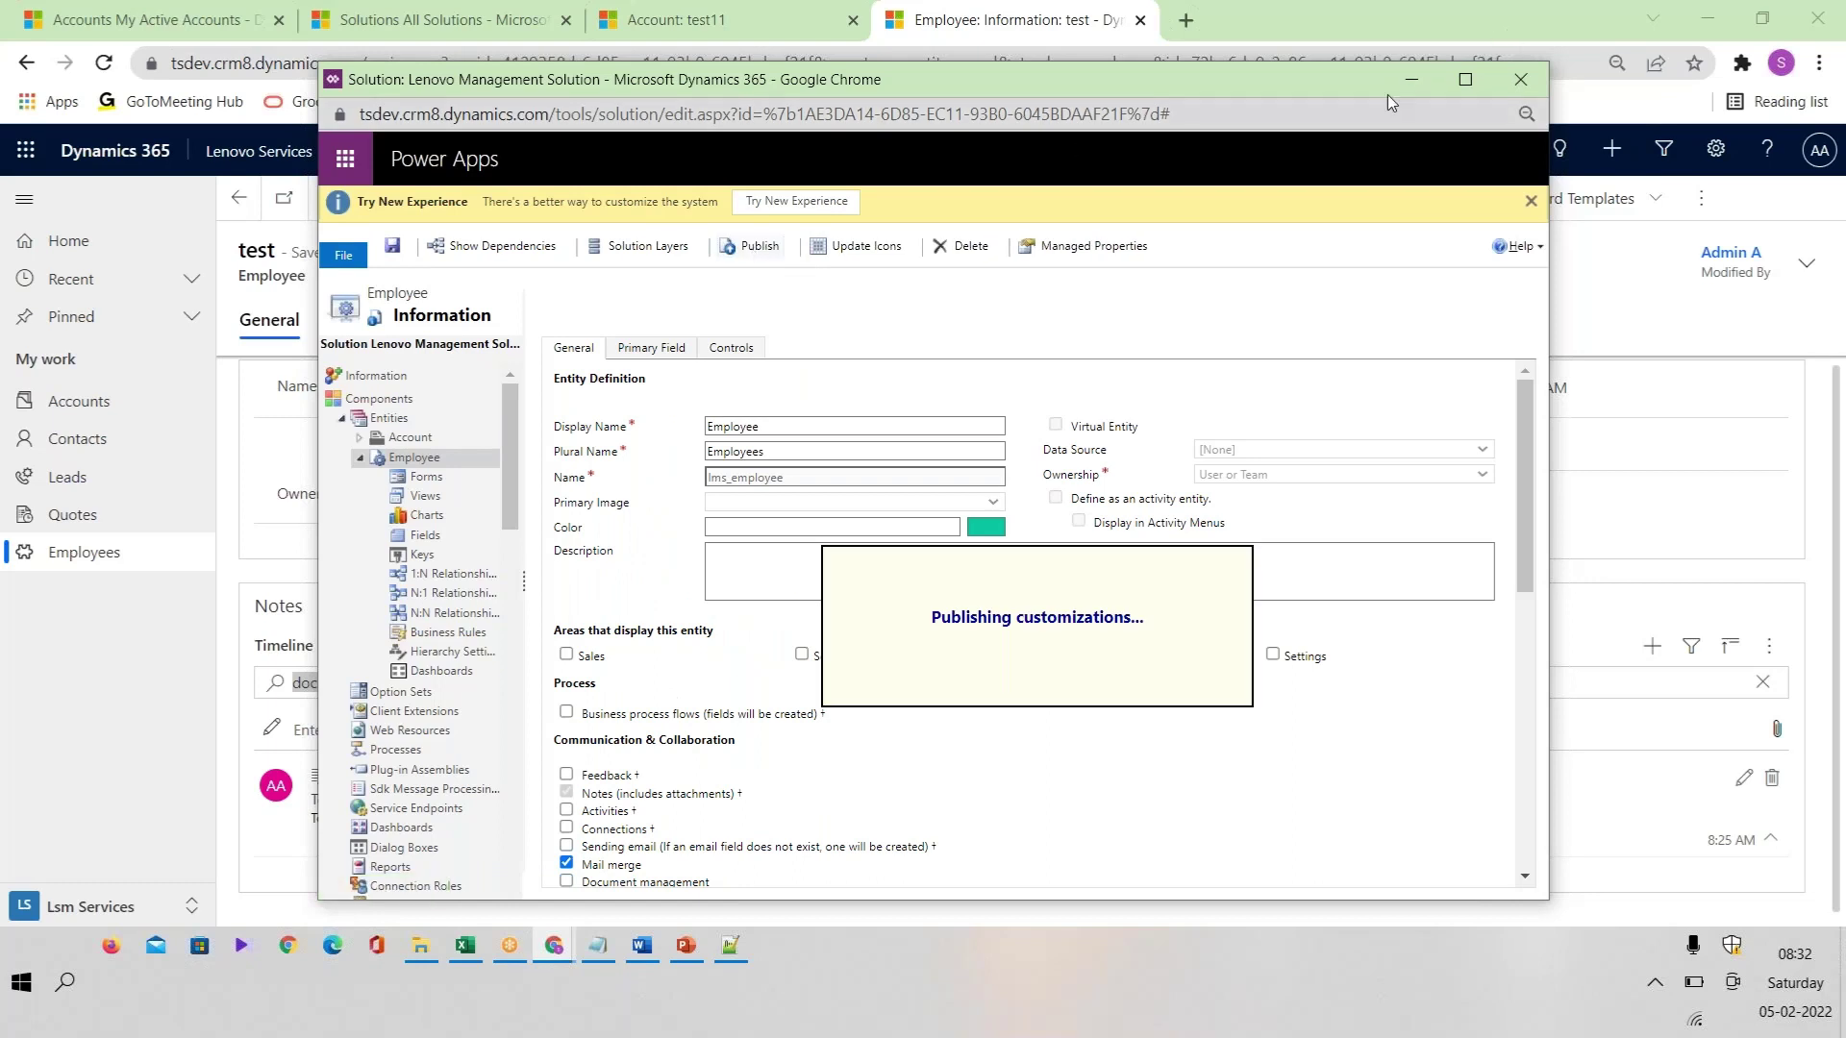
Step: Check the quick create entity list for Employee from the test employee record, before and after reloading the page
click(1411, 78)
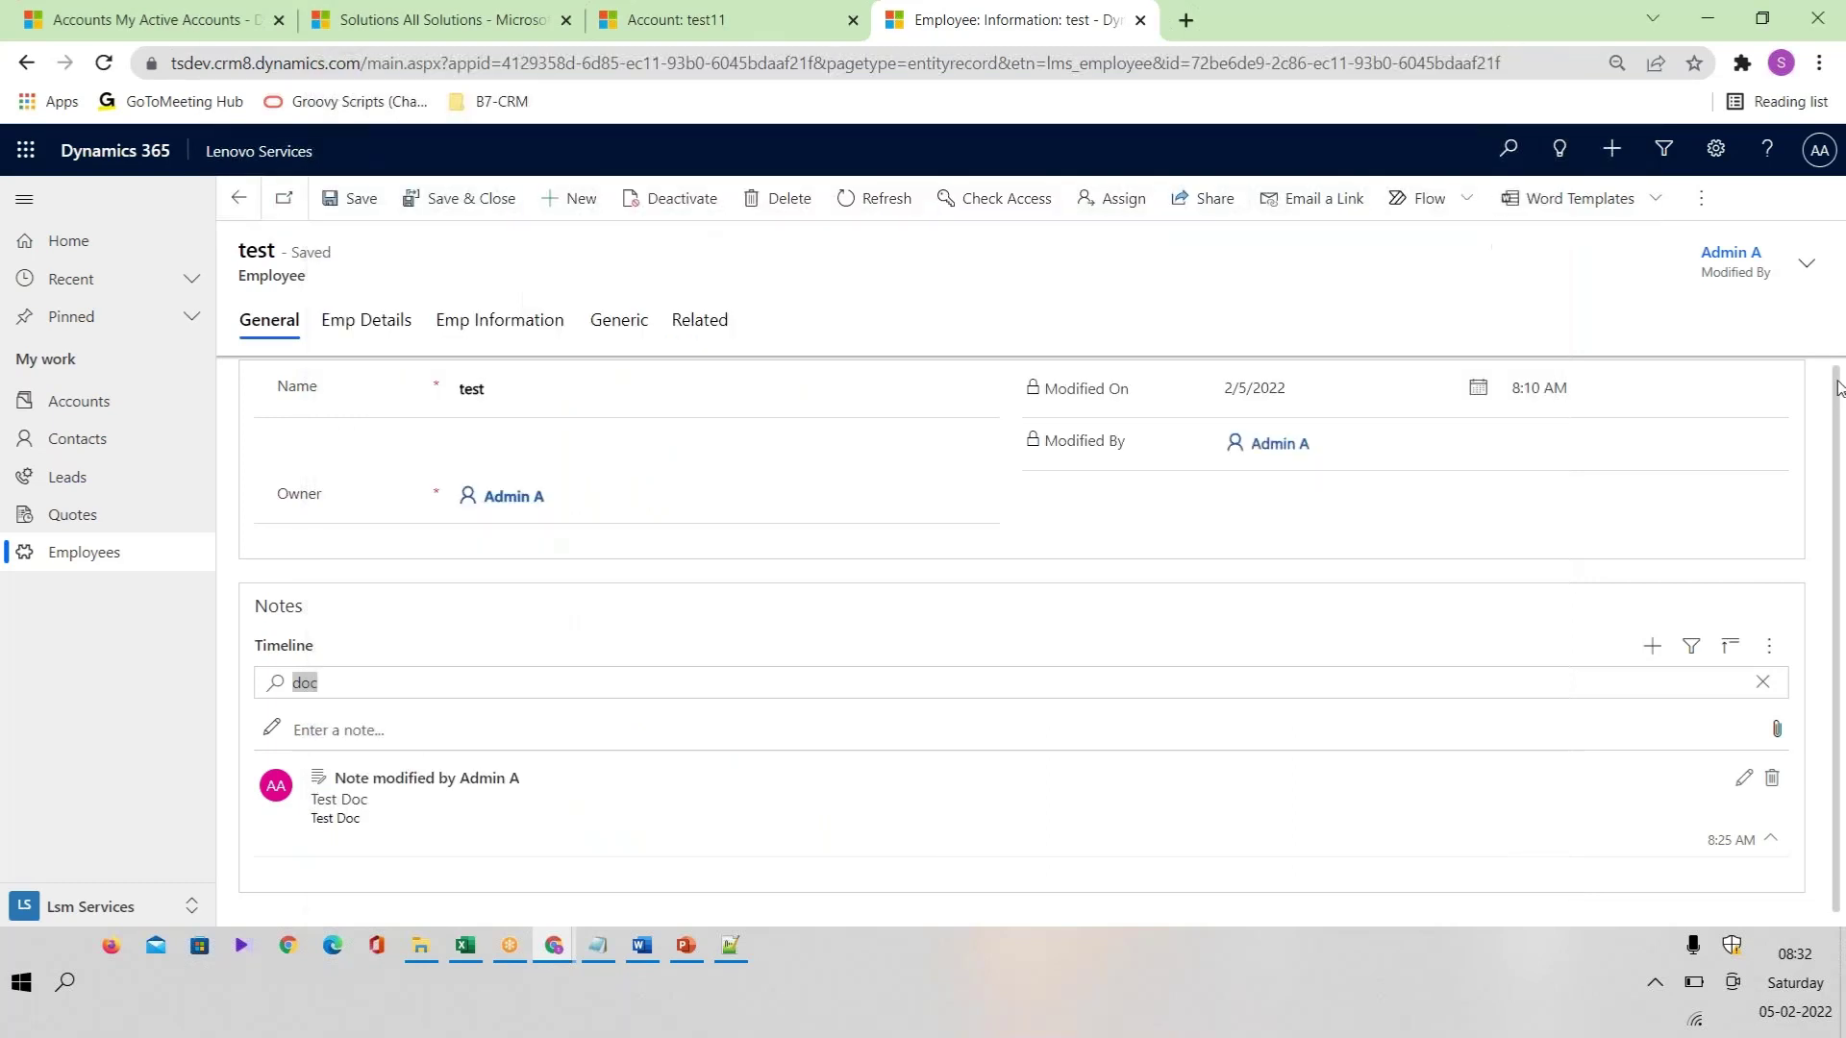
click(363, 319)
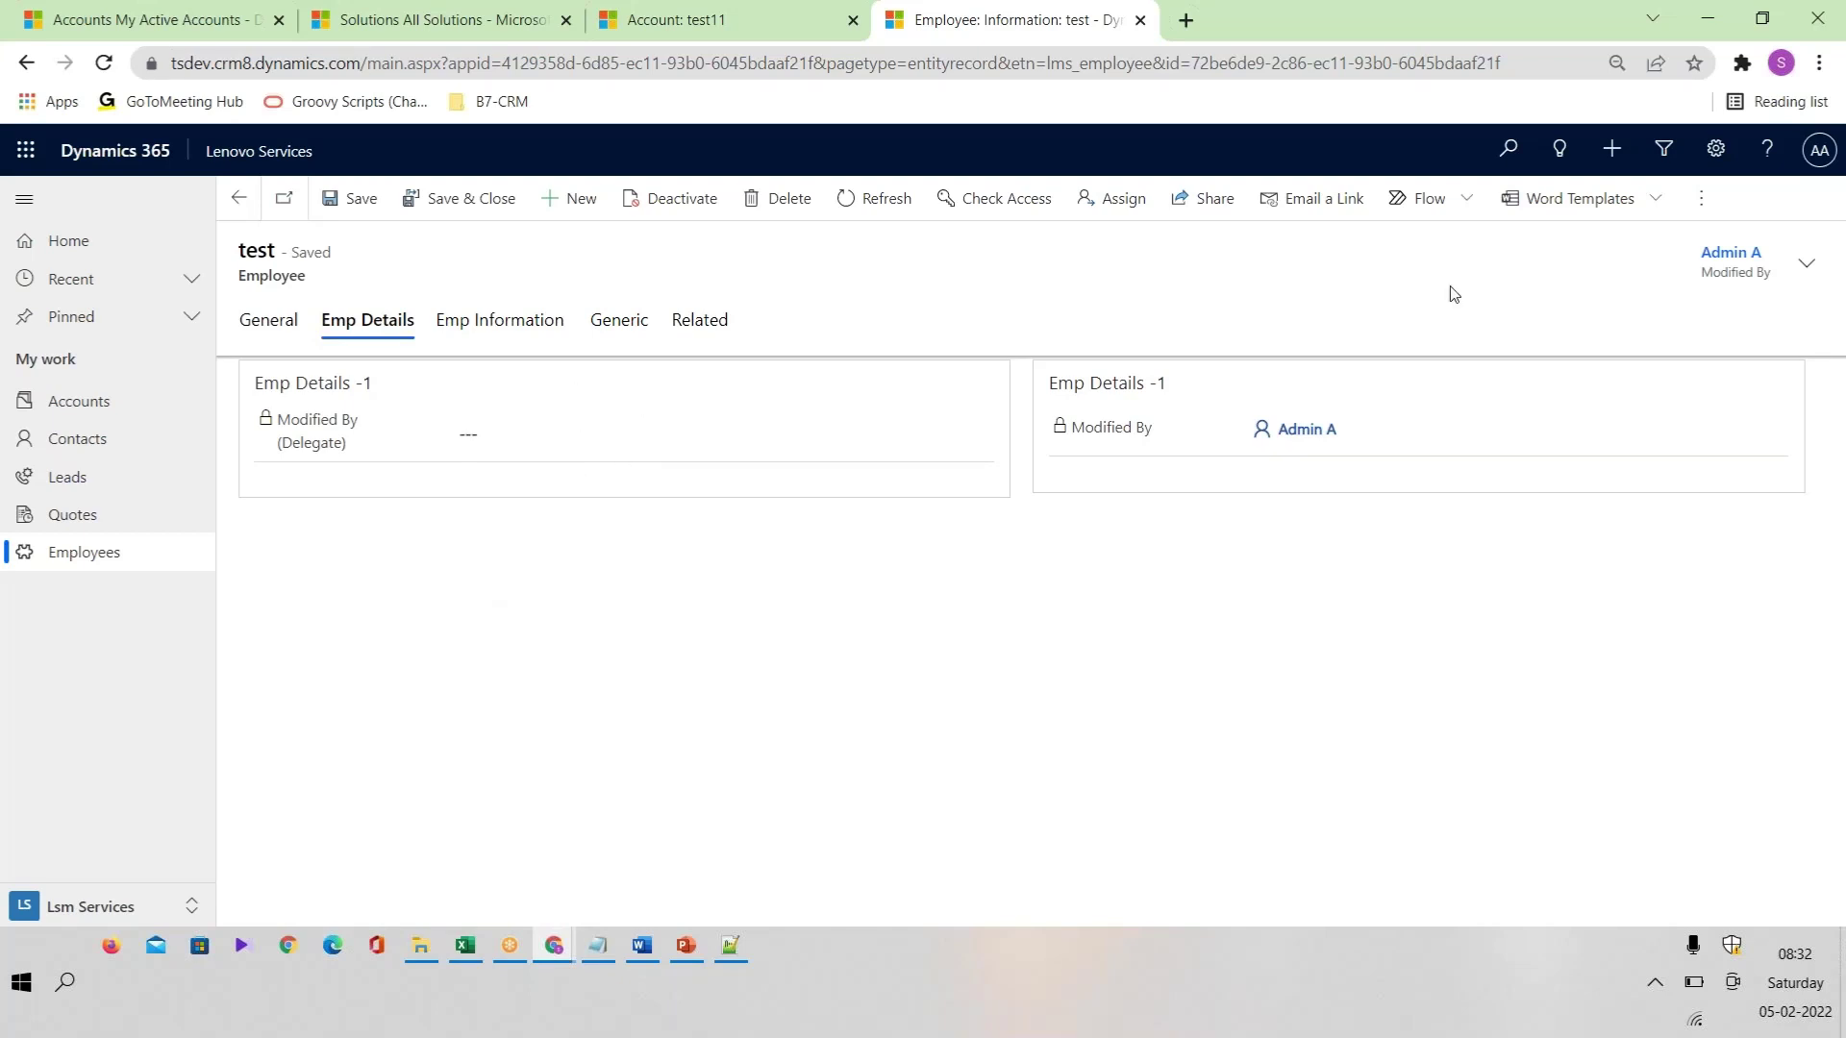
click(1624, 162)
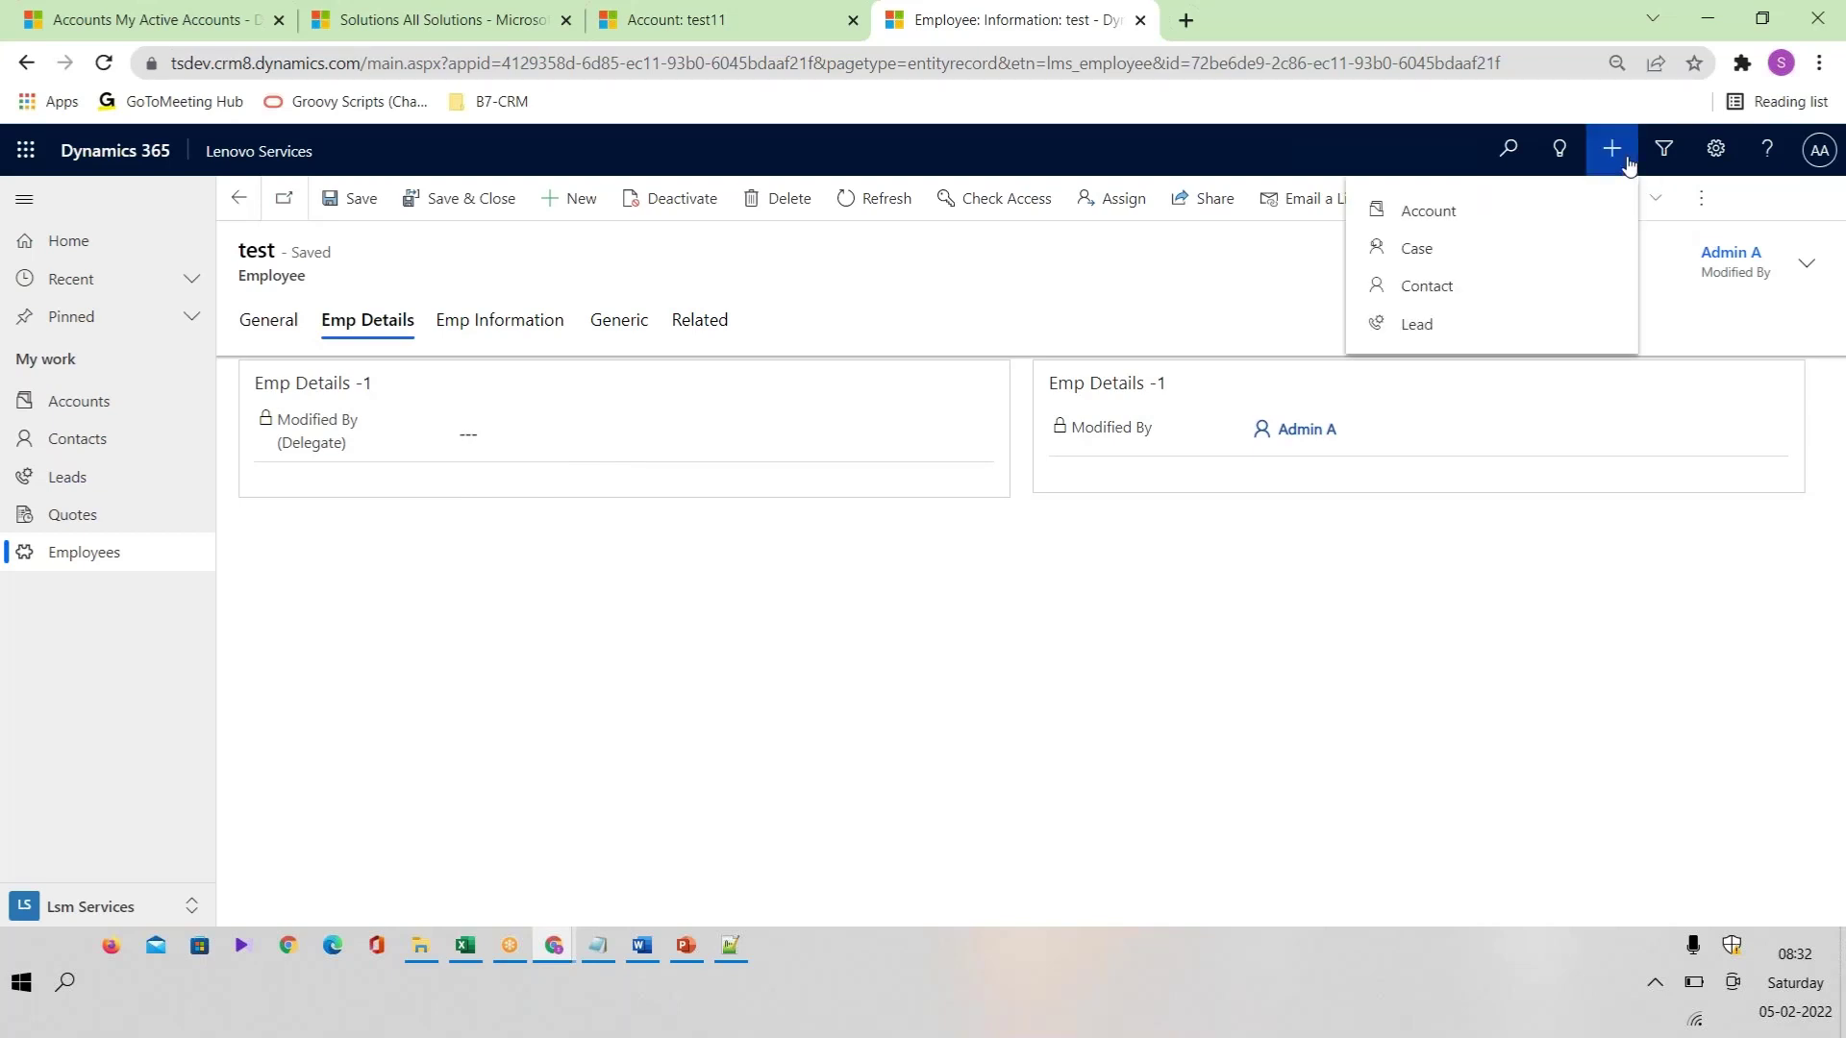
click(1405, 494)
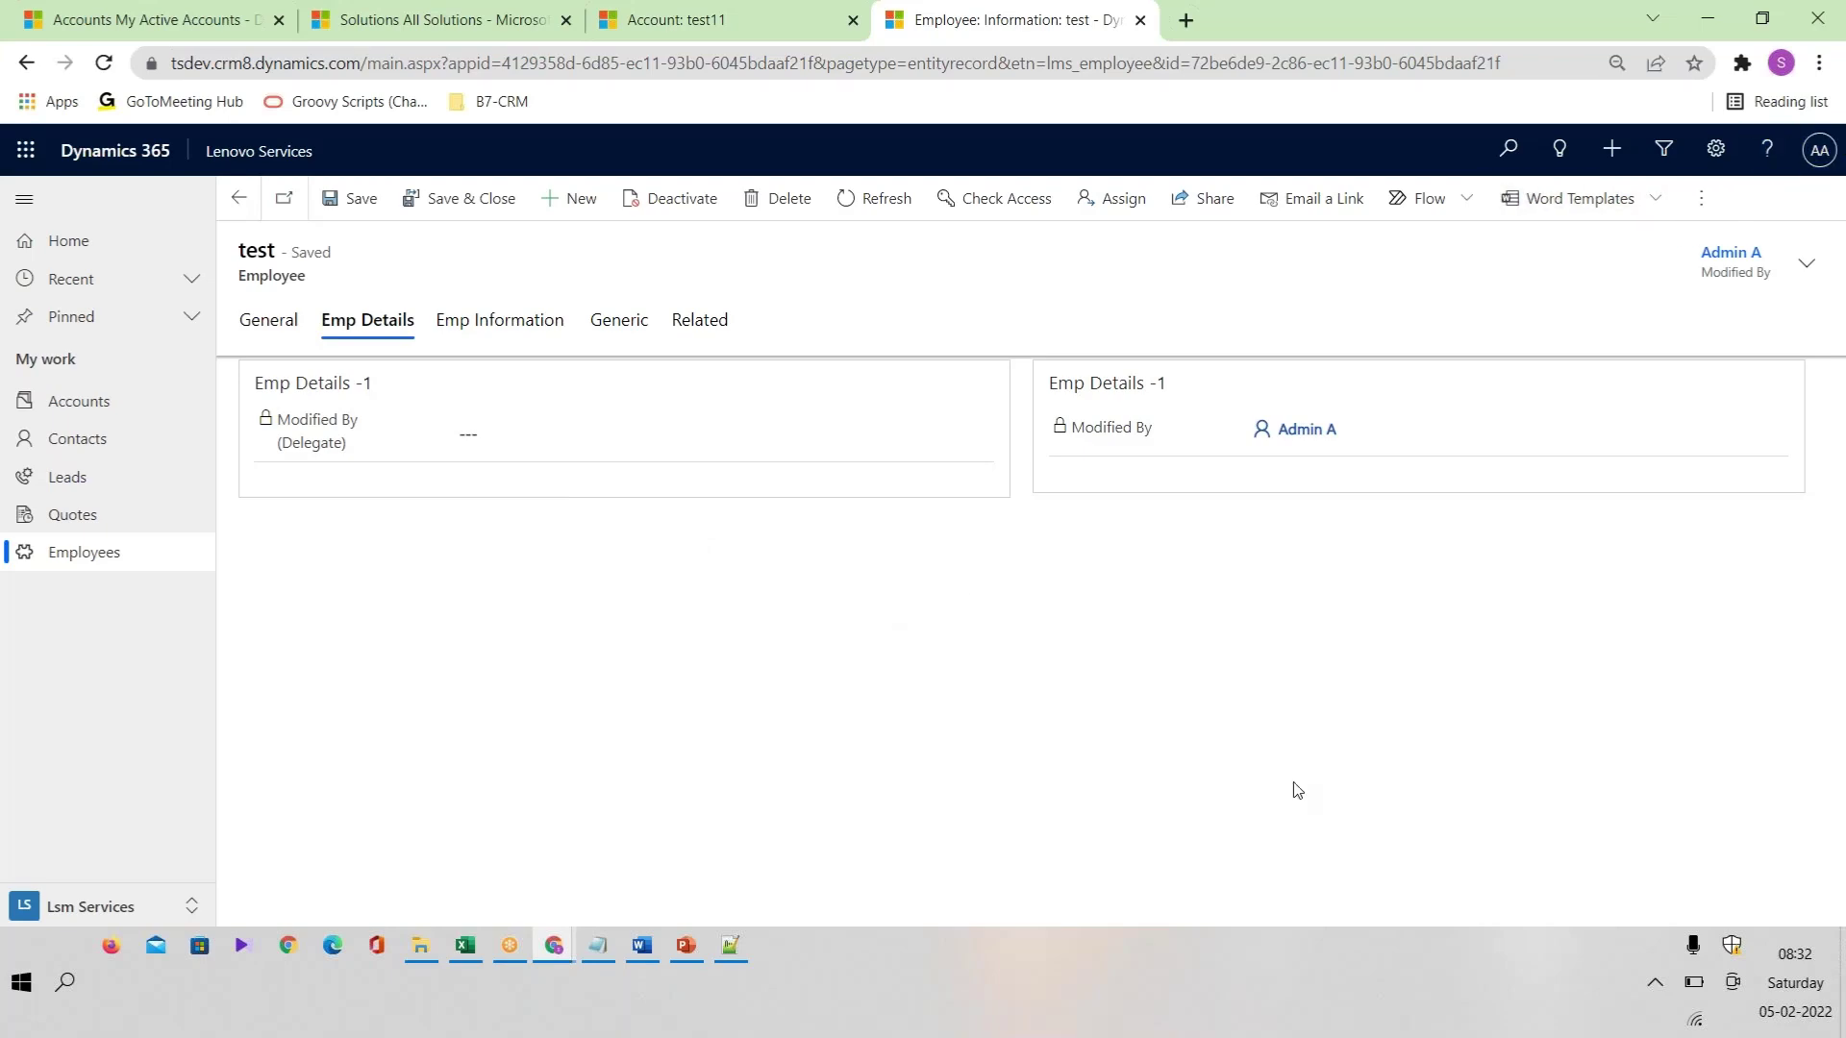
key(F5)
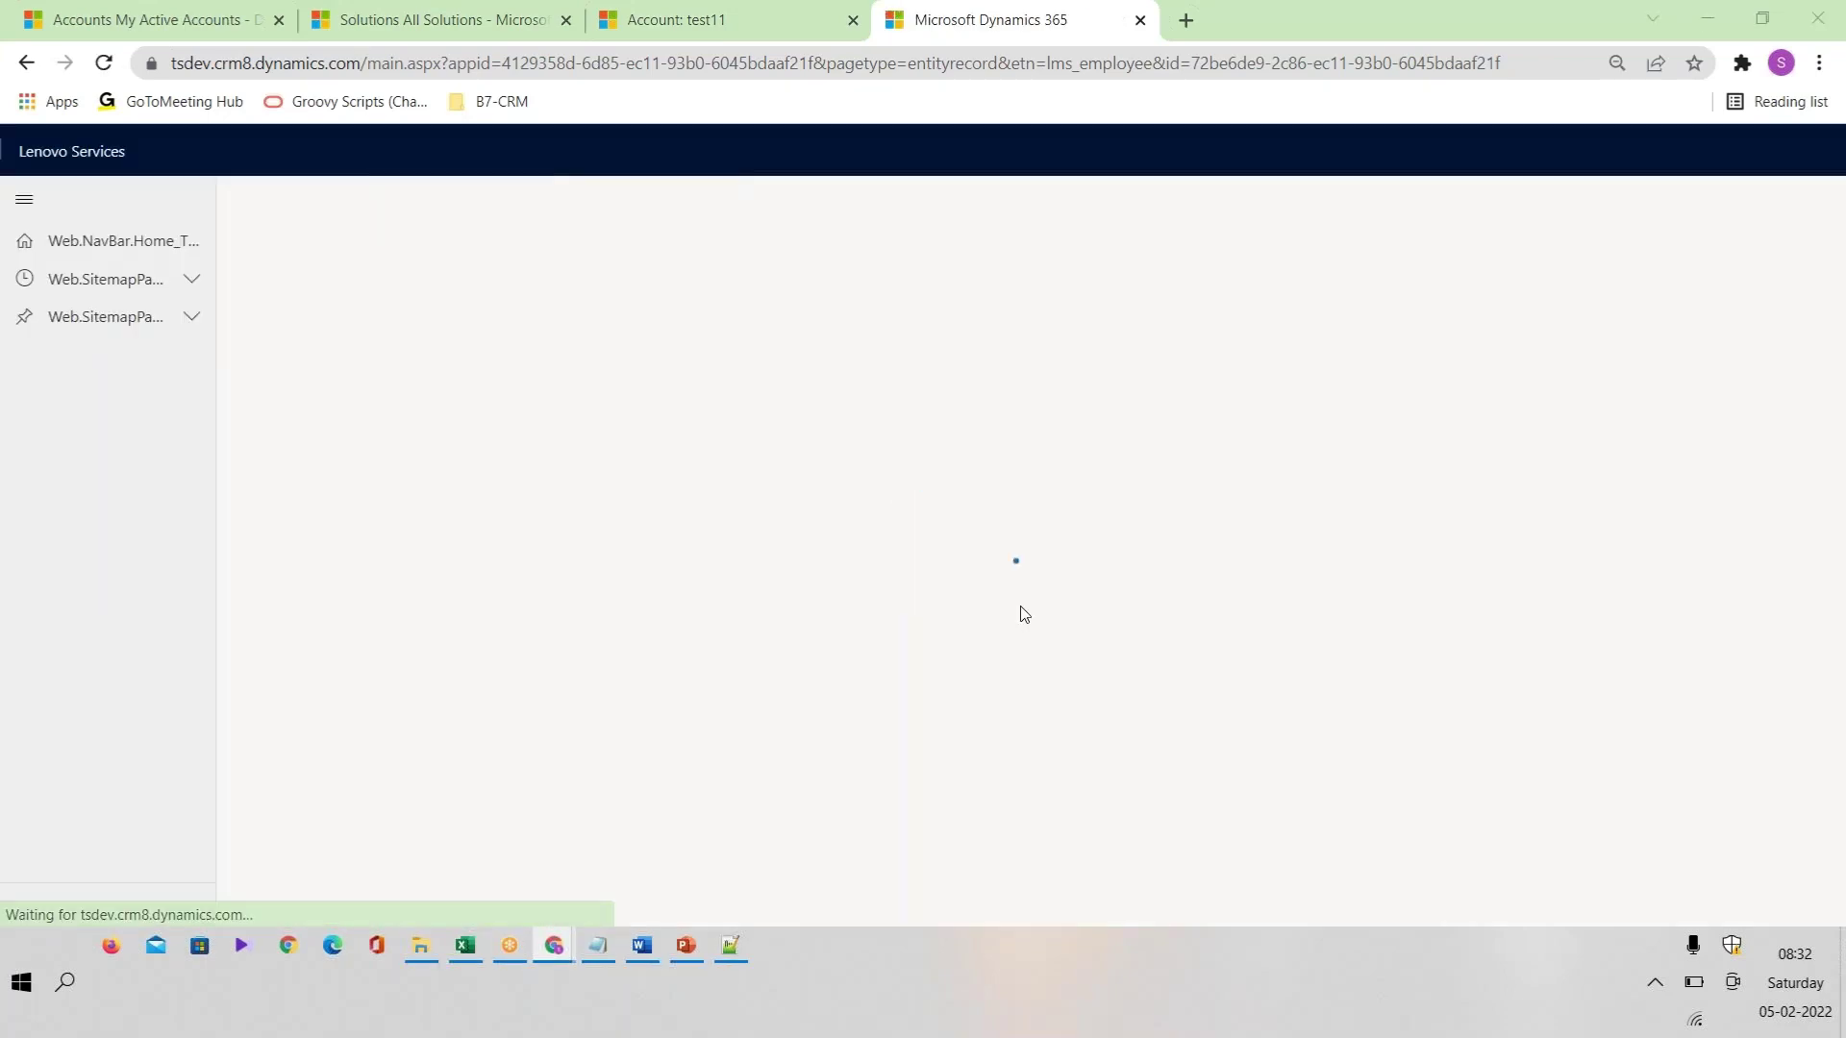
key(alt+Tab)
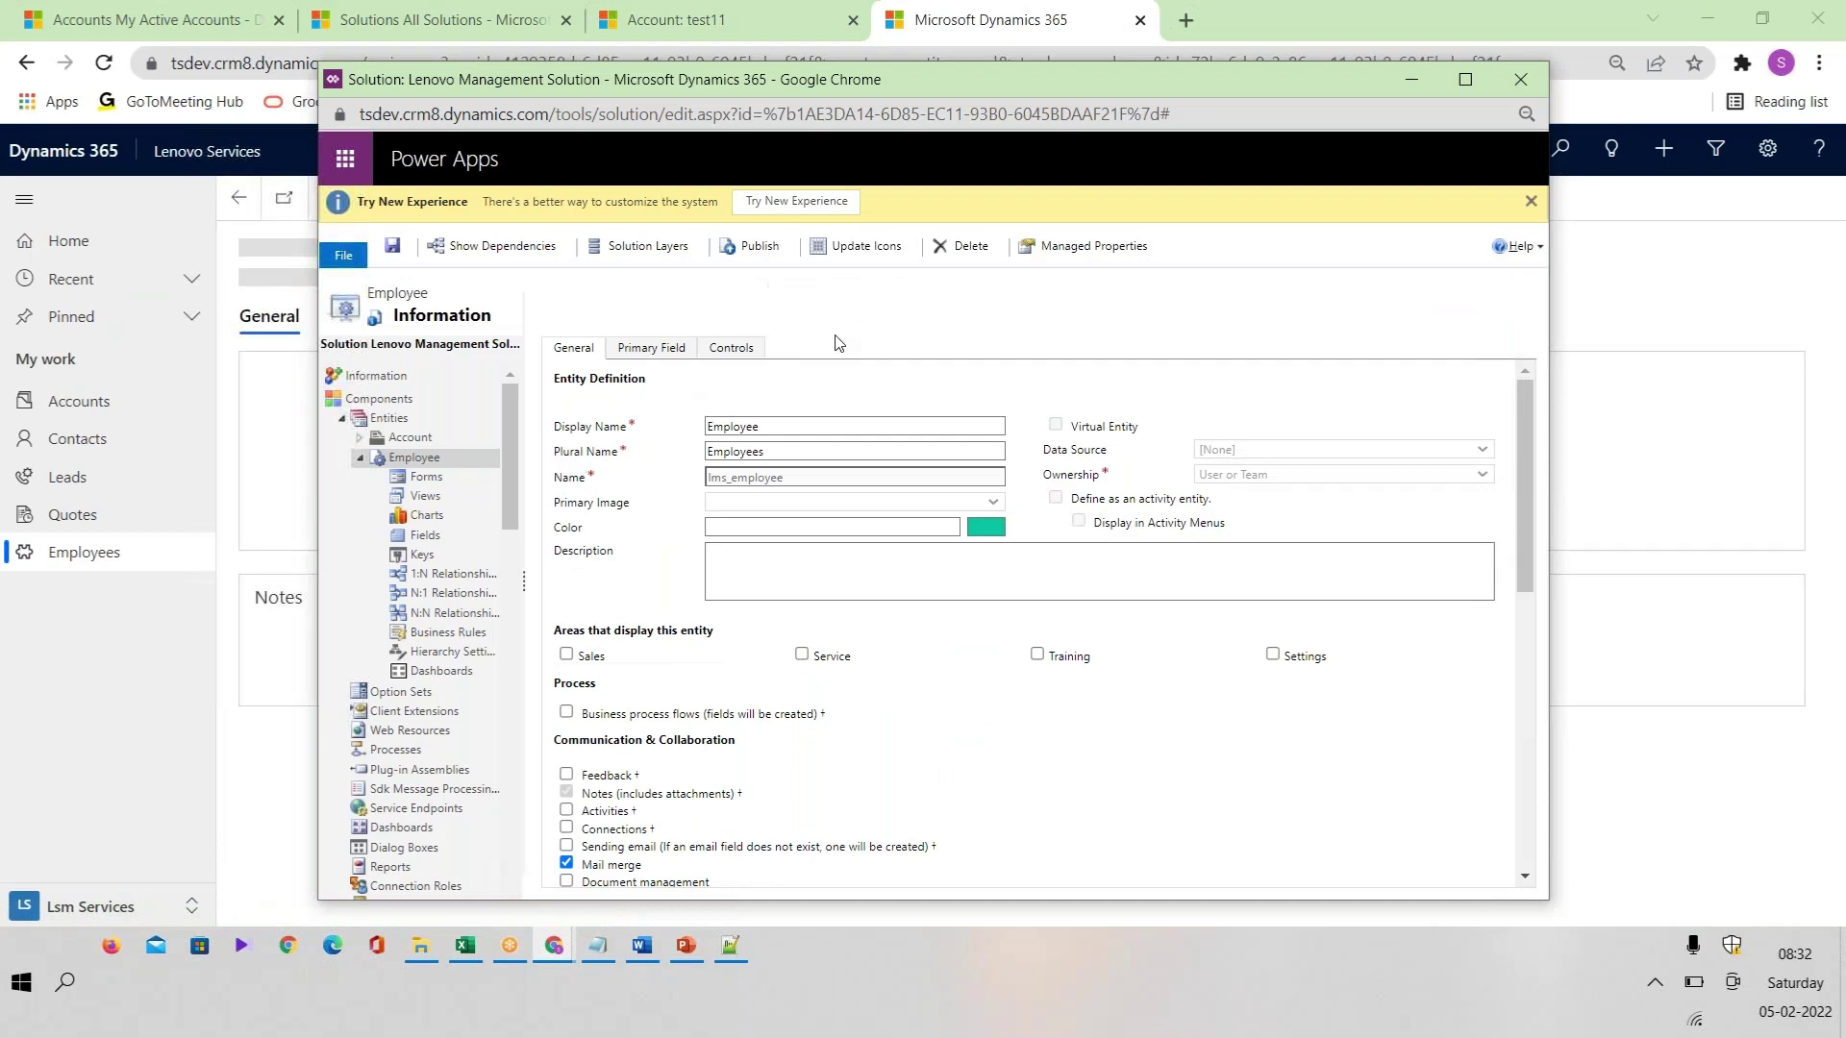
key(alt+Tab)
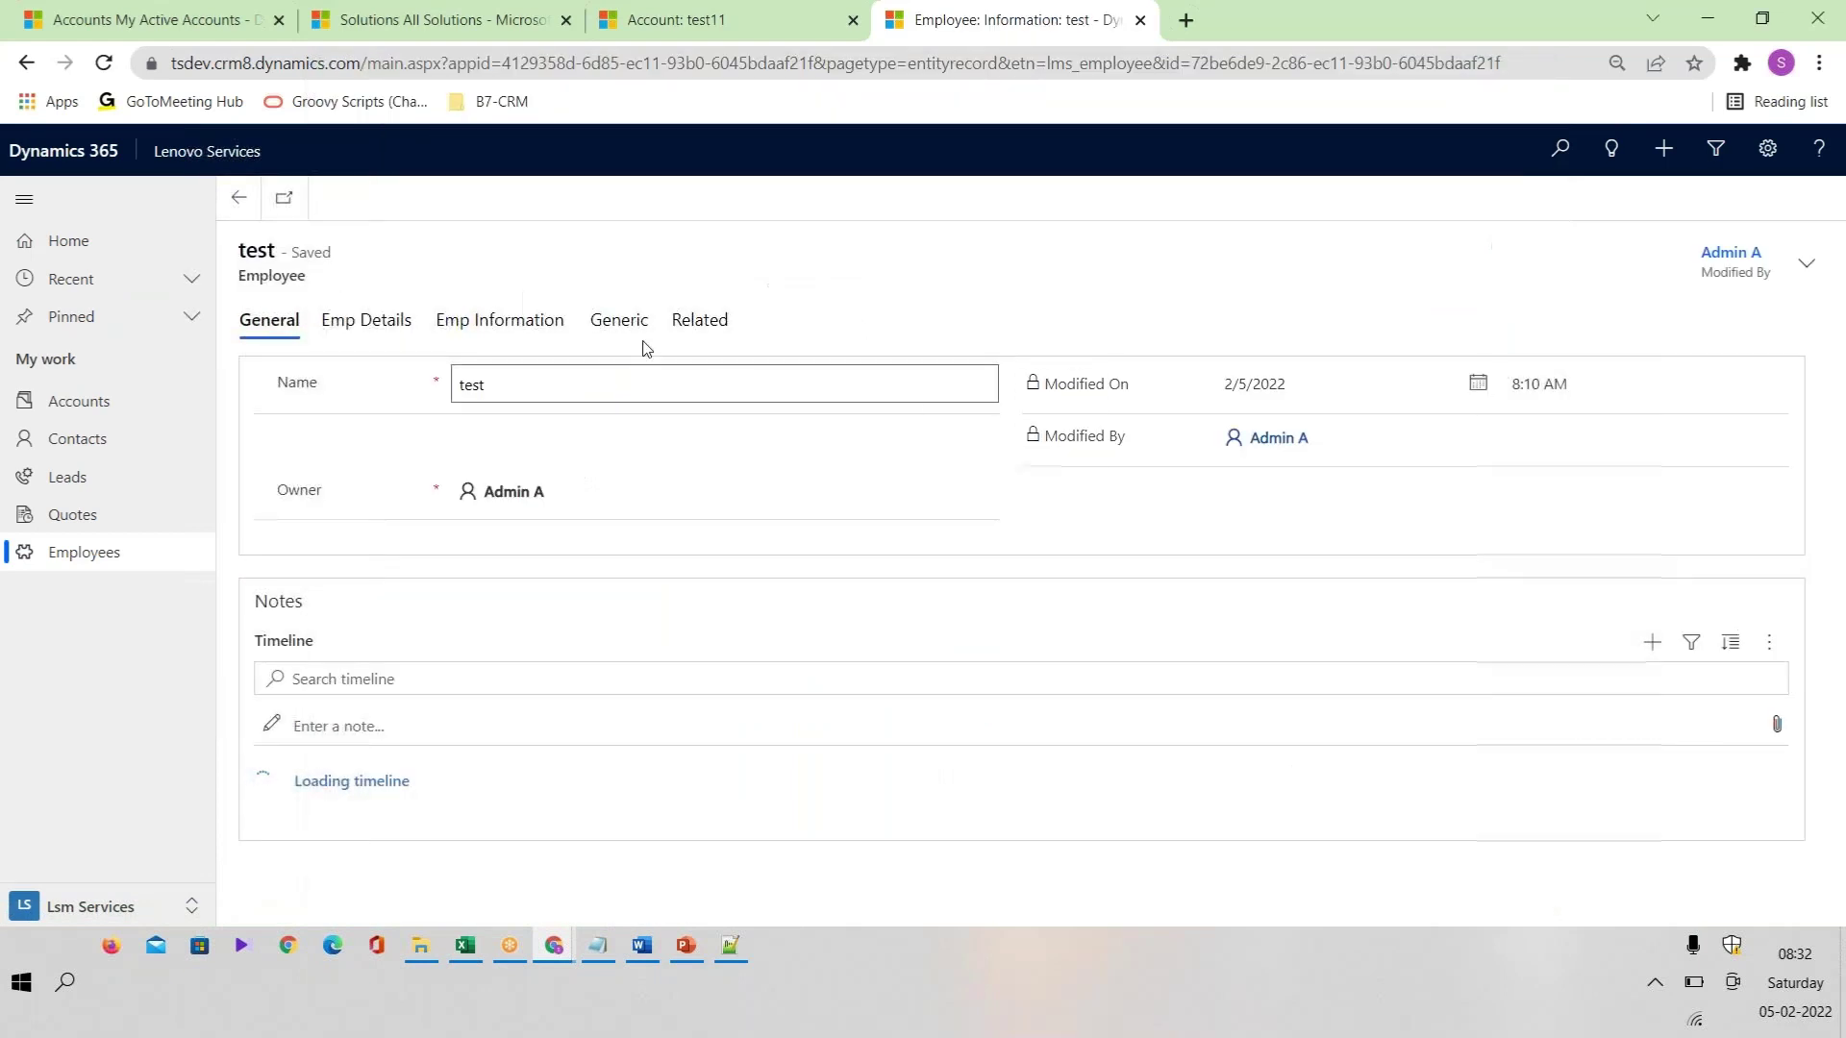
click(1664, 165)
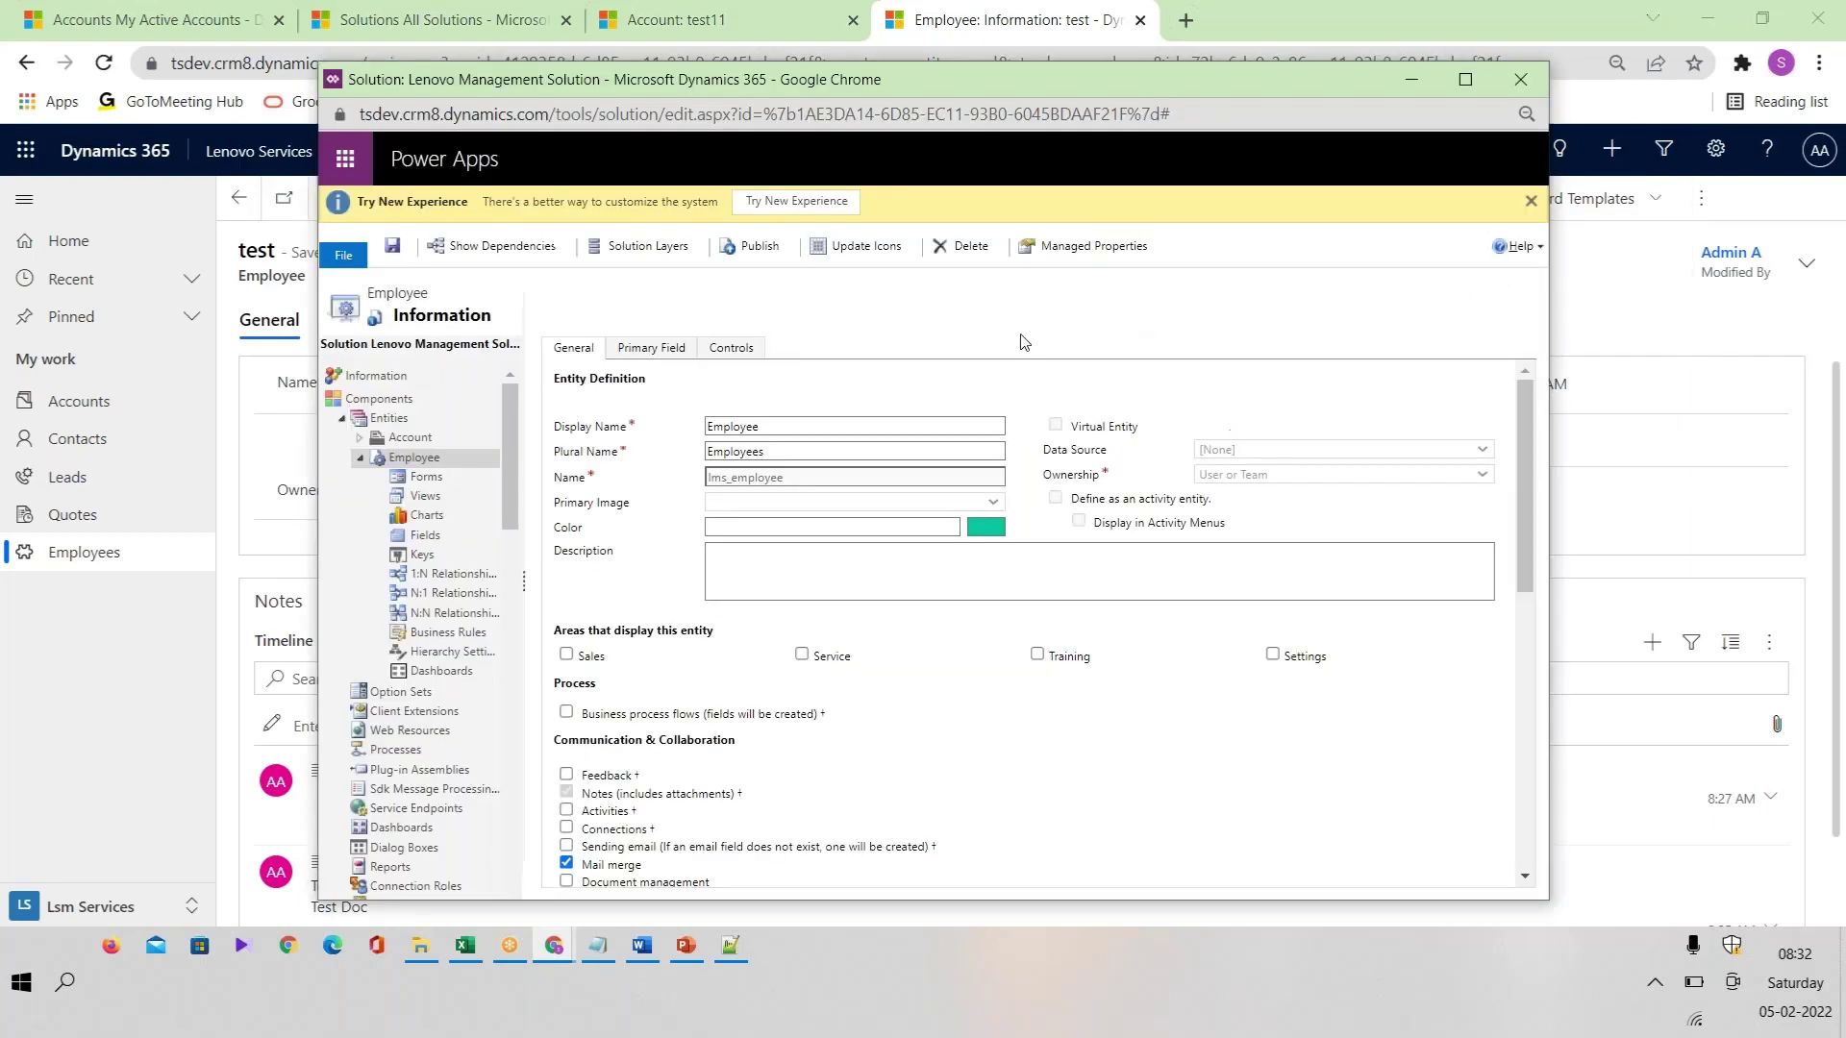
Step: Save and publish the Employee entity again and check its Allow quick create option under Data Services
key(alt+Tab)
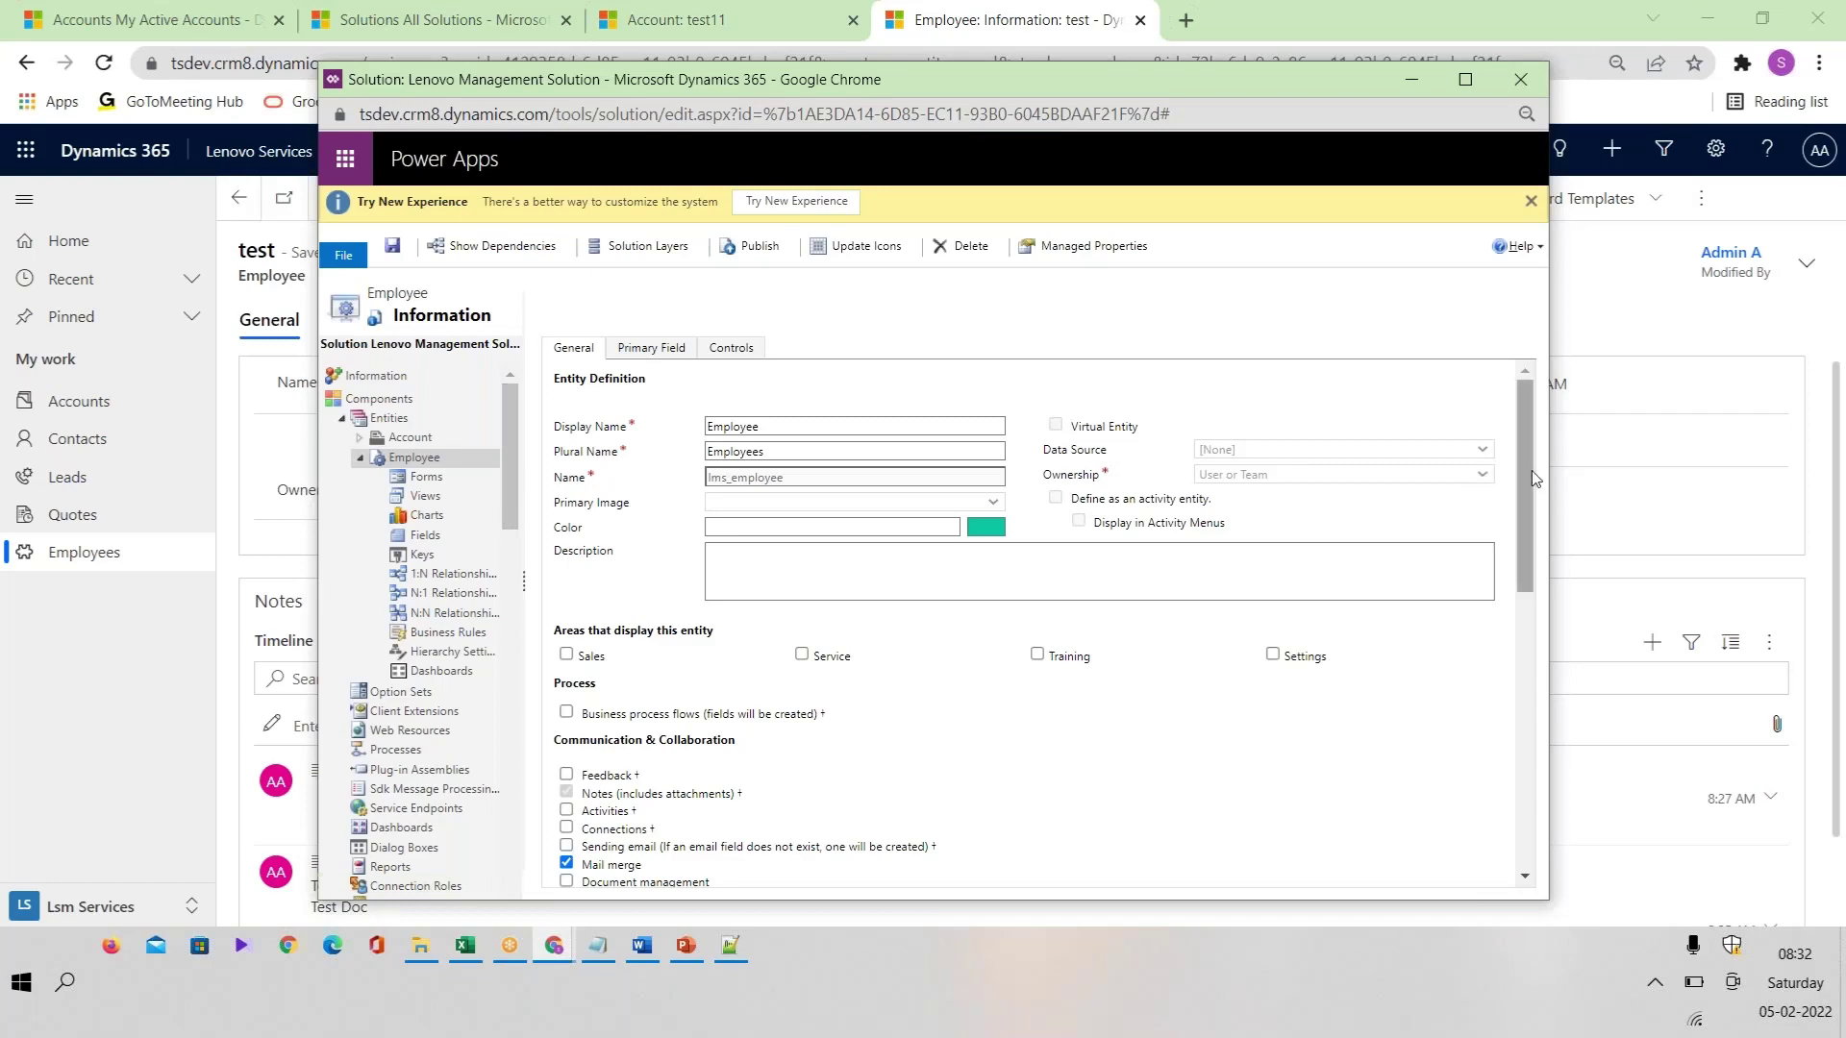
drag(1526, 476, 1511, 604)
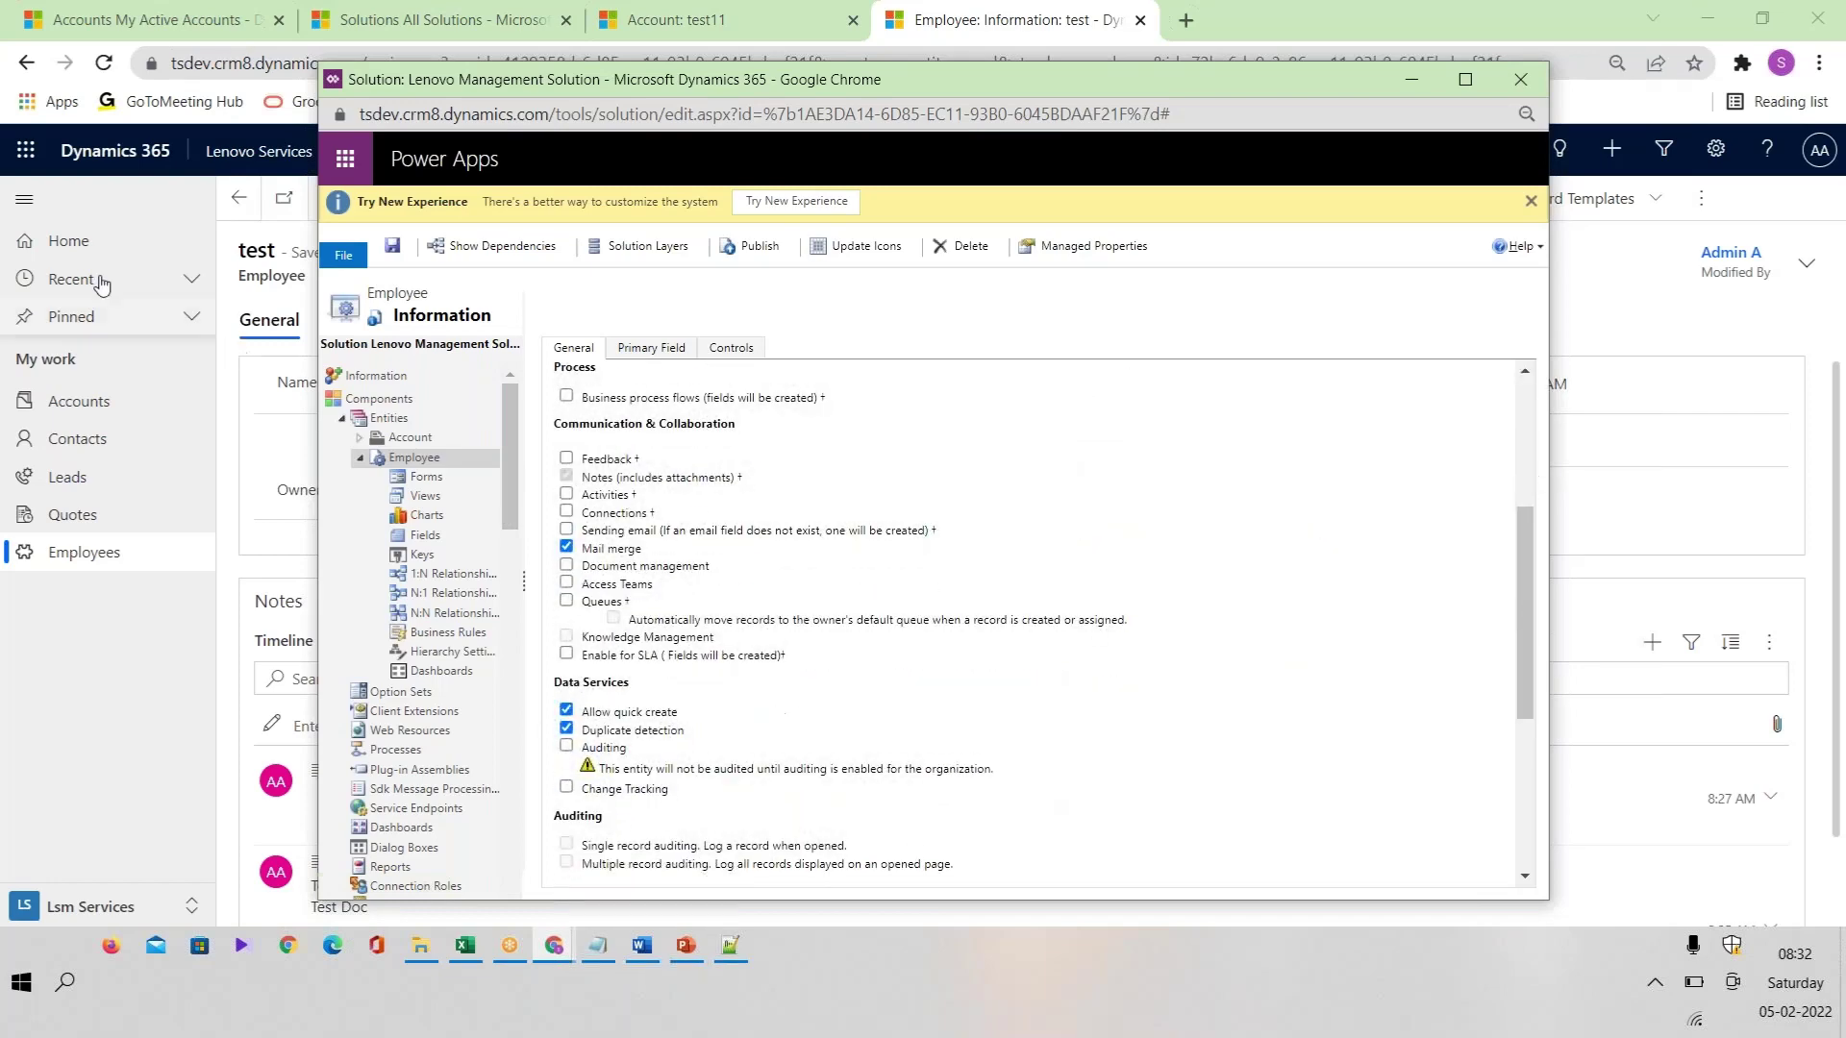
click(392, 246)
click(754, 247)
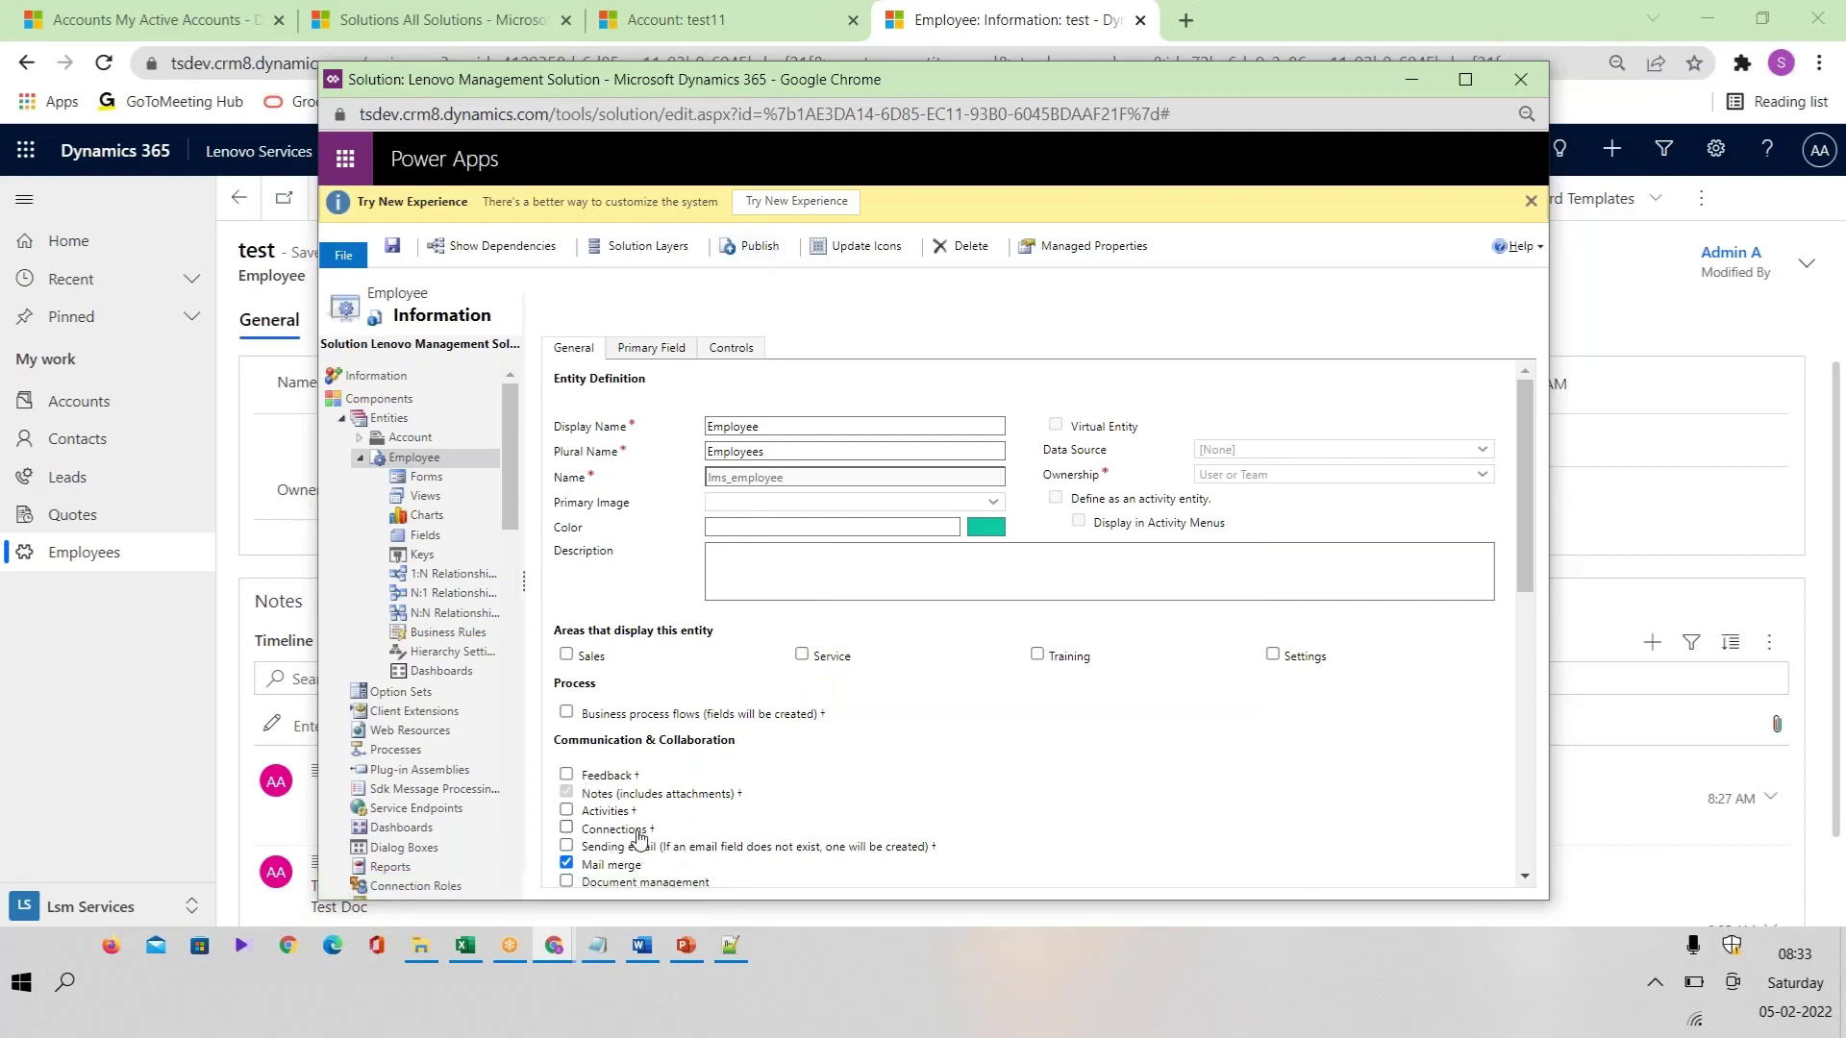
scroll(1531, 544, down, 4)
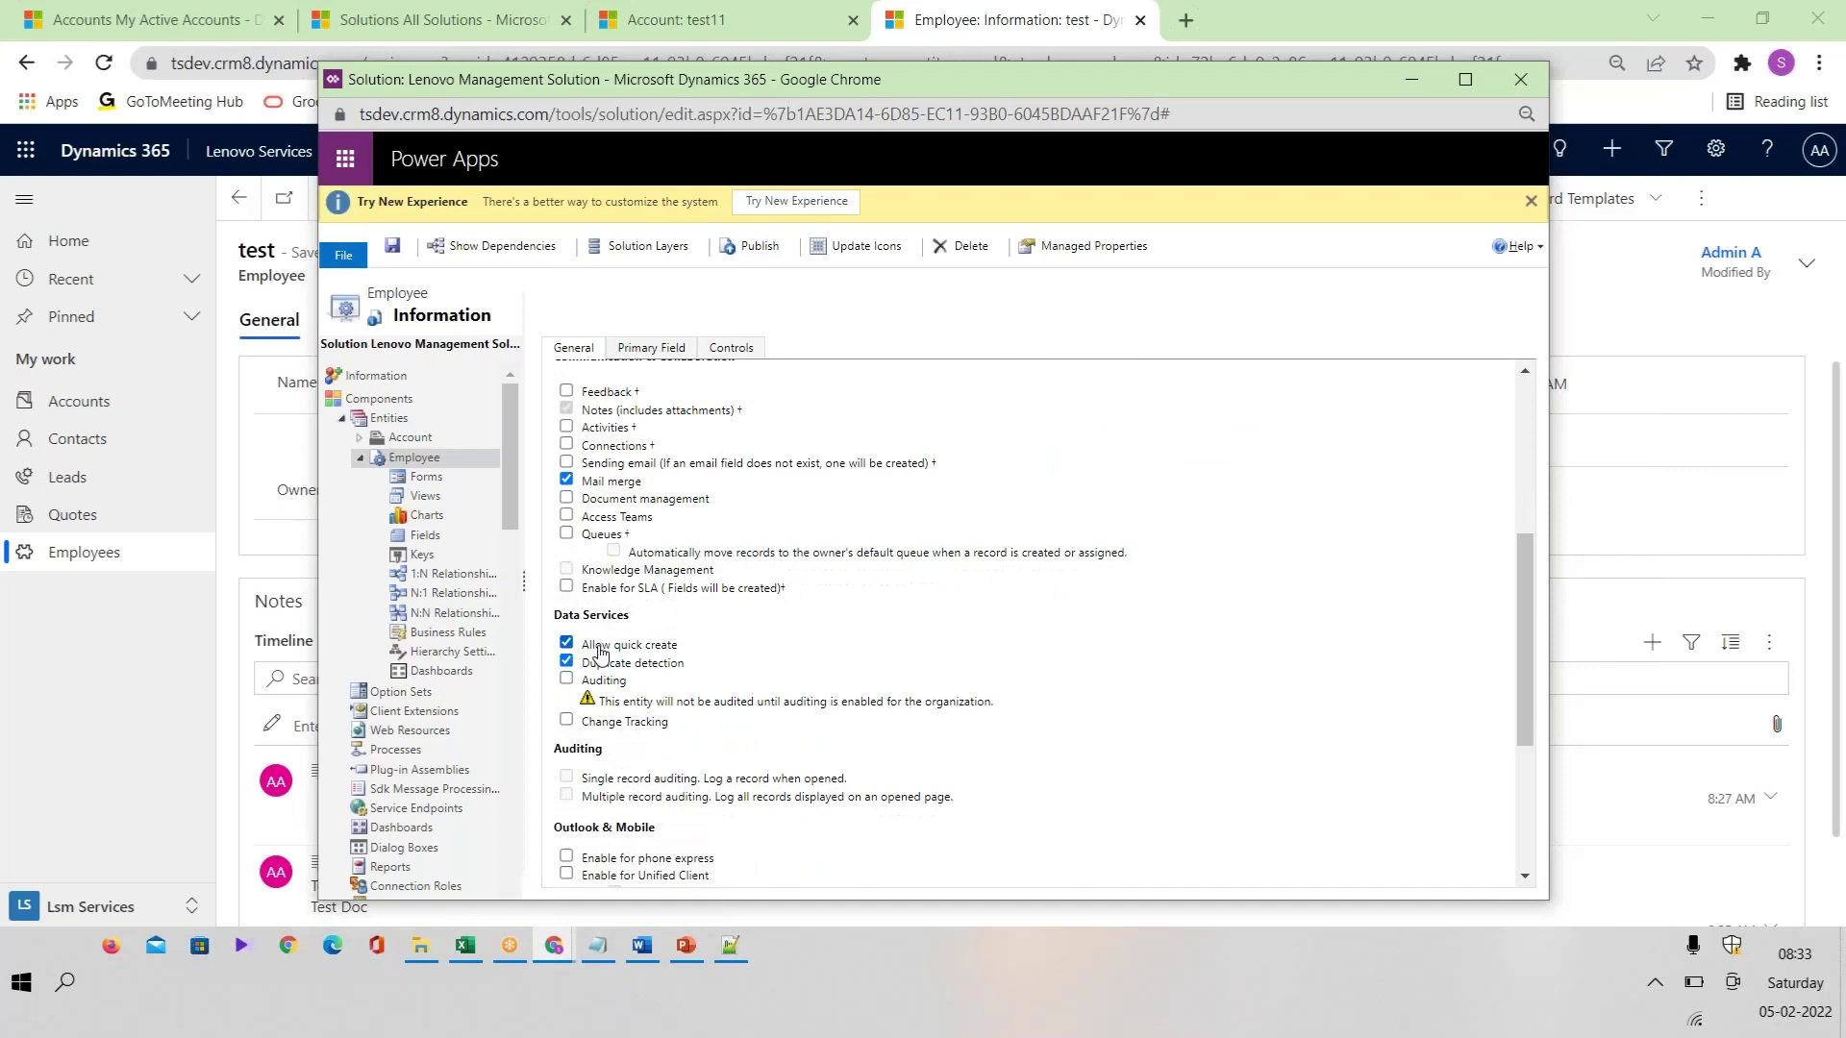
Step: Create a new quick create form for the Employee entity and place the Name field in its first section
click(426, 478)
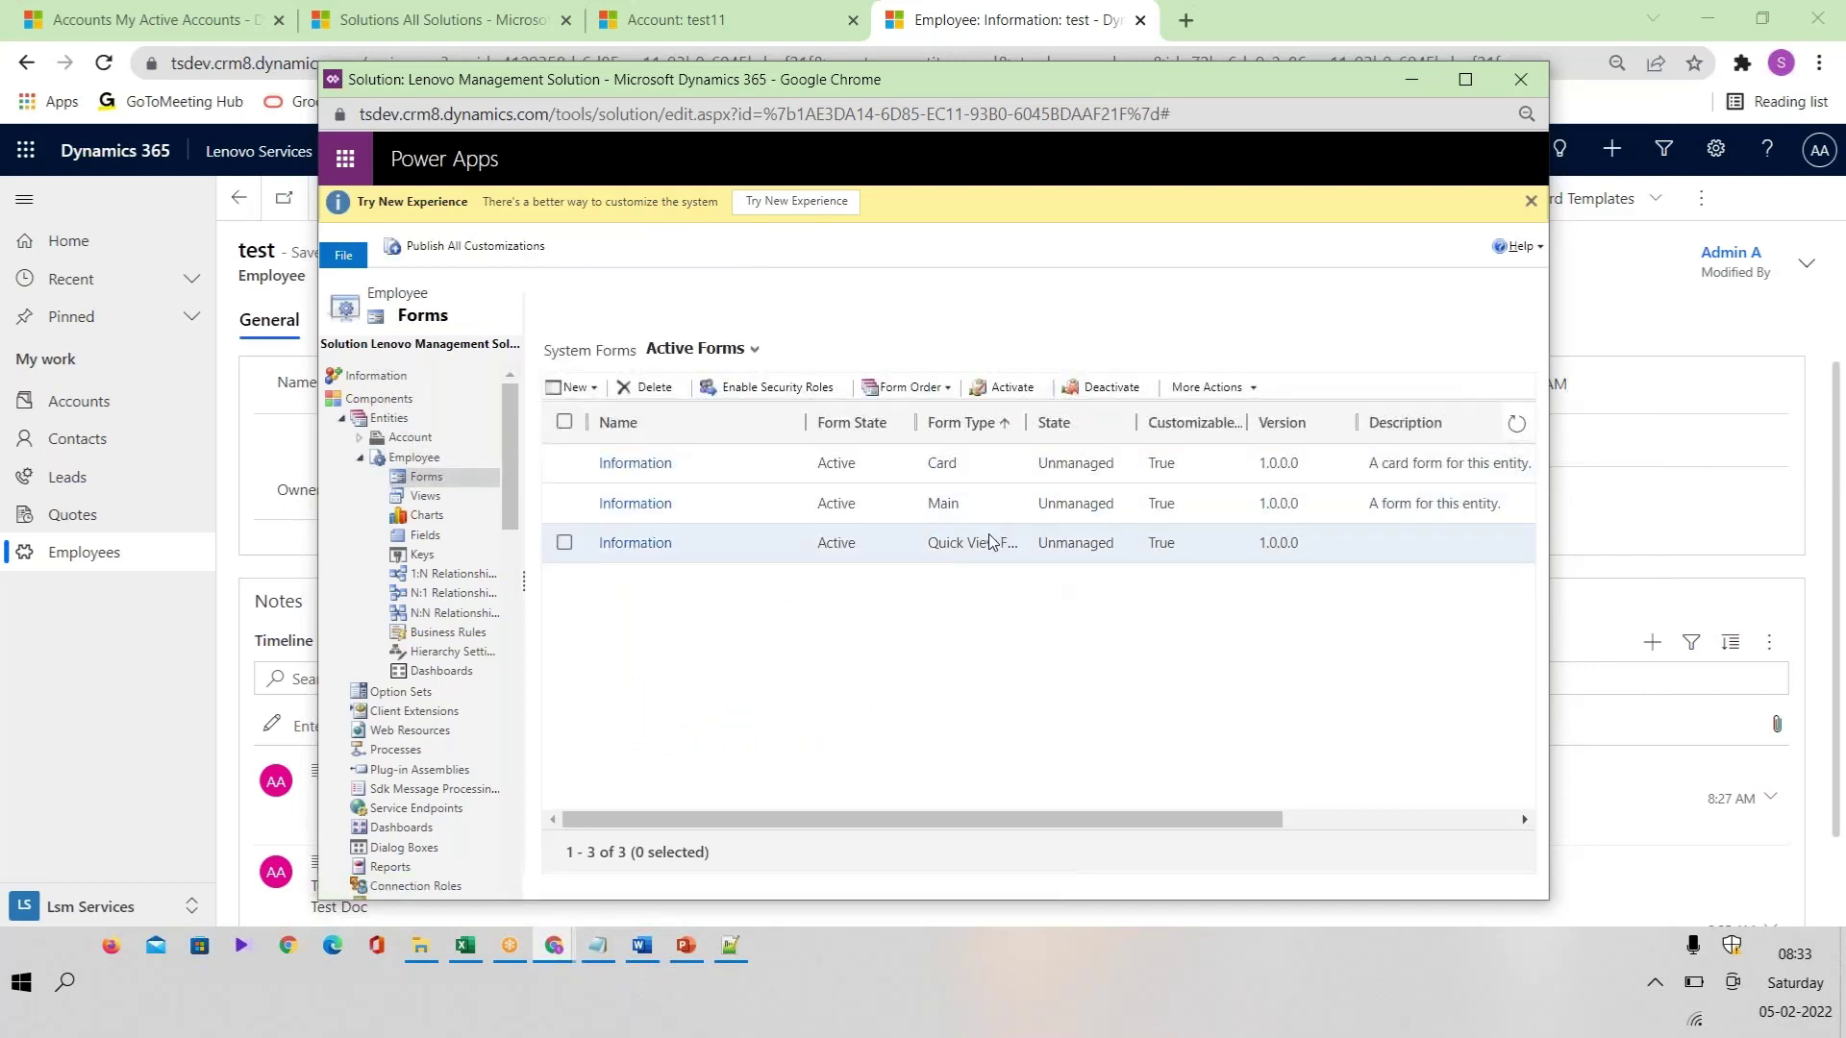
drag(1026, 425, 1149, 423)
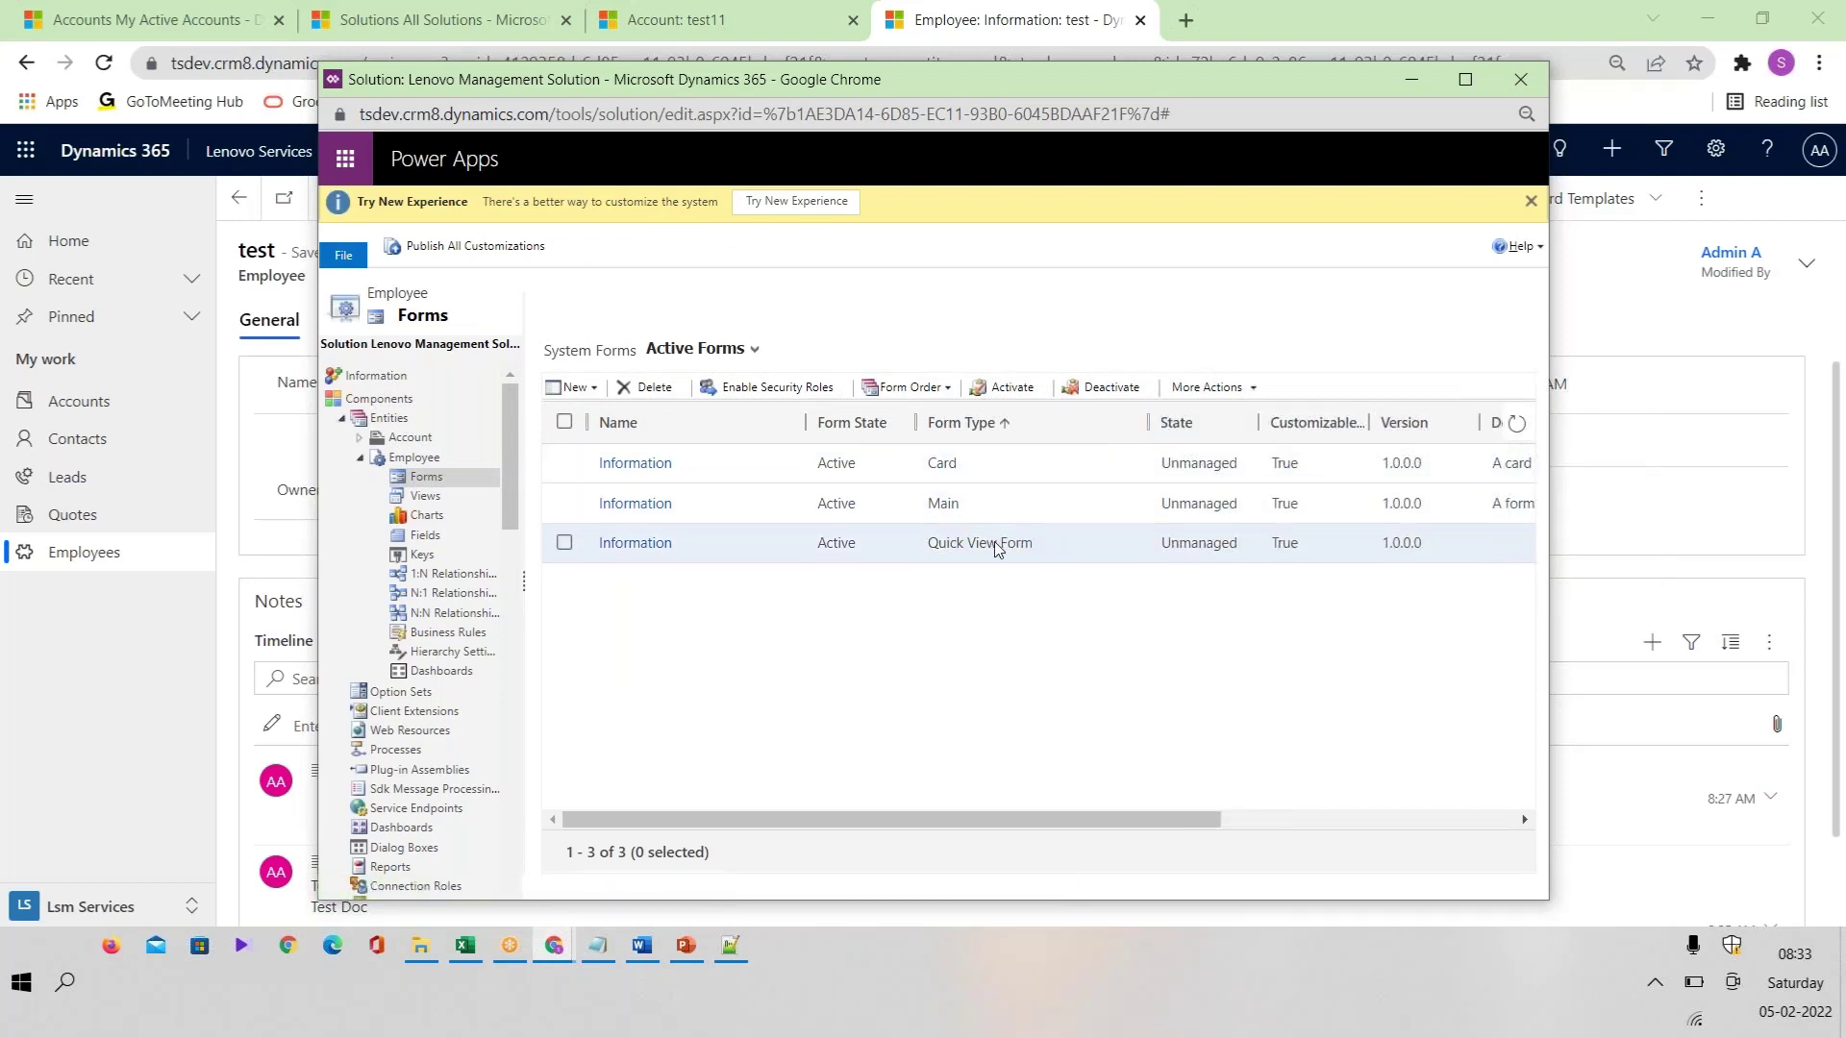
click(587, 388)
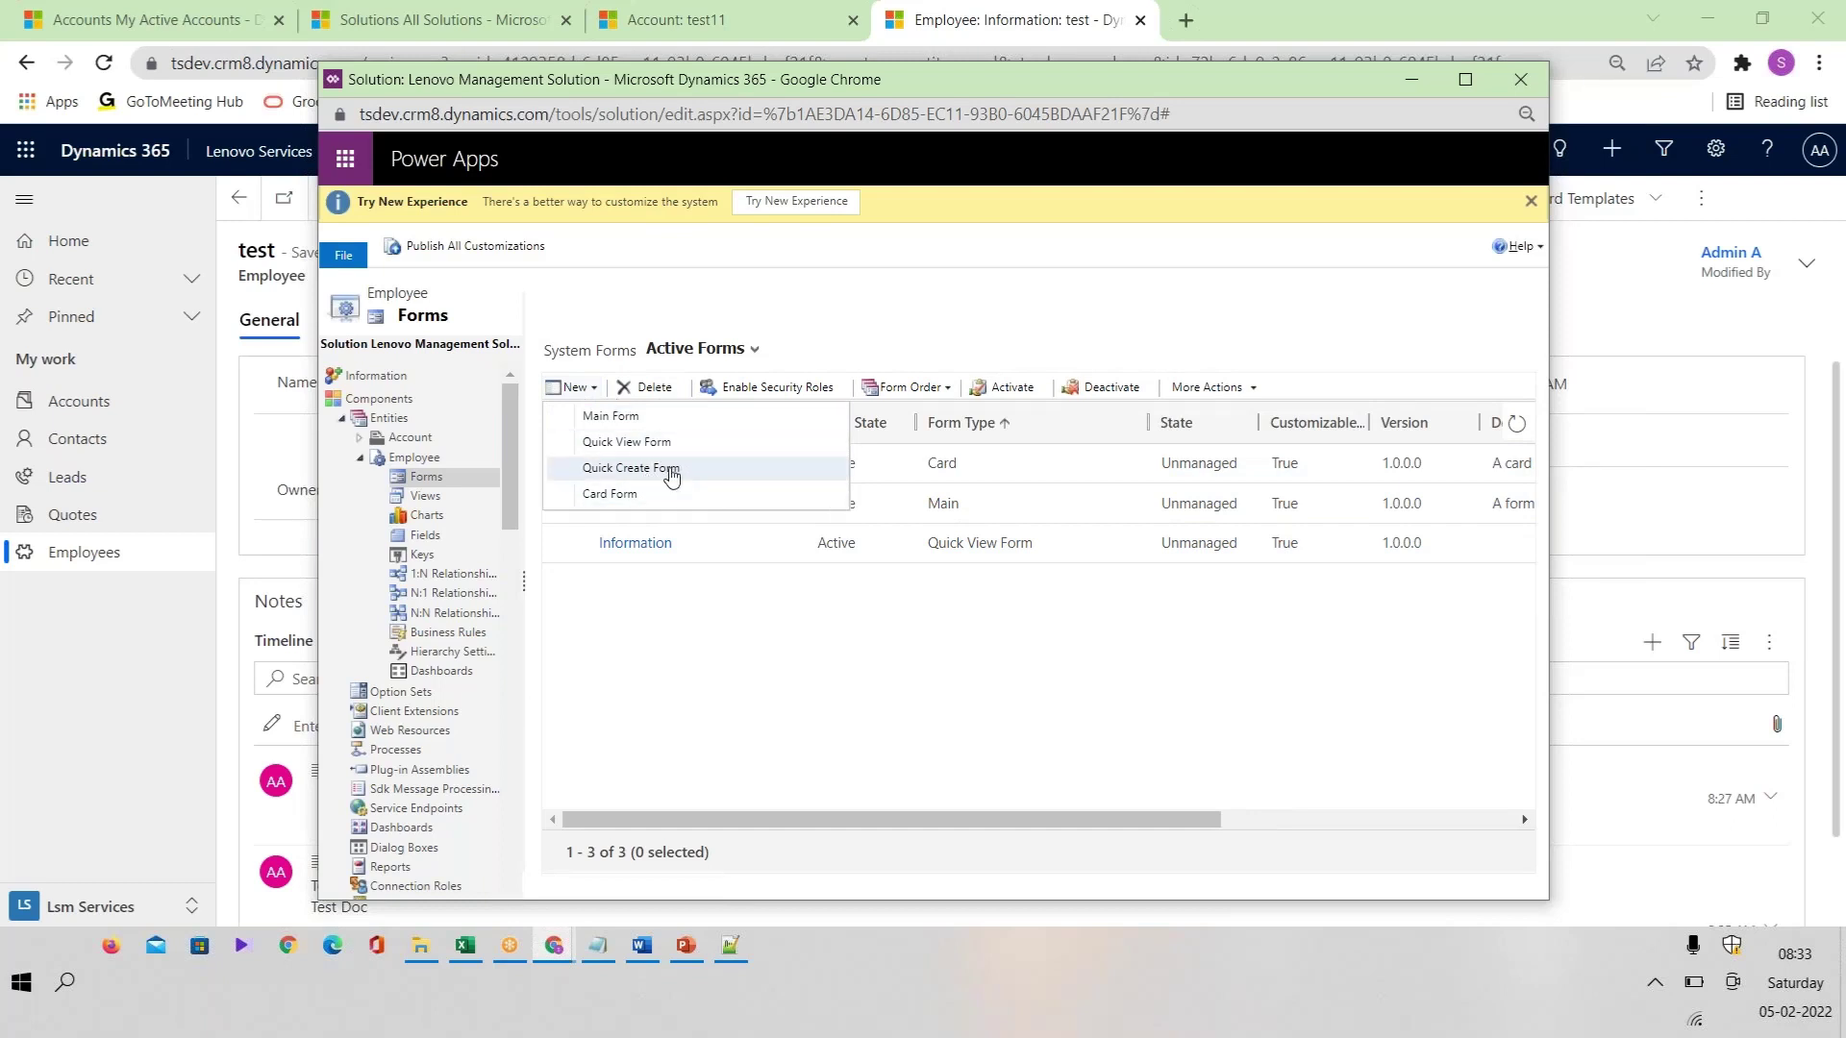
click(670, 471)
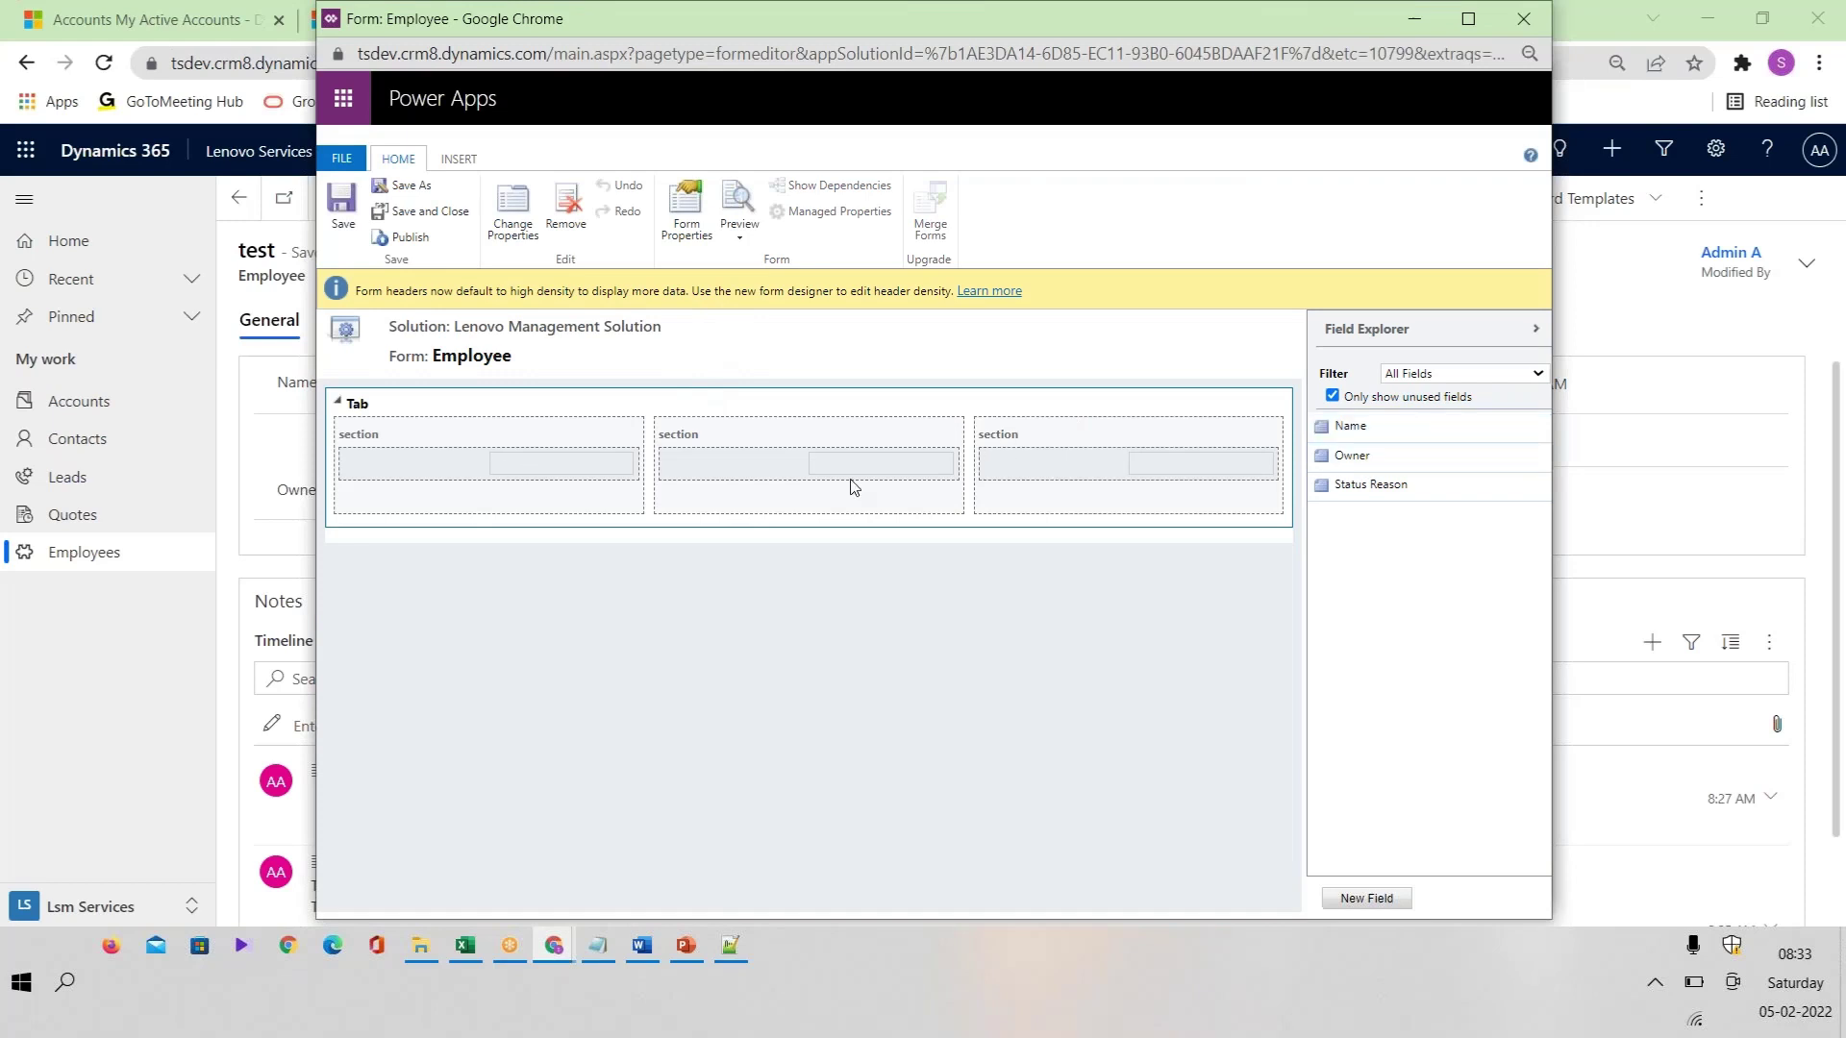
drag(1375, 428, 488, 476)
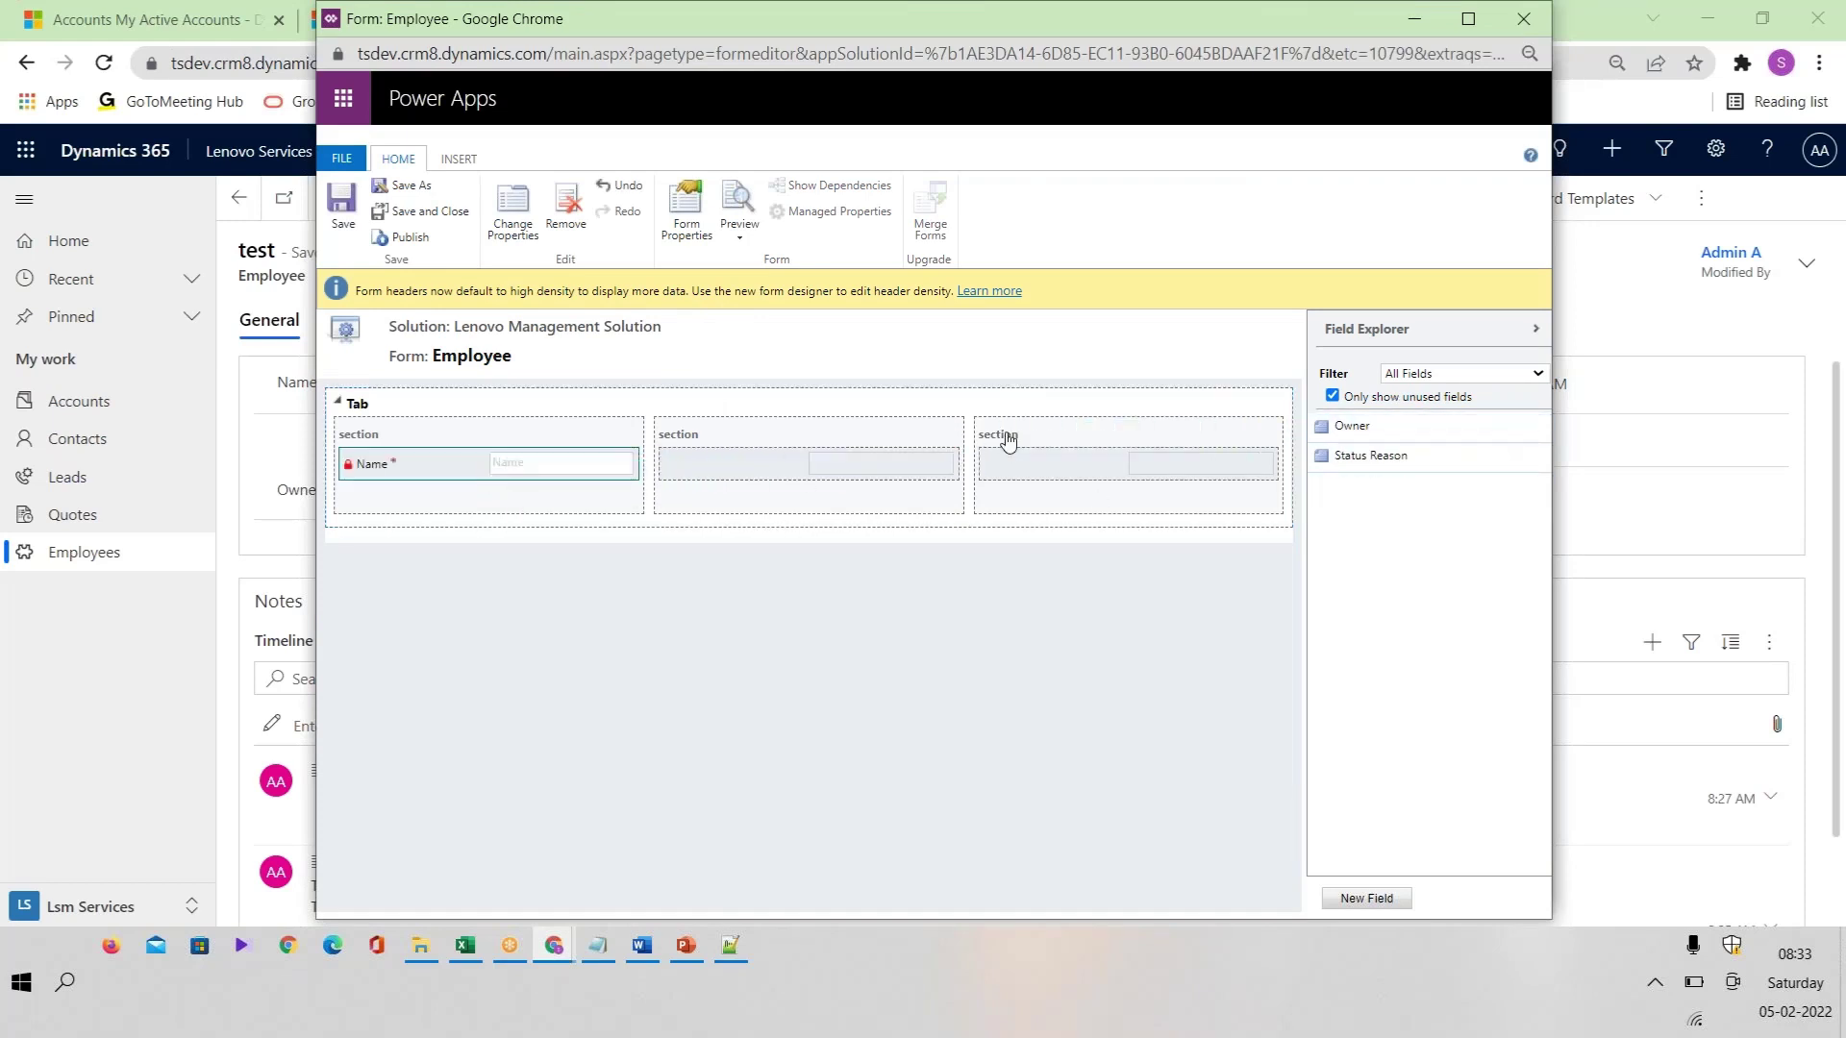
Step: Add a single-line text field named Details to the Employee entity, then save and close it
click(1370, 897)
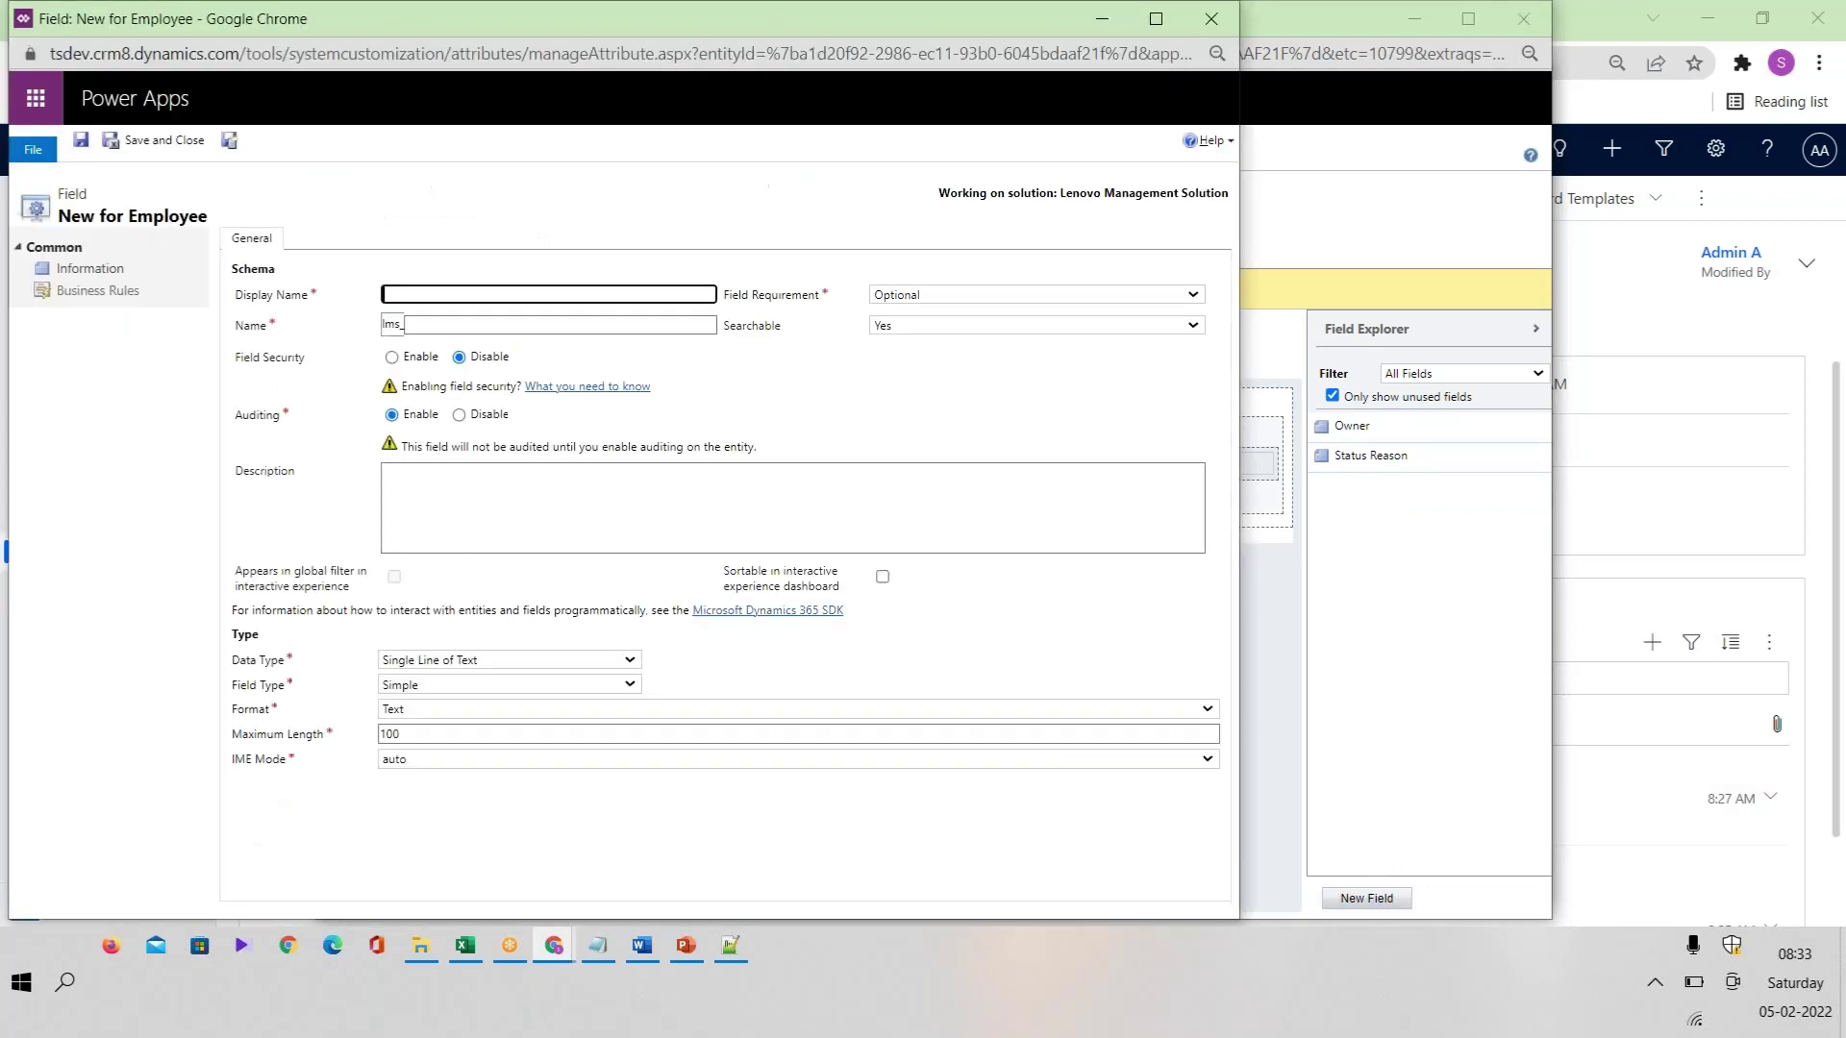
text(Details)
click(495, 326)
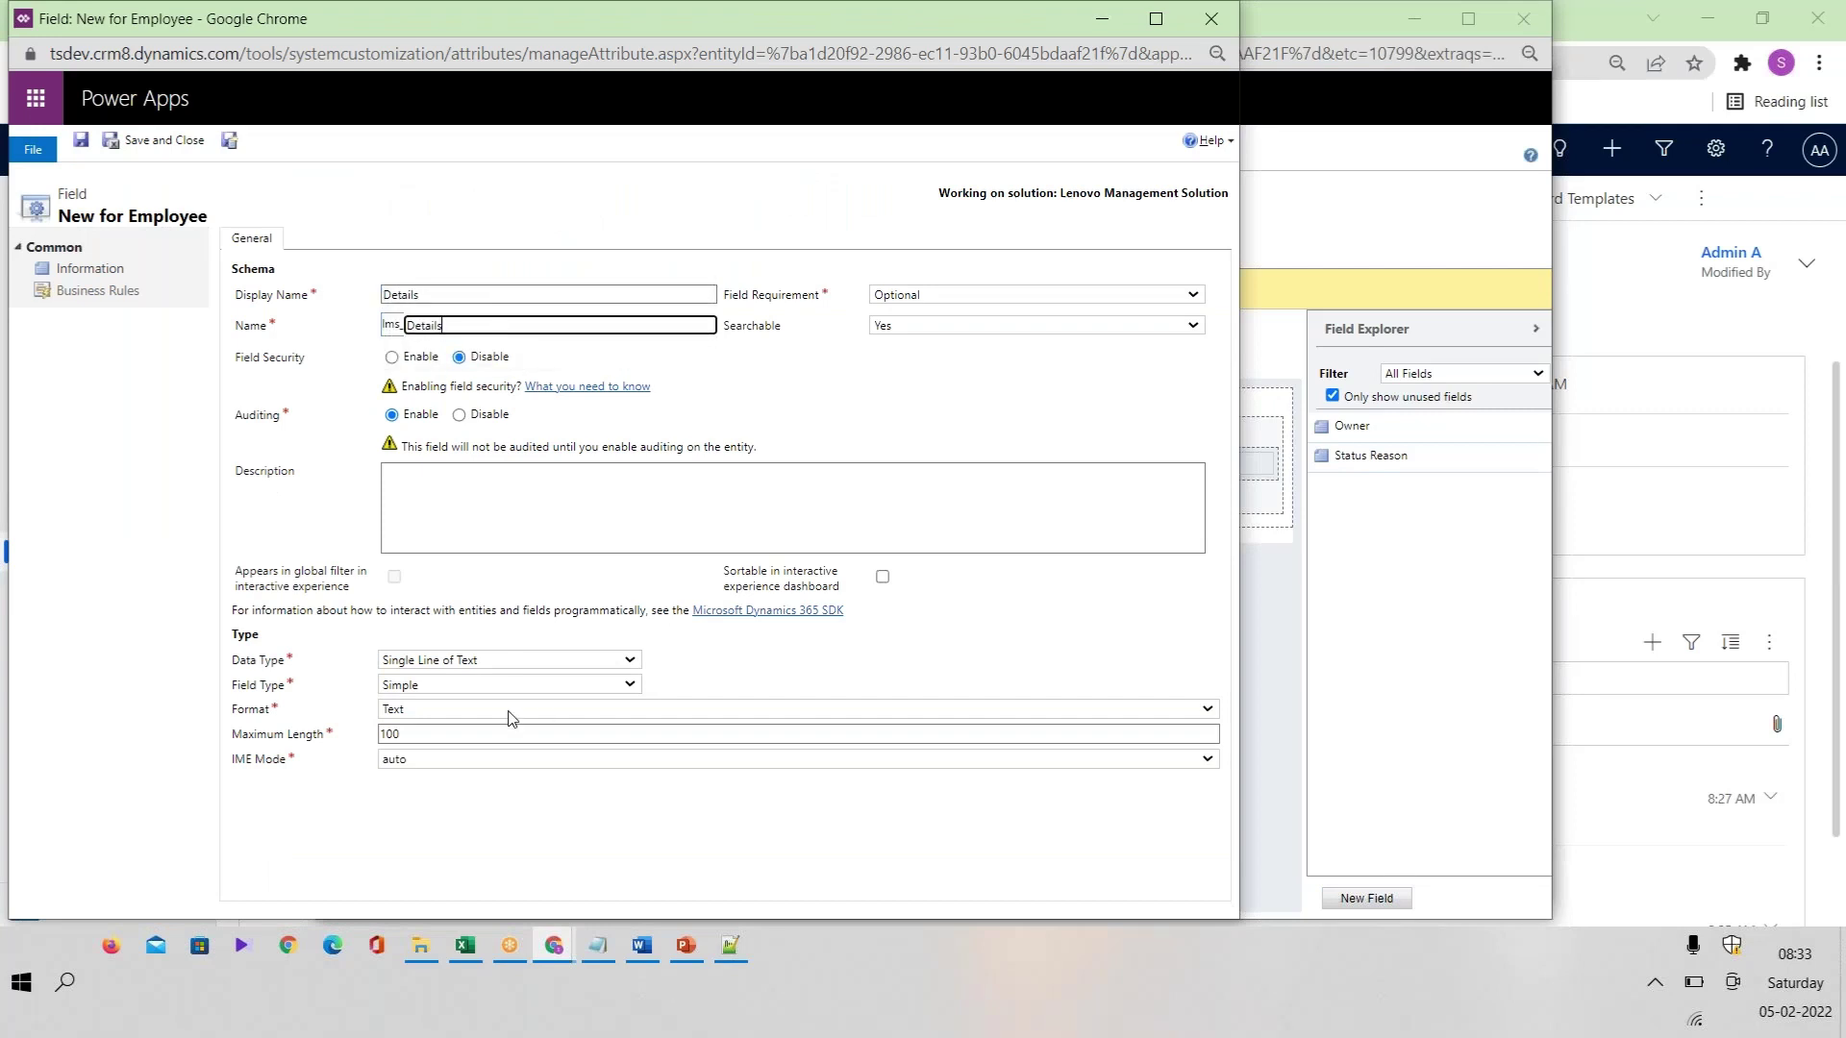
click(154, 140)
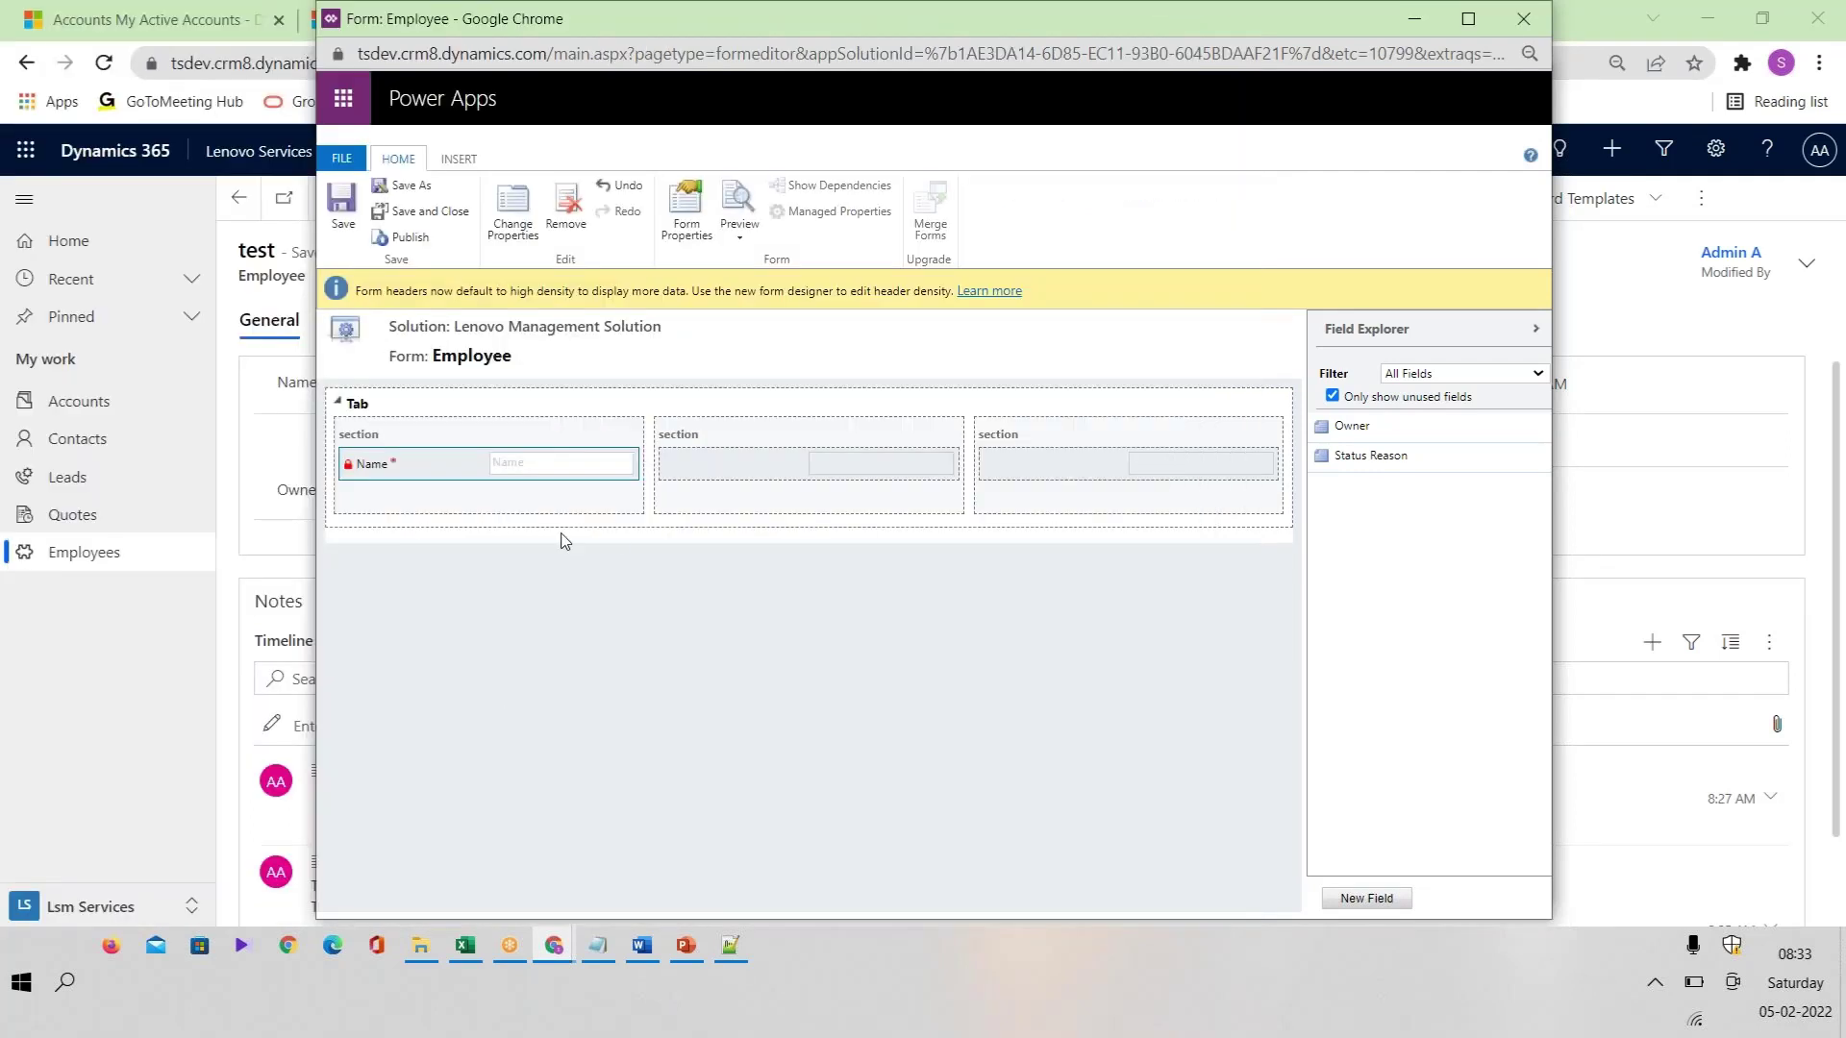
click(1387, 906)
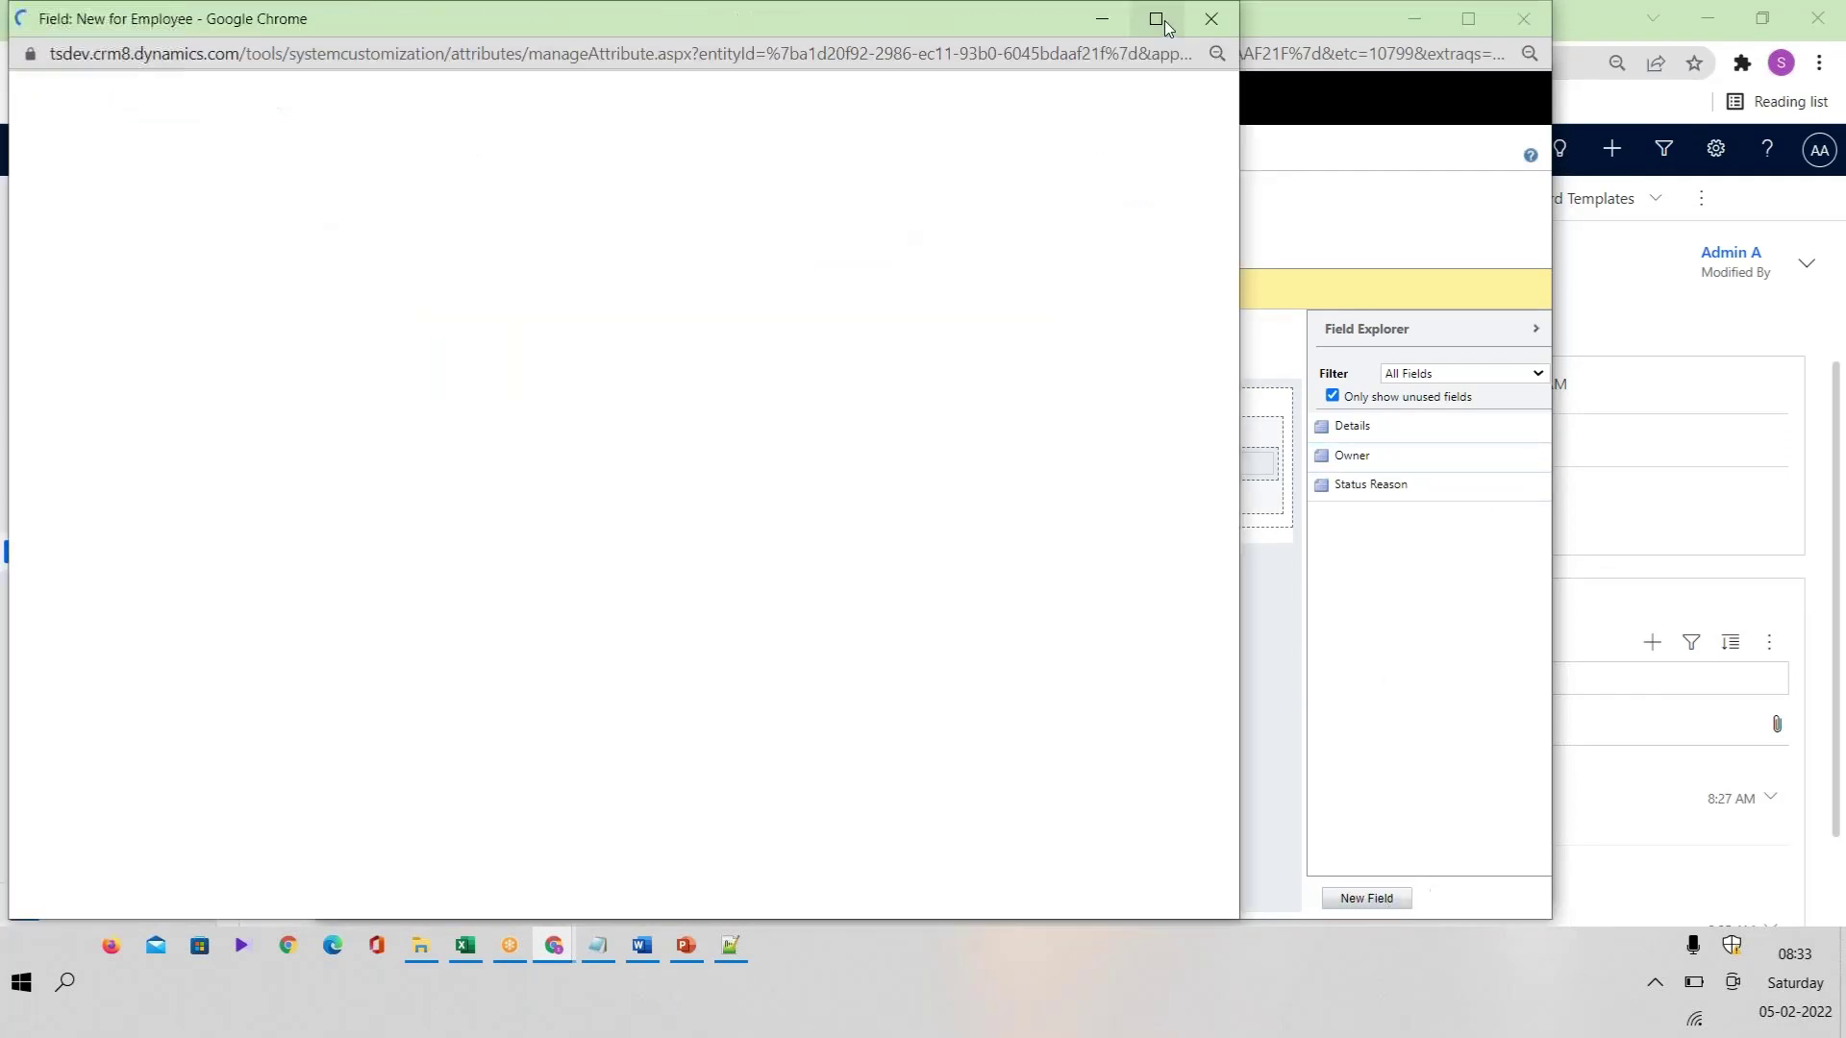
drag(970, 8, 970, 117)
click(1226, 142)
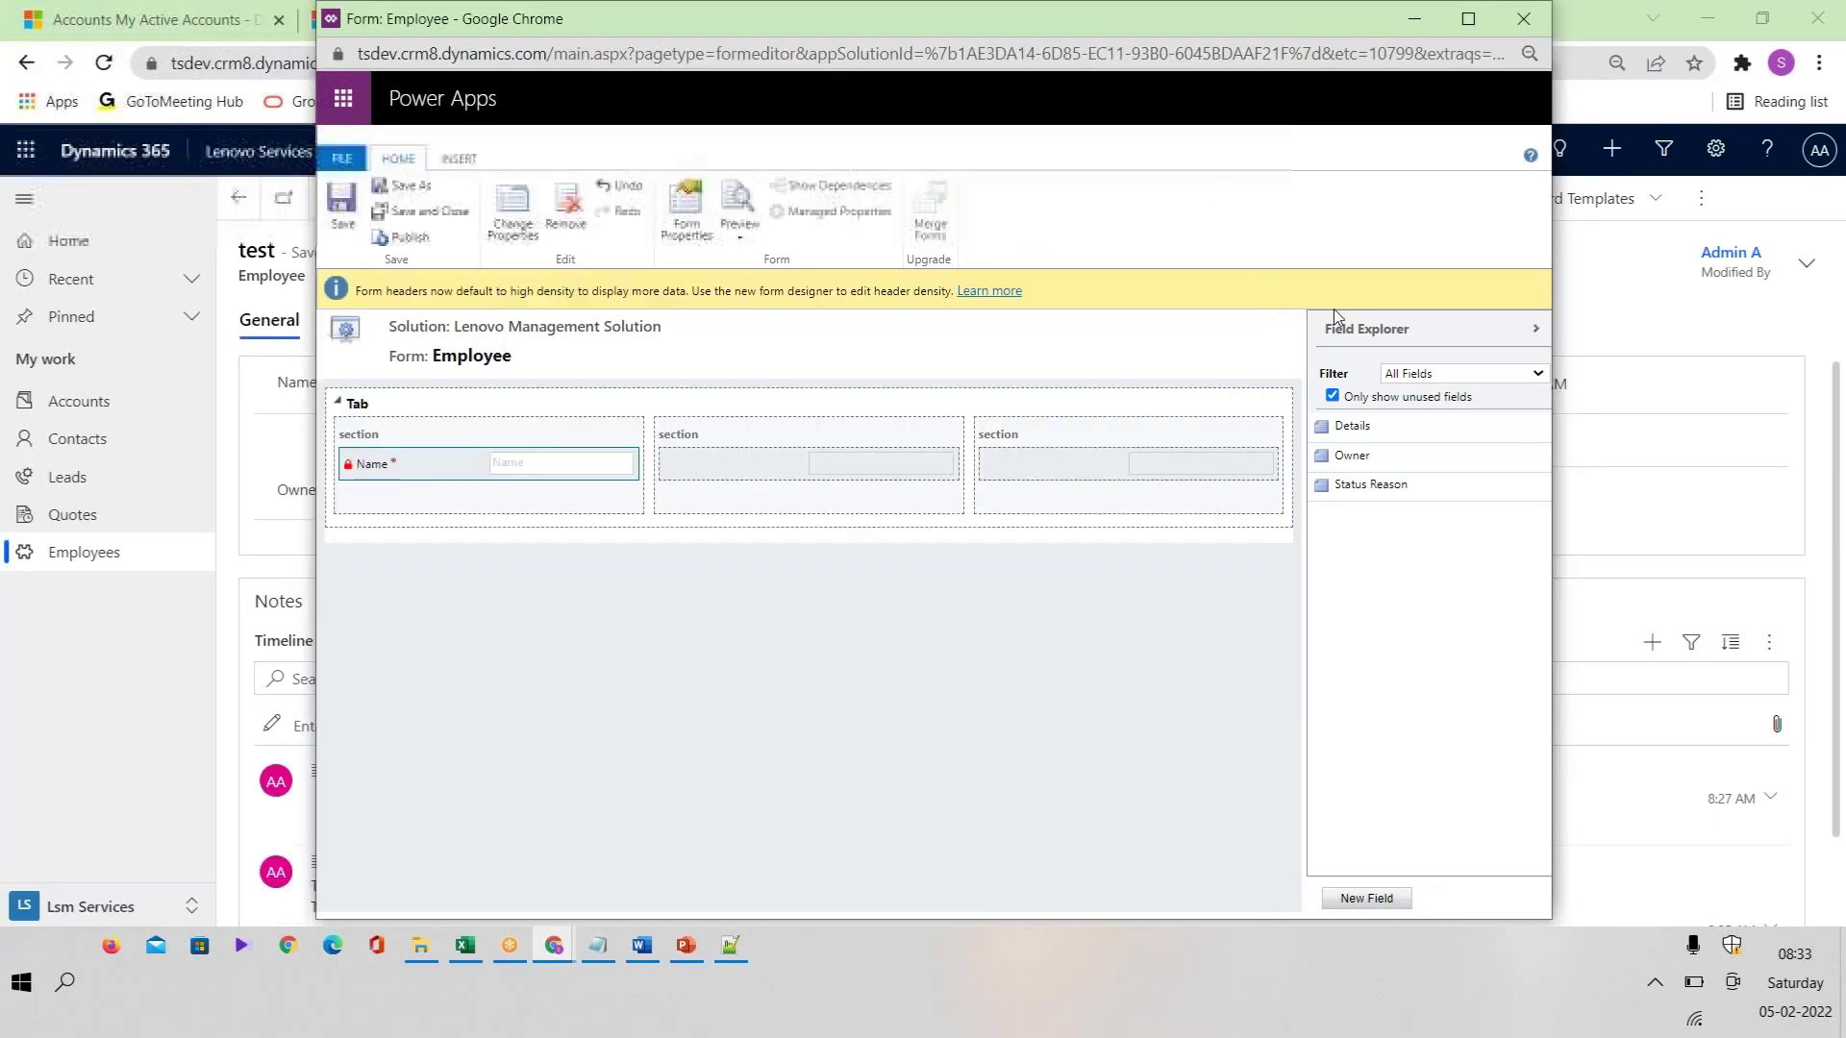
Step: Place the Details field in the second section of the quick create form, then save and publish the form
drag(1384, 433, 799, 471)
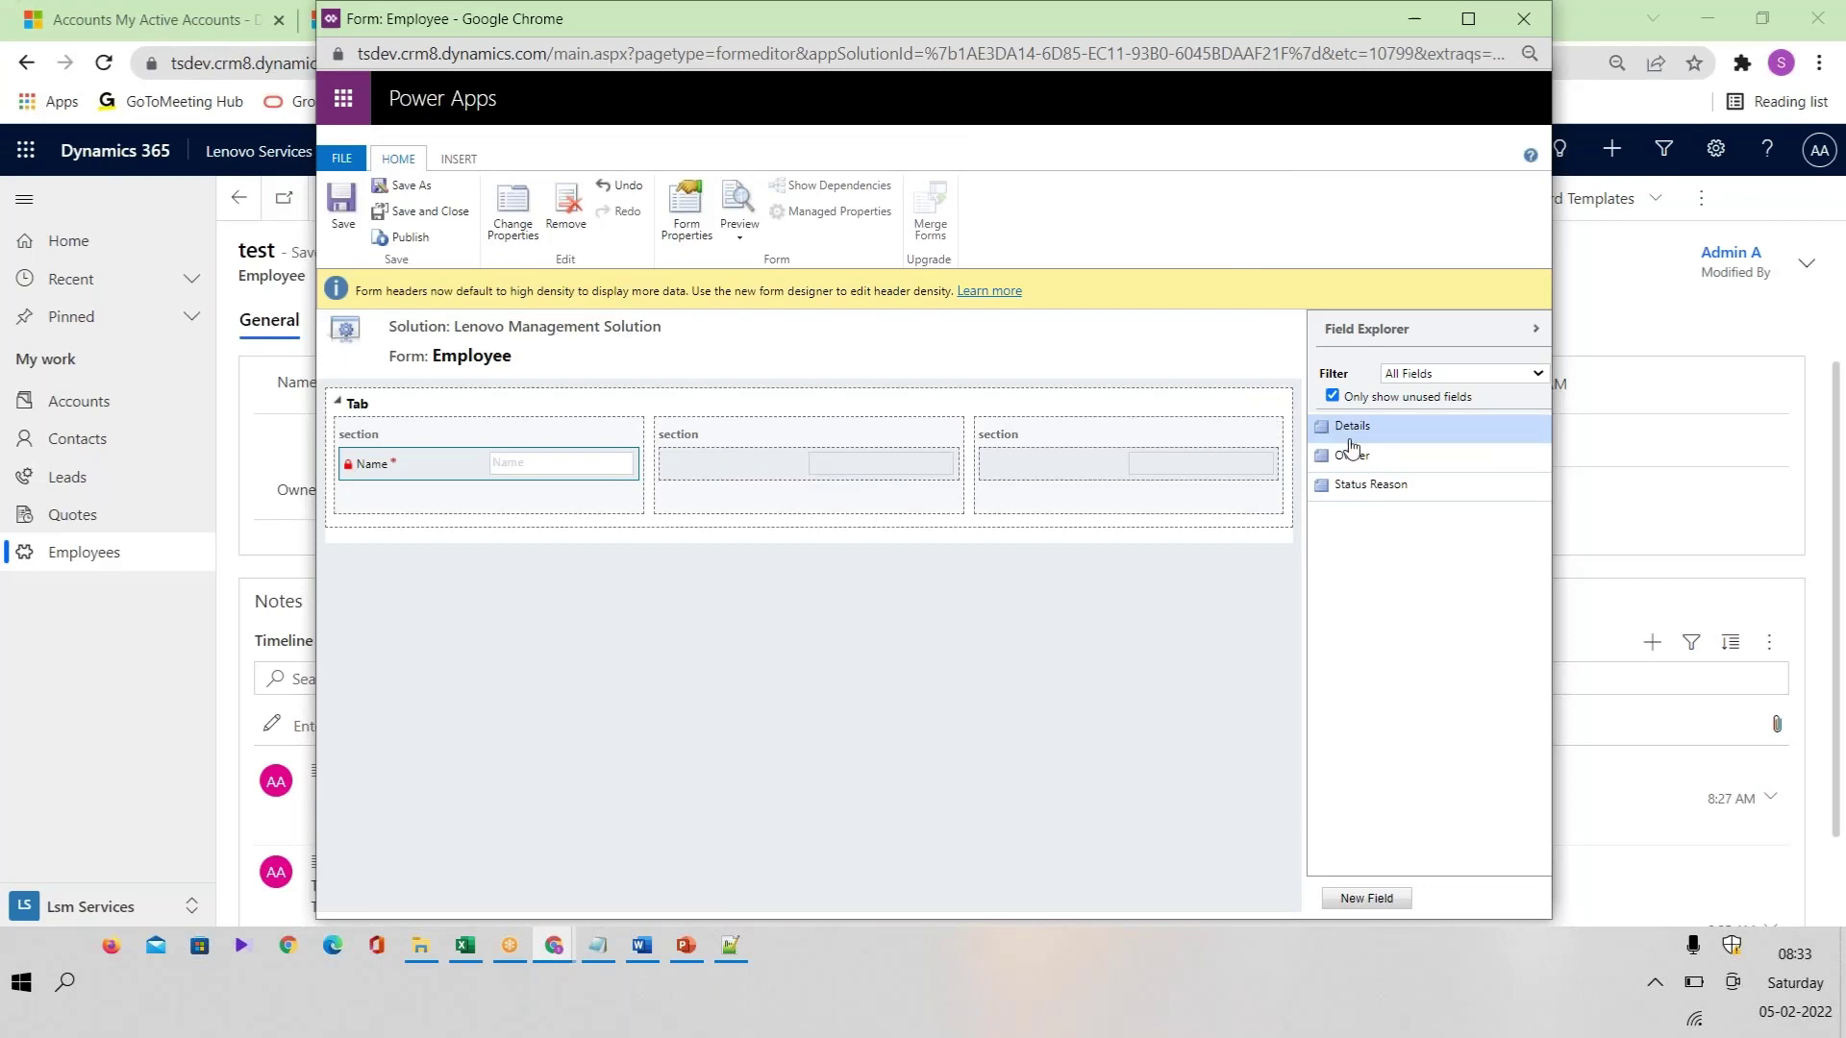
drag(1442, 426, 836, 465)
click(342, 213)
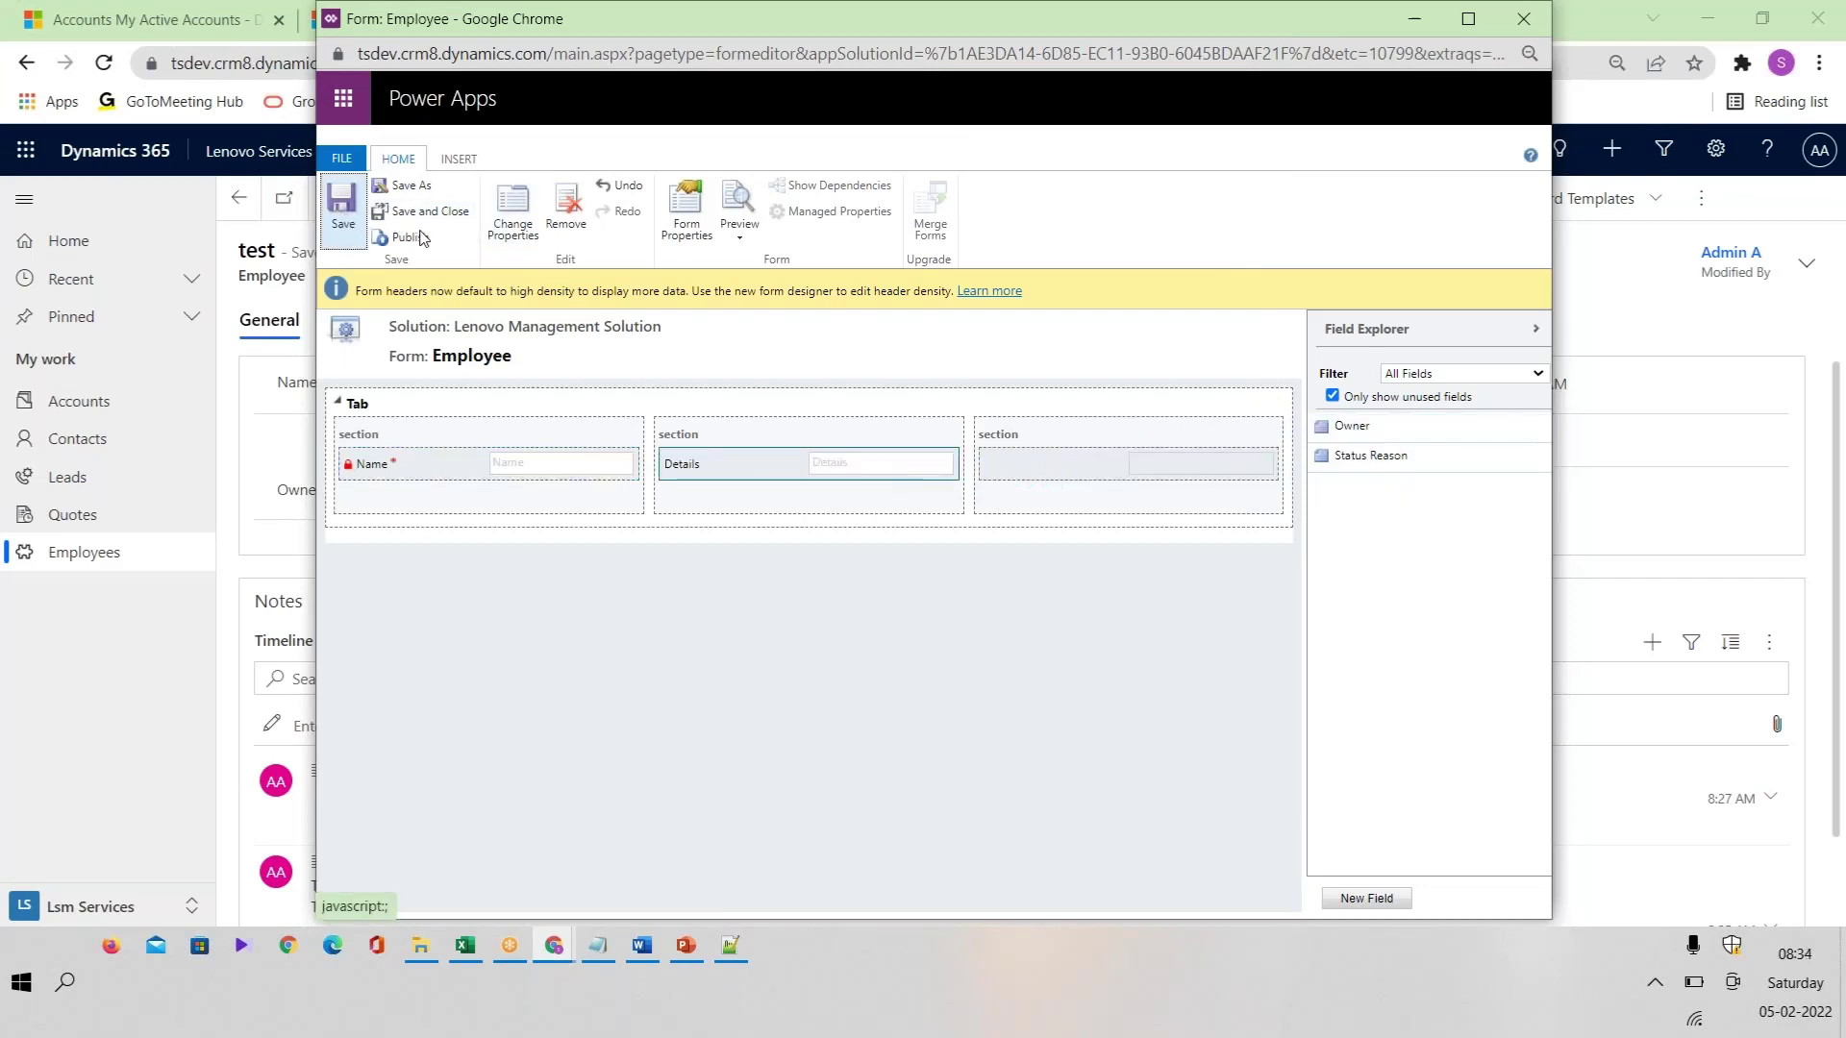
click(410, 238)
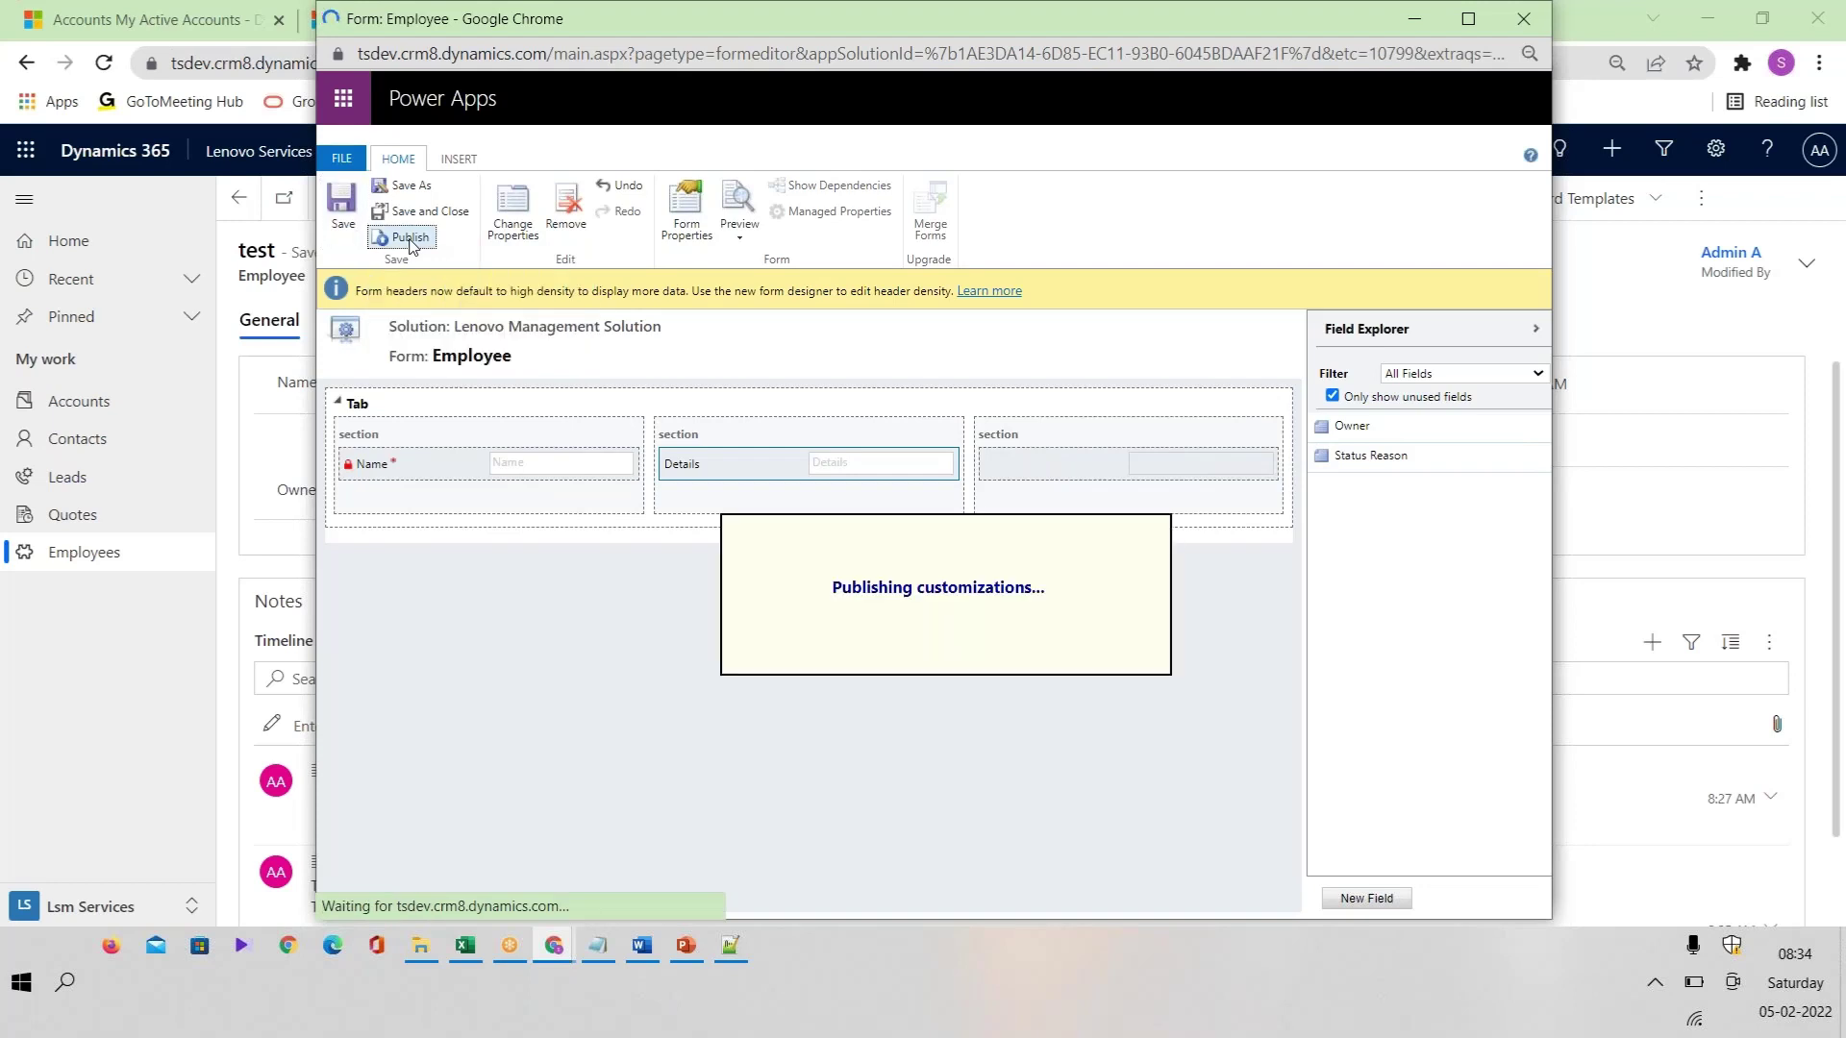
Step: Minimize the Employee form editors and the solution window to return to the test employee record
click(565, 950)
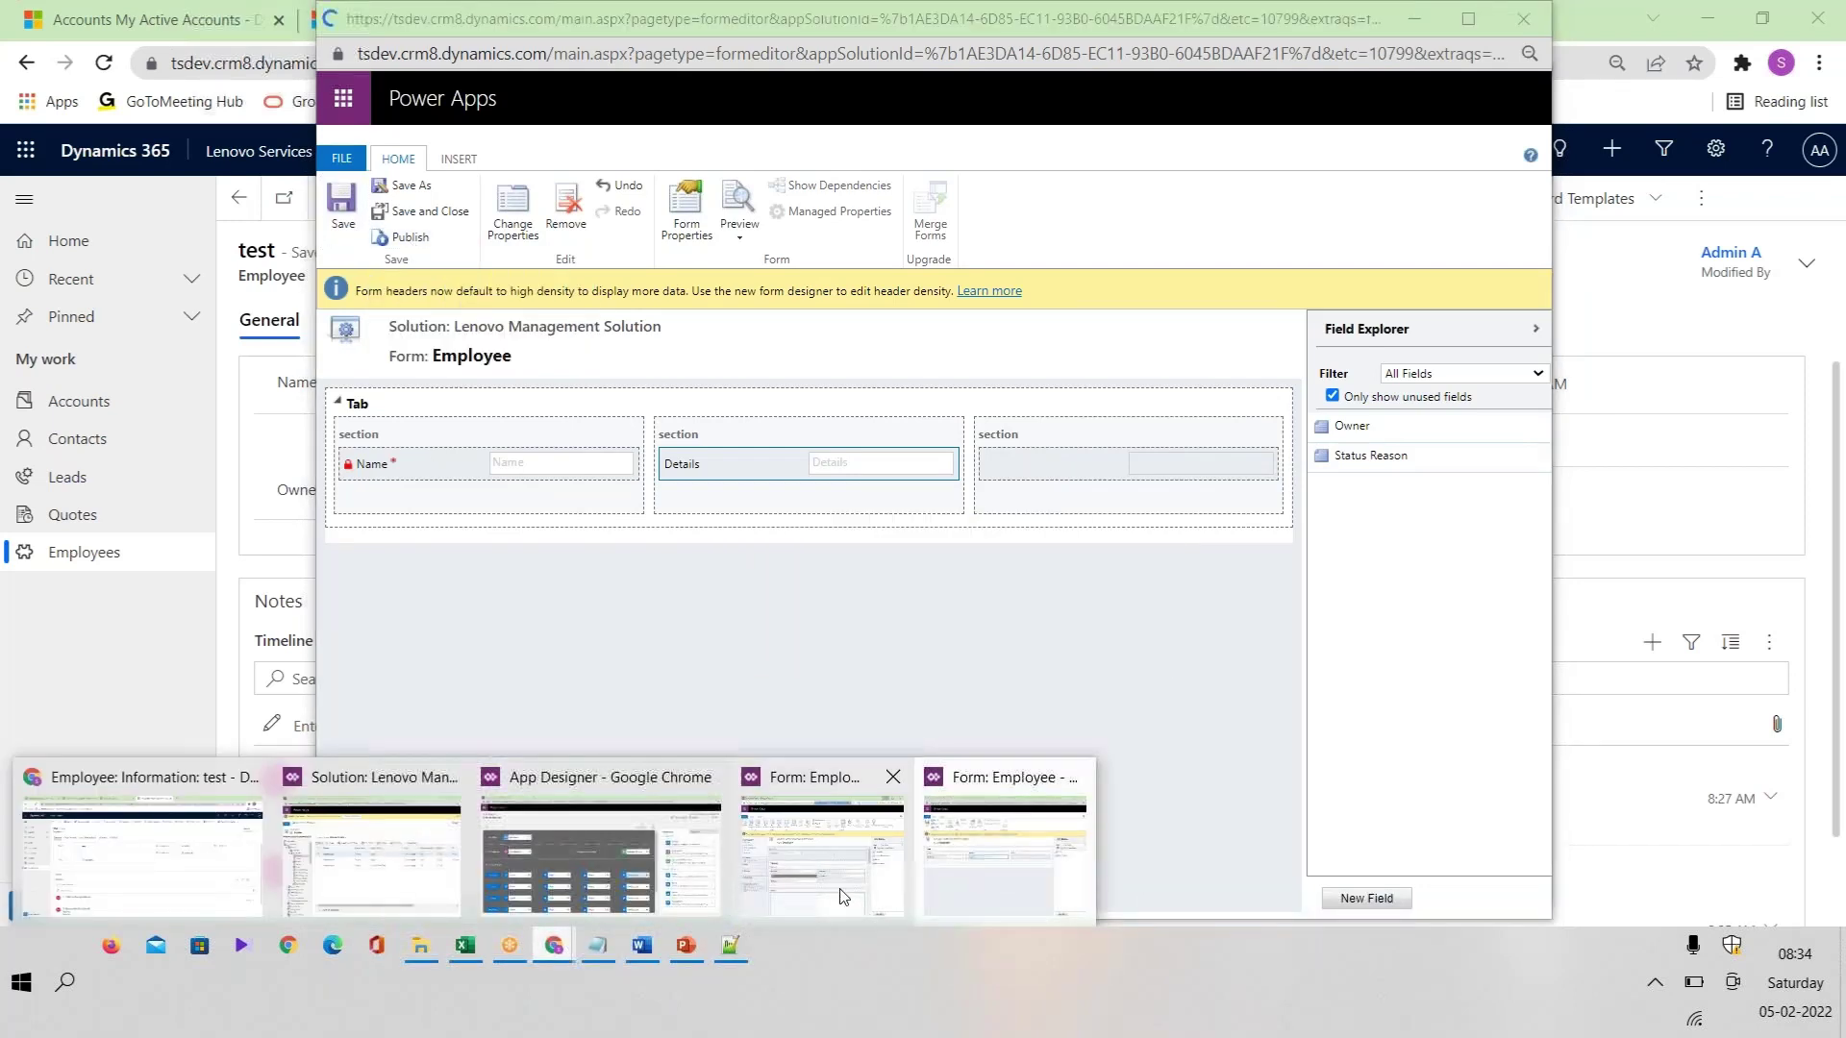
click(851, 892)
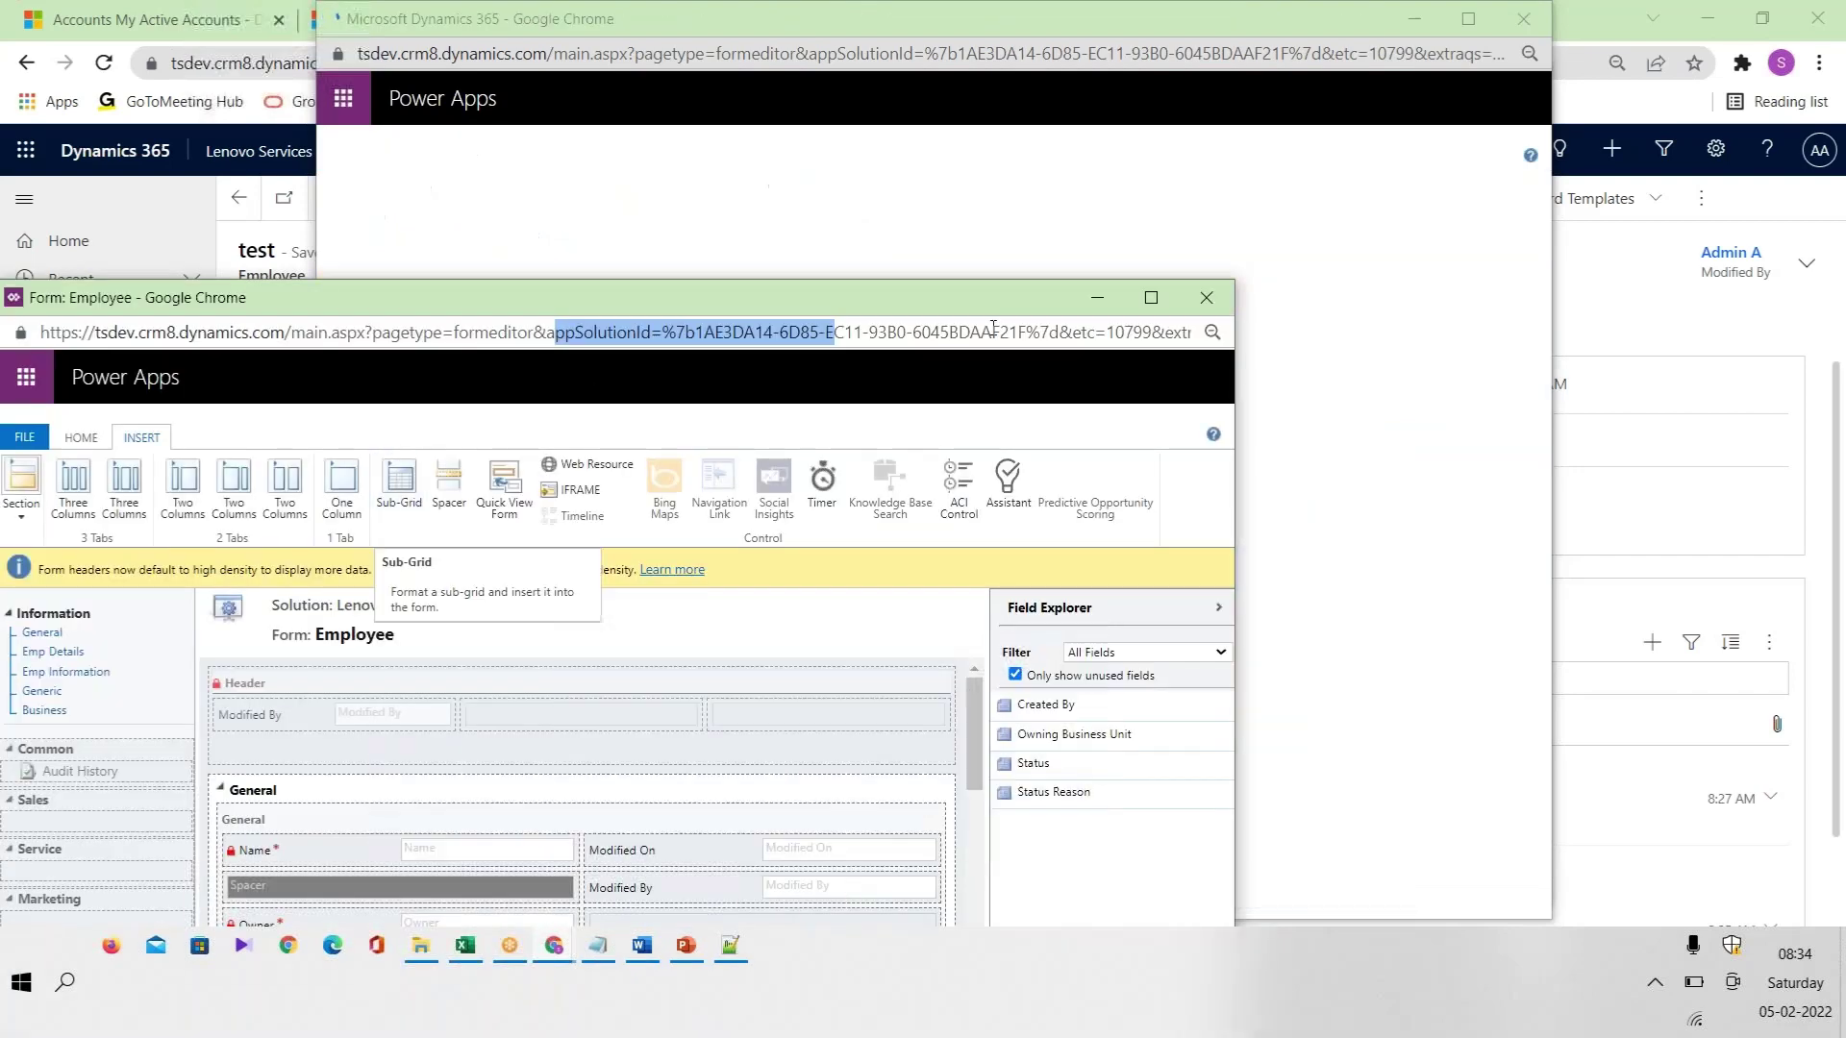
click(1097, 297)
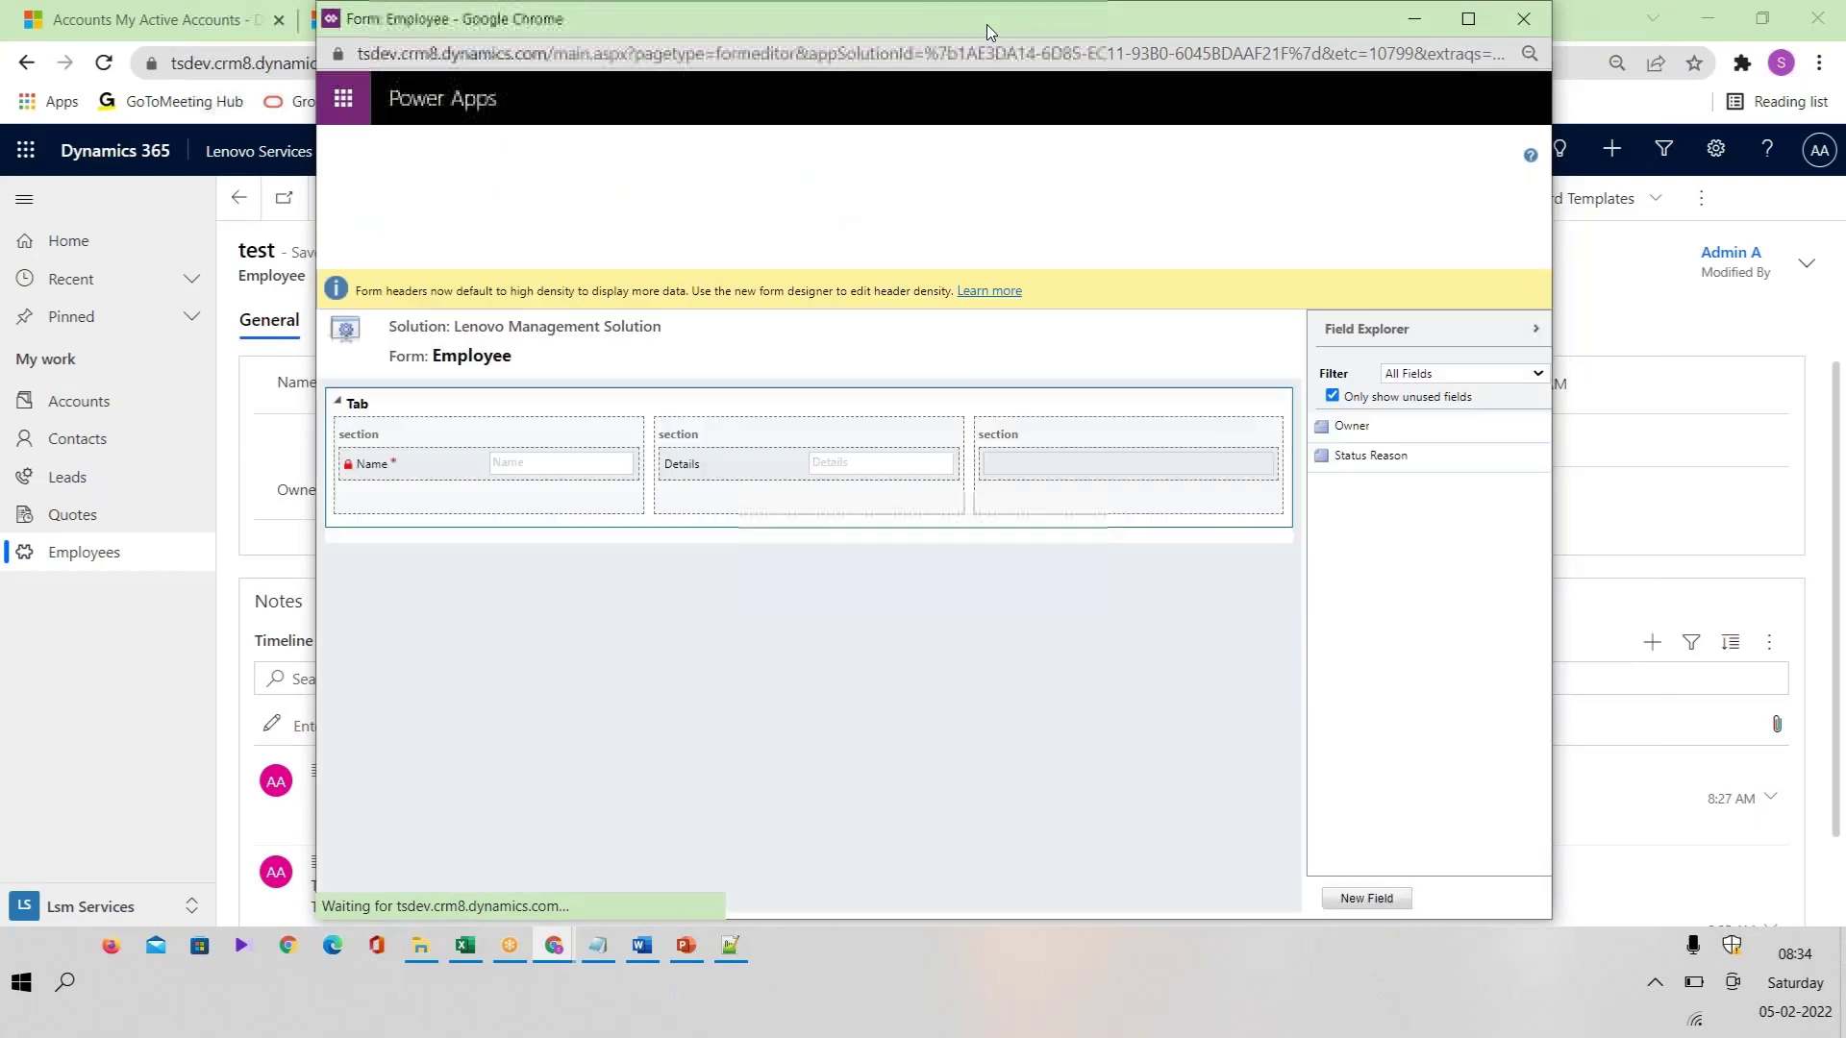
drag(1032, 23, 1119, 383)
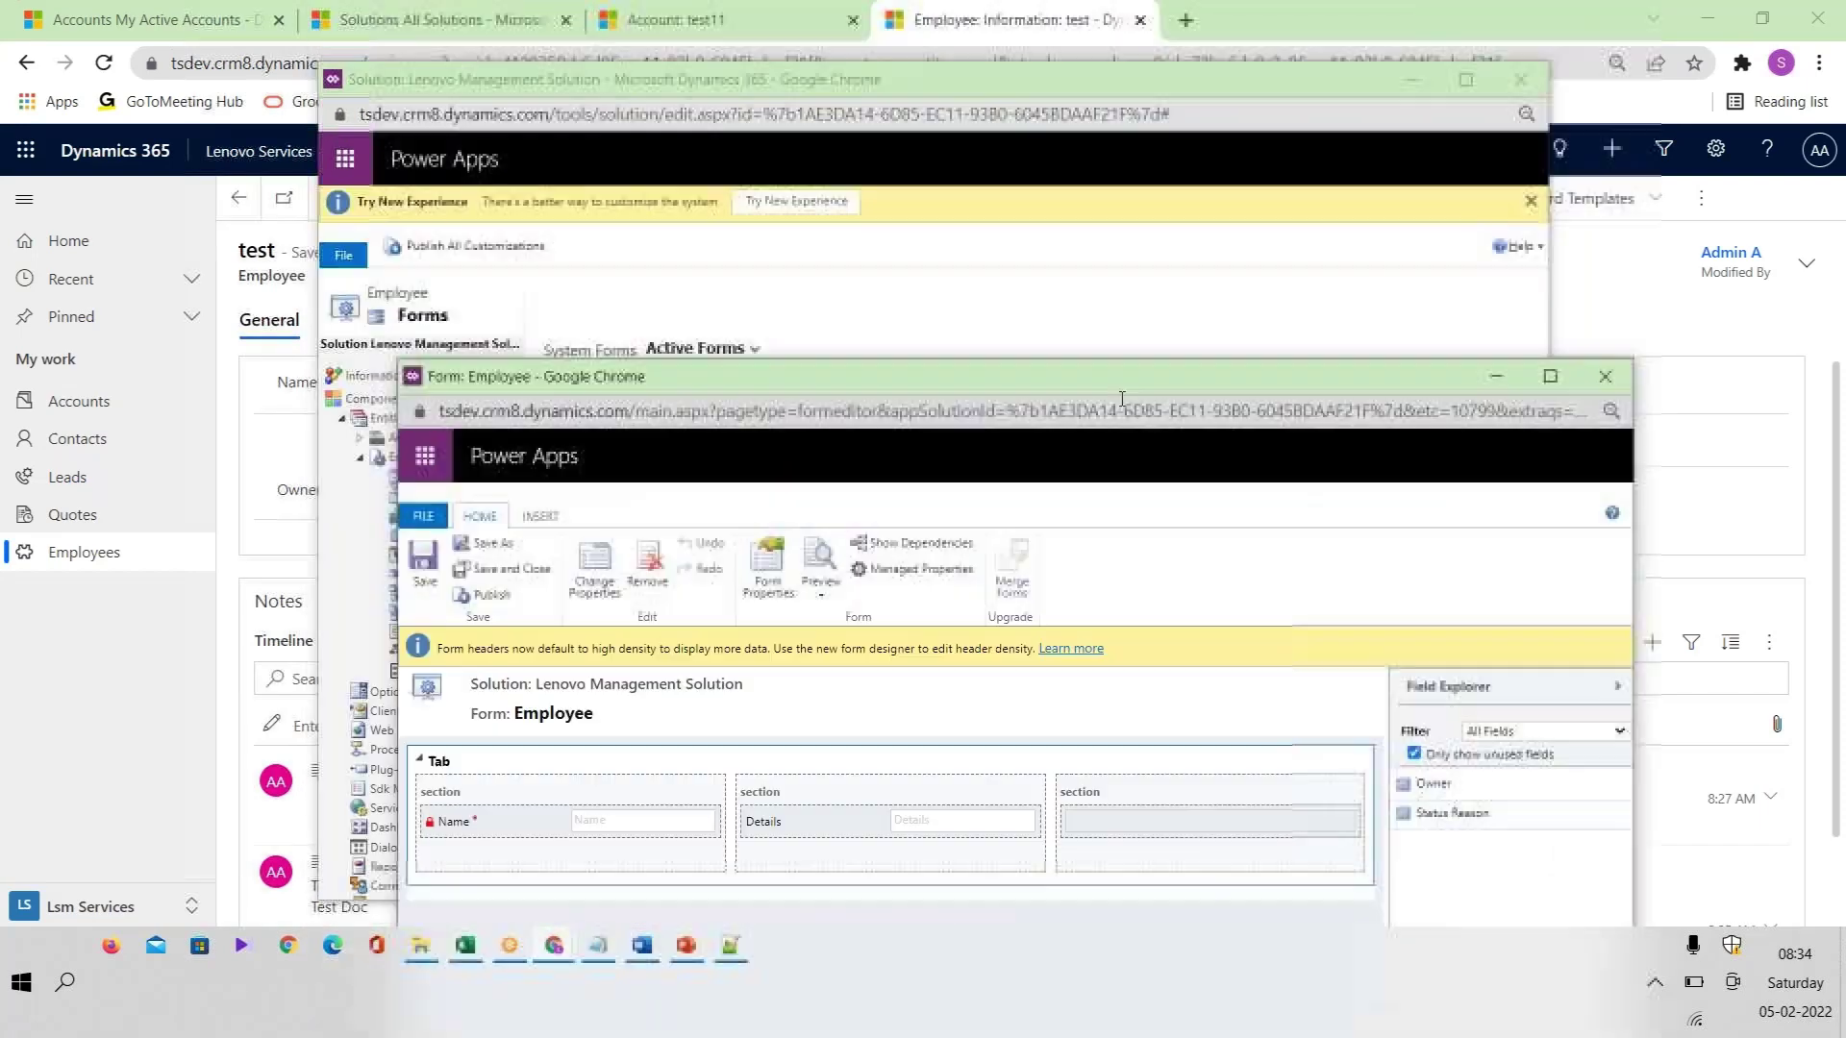
click(1499, 377)
click(1411, 79)
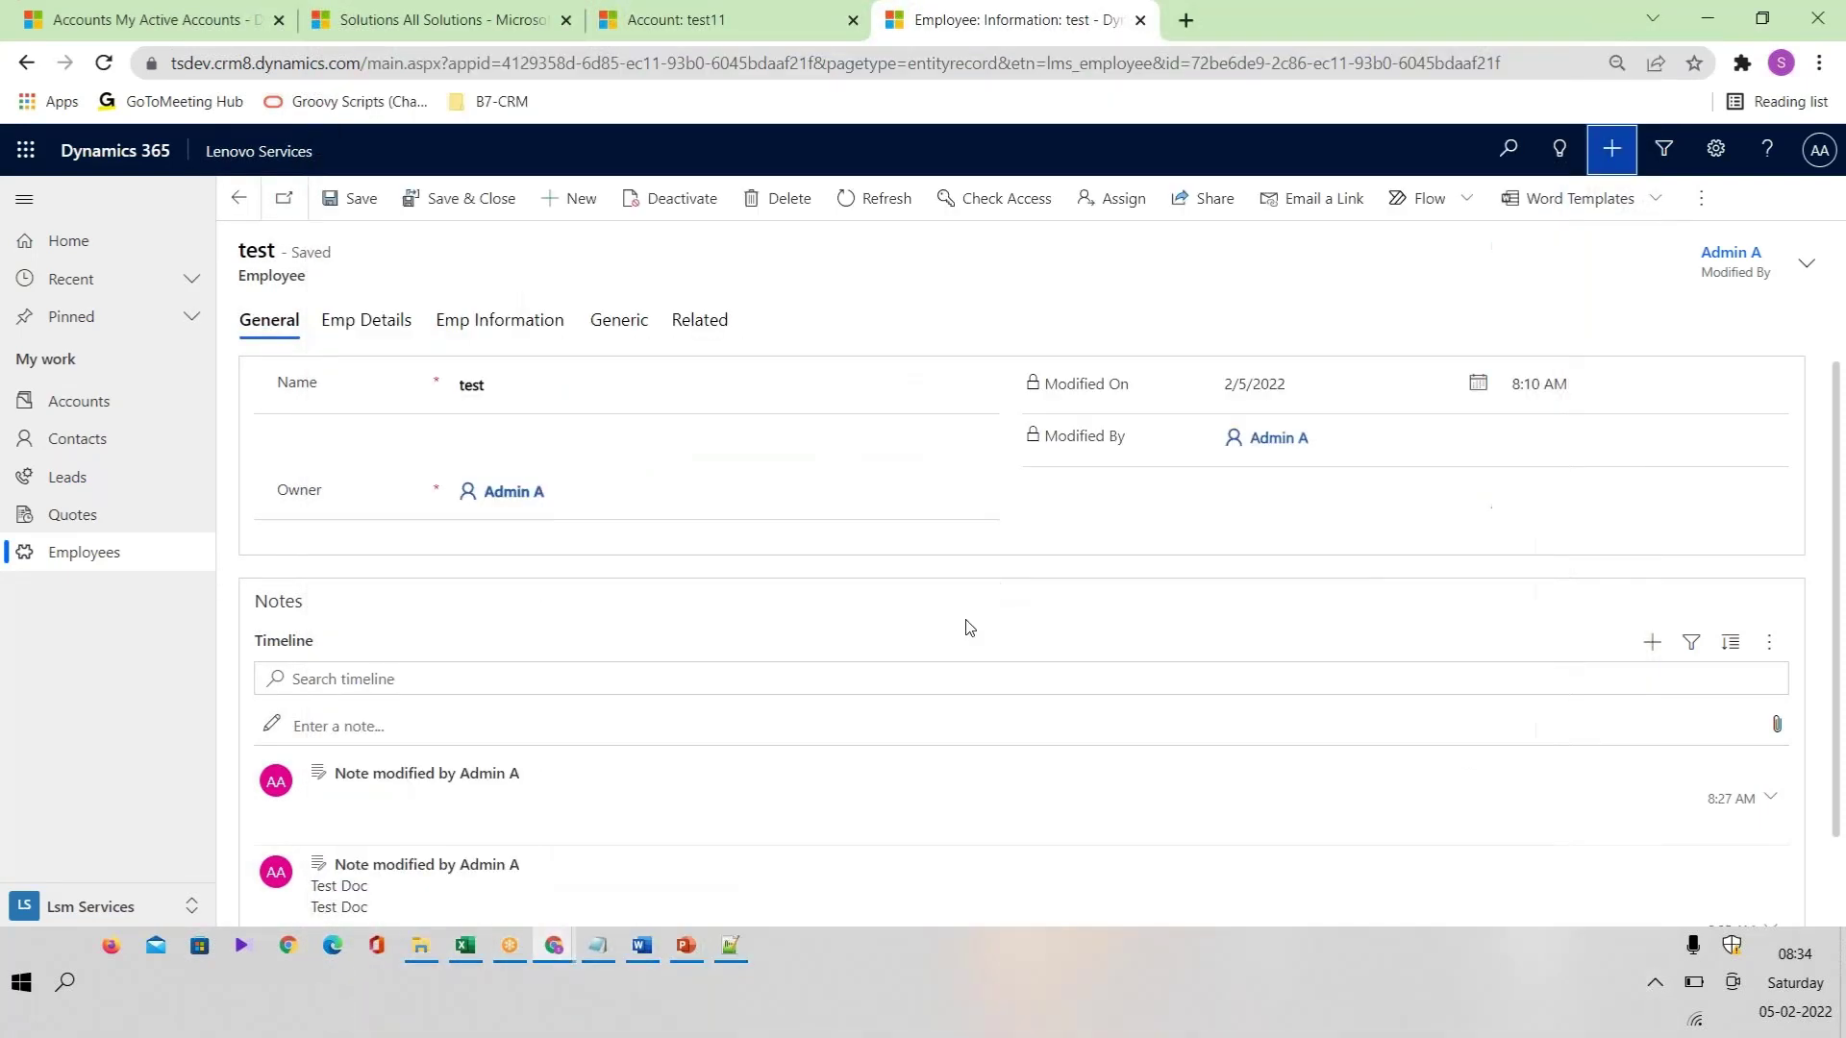
Step: Reload the record page and quick create an Employee named test, saving and closing the form
key(F5)
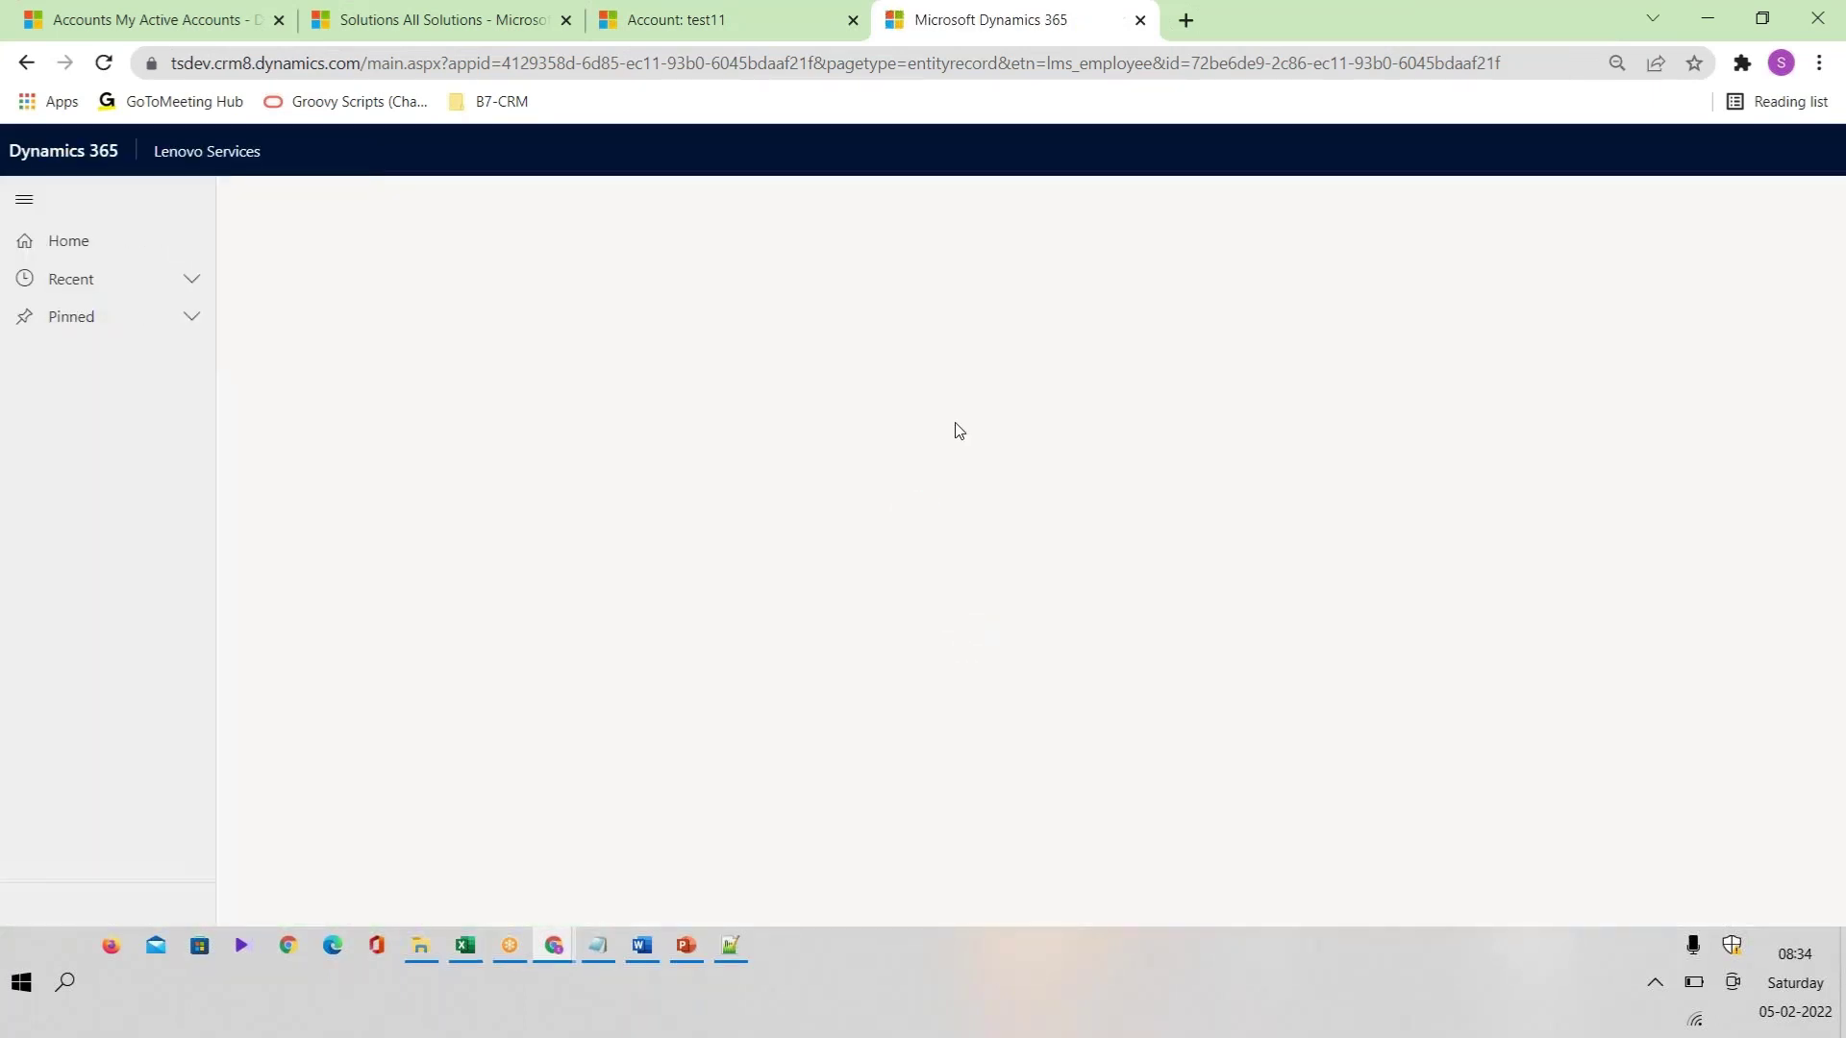
click(1664, 153)
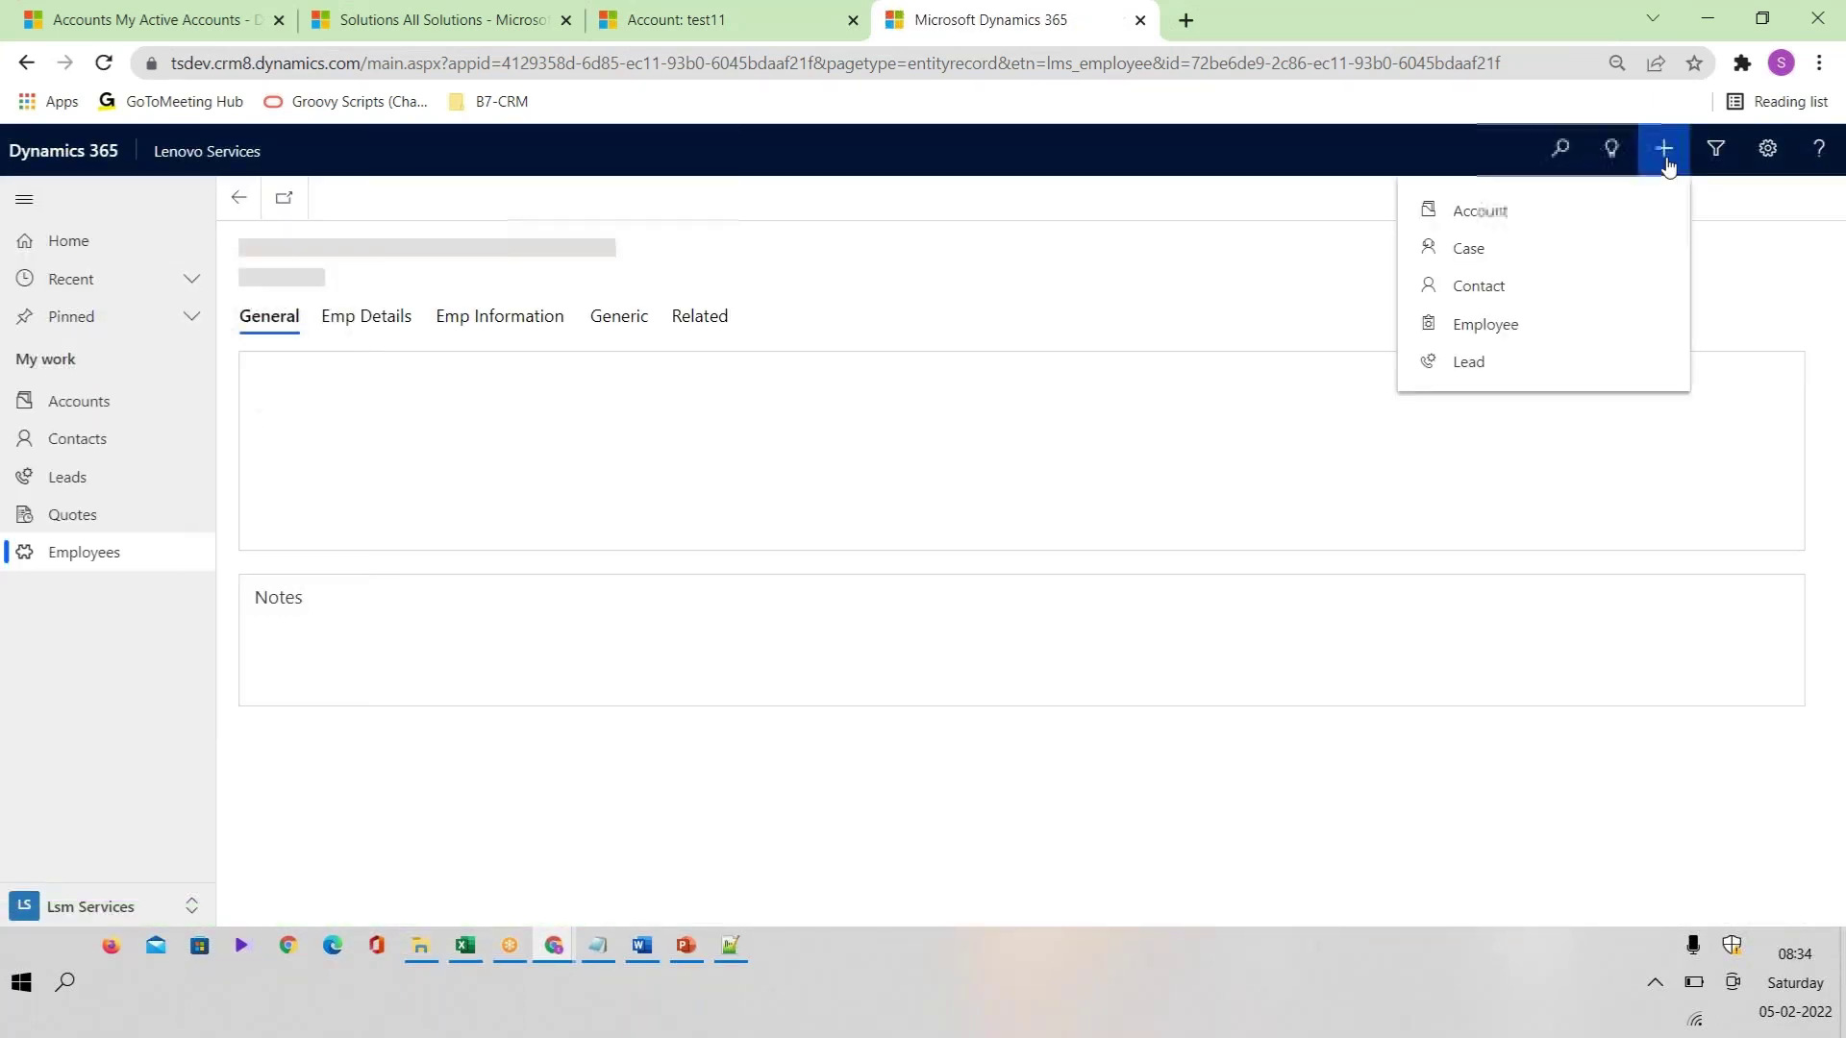
click(1498, 331)
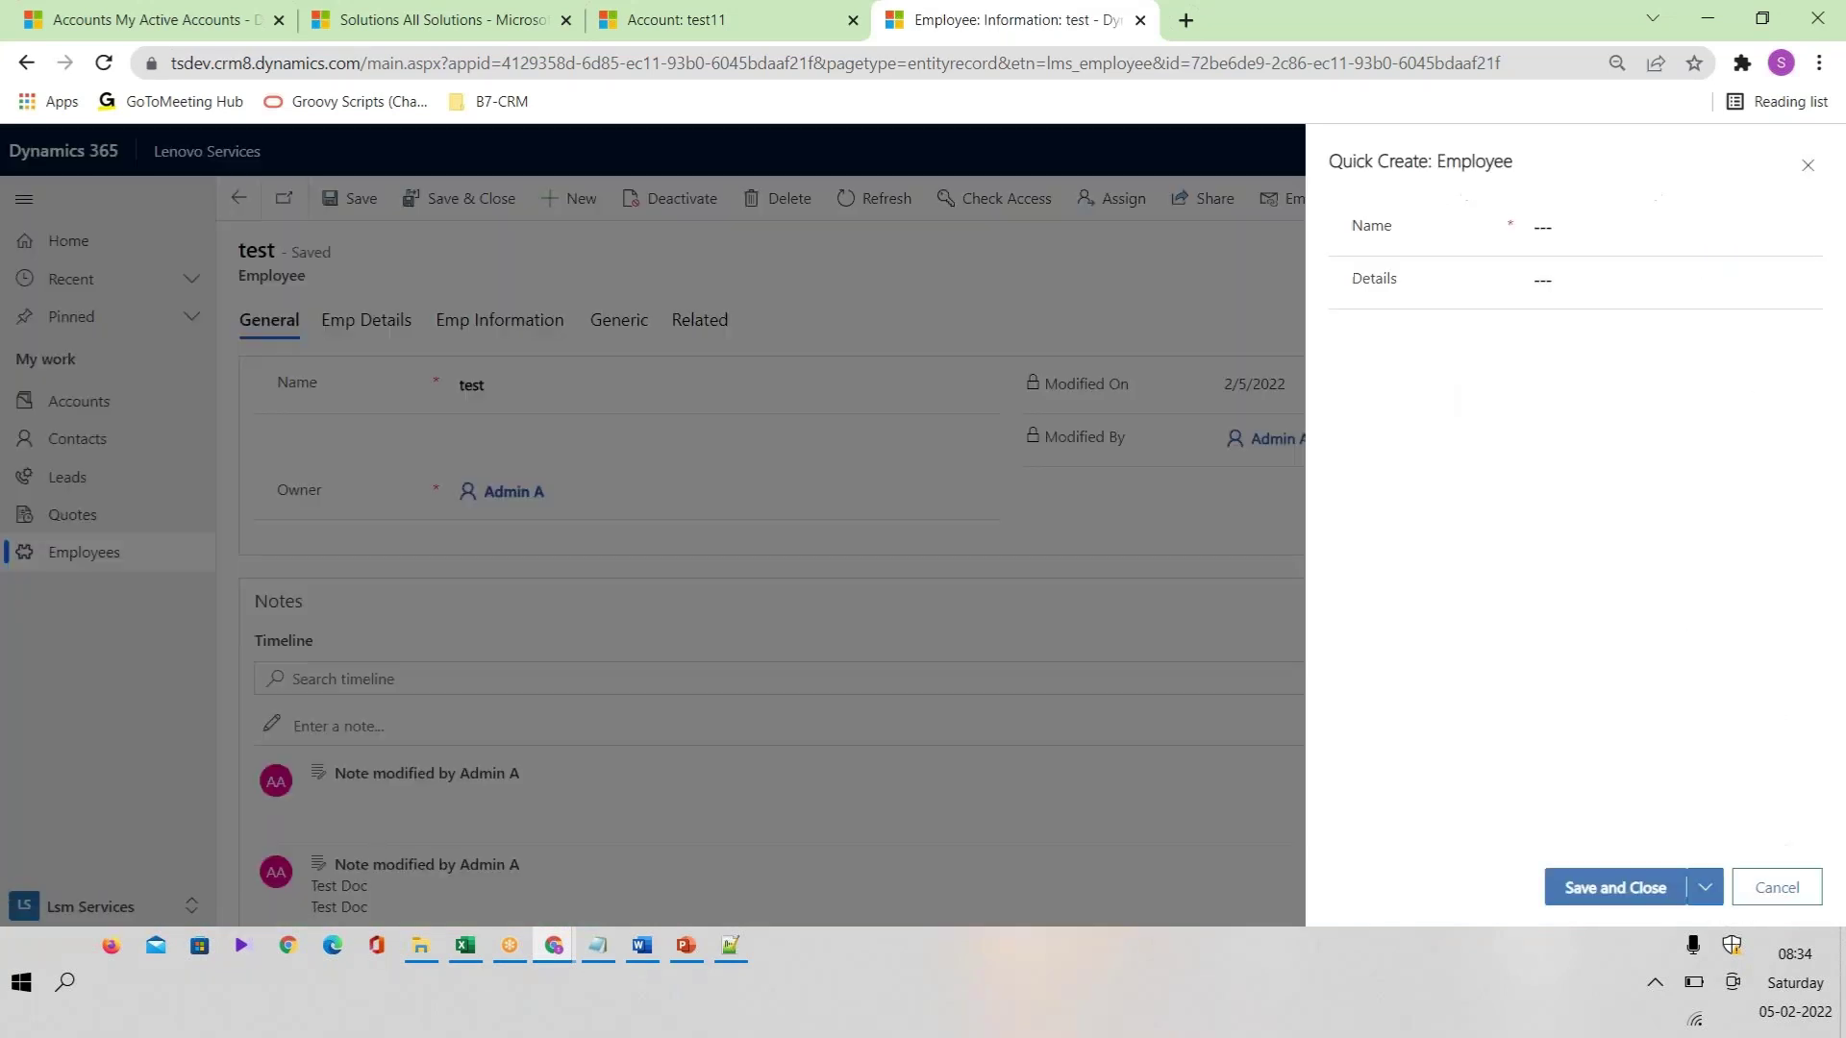
click(1607, 225)
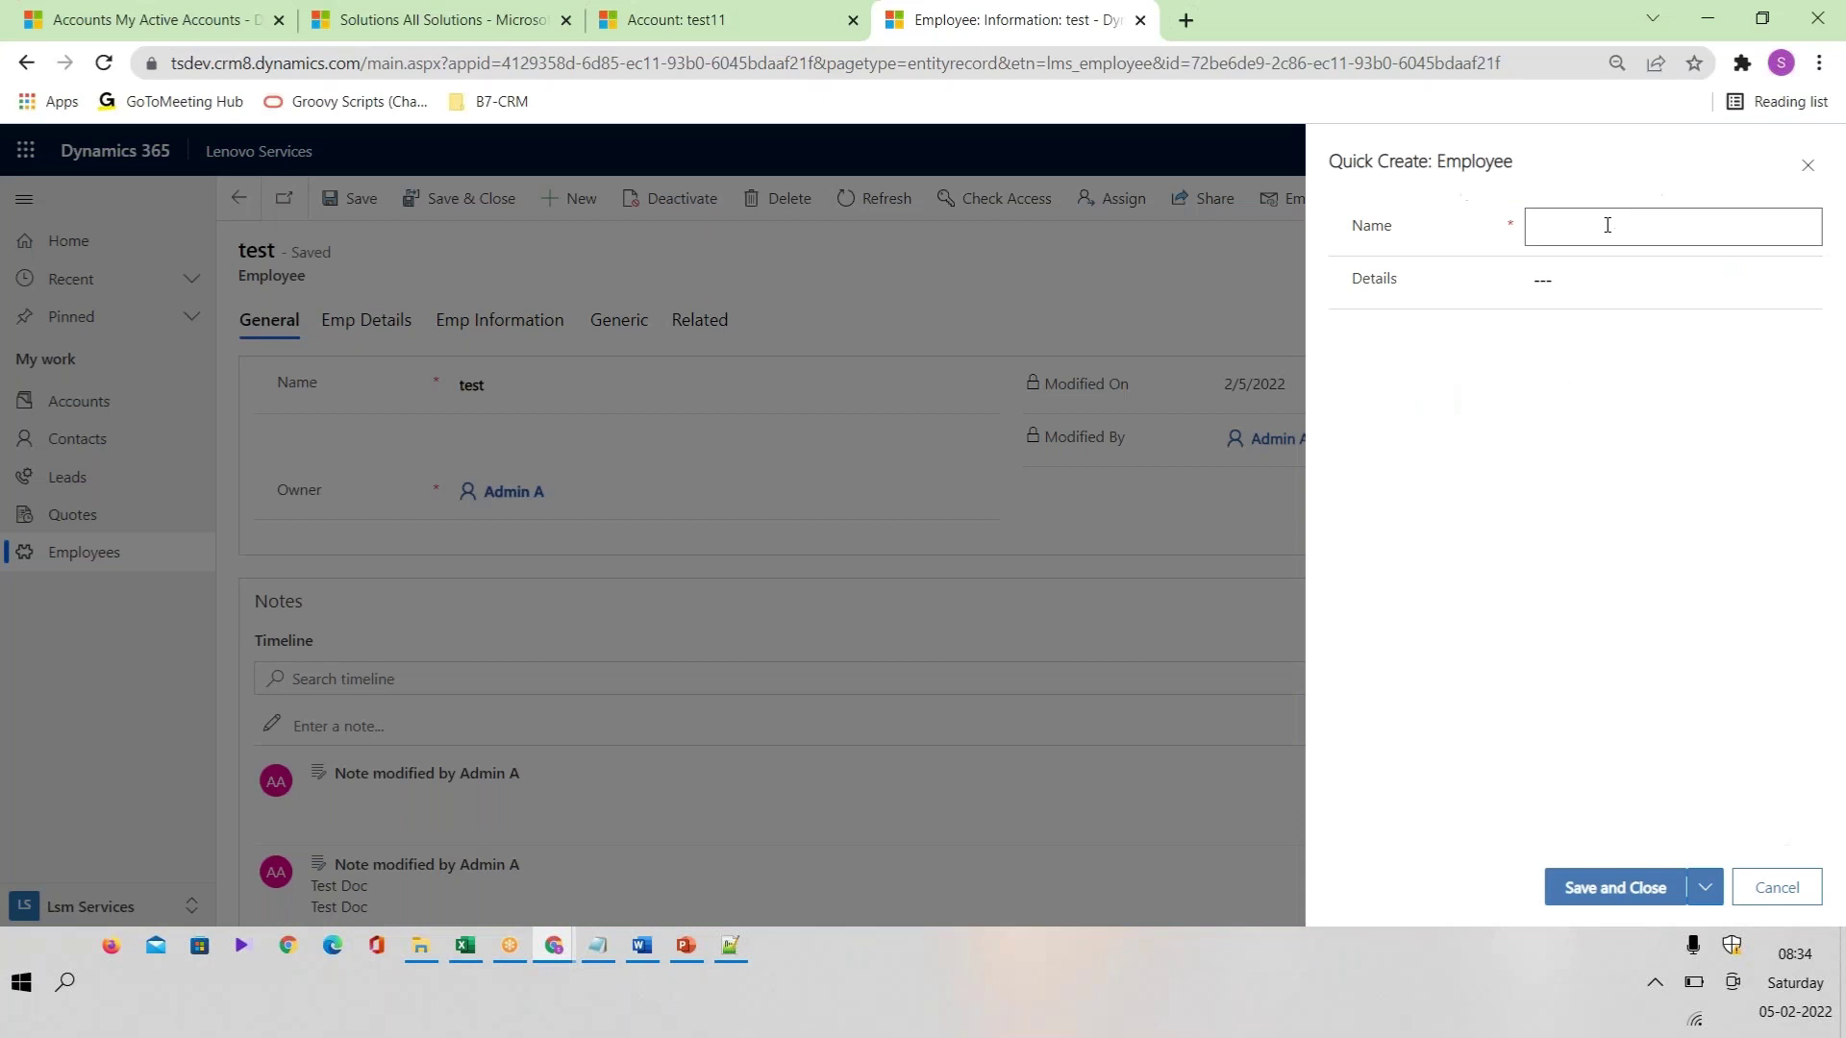
click(1652, 887)
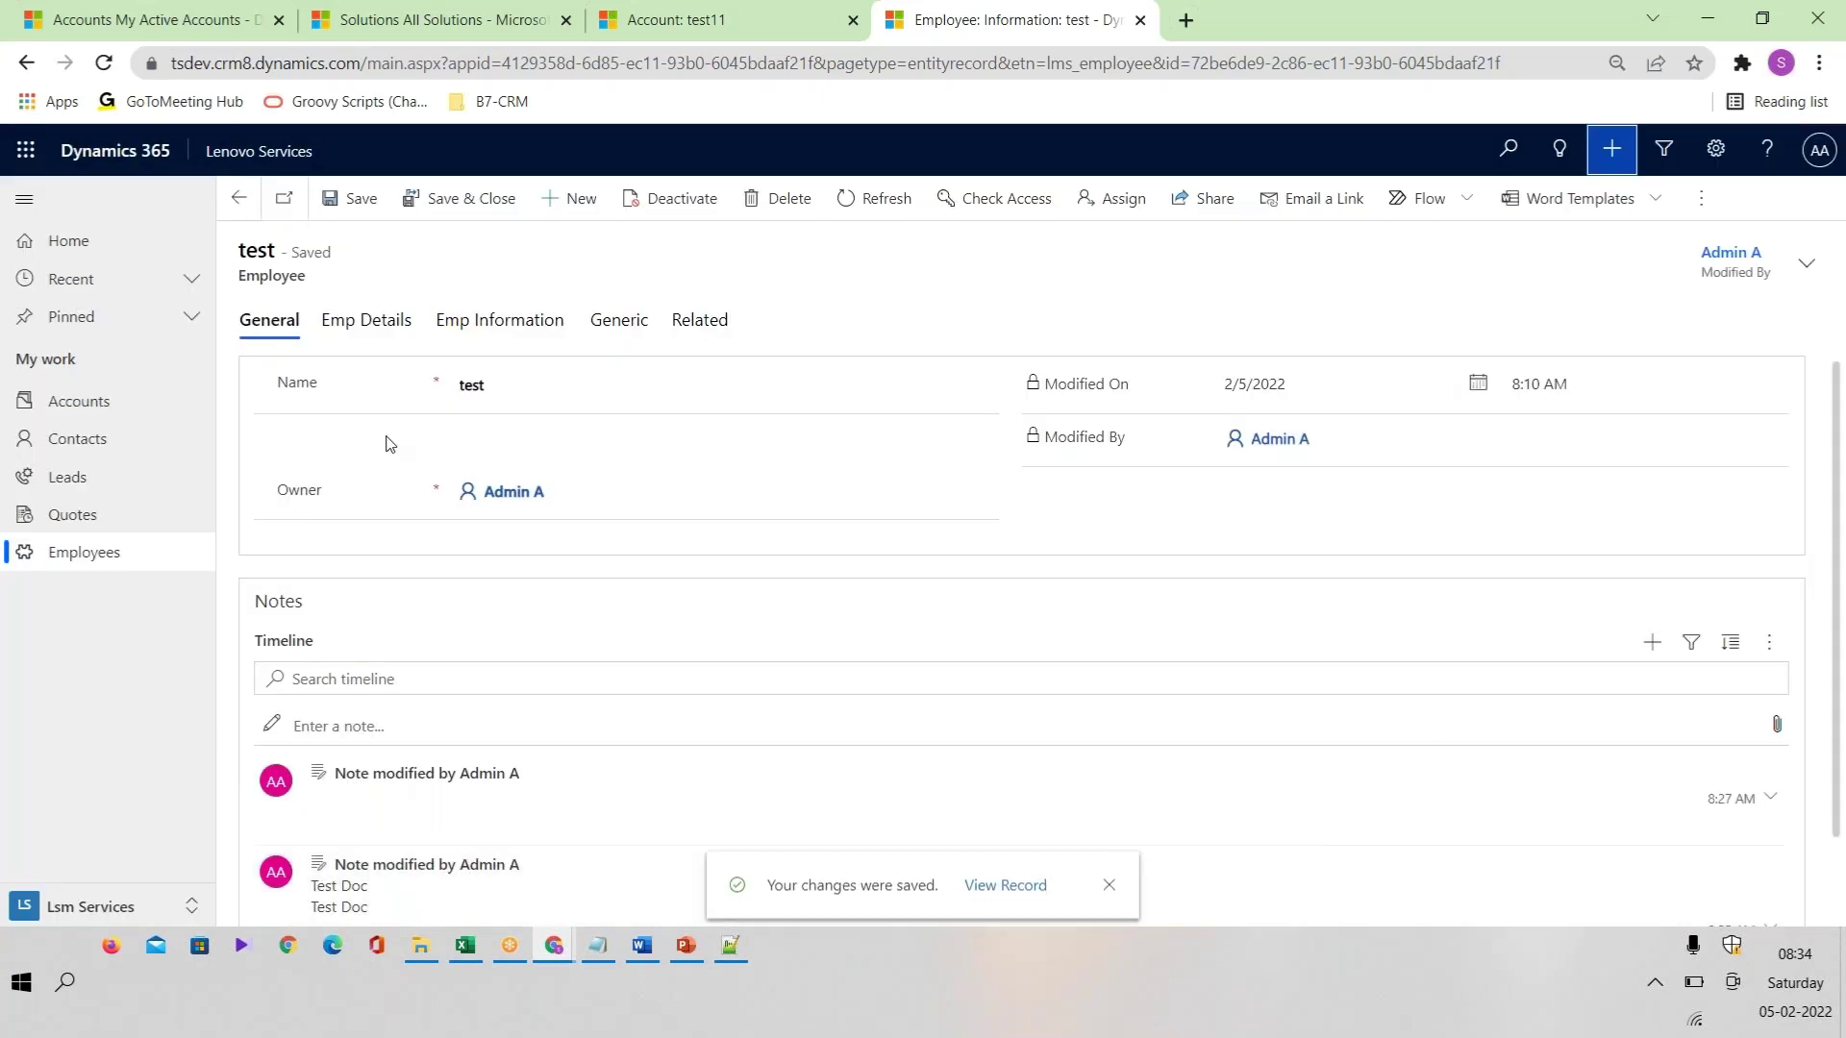
Step: Open the first test record from the Active Employees list
click(114, 567)
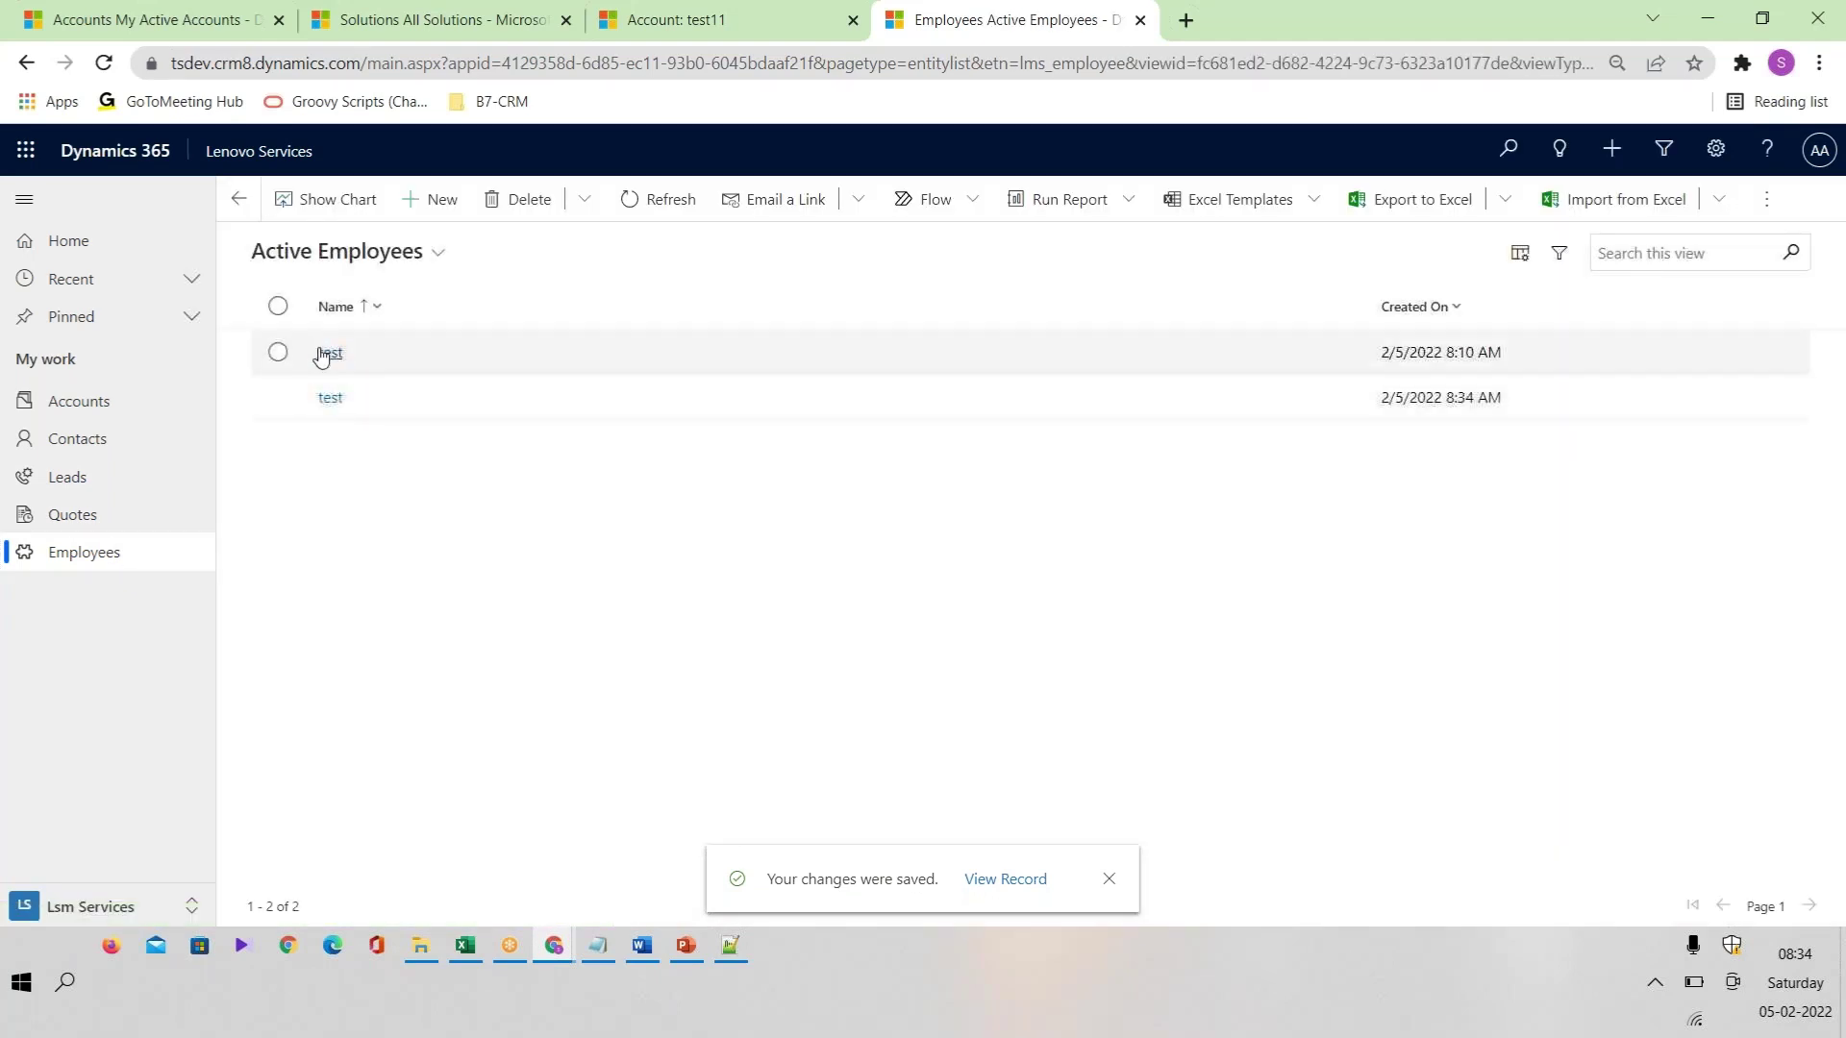
click(323, 354)
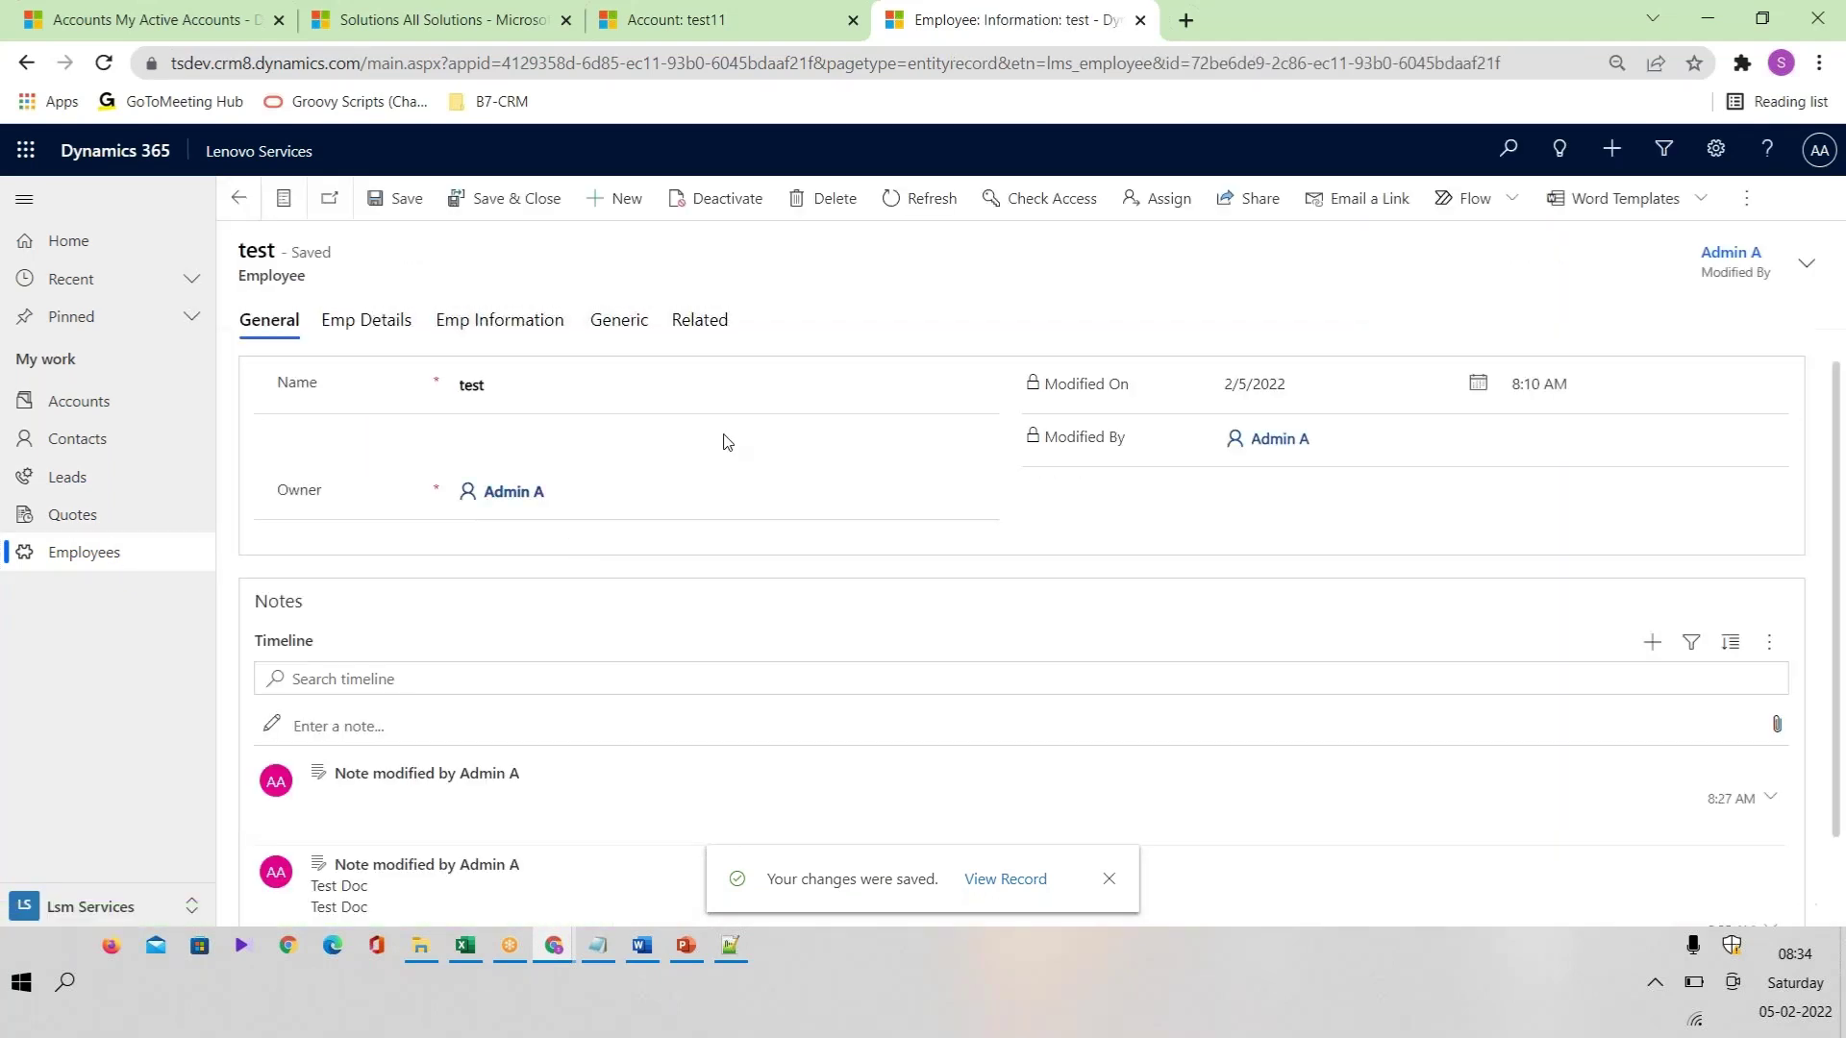